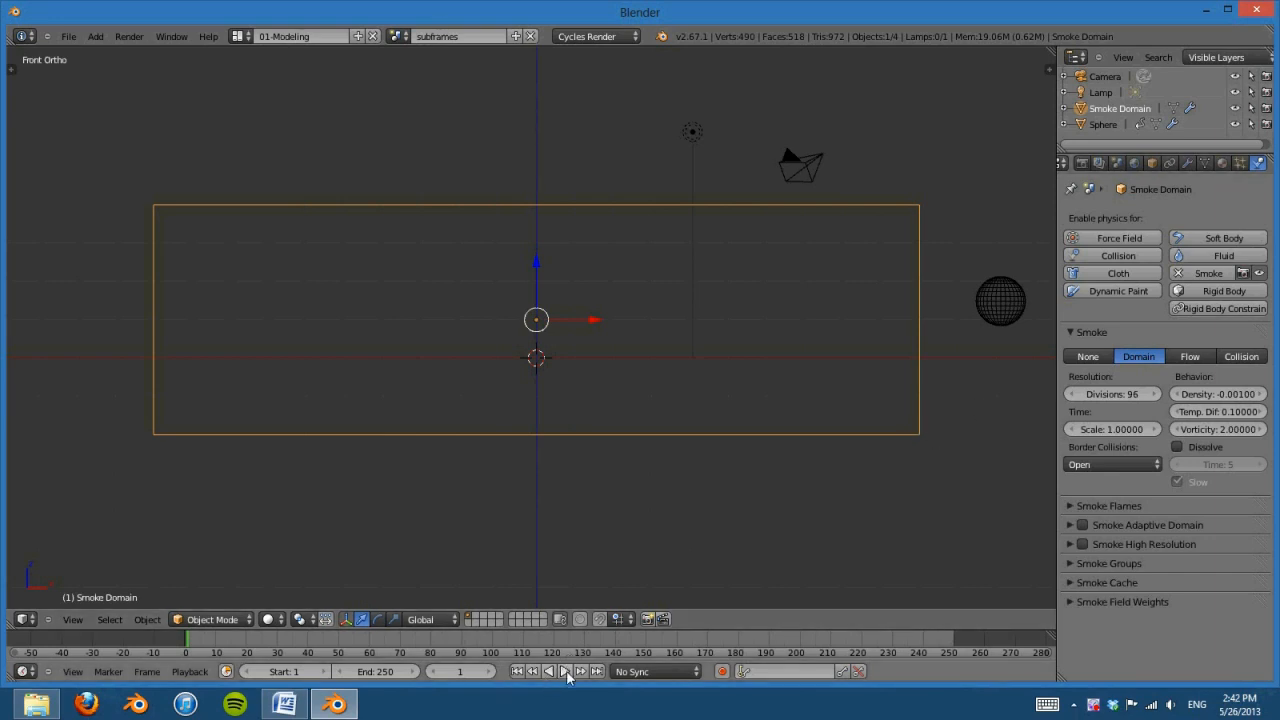
# - Play the smoke simulation of the moving sphere and return to the first frame
pyautogui.click(566, 671)
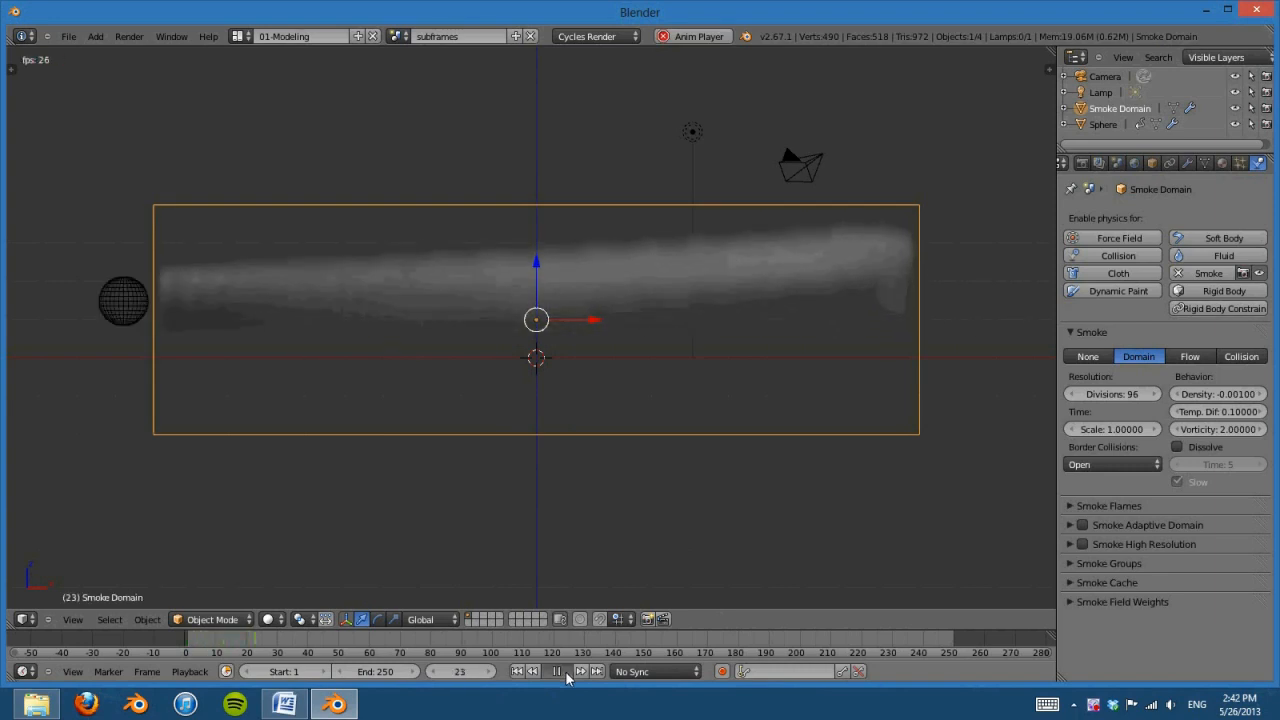
pyautogui.click(566, 672)
pyautogui.click(516, 673)
# - Set the sphere's smoke flow subframes to 0 and play the simulation
pyautogui.rightClick(1000, 300)
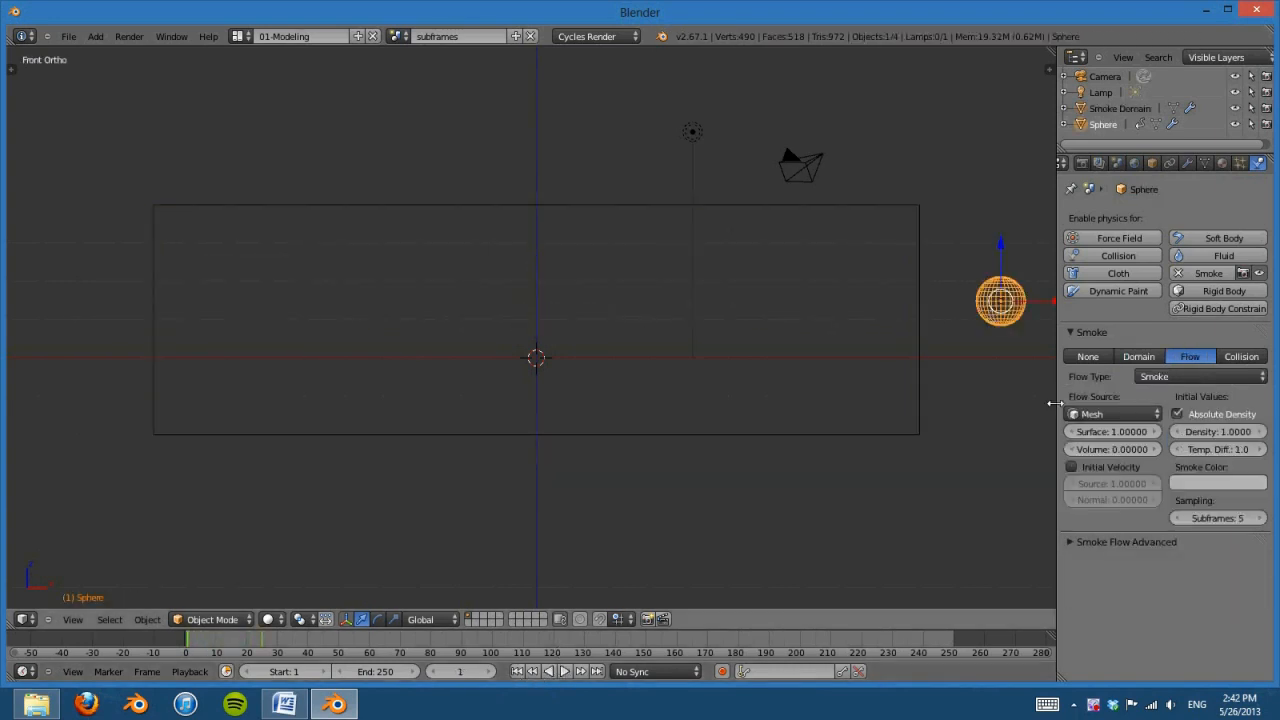
pyautogui.click(1183, 519)
pyautogui.click(1183, 519)
pyautogui.click(1183, 519)
pyautogui.click(1183, 519)
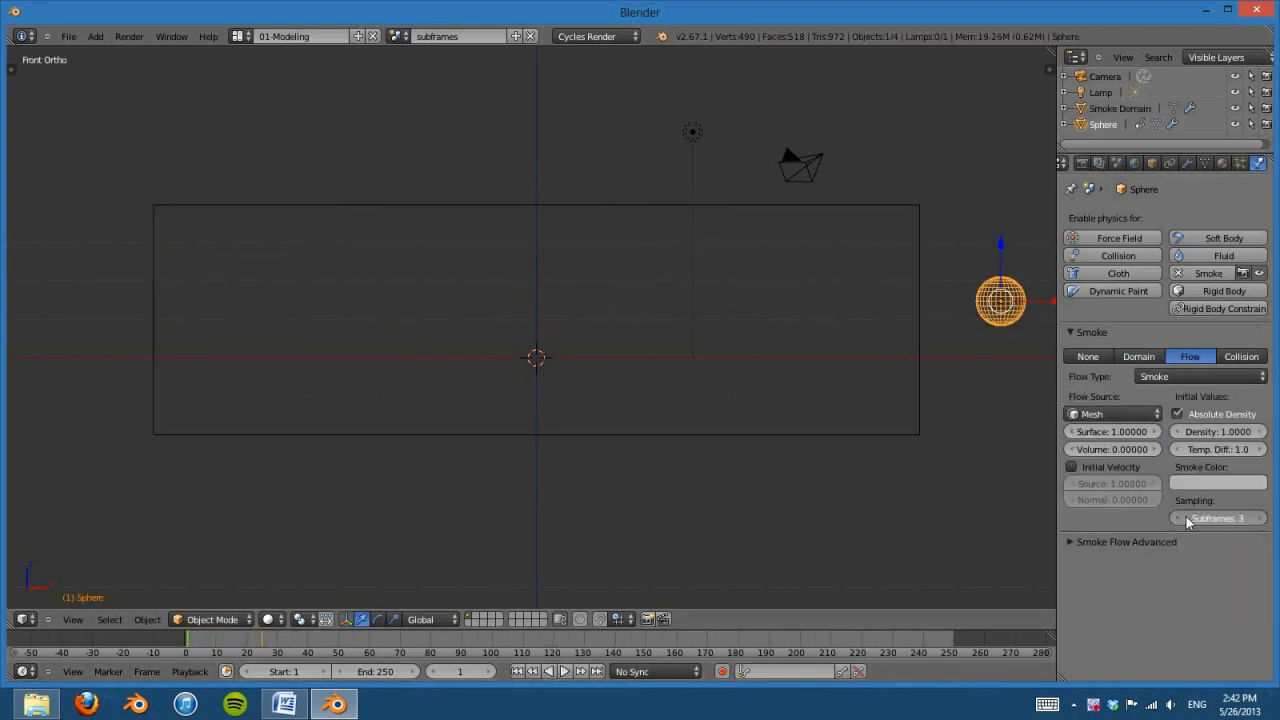
pyautogui.click(1183, 519)
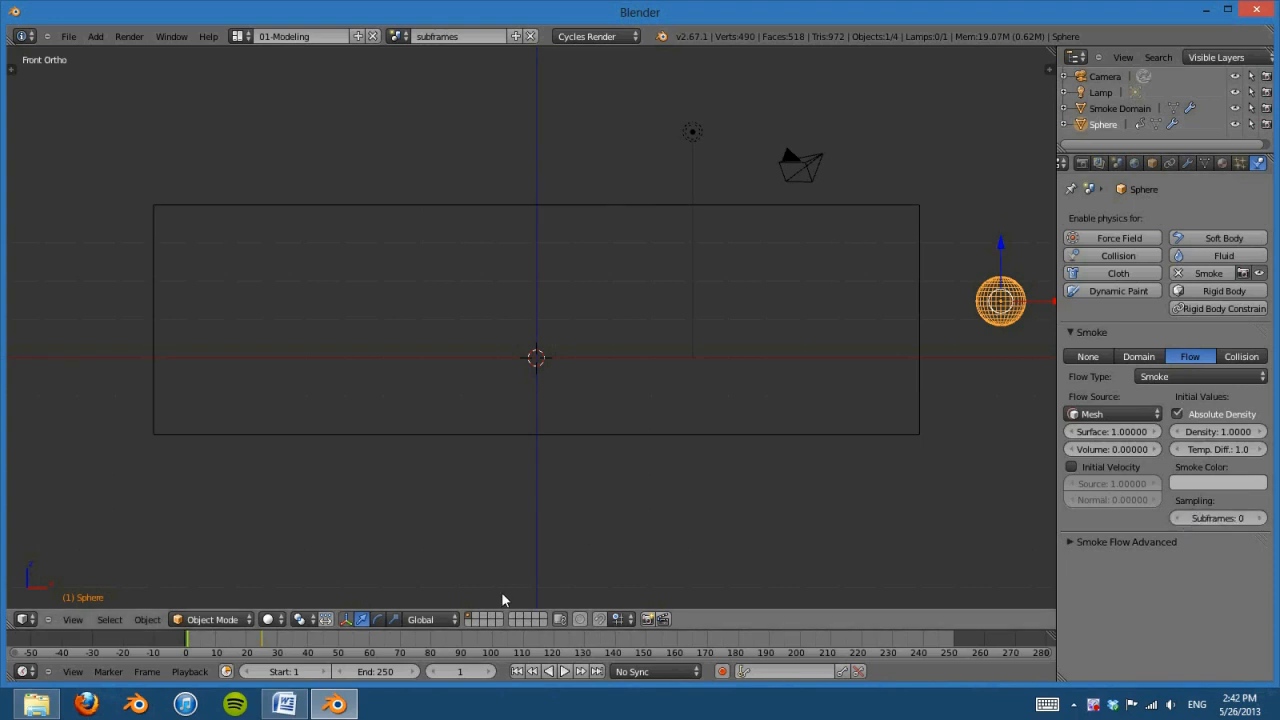
pyautogui.click(563, 673)
pyautogui.click(558, 673)
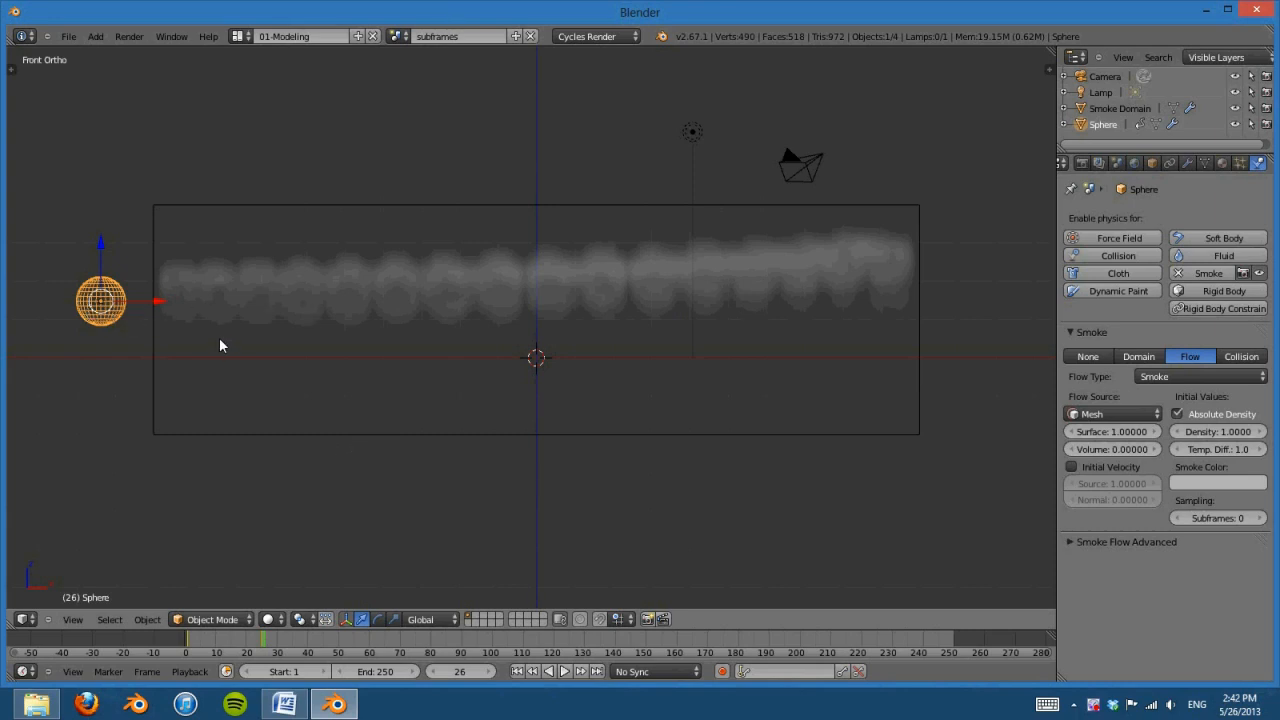
# - Set the sphere's smoke flow subframes to 5, play the simulation and return to the first frame
pyautogui.click(1261, 518)
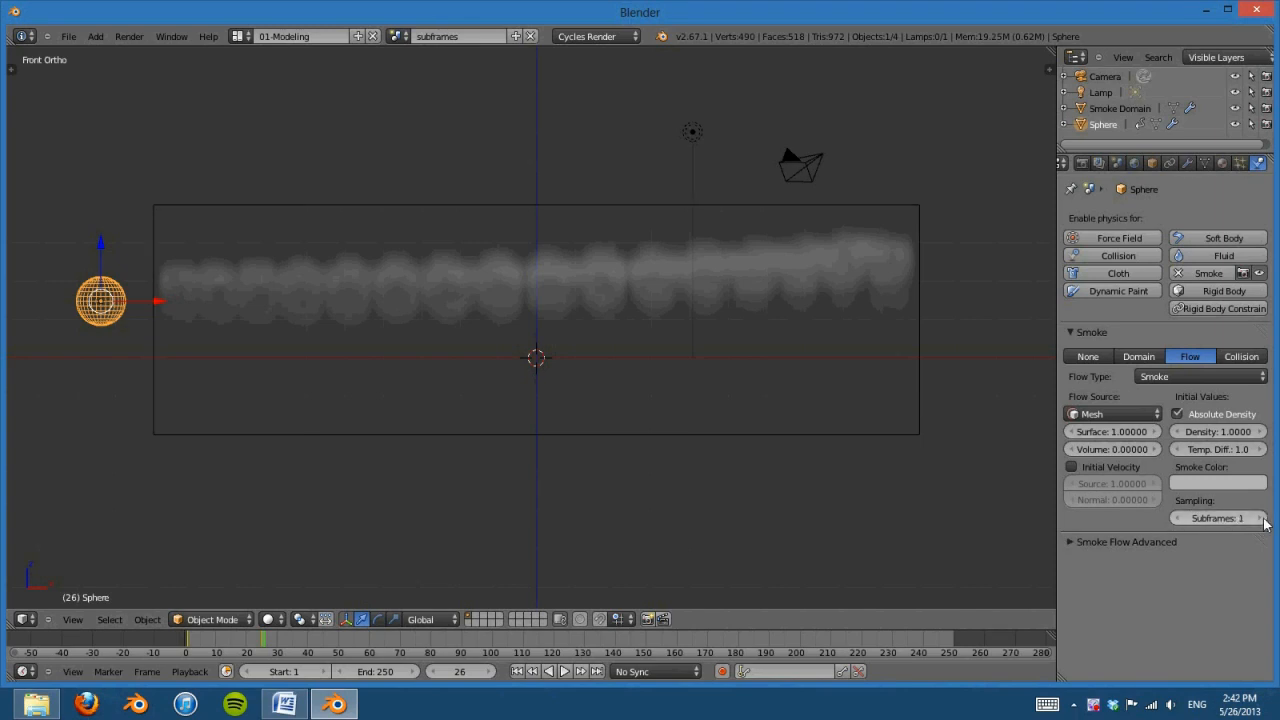
pyautogui.click(1261, 518)
pyautogui.click(517, 671)
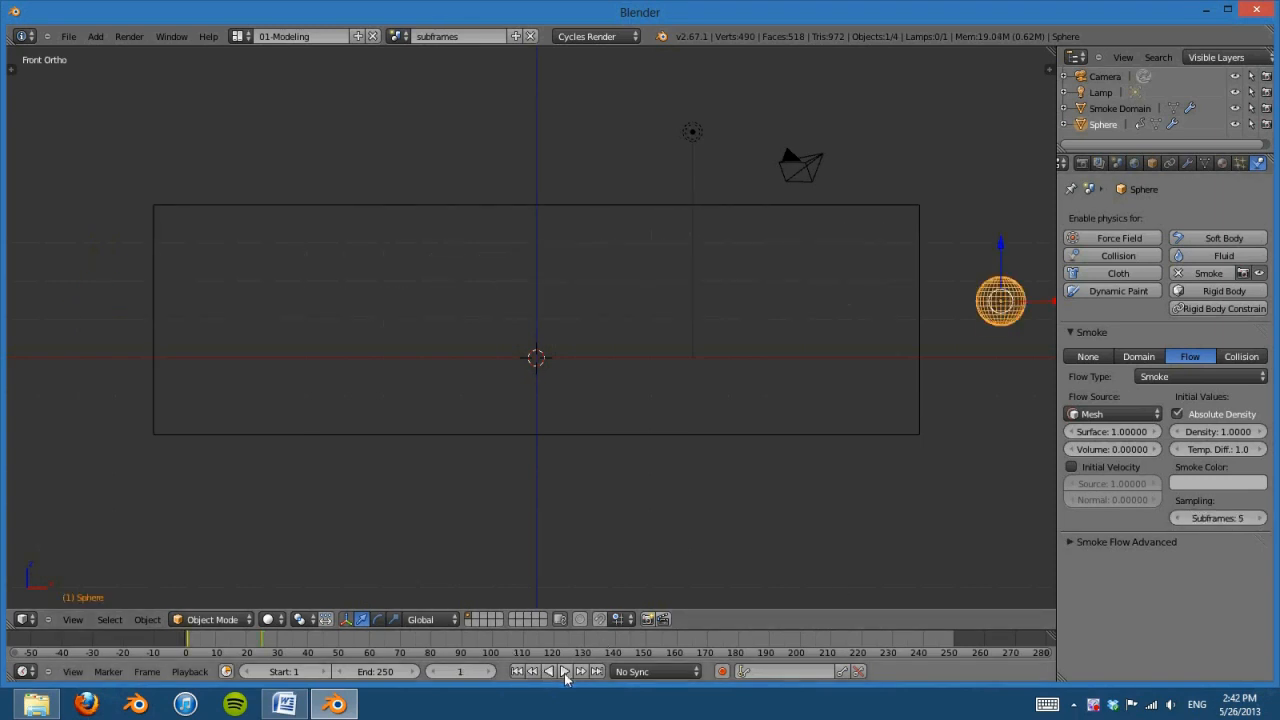
pyautogui.click(564, 671)
pyautogui.click(558, 671)
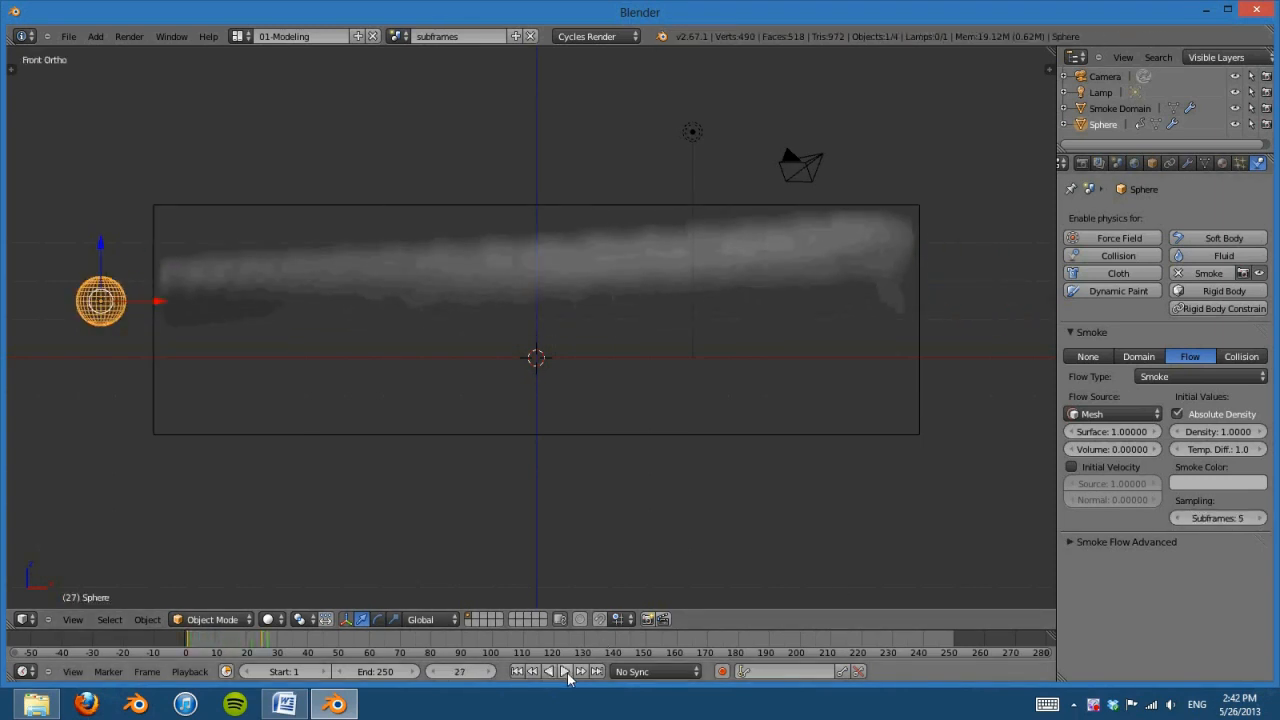
pyautogui.click(517, 671)
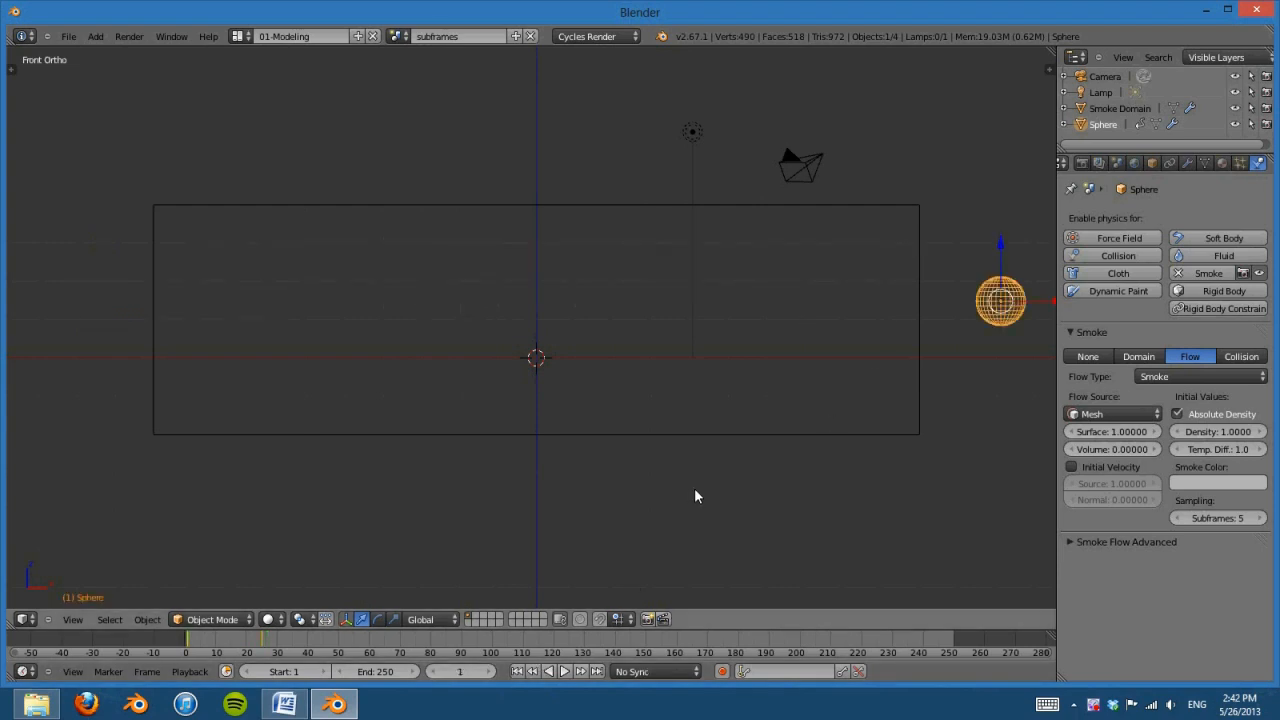
# - Reduce the sphere's flow sampling subframes to 0 again, replay the smoke trail and rewind the animation
pyautogui.click(1176, 518)
pyautogui.click(1176, 518)
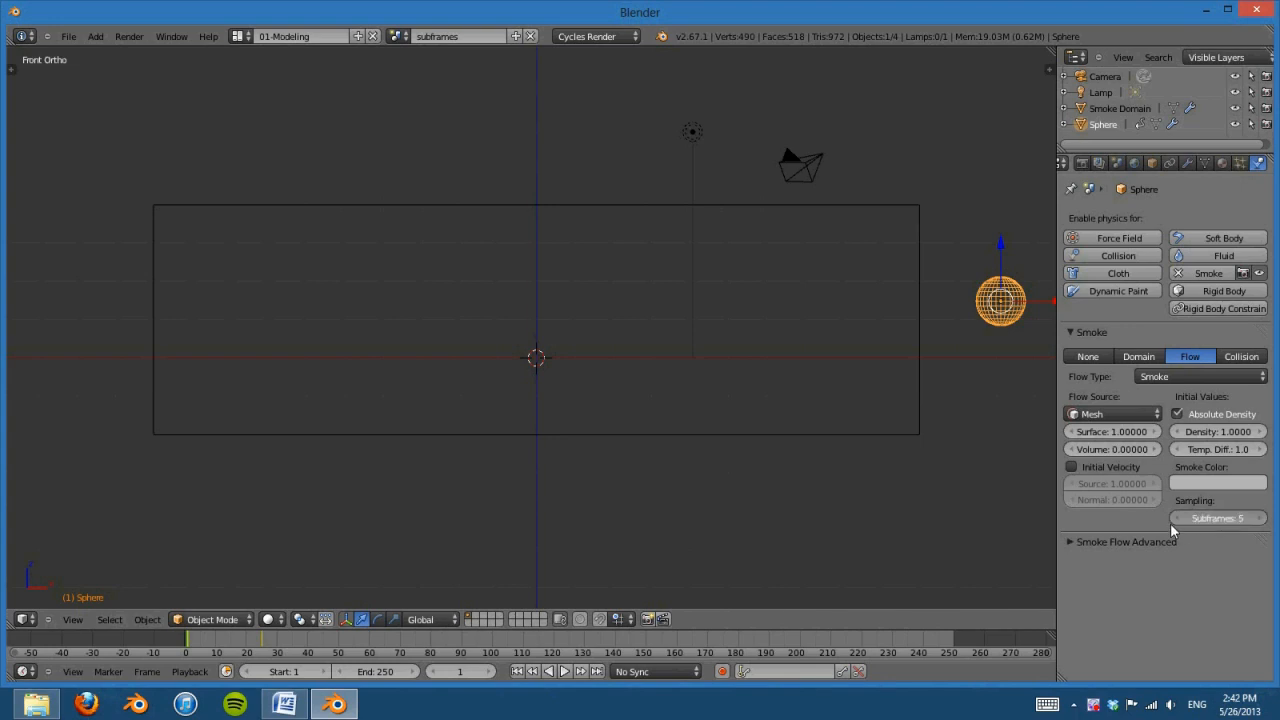
pyautogui.click(1176, 518)
pyautogui.click(1176, 518)
pyautogui.click(1176, 518)
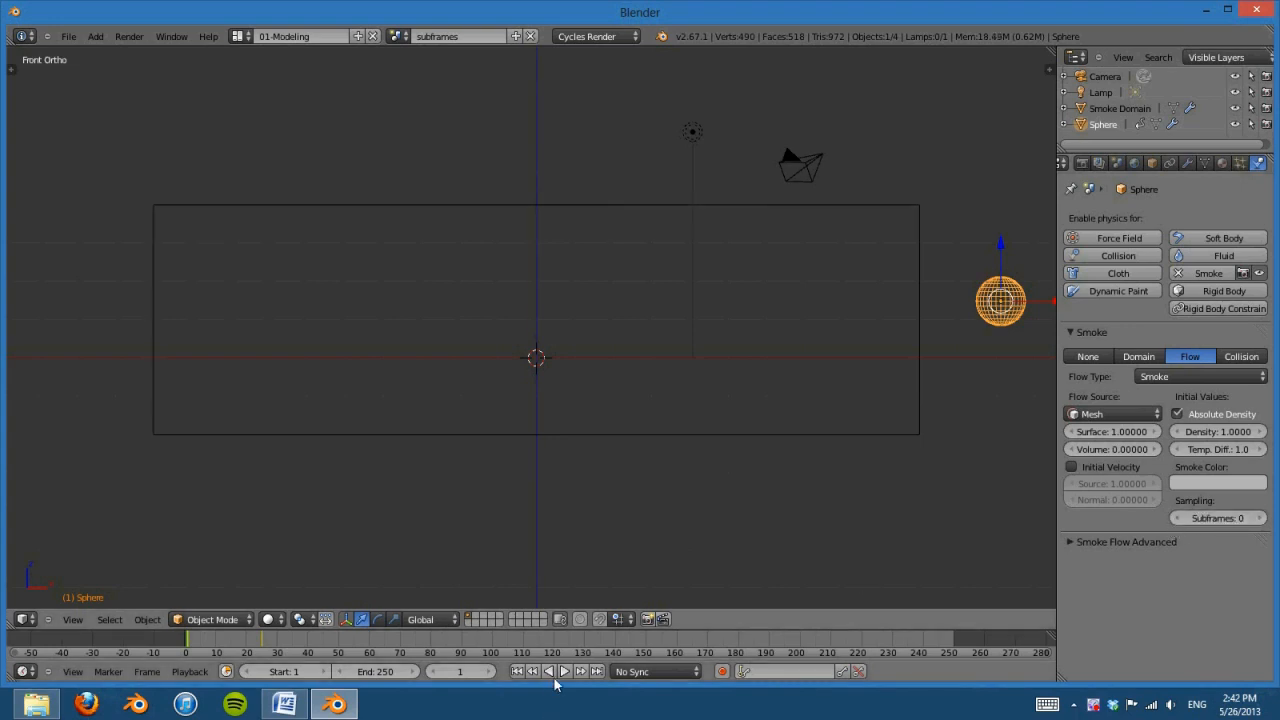
pyautogui.click(558, 671)
pyautogui.click(558, 671)
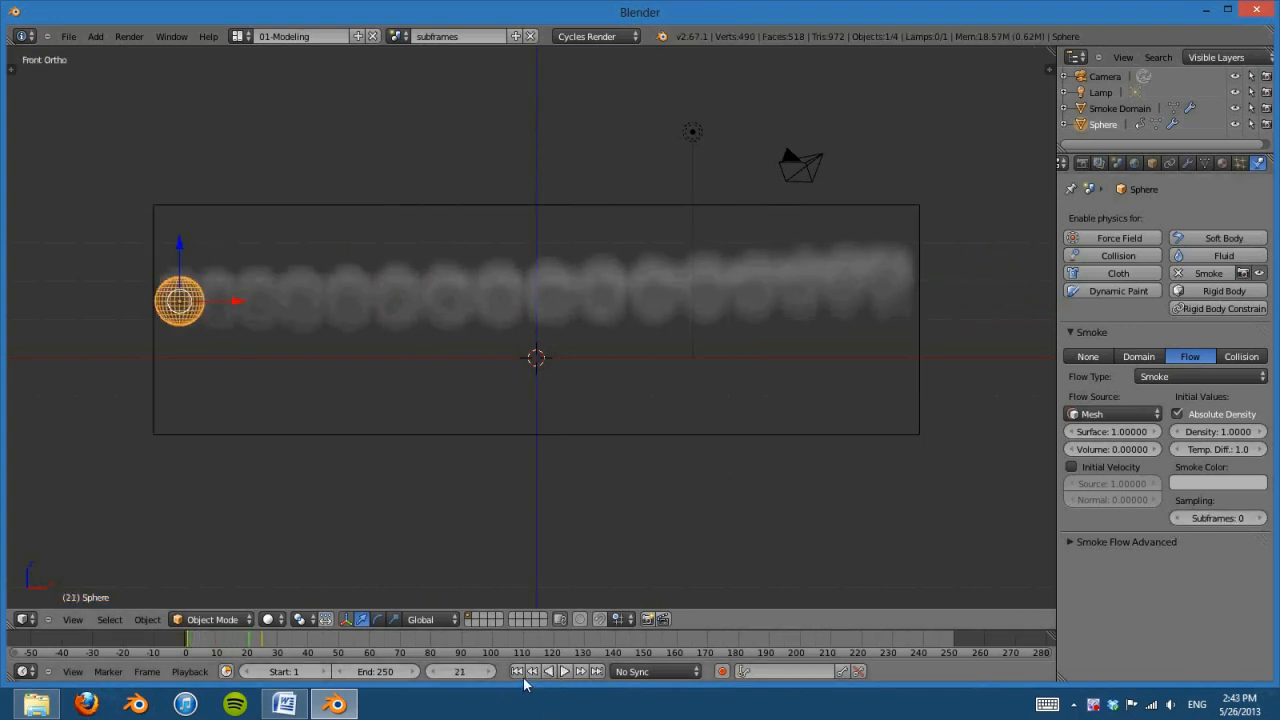
pyautogui.click(519, 672)
# - Switch to the "full sample" scene and play its fire simulation for a close look at the flames
pyautogui.click(397, 36)
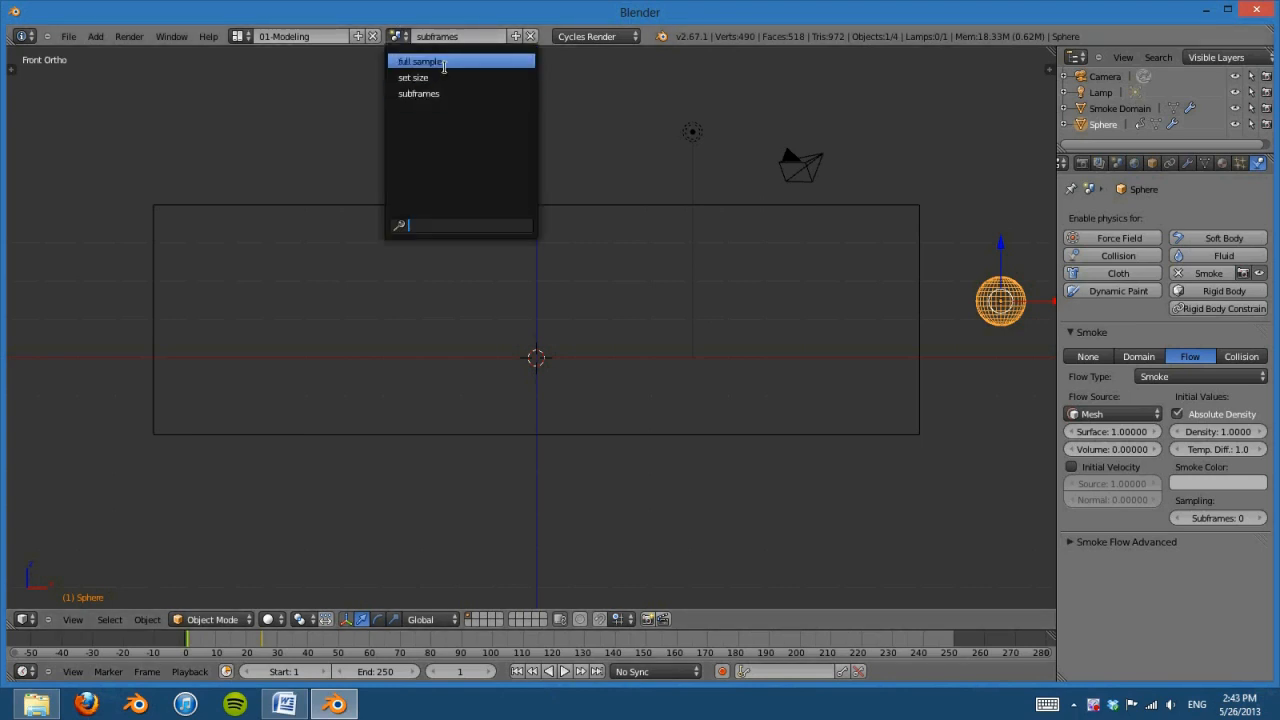
pyautogui.click(432, 63)
pyautogui.scroll(5, 716, 460)
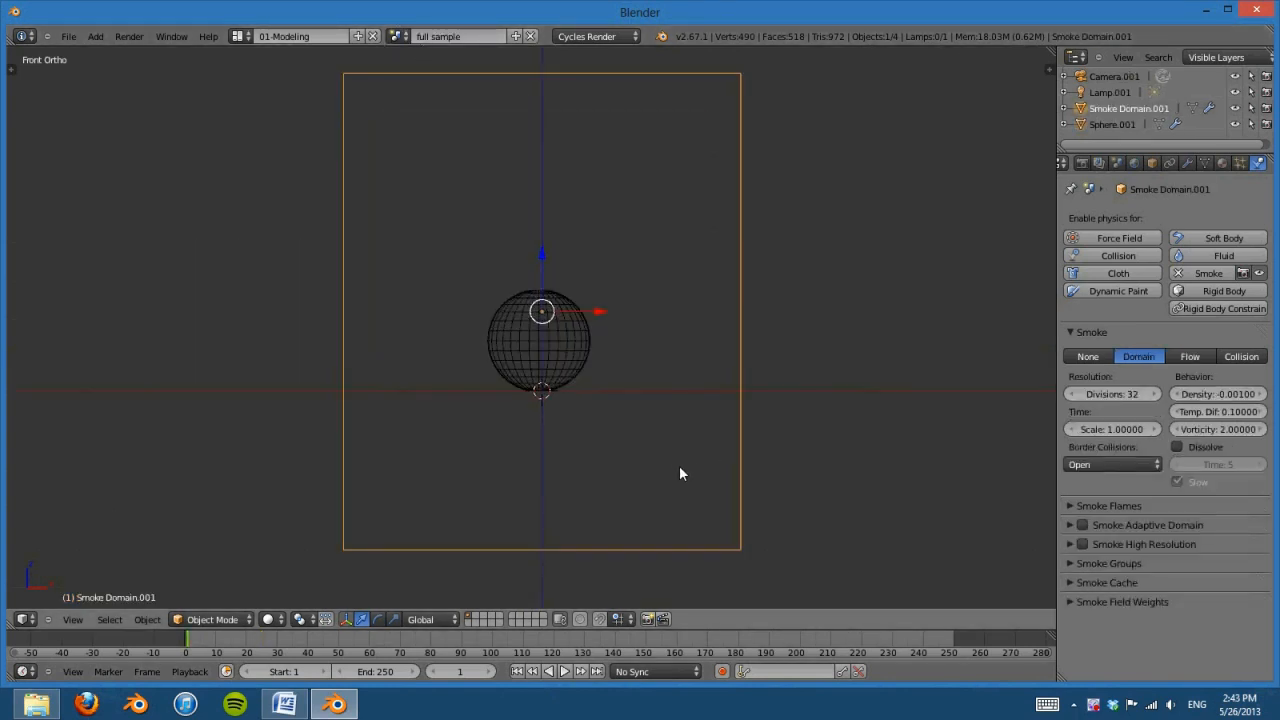
pyautogui.keyDown('shift'); pyautogui.scroll(3, 672, 436); pyautogui.keyUp('shift')
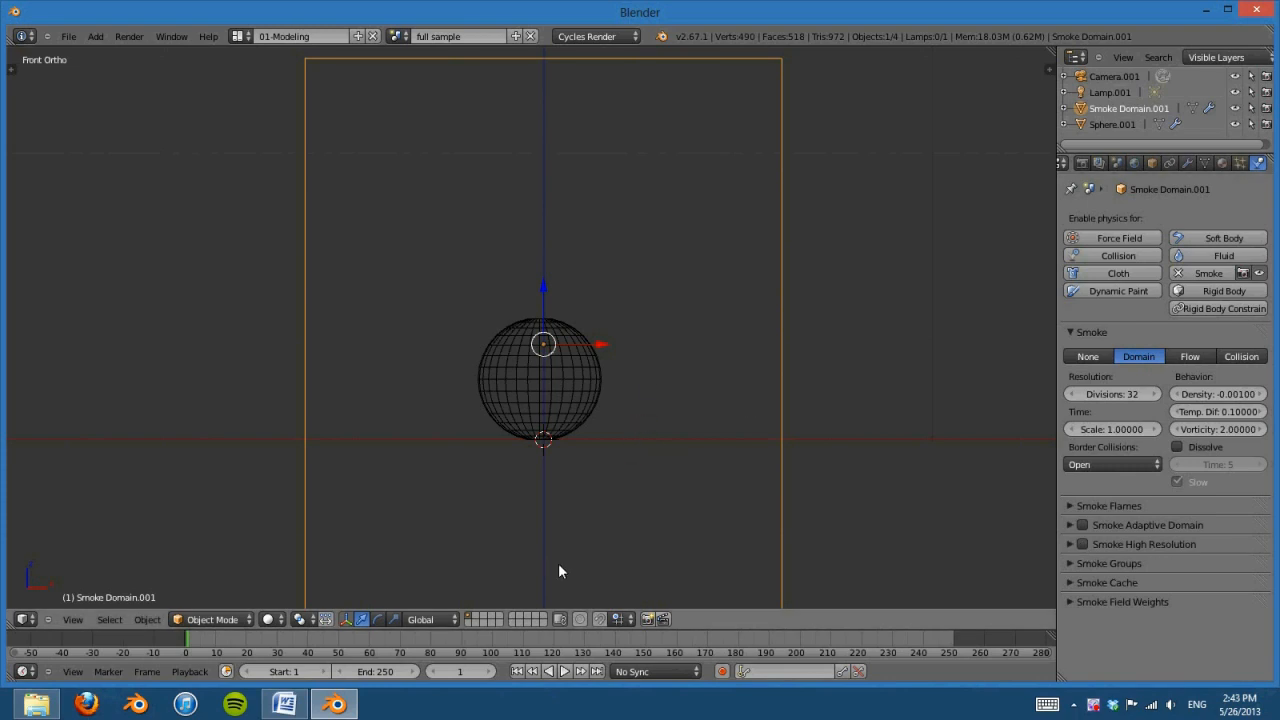
pyautogui.click(565, 671)
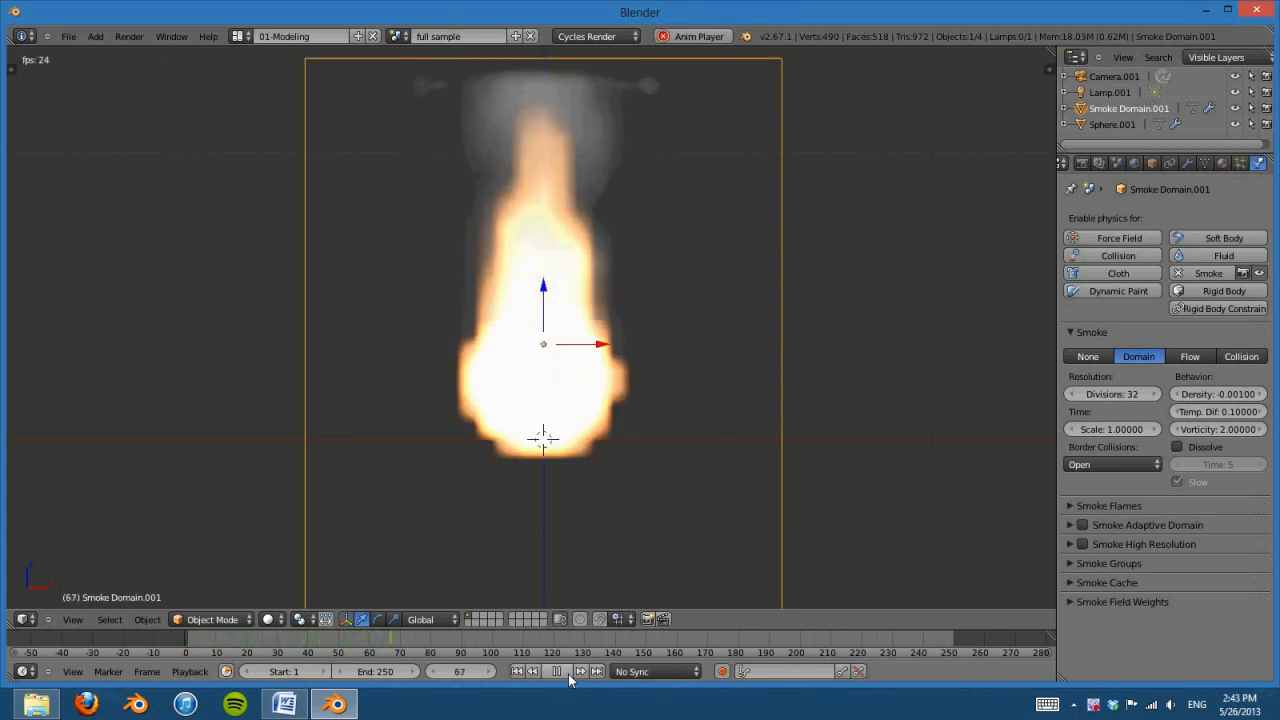
pyautogui.click(560, 671)
pyautogui.scroll(1, 672, 400)
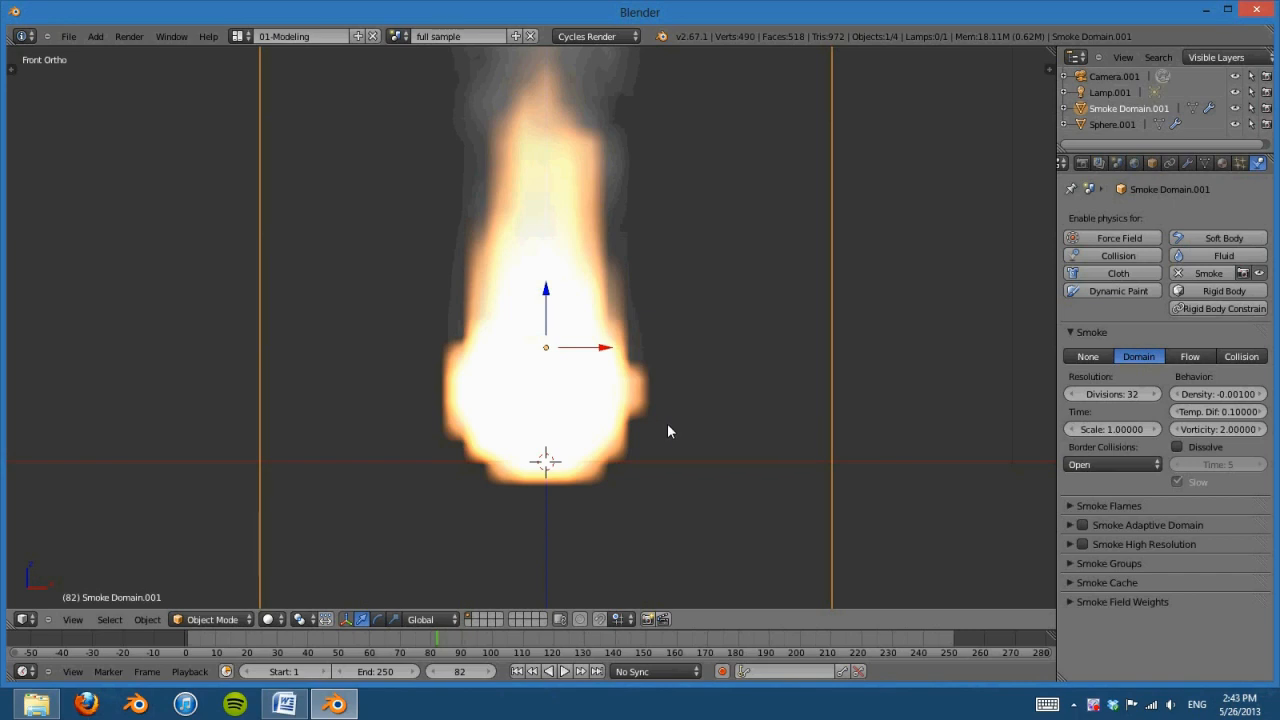
# - Set the smoke domain's resolution divisions to 64, play the fire simulation and return to the first frame
pyautogui.click(1115, 393)
pyautogui.write('64')
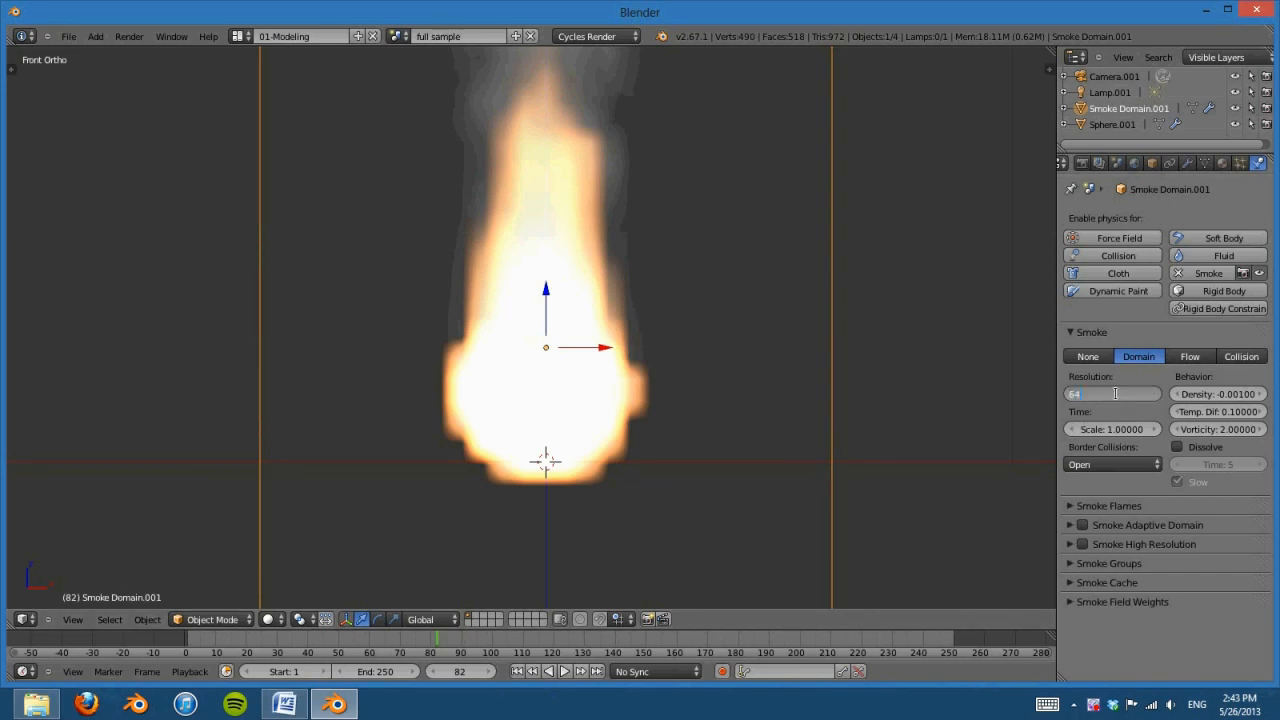
pyautogui.press('Return')
pyautogui.click(517, 671)
pyautogui.click(564, 671)
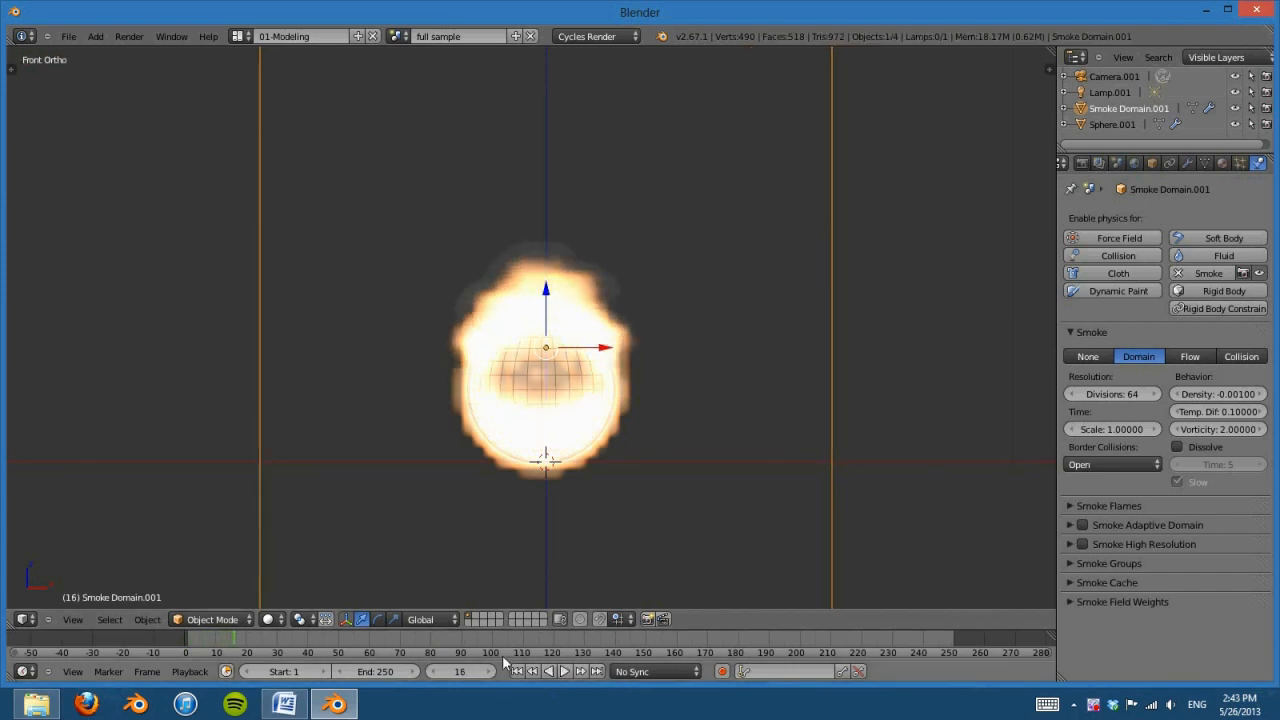
pyautogui.click(517, 671)
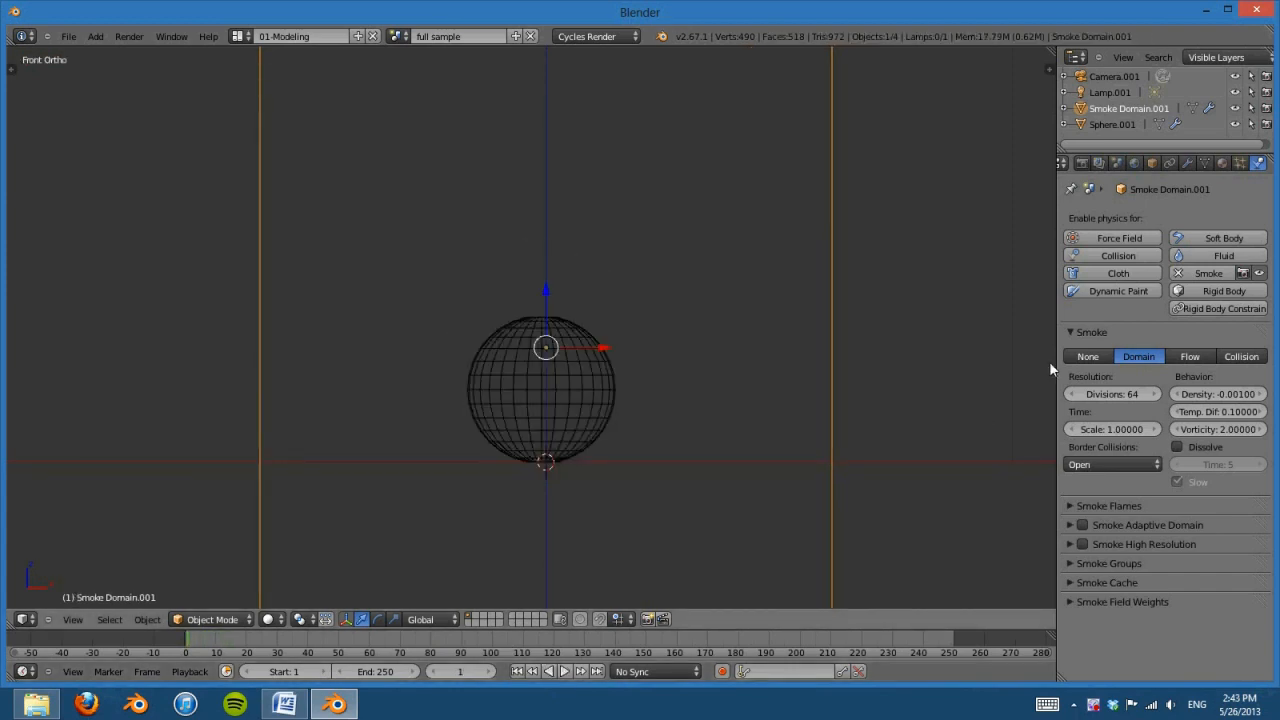
# - Set the smoke domain's divisions to 32 with Smoke High Resolution enabled, and play the simulation
pyautogui.click(1124, 395)
pyautogui.write('32')
pyautogui.press('Return')
pyautogui.click(564, 671)
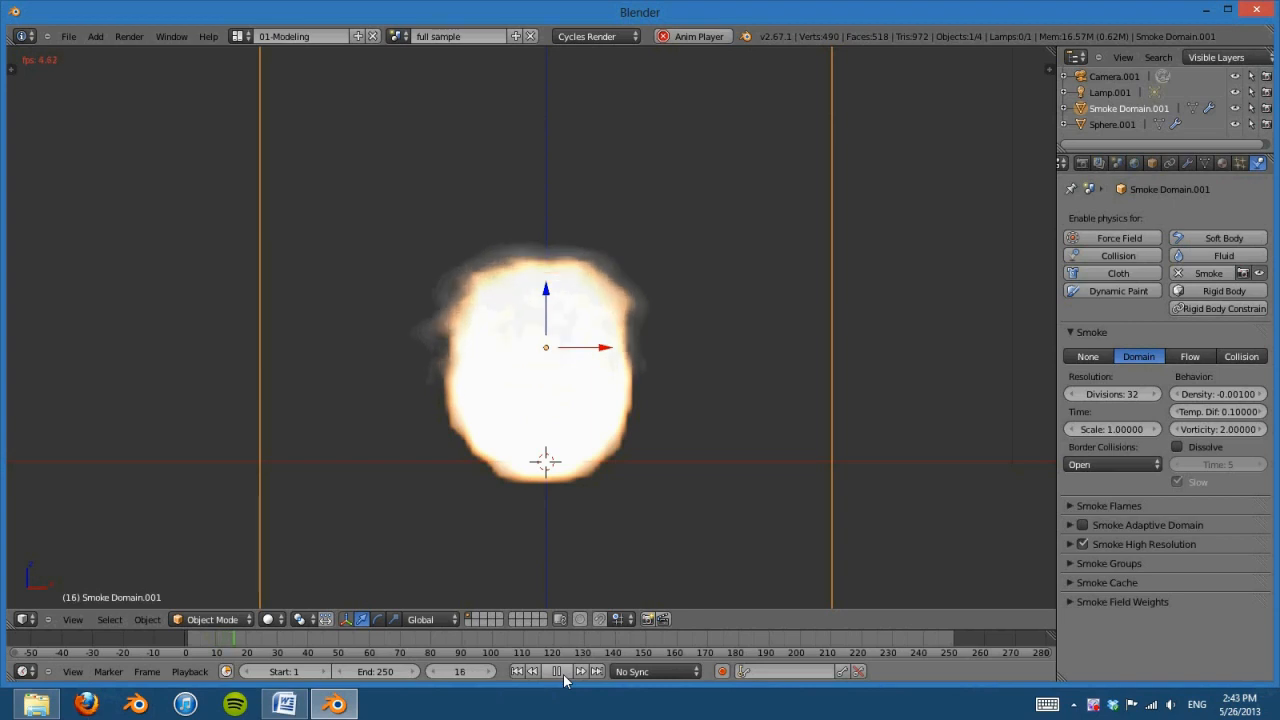
pyautogui.click(558, 672)
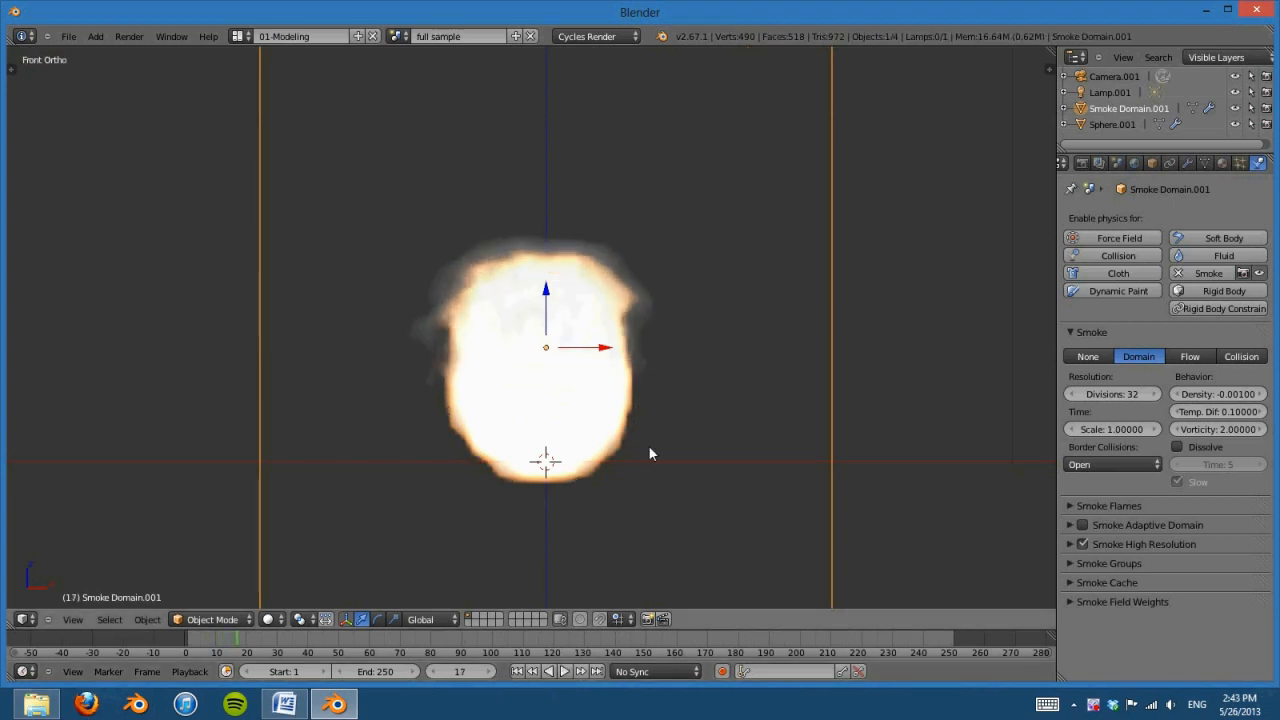
pyautogui.click(517, 671)
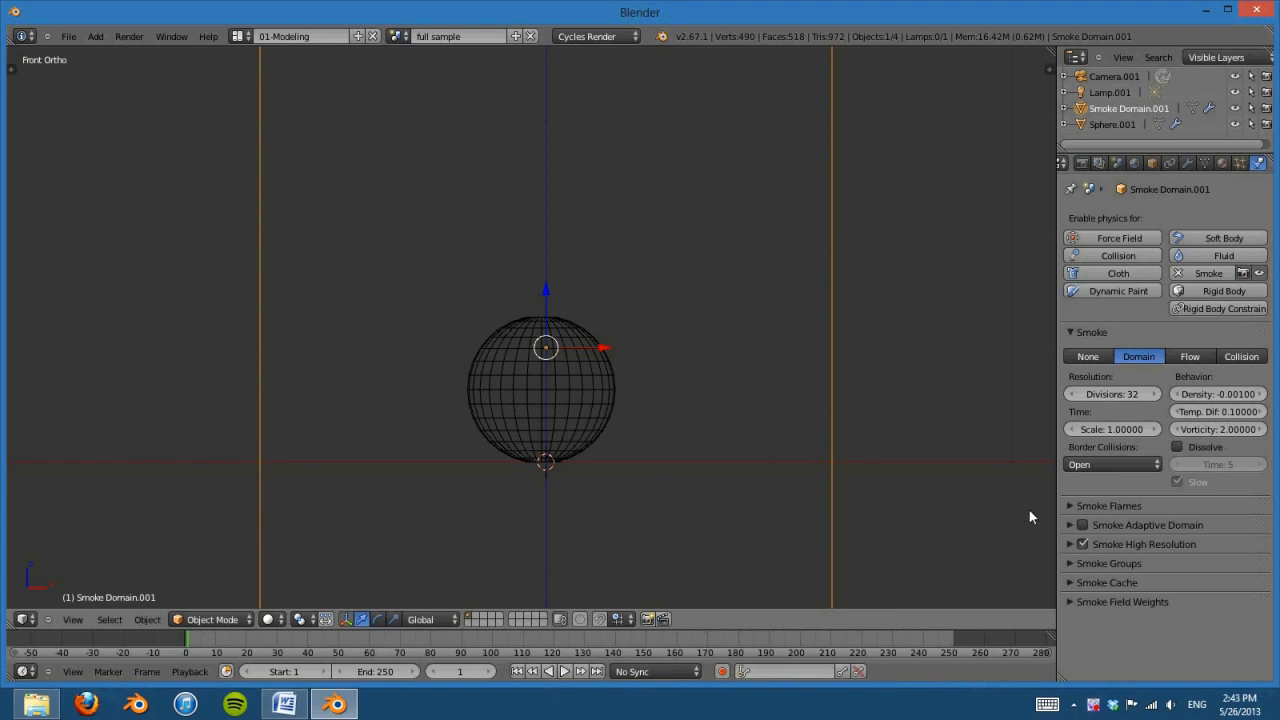
# - Set the domain's high resolution flow sampling to Full Sample and play the fire simulation to inspect its shape
pyautogui.click(1068, 544)
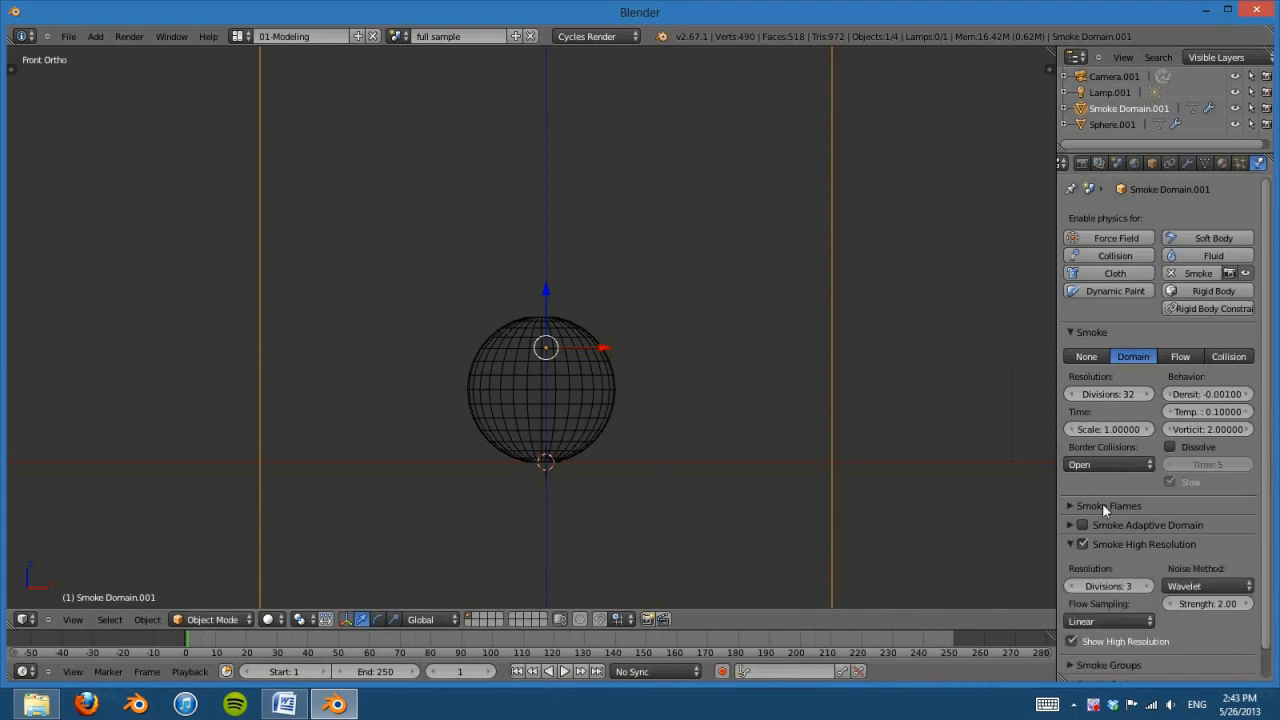
pyautogui.click(1133, 619)
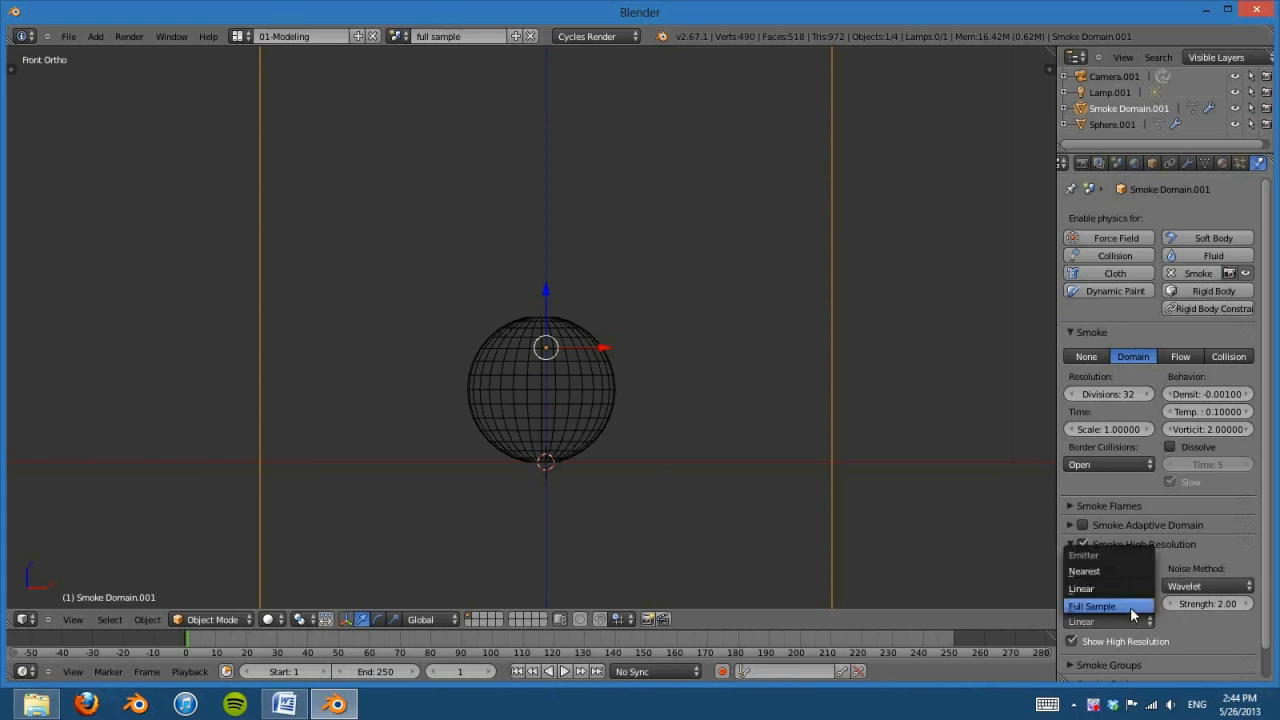
pyautogui.click(1133, 606)
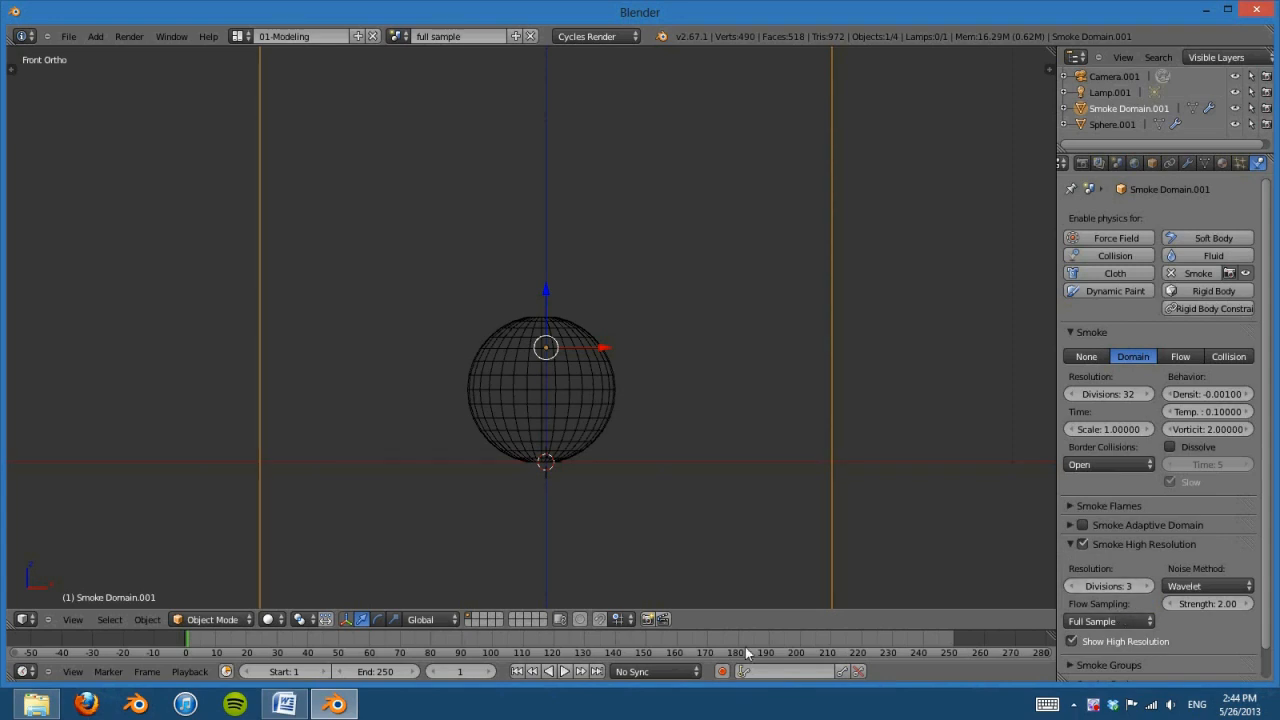
pyautogui.click(564, 671)
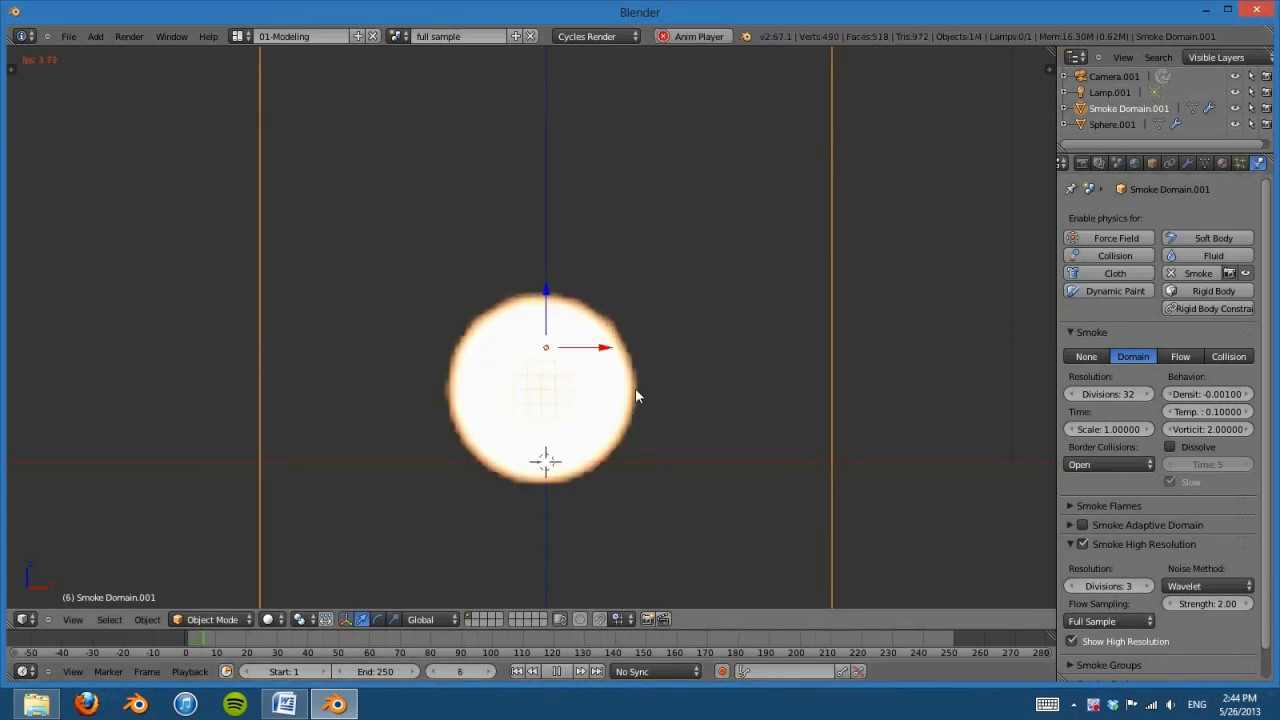
pyautogui.click(557, 672)
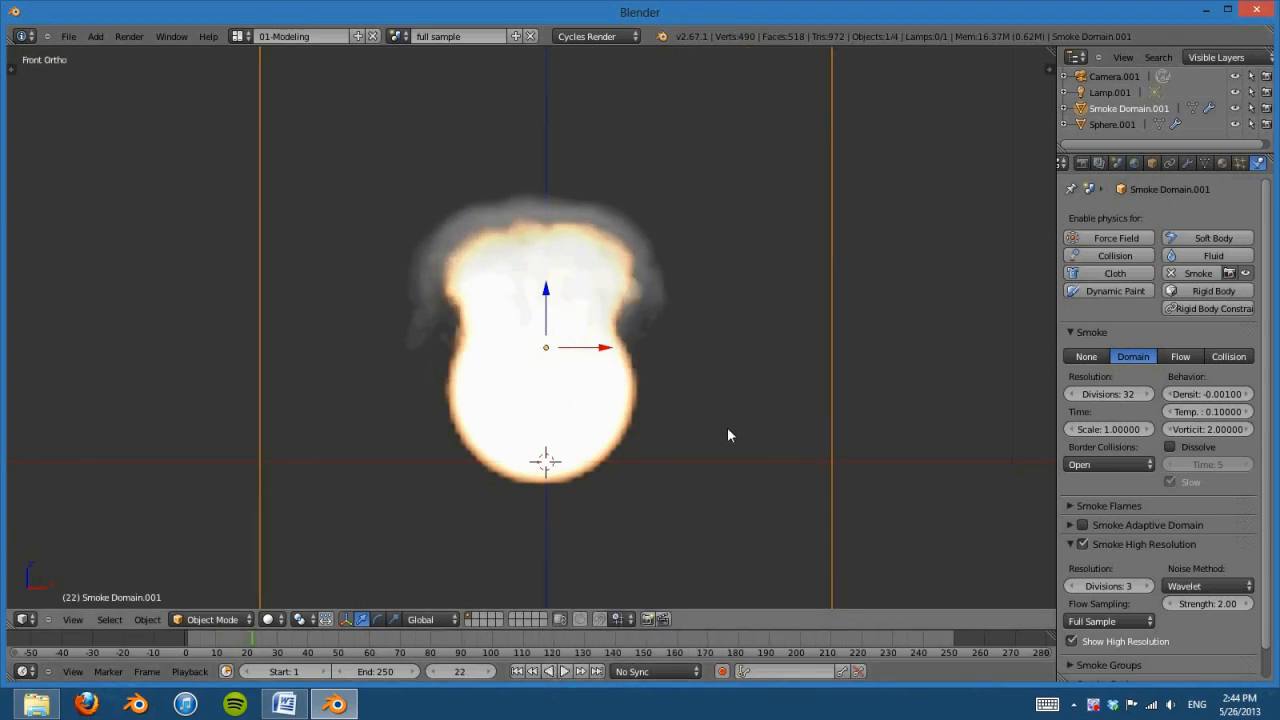
pyautogui.moveTo(869, 474); pyautogui.dragTo(680, 484, button='middle')
pyautogui.press('KP_1')
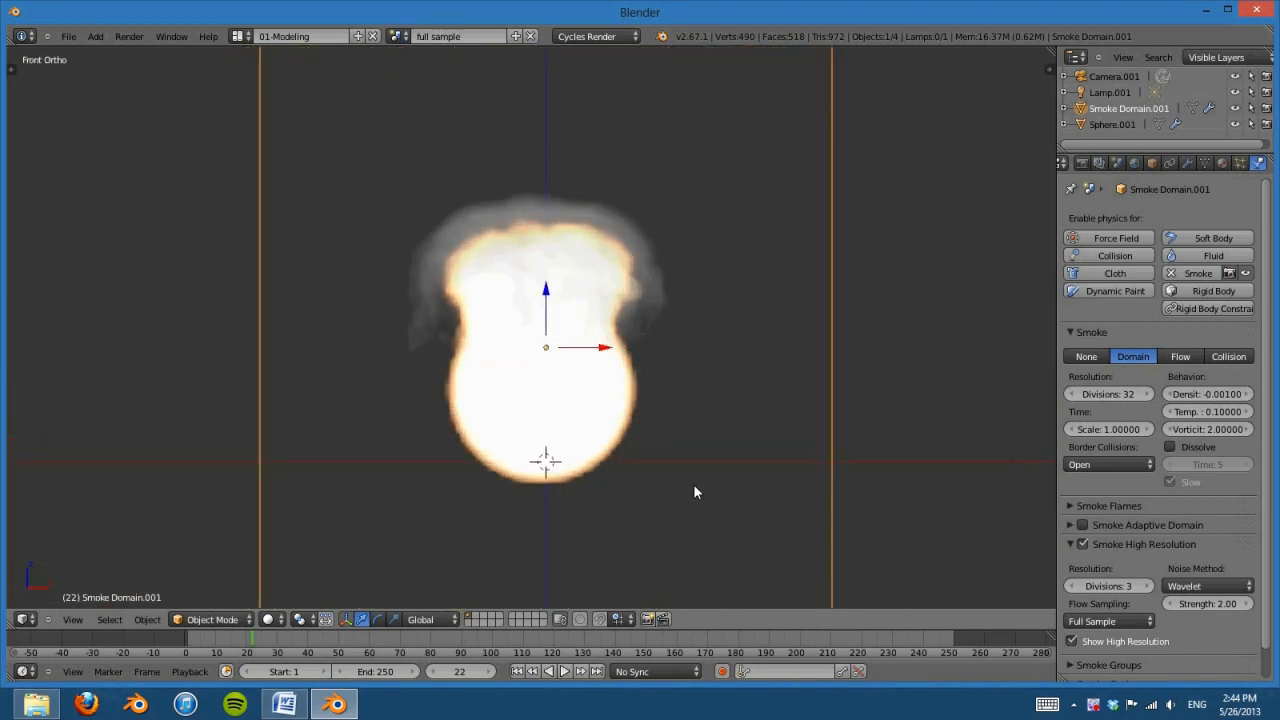
# - Lower the Smoke High Resolution divisions to 1 and replay the fire simulation from the first frame
pyautogui.scroll(1, 695, 491)
pyautogui.click(1069, 586)
pyautogui.click(1069, 586)
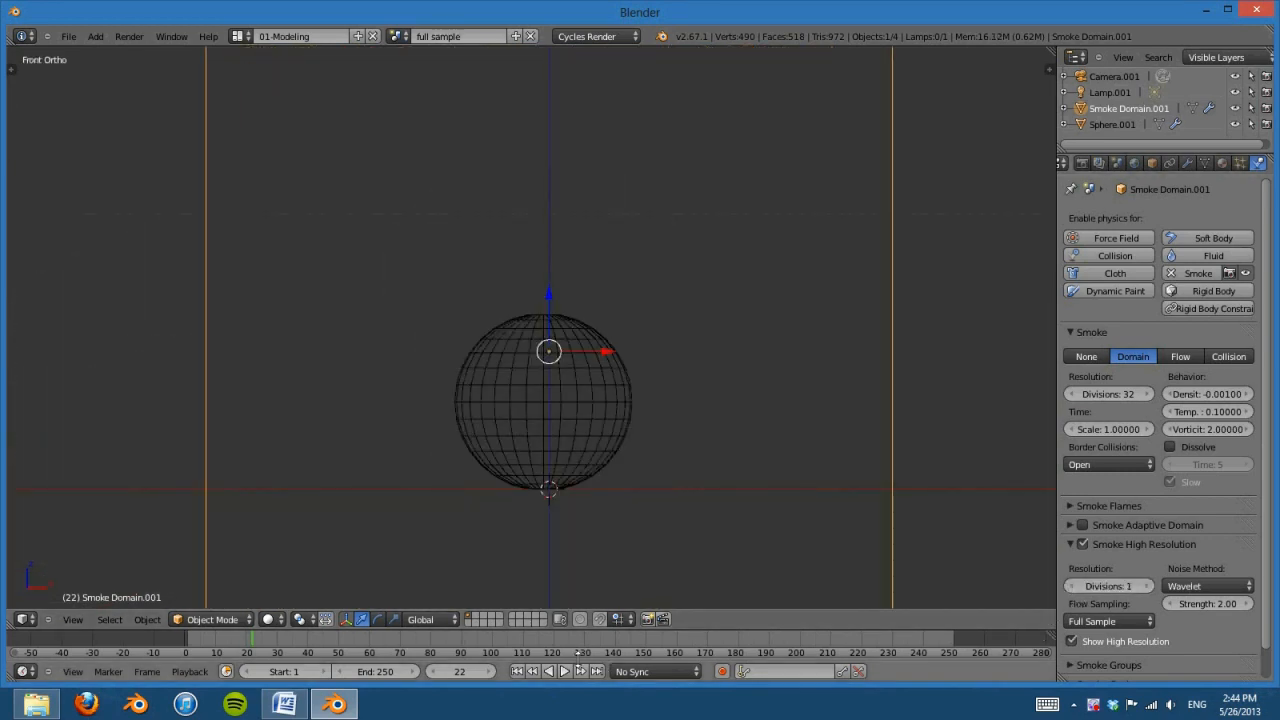
pyautogui.click(517, 671)
pyautogui.click(565, 671)
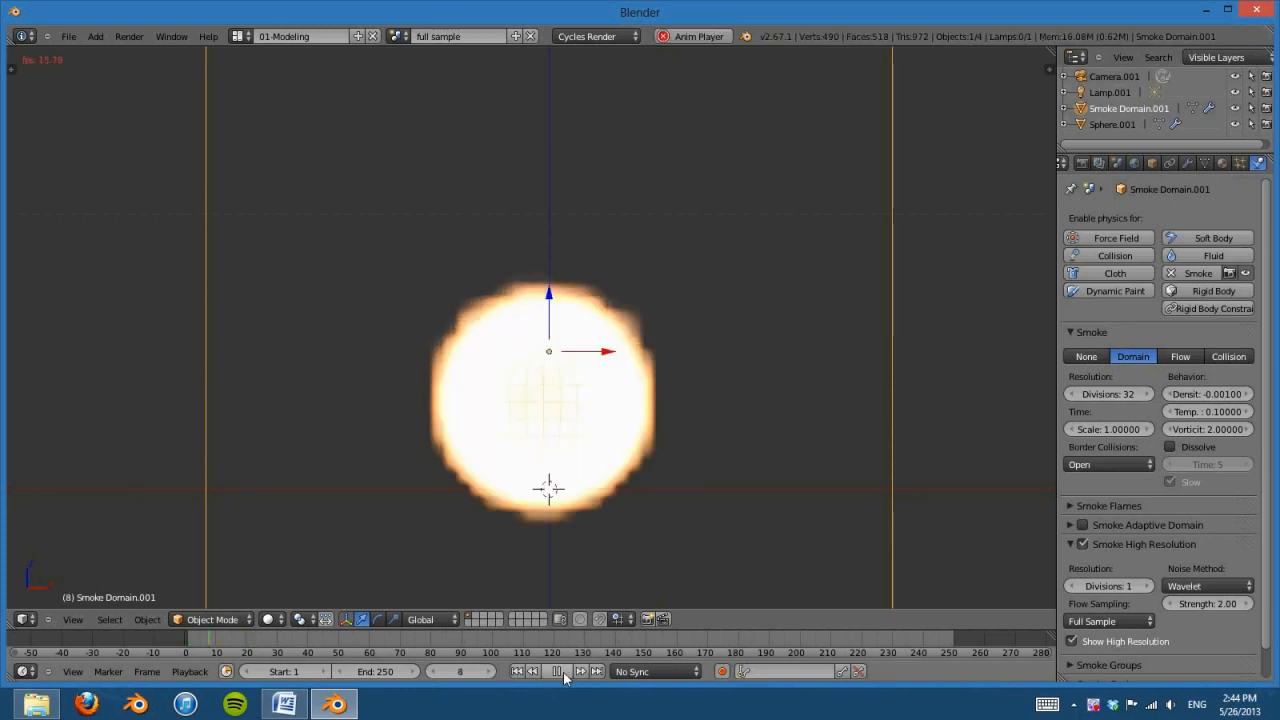
pyautogui.hotkey('alt', 'a')
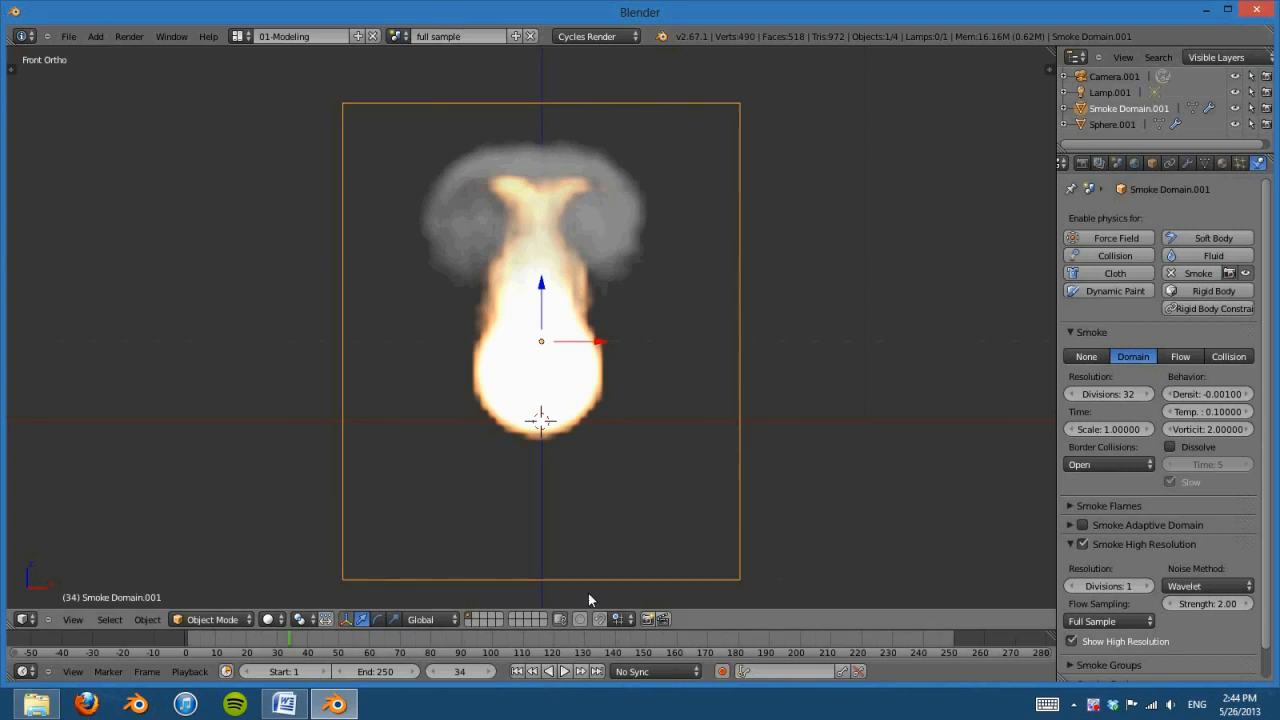
# - Return to the first frame and set the fire sphere's flow source Surface value to 0
pyautogui.hotkey('shift', 'Left')
pyautogui.rightClick(540, 370)
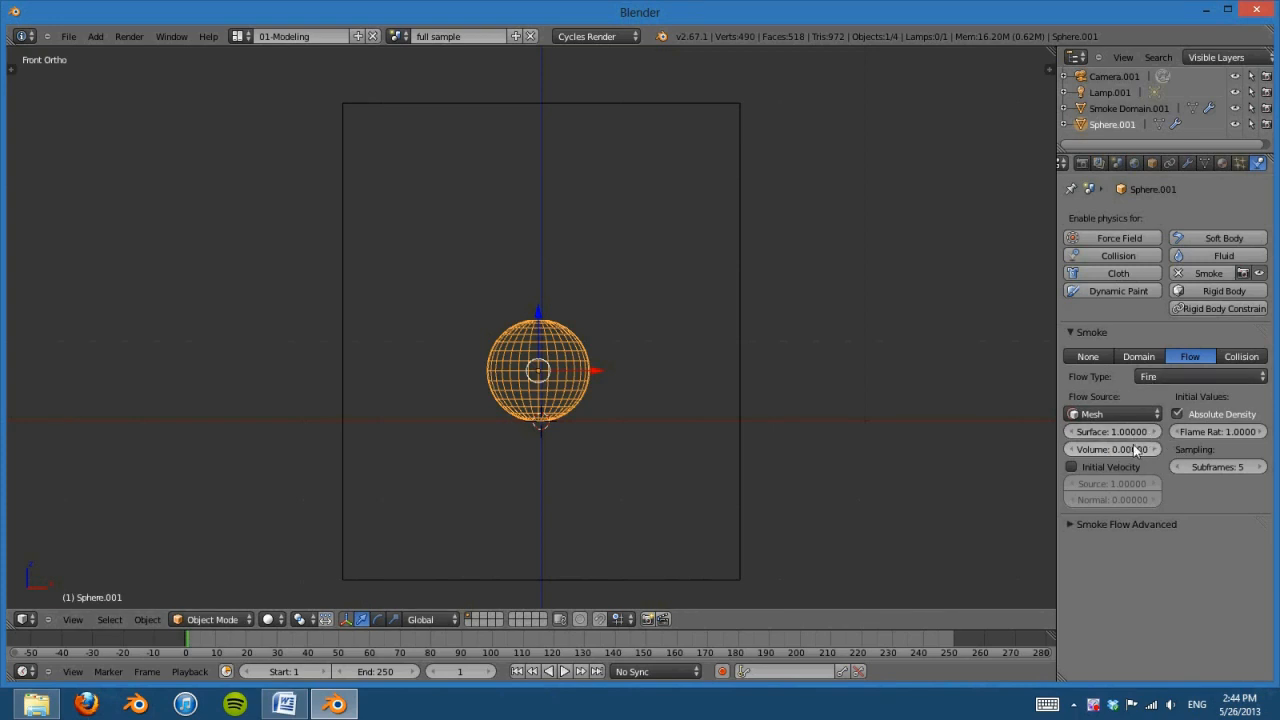
pyautogui.click(1106, 430)
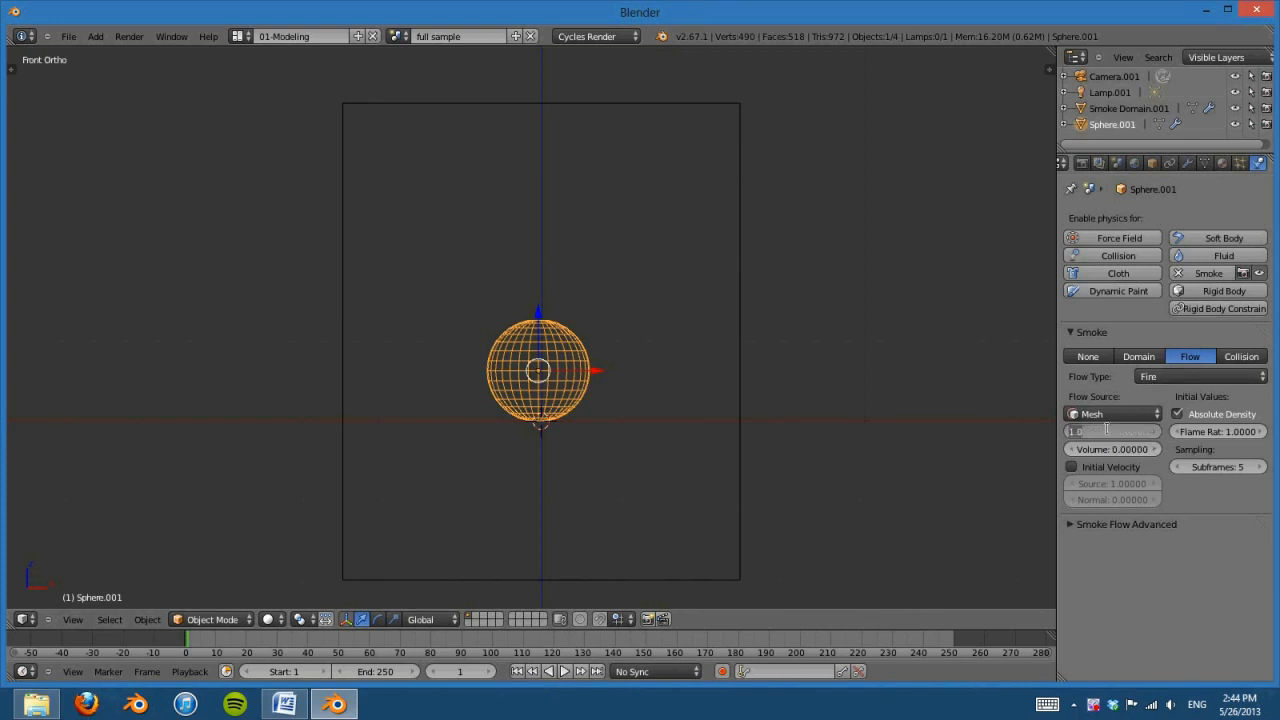
pyautogui.write('0')
pyautogui.press('Return')
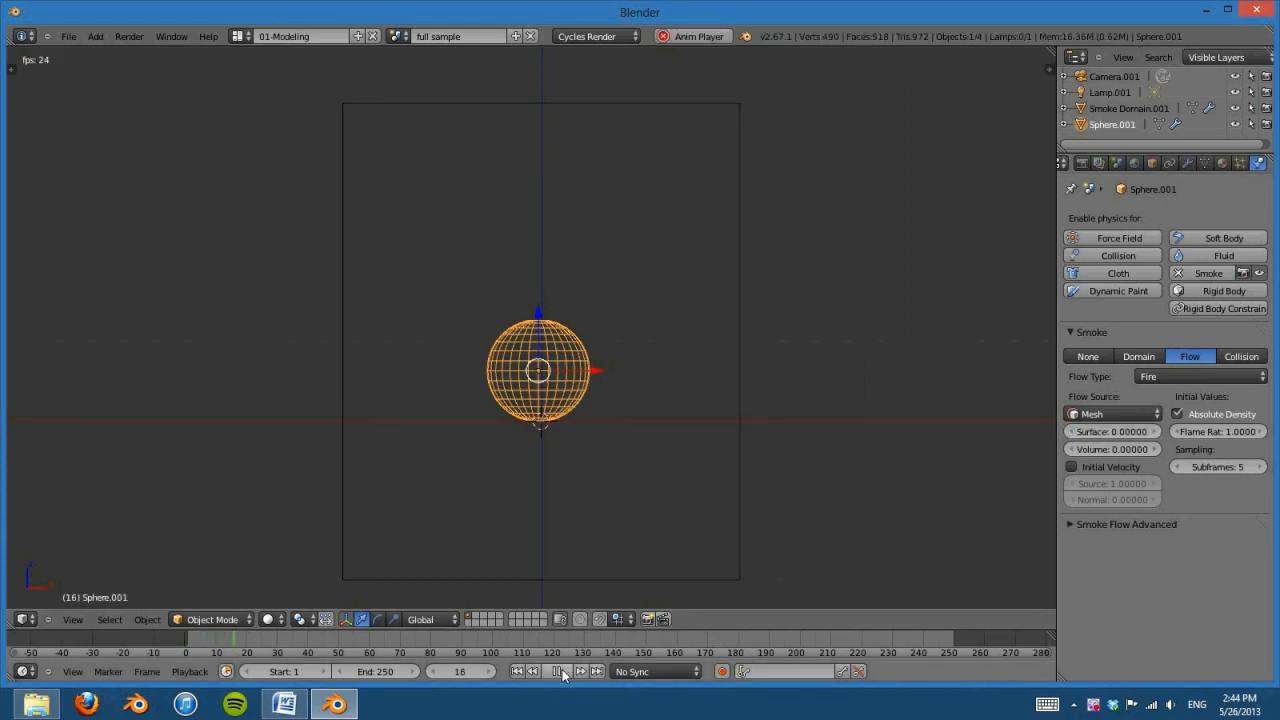
# - Stop and rewind the fire simulation, and switch to the "set size" scene
pyautogui.click(559, 672)
pyautogui.click(515, 671)
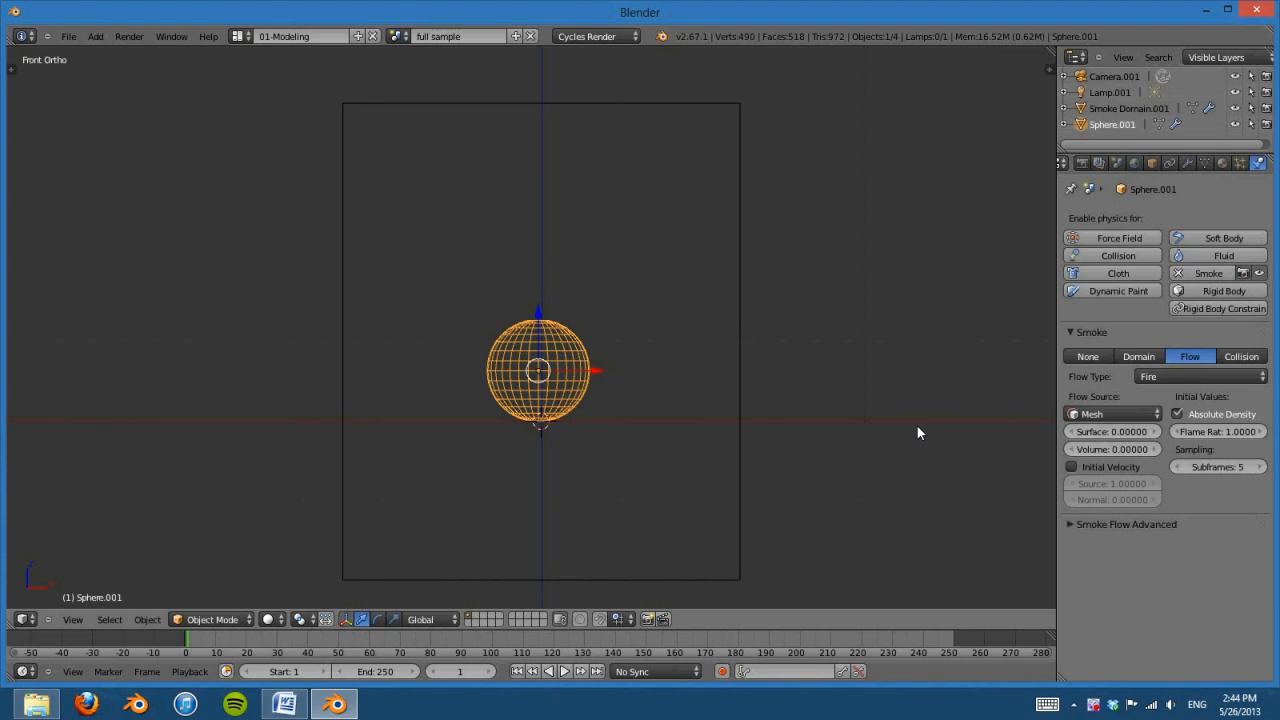
pyautogui.click(396, 33)
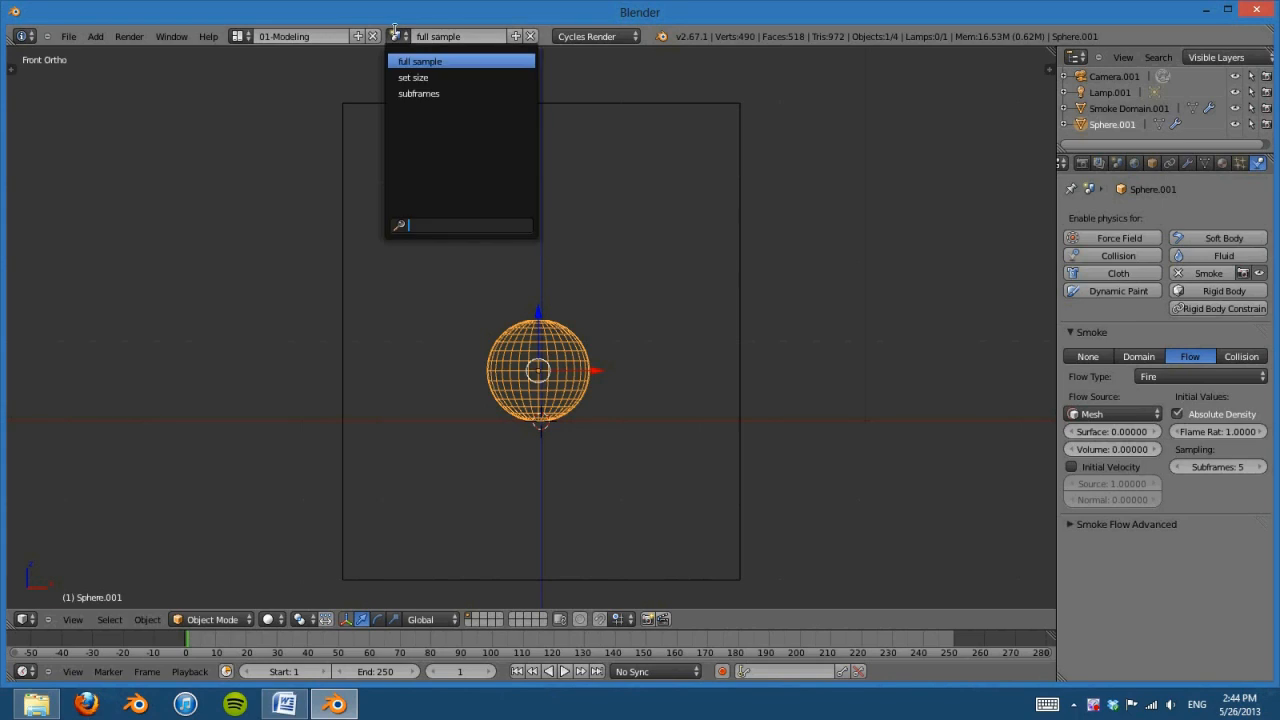
pyautogui.click(445, 77)
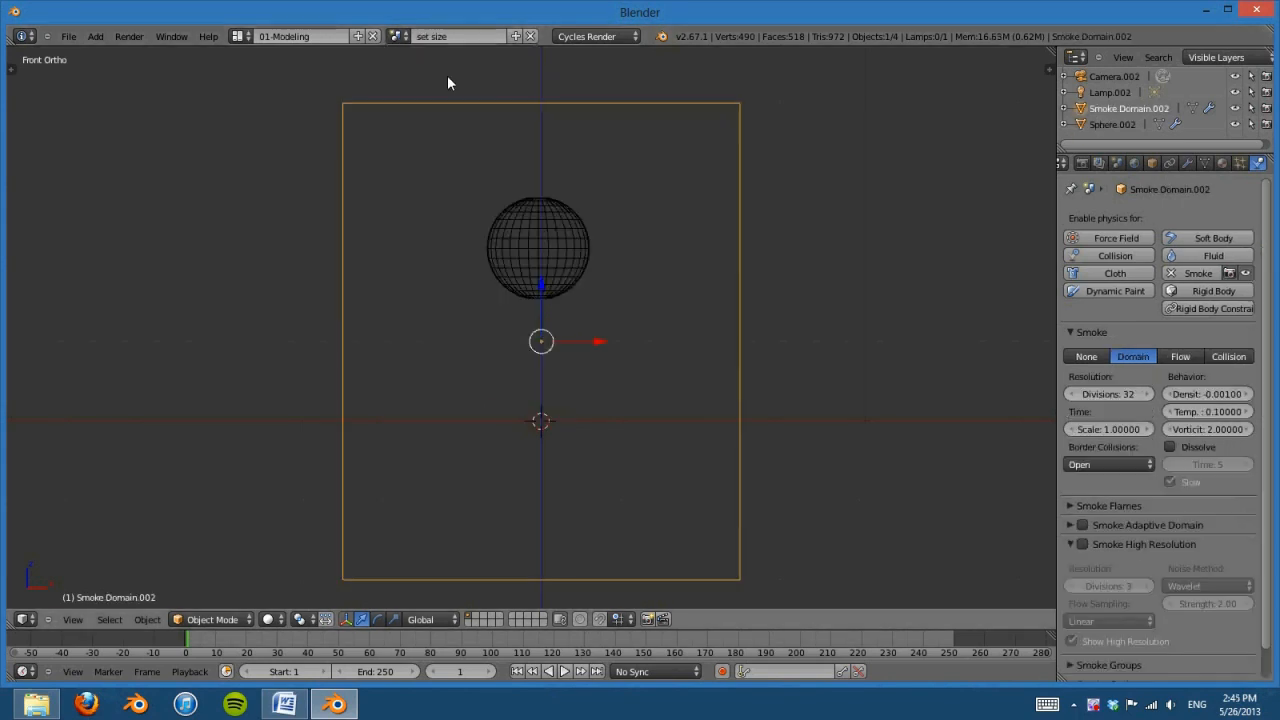
# - Play the particle-emitted smoke simulation twice at the current domain resolution and return to the first frame
pyautogui.click(572, 670)
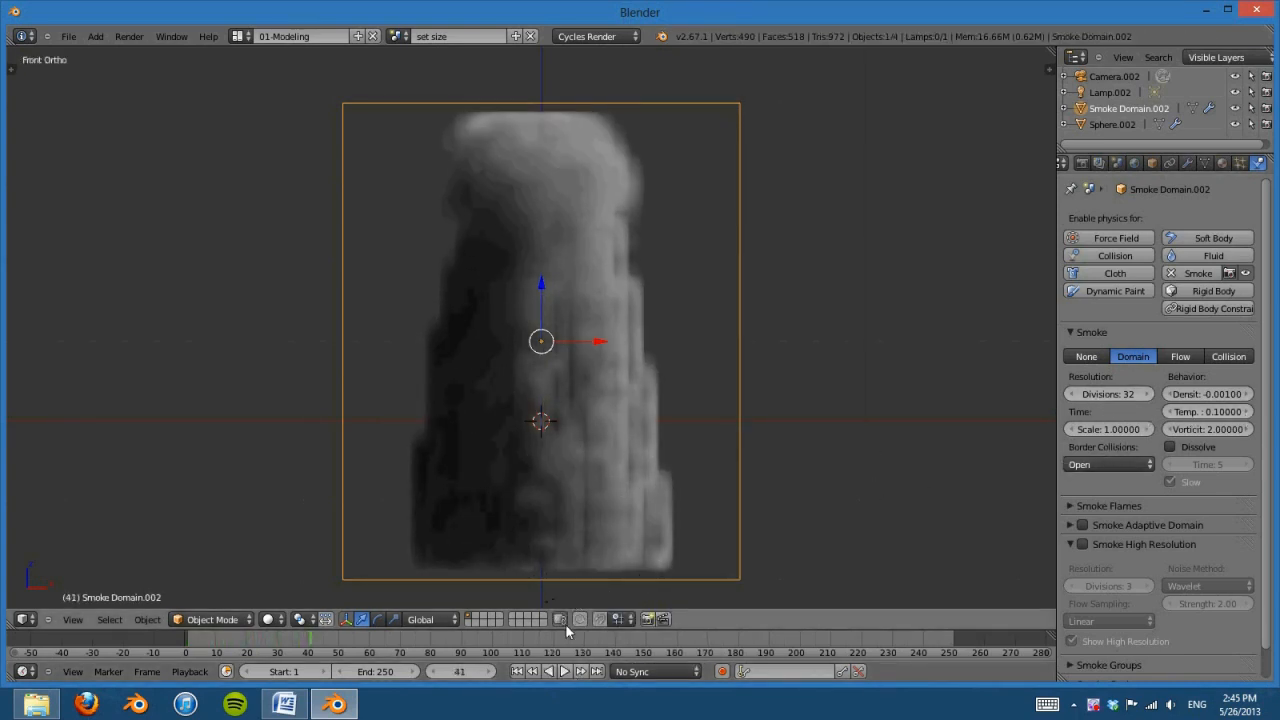
pyautogui.click(518, 671)
pyautogui.click(566, 672)
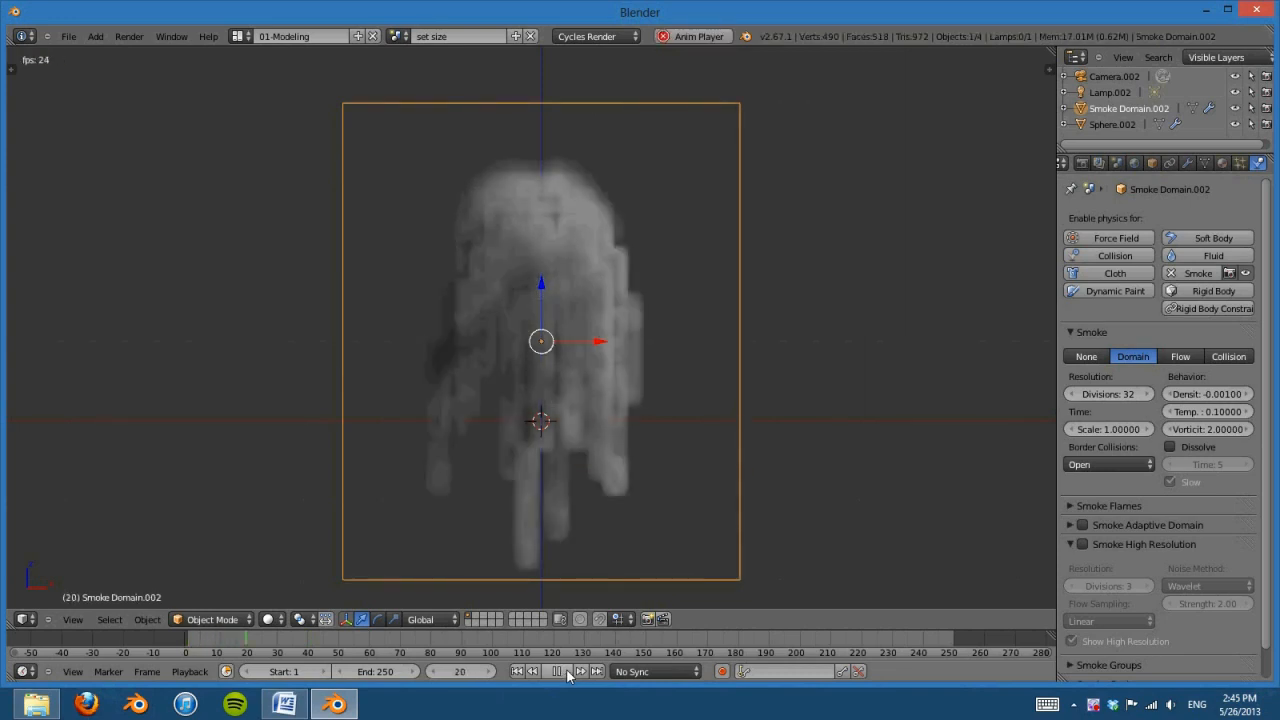
pyautogui.click(559, 672)
pyautogui.click(518, 671)
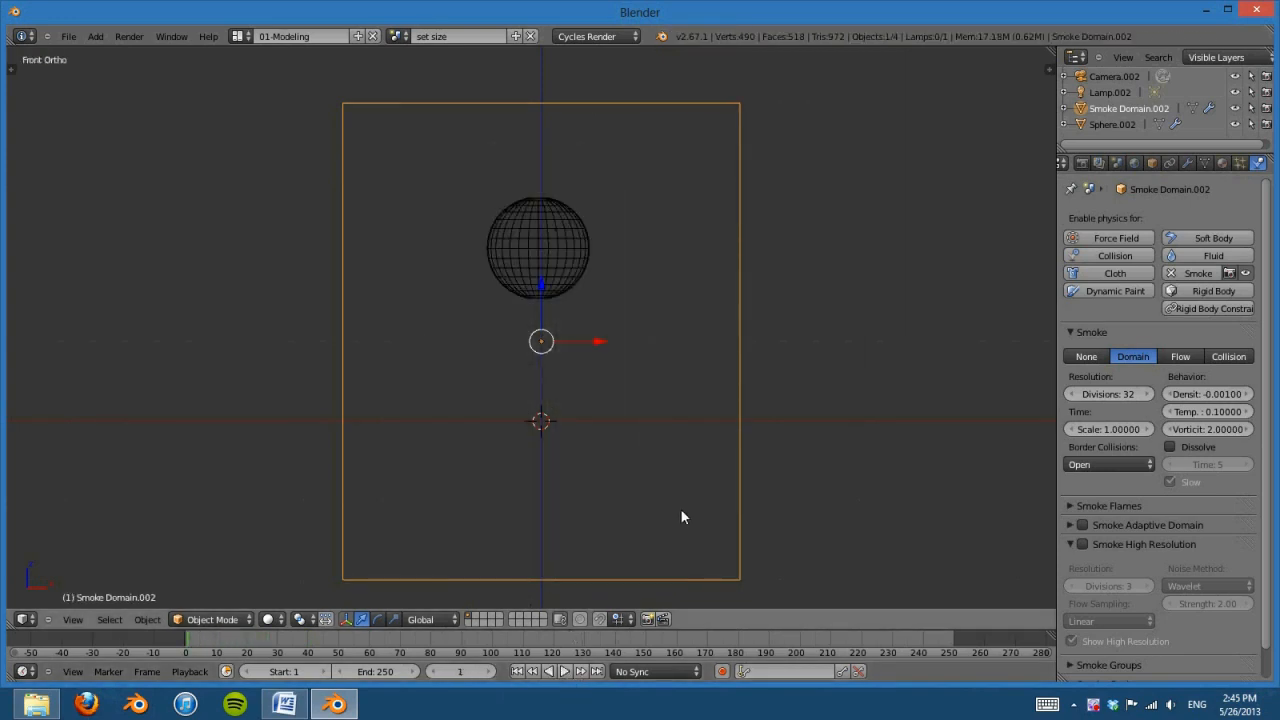
# - Set the smoke domain's resolution divisions to 64 and play the simulation to inspect the smoke trails
pyautogui.rightClick(587, 252)
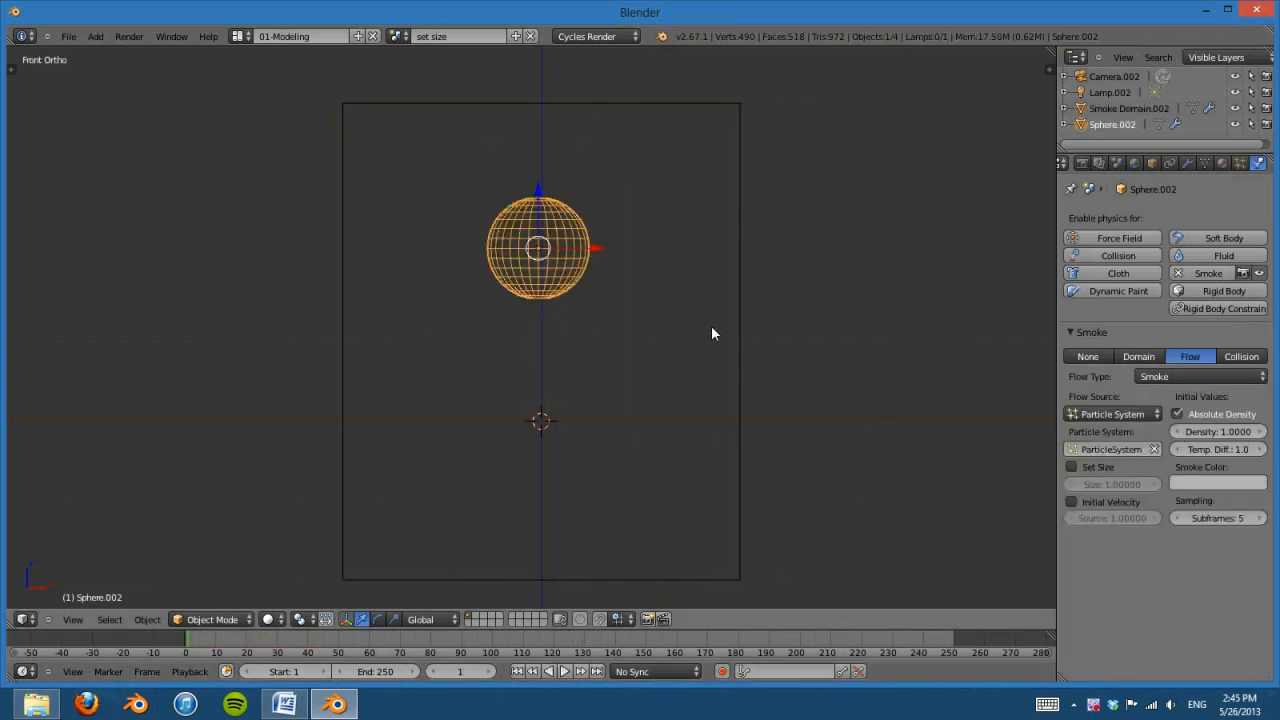
pyautogui.rightClick(736, 336)
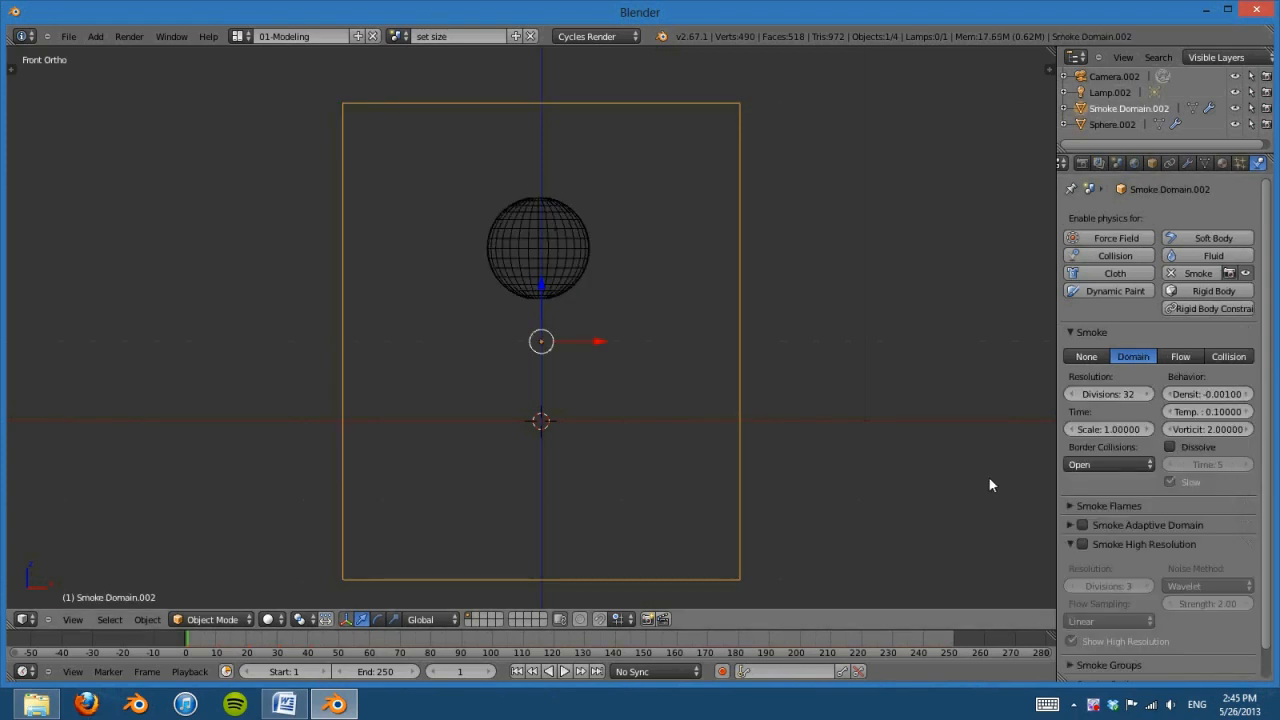
pyautogui.click(1119, 393)
pyautogui.write('6')
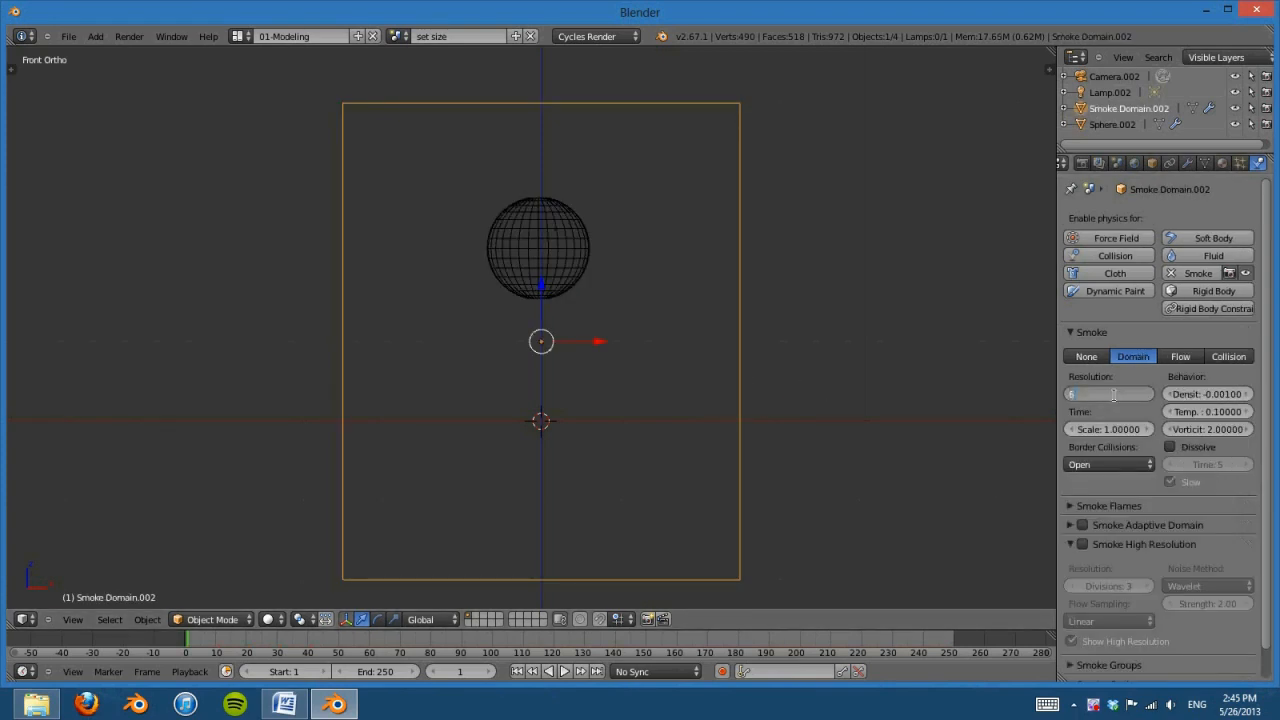
pyautogui.write('4')
pyautogui.press('Return')
pyautogui.click(562, 671)
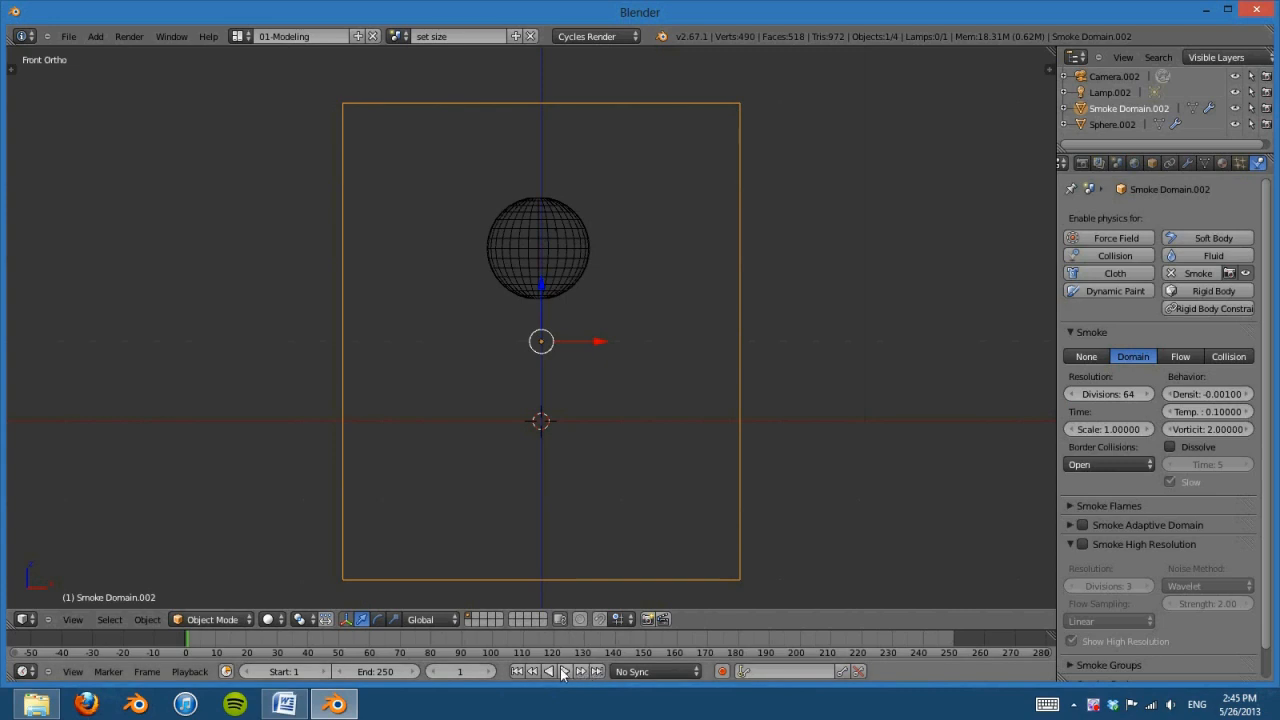
pyautogui.click(562, 671)
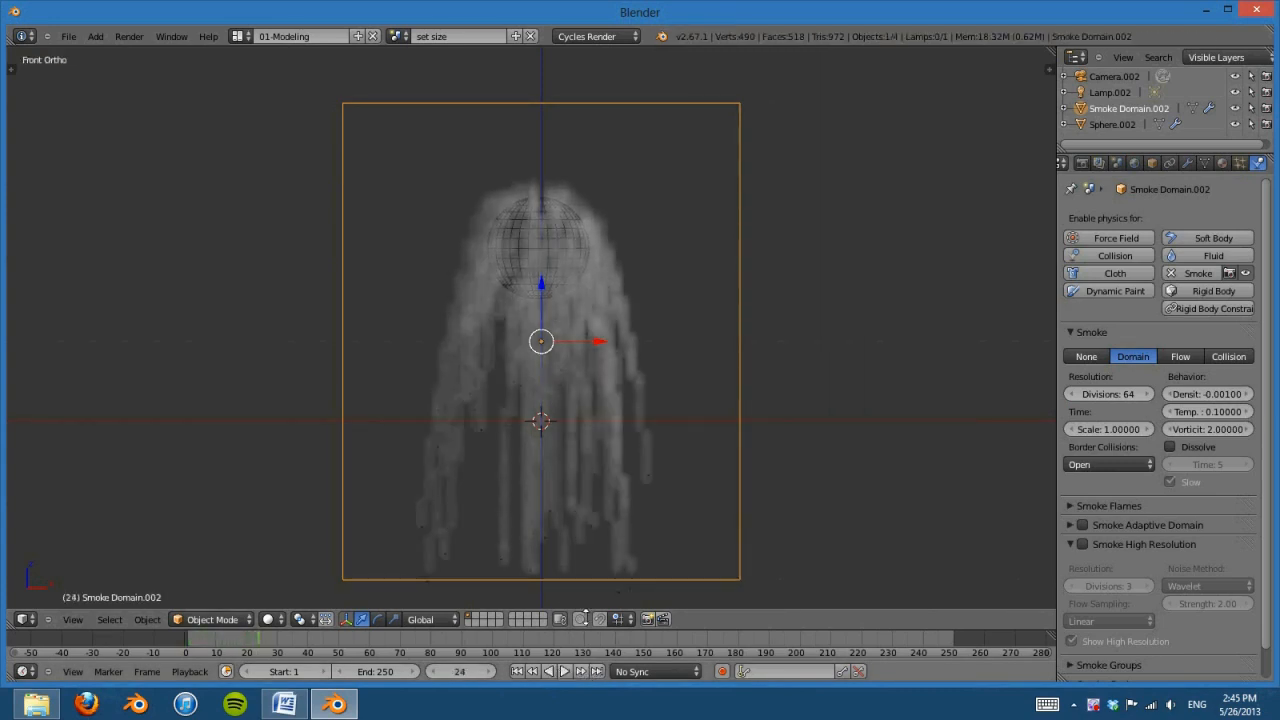
pyautogui.moveTo(636, 477)
pyautogui.mouseDown(button='middle')
pyautogui.moveTo(456, 498)
pyautogui.moveTo(619, 480)
pyautogui.mouseUp(button='middle')
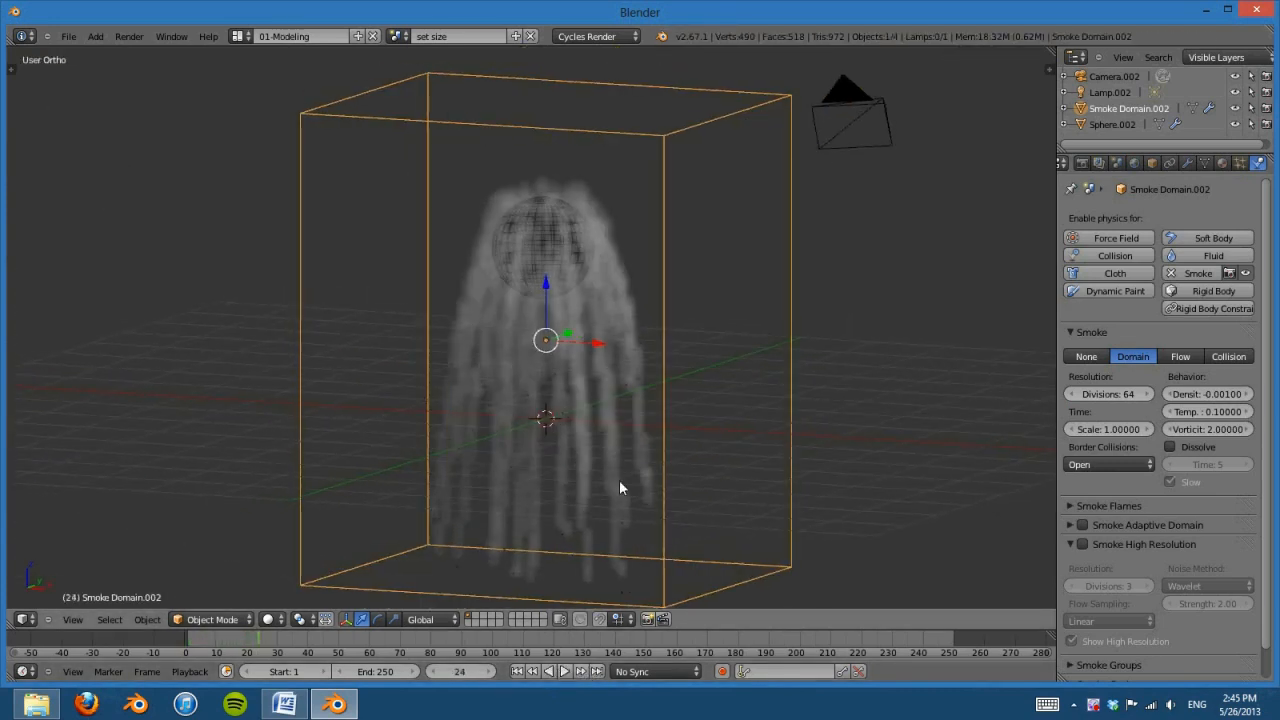
pyautogui.press('KP_1')
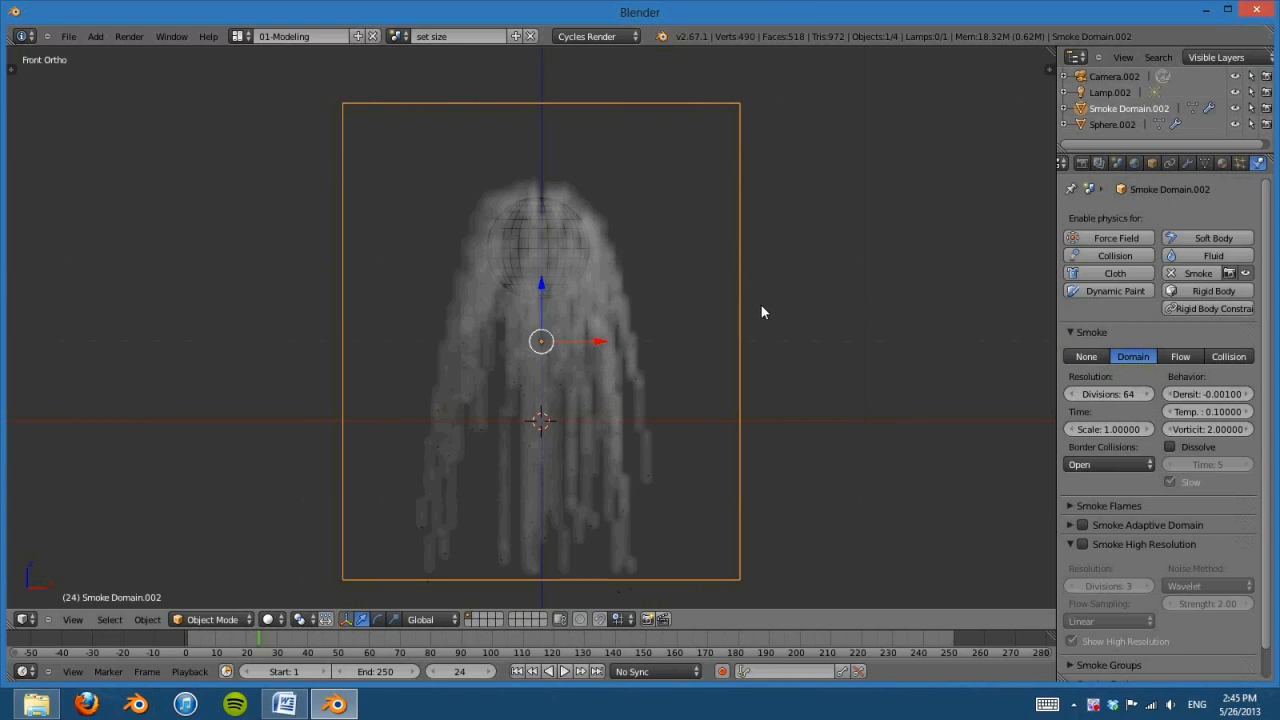
# - Enable Set Size for the sphere's particle system smoke flow and set the size to 2
pyautogui.rightClick(545, 228)
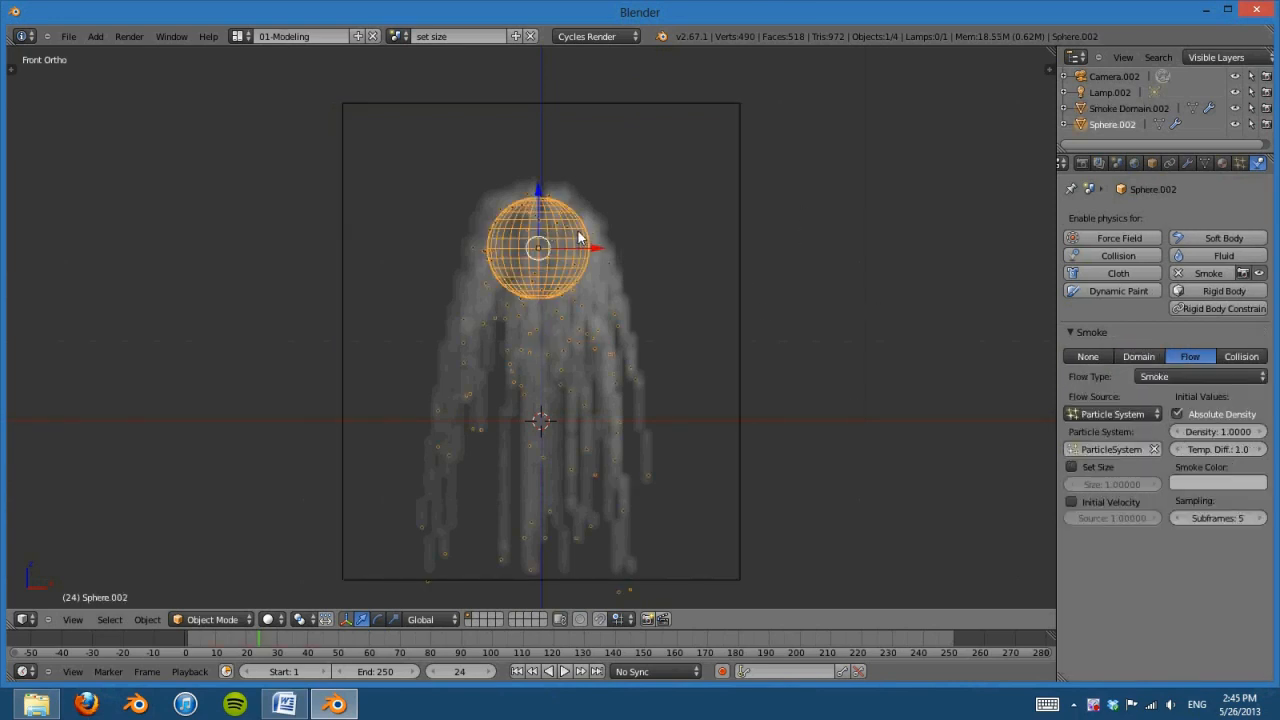
pyautogui.click(1072, 466)
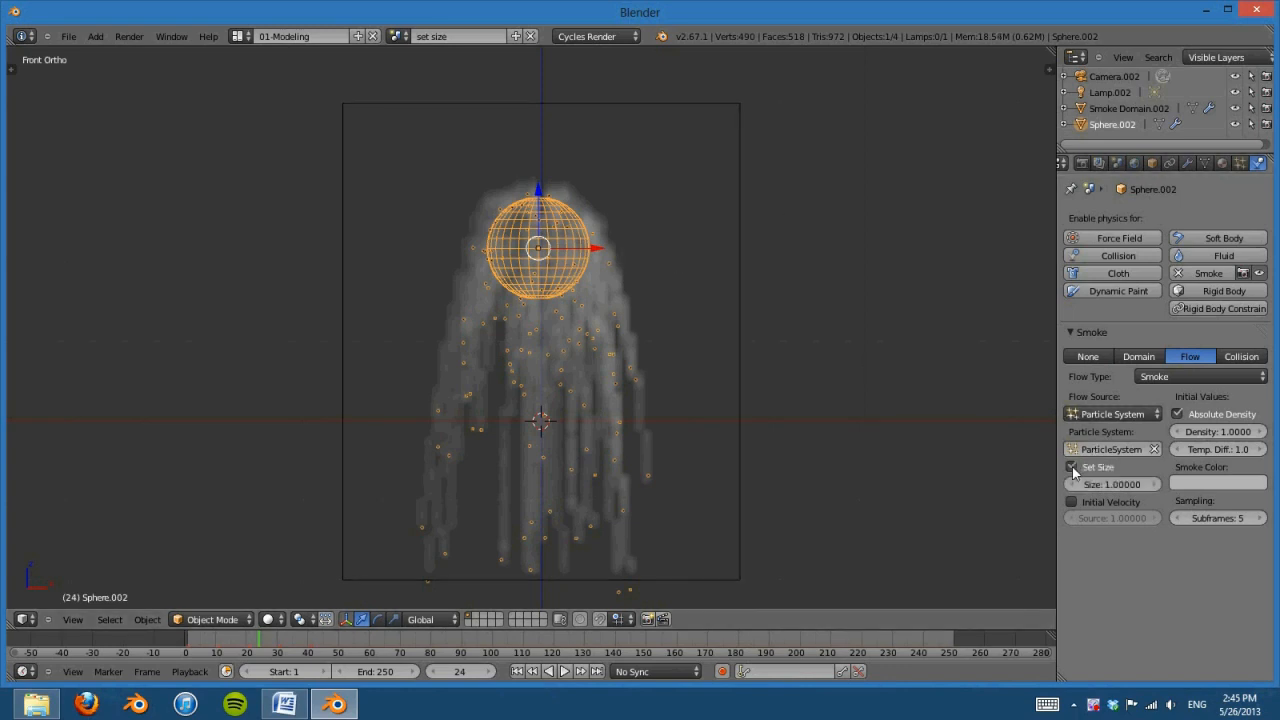
pyautogui.click(1128, 484)
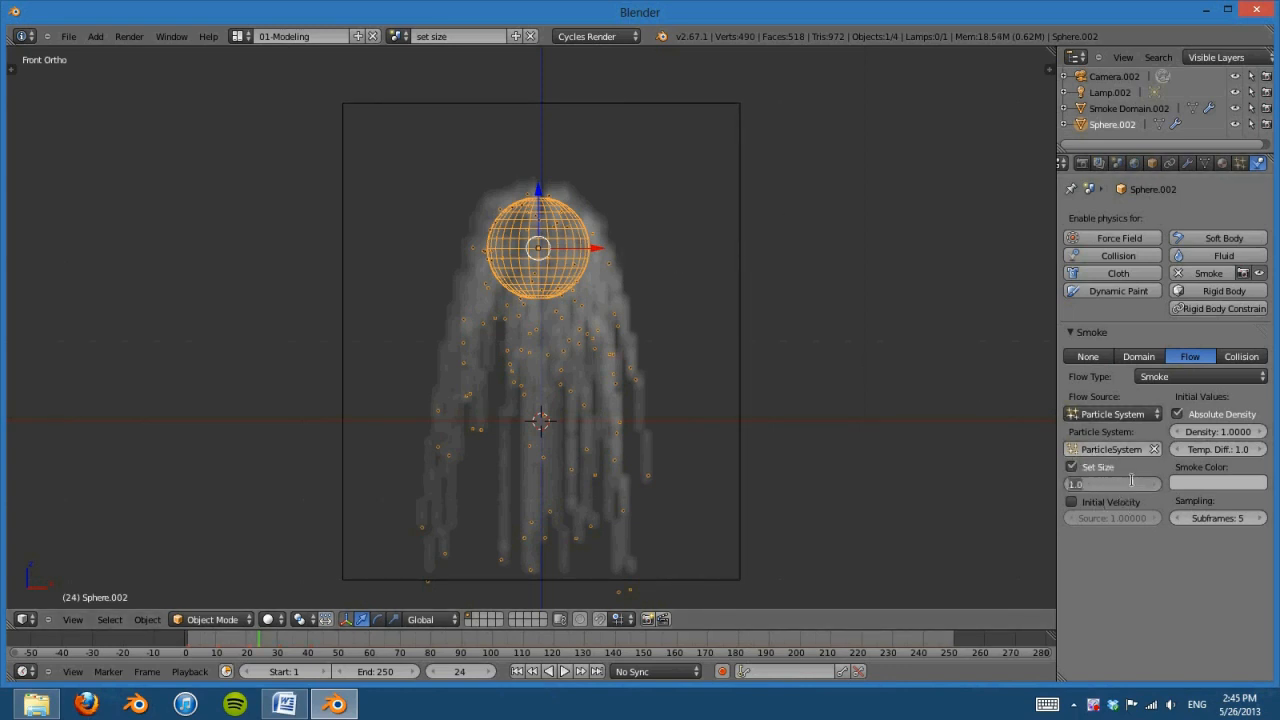
pyautogui.write('2')
pyautogui.press('Return')
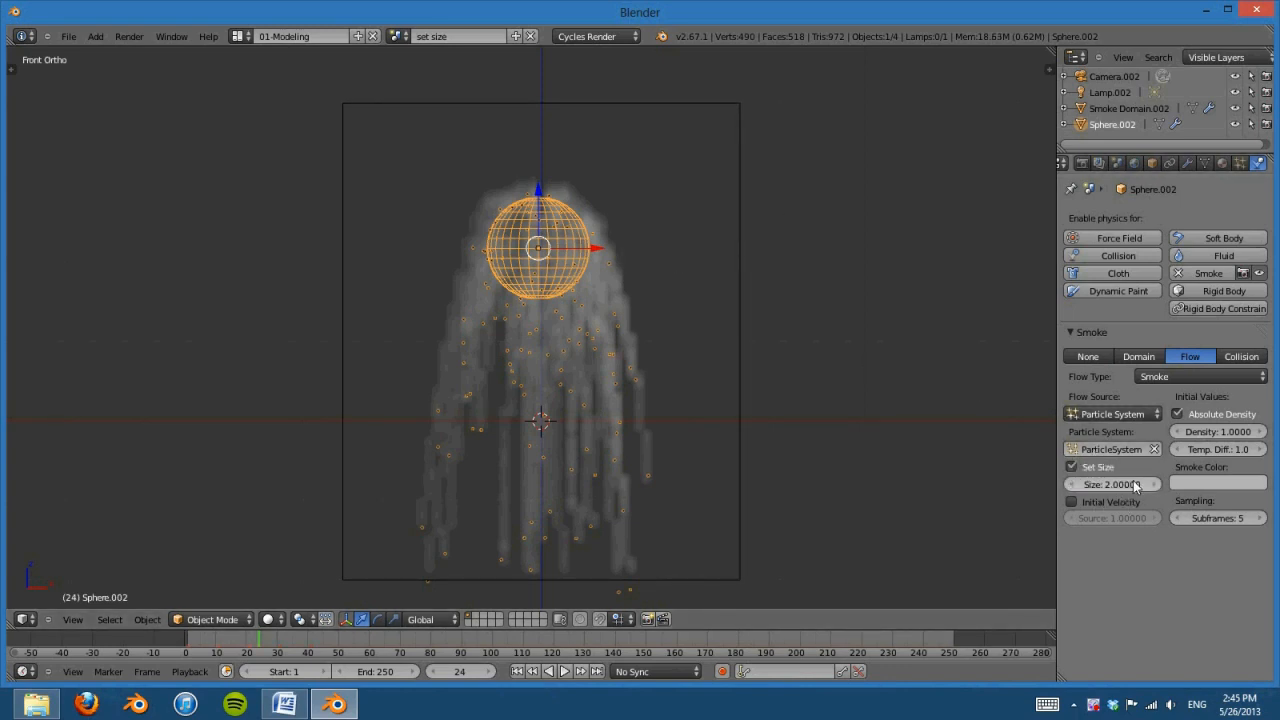
# - Replay the smoke simulation from the first frame and inspect the thicker particle trails from several angles
pyautogui.click(517, 672)
pyautogui.click(564, 674)
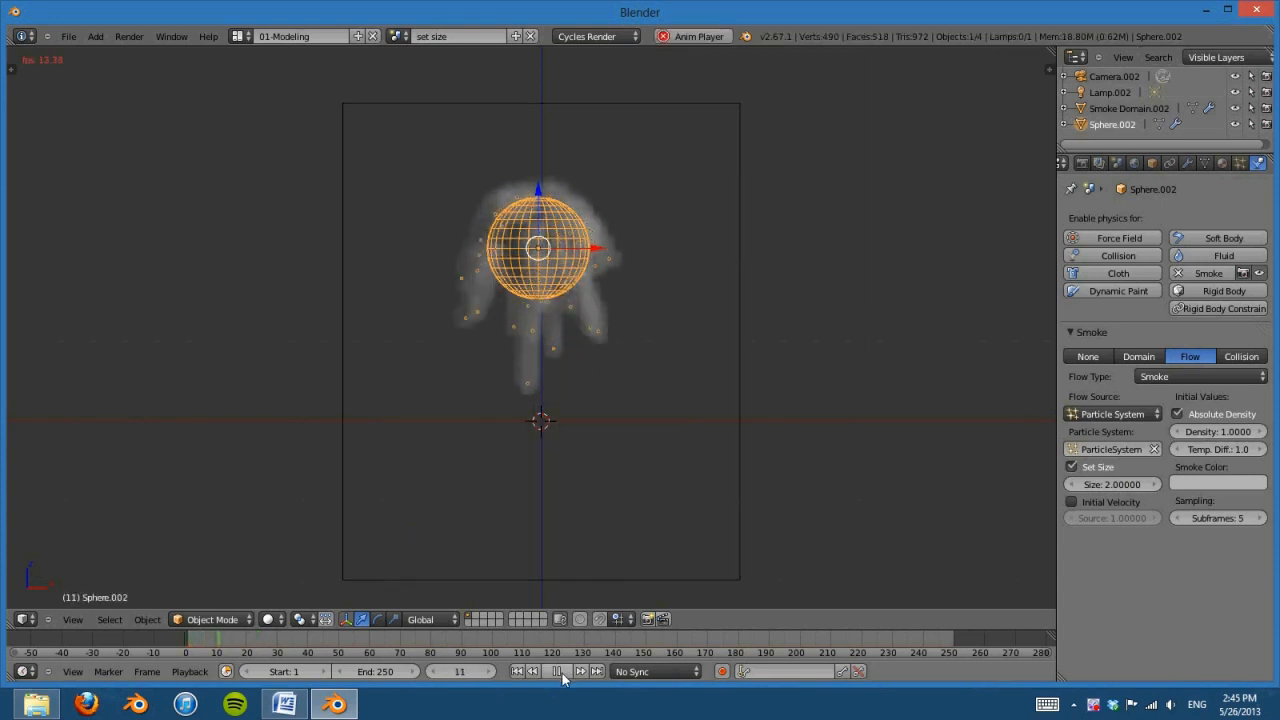
pyautogui.click(561, 675)
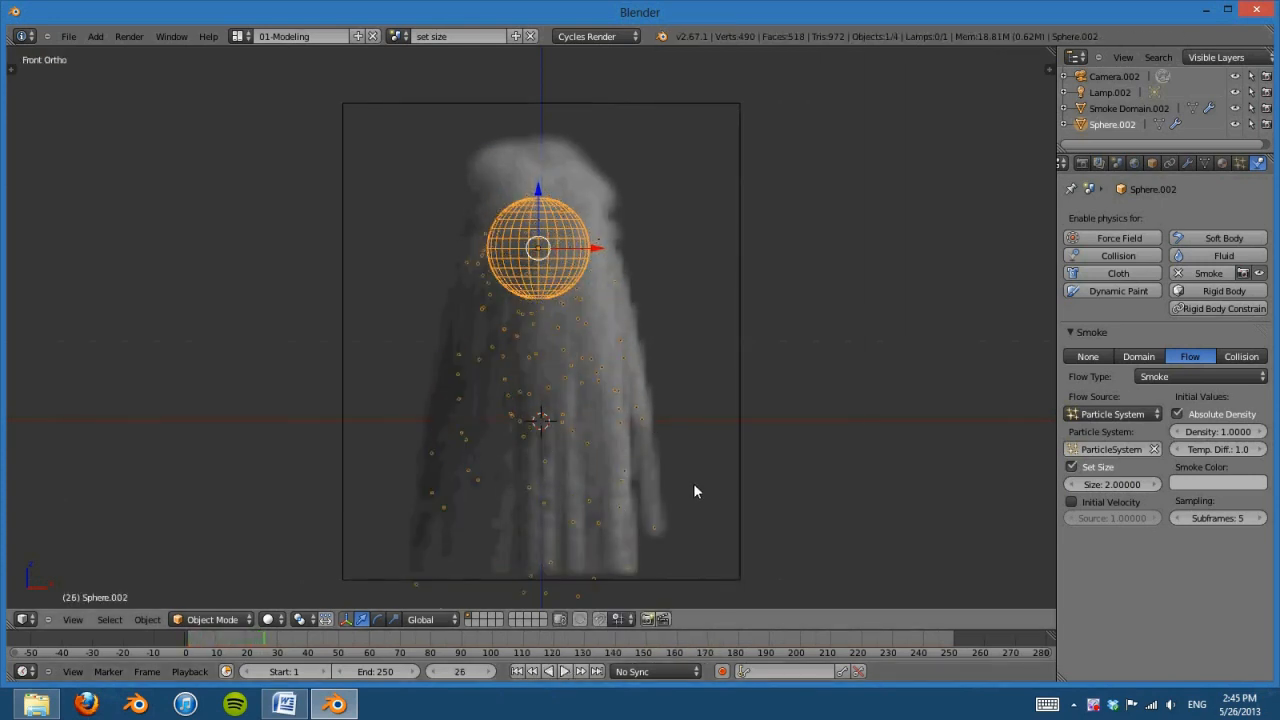
pyautogui.moveTo(695, 490)
pyautogui.mouseDown(button='middle')
pyautogui.moveTo(517, 497)
pyautogui.moveTo(623, 503)
pyautogui.moveTo(718, 481)
pyautogui.mouseUp(button='middle')
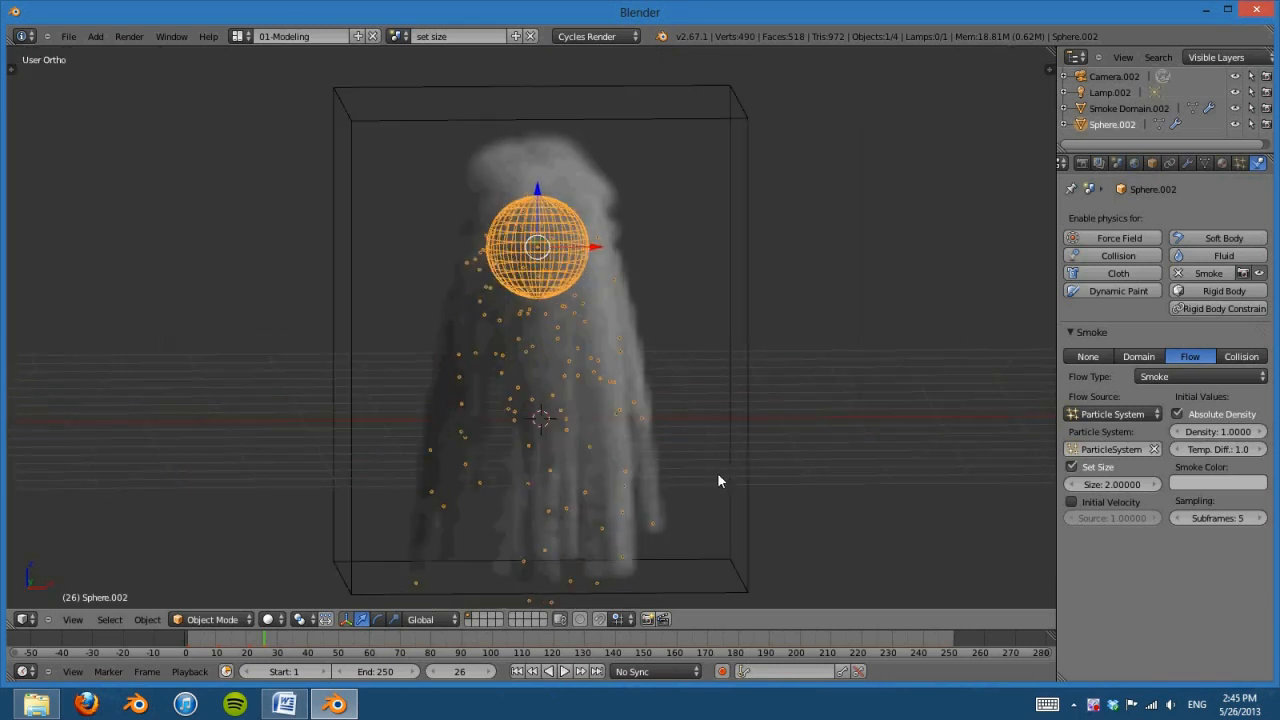
pyautogui.moveTo(536, 496); pyautogui.dragTo(681, 481, button='middle')
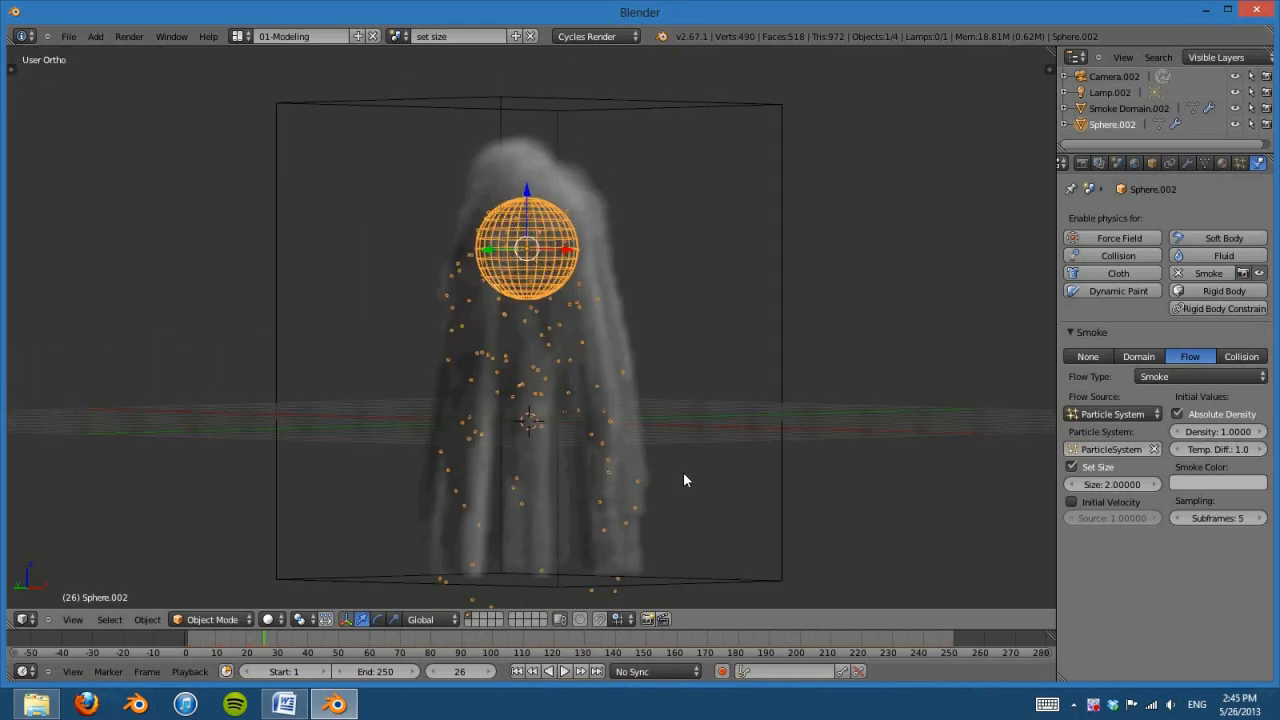
pyautogui.press('KP_1')
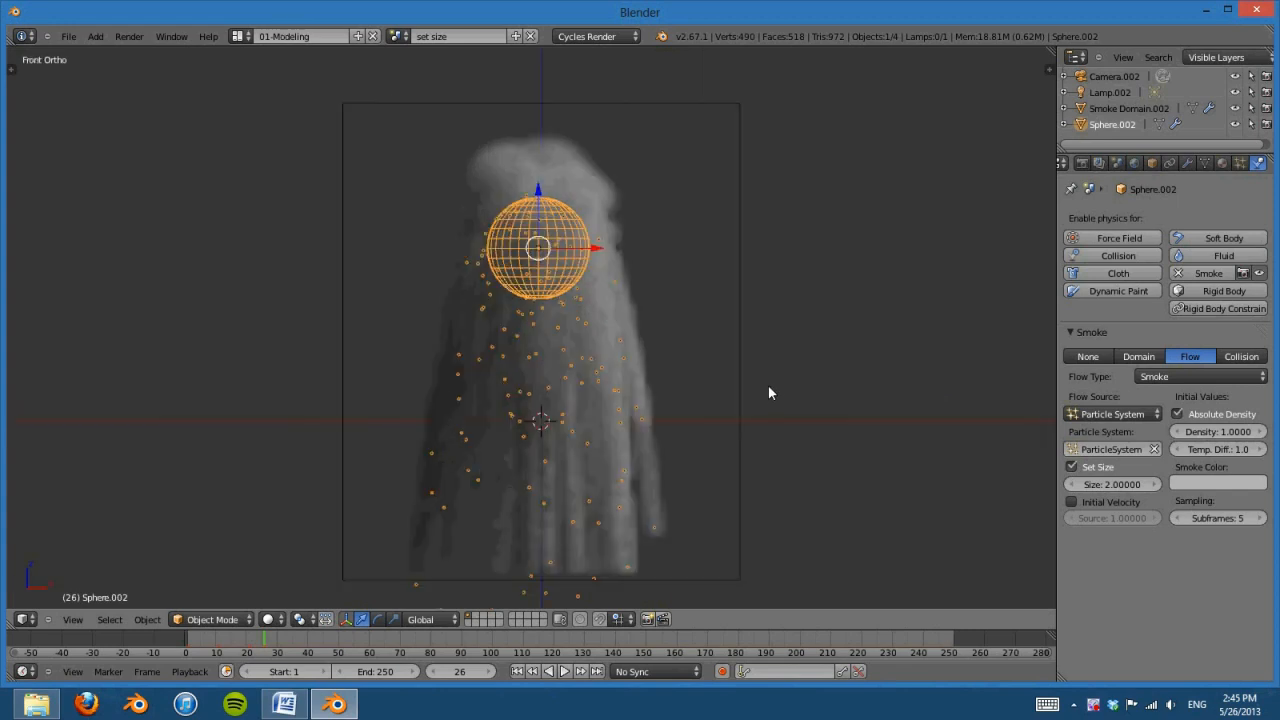
# - Play the smoke simulation again from frame 1, pausing partway to examine how the smoke surrounds the particles
pyautogui.click(517, 671)
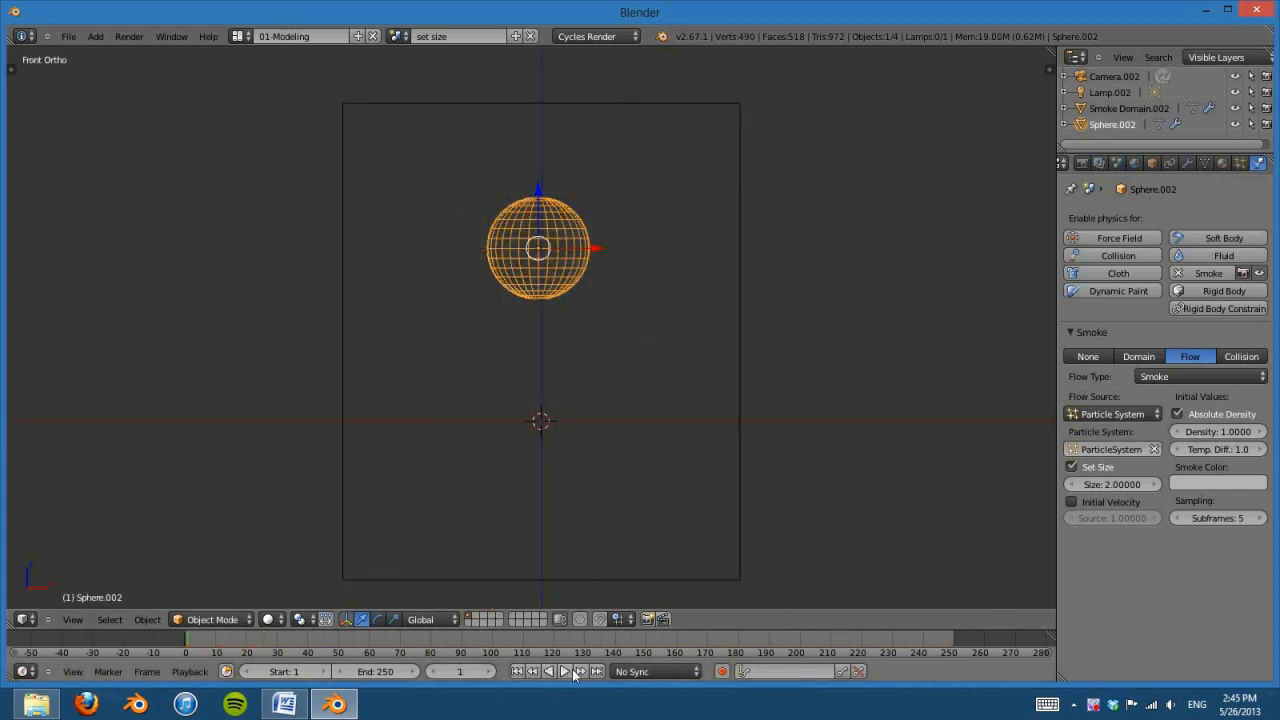
pyautogui.click(564, 671)
pyautogui.click(565, 670)
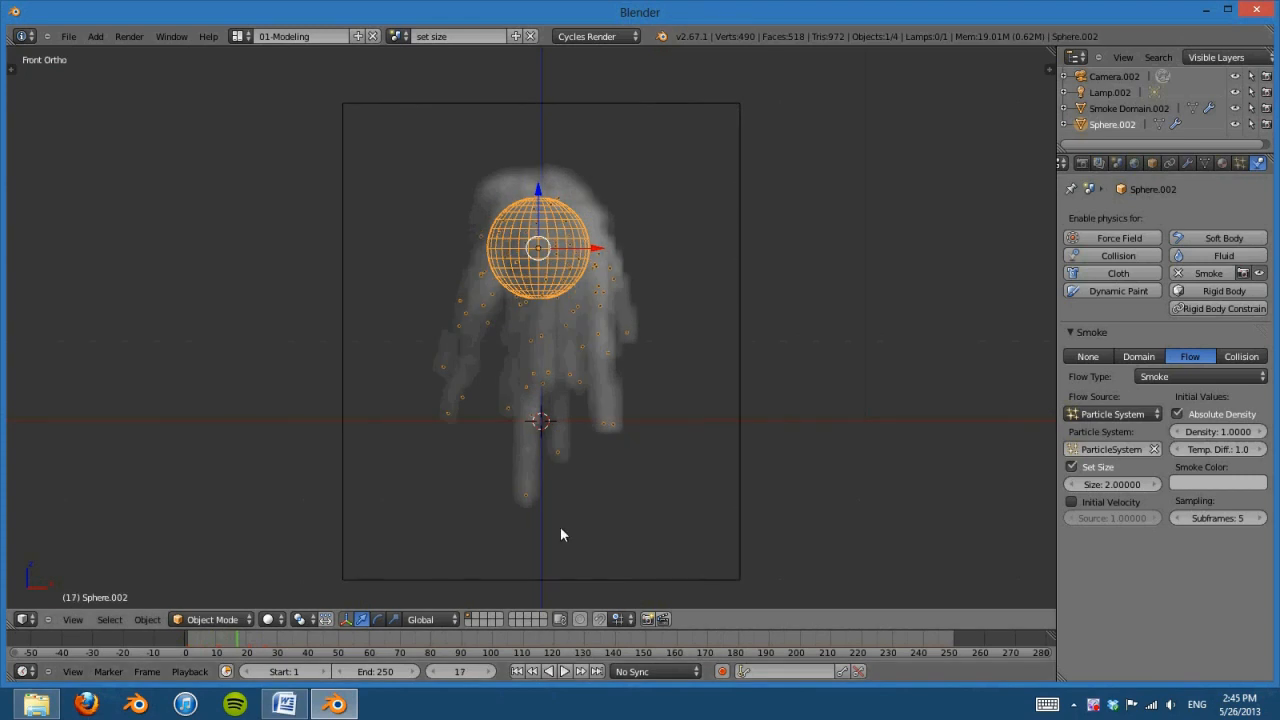
pyautogui.moveTo(520, 524)
pyautogui.mouseDown(button='middle')
pyautogui.moveTo(352, 548)
pyautogui.moveTo(519, 532)
pyautogui.mouseUp(button='middle')
pyautogui.press('KP_1')
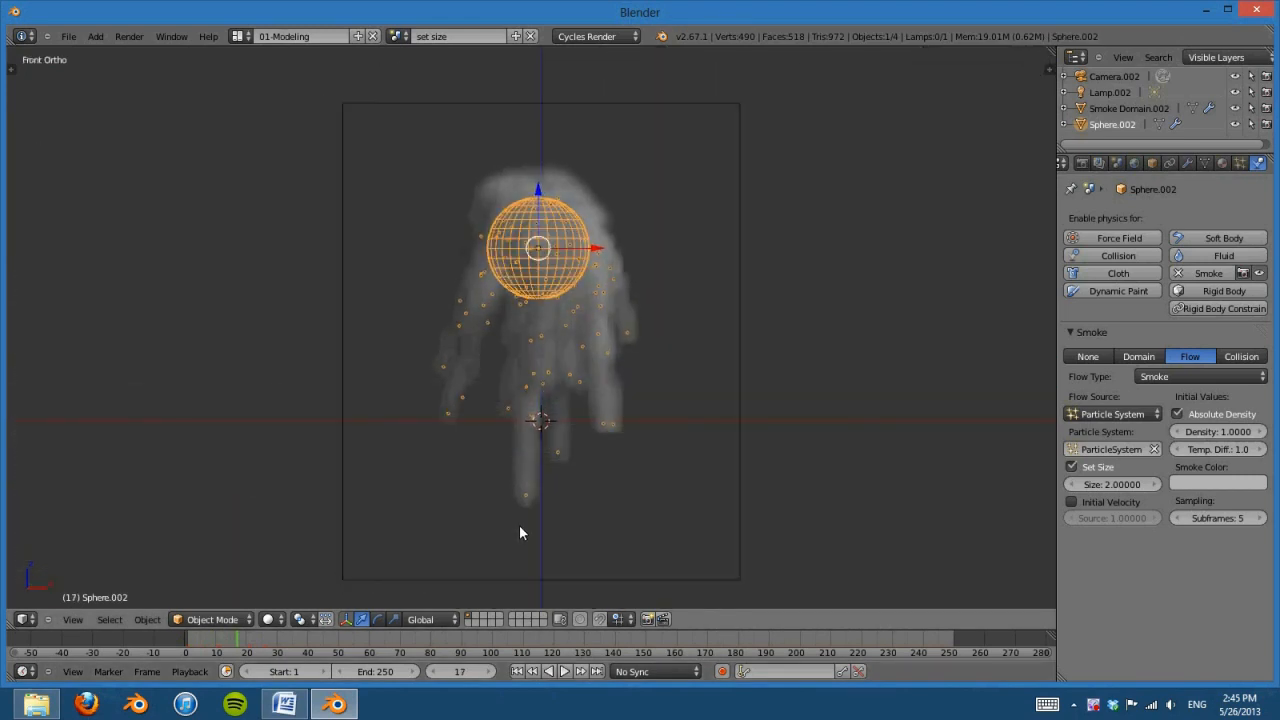
pyautogui.click(565, 671)
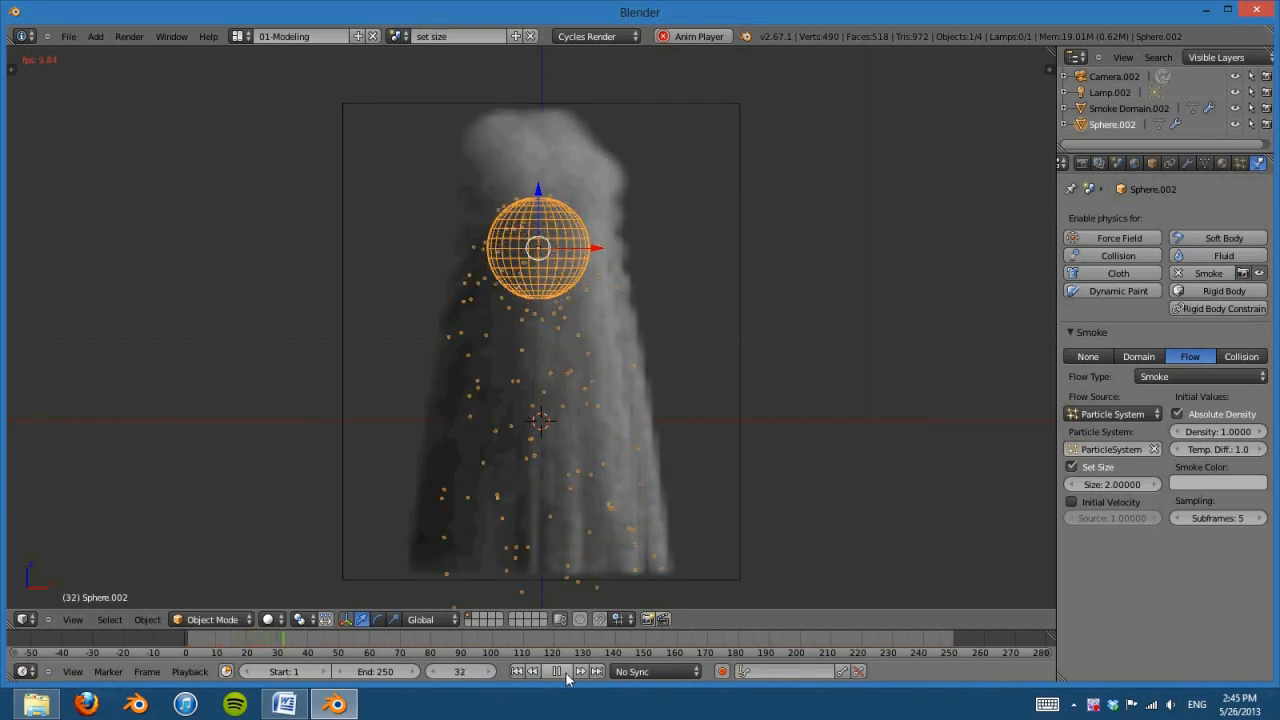
pyautogui.click(566, 675)
pyautogui.click(566, 671)
pyautogui.moveTo(600, 560)
pyautogui.mouseDown(button='middle')
pyautogui.moveTo(647, 544)
pyautogui.moveTo(620, 556)
pyautogui.mouseUp(button='middle')
pyautogui.hotkey('alt', 'a')
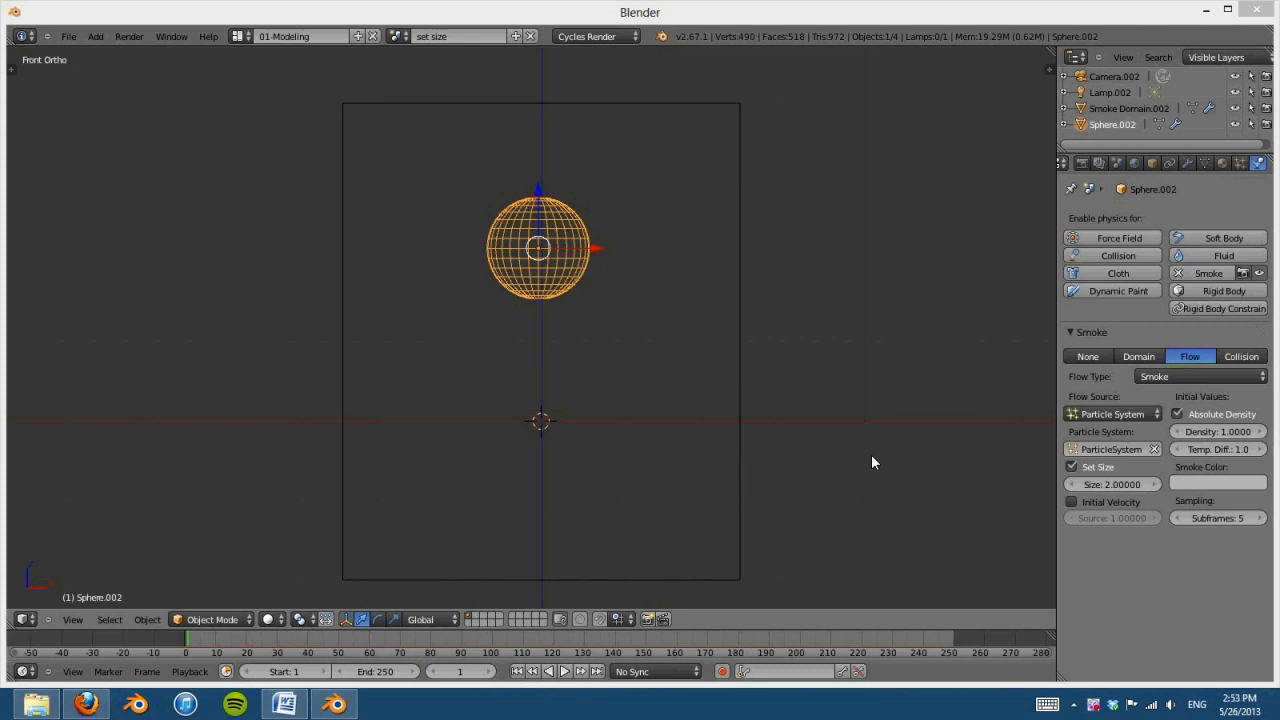
# - Switch to Firefox and look through the first two pages of Anatomy of an Explosion.pdf, including the example explosion figures
pyautogui.moveTo(88, 705)
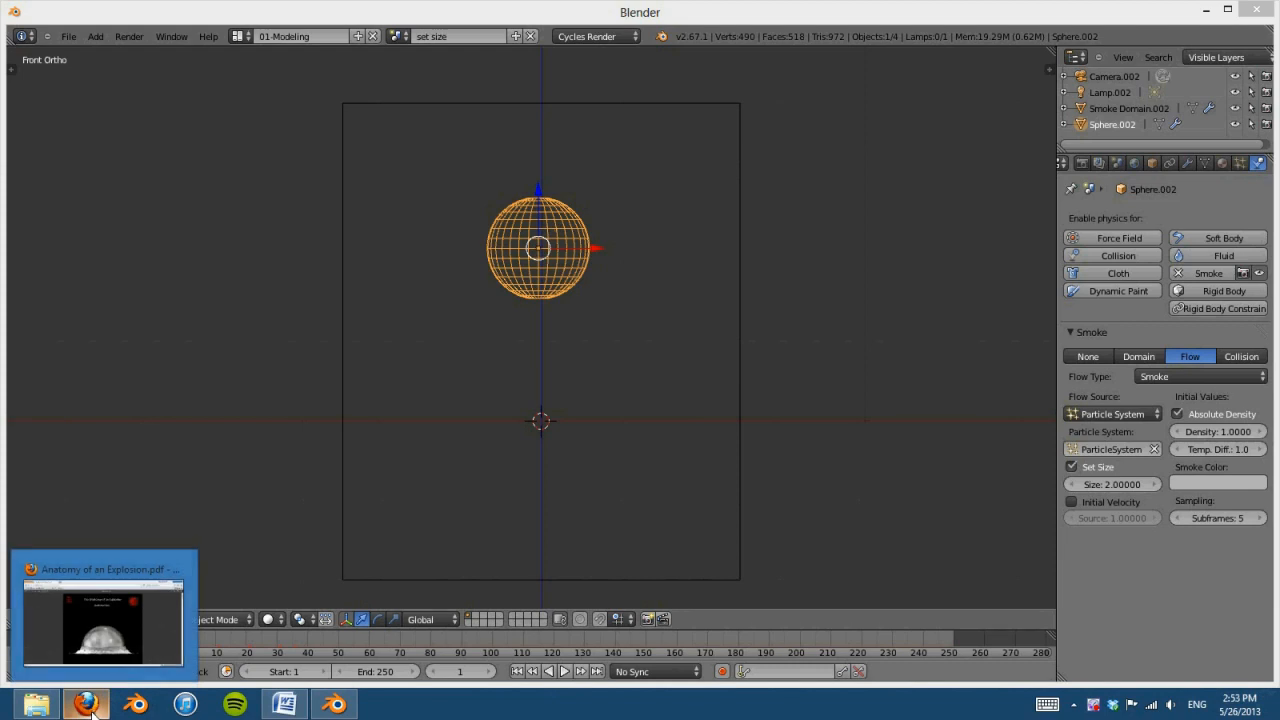
pyautogui.click(88, 705)
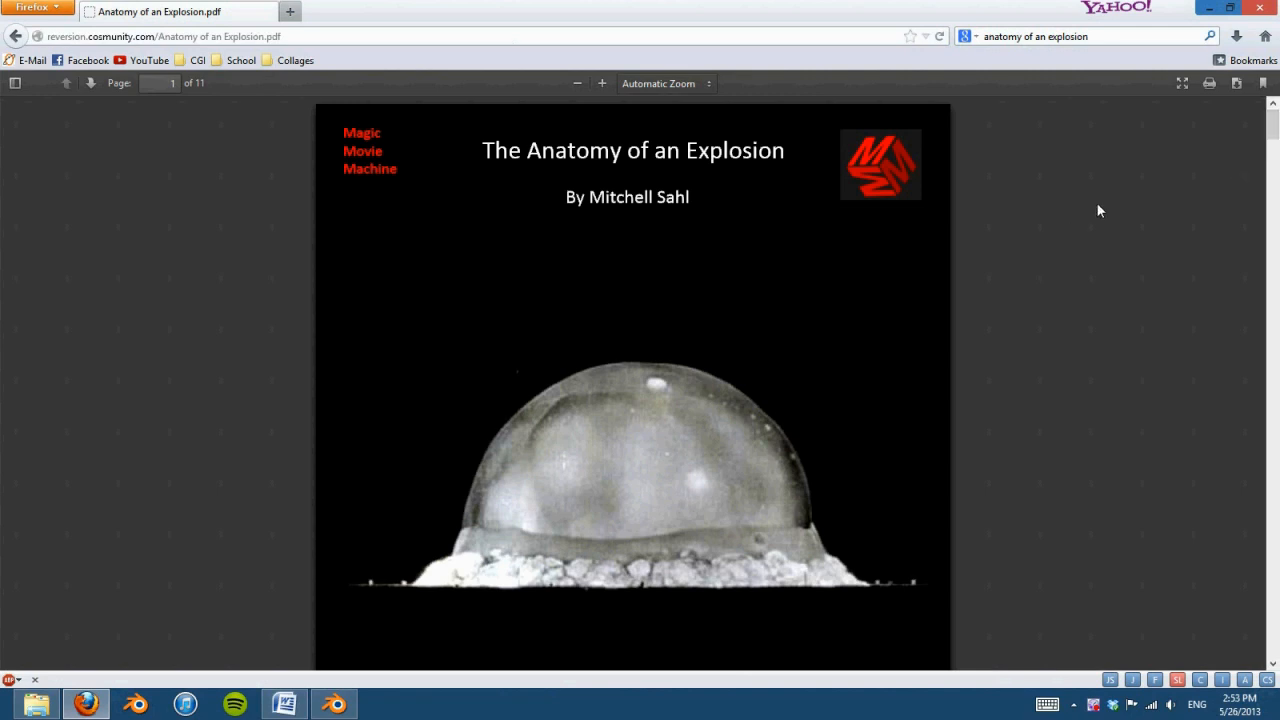
pyautogui.scroll(-2, 1096, 217)
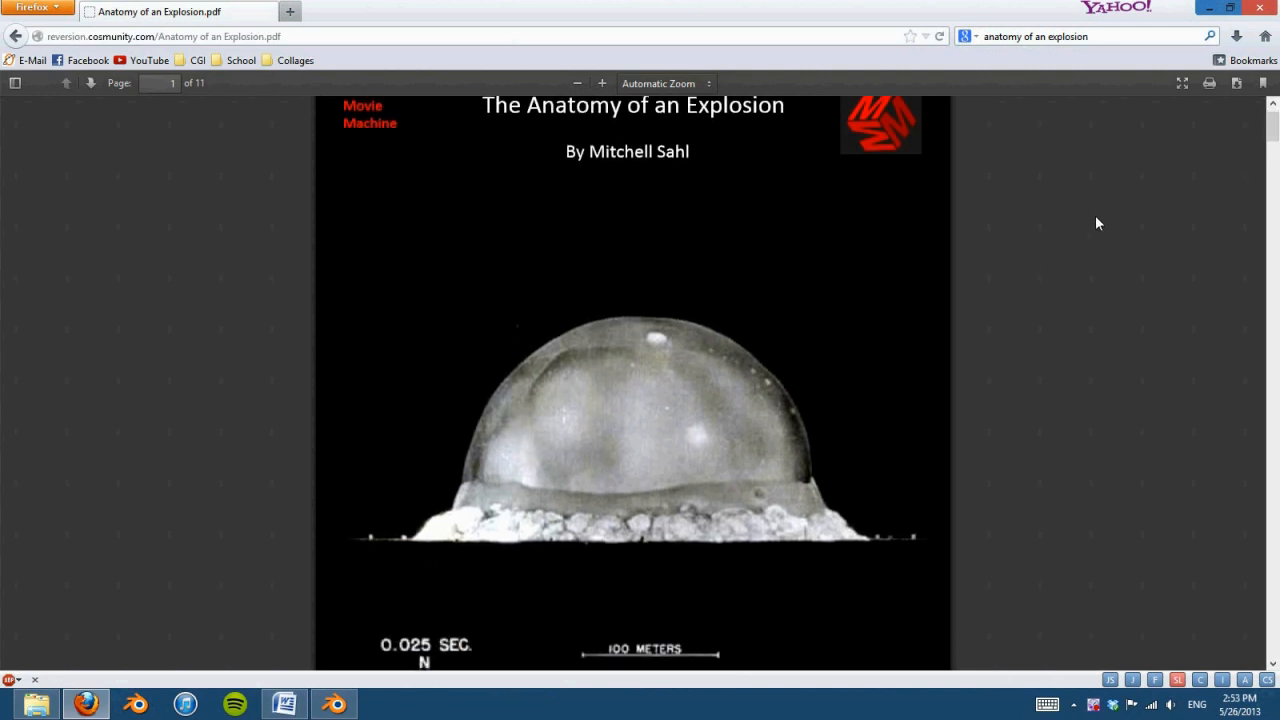
pyautogui.scroll(-1, 1096, 224)
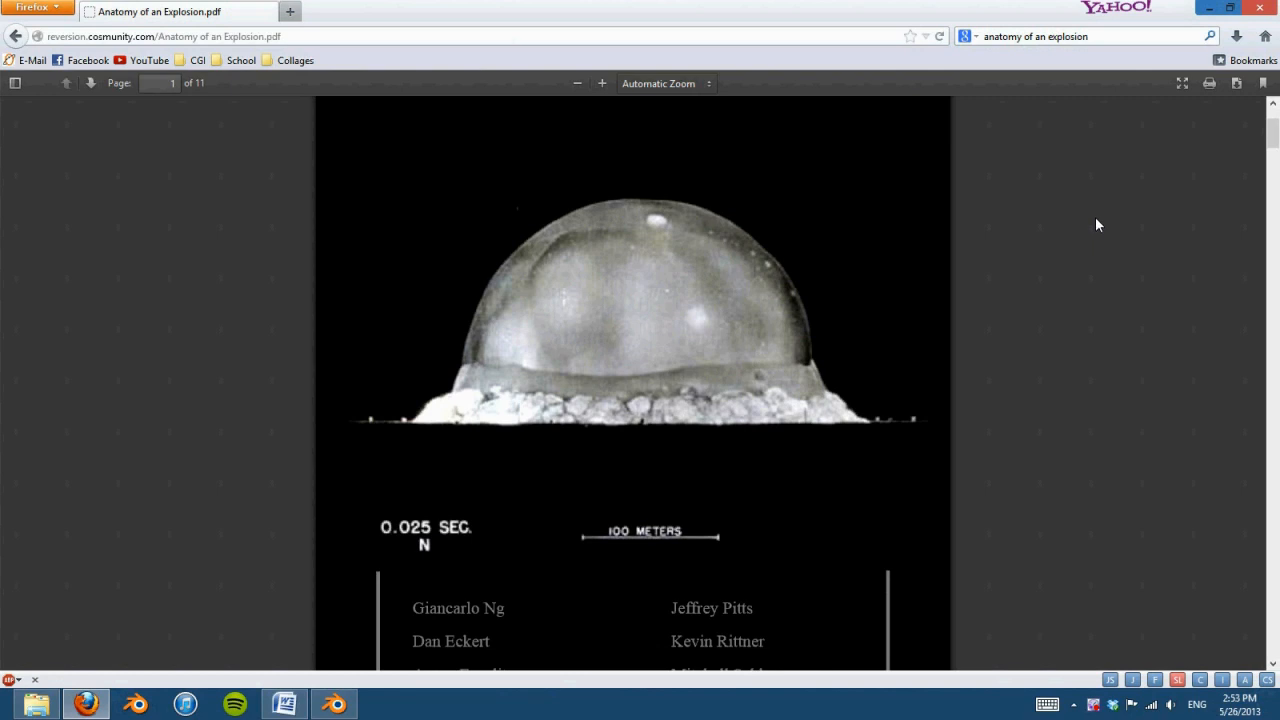
pyautogui.scroll(-5, 1096, 226)
pyautogui.scroll(-10, 1095, 221)
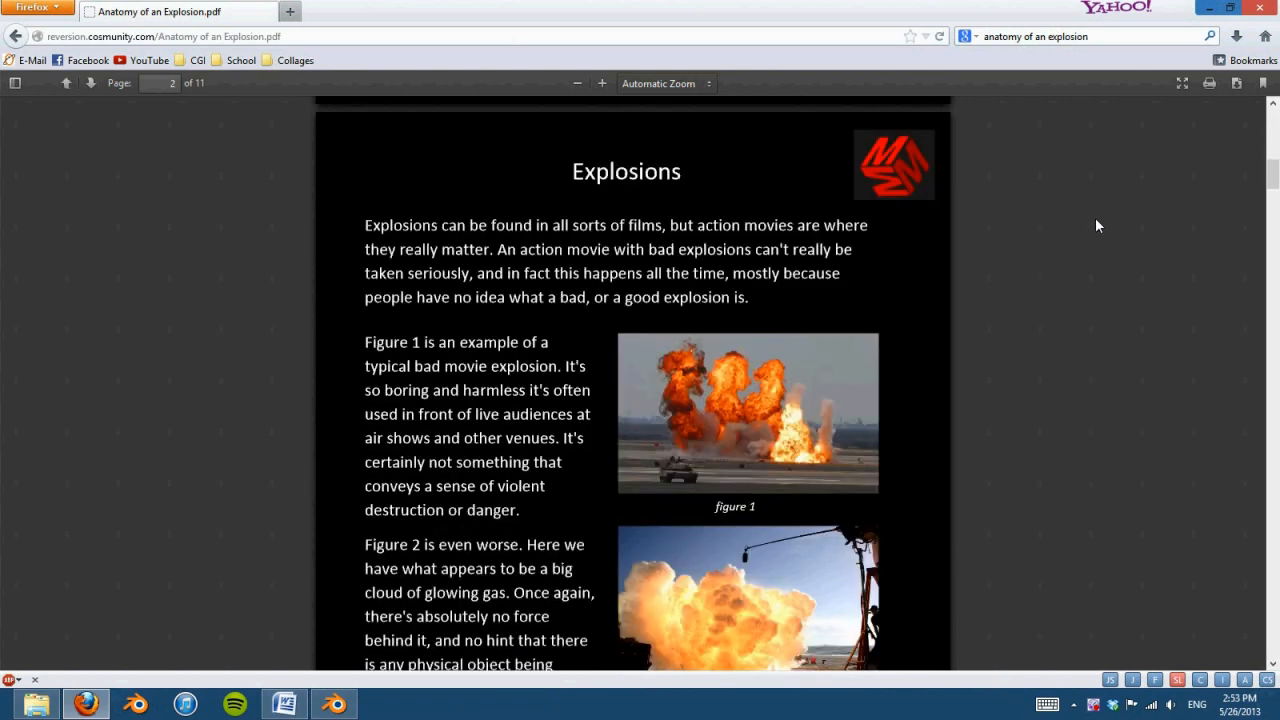
pyautogui.scroll(-2, 1096, 227)
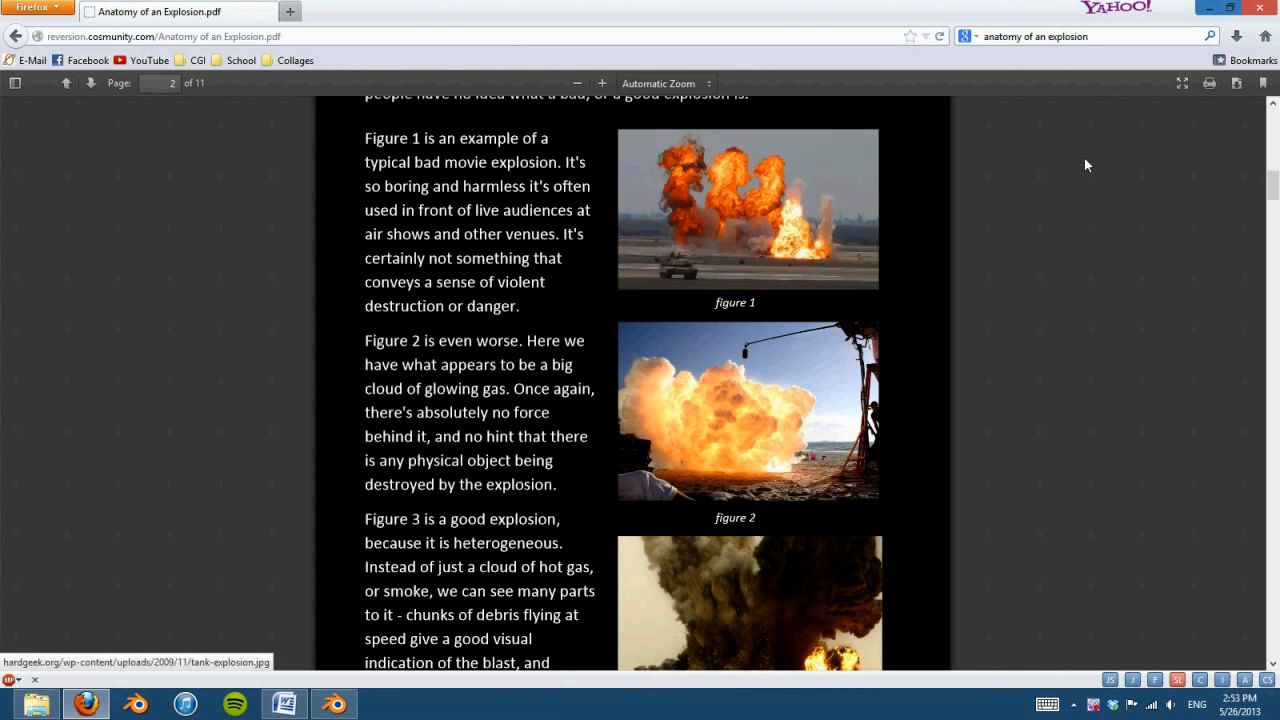
pyautogui.scroll(2, 1160, 335)
pyautogui.scroll(4, 1162, 335)
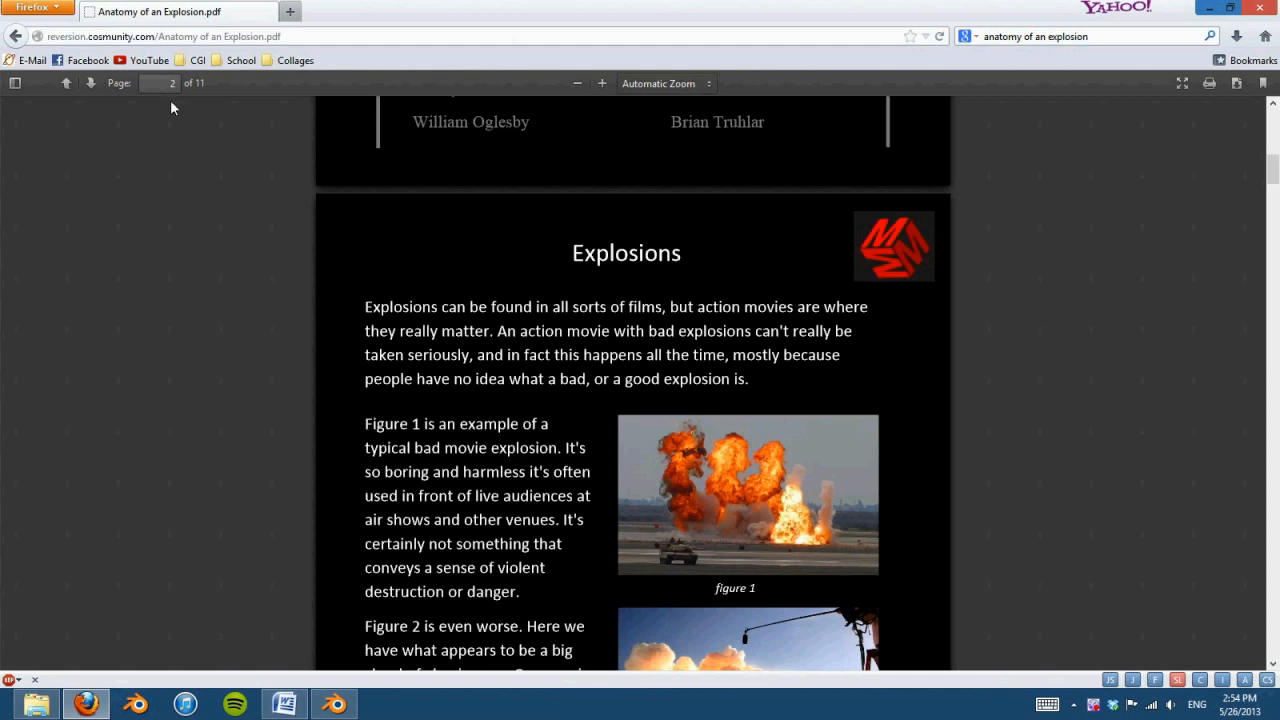
pyautogui.scroll(-1, 233, 256)
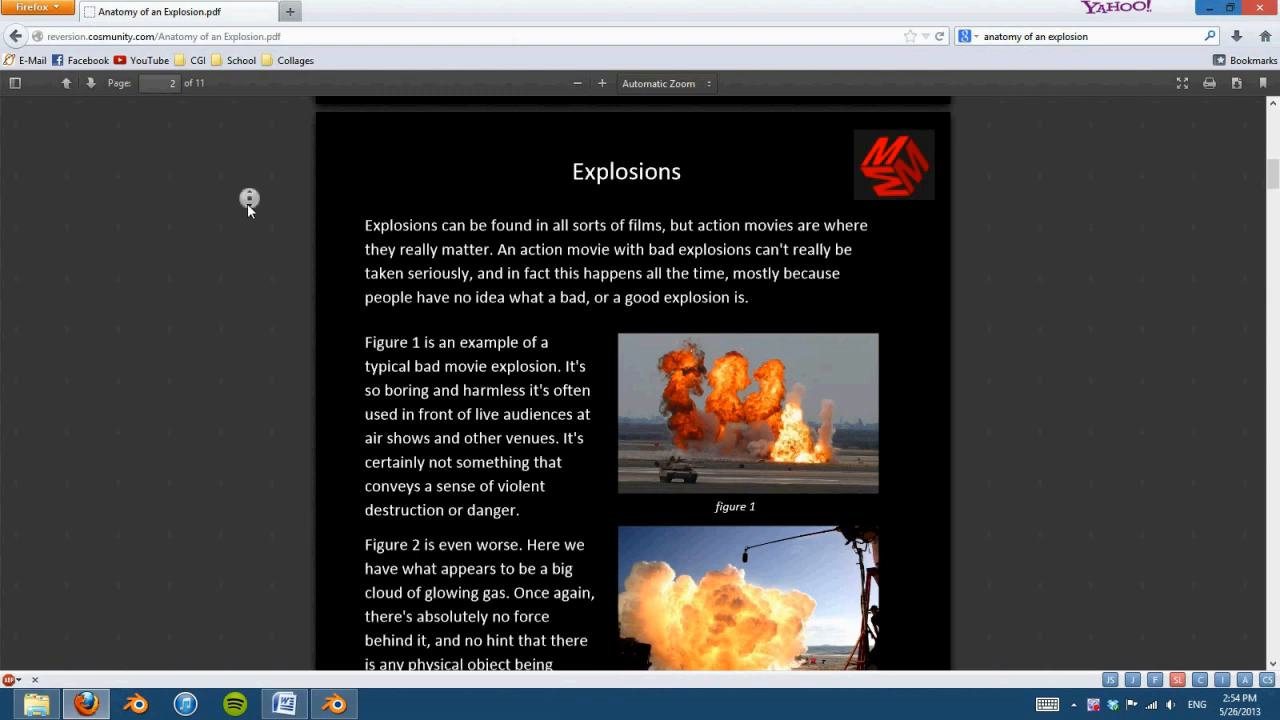
# - Read the rest of the Explosions page in the PDF, comparing the bad explosions in figures 1 and 2 with figure 3
pyautogui.middleClick(246, 214)
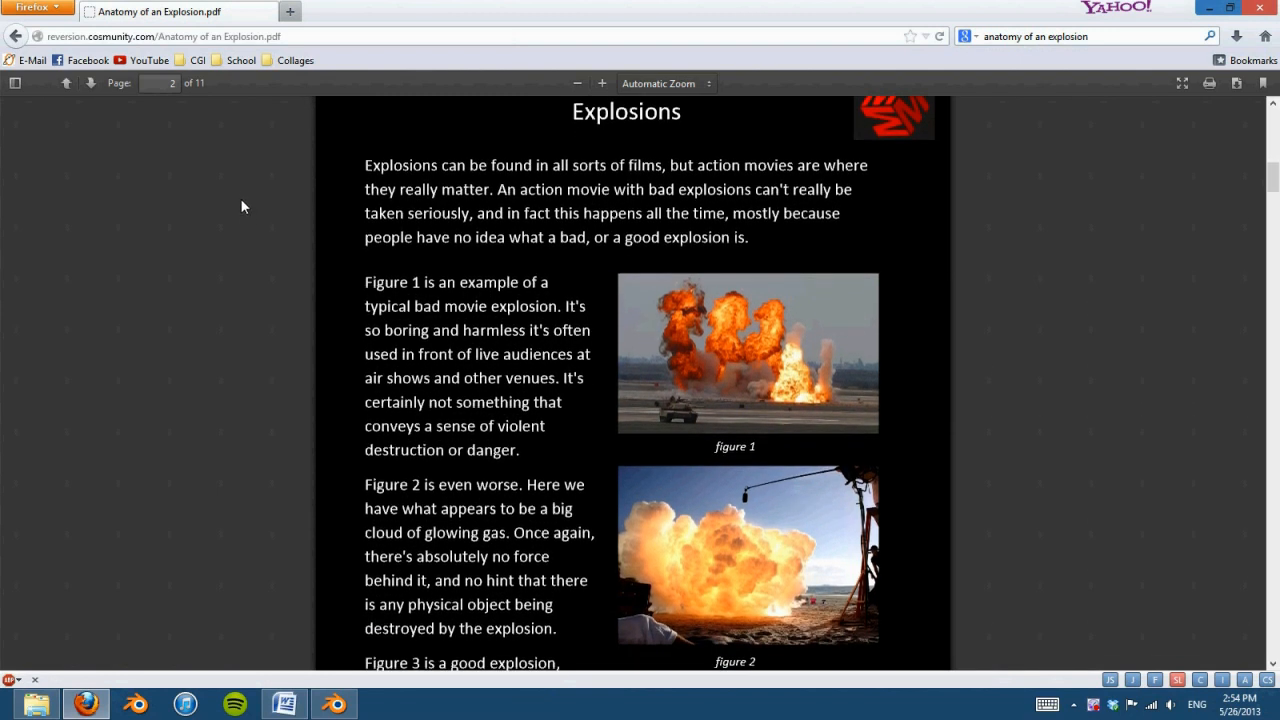
pyautogui.middleClick(241, 201)
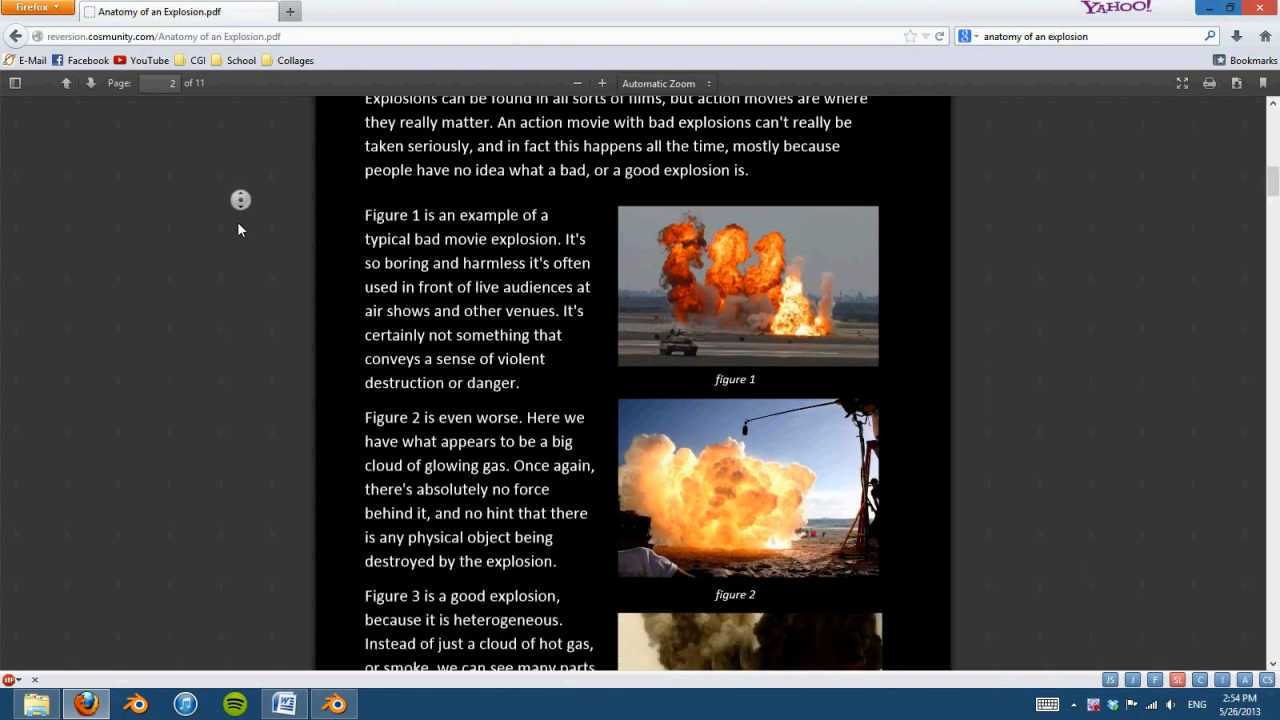
pyautogui.middleClick(238, 224)
pyautogui.moveTo(1278, 199); pyautogui.dragTo(1278, 203)
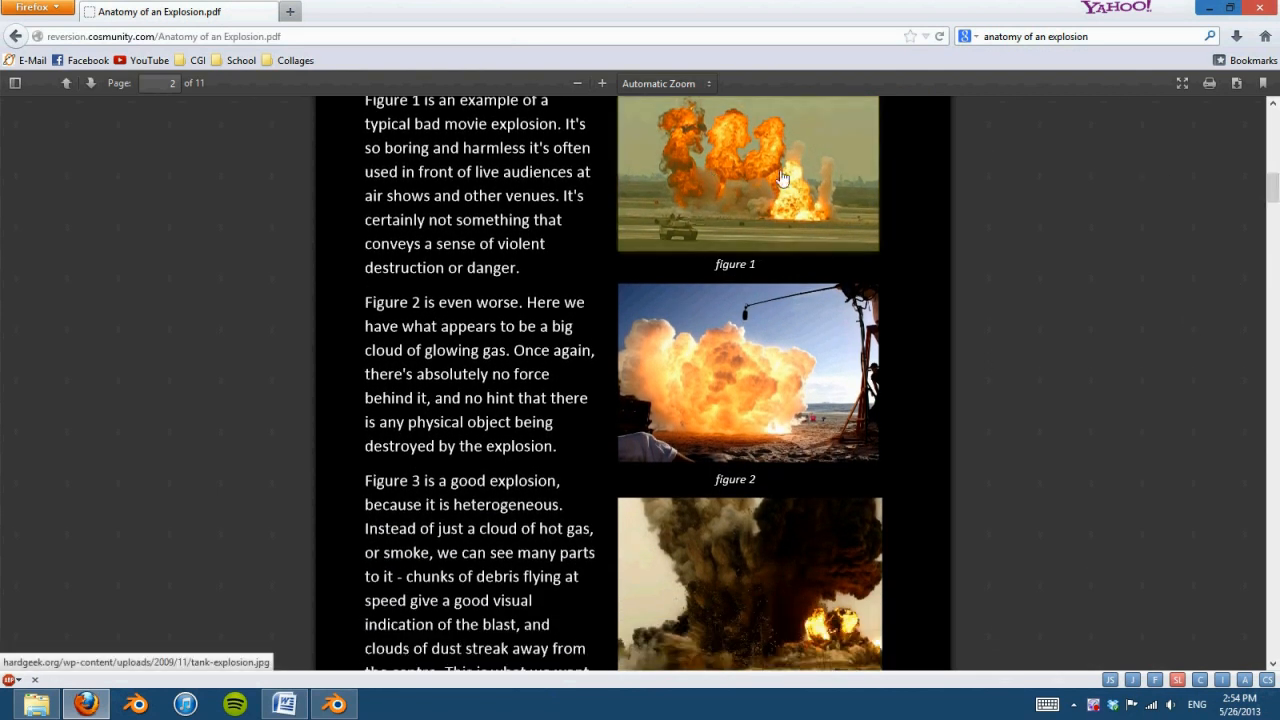
pyautogui.scroll(-1, 1105, 300)
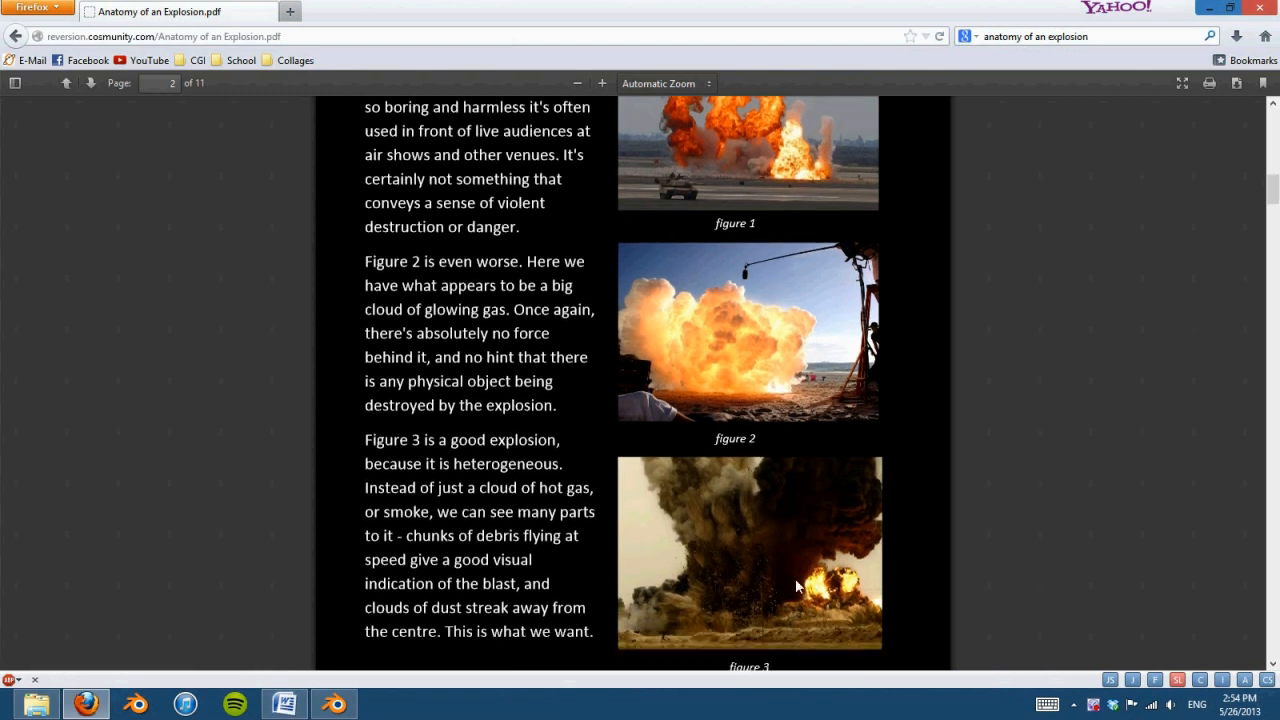
pyautogui.scroll(1, 1163, 487)
pyautogui.middleClick(1161, 490)
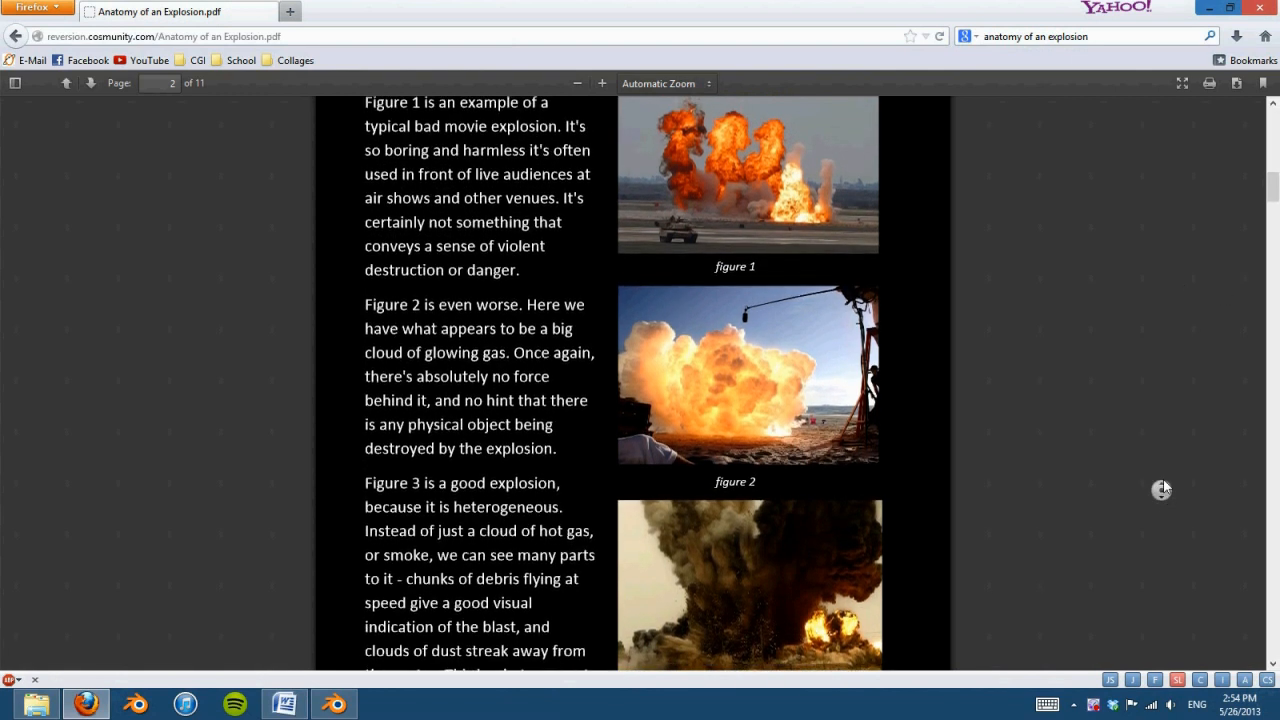
pyautogui.middleClick(1163, 481)
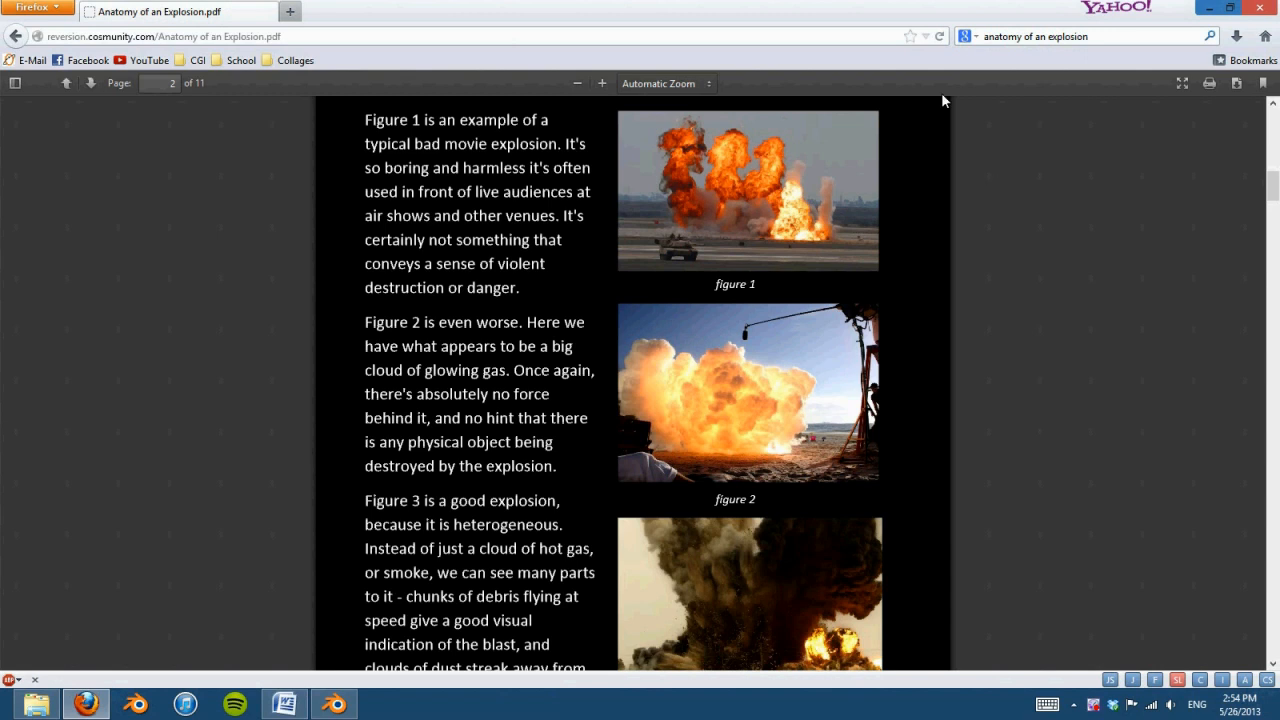
pyautogui.scroll(-1, 1026, 210)
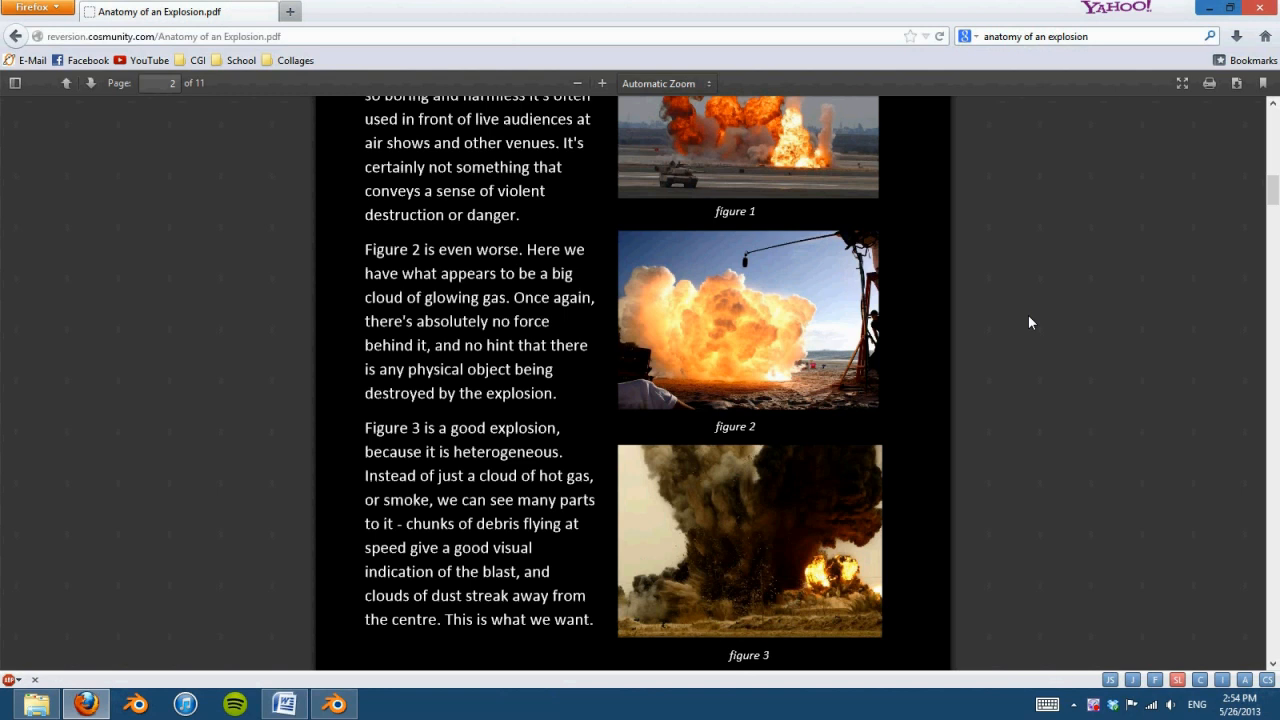
pyautogui.scroll(-2, 1063, 314)
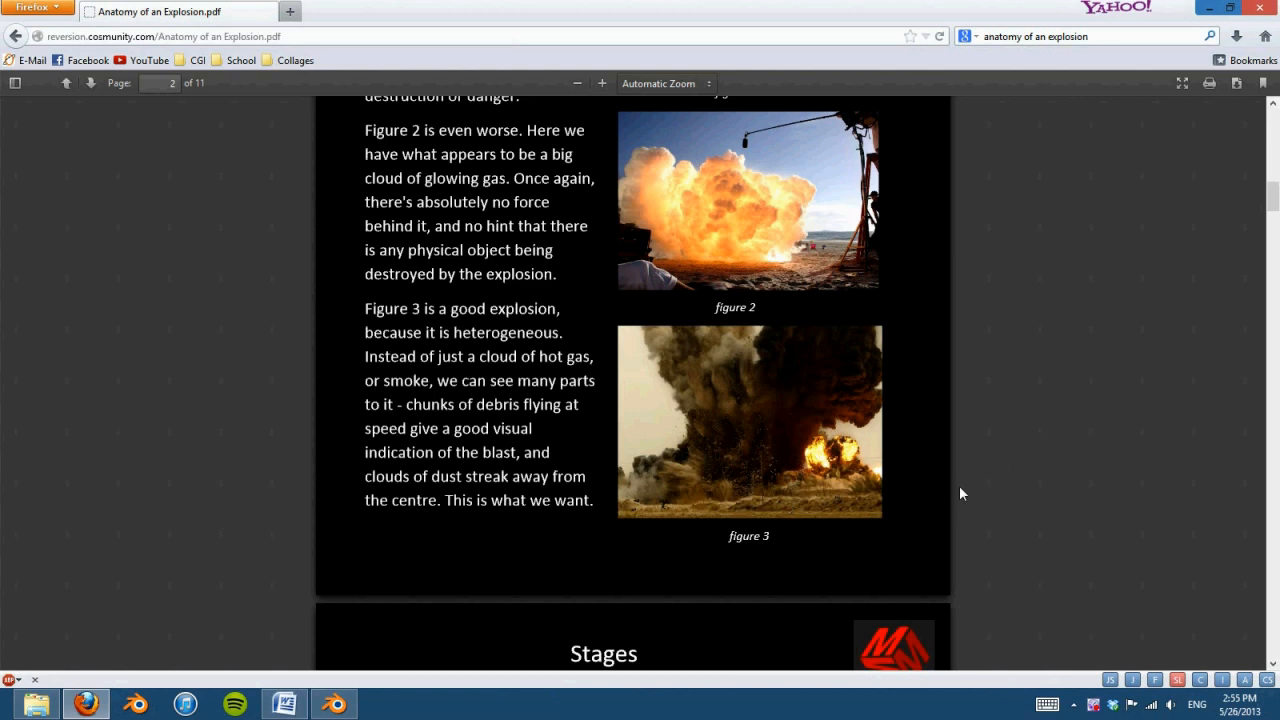
pyautogui.scroll(-1, 1030, 452)
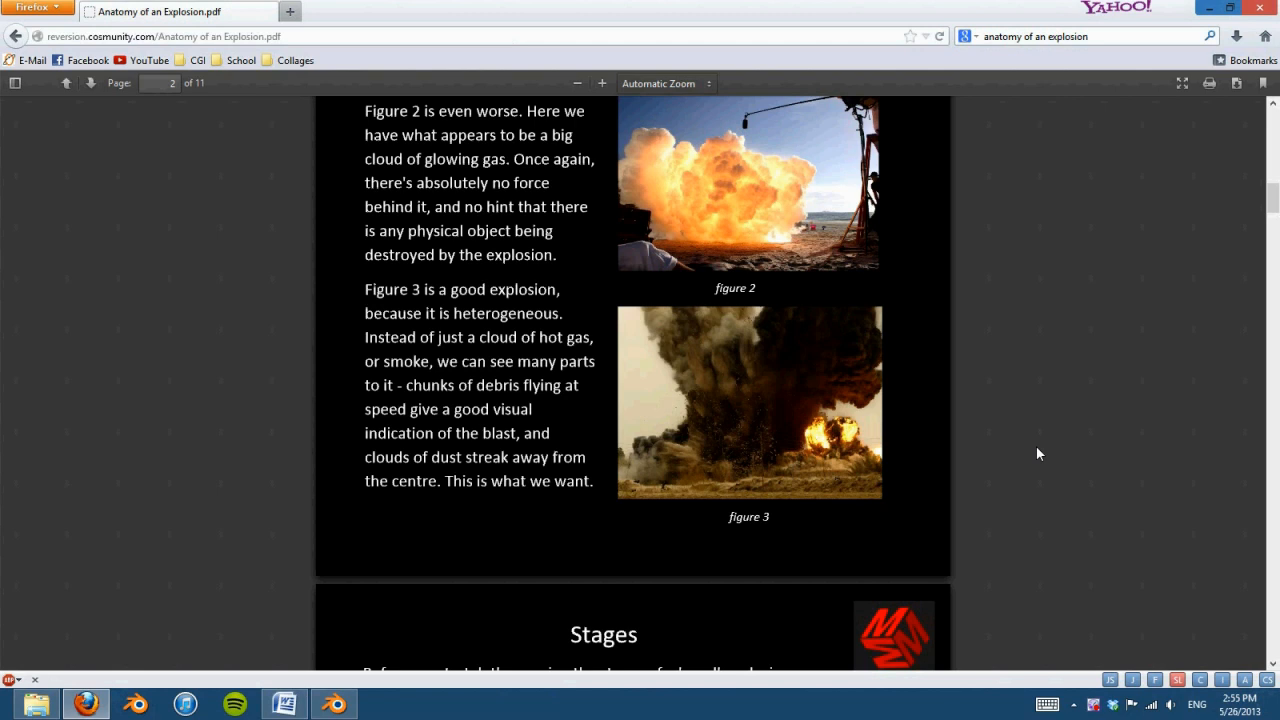
# - Go on to the Stages page and examine the car bomb images for stages 1 to 4
pyautogui.middleClick(1037, 365)
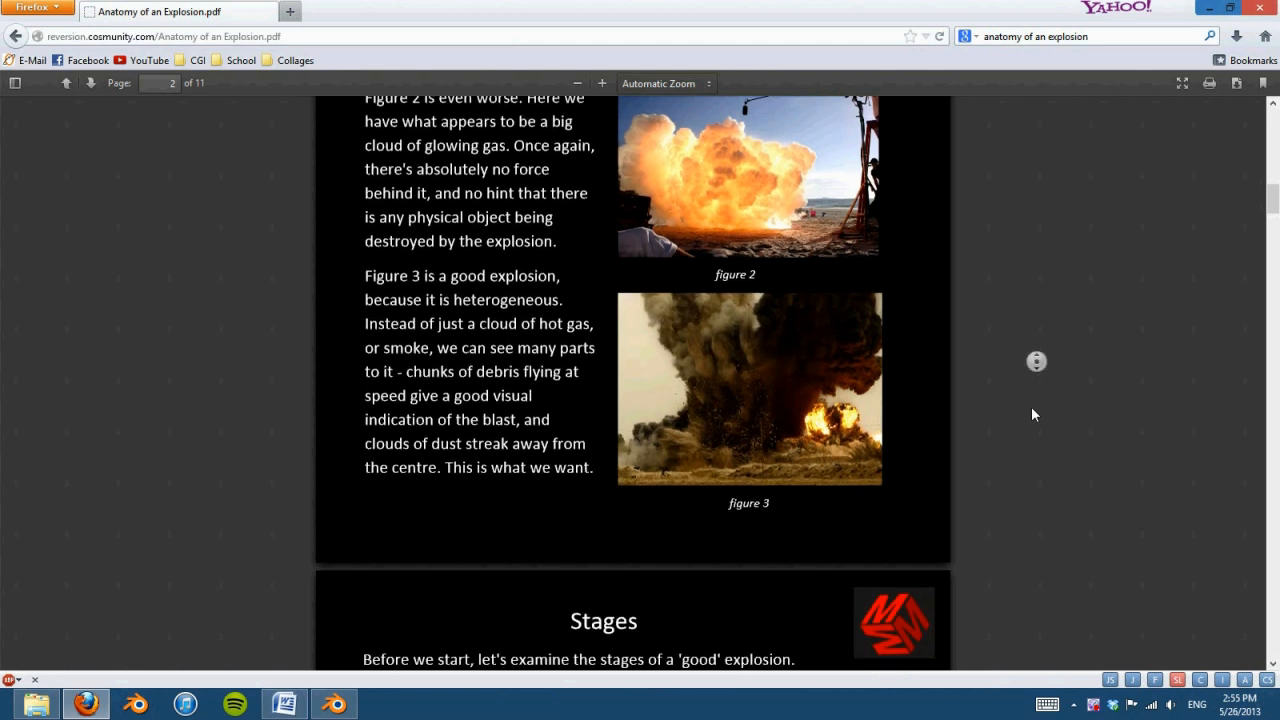
pyautogui.middleClick(1030, 437)
pyautogui.middleClick(1071, 180)
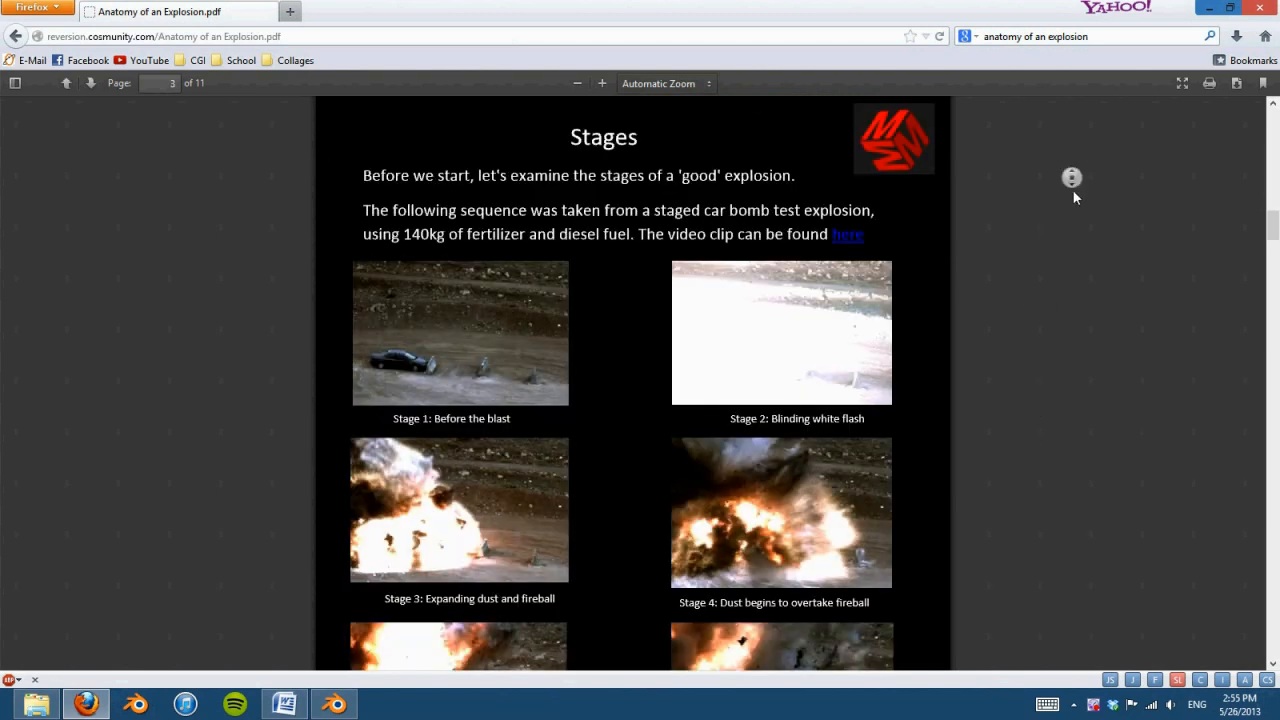
pyautogui.middleClick(1071, 199)
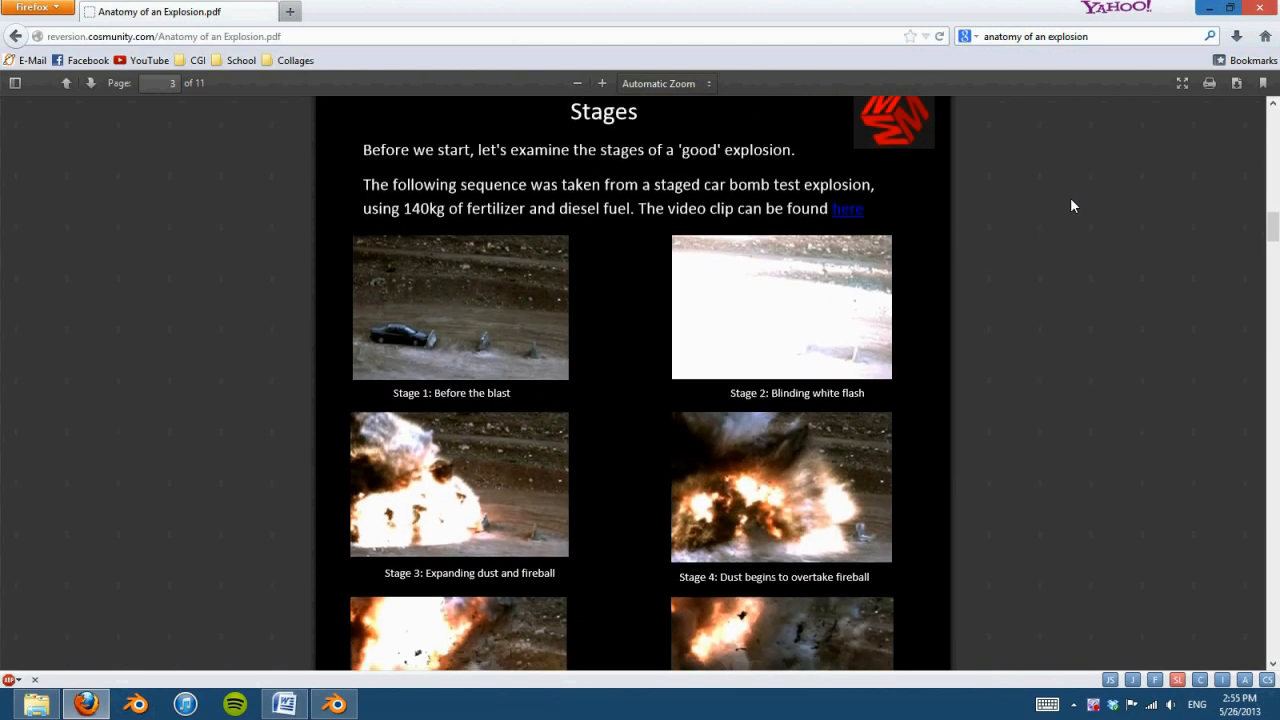
pyautogui.middleClick(986, 246)
pyautogui.middleClick(986, 271)
pyautogui.scroll(2, 1034, 271)
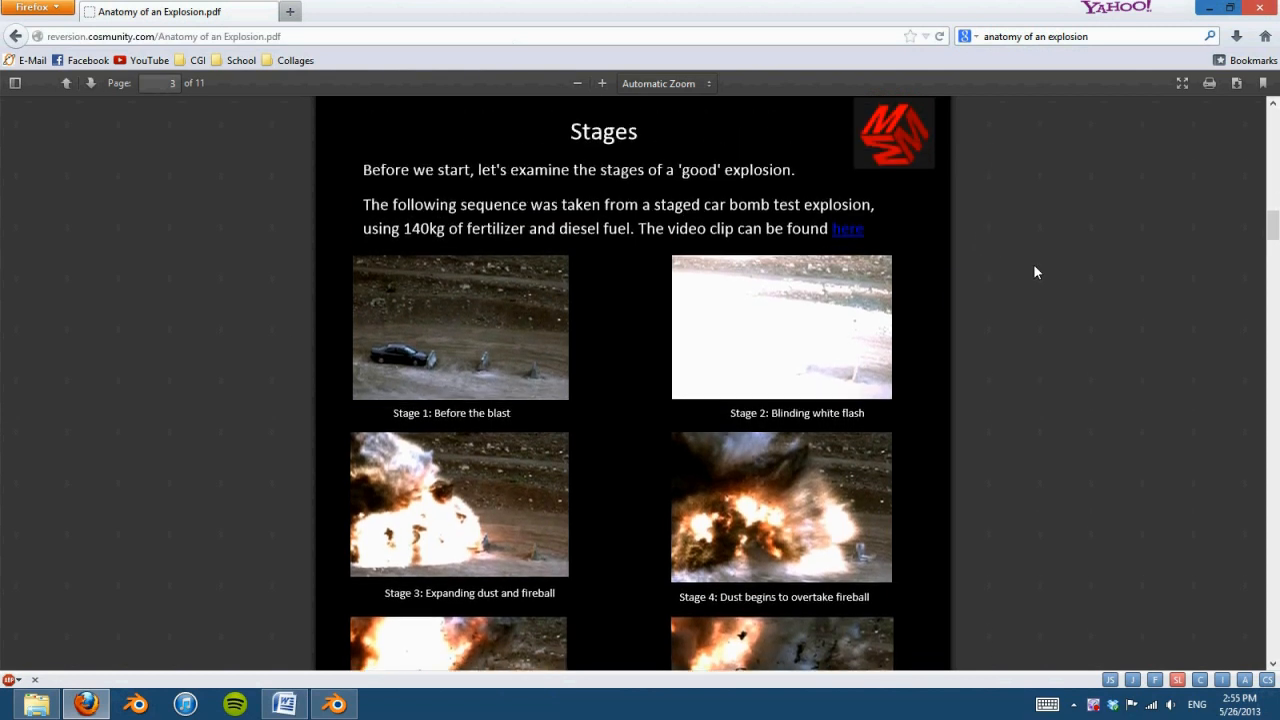
pyautogui.middleClick(1035, 252)
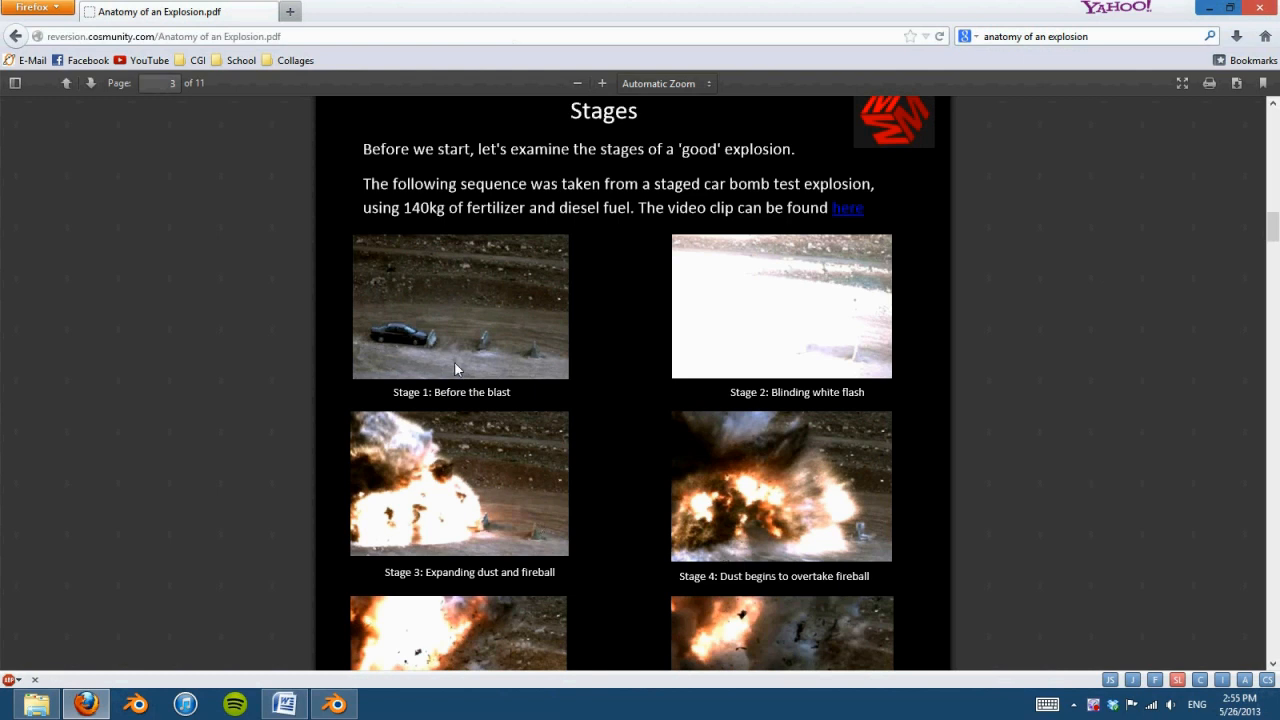
pyautogui.middleClick(935, 316)
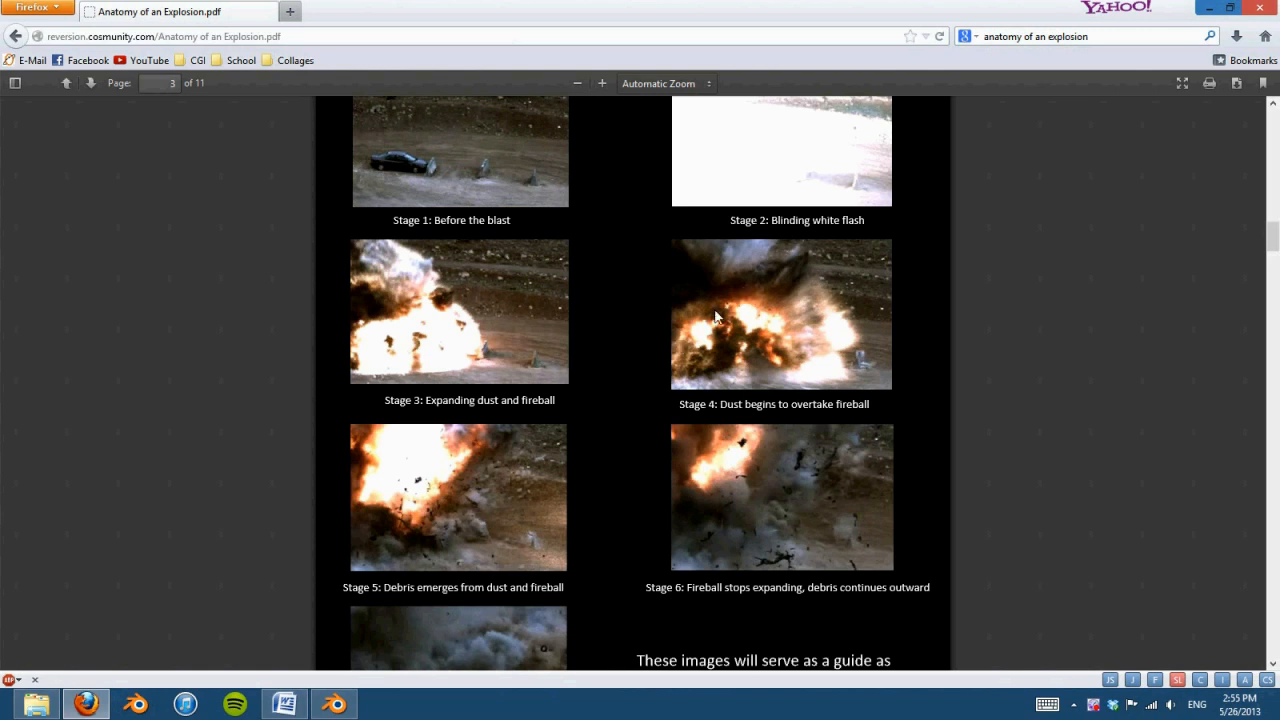
# - Examine the images and captions for stages 5 to 7, covering emerging debris, the fading fireball and lingering dust
pyautogui.scroll(-2, 1004, 285)
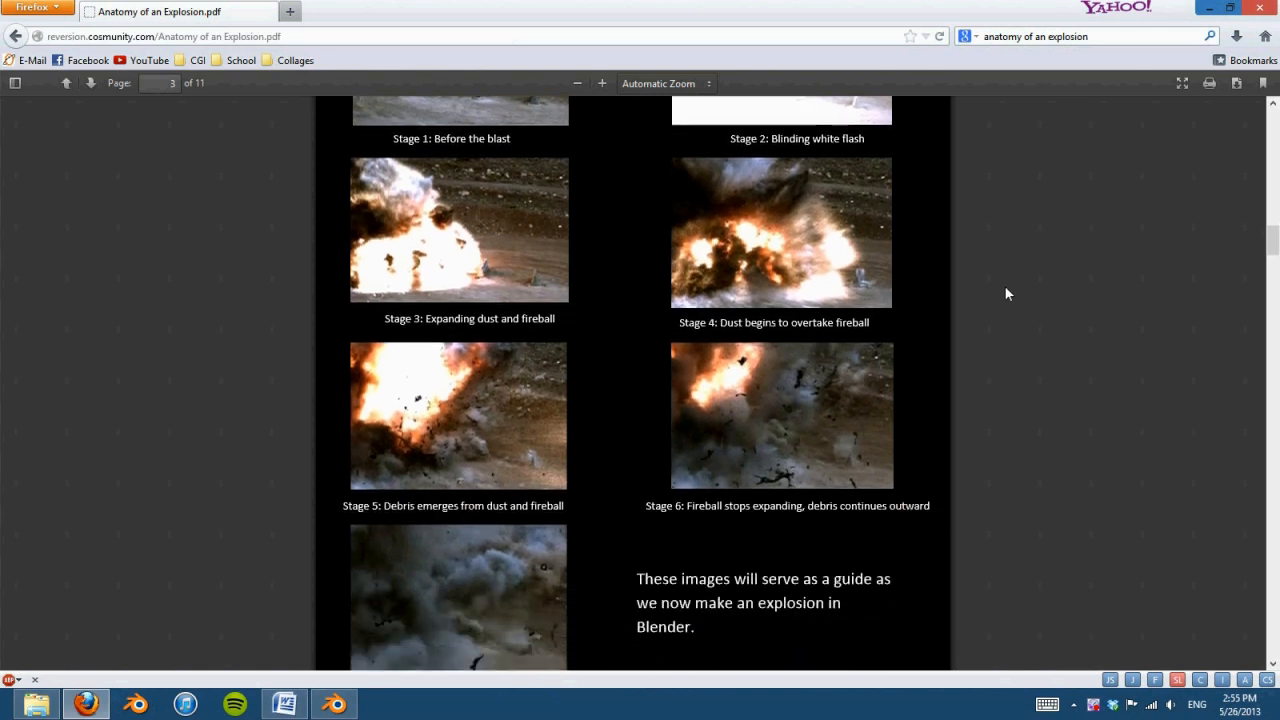
pyautogui.middleClick(1009, 272)
pyautogui.middleClick(1008, 295)
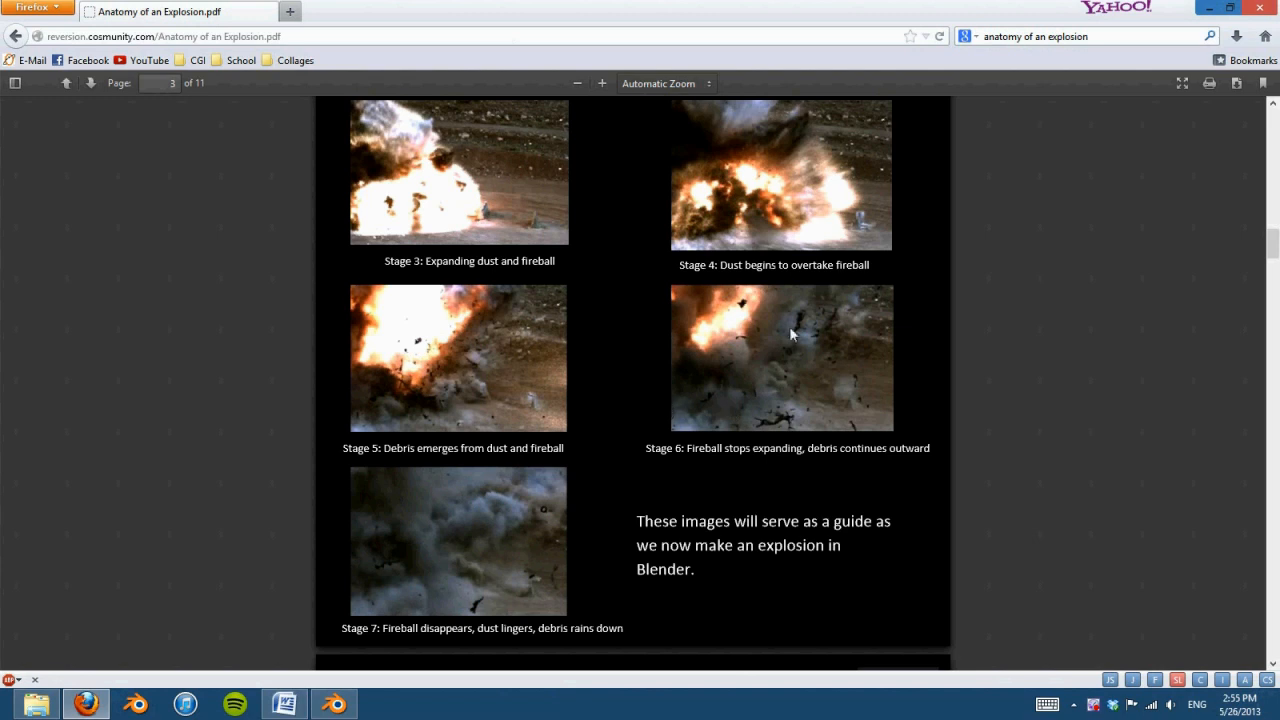
pyautogui.middleClick(1043, 329)
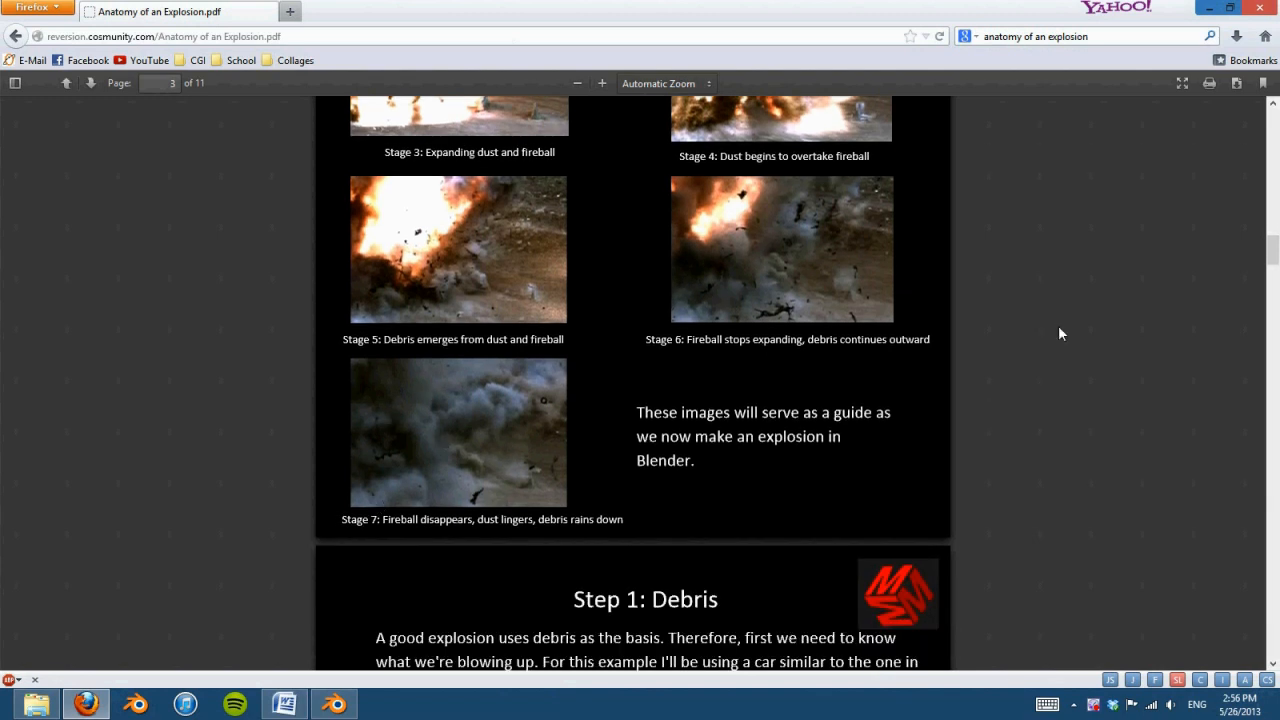
pyautogui.moveTo(1123, 262); pyautogui.dragTo(1121, 283, button='middle')
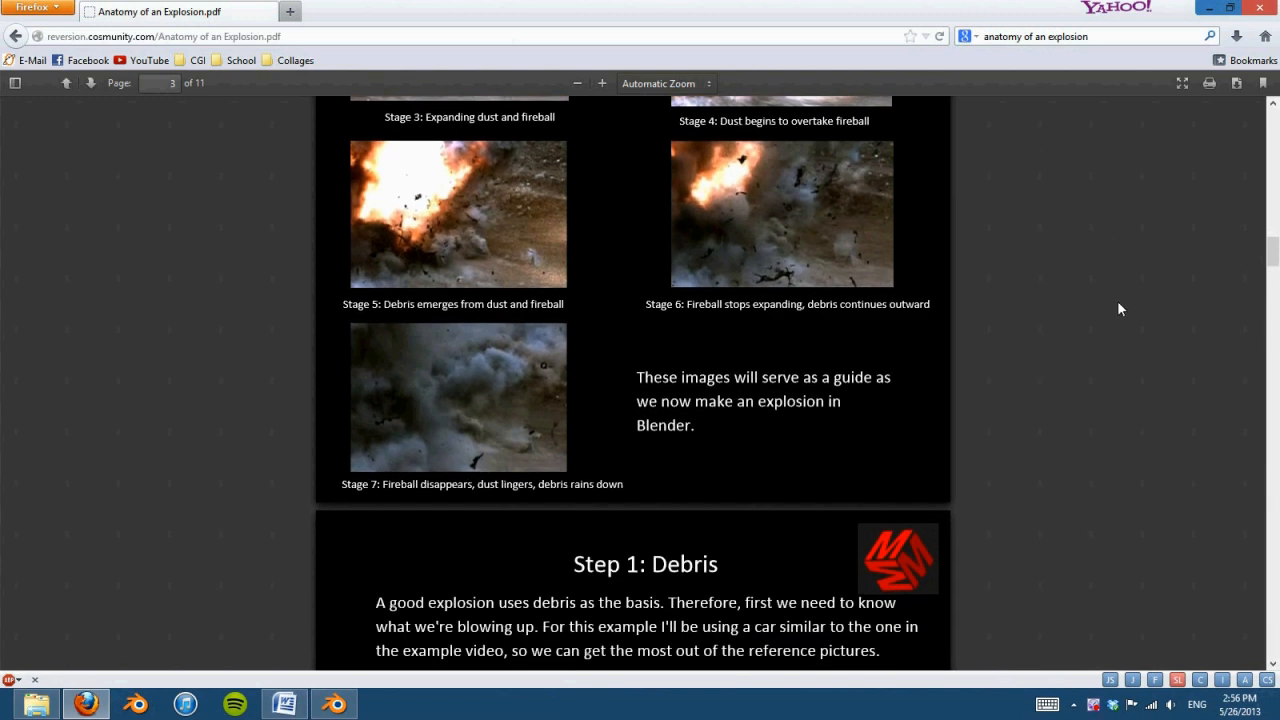
# - Review the explosion stage images once more, and return to the beginning of the PDF
pyautogui.middleClick(1094, 444)
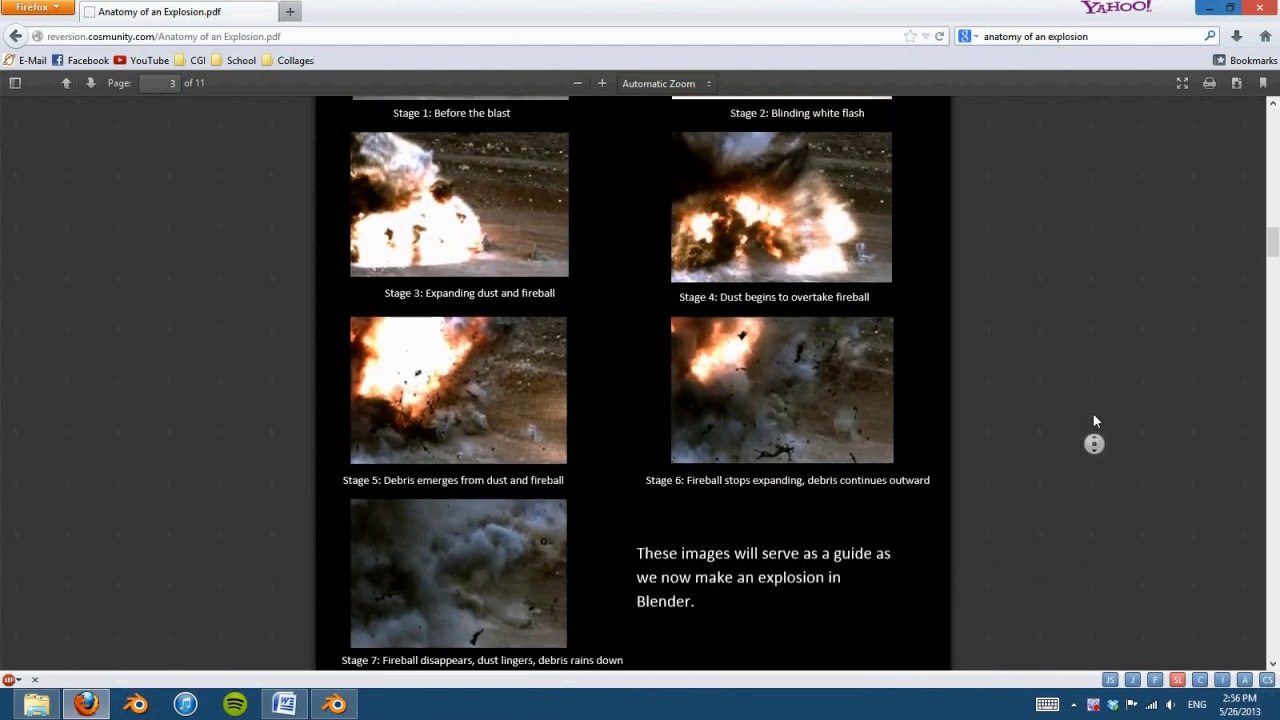
pyautogui.middleClick(1093, 414)
pyautogui.scroll(2, 1096, 406)
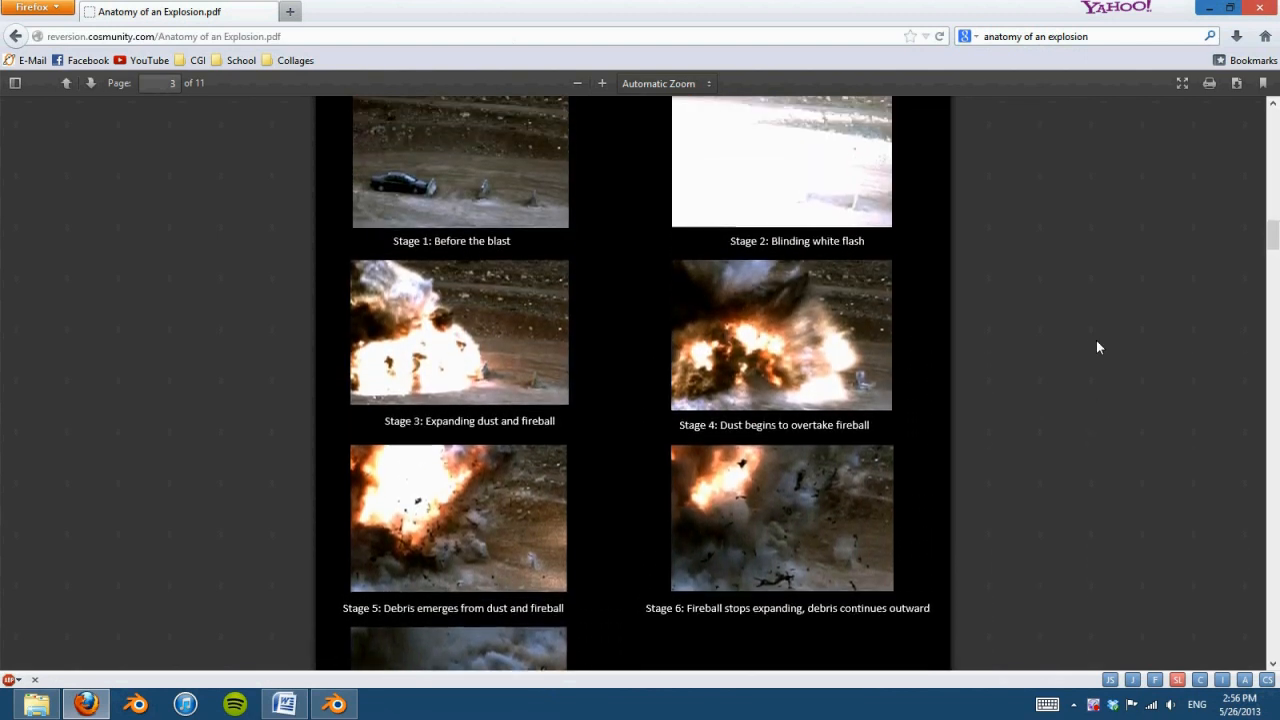
pyautogui.moveTo(1096, 338); pyautogui.dragTo(1097, 383, button='middle')
pyautogui.moveTo(1102, 447); pyautogui.dragTo(1098, 417, button='middle')
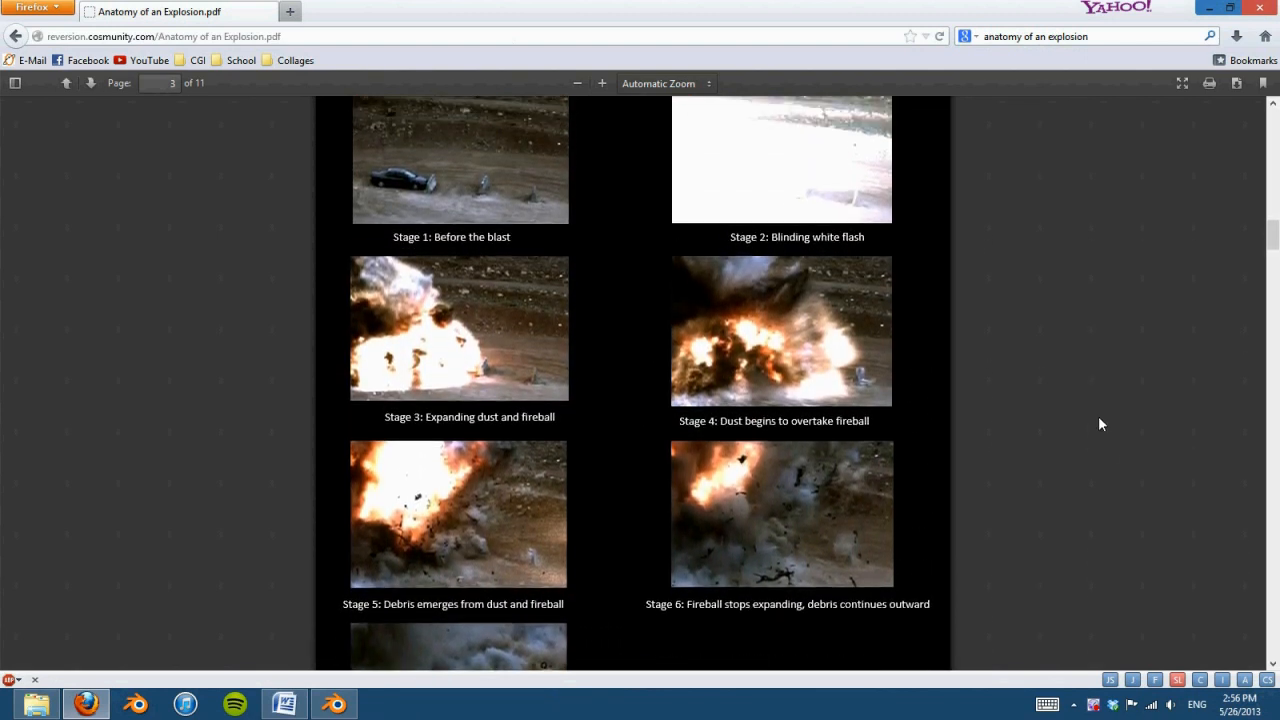
pyautogui.moveTo(1048, 316); pyautogui.dragTo(1048, 332, button='middle')
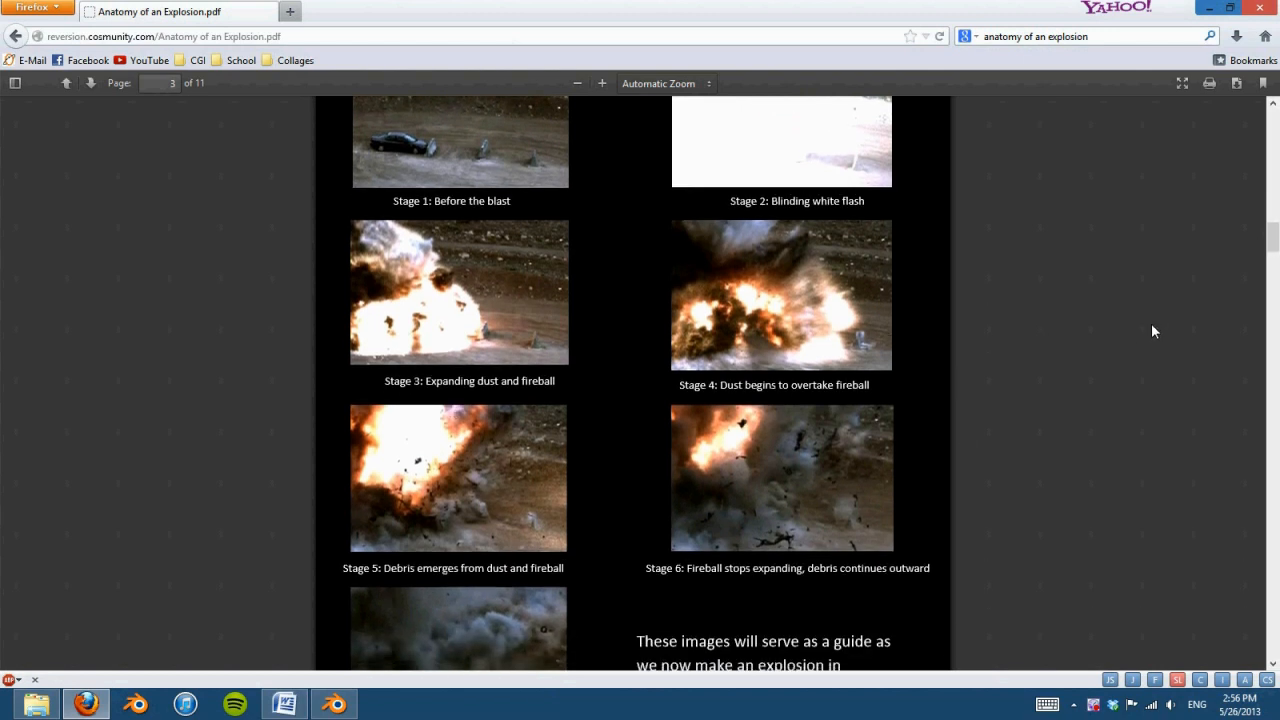
pyautogui.moveTo(1273, 237)
pyautogui.mouseDown()
pyautogui.moveTo(1227, 634)
pyautogui.moveTo(1270, 108)
pyautogui.mouseUp()
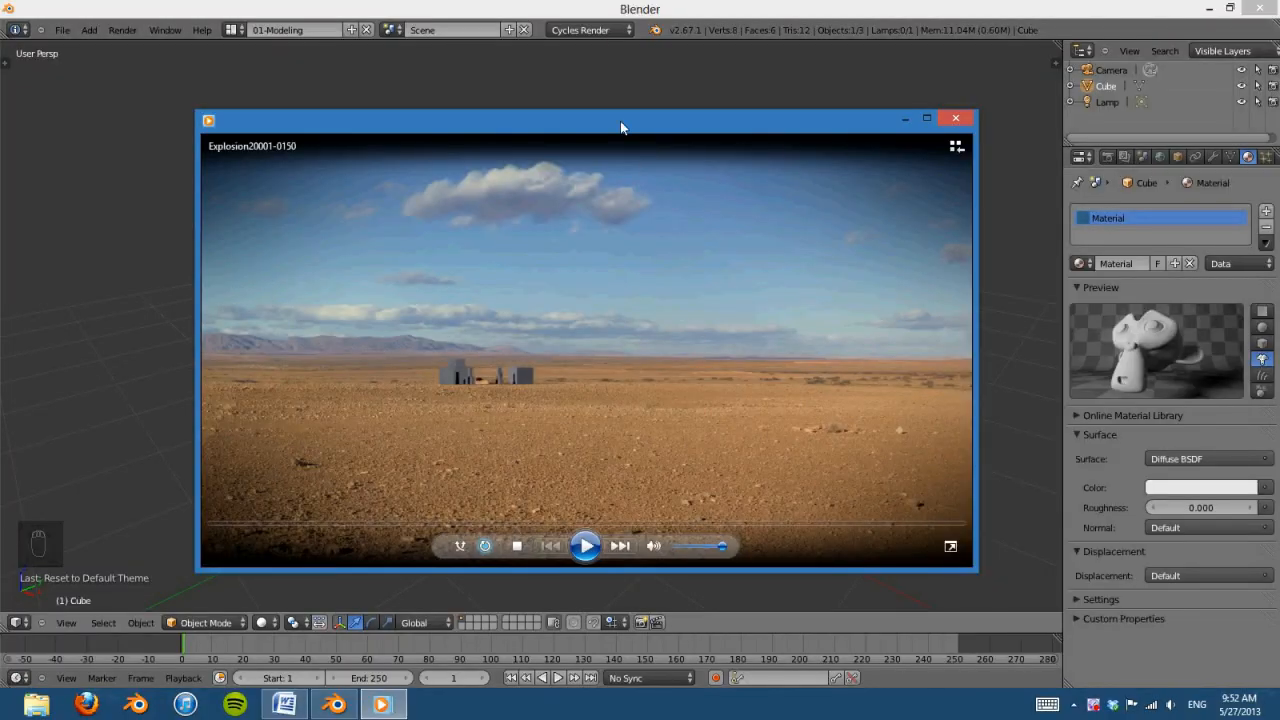
# - Play the Explosion20001-0150 clip in the media player, pausing at several moments to examine the flash, fireball and flying debris
pyautogui.click(585, 546)
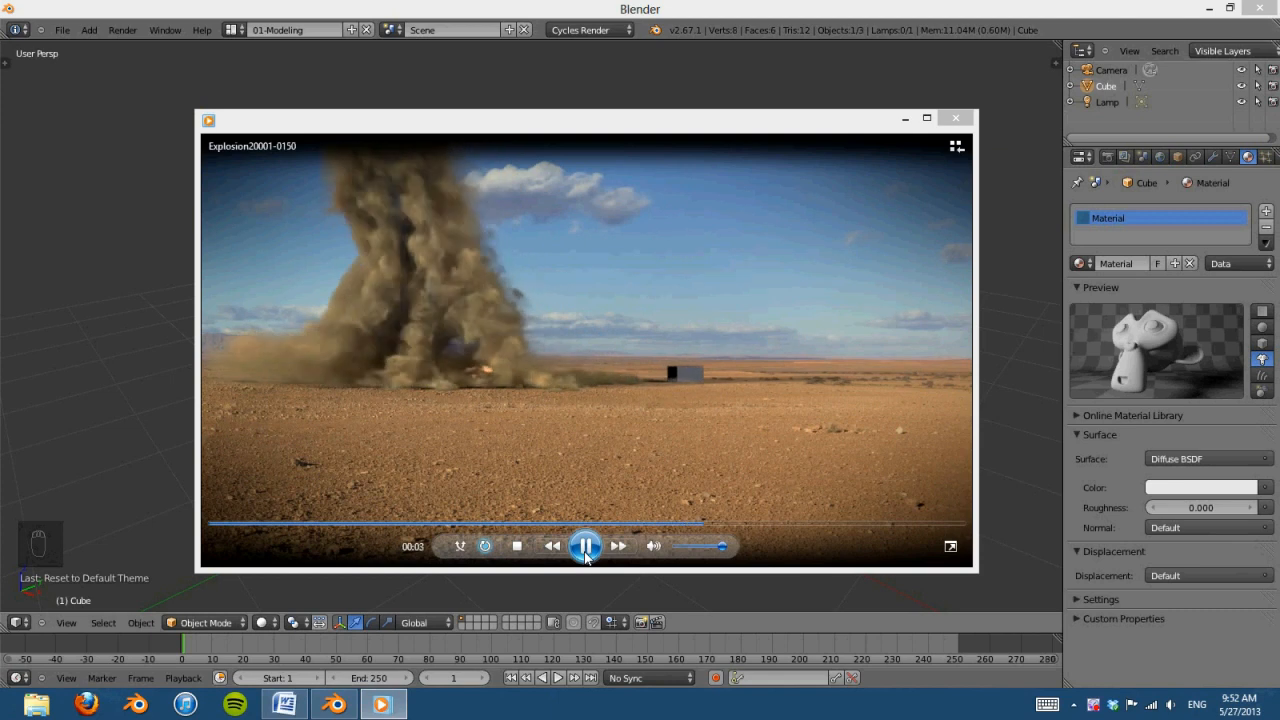
pyautogui.click(585, 553)
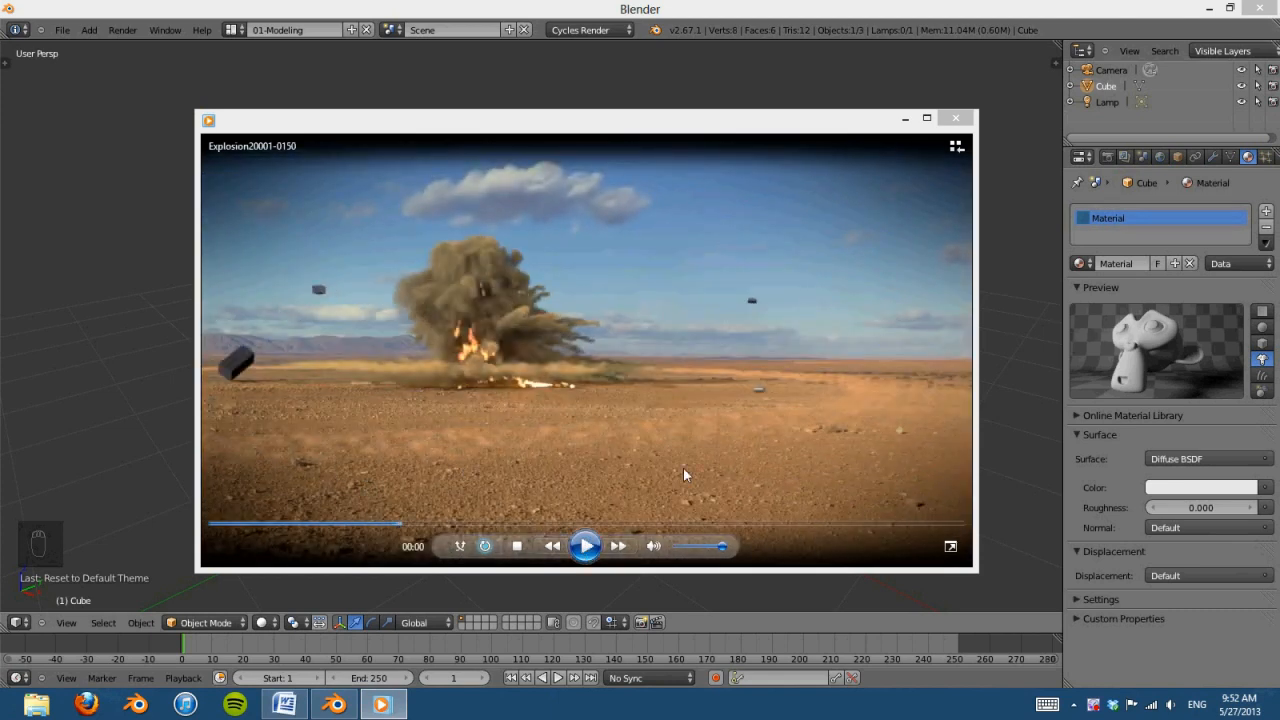
pyautogui.click(588, 547)
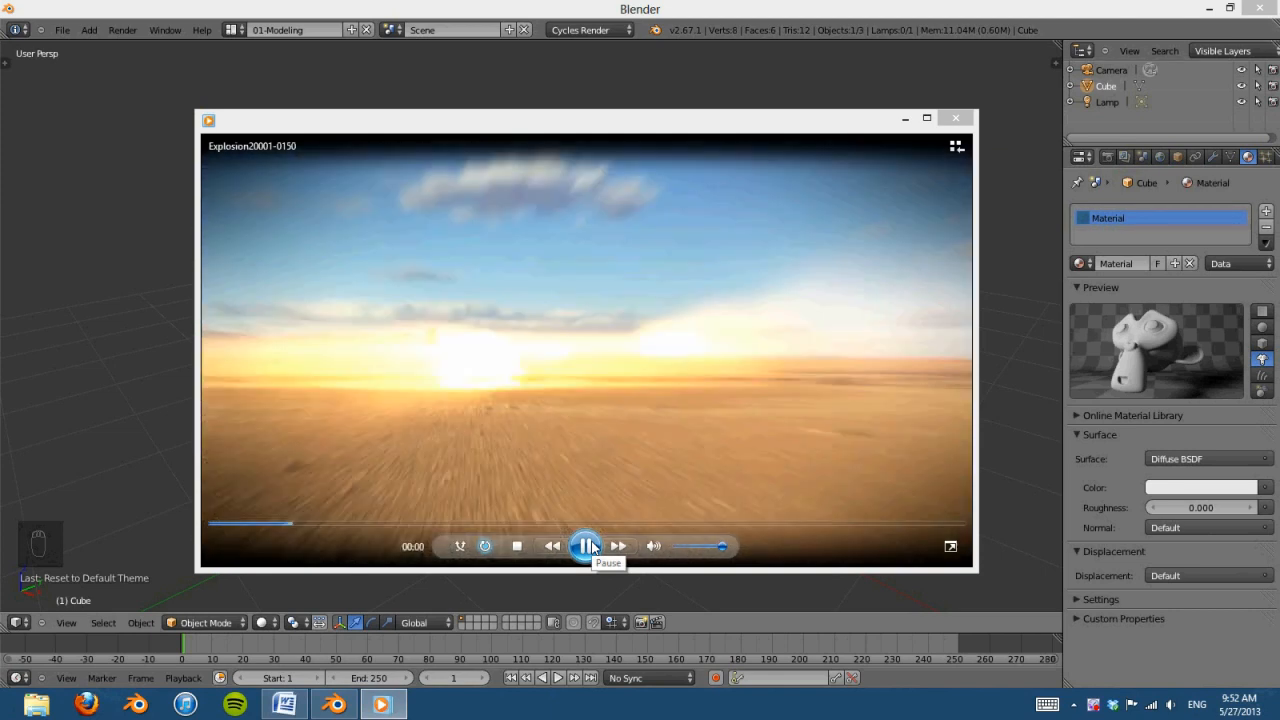
pyautogui.click(588, 546)
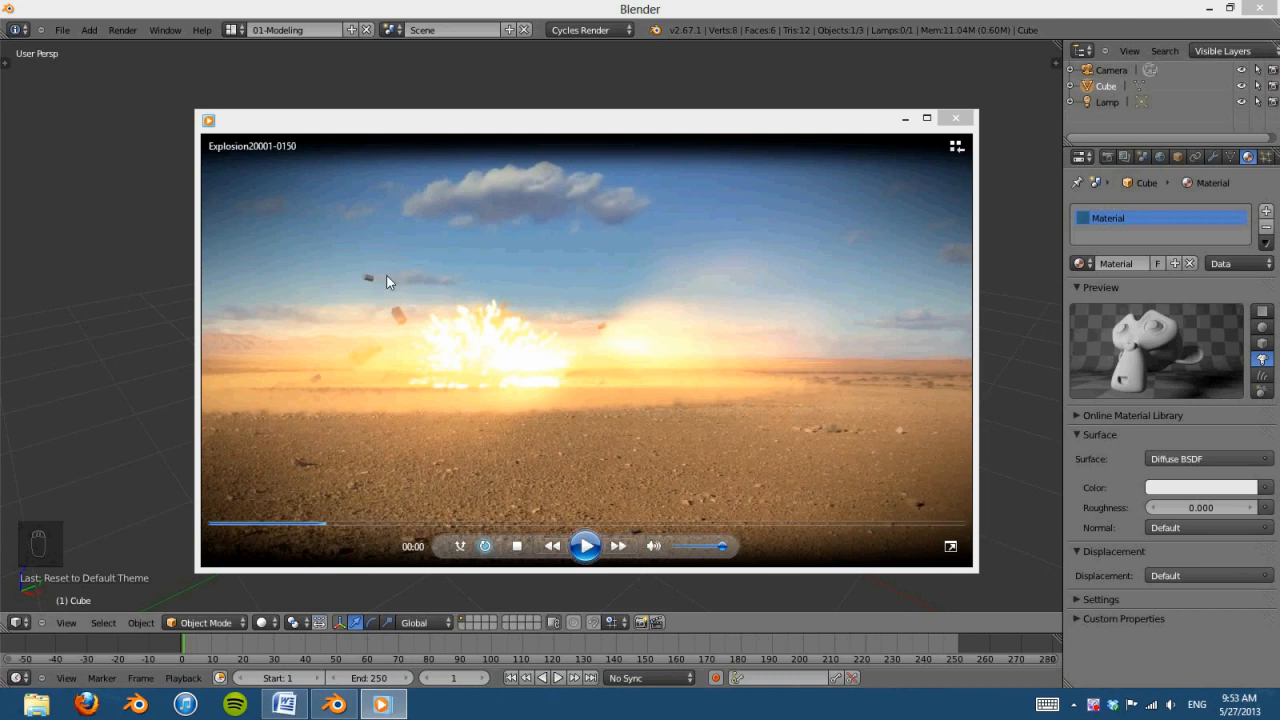
pyautogui.click(588, 546)
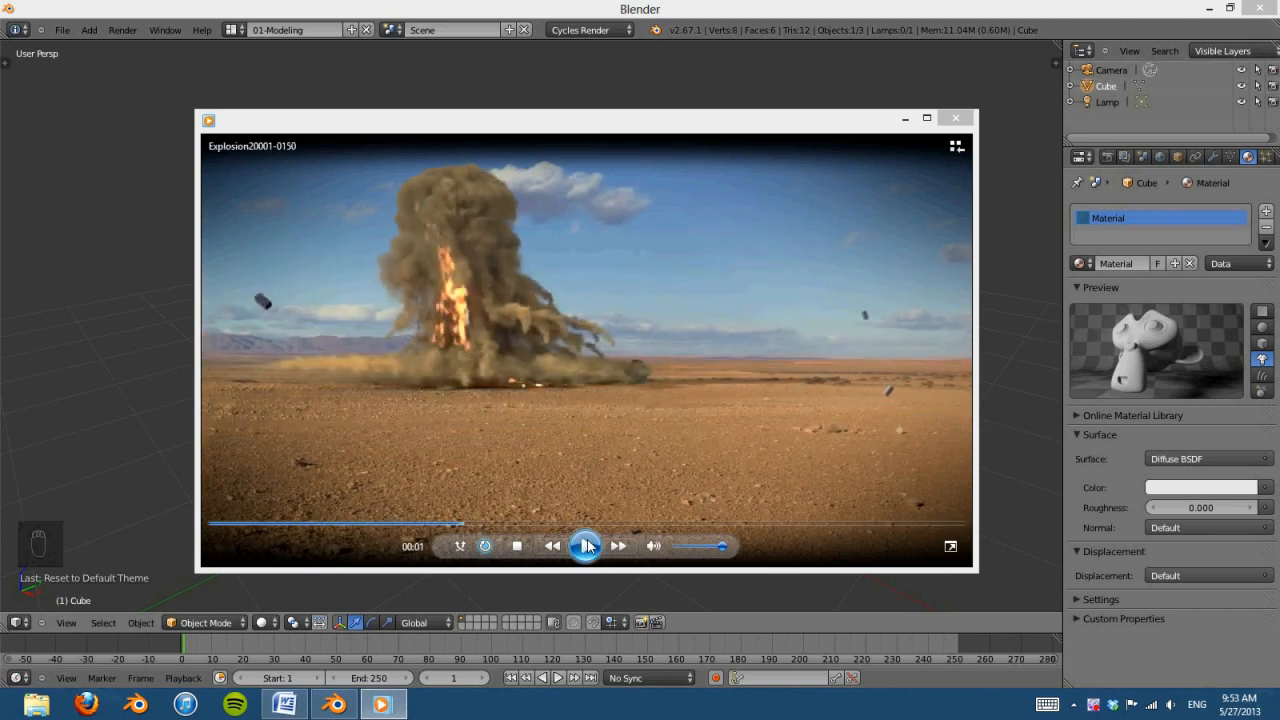
pyautogui.click(588, 546)
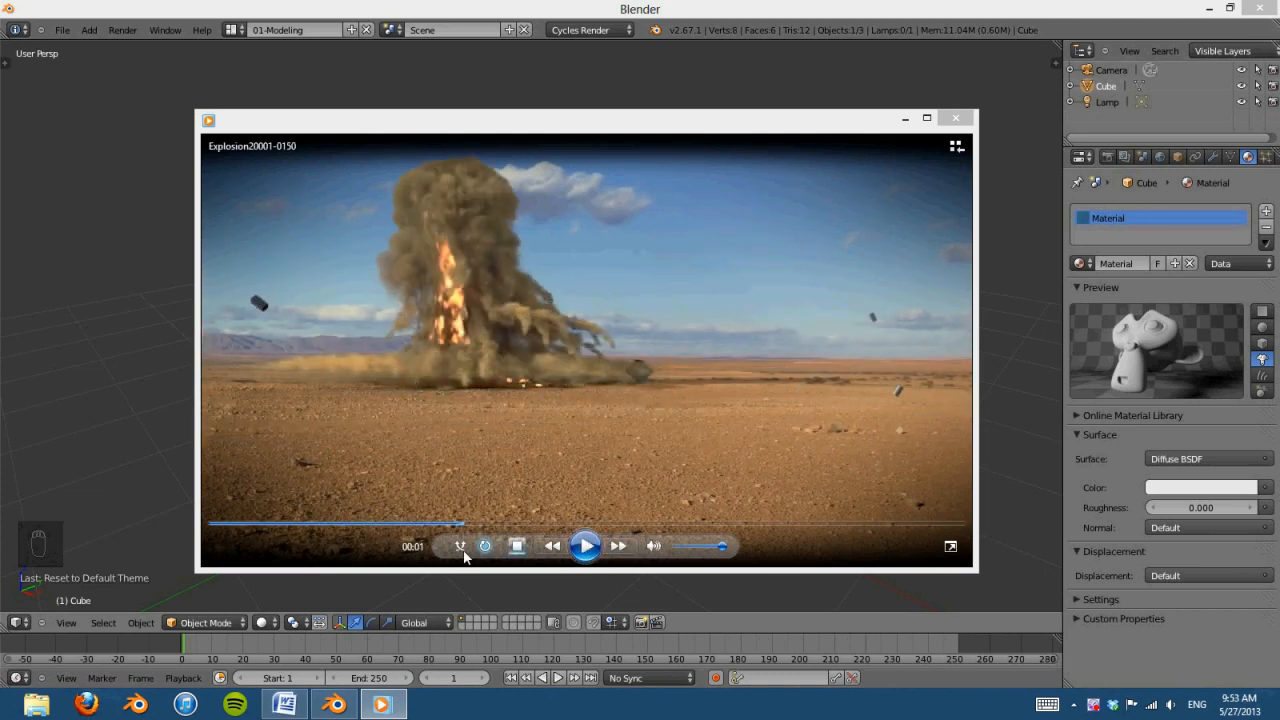
# - Rewind the explosion clip to near its start and replay it, pausing to study the debris and the rising dust column
pyautogui.moveTo(428, 523); pyautogui.dragTo(255, 523)
pyautogui.click(586, 545)
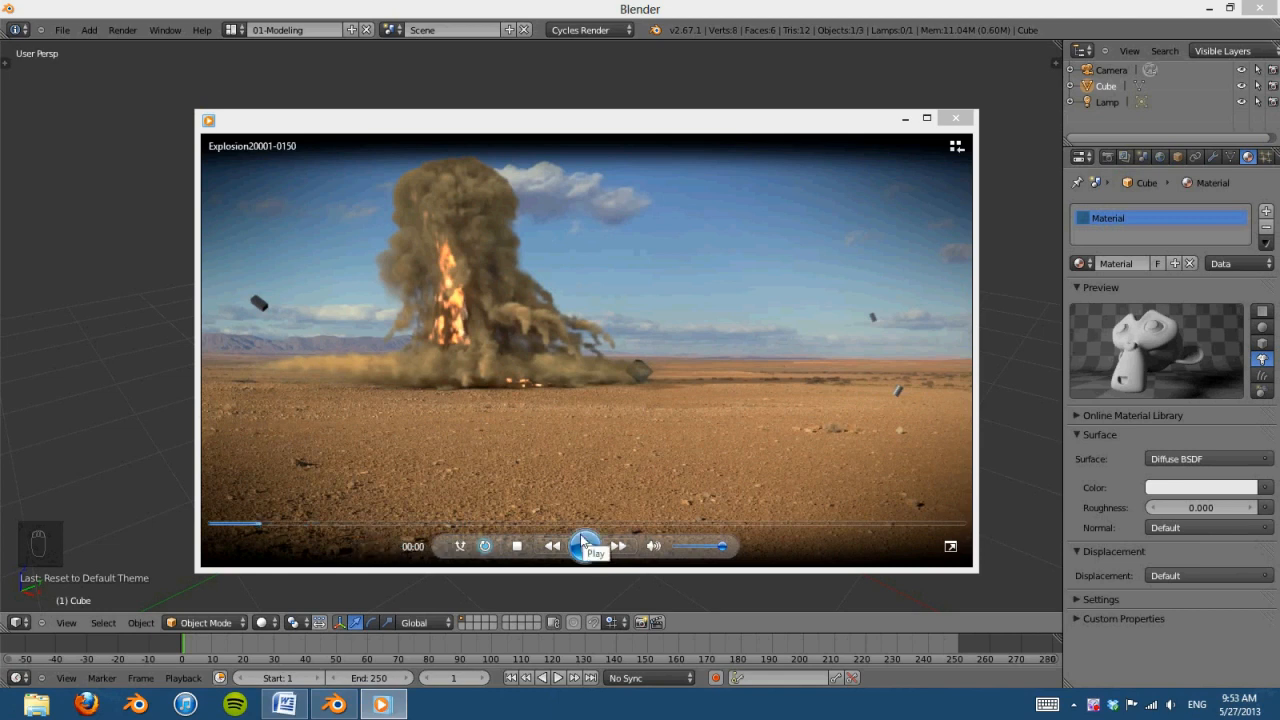
pyautogui.click(586, 545)
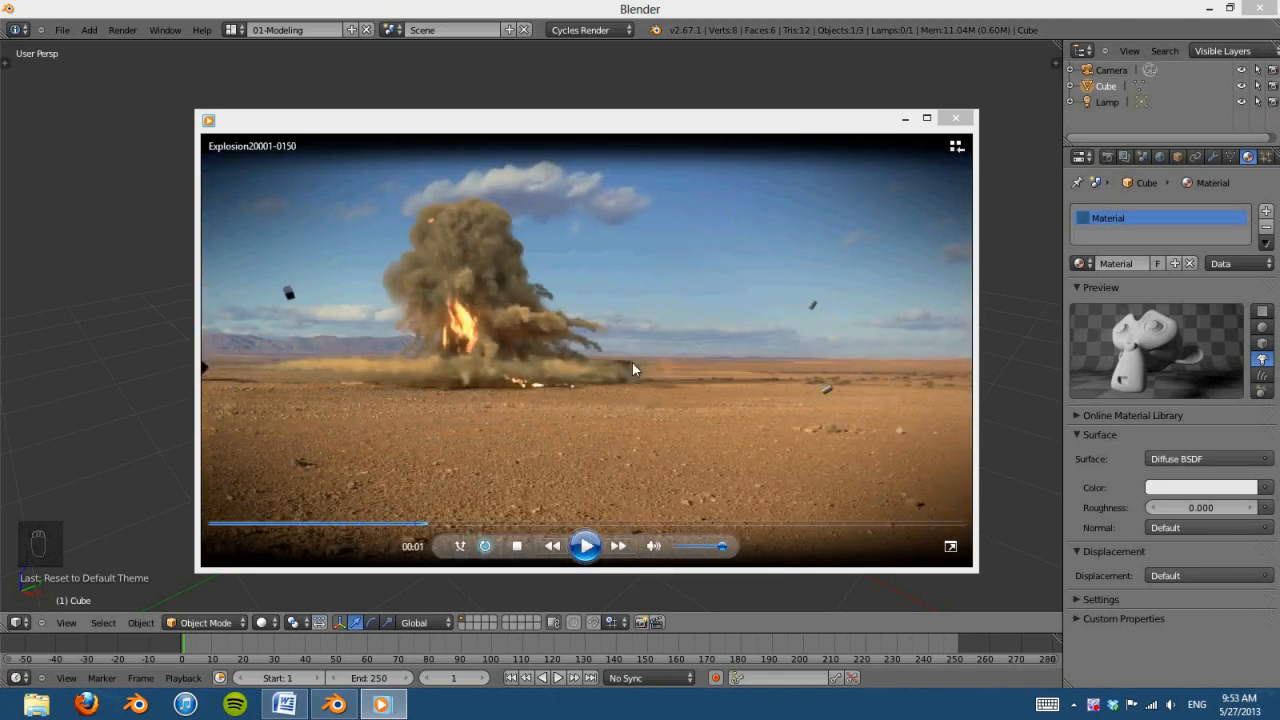
pyautogui.click(585, 548)
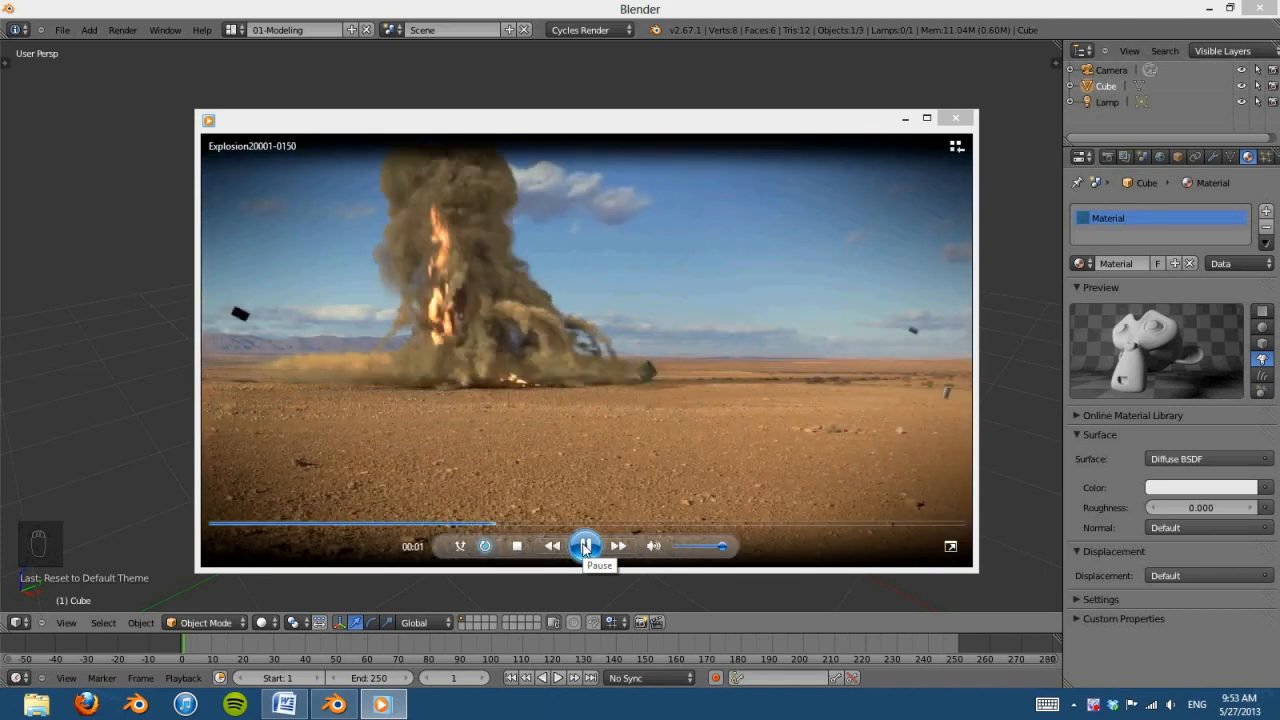
pyautogui.click(585, 546)
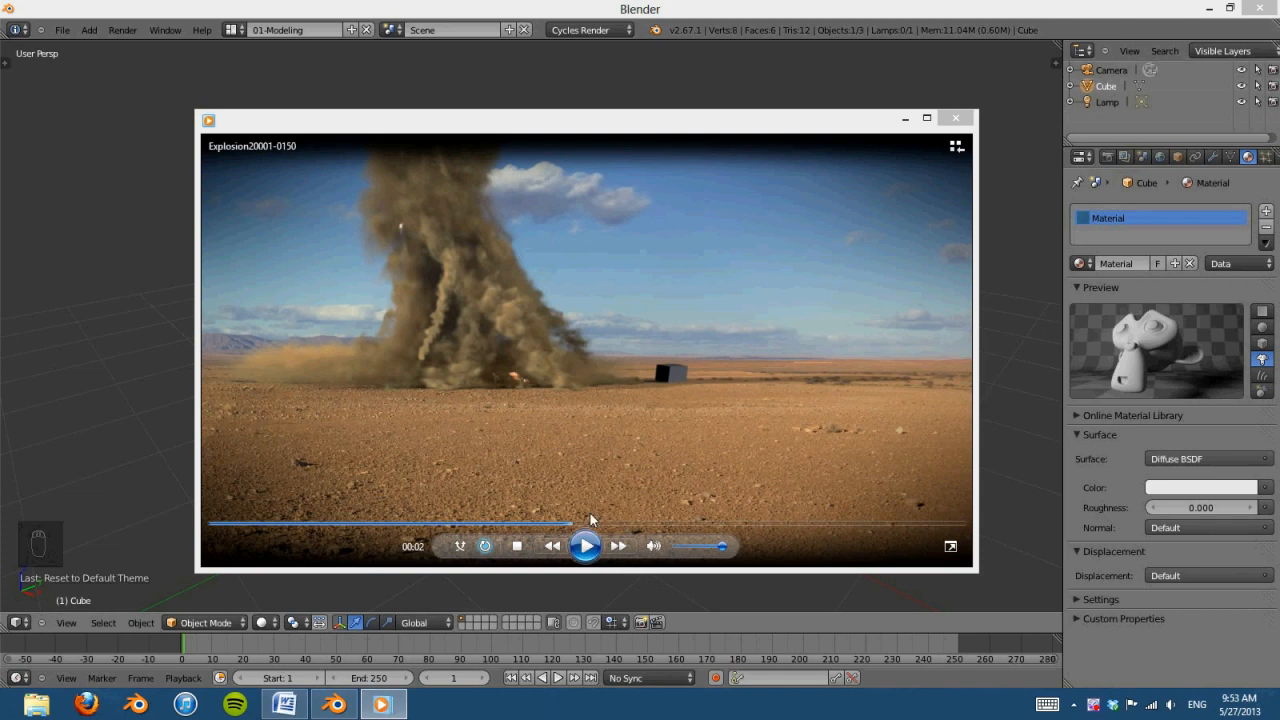
pyautogui.click(586, 548)
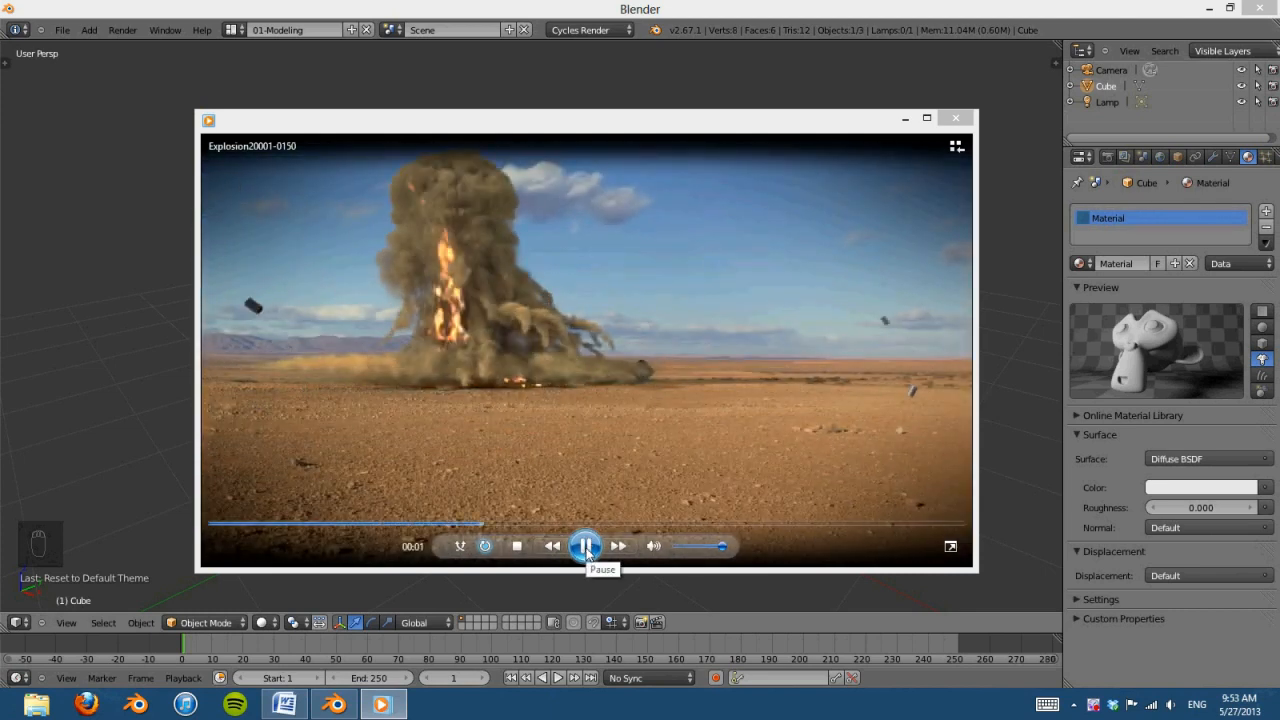
# - Pause the explosion clip and close the media player
pyautogui.click(587, 546)
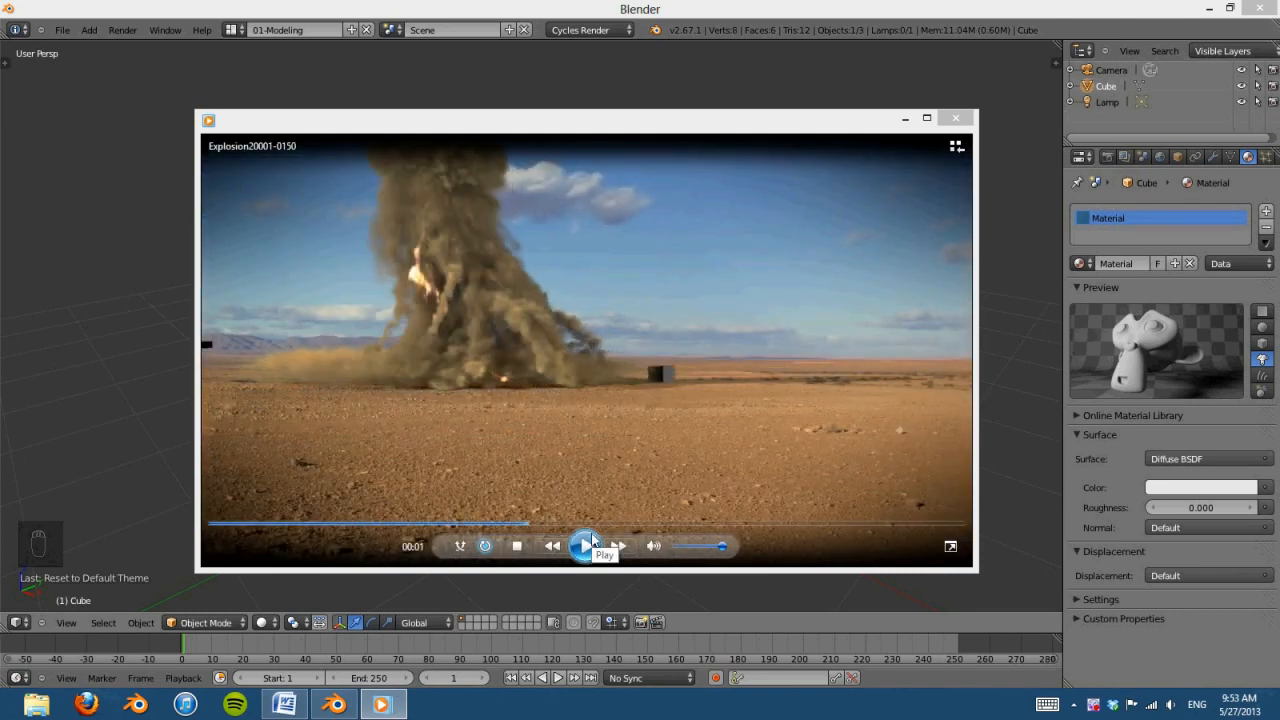
pyautogui.click(955, 118)
pyautogui.moveTo(741, 519); pyautogui.dragTo(698, 433, button='middle')
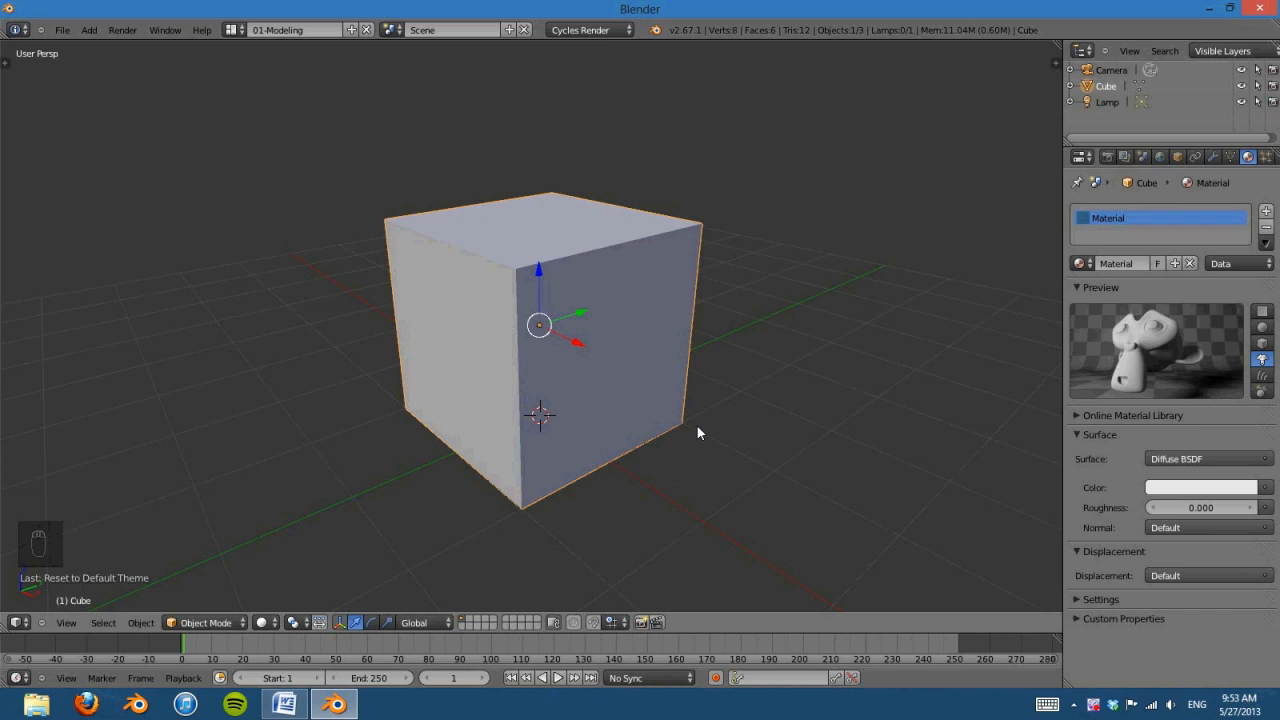
# - Apply the Quick Smoke effect to the default cube
pyautogui.press('space')
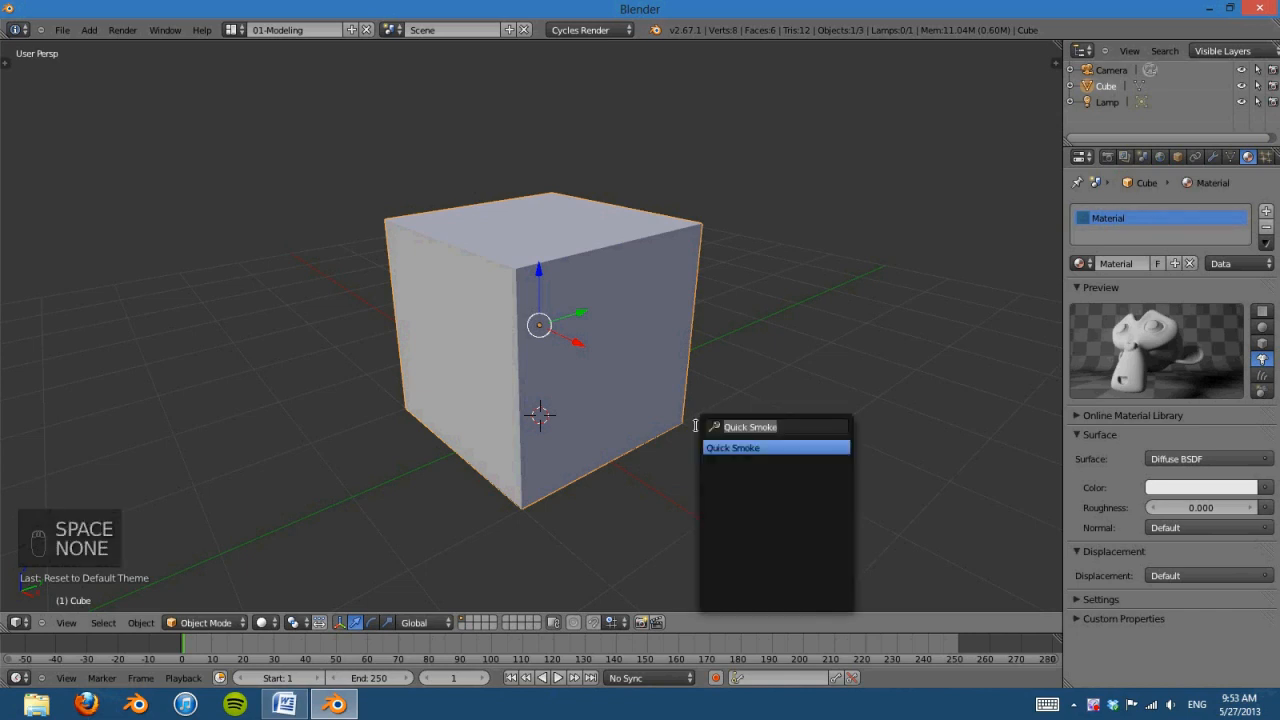
pyautogui.write('qui')
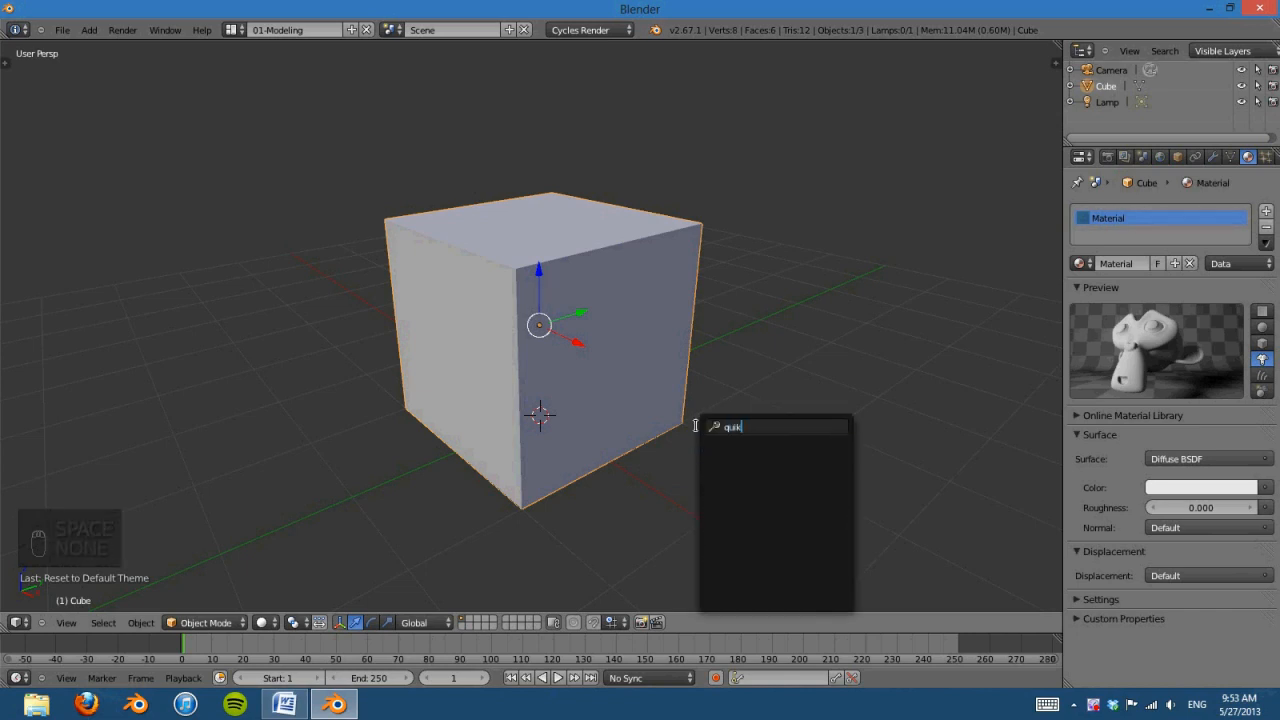
pyautogui.write('c')
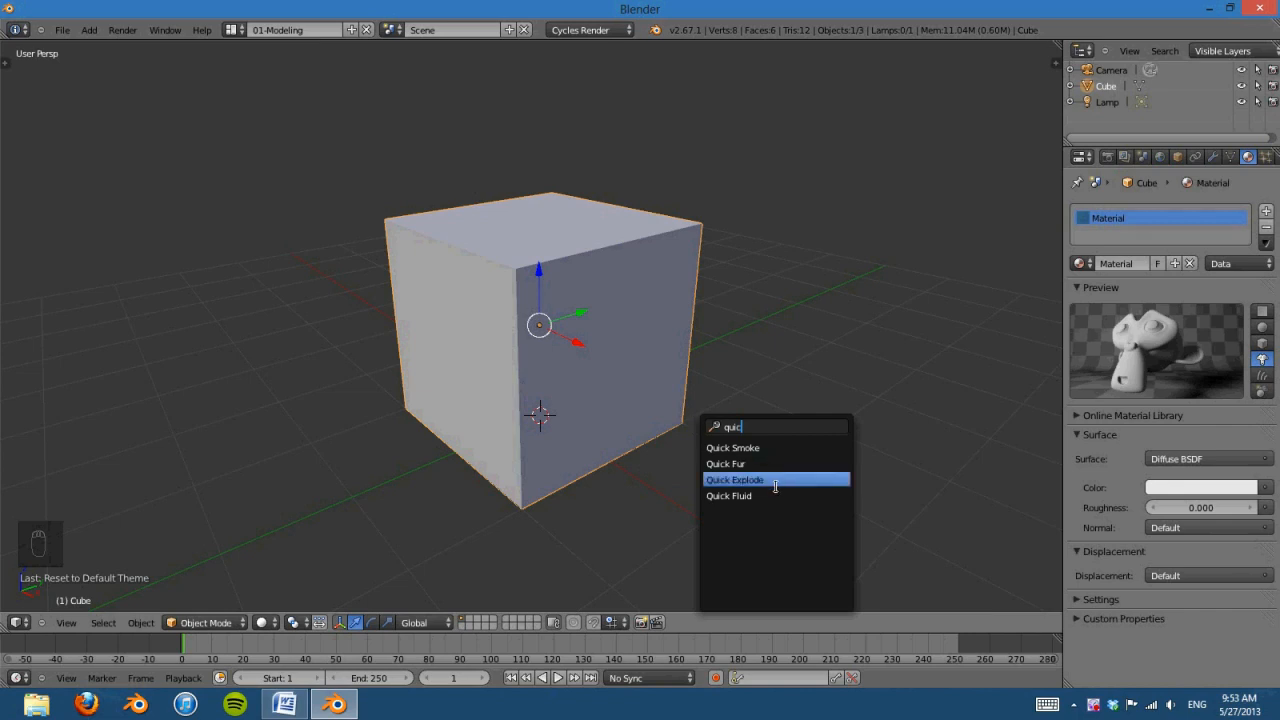
pyautogui.click(776, 448)
pyautogui.scroll(-3, 665, 402)
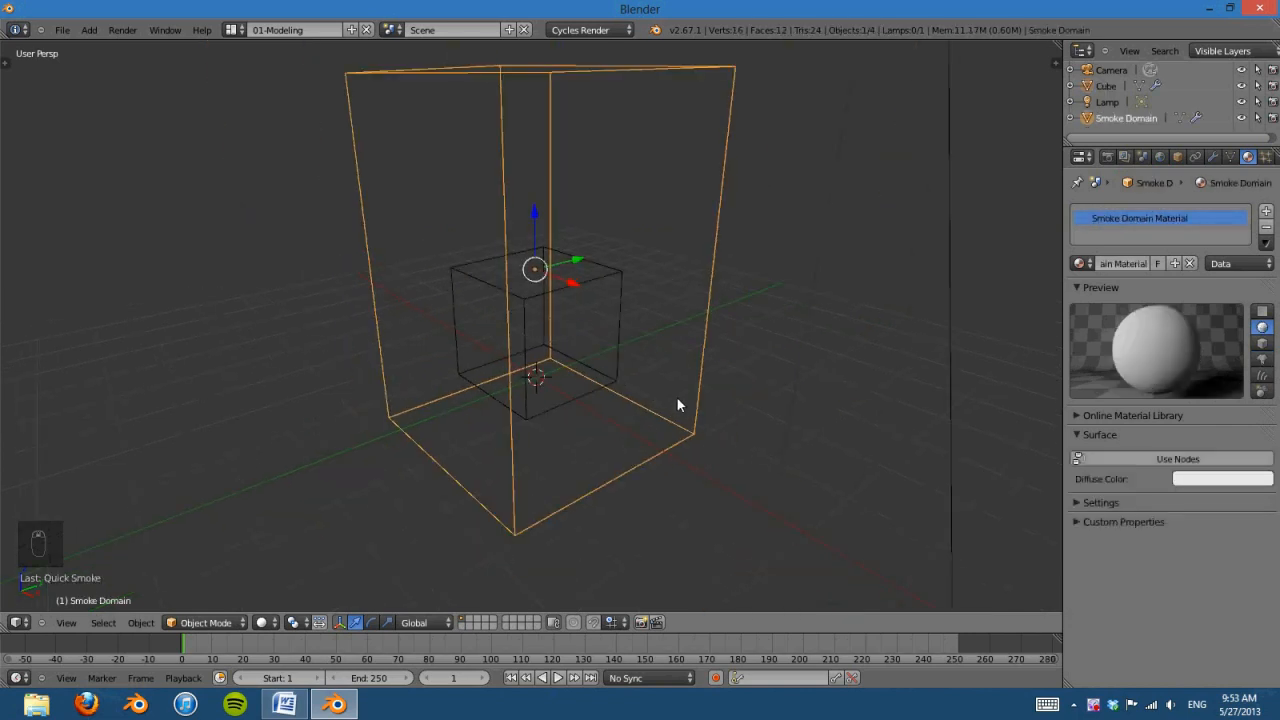
# - Delete the Smoke Domain object and the cube that carries the smoke flow settings
pyautogui.press('Delete')
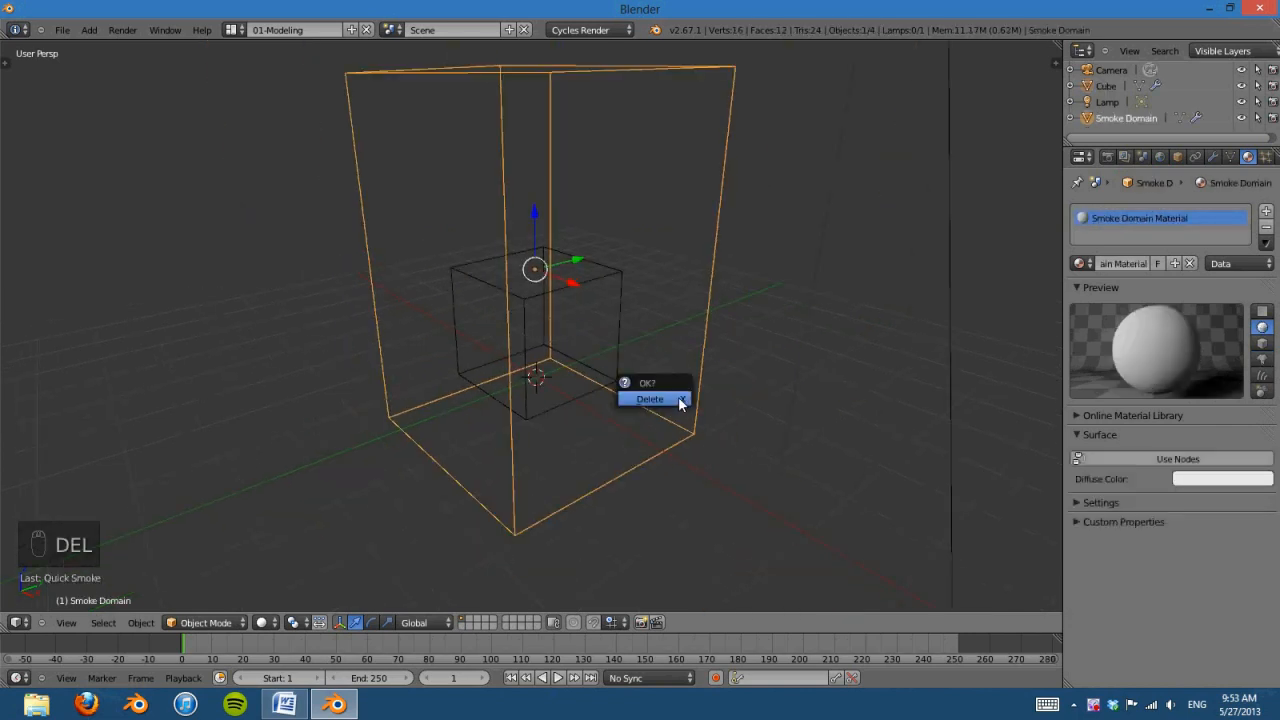
pyautogui.click(678, 398)
pyautogui.rightClick(616, 330)
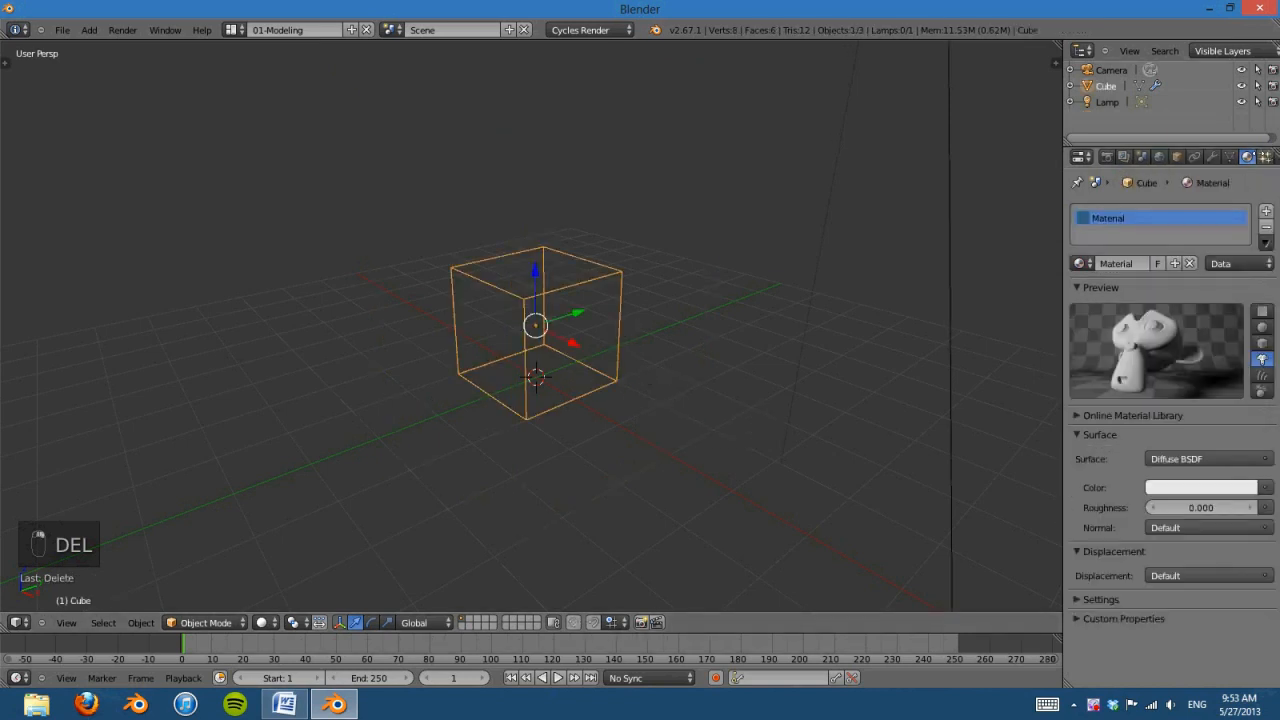
pyautogui.click(1267, 157)
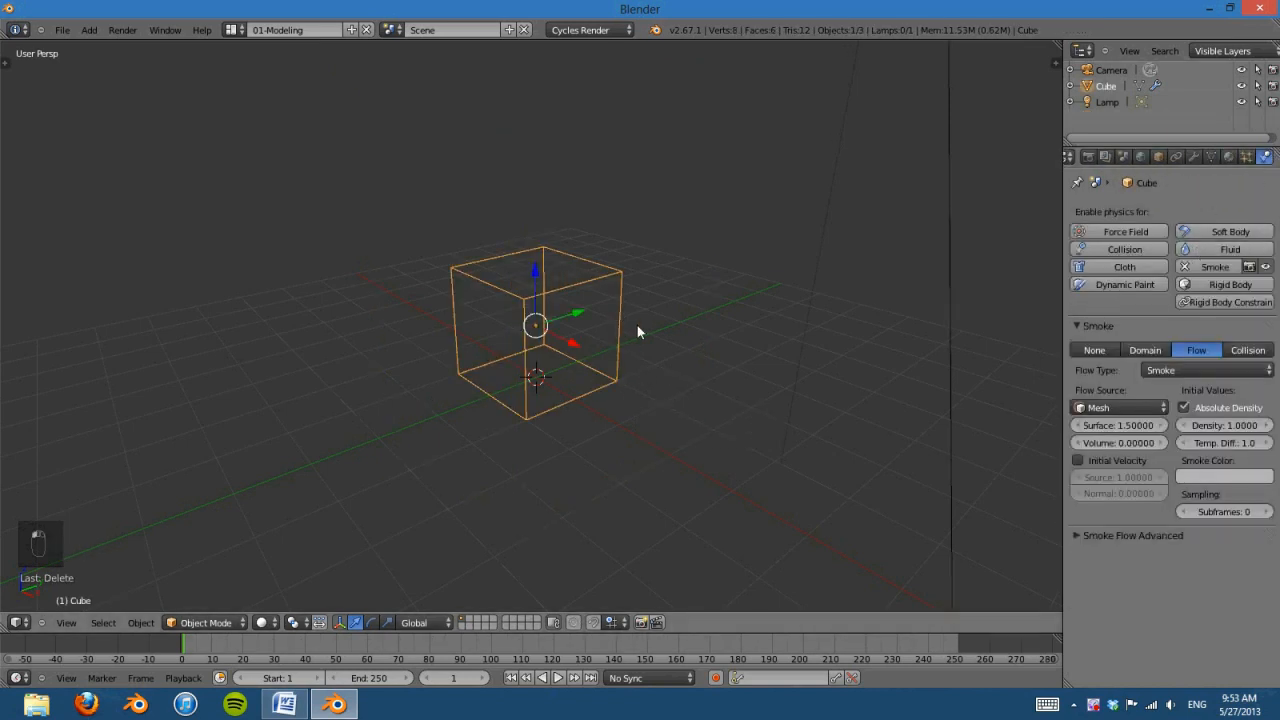
pyautogui.press('Delete')
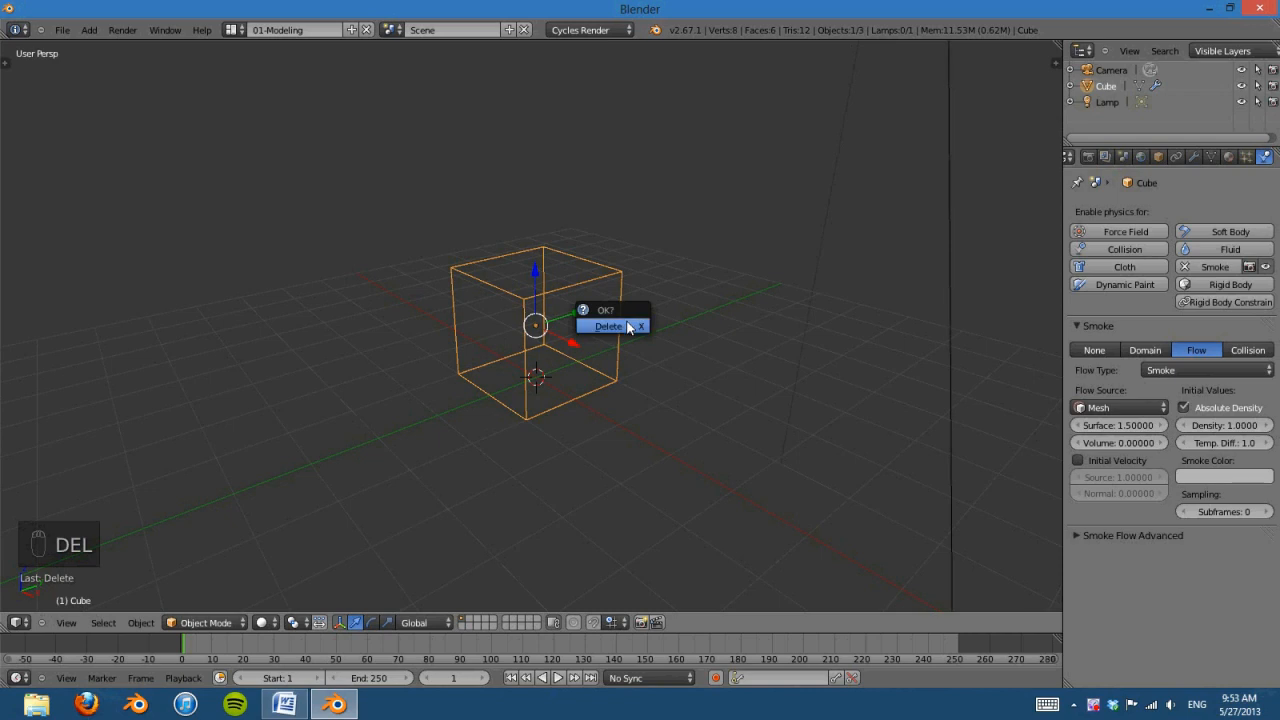
pyautogui.click(637, 325)
# - Add a monkey mesh at the centre of the empty scene
pyautogui.moveTo(714, 333); pyautogui.dragTo(797, 335, button='middle')
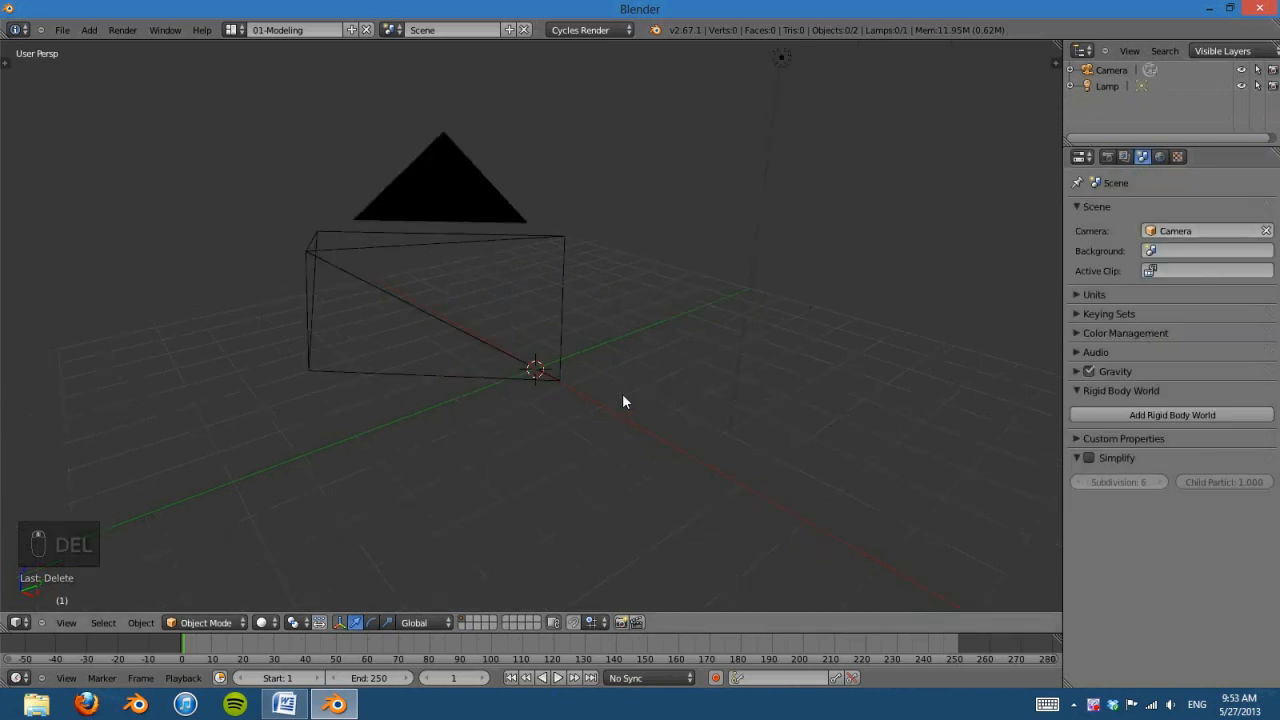
pyautogui.moveTo(623, 395); pyautogui.dragTo(692, 381, button='middle')
pyautogui.hotkey('shift', 'a')
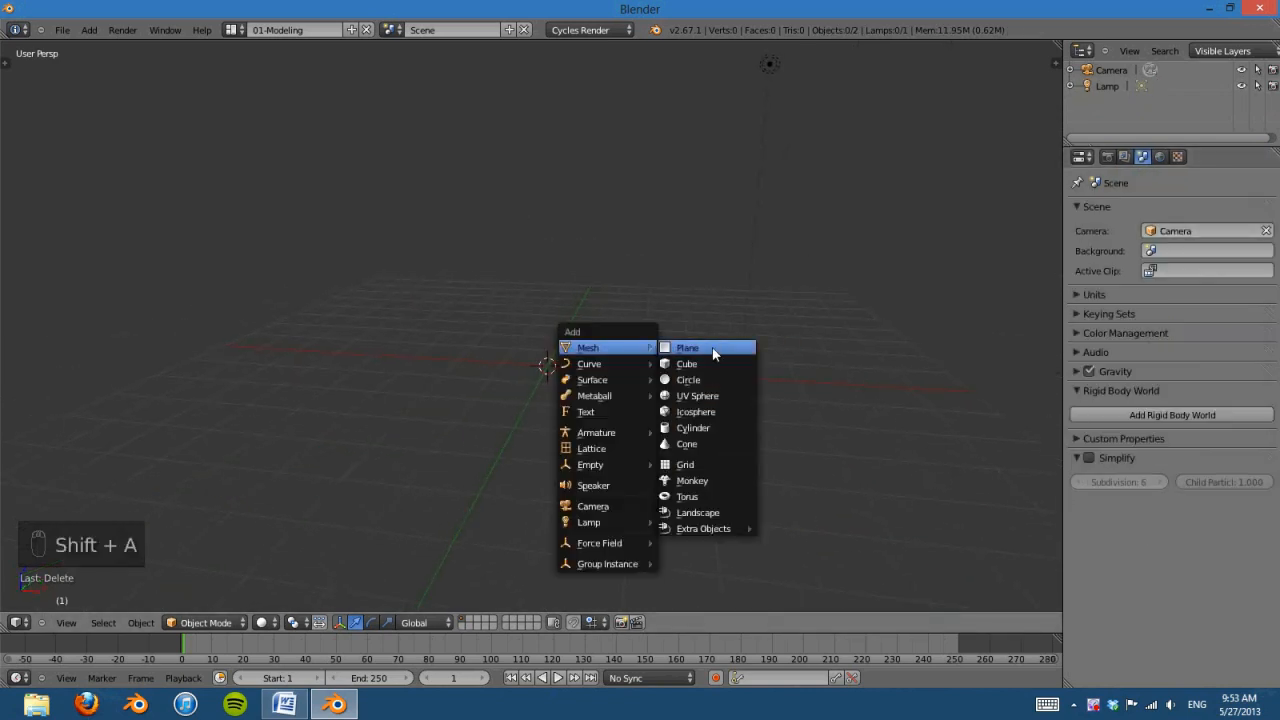
pyautogui.click(703, 479)
pyautogui.click(1247, 157)
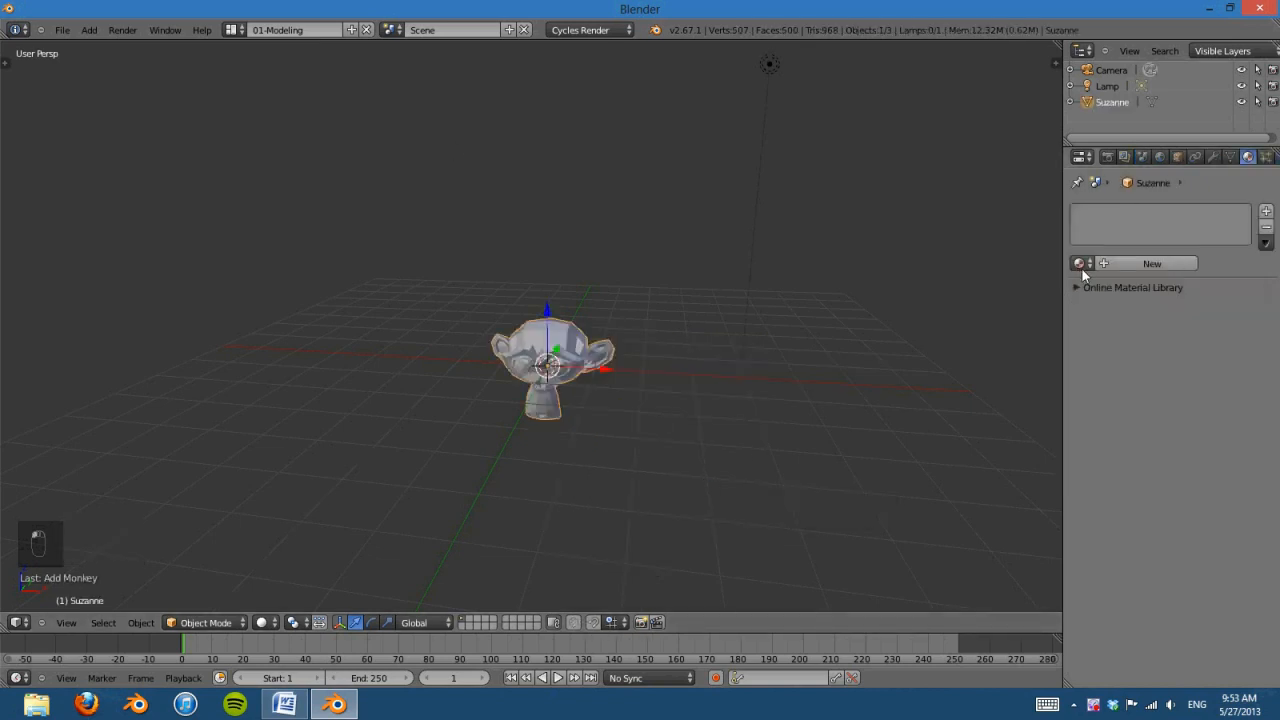
pyautogui.click(1080, 265)
pyautogui.click(1082, 262)
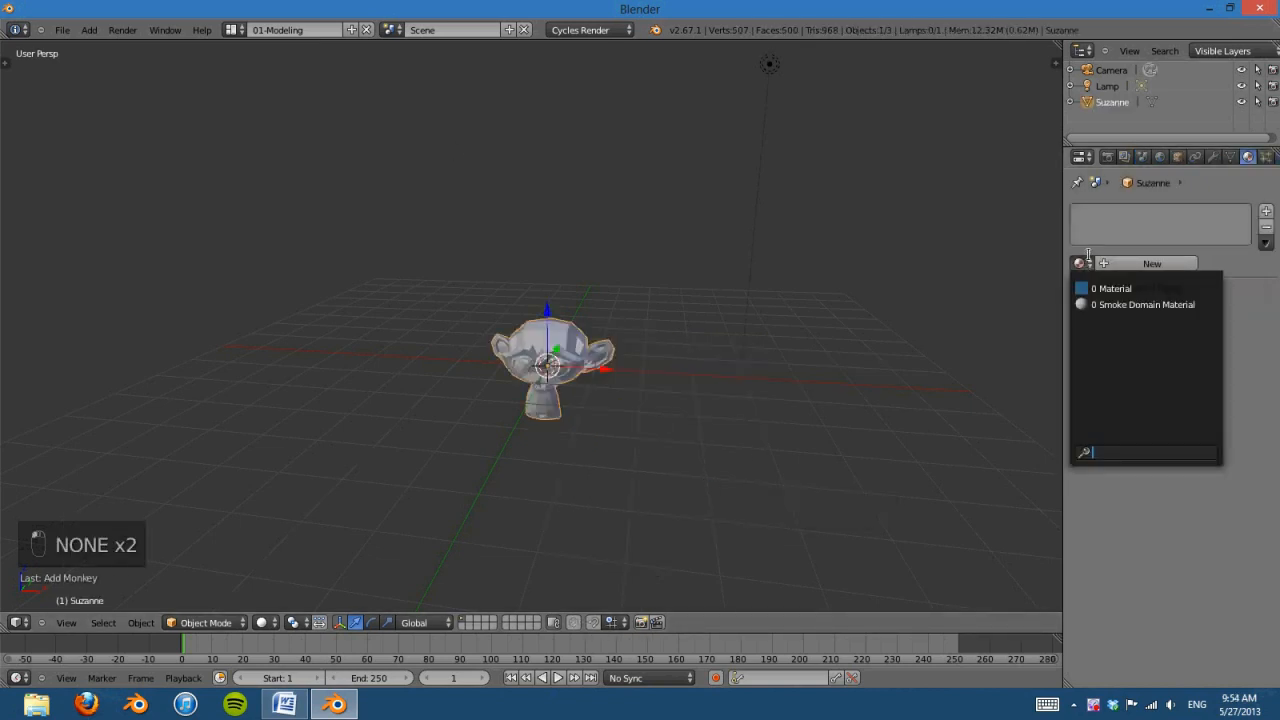
pyautogui.click(1082, 262)
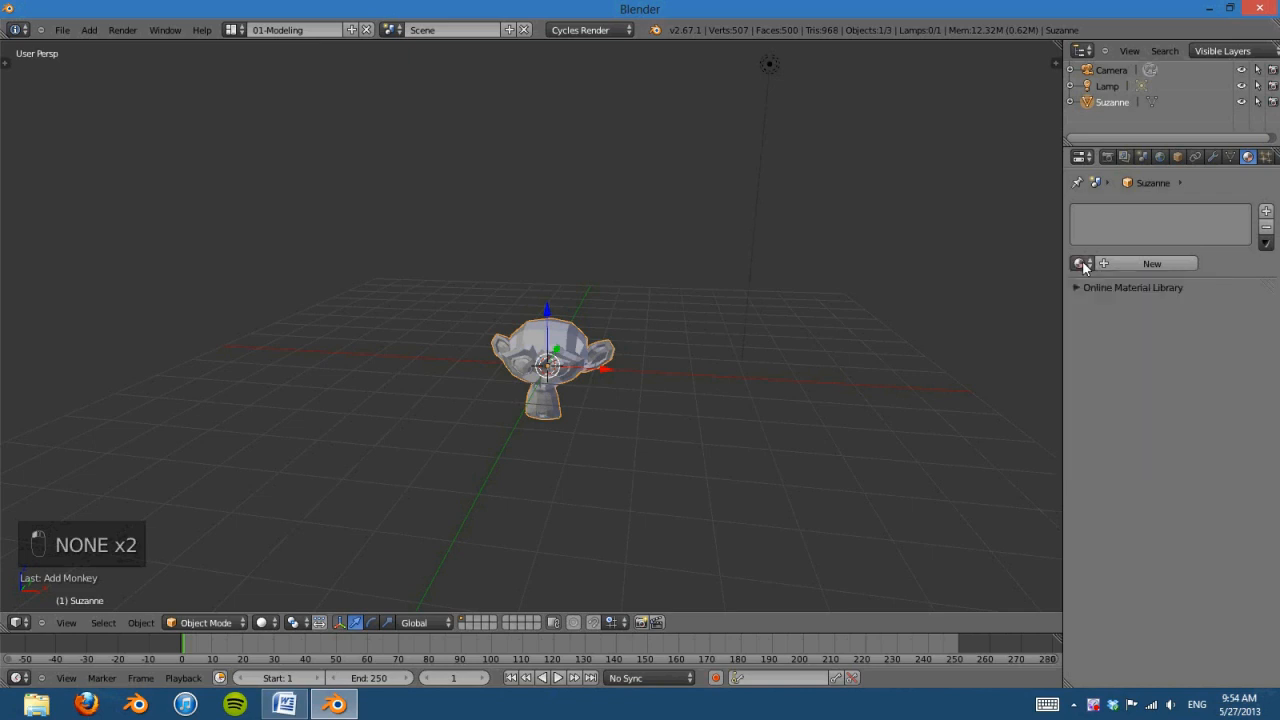
# - Switch the scene's render engine to Blender Render
pyautogui.click(611, 32)
pyautogui.click(604, 62)
pyautogui.click(602, 31)
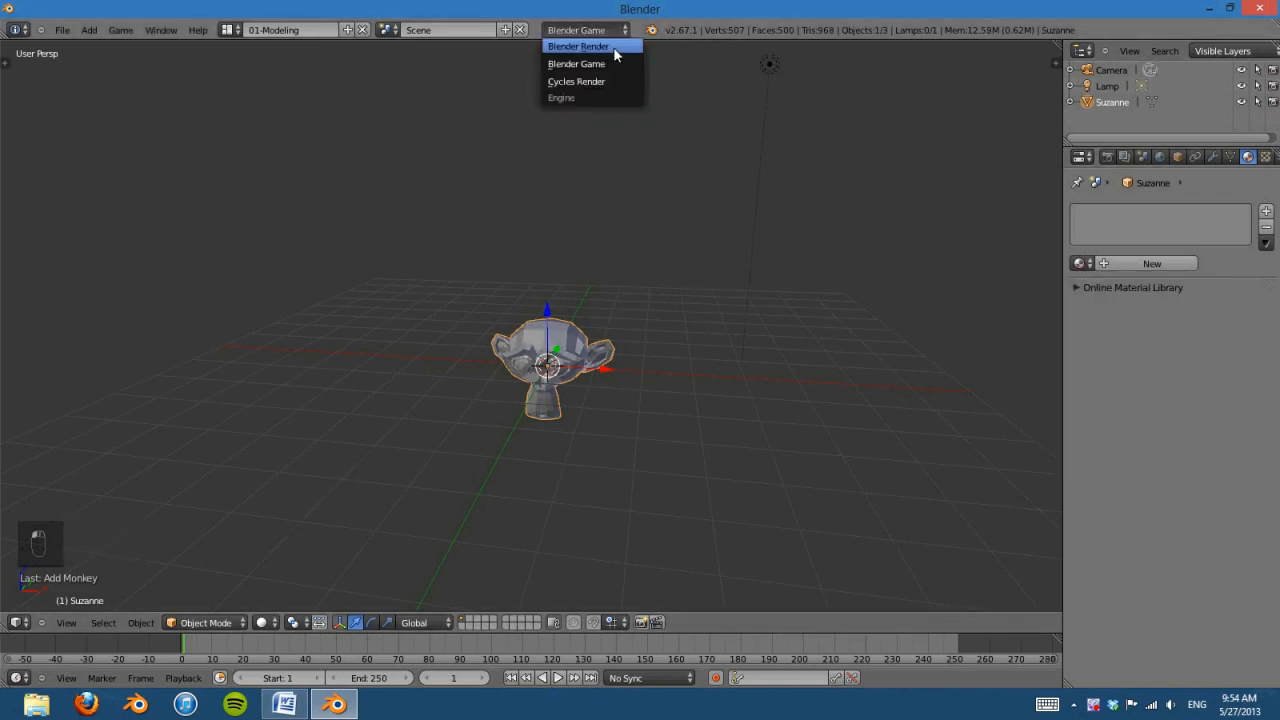
pyautogui.click(613, 47)
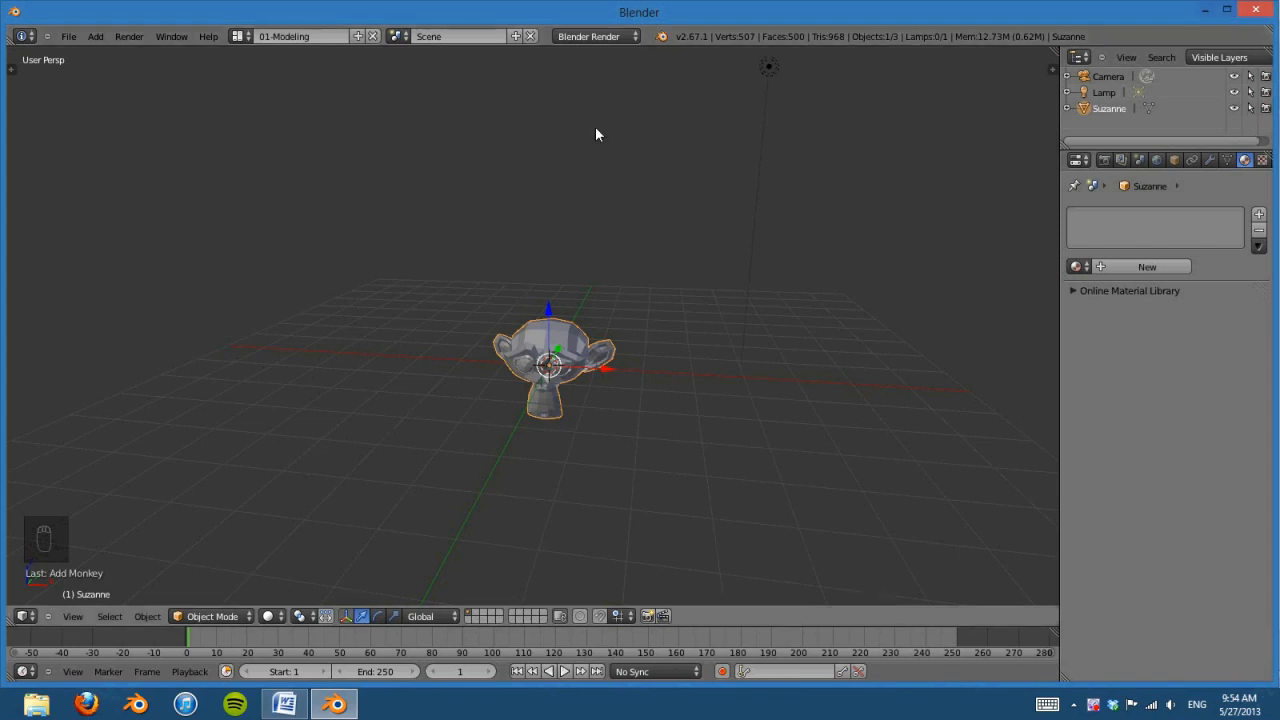
pyautogui.click(1076, 266)
# - Scale the monkey head down to under half its size in the right orthographic view
pyautogui.scroll(-1, 662, 367)
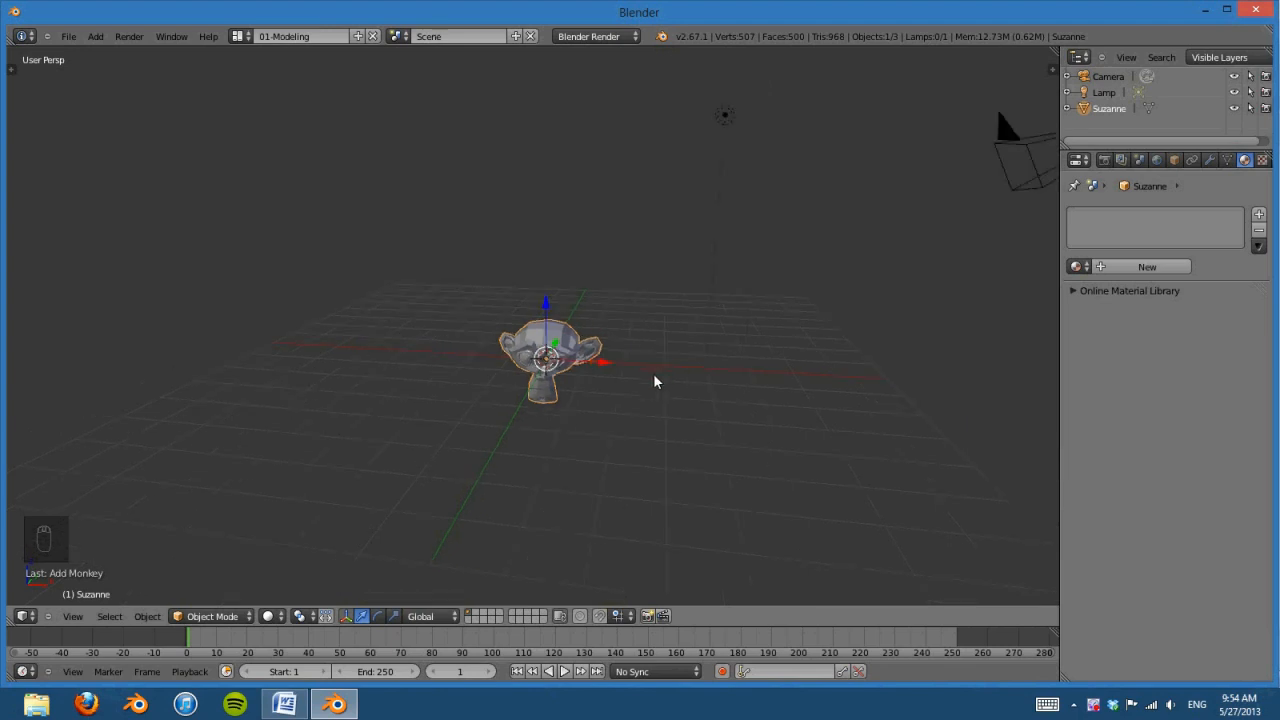
pyautogui.press('KP_1')
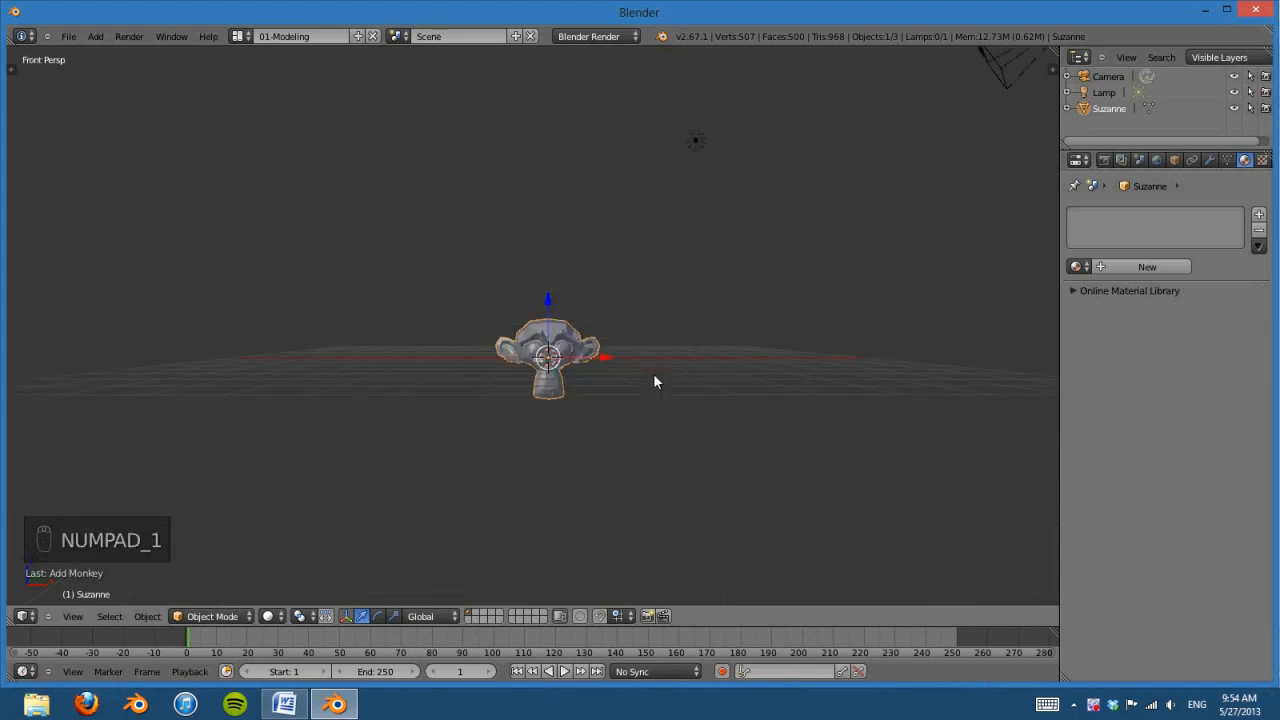
pyautogui.press('KP_5')
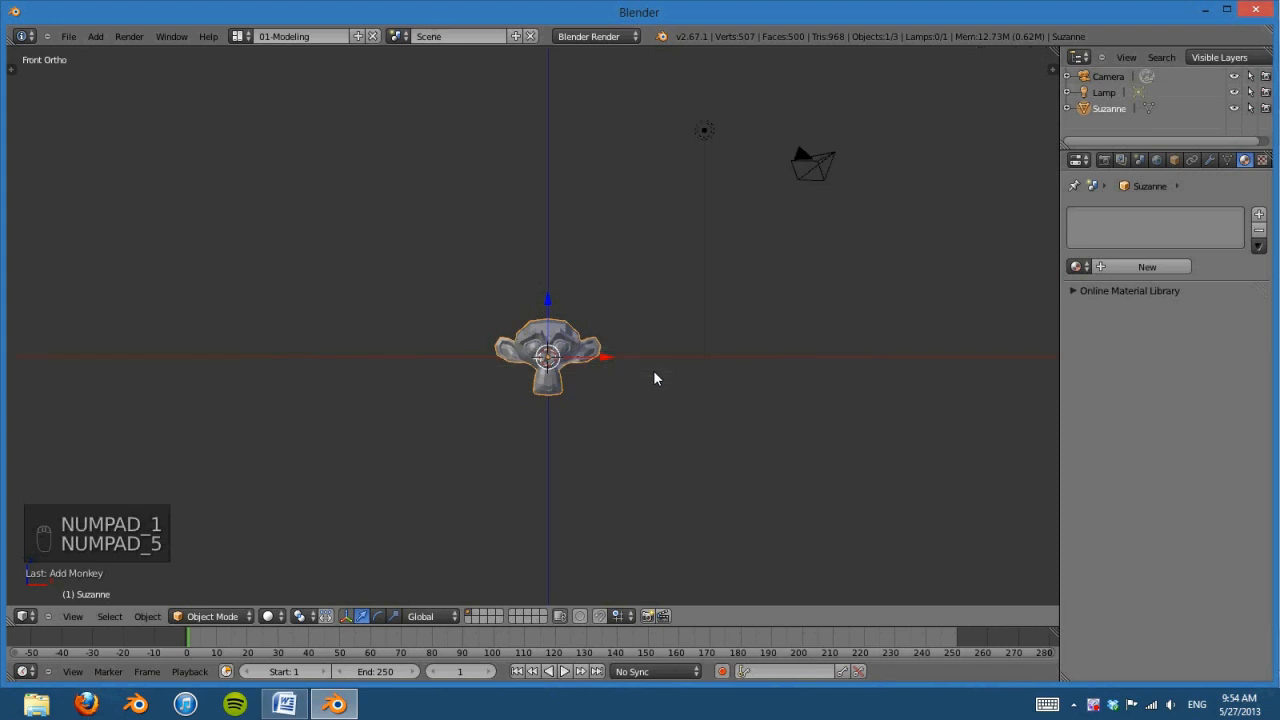
pyautogui.scroll(1, 654, 372)
pyautogui.press('KP_3')
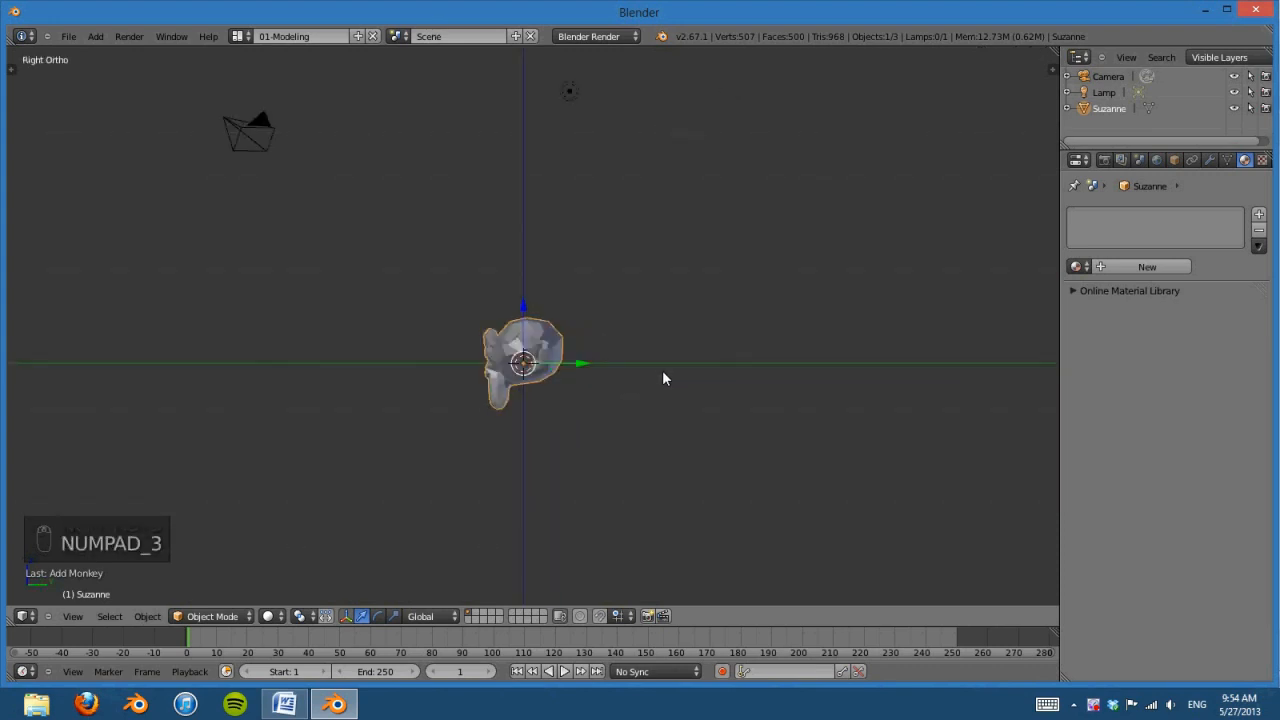
pyautogui.press('s')
pyautogui.click(596, 362)
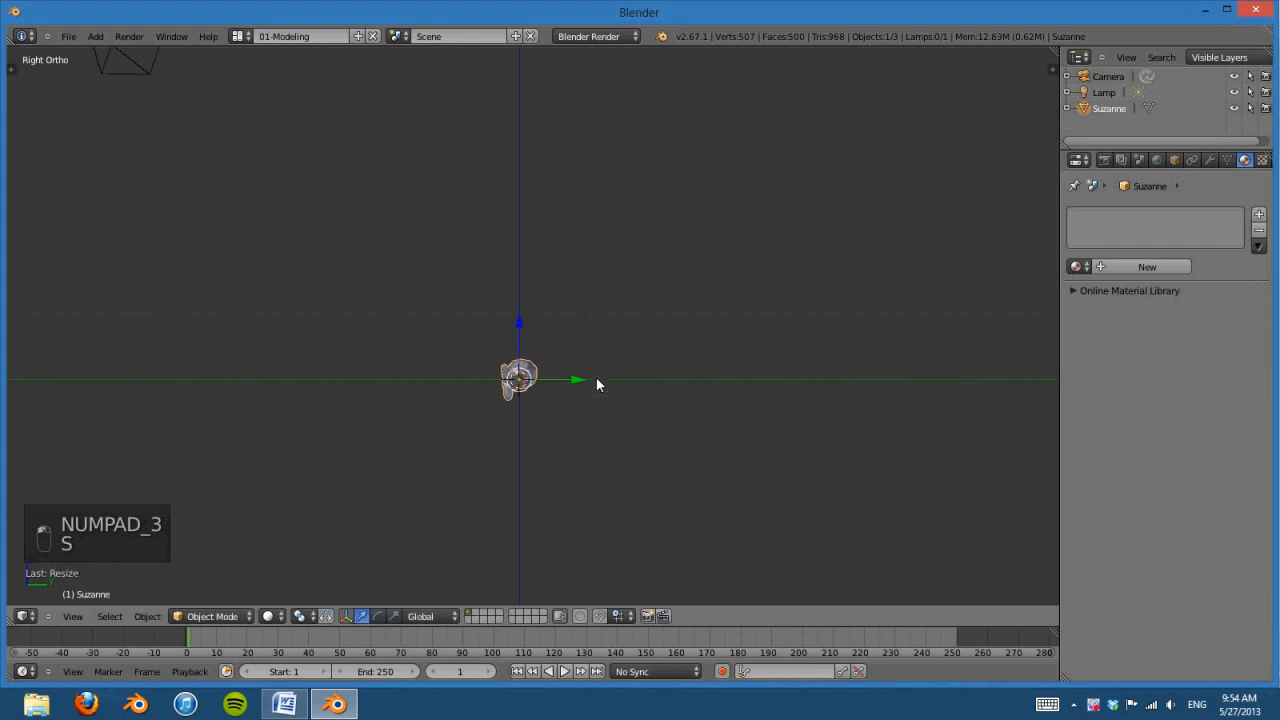
# - Tilt the monkey head to face upward and raise it to sit on the ground line
pyautogui.keyDown('shift'); pyautogui.moveTo(596, 377); pyautogui.dragTo(588, 417, button='middle'); pyautogui.keyUp('shift')
pyautogui.press('r')
pyautogui.click(655, 497)
pyautogui.press('g')
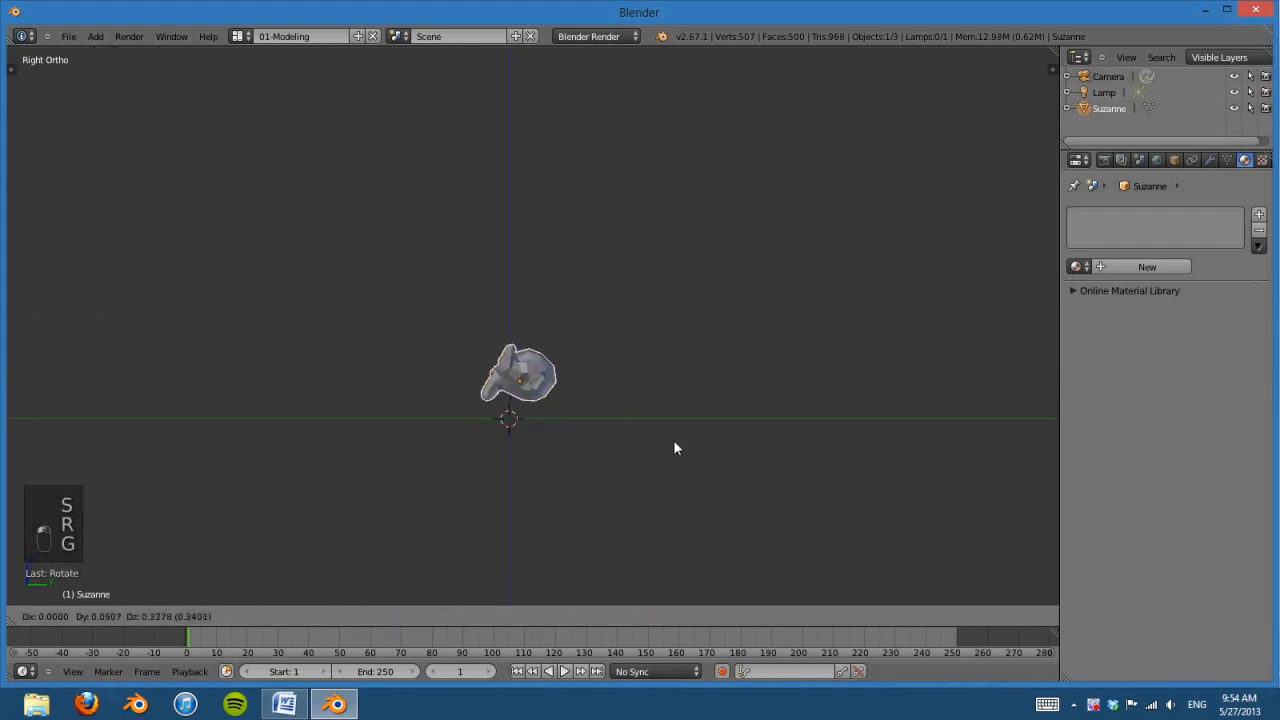
pyautogui.click(670, 478)
# - Shrink the monkey head slightly more and reposition it to rest on the ground line beside the 3D cursor
pyautogui.keyDown('shift'); pyautogui.moveTo(640, 495); pyautogui.dragTo(687, 396, button='middle'); pyautogui.keyUp('shift')
pyautogui.scroll(4, 690, 395)
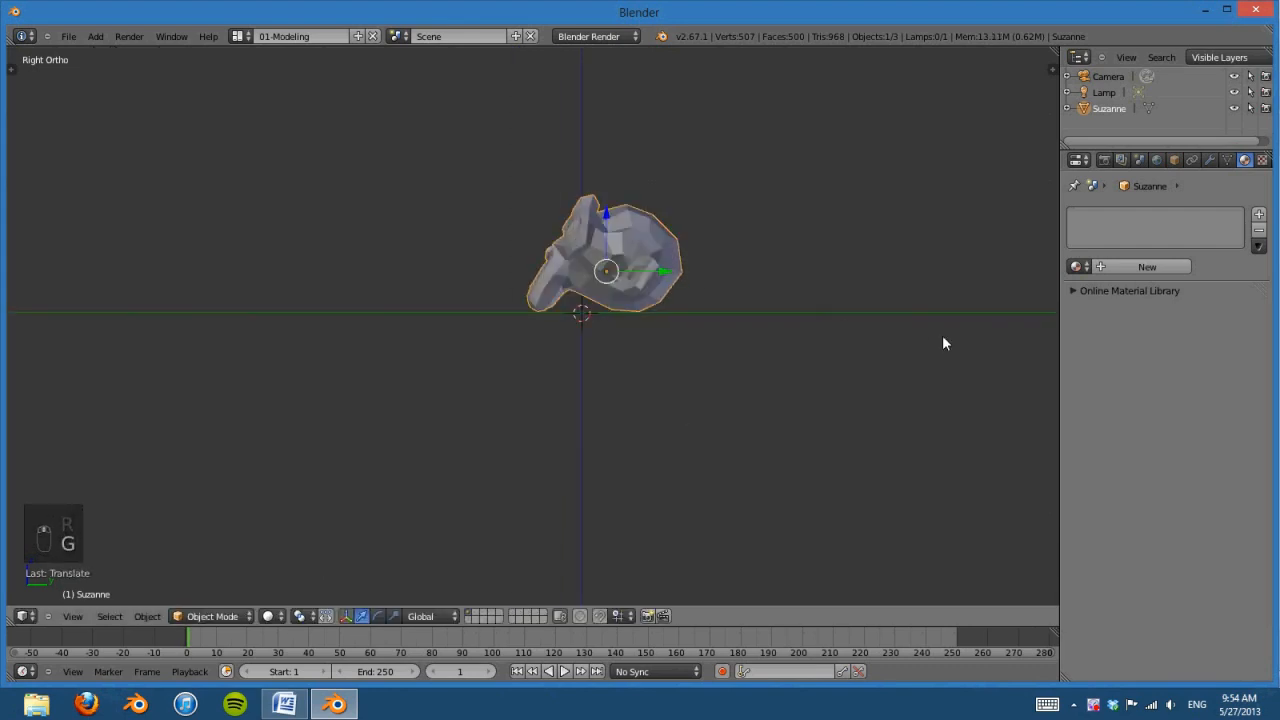
pyautogui.press('s')
pyautogui.click(858, 315)
pyautogui.press('g')
pyautogui.click(849, 320)
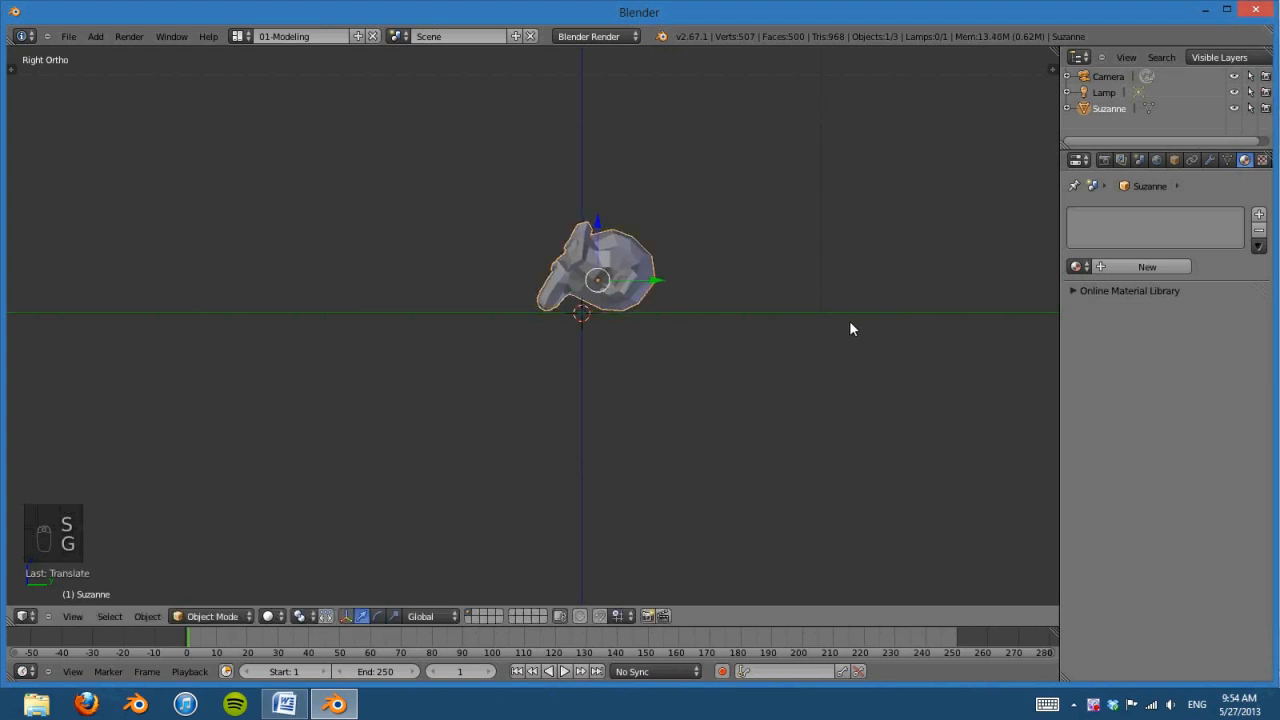
# - Apply the monkey head's rotation to its mesh data
pyautogui.keyDown('shift'); pyautogui.moveTo(759, 299); pyautogui.dragTo(750, 339, button='middle'); pyautogui.keyUp('shift')
pyautogui.hotkey('ctrl', 'a')
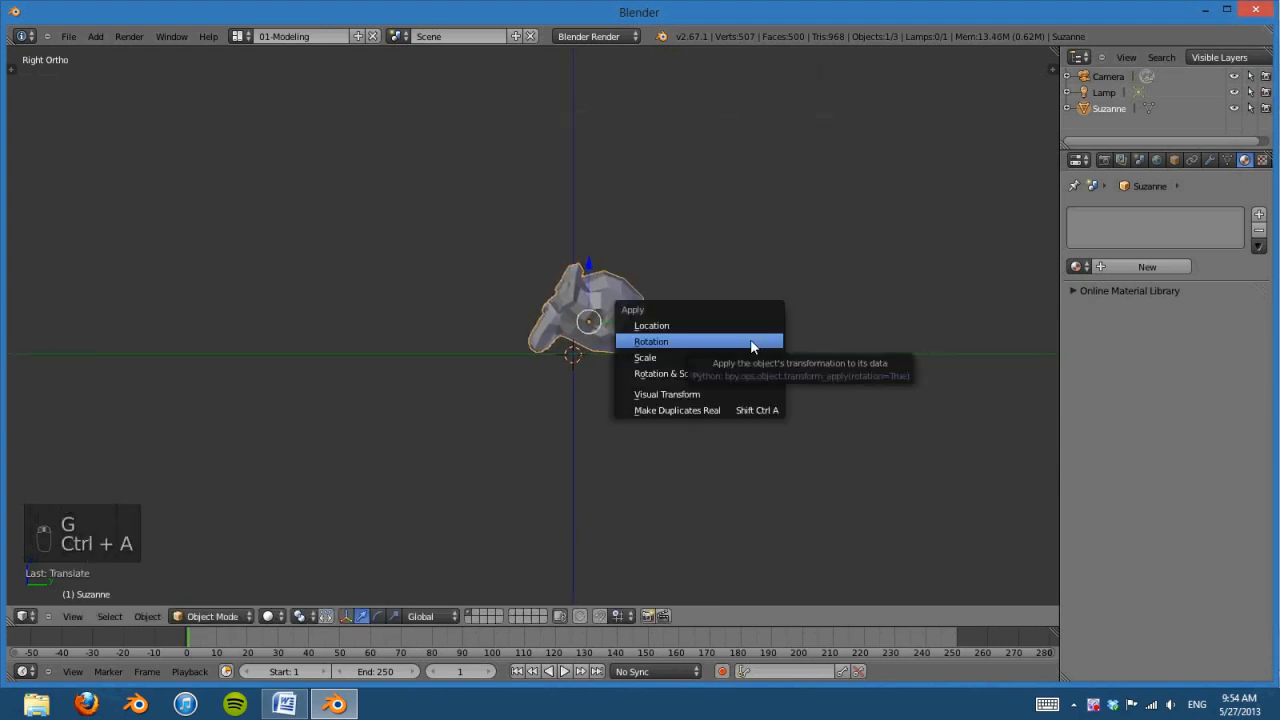
pyautogui.click(750, 339)
# - Enable smoke physics on the monkey head and set its smoke type to Flow
pyautogui.keyDown('shift'); pyautogui.moveTo(653, 342); pyautogui.dragTo(620, 428, button='middle'); pyautogui.keyUp('shift')
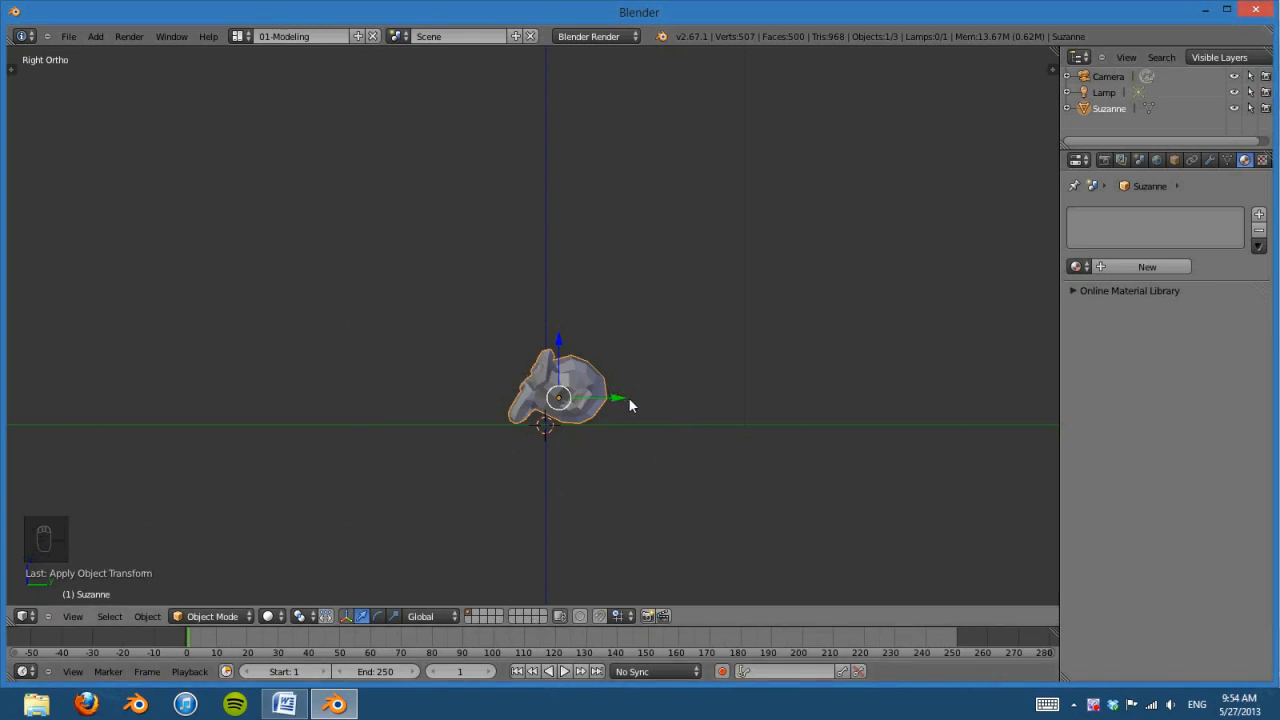
pyautogui.press('KP_1')
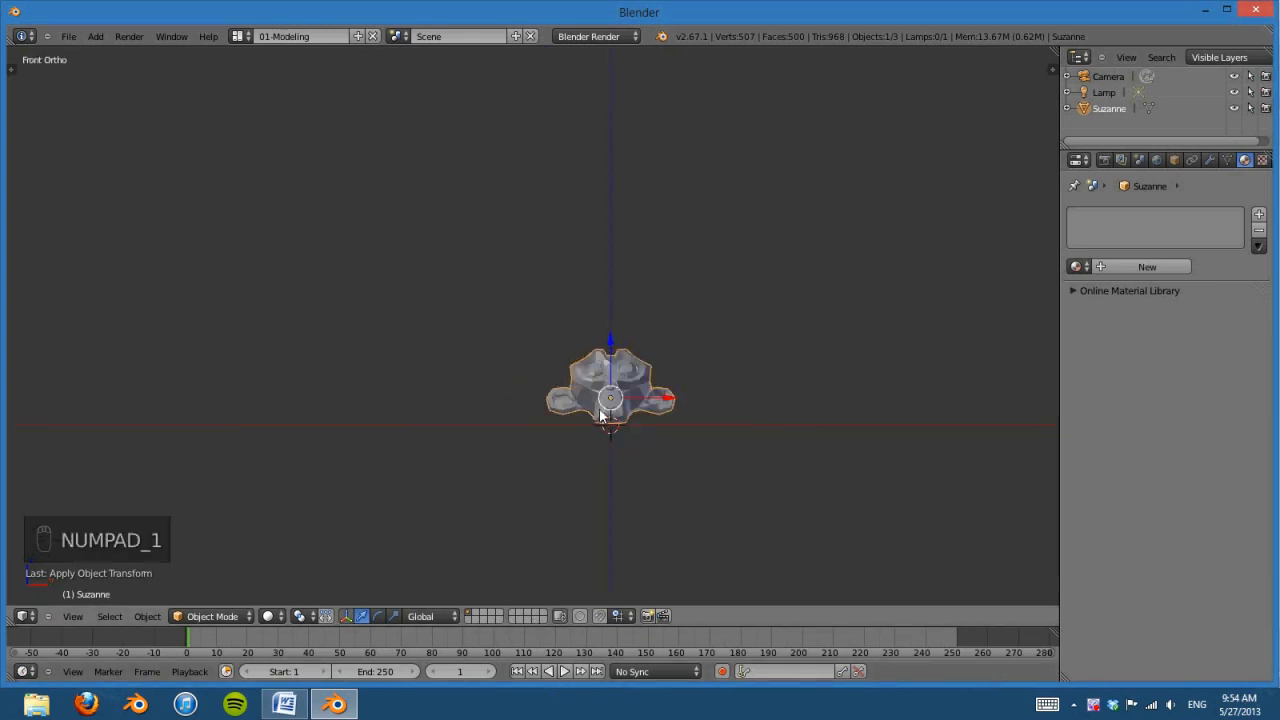
pyautogui.keyDown('shift'); pyautogui.moveTo(620, 390); pyautogui.dragTo(607, 452, button='middle'); pyautogui.keyUp('shift')
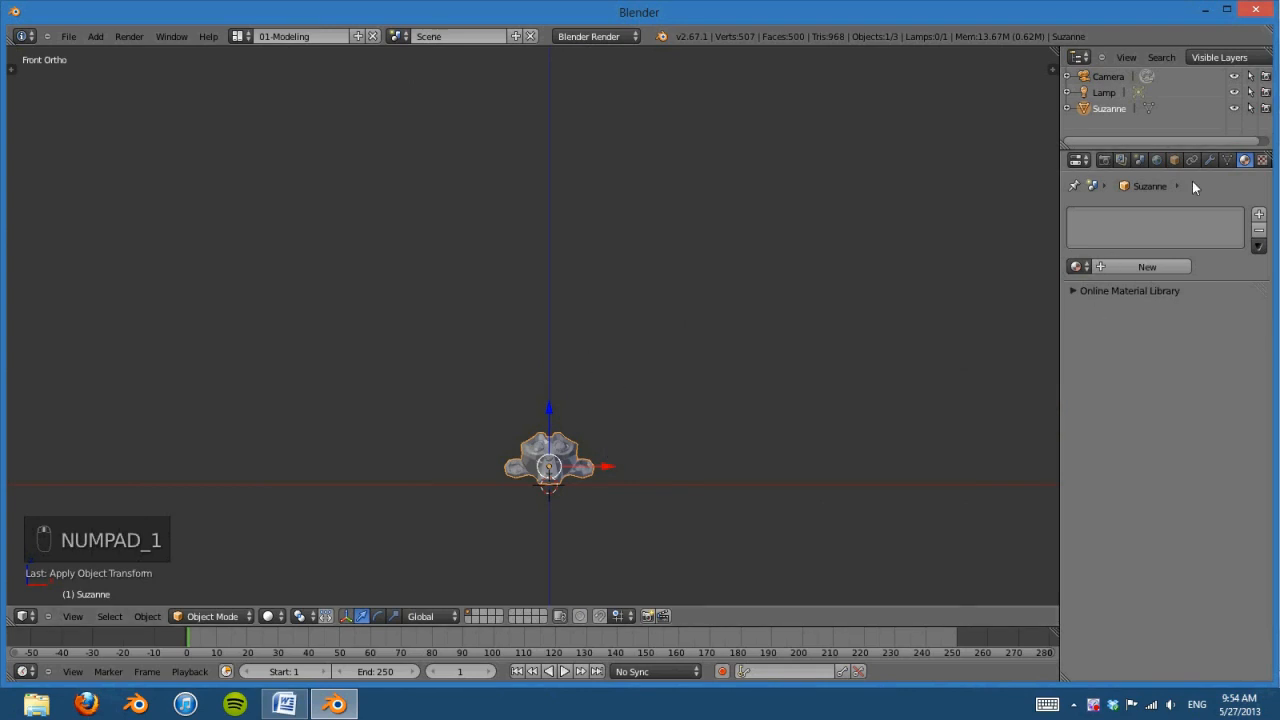
pyautogui.moveTo(1263, 163); pyautogui.dragTo(1235, 163, button='middle')
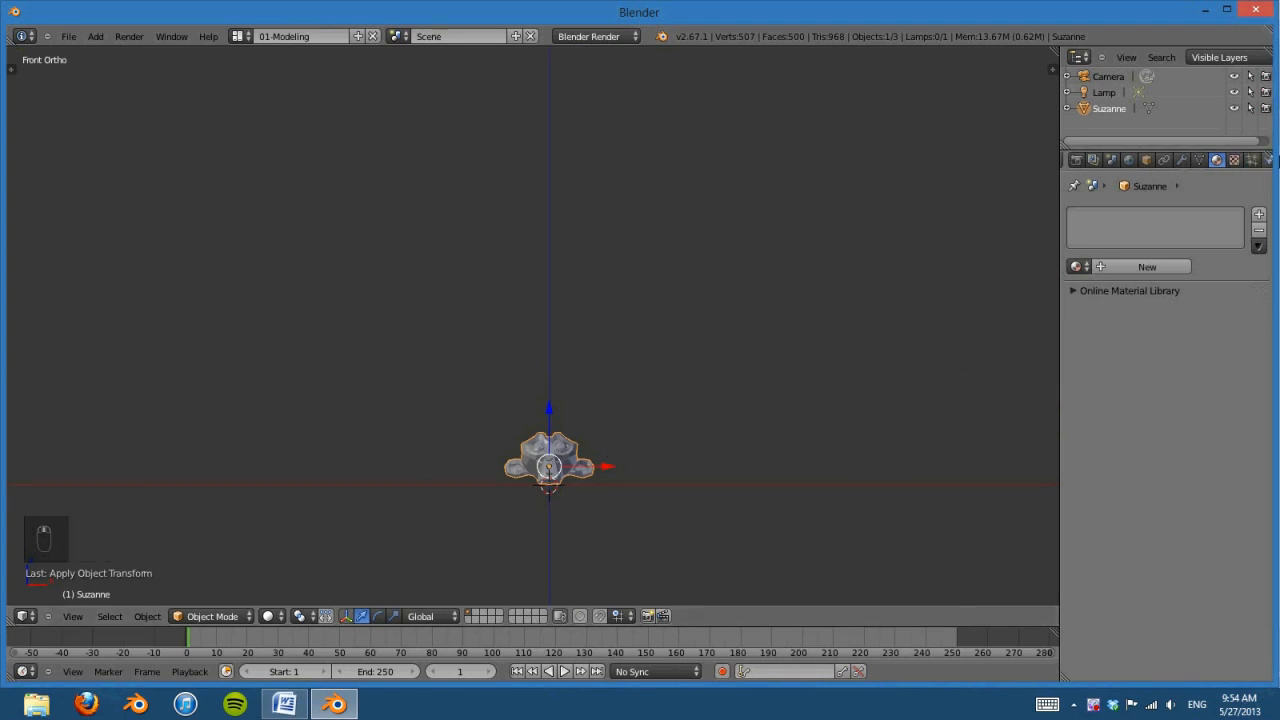
pyautogui.click(1268, 160)
pyautogui.click(1208, 270)
pyautogui.click(1190, 354)
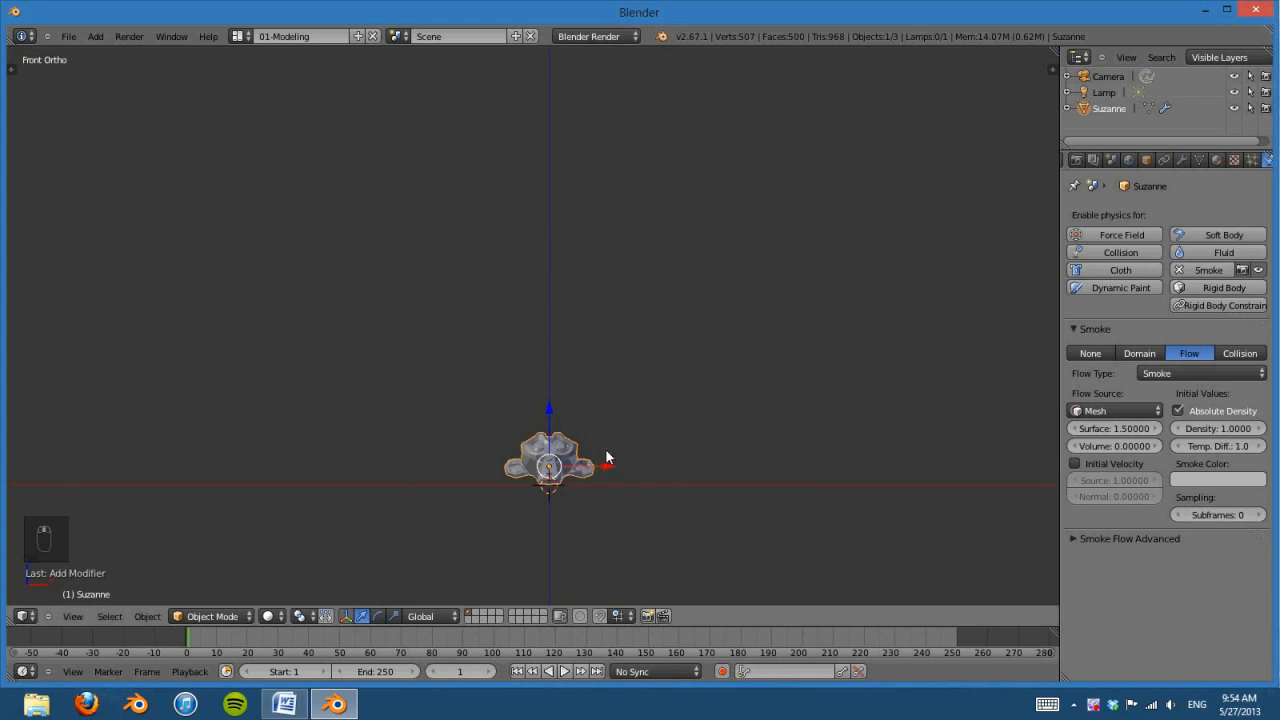
# - Add a cube enclosing the monkey head at the origin and display the scene in wireframe from the front
pyautogui.keyDown('shift'); pyautogui.moveTo(605, 448); pyautogui.dragTo(601, 417, button='middle'); pyautogui.keyUp('shift')
pyautogui.hotkey('shift', 'a')
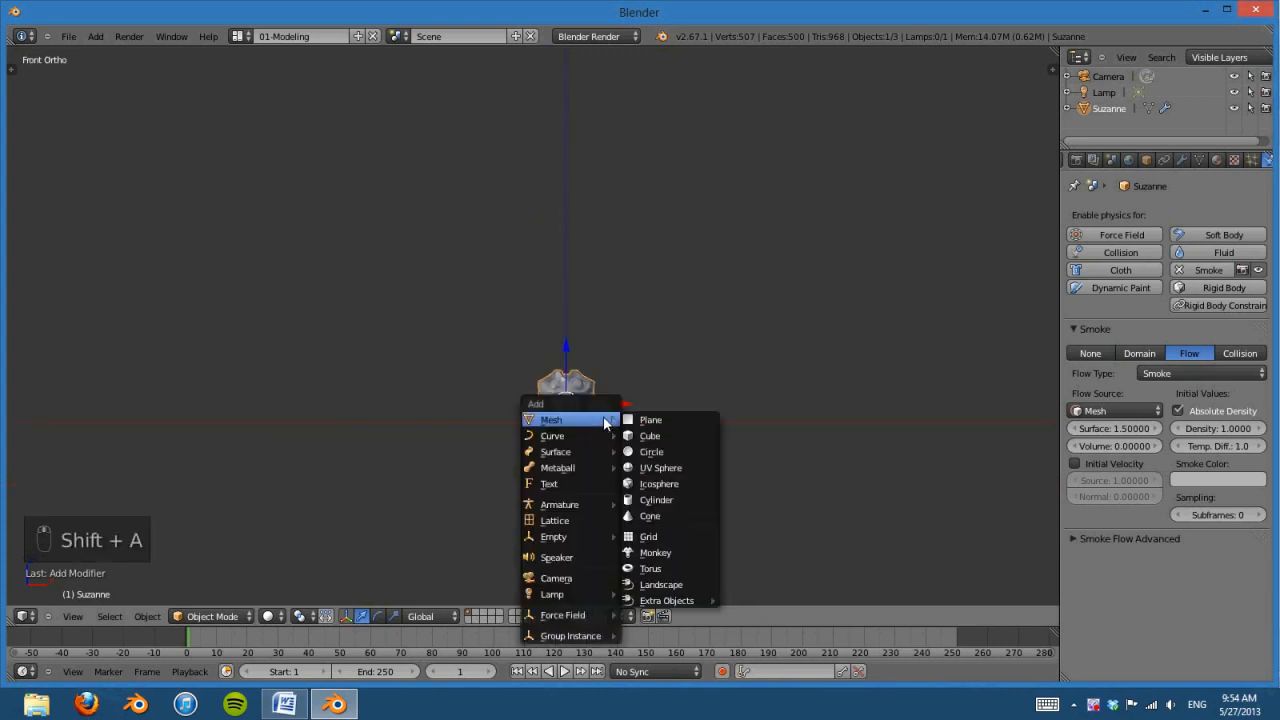
pyautogui.click(663, 437)
pyautogui.press('z')
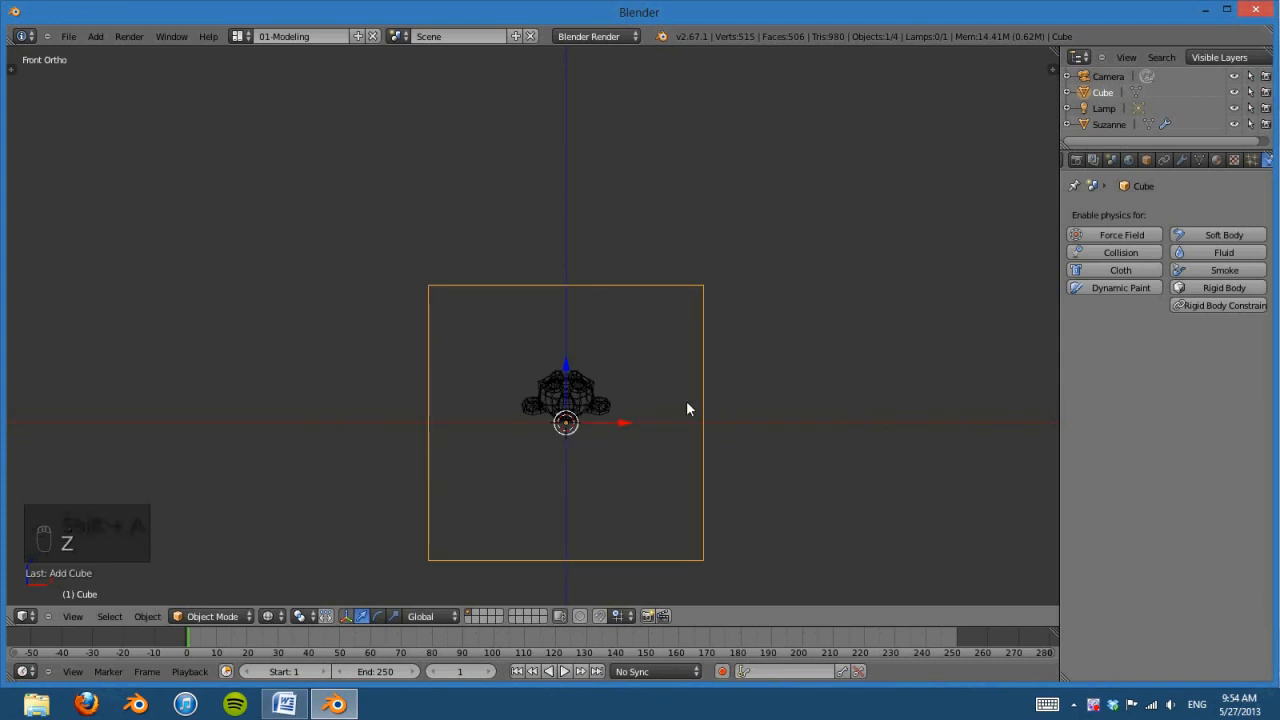
pyautogui.scroll(-1, 685, 407)
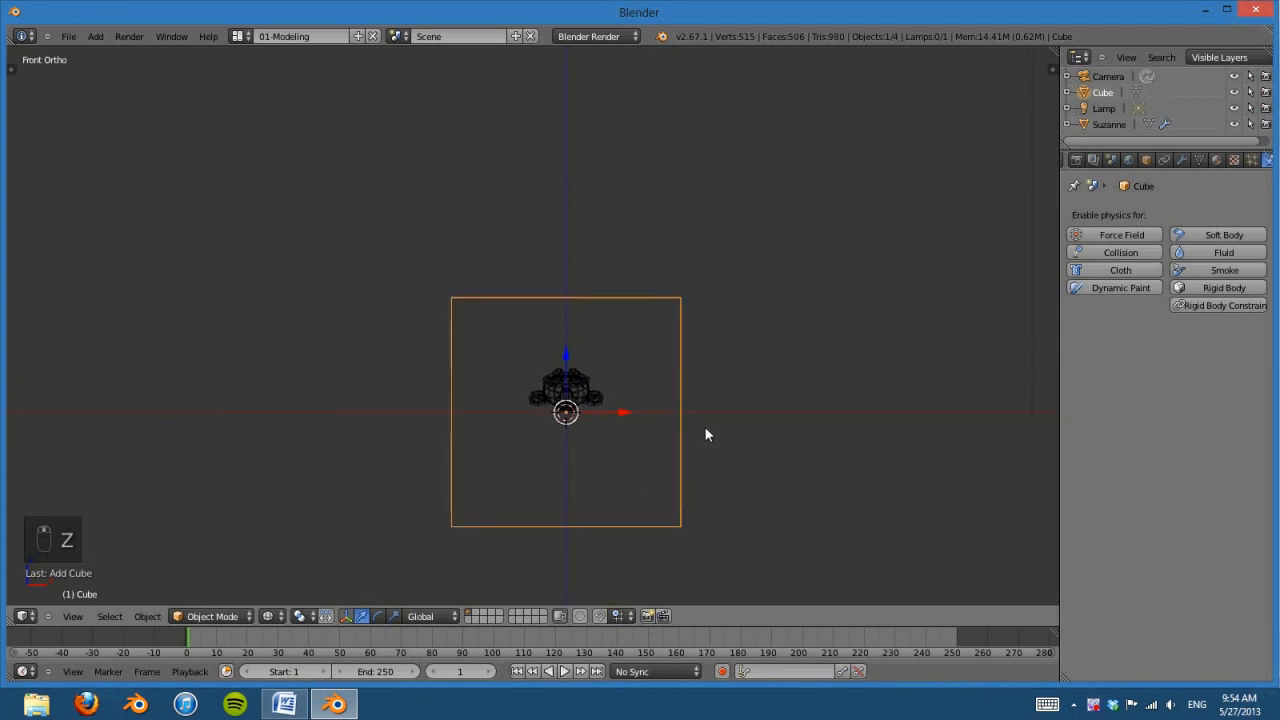
pyautogui.scroll(-2, 705, 428)
pyautogui.keyDown('shift'); pyautogui.moveTo(704, 430); pyautogui.dragTo(698, 475, button='middle'); pyautogui.keyUp('shift')
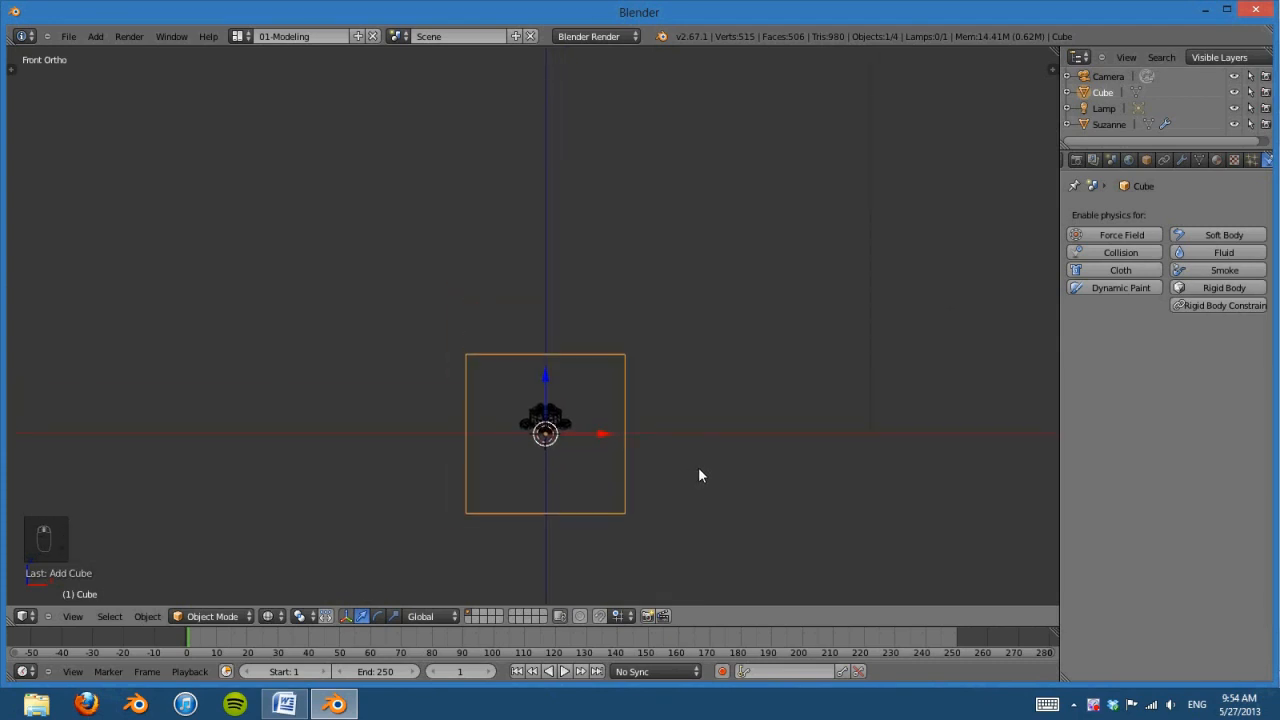
# - Scale the cube up uniformly by a factor of 5
pyautogui.keyDown('shift'); pyautogui.moveTo(609, 486); pyautogui.dragTo(645, 476, button='middle'); pyautogui.keyUp('shift')
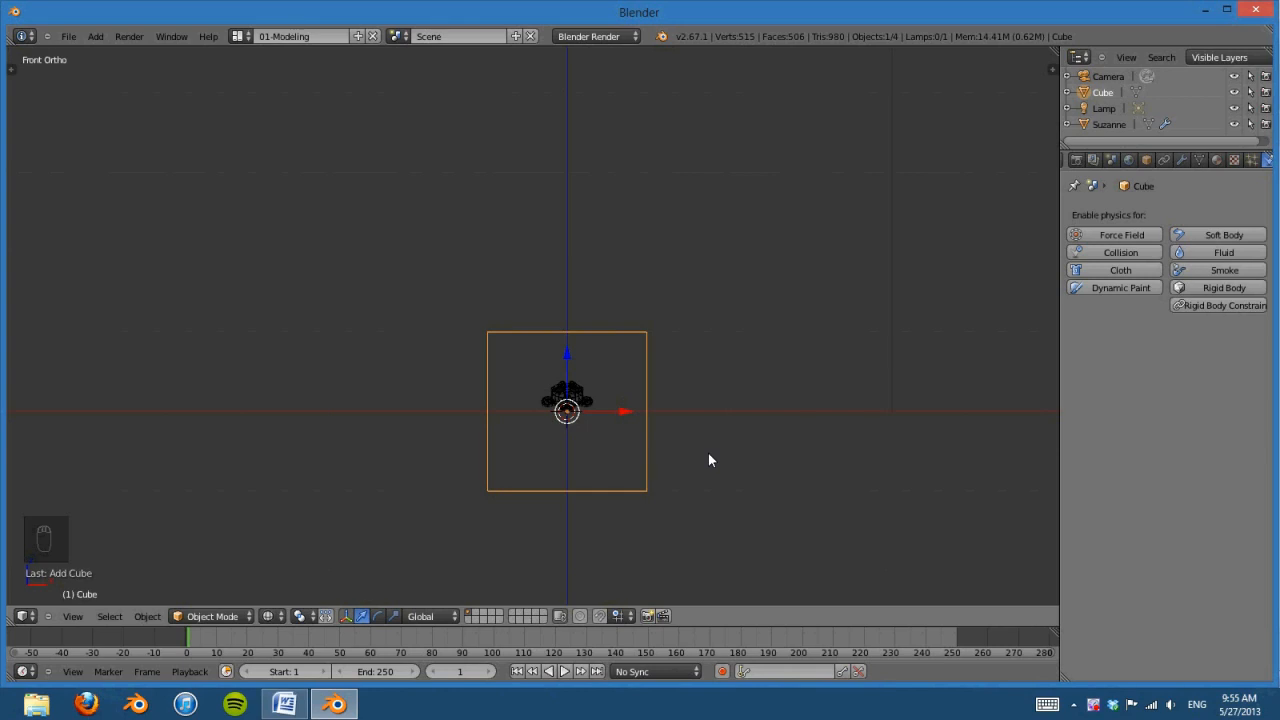
pyautogui.write('s')
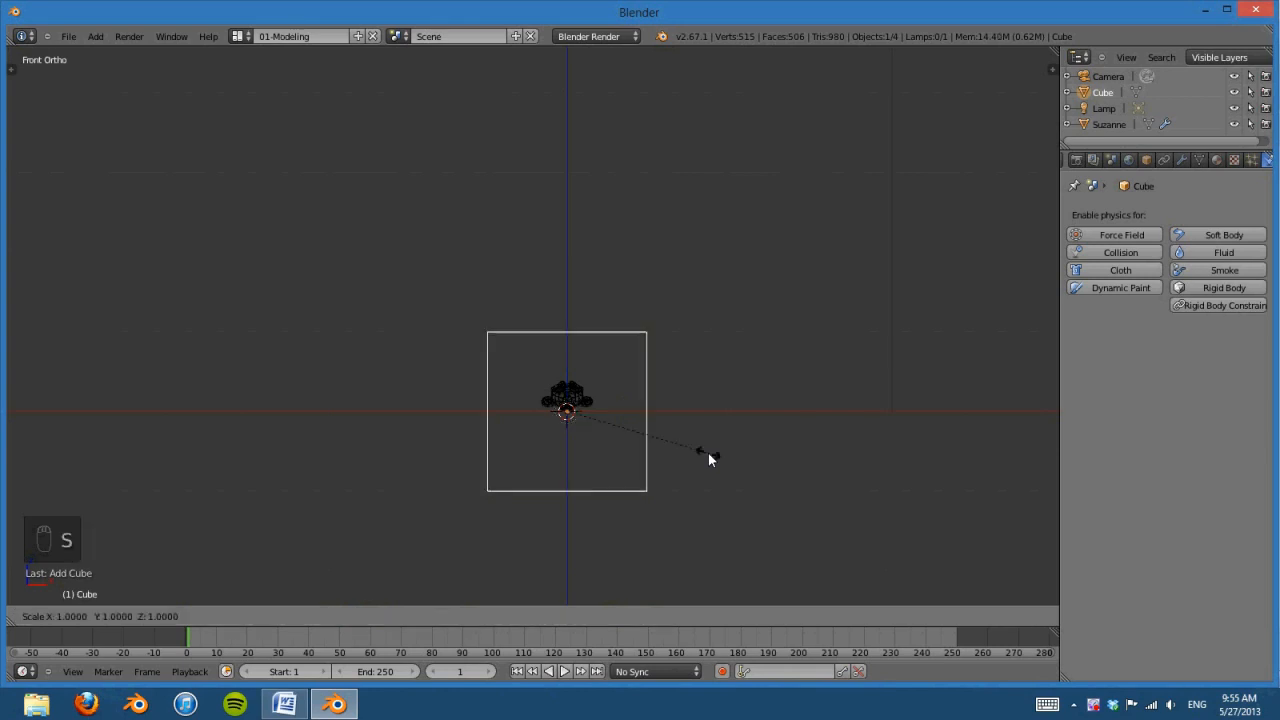
pyautogui.write('5')
pyautogui.press('Return')
pyautogui.scroll(-4, 723, 456)
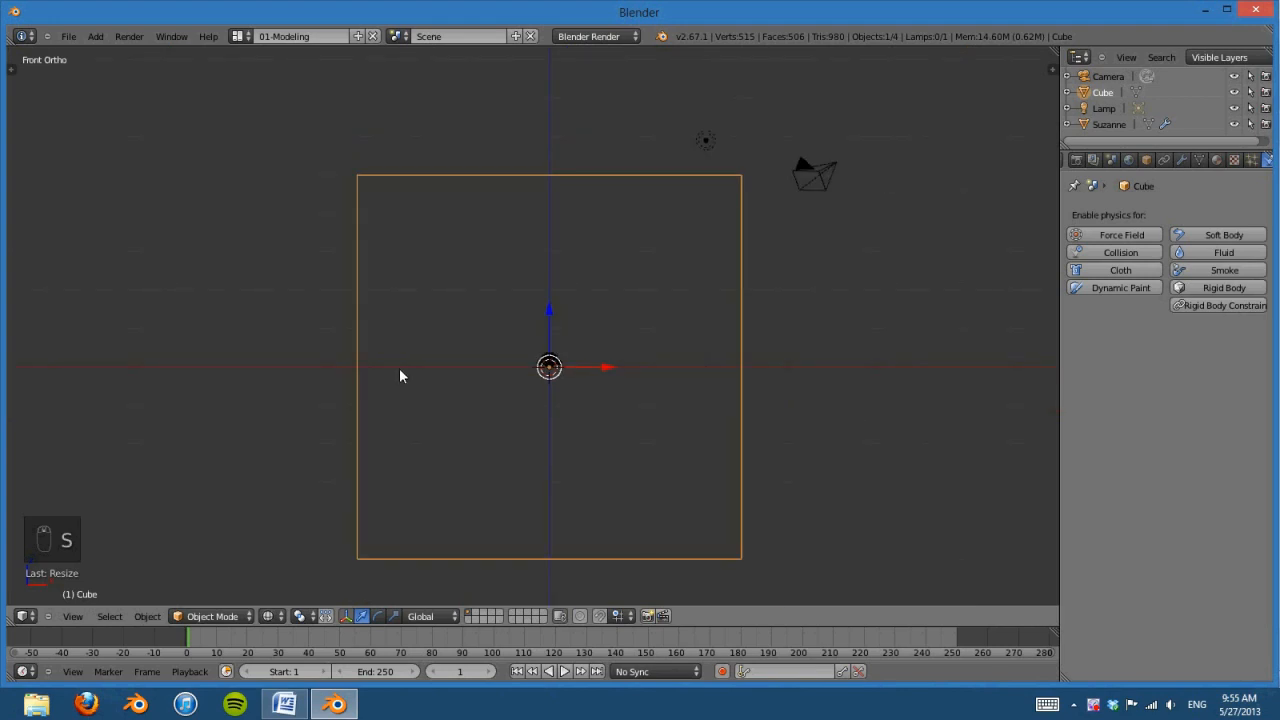
# - Raise the cube about 4.5 units along Z so its base sits just below the monkey head
pyautogui.press('g')
pyautogui.press('z')
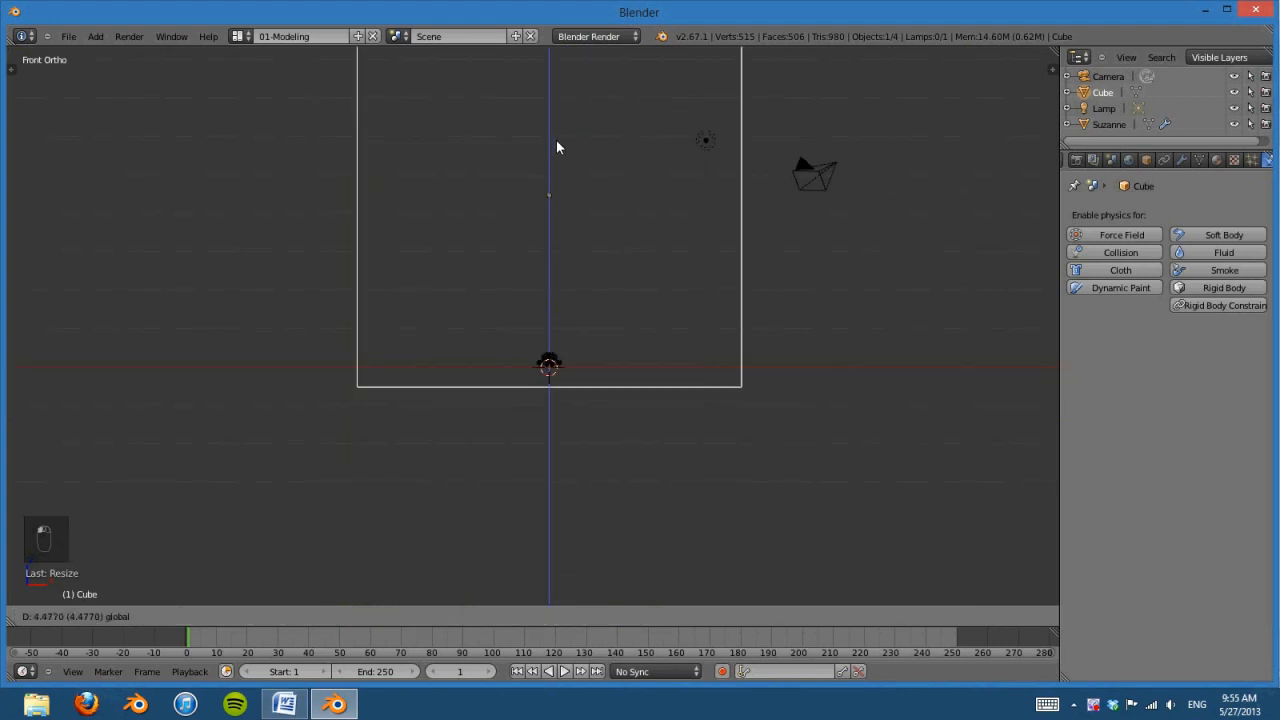
pyautogui.click(557, 146)
pyautogui.keyDown('shift'); pyautogui.moveTo(580, 282); pyautogui.dragTo(621, 459, button='middle'); pyautogui.keyUp('shift')
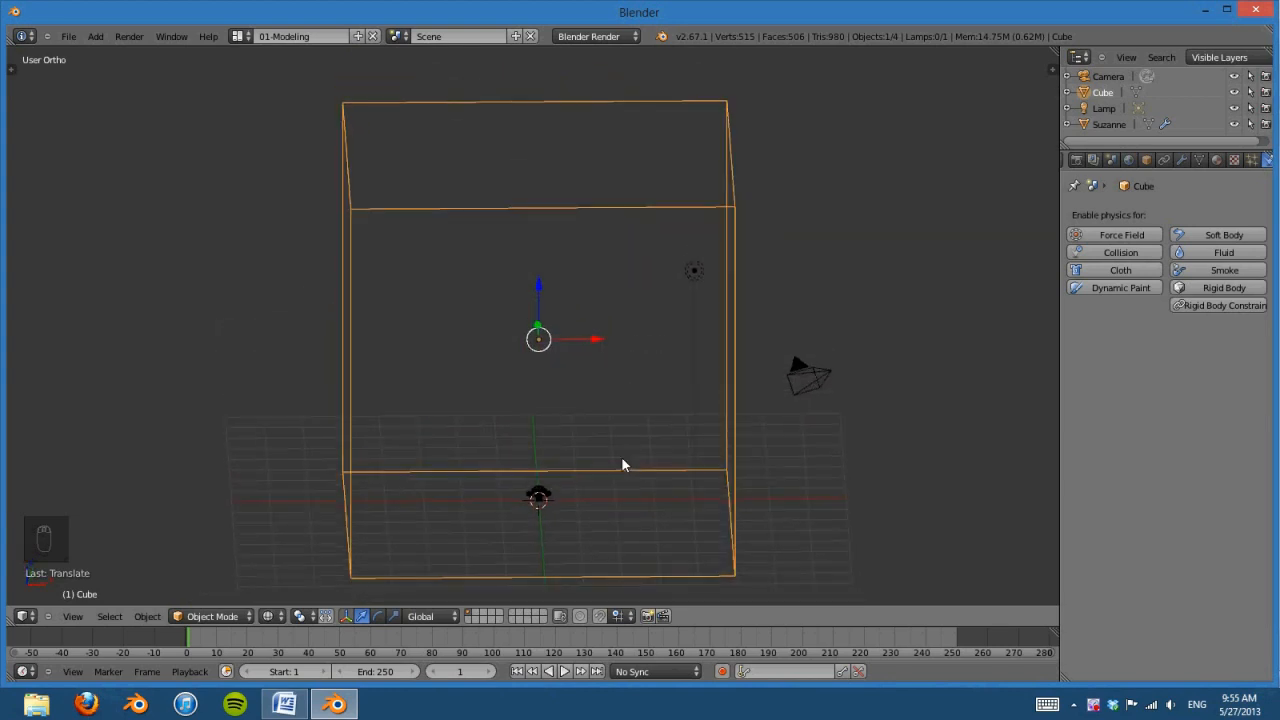
# - Align the camera to the front view and adjust its distance, height and upward tilt to frame the monkey head and cube
pyautogui.press('KP_1')
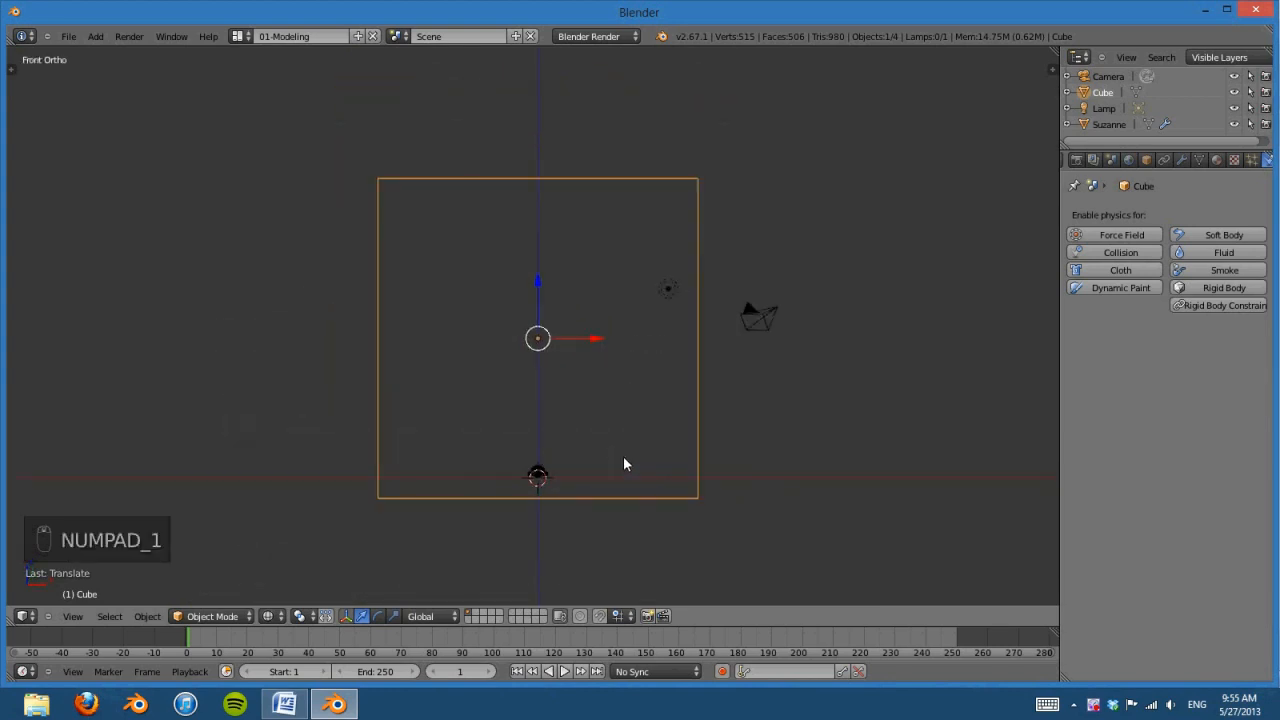
pyautogui.press('ctrl+alt+KP_0')
pyautogui.rightClick(795, 356)
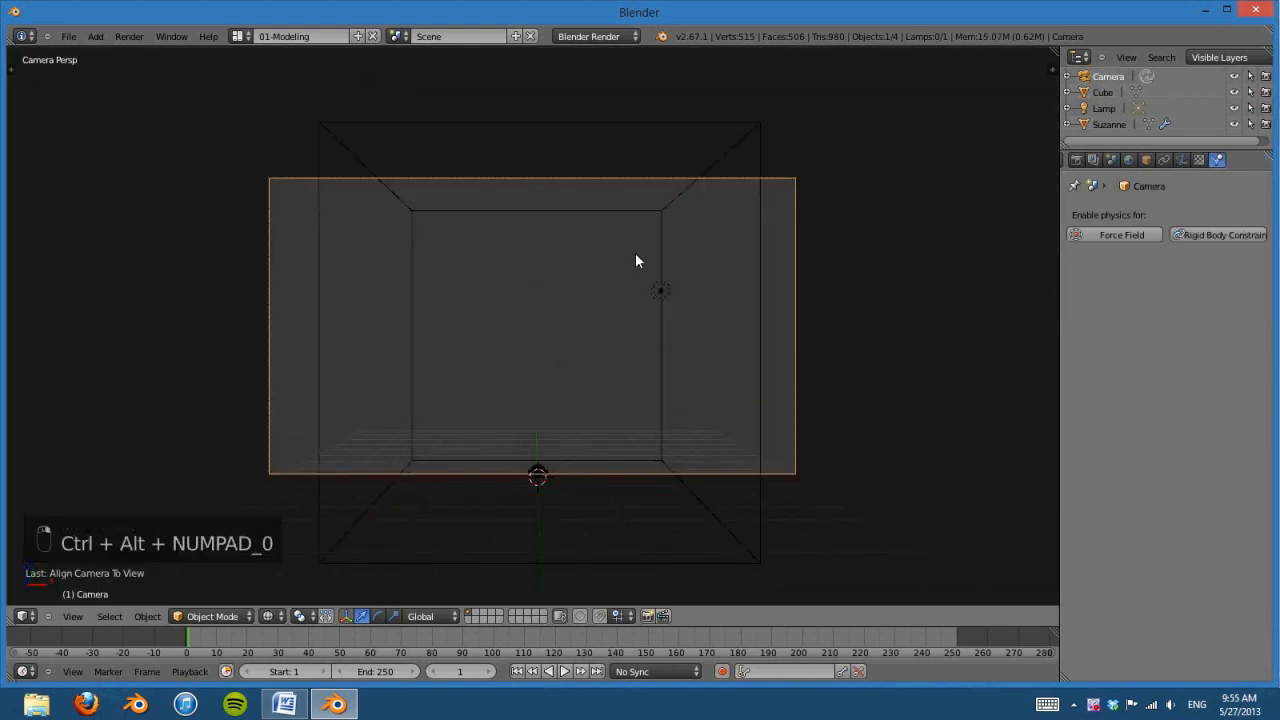
pyautogui.press('g')
pyautogui.press('g')
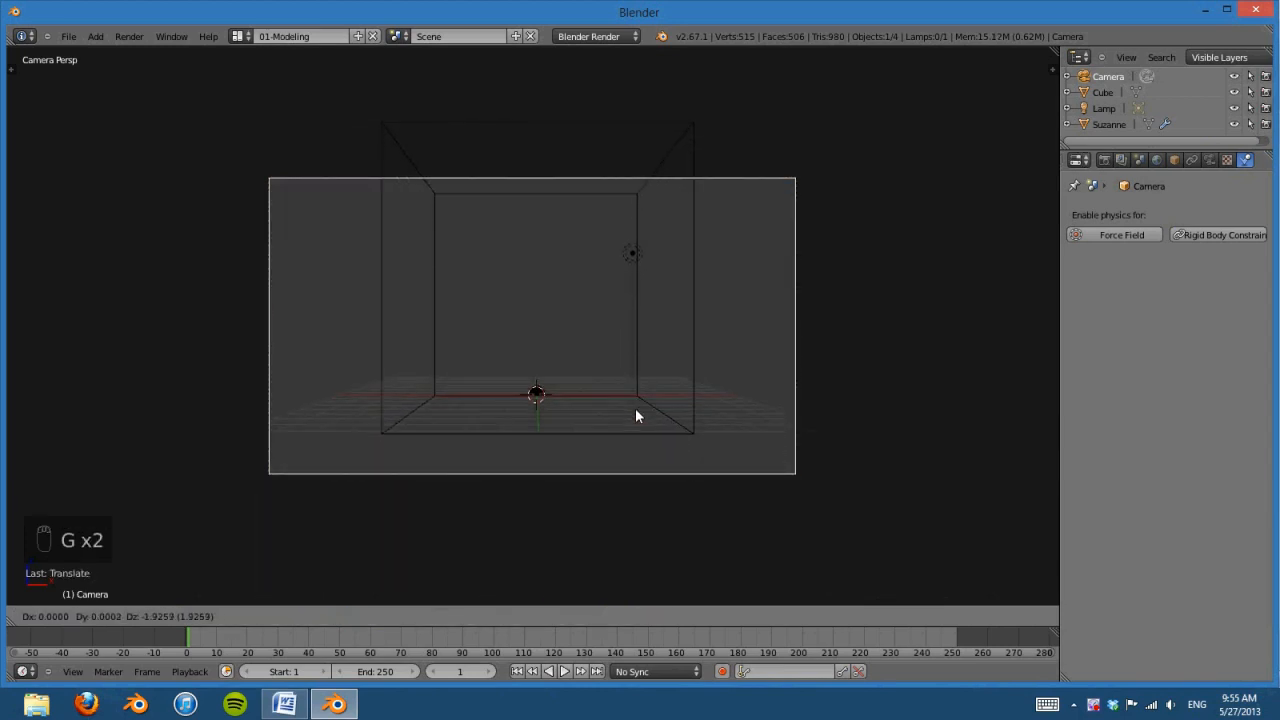
pyautogui.click(620, 398)
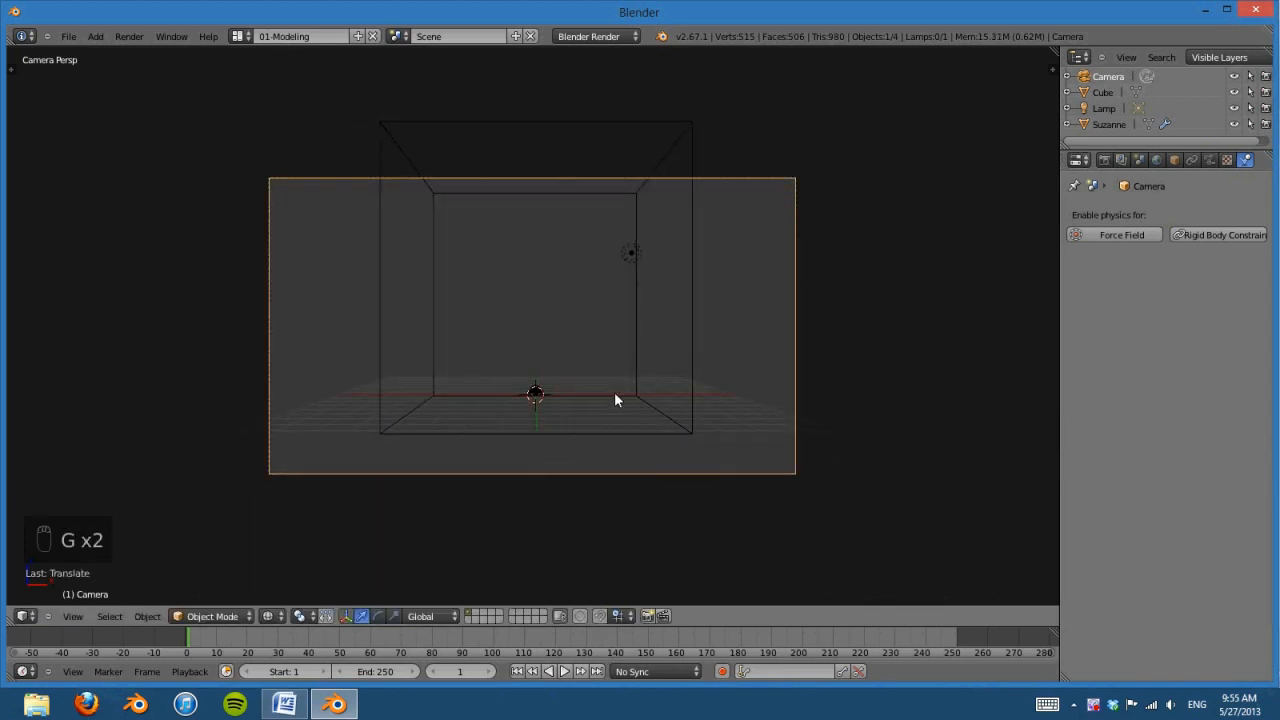
pyautogui.hotkey('shift', 'f')
pyautogui.press('g')
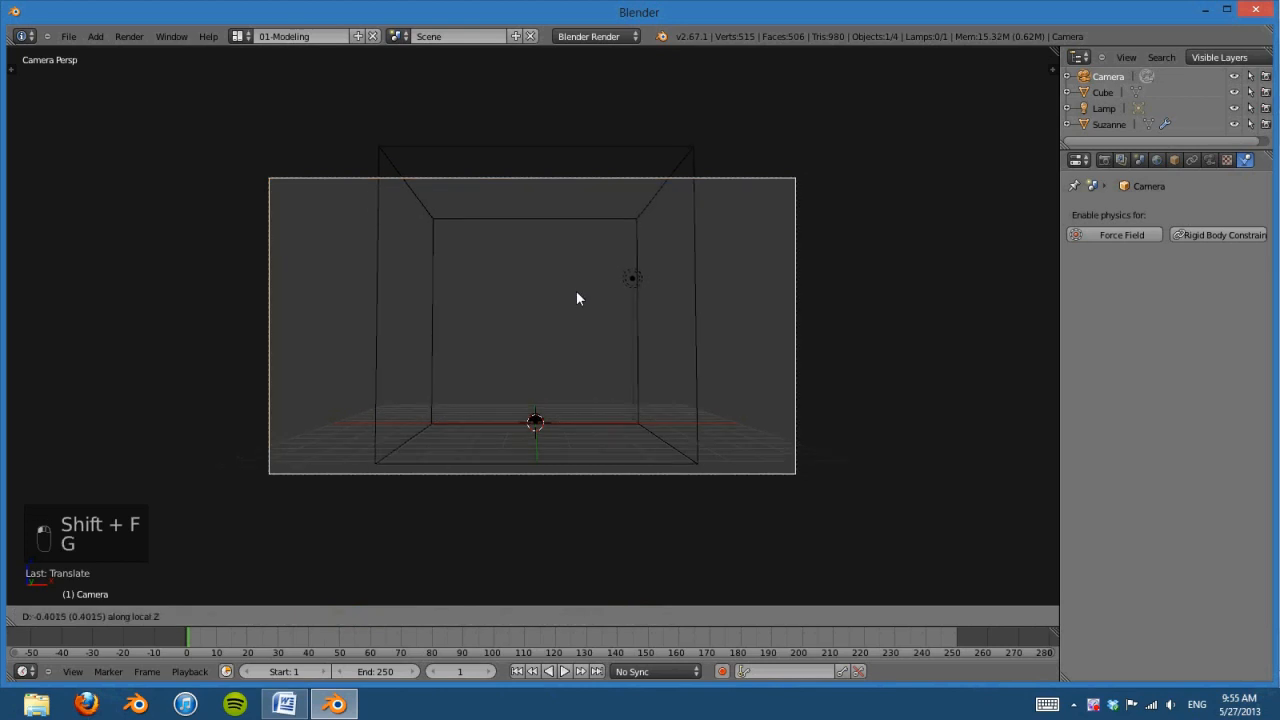
# - Scale the cube by 2 along the X axis so it spans wider than the camera frame
pyautogui.rightClick(697, 352)
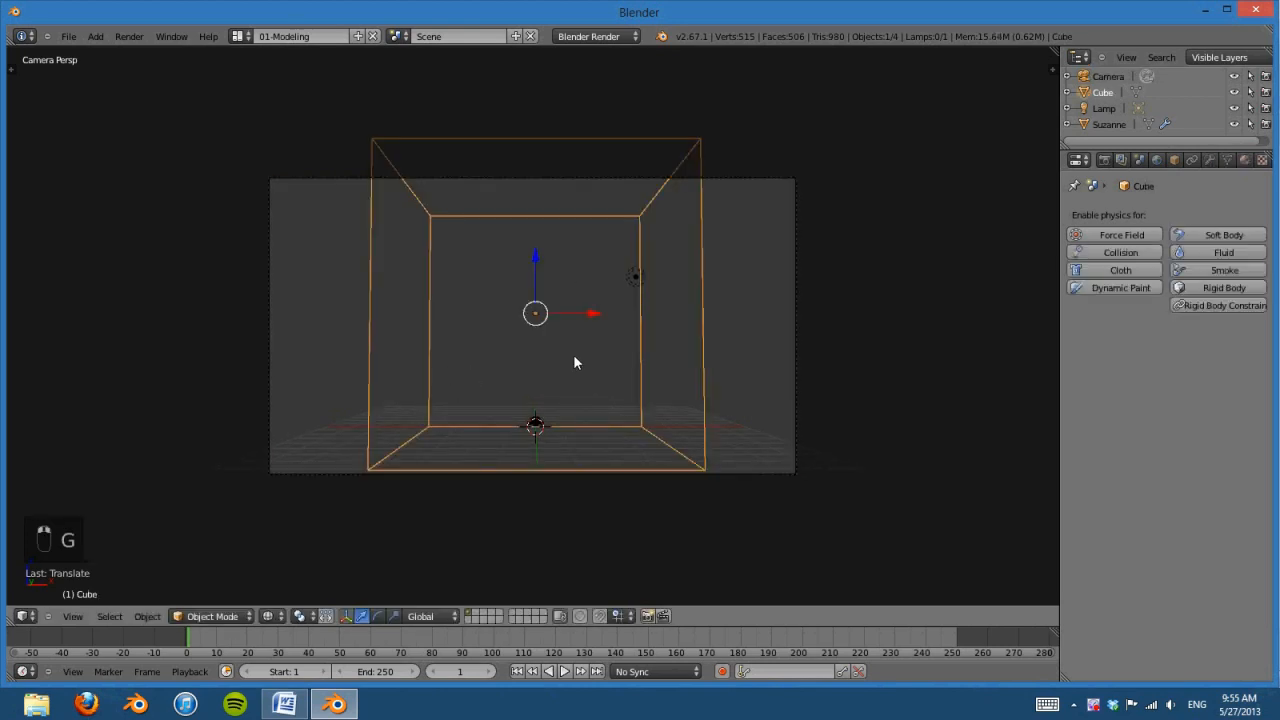
pyautogui.scroll(1, 580, 354)
pyautogui.write('s')
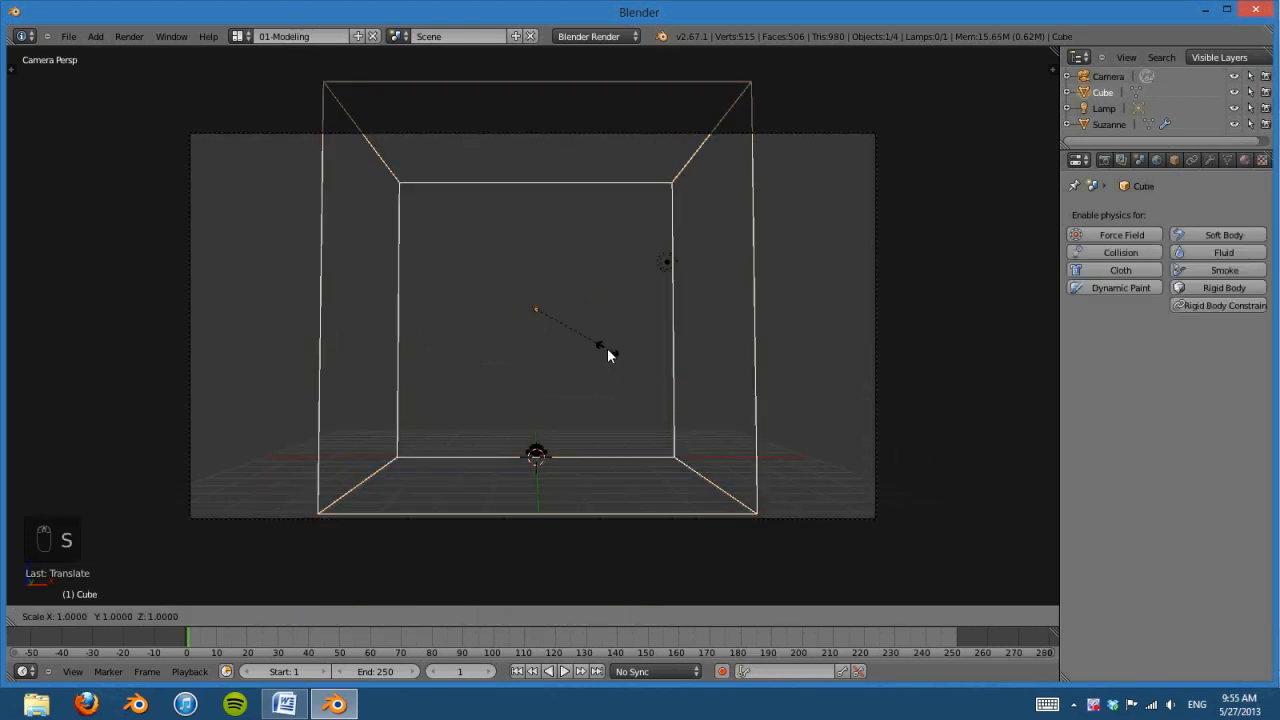
pyautogui.write('x2')
pyautogui.press('Return')
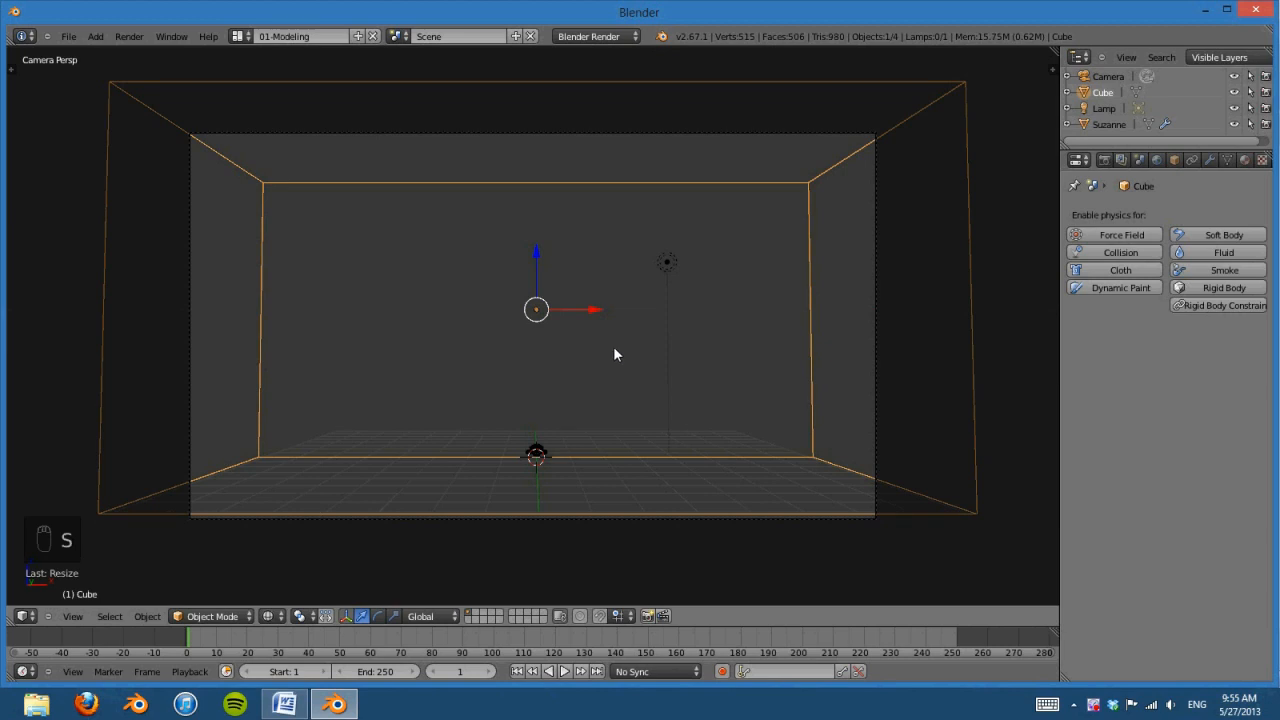
# - Enable smoke physics on the stretched cube and set its smoke type to Domain
pyautogui.press('KP_1')
pyautogui.moveTo(633, 301); pyautogui.dragTo(557, 389, button='middle')
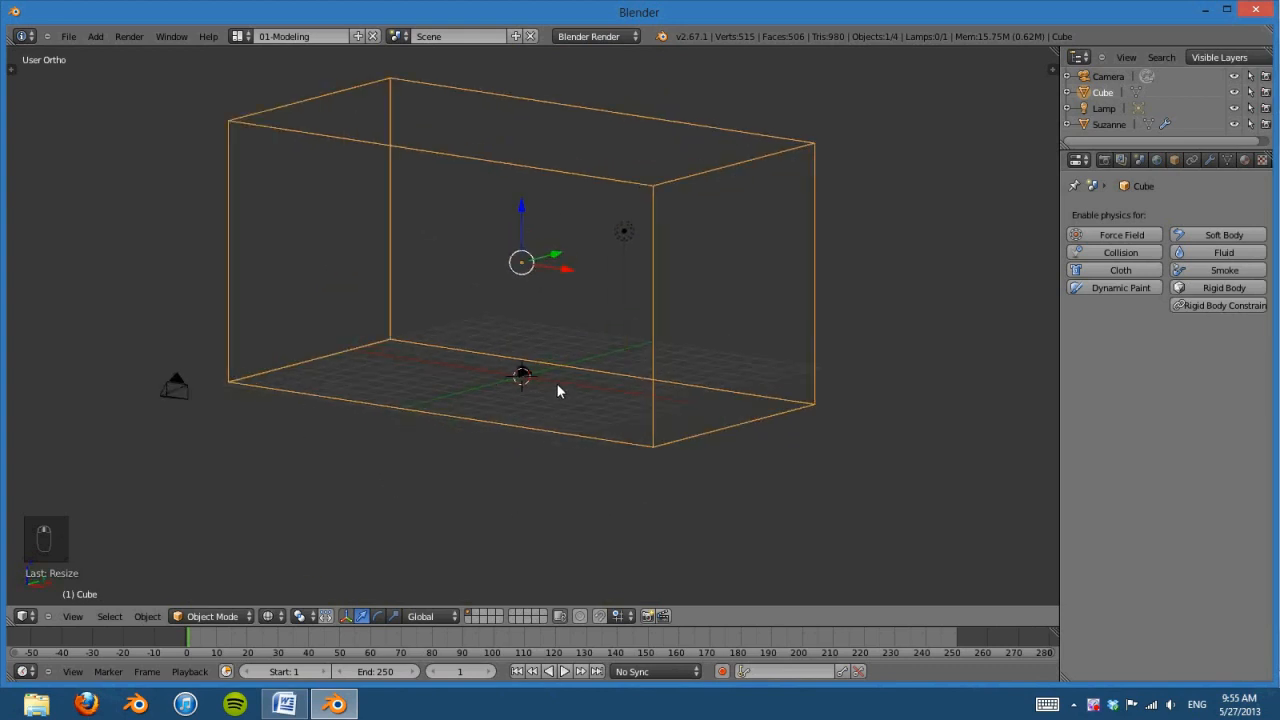
pyautogui.rightClick(521, 373)
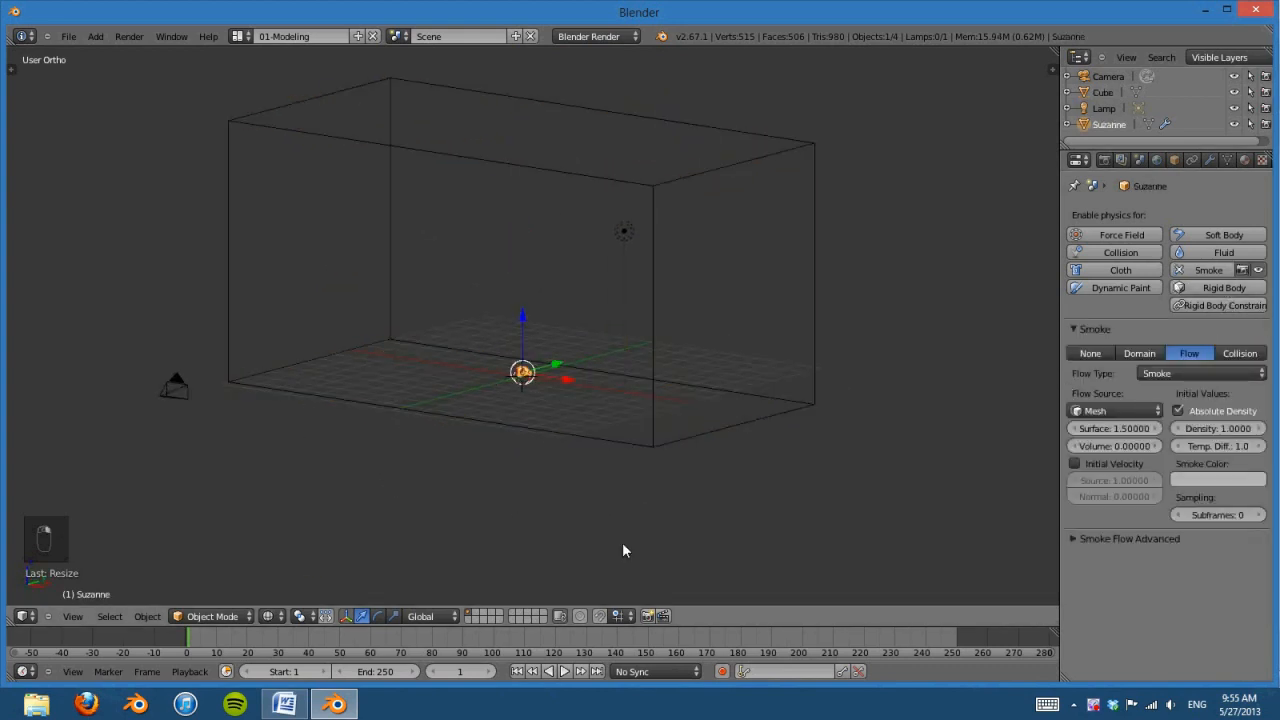
pyautogui.rightClick(706, 434)
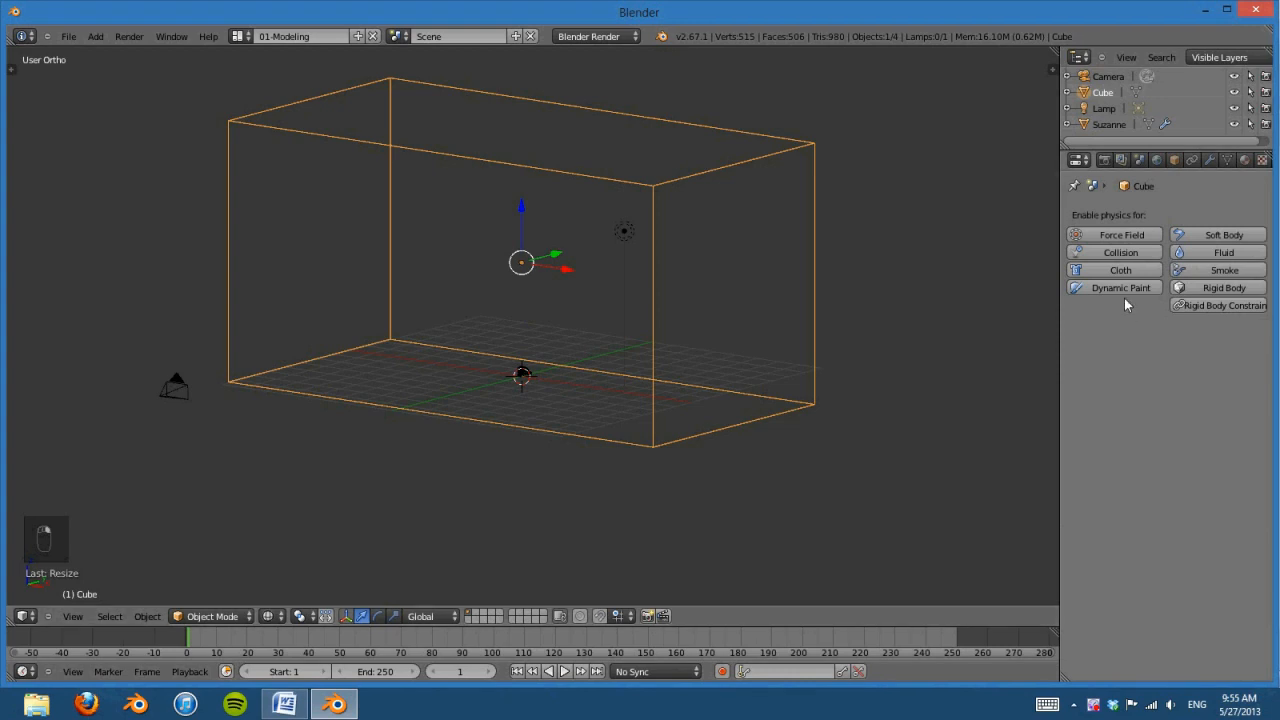
pyautogui.click(1195, 270)
pyautogui.click(1139, 353)
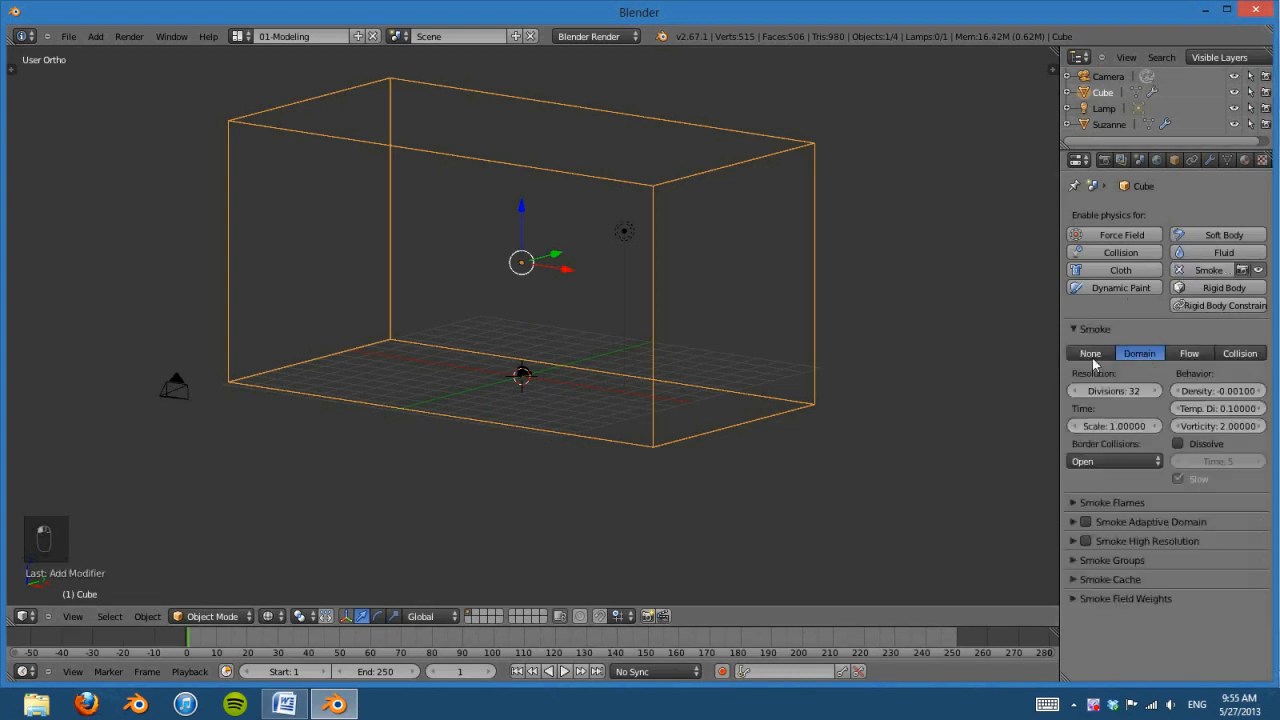
# - Play the animation to preview the smoke rising from the monkey head, and return to the first frame
pyautogui.click(565, 672)
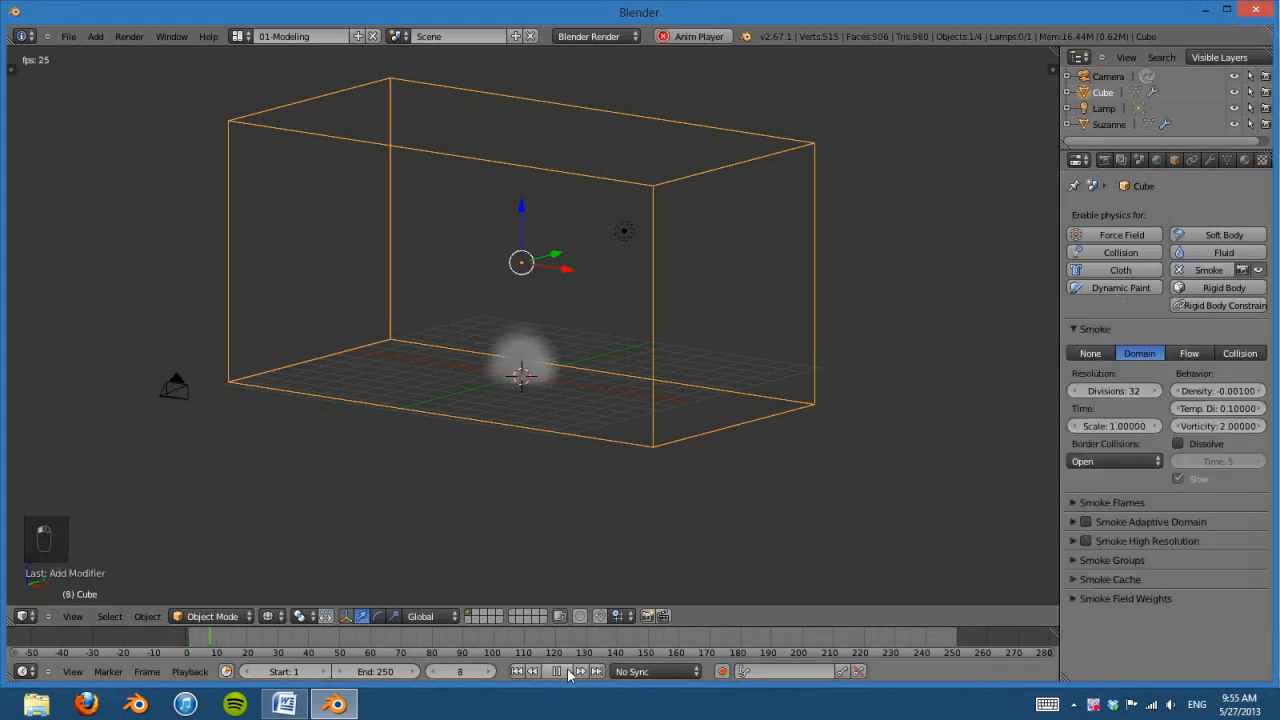
pyautogui.click(568, 676)
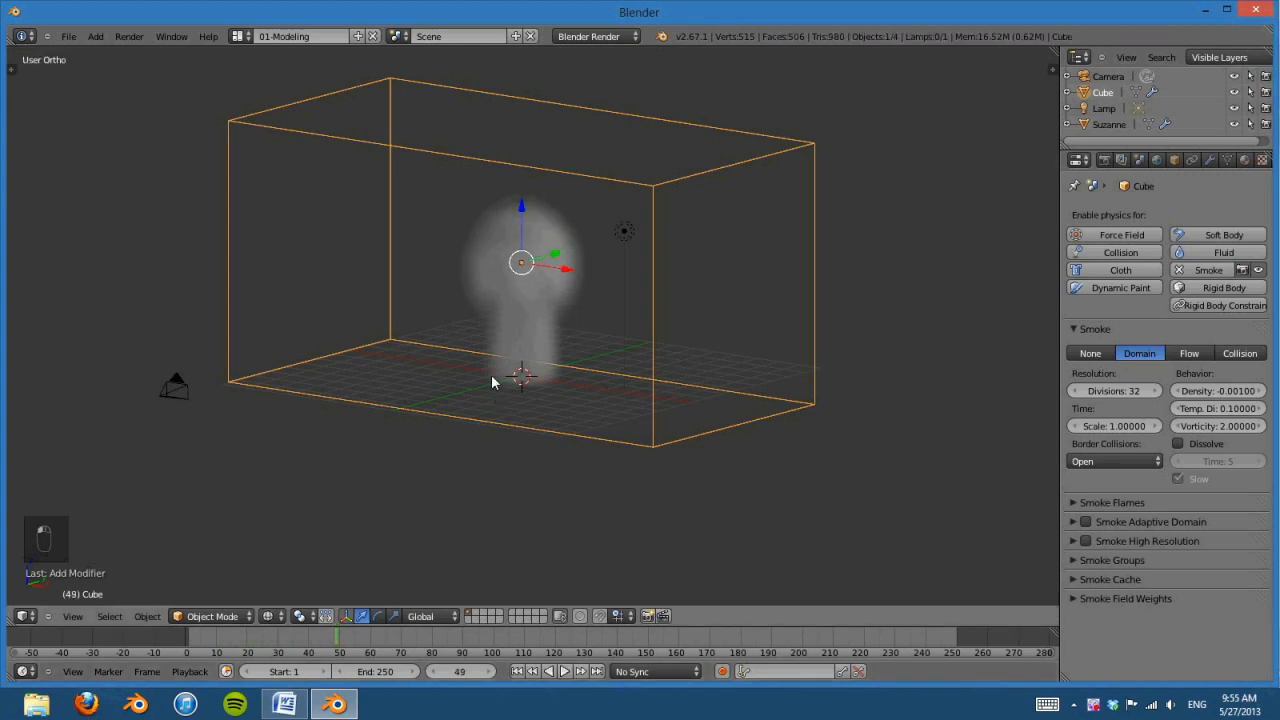
pyautogui.moveTo(491, 374); pyautogui.dragTo(623, 571, button='middle')
pyautogui.click(522, 674)
# - Set the monkey head's smoke flow source to Particle System and add a new particle system to the head
pyautogui.moveTo(798, 402); pyautogui.dragTo(650, 404, button='middle')
pyautogui.scroll(6, 650, 404)
pyautogui.keyDown('shift'); pyautogui.moveTo(490, 502); pyautogui.dragTo(713, 384, button='middle'); pyautogui.keyUp('shift')
pyautogui.press('KP_5')
pyautogui.scroll(-3, 613, 395)
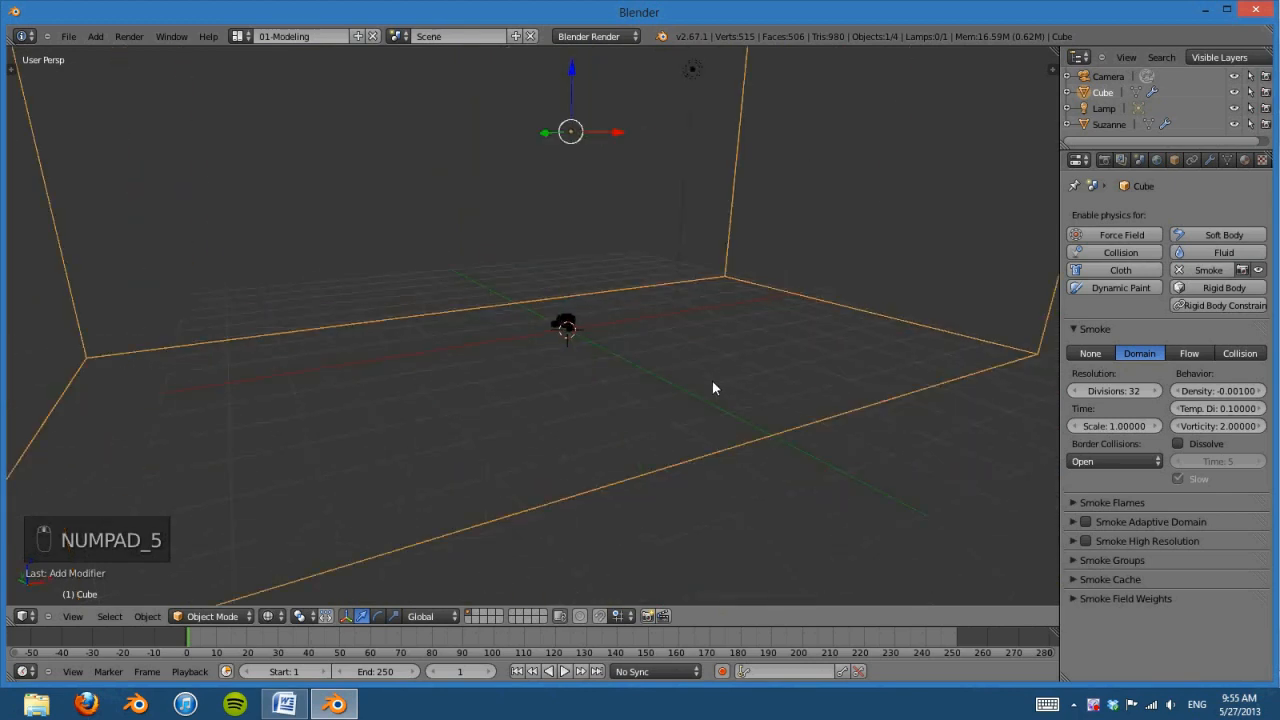
pyautogui.moveTo(626, 340); pyautogui.dragTo(786, 384, button='middle')
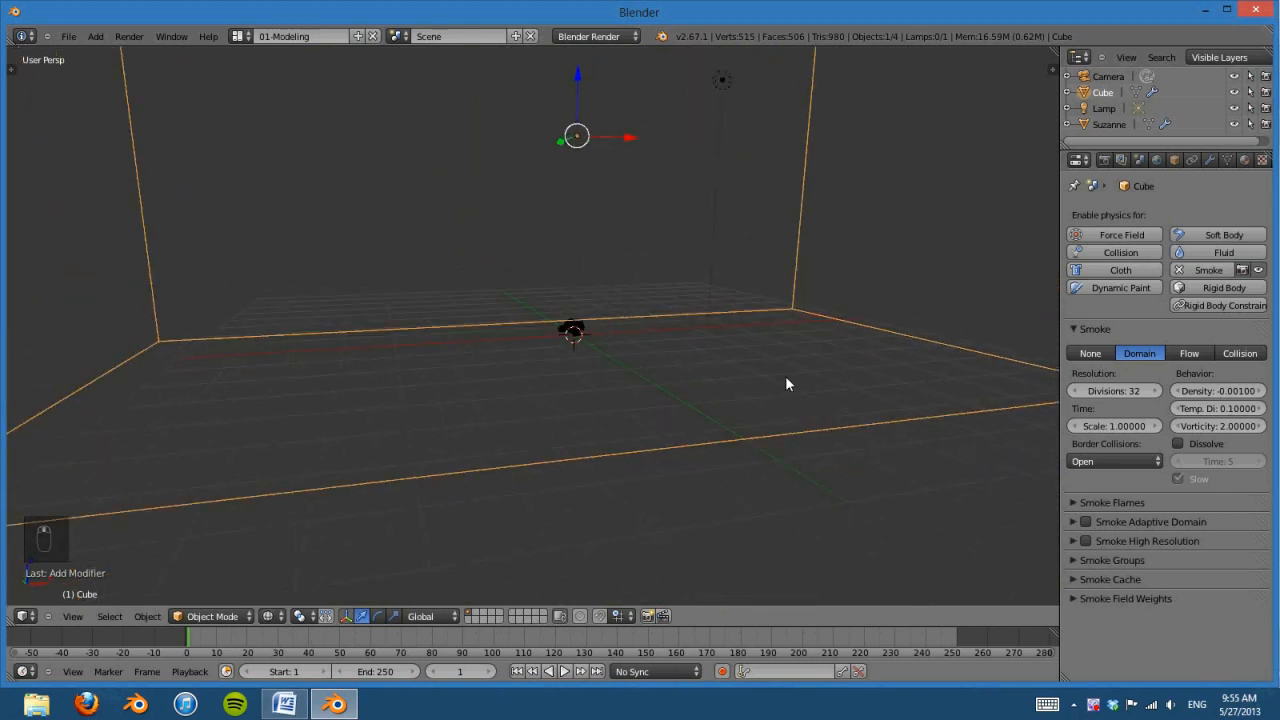
pyautogui.rightClick(572, 331)
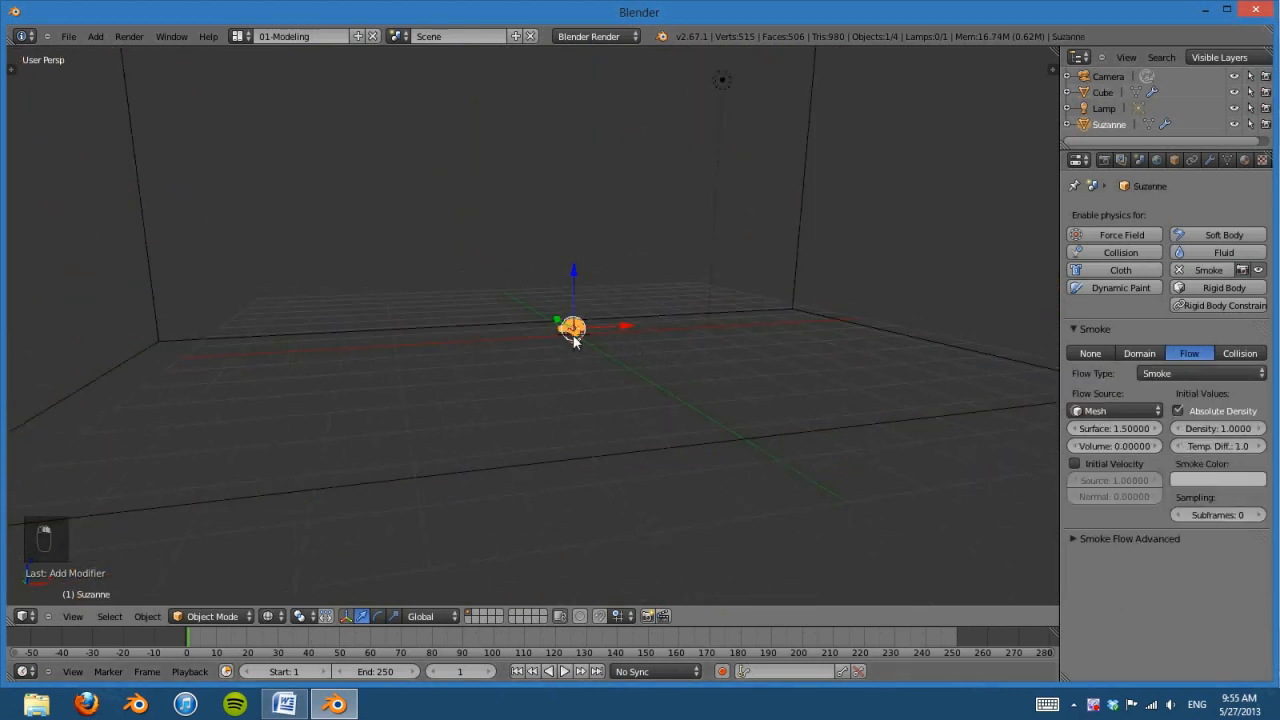
pyautogui.moveTo(868, 369); pyautogui.dragTo(840, 380, button='middle')
pyautogui.click(1113, 410)
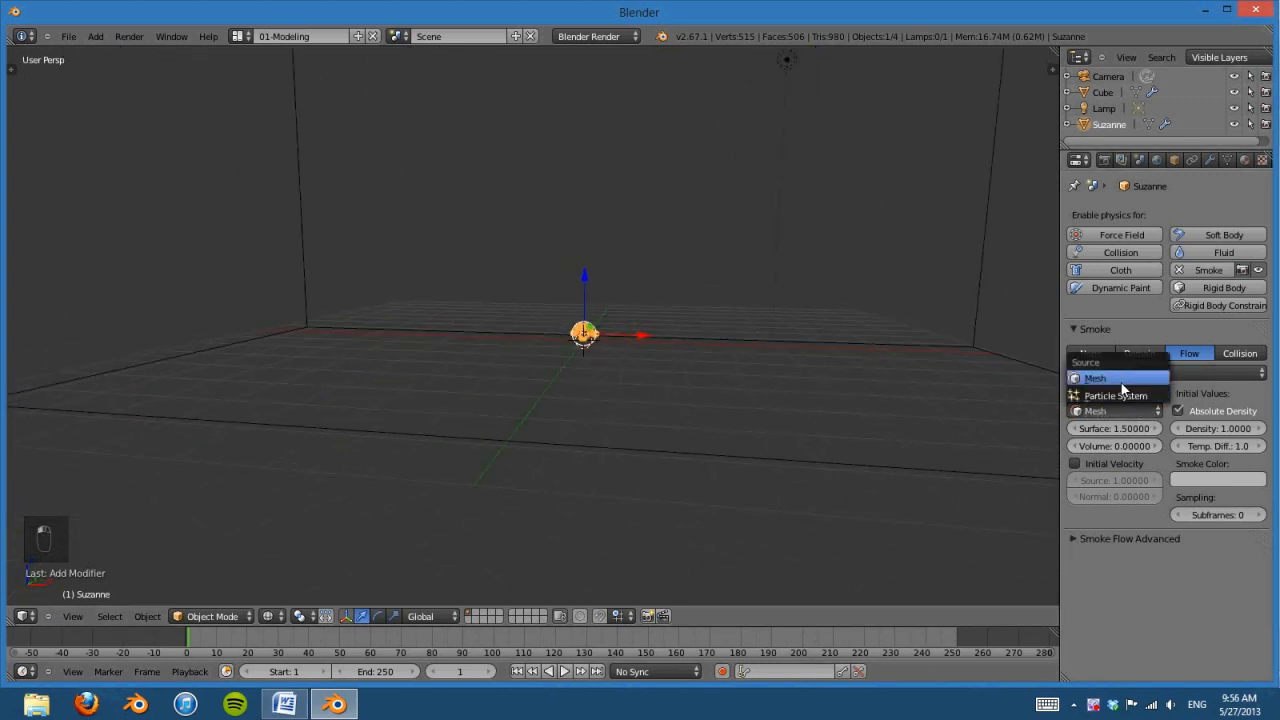
pyautogui.click(1120, 396)
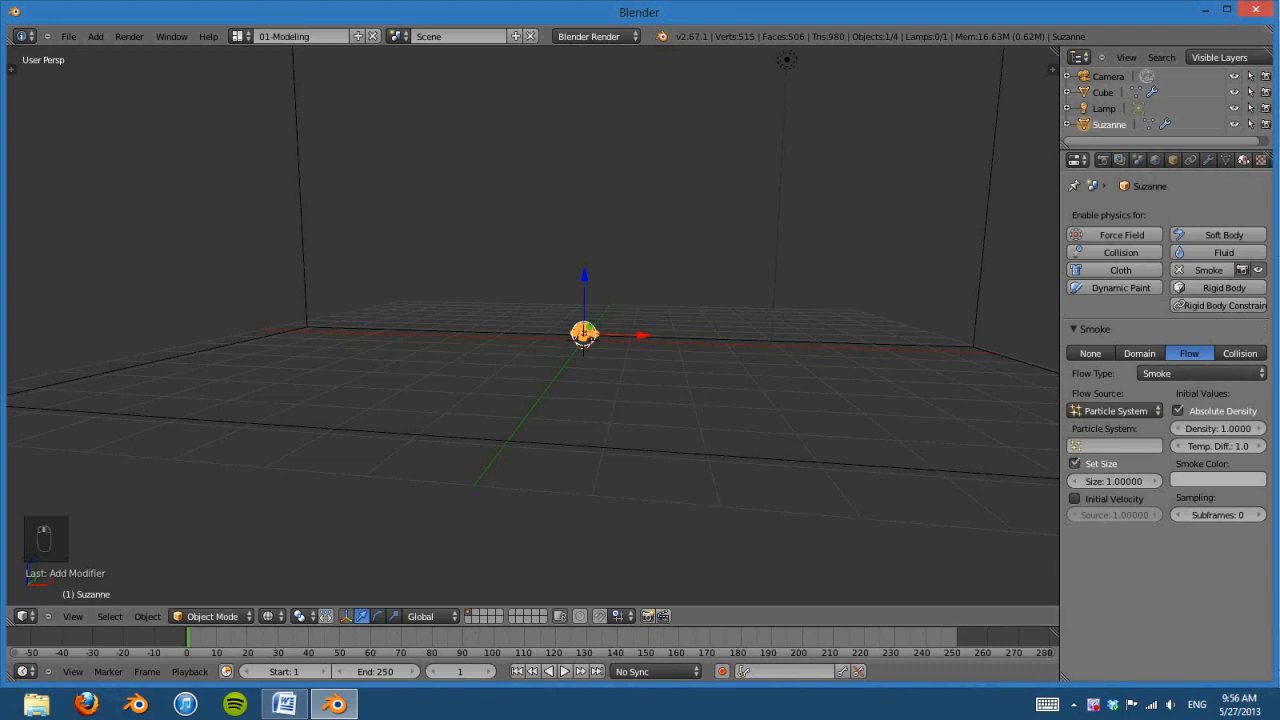
pyautogui.click(1242, 161)
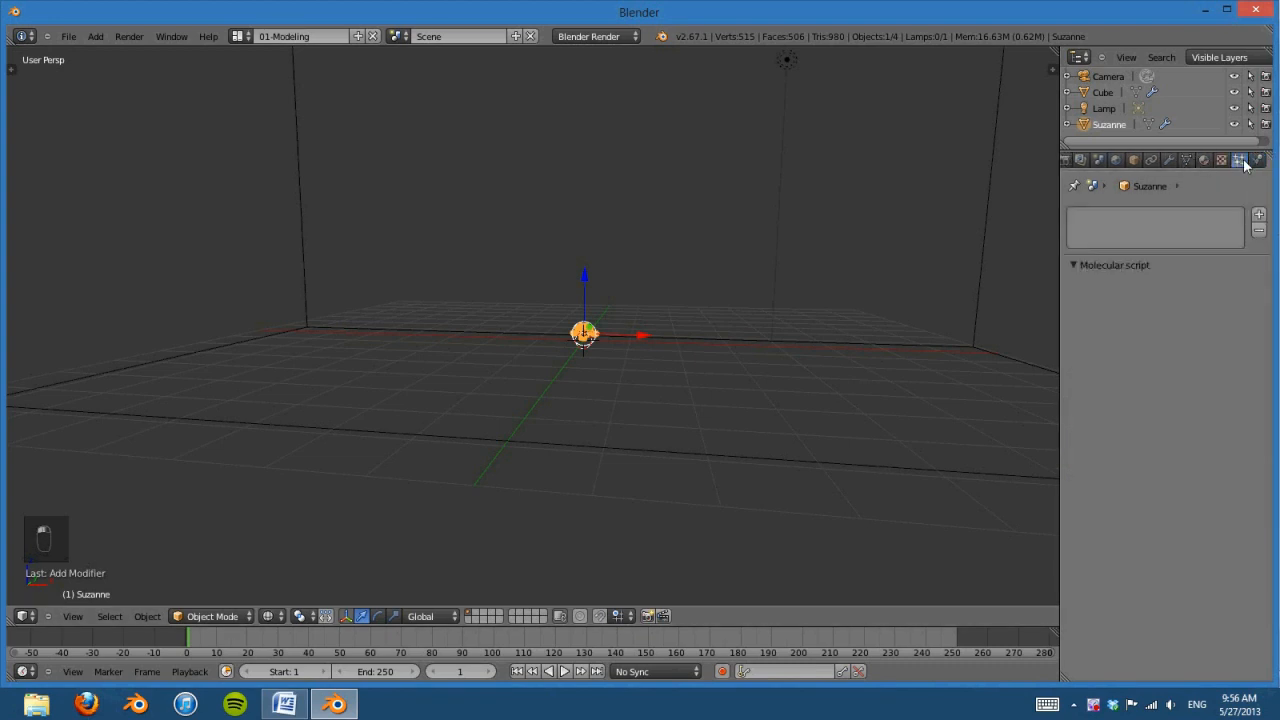
pyautogui.click(1259, 215)
# - Play the animation from the front orthographic view to check the particle emission, and rewind to the first frame
pyautogui.press('KP_1')
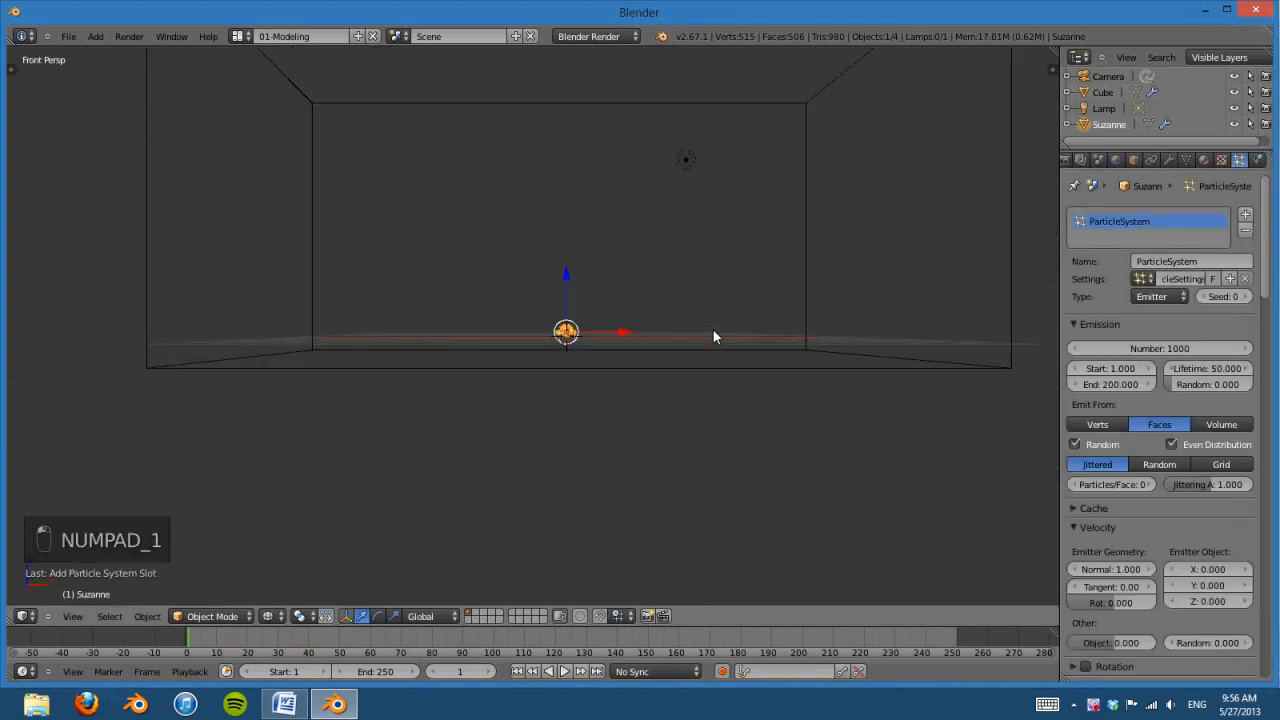
pyautogui.press('KP_5')
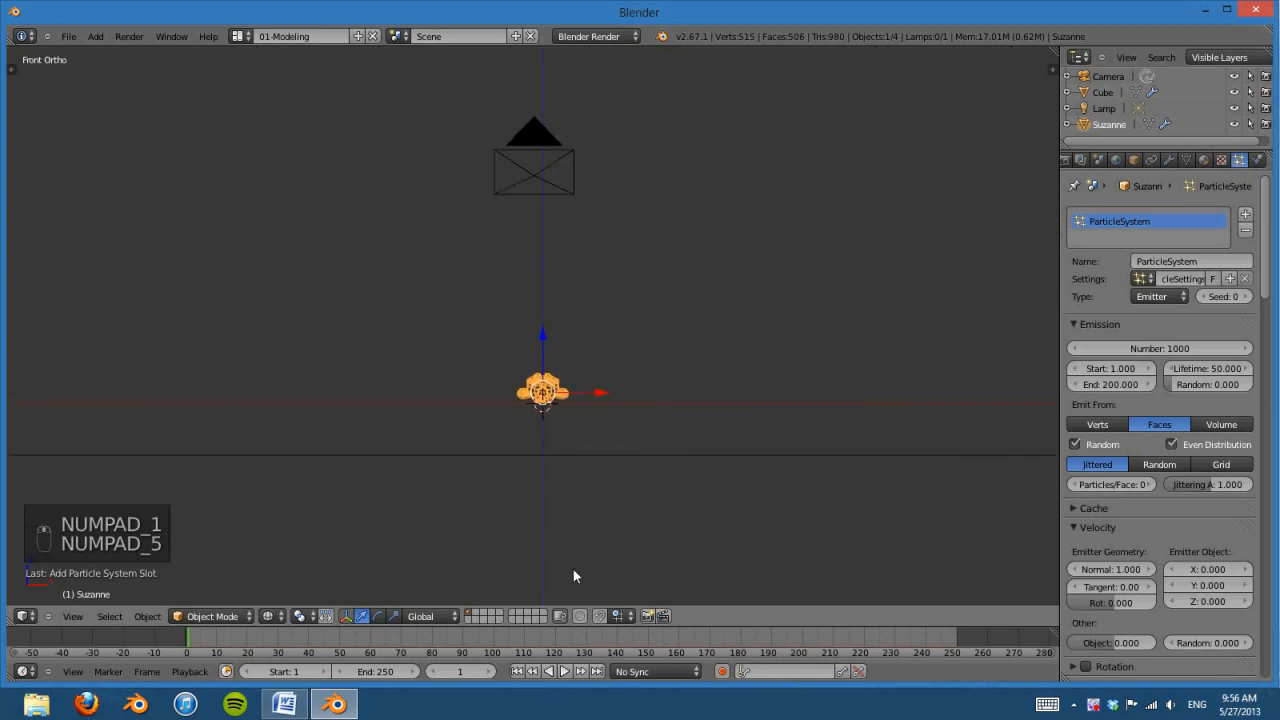
pyautogui.click(565, 671)
pyautogui.rightClick(567, 673)
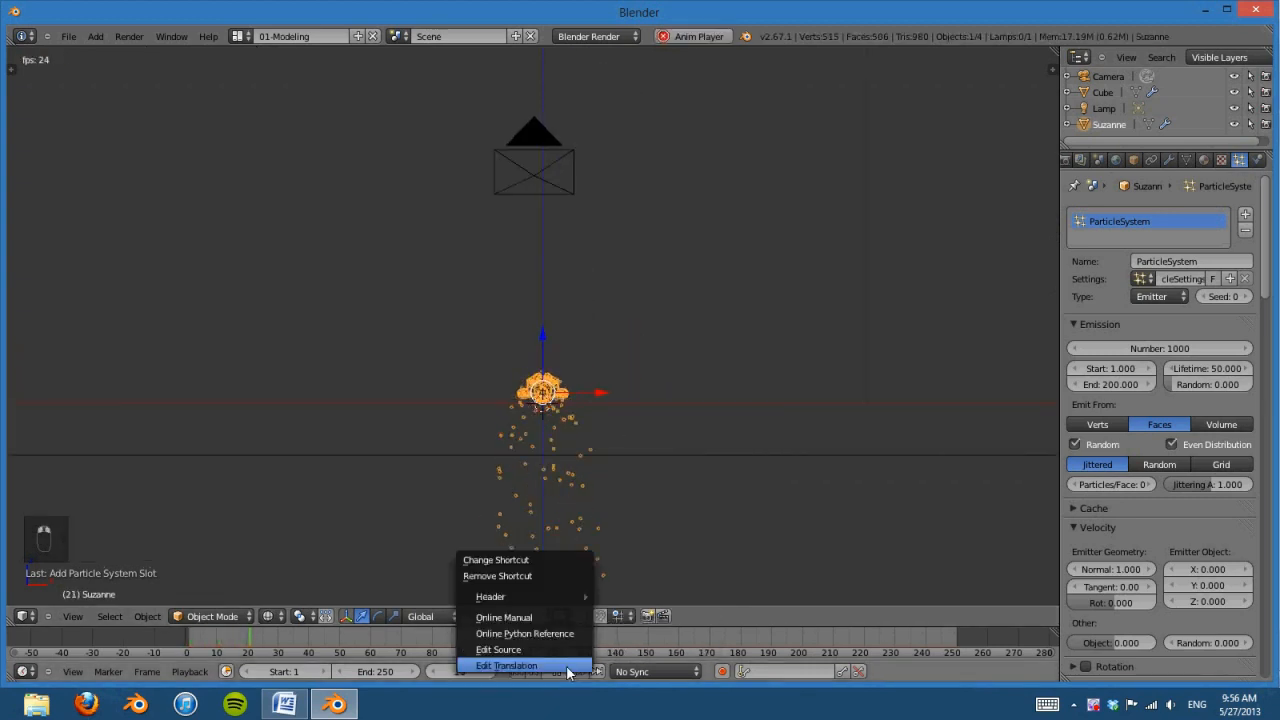
pyautogui.click(560, 681)
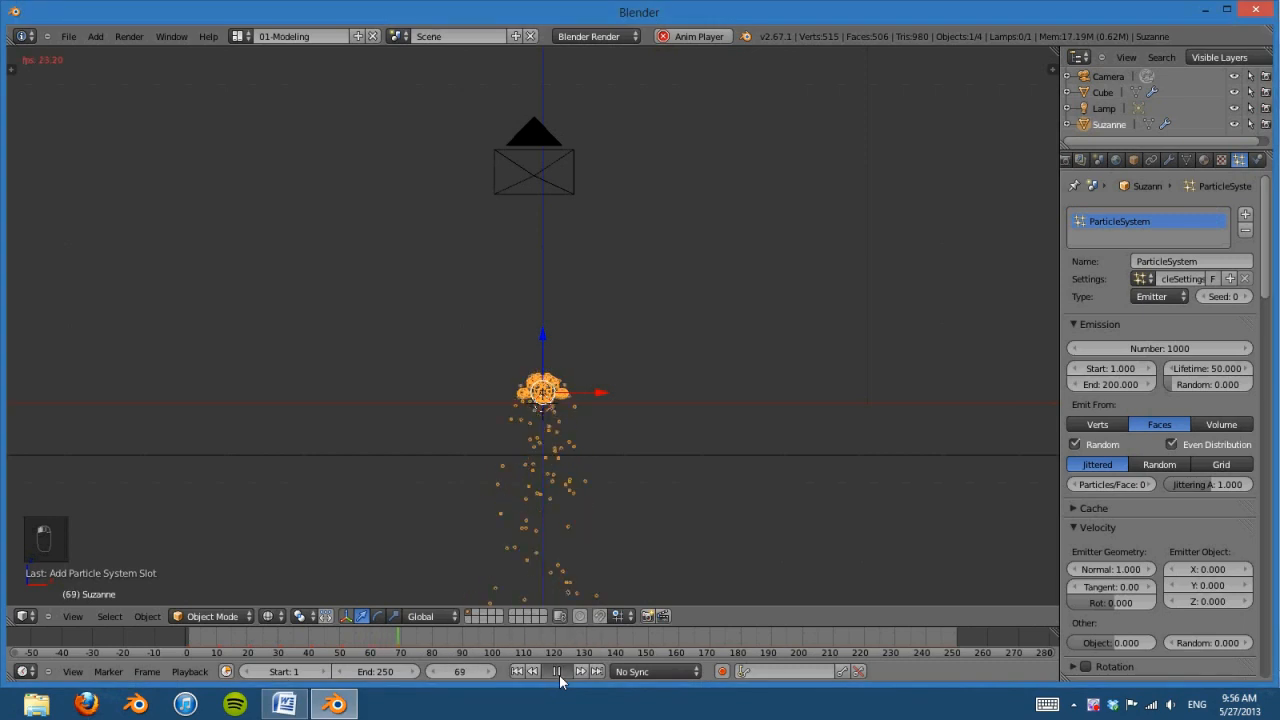
pyautogui.click(560, 672)
pyautogui.click(517, 672)
# - Set both the start and end frames of the particle emission to 10
pyautogui.keyDown('shift'); pyautogui.moveTo(609, 392); pyautogui.dragTo(593, 477, button='middle'); pyautogui.keyUp('shift')
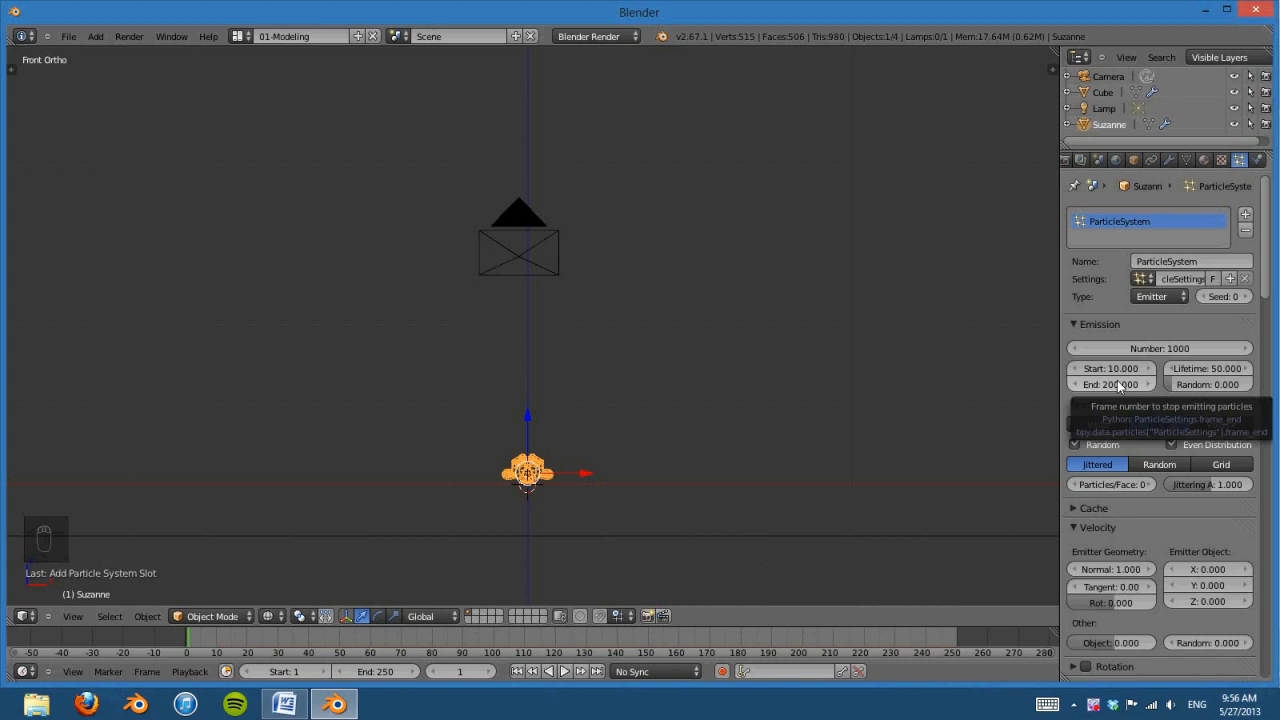
pyautogui.click(1119, 385)
pyautogui.write('10')
pyautogui.press('Return')
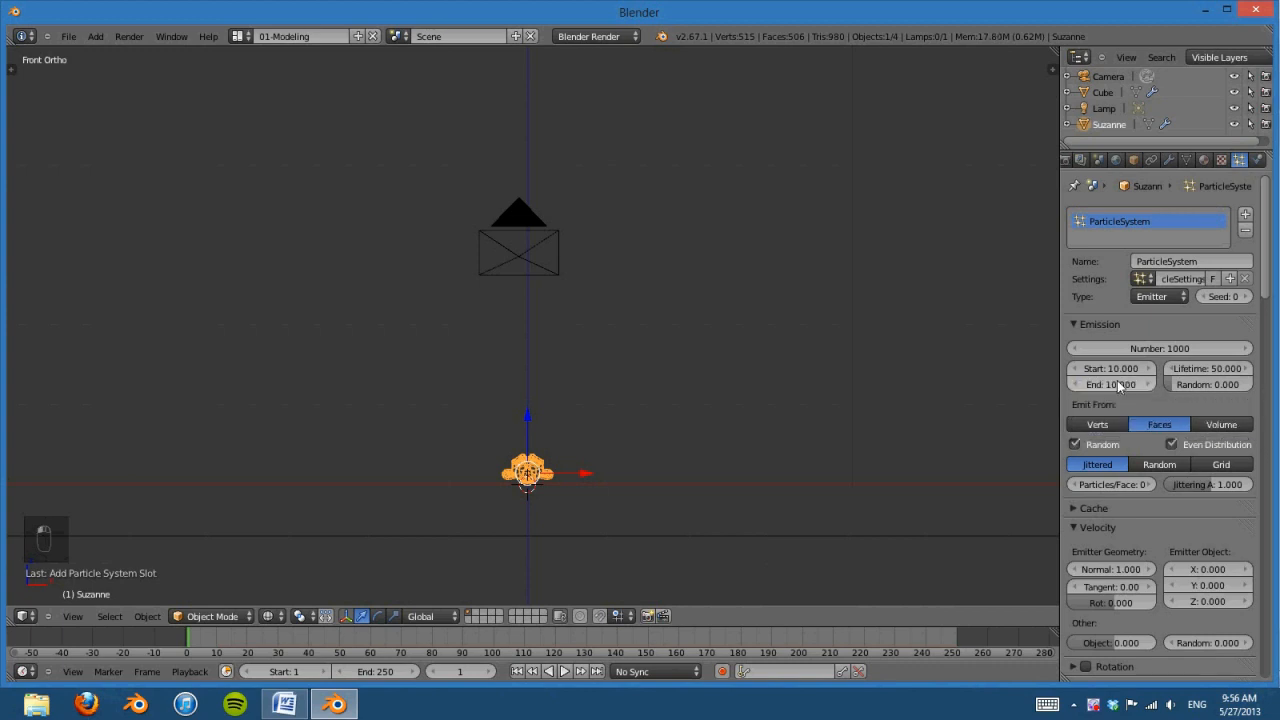
# - Replay the animation to examine the single-frame particle burst, stopping at frame 25 for a closer look
pyautogui.click(565, 672)
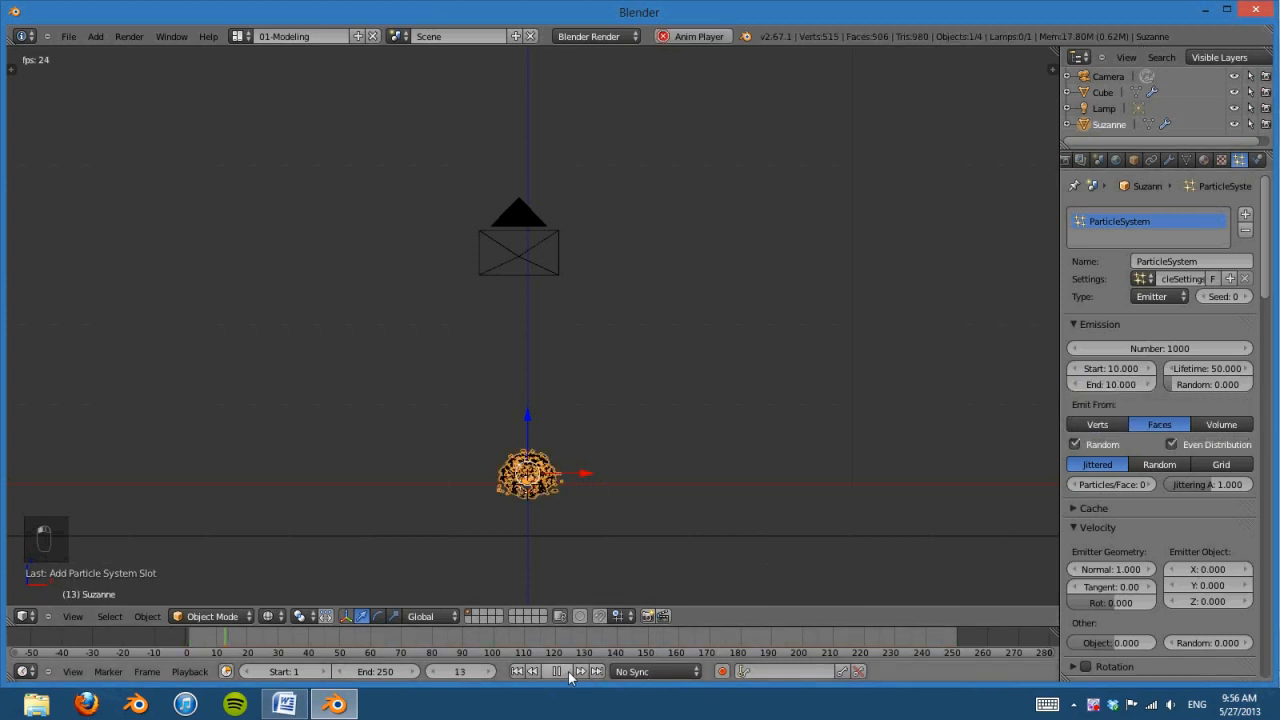
pyautogui.click(565, 672)
pyautogui.click(517, 671)
pyautogui.click(565, 671)
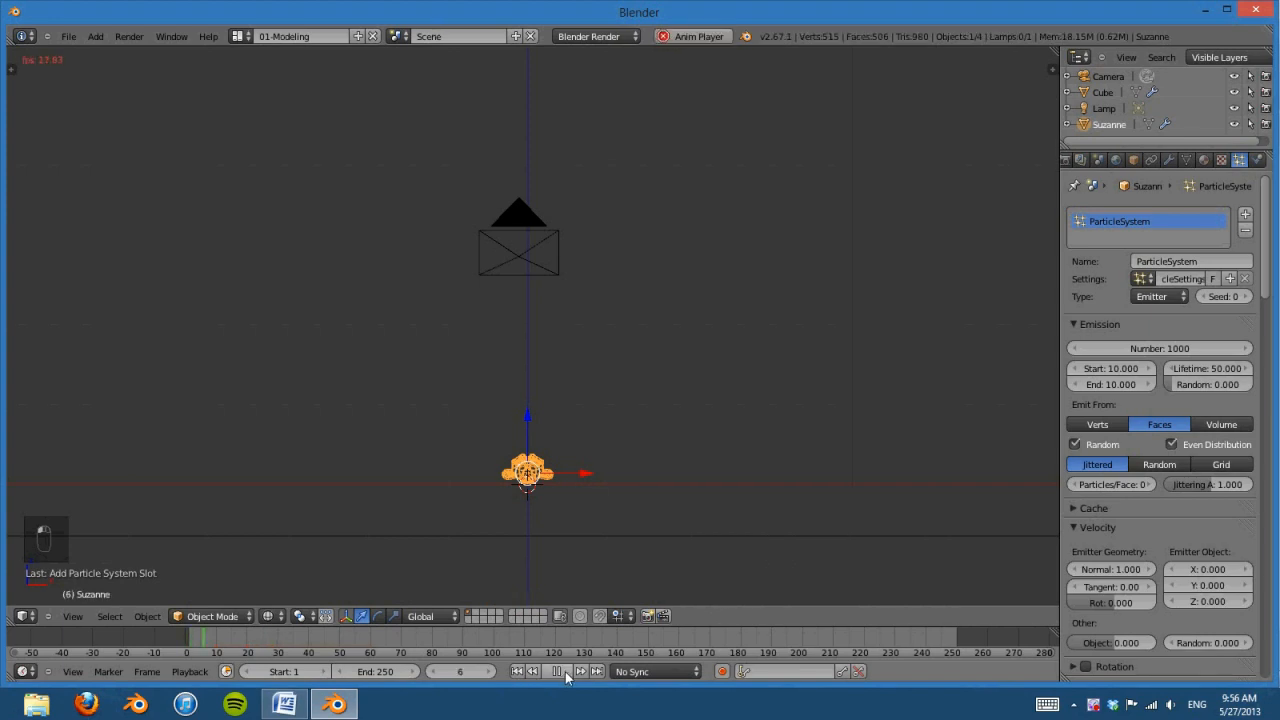
pyautogui.scroll(-3, 615, 565)
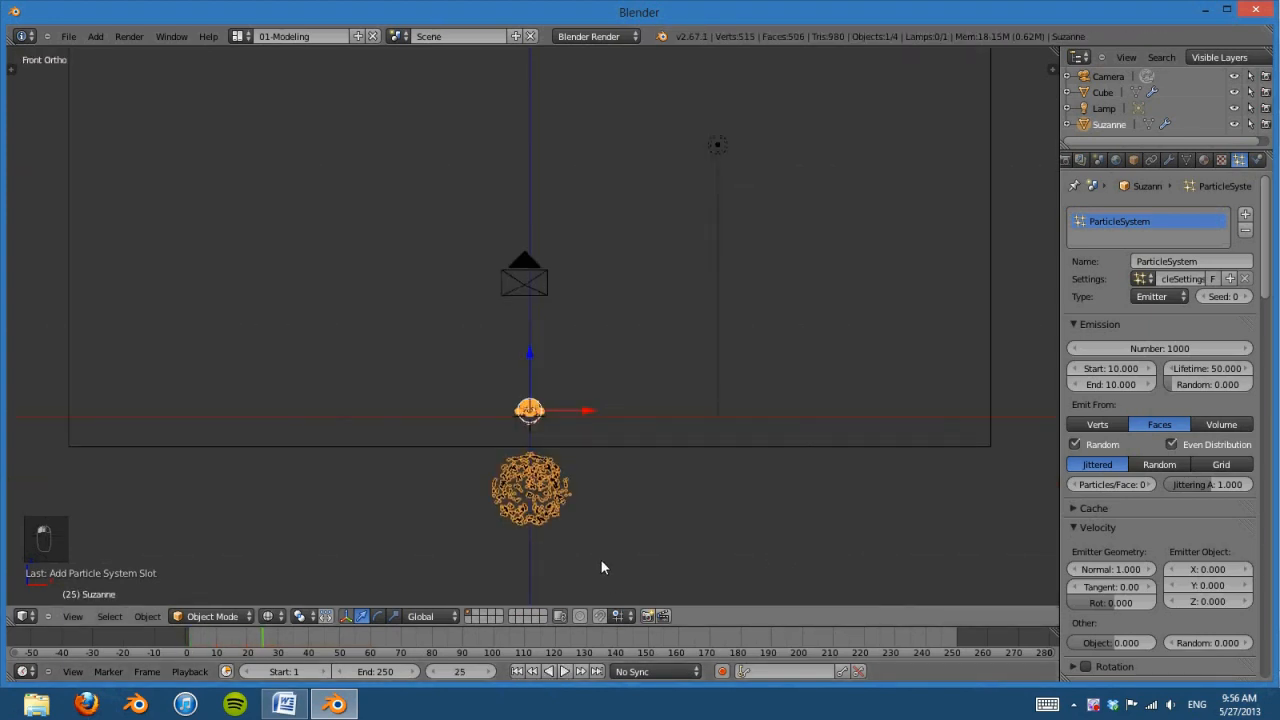
pyautogui.keyDown('shift'); pyautogui.moveTo(601, 560); pyautogui.dragTo(623, 486, button='middle'); pyautogui.keyUp('shift')
pyautogui.scroll(3, 623, 486)
pyautogui.keyDown('shift'); pyautogui.moveTo(706, 431); pyautogui.dragTo(687, 448, button='middle'); pyautogui.keyUp('shift')
pyautogui.scroll(1, 687, 454)
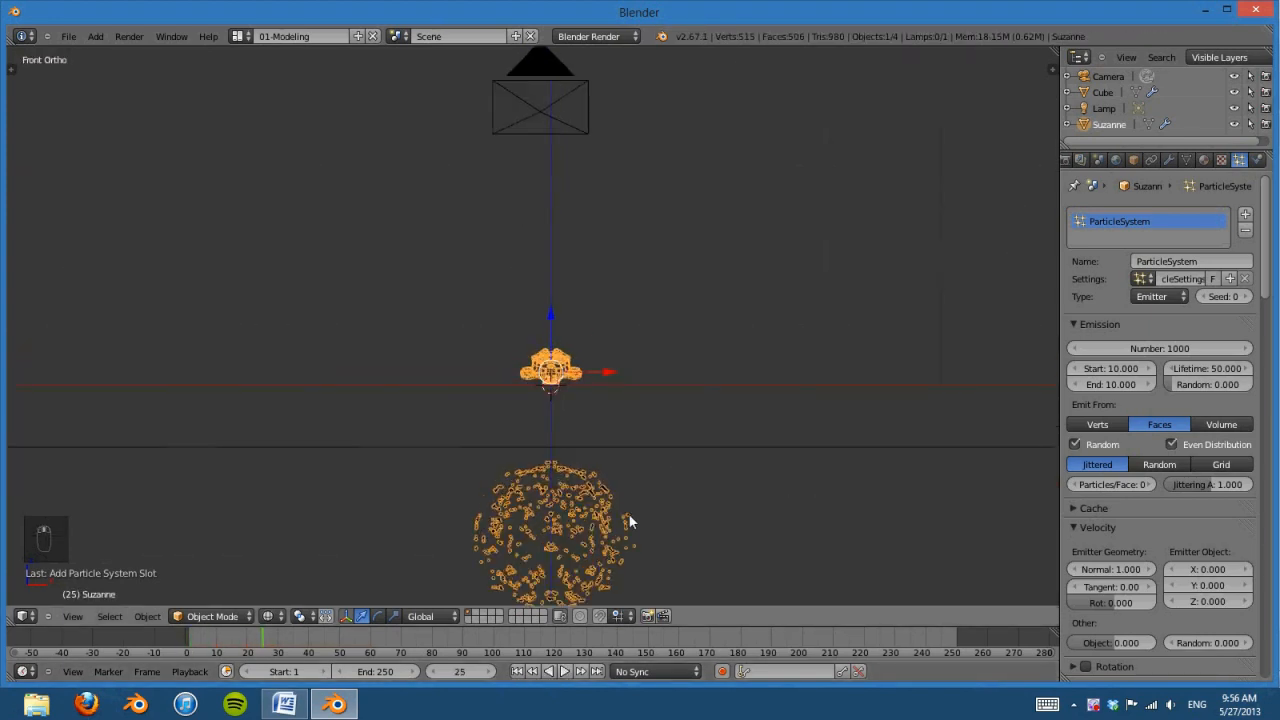
# - Rewind to the first frame, set the particle distribution to Random and the normal emission velocity to 10
pyautogui.click(517, 671)
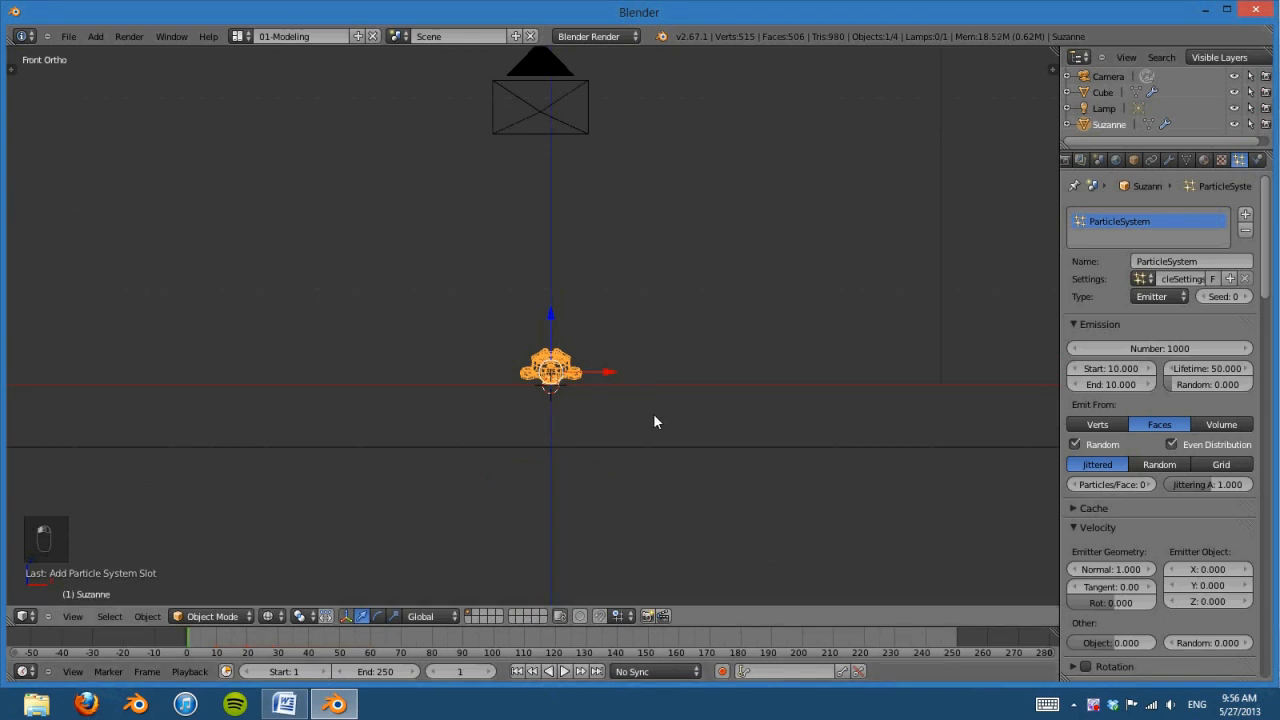
pyautogui.keyDown('shift'); pyautogui.moveTo(597, 328); pyautogui.dragTo(593, 360, button='middle'); pyautogui.keyUp('shift')
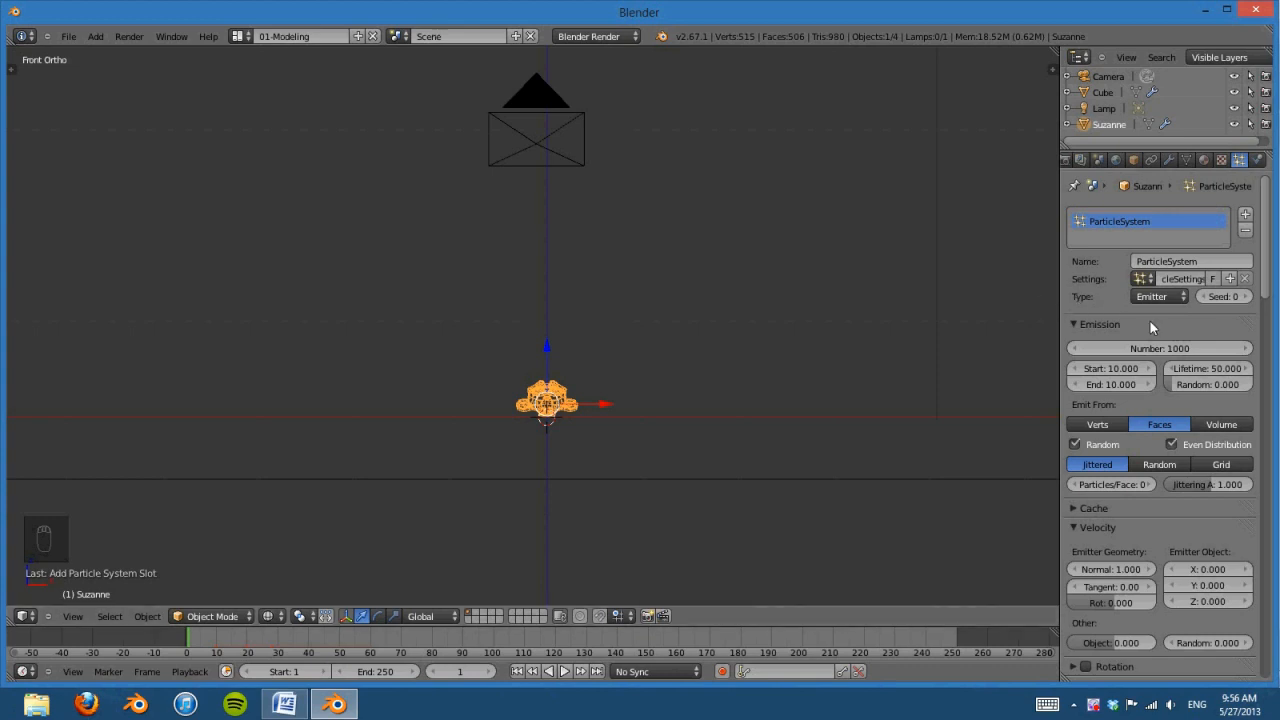
pyautogui.click(1158, 462)
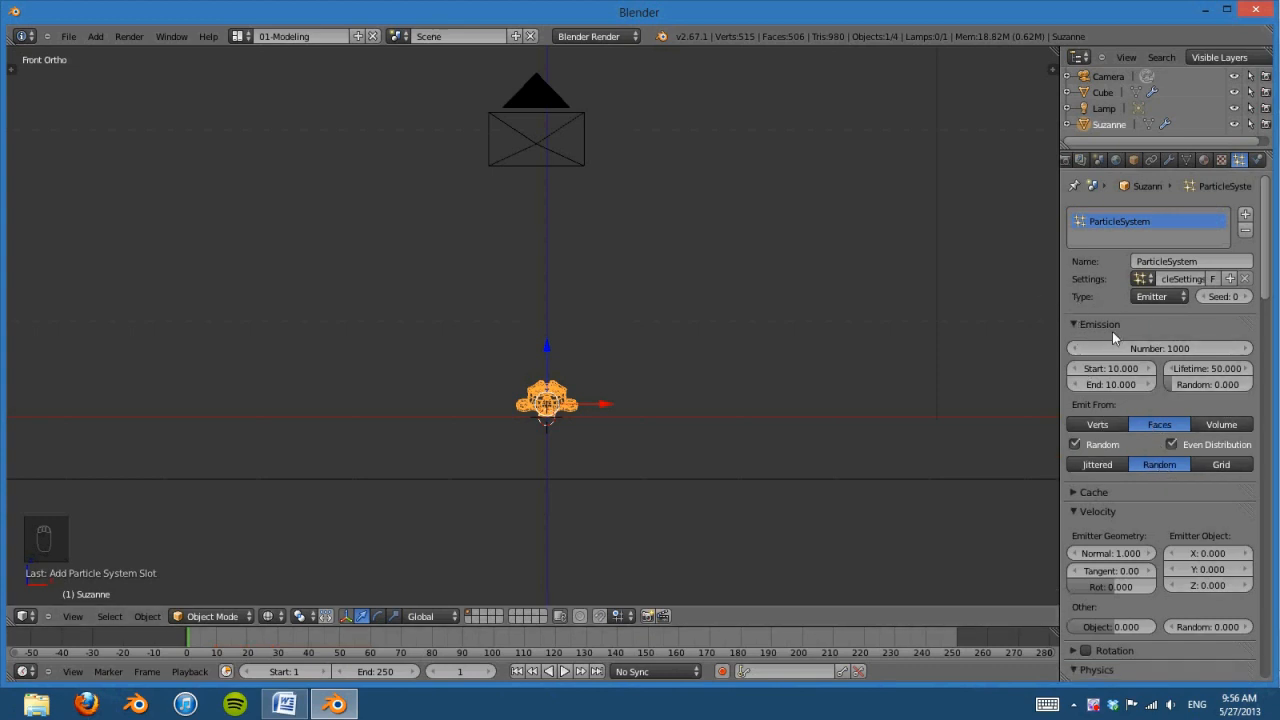
pyautogui.scroll(-2, 1112, 331)
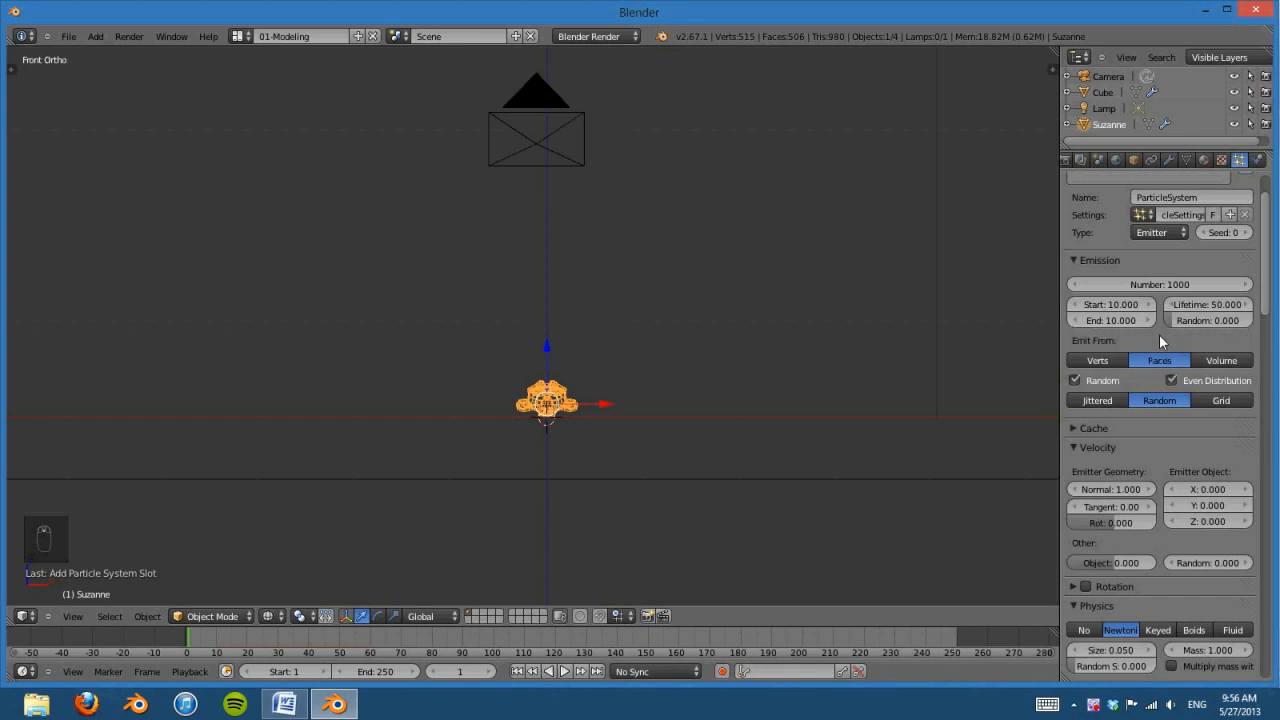
pyautogui.scroll(-1, 1159, 334)
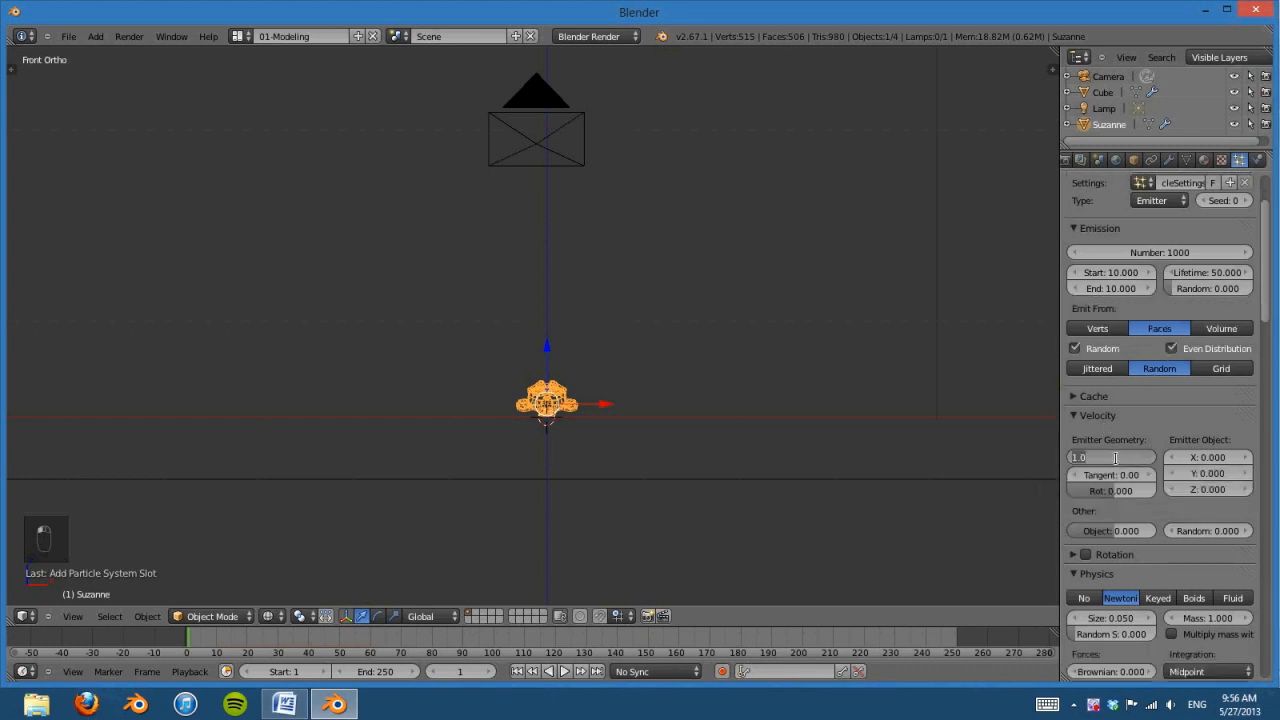
# - Play the animation twice to check the faster particle burst around the camera and lamp, and rewind to the first frame
pyautogui.click(565, 671)
pyautogui.click(566, 671)
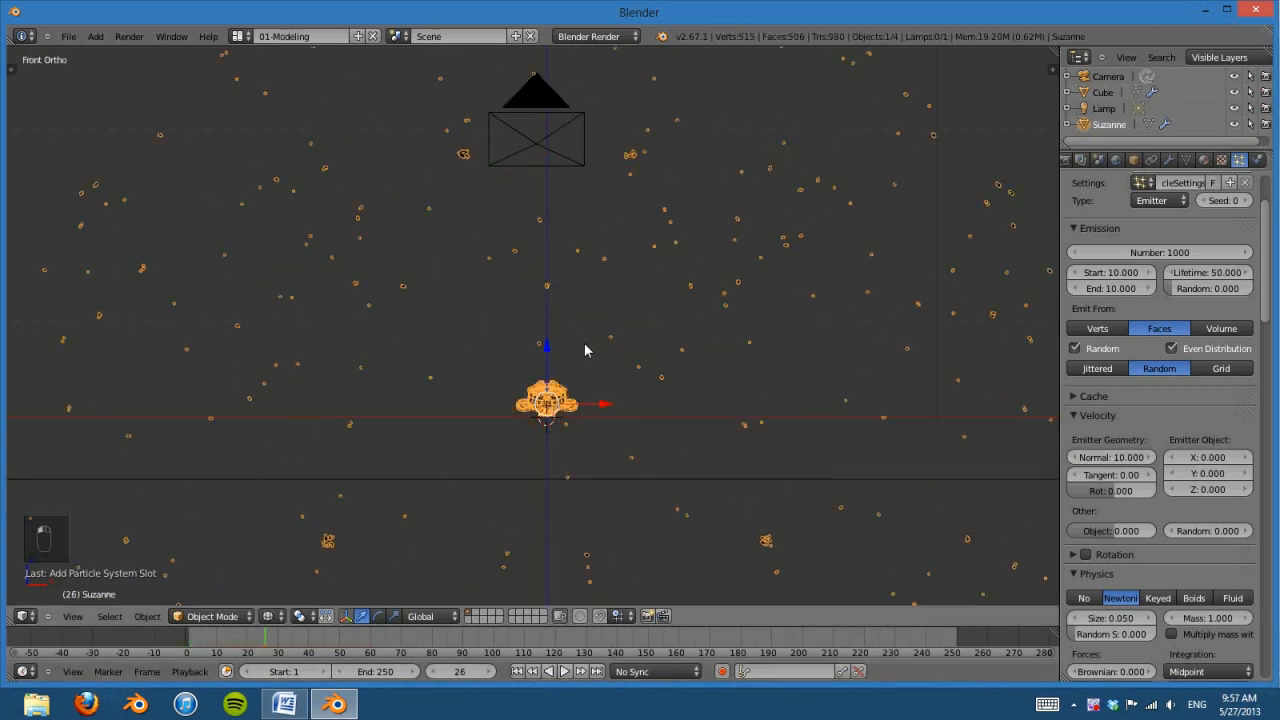
pyautogui.scroll(-5, 602, 442)
pyautogui.scroll(2, 602, 442)
pyautogui.keyDown('shift'); pyautogui.moveTo(602, 442); pyautogui.dragTo(585, 517, button='middle'); pyautogui.keyUp('shift')
pyautogui.click(517, 672)
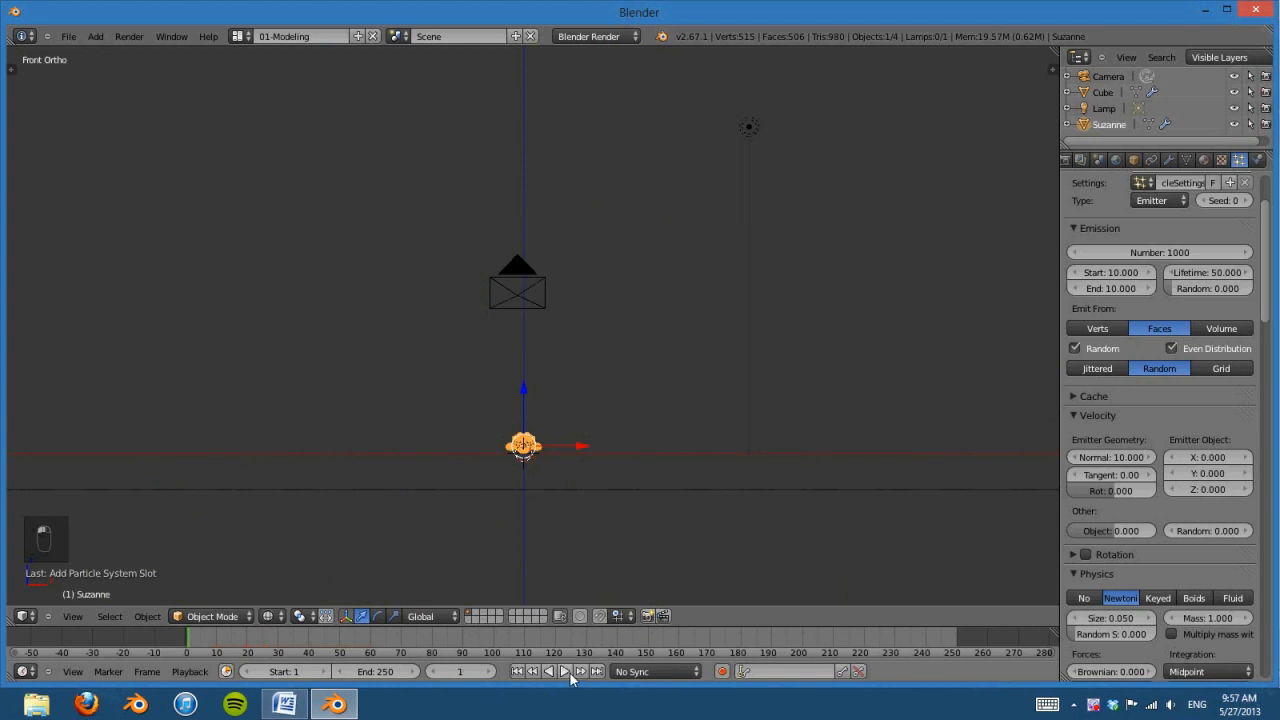
pyautogui.click(565, 671)
pyautogui.click(566, 672)
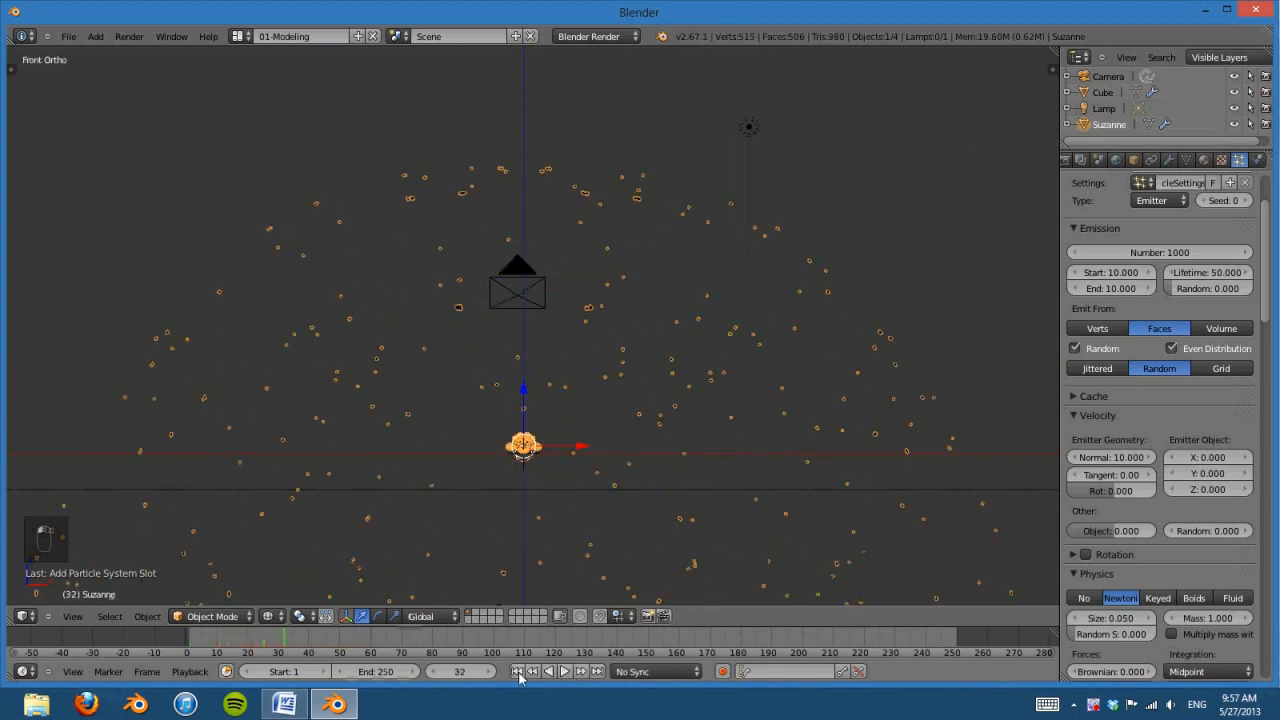
pyautogui.click(517, 671)
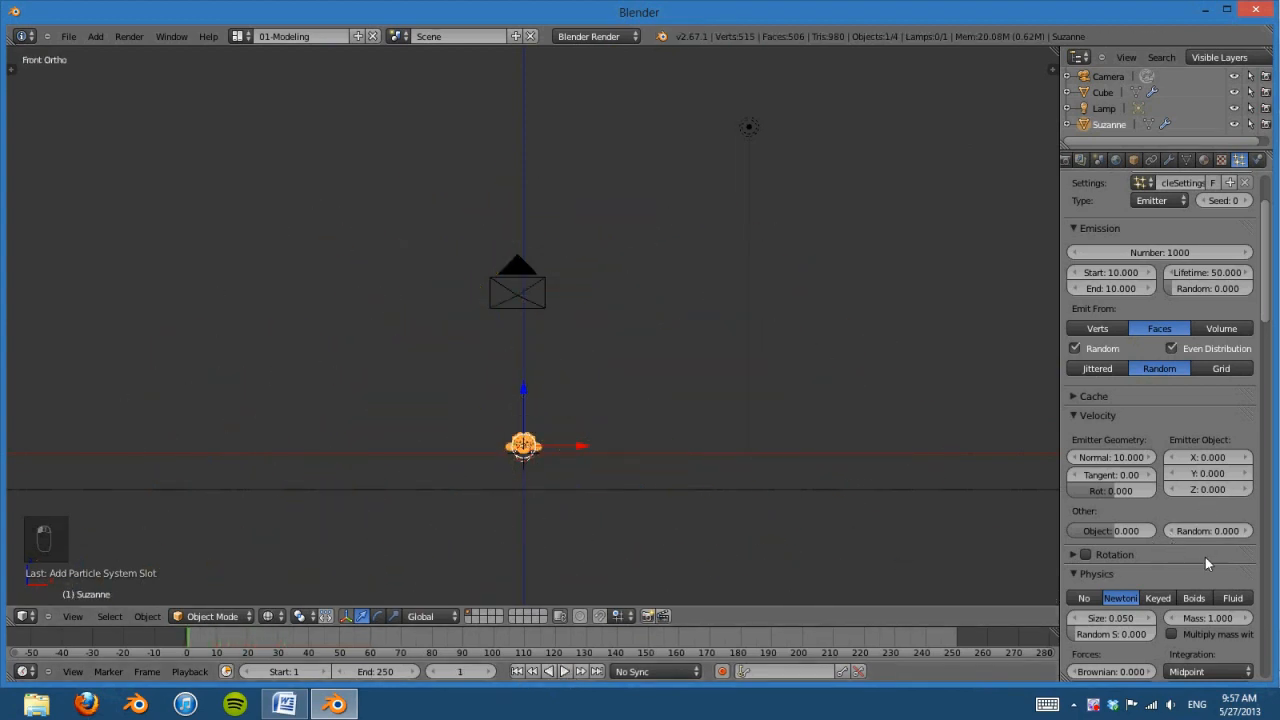
# - Set the emitter object Z velocity to 3 and the random velocity to 5
pyautogui.write('3')
pyautogui.press('Return')
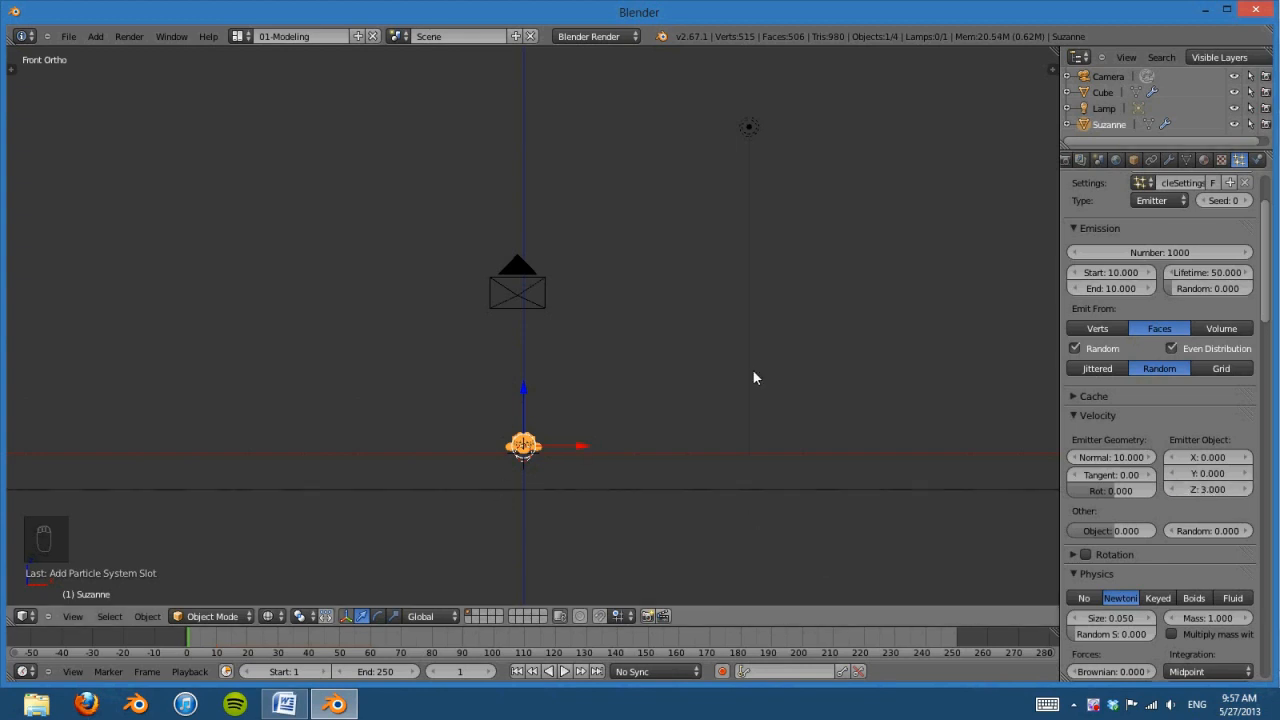
pyautogui.click(1205, 530)
pyautogui.press('Return')
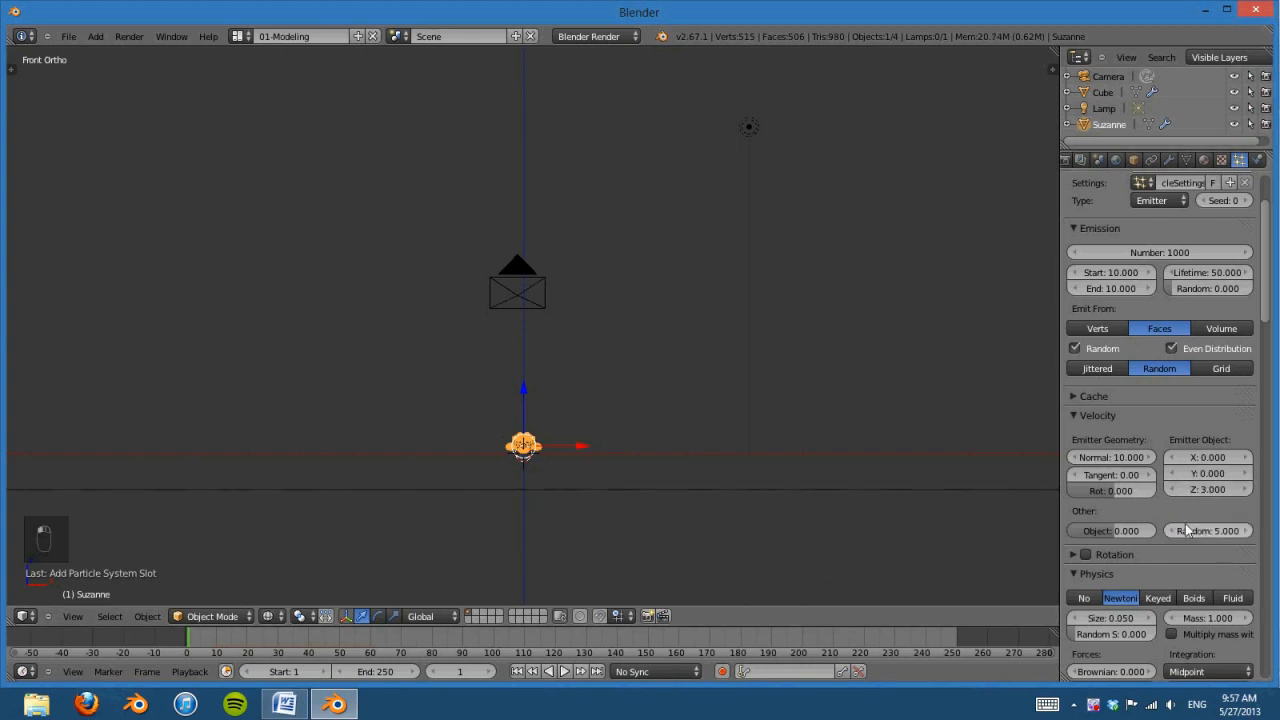
# - Play the animation to frame 44, examine the spread of the randomized burst around the smoke domain, and rewind
pyautogui.click(565, 672)
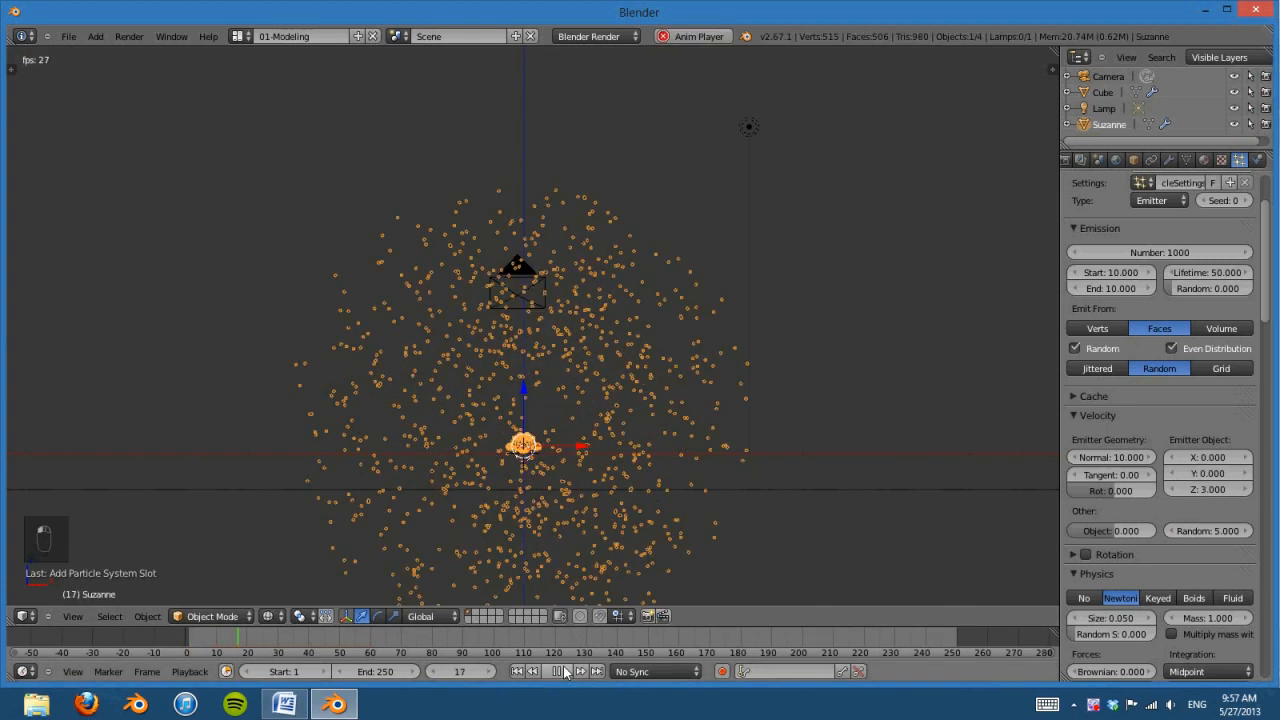
pyautogui.click(565, 672)
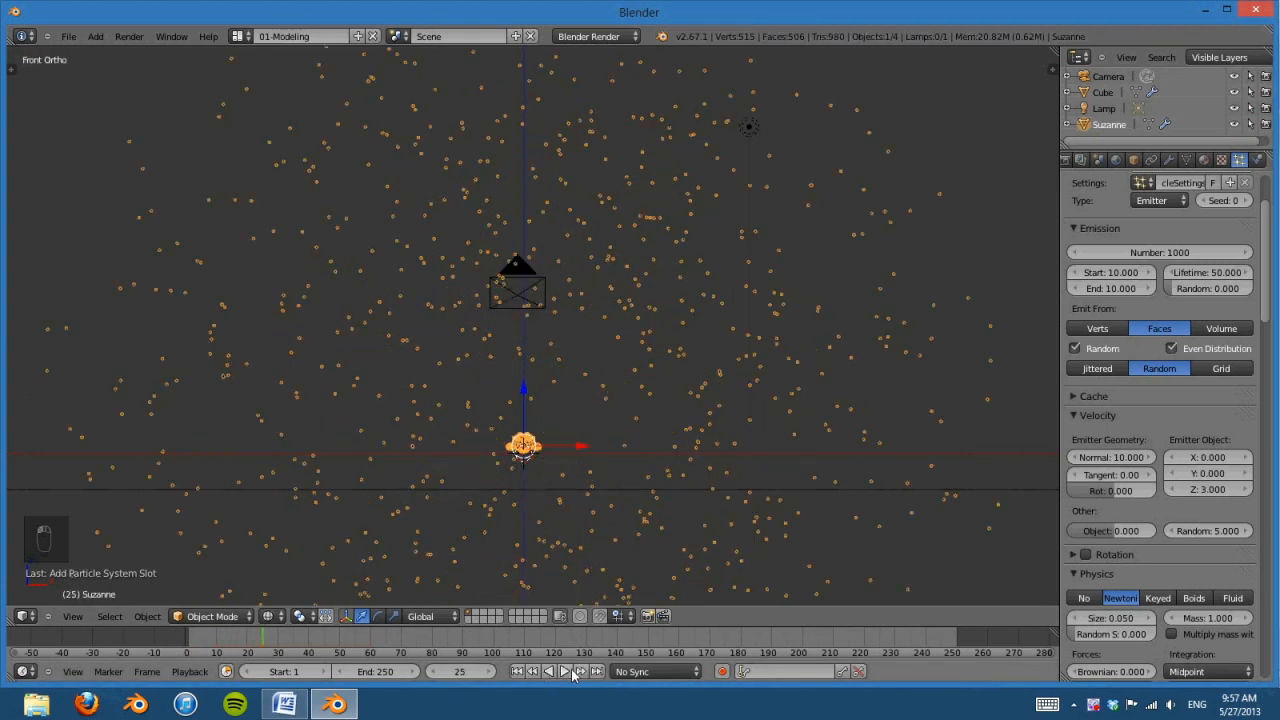
pyautogui.click(570, 671)
pyautogui.click(568, 671)
pyautogui.scroll(-7, 649, 453)
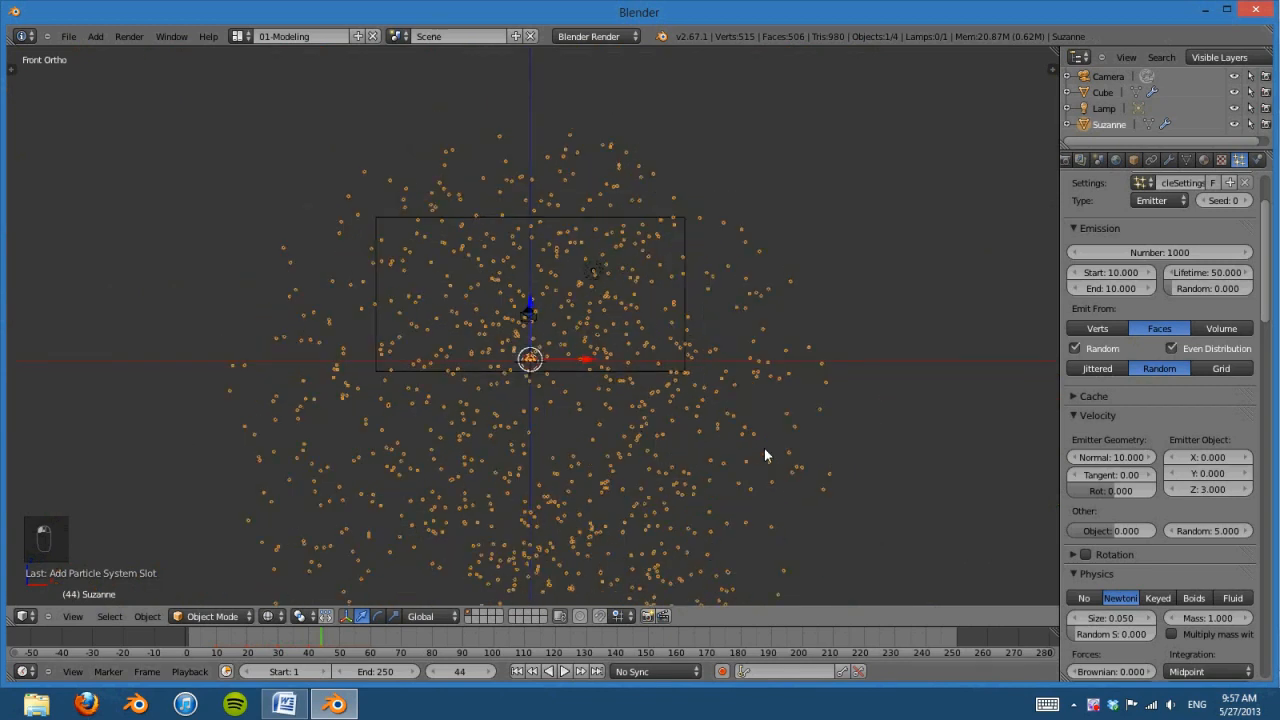
pyautogui.moveTo(764, 455); pyautogui.dragTo(660, 474, button='middle')
pyautogui.press('KP_1')
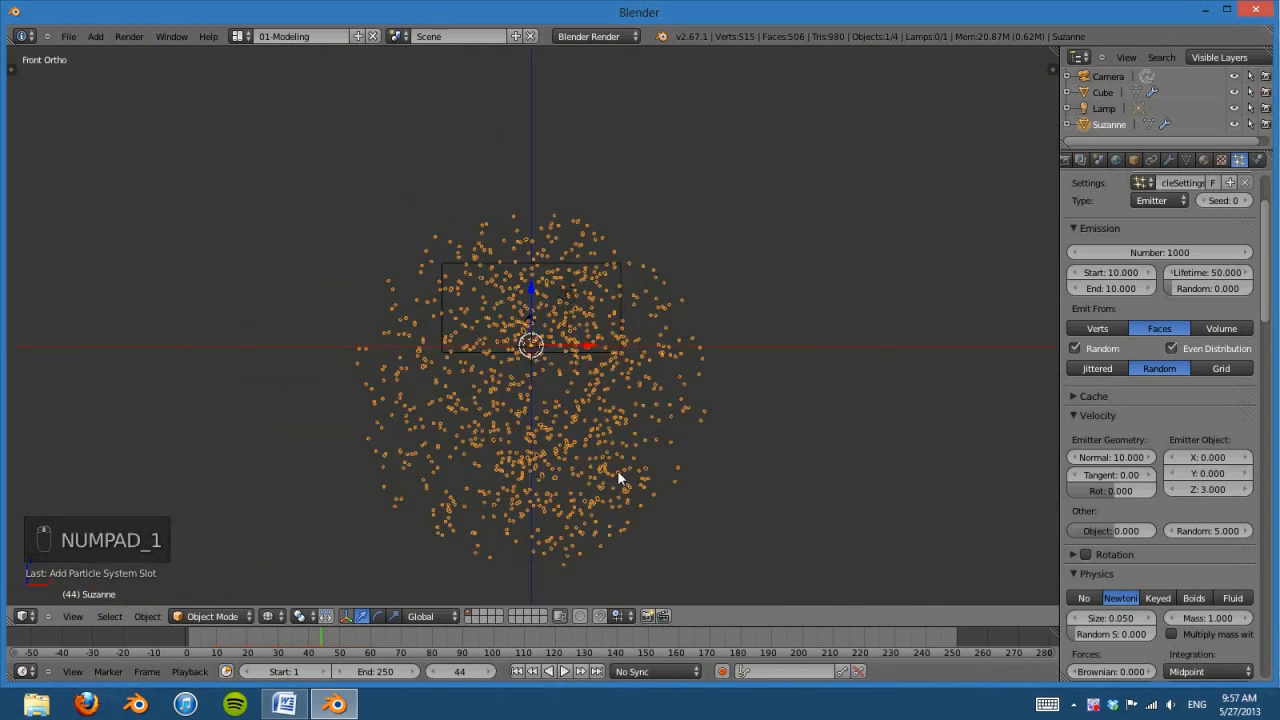
pyautogui.scroll(8, 600, 490)
pyautogui.click(517, 671)
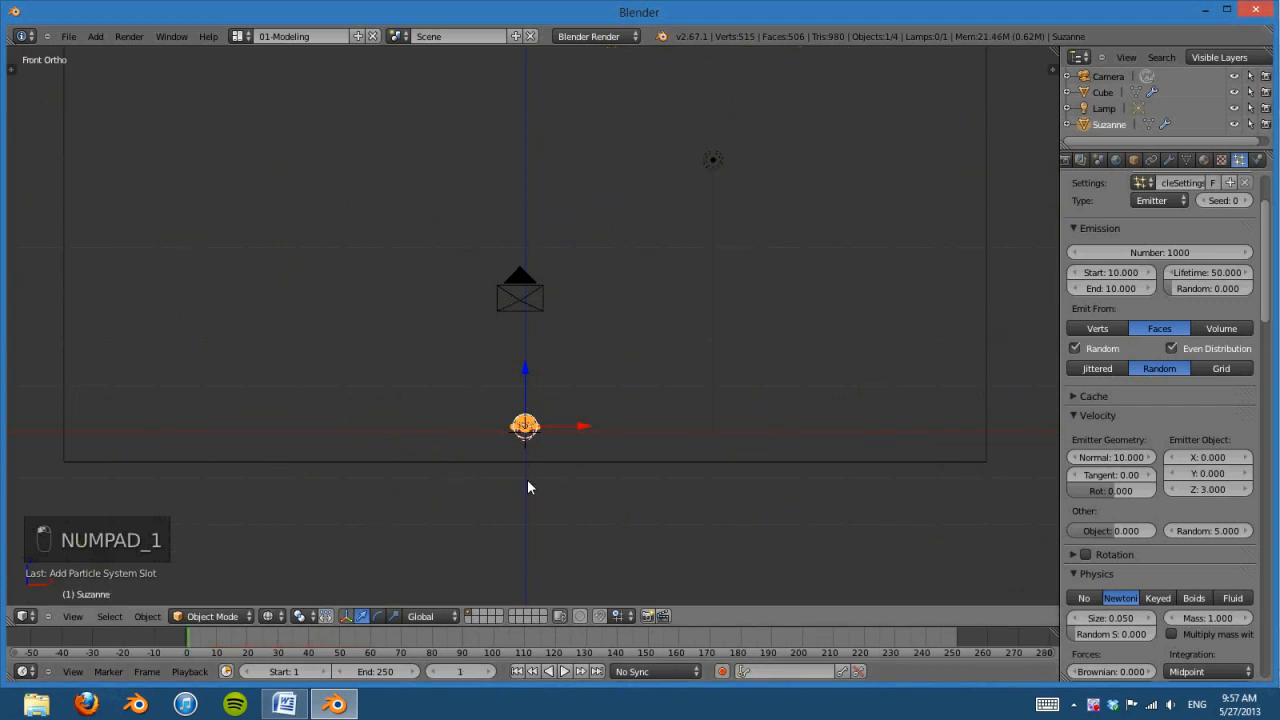
# - Try a particle lifetime of 8 frames and play the animation to test it
pyautogui.click(1207, 268)
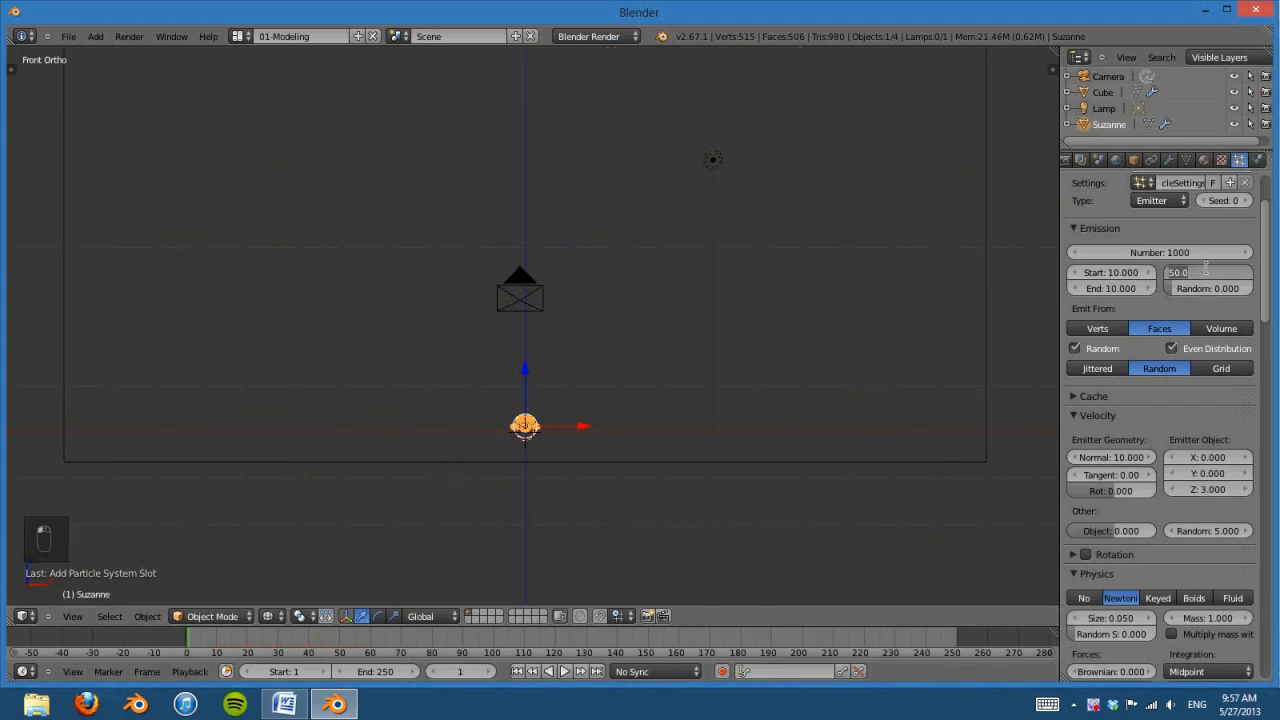
pyautogui.click(566, 670)
pyautogui.click(566, 670)
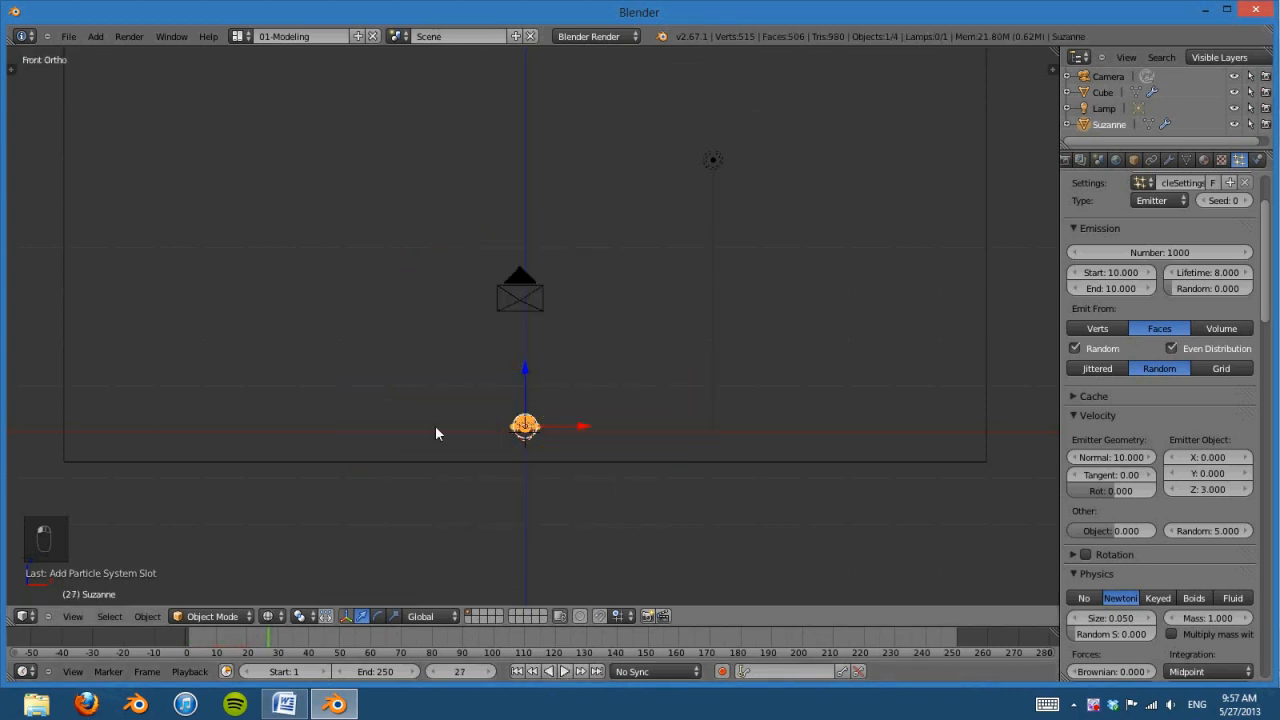
# - Set the particle lifetime to 5 frames
pyautogui.click(1214, 270)
pyautogui.write('5')
pyautogui.press('Return')
# - Replay the animation several times to examine the short-lived particle burst, and return to the first frame
pyautogui.click(566, 671)
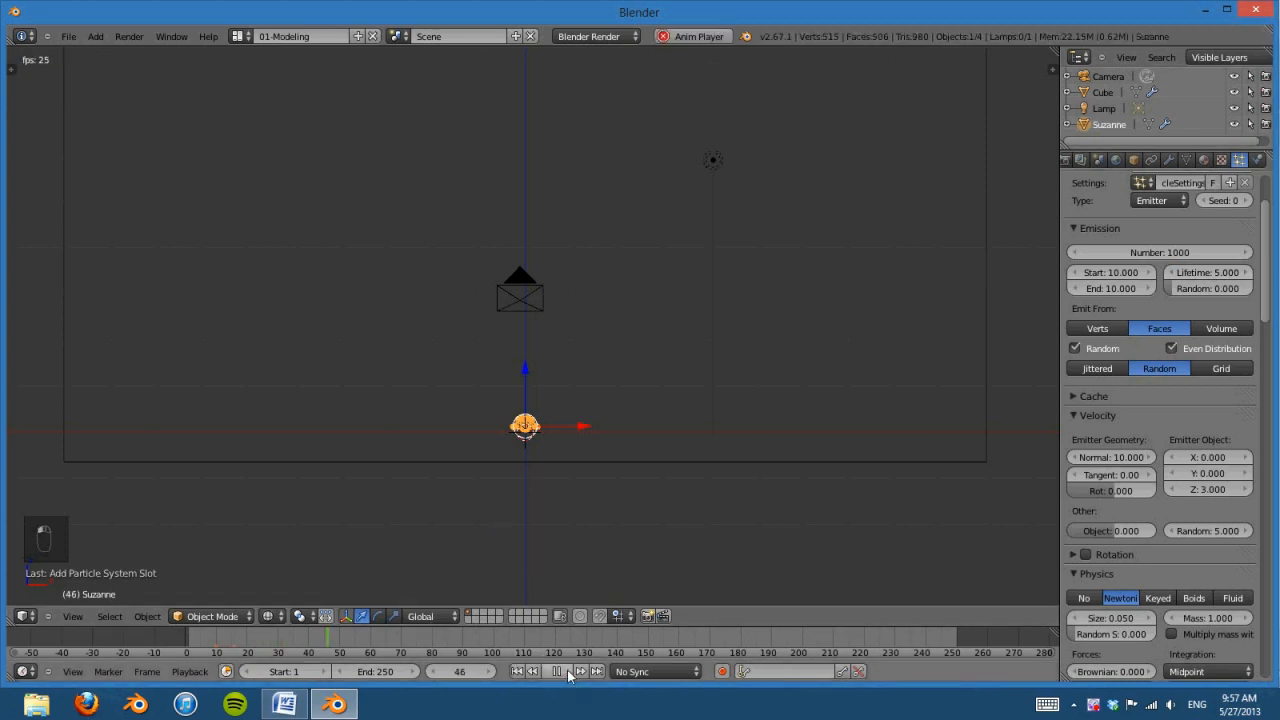
pyautogui.click(517, 671)
pyautogui.click(562, 674)
pyautogui.click(516, 672)
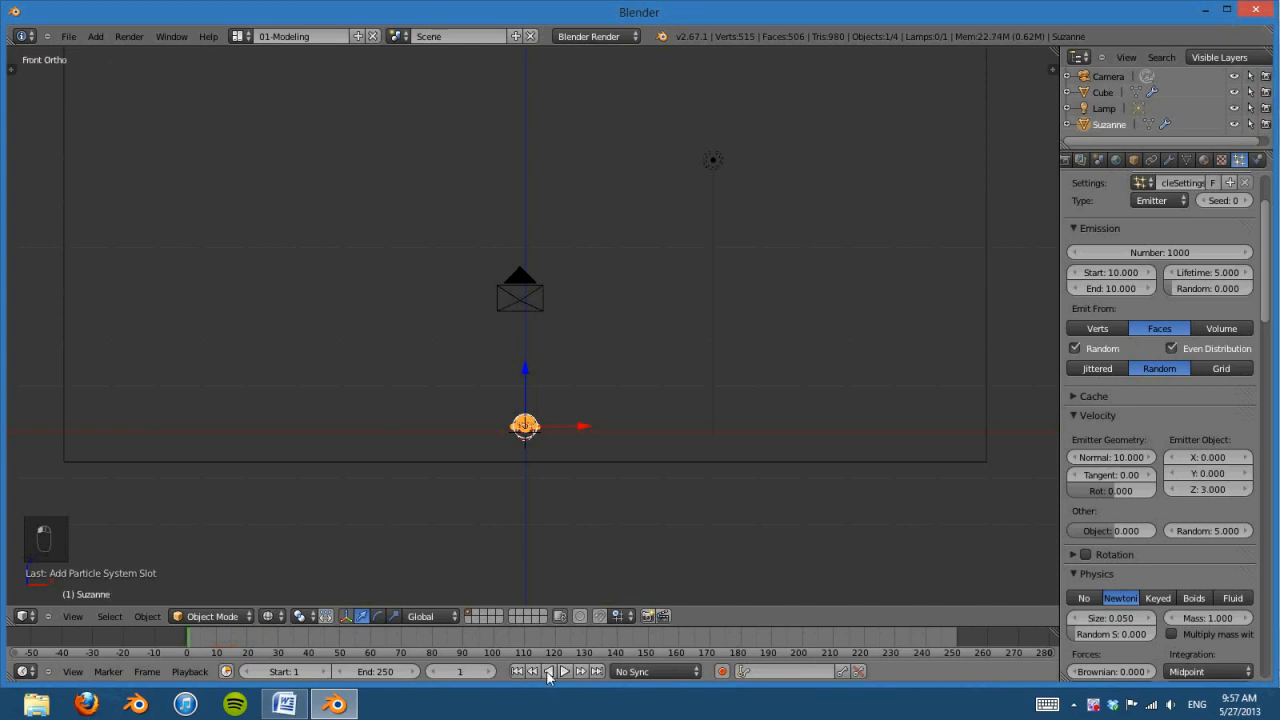
pyautogui.click(562, 675)
pyautogui.click(562, 675)
pyautogui.click(517, 673)
pyautogui.click(576, 669)
pyautogui.click(562, 671)
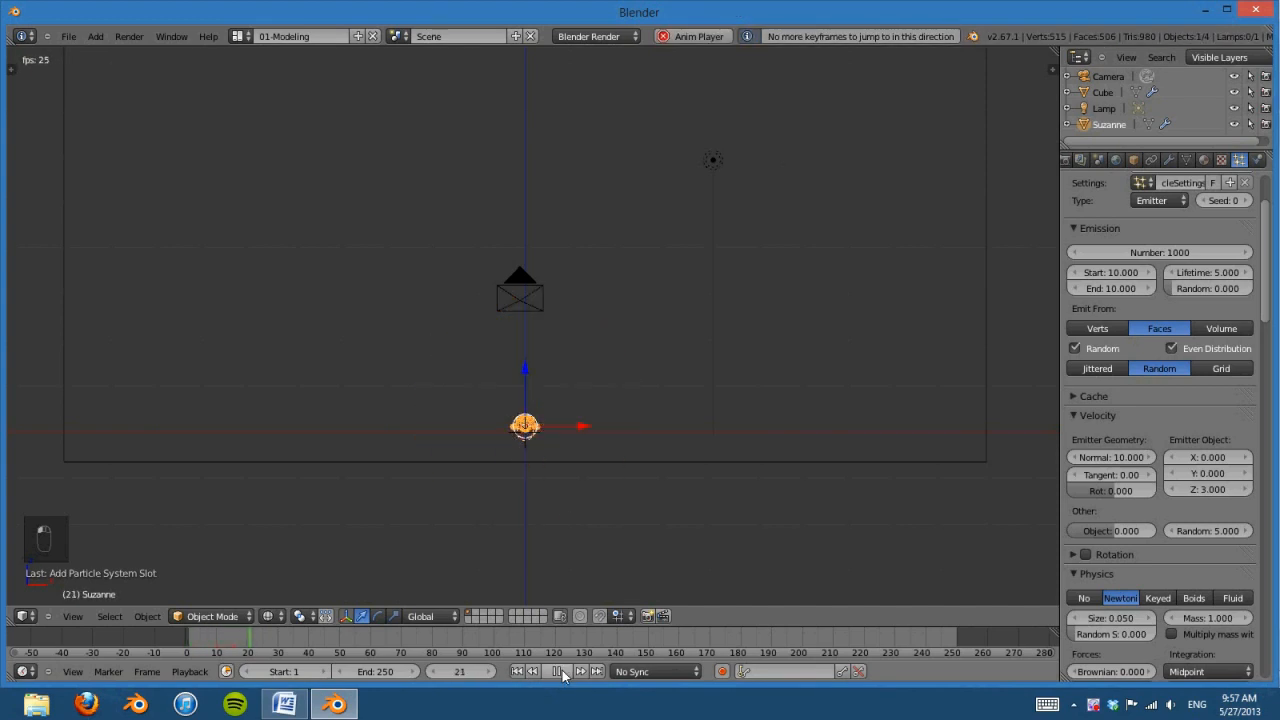
pyautogui.click(562, 671)
pyautogui.click(517, 672)
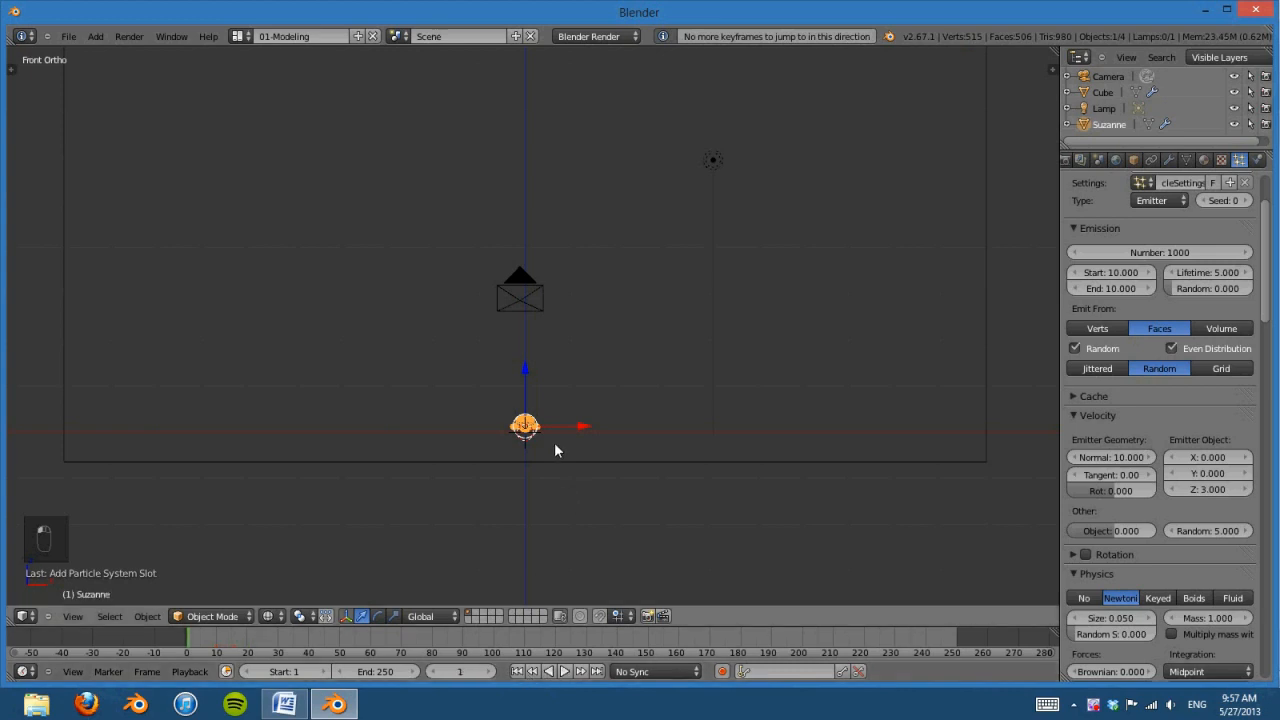
# - Add a plane at the origin below the monkey head and scale it up past the width of the smoke domain
pyautogui.hotkey('shift', 'a')
pyautogui.click(597, 440)
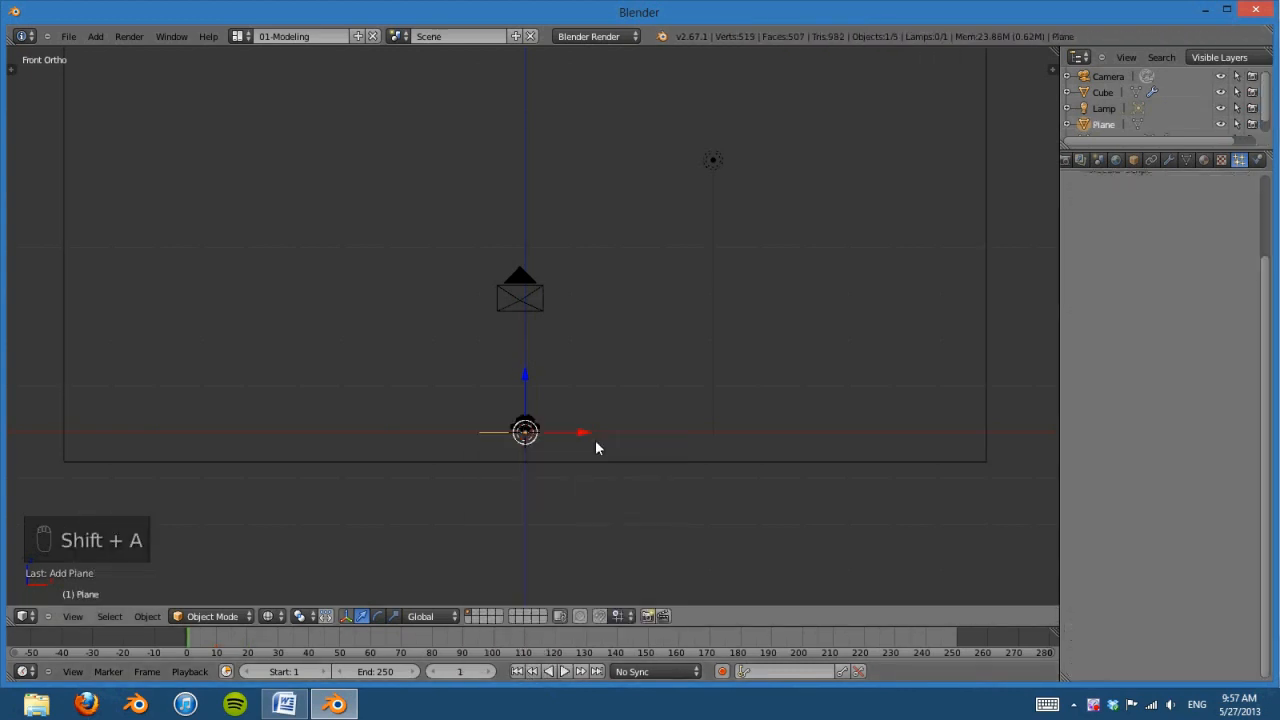
pyautogui.scroll(-5, 559, 449)
pyautogui.press('s')
pyautogui.click(712, 487)
pyautogui.scroll(-3, 745, 495)
pyautogui.press('s')
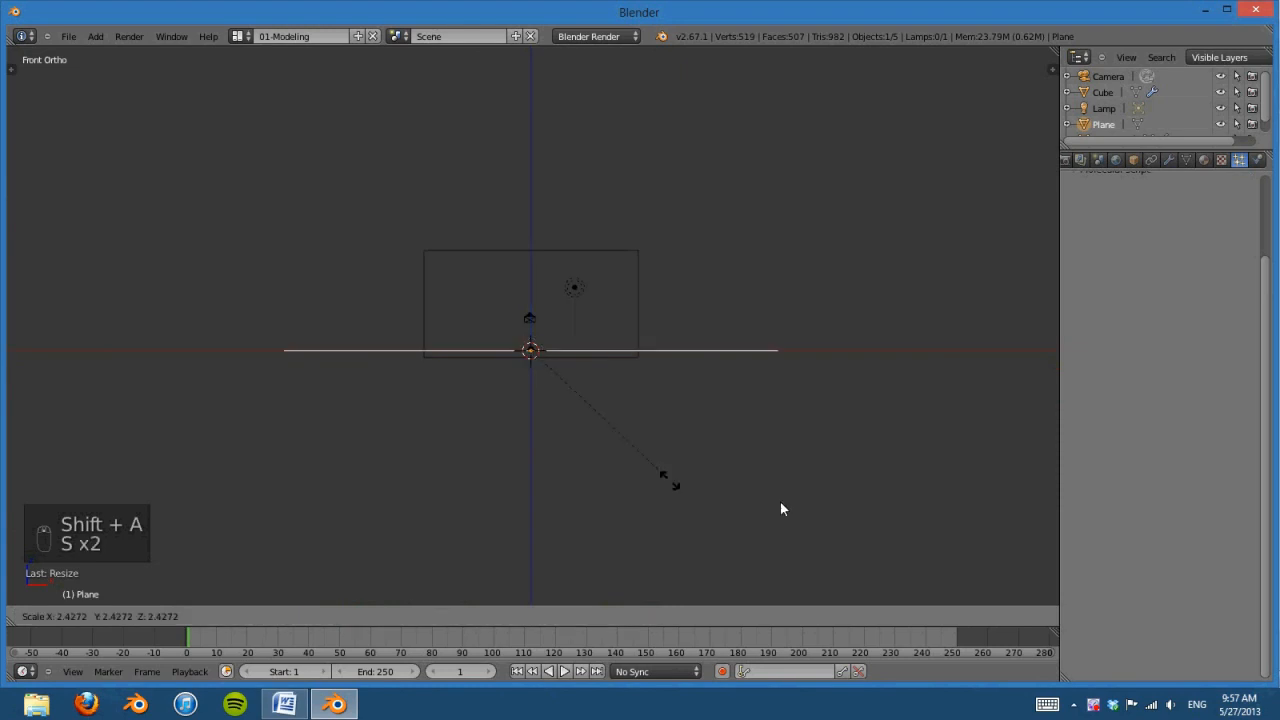
pyautogui.click(687, 396)
# - Rescale the ground plane to about 3.5 times the domain's width and check its coverage from the top and camera views
pyautogui.moveTo(687, 396); pyautogui.dragTo(610, 447, button='middle')
pyautogui.press('s')
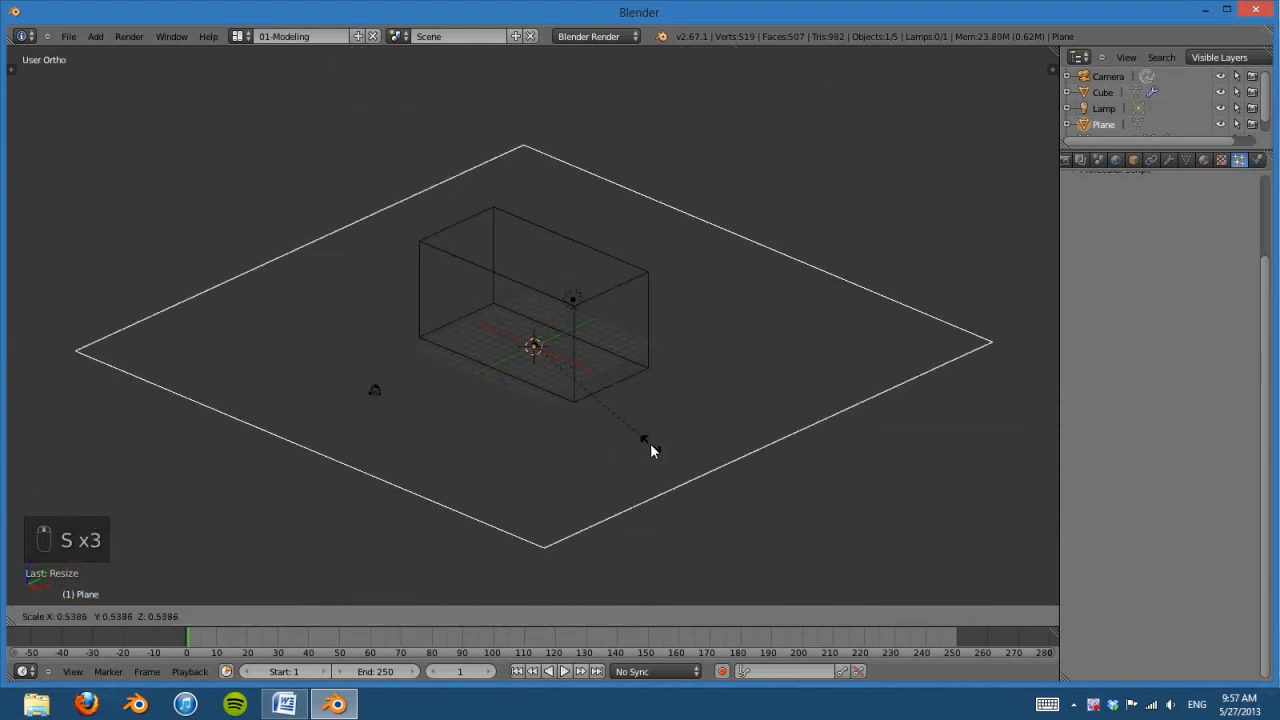
pyautogui.click(678, 456)
pyautogui.press('KP_7')
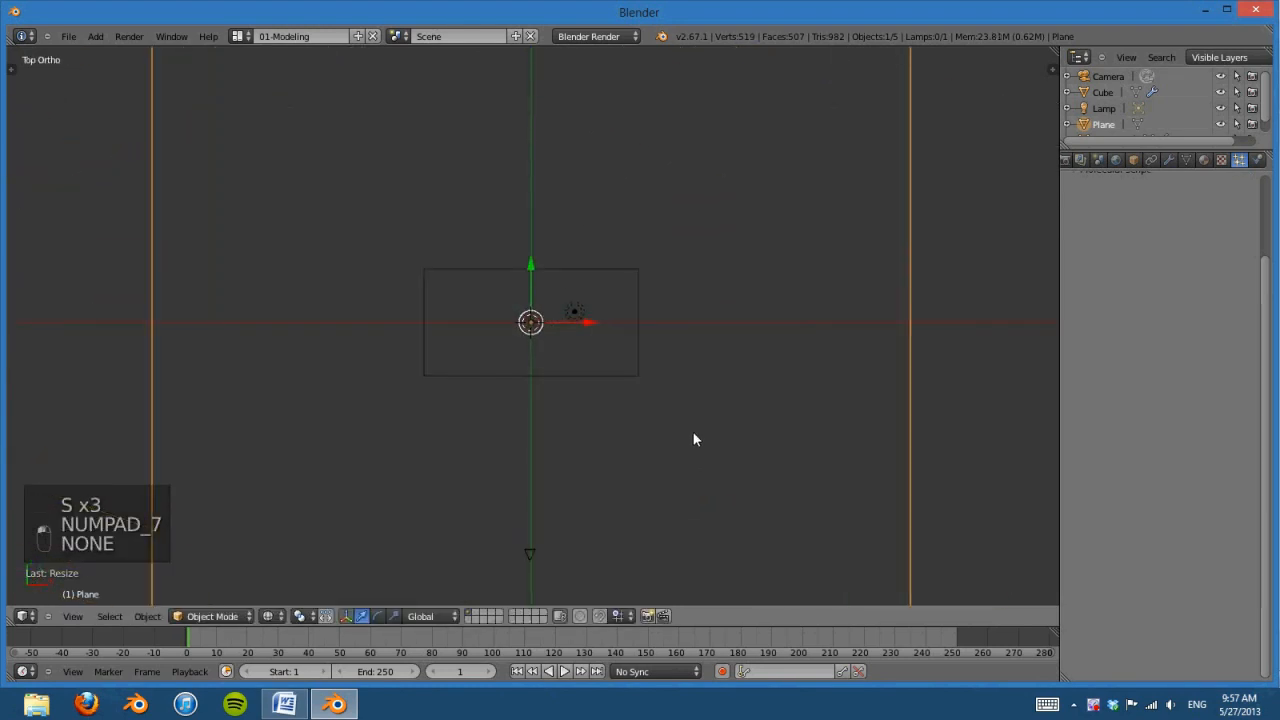
pyautogui.press('KP_0')
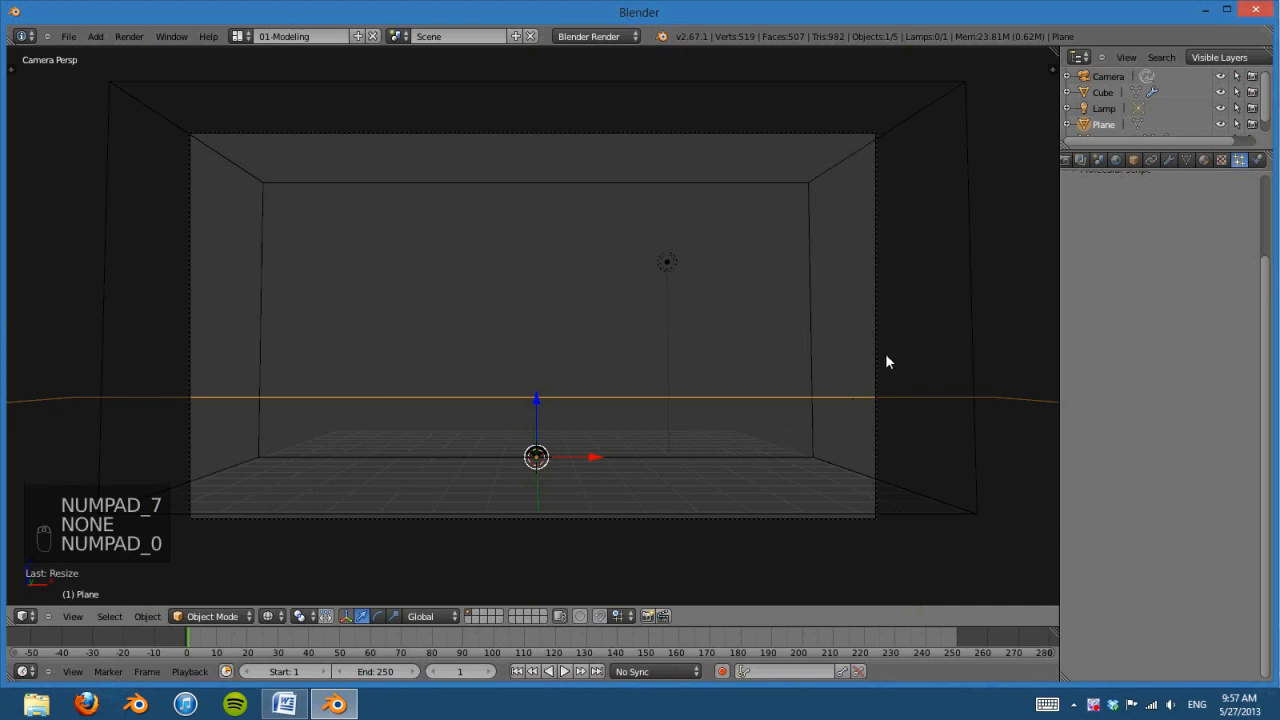
# - Enable Collision physics on the ground plane, with a particle damping factor of 0.739 and a particle friction factor of 0.775
pyautogui.press('KP_1')
pyautogui.scroll(2, 862, 366)
pyautogui.click(1257, 160)
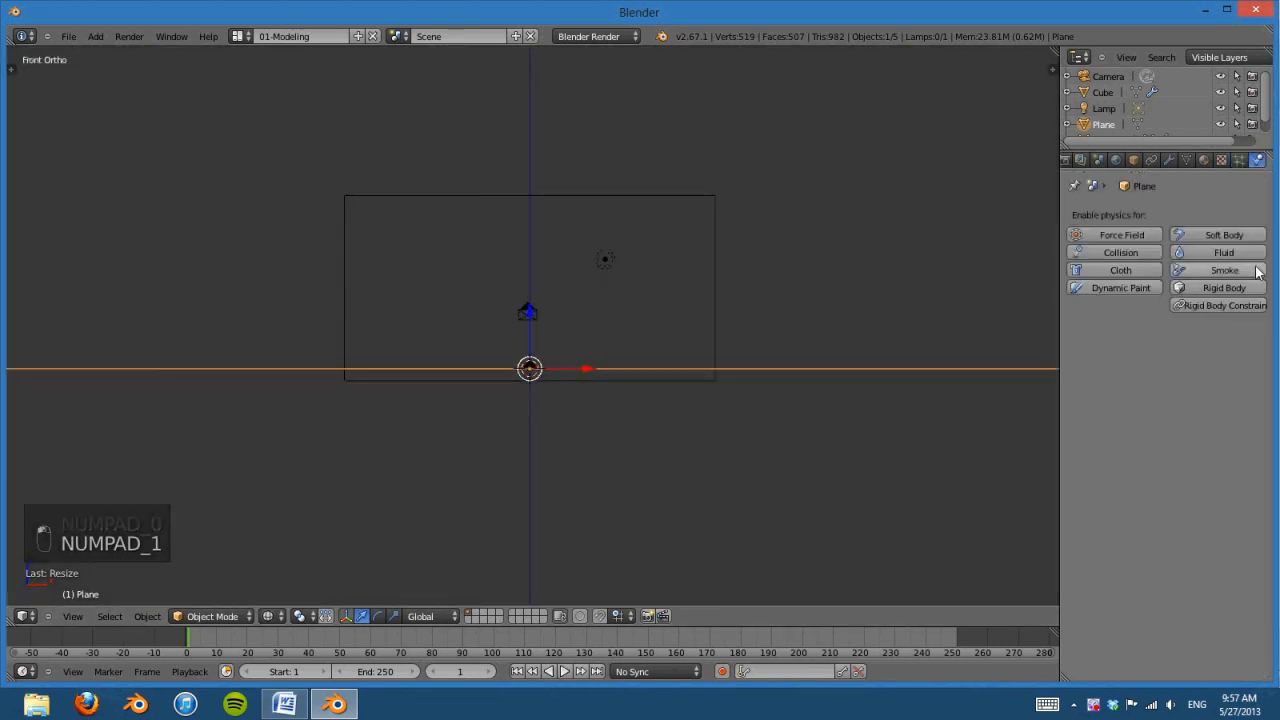
pyautogui.click(1119, 253)
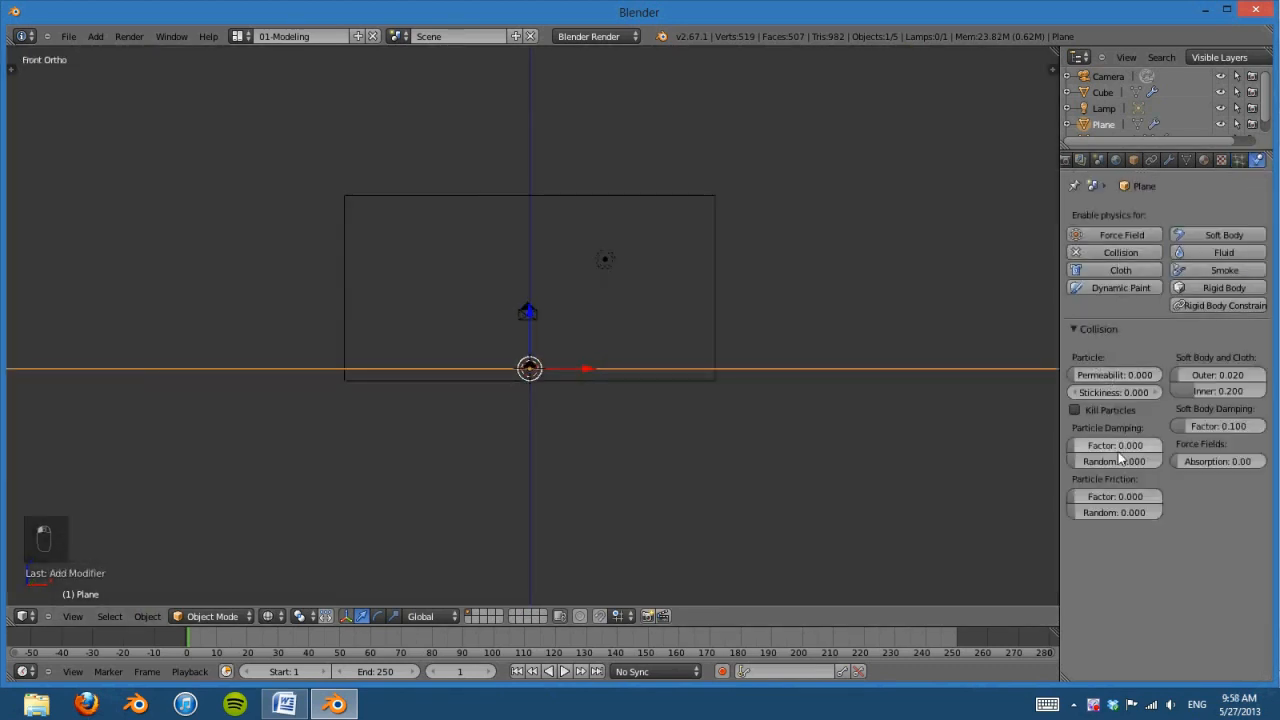
pyautogui.moveTo(1150, 455); pyautogui.dragTo(1158, 496)
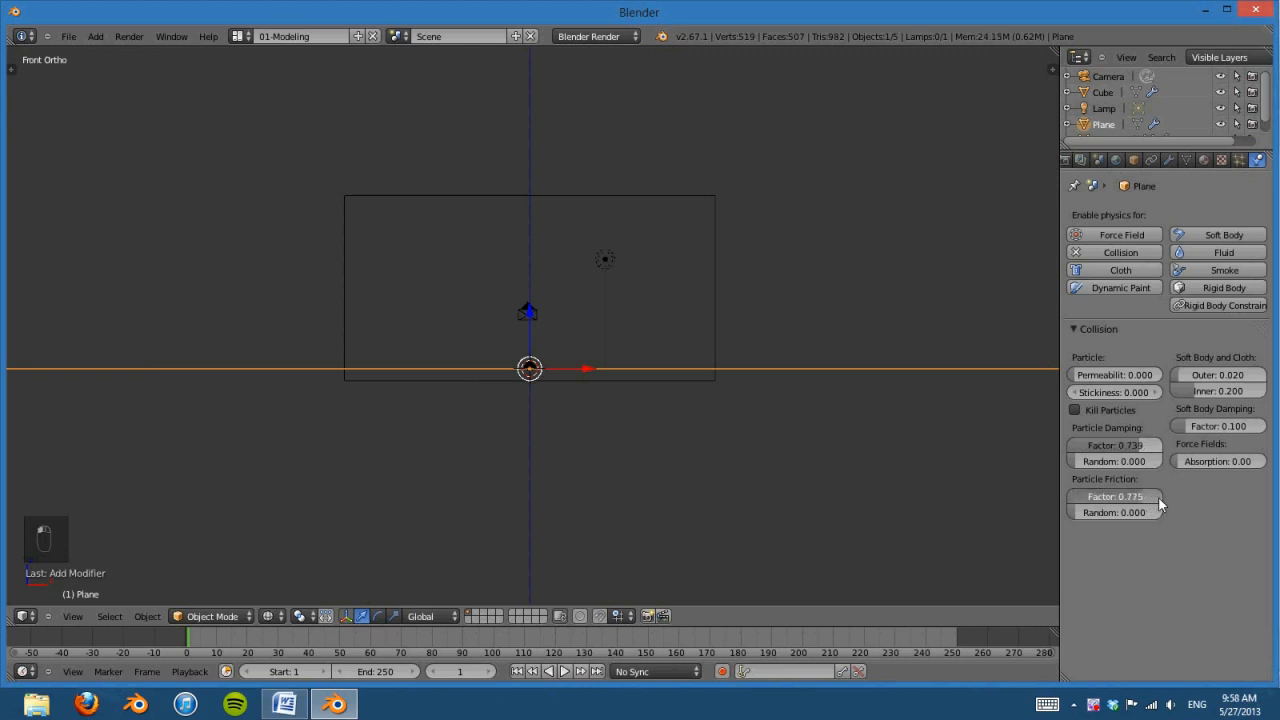
# - Select the monkey head in the solid-shaded right view and play the animation to check the burst against the ground plane
pyautogui.moveTo(720, 400); pyautogui.dragTo(636, 459, button='middle')
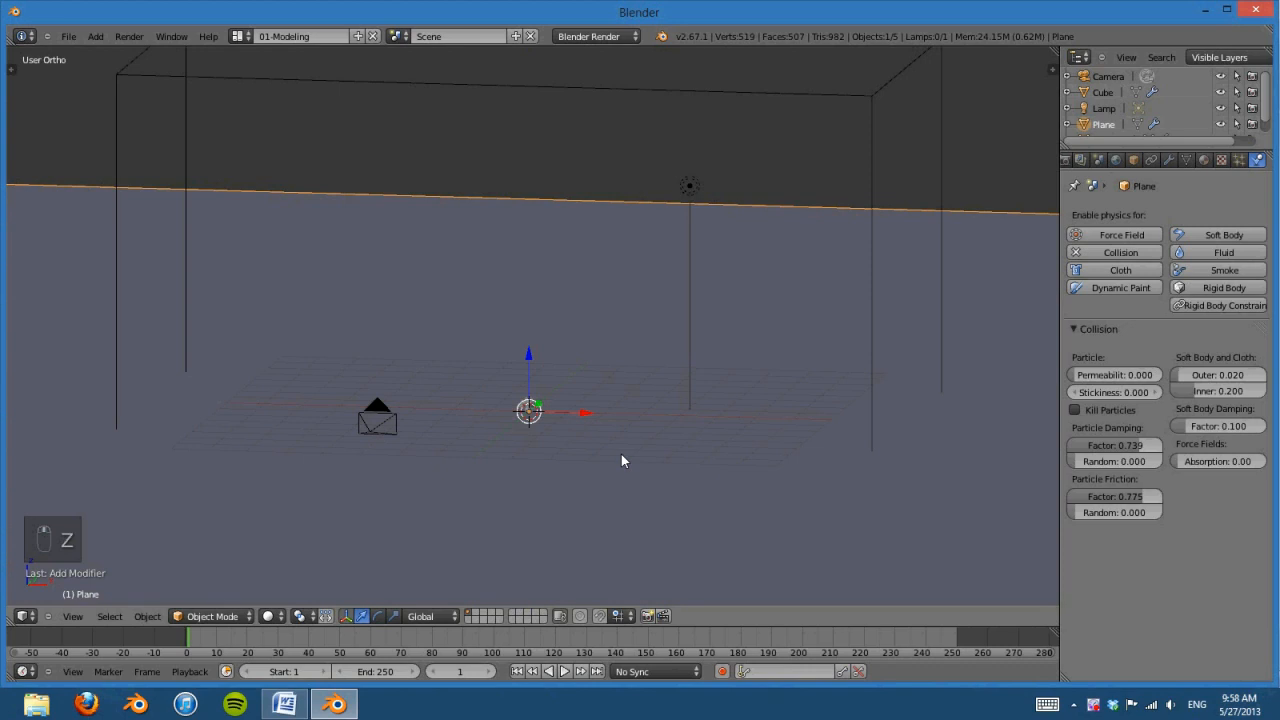
pyautogui.press('KP_3')
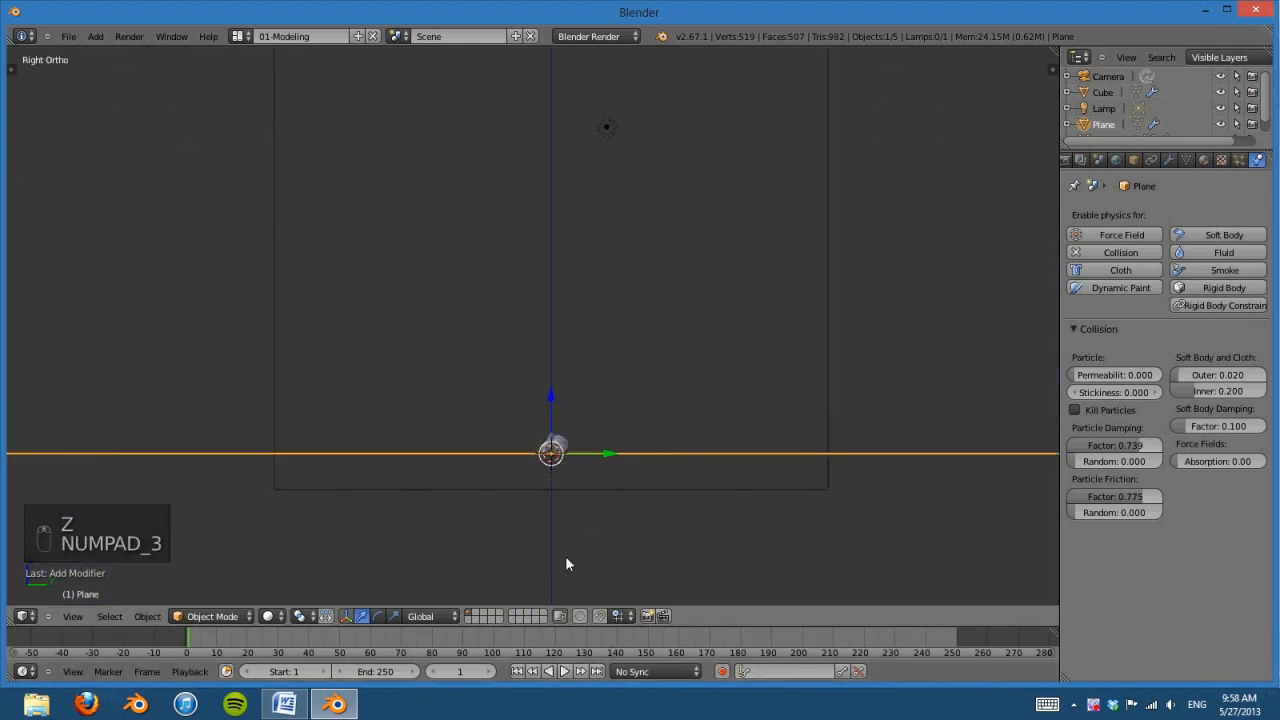
pyautogui.rightClick(563, 439)
pyautogui.rightClick(563, 443)
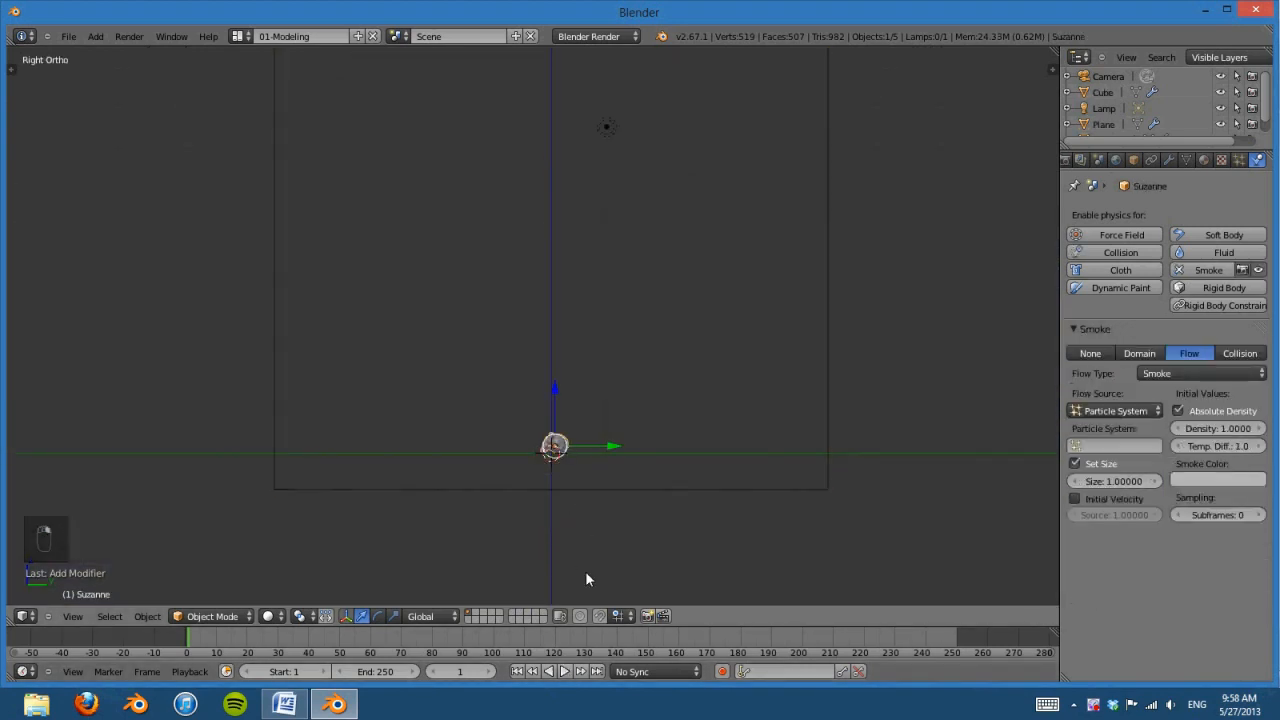
pyautogui.click(566, 671)
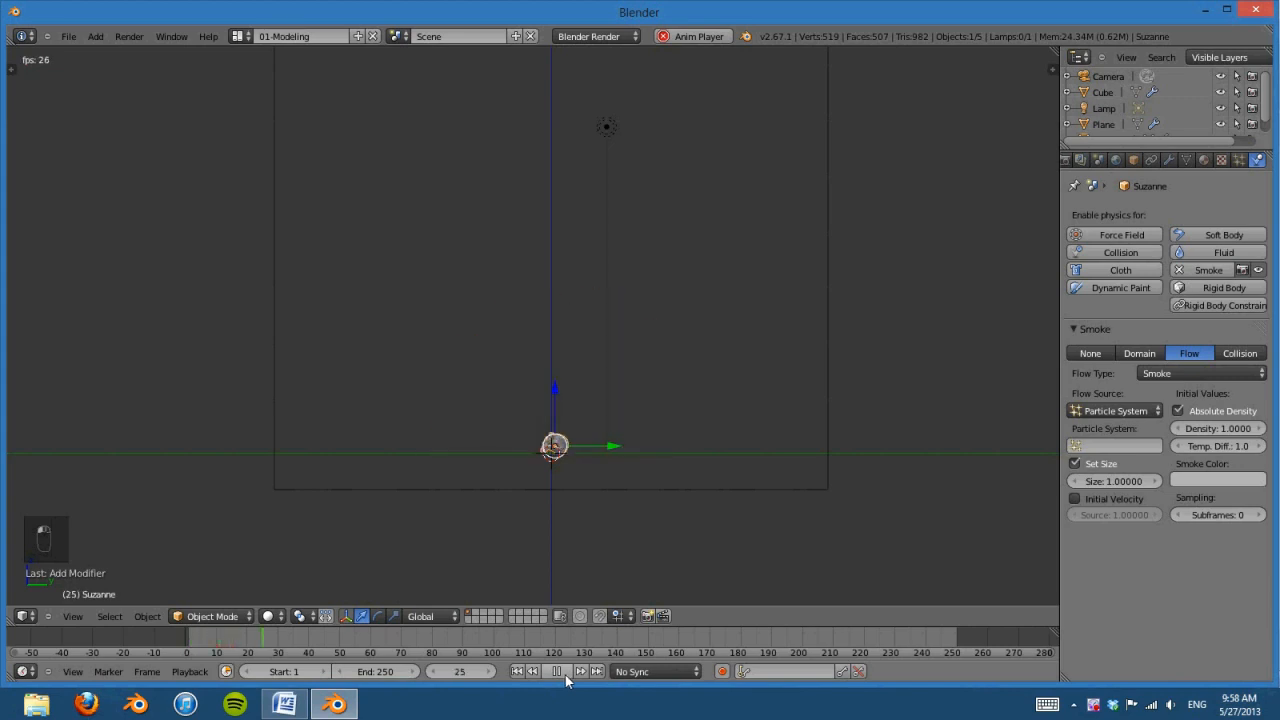
pyautogui.click(558, 672)
pyautogui.click(517, 671)
pyautogui.click(566, 671)
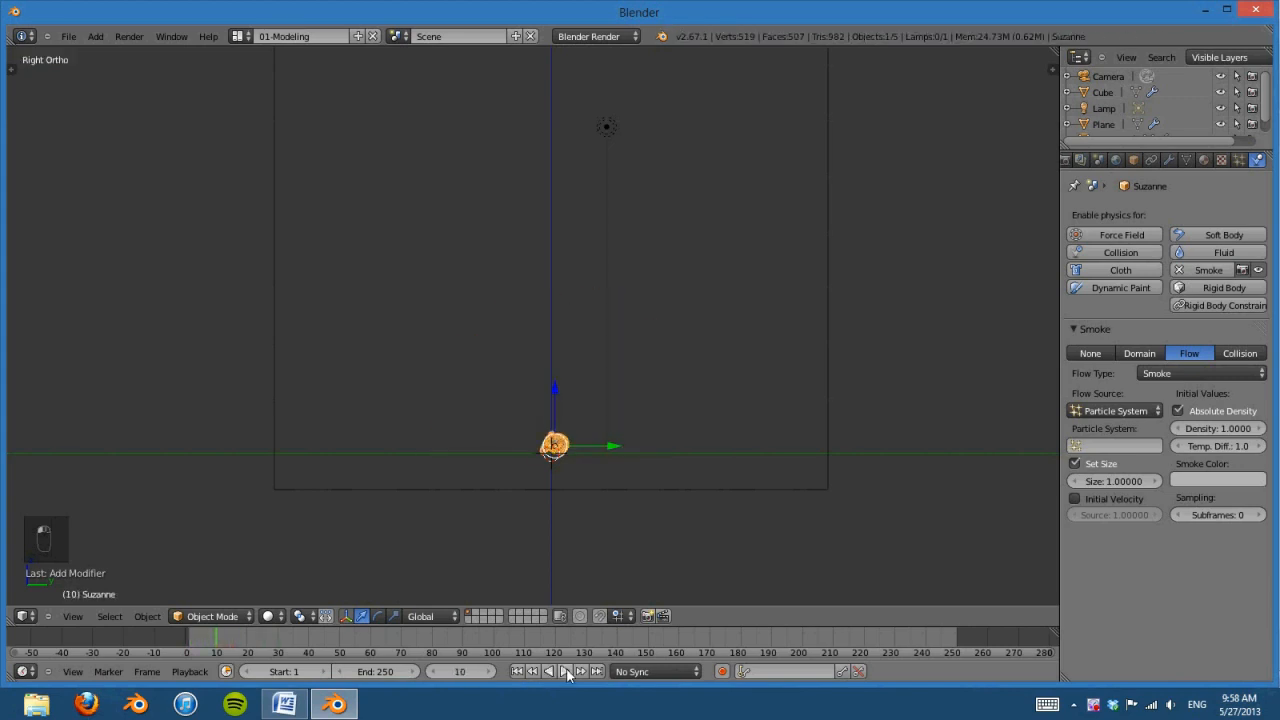
# - Play the animation from the first frame in the right view with the whole domain in sight to check for smoke
pyautogui.click(564, 671)
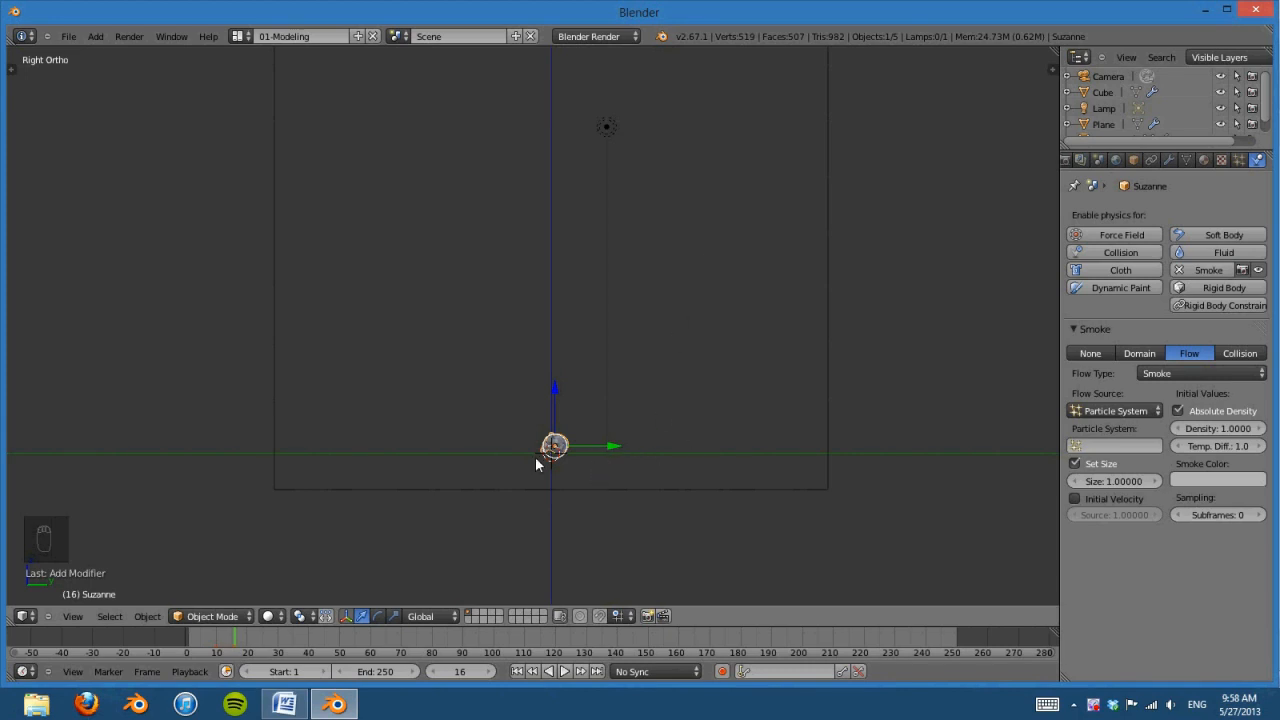
pyautogui.scroll(-8, 510, 500)
pyautogui.scroll(4, 528, 491)
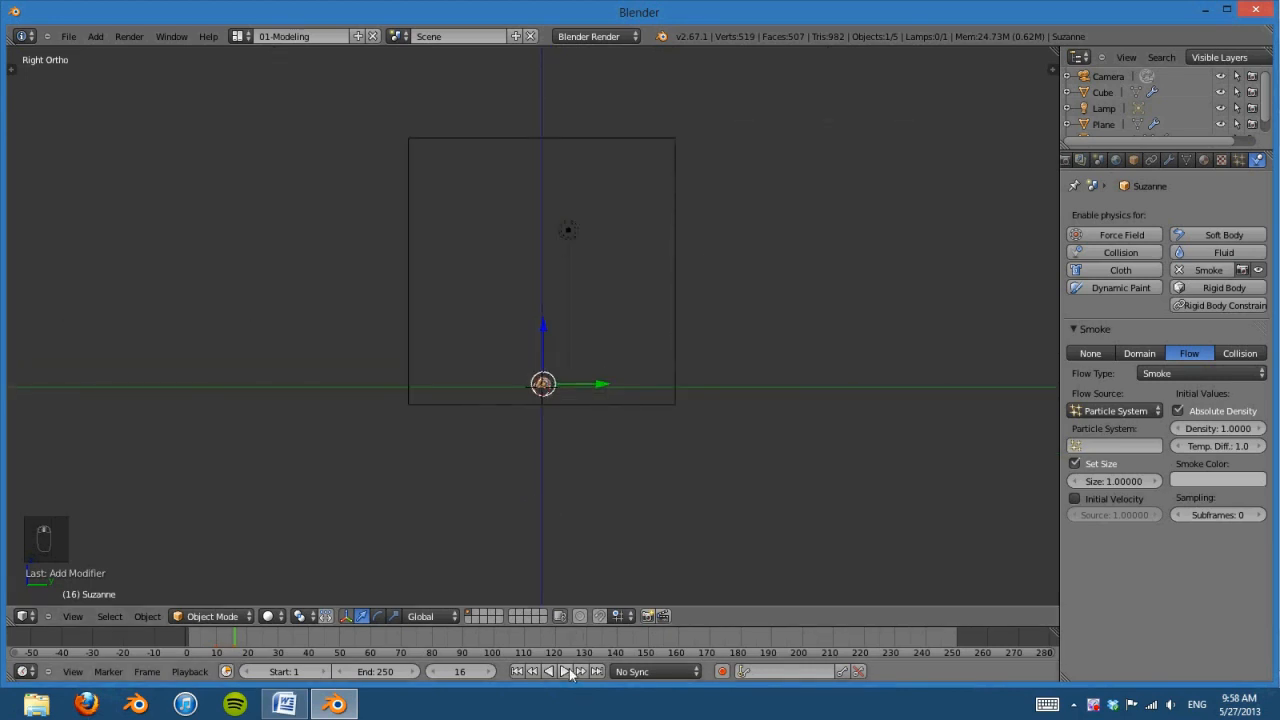
pyautogui.click(566, 671)
pyautogui.click(517, 671)
pyautogui.click(557, 671)
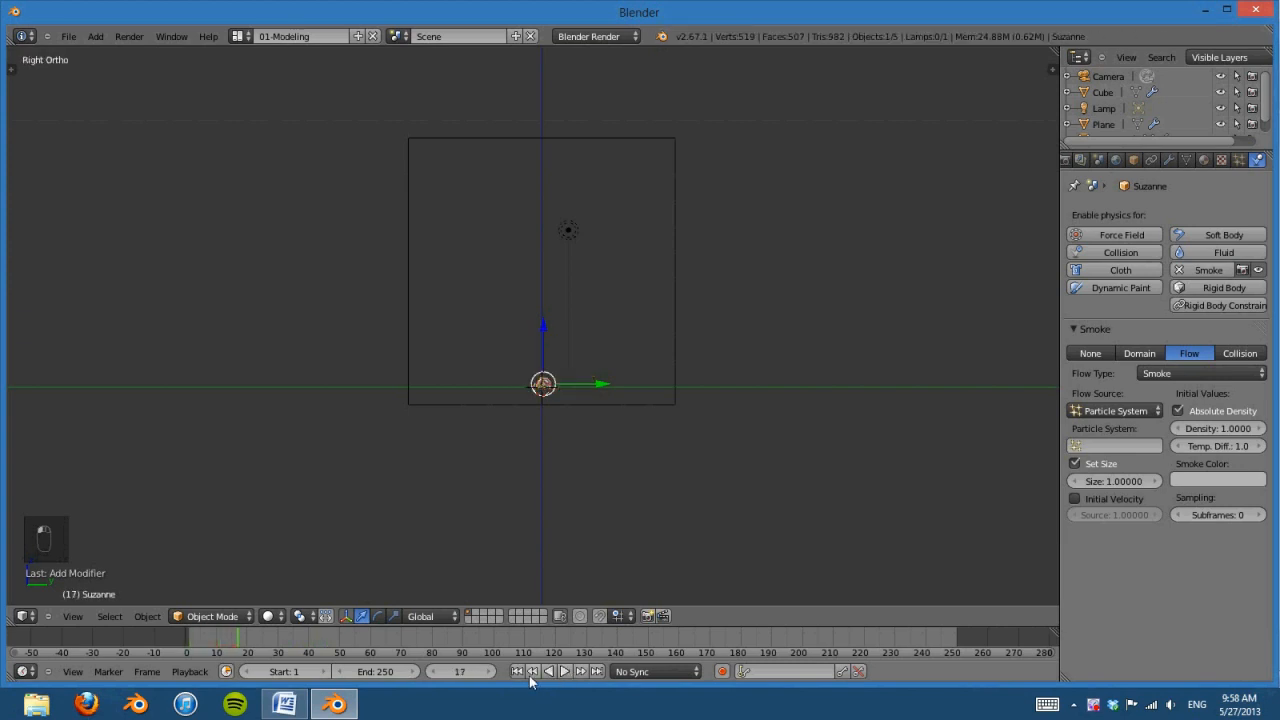
pyautogui.click(517, 671)
# - Assign ParticleSystem as the particle source of the monkey head's smoke flow and play the animation from the front view
pyautogui.press('KP_1')
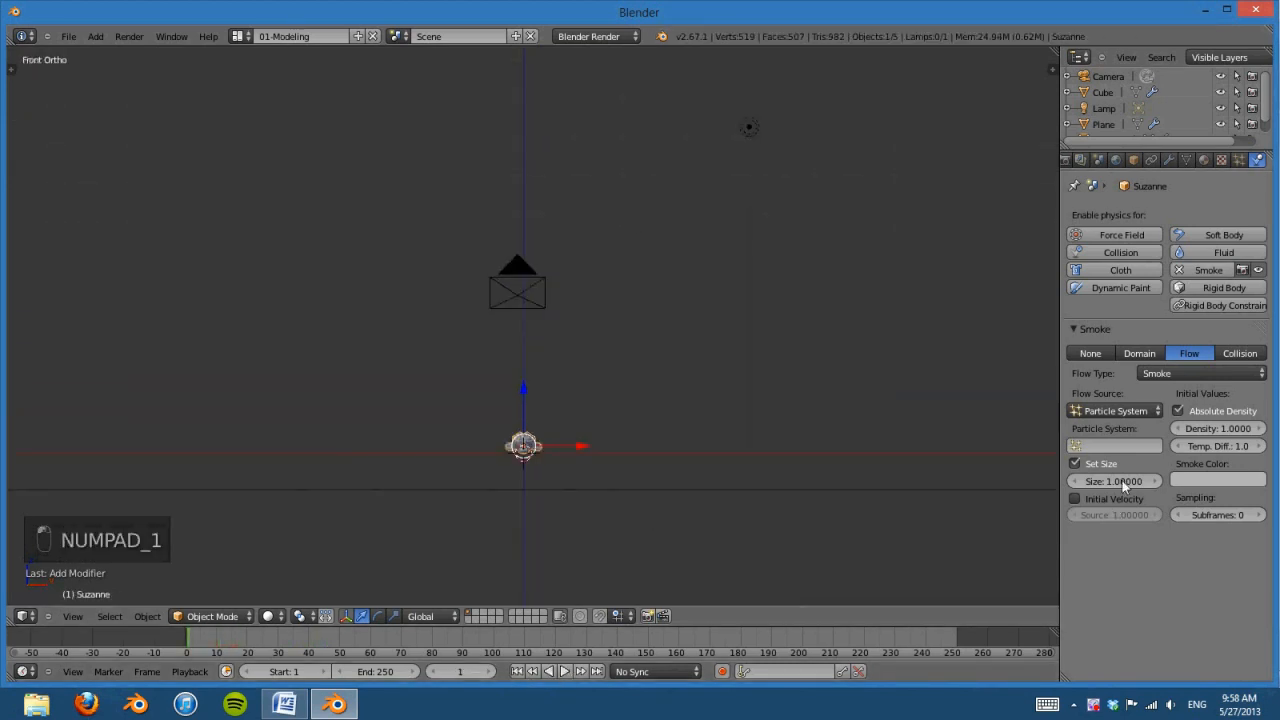
pyautogui.click(1118, 444)
pyautogui.click(1120, 468)
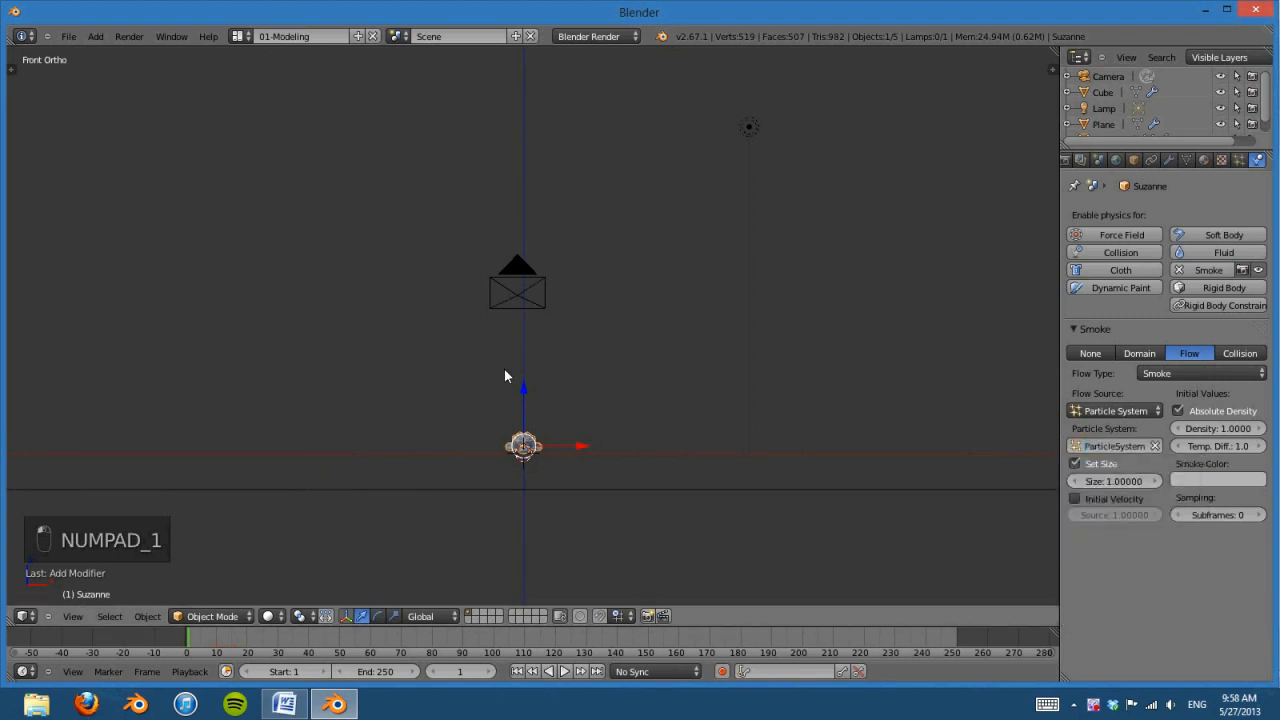
pyautogui.click(579, 671)
pyautogui.click(565, 671)
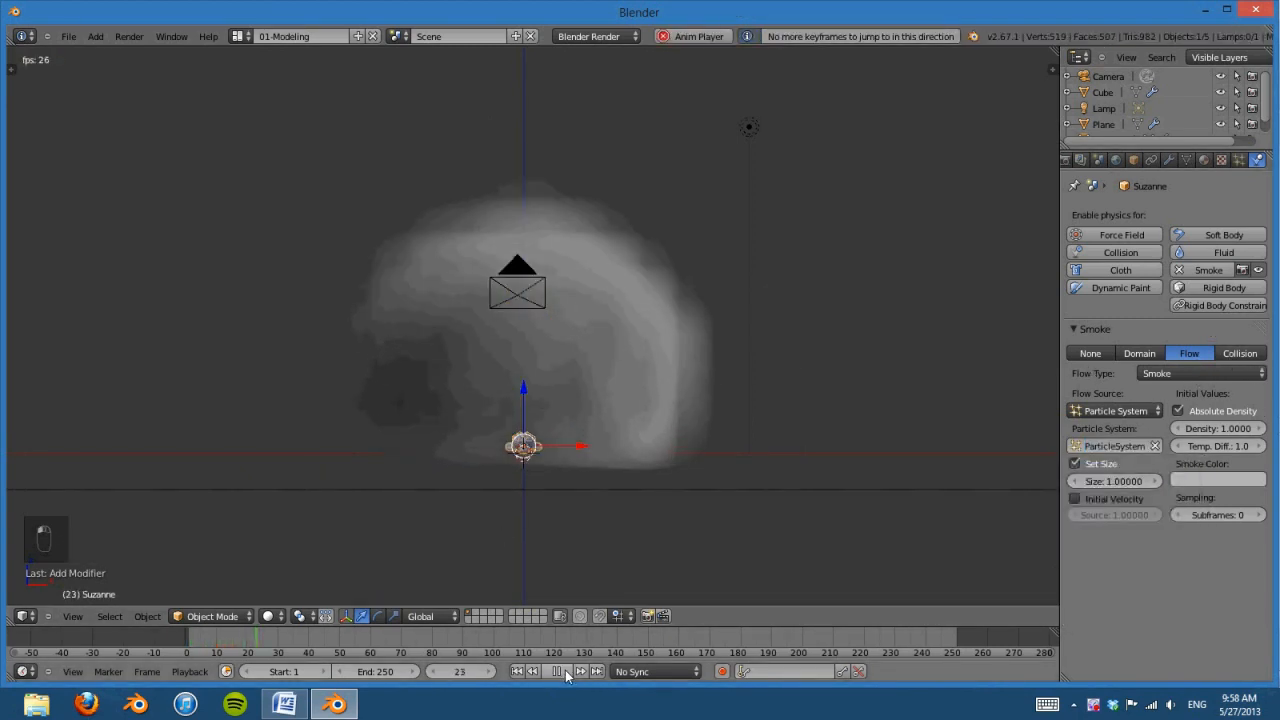
pyautogui.click(565, 671)
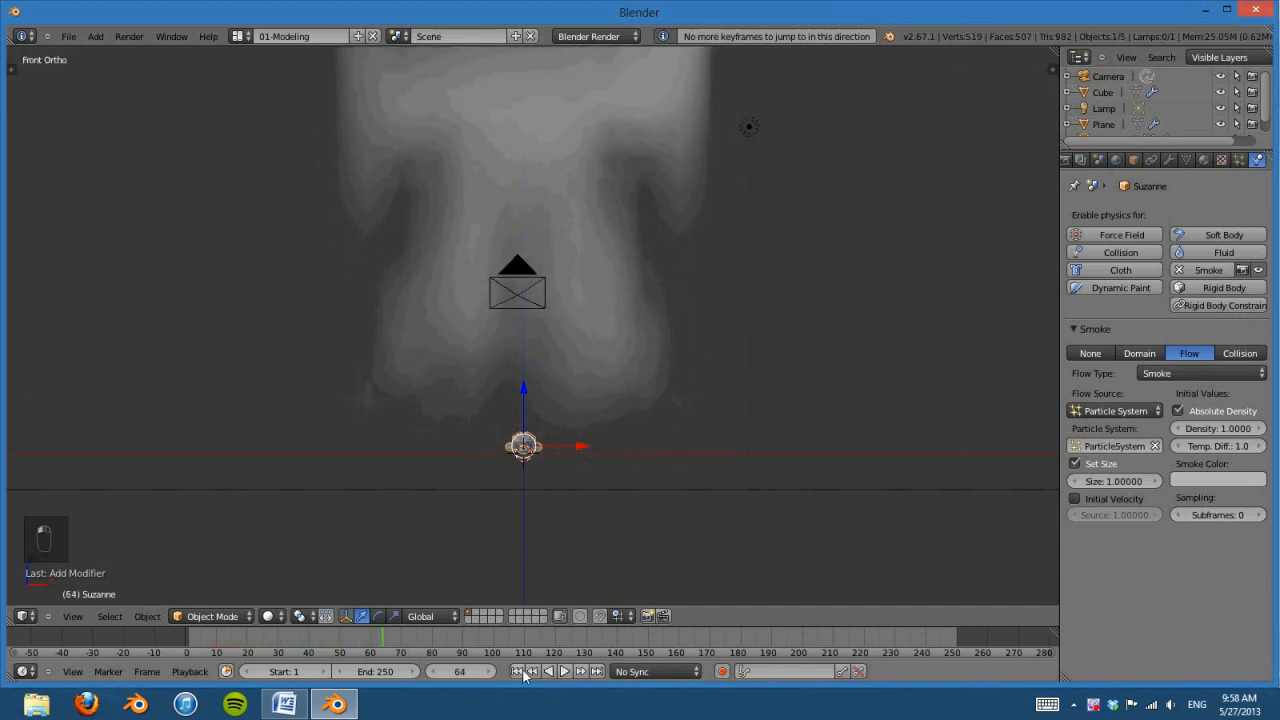
pyautogui.click(518, 671)
# - Select the smoke domain cube and enable Smoke Adaptive Domain
pyautogui.scroll(-2, 705, 444)
pyautogui.rightClick(708, 440)
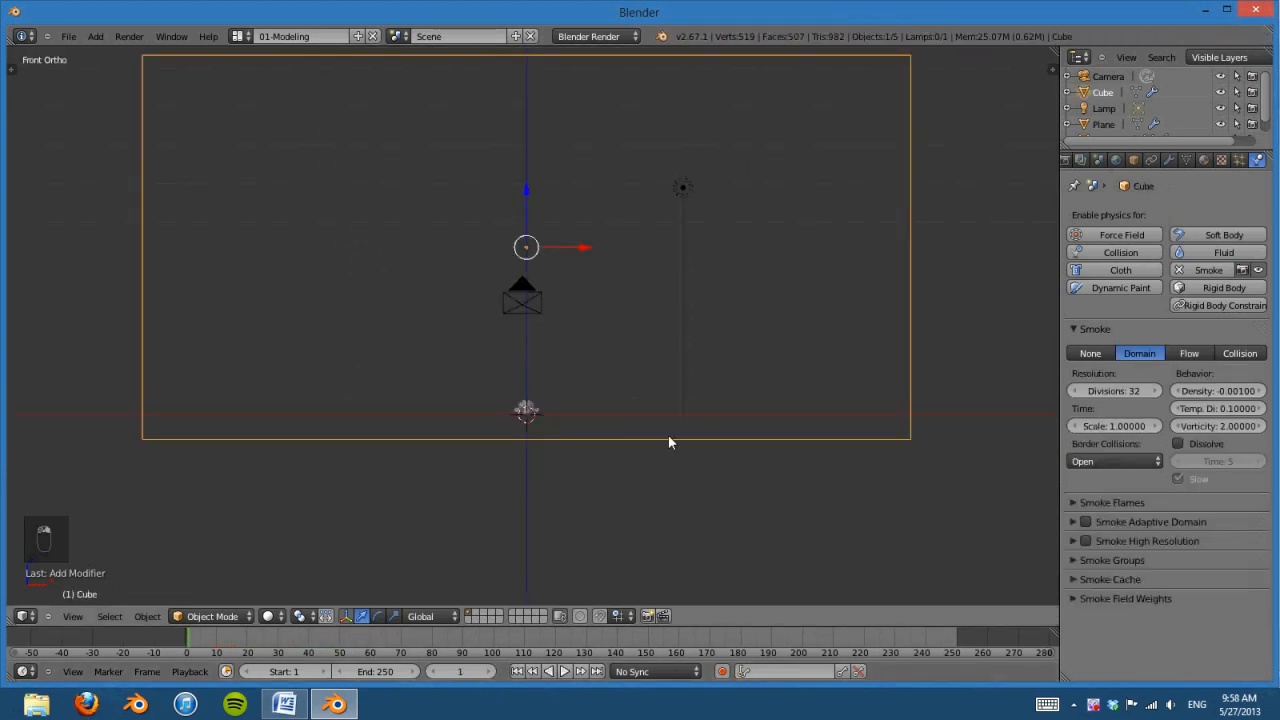
pyautogui.click(1085, 522)
pyautogui.click(1071, 521)
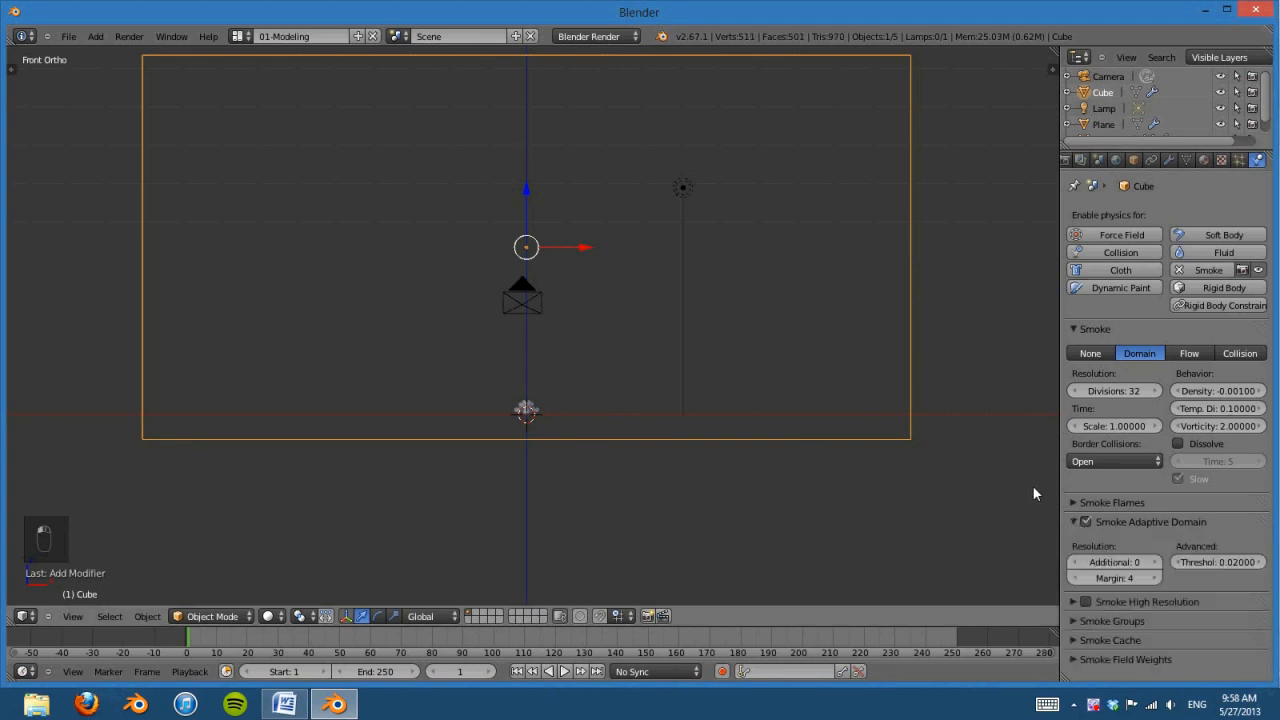
pyautogui.click(1075, 522)
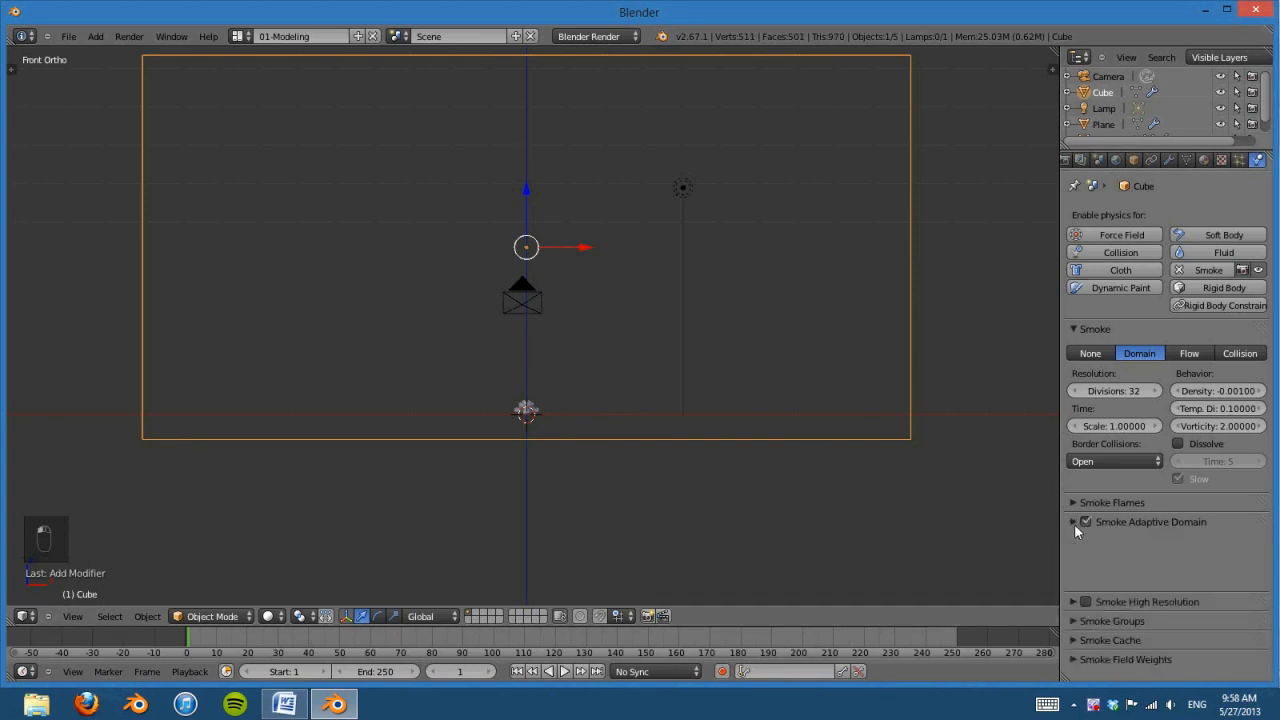
# - Set the smoke domain's resolution to 96 divisions
pyautogui.click(1105, 395)
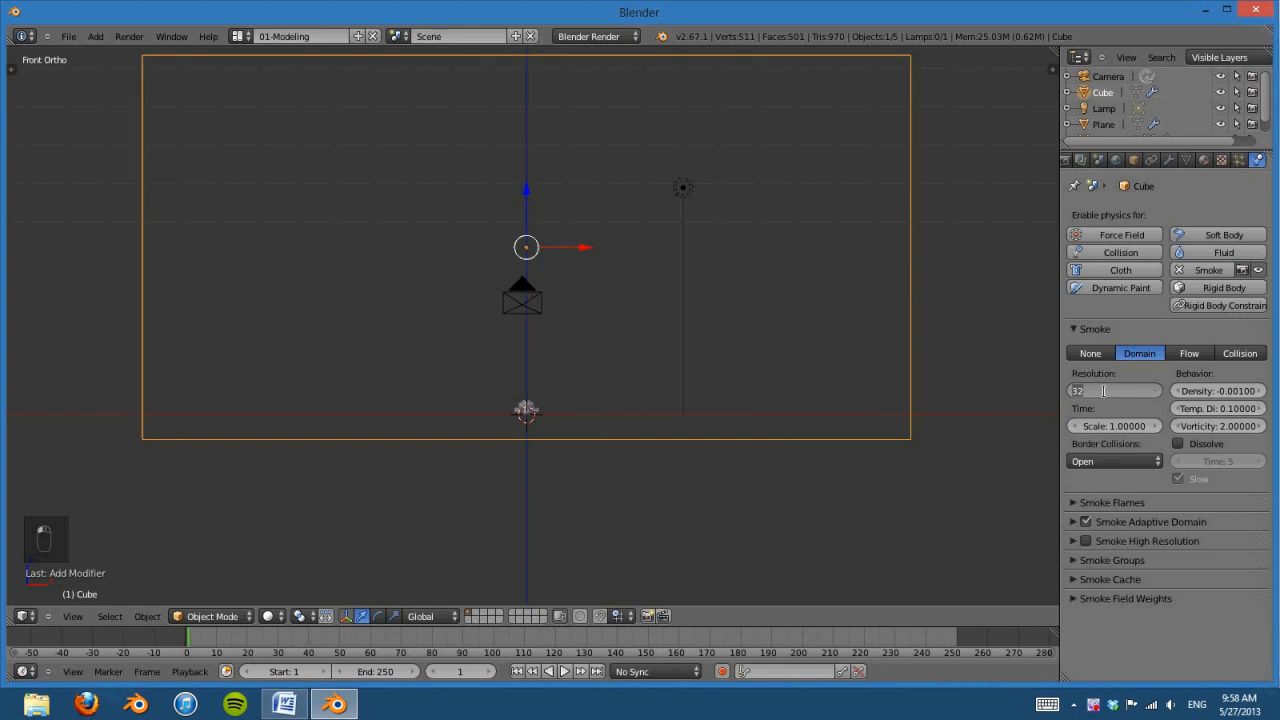
pyautogui.press('Return')
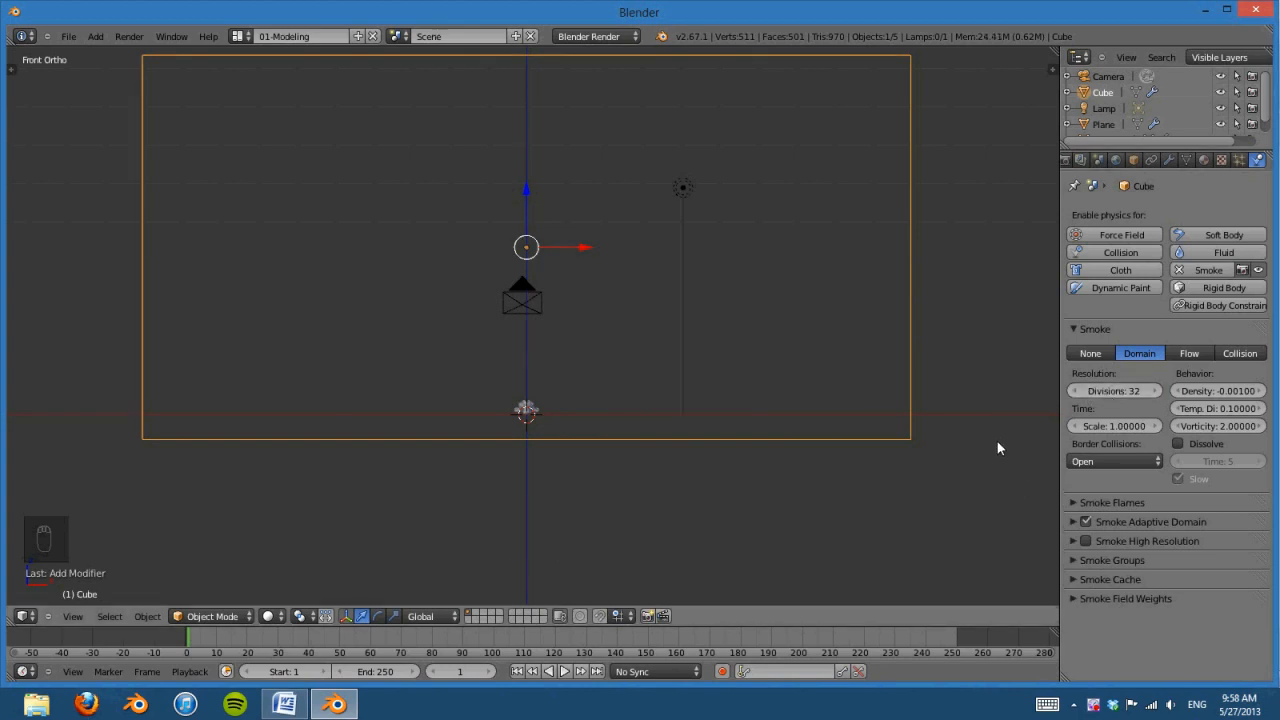
pyautogui.click(1124, 390)
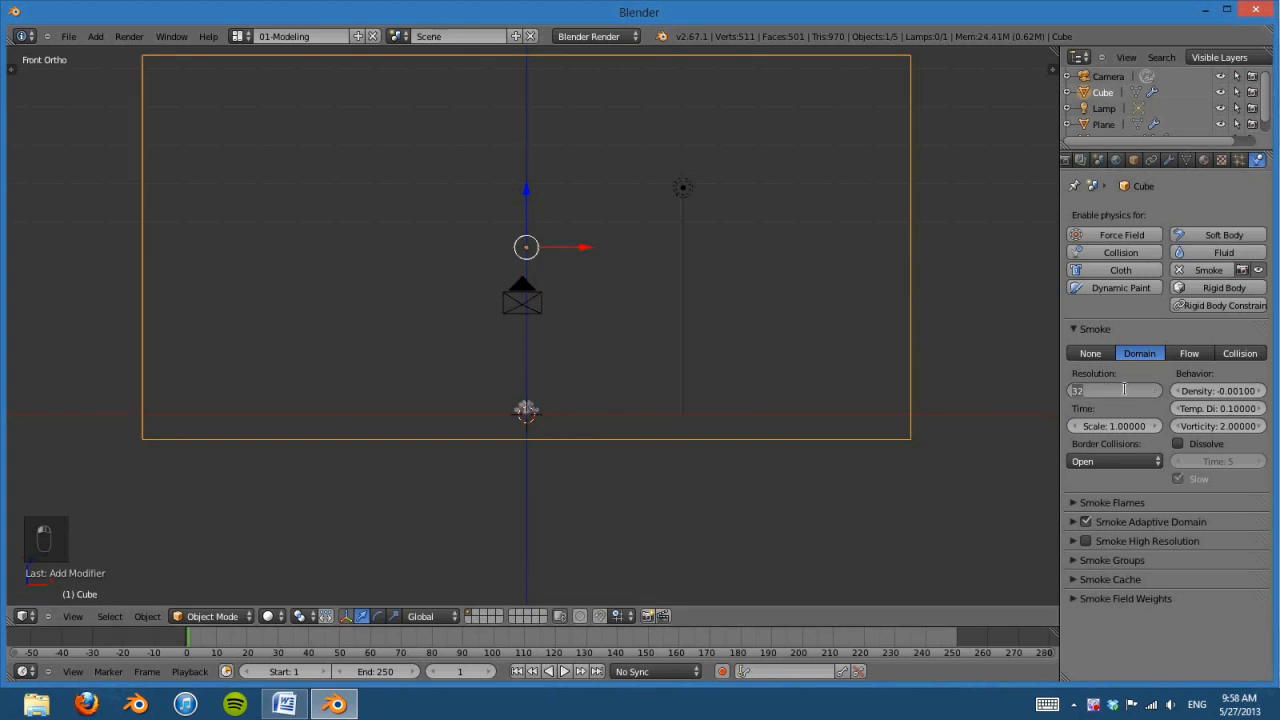
pyautogui.write('96')
pyautogui.press('Return')
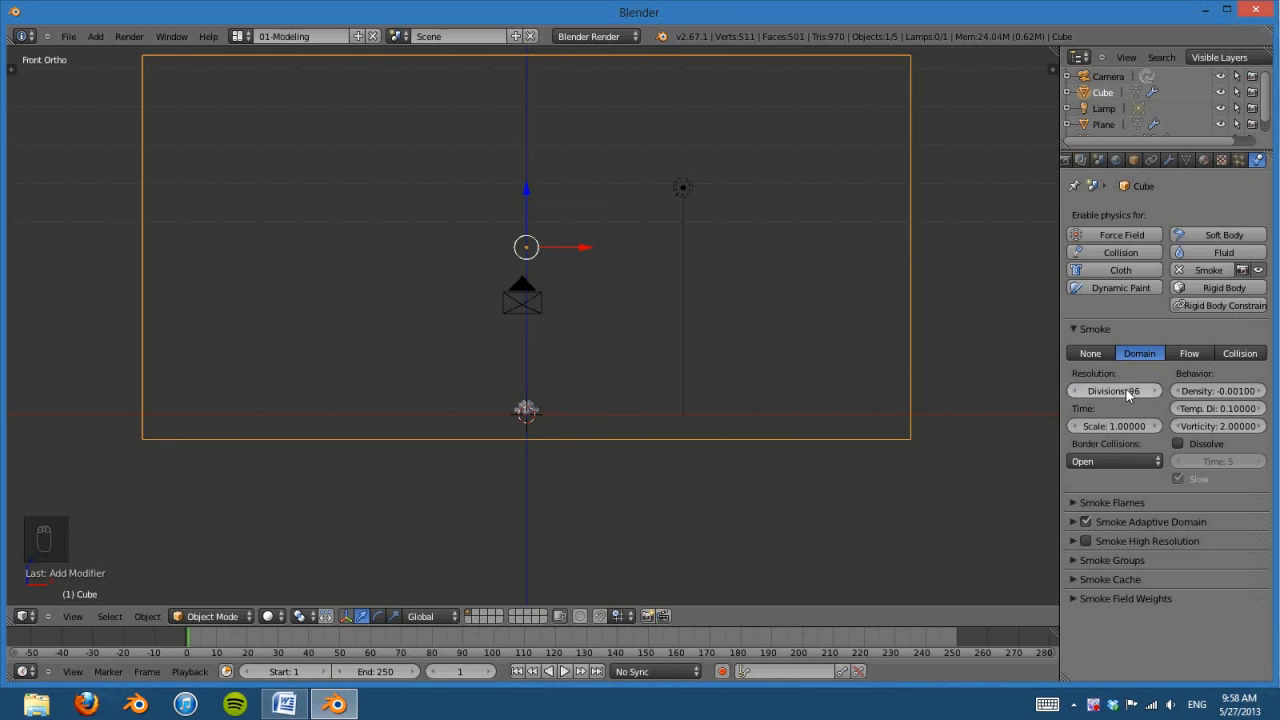
# - Play the animation from the front view to check the smoke at the higher resolution, and return to the first frame
pyautogui.click(565, 672)
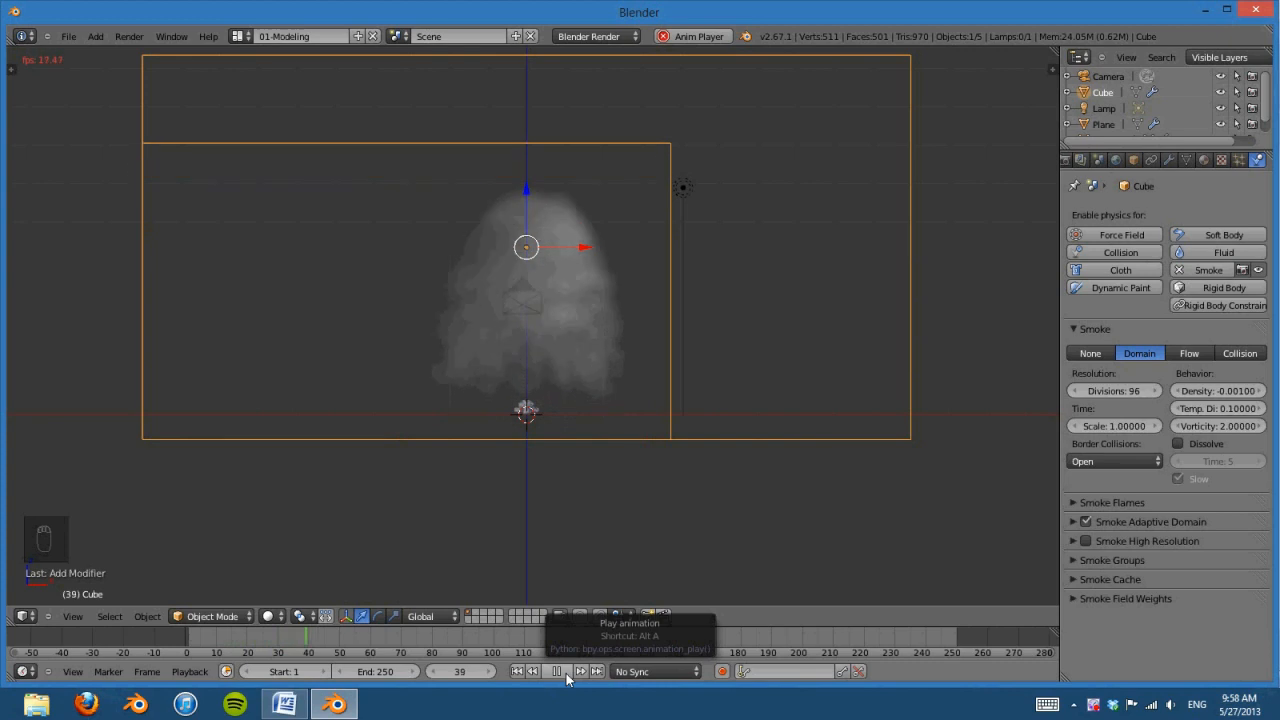
pyautogui.click(518, 672)
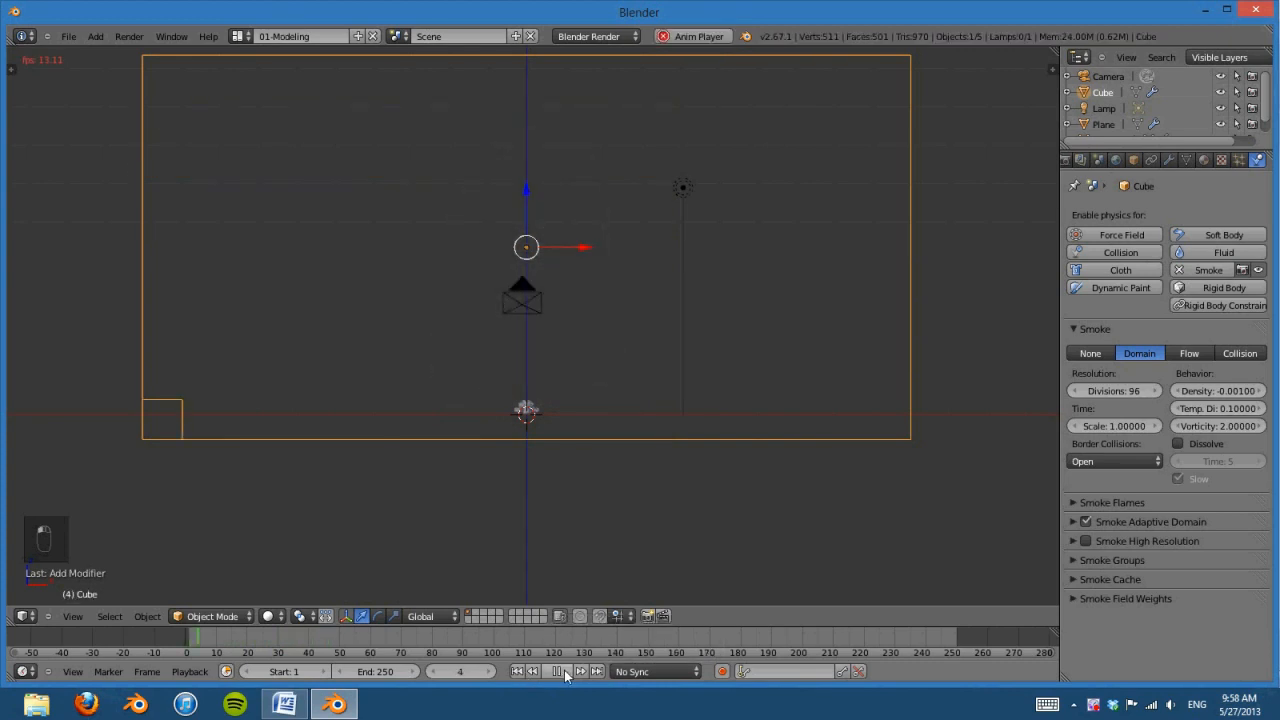
pyautogui.click(557, 672)
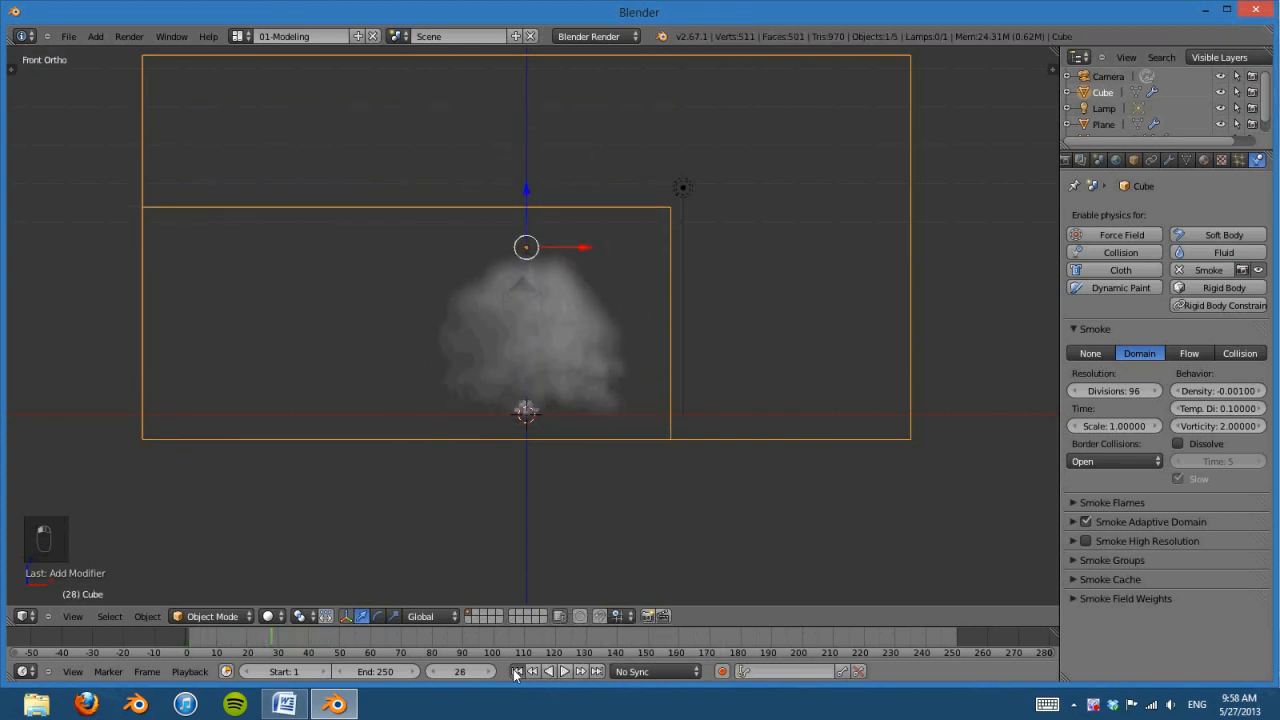
pyautogui.click(517, 671)
# - Select the monkey head and change its smoke flow type to Fire + Smoke
pyautogui.rightClick(525, 411)
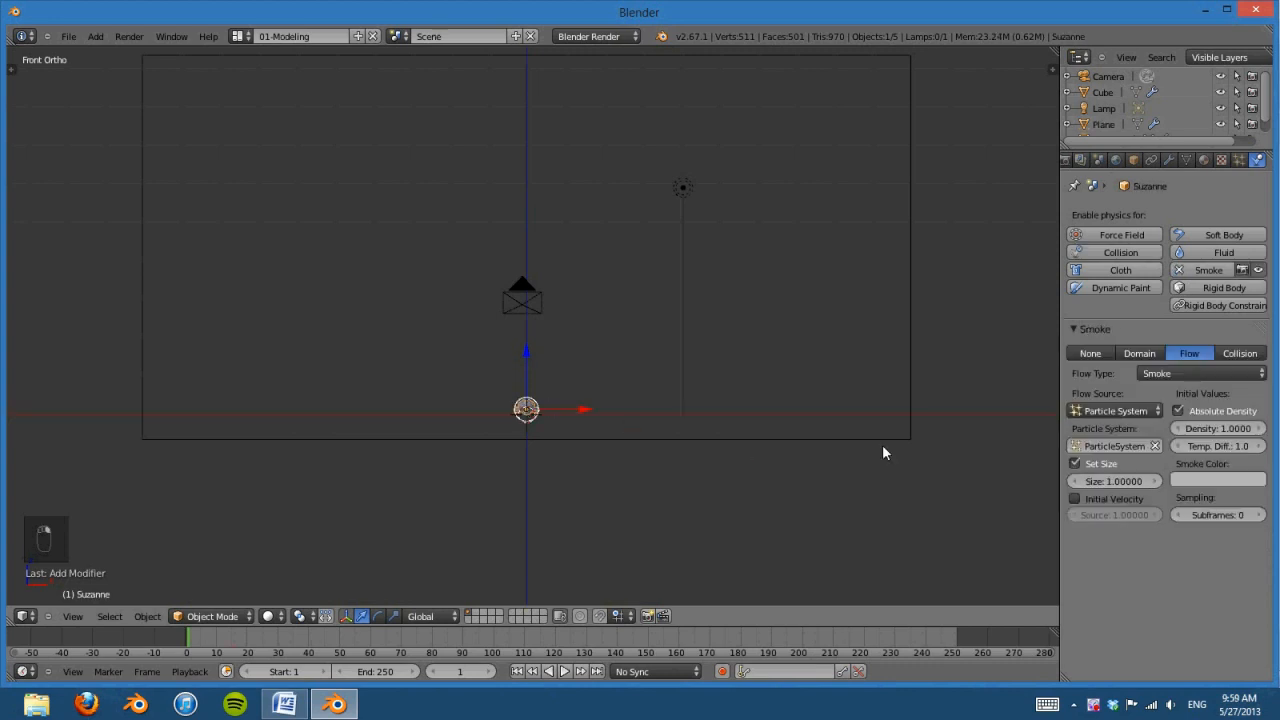
pyautogui.keyDown('shift'); pyautogui.moveTo(707, 438); pyautogui.dragTo(712, 461, button='middle'); pyautogui.keyUp('shift')
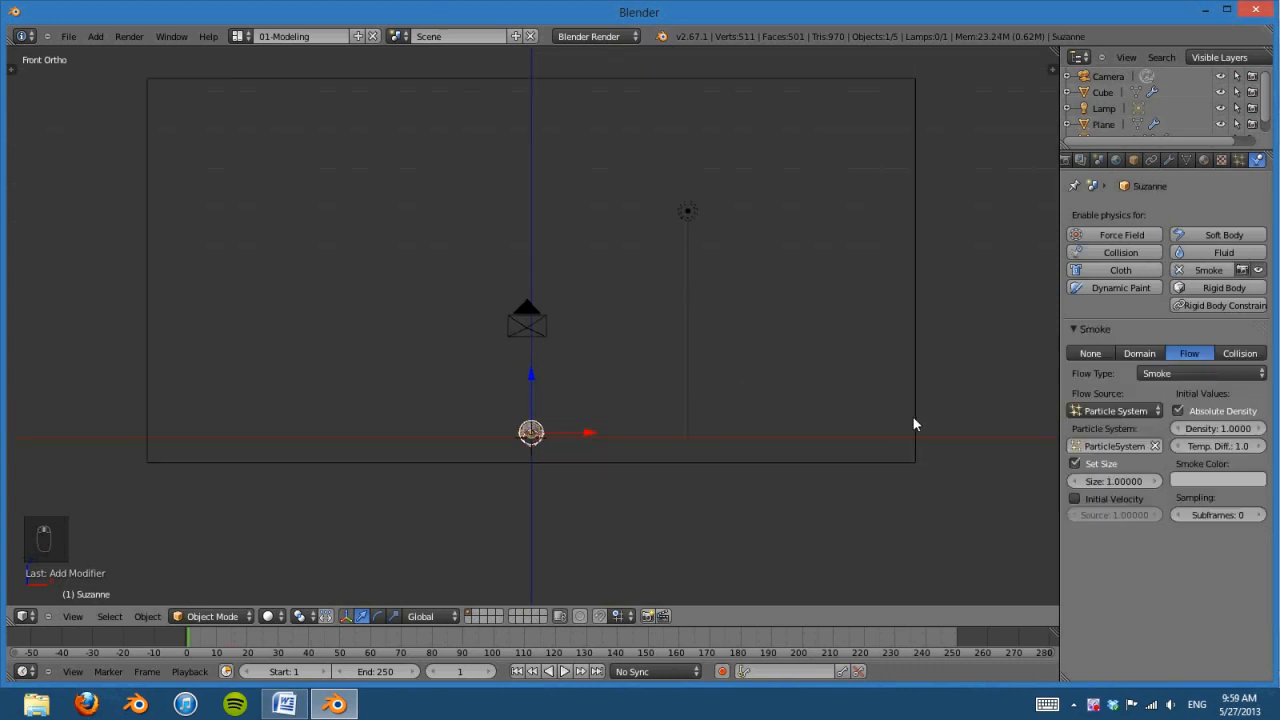
pyautogui.click(1165, 373)
pyautogui.click(1176, 323)
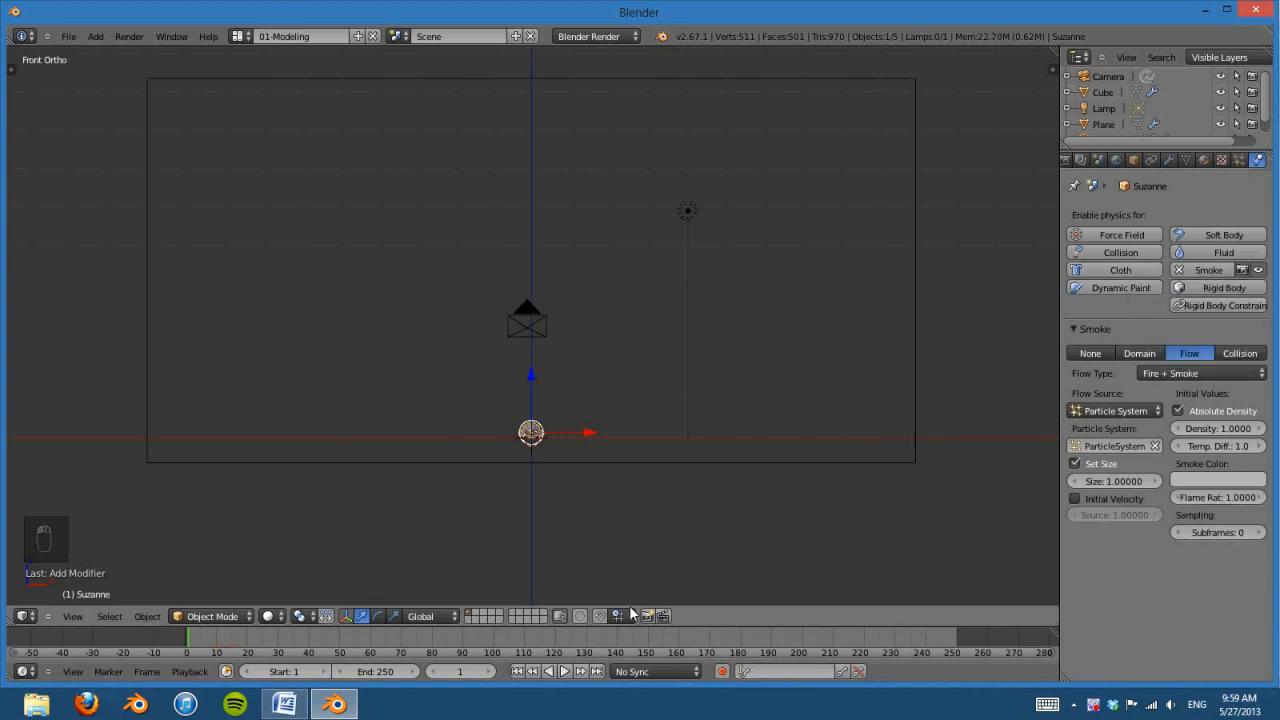
# - Replay the fire and smoke burst several times from close and wide front views, returning to the first frame each time
pyautogui.click(566, 671)
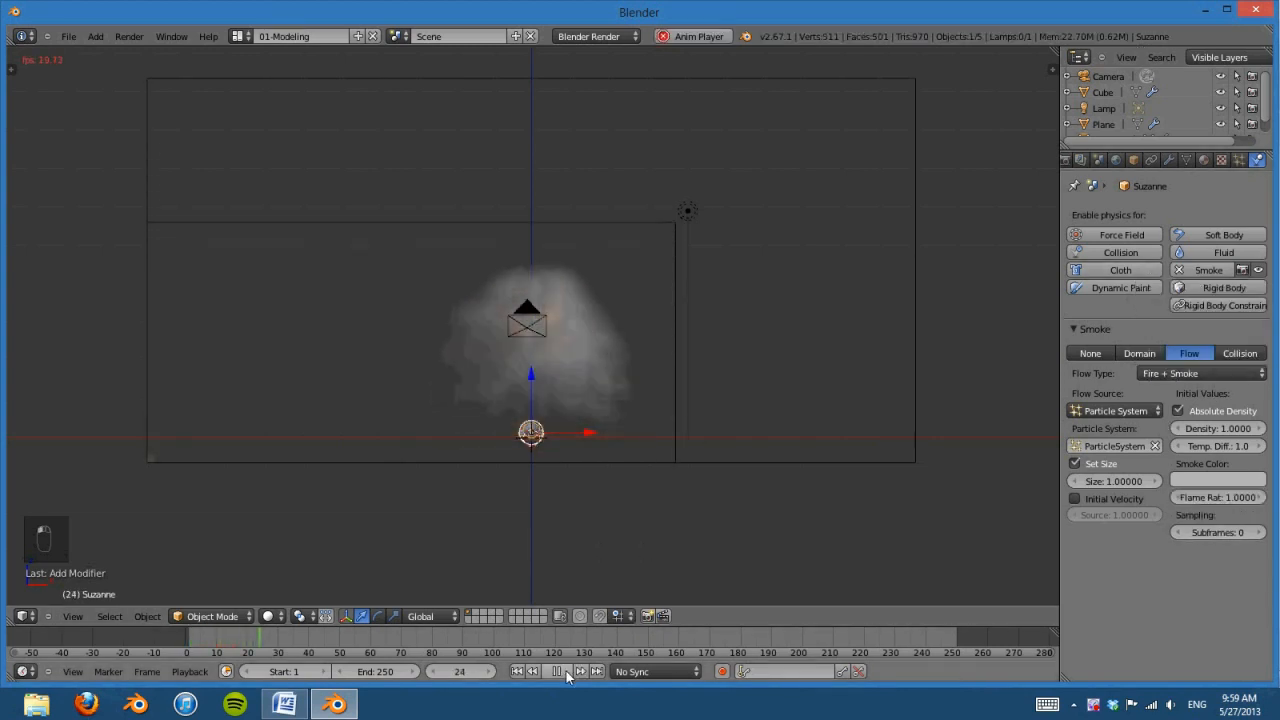
pyautogui.click(566, 671)
pyautogui.moveTo(676, 516); pyautogui.dragTo(545, 529, button='middle')
pyautogui.press('KP_1')
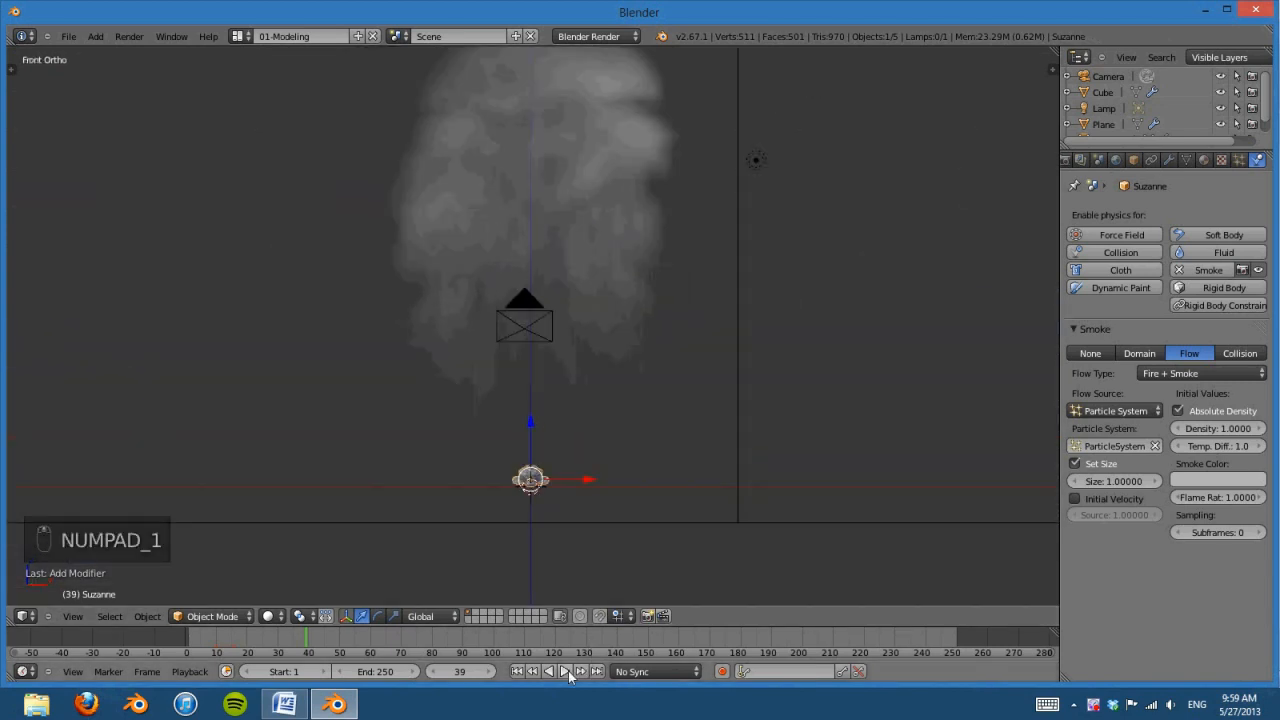
pyautogui.click(518, 671)
pyautogui.click(564, 671)
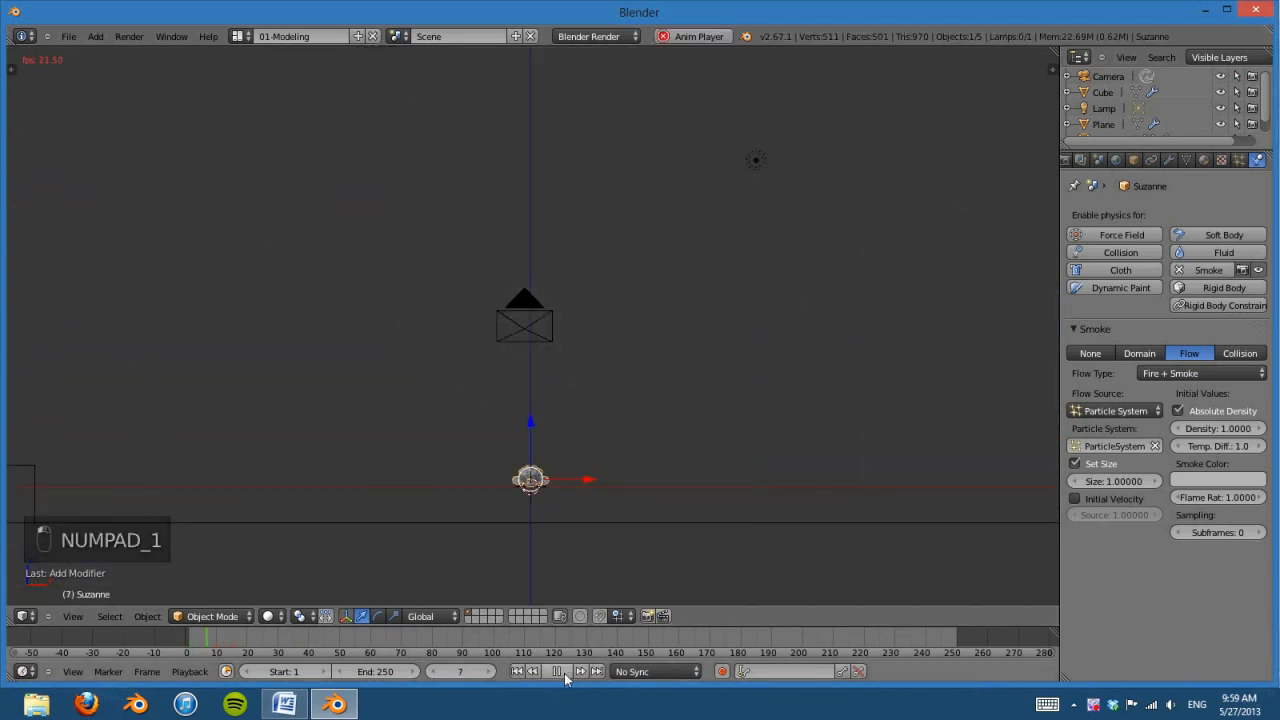
pyautogui.click(562, 672)
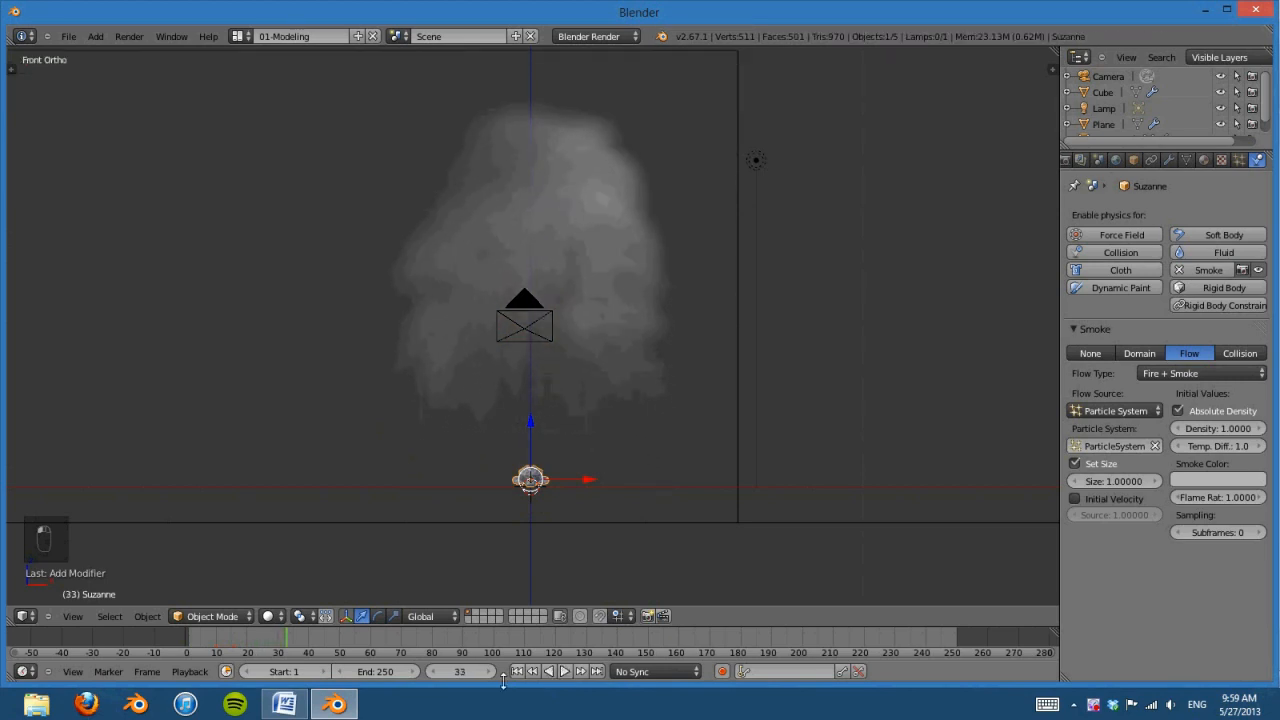
pyautogui.click(518, 671)
pyautogui.click(564, 671)
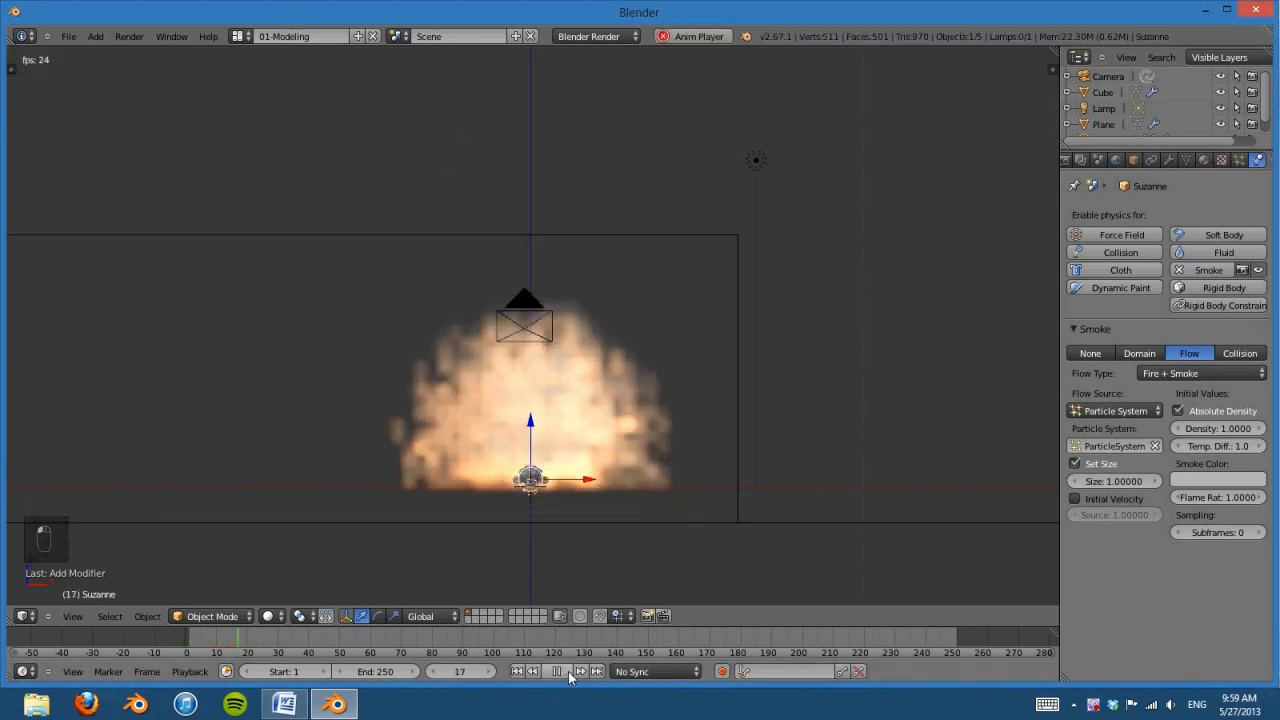
pyautogui.click(560, 672)
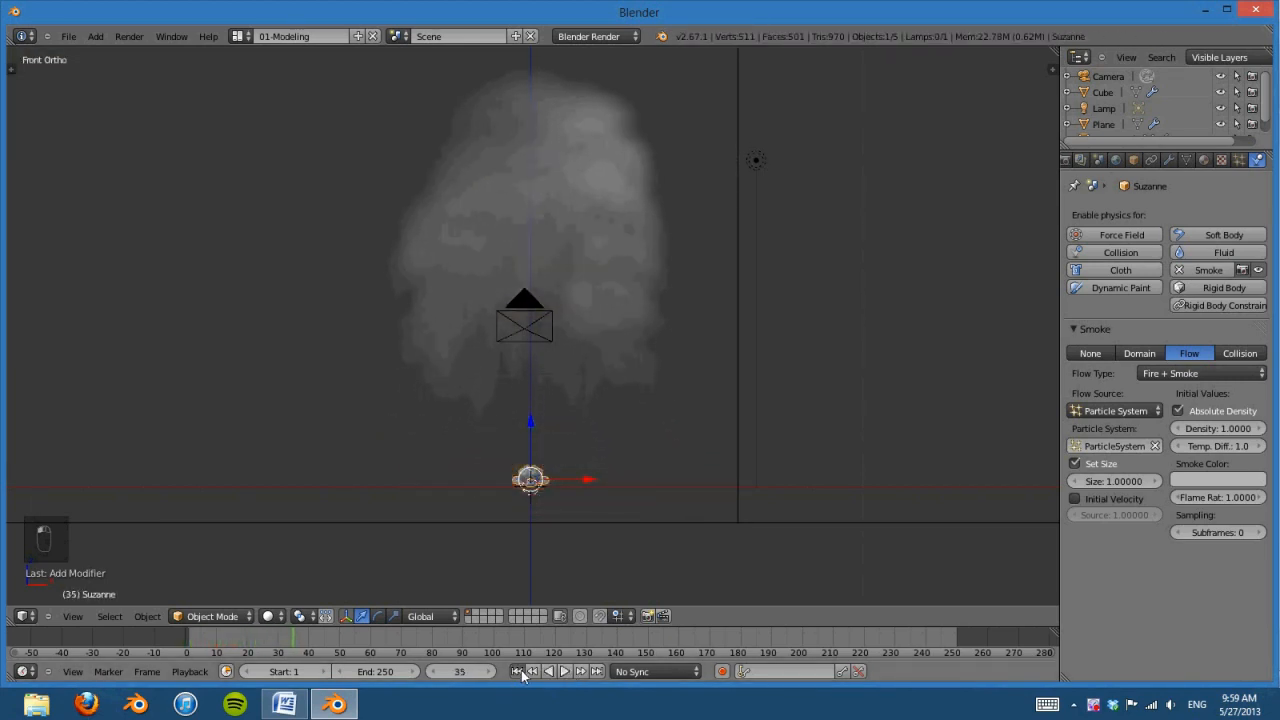
pyautogui.click(518, 671)
pyautogui.press('KP_0')
pyautogui.click(566, 672)
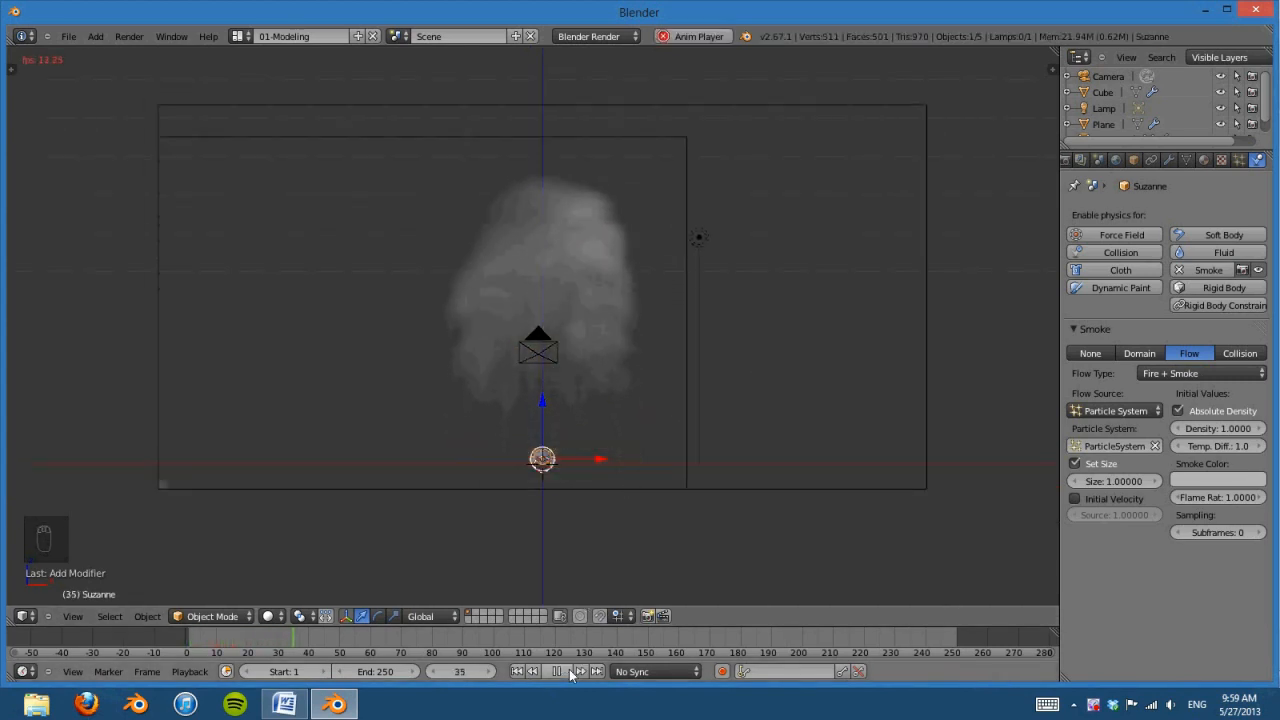
pyautogui.click(558, 672)
pyautogui.click(517, 671)
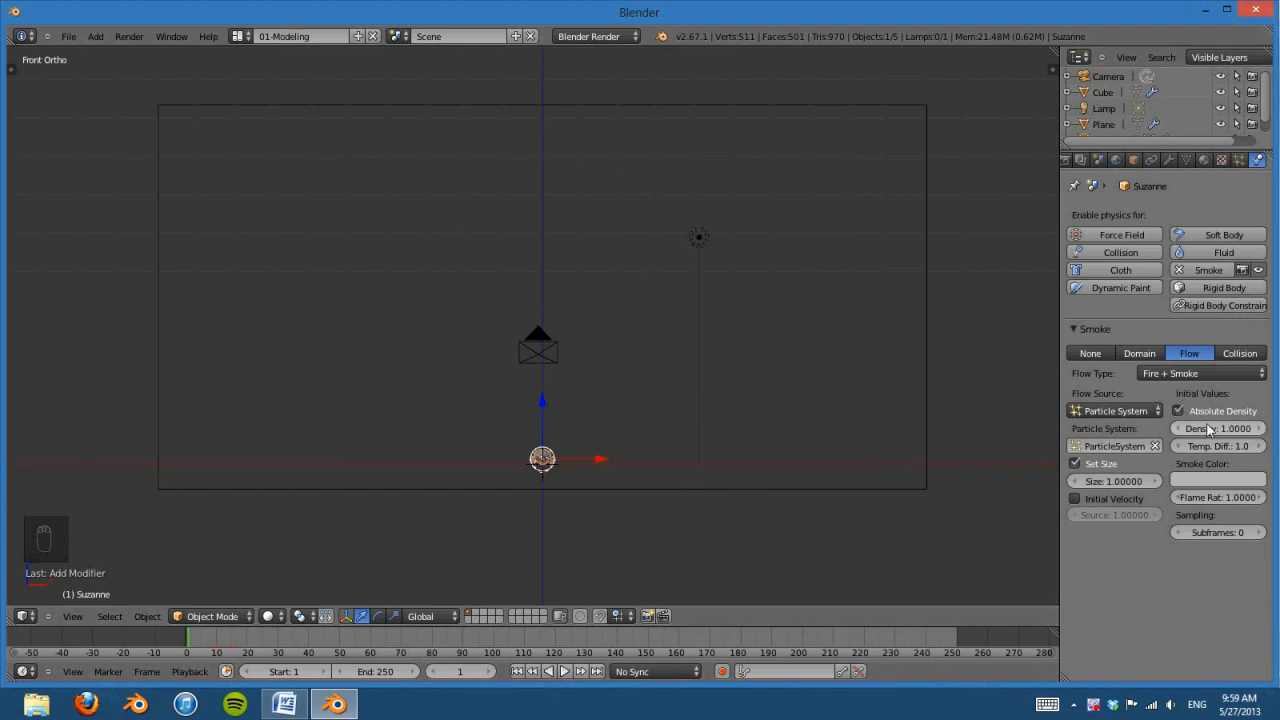
# - Turn off Absolute Density for the monkey head's smoke flow and replay the burst twice to compare the result
pyautogui.click(1179, 411)
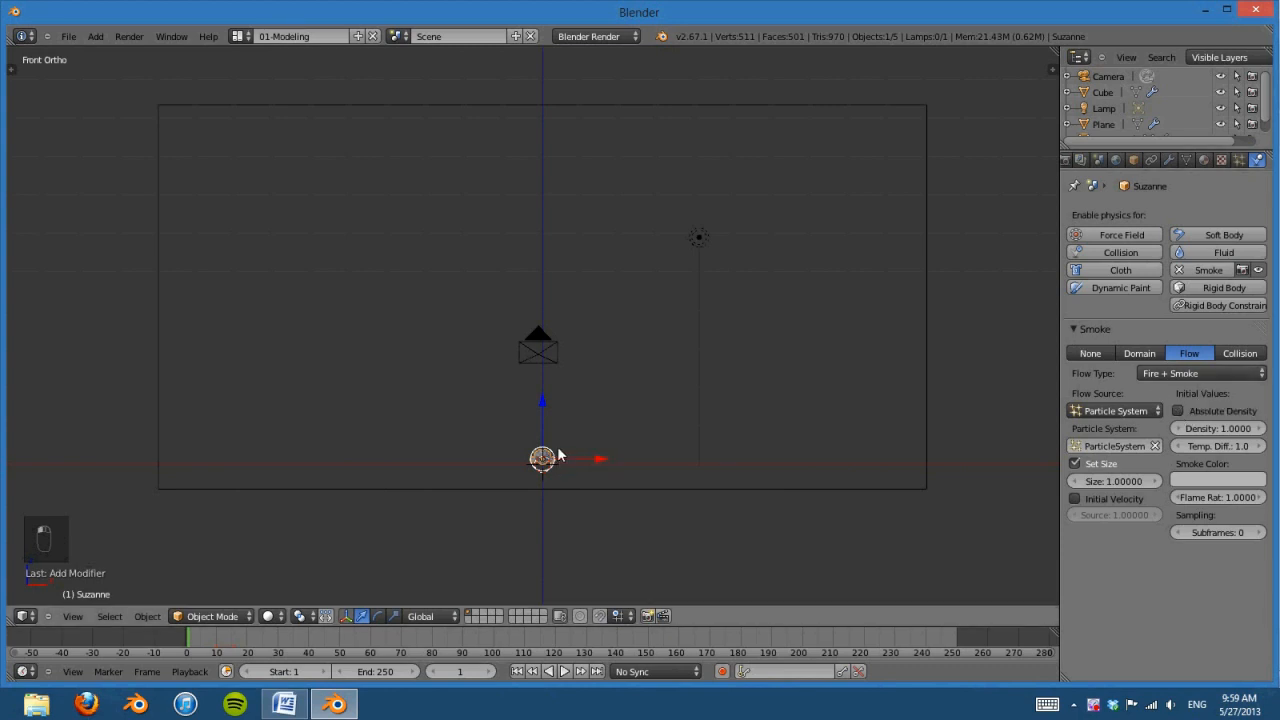
pyautogui.click(566, 671)
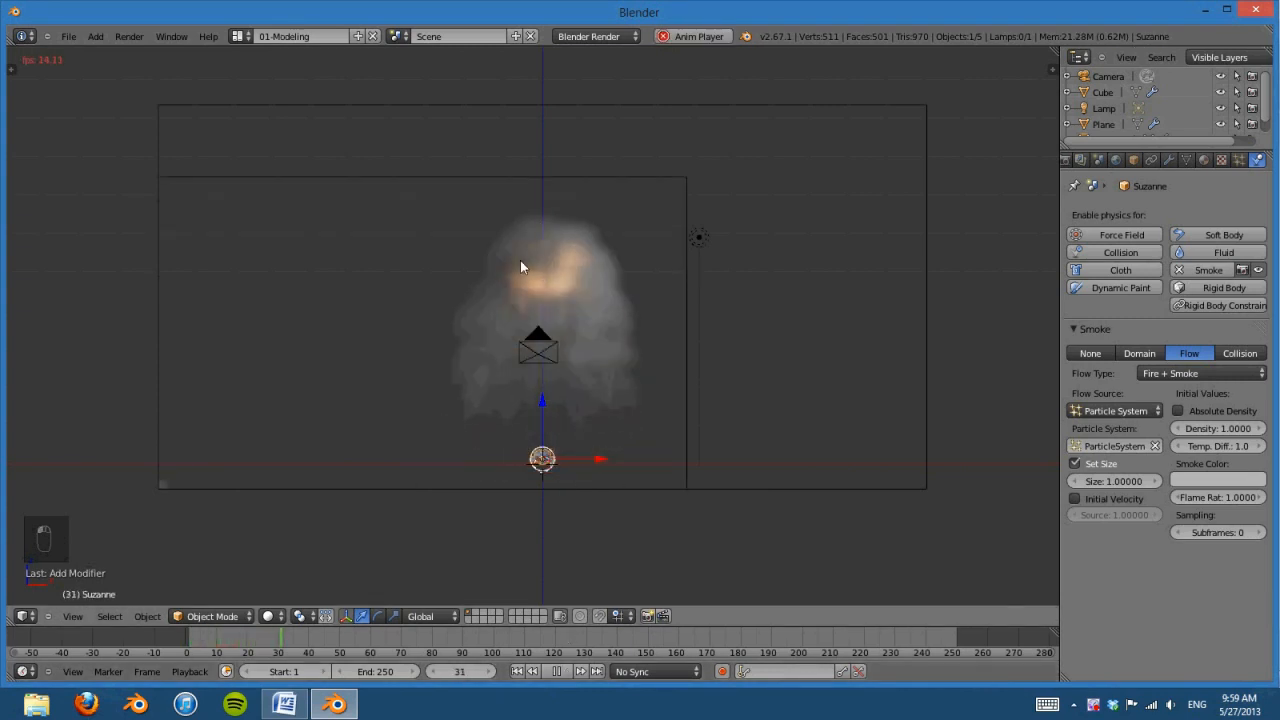
pyautogui.click(556, 673)
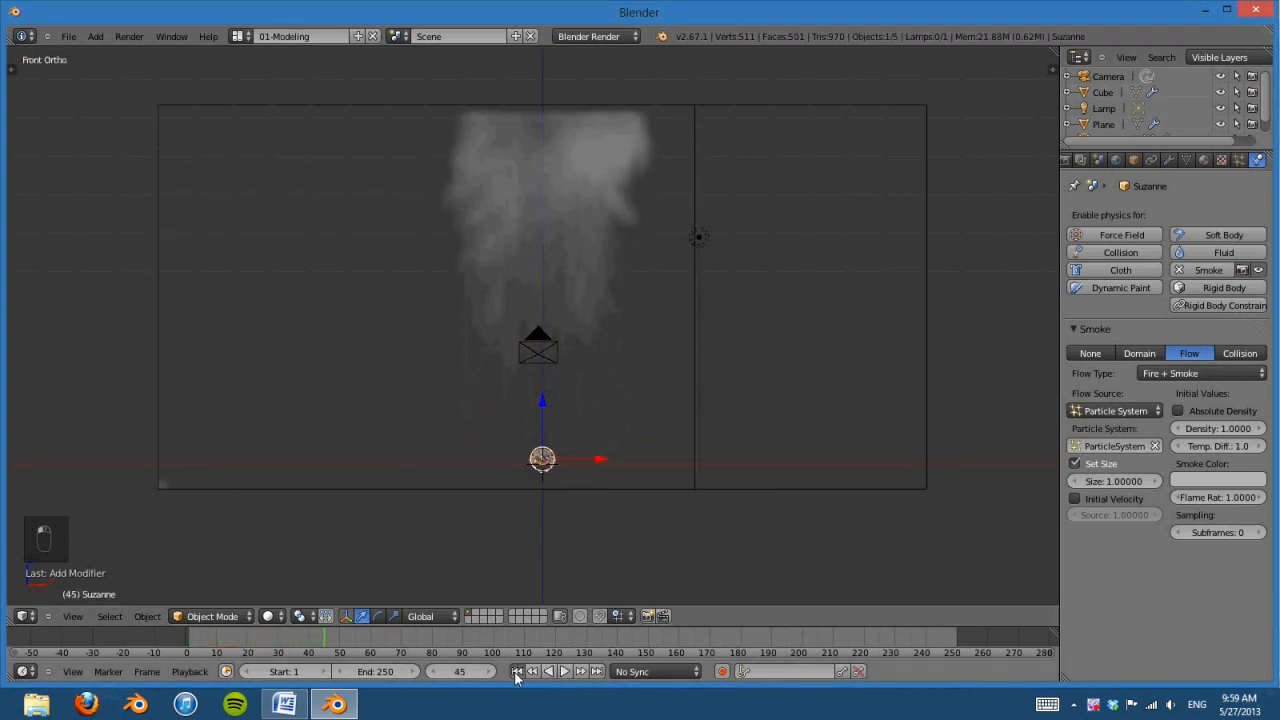
pyautogui.click(517, 674)
pyautogui.click(564, 671)
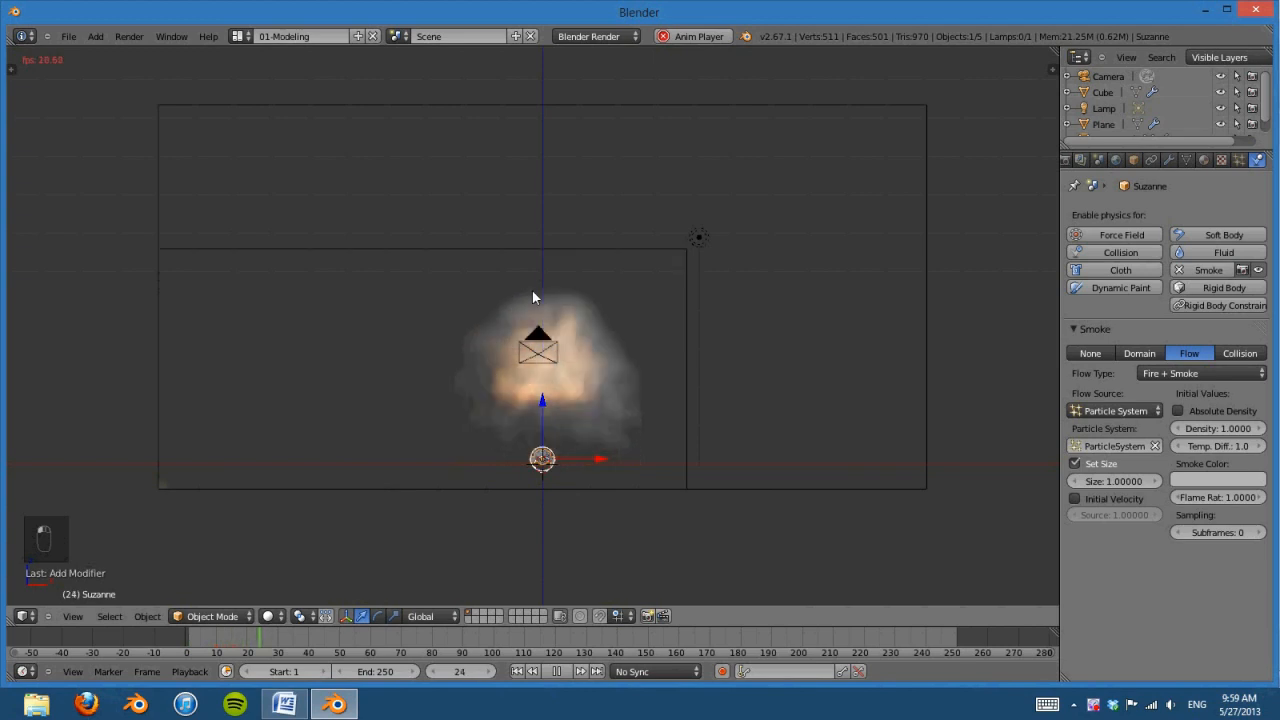
pyautogui.click(556, 671)
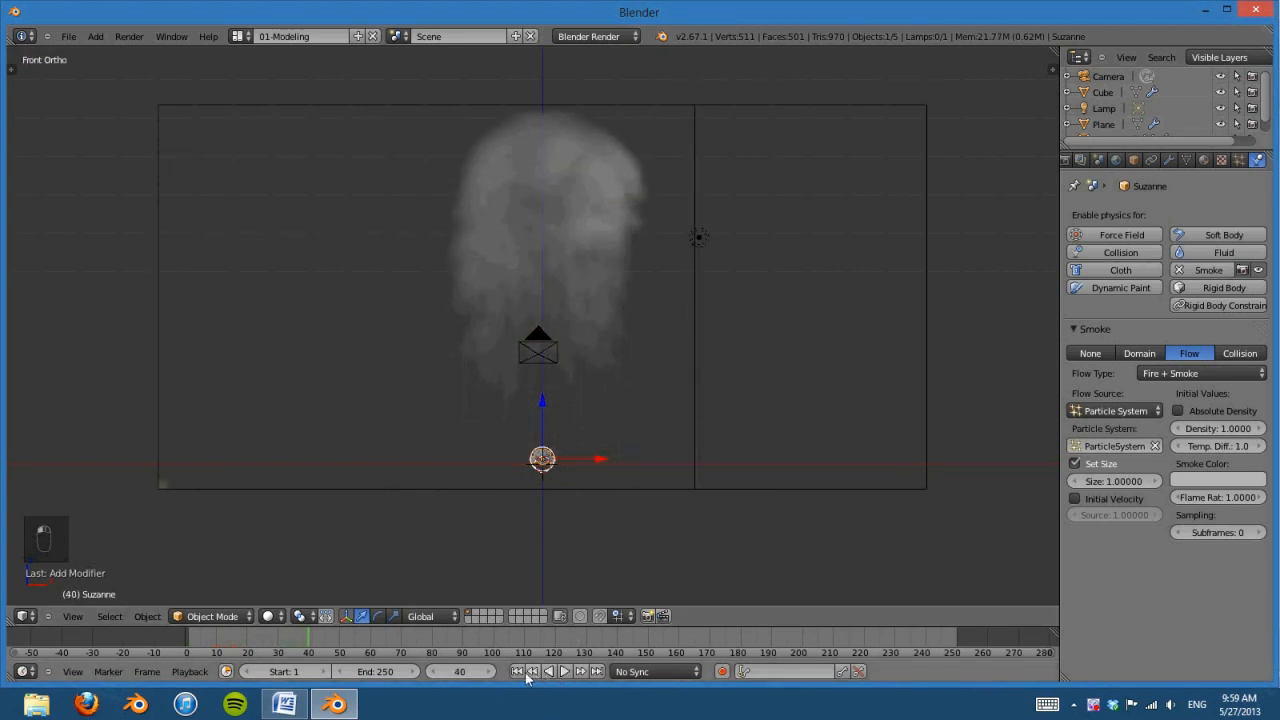
pyautogui.click(520, 673)
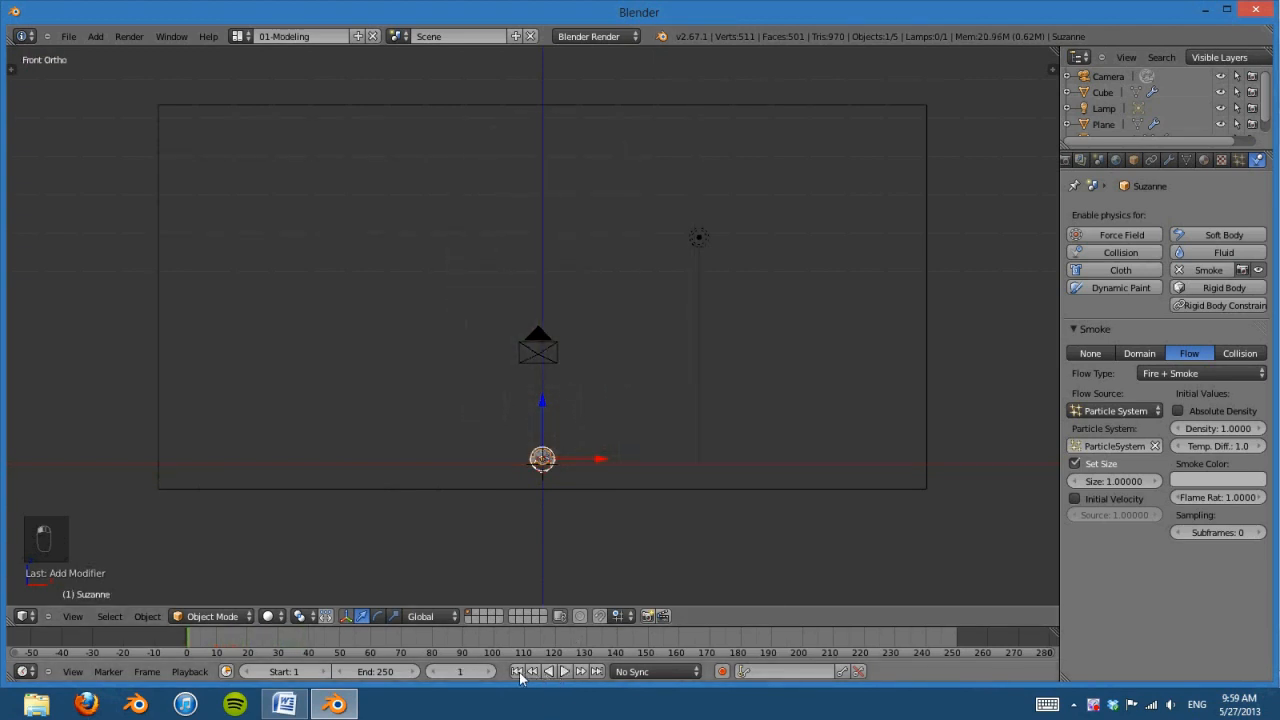
# - Enable Initial Velocity on the monkey head's smoke flow
pyautogui.click(1088, 499)
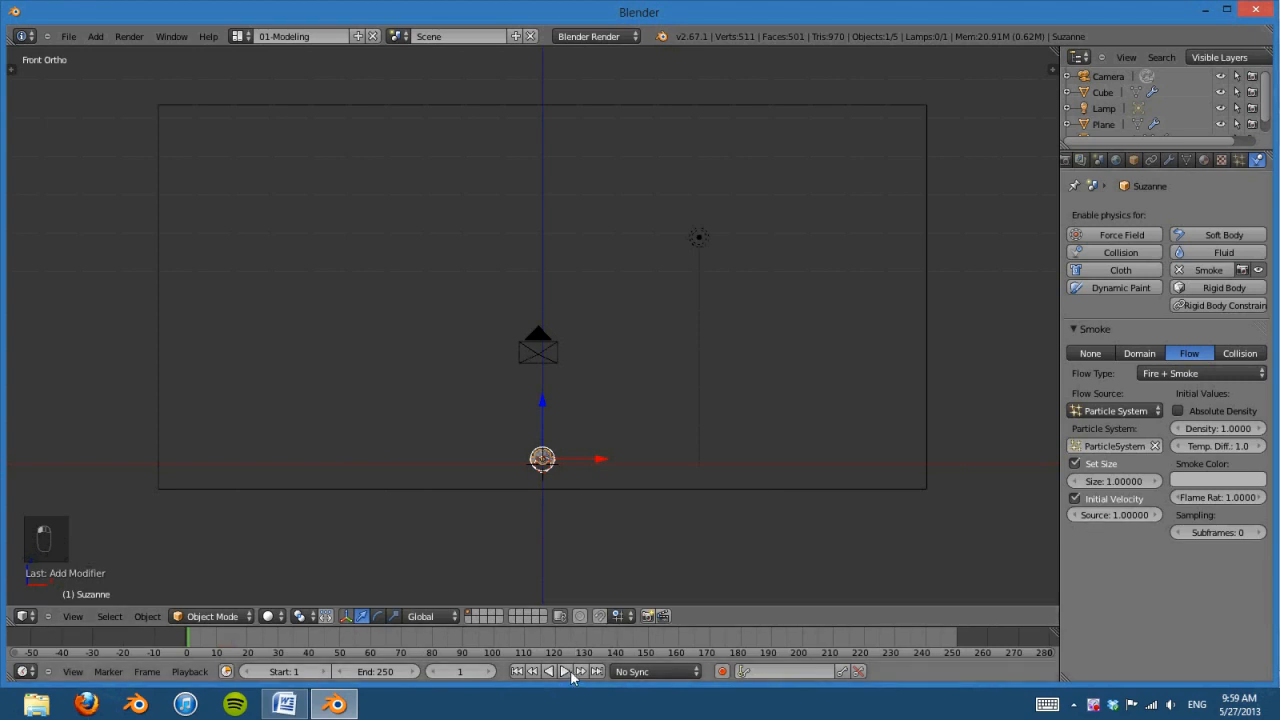
# - Replay the fire and smoke burst in the front view to check the effect of Initial Velocity
pyautogui.click(565, 671)
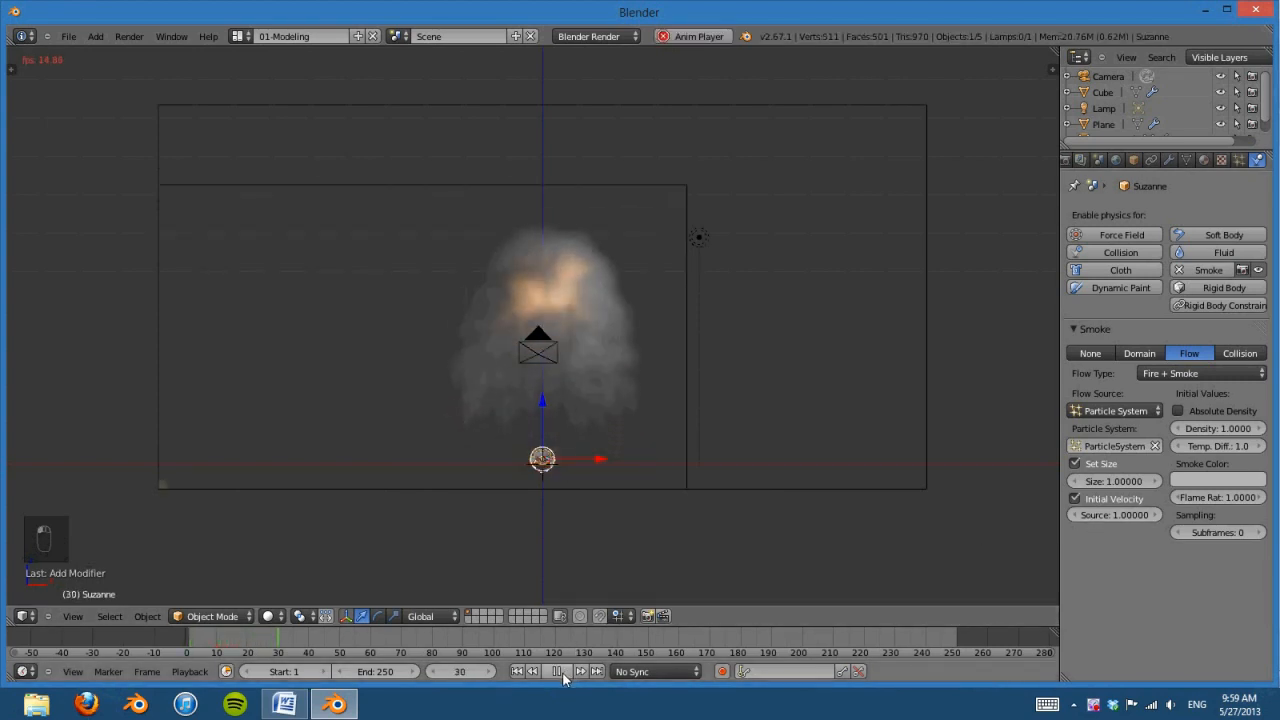
pyautogui.click(560, 672)
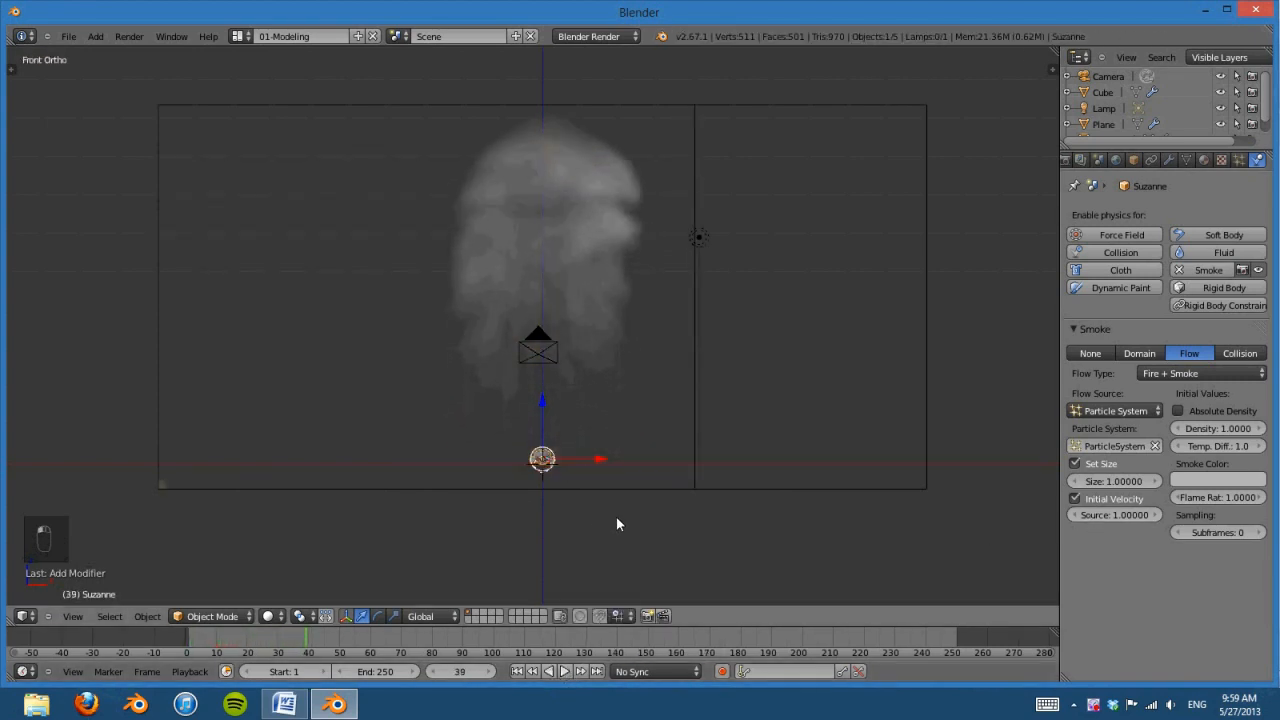
pyautogui.scroll(1, 622, 524)
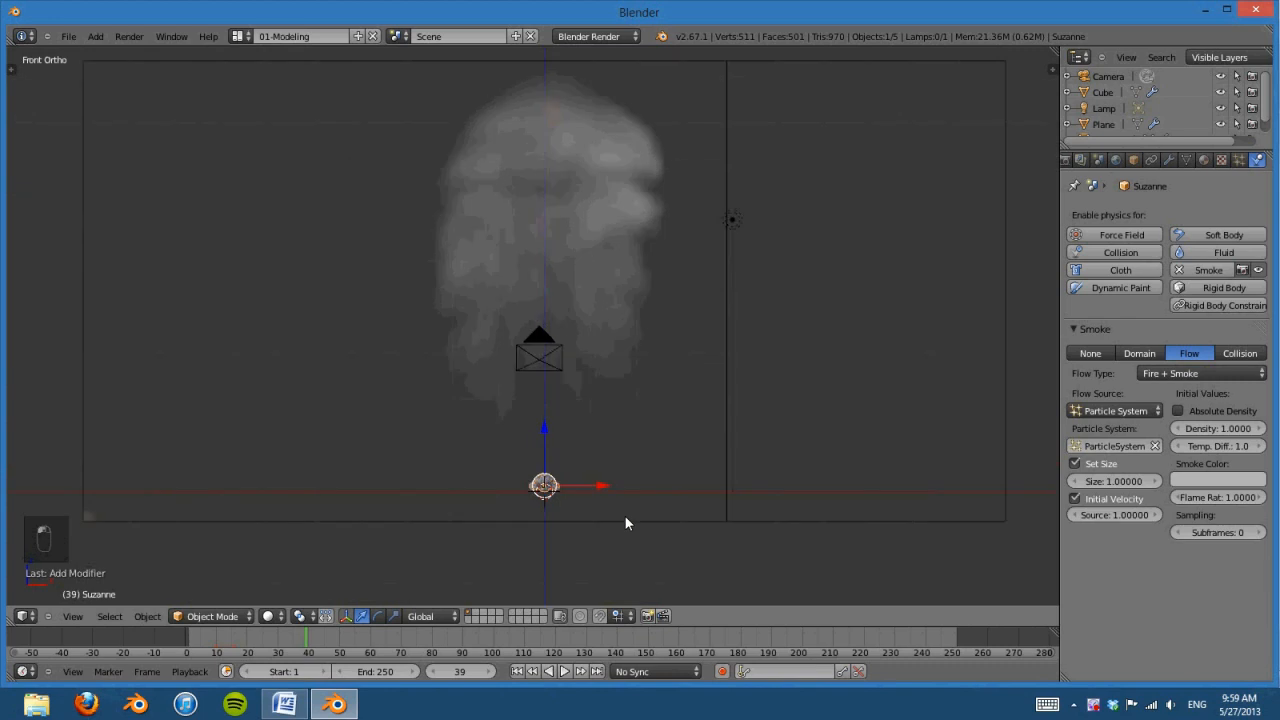
# - Set the monkey head's smoke flow sampling subframes to 3 and replay the burst twice from the first frame
pyautogui.click(1261, 533)
pyautogui.click(1261, 533)
pyautogui.click(517, 671)
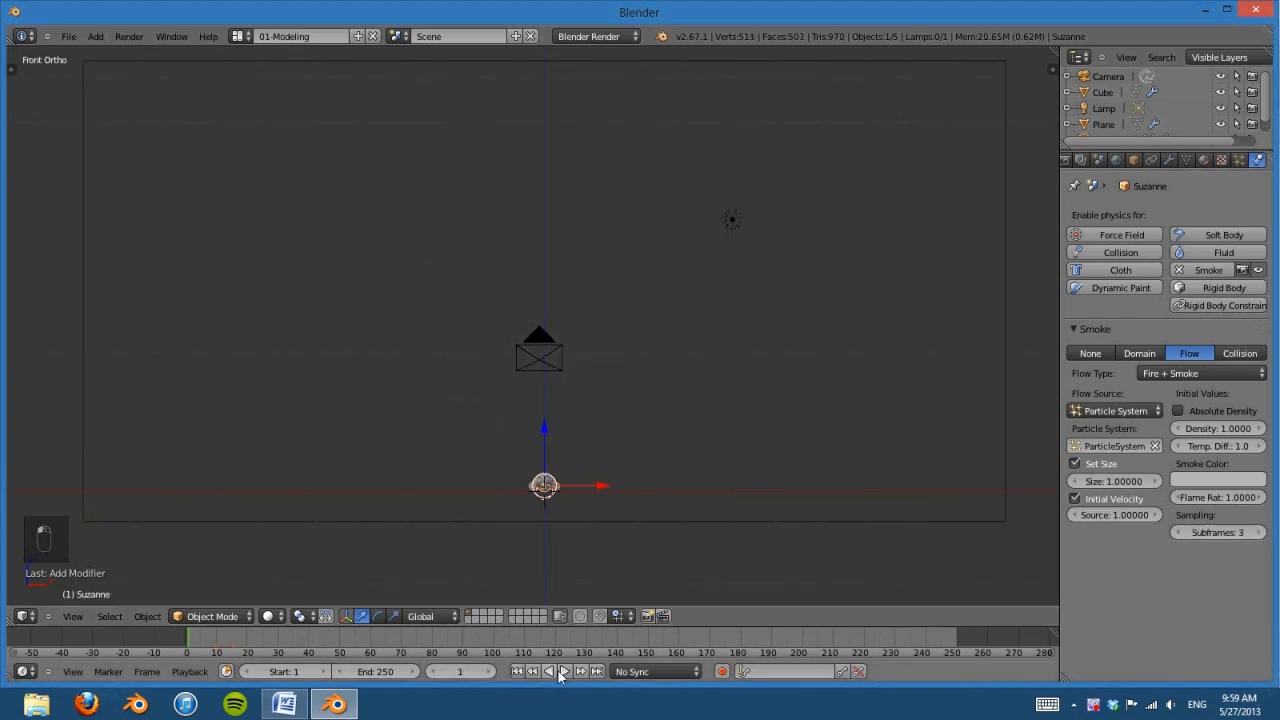
pyautogui.click(563, 672)
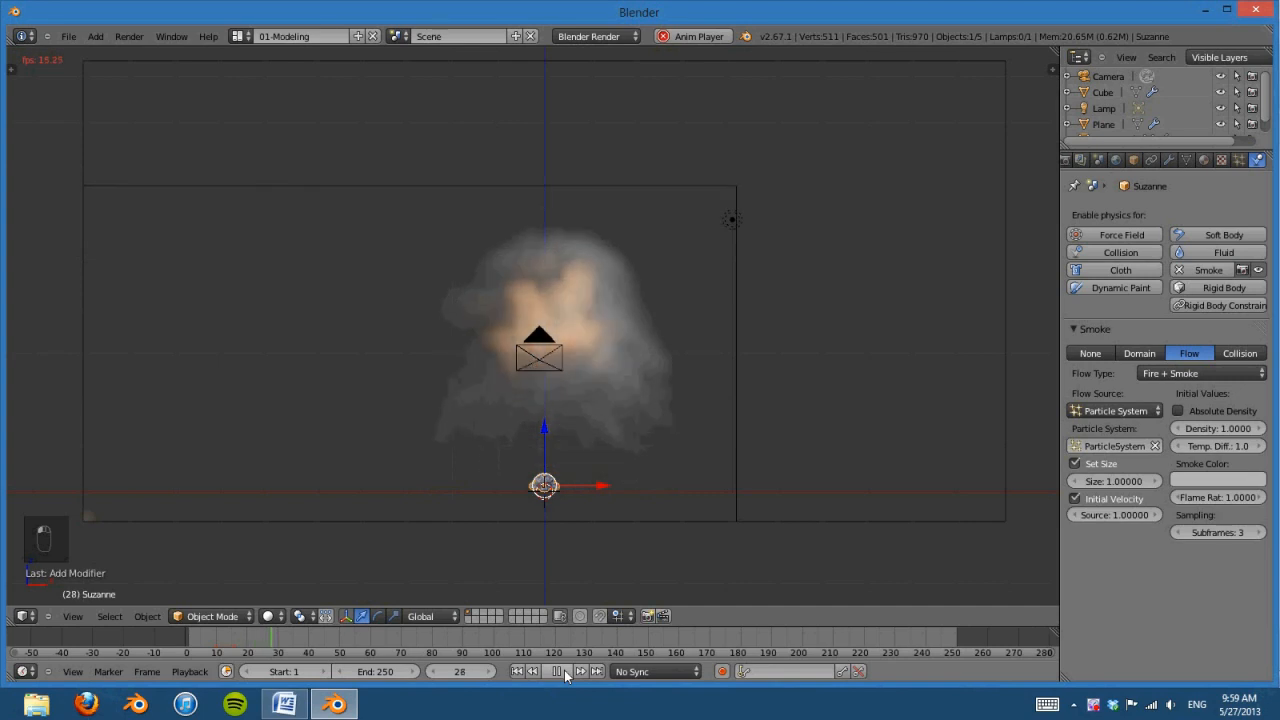
pyautogui.click(561, 672)
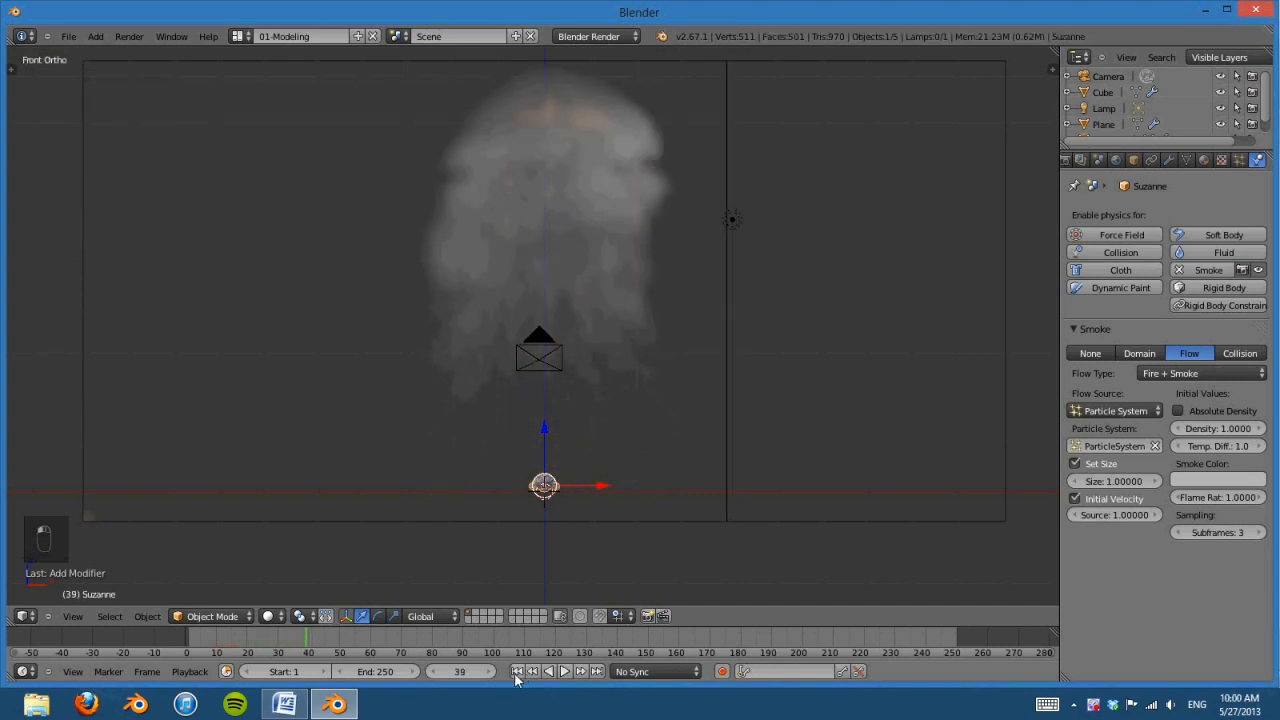
pyautogui.click(516, 674)
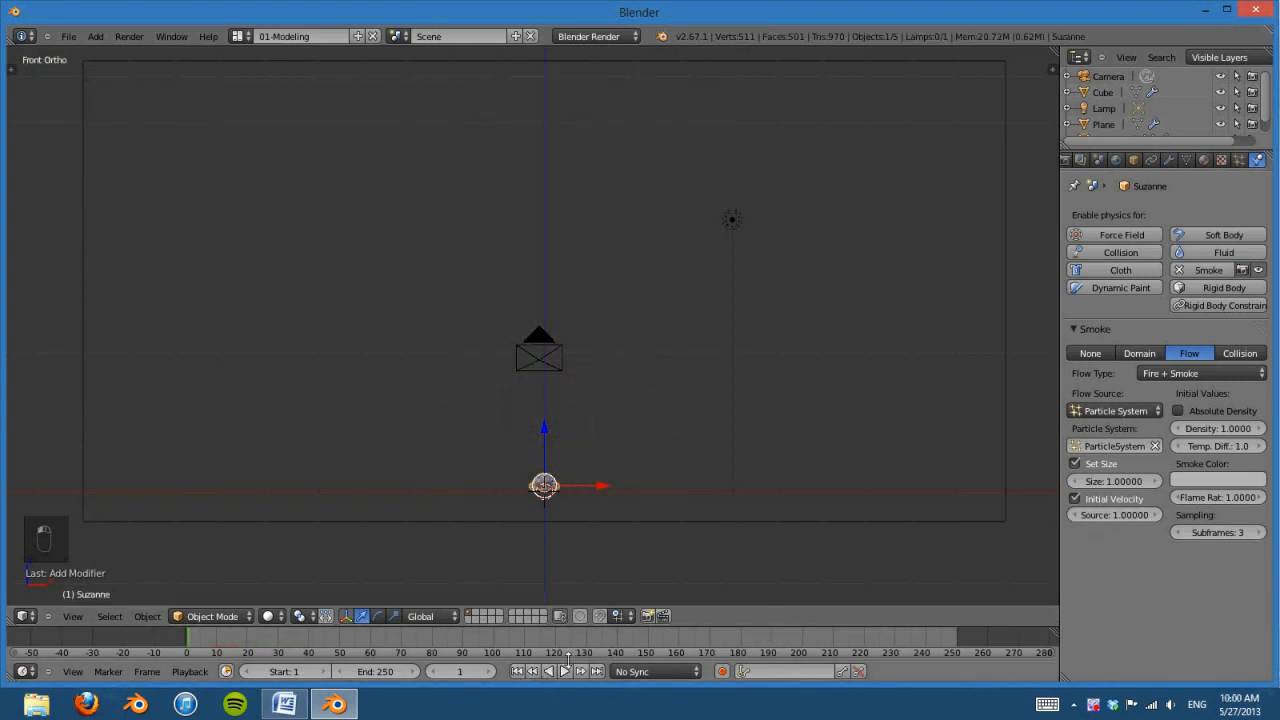
pyautogui.click(564, 671)
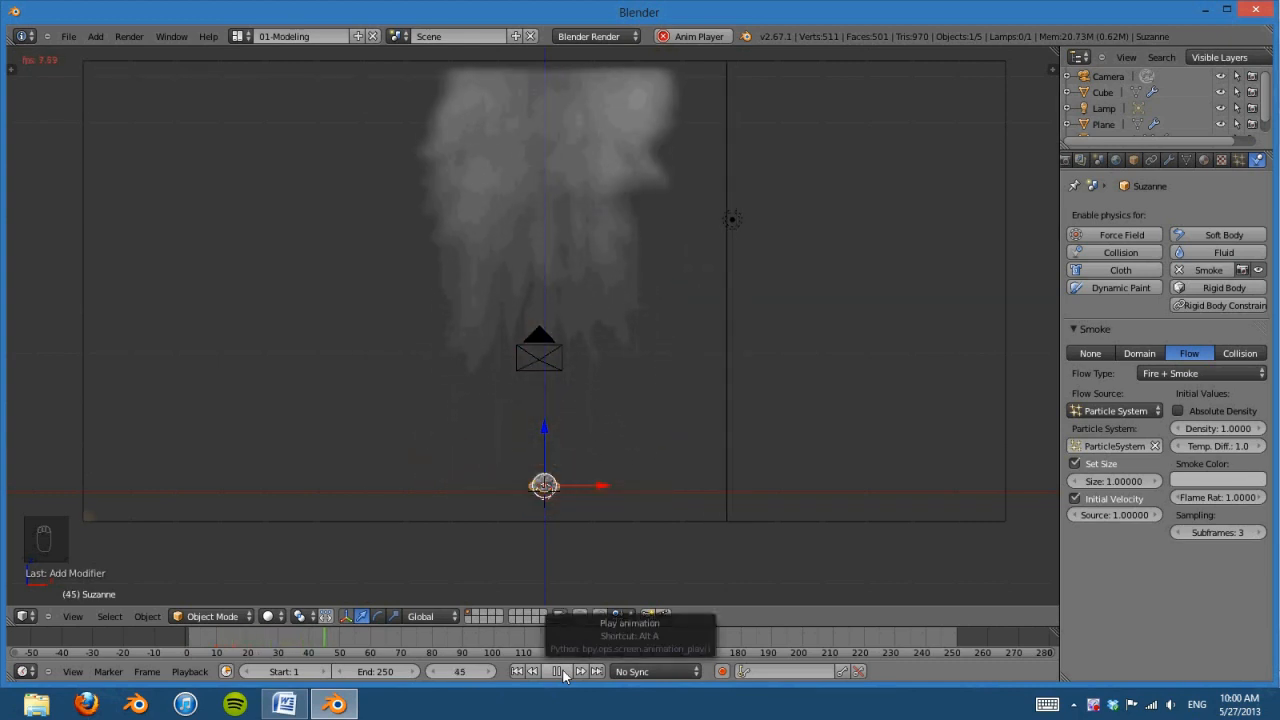
pyautogui.click(559, 672)
pyautogui.click(516, 671)
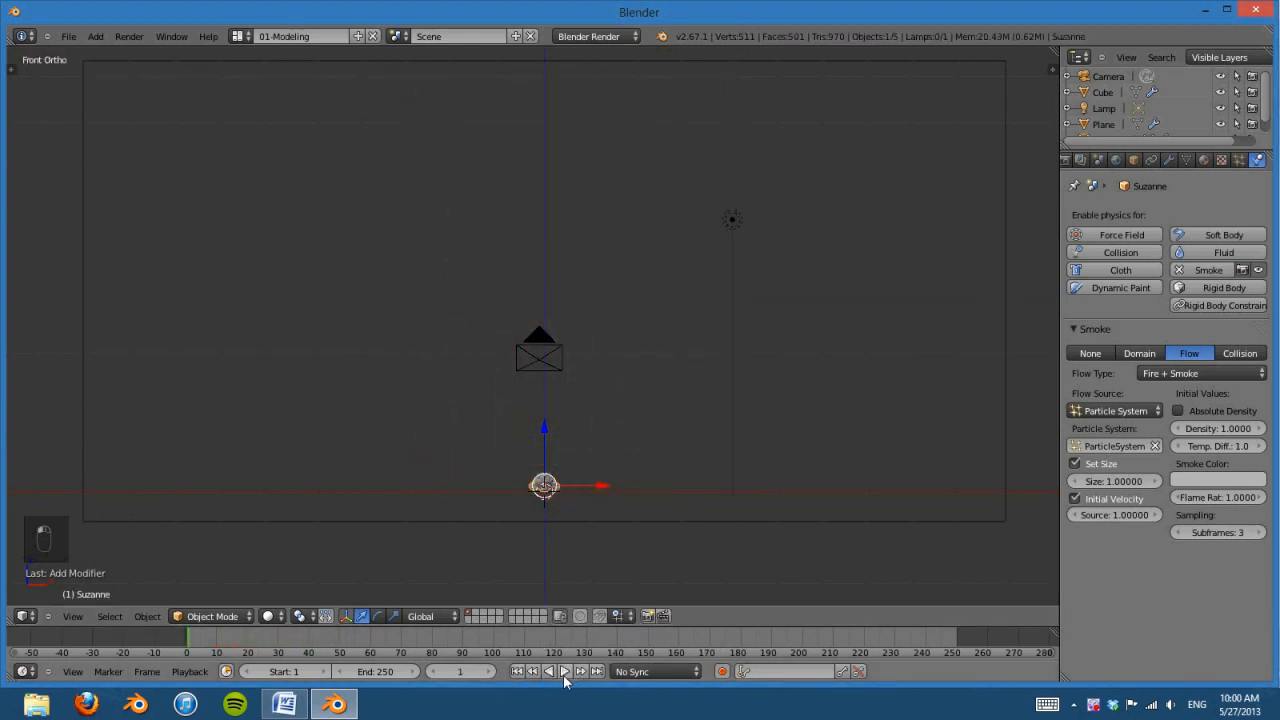
# - Replay the burst from wider front views and examine the flame and smoke shape, returning to the first frame each time
pyautogui.scroll(-3, 726, 487)
pyautogui.moveTo(726, 487); pyautogui.dragTo(593, 507, button='middle')
pyautogui.press('KP_1')
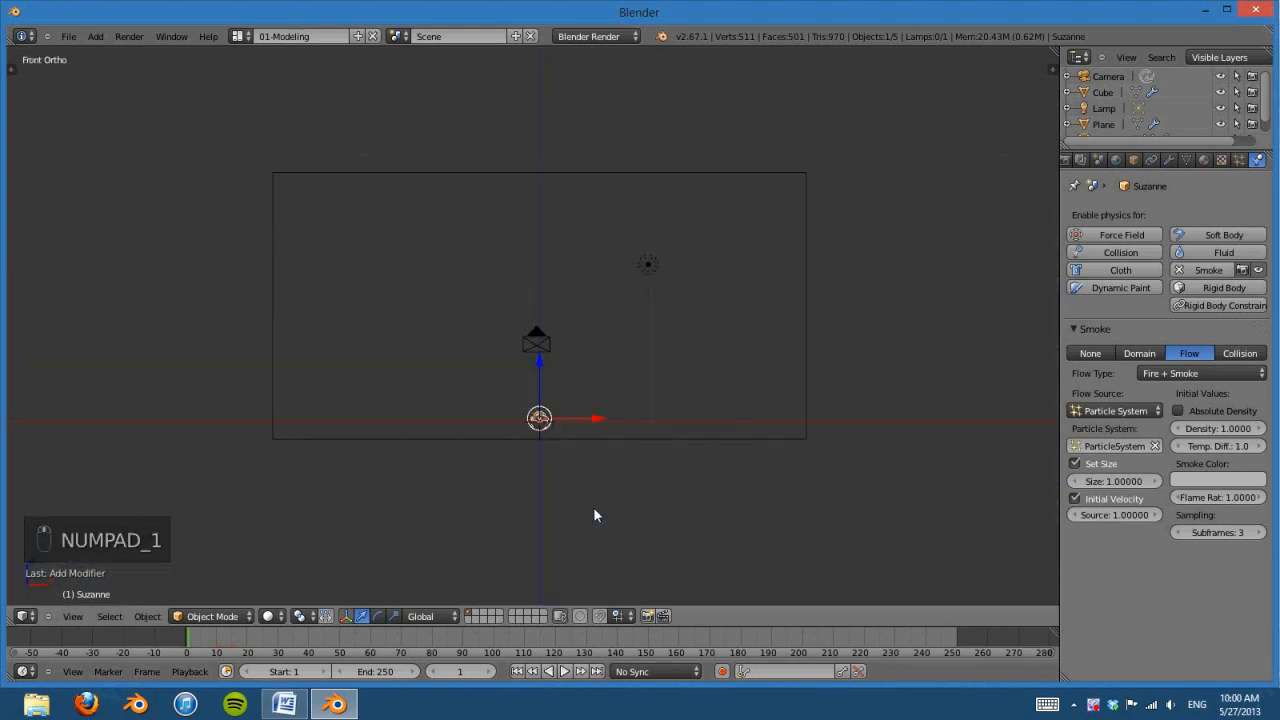
pyautogui.click(565, 671)
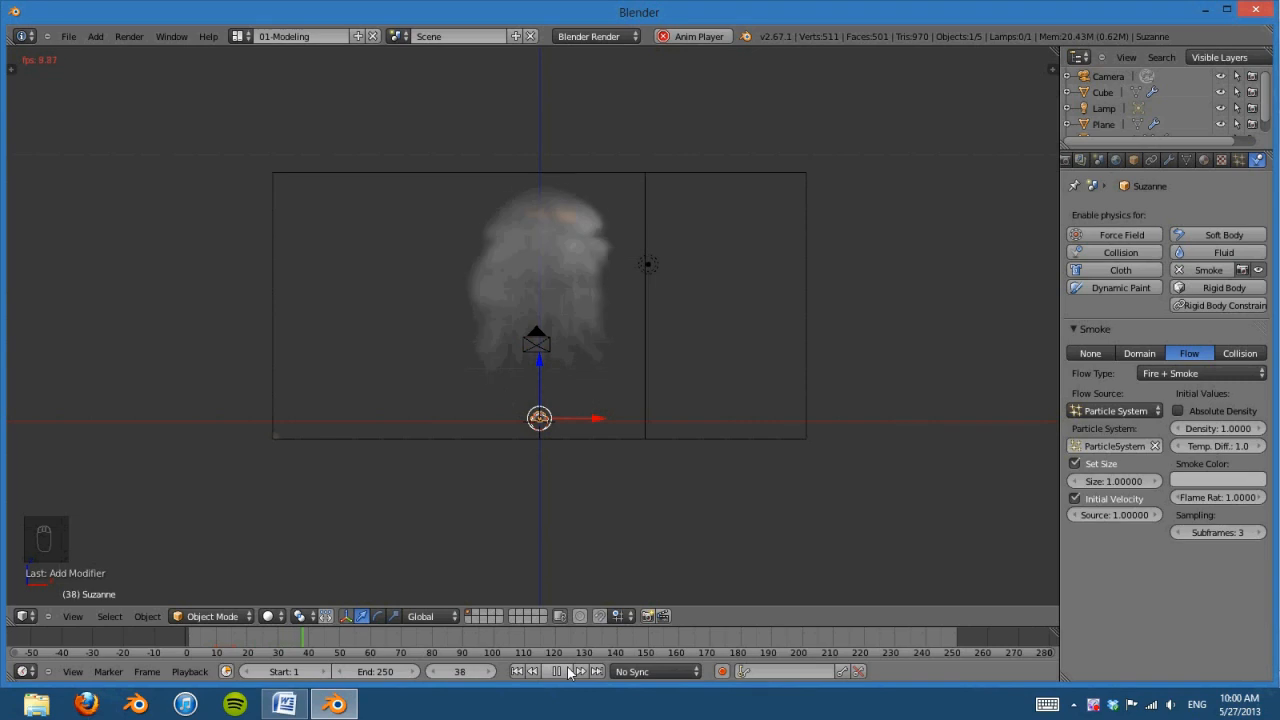
pyautogui.hotkey('alt', 'a')
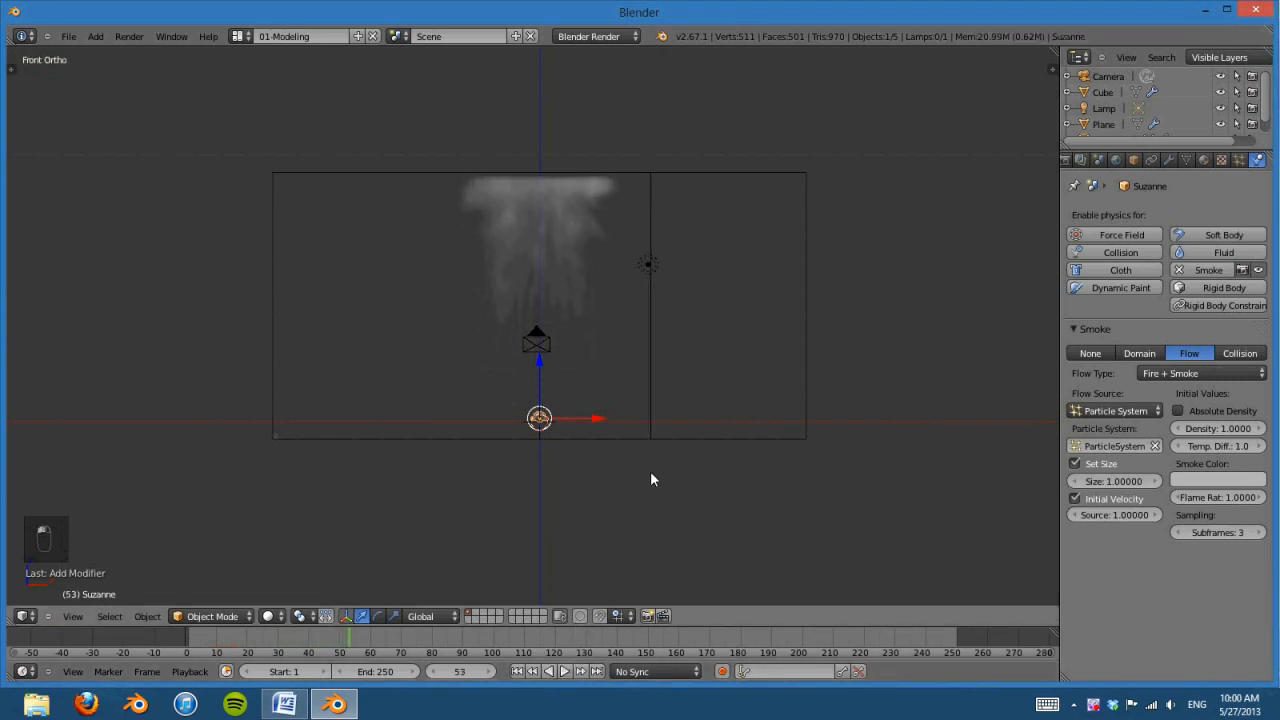
pyautogui.moveTo(650, 479); pyautogui.dragTo(617, 485, button='middle')
pyautogui.click(517, 671)
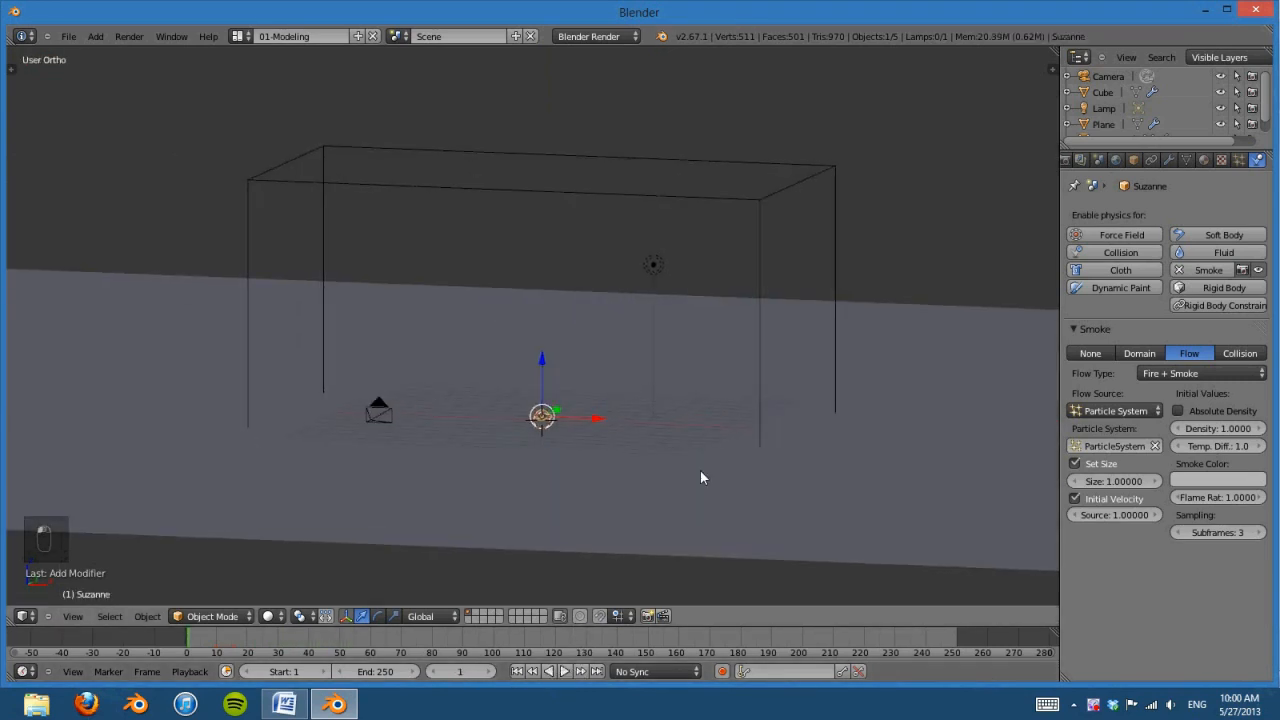
pyautogui.press('KP_1')
pyautogui.keyDown('shift'); pyautogui.moveTo(622, 468); pyautogui.dragTo(624, 448, button='middle'); pyautogui.keyUp('shift')
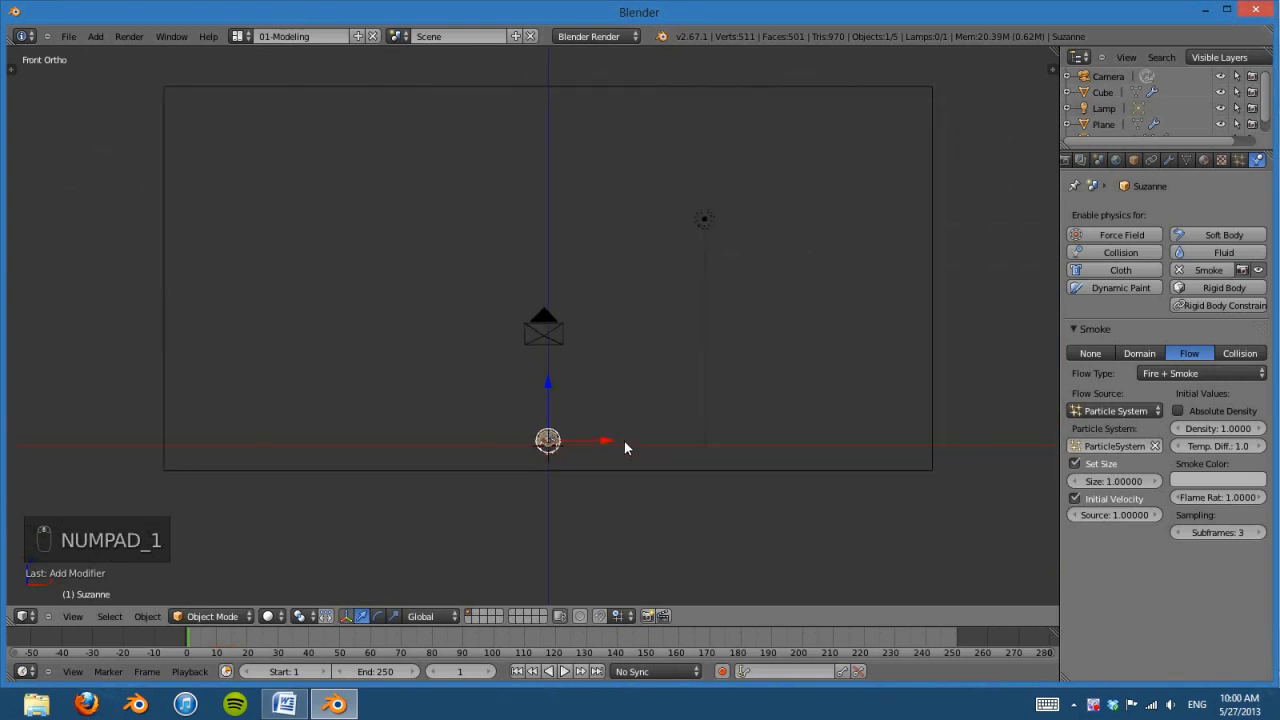
pyautogui.click(564, 671)
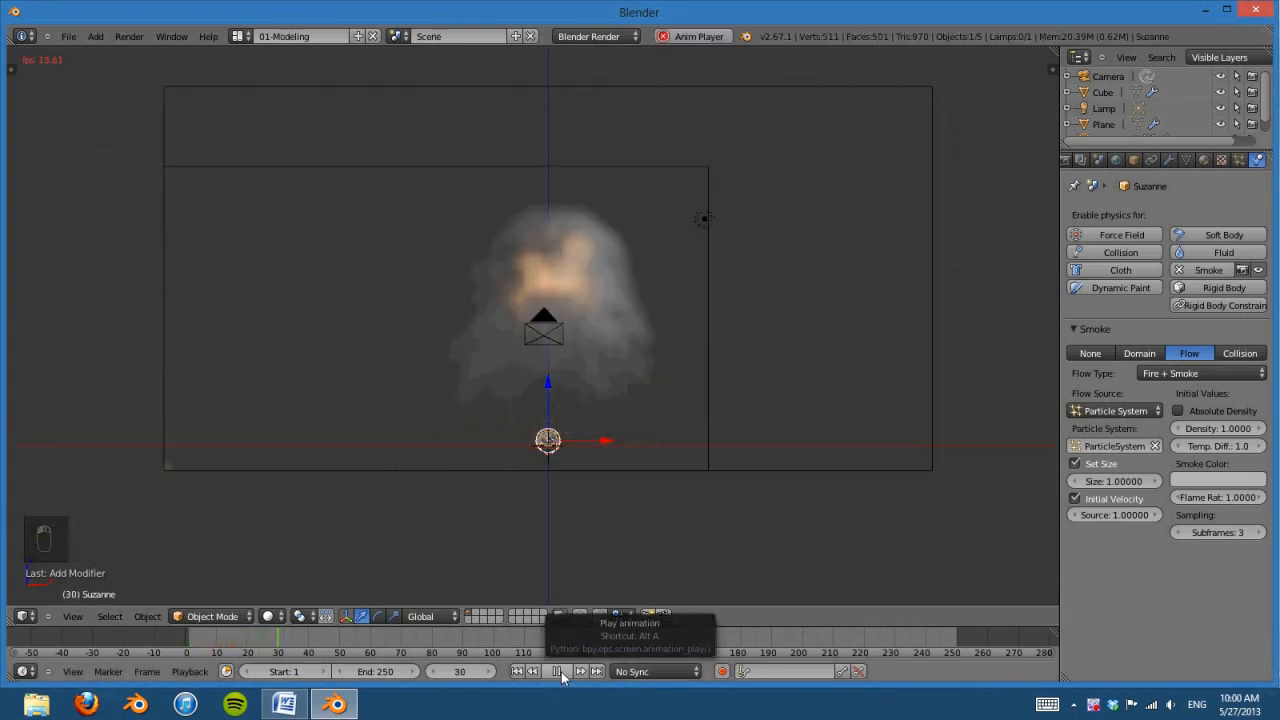
pyautogui.click(561, 671)
pyautogui.click(516, 671)
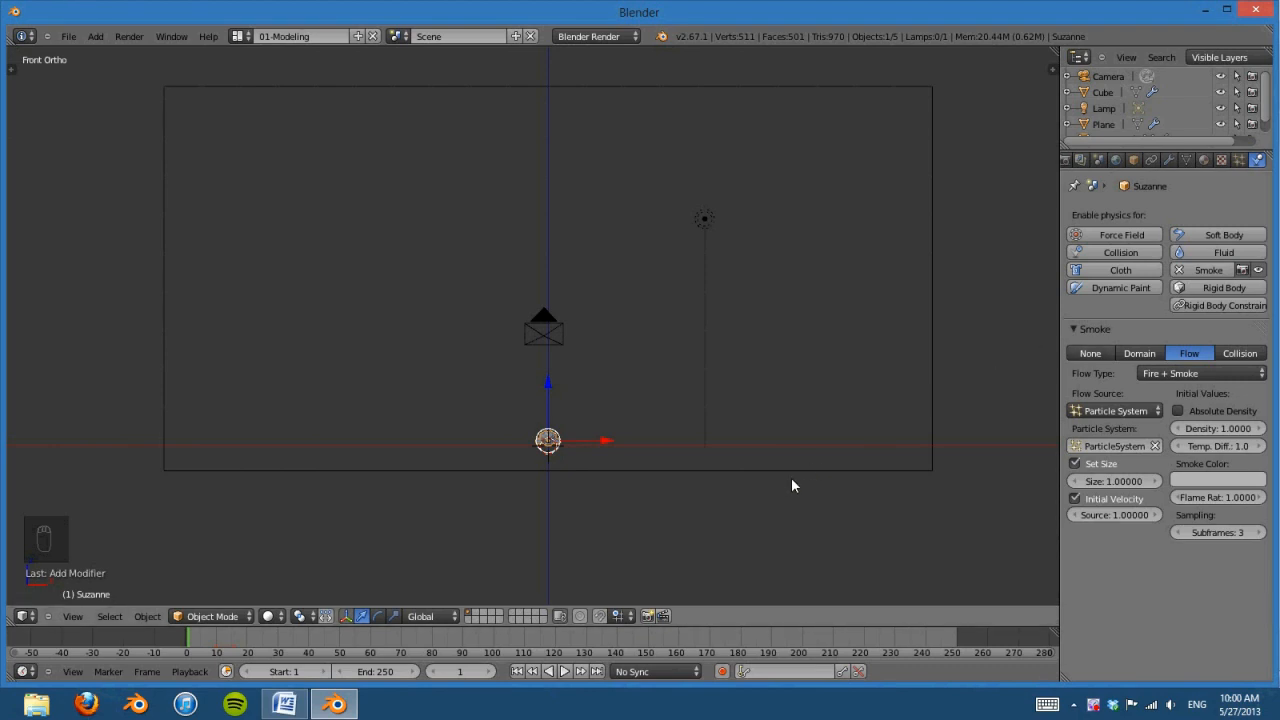
# - Rename the monkey head's particle settings as main
pyautogui.scroll(5, 746, 459)
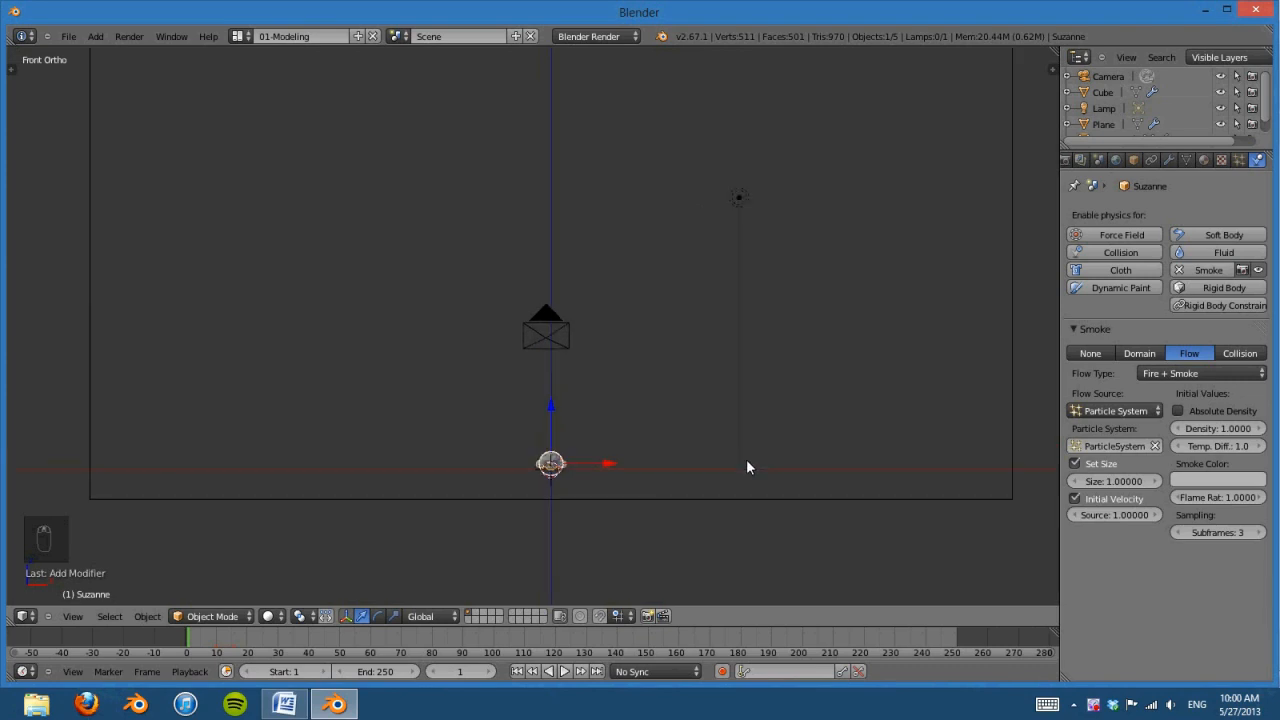
pyautogui.click(1239, 160)
pyautogui.scroll(3, 1200, 250)
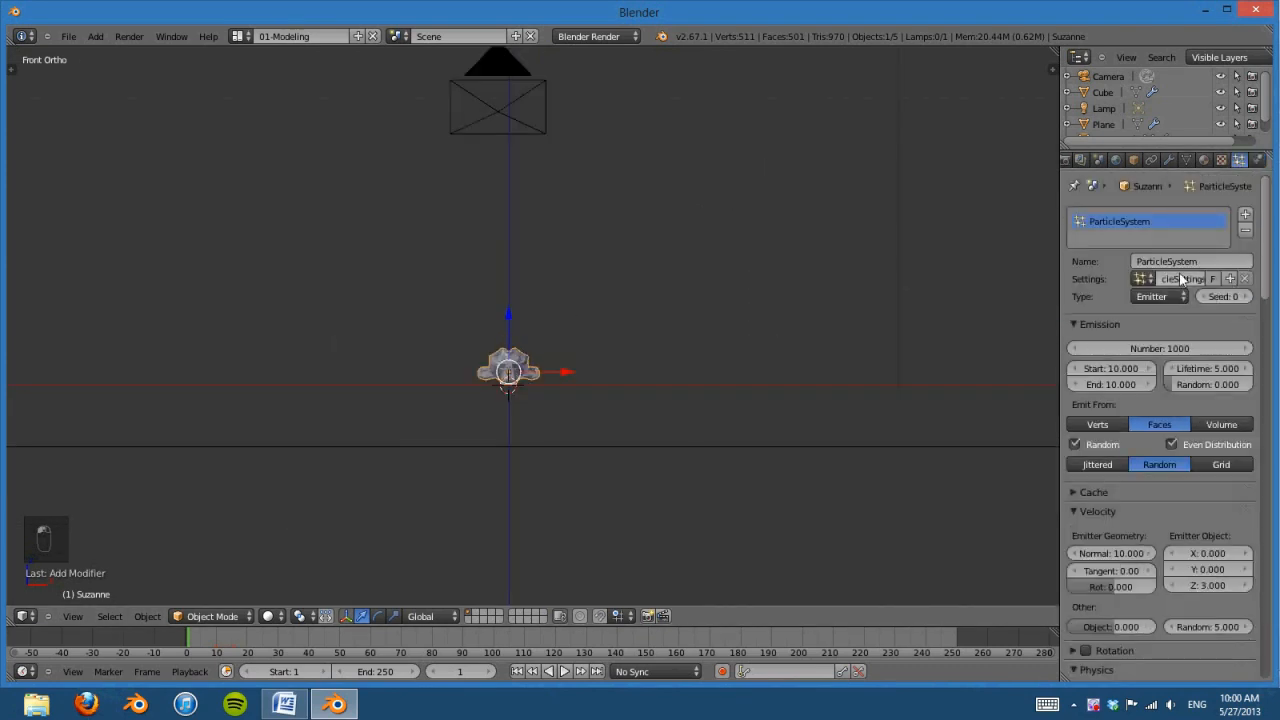
pyautogui.click(1186, 281)
pyautogui.write('mo')
pyautogui.press('Return')
# - Add a circle mesh at the base of the monkey head and scale it to about half size
pyautogui.keyDown('shift'); pyautogui.moveTo(696, 421); pyautogui.dragTo(728, 438, button='middle'); pyautogui.keyUp('shift')
pyautogui.scroll(2, 724, 440)
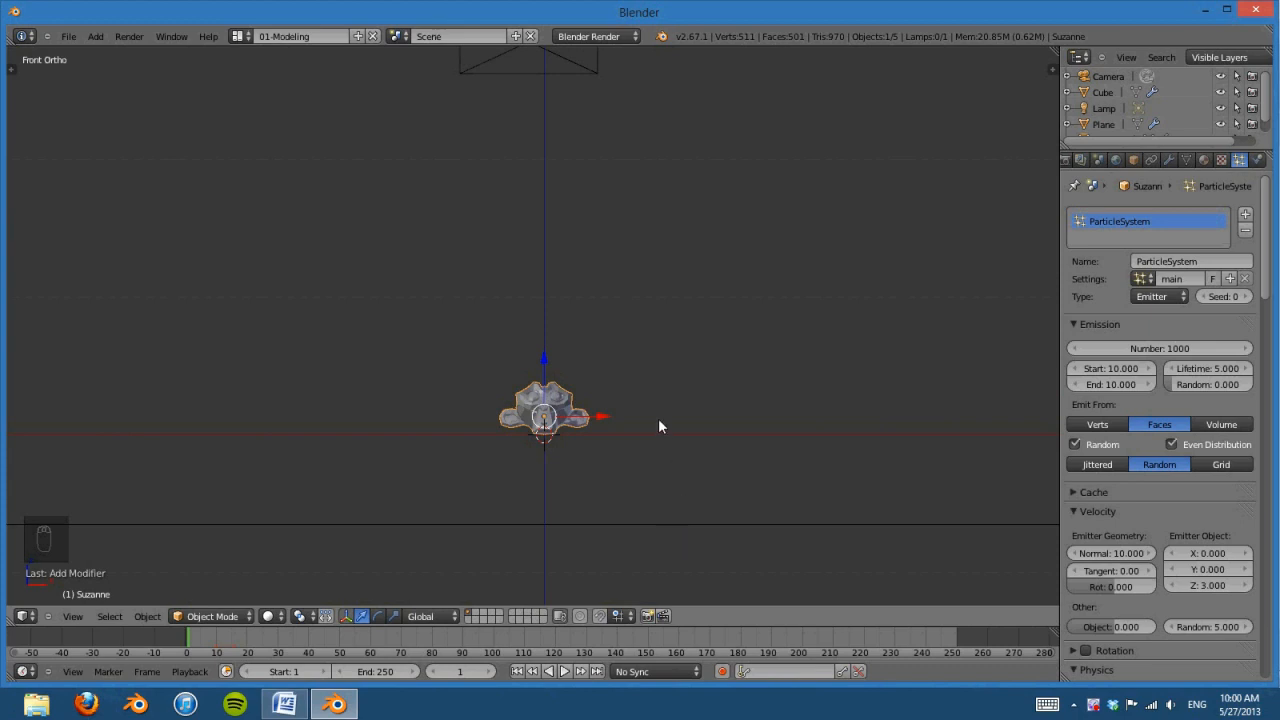
pyautogui.hotkey('shift', 'a')
pyautogui.moveTo(658, 420)
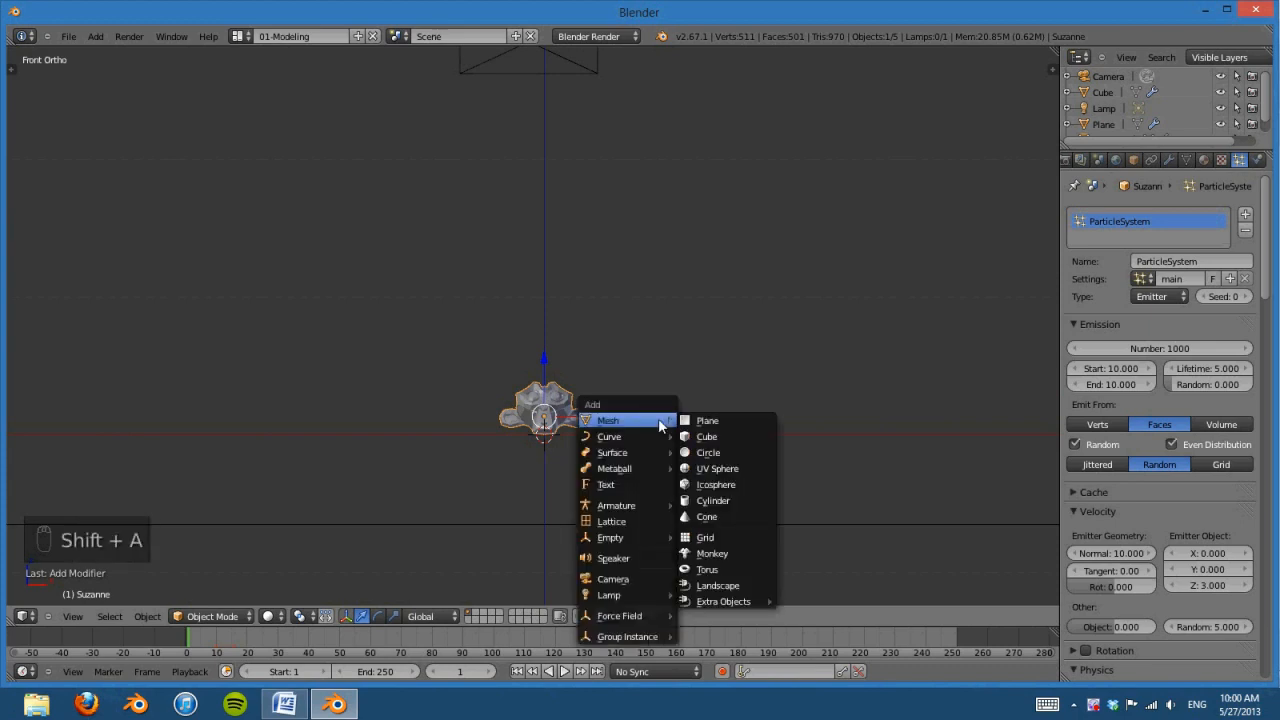
pyautogui.click(729, 456)
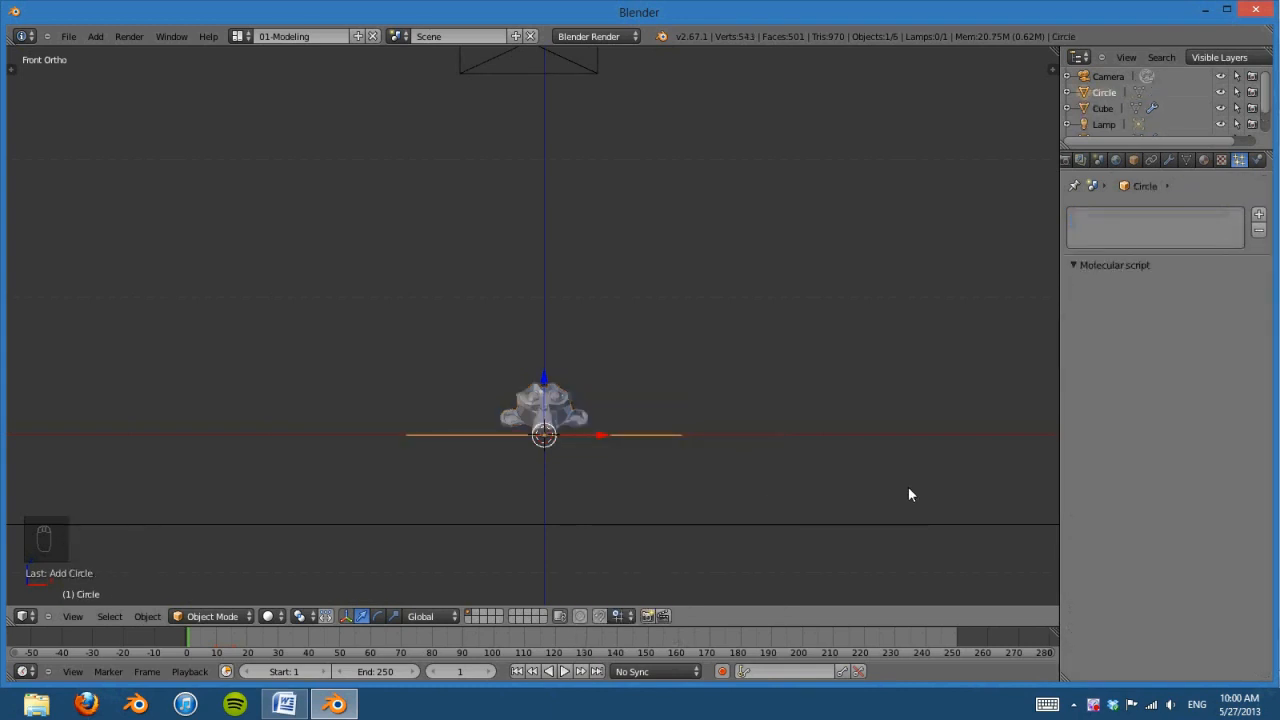
pyautogui.press('s')
pyautogui.click(727, 479)
# - Extrude the circle's edge upward by about 0.1 units in Edit Mode to form a short ring
pyautogui.press('Tab')
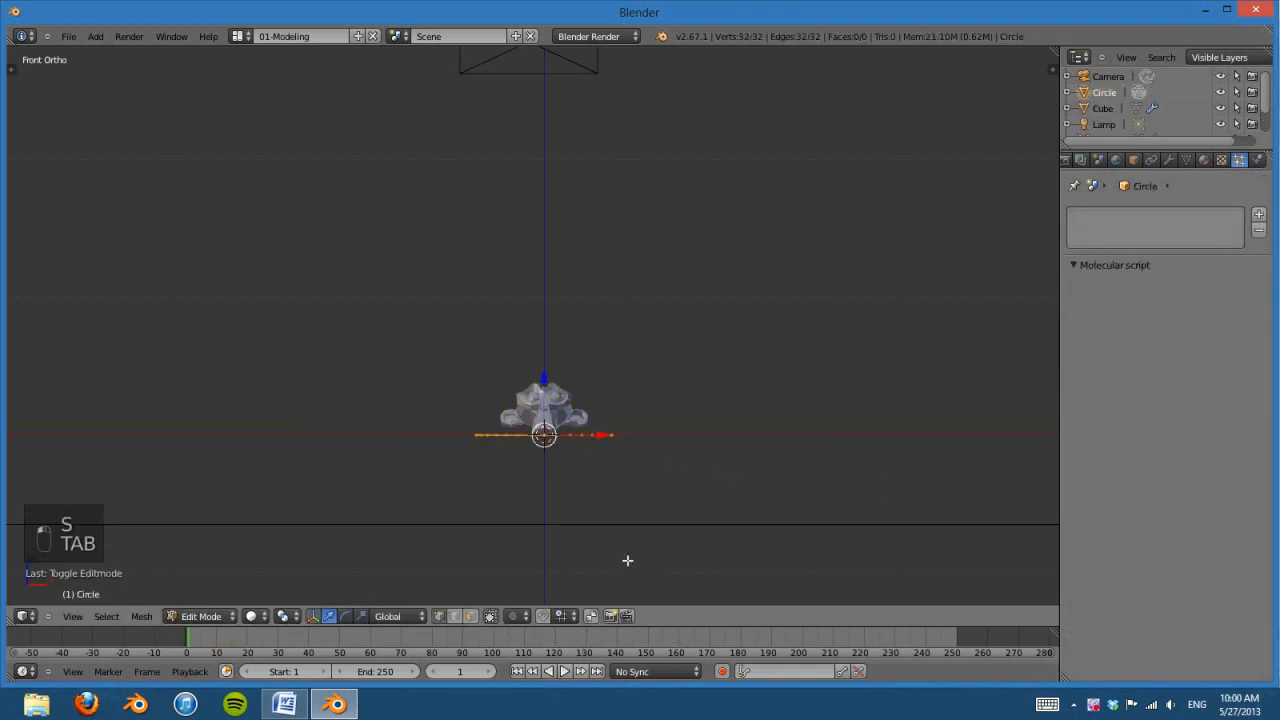
pyautogui.scroll(2, 626, 557)
pyautogui.press('e')
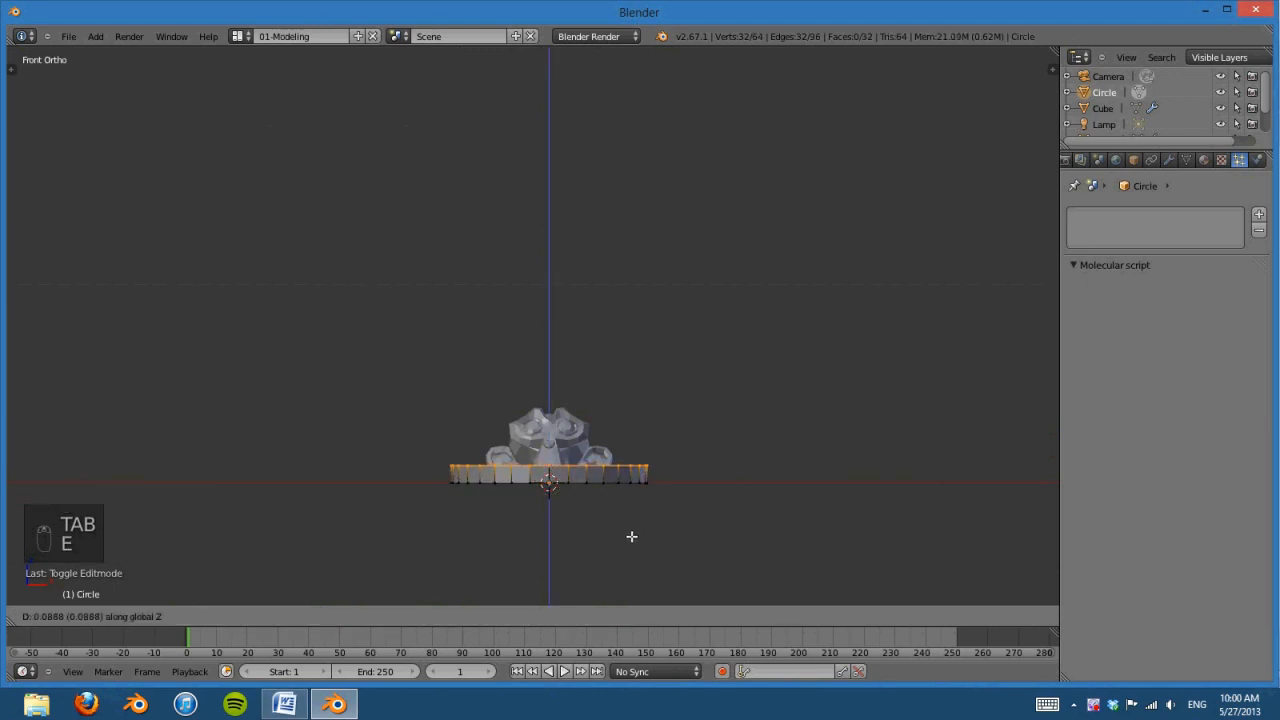
pyautogui.click(638, 535)
# - Raise the ring's entire mesh about 0.05 units along Z and return to Object Mode
pyautogui.press('a')
pyautogui.press('a')
pyautogui.press('a')
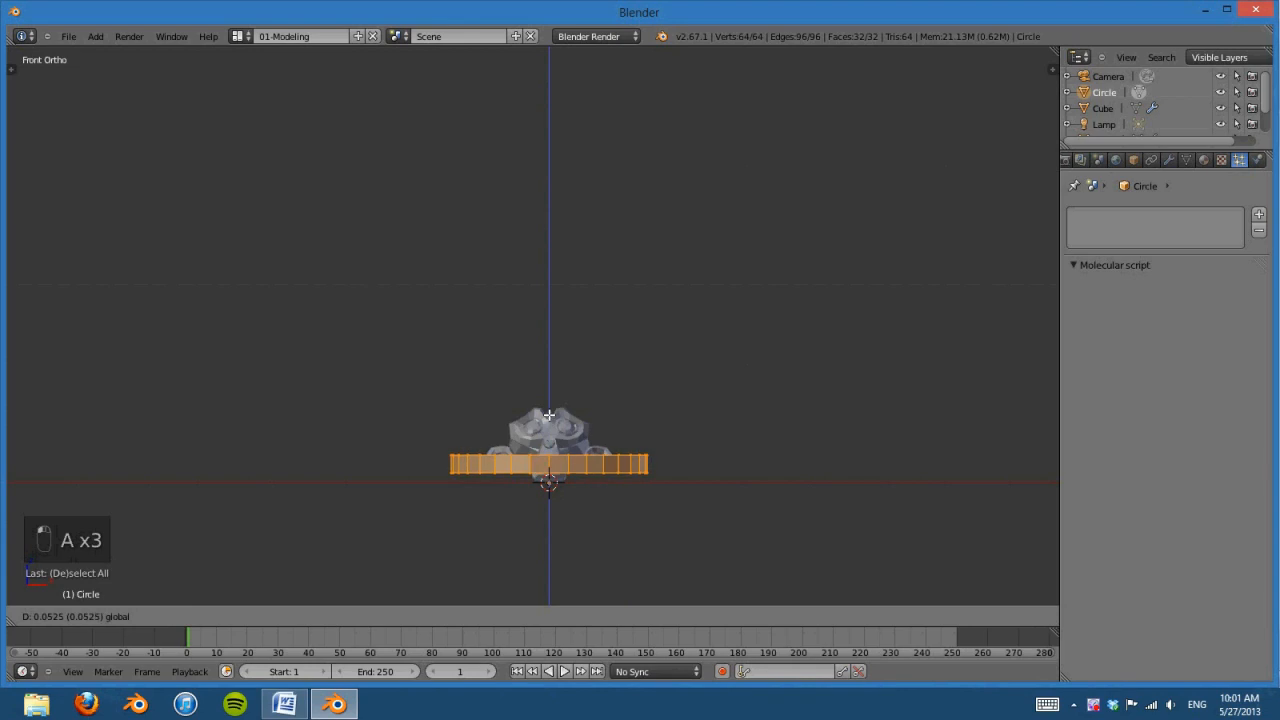
pyautogui.press('z')
pyautogui.press('Tab')
pyautogui.press('z')
pyautogui.scroll(-3, 730, 477)
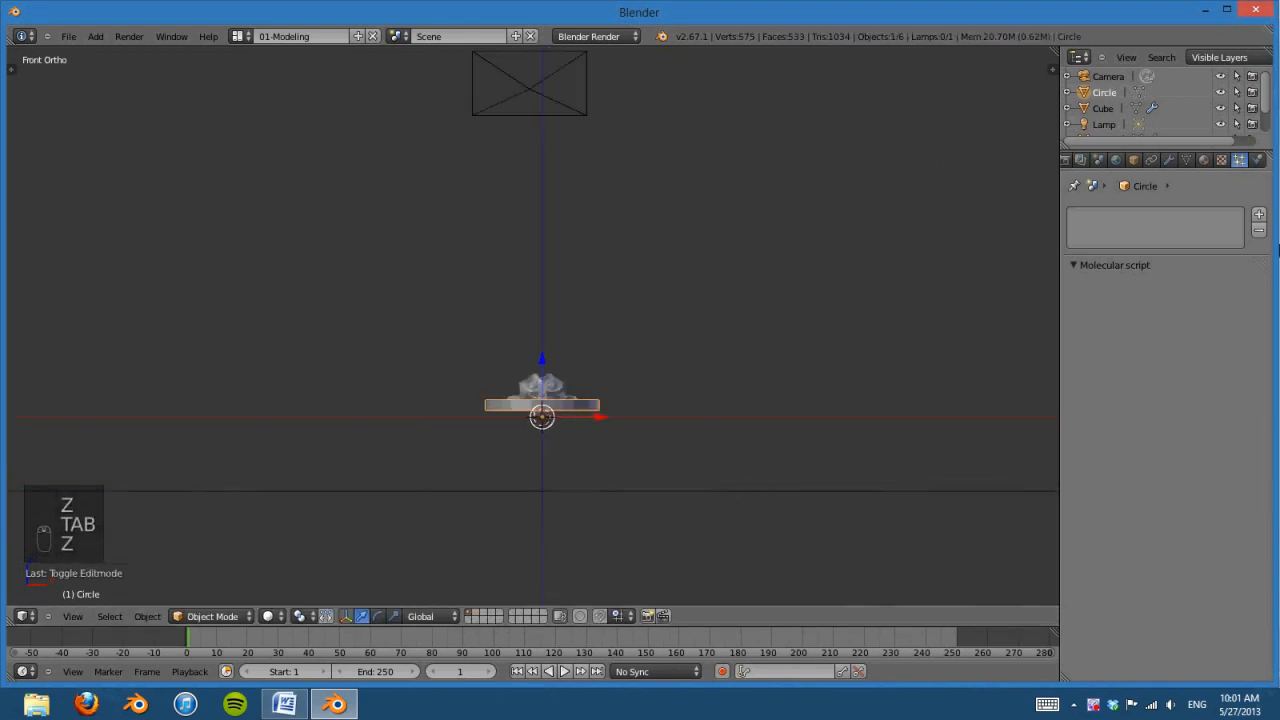
# - Add a particle system to the ring and name its settings spread
pyautogui.click(1259, 214)
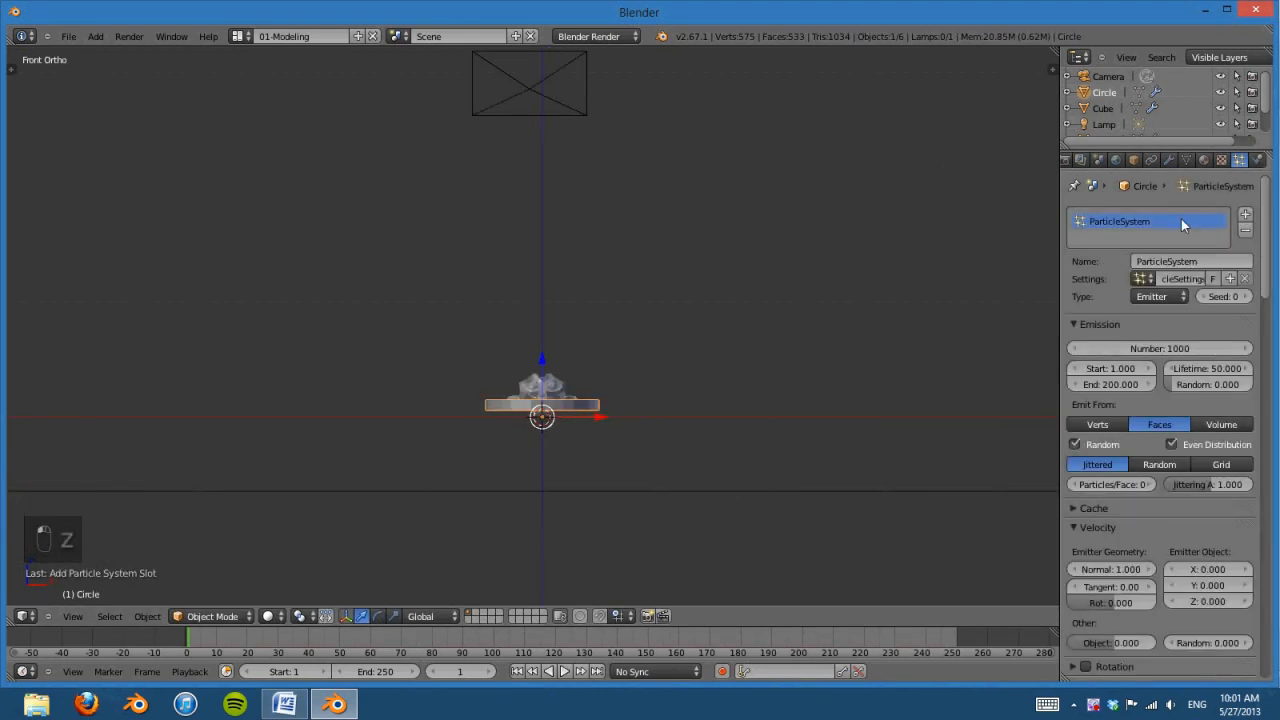
pyautogui.click(1172, 278)
pyautogui.write('spread')
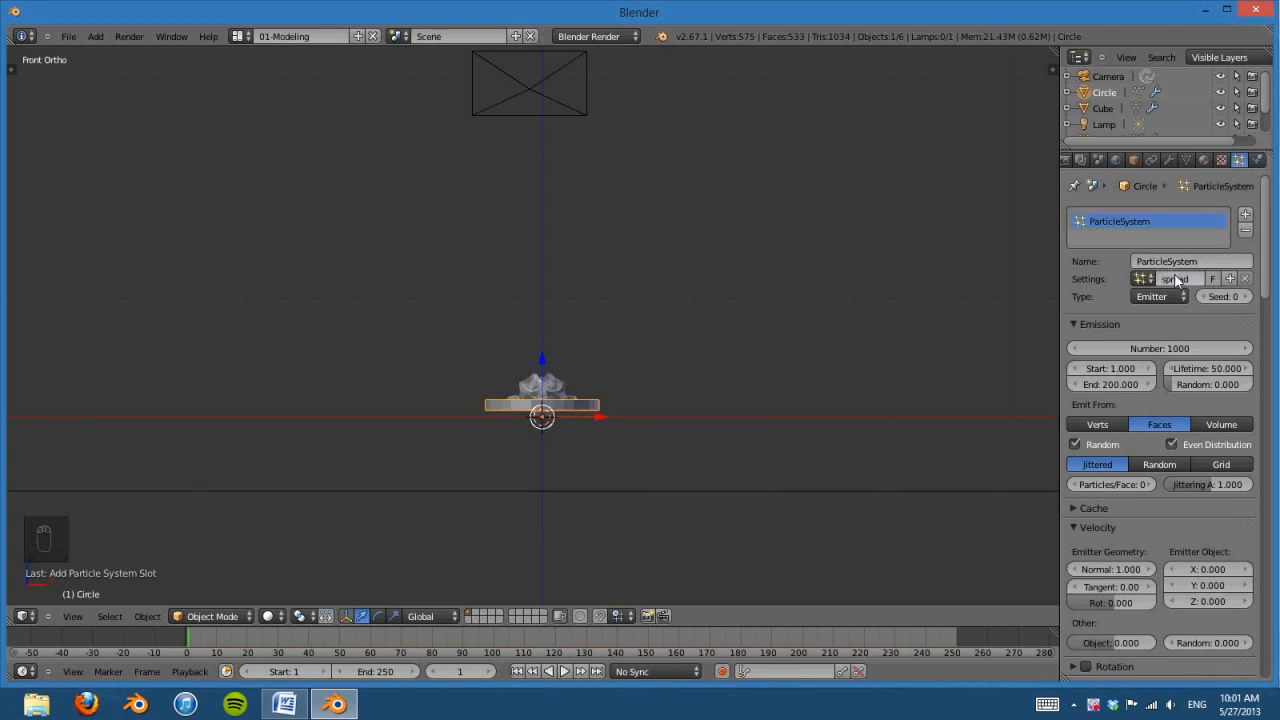
pyautogui.press('Return')
# - Set the ring's particle emission to start and end at frame 10
pyautogui.moveTo(403, 362); pyautogui.dragTo(549, 415, button='middle')
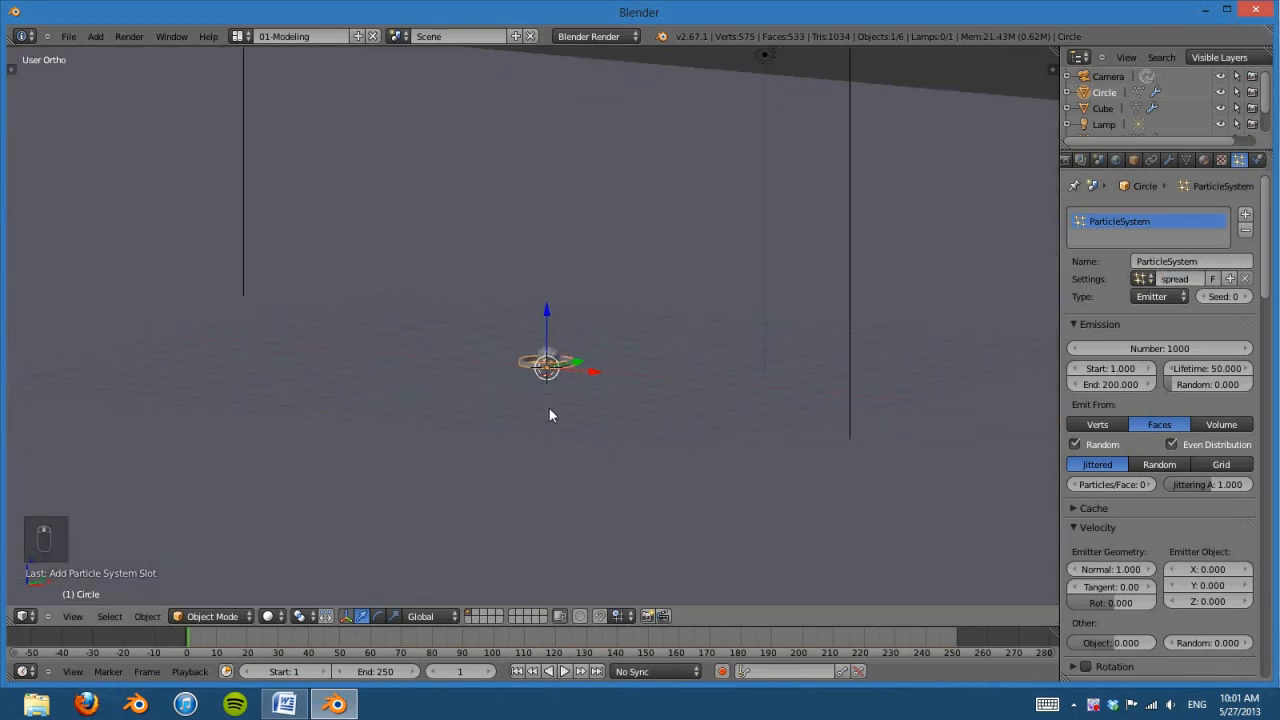
pyautogui.press('KP_1')
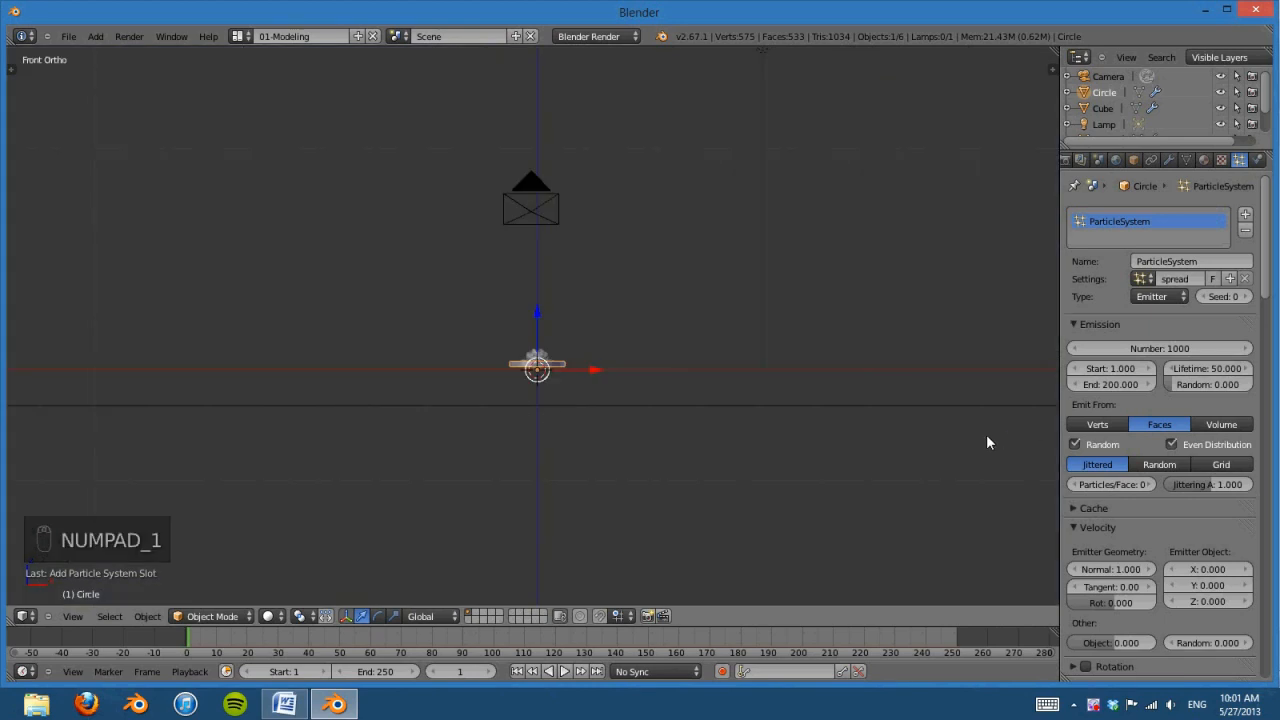
pyautogui.press('KP_3')
pyautogui.scroll(-1, 787, 422)
pyautogui.keyDown('shift'); pyautogui.moveTo(674, 438); pyautogui.dragTo(644, 567, button='middle'); pyautogui.keyUp('shift')
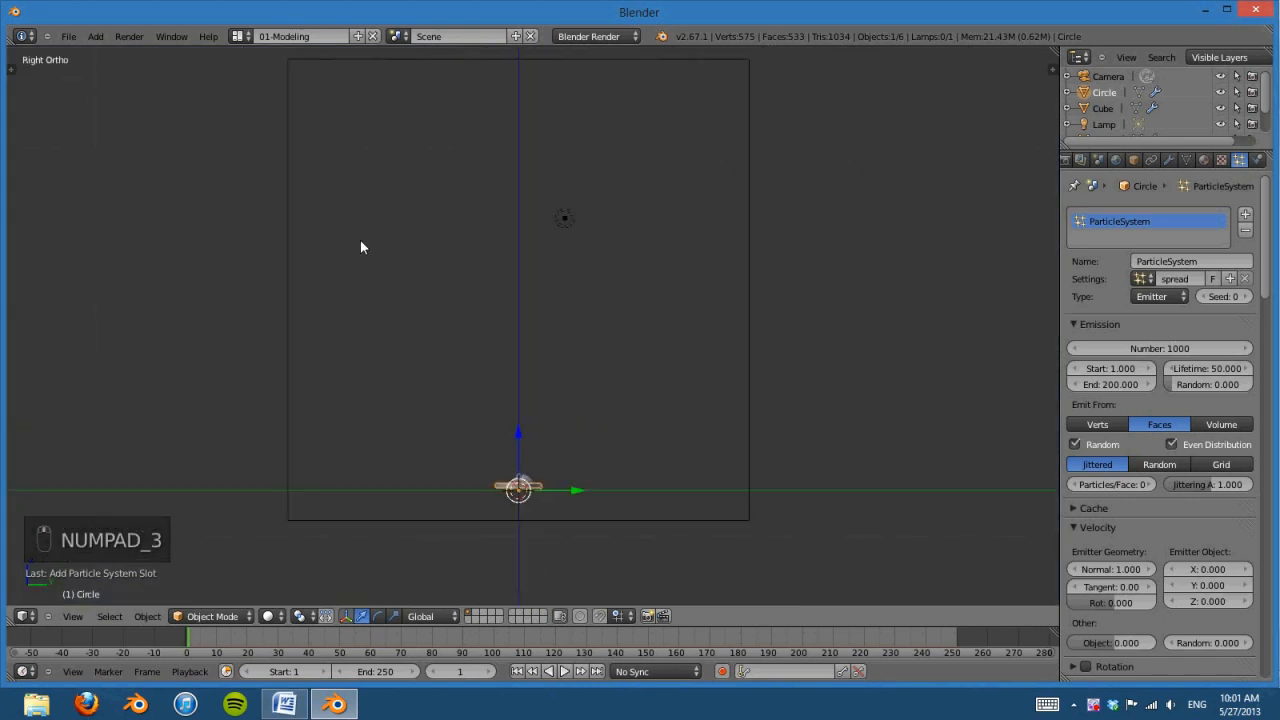
pyautogui.keyDown('shift'); pyautogui.moveTo(556, 447); pyautogui.dragTo(565, 395, button='middle'); pyautogui.keyUp('shift')
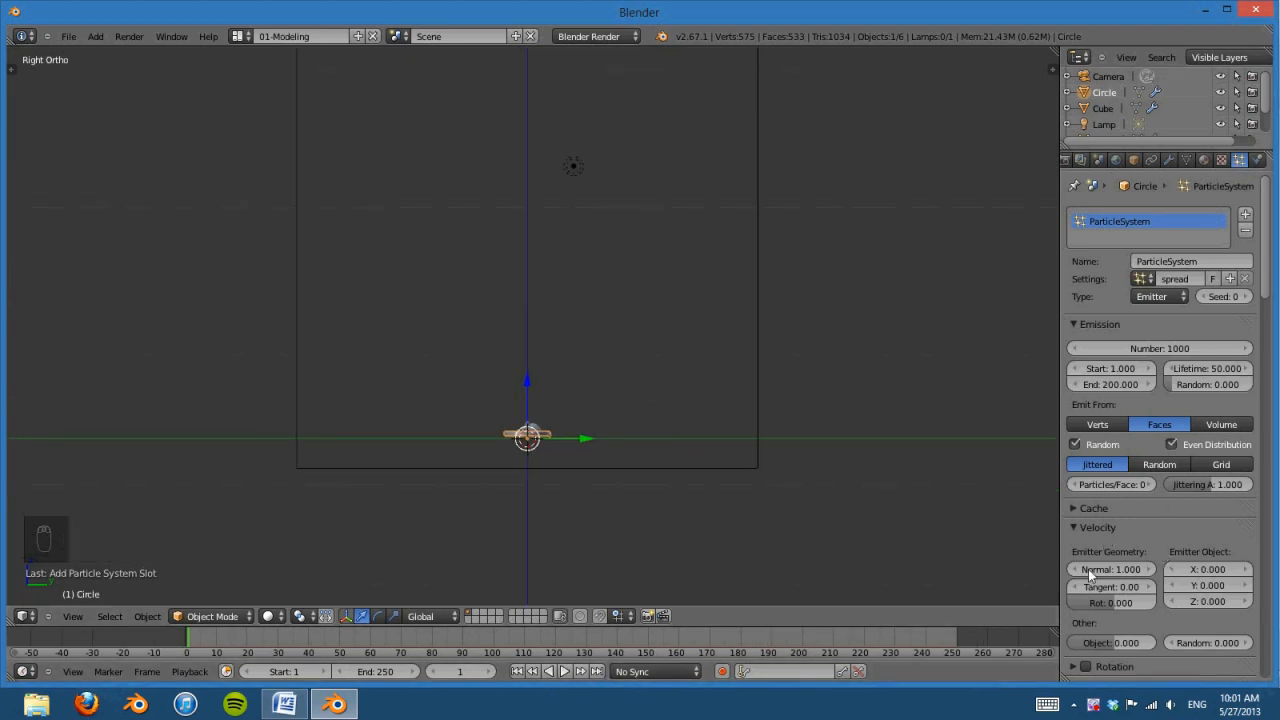
pyautogui.click(1110, 366)
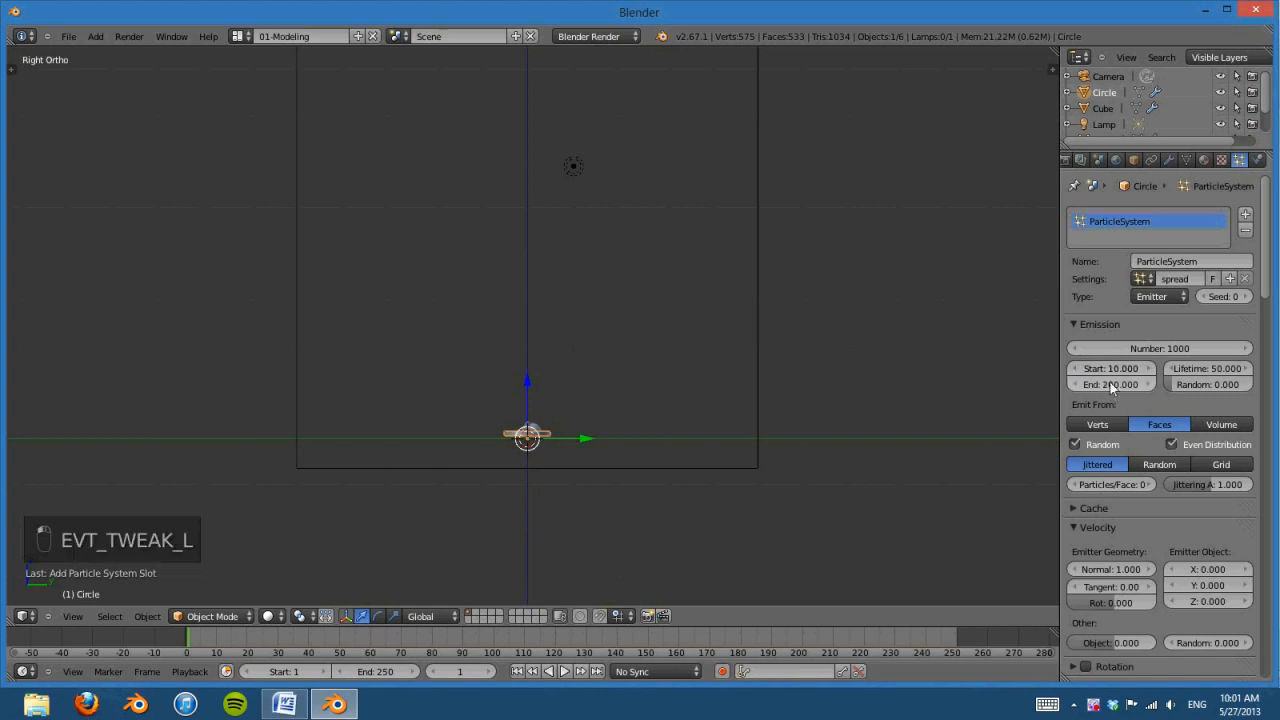
pyautogui.click(1108, 382)
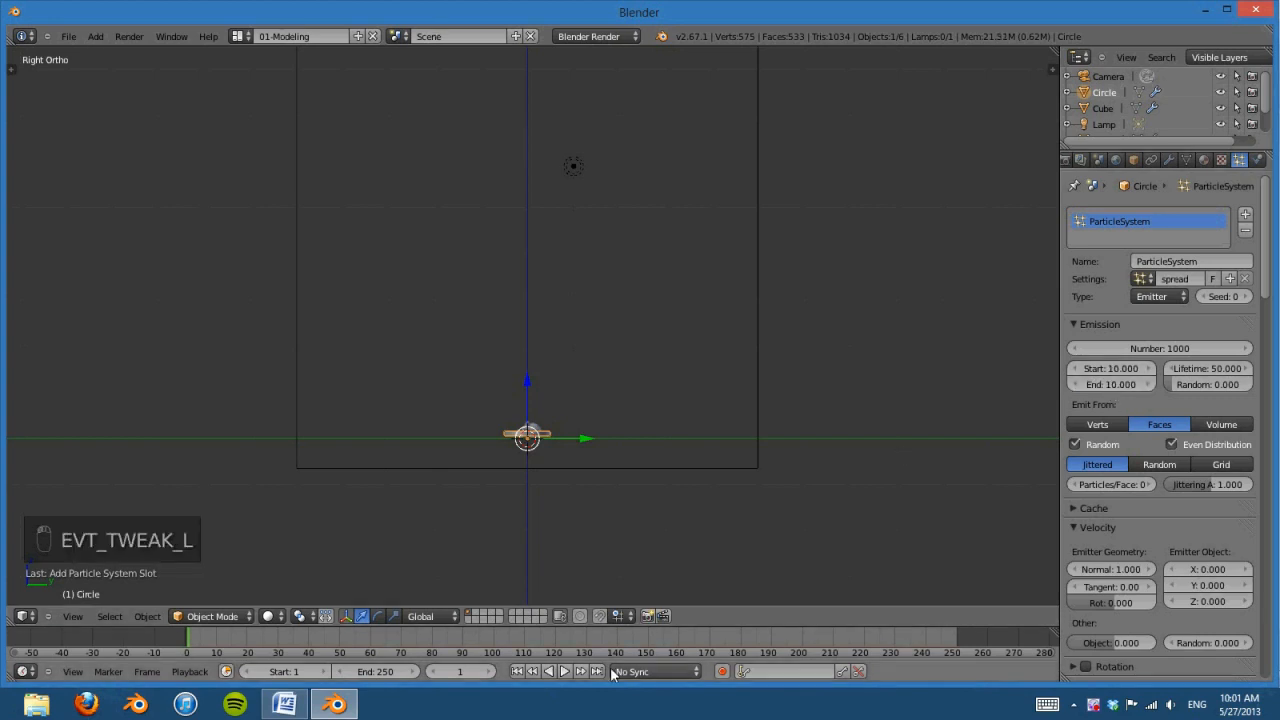
# - Play the burst in the side view to check the ring's particles and return to the first frame
pyautogui.click(565, 672)
pyautogui.click(565, 673)
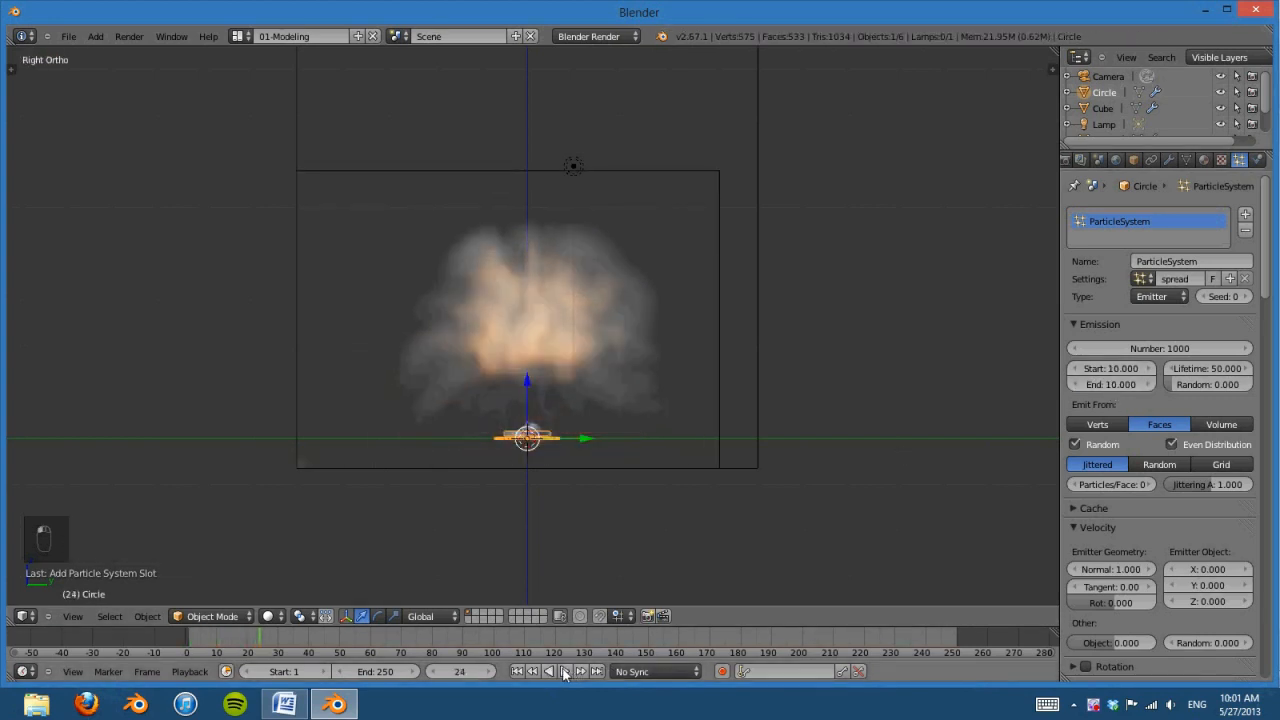
pyautogui.click(517, 671)
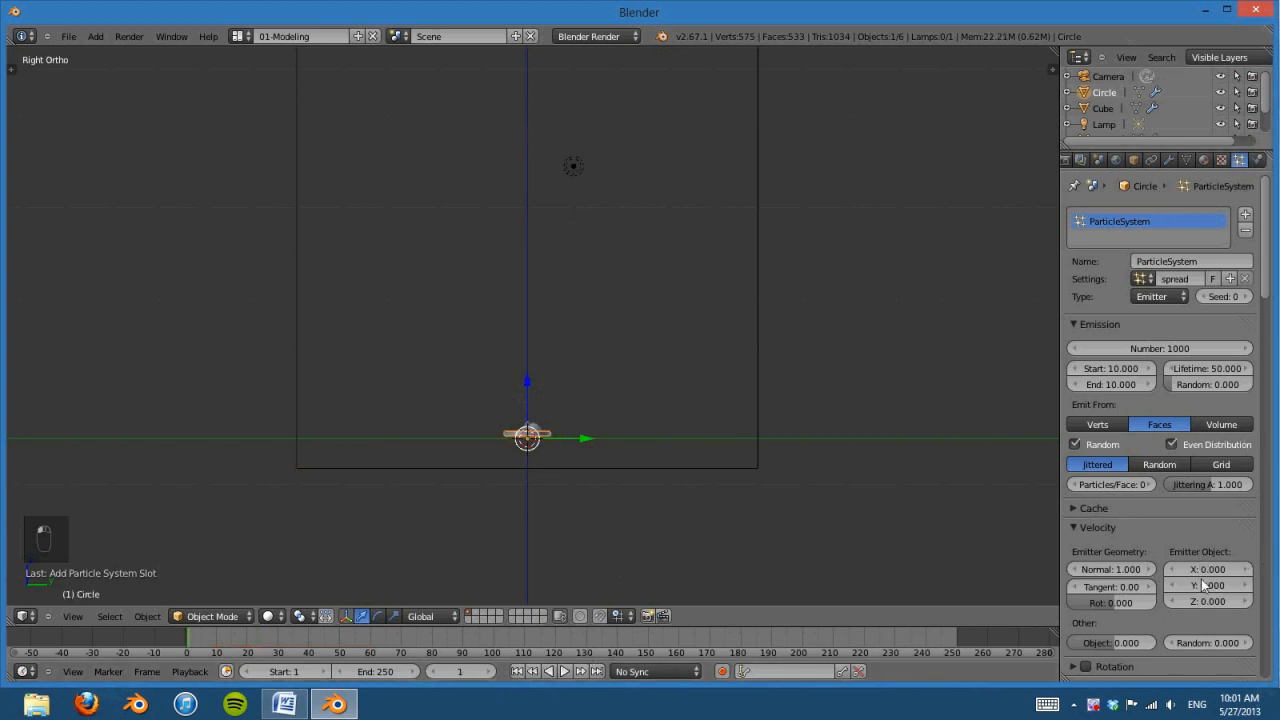
# - Try a normal velocity of 10 and a random velocity of 5 on the ring's particles, playing the burst to check them
pyautogui.click(1109, 567)
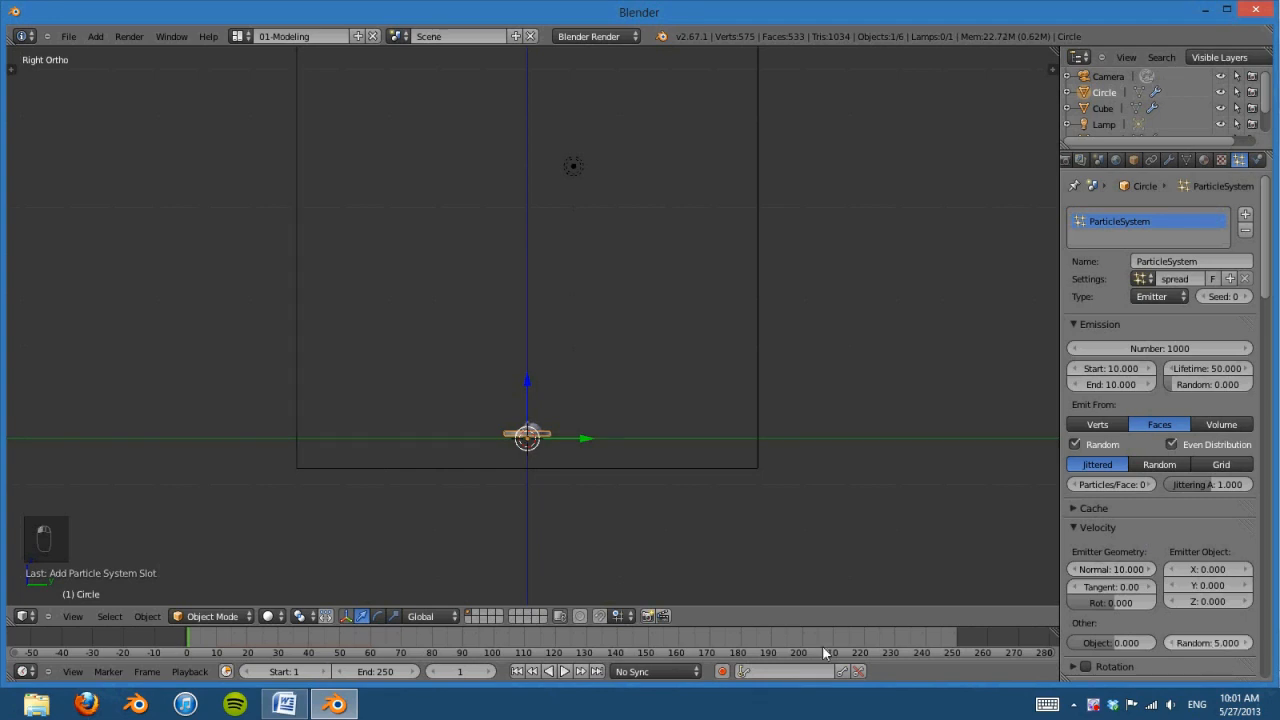
pyautogui.click(564, 671)
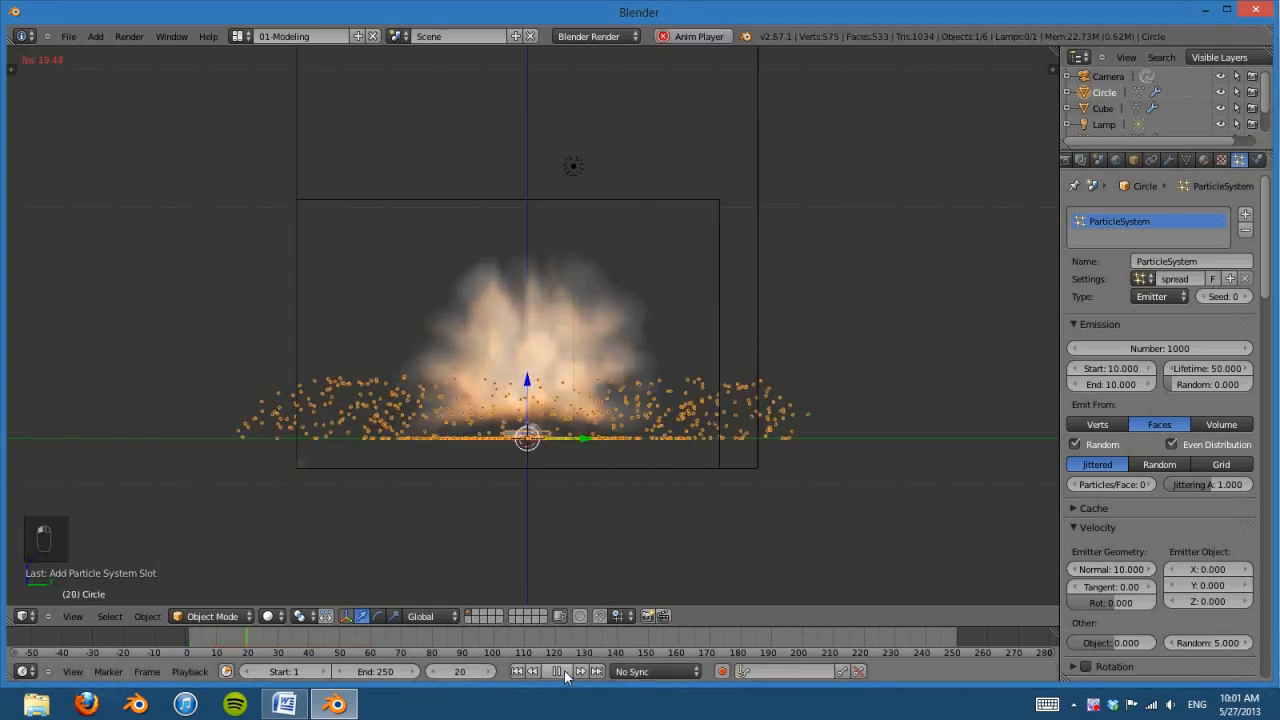
pyautogui.click(518, 671)
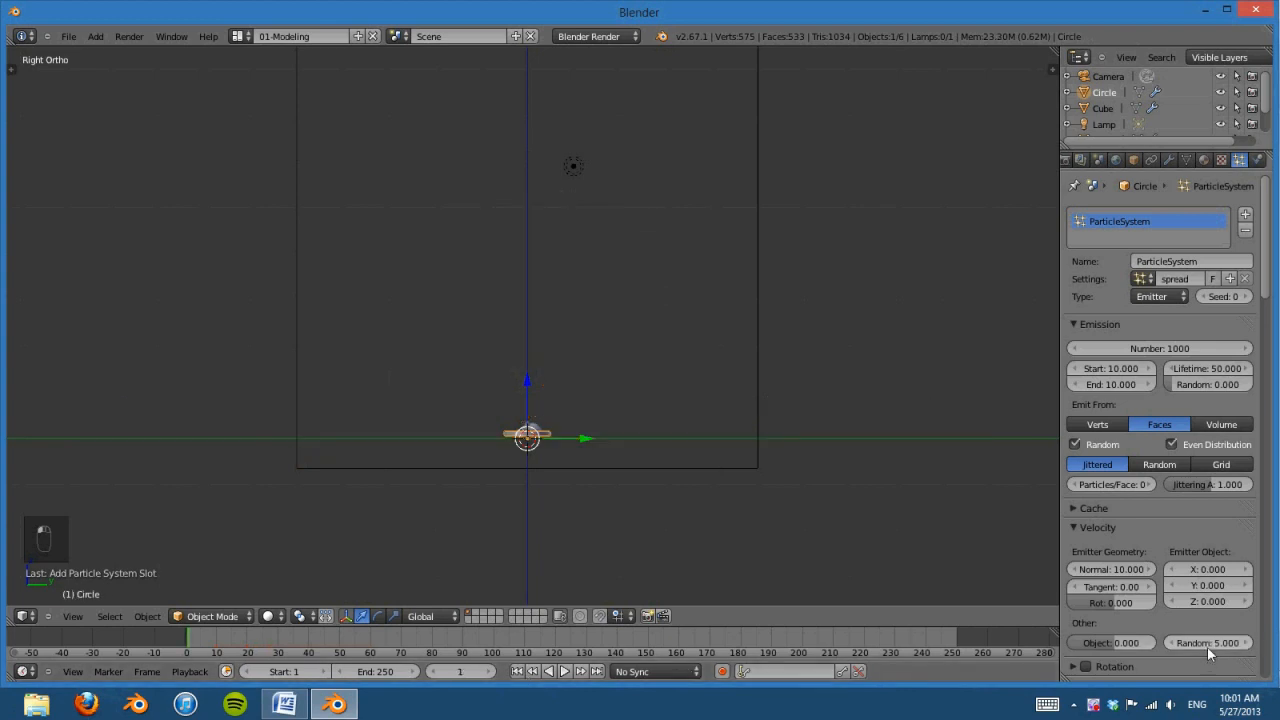
# - Set the ring particles' random velocity to 2 and their normal velocity to 8
pyautogui.click(1207, 643)
pyautogui.write('2')
pyautogui.press('Return')
pyautogui.click(1109, 569)
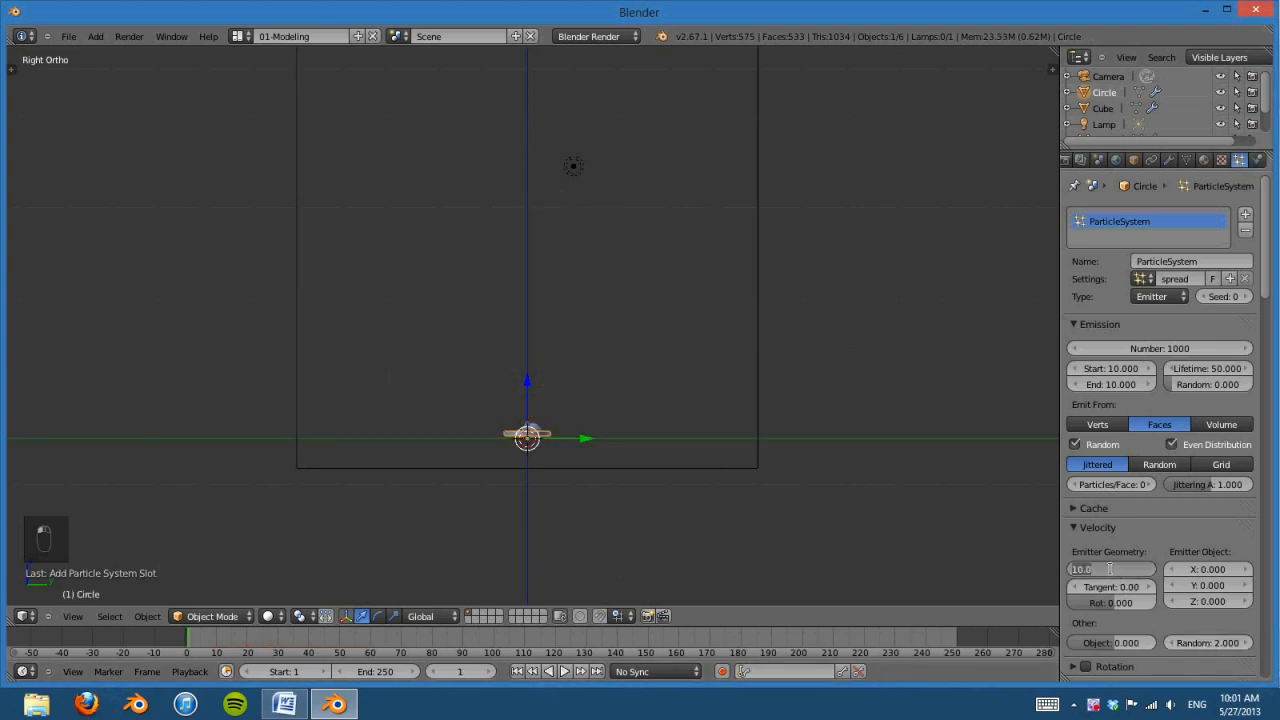
pyautogui.write('8')
pyautogui.press('Return')
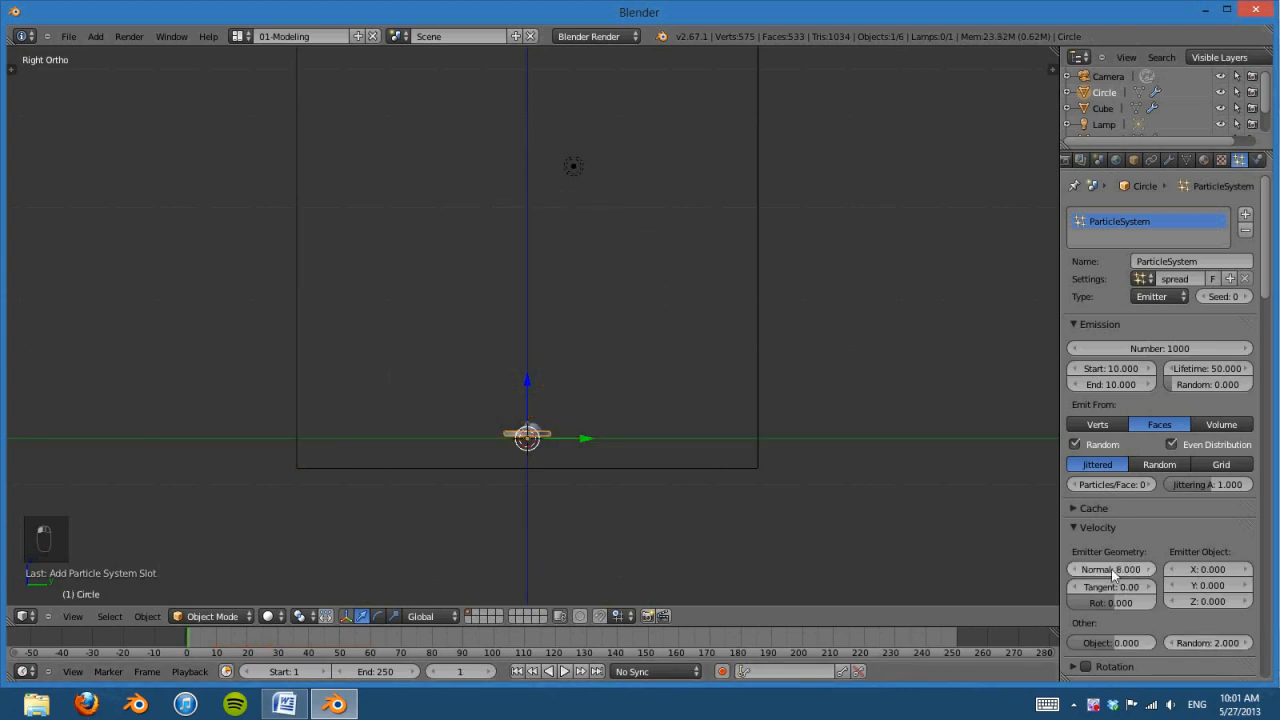
# - Play the burst in the side view and inspect the ring's particle spread from an angle and from the front
pyautogui.click(564, 671)
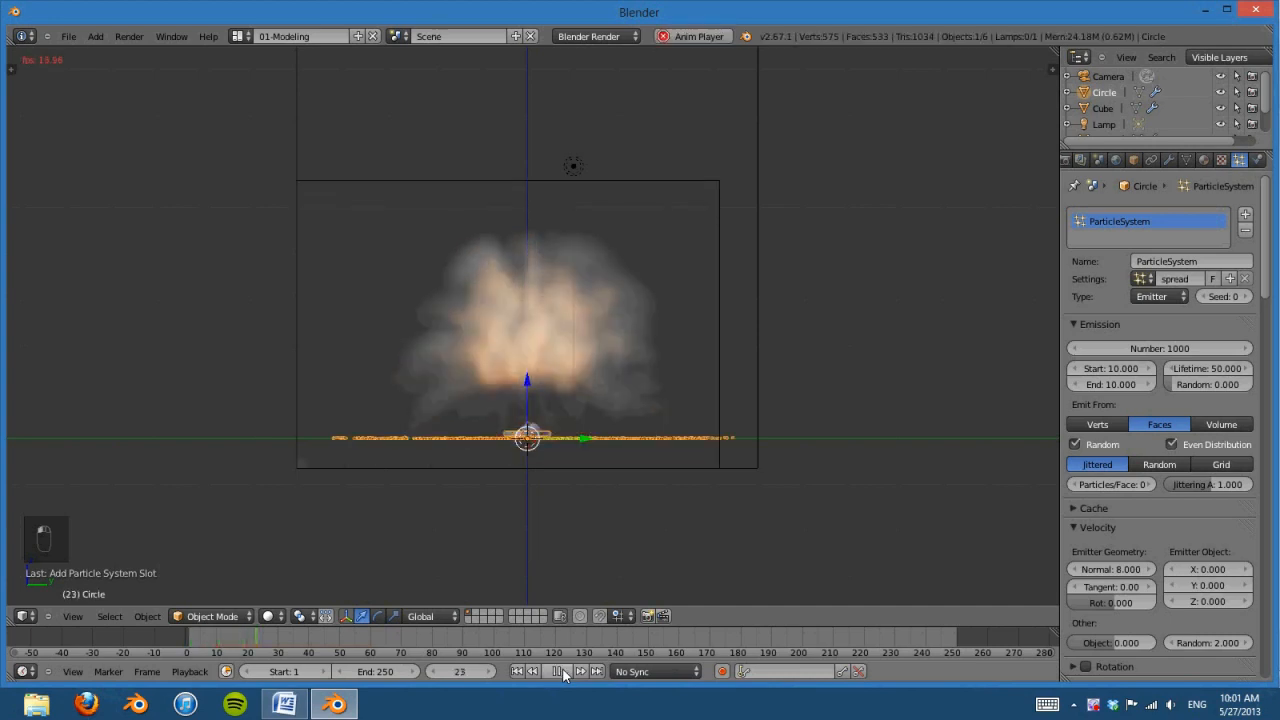
pyautogui.click(560, 672)
pyautogui.click(517, 672)
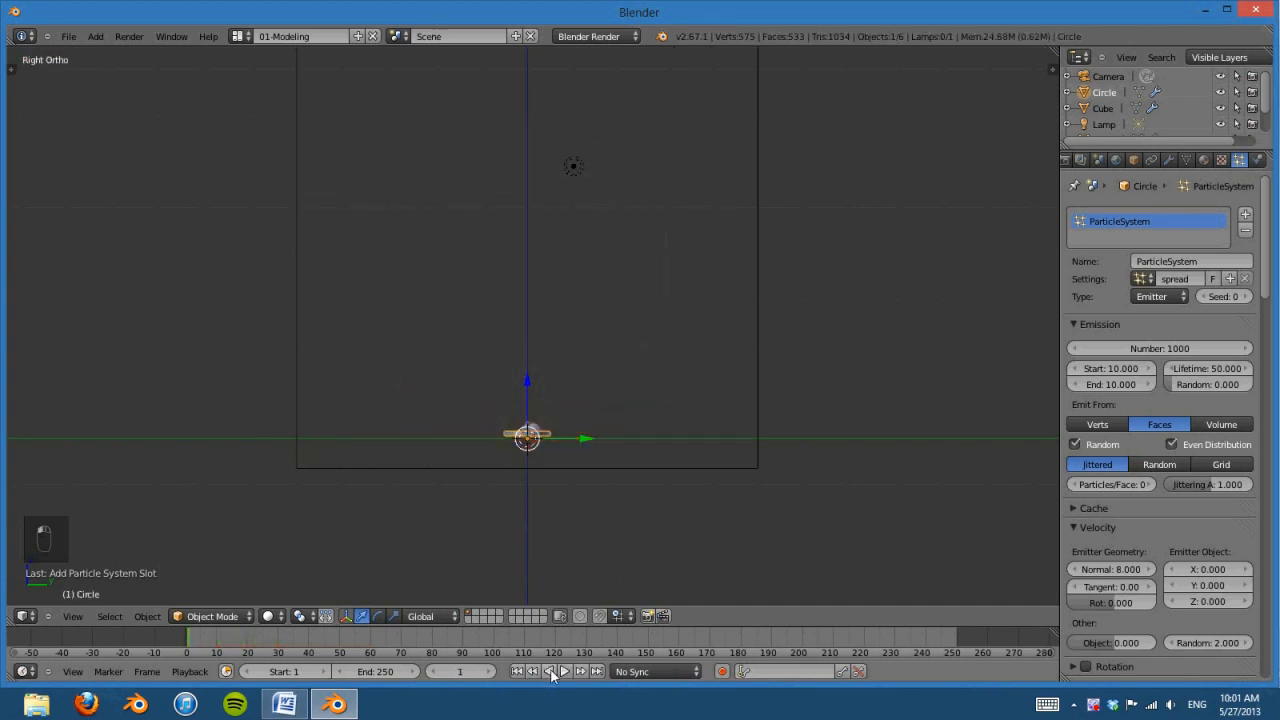
pyautogui.click(564, 671)
pyautogui.click(563, 672)
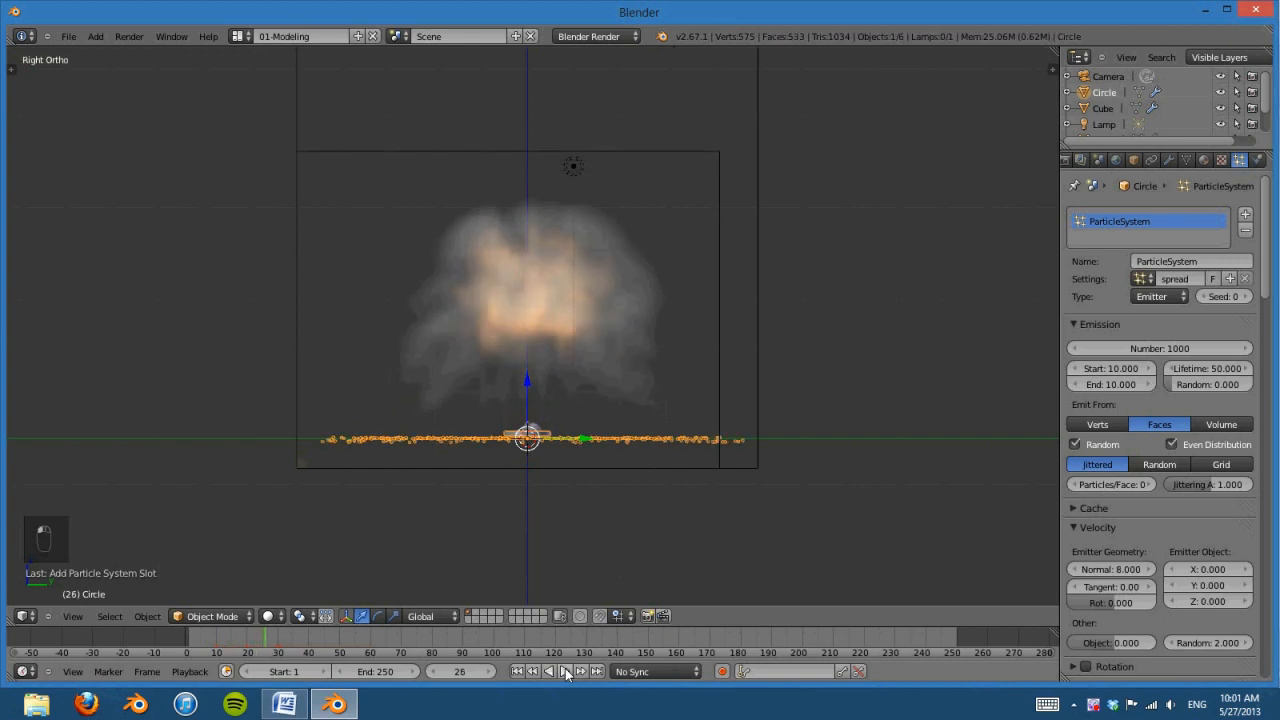
pyautogui.moveTo(614, 466); pyautogui.dragTo(613, 488, button='middle')
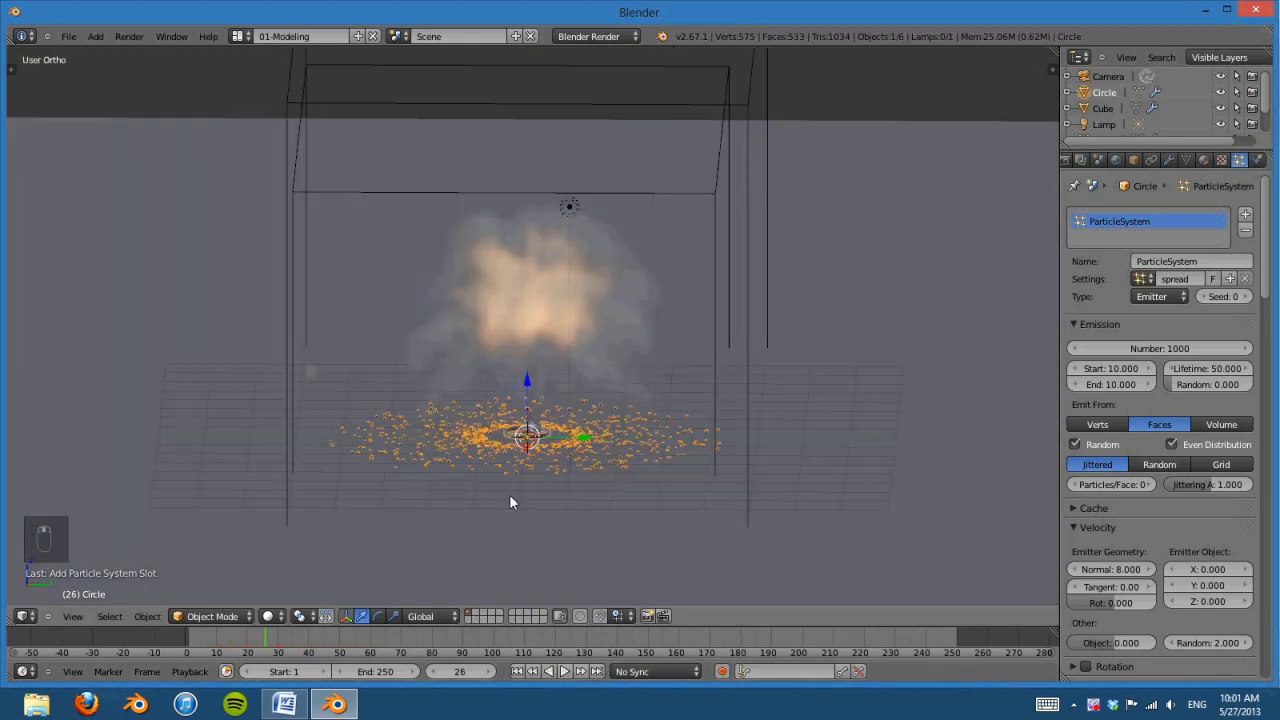
pyautogui.moveTo(509, 494); pyautogui.dragTo(476, 446, button='middle')
pyautogui.press('KP_1')
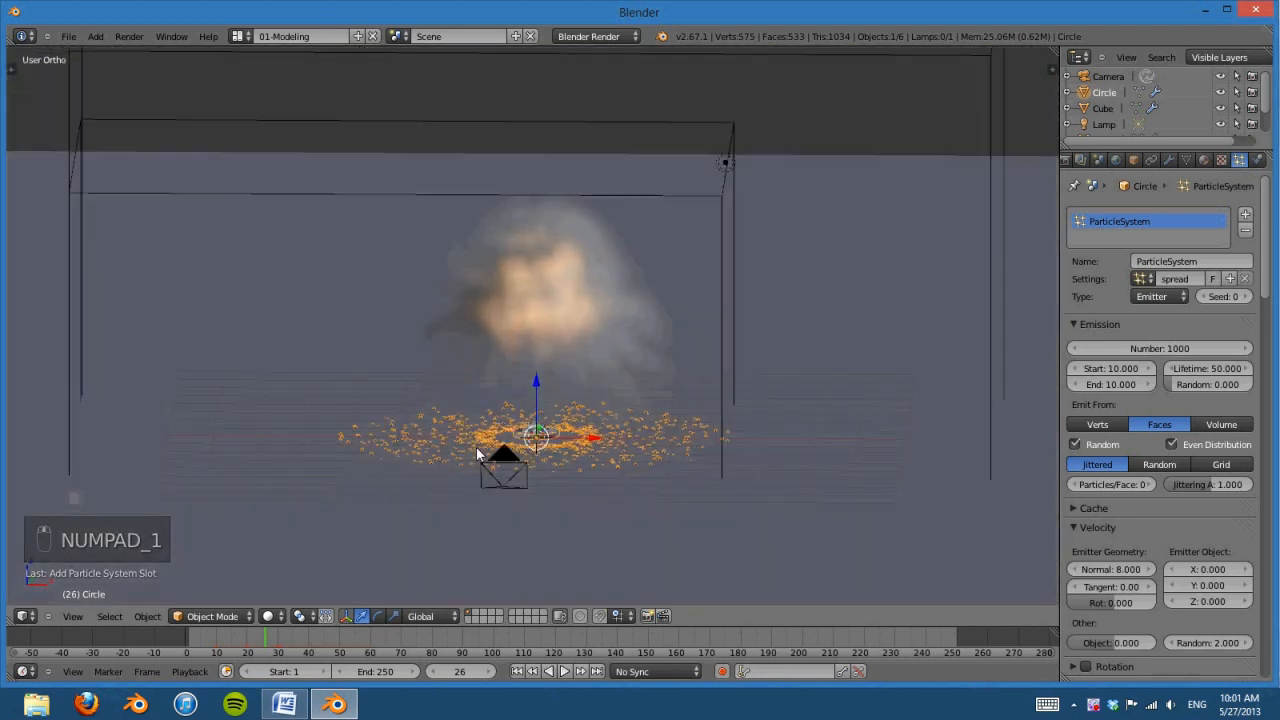
pyautogui.press('KP_1')
# - Replay the burst in the front view to examine the ring's particles around frame 20, and return to the first frame
pyautogui.click(517, 671)
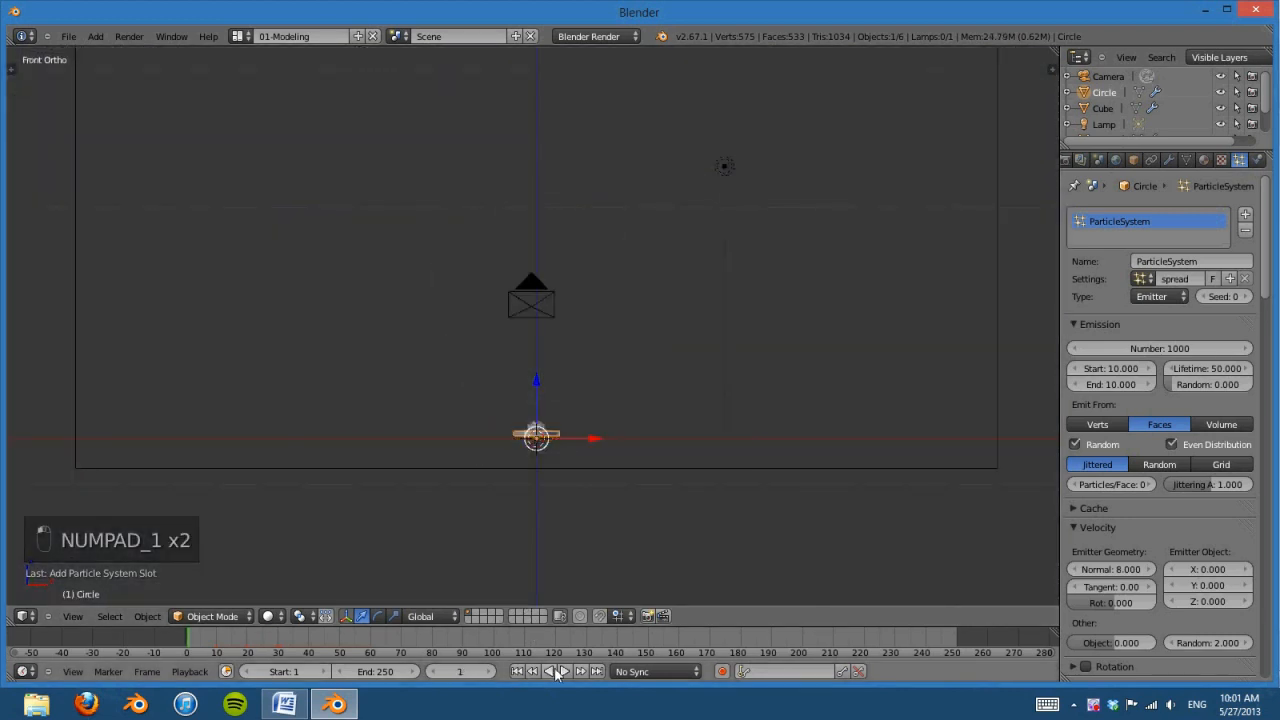
pyautogui.click(563, 672)
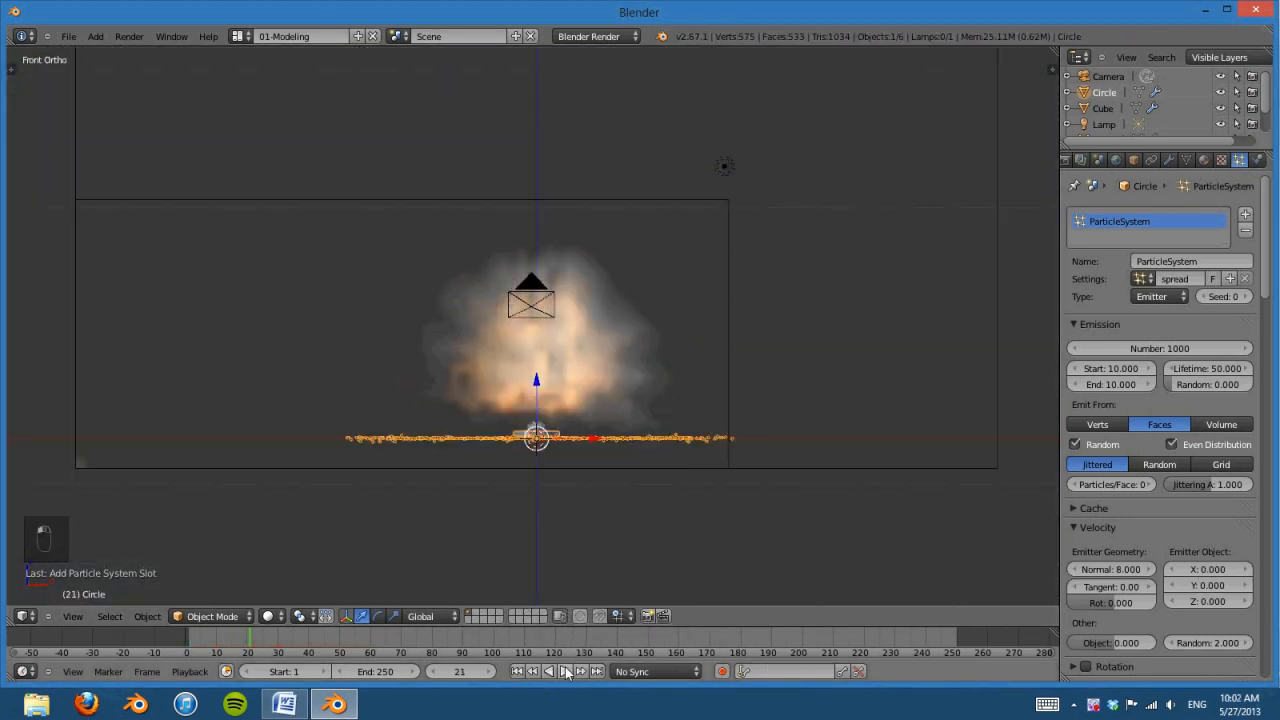
pyautogui.click(517, 672)
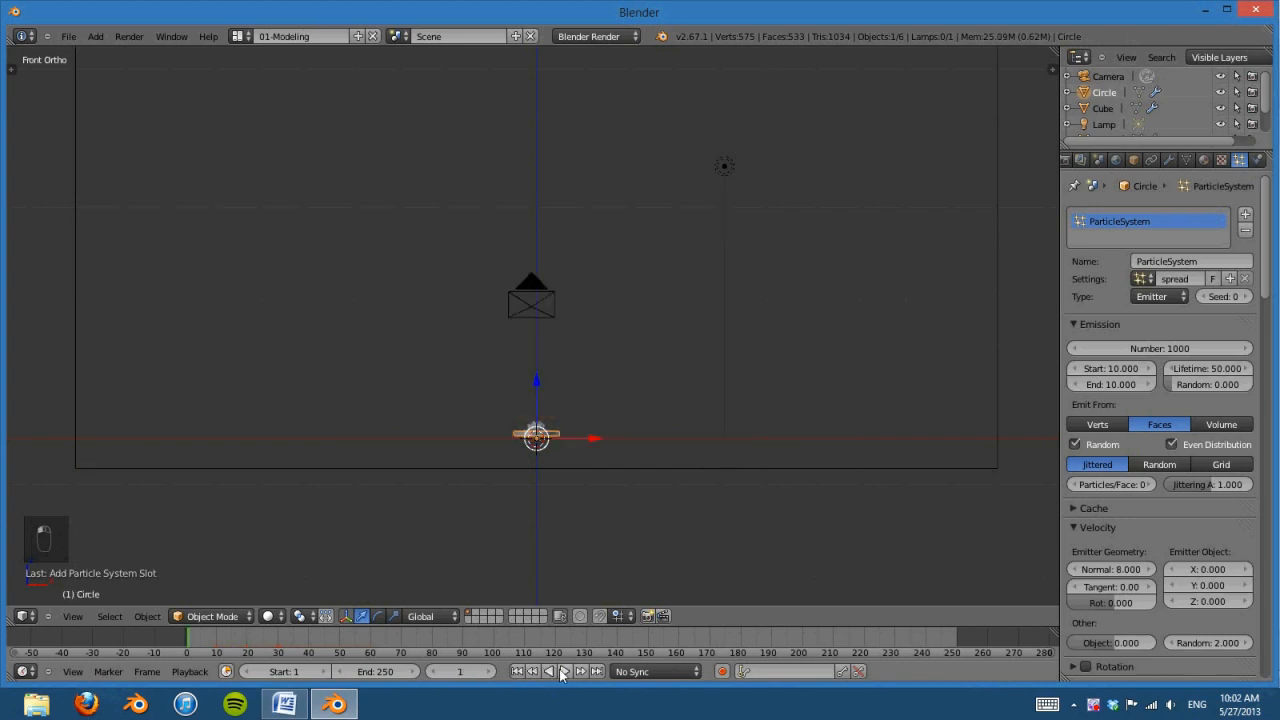
pyautogui.click(563, 671)
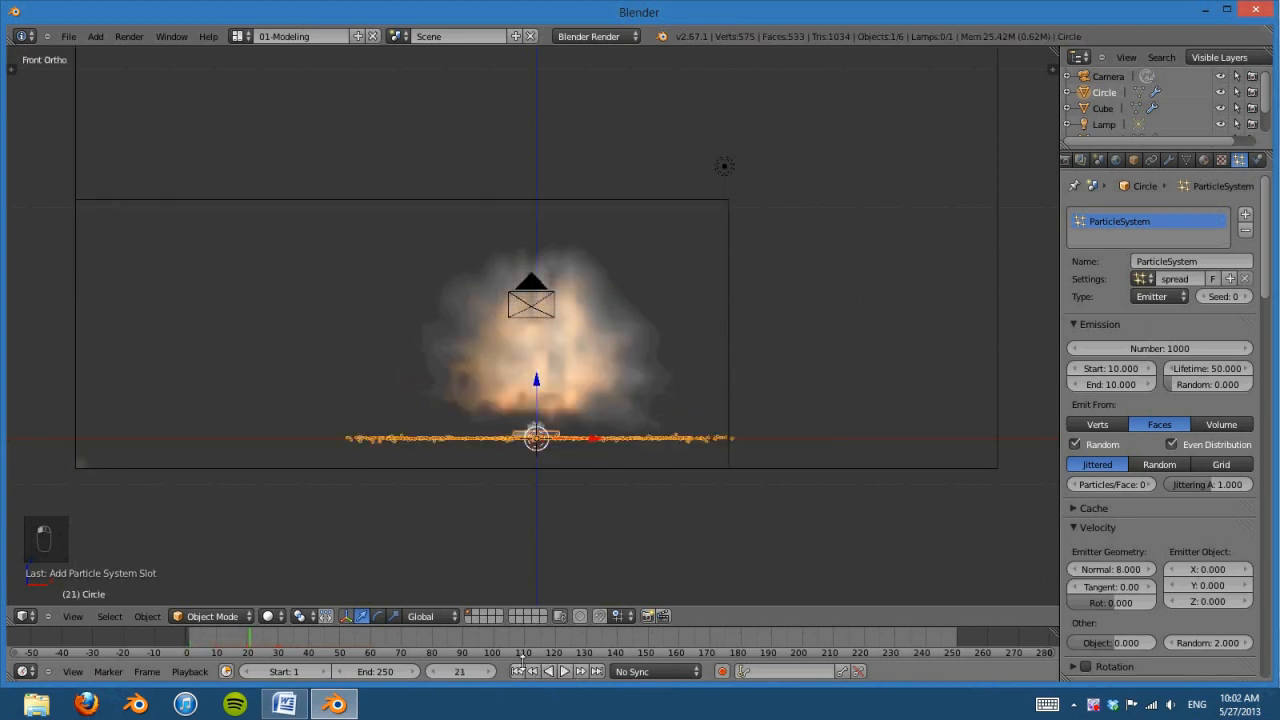
pyautogui.click(249, 635)
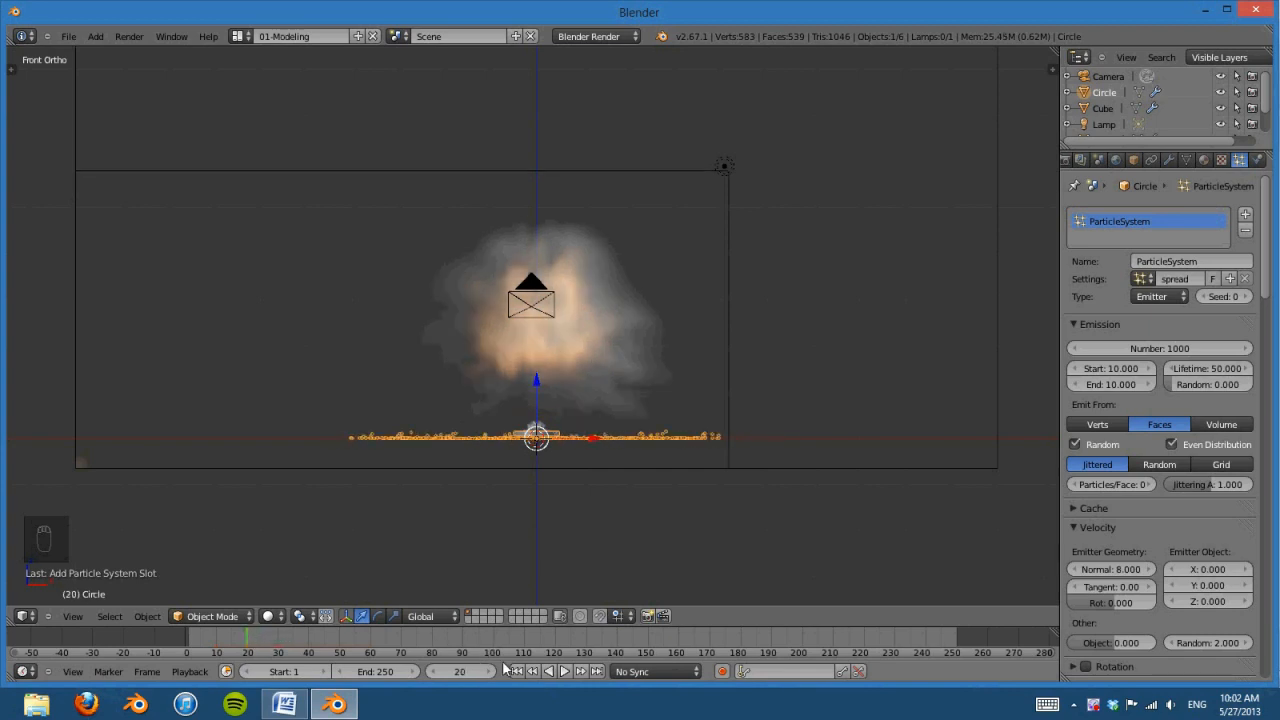
pyautogui.click(516, 672)
# - Set the ring particles' lifetime to 25 frames with a lifetime randomness of 1
pyautogui.click(1203, 369)
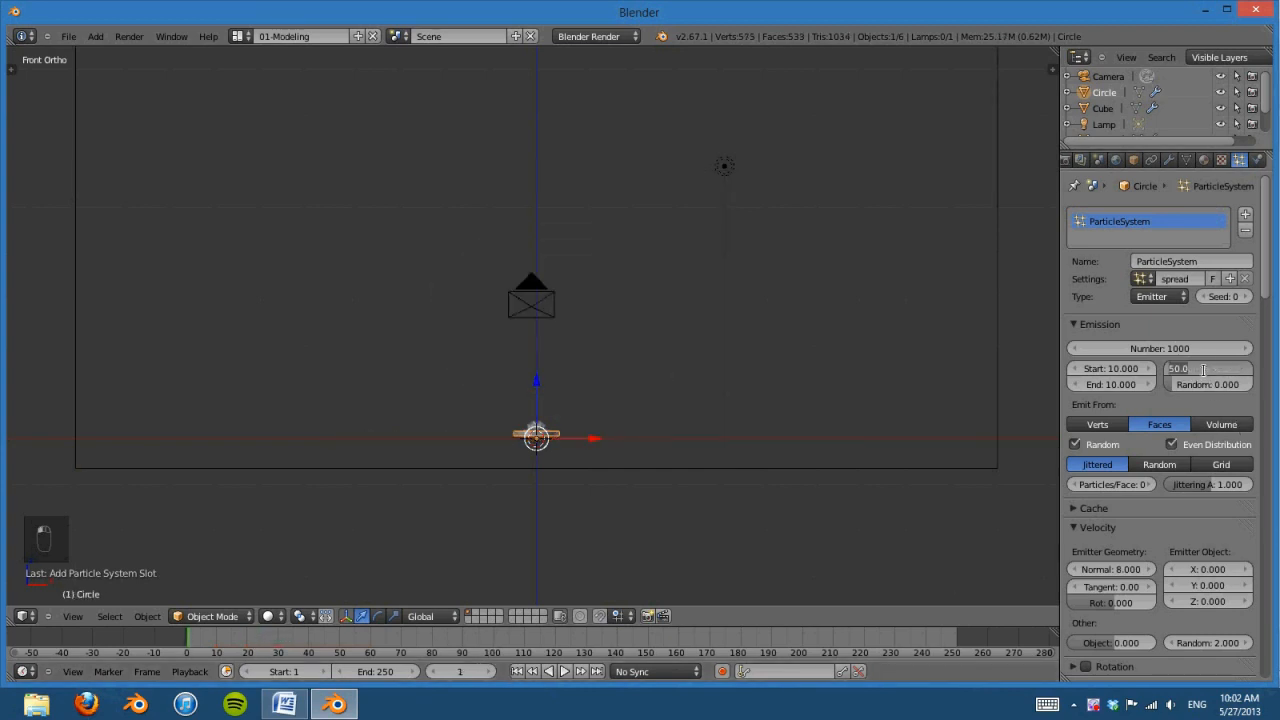
pyautogui.write('25')
pyautogui.press('Return')
pyautogui.moveTo(1192, 386); pyautogui.dragTo(1257, 388)
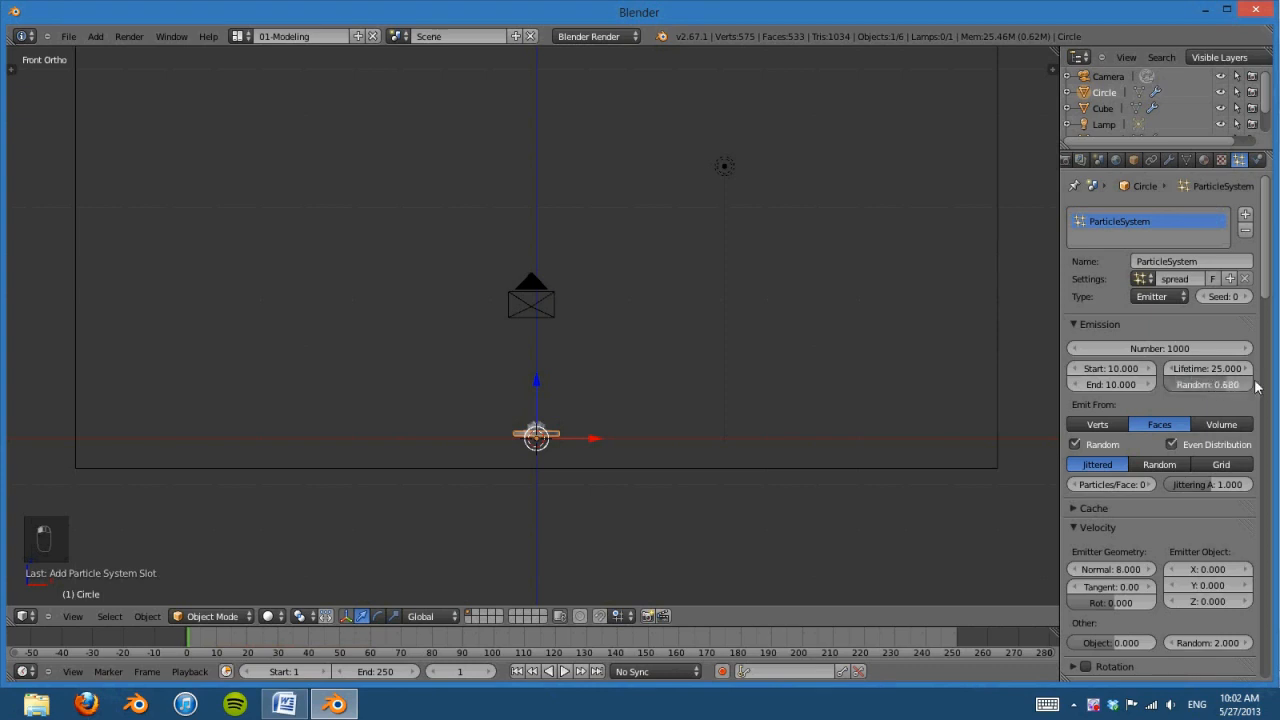
# - Make the ring a smoke flow emitting from its particle system, with initial velocity enabled and absolute density disabled
pyautogui.scroll(-2, 558, 440)
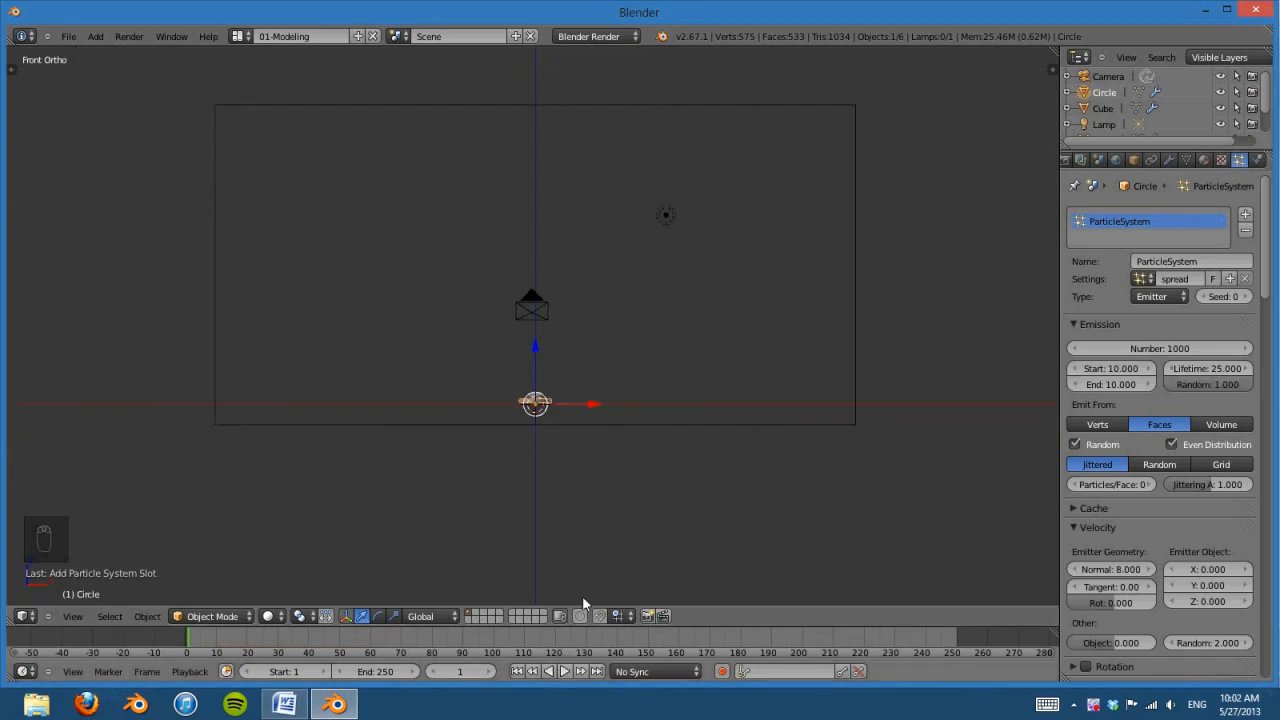
pyautogui.click(1258, 161)
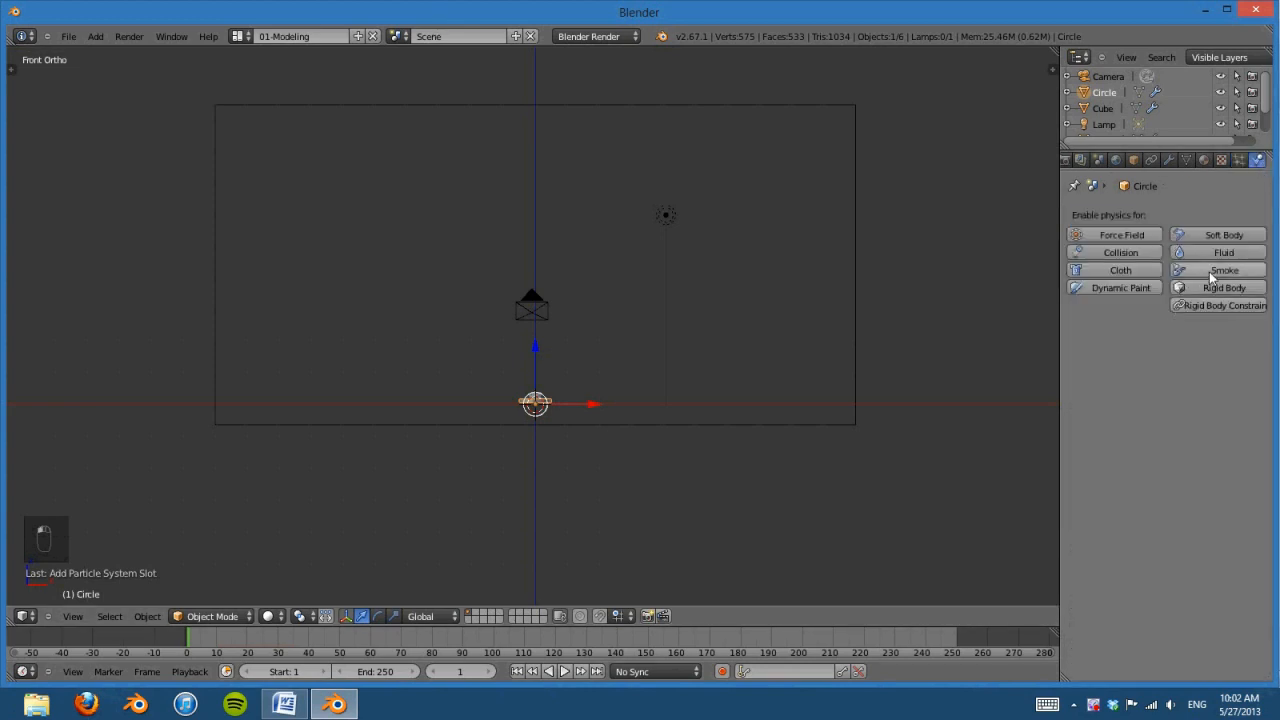
pyautogui.click(1208, 270)
pyautogui.click(1188, 354)
pyautogui.click(1115, 411)
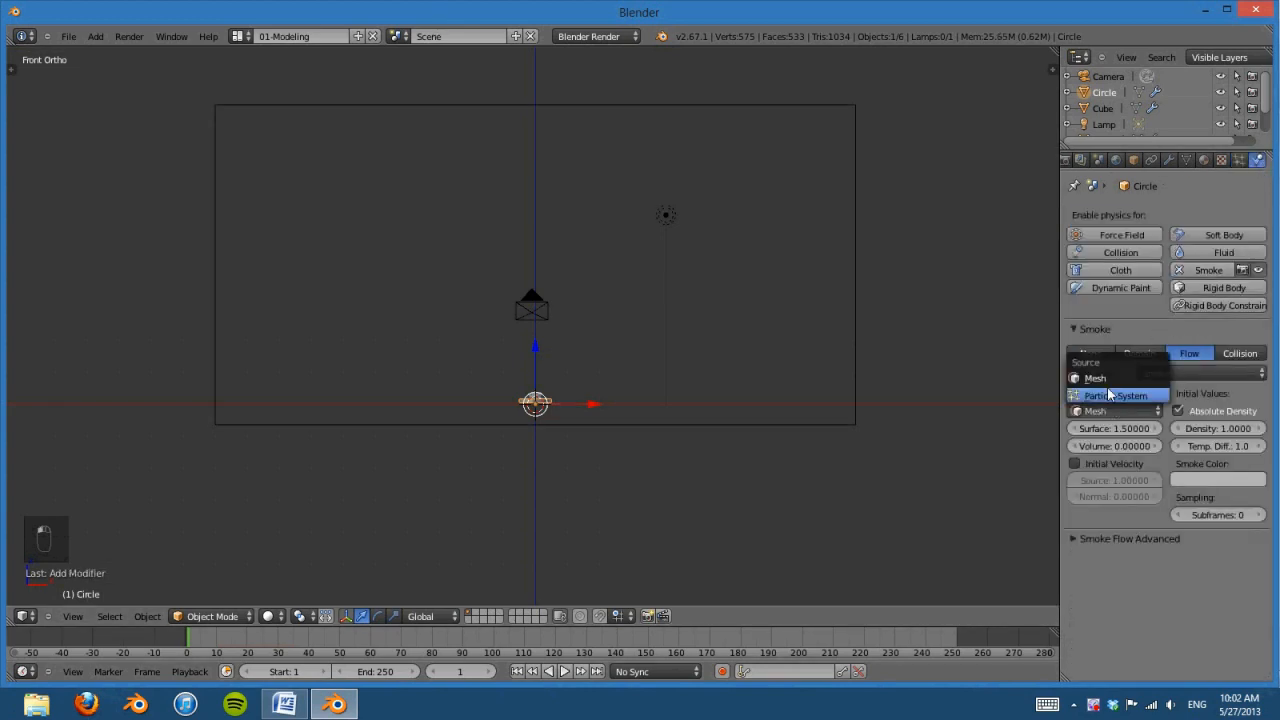
pyautogui.click(1110, 394)
pyautogui.click(1112, 446)
pyautogui.click(1100, 470)
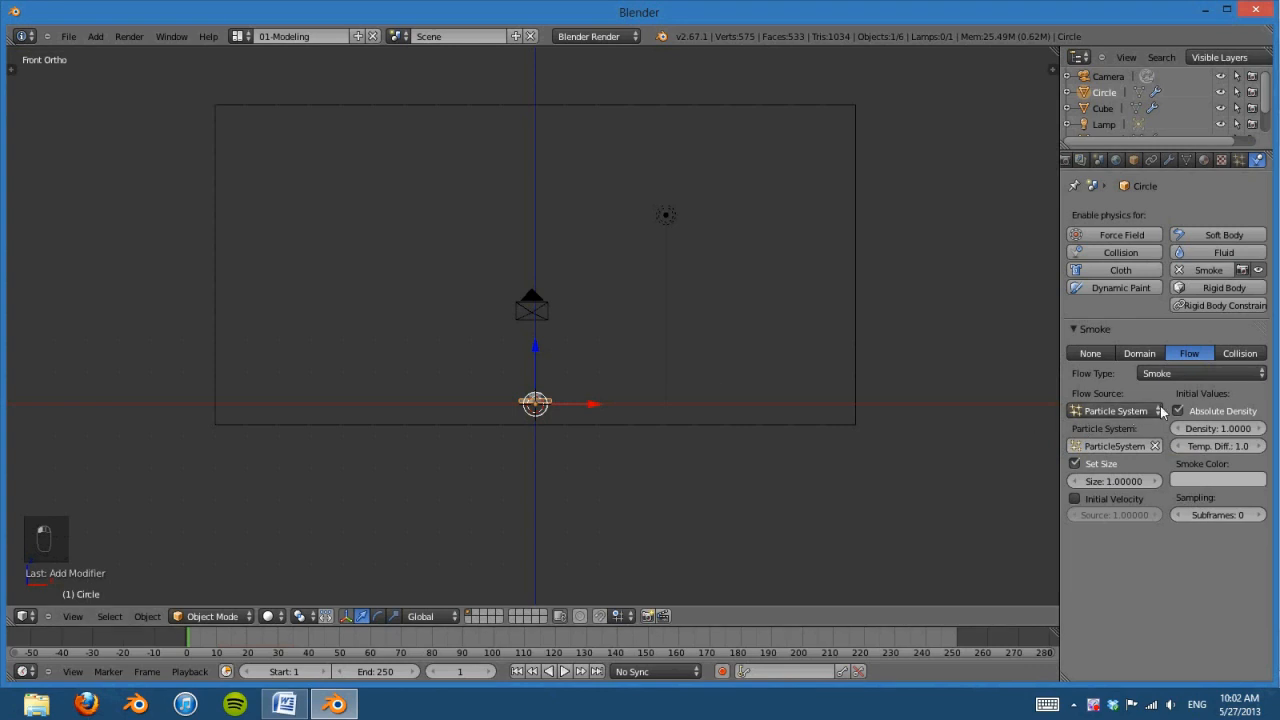
pyautogui.click(1076, 499)
# - Play the simulation in a close front view to check the smoke coming from the ring
pyautogui.keyDown('shift'); pyautogui.moveTo(604, 334); pyautogui.dragTo(625, 377, button='middle'); pyautogui.keyUp('shift')
pyautogui.scroll(3, 669, 521)
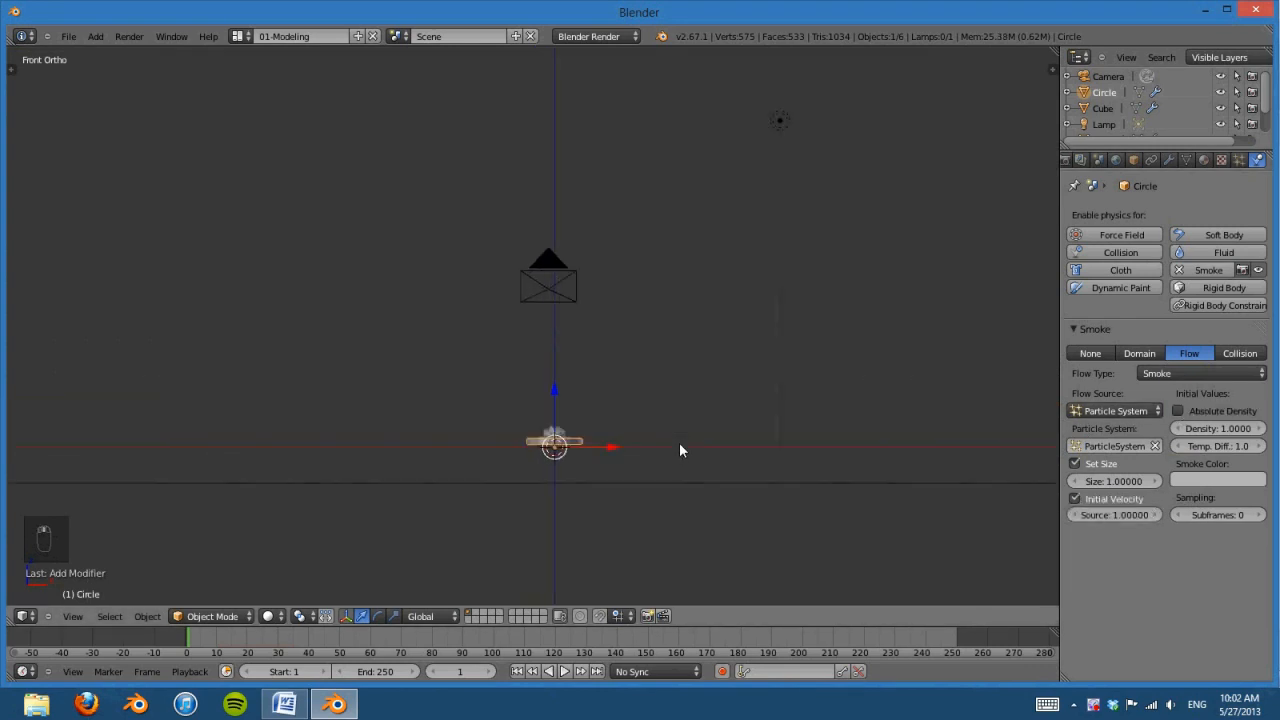
pyautogui.scroll(1, 678, 448)
pyautogui.scroll(-1, 673, 474)
pyautogui.keyDown('shift'); pyautogui.moveTo(685, 415); pyautogui.dragTo(683, 430, button='middle'); pyautogui.keyUp('shift')
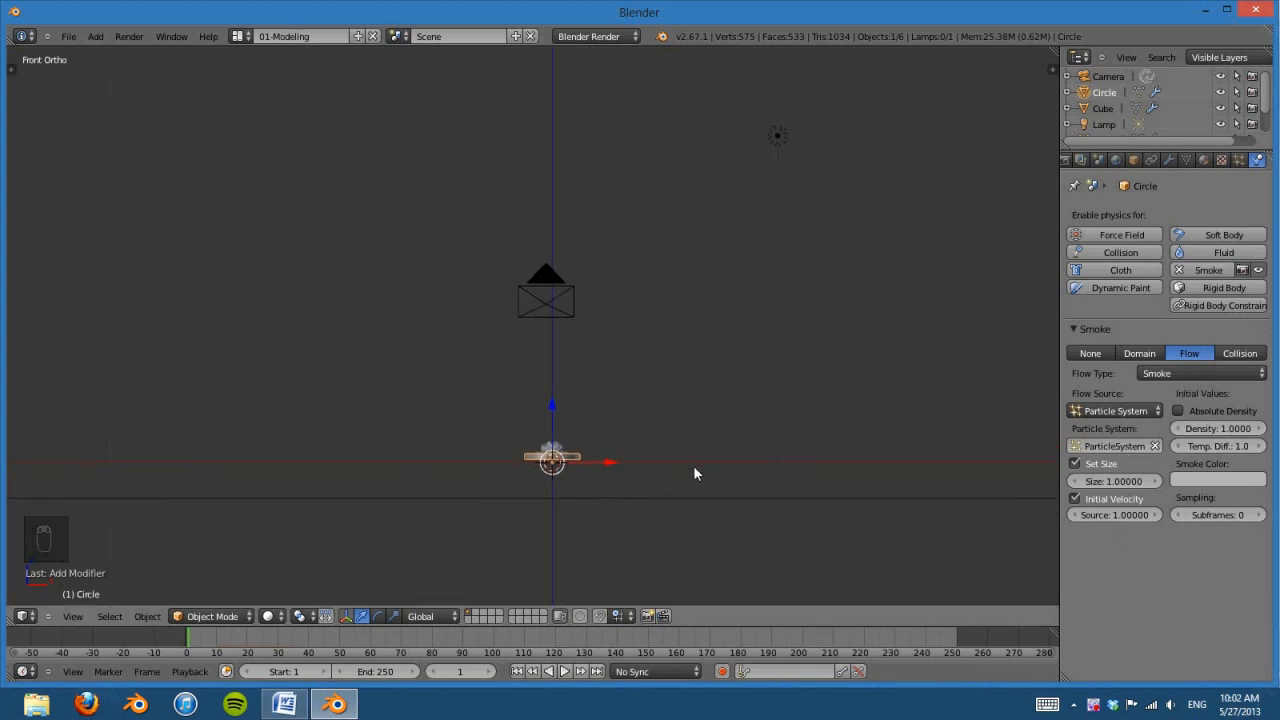
pyautogui.click(566, 671)
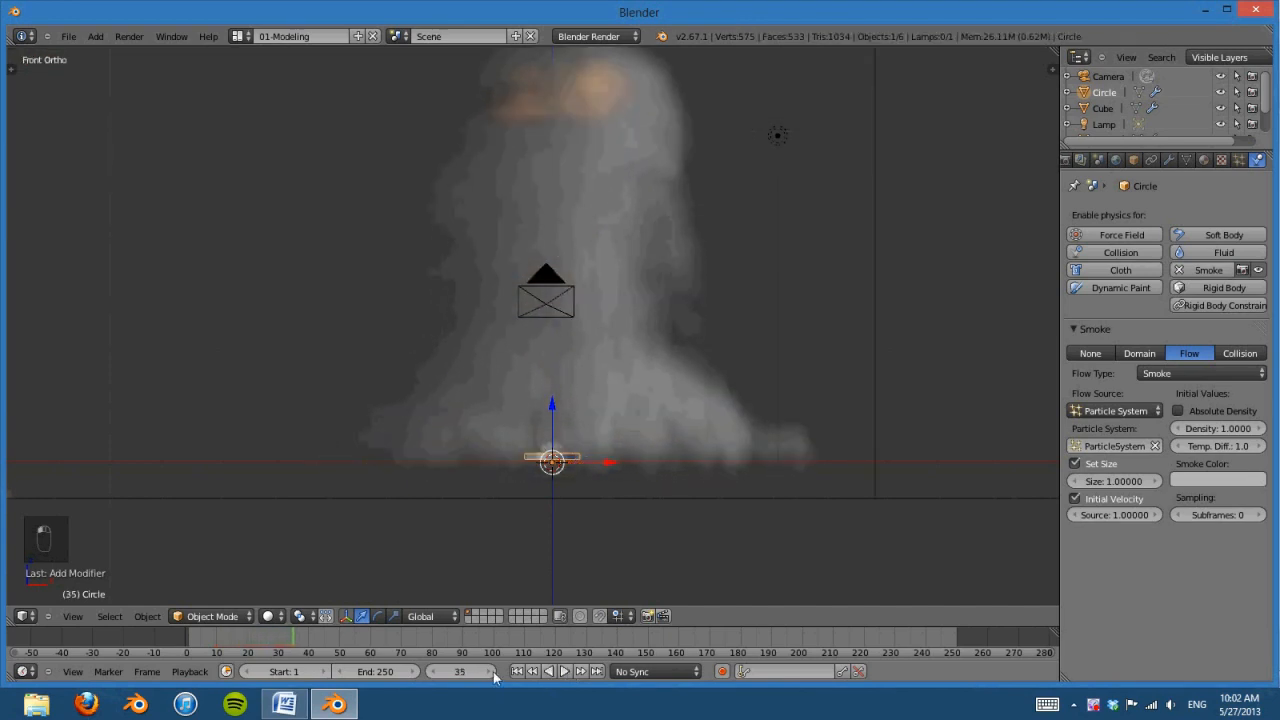
pyautogui.press('Escape')
# - Replay the smoke with the whole domain in view, check it from another angle, and return to the first frame
pyautogui.click(566, 671)
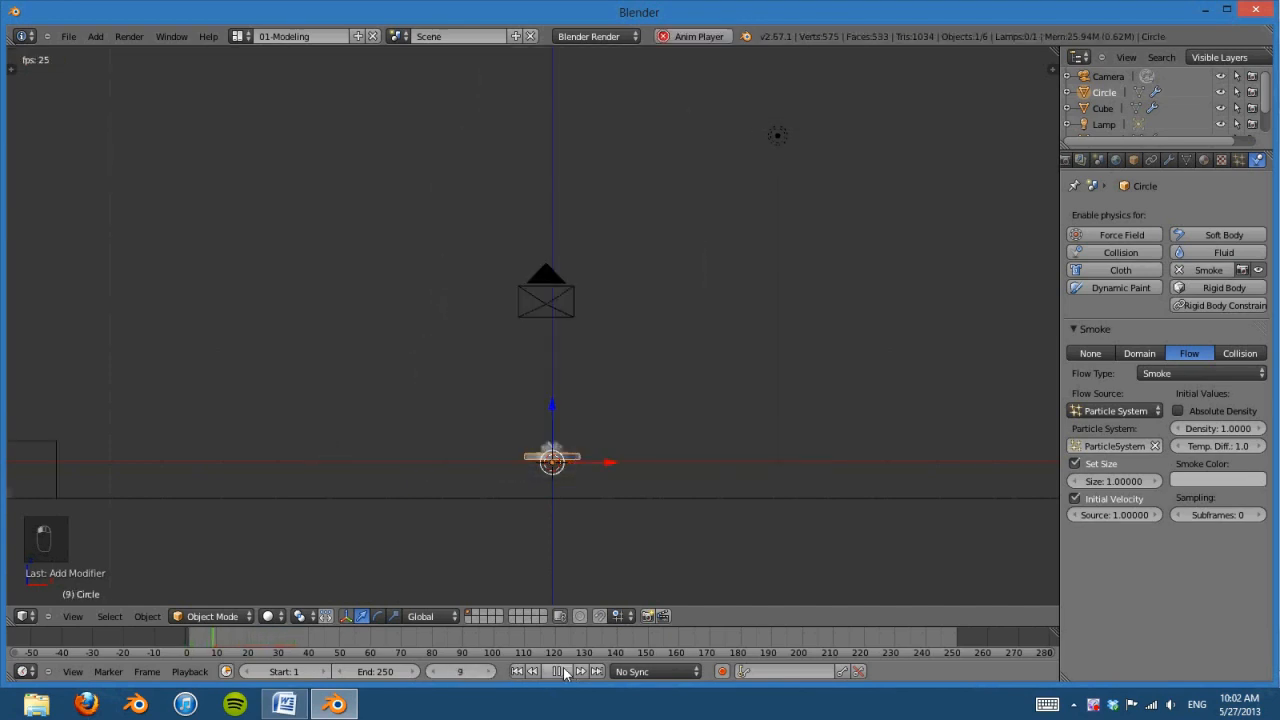
pyautogui.scroll(-3, 531, 388)
pyautogui.moveTo(531, 388); pyautogui.dragTo(675, 398, button='middle')
pyautogui.press('KP_1')
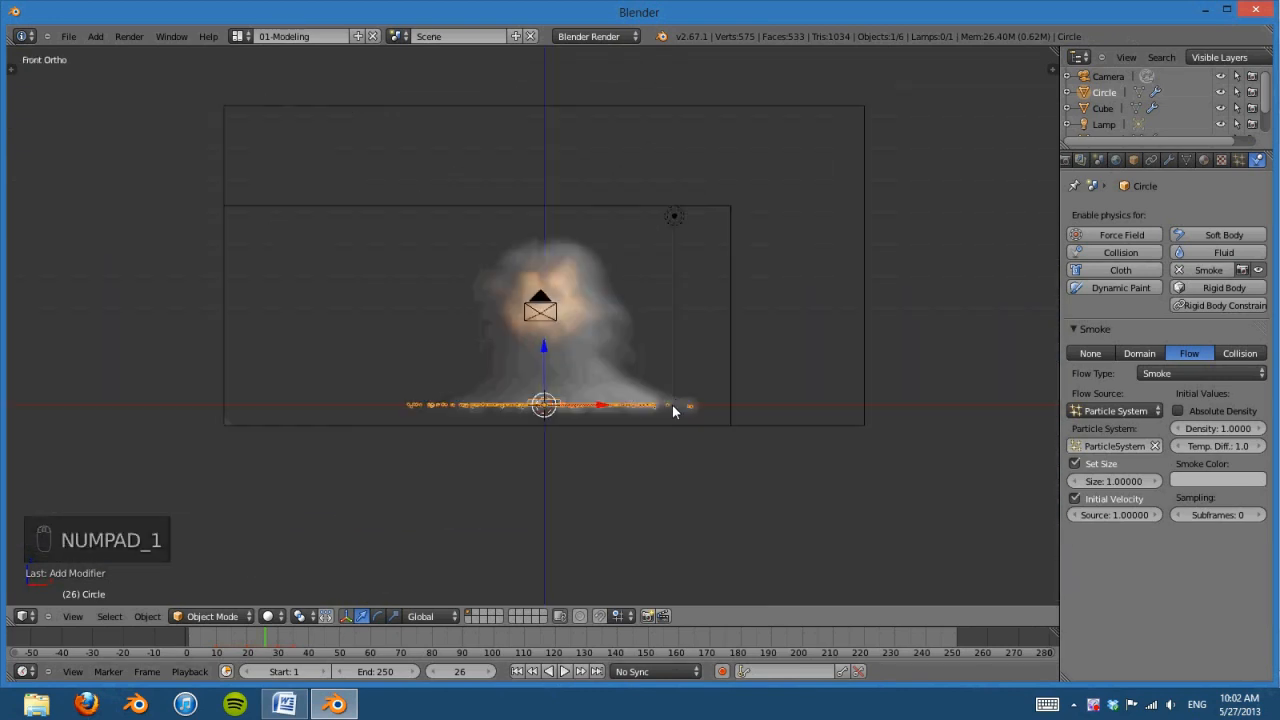
pyautogui.scroll(2, 650, 480)
pyautogui.click(516, 671)
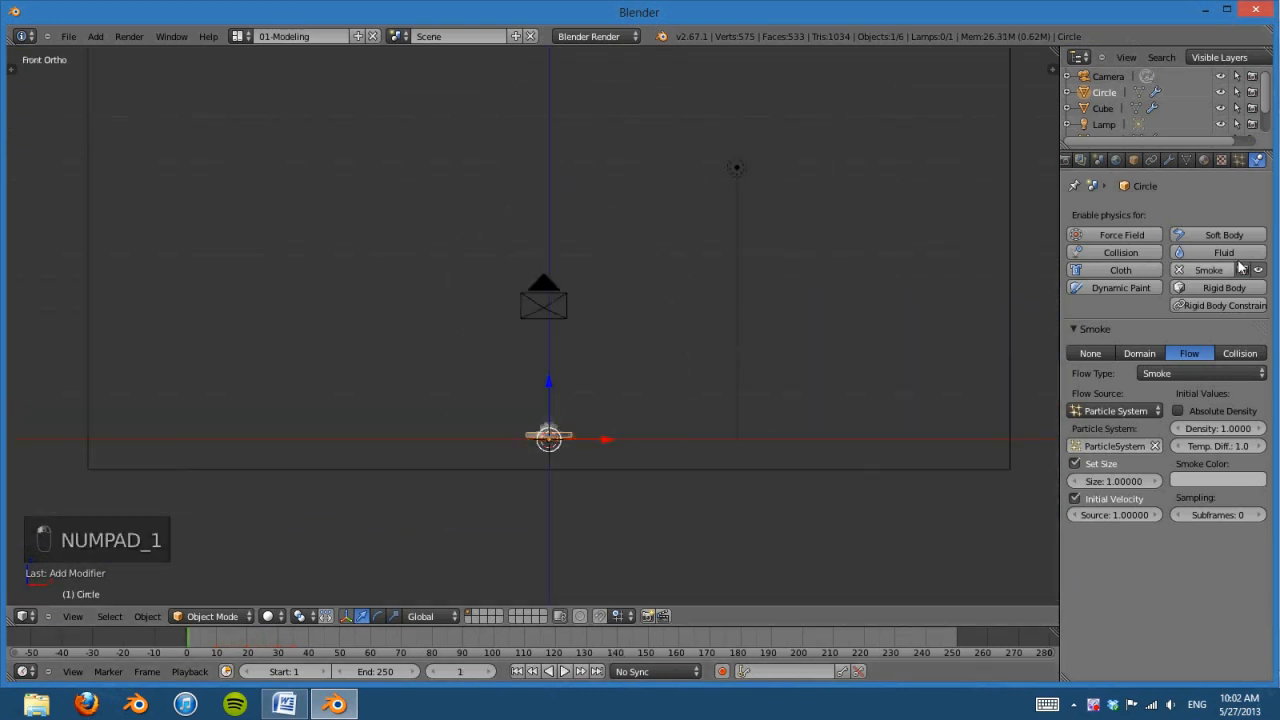
# - Set the ring particles' normal velocity to 15 and play the simulation, checking the smoke's spread in the side view
pyautogui.click(1239, 161)
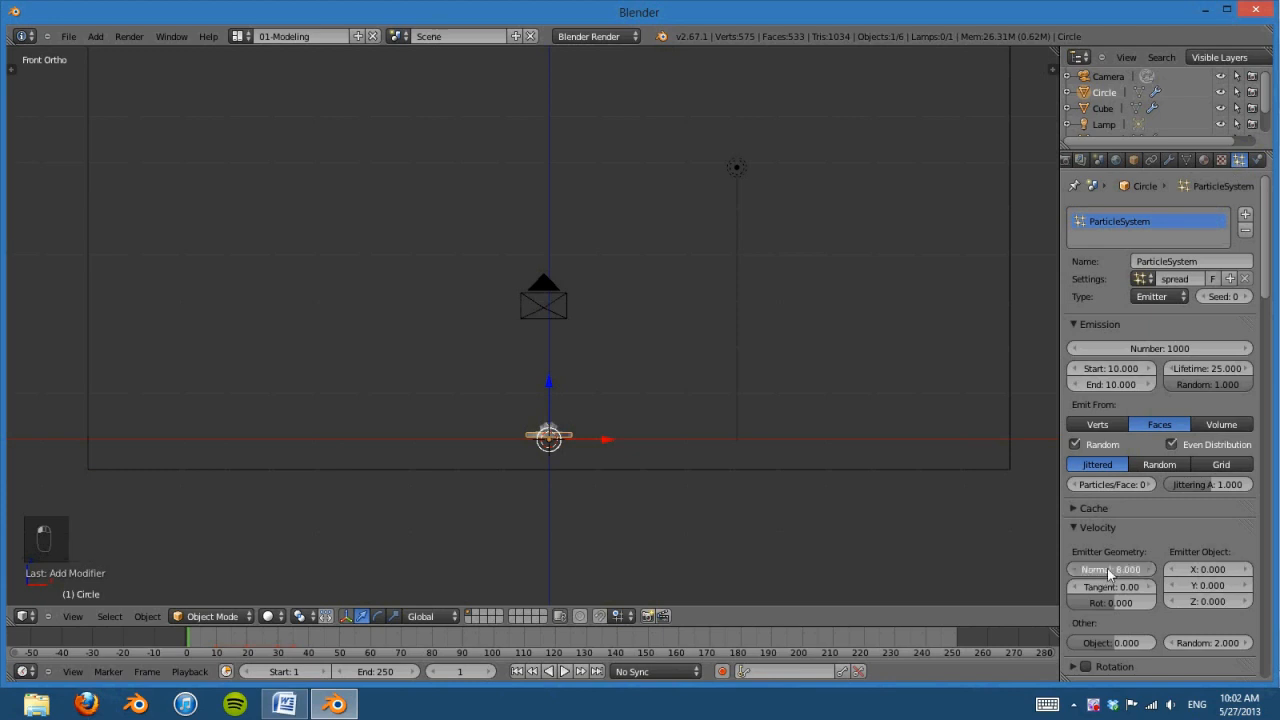
pyautogui.press('Return')
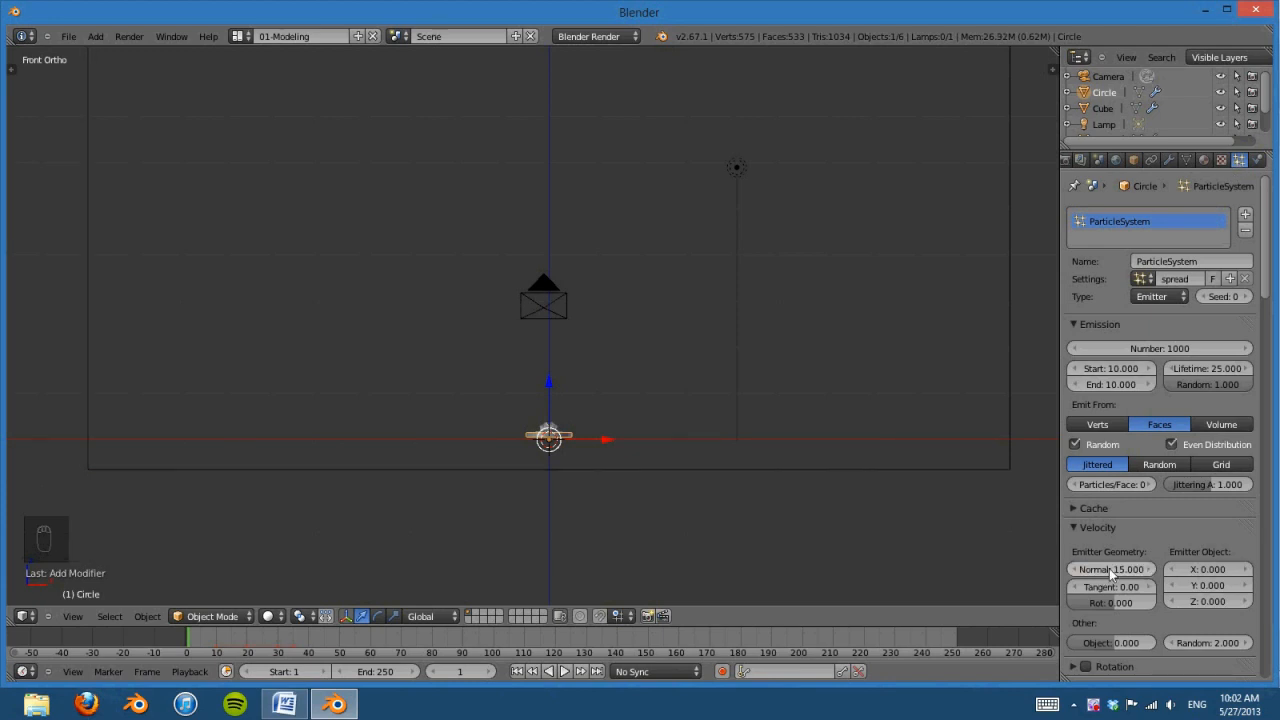
pyautogui.click(565, 671)
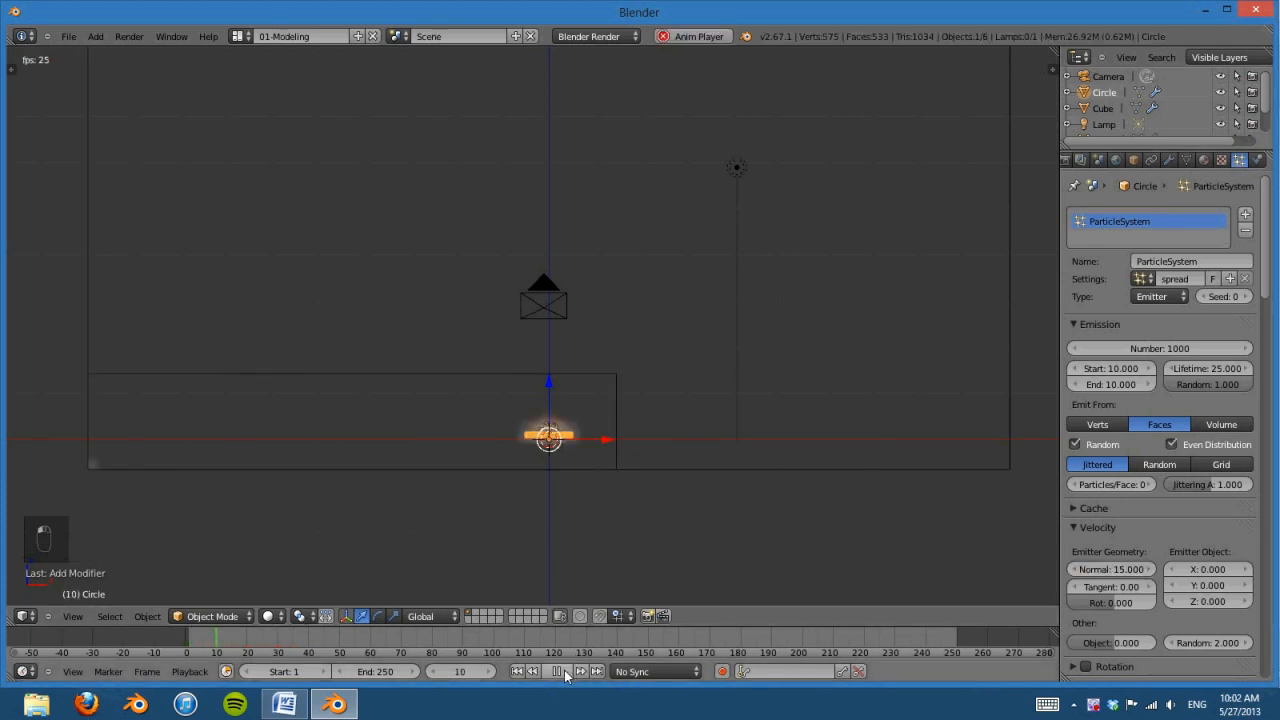
pyautogui.press('KP_3')
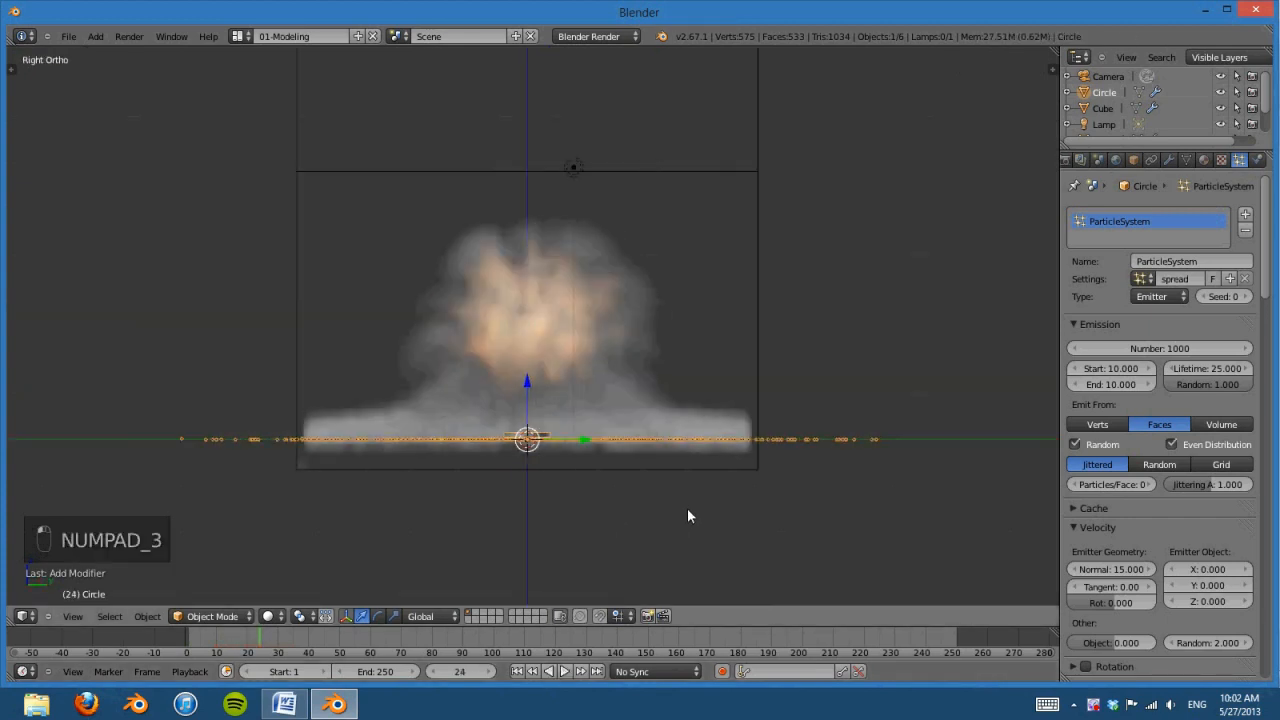
# - Set the ring particles' lifetime to 10 frames
pyautogui.click(1209, 368)
pyautogui.write('1')
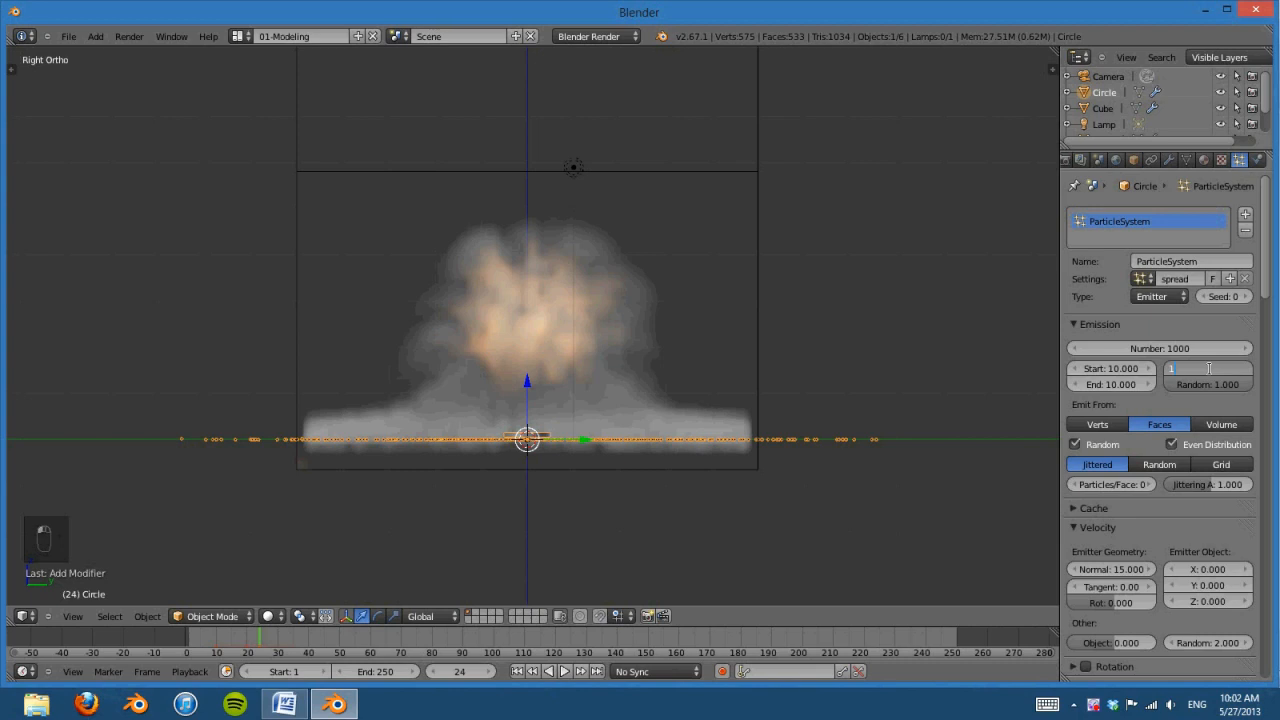
pyautogui.write('0')
pyautogui.press('Return')
# - Play the simulation from the start in the side view to check the ground smoke, and return to the first frame
pyautogui.click(517, 671)
pyautogui.click(565, 671)
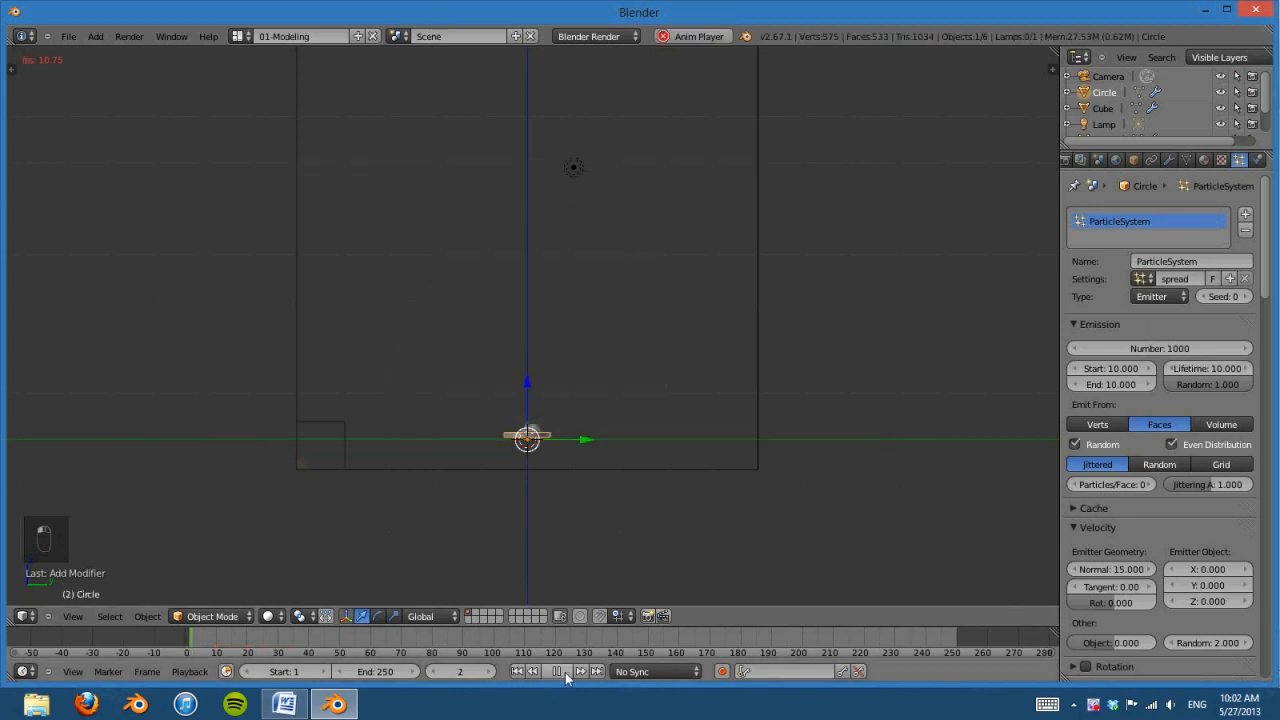
pyautogui.click(558, 671)
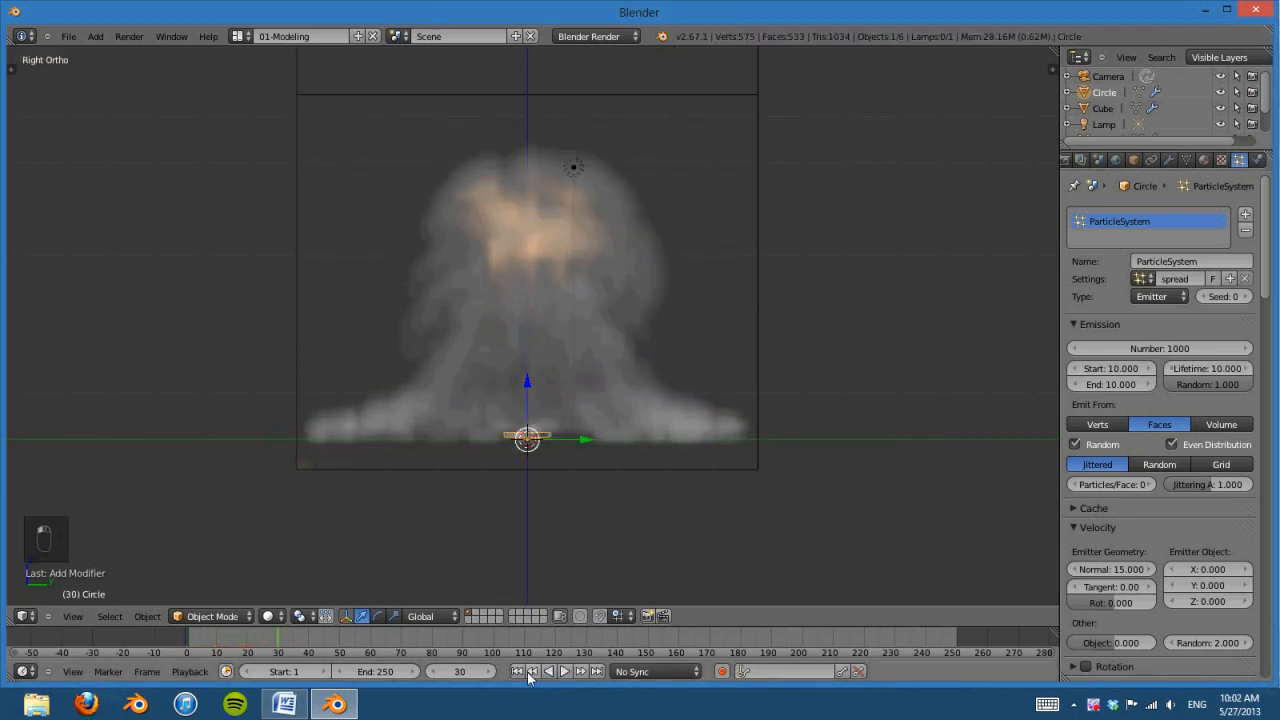
pyautogui.hotkey('shift', 'Left')
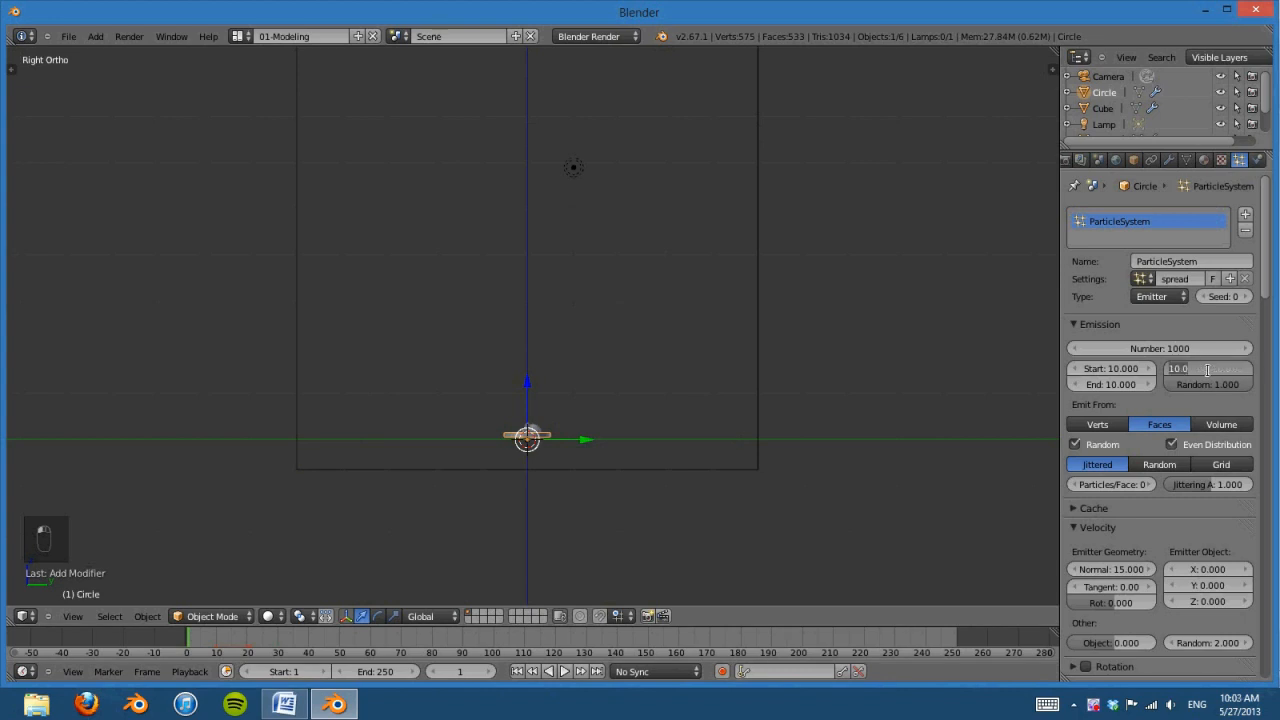
# - Set the ring particles' lifetime to 8 frames and play the simulation in the side view
pyautogui.write('8')
pyautogui.press('Return')
pyautogui.click(565, 671)
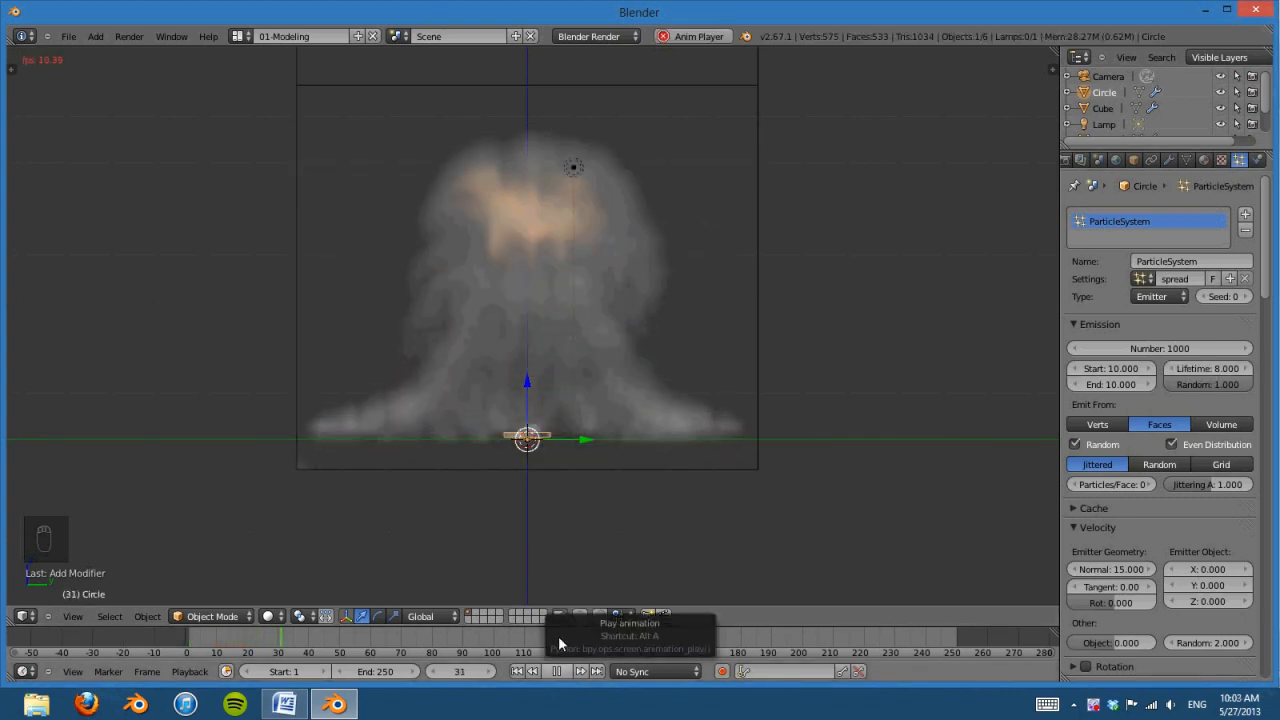
pyautogui.click(562, 670)
# - Check the paused smoke from the front with the whole domain in view, and return to the first frame
pyautogui.scroll(-5, 533, 515)
pyautogui.moveTo(533, 515); pyautogui.dragTo(697, 524, button='middle')
pyautogui.press('KP_1')
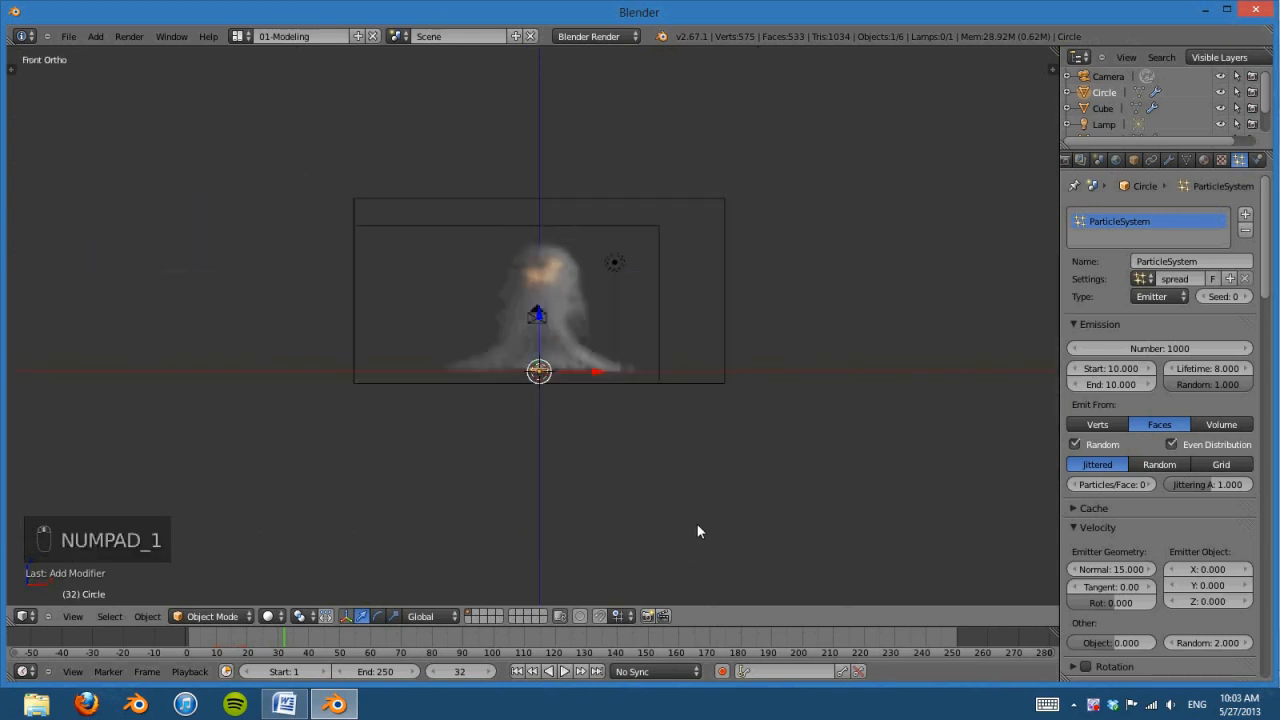
pyautogui.scroll(2, 697, 524)
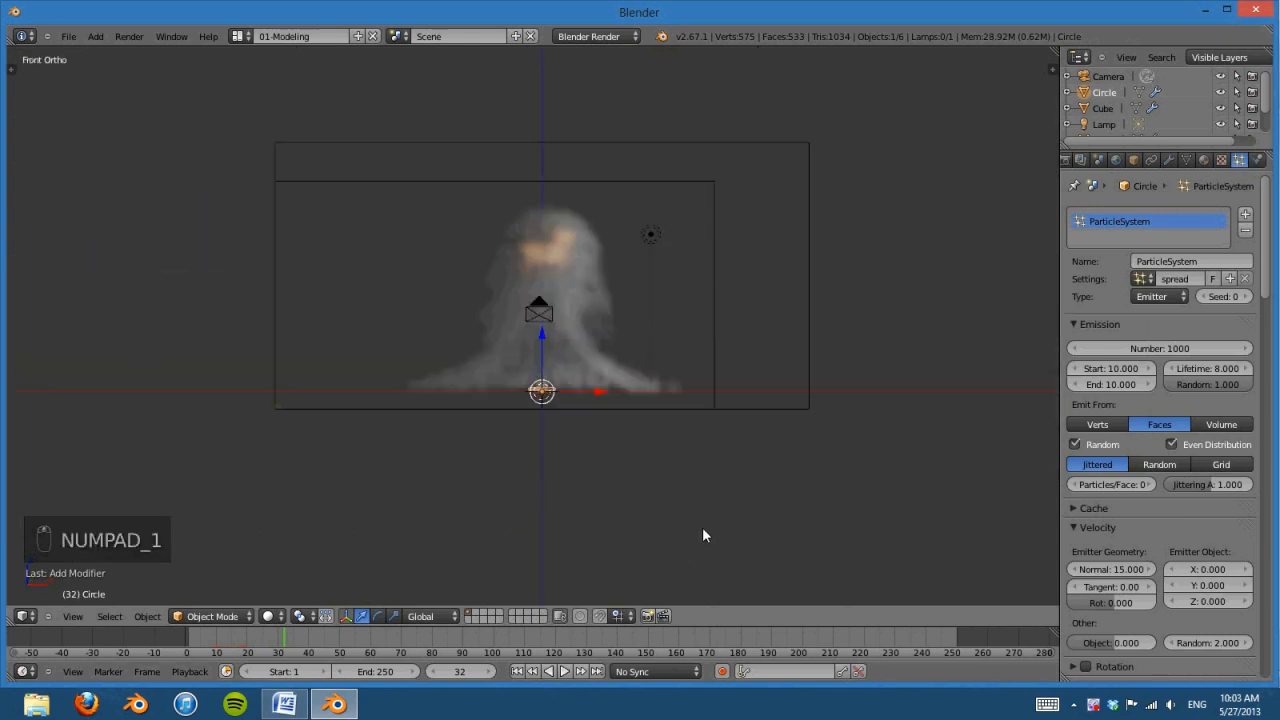
pyautogui.click(516, 673)
# - Replay the explosion in a closer front view, inspect the ground smoke at an angle, and rewind to the start
pyautogui.scroll(4, 587, 484)
pyautogui.scroll(-1, 640, 494)
pyautogui.keyDown('shift'); pyautogui.moveTo(640, 494); pyautogui.dragTo(636, 511, button='middle'); pyautogui.keyUp('shift')
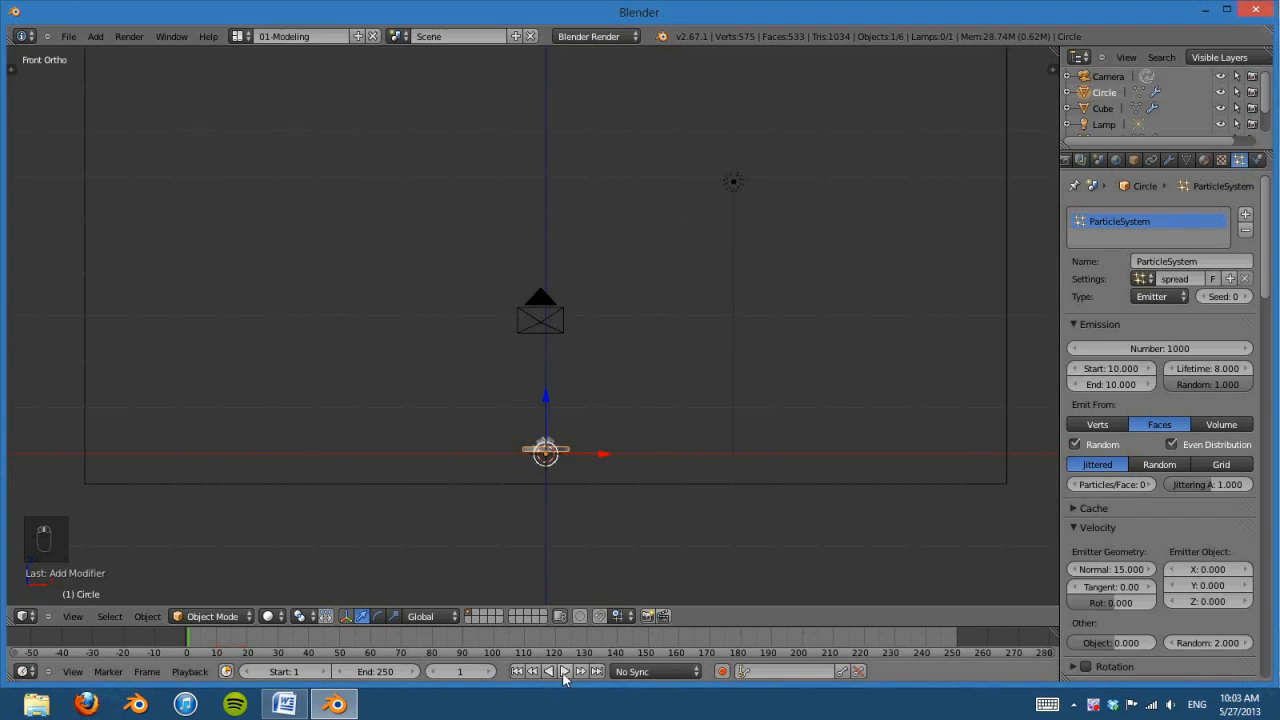
pyautogui.click(564, 672)
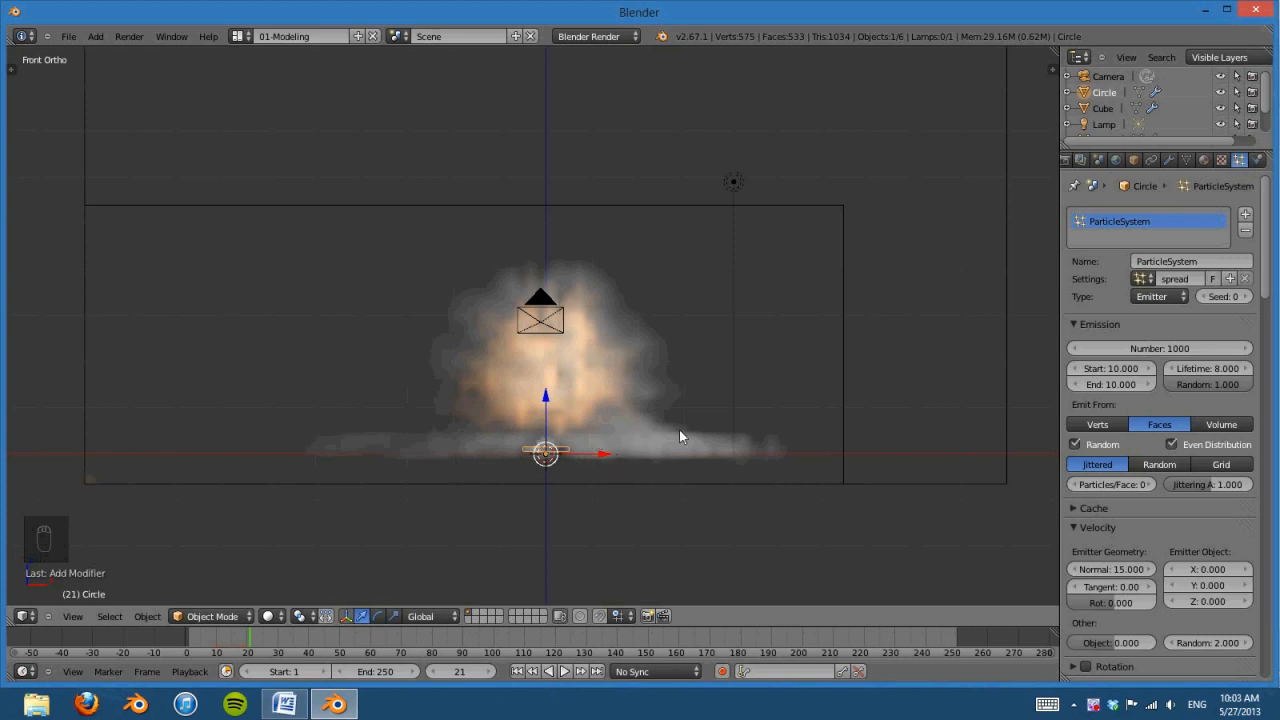
pyautogui.moveTo(608, 466); pyautogui.dragTo(546, 468, button='middle')
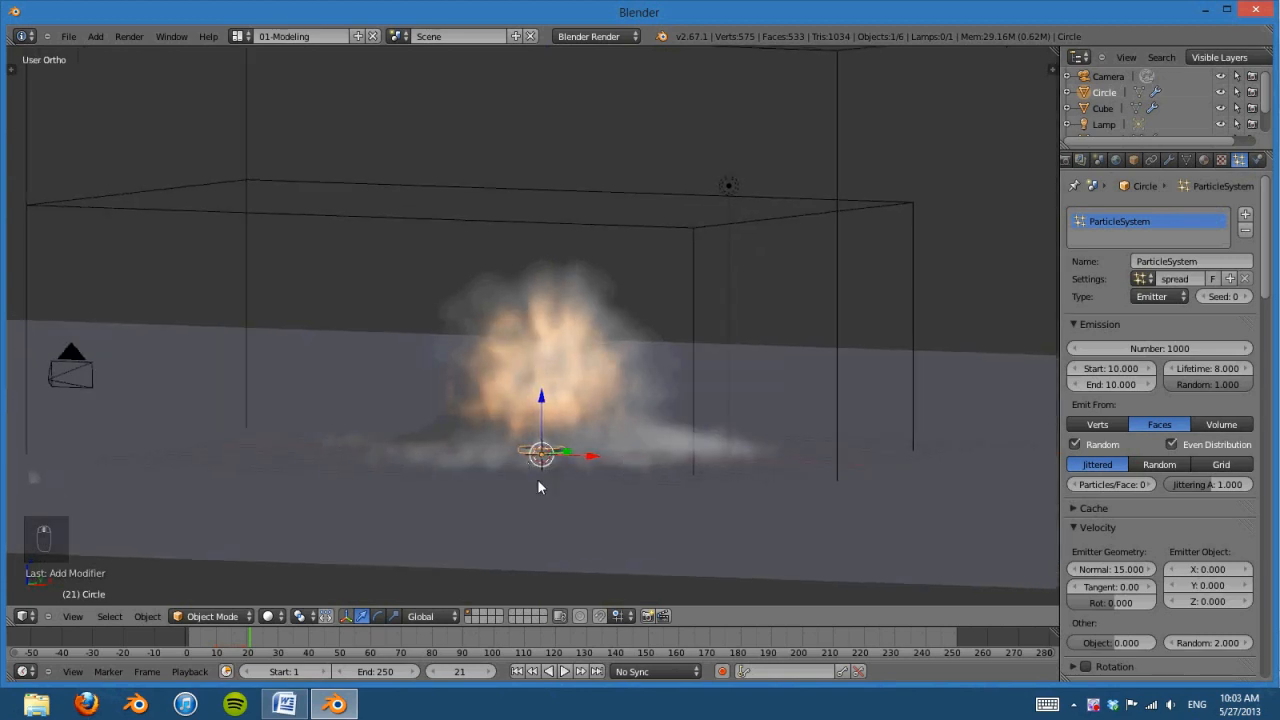
pyautogui.moveTo(778, 440); pyautogui.dragTo(750, 445, button='middle')
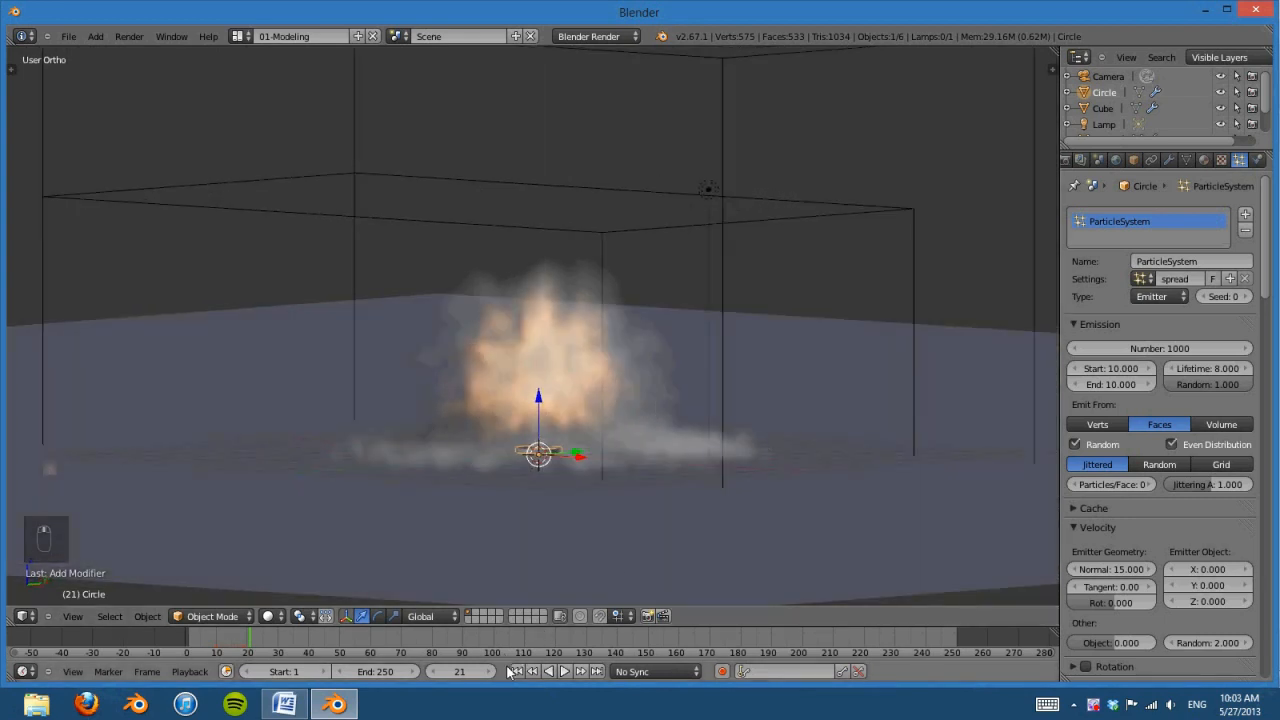
pyautogui.click(517, 671)
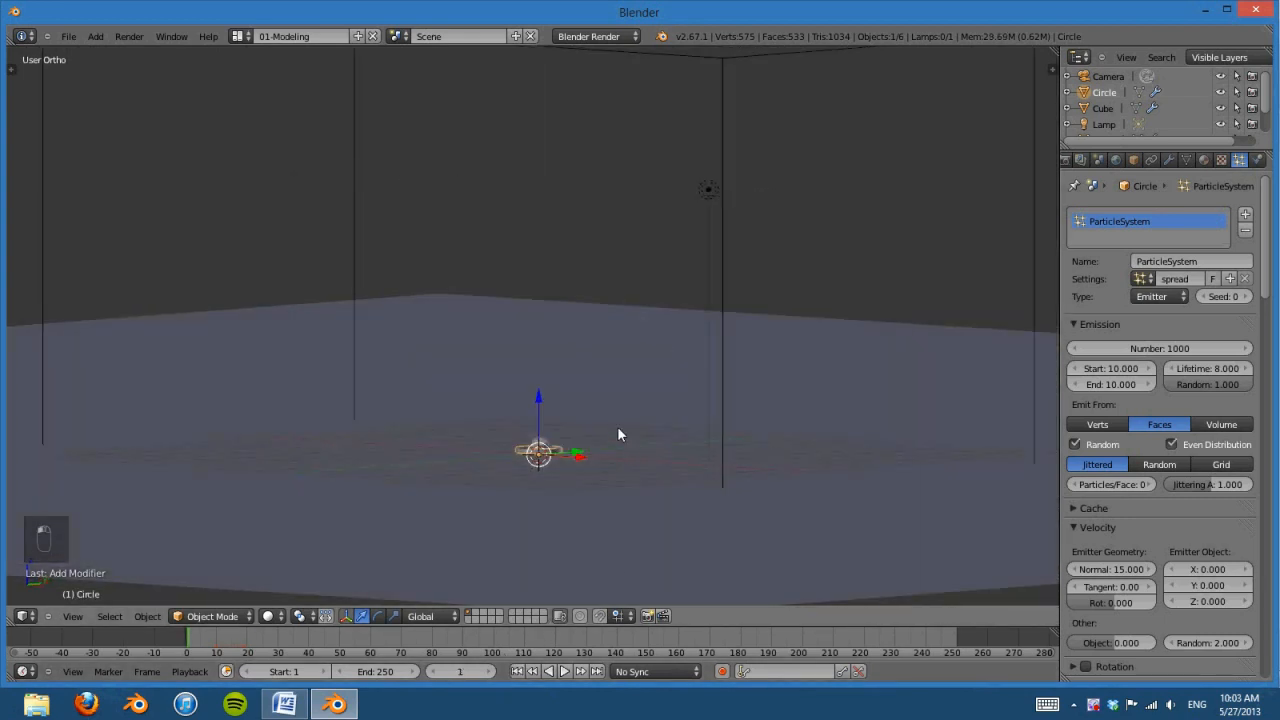
# - Set the ring's smoke flow density to 0.25
pyautogui.click(1257, 161)
pyautogui.press('KP_1')
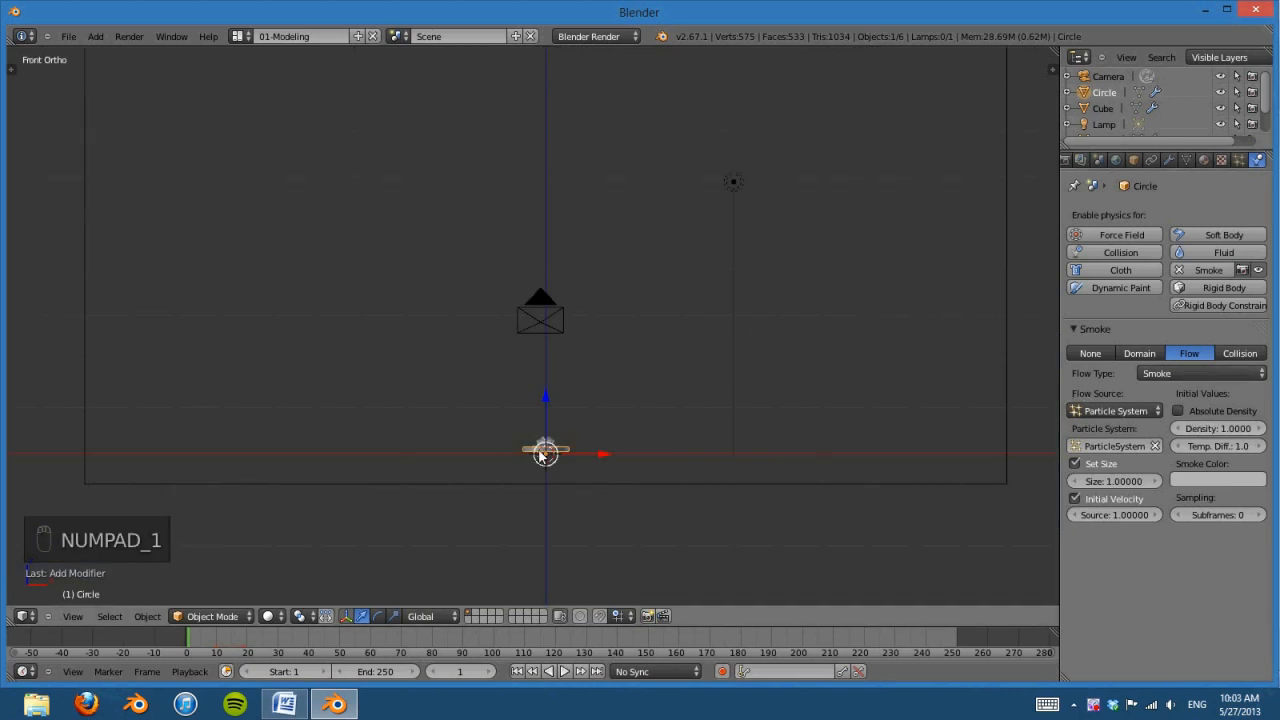
pyautogui.click(1204, 428)
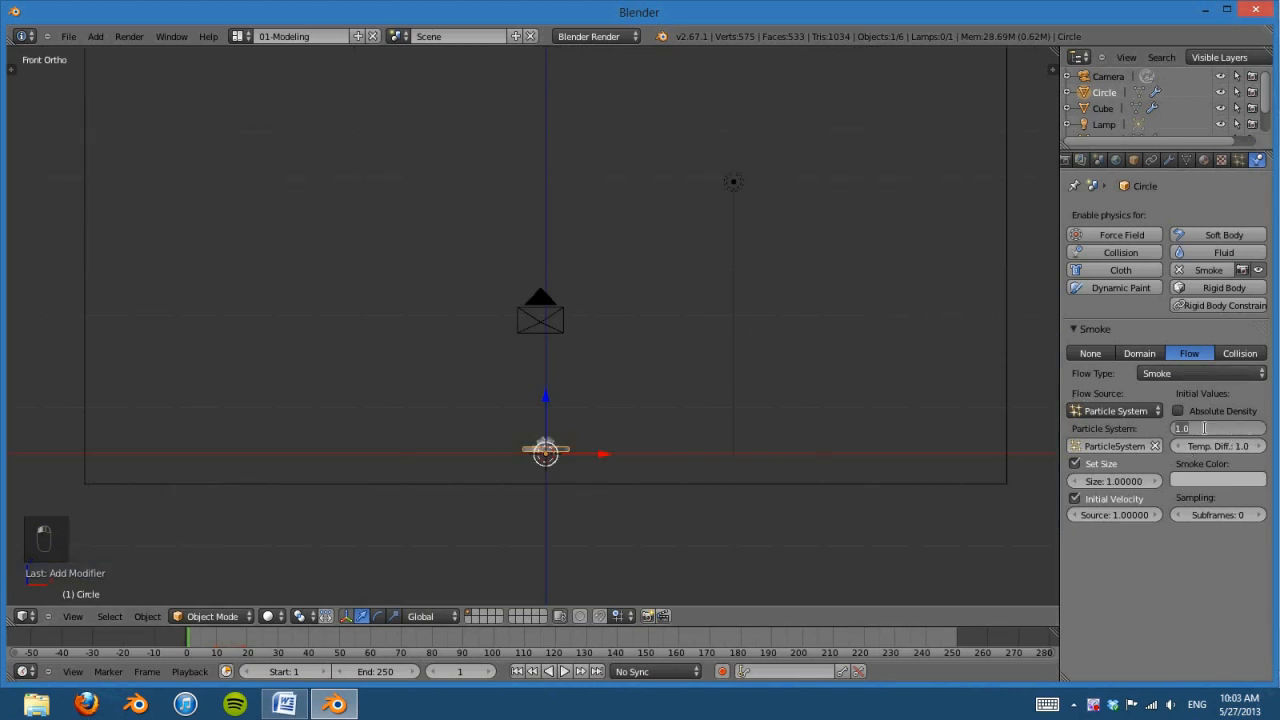
pyautogui.write('.25')
pyautogui.press('Return')
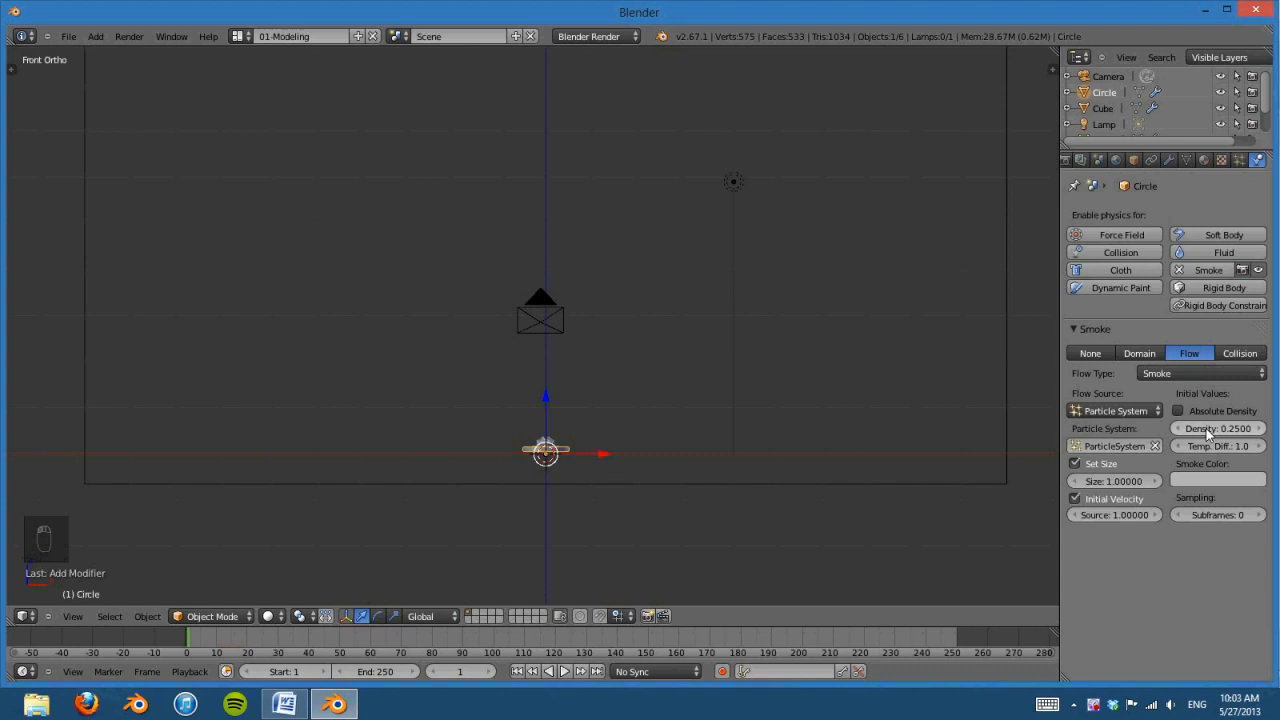
# - Play the simulation with the thinner ring smoke, pause it, and check the ground spread from another angle and the front
pyautogui.click(565, 672)
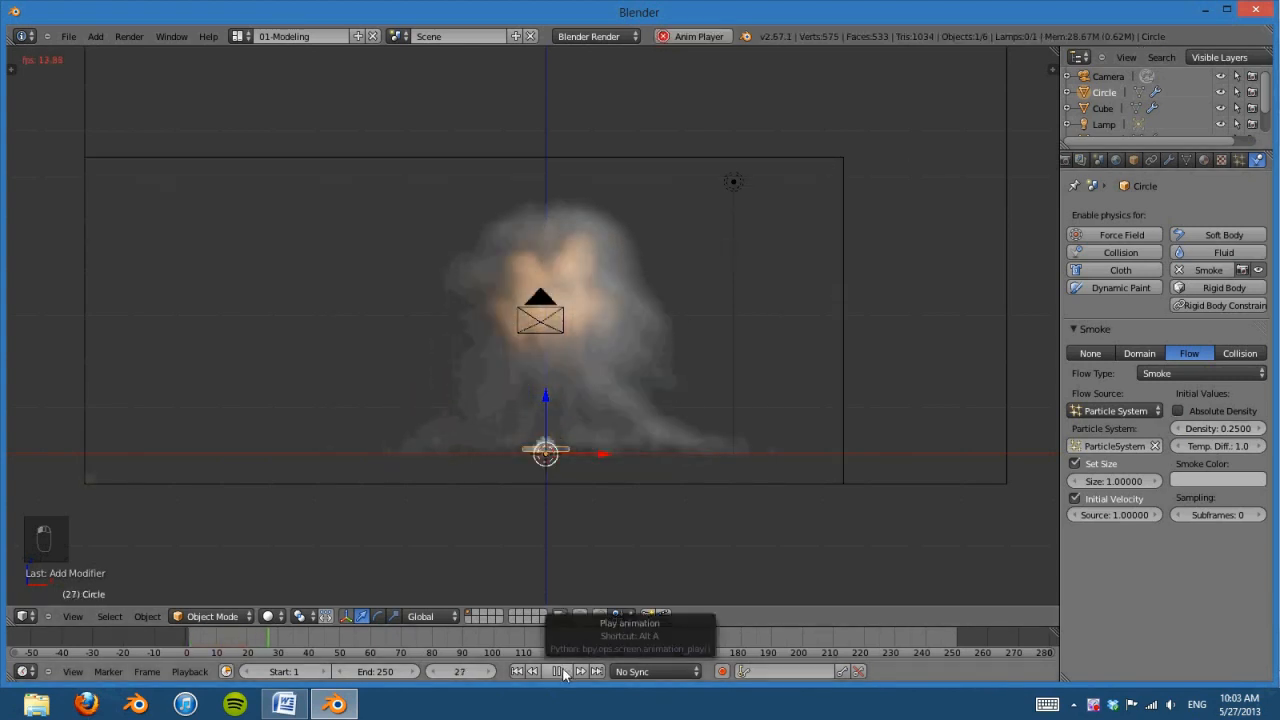
pyautogui.click(561, 672)
pyautogui.moveTo(759, 417); pyautogui.dragTo(508, 445, button='middle')
pyautogui.press('KP_1')
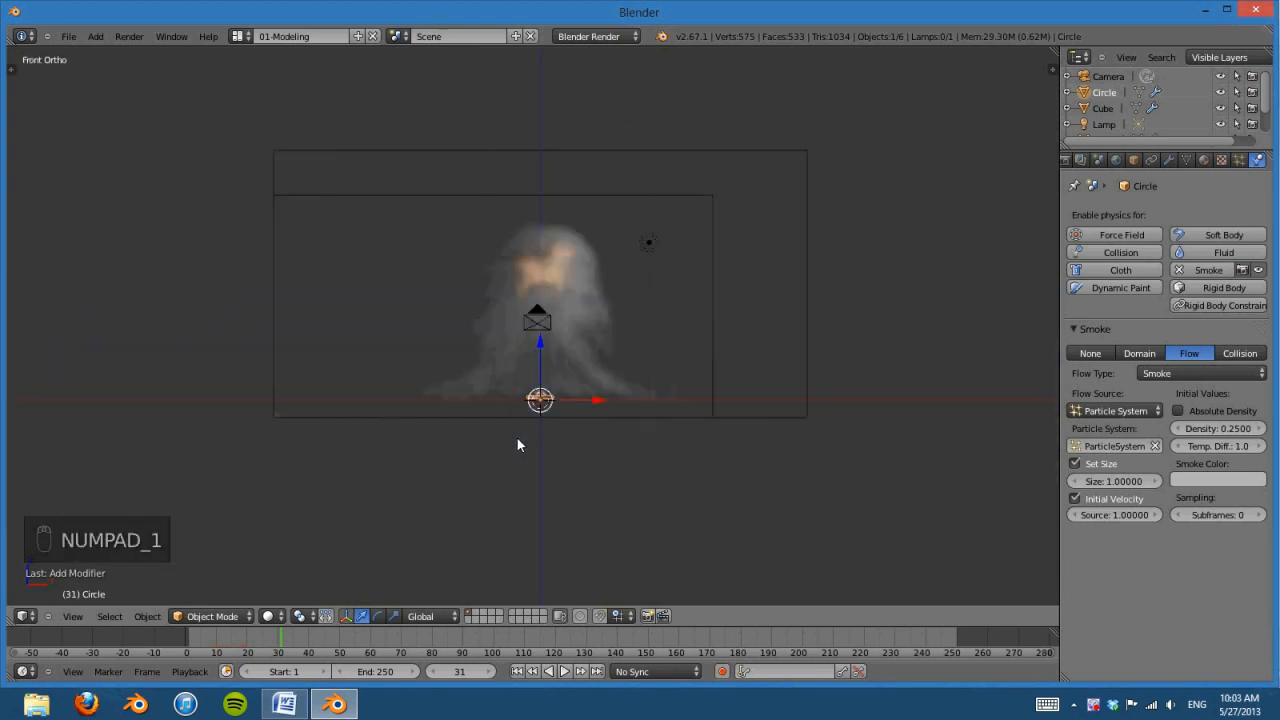
# - Play the smoke simulation from the front view to examine how the smoke rises, and return to the first frame
pyautogui.click(565, 671)
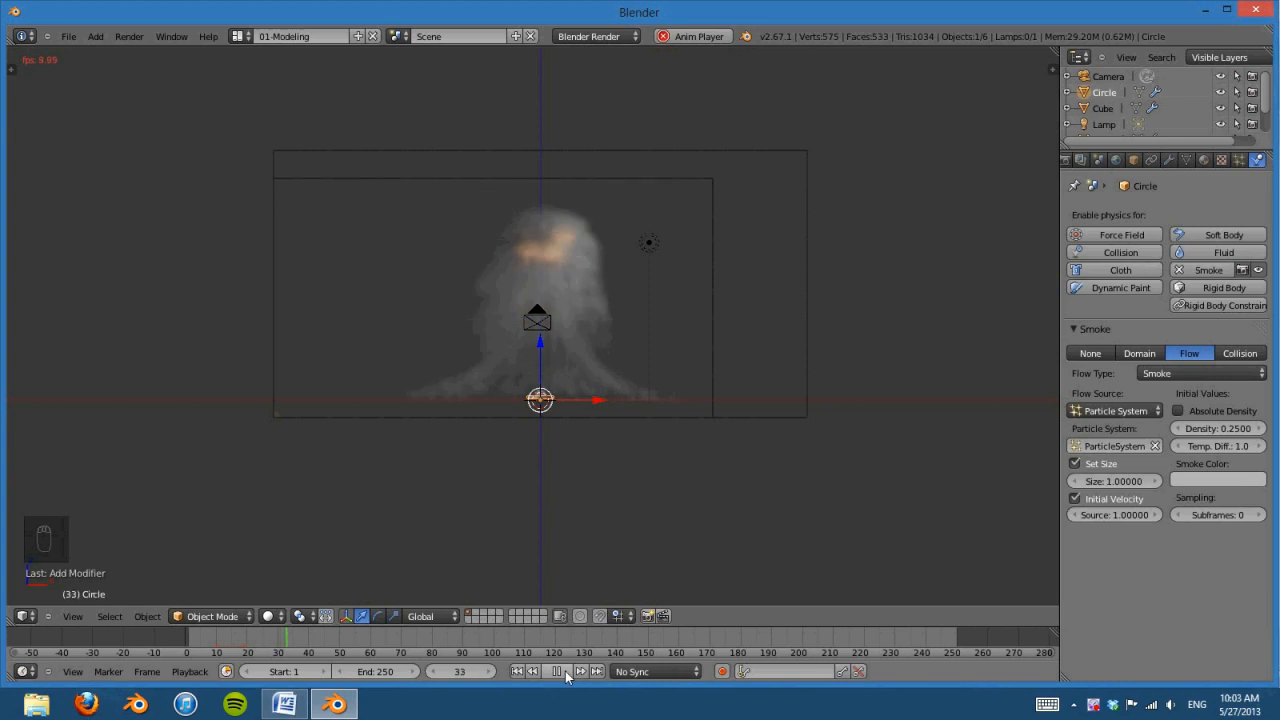
pyautogui.click(565, 671)
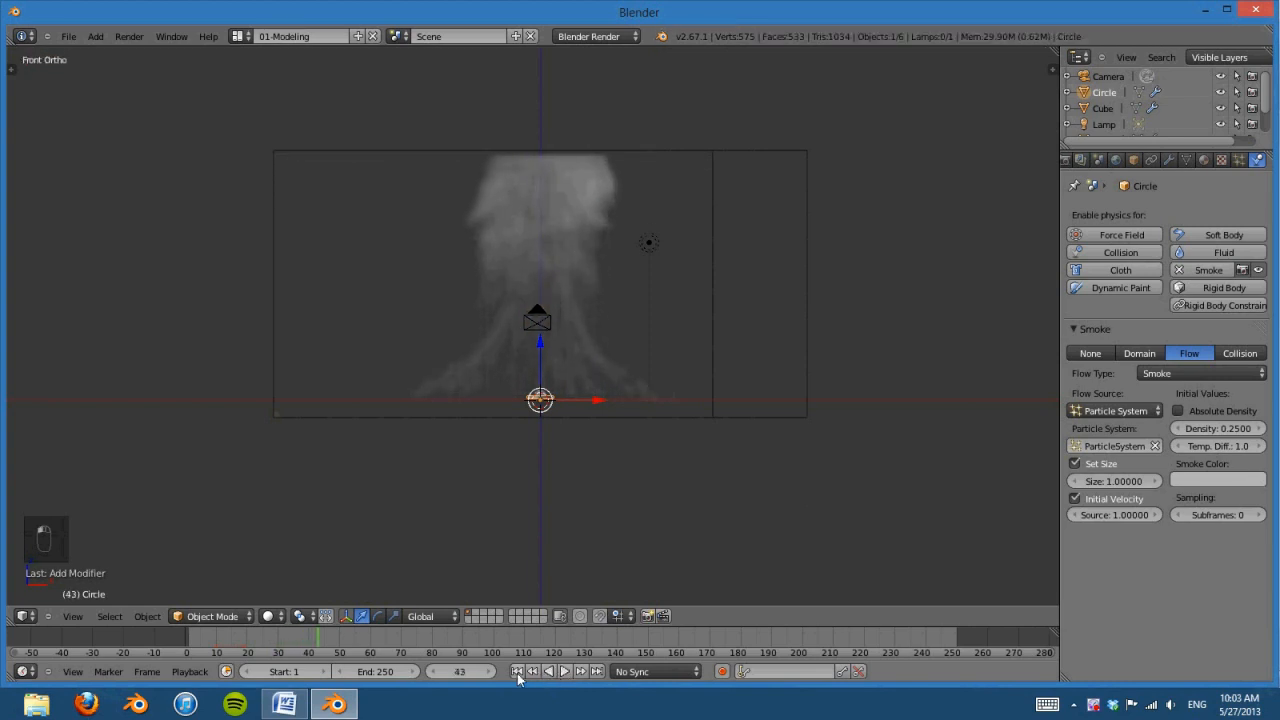
pyautogui.click(518, 674)
# - Add a Wind force field at the smoke emitter and rotate it -90 degrees in the front view to blow along negative X
pyautogui.scroll(3, 650, 450)
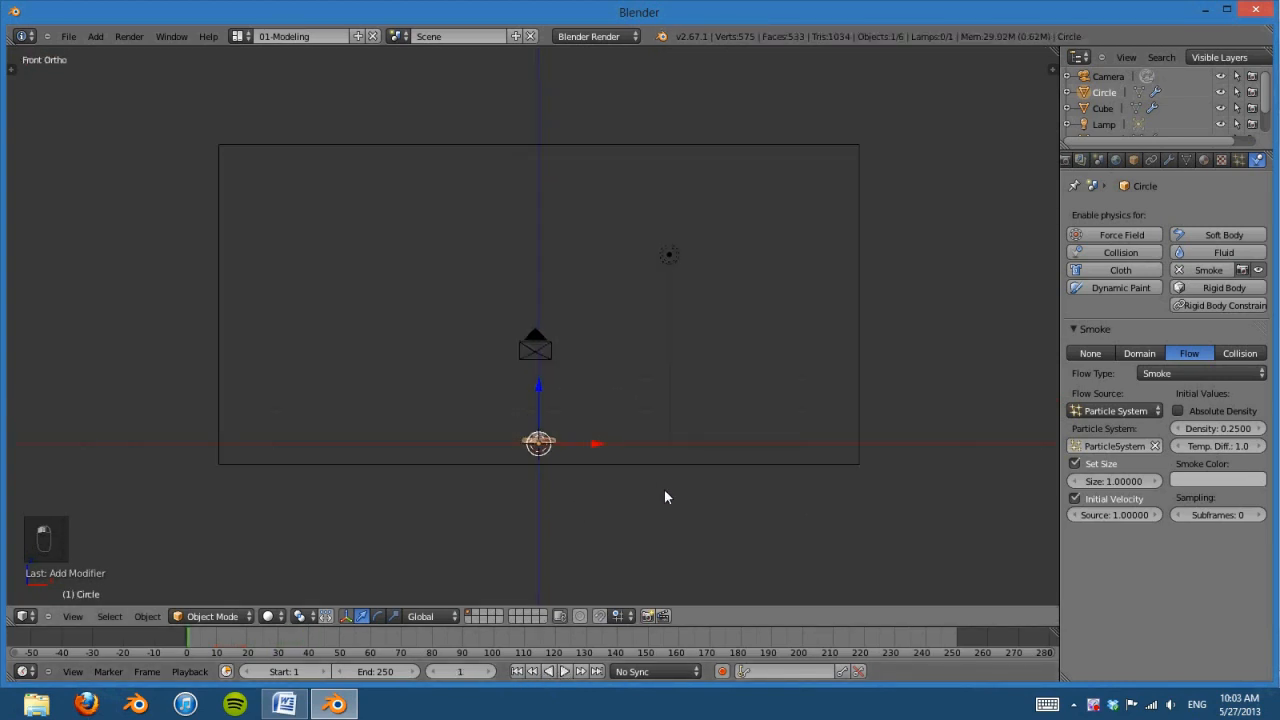
pyautogui.keyDown('shift'); pyautogui.moveTo(671, 479); pyautogui.dragTo(644, 487, button='middle'); pyautogui.keyUp('shift')
pyautogui.scroll(-1, 644, 486)
pyautogui.keyDown('shift'); pyautogui.moveTo(698, 454); pyautogui.dragTo(619, 453, button='middle'); pyautogui.keyUp('shift')
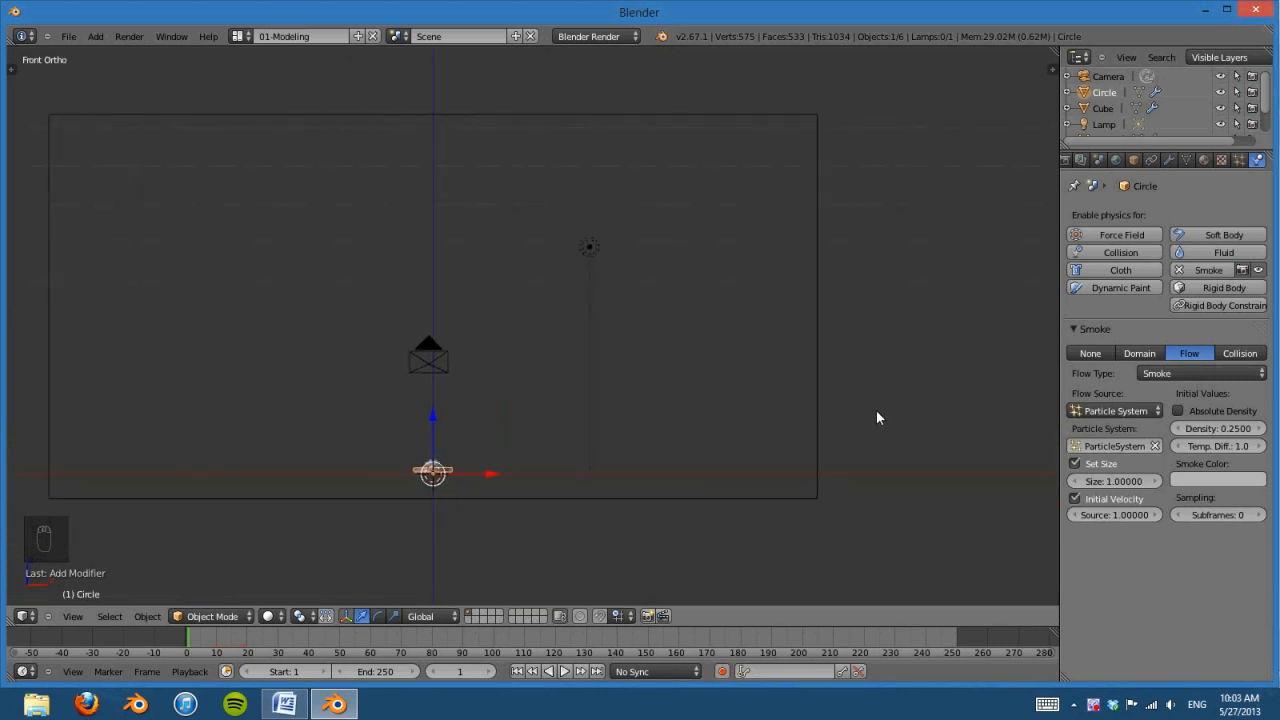
pyautogui.scroll(-1, 877, 405)
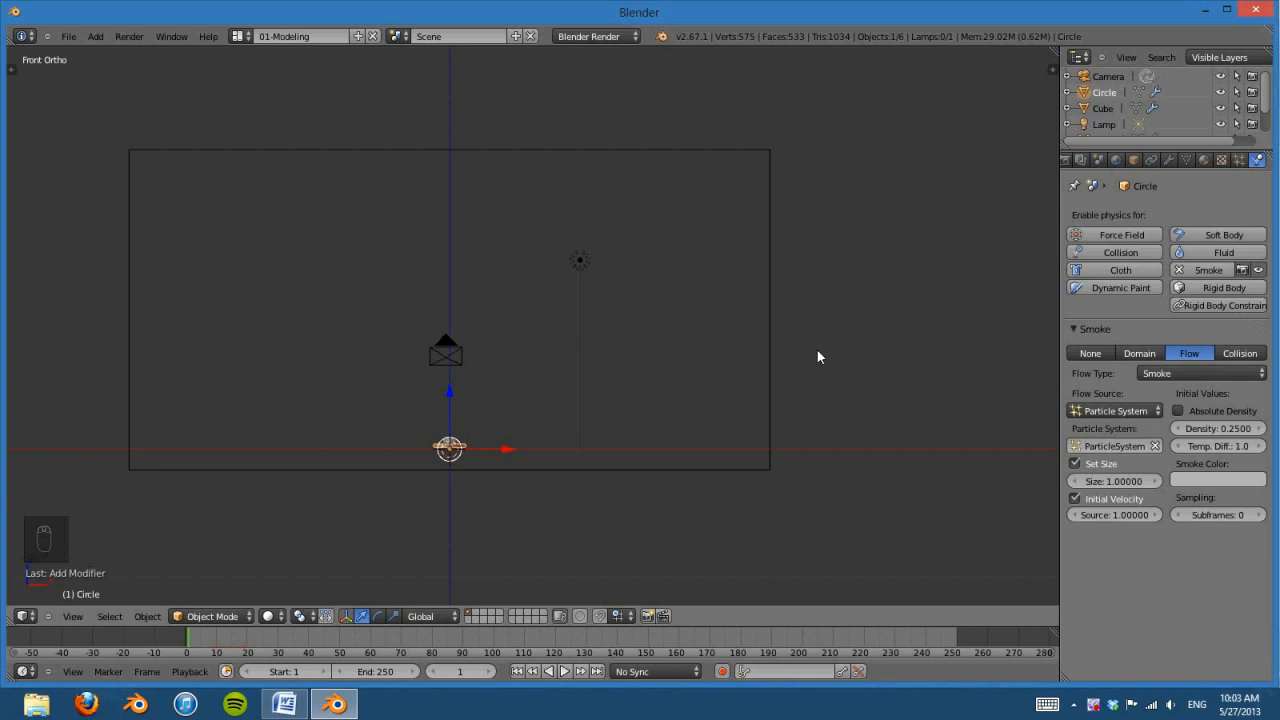
pyautogui.hotkey('shift', 'a')
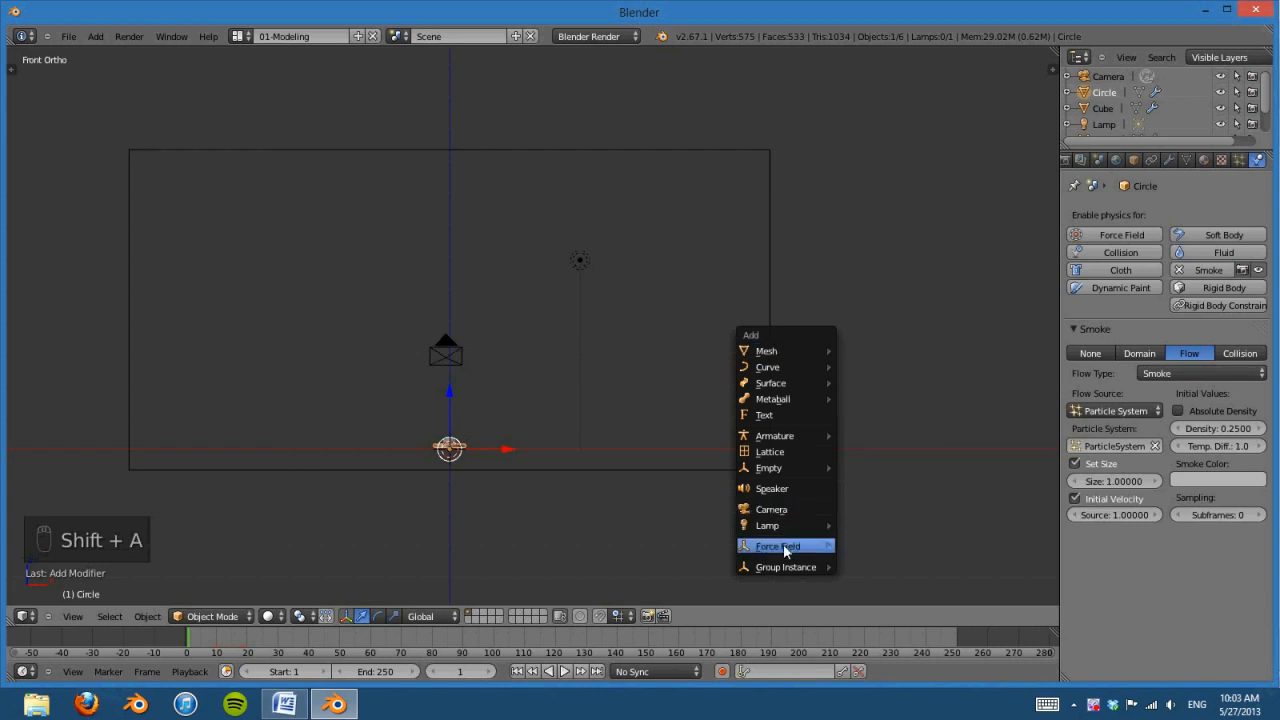
pyautogui.moveTo(815, 546)
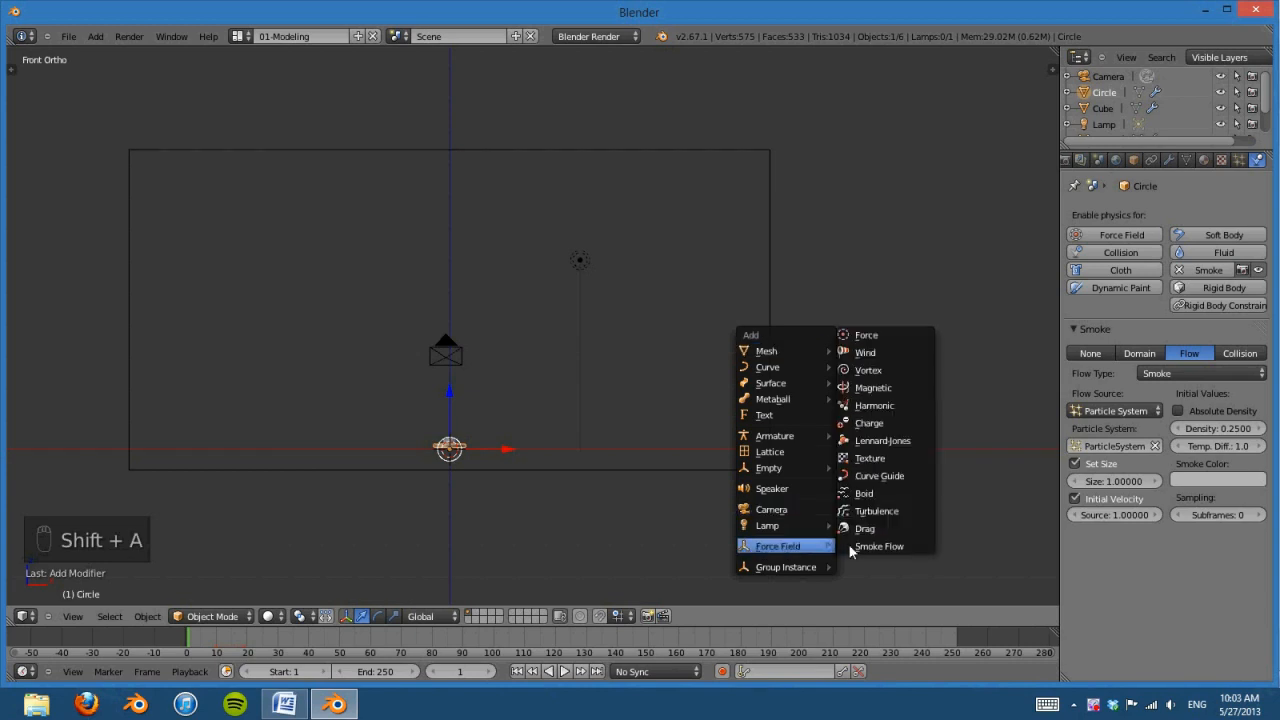
pyautogui.click(898, 353)
pyautogui.write('r')
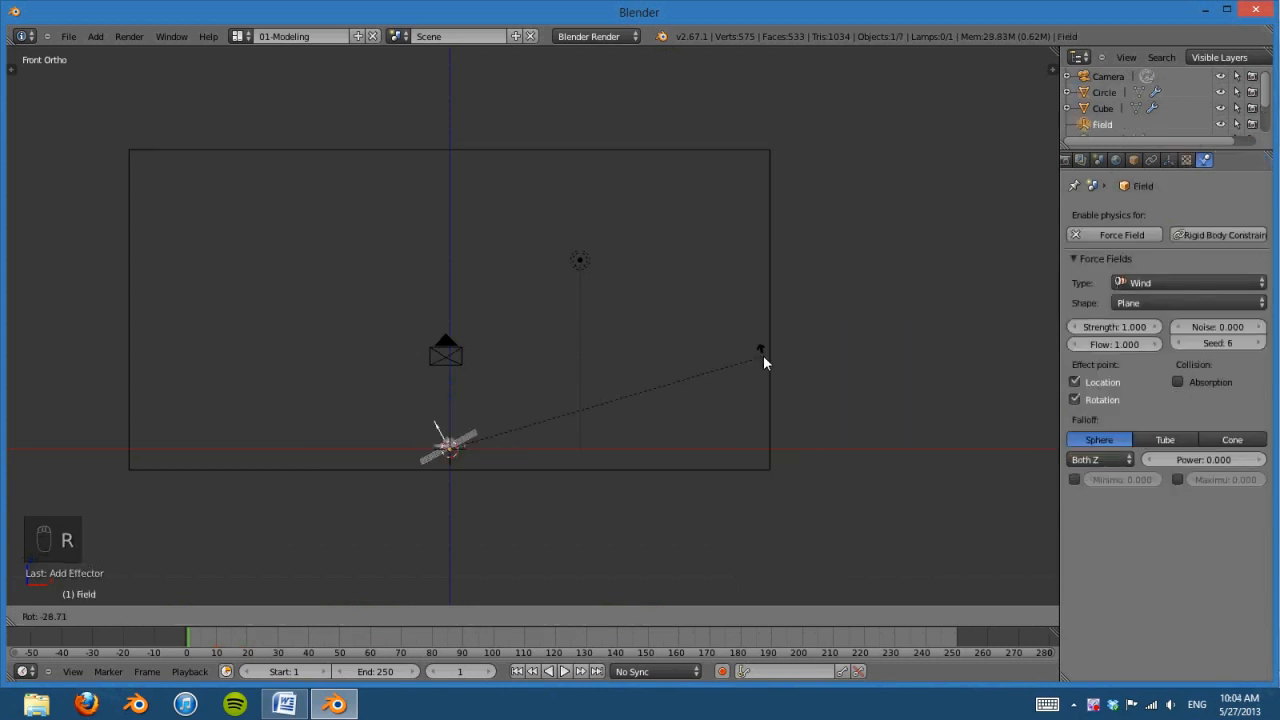
pyautogui.write('90')
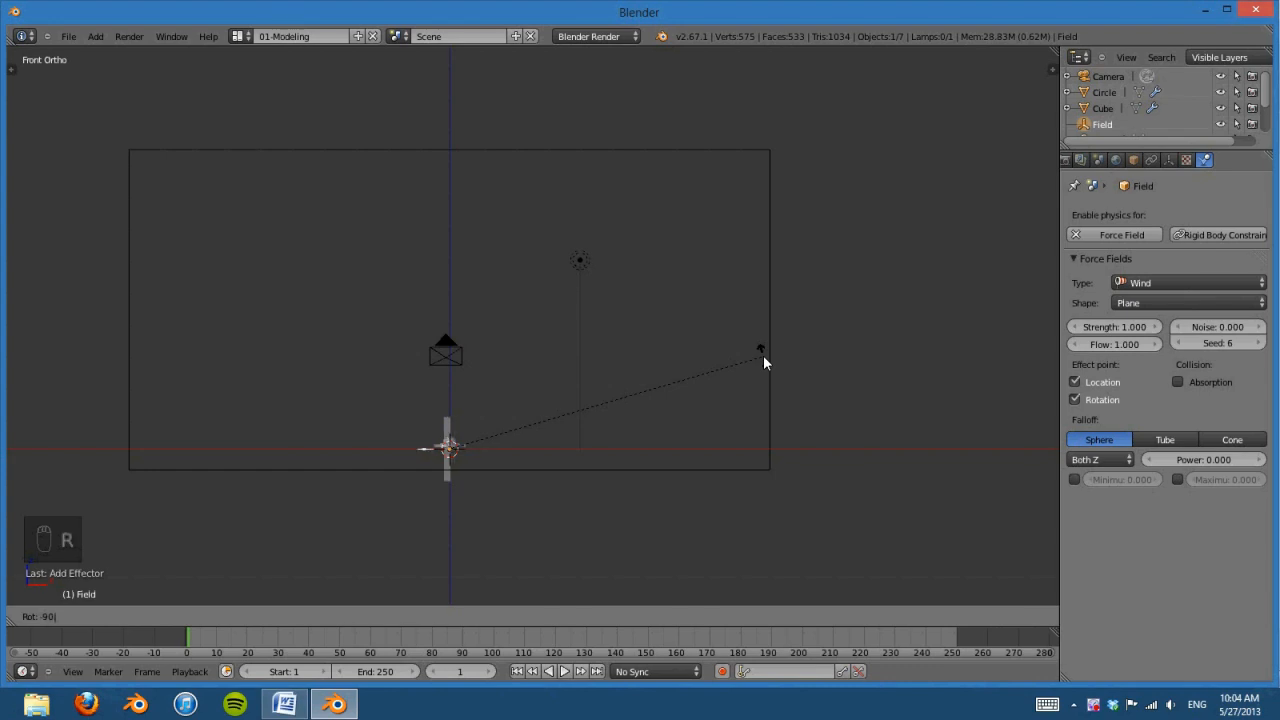
pyautogui.press('Return')
# - Move the wind field outside the smoke domain on the positive X side, slightly above the ground, and set its strength to 4
pyautogui.press('g')
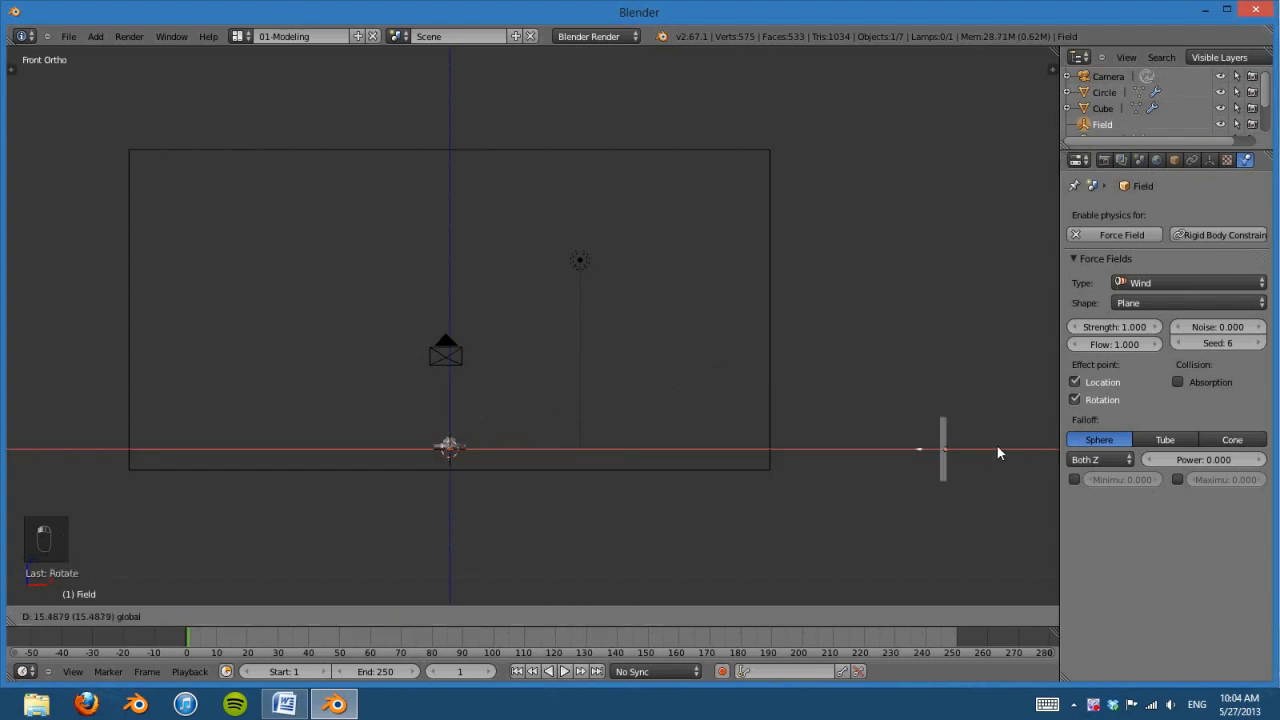
pyautogui.click(932, 427)
pyautogui.click(1111, 328)
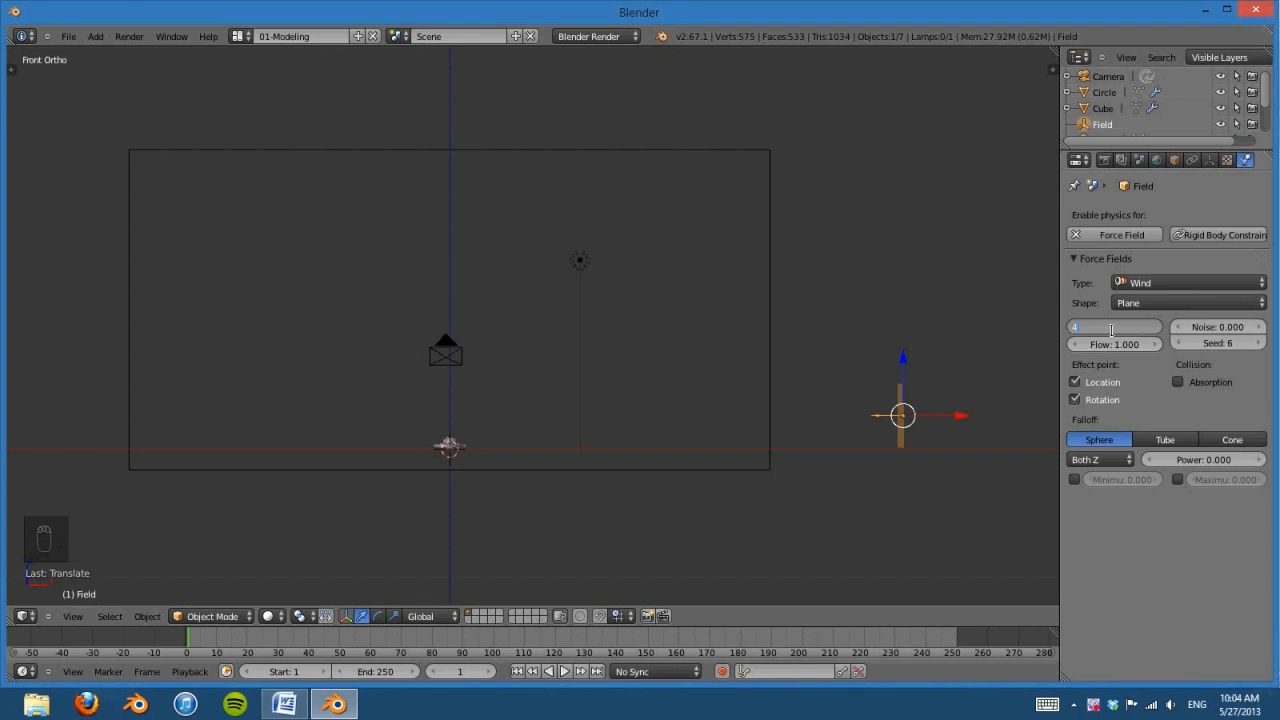
pyautogui.write('4')
pyautogui.press('Return')
# - Play the smoke simulation from the first frame several times to examine how the wind affects the smoke
pyautogui.keyDown('shift'); pyautogui.moveTo(588, 492); pyautogui.dragTo(626, 493, button='middle'); pyautogui.keyUp('shift')
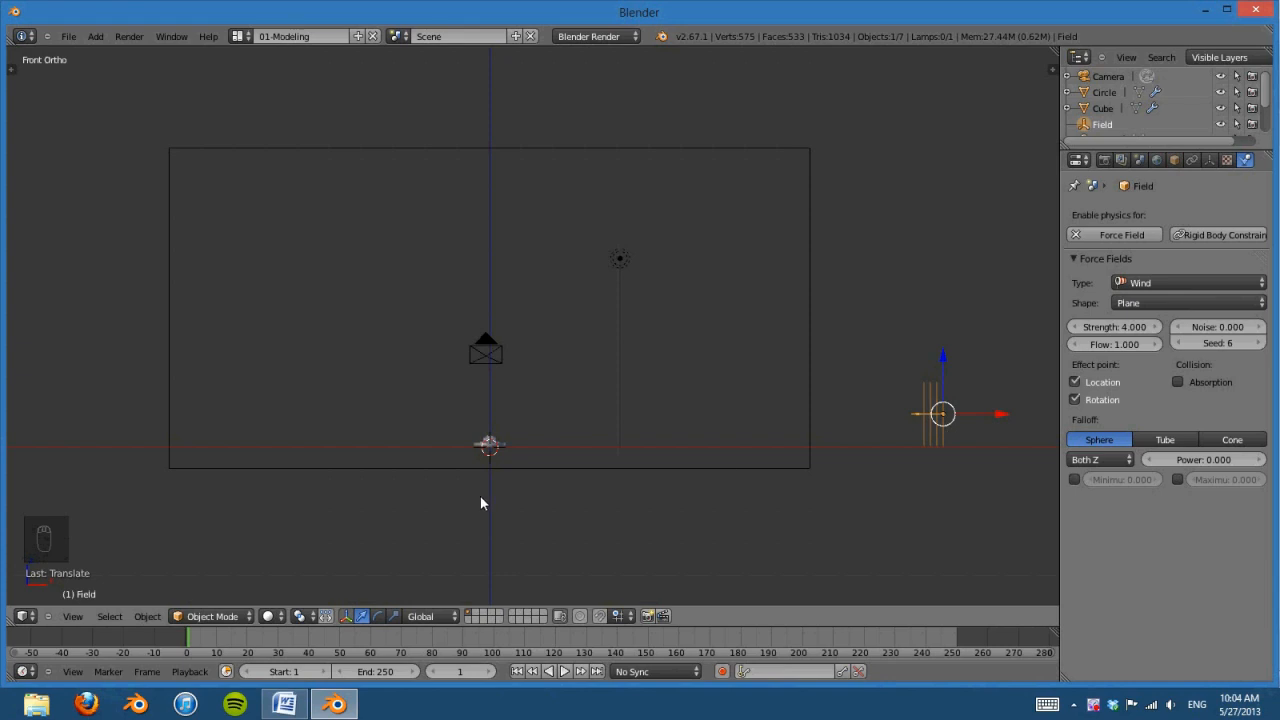
pyautogui.click(565, 671)
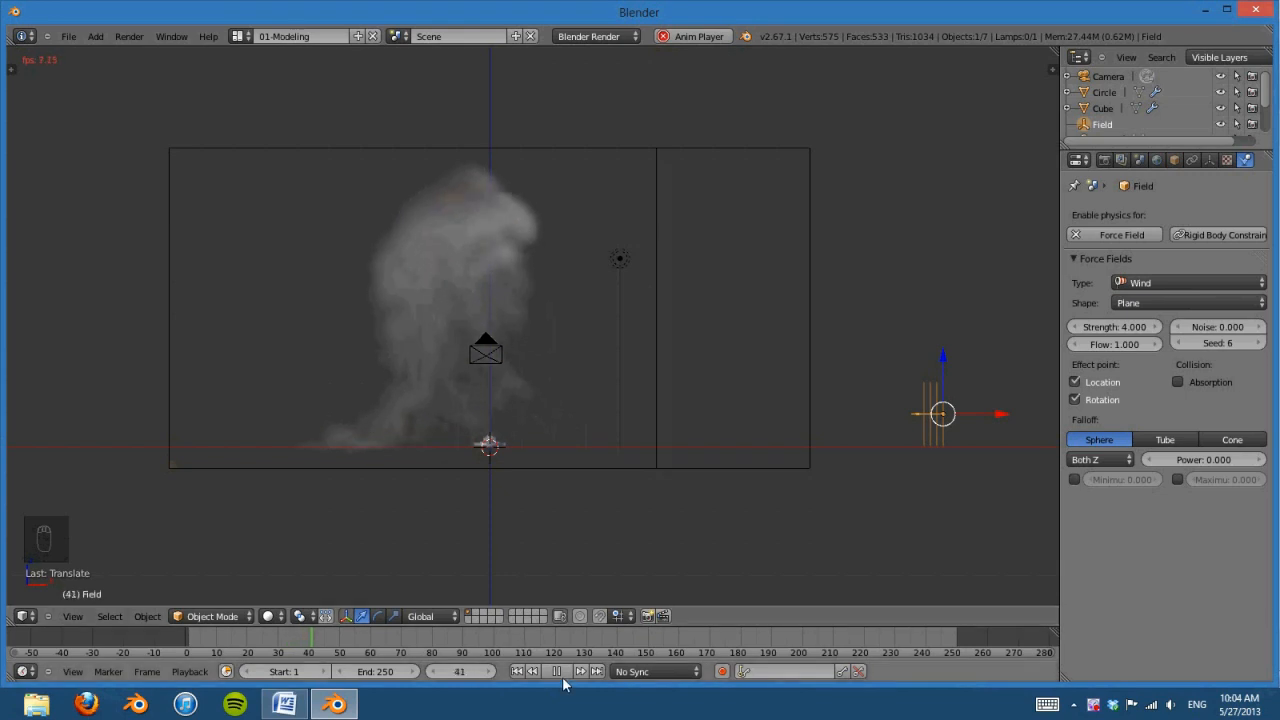
pyautogui.click(557, 672)
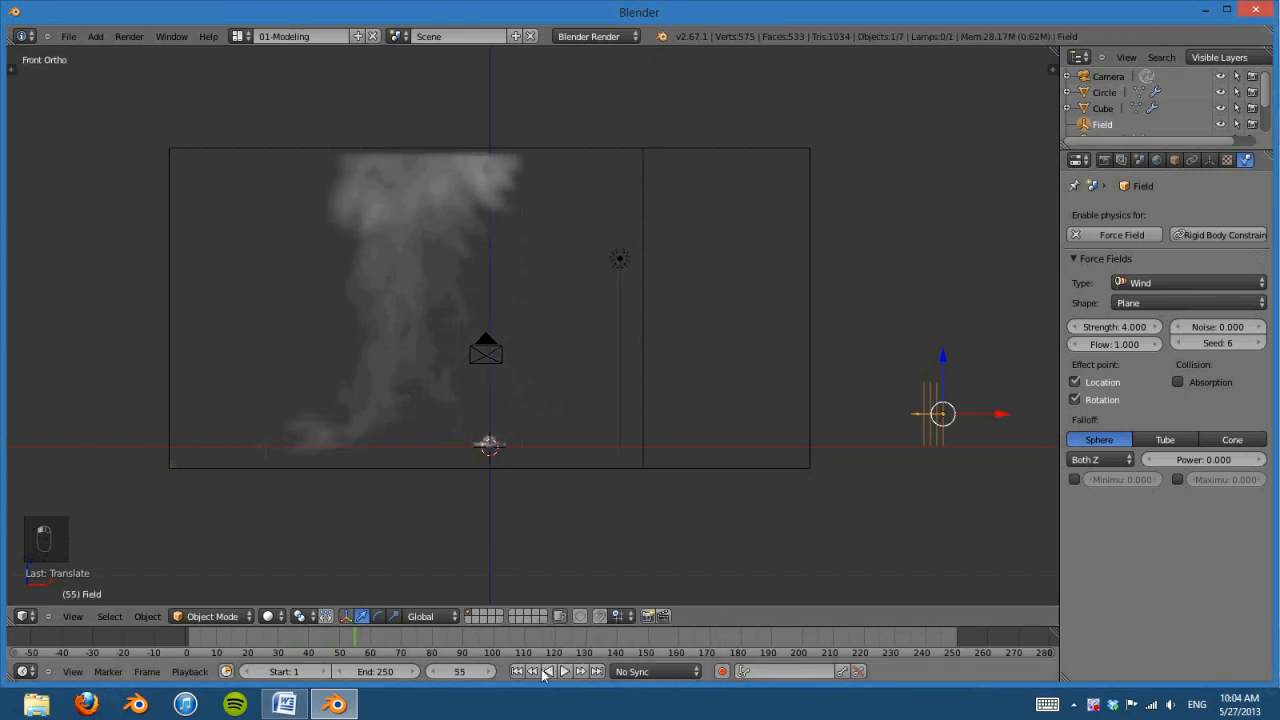
pyautogui.click(517, 671)
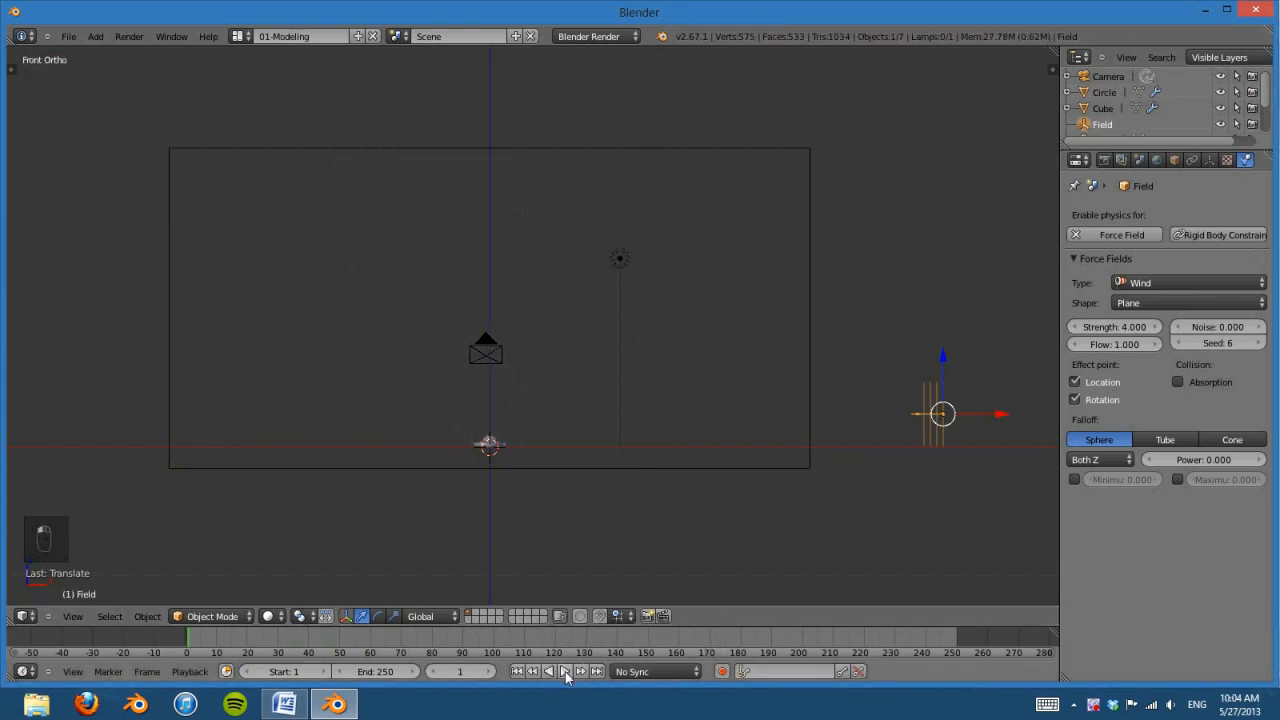
pyautogui.click(564, 672)
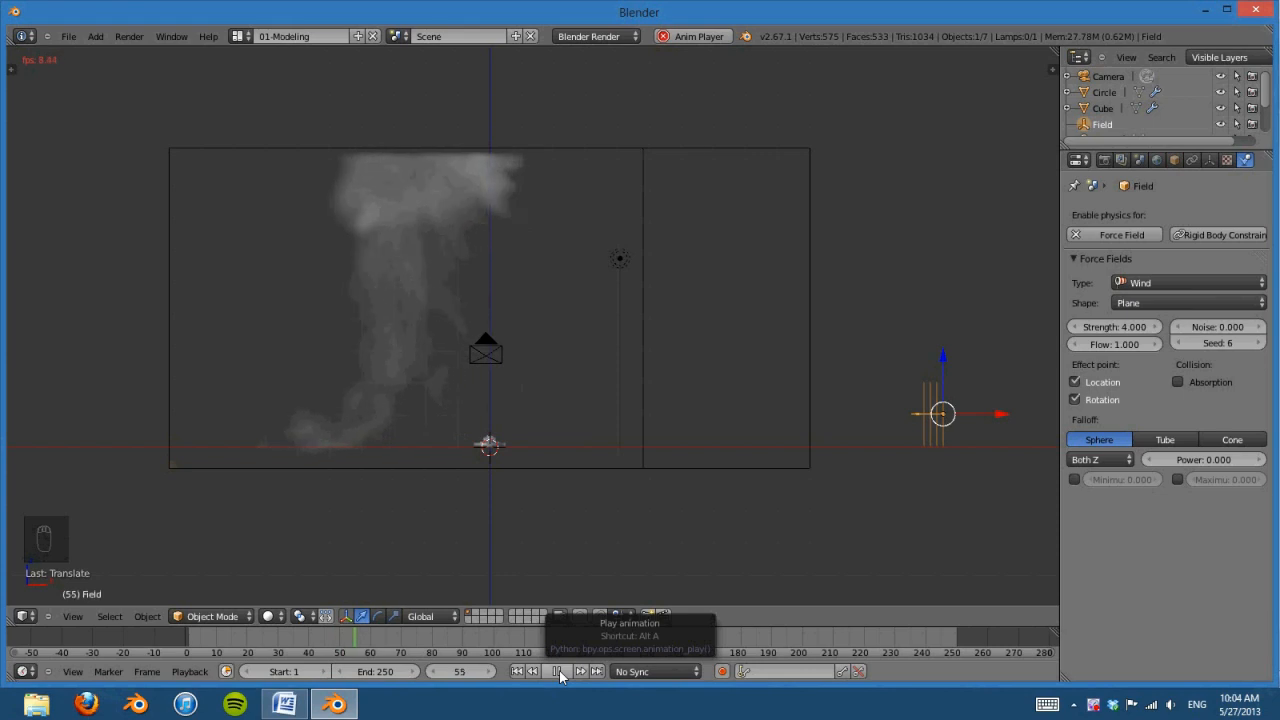
pyautogui.click(559, 669)
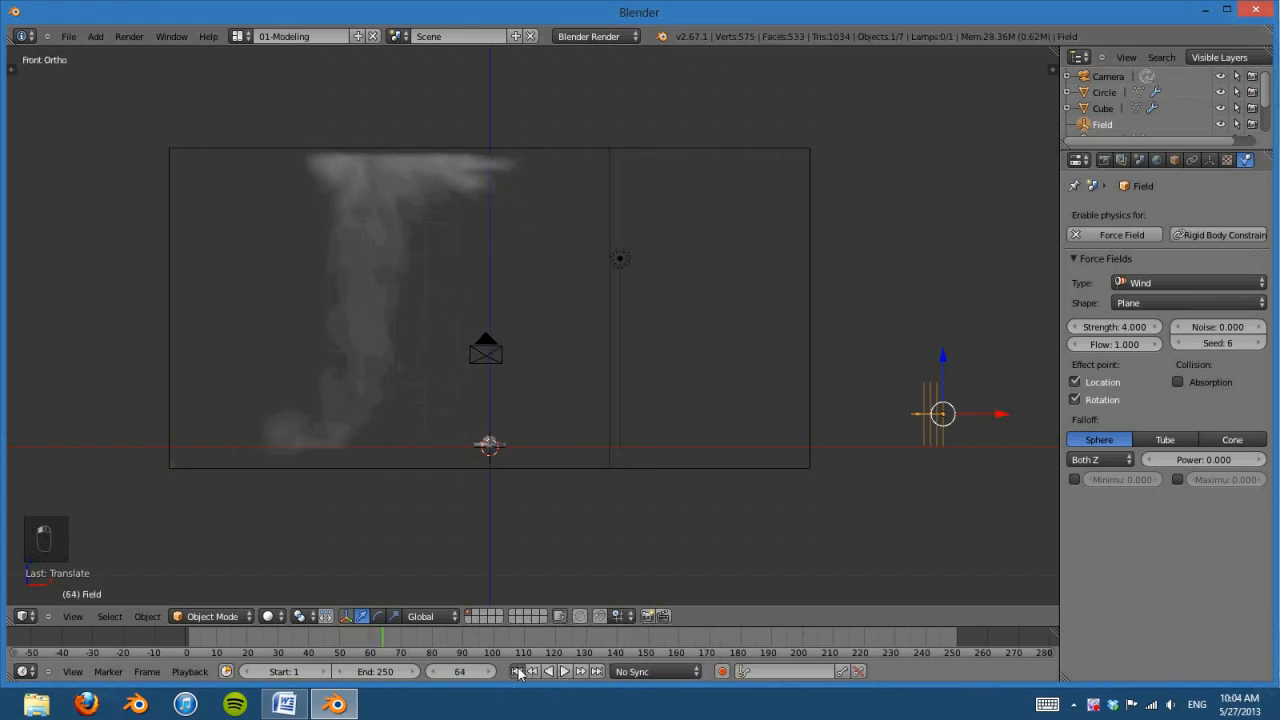
pyautogui.click(517, 671)
pyautogui.click(564, 673)
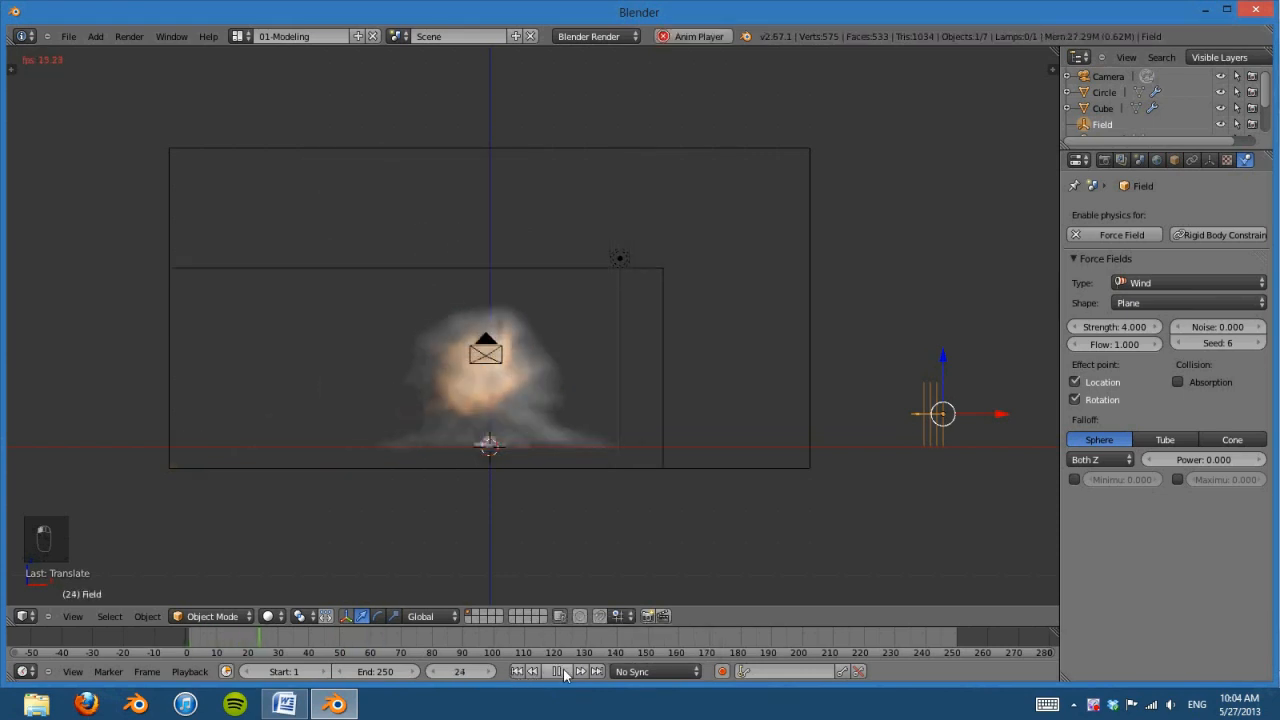
pyautogui.click(564, 673)
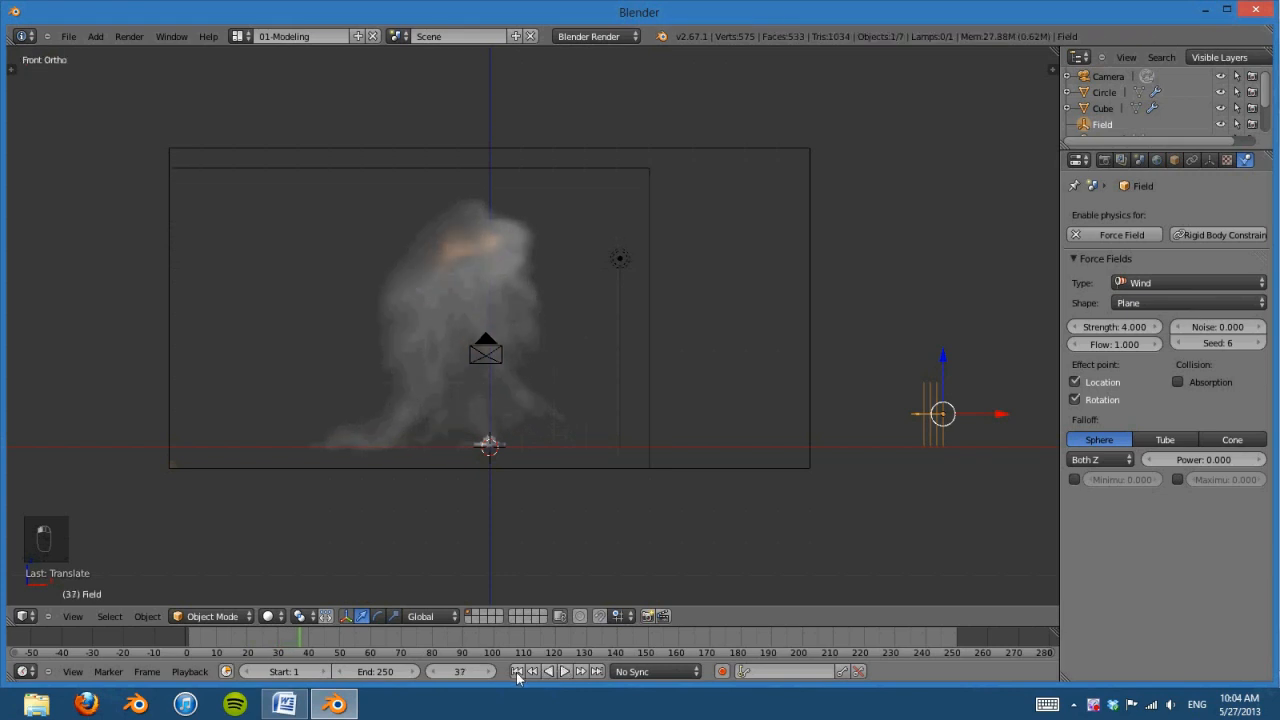
pyautogui.click(517, 673)
pyautogui.click(564, 673)
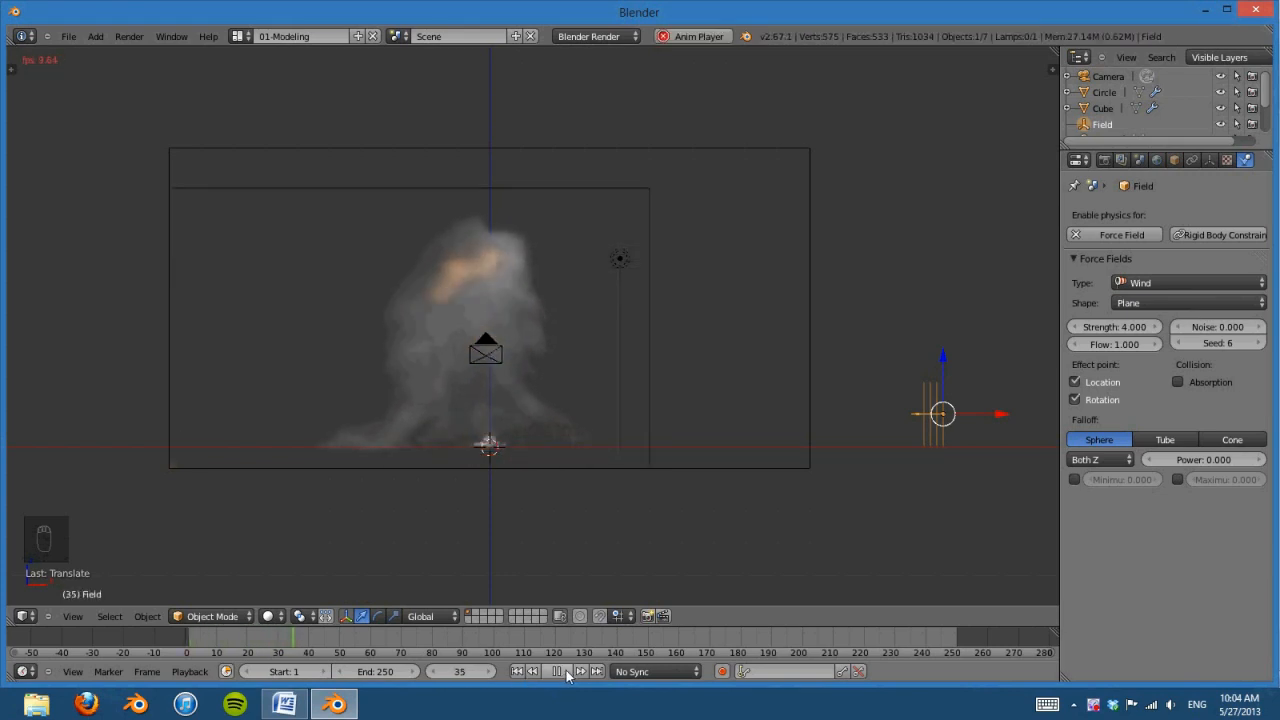
pyautogui.click(560, 673)
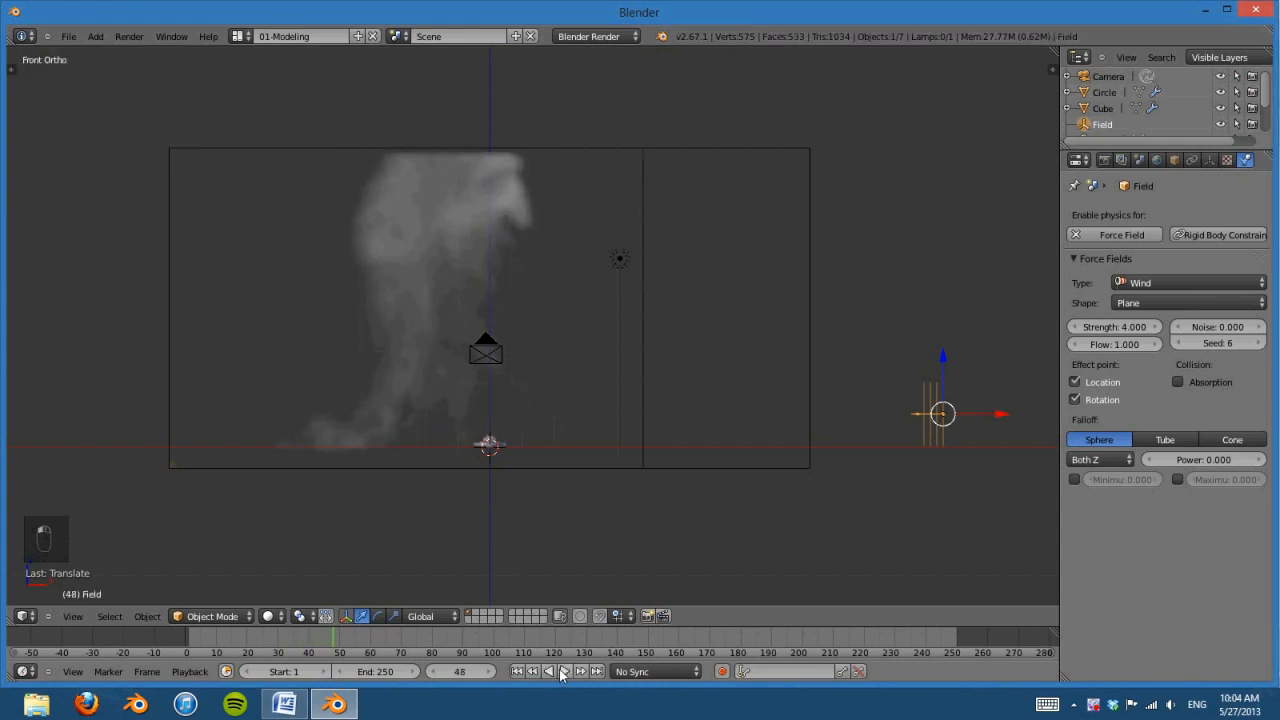
pyautogui.click(516, 672)
pyautogui.click(563, 672)
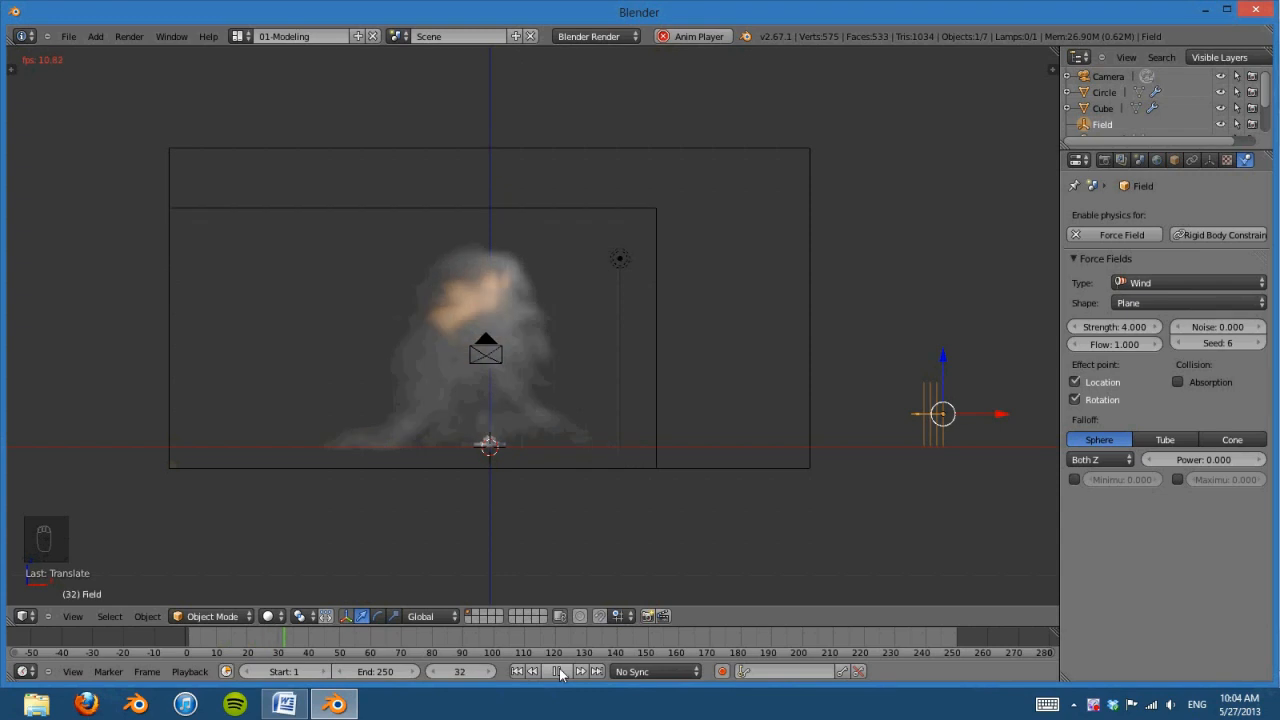
pyautogui.click(559, 672)
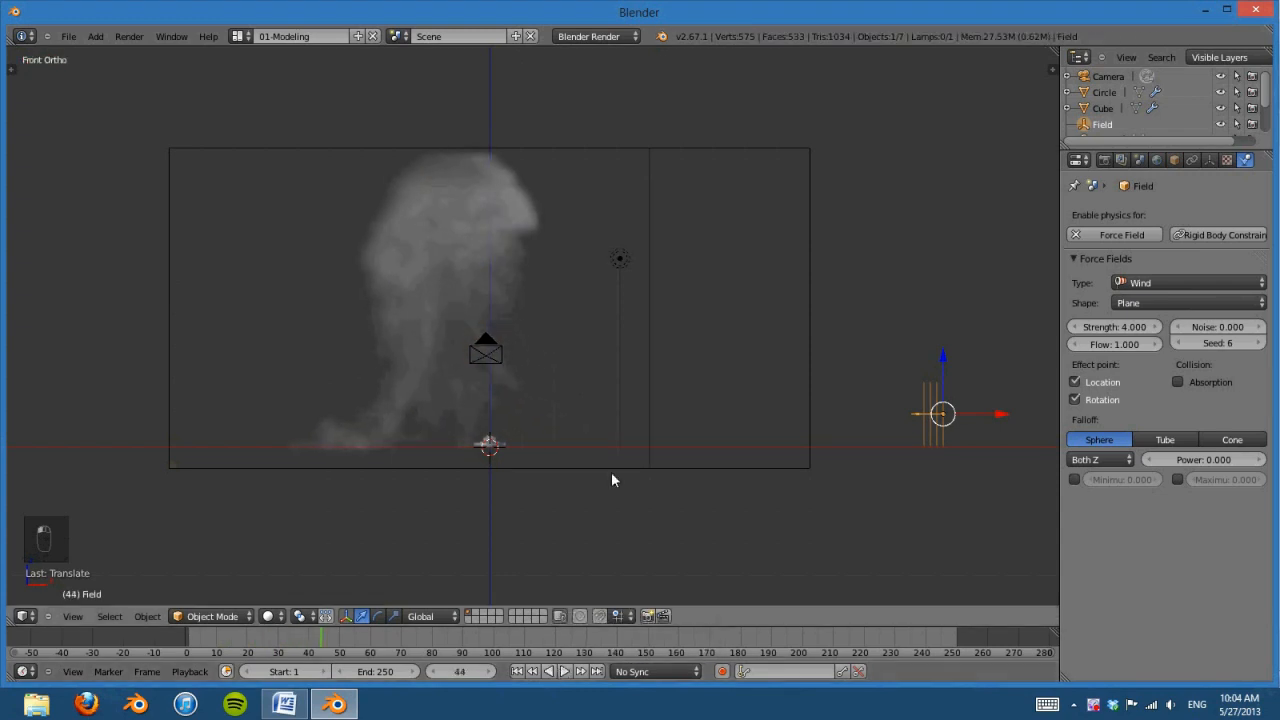
# - Replay the wind-blown smoke and examine it from an oblique angle, then return to the front view and first frame
pyautogui.moveTo(836, 453)
pyautogui.mouseDown(button='middle')
pyautogui.moveTo(749, 486)
pyautogui.moveTo(818, 468)
pyautogui.mouseUp(button='middle')
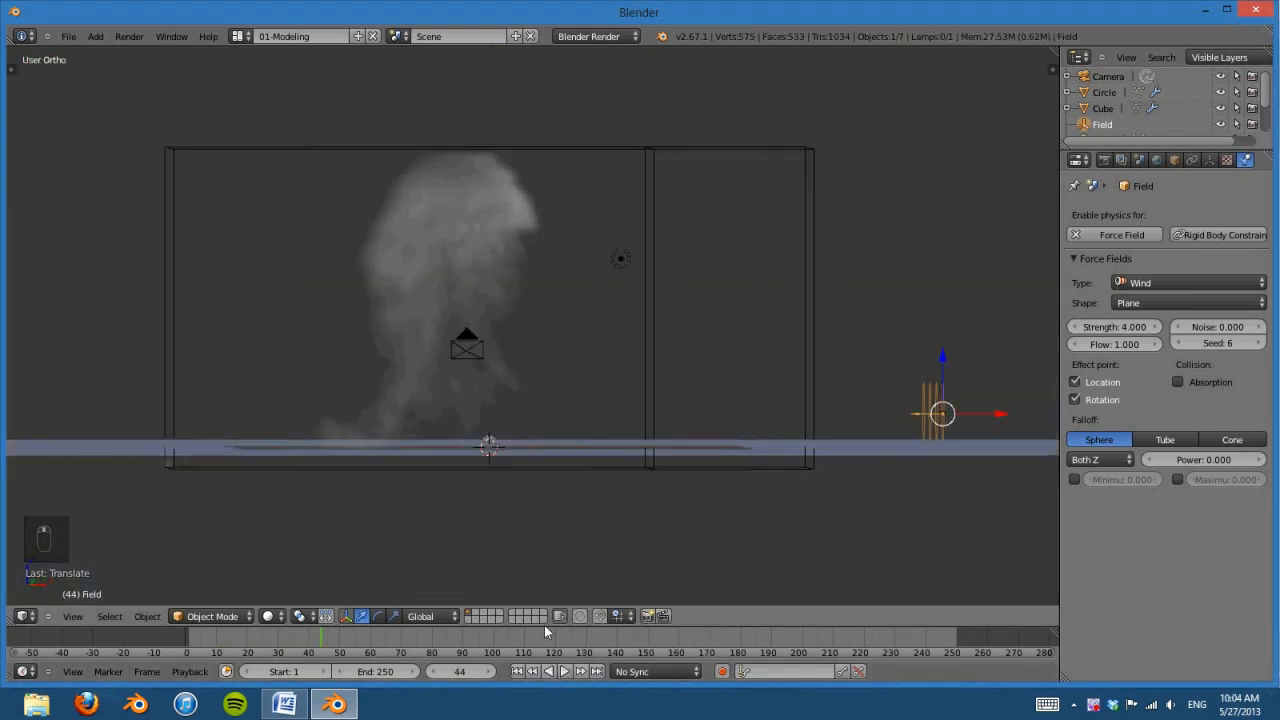
pyautogui.click(517, 671)
pyautogui.click(559, 671)
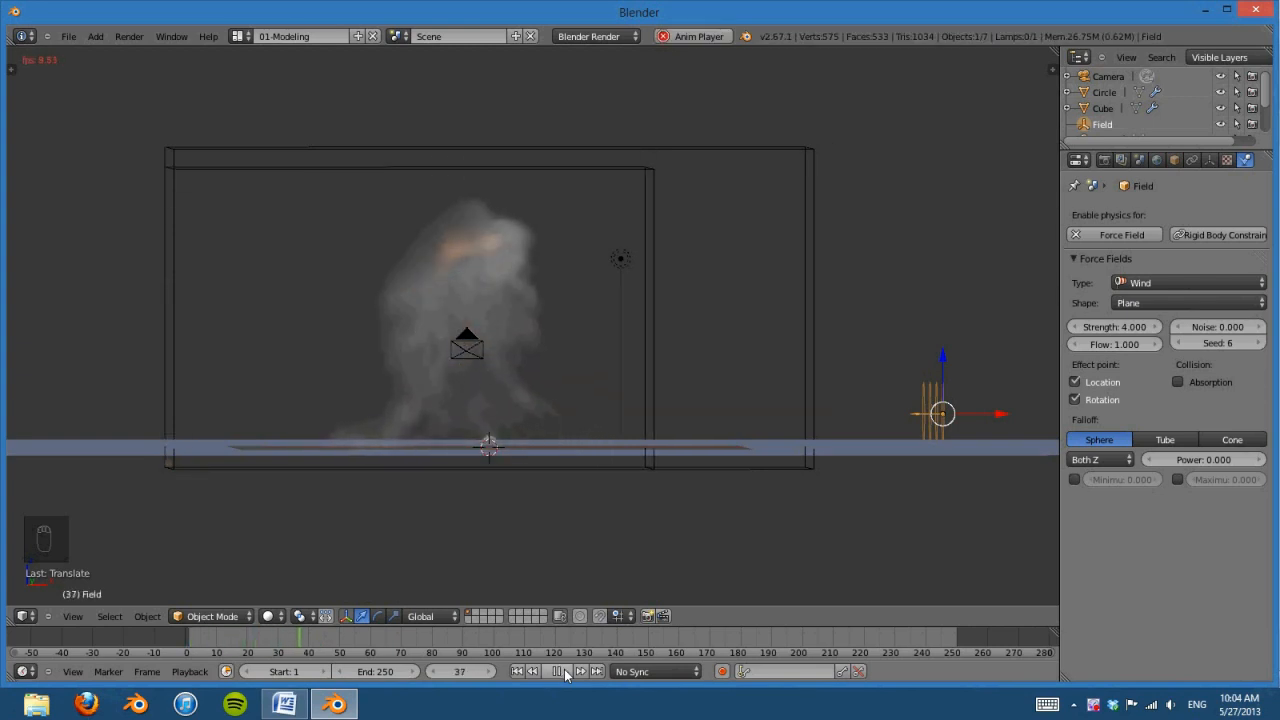
pyautogui.click(565, 673)
pyautogui.moveTo(453, 390); pyautogui.dragTo(590, 464, button='middle')
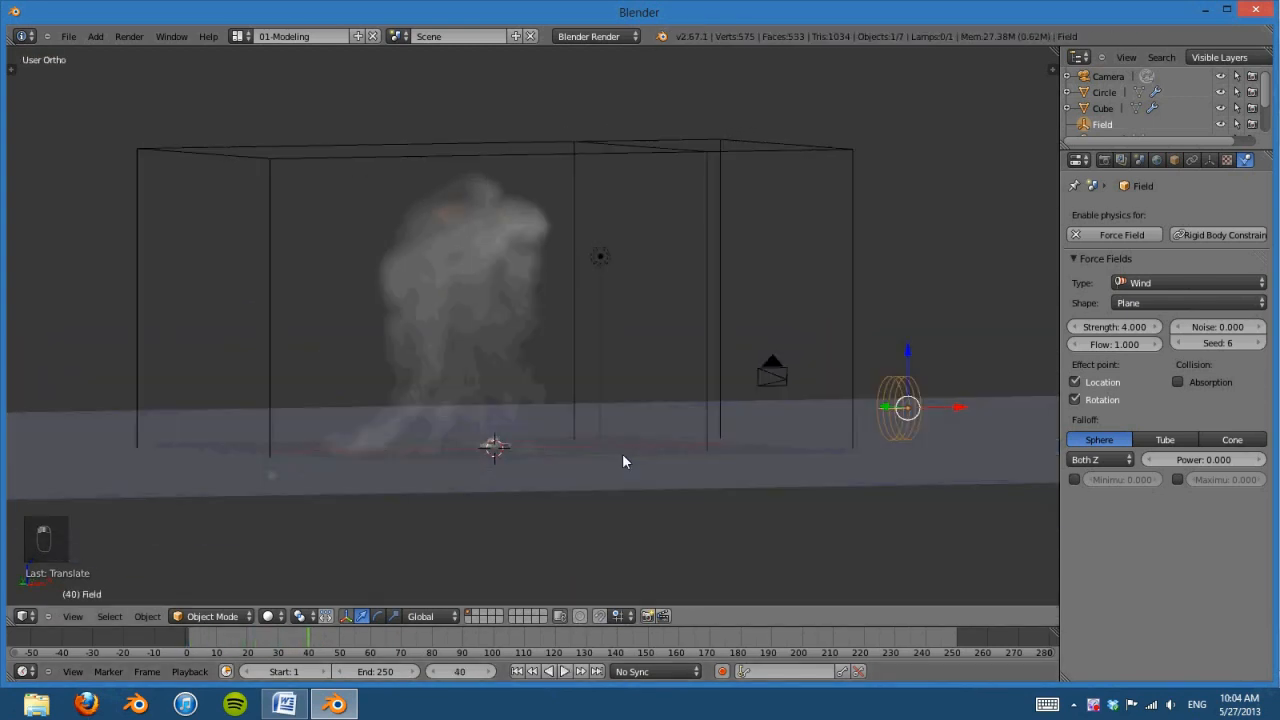
pyautogui.press('KP_1')
pyautogui.scroll(2, 580, 468)
pyautogui.click(517, 671)
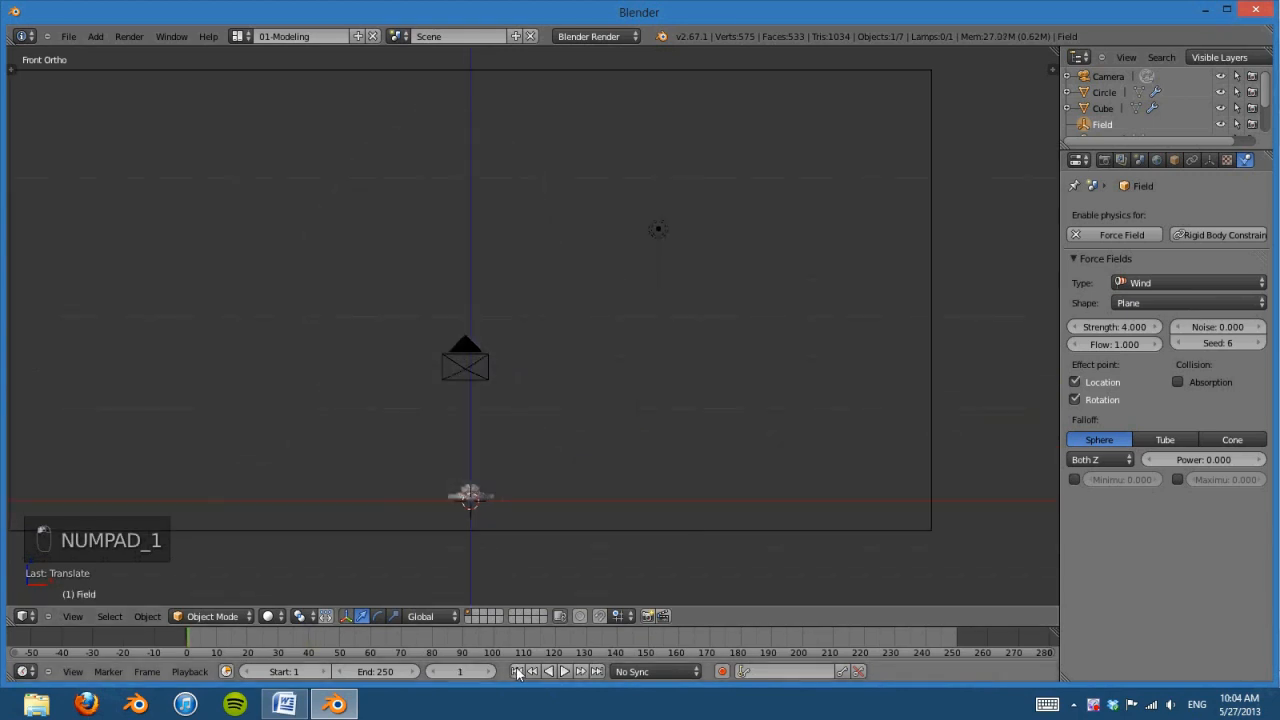
# - Add a UV sphere at the smoke emitter in the centre of the scene
pyautogui.keyDown('shift'); pyautogui.moveTo(553, 538); pyautogui.dragTo(624, 503, button='middle'); pyautogui.keyUp('shift')
pyautogui.scroll(1, 668, 442)
pyautogui.scroll(-3, 616, 450)
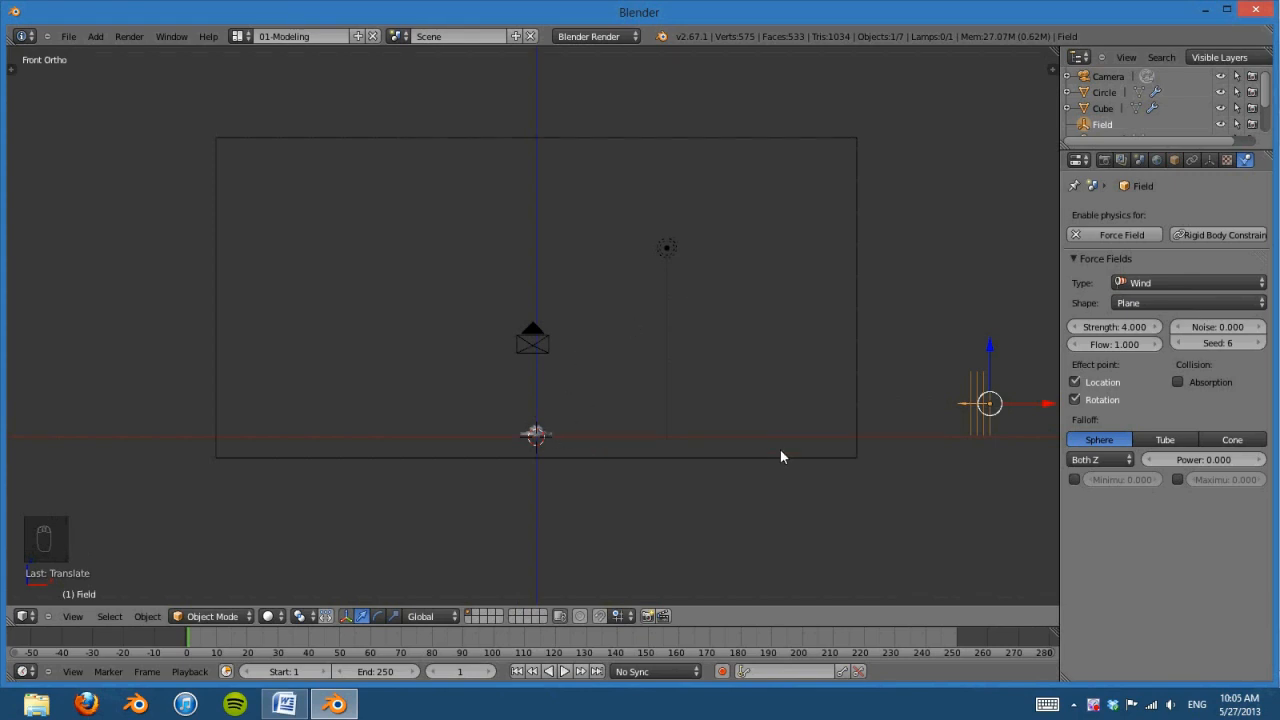
pyautogui.scroll(3, 669, 491)
pyautogui.keyDown('shift'); pyautogui.moveTo(655, 520); pyautogui.dragTo(640, 394, button='middle'); pyautogui.keyUp('shift')
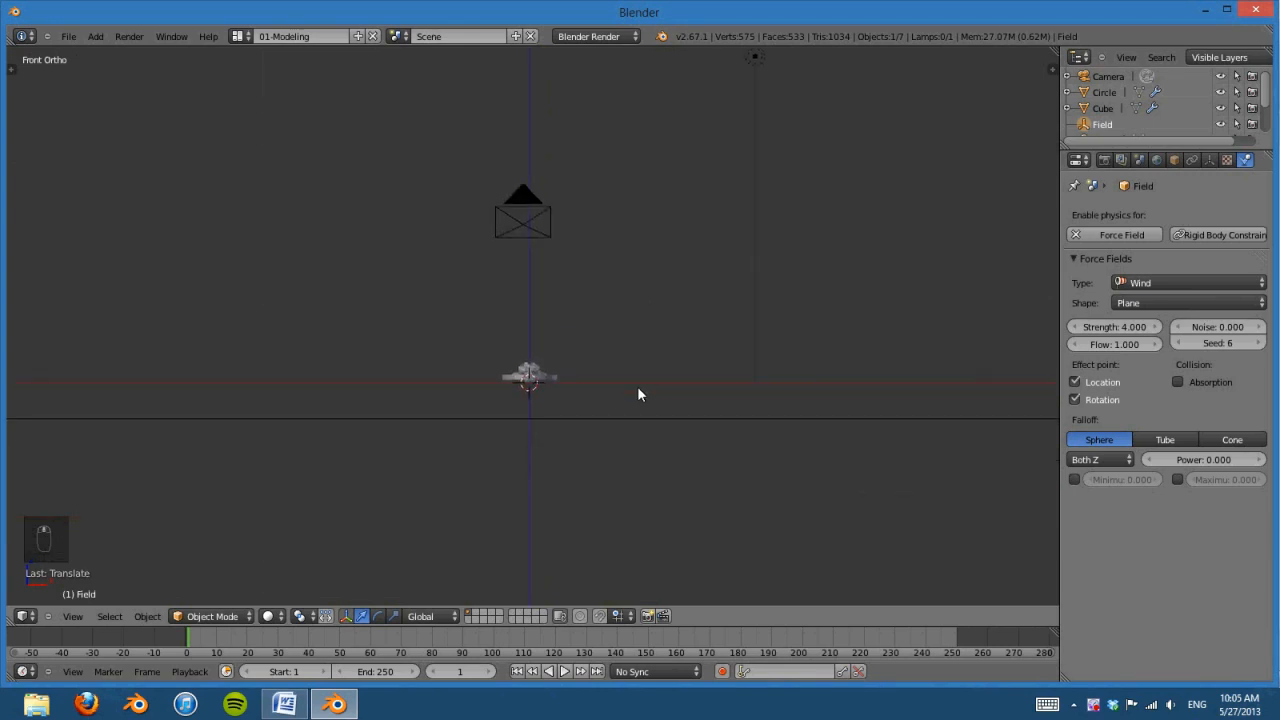
pyautogui.scroll(3, 640, 394)
pyautogui.hotkey('shift', 'a')
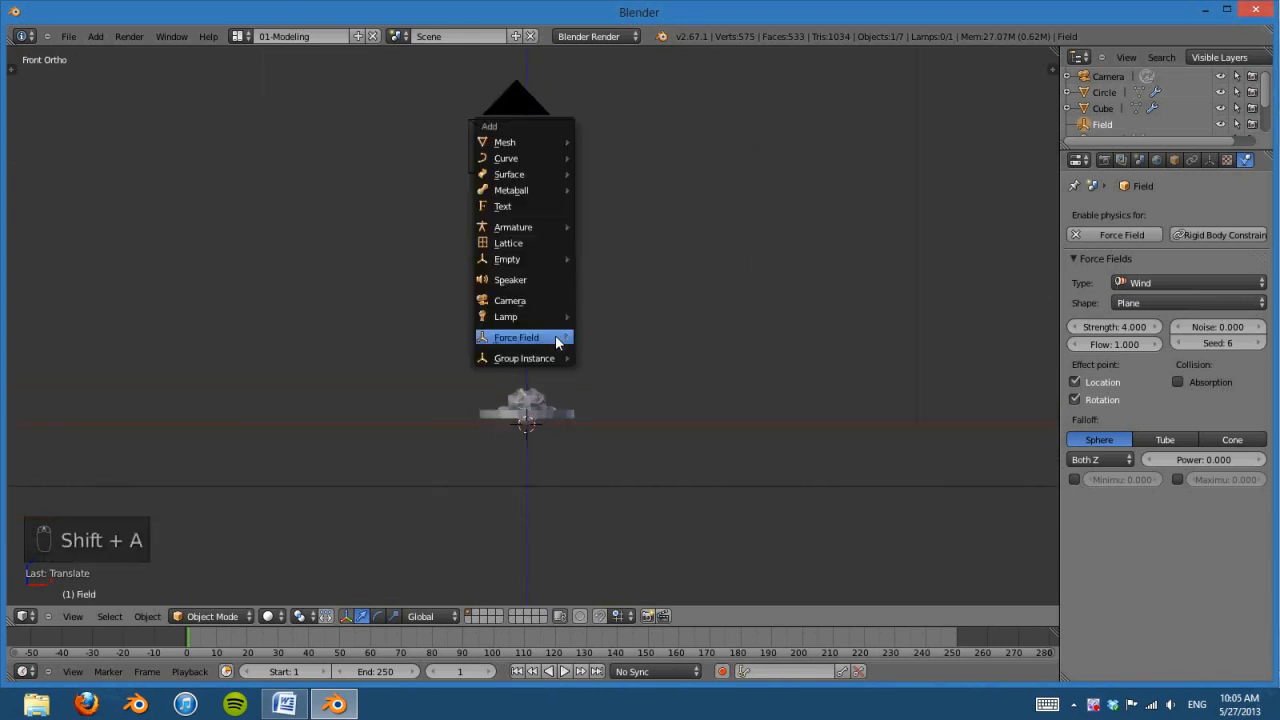
pyautogui.moveTo(522, 142)
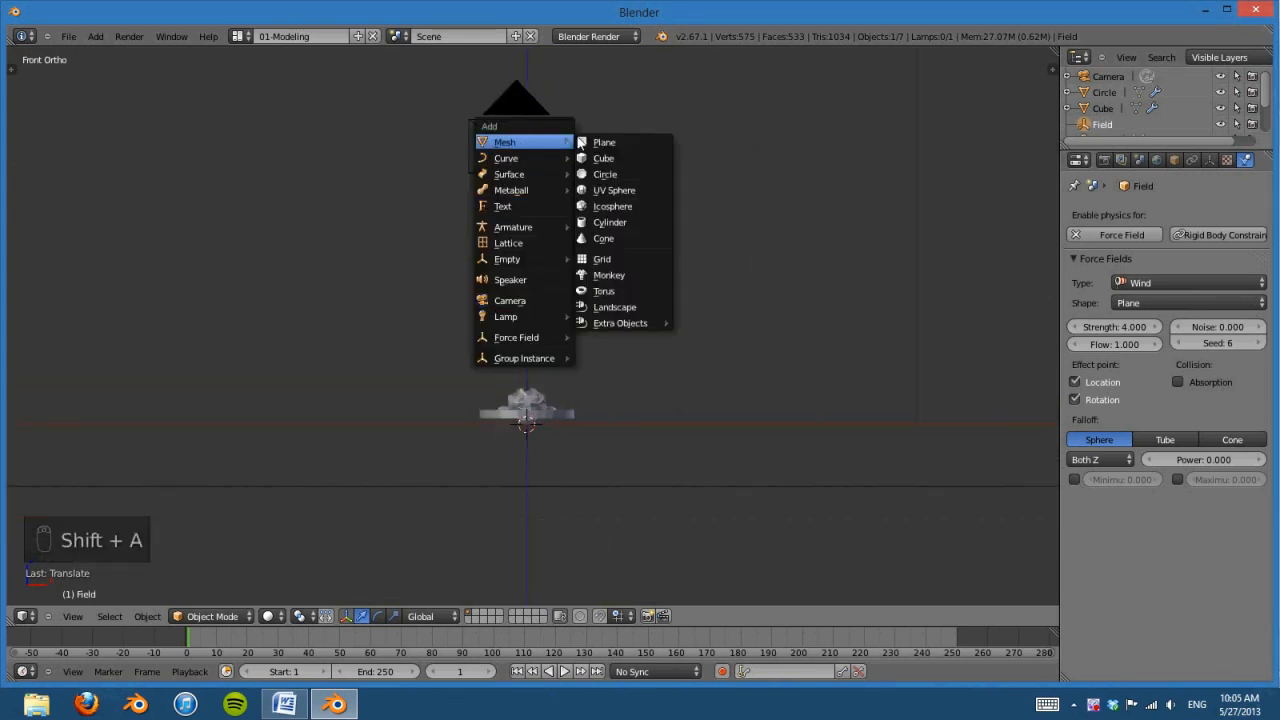
pyautogui.click(655, 188)
# - Delete the vertices of the sphere's lower half to leave a dome, and scale the dome down to about a quarter of its size
pyautogui.press('Tab')
pyautogui.press('a')
pyautogui.press('a')
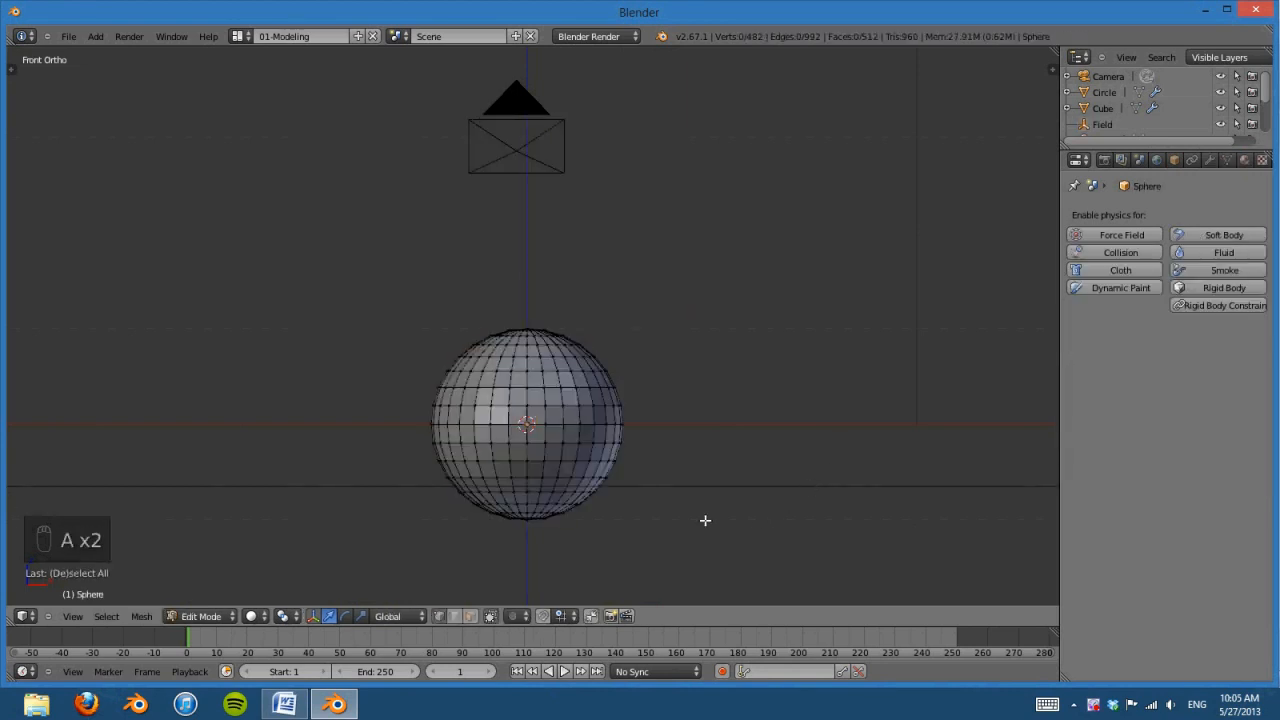
pyautogui.press('z')
pyautogui.press('b')
pyautogui.moveTo(380, 430); pyautogui.dragTo(723, 553)
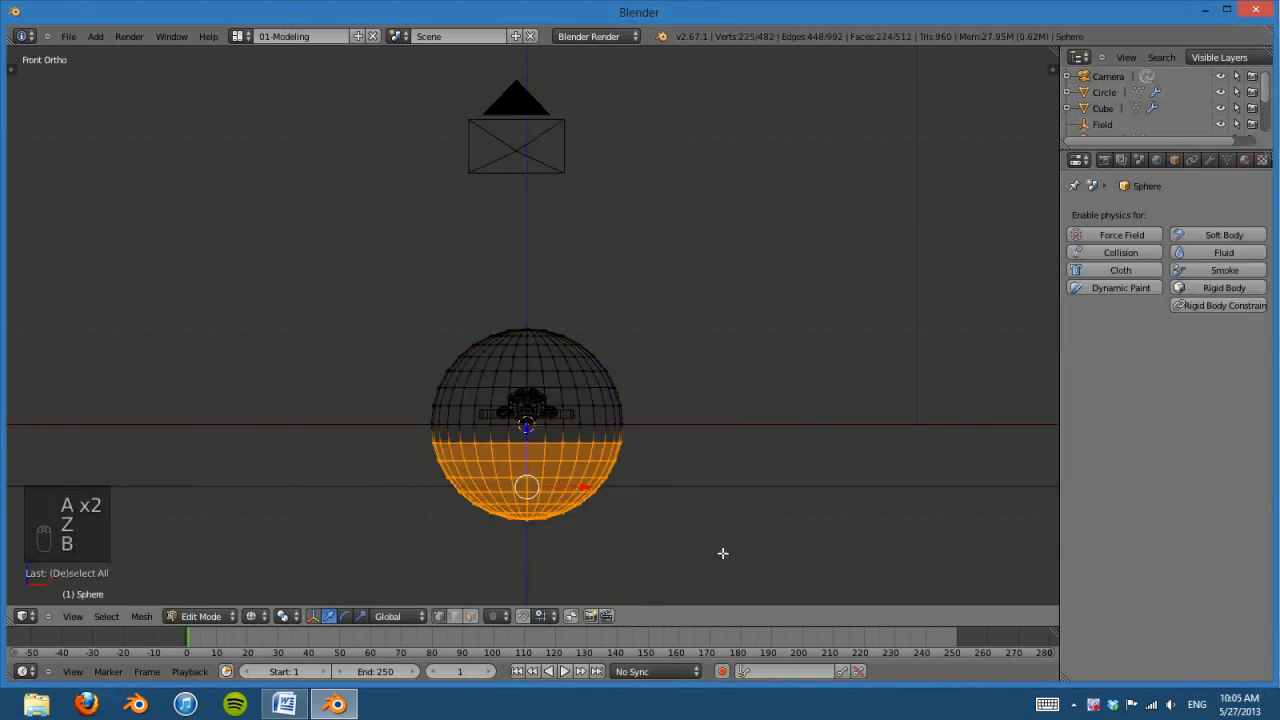
pyautogui.press('Delete')
pyautogui.click(717, 519)
pyautogui.press('Tab')
pyautogui.press('s')
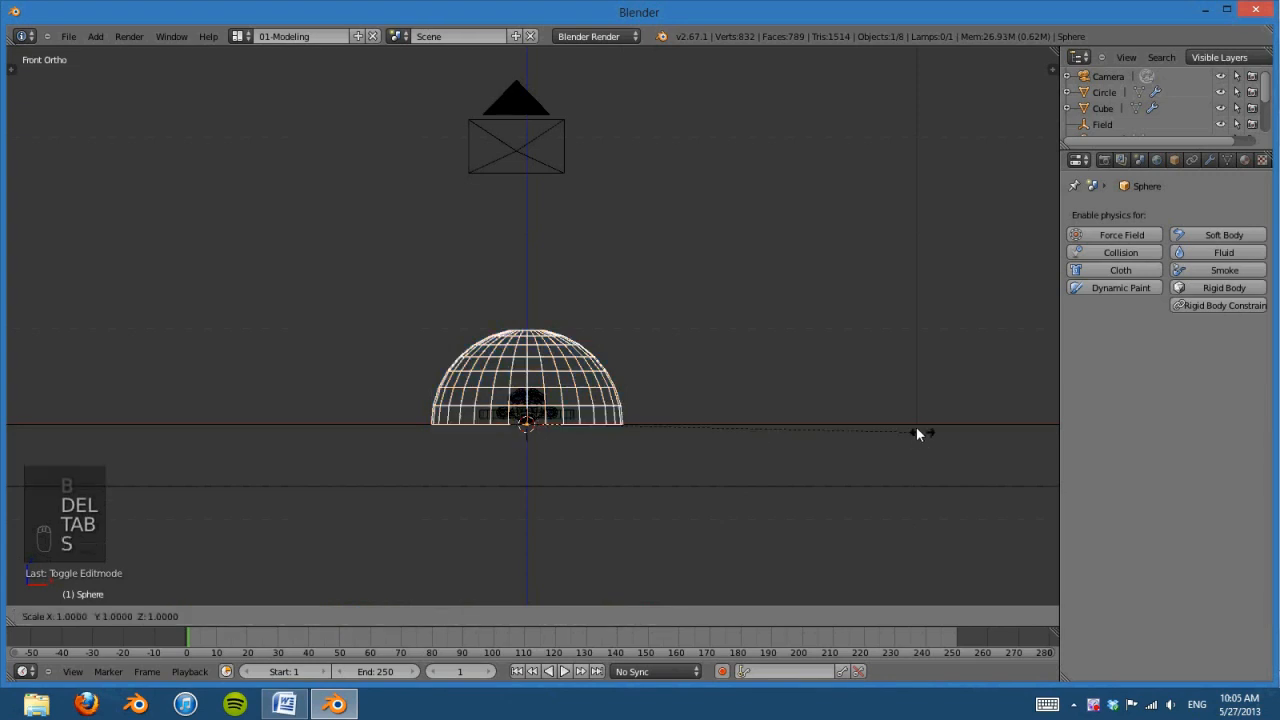
pyautogui.click(628, 400)
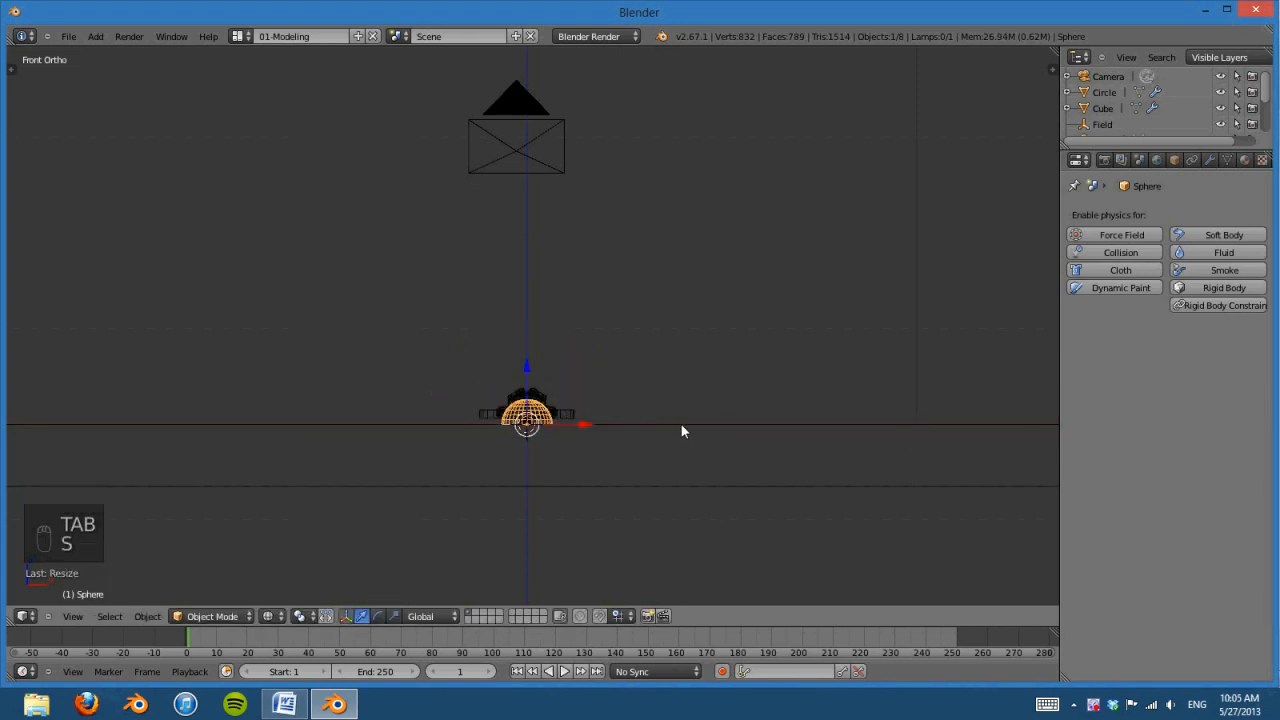
# - Set the monkey head's main particle system to render as None, and expand its display settings
pyautogui.rightClick(548, 400)
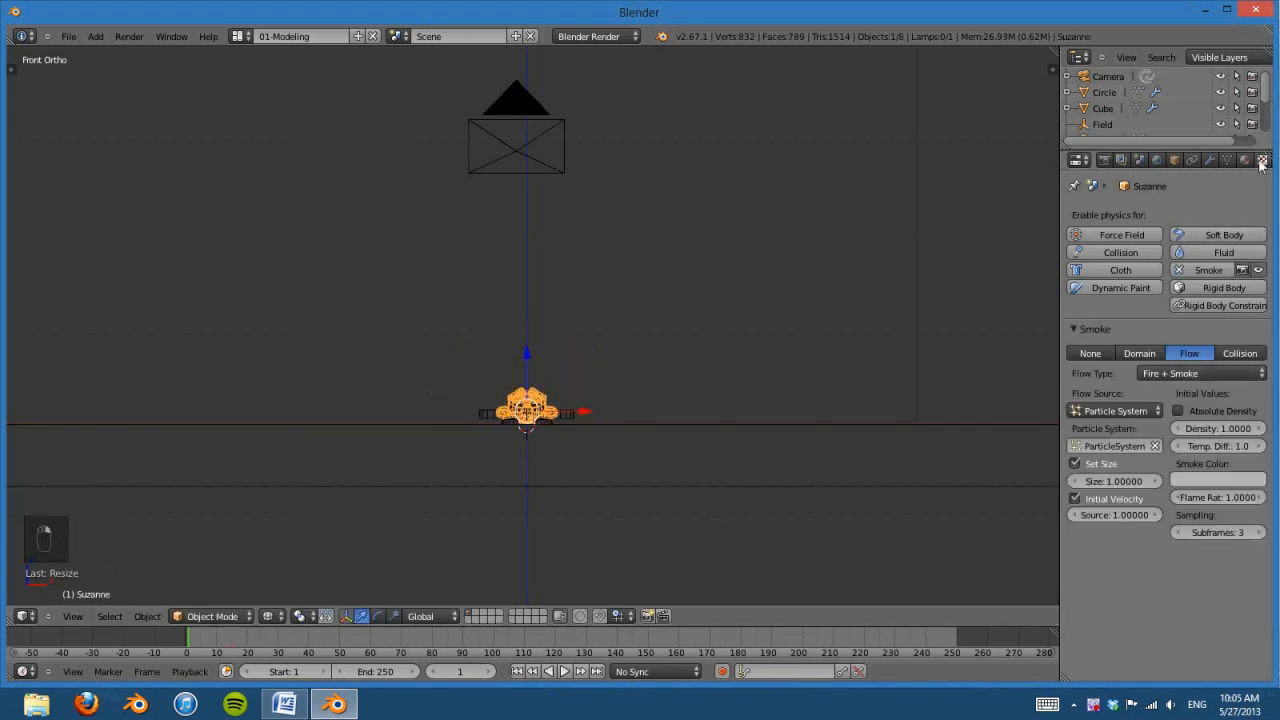
pyautogui.click(1240, 160)
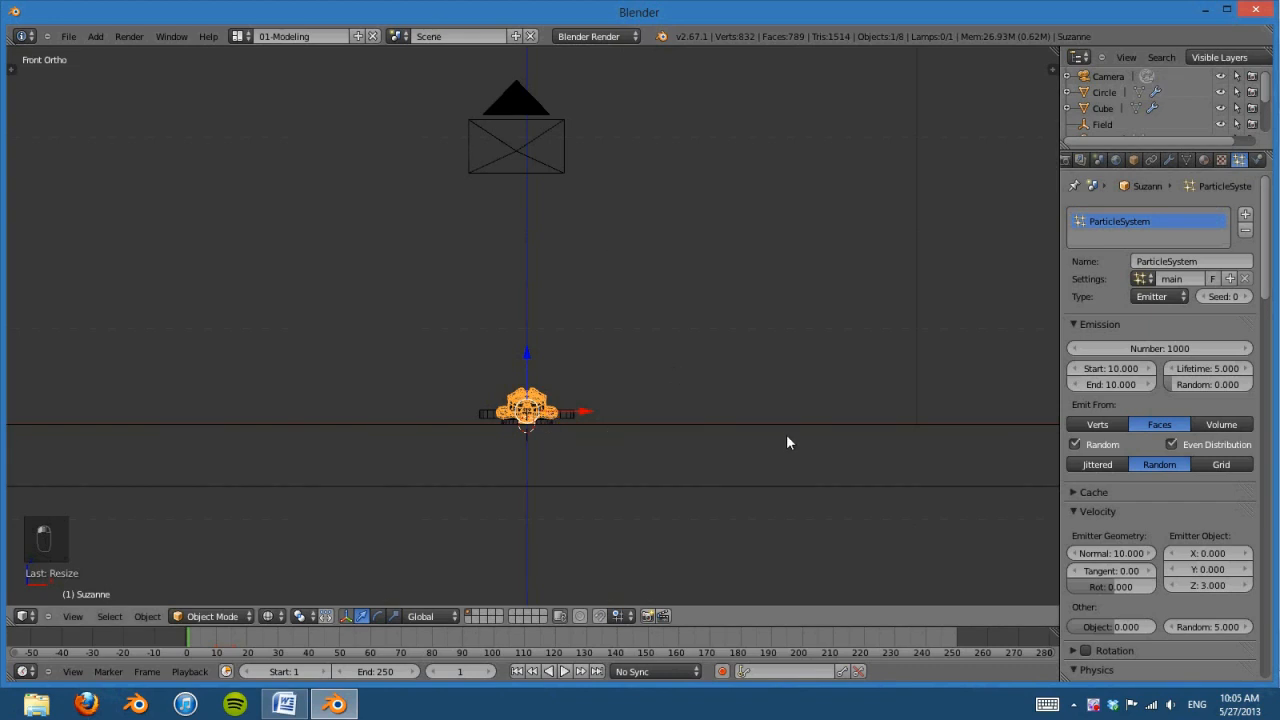
pyautogui.click(1085, 511)
pyautogui.click(1078, 550)
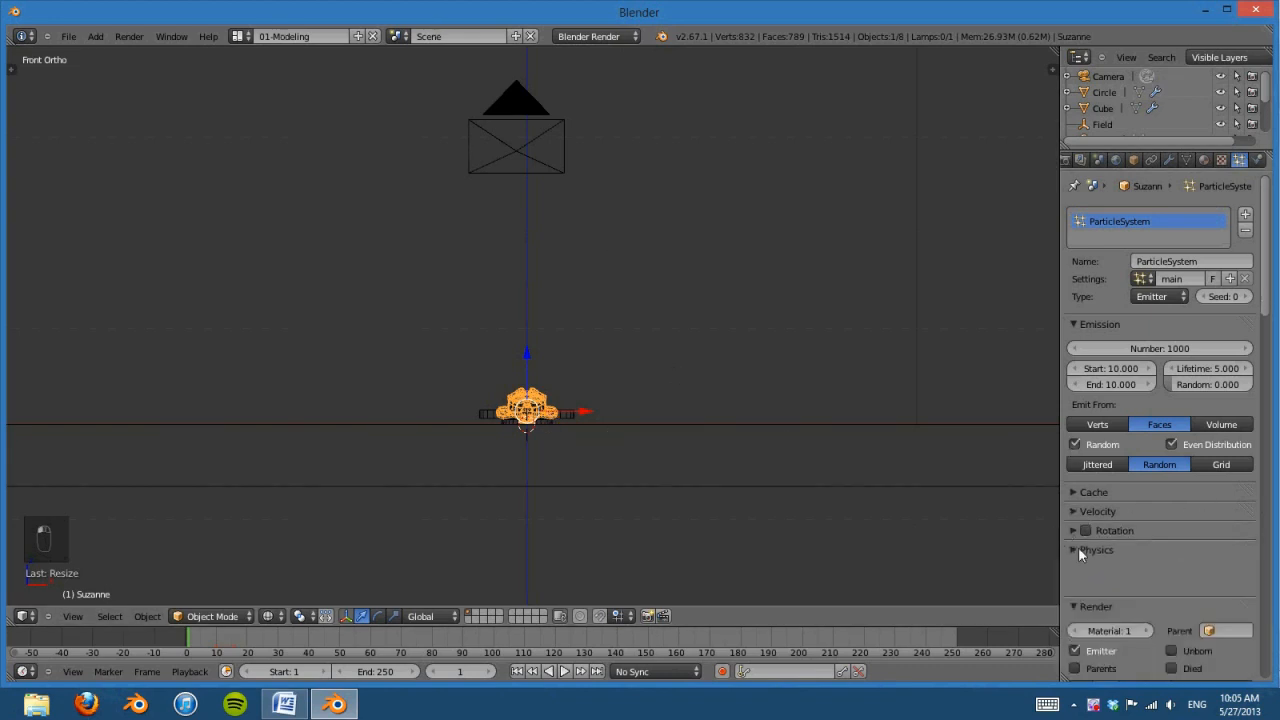
pyautogui.scroll(-3, 1195, 530)
pyautogui.click(1080, 555)
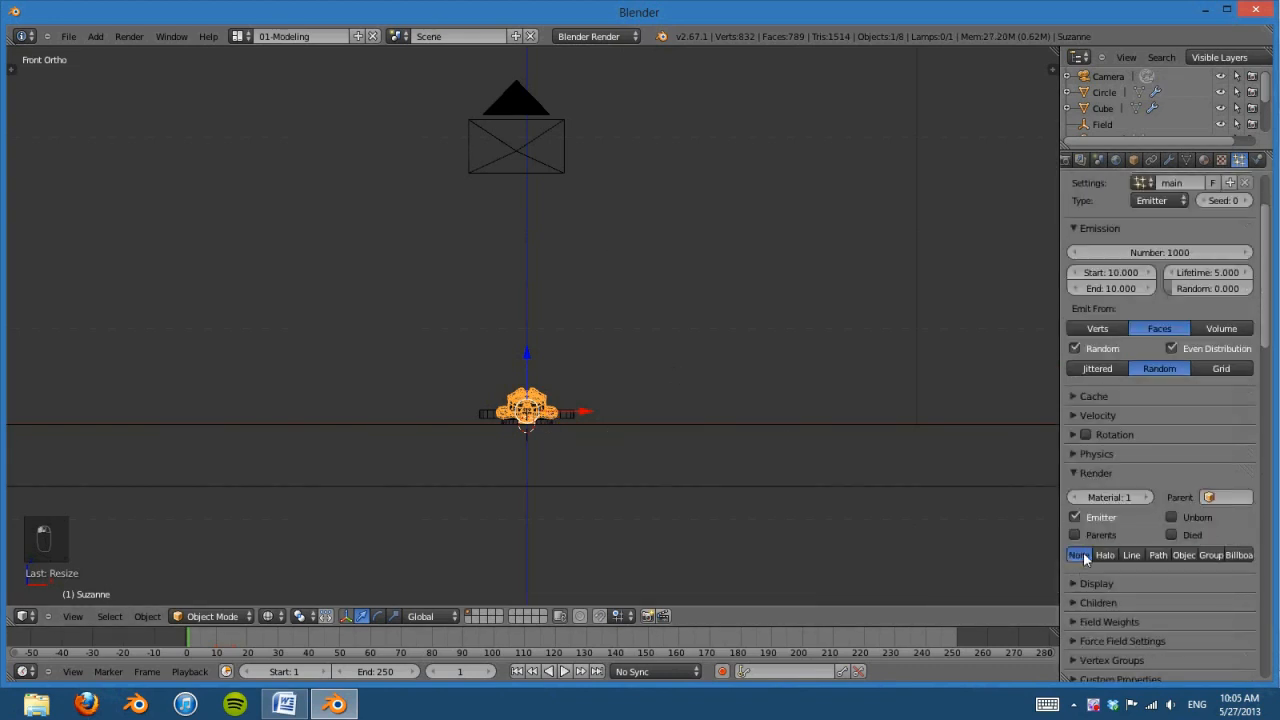
pyautogui.click(1073, 582)
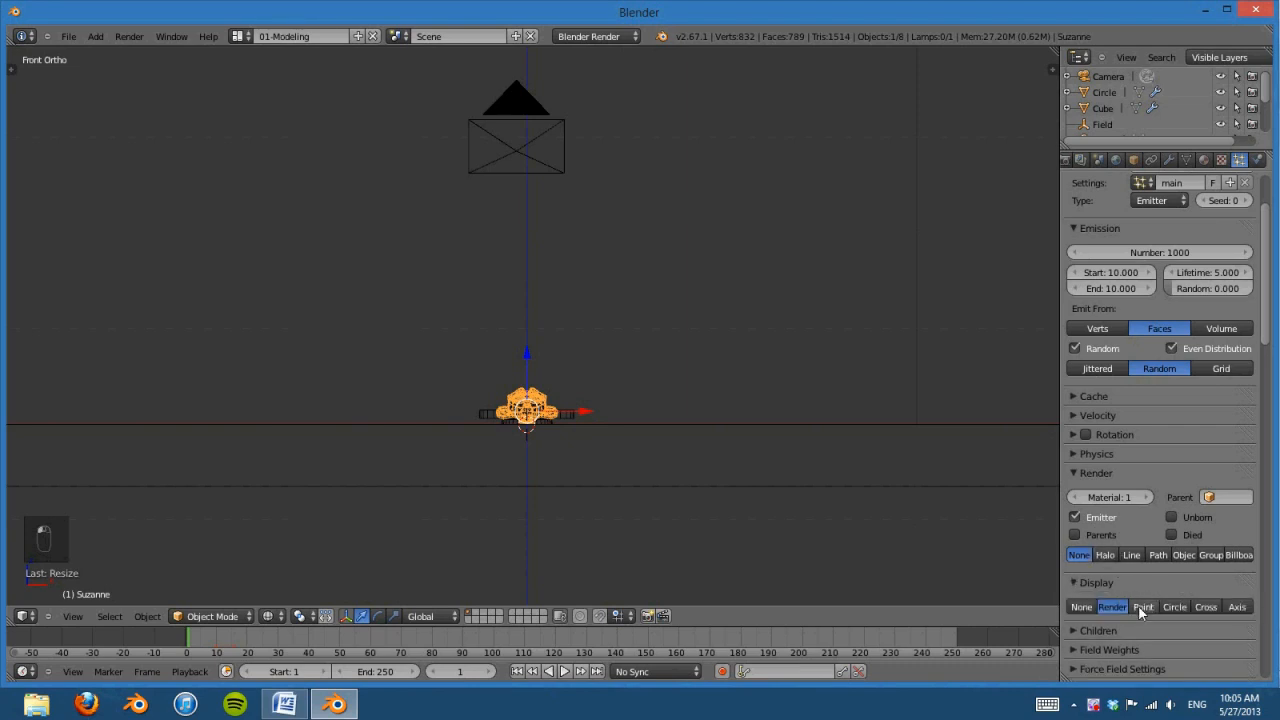
# - Turn off emitter rendering for the circle's spread particle system and set its particles to render as None
pyautogui.rightClick(573, 418)
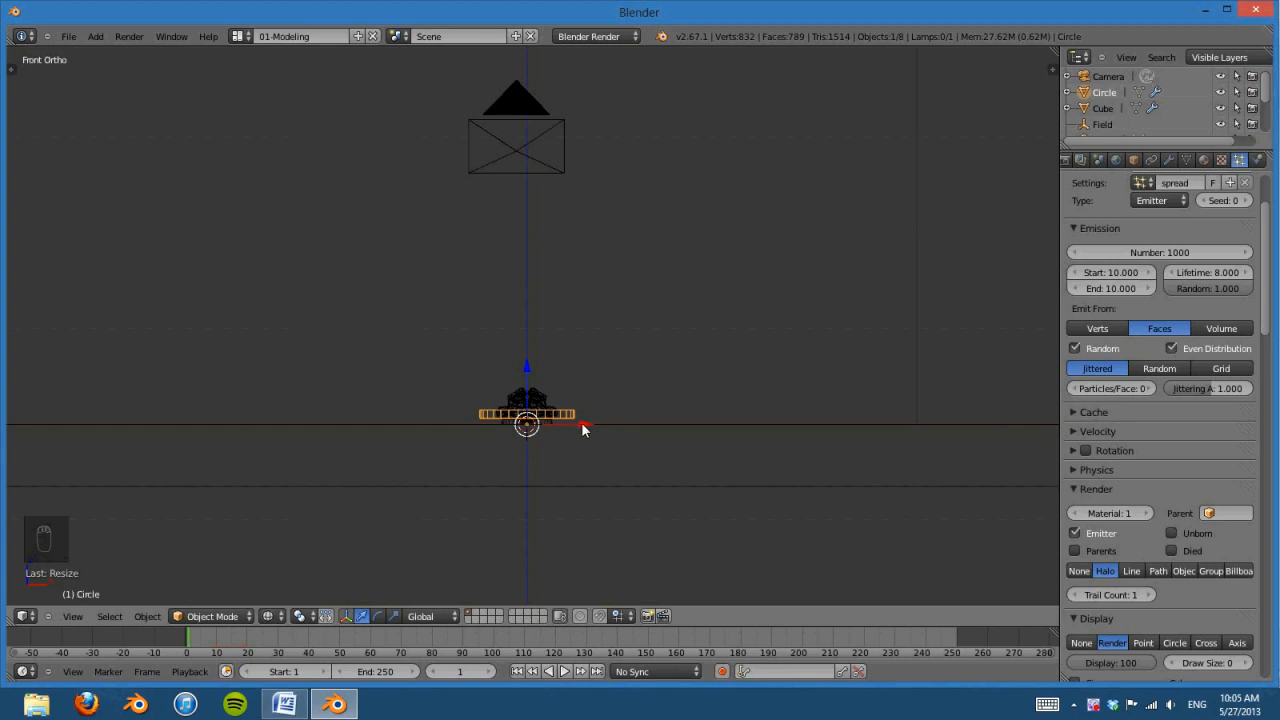
pyautogui.click(1076, 534)
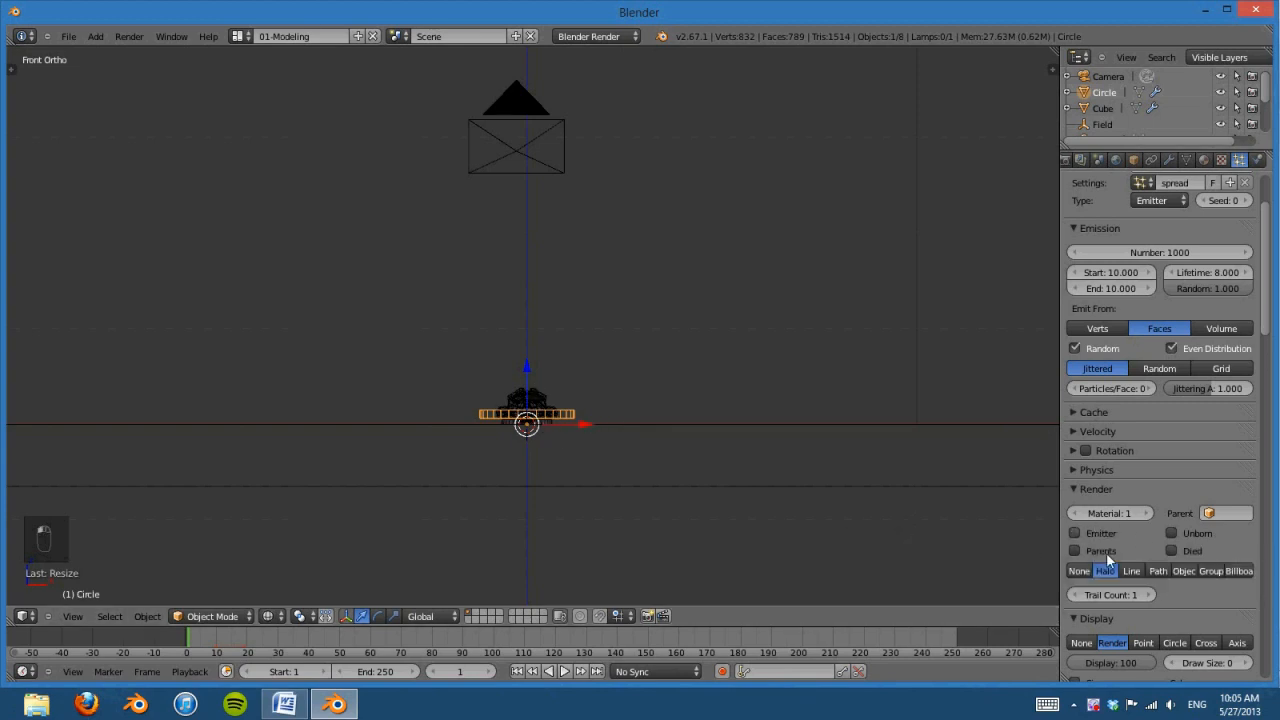
pyautogui.click(1078, 571)
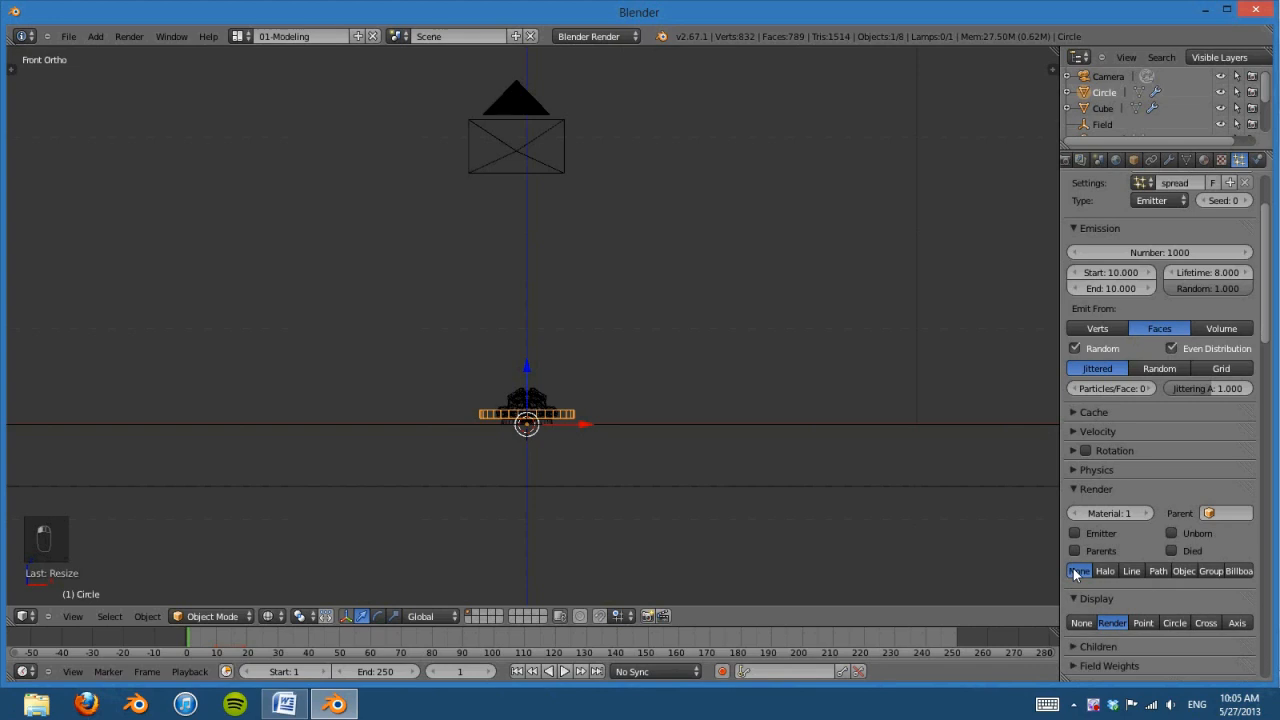
pyautogui.click(1130, 623)
# - Add a particle system to the dome with emitter rendering off, render type None and particles displayed as points
pyautogui.rightClick(540, 423)
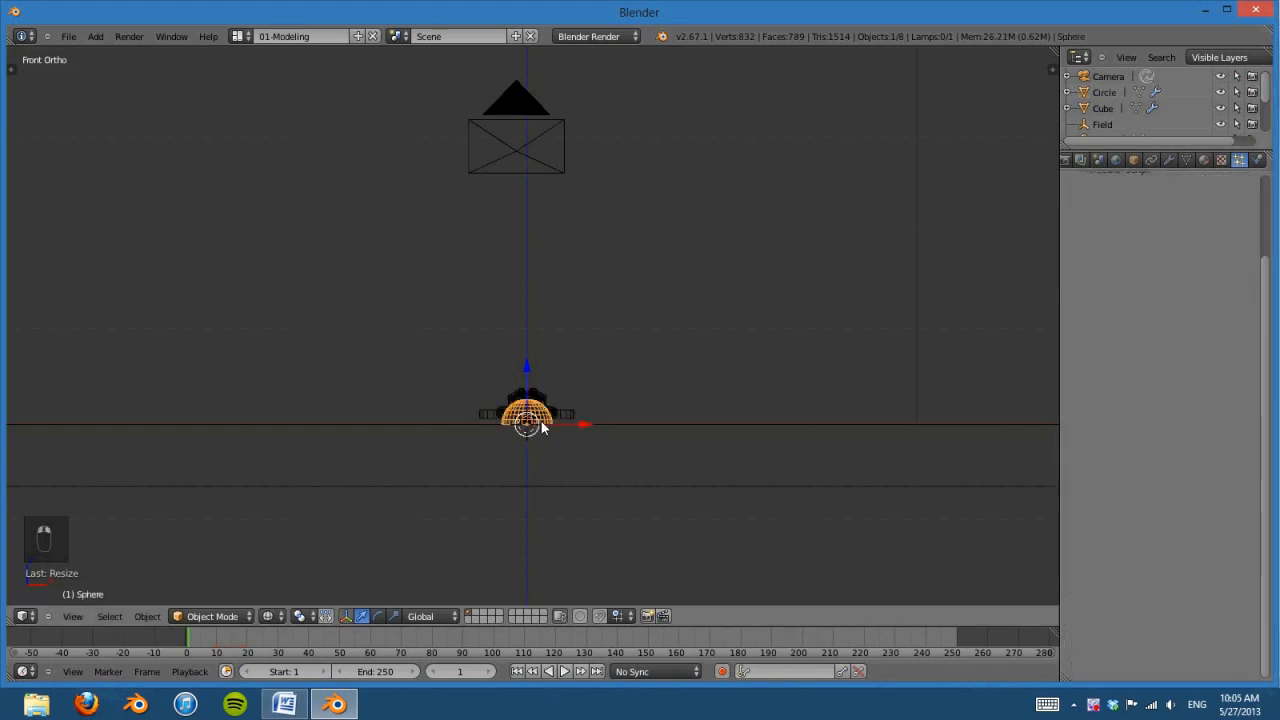
pyautogui.click(1259, 218)
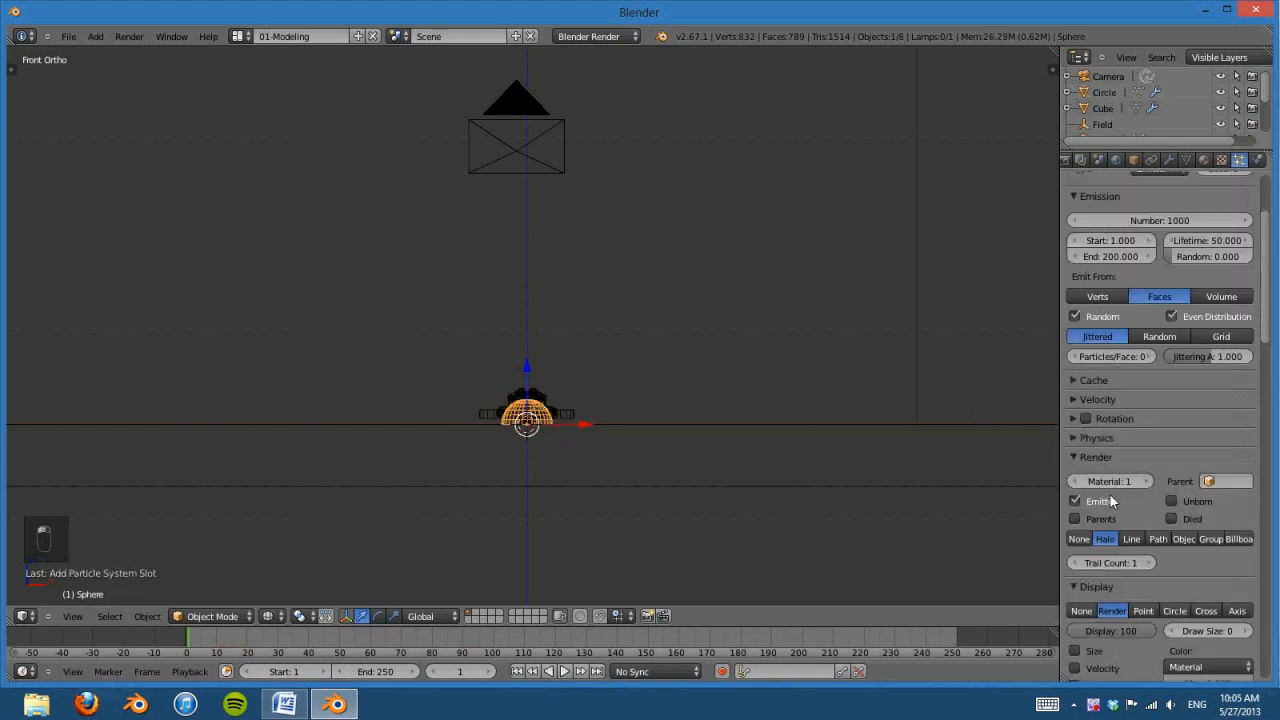
pyautogui.scroll(-3, 1128, 531)
pyautogui.click(1079, 515)
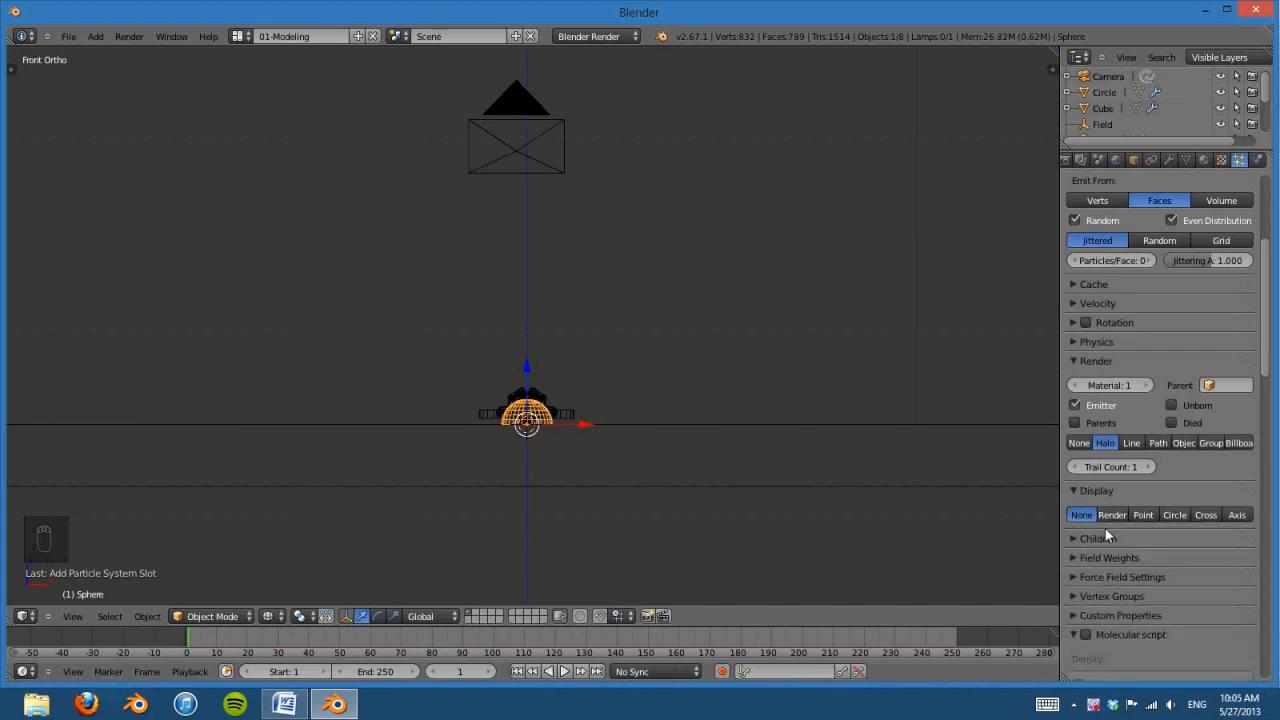
pyautogui.click(1080, 444)
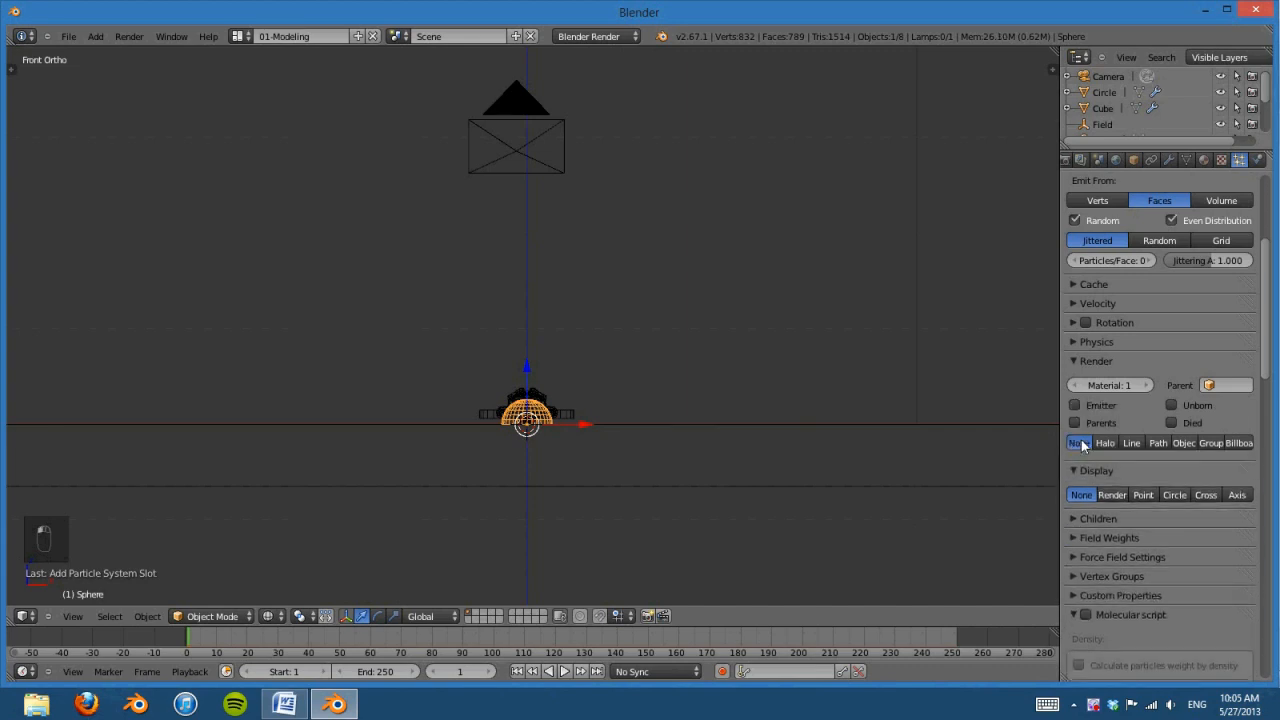
pyautogui.click(1142, 495)
# - Play the explosion repeatedly from the first frame to check how the dome's particles behave, then rewind
pyautogui.scroll(-2, 592, 513)
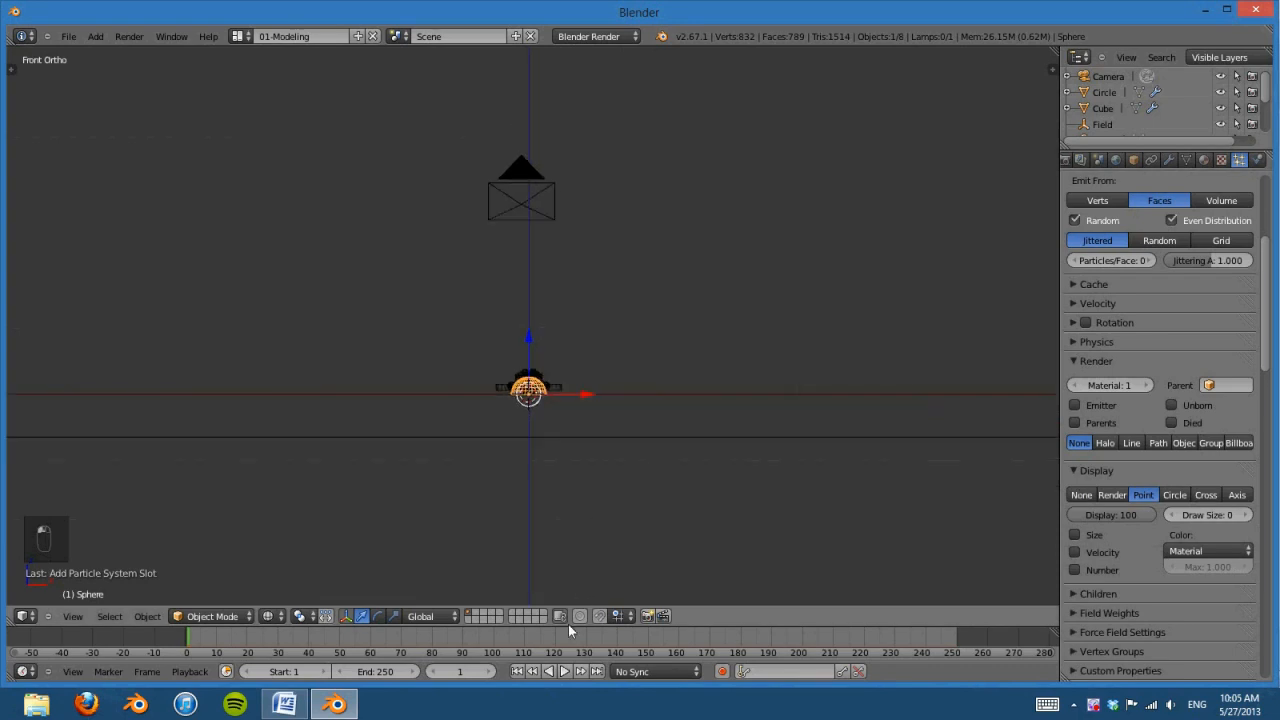
pyautogui.keyDown('shift'); pyautogui.moveTo(696, 423); pyautogui.dragTo(714, 490, button='middle'); pyautogui.keyUp('shift')
pyautogui.scroll(1, 714, 488)
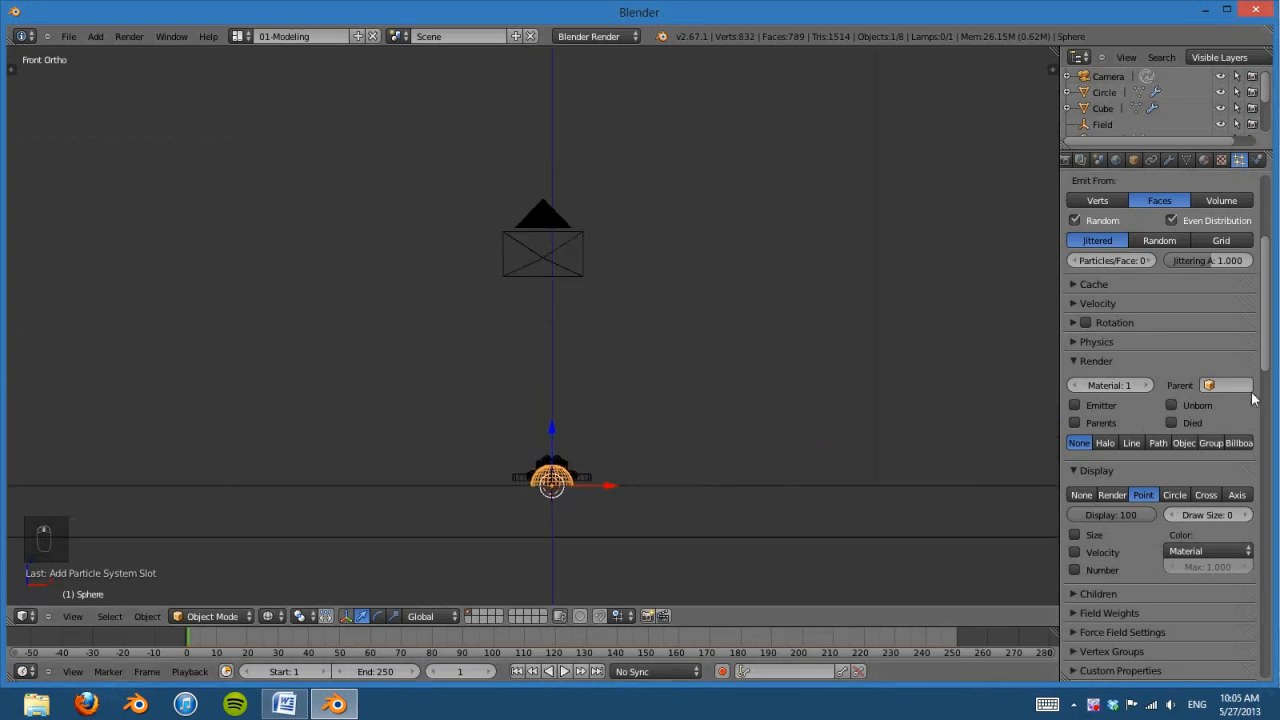
pyautogui.scroll(4, 1232, 497)
pyautogui.scroll(2, 1232, 497)
pyautogui.click(563, 671)
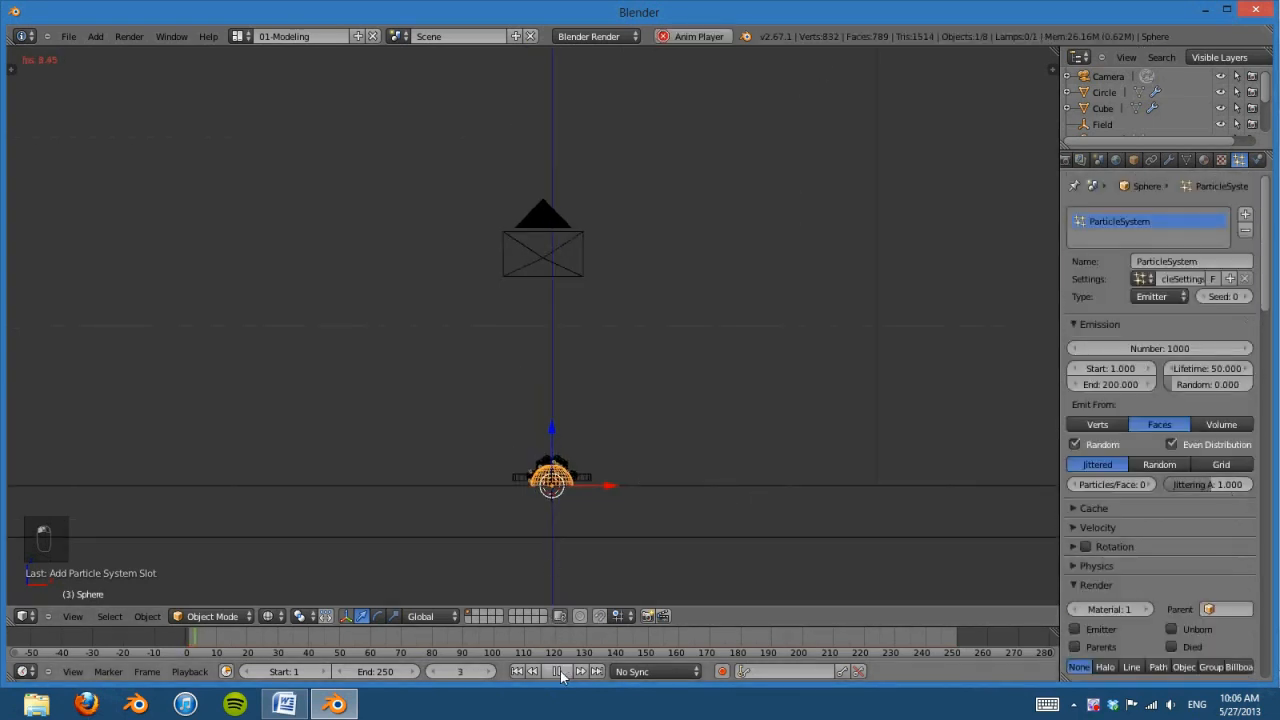
pyautogui.click(559, 673)
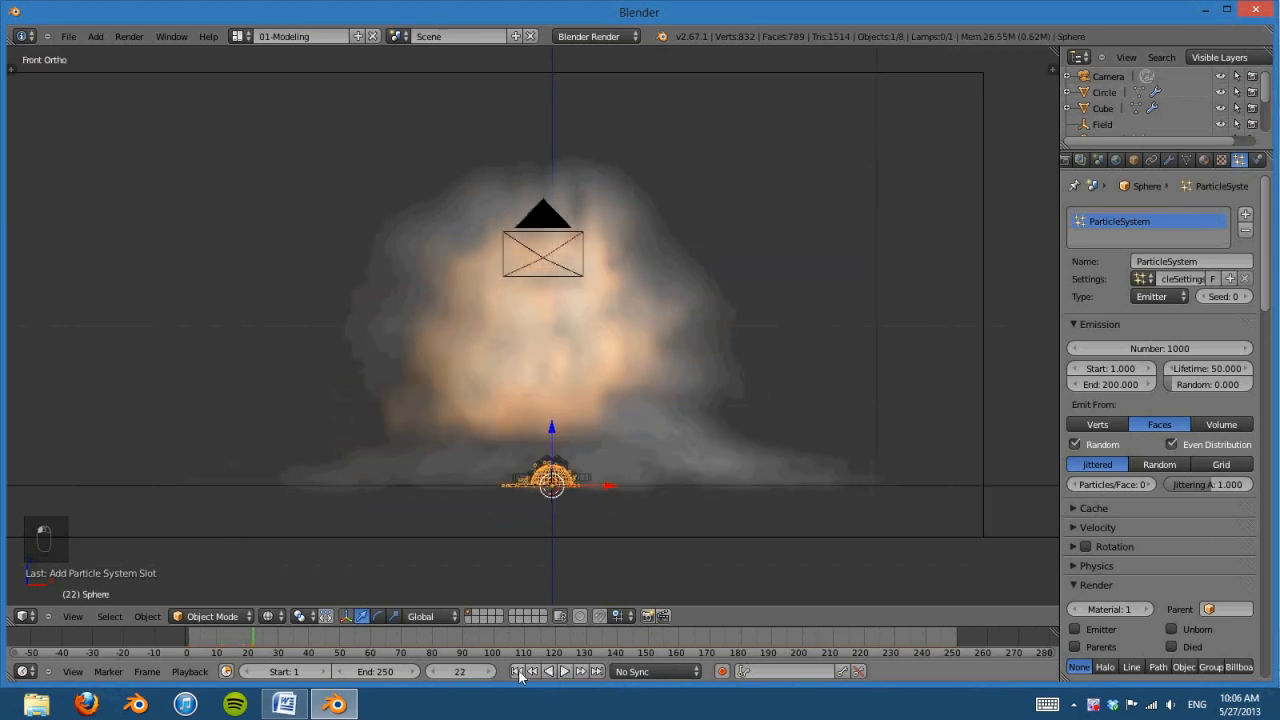
pyautogui.click(517, 671)
pyautogui.click(563, 671)
pyautogui.click(563, 671)
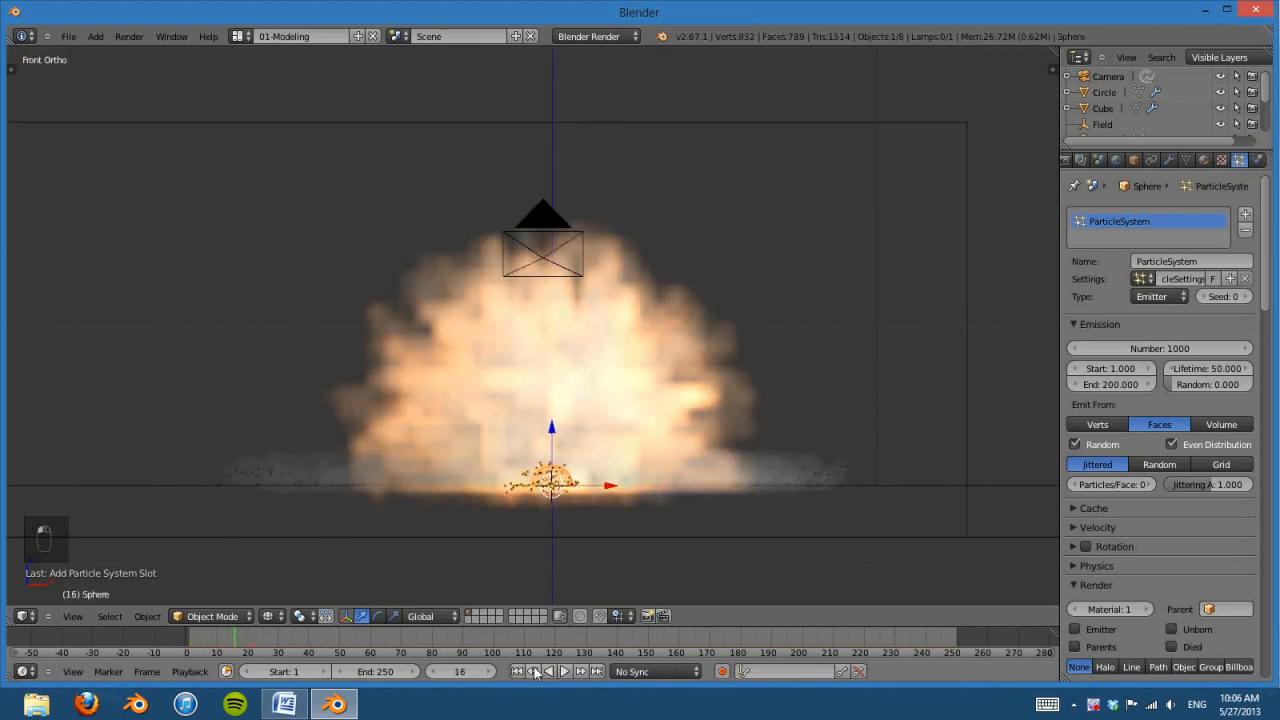
pyautogui.click(518, 671)
# - Replay the explosion, pausing at frame 11 and after the blast to examine its timing, then return to the first frame
pyautogui.scroll(-2, 617, 484)
pyautogui.scroll(2, 624, 493)
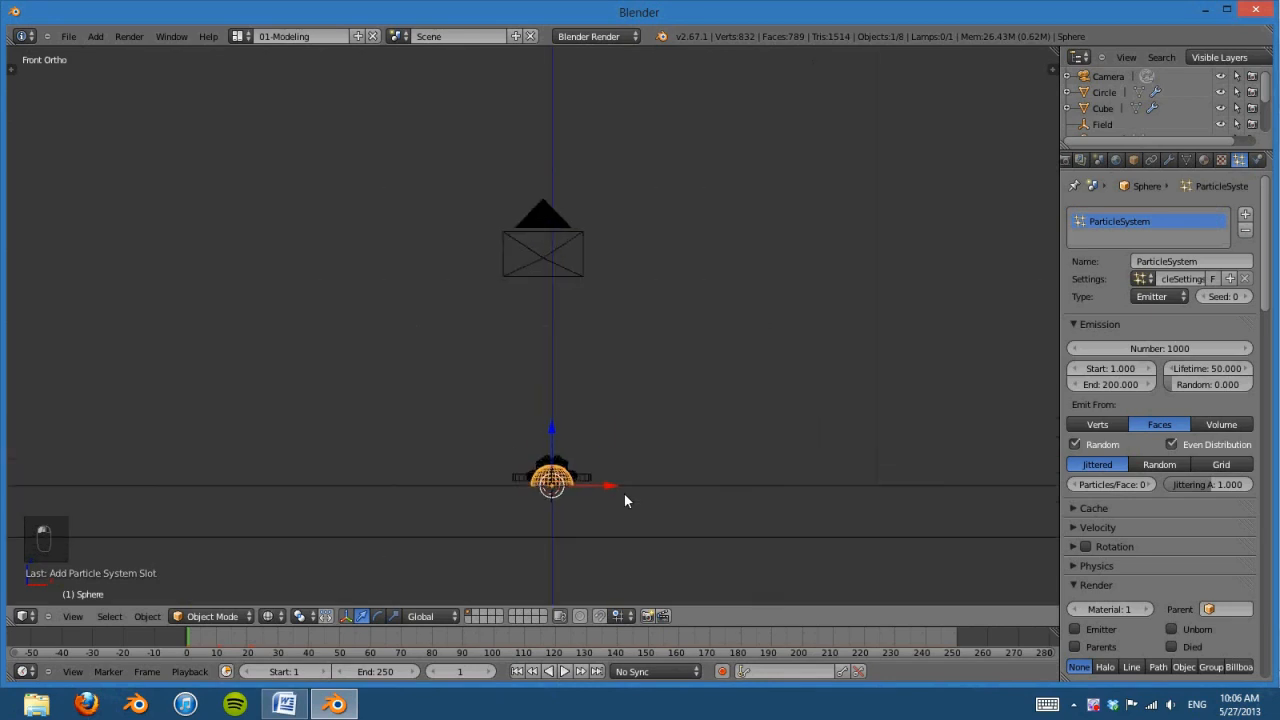
pyautogui.keyDown('shift'); pyautogui.moveTo(631, 475); pyautogui.dragTo(620, 519, button='middle'); pyautogui.keyUp('shift')
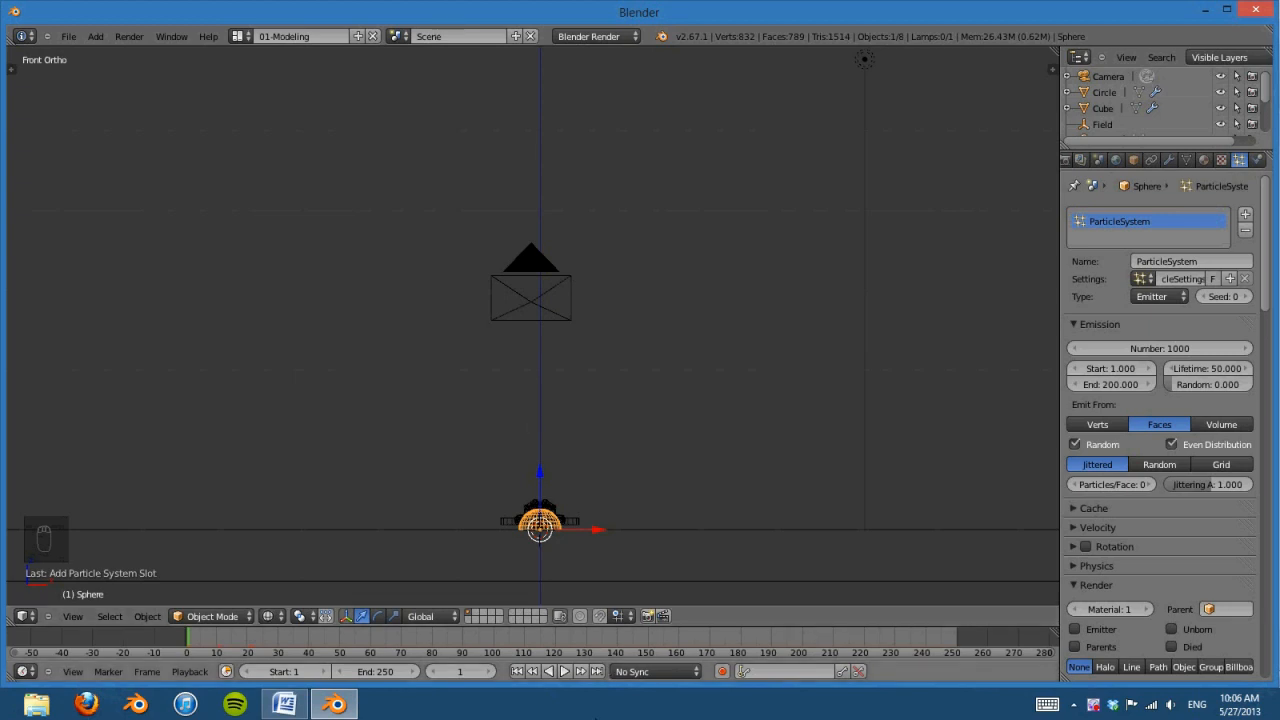
pyautogui.click(564, 672)
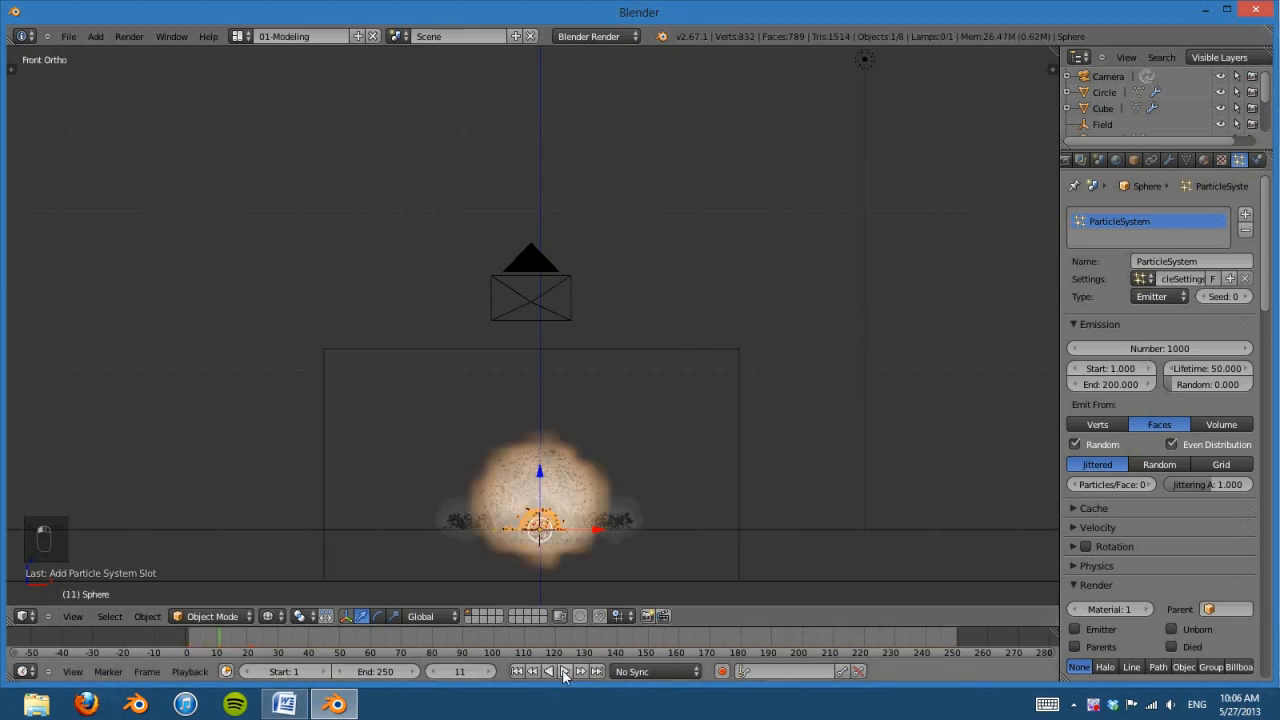
pyautogui.click(562, 672)
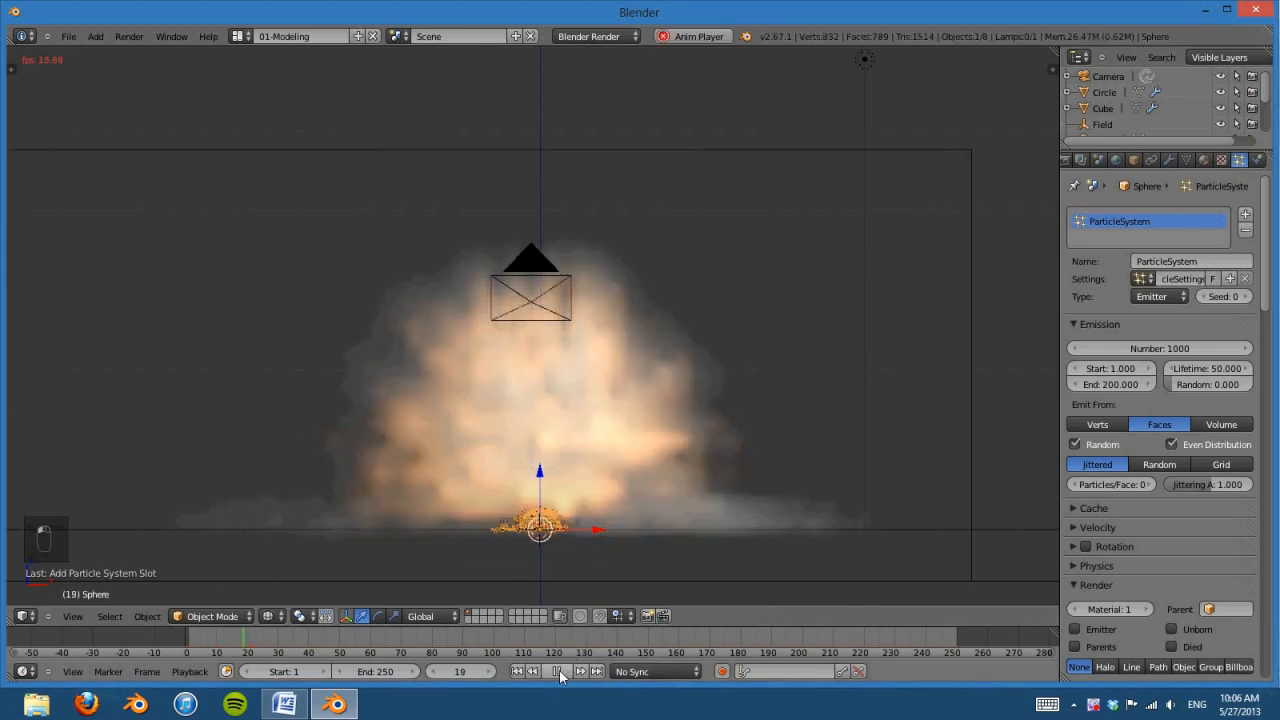
pyautogui.click(559, 672)
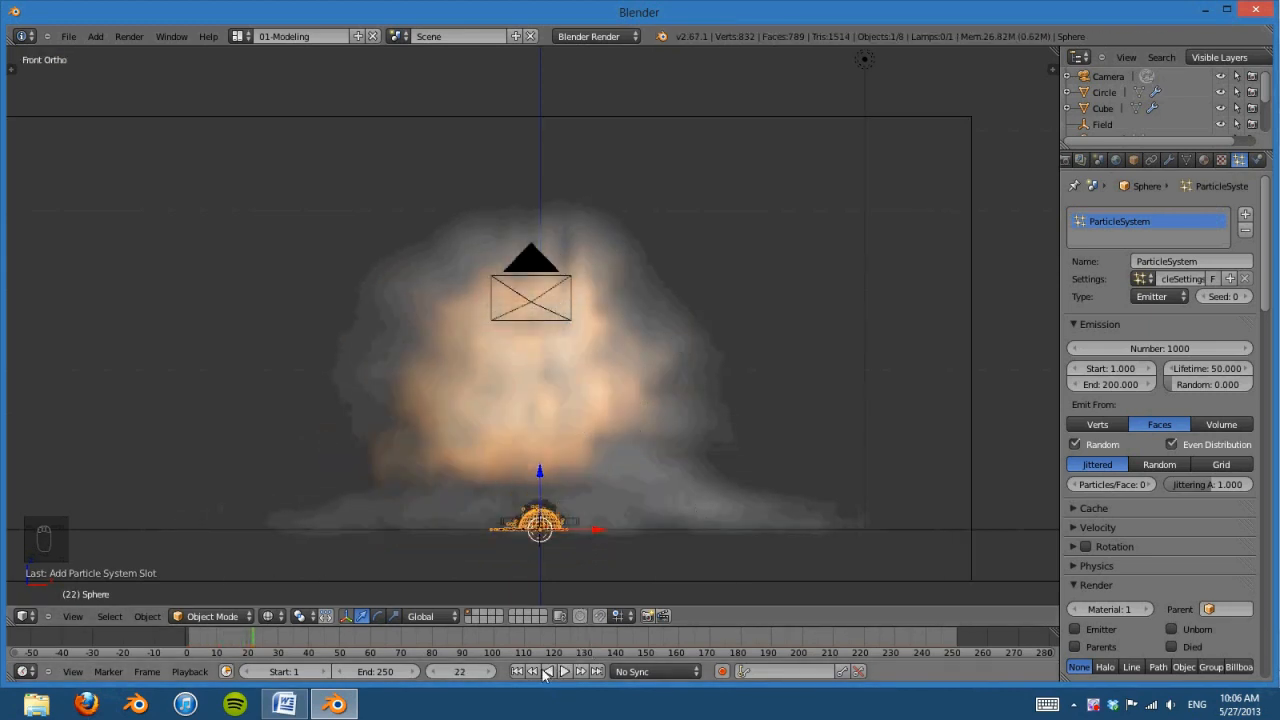
pyautogui.click(517, 672)
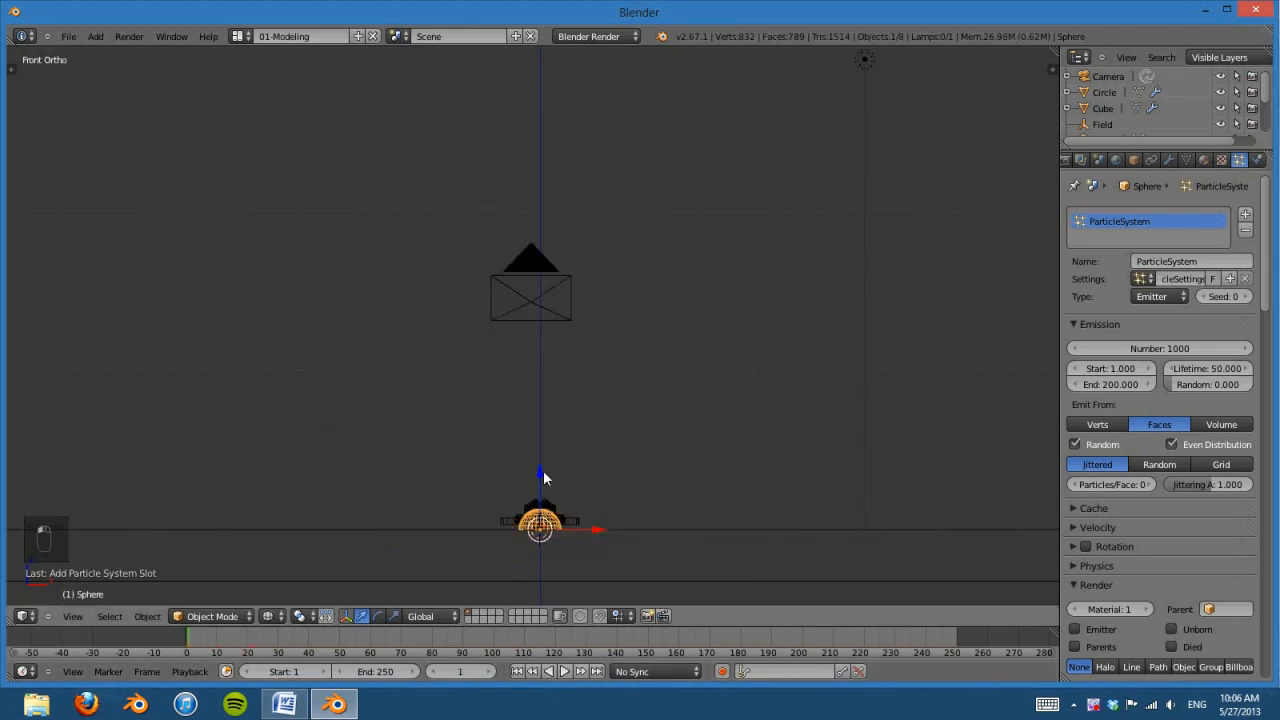
pyautogui.click(562, 672)
pyautogui.click(558, 671)
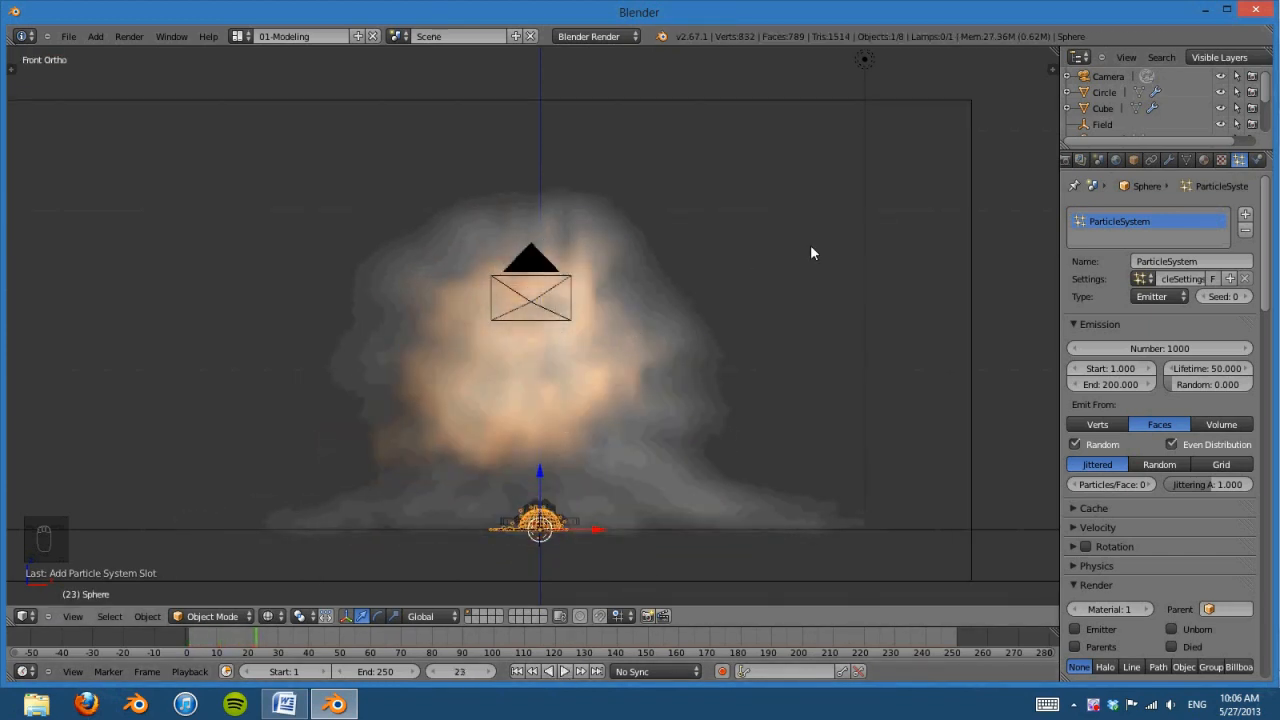
pyautogui.click(518, 672)
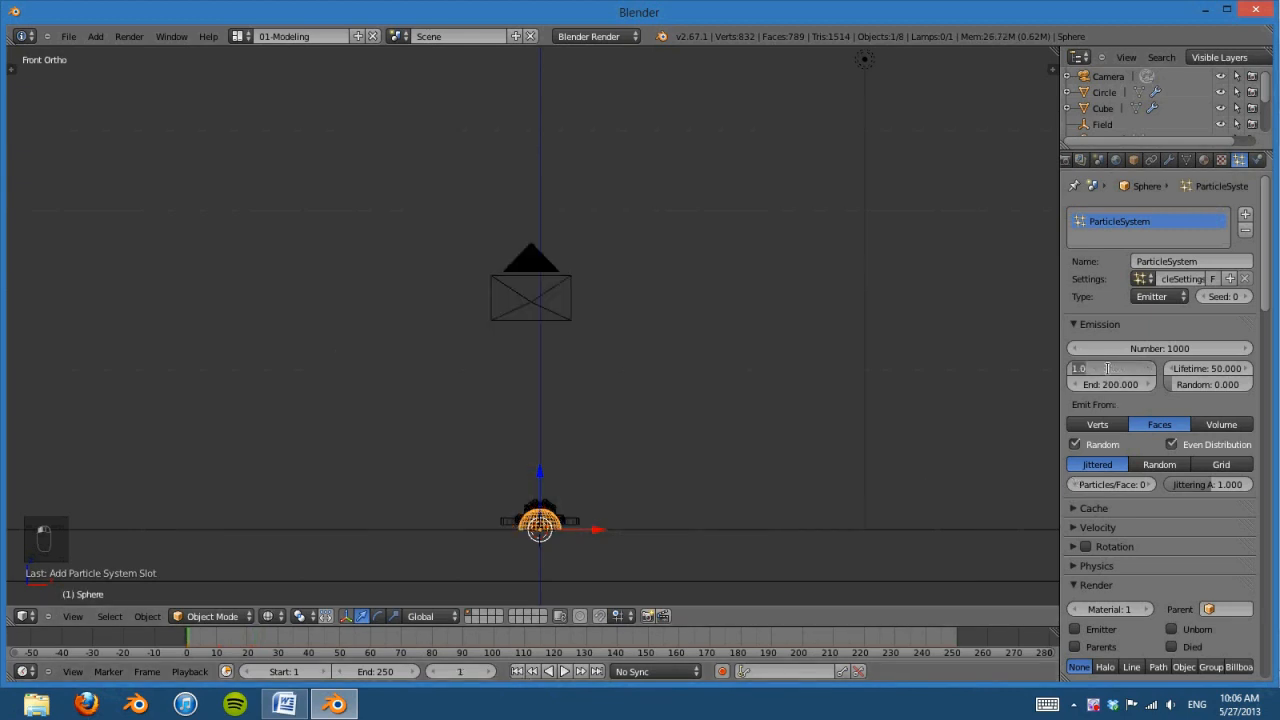
# - Set the dome particles' emission to start and end at frame 12
pyautogui.click(1107, 369)
pyautogui.write('12')
pyautogui.press('Return')
pyautogui.click(1112, 383)
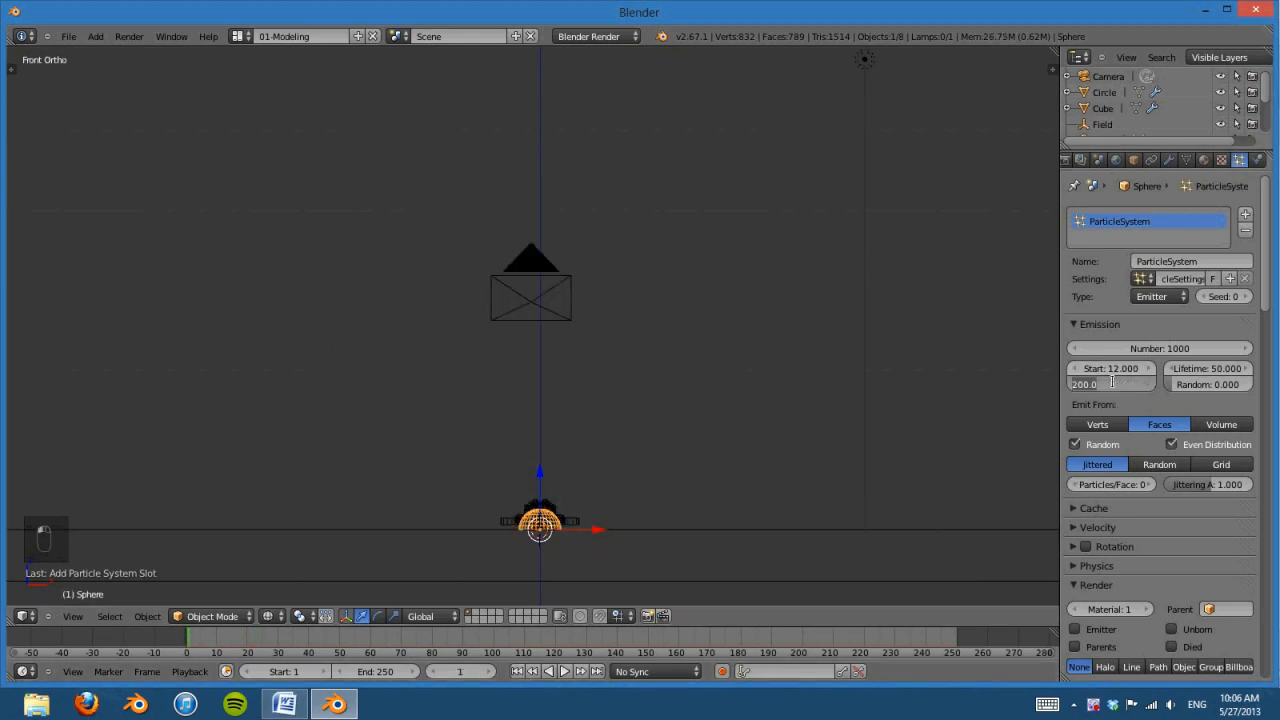
# - Give the dome's particles a normal velocity of 10, an emitter object Z velocity of 5 and a random velocity of 5
pyautogui.scroll(-2, 1140, 540)
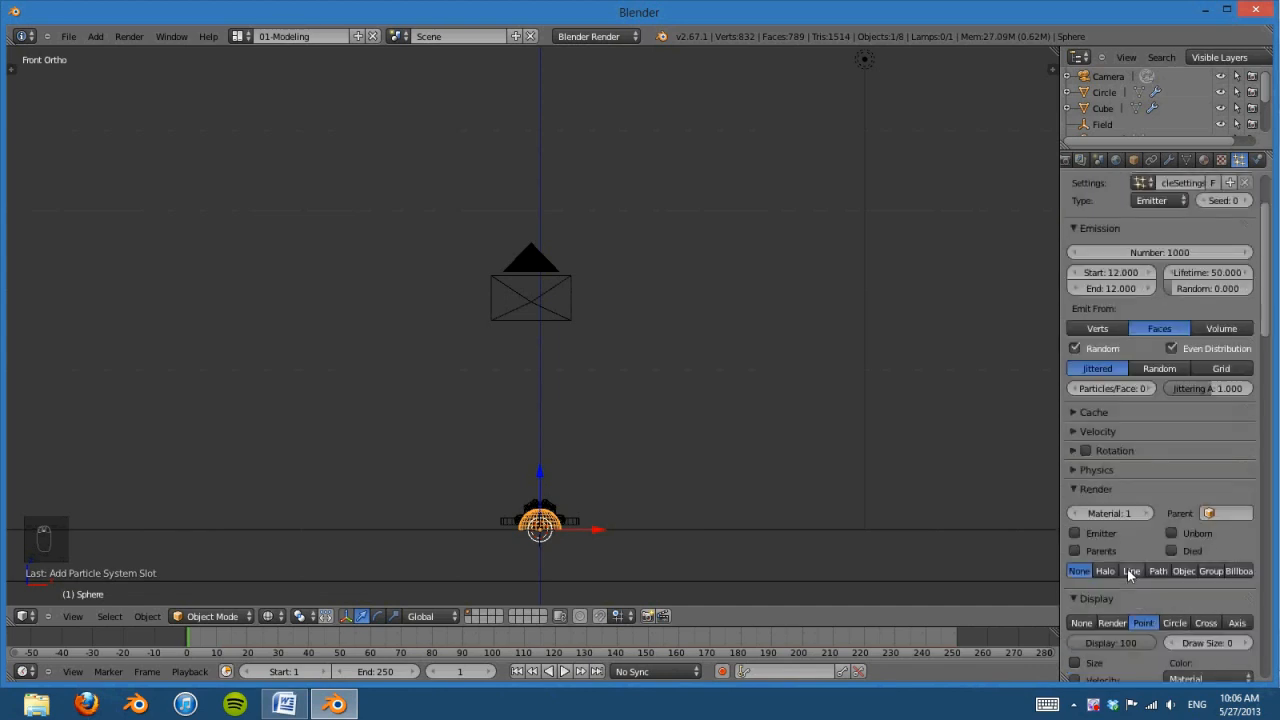
pyautogui.click(1082, 487)
pyautogui.click(1084, 431)
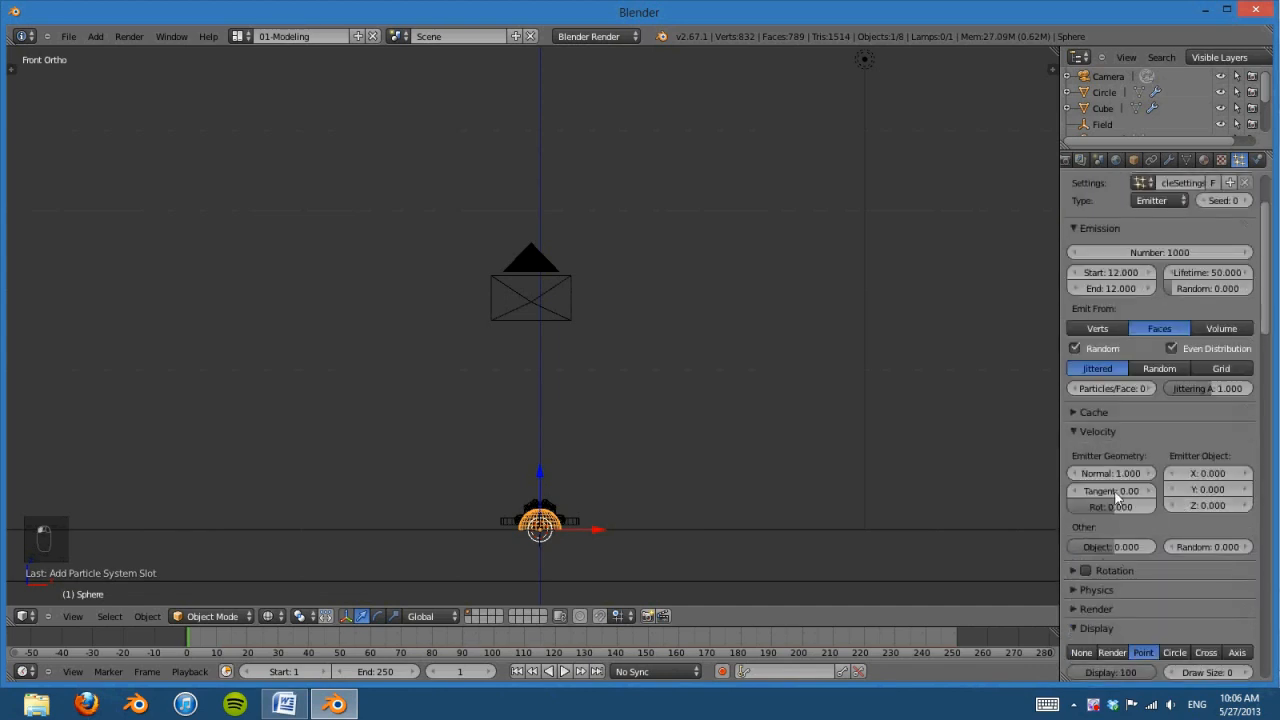
pyautogui.click(1105, 473)
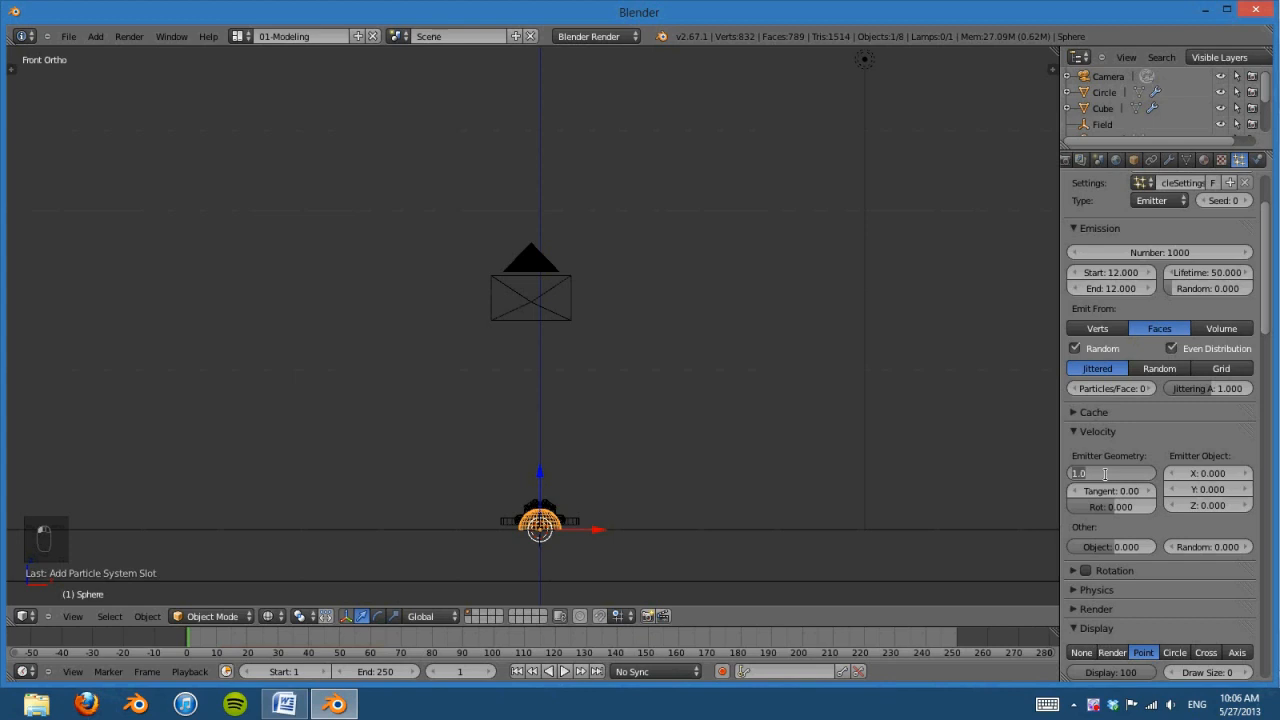
pyautogui.write('10')
pyautogui.press('Return')
pyautogui.click(1202, 505)
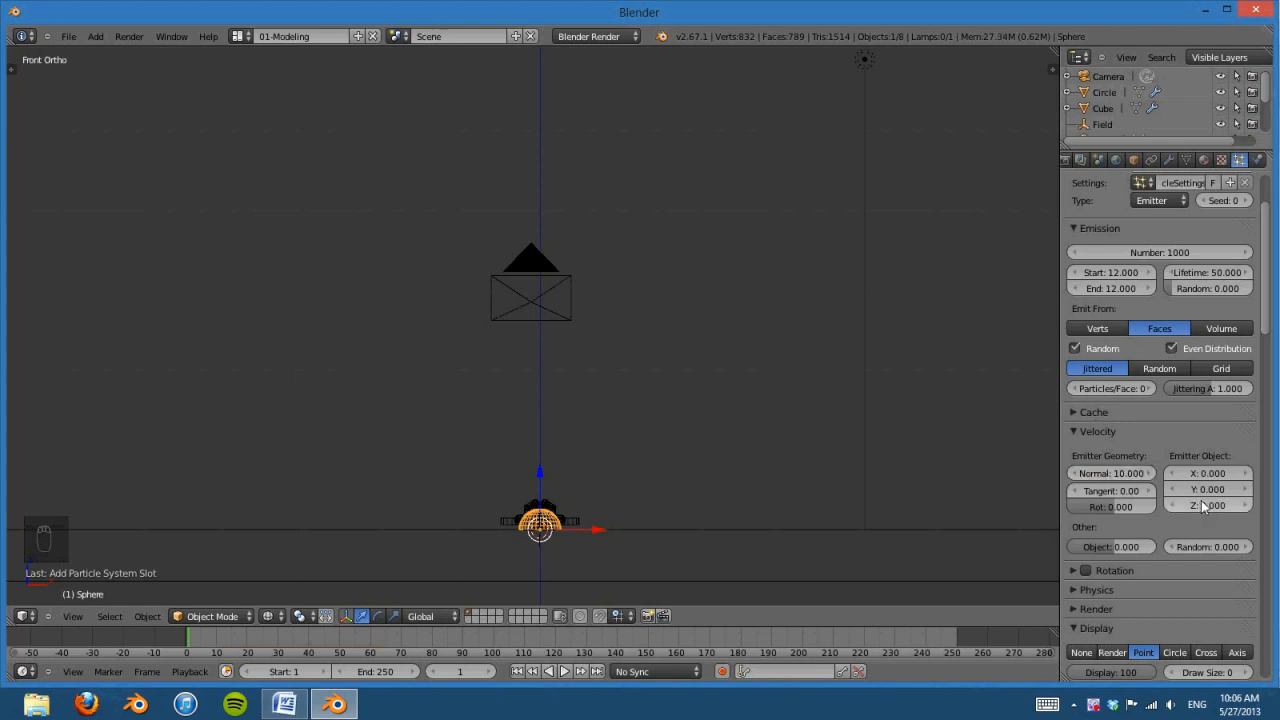
pyautogui.write('5')
pyautogui.press('Return')
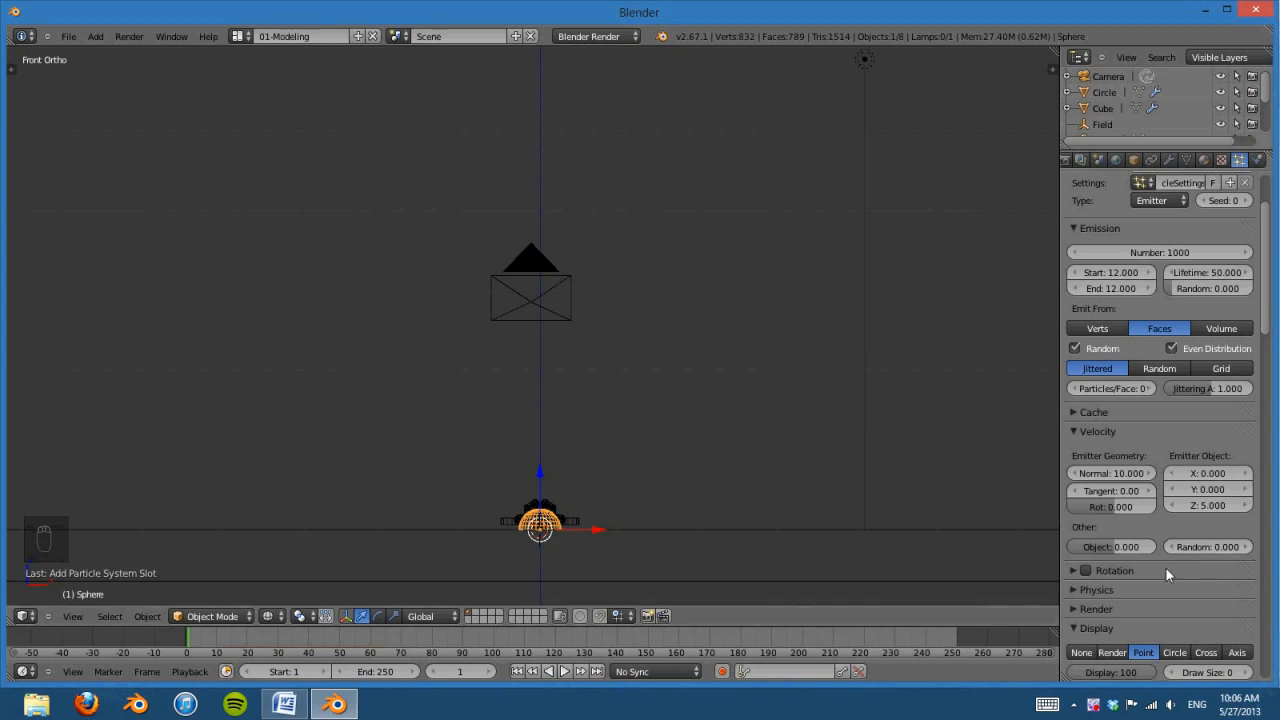
pyautogui.click(1196, 549)
pyautogui.write('5')
pyautogui.press('Return')
# - Play the simulation twice in a wider front view to examine the dome's particle burst against the smoke, then rewind
pyautogui.press('KP_0')
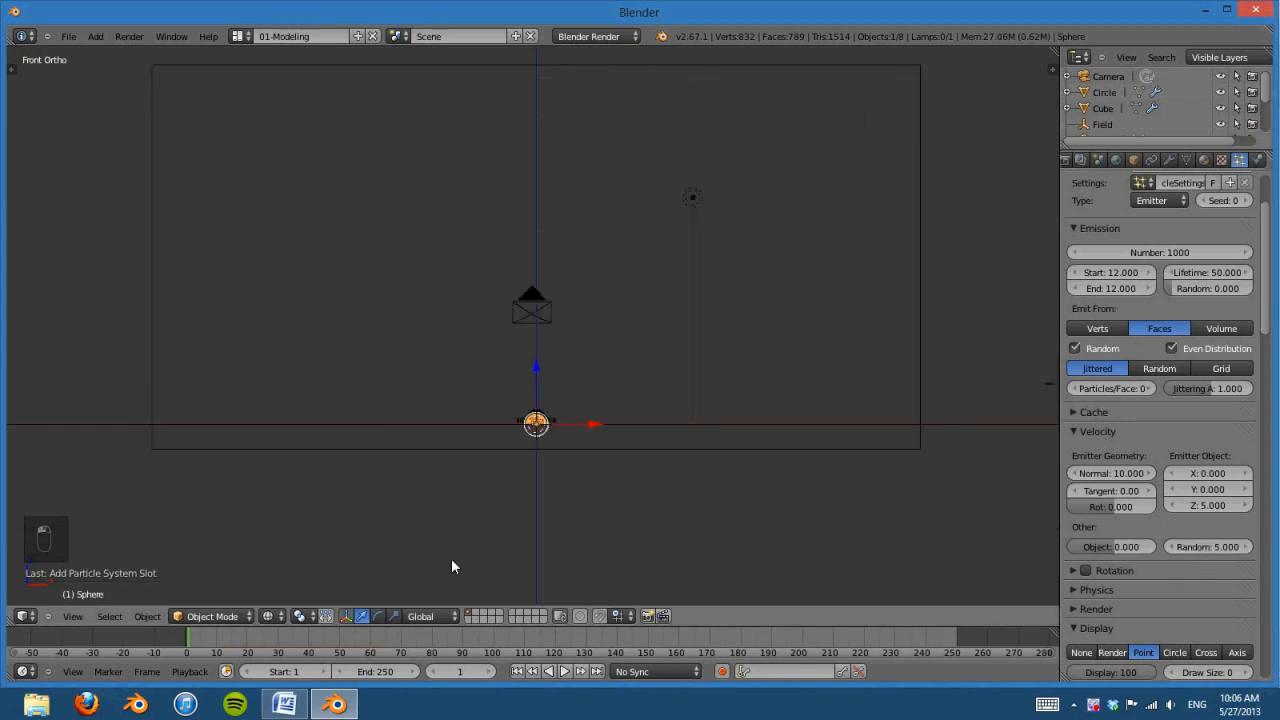
pyautogui.click(566, 673)
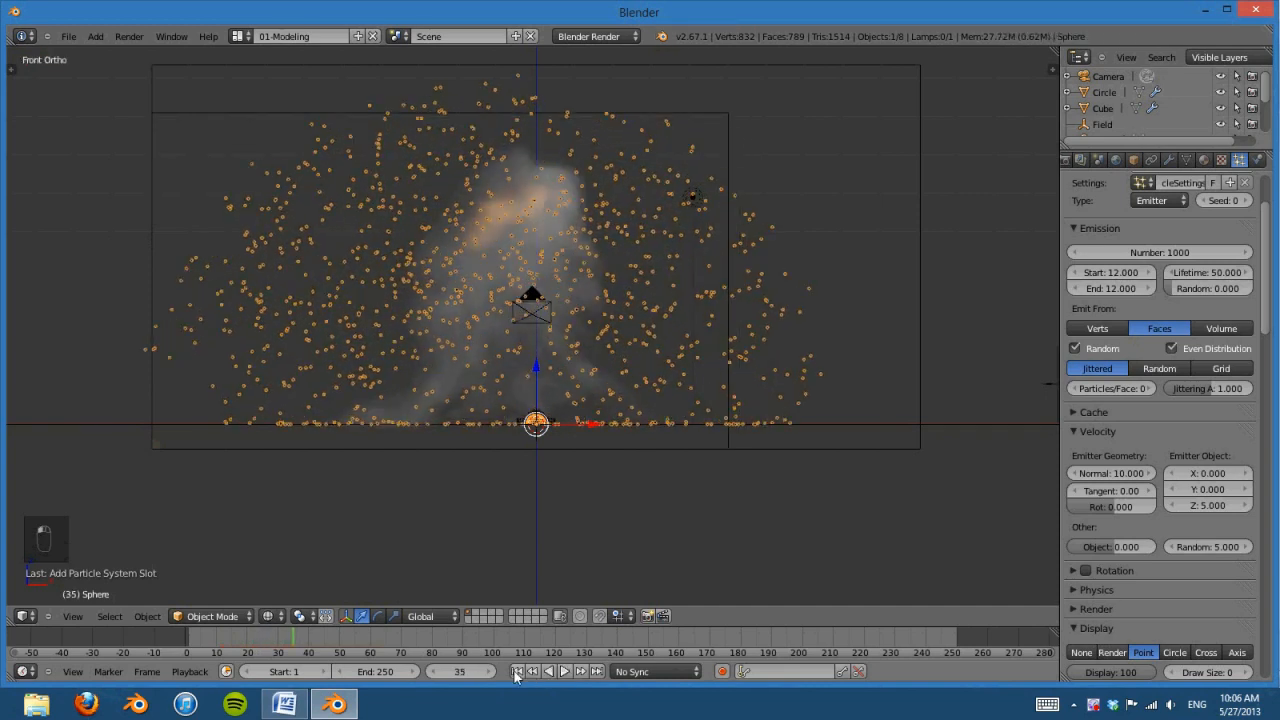
pyautogui.click(517, 671)
pyautogui.click(566, 672)
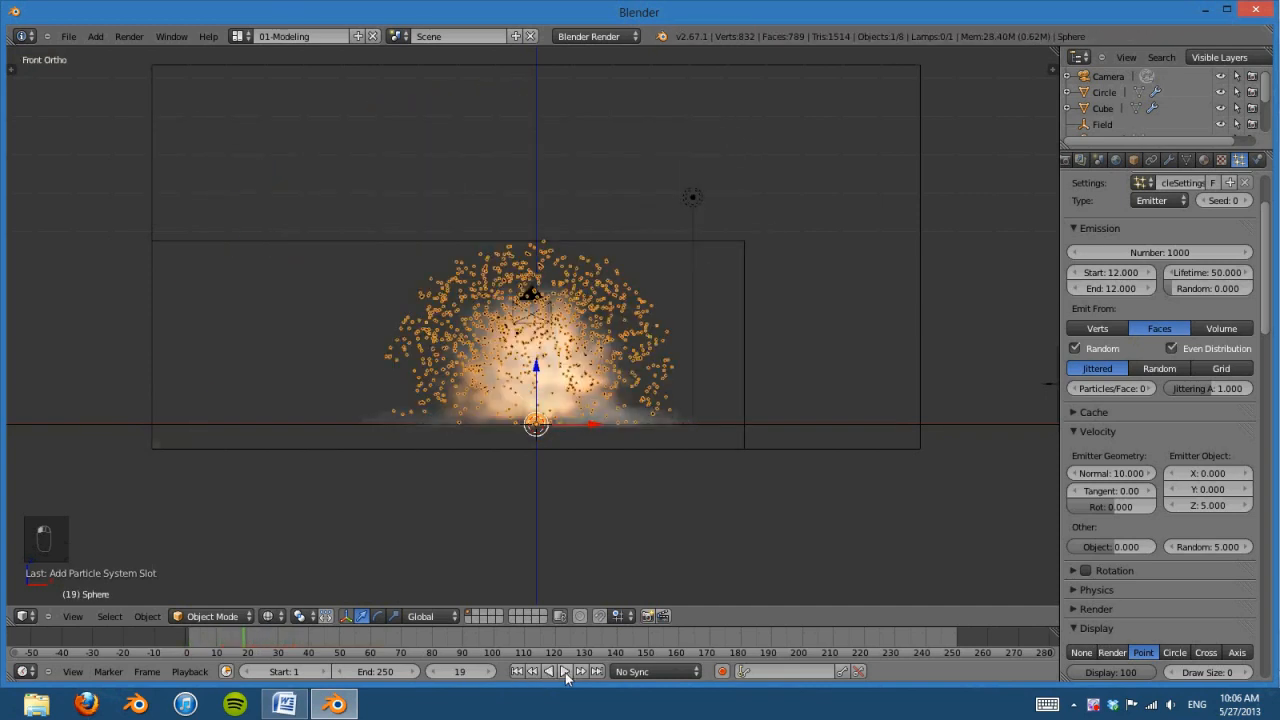
pyautogui.click(517, 671)
# - Set the dome particles' emission to start and end at frame 11
pyautogui.click(1110, 272)
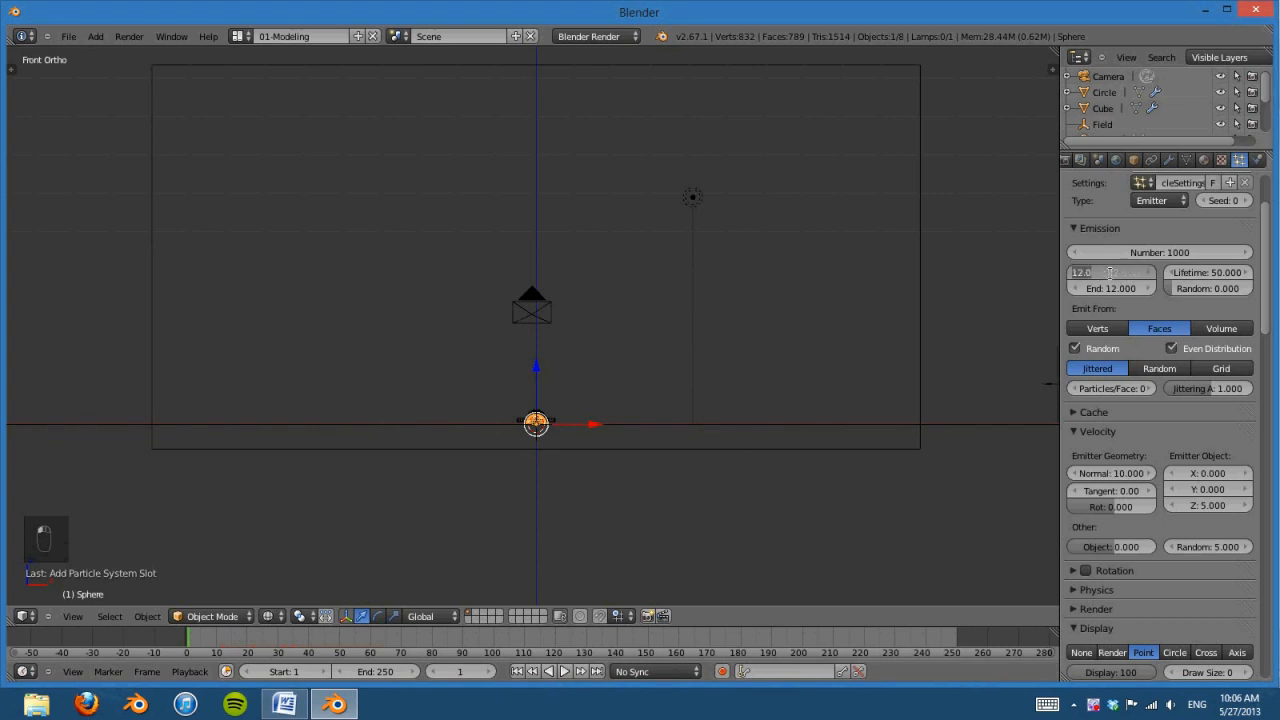
pyautogui.write('11')
pyautogui.press('Return')
pyautogui.click(1116, 289)
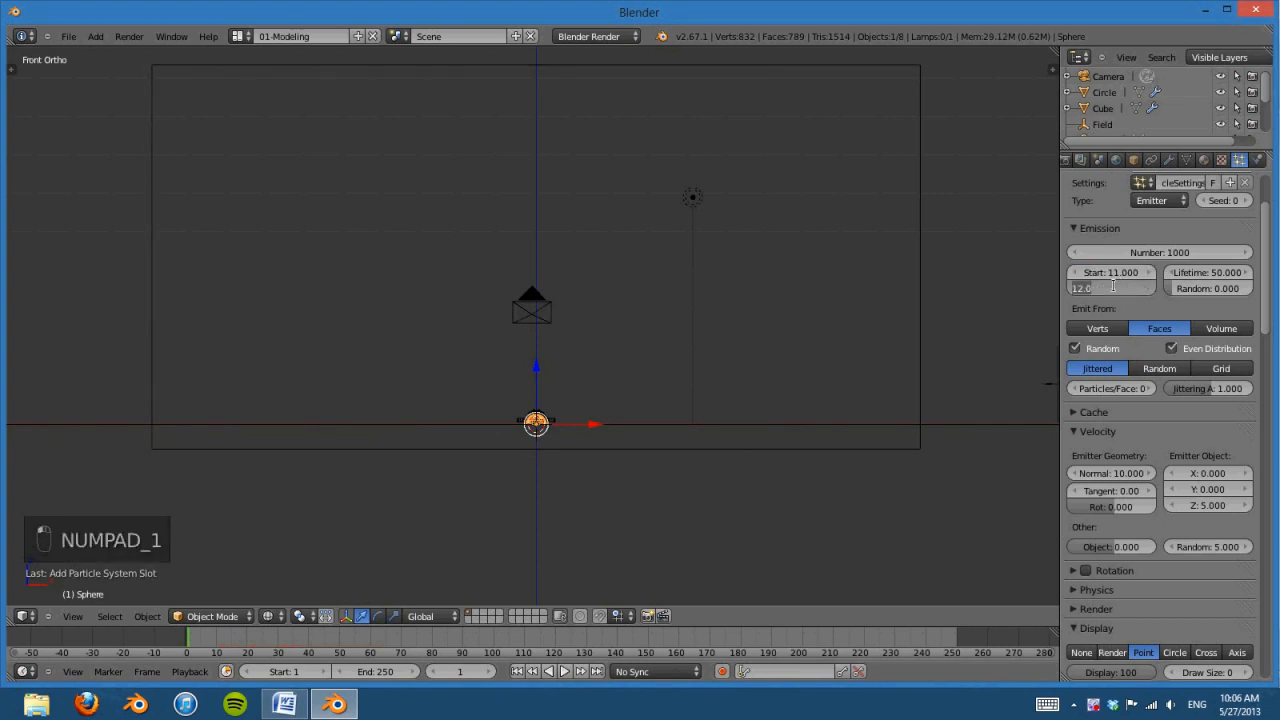
pyautogui.write('11')
pyautogui.press('Return')
# - Play the simulation three times to examine how the particle burst lines up with the blast, rewinding to the first frame each time
pyautogui.click(564, 672)
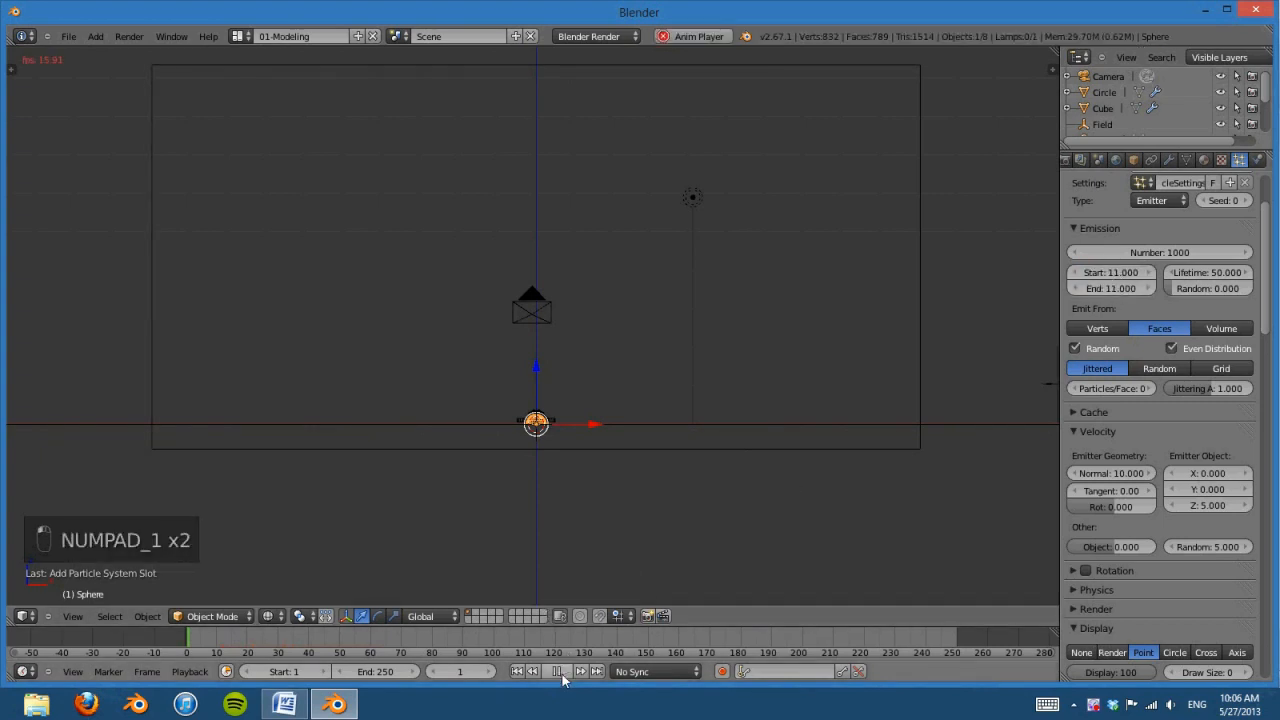
pyautogui.click(561, 673)
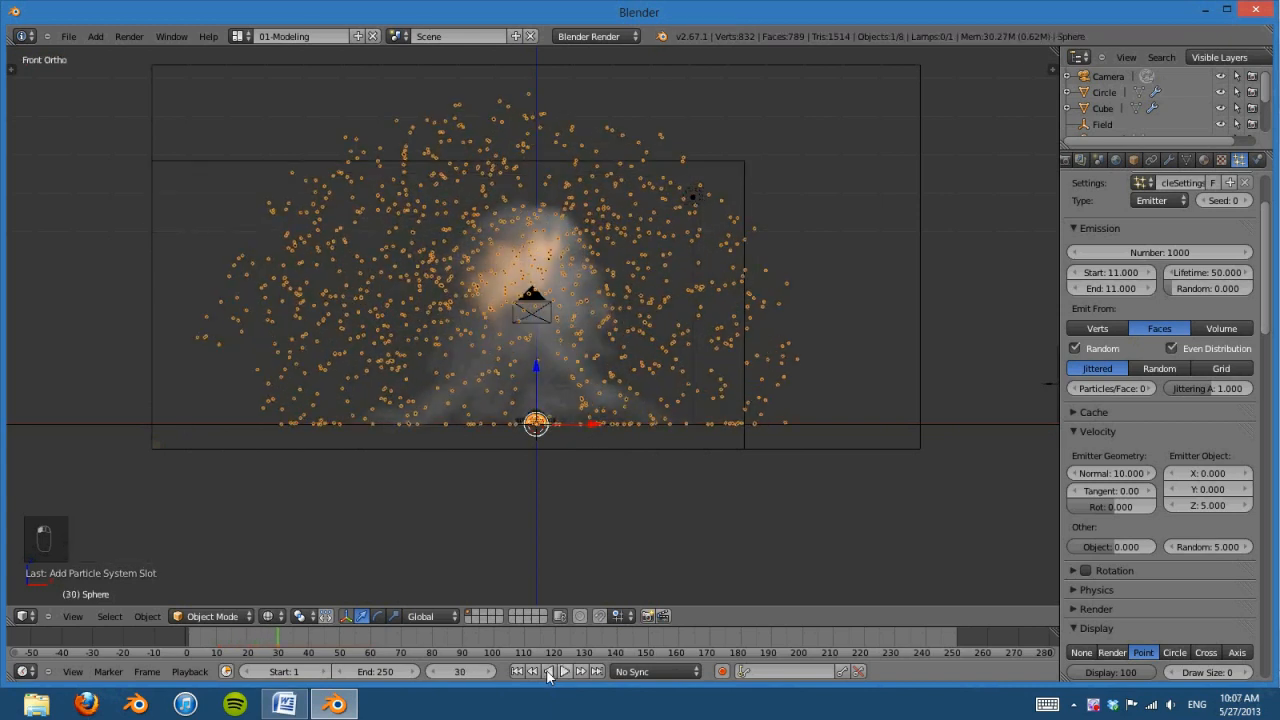
pyautogui.click(517, 672)
pyautogui.click(564, 672)
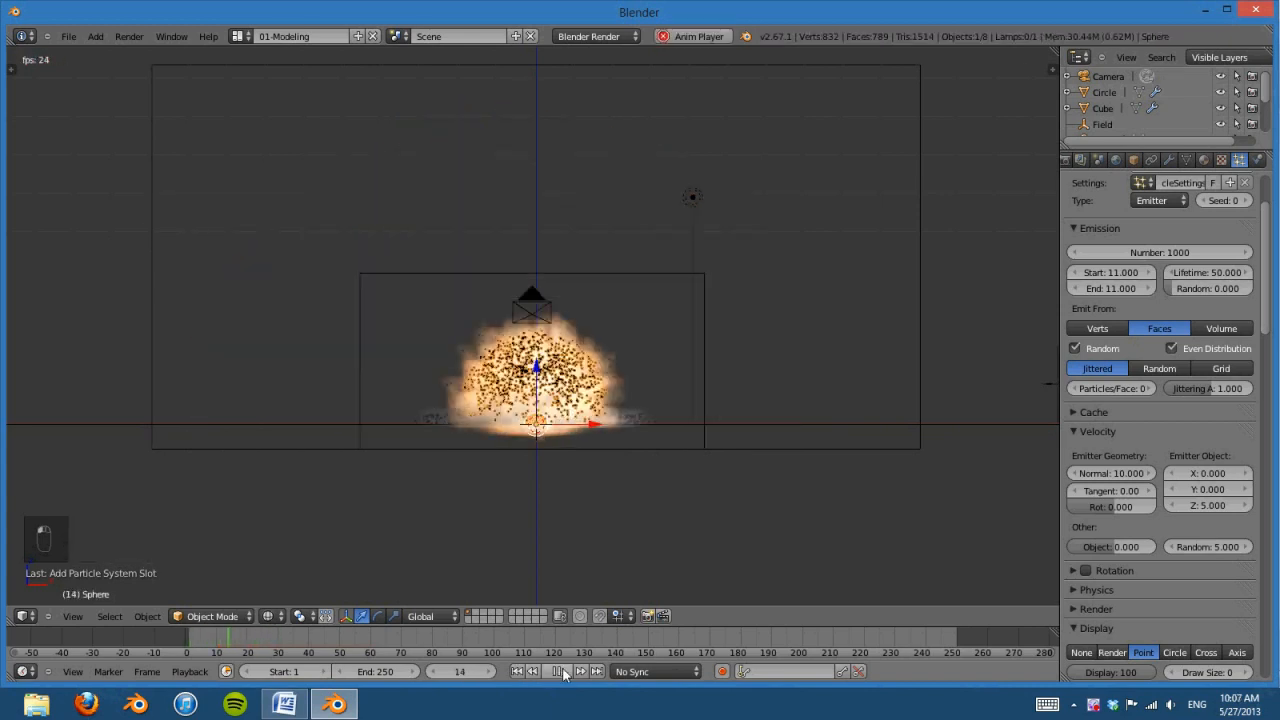
pyautogui.click(561, 673)
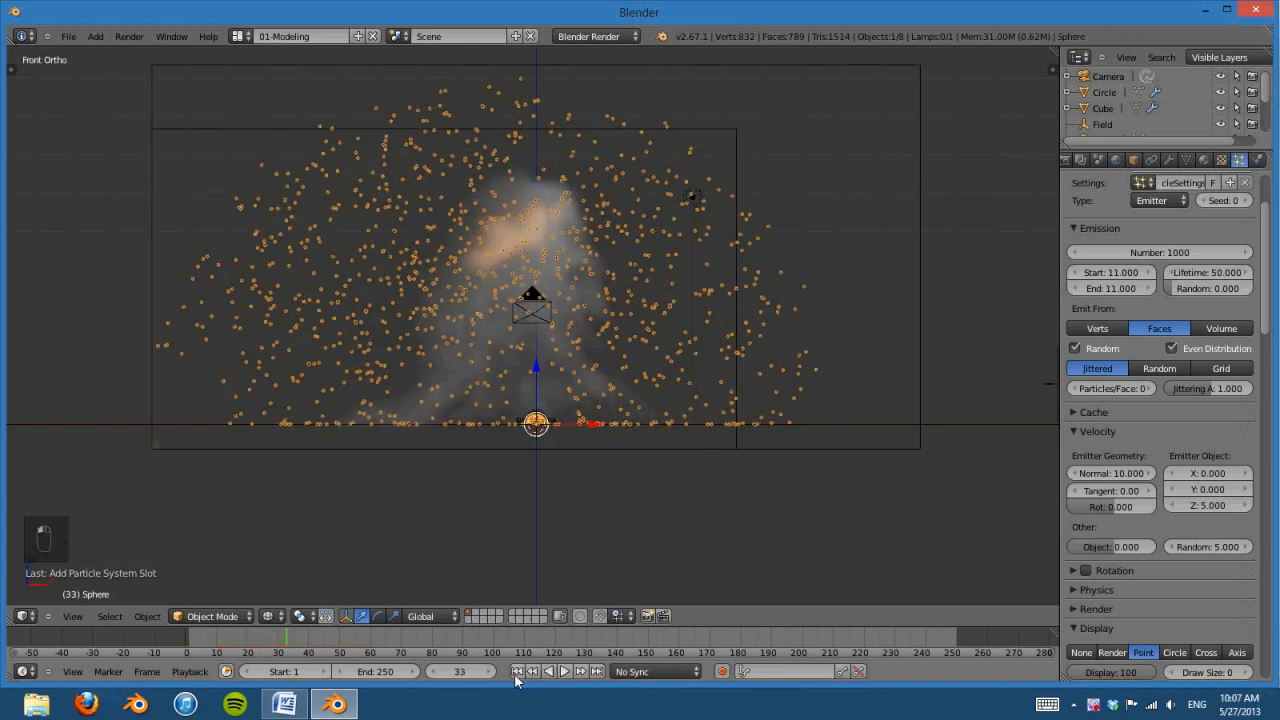
pyautogui.click(517, 672)
pyautogui.keyDown('shift'); pyautogui.moveTo(580, 430); pyautogui.dragTo(605, 473, button='middle'); pyautogui.keyUp('shift')
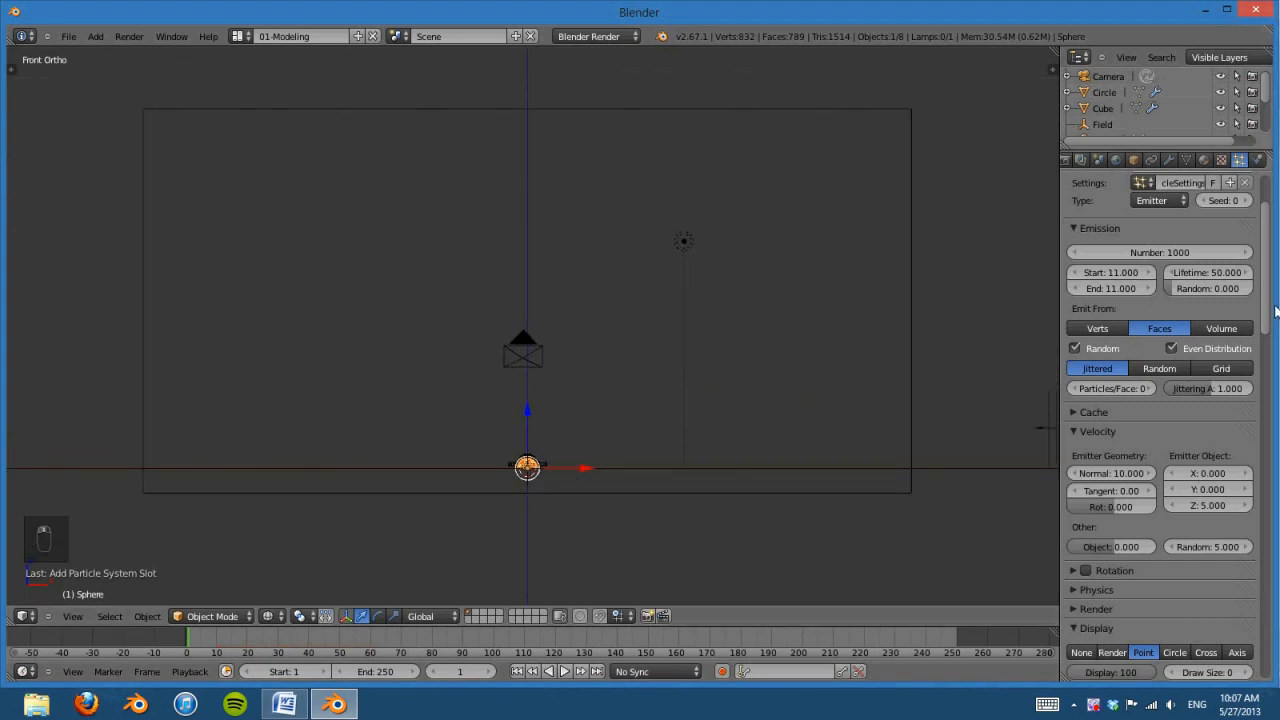
pyautogui.click(564, 672)
pyautogui.click(557, 672)
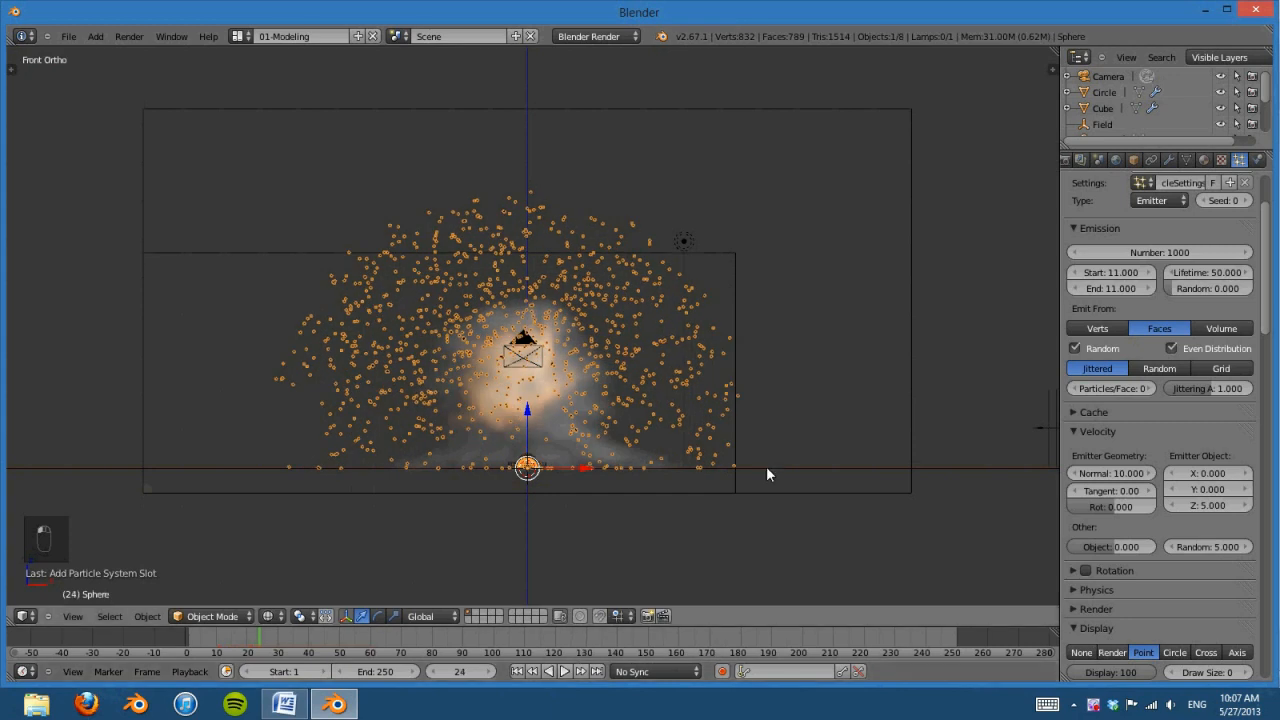
pyautogui.moveTo(766, 474); pyautogui.dragTo(653, 490, button='middle')
pyautogui.press('KP_1')
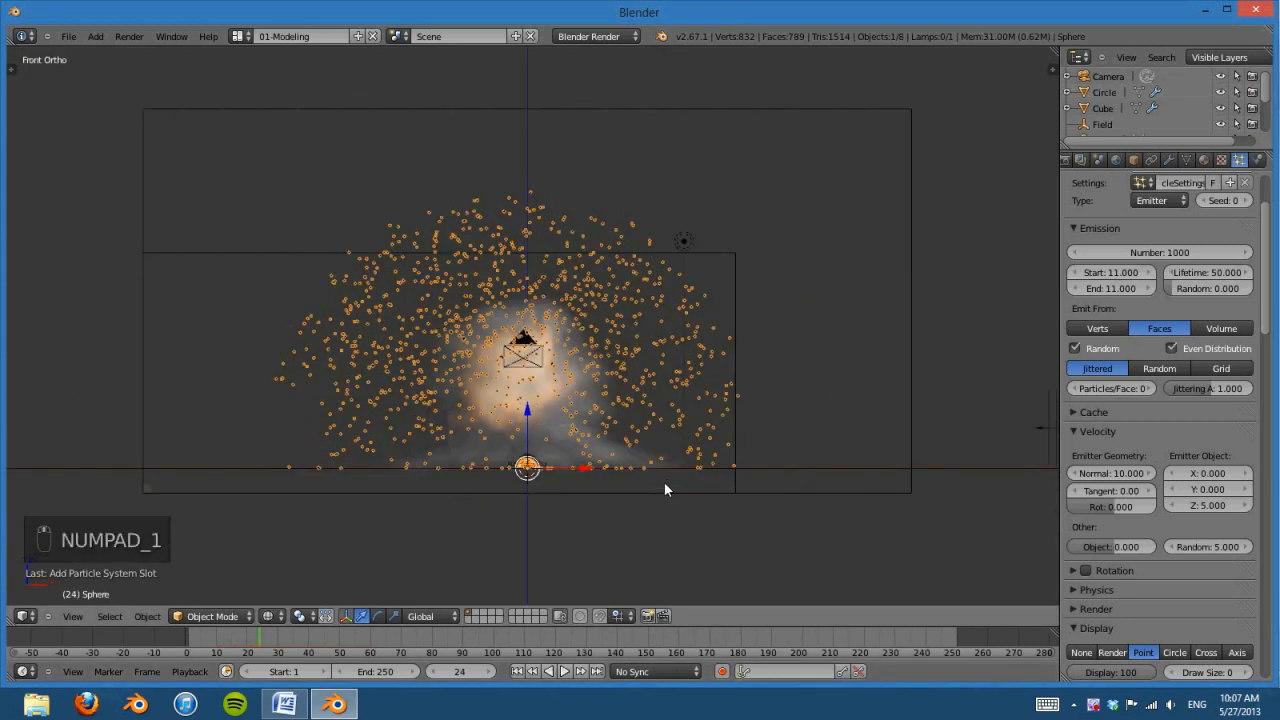
pyautogui.click(516, 672)
pyautogui.scroll(1, 642, 484)
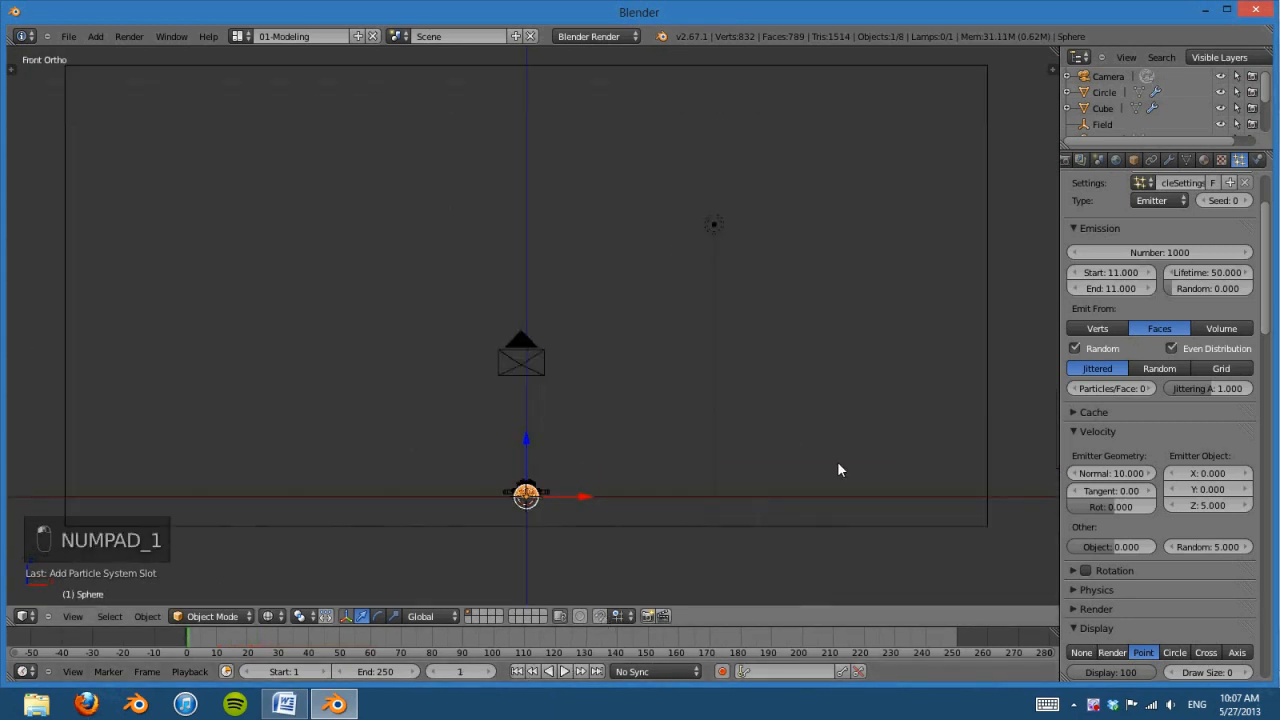
# - Try a dome particle count of 100 and play the simulation to check the burst's density
pyautogui.click(1163, 252)
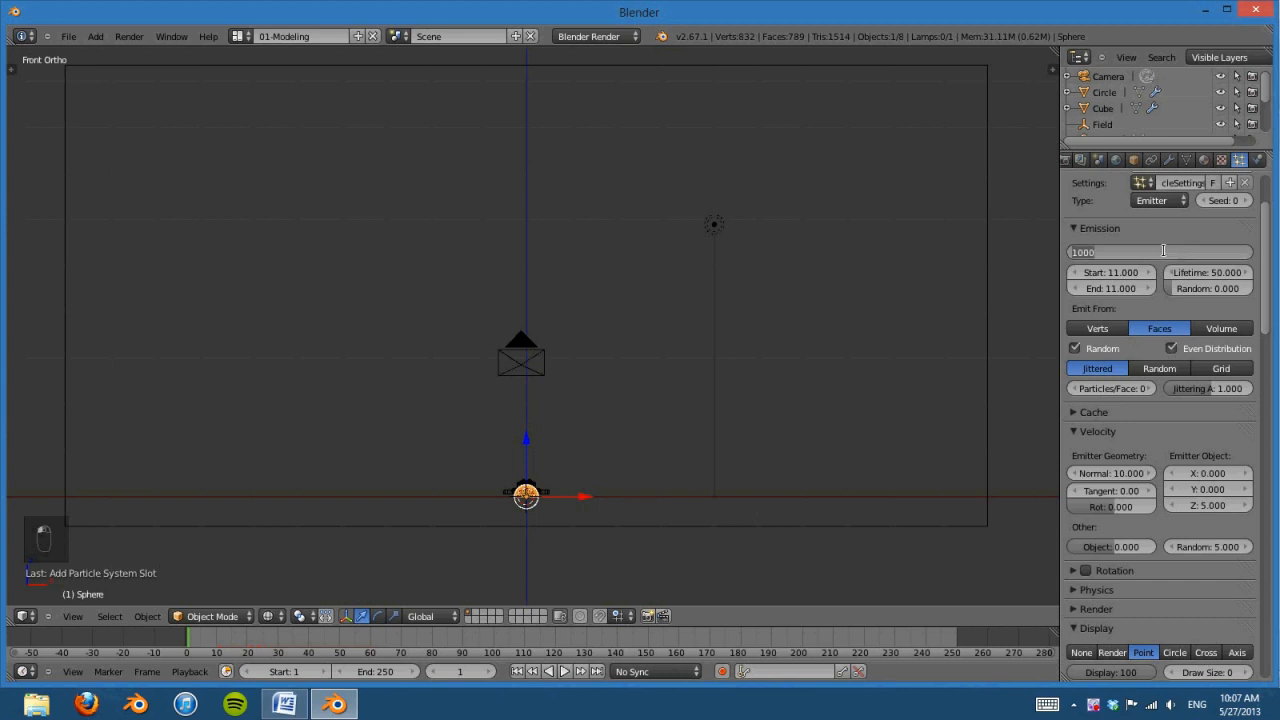
pyautogui.write('100')
pyautogui.press('Return')
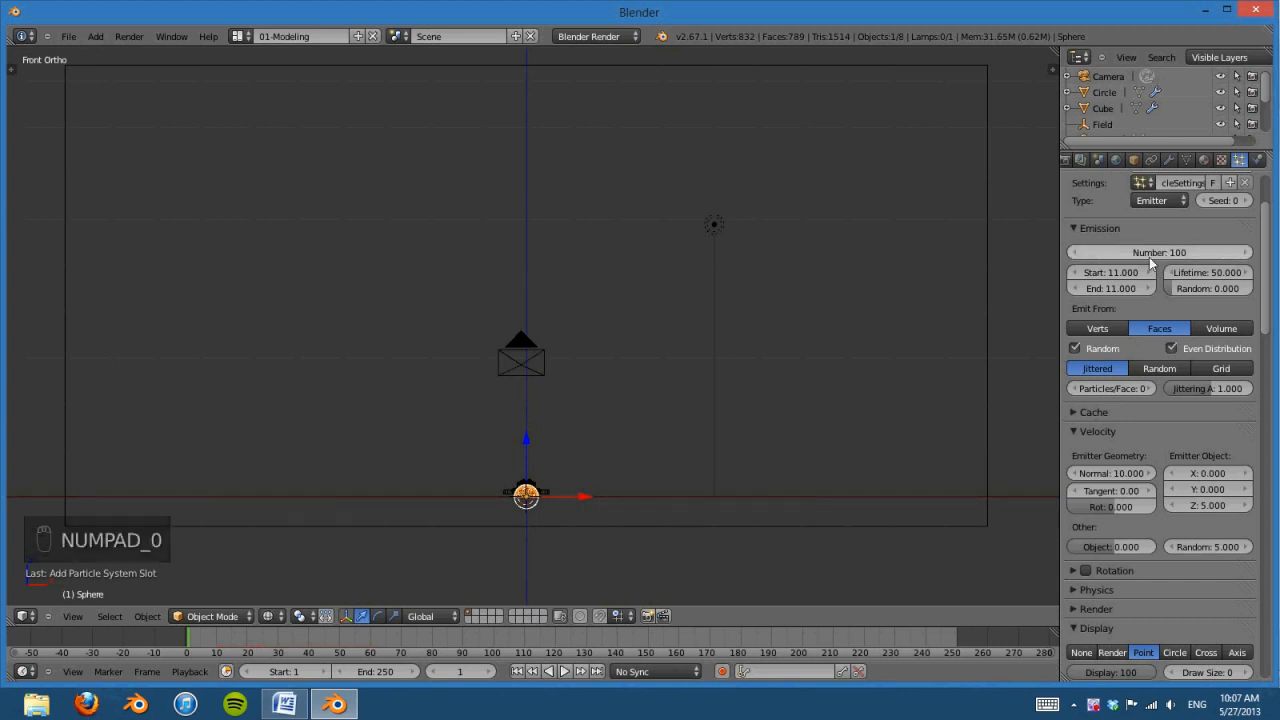
pyautogui.click(564, 672)
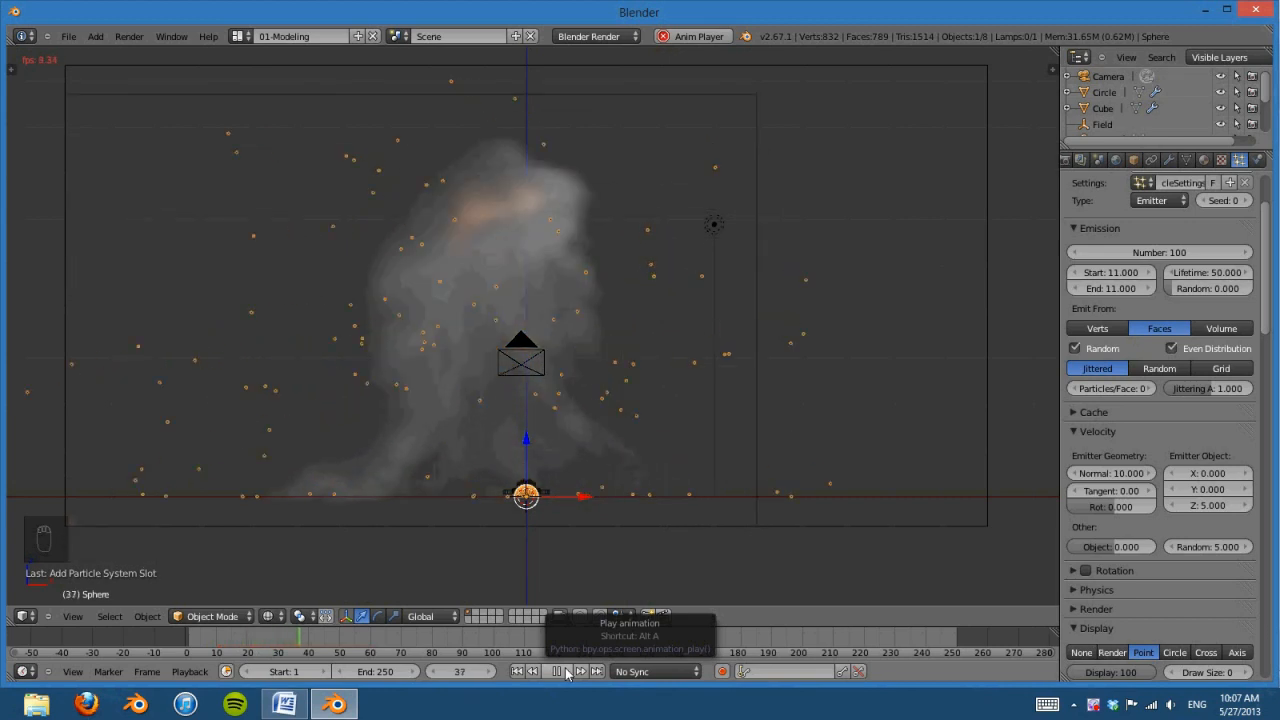
pyautogui.click(561, 672)
pyautogui.click(517, 671)
# - Set the dome's particle count to 25 and play the simulation to check the sparser burst, then return to the first frame
pyautogui.click(1146, 253)
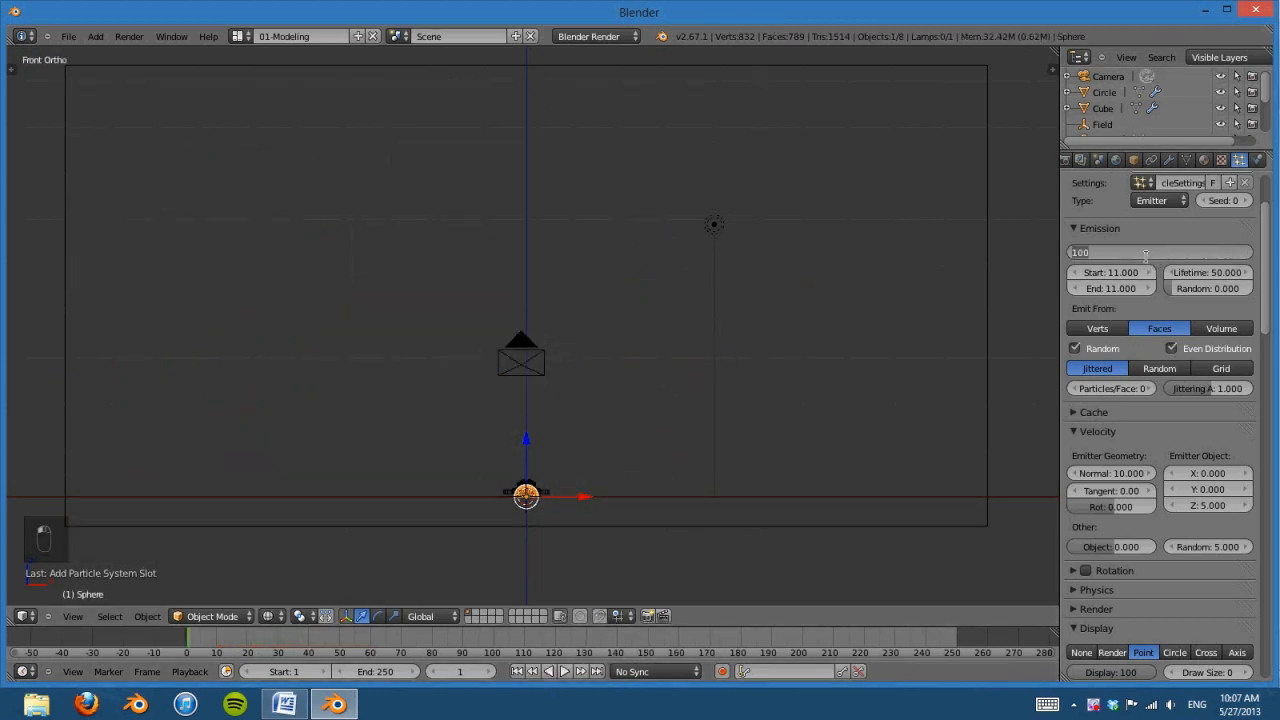
pyautogui.write('25')
pyautogui.press('Return')
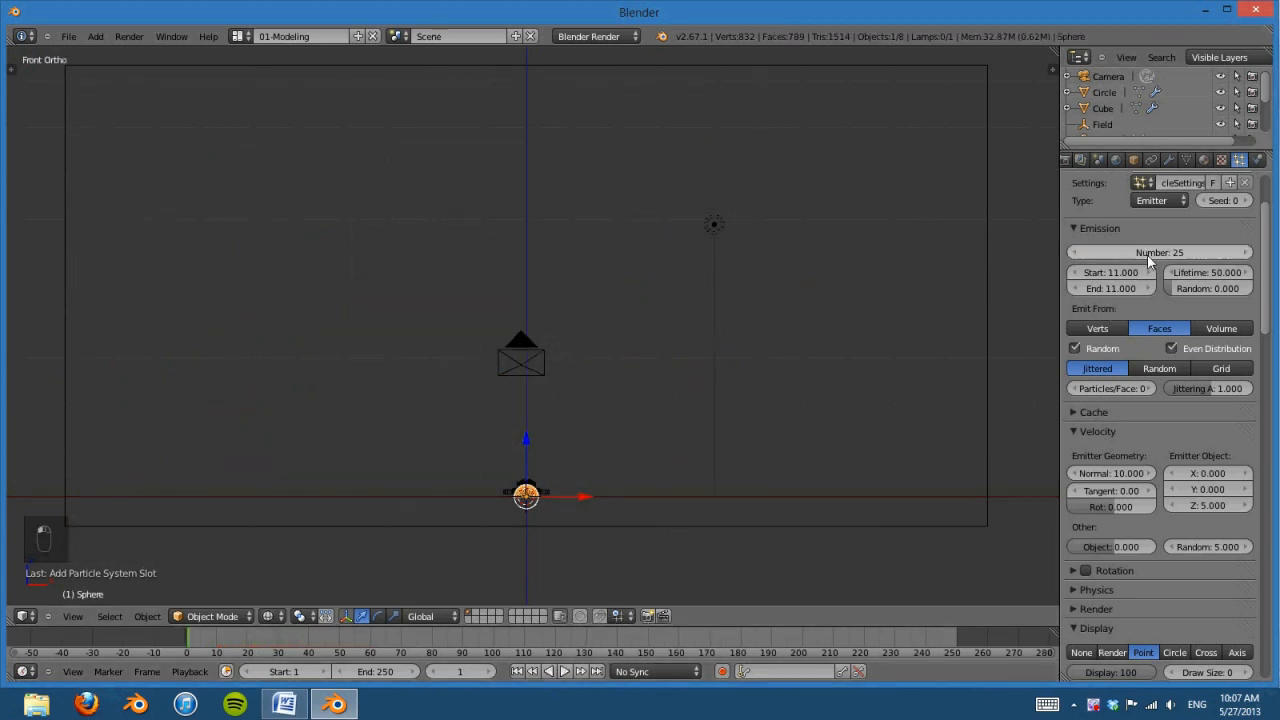
pyautogui.click(564, 672)
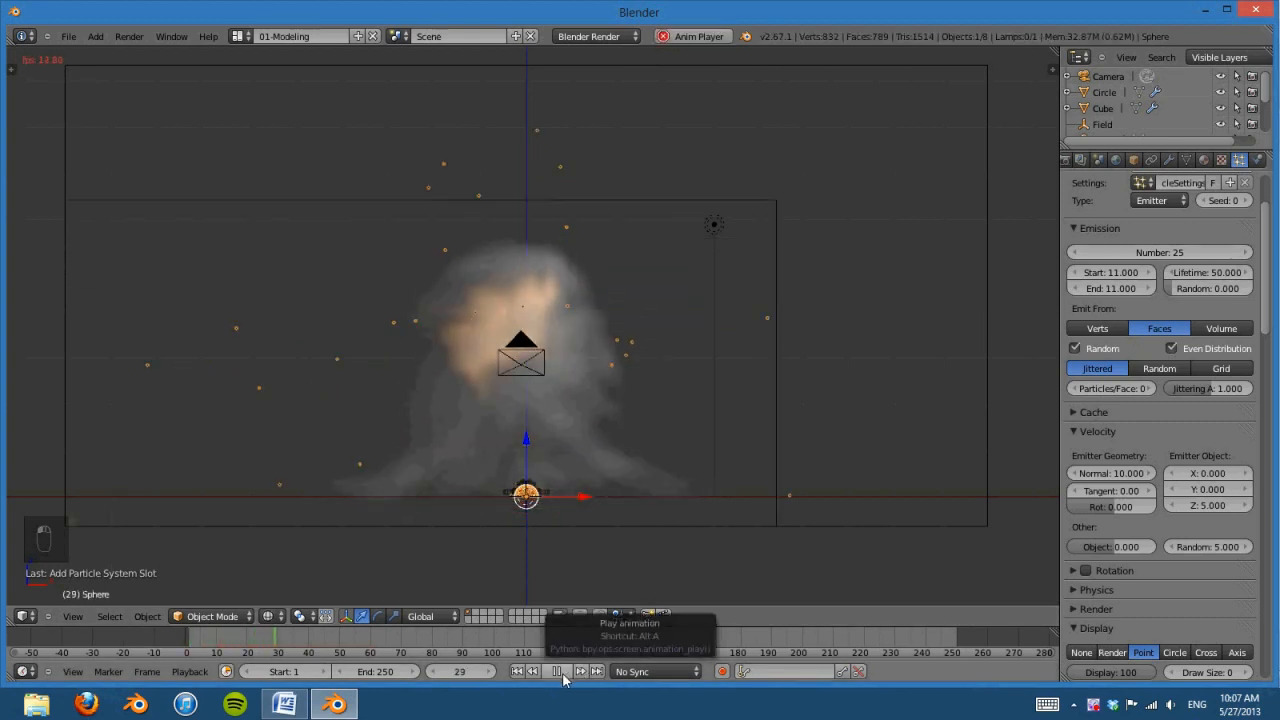
pyautogui.click(557, 671)
pyautogui.moveTo(672, 377); pyautogui.dragTo(575, 540, button='middle')
pyautogui.click(517, 671)
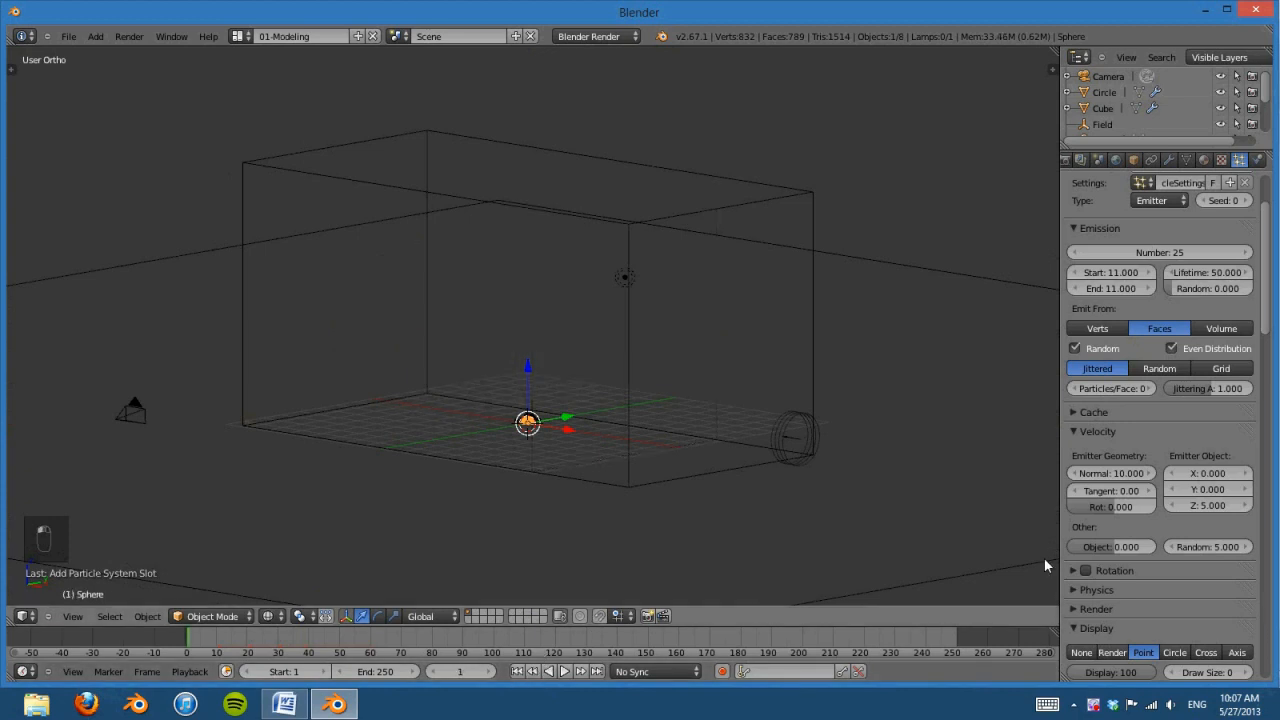
# - Set the dome particles' normal velocity to 8 and preview the burst in front view, then rewind
pyautogui.click(1109, 472)
pyautogui.write('8')
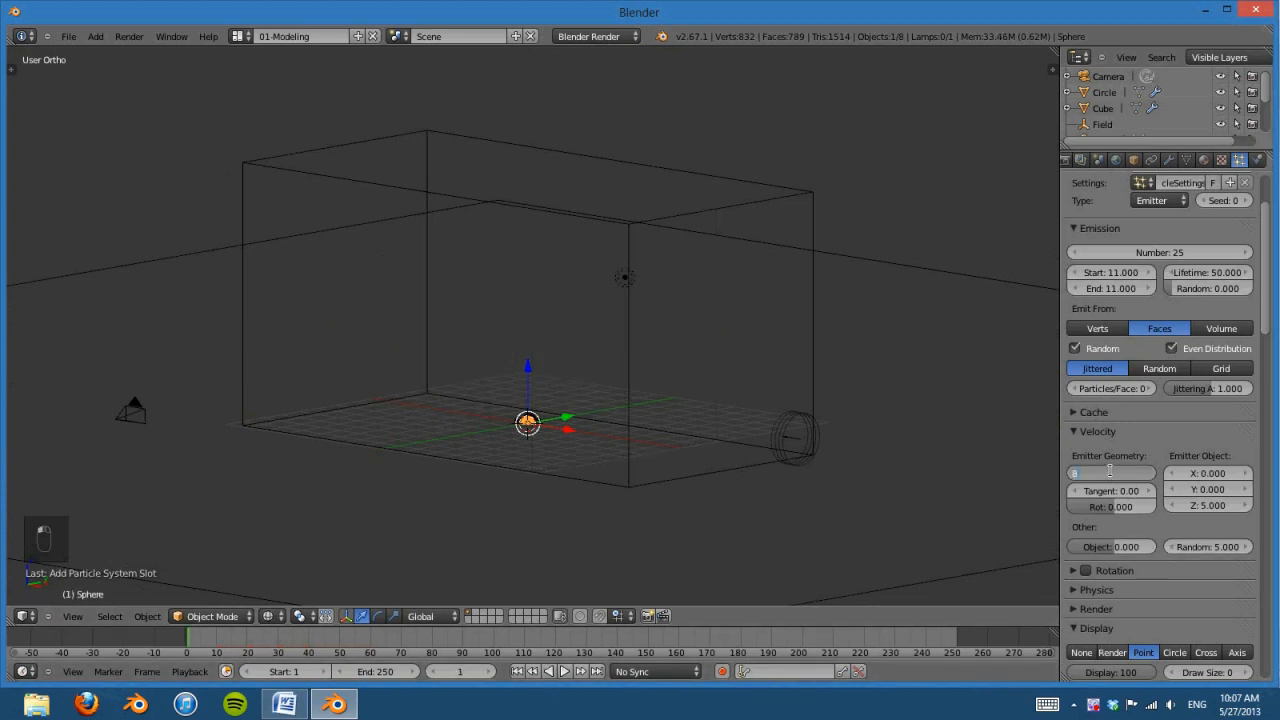
pyautogui.press('Return')
pyautogui.press('KP_1')
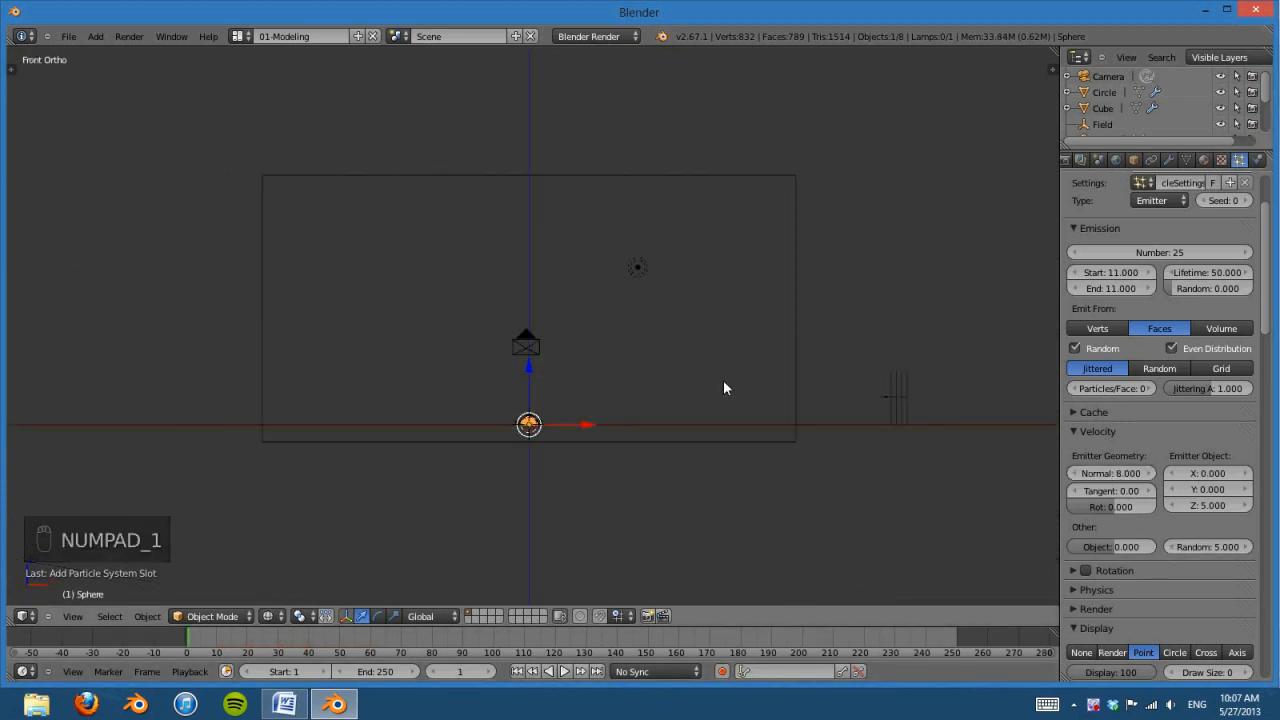
pyautogui.click(565, 672)
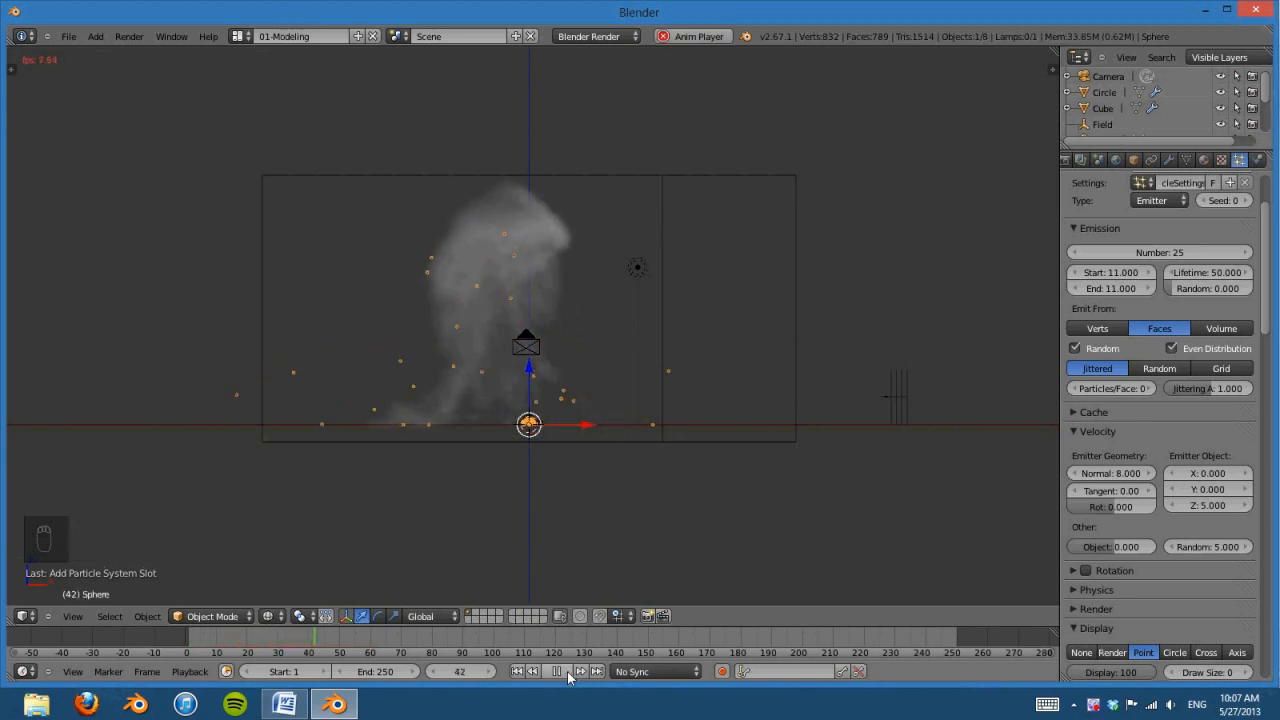
pyautogui.click(557, 671)
pyautogui.click(518, 672)
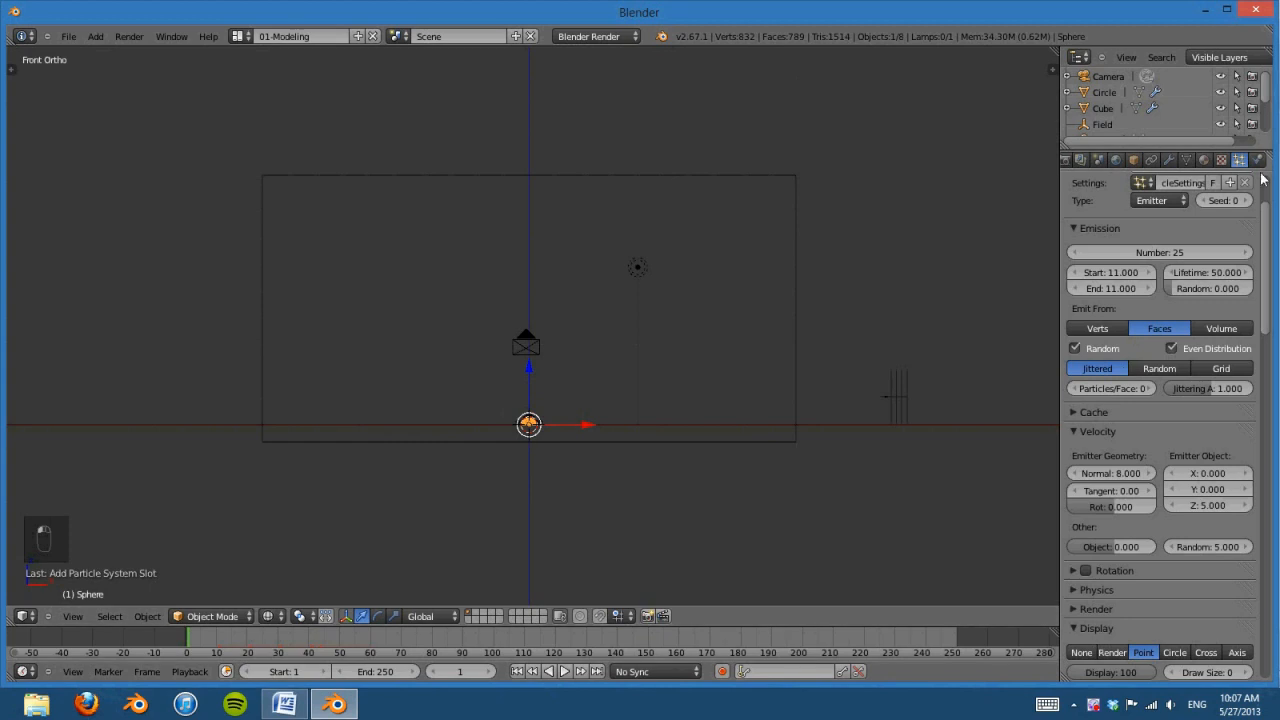
# - Enable smoke physics on the dome and make it a Flow object
pyautogui.click(1257, 160)
pyautogui.click(1219, 288)
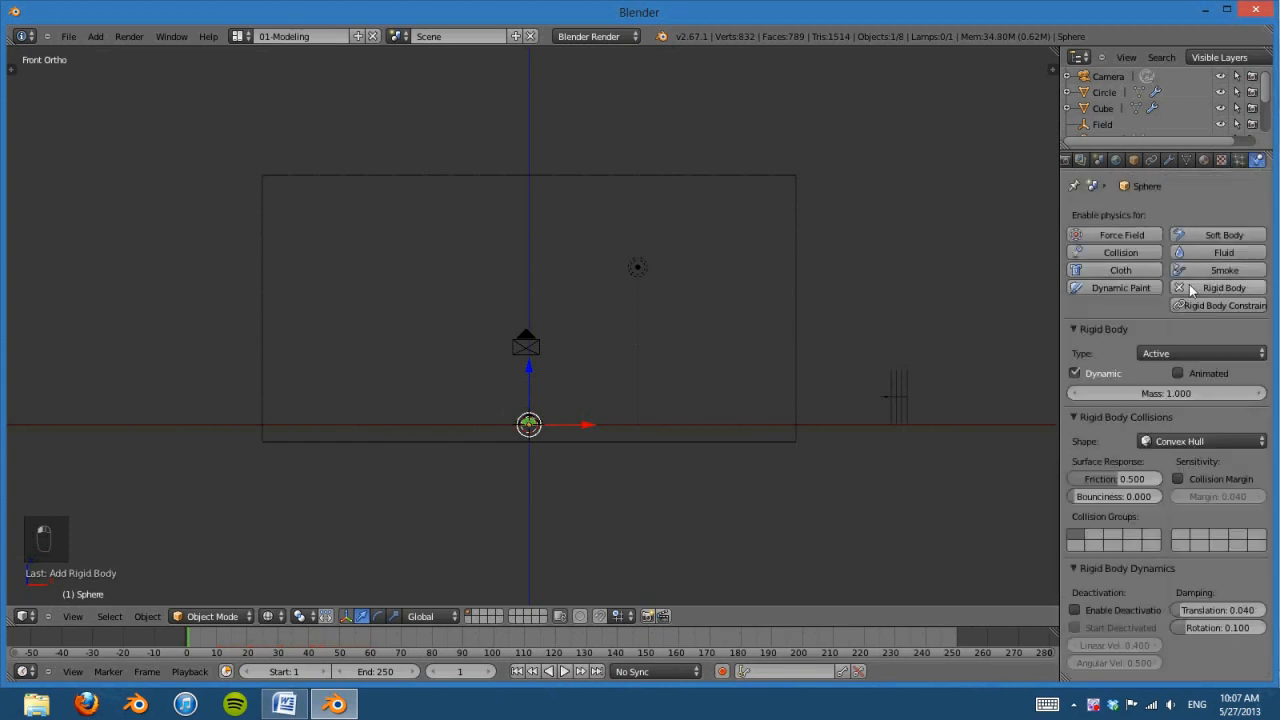
pyautogui.click(1179, 288)
pyautogui.click(1222, 270)
pyautogui.click(1189, 354)
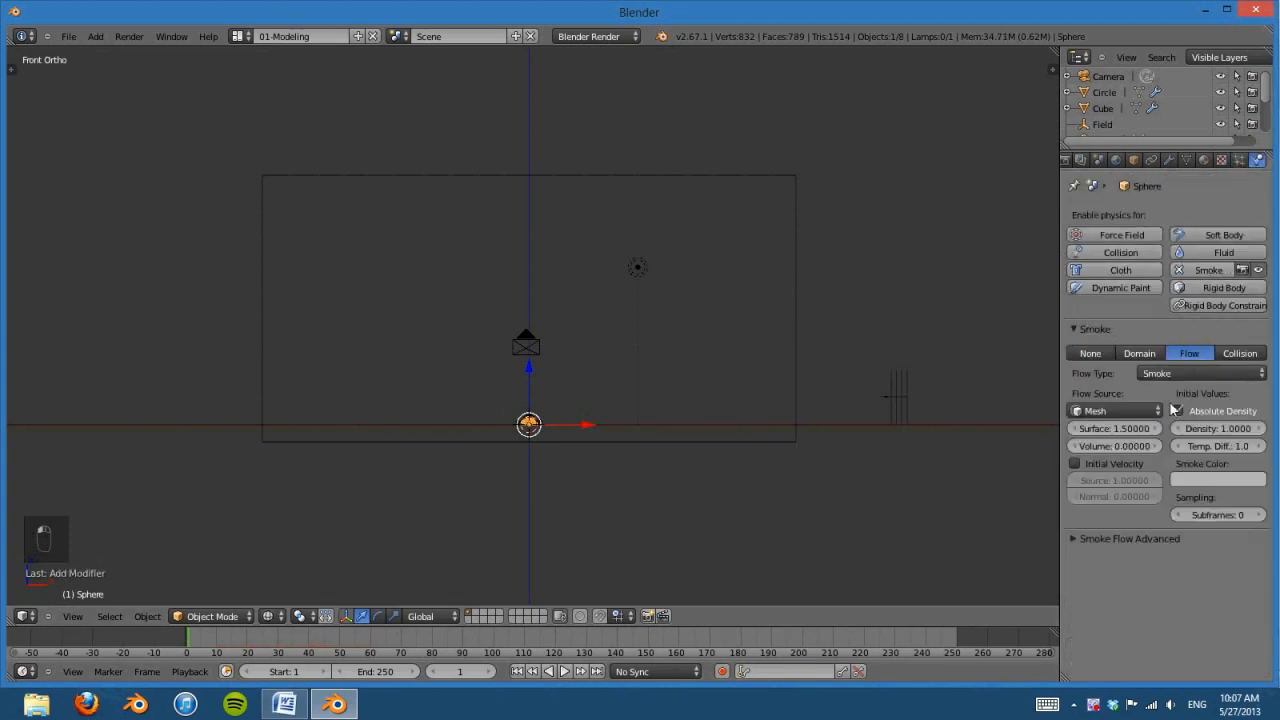
# - Set the dome's smoke flow source to Particle System, using its ParticleSystem as the emitter
pyautogui.click(1112, 411)
pyautogui.click(1117, 397)
pyautogui.click(1115, 446)
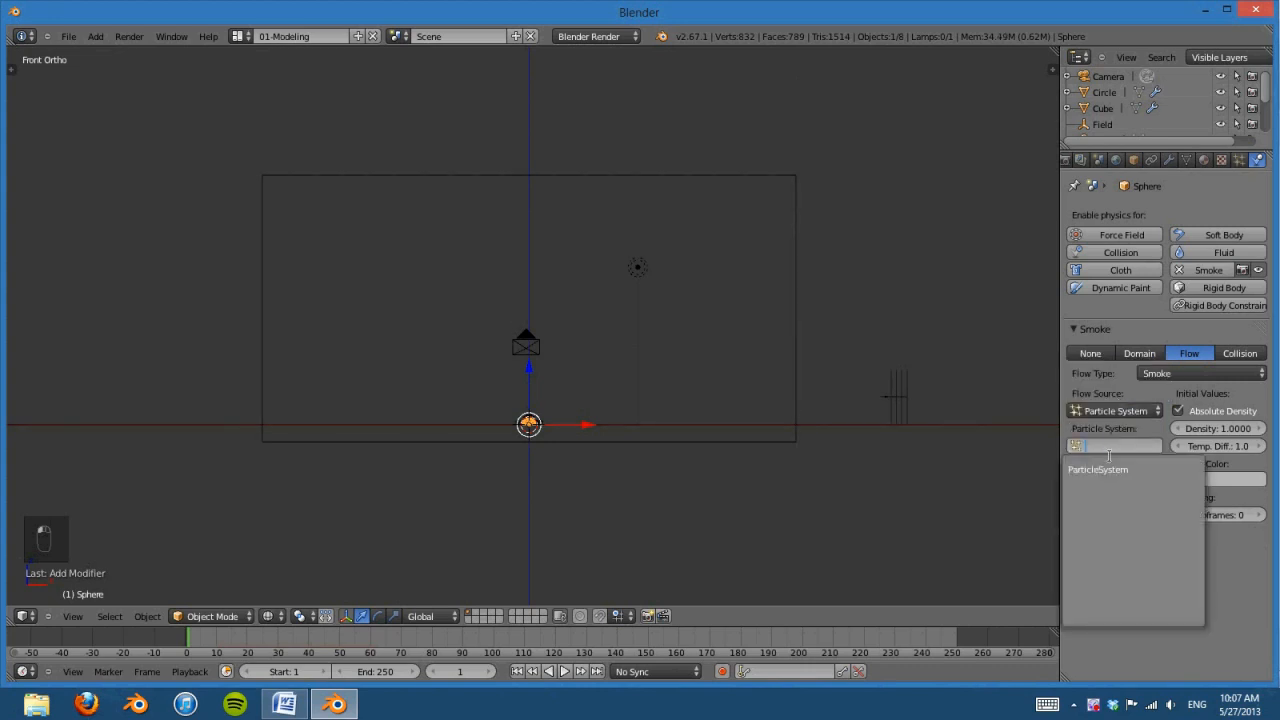
pyautogui.click(1112, 465)
# - Play the simulation to about frame 54 and inspect the particle smoke trails from an angle and from the front, then rewind
pyautogui.scroll(2, 1006, 600)
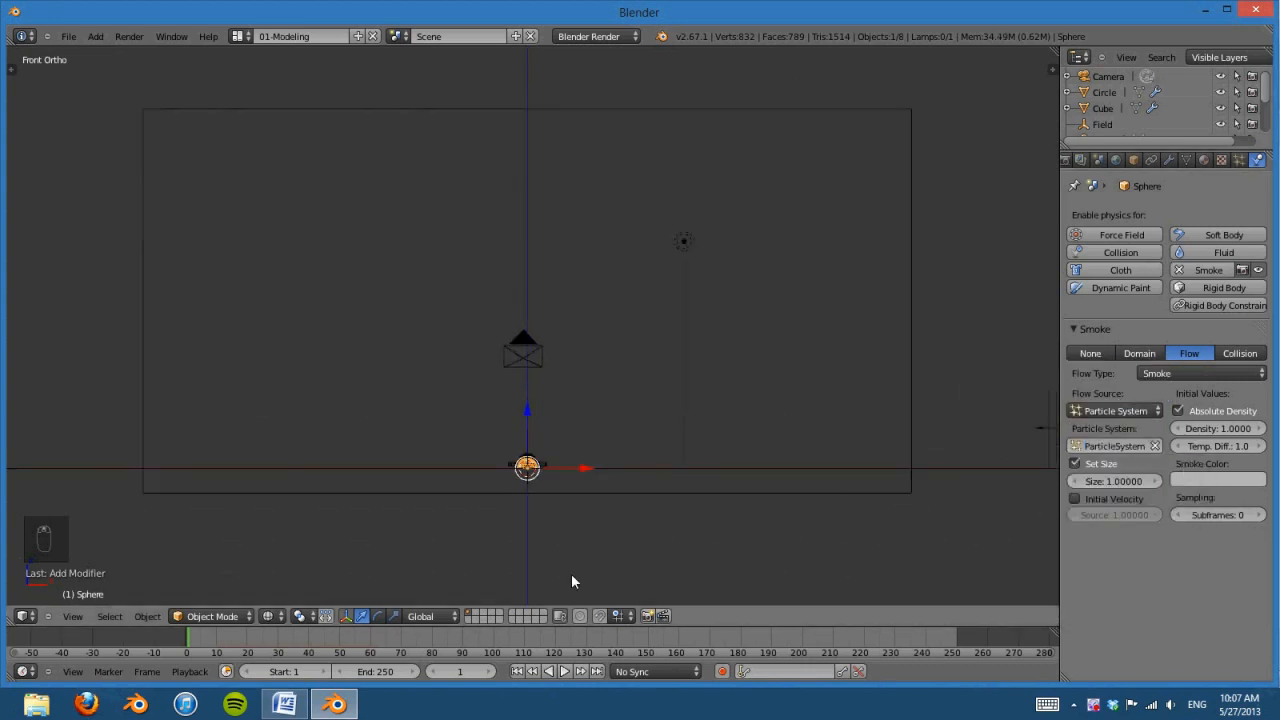
pyautogui.scroll(2, 590, 540)
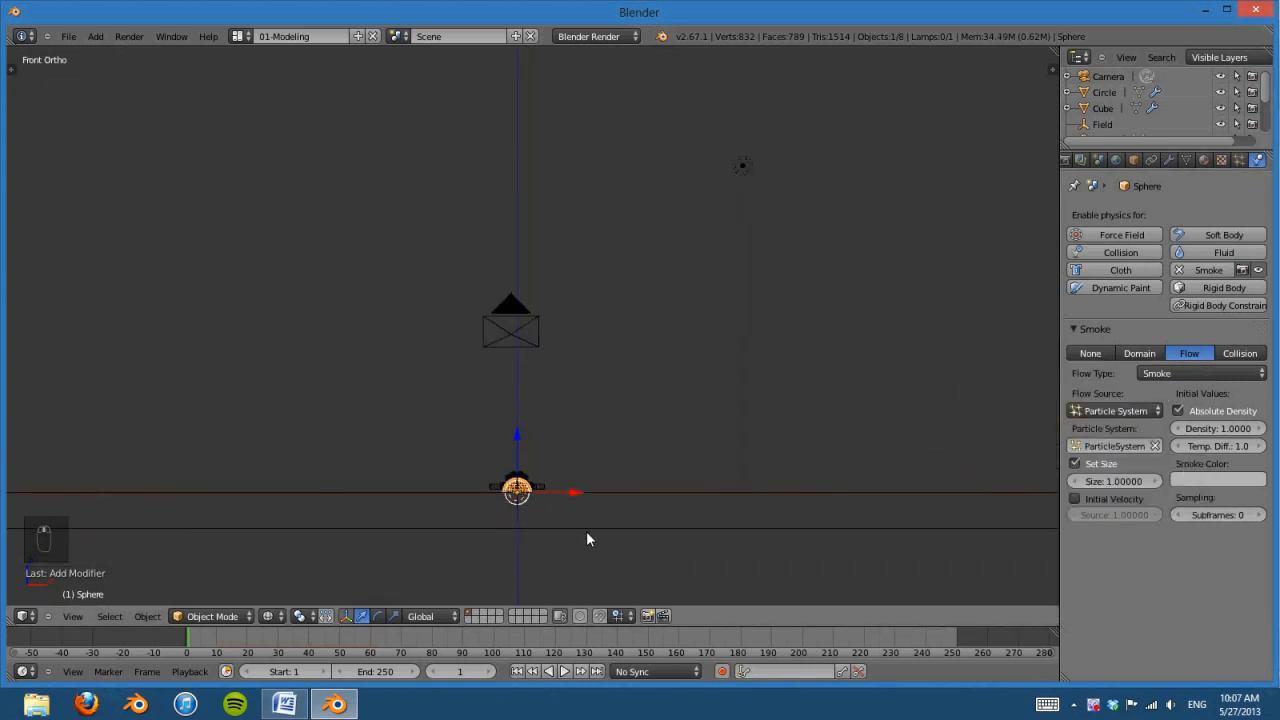
pyautogui.scroll(-2, 596, 530)
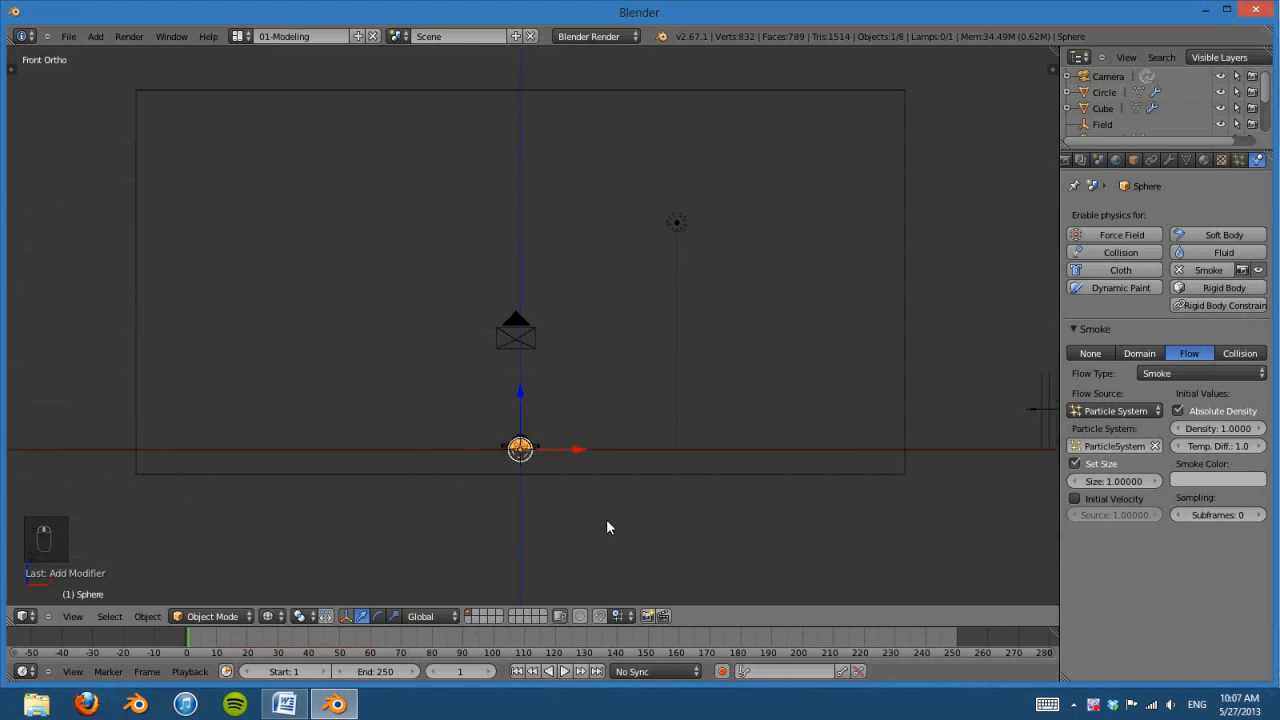
pyautogui.click(565, 671)
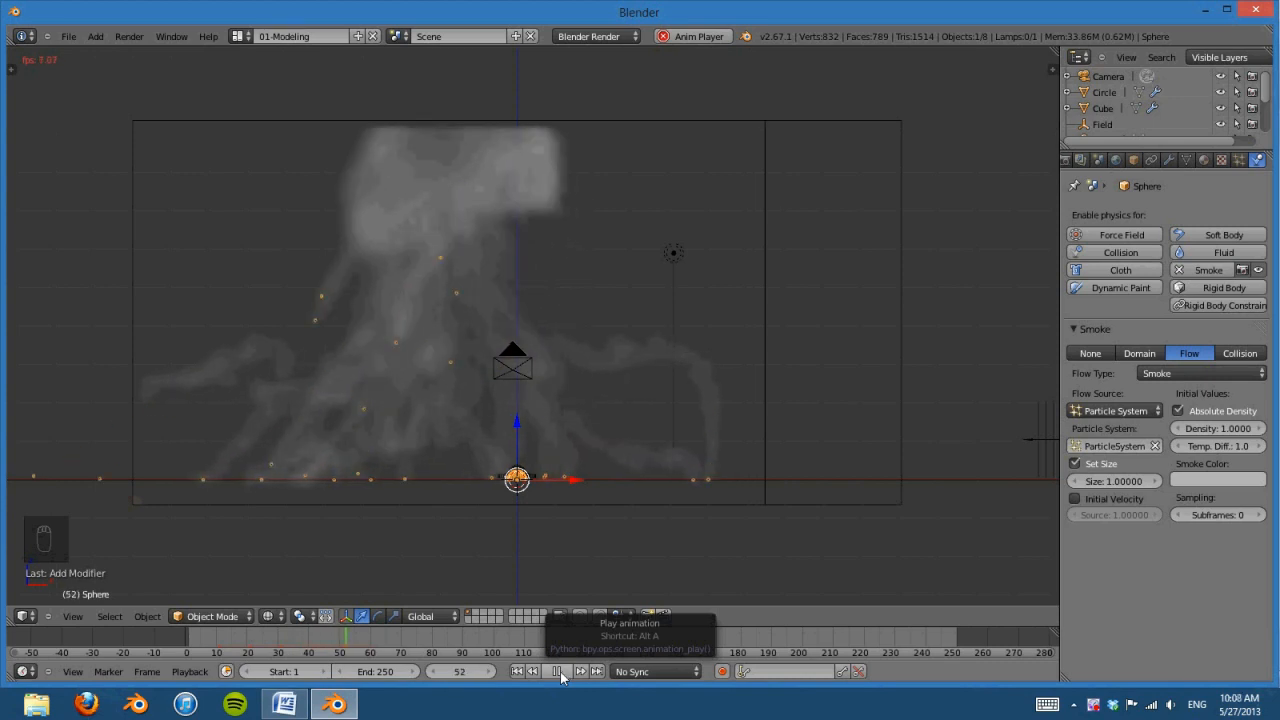
pyautogui.click(558, 671)
pyautogui.moveTo(695, 576); pyautogui.dragTo(762, 506, button='middle')
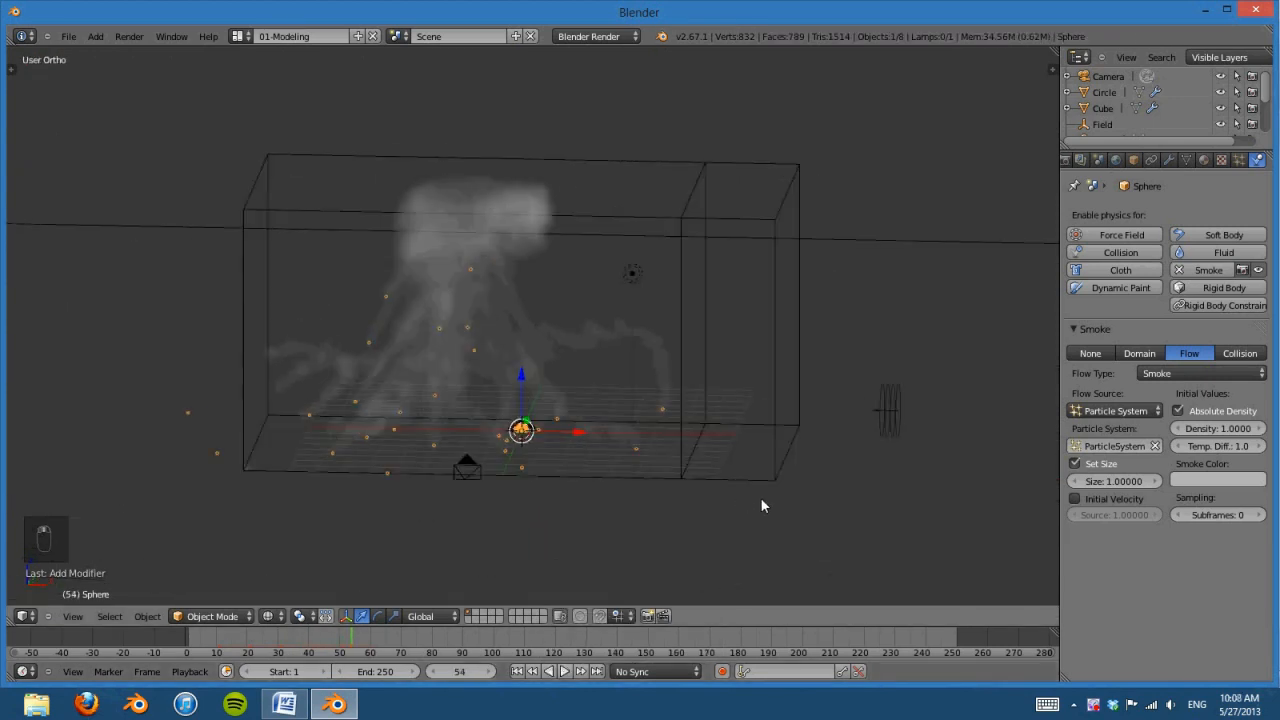
pyautogui.press('KP_1')
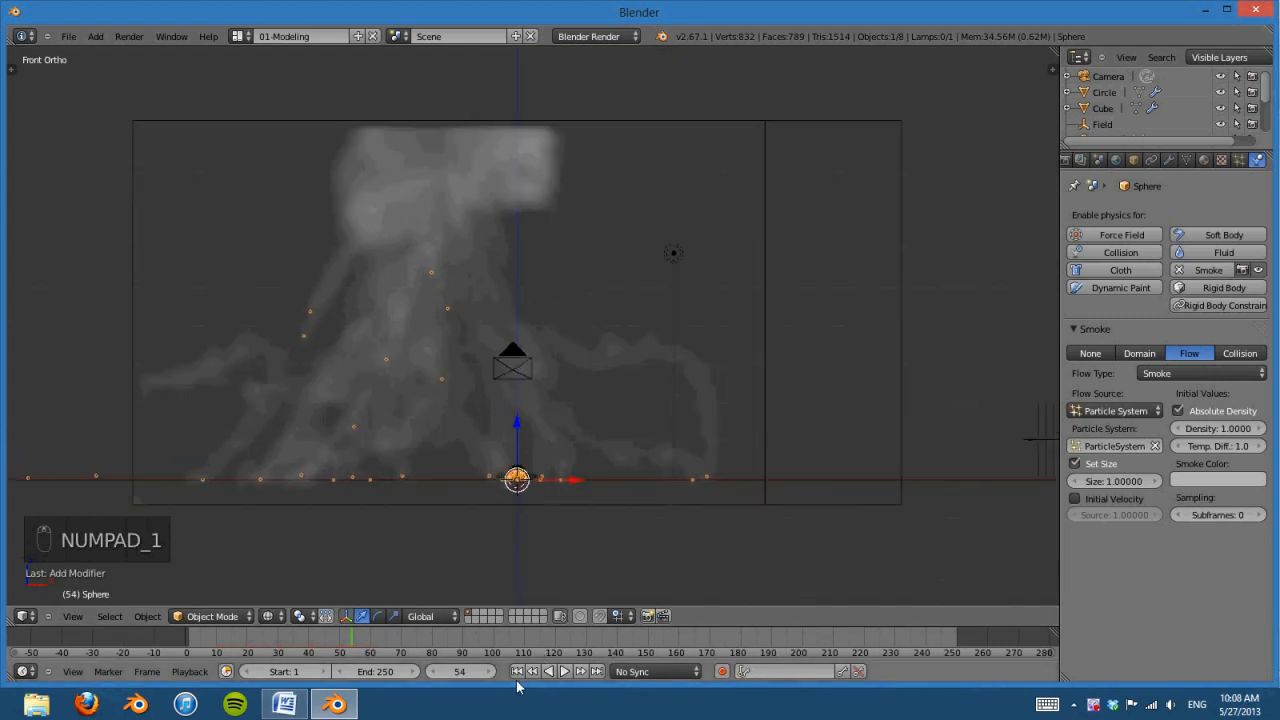
pyautogui.click(517, 671)
# - Replay the explosion, pausing at frames 22 and 52 to examine the smoke trails following the particles, then return to the first frame
pyautogui.click(563, 671)
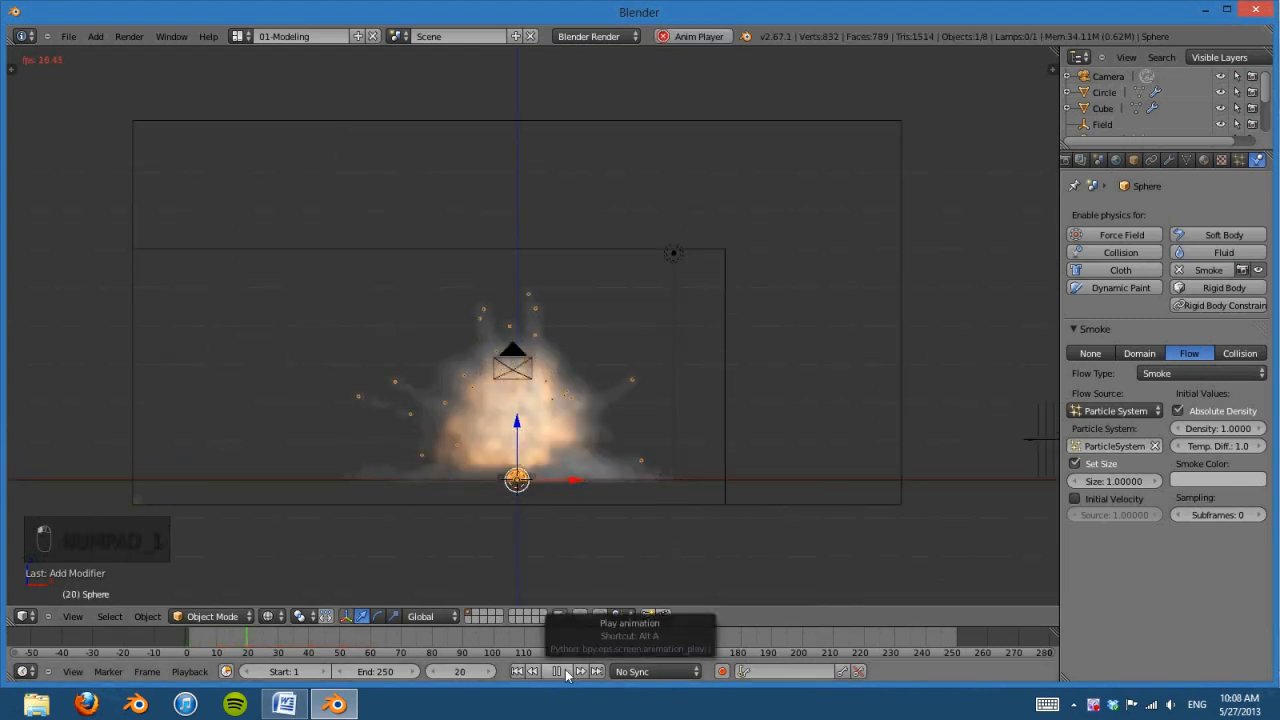
pyautogui.click(565, 669)
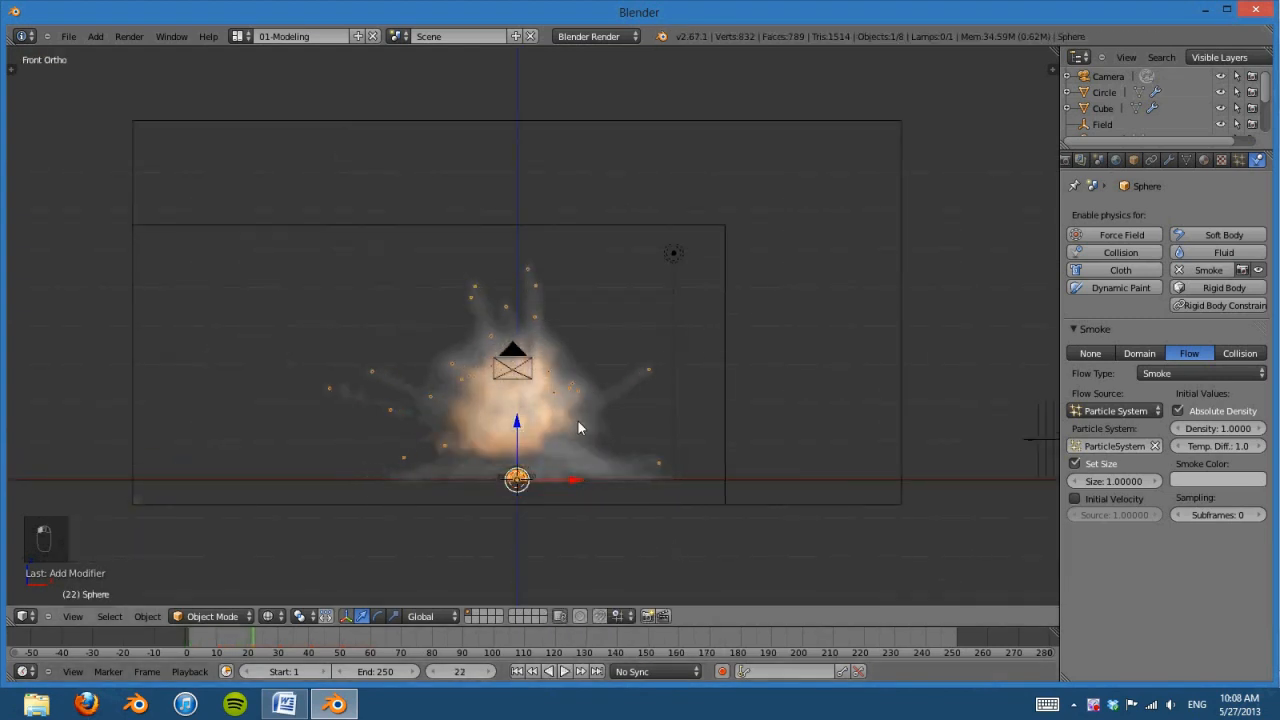
pyautogui.click(565, 671)
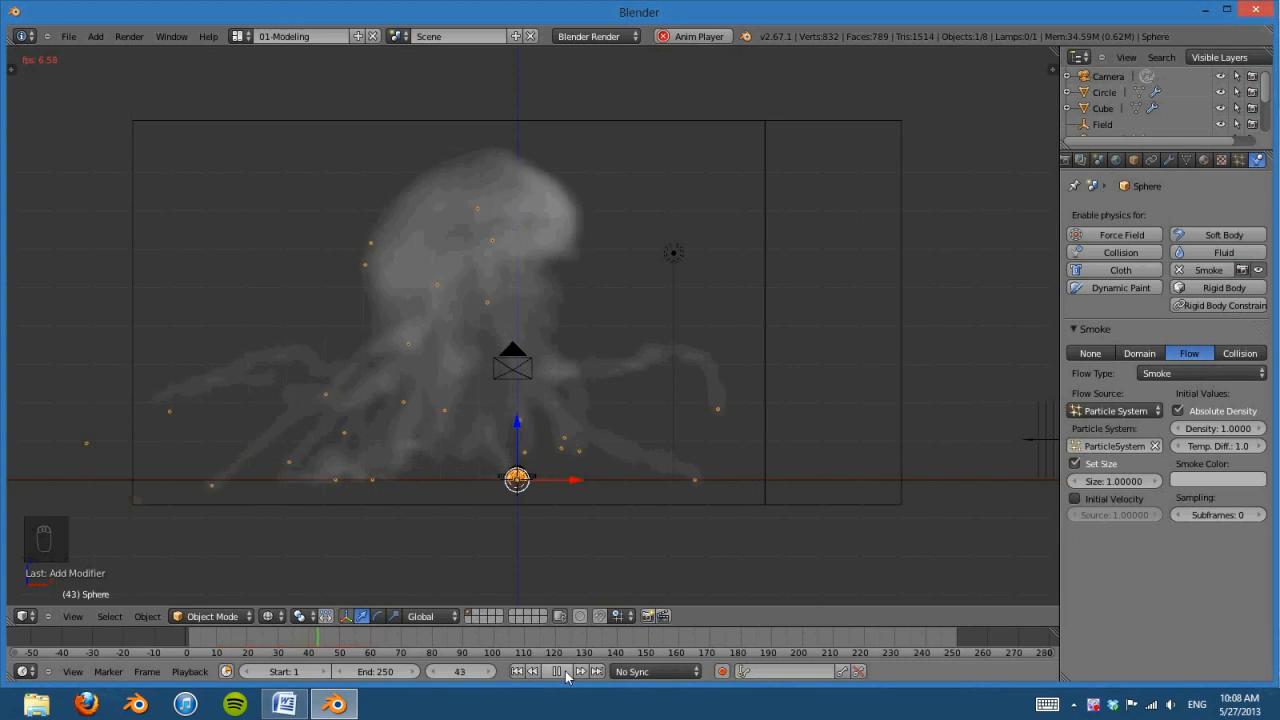
pyautogui.click(565, 671)
pyautogui.moveTo(568, 264); pyautogui.dragTo(557, 460, button='middle')
pyautogui.press('KP_1')
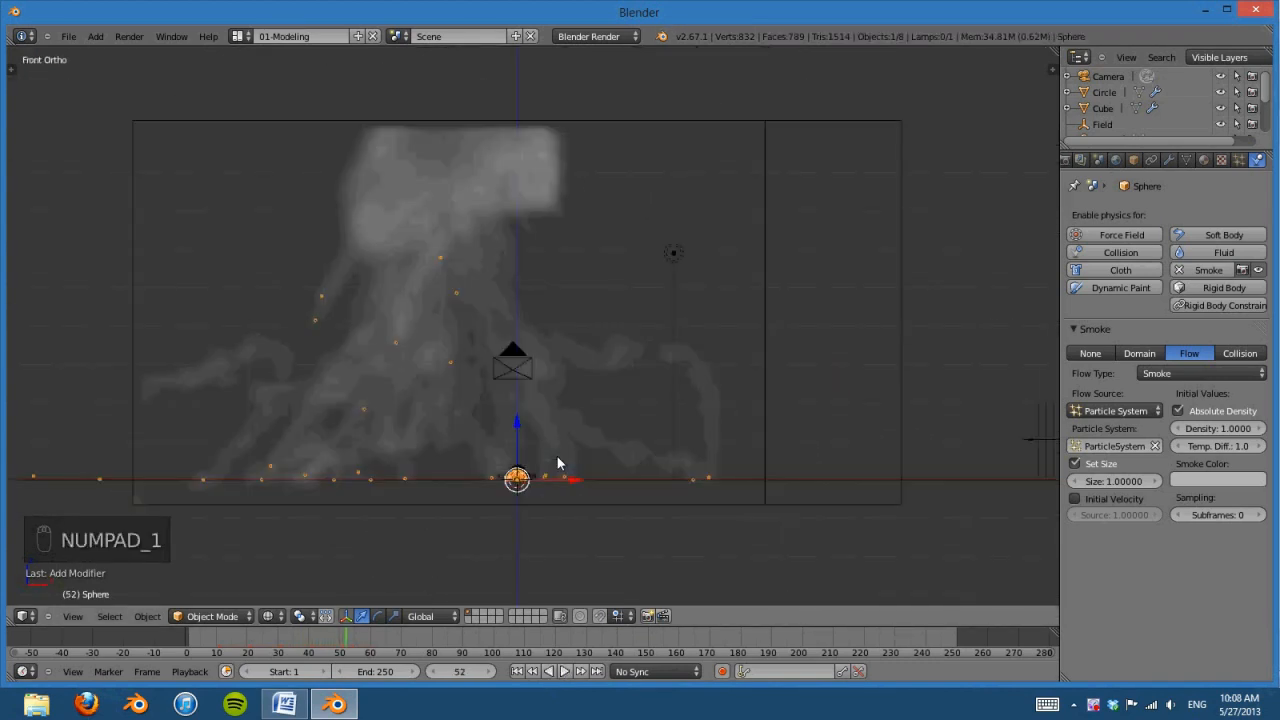
pyautogui.click(517, 671)
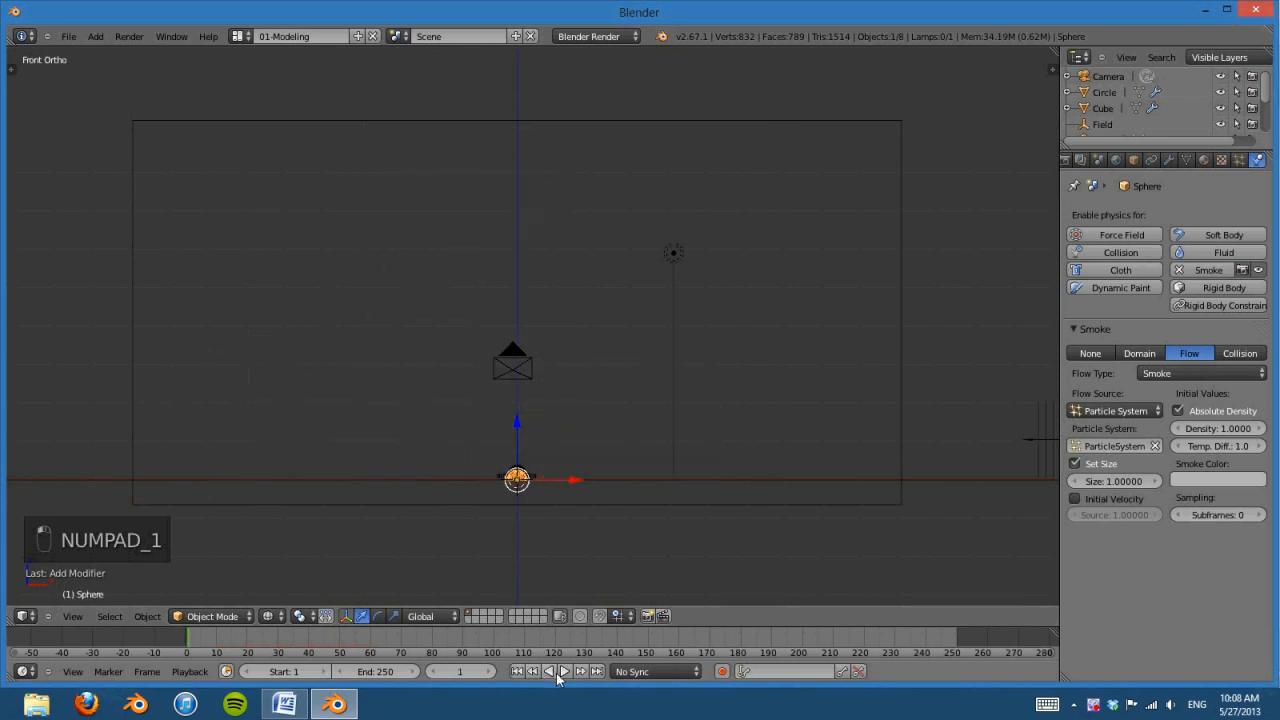
# - Play the explosion to frame 23 and examine the smoke trails behind the dome's particles
pyautogui.click(565, 671)
pyautogui.click(563, 671)
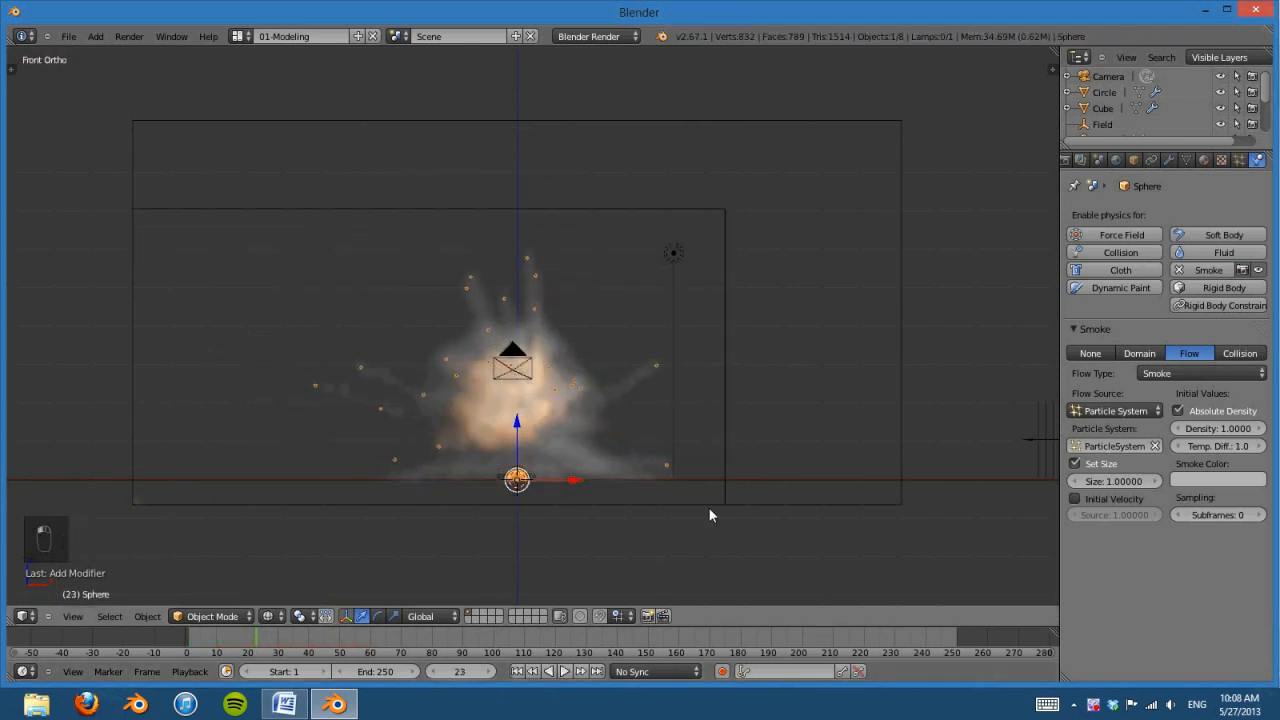
pyautogui.scroll(4, 659, 368)
pyautogui.scroll(-4, 742, 432)
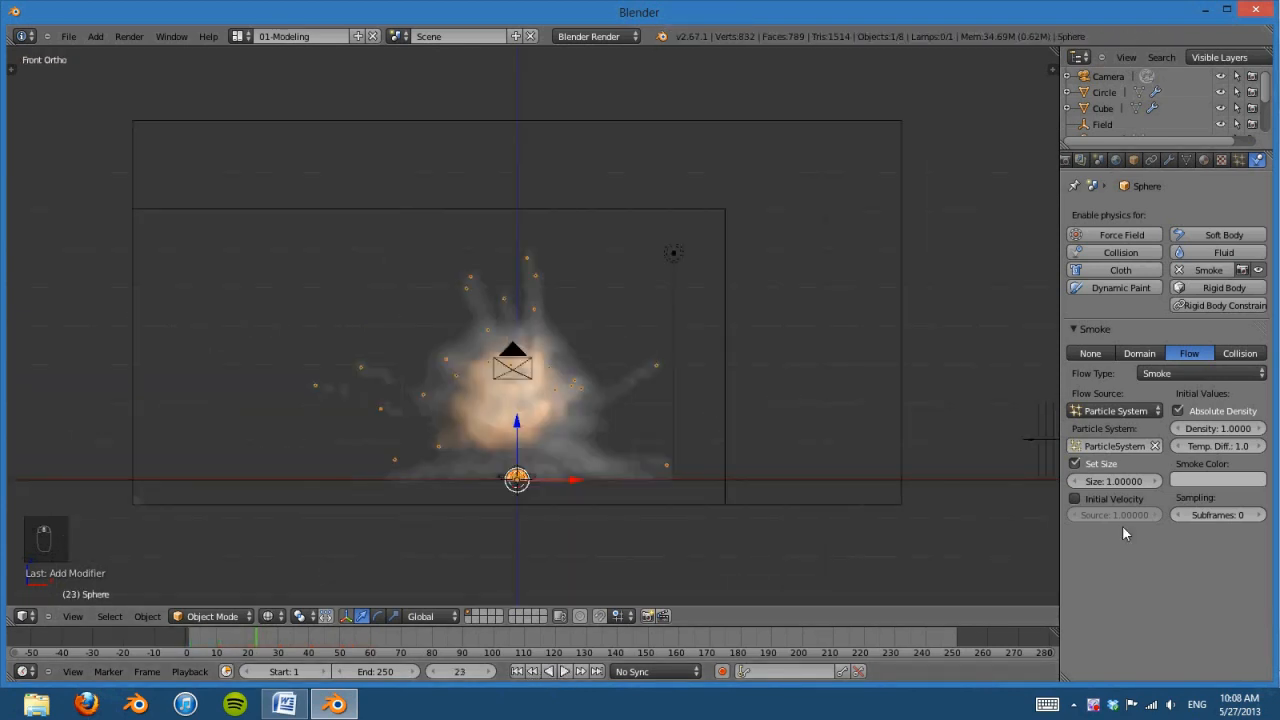
# - Set the dome's smoke flow sampling subframes to 2, replay the explosion twice to check the trails, and return to the first frame
pyautogui.click(1258, 515)
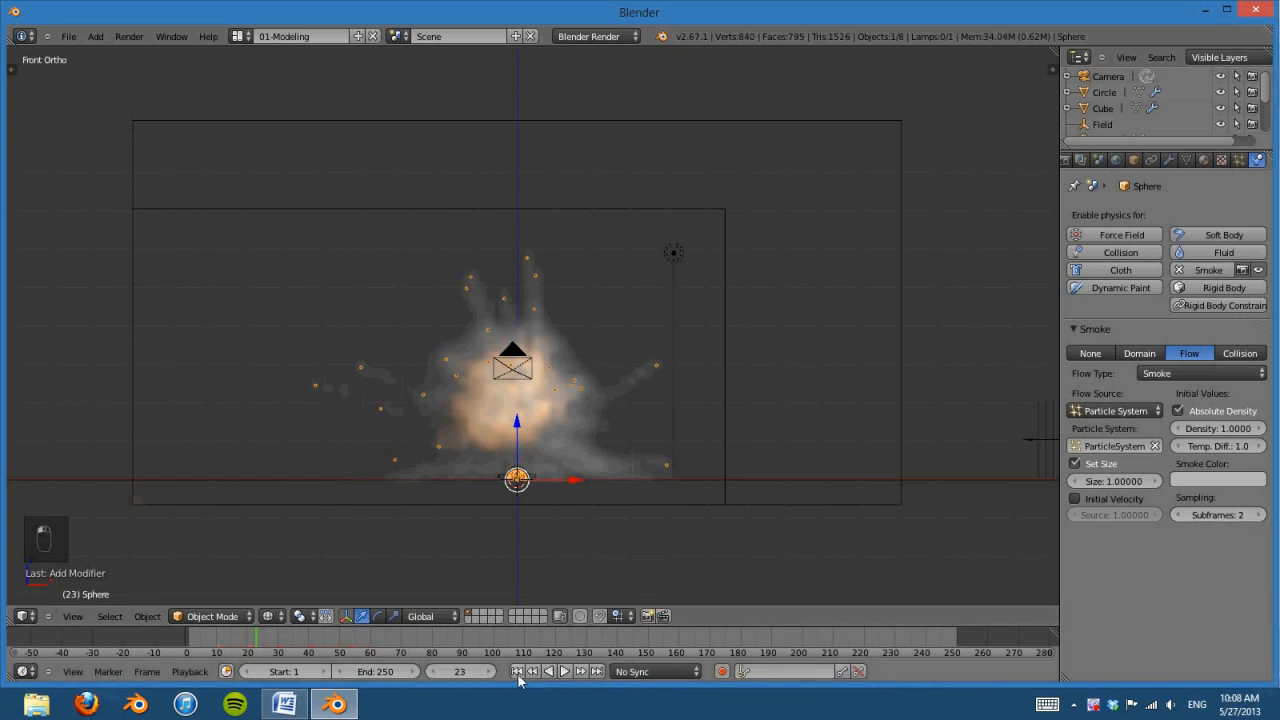
pyautogui.click(517, 671)
pyautogui.click(560, 671)
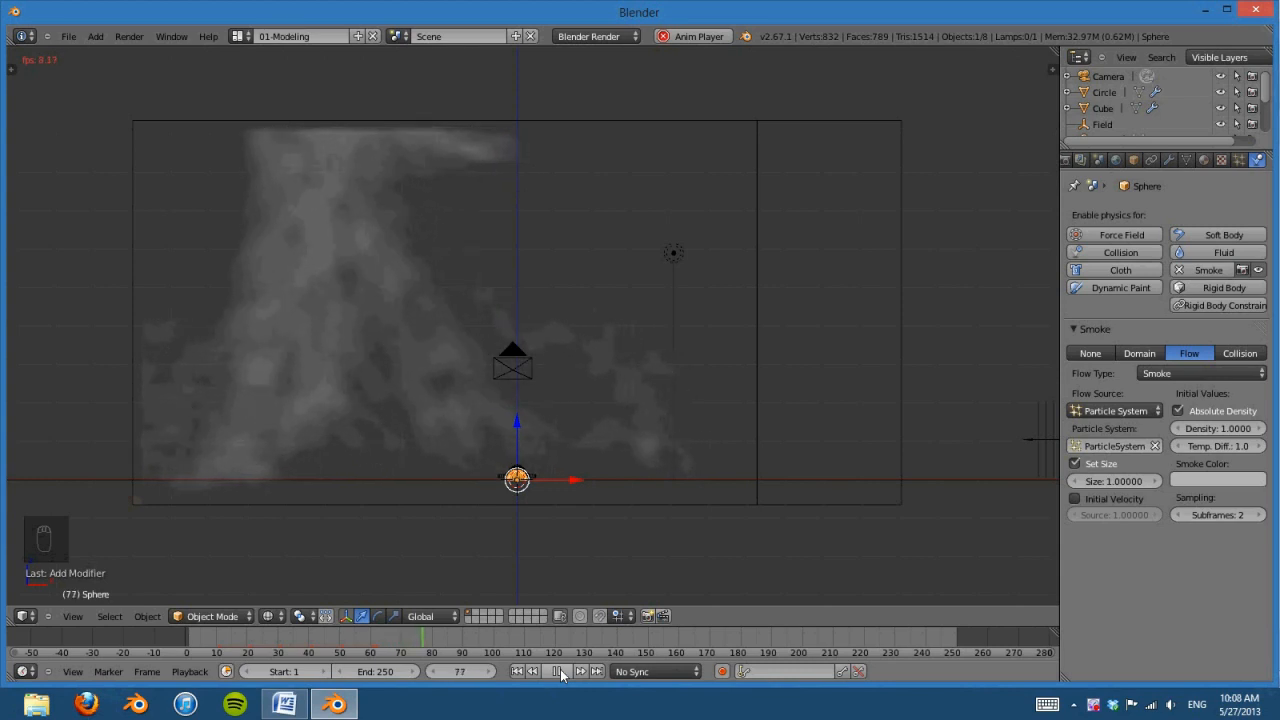
pyautogui.click(559, 672)
pyautogui.click(519, 672)
pyautogui.click(565, 673)
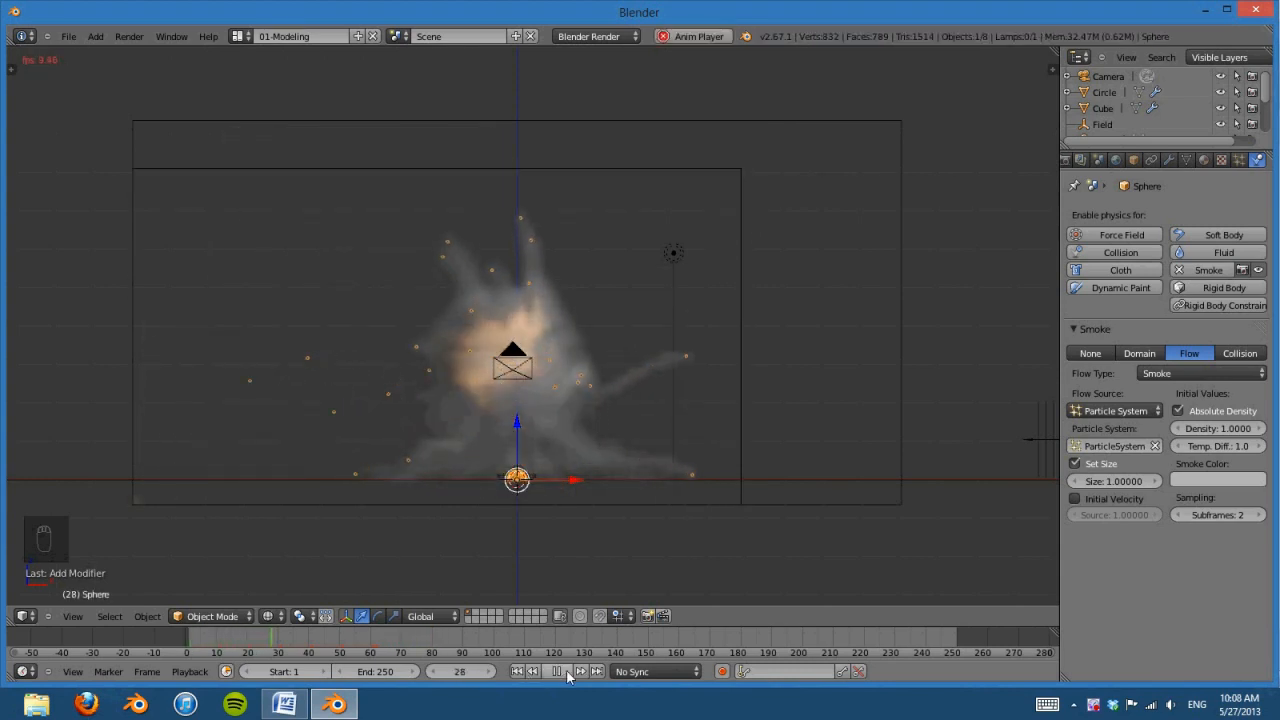
pyautogui.click(557, 673)
pyautogui.click(516, 672)
# - Enable smoke physics on the ground plane and make it a smoke Collision object
pyautogui.keyDown('shift'); pyautogui.moveTo(617, 543); pyautogui.dragTo(702, 503, button='middle'); pyautogui.keyUp('shift')
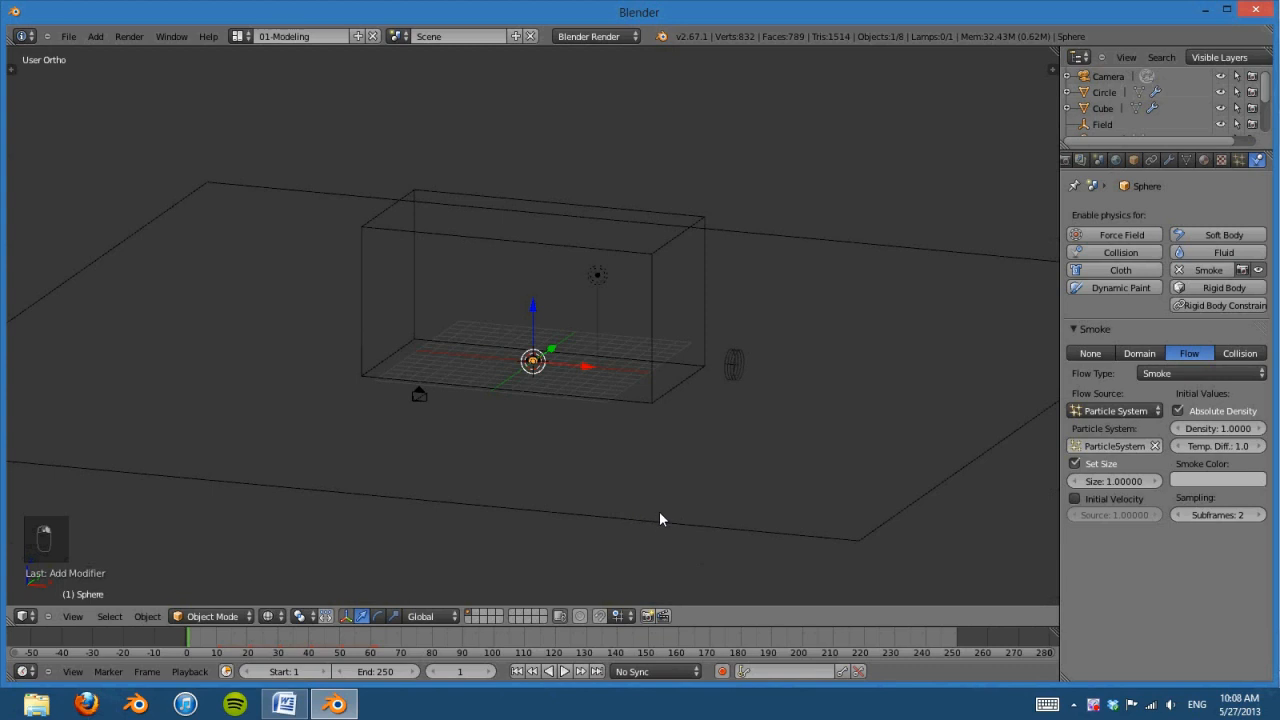
pyautogui.rightClick(660, 518)
pyautogui.press('KP_1')
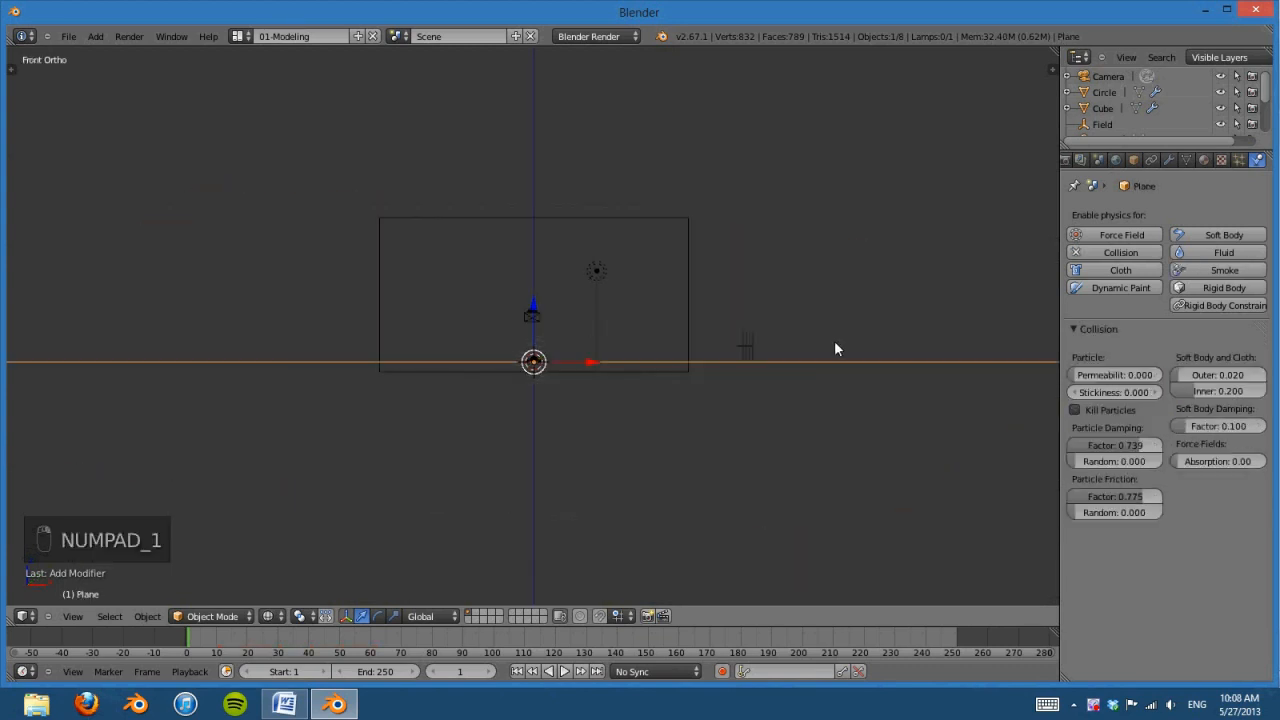
pyautogui.click(1127, 329)
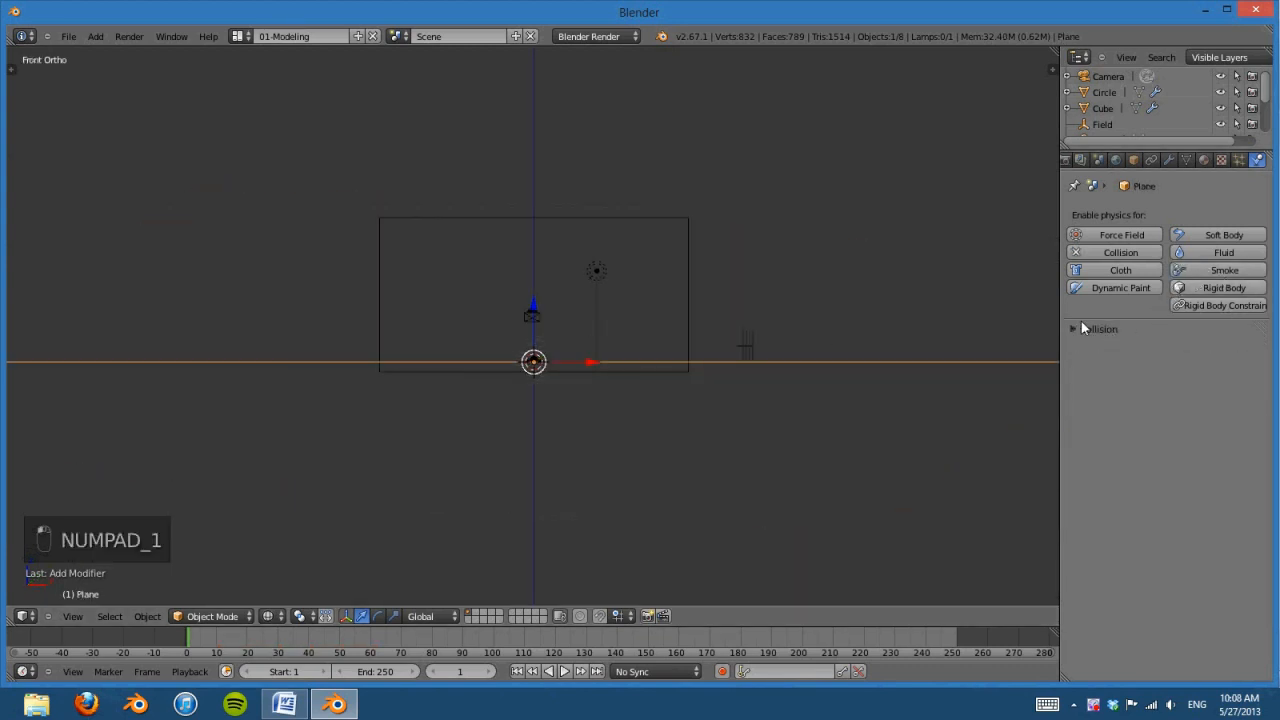
pyautogui.click(1210, 270)
pyautogui.click(1240, 372)
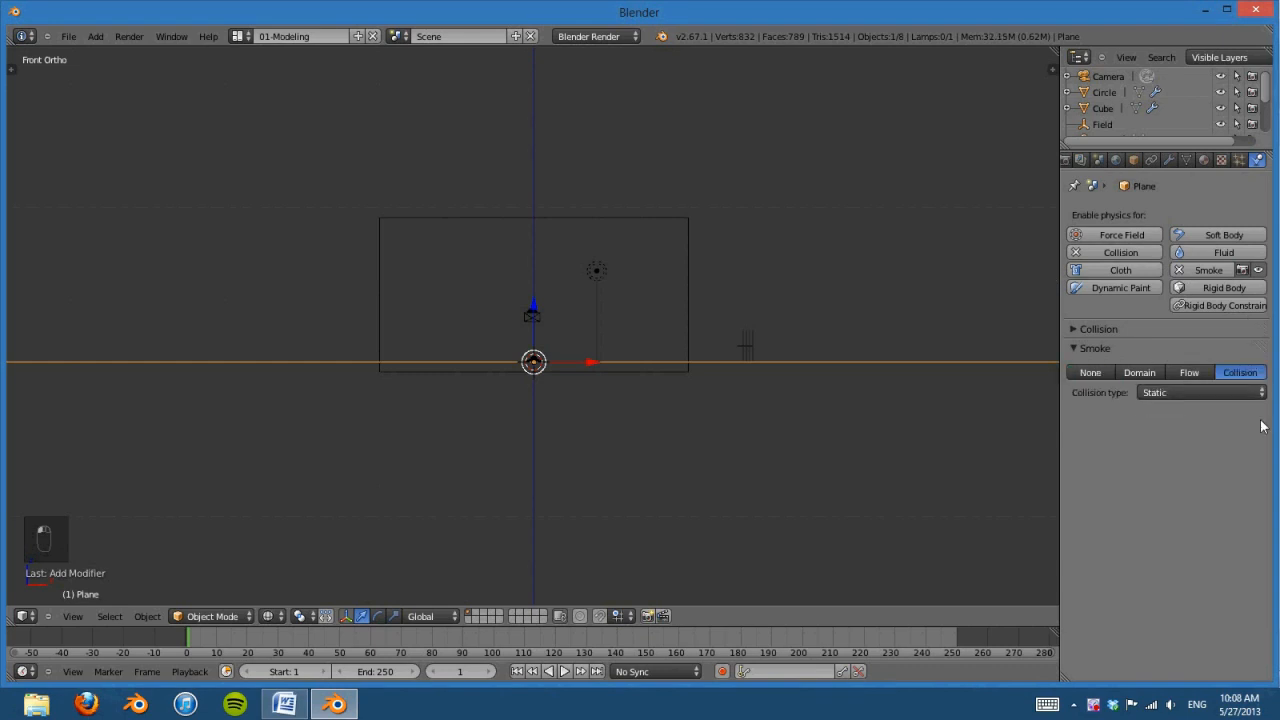
# - Play the simulation to frame 40 and examine the smoke around the ground plane from the front and at an angle
pyautogui.scroll(3, 740, 480)
pyautogui.scroll(4, 588, 438)
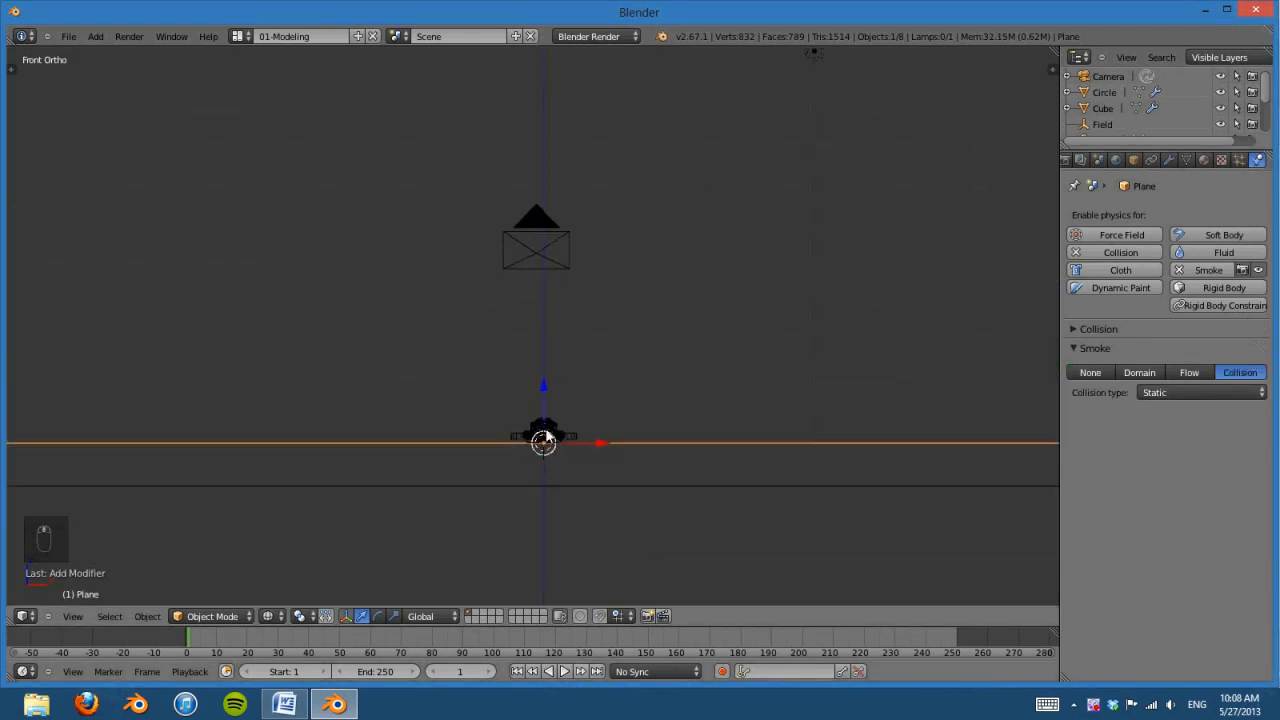
pyautogui.click(564, 671)
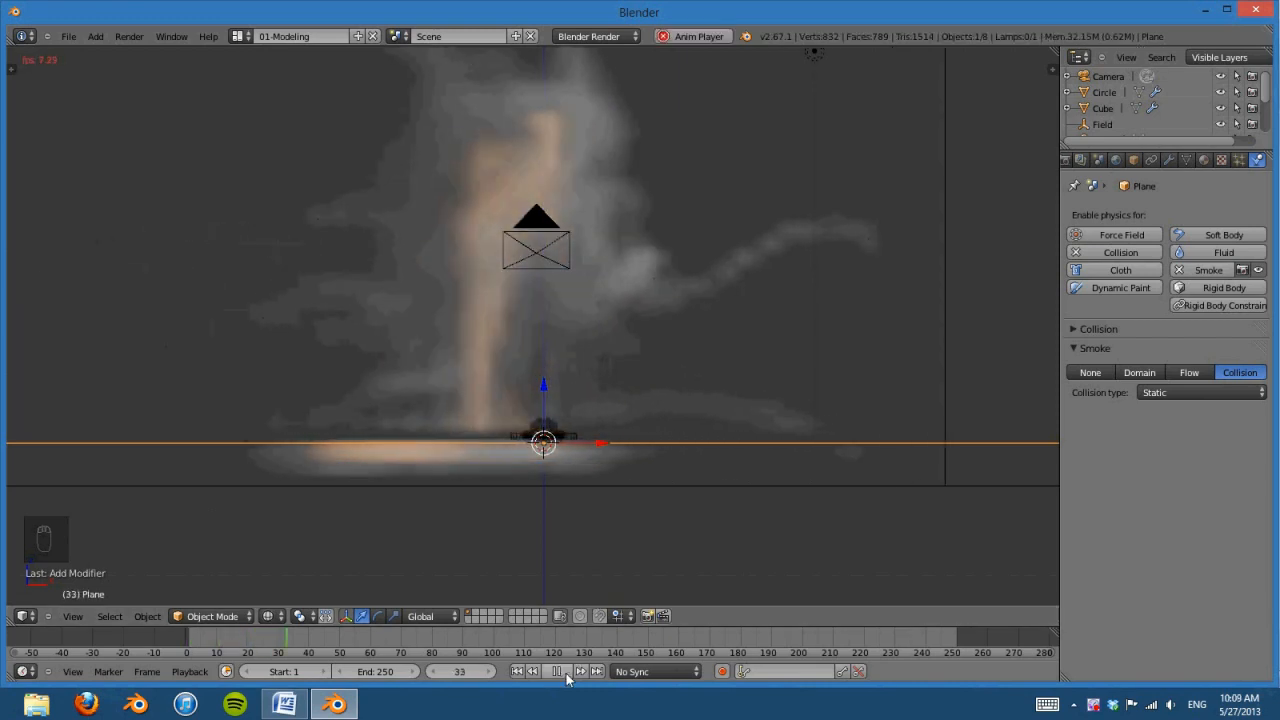
pyautogui.click(565, 675)
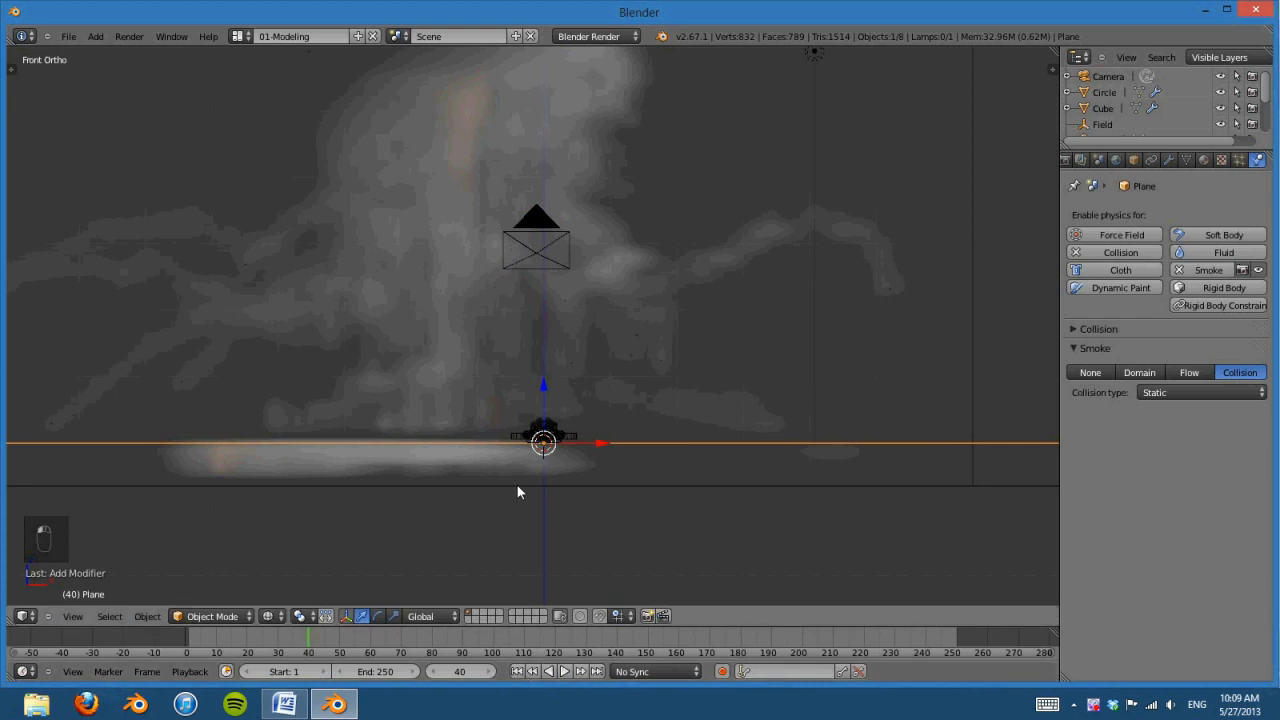
pyautogui.scroll(-3, 681, 472)
pyautogui.moveTo(581, 416); pyautogui.dragTo(698, 403, button='middle')
pyautogui.press('KP_1')
pyautogui.scroll(5, 700, 415)
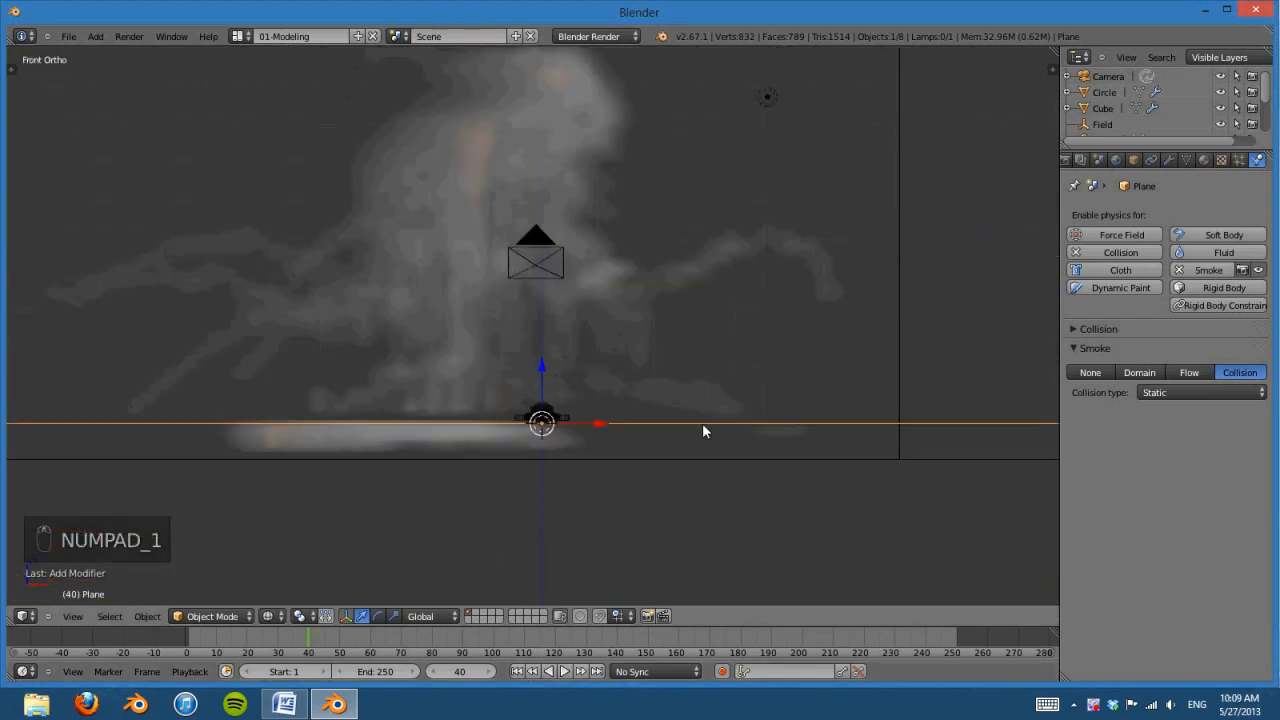
pyautogui.scroll(-5, 587, 523)
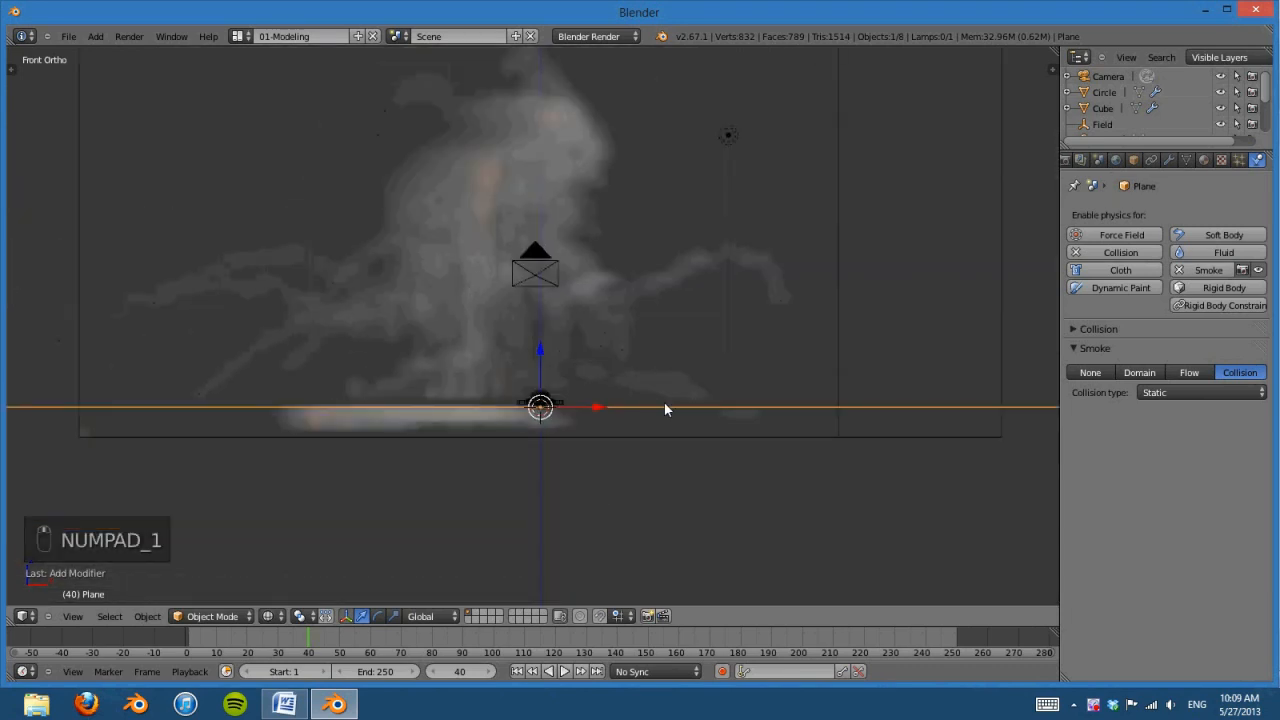
# - Replay the simulation from the start to frame 59 and maximize the program window
pyautogui.click(518, 671)
pyautogui.click(564, 671)
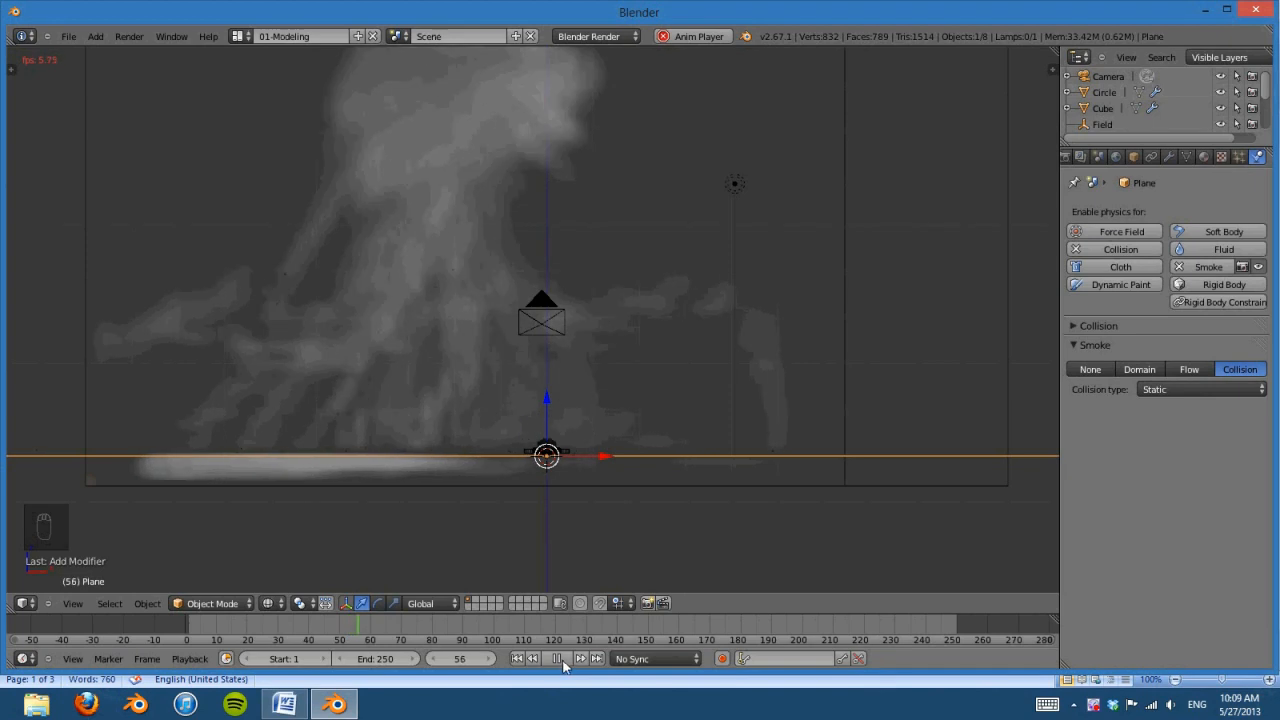
pyautogui.click(550, 660)
pyautogui.click(1229, 11)
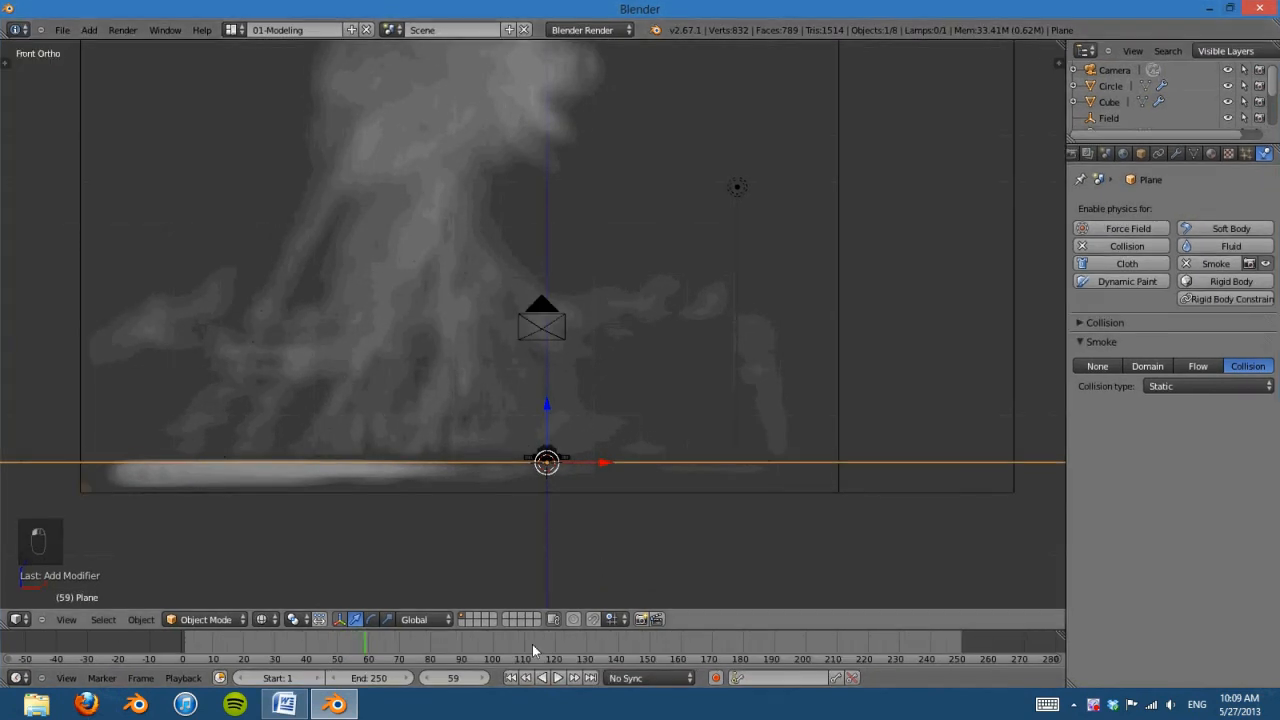
# - Replay the simulation to frame 35 and inspect the smoke beneath the ground plane from an angle and from the front
pyautogui.click(510, 678)
pyautogui.click(551, 678)
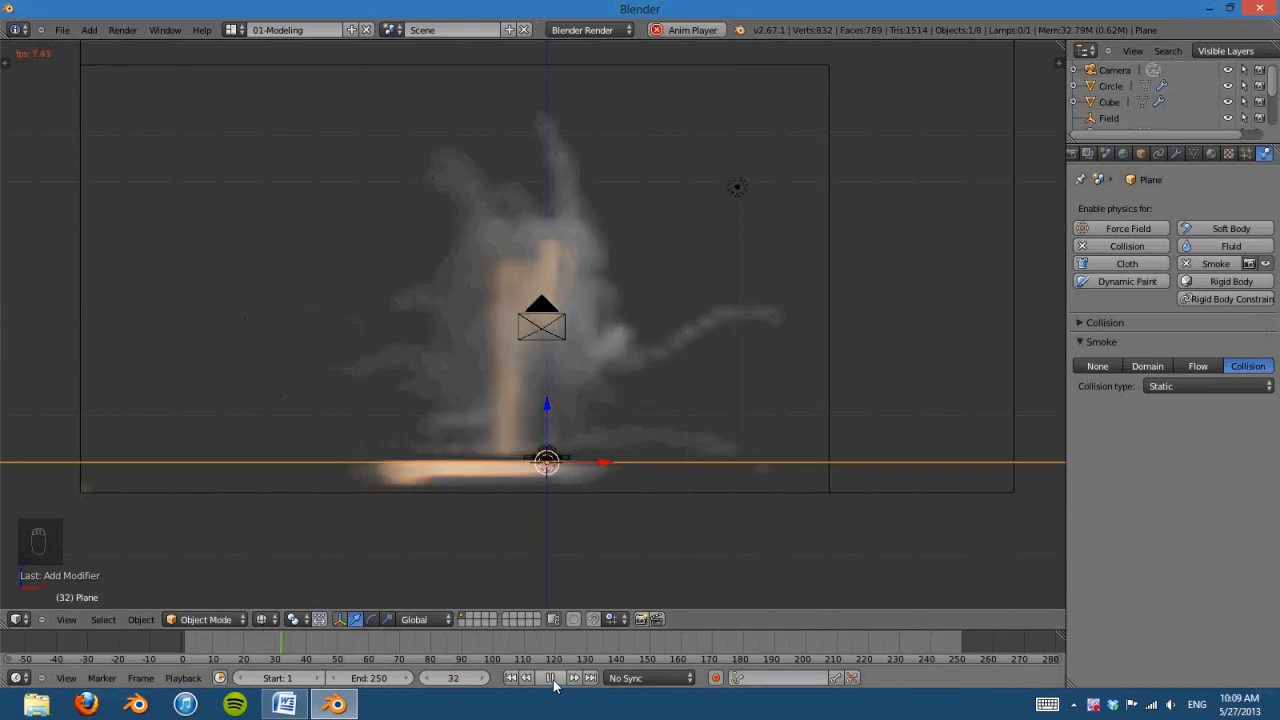
pyautogui.click(551, 678)
pyautogui.scroll(-3, 656, 474)
pyautogui.moveTo(656, 474); pyautogui.dragTo(605, 537, button='middle')
pyautogui.press('KP_1')
pyautogui.scroll(3, 597, 493)
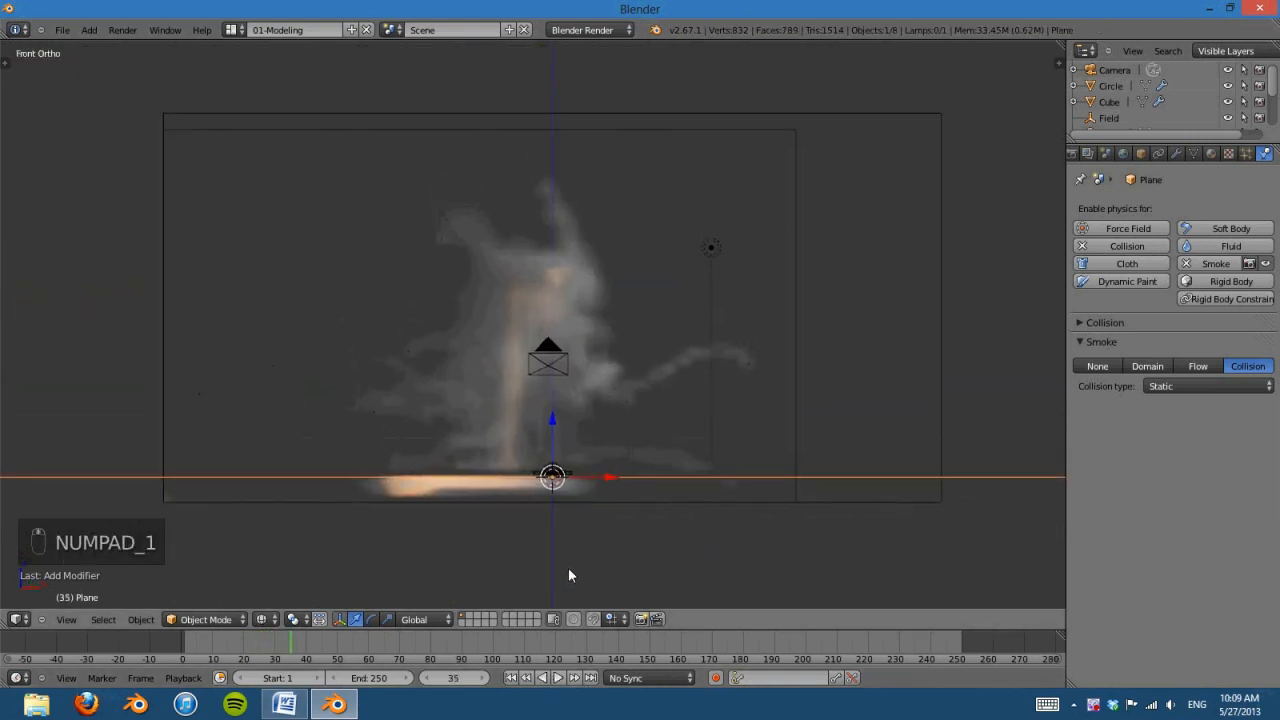
# - Play the explosion from the first frame to frame 46 to check the ground collision, then rewind
pyautogui.click(511, 678)
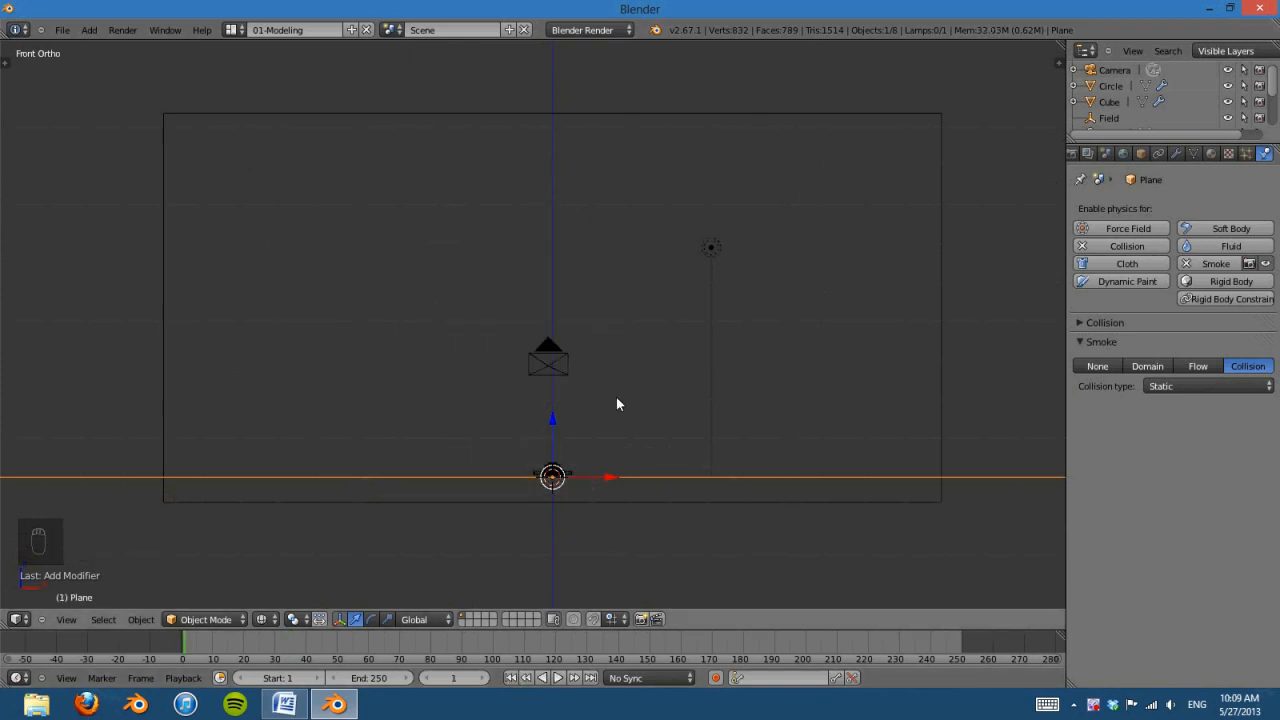
pyautogui.click(558, 678)
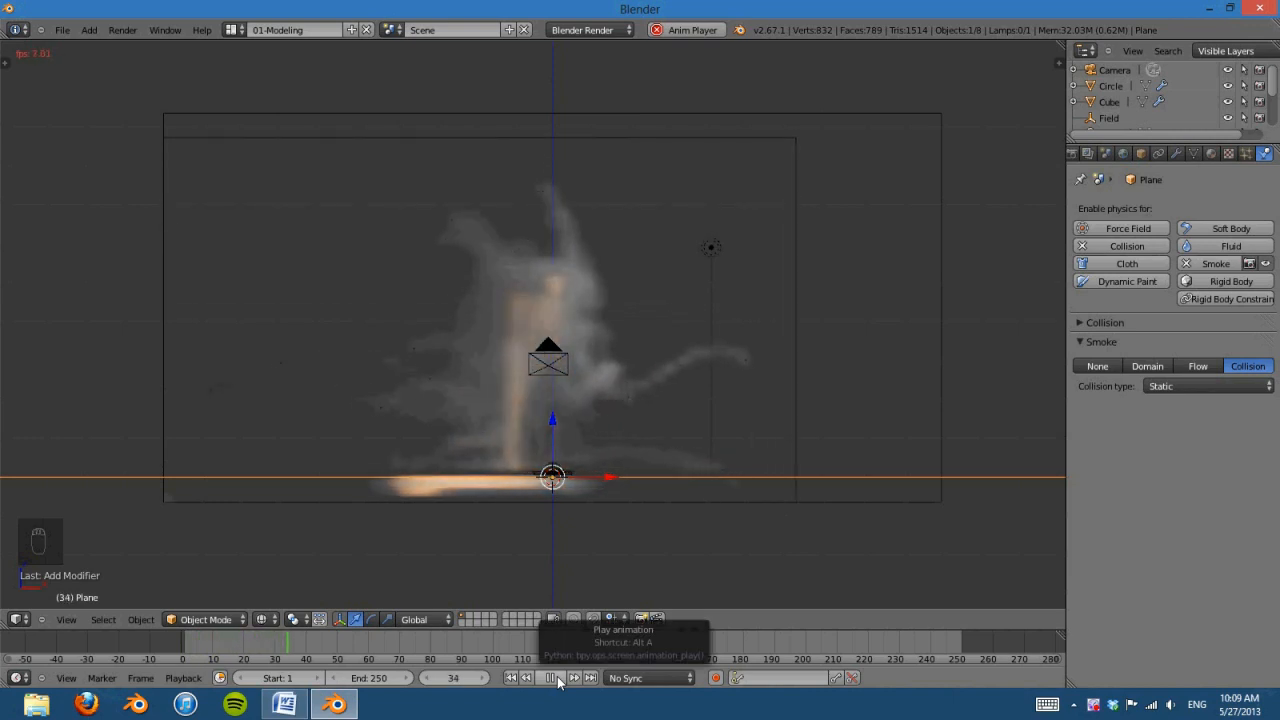
pyautogui.click(549, 679)
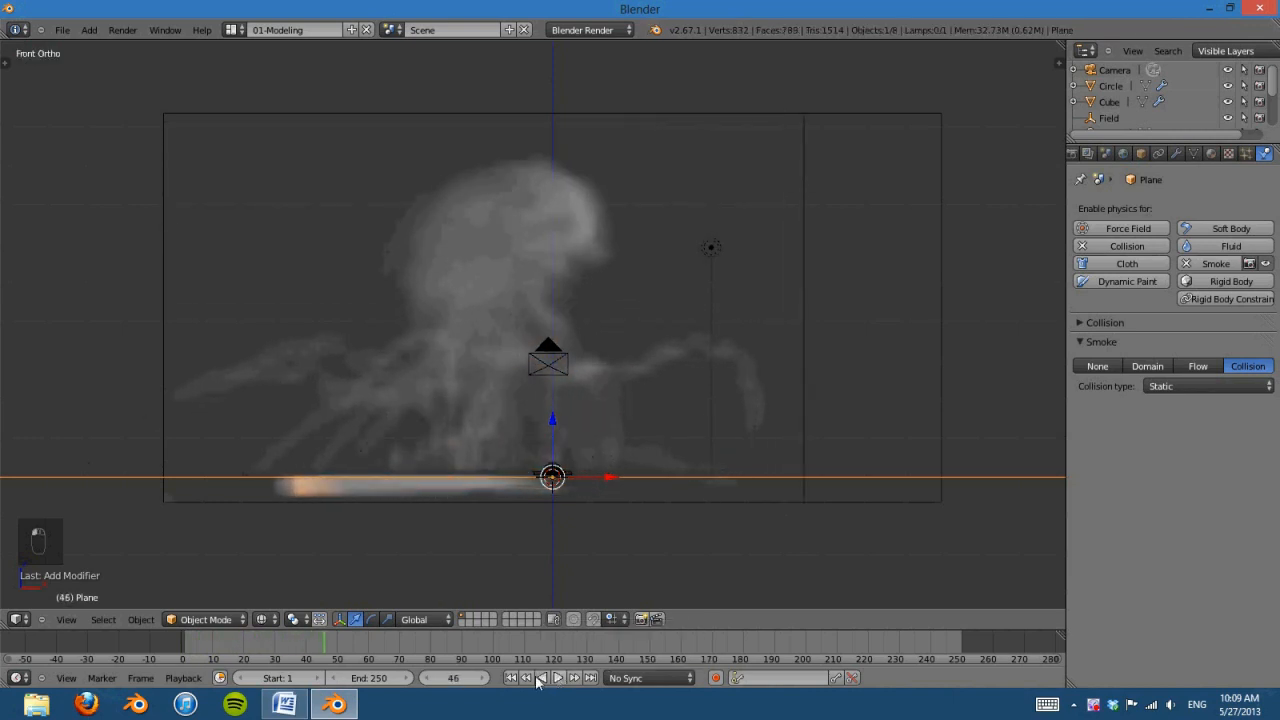
pyautogui.click(510, 678)
# - Set the smoke domain cube's resolution divisions to 64 and play the simulation to frame 27 to examine the smoke
pyautogui.rightClick(932, 384)
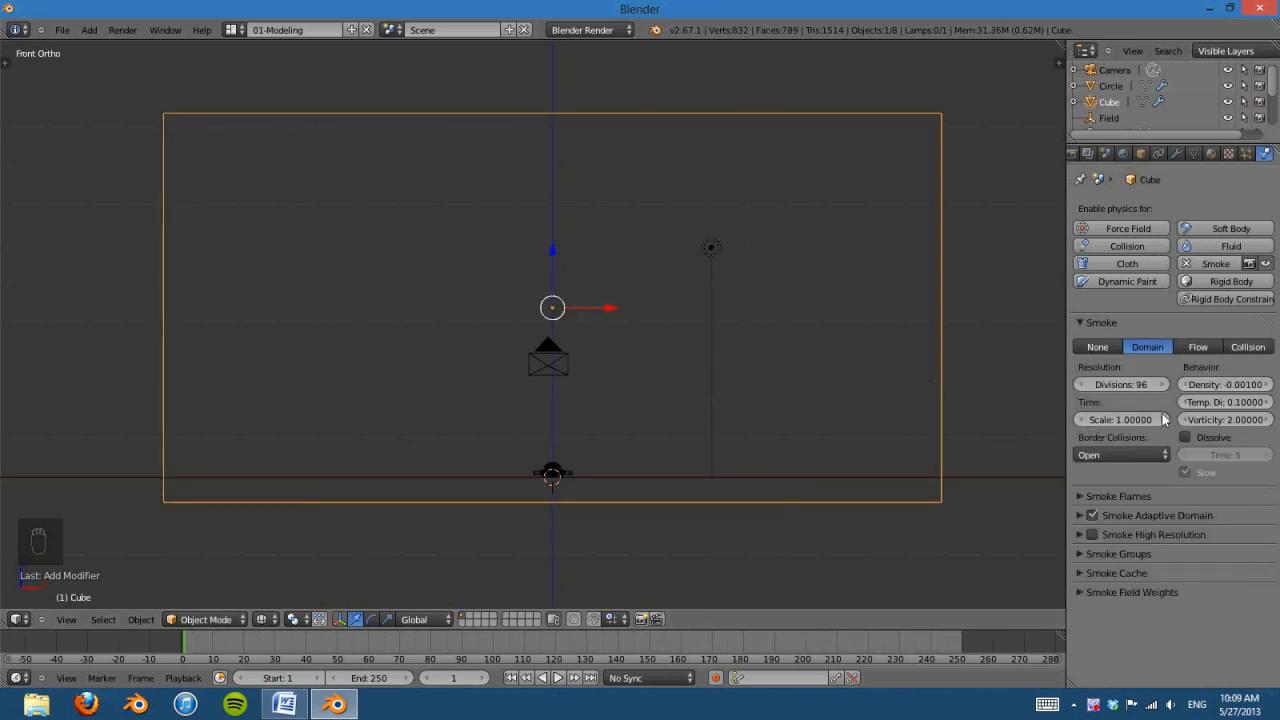
pyautogui.click(1132, 384)
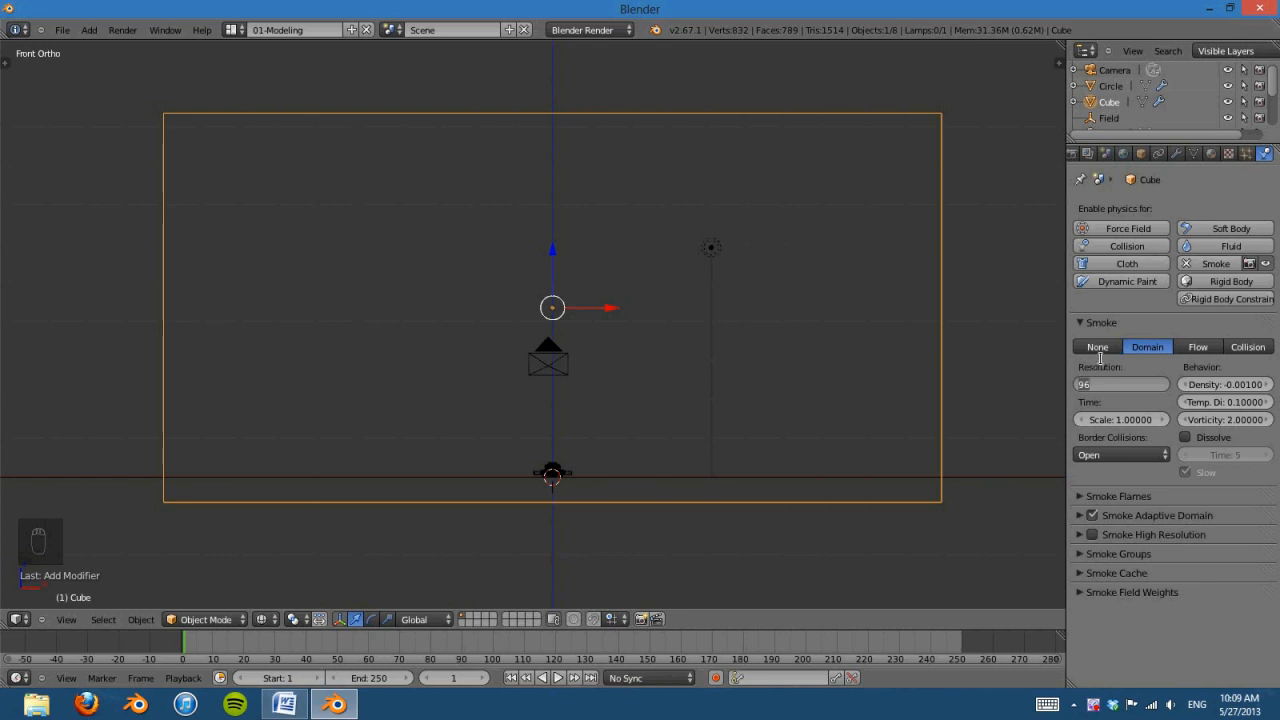
pyautogui.write('64')
pyautogui.press('Return')
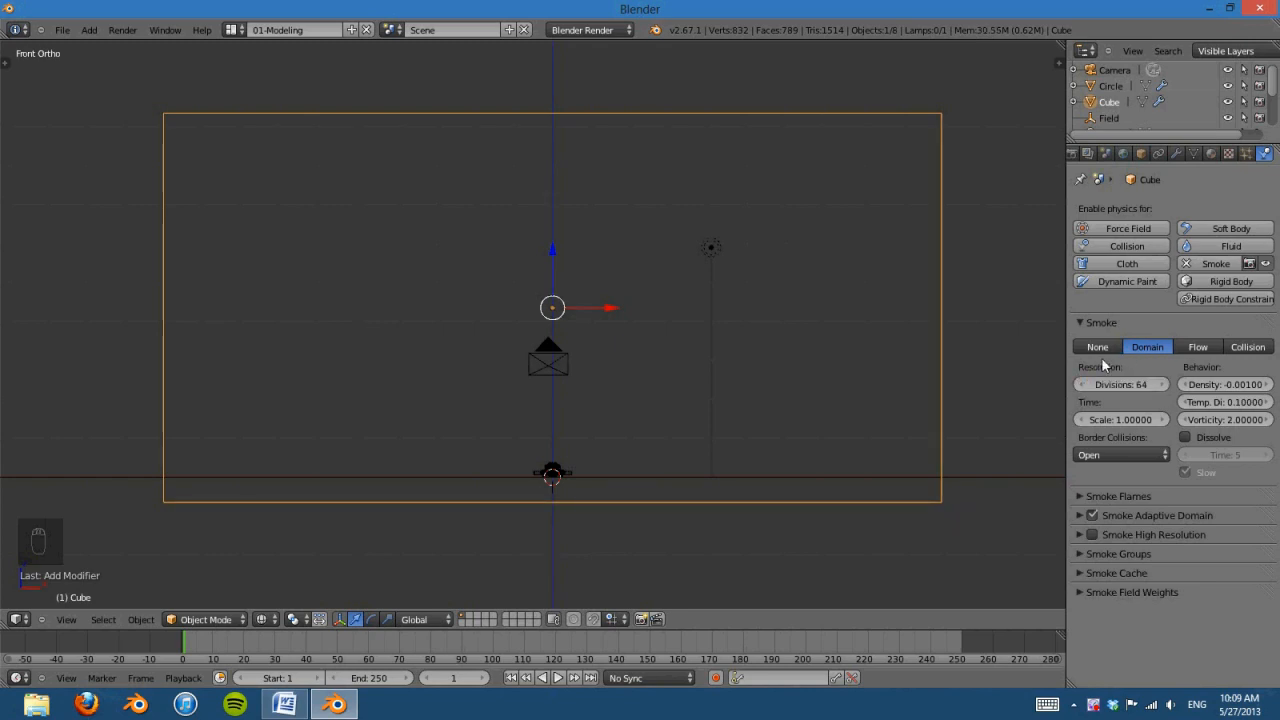
pyautogui.click(557, 678)
pyautogui.click(557, 678)
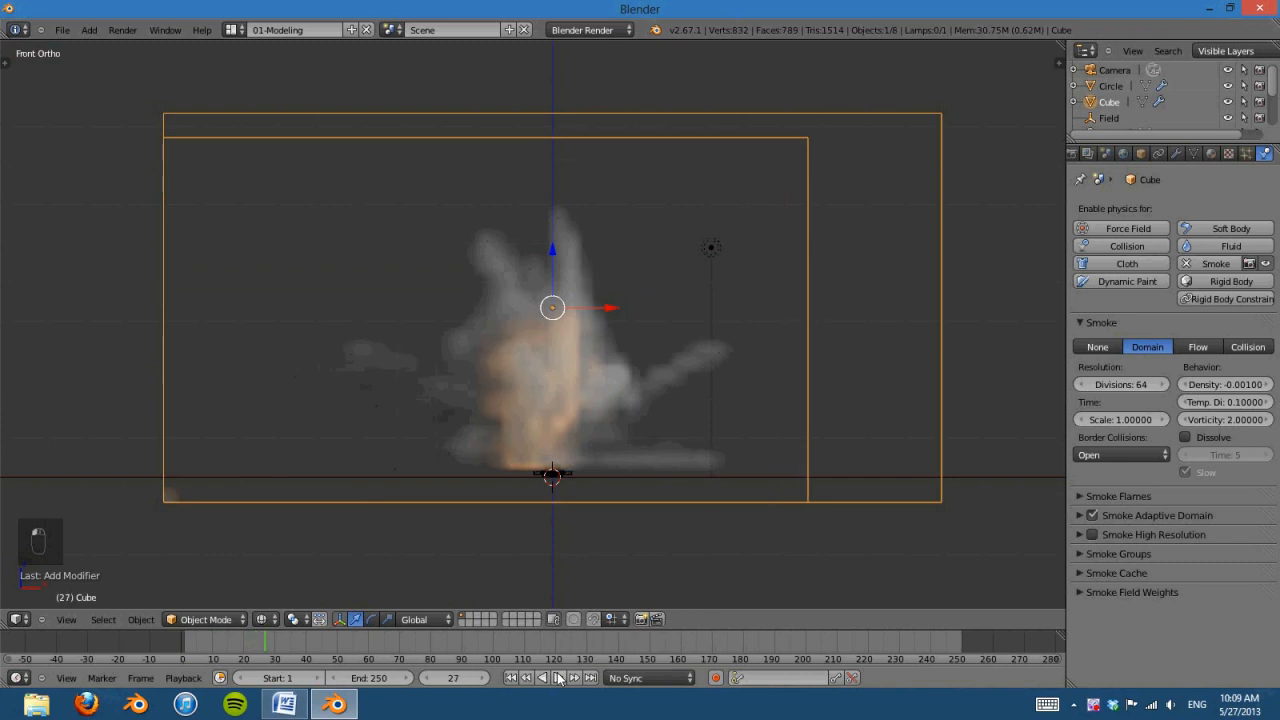
pyautogui.scroll(2, 617, 403)
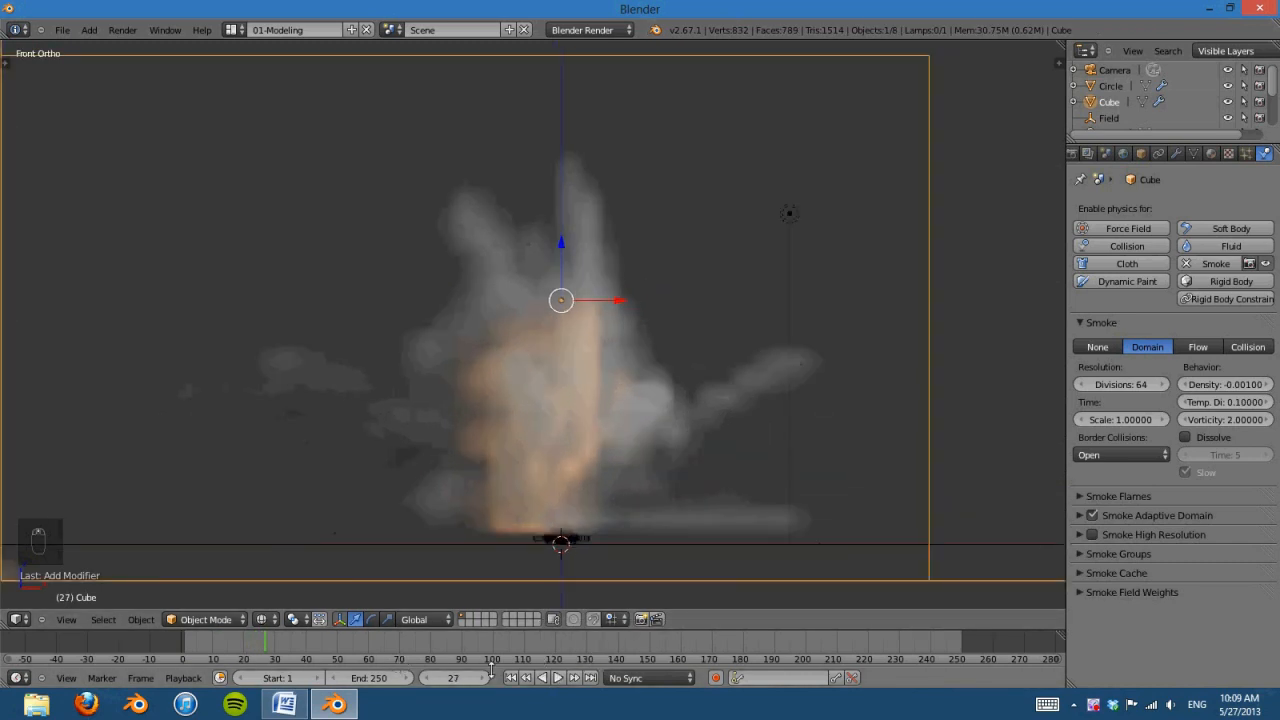
# - Replay the explosion to frame 20, examine the smoke above the ground, and look over the domain's Smoke High Resolution settings
pyautogui.click(510, 678)
pyautogui.click(557, 678)
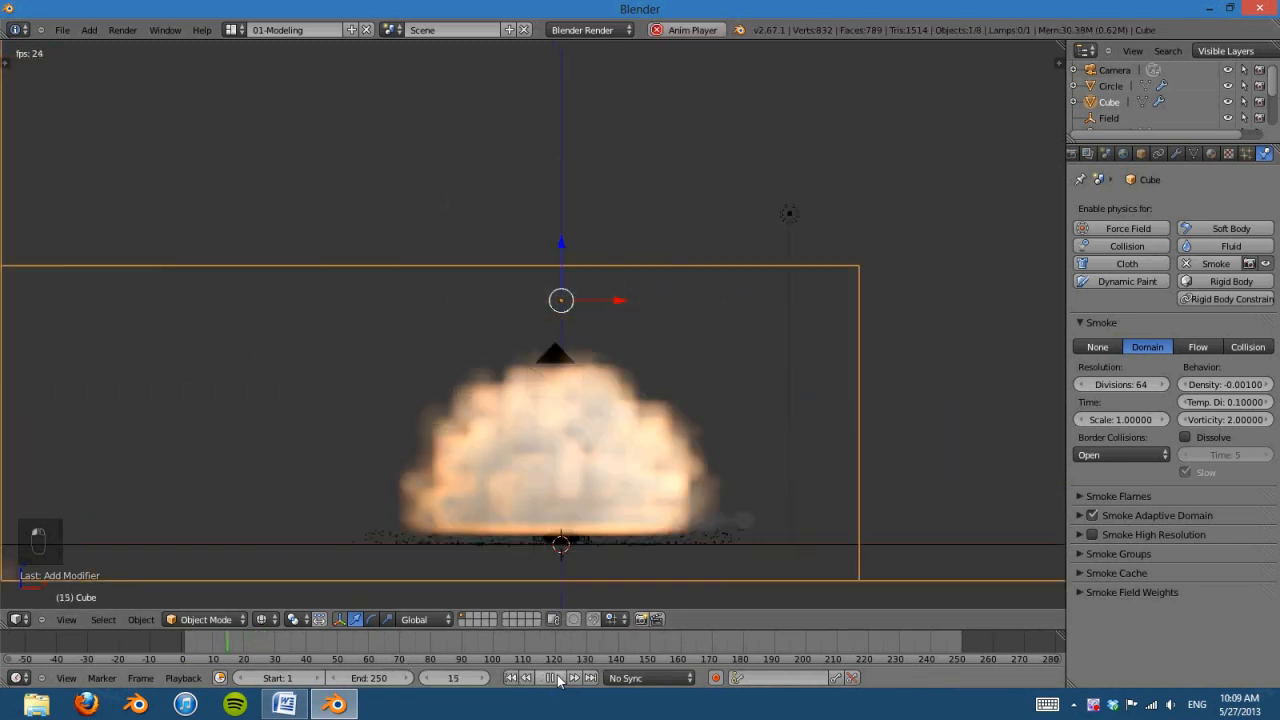
pyautogui.click(557, 678)
pyautogui.scroll(-3, 550, 356)
pyautogui.click(1079, 535)
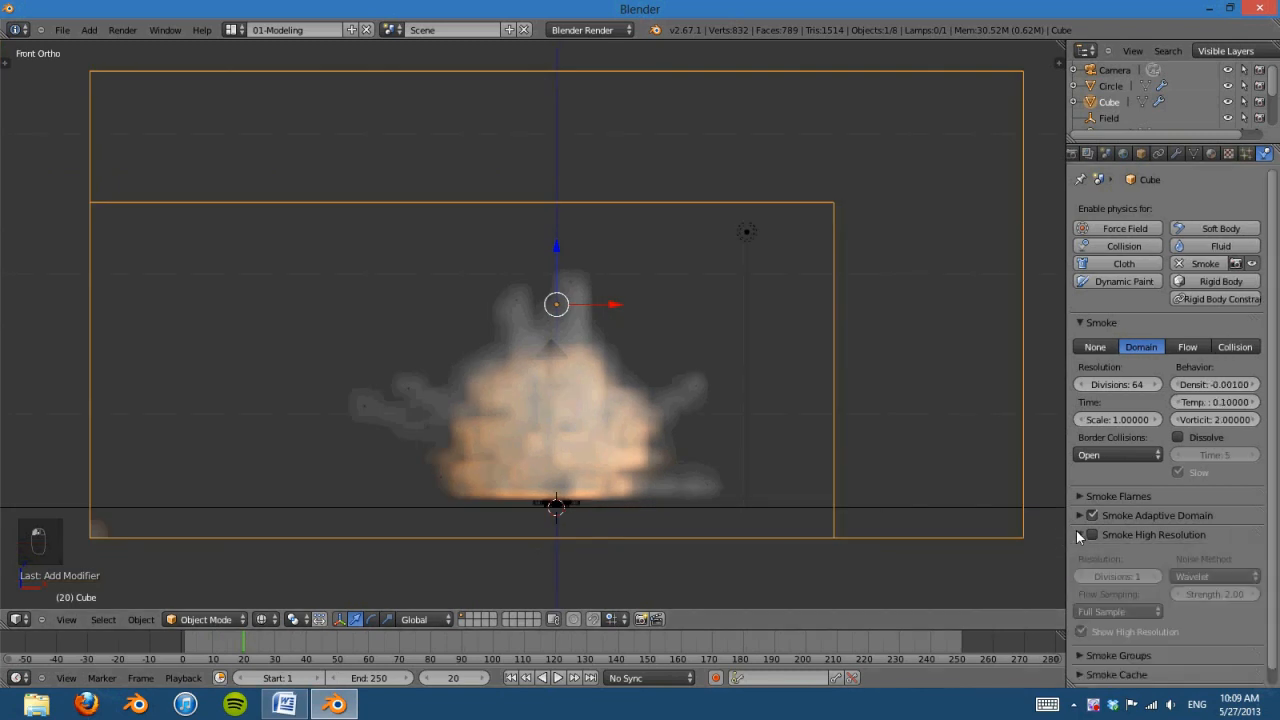
pyautogui.click(1079, 534)
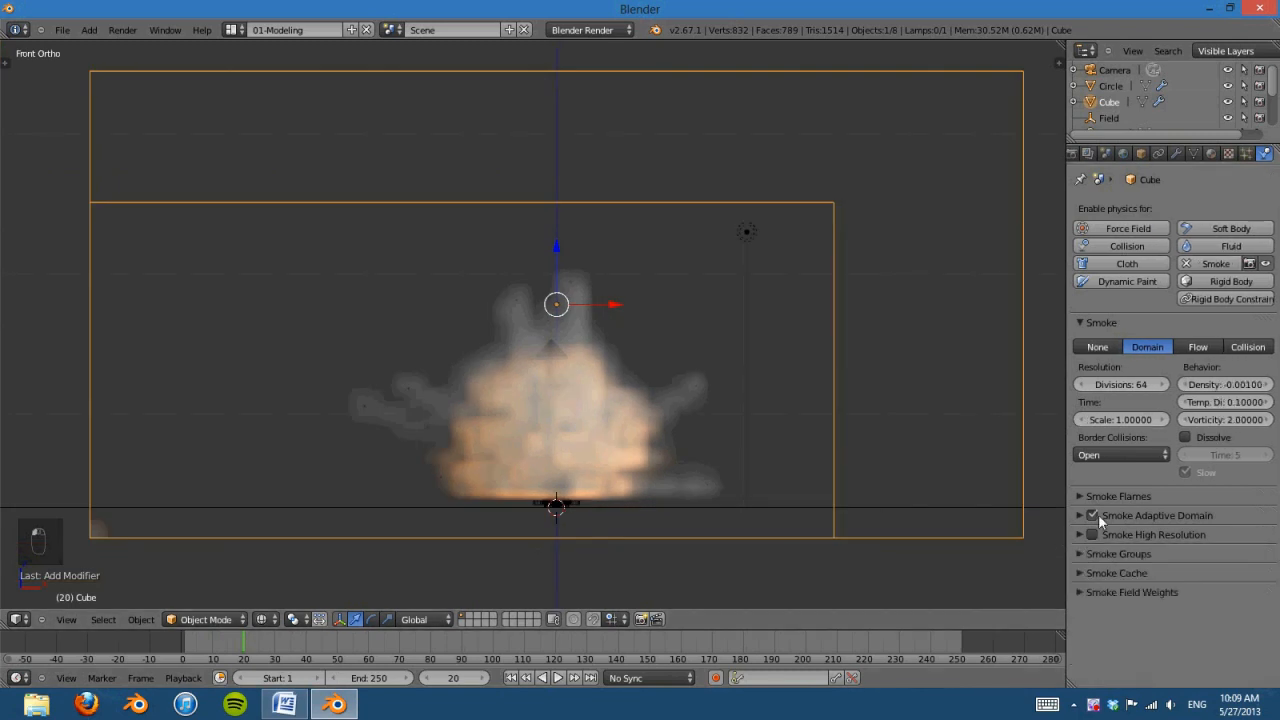
pyautogui.keyDown('shift'); pyautogui.moveTo(625, 458); pyautogui.dragTo(616, 467, button='middle'); pyautogui.keyUp('shift')
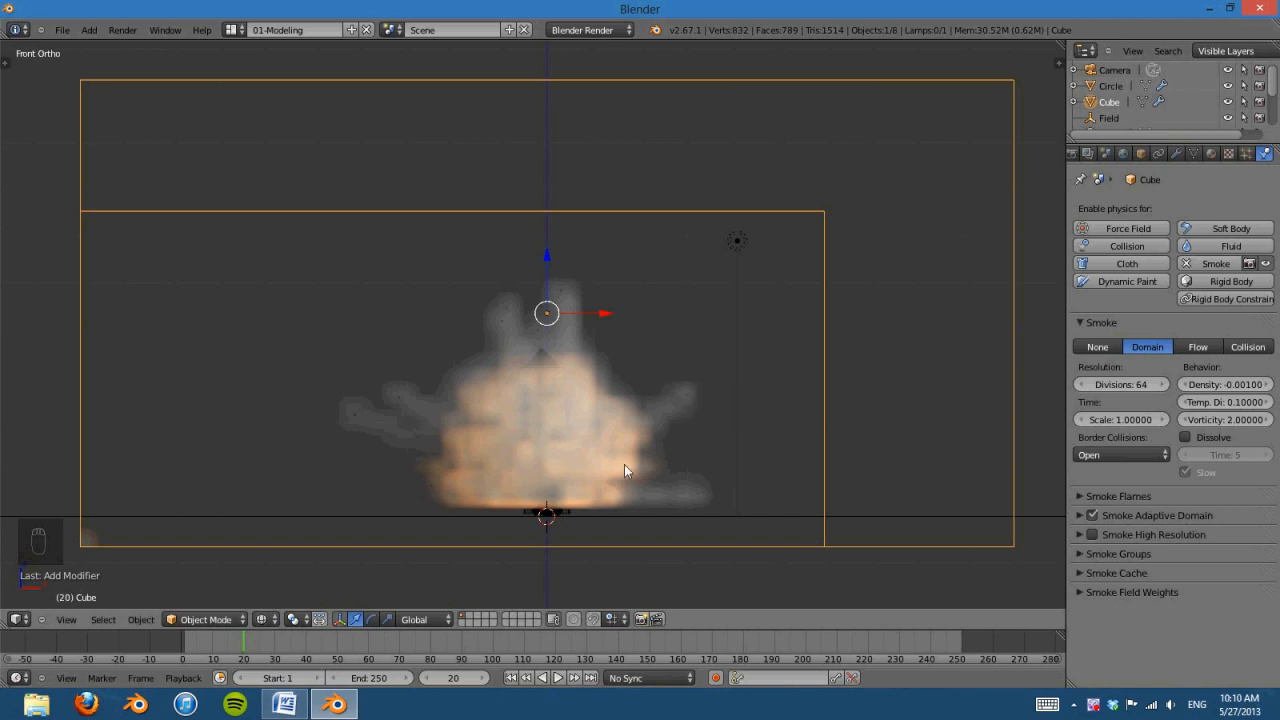
# - Set the smoke domain's resolution divisions to 96, replay the explosion to about frame 21, and rewind
pyautogui.scroll(-1, 677, 432)
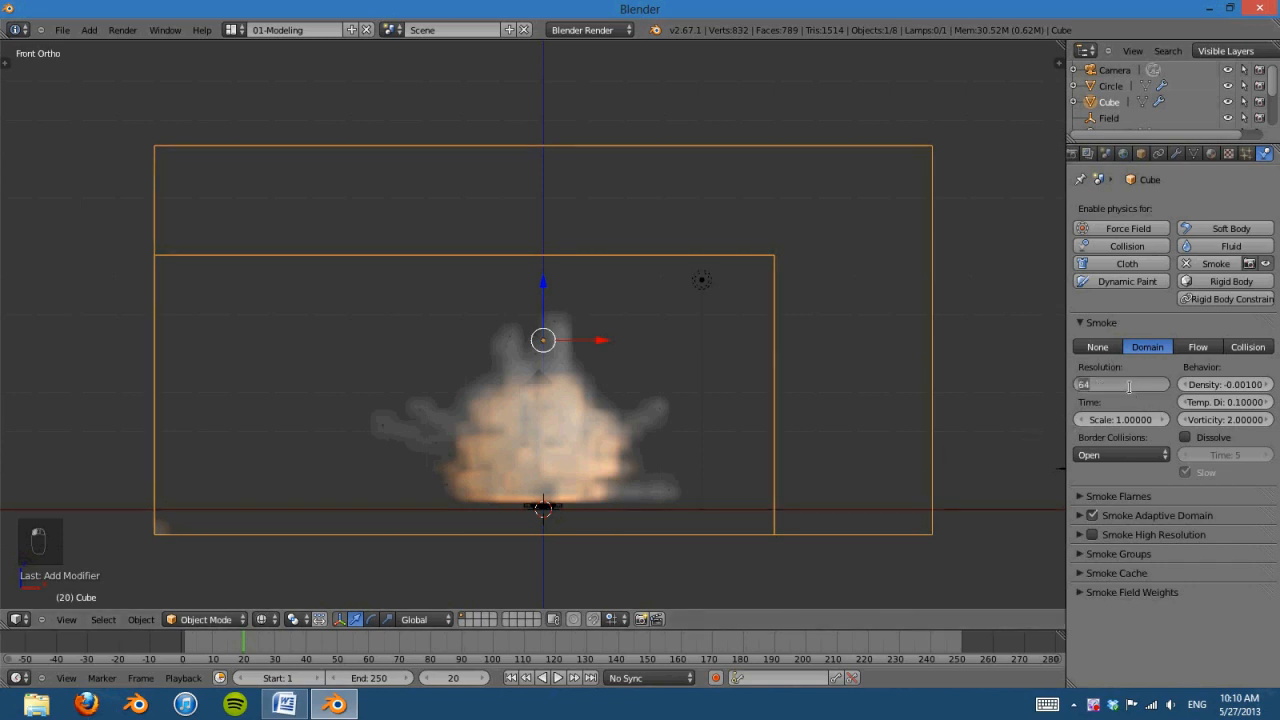
pyautogui.write('96')
pyautogui.press('Return')
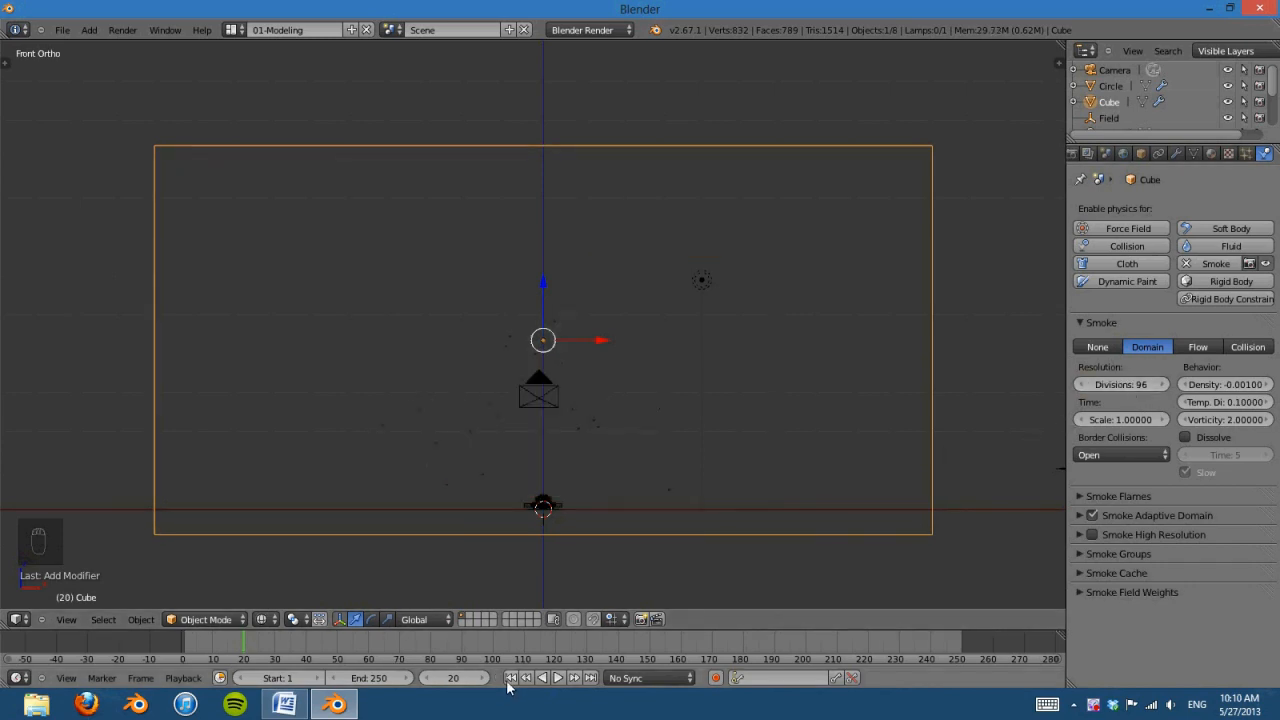
pyautogui.click(557, 678)
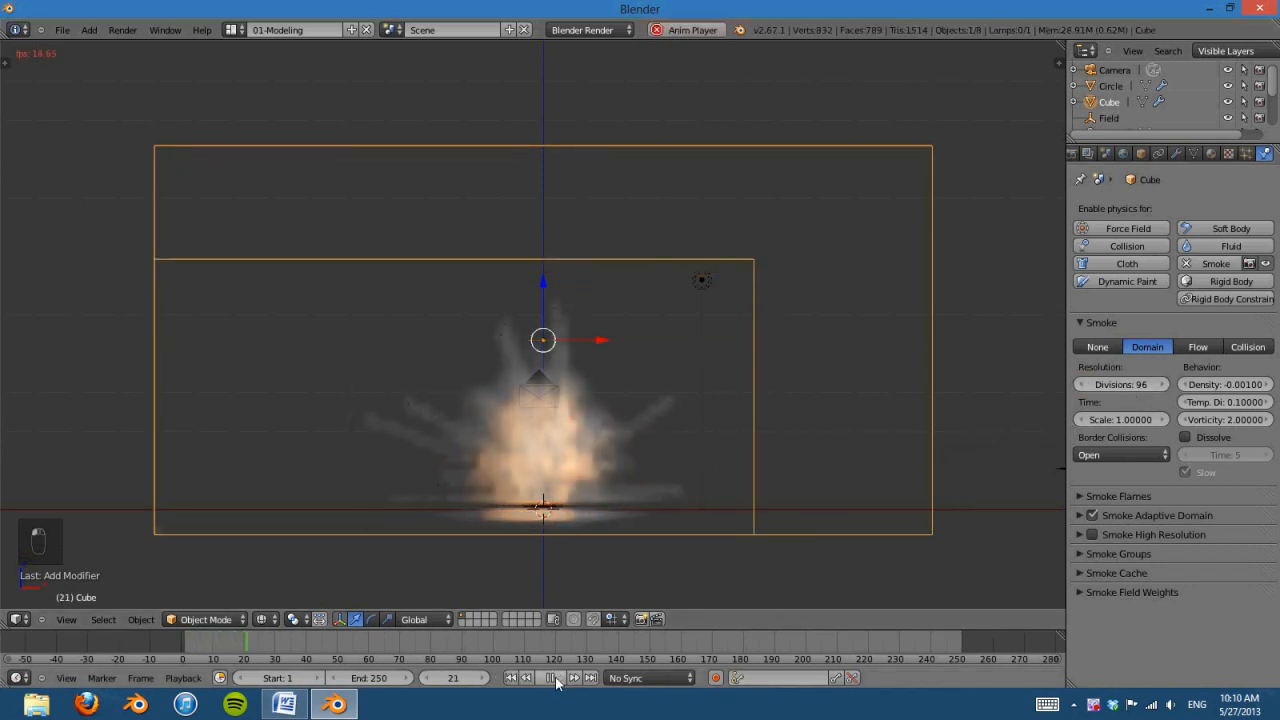
pyautogui.click(553, 679)
pyautogui.click(511, 679)
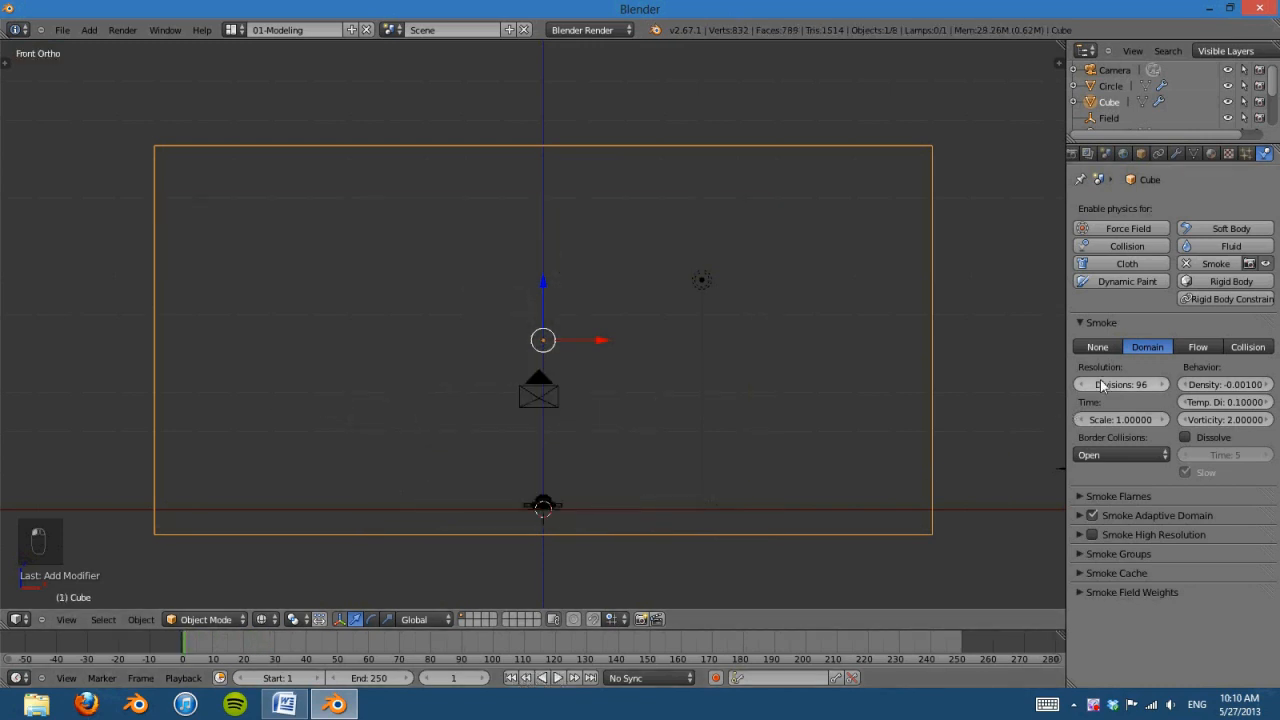
# - Set the smoke domain's resolution divisions to 150 and play the explosion from the first frame
pyautogui.write('150')
pyautogui.press('Return')
pyautogui.click(557, 678)
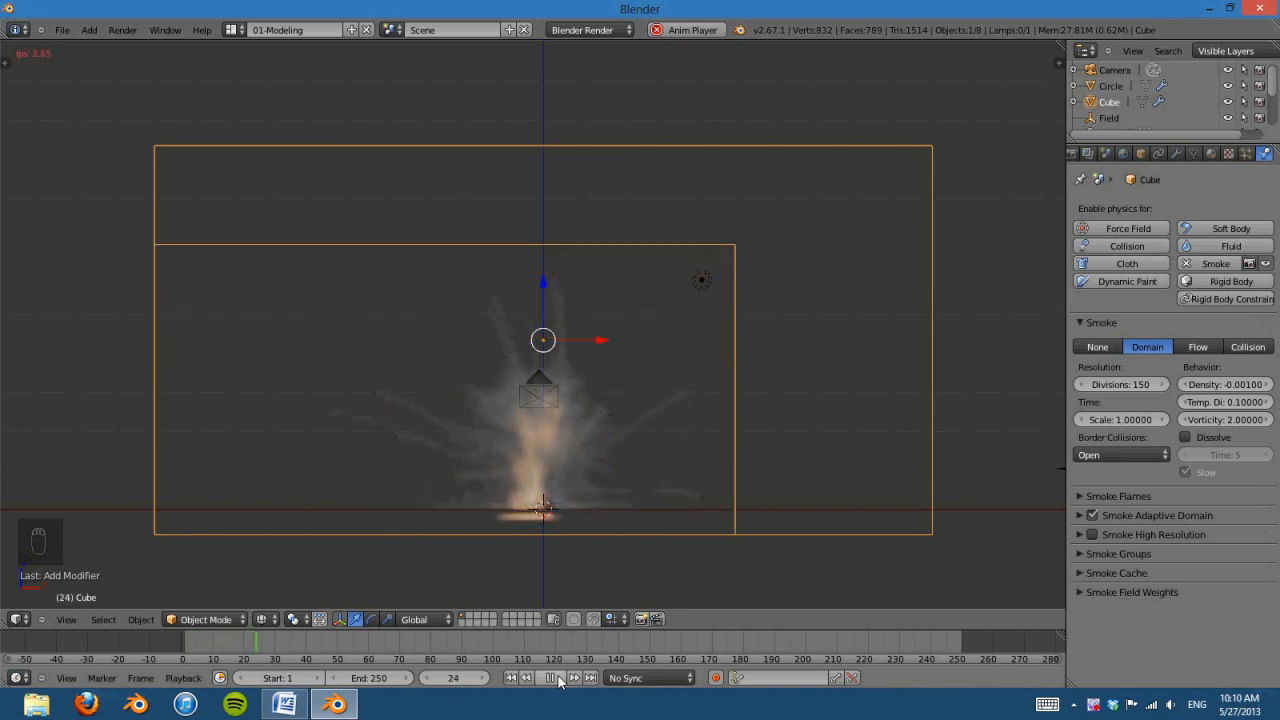
# - Stop the playback at frame 28, replay the explosion from the first frame to about frame 20, and cancel back to frame 1
pyautogui.click(553, 678)
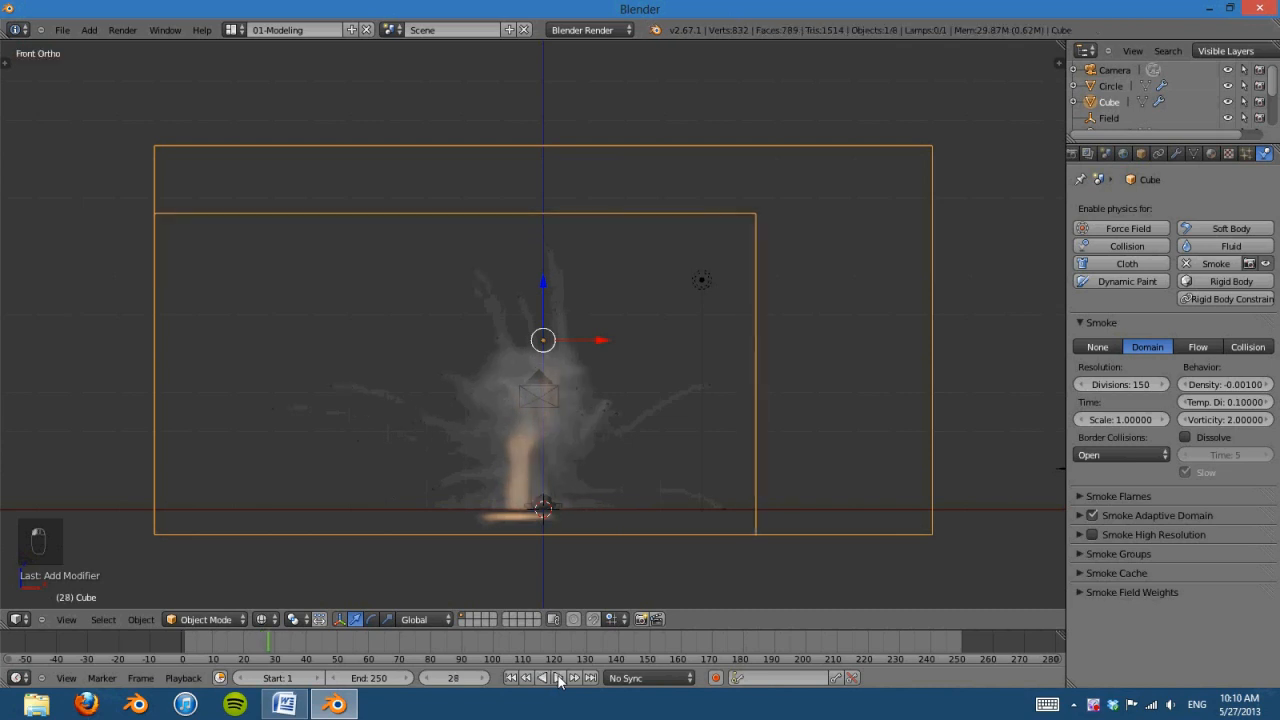
pyautogui.click(510, 678)
pyautogui.click(558, 678)
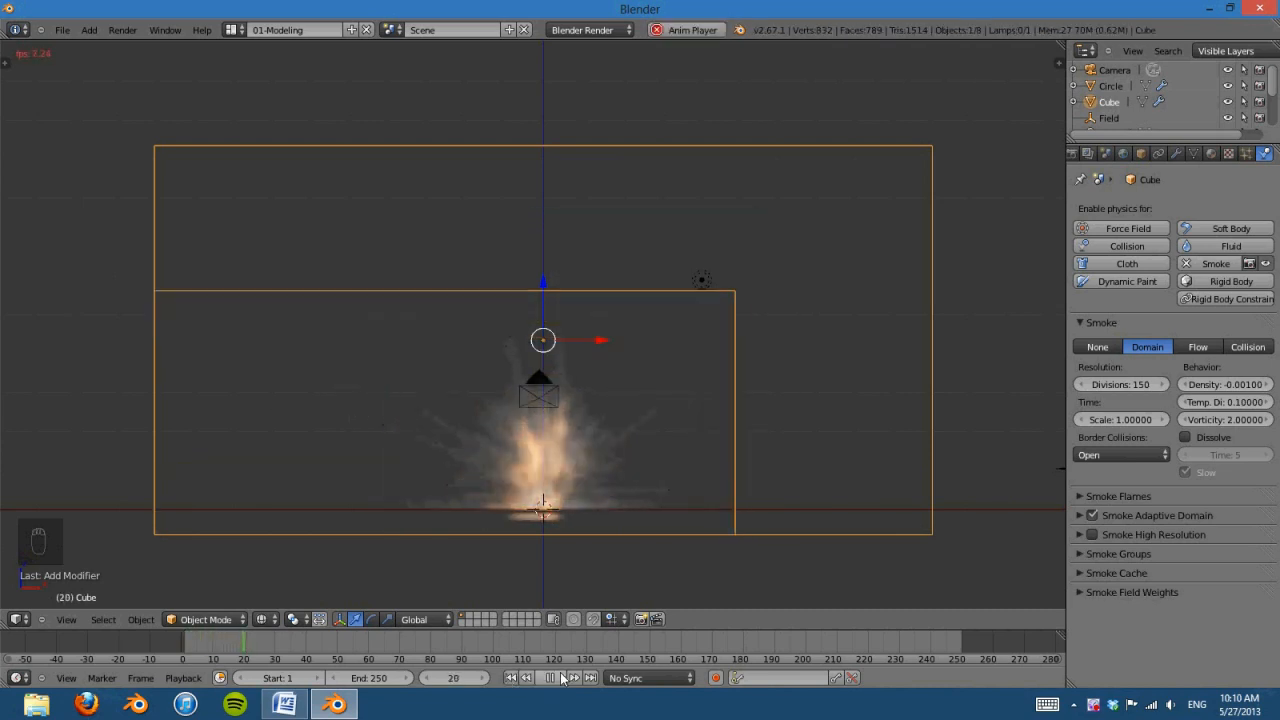
pyautogui.press('Escape')
# - Set the smoke domain's resolution divisions to 96, play the explosion to frame 40, and rewind
pyautogui.click(1111, 387)
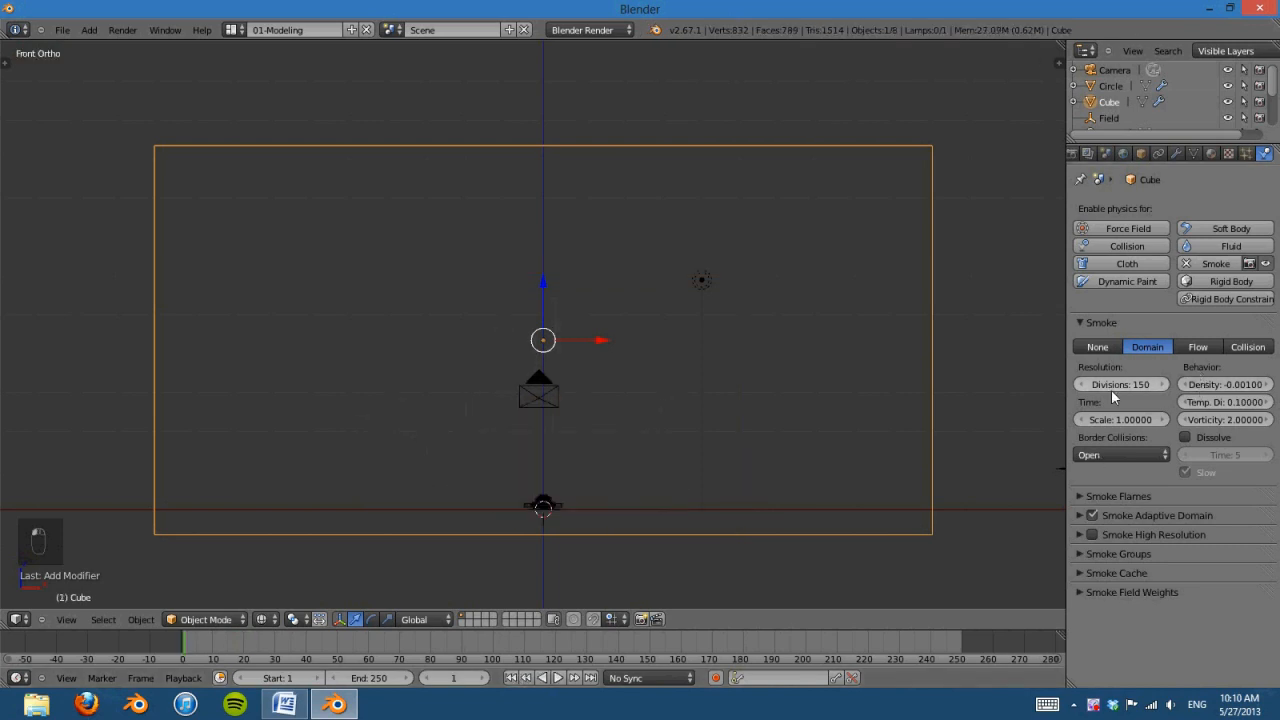
pyautogui.write('96')
pyautogui.press('Return')
pyautogui.click(558, 681)
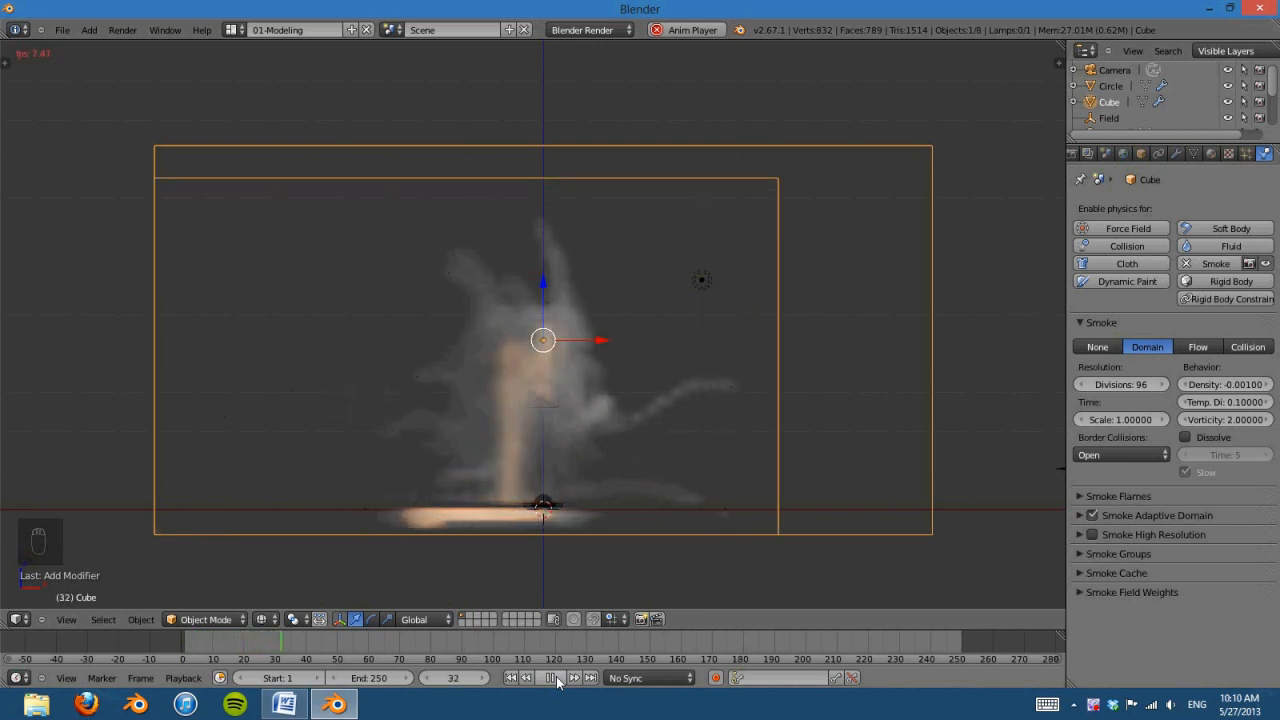
pyautogui.click(551, 678)
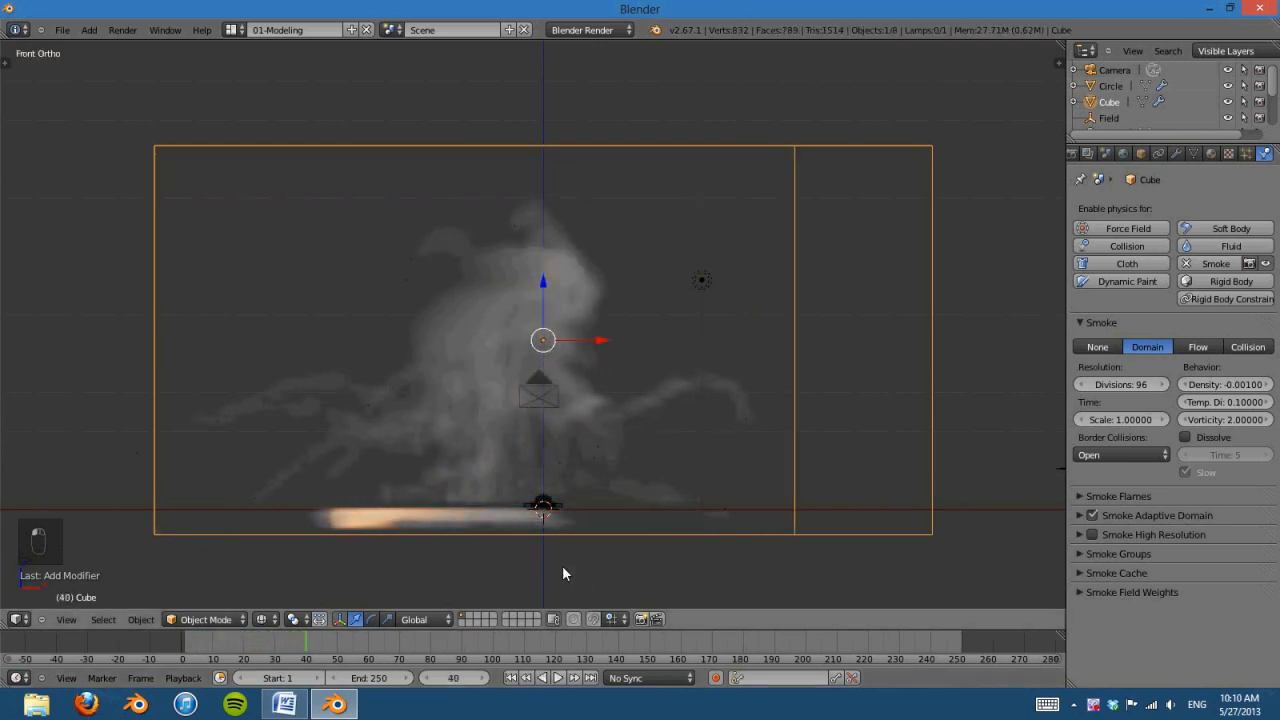
pyautogui.click(510, 678)
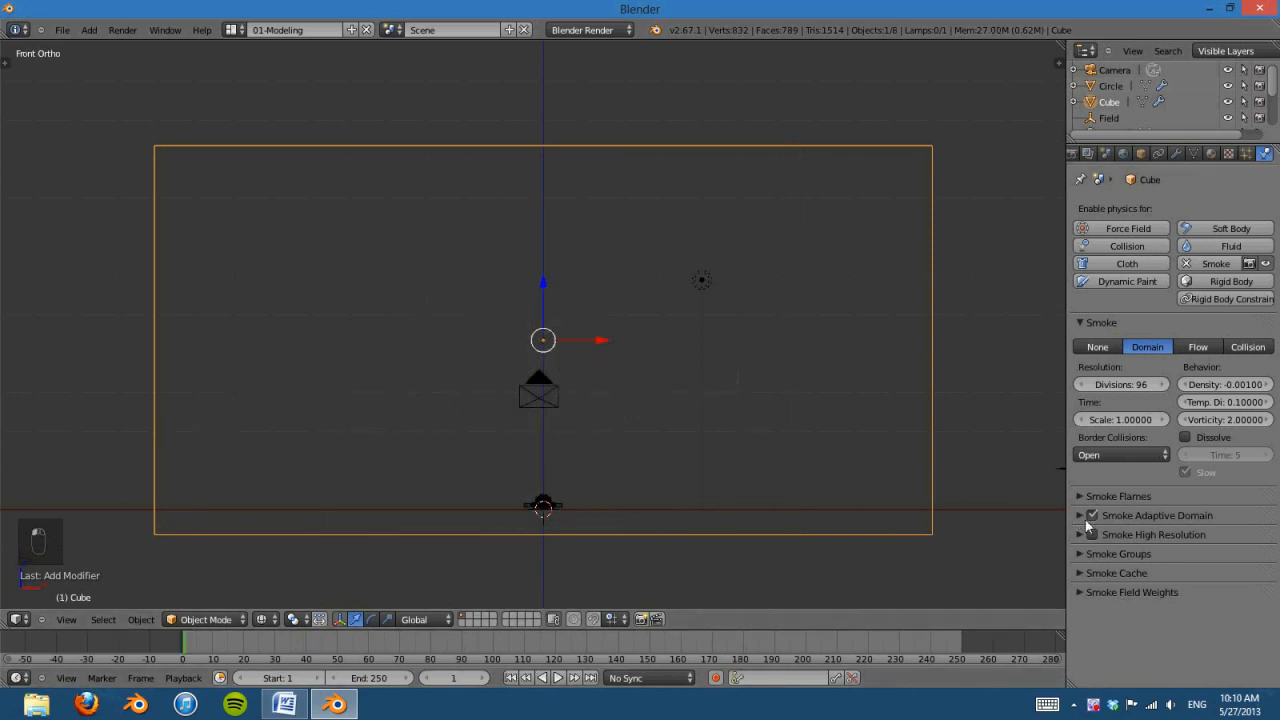
# - Enable Smoke High Resolution on the domain and play the explosion to frame 26
pyautogui.click(1081, 535)
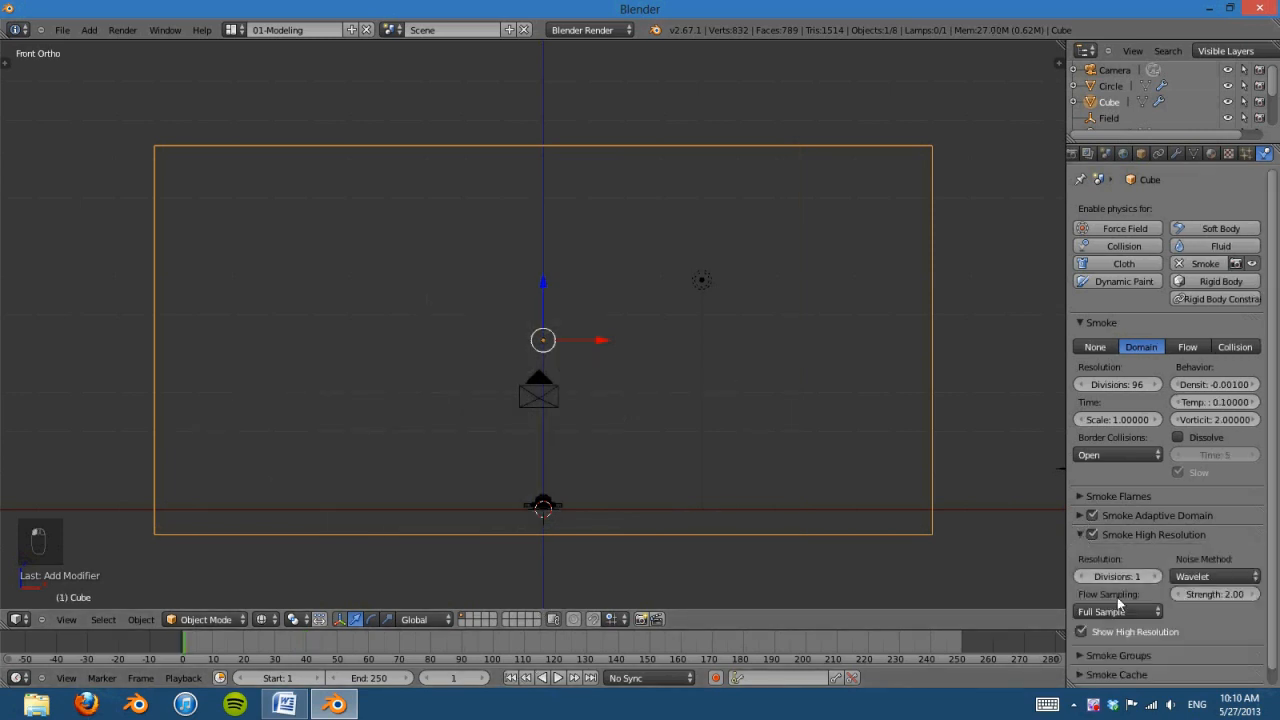
pyautogui.click(559, 678)
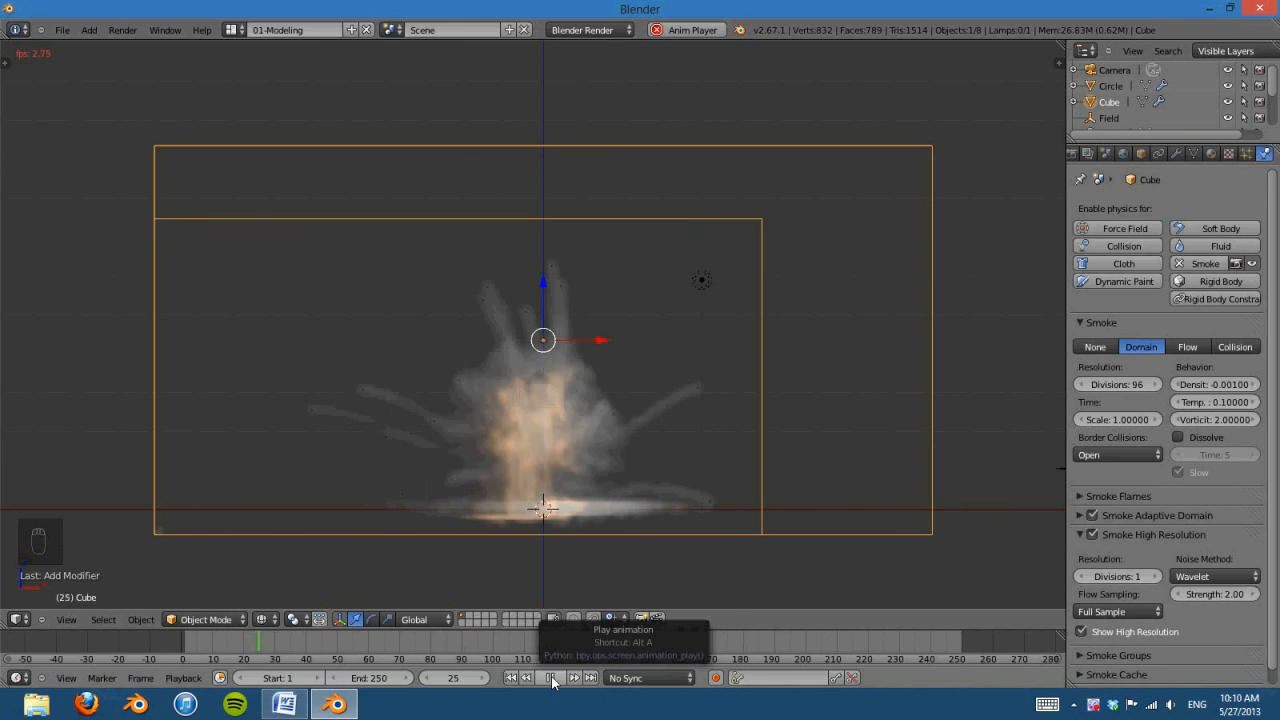
pyautogui.click(551, 678)
pyautogui.scroll(1, 745, 462)
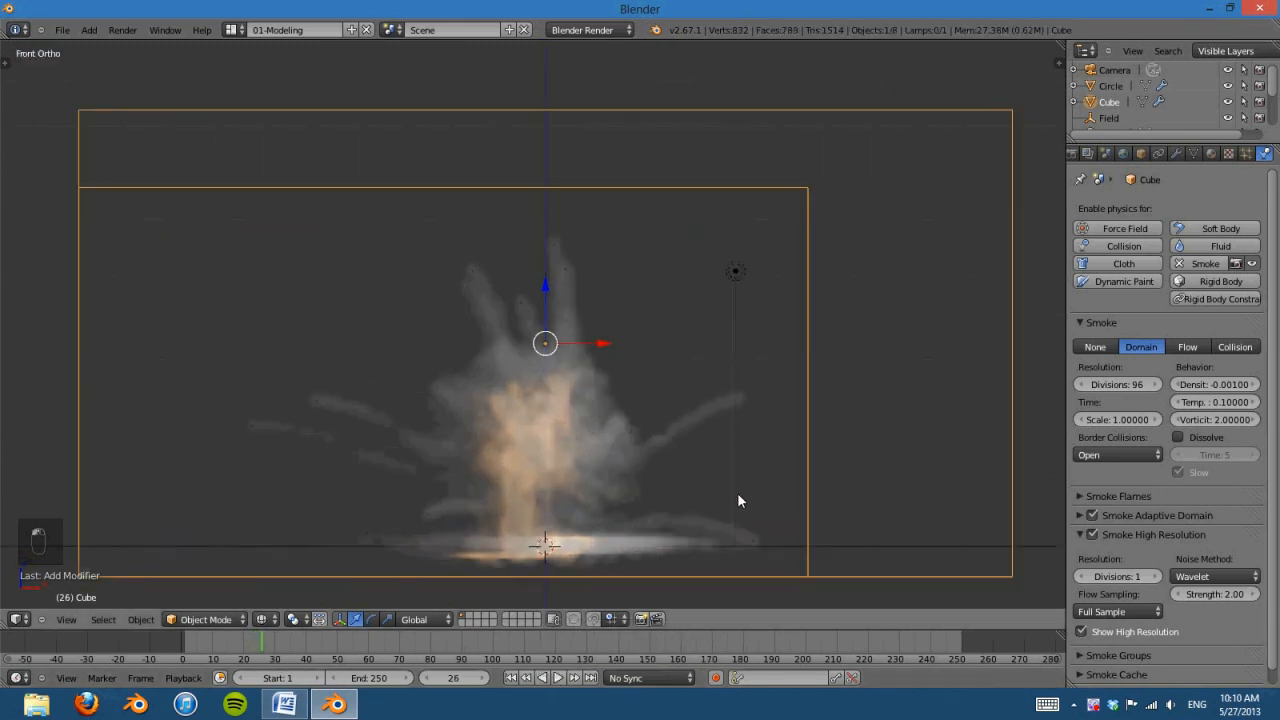
# - Continue playing the high-resolution smoke to frame 33 and examine the plume and trails in the front view
pyautogui.click(558, 678)
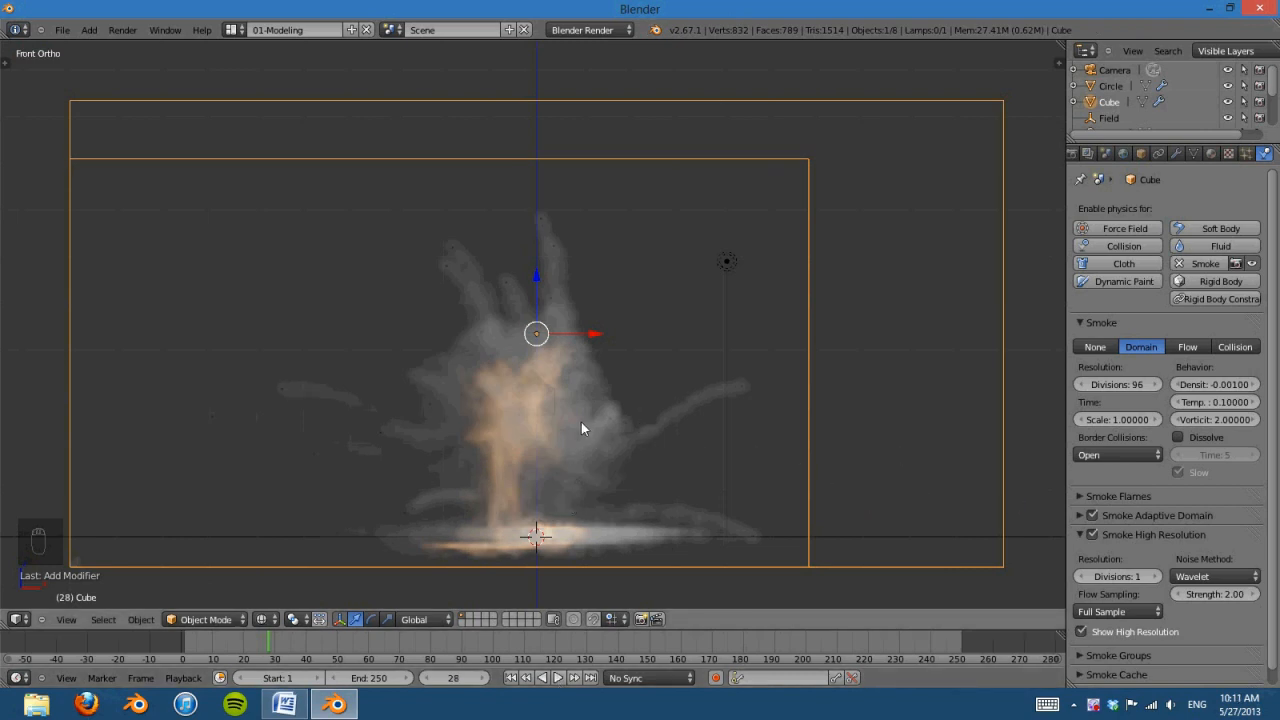
pyautogui.click(558, 678)
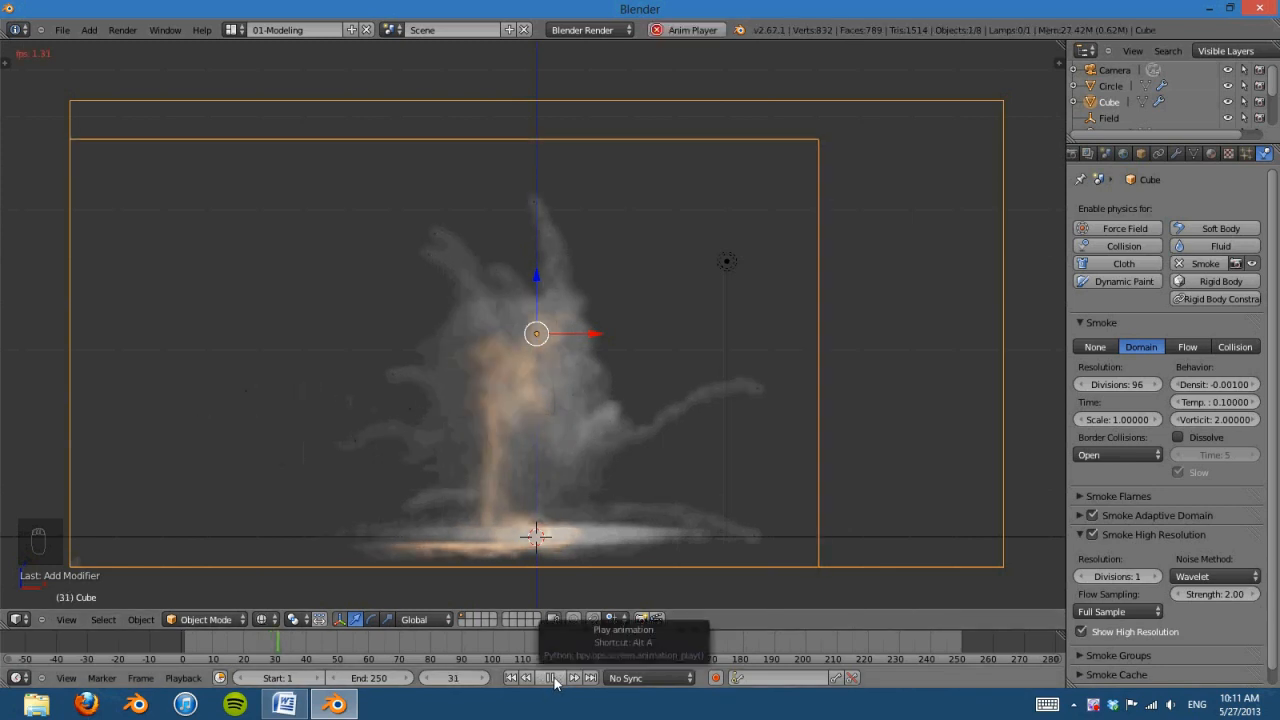
pyautogui.click(553, 679)
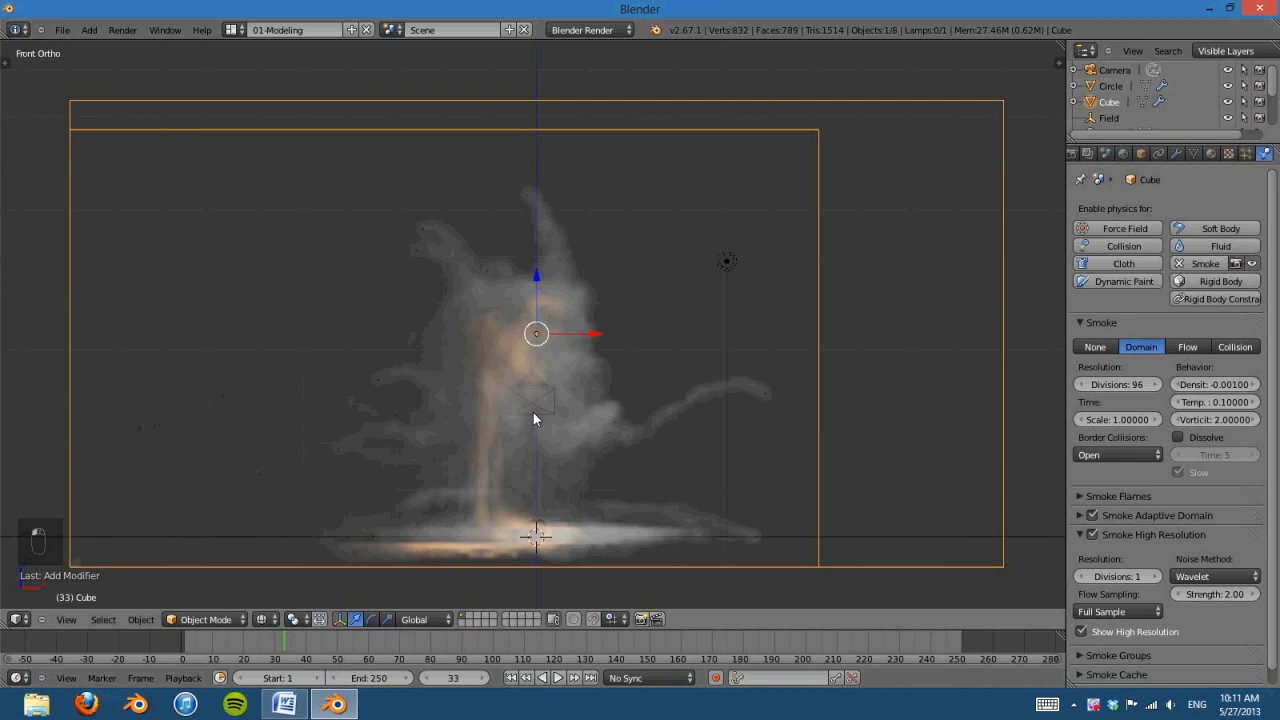
pyautogui.moveTo(667, 494); pyautogui.dragTo(688, 470, button='middle')
pyautogui.press('KP_1')
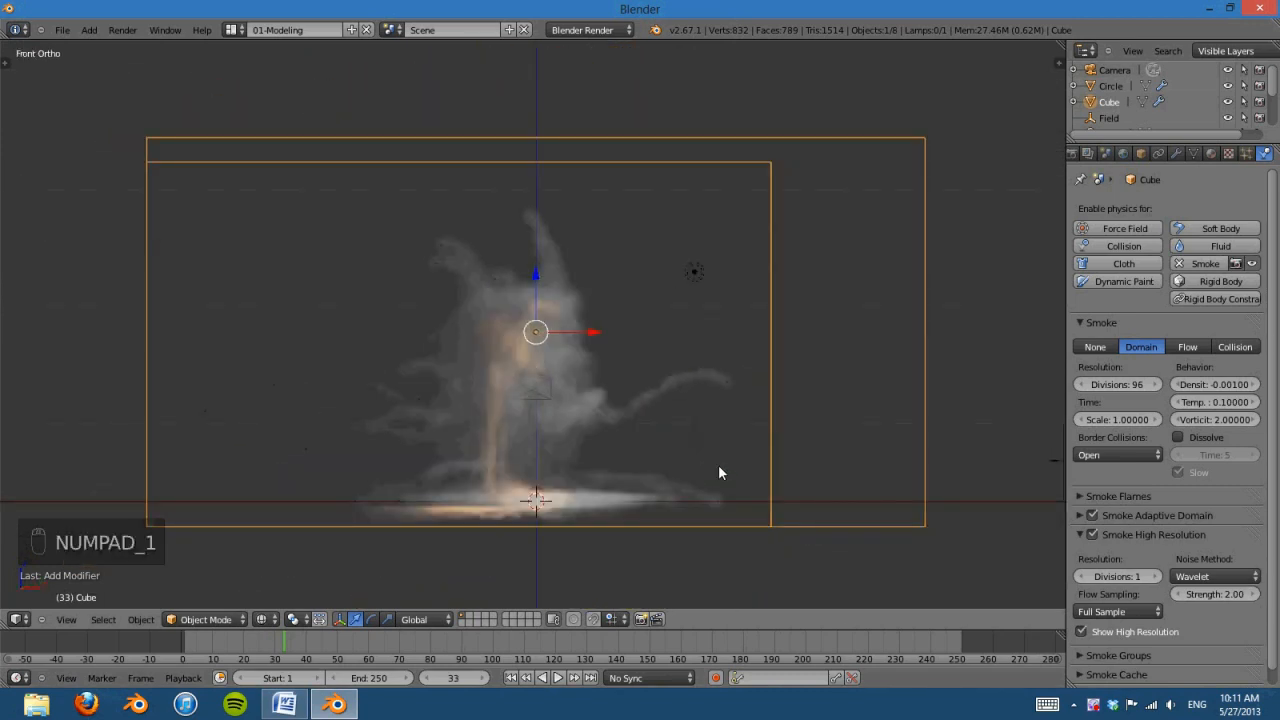
pyautogui.keyDown('shift'); pyautogui.moveTo(601, 448); pyautogui.dragTo(611, 446, button='middle'); pyautogui.keyUp('shift')
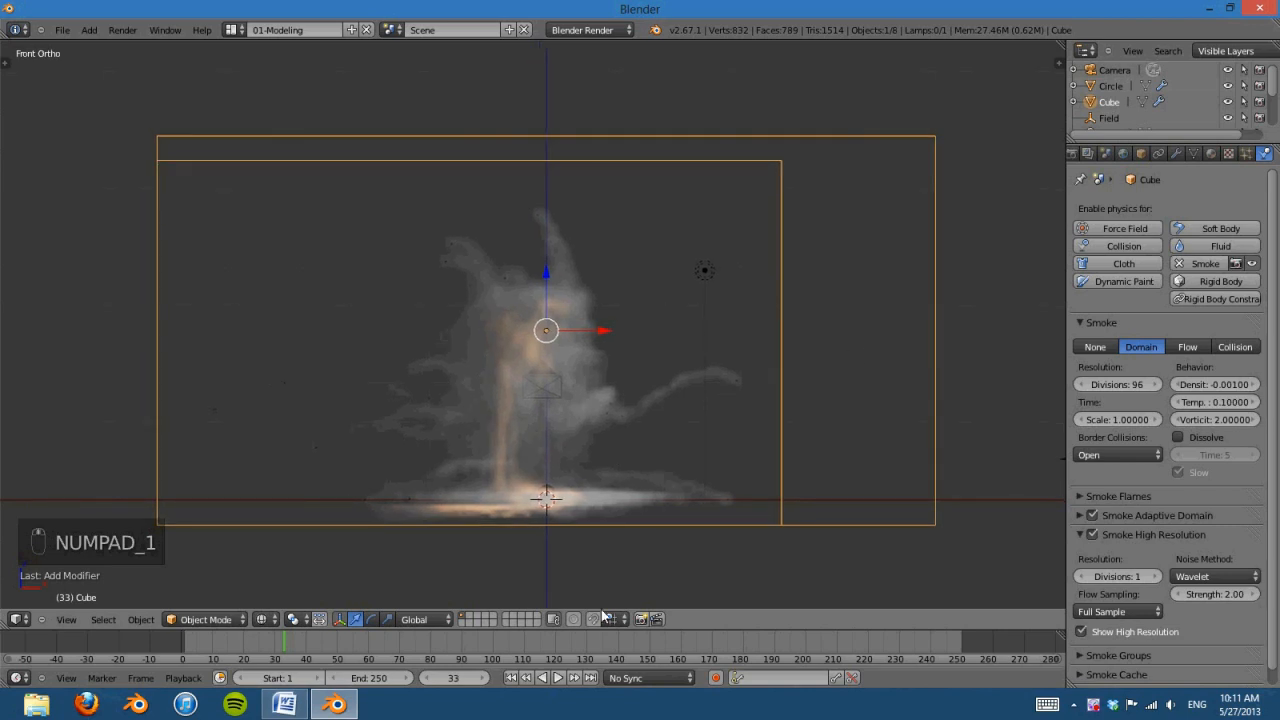
# - Rewind to the first frame and look over the domain's Smoke Flames settings
pyautogui.click(511, 678)
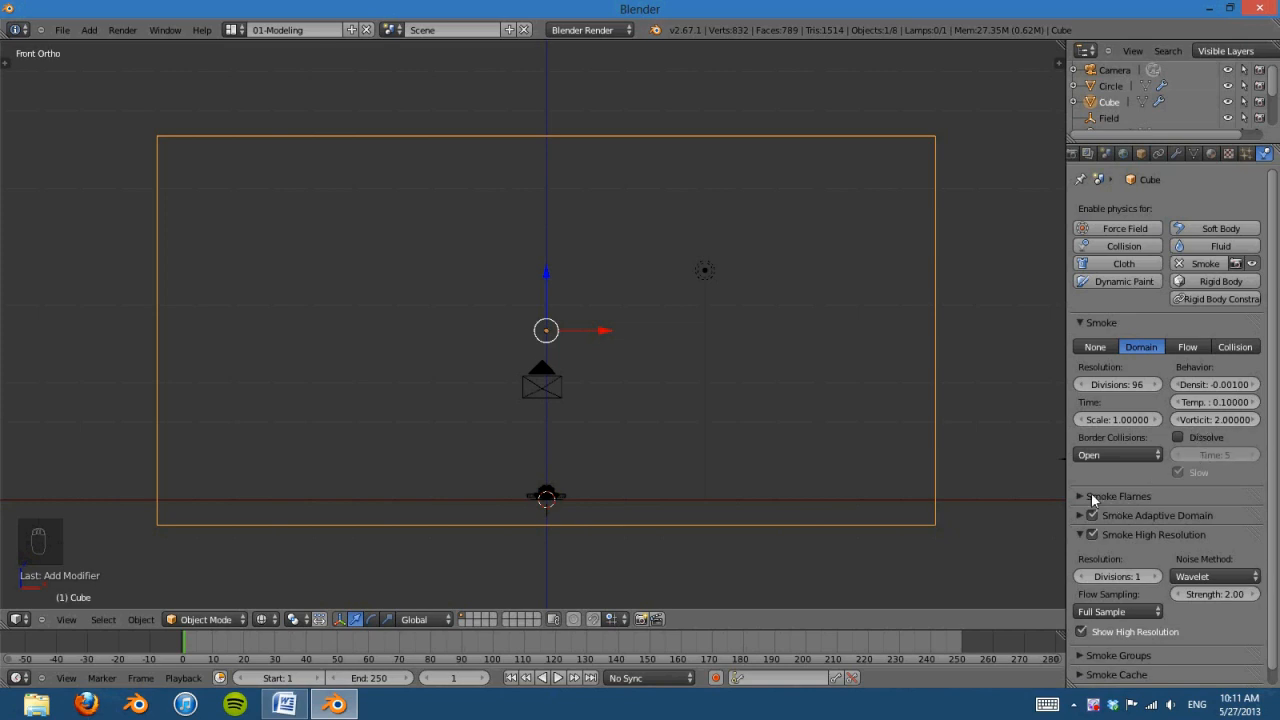
pyautogui.click(1089, 497)
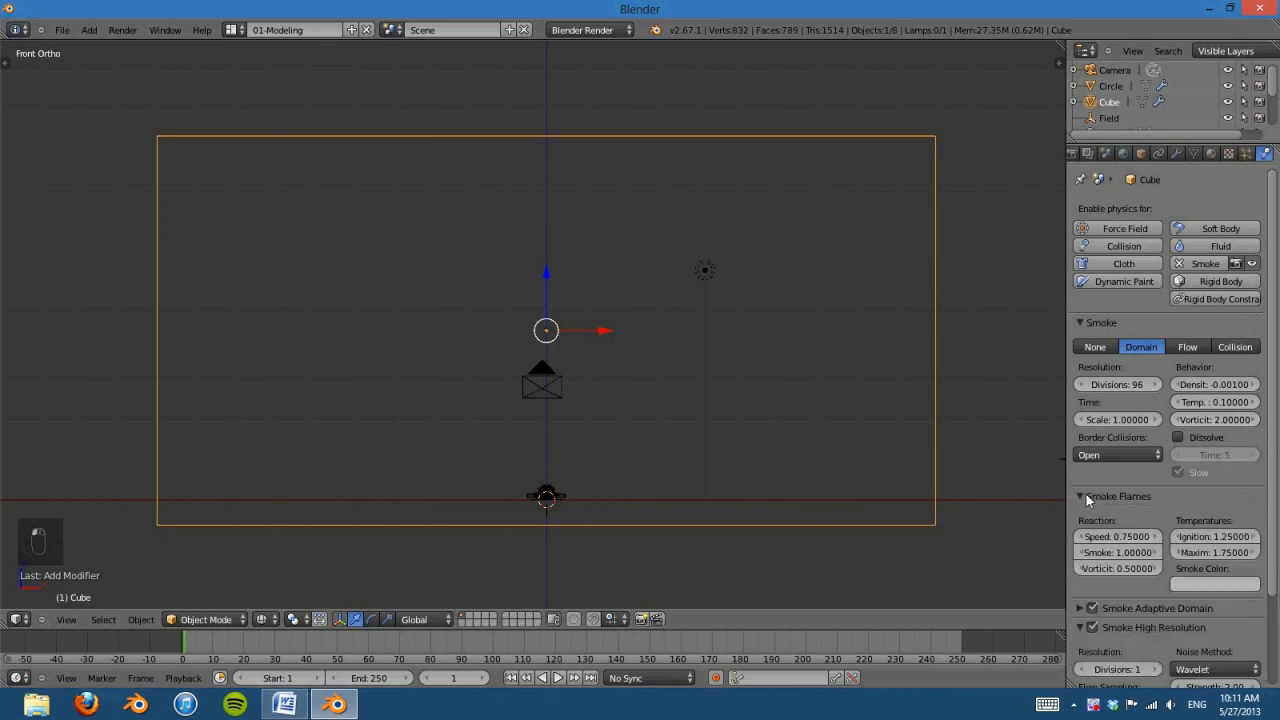
pyautogui.click(1097, 497)
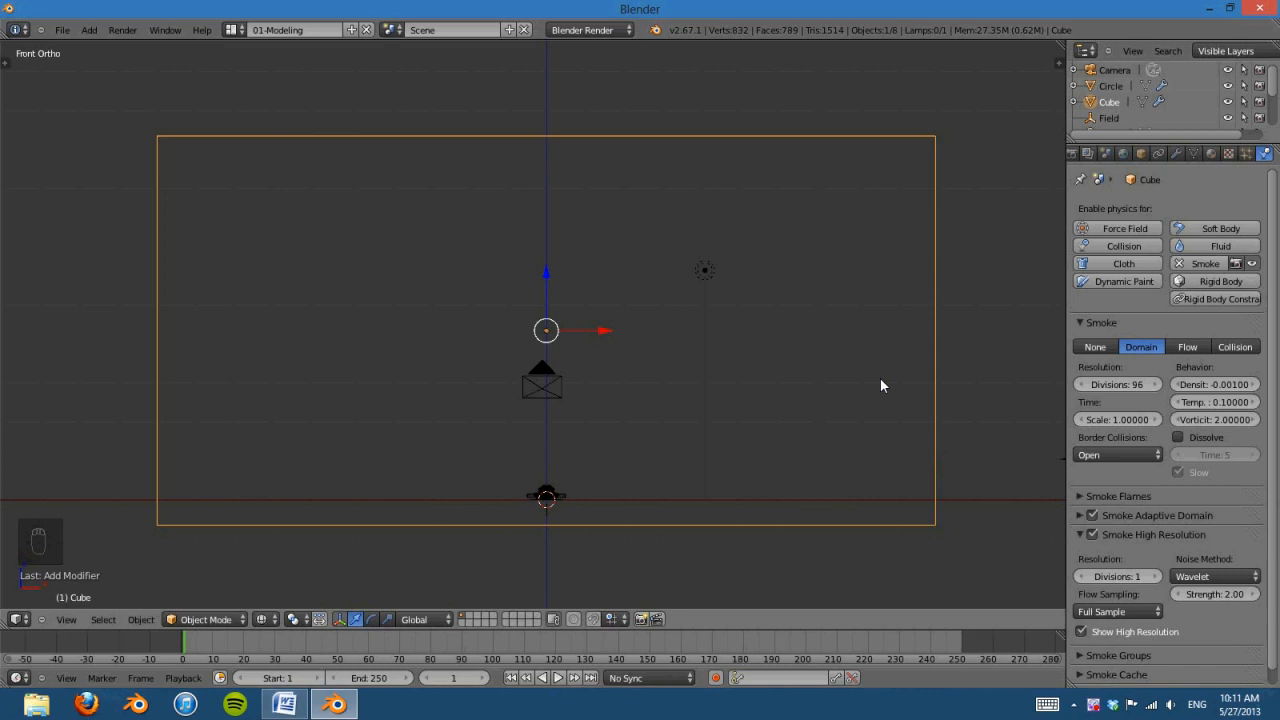
# - Set the smoke domain's vorticity to 2.5 and its high-resolution noise strength to 2.5
pyautogui.click(1214, 419)
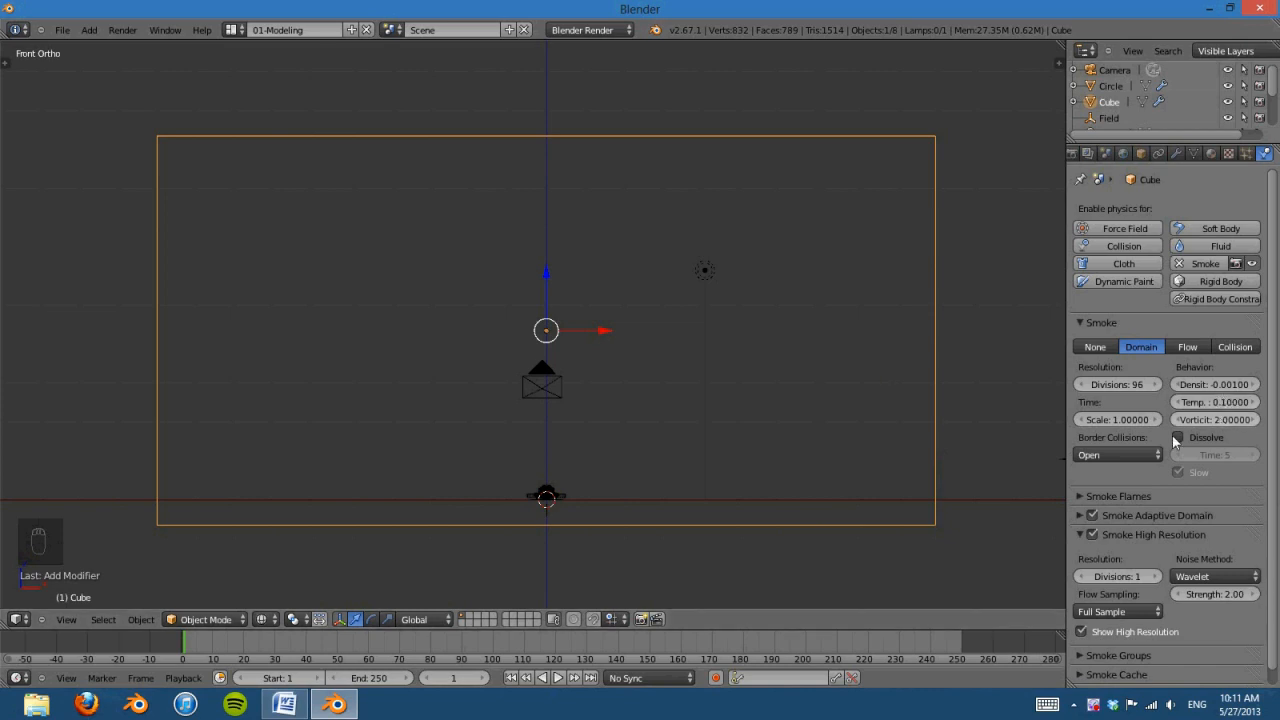
pyautogui.write('2')
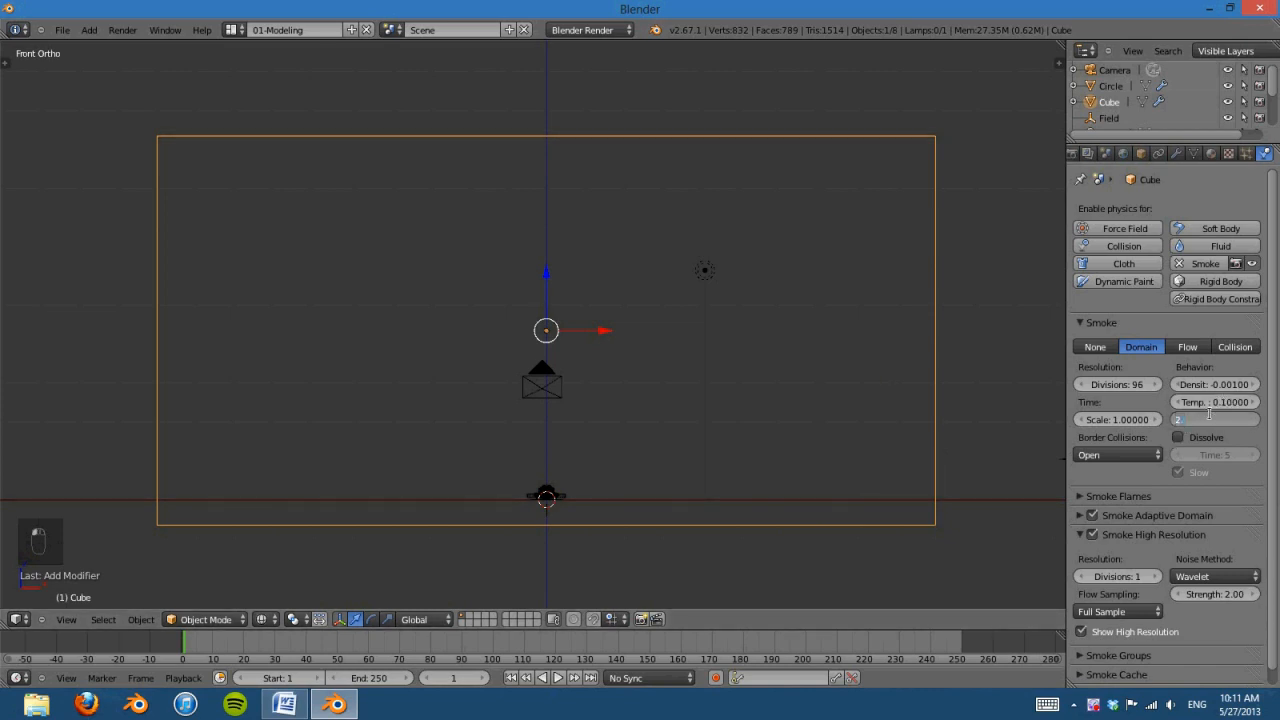
pyautogui.write('.5')
pyautogui.press('Return')
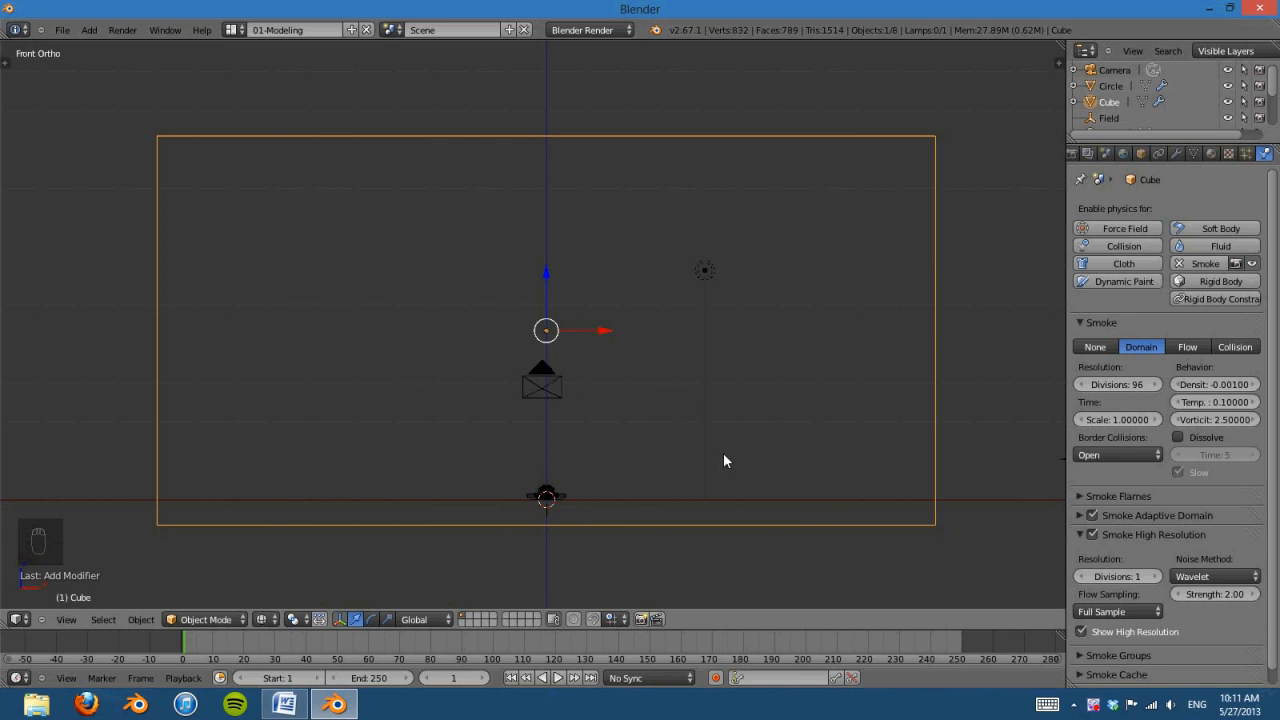
pyautogui.click(1216, 595)
pyautogui.write('2')
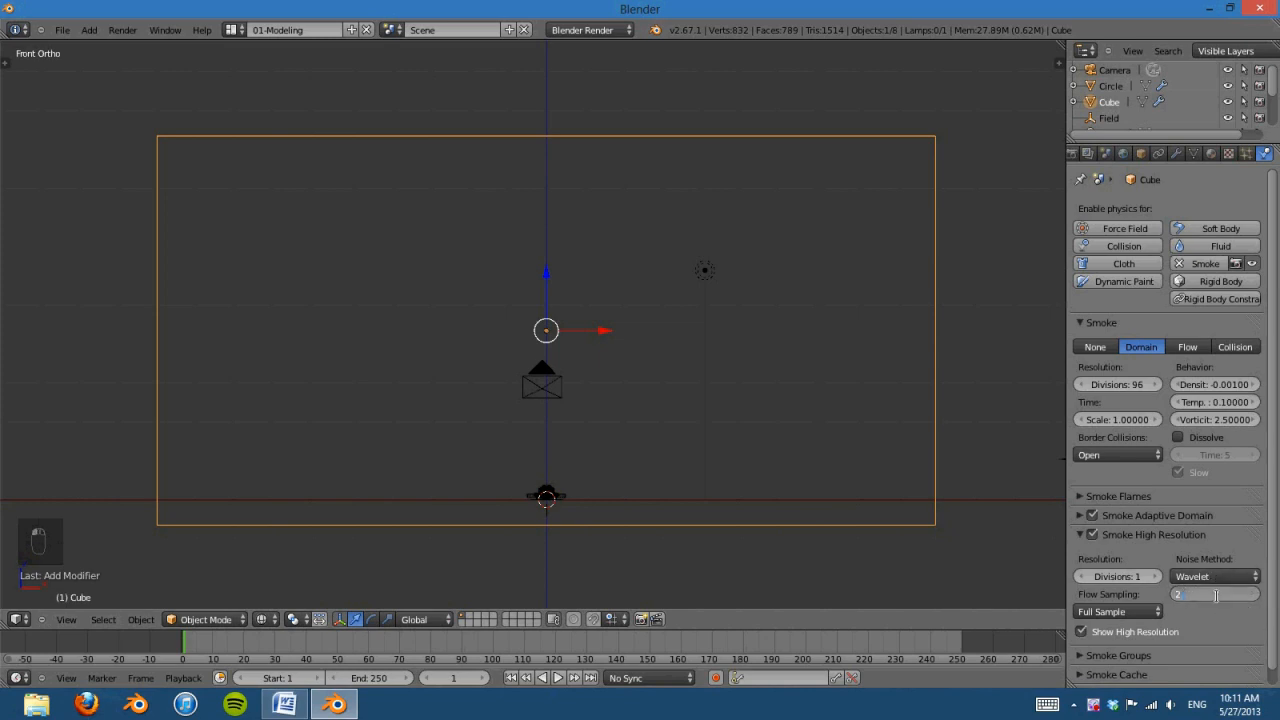
pyautogui.write('.5')
pyautogui.press('Return')
pyautogui.scroll(2, 662, 466)
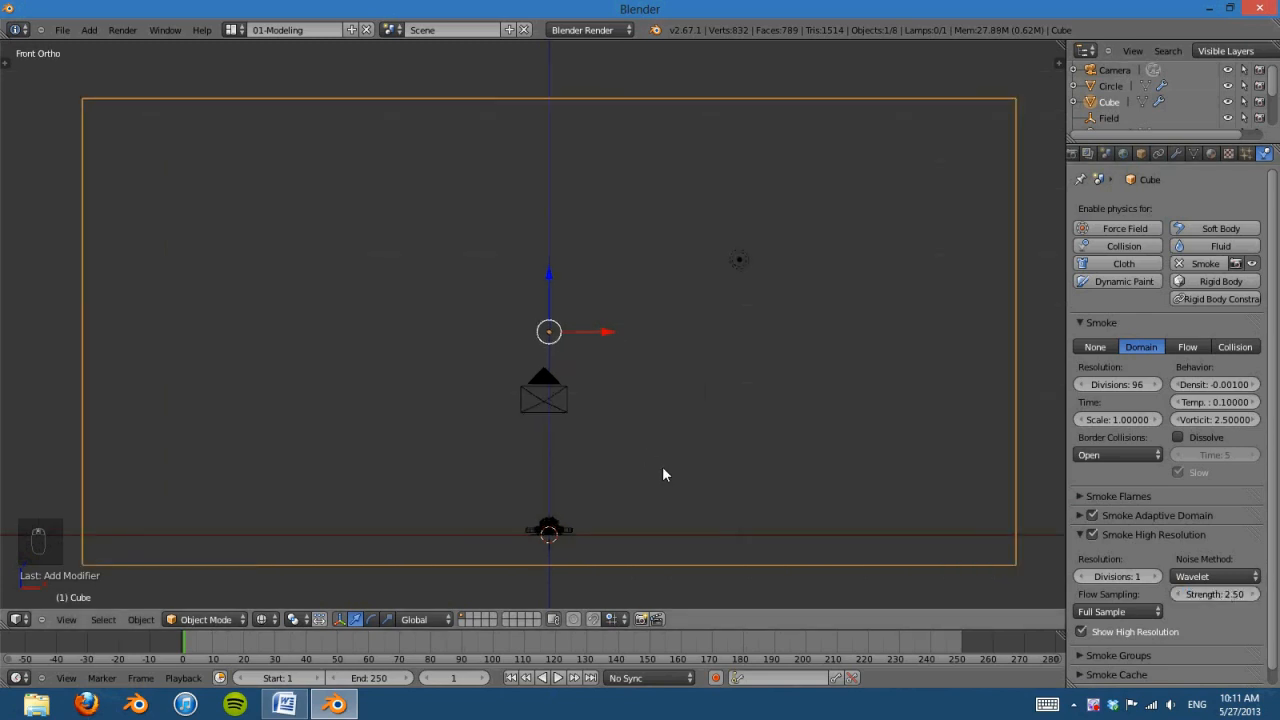
pyautogui.keyDown('shift'); pyautogui.moveTo(670, 467); pyautogui.dragTo(674, 463, button='middle'); pyautogui.keyUp('shift')
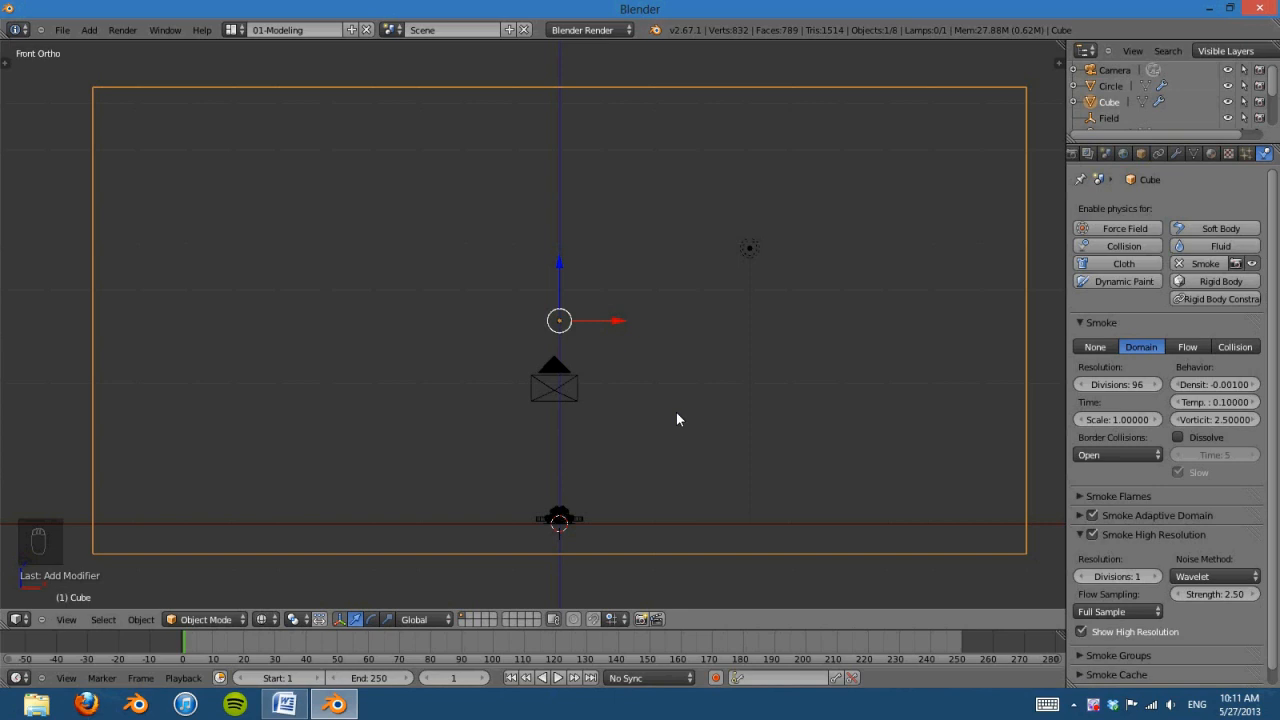
# - Raise the Smoke High Resolution divisions to 3 and play the explosion to frame 14
pyautogui.click(1158, 577)
pyautogui.click(1158, 577)
pyautogui.scroll(-1, 636, 404)
pyautogui.scroll(1, 637, 405)
pyautogui.keyDown('shift'); pyautogui.moveTo(724, 440); pyautogui.dragTo(705, 443, button='middle'); pyautogui.keyUp('shift')
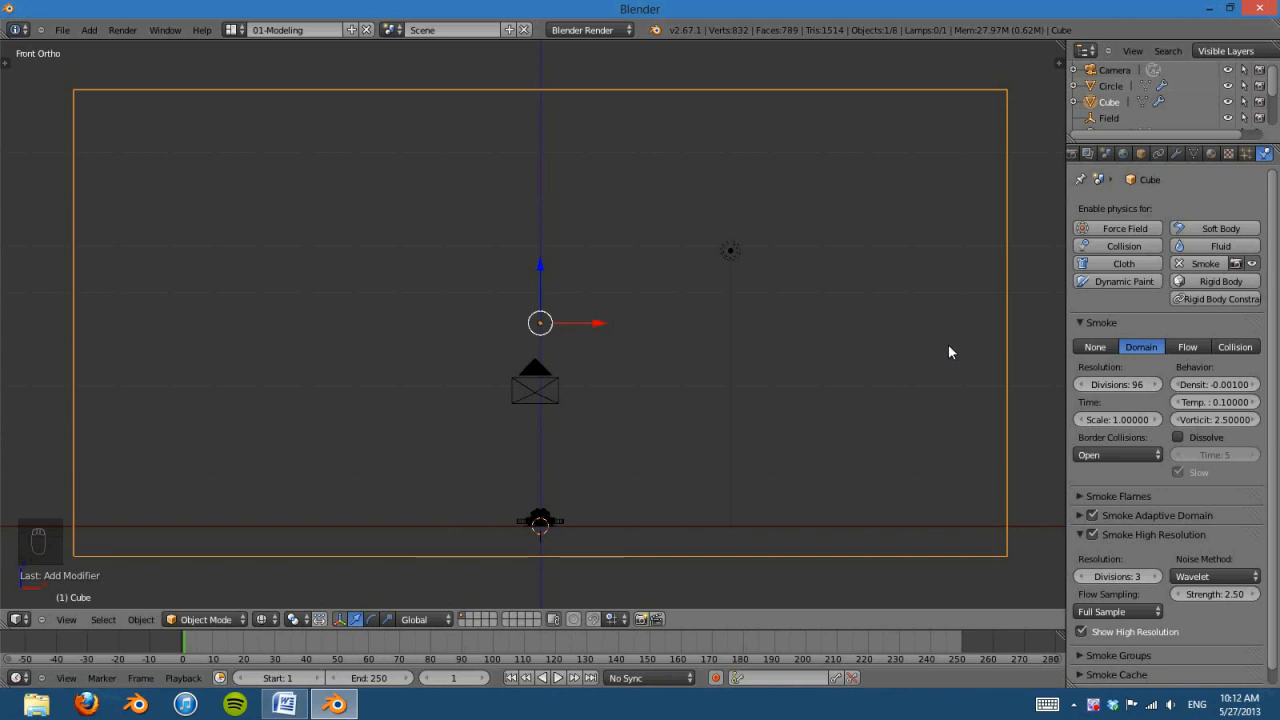
pyautogui.click(557, 678)
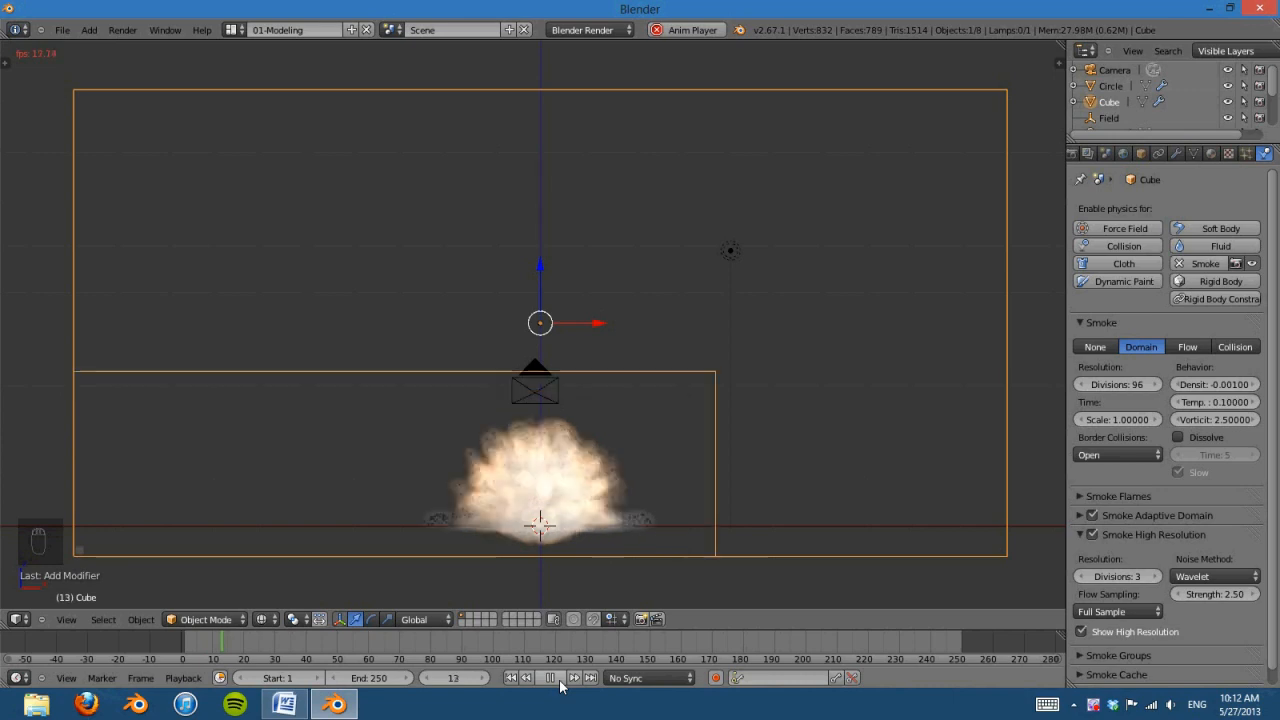
pyautogui.click(551, 678)
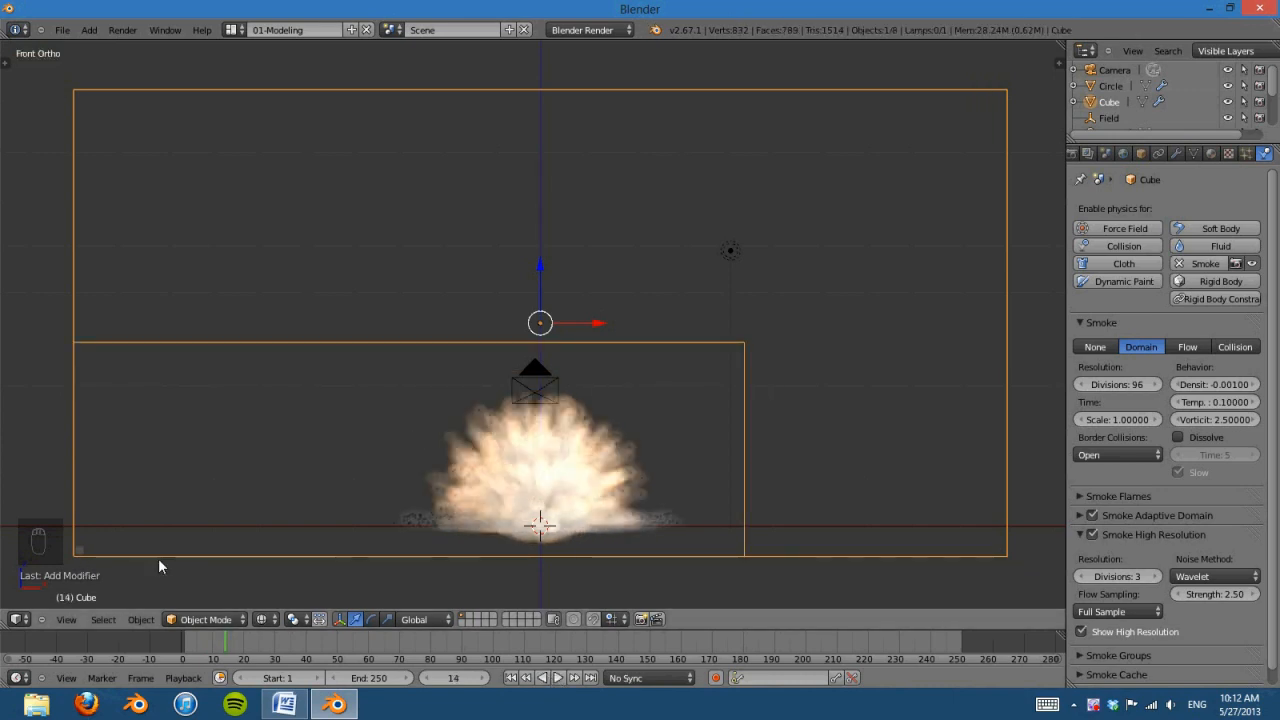
# - Examine the domain's lower corner and the explosion at frame 14 from several angles, ending in the front view
pyautogui.moveTo(158, 558)
pyautogui.mouseDown(button='middle')
pyautogui.moveTo(185, 545)
pyautogui.moveTo(168, 551)
pyautogui.mouseUp(button='middle')
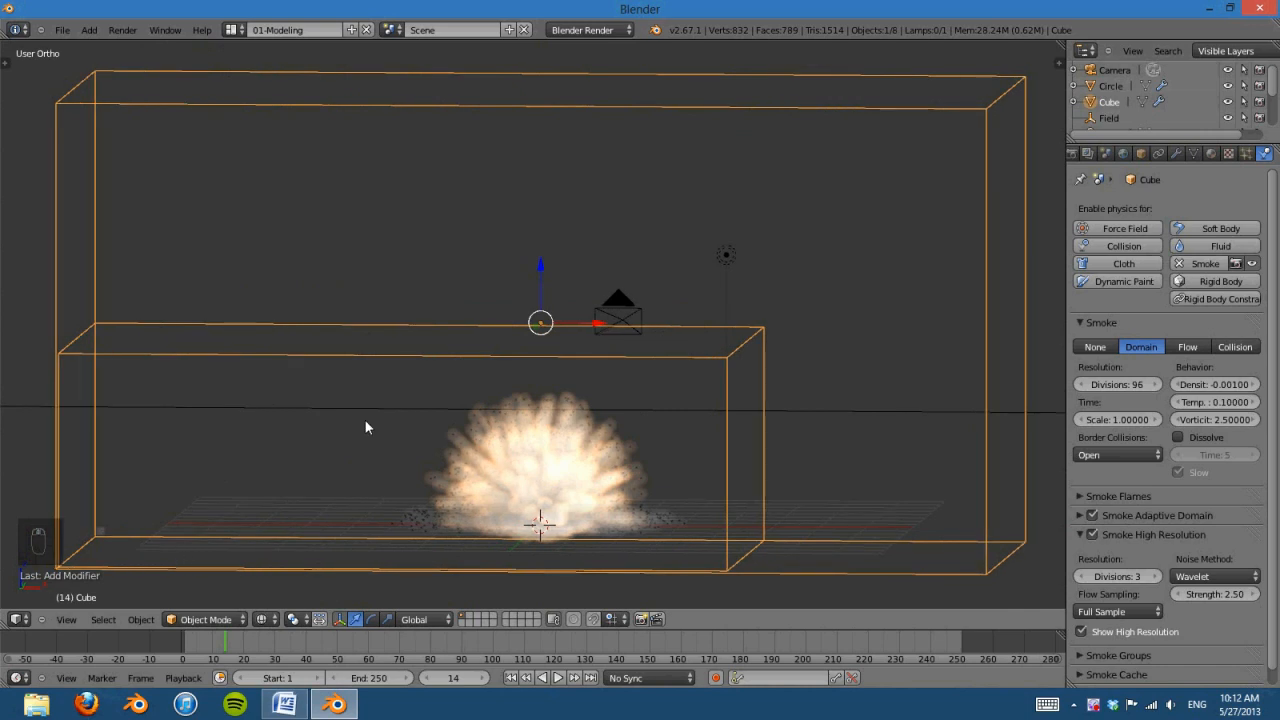
pyautogui.keyDown('shift'); pyautogui.moveTo(365, 420); pyautogui.dragTo(958, 279, button='middle'); pyautogui.keyUp('shift')
pyautogui.scroll(2, 940, 285)
pyautogui.moveTo(880, 304); pyautogui.dragTo(842, 331, button='middle')
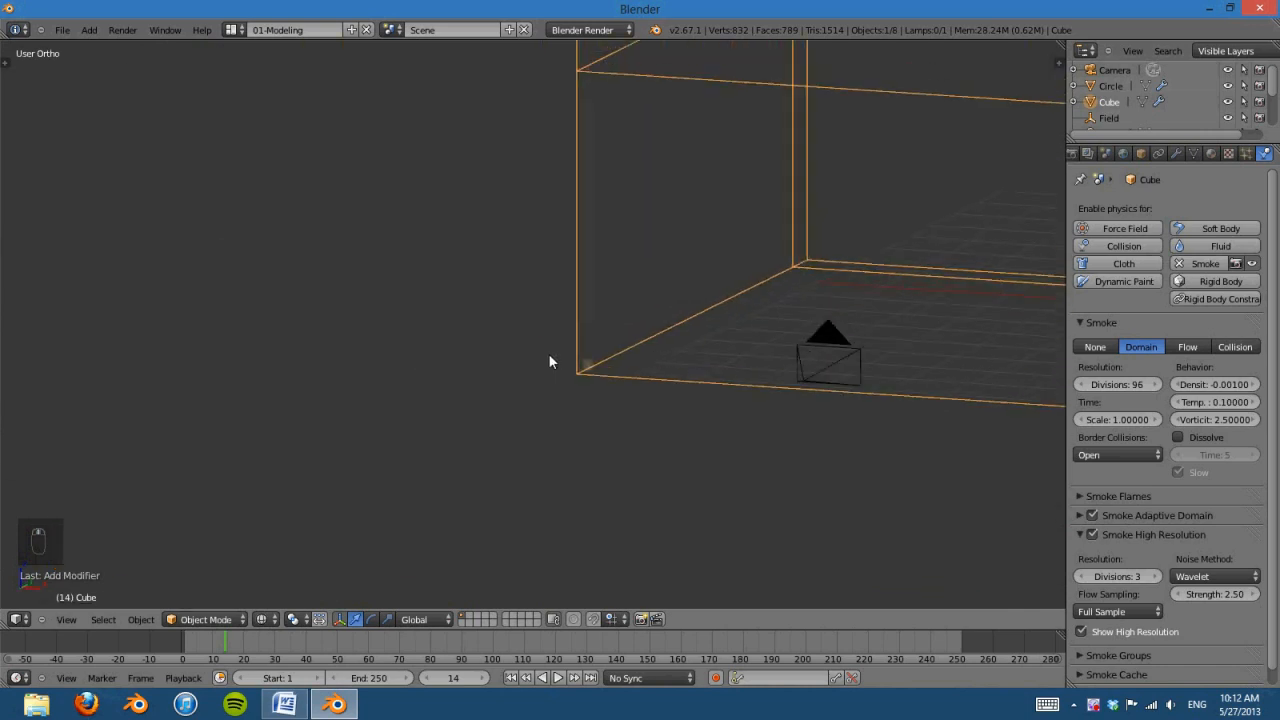
pyautogui.scroll(-4, 695, 374)
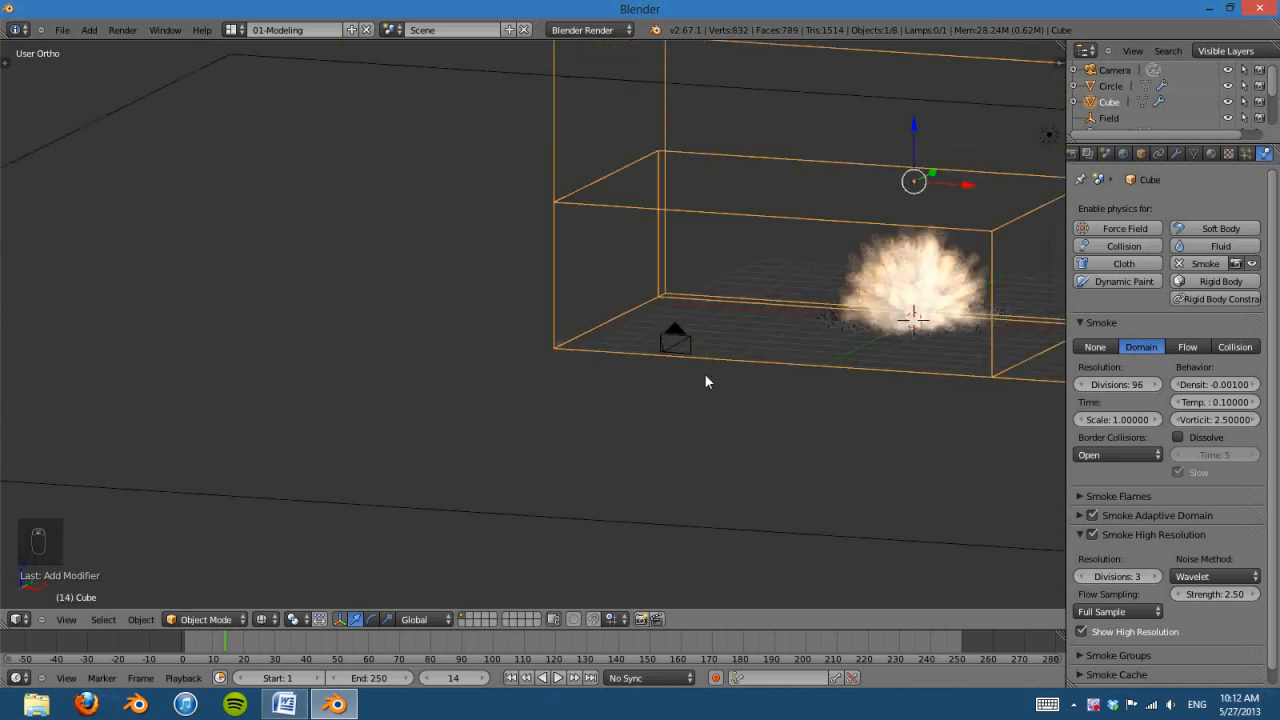
pyautogui.keyDown('shift'); pyautogui.moveTo(936, 320); pyautogui.dragTo(562, 445, button='middle'); pyautogui.keyUp('shift')
pyautogui.moveTo(562, 445); pyautogui.dragTo(610, 435, button='middle')
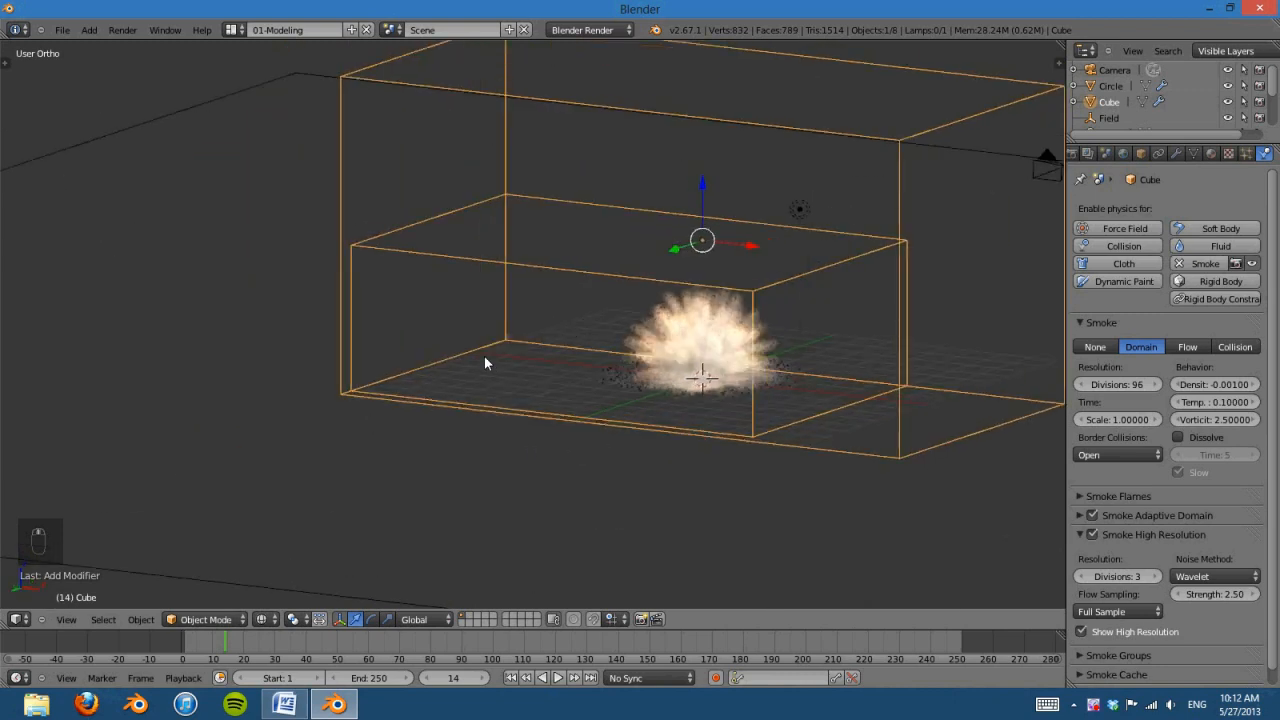
pyautogui.press('KP_1')
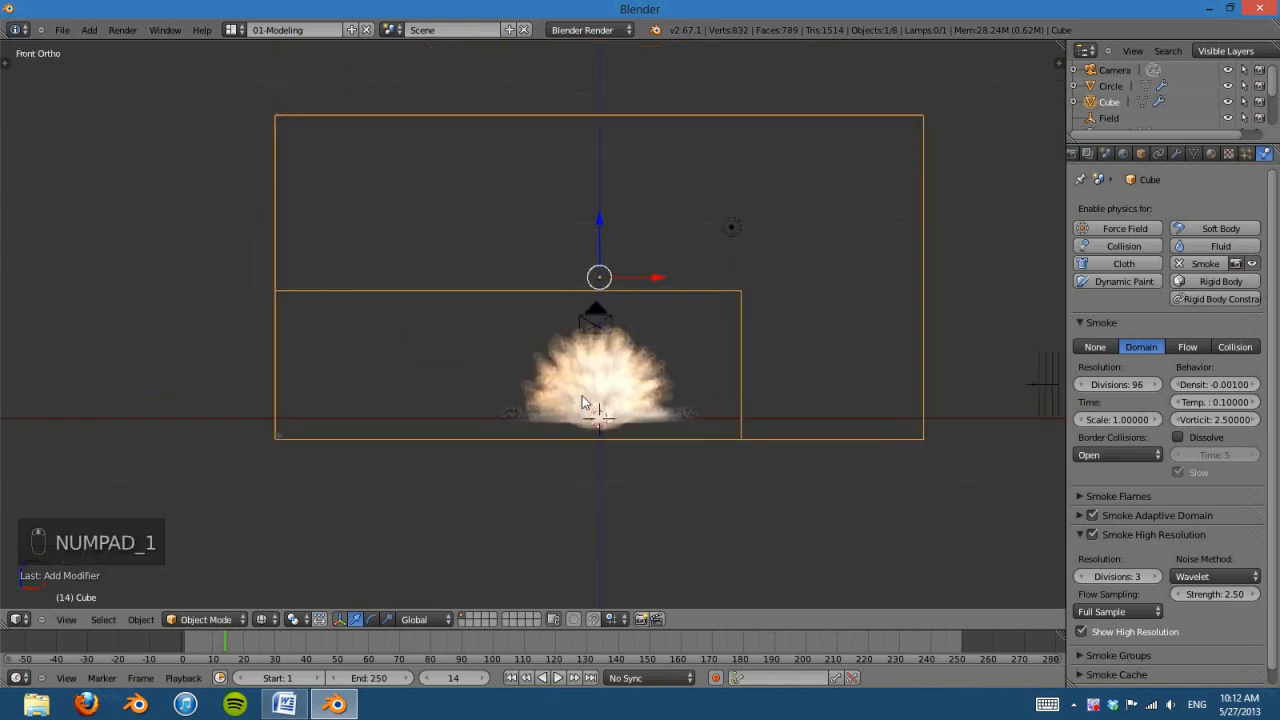
pyautogui.scroll(3, 640, 400)
pyautogui.keyDown('shift'); pyautogui.moveTo(679, 408); pyautogui.dragTo(621, 432, button='middle'); pyautogui.keyUp('shift')
pyautogui.scroll(-2, 634, 431)
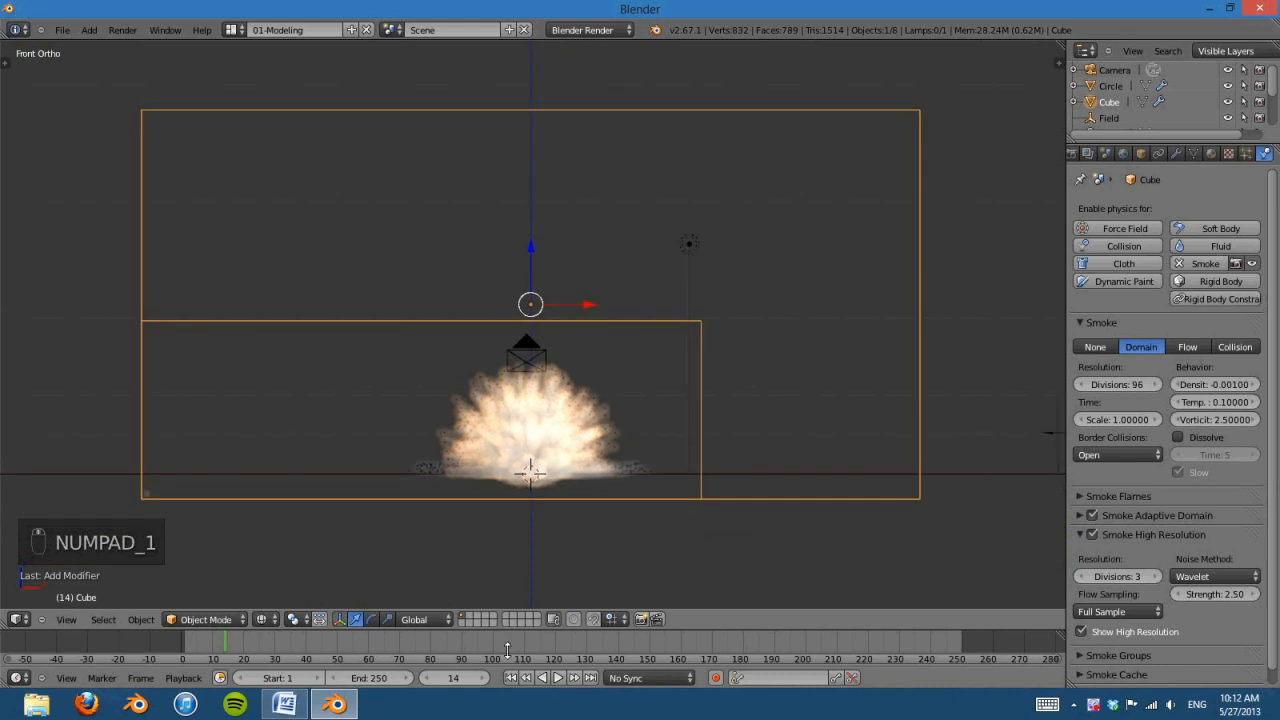
# - Replay the explosion from the first frame to about frame 13 and rewind
pyautogui.click(509, 680)
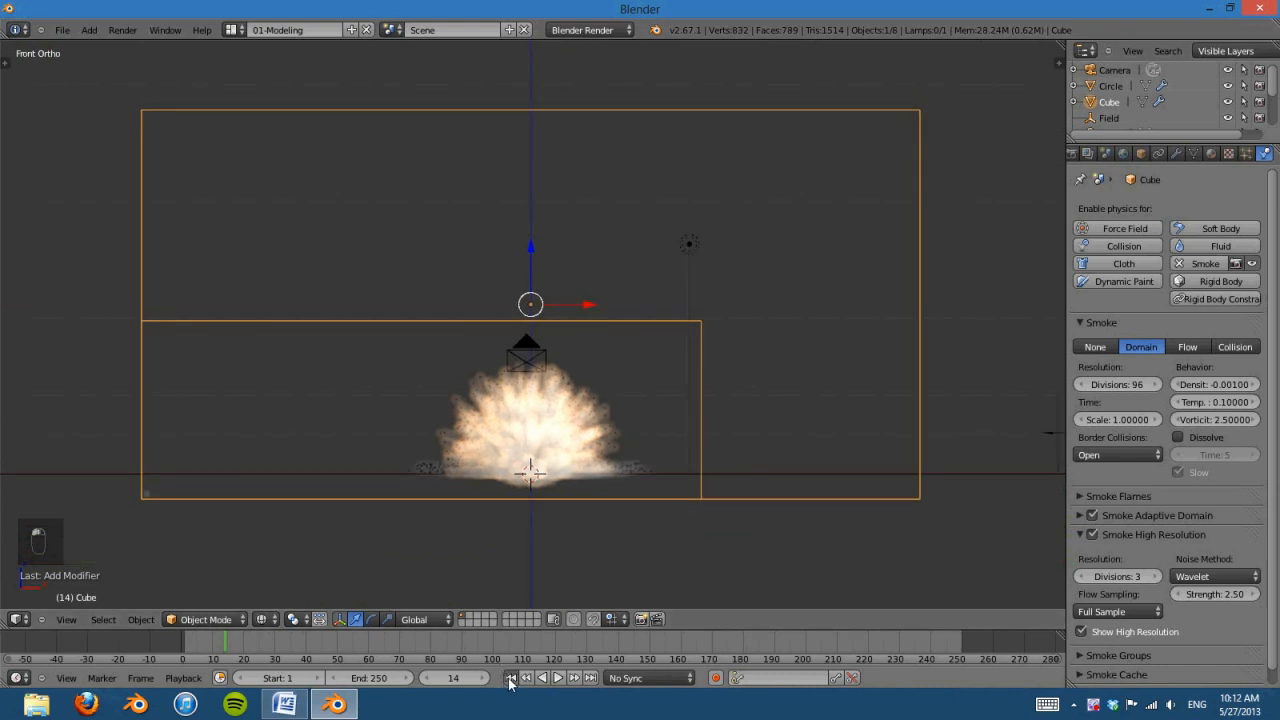
pyautogui.click(558, 679)
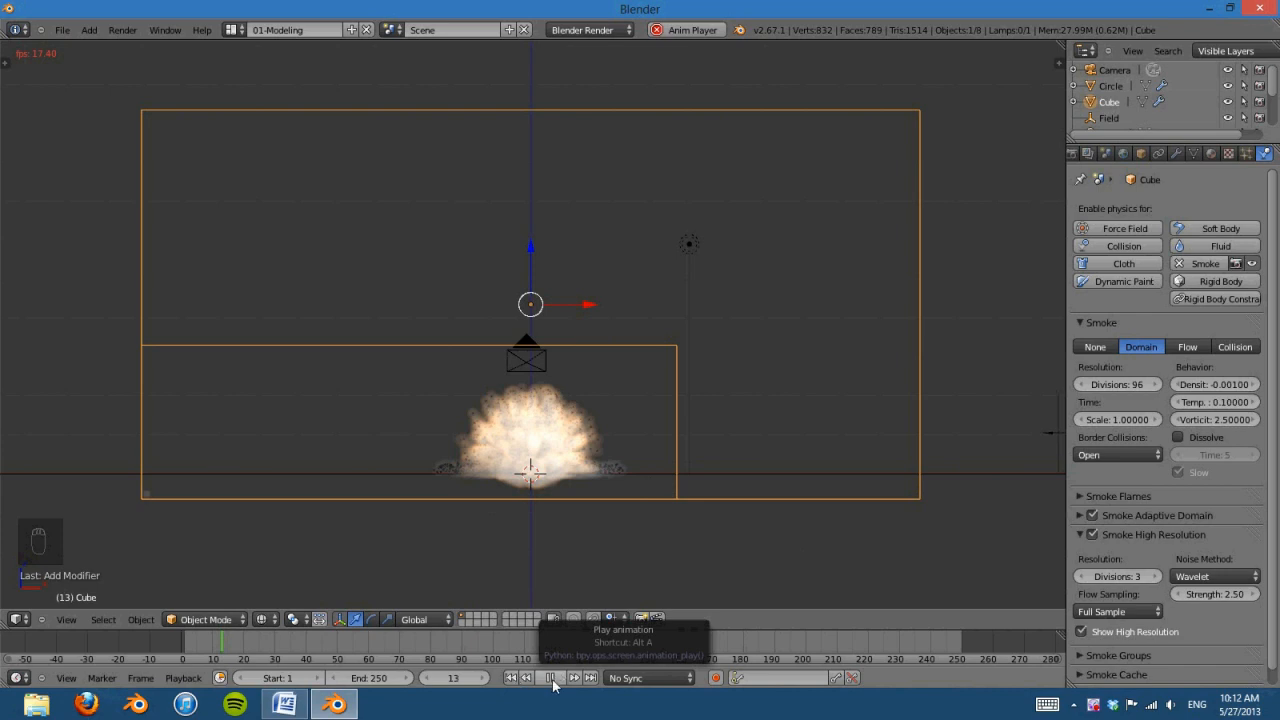
pyautogui.click(553, 684)
pyautogui.click(509, 679)
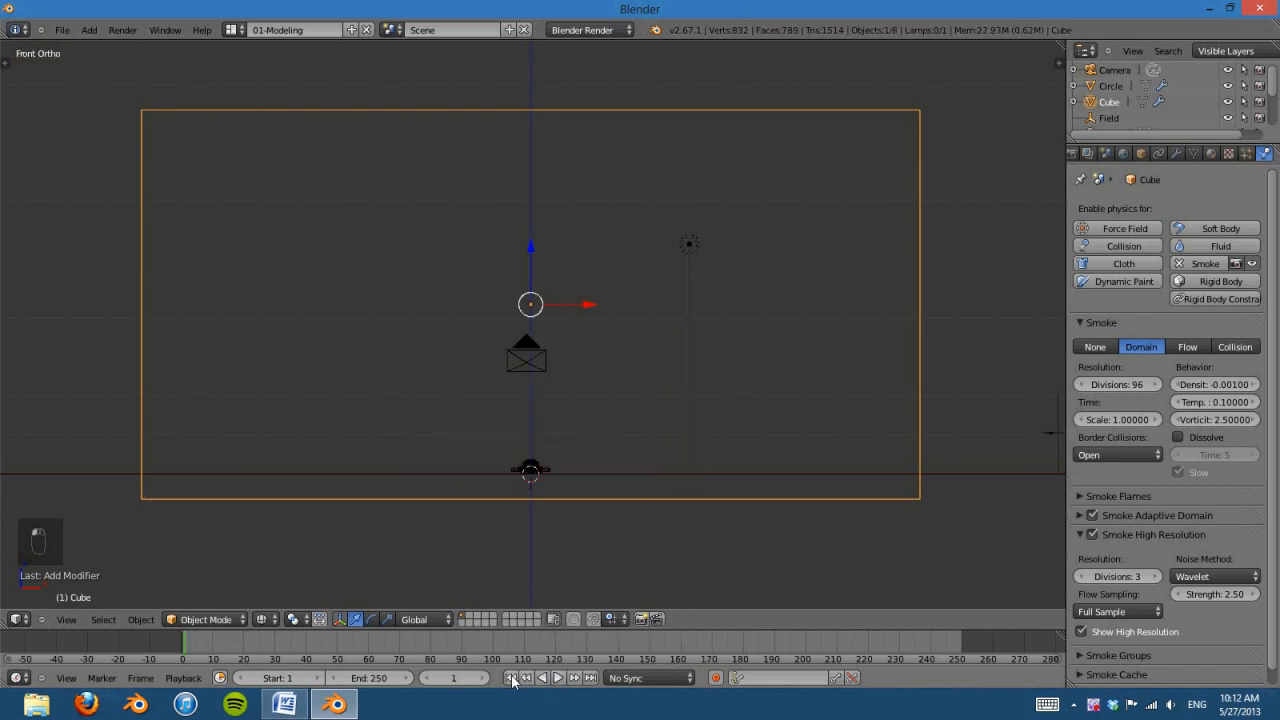
# - Collapse the domain's main Smoke settings and expand its Smoke Cache settings
pyautogui.scroll(-1, 1225, 471)
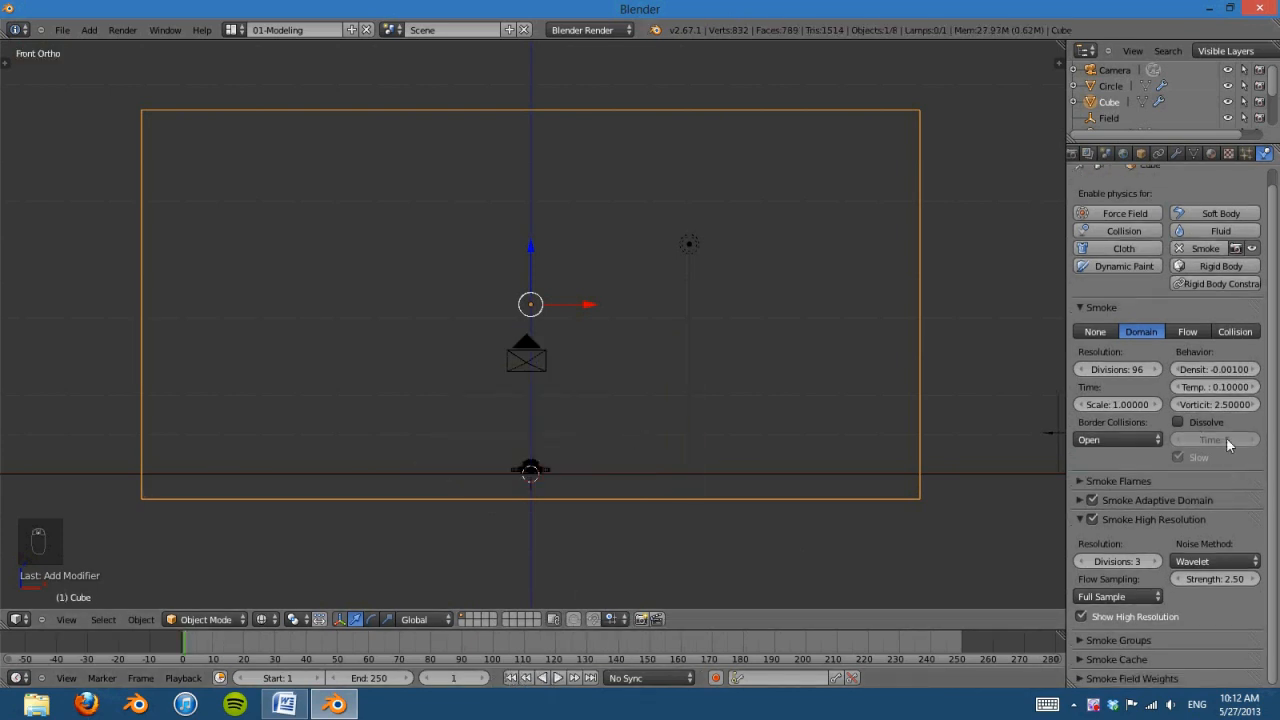
pyautogui.click(1082, 307)
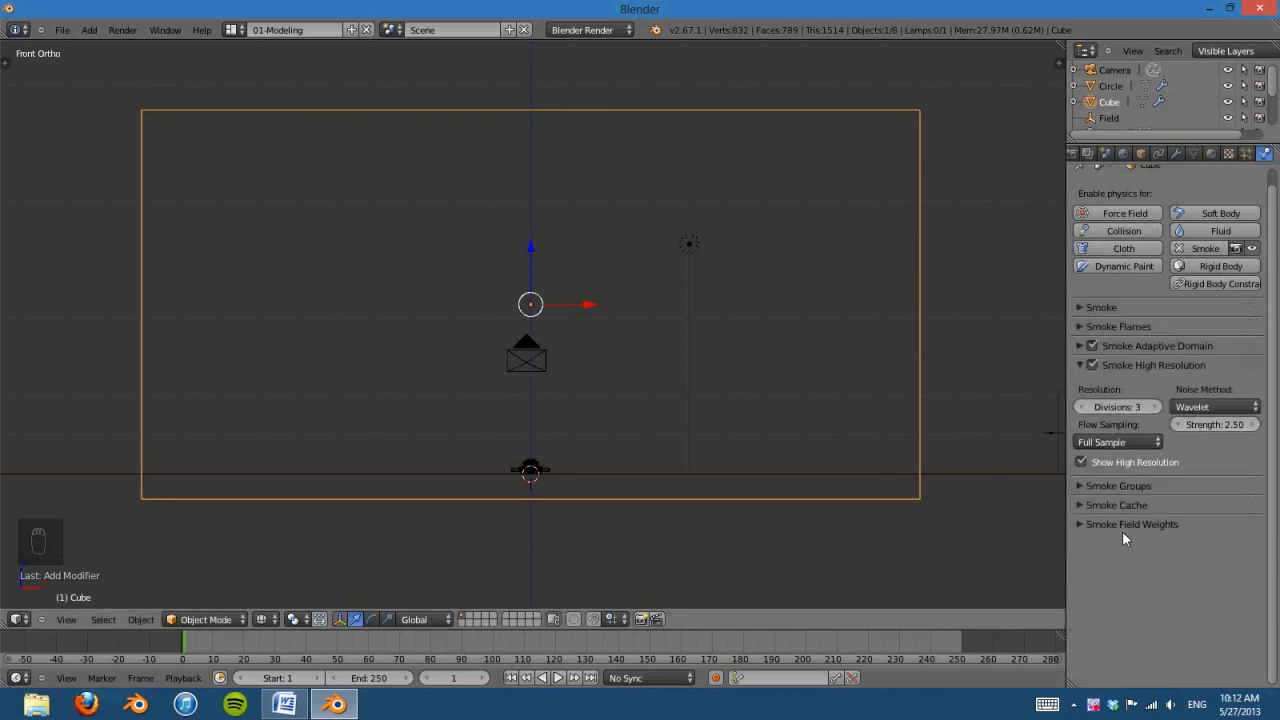
pyautogui.click(1092, 504)
pyautogui.scroll(-2, 1100, 400)
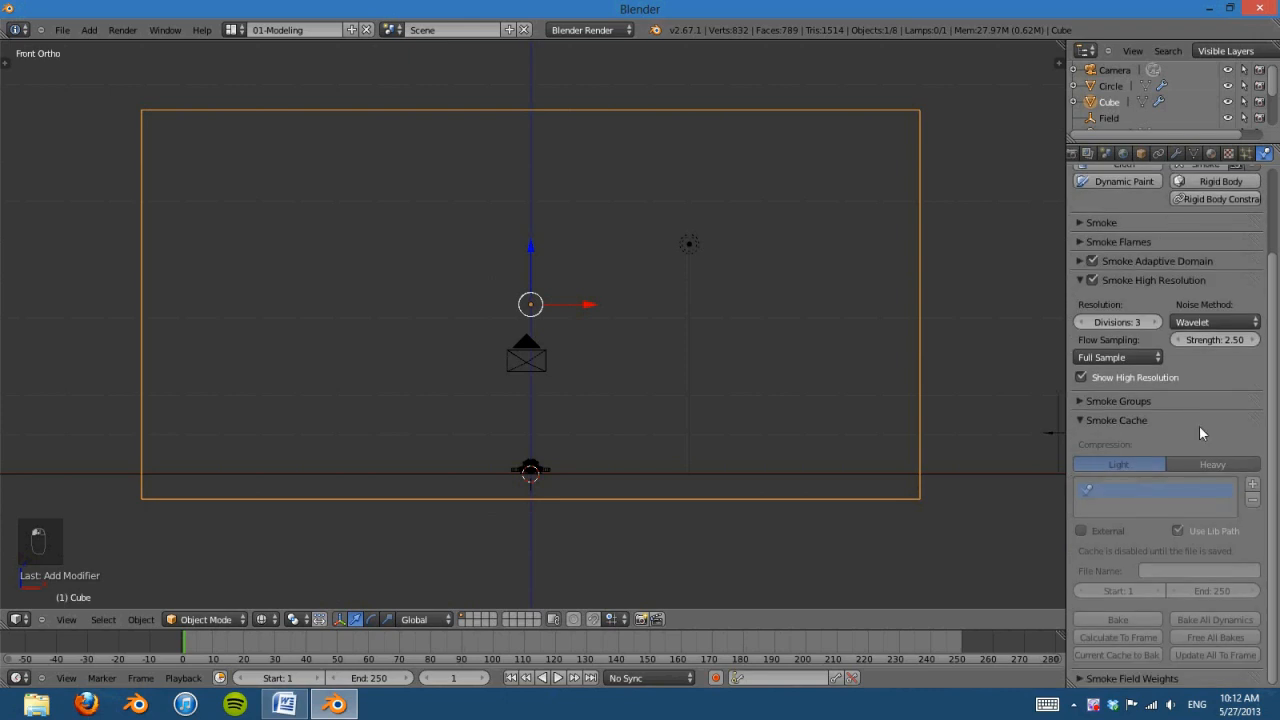
# - Save the project as Explosion.blend in the Tutorials folder
pyautogui.click(60, 32)
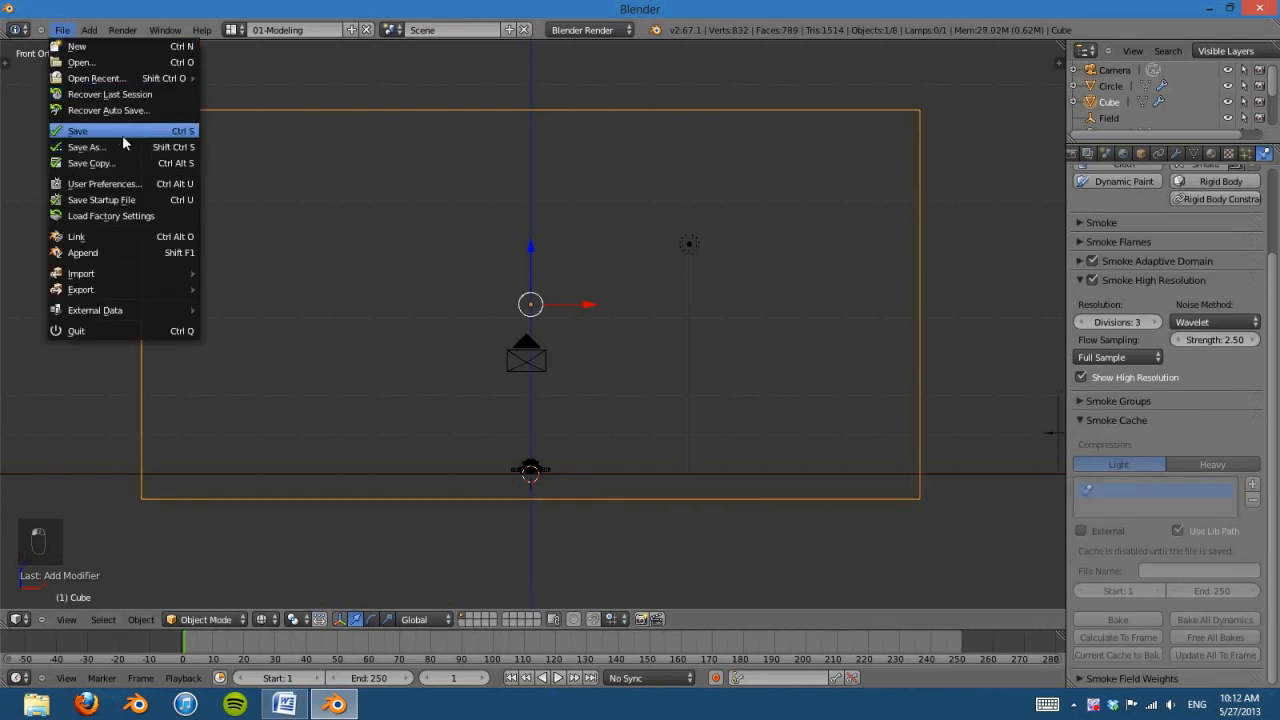
pyautogui.click(119, 141)
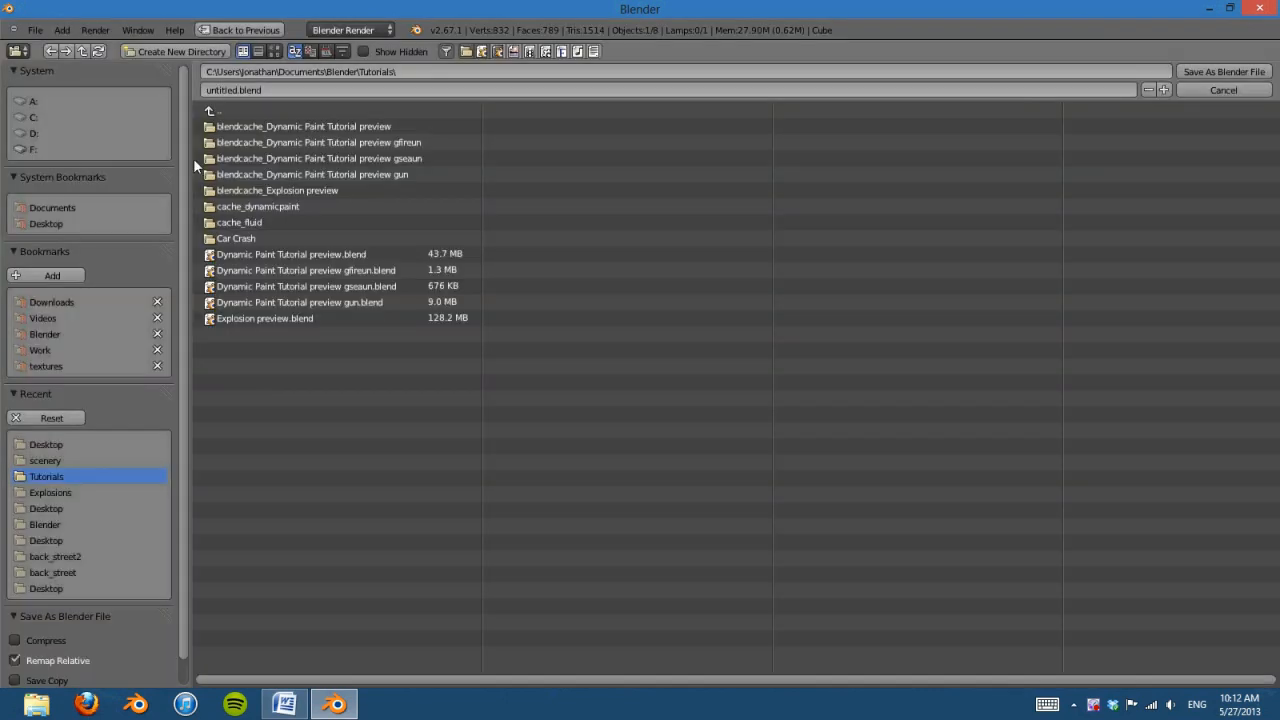
pyautogui.click(298, 90)
pyautogui.write('Explosion')
pyautogui.press('Return')
pyautogui.press('Return')
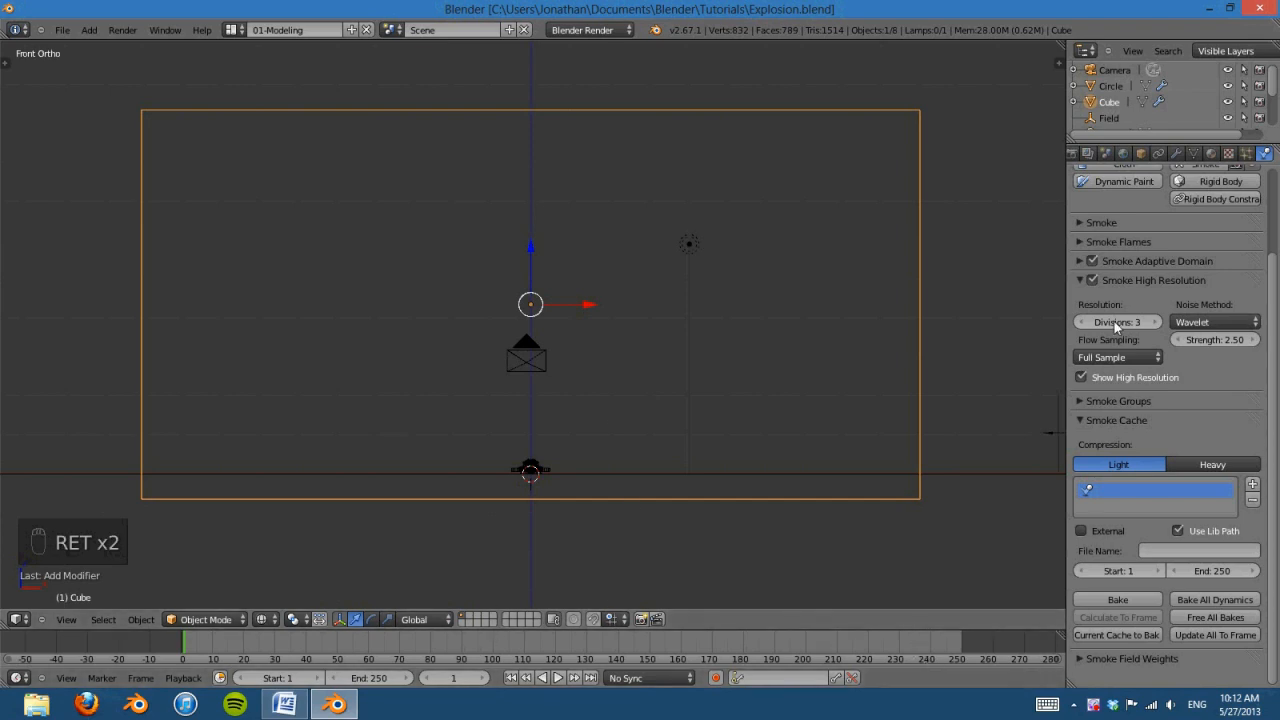
# - Disable Smoke High Resolution and play the explosion through to frame 123
pyautogui.click(1093, 281)
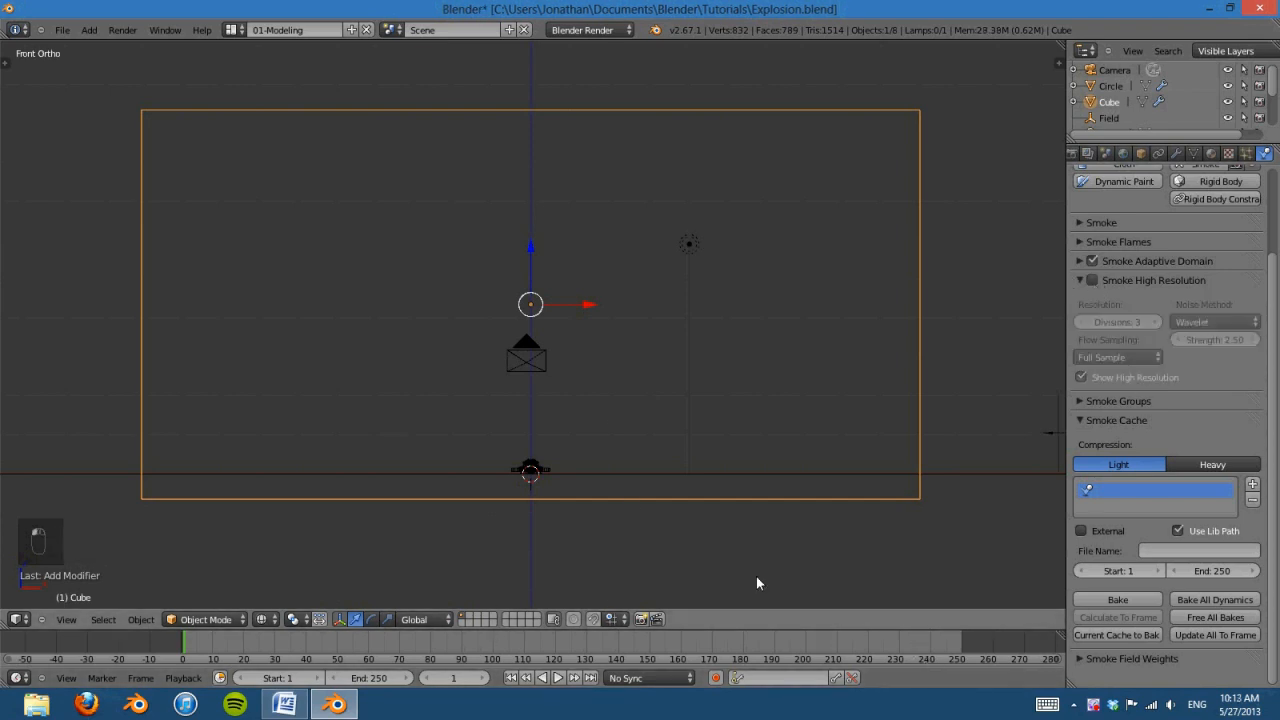
pyautogui.click(559, 678)
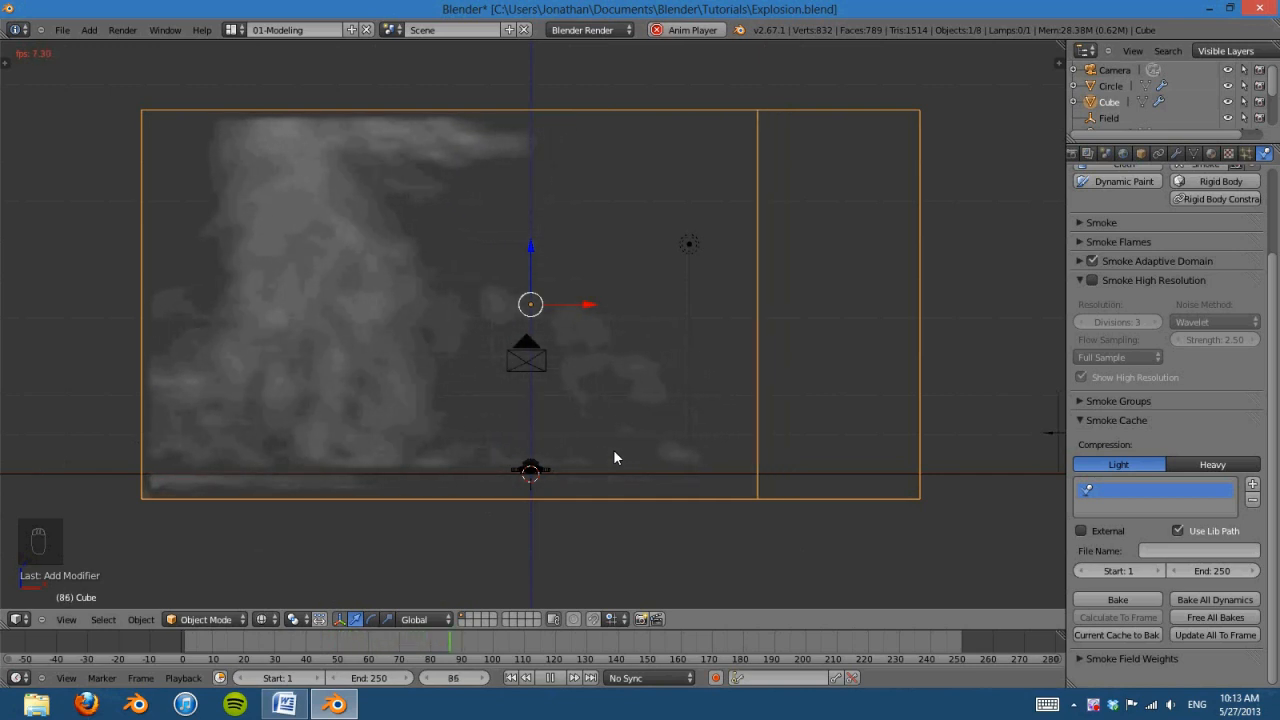
pyautogui.click(550, 679)
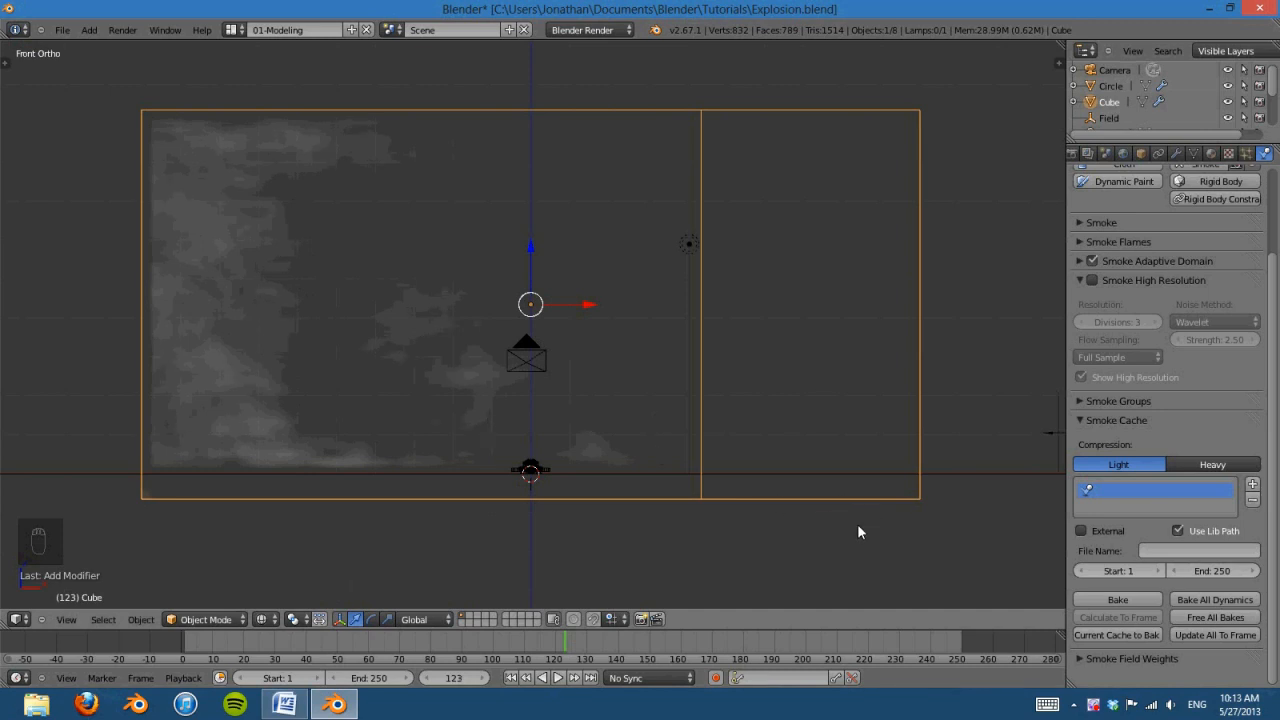
# - Set the smoke cache's end frame to 125 and re-enable Smoke High Resolution
pyautogui.click(1215, 570)
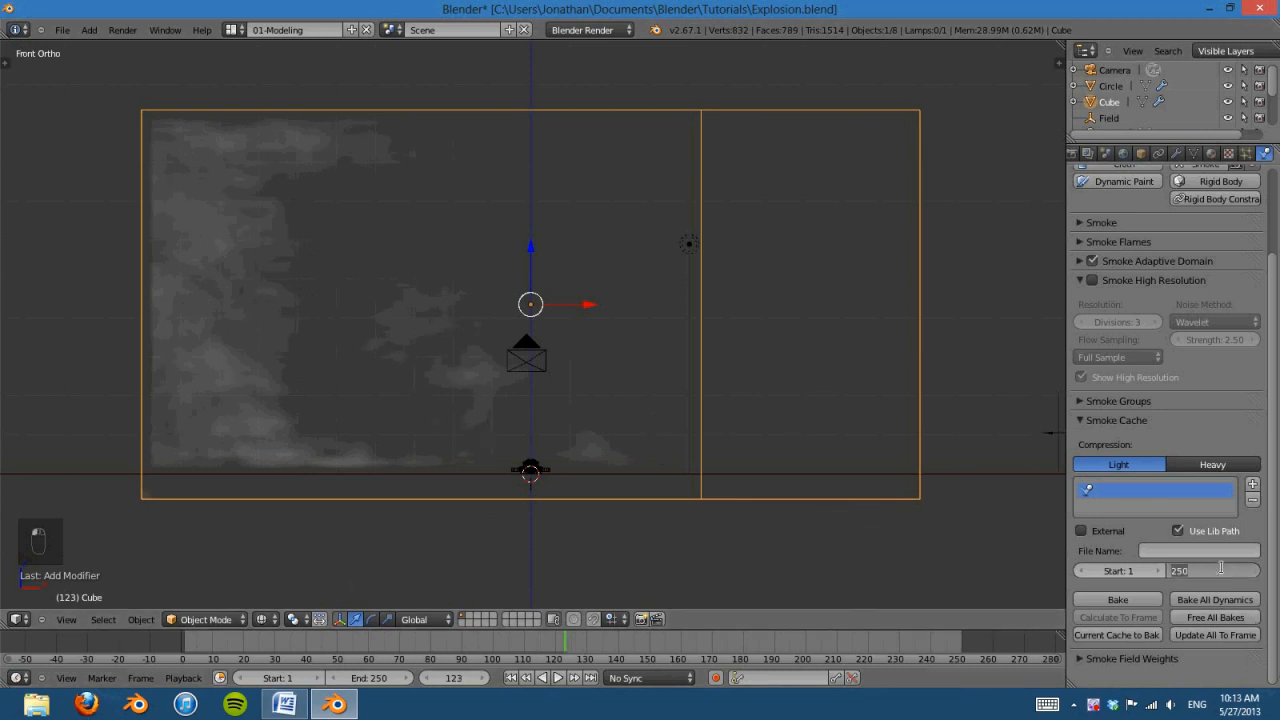
pyautogui.write('125')
pyautogui.press('Return')
pyautogui.click(1092, 279)
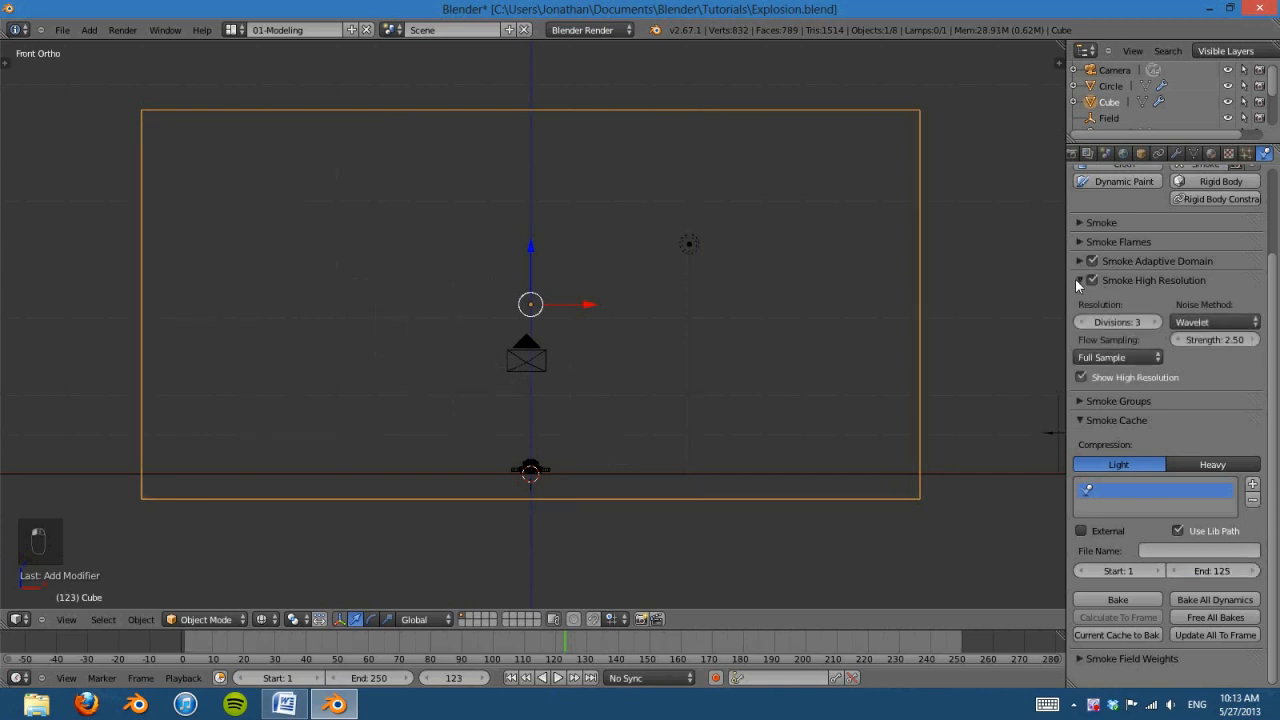
# - Return to frame 1 and bake all dynamics for the smoke simulation
pyautogui.click(511, 678)
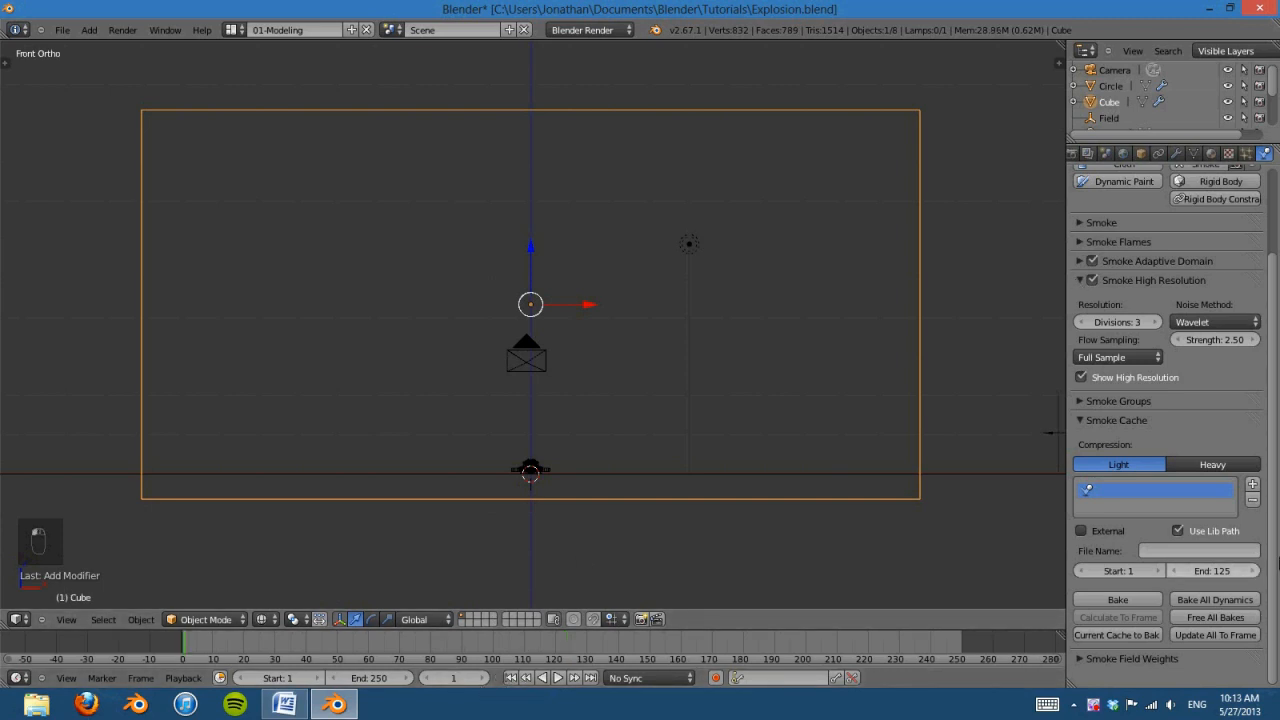
pyautogui.scroll(3, 1238, 563)
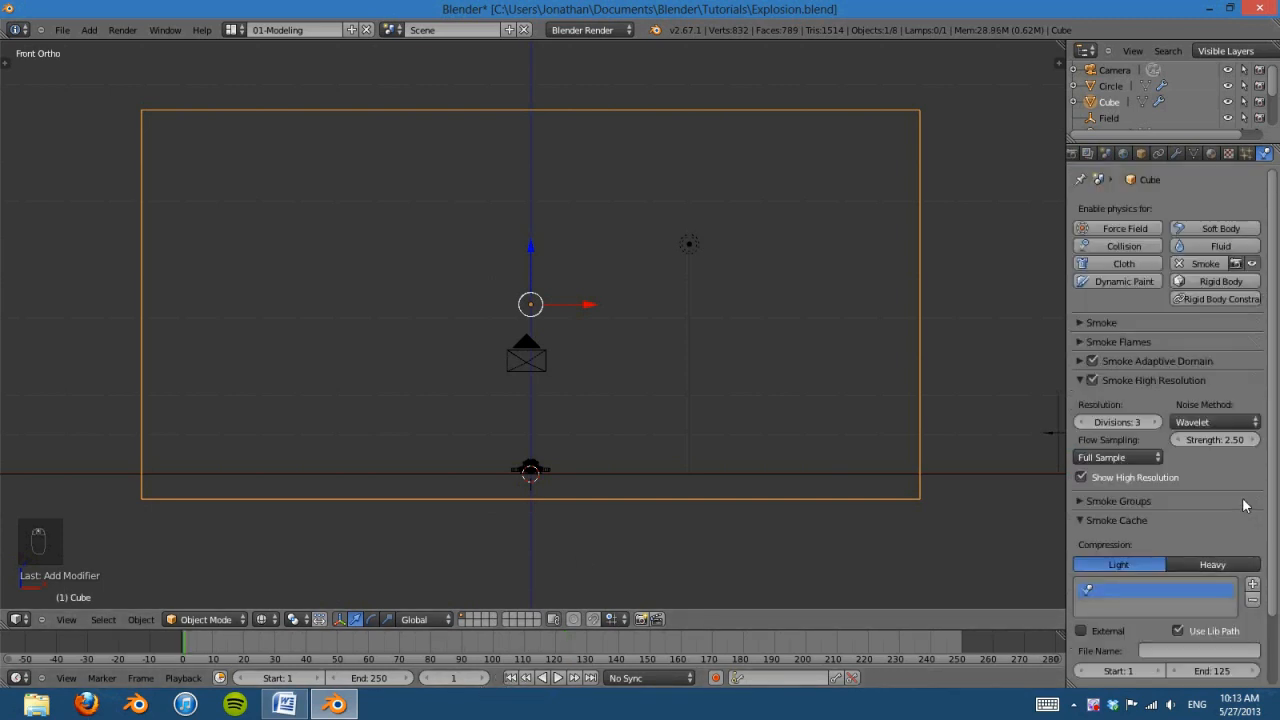
pyautogui.scroll(-2, 1245, 507)
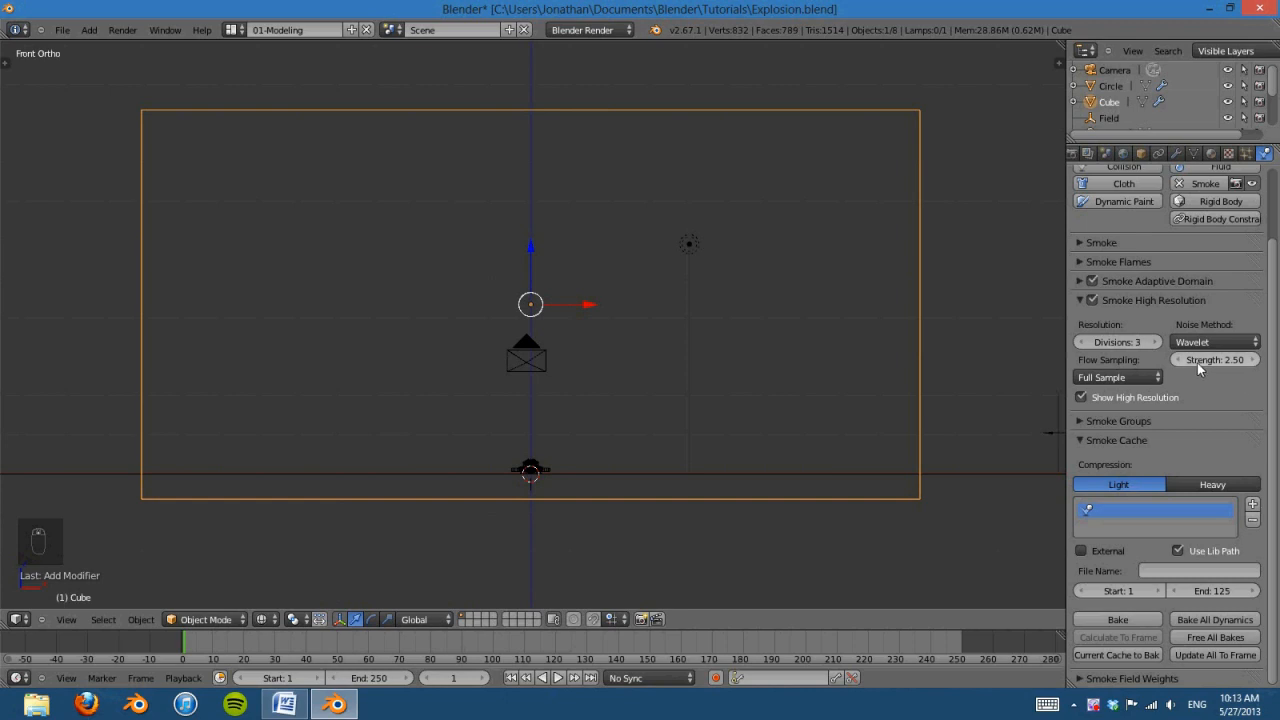
pyautogui.click(1213, 621)
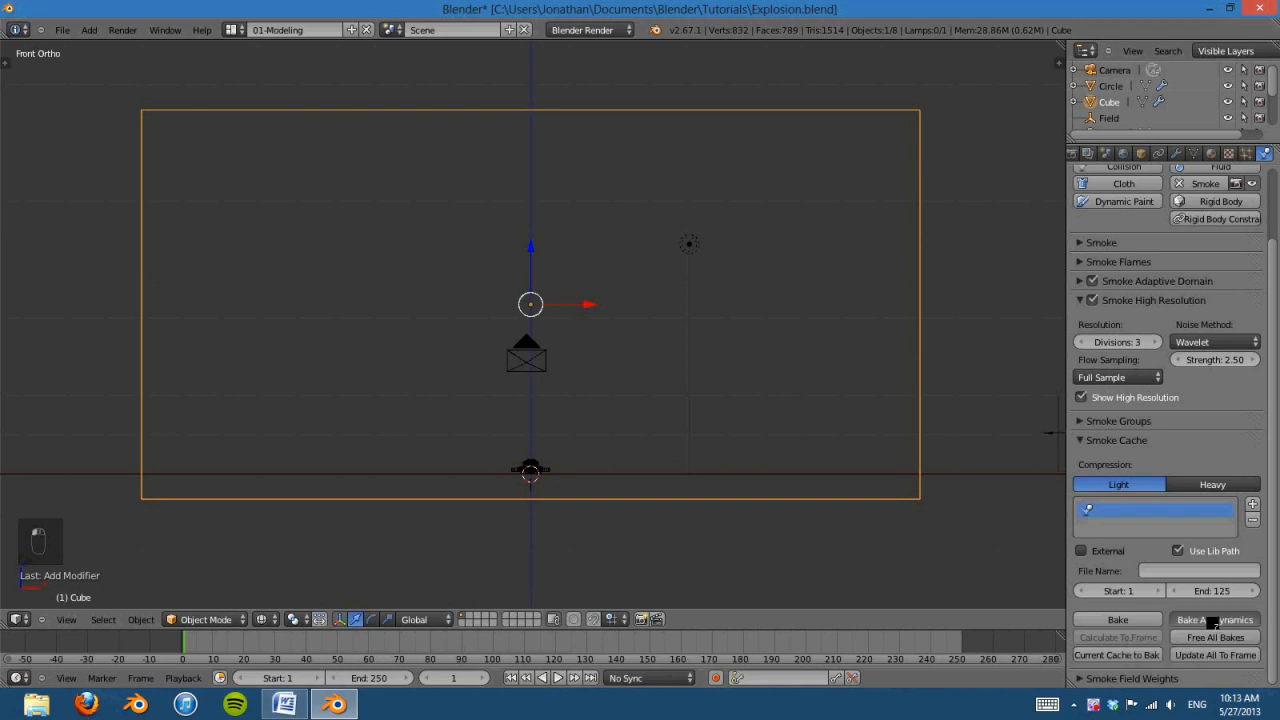
pyautogui.rightClick(1092, 704)
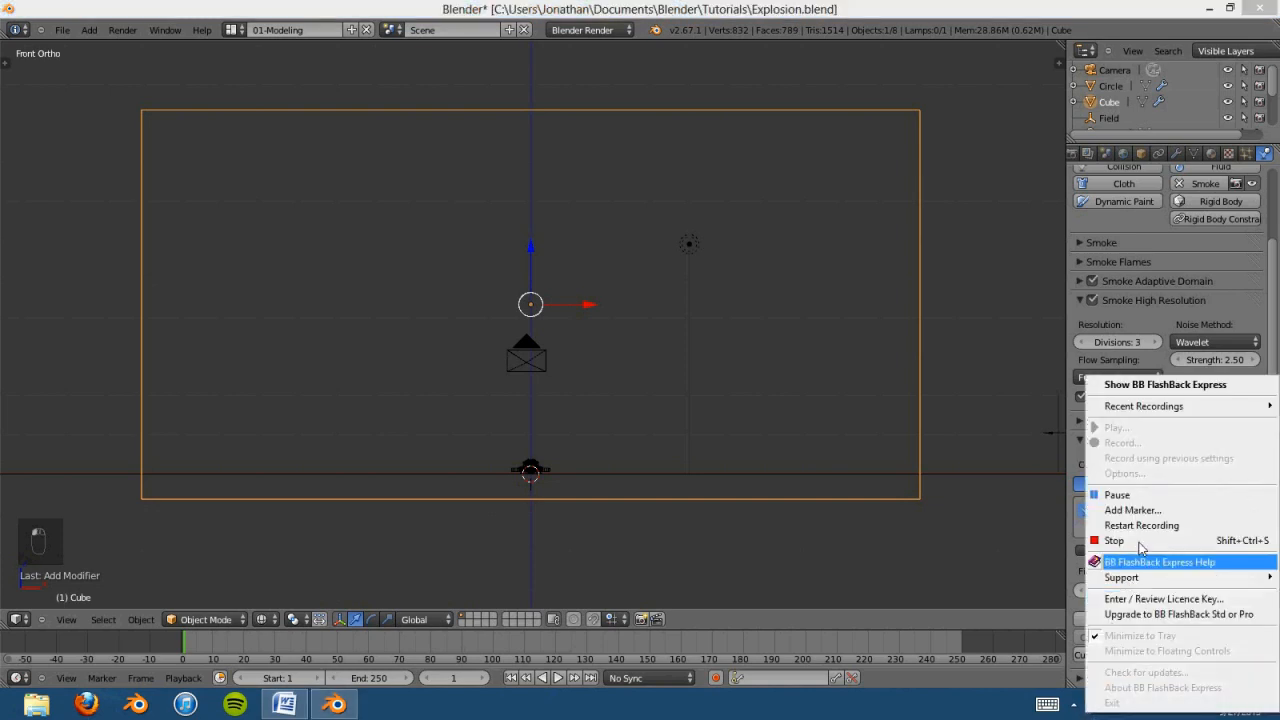
pyautogui.click(1120, 491)
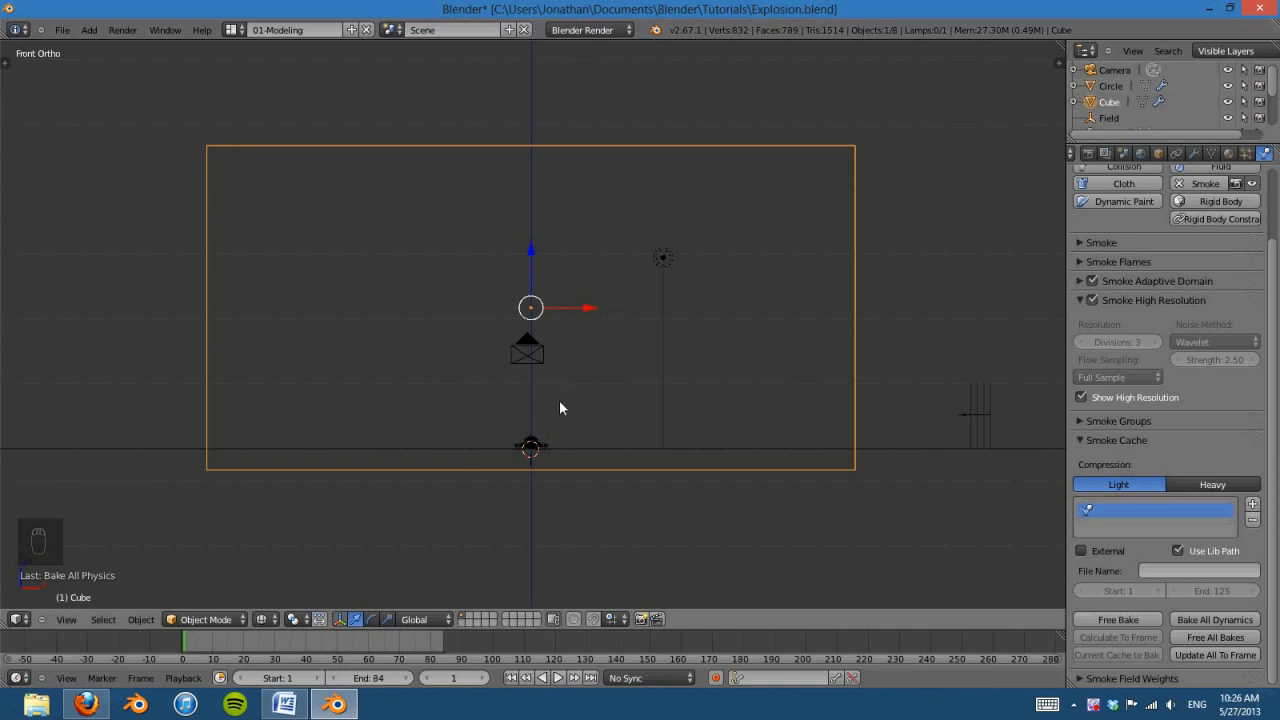
# - Inspect the baked smoke at frame 83 from an angle and in the front view
pyautogui.scroll(1, 559, 407)
pyautogui.keyDown('shift'); pyautogui.moveTo(564, 336); pyautogui.dragTo(551, 361, button='middle'); pyautogui.keyUp('shift')
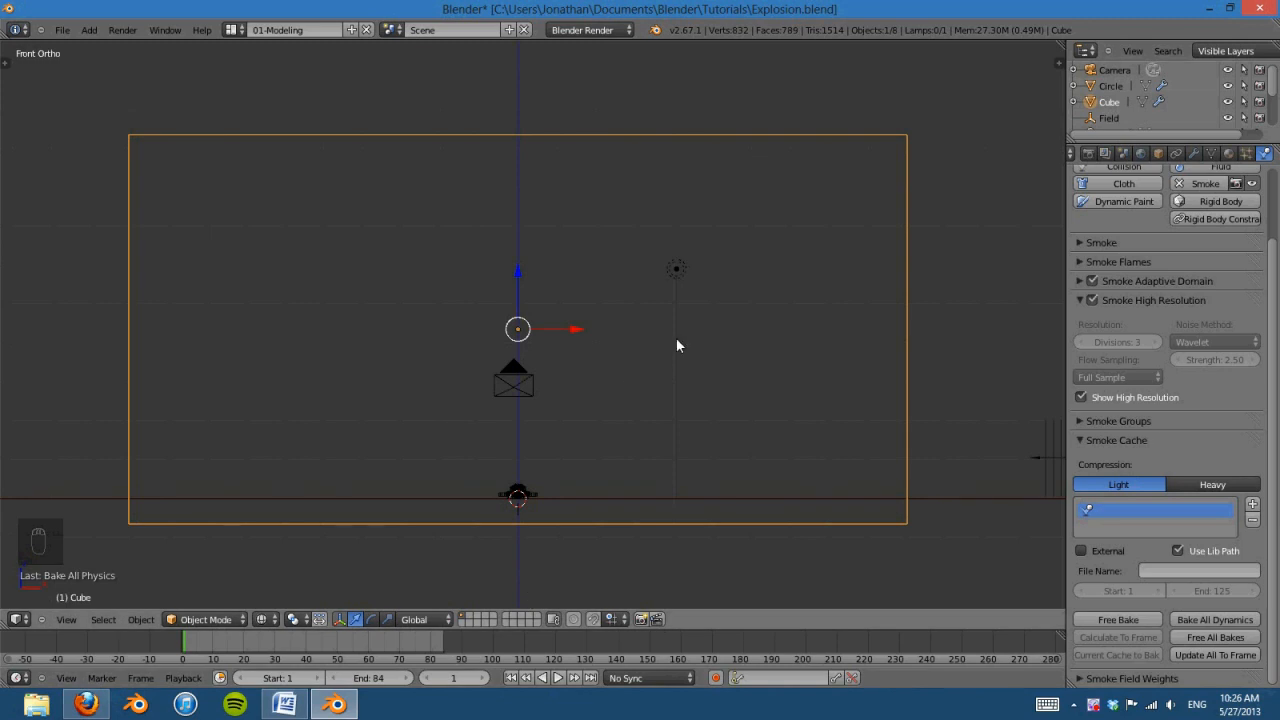
pyautogui.keyDown('shift'); pyautogui.moveTo(676, 338); pyautogui.dragTo(706, 331, button='middle'); pyautogui.keyUp('shift')
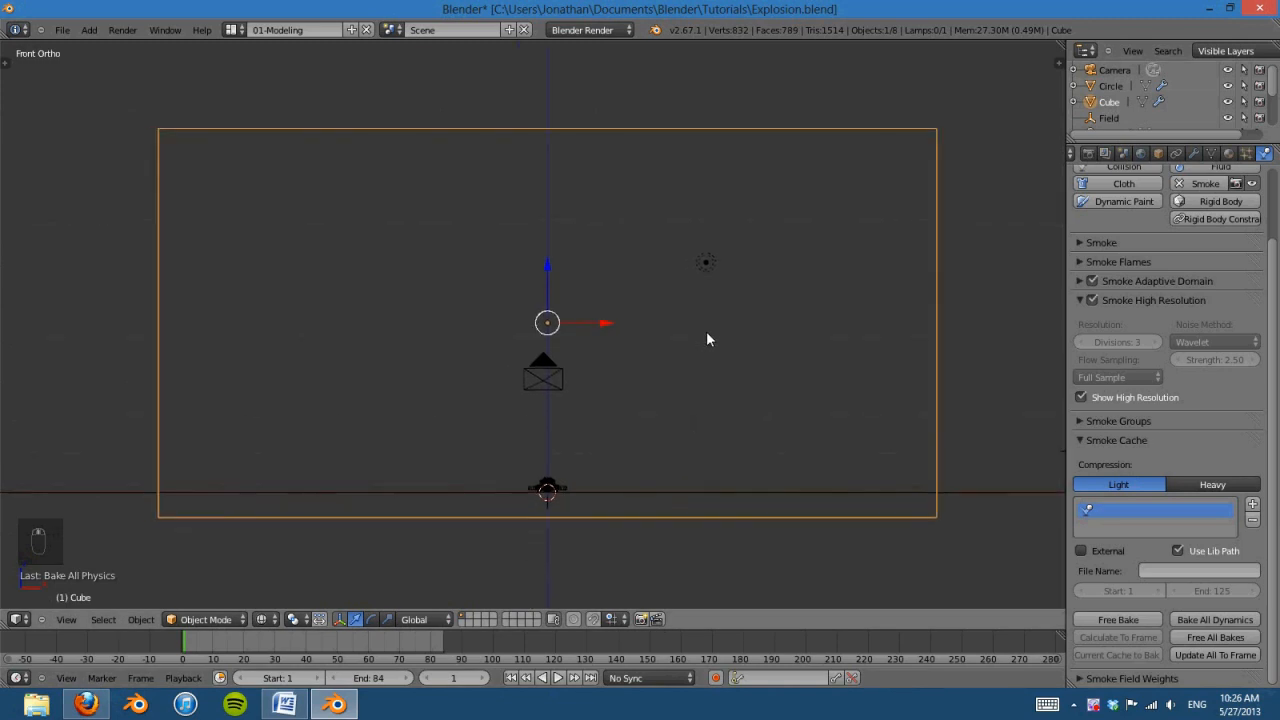
pyautogui.click(441, 640)
pyautogui.moveTo(582, 435); pyautogui.dragTo(717, 471, button='middle')
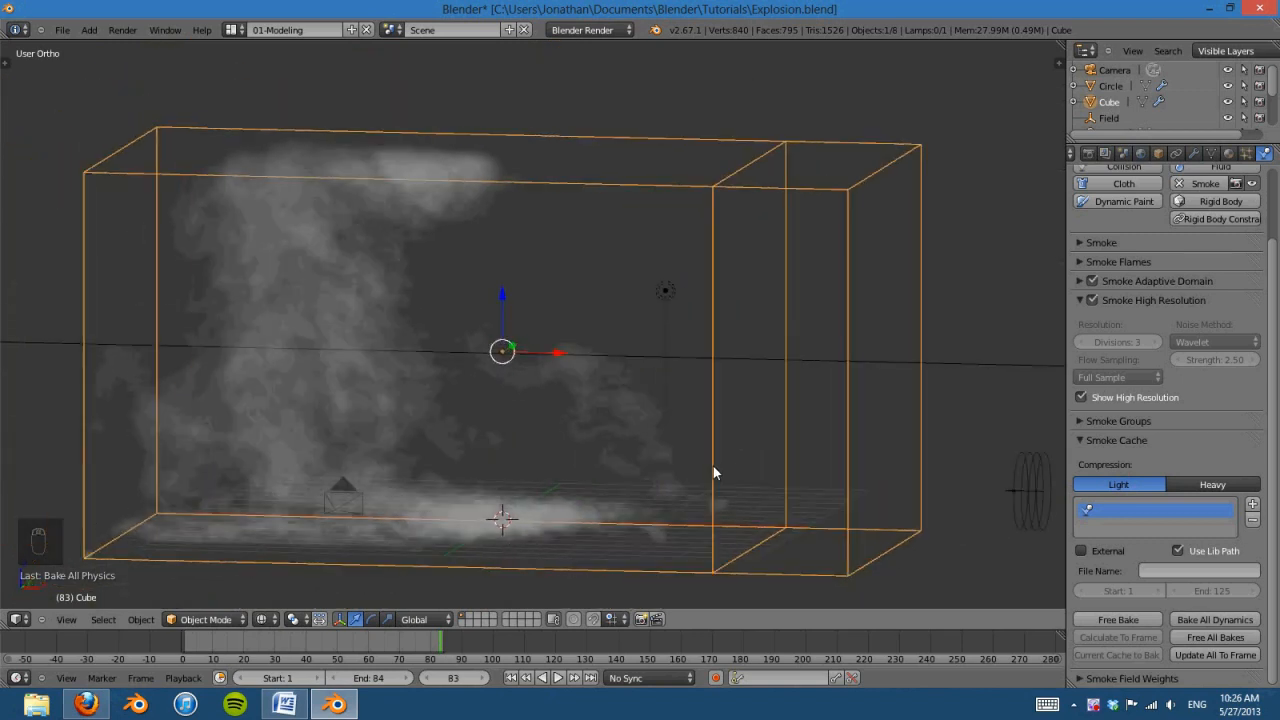
pyautogui.press('KP_1')
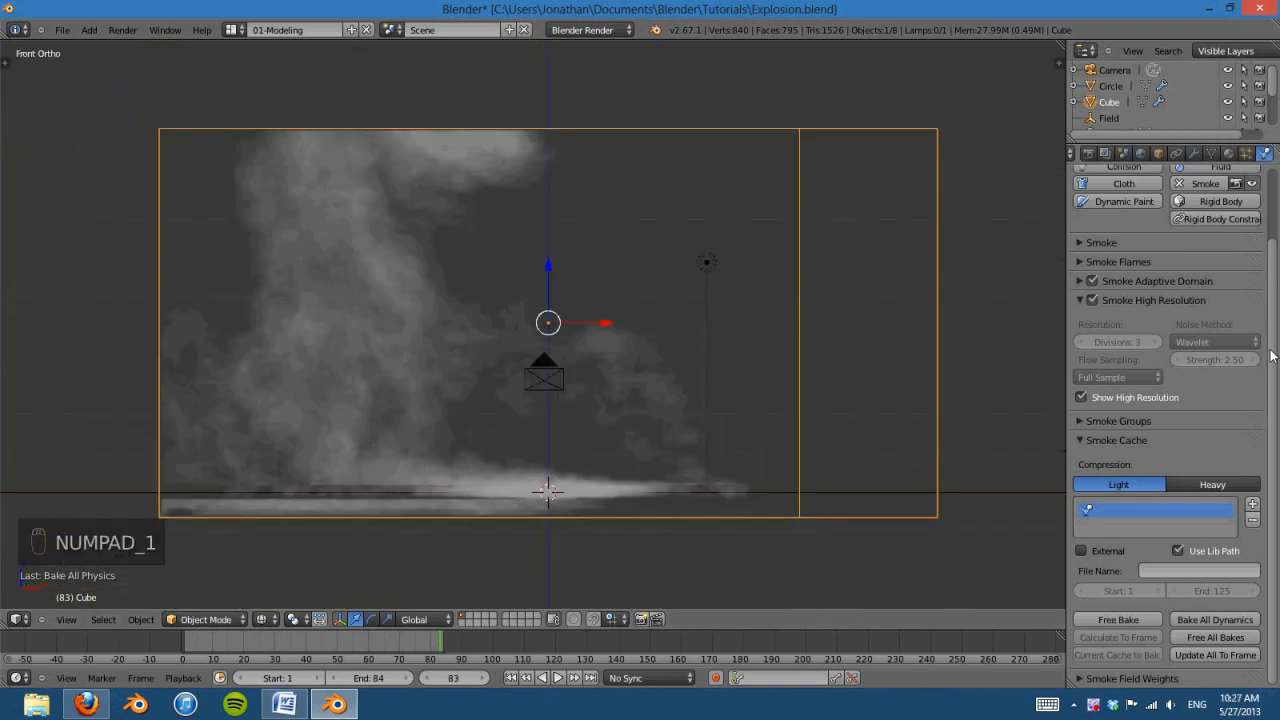
# - Collapse the Smoke Cache settings and review the domain's Smoke and Smoke High Resolution settings
pyautogui.scroll(2, 1068, 371)
pyautogui.click(1079, 365)
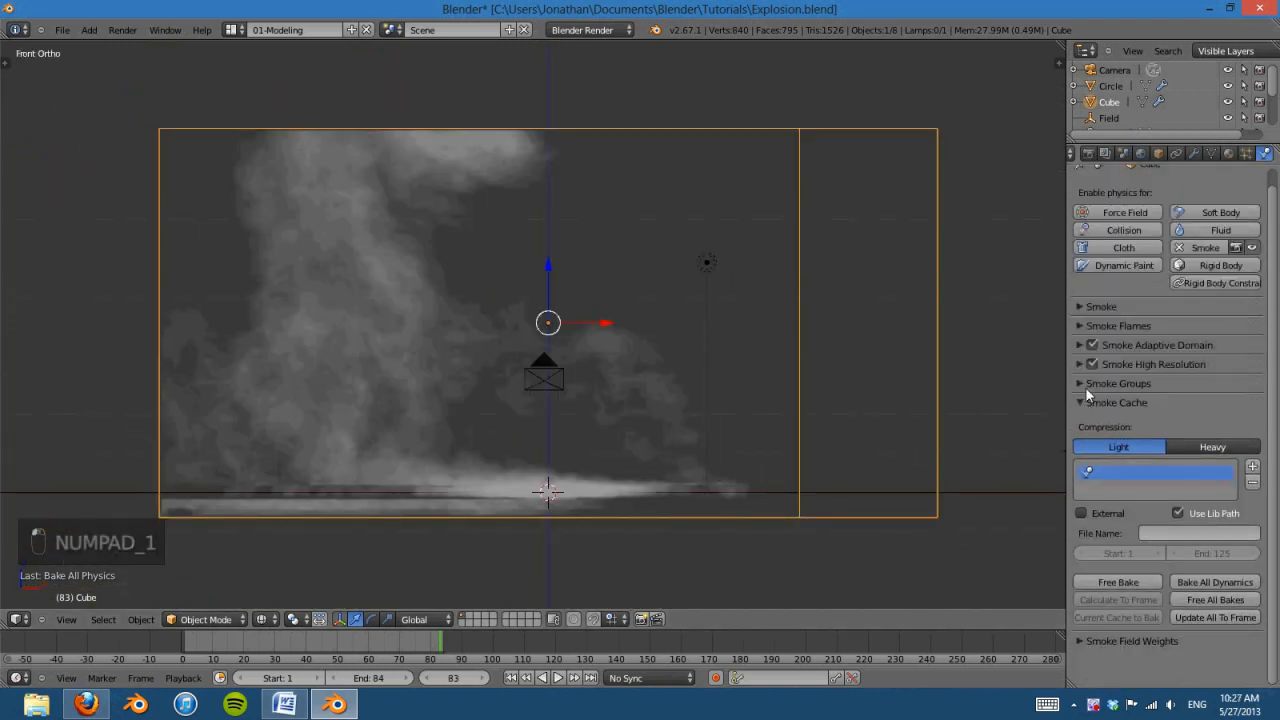
pyautogui.click(1082, 401)
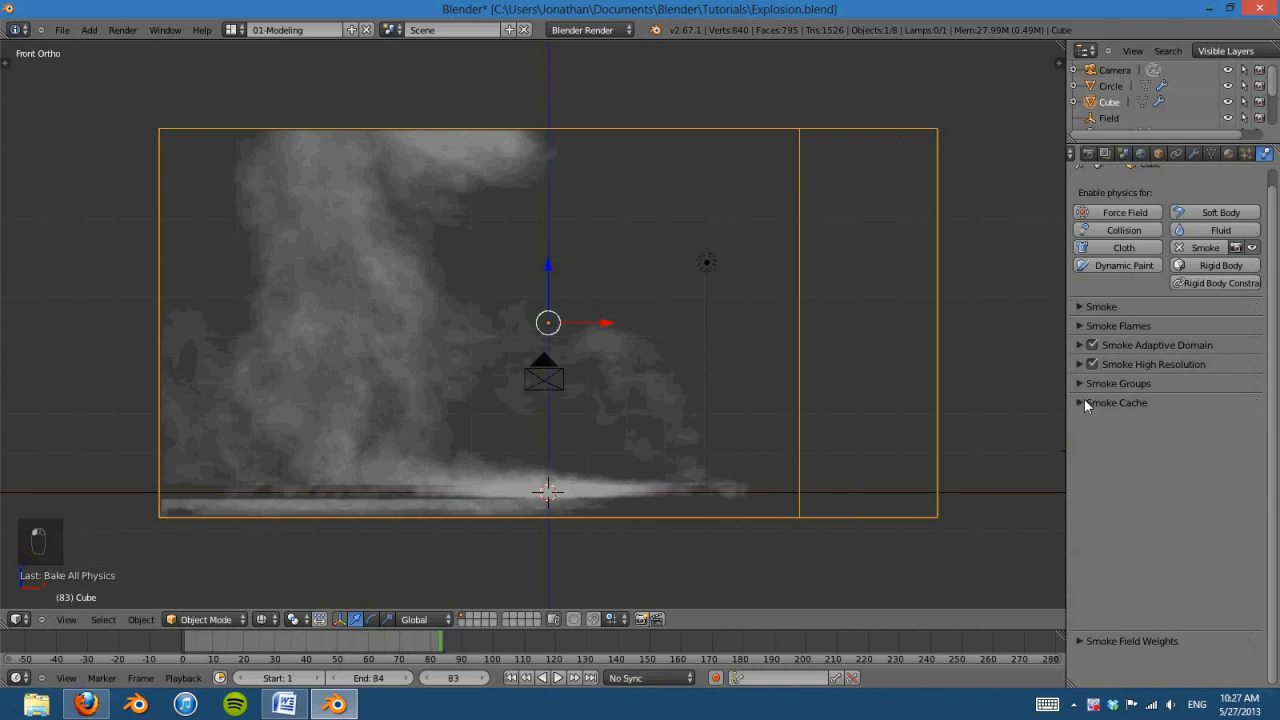
pyautogui.click(1144, 307)
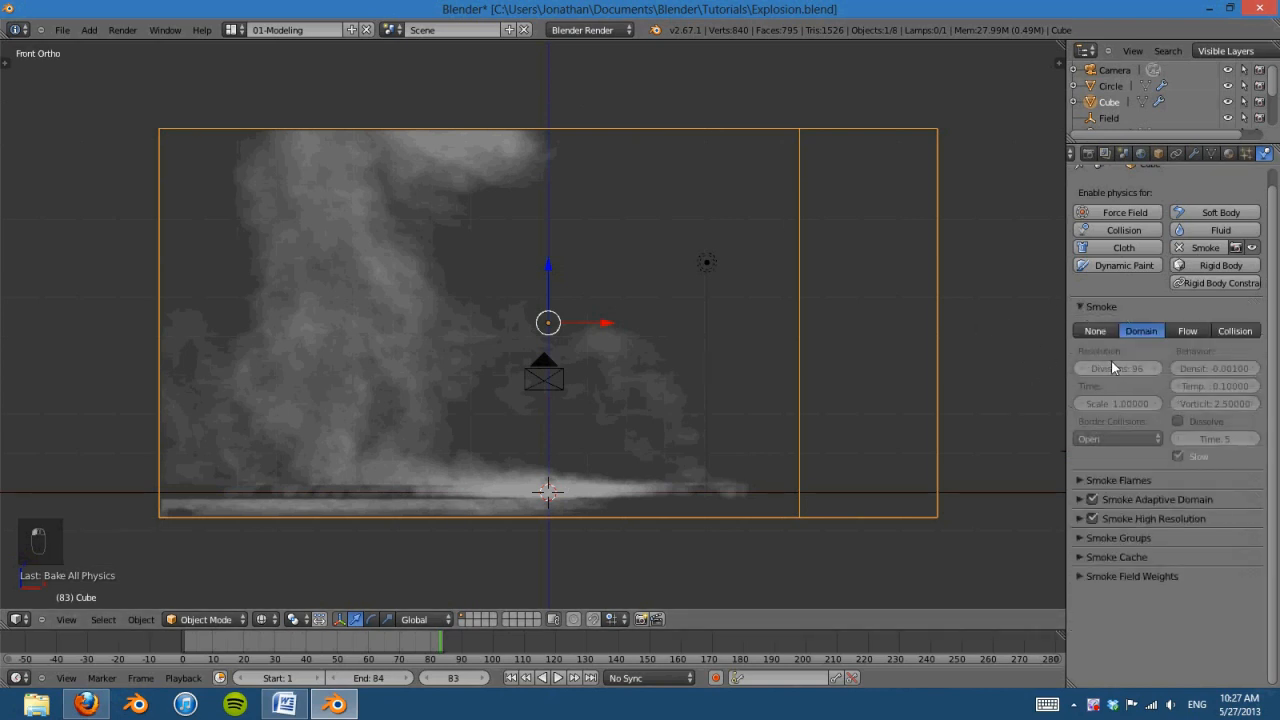
pyautogui.click(1076, 518)
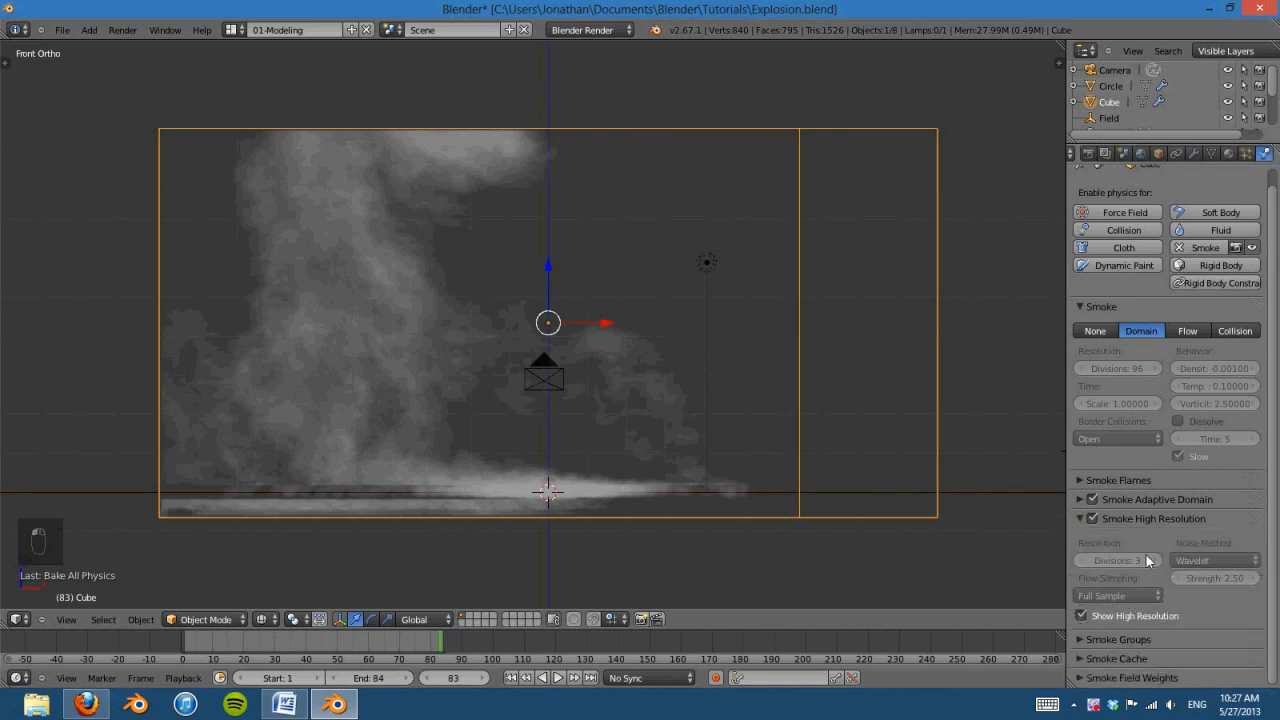
pyautogui.click(1081, 519)
# - Examine the baked explosion at frame 83 and at frame 30, ending in the front view
pyautogui.scroll(-3, 514, 367)
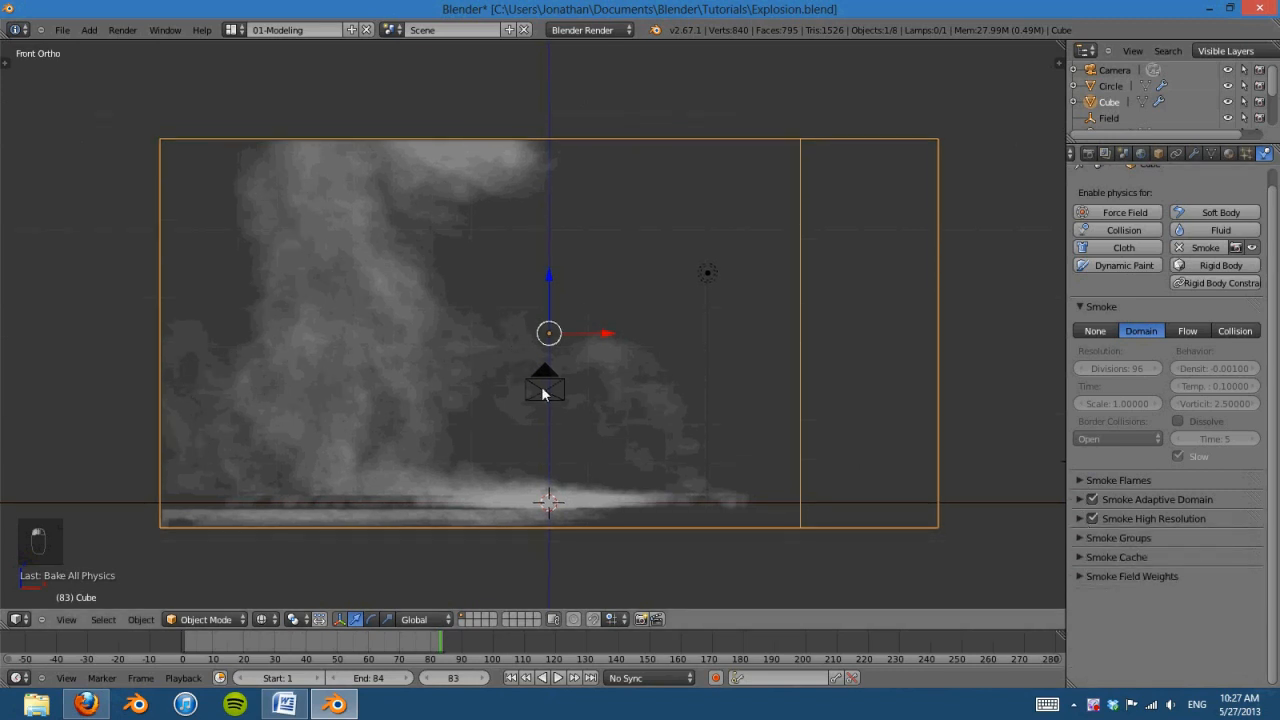
pyautogui.moveTo(608, 408); pyautogui.dragTo(582, 458, button='middle')
pyautogui.press('KP_1')
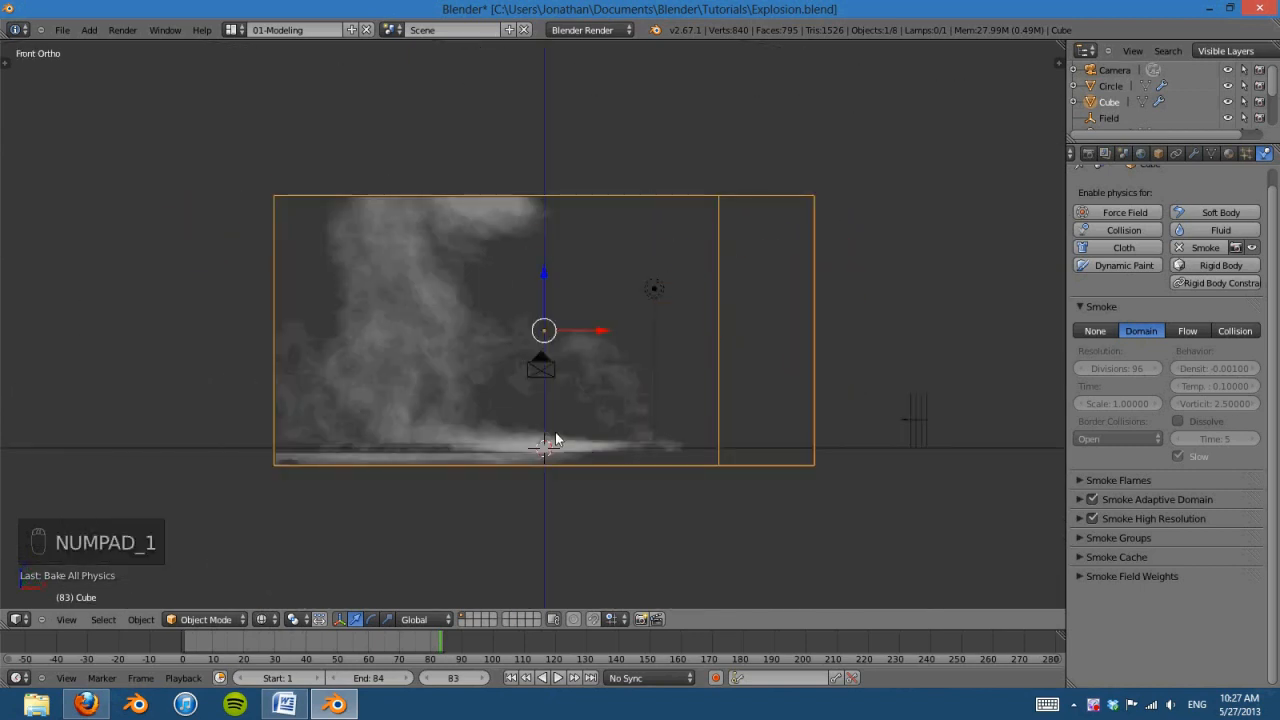
pyautogui.scroll(2, 577, 478)
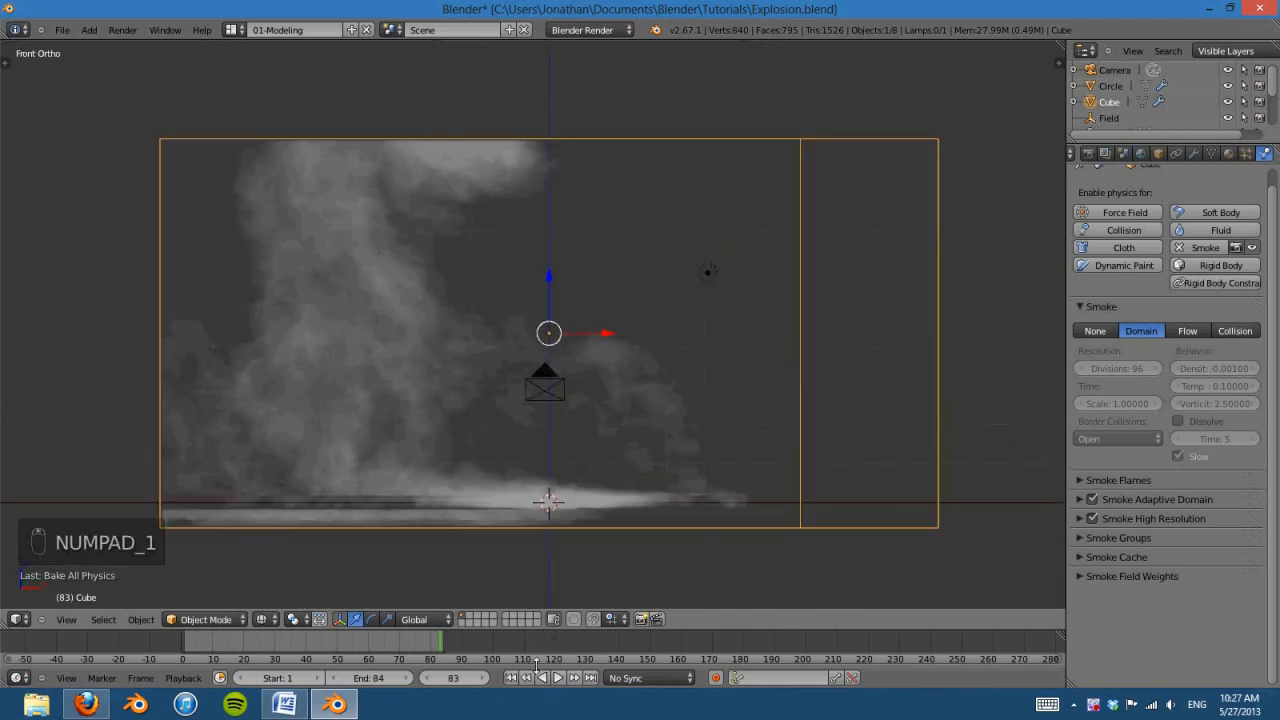
pyautogui.click(226, 642)
pyautogui.moveTo(253, 641); pyautogui.dragTo(274, 640)
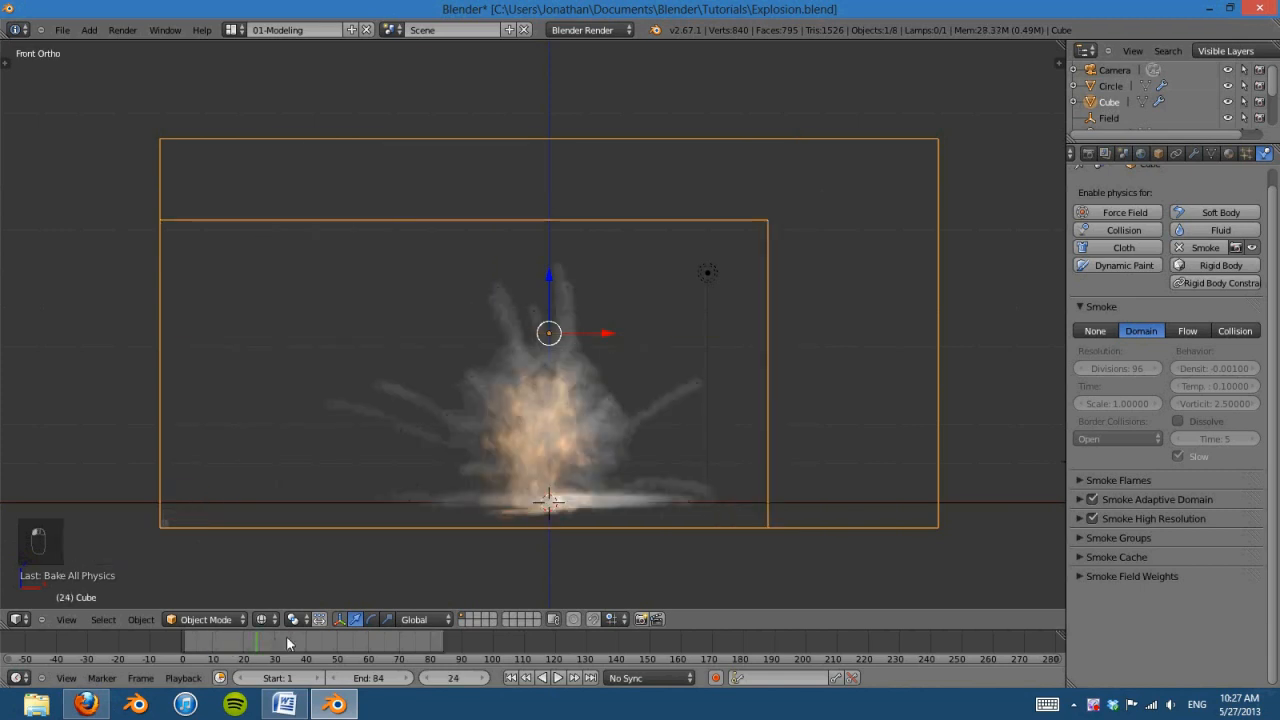
pyautogui.moveTo(804, 462); pyautogui.dragTo(814, 444, button='middle')
pyautogui.press('KP_1')
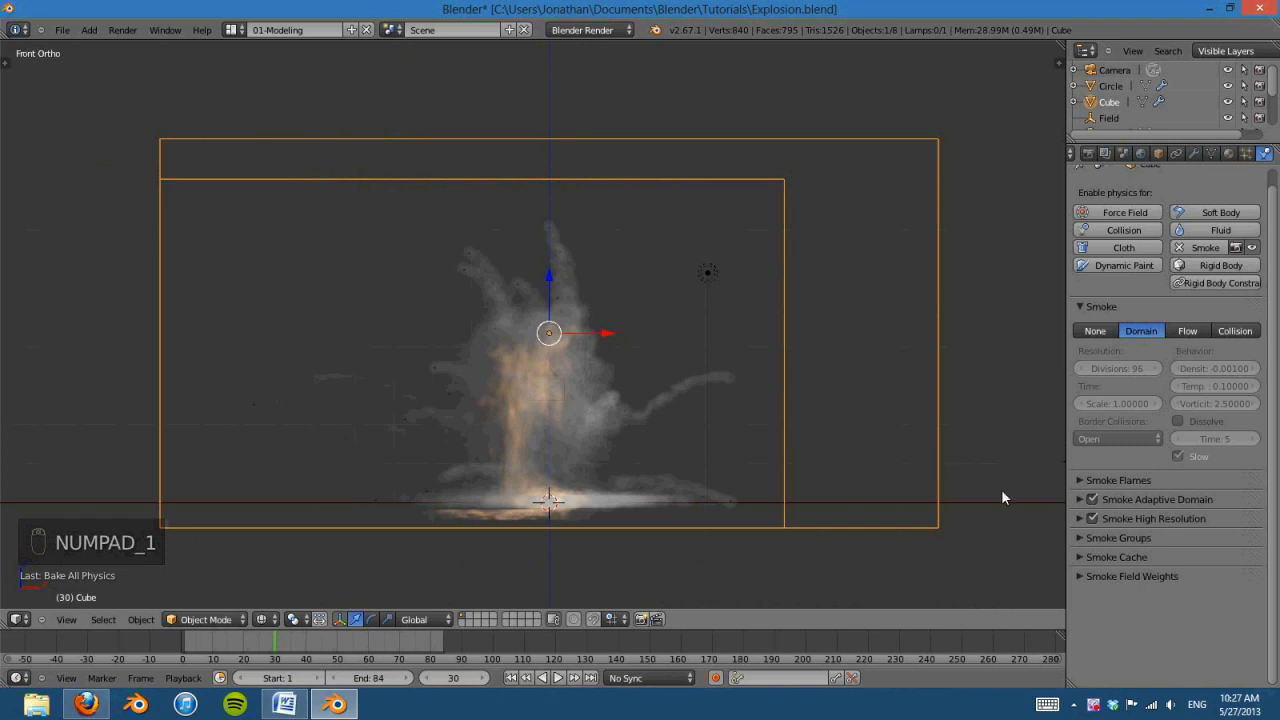
# - Turn off the Show High Resolution option in the domain's Smoke High Resolution settings
pyautogui.click(1080, 518)
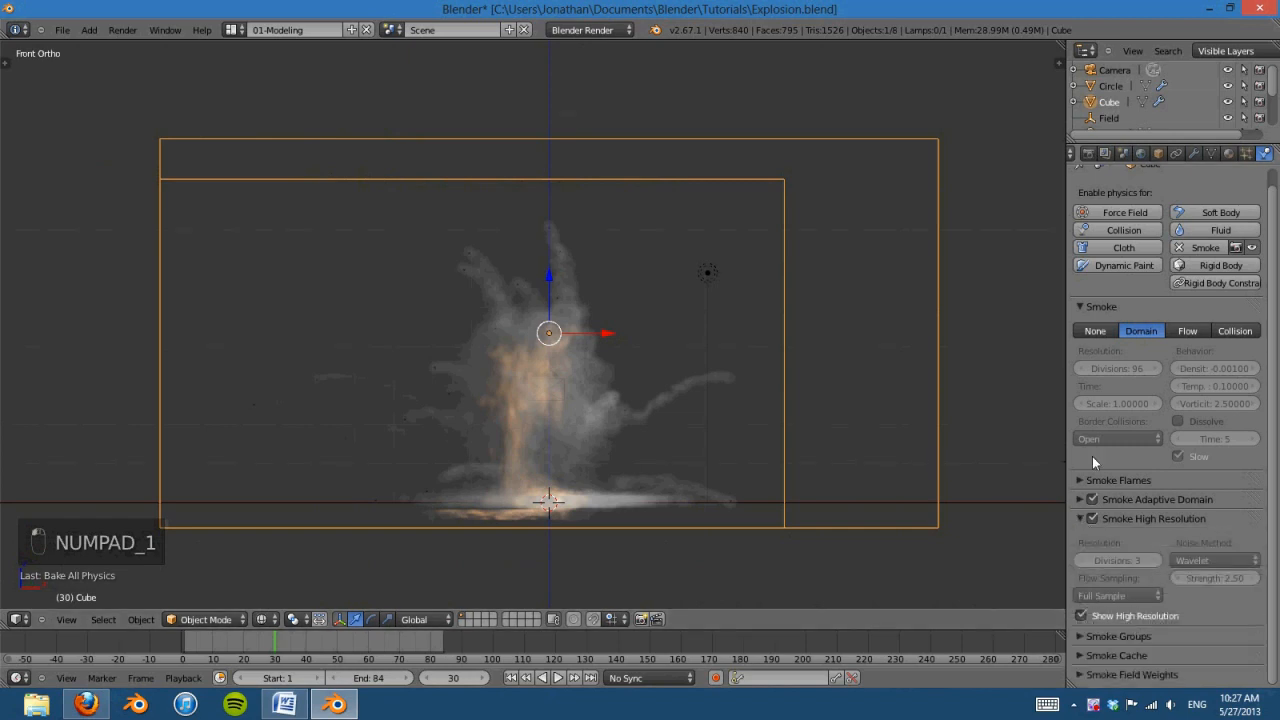
pyautogui.click(1088, 618)
pyautogui.click(1081, 518)
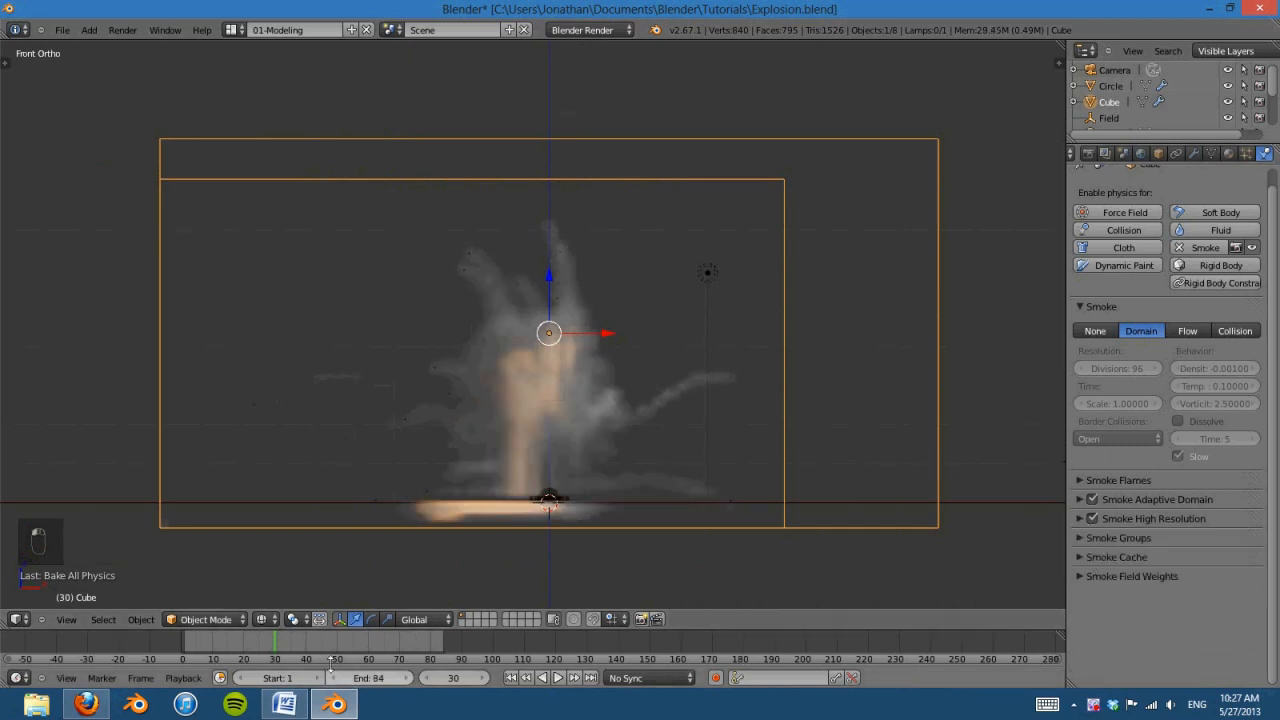
# - Inspect the low-resolution smoke display at frame 56 from an angle and in the front view
pyautogui.click(355, 632)
pyautogui.moveTo(564, 426); pyautogui.dragTo(600, 420, button='middle')
pyautogui.press('KP_1')
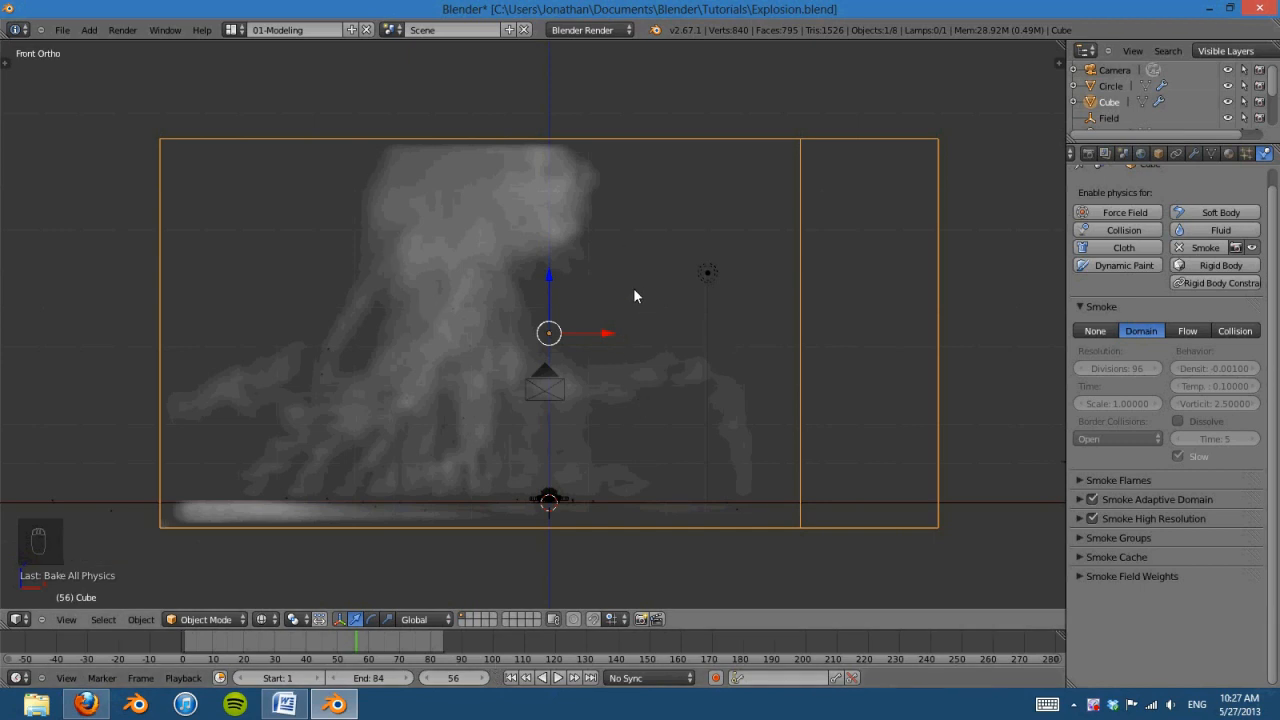
pyautogui.keyDown('shift'); pyautogui.moveTo(706, 493); pyautogui.dragTo(708, 479, button='middle'); pyautogui.keyUp('shift')
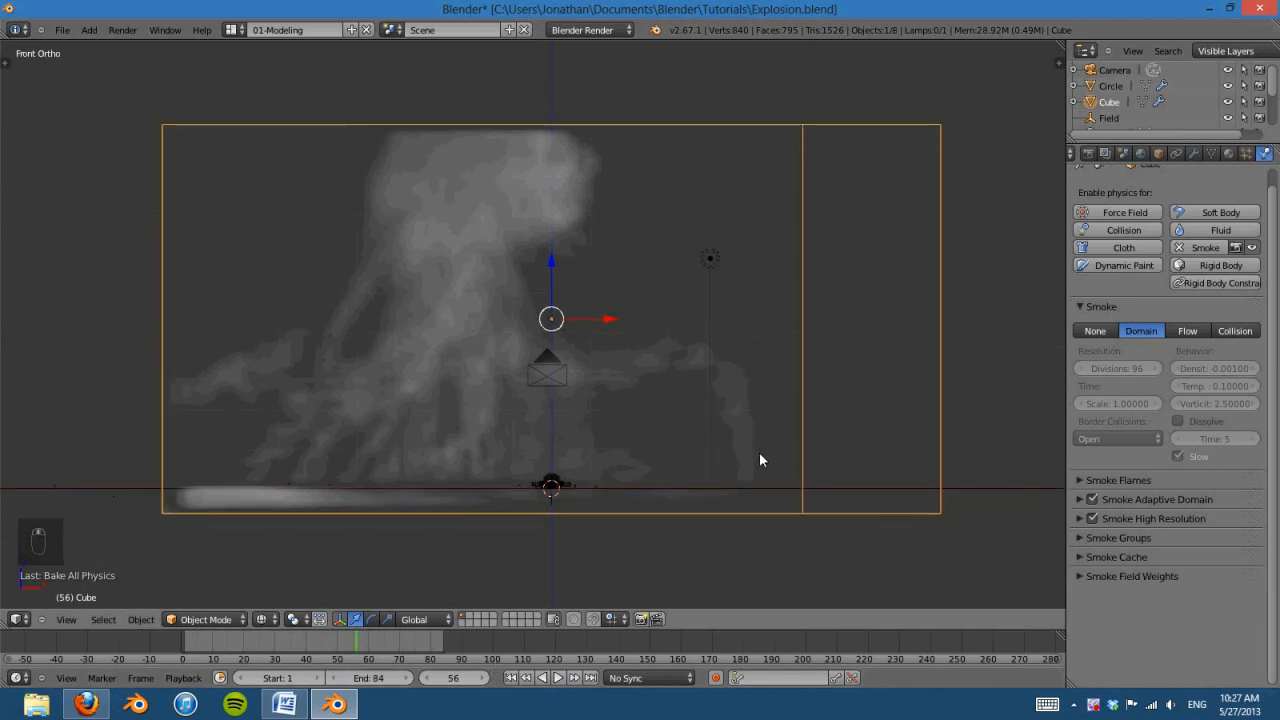
# - Open the smoke domain's material settings and duplicate the domain cube in place
pyautogui.click(1229, 154)
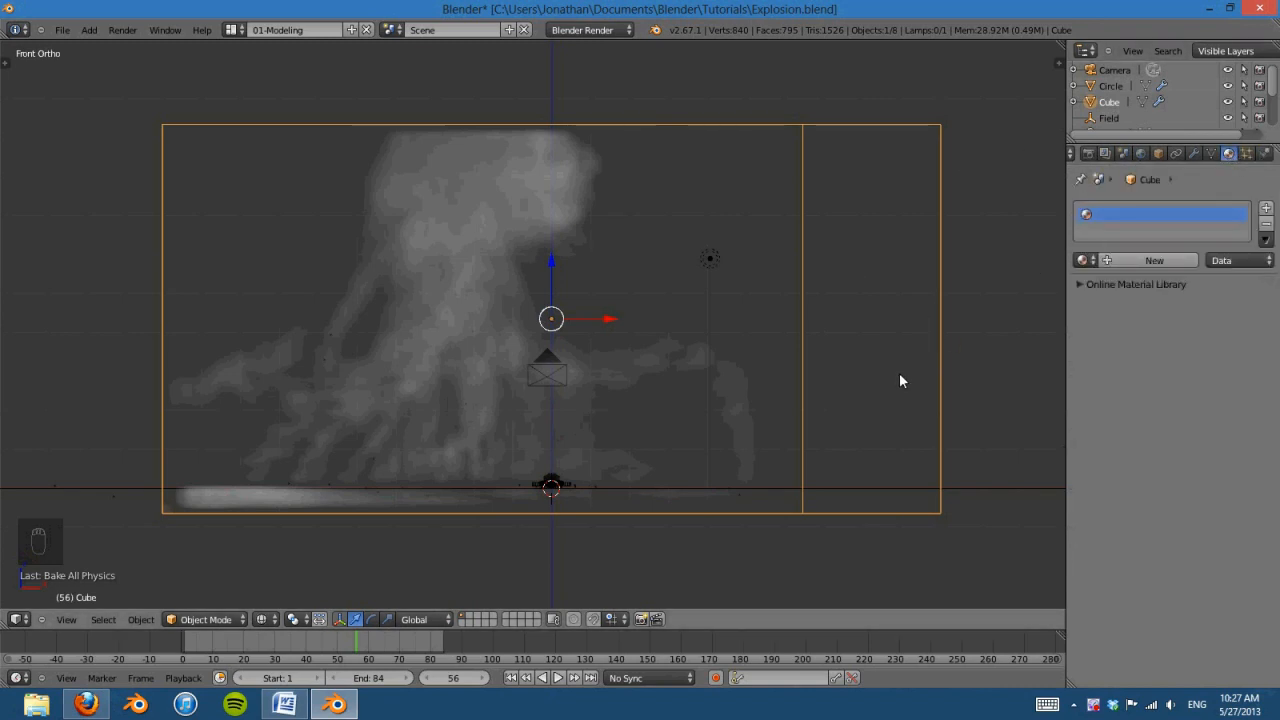
pyautogui.scroll(-1, 773, 249)
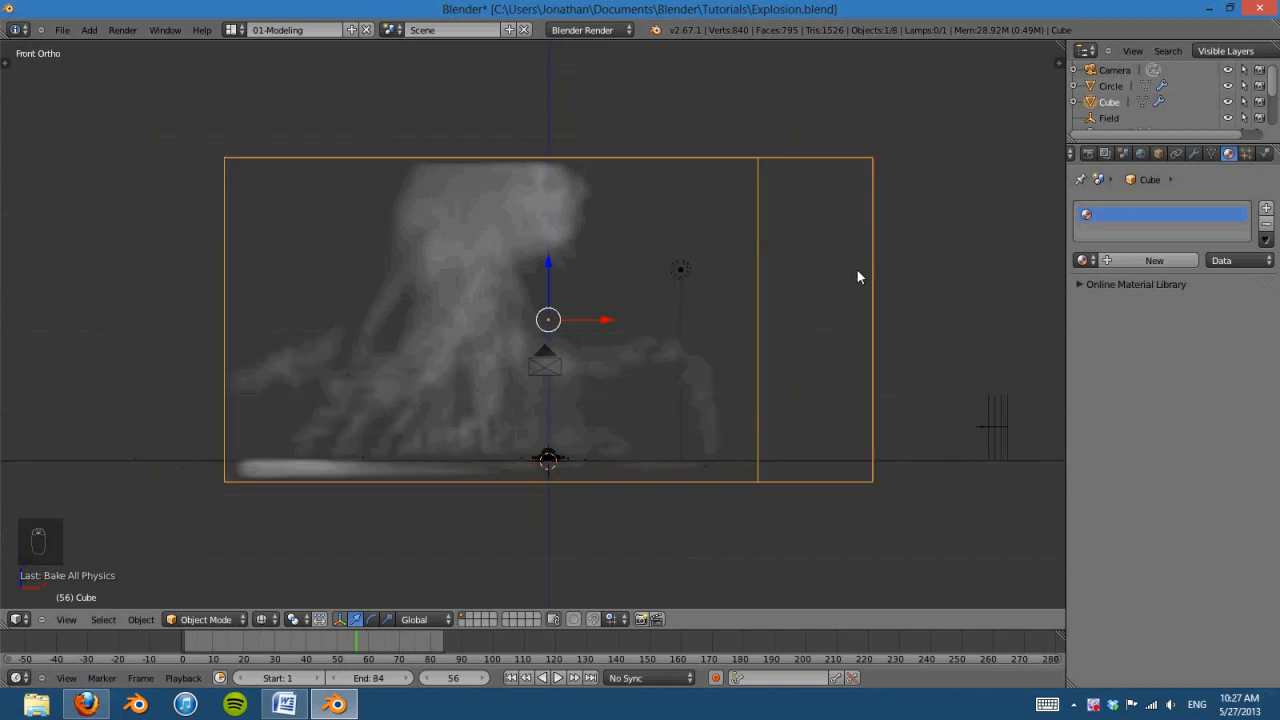
pyautogui.moveTo(831, 297); pyautogui.dragTo(809, 320, button='middle')
pyautogui.moveTo(761, 325); pyautogui.dragTo(769, 320, button='middle')
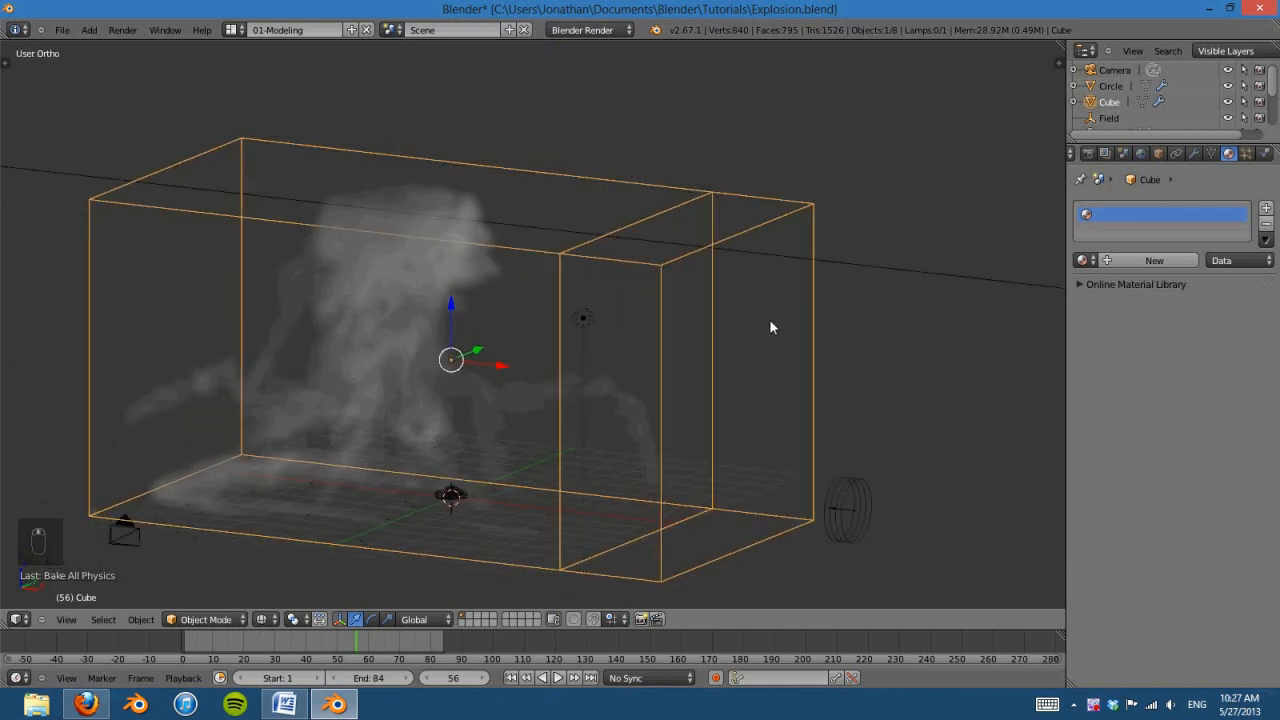
pyautogui.press('KP_1')
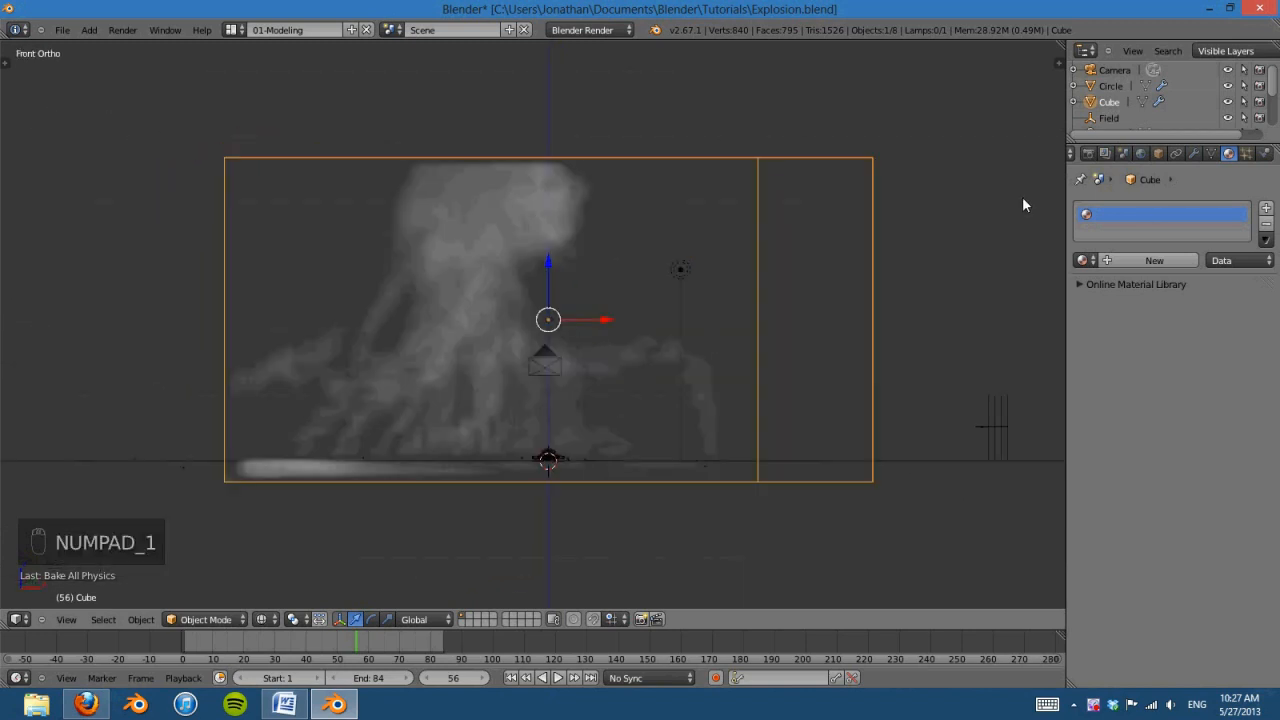
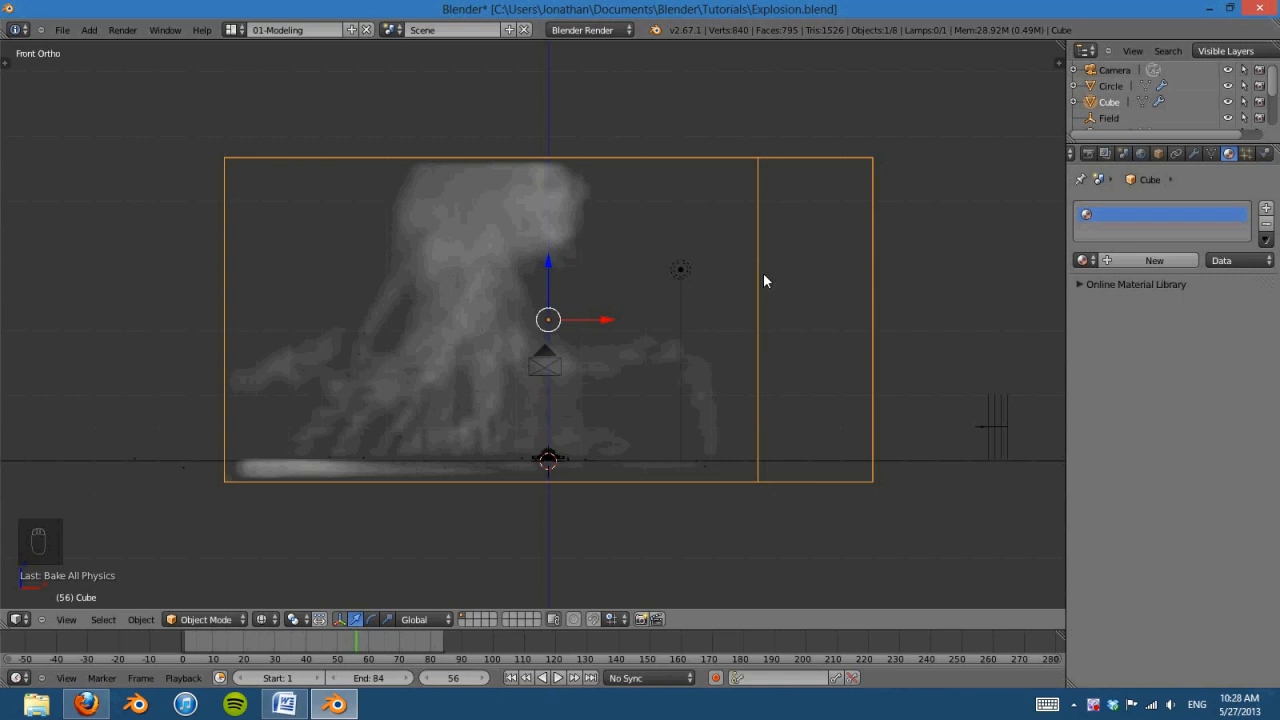
pyautogui.hotkey('shift', 'd')
pyautogui.click(769, 350)
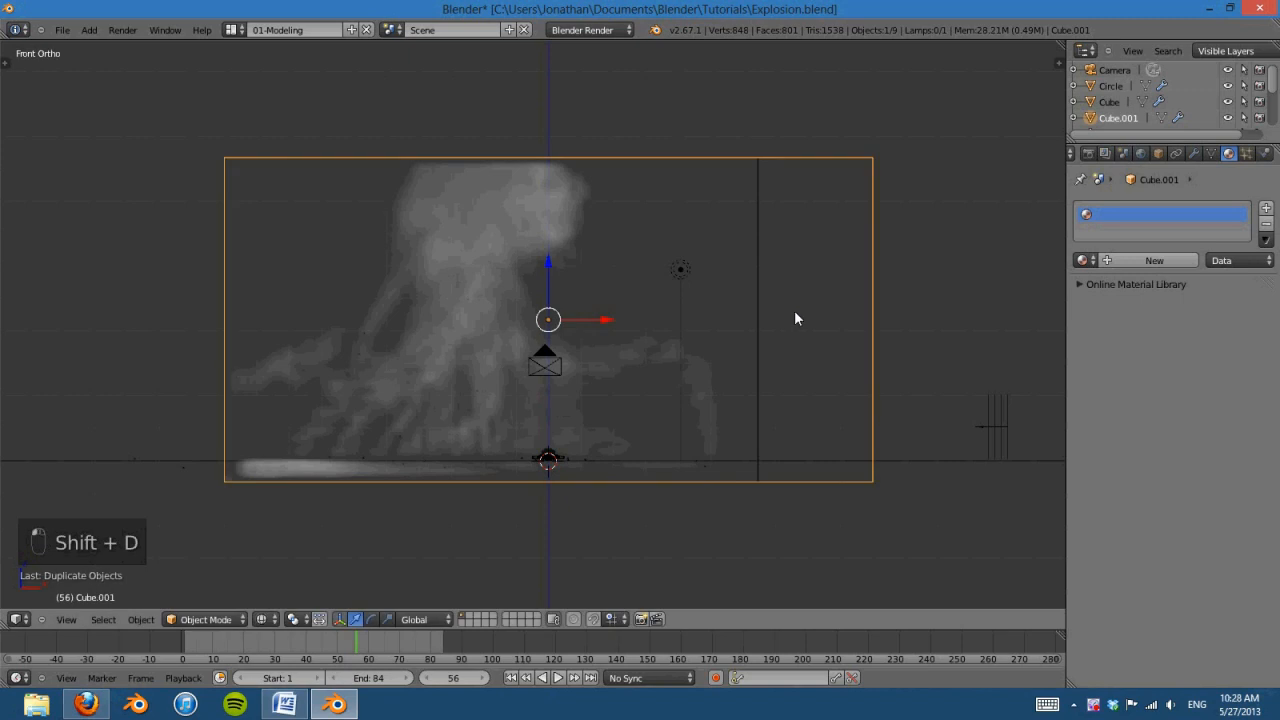
# - Rename the original smoke domain cube as domain
pyautogui.click(1110, 103)
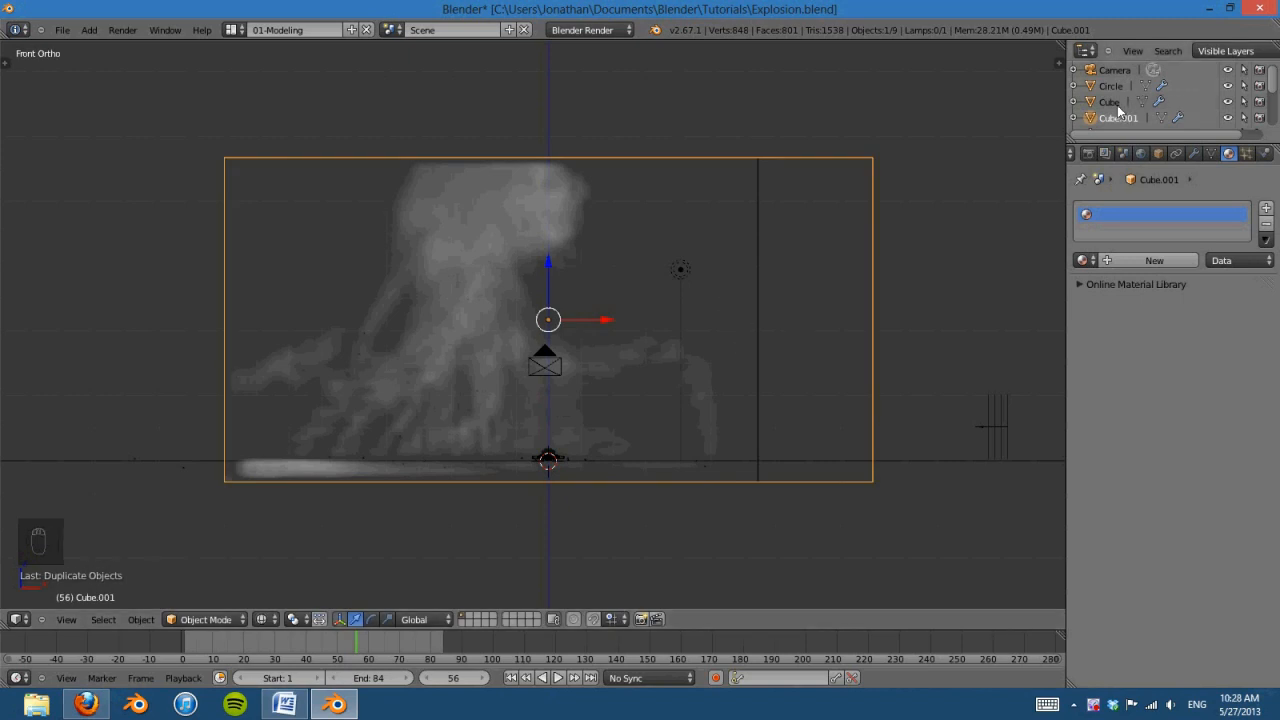
pyautogui.doubleClick(1110, 103)
pyautogui.write('domain')
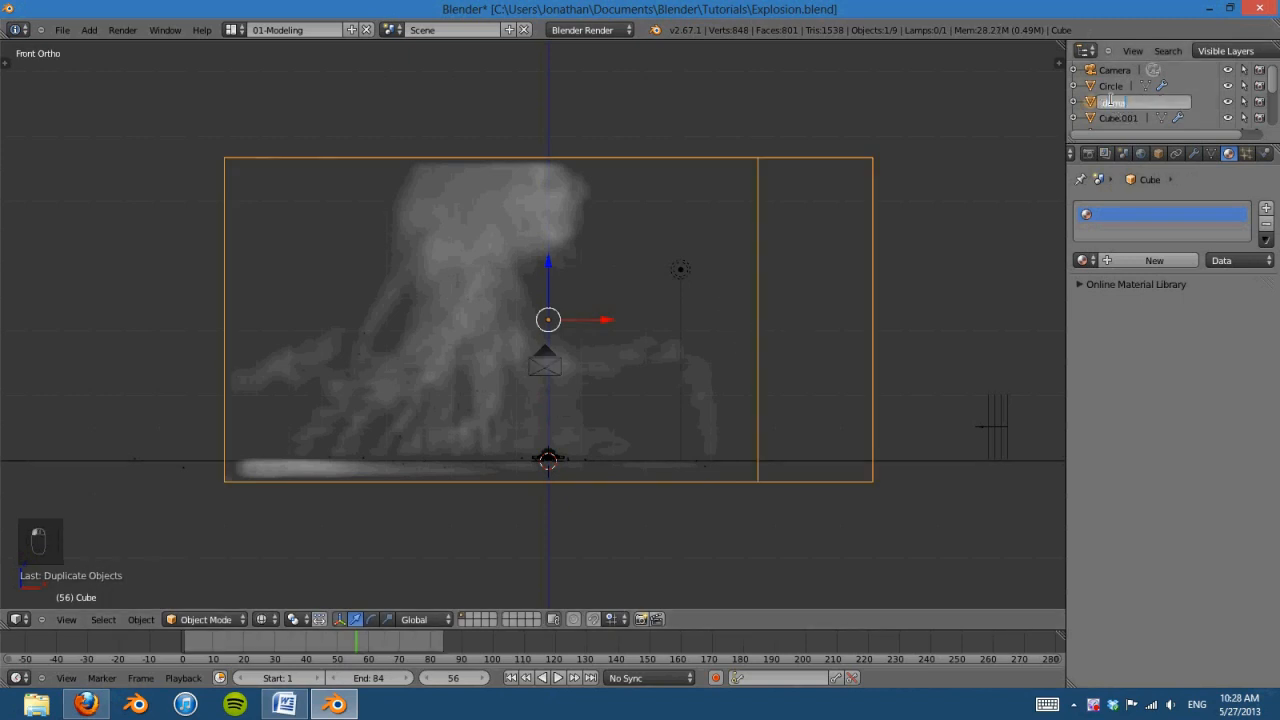
pyautogui.press('Return')
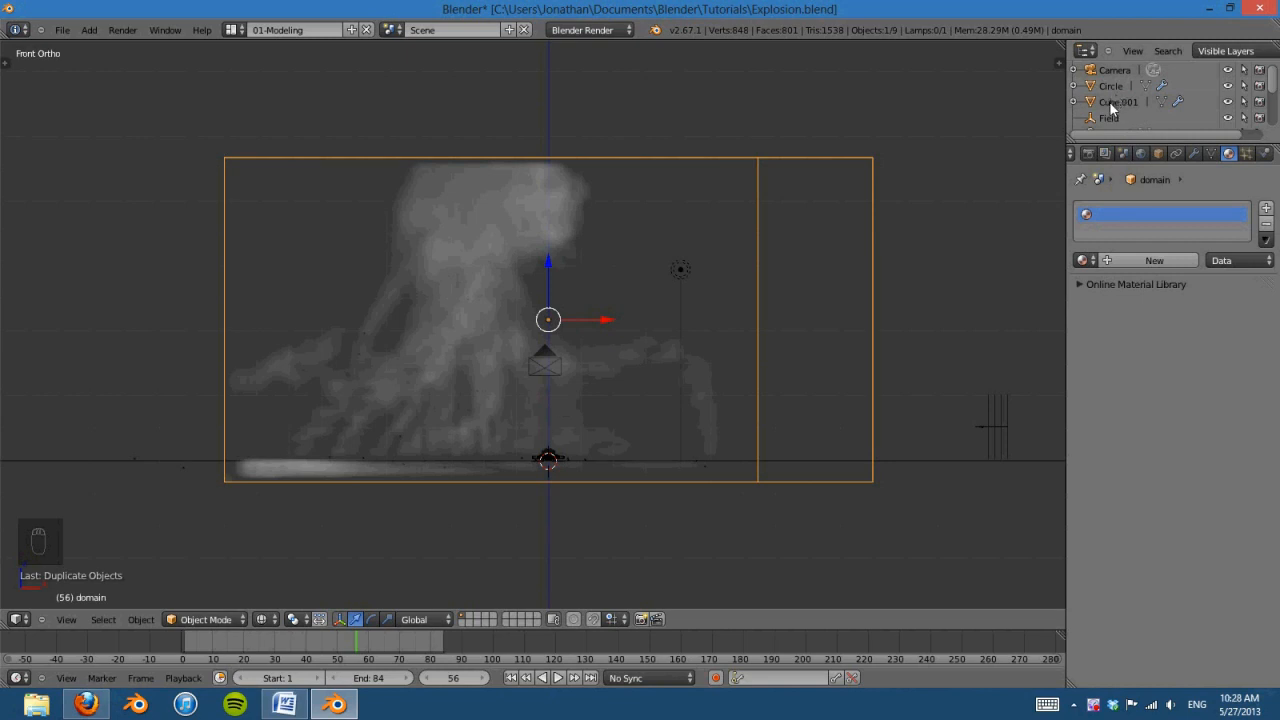
# - Rename the duplicated cube as domain Material
pyautogui.click(1109, 101)
pyautogui.doubleClick(1110, 102)
pyautogui.write('domain')
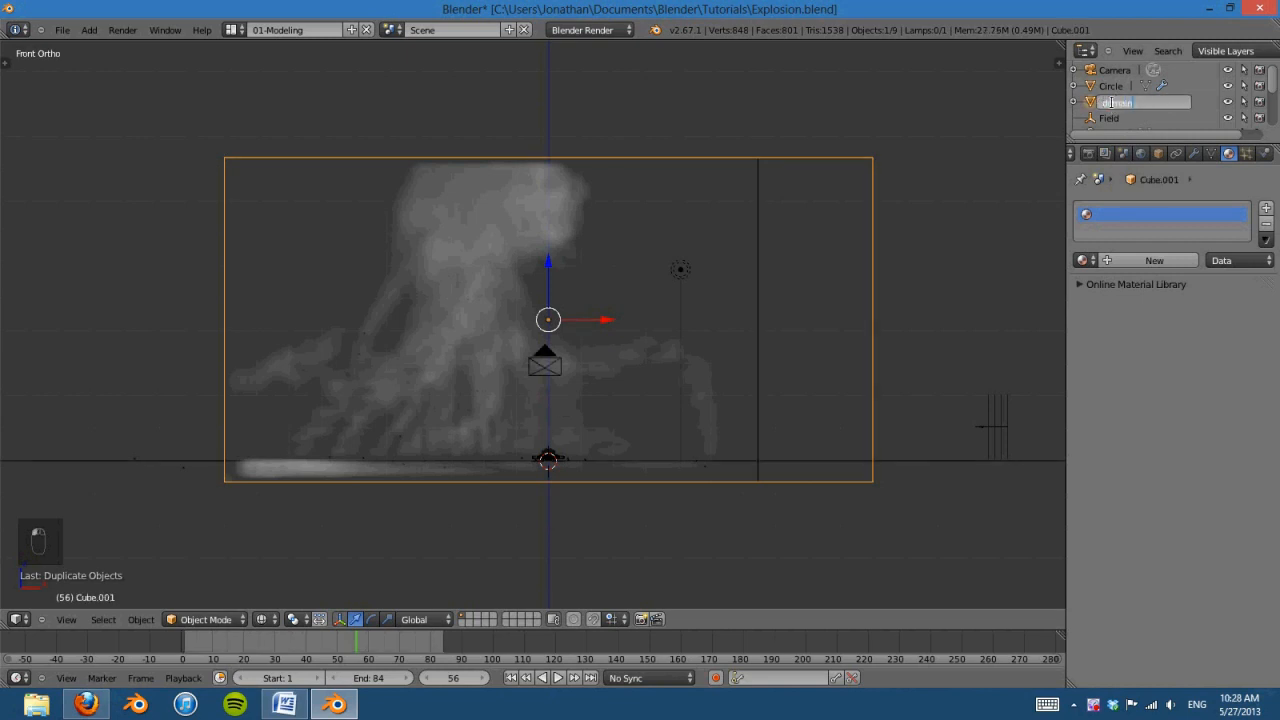
pyautogui.write('.Material')
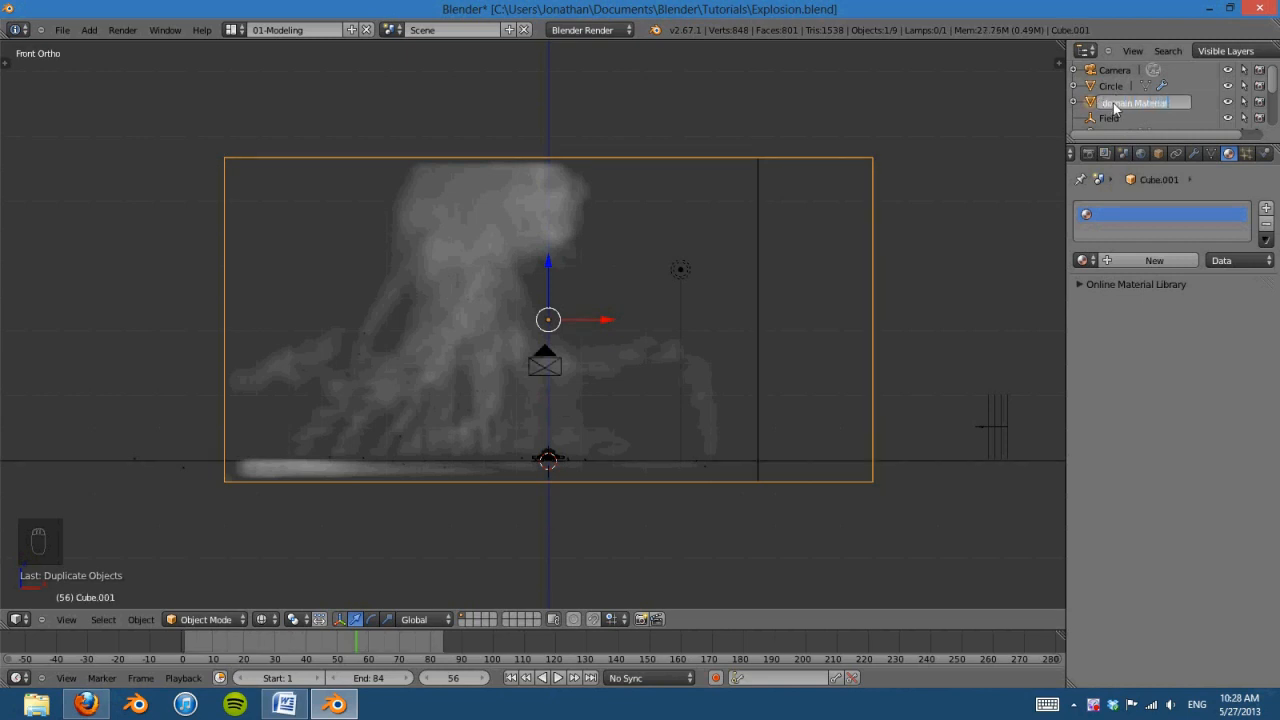
pyautogui.press('Return')
# - Exclude the domain object from rendering and assign it the existing Smoke Domain Material
pyautogui.moveTo(1272, 75); pyautogui.dragTo(1261, 126)
pyautogui.click(1117, 105)
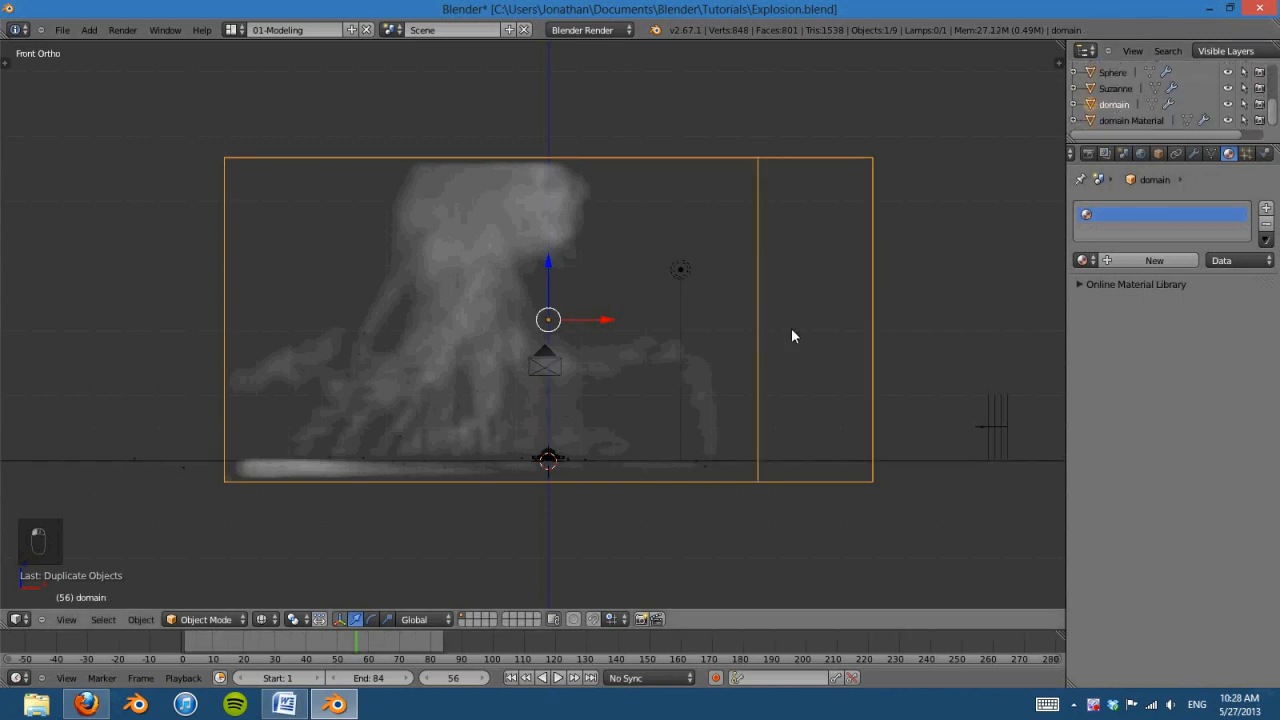
pyautogui.click(1140, 120)
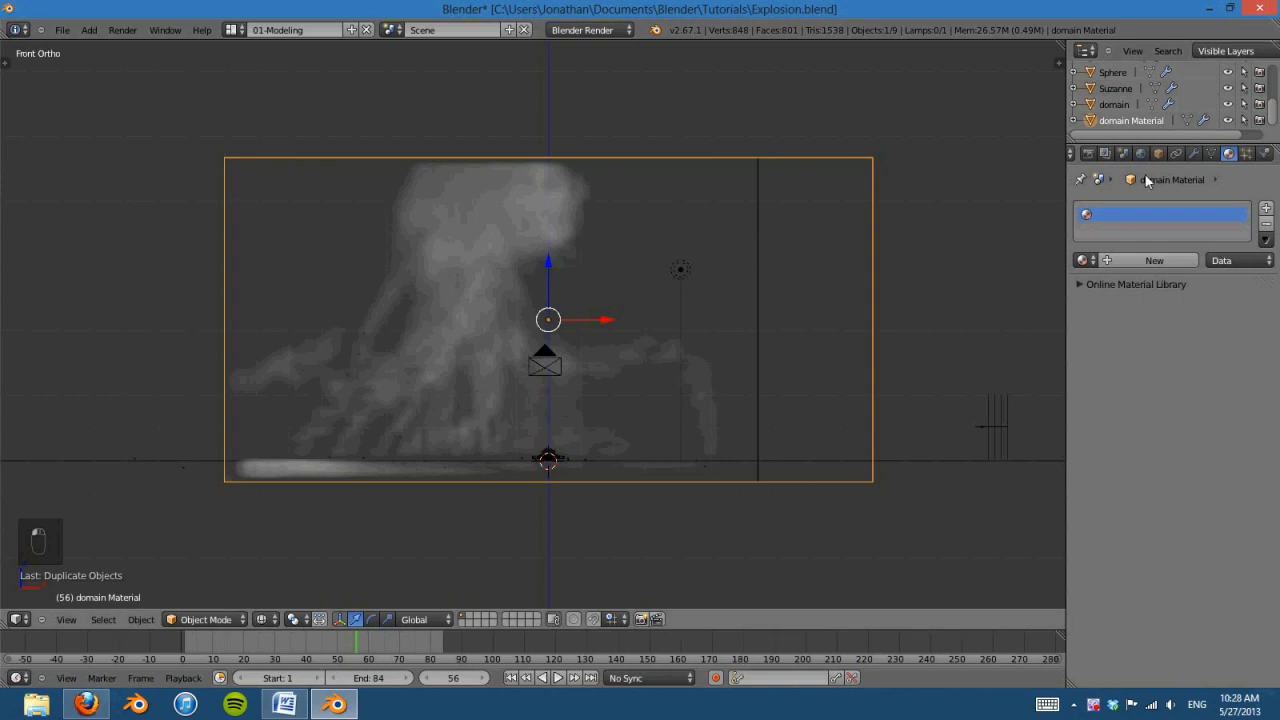
pyautogui.scroll(1, 788, 432)
pyautogui.keyDown('ctrl'); pyautogui.hscroll(-1, 846, 426); pyautogui.keyUp('ctrl')
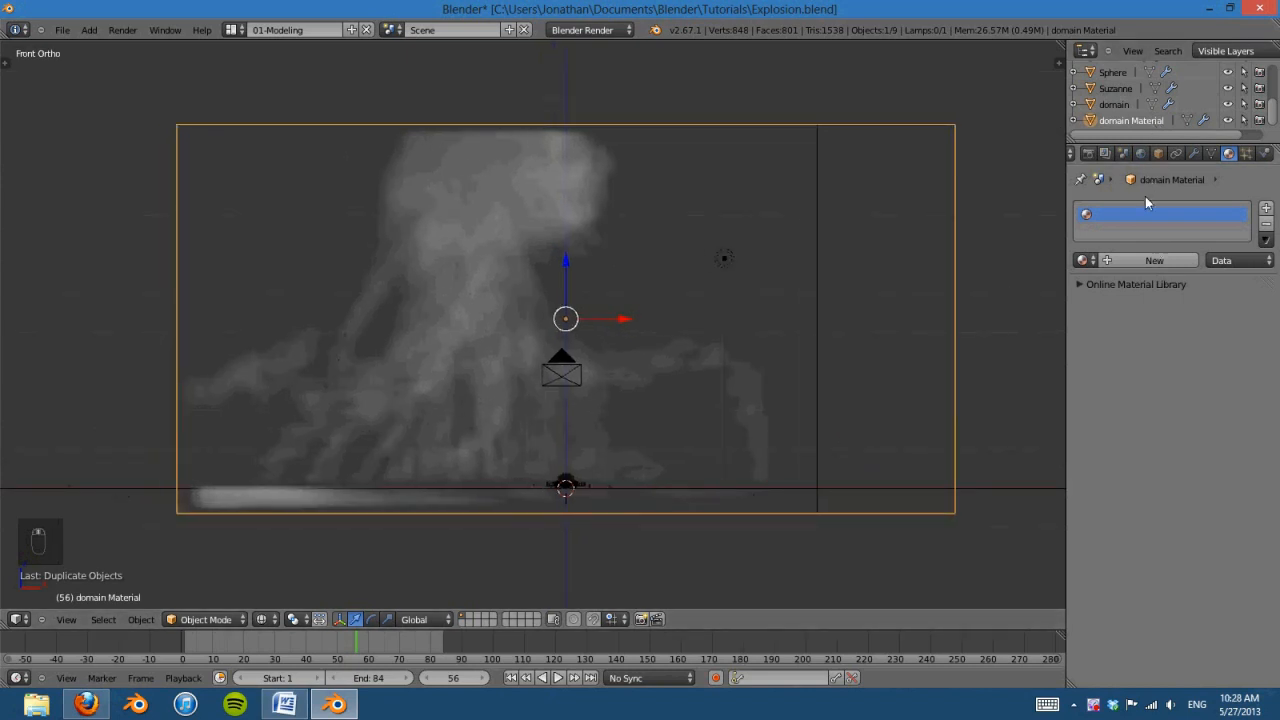
pyautogui.click(1115, 103)
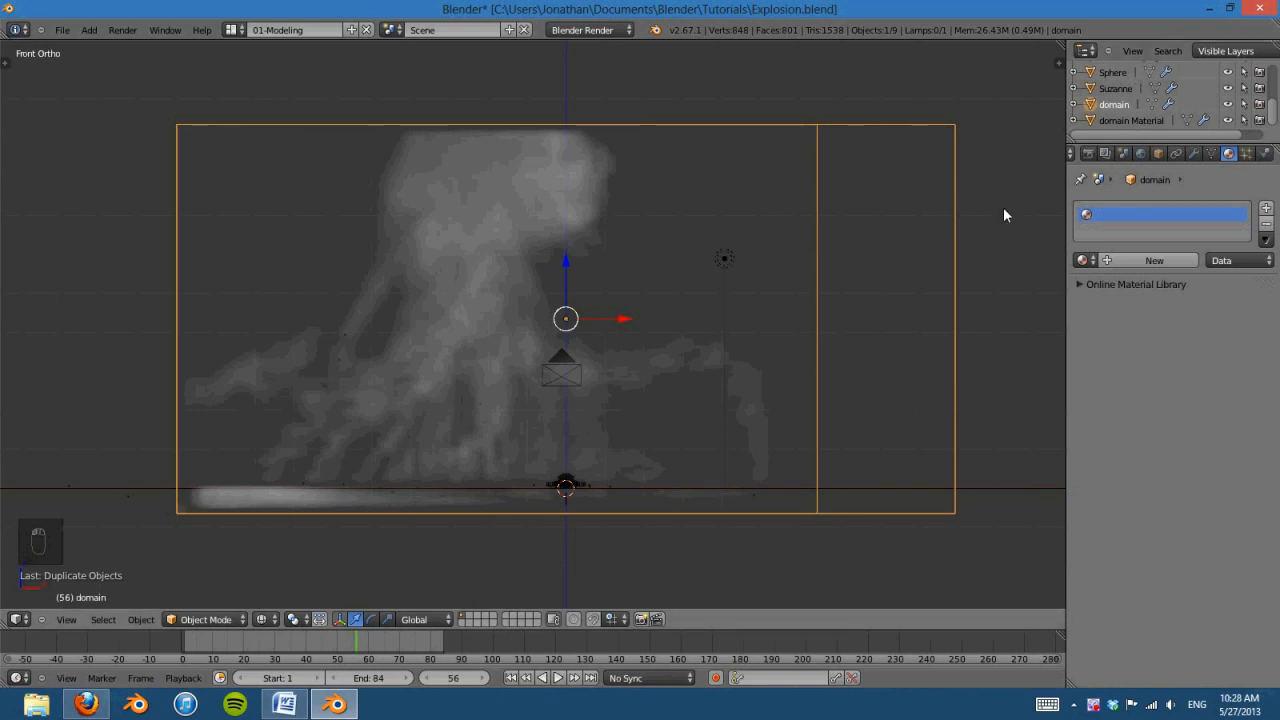
pyautogui.click(1259, 104)
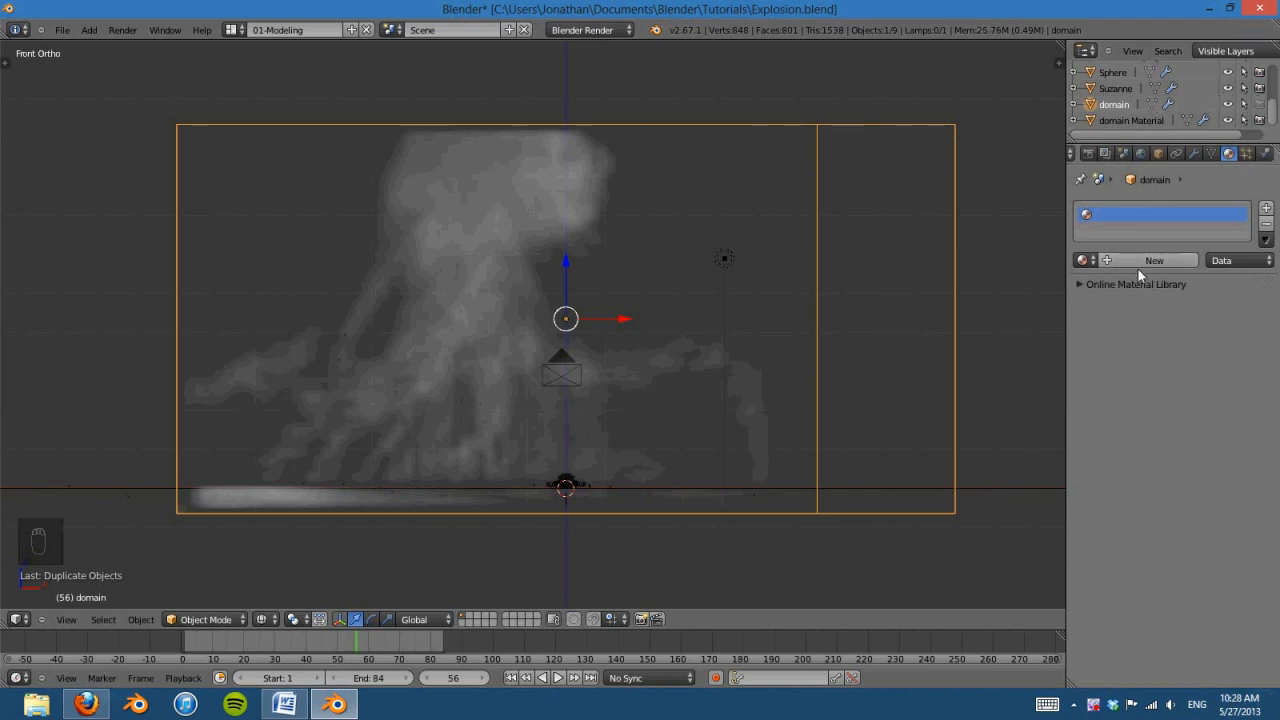
pyautogui.click(1085, 262)
pyautogui.click(1106, 302)
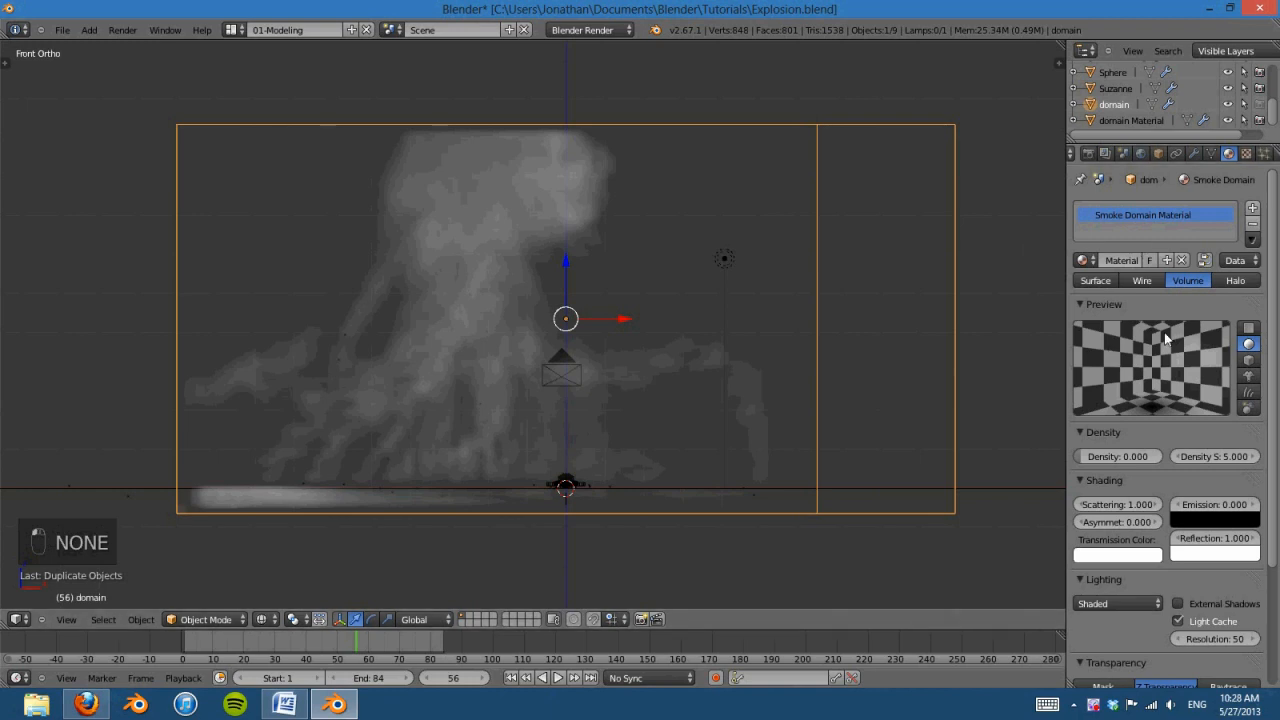
# - Hide the domain Material object in the viewport and assign it the Smoke Domain Material, ending with domain selected
pyautogui.click(1147, 120)
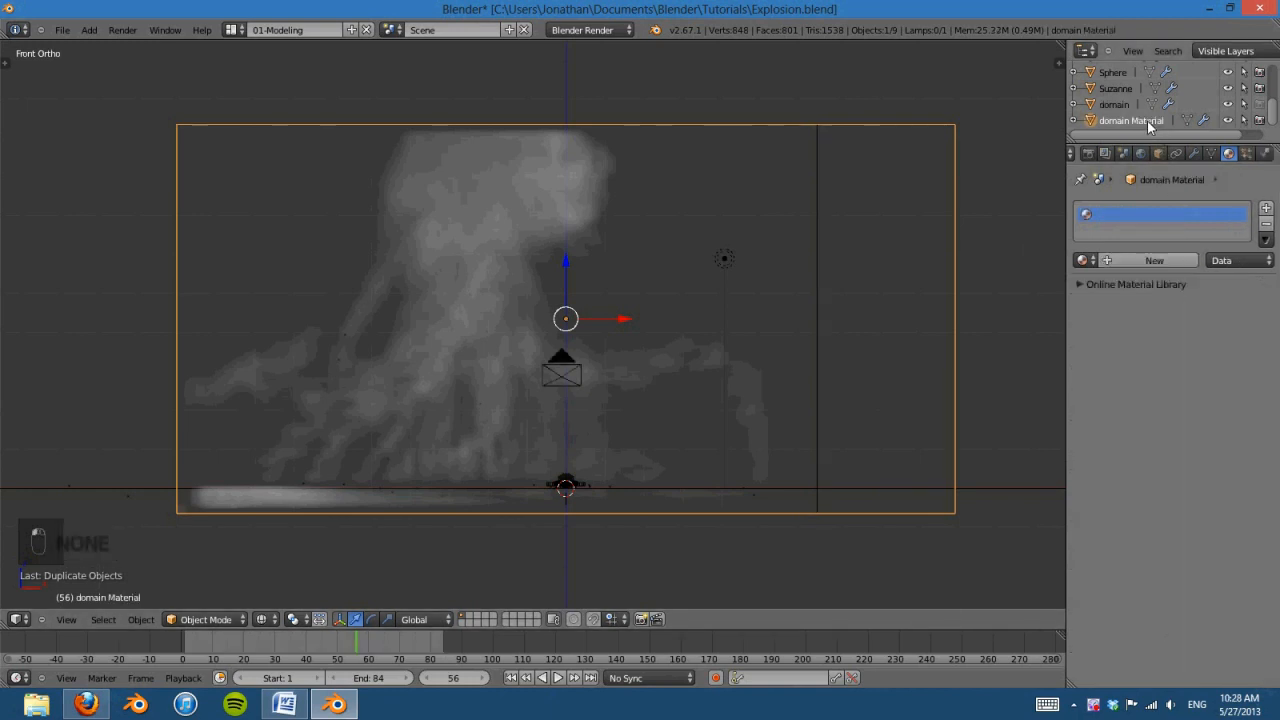
pyautogui.click(1228, 120)
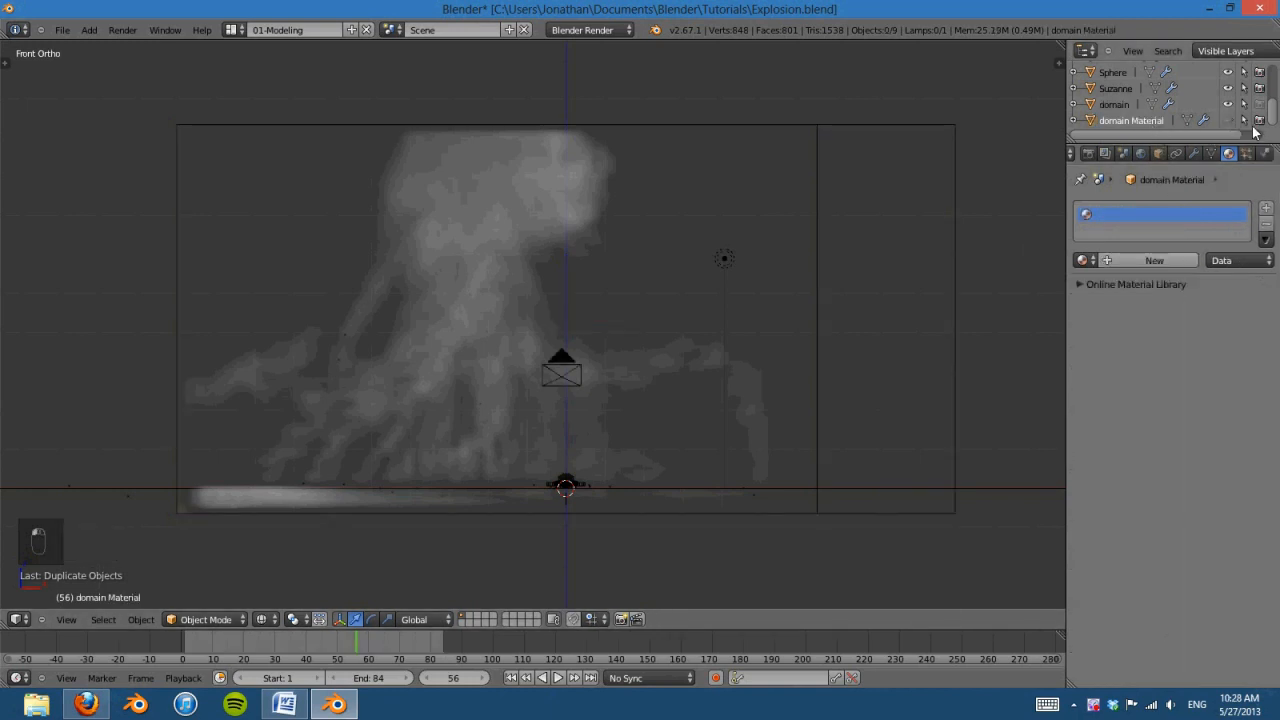
pyautogui.click(1082, 260)
pyautogui.click(1110, 298)
pyautogui.rightClick(953, 312)
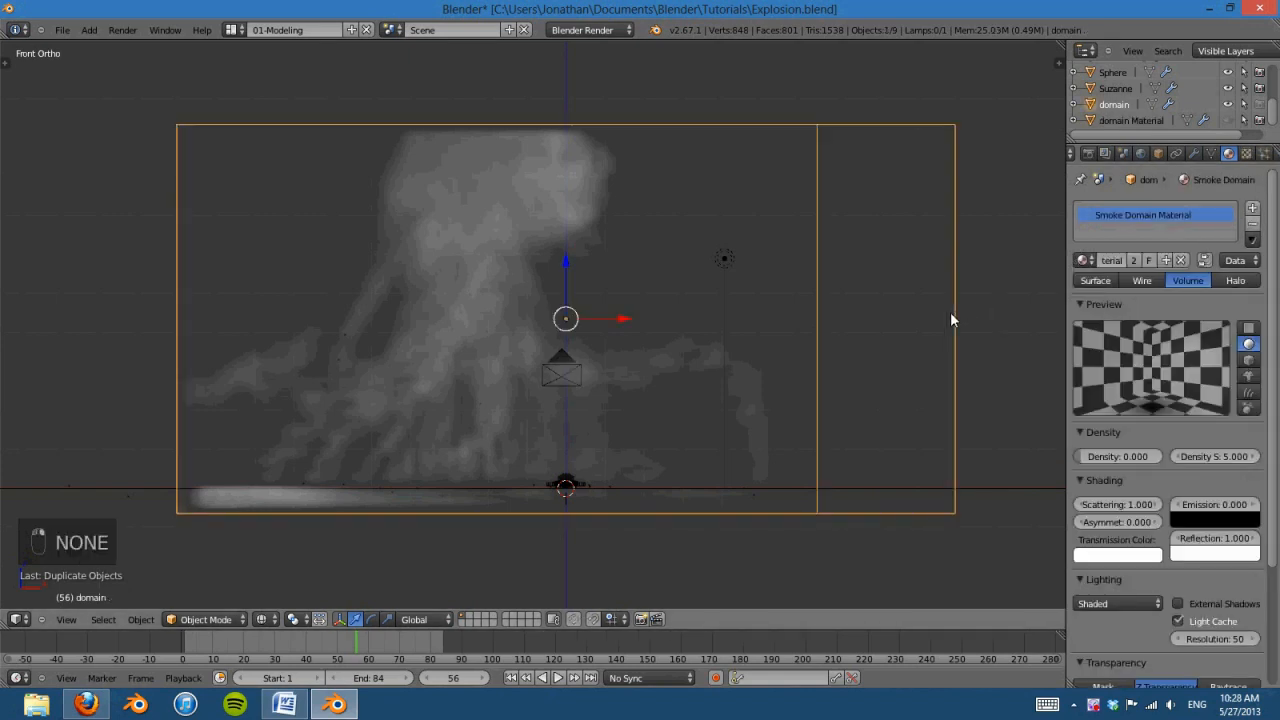
# - Review the shared volume material's settings and compare the domain and domain Material objects, ending with domain selected
pyautogui.scroll(-5, 1229, 523)
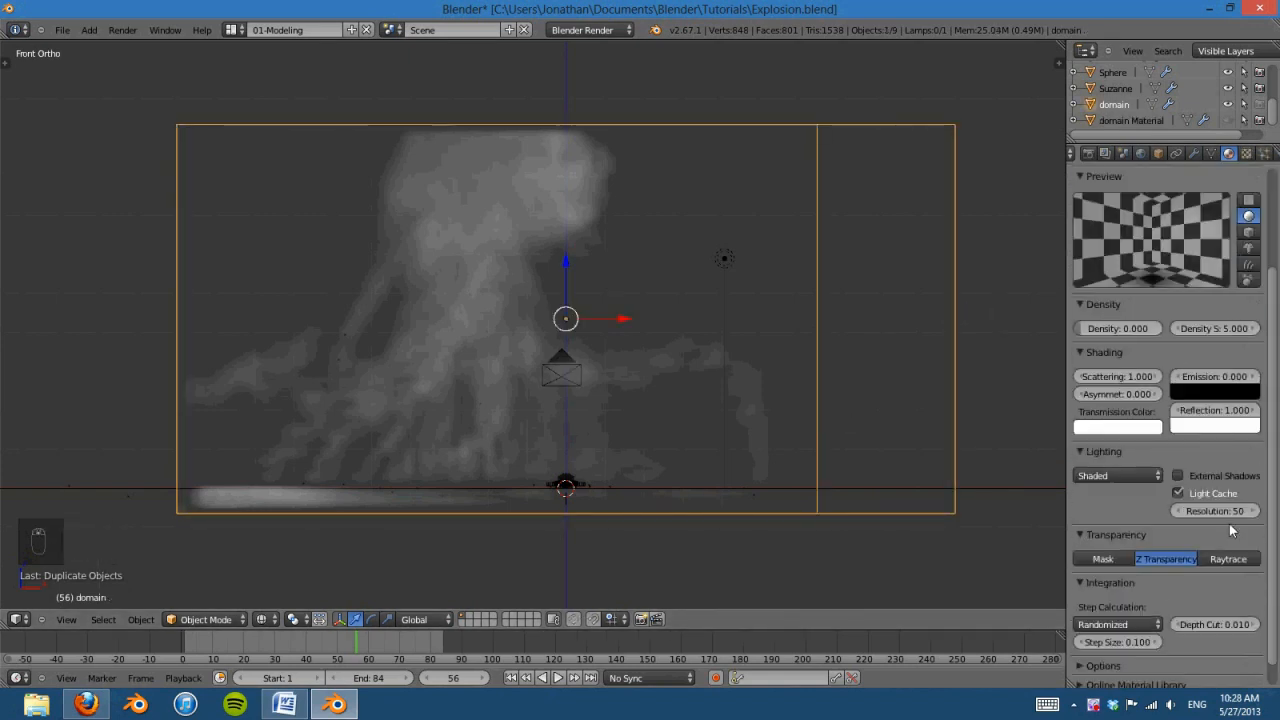
pyautogui.scroll(5, 1229, 523)
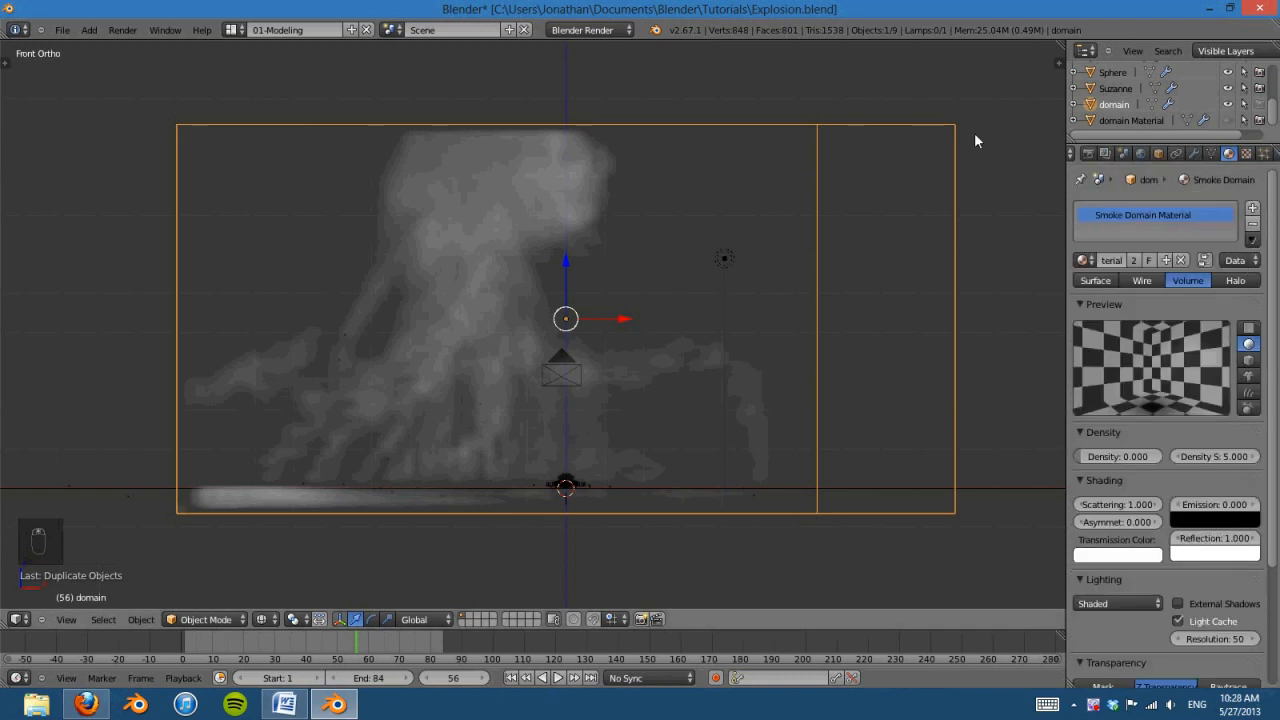
pyautogui.click(1134, 121)
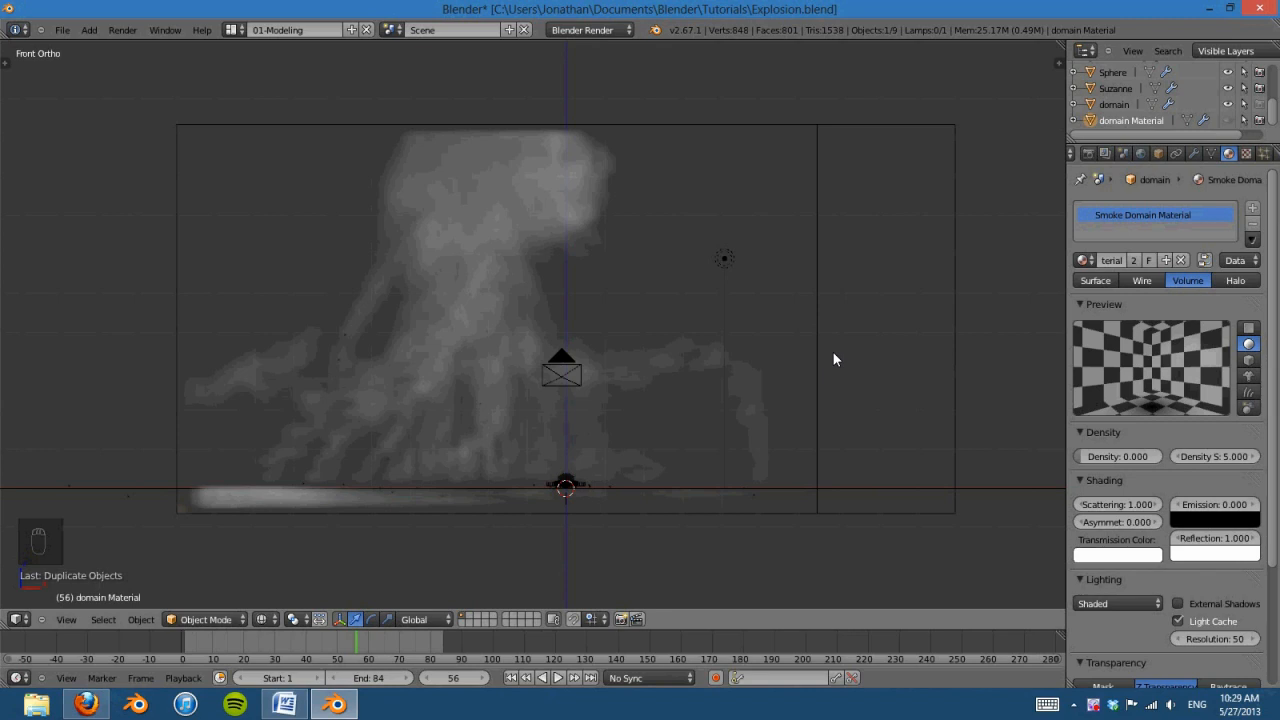
pyautogui.click(1121, 106)
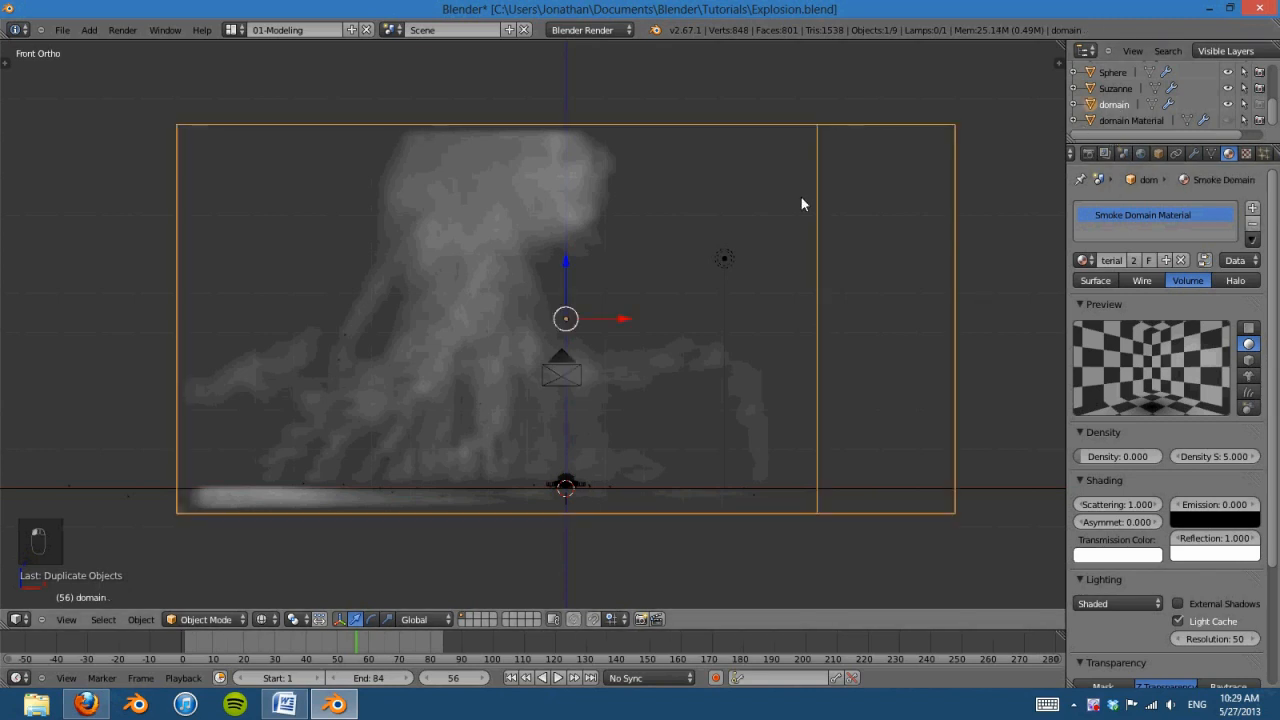
pyautogui.click(1129, 121)
pyautogui.click(1118, 105)
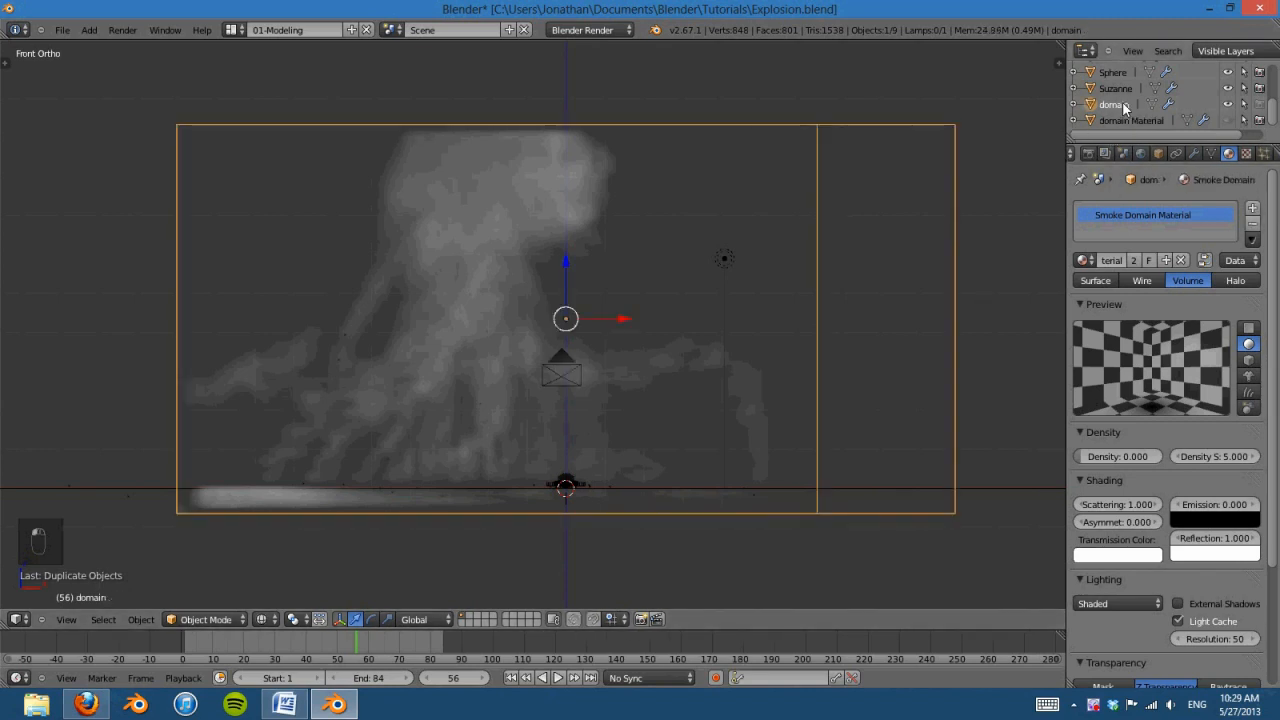
pyautogui.scroll(1, 857, 388)
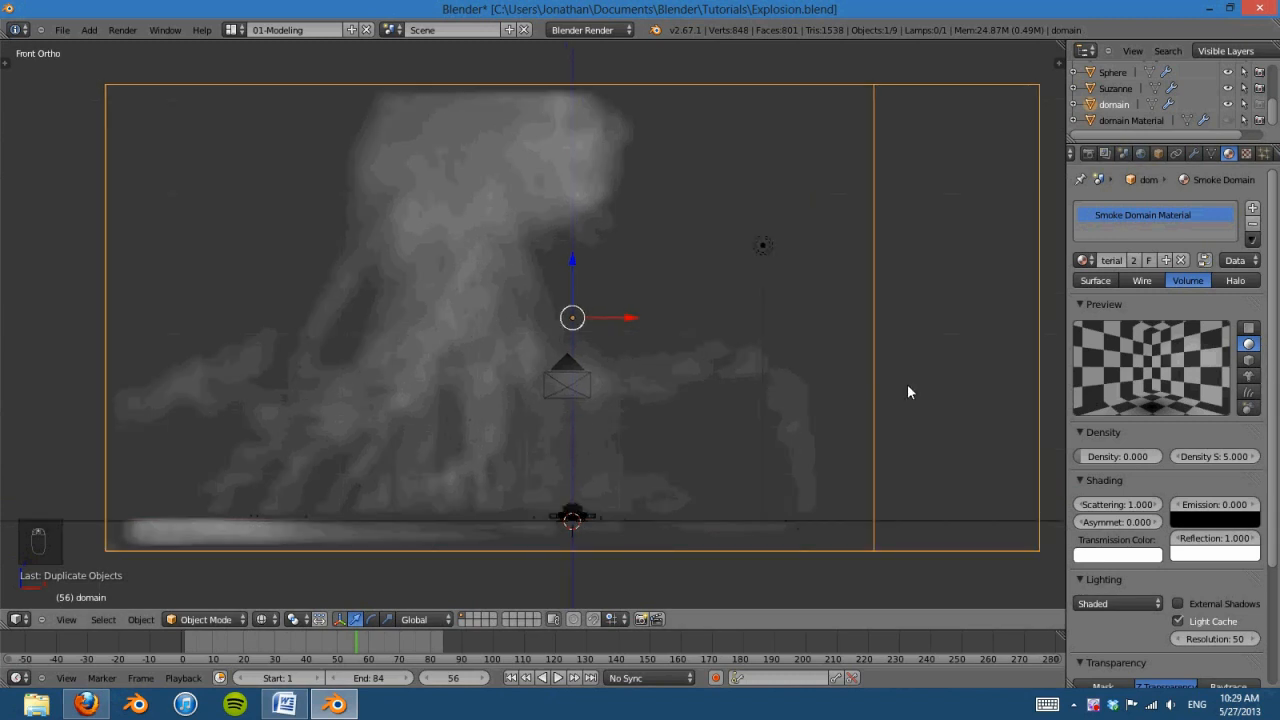
pyautogui.scroll(-5, 1207, 362)
pyautogui.scroll(5, 1188, 410)
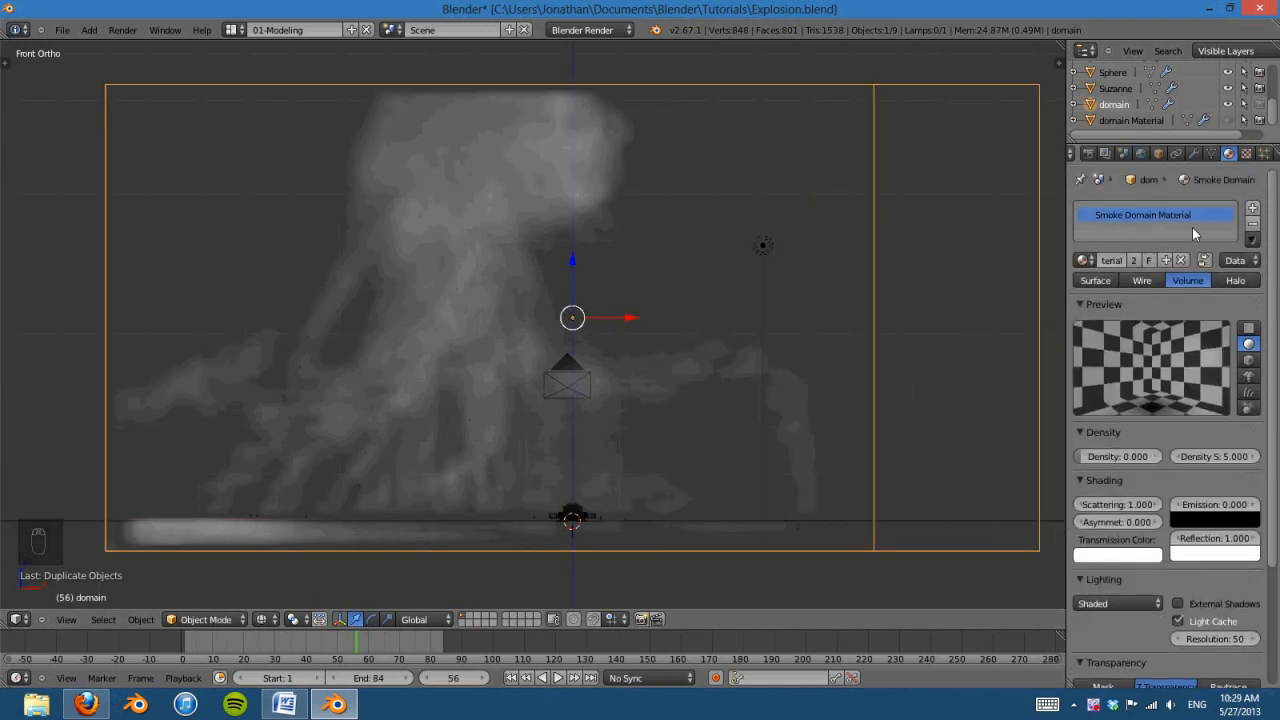
# - Set domain as the Domain Object in the Smoke Density texture's voxel data
pyautogui.click(1246, 153)
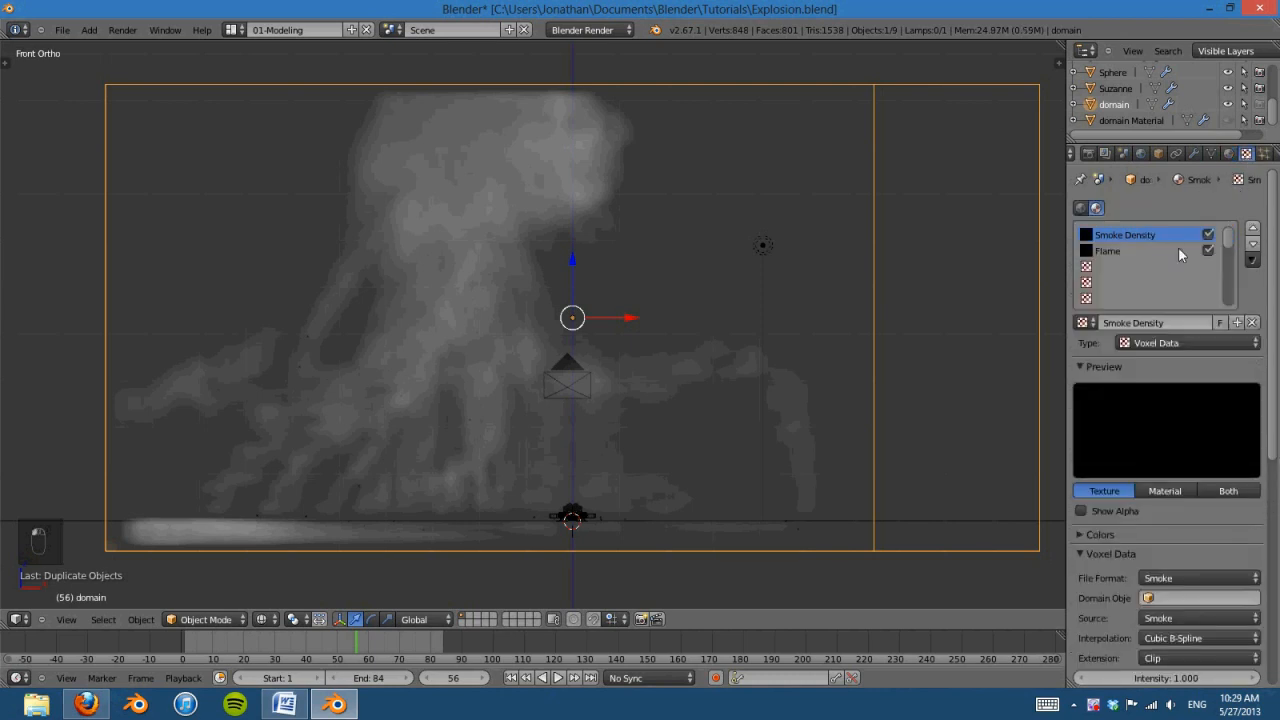
pyautogui.scroll(-3, 1165, 354)
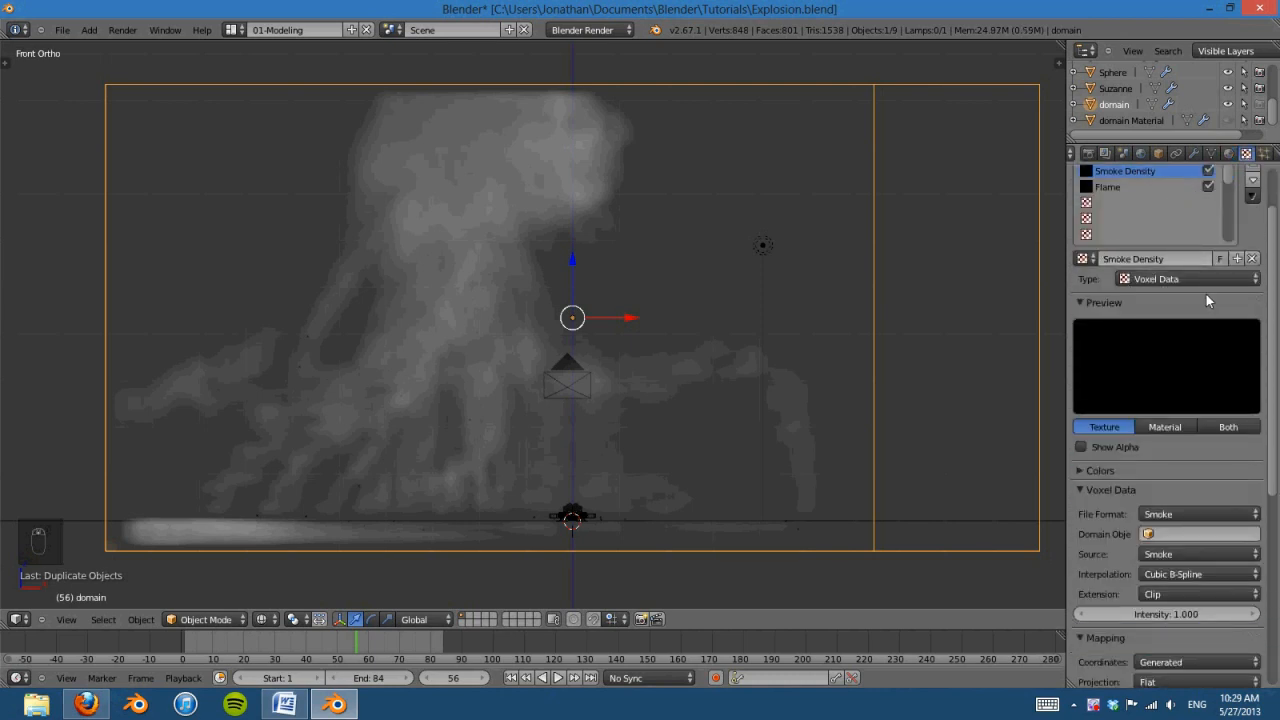
pyautogui.click(1184, 529)
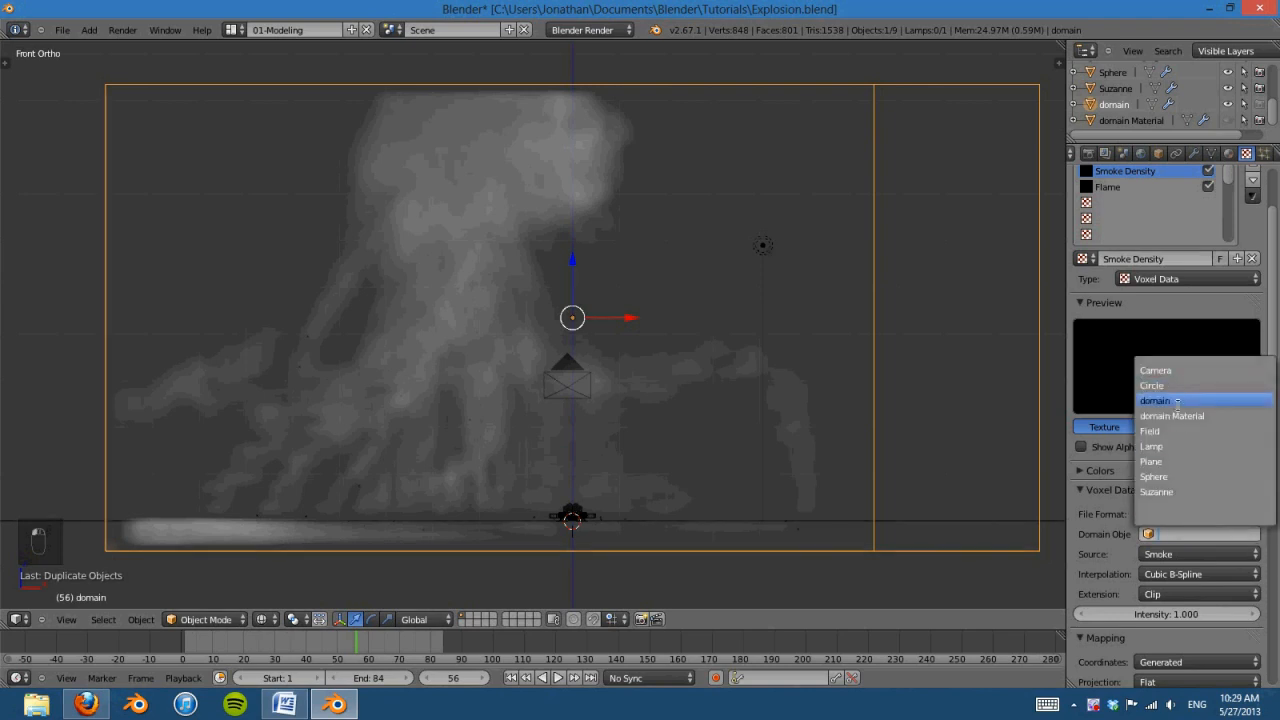
pyautogui.click(1177, 401)
pyautogui.scroll(-2, 1133, 481)
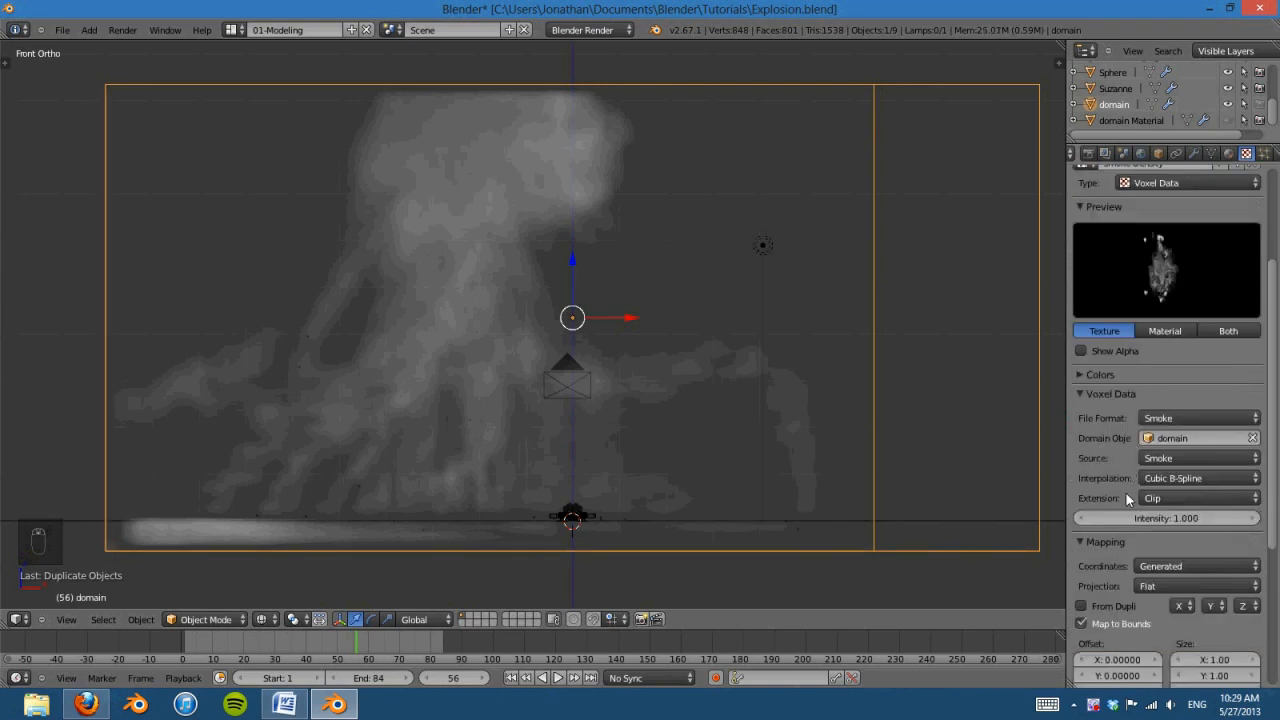
# - Set the Smoke Density texture's mapping coordinates to Object, using domain as the reference object
pyautogui.scroll(-1, 1126, 493)
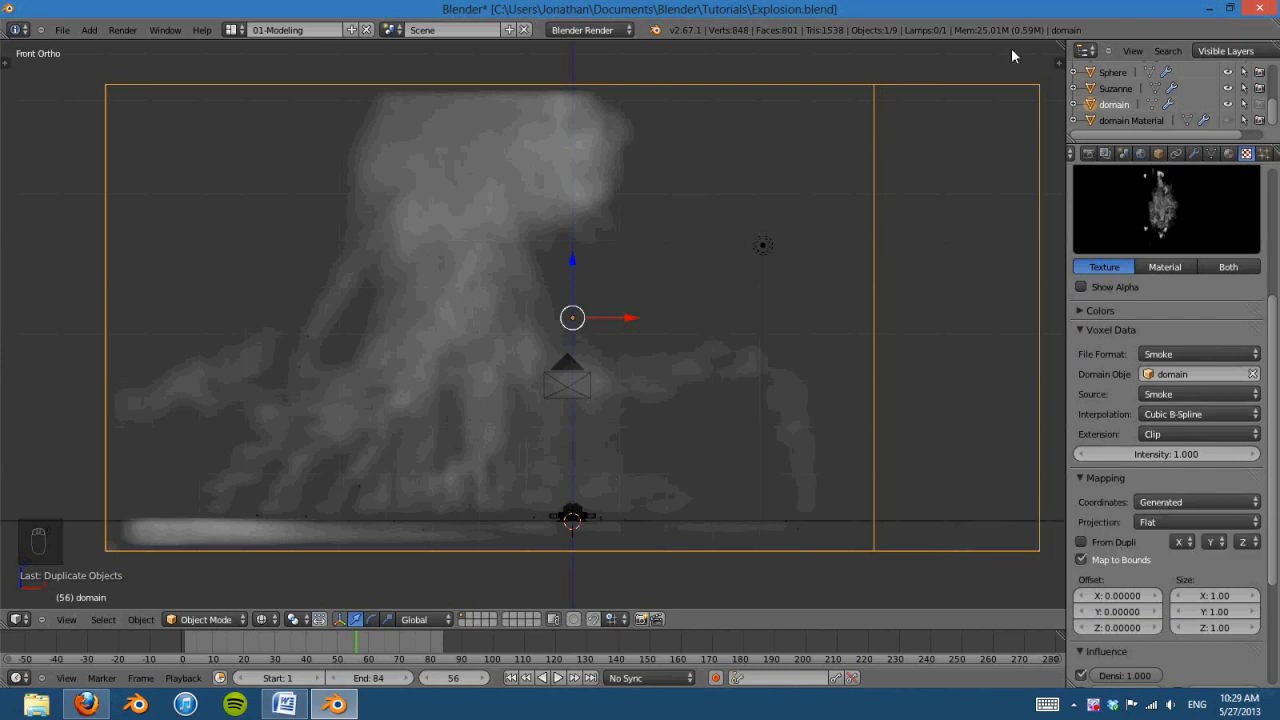
pyautogui.click(1182, 503)
pyautogui.click(1180, 469)
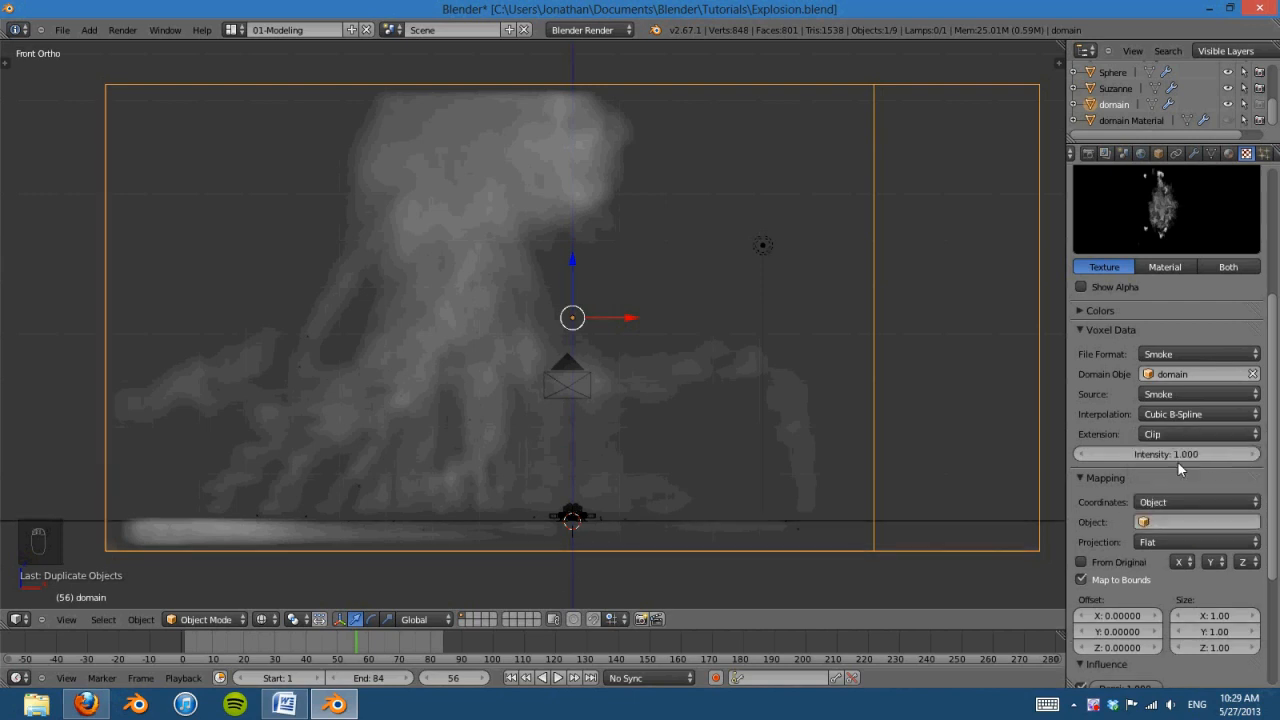
pyautogui.click(1180, 518)
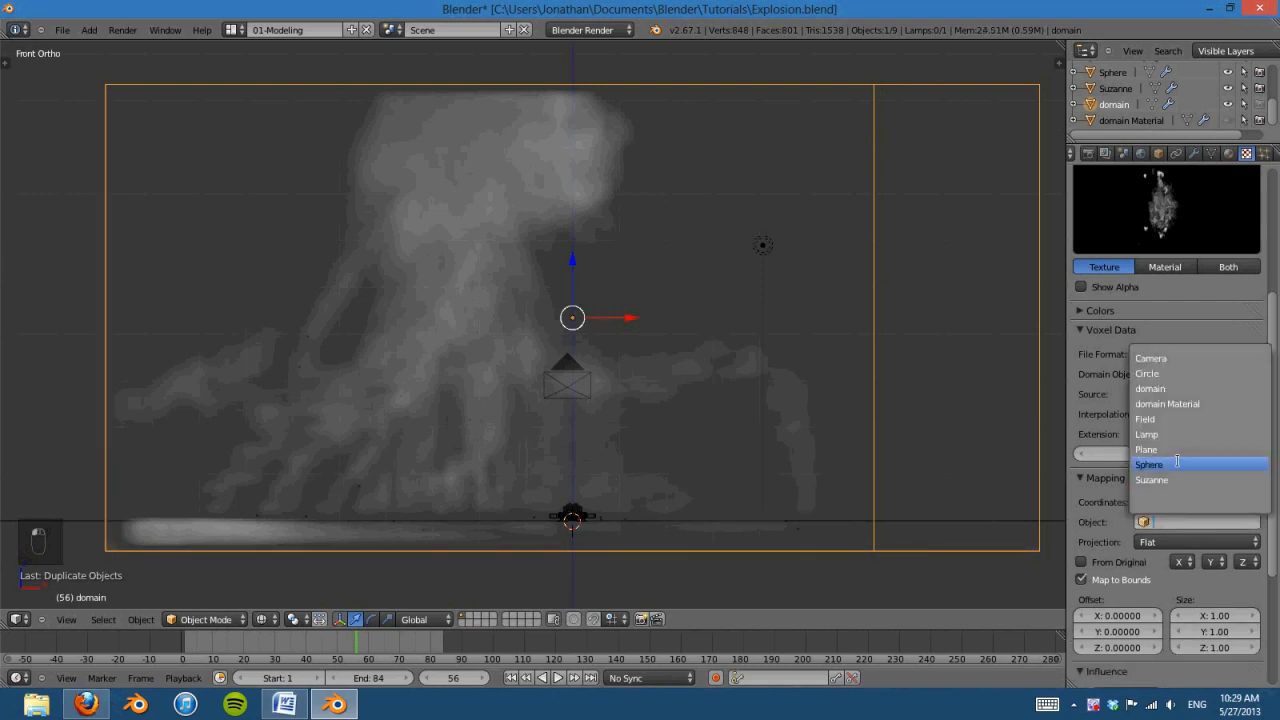
pyautogui.click(1193, 389)
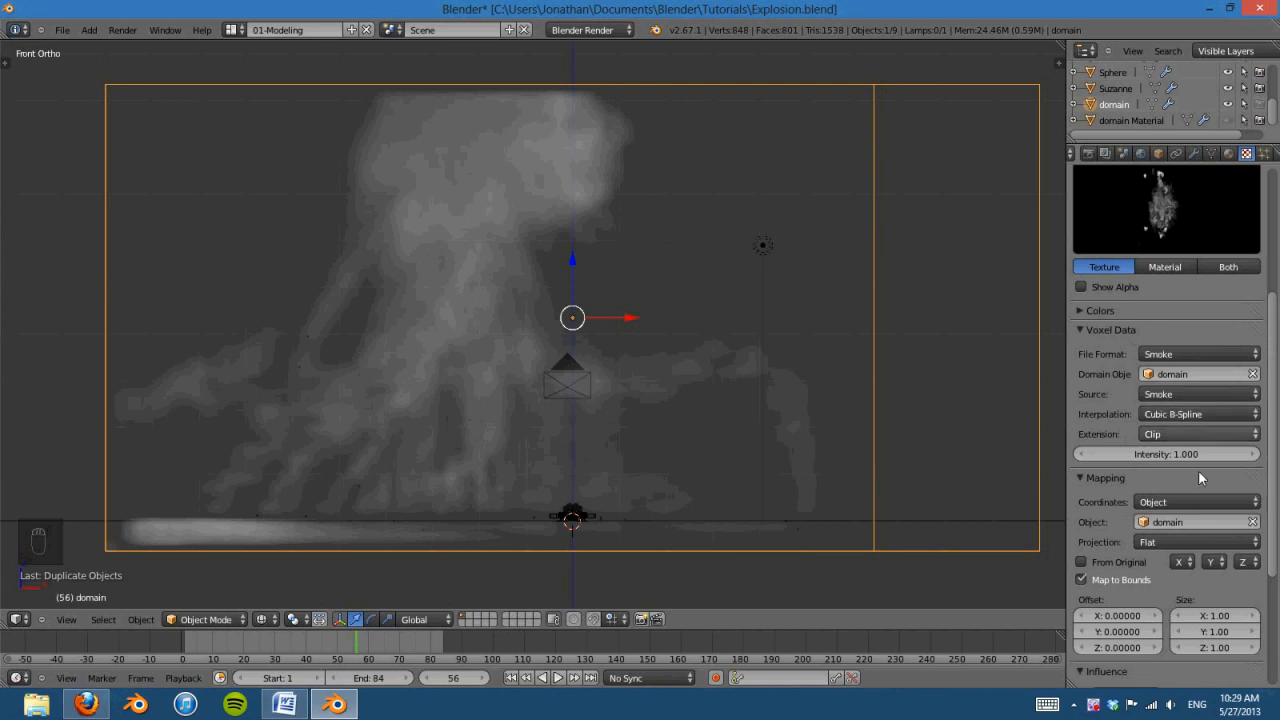
# - Set the Flame texture's mapping coordinates to Object, using domain as the reference object
pyautogui.scroll(5, 1172, 482)
pyautogui.click(1119, 186)
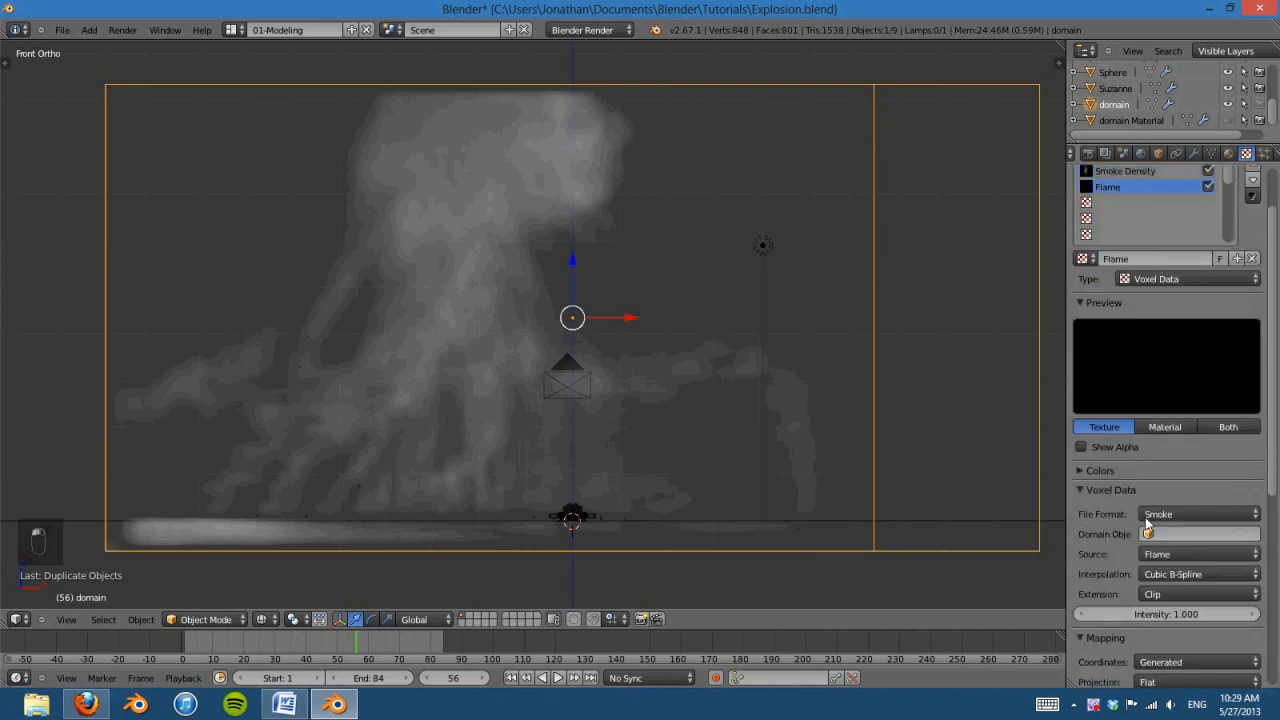
pyautogui.scroll(-3, 1165, 530)
pyautogui.click(1188, 567)
pyautogui.click(1185, 533)
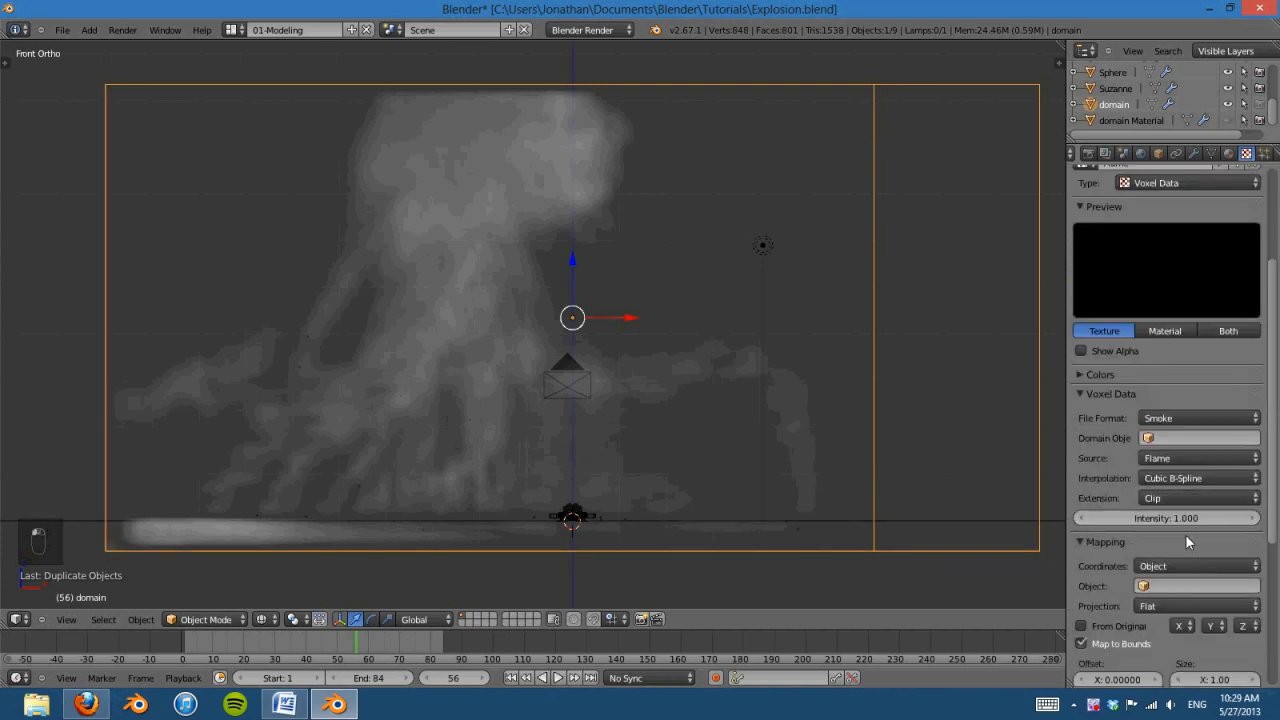
pyautogui.click(1160, 588)
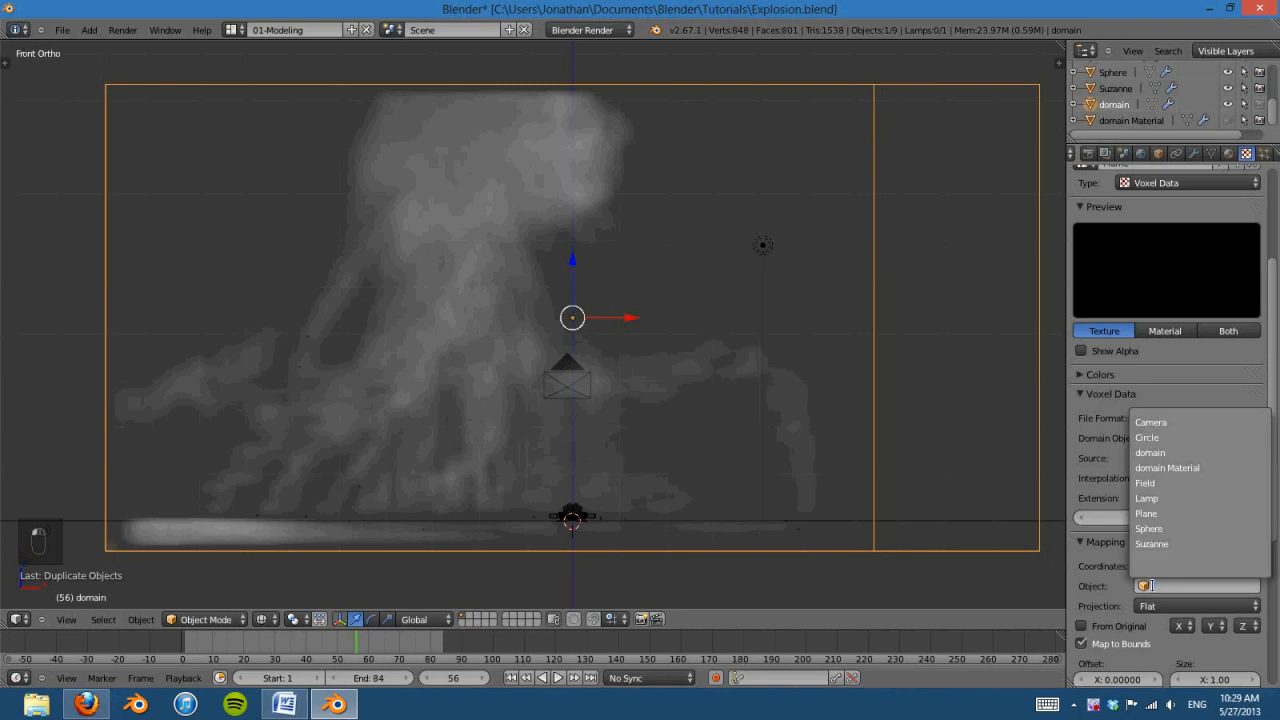
pyautogui.click(1197, 453)
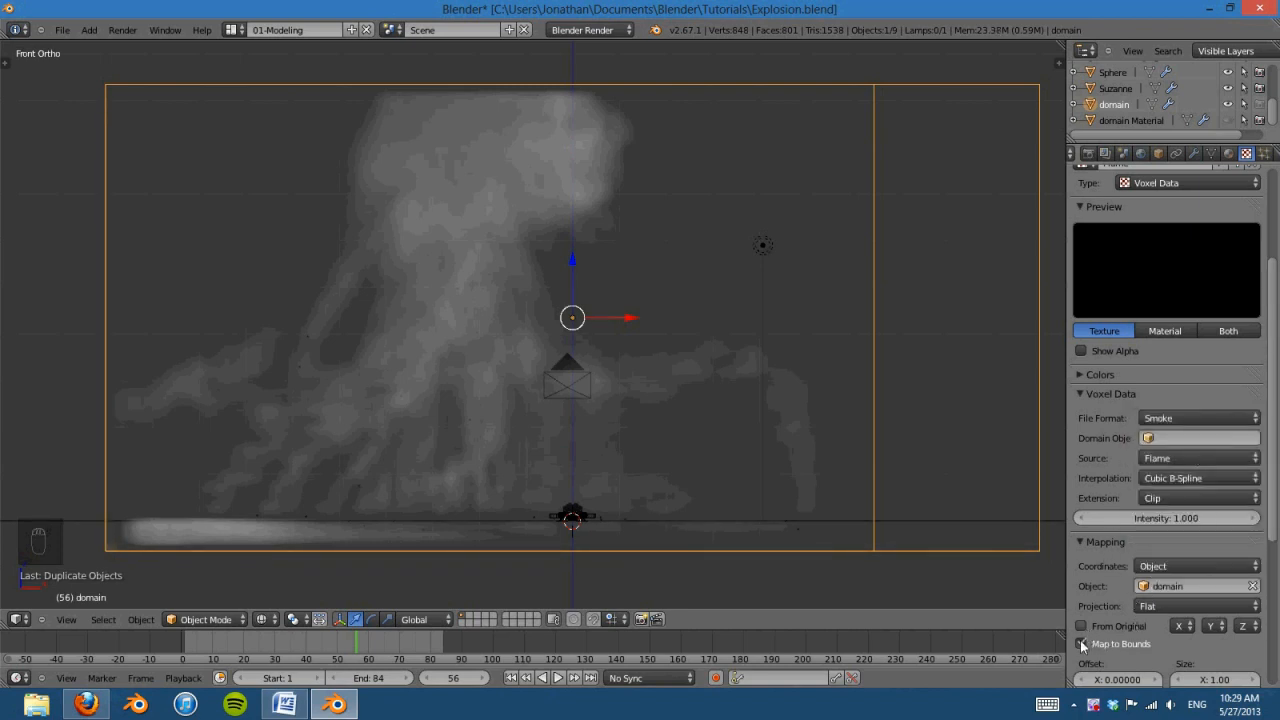
# - Review the Smoke Density texture's voxel data, mapping and influence settings
pyautogui.scroll(4, 1113, 591)
pyautogui.click(1117, 236)
pyautogui.scroll(-5, 1180, 450)
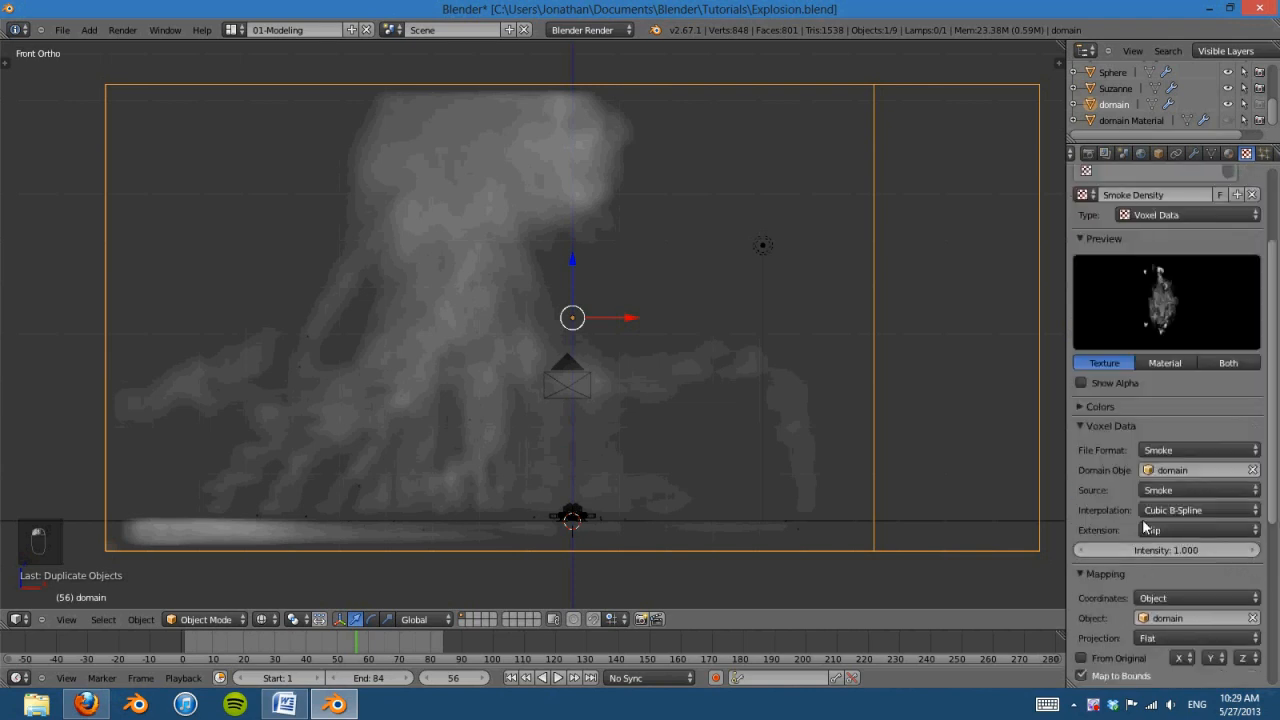
pyautogui.scroll(-3, 1225, 619)
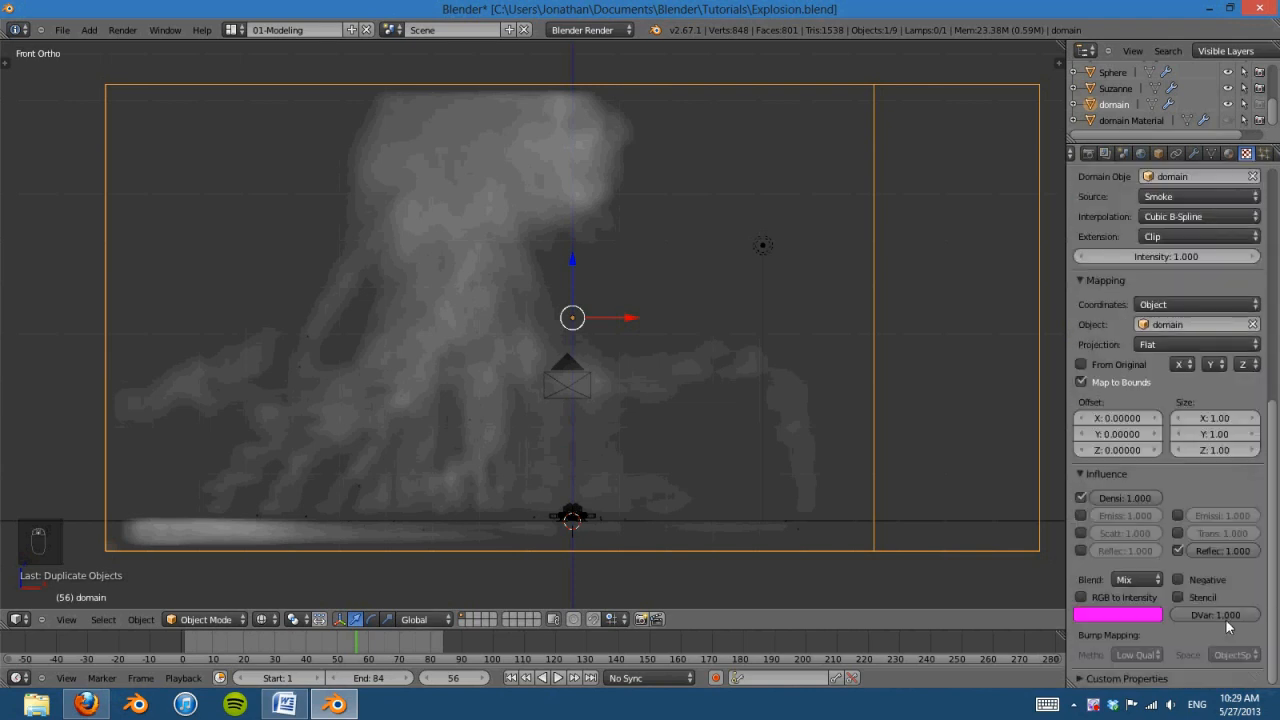
pyautogui.scroll(7, 1225, 619)
pyautogui.scroll(2, 1217, 603)
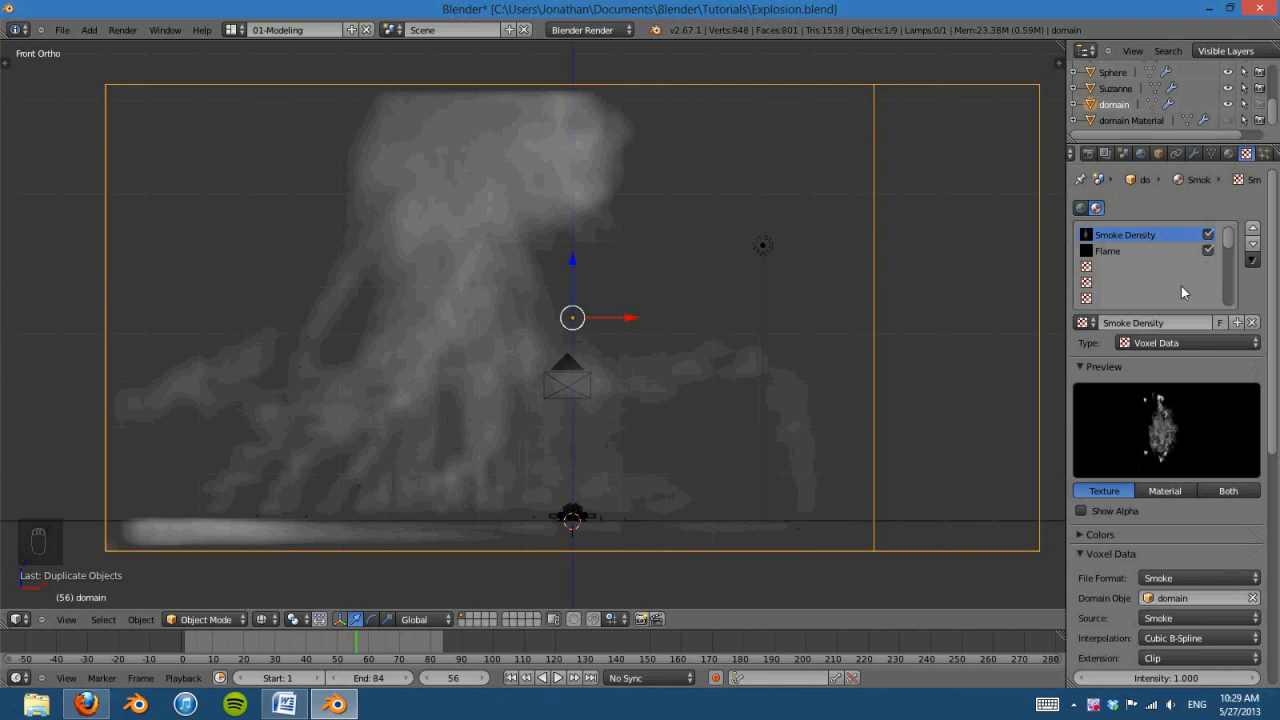
pyautogui.scroll(-10, 1162, 435)
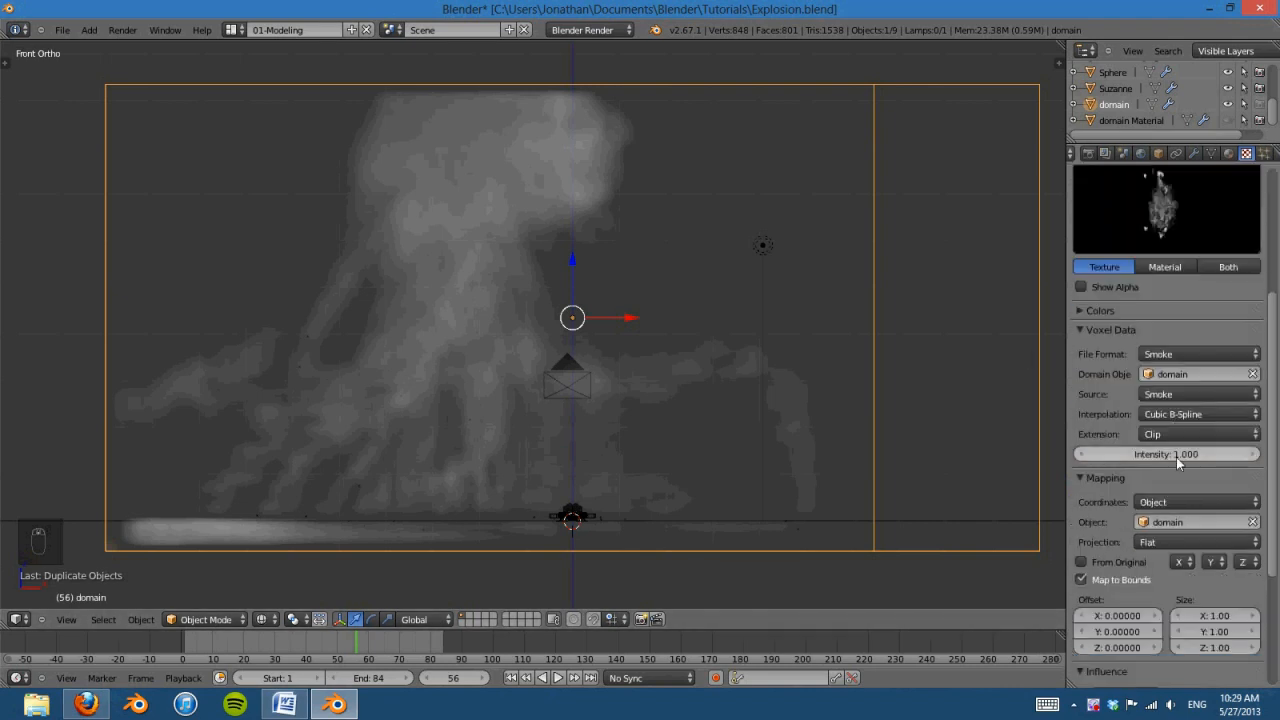
pyautogui.scroll(5, 1178, 457)
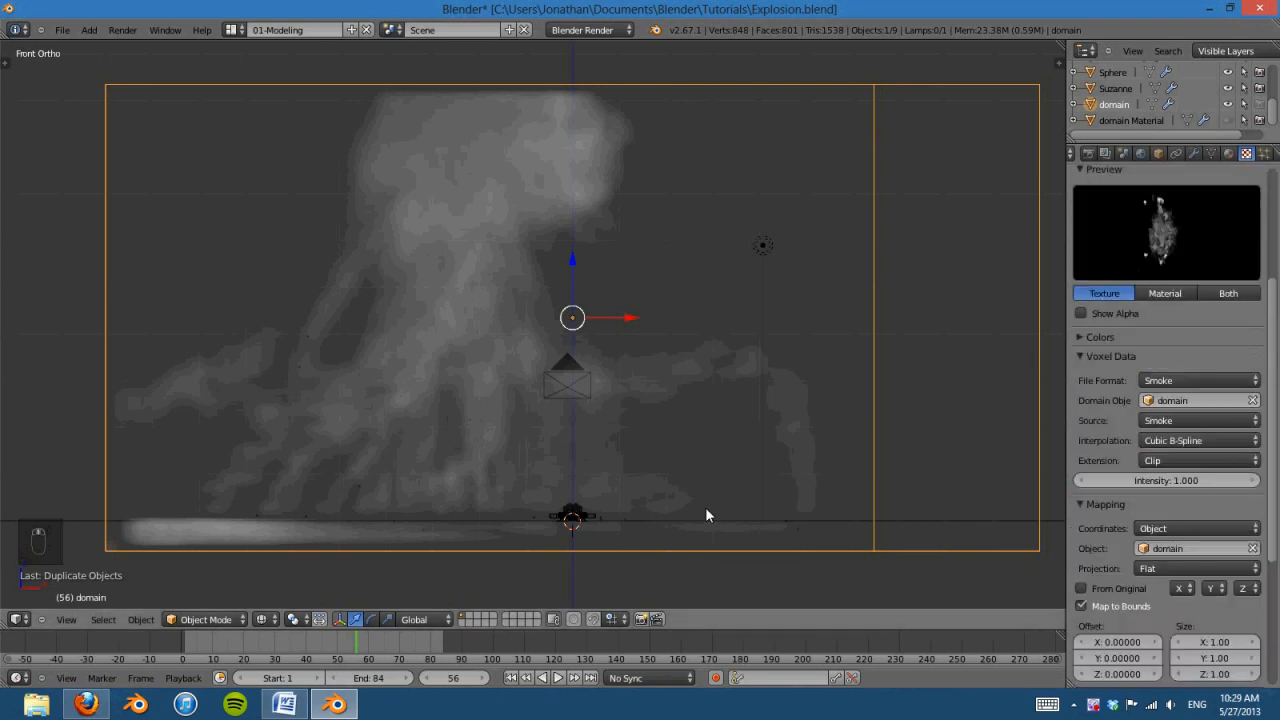
# - Scrub the timeline through the early explosion frames, resetting to frame 1 and advancing to frame 12
pyautogui.click(269, 643)
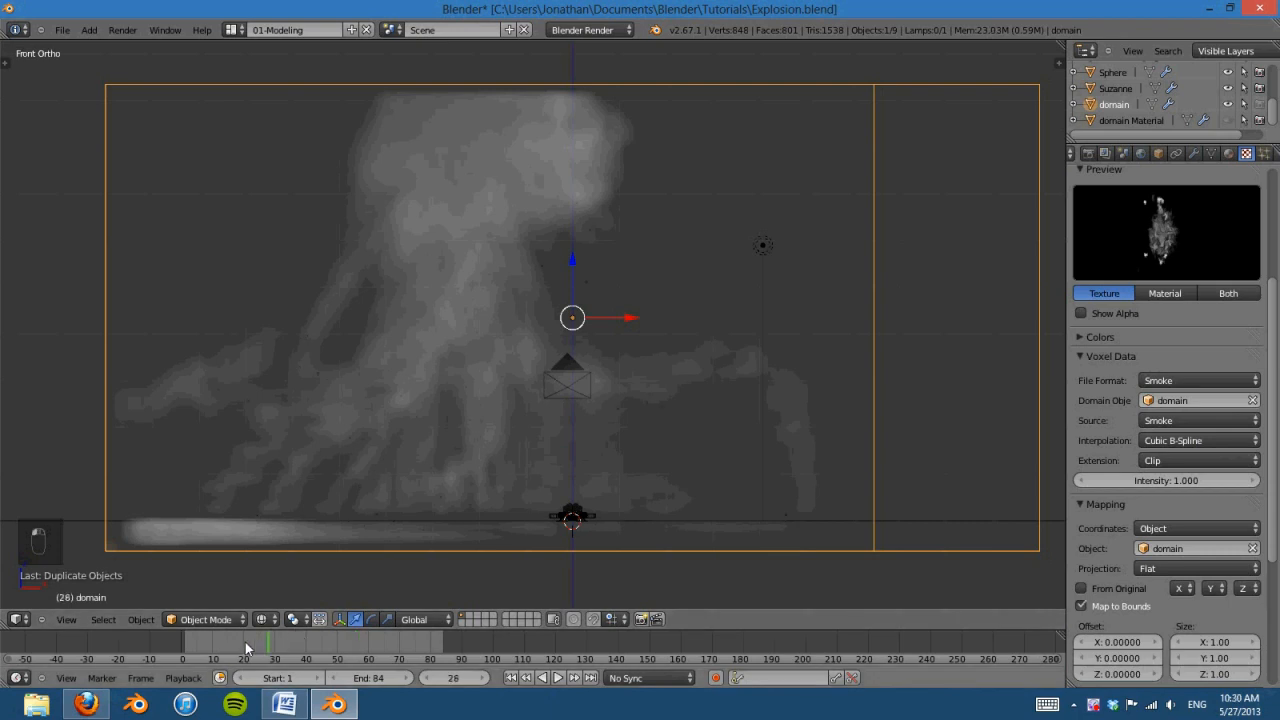
pyautogui.click(250, 642)
pyautogui.scroll(-2, 845, 228)
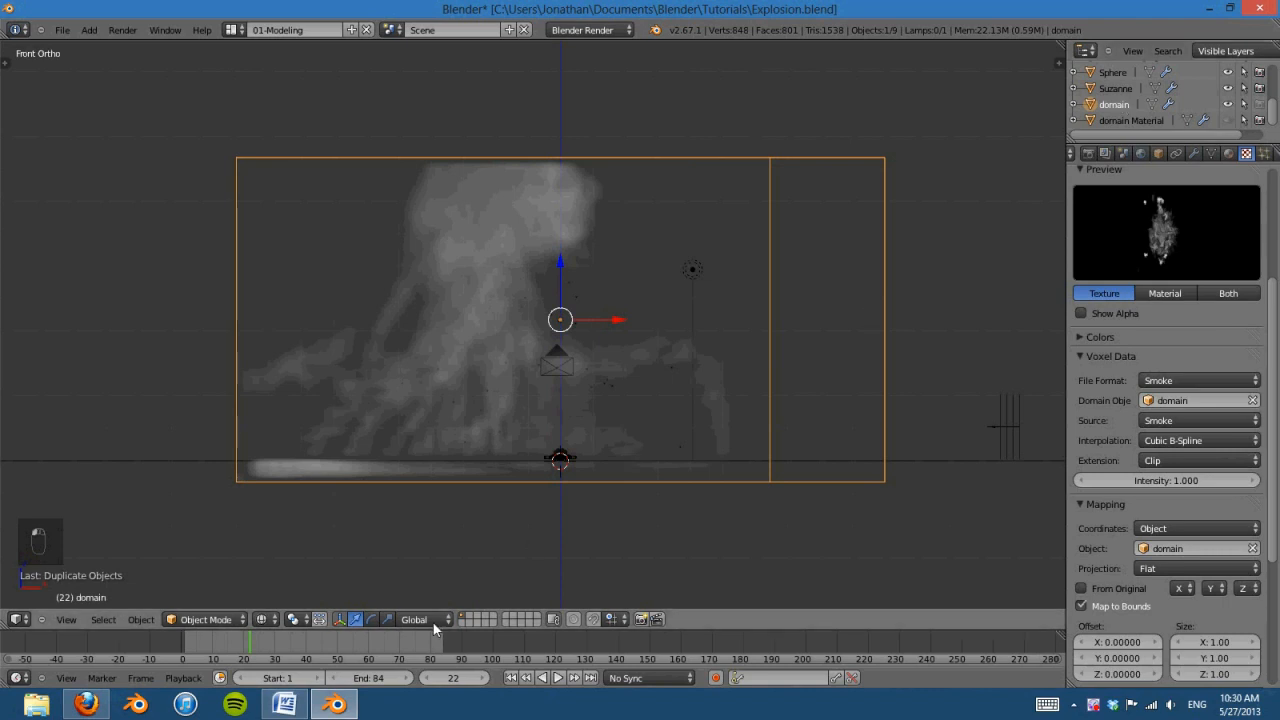
pyautogui.click(215, 644)
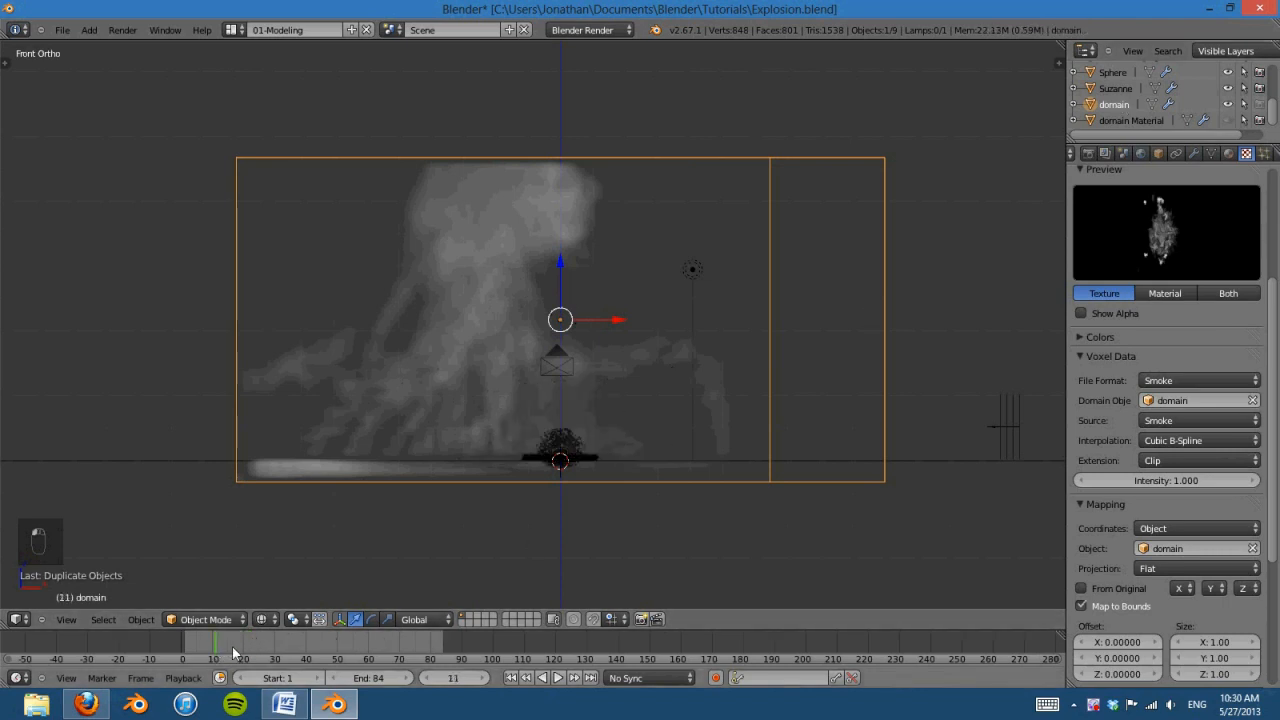
pyautogui.click(511, 678)
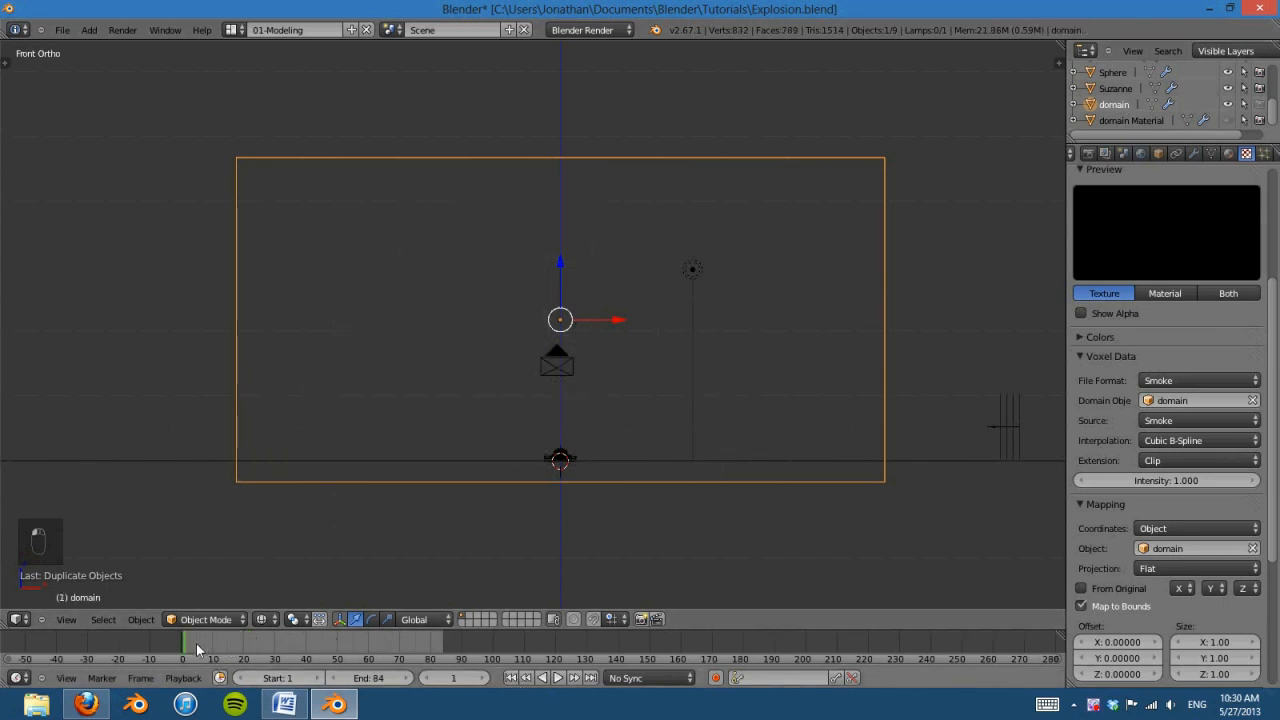
pyautogui.moveTo(197, 650)
pyautogui.mouseDown()
pyautogui.moveTo(242, 642)
pyautogui.moveTo(219, 641)
pyautogui.mouseUp()
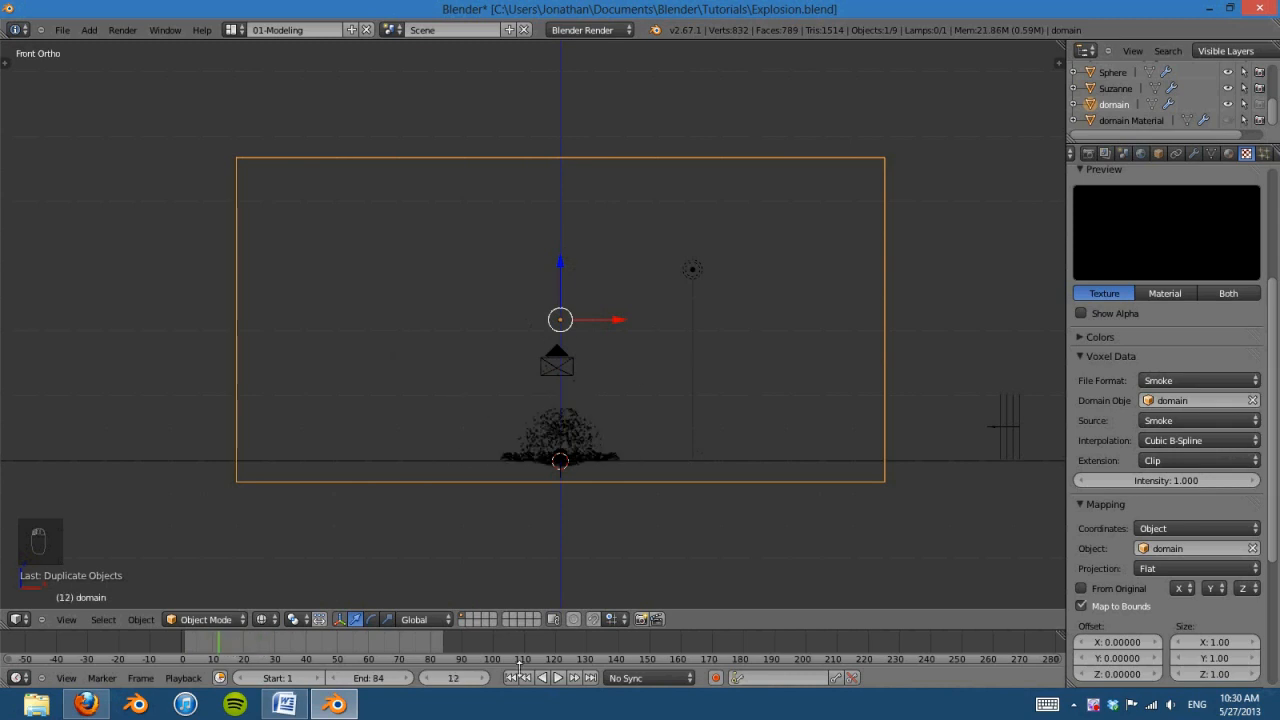
# - Play the simulation from frame 1, pause at frame 17, and examine the explosion from several angles, ending in front view
pyautogui.click(511, 678)
pyautogui.click(558, 678)
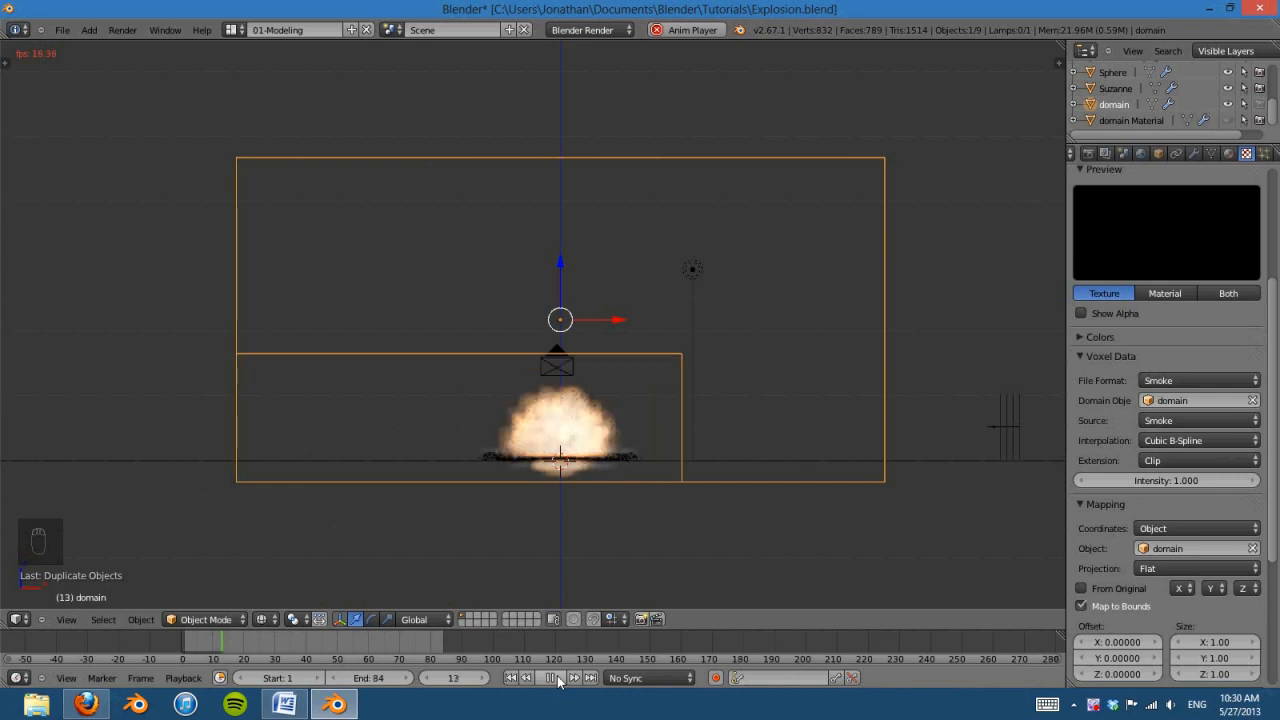
pyautogui.click(551, 679)
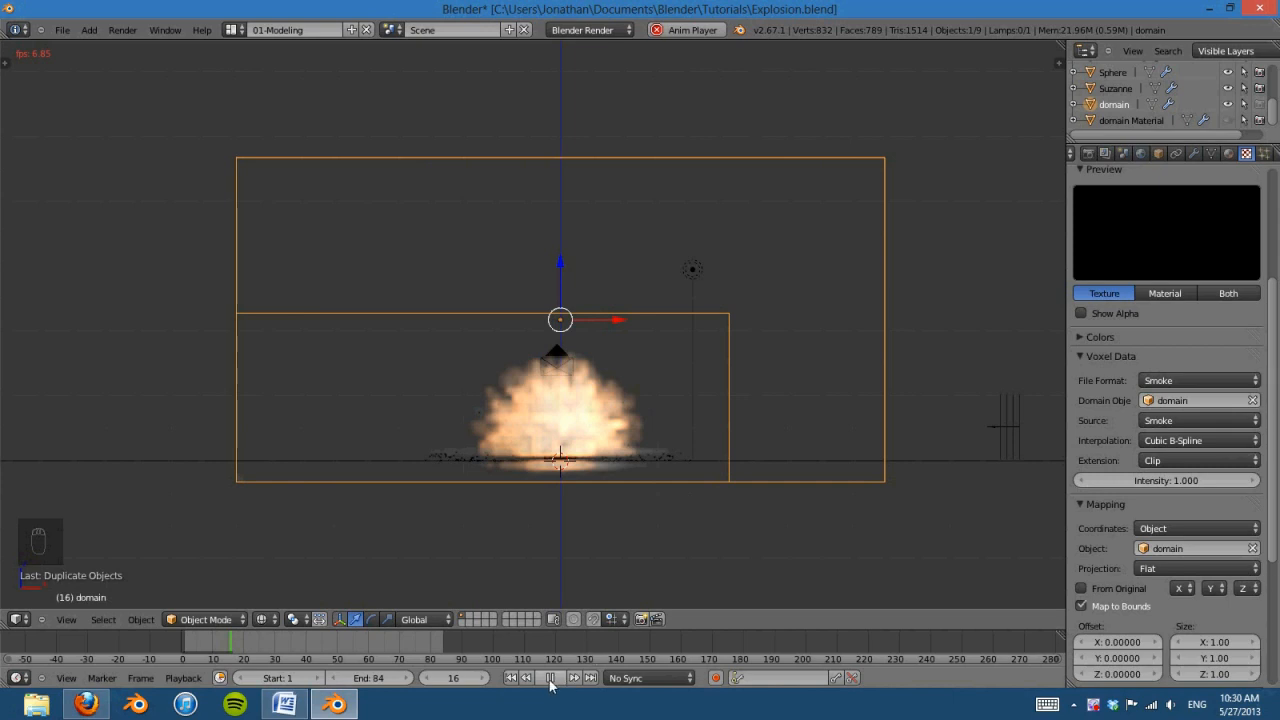
pyautogui.click(549, 678)
pyautogui.scroll(-2, 787, 466)
pyautogui.moveTo(787, 466); pyautogui.dragTo(786, 434, button='middle')
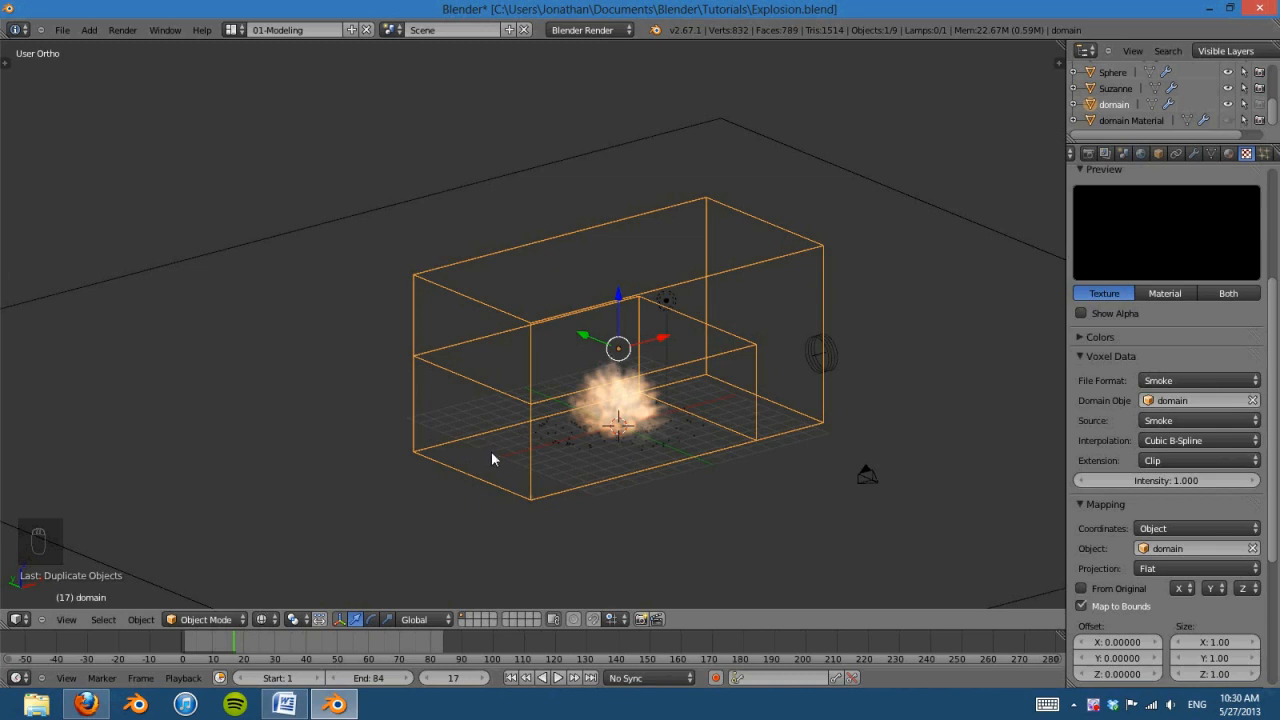
pyautogui.moveTo(491, 452); pyautogui.dragTo(734, 452, button='middle')
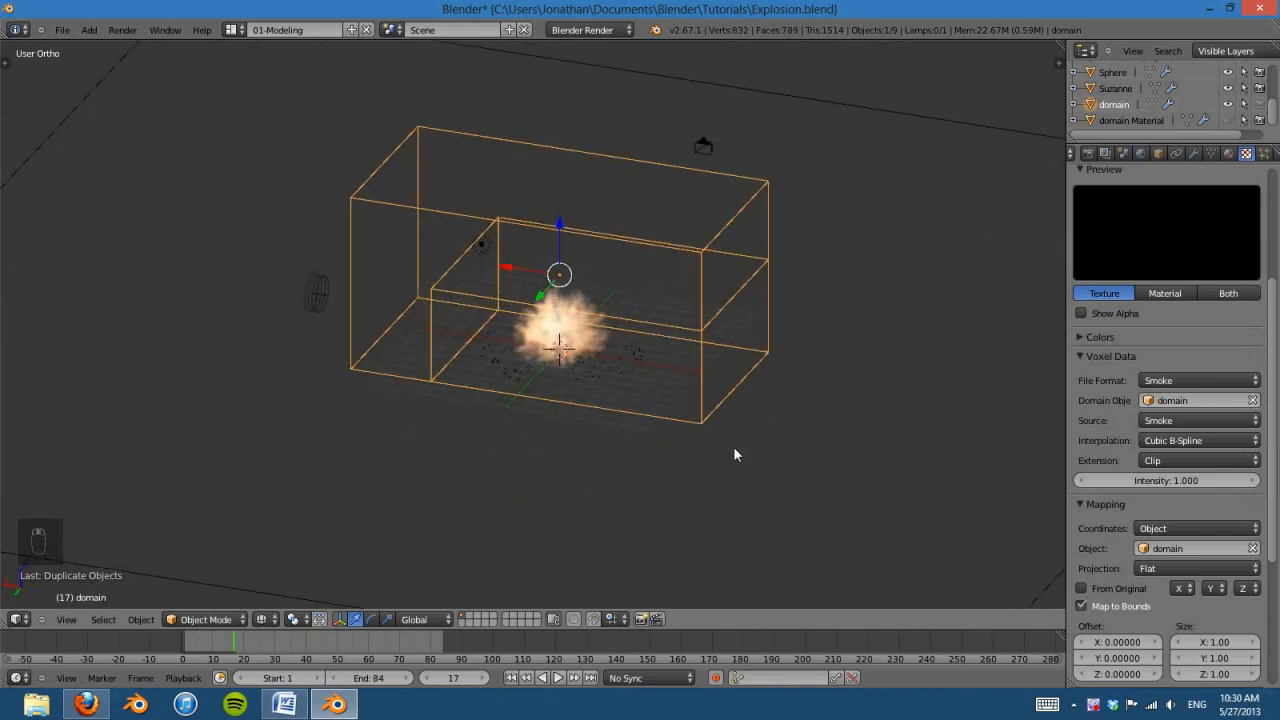
pyautogui.press('KP_1')
pyautogui.scroll(4, 720, 448)
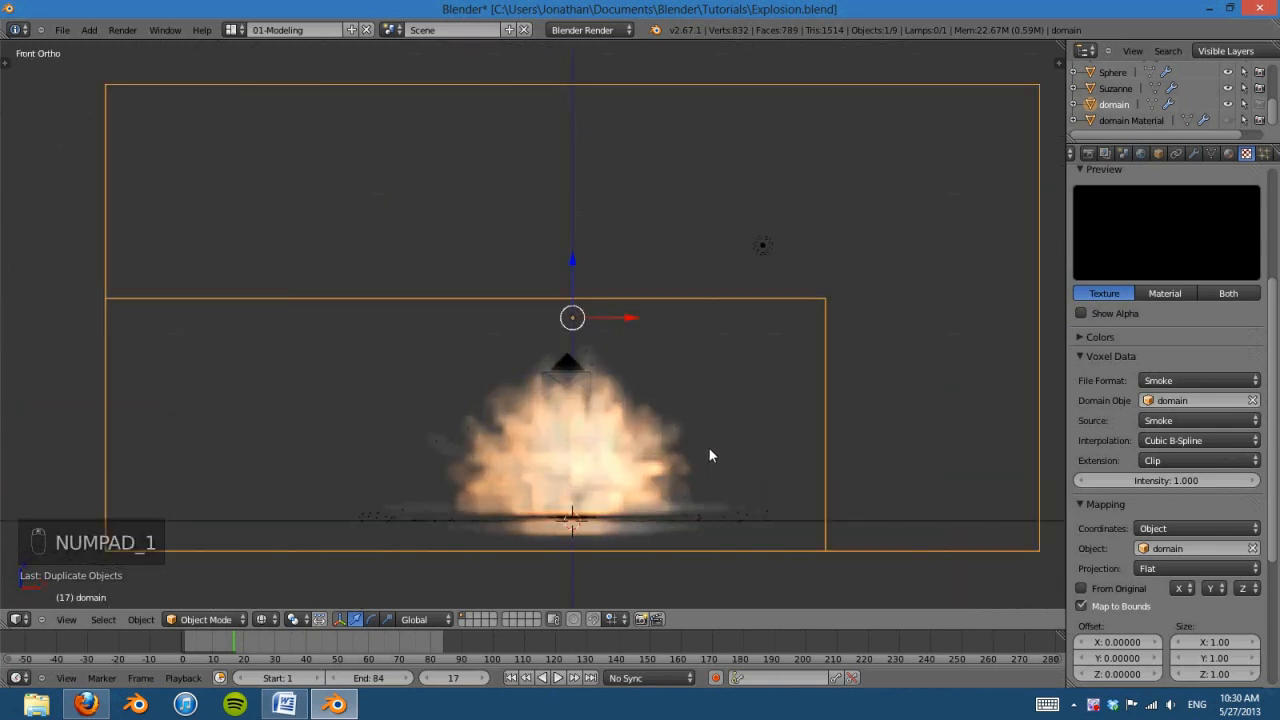
# - Render frame 17 from the camera view to check the smoke, and close the render result
pyautogui.click(215, 645)
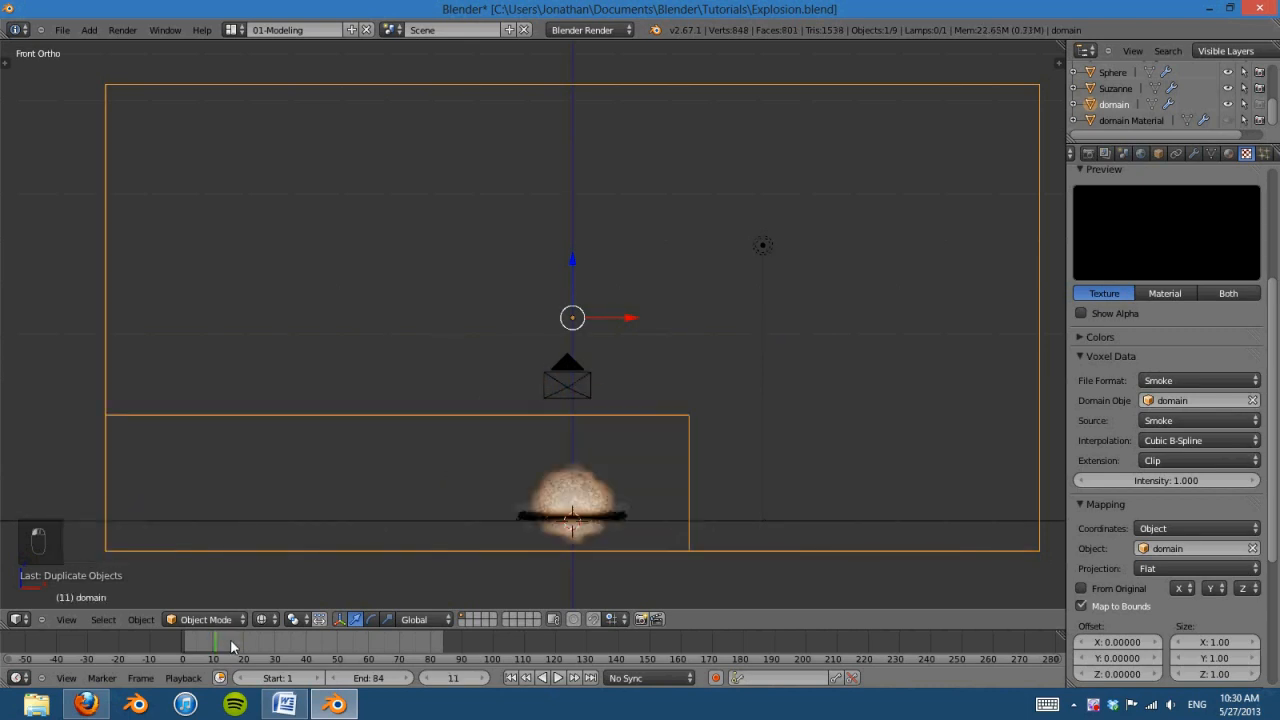
pyautogui.click(233, 645)
pyautogui.press('KP_0')
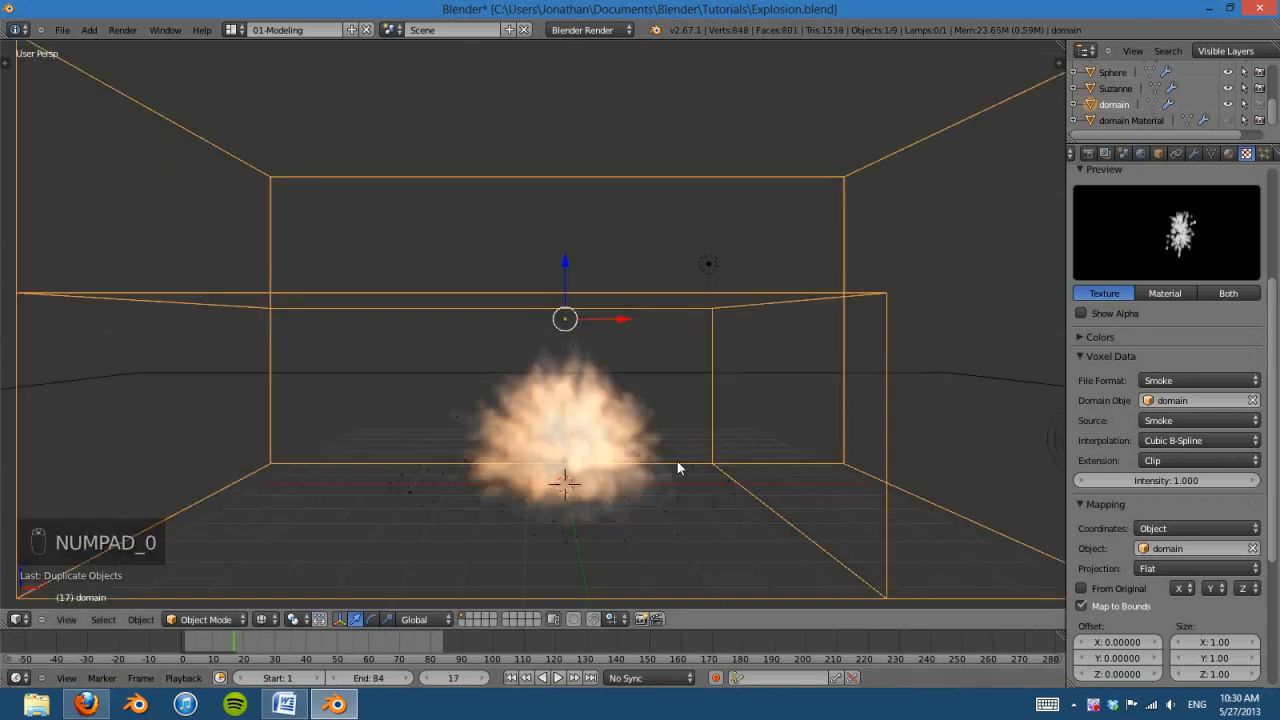
pyautogui.scroll(3, 691, 432)
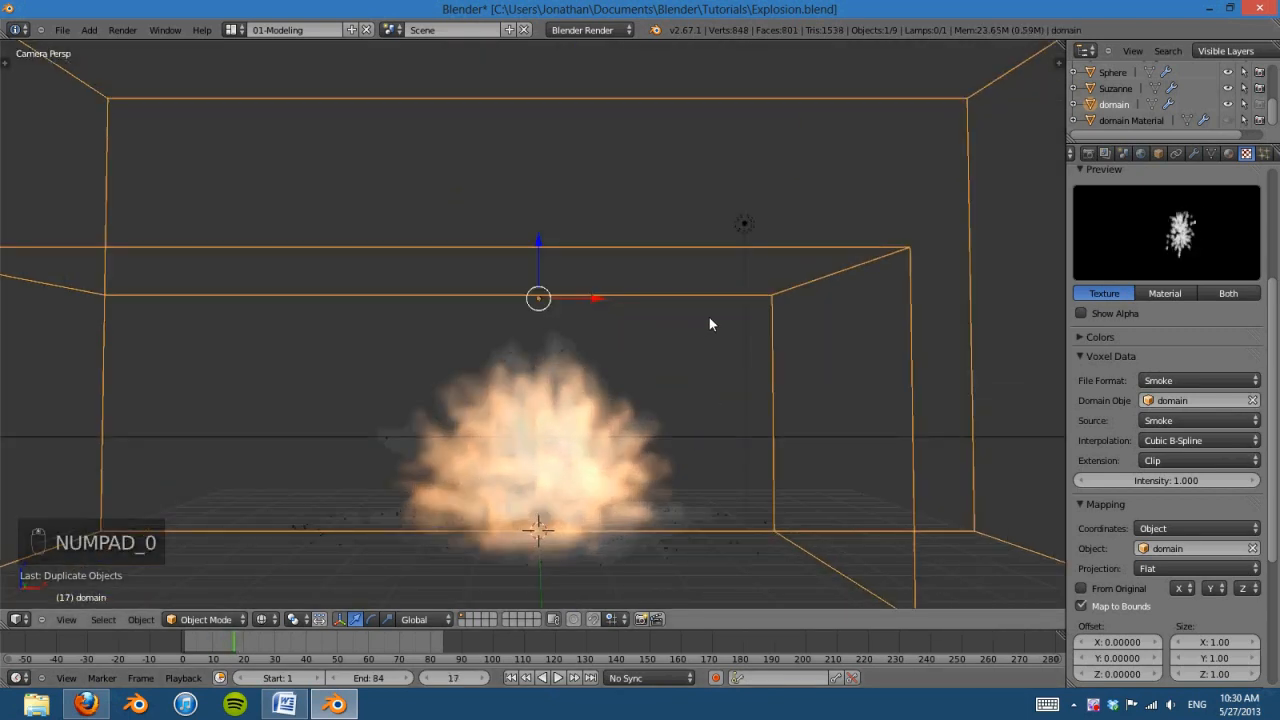
pyautogui.press('F12')
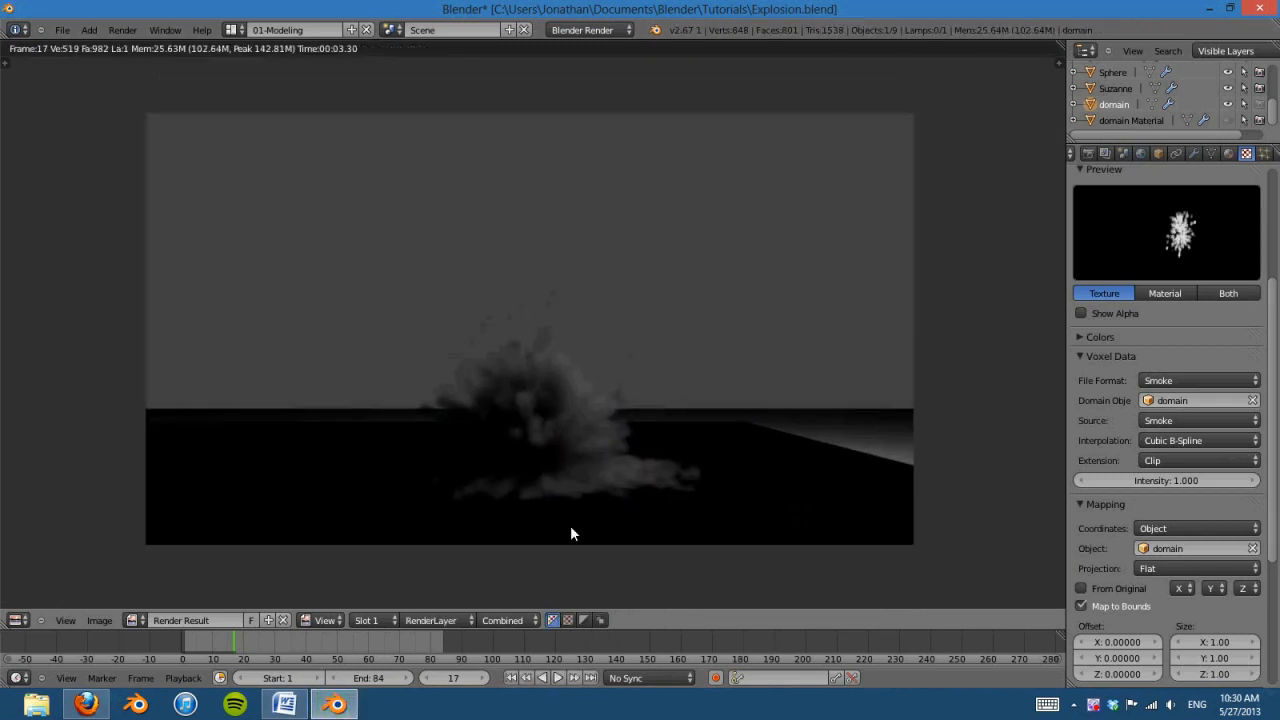
pyautogui.press('Escape')
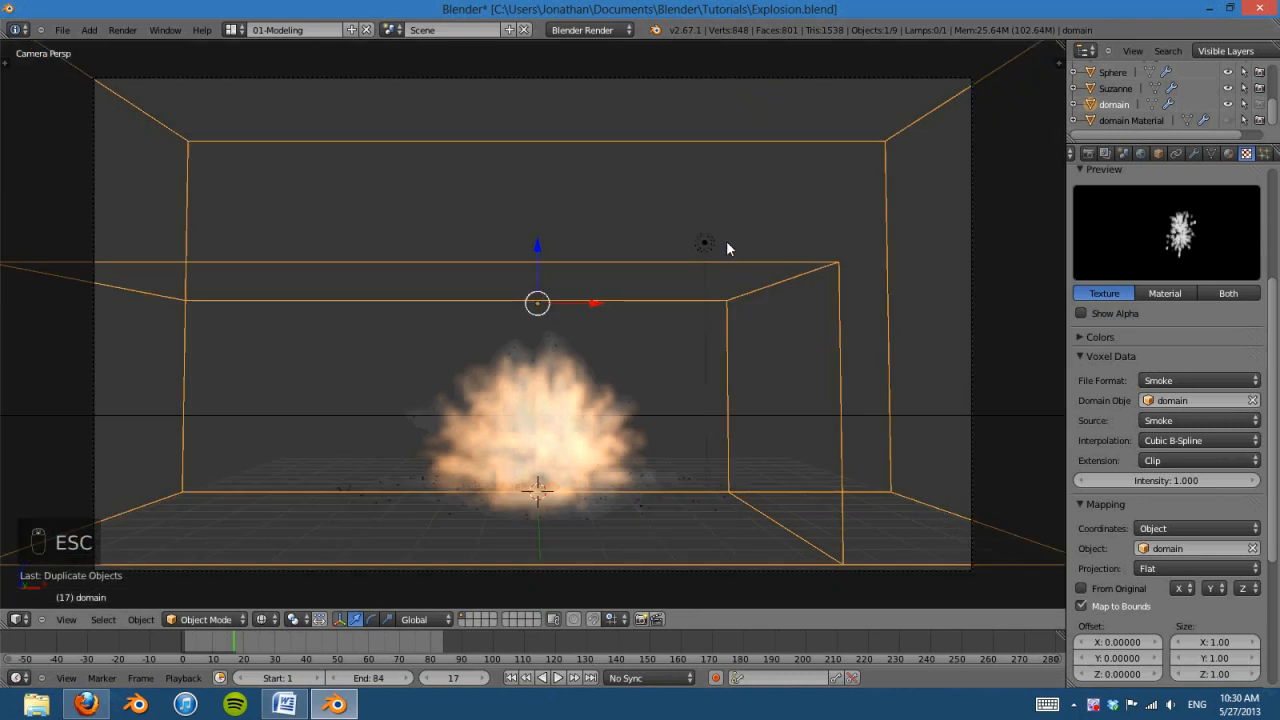
# - Select the lamp and change its type to Sun, working in top view
pyautogui.rightClick(708, 242)
pyautogui.press('KP_7')
pyautogui.scroll(-1, 737, 335)
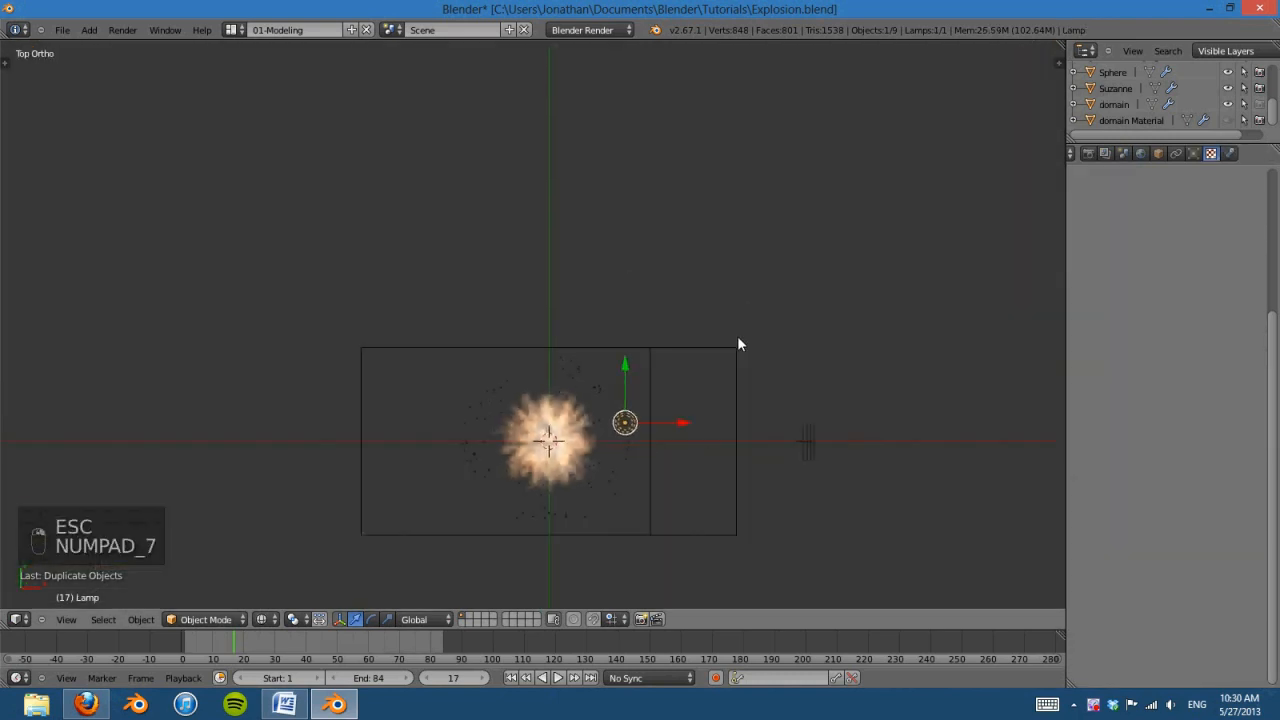
pyautogui.click(1216, 153)
pyautogui.click(1128, 384)
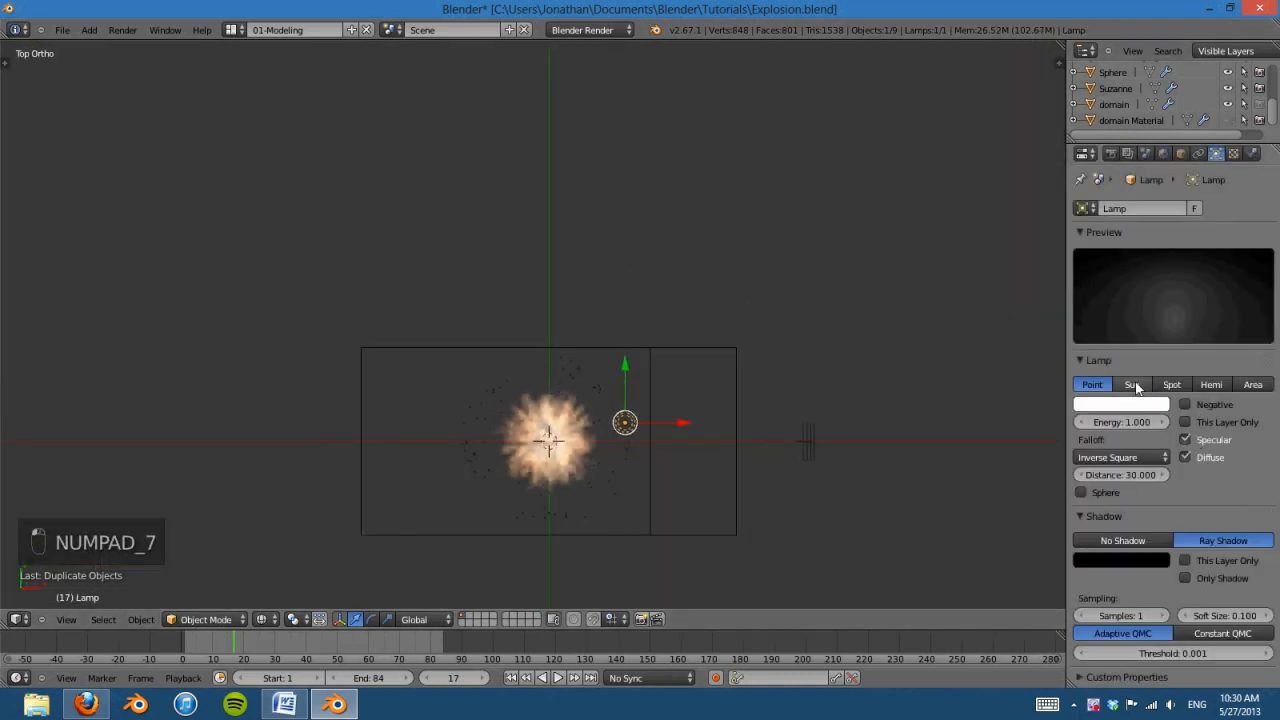
# - Move the sun lamp just outside the domain's front-left corner in top view and rotate it to aim across the explosion
pyautogui.press('g')
pyautogui.click(362, 597)
pyautogui.scroll(-2, 471, 481)
pyautogui.keyDown('shift'); pyautogui.moveTo(527, 375); pyautogui.dragTo(537, 333, button='middle'); pyautogui.keyUp('shift')
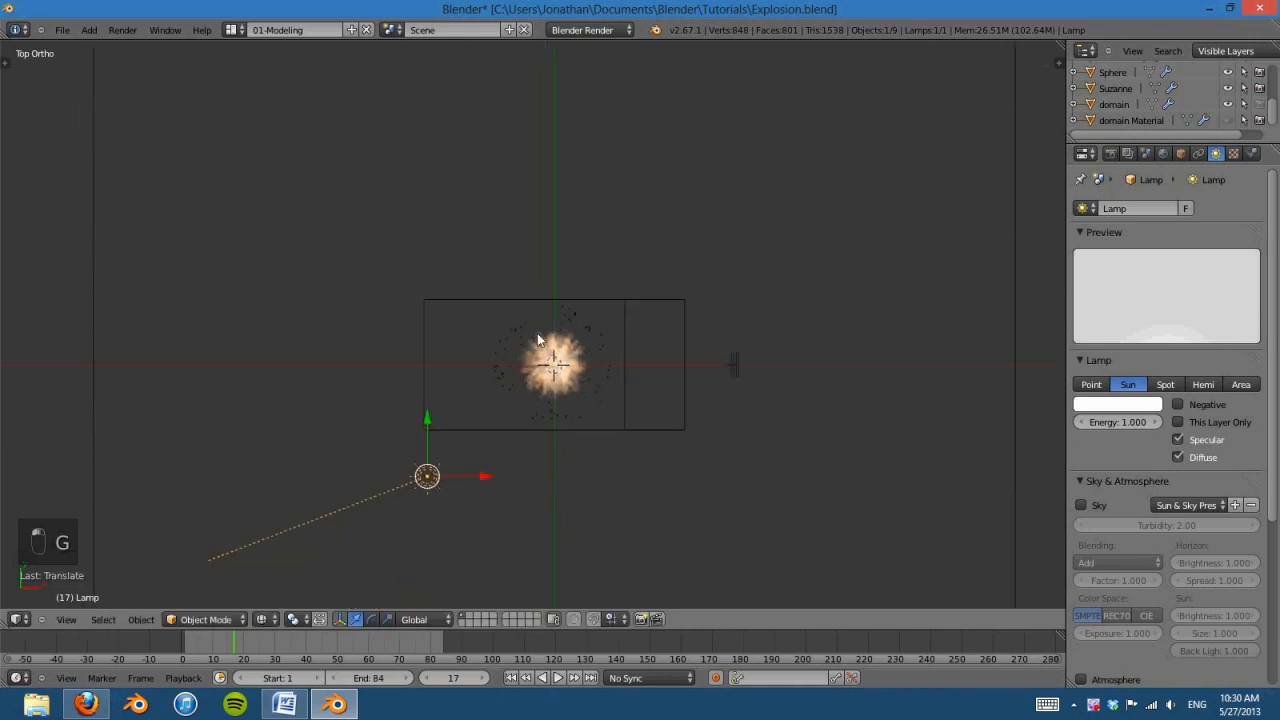
pyautogui.press('r')
pyautogui.click(404, 562)
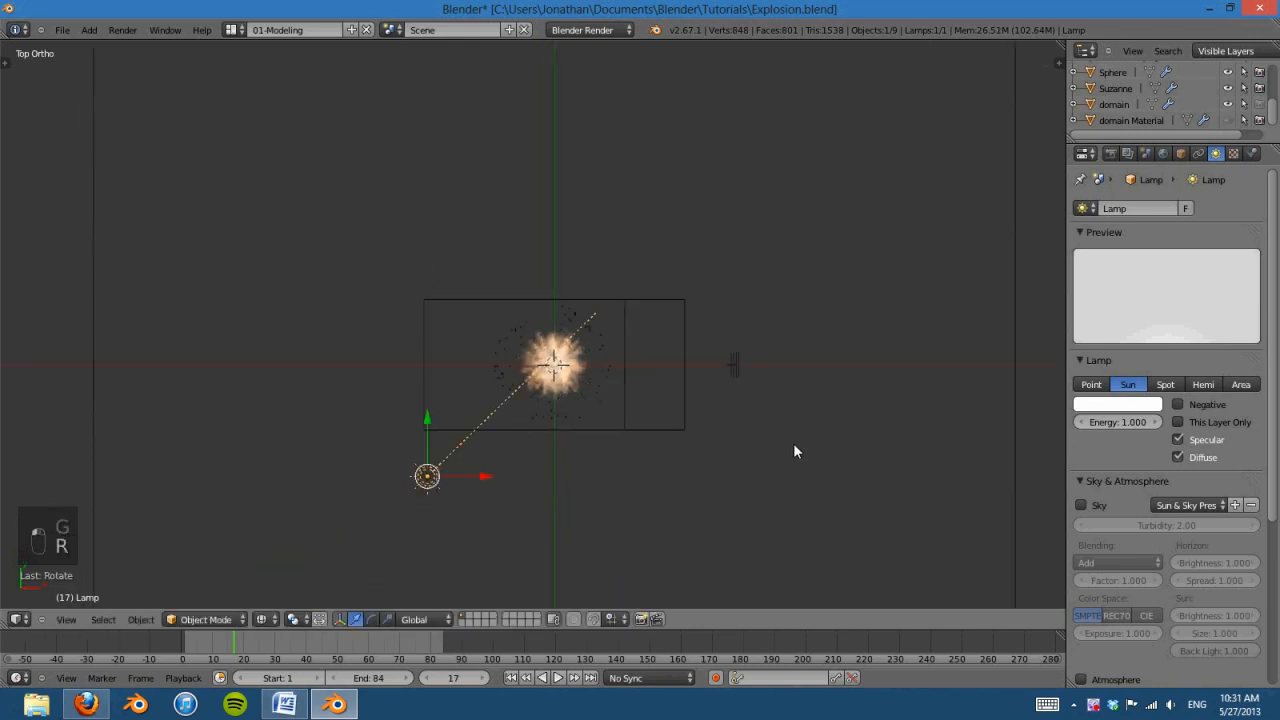
# - Render frame 17 from the camera to check the new sun lighting, and close the render result
pyautogui.press('KP_Decimal')
pyautogui.press('KP_0')
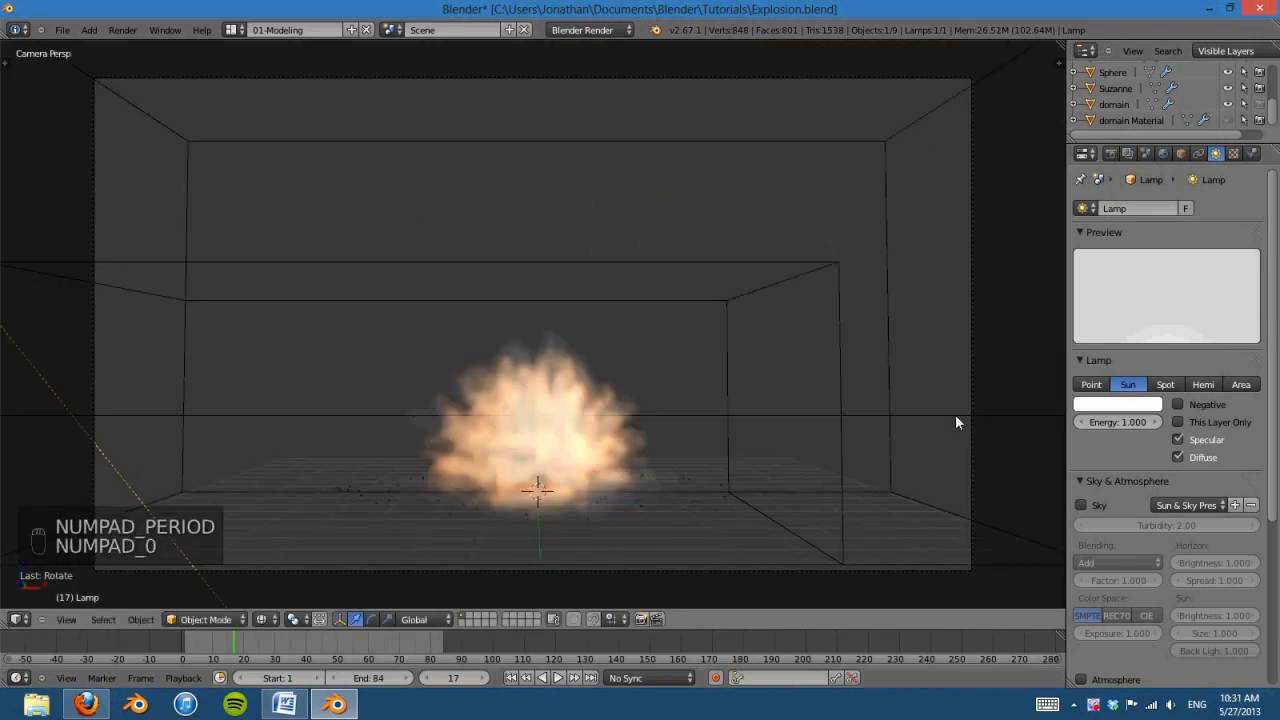
pyautogui.press('F12')
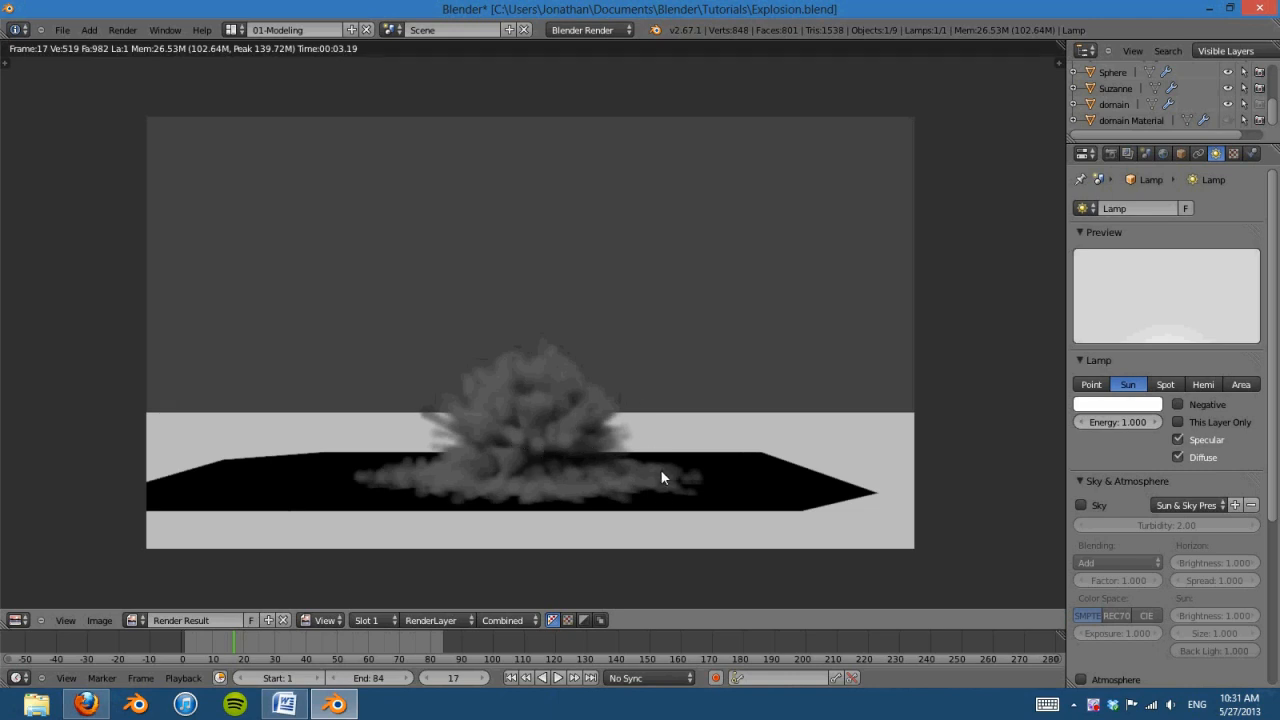
pyautogui.press('Escape')
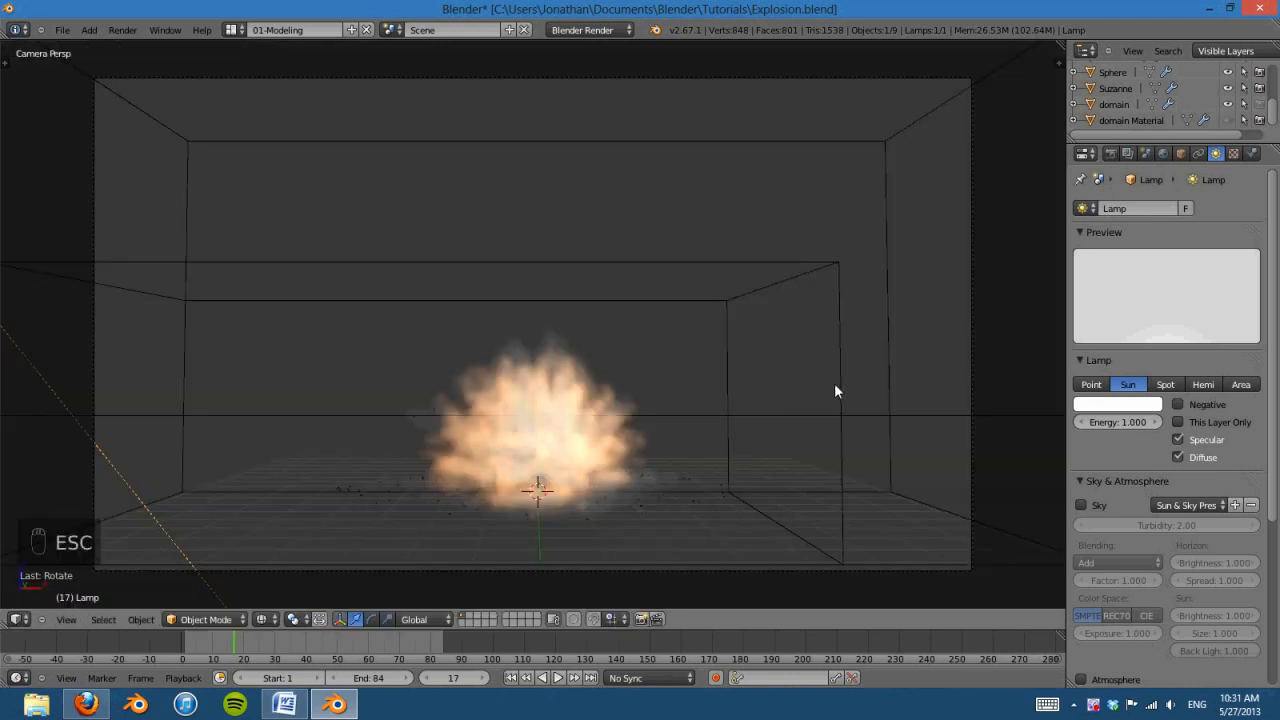
# - Select the smoke domain and review the voxel data, mapping and influence settings of its Flame texture
pyautogui.rightClick(890, 368)
pyautogui.click(1250, 153)
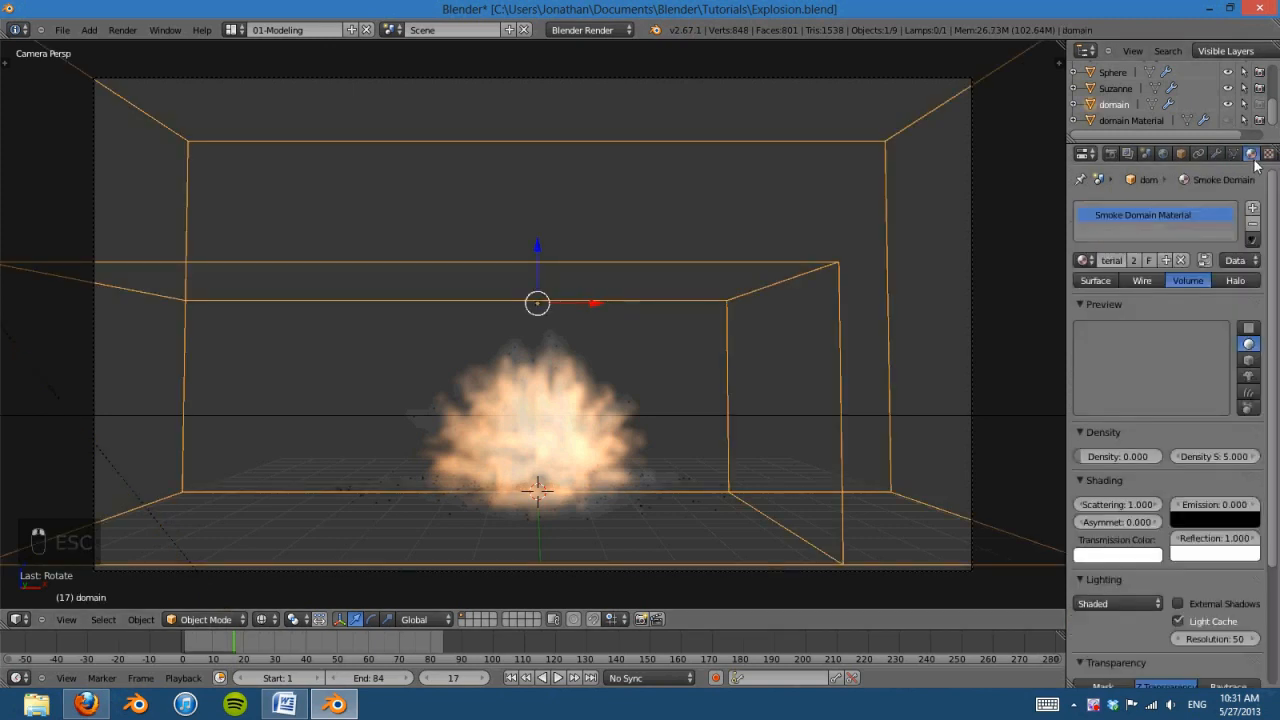
pyautogui.scroll(-3, 1191, 400)
pyautogui.scroll(3, 1191, 400)
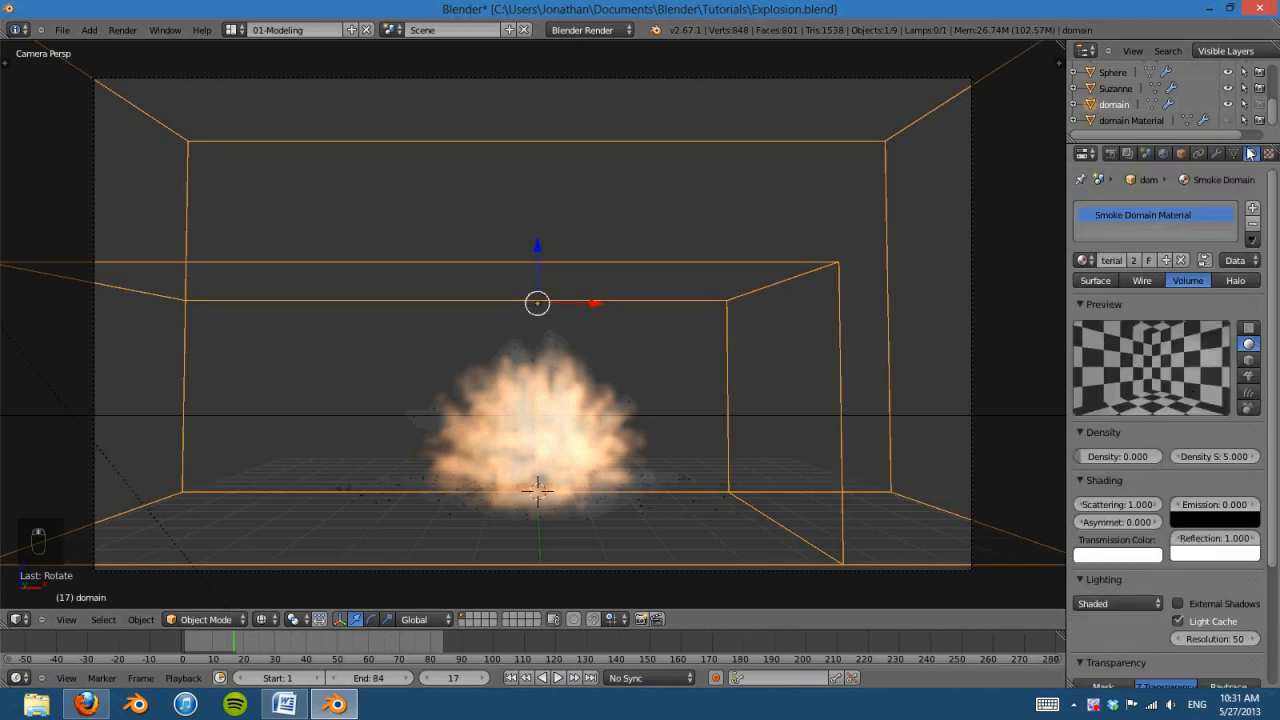
pyautogui.click(1268, 155)
pyautogui.scroll(5, 1121, 399)
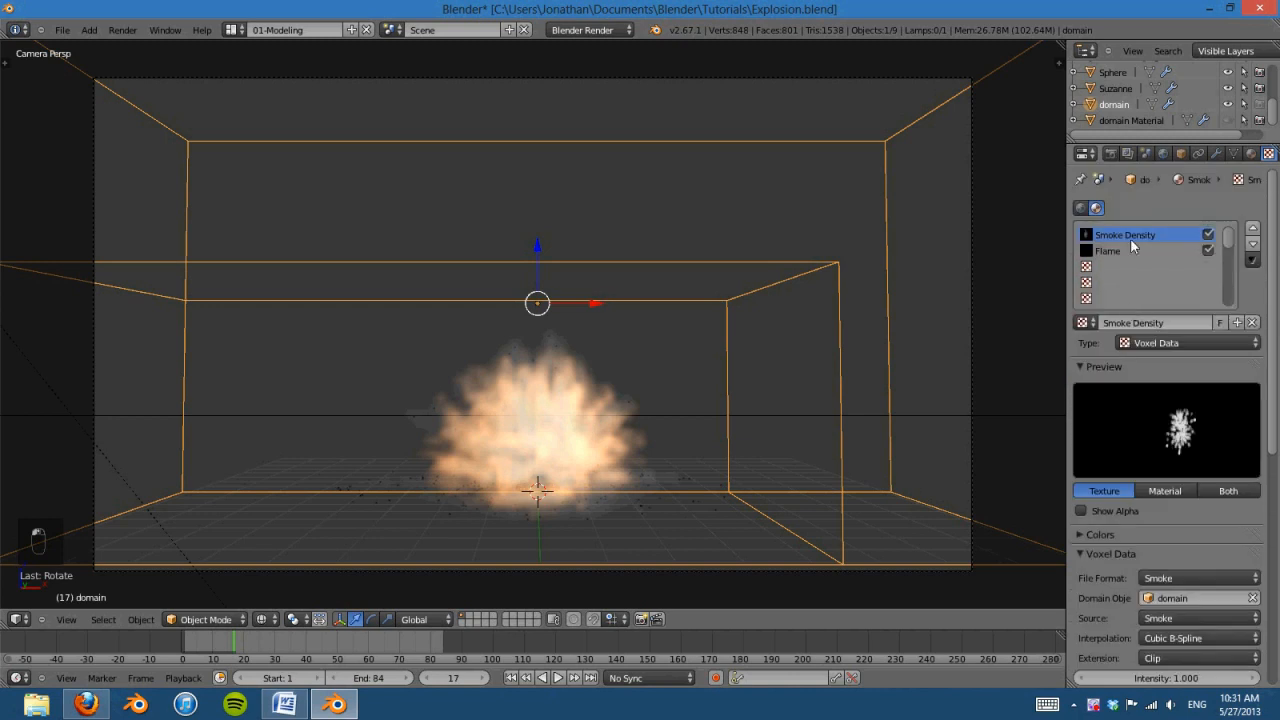
pyautogui.click(1125, 251)
pyautogui.scroll(-6, 1131, 518)
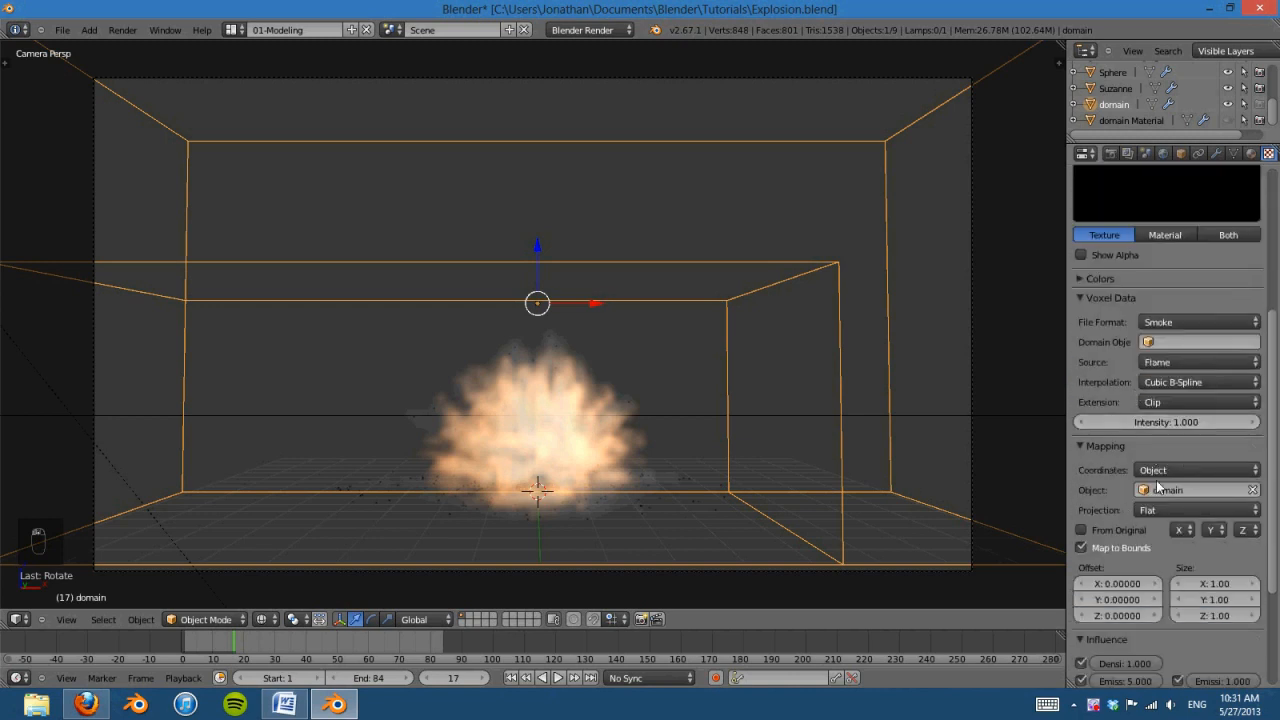
pyautogui.scroll(-2, 1106, 540)
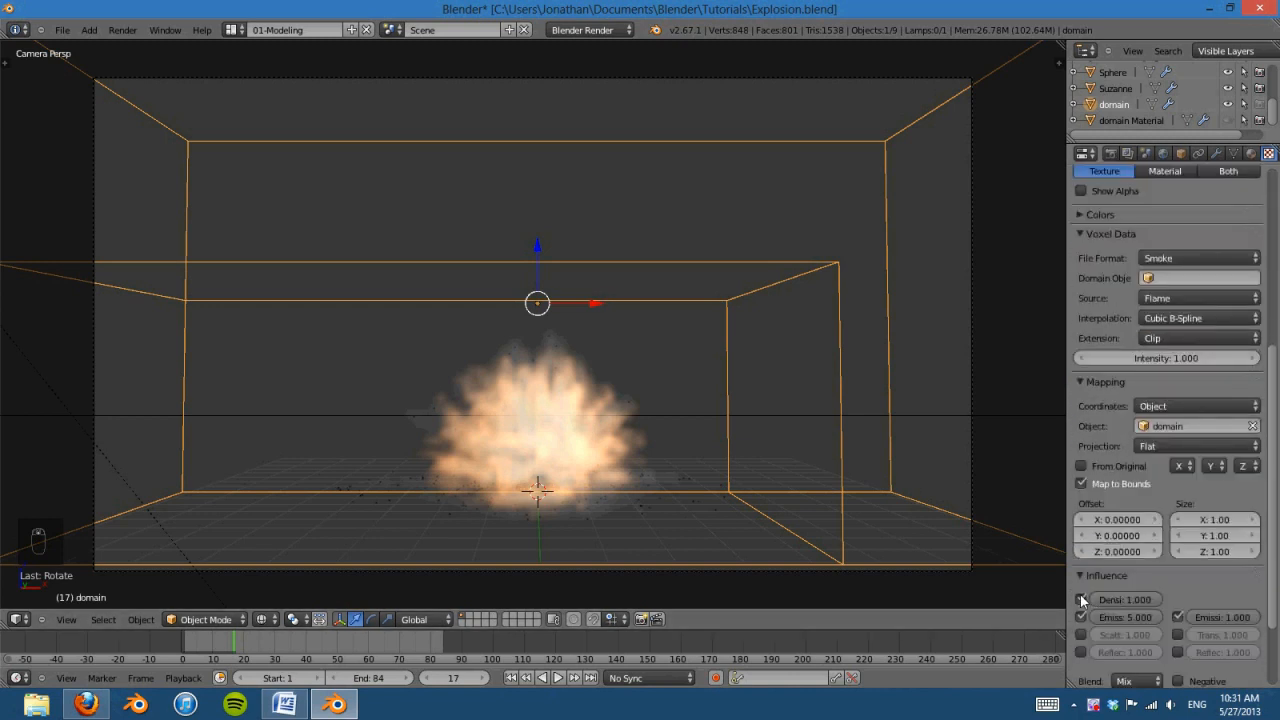
pyautogui.scroll(-3, 1130, 552)
pyautogui.scroll(7, 1192, 566)
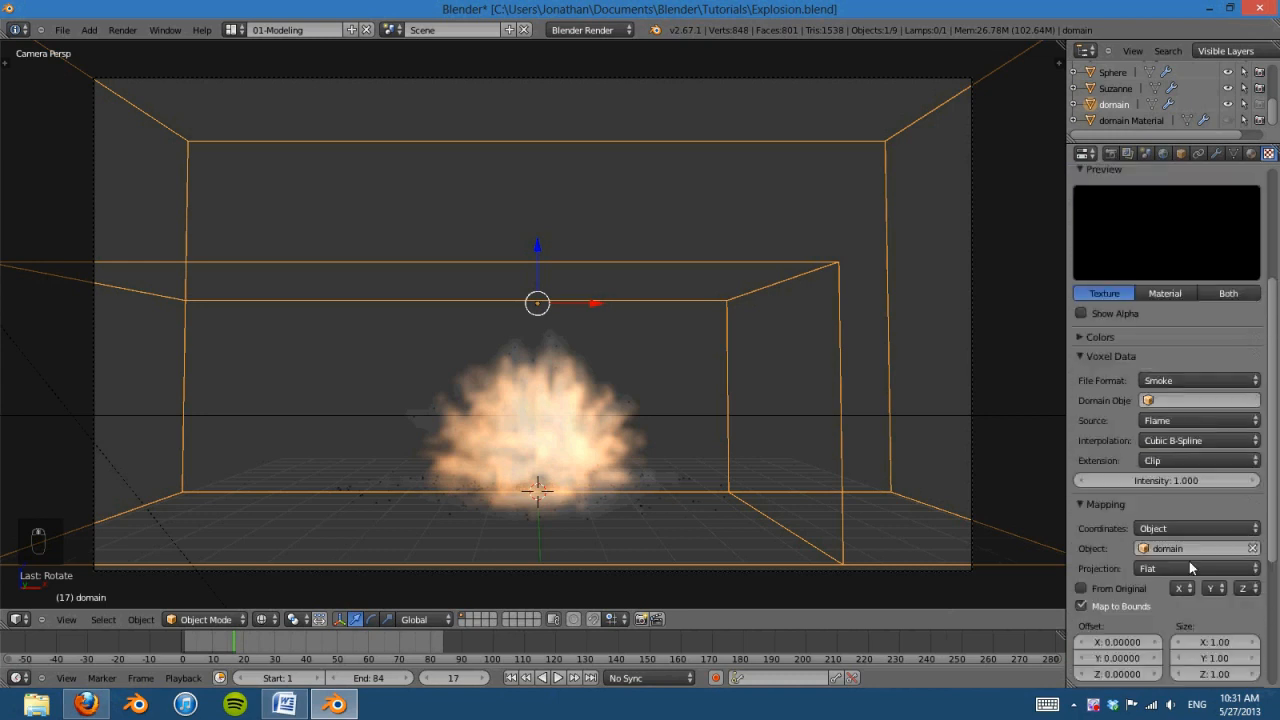
pyautogui.scroll(5, 1189, 561)
# - Go to frame 14 and render it from the camera to check the flames
pyautogui.click(224, 650)
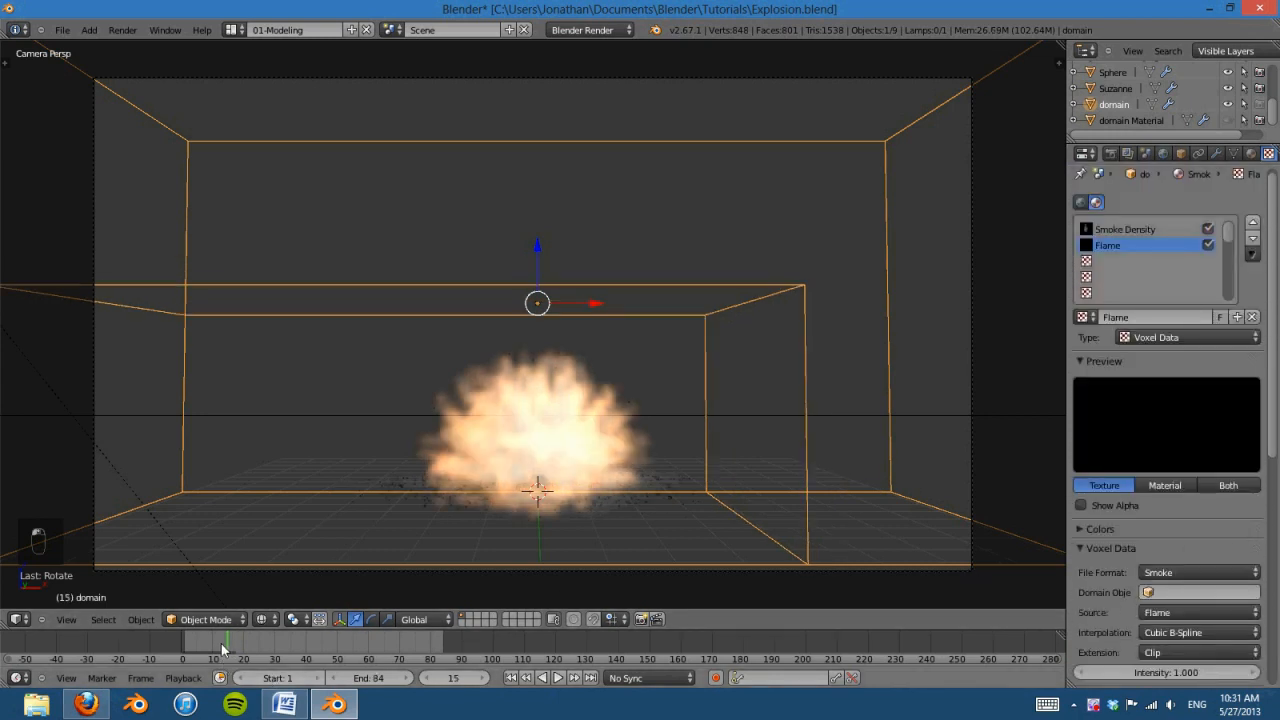
pyautogui.moveTo(222, 650); pyautogui.dragTo(224, 645)
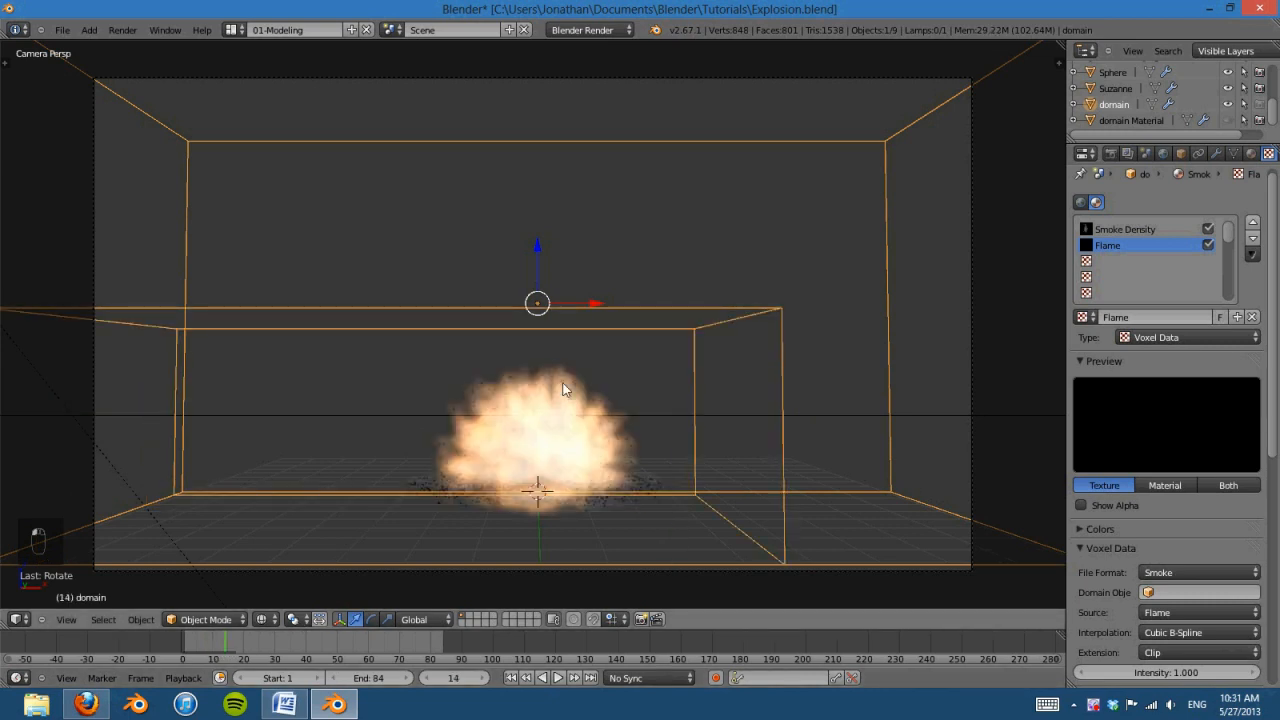
pyautogui.press('F12')
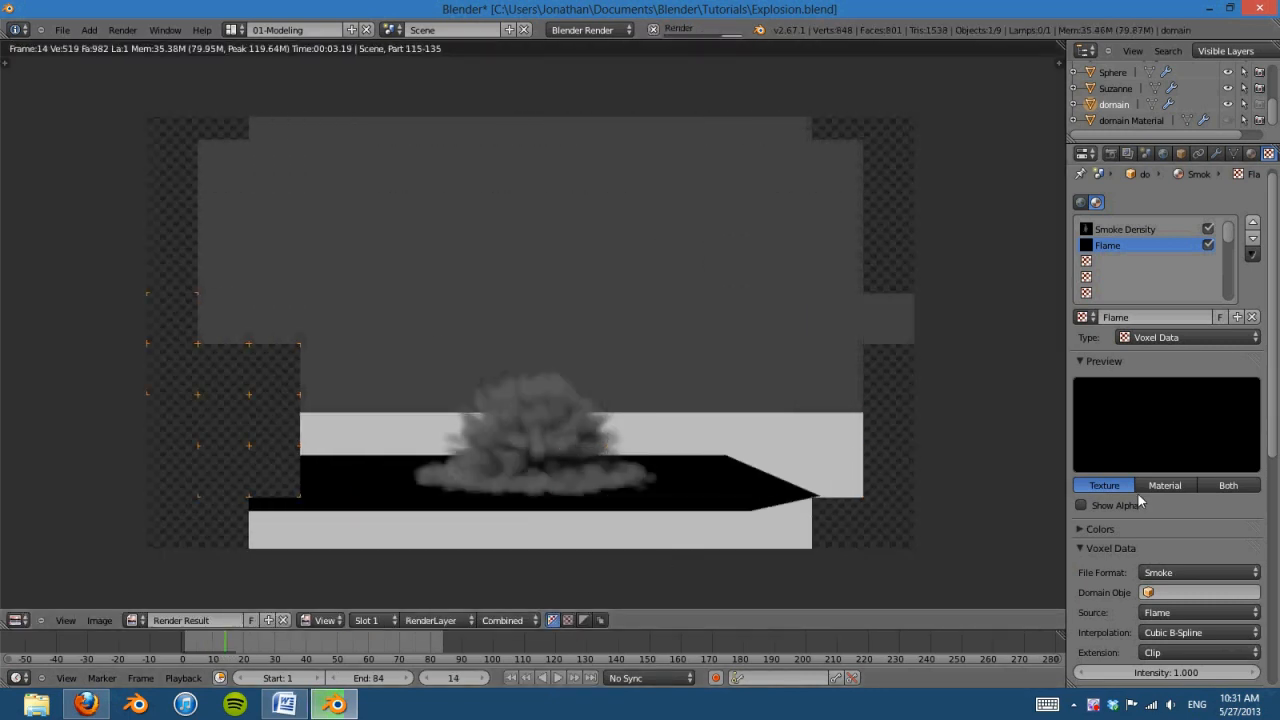
# - Set the Flame texture's voxel data domain object to domain, render frame 14 again and close the render result
pyautogui.click(1168, 590)
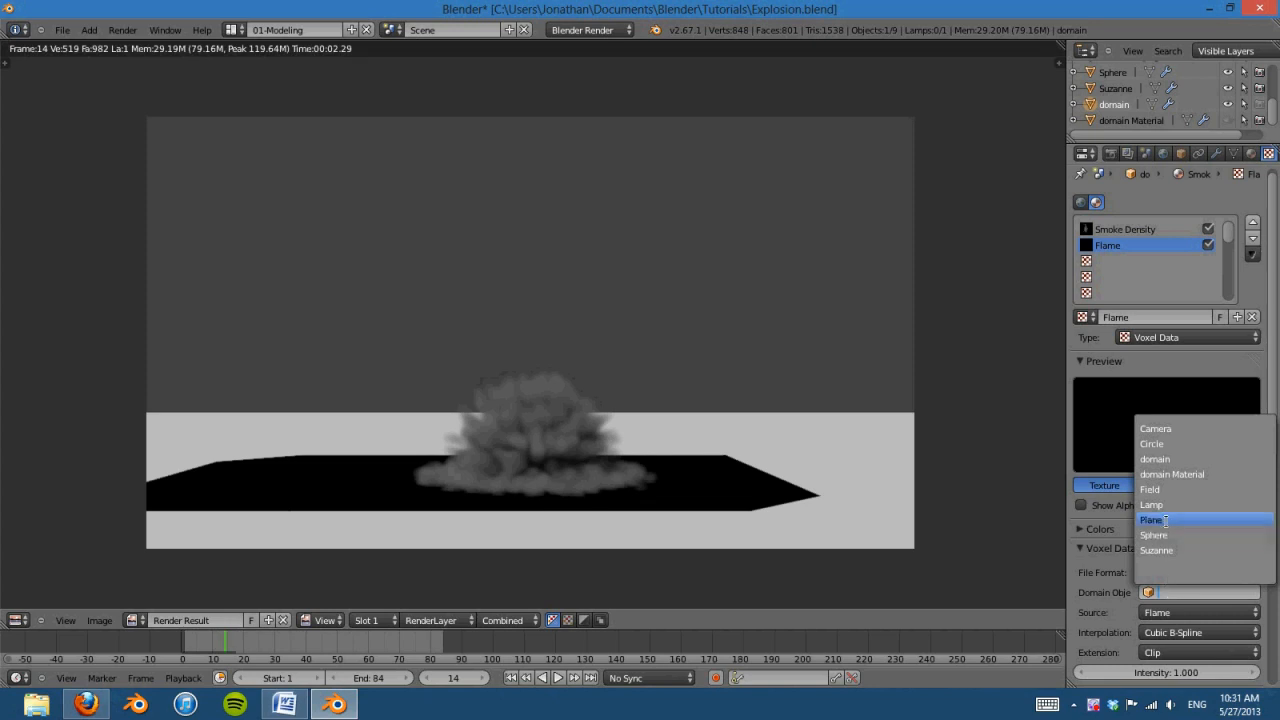
pyautogui.click(1182, 458)
pyautogui.press('F12')
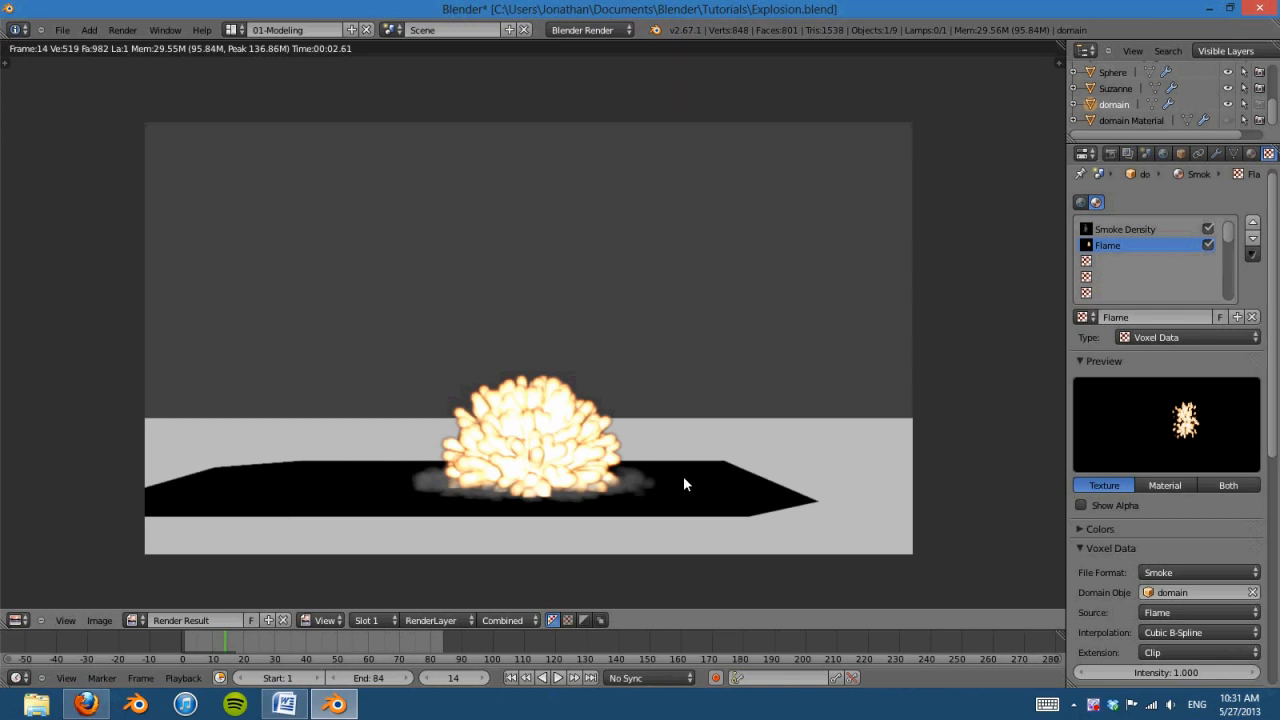
pyautogui.press('Escape')
# - Return to frame 1, enable background images in the viewport and add one restricted to the Camera axis
pyautogui.click(510, 678)
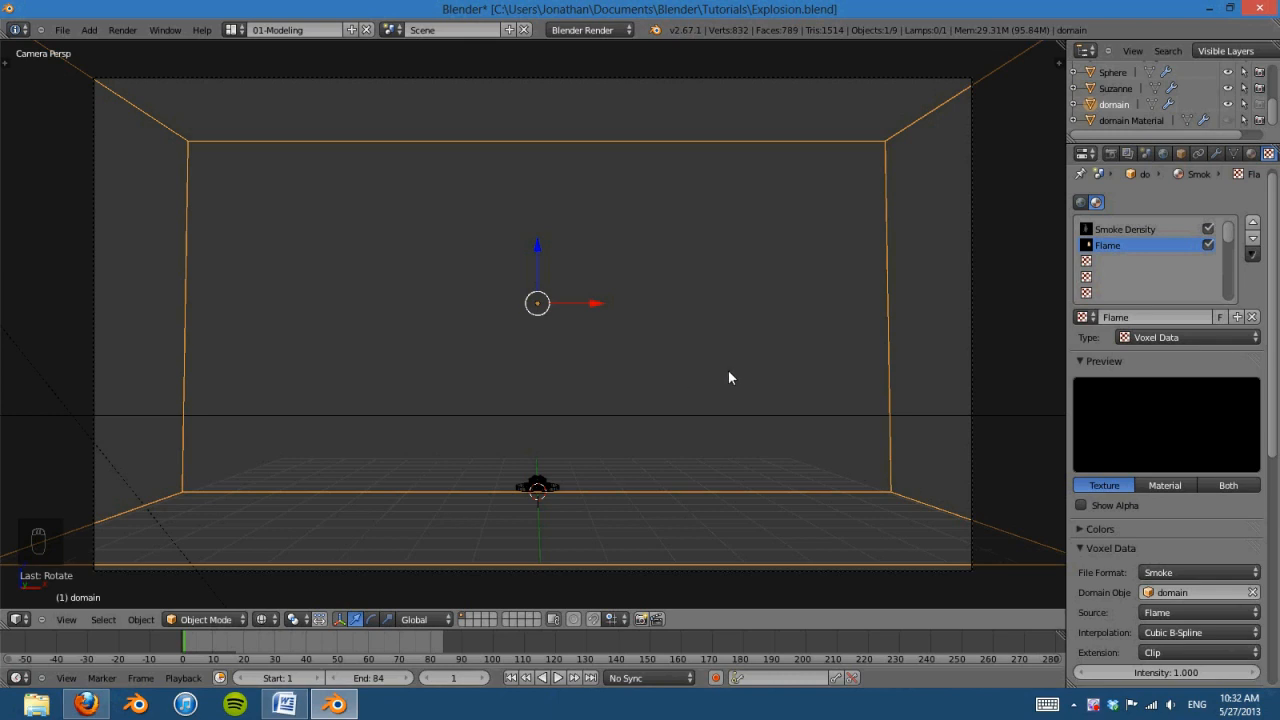
pyautogui.press('n')
pyautogui.scroll(2, 846, 330)
pyautogui.scroll(-3, 847, 332)
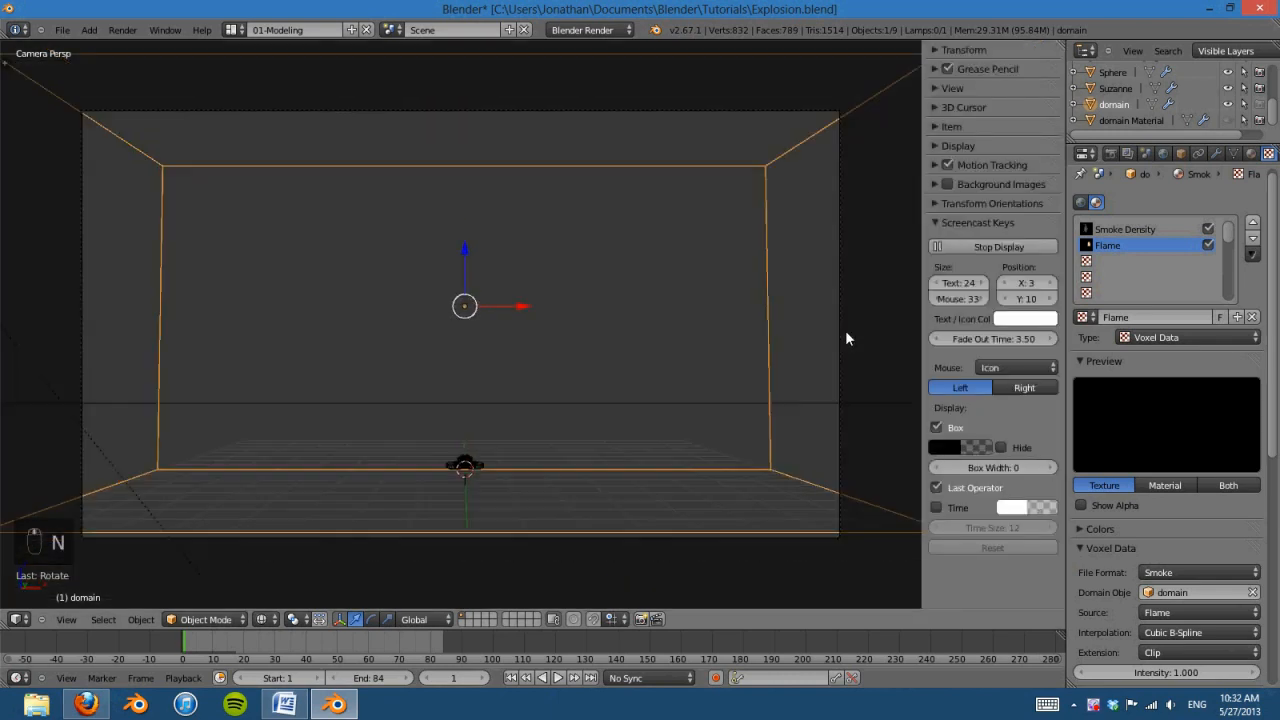
pyautogui.click(930, 184)
pyautogui.click(960, 208)
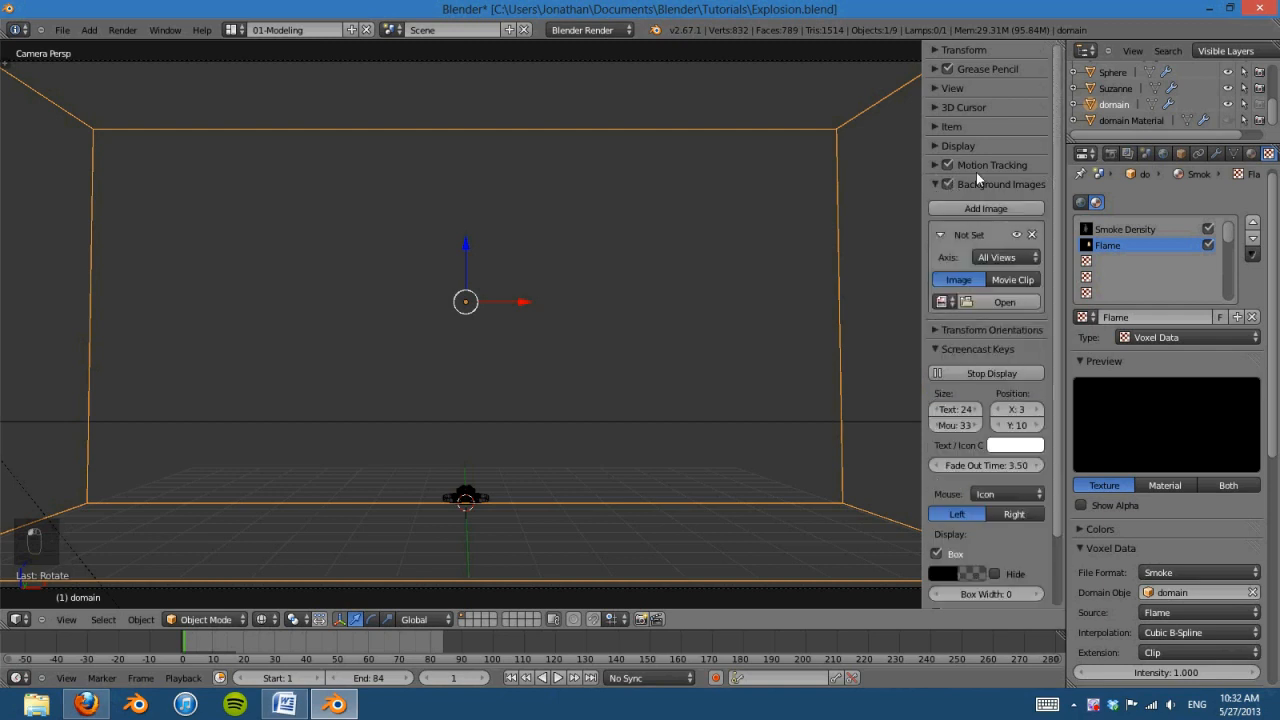
pyautogui.click(1007, 257)
pyautogui.click(1002, 242)
pyautogui.press('KP_3')
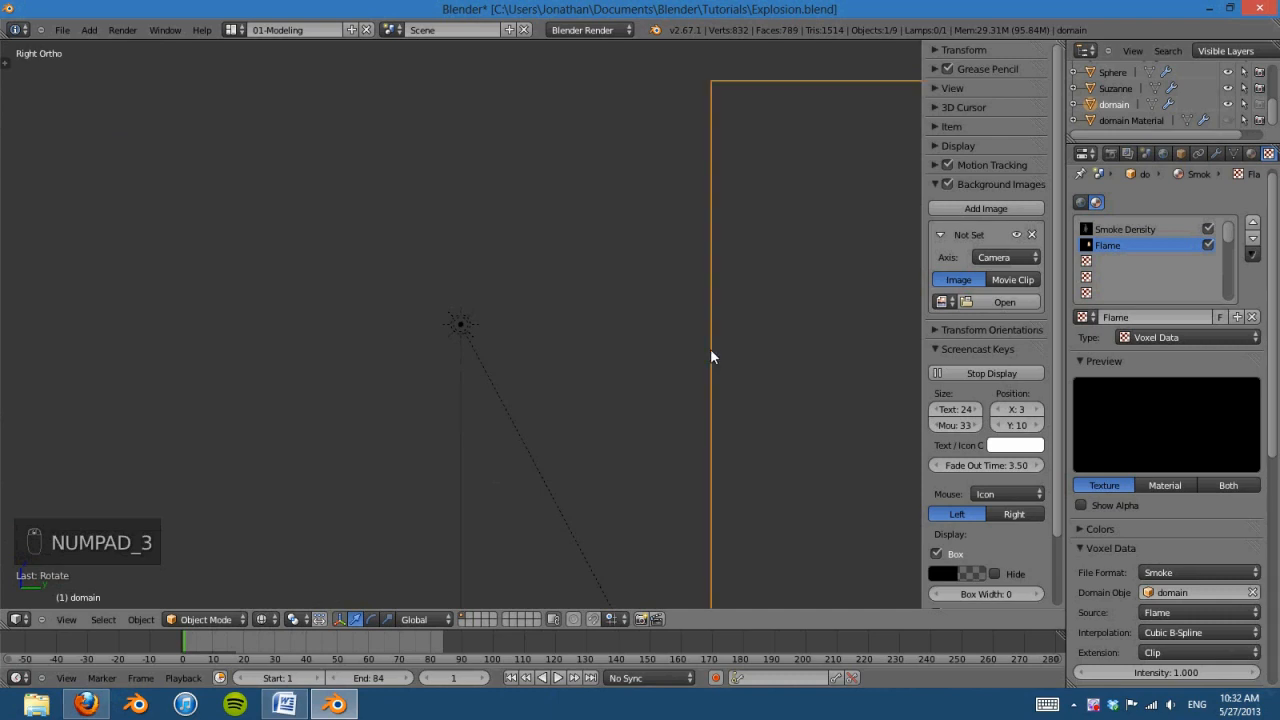
pyautogui.scroll(-5, 674, 437)
pyautogui.press('KP_0')
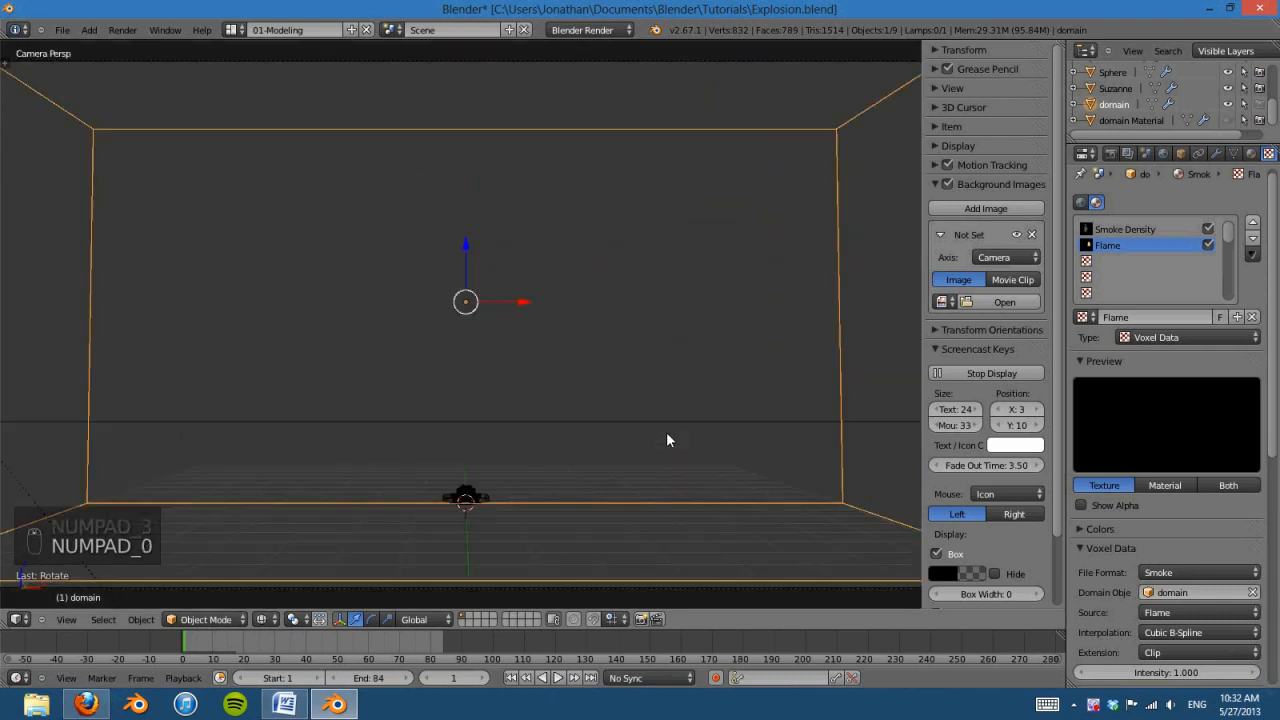
# - Load LandscapeArid0197_M.jpg from the textures scenery folder as the camera background image
pyautogui.click(997, 304)
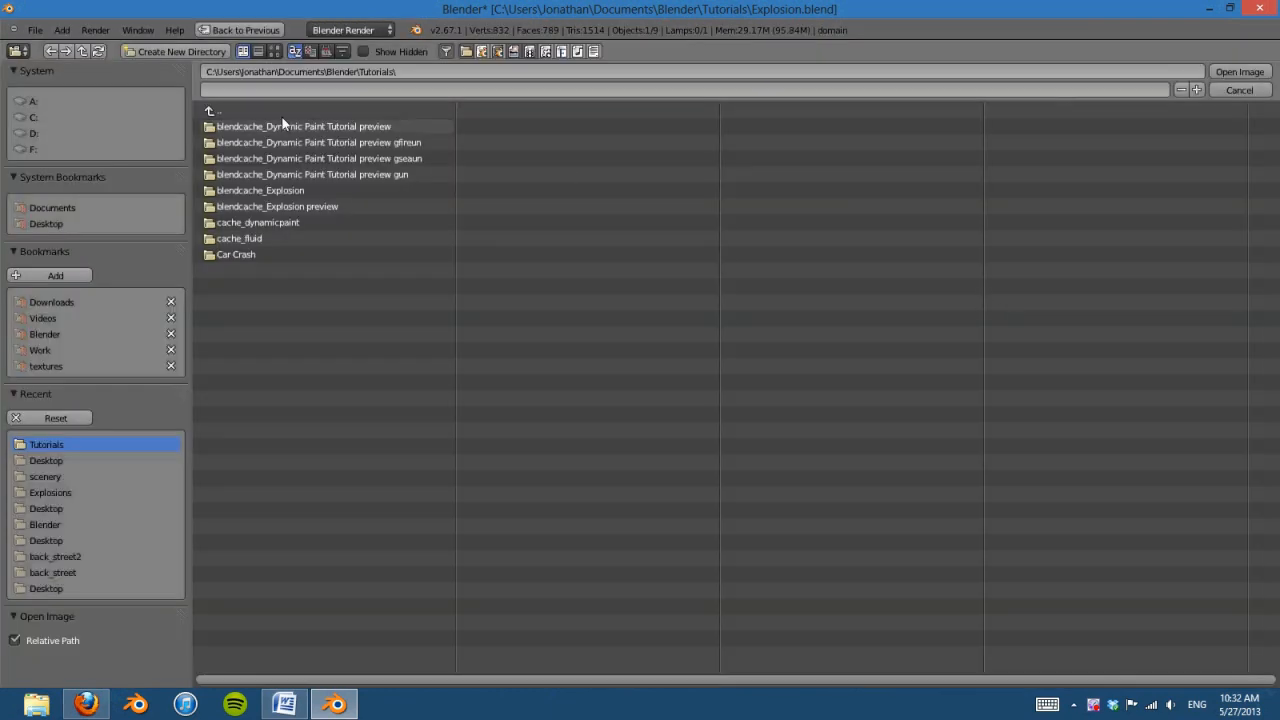
pyautogui.click(51, 367)
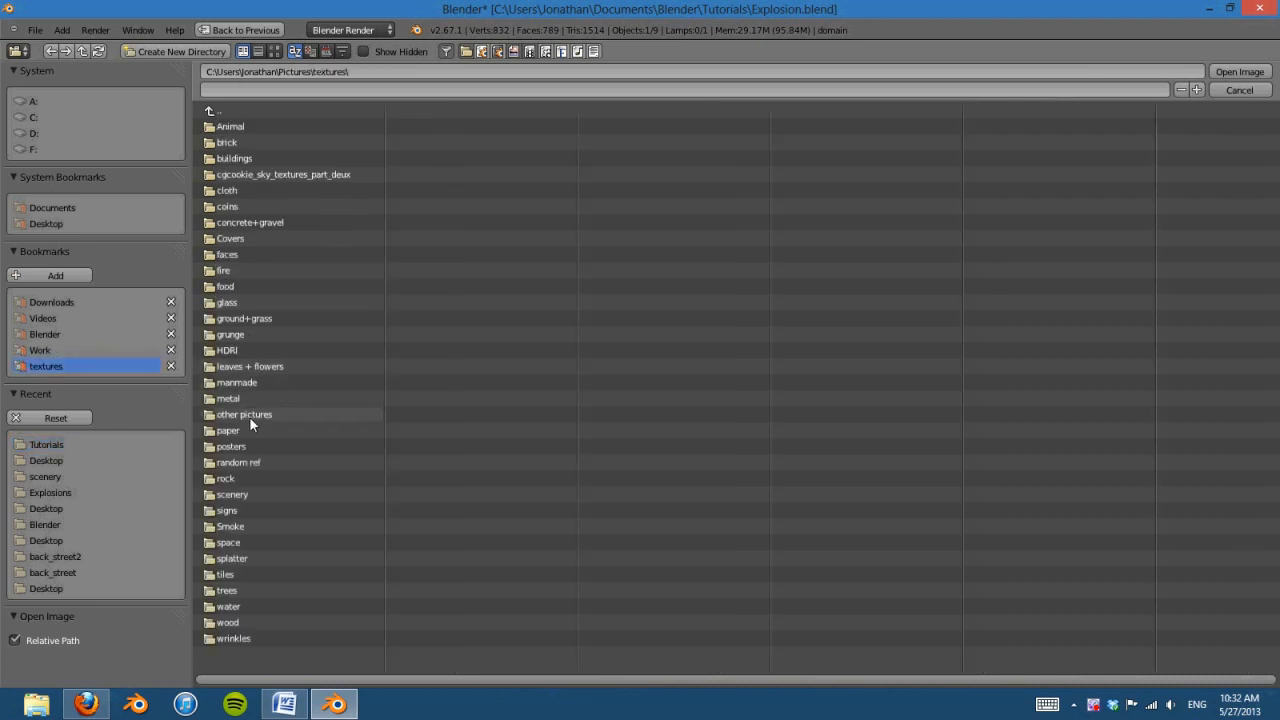
pyautogui.click(249, 486)
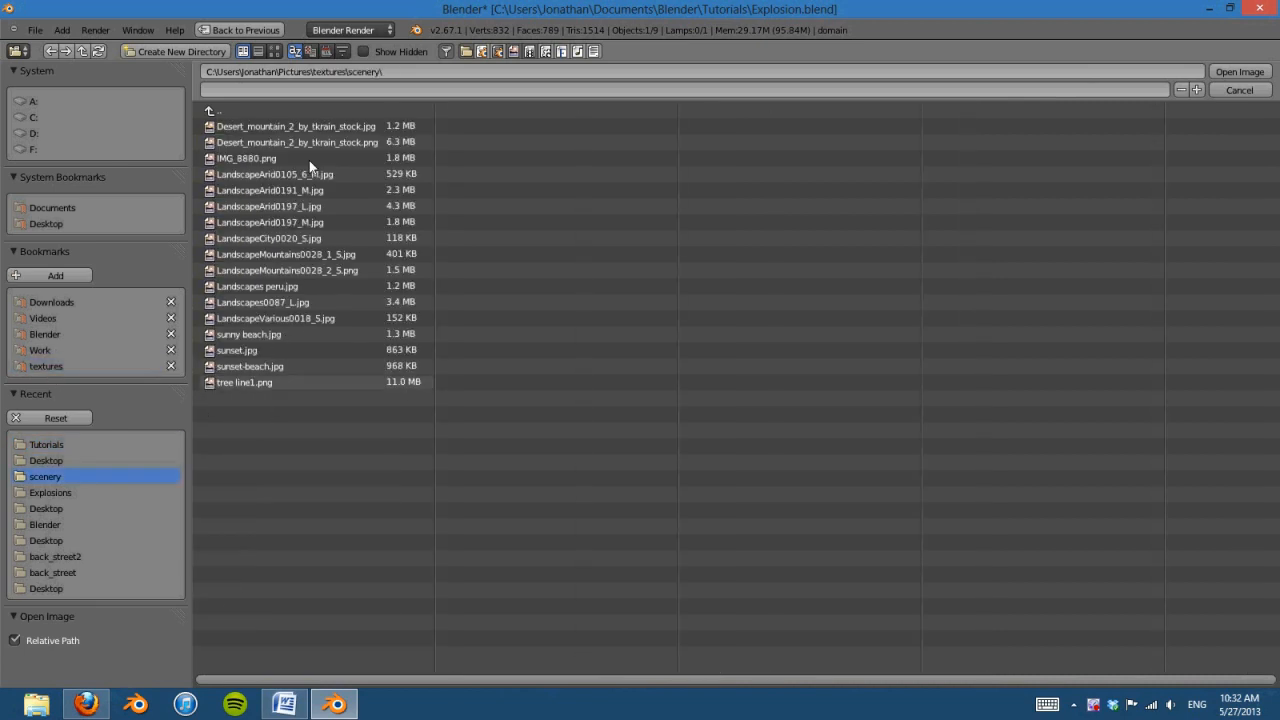
pyautogui.click(274, 51)
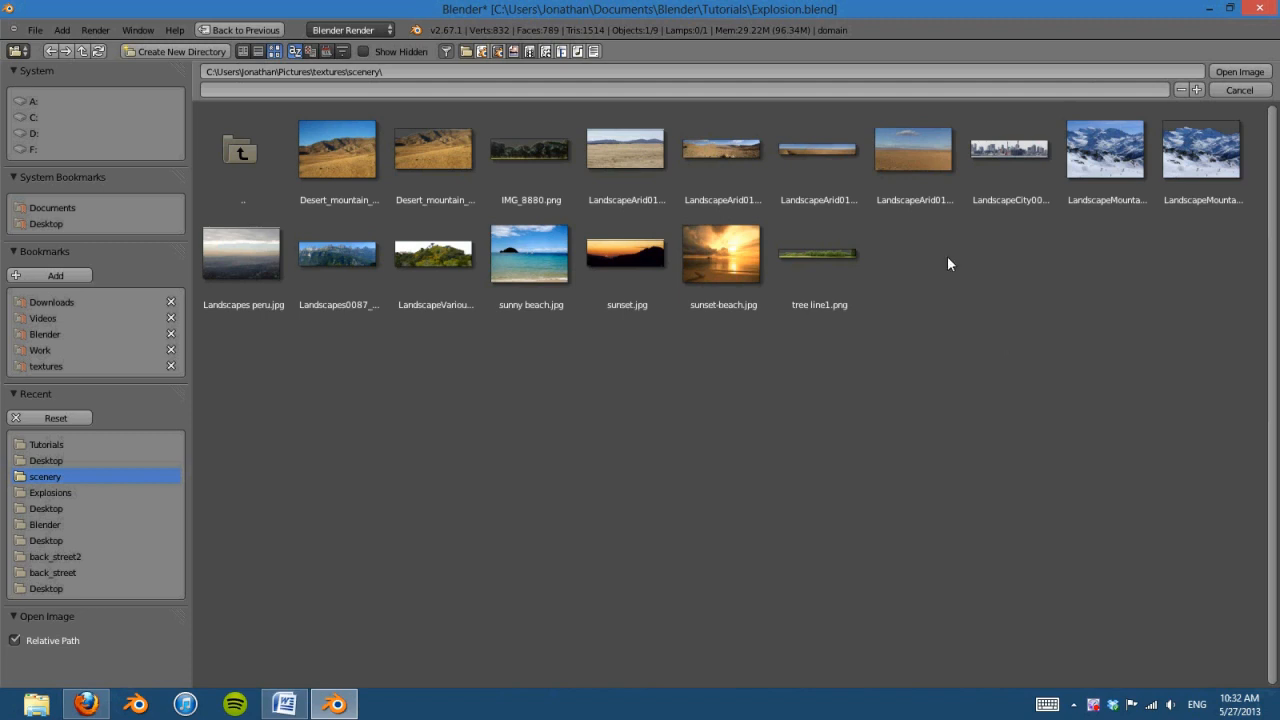
pyautogui.click(914, 153)
pyautogui.click(1239, 72)
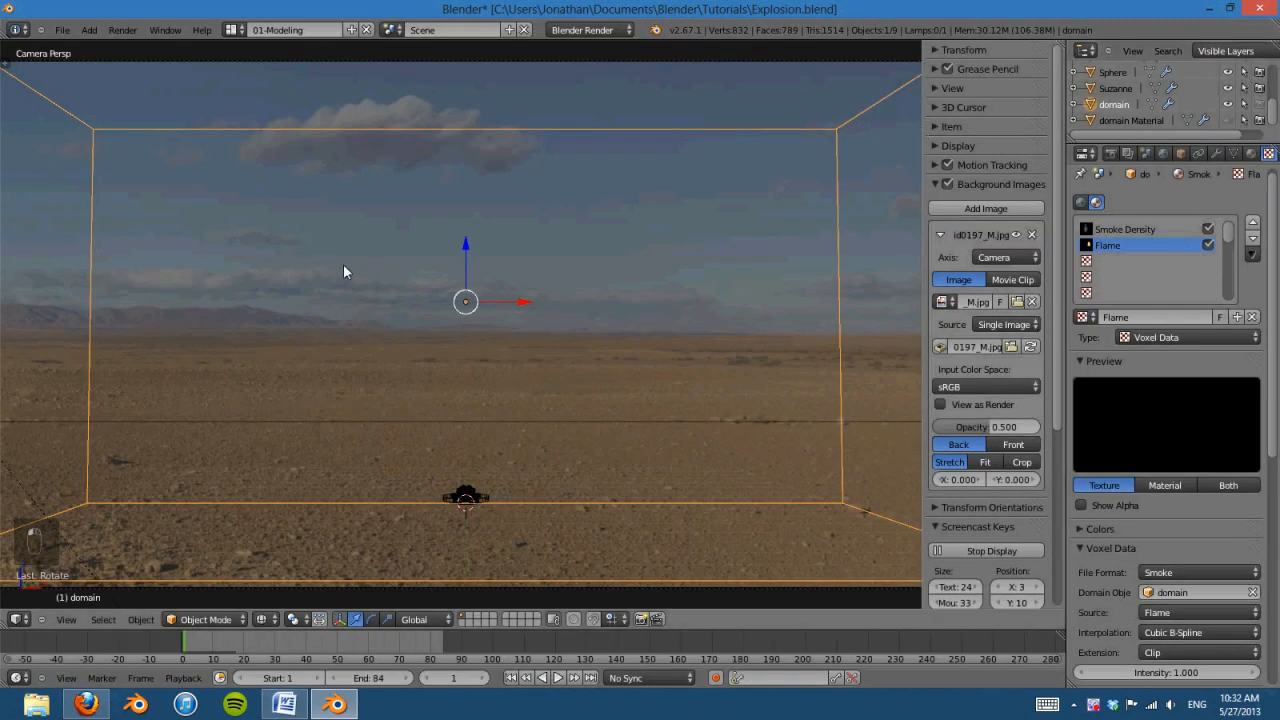
# - Select the camera, lower it slightly and tilt it in fly mode to line the scene up with the desert background
pyautogui.scroll(-2, 577, 425)
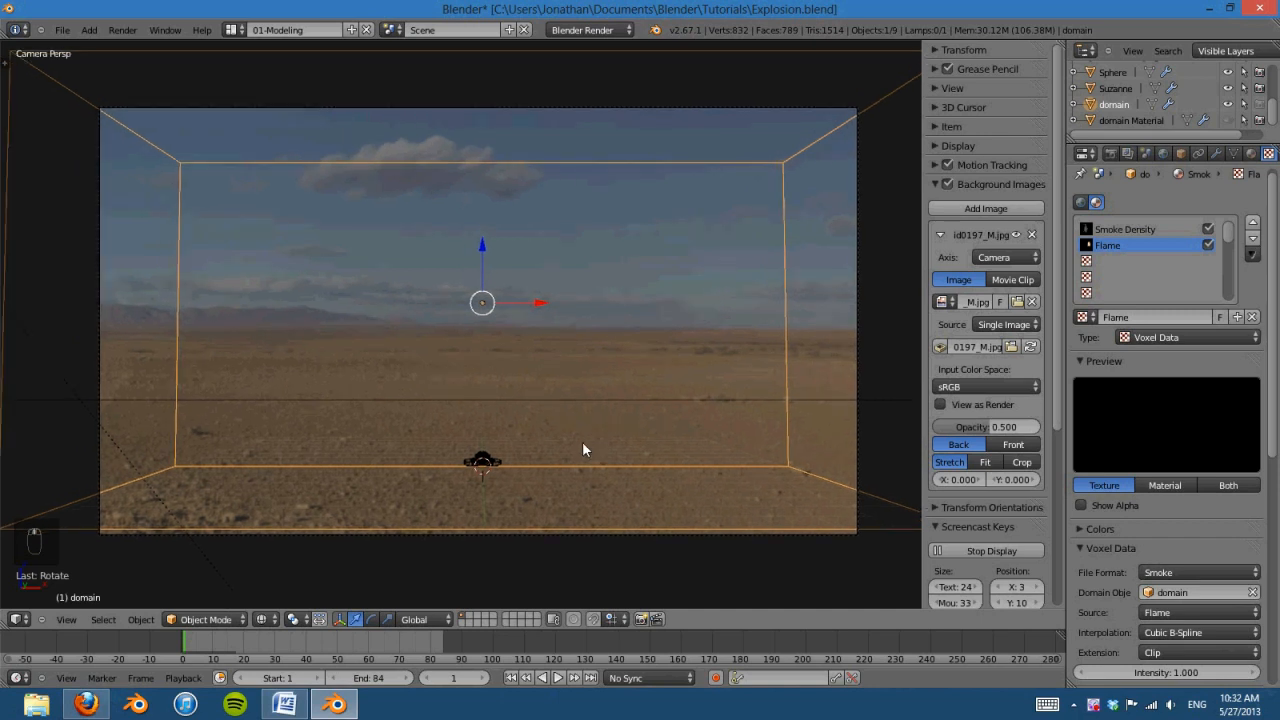
pyautogui.scroll(3, 580, 465)
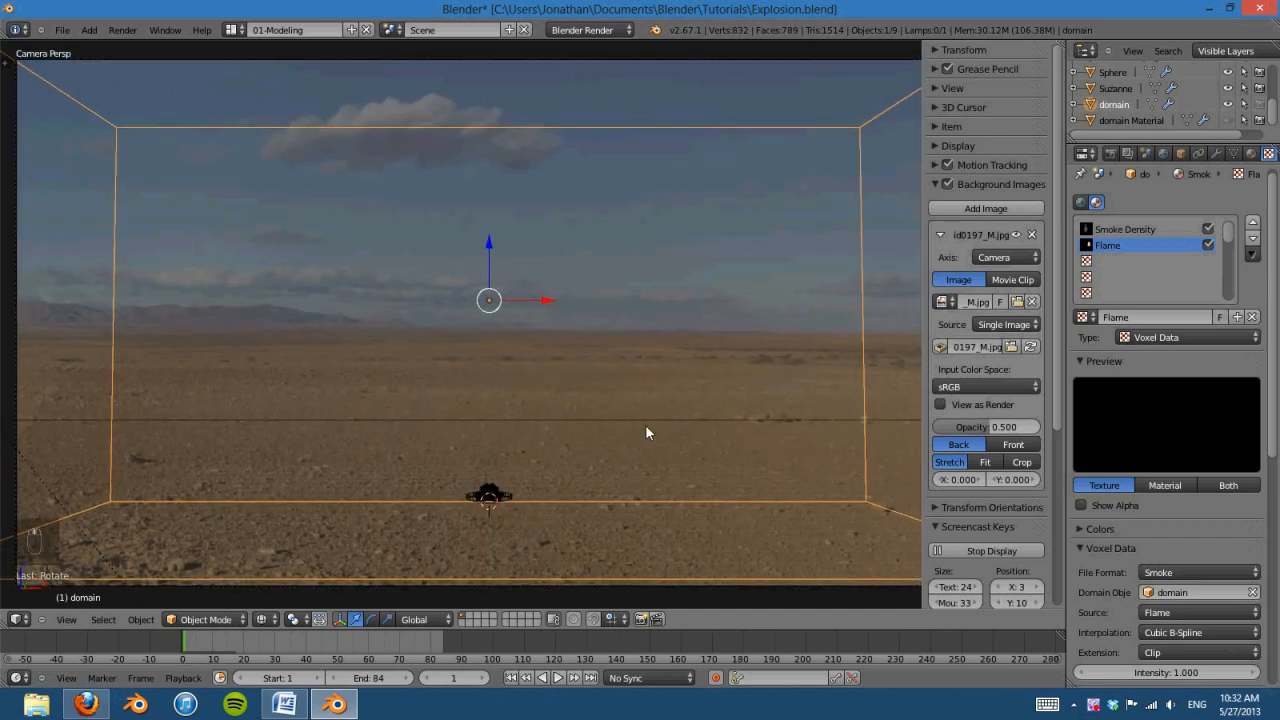
pyautogui.scroll(-2, 645, 432)
pyautogui.rightClick(858, 313)
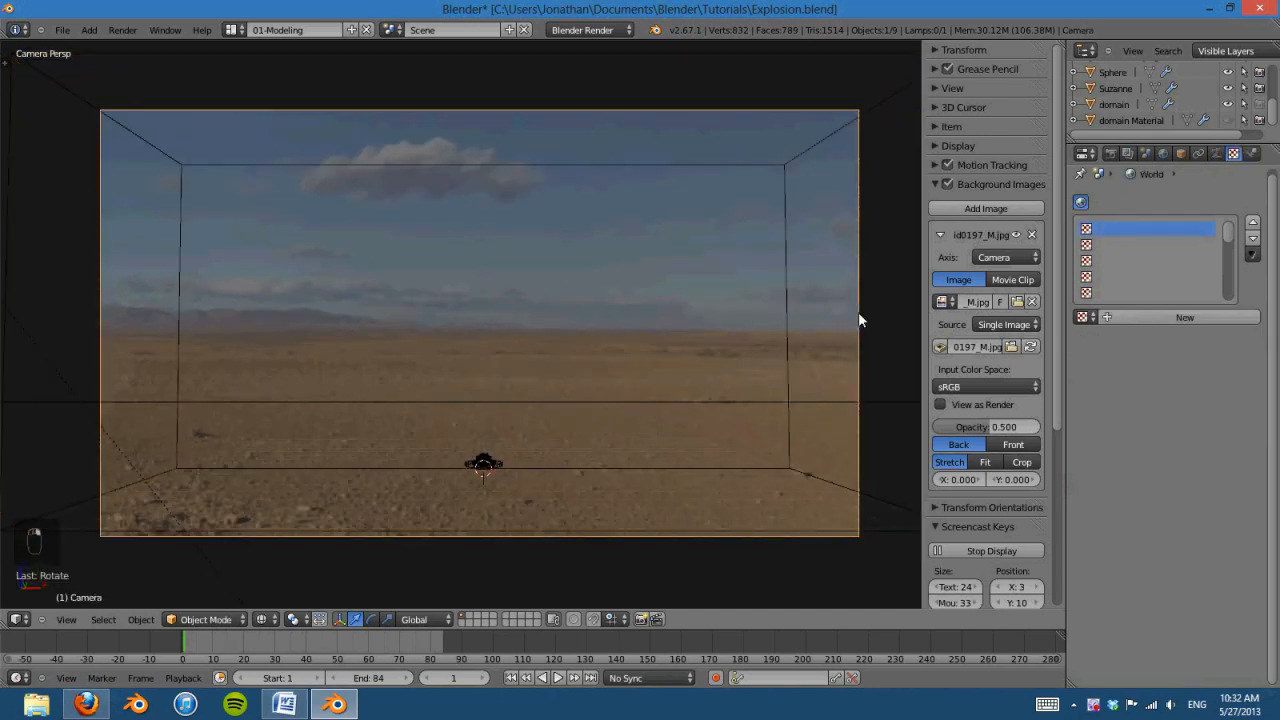
pyautogui.press('g')
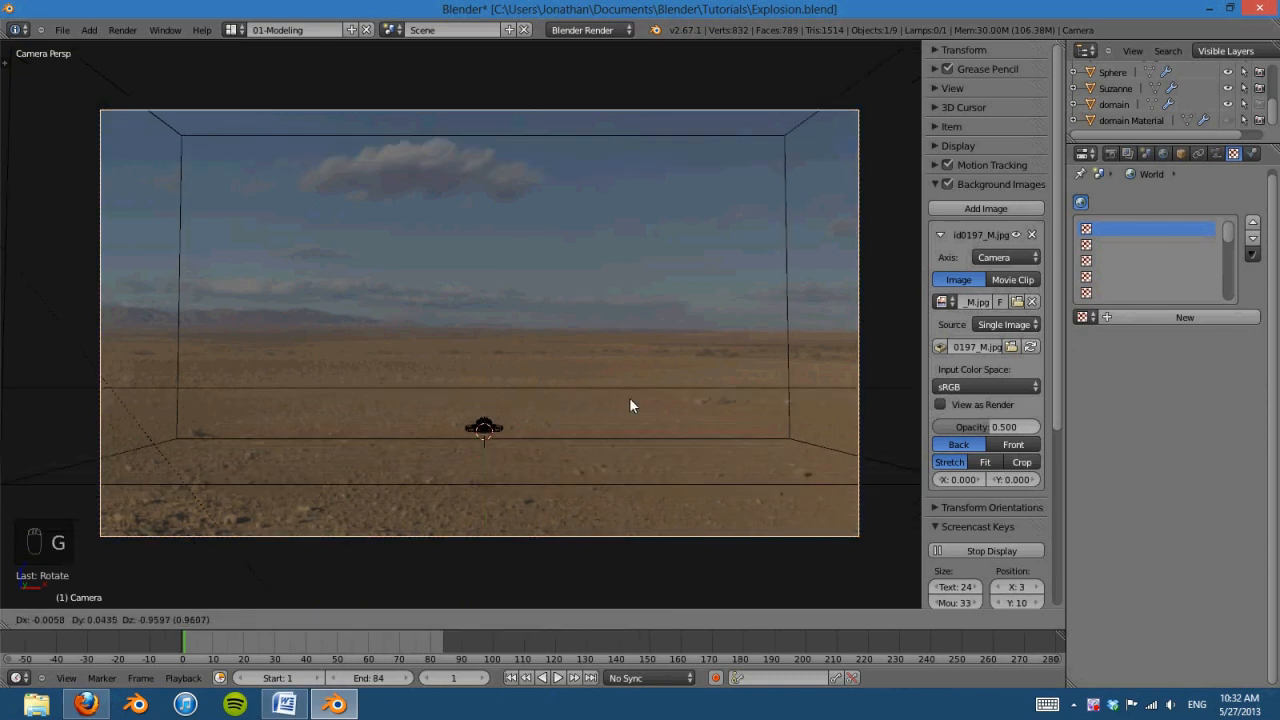
pyautogui.click(623, 414)
pyautogui.hotkey('shift', 'f')
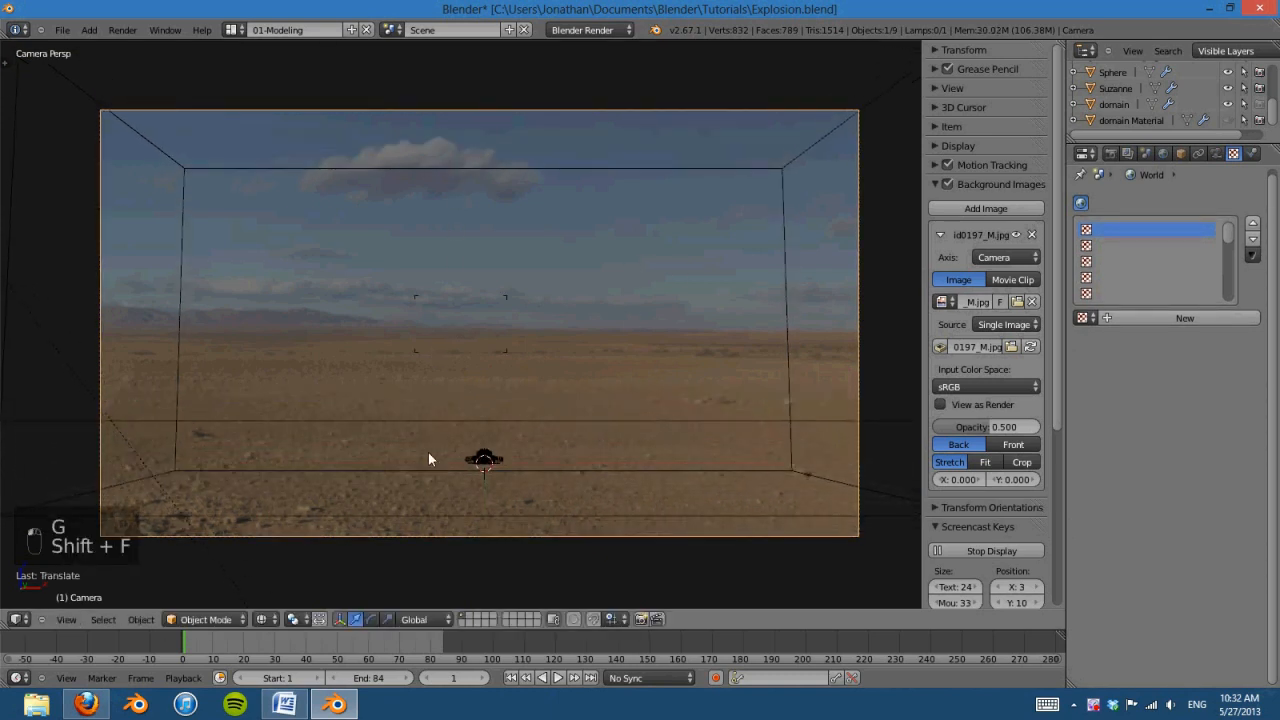
pyautogui.click(428, 488)
# - Raise the camera and tilt it again in fly mode to match the grid to the desert ground
pyautogui.press('g')
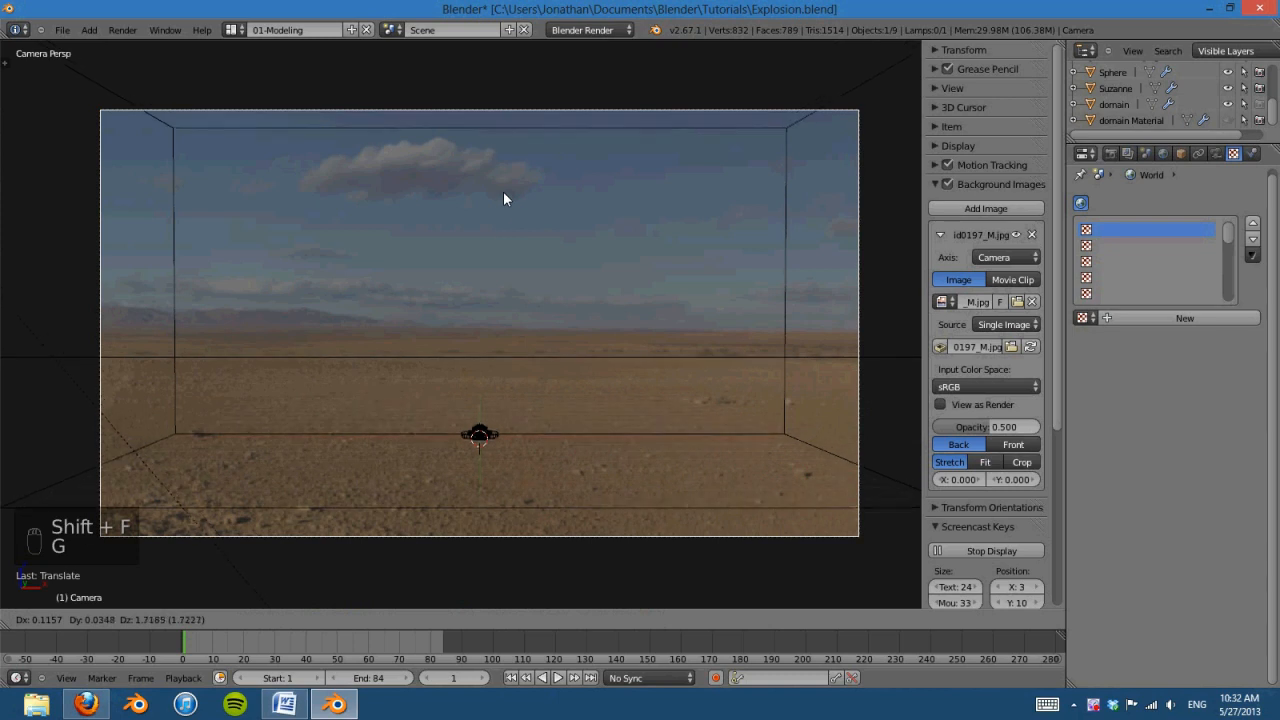
pyautogui.click(497, 235)
pyautogui.hotkey('shift', 'f')
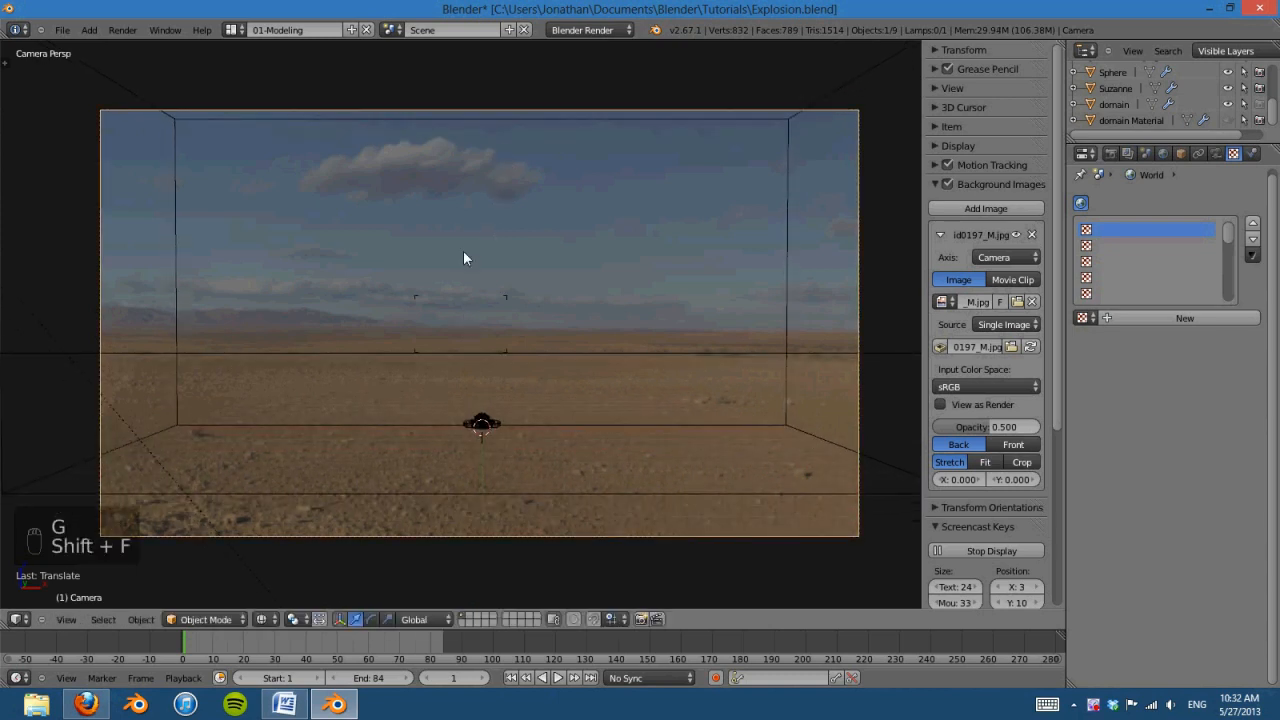
pyautogui.click(447, 397)
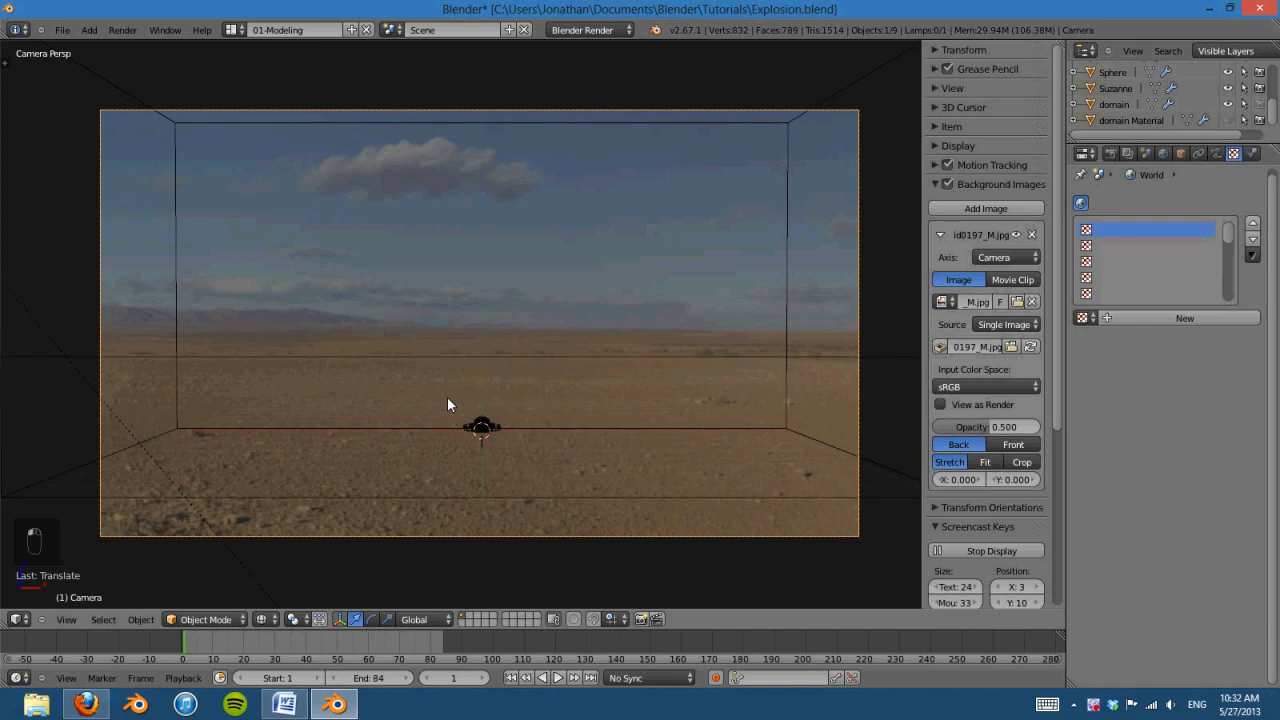
pyautogui.hotkey('shift', 'f')
pyautogui.click(462, 322)
# - Lower the camera a little and move it along its local Z axis closer to the domain
pyautogui.press('g')
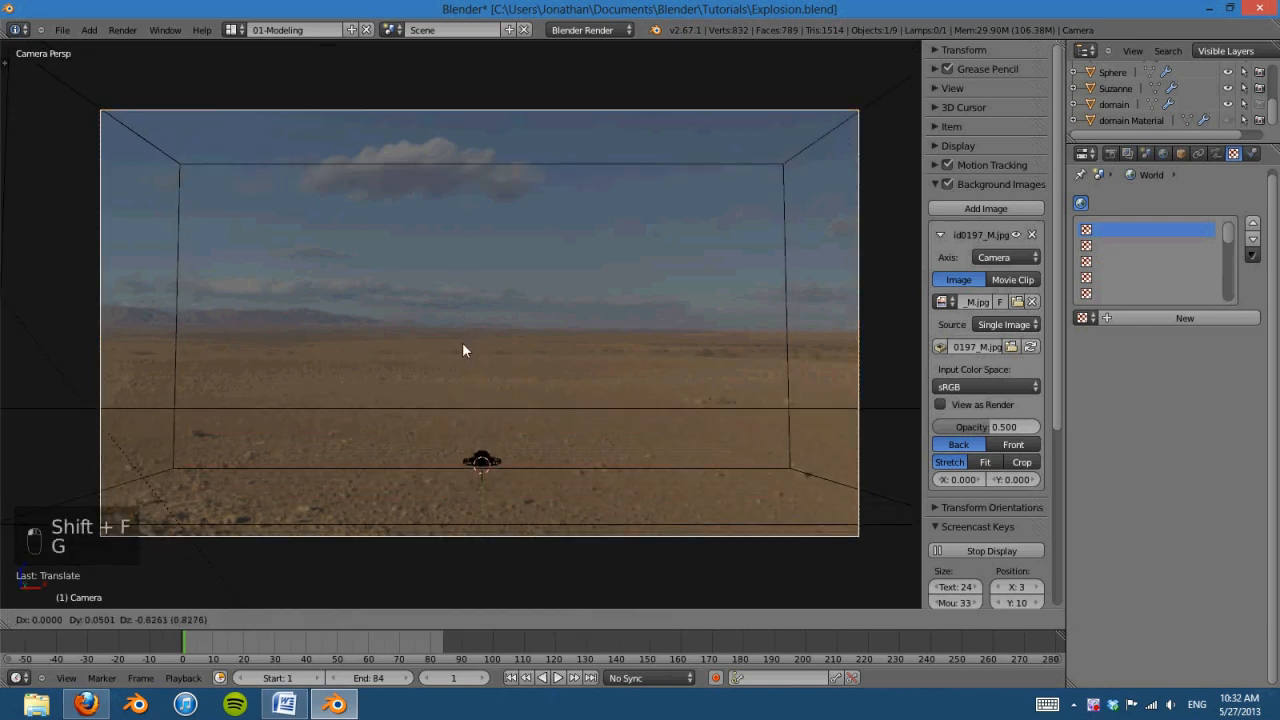
pyautogui.press('g')
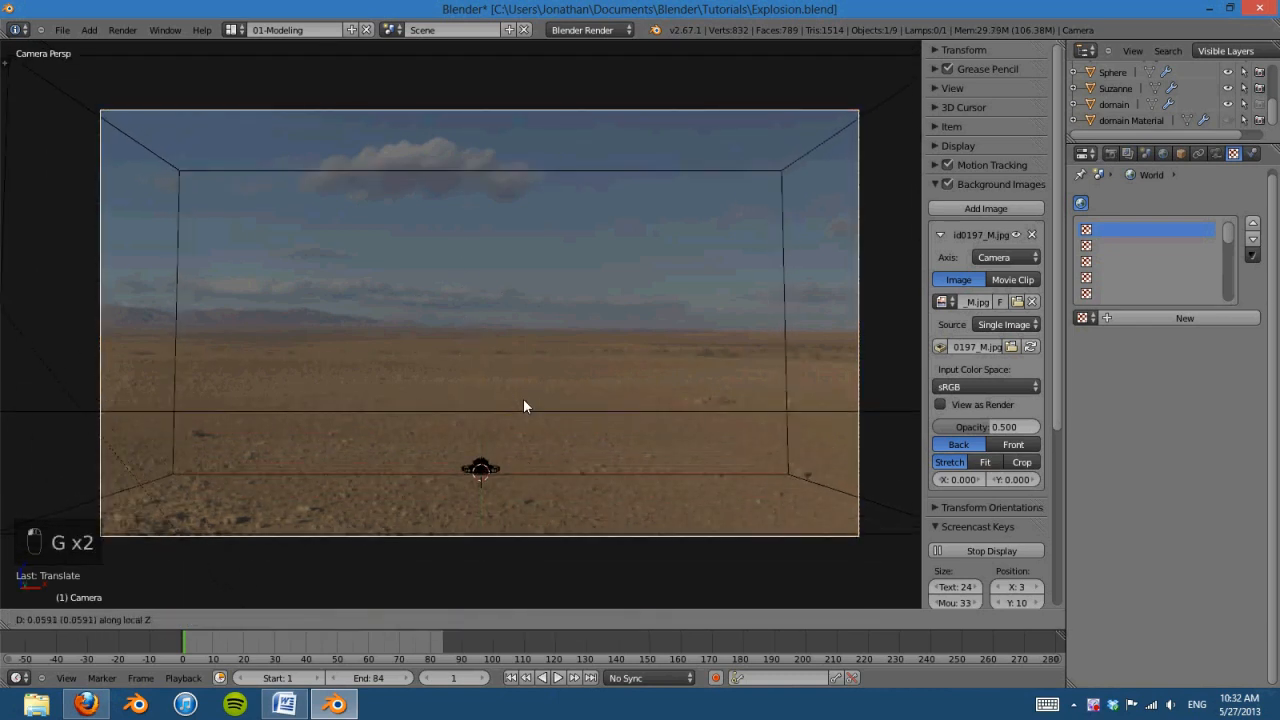
pyautogui.press('g')
pyautogui.click(515, 371)
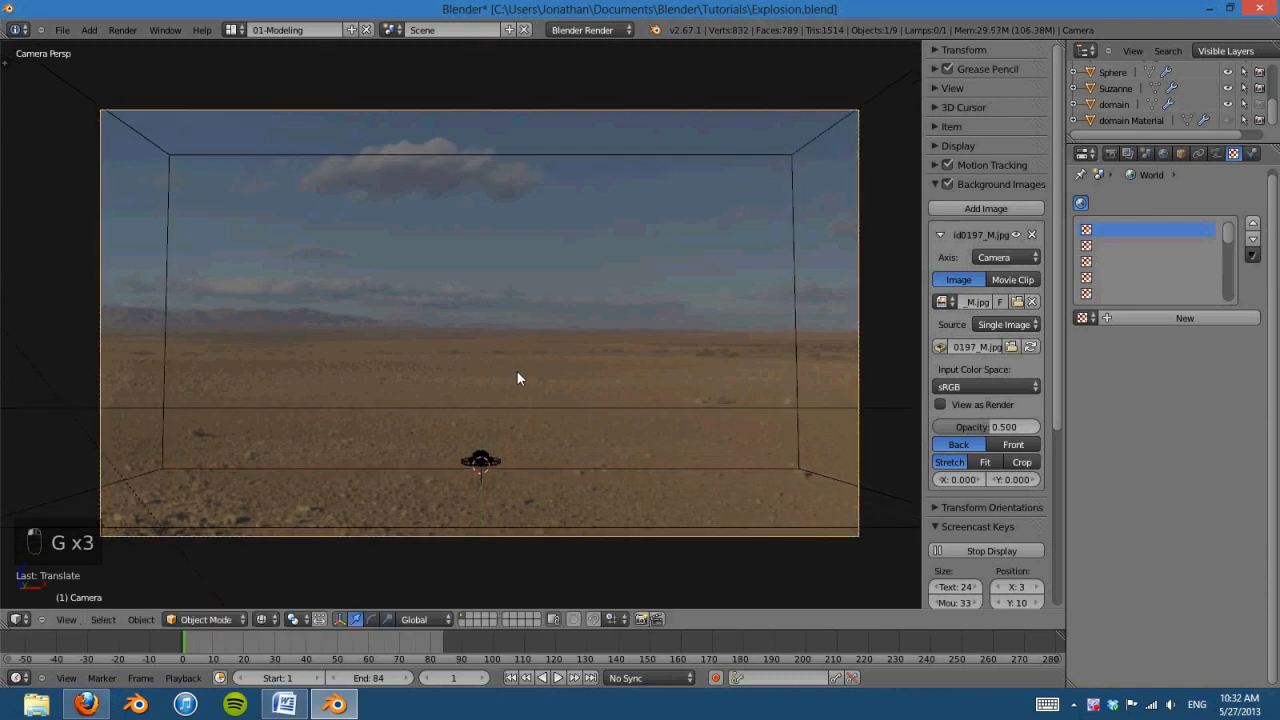
# - Tilt the camera once more in fly mode and shift it to place the domain on the desert ground
pyautogui.hotkey('shift', 'f')
pyautogui.click(462, 459)
pyautogui.press('g')
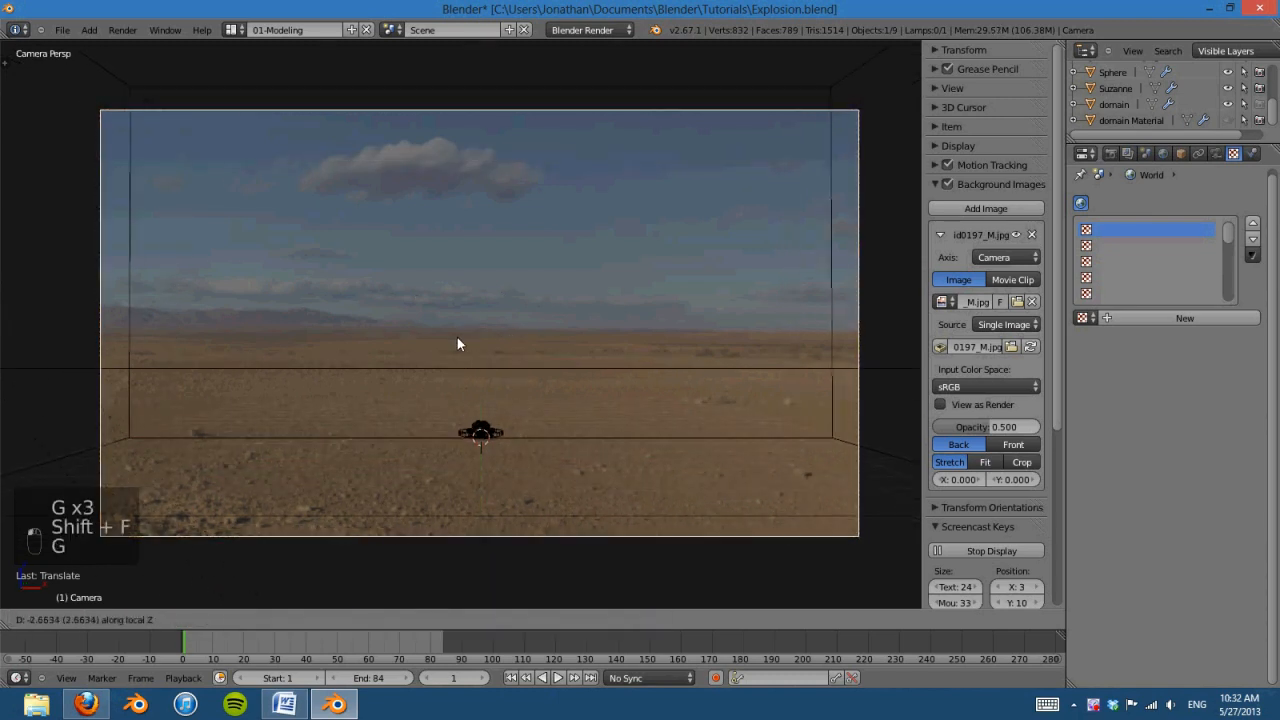
pyautogui.press('g')
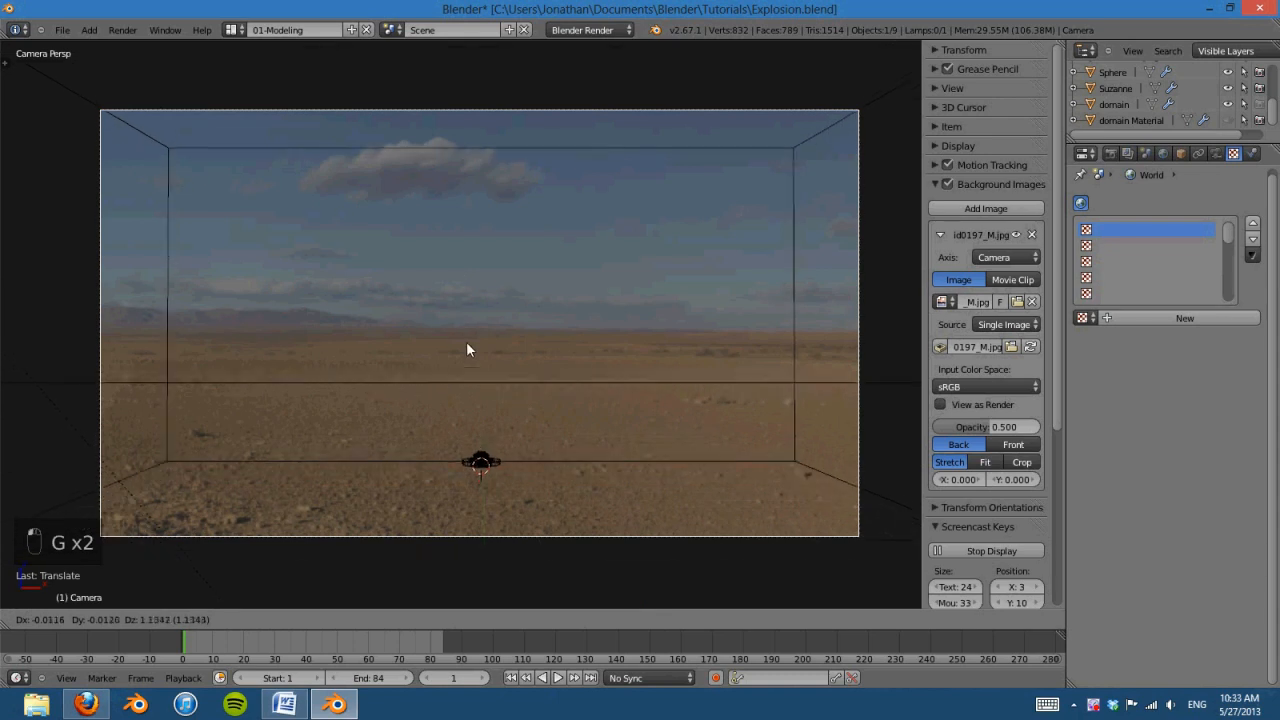
pyautogui.click(471, 373)
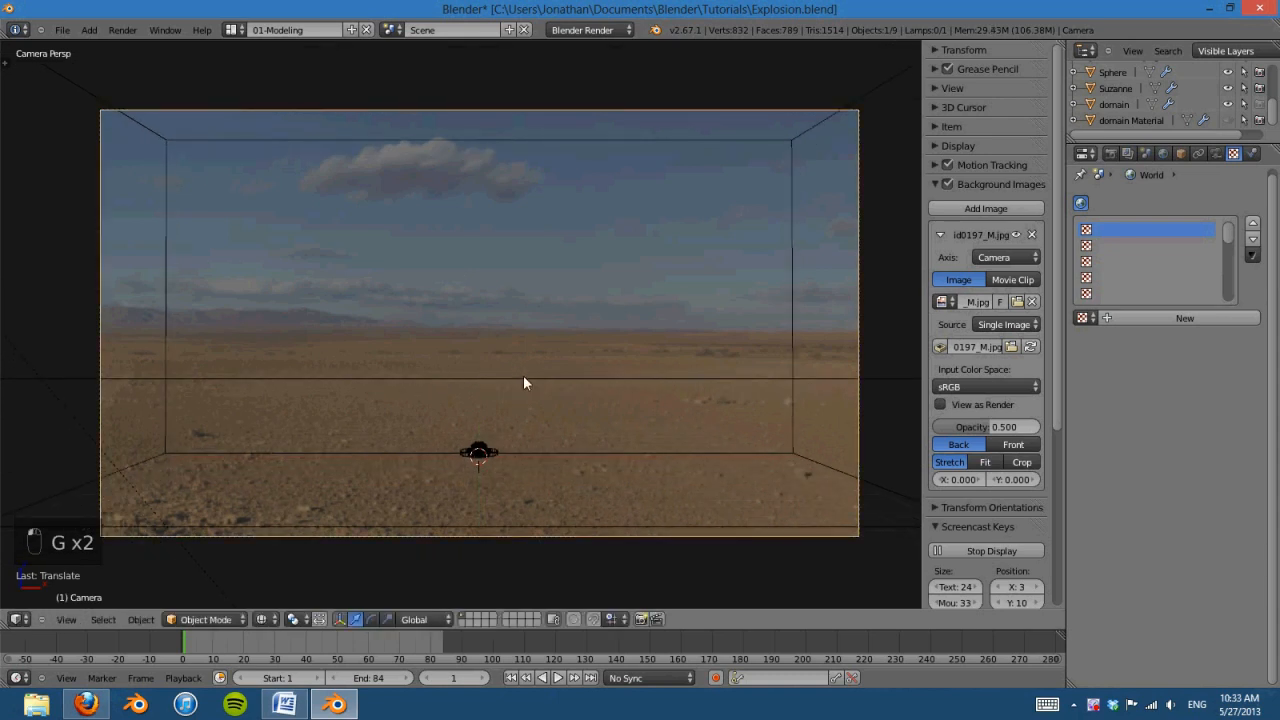
# - Tilt the camera in fly mode and lower it about 1.8 units to line the domain up with the desert ground
pyautogui.hotkey('shift', 'f')
pyautogui.click(460, 229)
pyautogui.press('g')
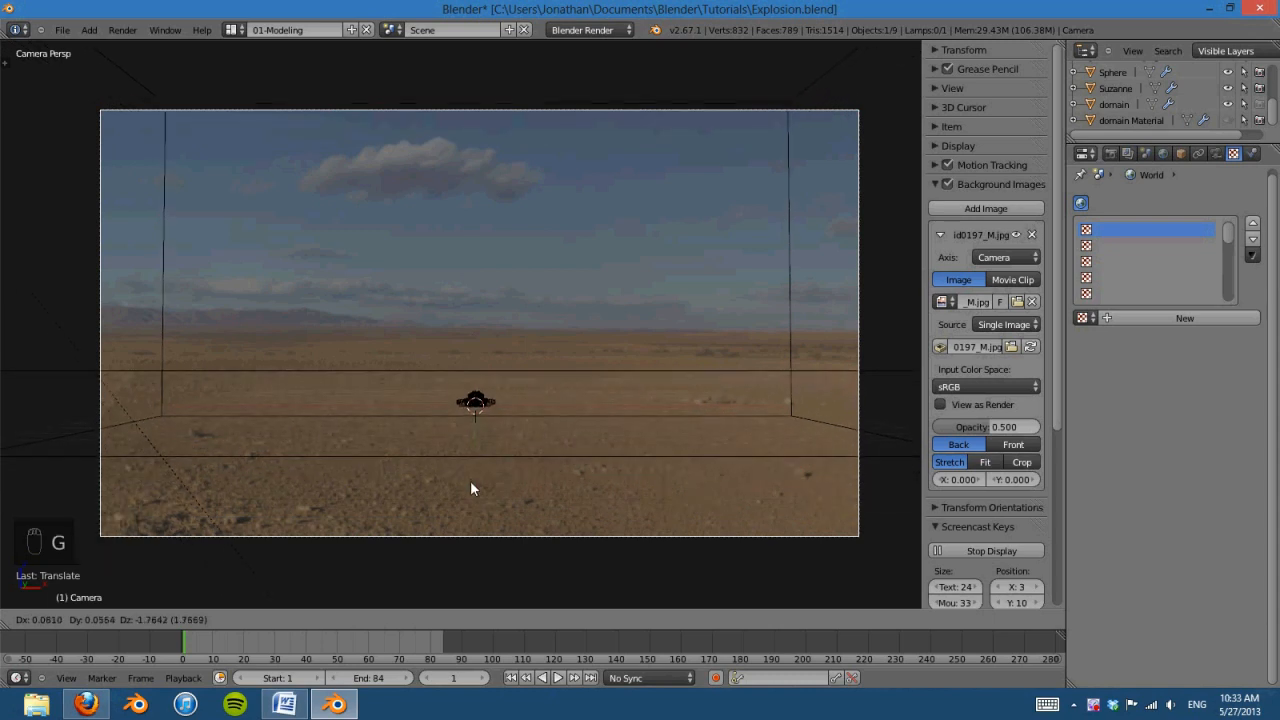
pyautogui.click(470, 482)
# - Tilt the camera again in fly mode and move it back along its local Z axis, away from the domain
pyautogui.hotkey('shift', 'f')
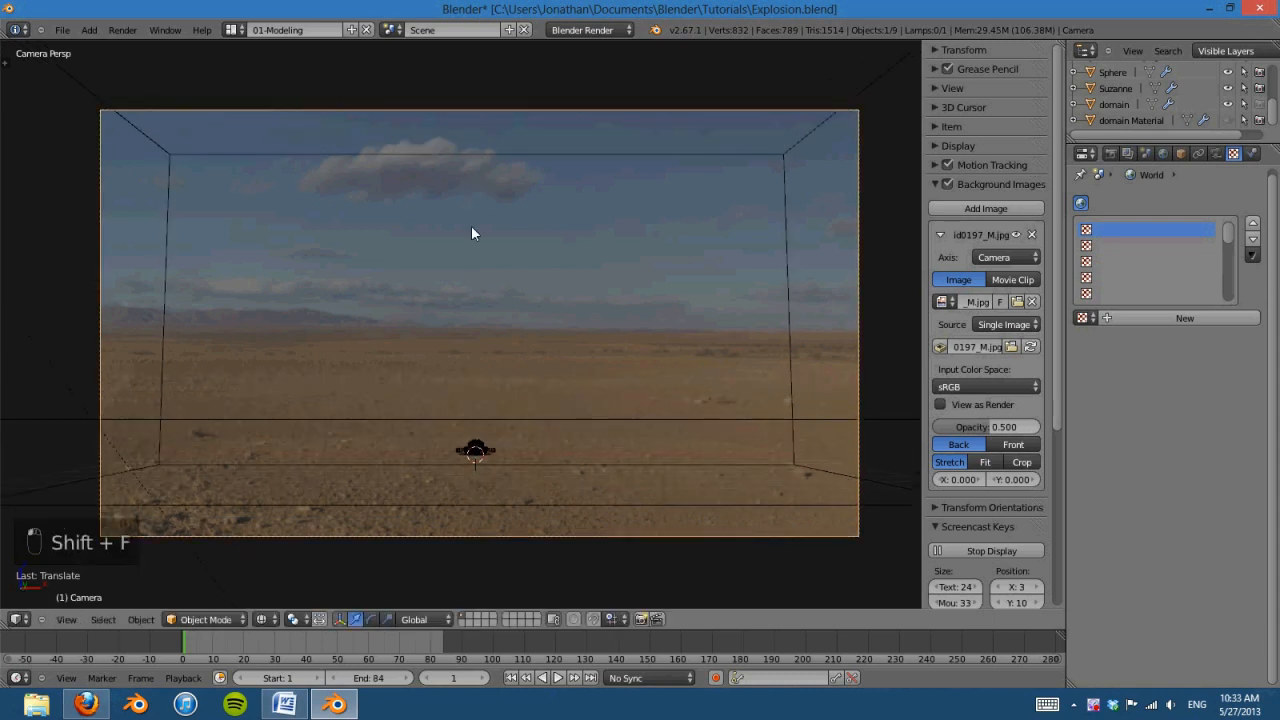
pyautogui.hotkey('shift', 'f')
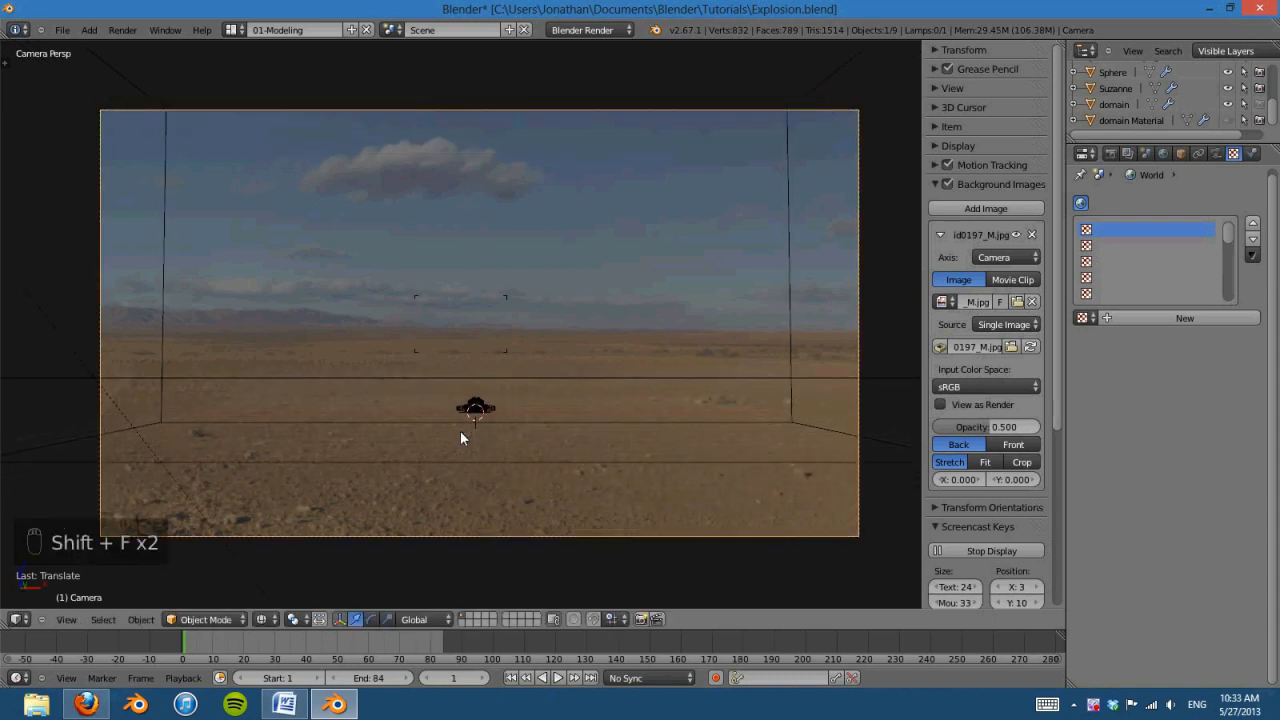
pyautogui.click(460, 431)
pyautogui.press('g')
pyautogui.press('g')
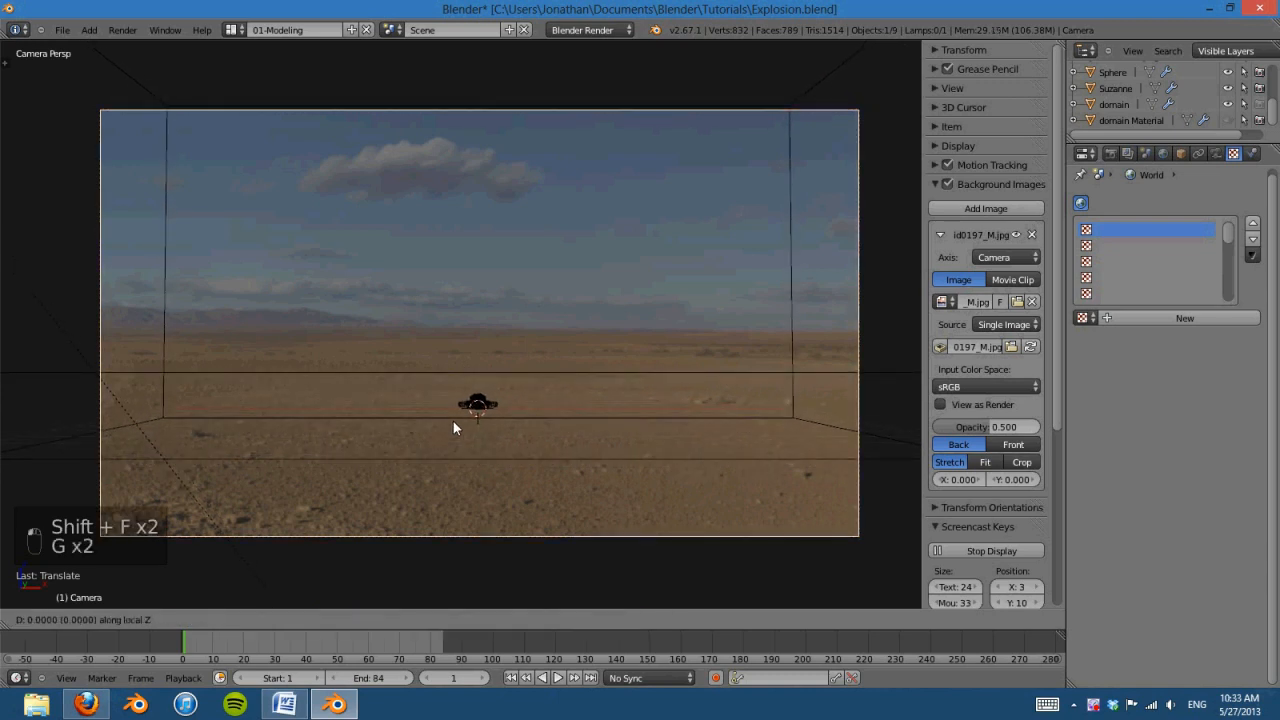
pyautogui.press('g')
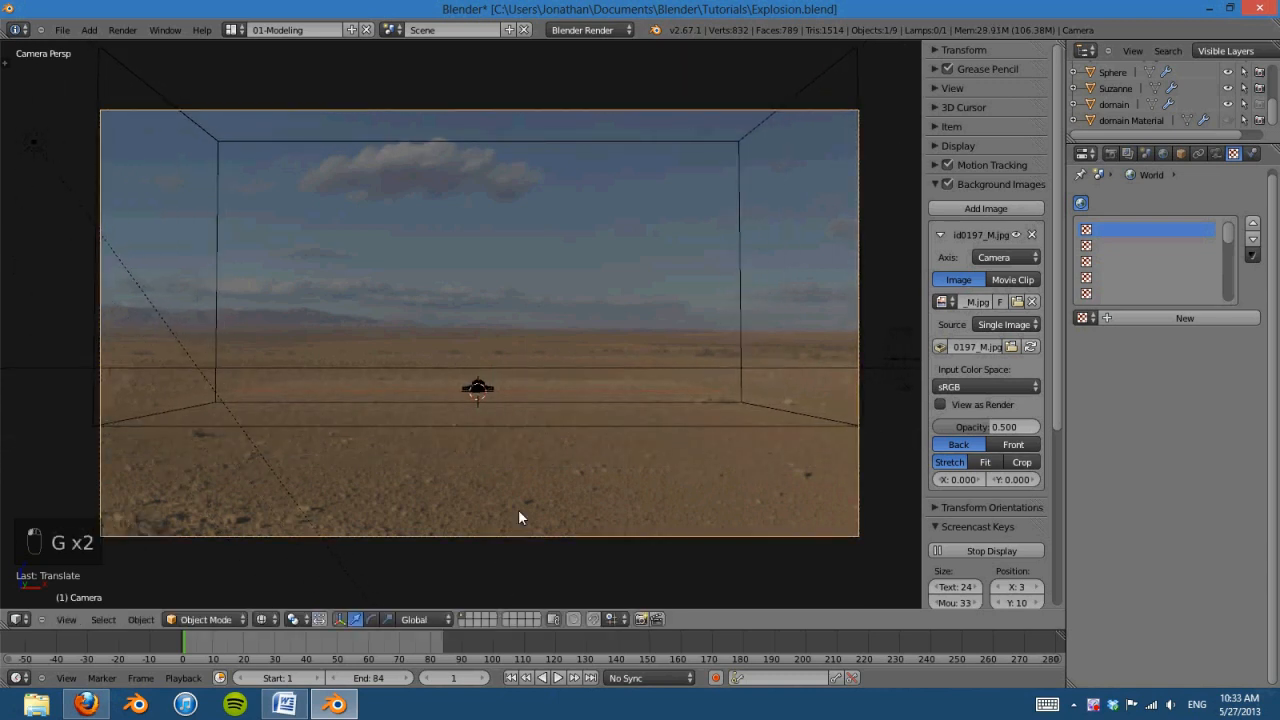
pyautogui.click(521, 561)
# - Fine-tune the camera tilt in fly mode and raise the camera about 0.4 units to seat the domain on the ground
pyautogui.scroll(-1, 524, 465)
pyautogui.scroll(1, 528, 445)
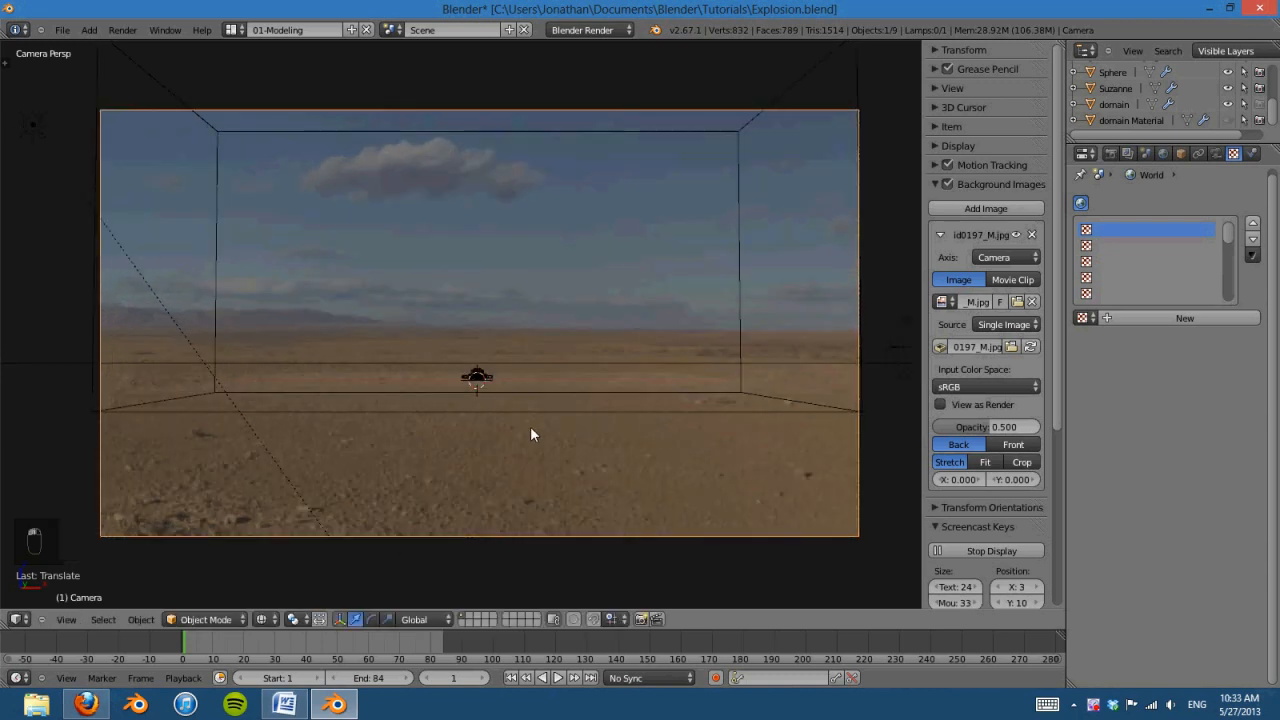
pyautogui.hotkey('shift', 'f')
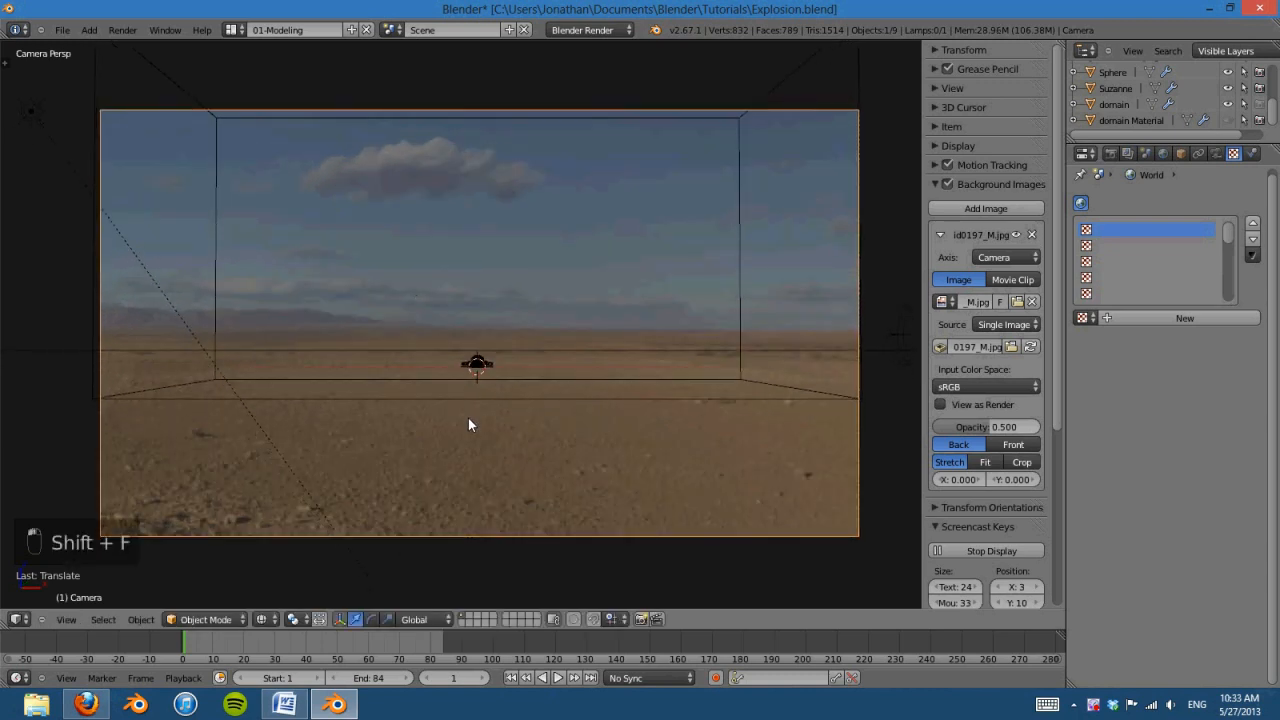
pyautogui.click(468, 418)
pyautogui.press('g')
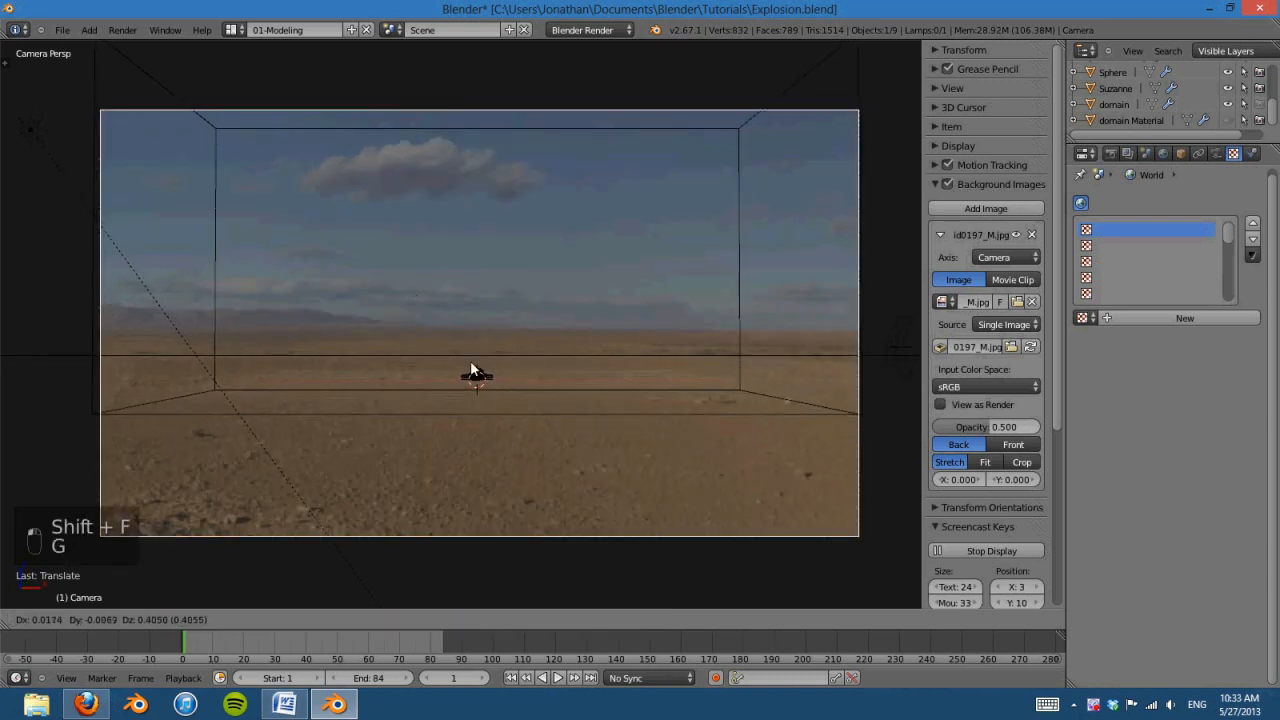
pyautogui.click(476, 371)
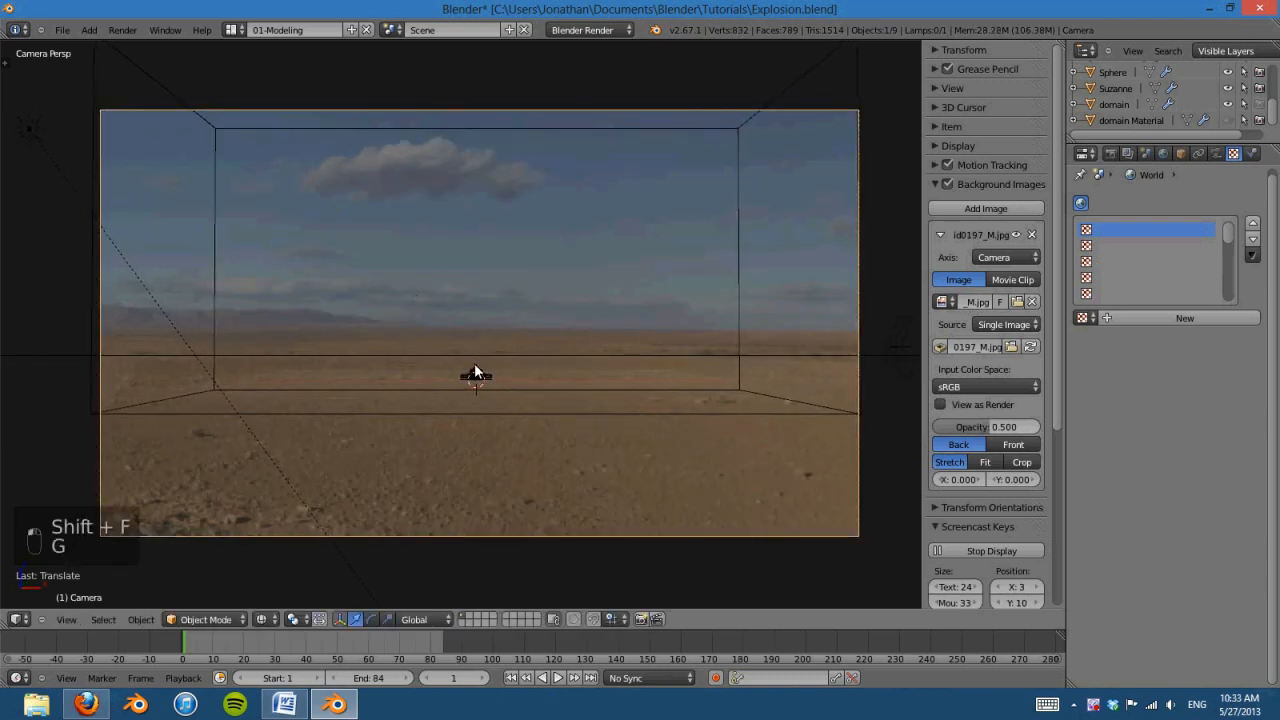
# - Play the animation to frame 17 and examine how the explosion sits against the desert background
pyautogui.click(558, 678)
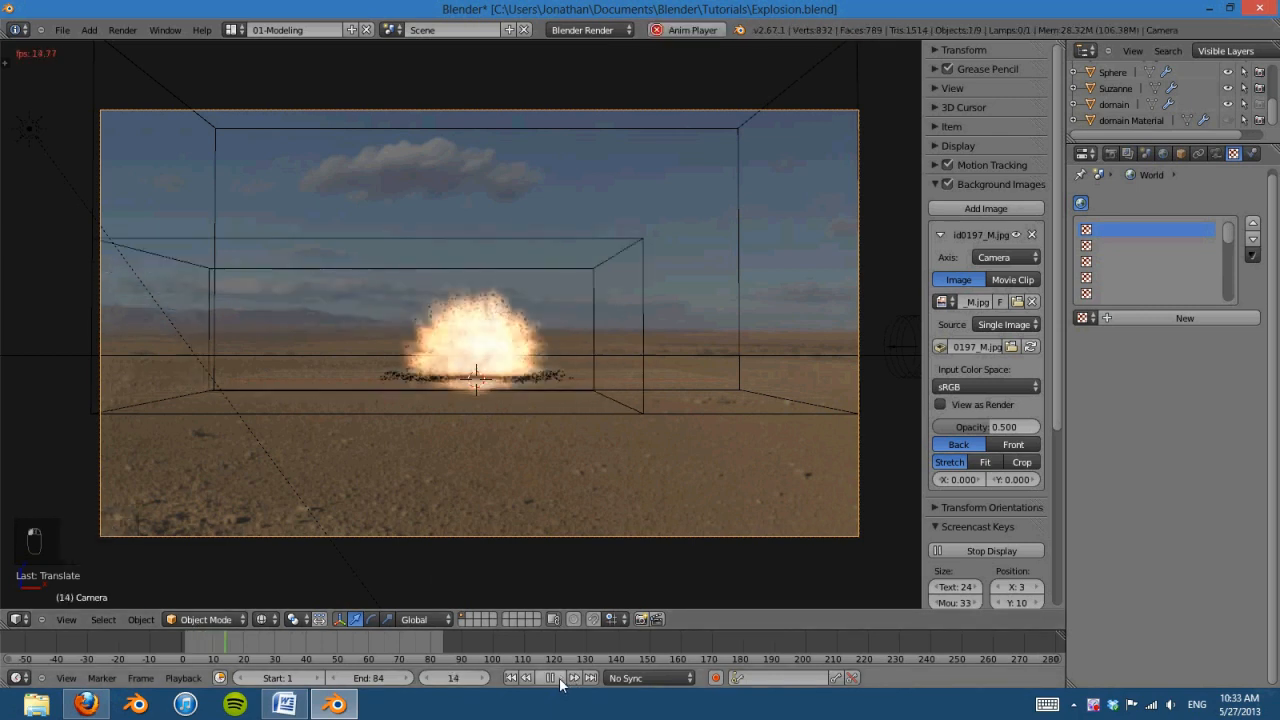
pyautogui.click(551, 678)
pyautogui.scroll(3, 628, 460)
pyautogui.scroll(-4, 629, 480)
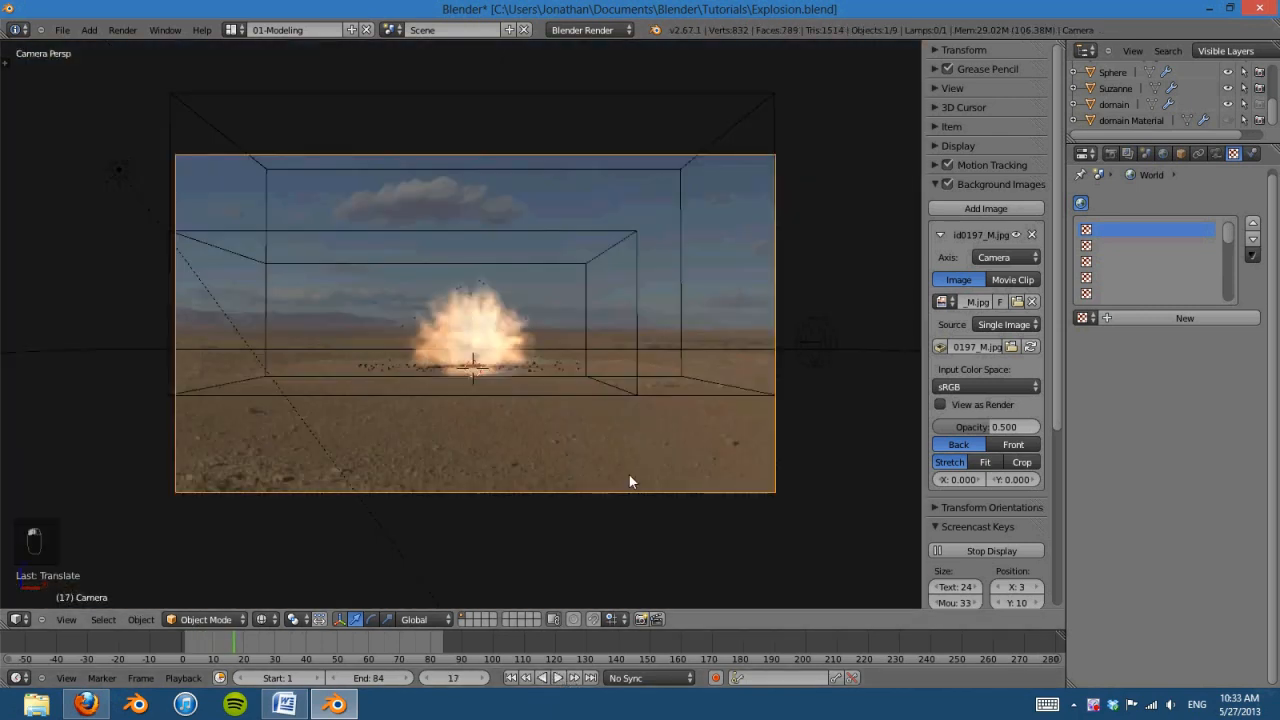
pyautogui.scroll(4, 379, 318)
pyautogui.keyDown('shift'); pyautogui.moveTo(712, 470); pyautogui.dragTo(751, 430, button='middle'); pyautogui.keyUp('shift')
pyautogui.scroll(-1, 640, 395)
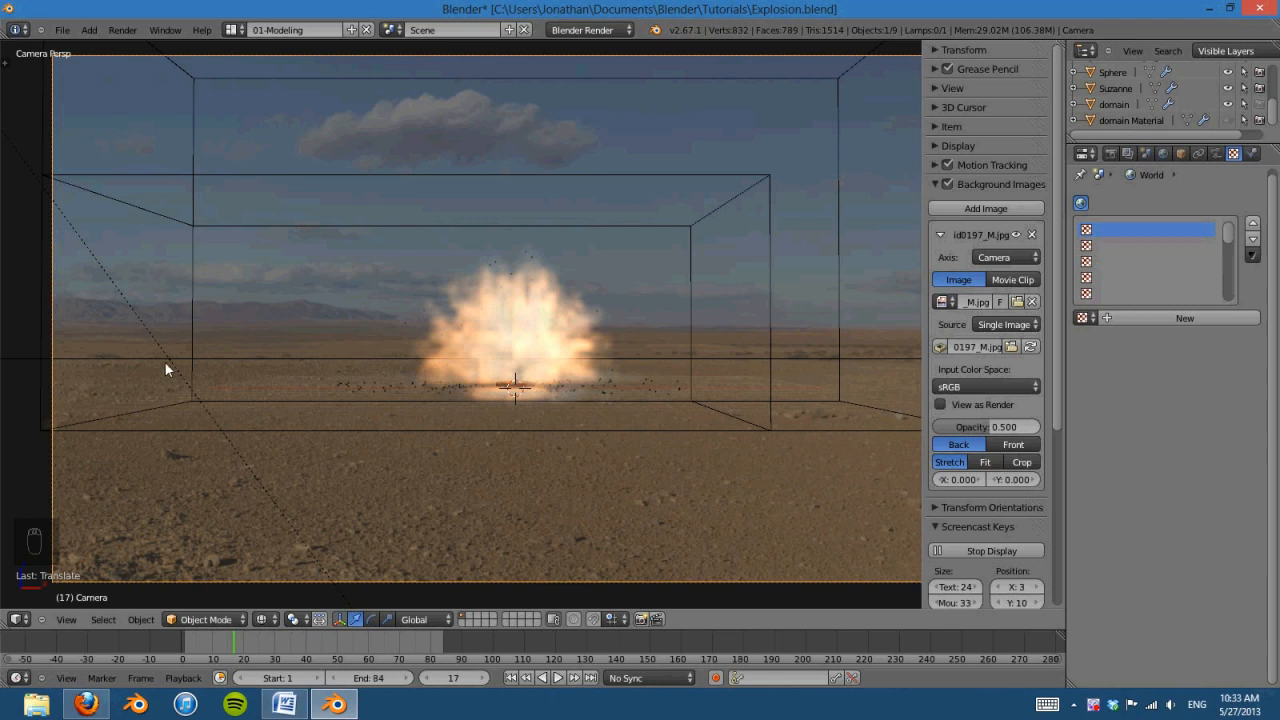
pyautogui.keyDown('shift'); pyautogui.moveTo(560, 351); pyautogui.dragTo(499, 357, button='middle'); pyautogui.keyUp('shift')
pyautogui.scroll(-1, 696, 382)
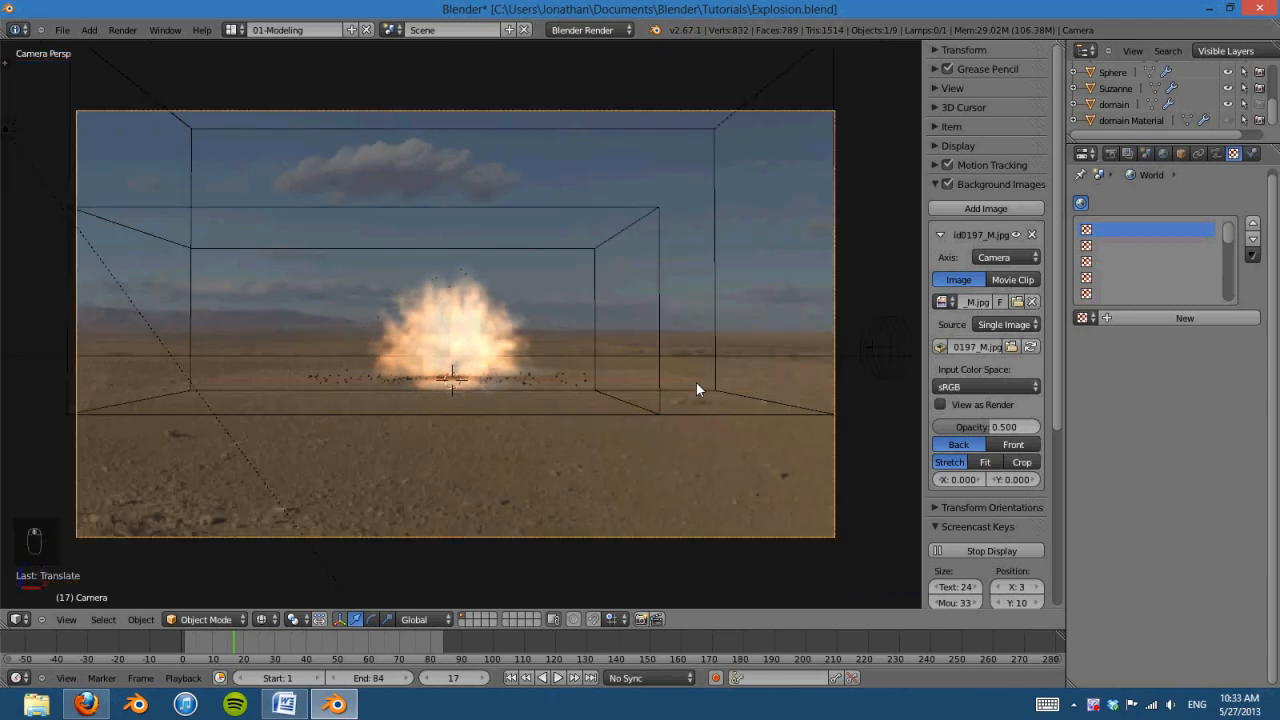
pyautogui.keyDown('shift'); pyautogui.moveTo(637, 399); pyautogui.dragTo(645, 414, button='middle'); pyautogui.keyUp('shift')
# - Select the ground plane and hide the viewport's properties sidebar, keeping the camera frame in view
pyautogui.rightClick(776, 378)
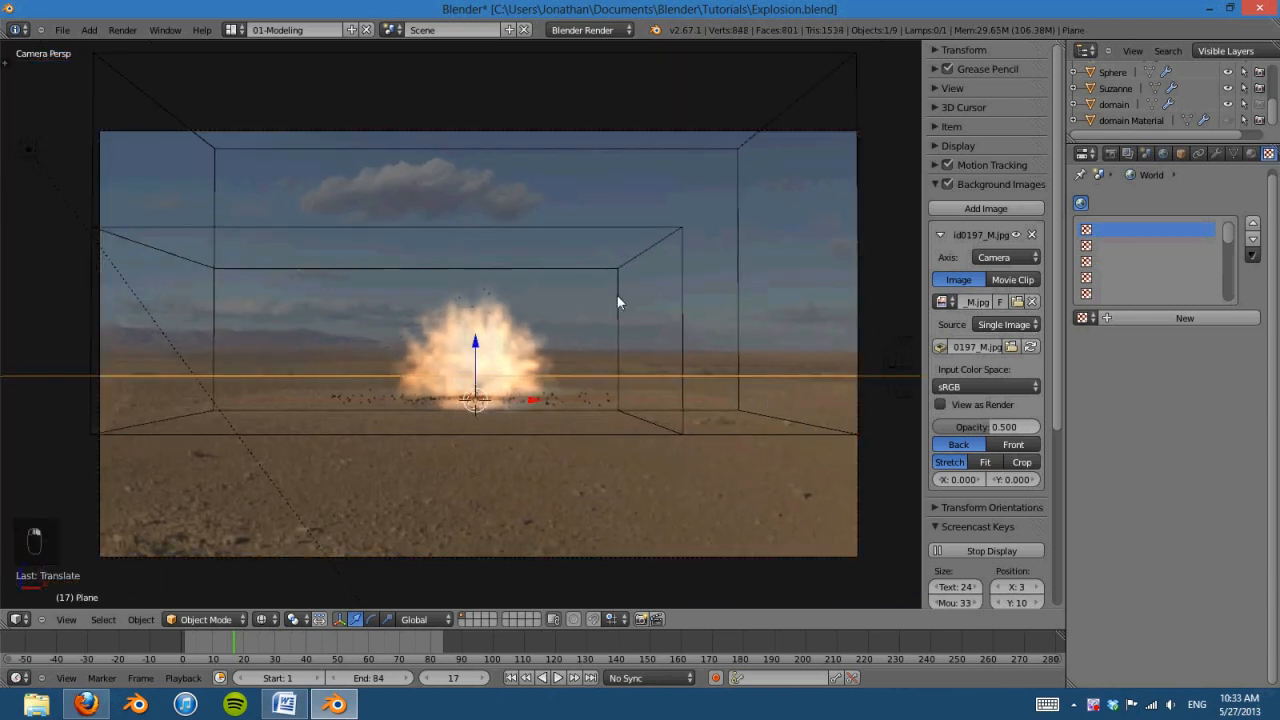
pyautogui.press('n')
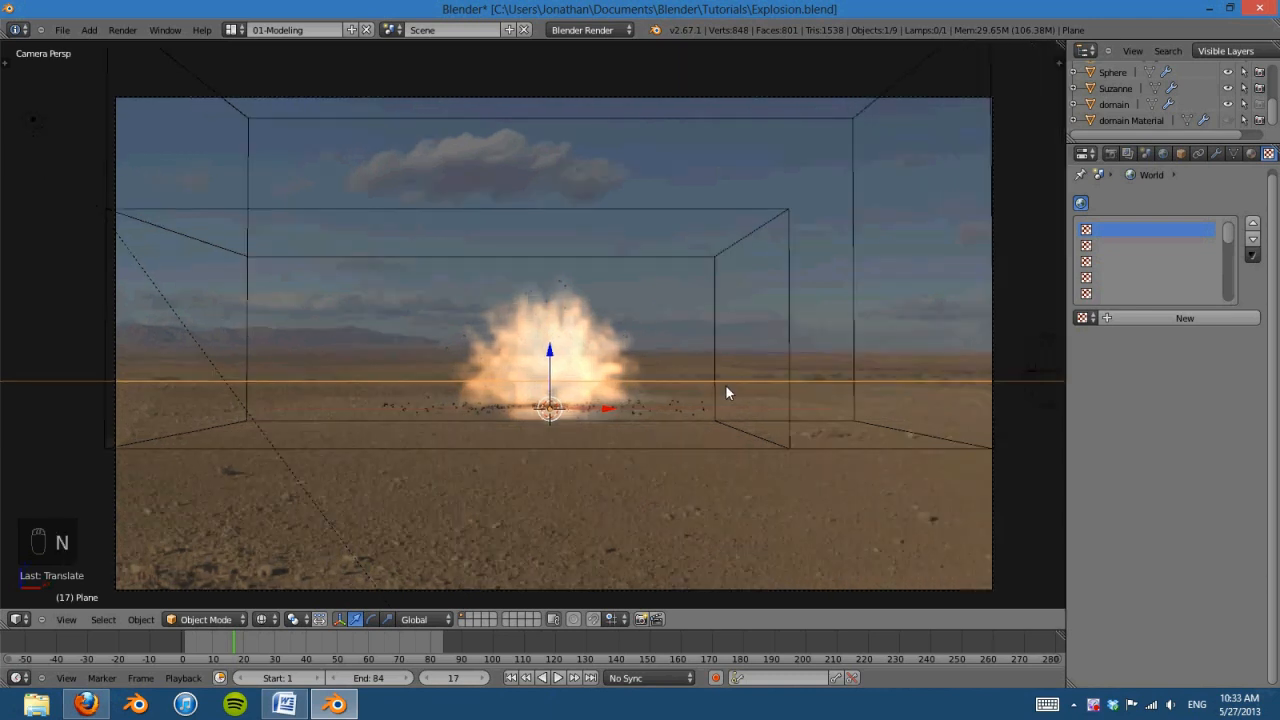
pyautogui.keyDown('shift'); pyautogui.moveTo(710, 410); pyautogui.dragTo(682, 392, button='middle'); pyautogui.keyUp('shift')
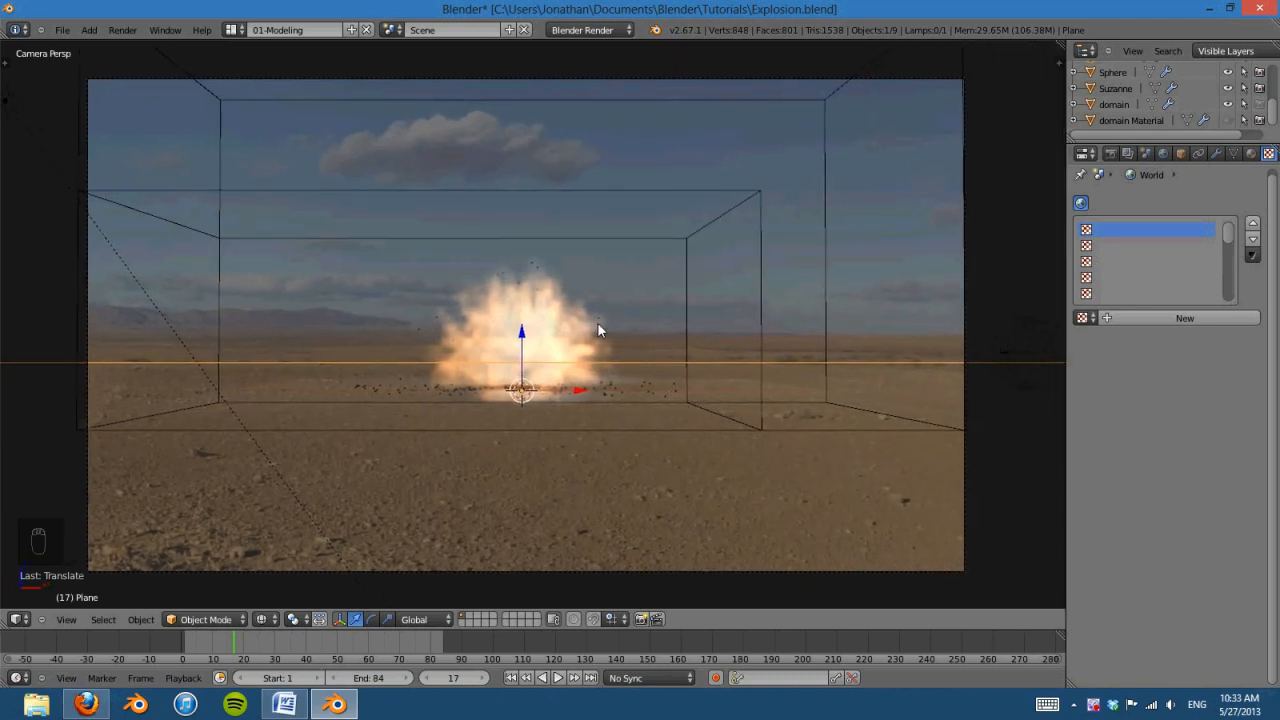
# - Inspect the ground plane's height against the base of the explosion in front view and return to the camera view
pyautogui.press('KP_1')
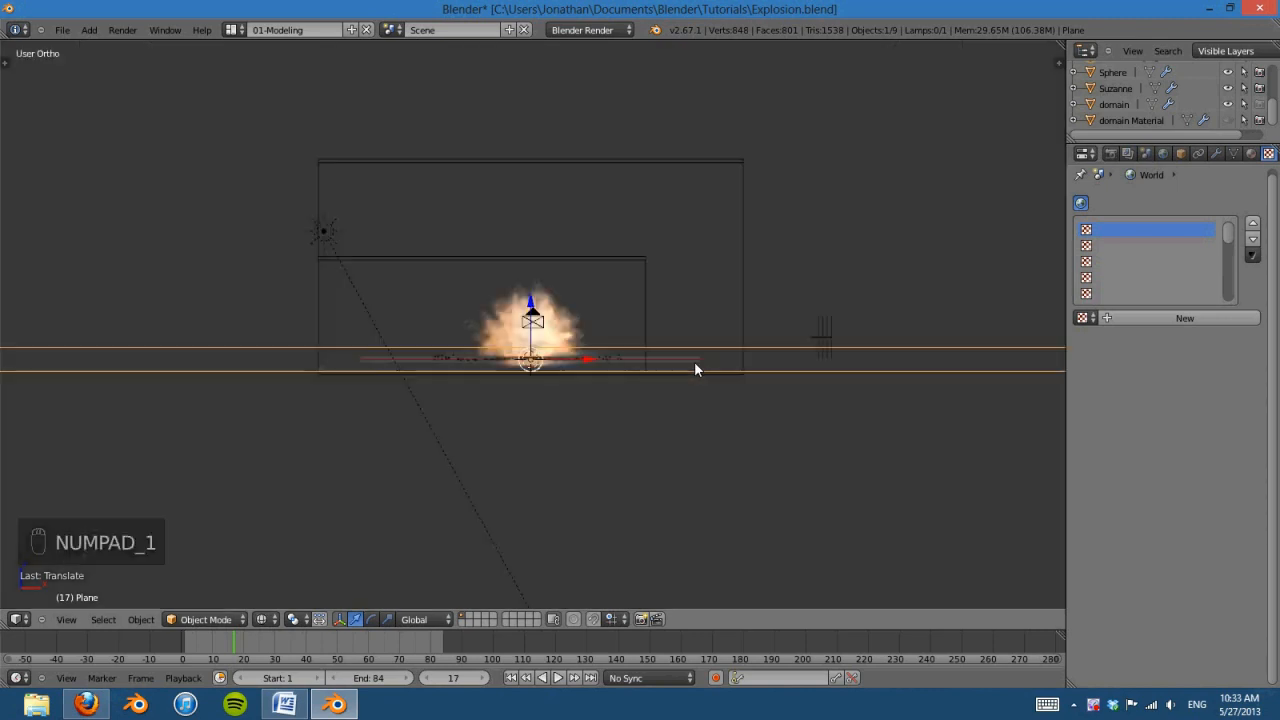
pyautogui.scroll(8, 525, 387)
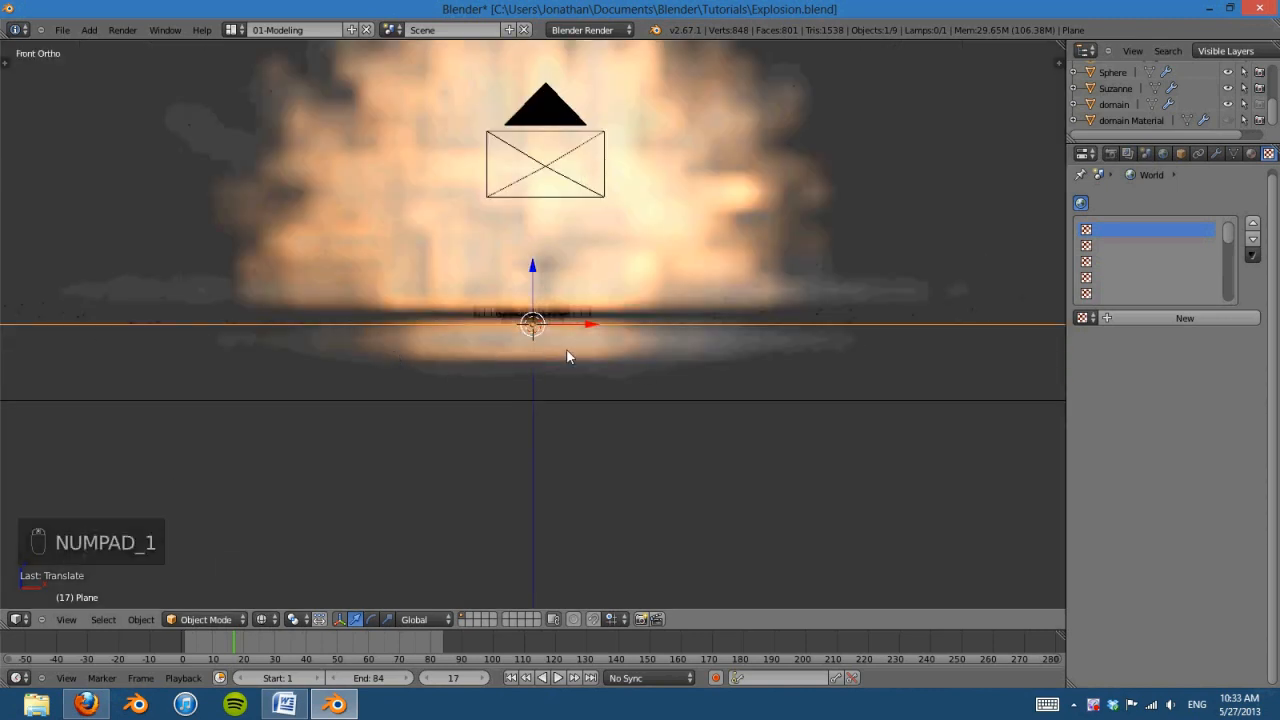
pyautogui.scroll(-6, 743, 257)
pyautogui.moveTo(743, 257); pyautogui.dragTo(740, 285, button='middle')
pyautogui.press('KP_0')
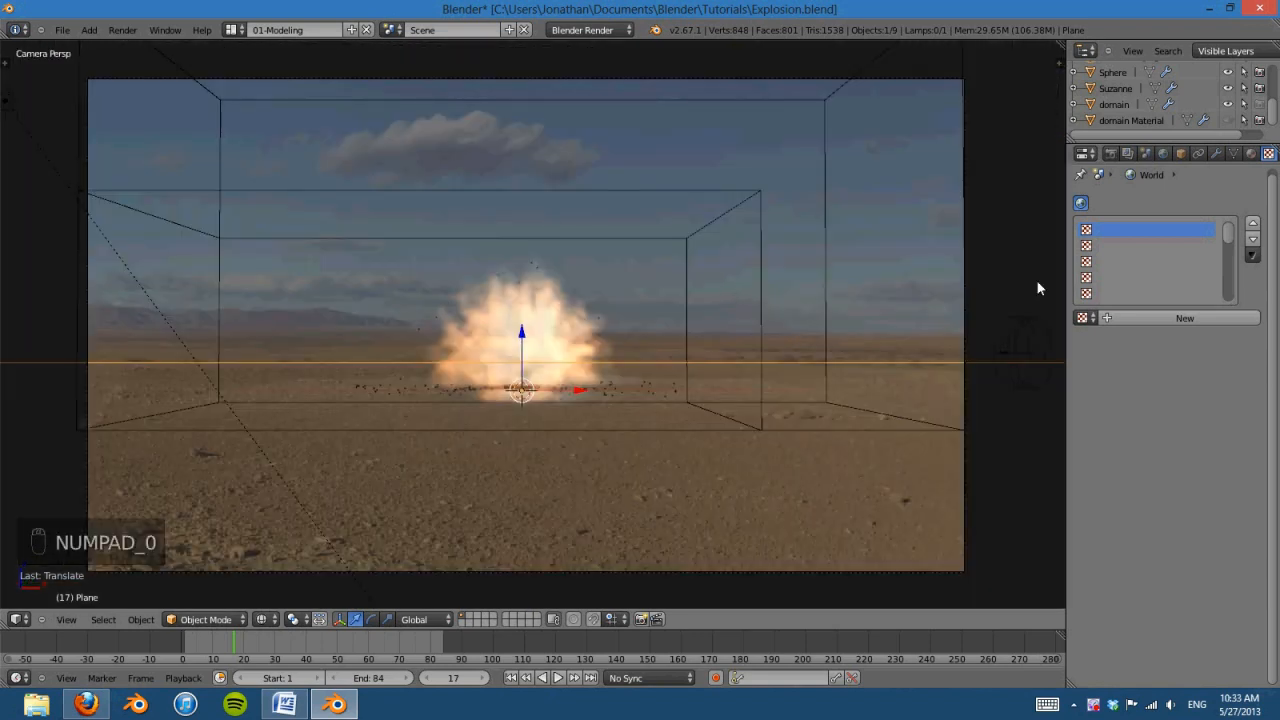
# - Add a new material to the ground plane and name it Shadows
pyautogui.click(1250, 153)
pyautogui.click(1150, 262)
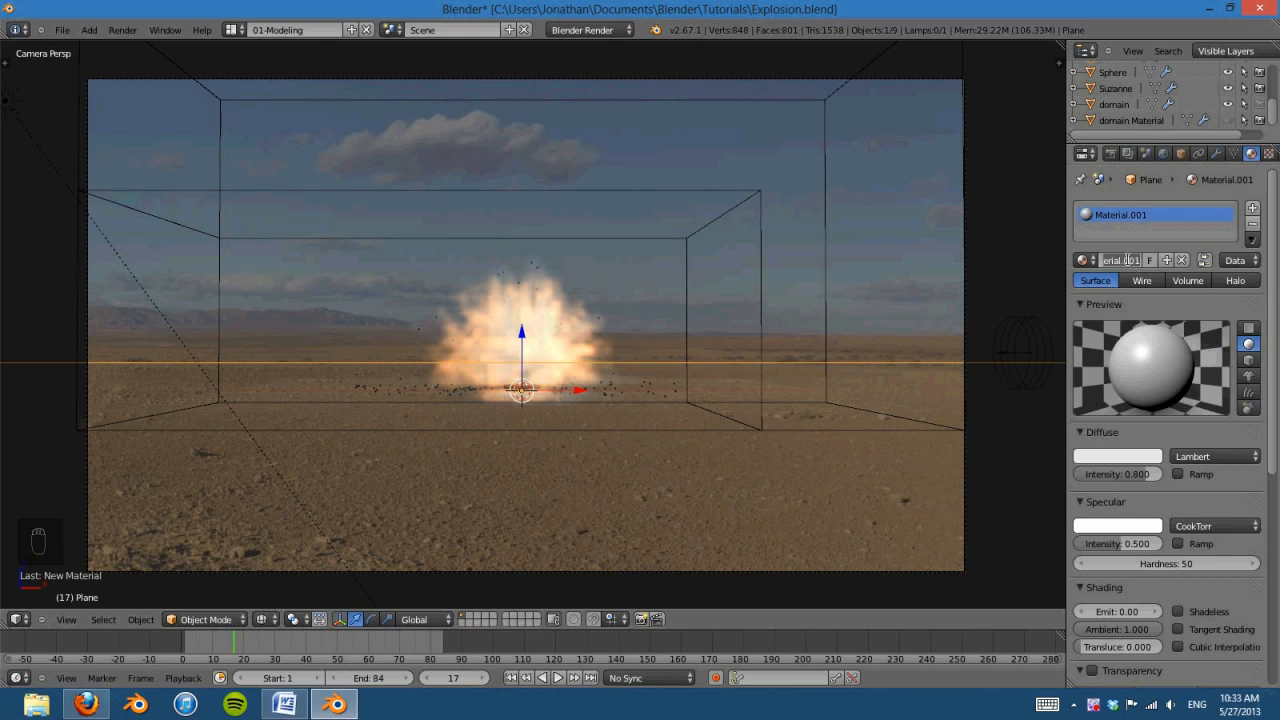
pyautogui.click(1121, 260)
pyautogui.write('Shadows')
pyautogui.press('Return')
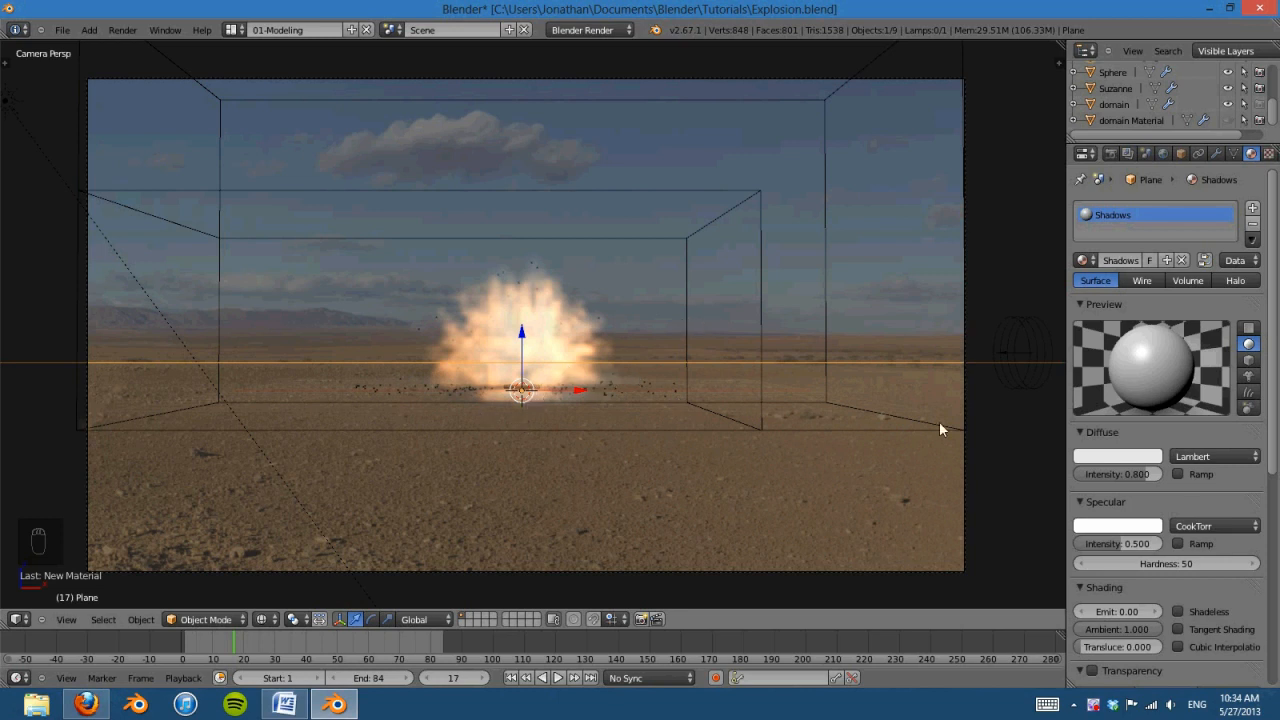
# - Enable Shadows Only in the Shadows material's shadow settings
pyautogui.scroll(-5, 1173, 438)
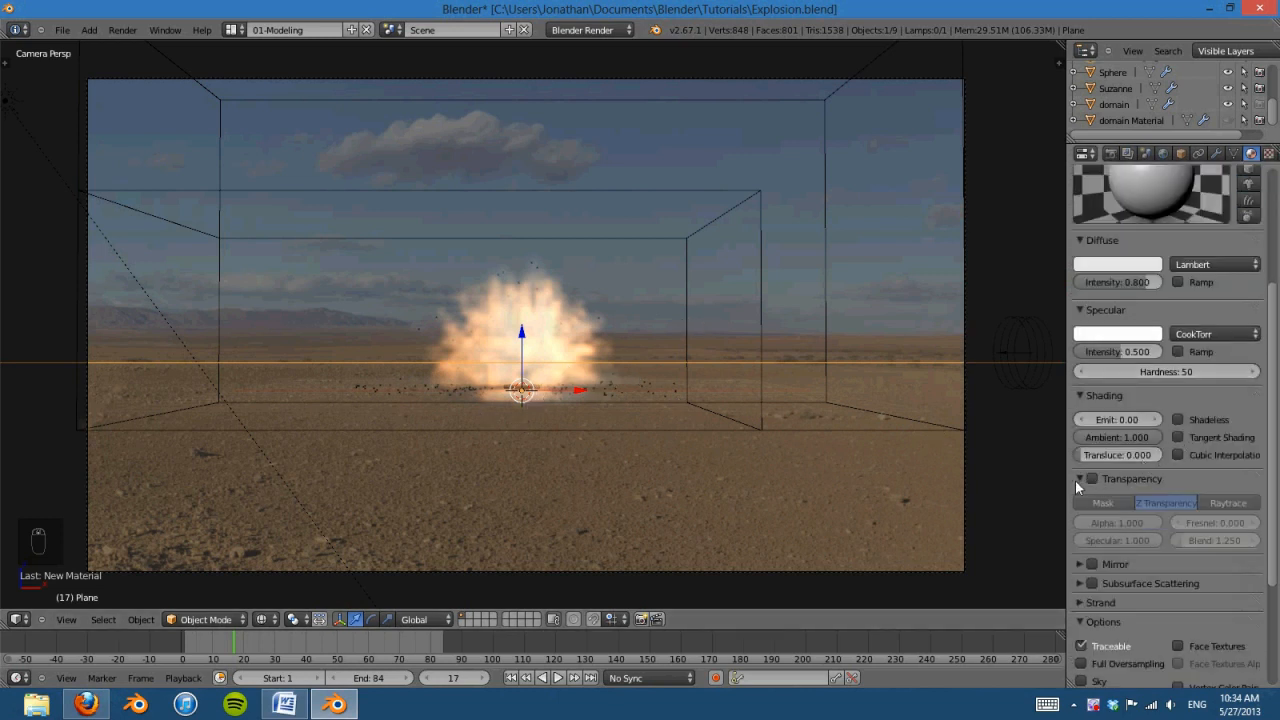
pyautogui.click(1079, 479)
pyautogui.scroll(-6, 1162, 553)
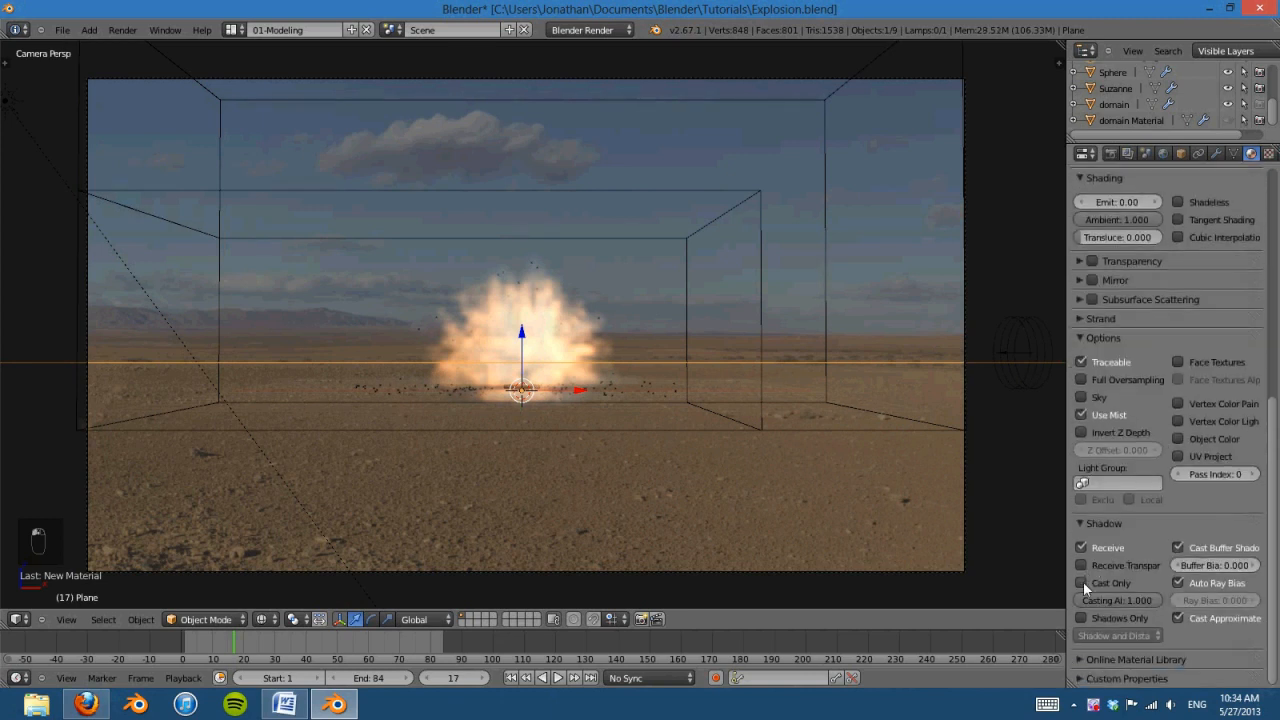
pyautogui.click(1080, 617)
pyautogui.click(1093, 338)
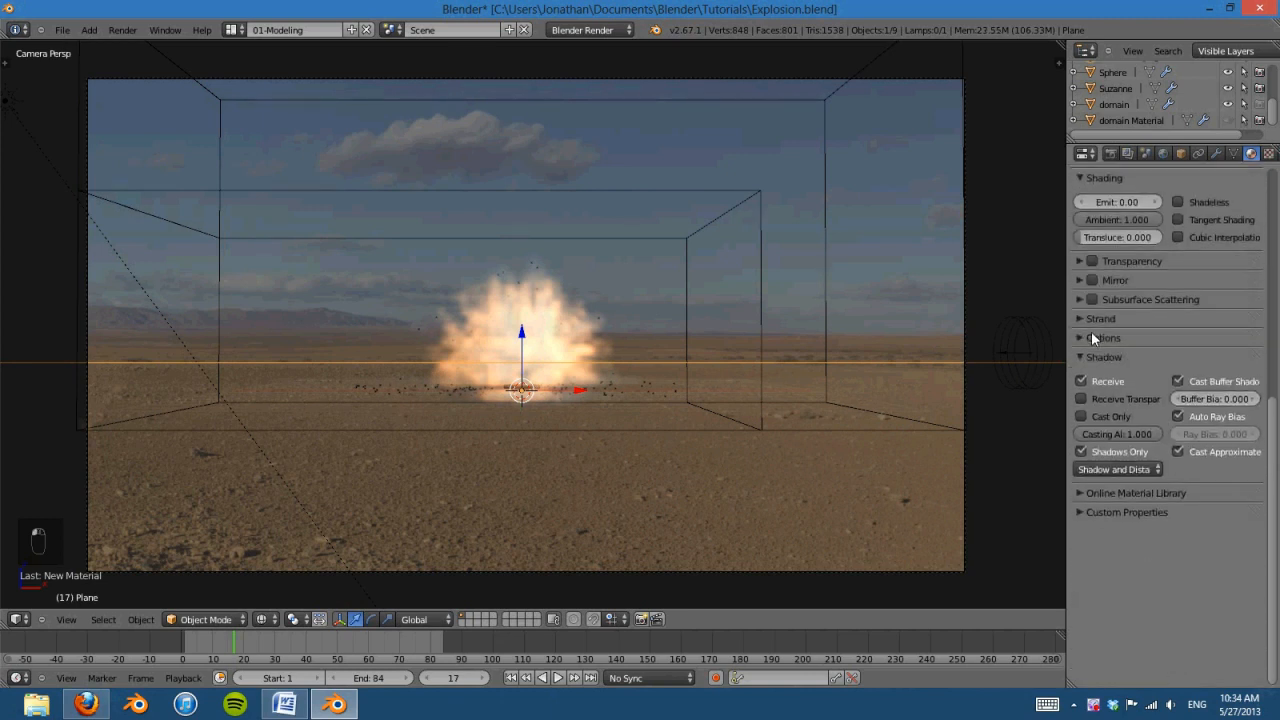
# - Set the material's shadow type to Shadow Only with Receive Transparent enabled, and test-render the frame
pyautogui.scroll(6, 1094, 320)
pyautogui.click(1099, 317)
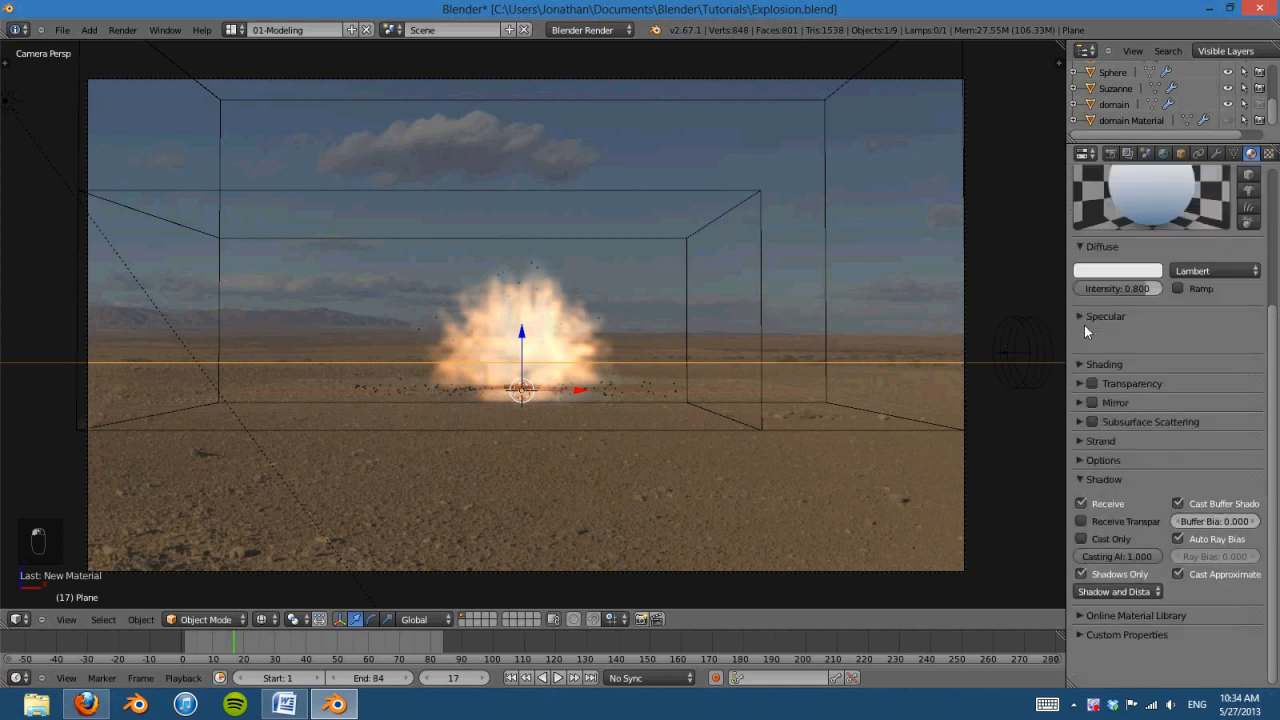
pyautogui.click(1090, 247)
pyautogui.scroll(2, 1179, 283)
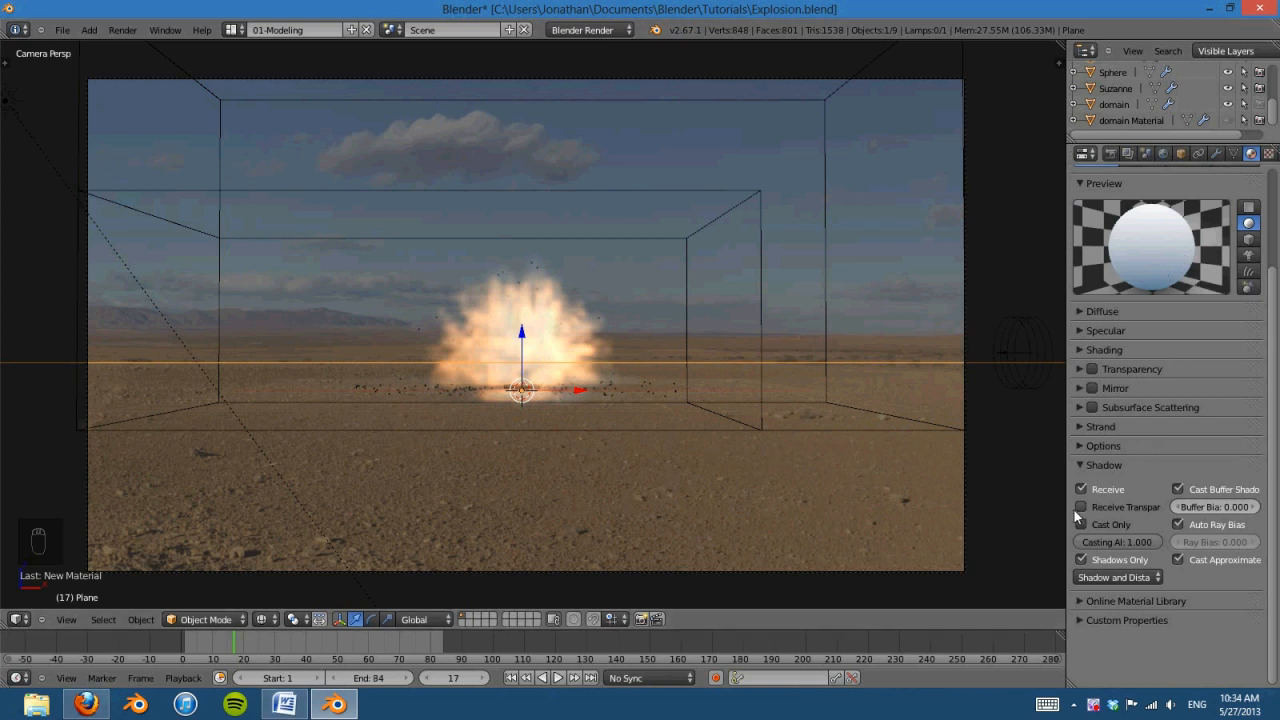
pyautogui.click(1132, 579)
pyautogui.click(1118, 545)
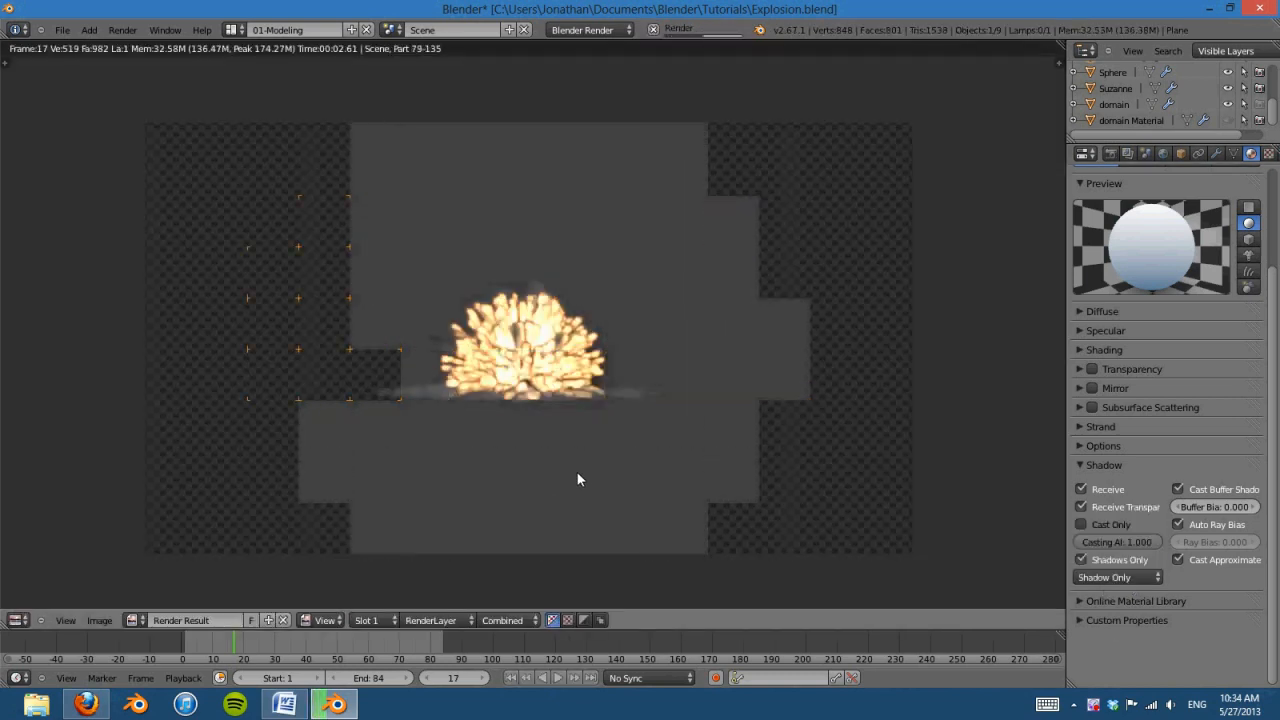
pyautogui.moveTo(571, 472); pyautogui.dragTo(570, 491, button='middle')
pyautogui.press('Escape')
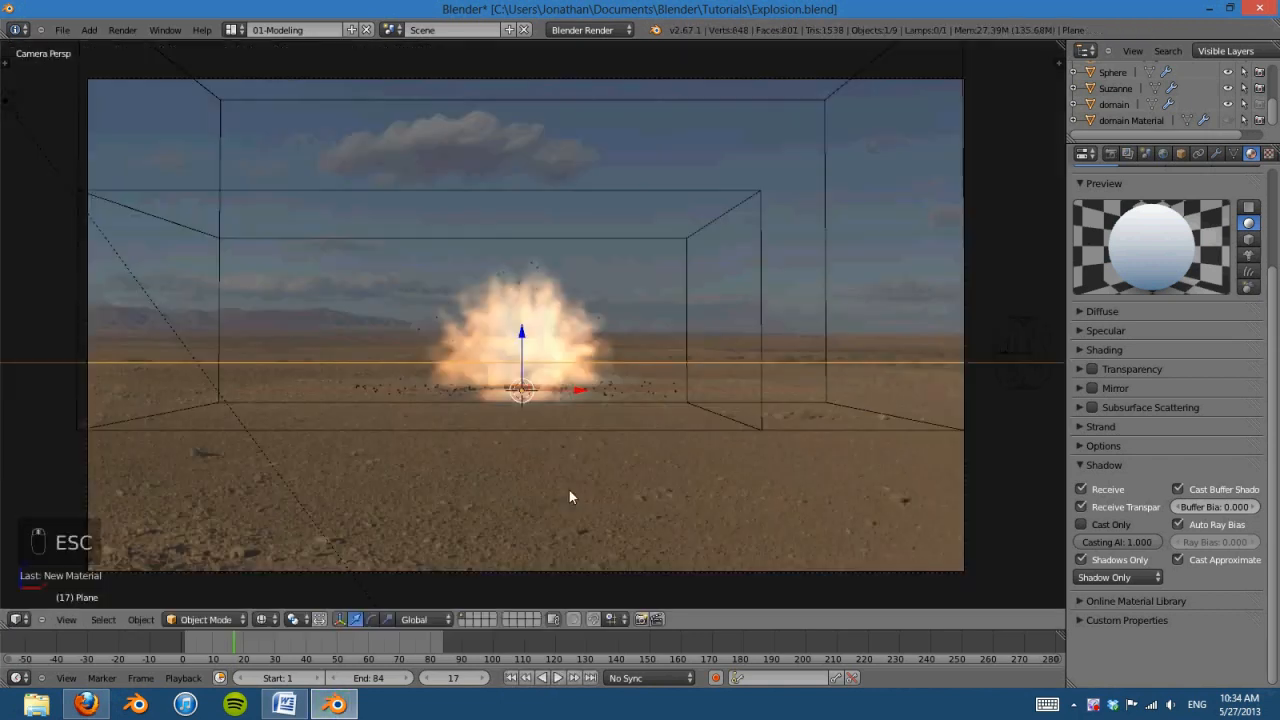
# - Add a test cube and move it along the Y axis to stand in front of the explosion
pyautogui.hotkey('shift', 'a')
pyautogui.moveTo(583, 442)
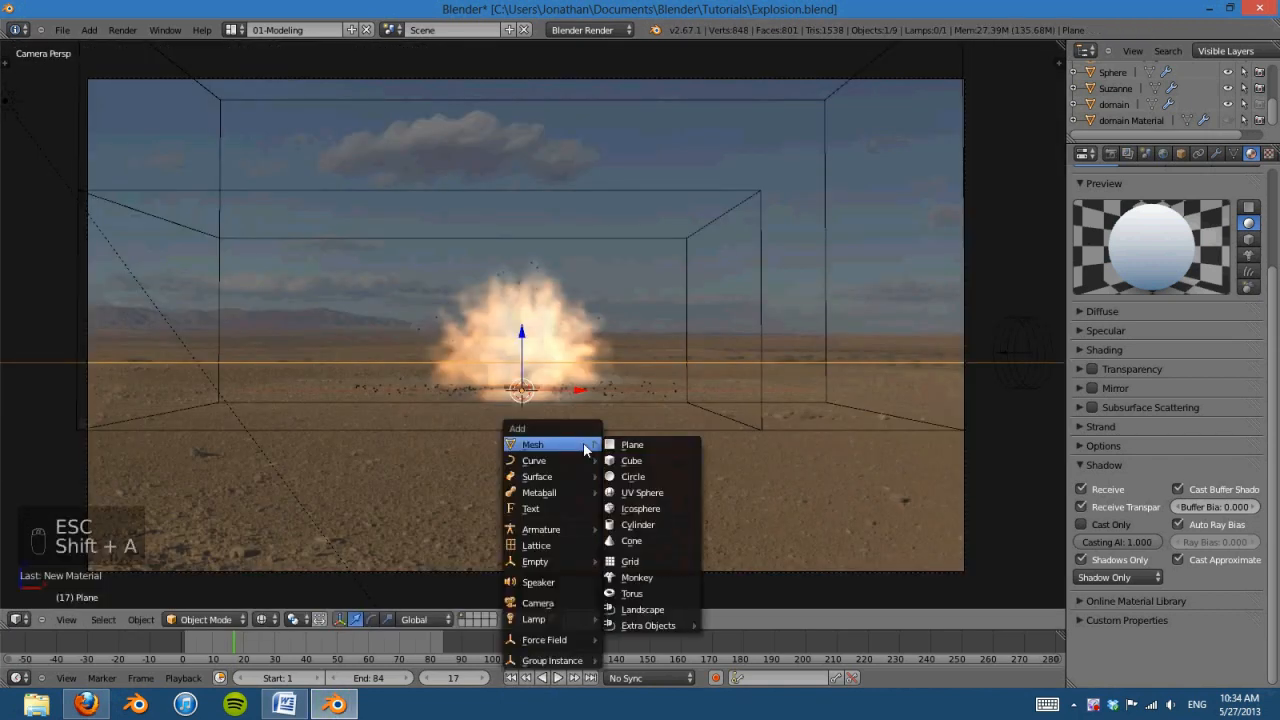
pyautogui.click(665, 466)
pyautogui.press('KP_7')
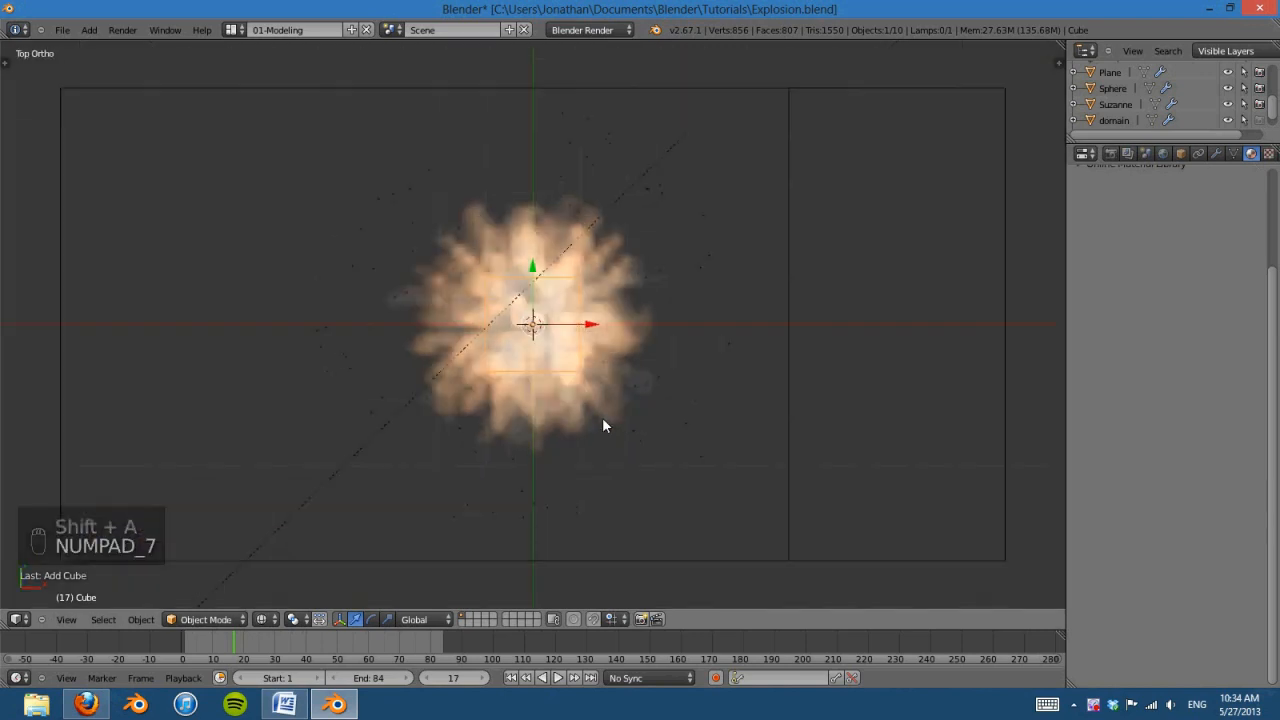
pyautogui.moveTo(535, 289); pyautogui.dragTo(535, 473)
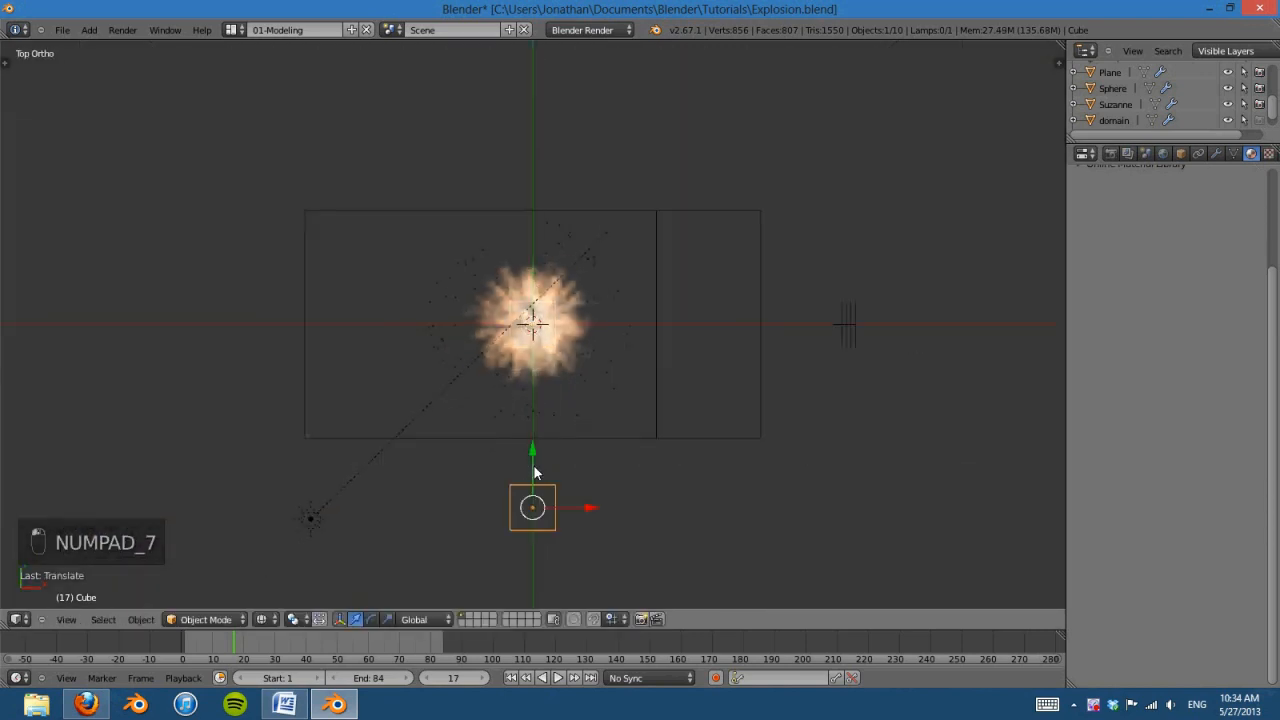
pyautogui.press('KP_0')
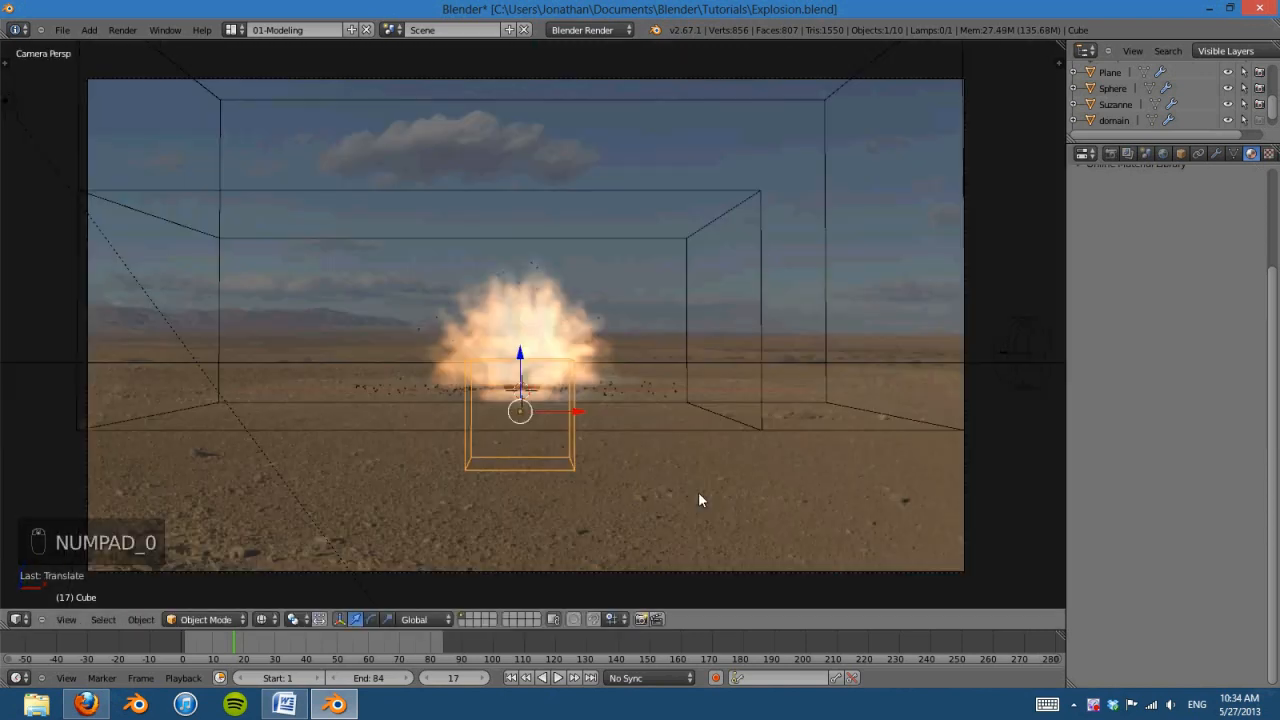
# - Render the frame with the test cube and examine the shadow on the ground plane
pyautogui.press('F12')
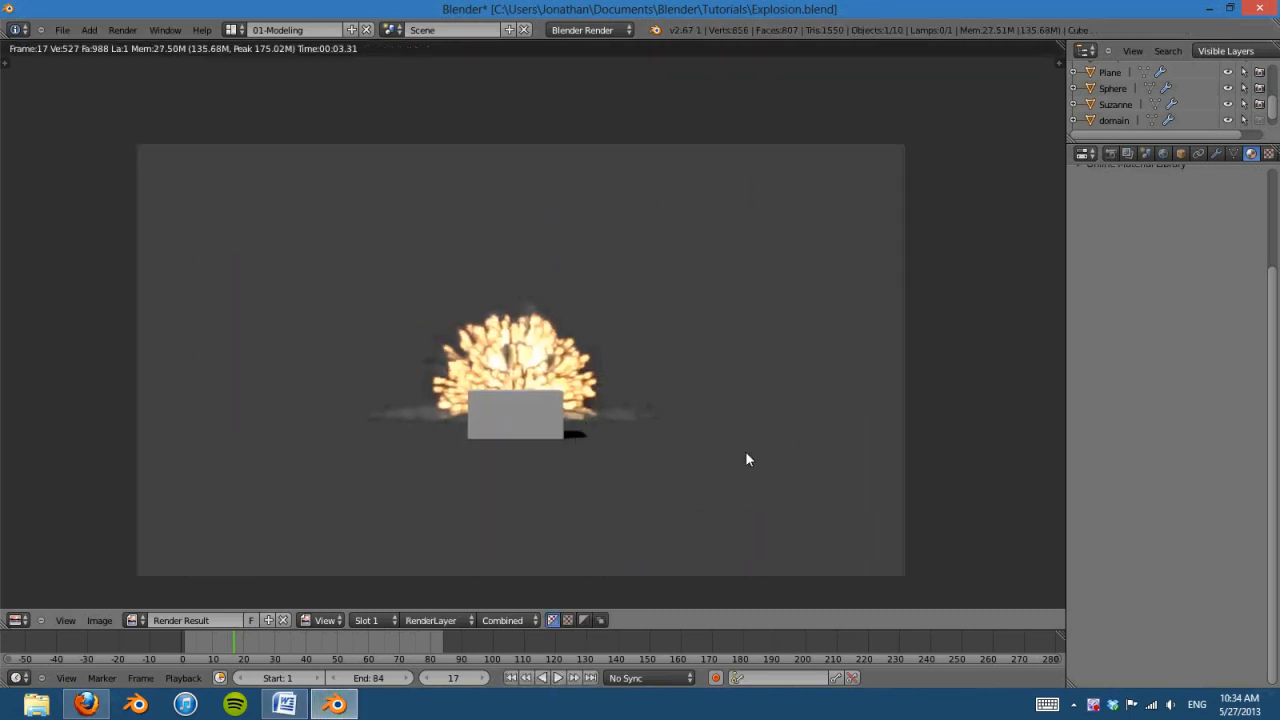
pyautogui.press('Escape')
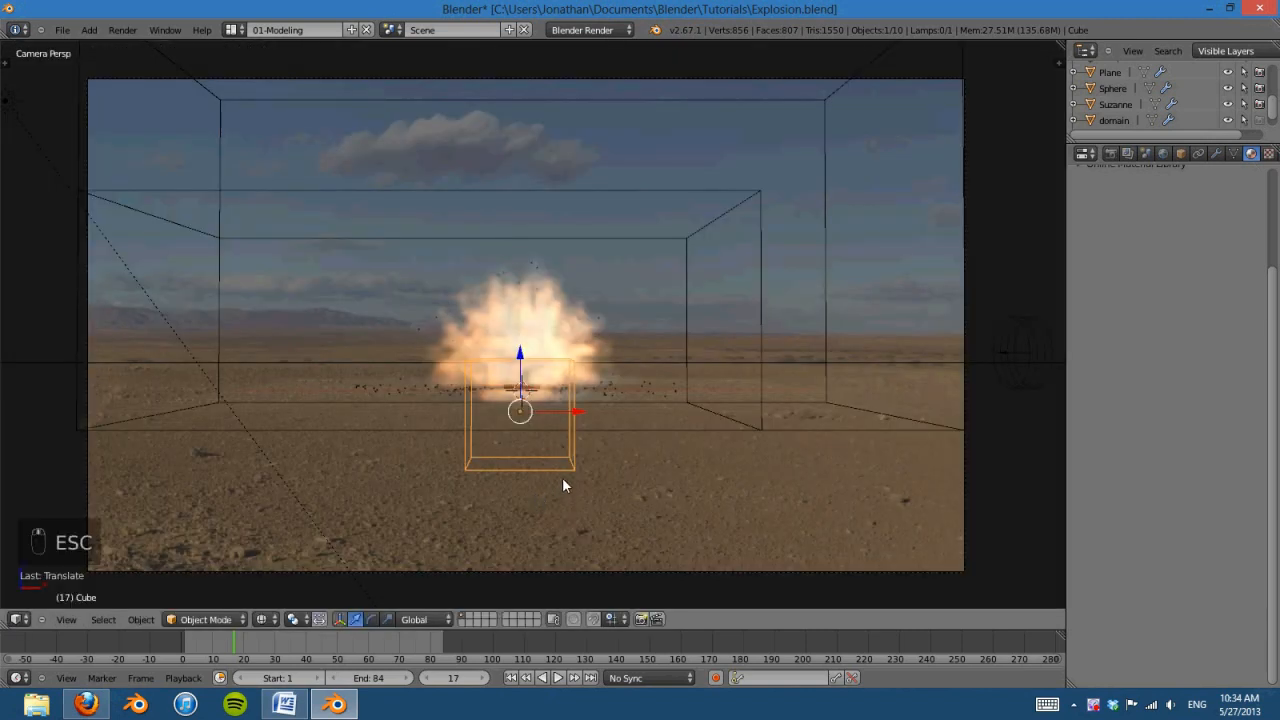
pyautogui.press('F11')
pyautogui.press('Escape')
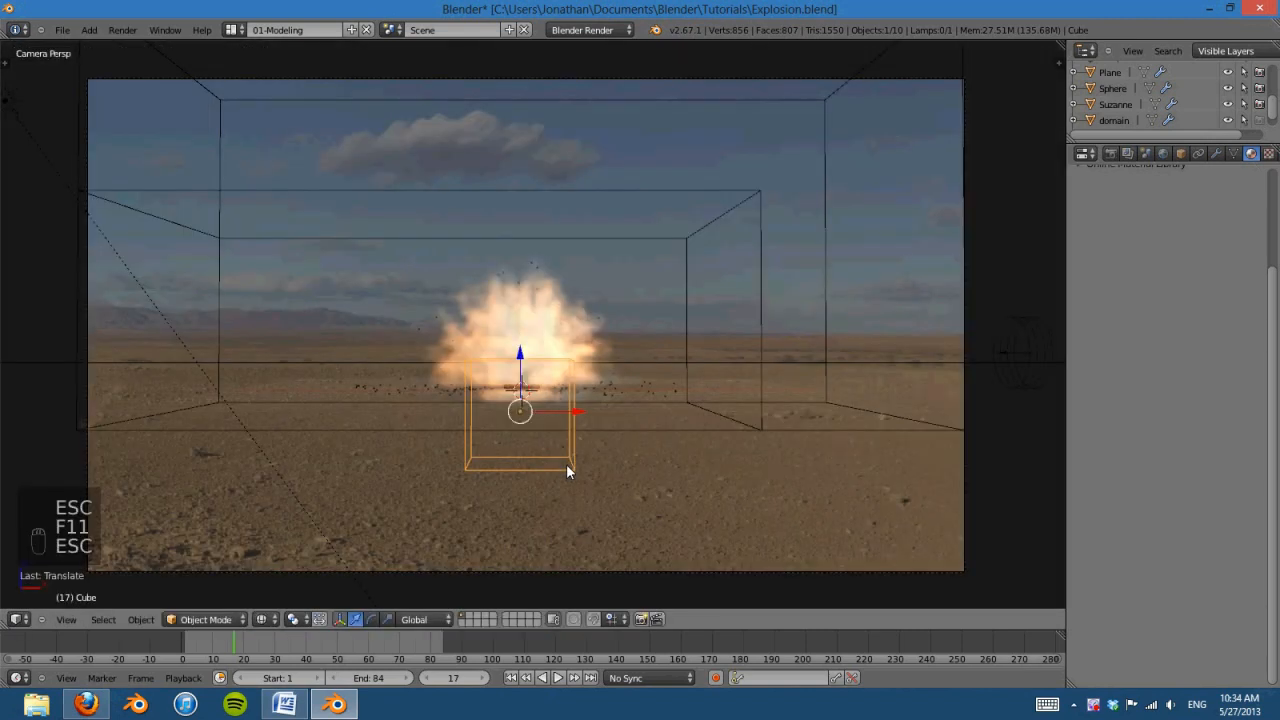
# - Delete the test cube and render the frame again
pyautogui.press('Delete')
pyautogui.click(566, 447)
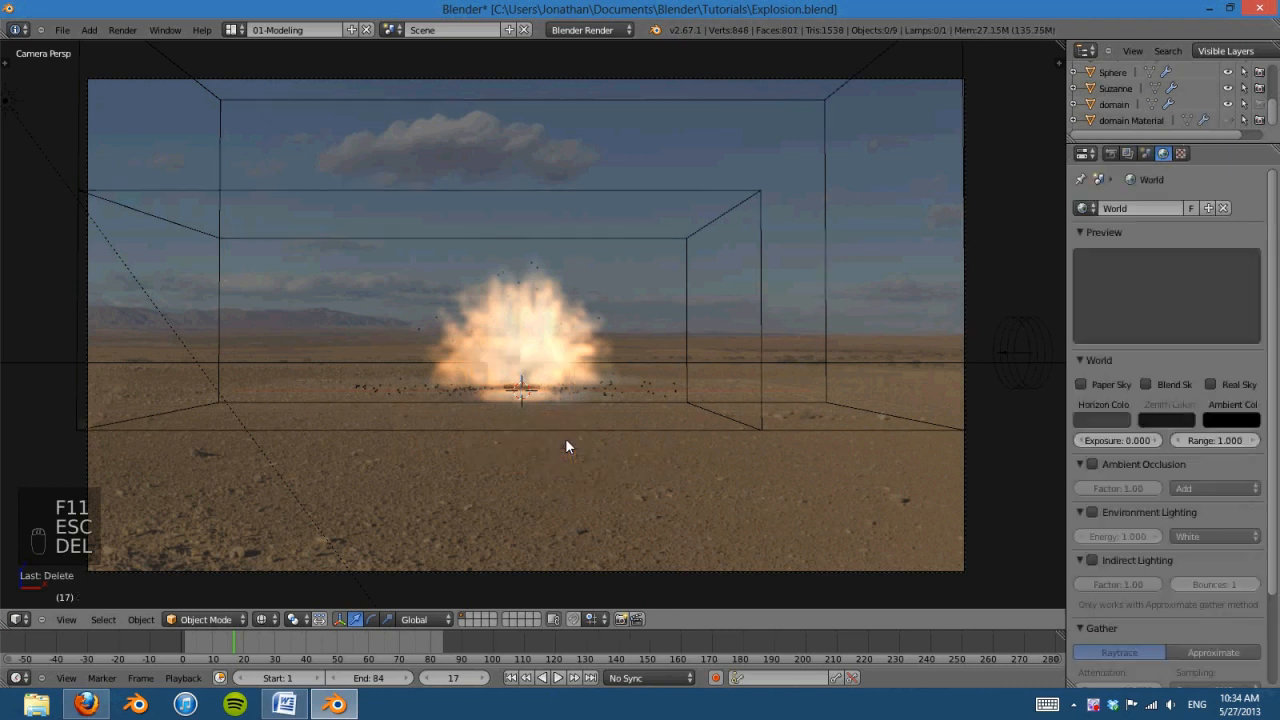
pyautogui.press('F11')
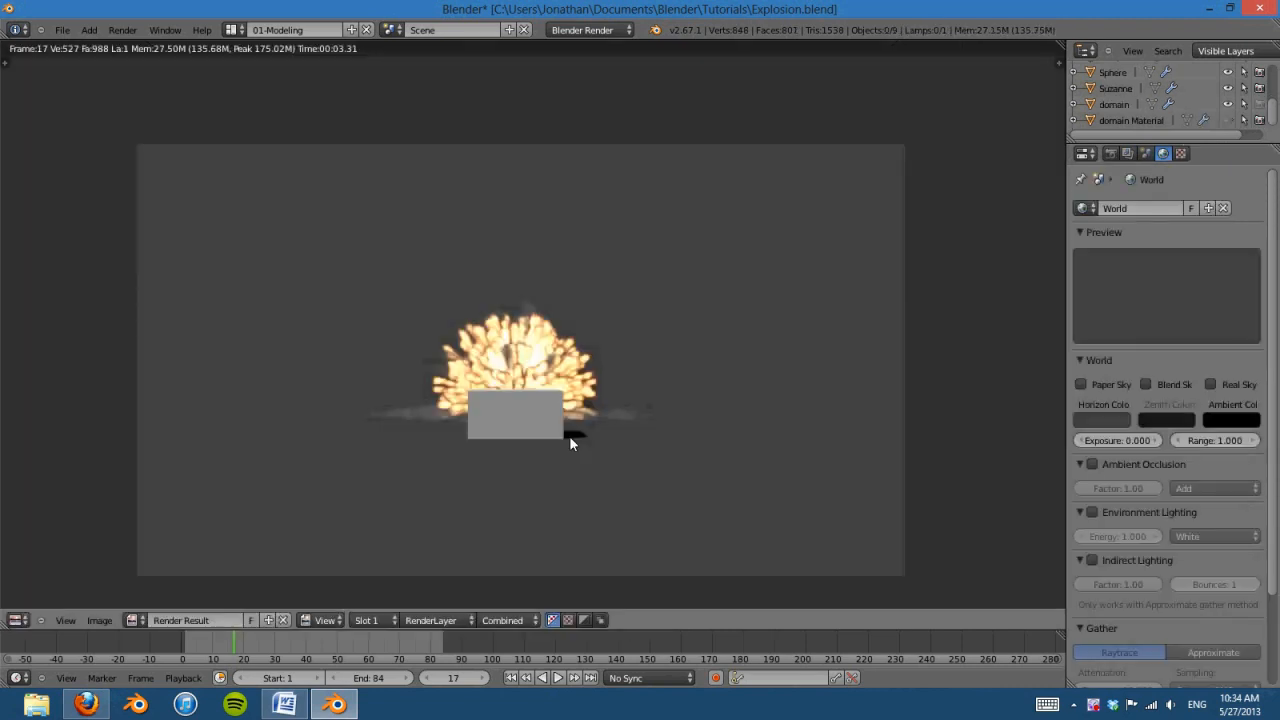
pyautogui.press('F12')
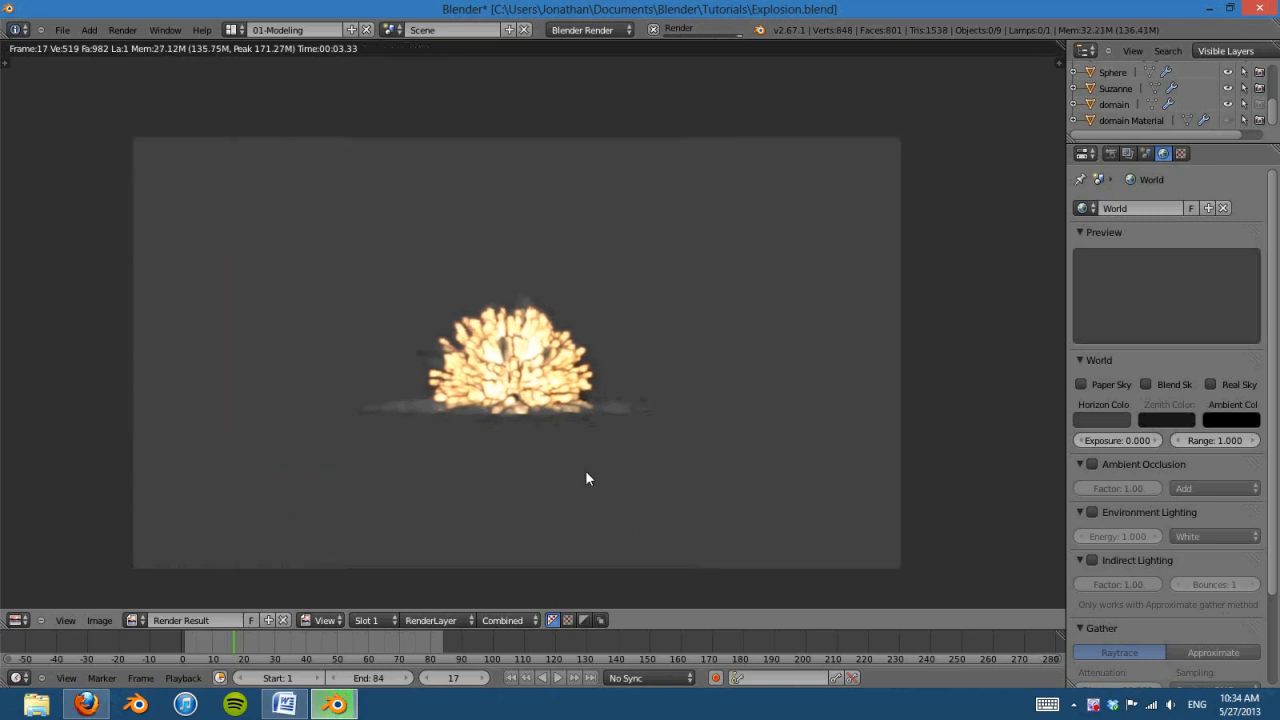
# - Exclude Sky from the render layer and render the frame to check the transparent background
pyautogui.click(1127, 153)
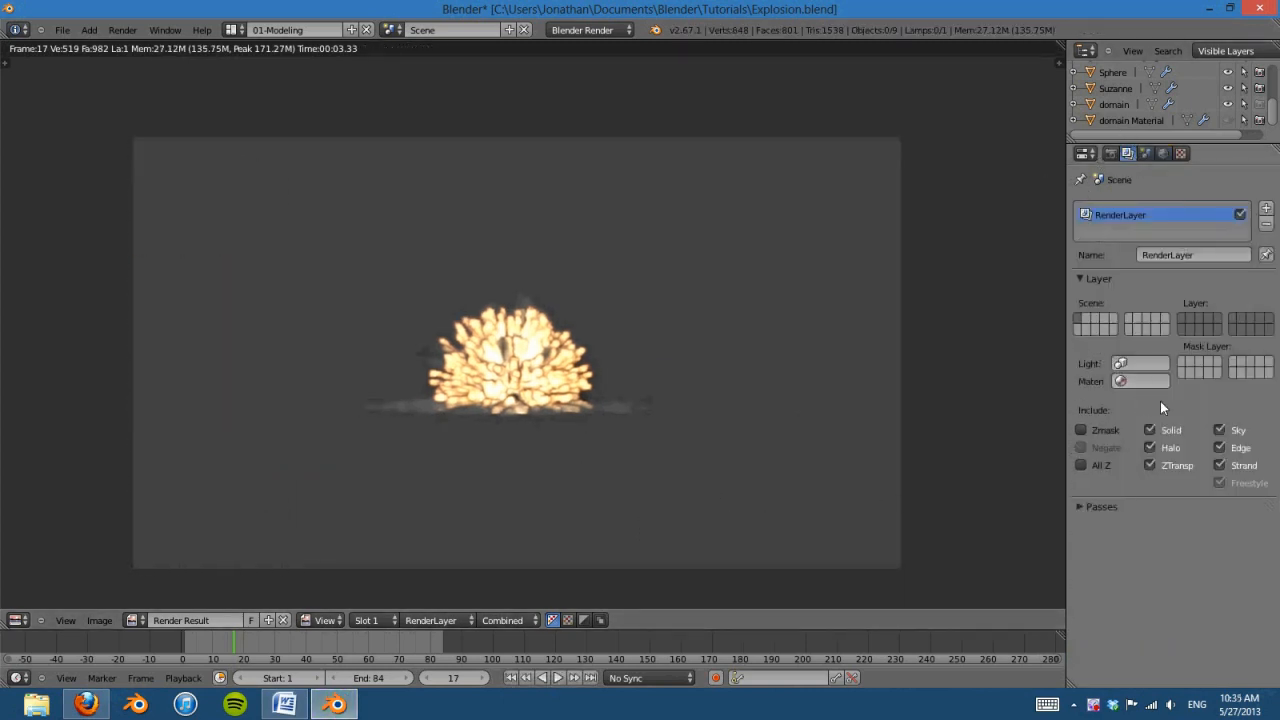
pyautogui.press('F12')
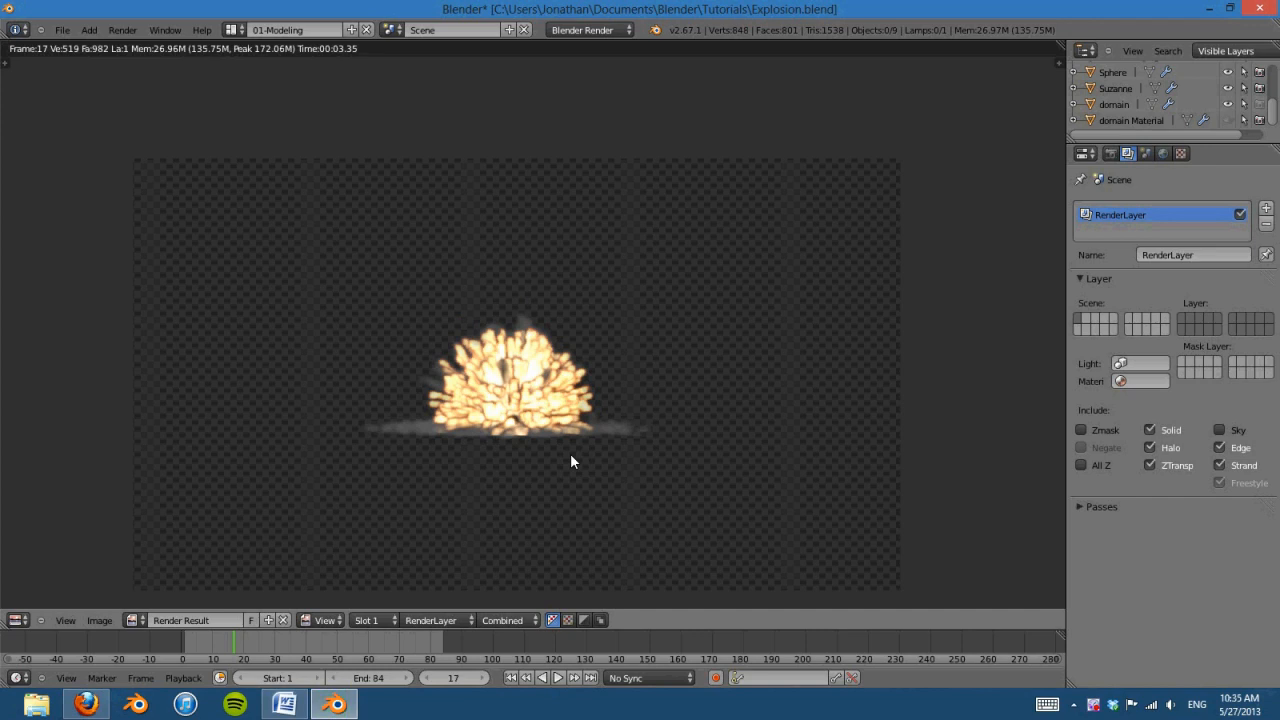
pyautogui.press('Escape')
# - Move the lamp farther away from the explosion in top view and rotate it to aim at the blast
pyautogui.press('KP_7')
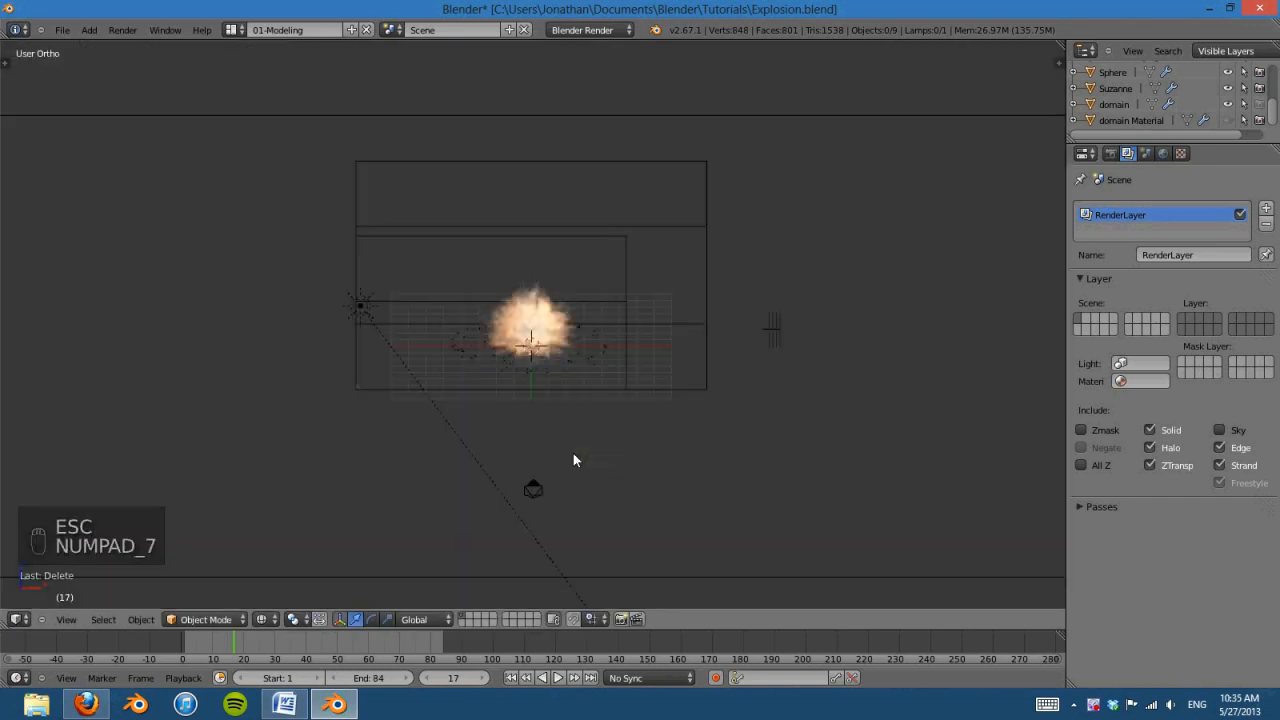
pyautogui.rightClick(386, 473)
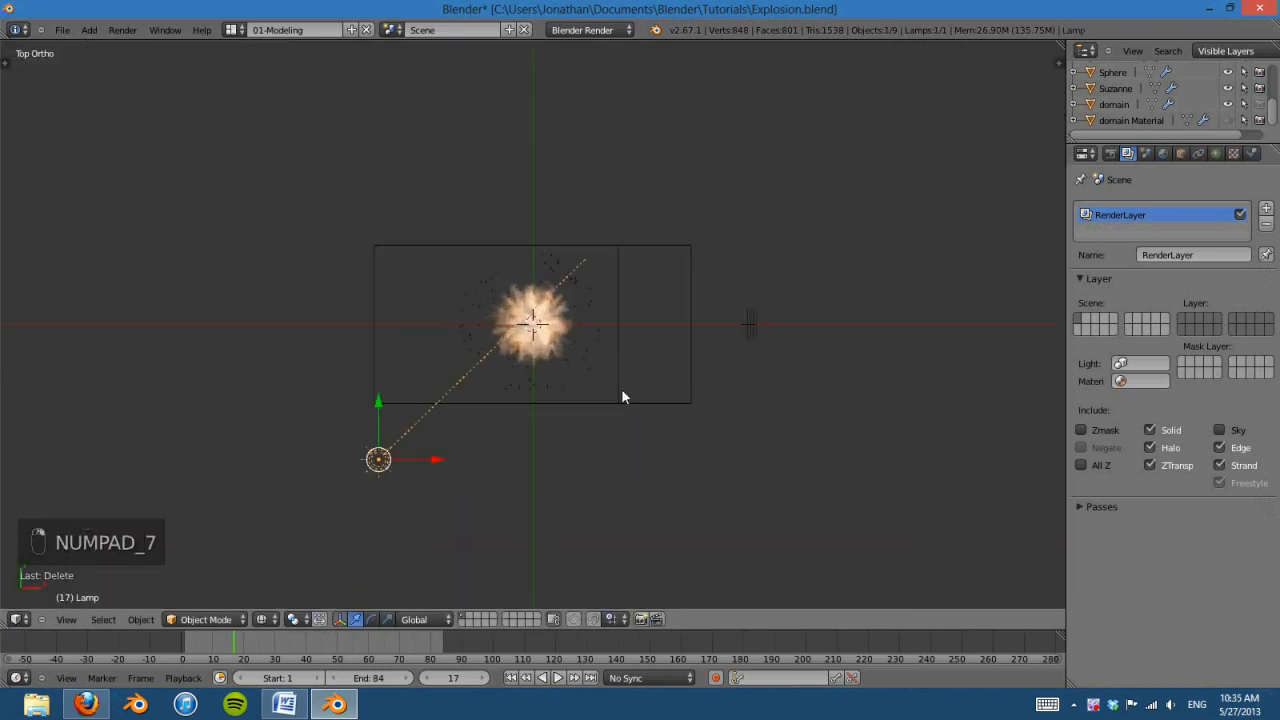
pyautogui.press('r')
pyautogui.click(632, 438)
pyautogui.press('g')
pyautogui.rightClick(690, 372)
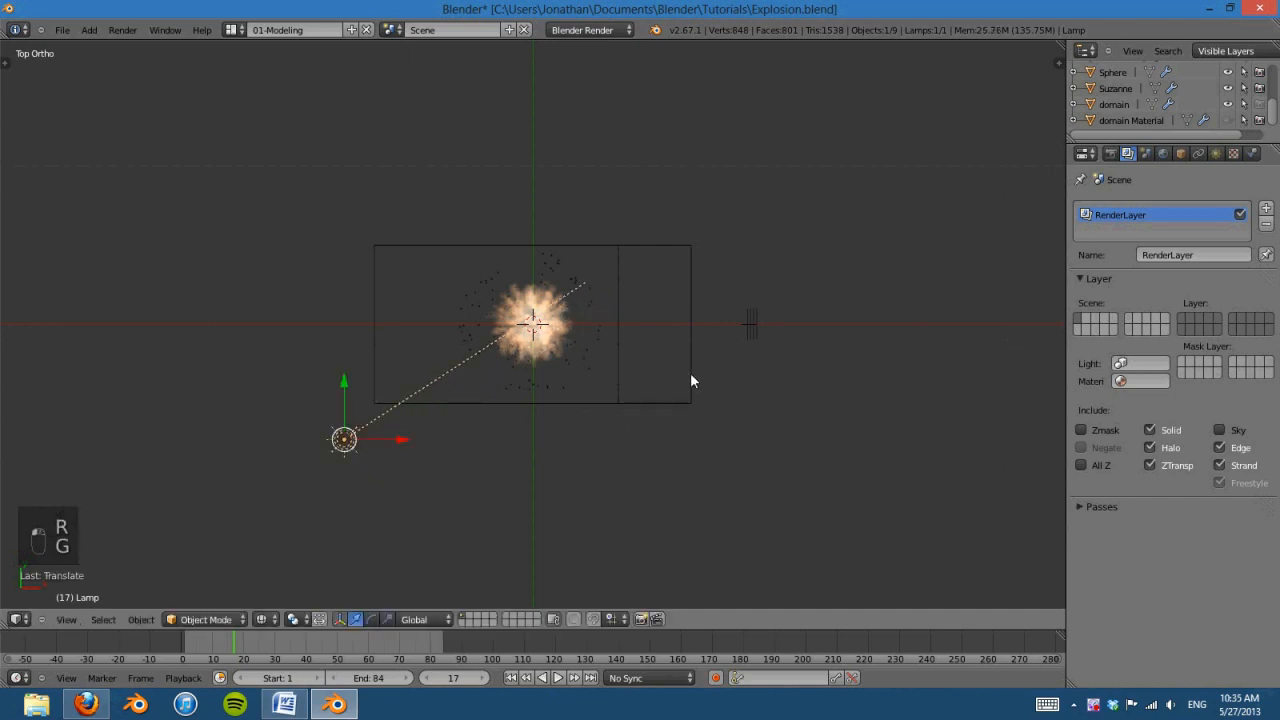
pyautogui.press('r')
pyautogui.click(699, 387)
pyautogui.scroll(2, 792, 355)
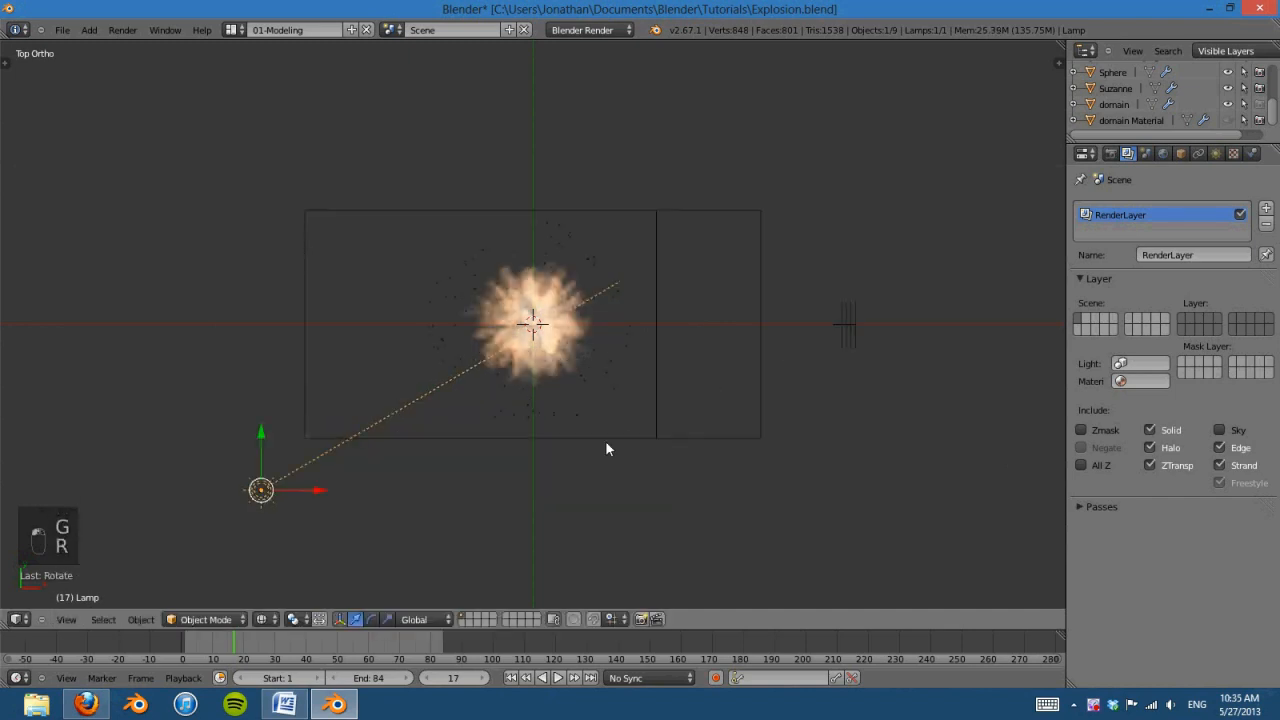
# - Reposition the lamp in front view and rotate it to a shallower angle aimed through the explosion
pyautogui.press('KP_1')
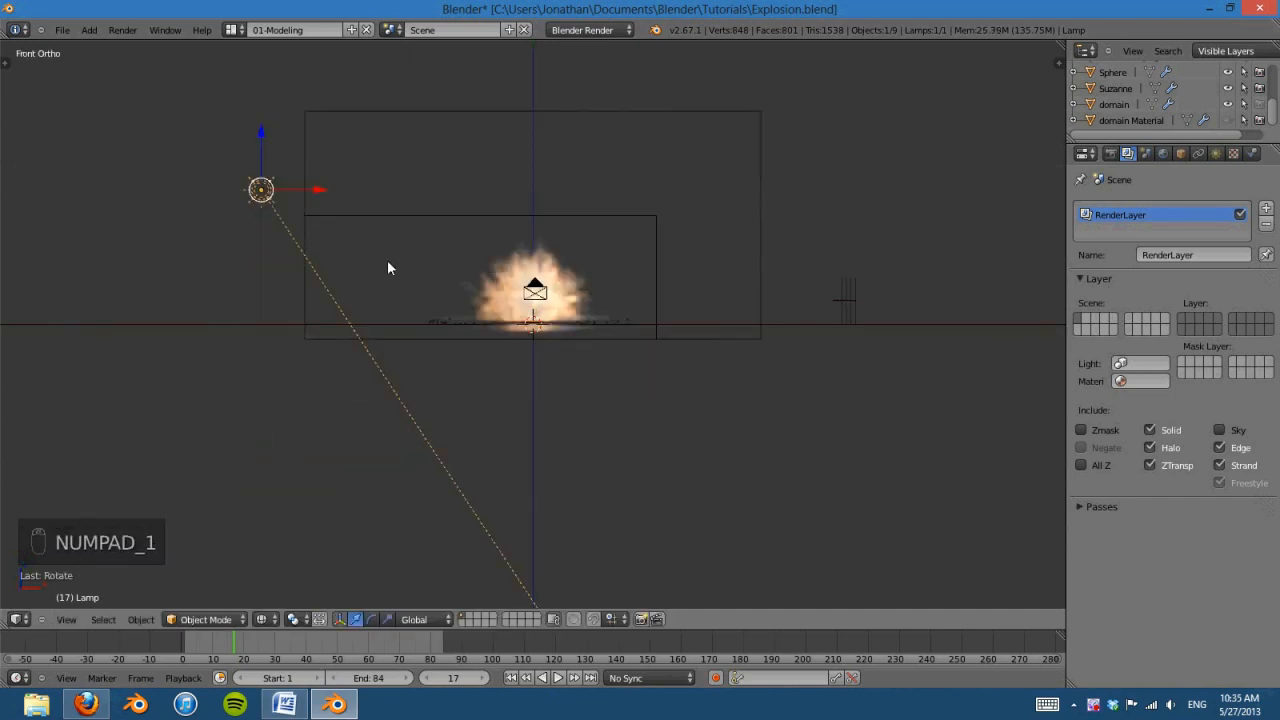
pyautogui.press('g')
pyautogui.click(536, 465)
pyautogui.press('r')
pyautogui.click(728, 277)
pyautogui.press('r')
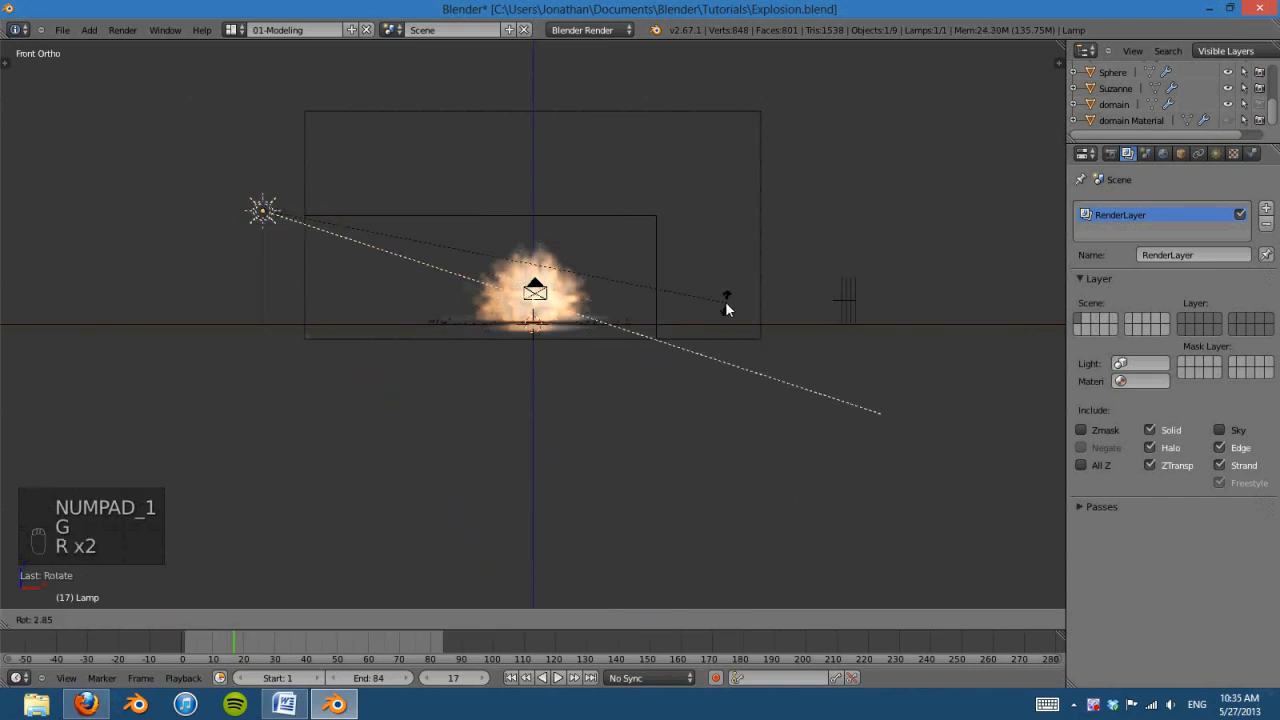
pyautogui.click(723, 301)
pyautogui.press('KP_0')
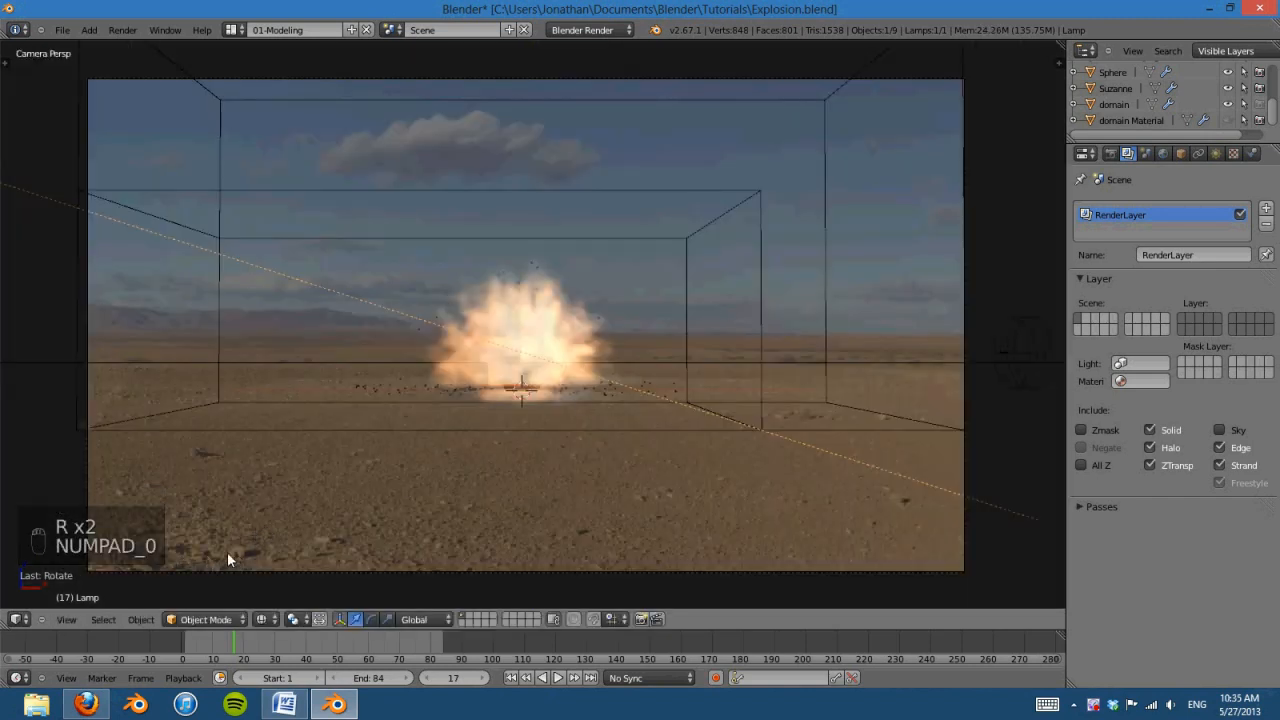
# - Readjust the lamp's rotation and position in top view so its beam passes through the explosion
pyautogui.press('KP_7')
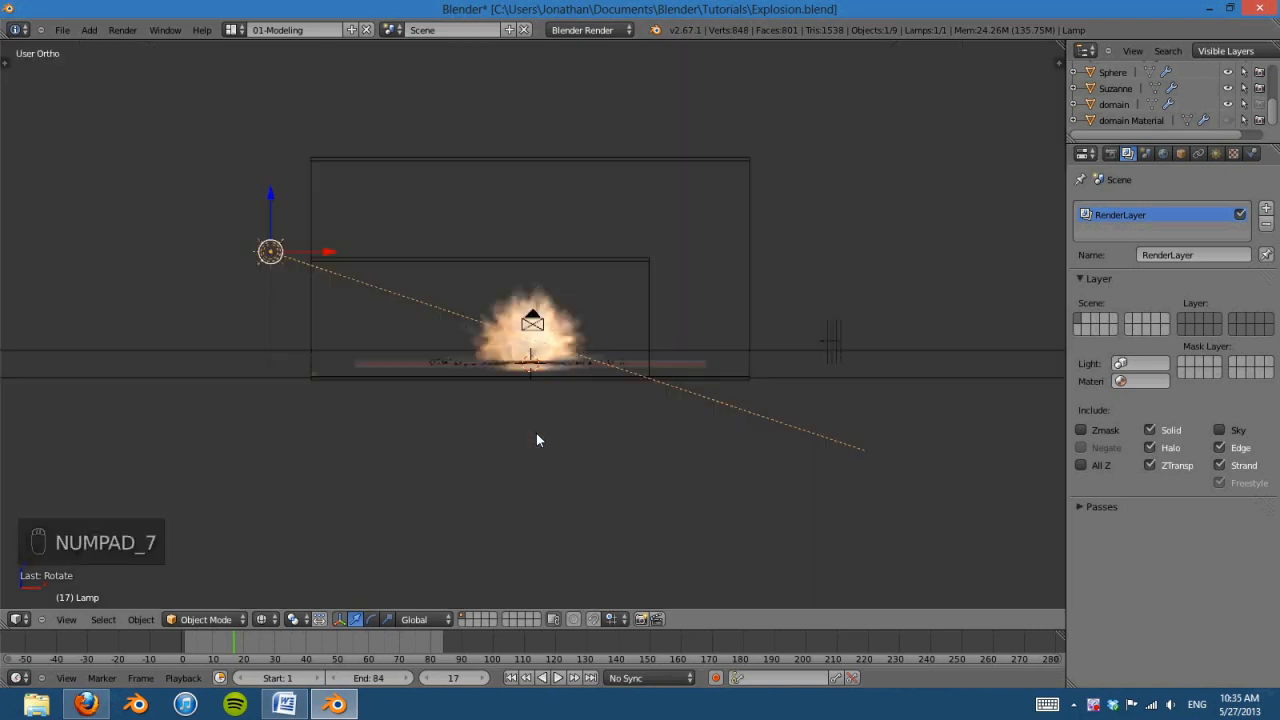
pyautogui.press('r')
pyautogui.press('g')
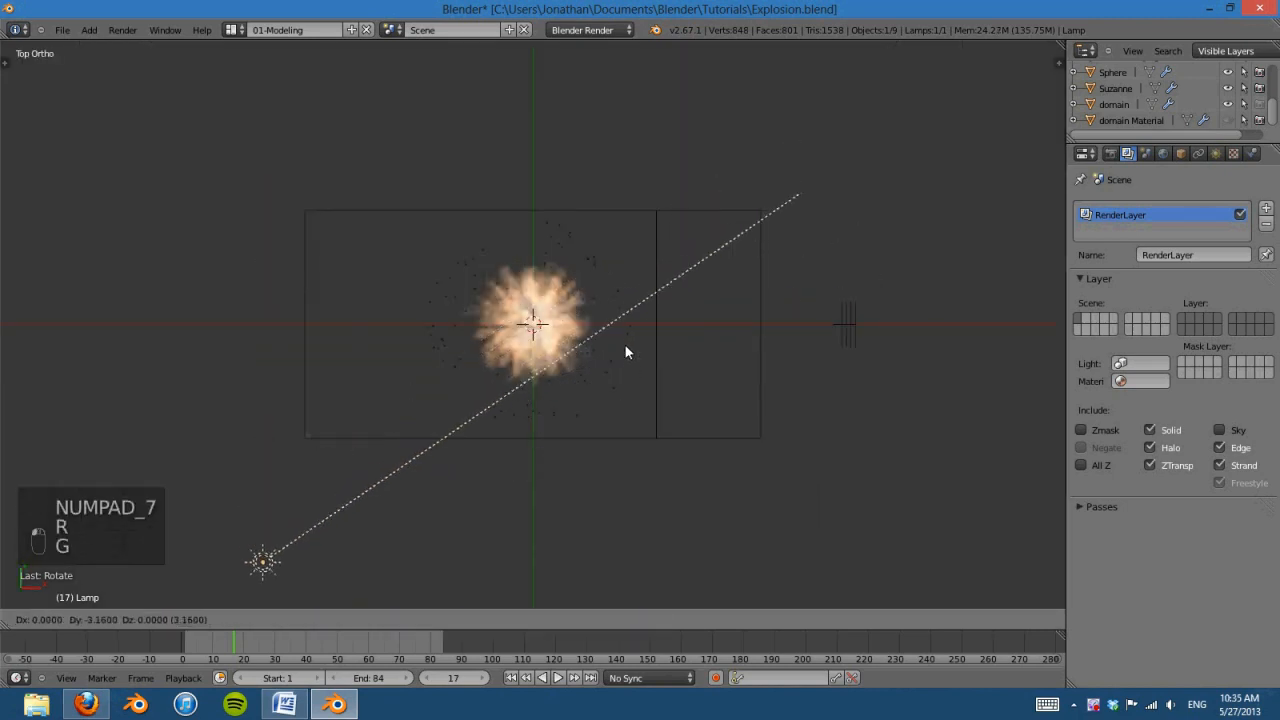
pyautogui.click(627, 347)
pyautogui.moveTo(628, 348); pyautogui.dragTo(584, 334, button='middle')
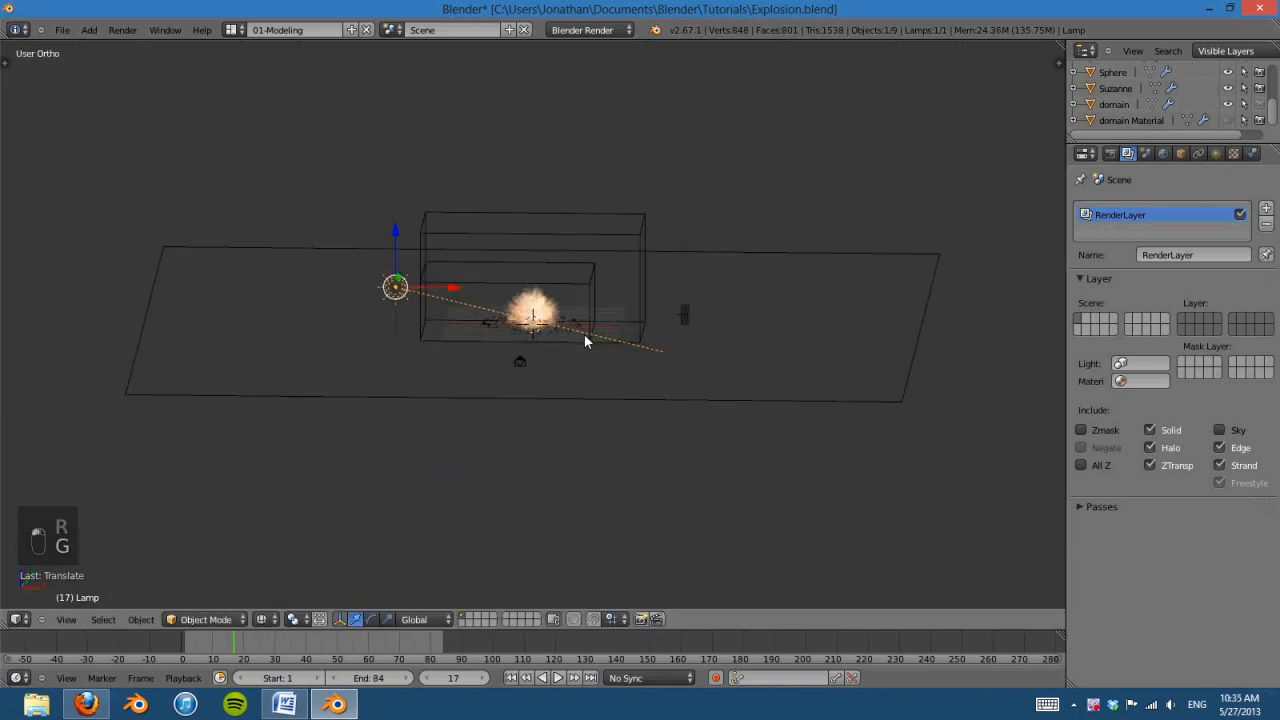
# - Duplicate the lamp in top view, place the copy on the opposite side of the explosion and rotate it toward the blast
pyautogui.press('KP_7')
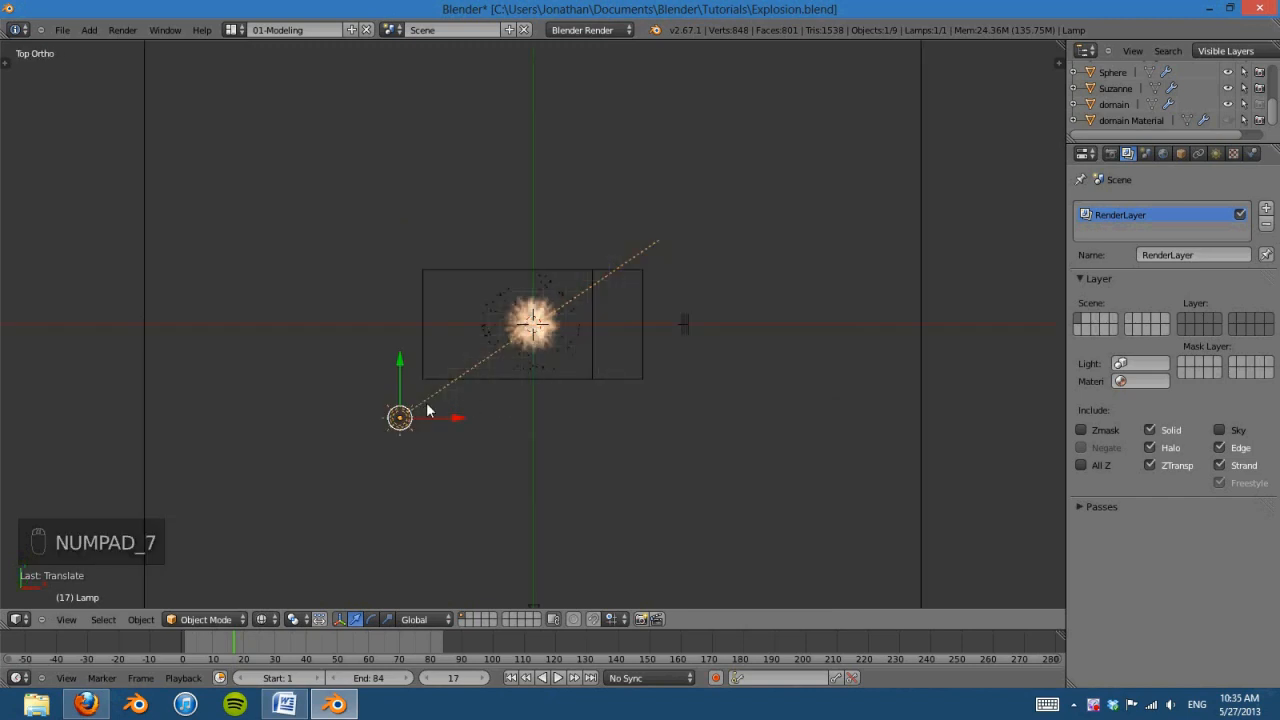
pyautogui.hotkey('shift', 'd')
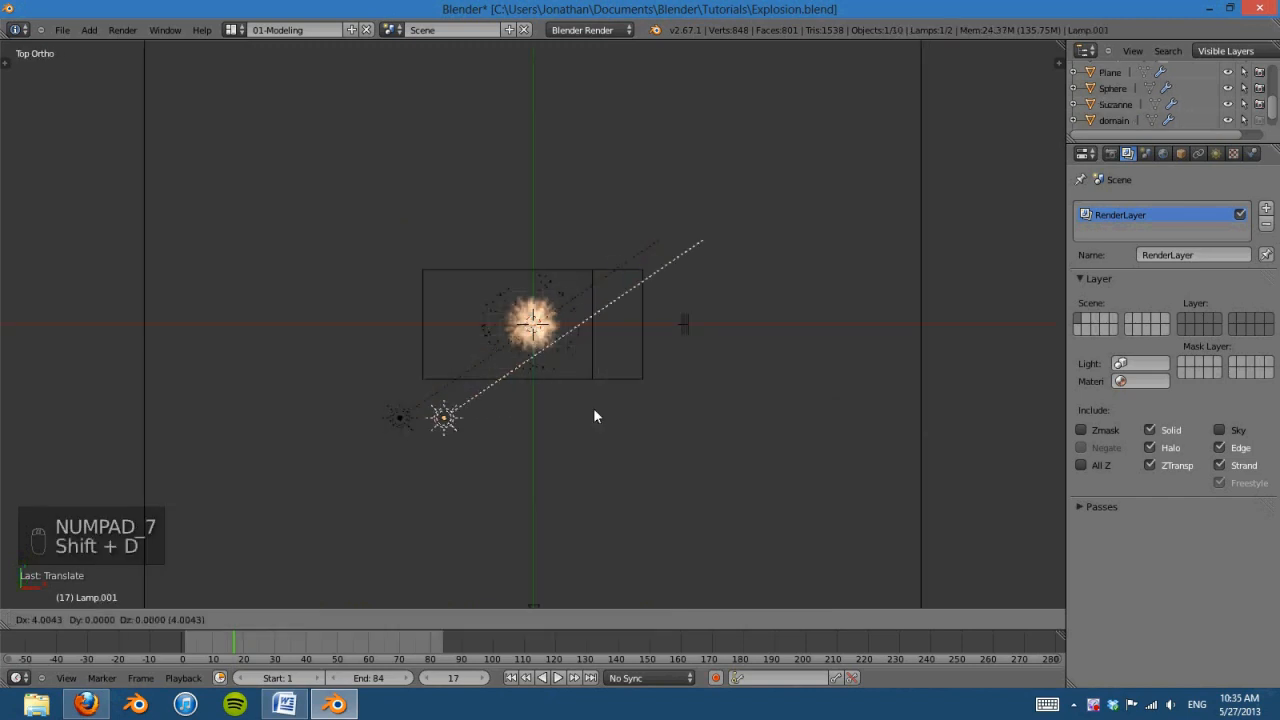
pyautogui.click(840, 356)
pyautogui.press('r')
pyautogui.click(669, 352)
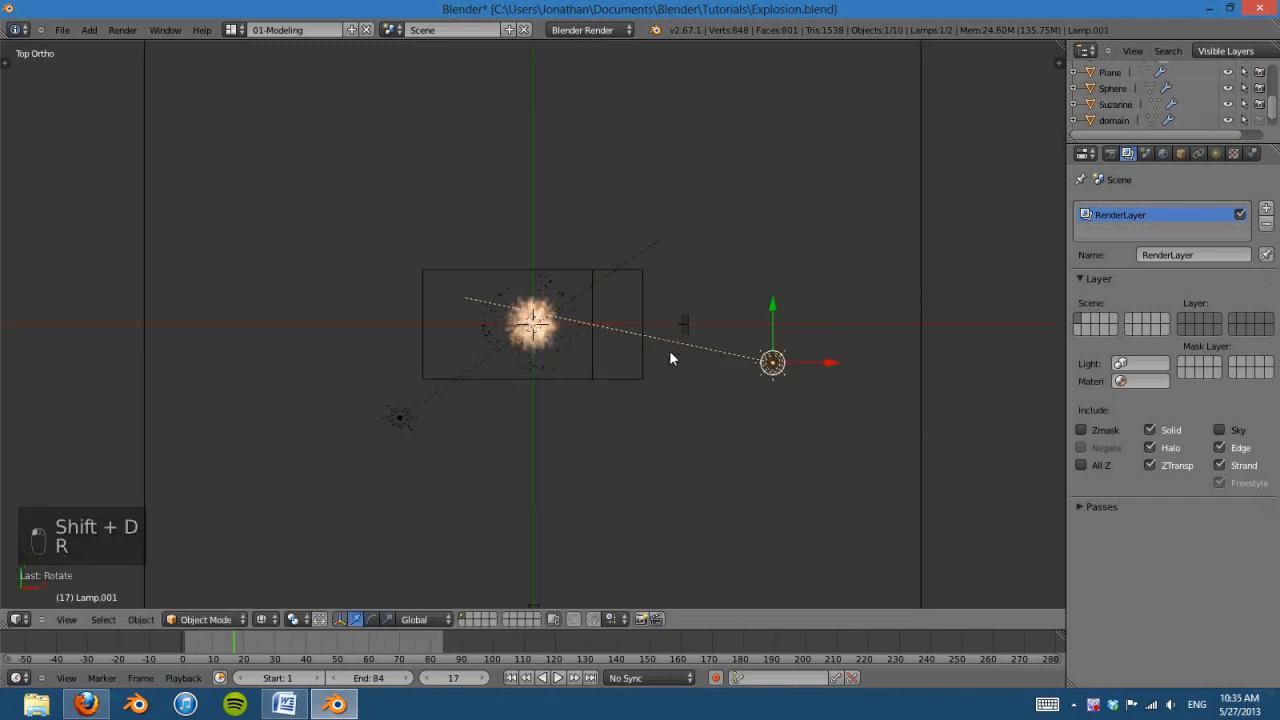
# - Refine the duplicate lamp's position and rotation in top view so its beam crosses the explosion
pyautogui.press('g')
pyautogui.click(821, 350)
pyautogui.press('r')
pyautogui.press('g')
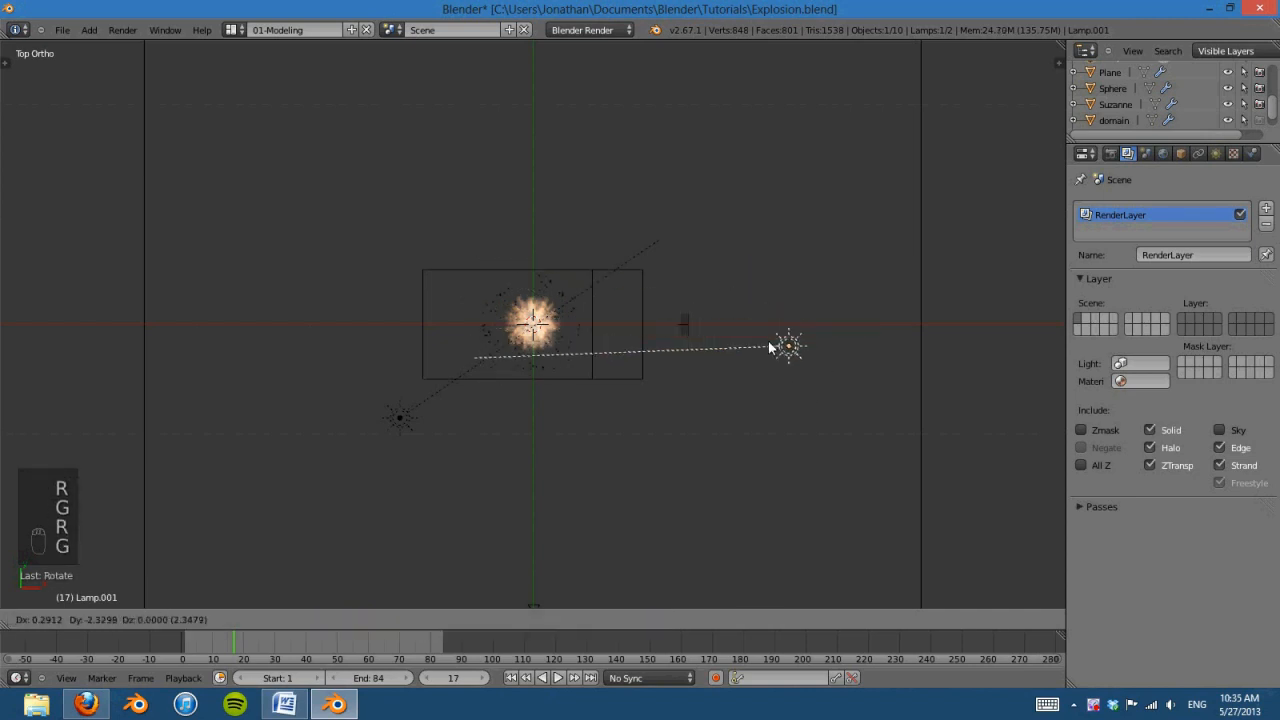
pyautogui.press('r')
pyautogui.click(776, 281)
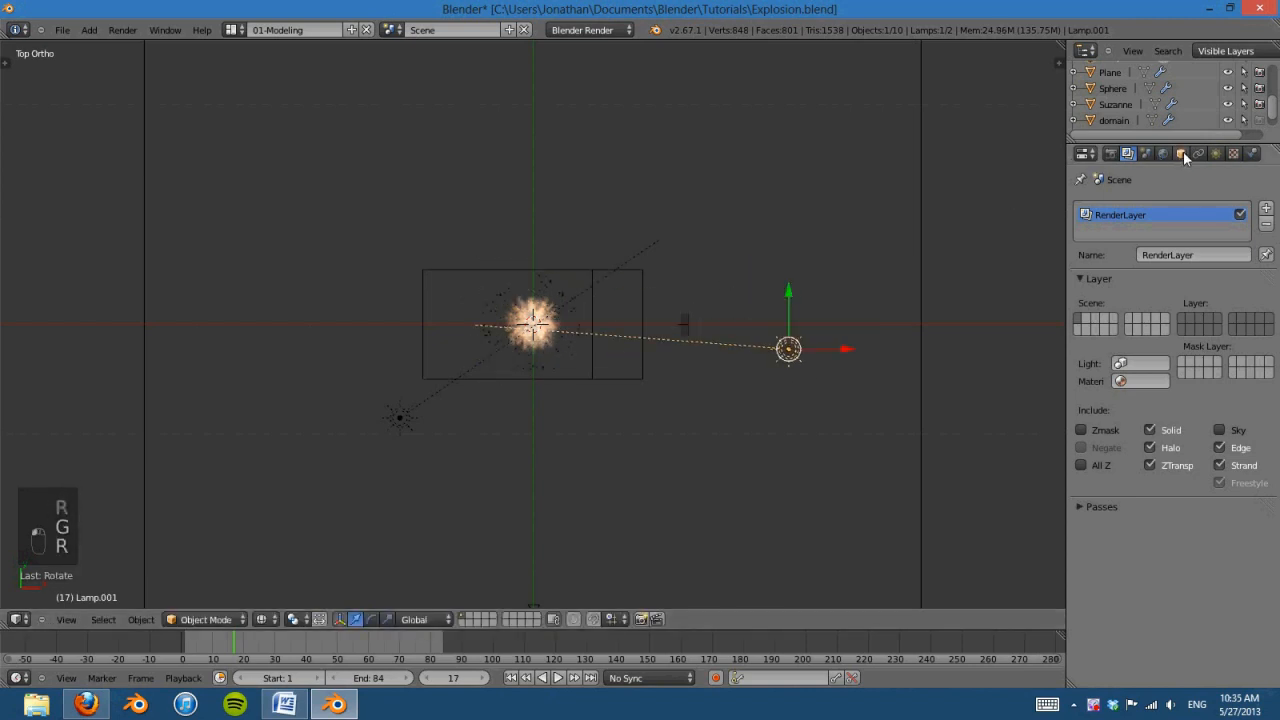
# - Set the duplicate lamp's energy to 0.25 and the original lamp's energy to 1.5
pyautogui.click(1216, 153)
pyautogui.click(1115, 422)
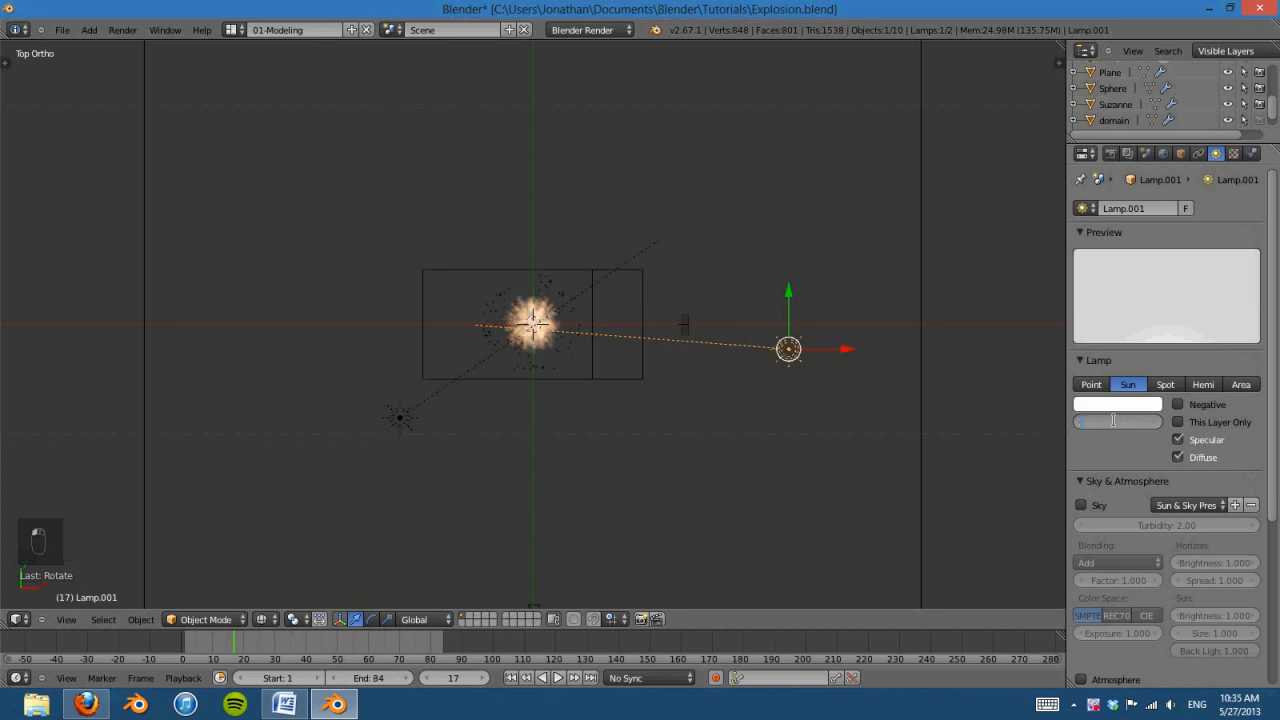
pyautogui.rightClick(395, 419)
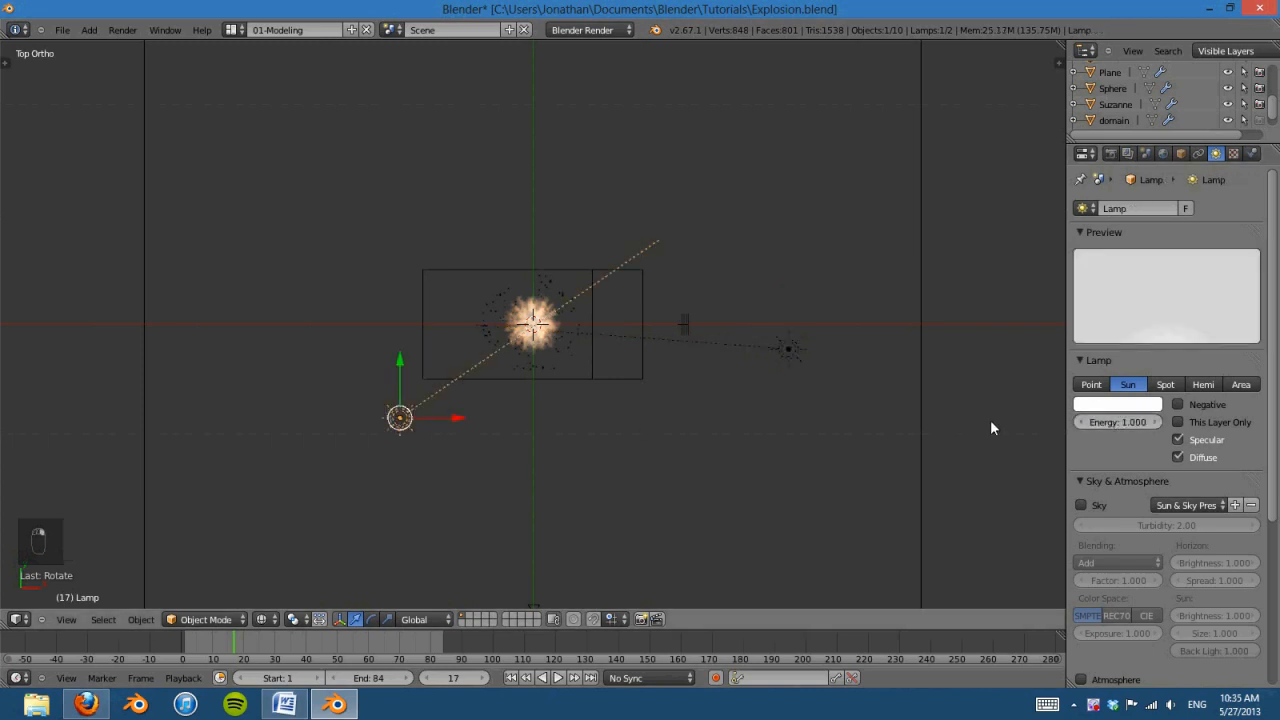
pyautogui.click(1112, 421)
pyautogui.write('1.5')
pyautogui.press('Return')
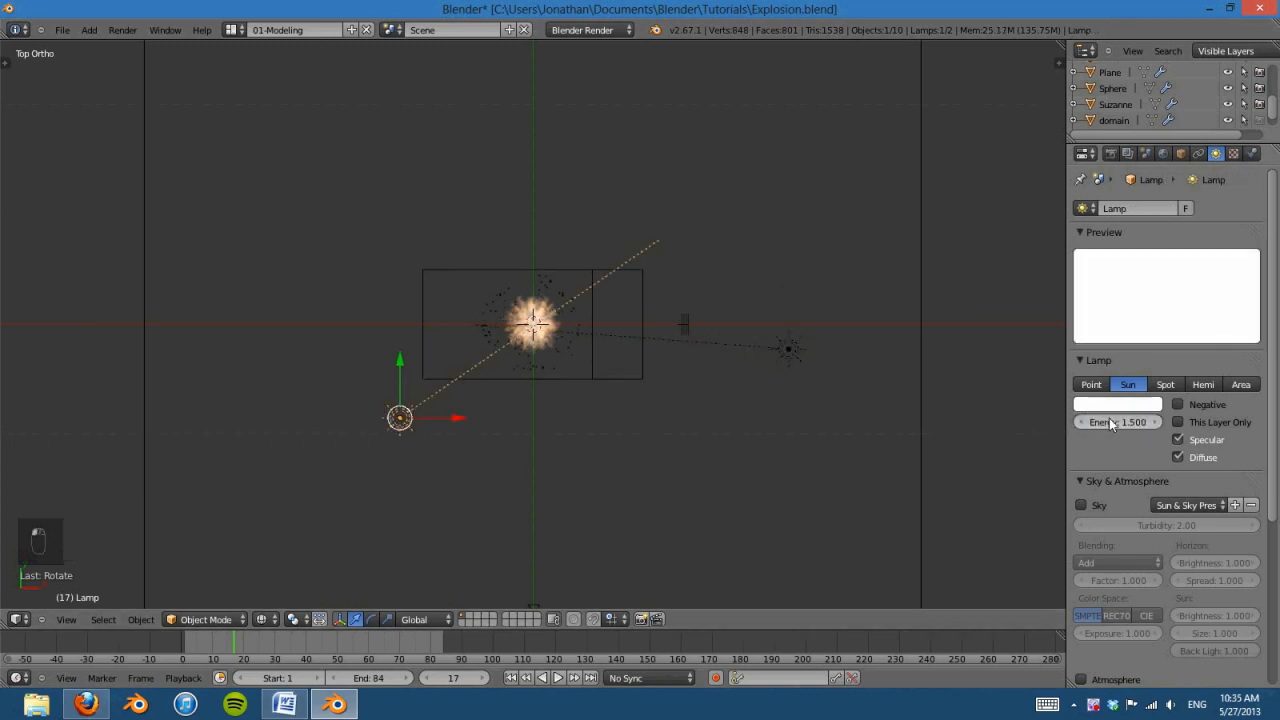
# - Rotate the duplicate lamp to nearly horizontal in front view and lower it along Z to the explosion's height
pyautogui.rightClick(787, 348)
pyautogui.press('KP_1')
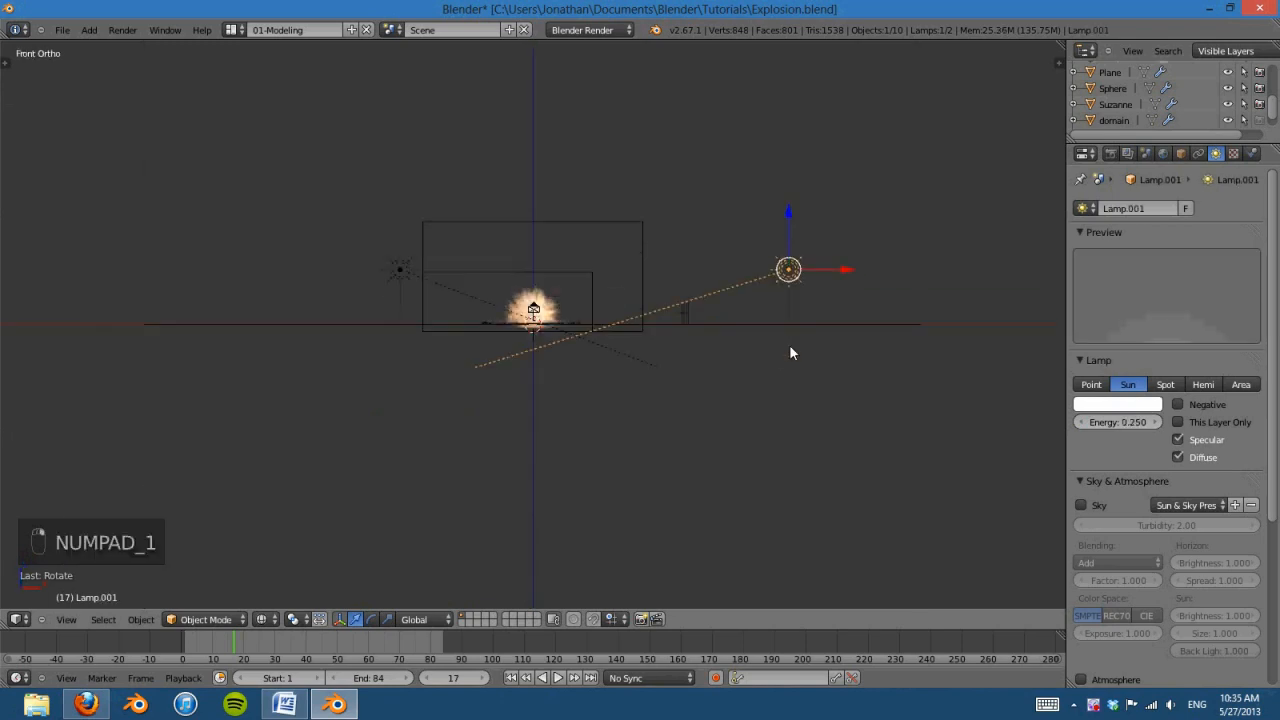
pyautogui.press('r')
pyautogui.click(738, 351)
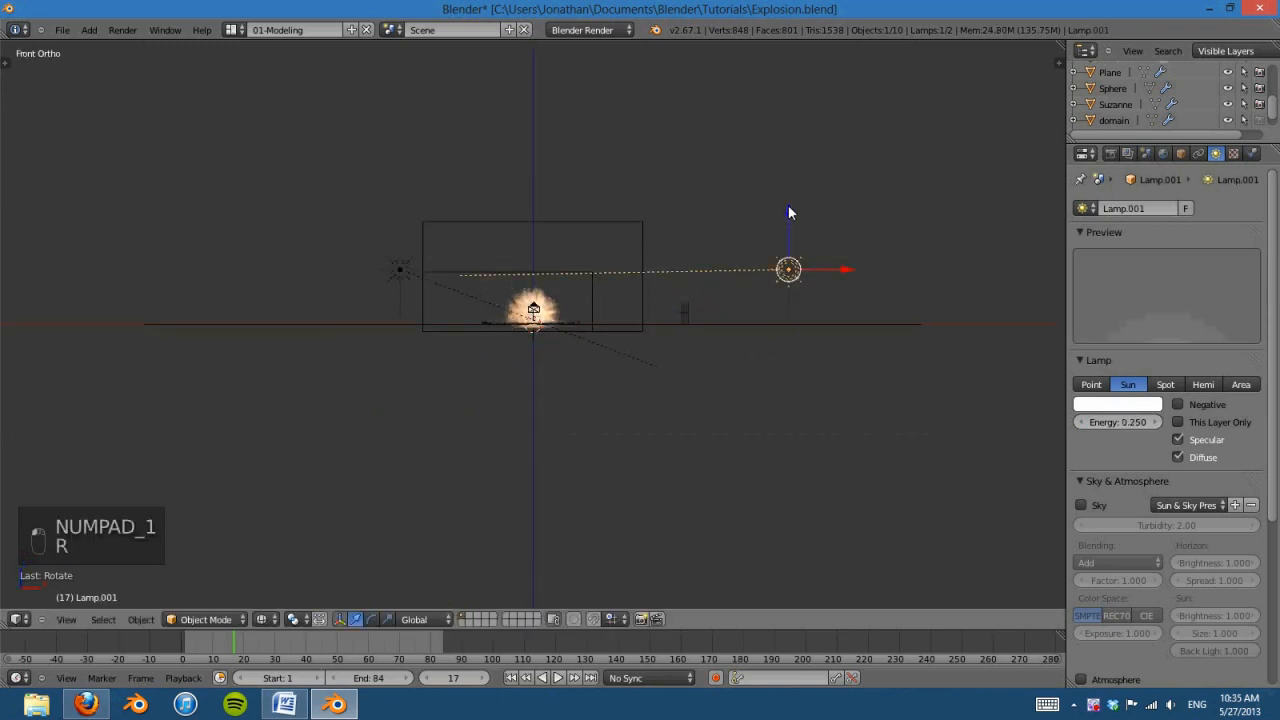
pyautogui.press('g')
pyautogui.press('z')
pyautogui.click(790, 248)
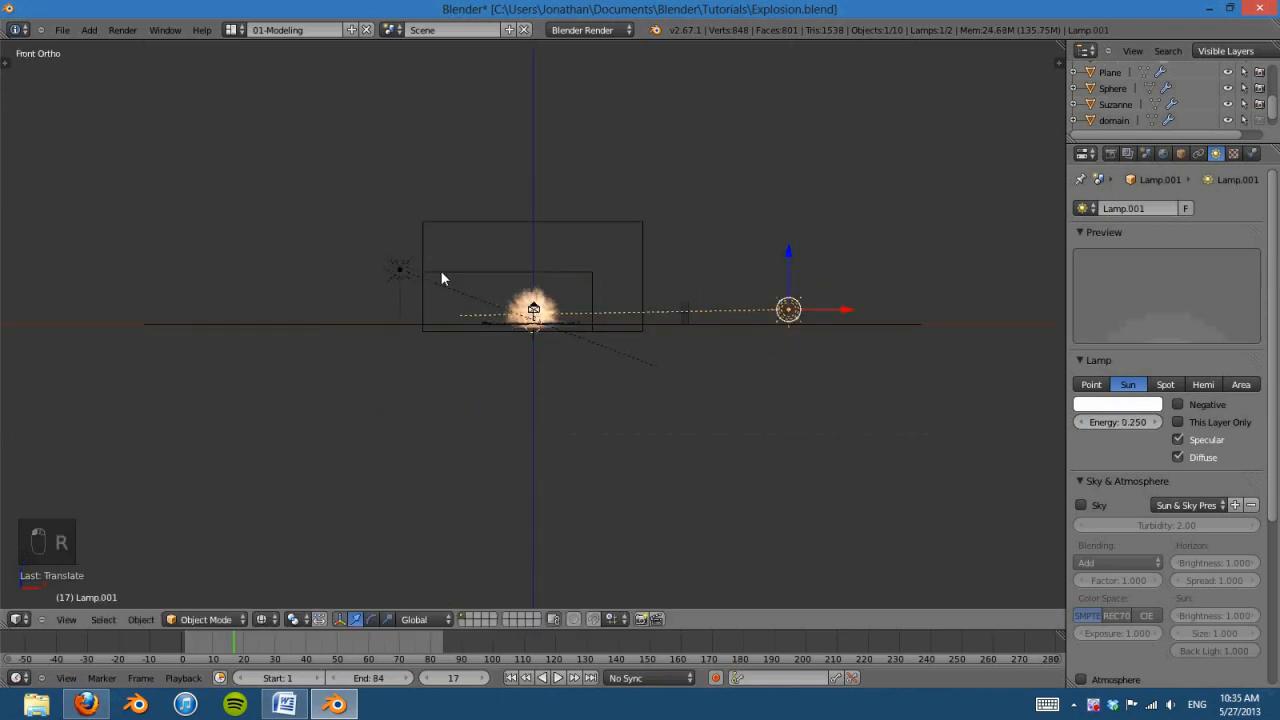
# - Render frame 17 from the camera view to check the two-lamp lighting
pyautogui.press('KP_0')
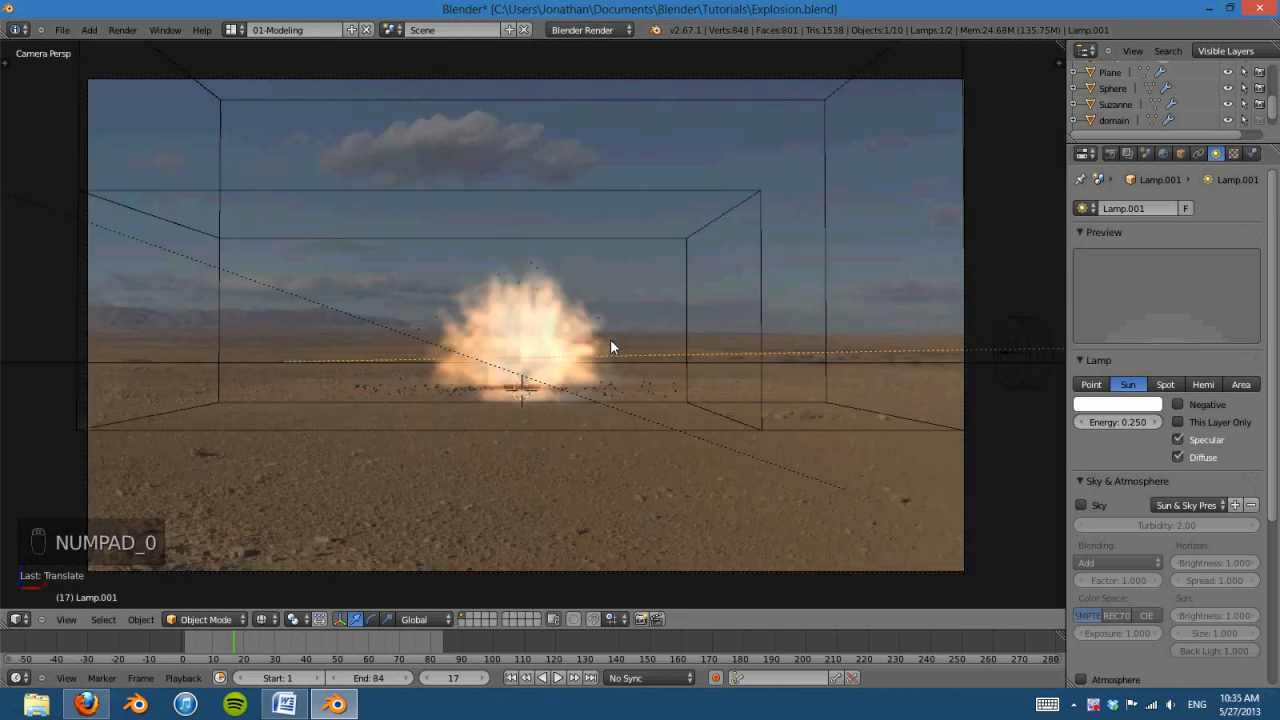
pyautogui.press('F12')
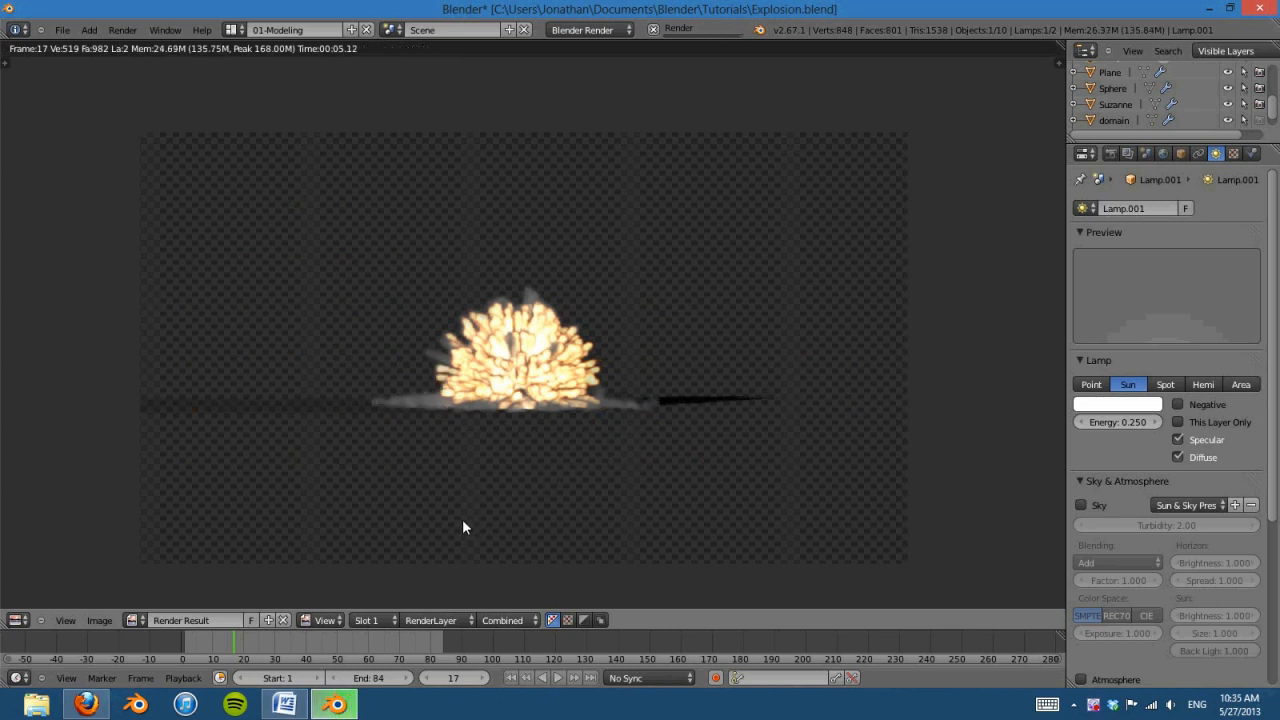
pyautogui.press('Escape')
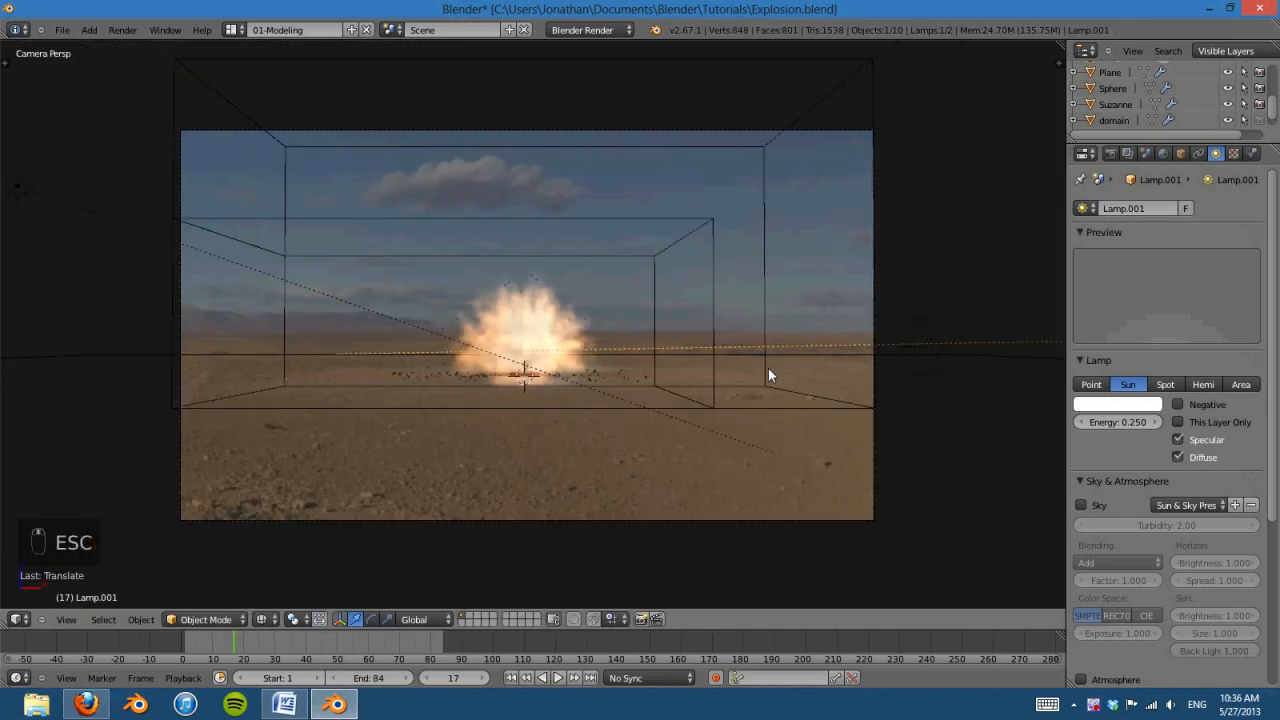
# - Set the duplicate lamp to cast no shadow and collapse its Sky & Atmosphere and Shadow settings
pyautogui.scroll(-2, 768, 375)
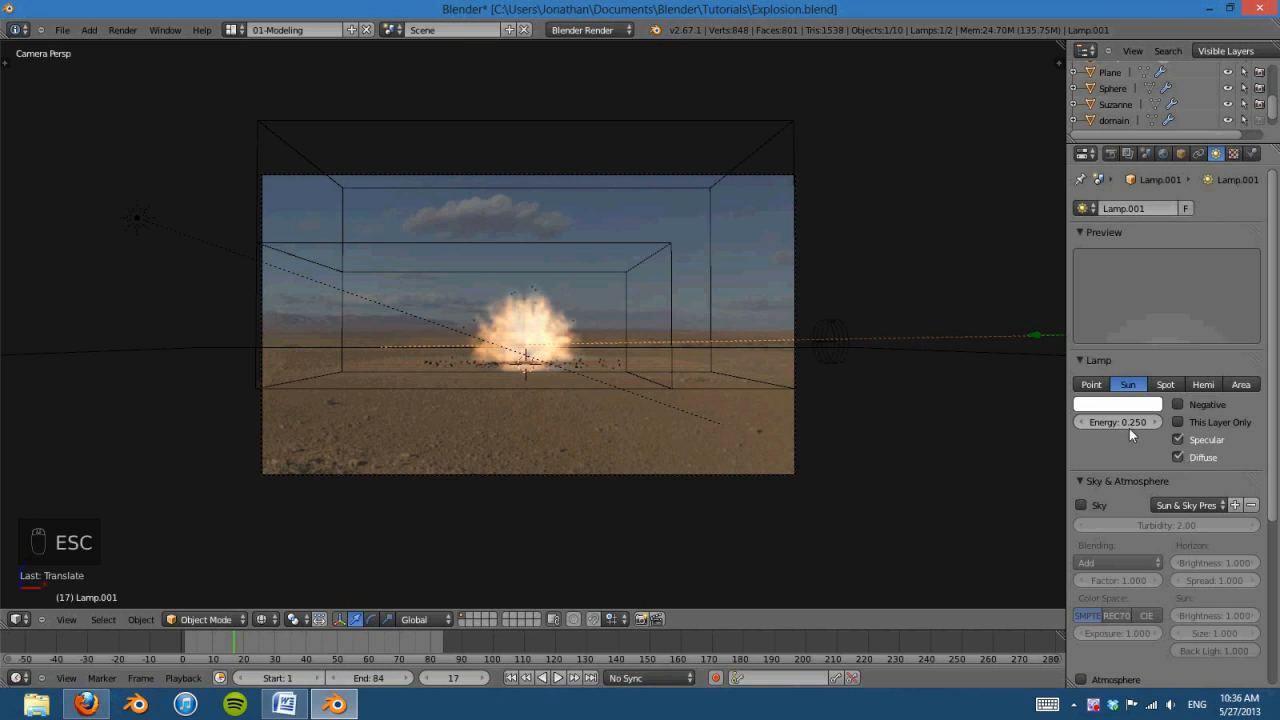
pyautogui.scroll(-3, 1129, 428)
pyautogui.click(1083, 384)
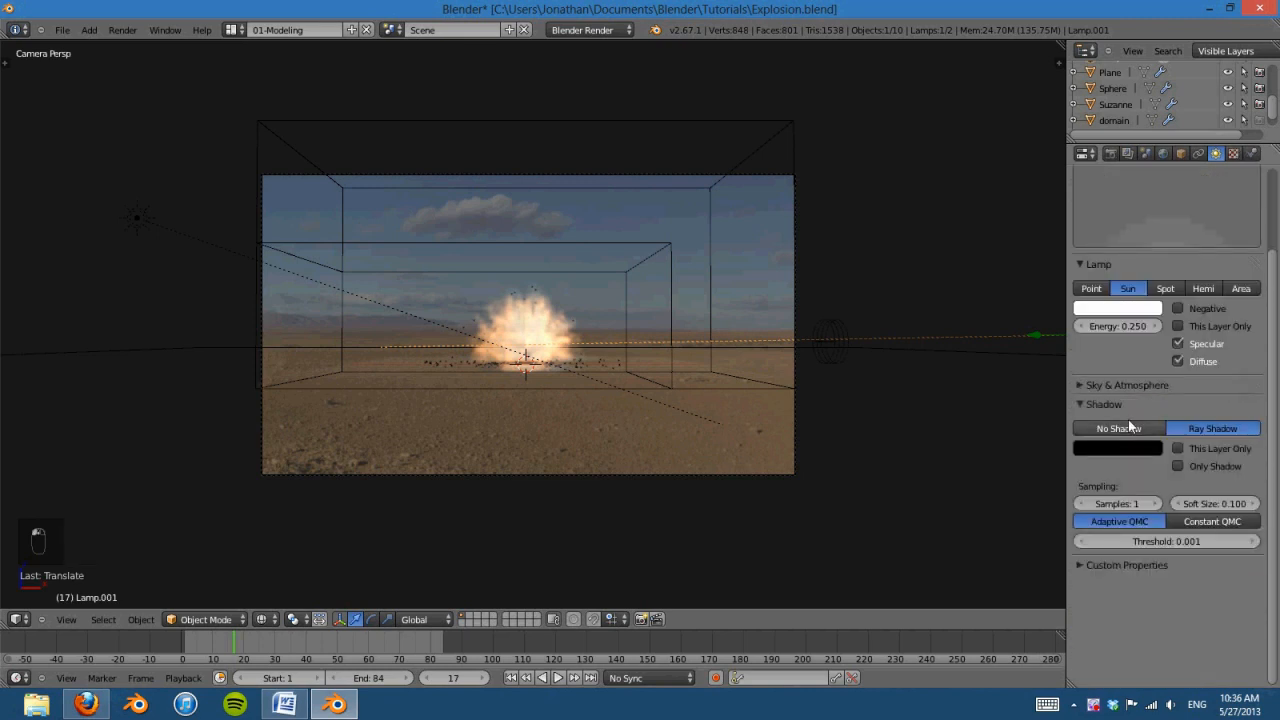
pyautogui.click(1128, 427)
pyautogui.click(1092, 403)
pyautogui.scroll(3, 672, 400)
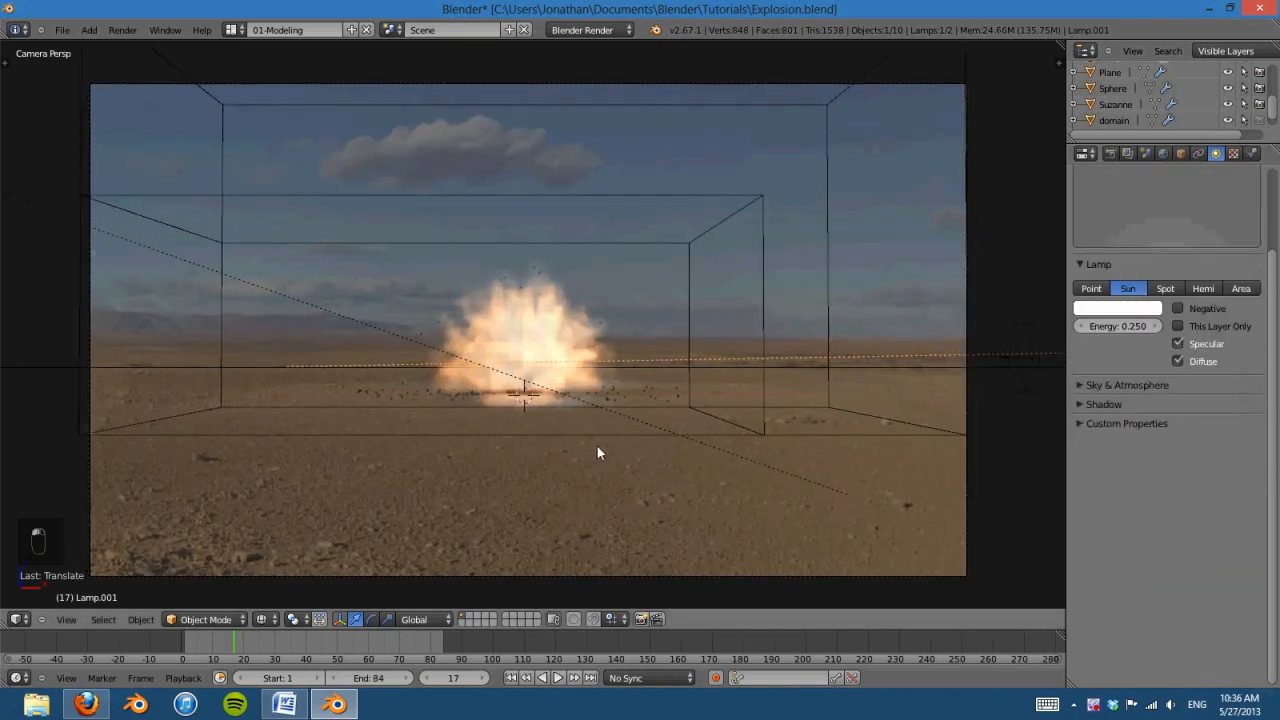
# - Deselect everything and examine the explosion, ground area and lamp placement from several angles, including in perspective
pyautogui.press('KP_1')
pyautogui.moveTo(580, 462); pyautogui.dragTo(516, 539, button='middle')
pyautogui.scroll(5, 516, 539)
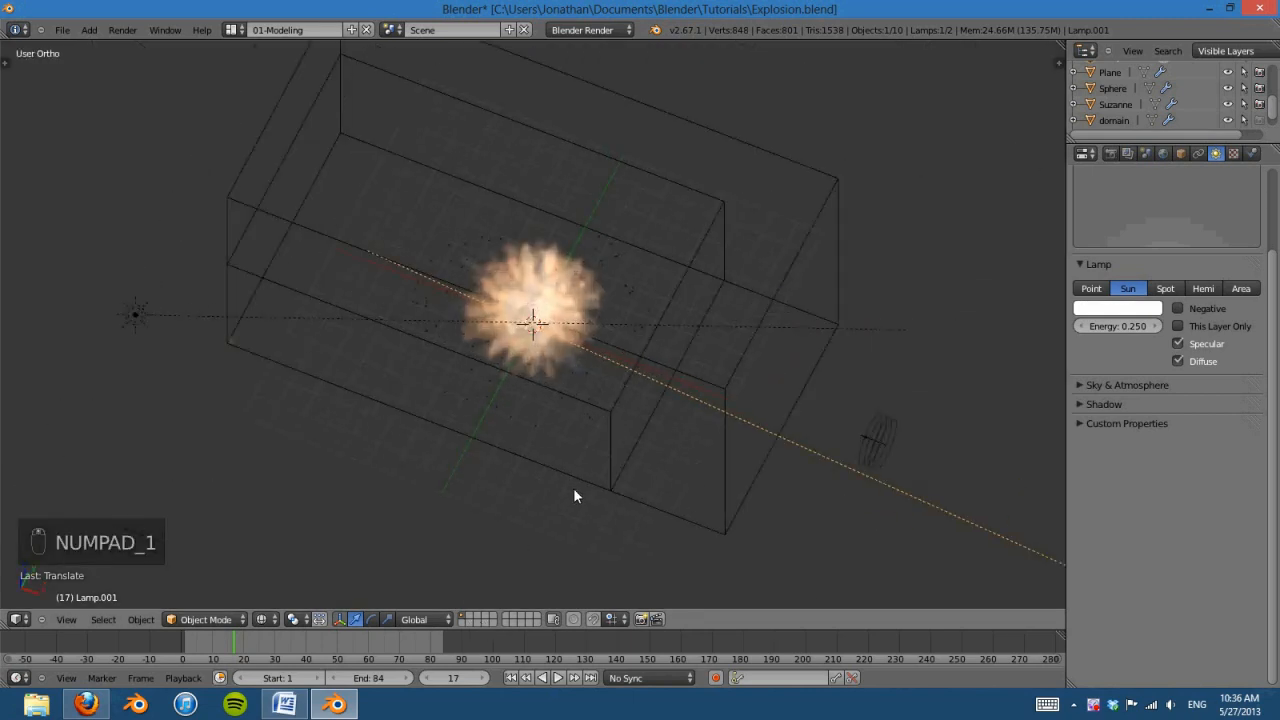
pyautogui.moveTo(574, 490); pyautogui.dragTo(523, 597, button='middle')
pyautogui.press('a')
pyautogui.moveTo(546, 426); pyautogui.dragTo(527, 341, button='middle')
pyautogui.scroll(-2, 568, 336)
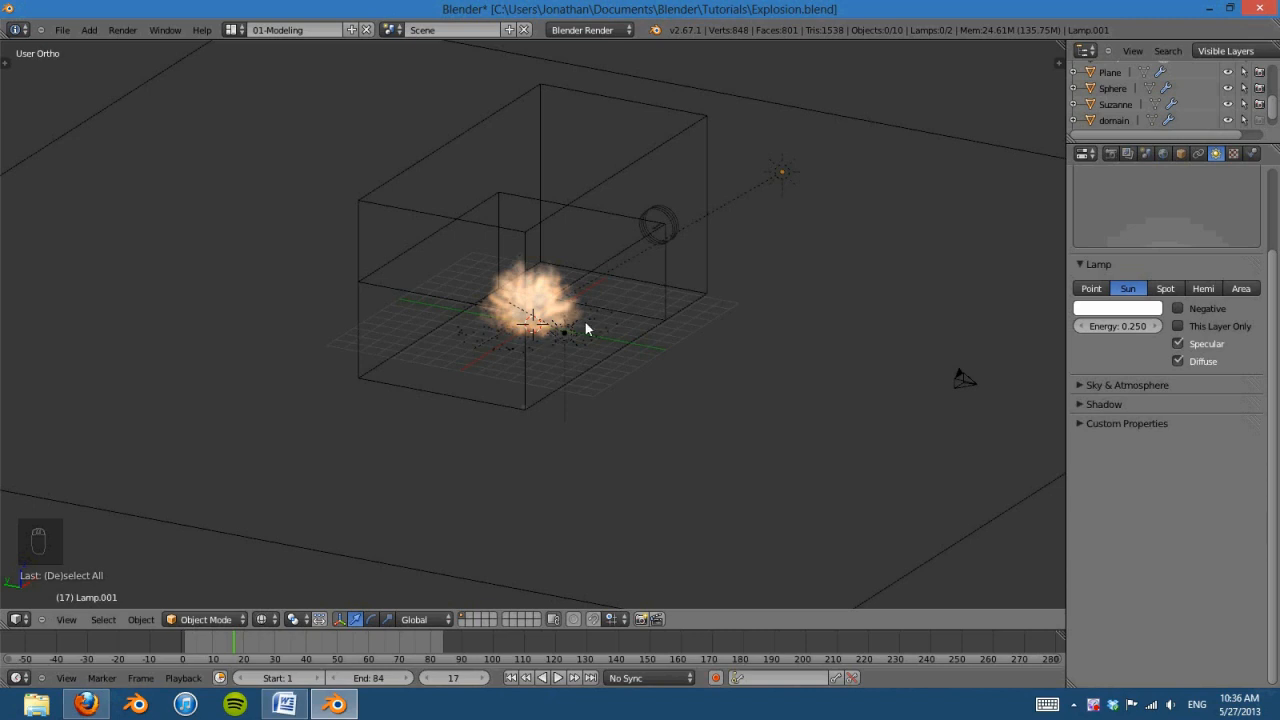
pyautogui.moveTo(604, 357); pyautogui.dragTo(650, 330, button='middle')
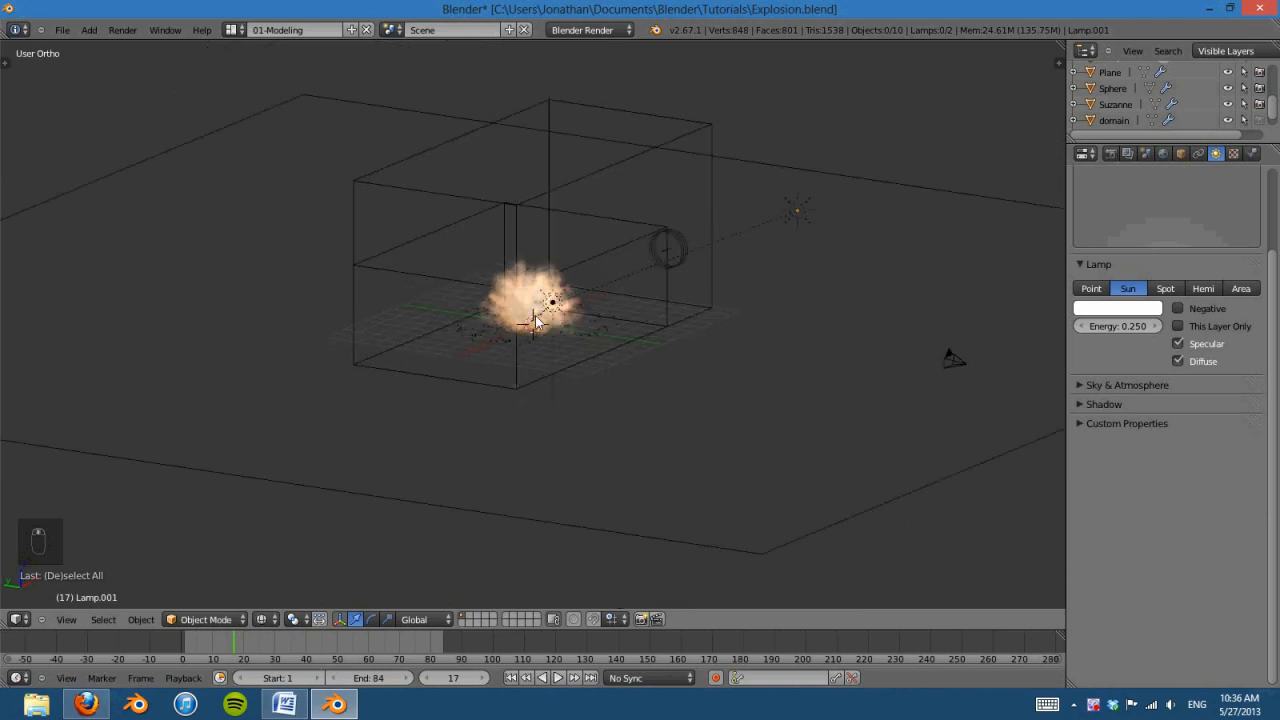
pyautogui.moveTo(706, 394); pyautogui.dragTo(640, 409, button='middle')
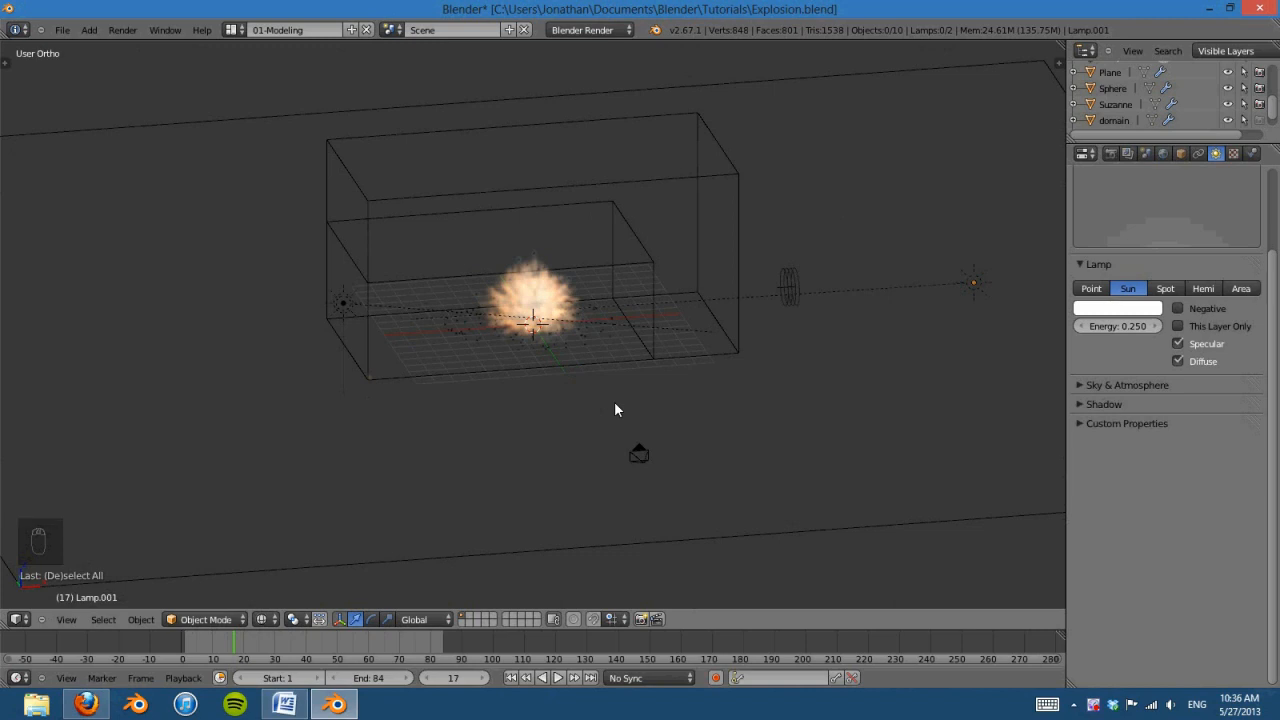
pyautogui.press('KP_5')
pyautogui.scroll(6, 709, 427)
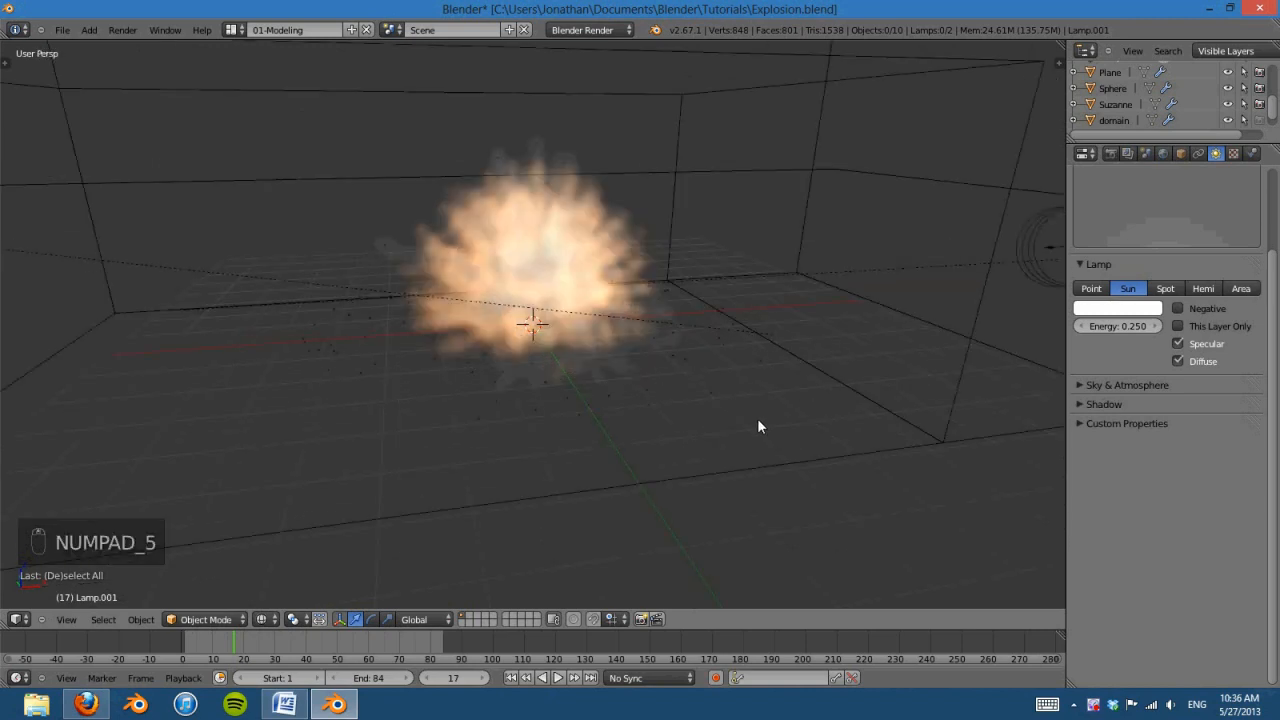
pyautogui.moveTo(757, 420); pyautogui.dragTo(705, 453, button='middle')
pyautogui.scroll(-1, 584, 430)
pyautogui.scroll(-2, 585, 432)
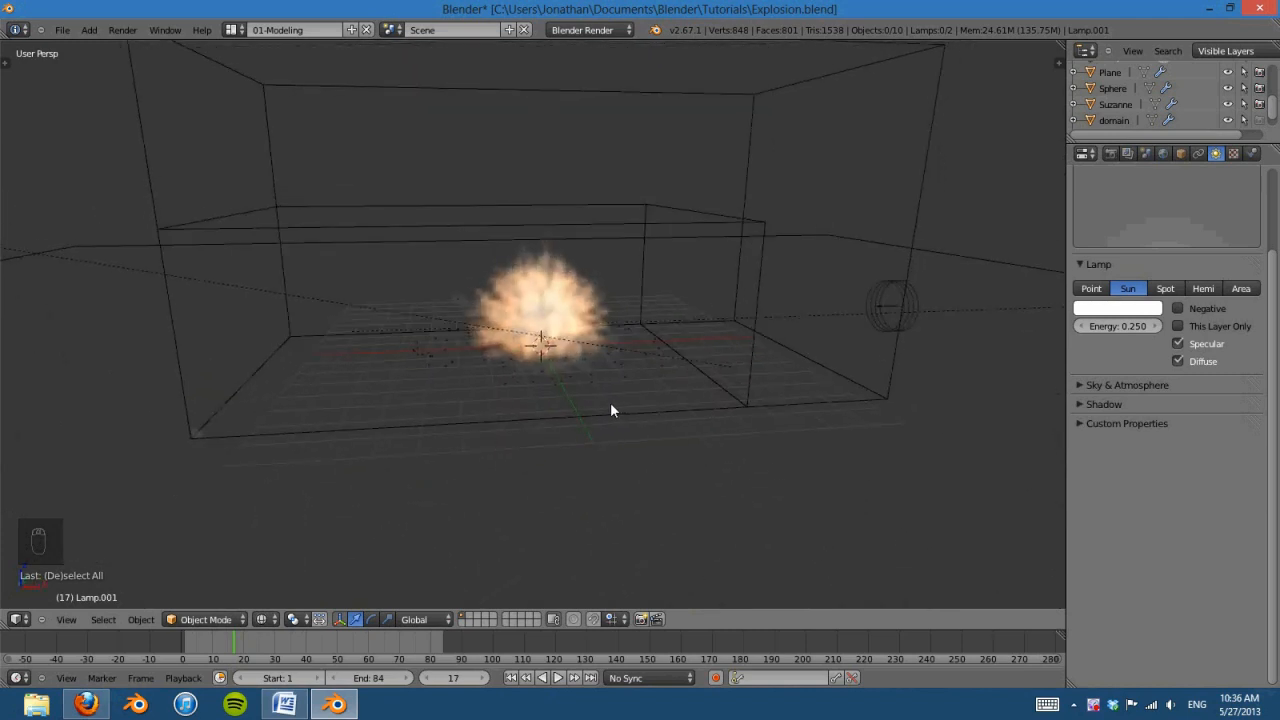
# - Add a mesh circle at the base of the explosion and scale it down
pyautogui.hotkey('shift', 'a')
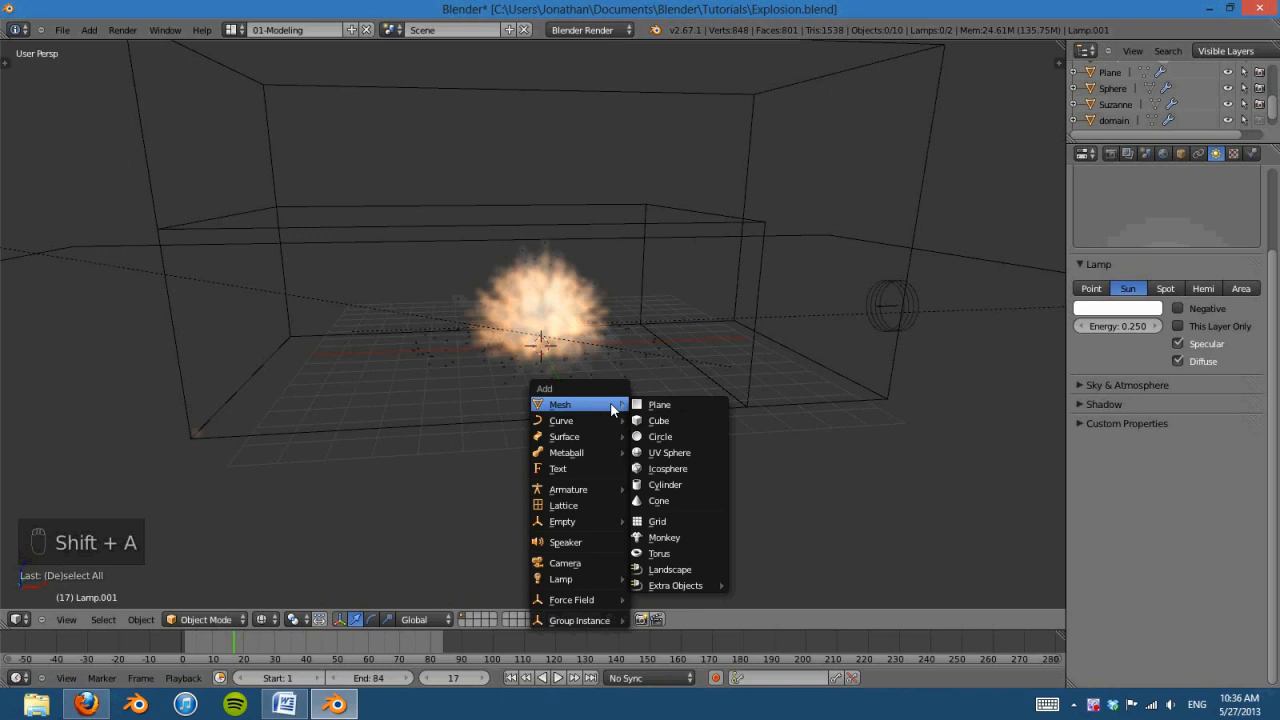
pyautogui.click(676, 436)
pyautogui.scroll(4, 690, 428)
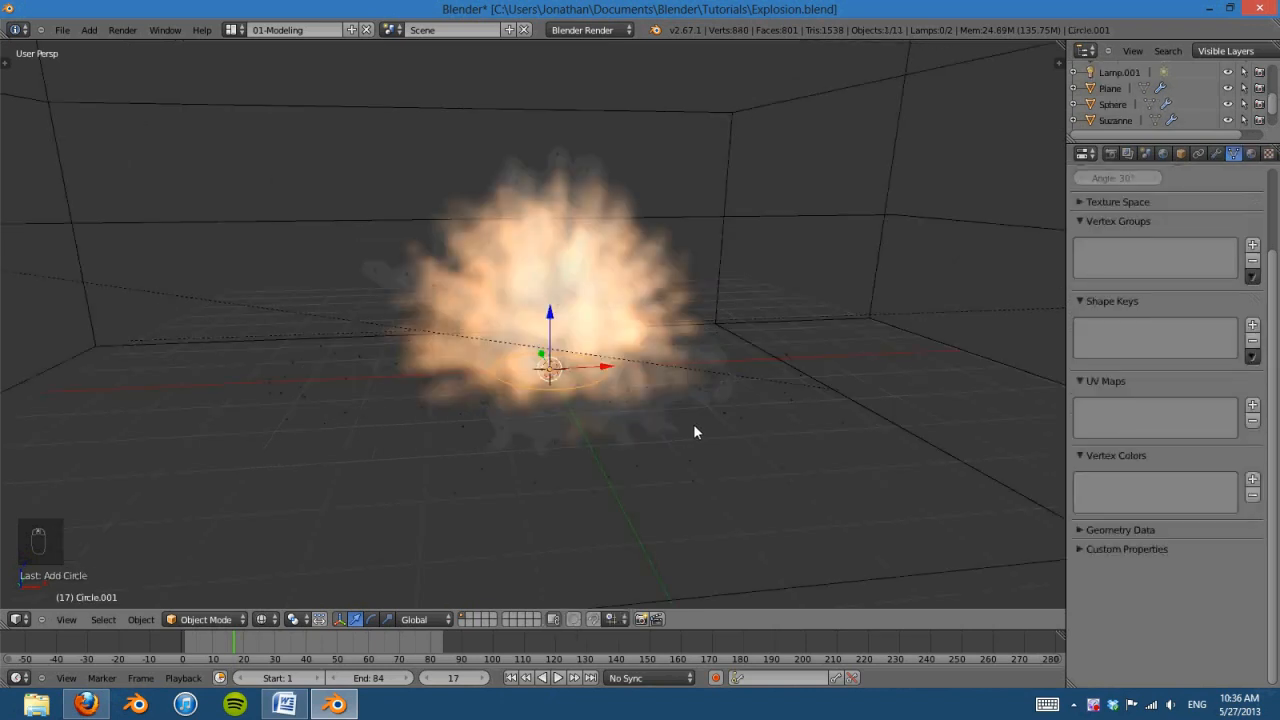
pyautogui.scroll(2, 697, 426)
pyautogui.press('s')
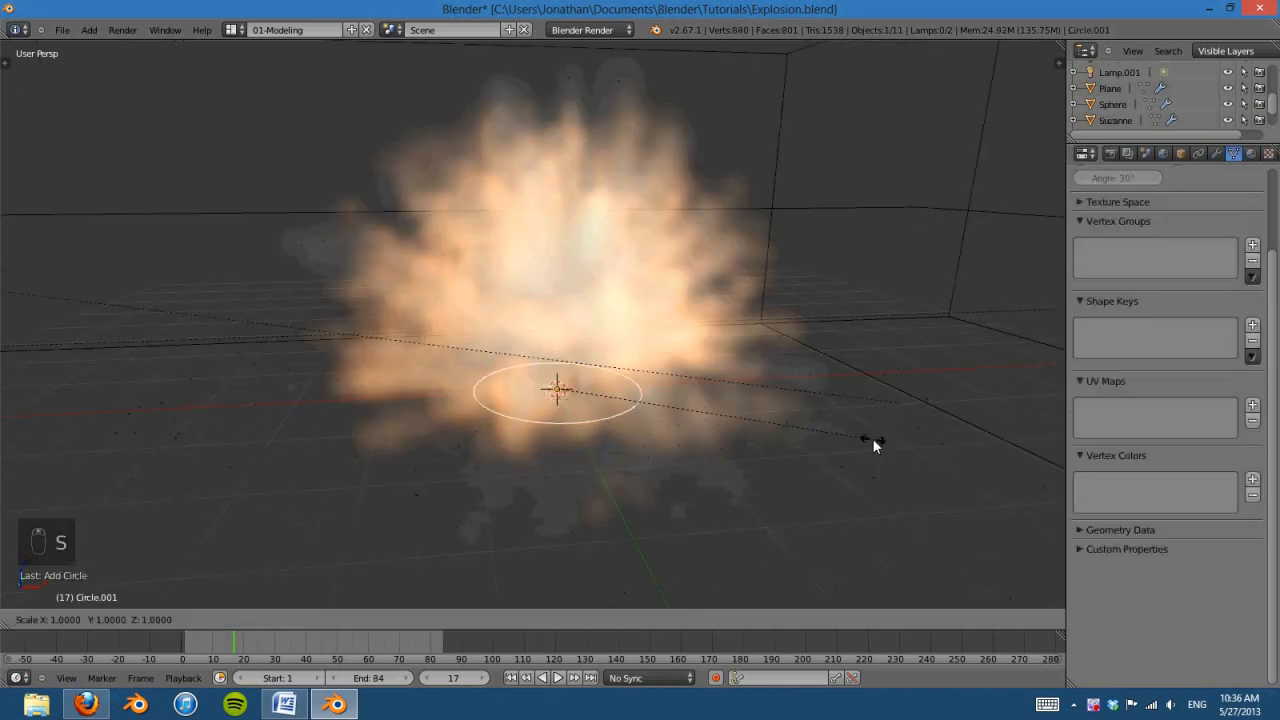
pyautogui.click(720, 411)
# - Extrude the circle's edge and scale the extrusion outward to form a flat ring
pyautogui.press('Tab')
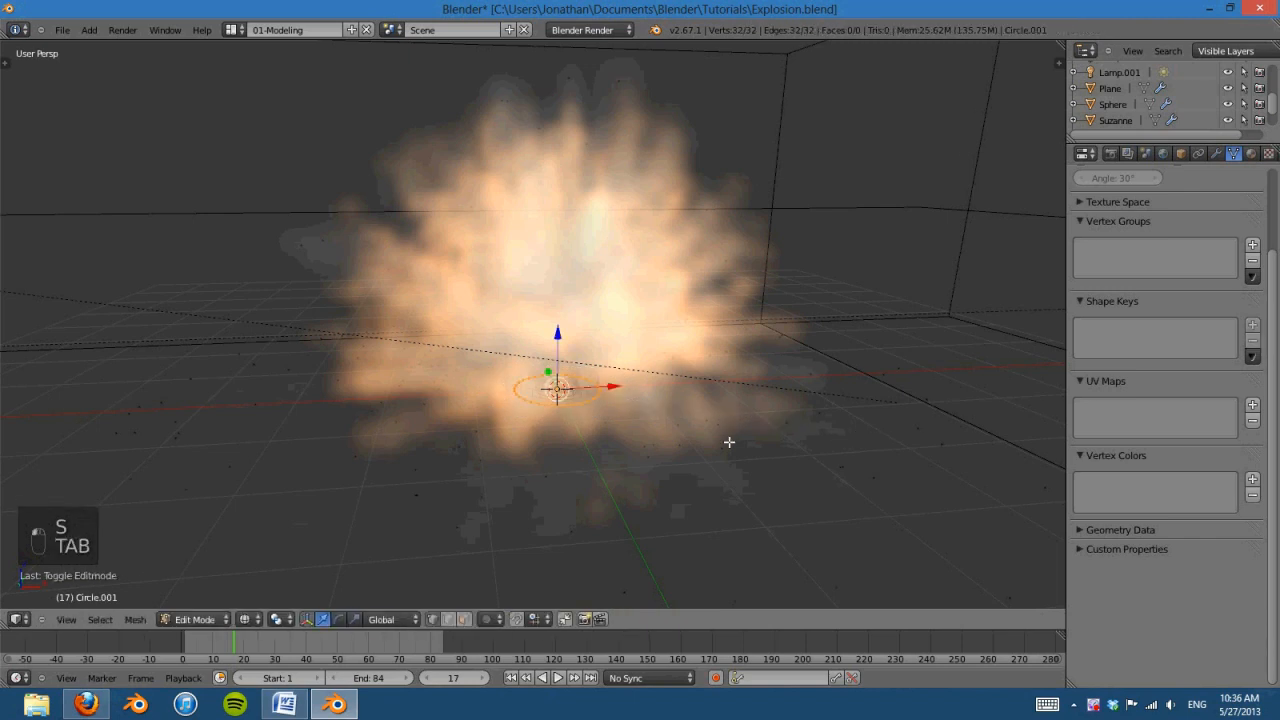
pyautogui.scroll(5, 700, 440)
pyautogui.press('e')
pyautogui.press('s')
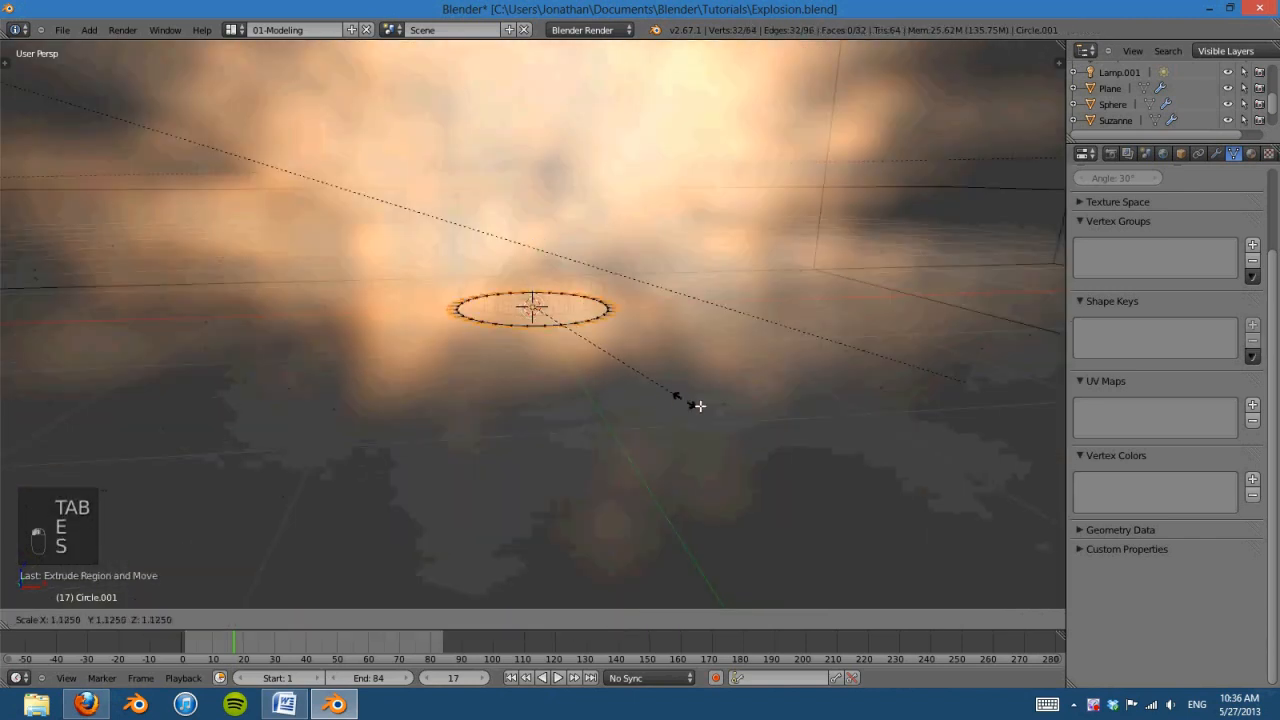
pyautogui.click(726, 410)
pyautogui.press('Tab')
pyautogui.scroll(-8, 725, 396)
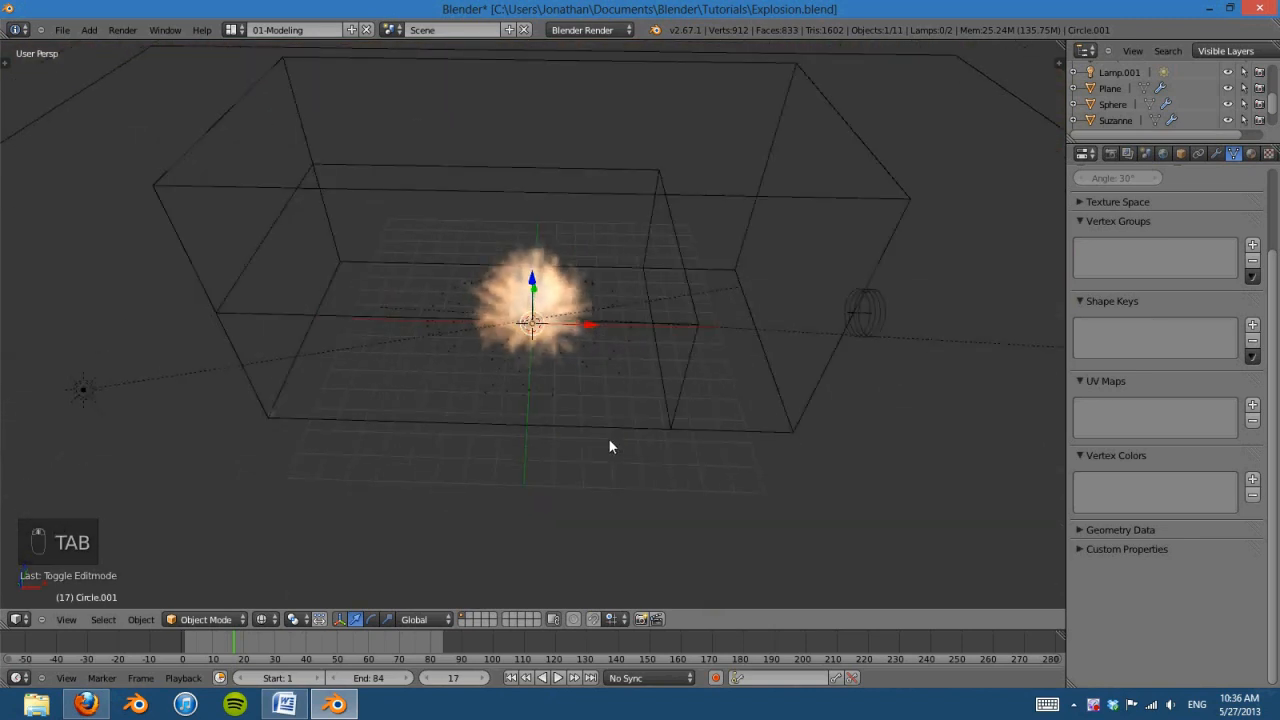
# - Go to frame 10 in orthographic top view and insert a keyframe for the small ring
pyautogui.press('KP_7')
pyautogui.press('KP_5')
pyautogui.scroll(-5, 594, 450)
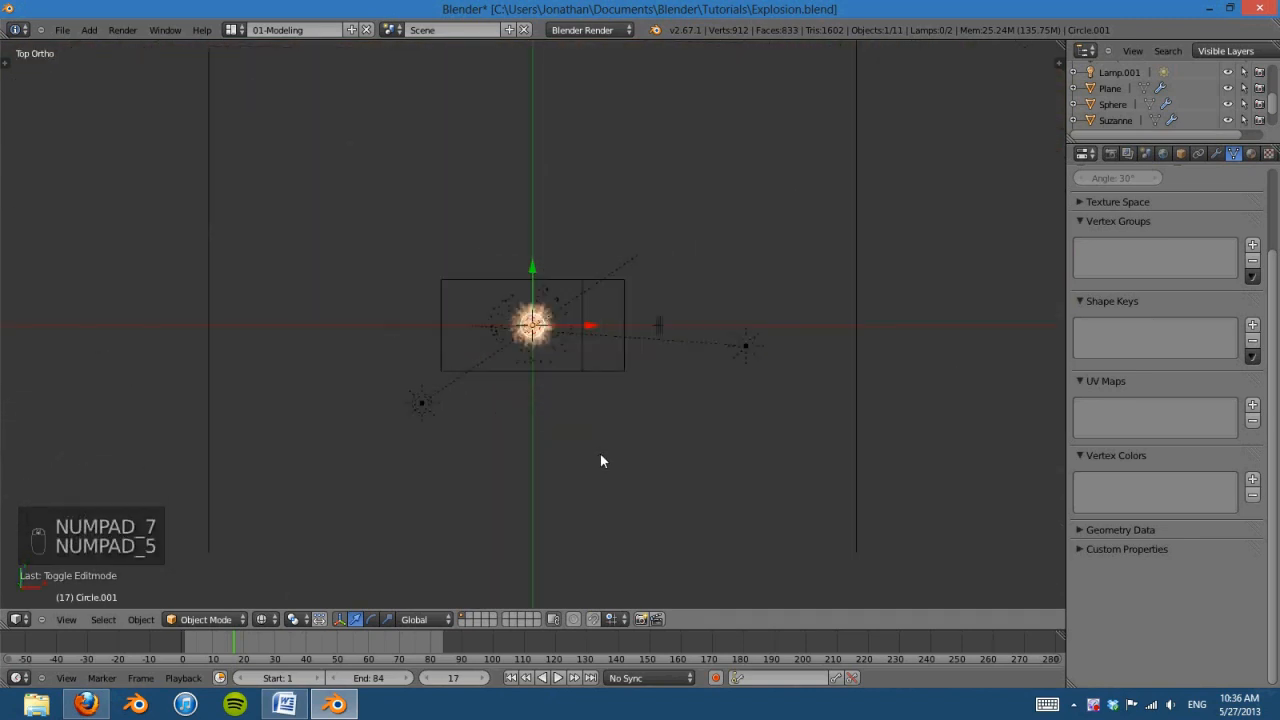
pyautogui.keyDown('shift'); pyautogui.moveTo(477, 443); pyautogui.dragTo(461, 383, button='middle'); pyautogui.keyUp('shift')
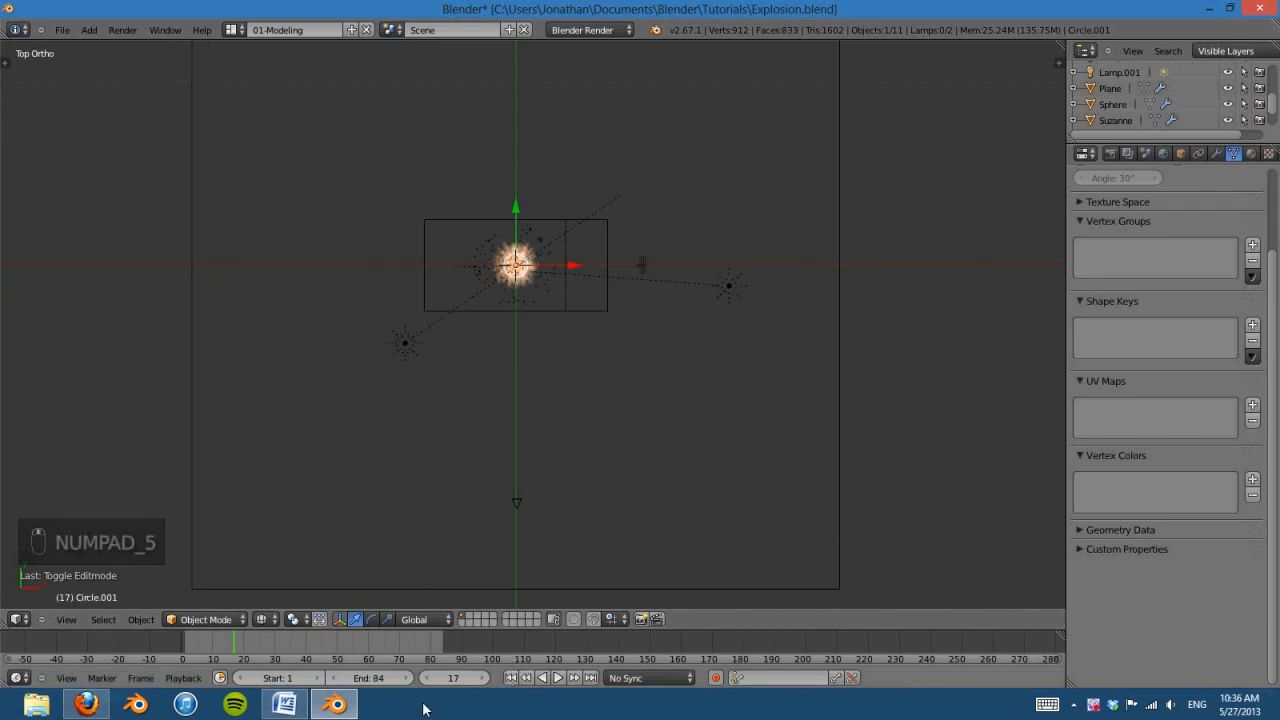
pyautogui.click(455, 680)
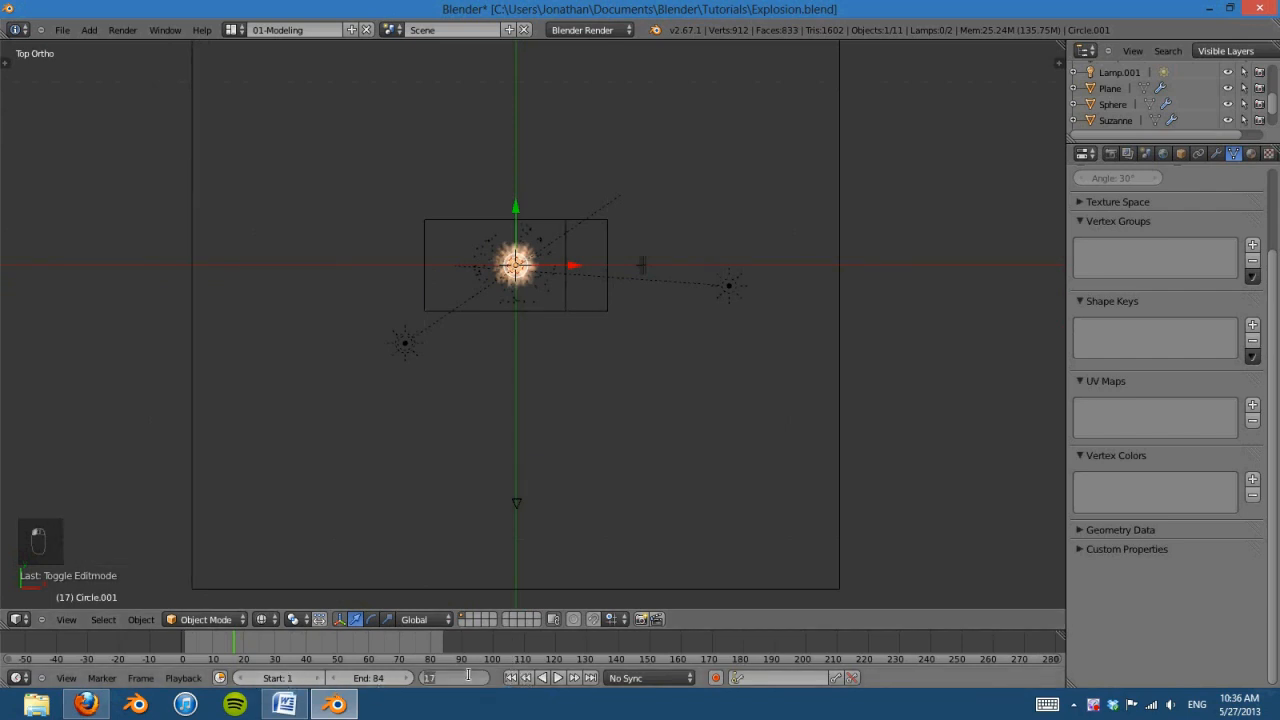
pyautogui.write('10')
pyautogui.press('Return')
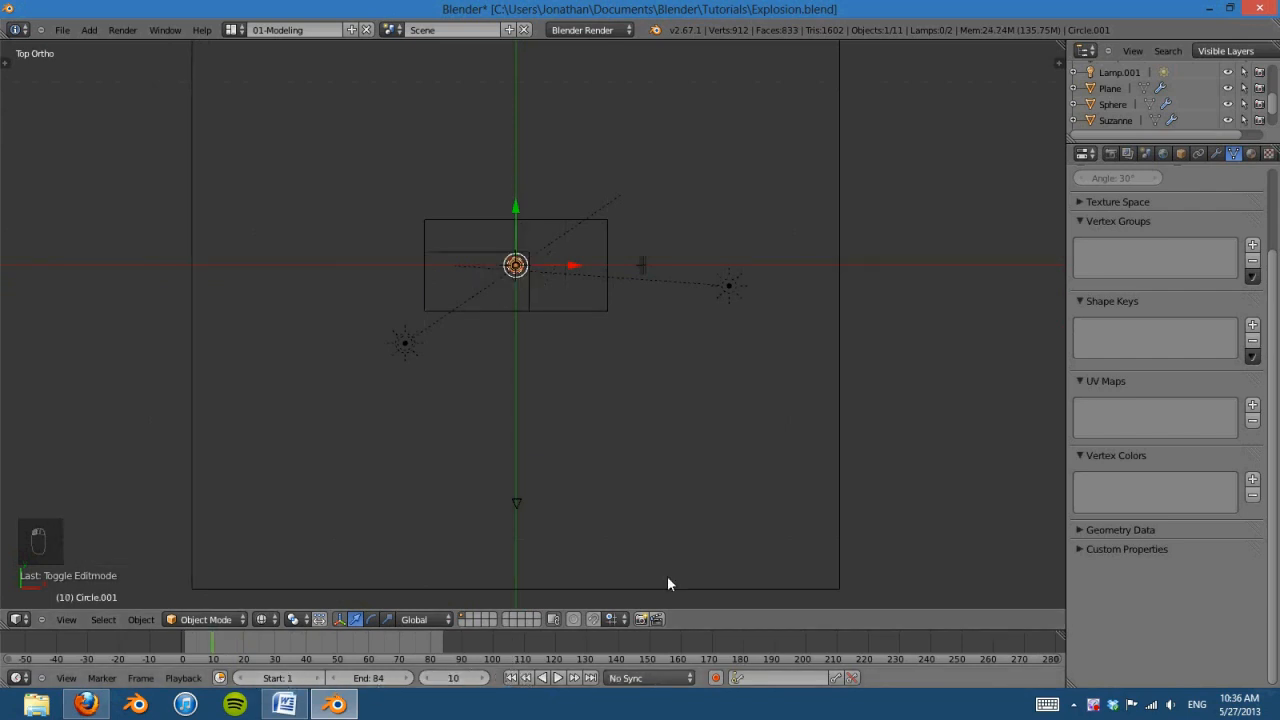
pyautogui.press('i')
pyautogui.click(677, 396)
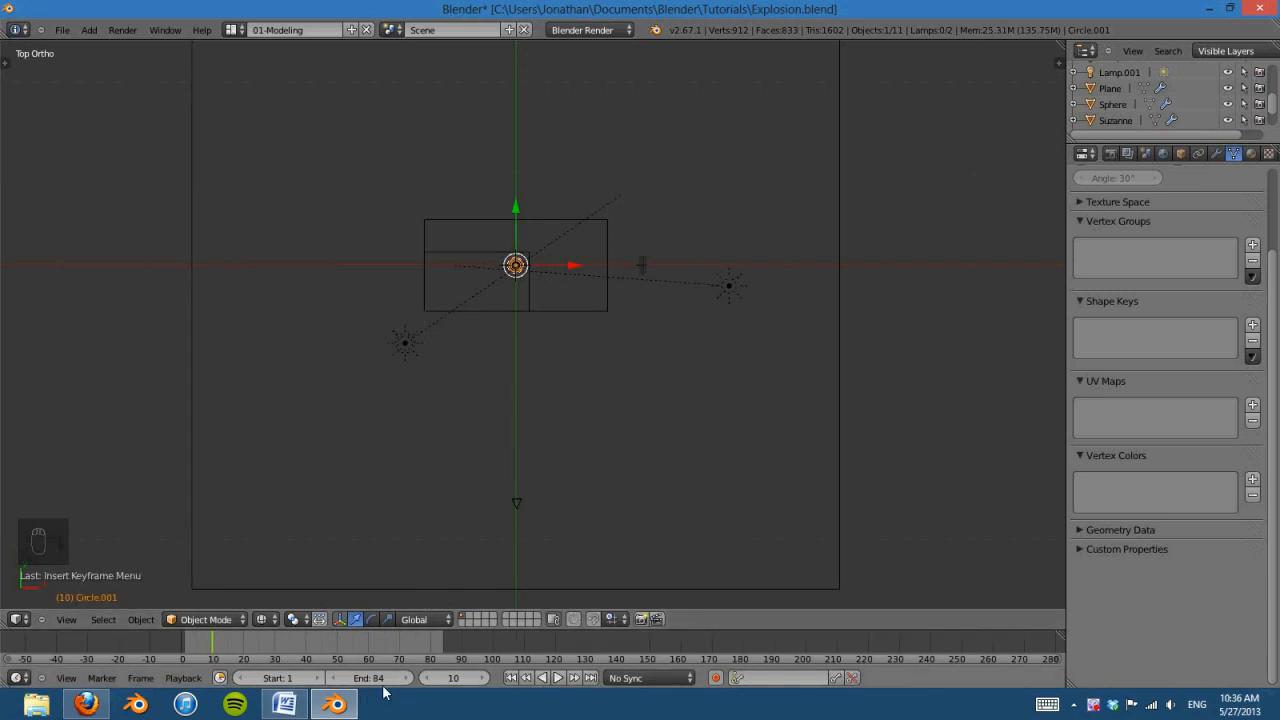
pyautogui.scroll(-1, 560, 490)
pyautogui.scroll(1, 561, 510)
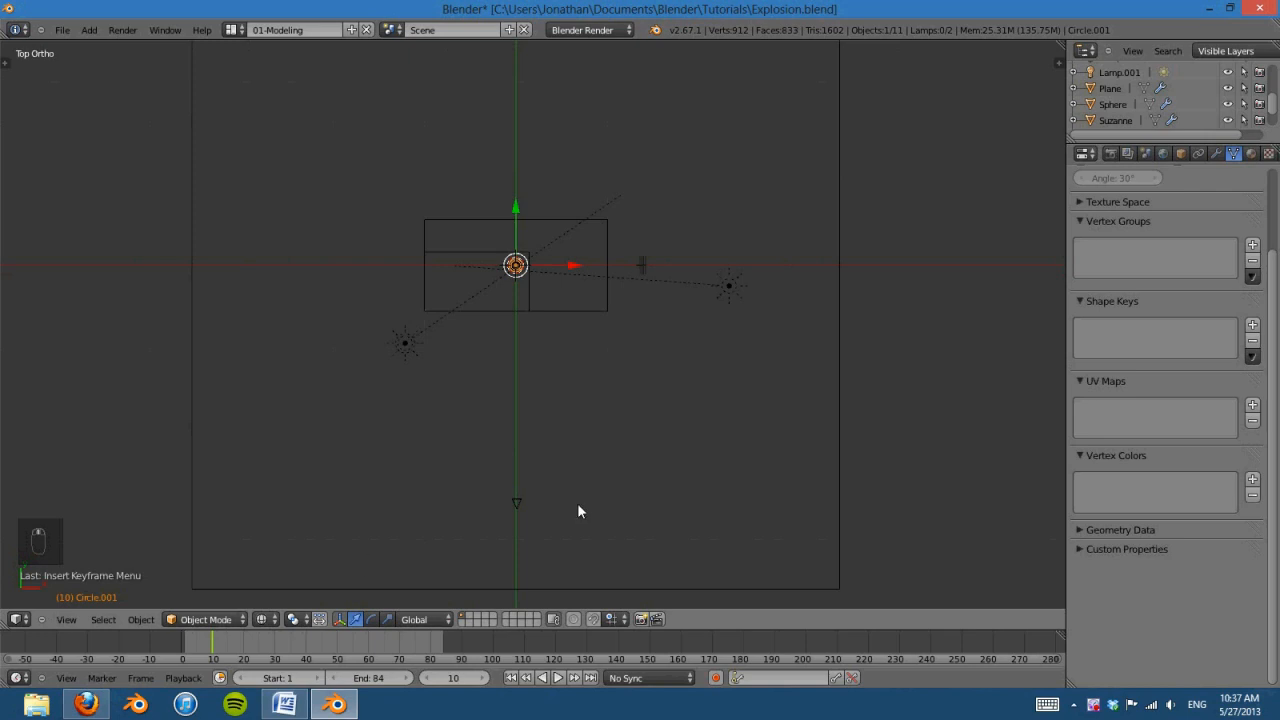
# - At frame 35, scale the ring up until it extends beyond the sides of the ground plane and insert a keyframe
pyautogui.click(457, 679)
pyautogui.write('35')
pyautogui.press('Return')
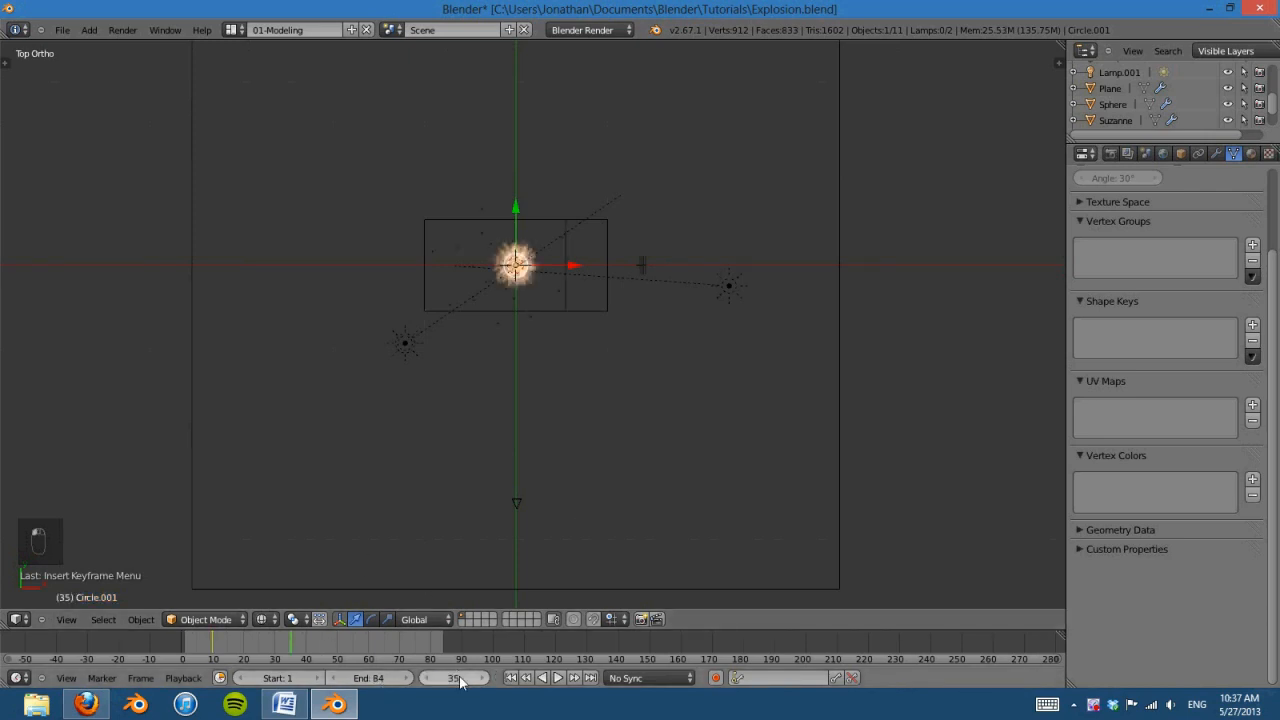
pyautogui.press('s')
pyautogui.click(641, 431)
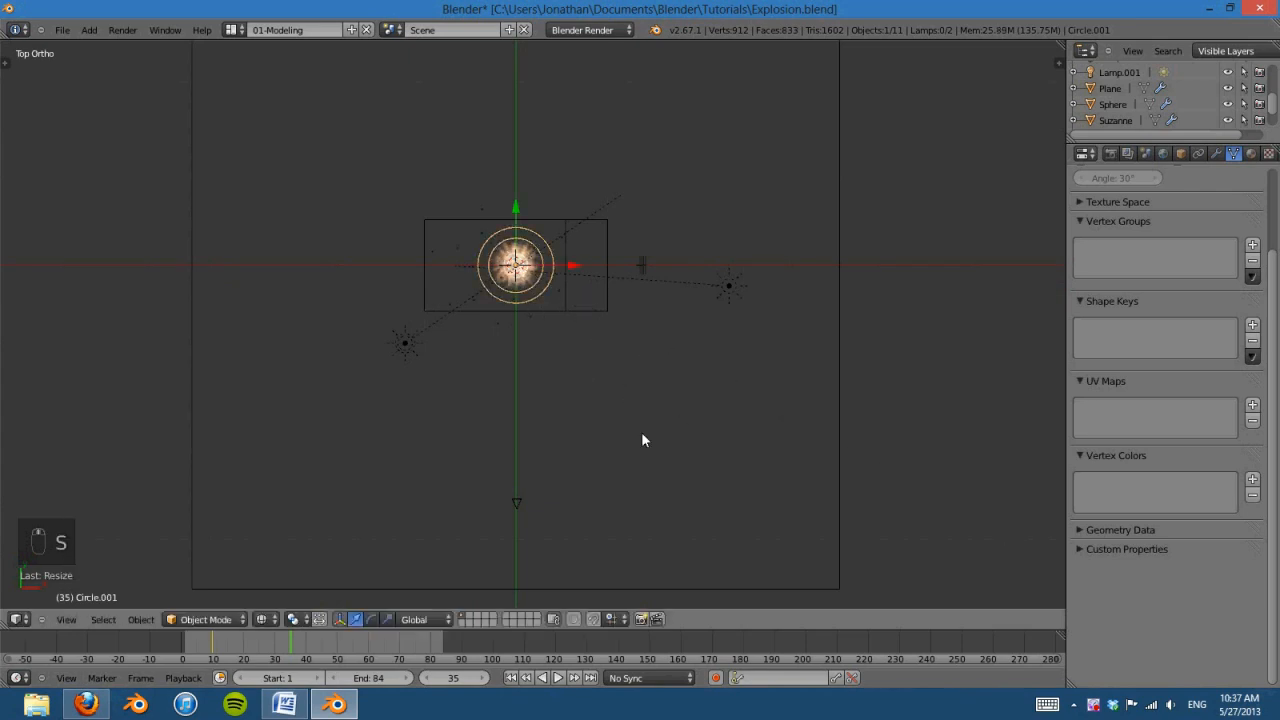
pyautogui.press('s')
pyautogui.click(1236, 583)
pyautogui.press('s')
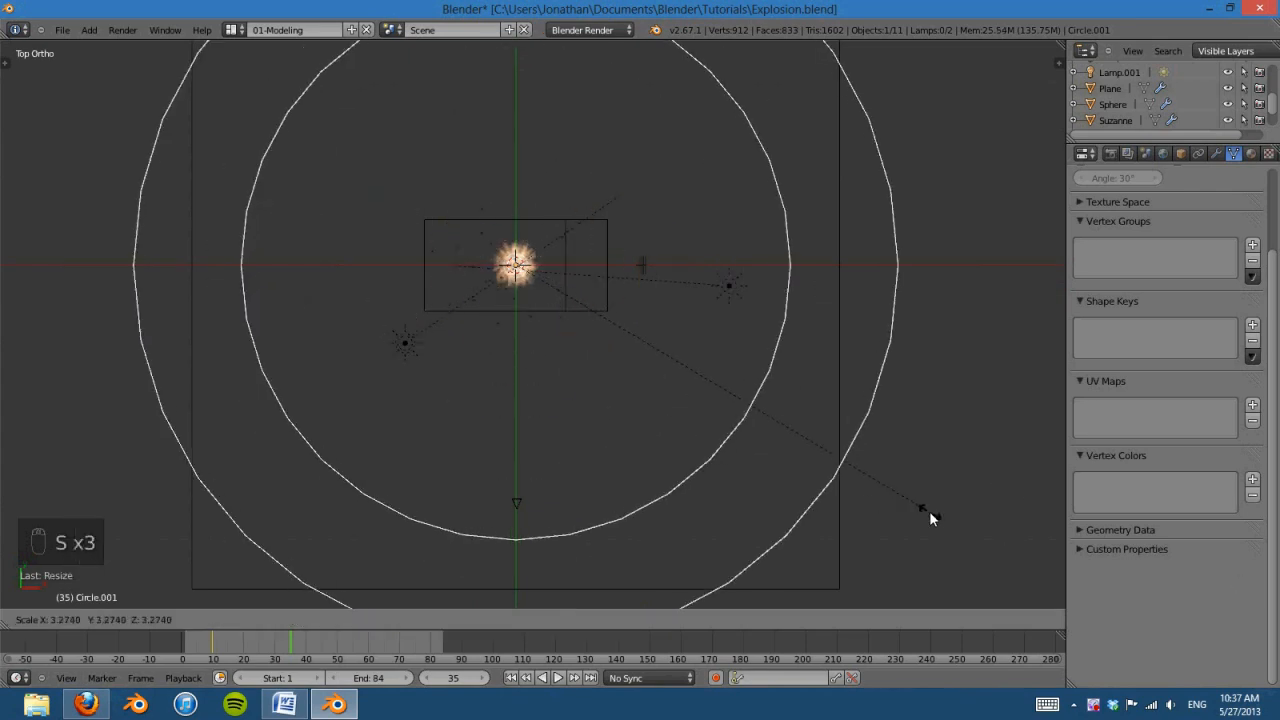
pyautogui.click(962, 520)
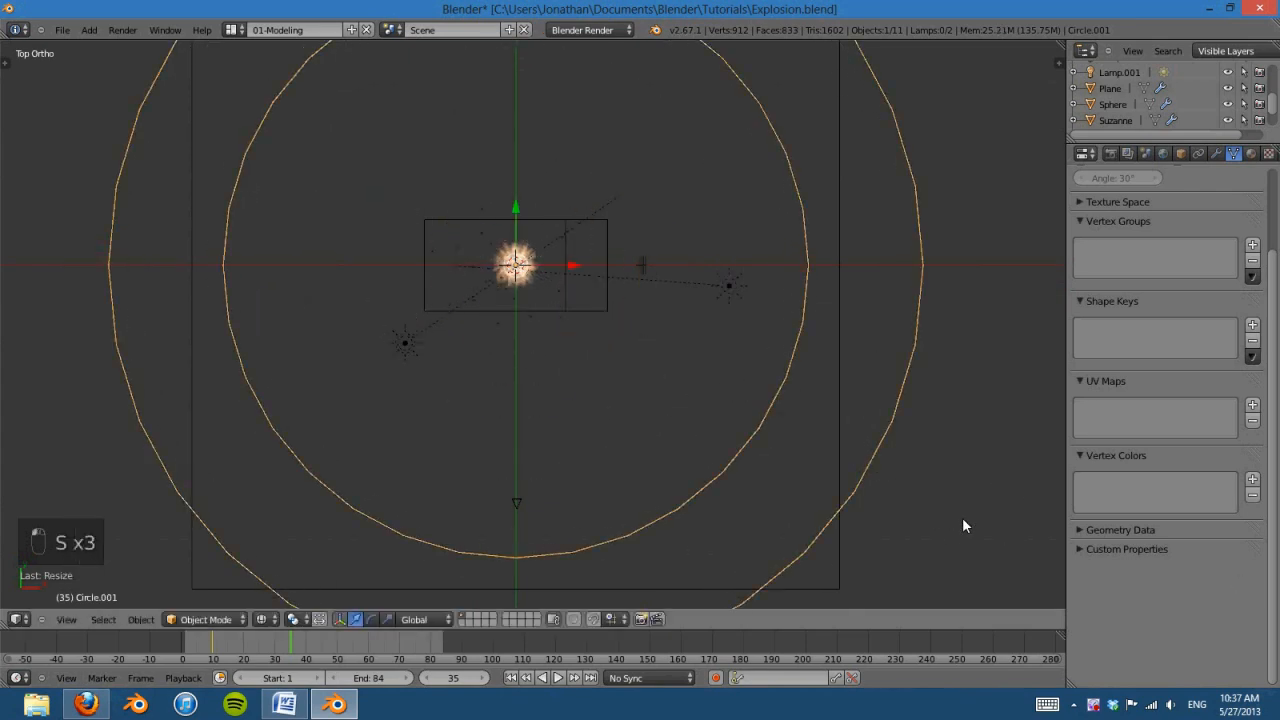
pyautogui.press('i')
pyautogui.click(705, 341)
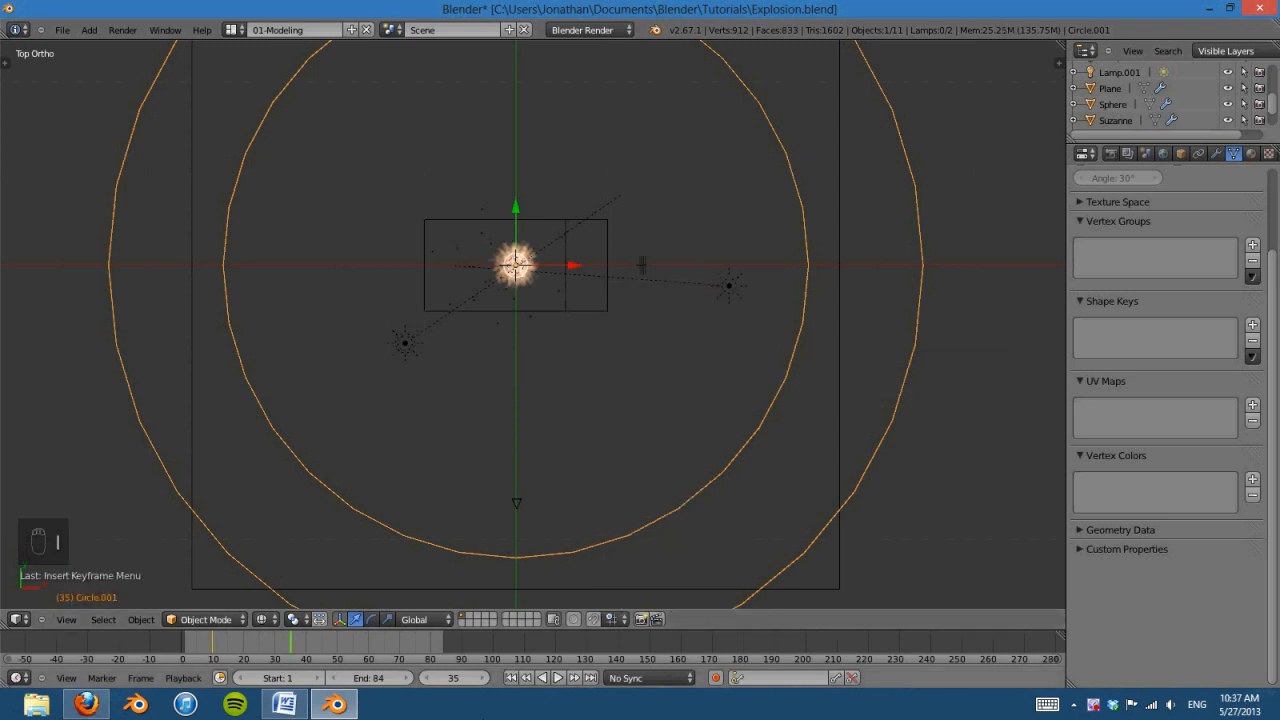
# - Play the ring's growth animation from the first frame in top view and return to frame 1
pyautogui.click(514, 679)
pyautogui.click(557, 678)
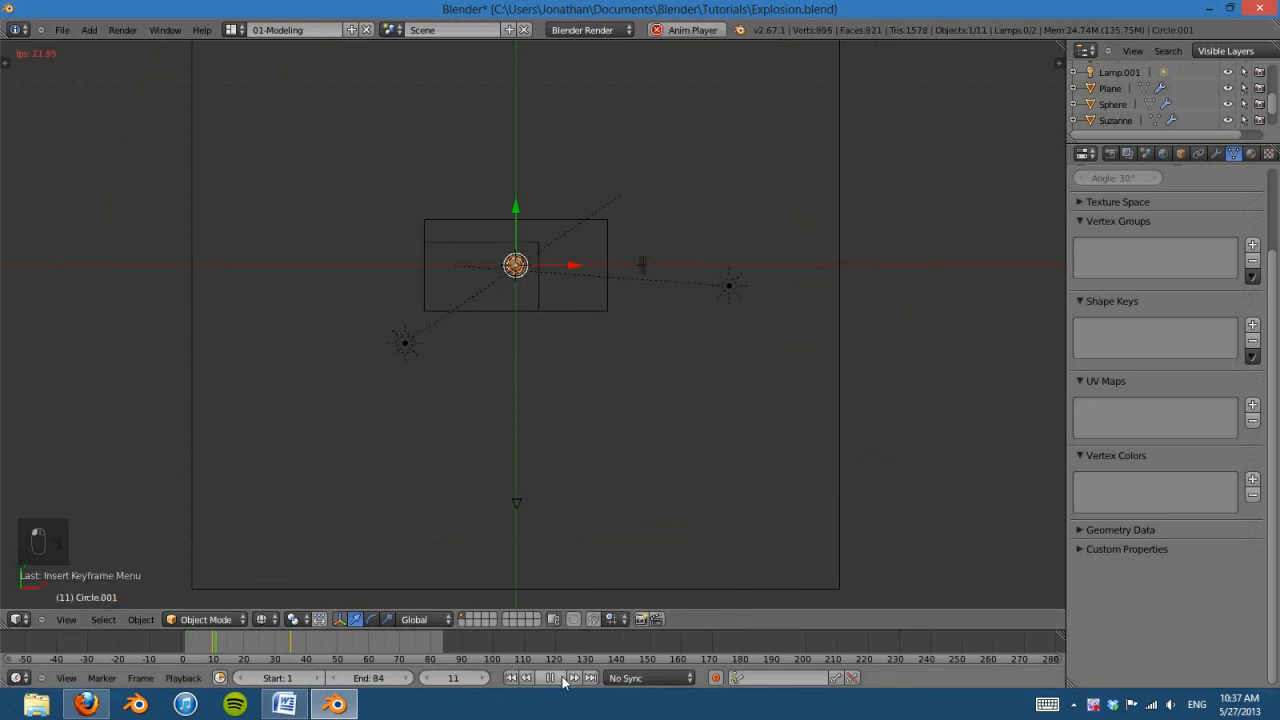
pyautogui.click(557, 678)
pyautogui.click(514, 679)
# - Turn off Smoke High Resolution on the smoke domain and free all physics bakes
pyautogui.rightClick(607, 304)
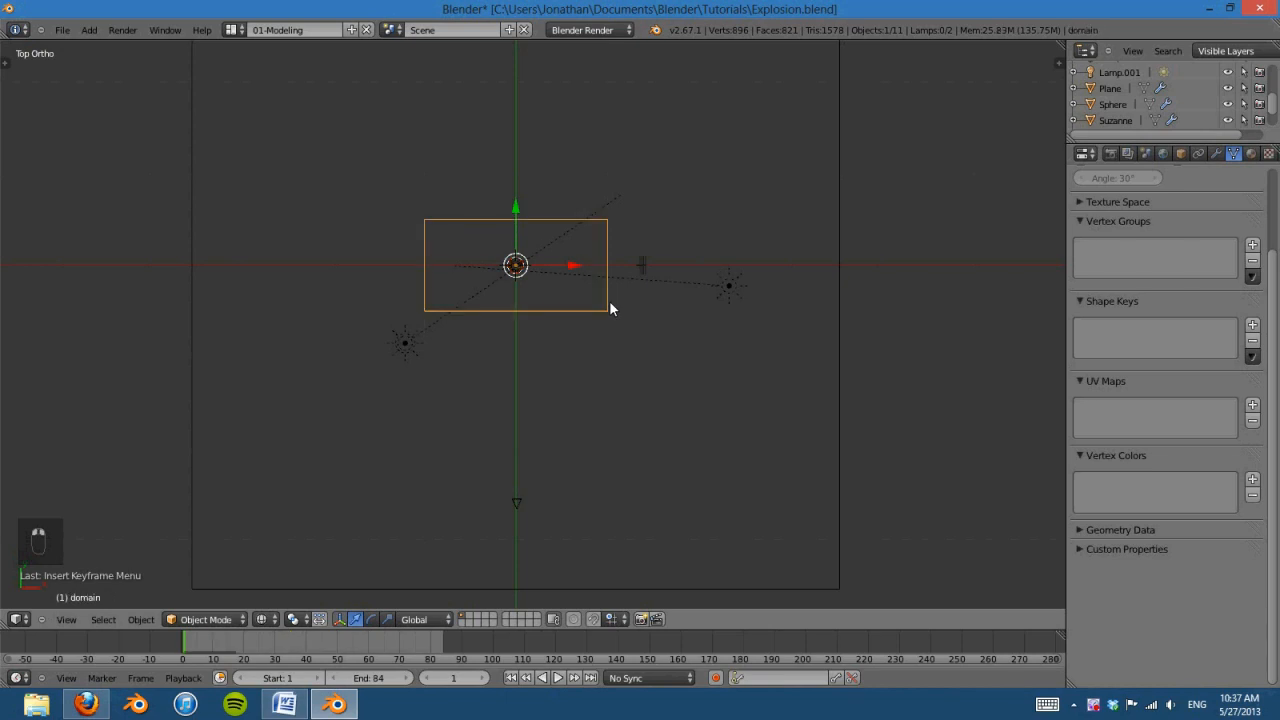
pyautogui.click(1264, 154)
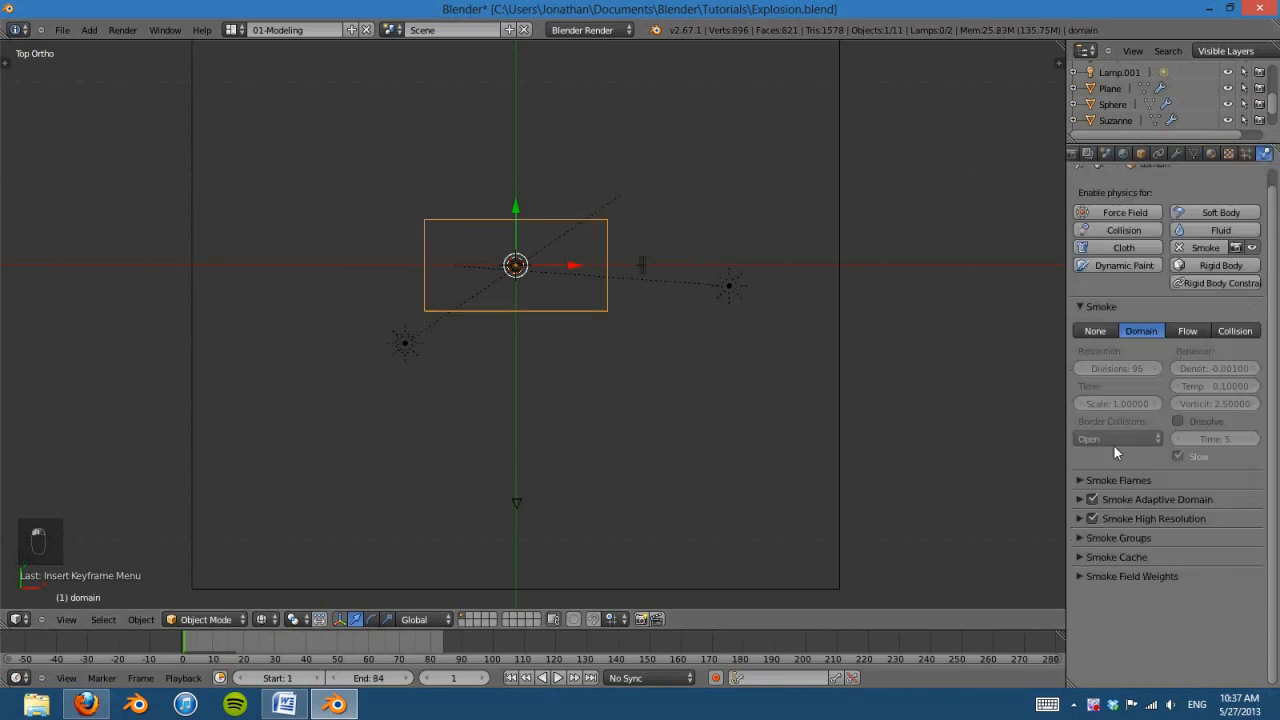
pyautogui.click(1082, 541)
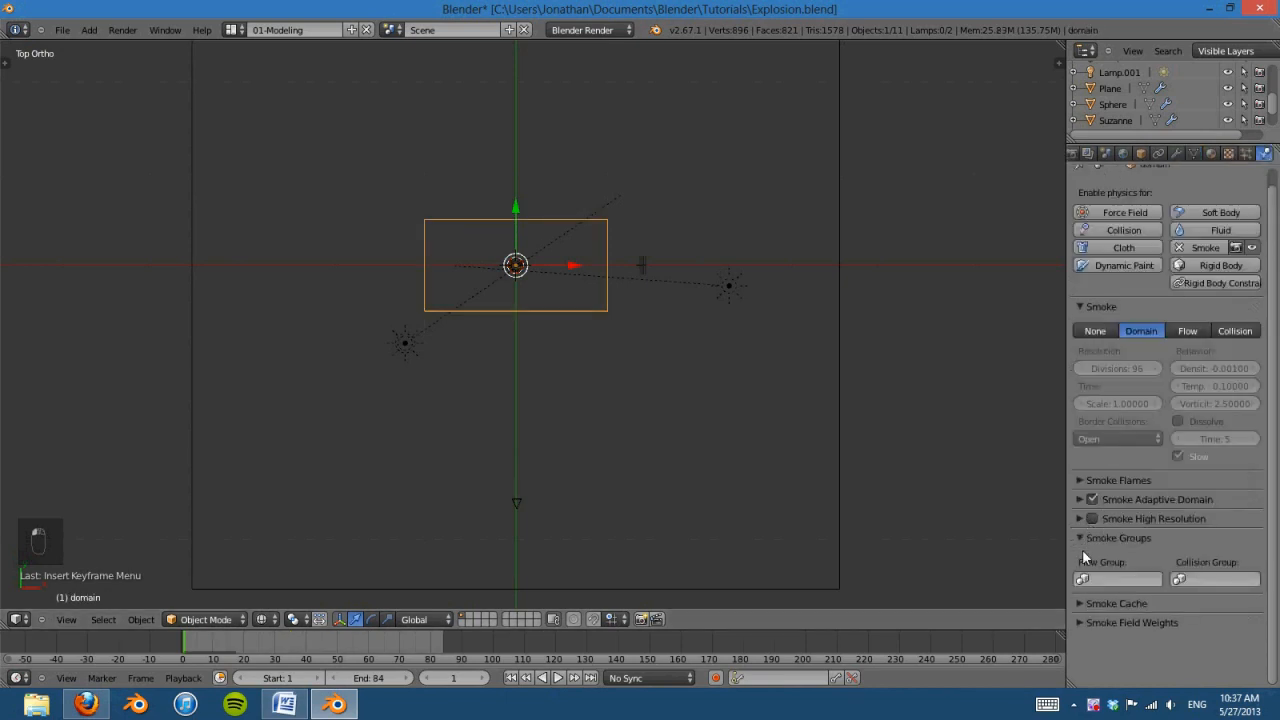
pyautogui.click(1085, 536)
pyautogui.click(1086, 557)
pyautogui.scroll(-5, 1214, 608)
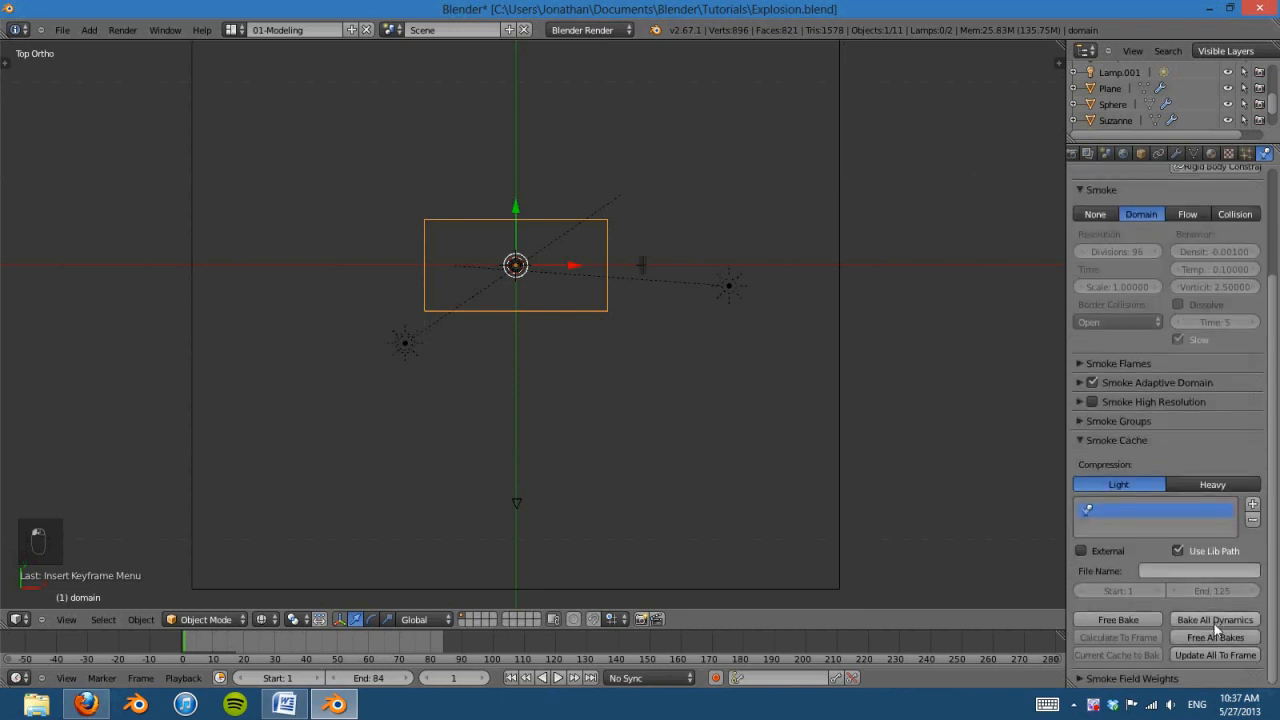
pyautogui.click(1213, 635)
pyautogui.click(1083, 445)
pyautogui.scroll(3, 1150, 456)
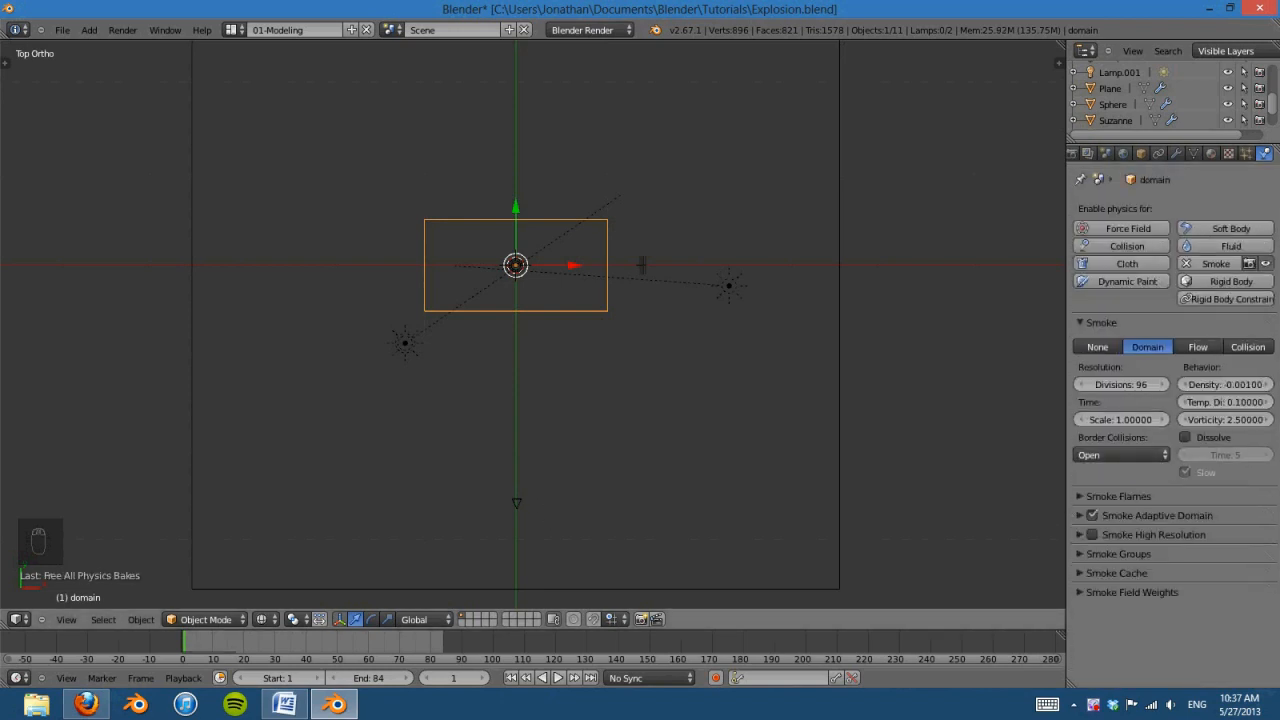
# - Play the simulation, compare the expanding ring with the explosion from an angled view, and return to frame 1
pyautogui.click(559, 679)
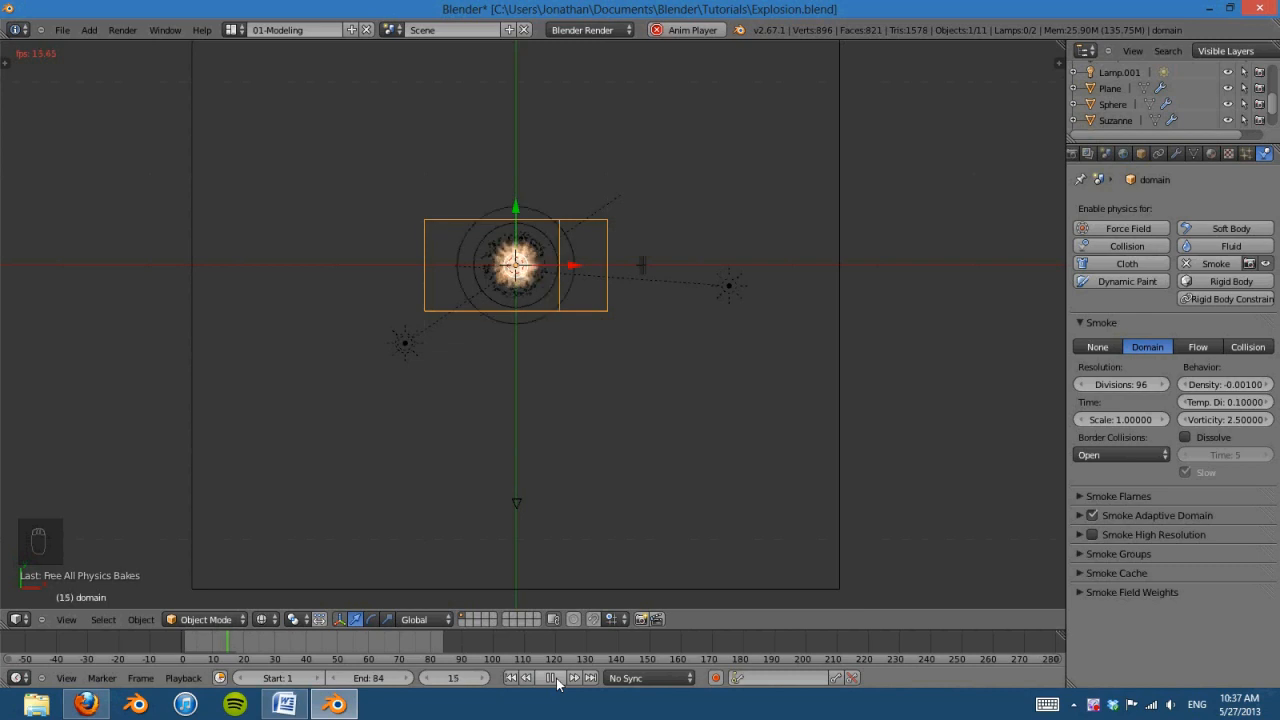
pyautogui.click(549, 679)
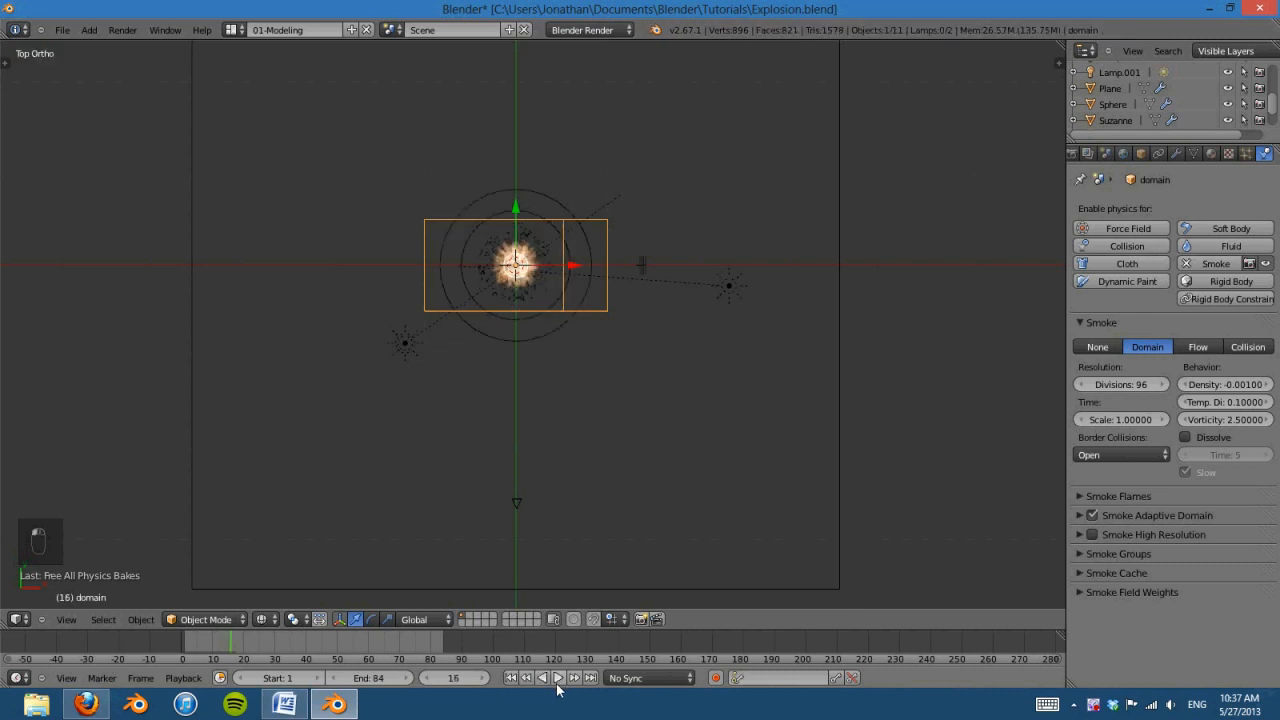
pyautogui.rightClick(519, 340)
pyautogui.moveTo(632, 414); pyautogui.dragTo(669, 424, button='middle')
pyautogui.scroll(3, 662, 329)
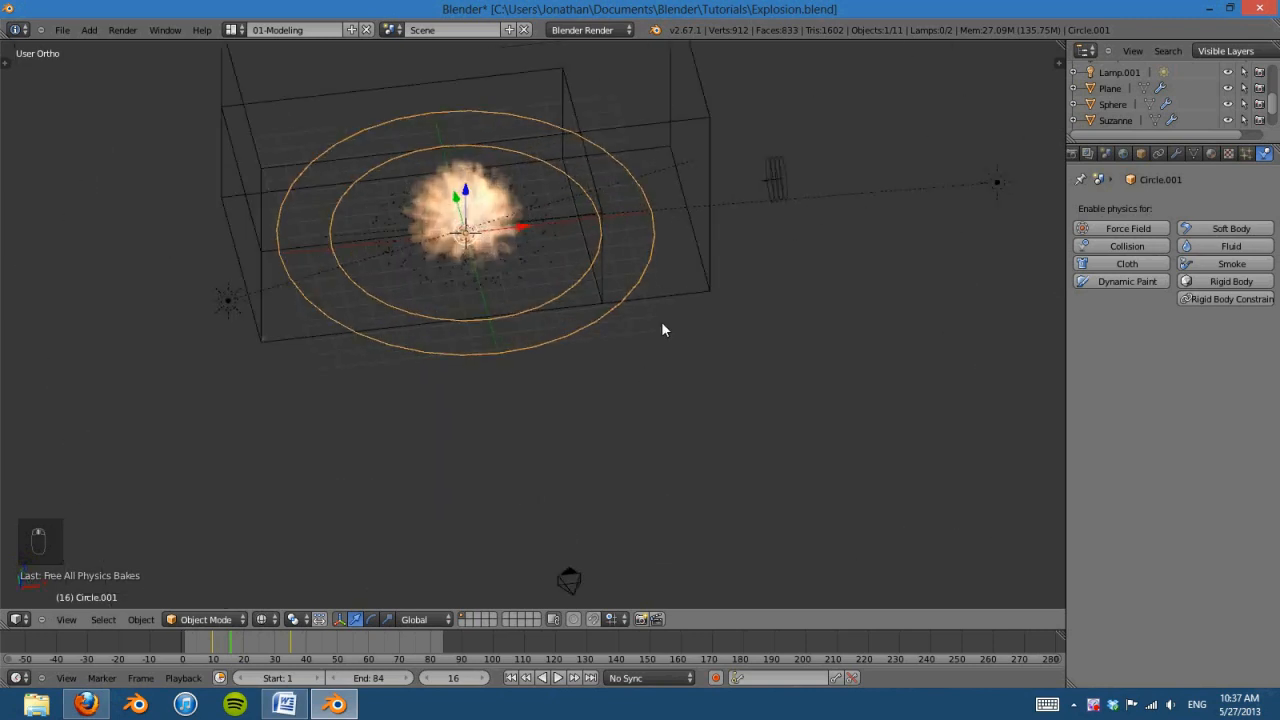
pyautogui.rightClick(707, 255)
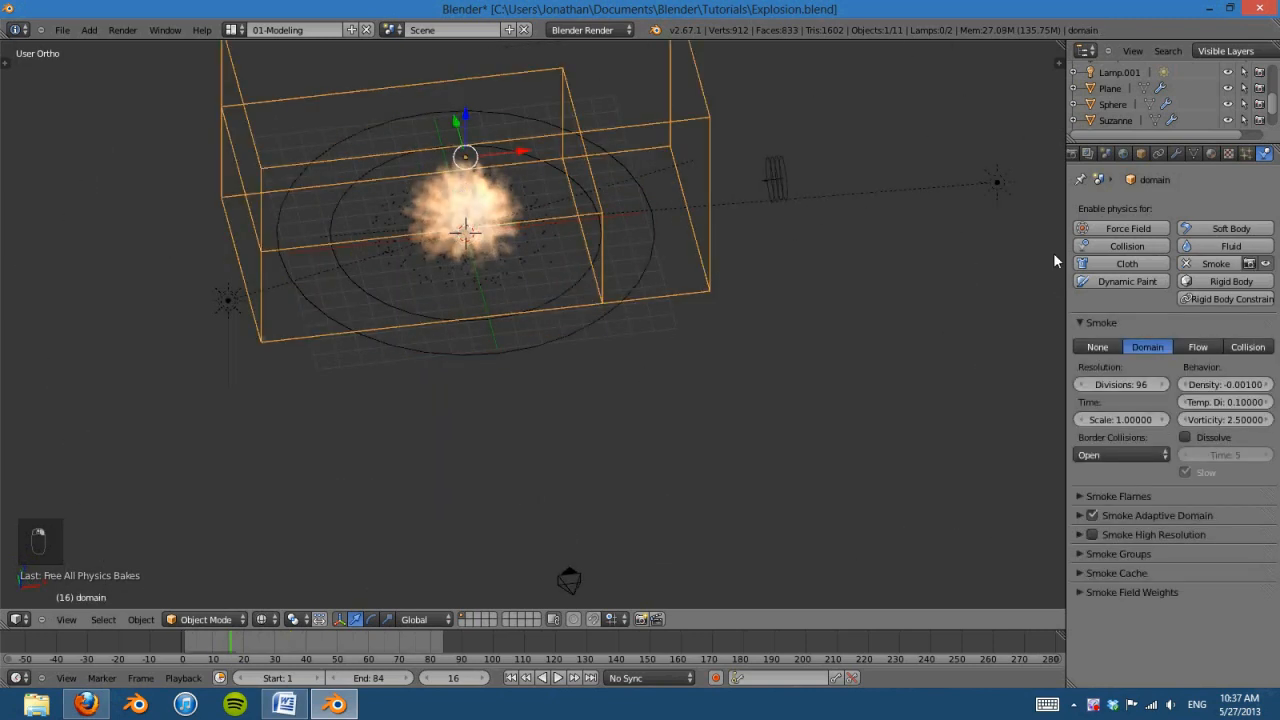
pyautogui.click(516, 678)
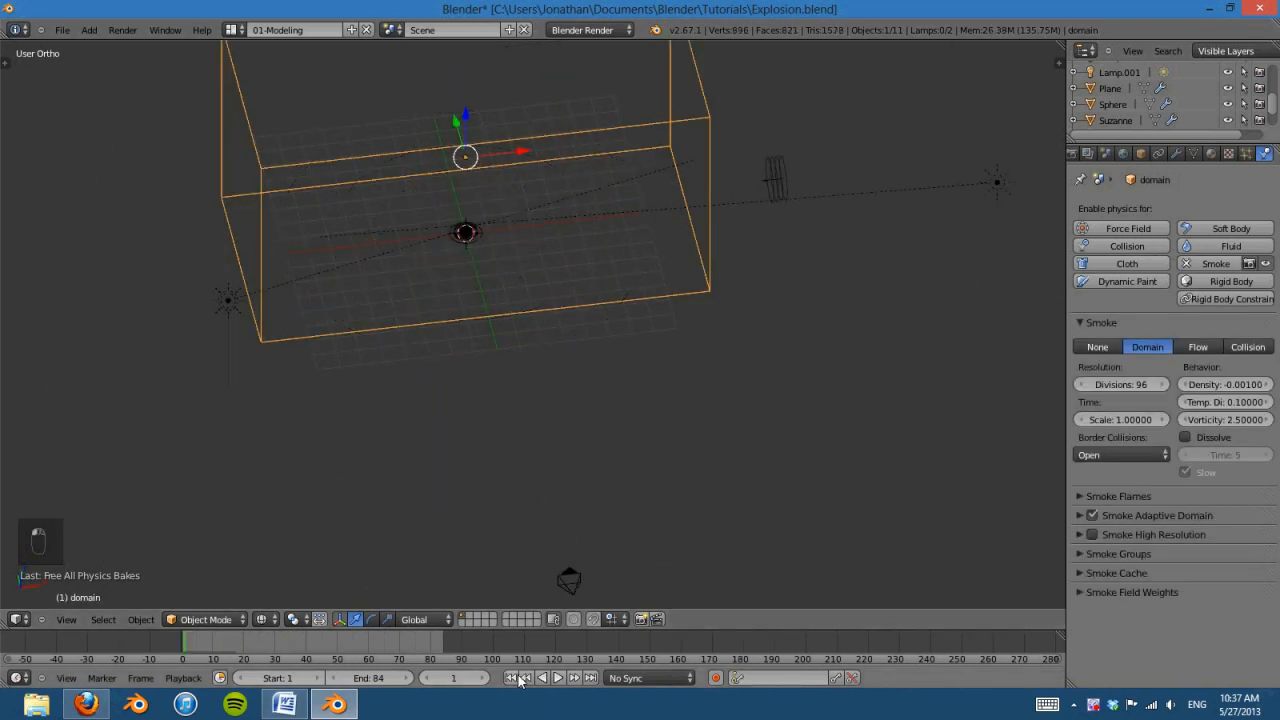
# - Check the smoke domain's modifiers and replay the animation with the whole ground plane in view
pyautogui.click(1175, 155)
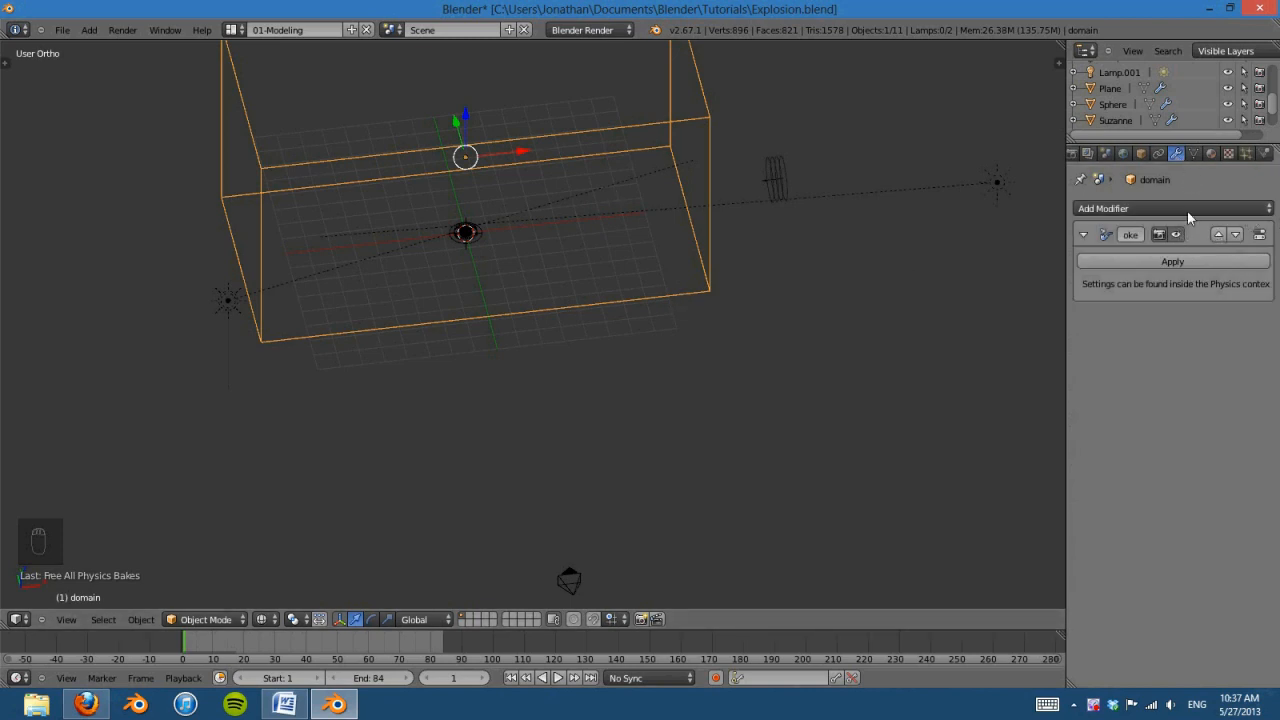
pyautogui.scroll(-3, 646, 584)
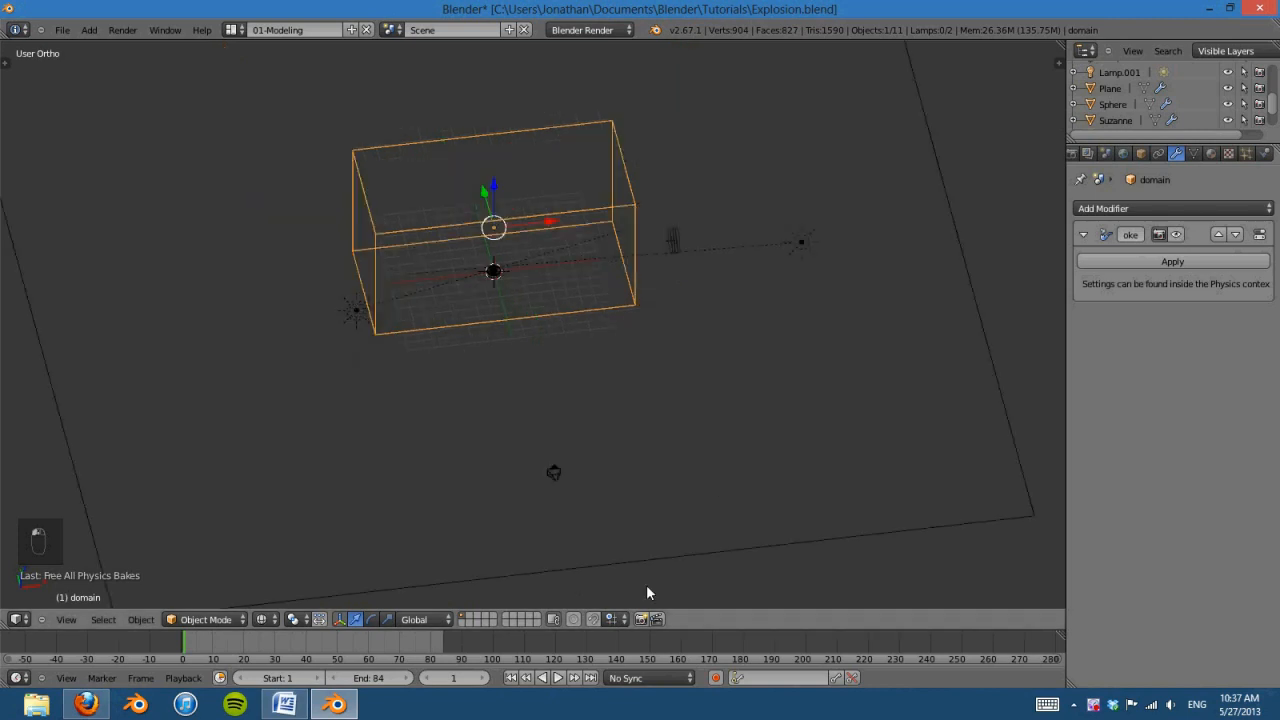
pyautogui.click(558, 678)
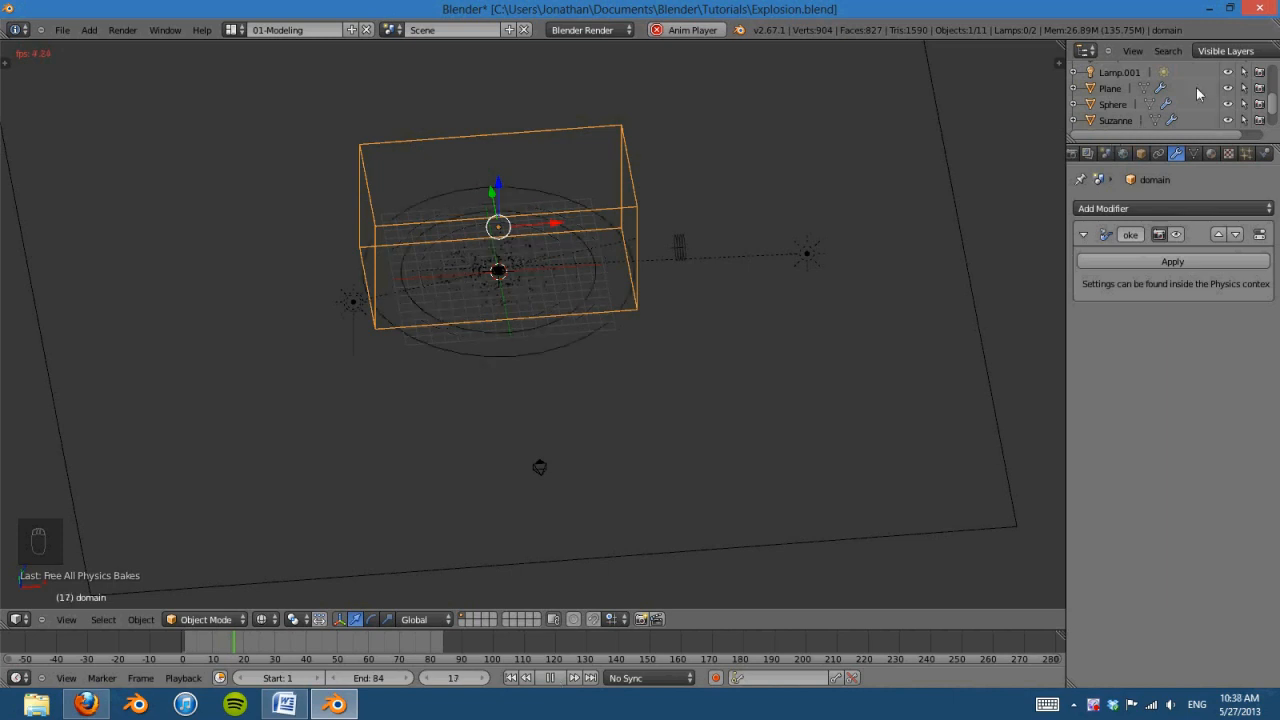
pyautogui.click(550, 679)
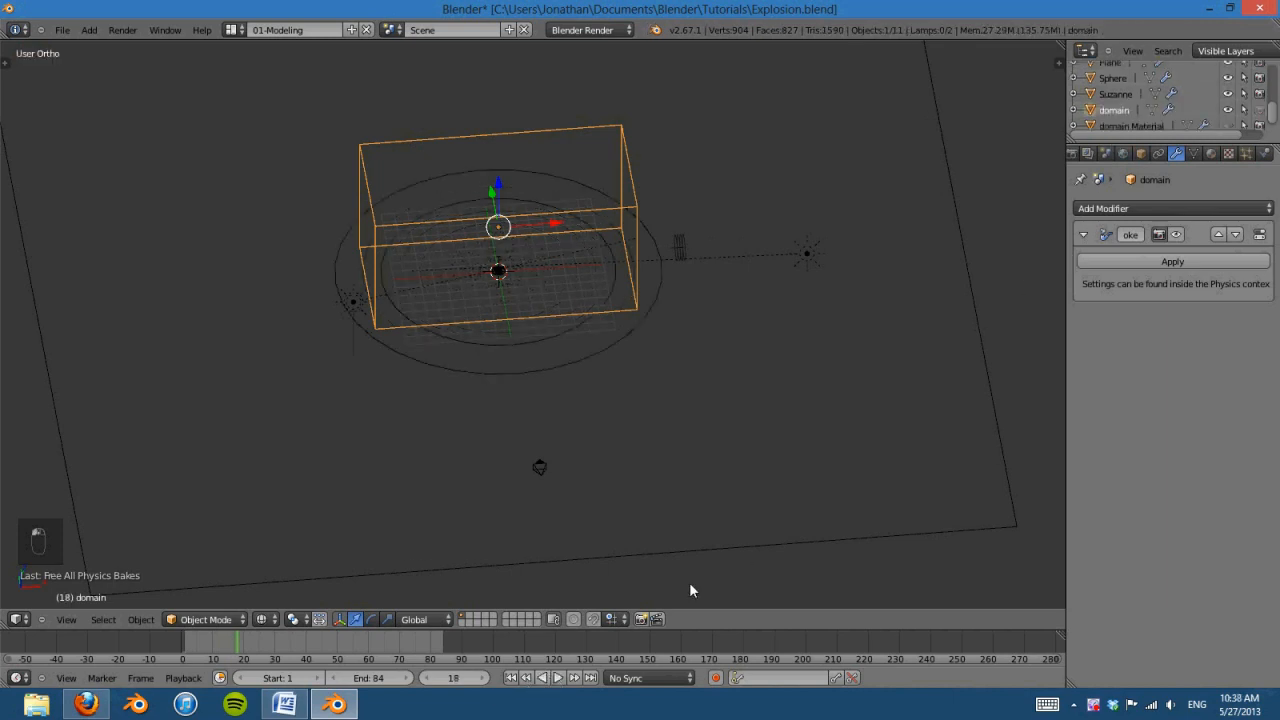
# - Remove the smoke physics from the domain Material object and check its volume material settings
pyautogui.click(1131, 127)
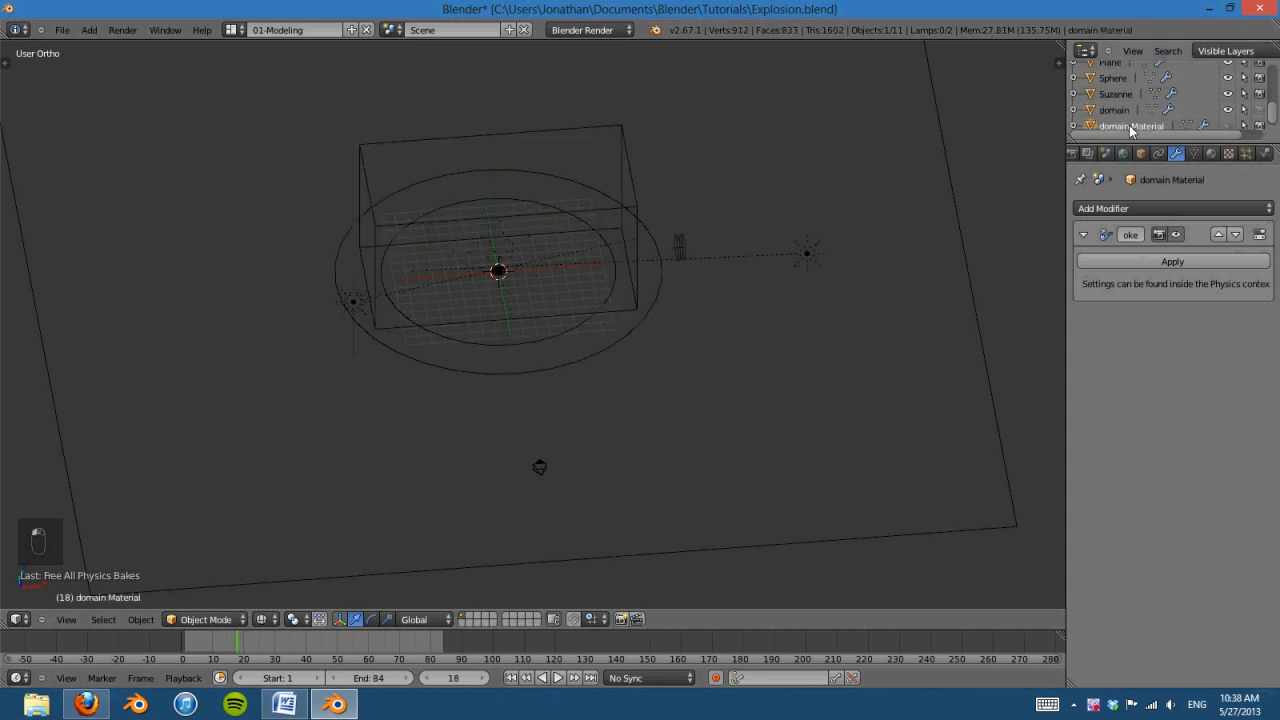
pyautogui.click(1266, 152)
pyautogui.click(1186, 264)
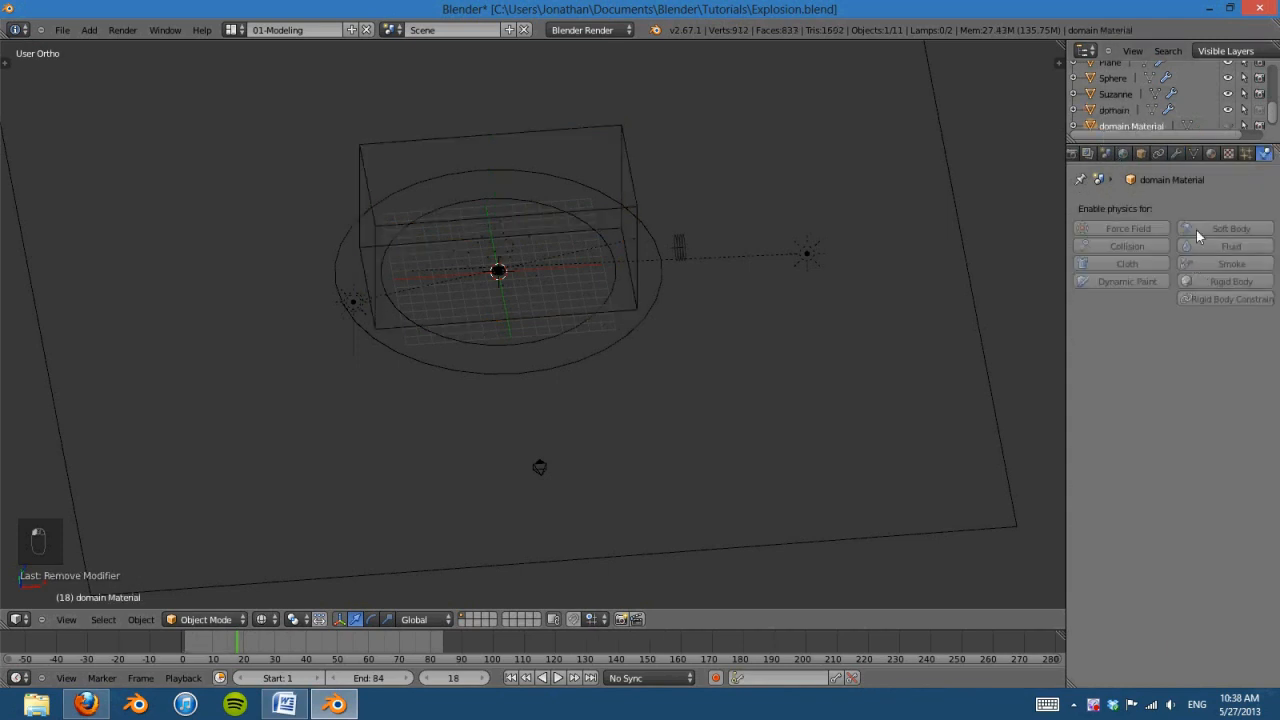
pyautogui.click(1211, 152)
pyautogui.scroll(-1, 1207, 80)
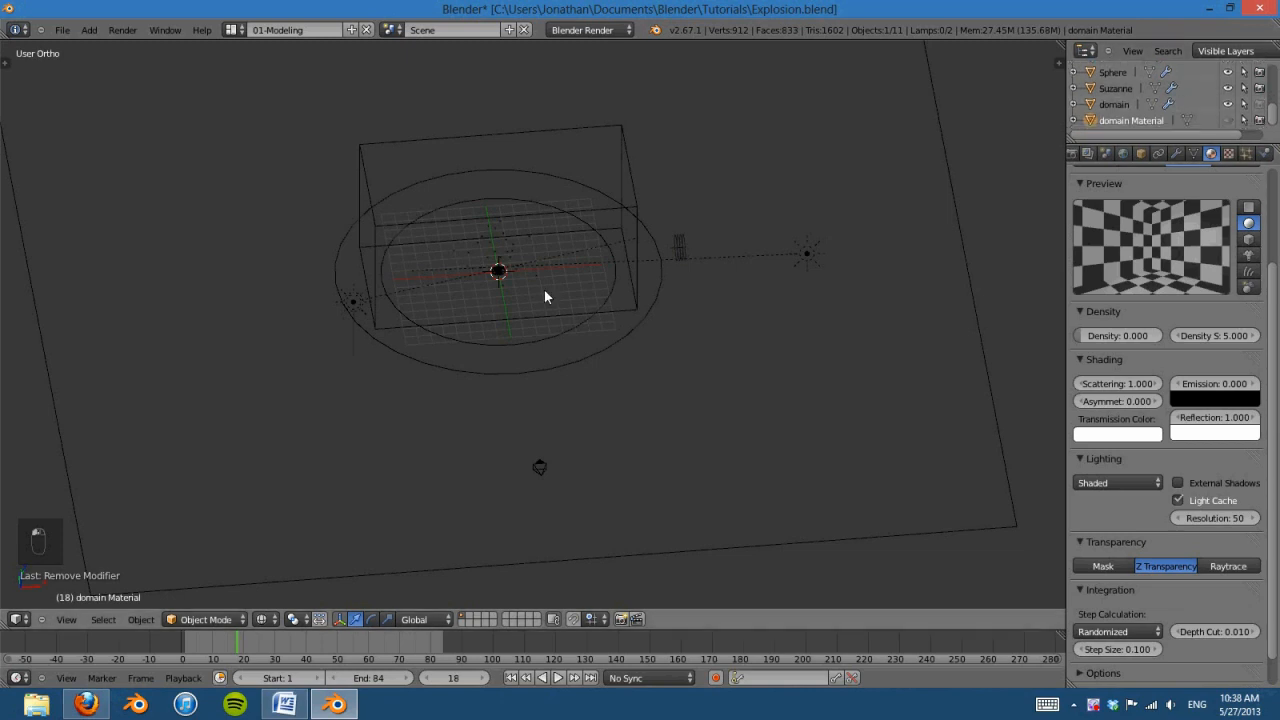
# - Replay the ring and debris animation twice from the first frame in the angled view
pyautogui.click(511, 678)
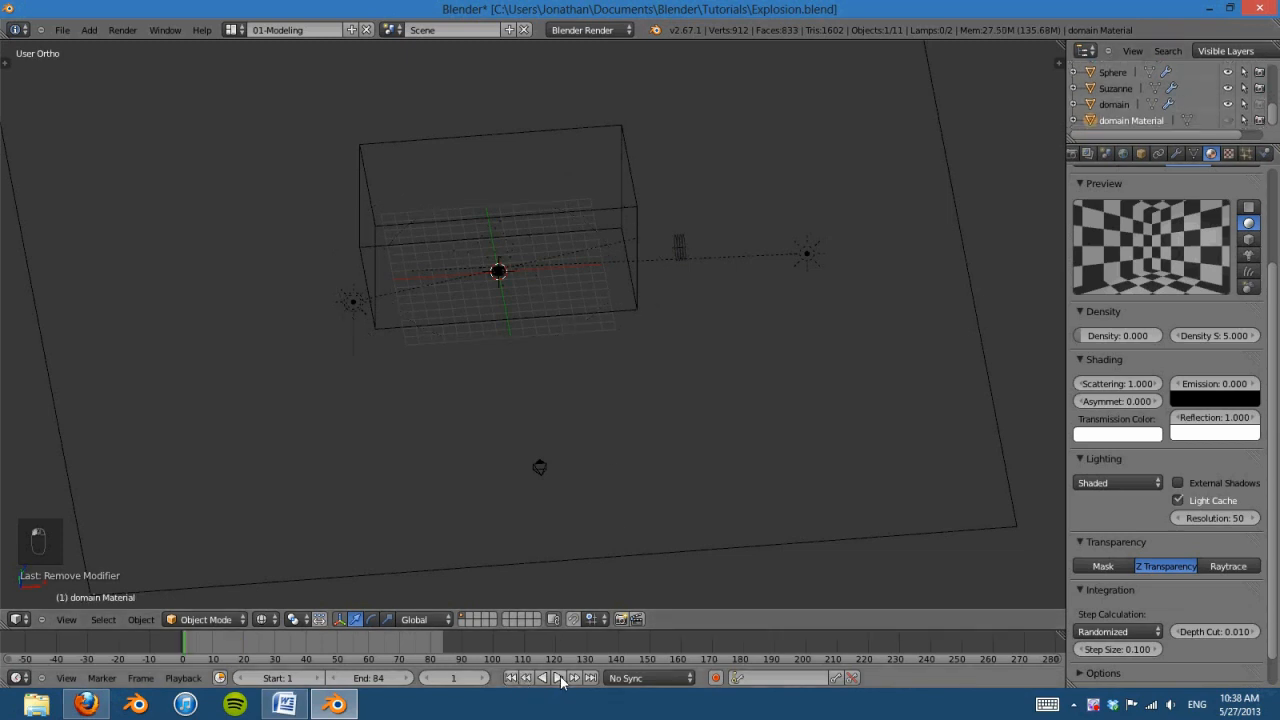
pyautogui.click(558, 678)
pyautogui.click(550, 678)
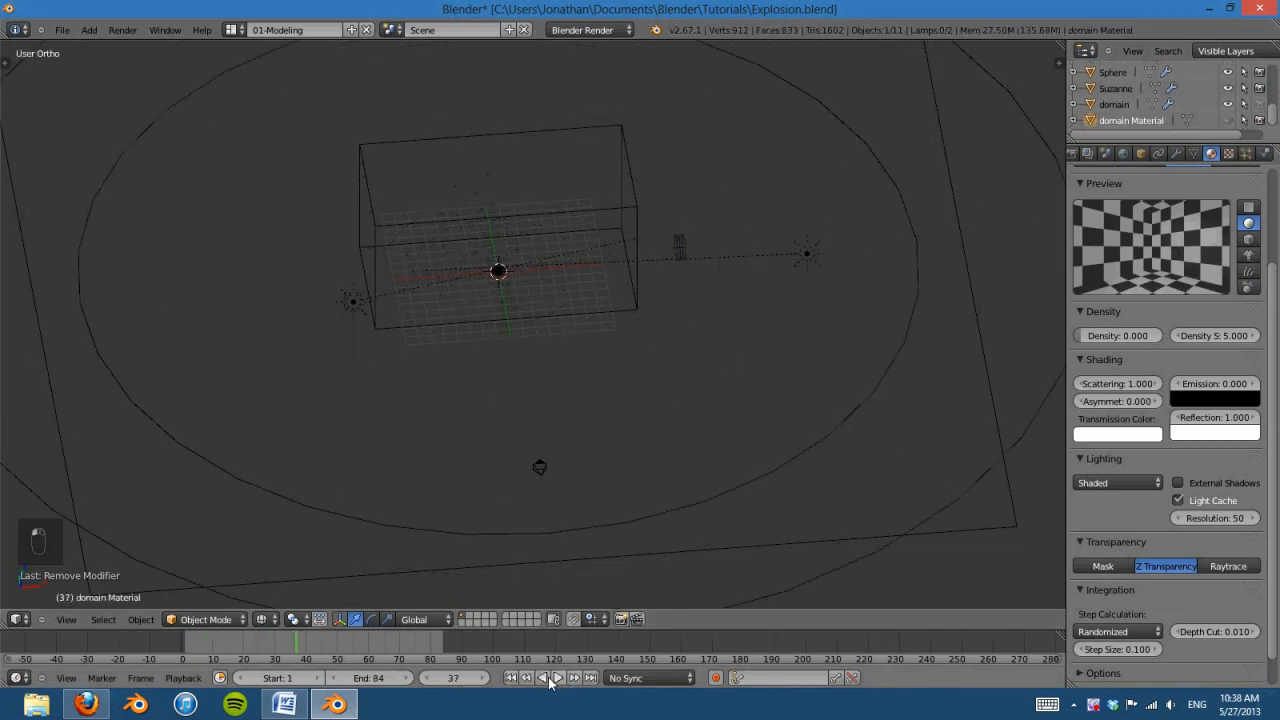
pyautogui.click(510, 678)
pyautogui.click(558, 678)
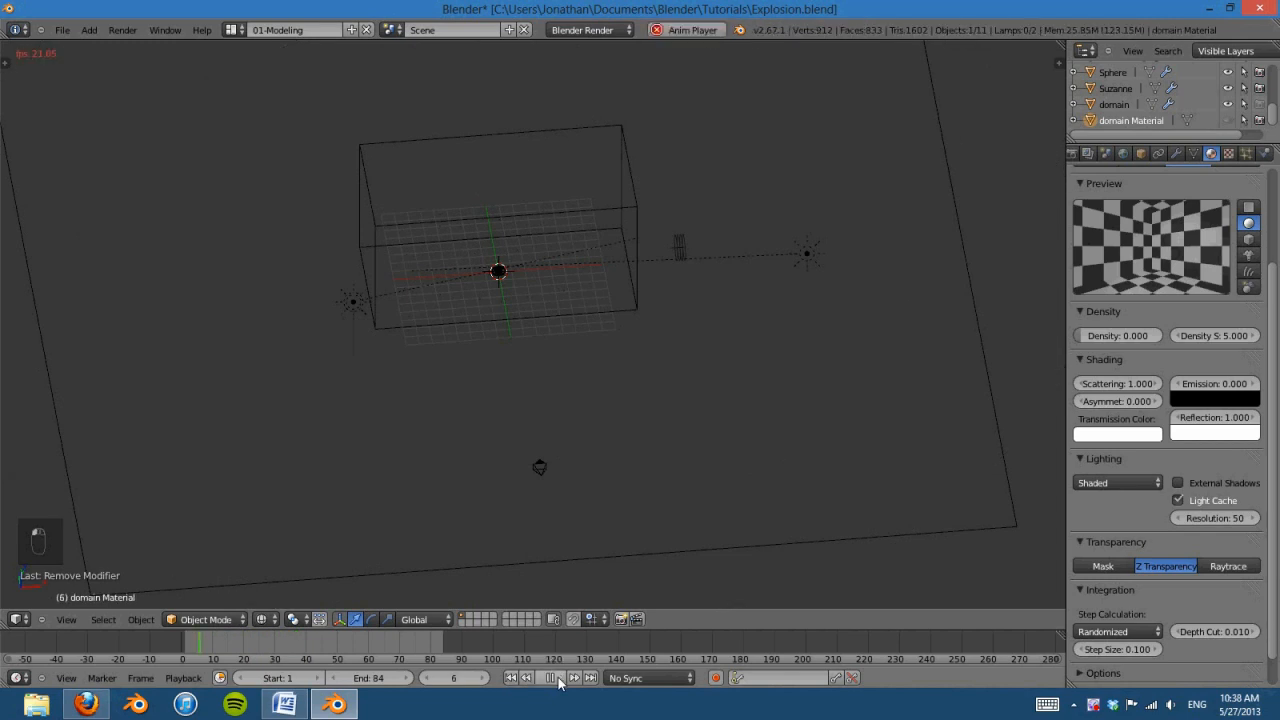
pyautogui.click(550, 678)
# - Review the ring's expansion through the camera over the desert footage by playing it repeatedly, and return to frame 1
pyautogui.press('KP_0')
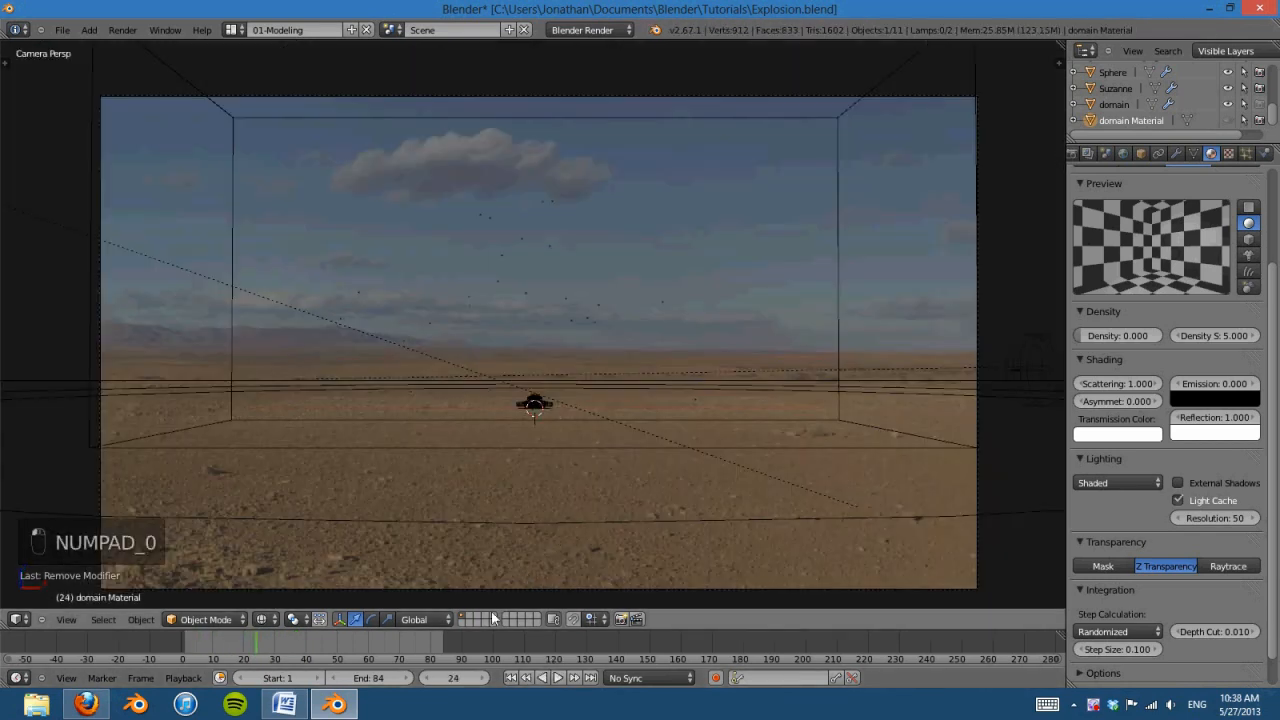
pyautogui.click(509, 678)
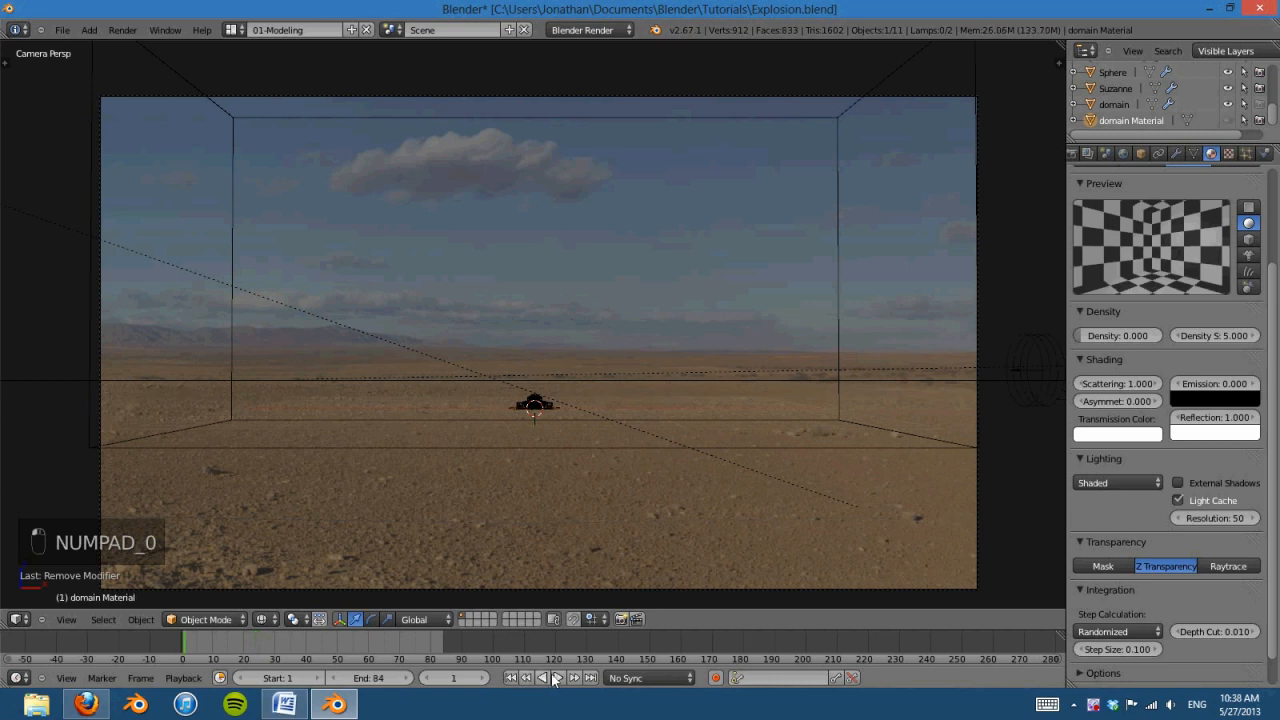
pyautogui.click(558, 677)
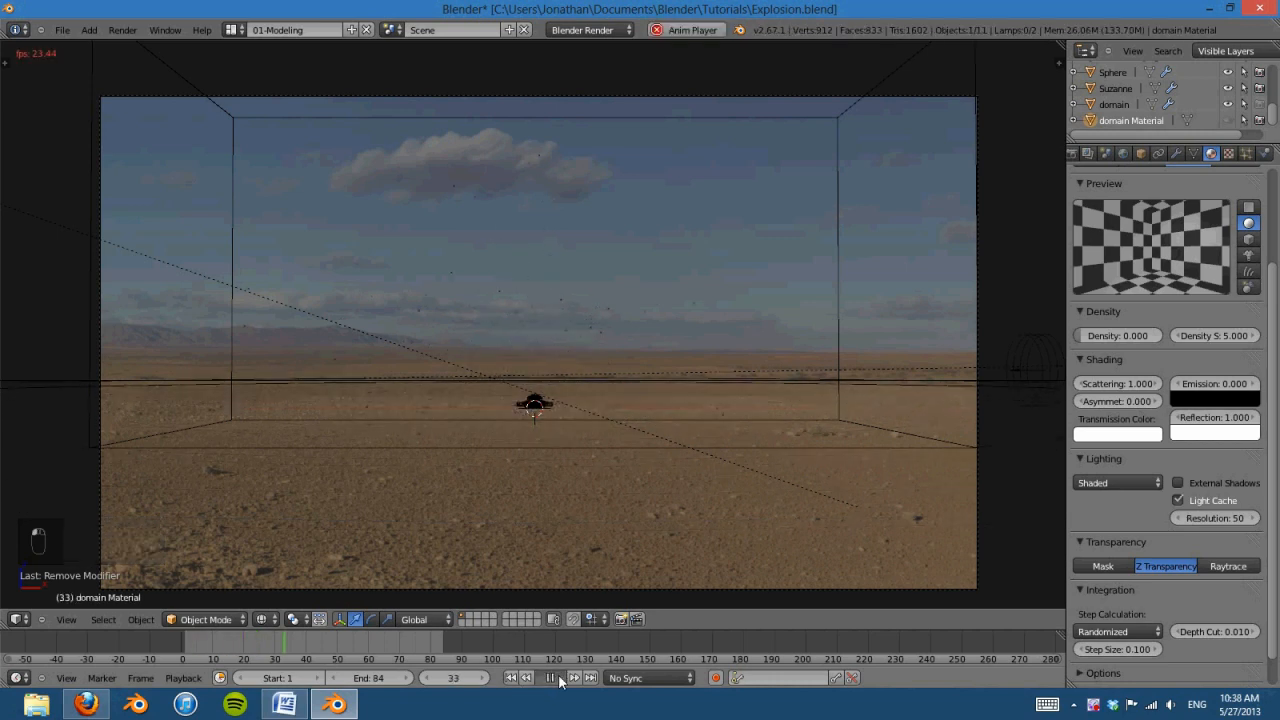
pyautogui.click(538, 679)
pyautogui.click(509, 678)
pyautogui.click(557, 678)
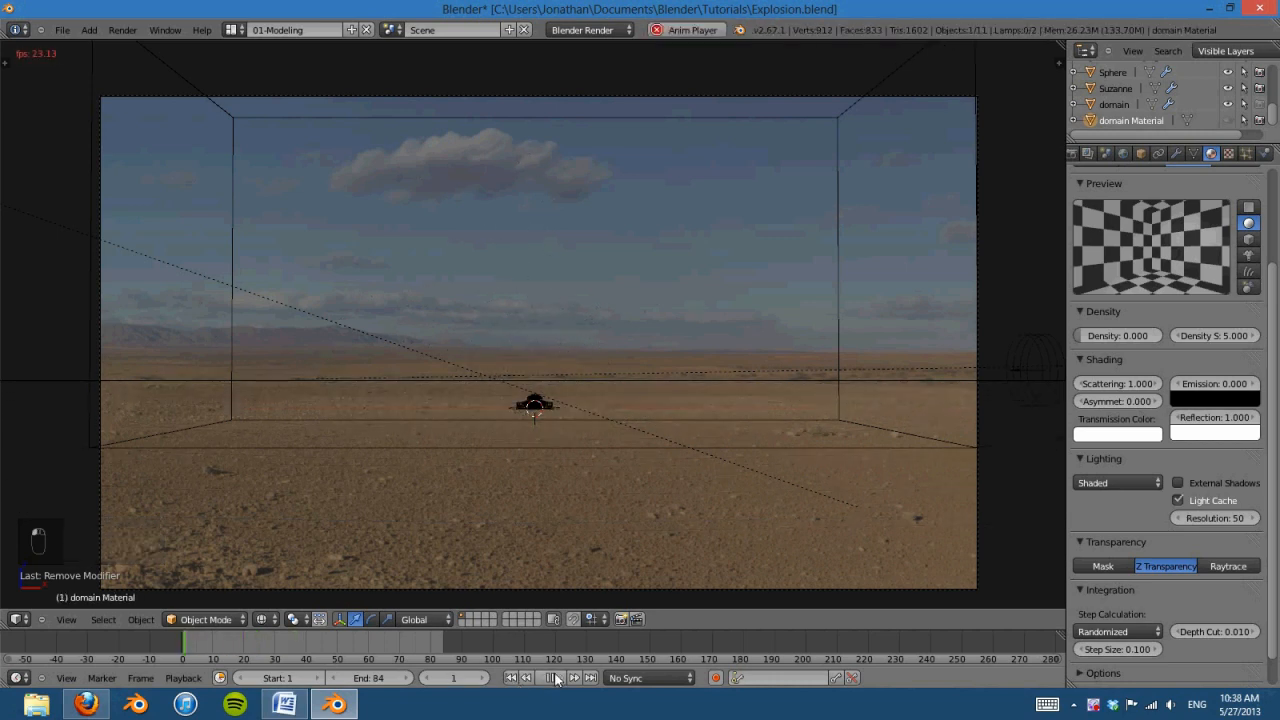
pyautogui.click(557, 678)
pyautogui.click(509, 678)
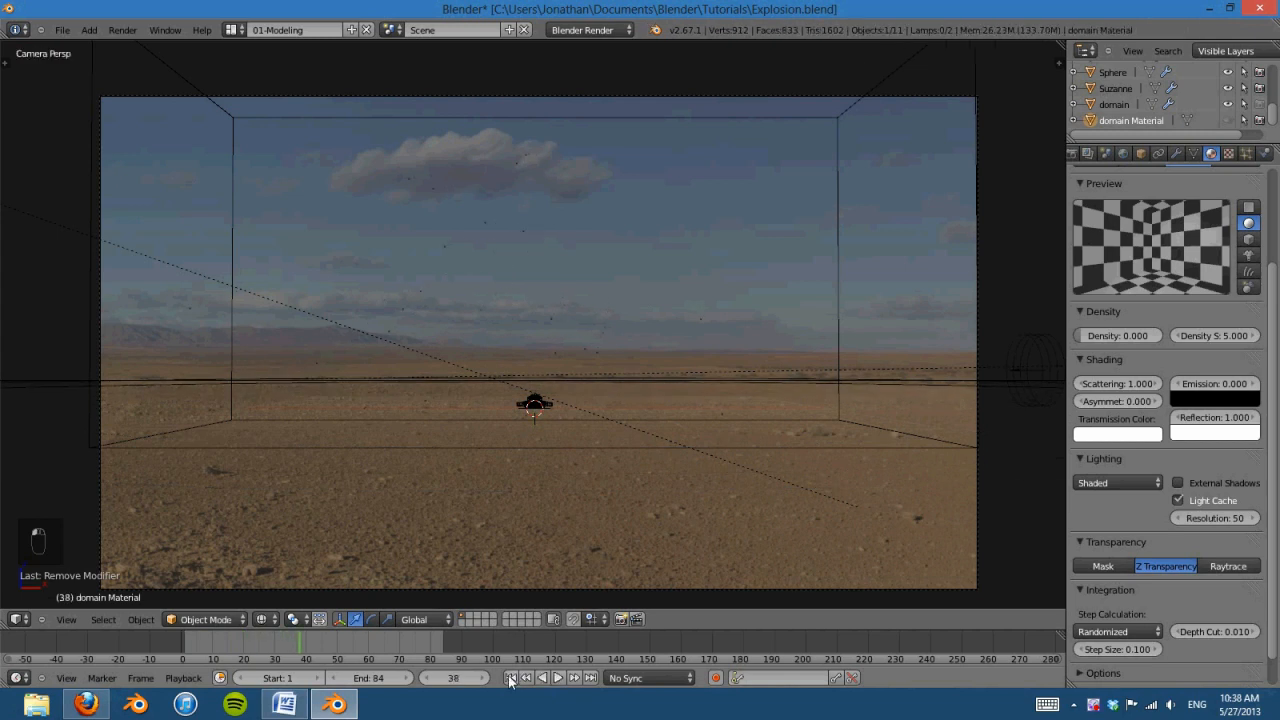
# - Select the Circle.001 ring in top view and add a new particle system to it
pyautogui.press('KP_7')
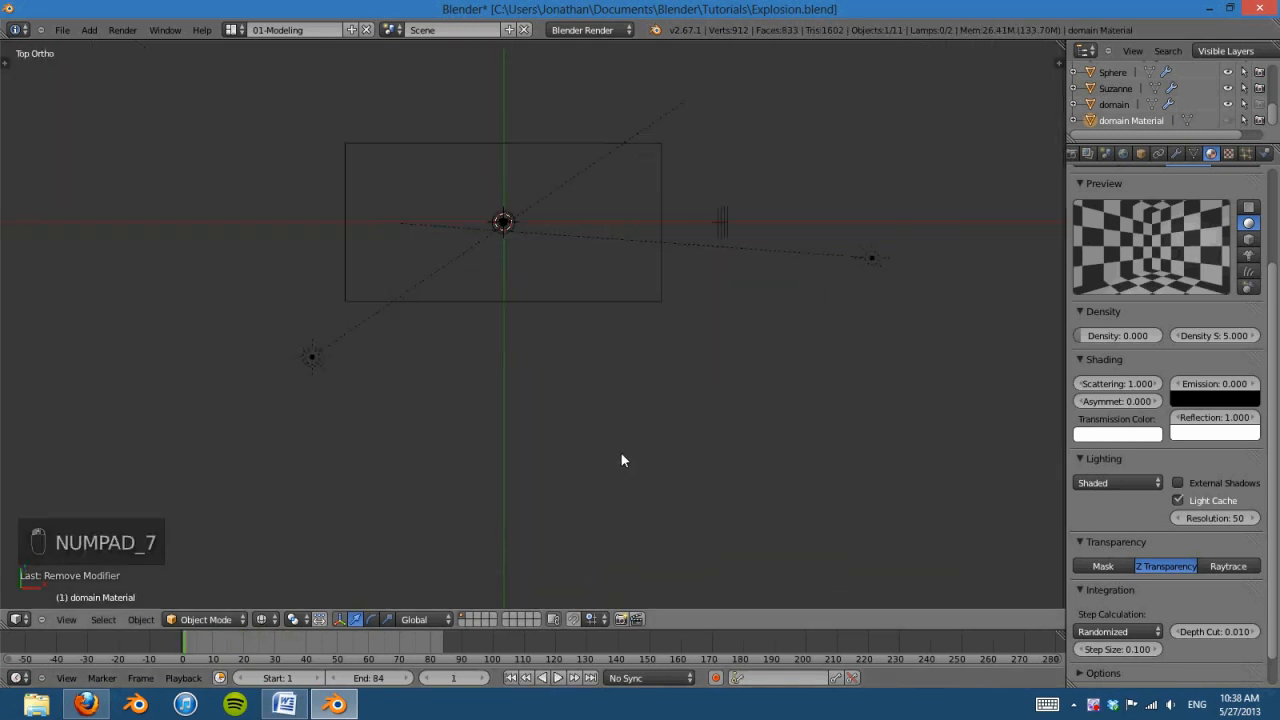
pyautogui.scroll(2, 803, 191)
pyautogui.scroll(4, 1138, 105)
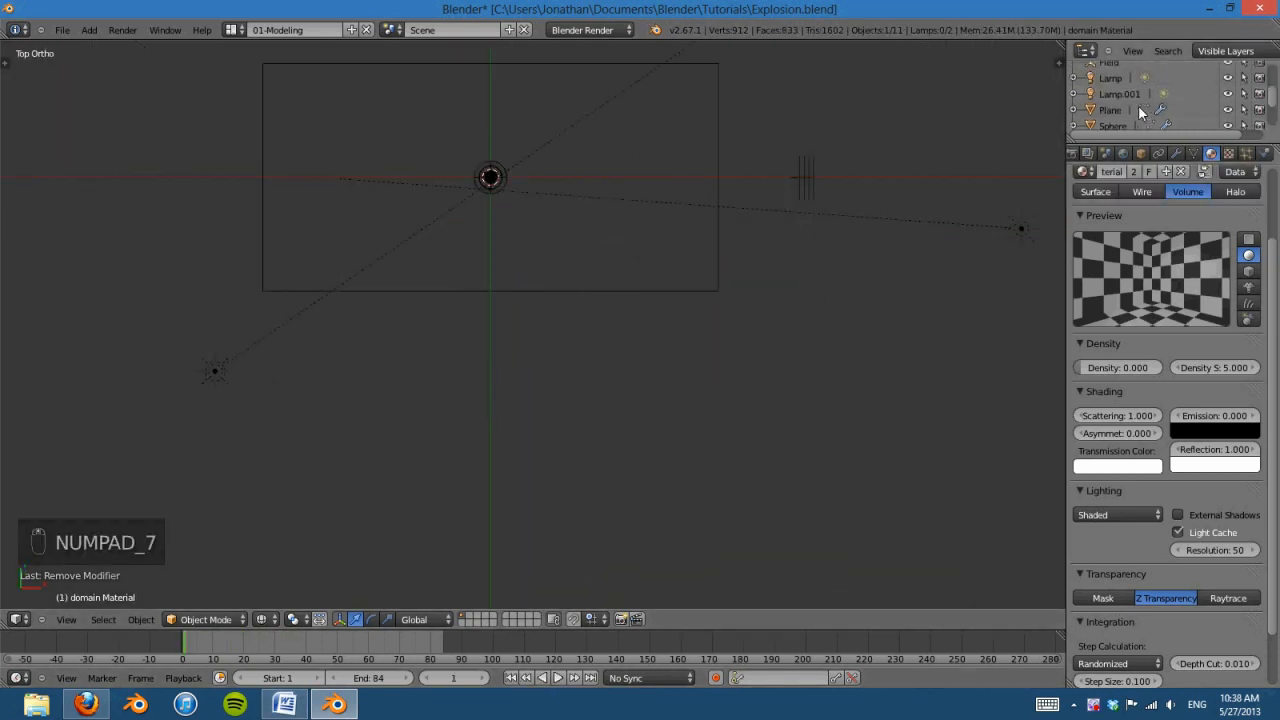
pyautogui.scroll(1, 1142, 104)
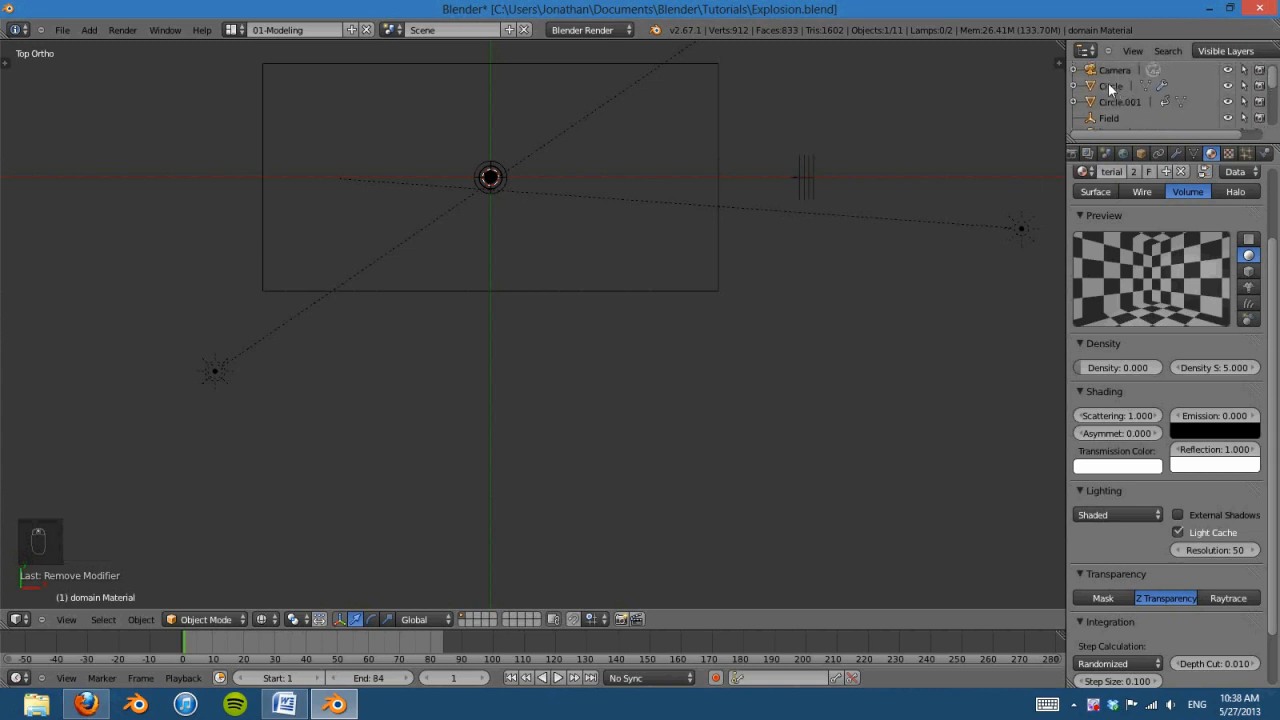
pyautogui.click(1120, 101)
pyautogui.scroll(3, 629, 255)
pyautogui.keyDown('shift'); pyautogui.moveTo(629, 255); pyautogui.dragTo(674, 494, button='middle'); pyautogui.keyUp('shift')
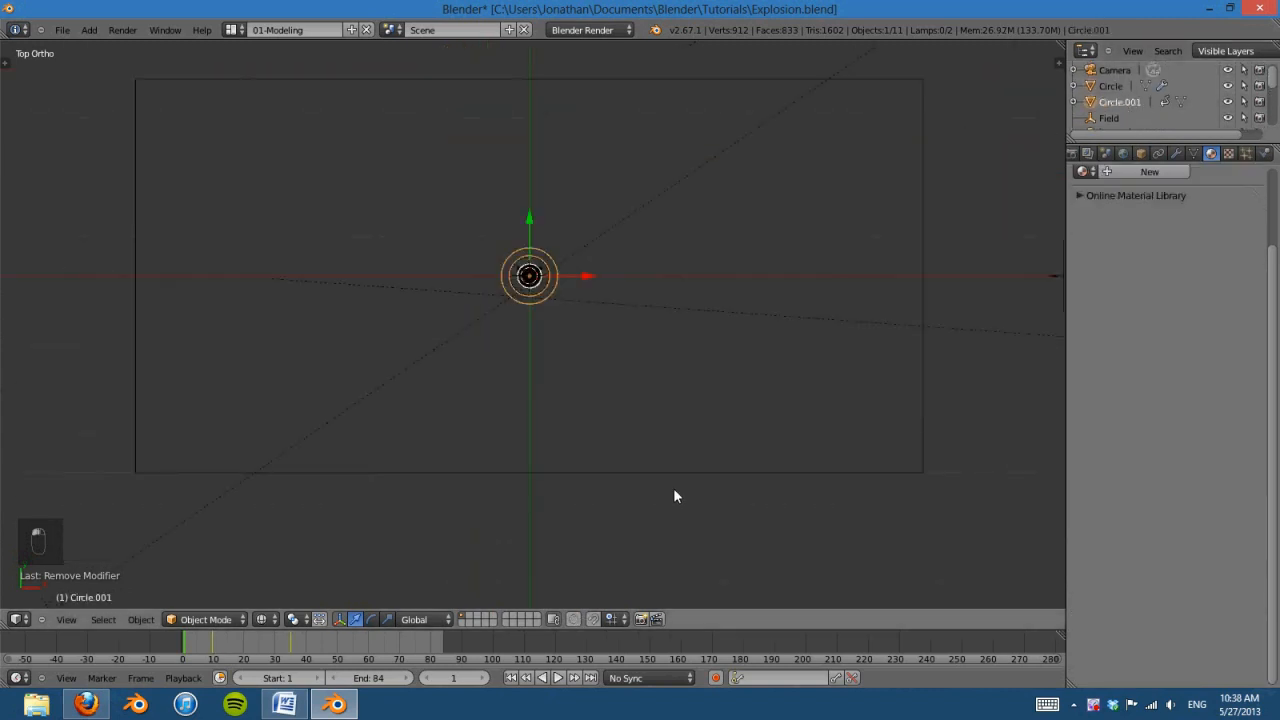
pyautogui.click(1246, 153)
pyautogui.scroll(3, 971, 320)
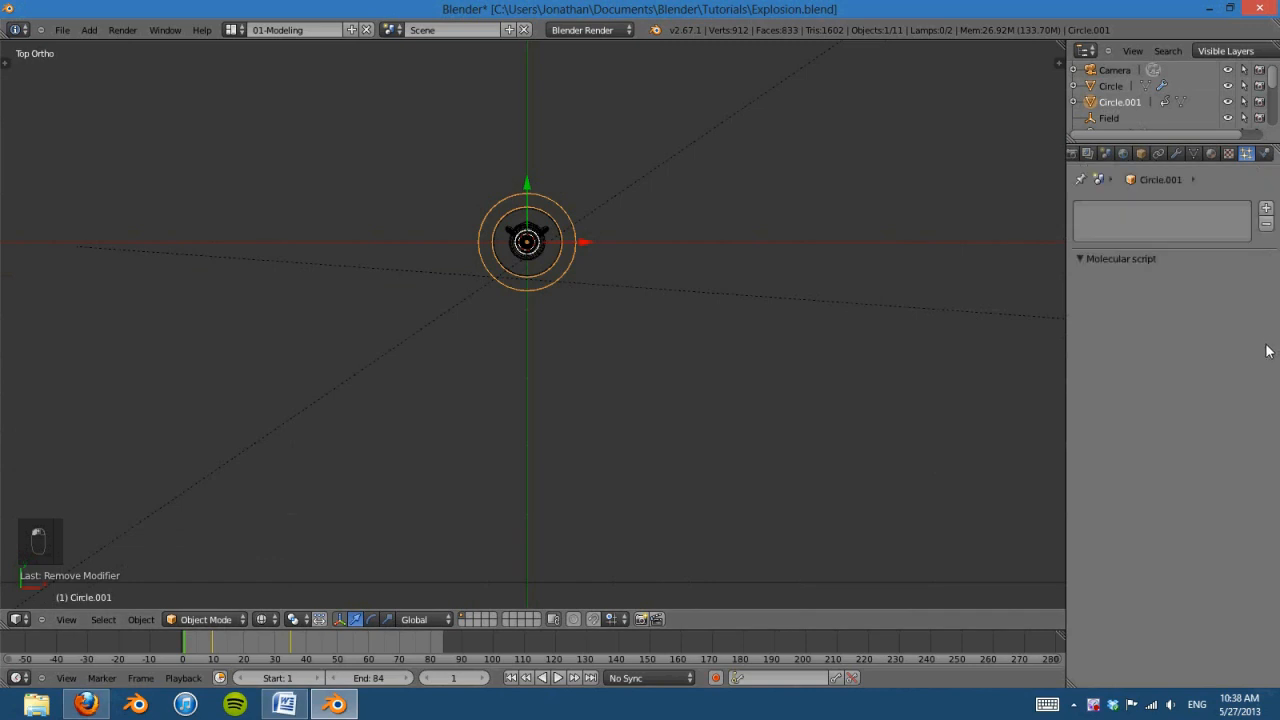
pyautogui.click(1266, 207)
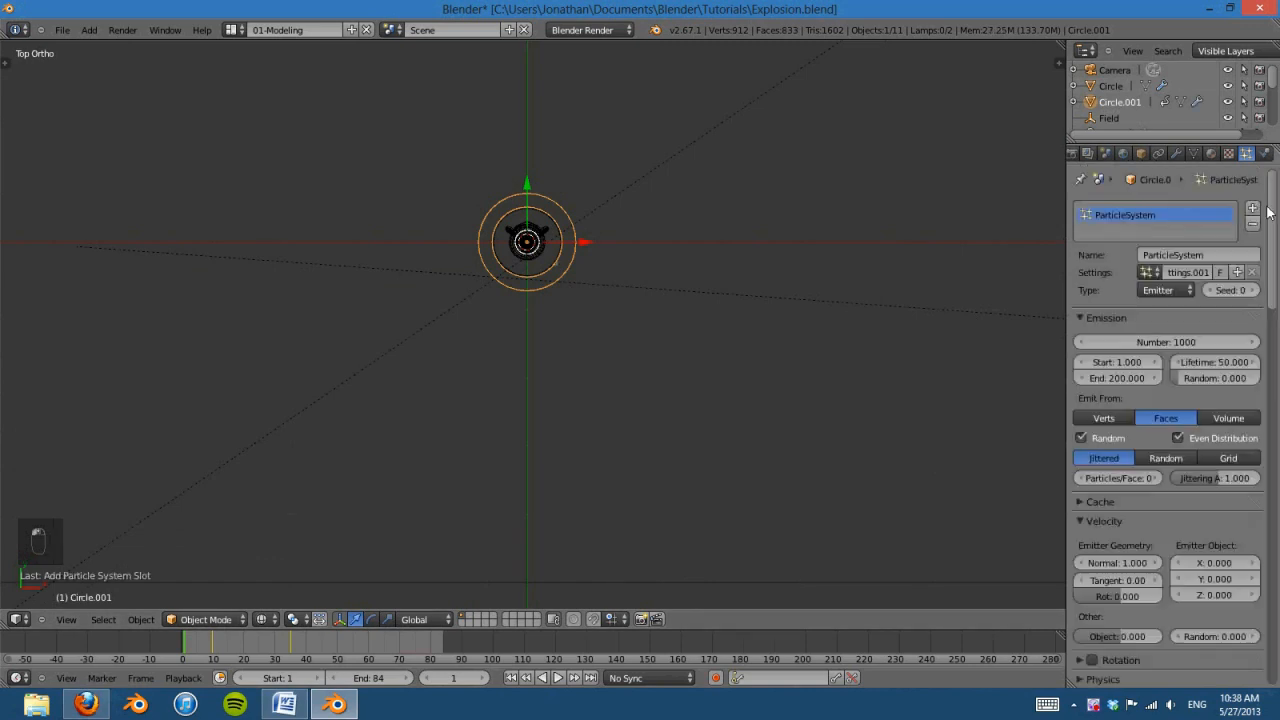
pyautogui.scroll(-1, 614, 344)
pyautogui.keyDown('shift'); pyautogui.moveTo(634, 305); pyautogui.dragTo(681, 340, button='middle'); pyautogui.keyUp('shift')
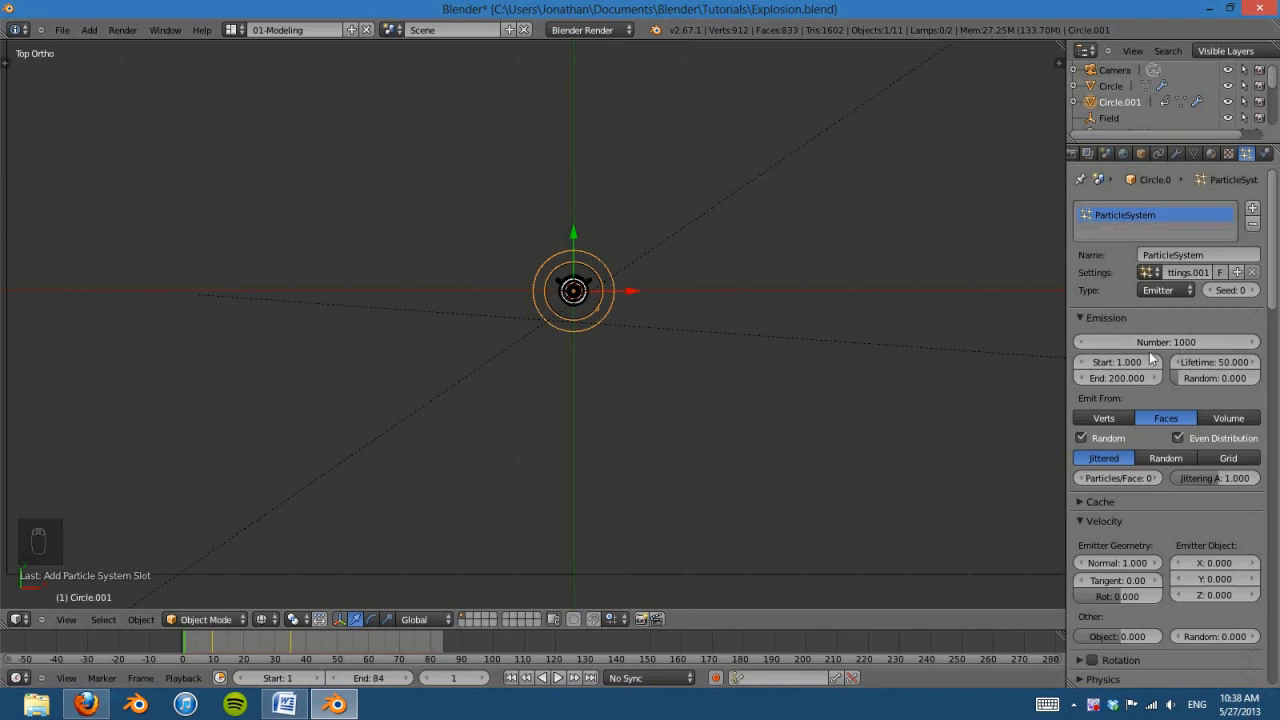
# - Set the ring's particle emission to start at frame 10 and end at frame 40
pyautogui.write('0')
pyautogui.press('Return')
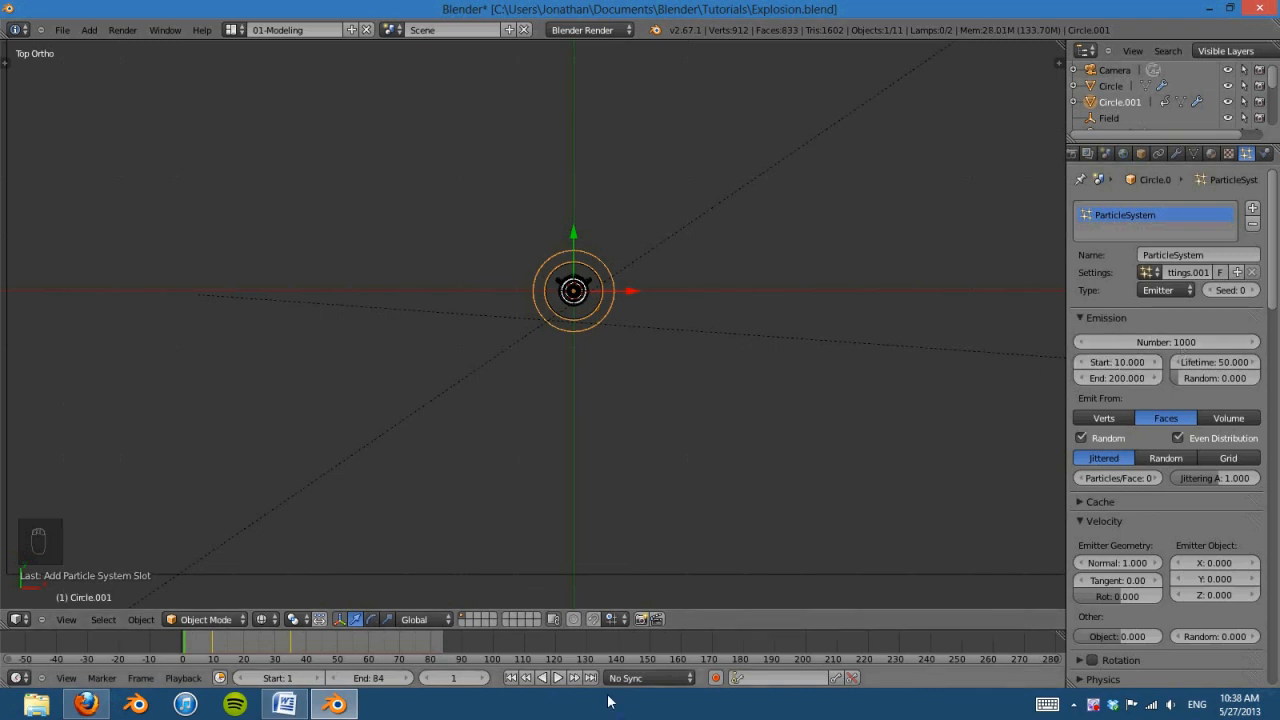
pyautogui.scroll(-4, 623, 598)
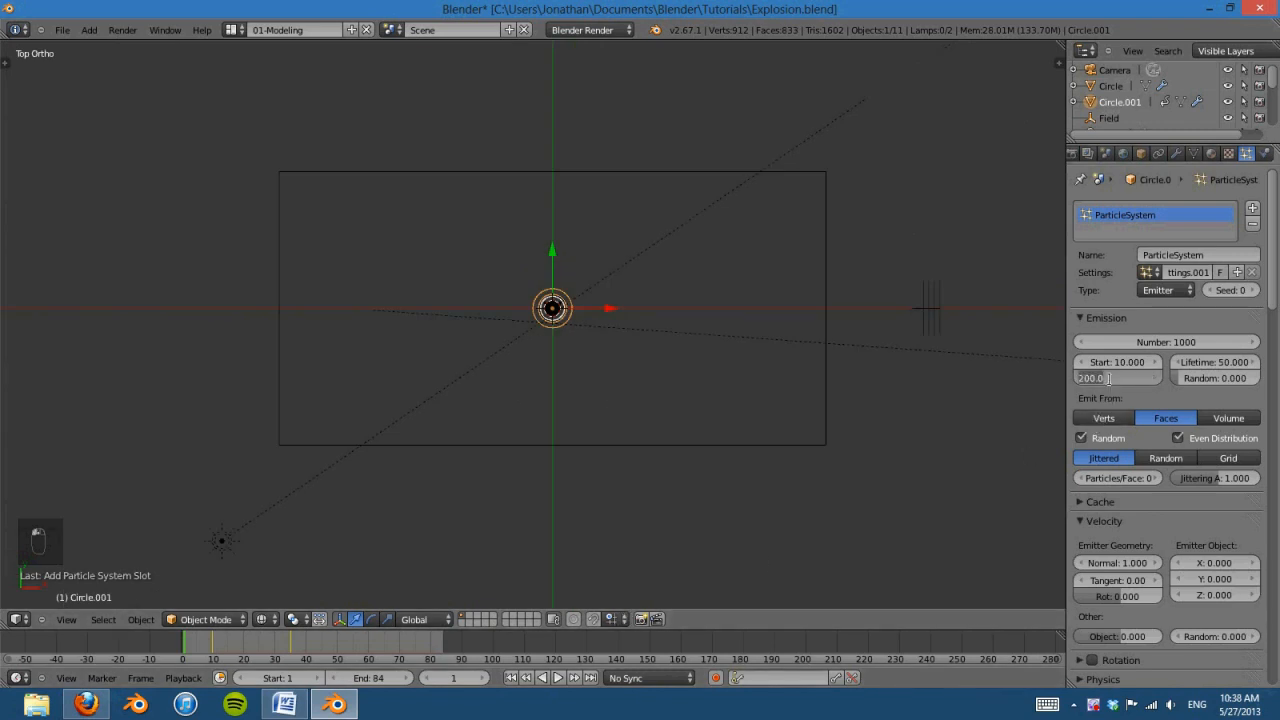
pyautogui.write('40')
pyautogui.press('Return')
# - Play the ring's particle emission in top view, stop it, and inspect the particles from the front
pyautogui.scroll(-5, 887, 371)
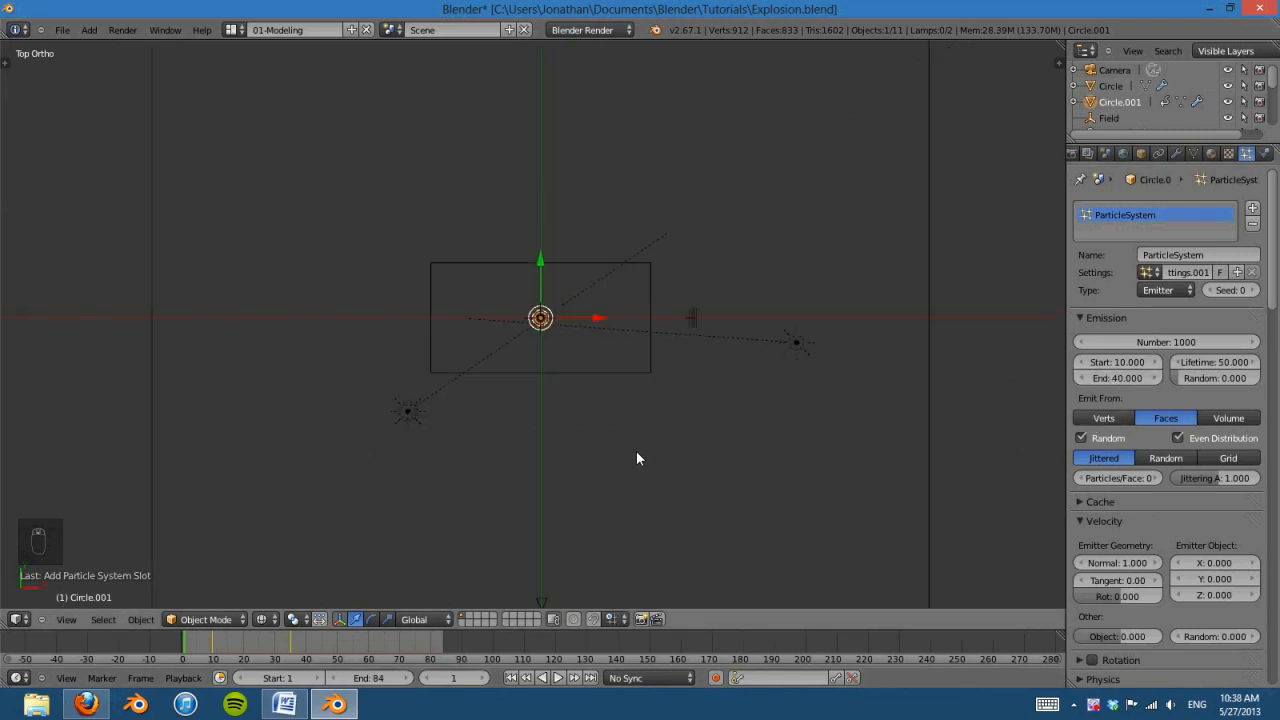
pyautogui.click(560, 678)
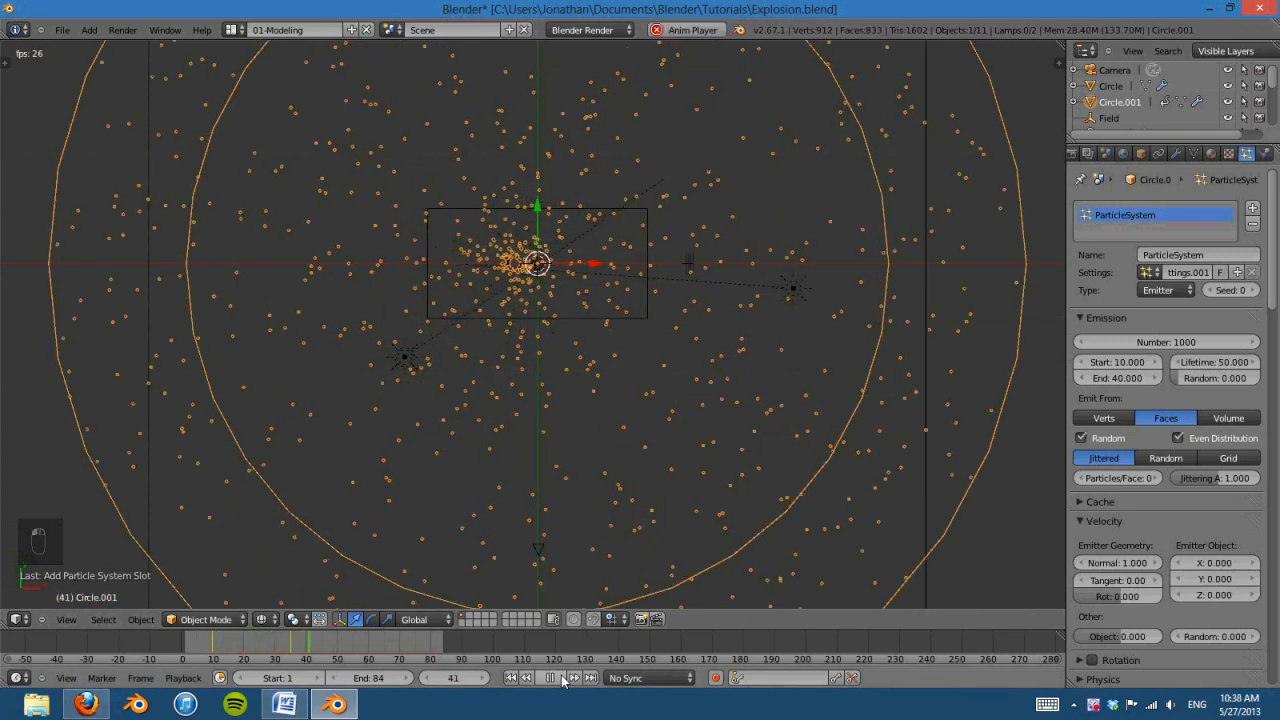
pyautogui.click(550, 678)
pyautogui.scroll(-5, 626, 456)
pyautogui.moveTo(627, 456); pyautogui.dragTo(631, 283, button='middle')
pyautogui.press('KP_1')
pyautogui.scroll(3, 872, 482)
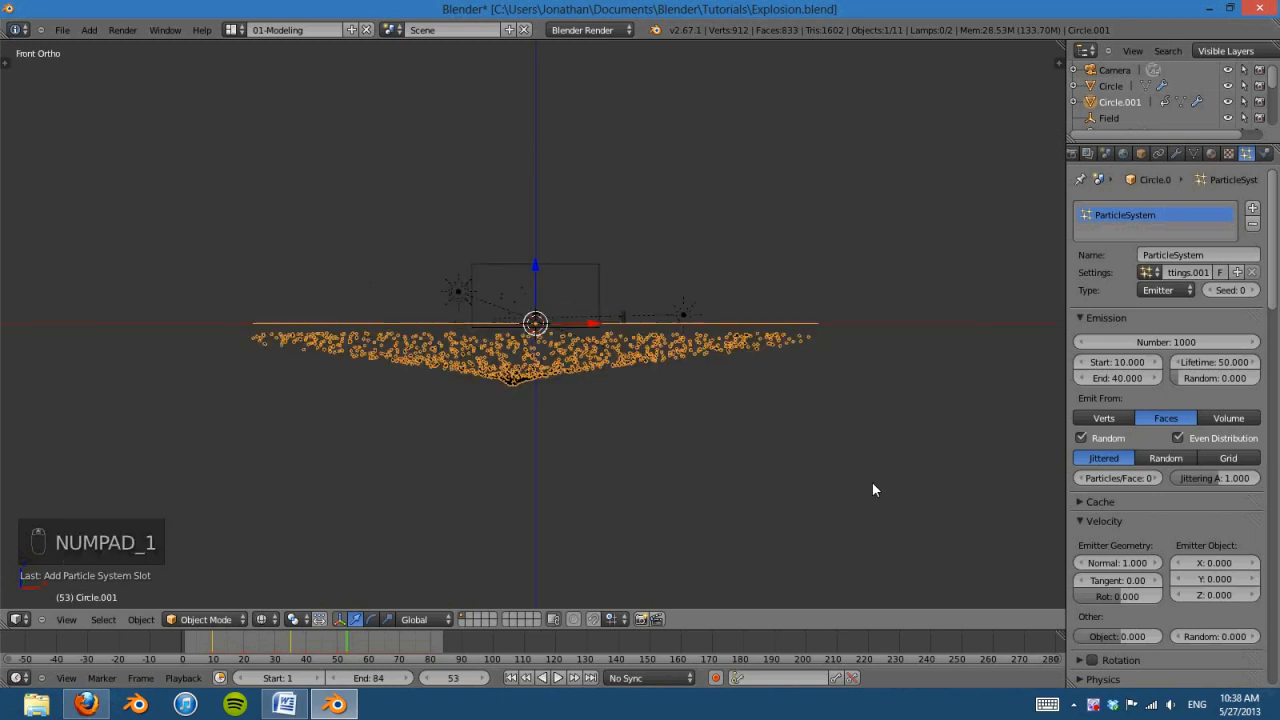
# - Set the particle lifetime to 10 and replay the animation in the front and top views
pyautogui.click(1222, 361)
pyautogui.write('10')
pyautogui.press('Return')
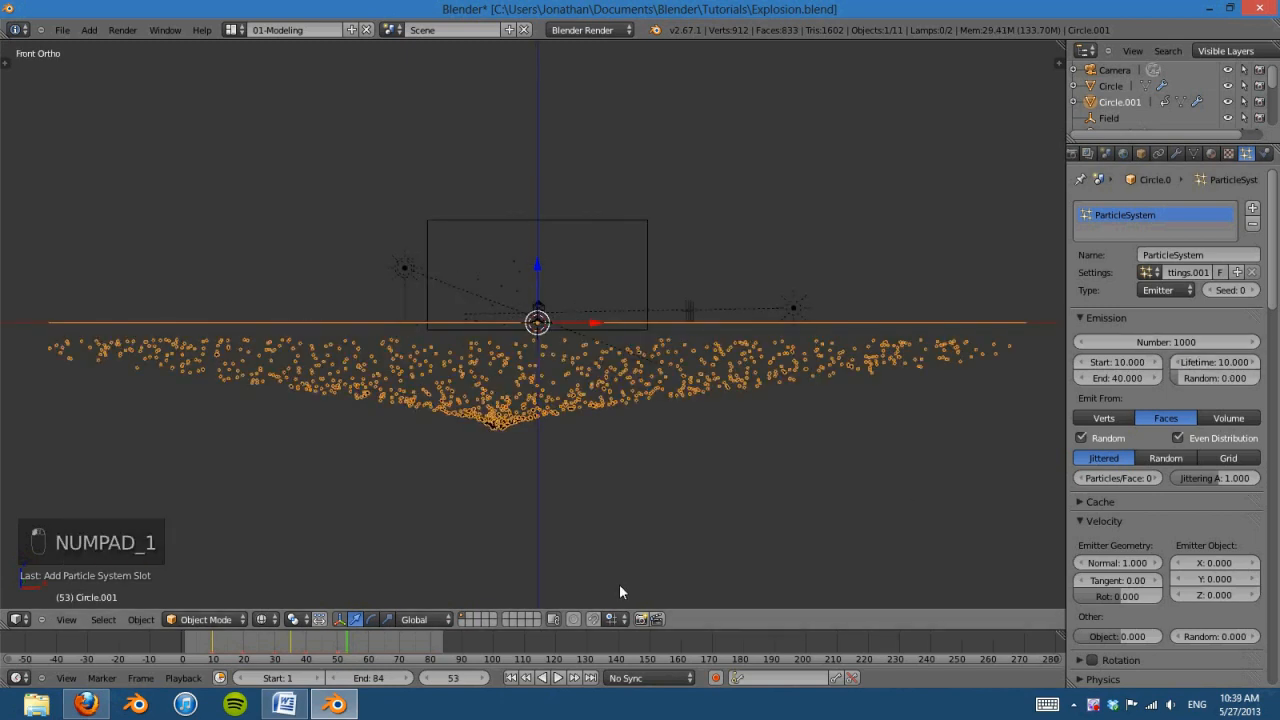
pyautogui.click(511, 678)
pyautogui.click(560, 678)
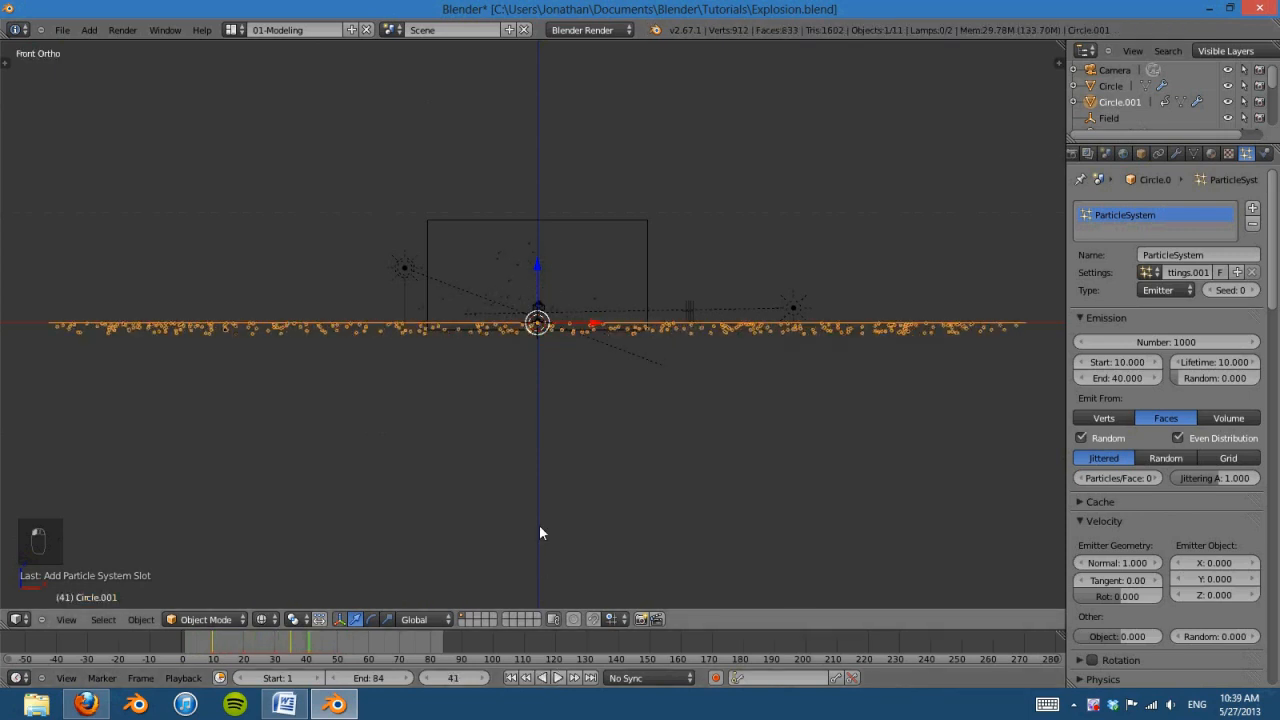
pyautogui.press('KP_7')
pyautogui.scroll(-3, 539, 525)
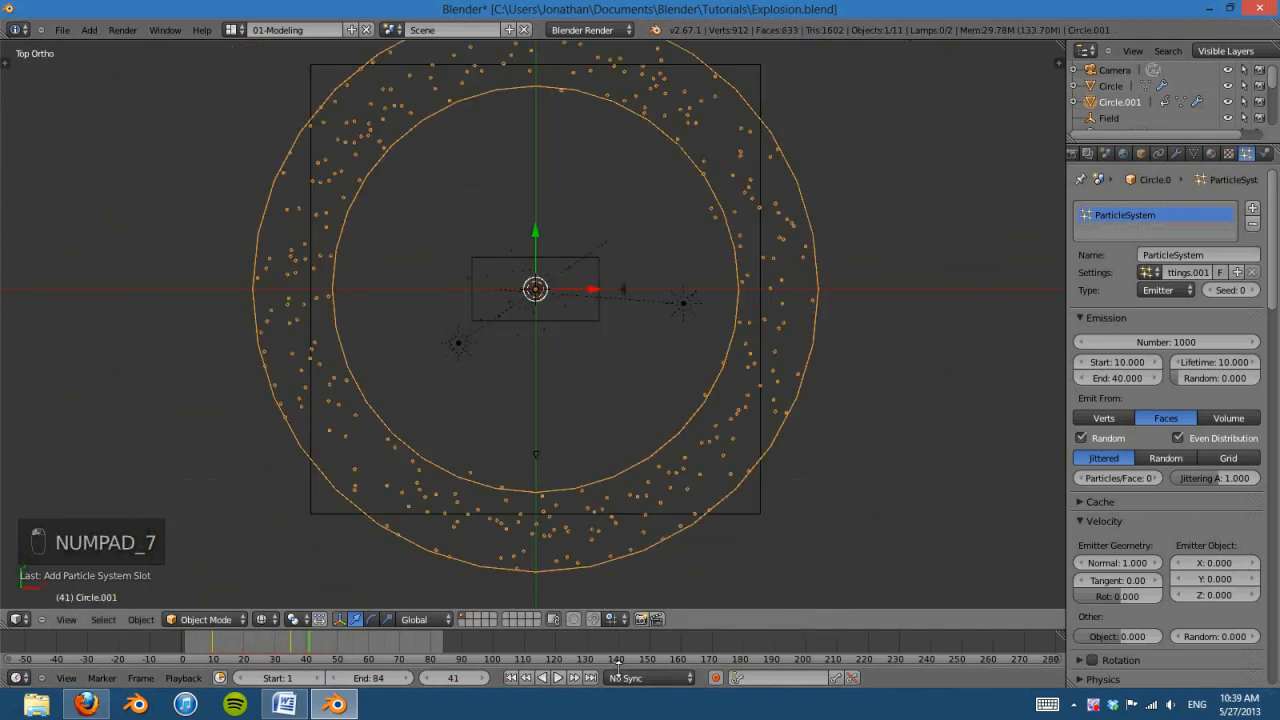
pyautogui.hotkey('shift', 'Left')
pyautogui.click(558, 678)
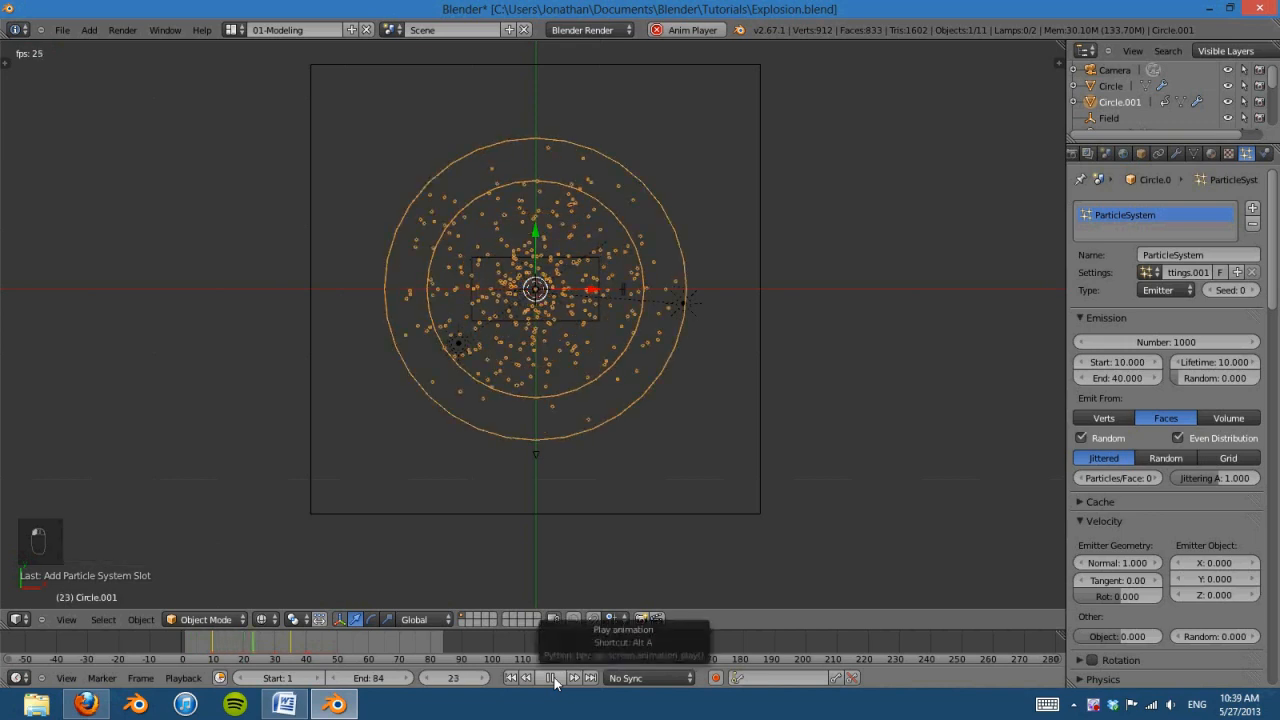
# - Set the ring's particle lifetime to 5, replay the animation in top view, and return to frame 1
pyautogui.click(512, 679)
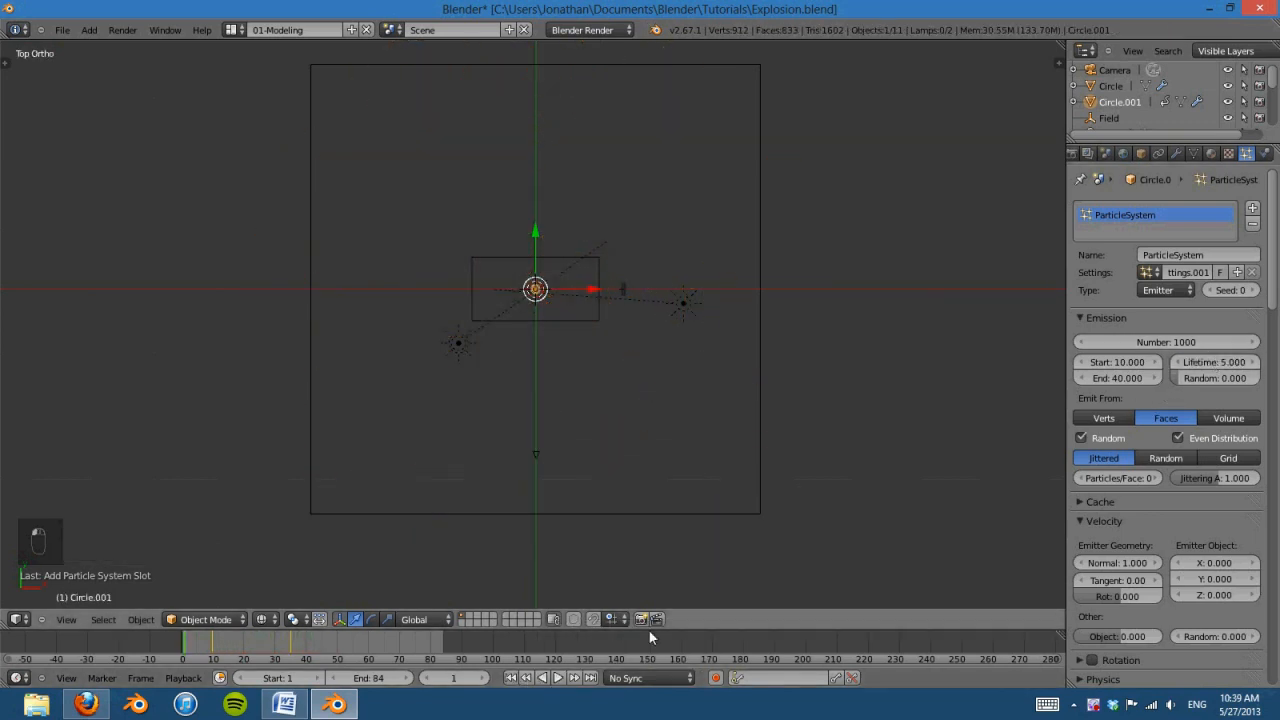
pyautogui.click(558, 678)
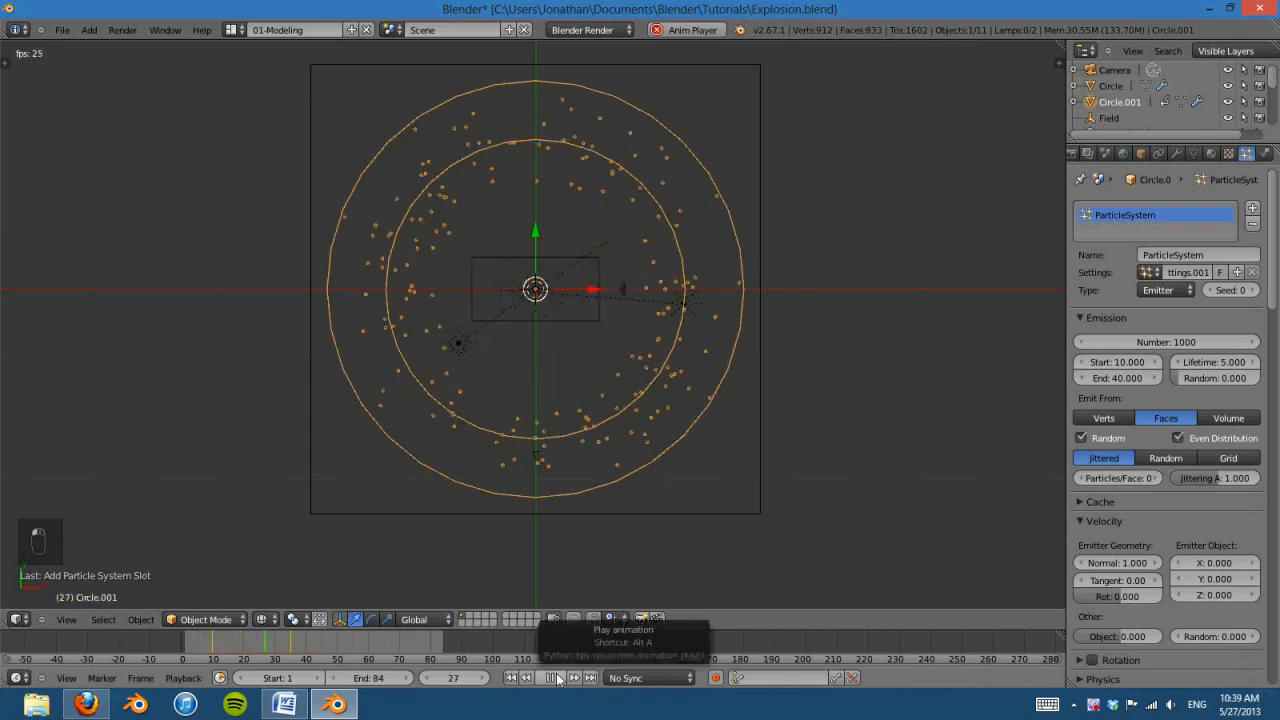
pyautogui.click(555, 678)
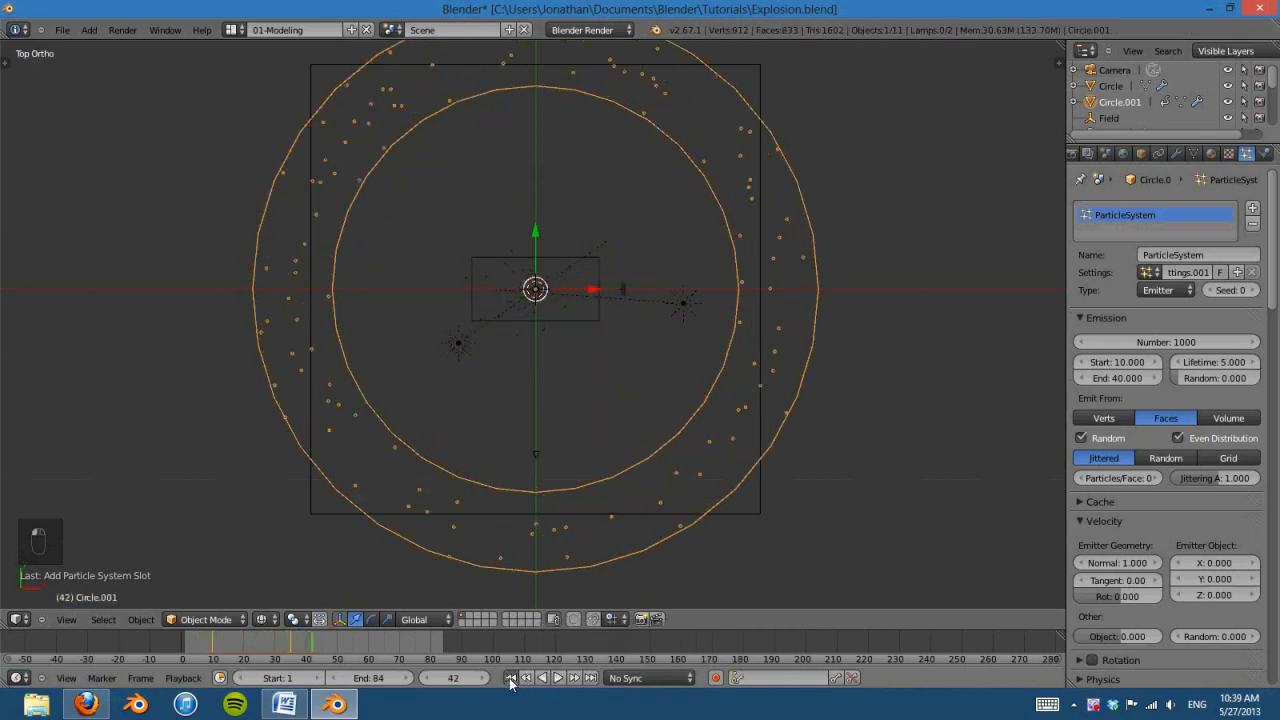
pyautogui.click(510, 678)
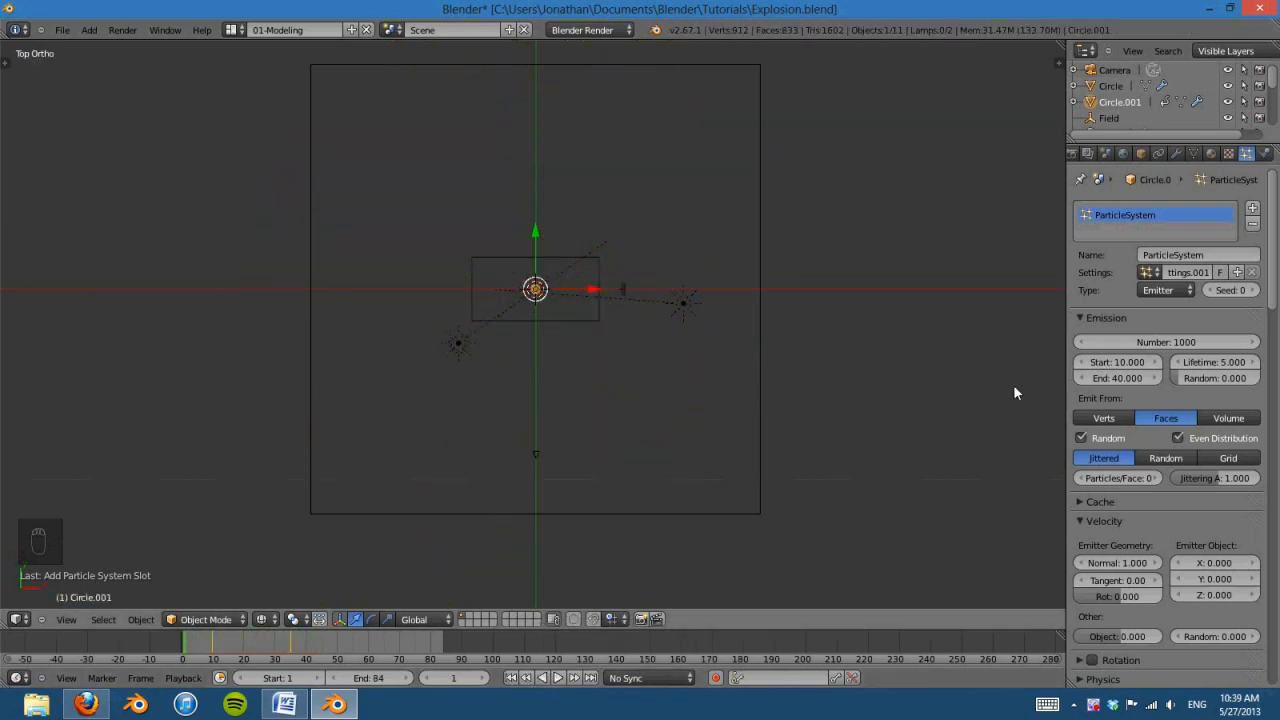
# - Reduce the gravity field weight of the ring's particles to 0.204
pyautogui.scroll(-15, 1157, 514)
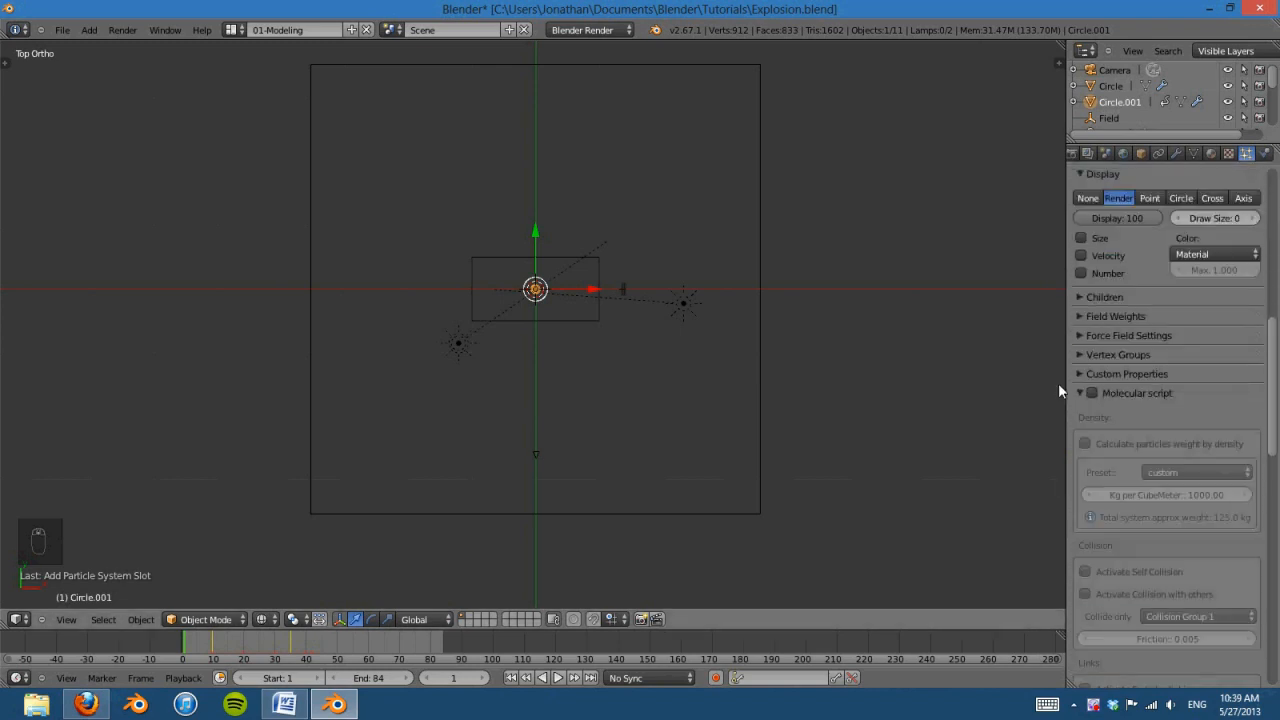
pyautogui.click(1080, 392)
pyautogui.click(1090, 335)
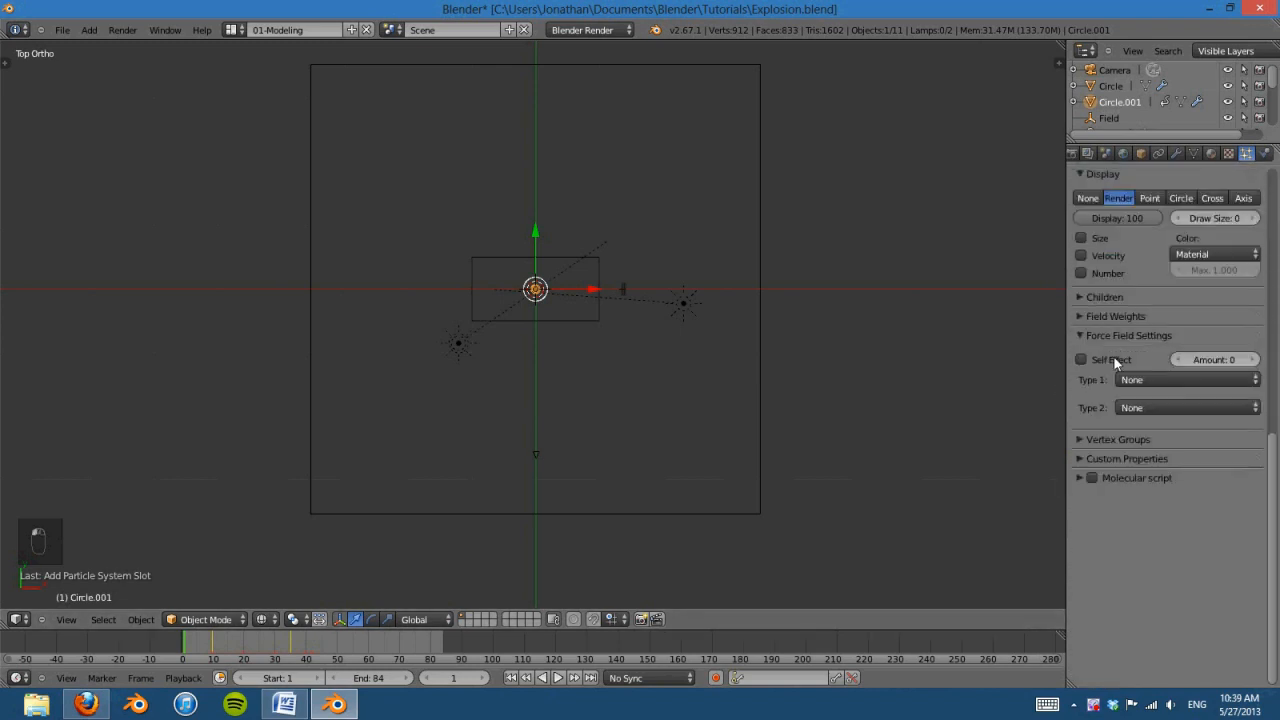
pyautogui.click(1087, 336)
pyautogui.click(1096, 316)
pyautogui.moveTo(1146, 362); pyautogui.dragTo(1106, 359)
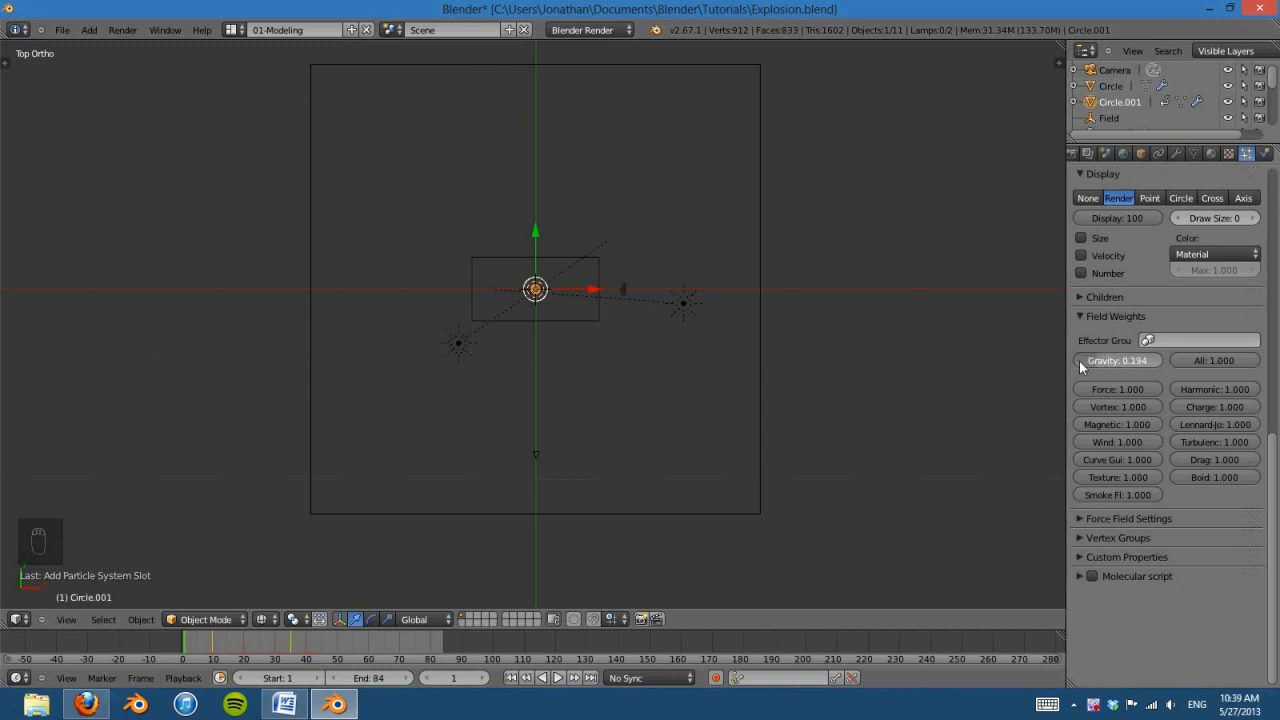
pyautogui.moveTo(1077, 361); pyautogui.dragTo(1081, 362)
# - Play the animation in top view, stop it, and examine the particles' height close up from the front
pyautogui.scroll(1, 779, 500)
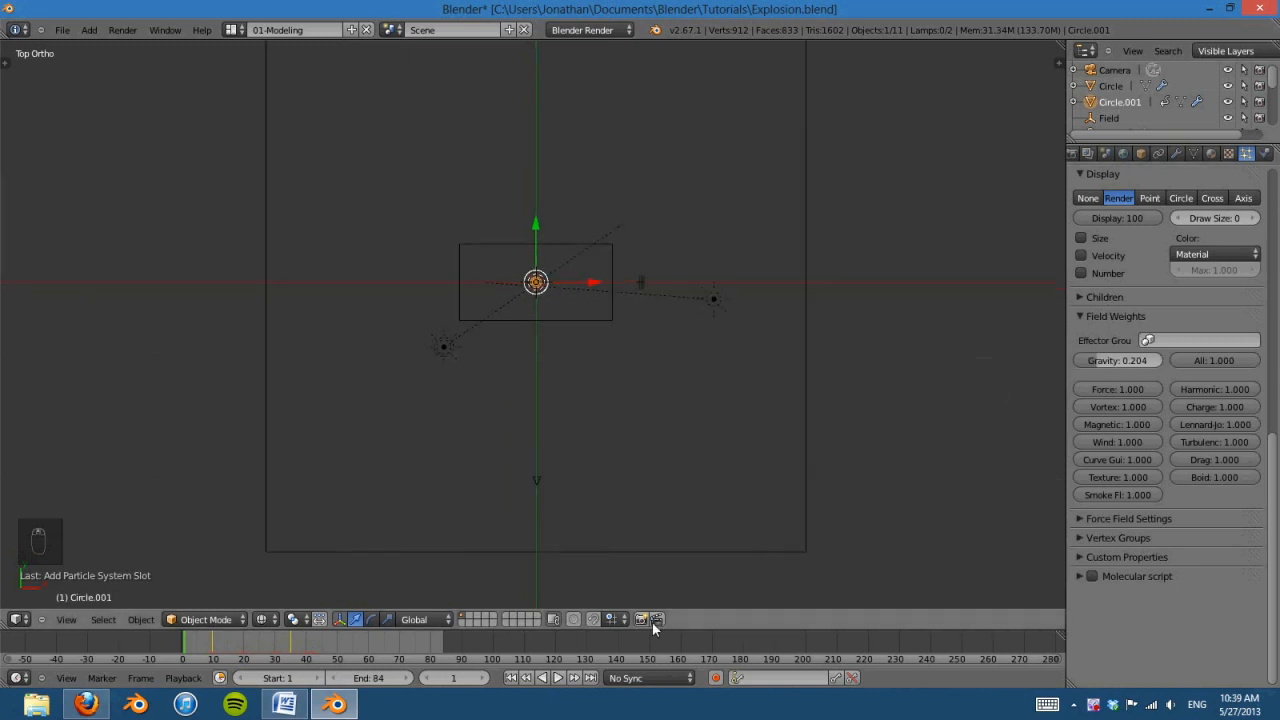
pyautogui.click(562, 681)
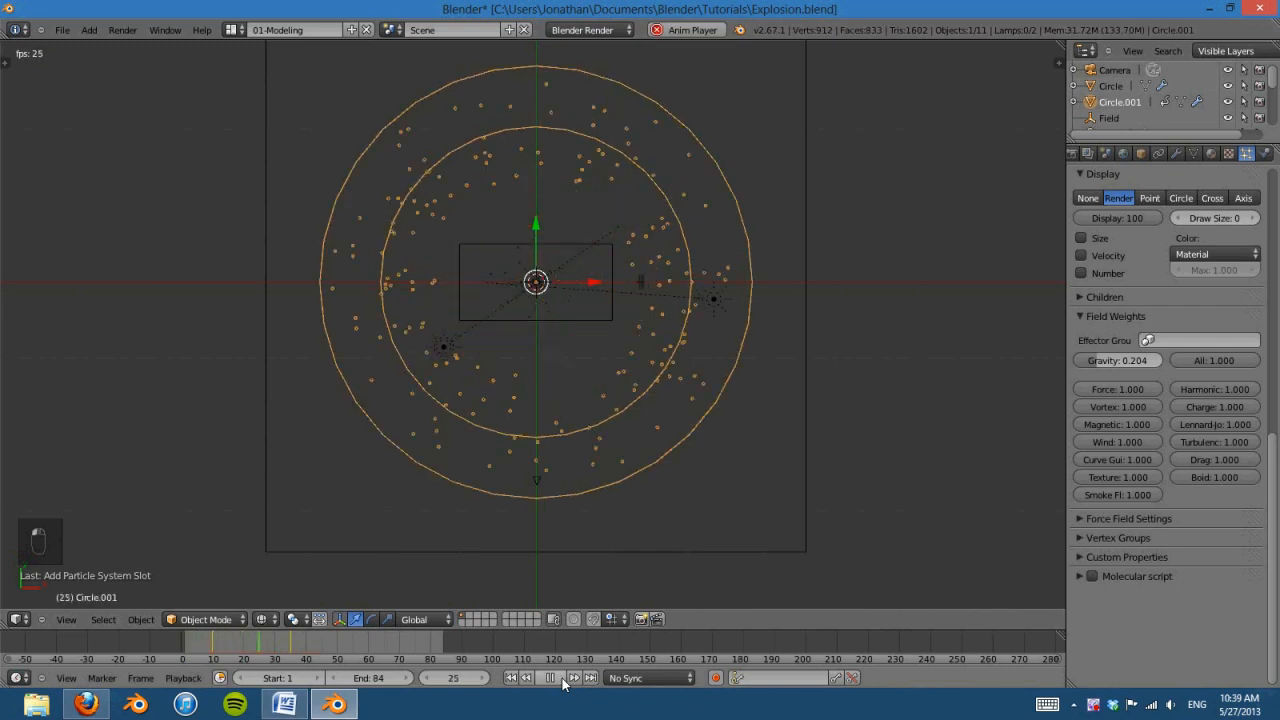
pyautogui.click(562, 681)
pyautogui.moveTo(687, 413); pyautogui.dragTo(666, 286, button='middle')
pyautogui.press('KP_1')
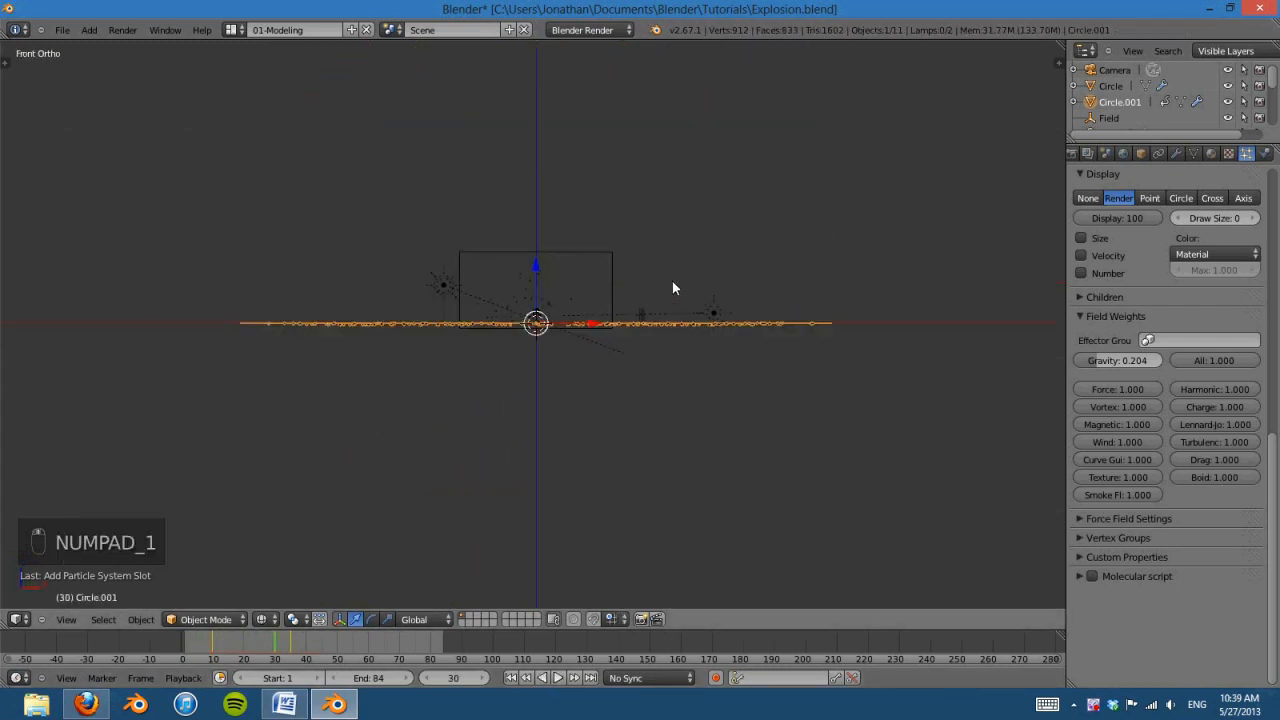
pyautogui.scroll(4, 680, 300)
pyautogui.scroll(10, 660, 340)
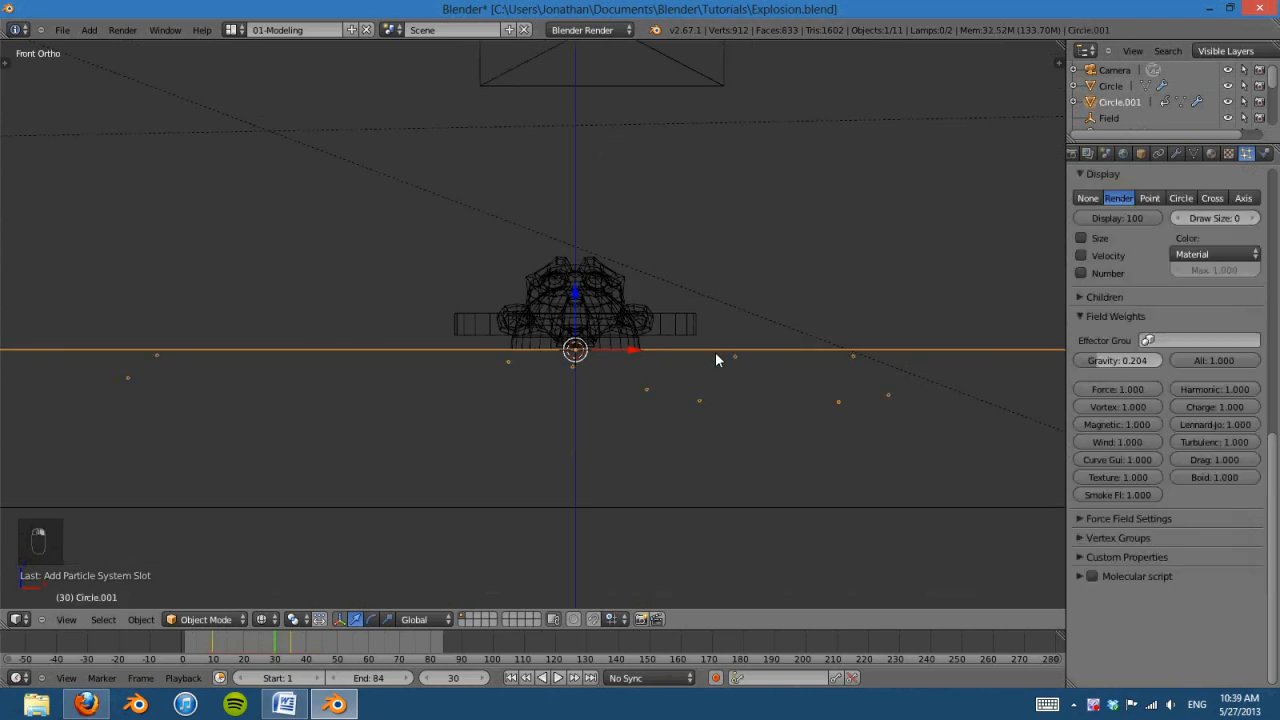
# - Undo the accidental change involving the ground plane and raise the Circle.001 ring slightly along the vertical axis
pyautogui.moveTo(583, 308); pyautogui.dragTo(578, 289)
pyautogui.hotkey('ctrl', 'z')
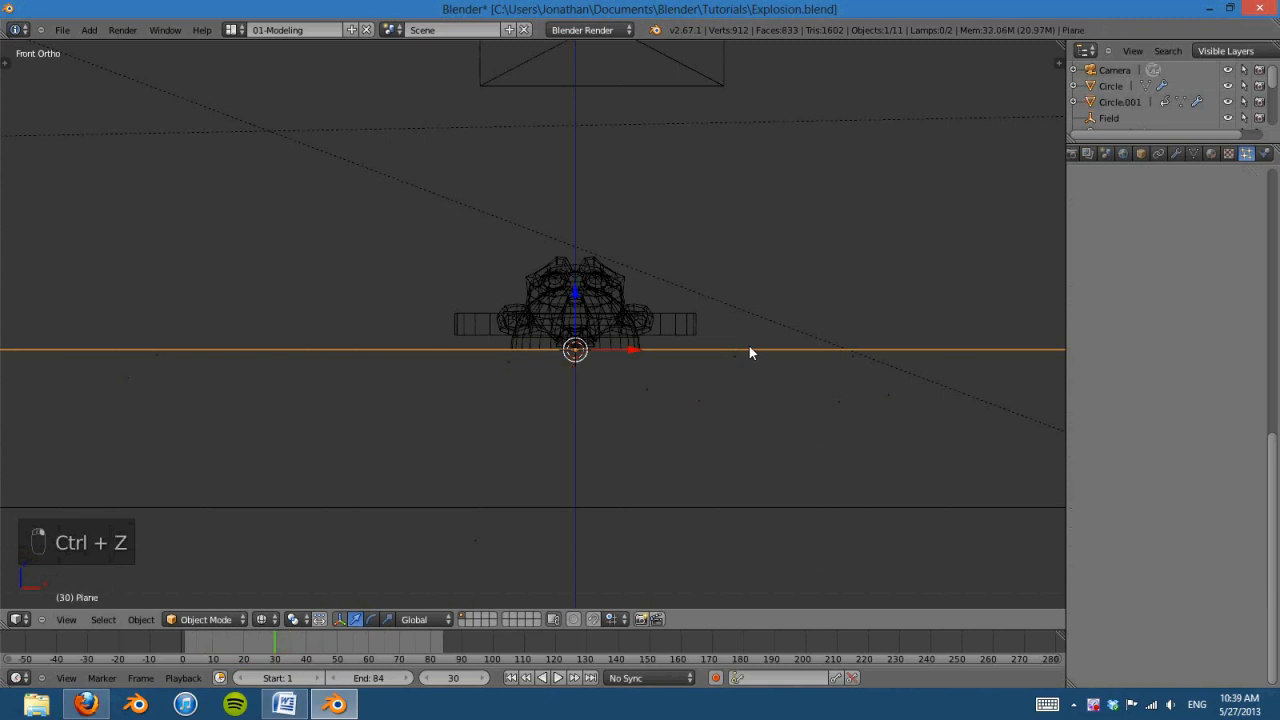
pyautogui.moveTo(578, 310); pyautogui.dragTo(577, 287)
# - Replay the raised ring's emission from the front, inspect the stopped particles at an angle, and return to frame 1
pyautogui.scroll(-4, 652, 490)
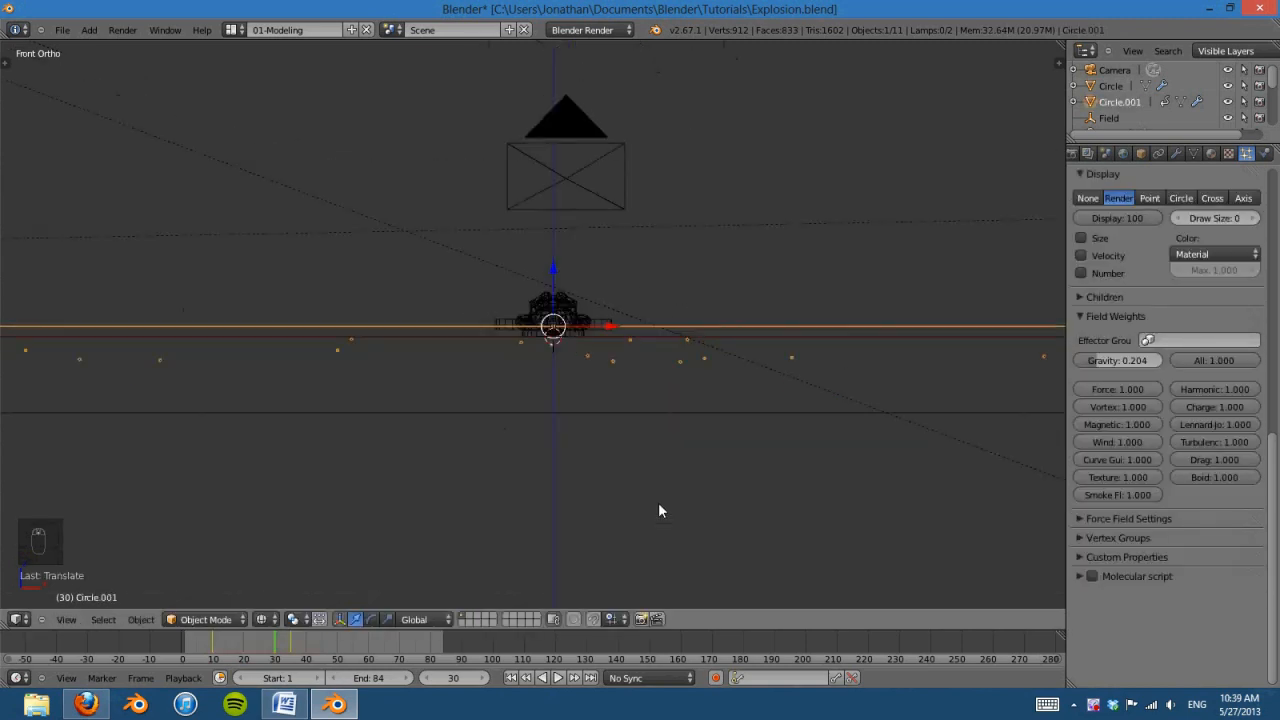
pyautogui.click(511, 679)
pyautogui.scroll(-4, 583, 551)
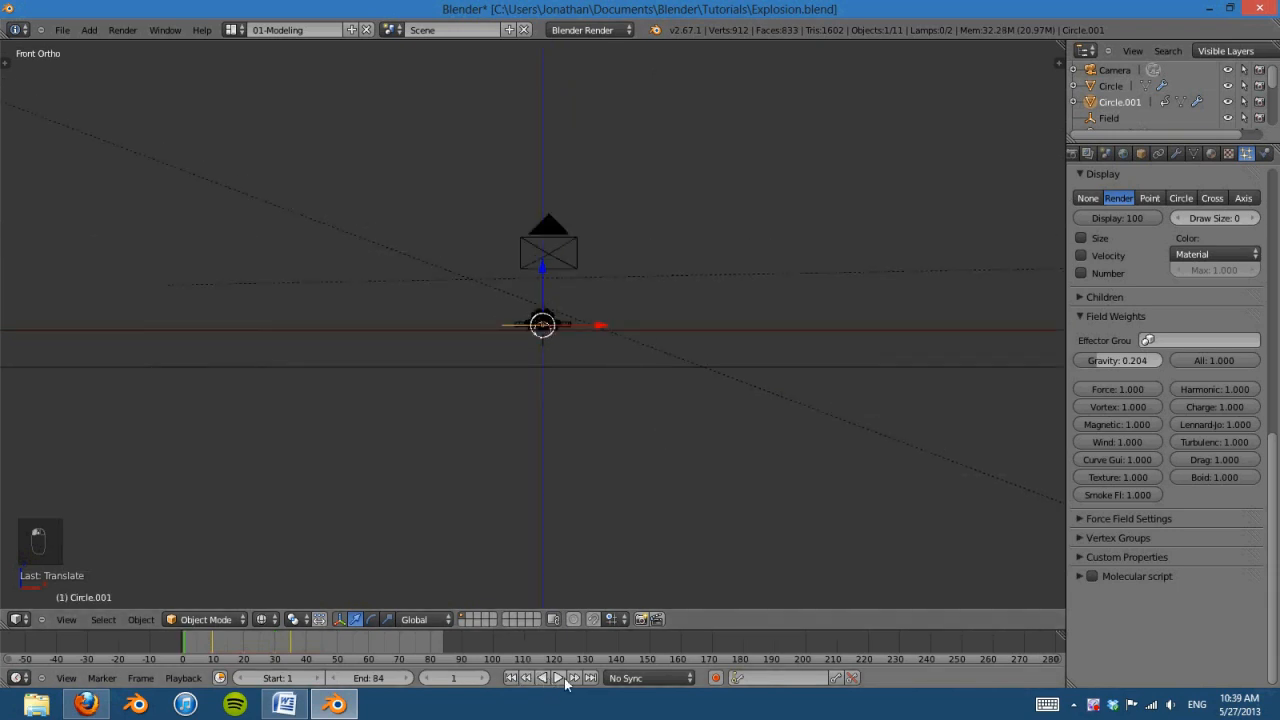
pyautogui.click(559, 679)
pyautogui.click(564, 679)
pyautogui.scroll(-5, 645, 356)
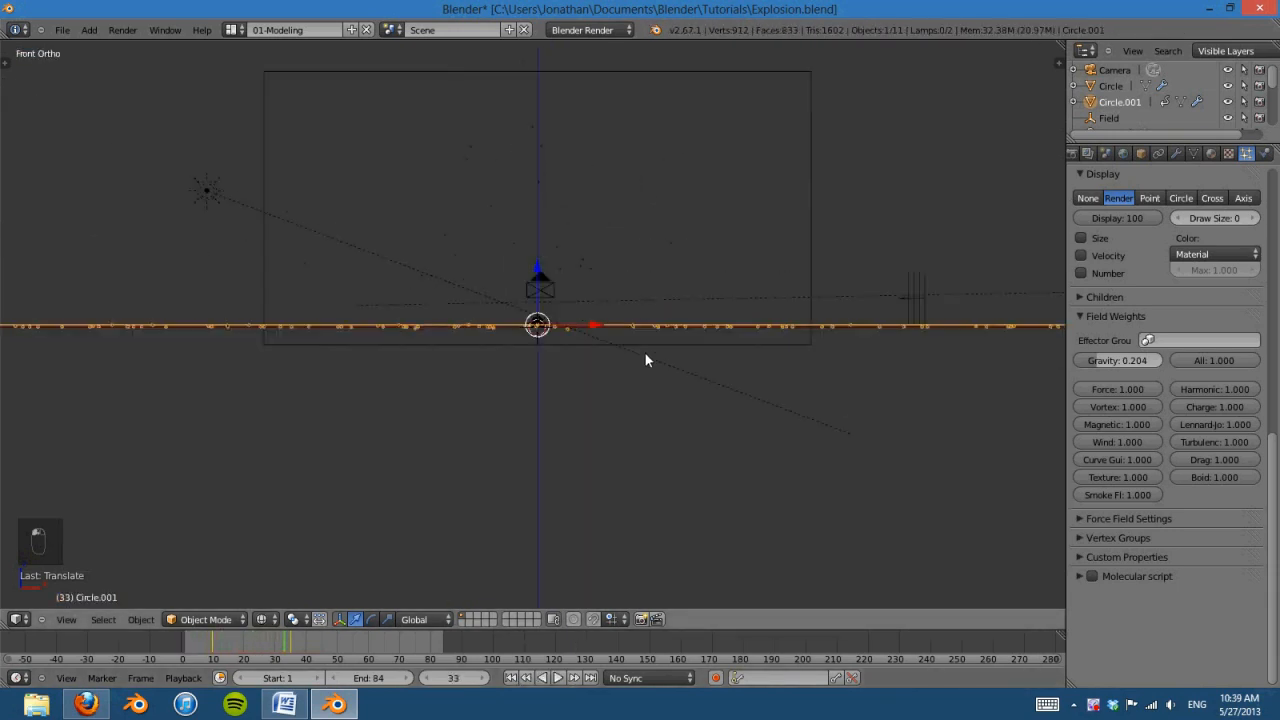
pyautogui.moveTo(635, 385); pyautogui.dragTo(630, 425, button='middle')
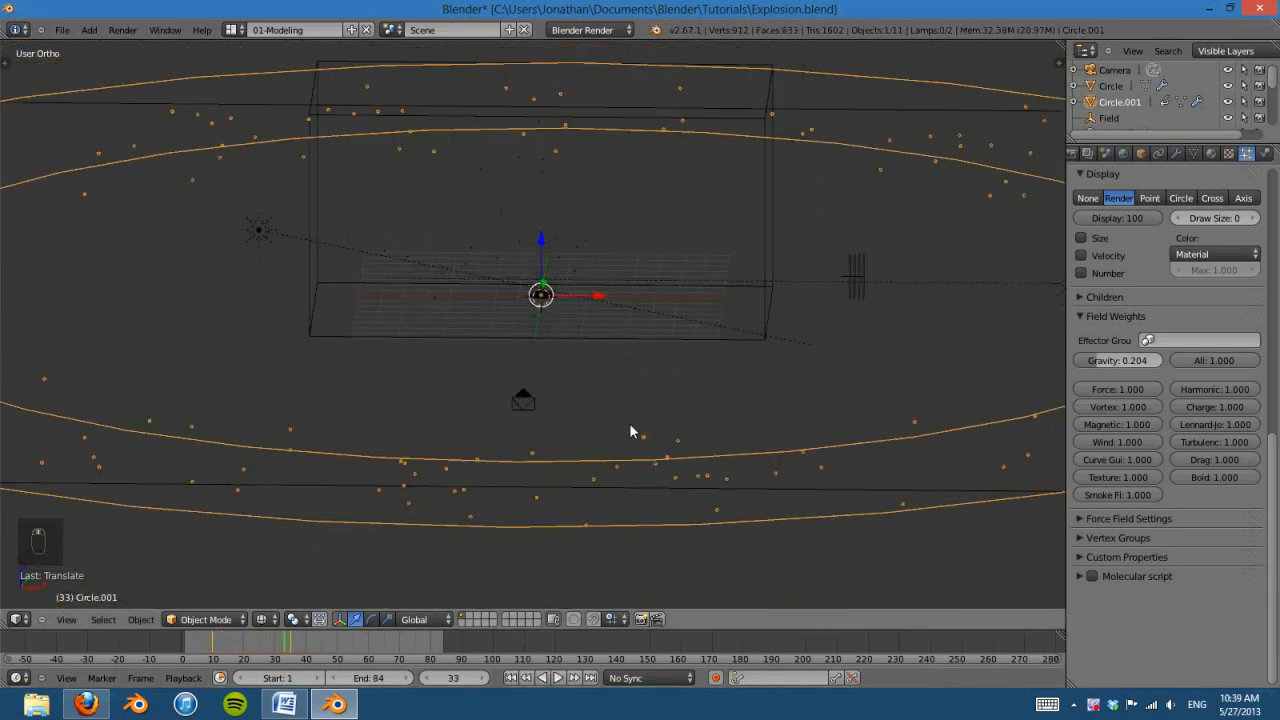
pyautogui.click(510, 678)
# - Set the particles' normal emission velocity to 2
pyautogui.scroll(5, 1082, 296)
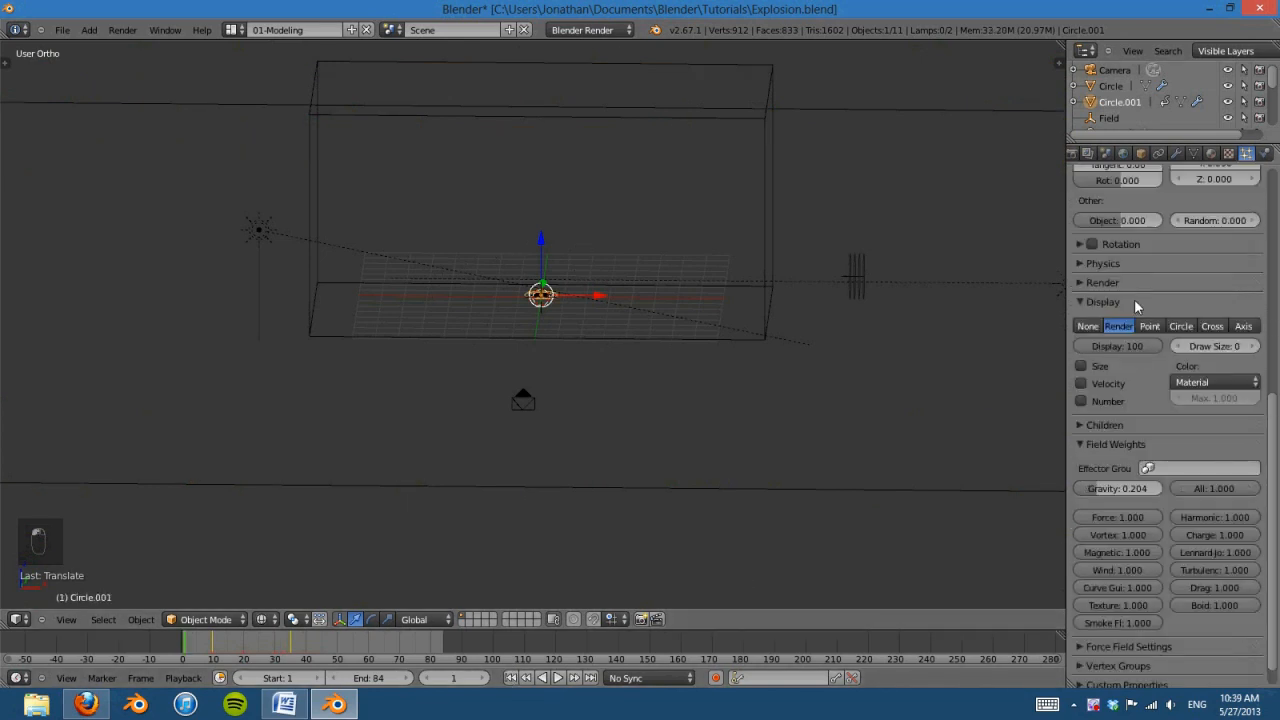
pyautogui.press('KP_1')
pyautogui.scroll(3, 886, 380)
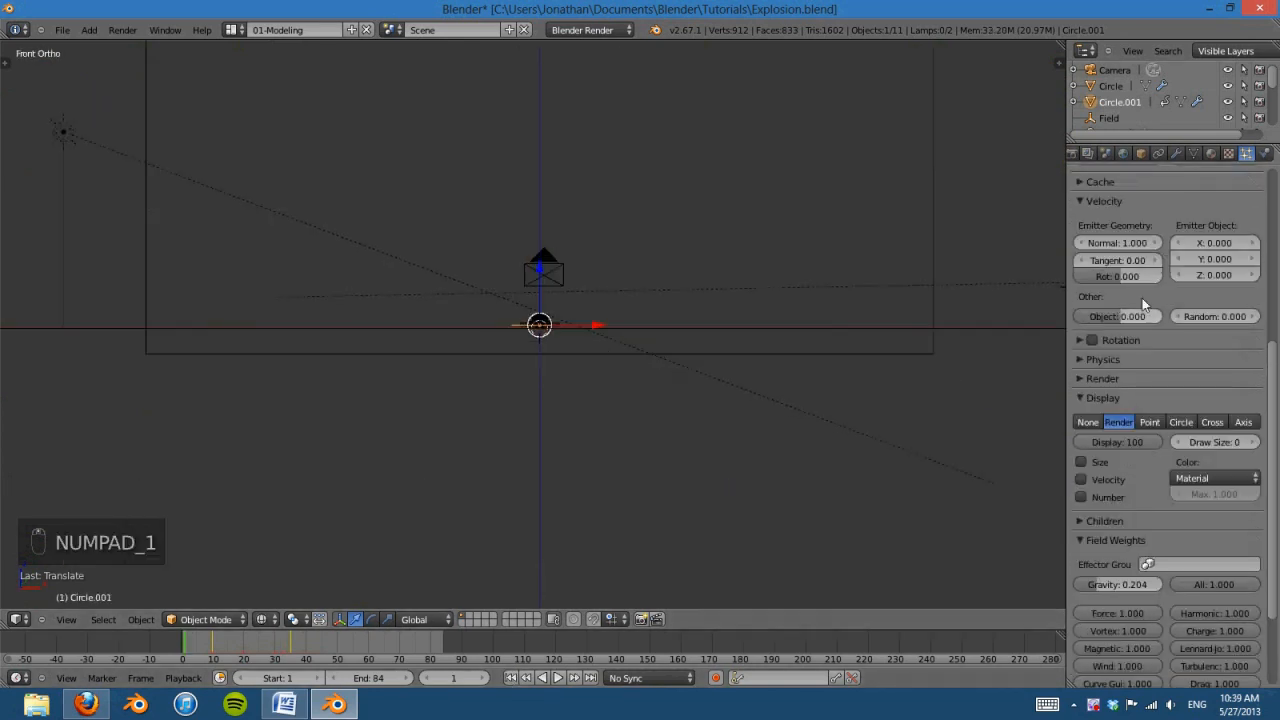
pyautogui.click(1121, 243)
pyautogui.press('Return')
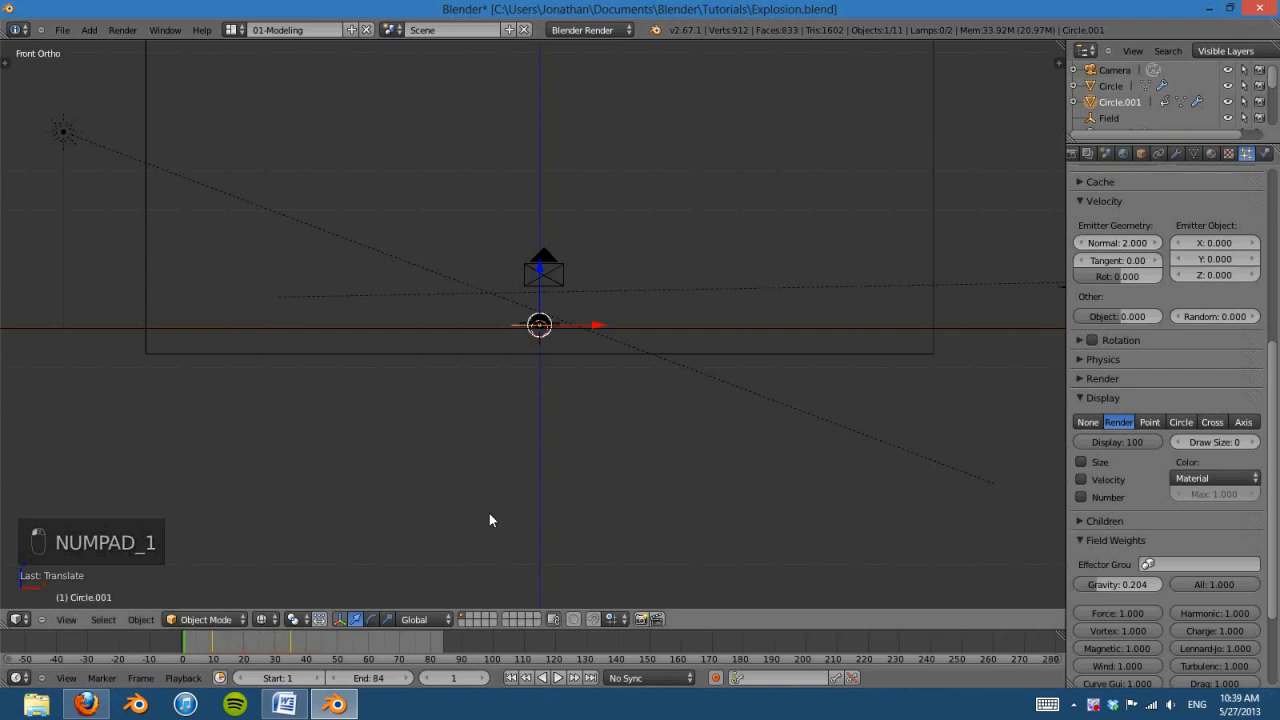
# - Play the ring's emission briefly in front view, cancel playback back to frame 1, and look at the ring at an angle
pyautogui.click(558, 678)
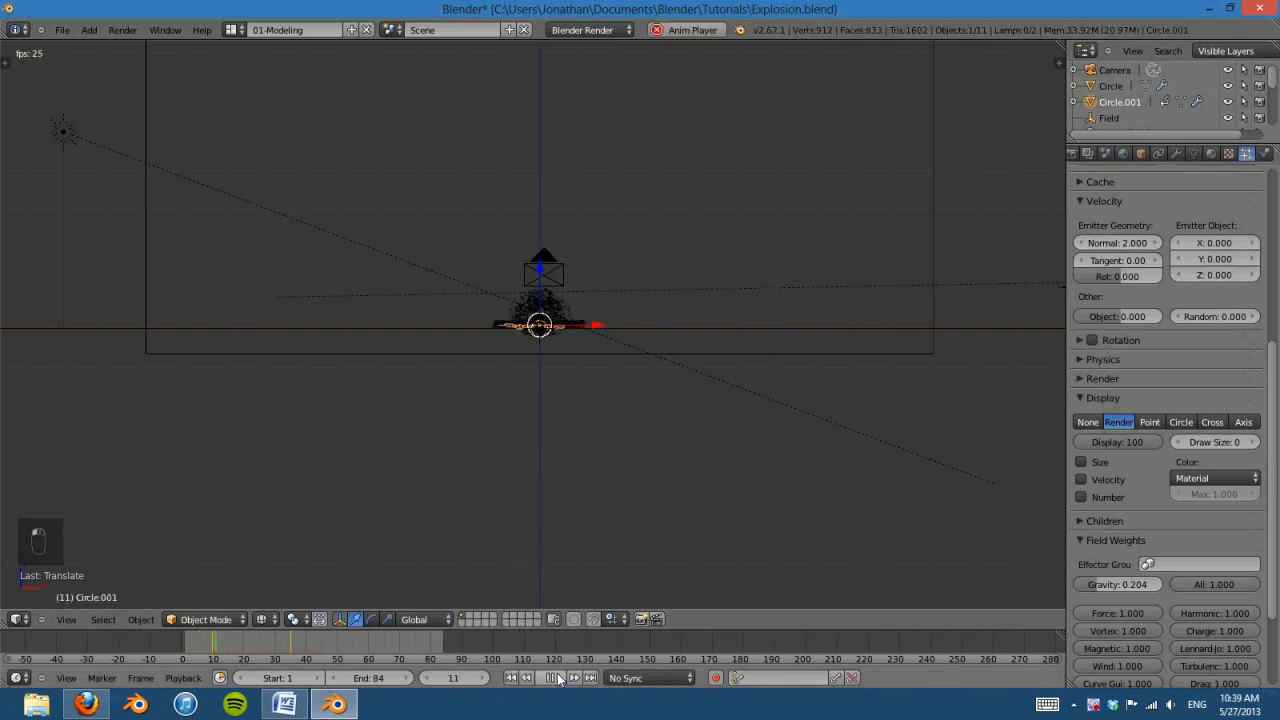
pyautogui.press('Escape')
pyautogui.moveTo(600, 526); pyautogui.dragTo(672, 365, button='middle')
# - Flip the normals of all faces of the Circle.001 ring and return to Object Mode in front view
pyautogui.press('Tab')
pyautogui.press('a')
pyautogui.press('a')
pyautogui.press('a')
pyautogui.press('a')
pyautogui.press('t')
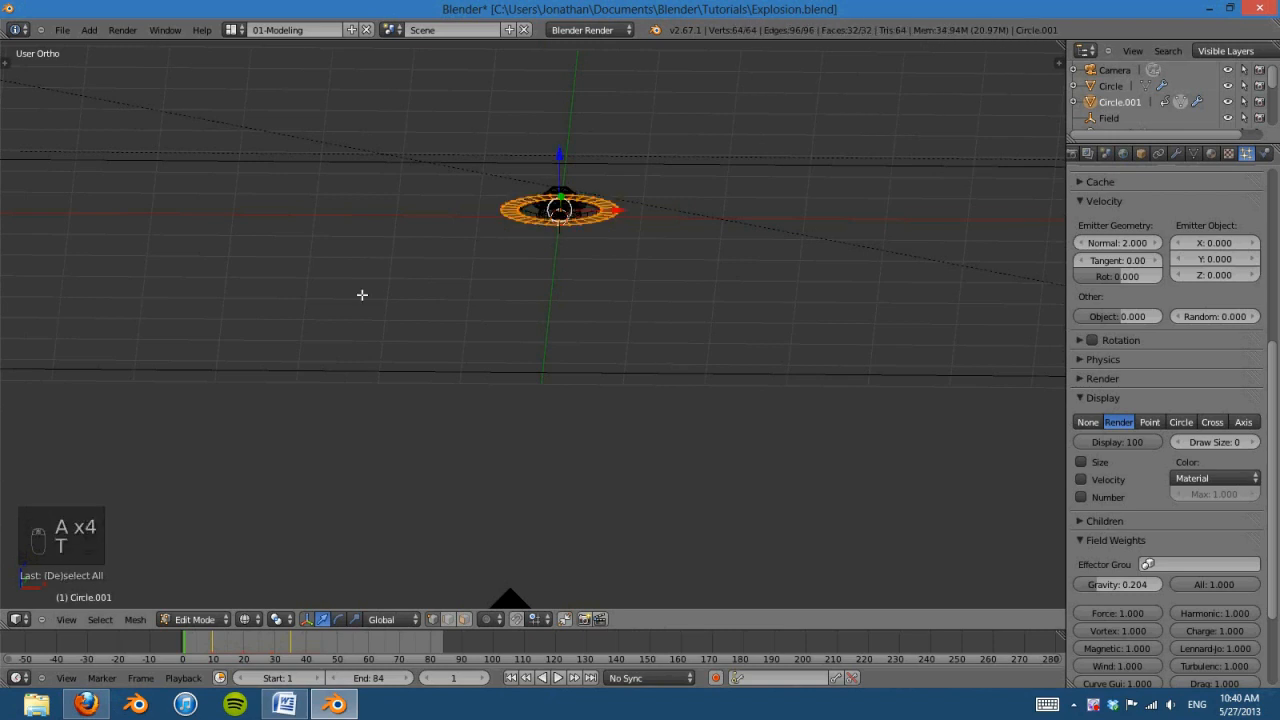
pyautogui.press('t')
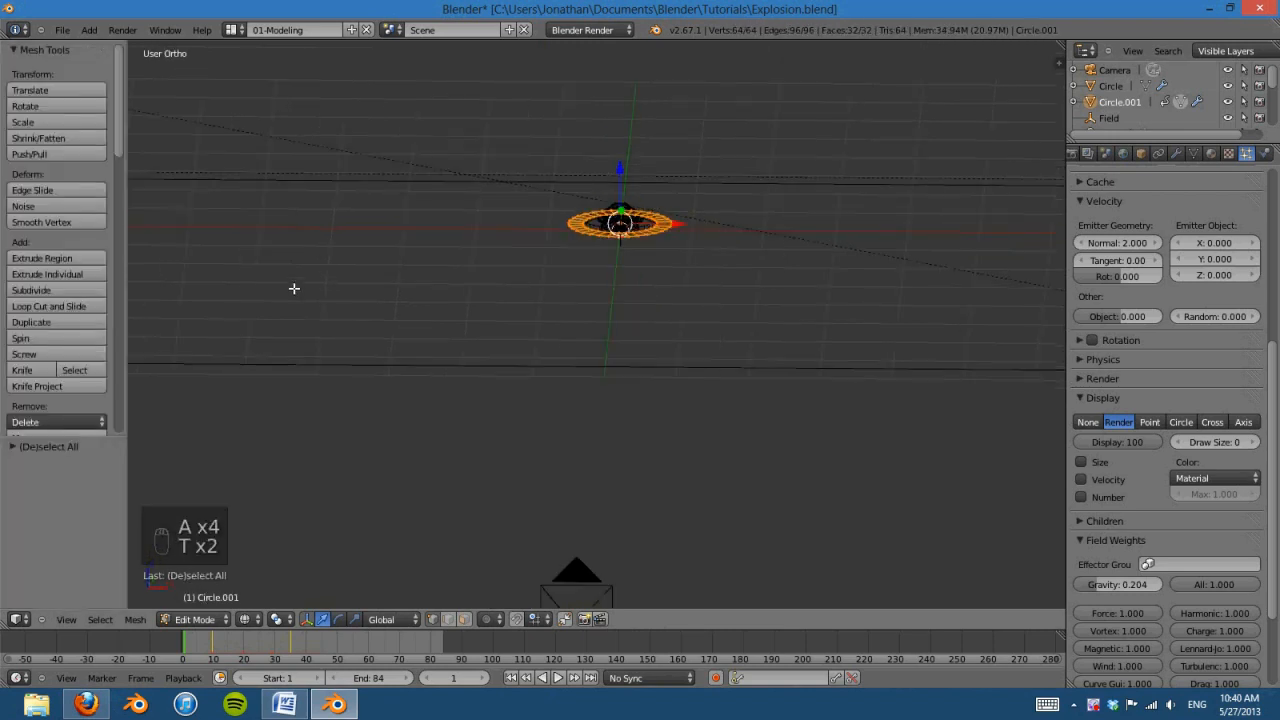
pyautogui.scroll(-5, 57, 330)
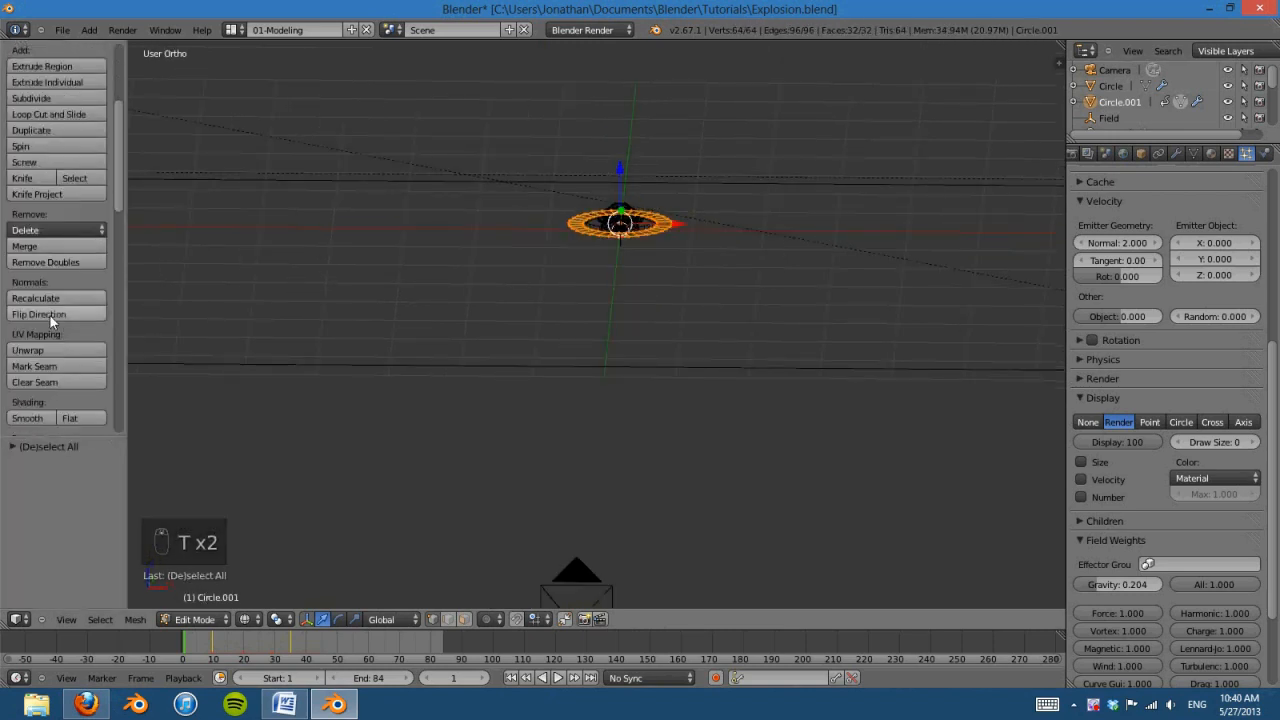
pyautogui.click(49, 314)
pyautogui.press('t')
pyautogui.press('KP_1')
pyautogui.press('Tab')
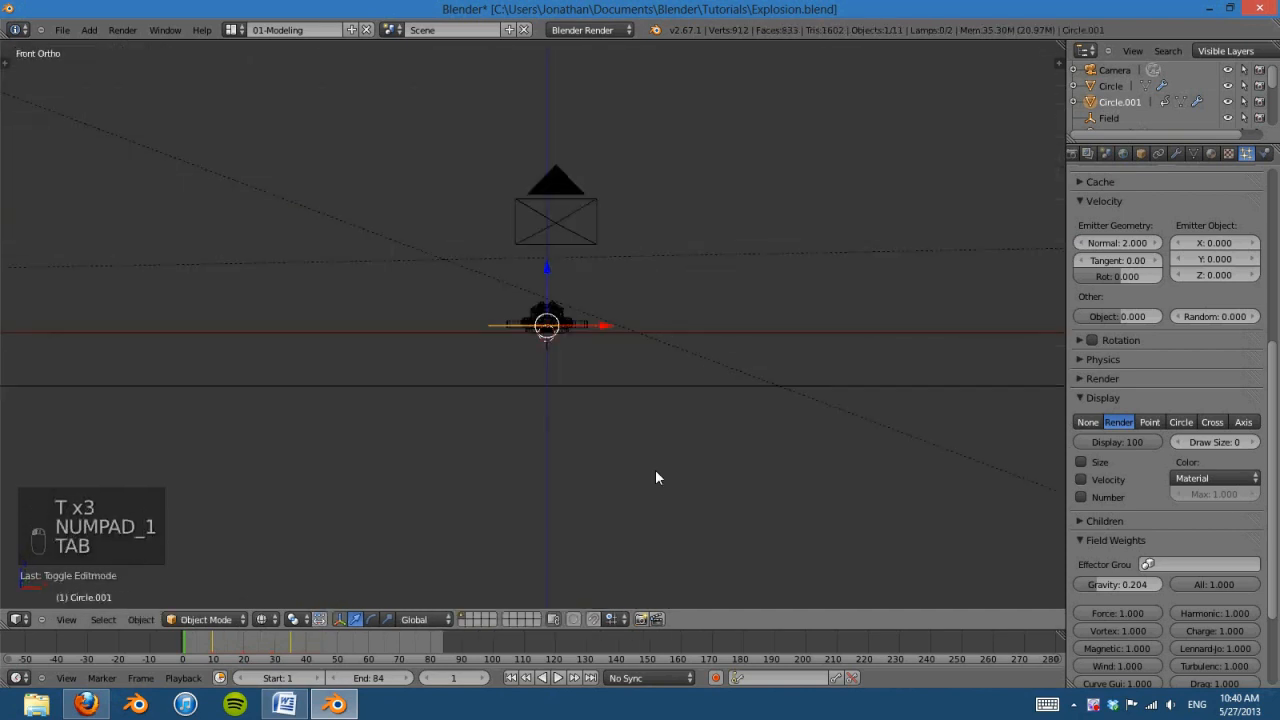
# - Play the emission from the front, set the particles' normal velocity to 1 and their gravity field weight to 0.5
pyautogui.click(557, 678)
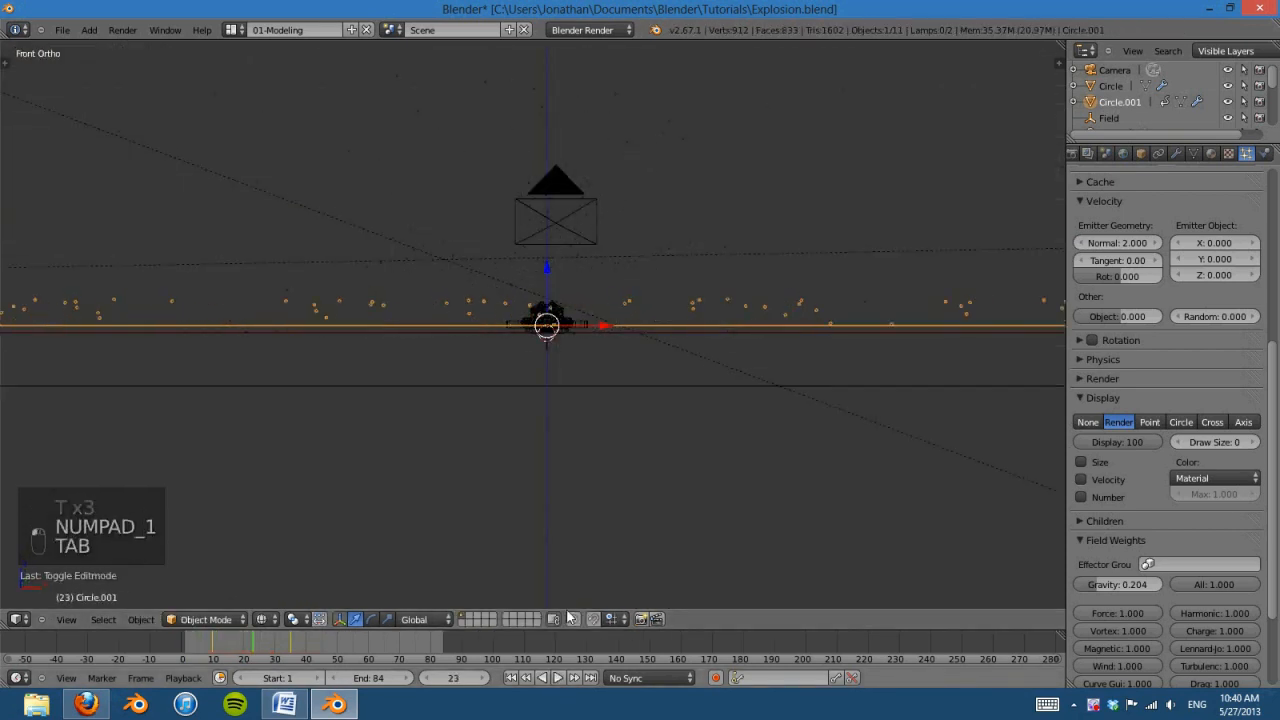
pyautogui.scroll(-4, 767, 500)
pyautogui.click(1112, 242)
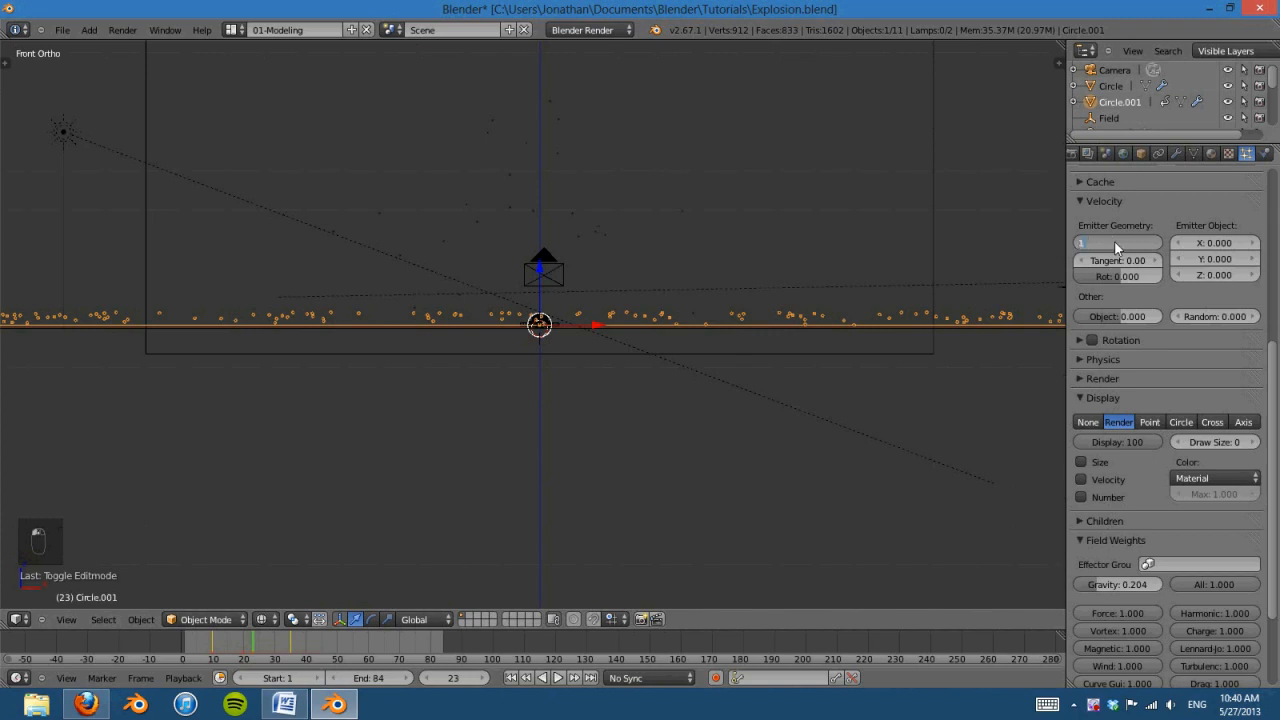
pyautogui.write('1')
pyautogui.press('Return')
pyautogui.click(1115, 588)
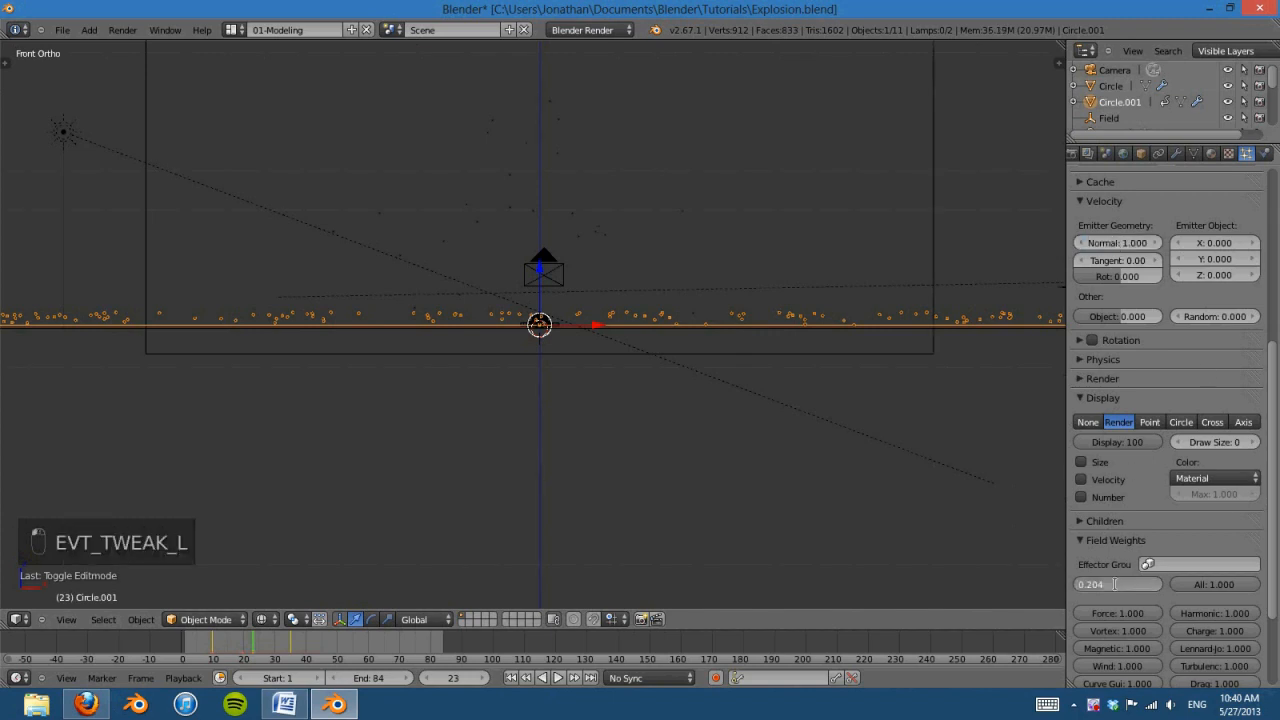
pyautogui.write('0.5')
pyautogui.press('Return')
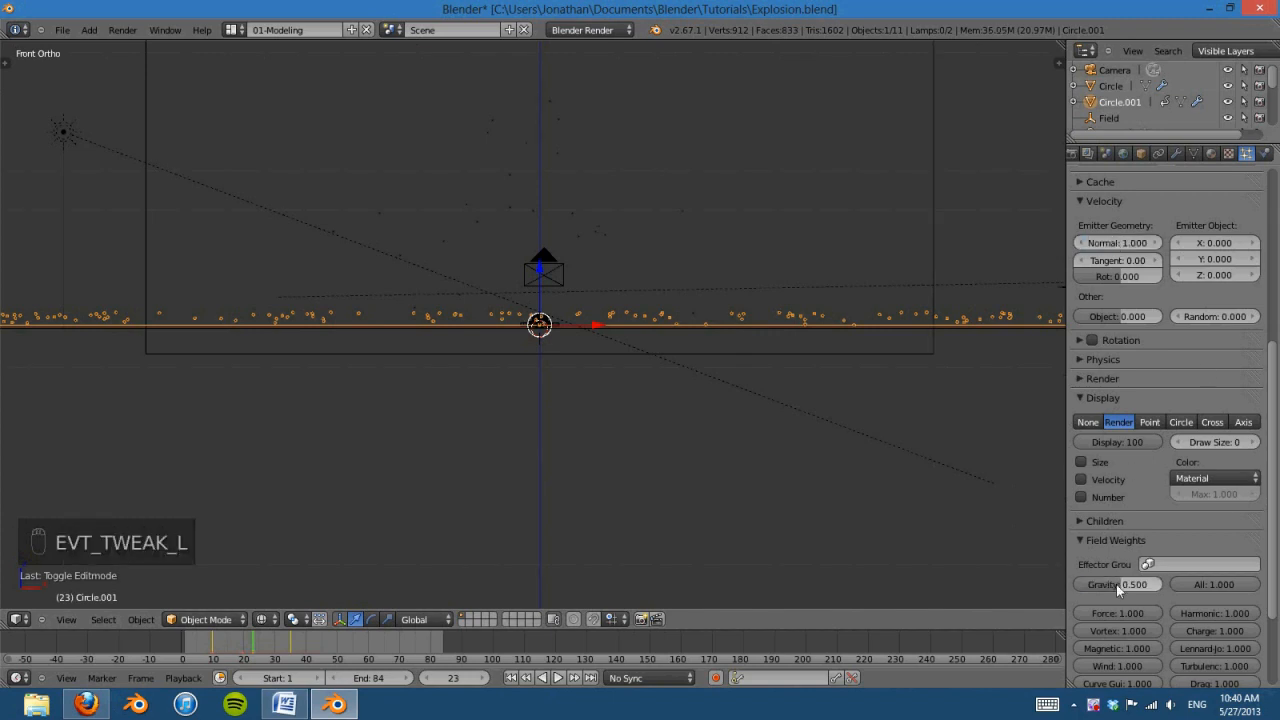
# - Replay the emission from frame 1 in front view, stop it, and examine the ring particles at an angle
pyautogui.click(512, 679)
pyautogui.click(558, 678)
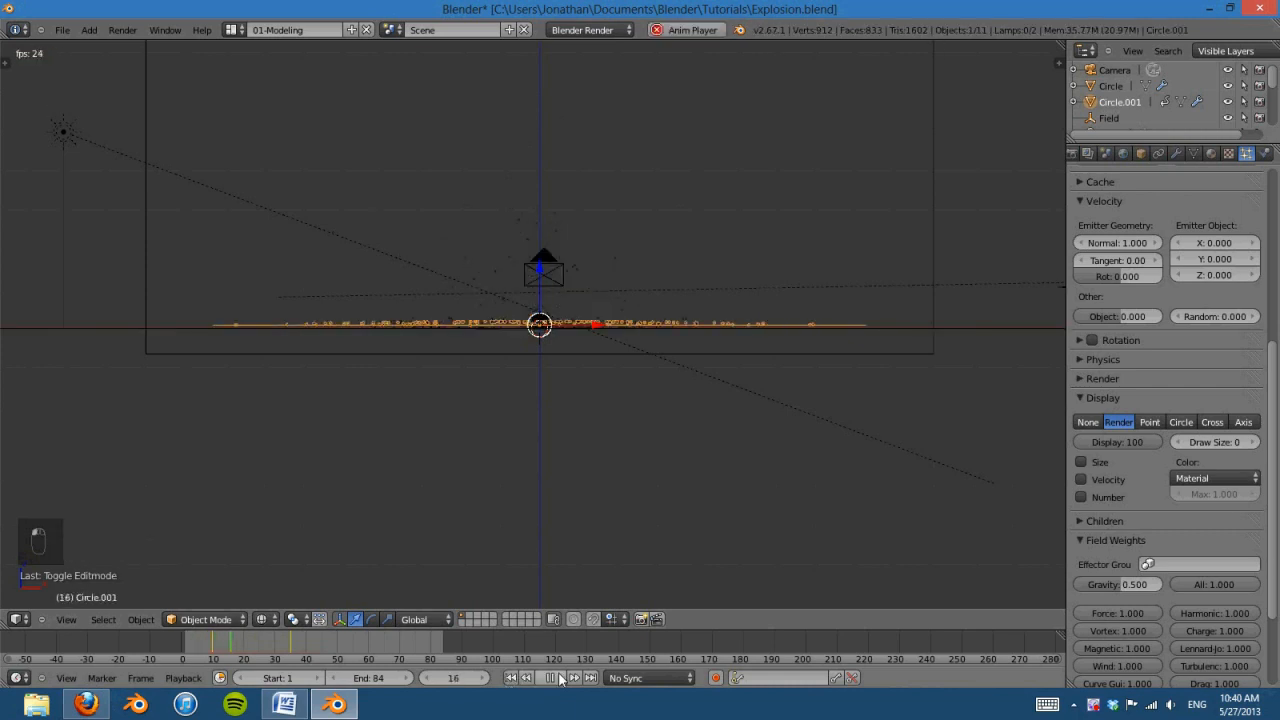
pyautogui.click(558, 678)
pyautogui.scroll(-4, 540, 470)
pyautogui.moveTo(674, 414); pyautogui.dragTo(656, 487, button='middle')
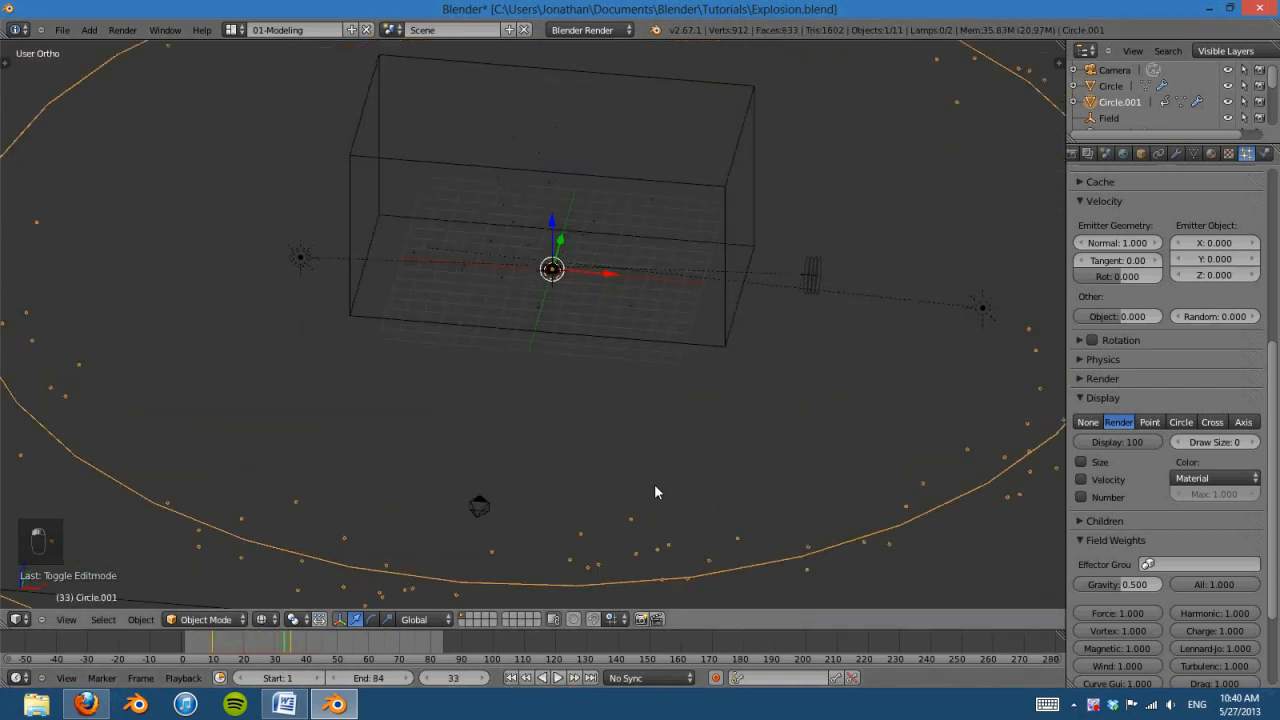
# - Inspect the ring particles in top view, replay the emission there, and return to frame 1
pyautogui.press('KP_7')
pyautogui.scroll(-5, 650, 455)
pyautogui.keyDown('shift'); pyautogui.moveTo(646, 423); pyautogui.dragTo(637, 471, button='middle'); pyautogui.keyUp('shift')
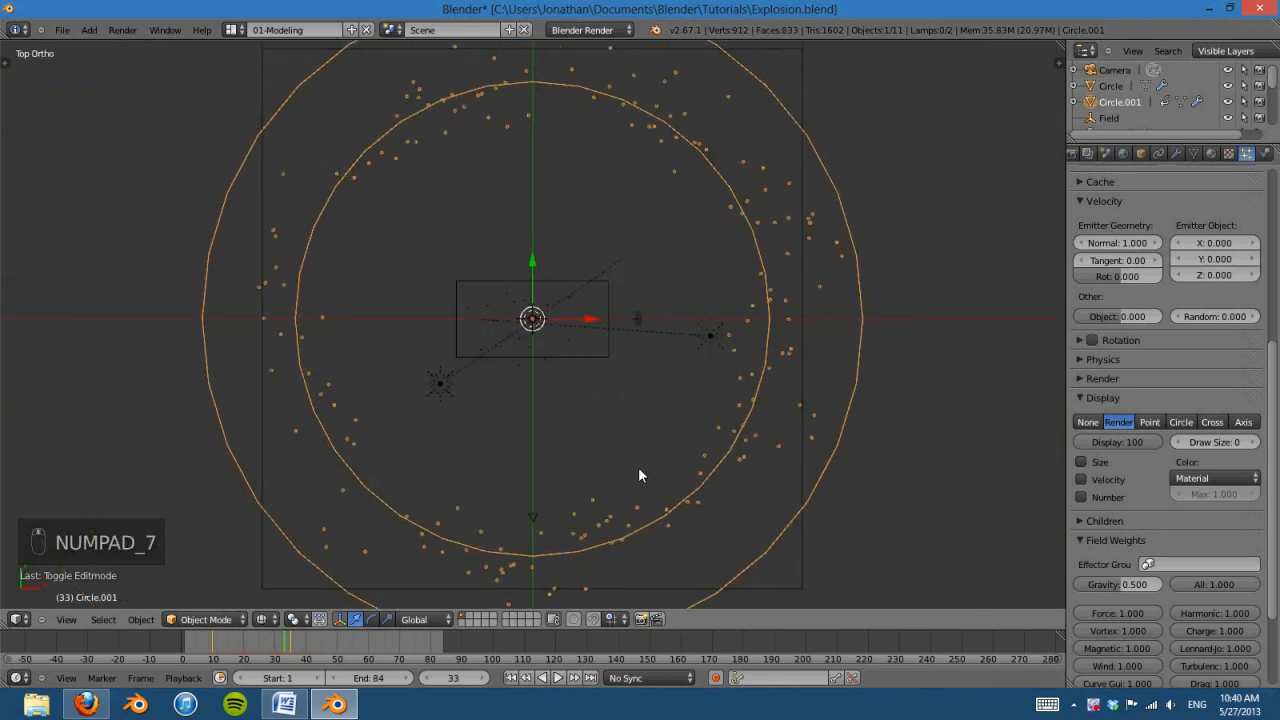
pyautogui.scroll(3, 738, 428)
pyautogui.click(510, 678)
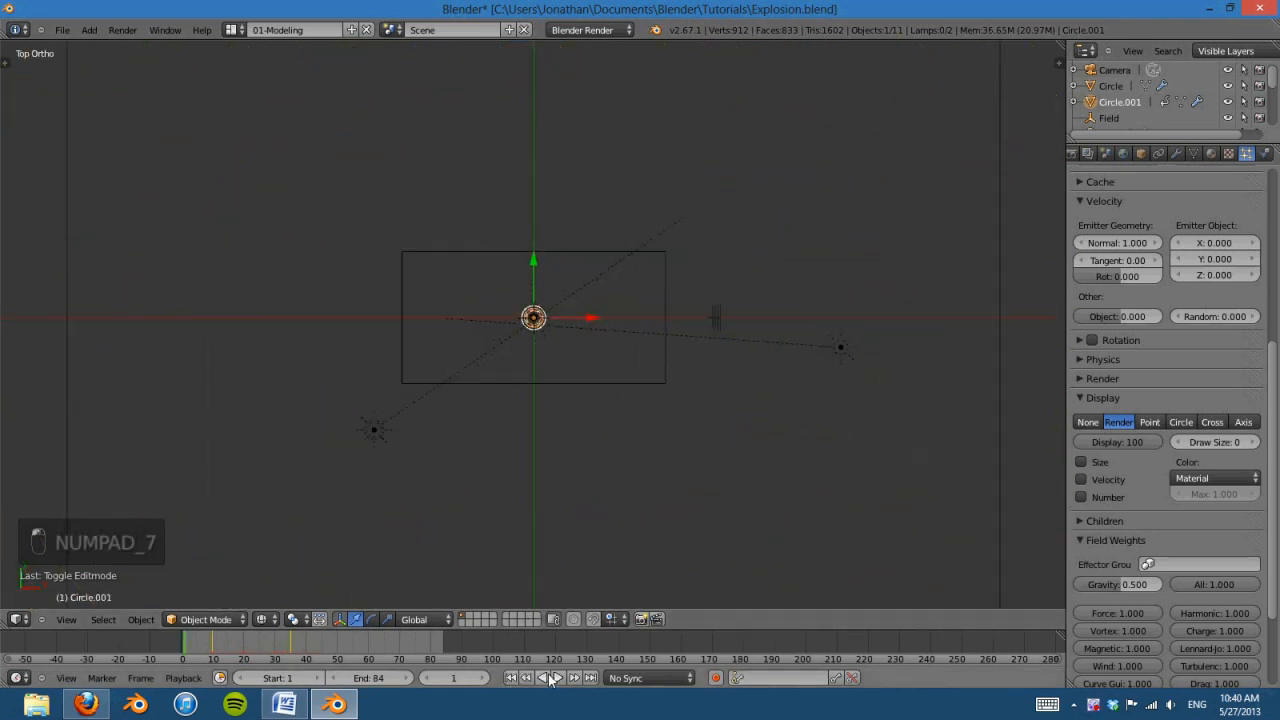
pyautogui.click(558, 678)
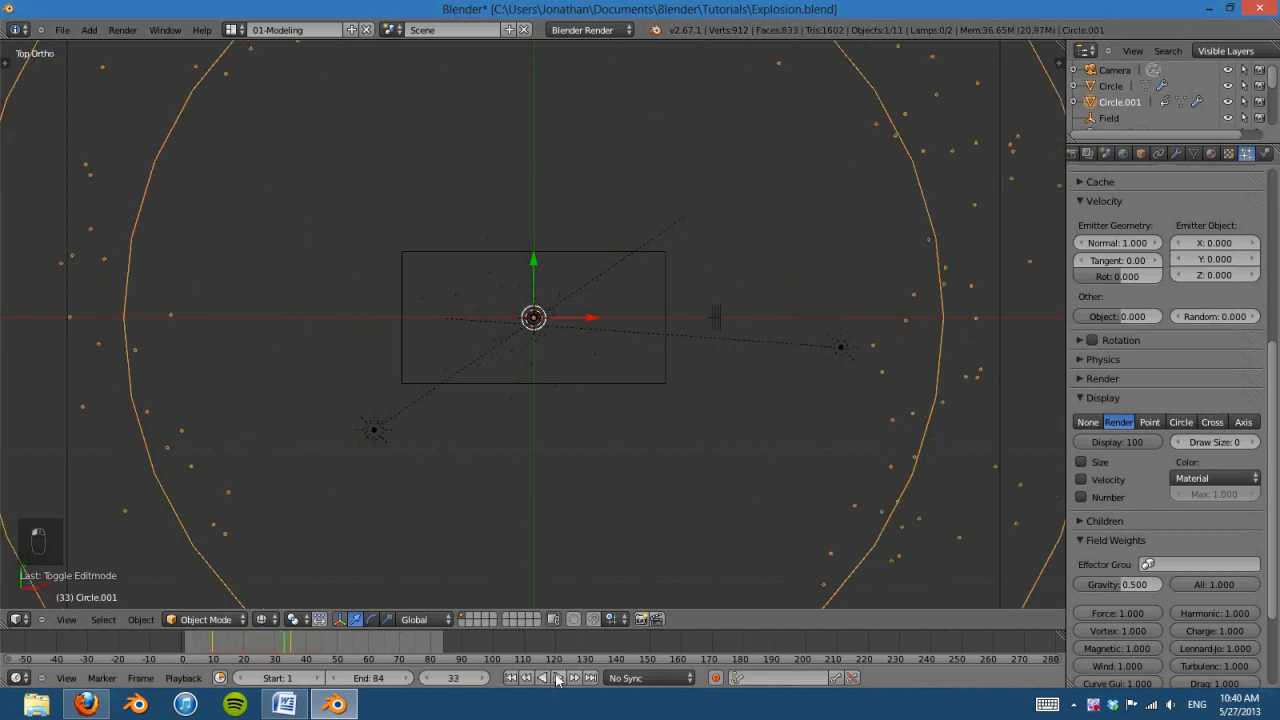
pyautogui.click(510, 678)
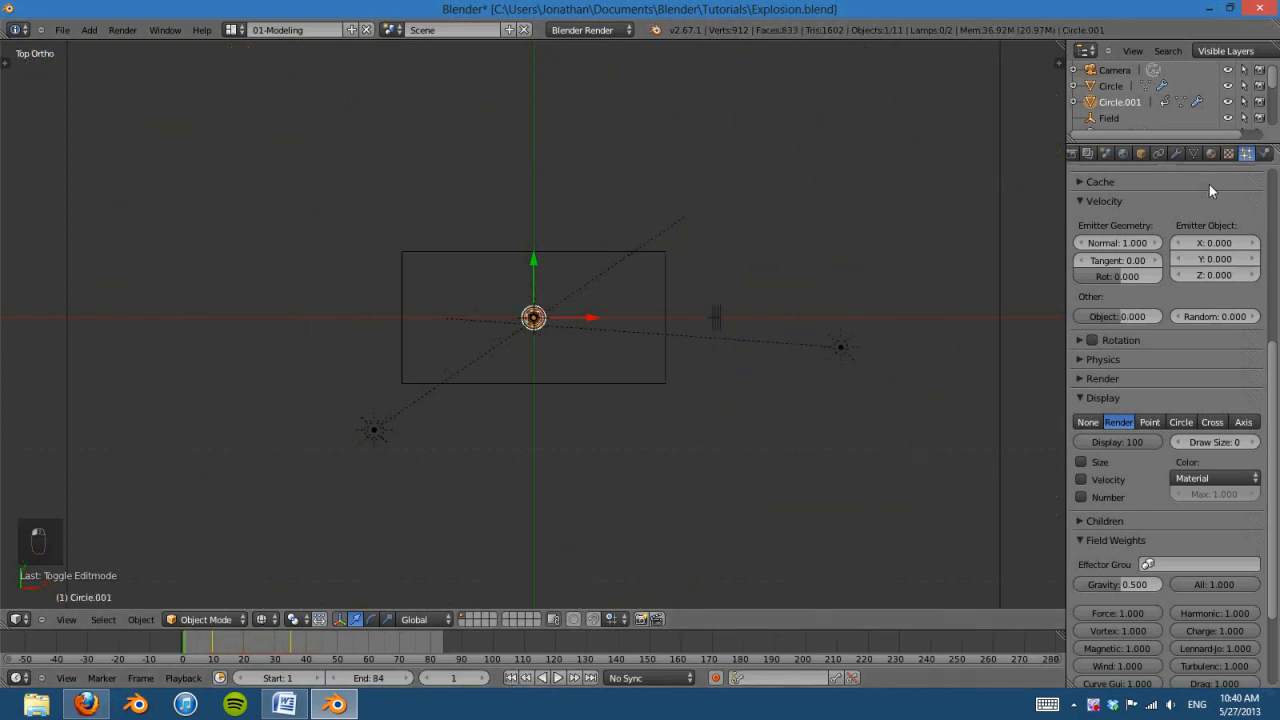
# - Set the number of particles emitted by the ring to 100000
pyautogui.scroll(8, 1190, 286)
pyautogui.click(1159, 343)
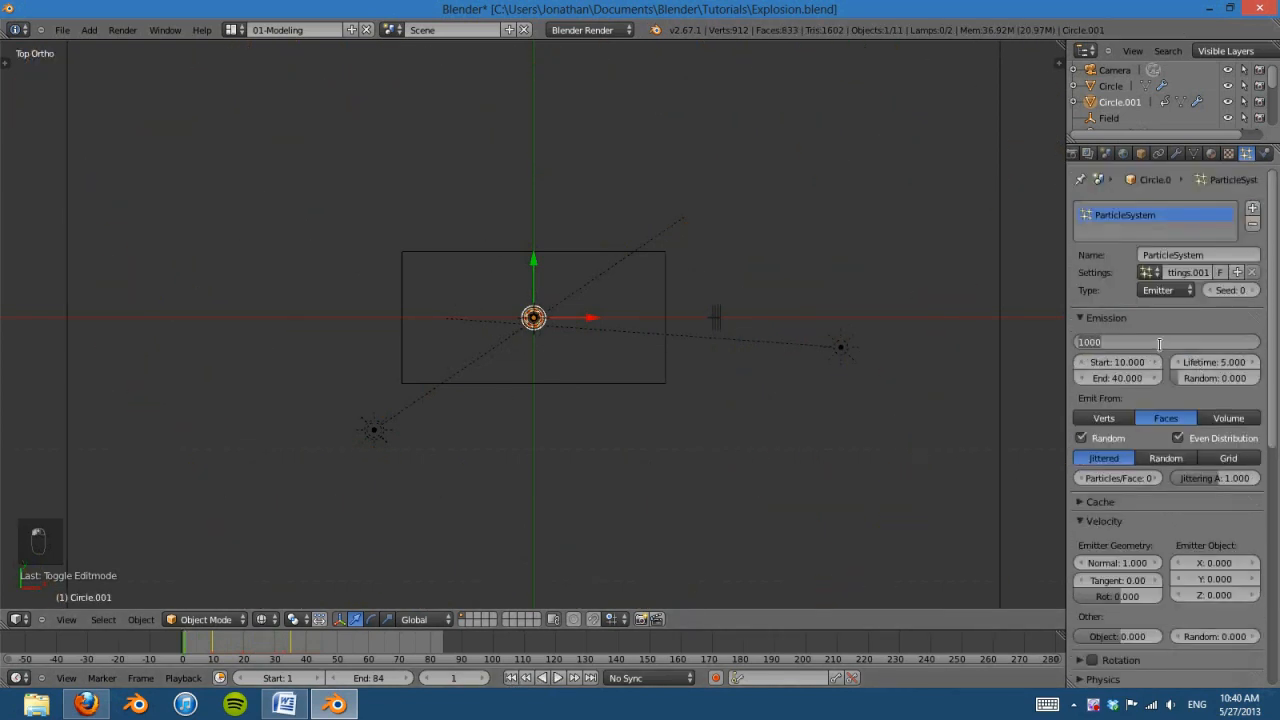
pyautogui.write('10000')
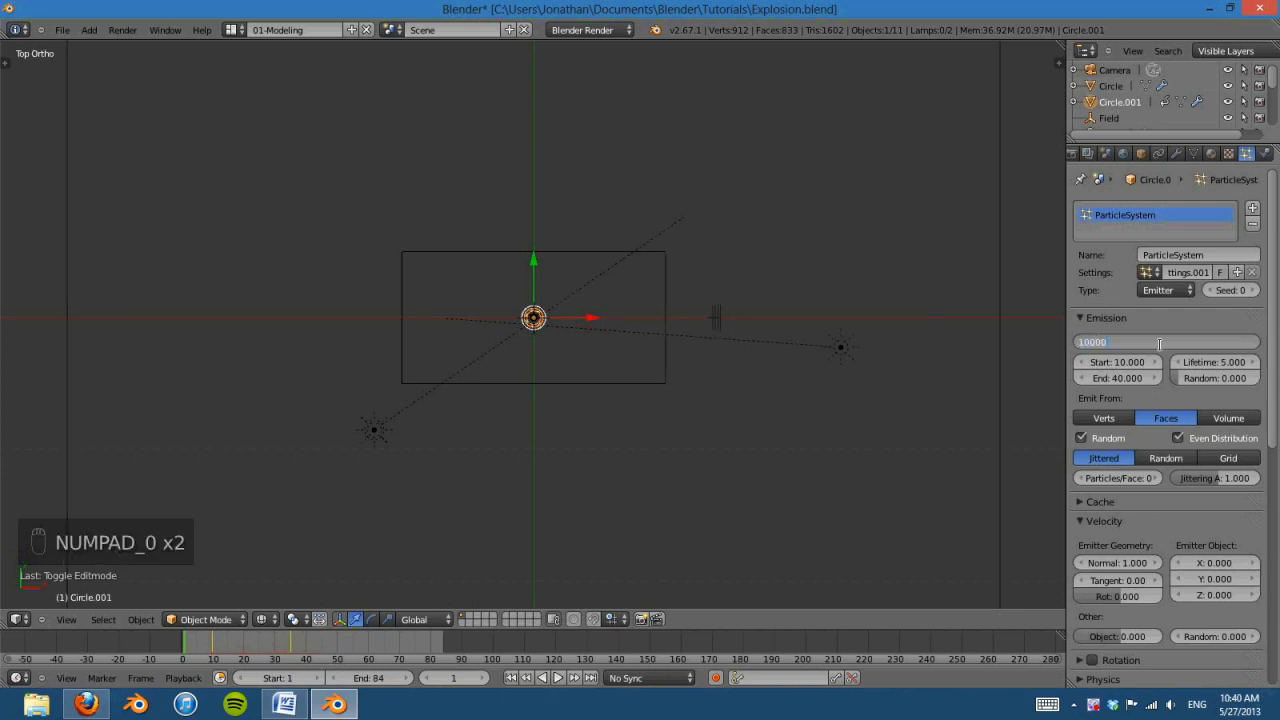
pyautogui.write('0')
pyautogui.press('Return')
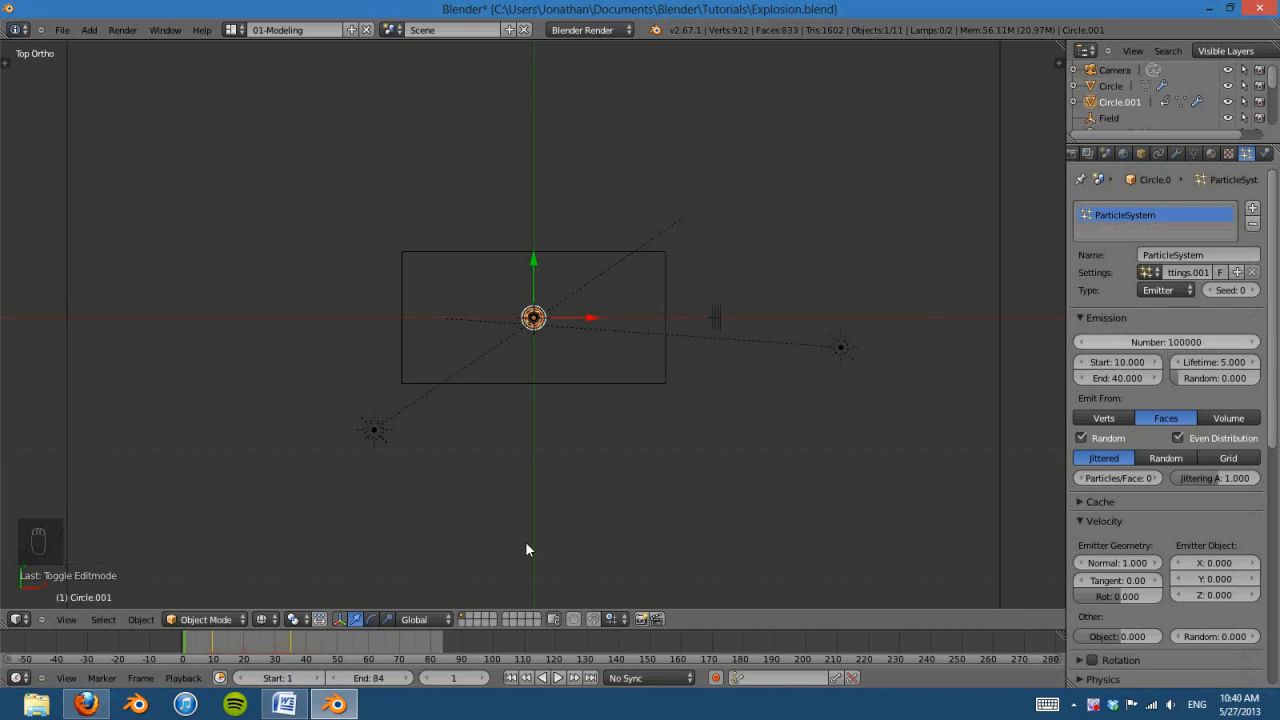
# - Narrow the Circle.001 ring by scaling its outer edge loop inward to about 0.9 in Edit Mode
pyautogui.scroll(6, 619, 414)
pyautogui.scroll(3, 650, 360)
pyautogui.press('Tab')
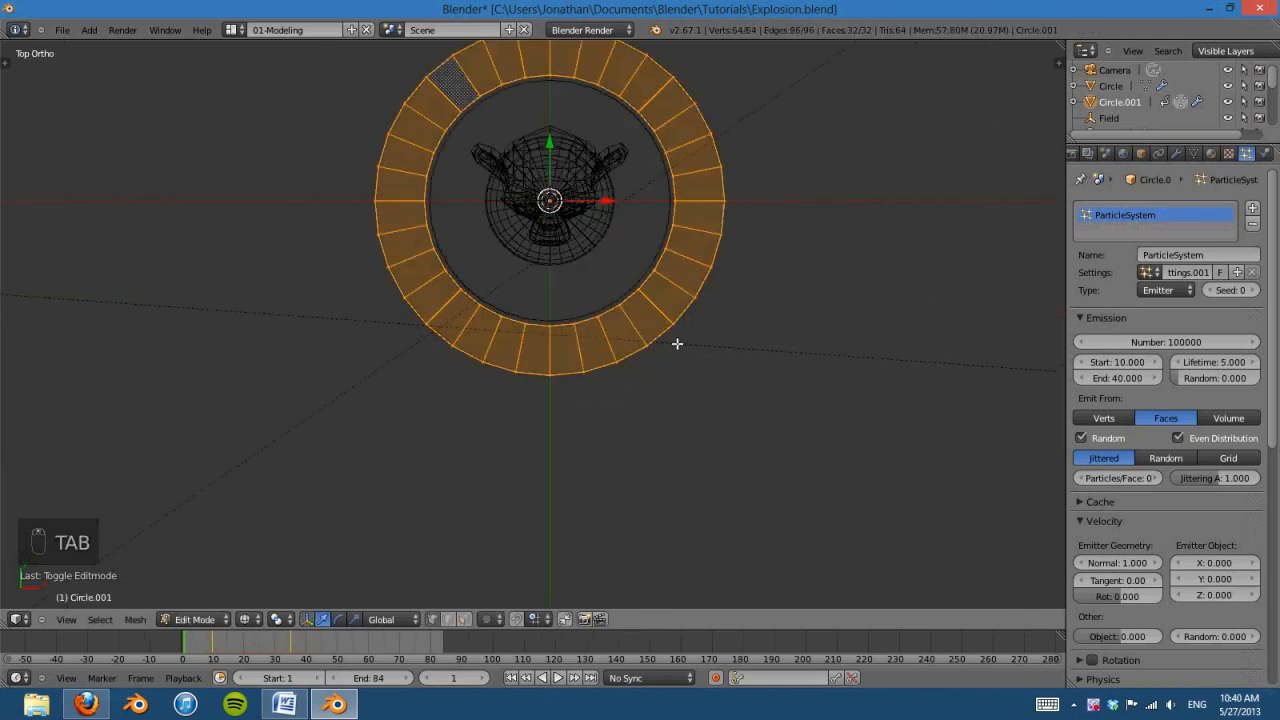
pyautogui.keyDown('alt'); pyautogui.rightClick(694, 311); pyautogui.keyUp('alt')
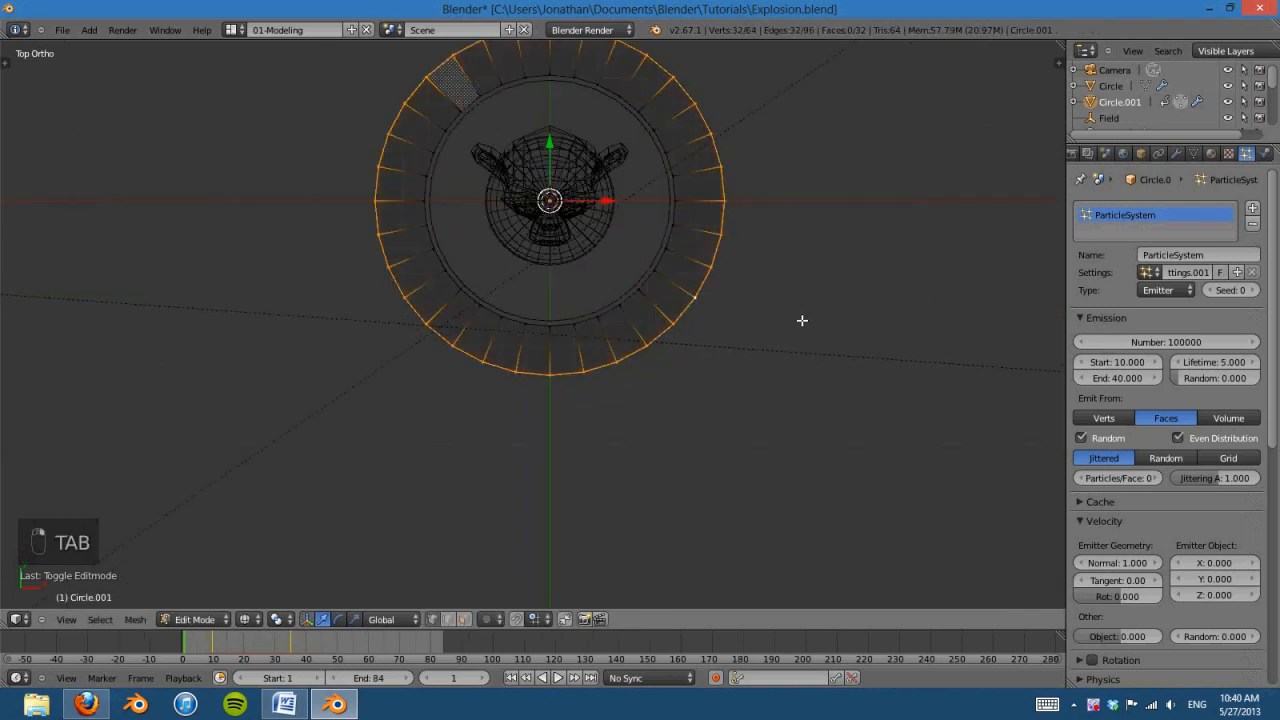
pyautogui.press('s')
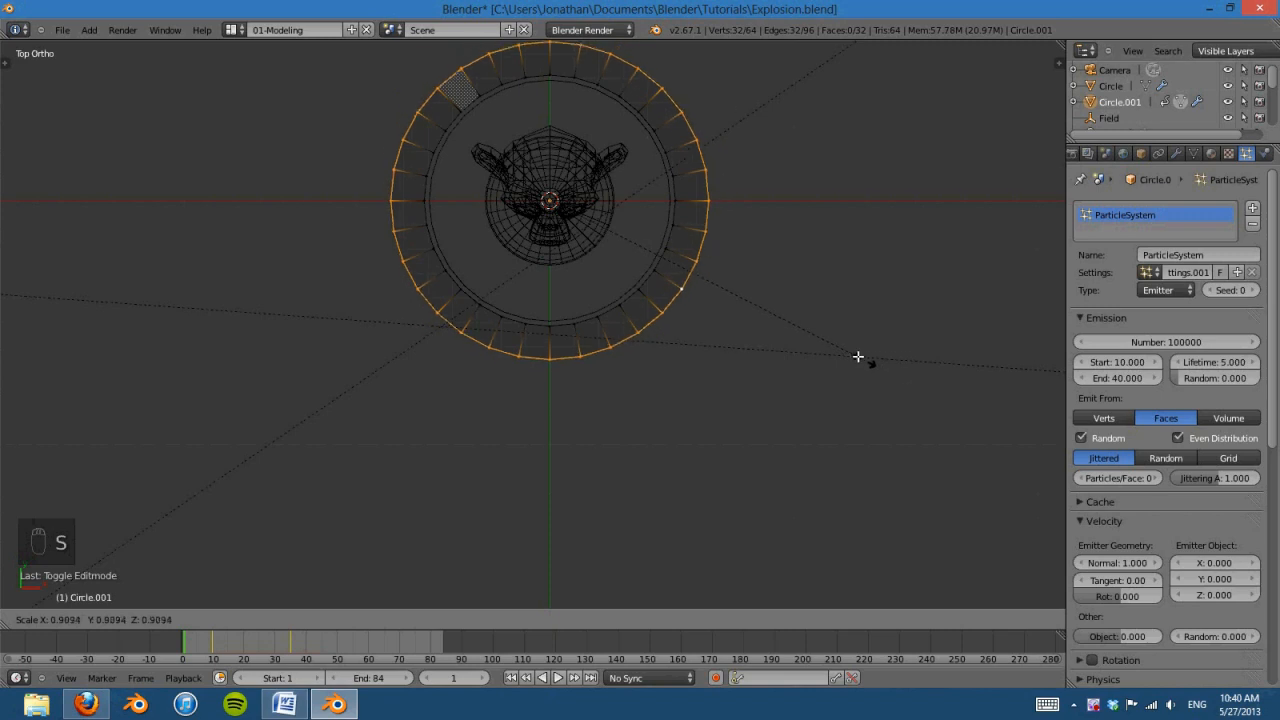
pyautogui.click(840, 362)
pyautogui.press('Tab')
# - Play the narrowed ring's emission in top view, stop it midway, and examine the particle band at an angle
pyautogui.scroll(-5, 616, 533)
pyautogui.press('KP_0')
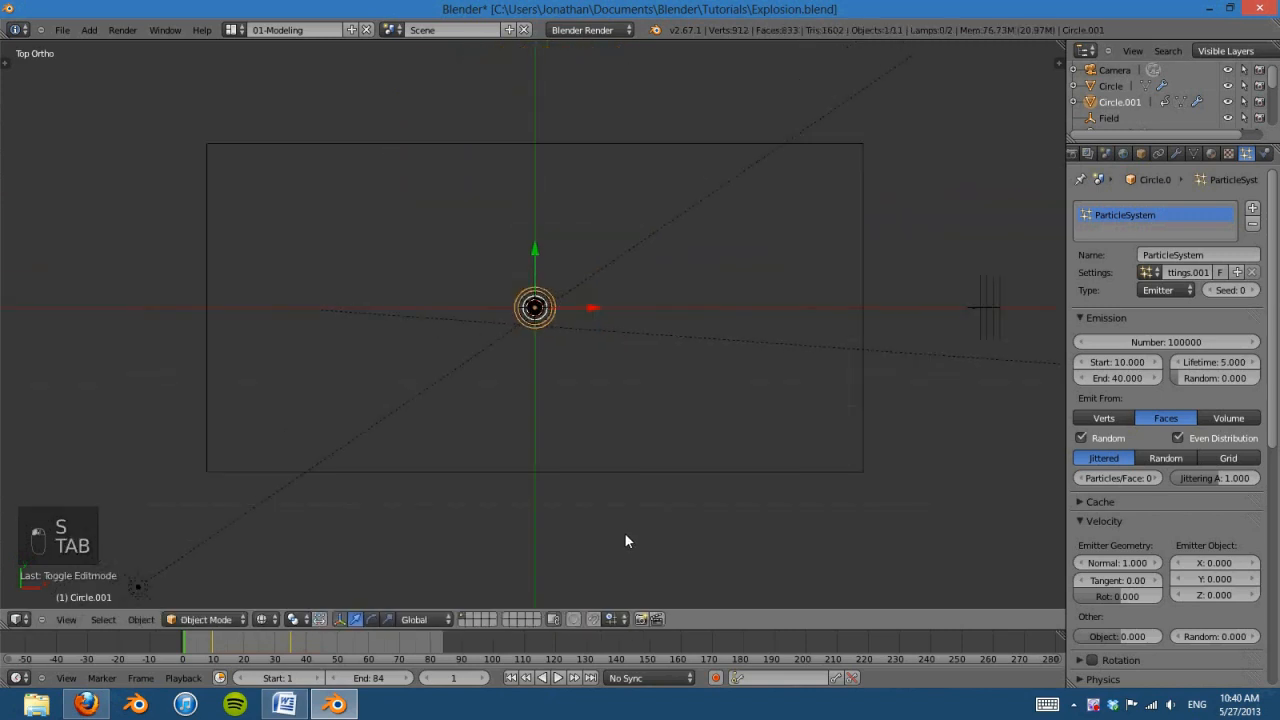
pyautogui.click(557, 678)
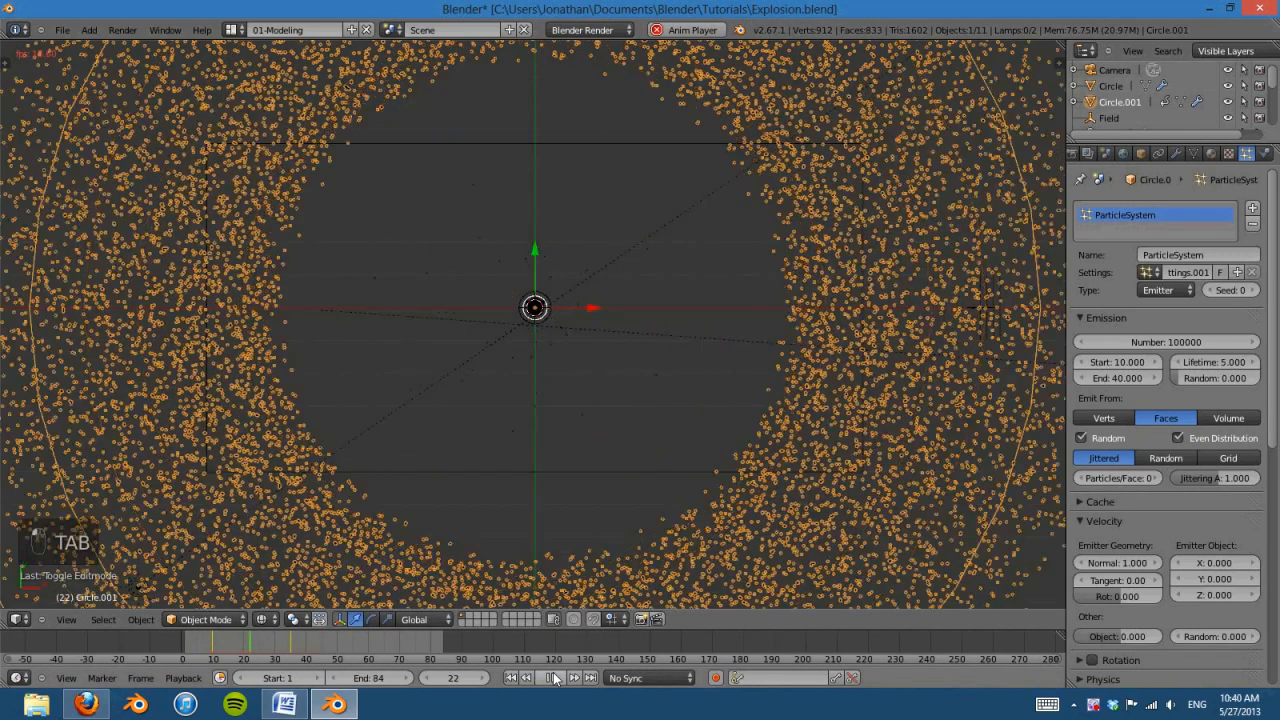
pyautogui.click(556, 678)
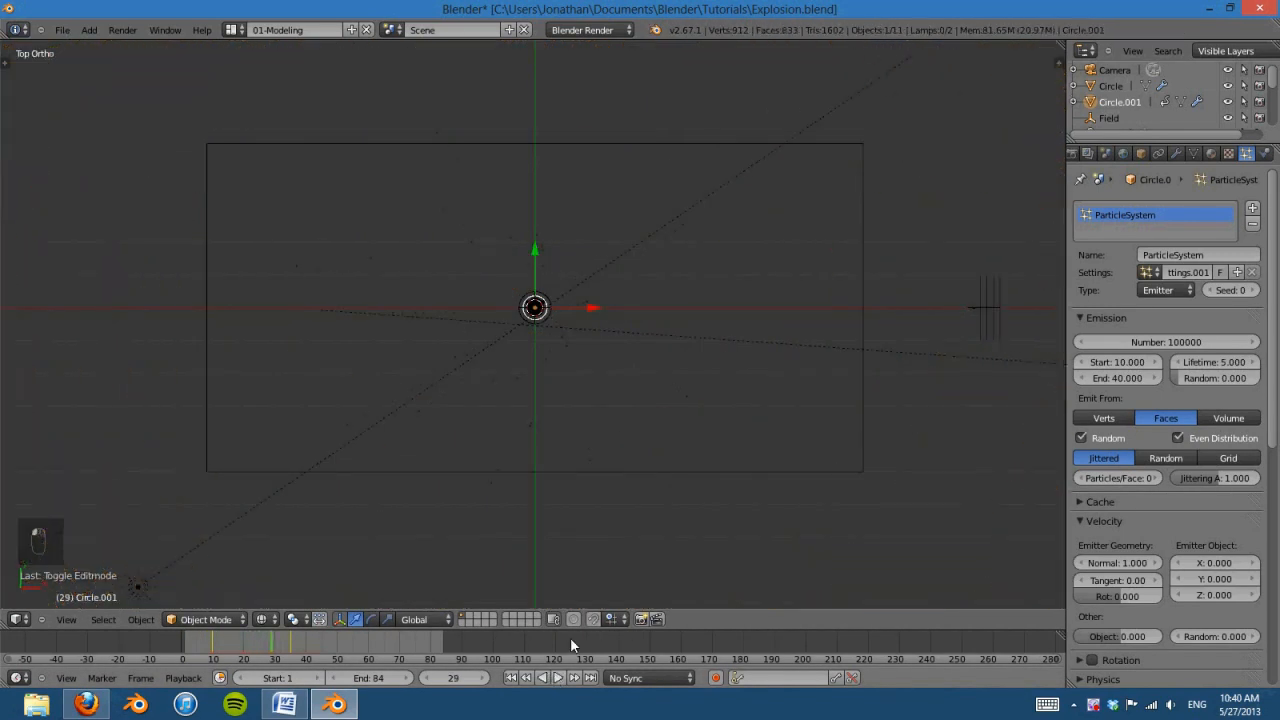
pyautogui.scroll(-8, 625, 378)
pyautogui.moveTo(638, 432); pyautogui.dragTo(471, 603, button='middle')
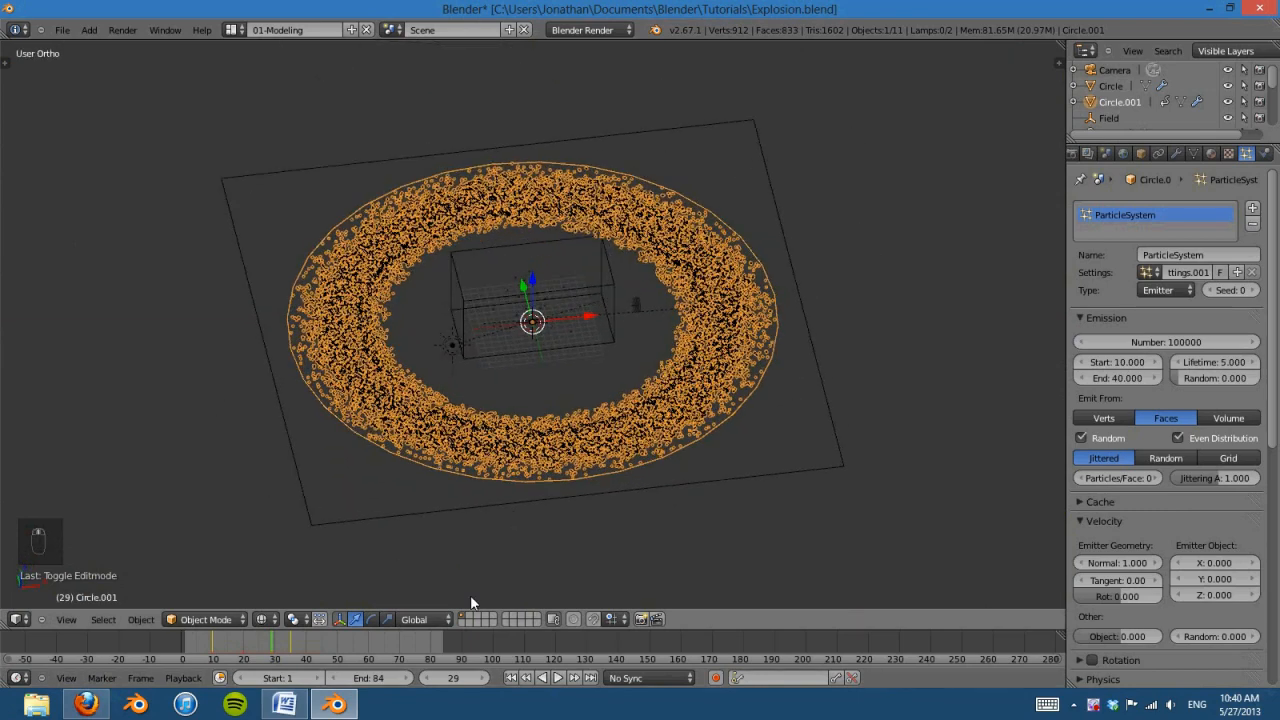
# - Replay the emission from frame 1 at an angle and through the camera over the desert footage, and return to frame 1
pyautogui.click(511, 678)
pyautogui.click(557, 678)
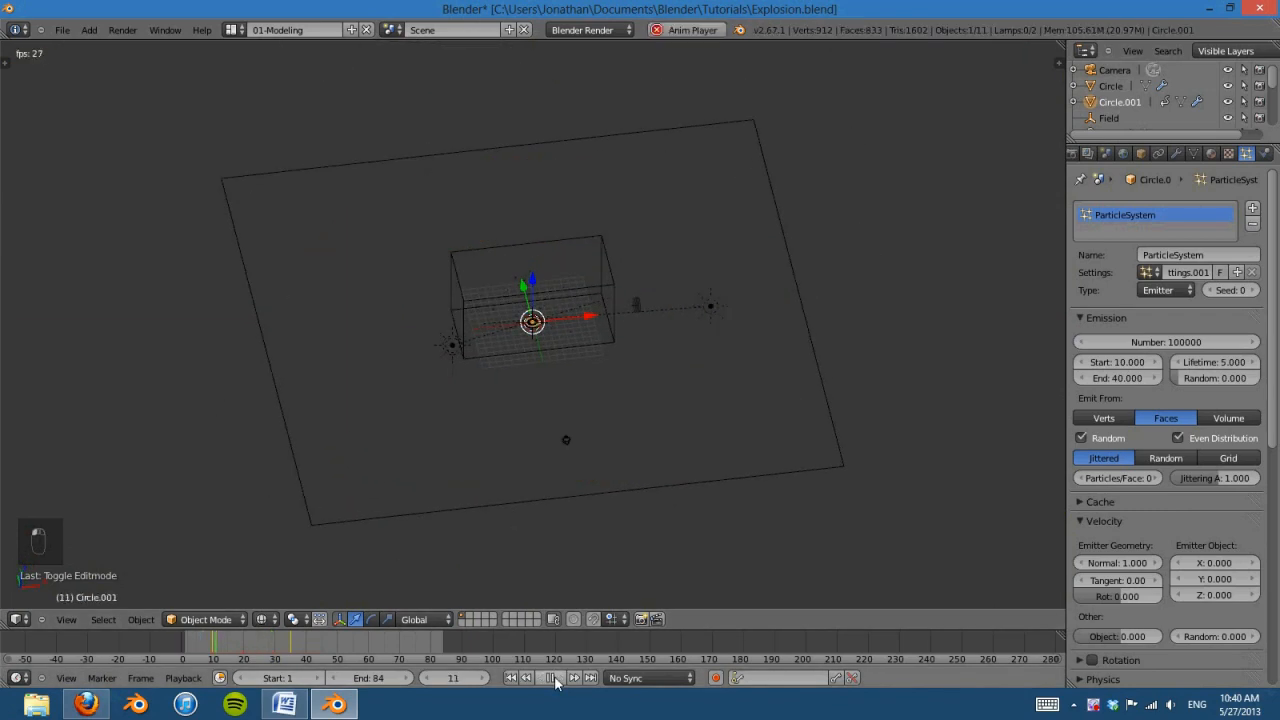
pyautogui.click(553, 678)
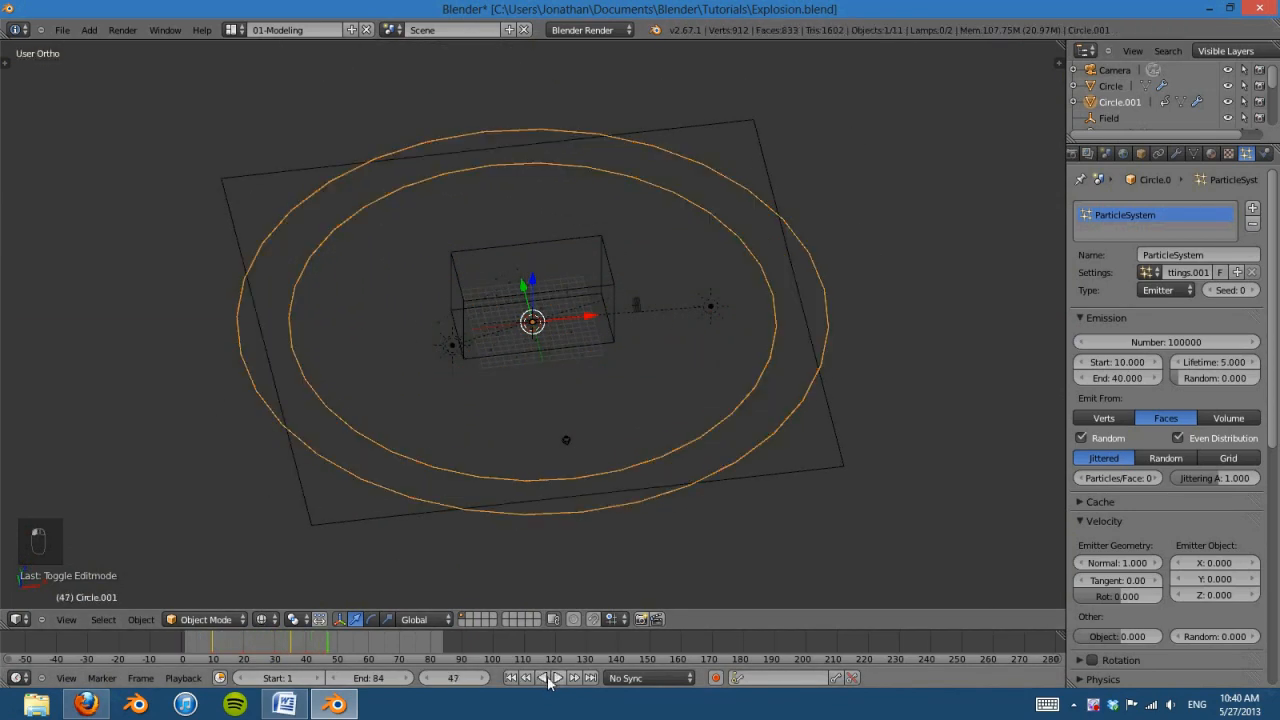
pyautogui.click(511, 678)
pyautogui.press('KP_0')
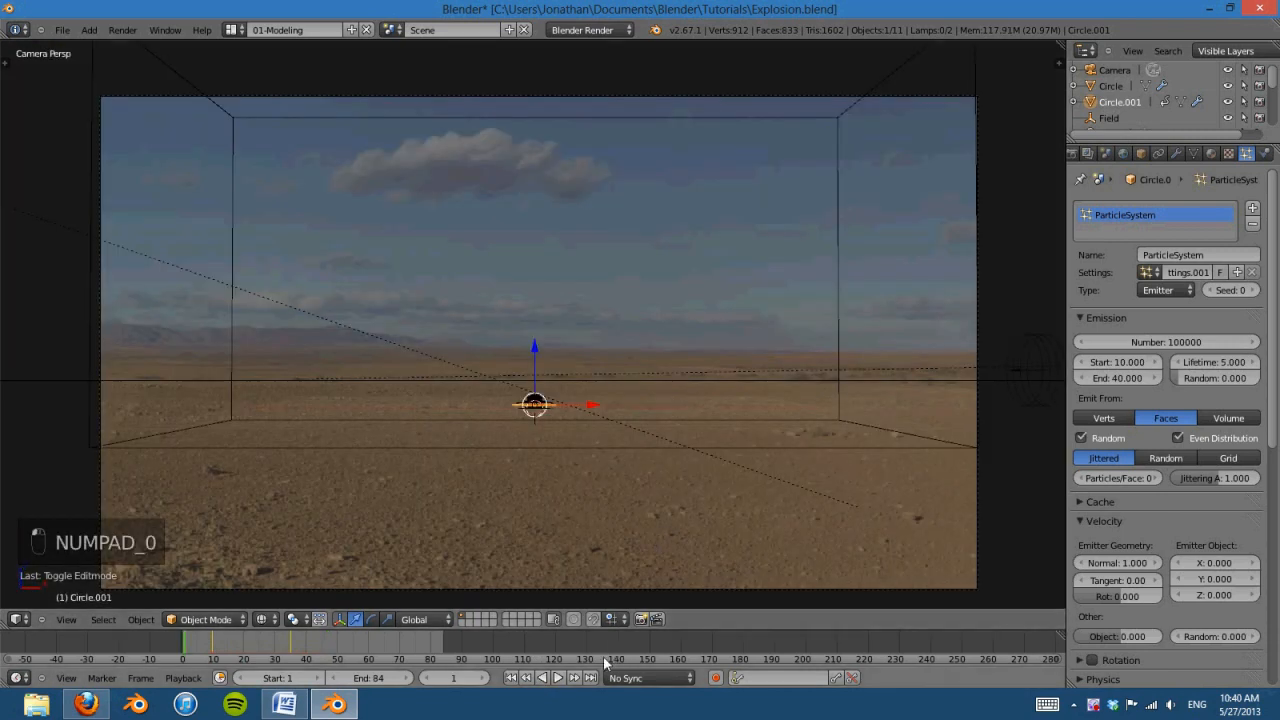
pyautogui.click(557, 678)
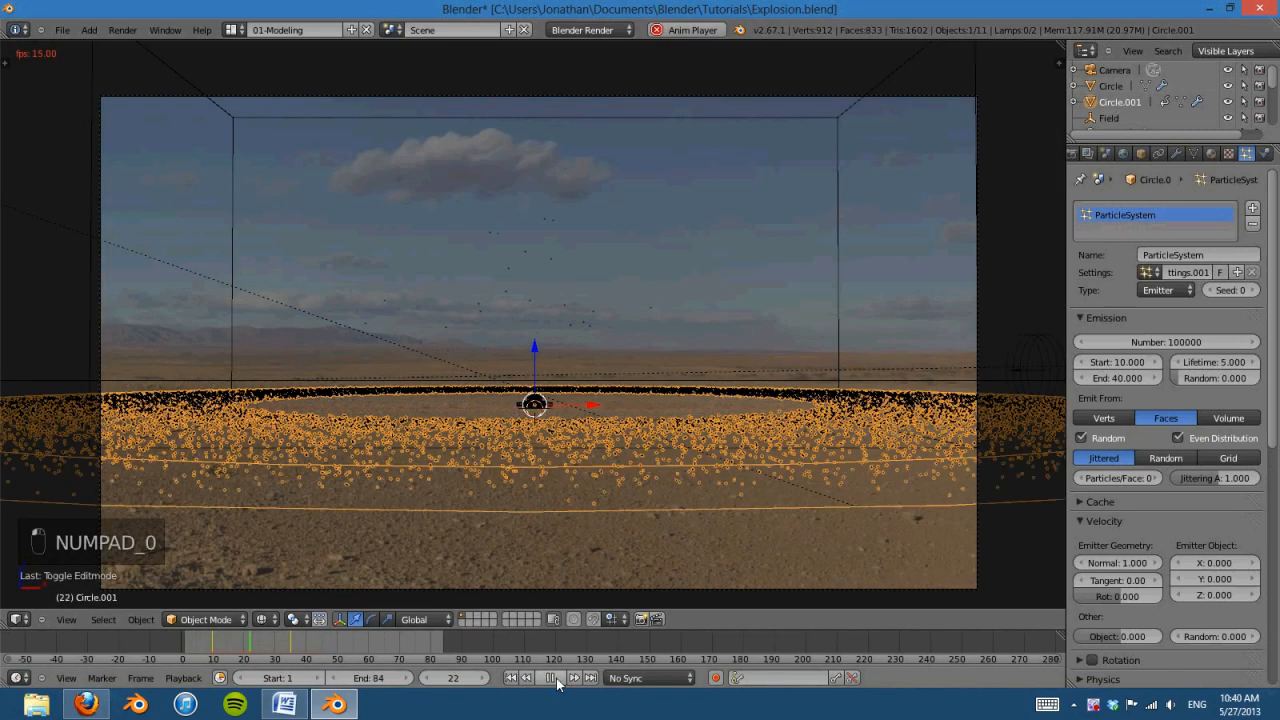
pyautogui.click(552, 679)
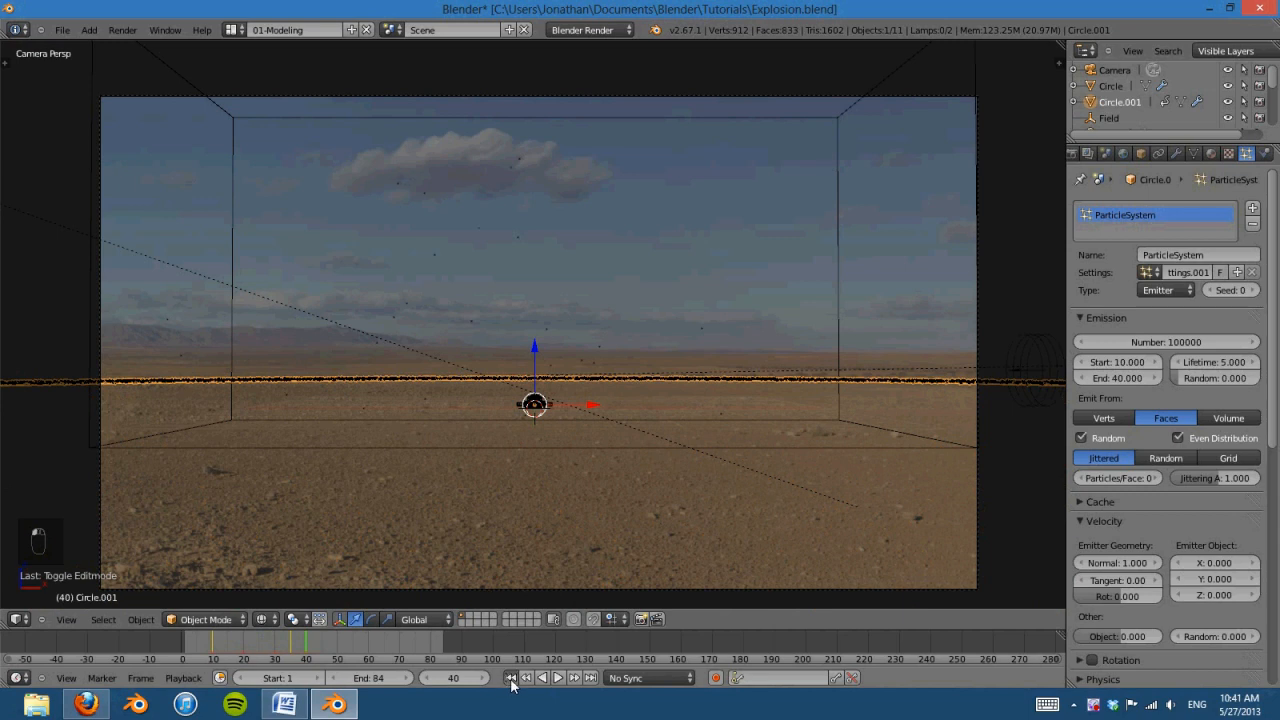
pyautogui.click(511, 678)
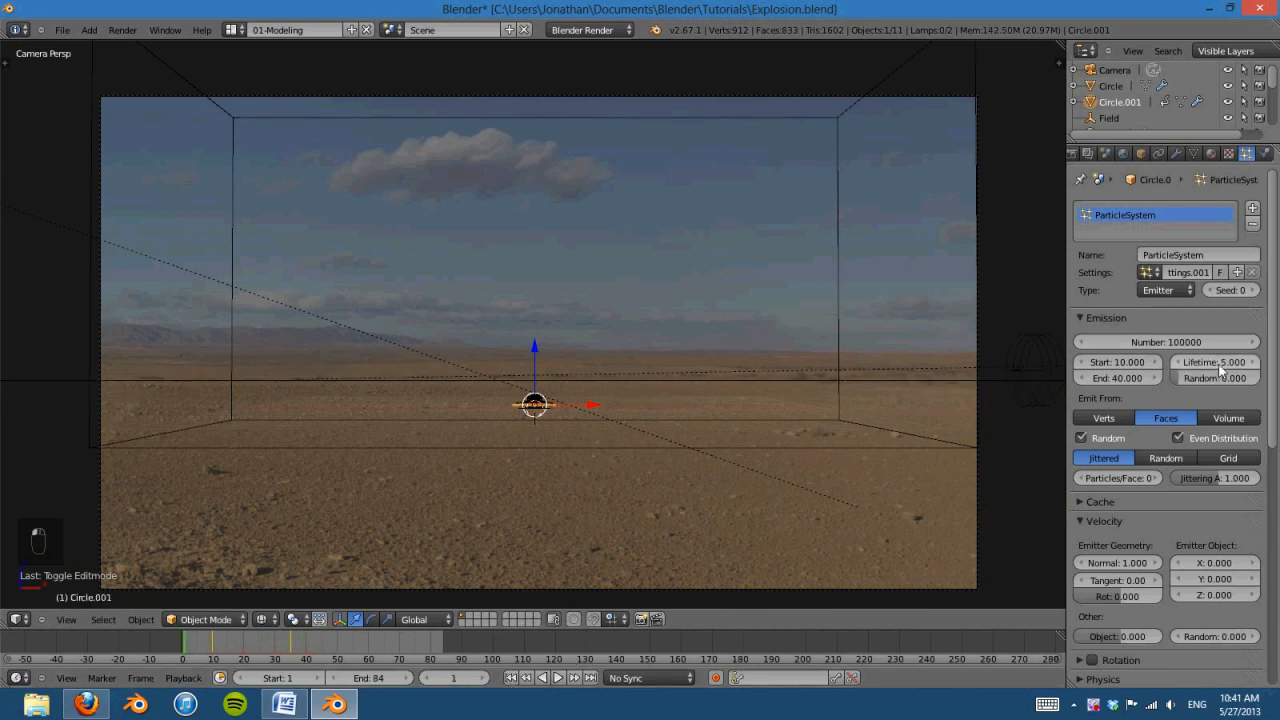
# - Set the ring particles' lifetime to 8 frames and the lifetime randomness to 1
pyautogui.click(1219, 367)
pyautogui.click(1193, 377)
pyautogui.write('1')
pyautogui.press('Return')
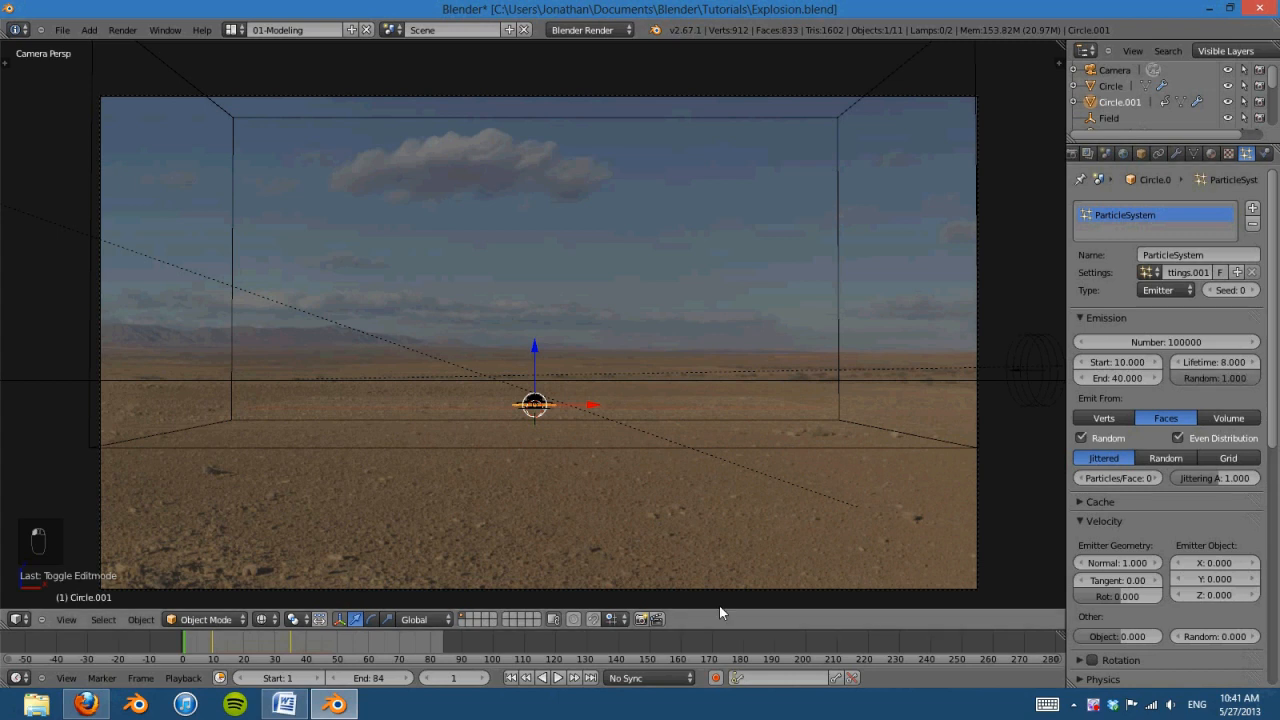
# - Play the randomized emission twice through the camera, restarting from frame 1, and stop playback
pyautogui.click(558, 678)
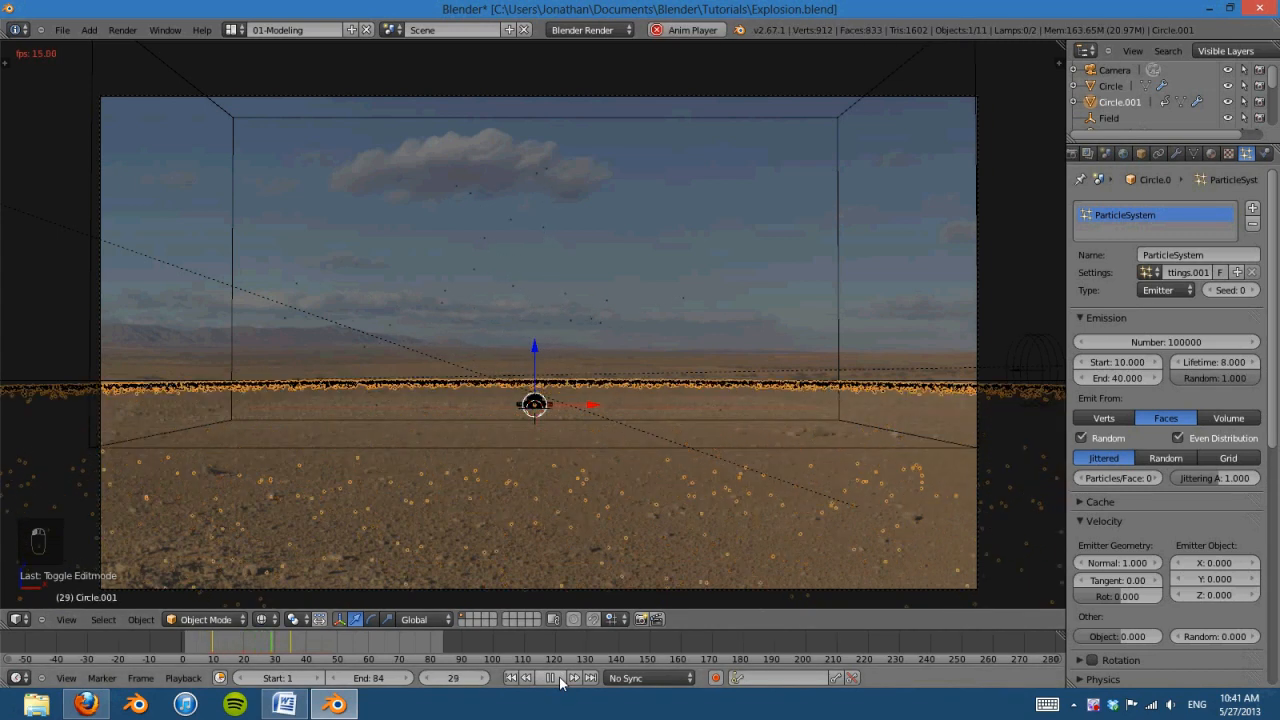
pyautogui.click(559, 676)
pyautogui.click(510, 678)
pyautogui.click(558, 678)
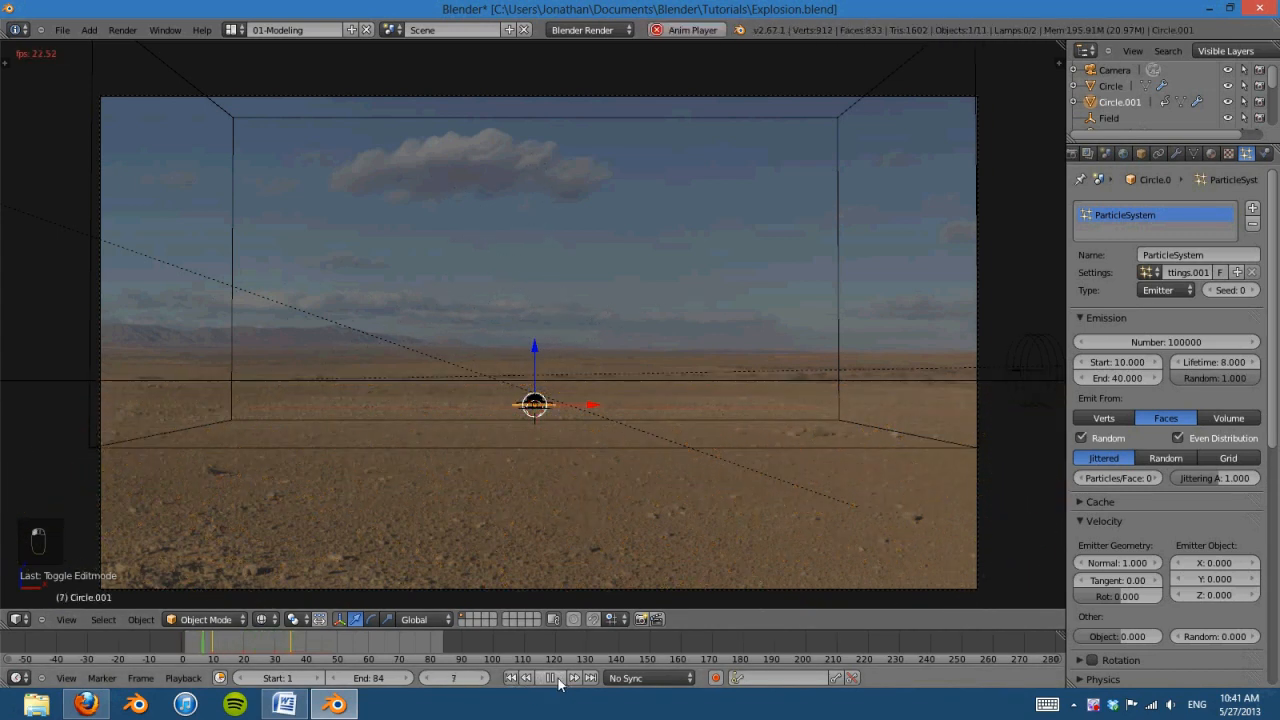
pyautogui.click(553, 679)
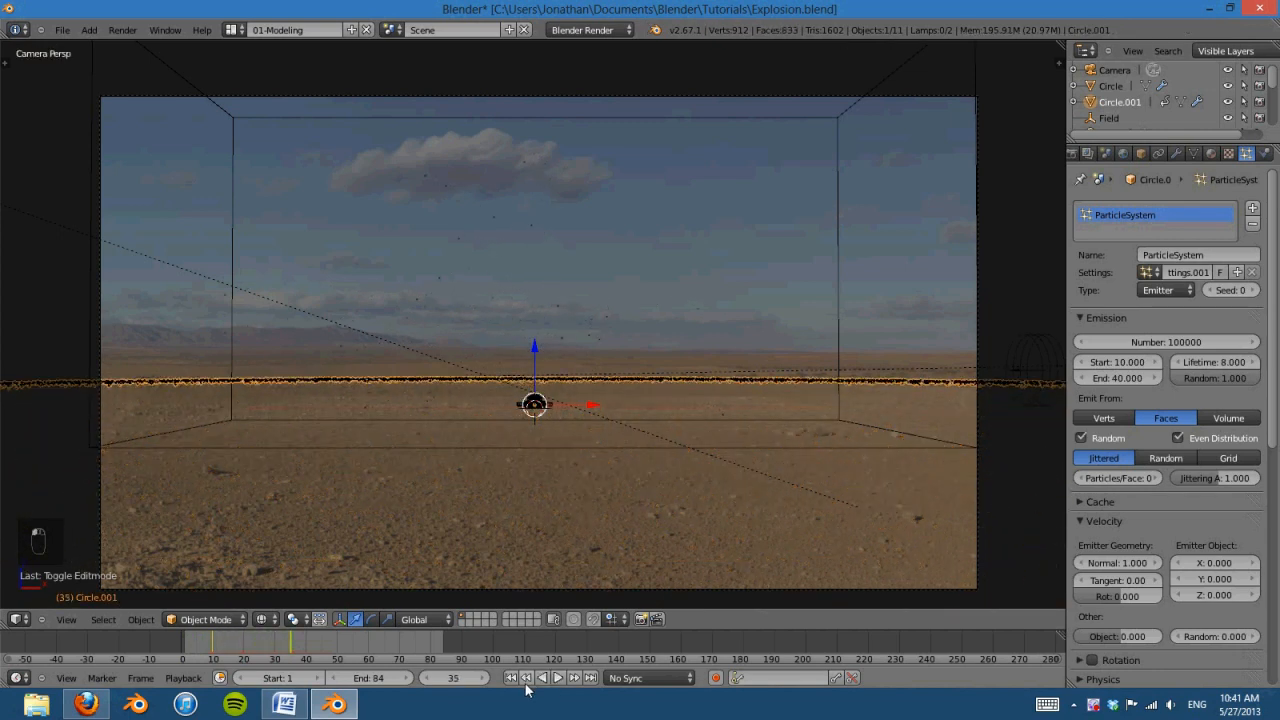
# - Replay the ring's emission from frame 1 through the camera and stop at frame 28
pyautogui.click(511, 678)
pyautogui.click(558, 678)
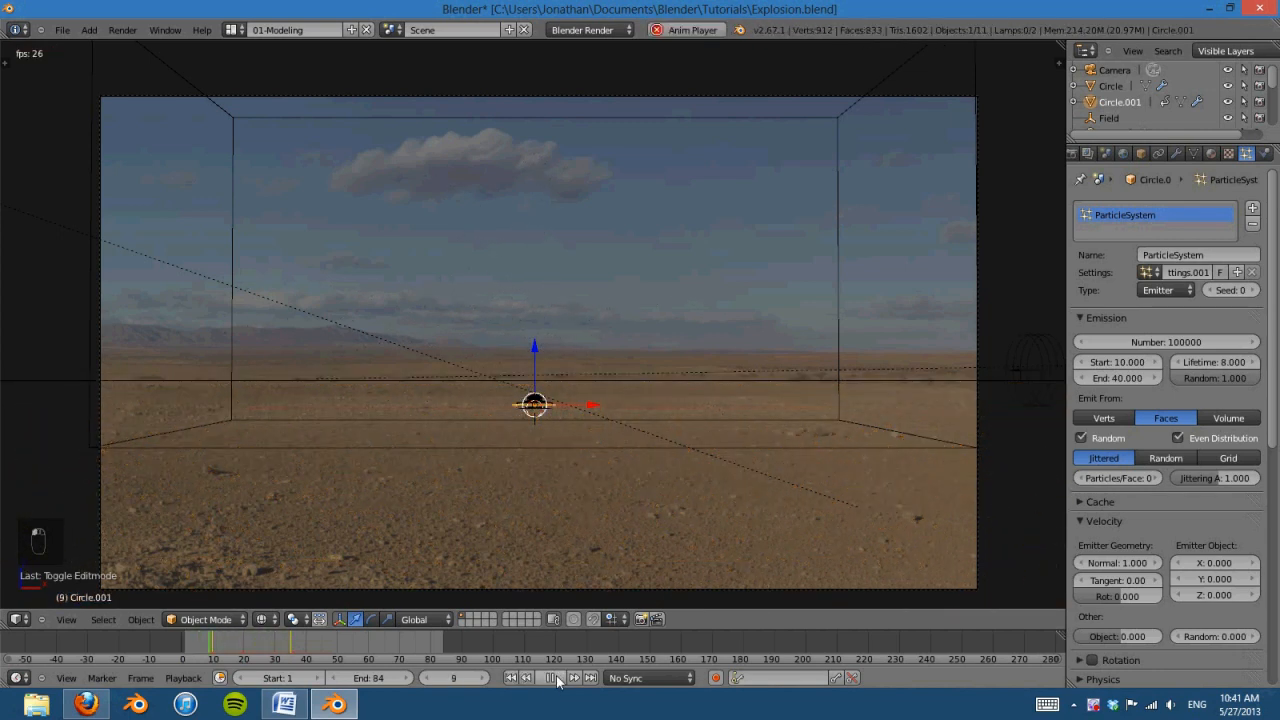
pyautogui.click(558, 678)
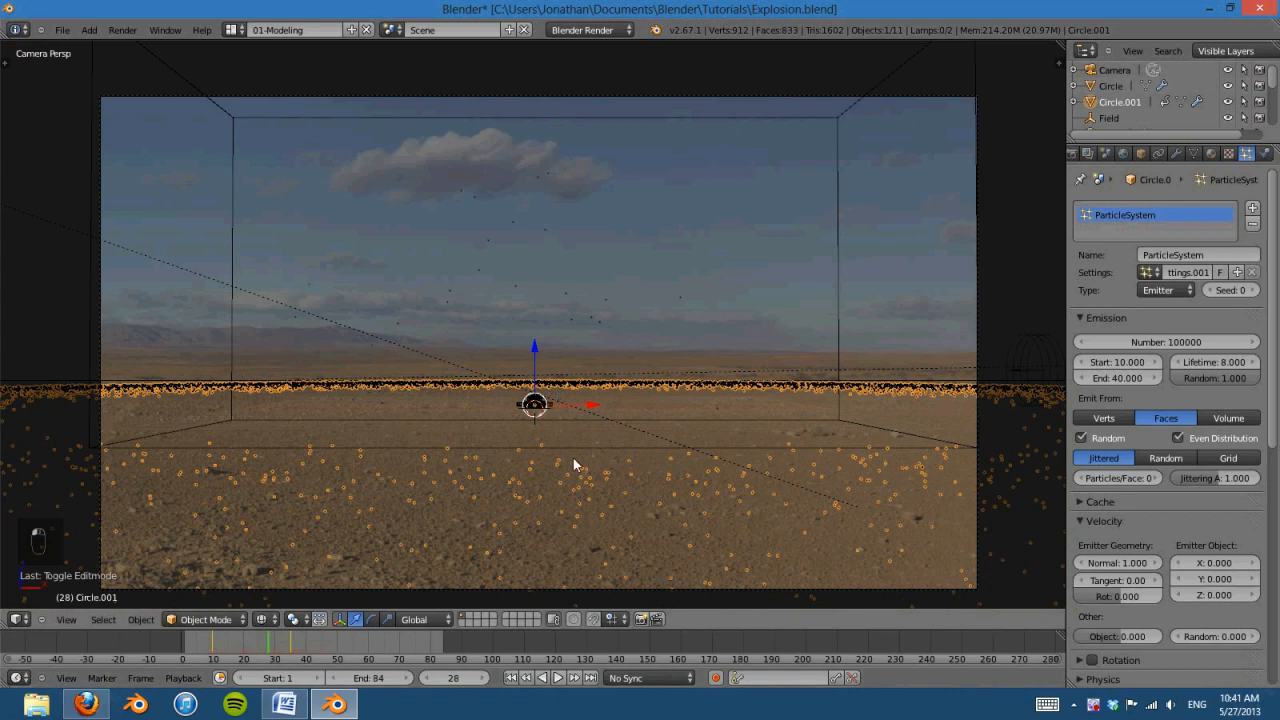
# - Save the file, test-render frame 28, and return to the camera view
pyautogui.hotkey('ctrl', 's')
pyautogui.press('F12')
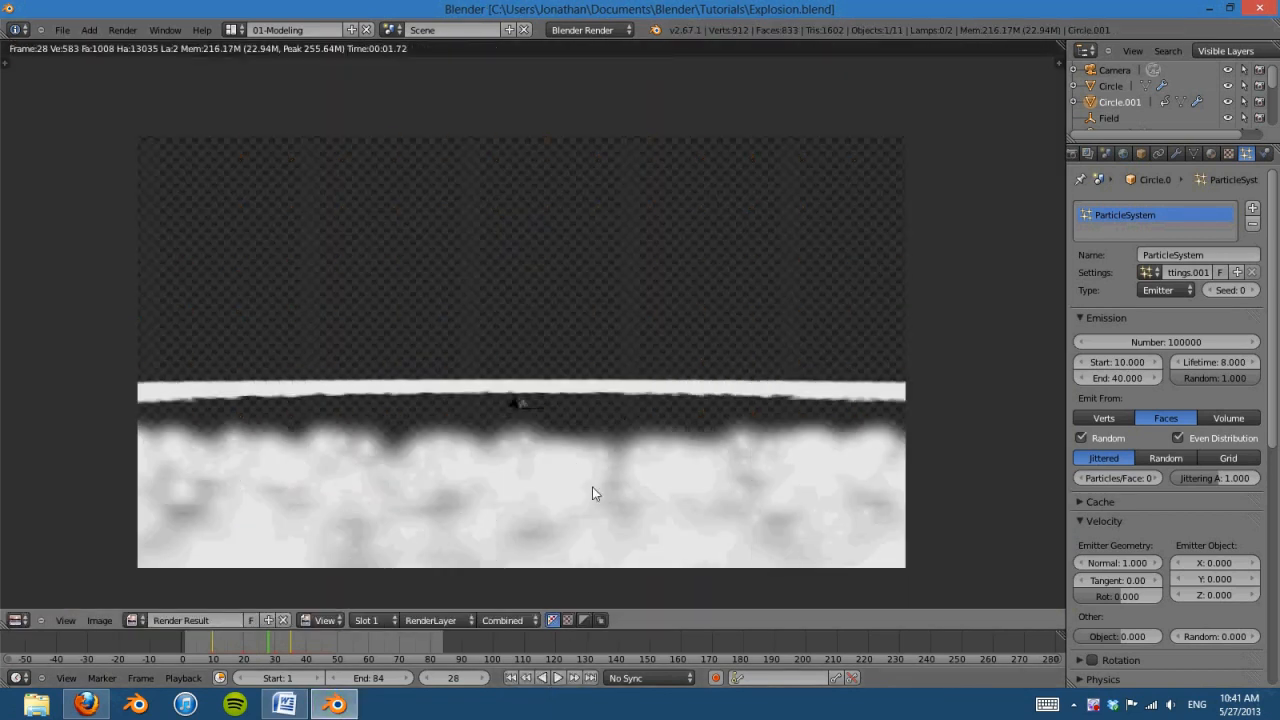
pyautogui.moveTo(614, 462)
pyautogui.mouseDown(button='middle')
pyautogui.moveTo(636, 450)
pyautogui.moveTo(627, 458)
pyautogui.mouseUp(button='middle')
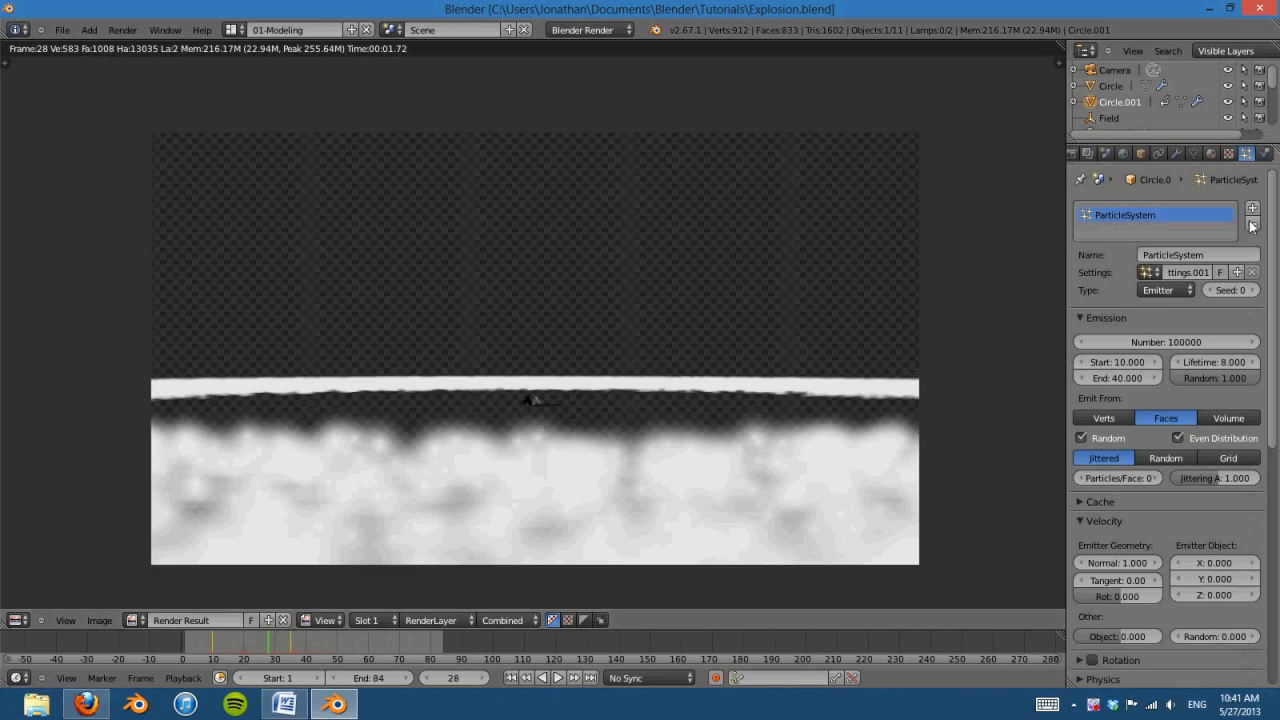
pyautogui.press('Escape')
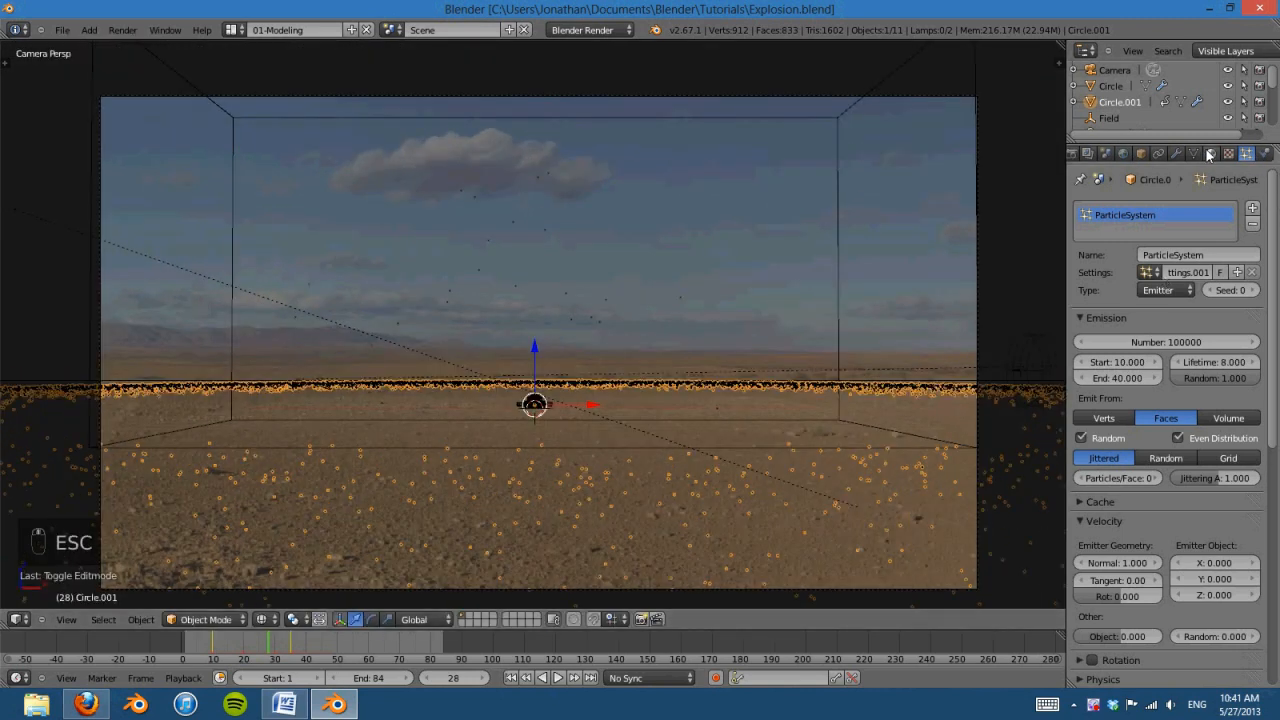
# - Give the emitting ring a new material named Dust and make it a Halo material
pyautogui.click(1211, 153)
pyautogui.click(1160, 260)
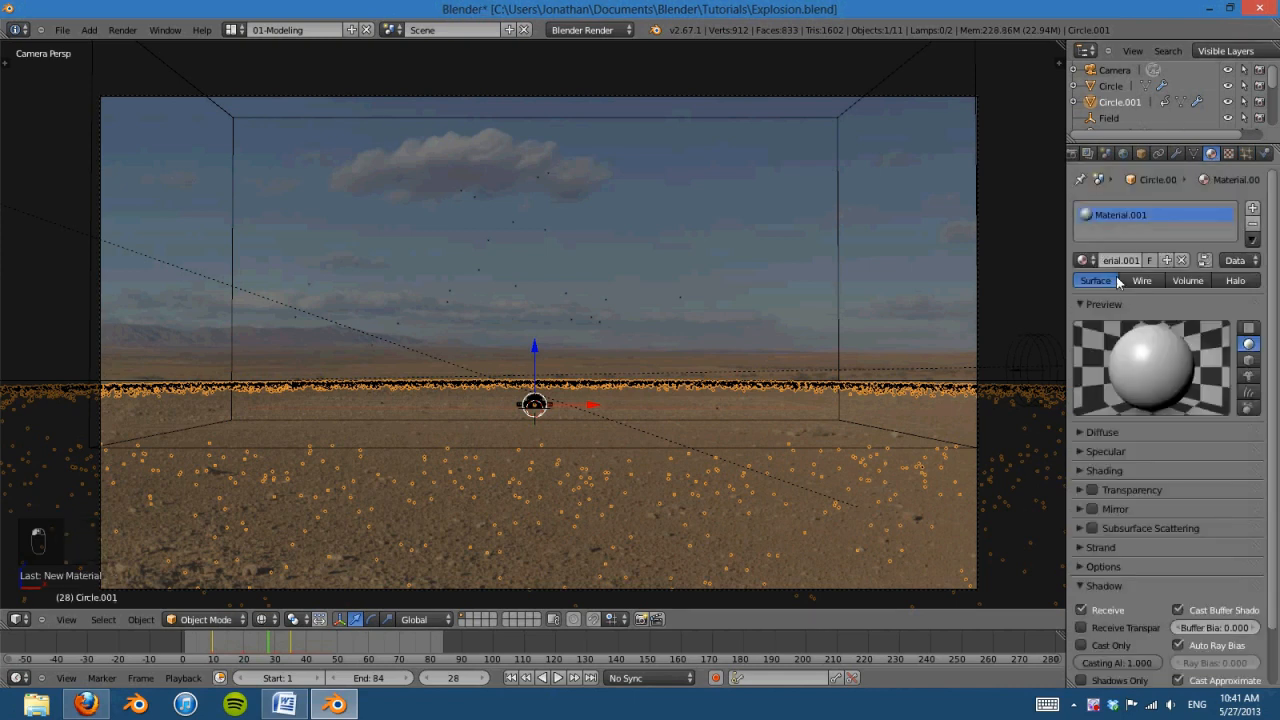
pyautogui.write('Dust')
pyautogui.press('Return')
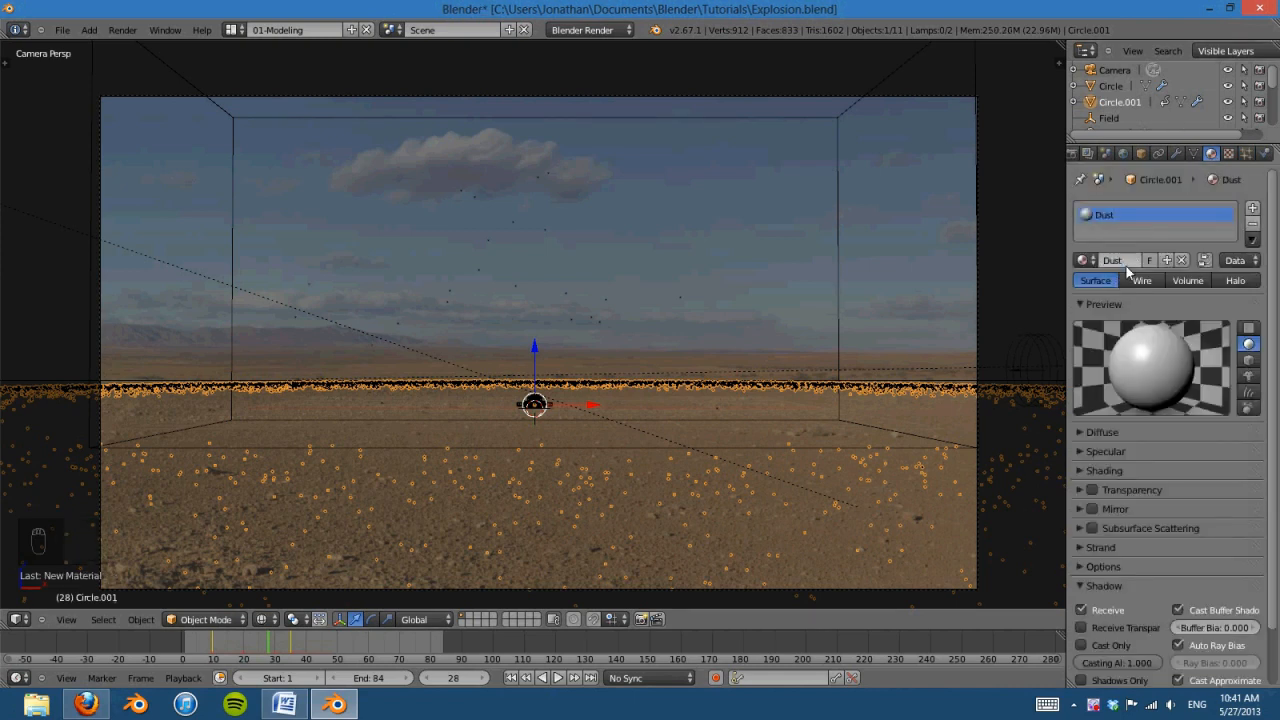
pyautogui.click(1237, 281)
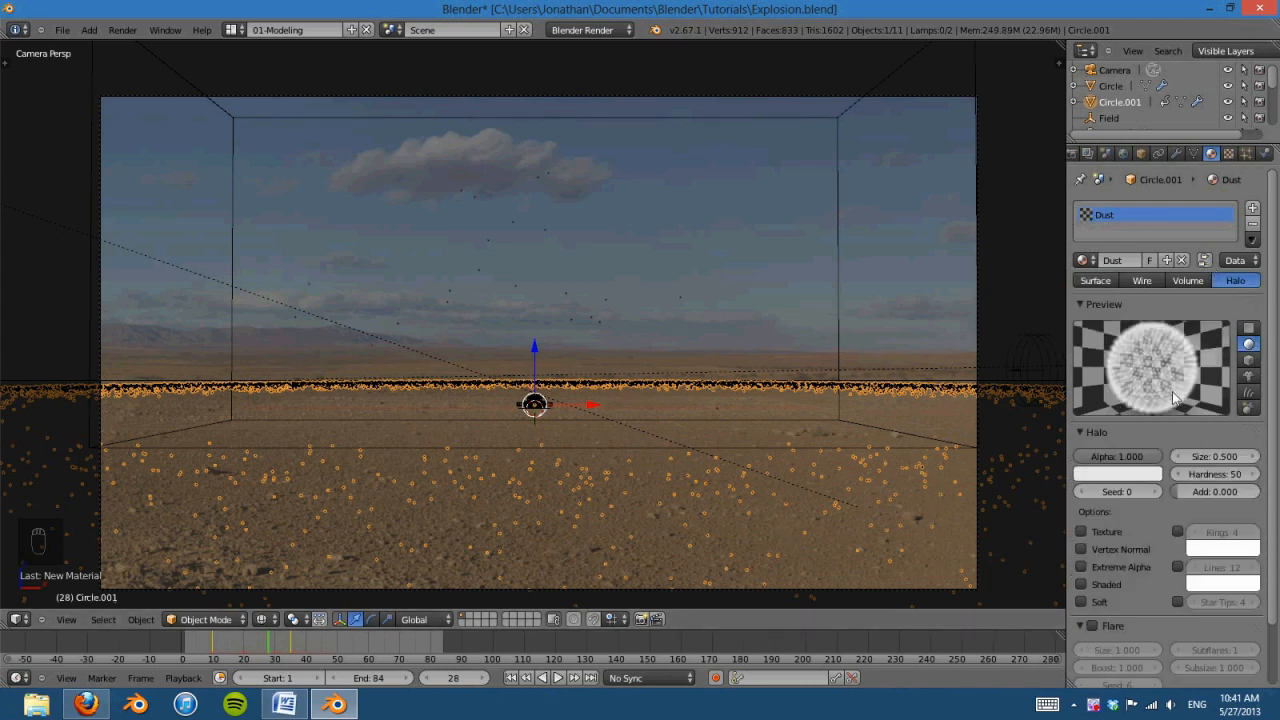
# - Set the Dust halo's alpha to 0.25 and hardness to 10, and test-render frame 28
pyautogui.keyDown('shift'); pyautogui.moveTo(739, 524); pyautogui.dragTo(760, 495, button='middle'); pyautogui.keyUp('shift')
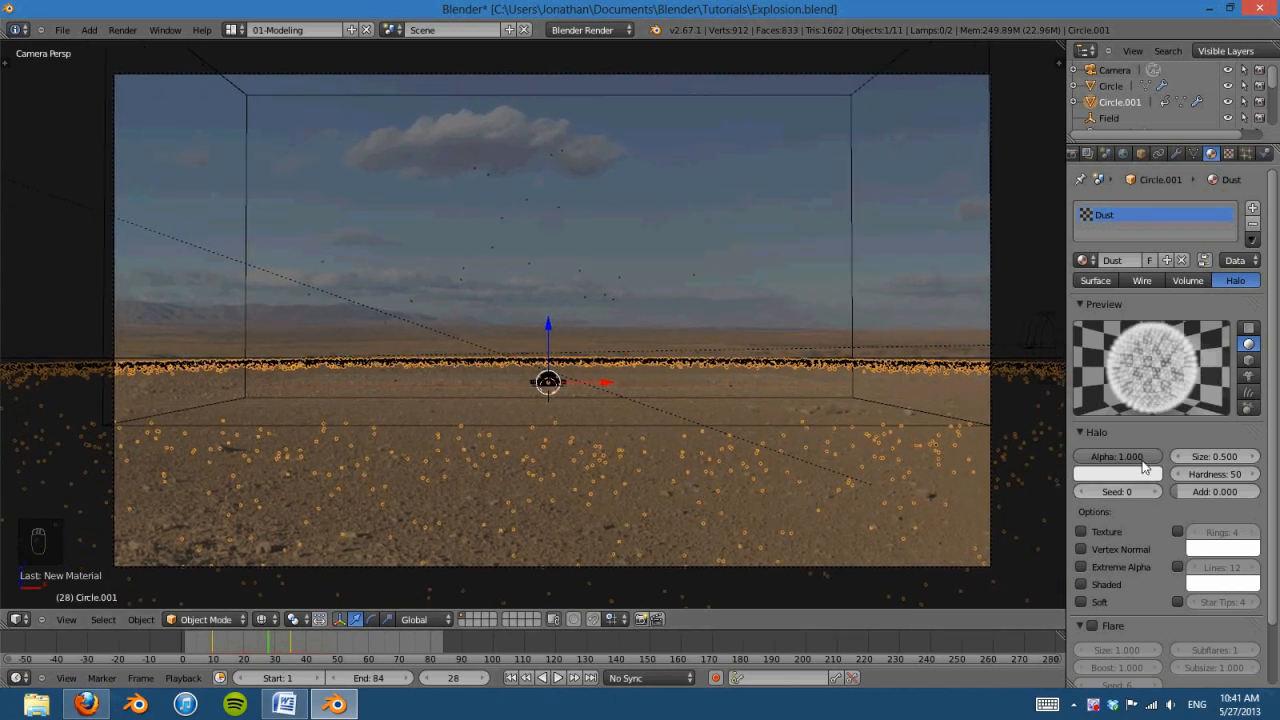
pyautogui.click(1105, 455)
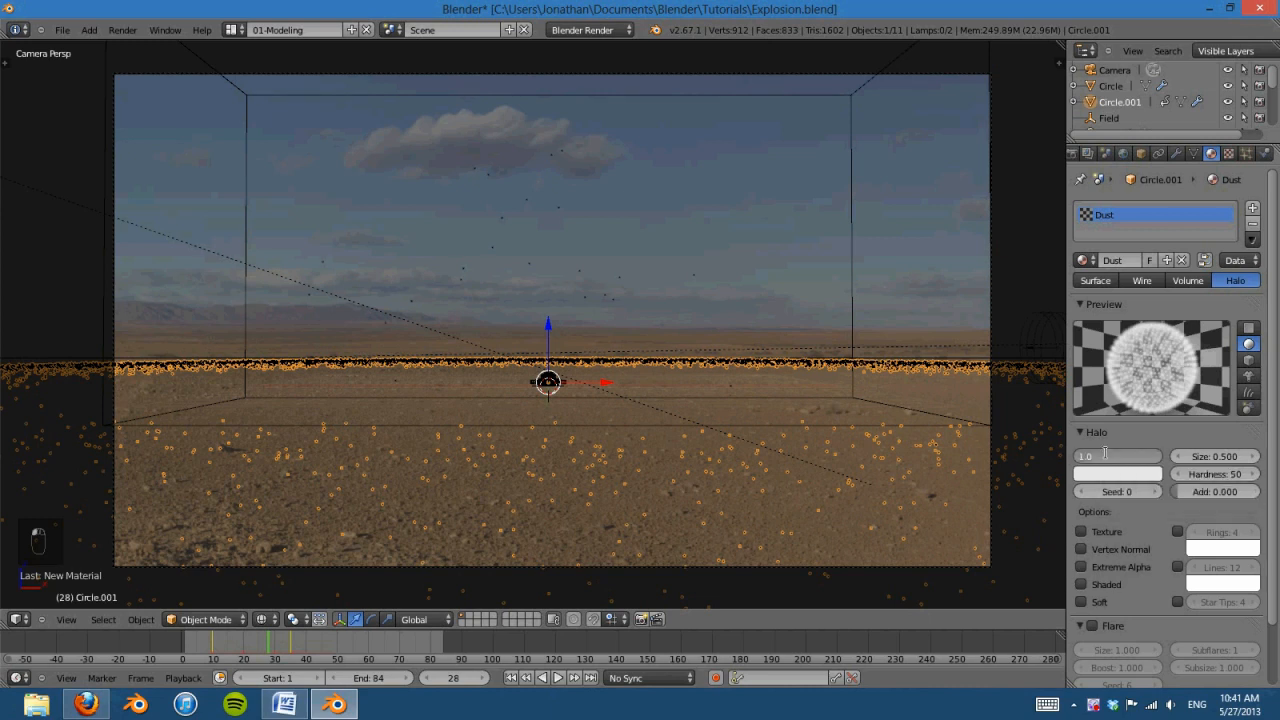
pyautogui.write('.25')
pyautogui.press('Return')
pyautogui.click(1212, 473)
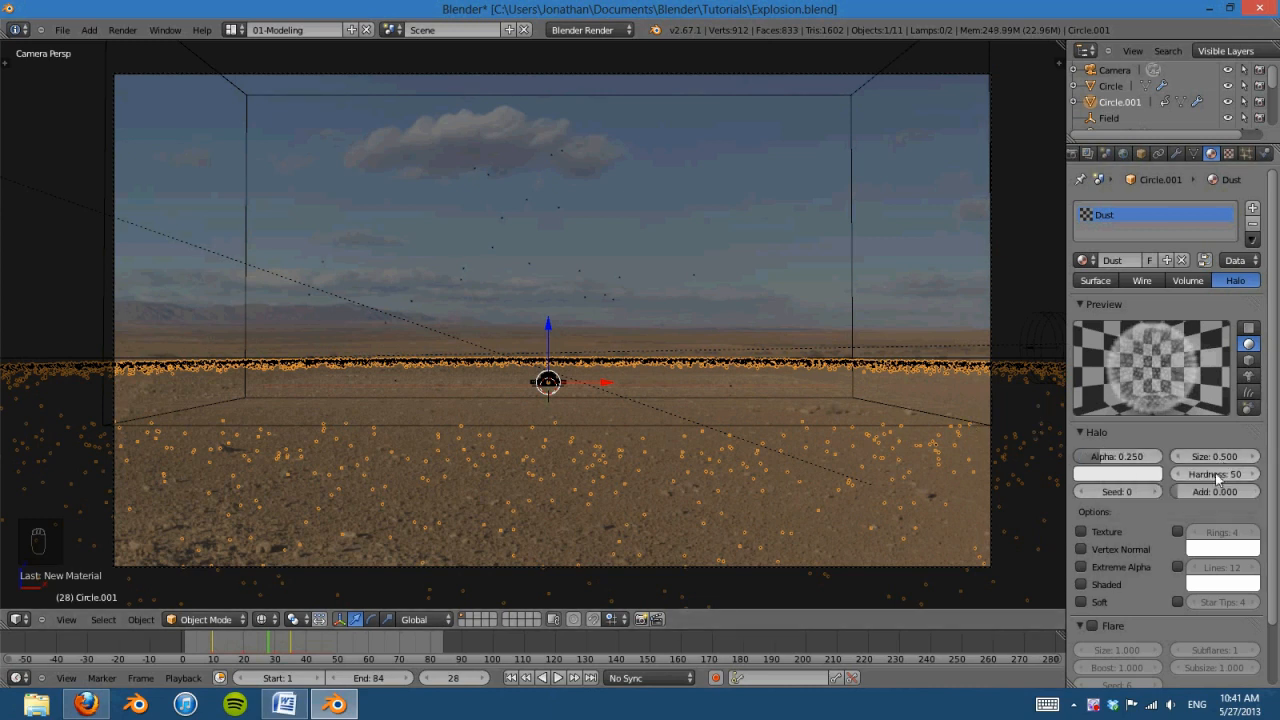
pyautogui.write('10')
pyautogui.press('Return')
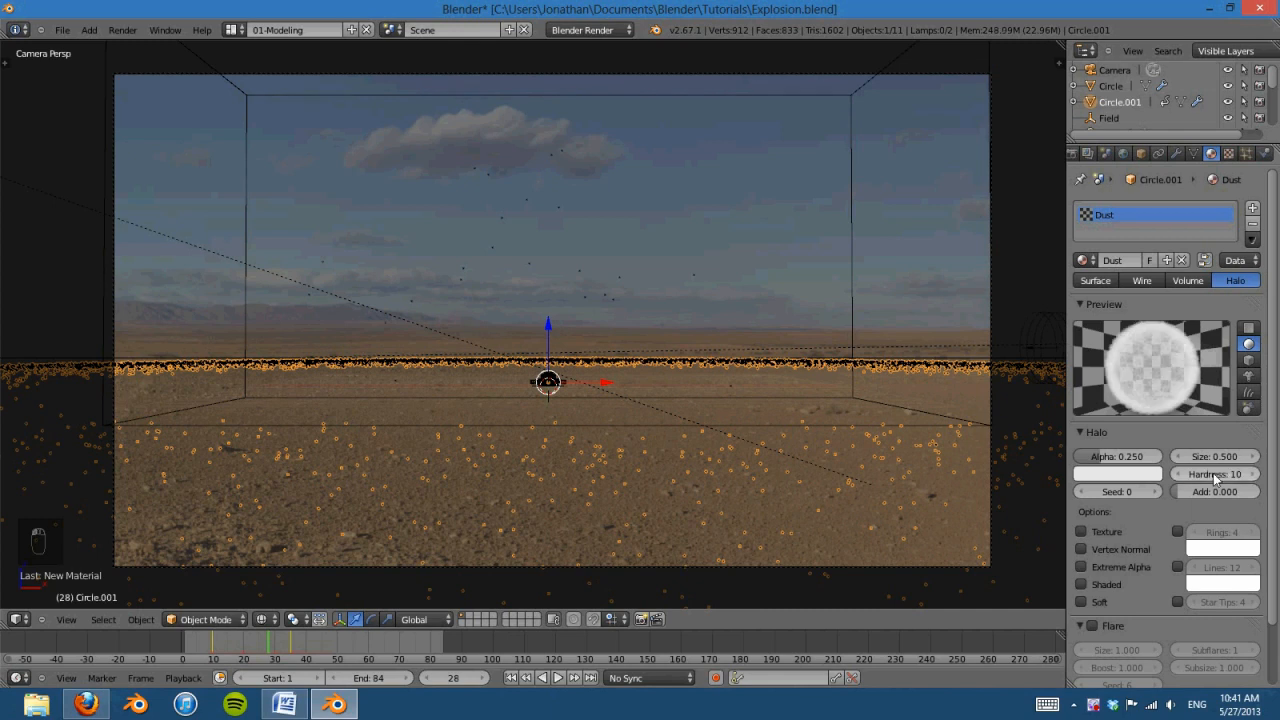
pyautogui.press('F12')
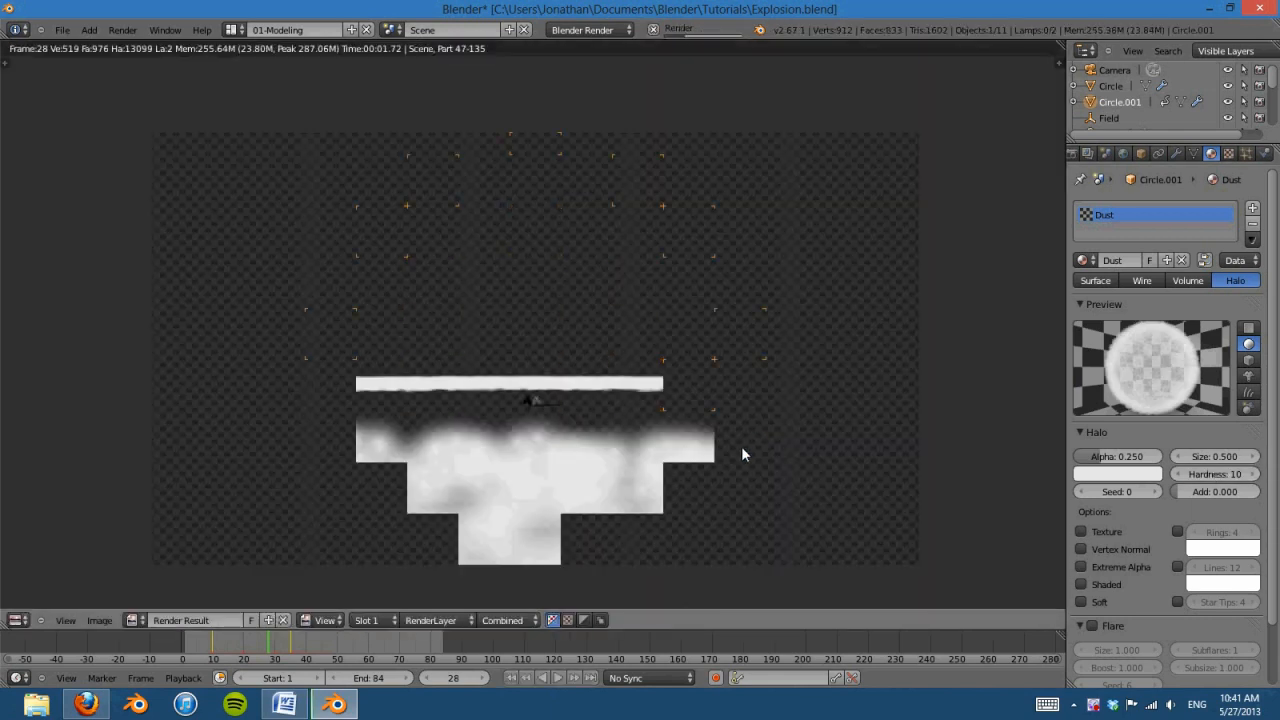
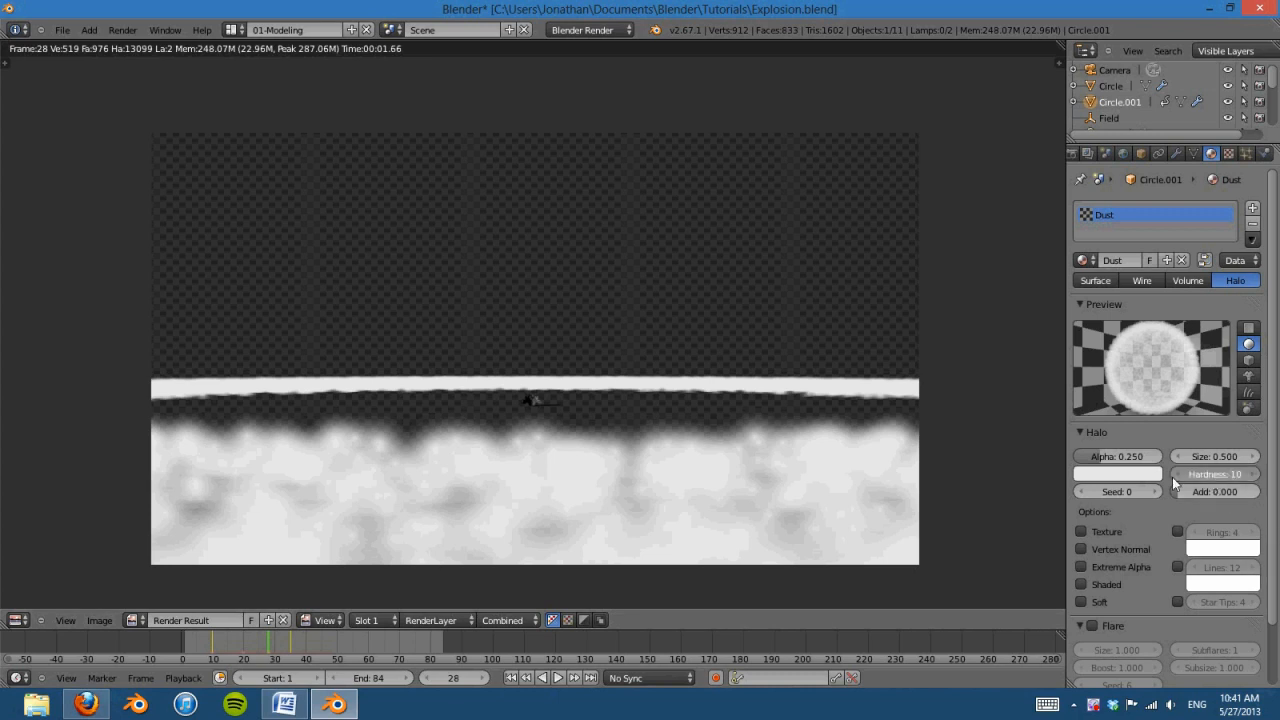
# - Lower the Dust halo's hardness to 0 and render the frame again
pyautogui.moveTo(1204, 473); pyautogui.dragTo(1180, 473)
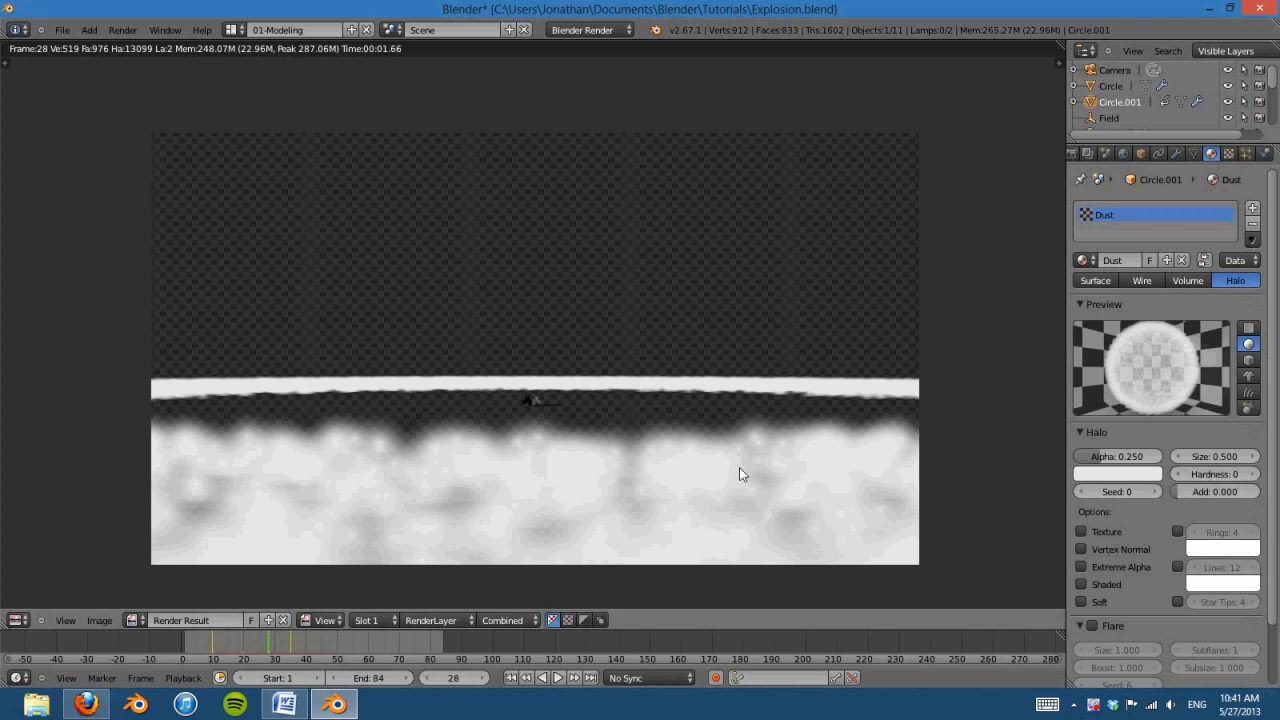
pyautogui.press('F12')
pyautogui.moveTo(766, 559); pyautogui.dragTo(769, 562, button='middle')
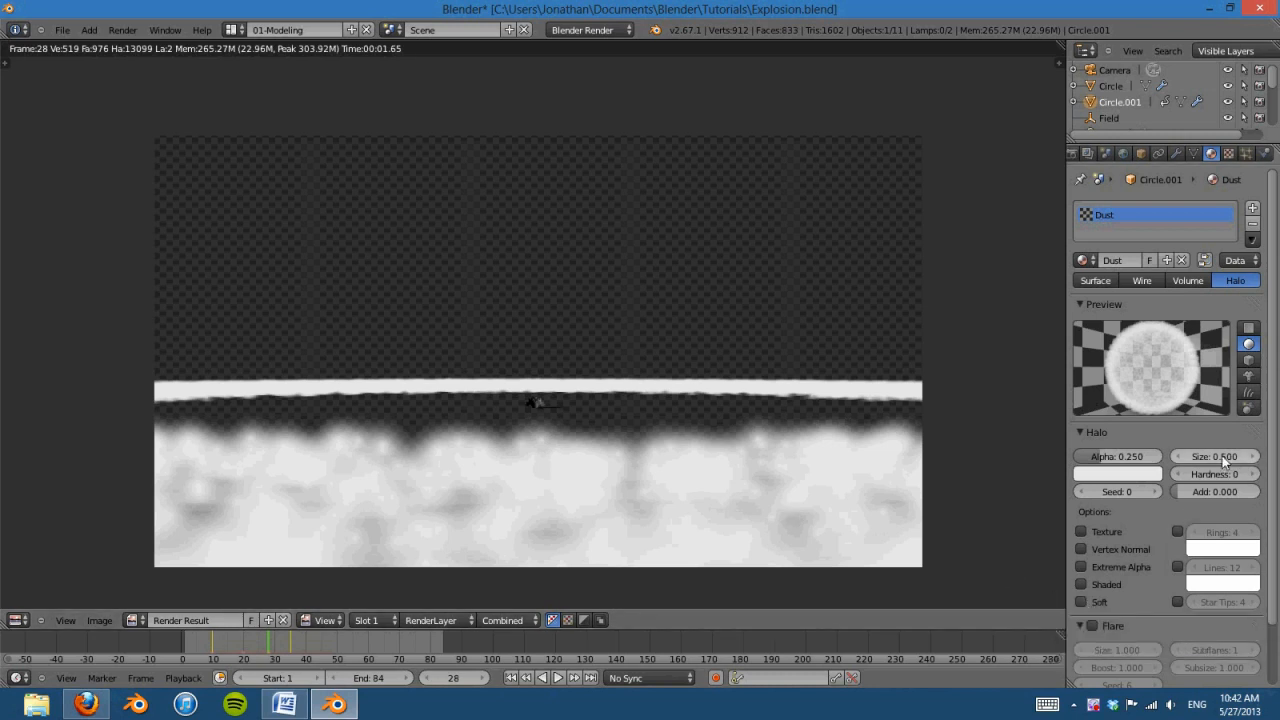
# - Try the Dust halo at size 0.05 and at 0.01, test-rendering frame 28 with each
pyautogui.click(1220, 456)
pyautogui.write('0.05')
pyautogui.press('Return')
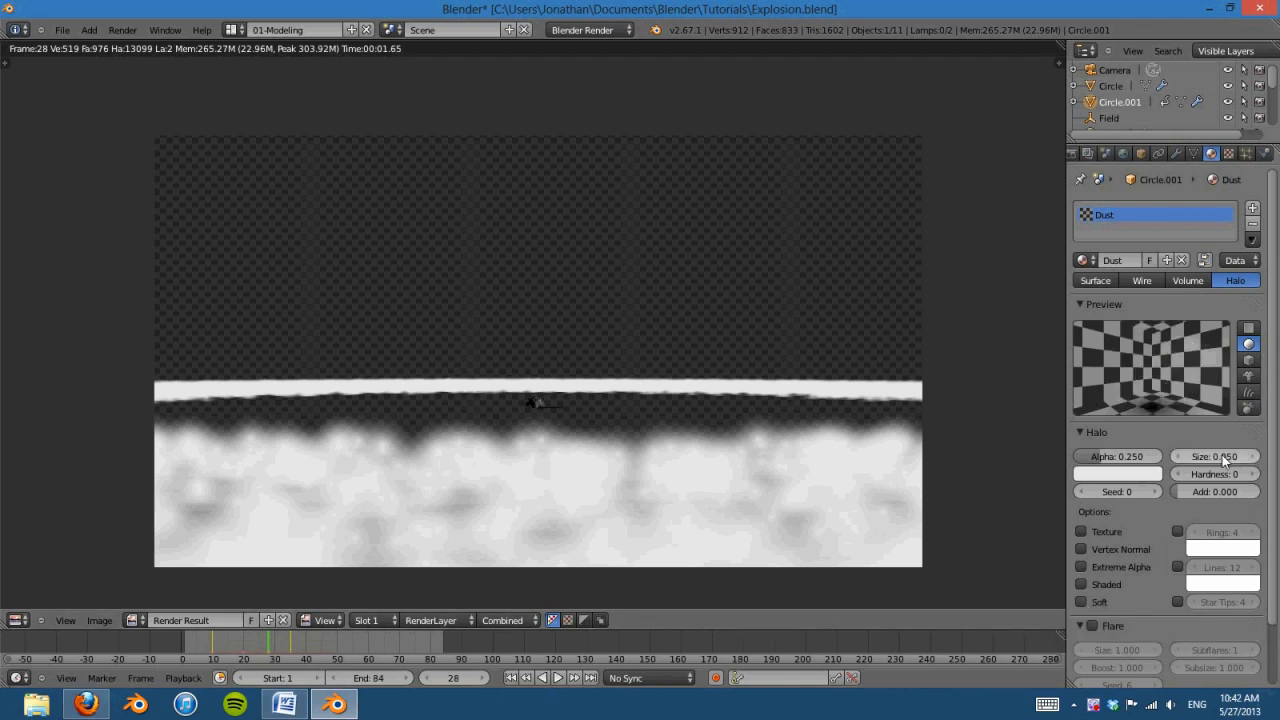
pyautogui.press('F12')
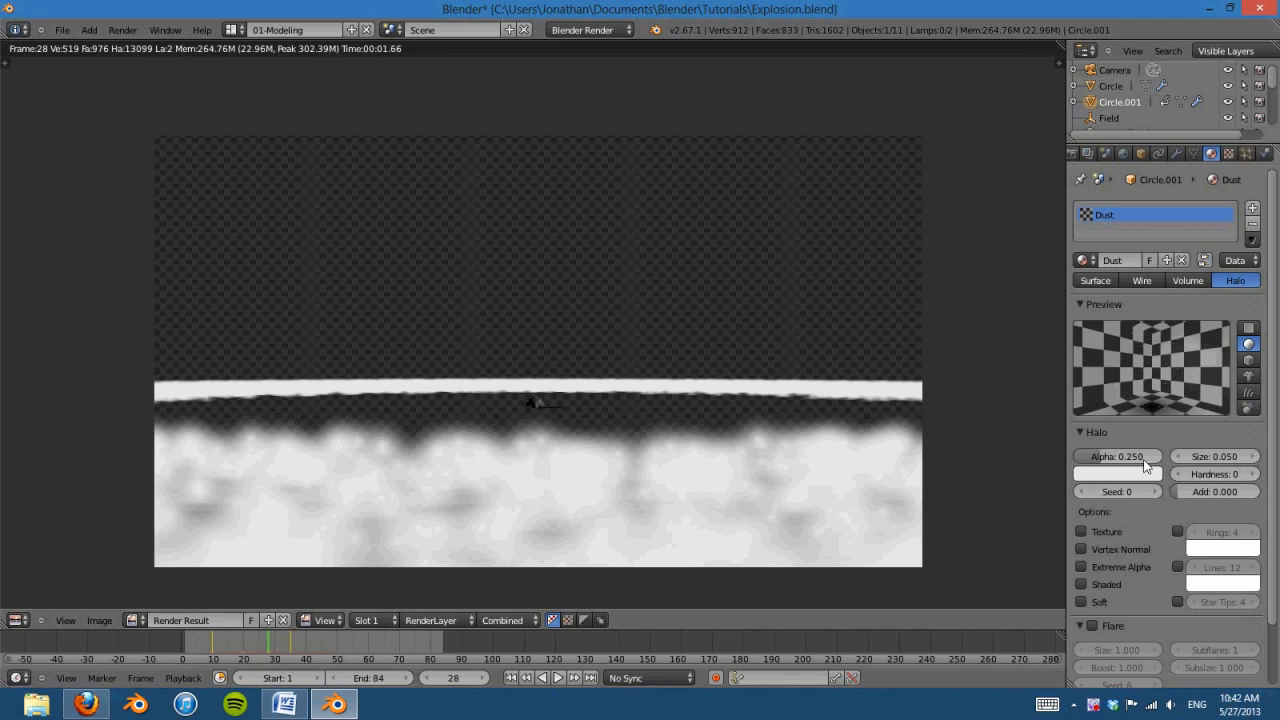
pyautogui.click(1213, 457)
pyautogui.write('0.01')
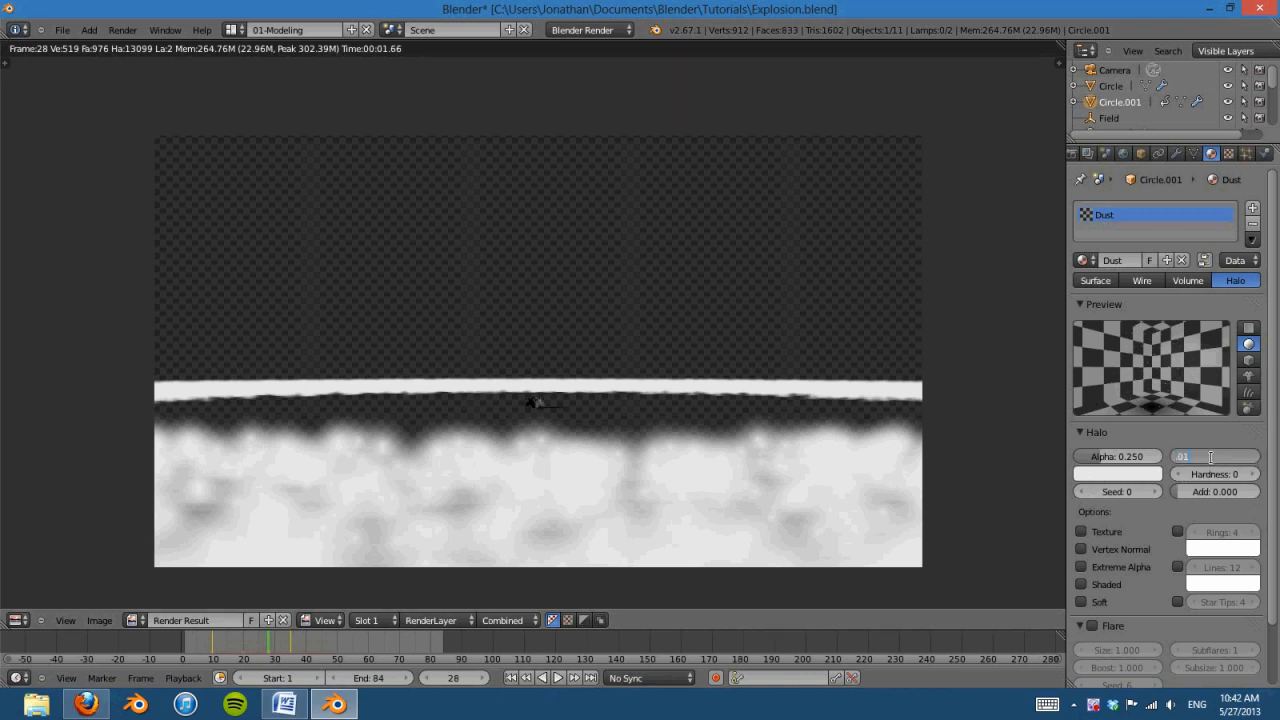
pyautogui.press('Return')
pyautogui.press('F12')
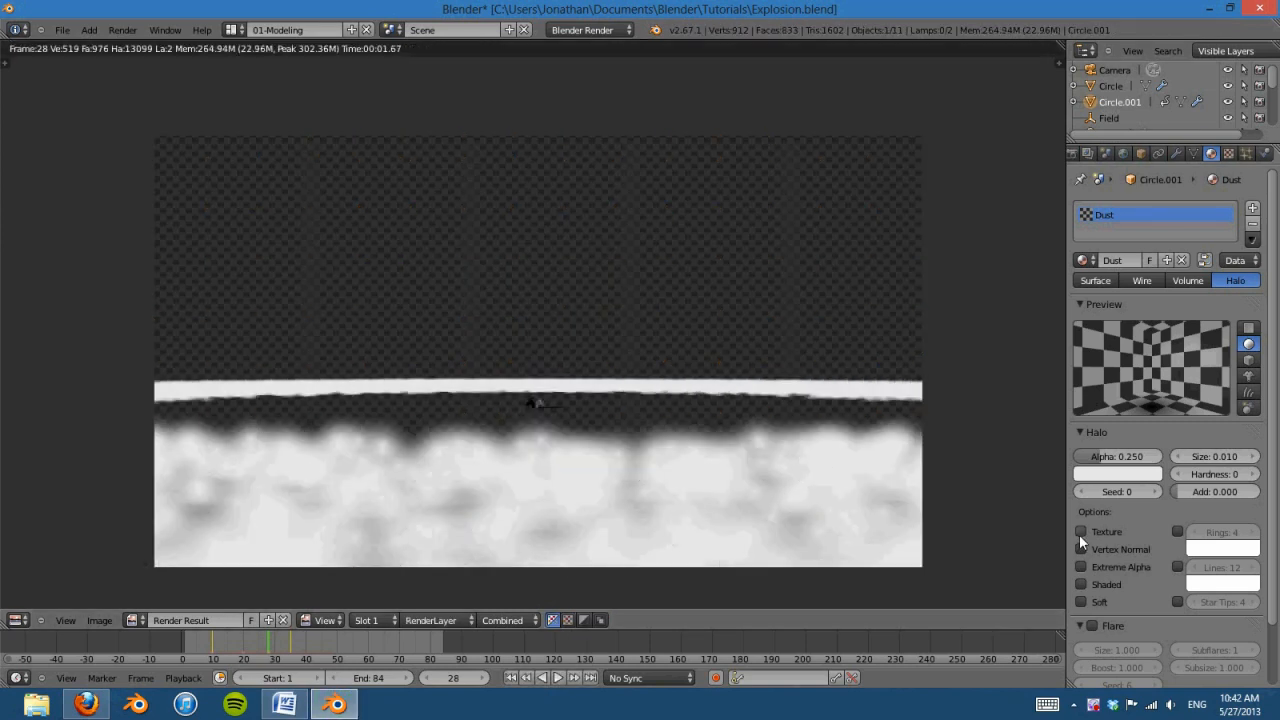
# - Enable the Soft option for the Dust halo, set its size to 0.005, and test-render
pyautogui.click(1081, 601)
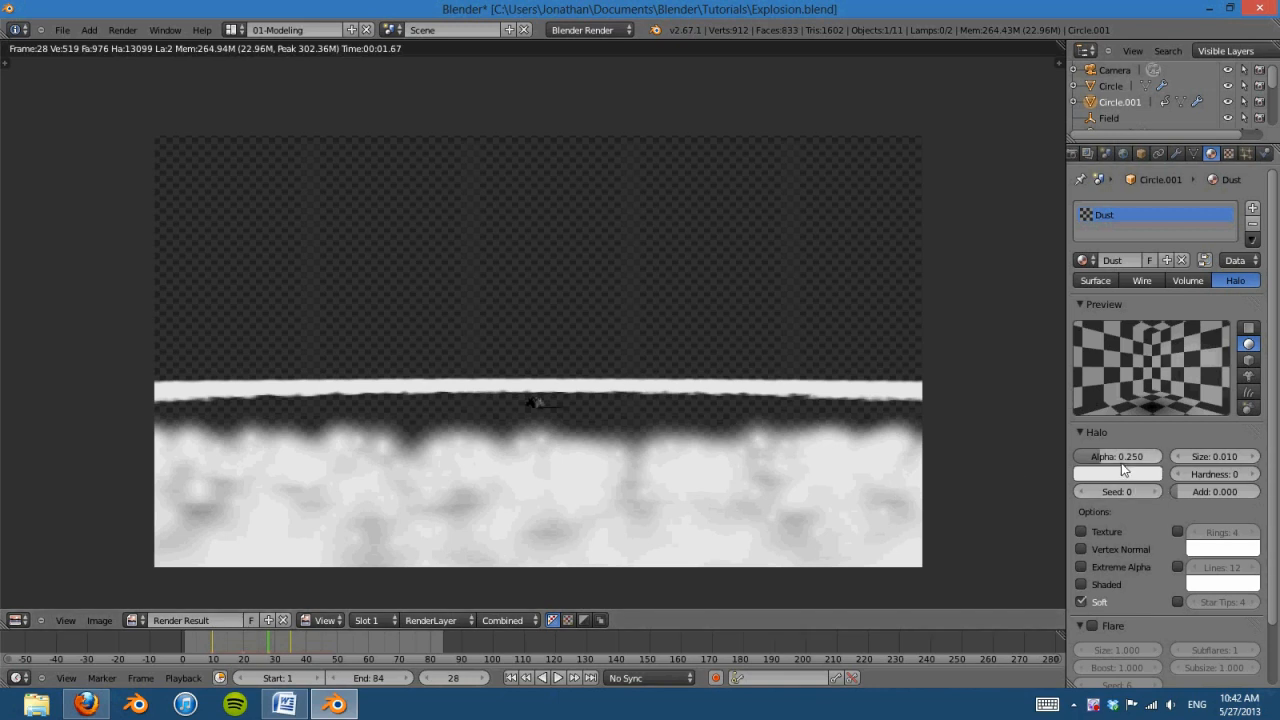
pyautogui.click(1209, 457)
pyautogui.press('BackSpace')
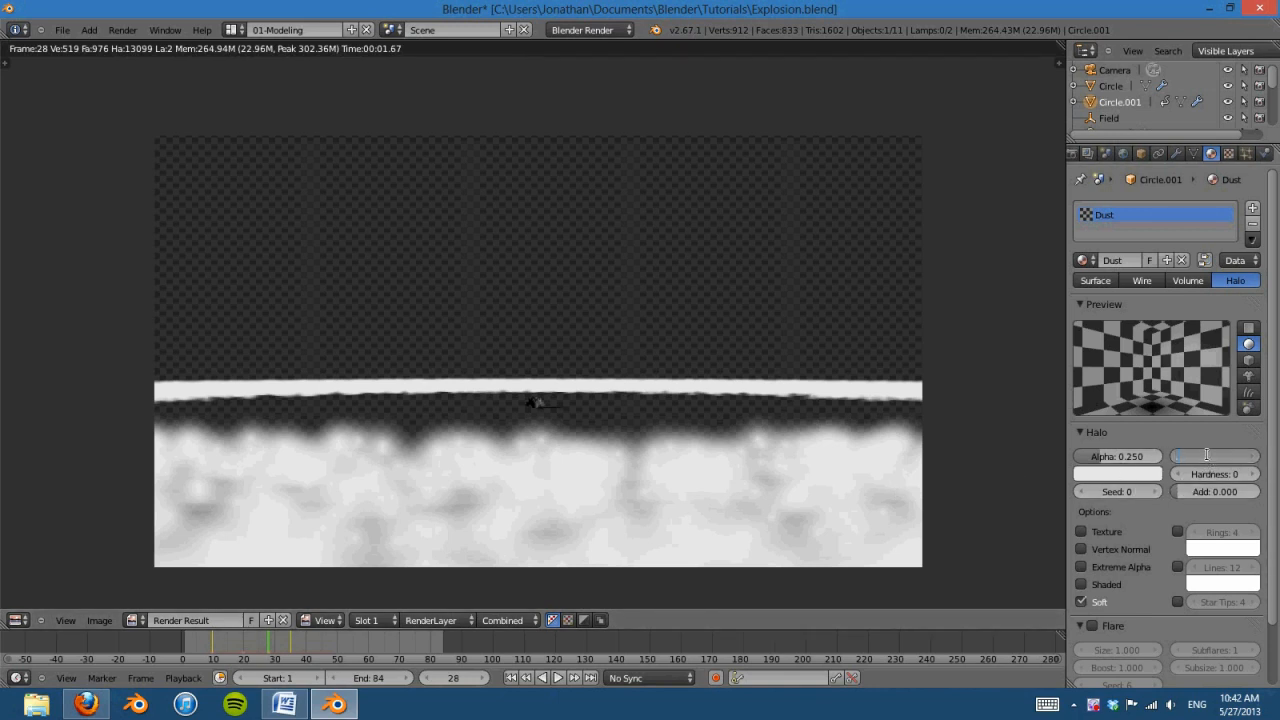
pyautogui.write('.005')
pyautogui.press('Return')
pyautogui.press('F12')
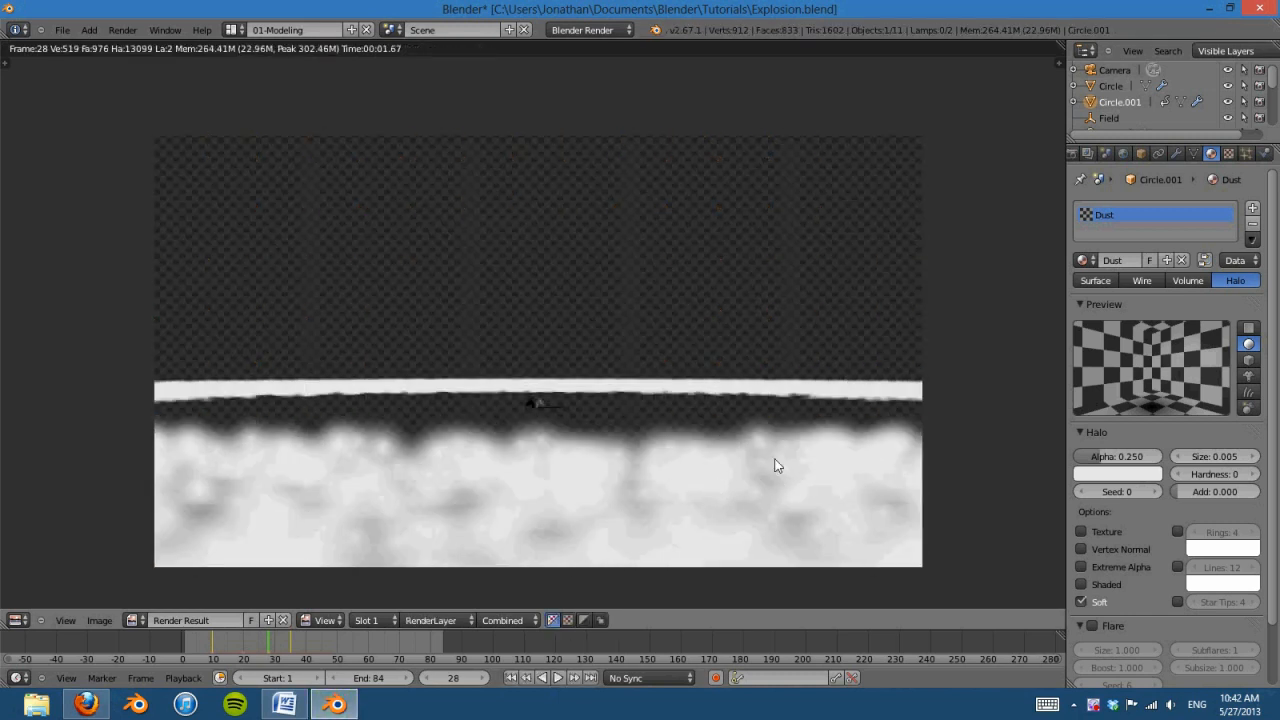
# - Reapply material 1 in the ring particles' render settings and close the render result
pyautogui.click(1246, 154)
pyautogui.click(1096, 520)
pyautogui.click(1081, 574)
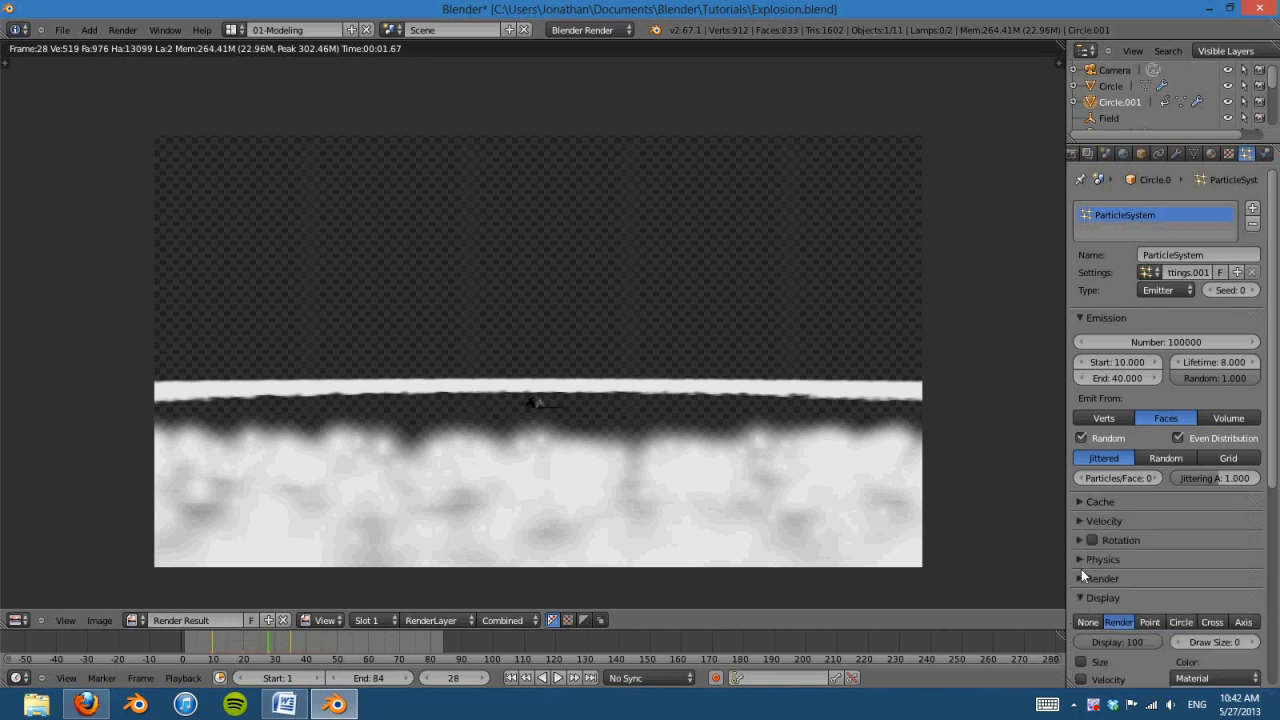
pyautogui.scroll(-2, 1082, 573)
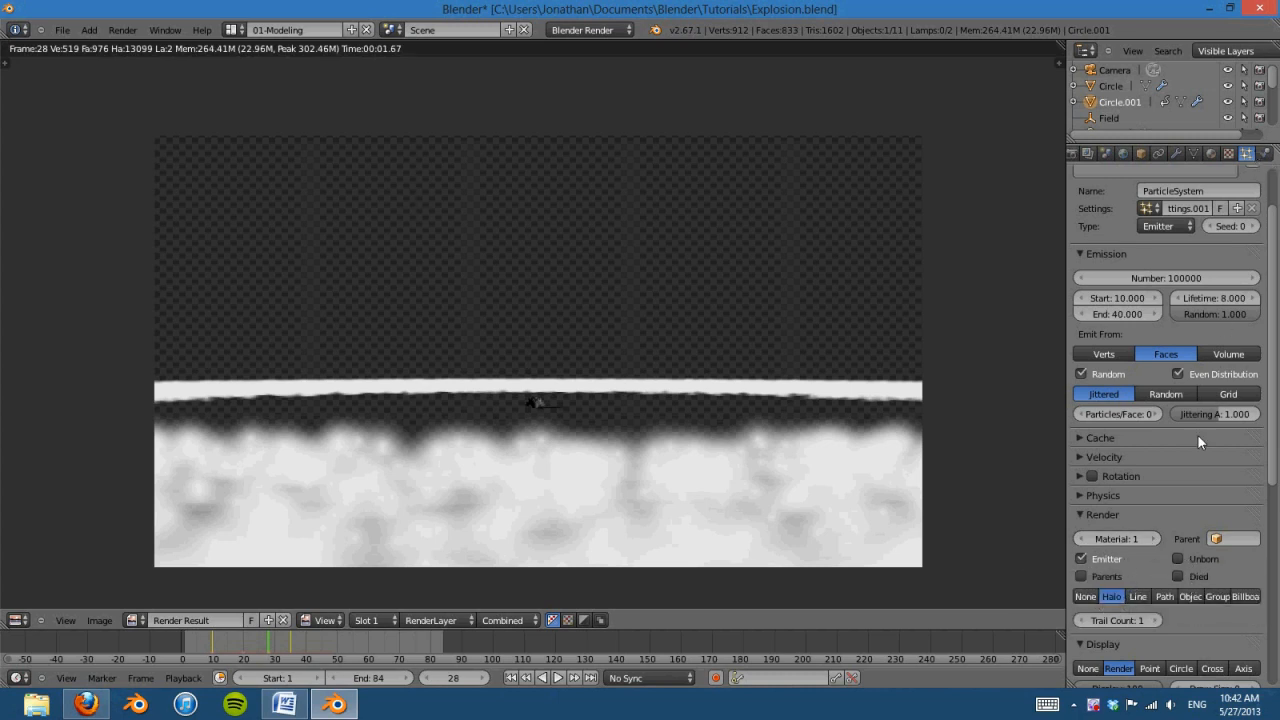
pyautogui.click(1154, 538)
pyautogui.click(1080, 540)
pyautogui.press('Escape')
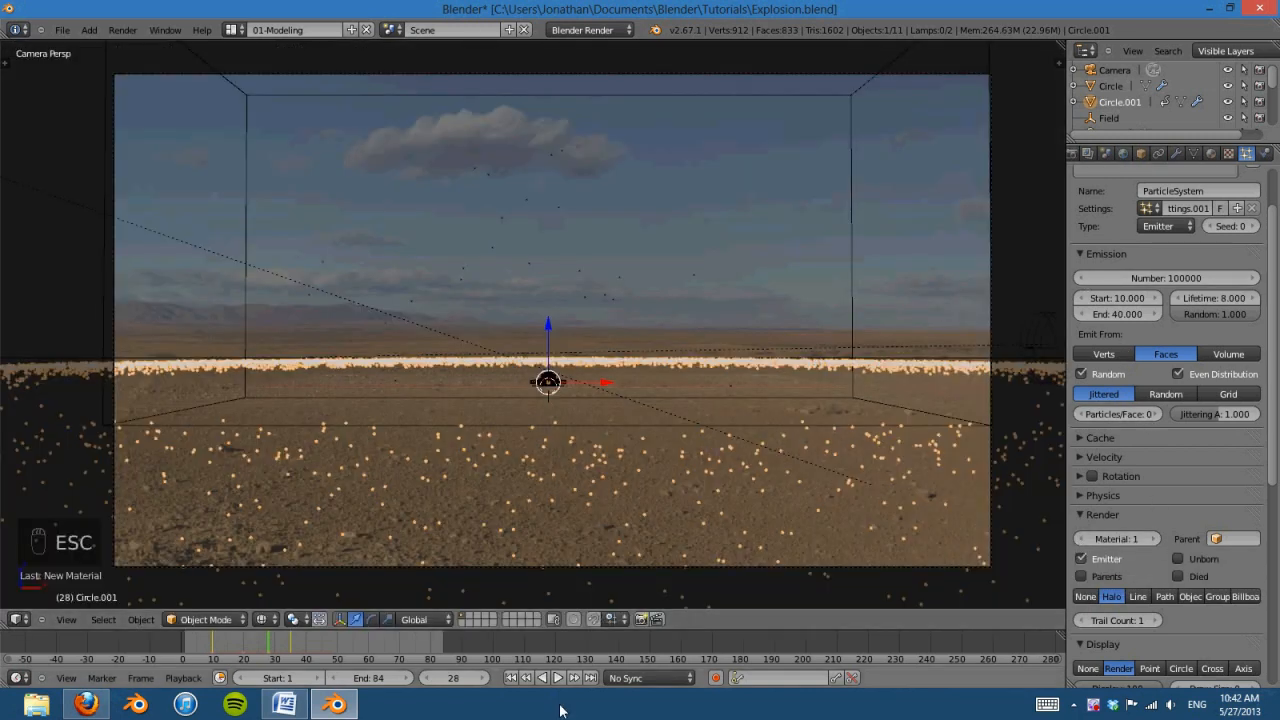
# - Refresh the 100000-particle emission at frame 1, replay it to frame 28, and test-render that frame
pyautogui.click(511, 679)
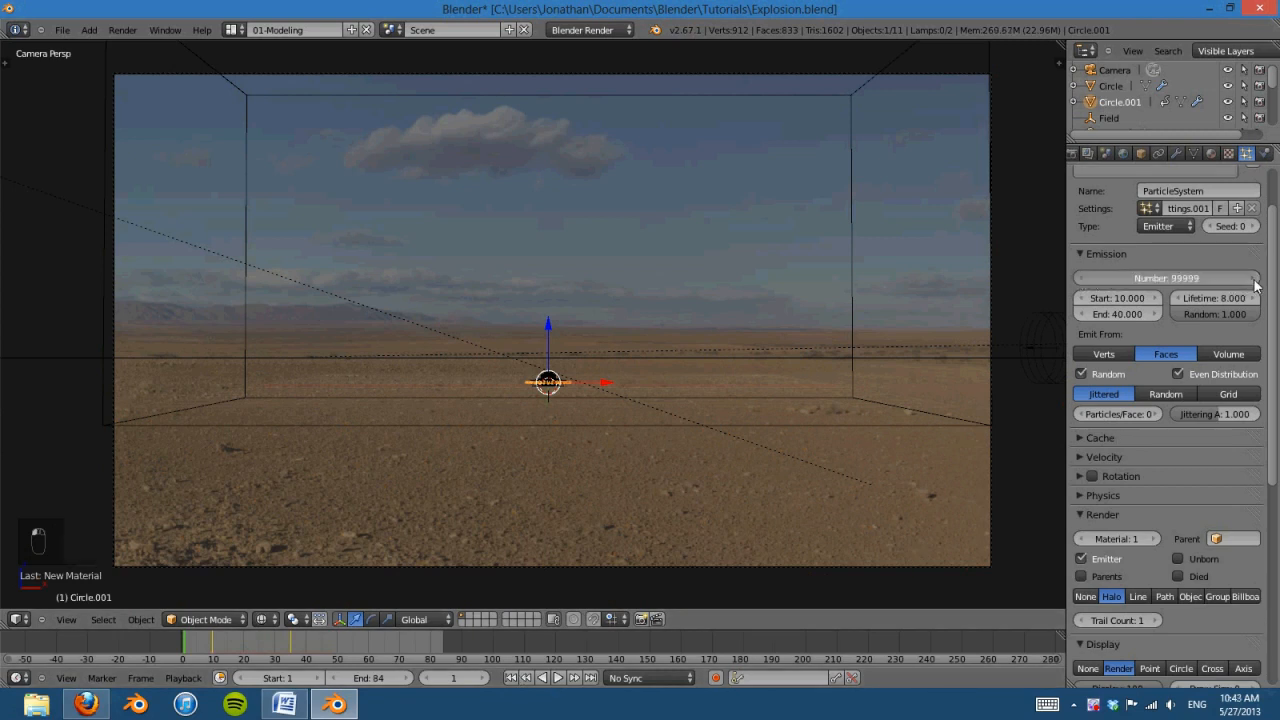
pyautogui.click(559, 678)
pyautogui.click(560, 679)
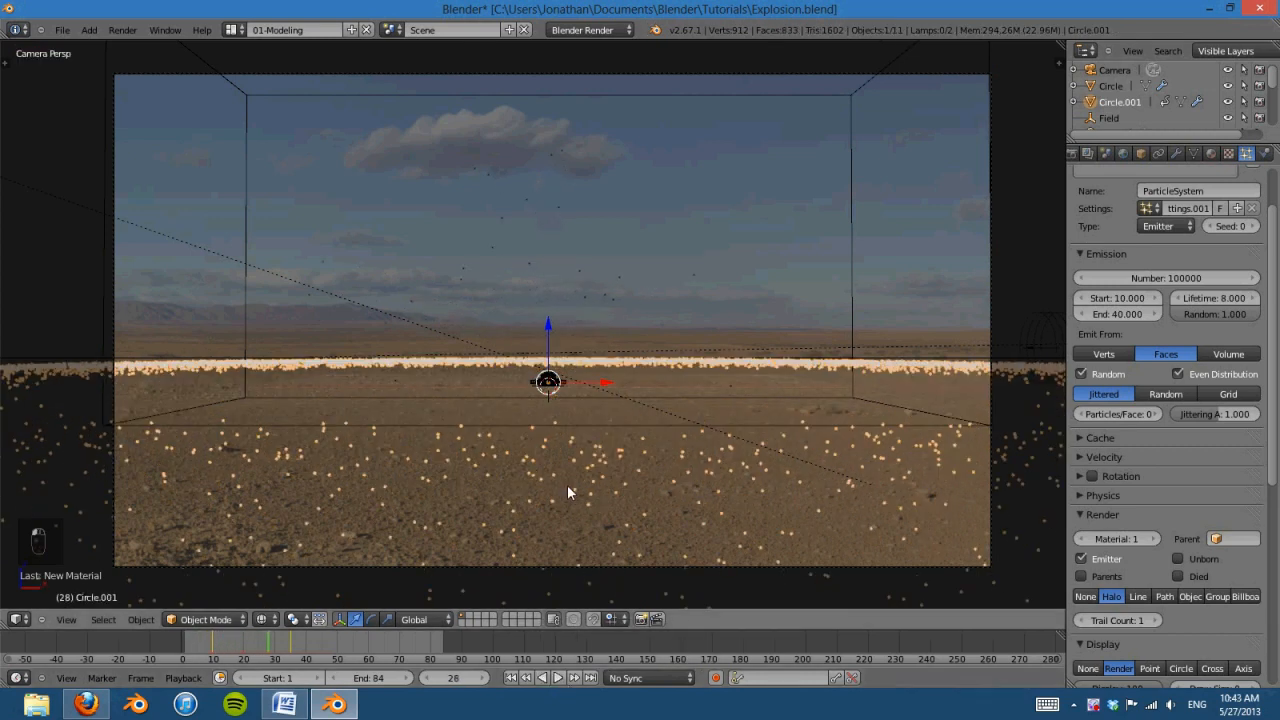
pyautogui.press('F12')
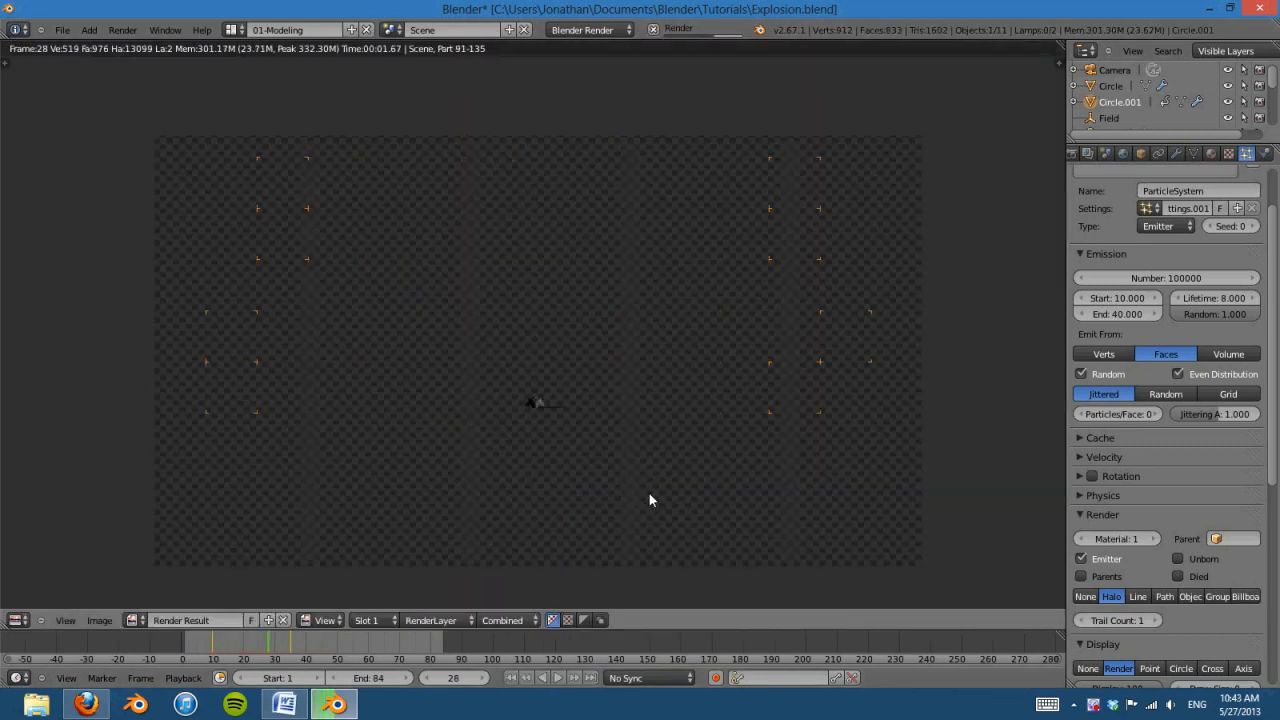
pyautogui.press('Escape')
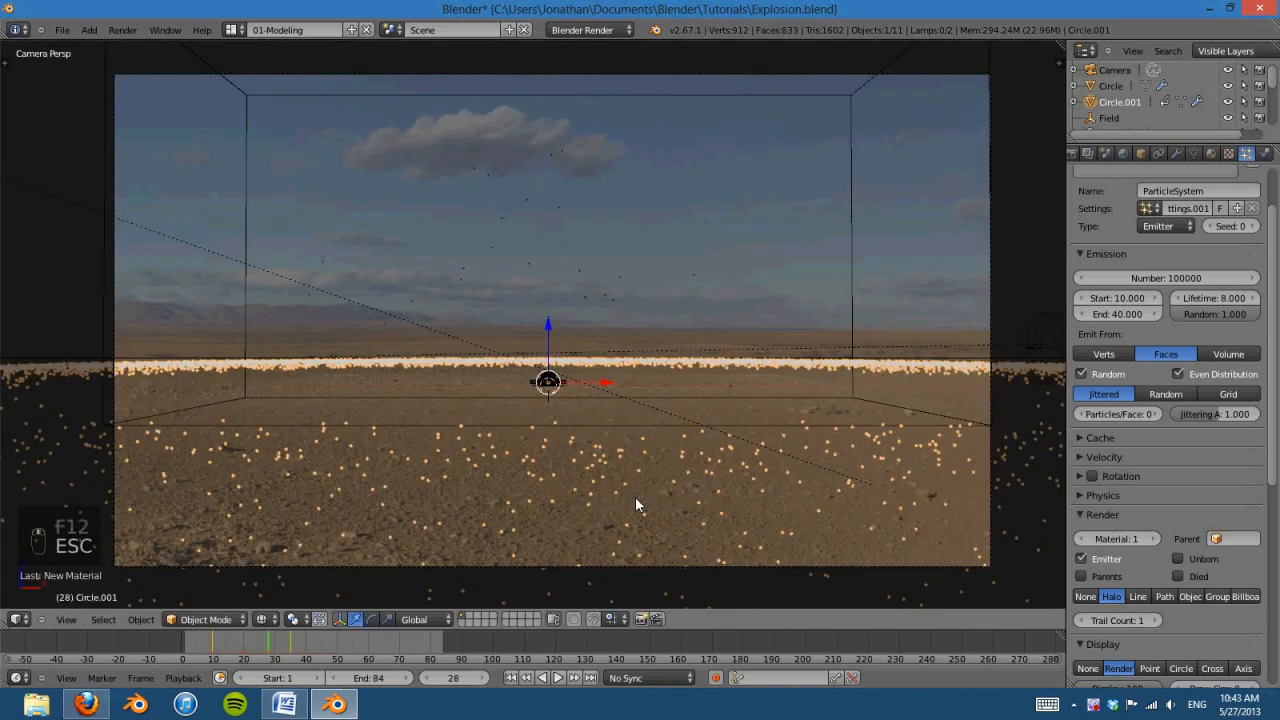
# - Set the Dust halo's size back to 0.05 and render the refreshed particles
pyautogui.click(1211, 154)
pyautogui.click(1208, 456)
pyautogui.write('0.05')
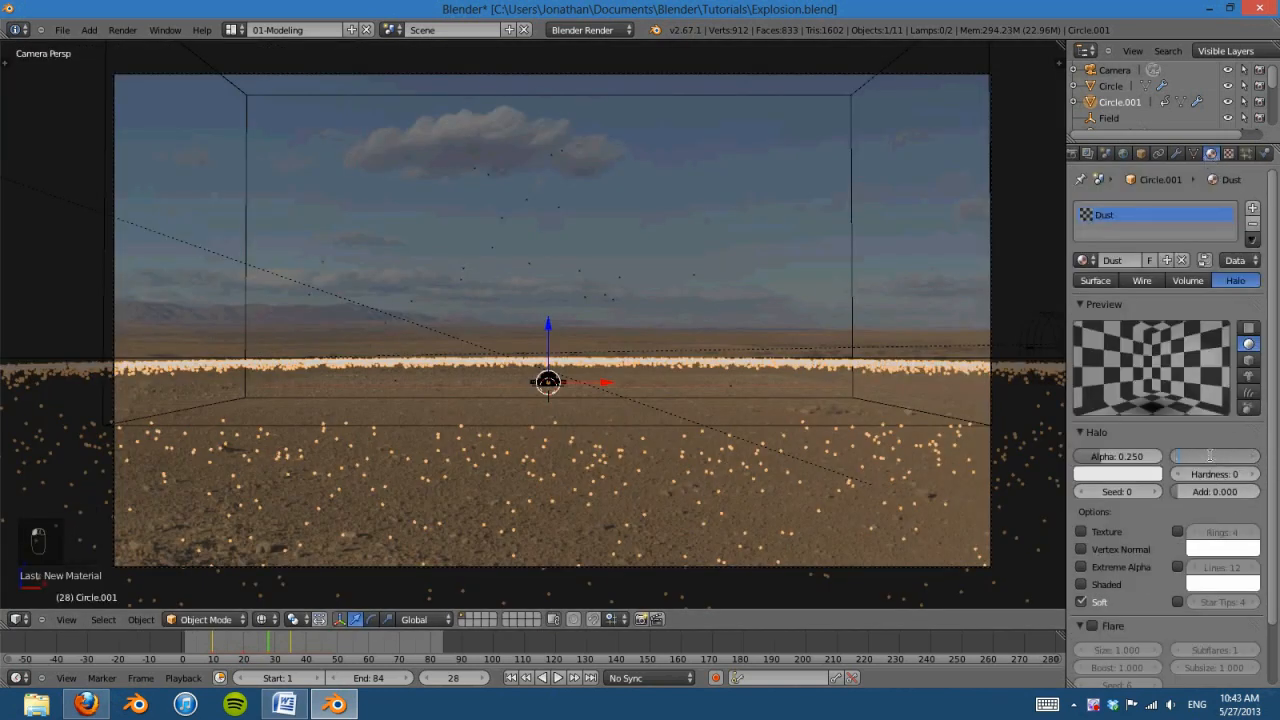
pyautogui.press('Return')
pyautogui.press('F12')
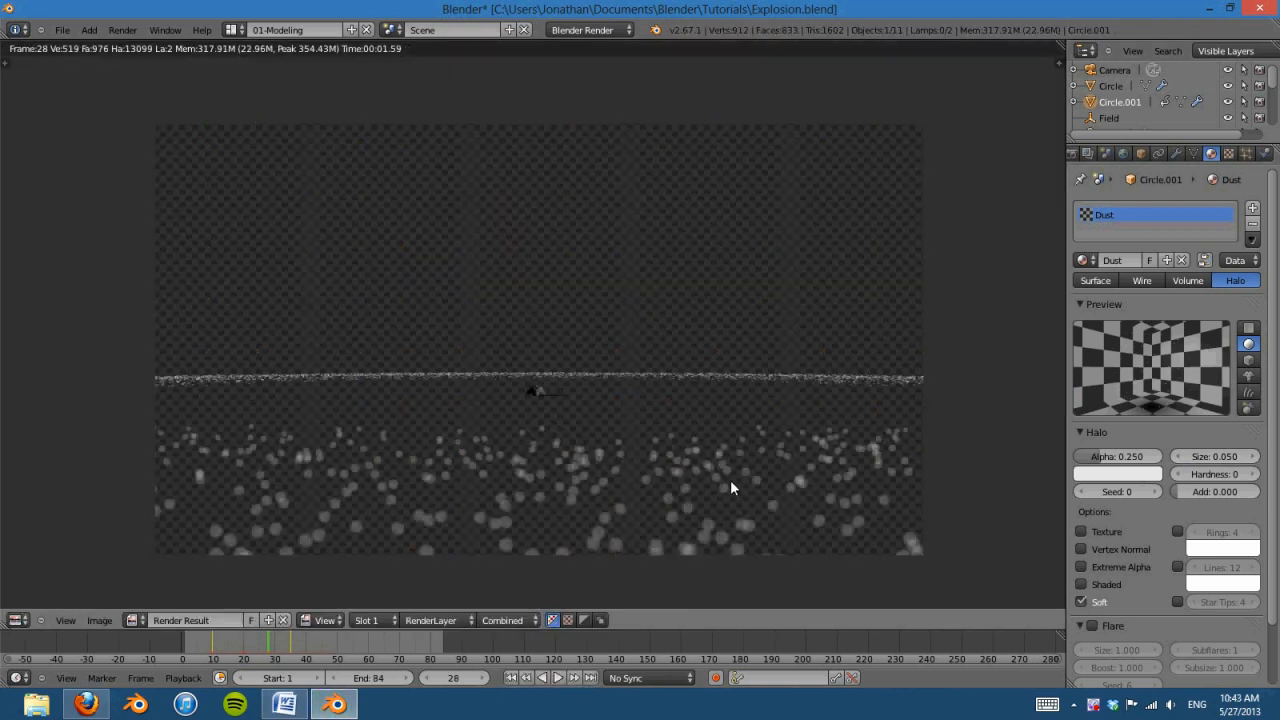
# - Set the Dust halo's size to 0.1 and examine a new render of frame 28
pyautogui.press('Escape')
pyautogui.click(1222, 456)
pyautogui.write('0.1')
pyautogui.press('Return')
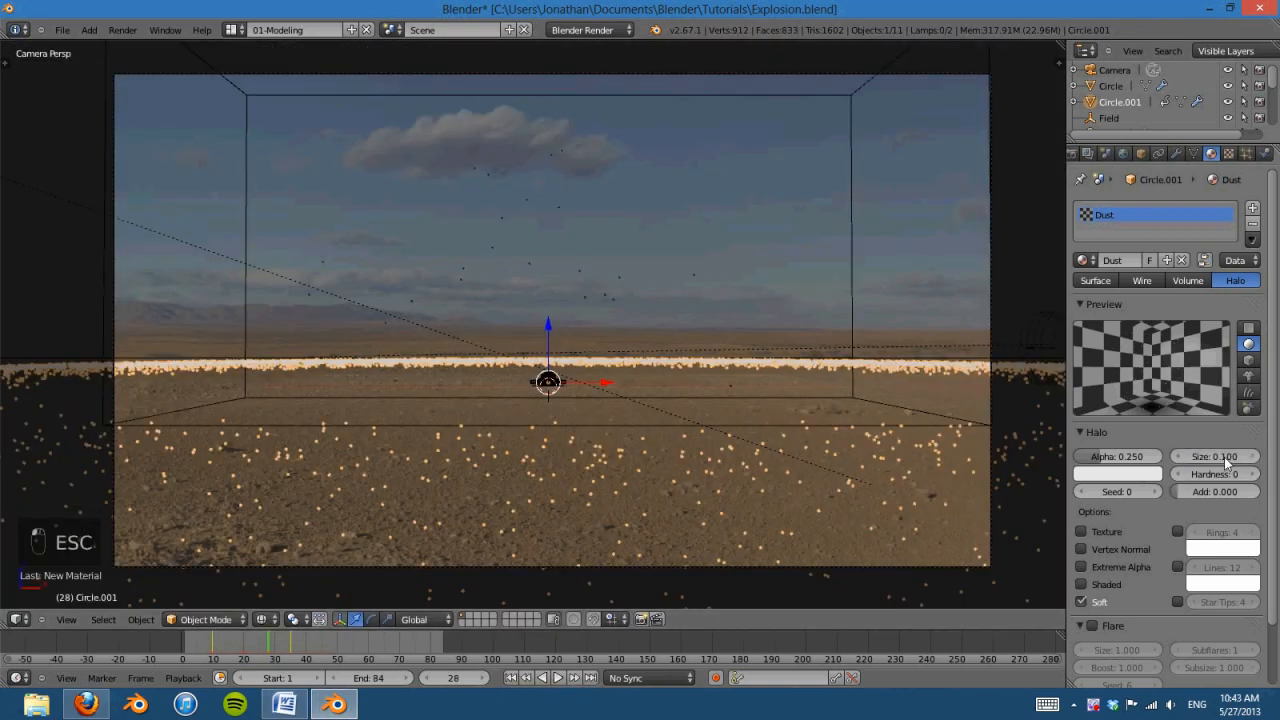
pyautogui.press('F12')
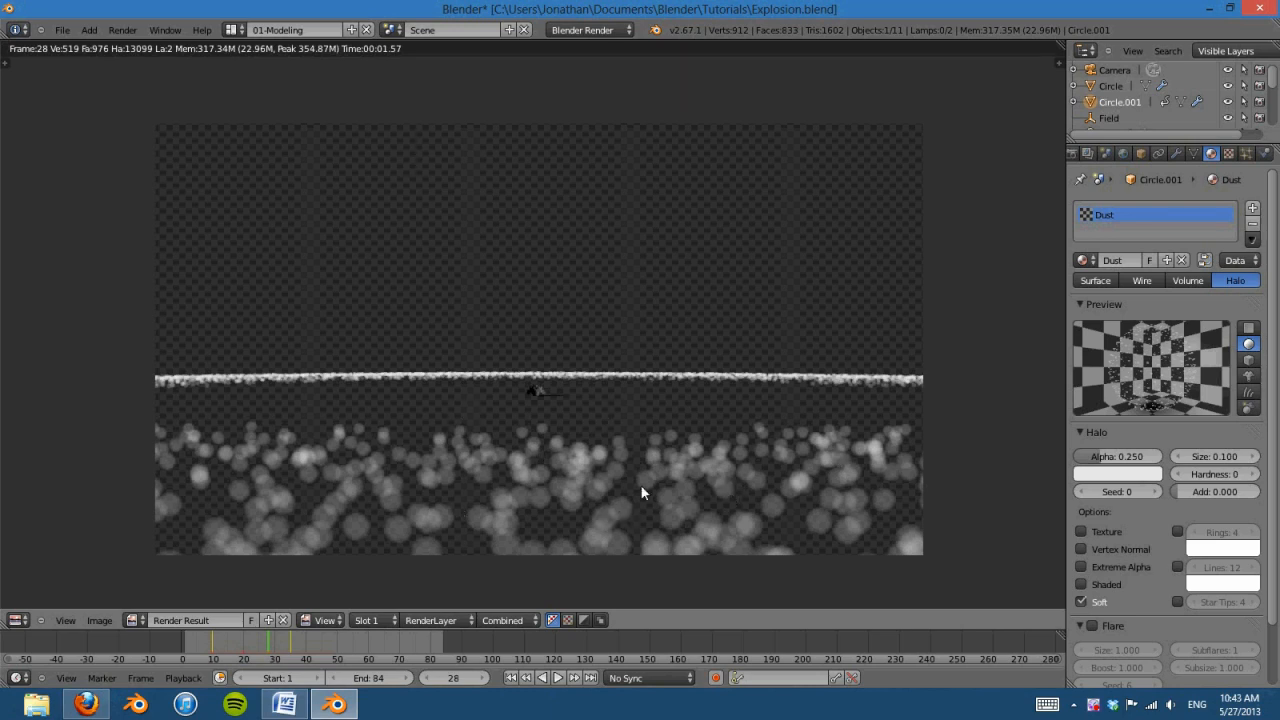
pyautogui.moveTo(612, 487); pyautogui.dragTo(610, 484, button='middle')
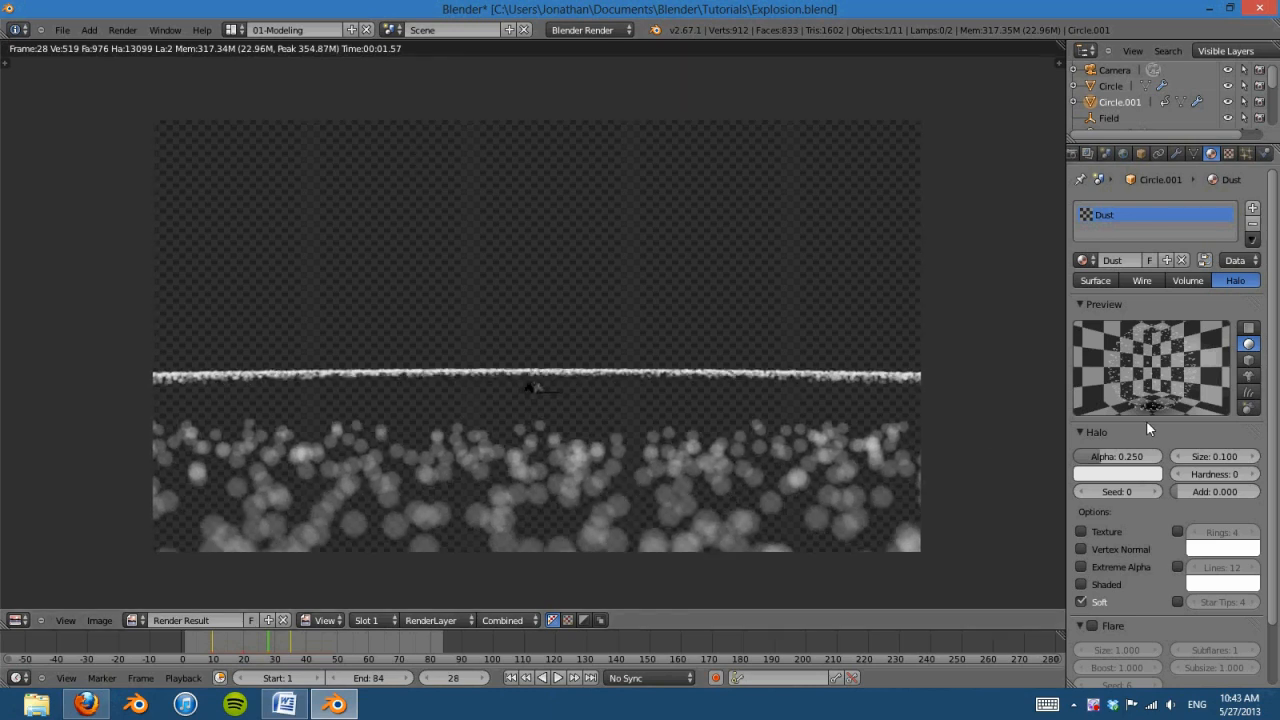
# - Set the Dust halo's alpha to 0.1 and size to 0.2, and test-render frame 28
pyautogui.click(1120, 457)
pyautogui.write('.1')
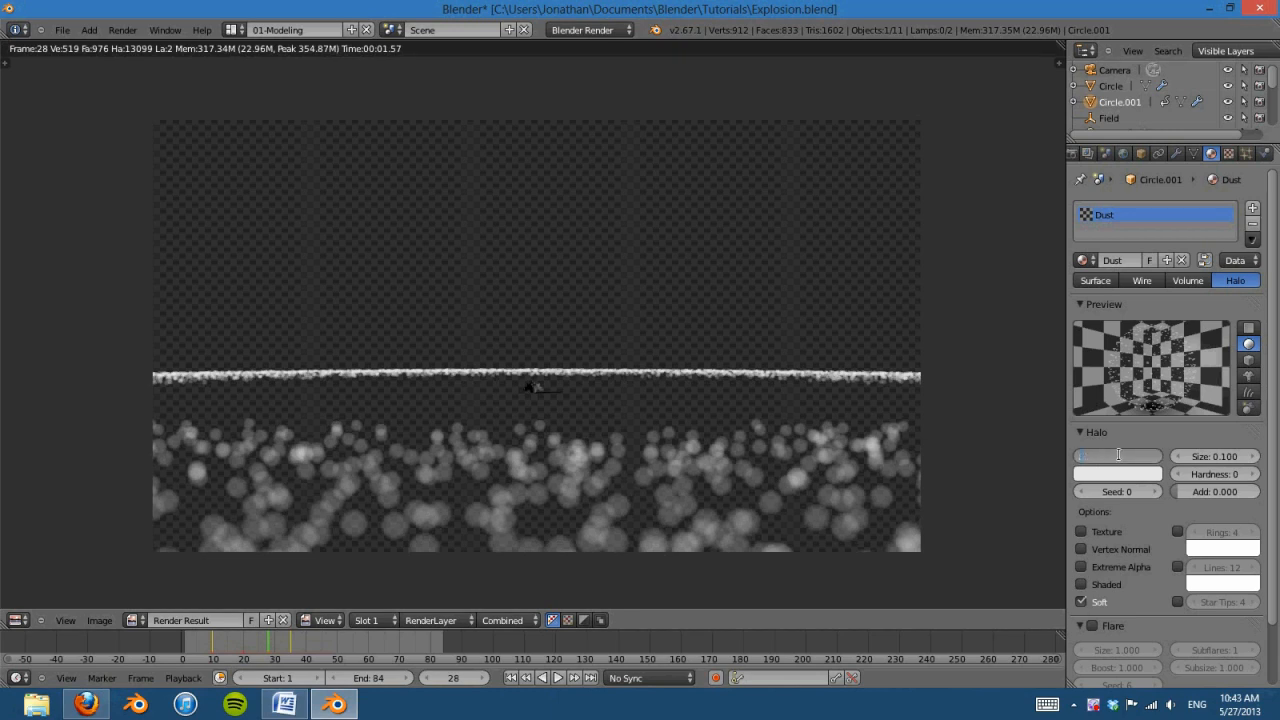
pyautogui.press('Return')
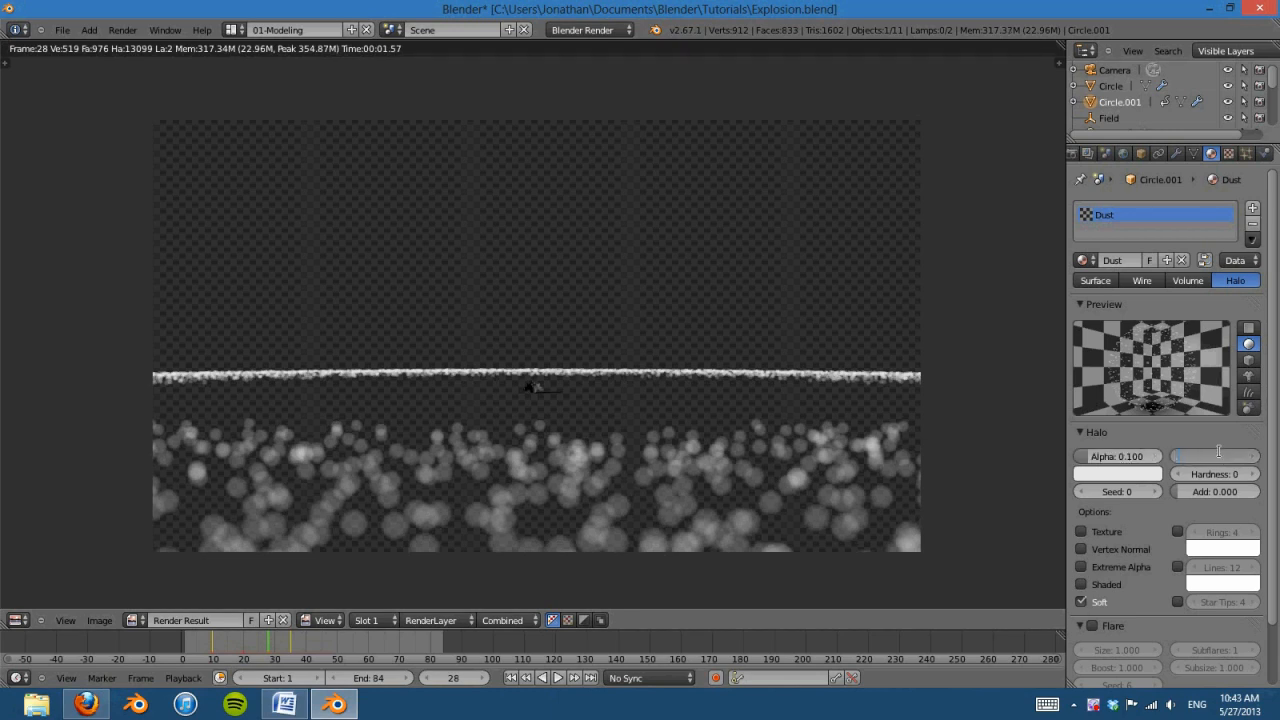
pyautogui.press('F12')
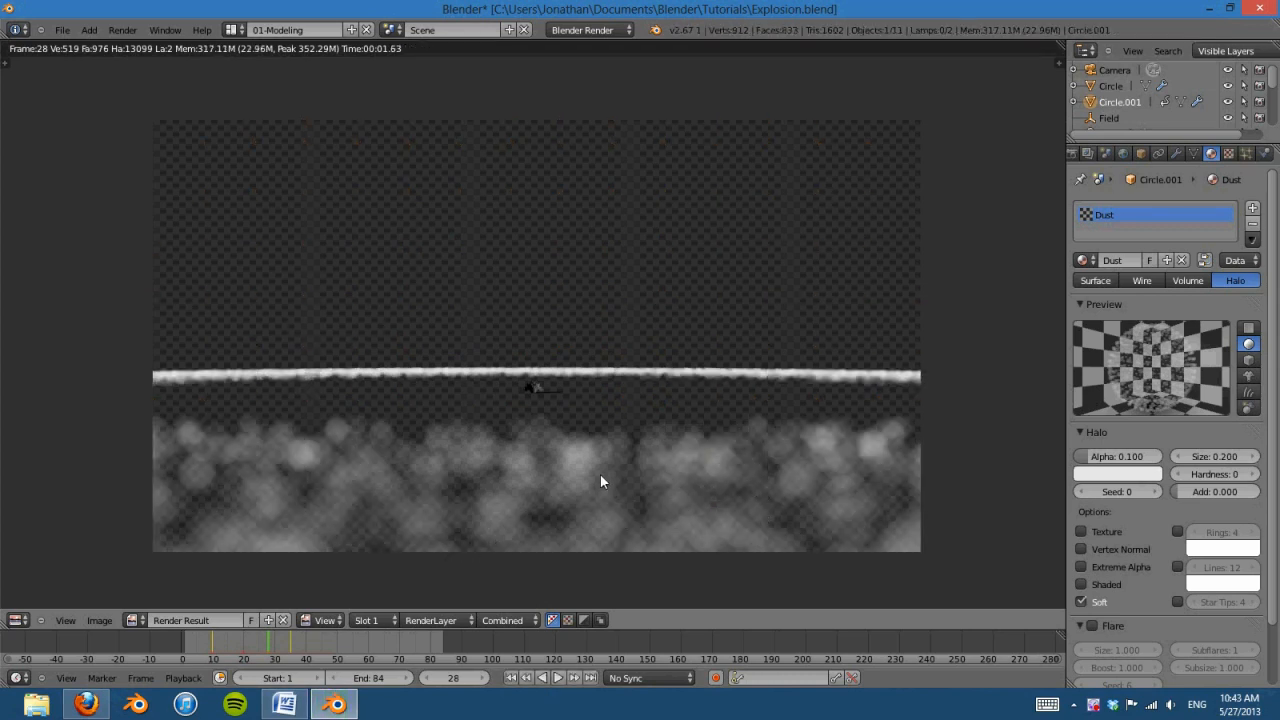
pyautogui.press('Escape')
# - Return to frame 1 in top view, raise the ring's particle number to 400000, and save the file
pyautogui.press('KP_7')
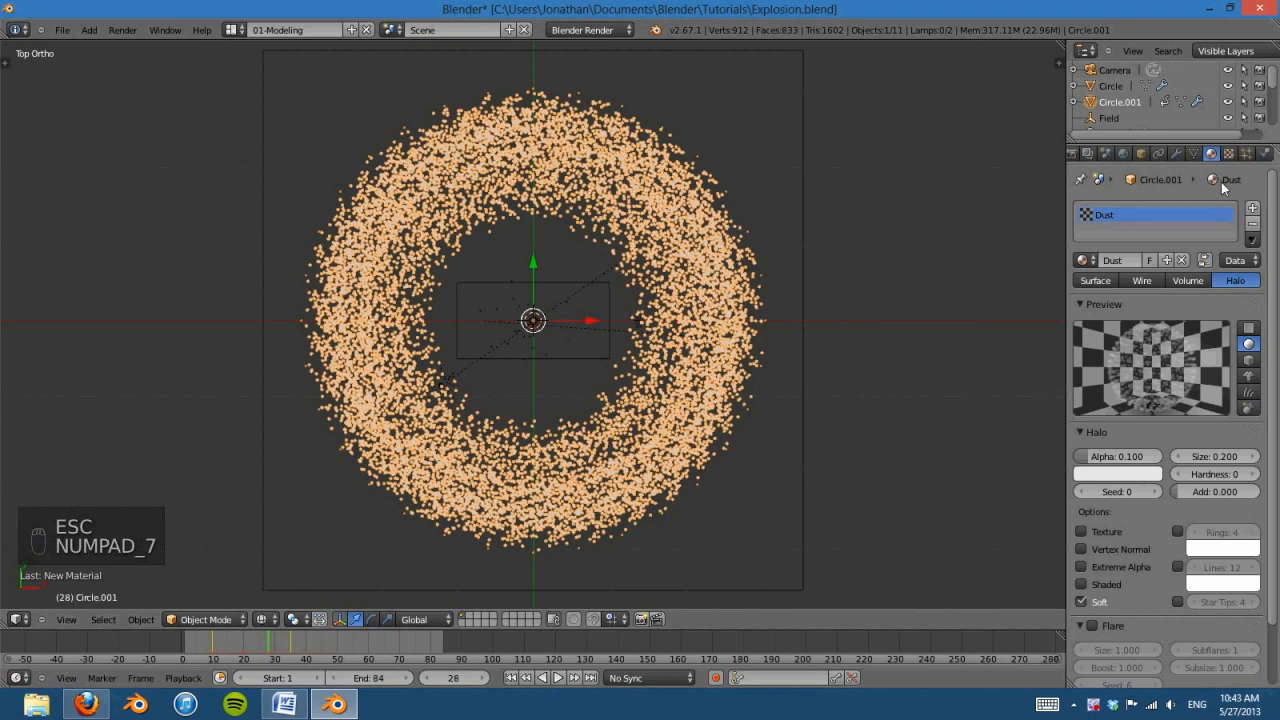
pyautogui.click(1245, 153)
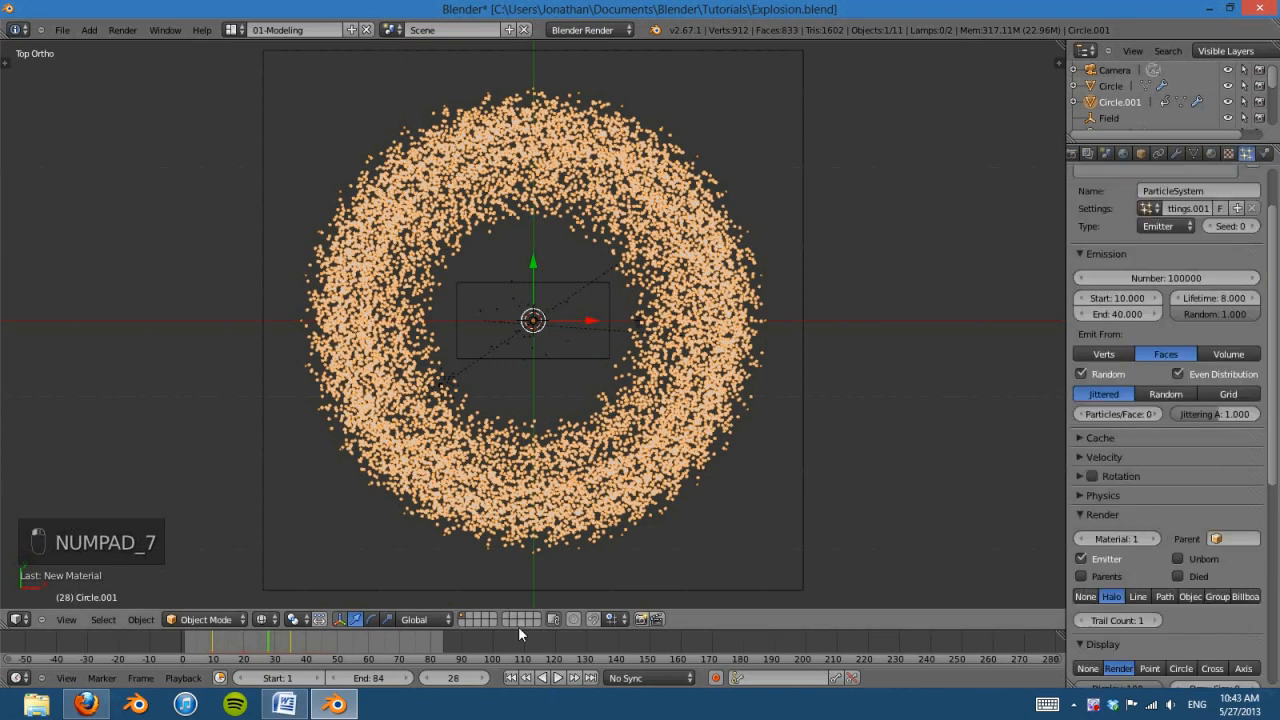
pyautogui.click(511, 677)
pyautogui.click(1170, 277)
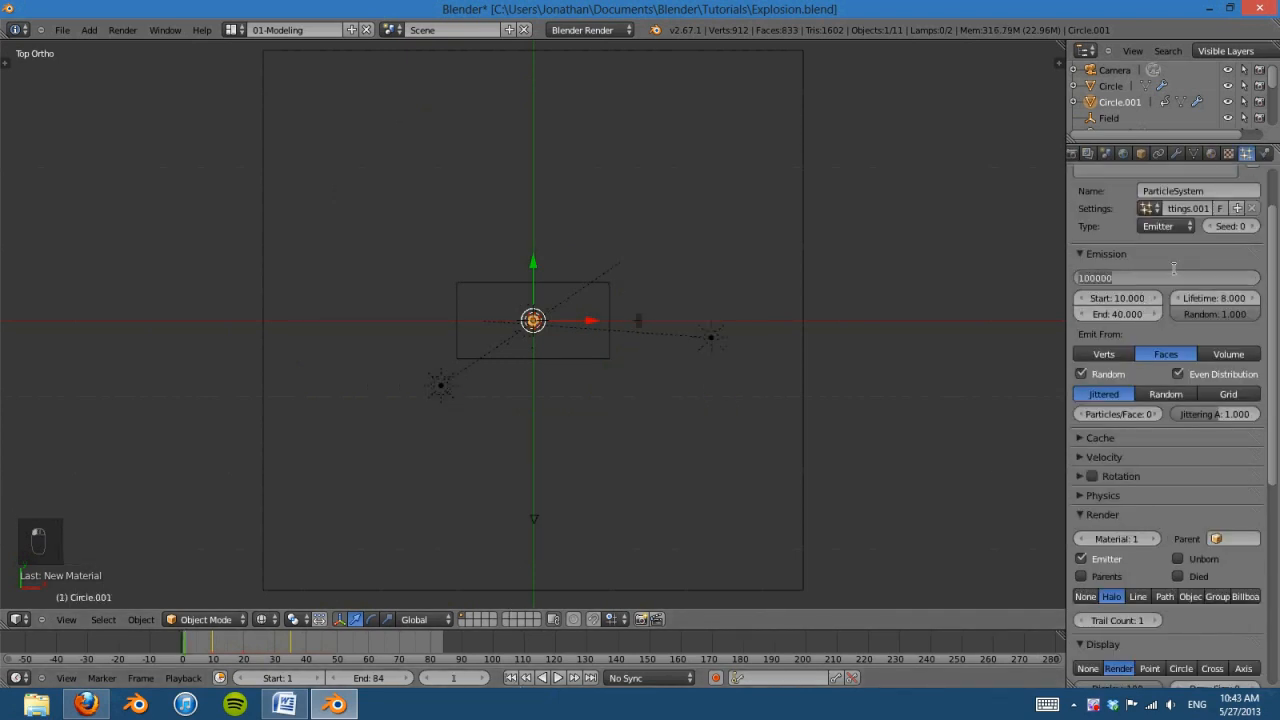
pyautogui.write('400')
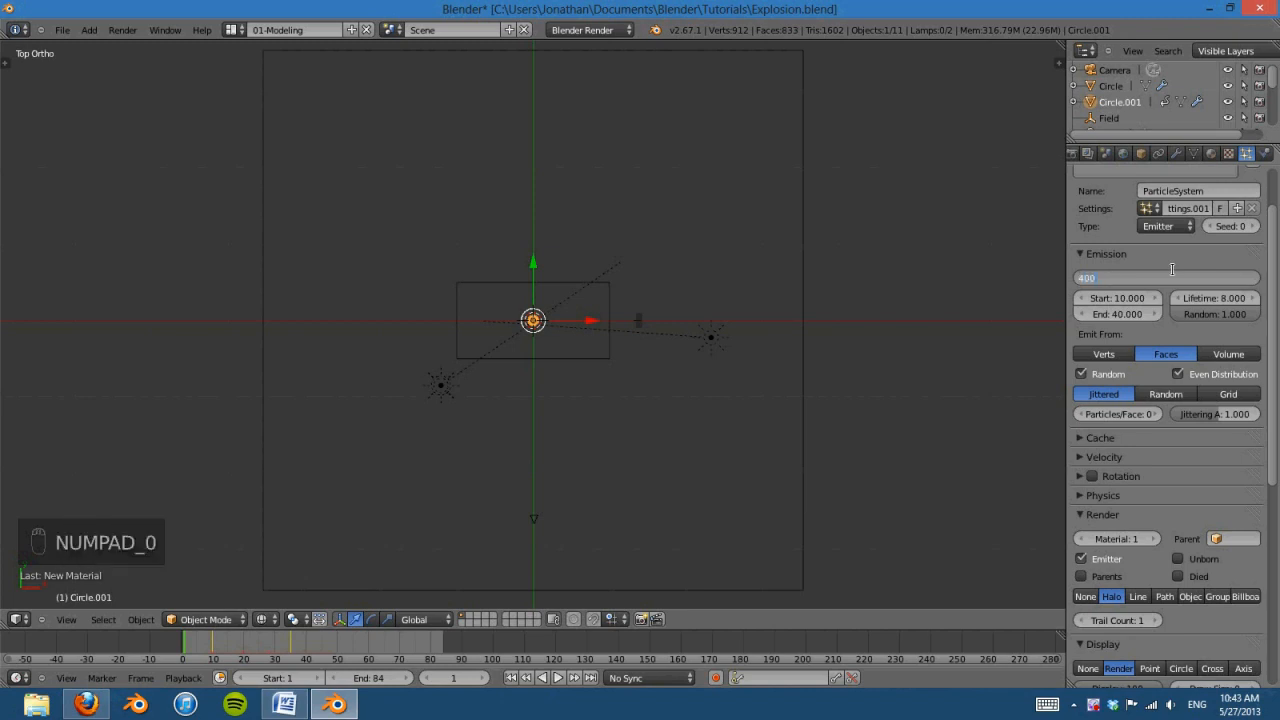
pyautogui.write('000')
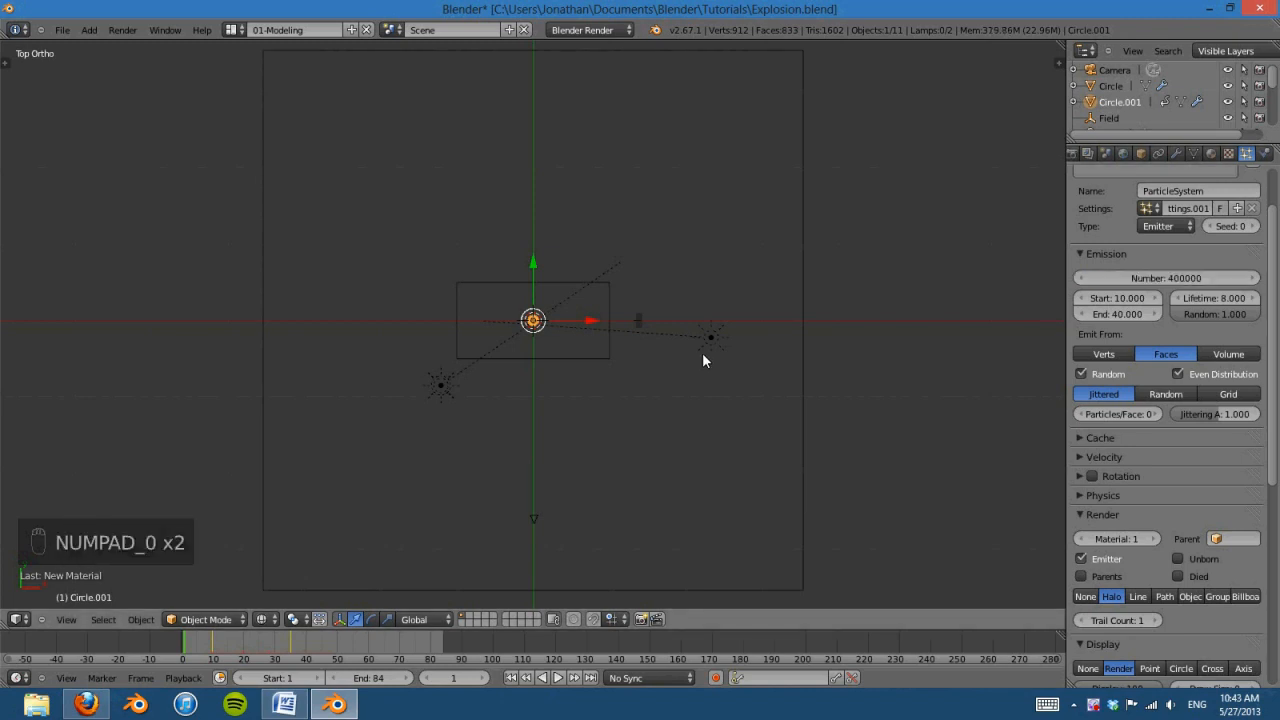
pyautogui.hotkey('ctrl', 's')
pyautogui.click(702, 355)
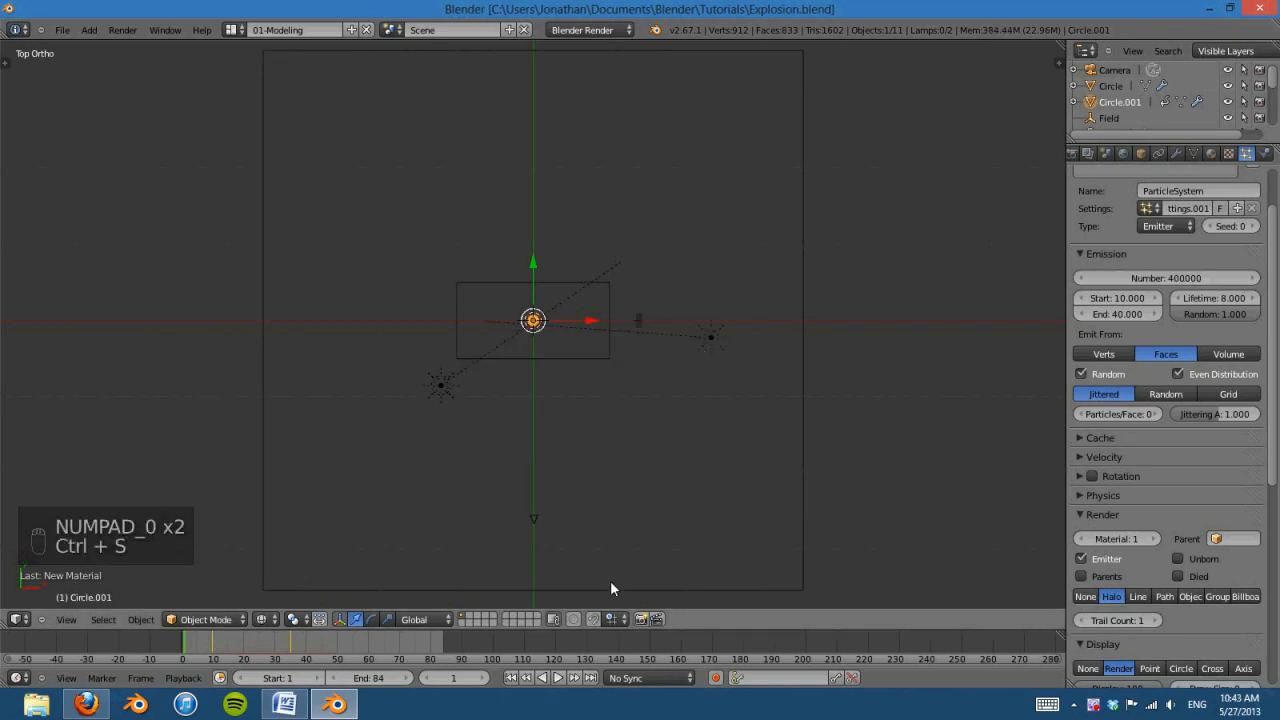
# - Replay the 400000-particle emission to frame 29 and test-render that frame from the camera
pyautogui.click(557, 678)
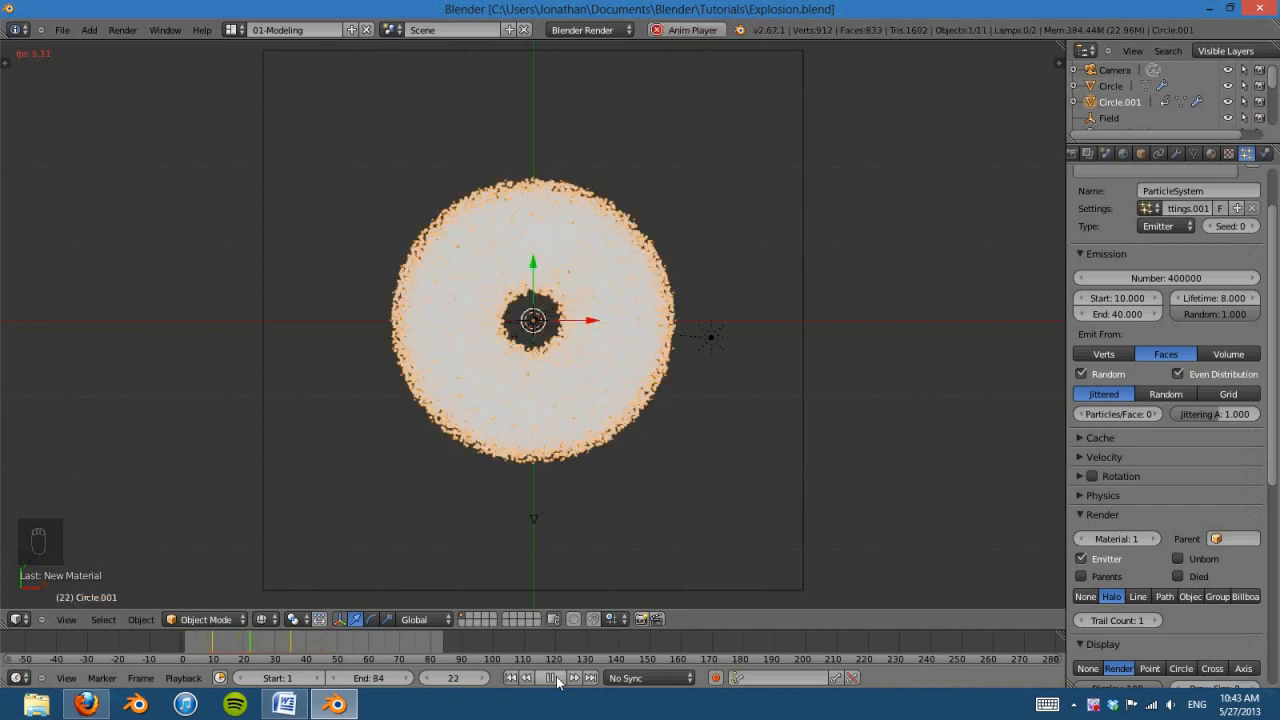
pyautogui.click(551, 678)
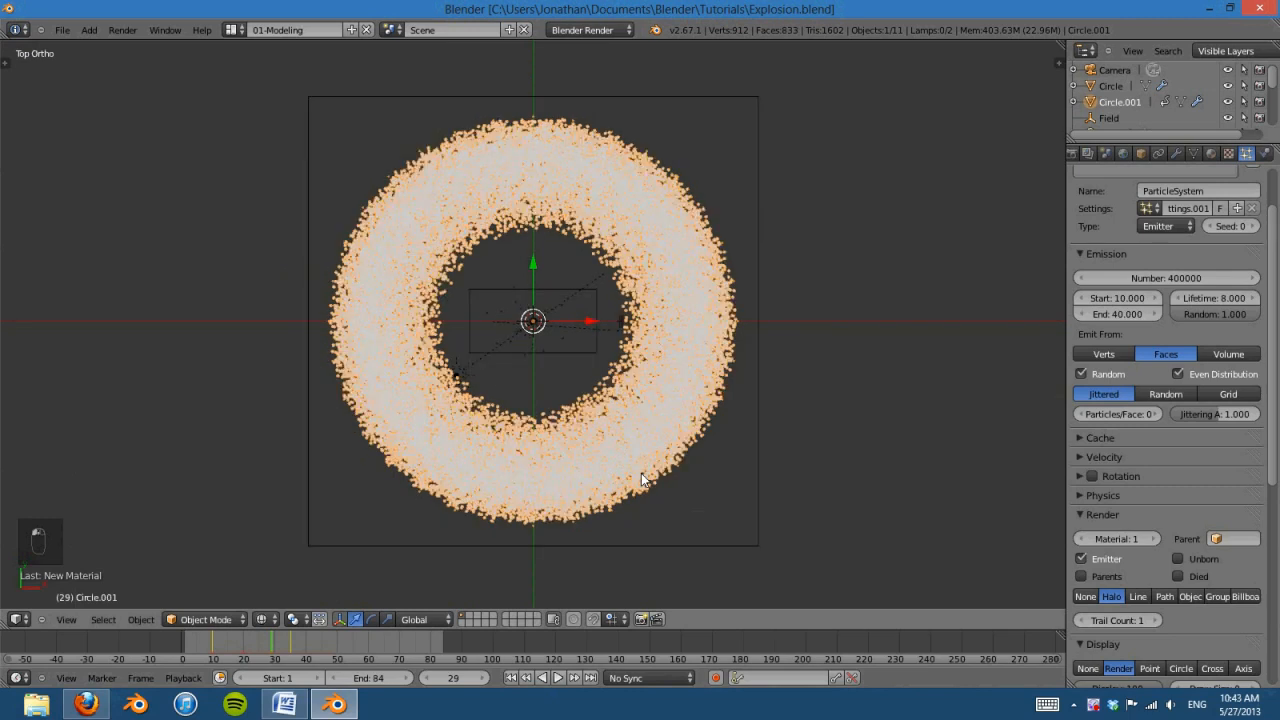
pyautogui.press('KP_0')
pyautogui.press('F12')
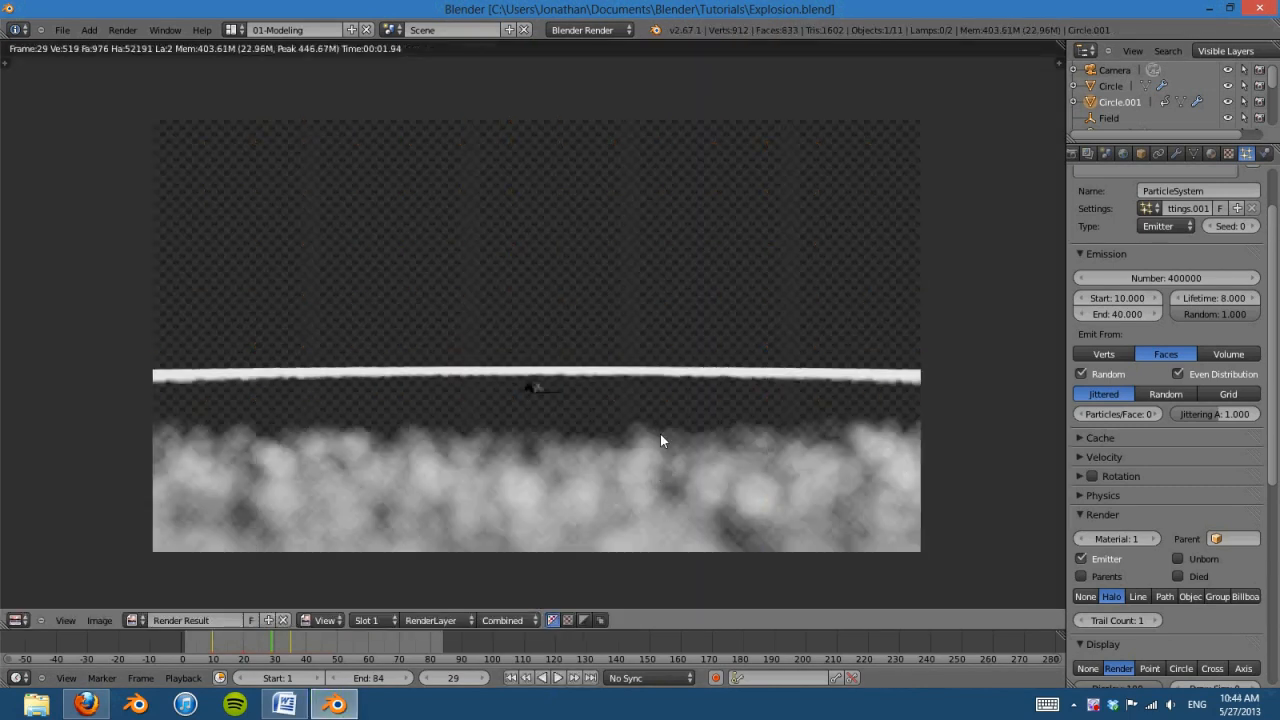
pyautogui.press('Escape')
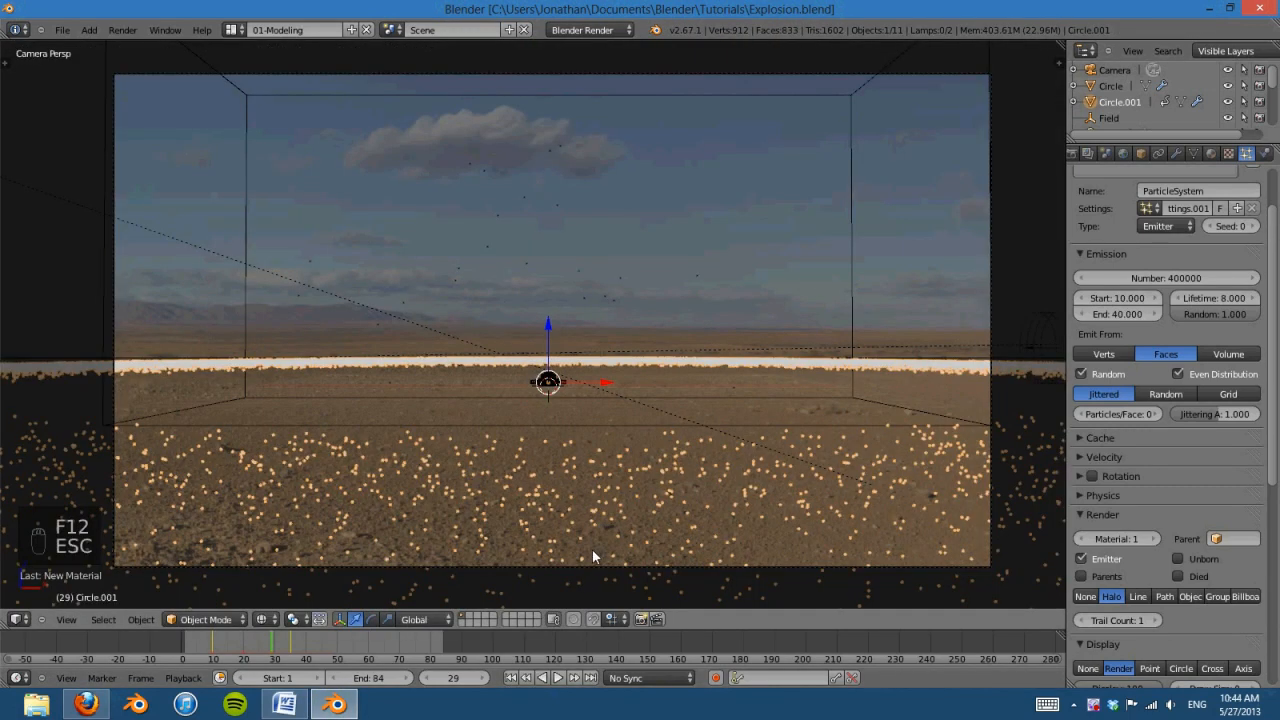
# - Play the shockwave in camera view to frame 33, and return to frame 1 in top view
pyautogui.click(562, 681)
pyautogui.click(562, 681)
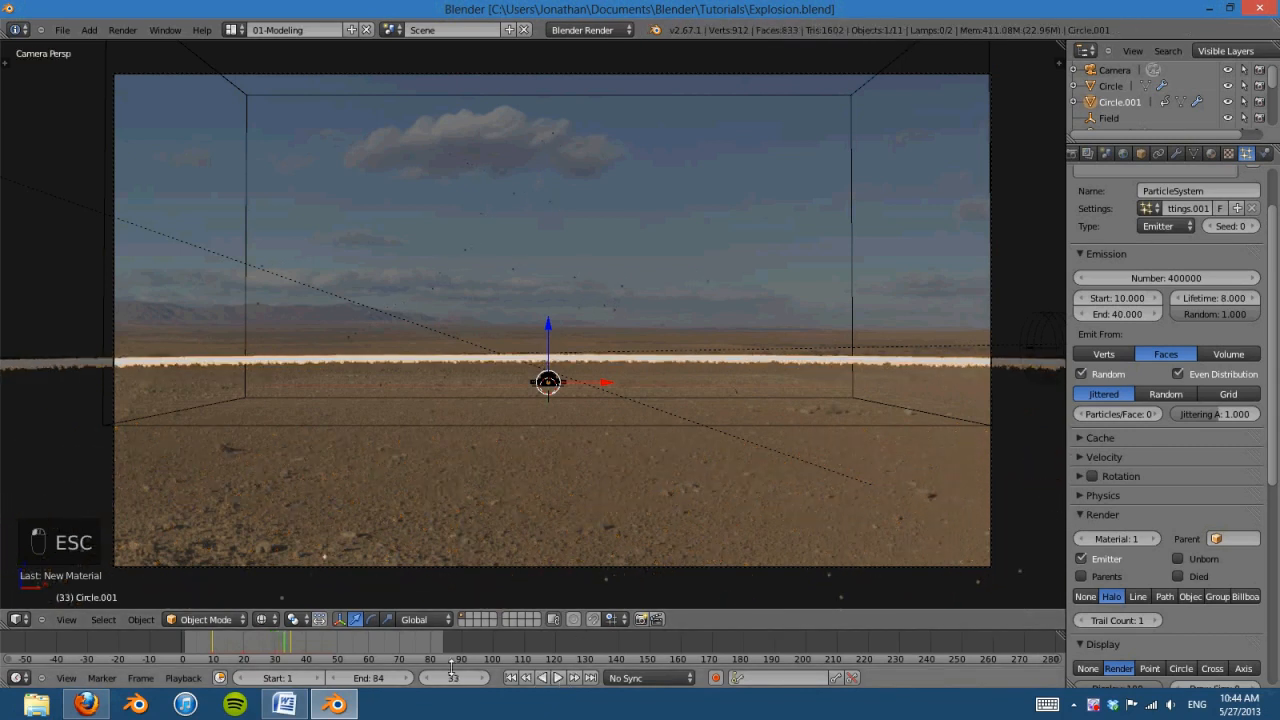
pyautogui.click(510, 678)
pyautogui.press('KP_7')
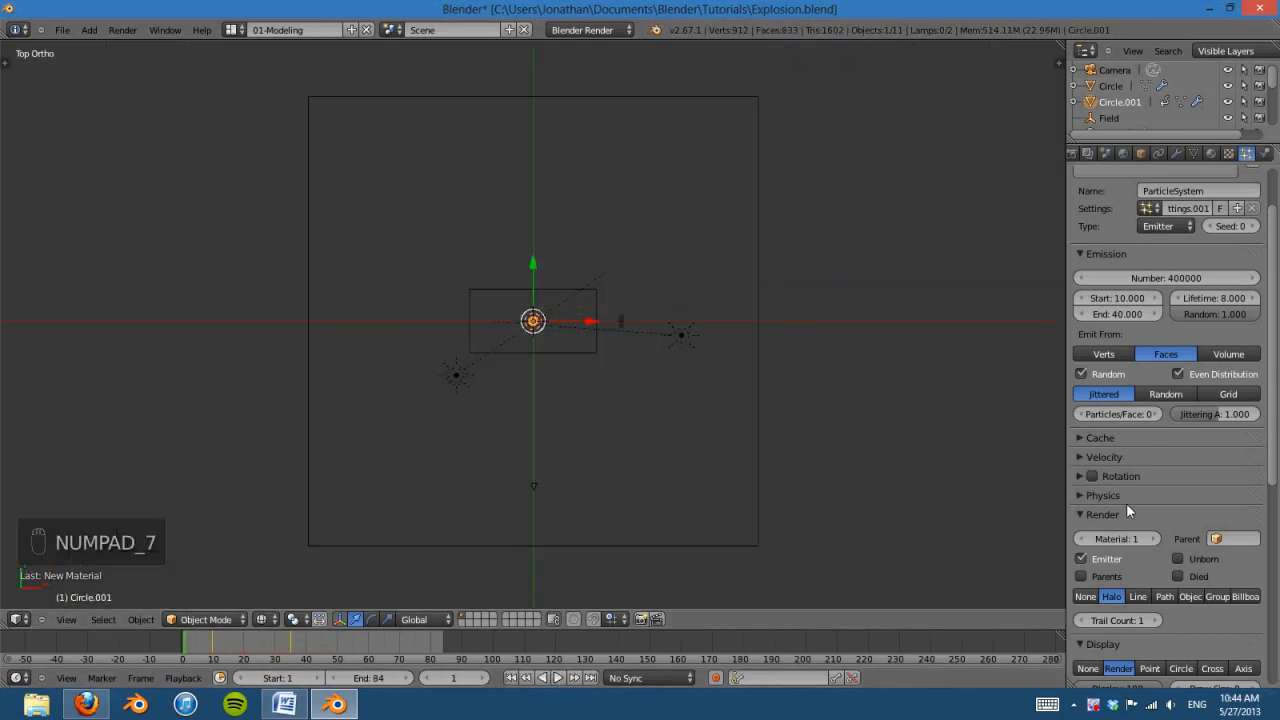
pyautogui.scroll(2, 730, 466)
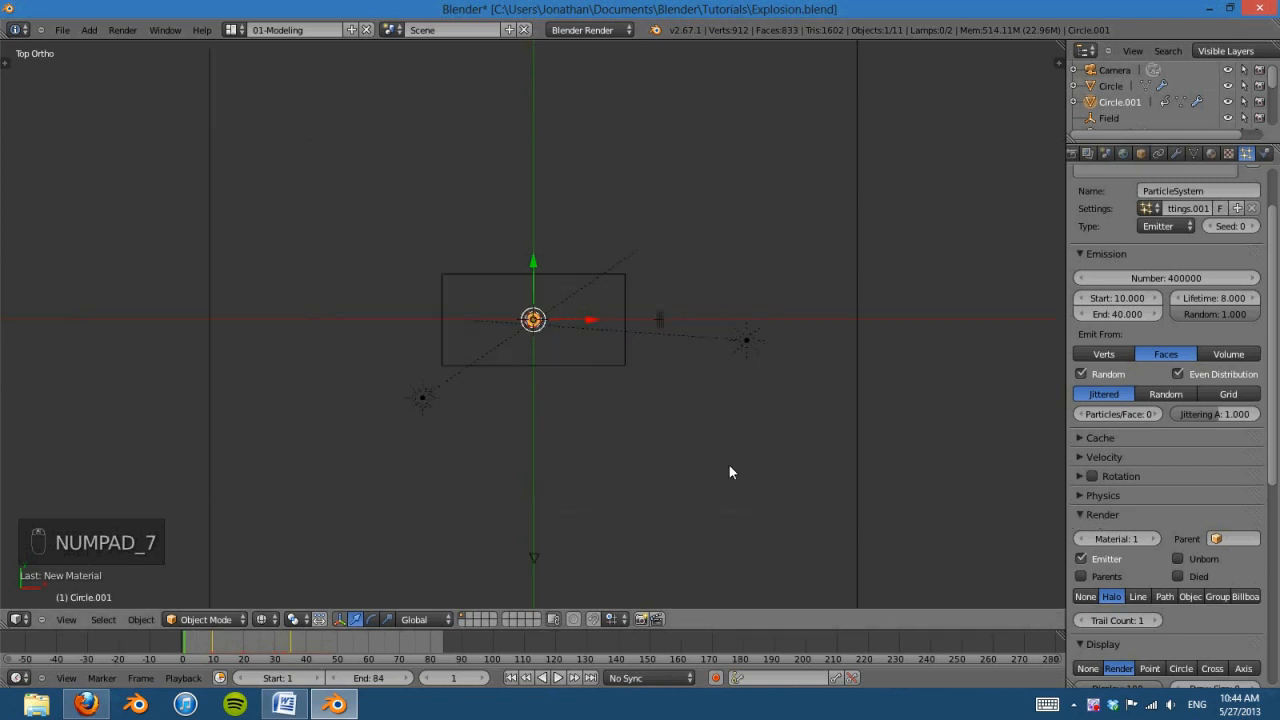
# - Turn off Emitter in the ring particles' render settings and collapse those settings
pyautogui.click(1086, 513)
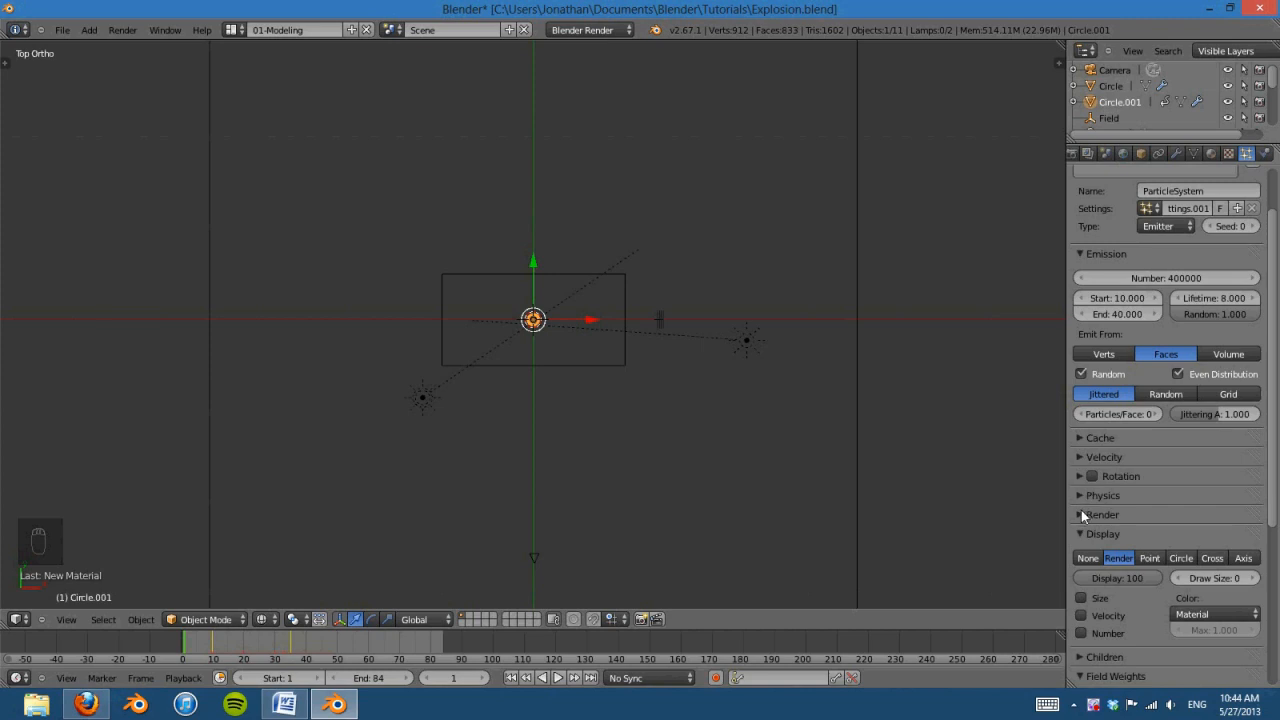
pyautogui.scroll(-3, 1130, 545)
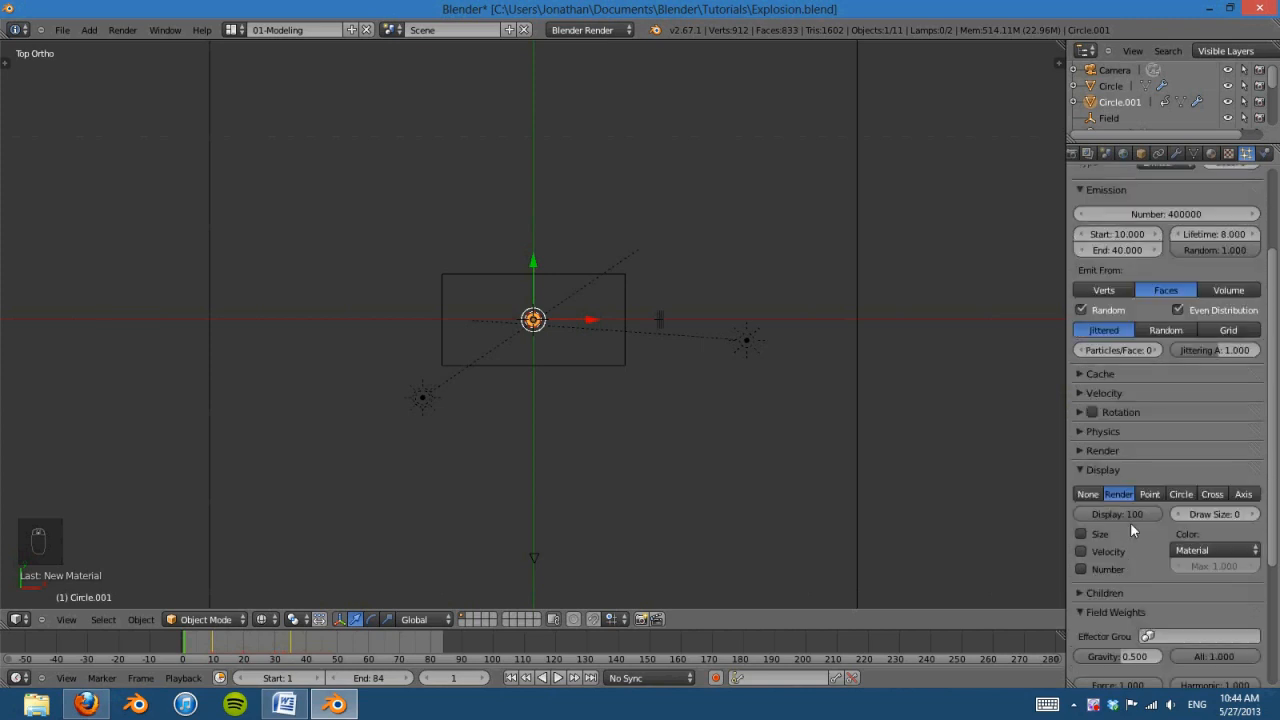
pyautogui.click(1083, 451)
pyautogui.click(1083, 451)
pyautogui.click(1083, 451)
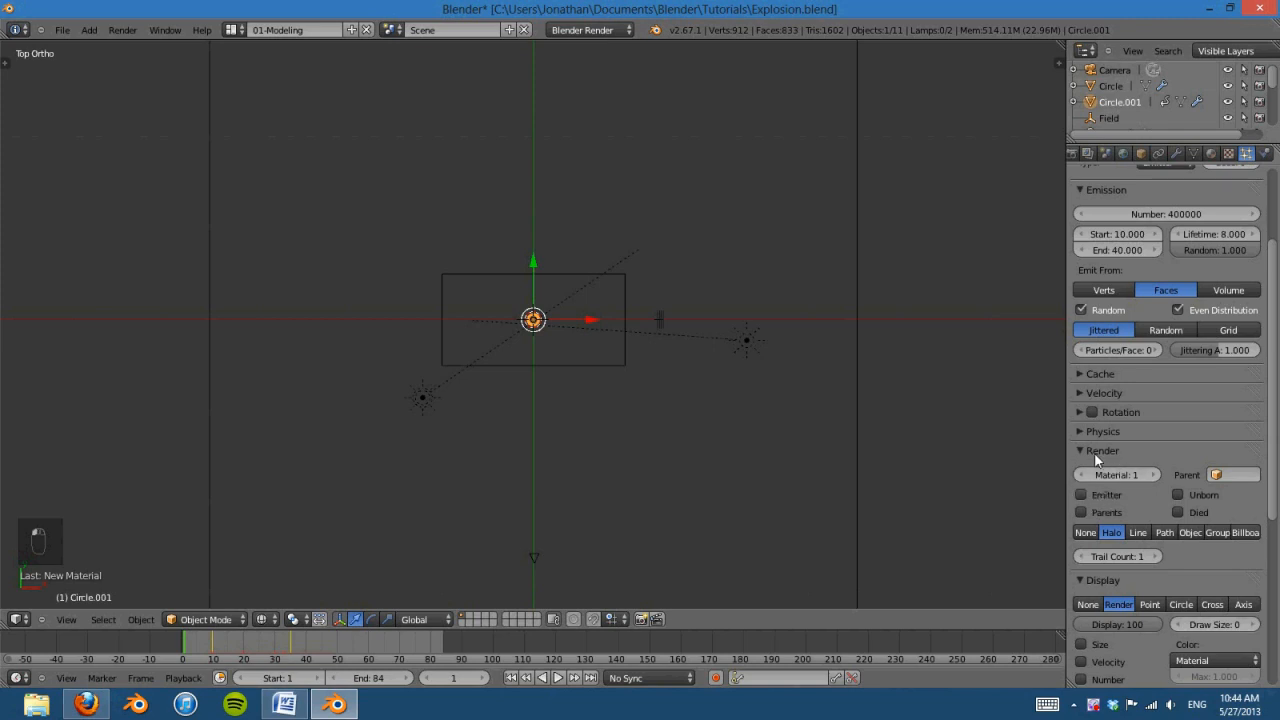
pyautogui.click(1093, 451)
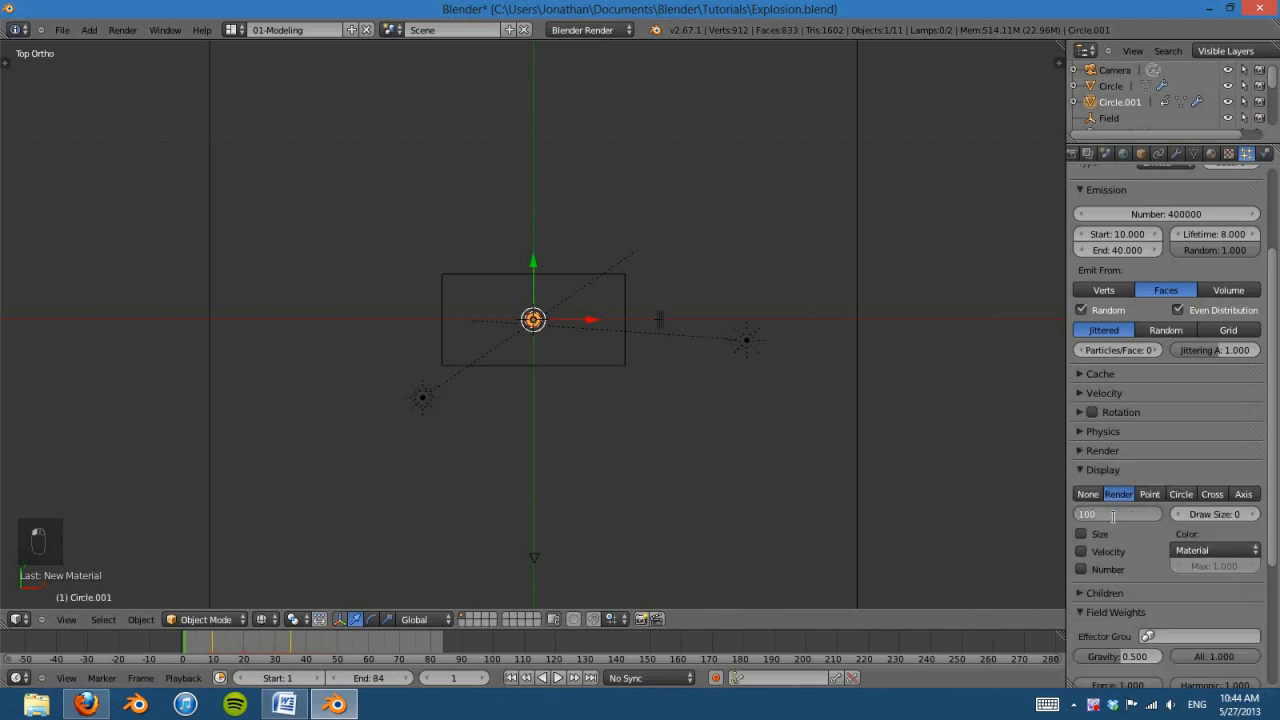
# - Set the ring particles' display percentage to 25 and replay the emission to frame 21
pyautogui.write('25')
pyautogui.press('Return')
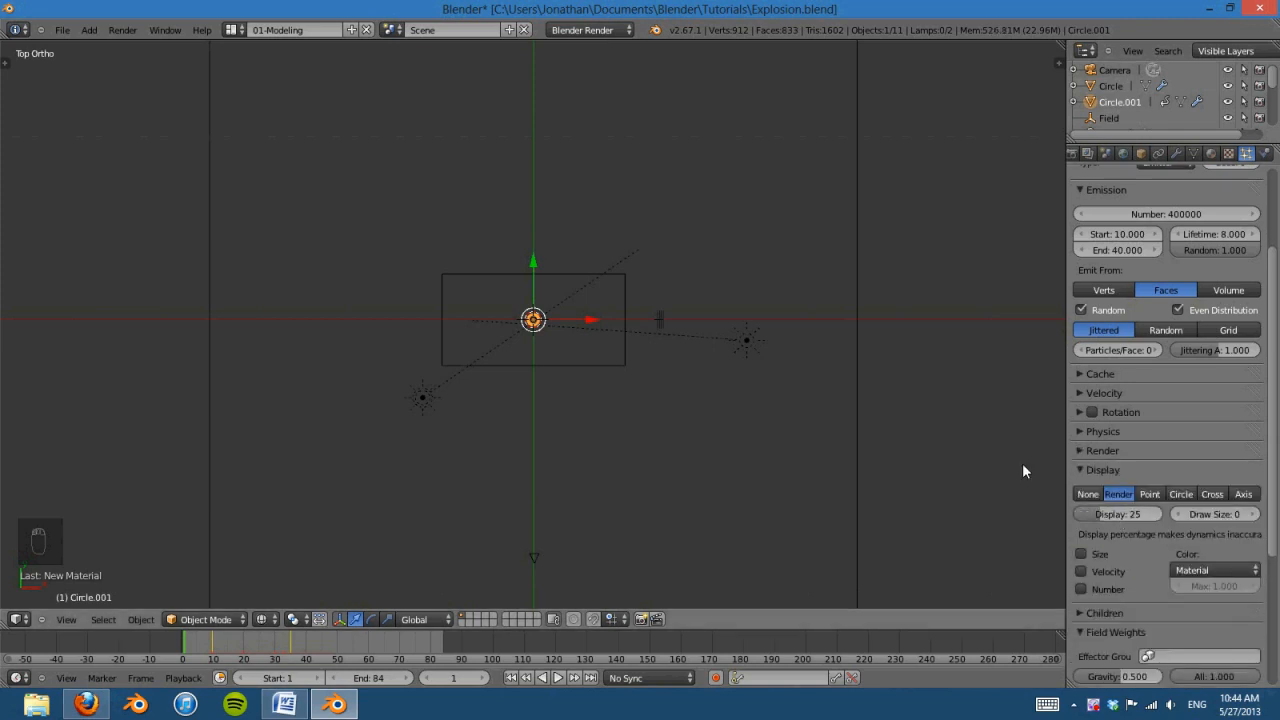
pyautogui.click(559, 679)
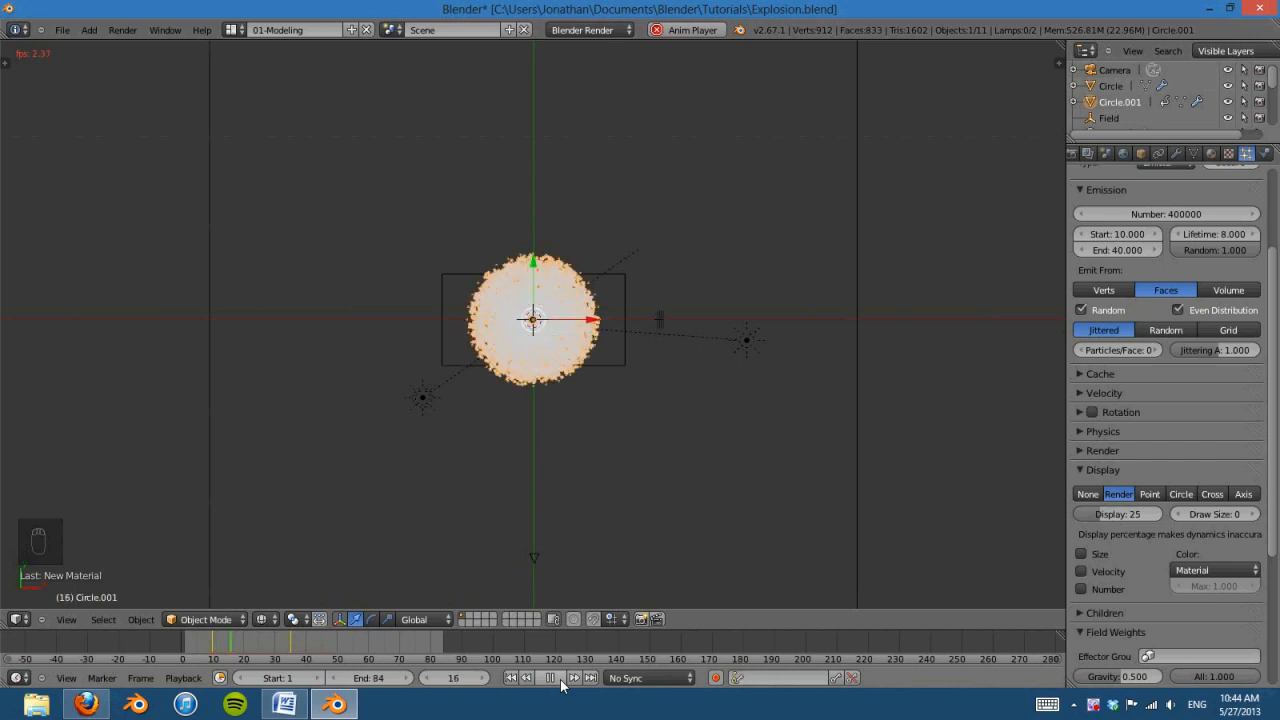
pyautogui.click(550, 678)
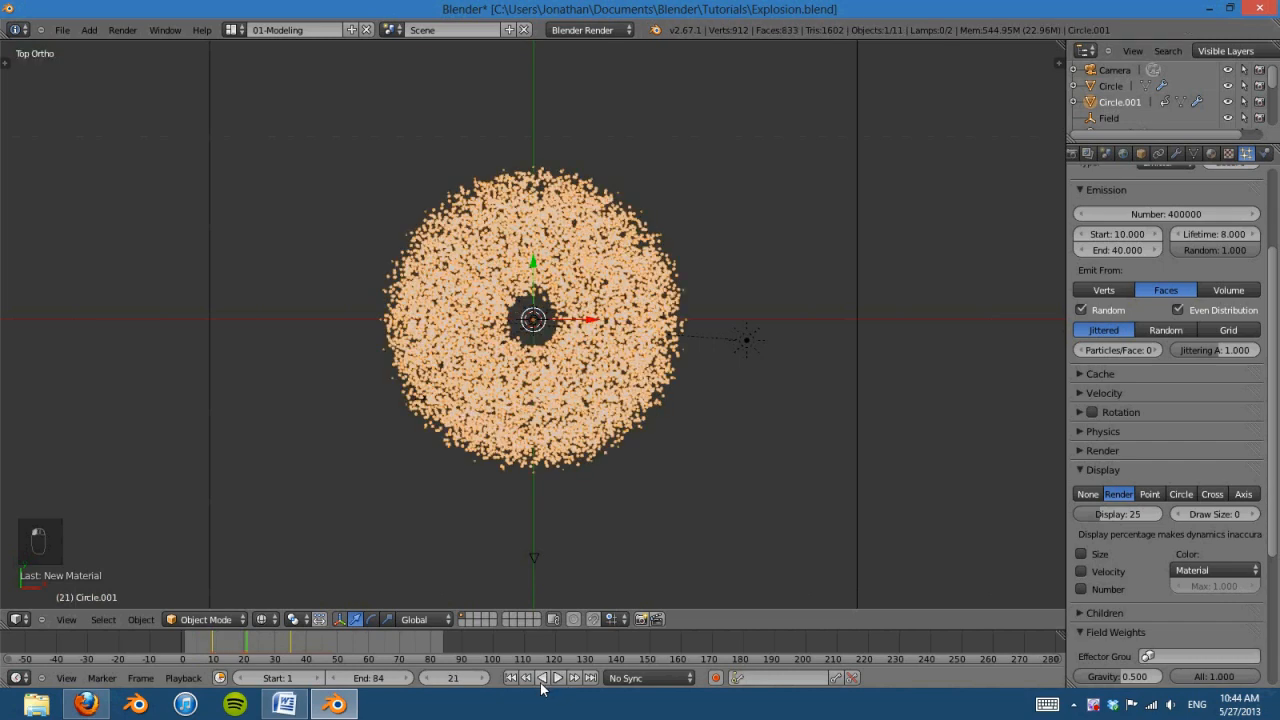
# - Rewind to frame 1, reduce the ring particles' display percentage to 1, and try the playback
pyautogui.click(511, 678)
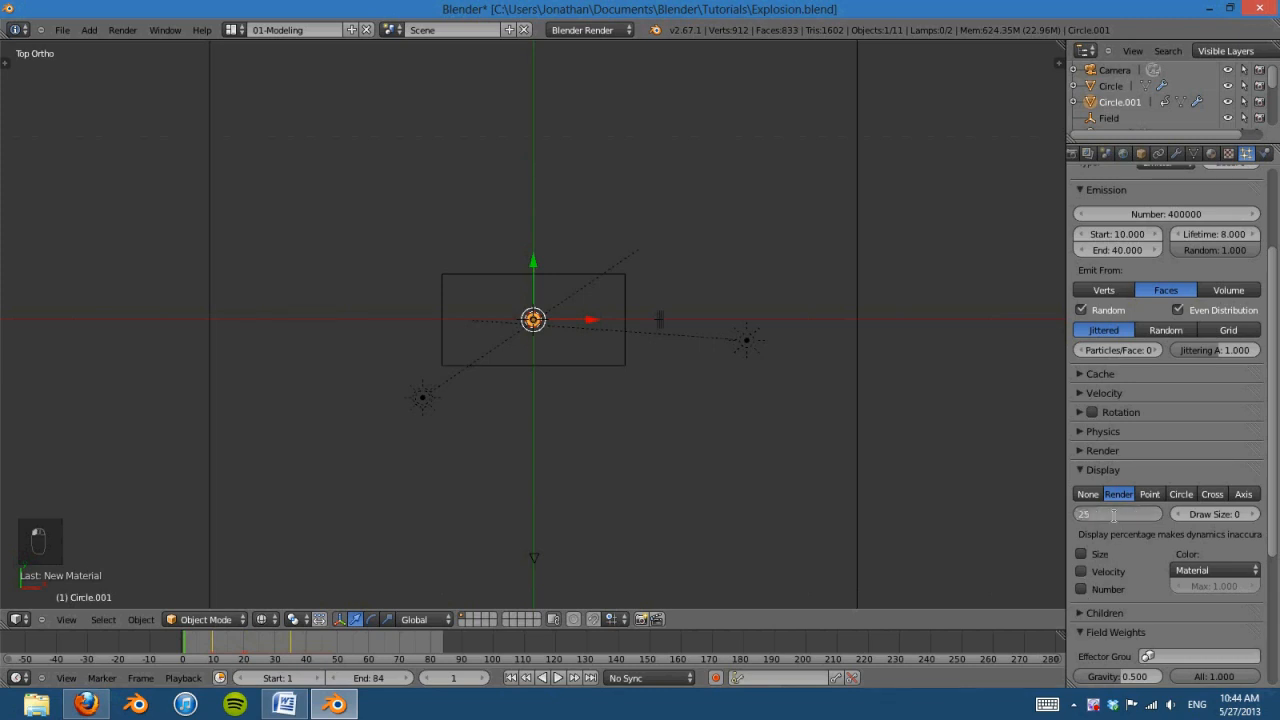
pyautogui.write('0')
pyautogui.press('Return')
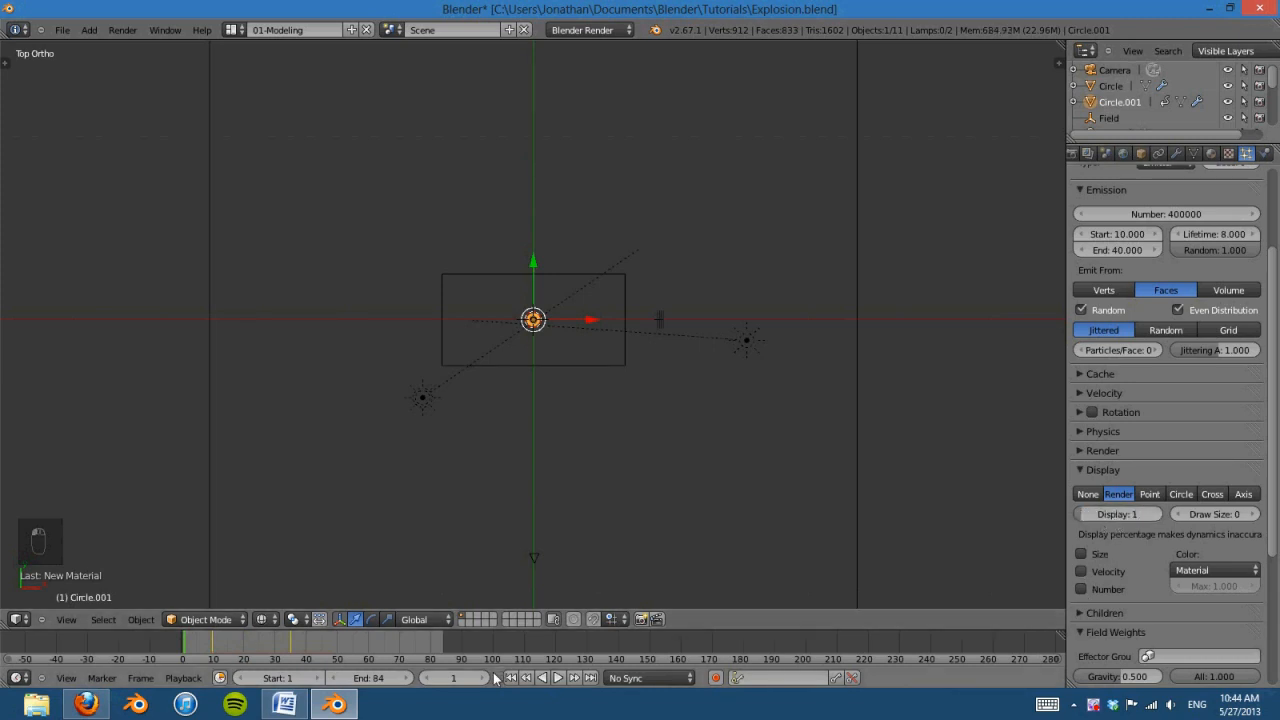
pyautogui.click(553, 678)
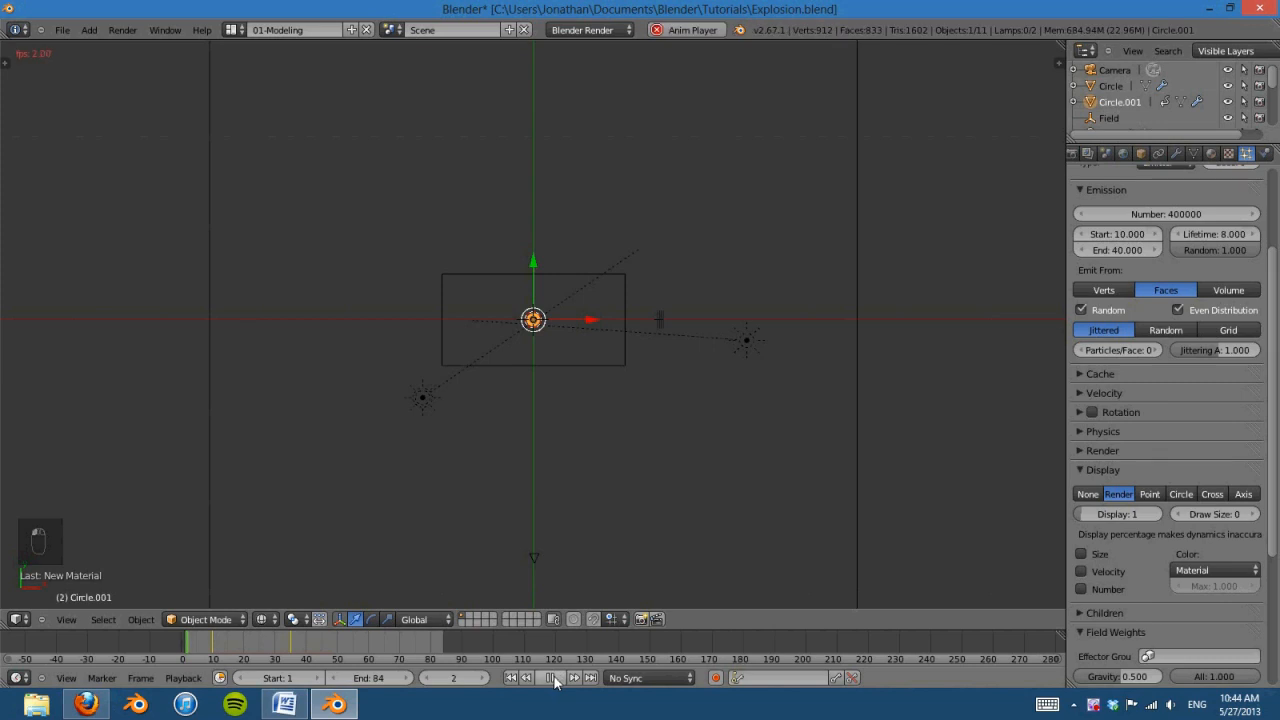
pyautogui.click(554, 678)
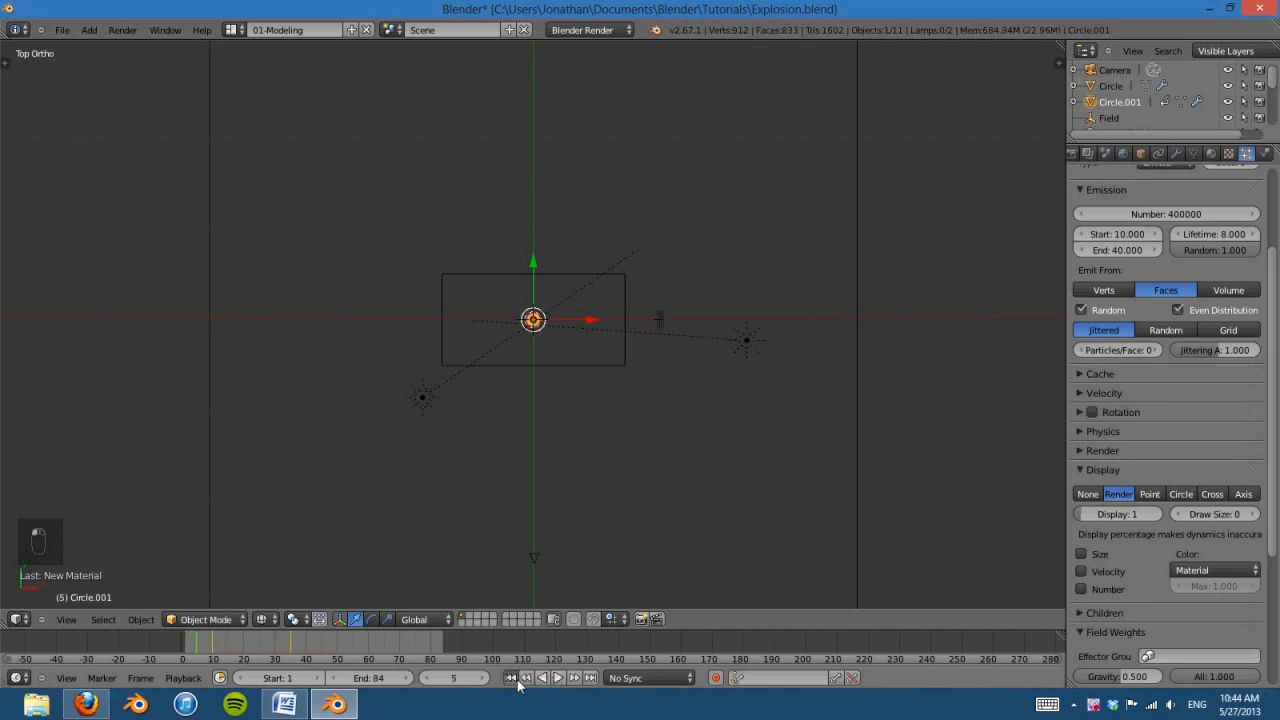
# - Rewind to frame 1, set the ring particles' display percentage to 50, and open the ring's modifier settings
pyautogui.click(510, 678)
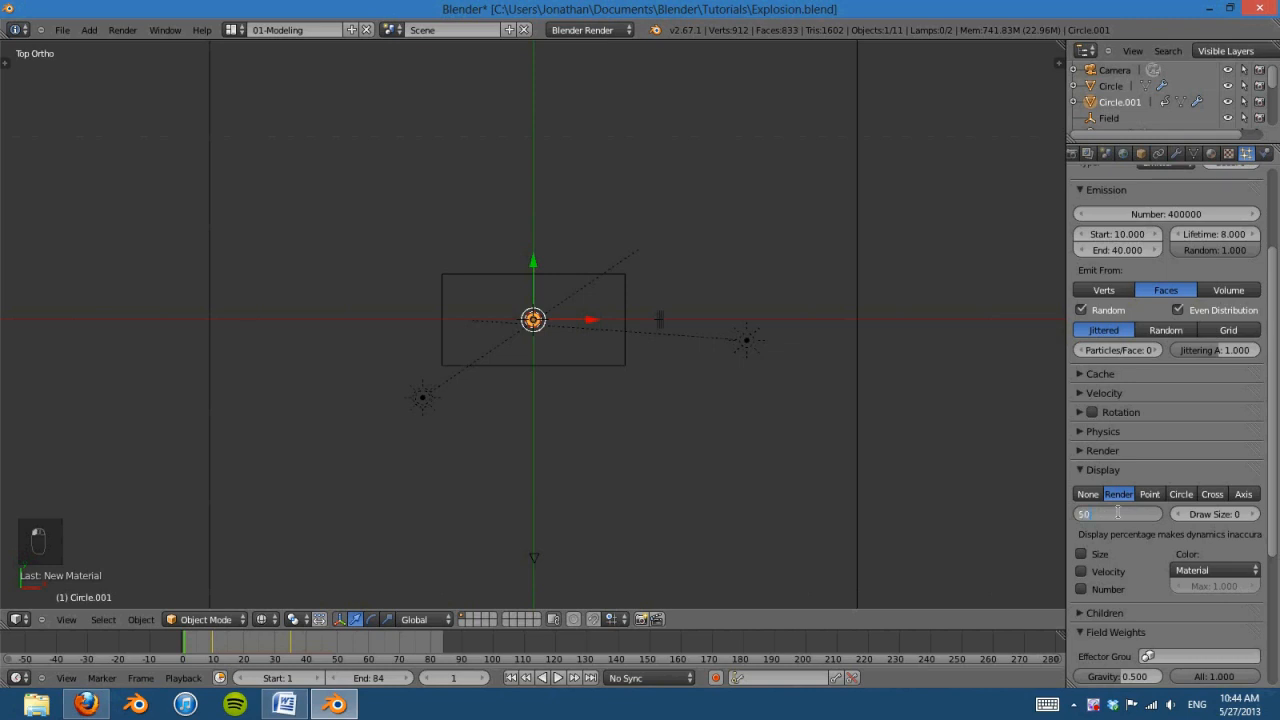
pyautogui.click(1085, 469)
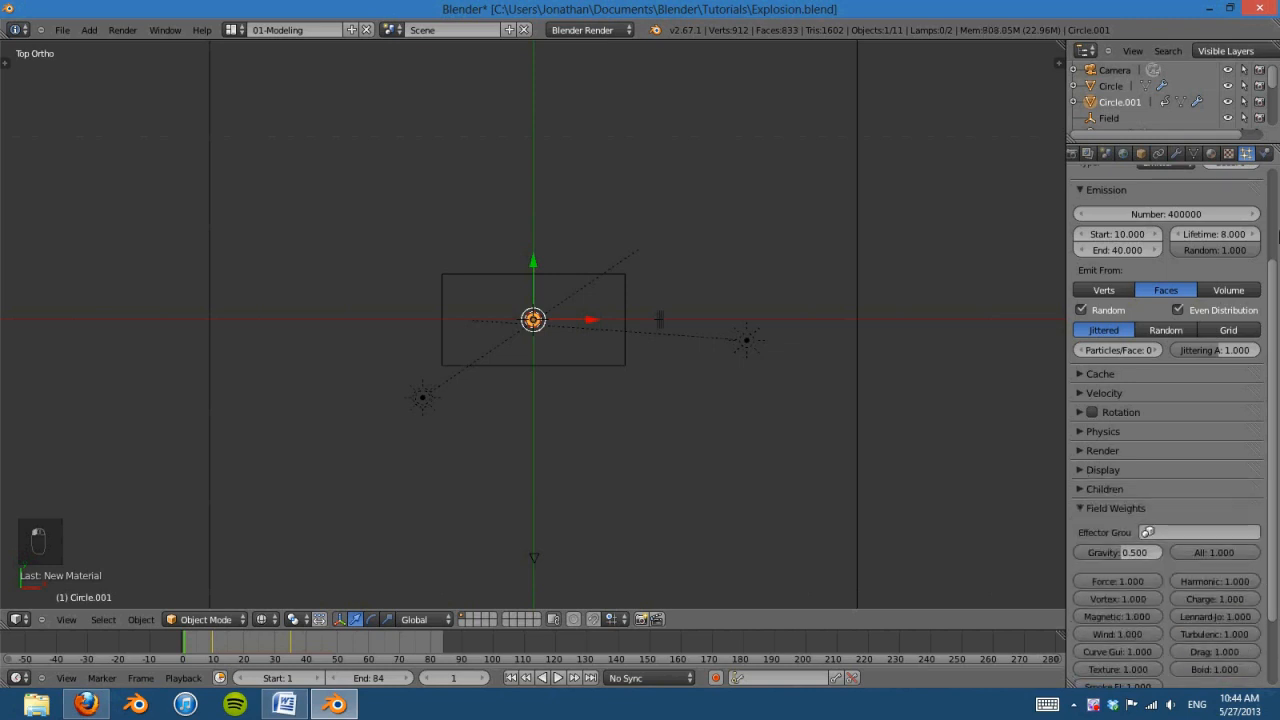
pyautogui.click(1177, 153)
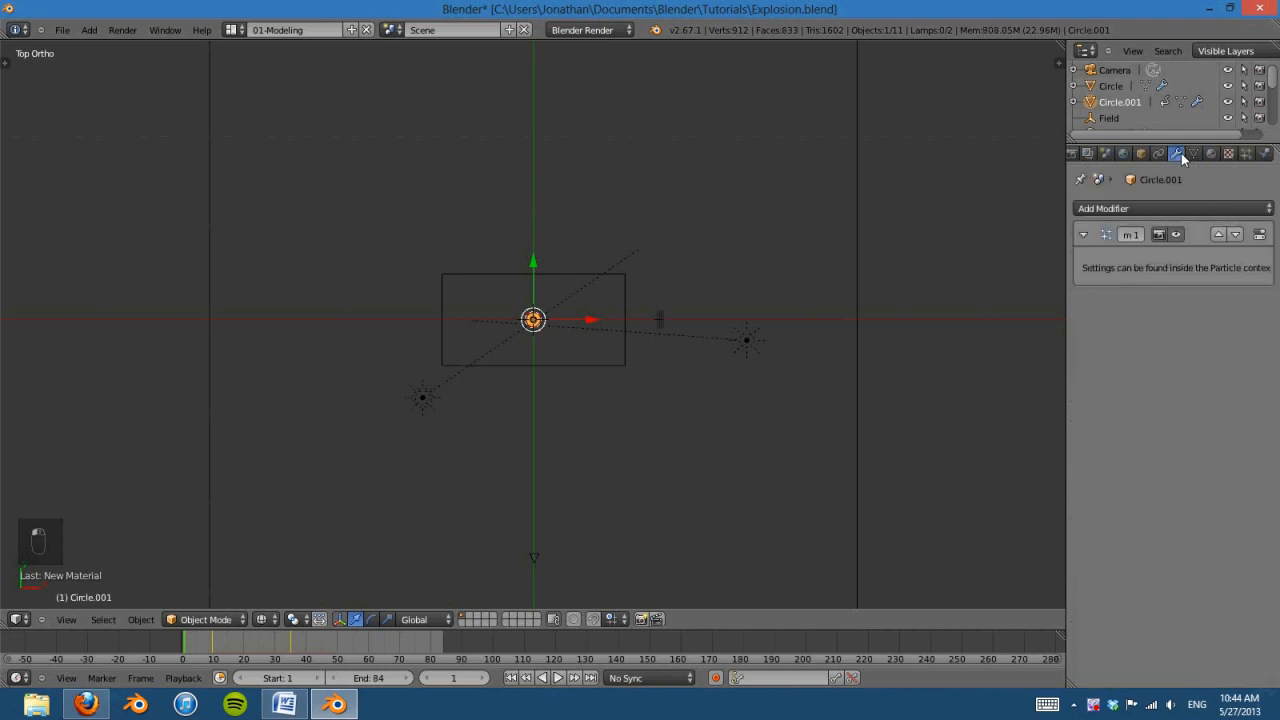
# - Play the particle shockwave in top view and return to frame 1
pyautogui.click(559, 678)
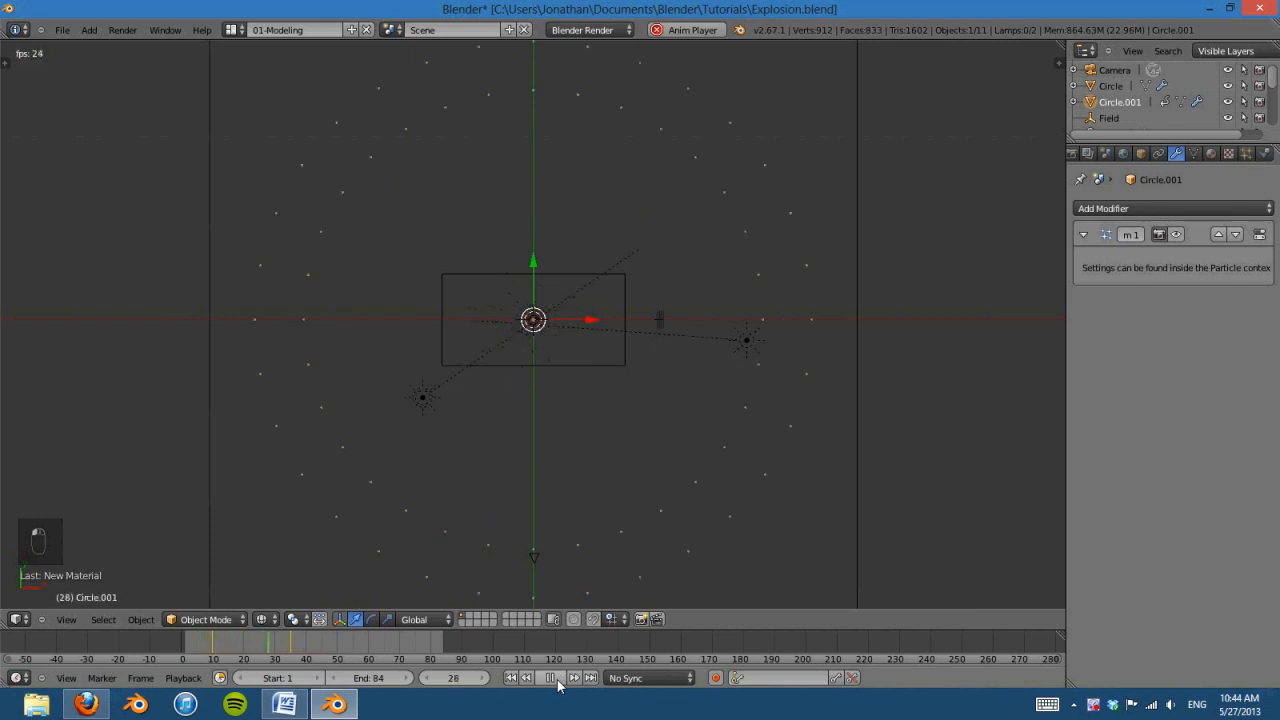
pyautogui.click(551, 678)
pyautogui.click(511, 678)
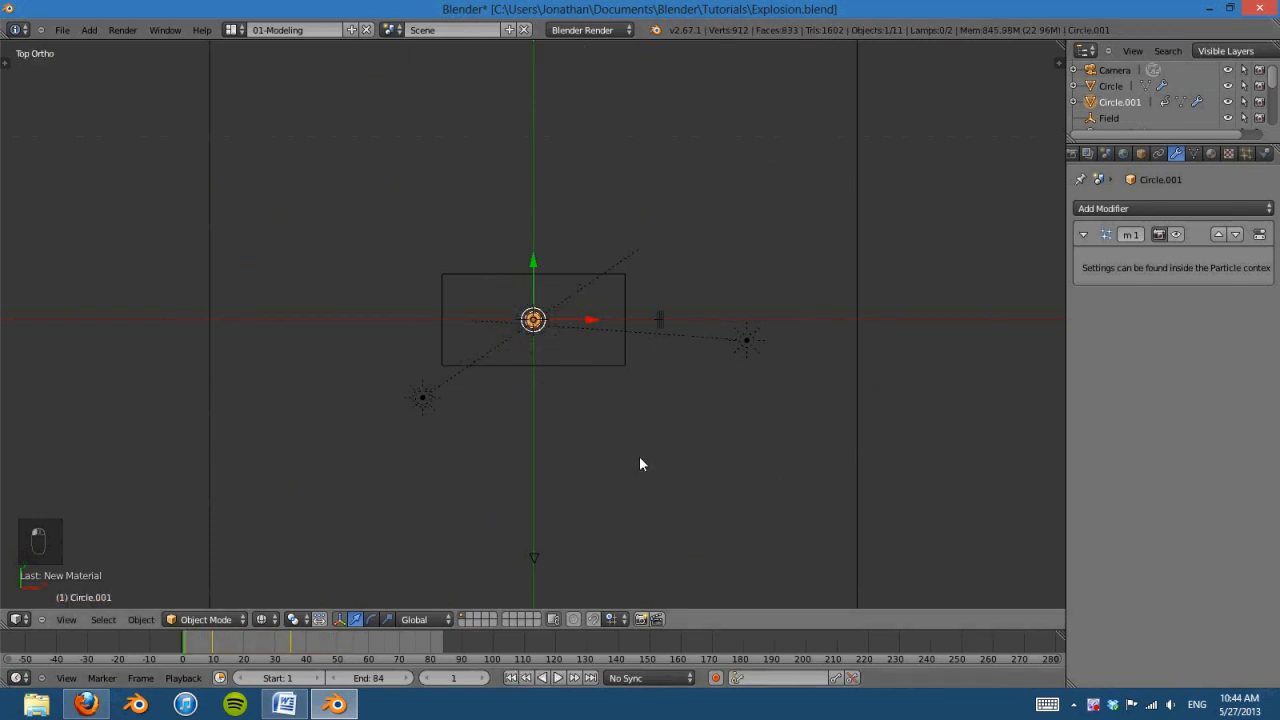
# - Replay the shockwave from an angled view of the scene and rewind to frame 1
pyautogui.moveTo(647, 472); pyautogui.dragTo(592, 360, button='middle')
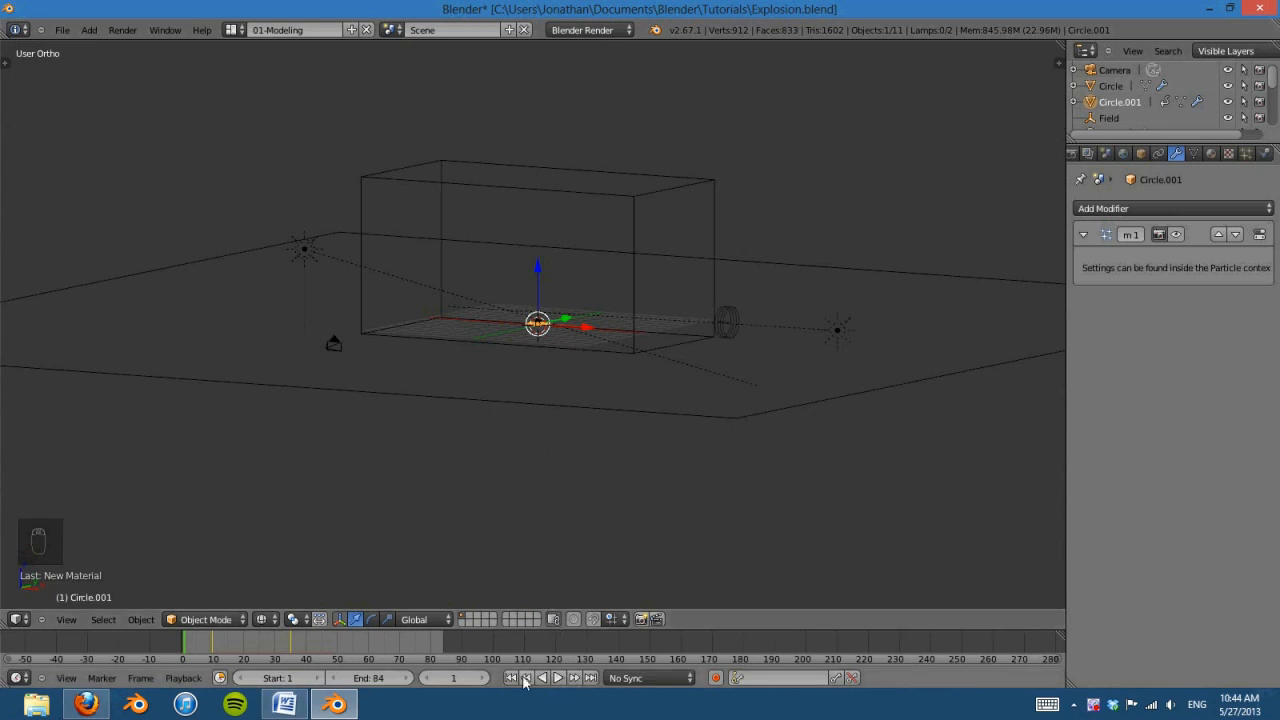
pyautogui.click(559, 678)
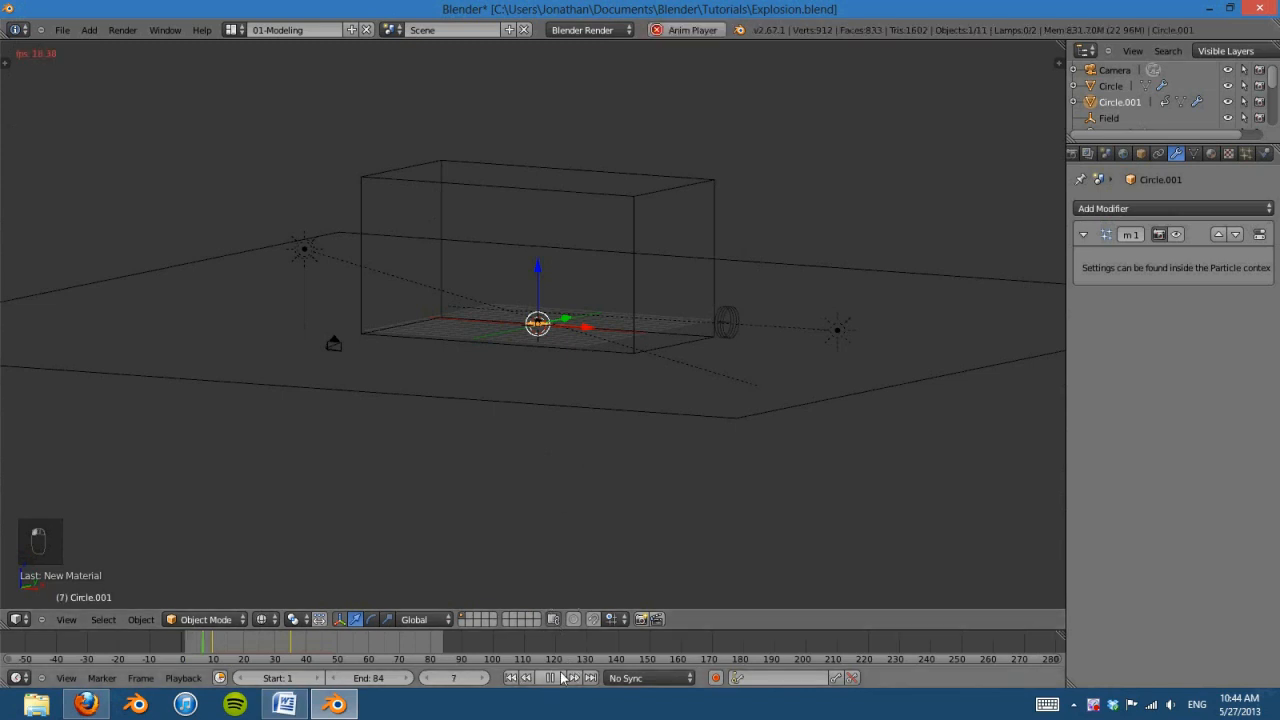
pyautogui.click(559, 678)
pyautogui.moveTo(640, 420); pyautogui.dragTo(690, 420, button='middle')
pyautogui.click(510, 678)
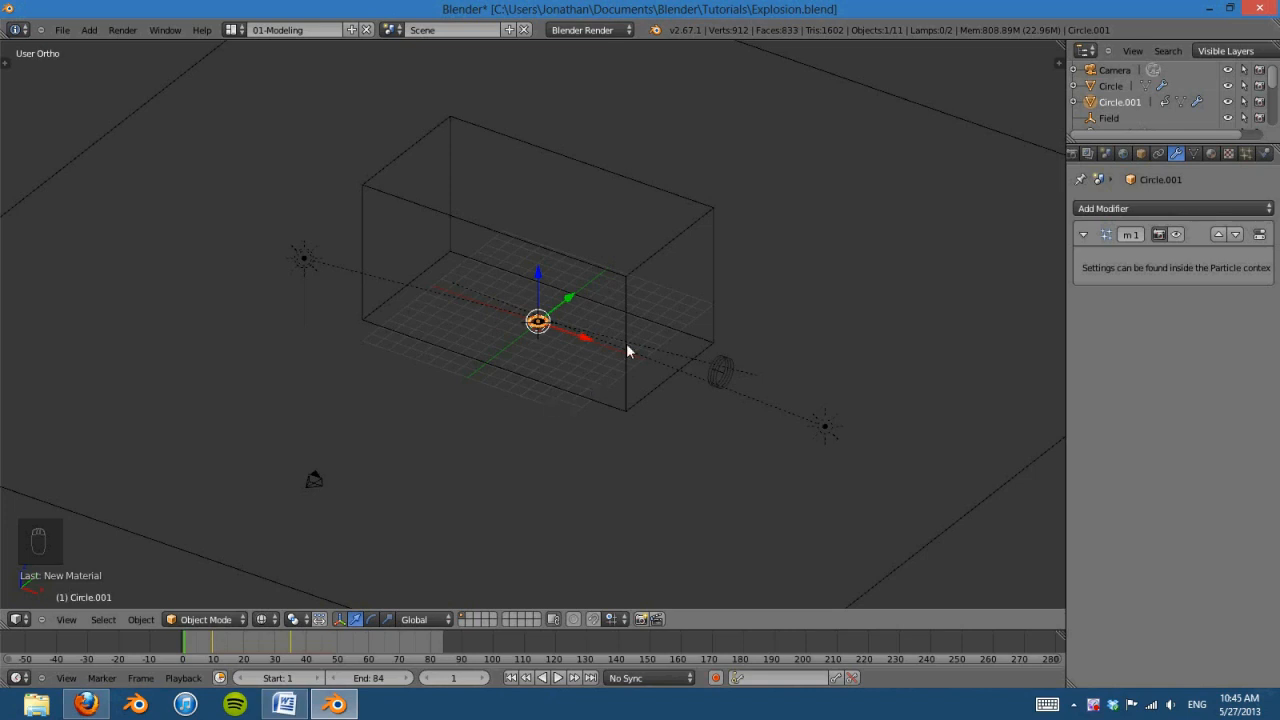
# - Add an icosphere at the base of the model in front view and scale it down to about a quarter of its size
pyautogui.scroll(-4, 703, 397)
pyautogui.moveTo(706, 400); pyautogui.dragTo(561, 459, button='middle')
pyautogui.scroll(2, 711, 408)
pyautogui.scroll(2, 711, 450)
pyautogui.press('KP_1')
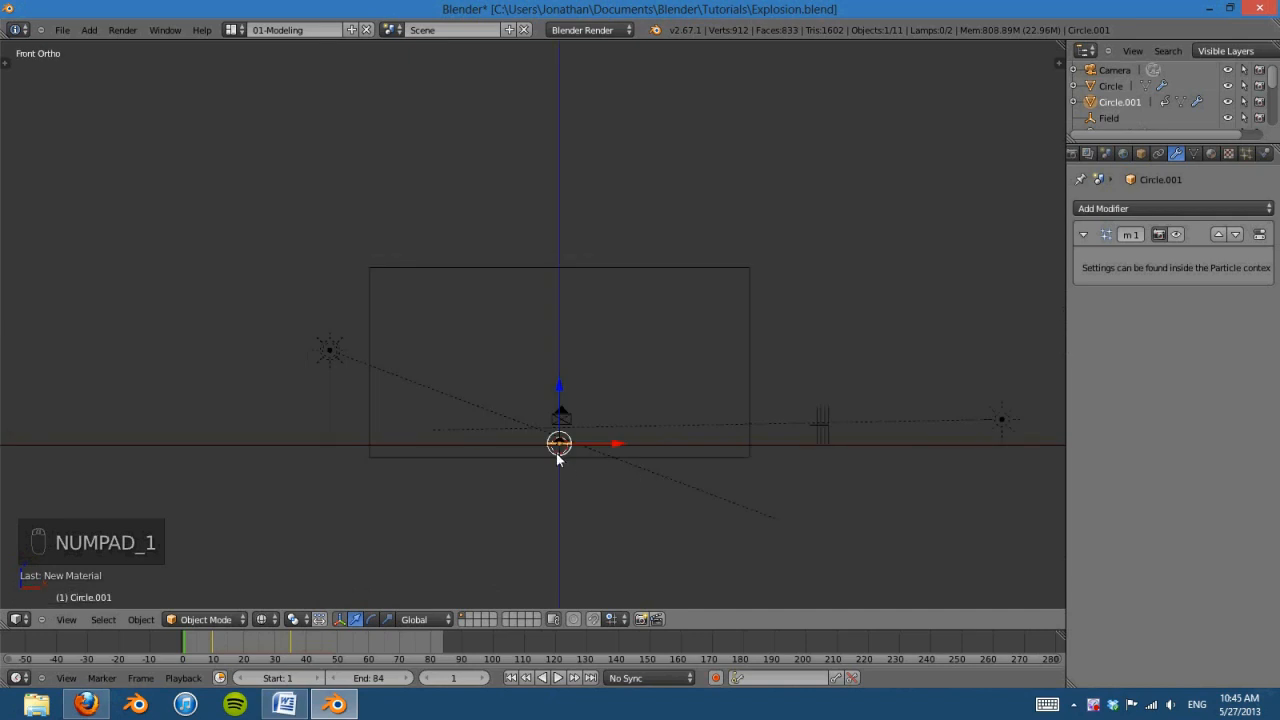
pyautogui.scroll(4, 500, 416)
pyautogui.keyDown('shift'); pyautogui.moveTo(494, 411); pyautogui.dragTo(424, 184, button='middle'); pyautogui.keyUp('shift')
pyautogui.scroll(9, 556, 328)
pyautogui.keyDown('shift'); pyautogui.moveTo(453, 476); pyautogui.dragTo(658, 433, button='middle'); pyautogui.keyUp('shift')
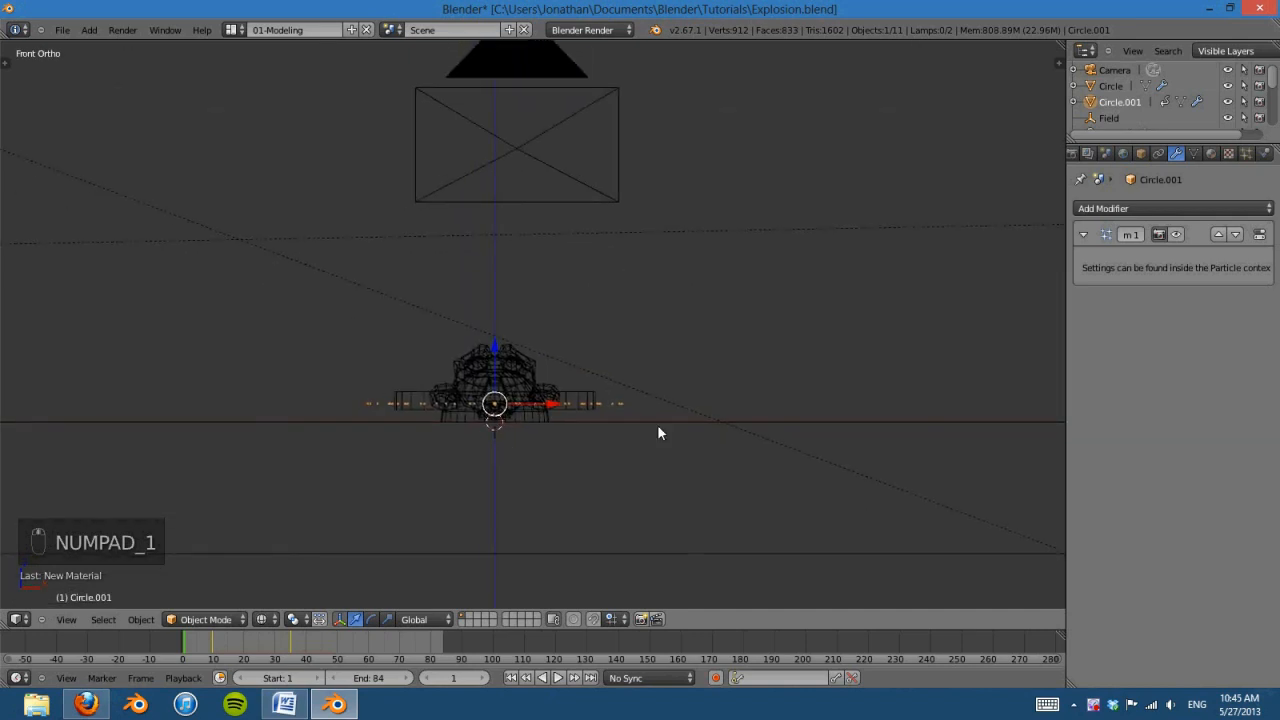
pyautogui.scroll(2, 594, 494)
pyautogui.keyDown('shift'); pyautogui.moveTo(509, 516); pyautogui.dragTo(592, 493, button='middle'); pyautogui.keyUp('shift')
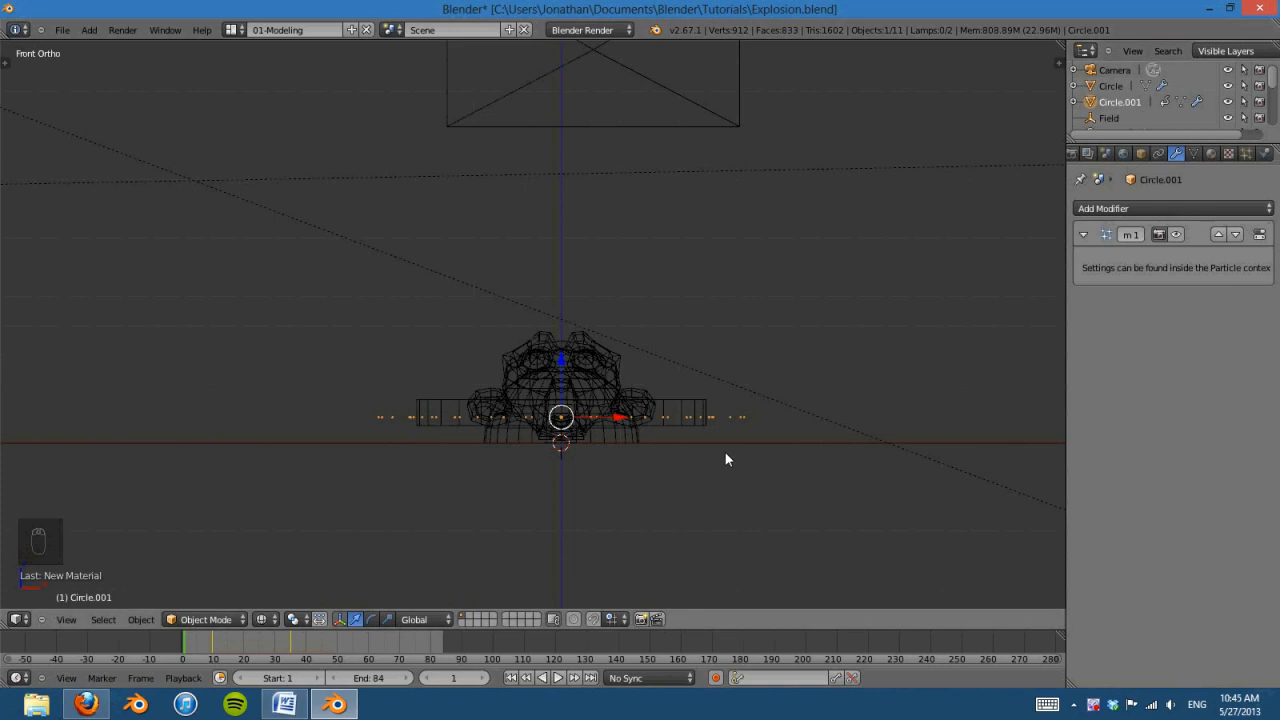
pyautogui.hotkey('shift', 'a')
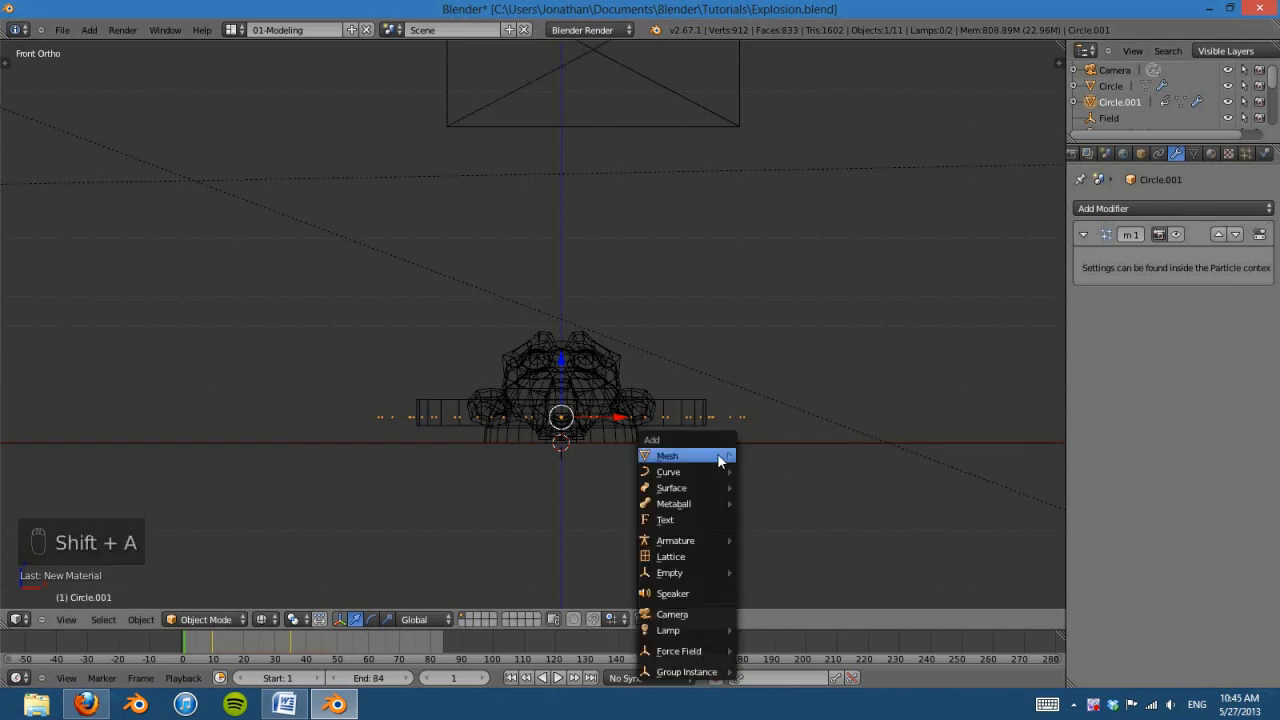
pyautogui.moveTo(719, 458)
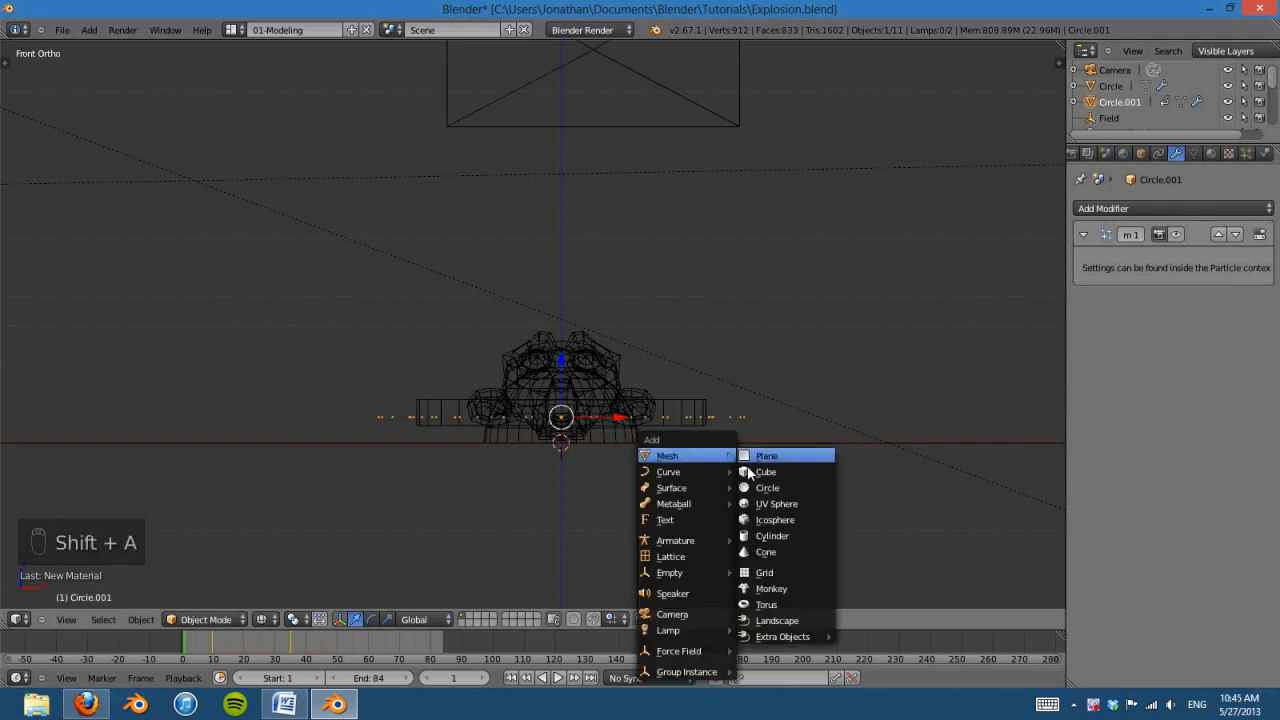
pyautogui.click(783, 519)
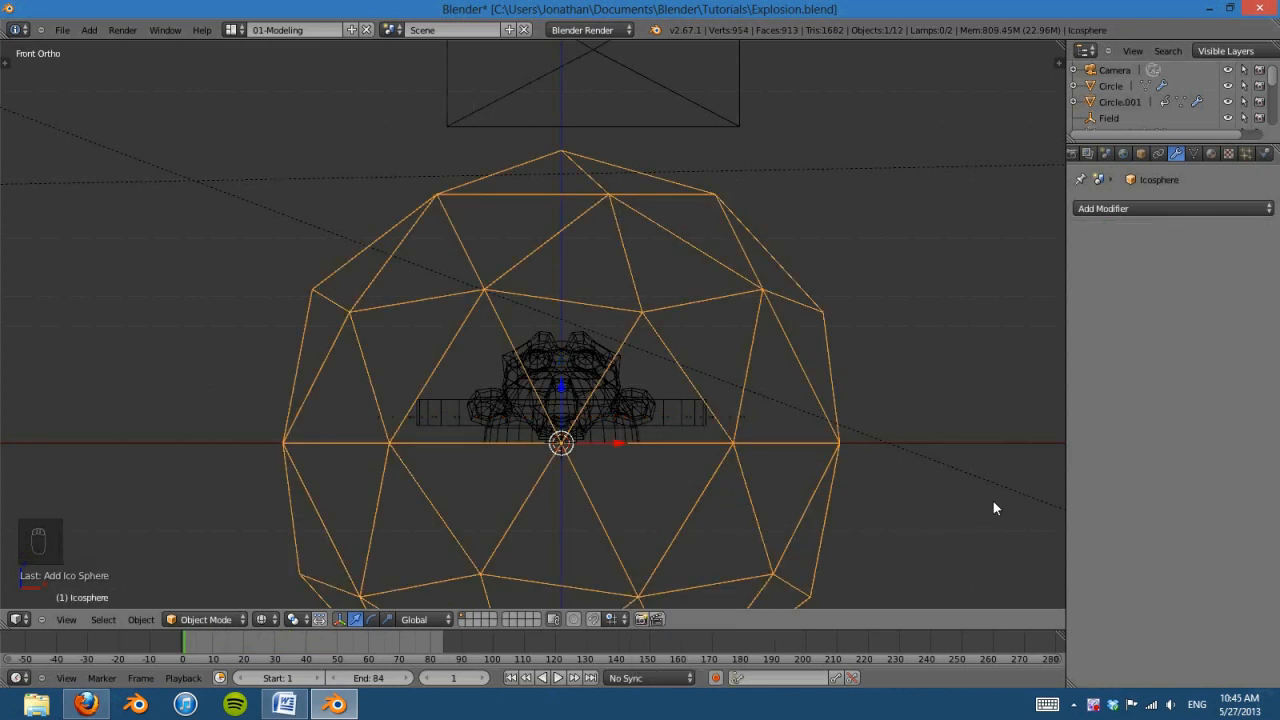
pyautogui.press('s')
pyautogui.click(670, 474)
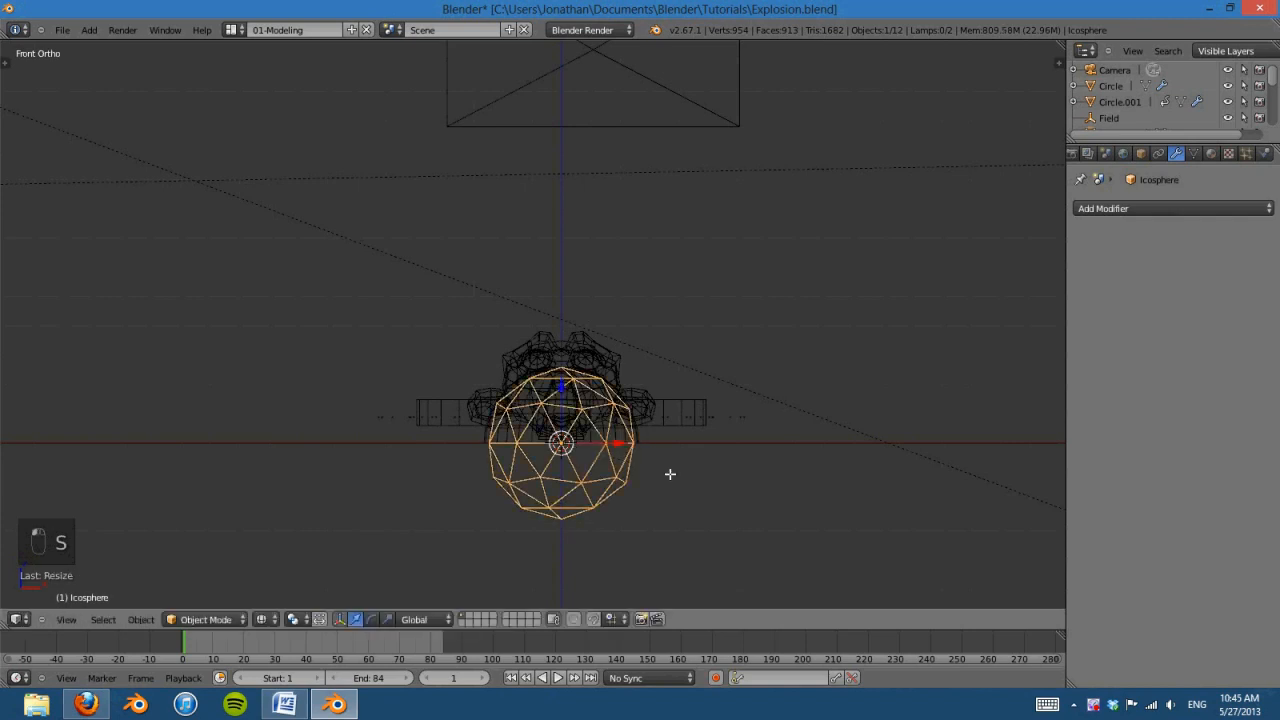
# - Delete the vertices of the icosphere's lower half to leave a dome sitting on the ground line
pyautogui.press('Tab')
pyautogui.press('z')
pyautogui.press('a')
pyautogui.press('b')
pyautogui.press('z')
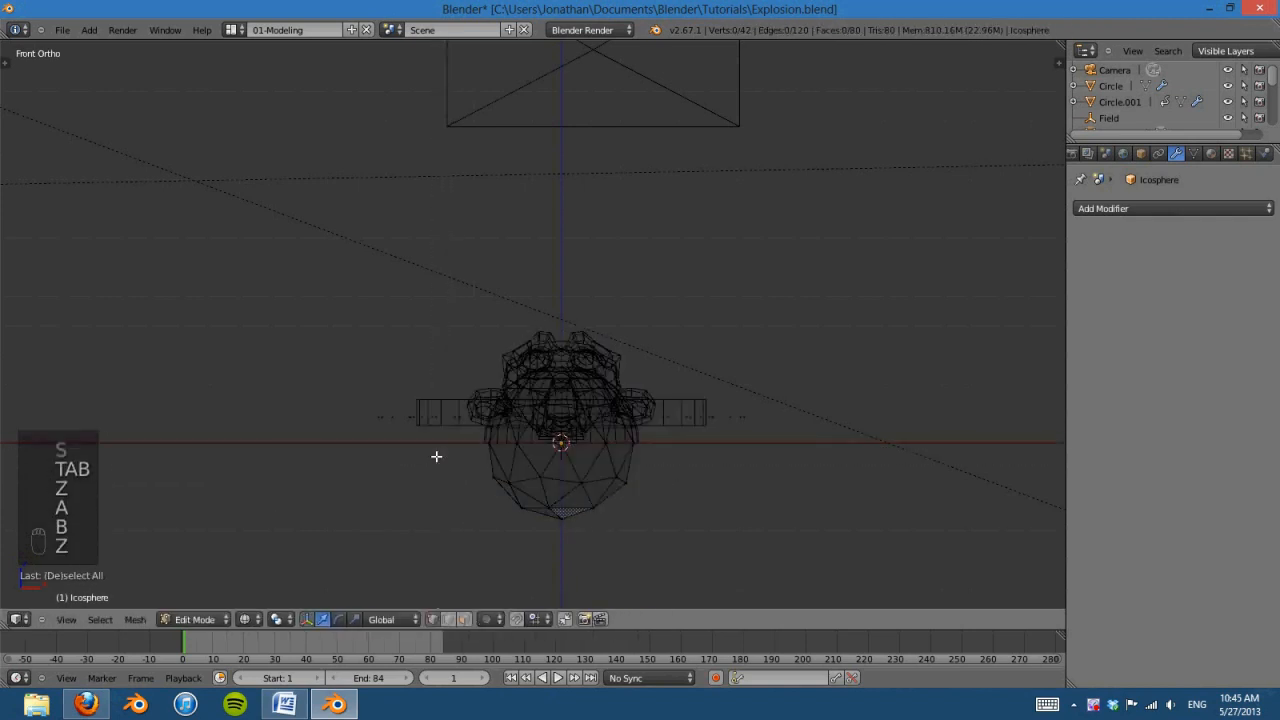
pyautogui.press('b')
pyautogui.moveTo(436, 456); pyautogui.dragTo(700, 530)
pyautogui.press('Delete')
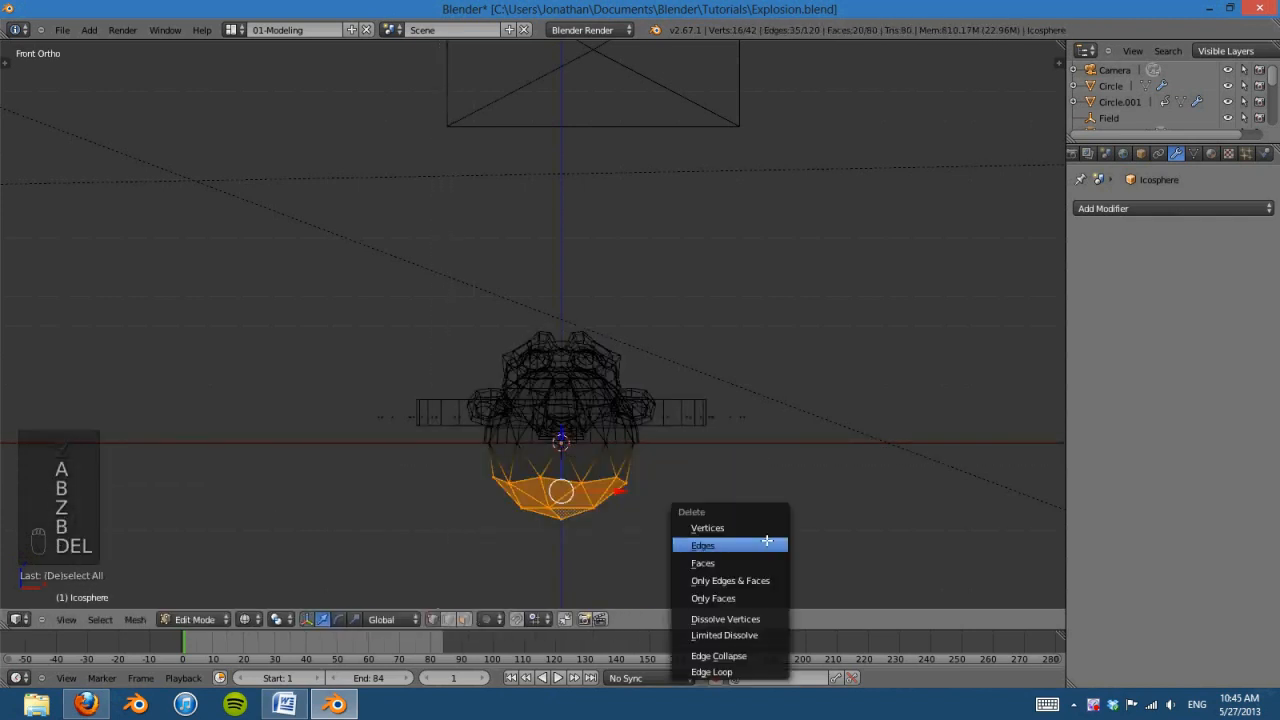
pyautogui.click(757, 527)
pyautogui.press('Tab')
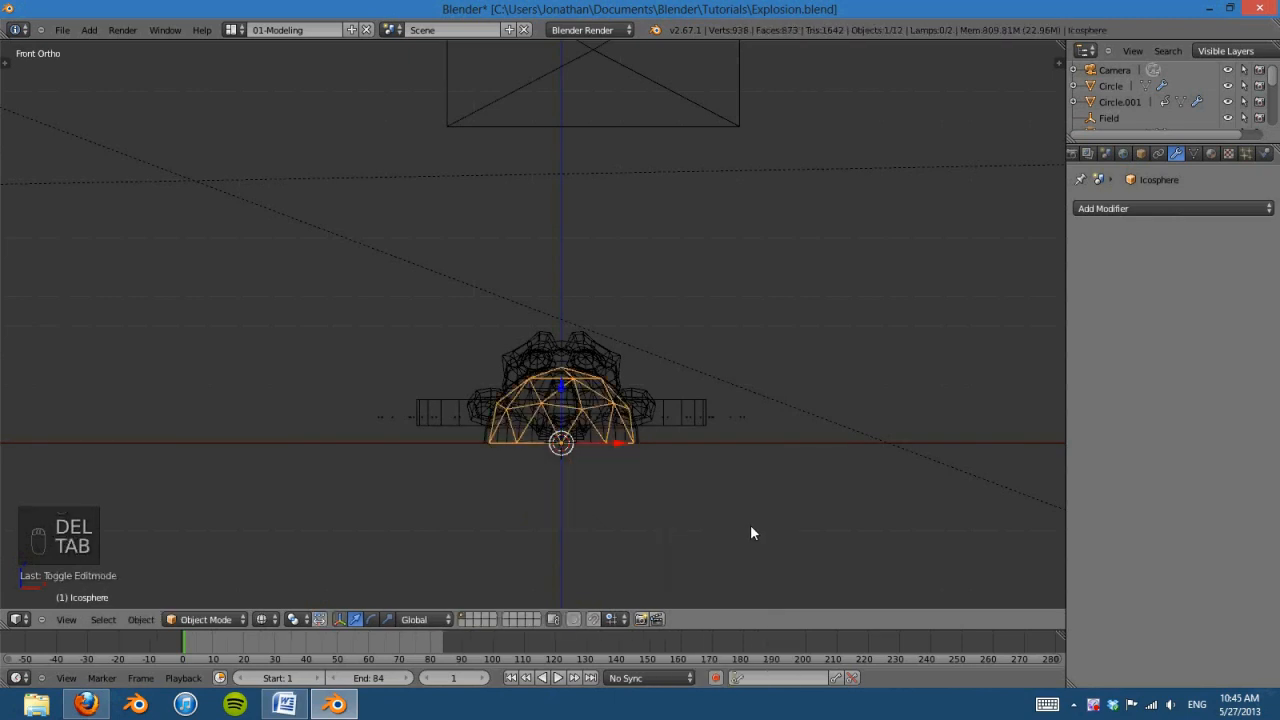
# - Tilt the dome toward the camera in side view and raise it slightly above the ground
pyautogui.press('KP_3')
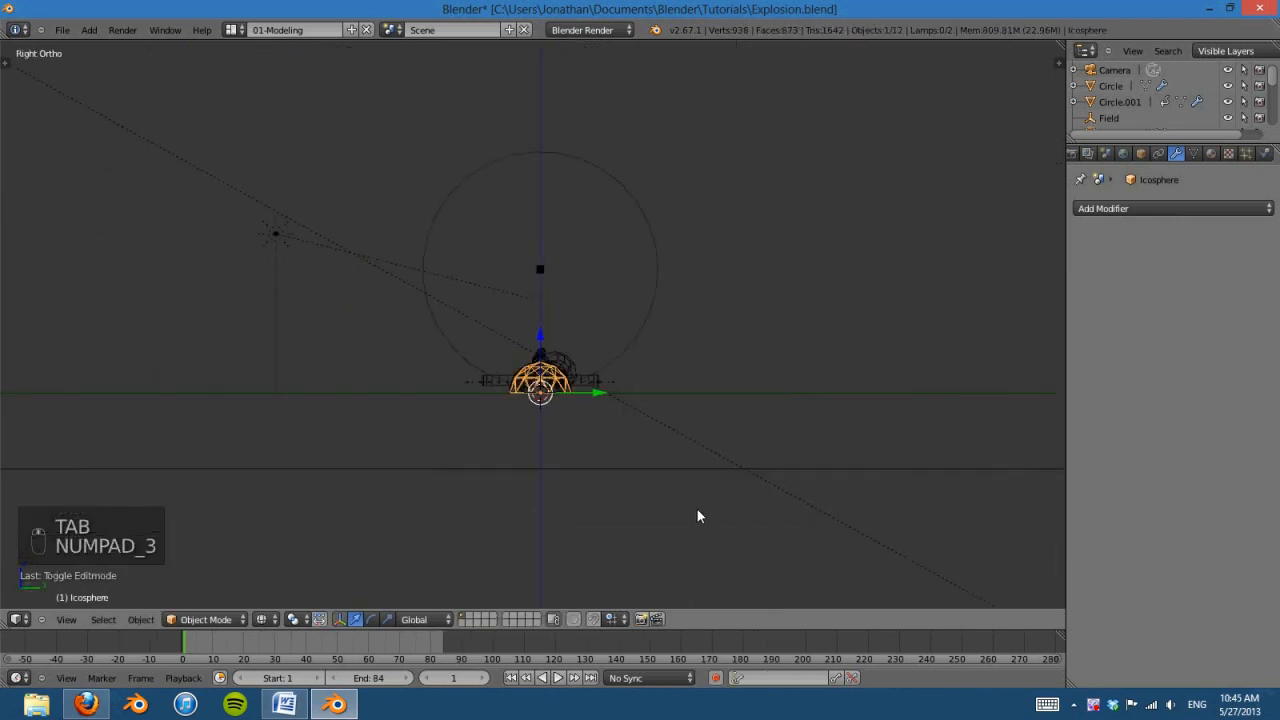
pyautogui.scroll(3, 697, 516)
pyautogui.press('r')
pyautogui.click(741, 329)
pyautogui.press('g')
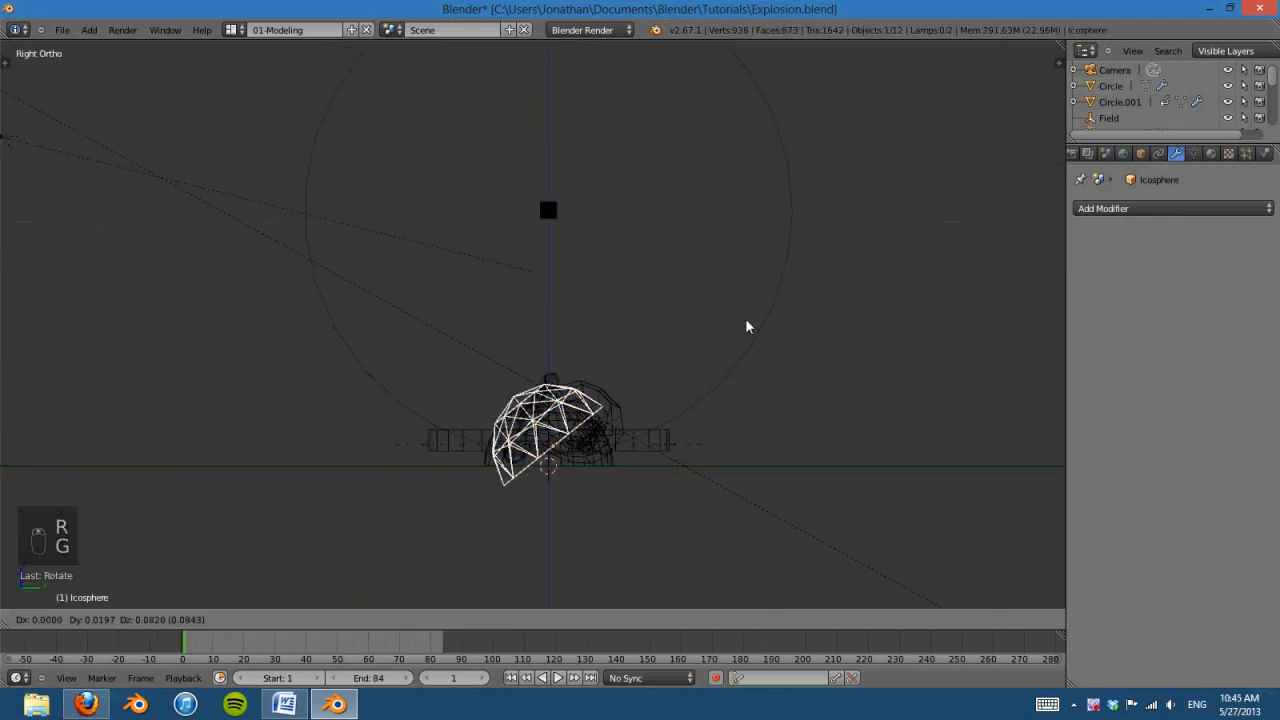
pyautogui.click(749, 321)
pyautogui.scroll(-4, 680, 390)
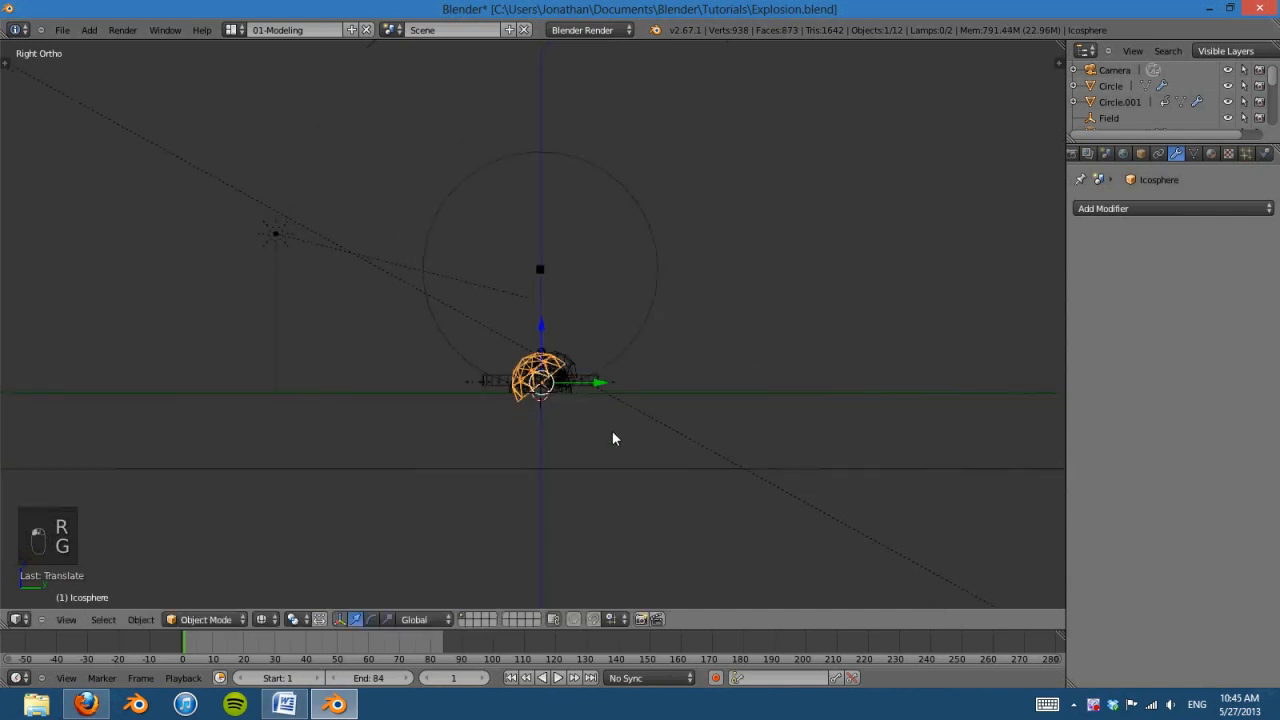
# - Add a particle system to the dome and name its settings dirt
pyautogui.moveTo(613, 438); pyautogui.dragTo(537, 360, button='middle')
pyautogui.click(1247, 155)
pyautogui.scroll(5, 881, 276)
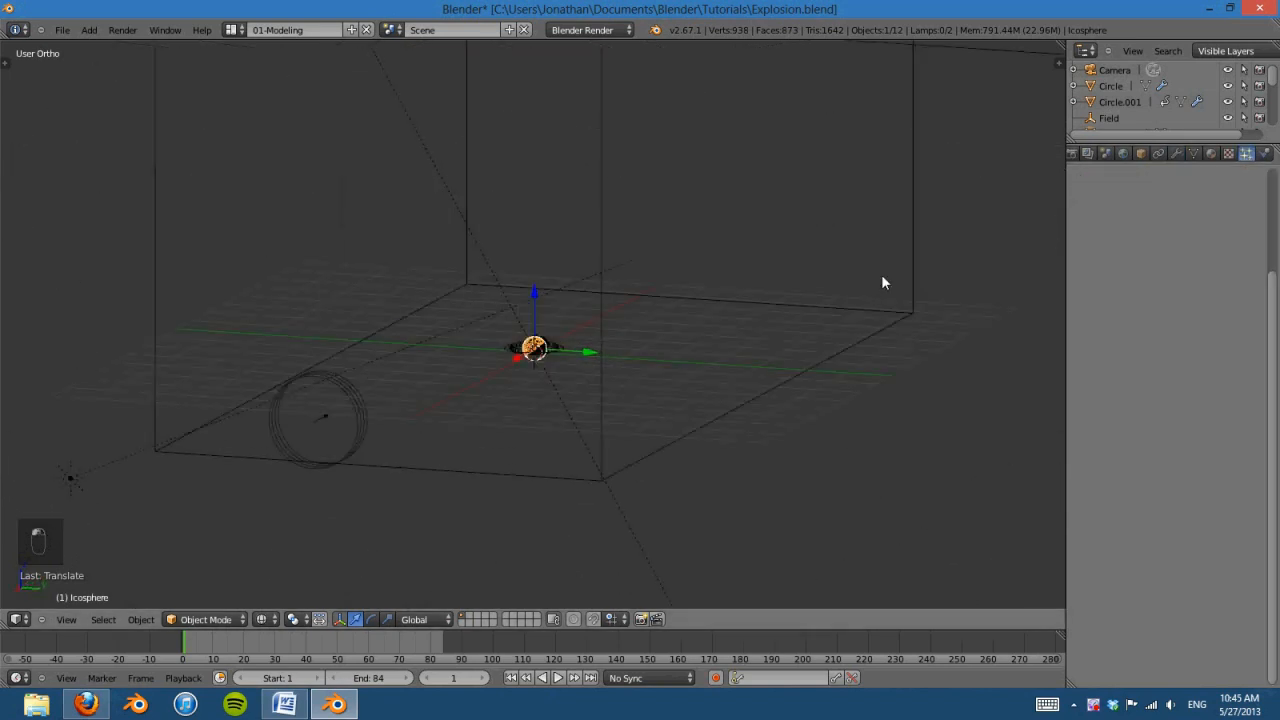
pyautogui.click(1266, 208)
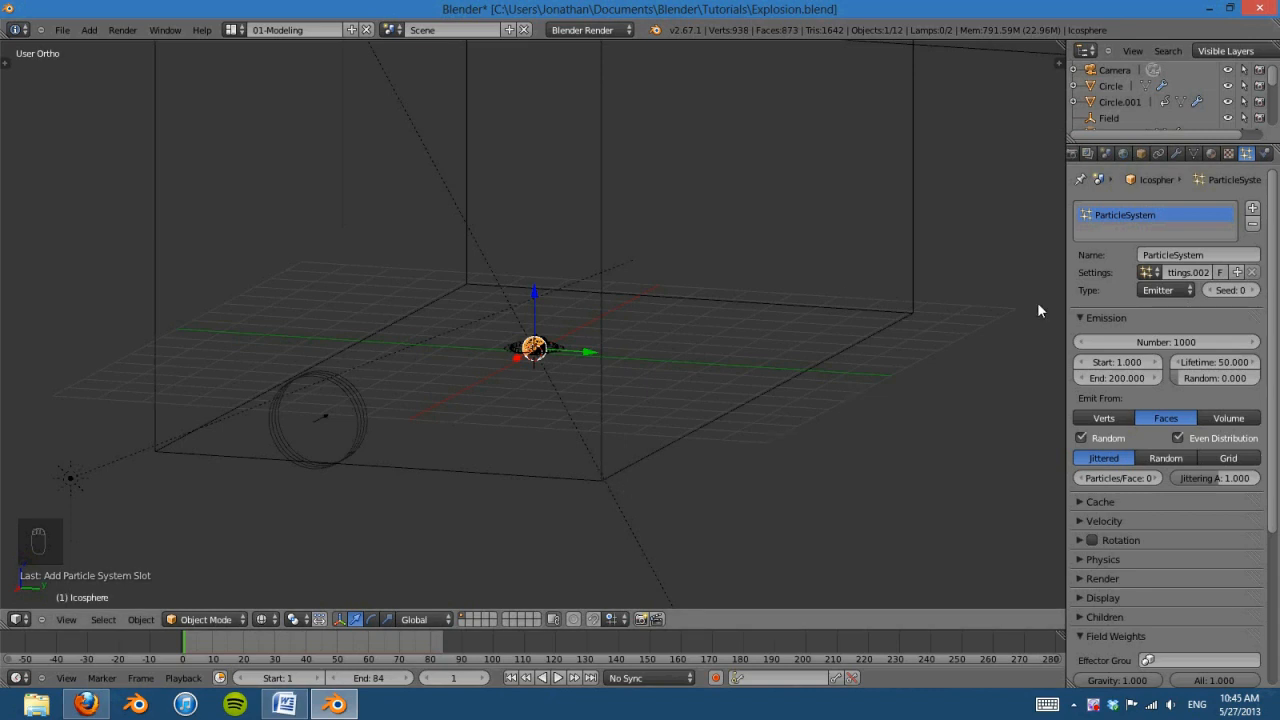
pyautogui.doubleClick(1180, 272)
pyautogui.write('d')
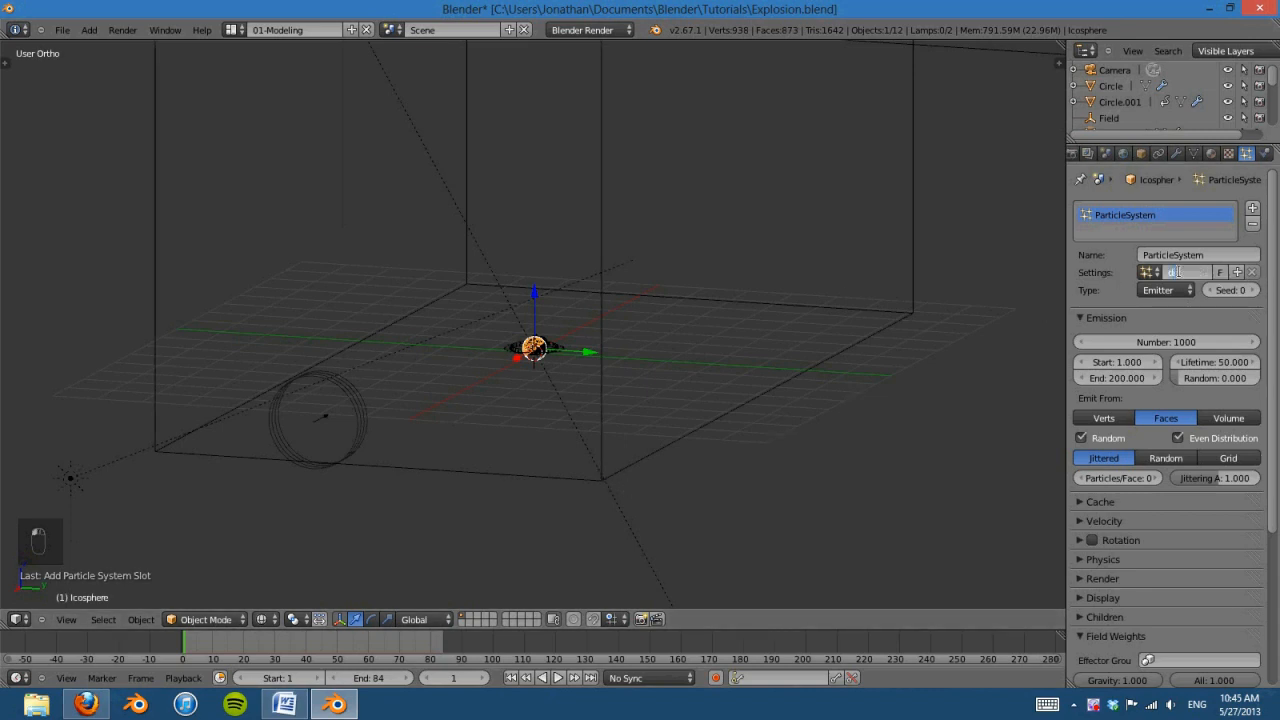
pyautogui.write('irt')
pyautogui.press('Return')
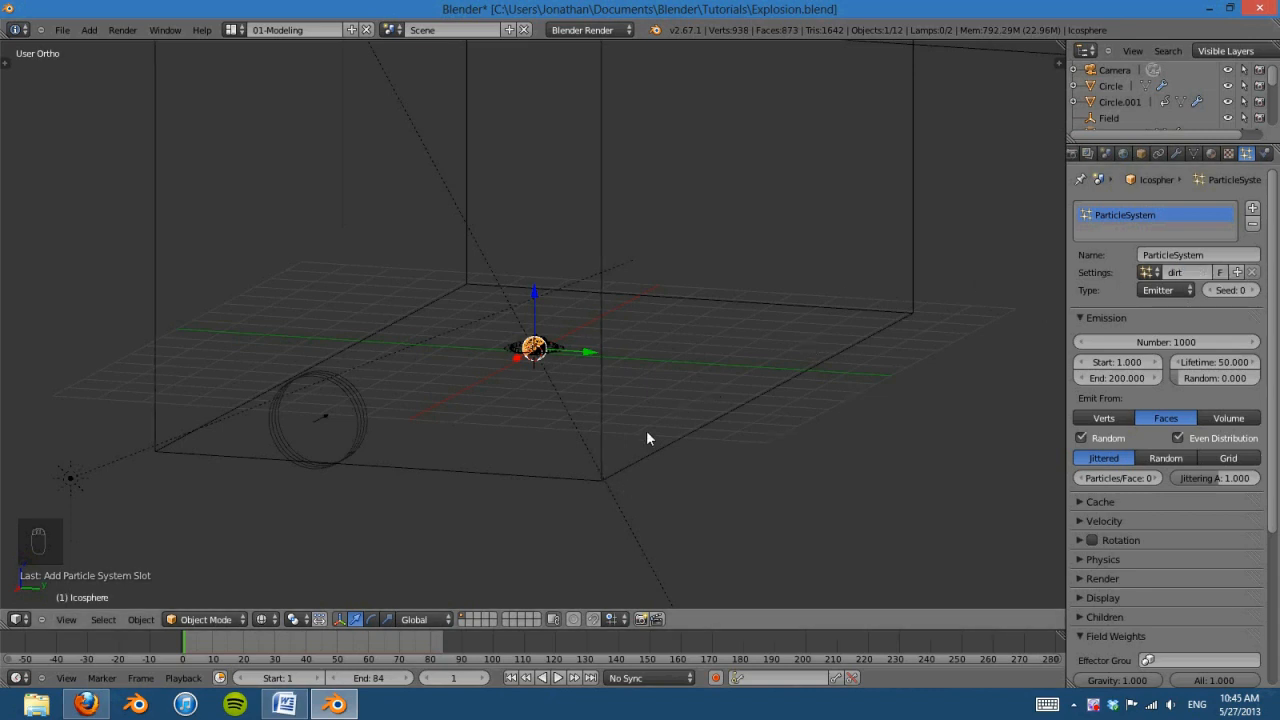
# - Collapse the field weights and set both the start and end frame of the dirt emission to 11
pyautogui.moveTo(655, 445)
pyautogui.mouseDown(button='middle')
pyautogui.moveTo(697, 446)
pyautogui.moveTo(666, 449)
pyautogui.mouseUp(button='middle')
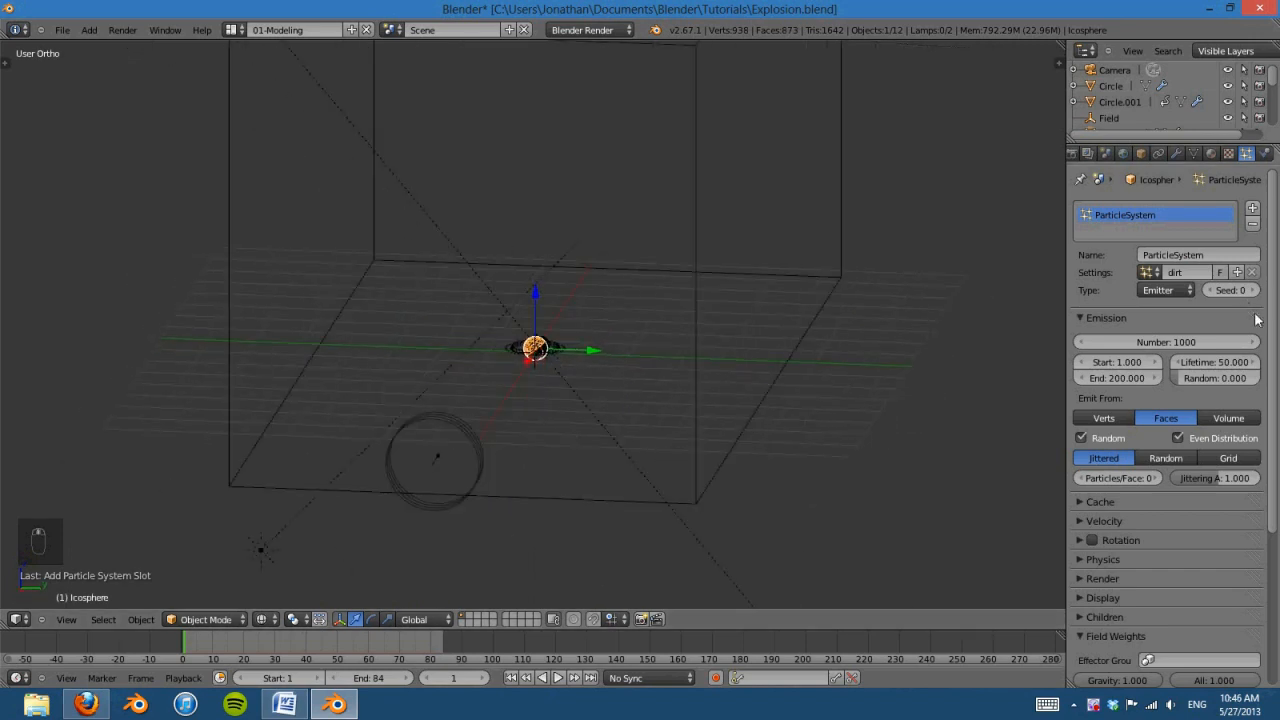
pyautogui.scroll(-3, 1100, 480)
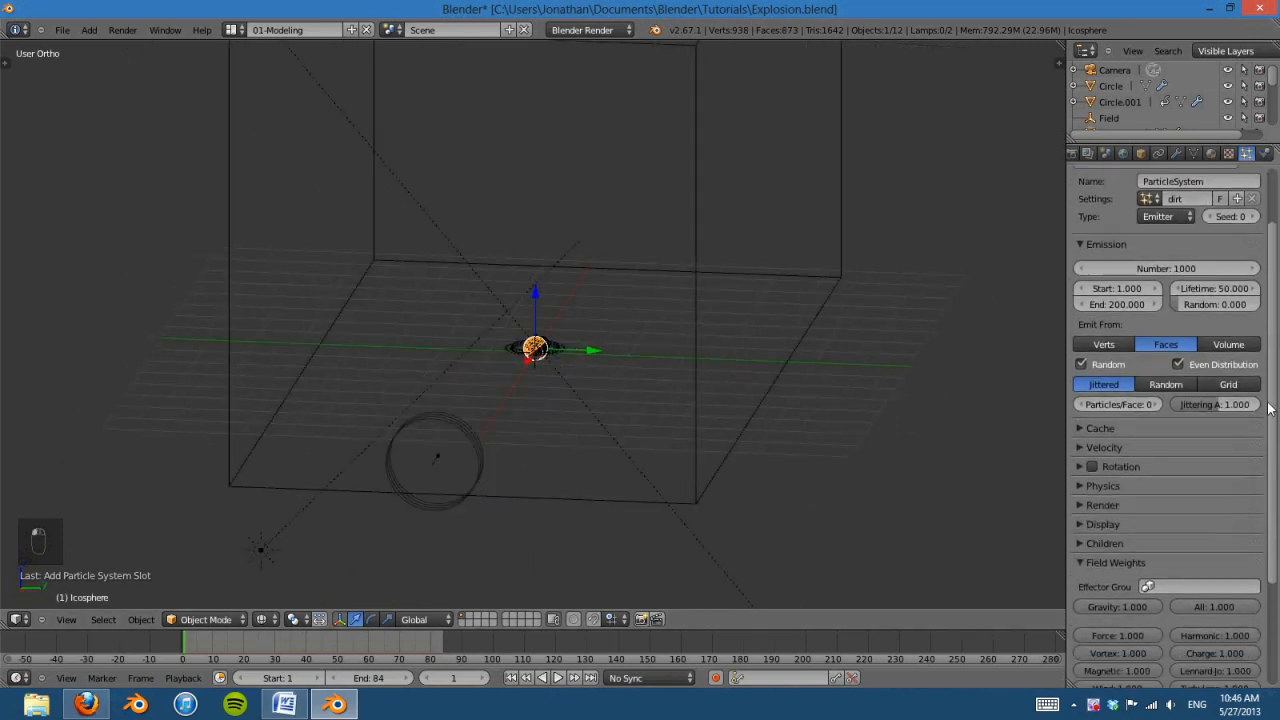
pyautogui.click(1086, 543)
pyautogui.scroll(2, 1165, 408)
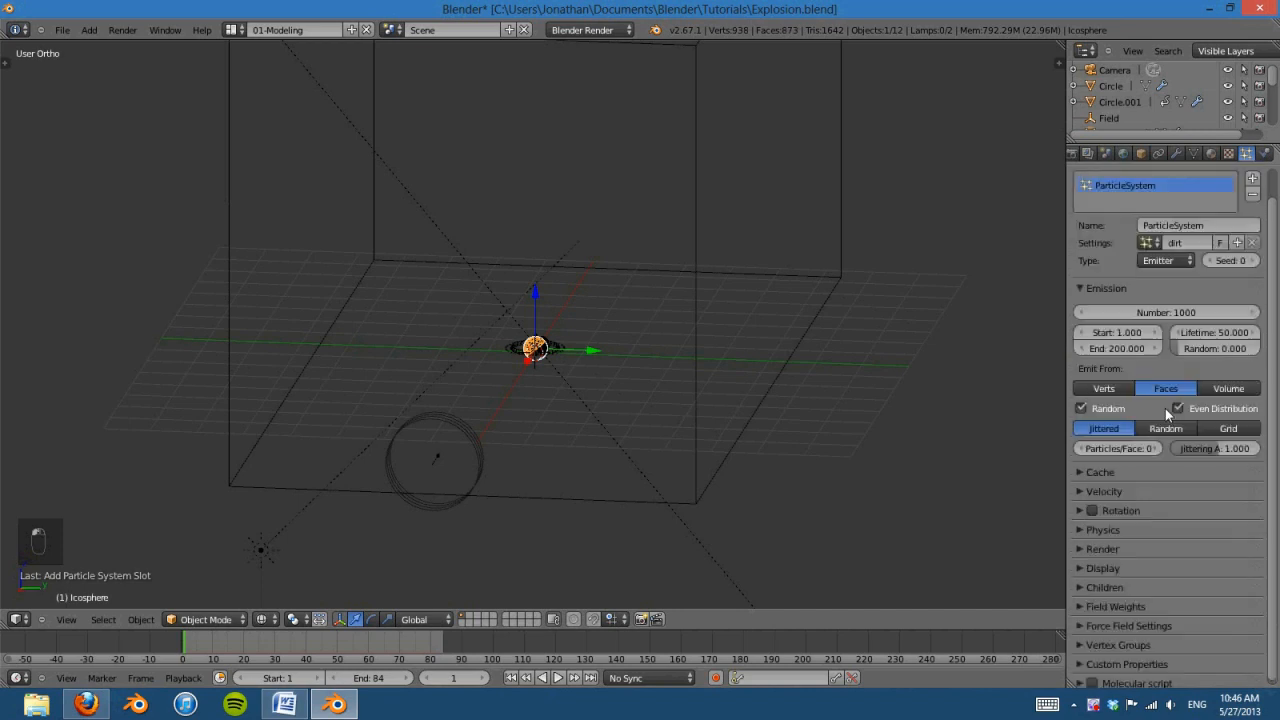
pyautogui.click(1122, 338)
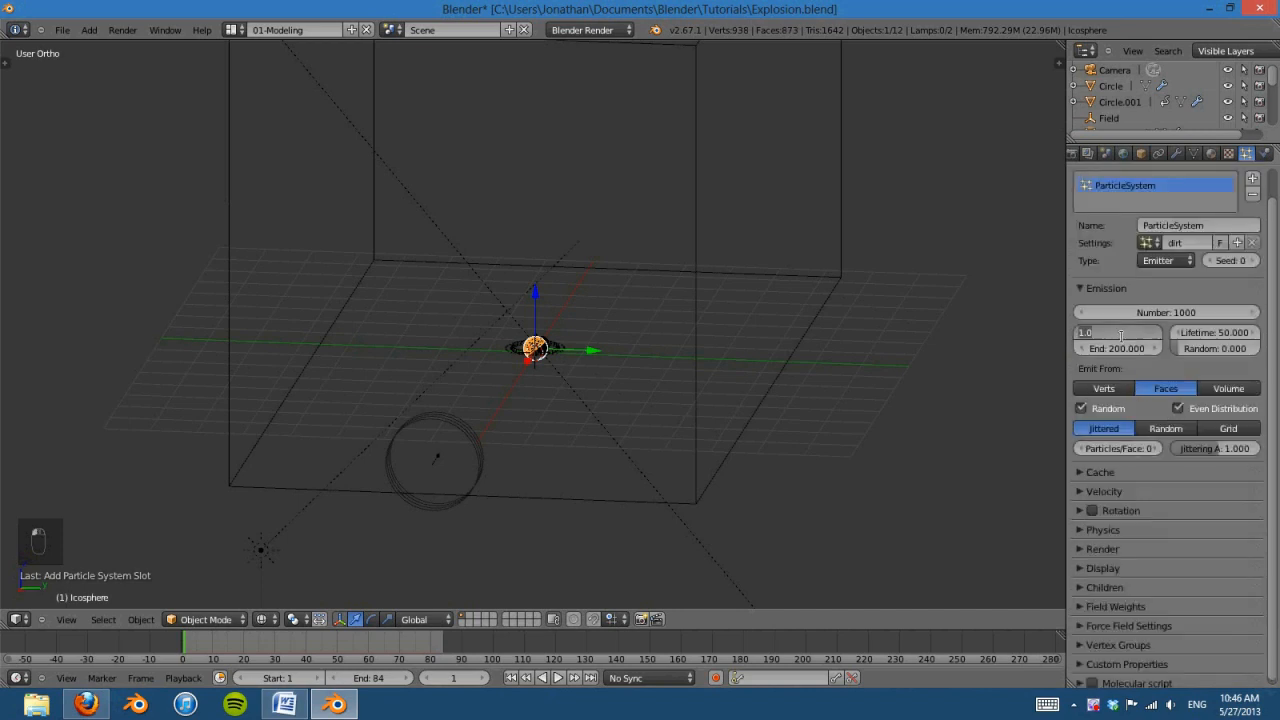
pyautogui.write('11')
pyautogui.click(1112, 348)
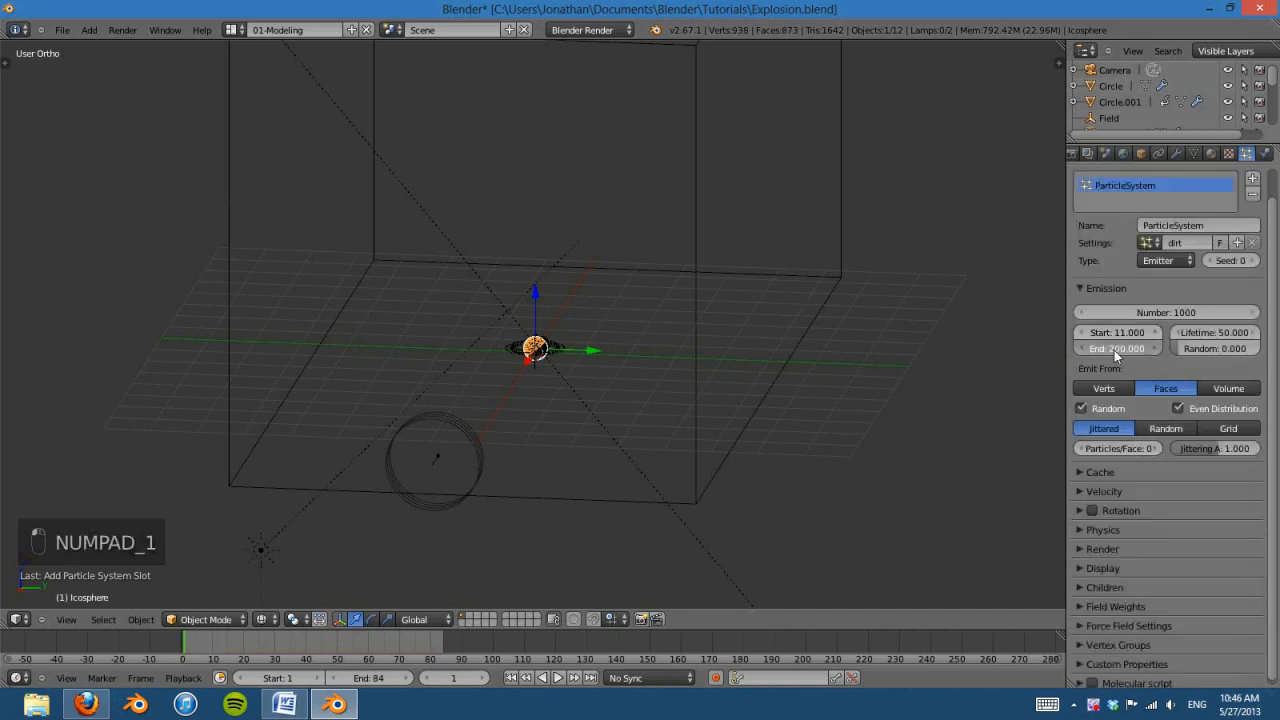
pyautogui.write('11')
pyautogui.press('Return')
# - Set the dirt particles' normal velocity to 5 and random velocity to 2
pyautogui.moveTo(780, 340); pyautogui.dragTo(808, 407, button='middle')
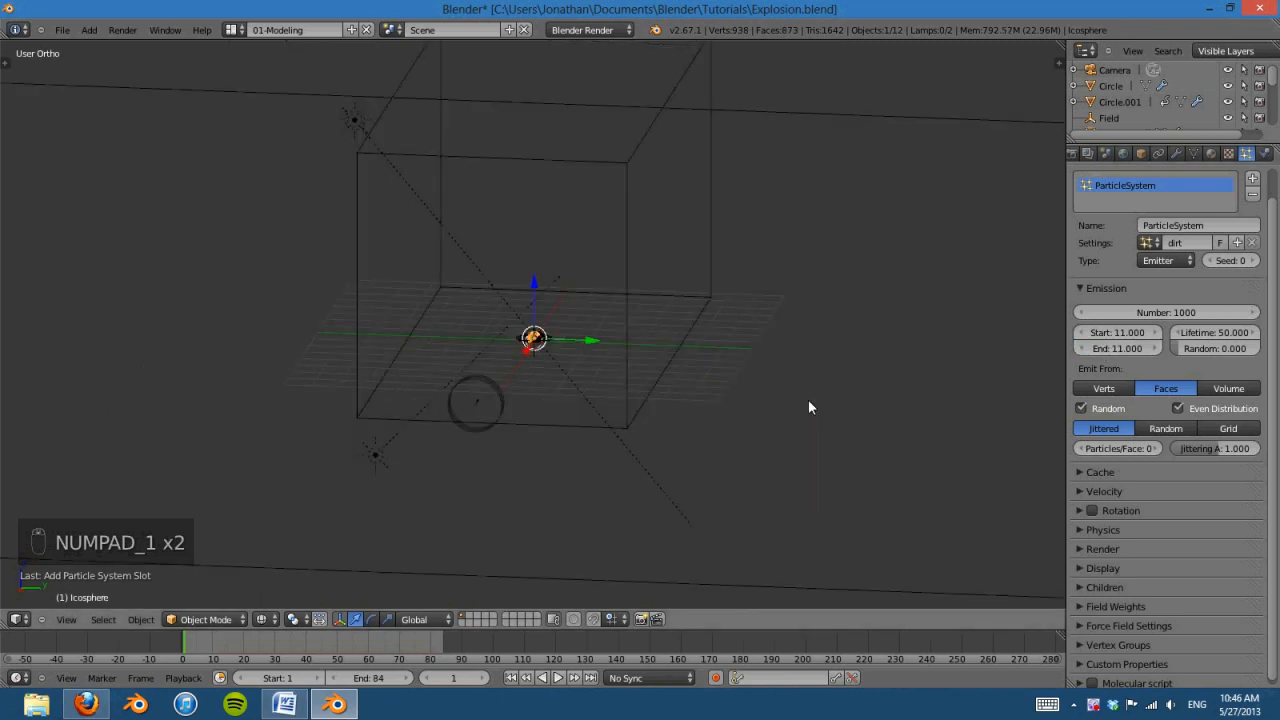
pyautogui.keyDown('shift'); pyautogui.moveTo(547, 461); pyautogui.dragTo(687, 521, button='middle'); pyautogui.keyUp('shift')
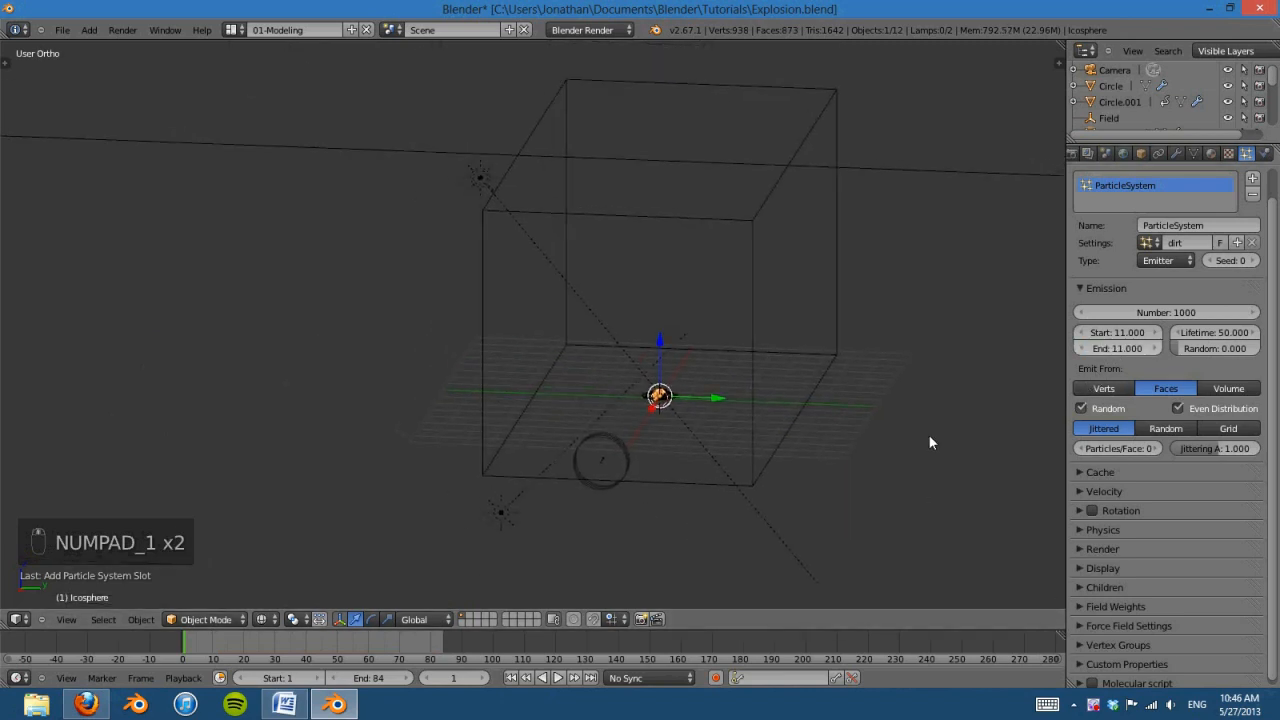
pyautogui.scroll(-2, 929, 436)
pyautogui.click(1085, 491)
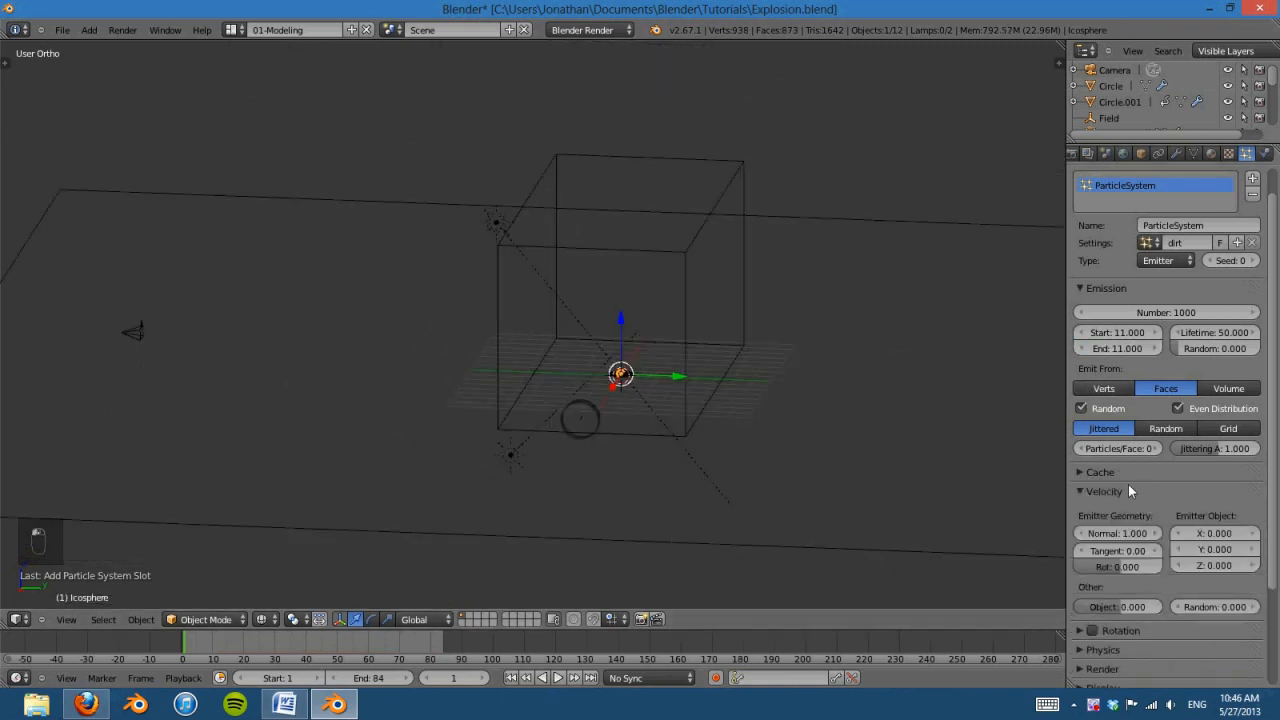
pyautogui.click(1121, 535)
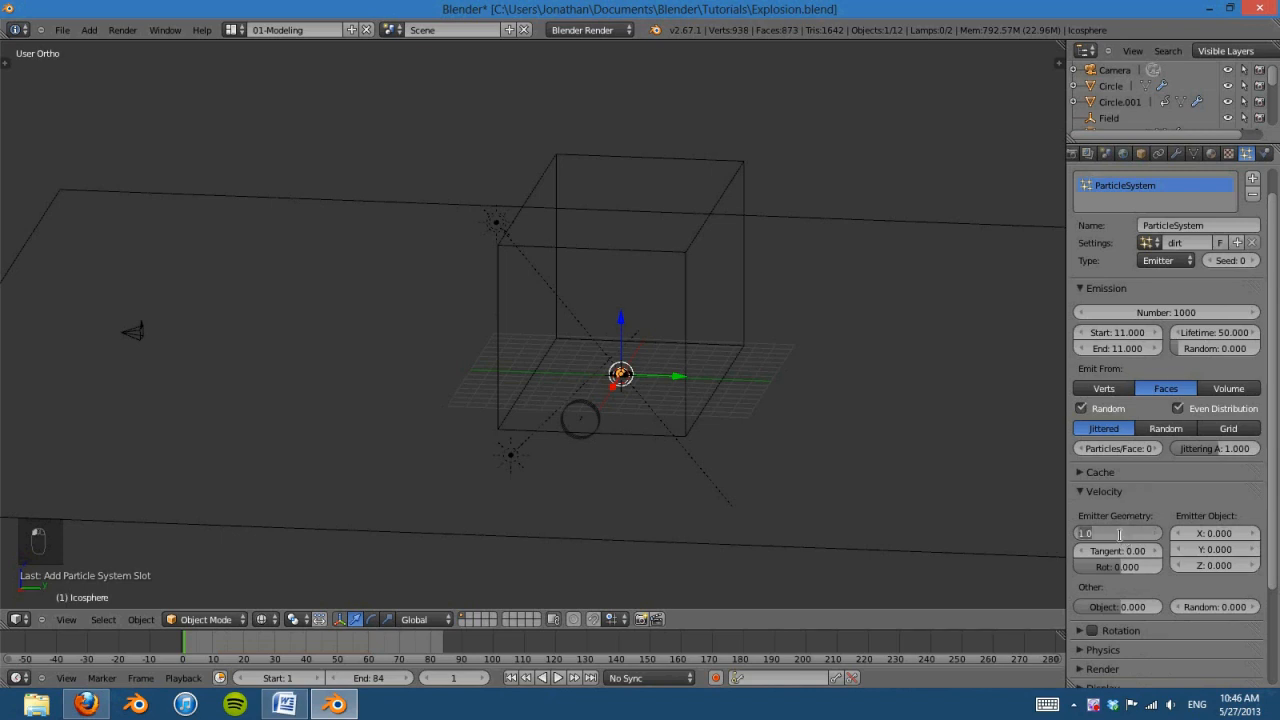
pyautogui.write('5')
pyautogui.press('Return')
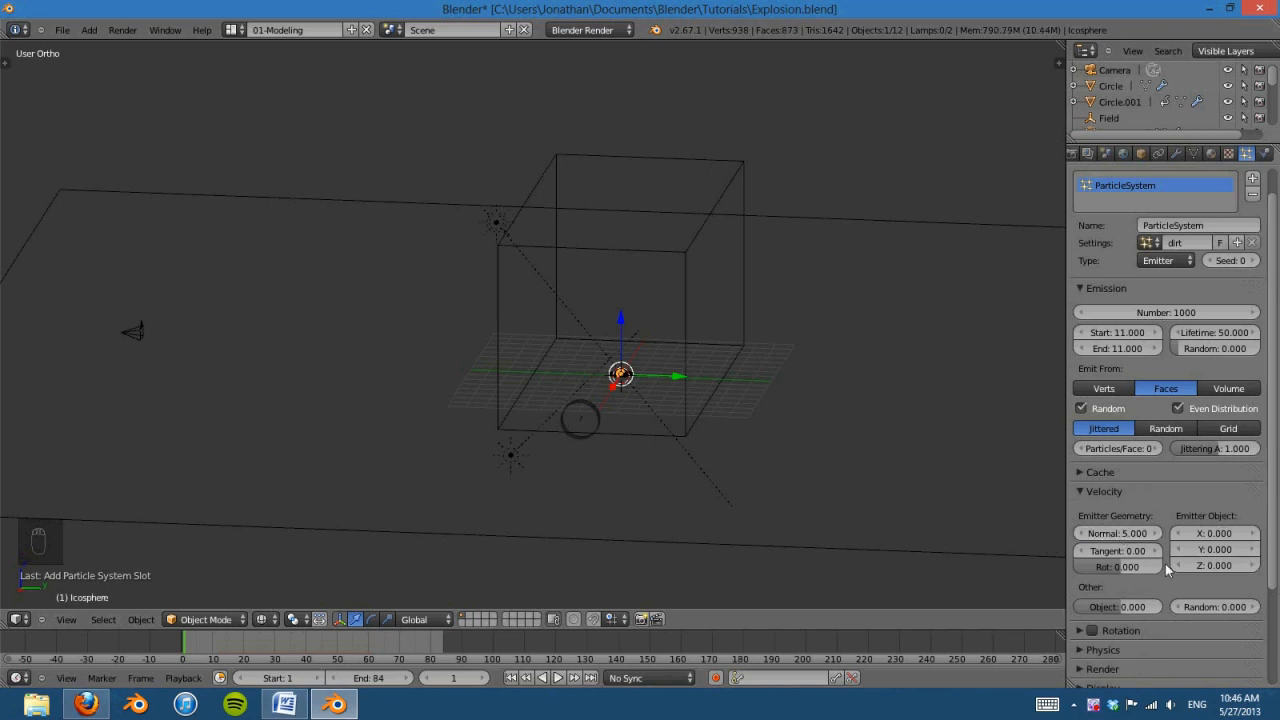
pyautogui.click(1208, 605)
pyautogui.click(1211, 606)
pyautogui.write('2')
pyautogui.press('Return')
# - Check the dome's local axes in side view, return to global orientation, and apply the dome's rotation
pyautogui.scroll(4, 768, 475)
pyautogui.press('KP_1')
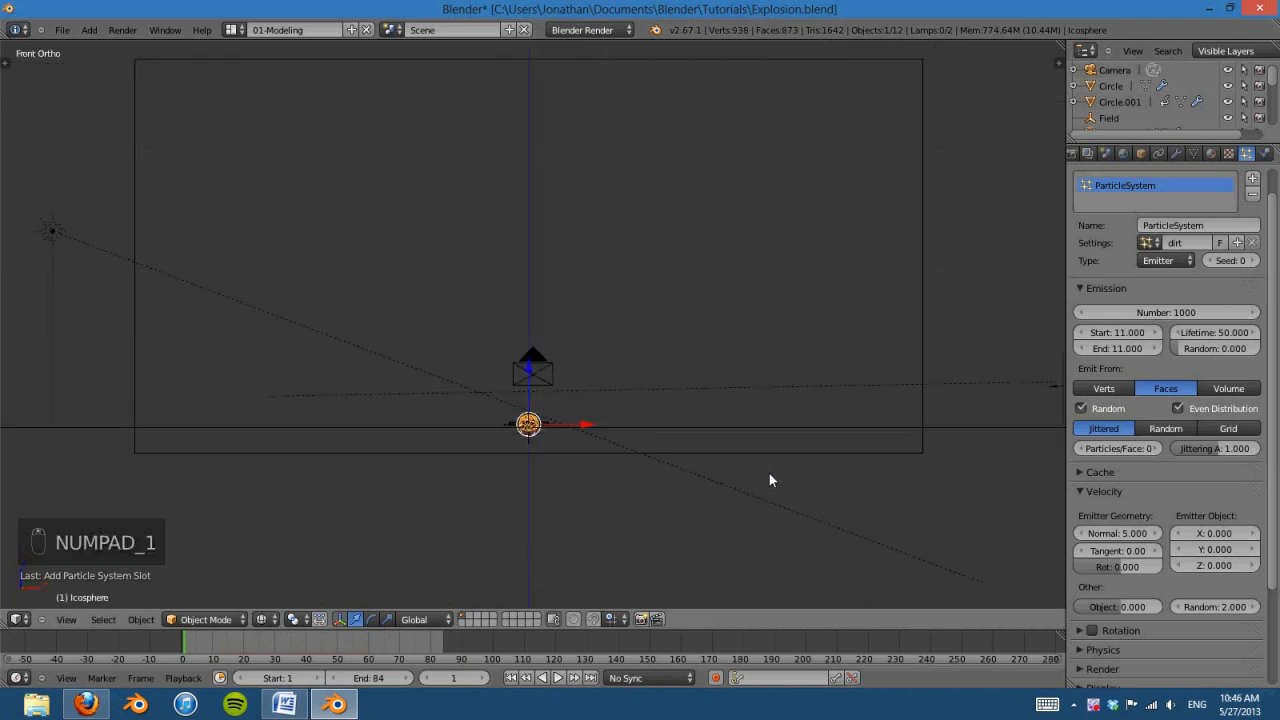
pyautogui.press('KP_3')
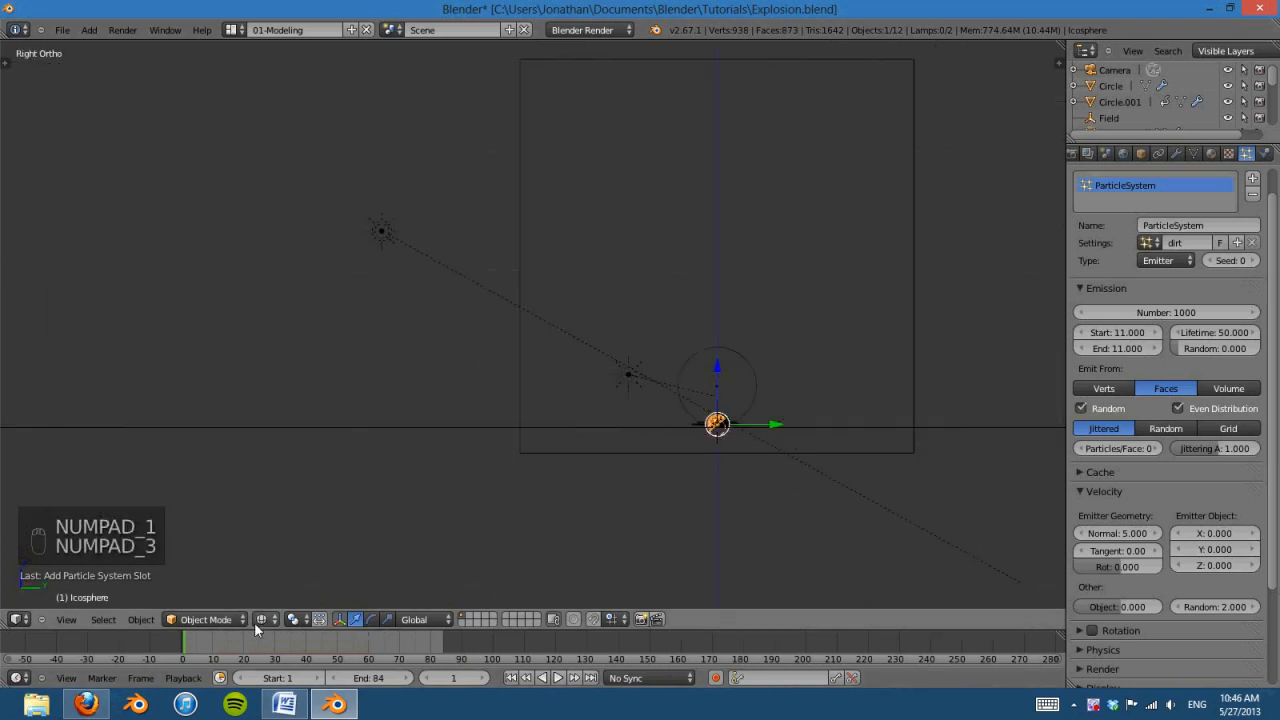
pyautogui.click(434, 620)
pyautogui.click(438, 552)
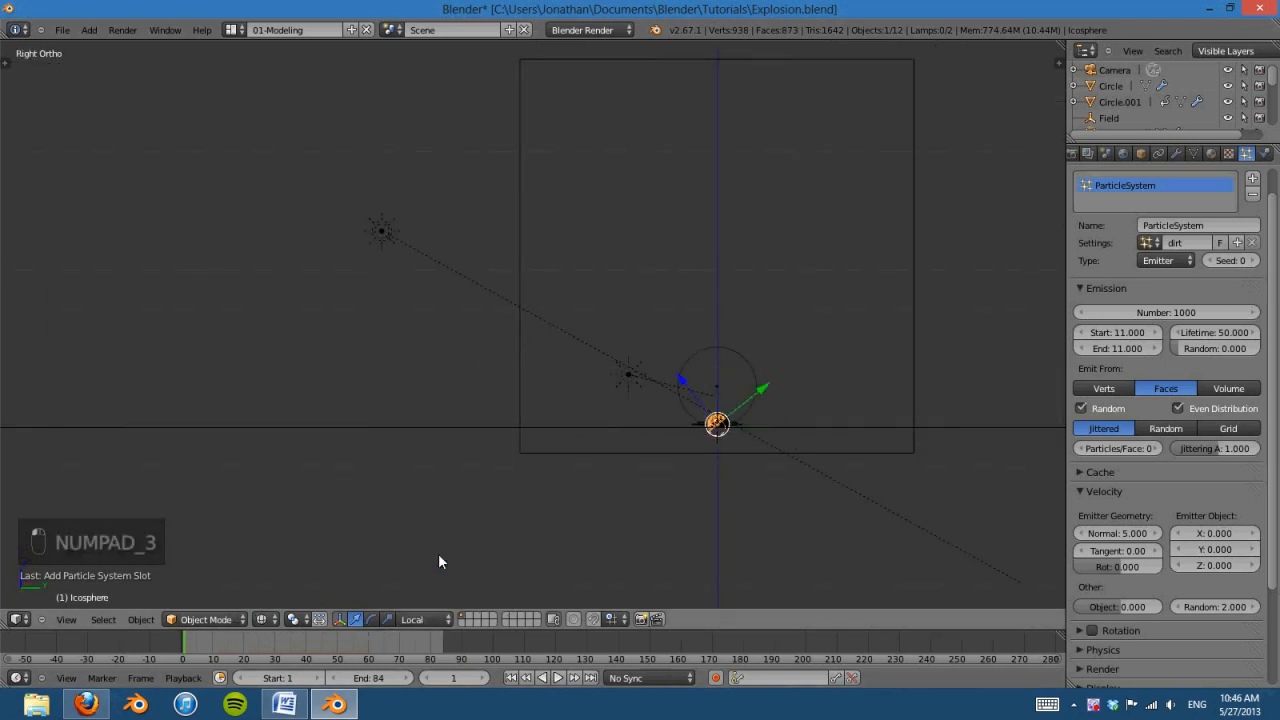
pyautogui.click(409, 618)
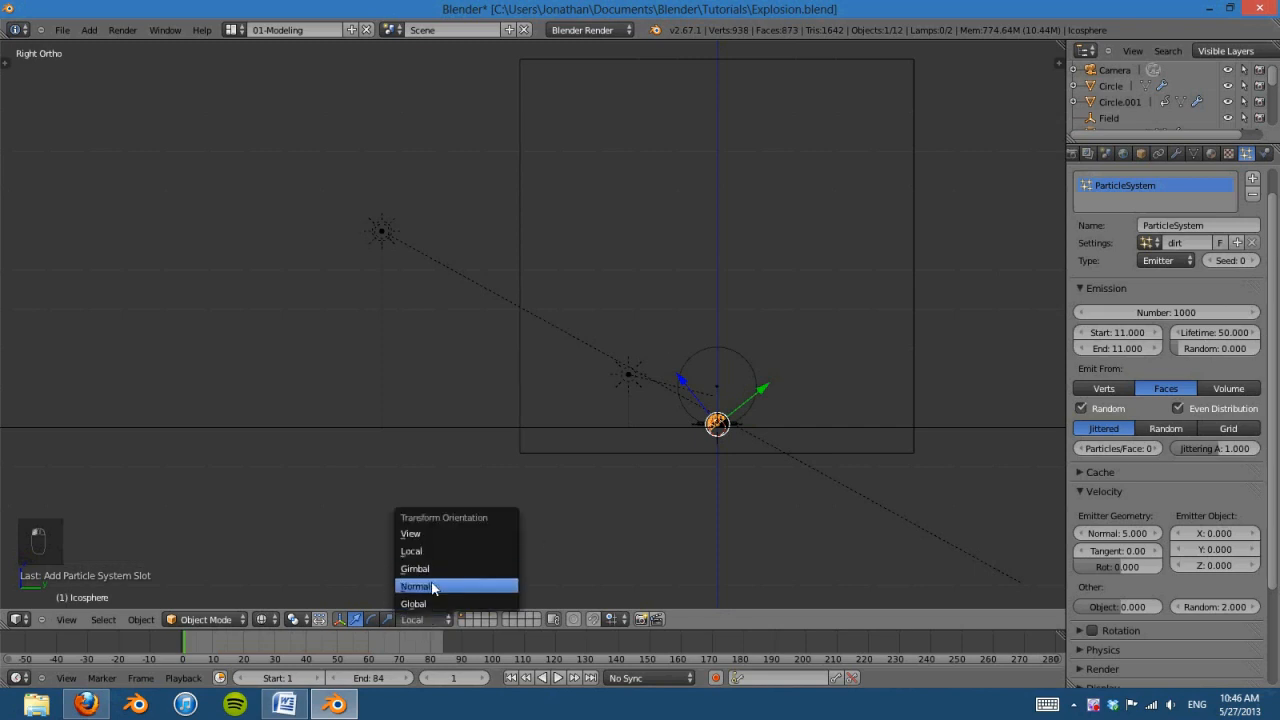
pyautogui.click(435, 604)
pyautogui.hotkey('ctrl', 'a')
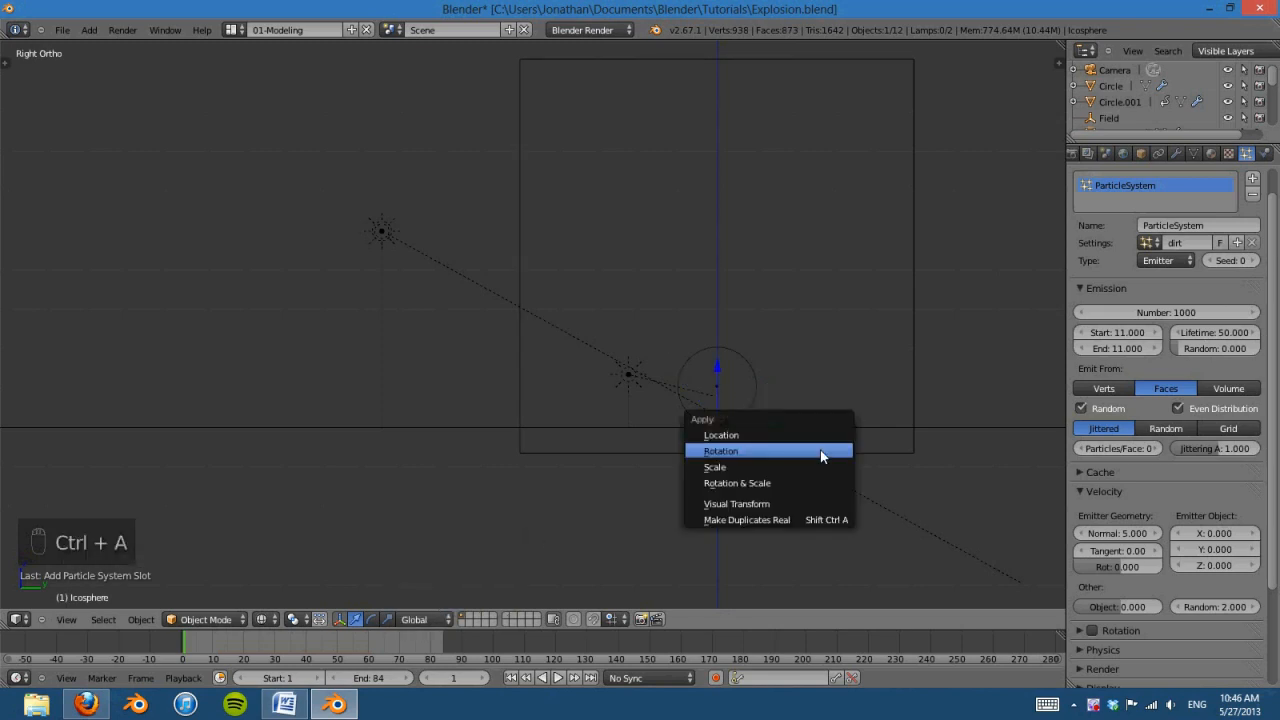
pyautogui.click(820, 451)
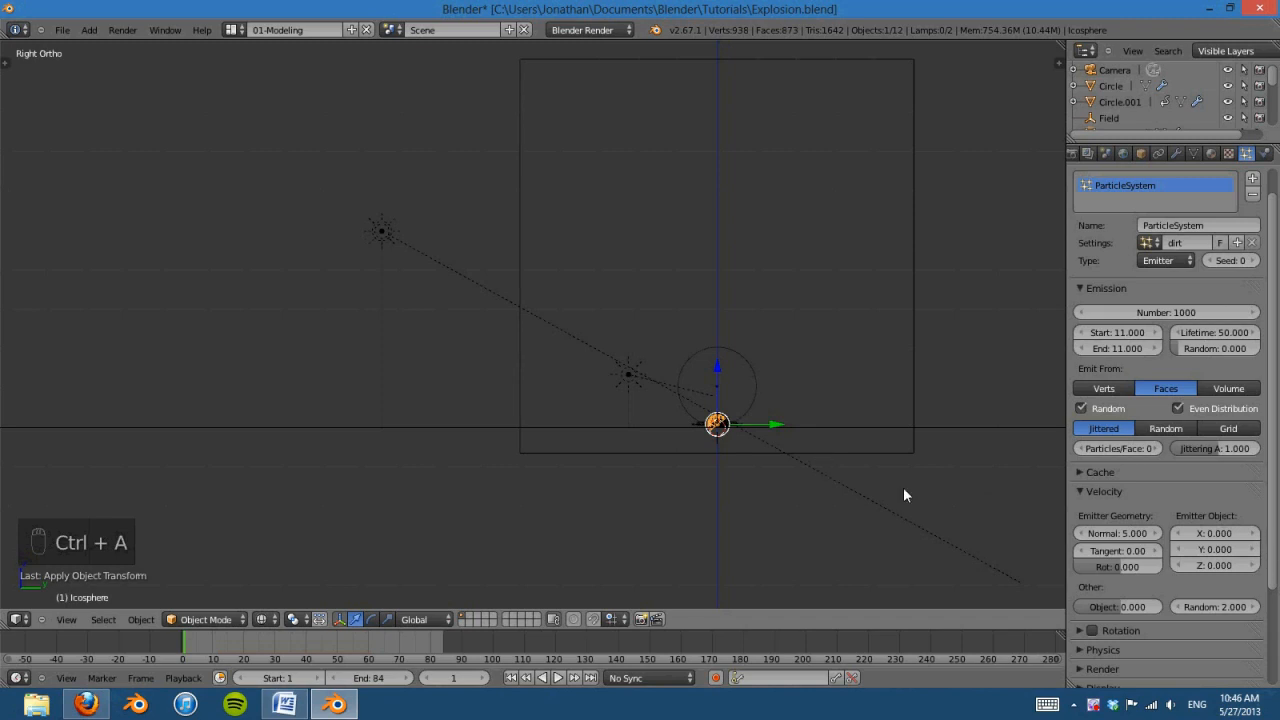
pyautogui.keyDown('shift'); pyautogui.moveTo(845, 538); pyautogui.dragTo(777, 528, button='middle'); pyautogui.keyUp('shift')
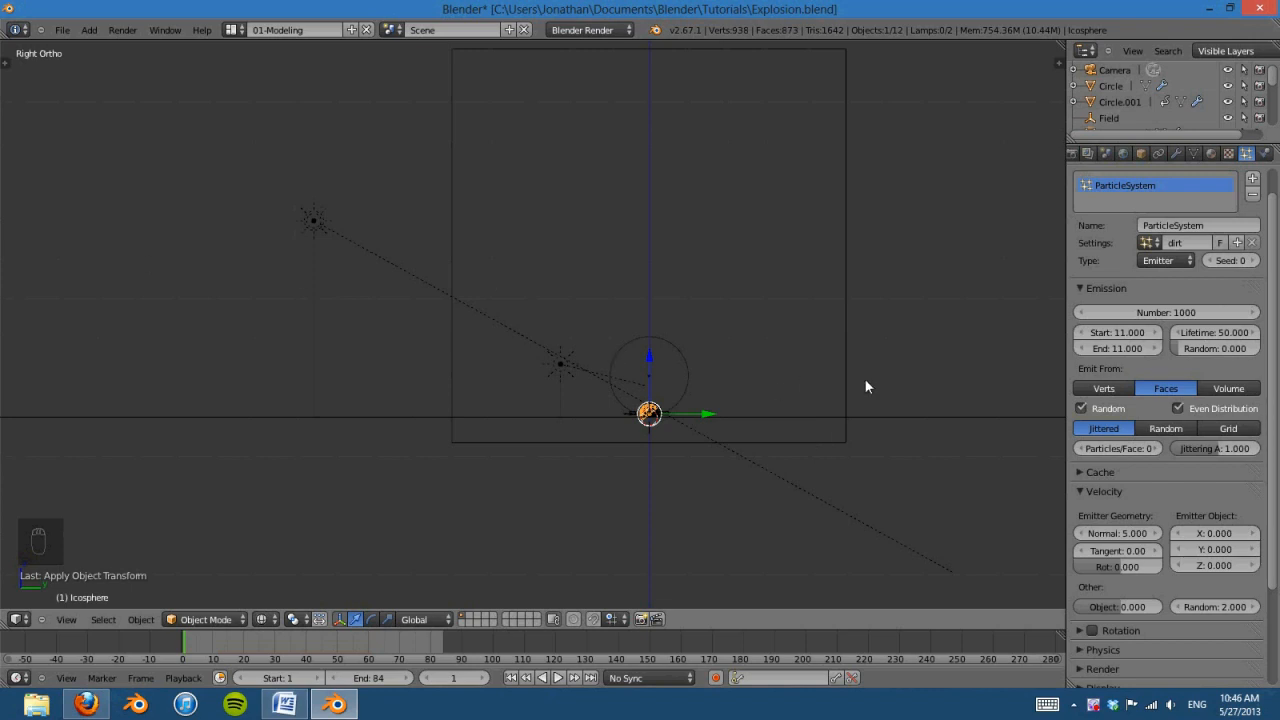
pyautogui.keyDown('shift'); pyautogui.moveTo(554, 419); pyautogui.dragTo(823, 431, button='middle'); pyautogui.keyUp('shift')
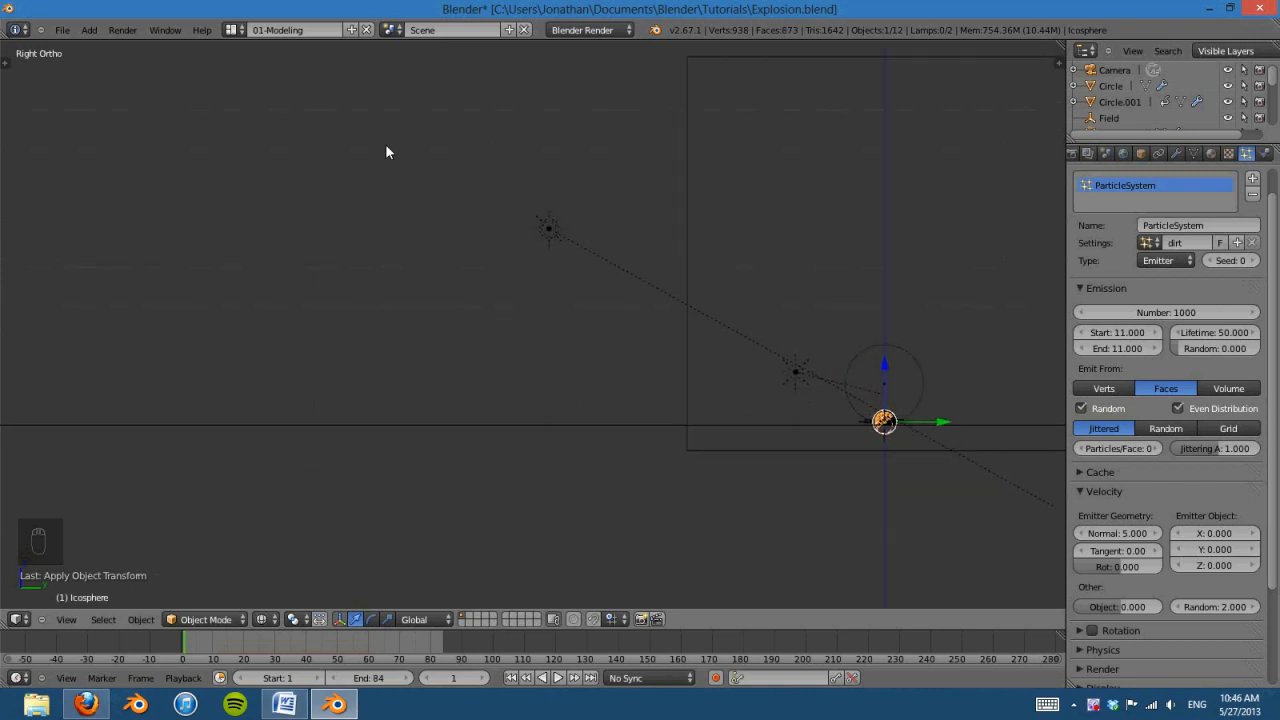
# - Set the dirt particles' emitter object velocity to -15 in Y and play the animation to check it
pyautogui.keyDown('shift'); pyautogui.moveTo(969, 559); pyautogui.dragTo(892, 552, button='middle'); pyautogui.keyUp('shift')
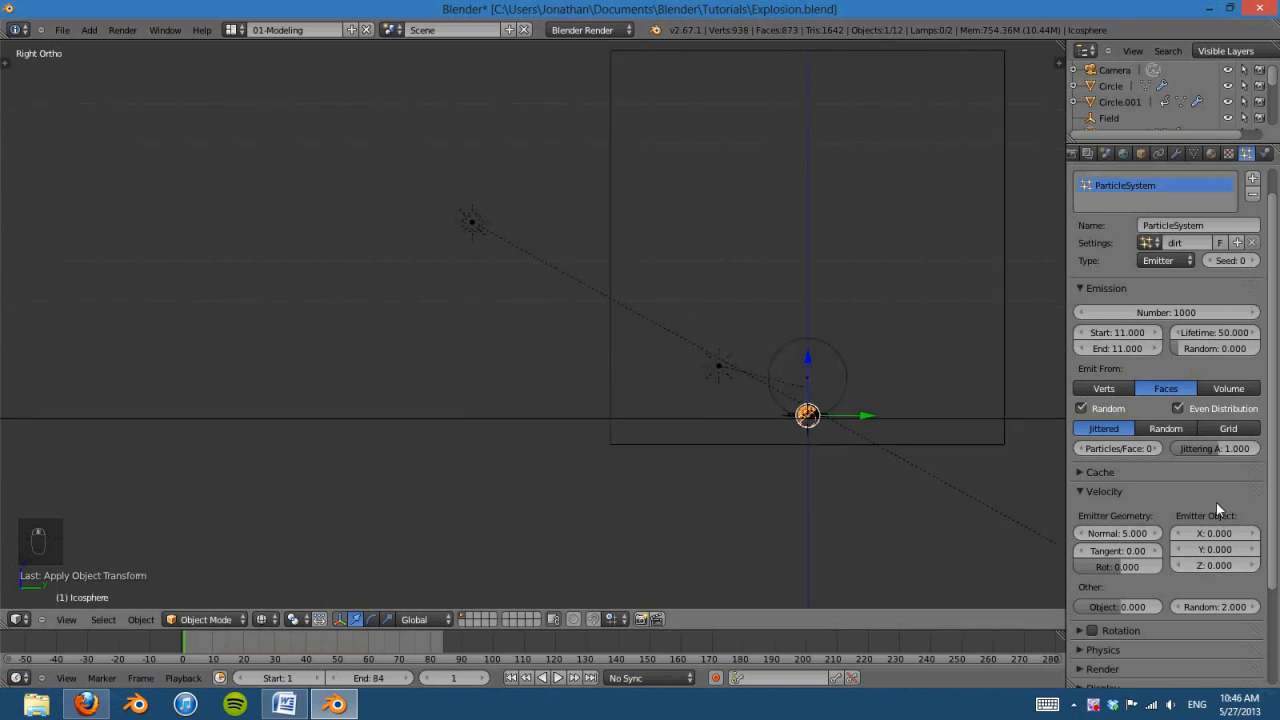
pyautogui.click(1222, 556)
pyautogui.press('BackSpace')
pyautogui.write('-15')
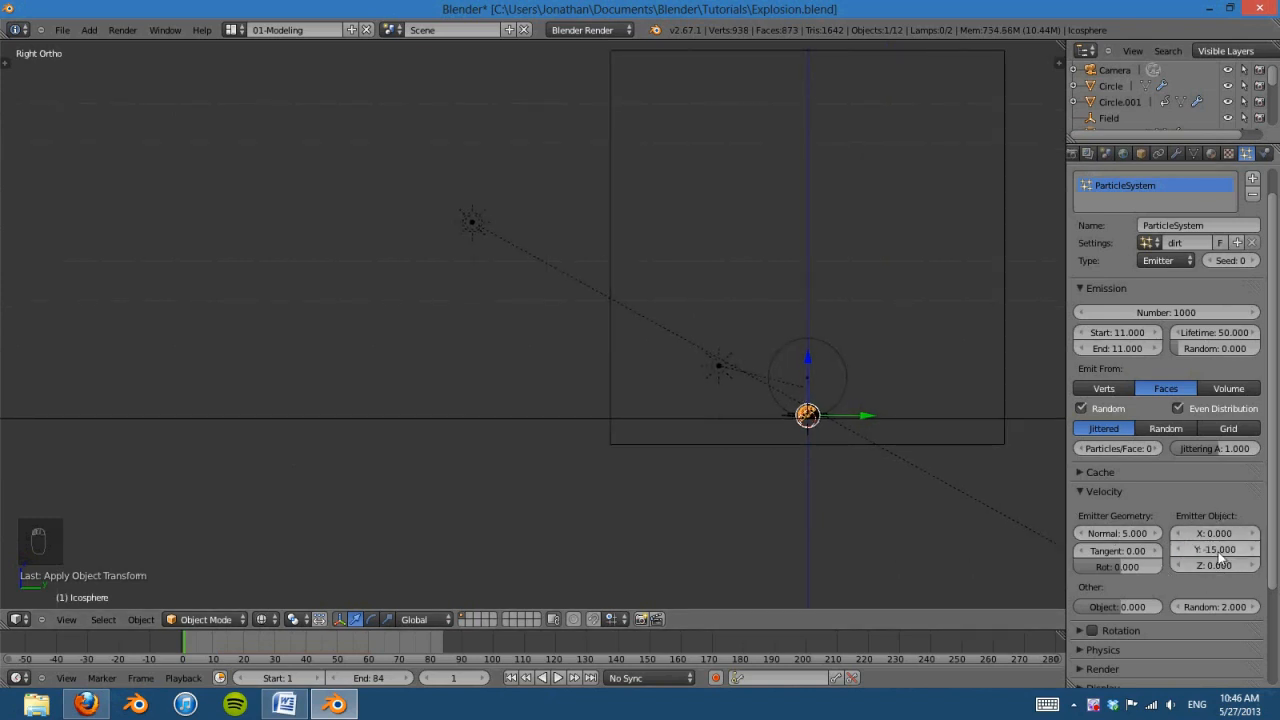
pyautogui.press('Return')
pyautogui.scroll(-5, 557, 331)
pyautogui.click(563, 679)
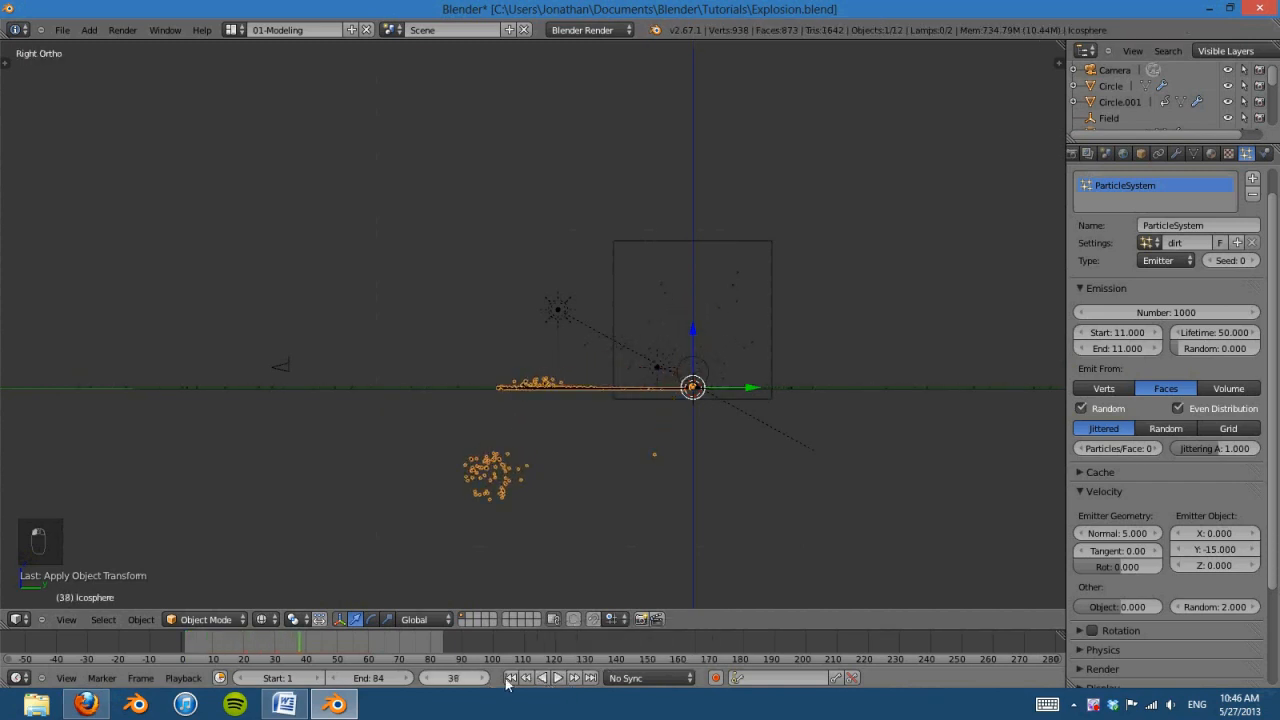
pyautogui.press('Escape')
# - Move the dome emitter slightly upward in side view, replay the dirt burst, and return to the first frame
pyautogui.scroll(5, 780, 474)
pyautogui.press('g')
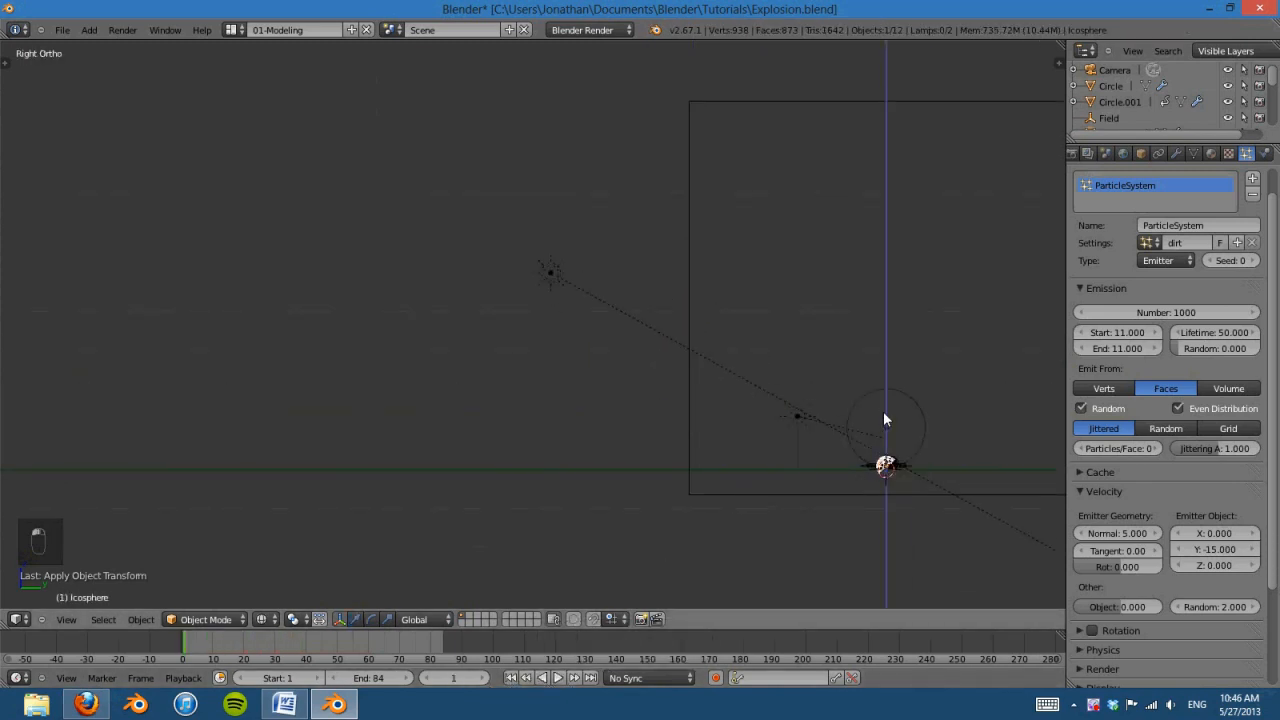
pyautogui.click(885, 404)
pyautogui.scroll(-3, 601, 556)
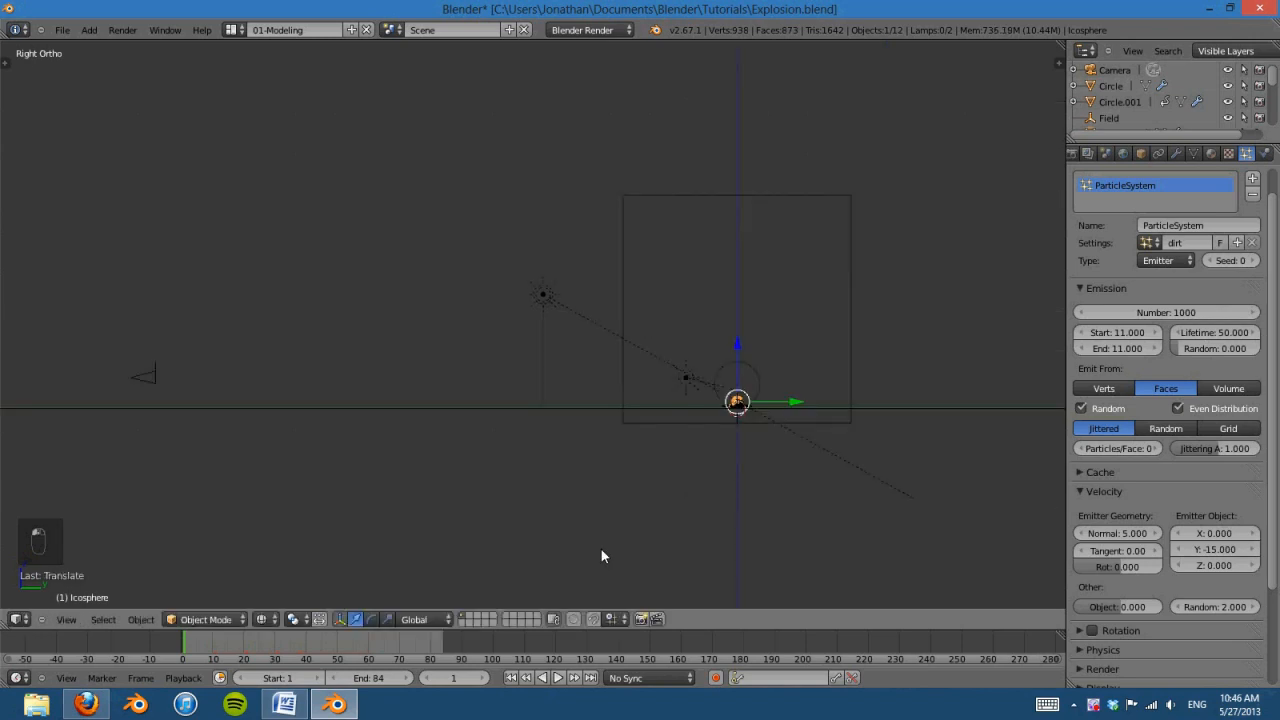
pyautogui.click(560, 679)
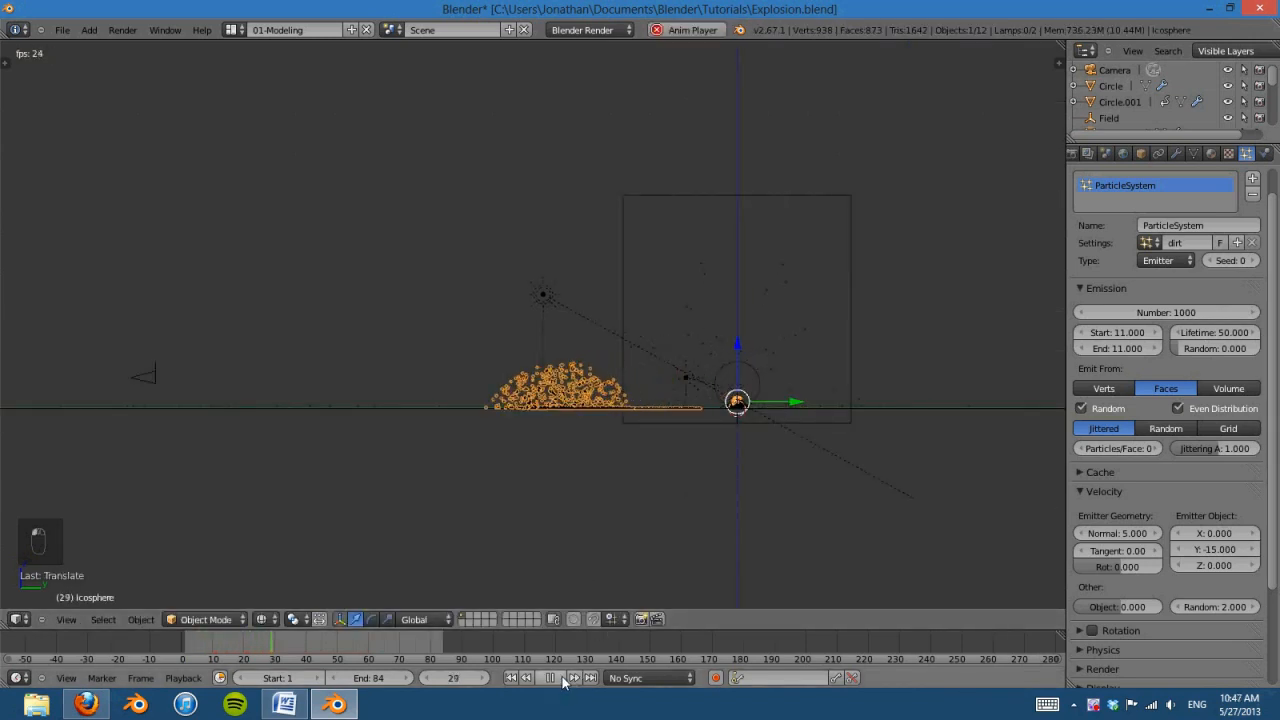
pyautogui.press('Escape')
pyautogui.click(557, 678)
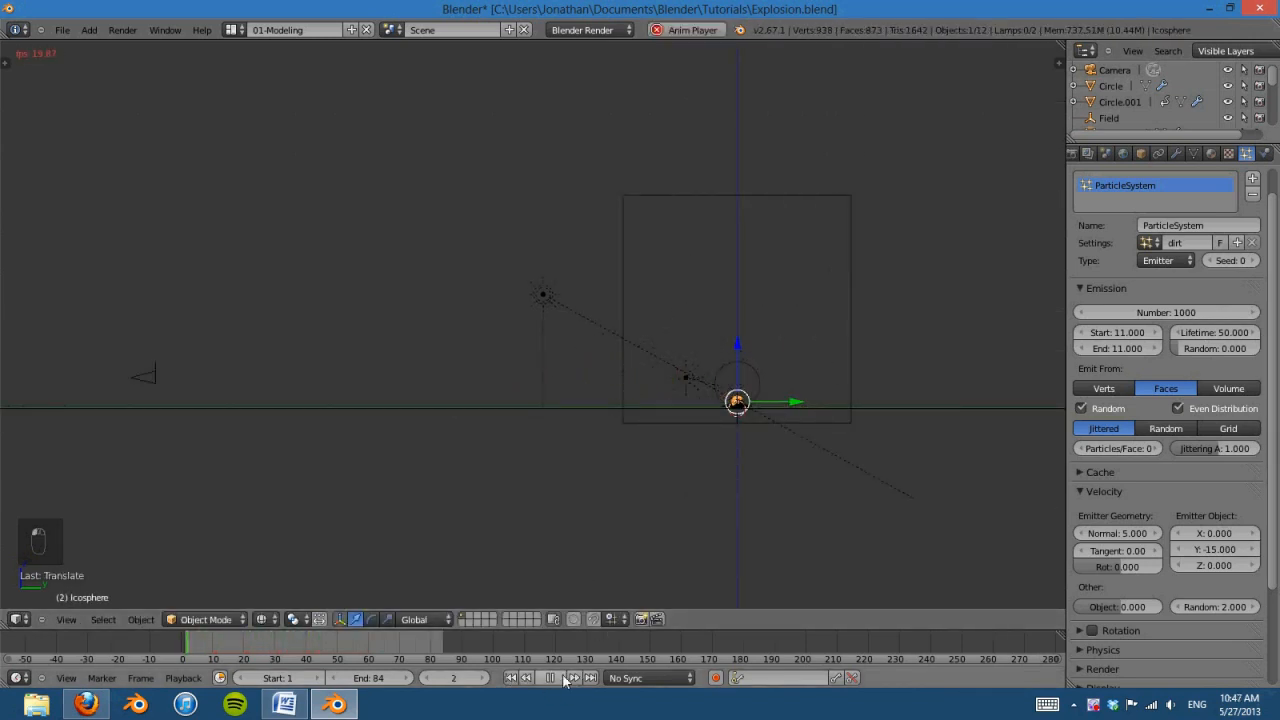
pyautogui.click(557, 678)
pyautogui.click(510, 679)
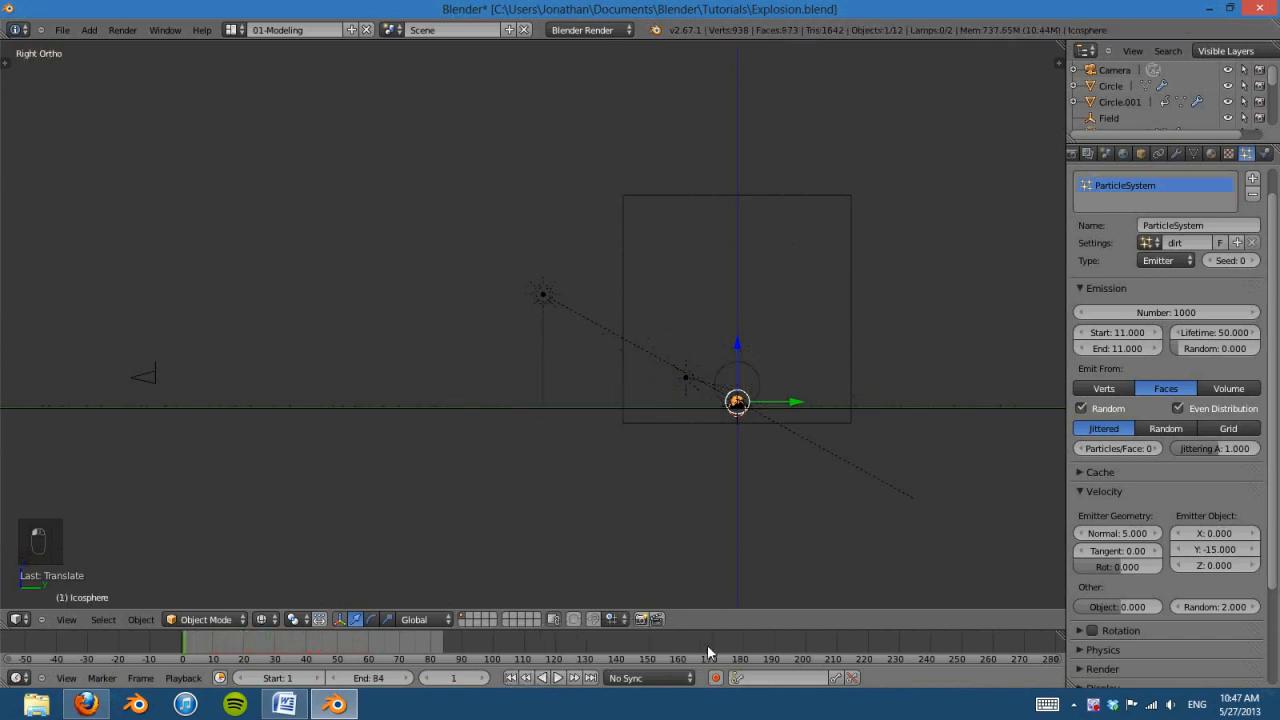
# - Set the dirt particles' normal velocity to 8 and random velocity to 5
pyautogui.click(1104, 532)
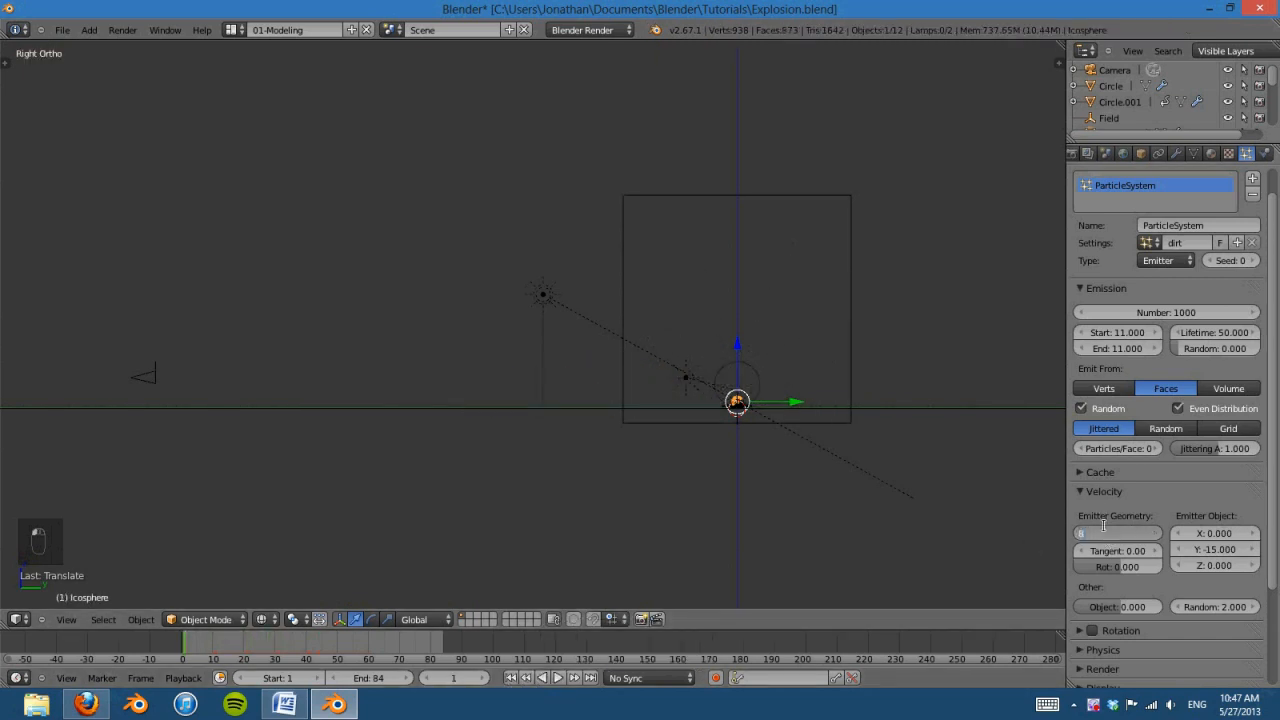
pyautogui.press('Return')
pyautogui.click(1216, 604)
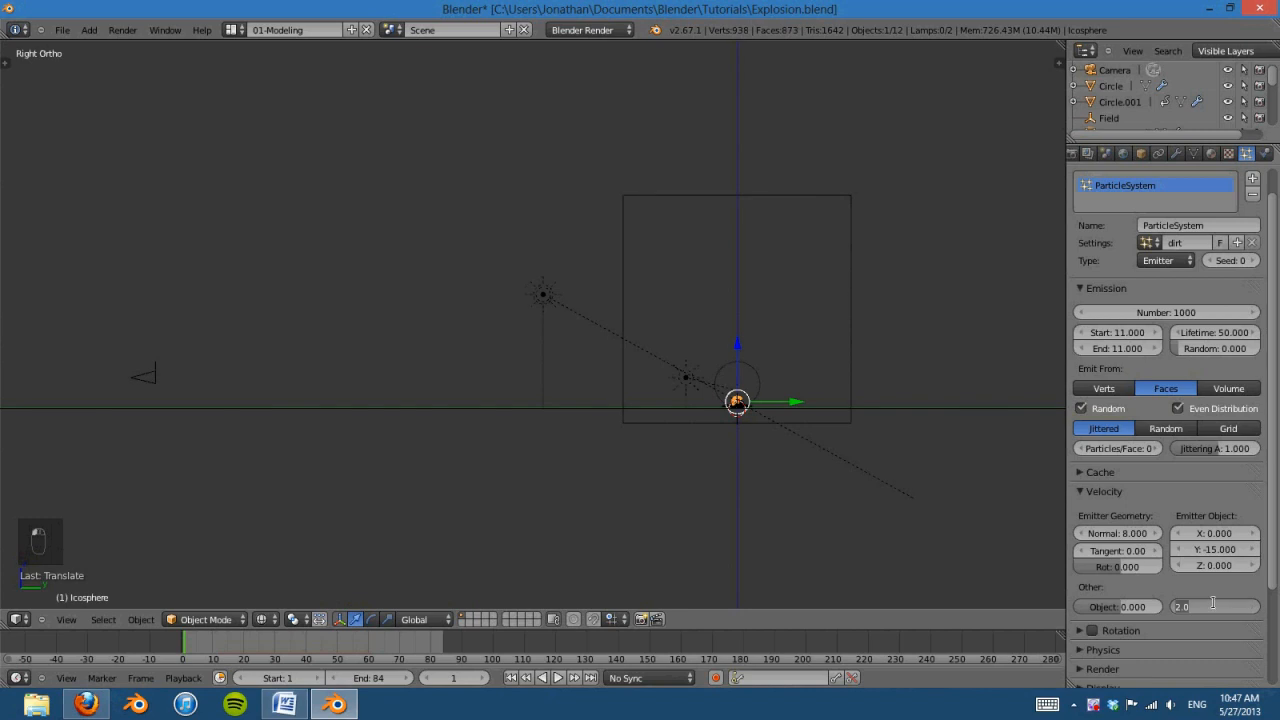
pyautogui.write('5')
pyautogui.press('Return')
# - Set the emitter object velocity to -25 in Y, play the burst, and return to the first frame
pyautogui.click(1203, 550)
pyautogui.press('BackSpace')
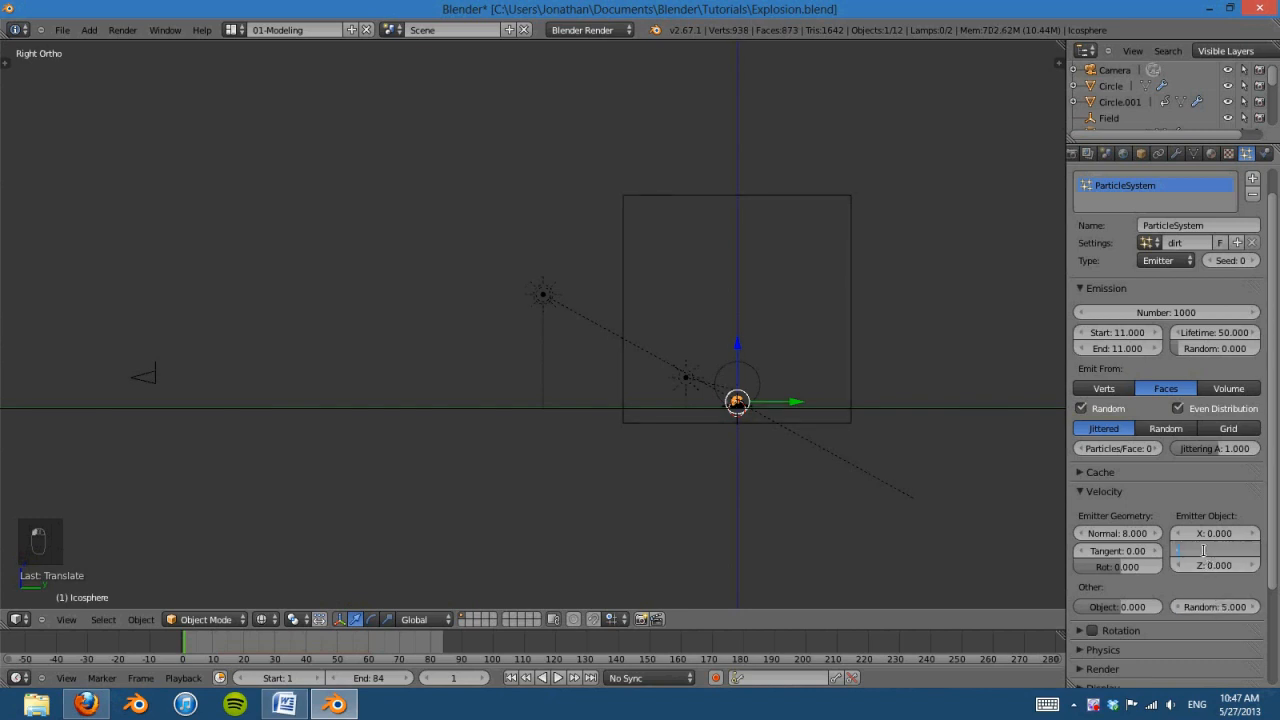
pyautogui.write('-25')
pyautogui.press('Return')
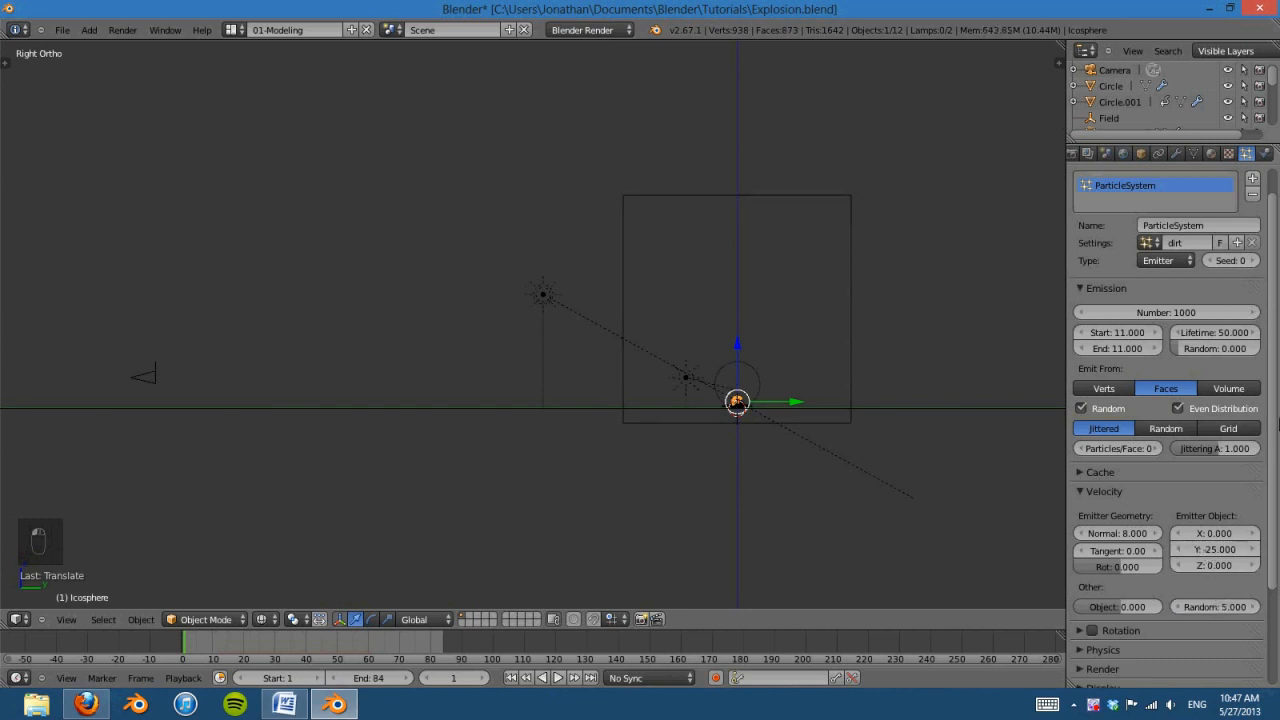
pyautogui.click(560, 679)
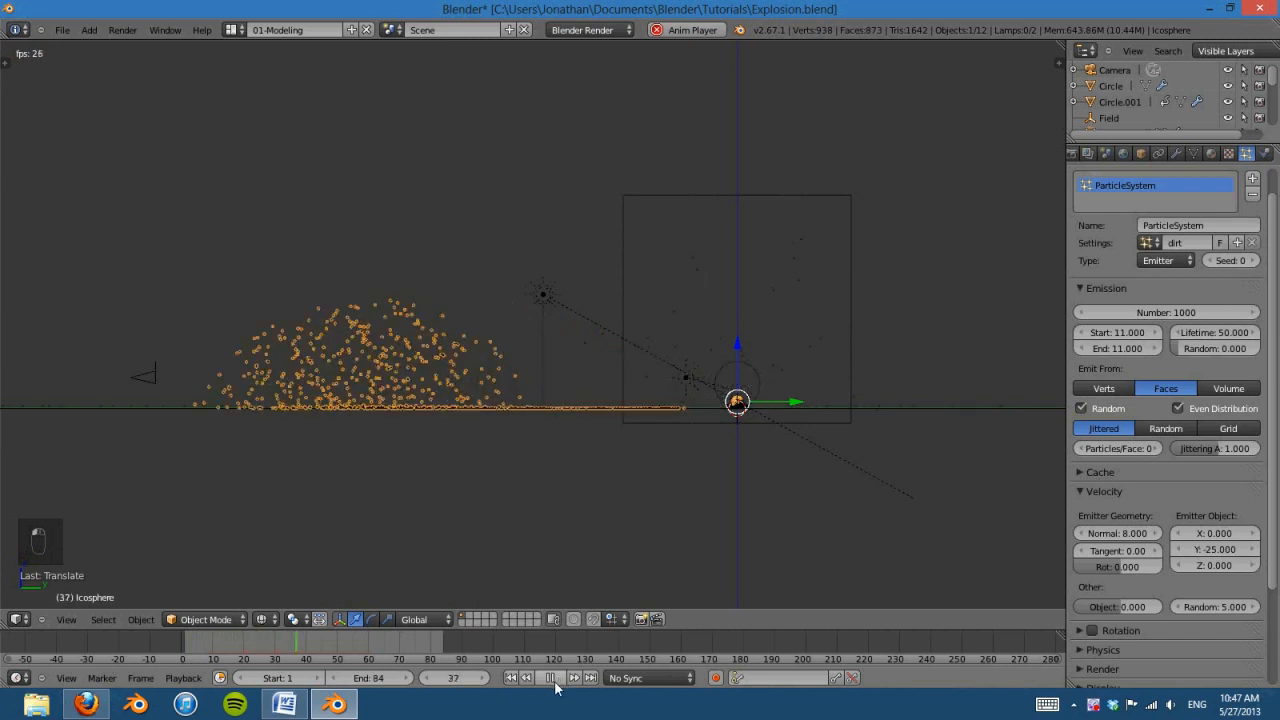
pyautogui.click(552, 680)
pyautogui.click(508, 680)
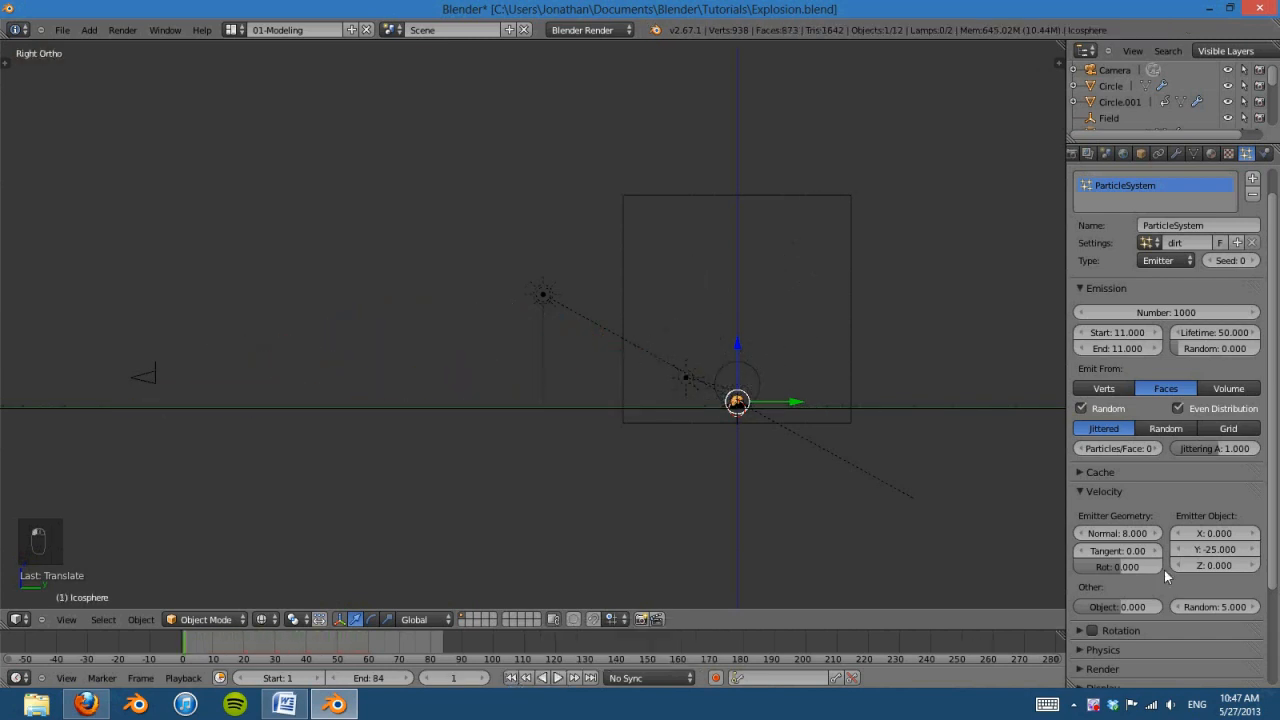
# - Set the emitter object velocity to 5 in Z, play the burst, and return to the first frame
pyautogui.click(1210, 566)
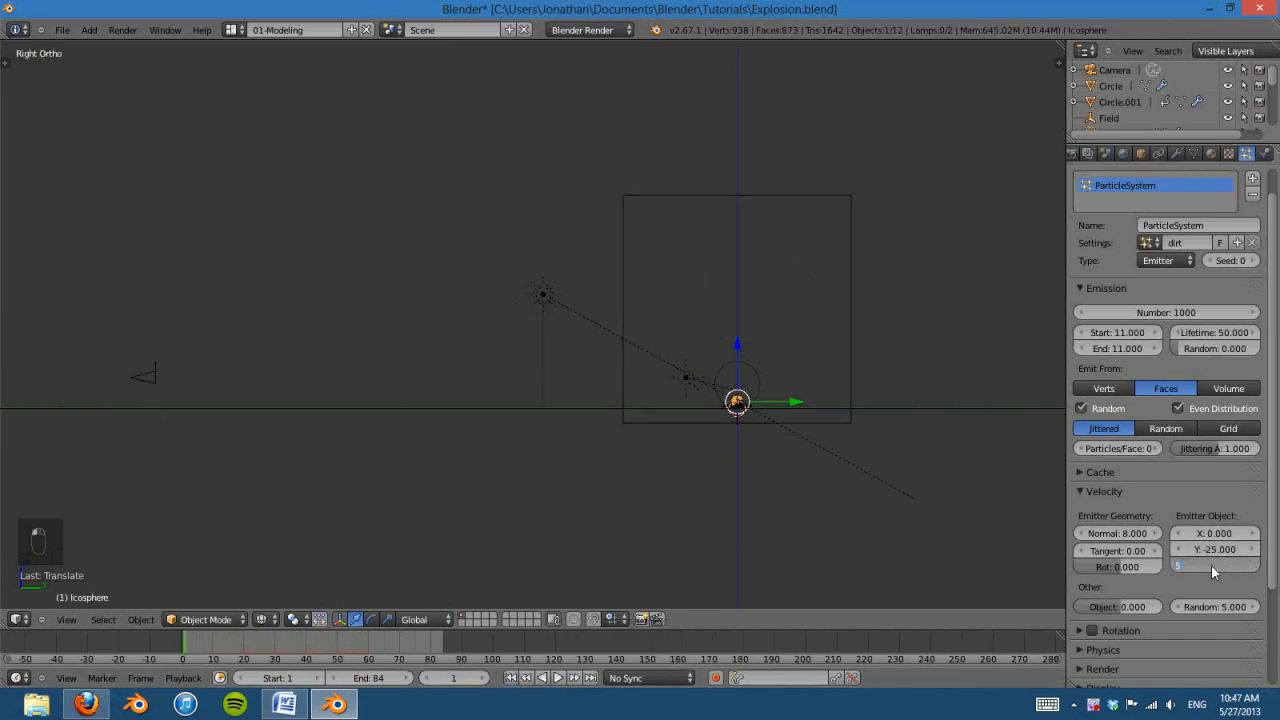
pyautogui.write('5')
pyautogui.press('Return')
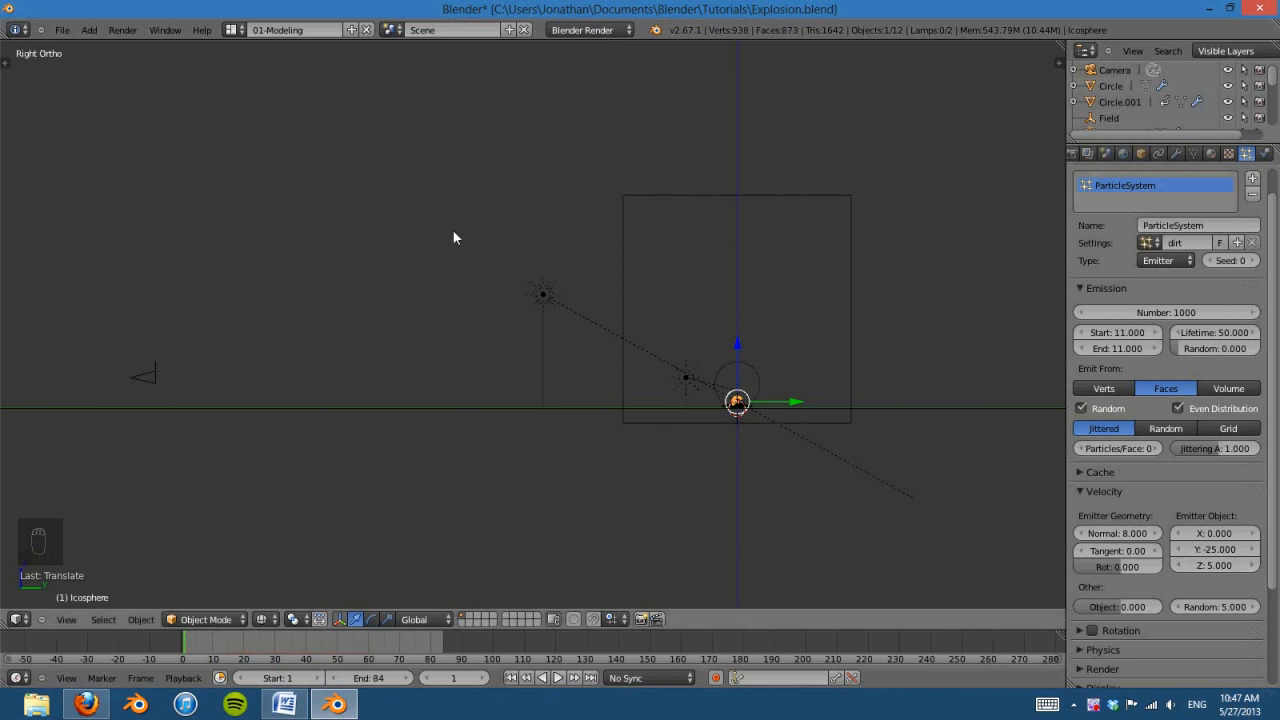
pyautogui.click(558, 678)
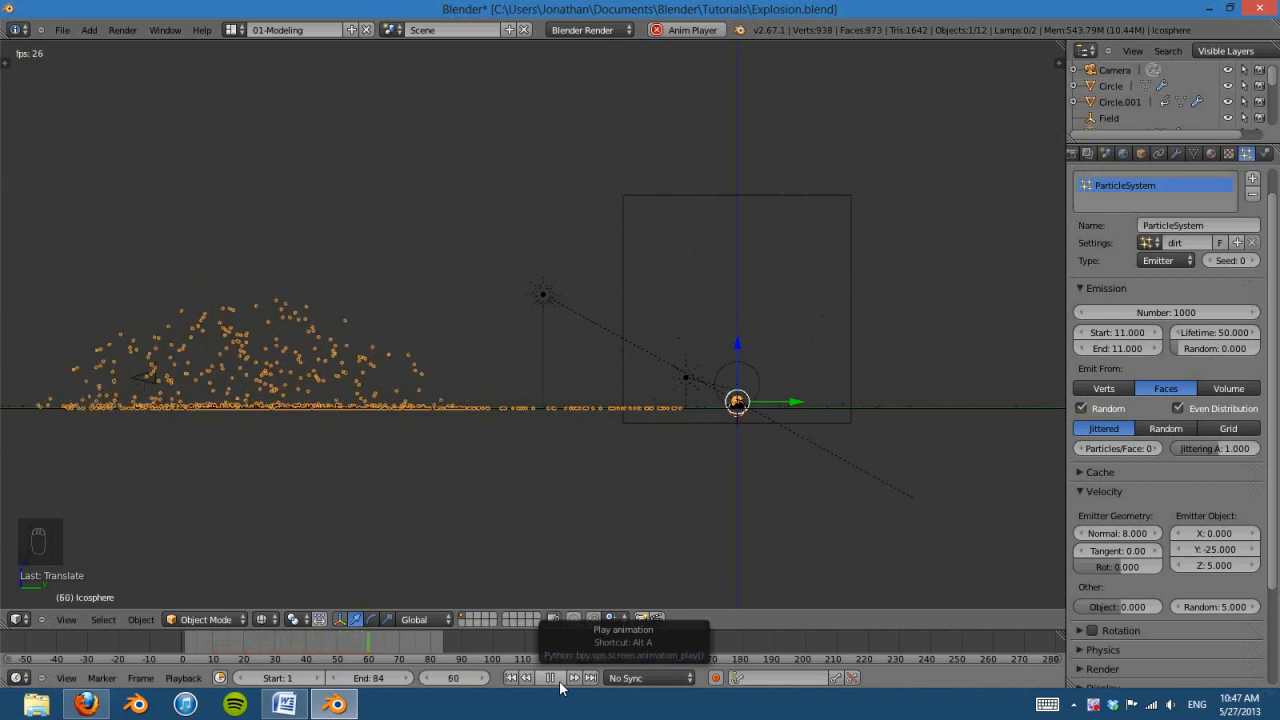
pyautogui.click(557, 681)
pyautogui.click(513, 680)
# - Set the dirt particles' lifetime to 250, play the burst, and return to the first frame
pyautogui.scroll(1, 1183, 413)
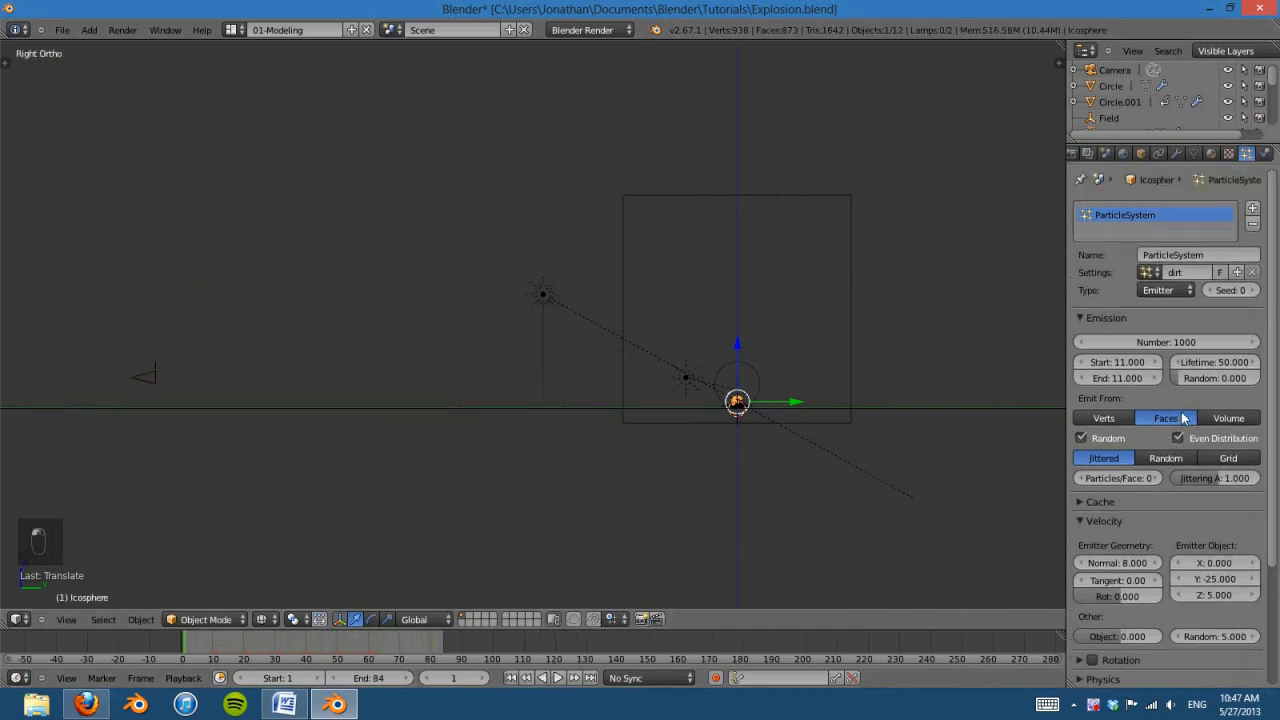
pyautogui.click(1211, 363)
pyautogui.write('25')
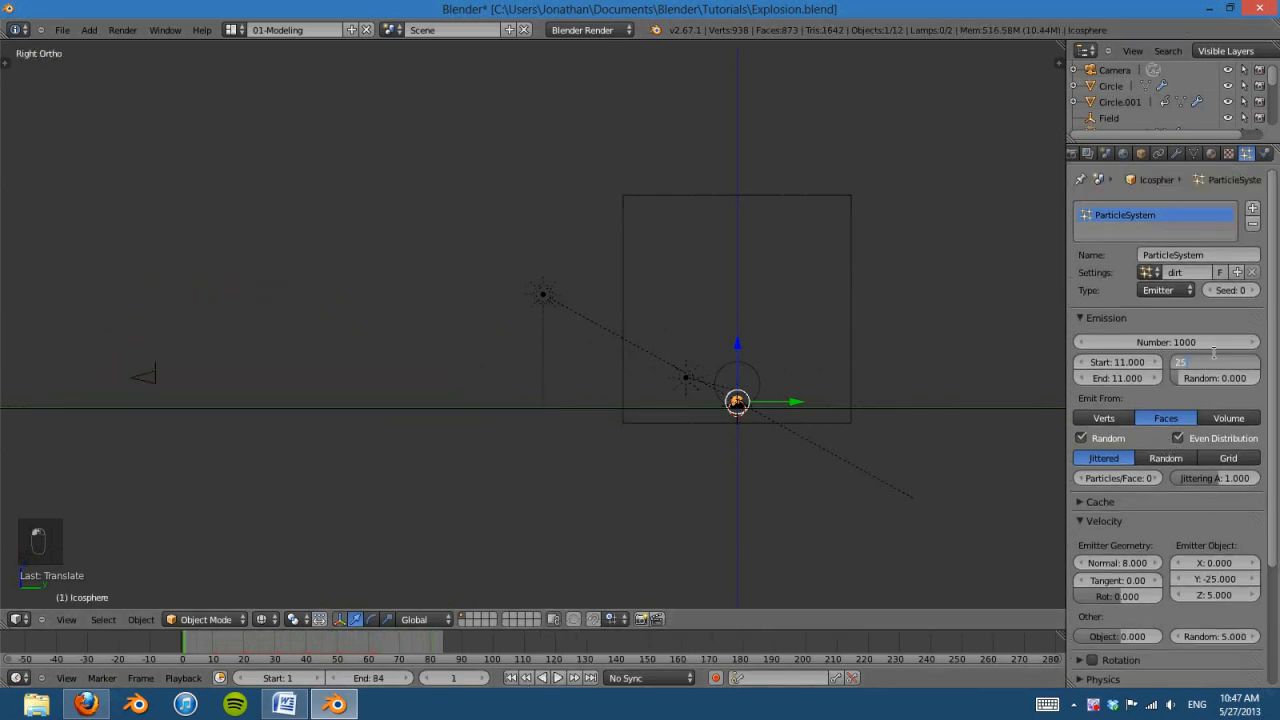
pyautogui.write('0')
pyautogui.press('Return')
pyautogui.scroll(-4, 1132, 471)
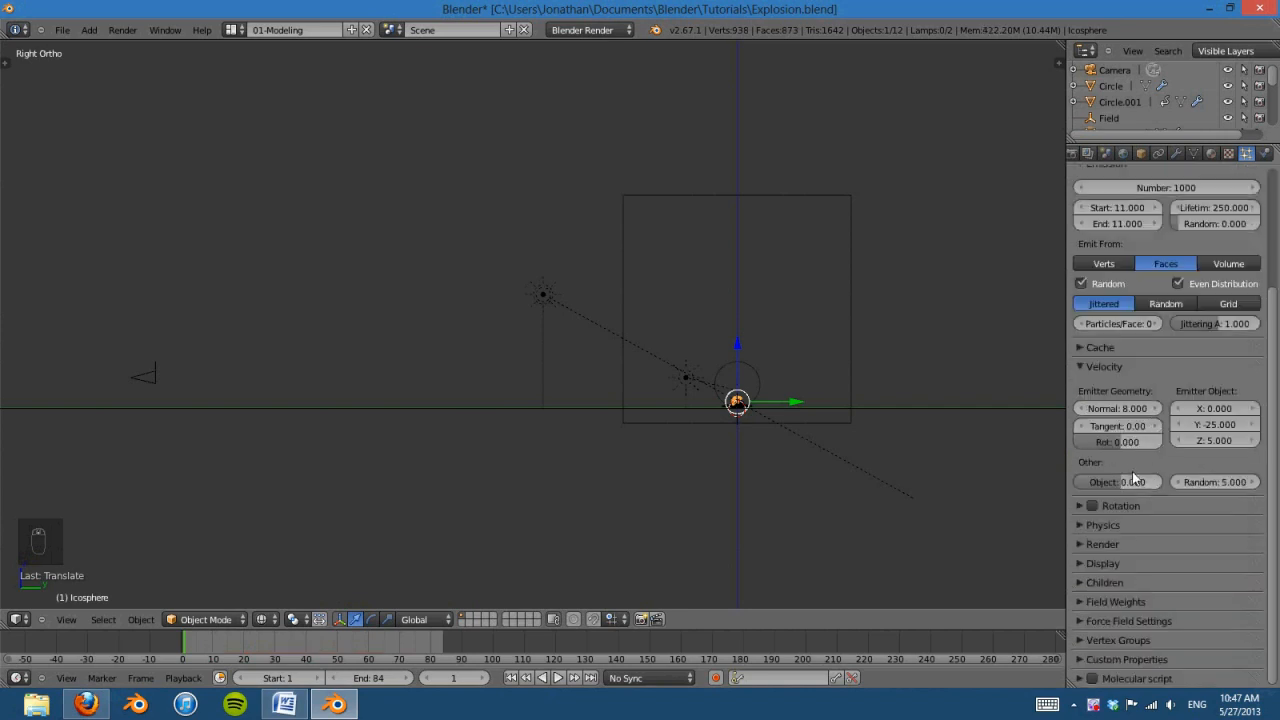
pyautogui.click(559, 679)
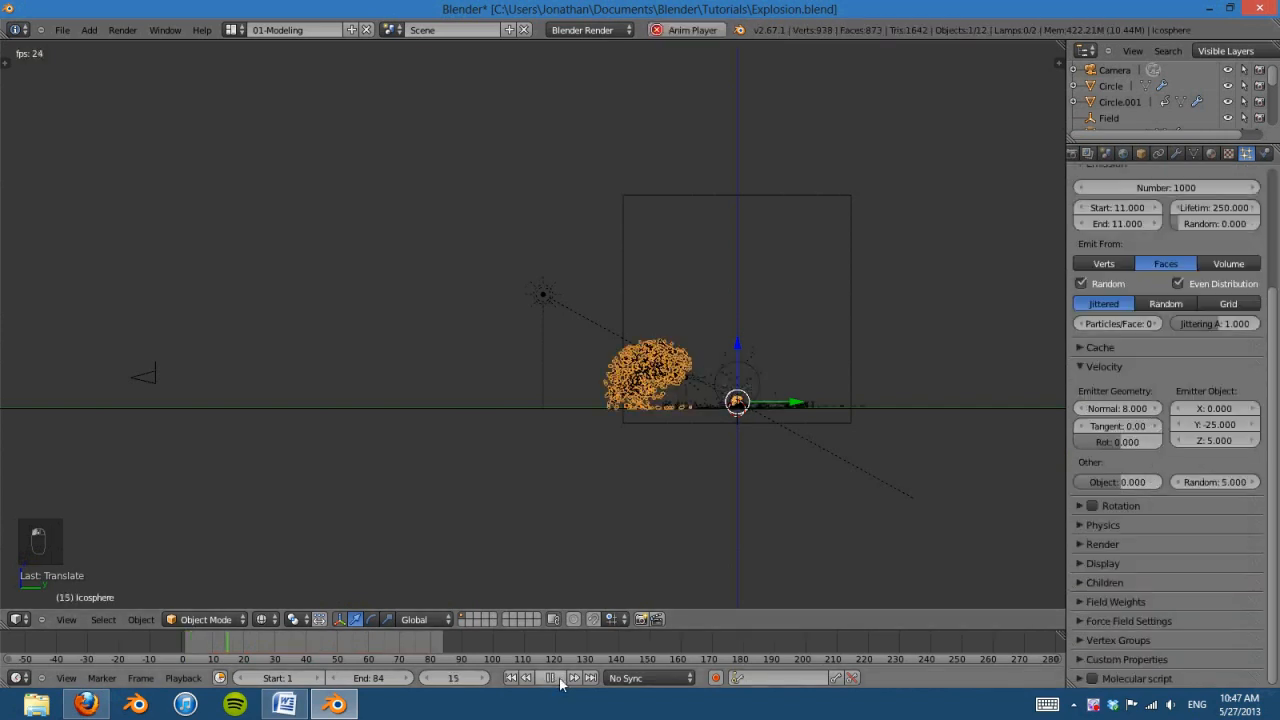
pyautogui.click(556, 679)
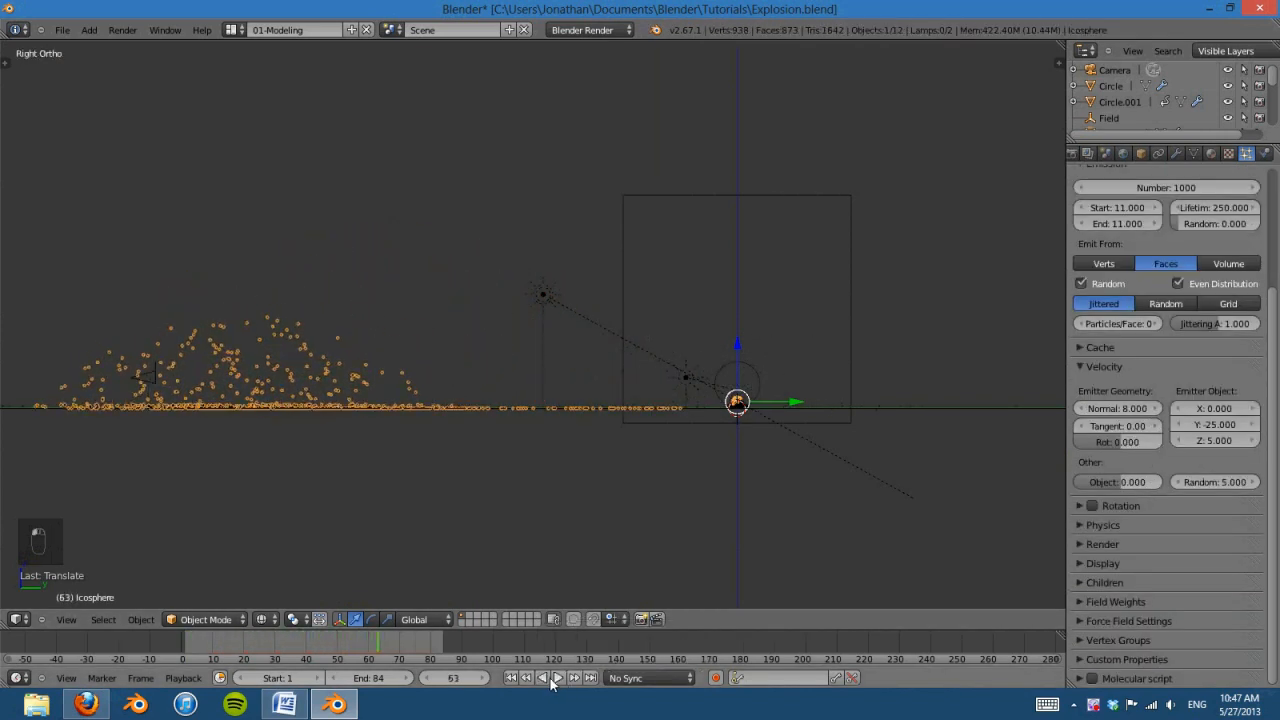
pyautogui.click(511, 678)
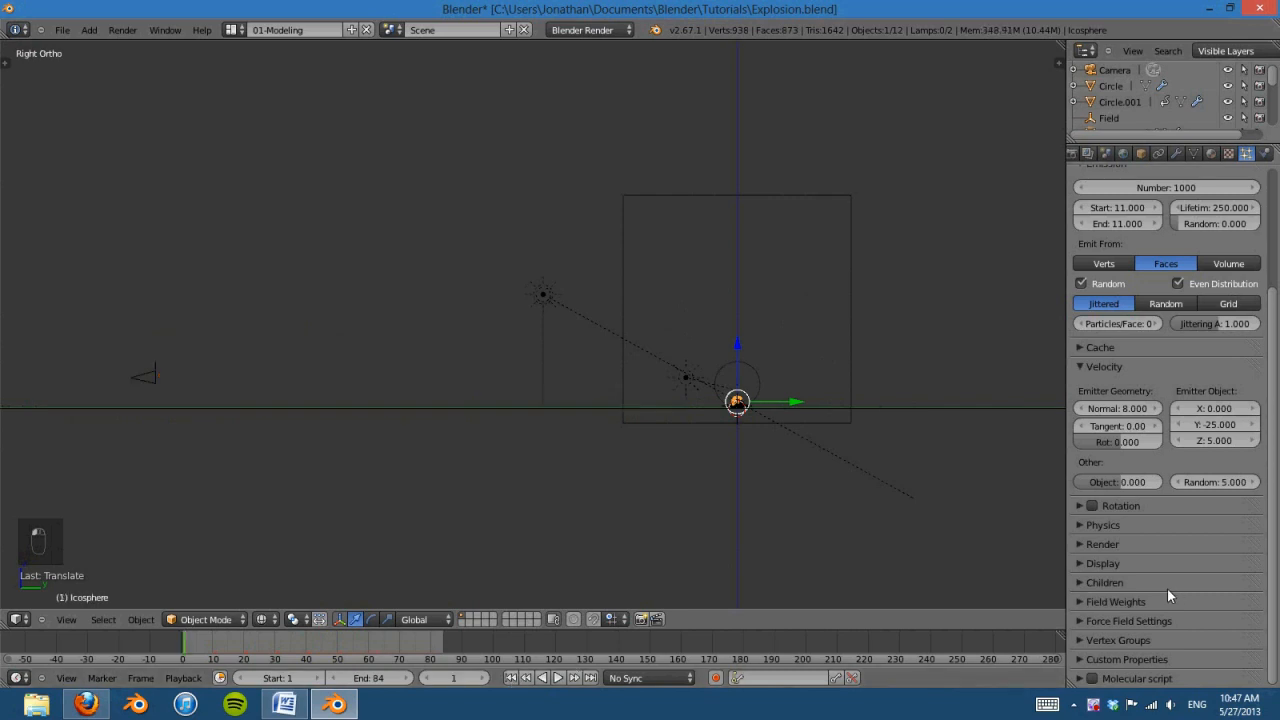
# - Set the dirt particles' emitter object velocity to 8 in Z and -30 in Y
pyautogui.click(1088, 524)
pyautogui.click(1088, 524)
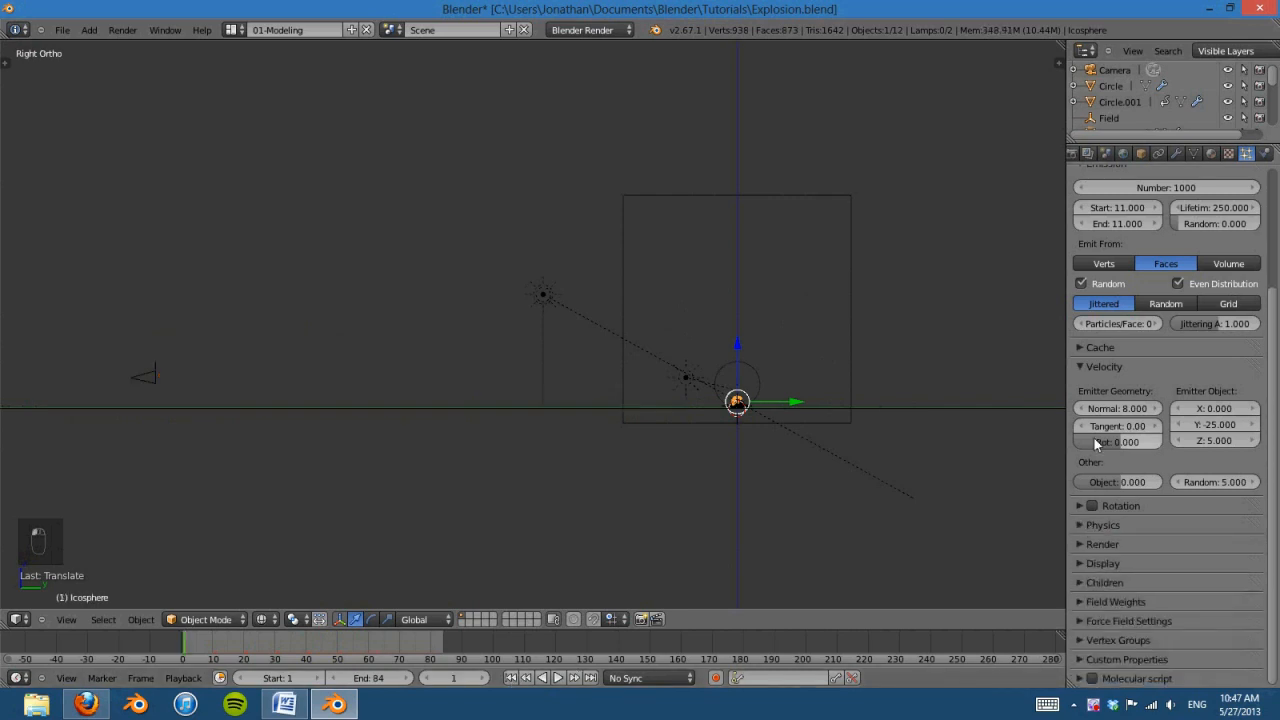
pyautogui.click(1216, 441)
pyautogui.write('8')
pyautogui.press('Return')
pyautogui.click(1209, 425)
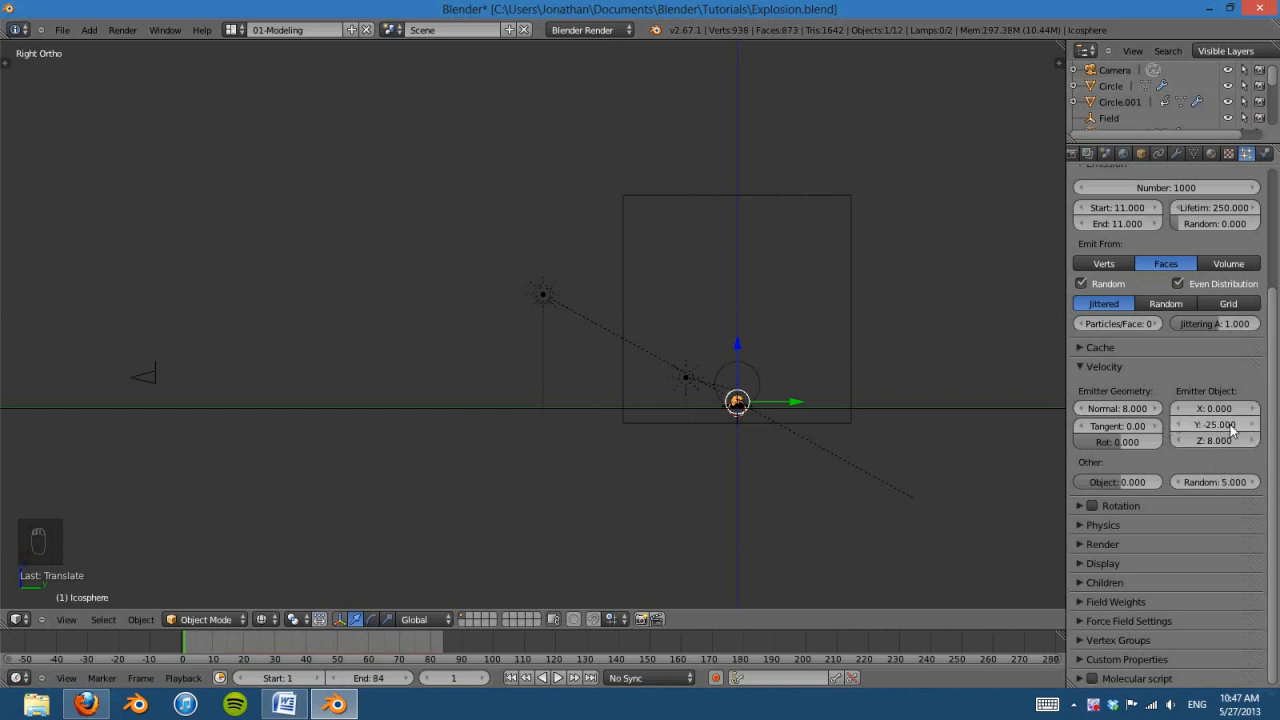
pyautogui.write('-30')
pyautogui.press('Return')
# - Play the dirt burst twice in side view to judge its height and spread, returning to the first frame
pyautogui.click(558, 678)
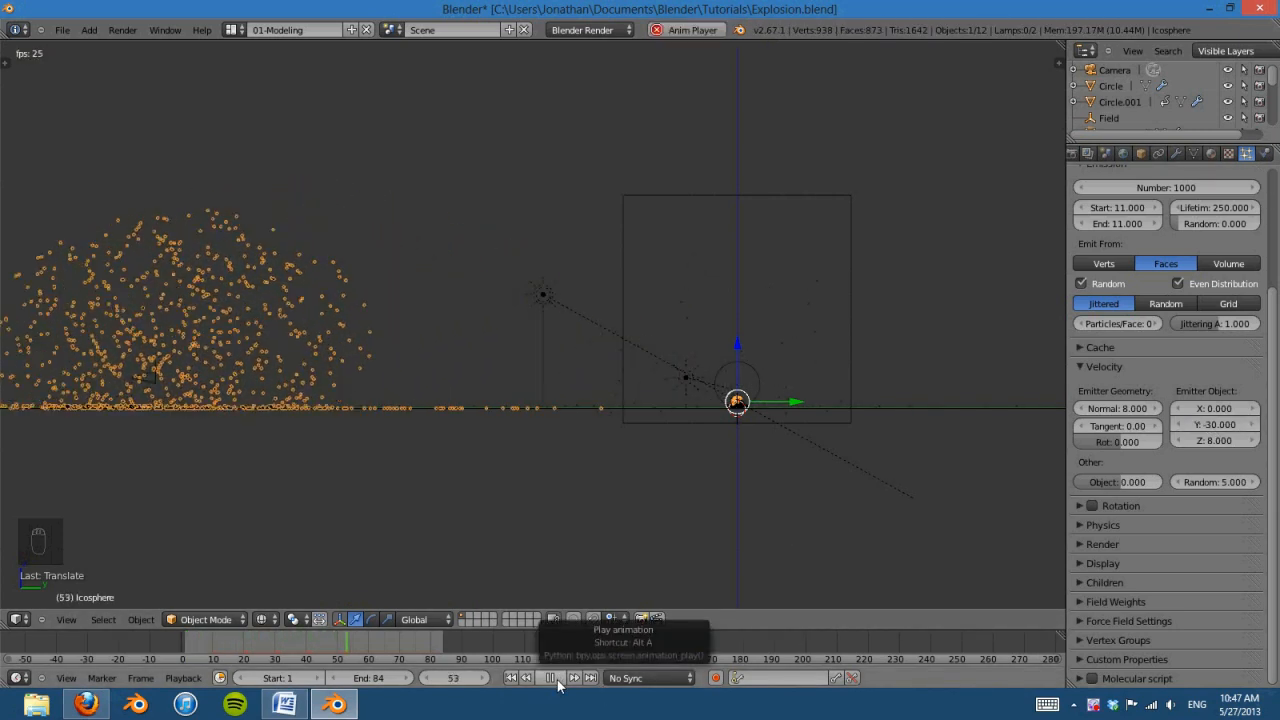
pyautogui.click(555, 679)
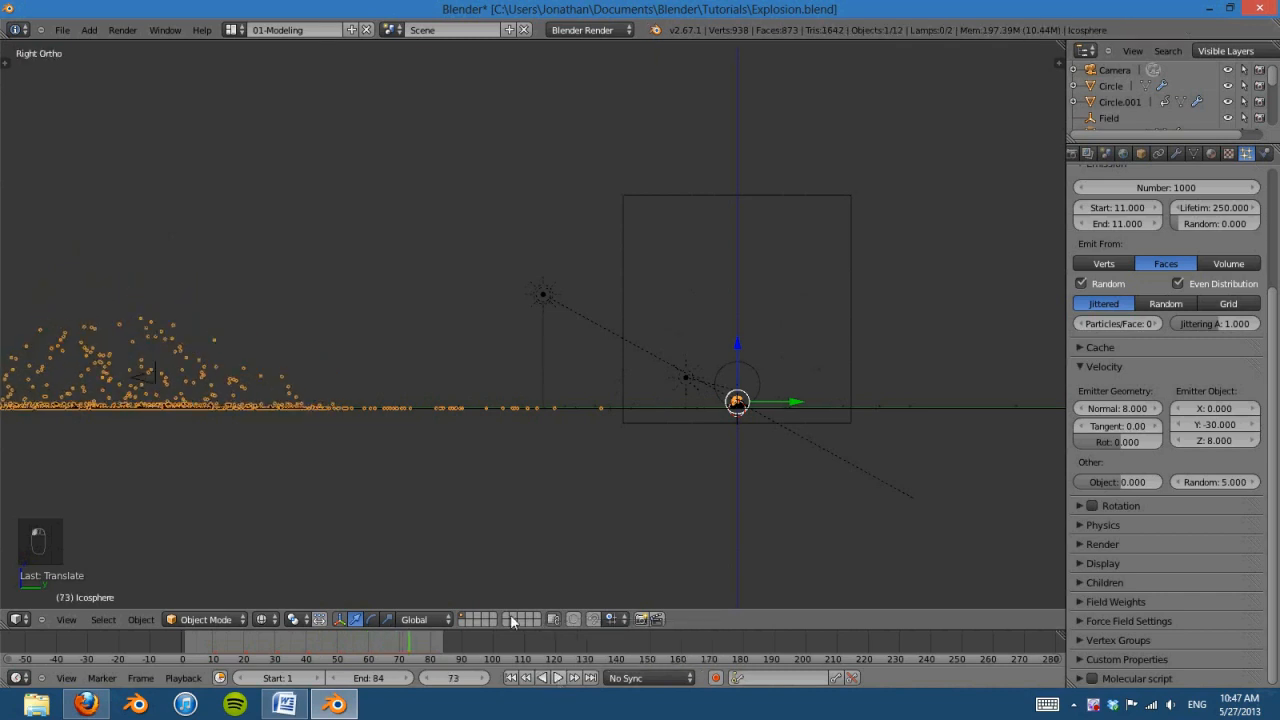
pyautogui.click(509, 678)
pyautogui.click(558, 678)
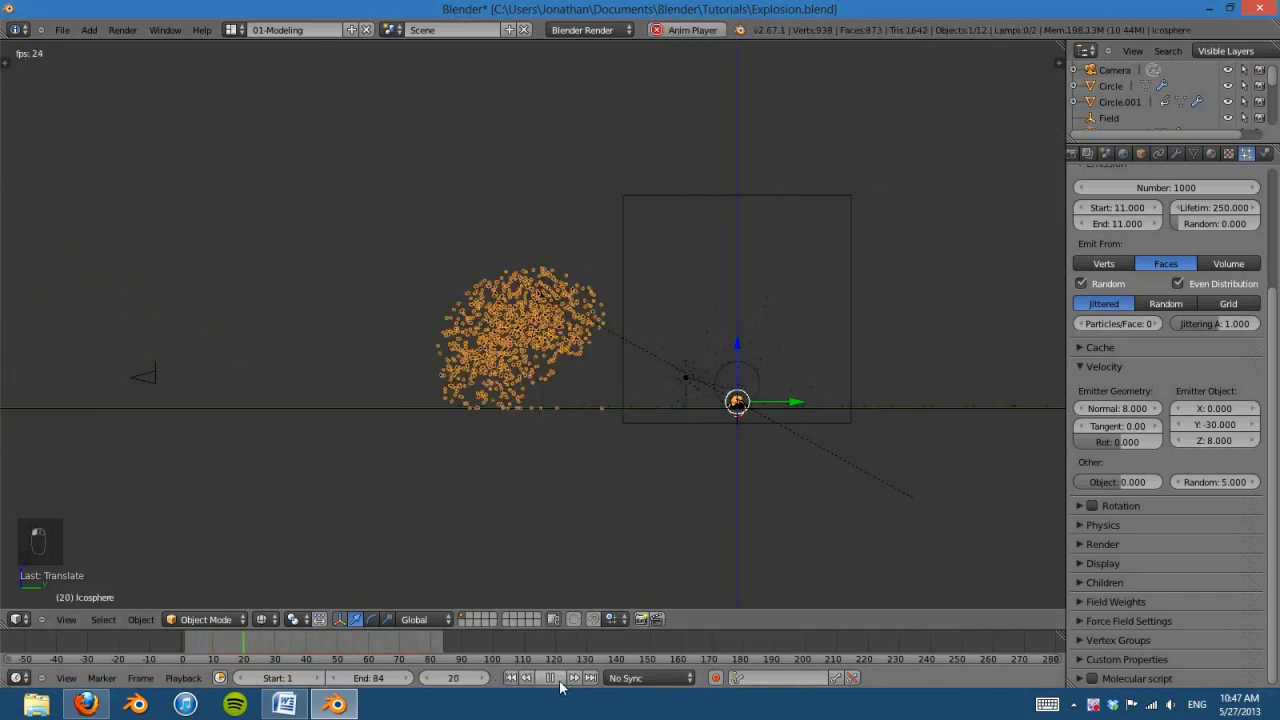
pyautogui.click(552, 678)
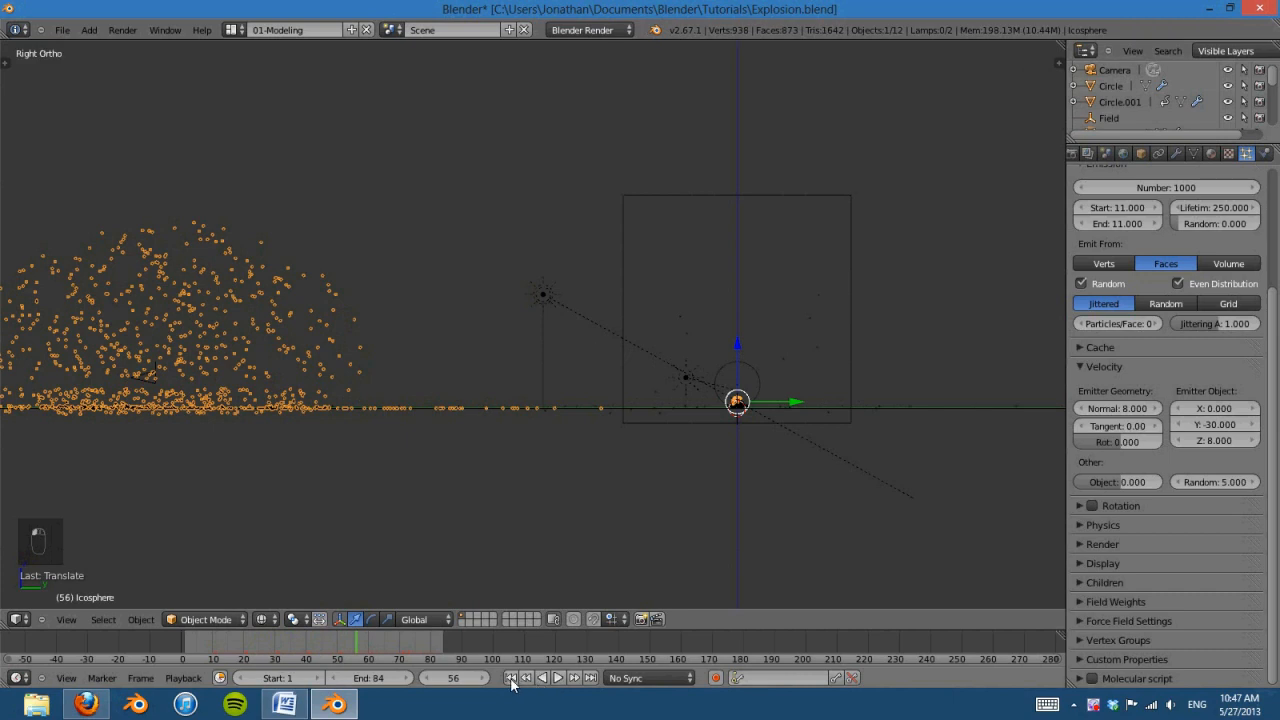
pyautogui.click(509, 678)
# - Play the burst in camera view with solid shading and nothing selected, and return to the right side view
pyautogui.press('KP_0')
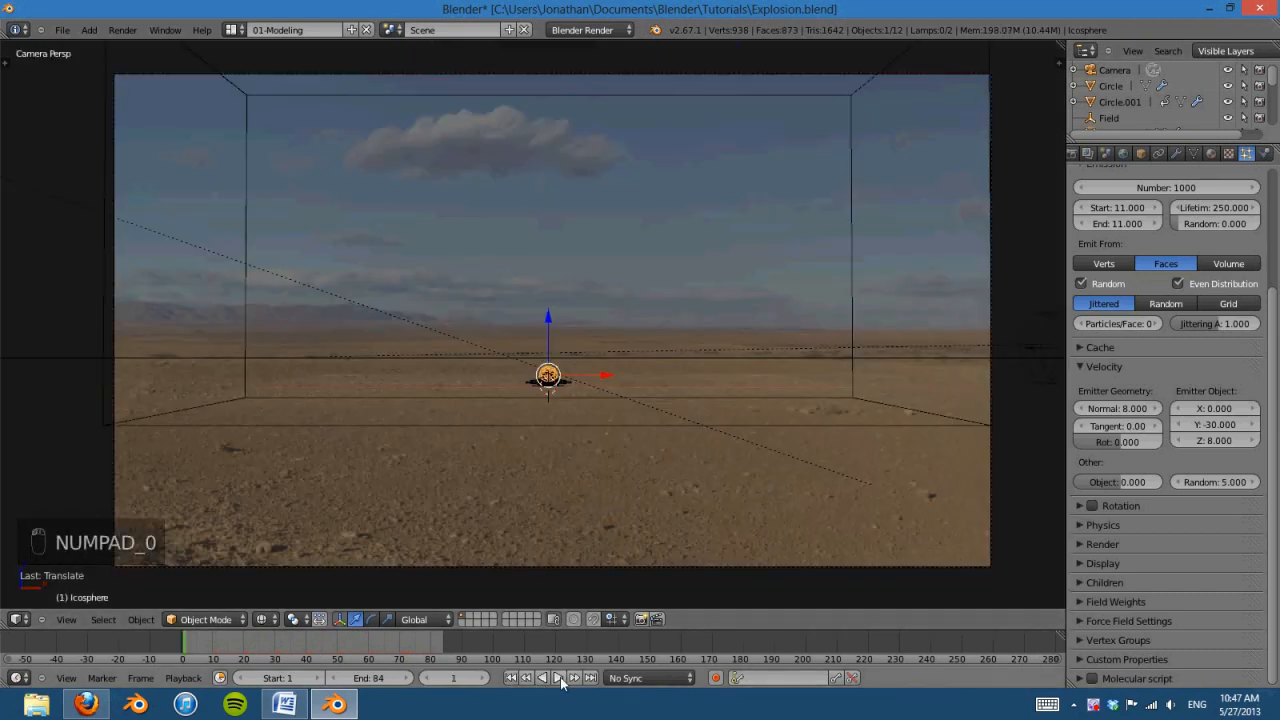
pyautogui.press('z')
pyautogui.press('a')
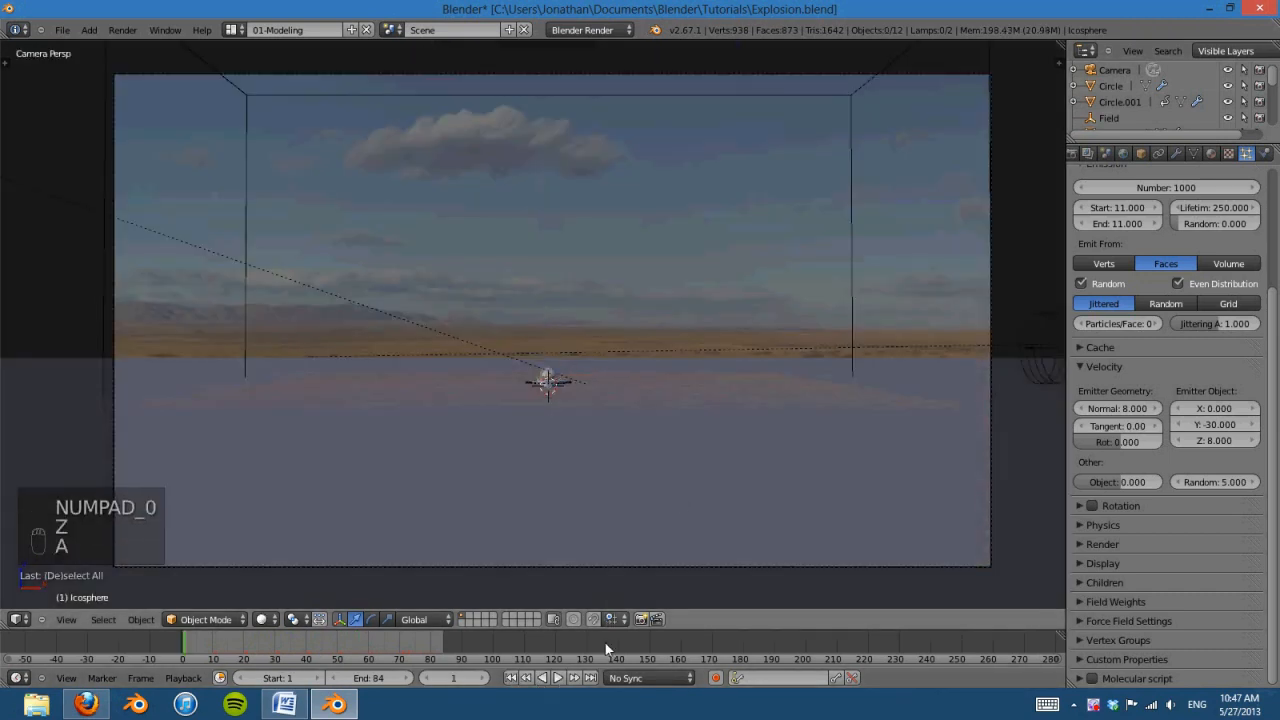
pyautogui.click(558, 678)
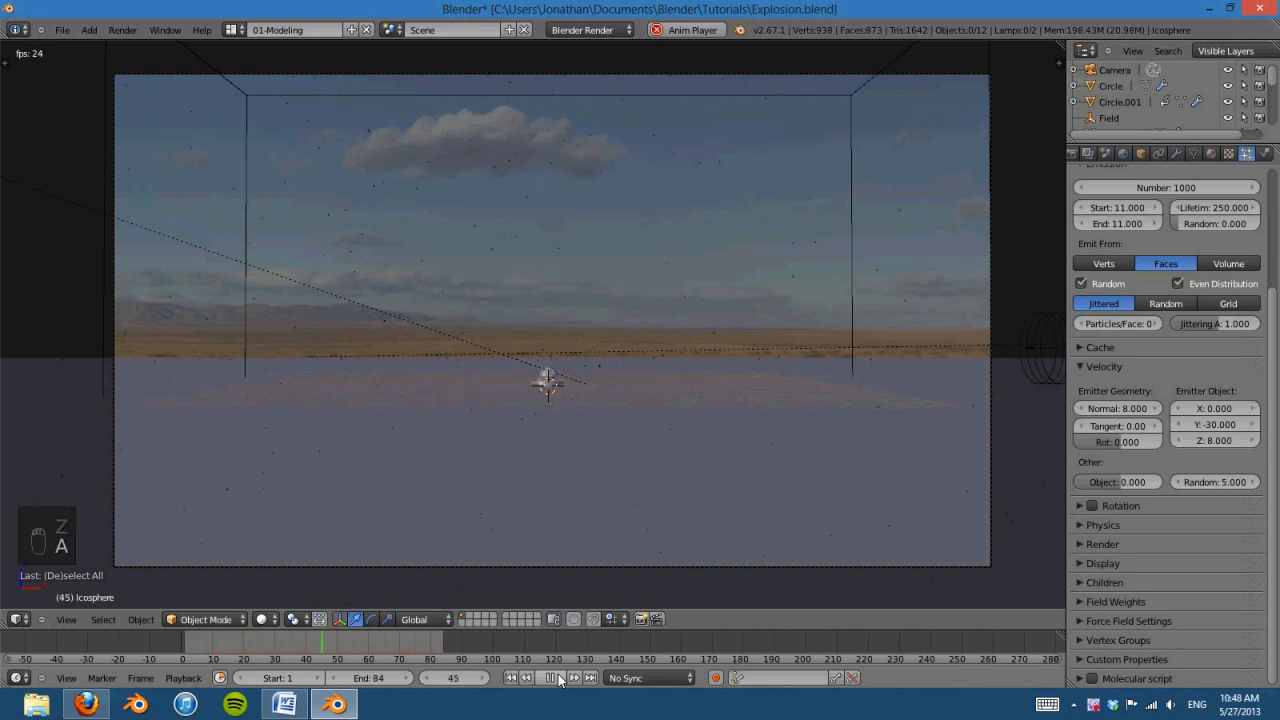
pyautogui.click(555, 678)
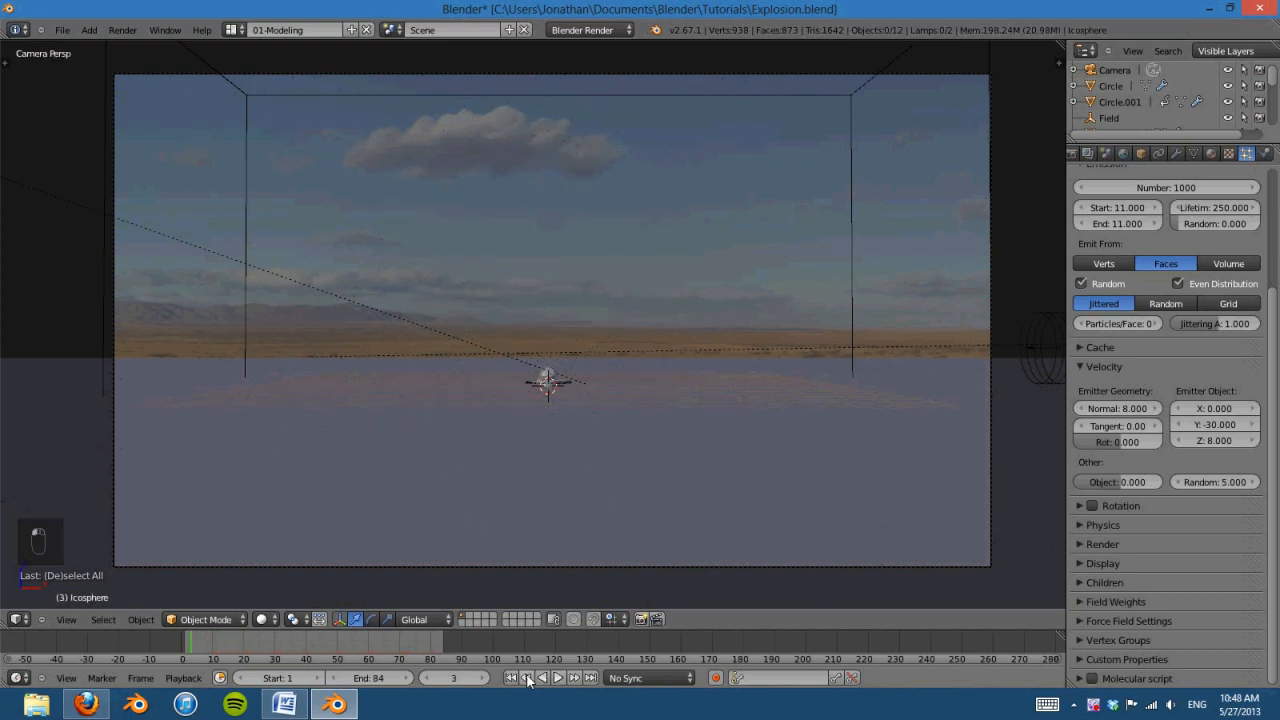
pyautogui.press('KP_3')
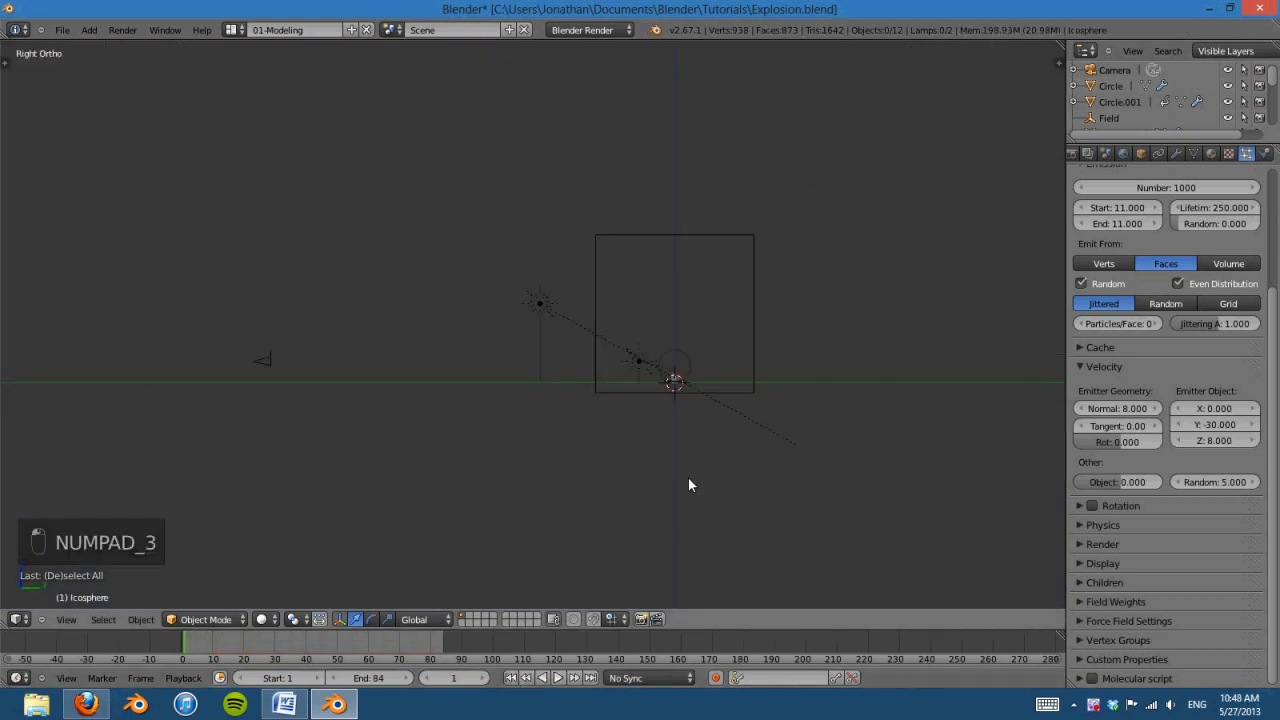
pyautogui.keyDown('shift'); pyautogui.moveTo(832, 455); pyautogui.dragTo(867, 482, button='middle'); pyautogui.keyUp('shift')
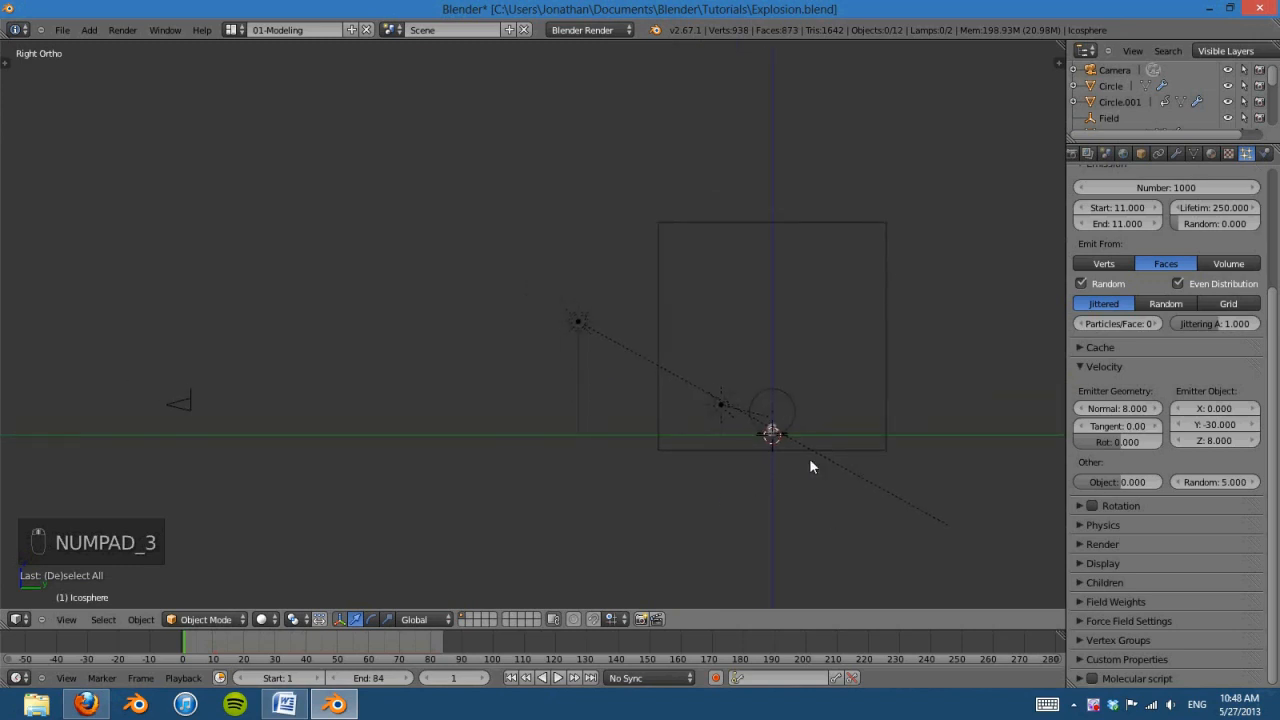
# - Replay the dirt burst in side view from the first frame, then set the emitter object's Y velocity to -15
pyautogui.click(558, 678)
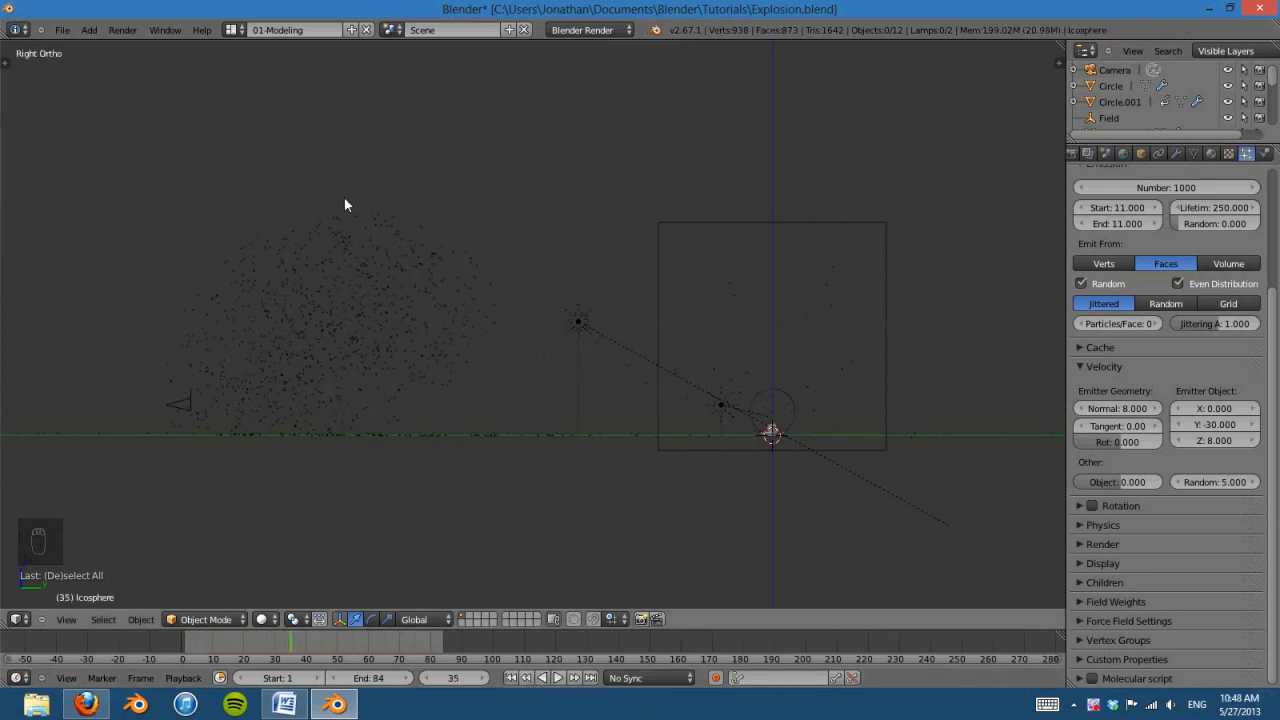
pyautogui.click(510, 678)
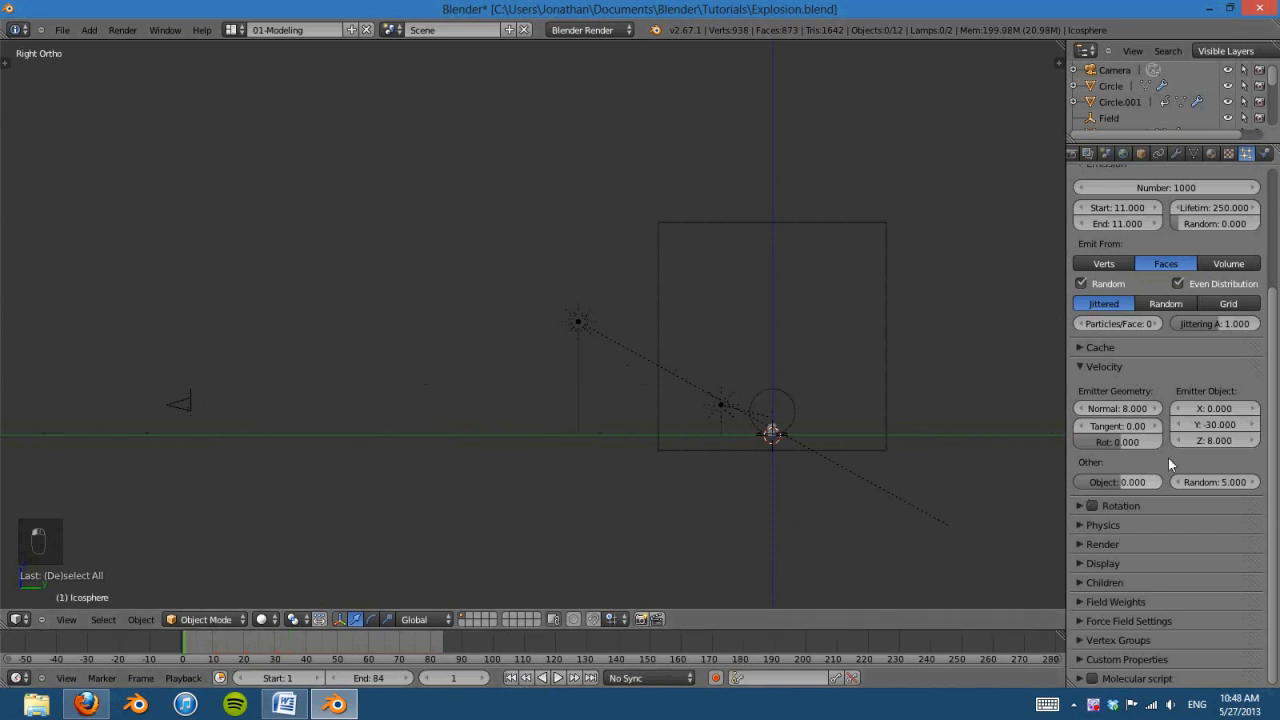
pyautogui.click(1212, 427)
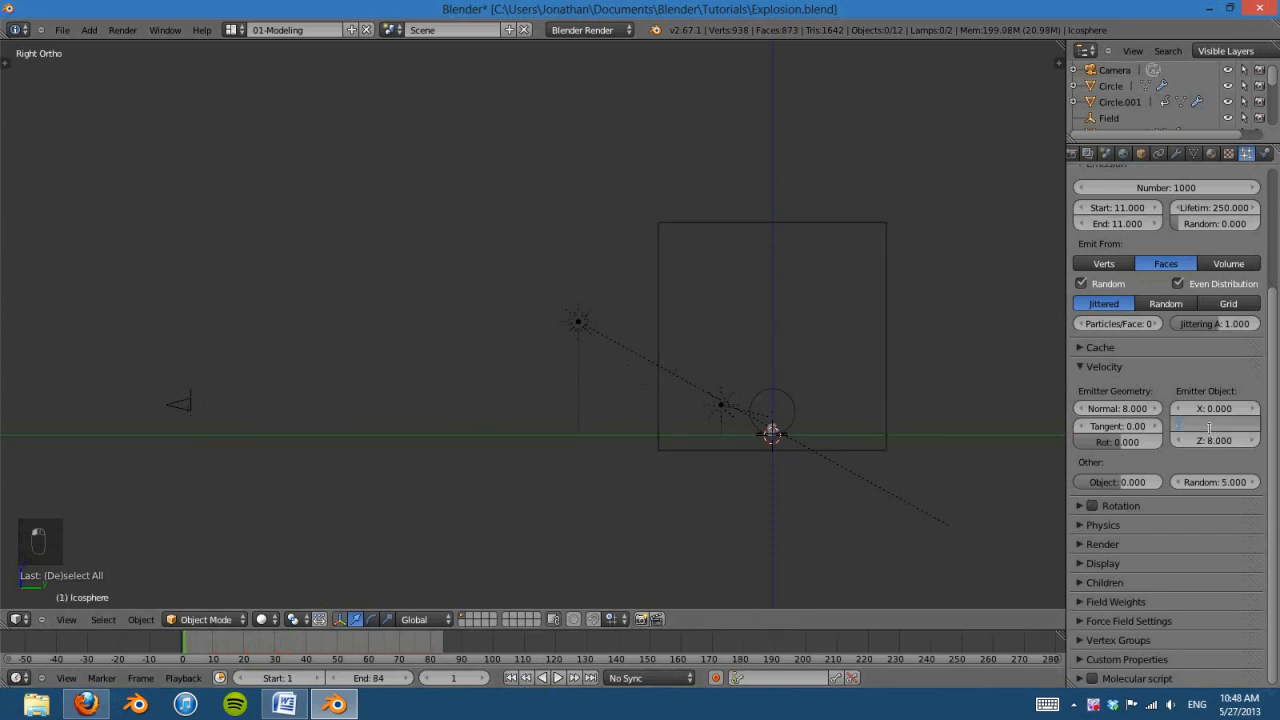
pyautogui.write('-15')
pyautogui.press('Return')
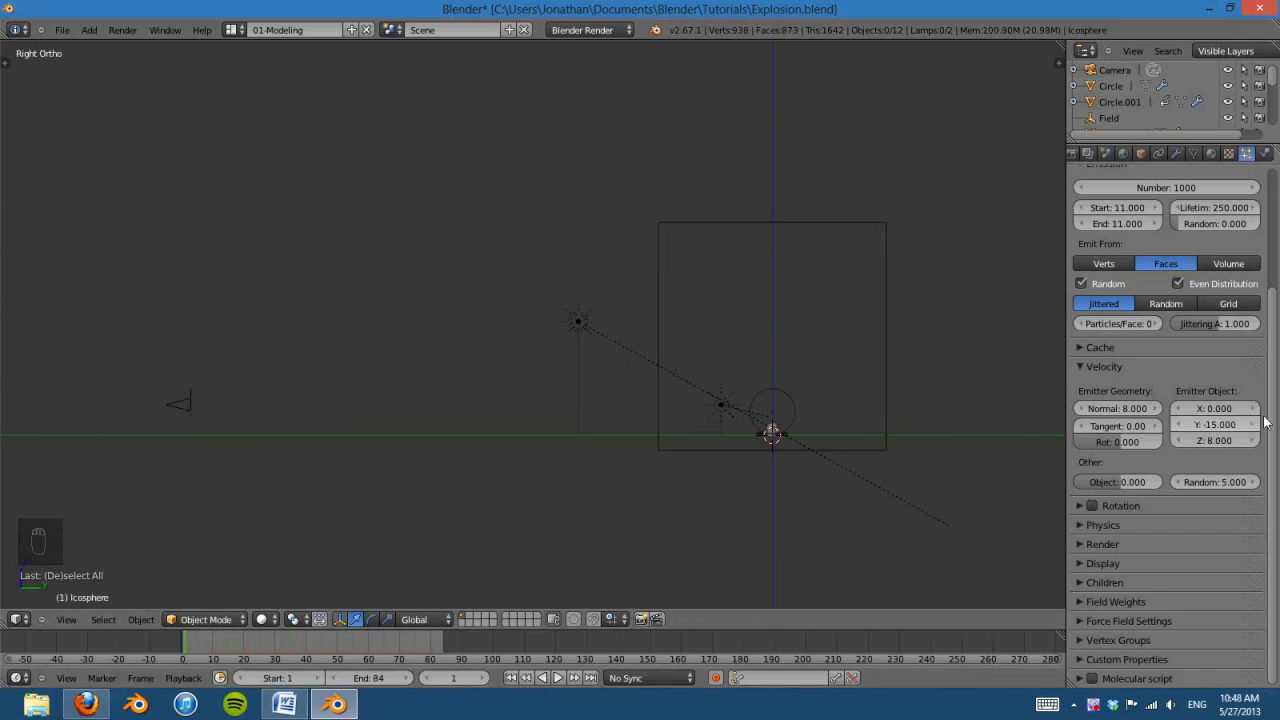
# - Play the burst, return to the first frame, and set the emitter object's Z velocity to 15
pyautogui.click(558, 678)
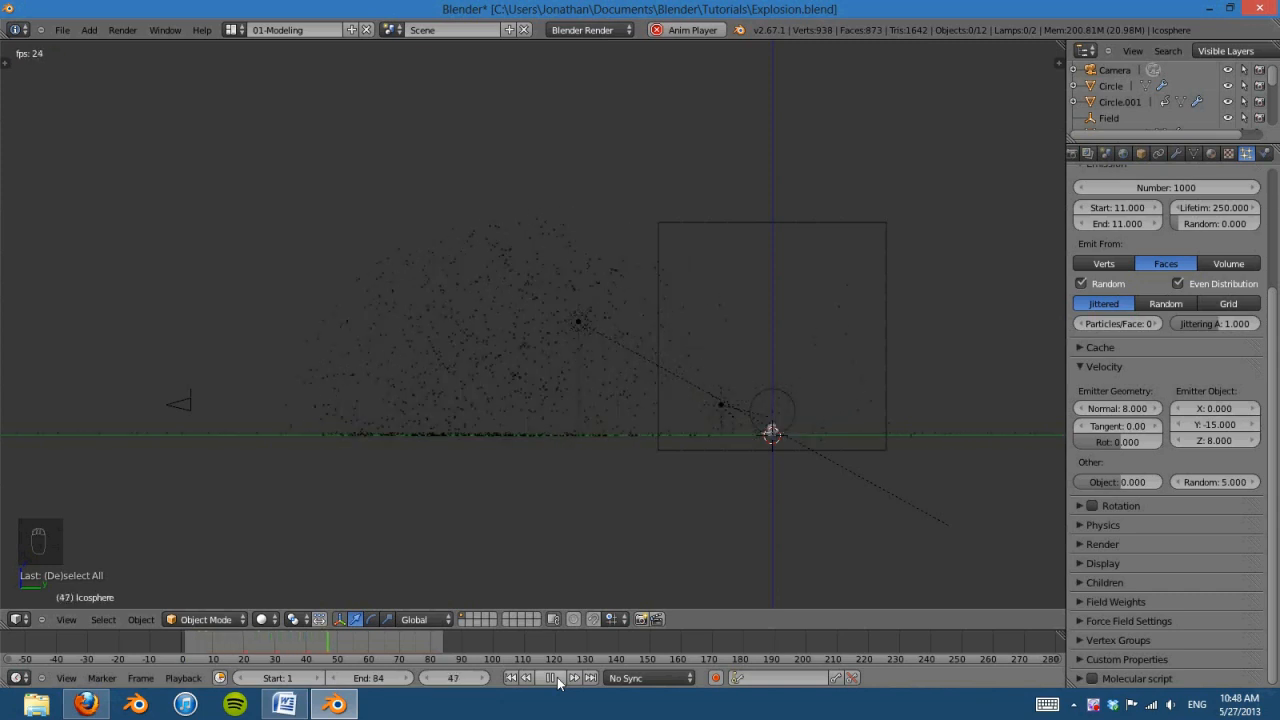
pyautogui.click(552, 679)
pyautogui.click(510, 678)
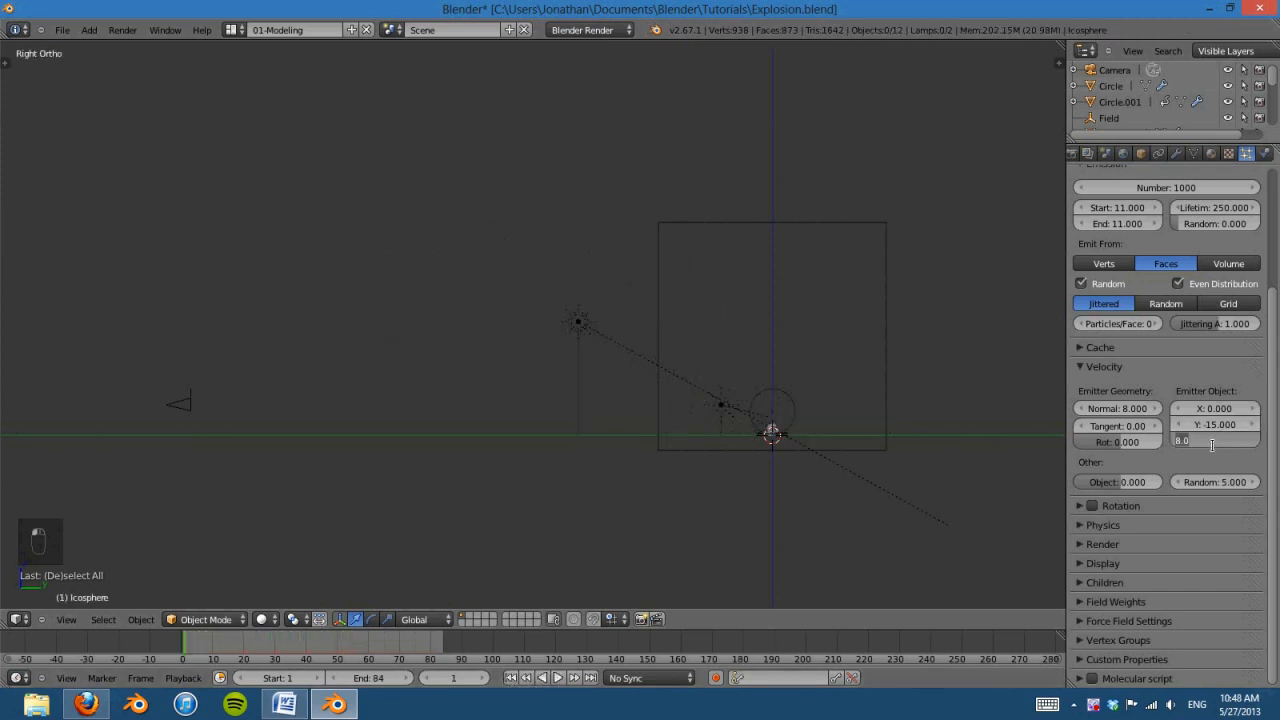
pyautogui.press('Return')
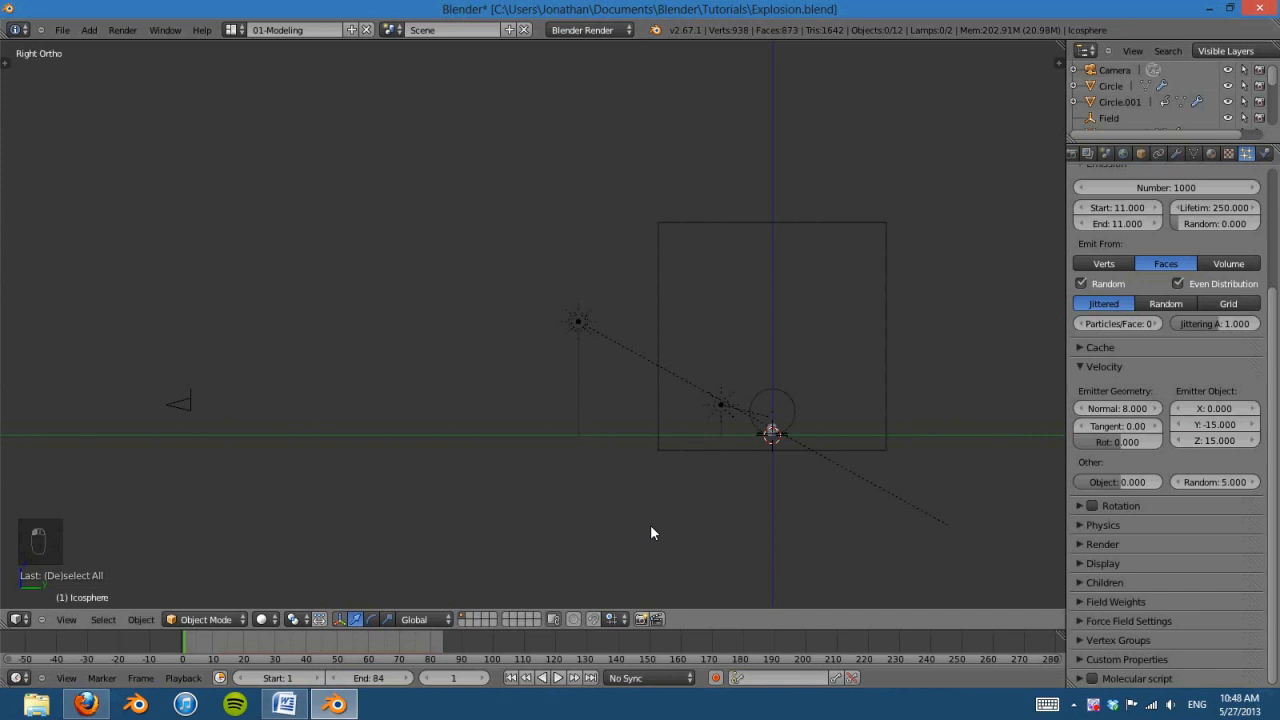
# - Play the dirt burst in side view to judge its arc and return to the first frame
pyautogui.click(557, 679)
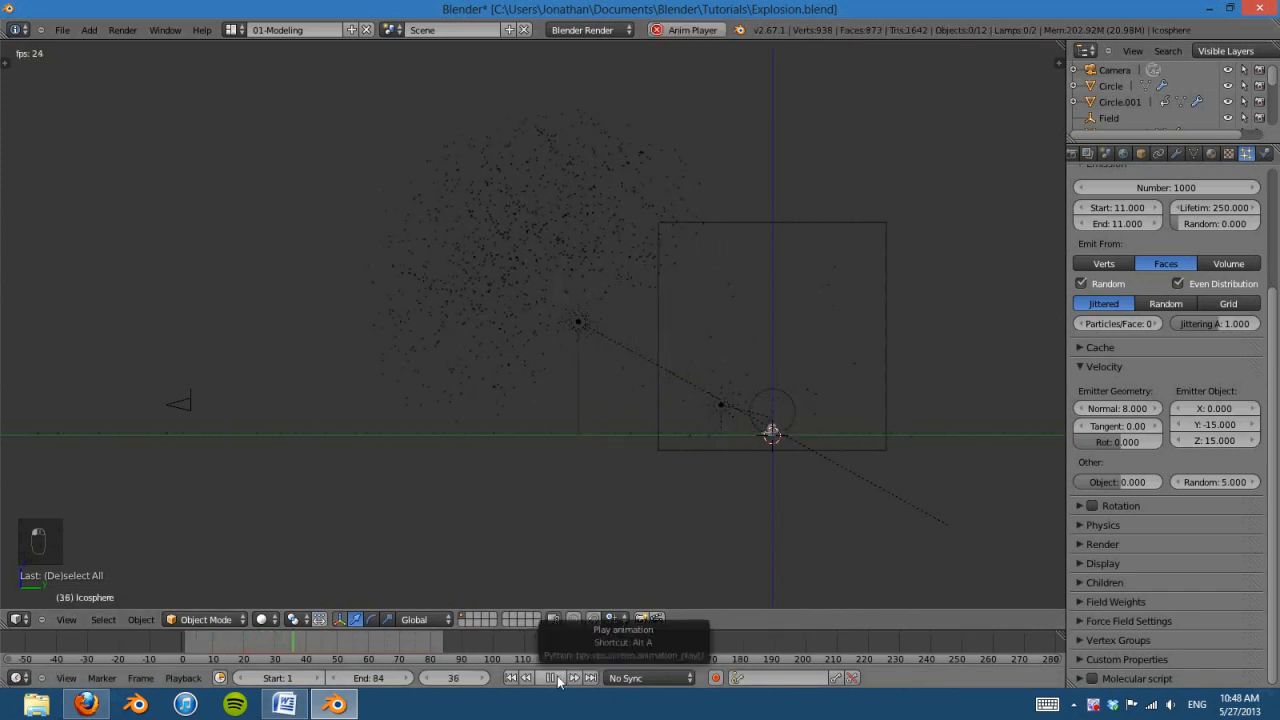
pyautogui.click(557, 680)
pyautogui.click(525, 679)
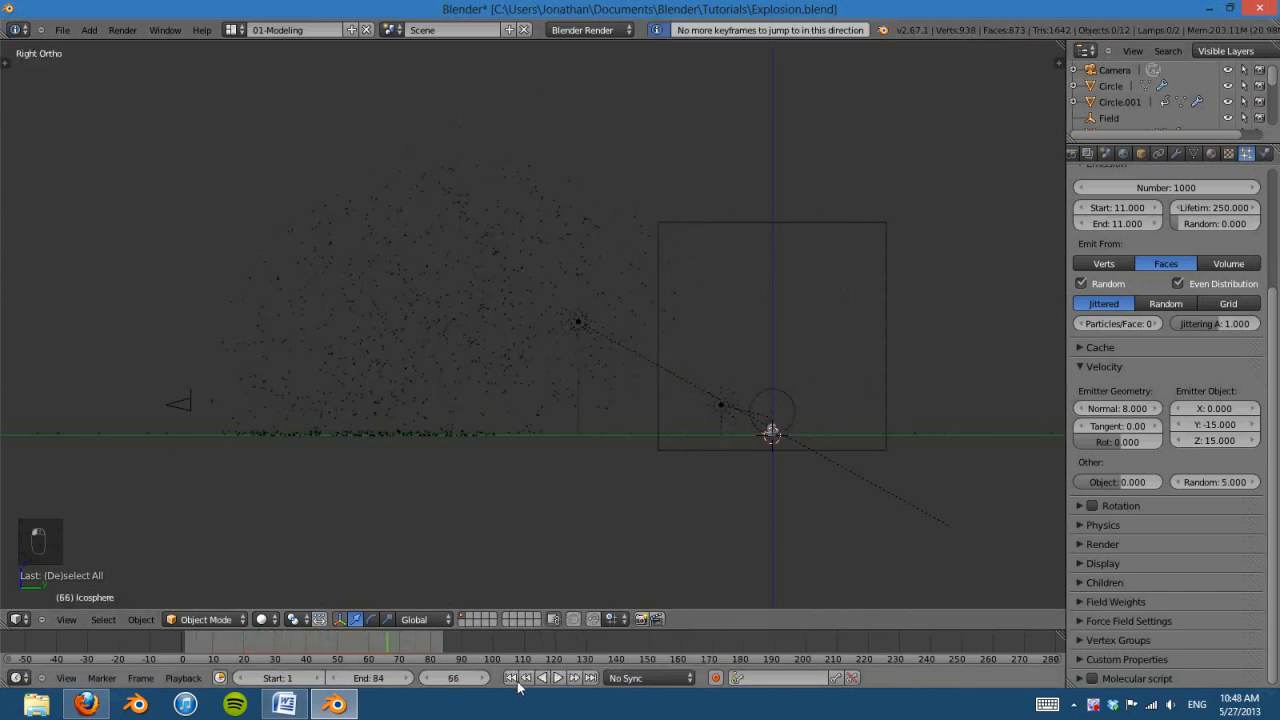
pyautogui.click(512, 679)
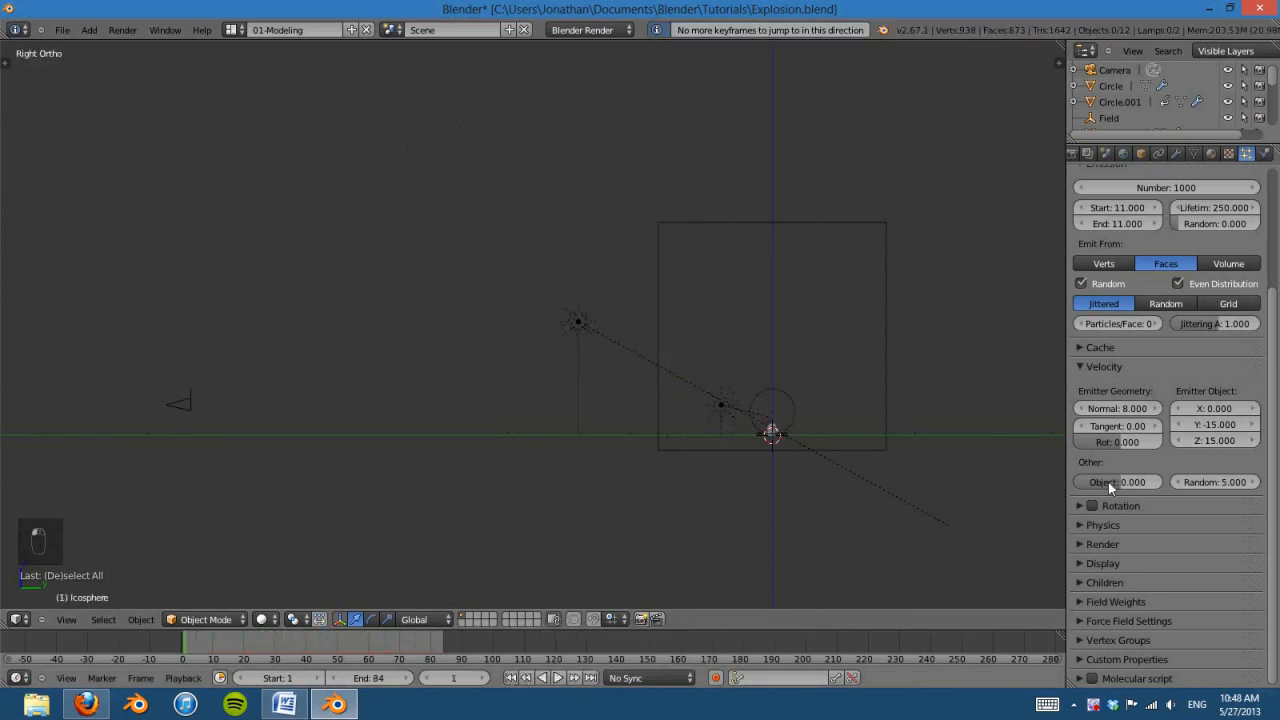
# - Reduce the Wind field weight of the dirt particles to 0.466
pyautogui.click(1087, 622)
pyautogui.scroll(-3, 1118, 584)
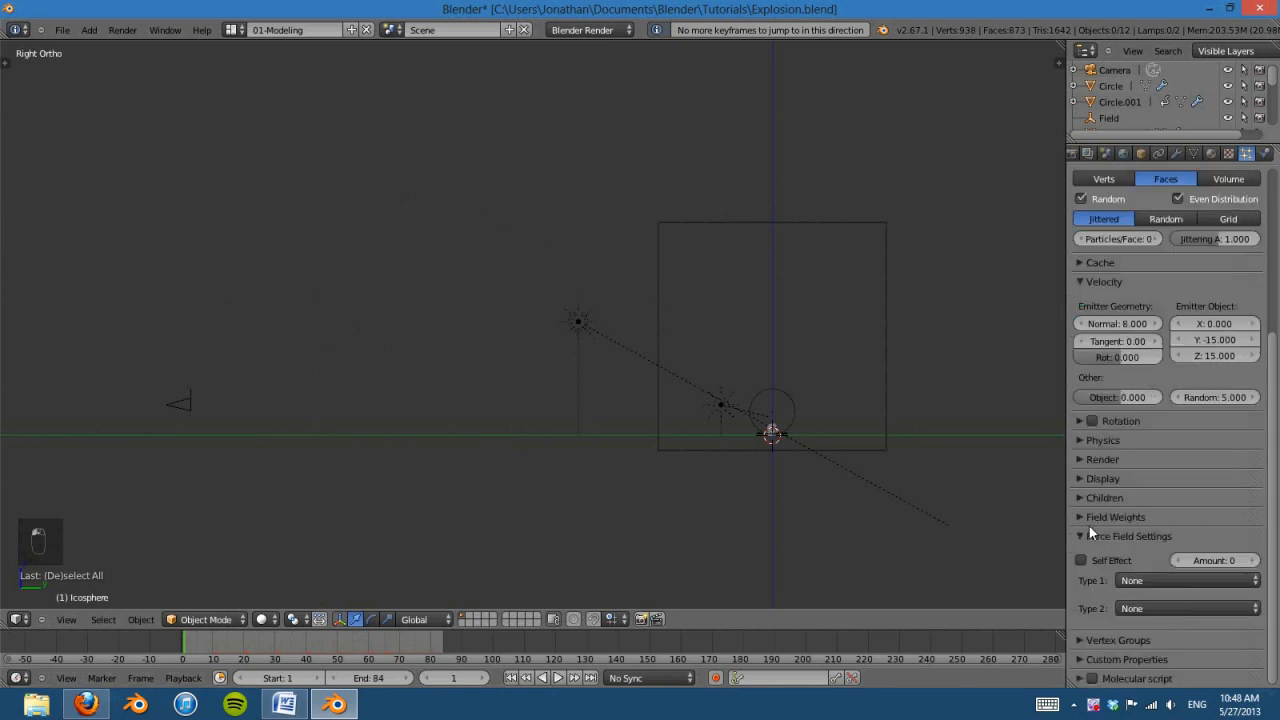
pyautogui.click(1083, 536)
pyautogui.click(1090, 517)
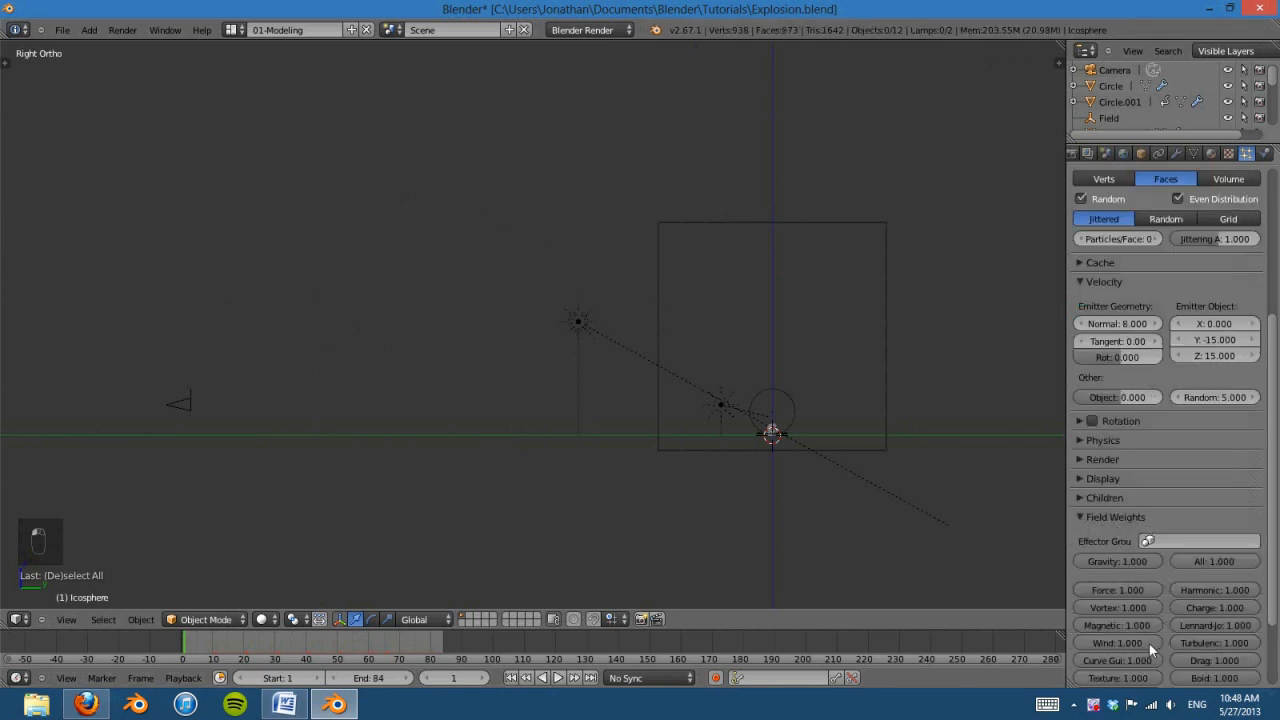
pyautogui.moveTo(1106, 648); pyautogui.dragTo(1104, 648)
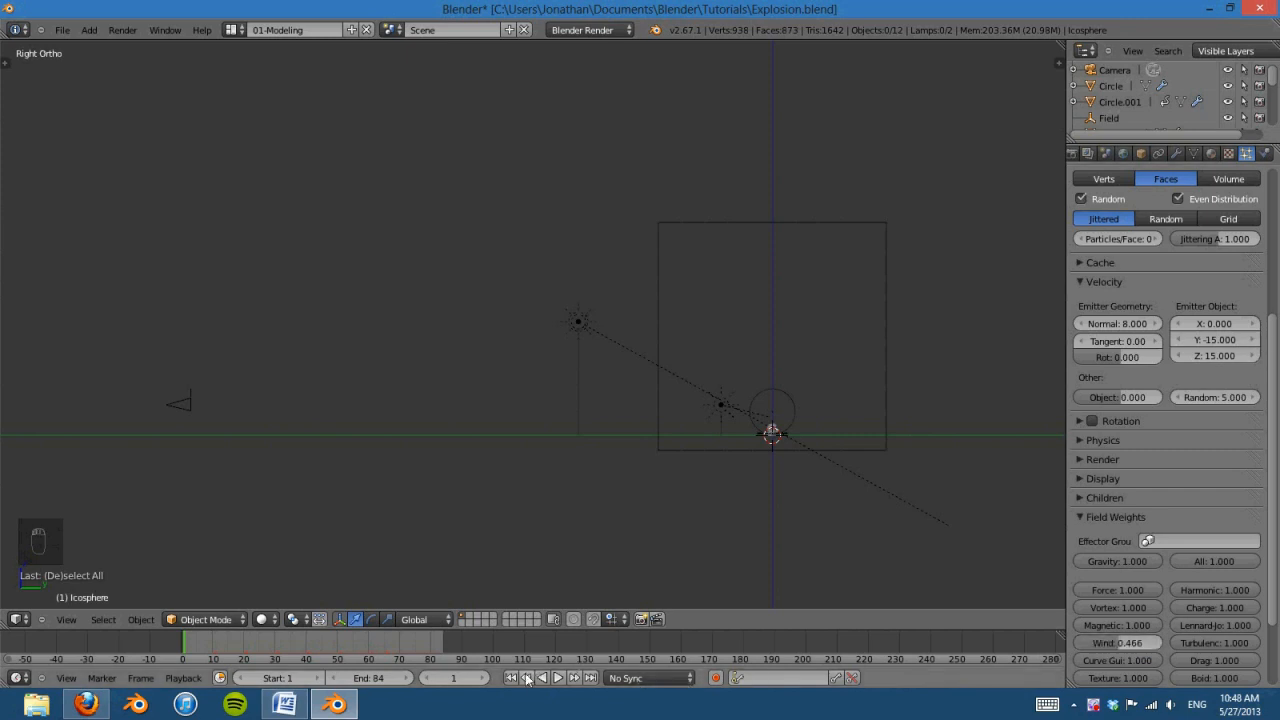
# - Play the burst twice in side view to check the reduced wind influence, returning to the first frame
pyautogui.click(560, 679)
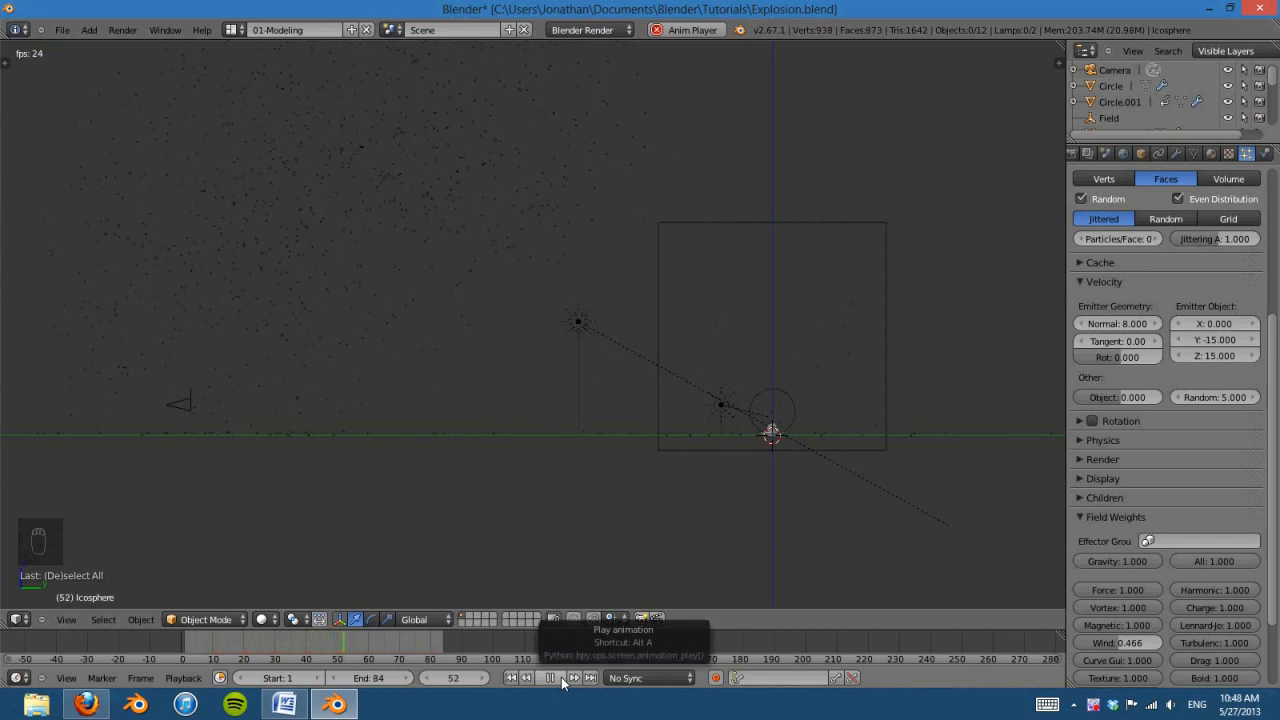
pyautogui.click(556, 681)
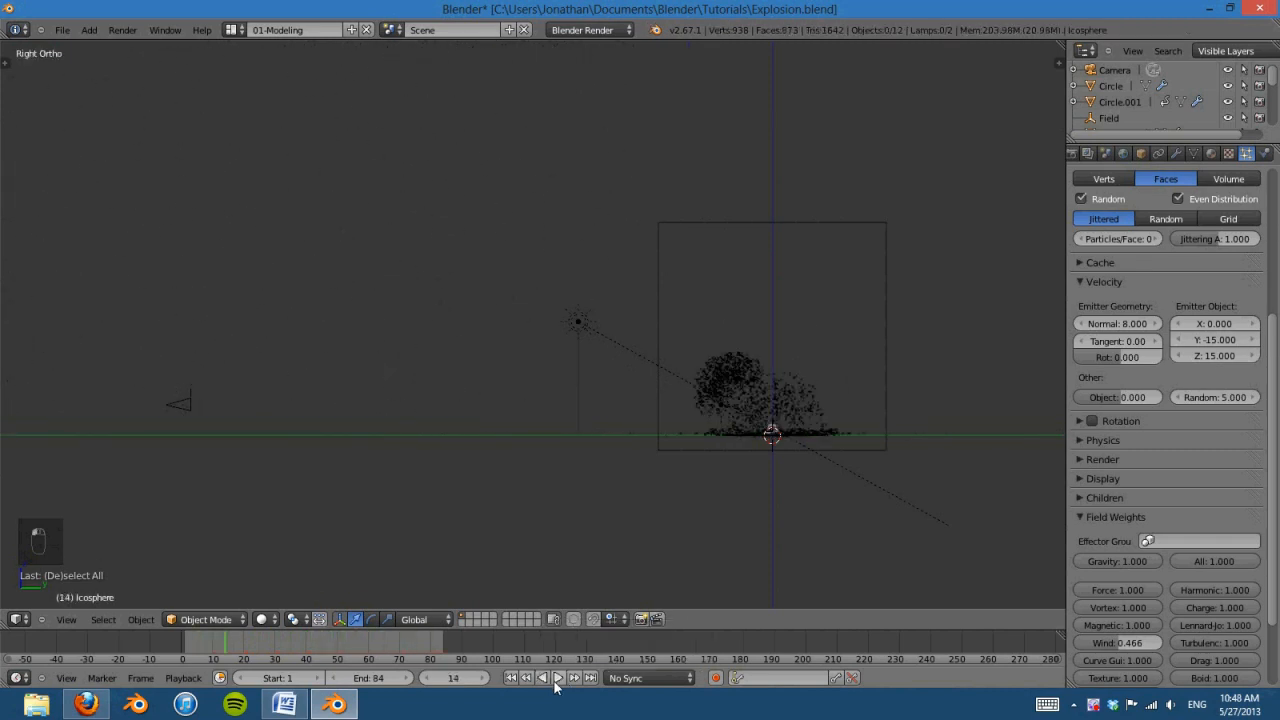
pyautogui.click(510, 678)
pyautogui.click(558, 678)
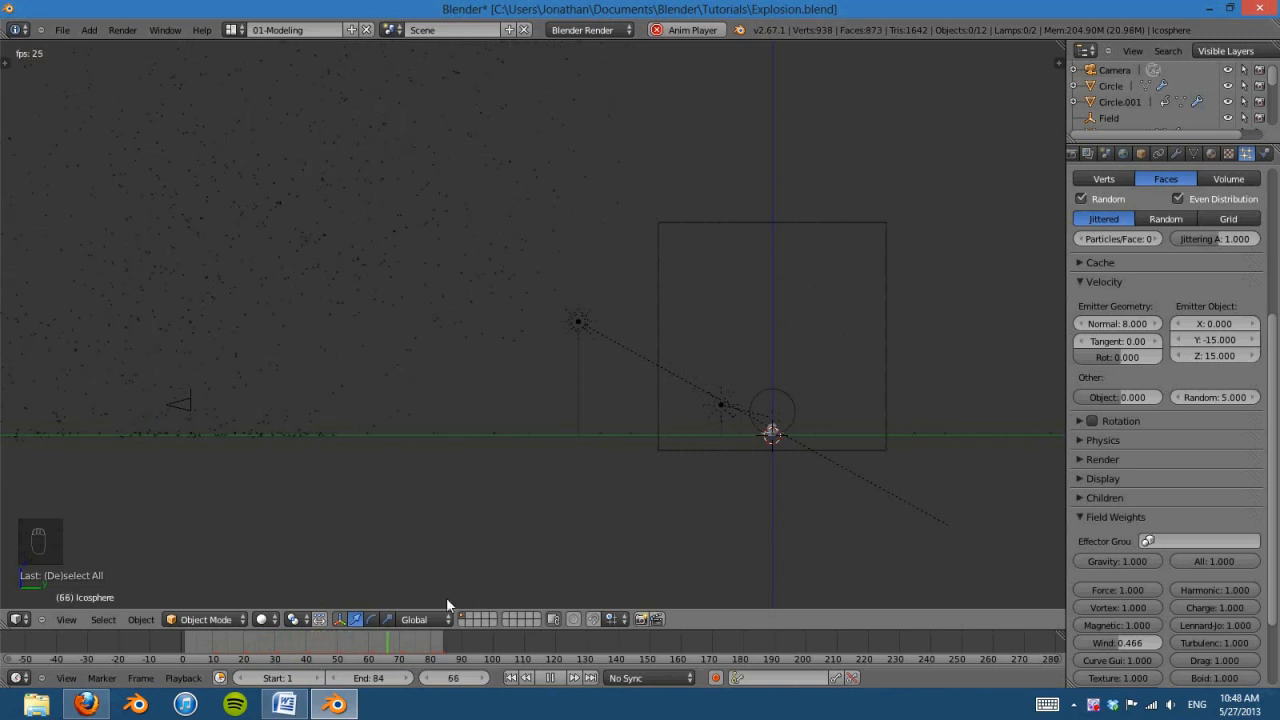
pyautogui.click(556, 679)
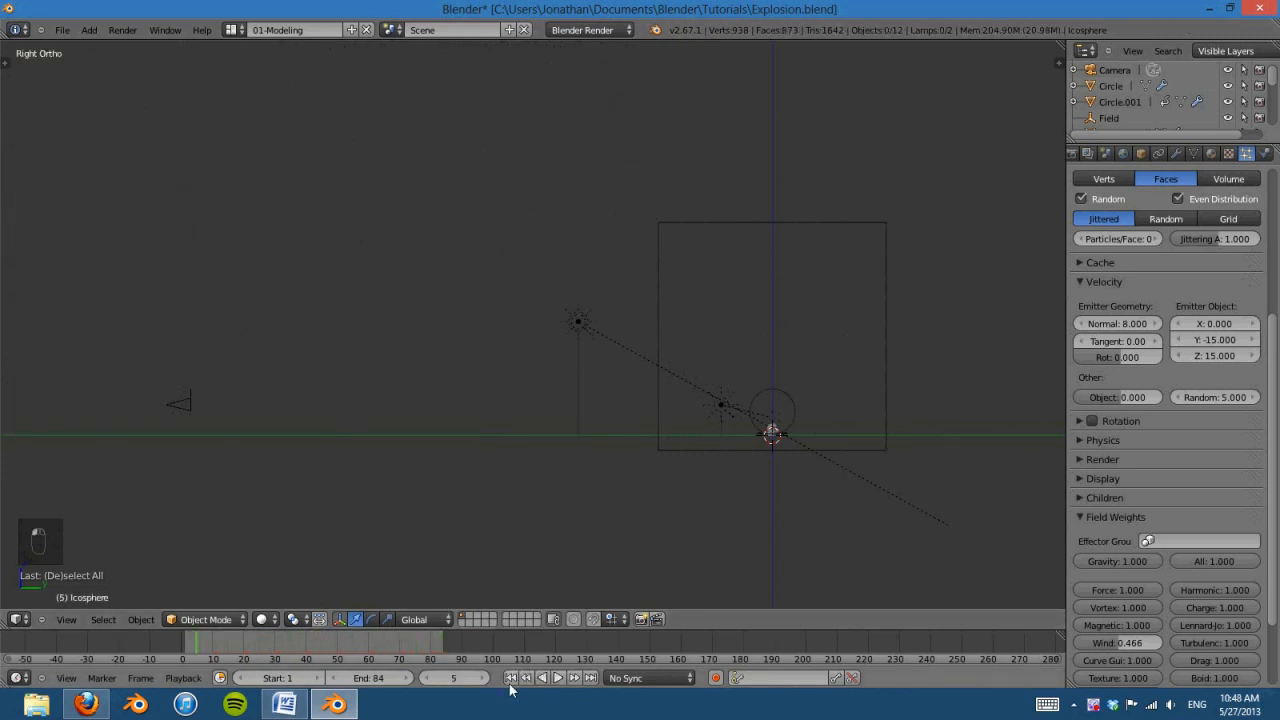
# - Collapse the field weight settings and add an icosphere mesh at the 3D cursor in front view
pyautogui.press('KP_1')
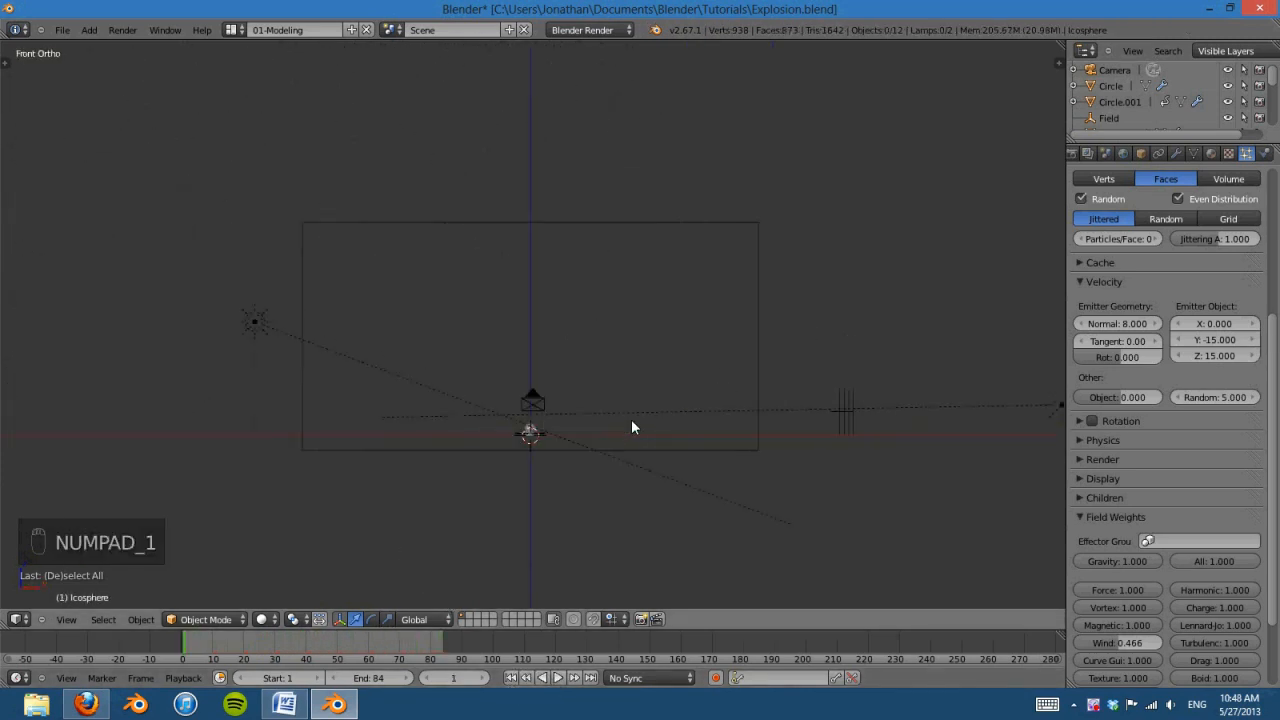
pyautogui.click(1096, 523)
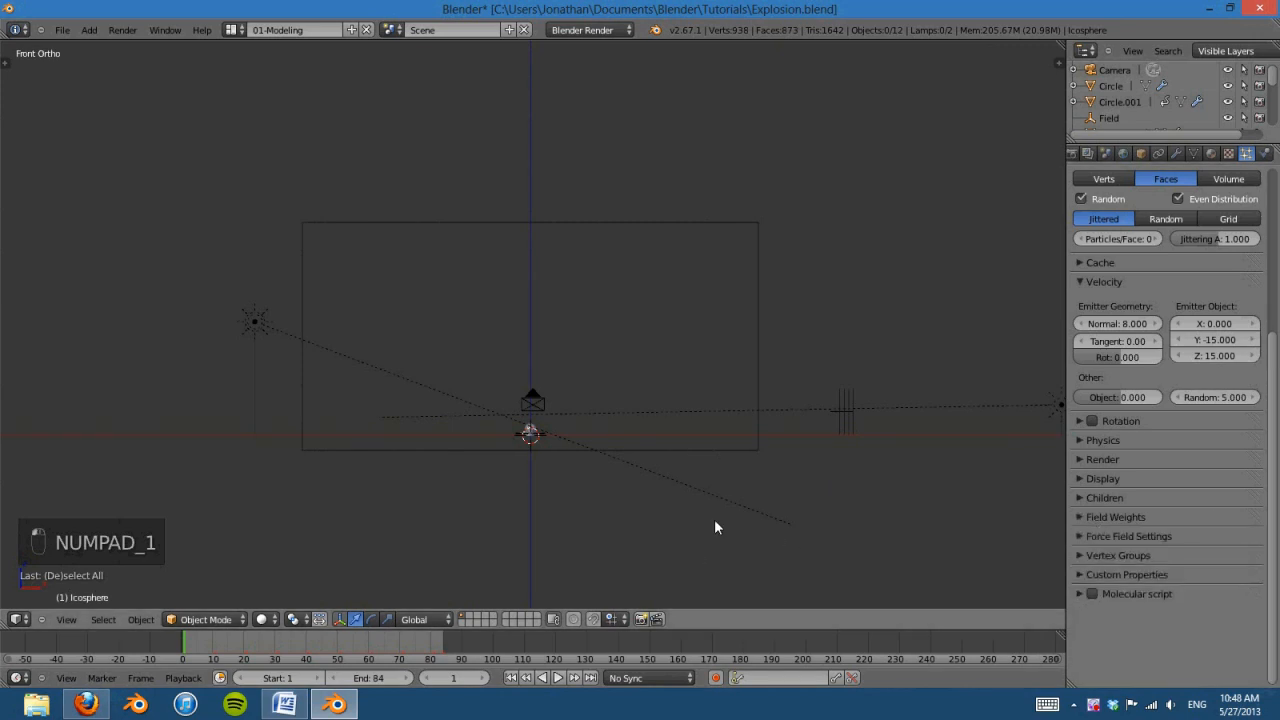
pyautogui.scroll(3, 700, 449)
pyautogui.hotkey('shift', 'a')
pyautogui.moveTo(674, 444)
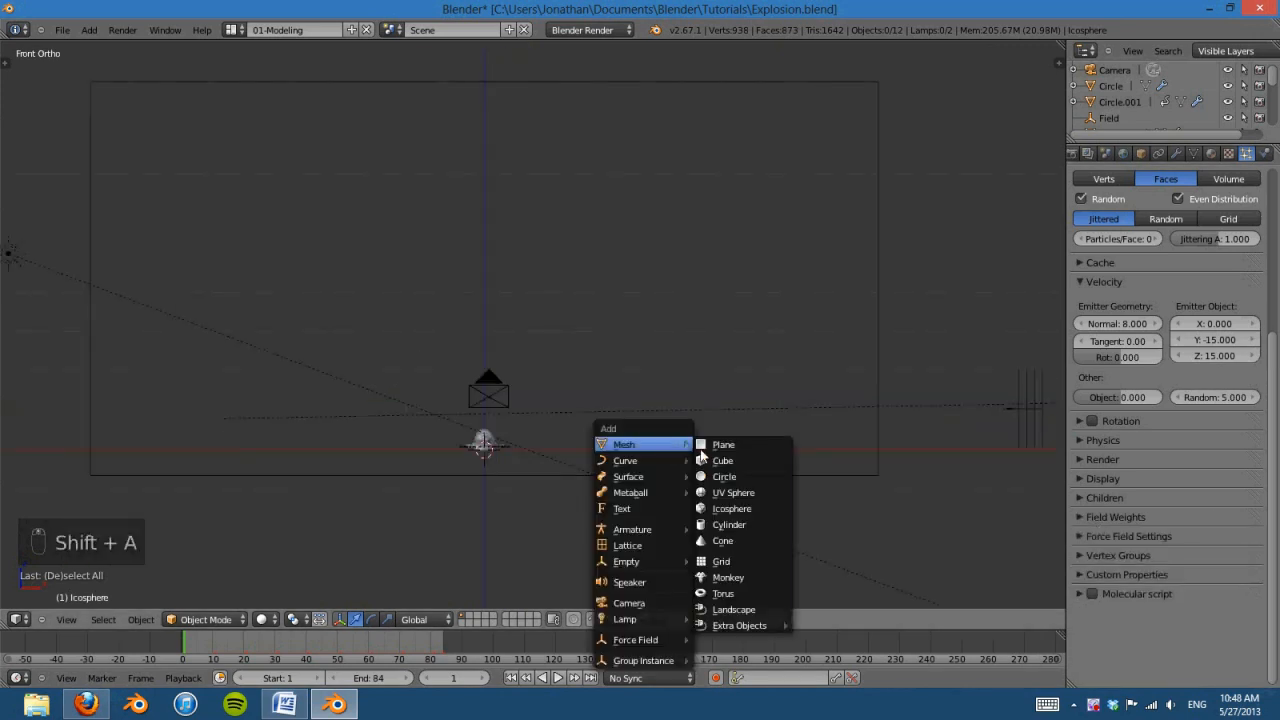
pyautogui.click(742, 509)
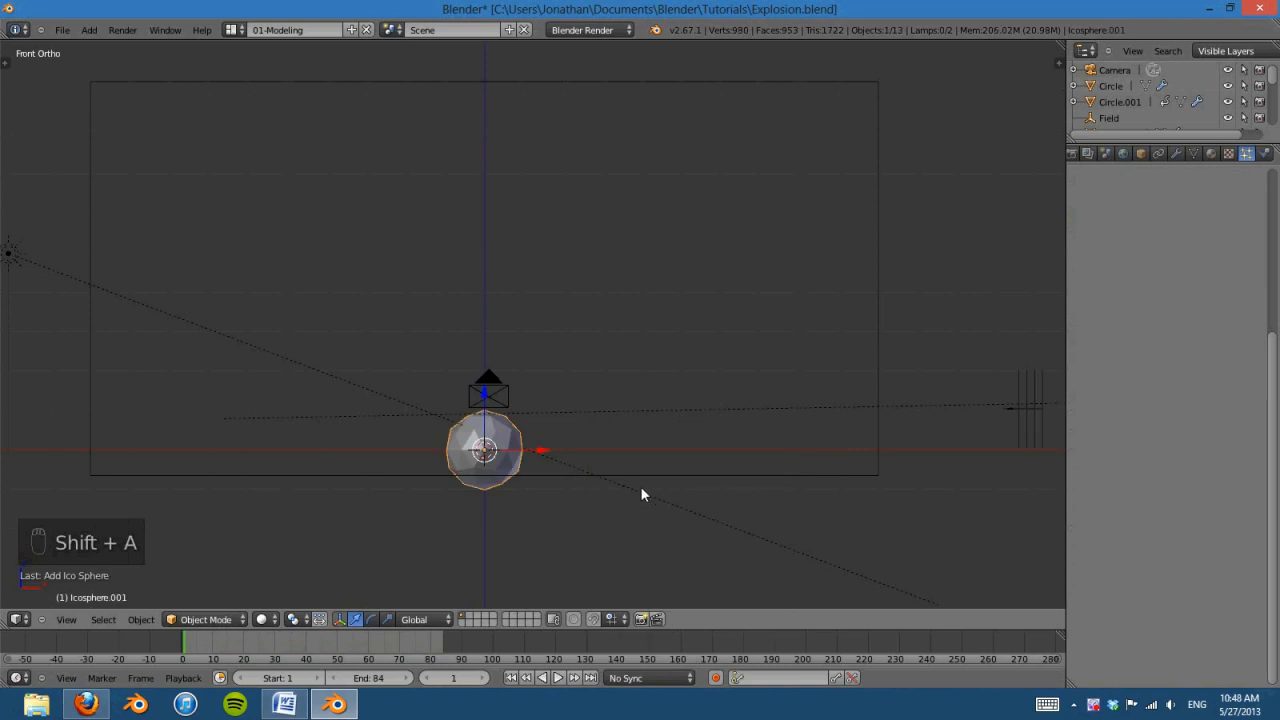
# - Move the new icosphere along the X axis, well clear of the domain box and beside the far lamp
pyautogui.moveTo(537, 449); pyautogui.dragTo(1074, 449)
pyautogui.keyDown('shift'); pyautogui.moveTo(1060, 448); pyautogui.dragTo(656, 426, button='middle'); pyautogui.keyUp('shift')
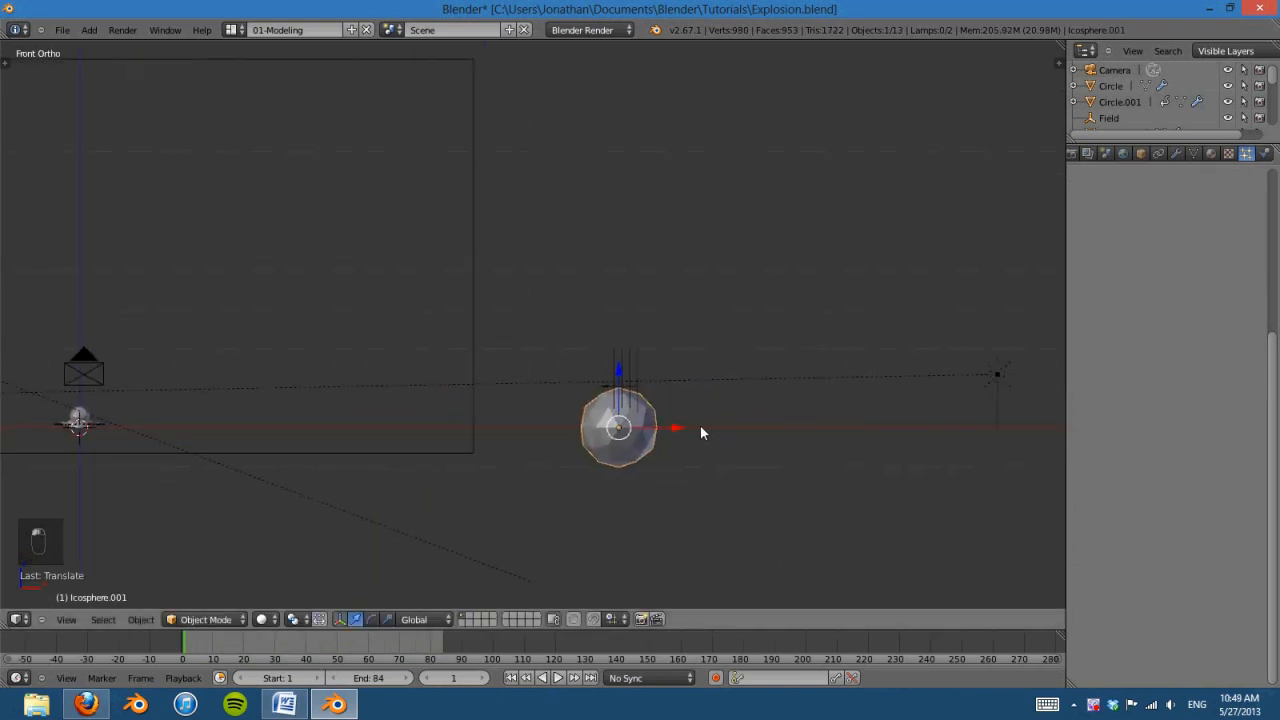
pyautogui.moveTo(678, 427); pyautogui.dragTo(1027, 432)
pyautogui.keyDown('shift'); pyautogui.moveTo(939, 456); pyautogui.dragTo(517, 388, button='middle'); pyautogui.keyUp('shift')
pyautogui.scroll(3, 446, 409)
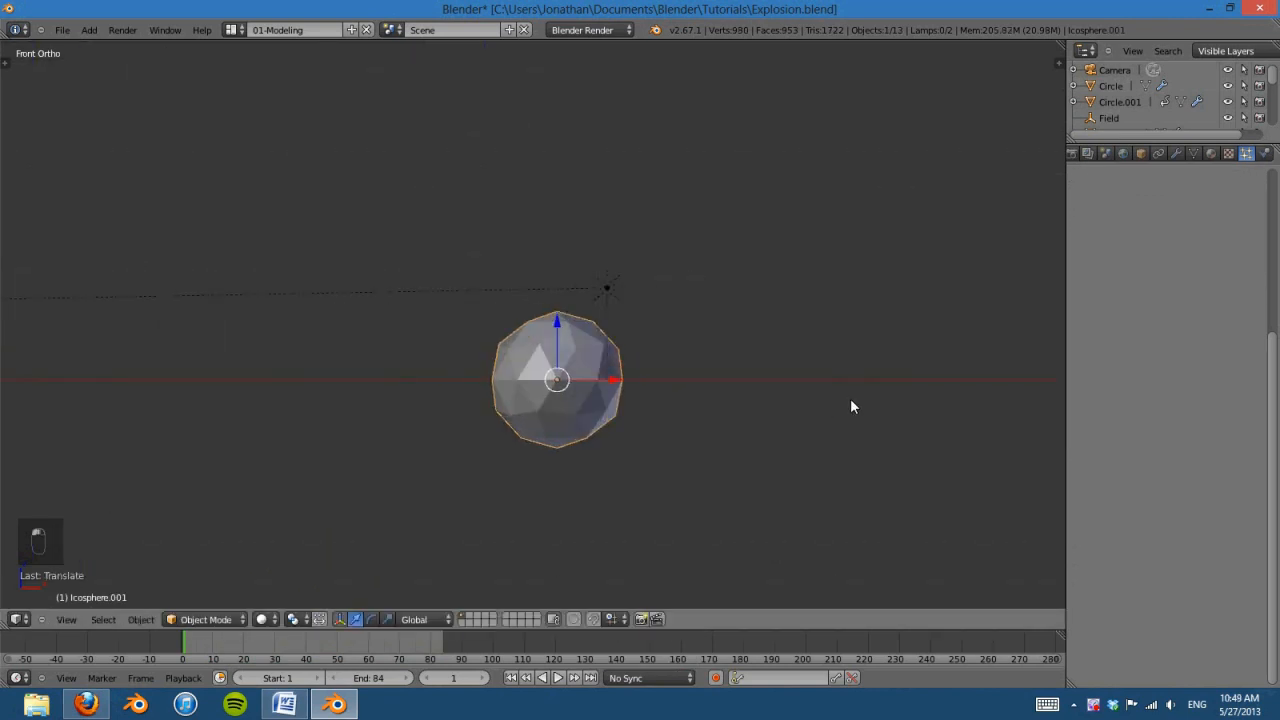
# - Flatten the icosphere's mesh by scaling all its vertices down along the Z axis in Edit Mode
pyautogui.press('Tab')
pyautogui.press('s')
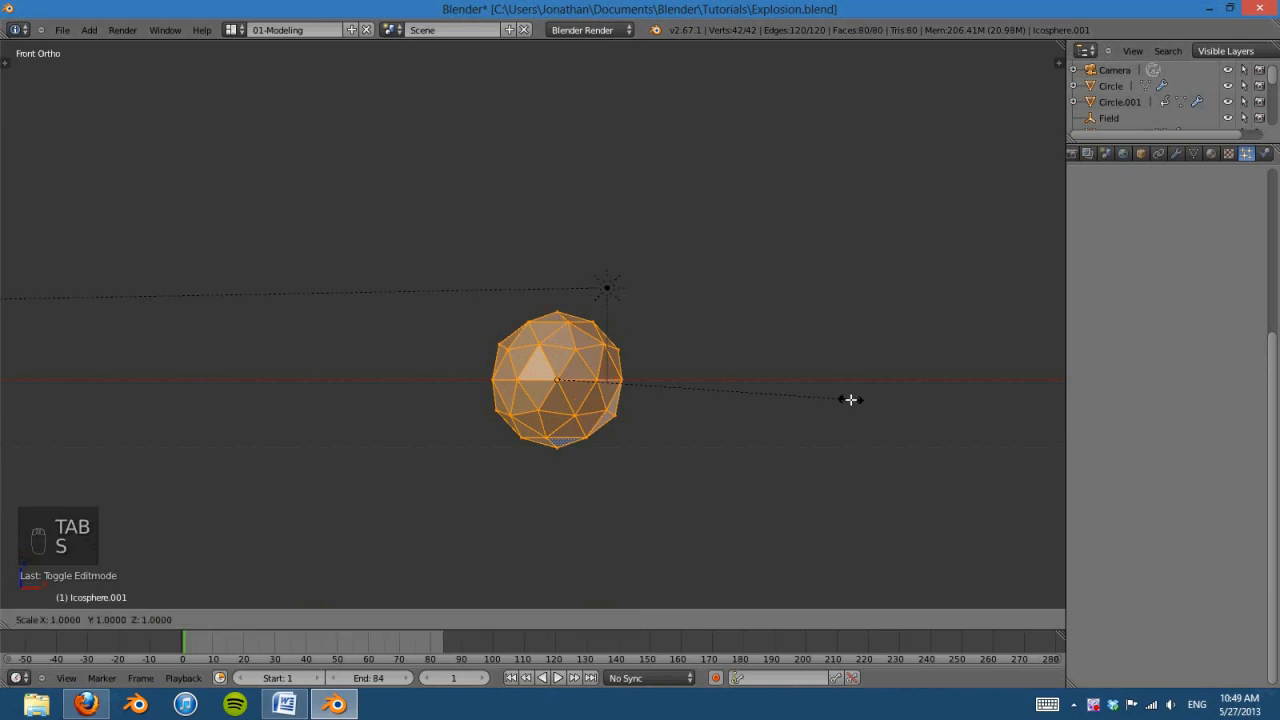
pyautogui.press('z')
pyautogui.click(734, 396)
# - Shift three individual vertices on the flattened icosphere slightly to make it irregular, and return to Object Mode
pyautogui.rightClick(597, 381)
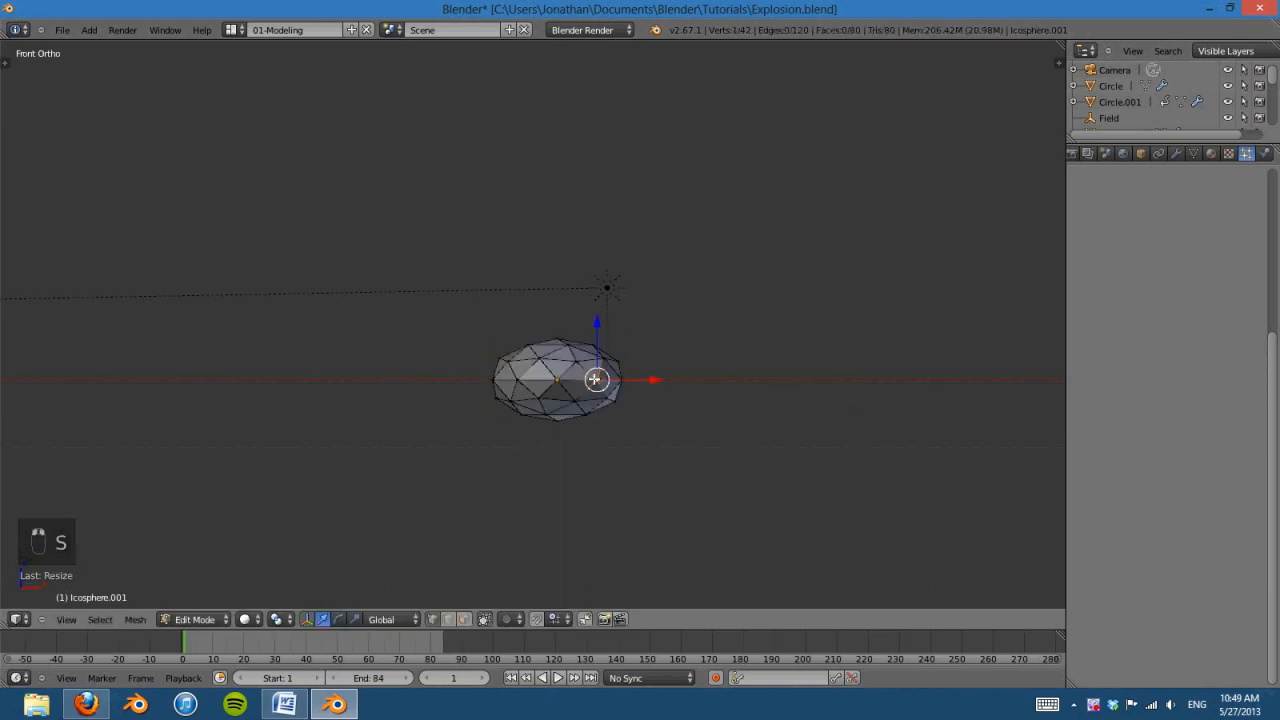
pyautogui.press('g')
pyautogui.click(580, 379)
pyautogui.rightClick(537, 398)
pyautogui.press('g')
pyautogui.click(524, 396)
pyautogui.rightClick(518, 381)
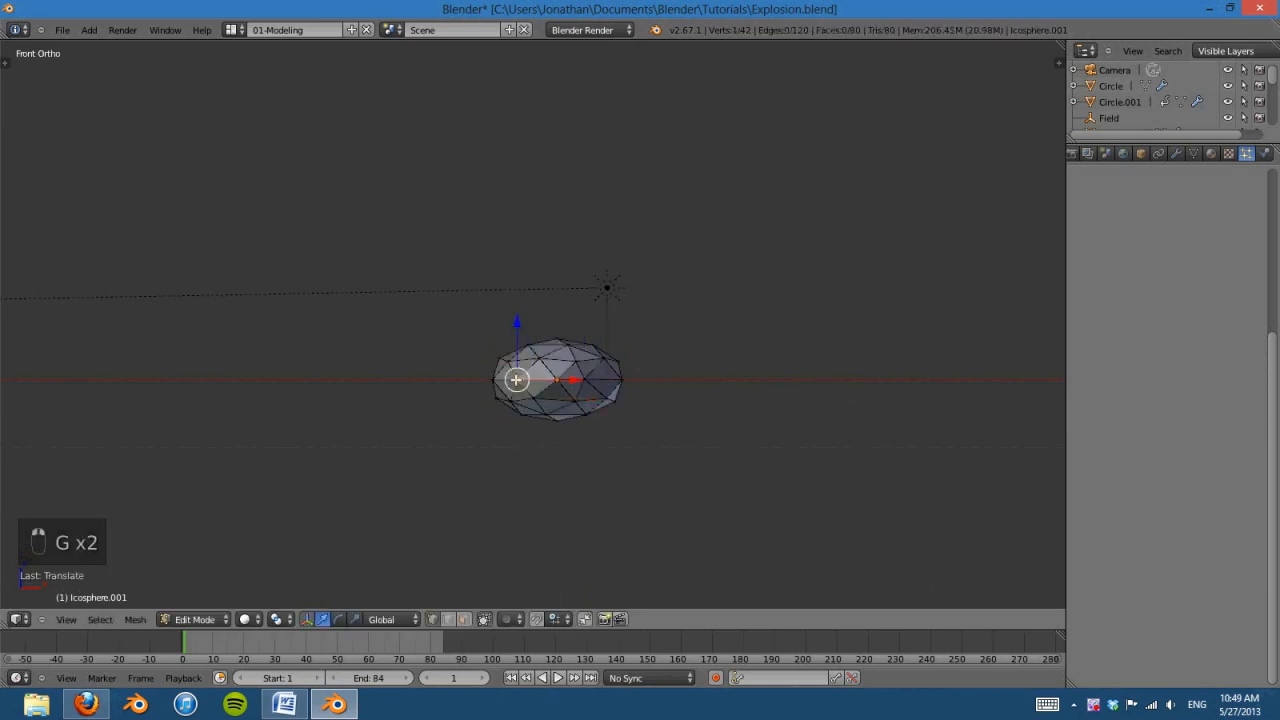
pyautogui.press('g')
pyautogui.click(511, 380)
pyautogui.press('Tab')
# - Apply smooth shading to the flattened icosphere
pyautogui.scroll(-3, 737, 380)
pyautogui.moveTo(737, 380); pyautogui.dragTo(686, 430, button='middle')
pyautogui.press('t')
pyautogui.press('t')
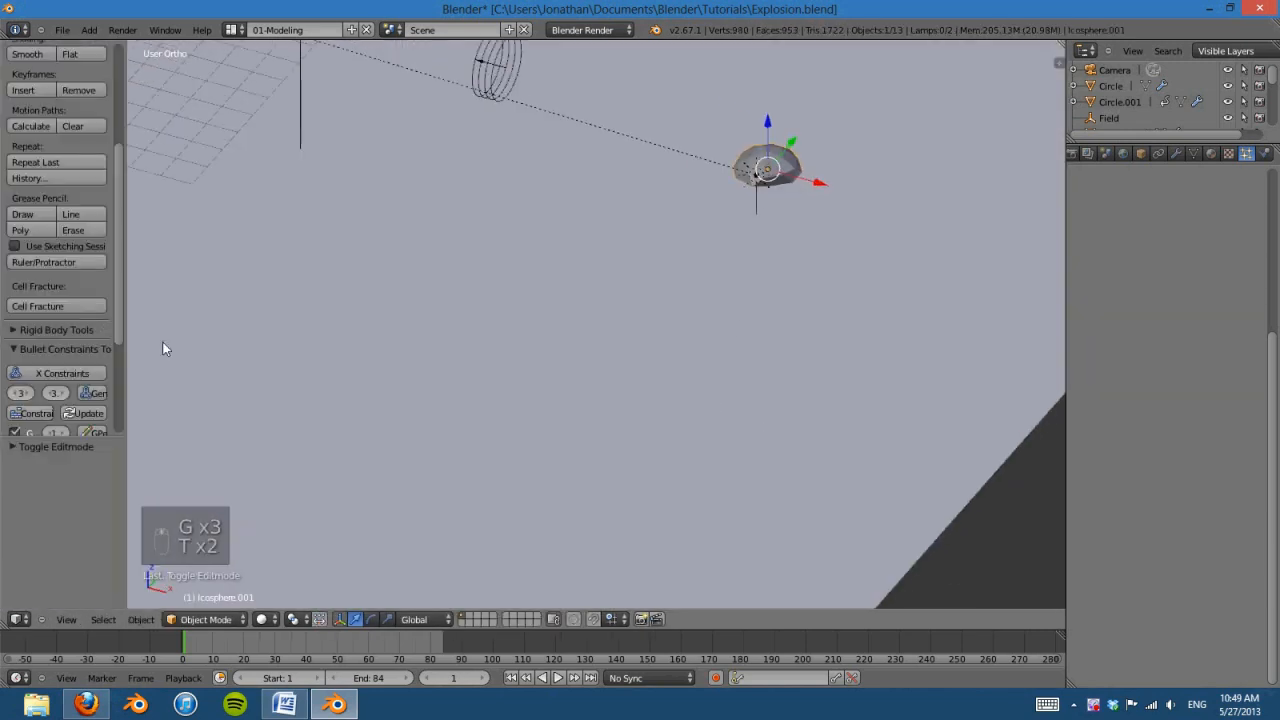
pyautogui.click(27, 54)
pyautogui.press('t')
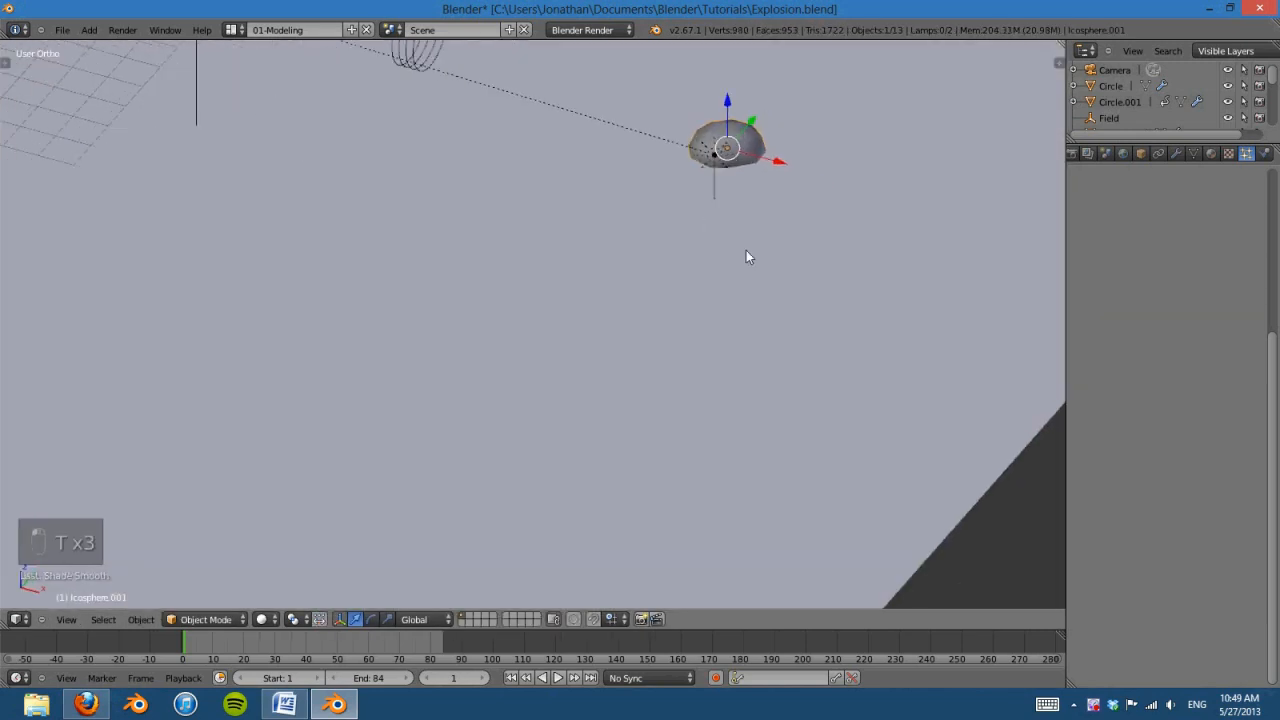
# - Select the particle-emitting icosphere at the centre of the grid and collapse its Velocity settings
pyautogui.moveTo(749, 257); pyautogui.dragTo(683, 367, button='middle')
pyautogui.scroll(-4, 683, 362)
pyautogui.keyDown('shift'); pyautogui.moveTo(374, 402); pyautogui.dragTo(589, 454, button='middle'); pyautogui.keyUp('shift')
pyautogui.scroll(3, 622, 505)
pyautogui.moveTo(731, 506); pyautogui.dragTo(623, 448, button='middle')
pyautogui.keyDown('shift'); pyautogui.moveTo(943, 484); pyautogui.dragTo(787, 460, button='middle'); pyautogui.keyUp('shift')
pyautogui.scroll(4, 680, 465)
pyautogui.moveTo(677, 466); pyautogui.dragTo(811, 490, button='middle')
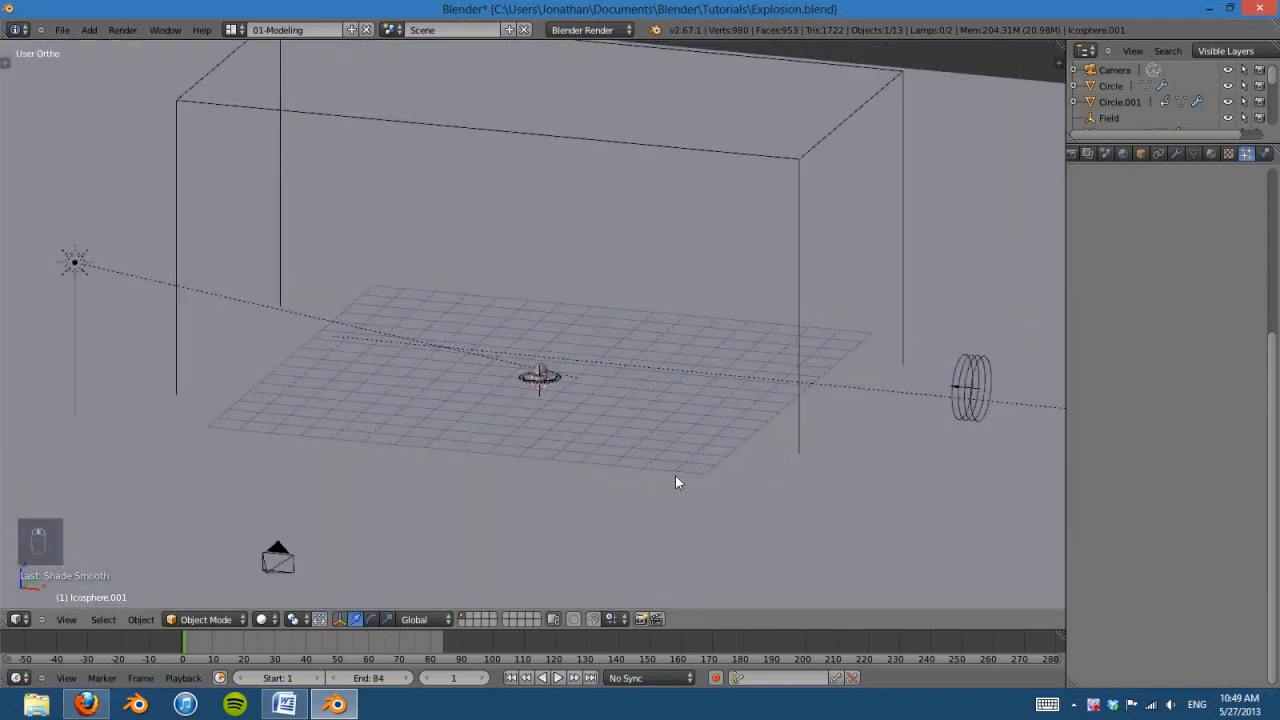
pyautogui.scroll(2, 642, 471)
pyautogui.scroll(-3, 642, 478)
pyautogui.moveTo(603, 505); pyautogui.dragTo(782, 403, button='middle')
pyautogui.scroll(3, 760, 395)
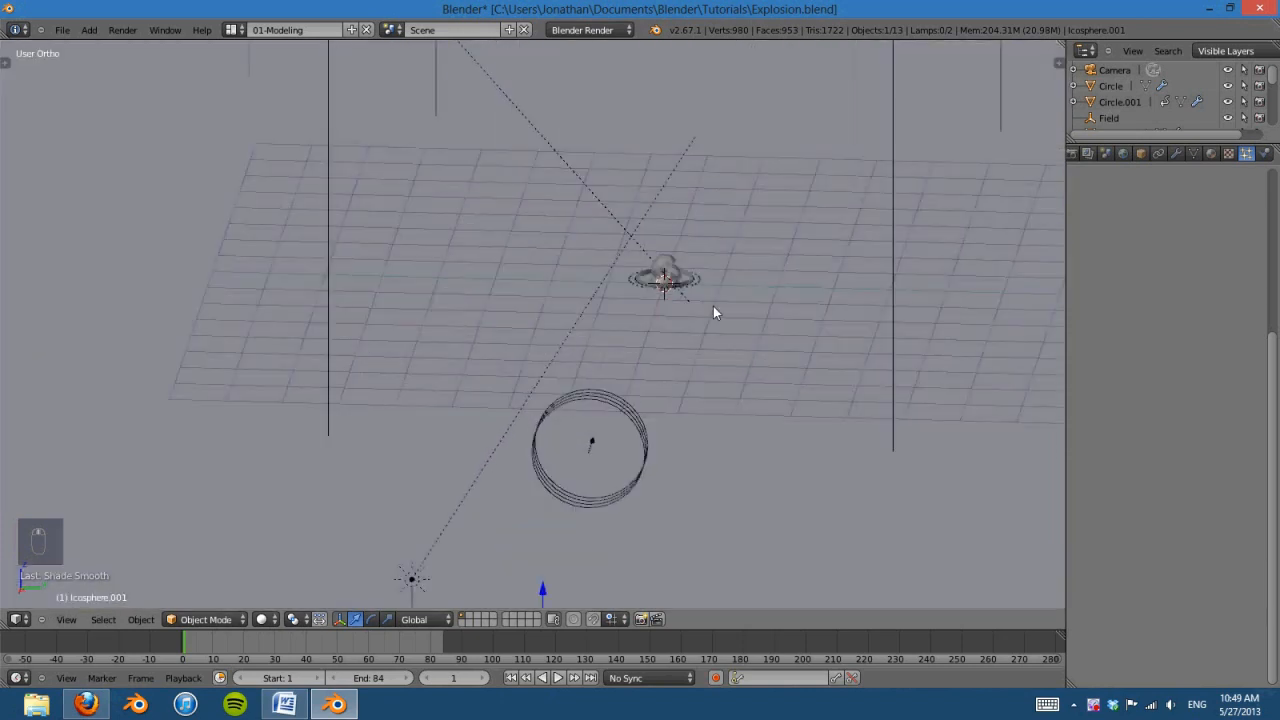
pyautogui.rightClick(672, 258)
pyautogui.scroll(-3, 748, 427)
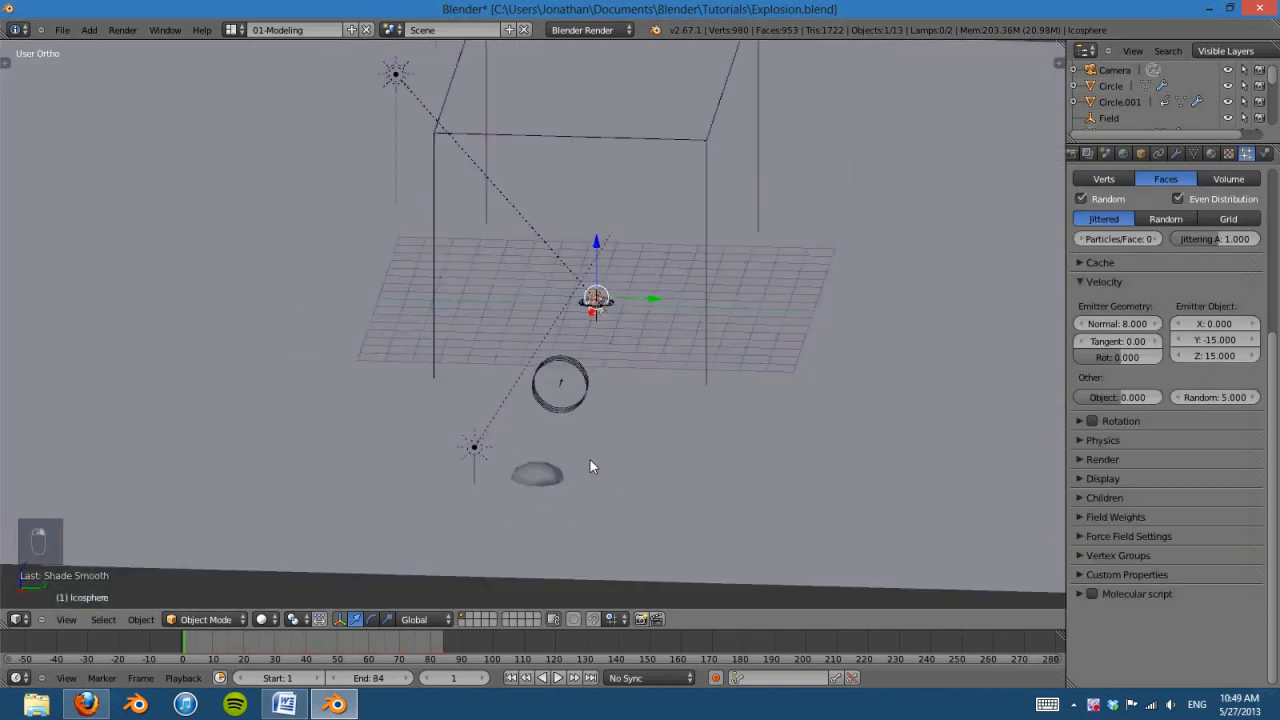
pyautogui.moveTo(589, 458); pyautogui.dragTo(1129, 467, button='middle')
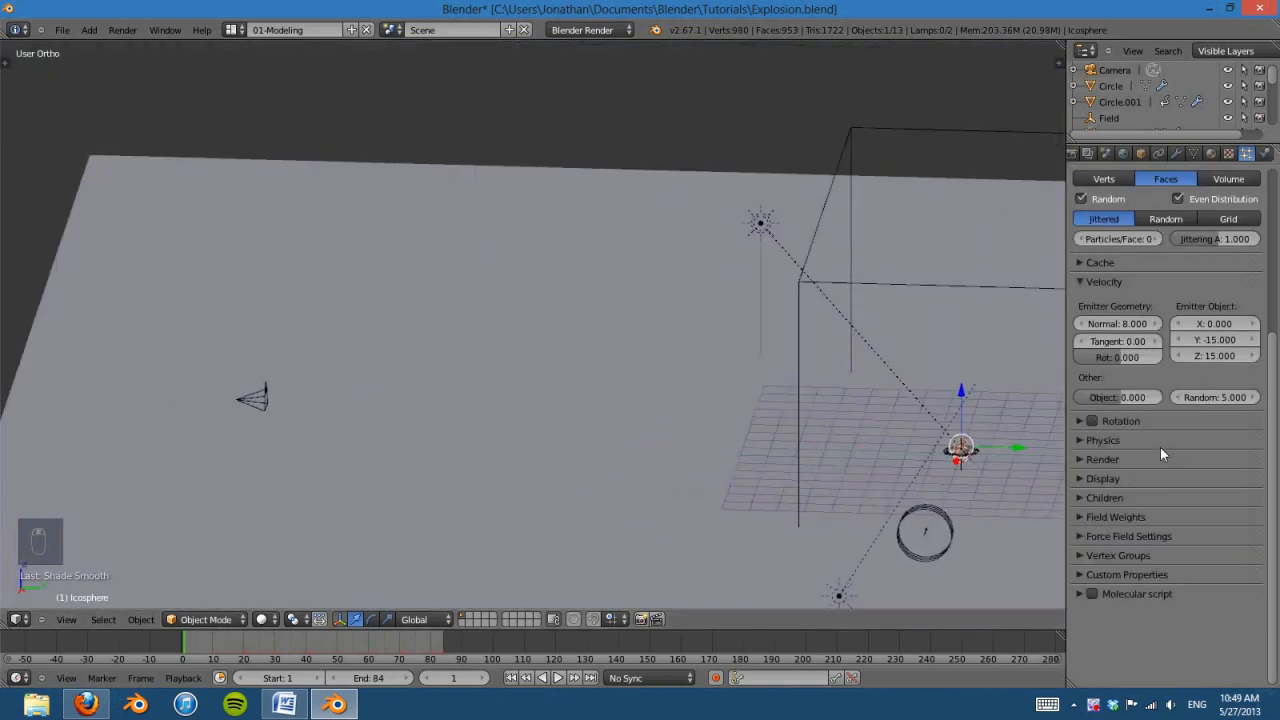
pyautogui.click(1086, 282)
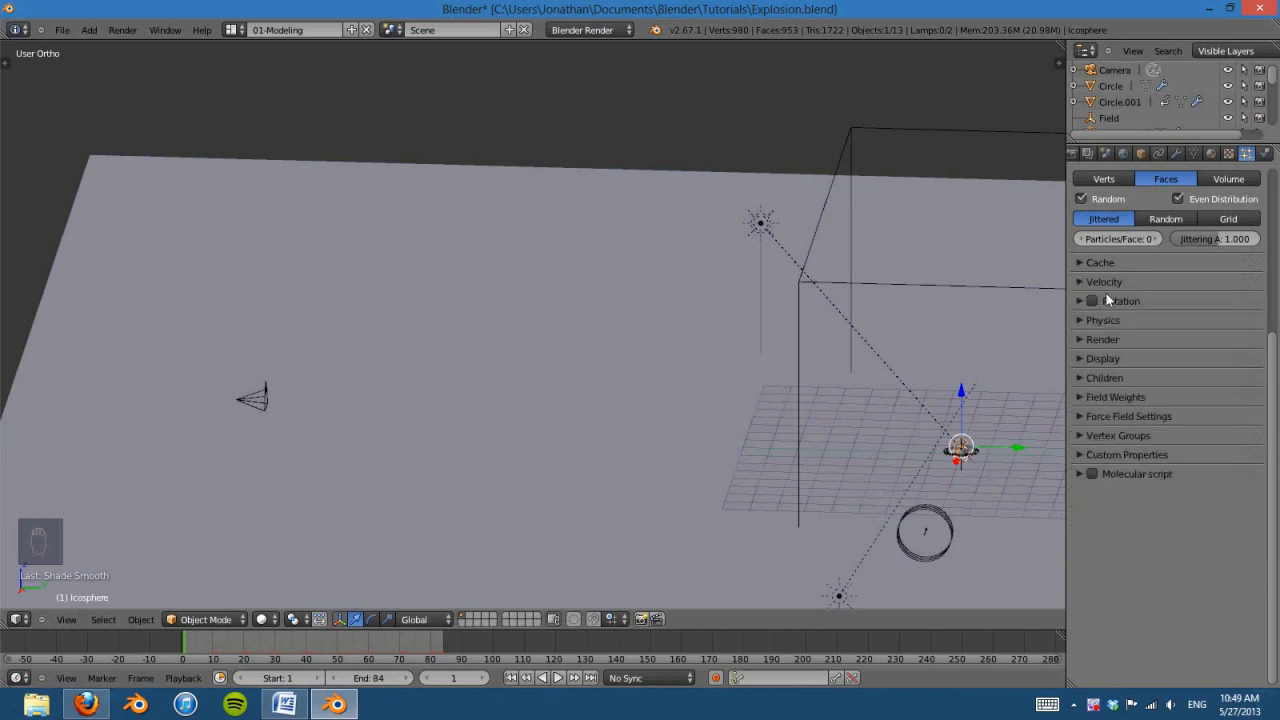
# - Render the emitter's particles as an object using Icosphere.001 as the dupli object, and save the file over the existing one
pyautogui.keyDown('shift'); pyautogui.moveTo(935, 449); pyautogui.dragTo(823, 423, button='middle'); pyautogui.keyUp('shift')
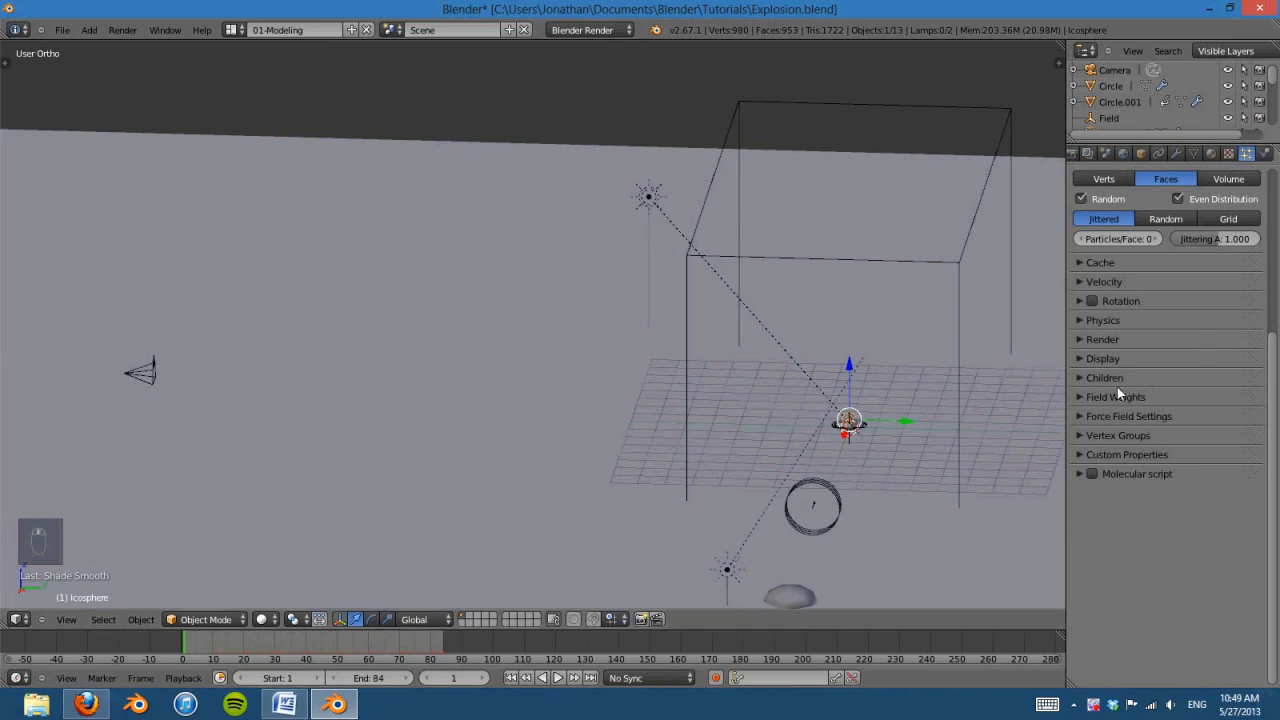
pyautogui.click(1089, 340)
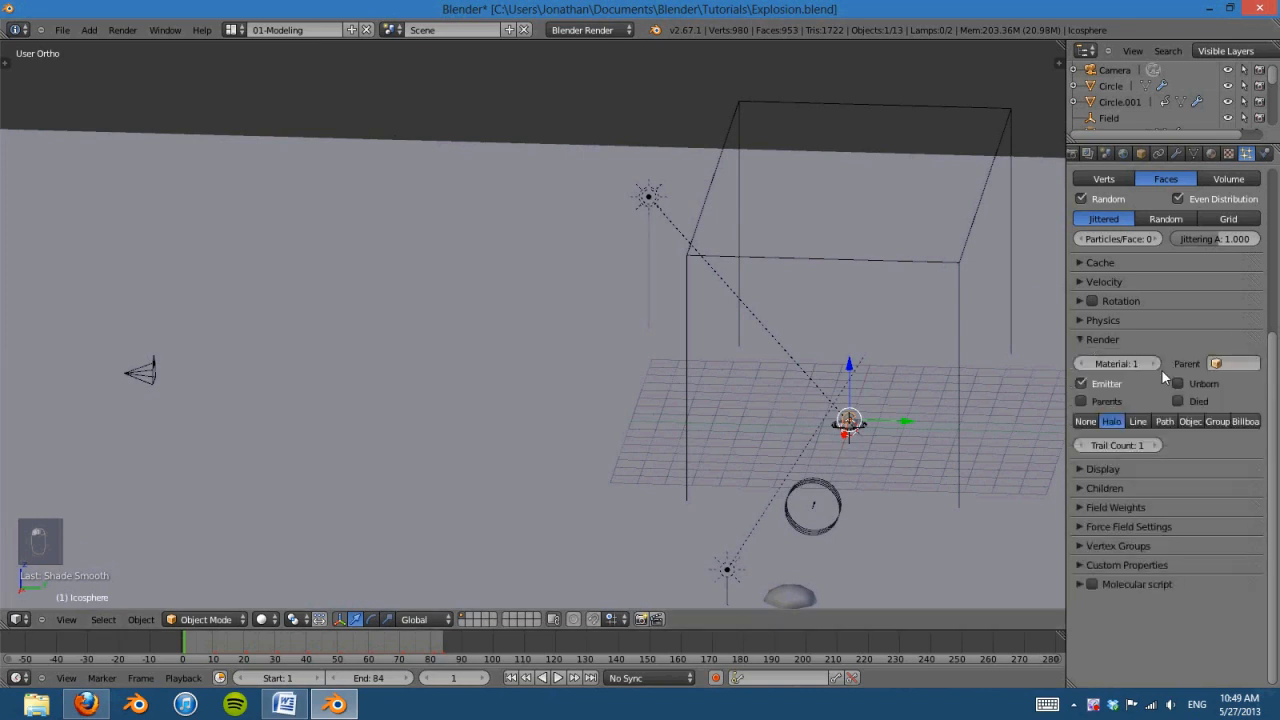
pyautogui.click(1193, 422)
pyautogui.click(1187, 441)
pyautogui.write('ic')
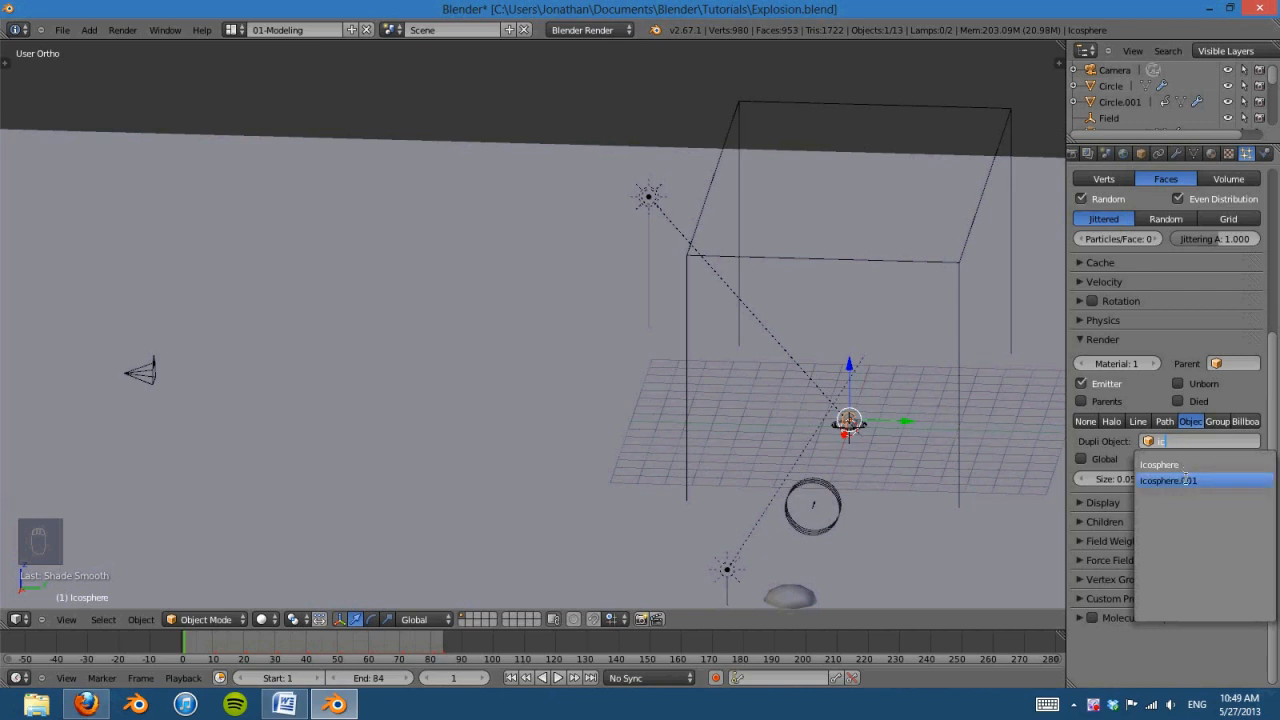
pyautogui.click(1186, 480)
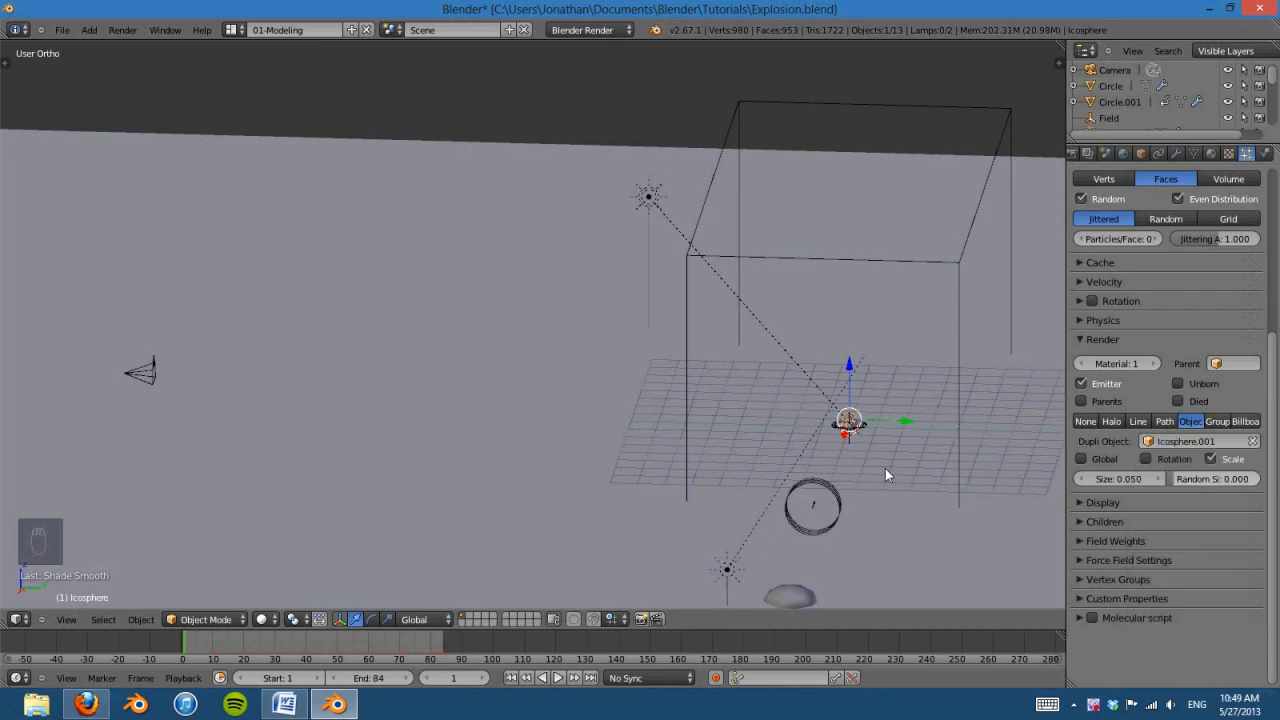
pyautogui.hotkey('ctrl', 's')
pyautogui.click(658, 449)
# - Play the animation from the right side view to frame 27 and examine the object particles up close
pyautogui.press('KP_3')
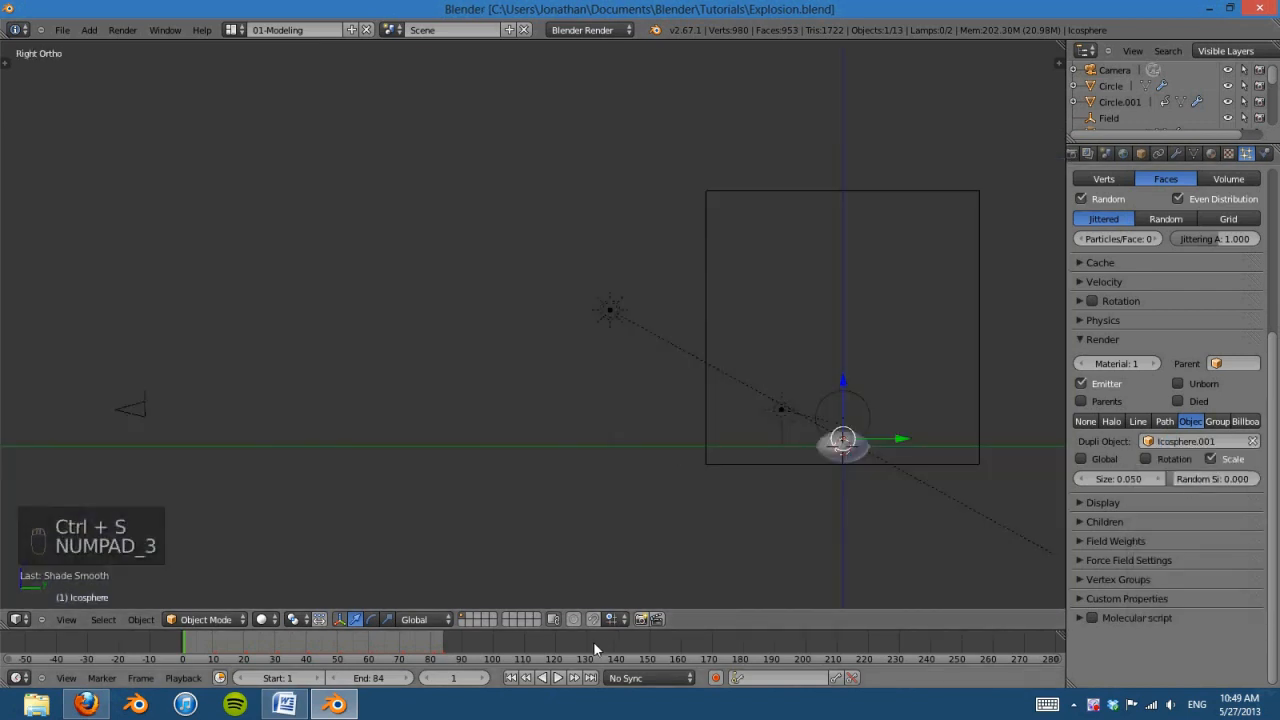
pyautogui.click(558, 678)
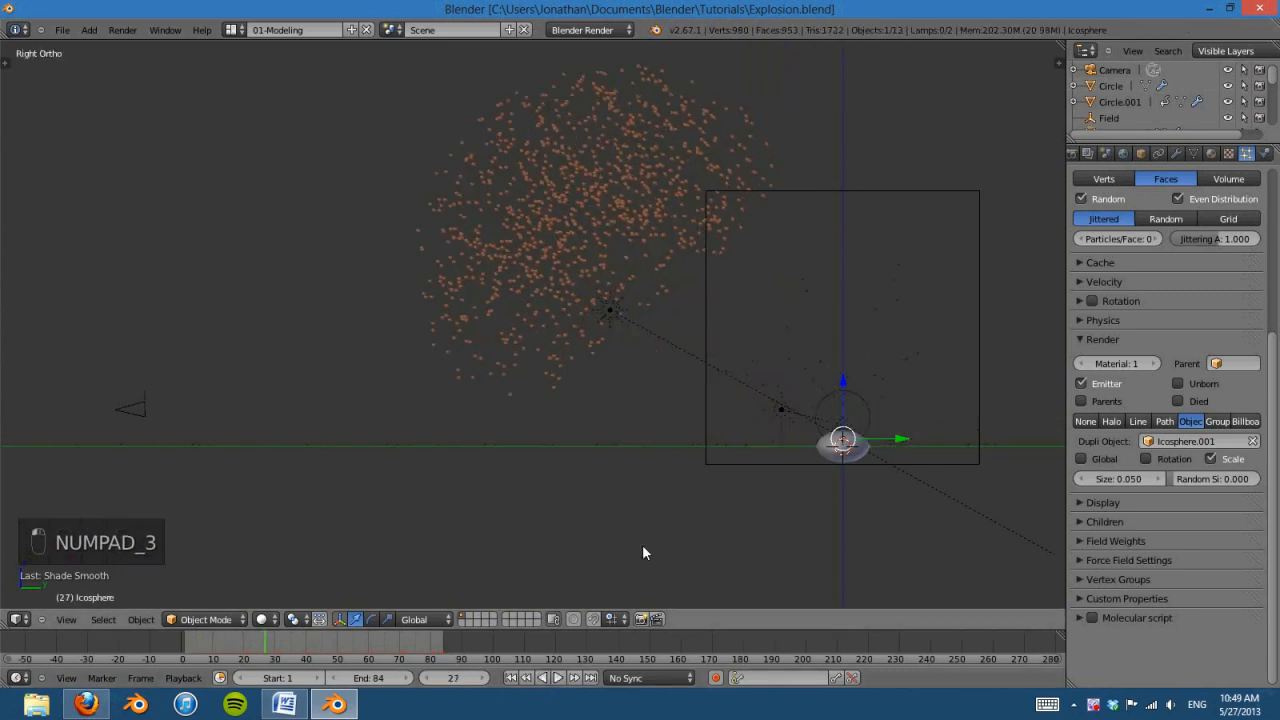
pyautogui.scroll(4, 677, 382)
pyautogui.scroll(-3, 677, 385)
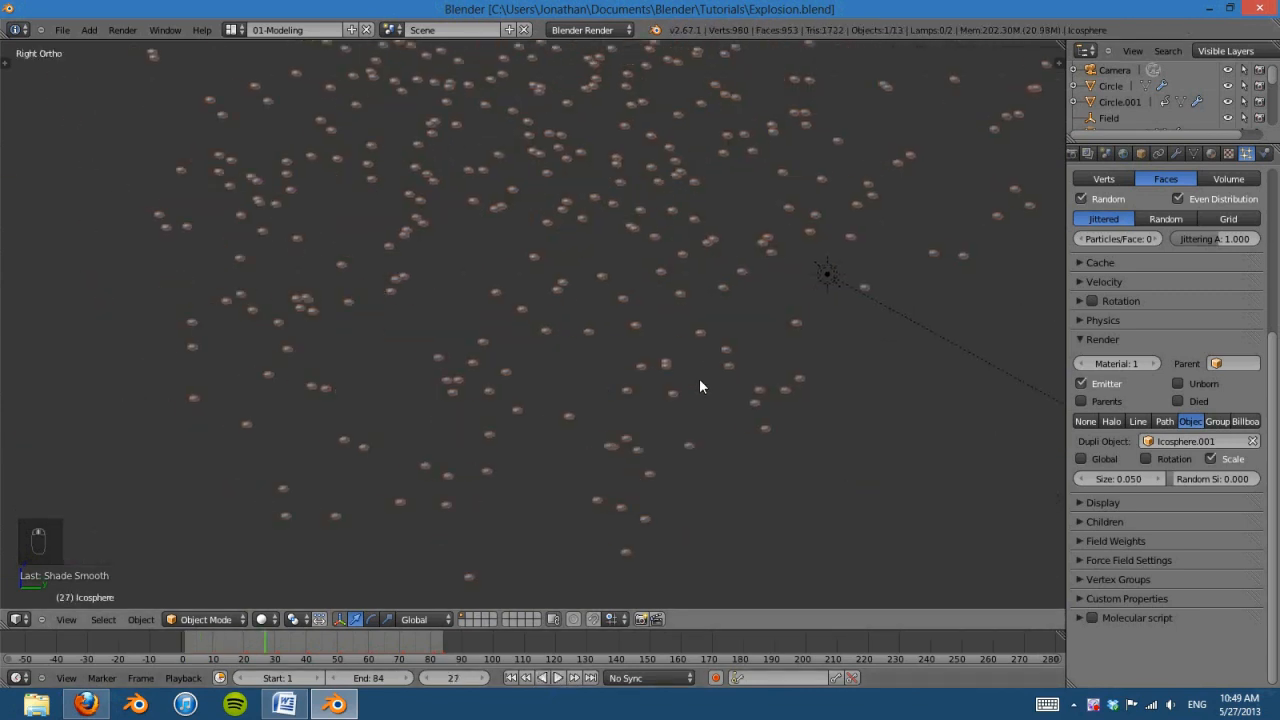
pyautogui.scroll(2, 720, 400)
# - Enable dynamic particle rotation with initial orientation Random 1.000, Phase 0.288 and phase Random 1.000
pyautogui.click(1084, 340)
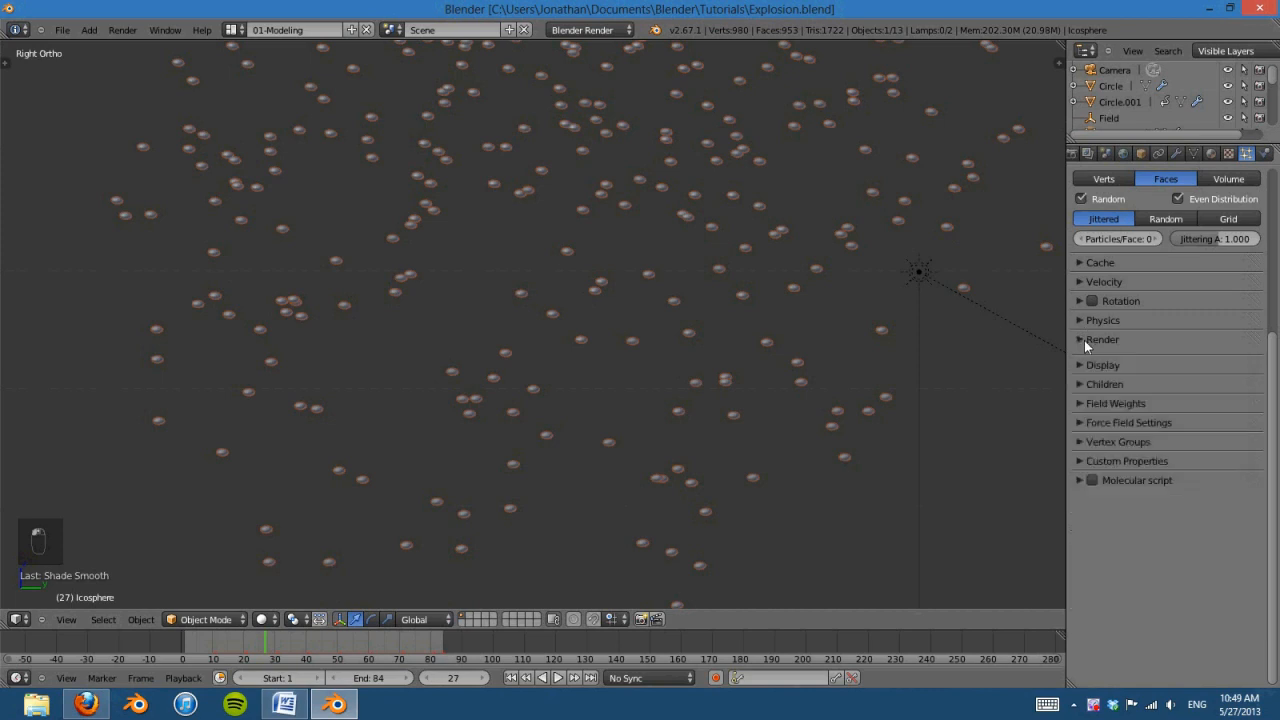
pyautogui.click(1091, 301)
pyautogui.click(1078, 300)
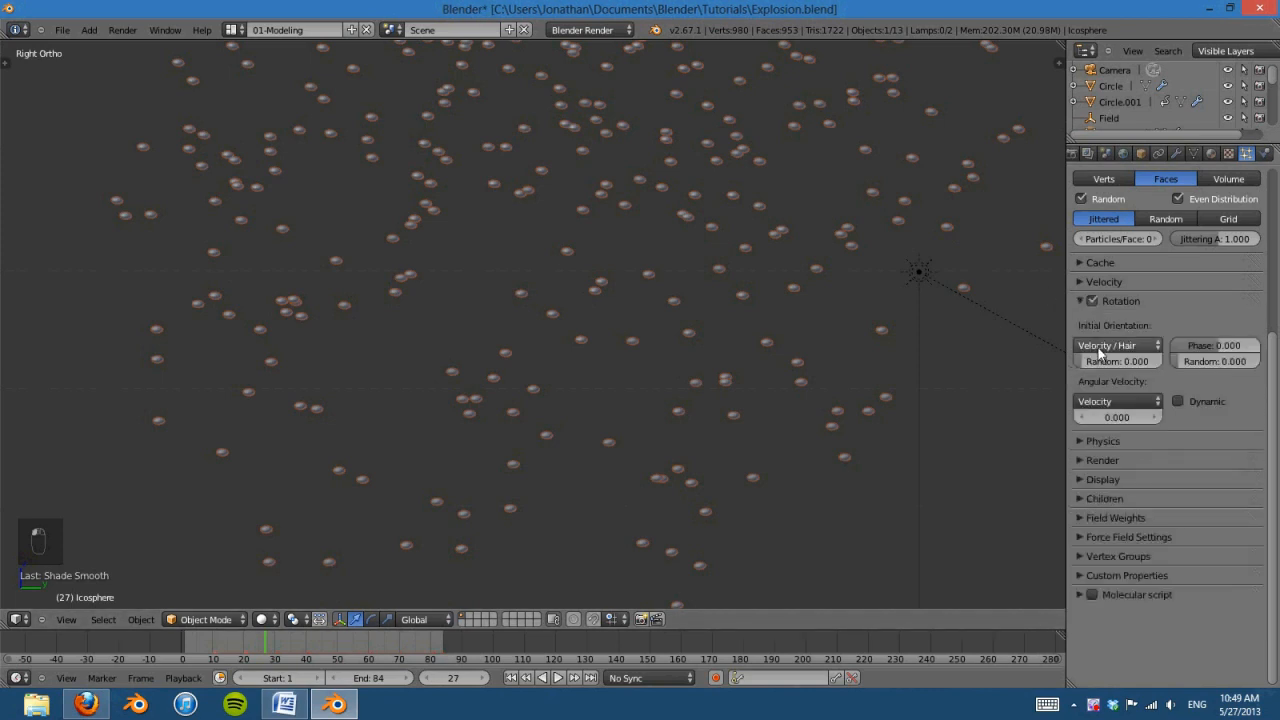
pyautogui.click(1179, 401)
# - Replay the animation from the first frame in the side view and check the rotation of the flying particles
pyautogui.scroll(-5, 660, 438)
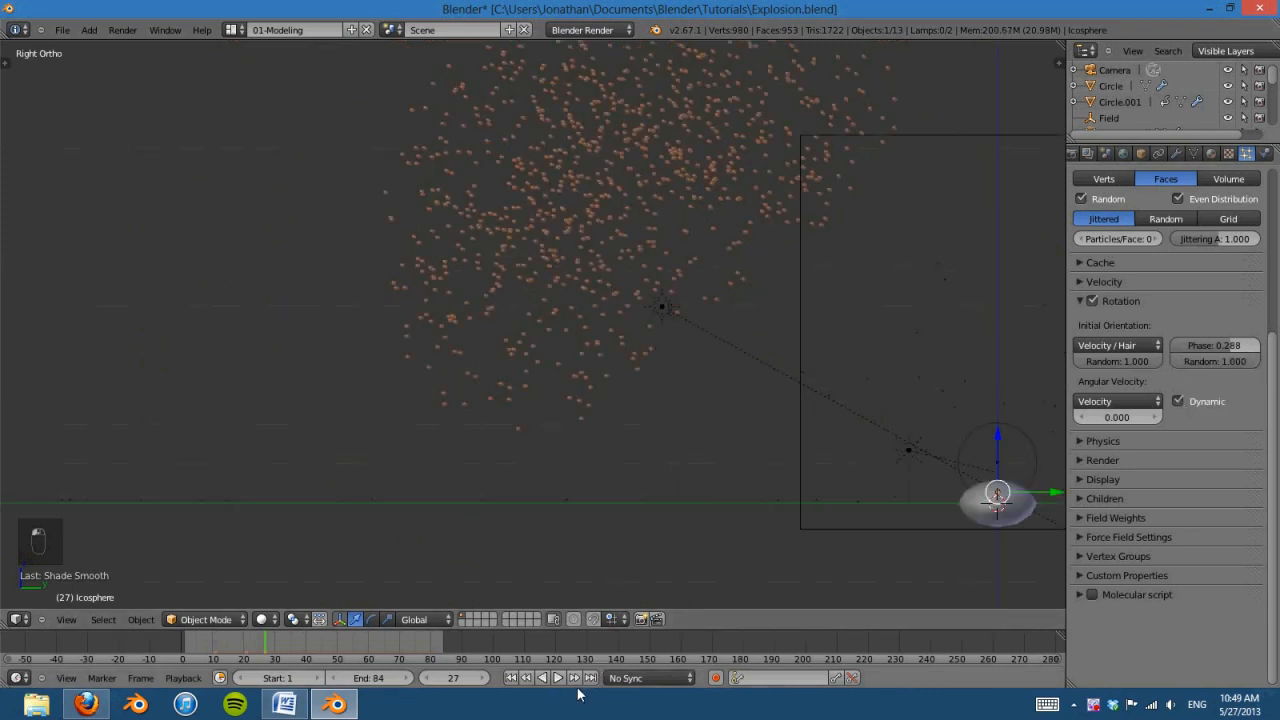
pyautogui.click(510, 678)
pyautogui.click(557, 678)
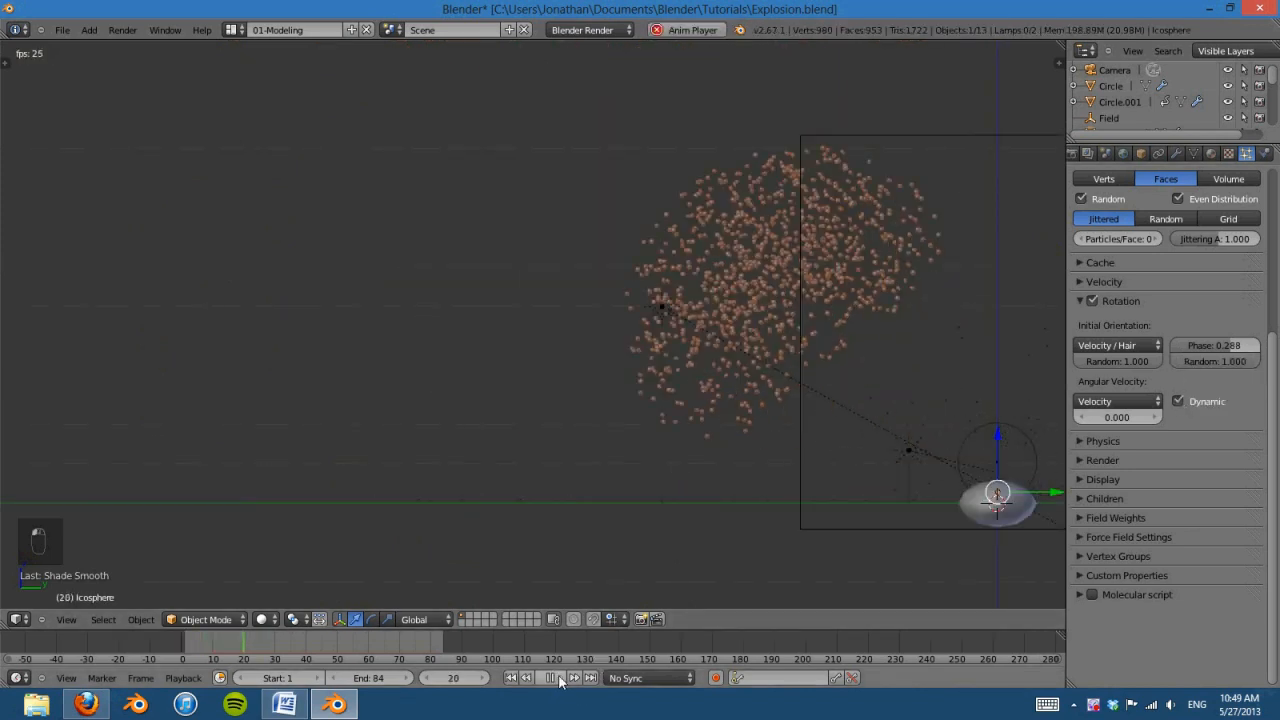
pyautogui.scroll(4, 953, 479)
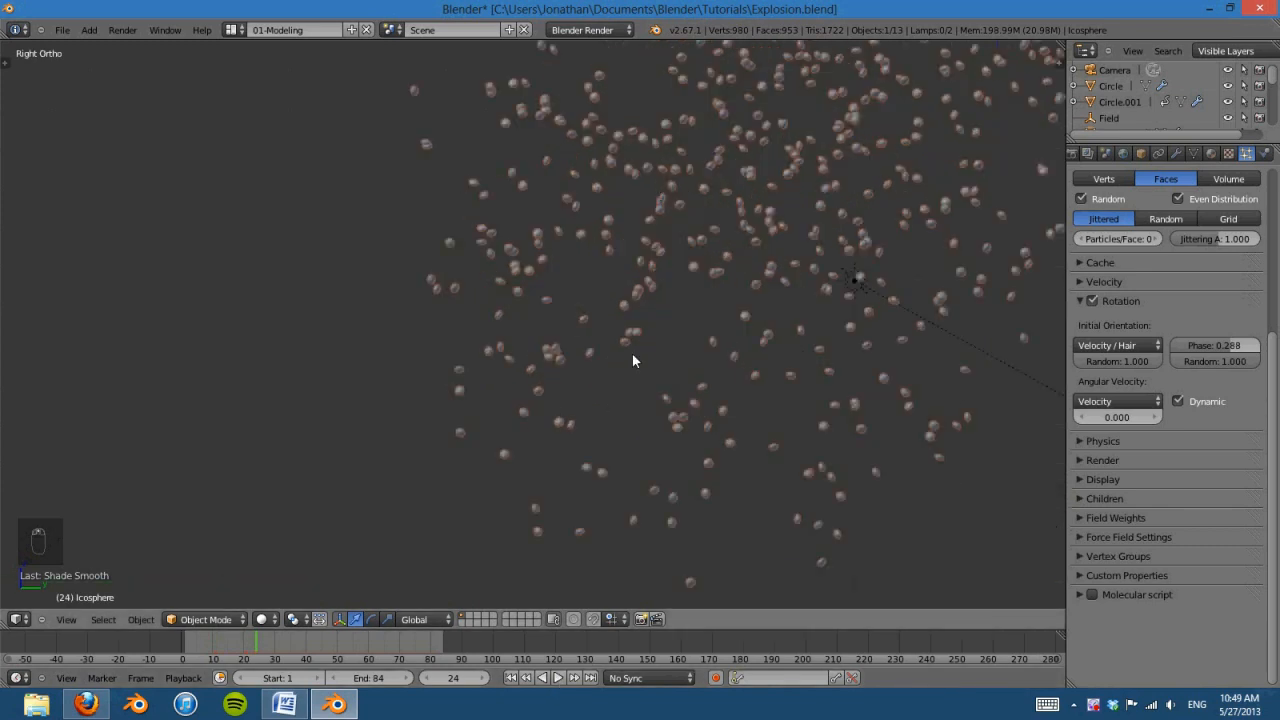
pyautogui.scroll(-4, 604, 511)
pyautogui.click(557, 678)
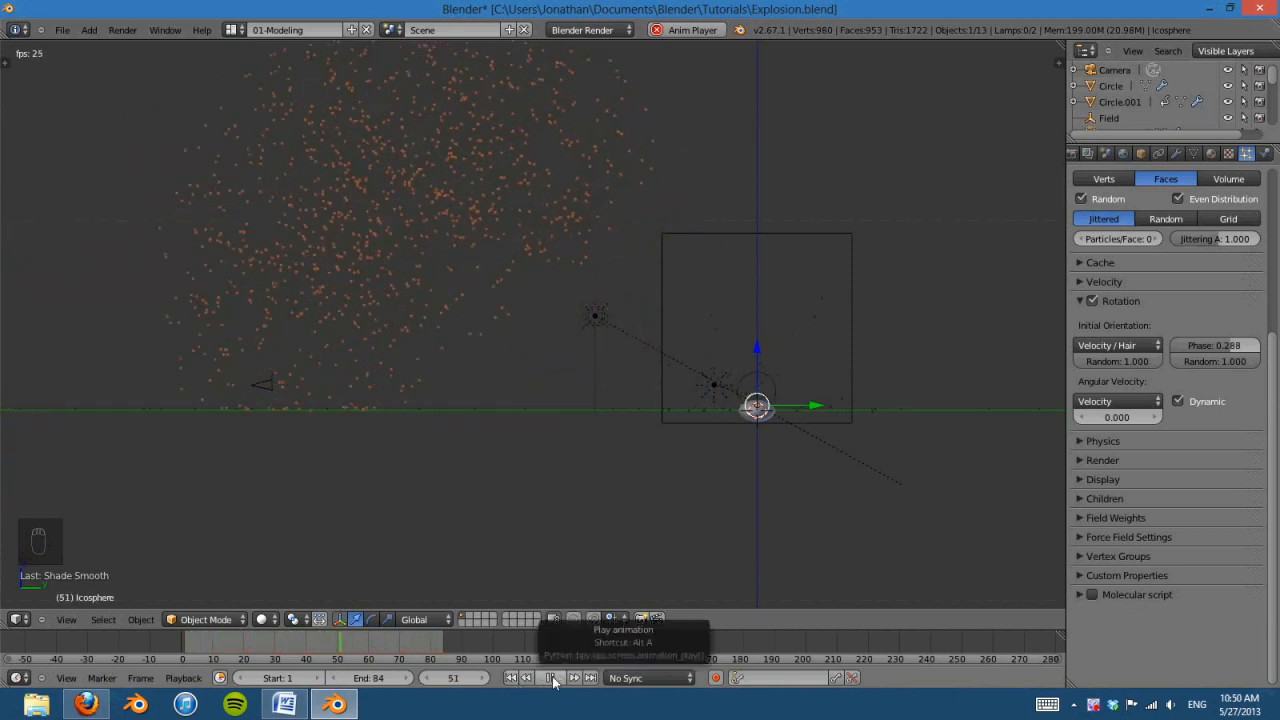
pyautogui.click(551, 678)
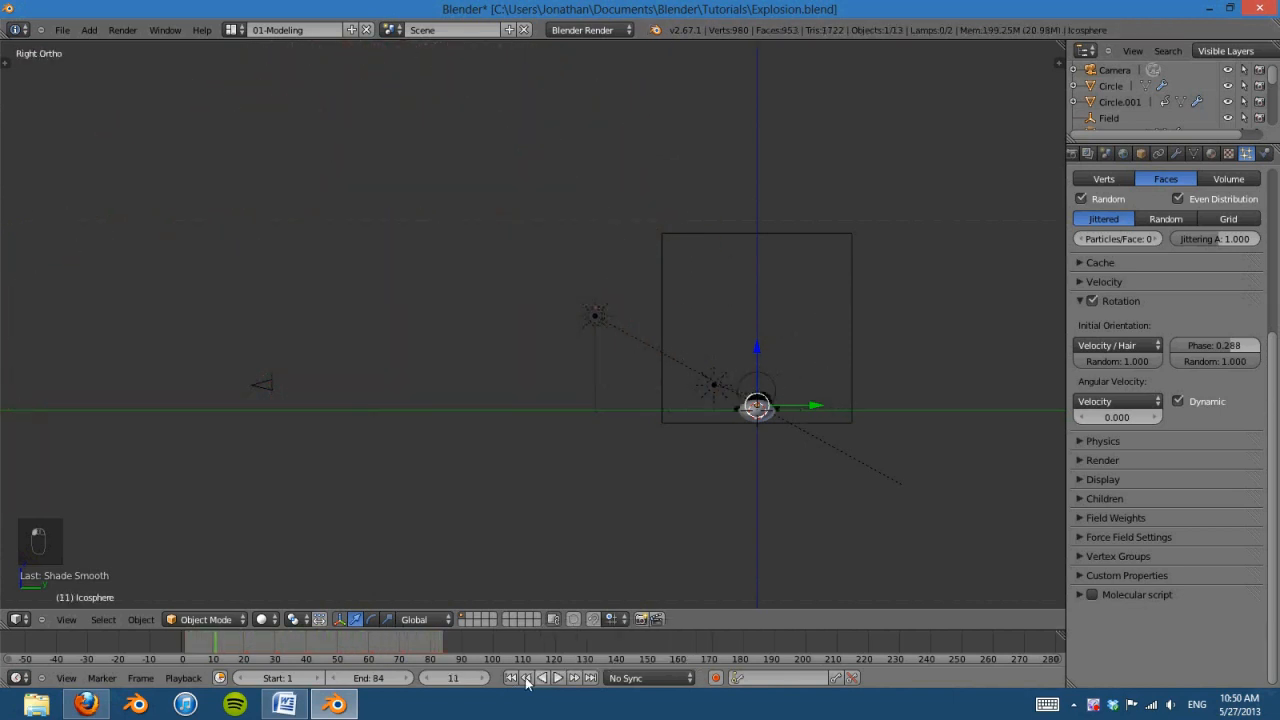
# - Play the particle animation through the camera view and return to frame 1
pyautogui.click(511, 678)
pyautogui.moveTo(482, 449); pyautogui.dragTo(665, 521, button='middle')
pyautogui.press('KP_1')
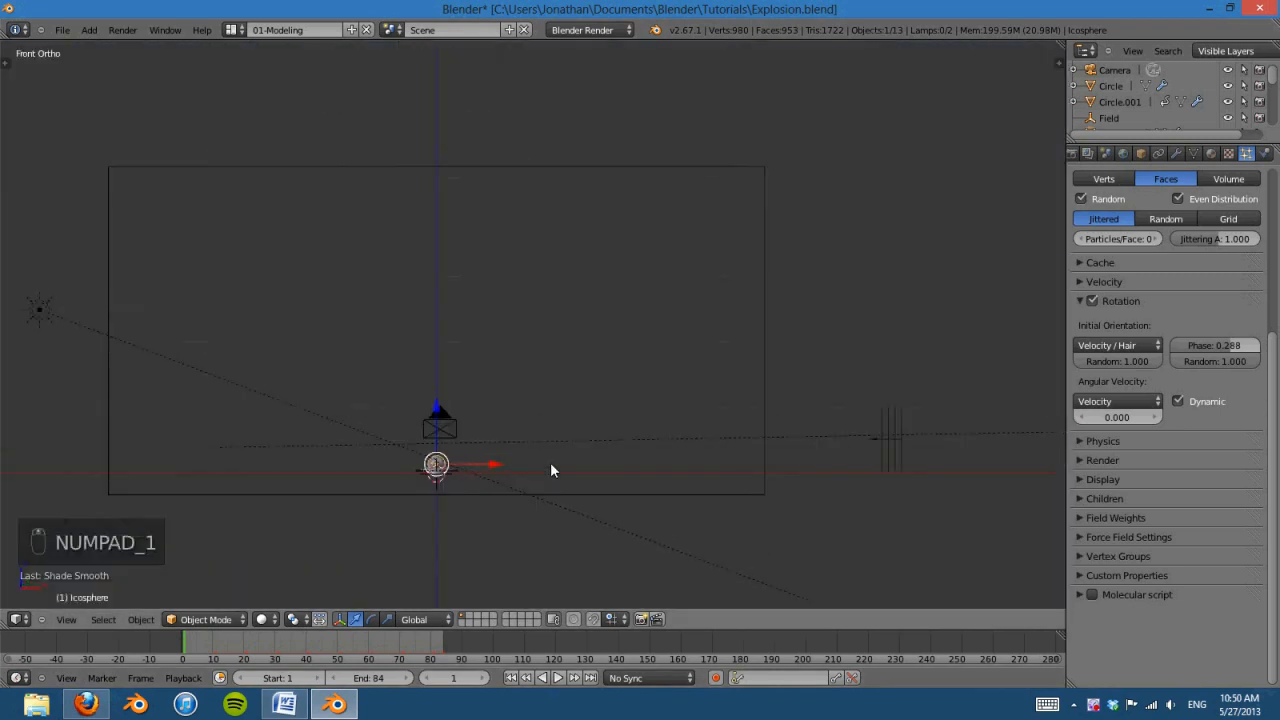
pyautogui.press('KP_0')
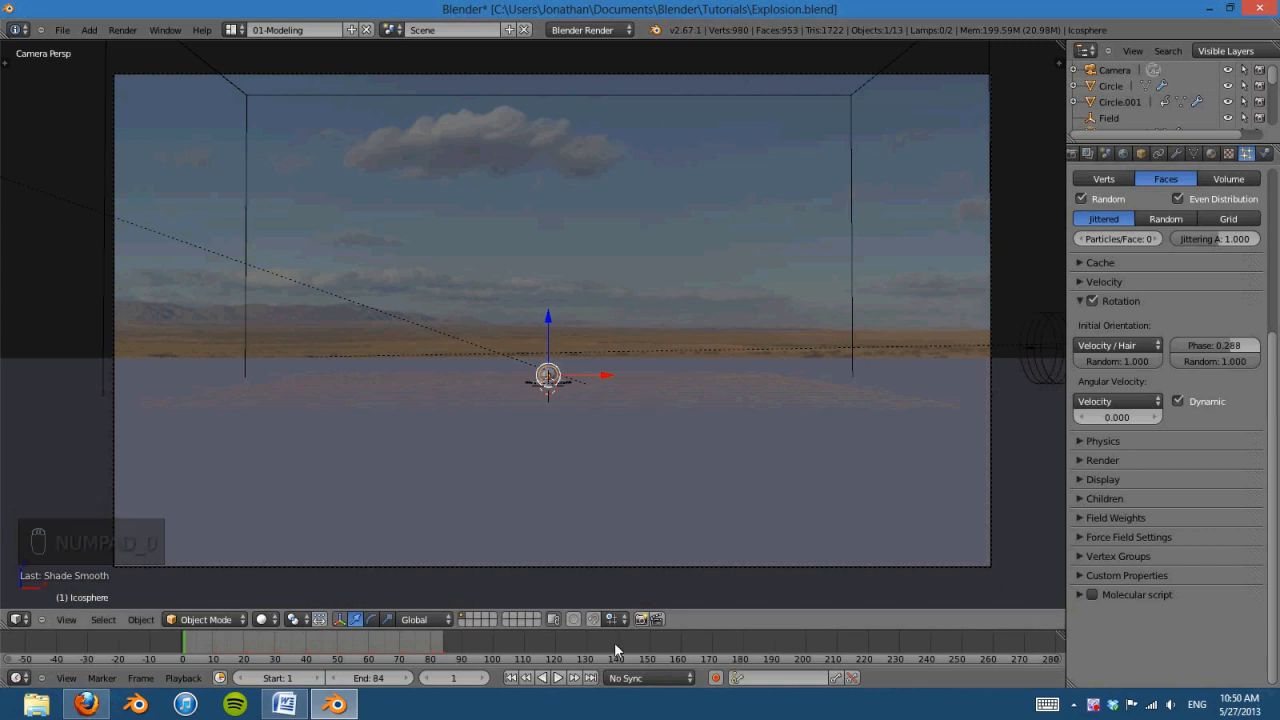
pyautogui.click(560, 679)
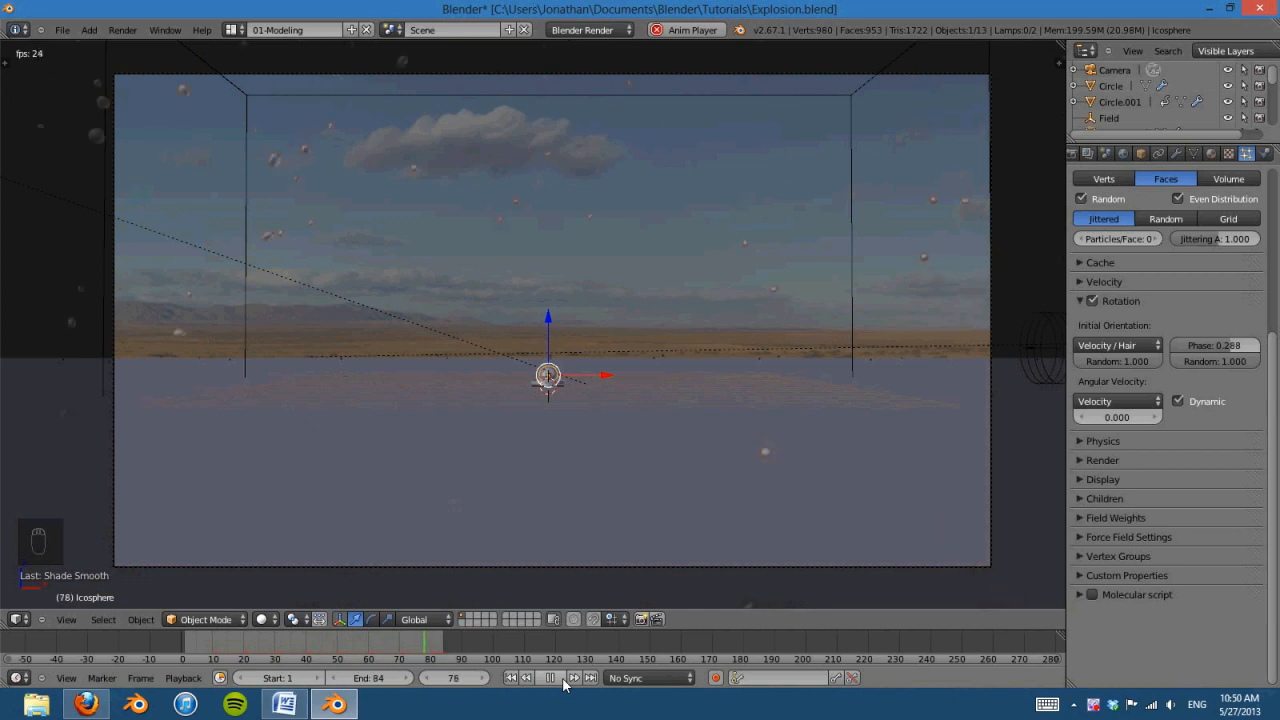
pyautogui.click(548, 681)
pyautogui.click(509, 678)
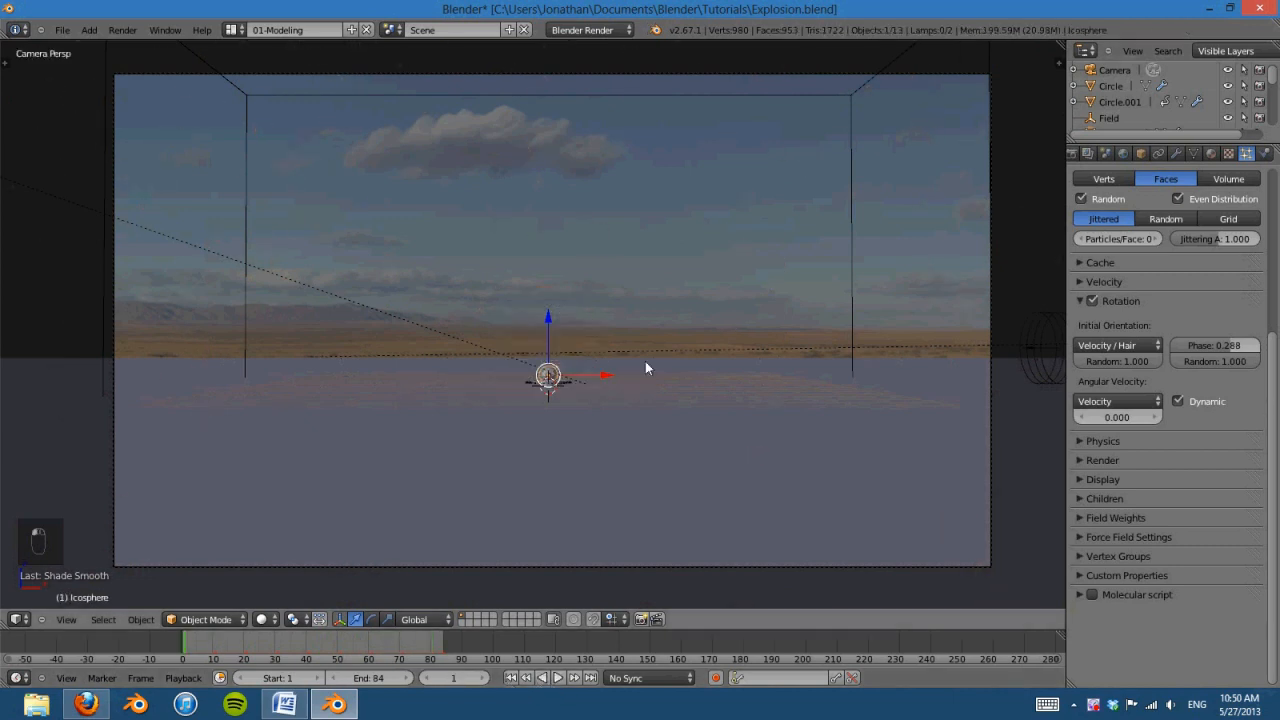
pyautogui.press('KP_3')
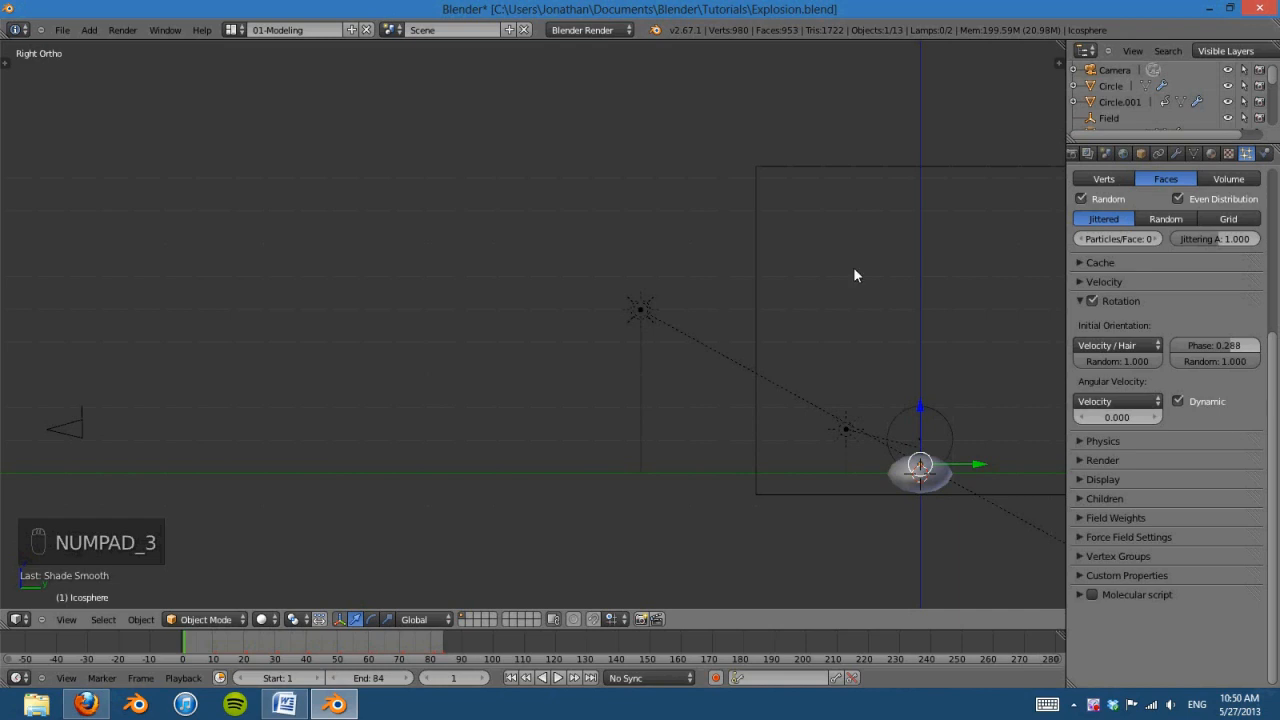
pyautogui.scroll(-3, 732, 537)
pyautogui.keyDown('shift'); pyautogui.moveTo(674, 462); pyautogui.dragTo(423, 400, button='middle'); pyautogui.keyUp('shift')
pyautogui.scroll(4, 477, 529)
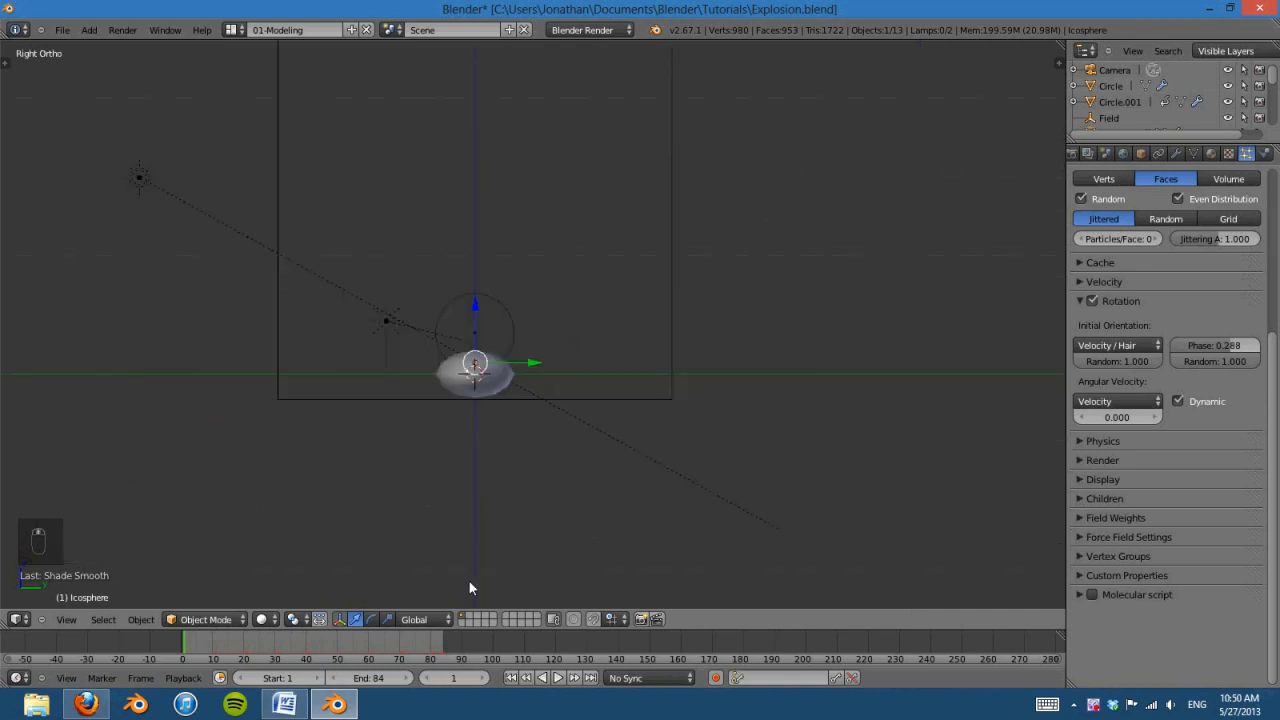
pyautogui.click(463, 623)
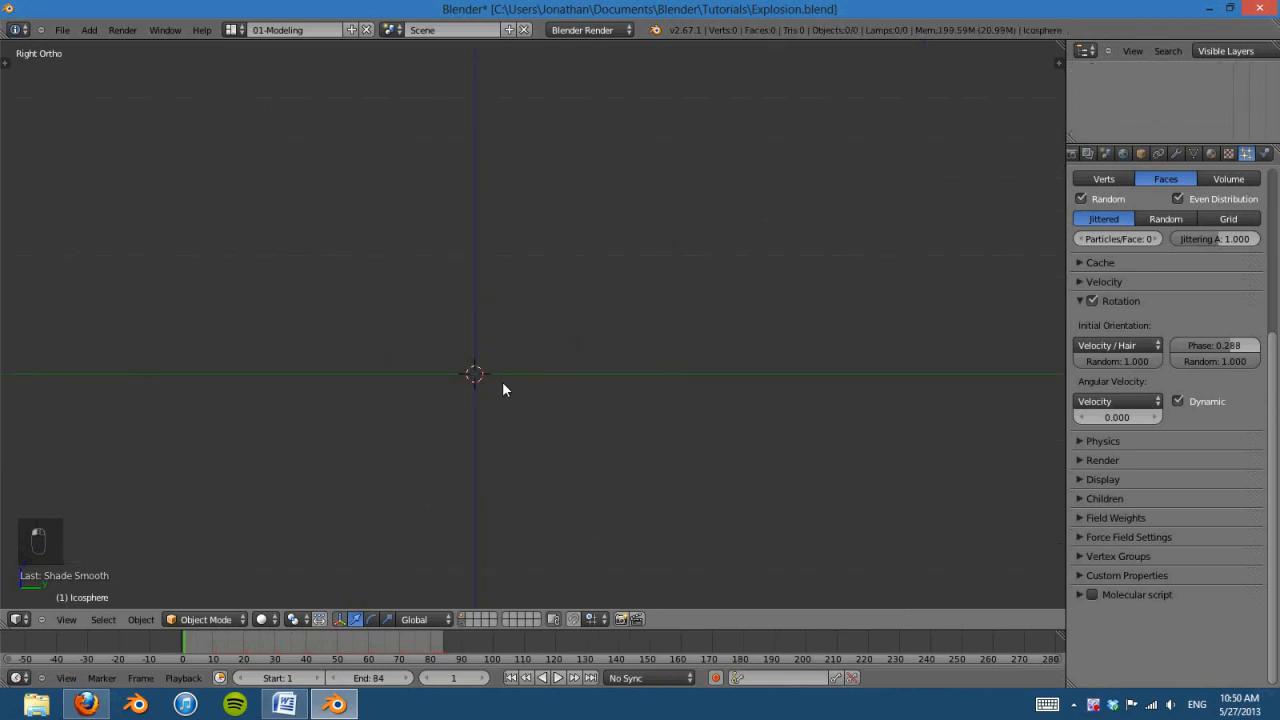
pyautogui.press('KP_1')
pyautogui.moveTo(554, 380); pyautogui.dragTo(562, 507, button='middle')
pyautogui.click(463, 620)
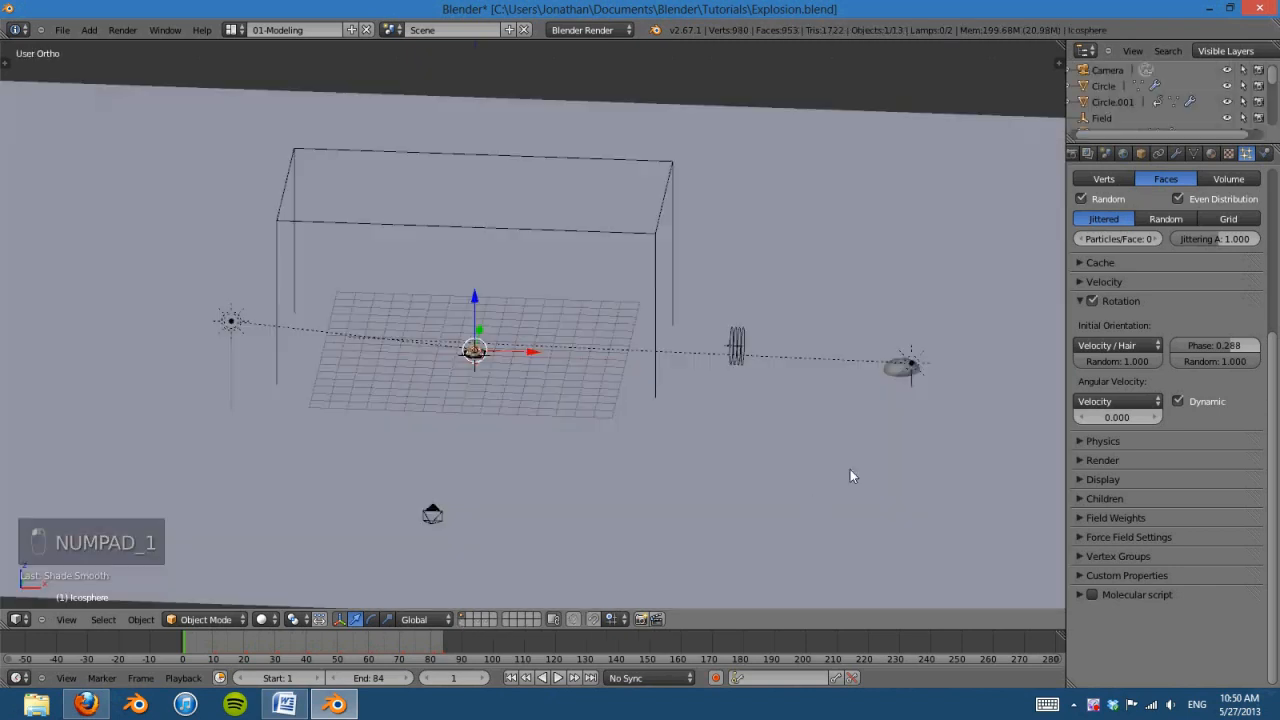
# - Give the large ground plane rigid body physics with its type set to Passive
pyautogui.rightClick(850, 469)
pyautogui.scroll(-4, 703, 306)
pyautogui.click(1265, 154)
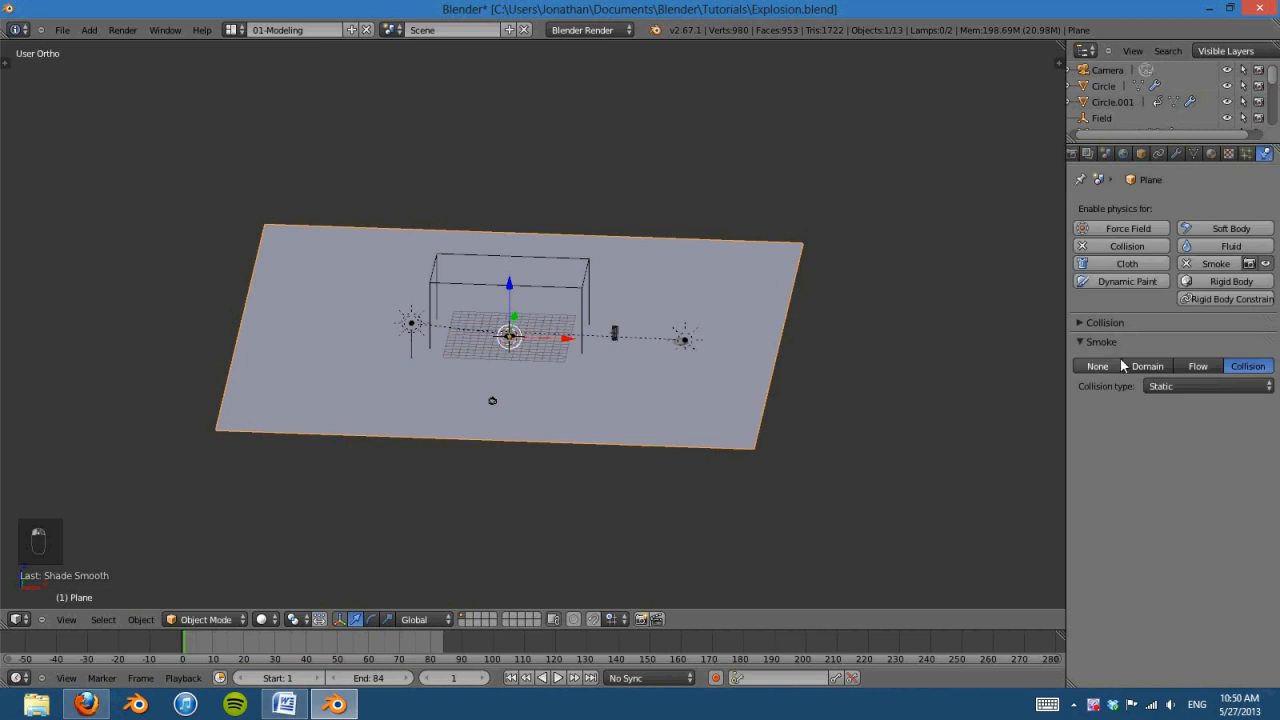
pyautogui.click(1222, 282)
pyautogui.click(1175, 346)
pyautogui.click(1160, 316)
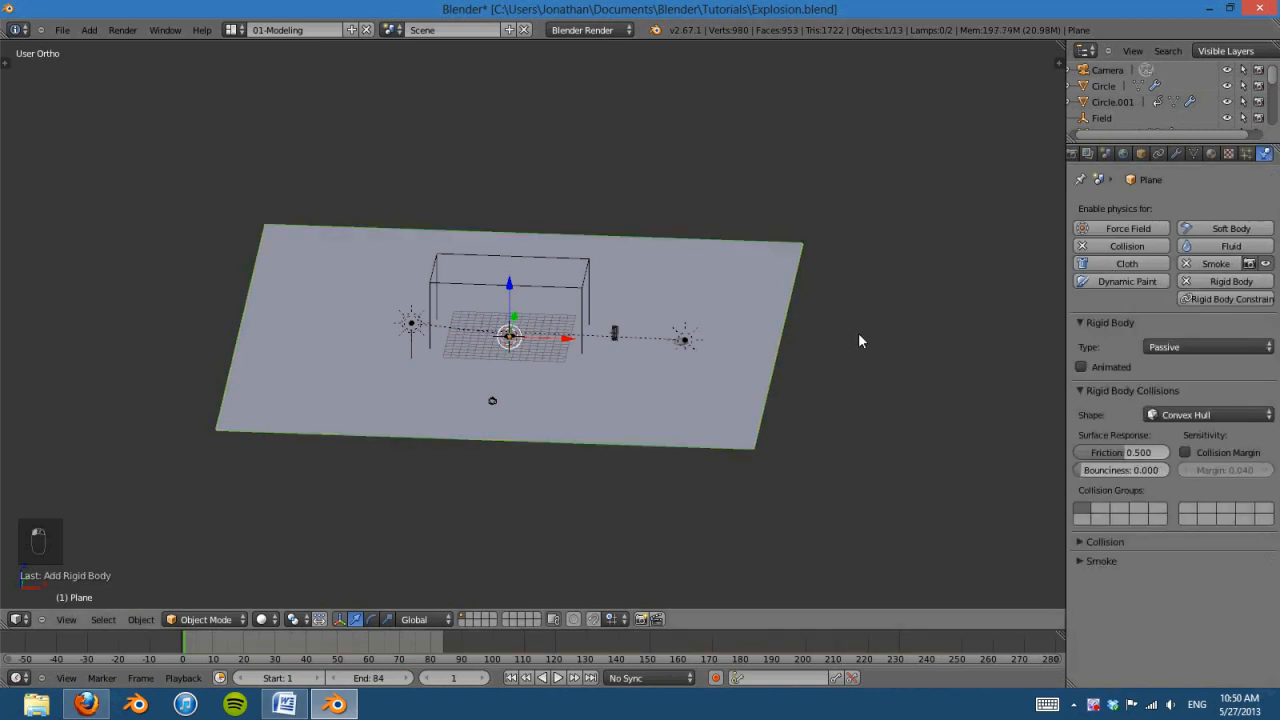
# - Add a mesh cube at the 3D cursor on an empty layer and view it from the right in orthographic
pyautogui.click(492, 614)
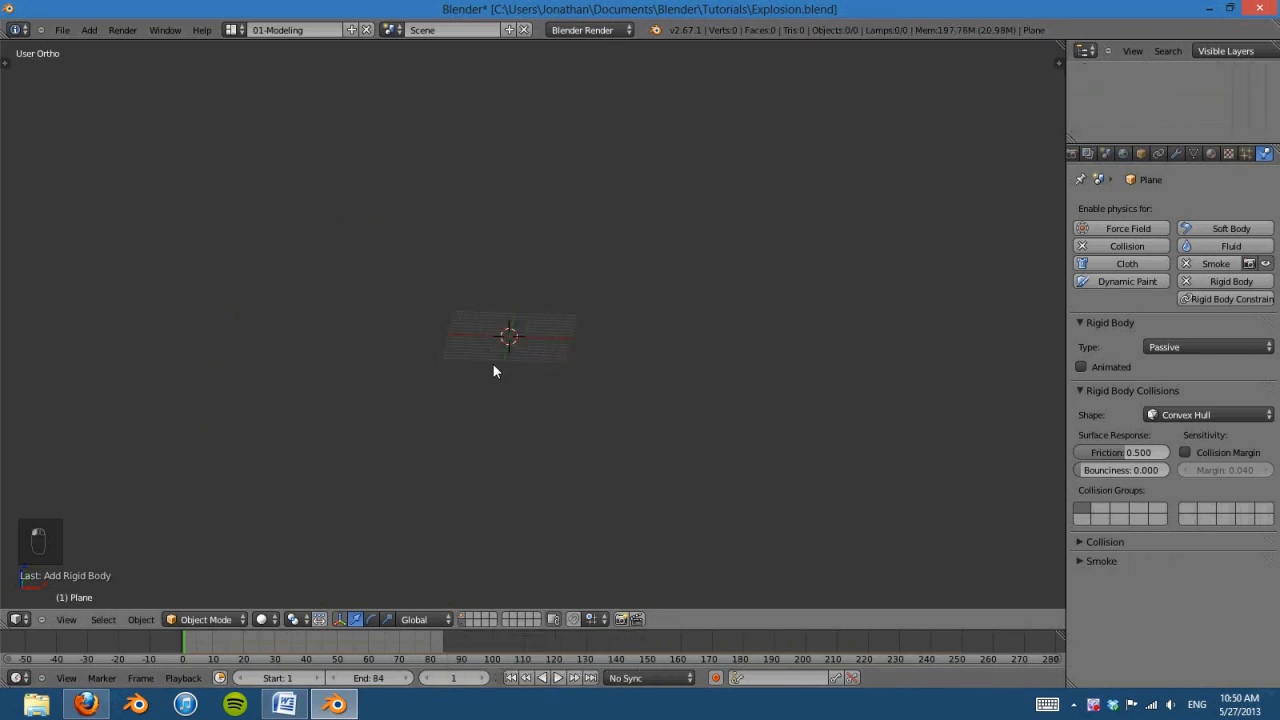
pyautogui.hotkey('shift', 'a')
pyautogui.moveTo(505, 362)
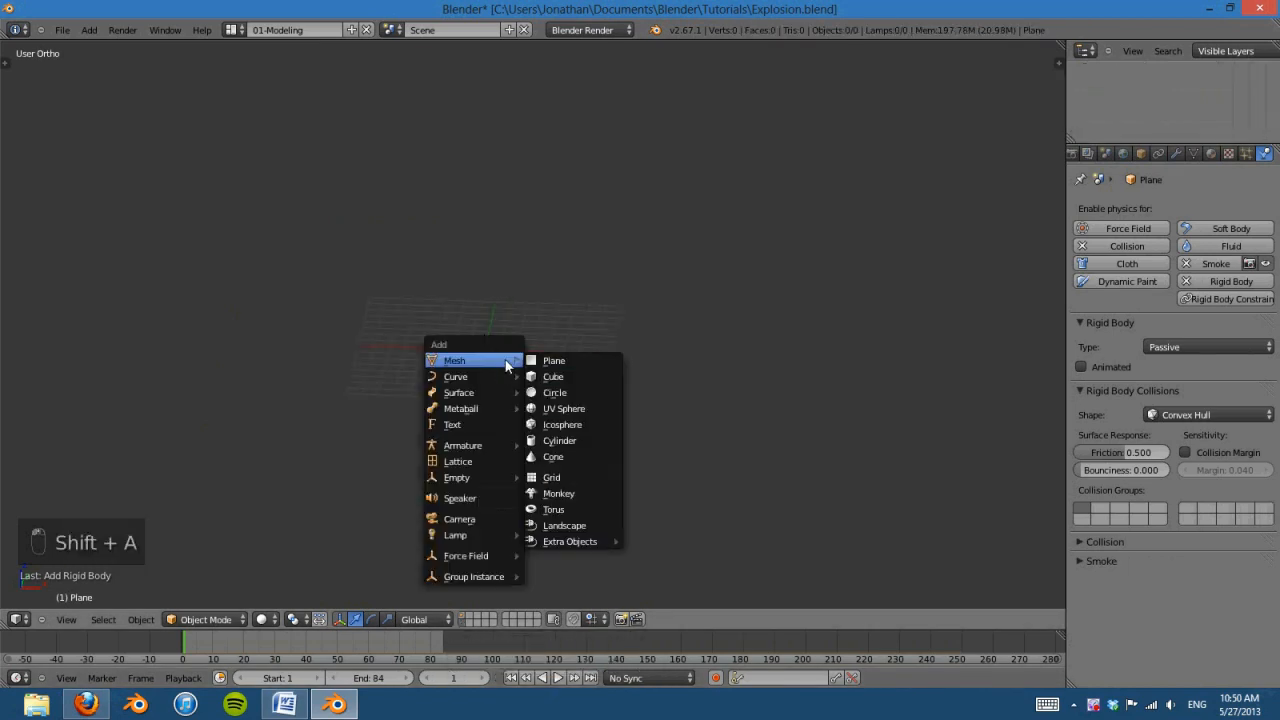
pyautogui.click(583, 376)
pyautogui.press('KP_3')
pyautogui.press('KP_5')
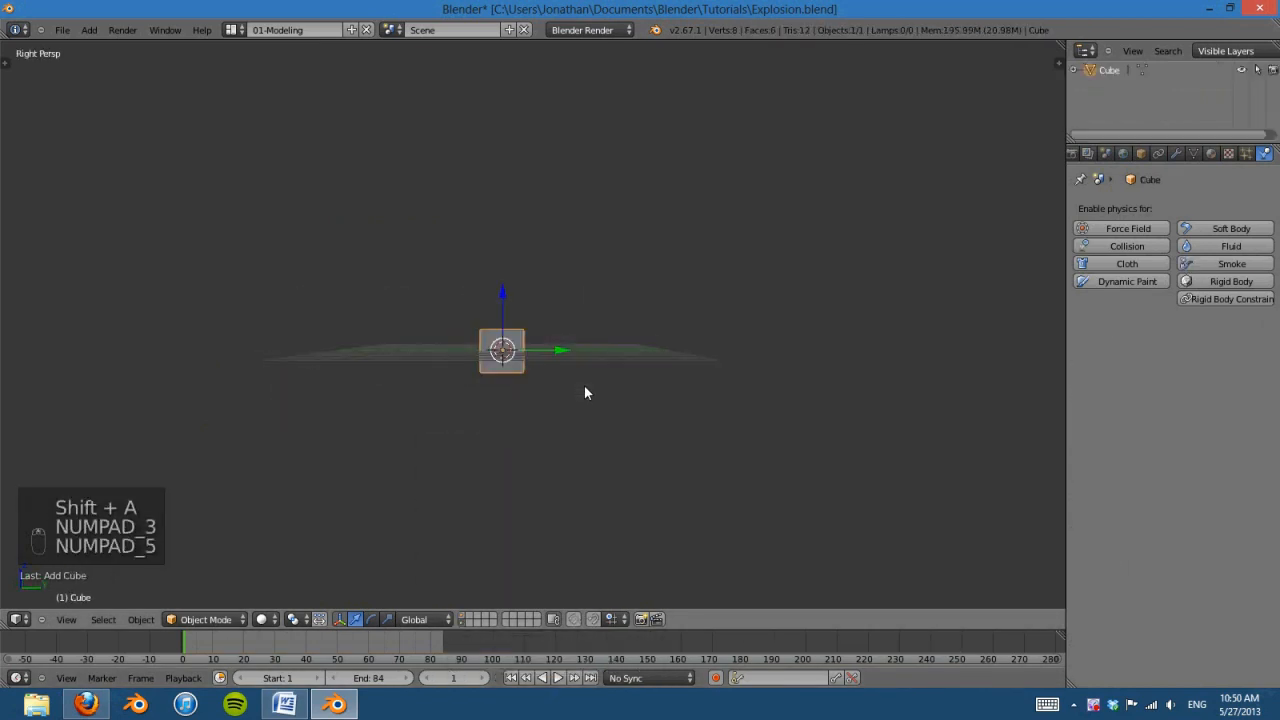
pyautogui.press('KP_5')
pyautogui.scroll(5, 690, 392)
pyautogui.keyDown('shift'); pyautogui.moveTo(586, 460); pyautogui.dragTo(694, 390, button='middle'); pyautogui.keyUp('shift')
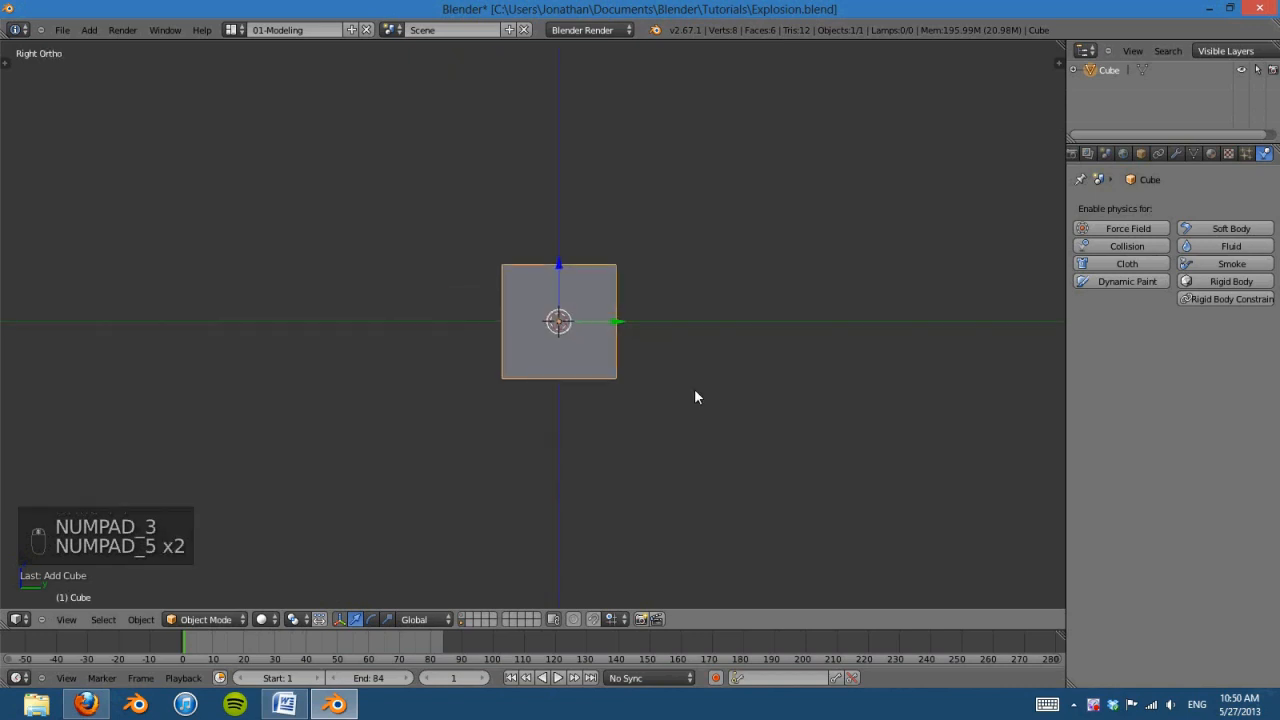
# - Shape the cube's mesh in Edit Mode into a smaller block stretched along Y, with its base resting at the object's origin
pyautogui.press('Tab')
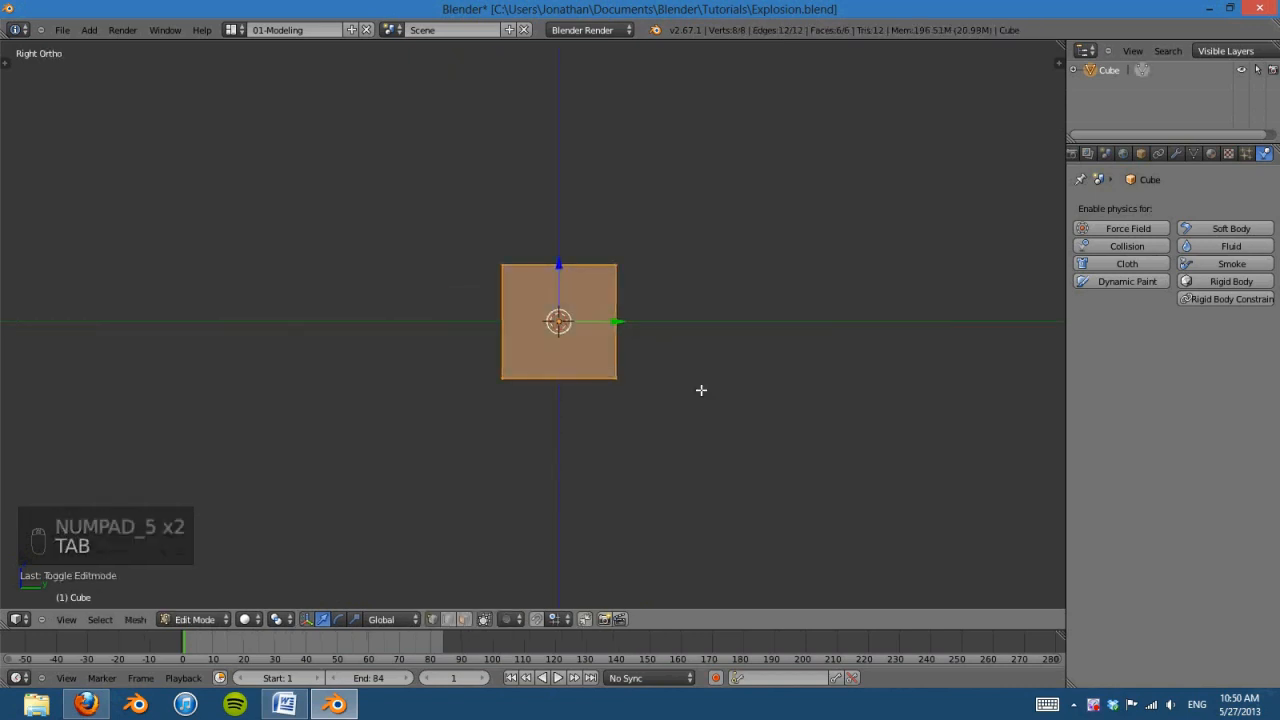
pyautogui.press('s')
pyautogui.press('y')
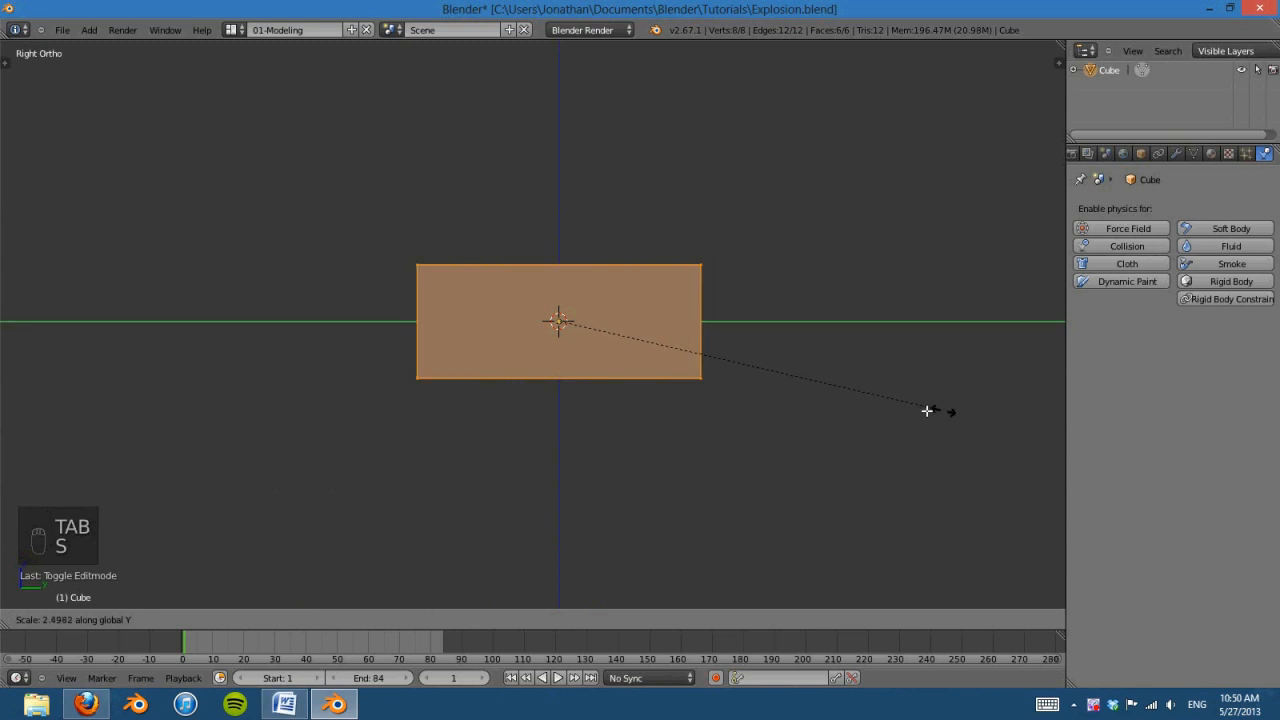
pyautogui.click(905, 409)
pyautogui.press('s')
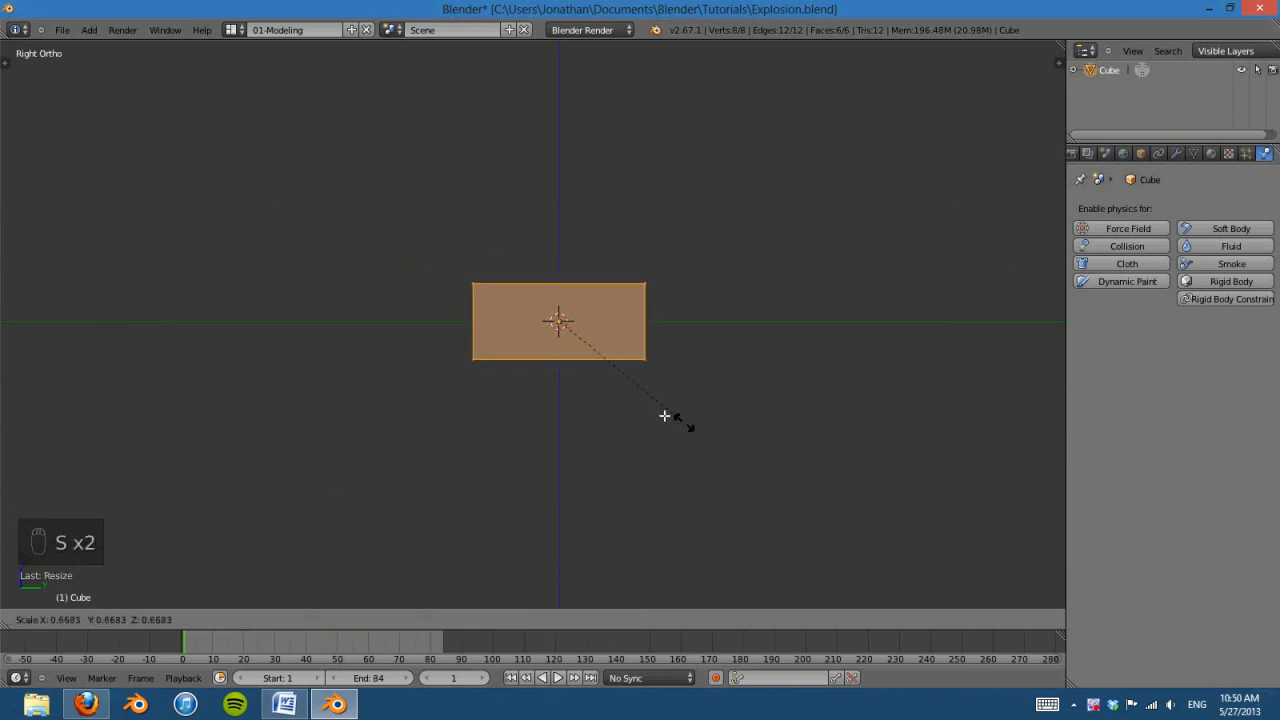
pyautogui.click(658, 406)
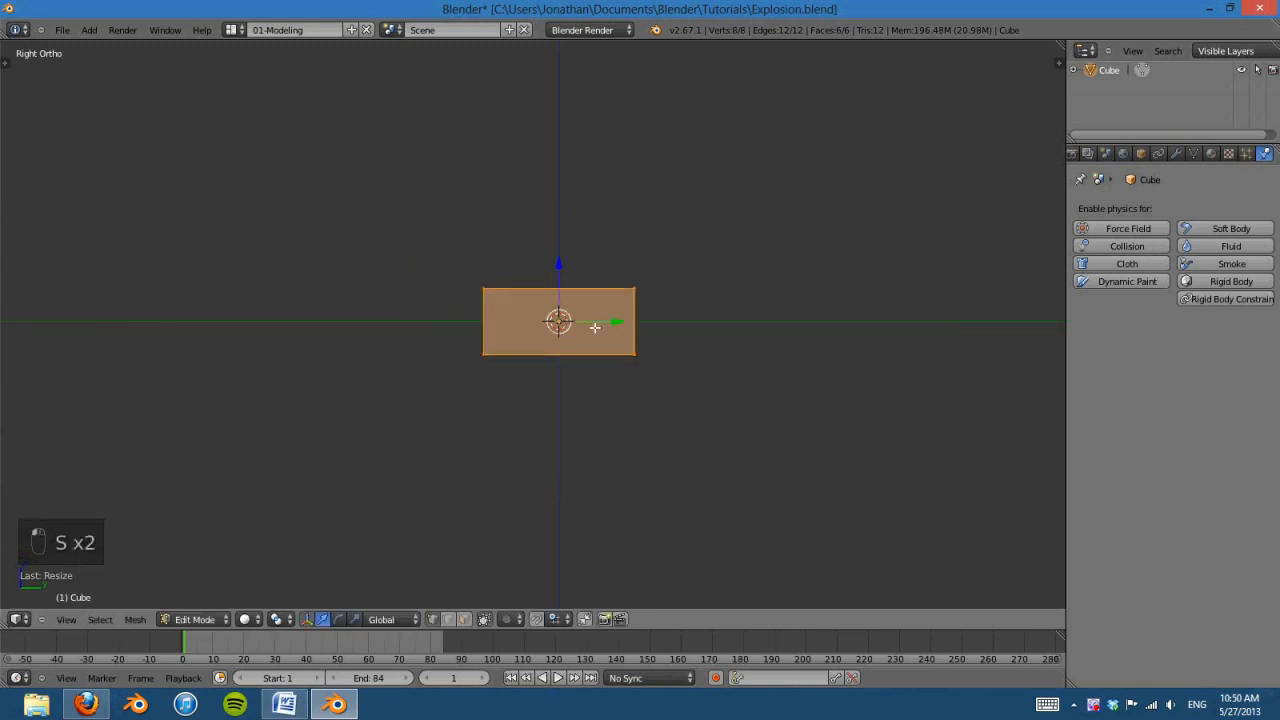
pyautogui.click(563, 240)
pyautogui.press('Tab')
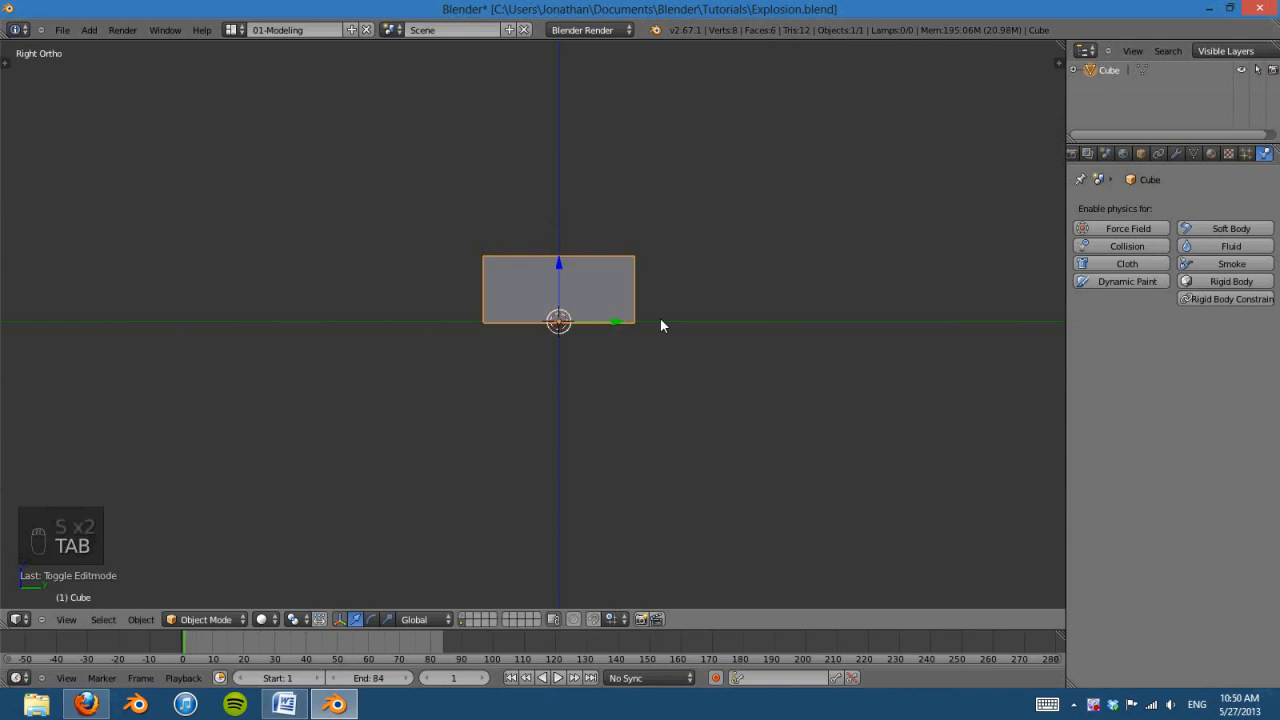
# - Show the main scene layer together with the block's layer and shift the block along positive X, clear of the explosion emitter
pyautogui.keyDown('shift'); pyautogui.click(463, 617); pyautogui.keyUp('shift')
pyautogui.press('KP_7')
pyautogui.scroll(-5, 817, 494)
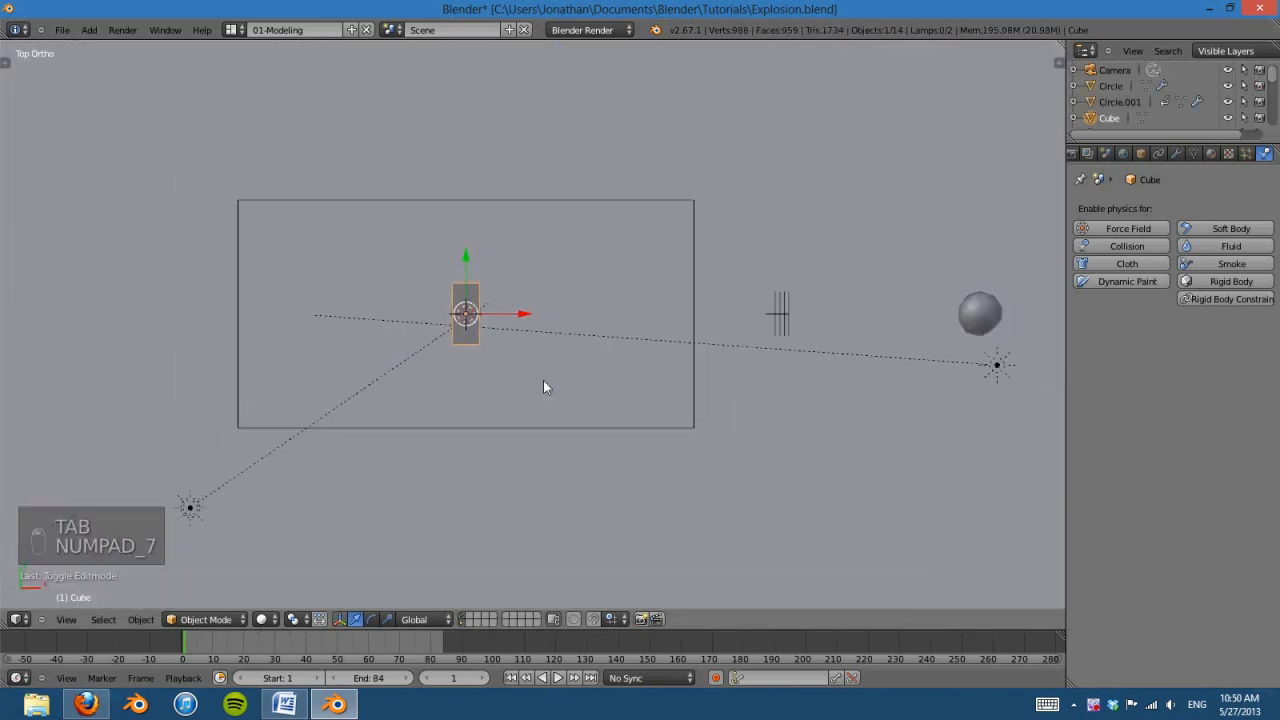
pyautogui.moveTo(510, 318); pyautogui.dragTo(590, 315)
# - Rotate the block slightly about the vertical axis so it stands at an angle to the explosion
pyautogui.press('r')
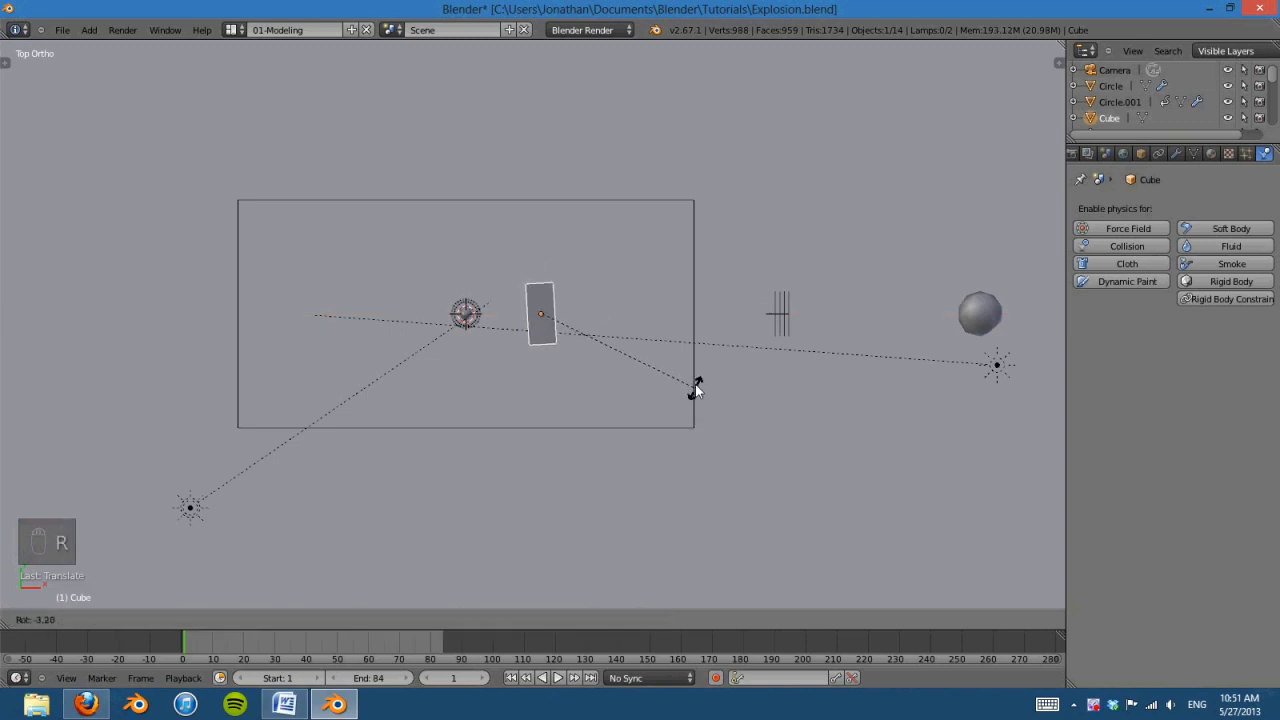
pyautogui.click(695, 383)
pyautogui.scroll(4, 667, 402)
pyautogui.press('r')
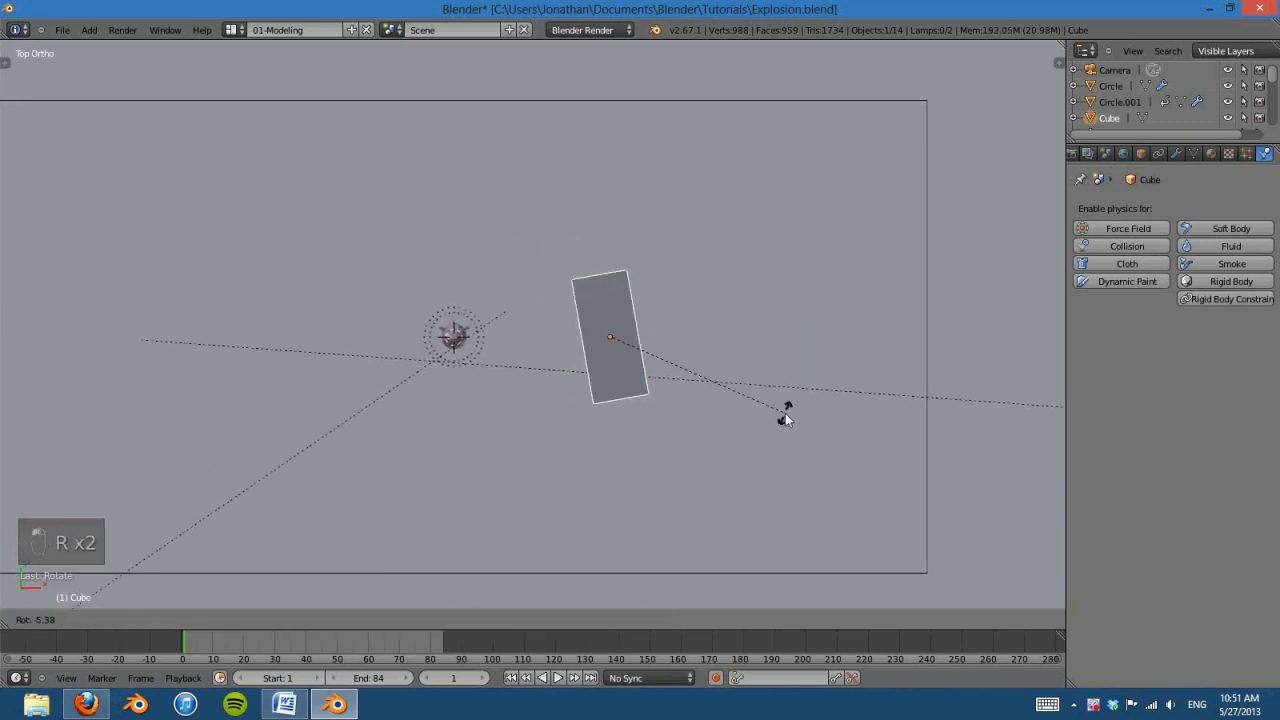
pyautogui.click(792, 411)
pyautogui.press('KP_1')
pyautogui.scroll(2, 721, 315)
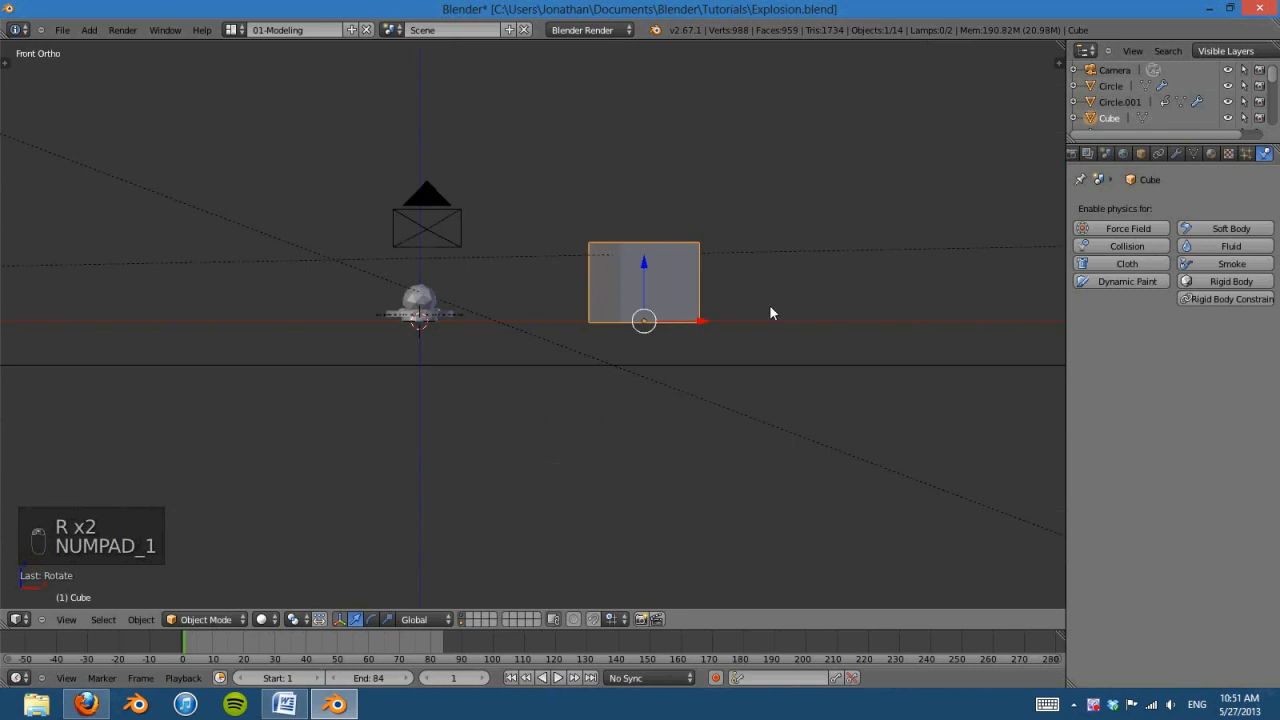
pyautogui.scroll(3, 703, 409)
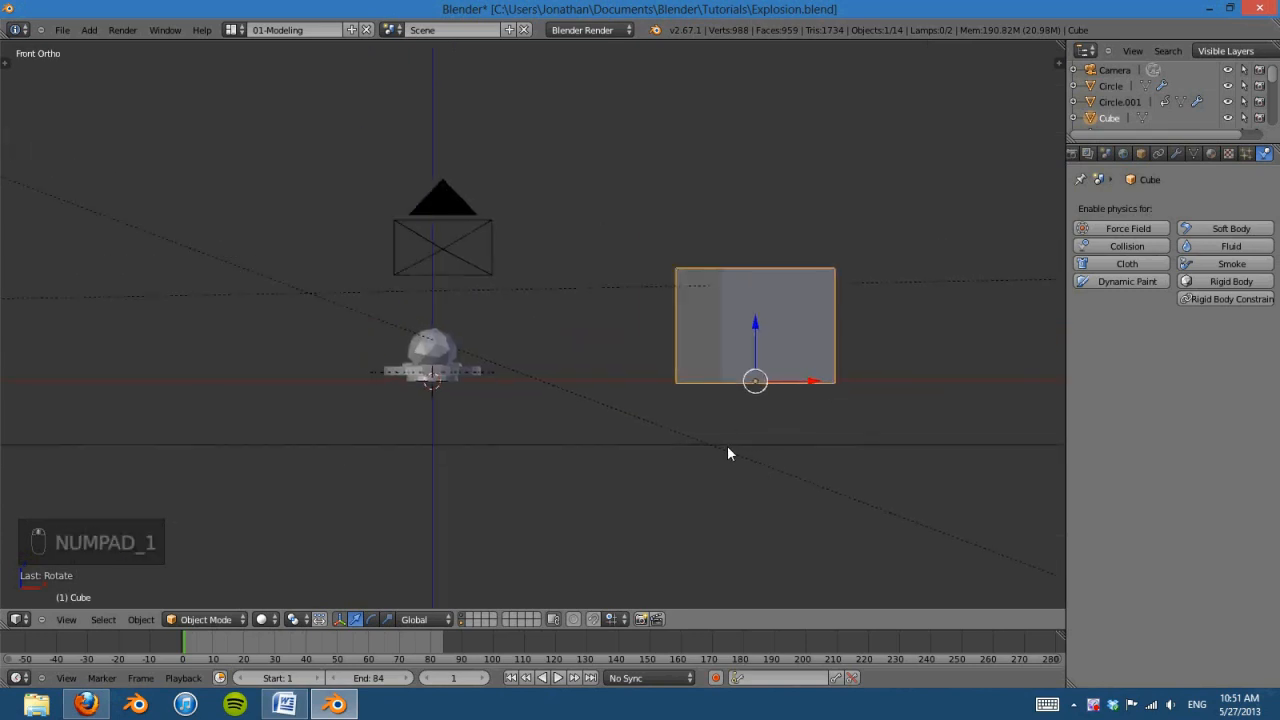
pyautogui.press('r')
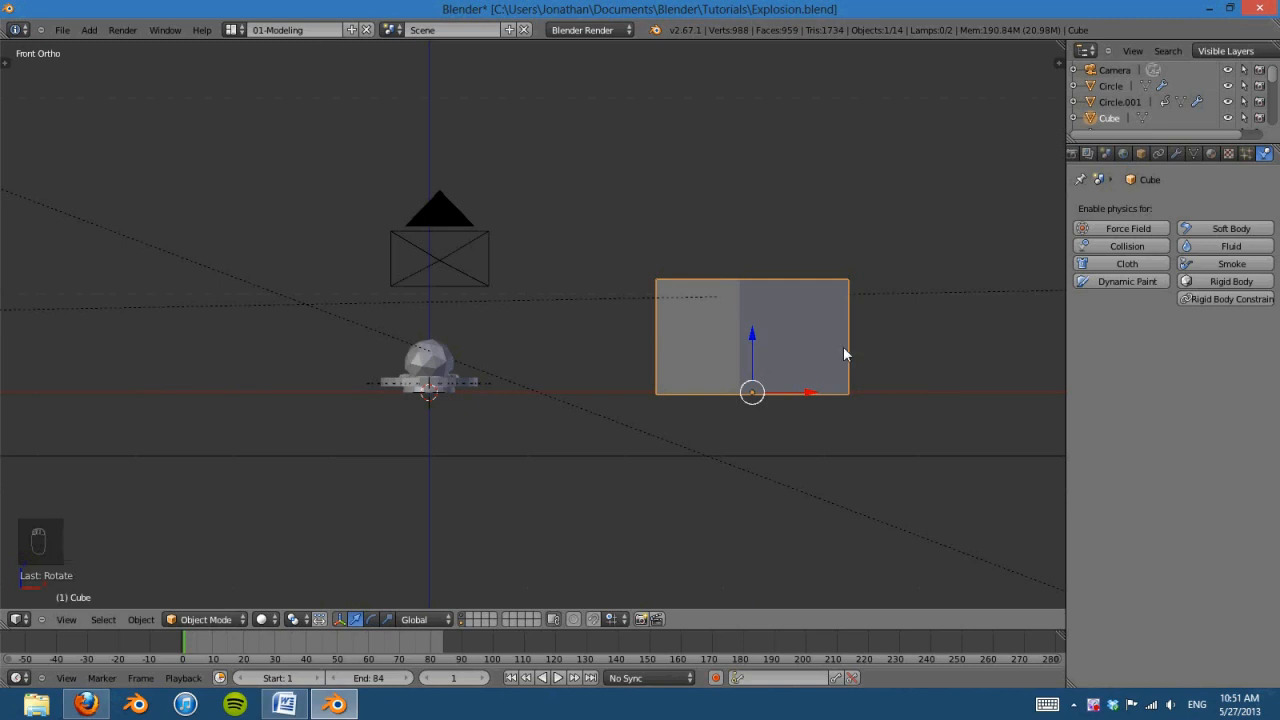
# - Give the block rigid body physics with its type set to Active
pyautogui.scroll(-3, 760, 356)
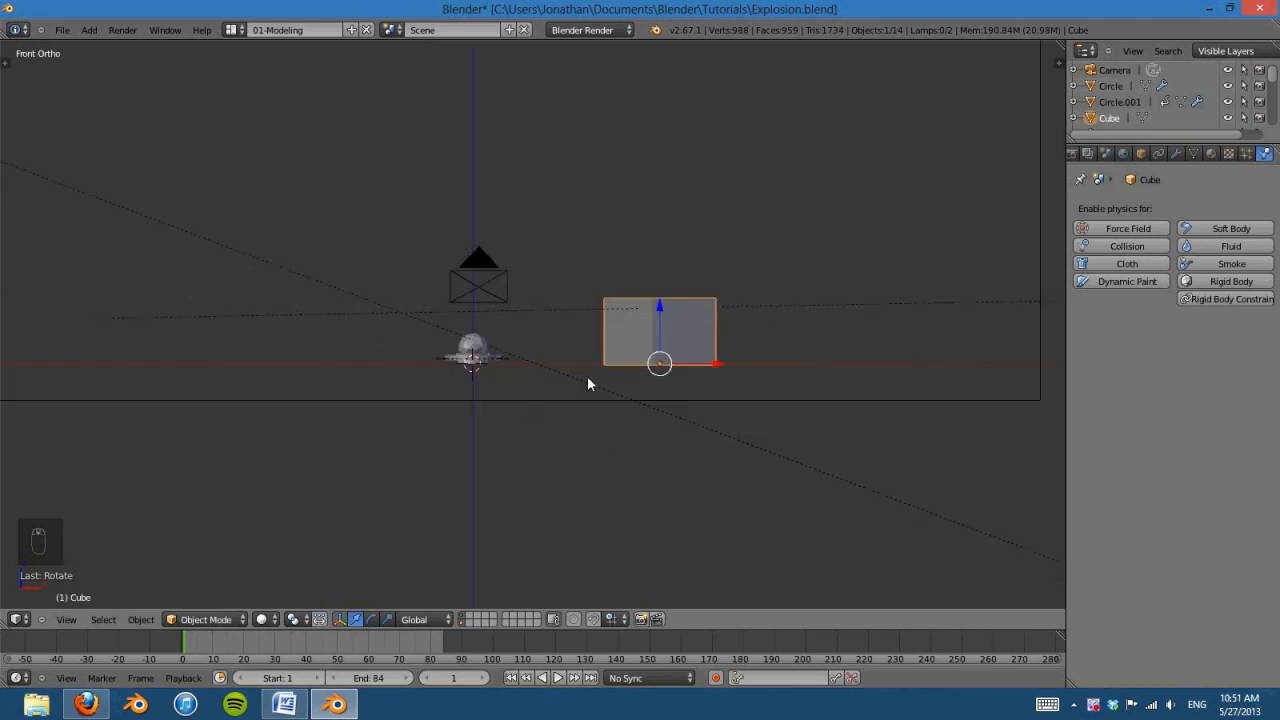
pyautogui.click(1215, 276)
pyautogui.click(1210, 347)
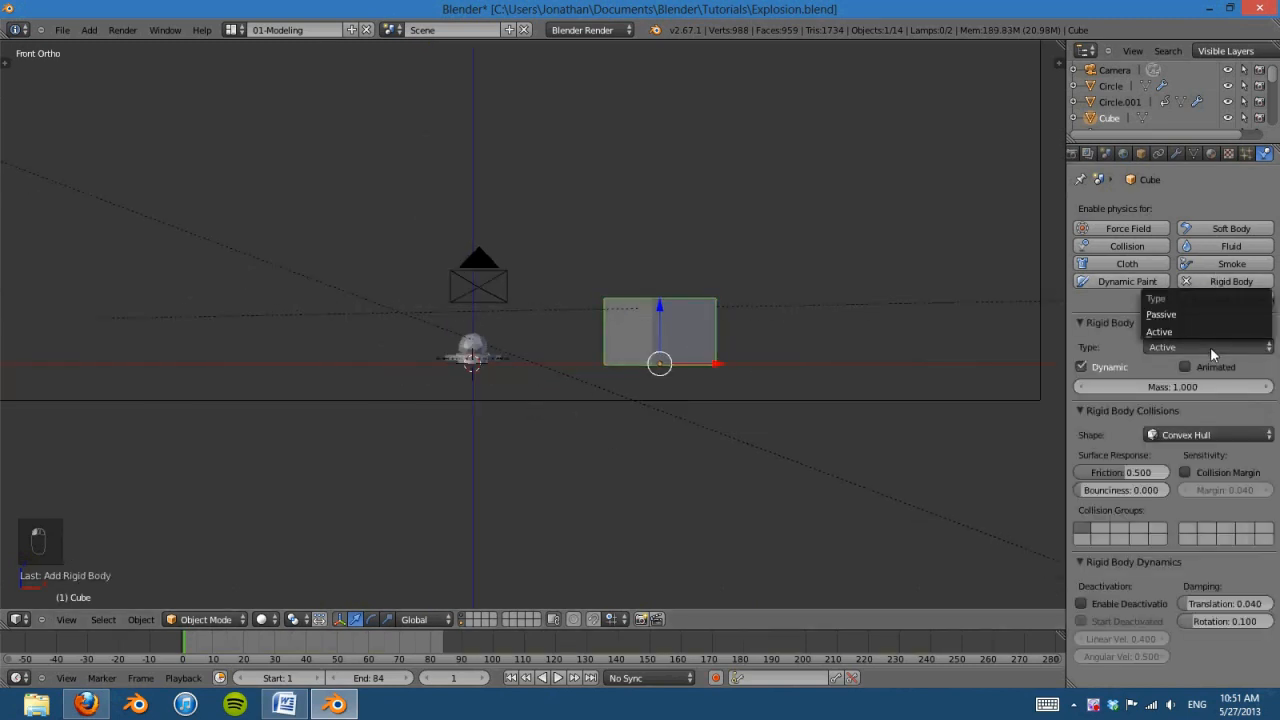
pyautogui.click(1188, 333)
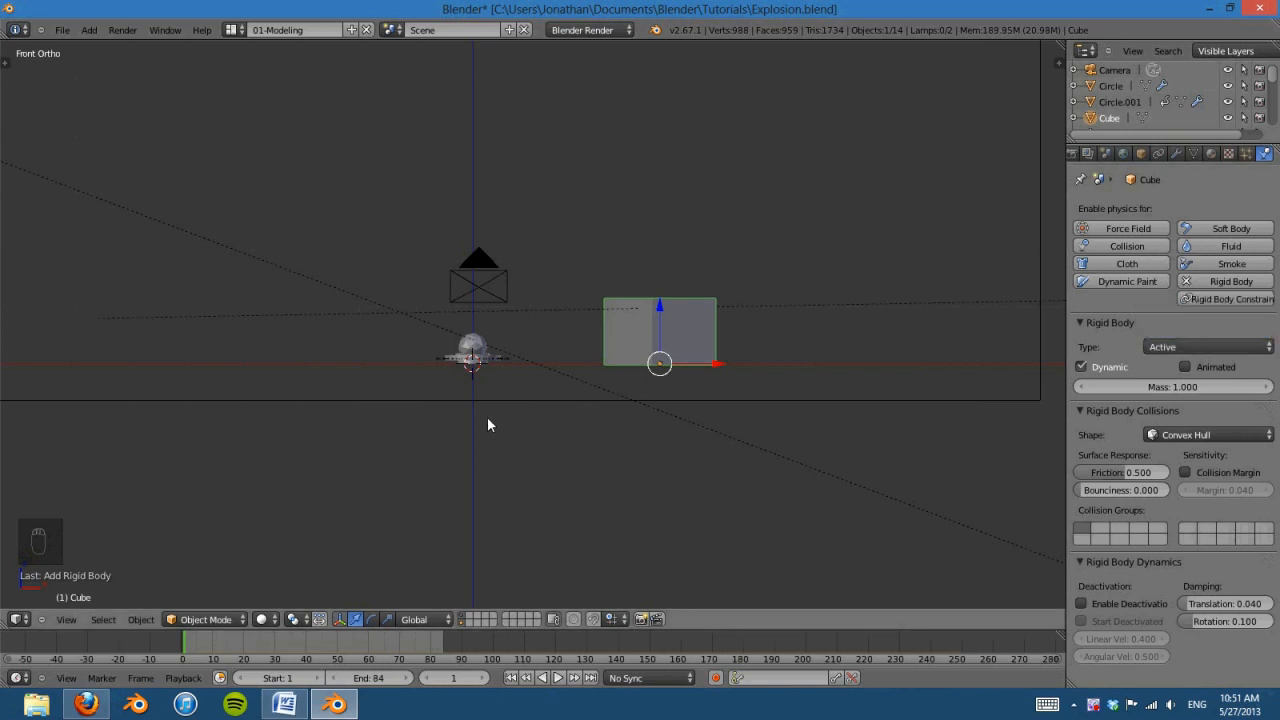
pyautogui.scroll(-5, 517, 389)
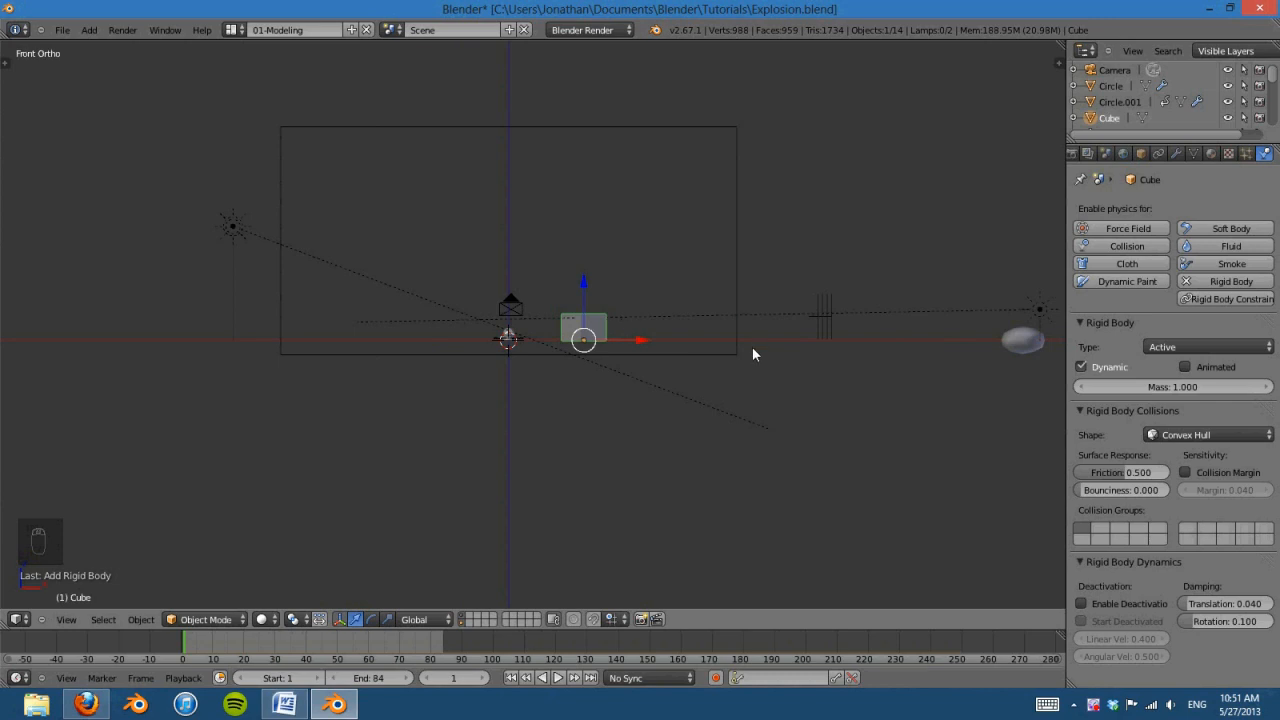
pyautogui.scroll(5, 630, 430)
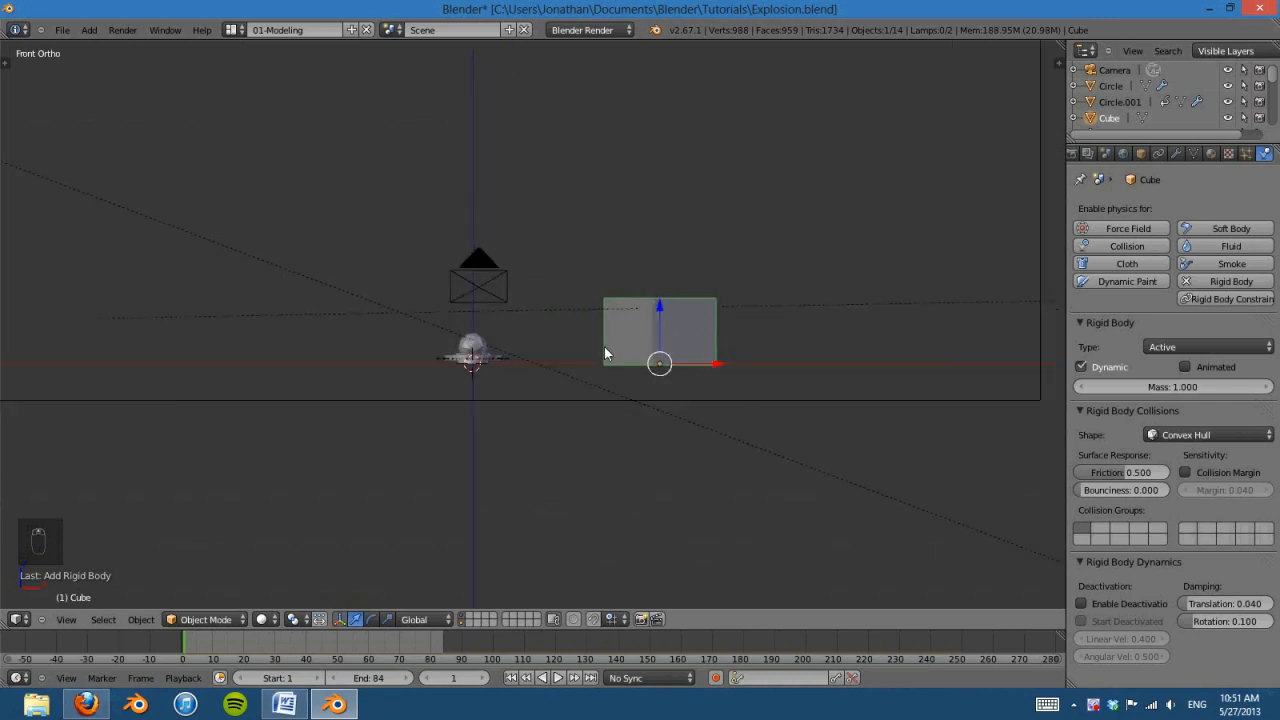
pyautogui.keyDown('shift'); pyautogui.moveTo(604, 346); pyautogui.dragTo(652, 413, button='middle'); pyautogui.keyUp('shift')
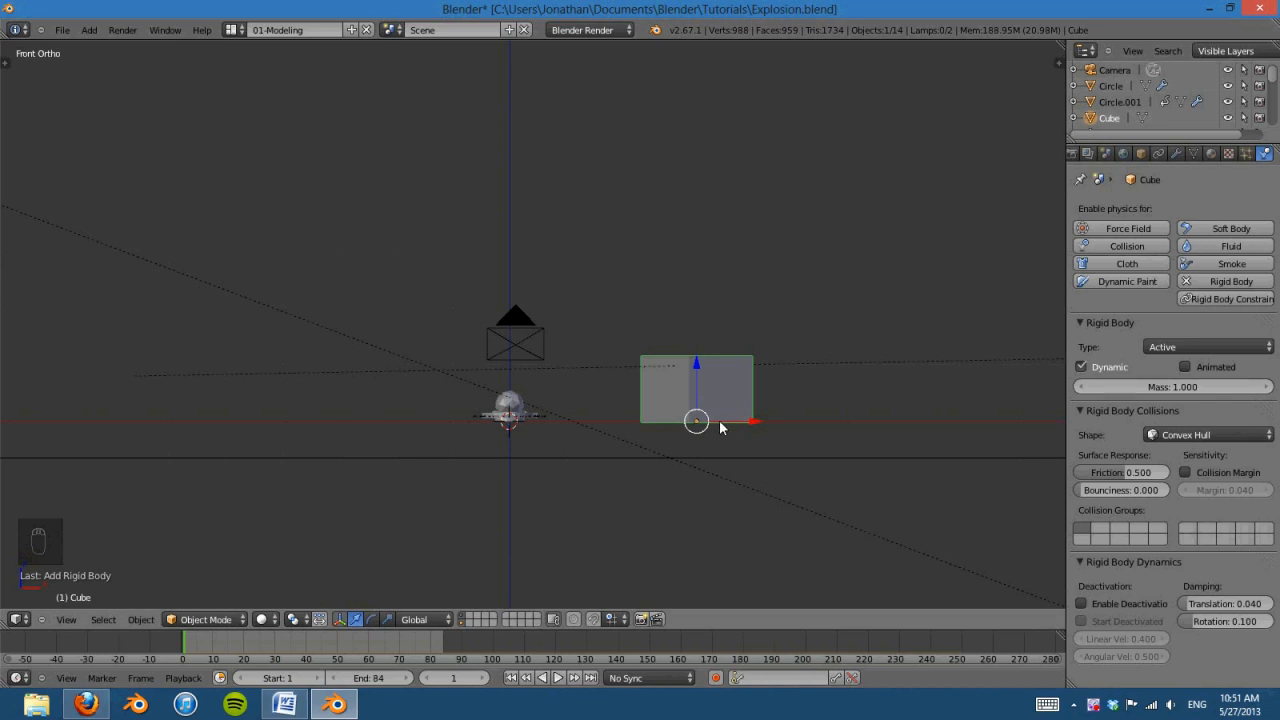
pyautogui.scroll(-2, 690, 420)
pyautogui.moveTo(769, 400); pyautogui.dragTo(709, 478, button='middle')
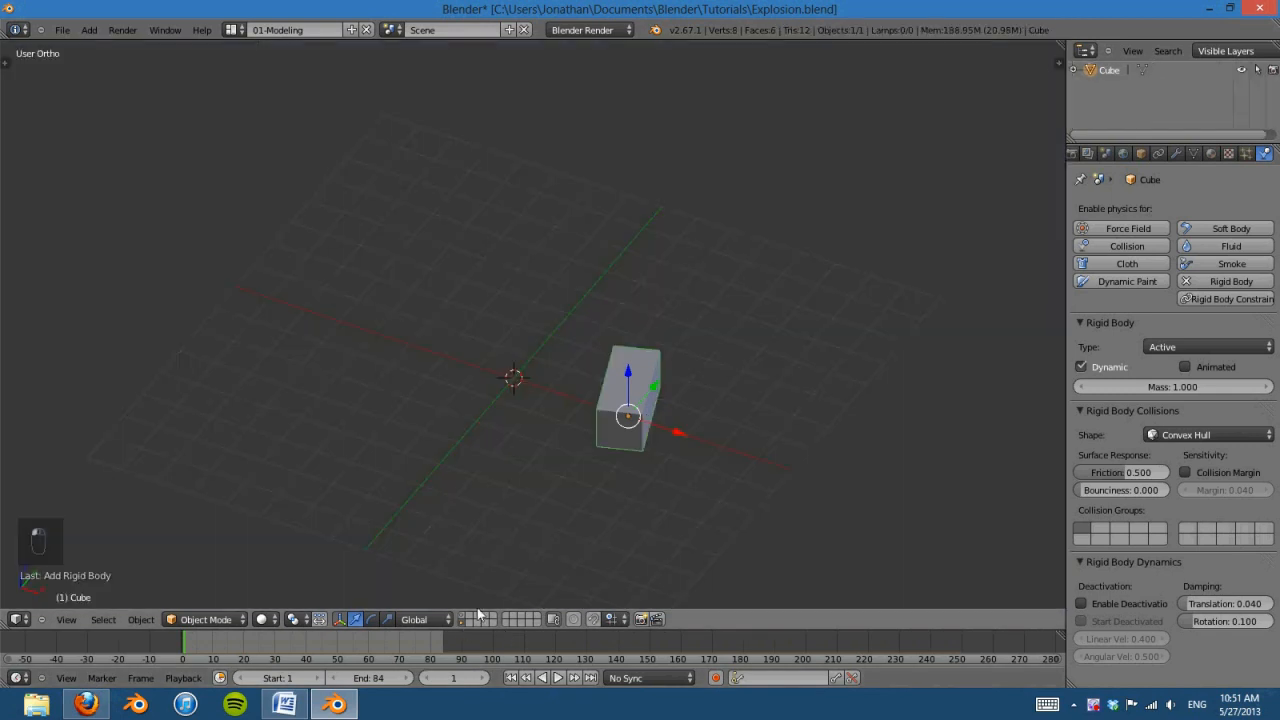
# - Isolate the block's layer and add a mesh cylinder at the 3D cursor
pyautogui.click(481, 615)
pyautogui.scroll(-2, 835, 474)
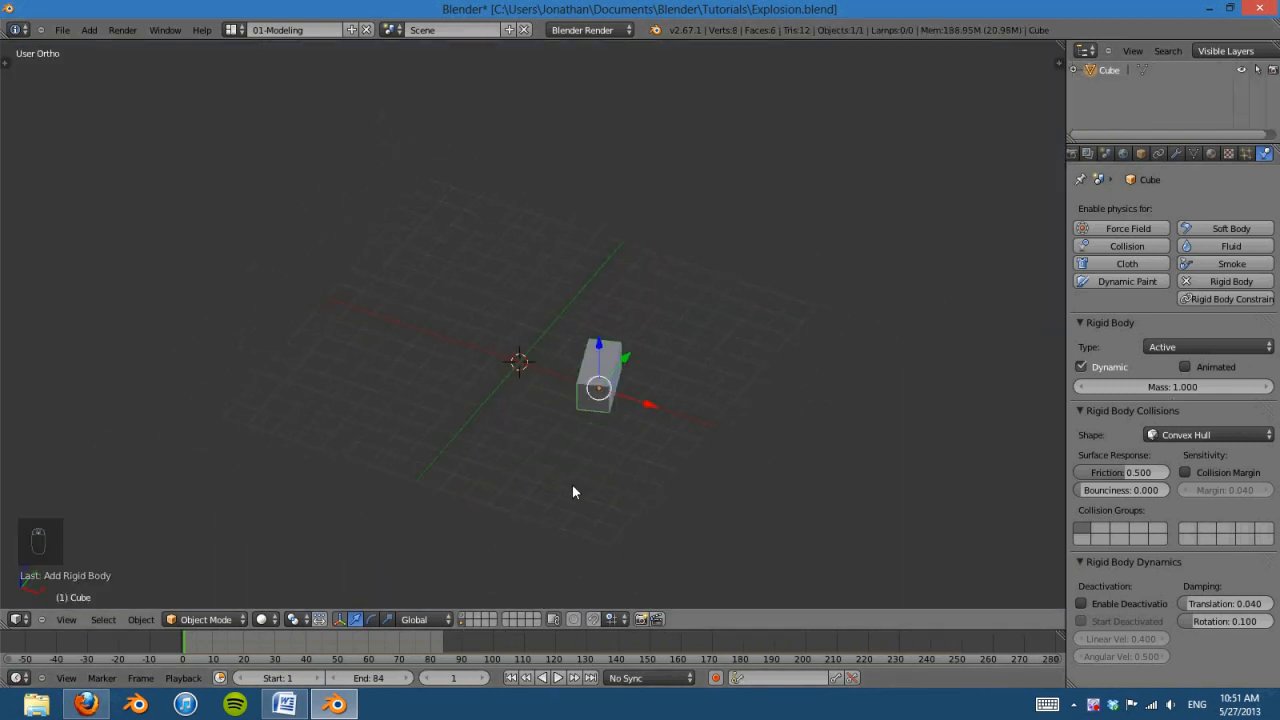
pyautogui.press('KP_7')
pyautogui.scroll(2, 494, 437)
pyautogui.hotkey('shift', 'a')
pyautogui.moveTo(493, 431)
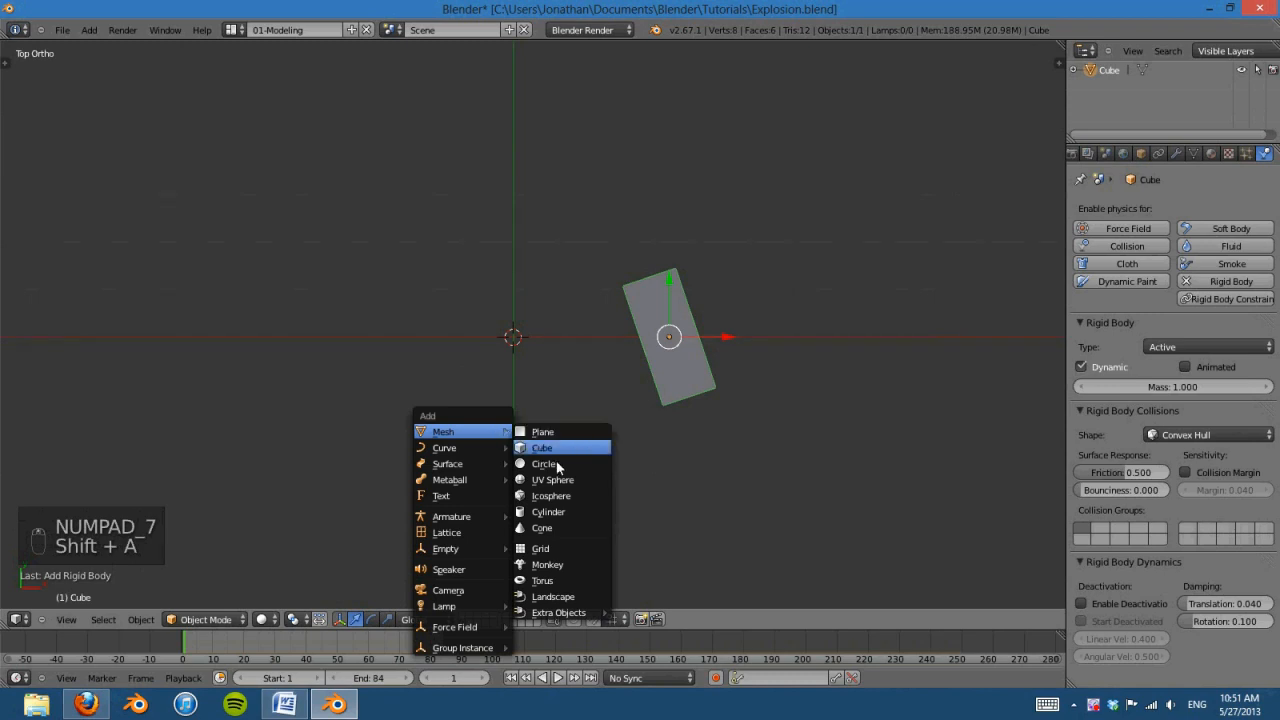
pyautogui.click(553, 512)
pyautogui.press('KP_1')
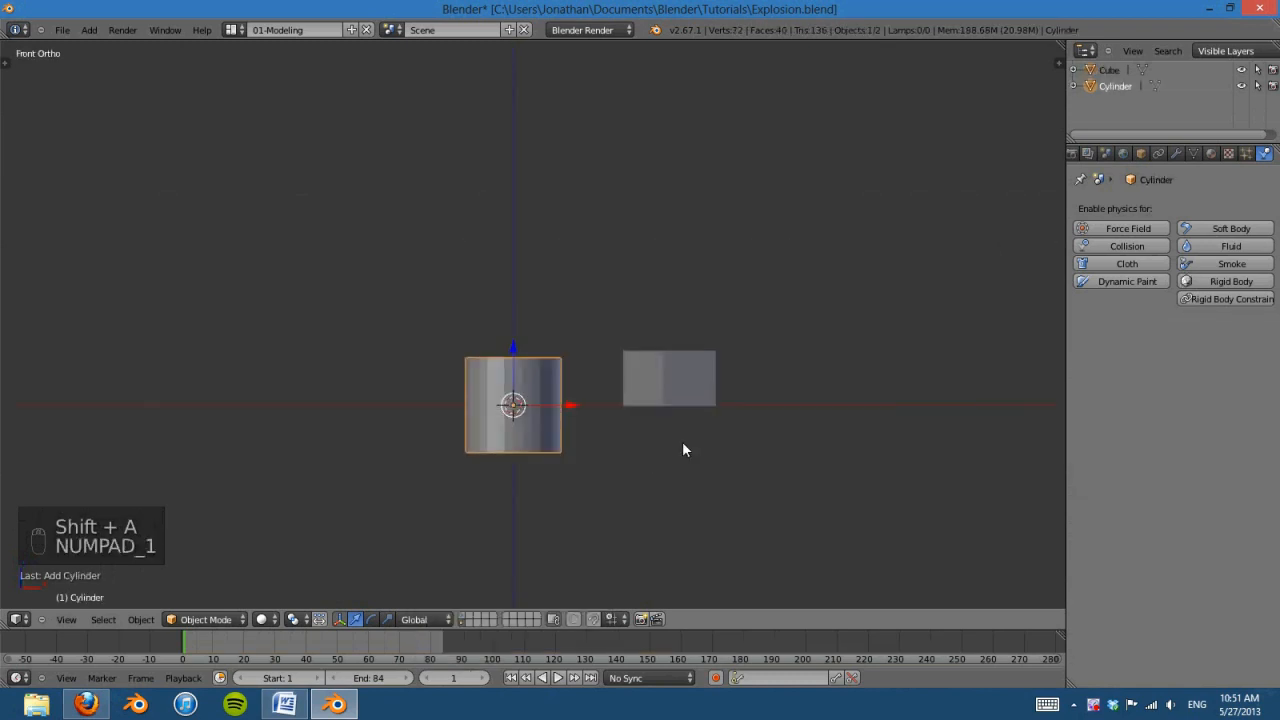
# - Stretch the cylinder's mesh along Z and shrink it to about 0.43, then place it at negative X with its base on the ground line
pyautogui.scroll(3, 685, 441)
pyautogui.press('Tab')
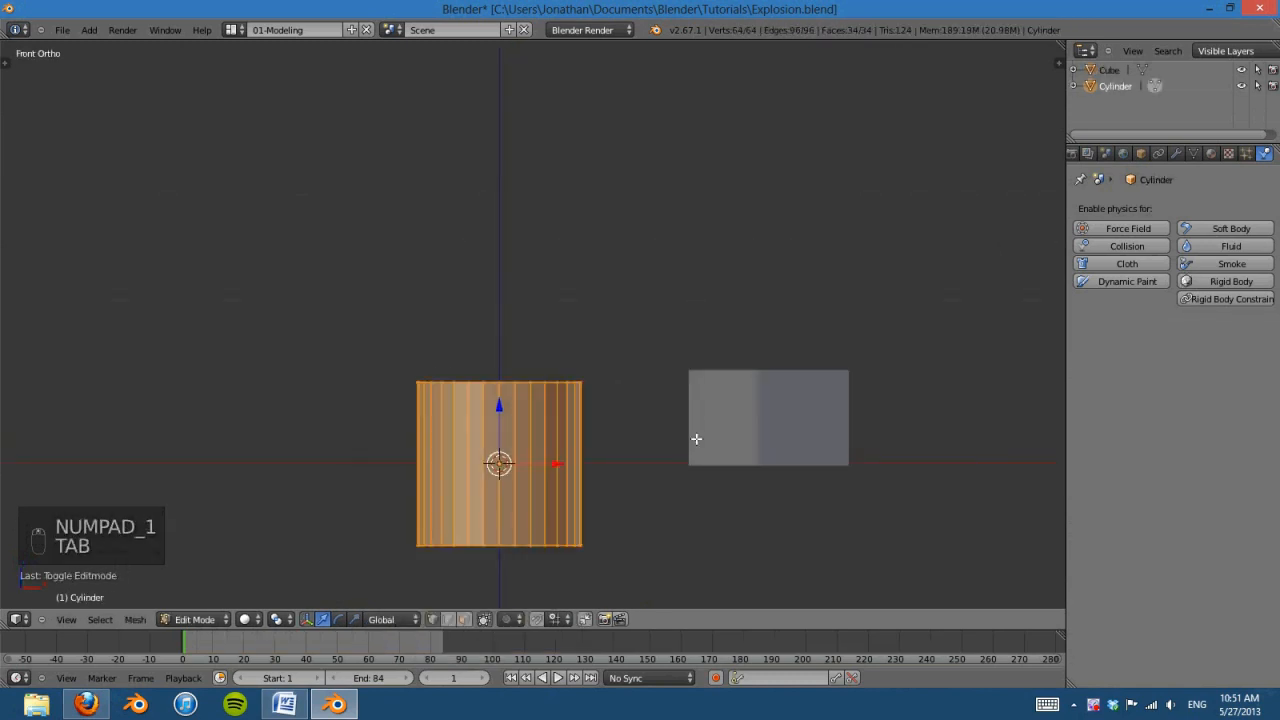
pyautogui.press('s')
pyautogui.press('z')
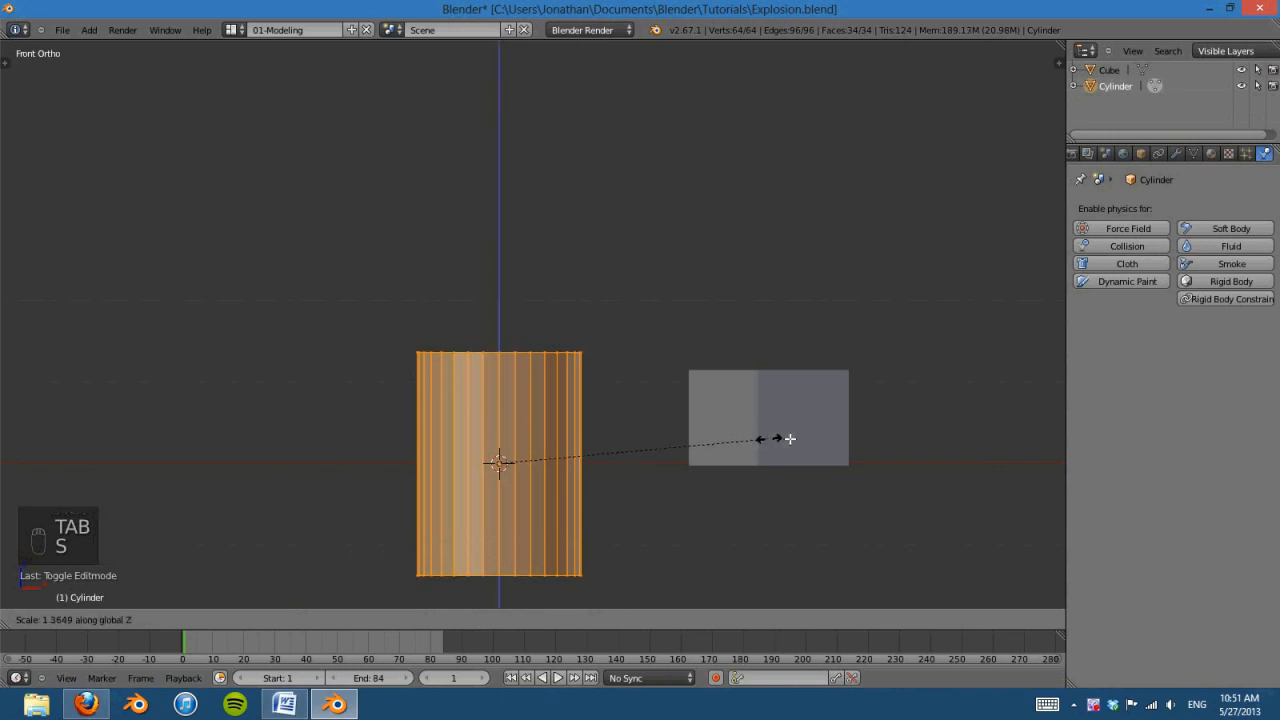
pyautogui.click(810, 435)
pyautogui.press('s')
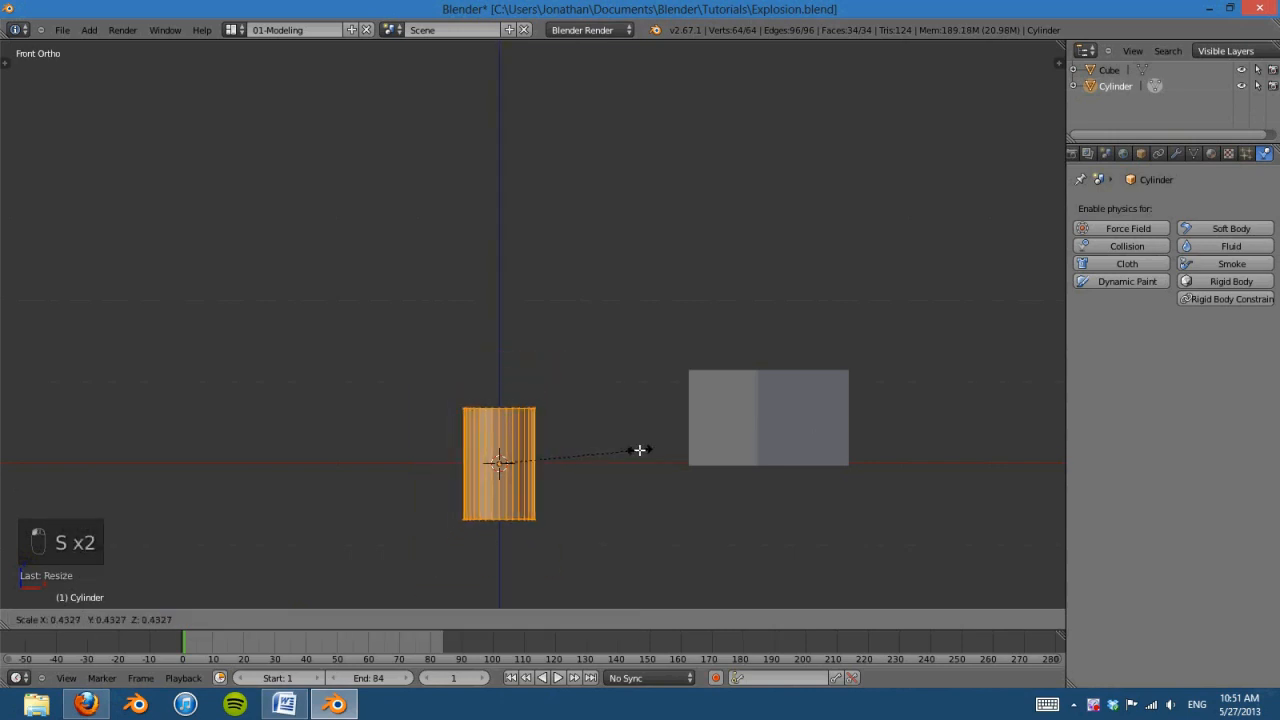
pyautogui.click(634, 455)
pyautogui.press('Tab')
pyautogui.press('g')
pyautogui.click(448, 422)
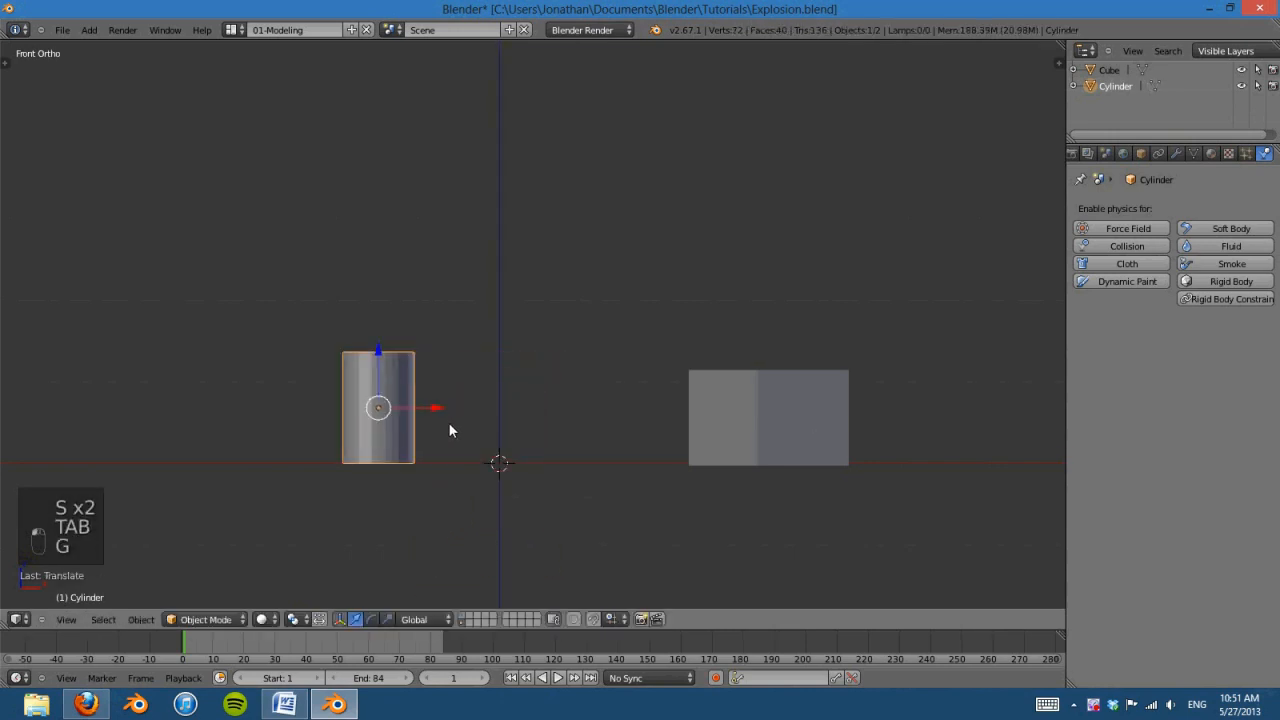
# - Duplicate the cylinder in the top view and place the copy diagonally beside the original, toward positive X and Y
pyautogui.press('KP_7')
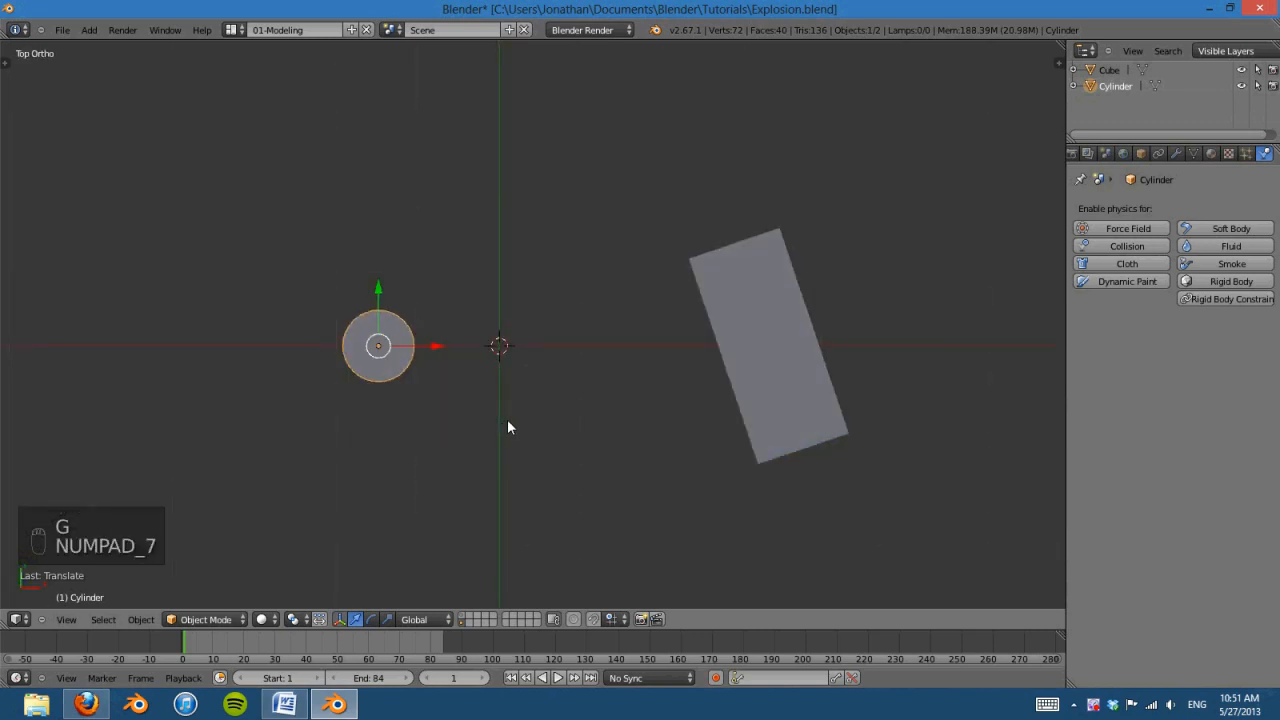
pyautogui.hotkey('shift', 'd')
pyautogui.click(552, 355)
# - Duplicate the second cylinder and stack the copy on top of the other two, centred between them
pyautogui.press('KP_1')
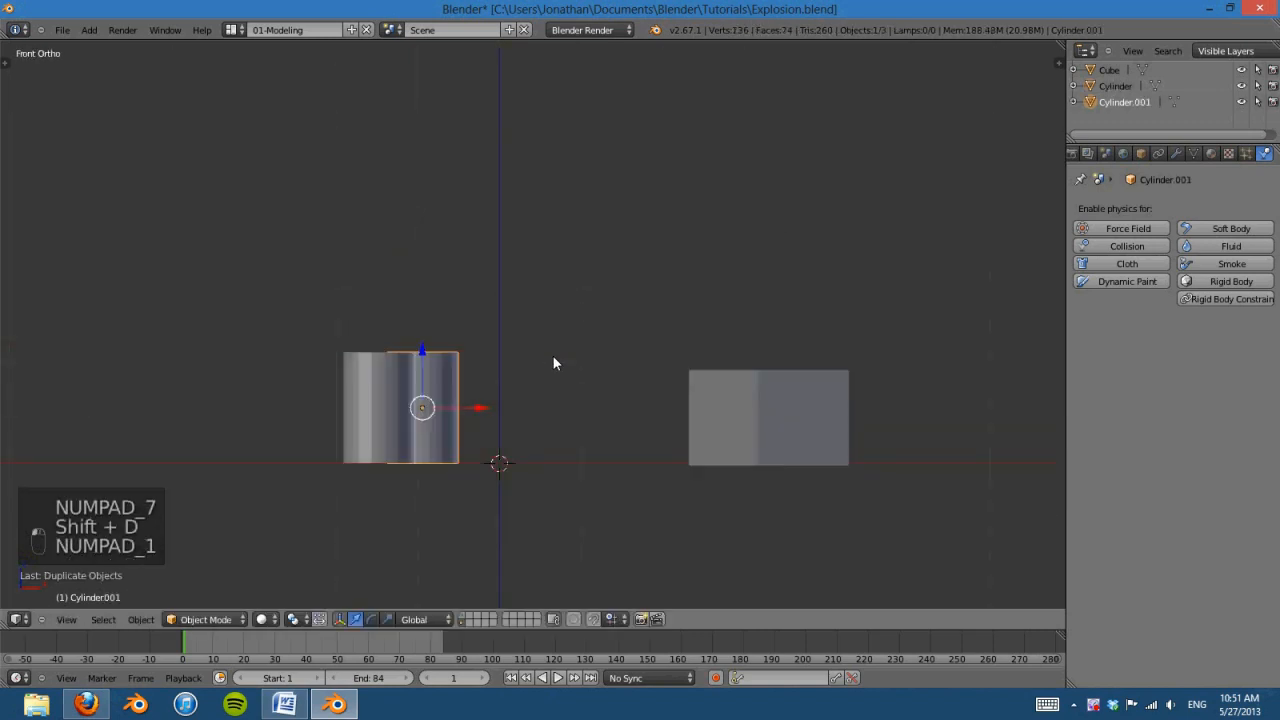
pyautogui.hotkey('shift', 'd')
pyautogui.click(478, 320)
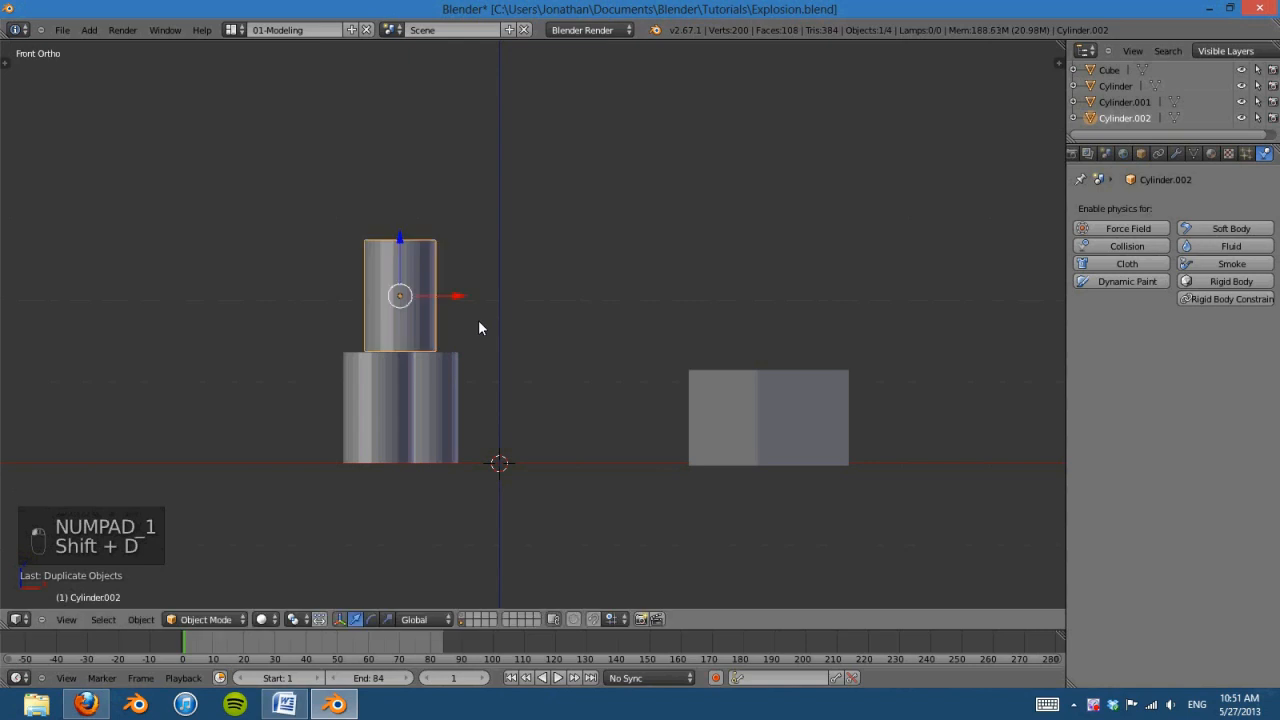
pyautogui.press('KP_7')
pyautogui.press('g')
pyautogui.click(444, 285)
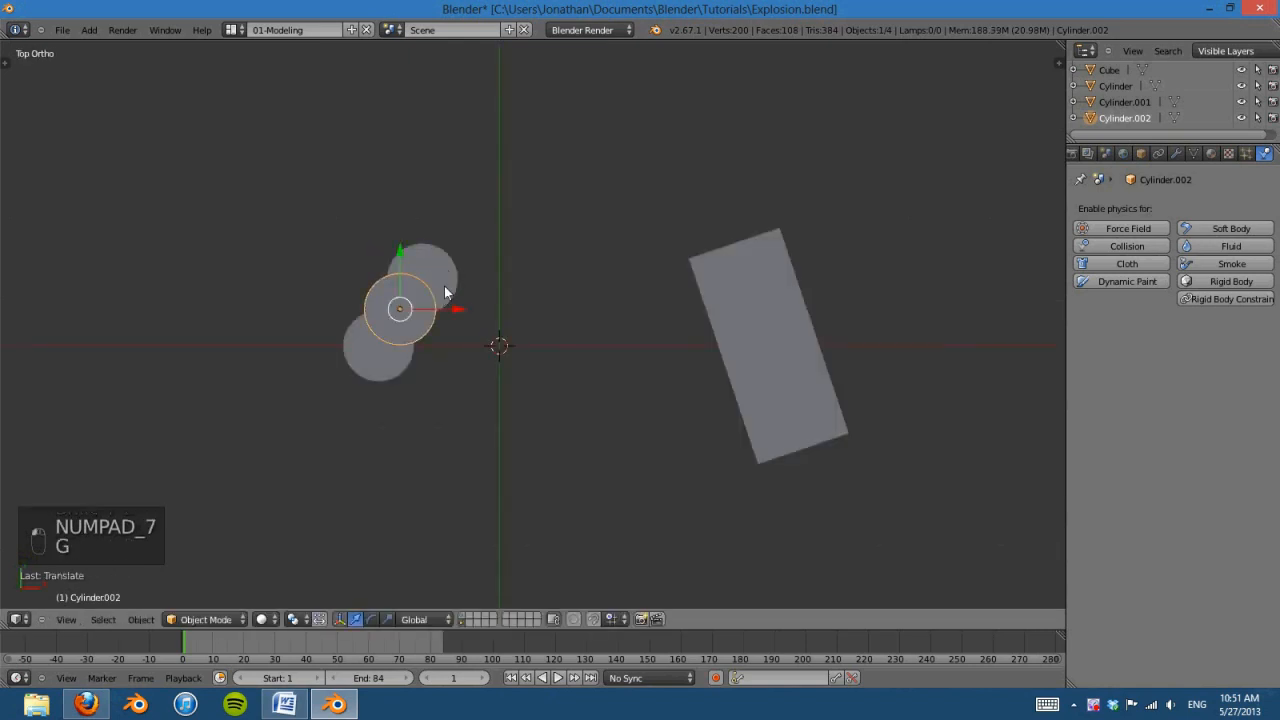
# - Duplicate all three stacked cylinders together and place the copy in the top view at positive X and negative Y, beside the block
pyautogui.moveTo(444, 285); pyautogui.dragTo(646, 366, button='middle')
pyautogui.scroll(5, 643, 388)
pyautogui.press('KP_1')
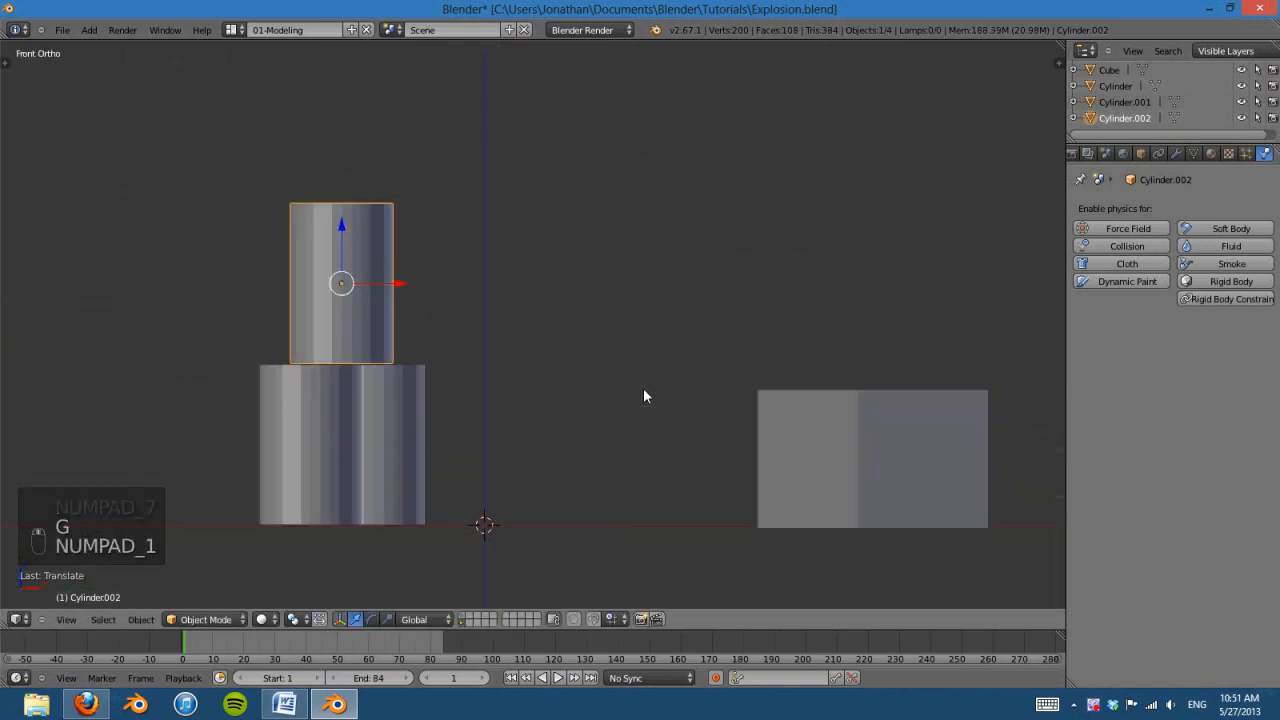
pyautogui.press('z')
pyautogui.press('b')
pyautogui.moveTo(260, 290); pyautogui.dragTo(455, 521)
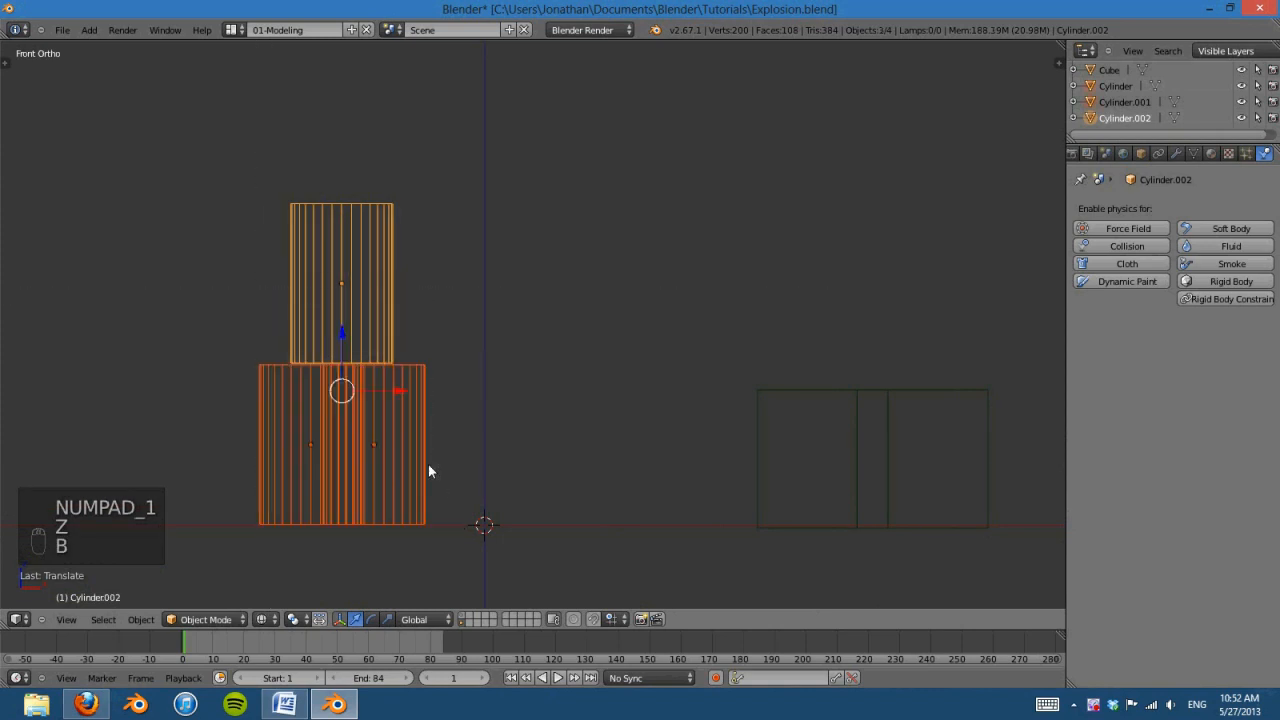
pyautogui.press('KP_7')
pyautogui.scroll(-4, 500, 410)
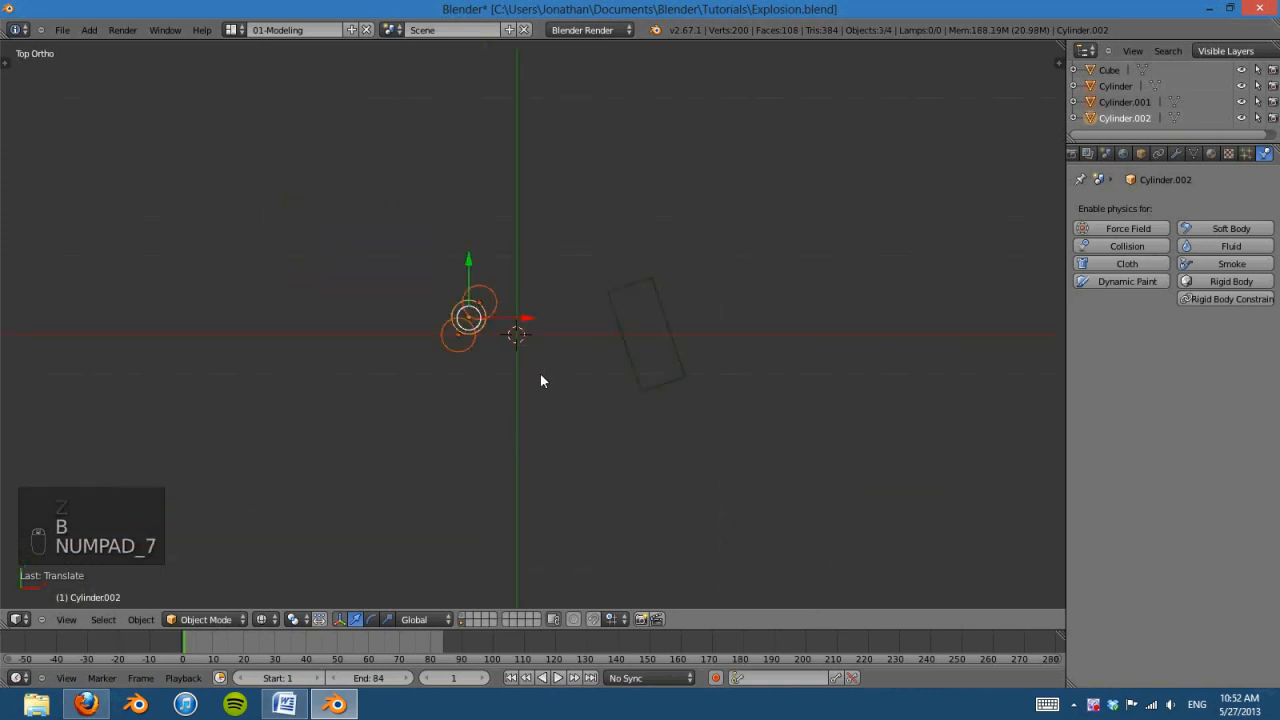
pyautogui.hotkey('shift', 'd')
pyautogui.click(660, 460)
# - Rotate the copied cylinder stack until its row runs nearly along Y, and nudge it closer to the block's near corner
pyautogui.press('r')
pyautogui.click(581, 443)
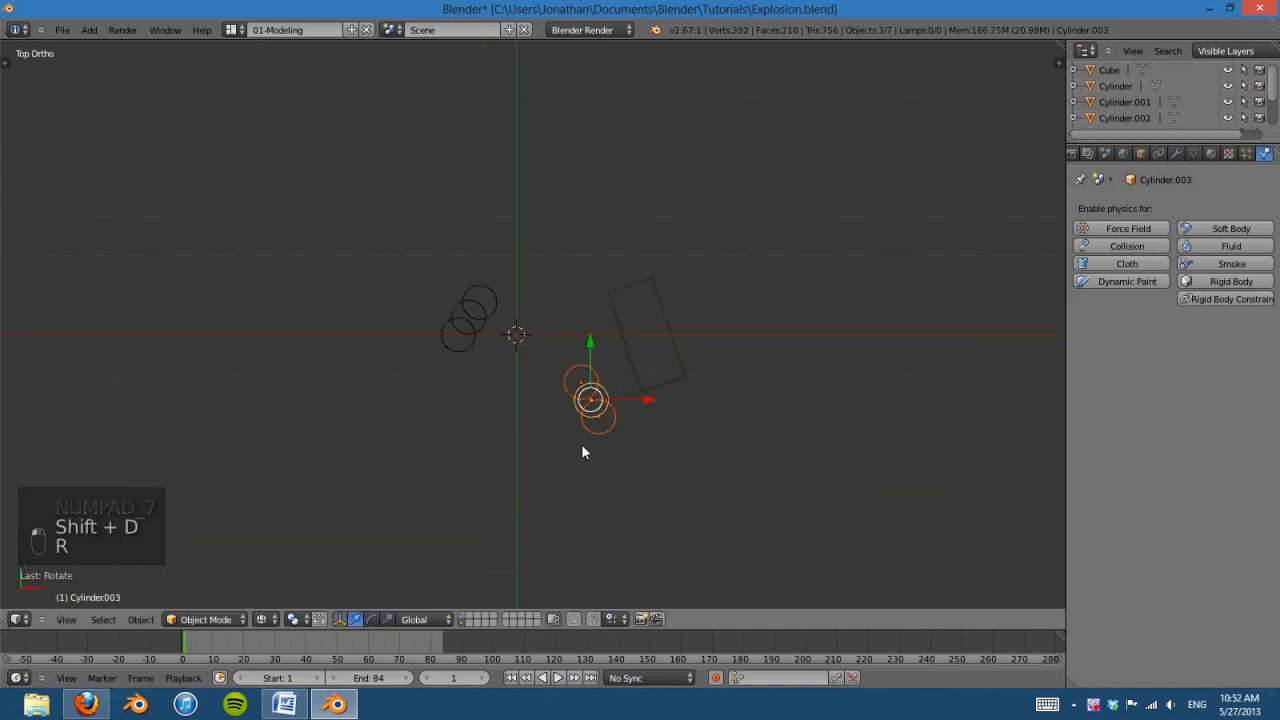
pyautogui.press('g')
pyautogui.press('r')
pyautogui.press('g')
pyautogui.click(640, 436)
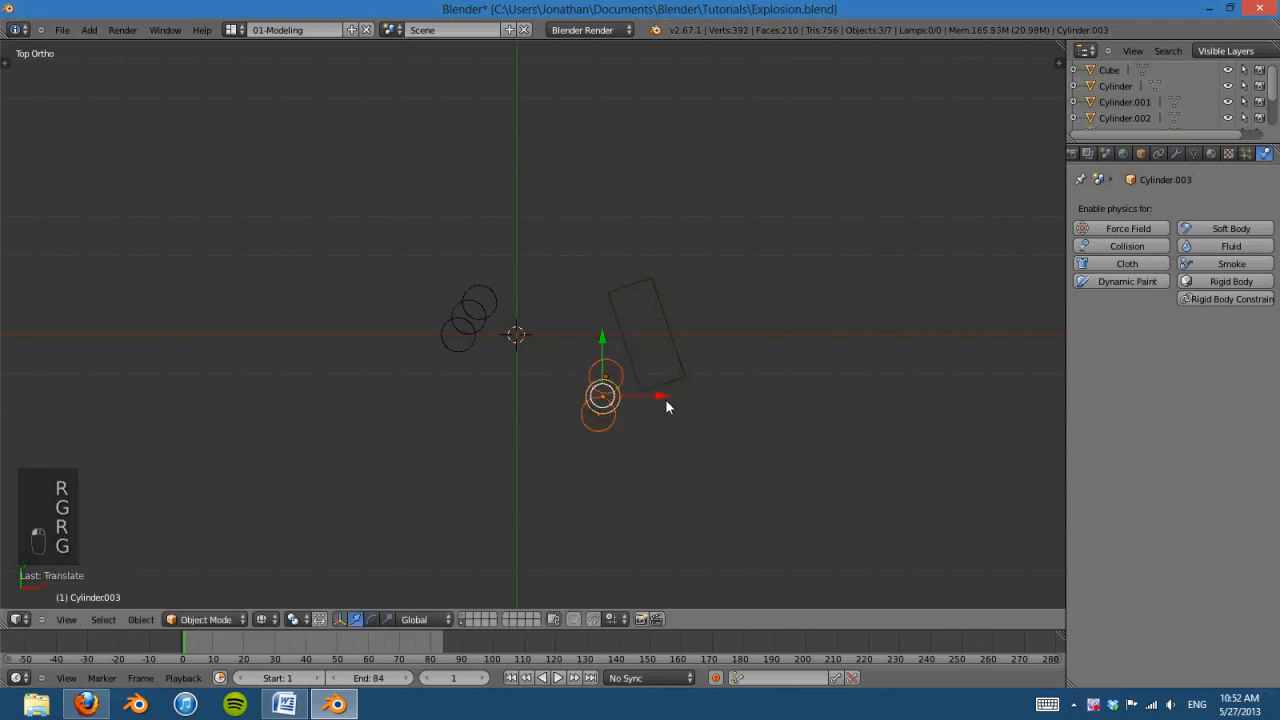
# - Duplicate the angled block to negative X beyond the first cylinder stack, rotate it by about 21° and shift it slightly toward the origin
pyautogui.rightClick(676, 360)
pyautogui.hotkey('shift', 'f')
pyautogui.click(424, 349)
pyautogui.rightClick(424, 343)
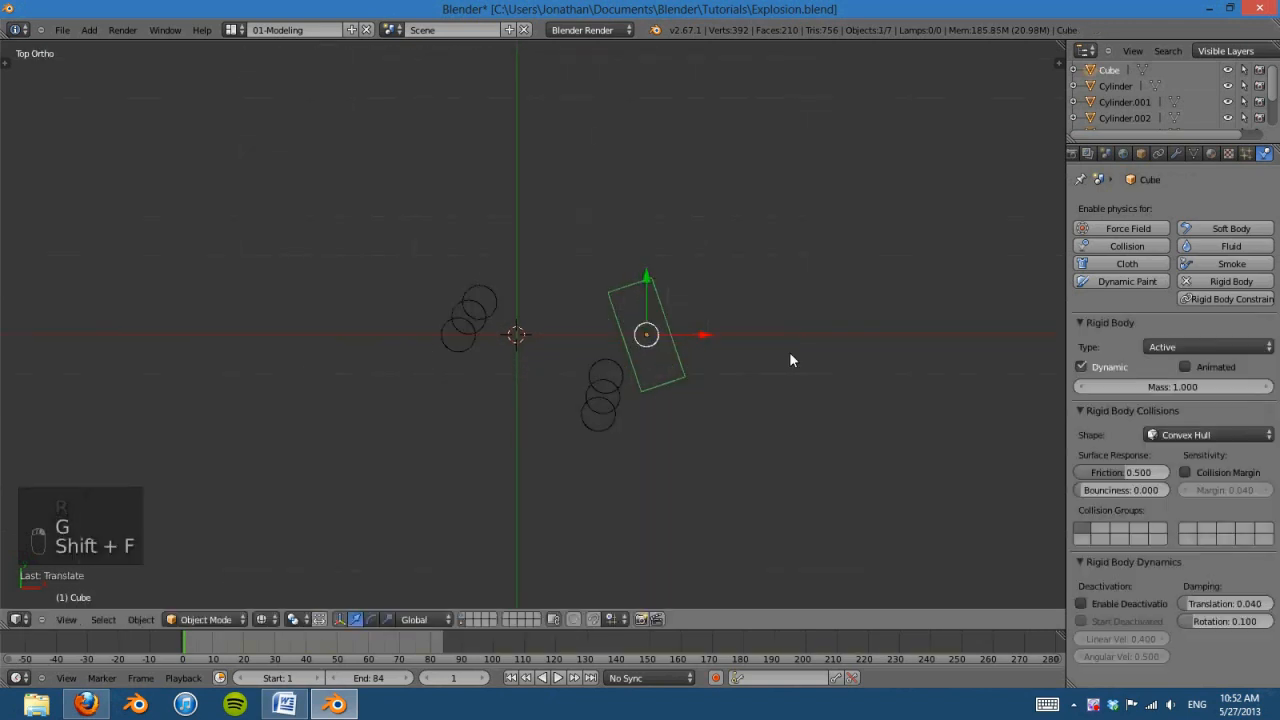
pyautogui.hotkey('shift', 'd')
pyautogui.click(526, 382)
pyautogui.press('r')
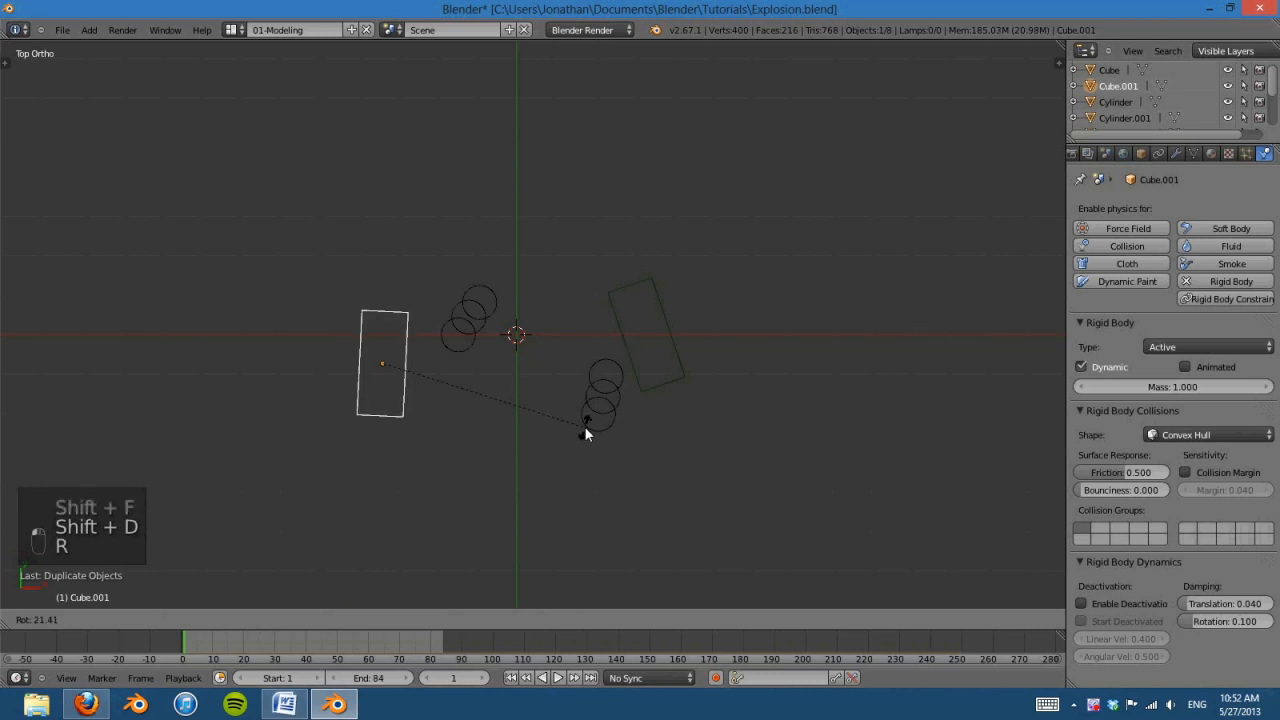
pyautogui.click(584, 426)
pyautogui.press('g')
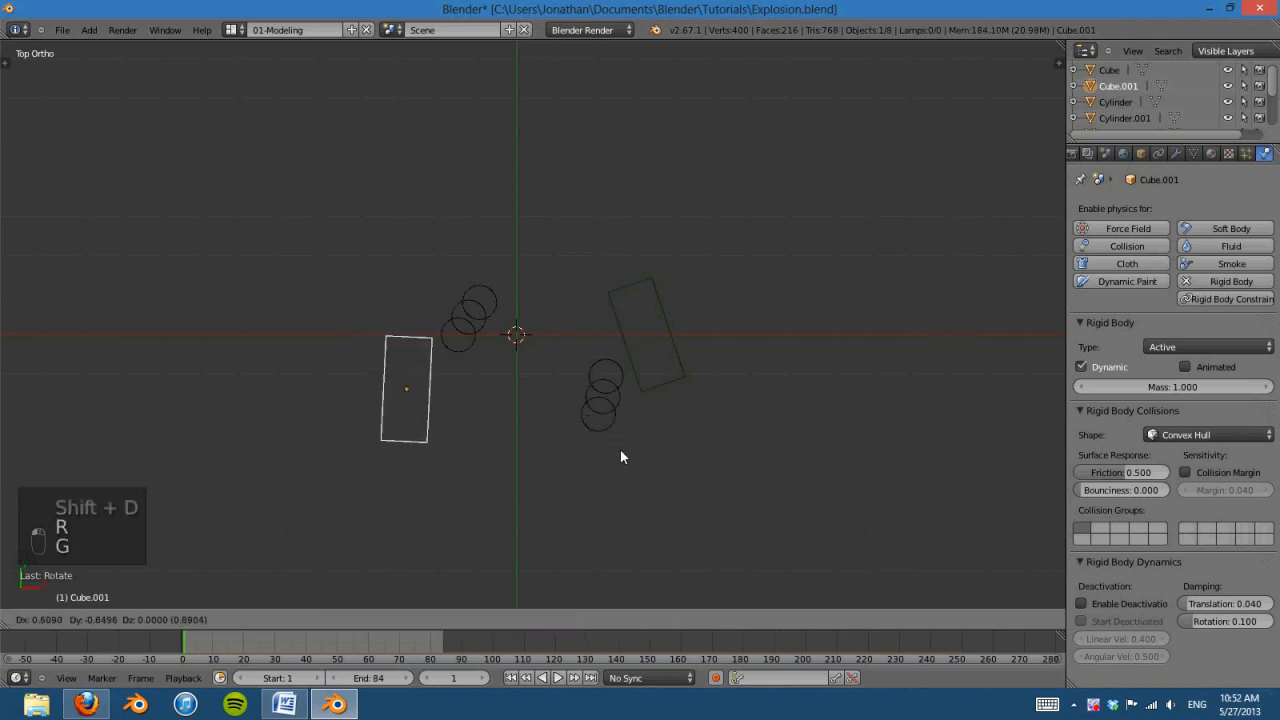
pyautogui.click(622, 432)
# - Enlarge the copied block slightly in the front view
pyautogui.press('KP_1')
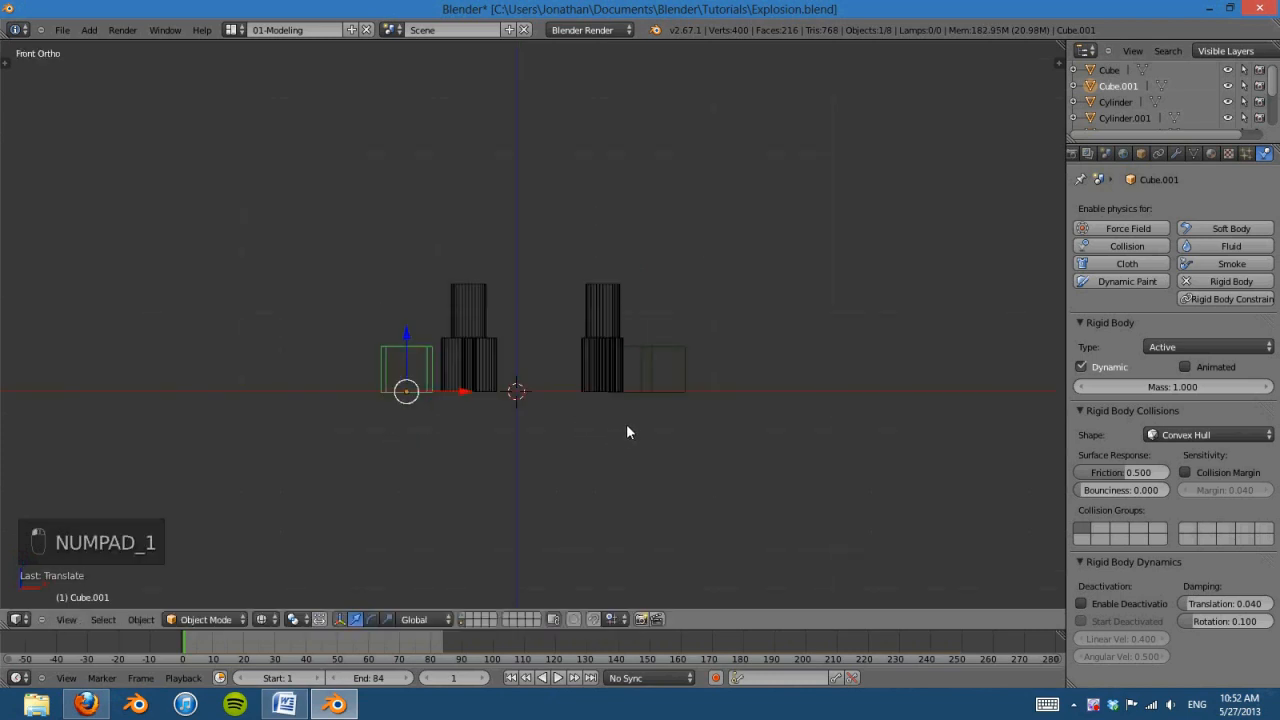
pyautogui.scroll(1, 626, 432)
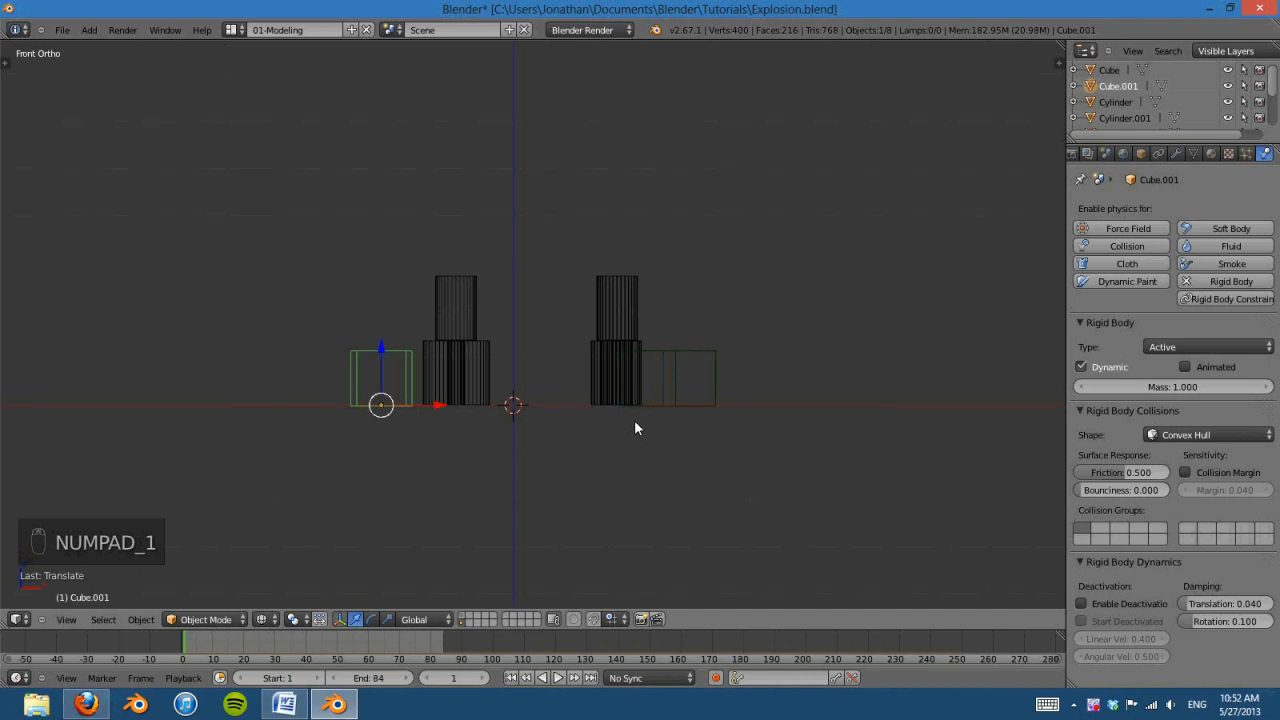
pyautogui.press('s')
pyautogui.click(662, 429)
# - Duplicate the enlarged block onto its own top, shrink the copy to about half size, and position it within the block's outline
pyautogui.hotkey('shift', 'd')
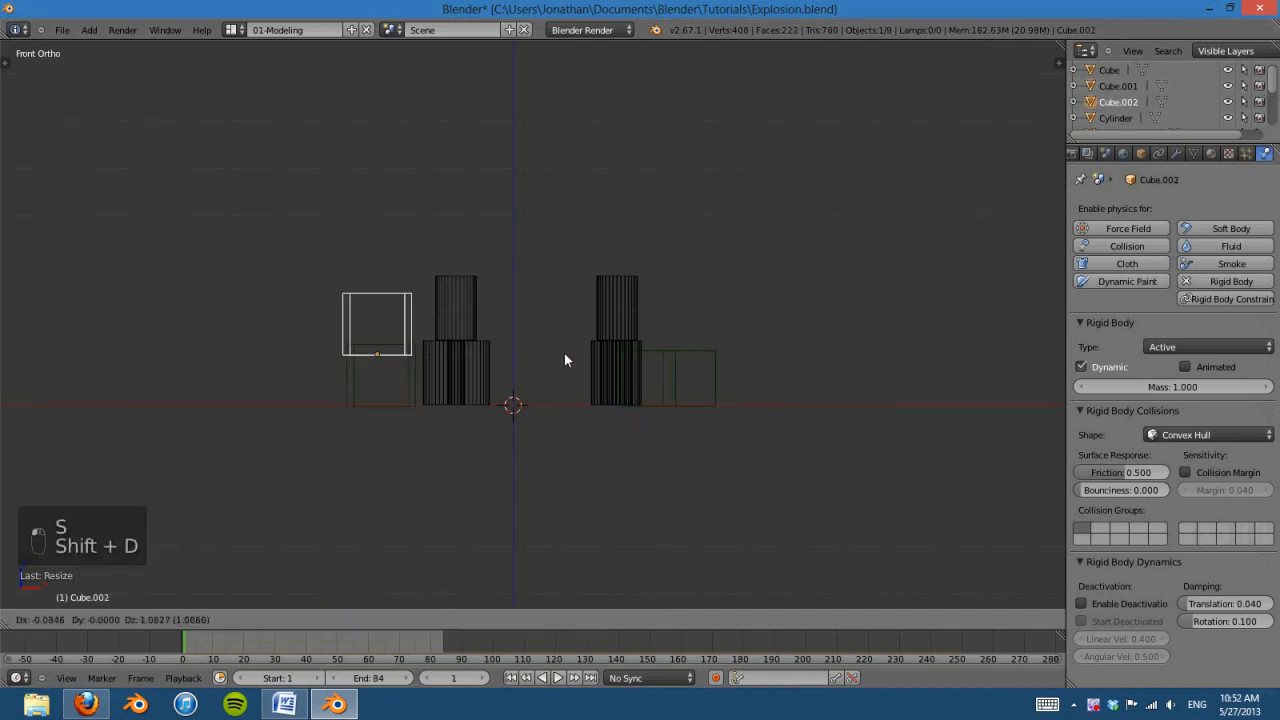
pyautogui.press('s')
pyautogui.click(513, 325)
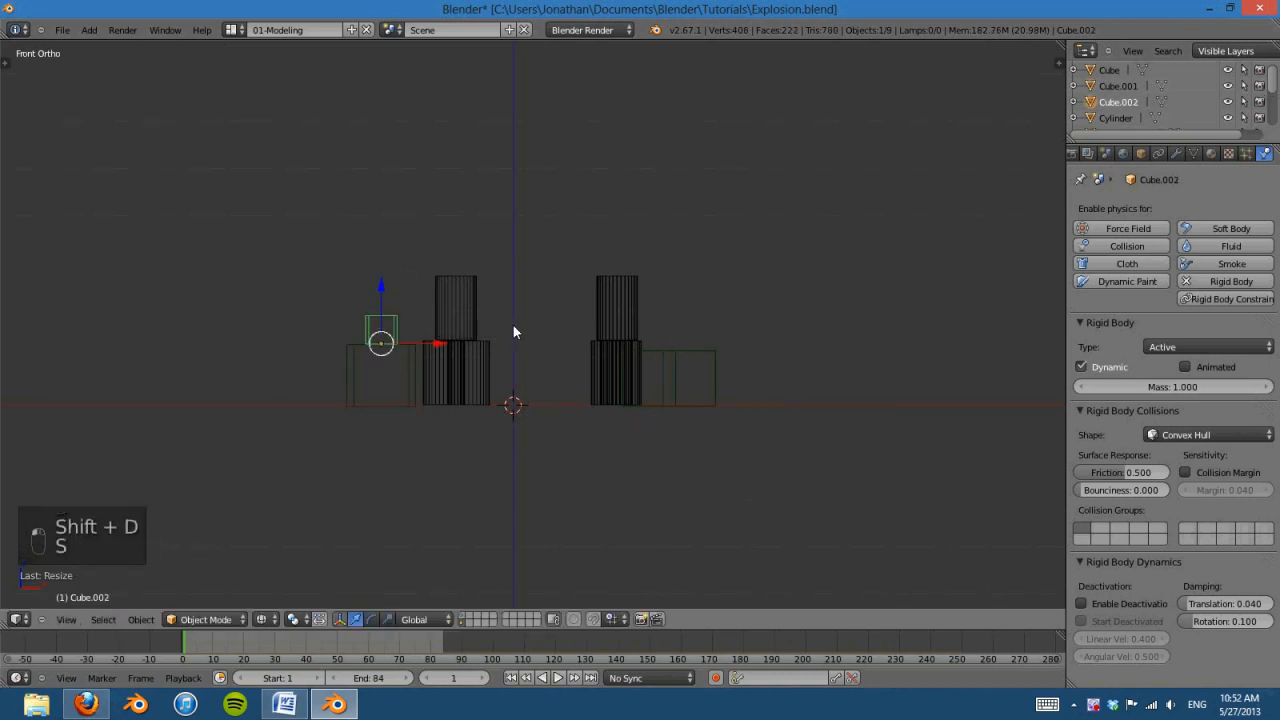
pyautogui.press('KP_7')
pyautogui.press('g')
pyautogui.click(555, 447)
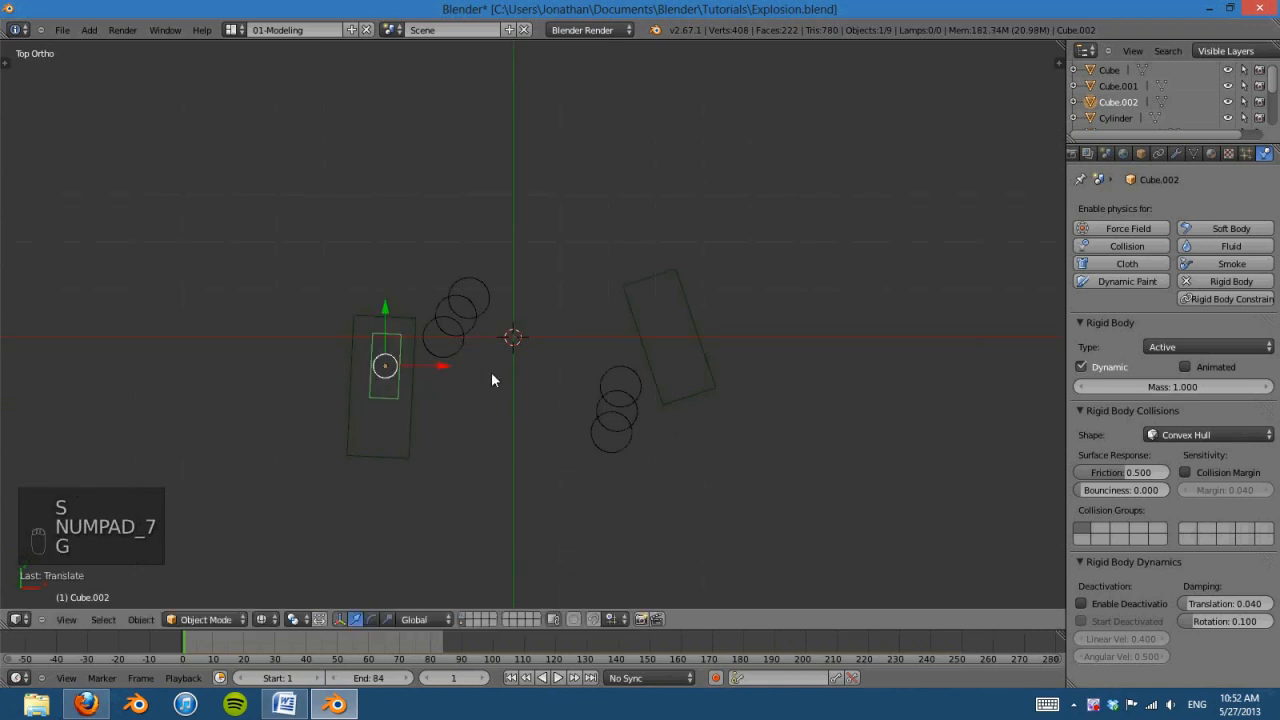
# - Scale the cylinder stack at negative X down to about 0.4 as a group and lower its base onto the ground line
pyautogui.rightClick(462, 328)
pyautogui.keyDown('shift'); pyautogui.rightClick(475, 308); pyautogui.keyUp('shift')
pyautogui.keyDown('shift'); pyautogui.rightClick(481, 298); pyautogui.keyUp('shift')
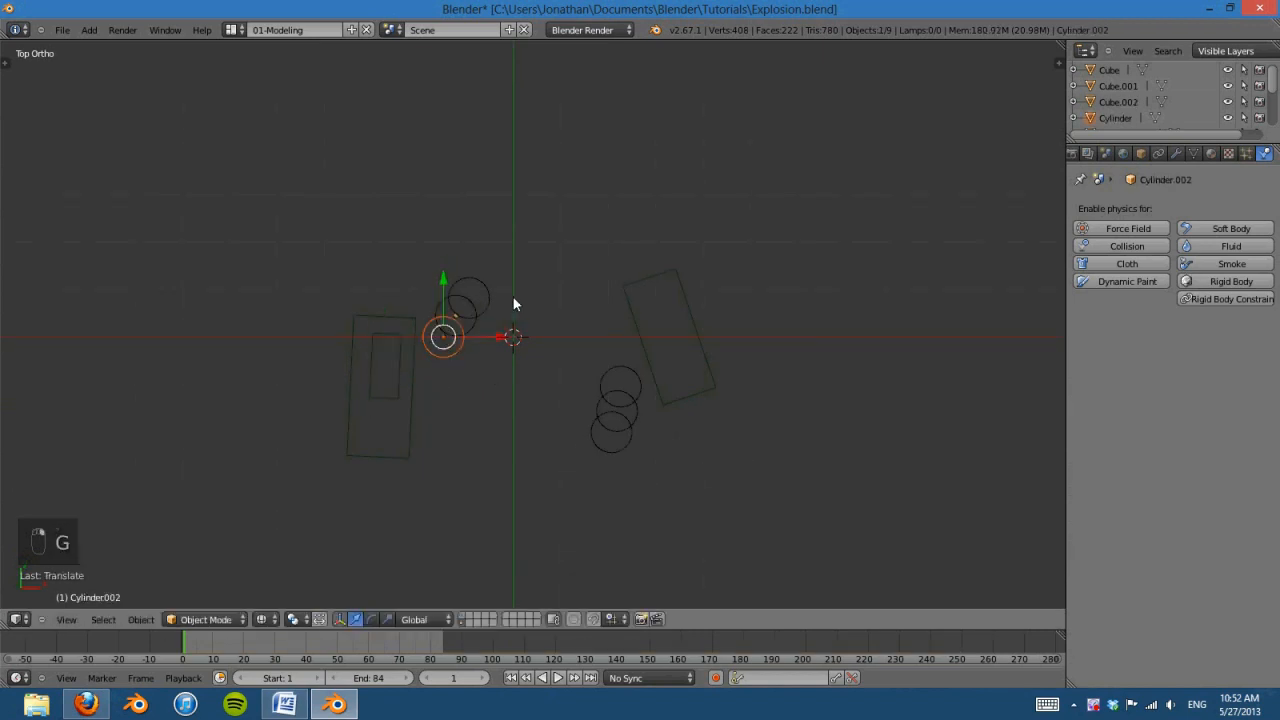
pyautogui.press('a')
pyautogui.press('b')
pyautogui.moveTo(449, 281); pyautogui.dragTo(472, 351)
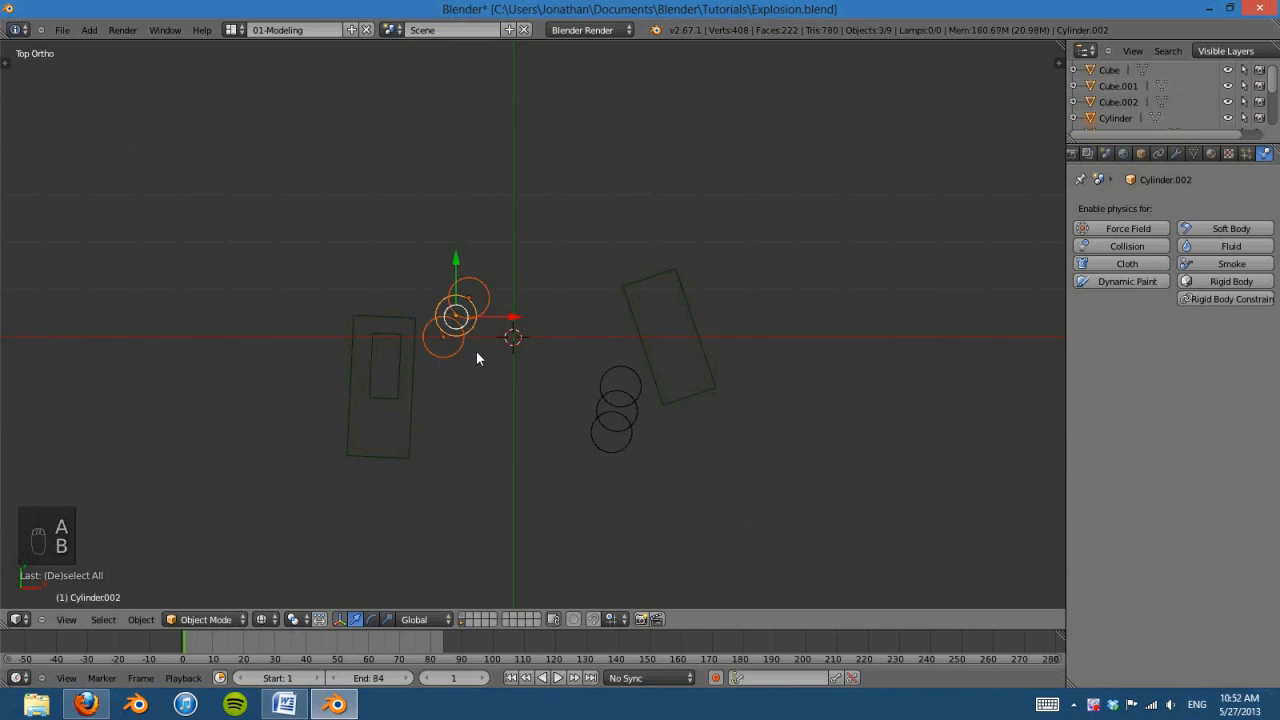
pyautogui.press('KP_1')
pyautogui.scroll(4, 480, 349)
pyautogui.press('s')
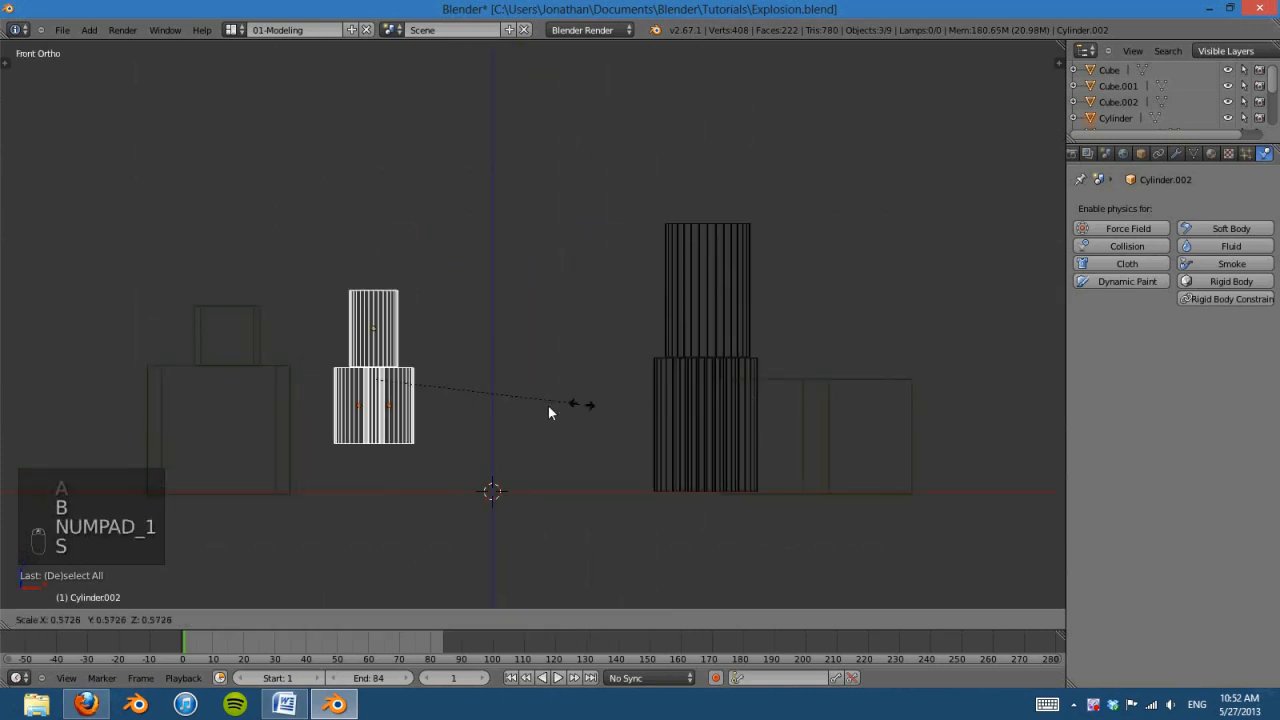
pyautogui.click(518, 400)
pyautogui.press('g')
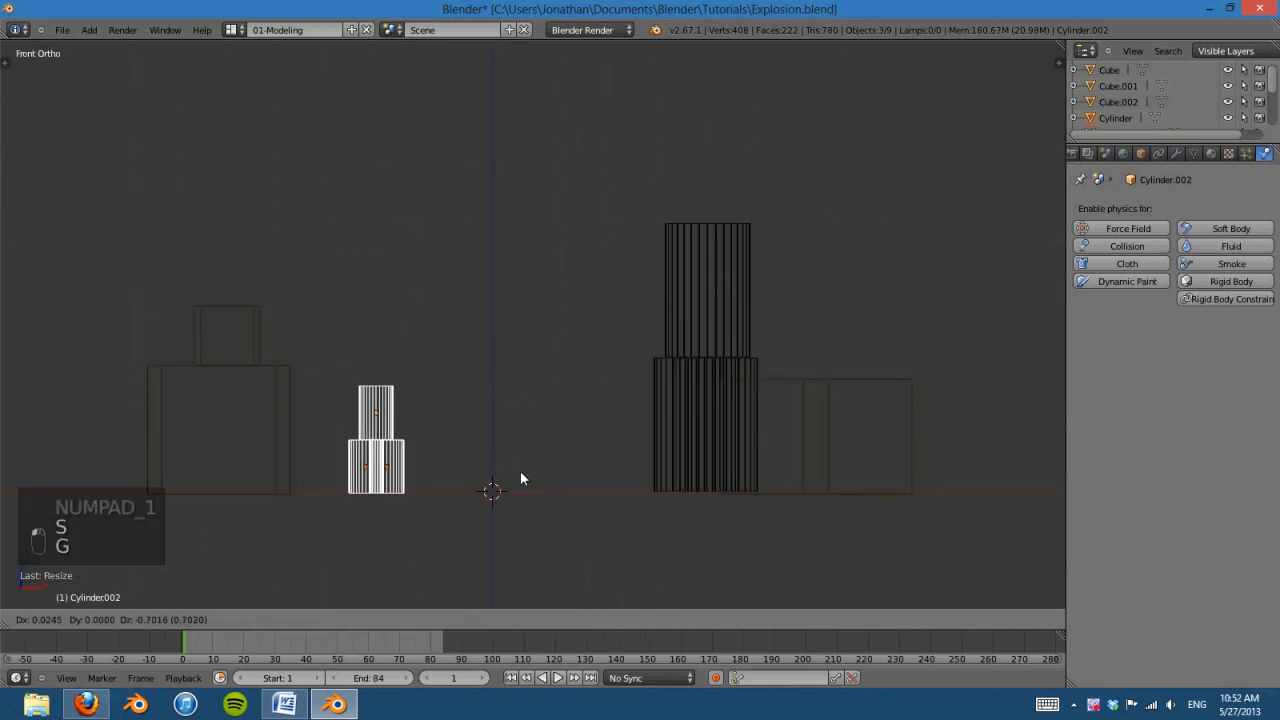
pyautogui.click(520, 470)
# - Shrink the cylinder stack at positive X to slightly smaller than the other stack and set it on the ground line beside the block
pyautogui.press('a')
pyautogui.press('b')
pyautogui.moveTo(657, 263); pyautogui.dragTo(696, 478)
pyautogui.press('s')
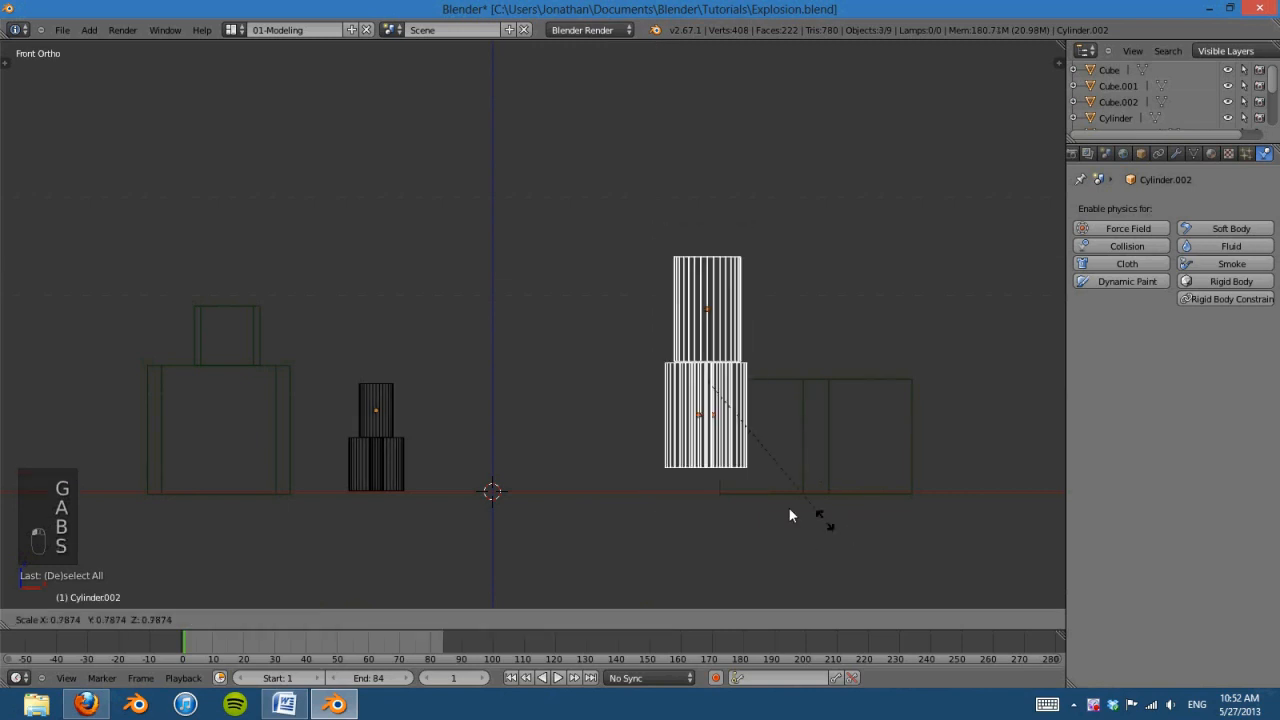
pyautogui.click(757, 414)
pyautogui.press('g')
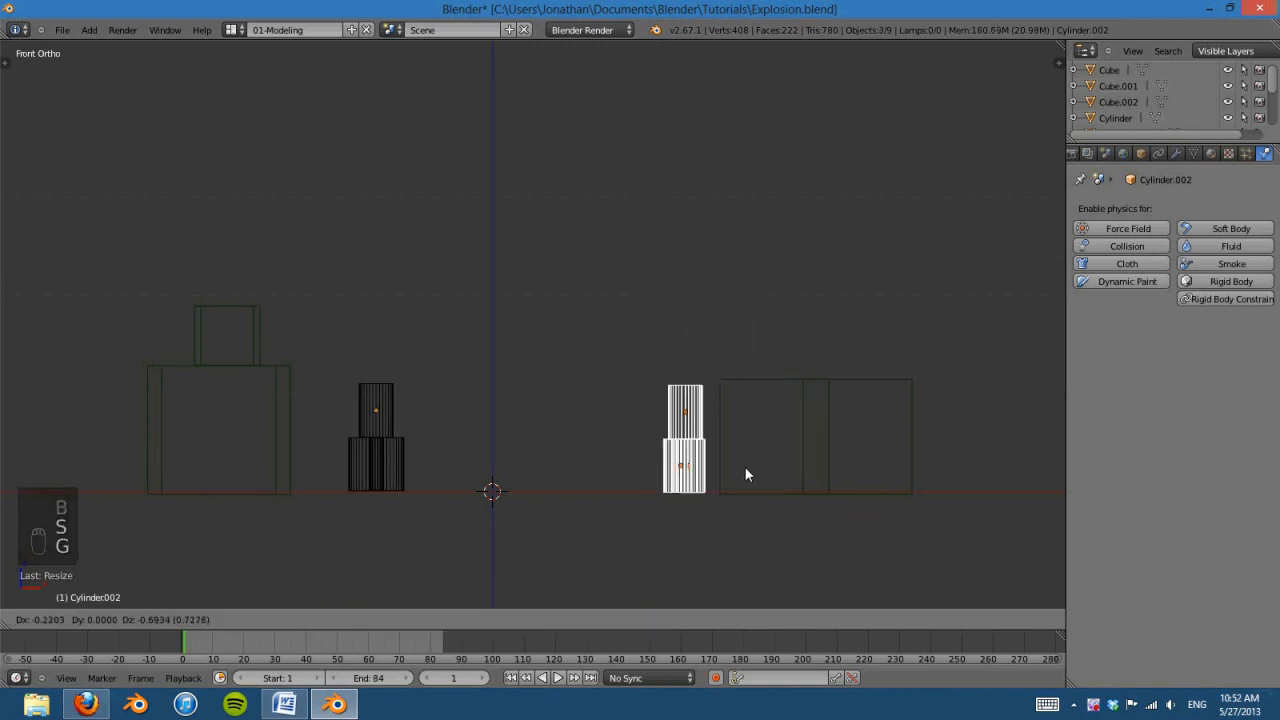
pyautogui.click(825, 443)
pyautogui.press('s')
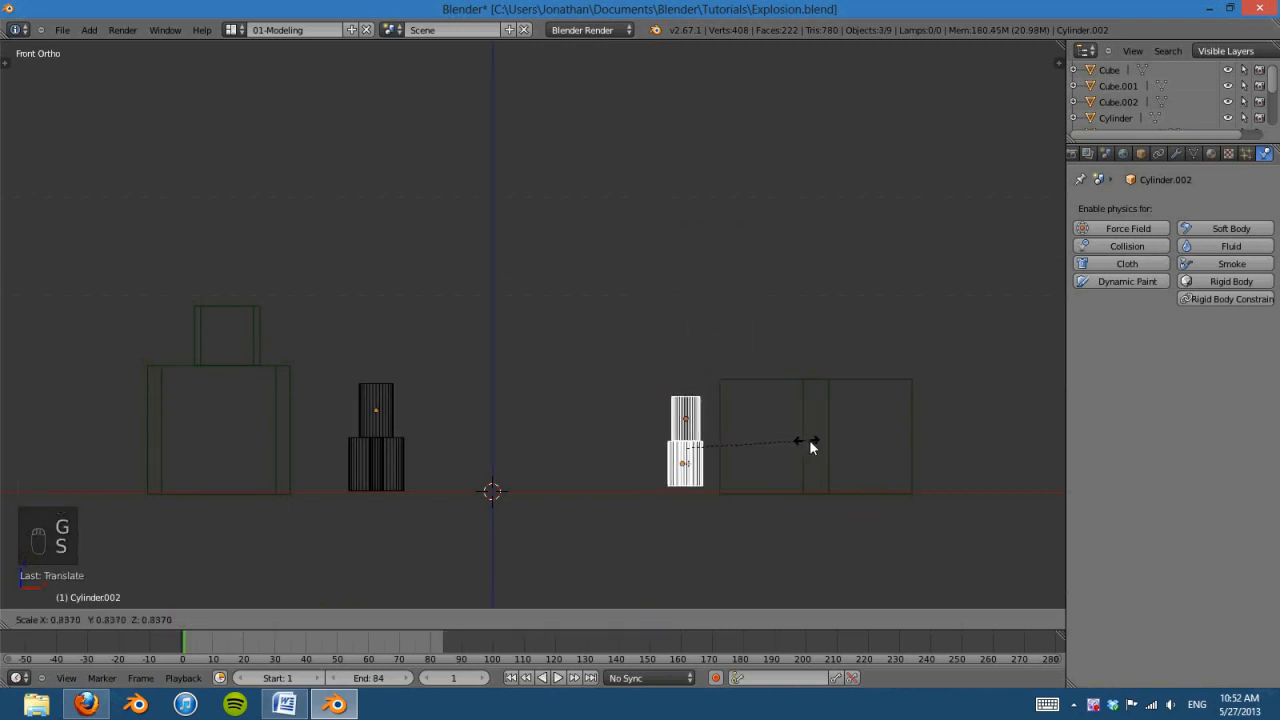
pyautogui.click(823, 446)
pyautogui.press('a')
# - Make all six cylinders of both stacks active rigid bodies in one operation
pyautogui.scroll(-4, 649, 456)
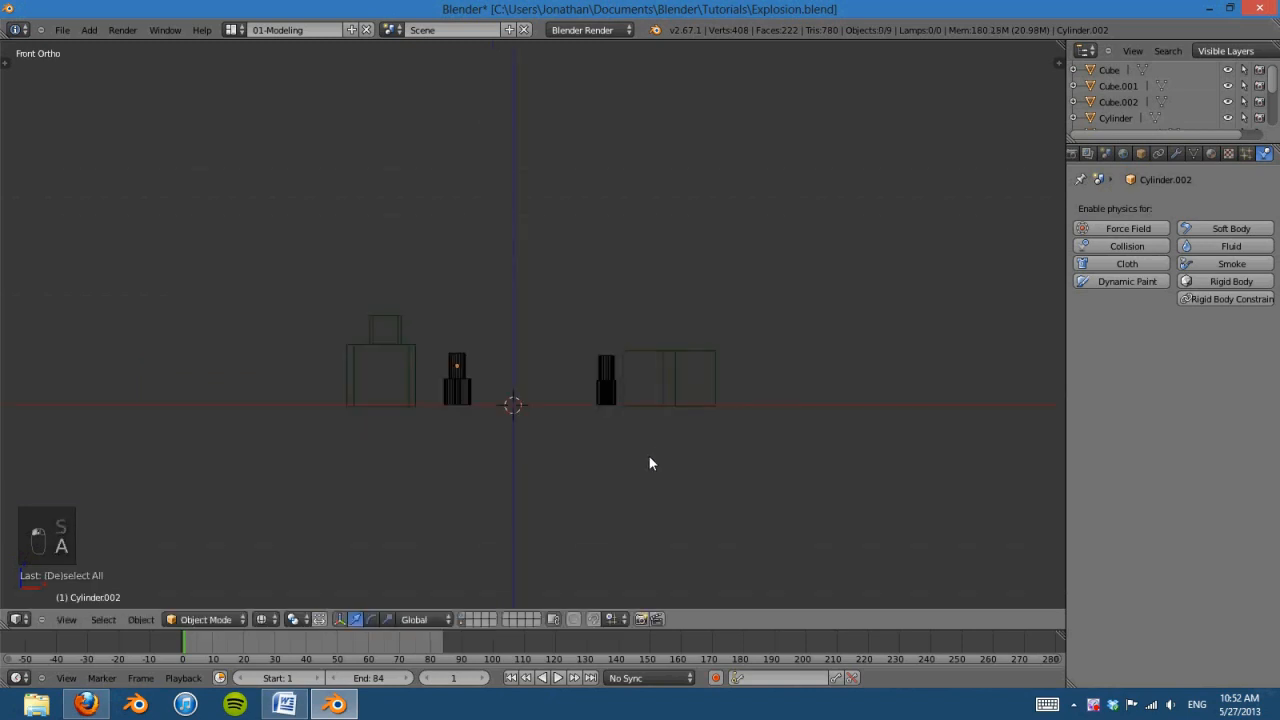
pyautogui.moveTo(649, 456); pyautogui.dragTo(593, 417, button='middle')
pyautogui.scroll(2, 593, 425)
pyautogui.press('b')
pyautogui.moveTo(405, 355); pyautogui.dragTo(452, 445)
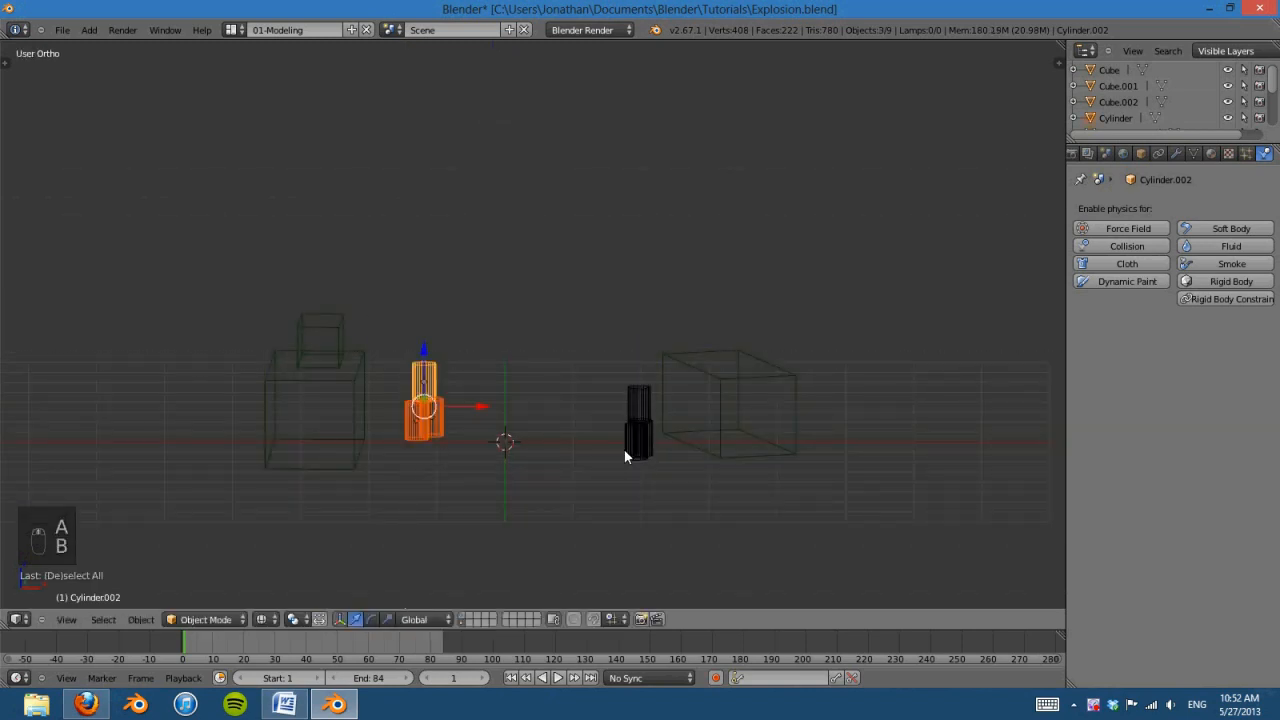
pyautogui.press('b')
pyautogui.moveTo(618, 383); pyautogui.dragTo(638, 458)
pyautogui.press('t')
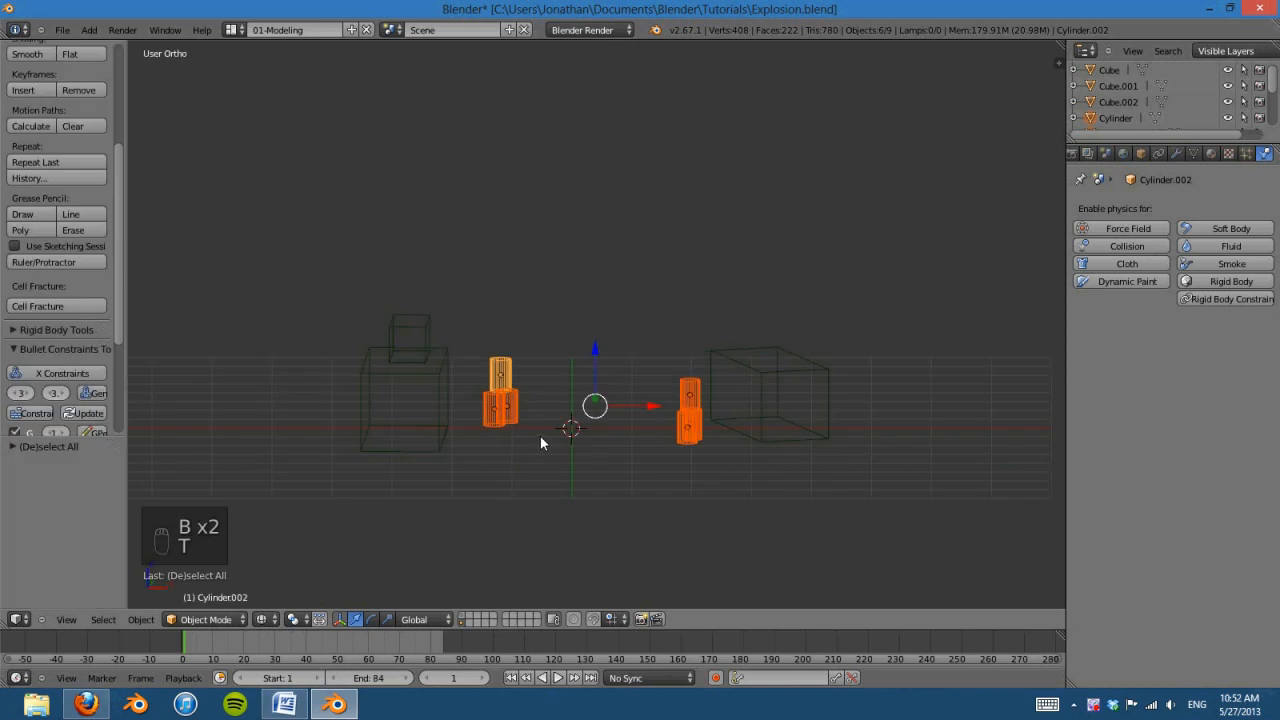
pyautogui.click(22, 352)
pyautogui.click(30, 330)
pyautogui.scroll(-2, 50, 330)
pyautogui.click(33, 306)
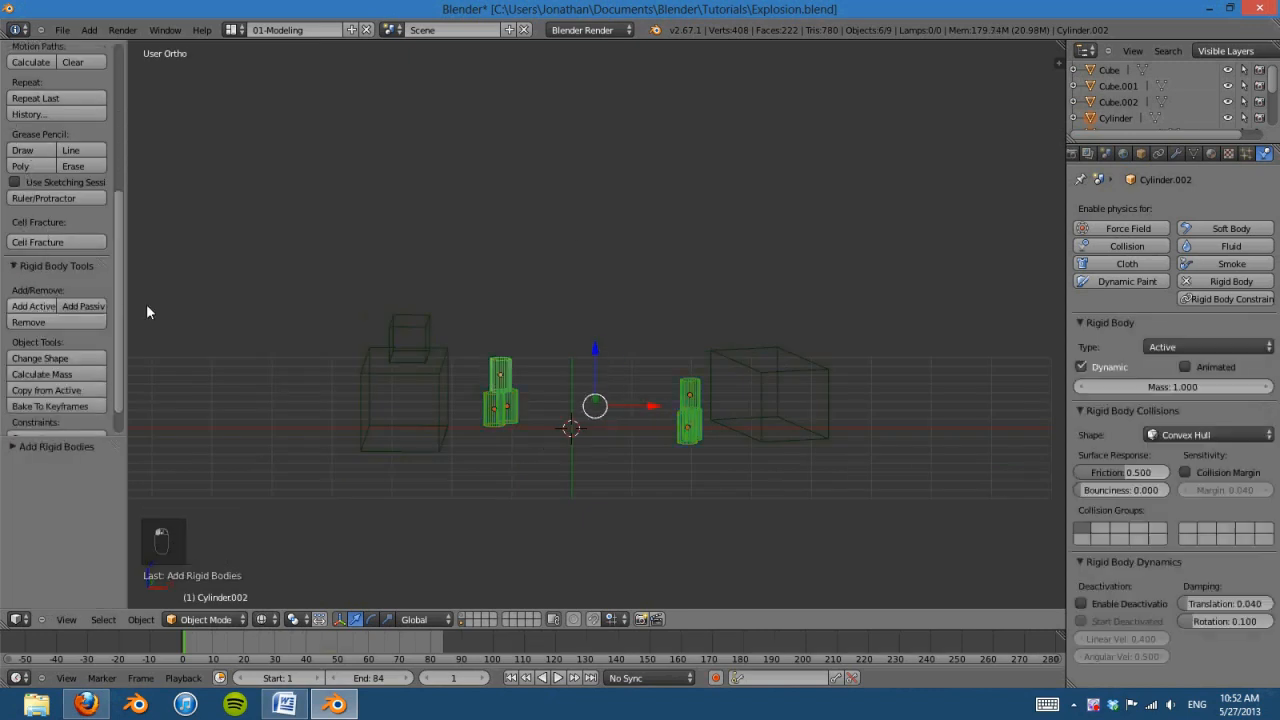
pyautogui.press('a')
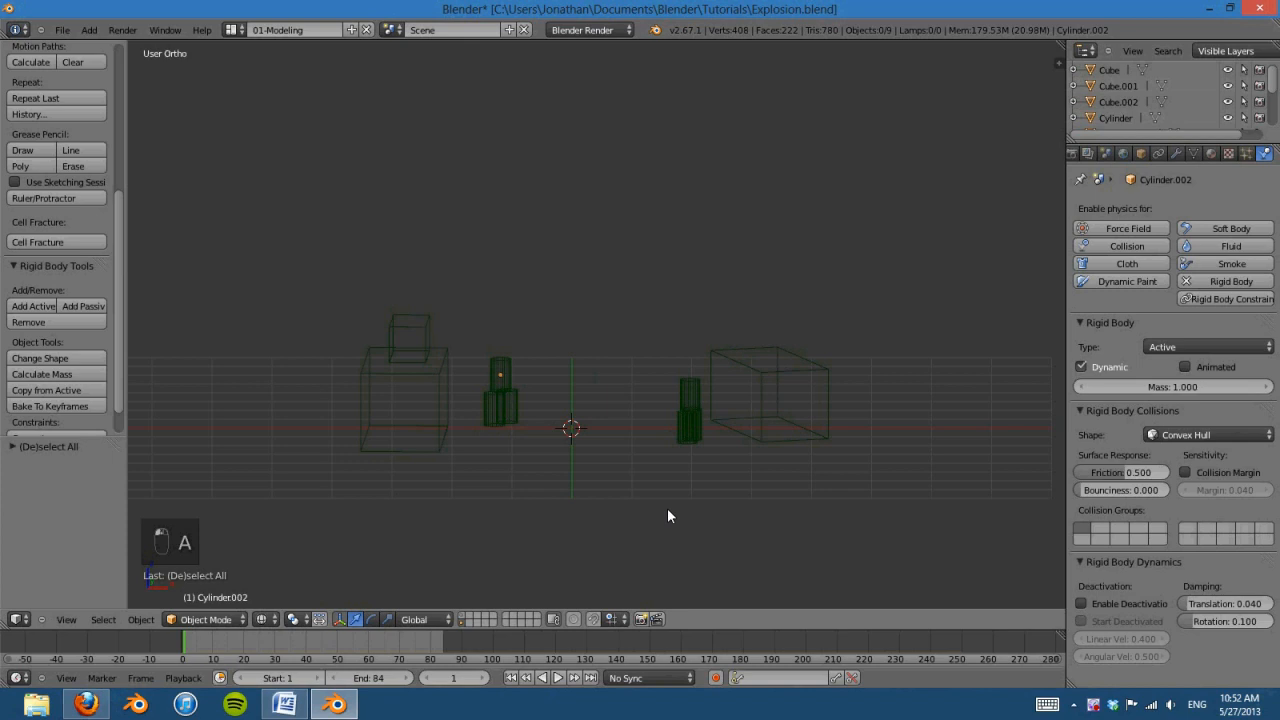
# - Play back the rigid body simulation to check the stacks, and switch the viewport to solid shading
pyautogui.click(558, 678)
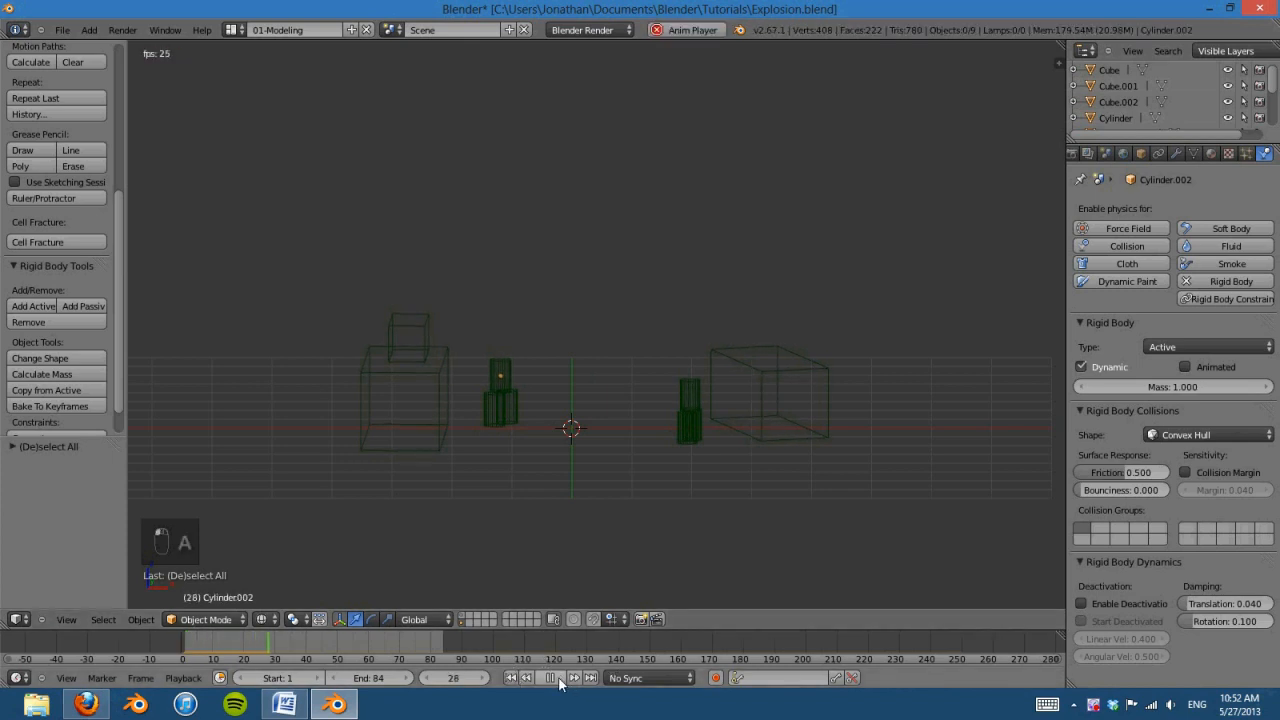
pyautogui.click(551, 678)
pyautogui.press('z')
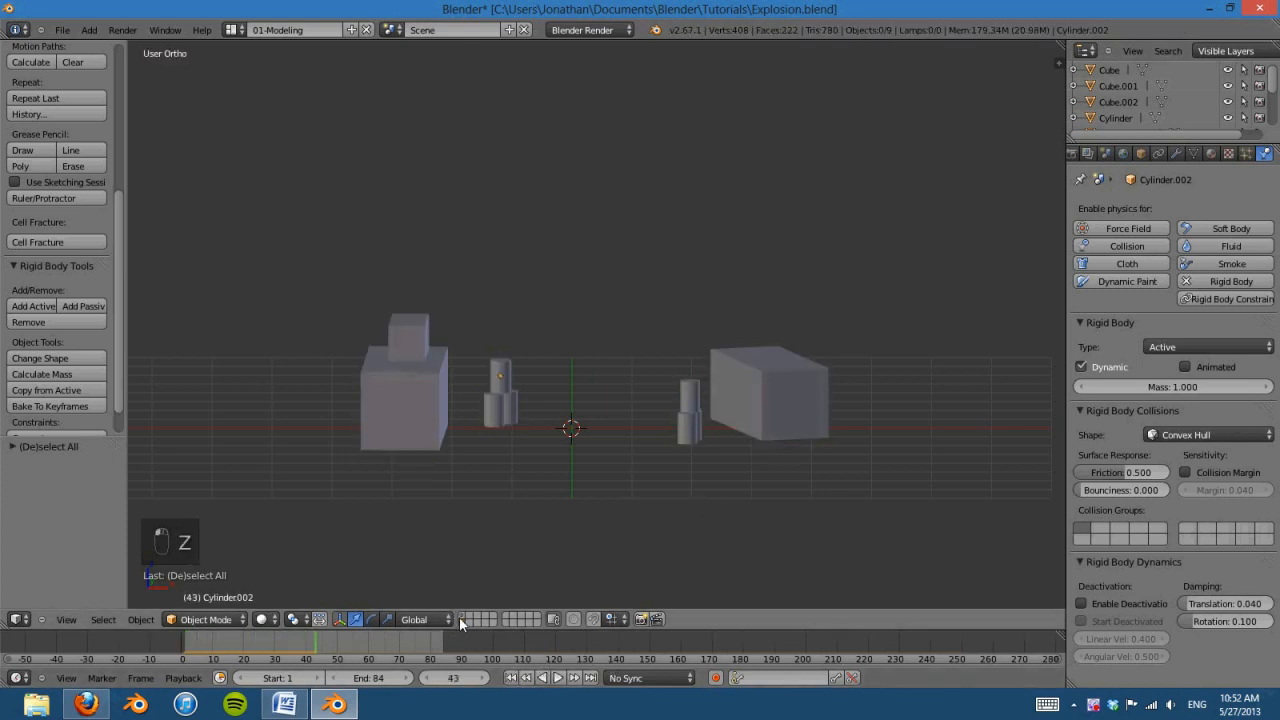
# - Show the first layer's objects briefly alongside the rigid bodies, and isolate the rigid body layer again
pyautogui.keyDown('shift'); pyautogui.click(460, 618); pyautogui.keyUp('shift')
pyautogui.scroll(-4, 870, 412)
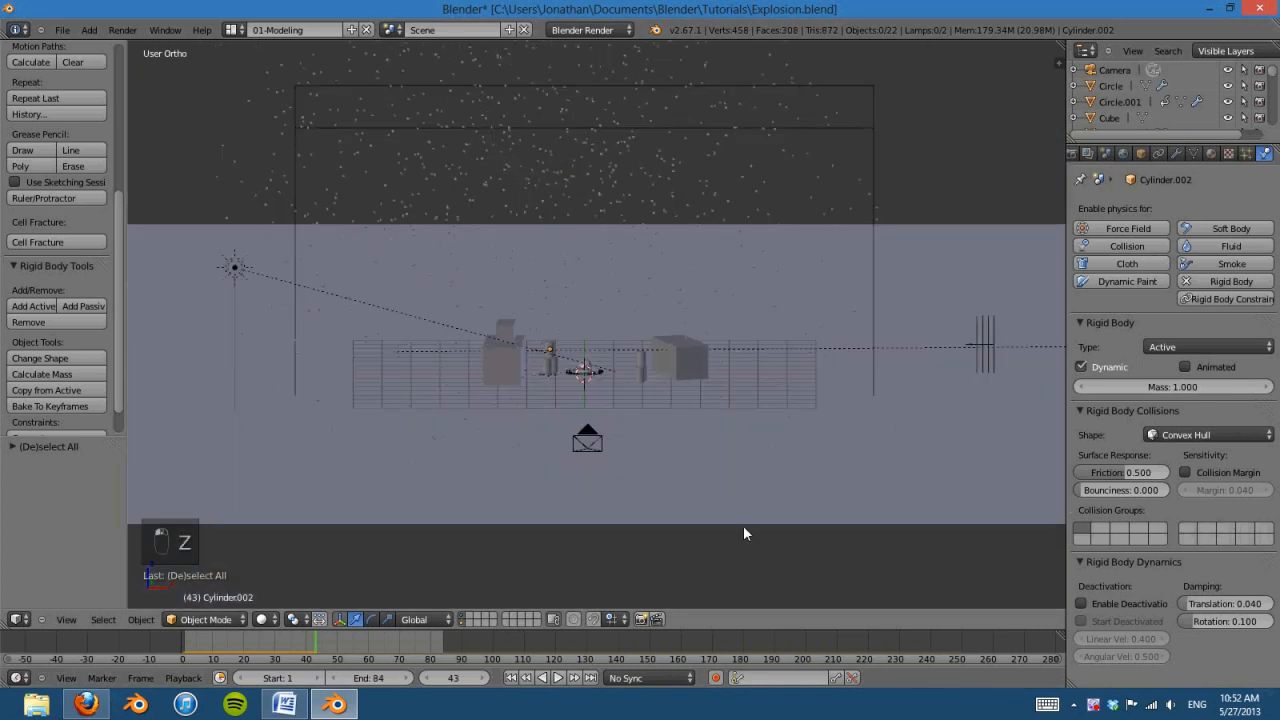
pyautogui.keyDown('shift'); pyautogui.click(462, 620); pyautogui.keyUp('shift')
pyautogui.scroll(5, 745, 454)
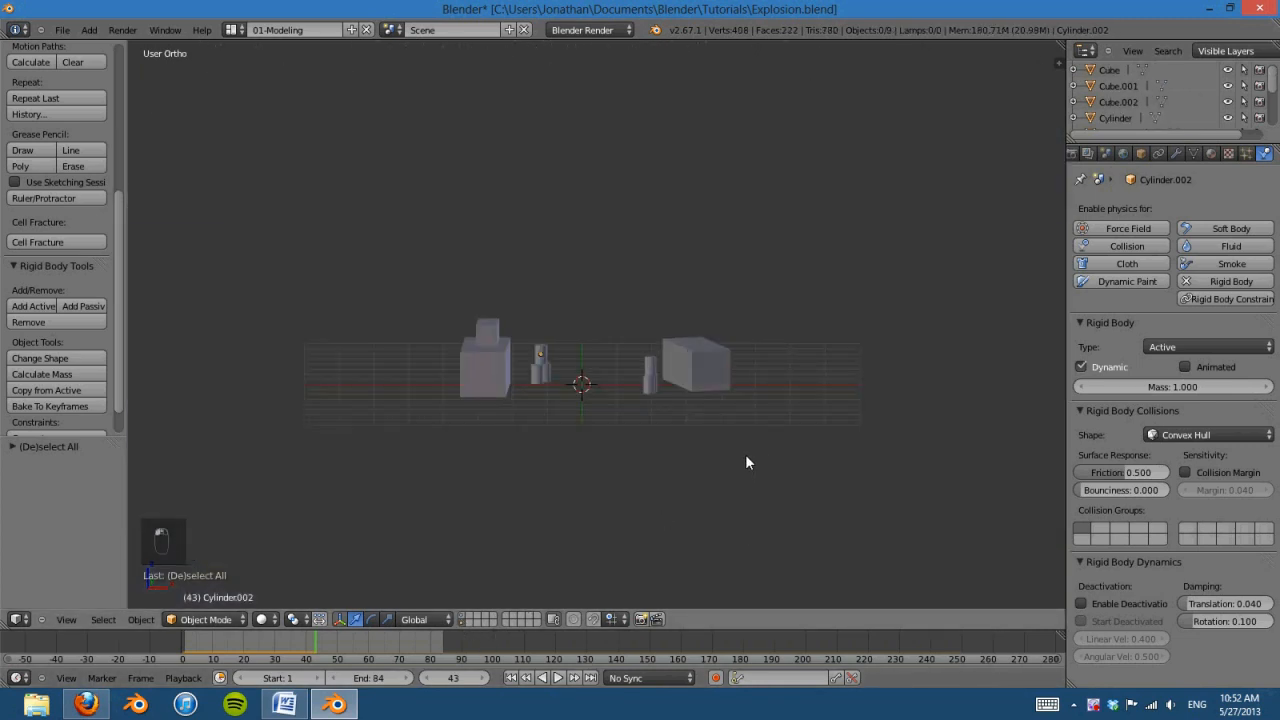
# - Rewind the animation to frame 1, return to the front view without the tool shelf, and widen the 3D viewport
pyautogui.click(526, 679)
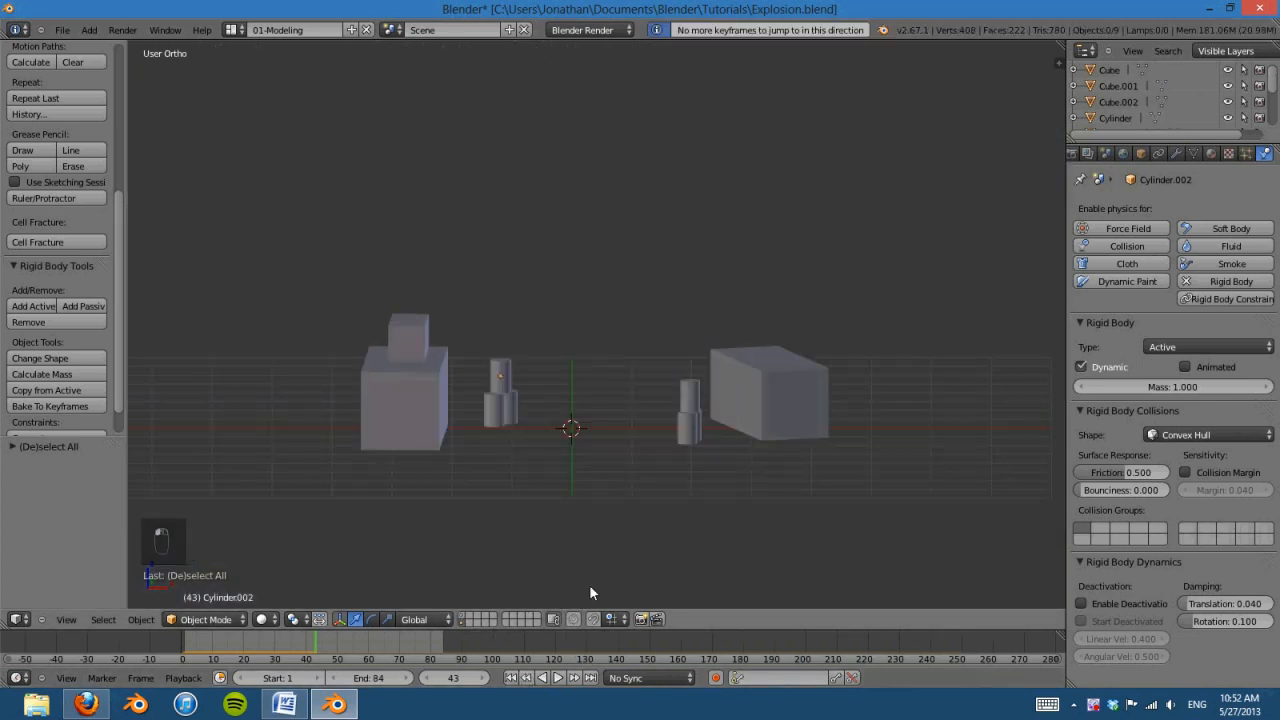
pyautogui.click(512, 679)
pyautogui.moveTo(677, 524); pyautogui.dragTo(686, 487, button='middle')
pyautogui.press('KP_1')
pyautogui.press('t')
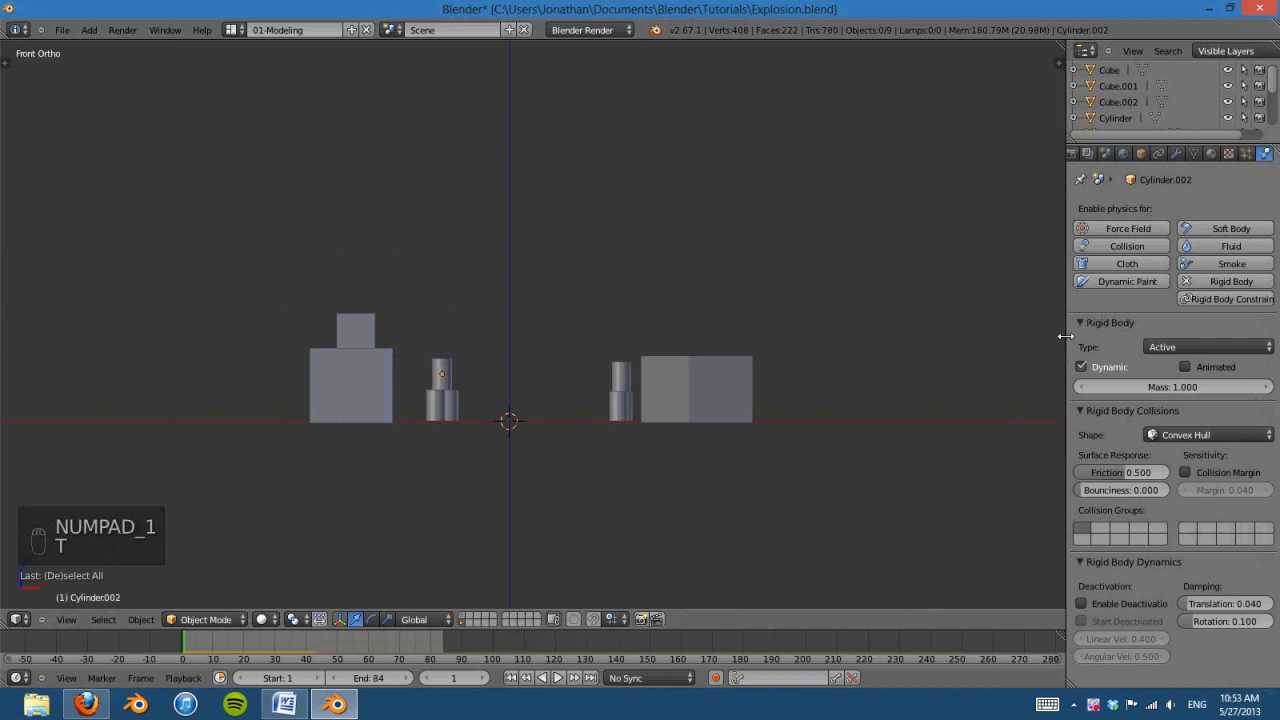
pyautogui.moveTo(1065, 336); pyautogui.dragTo(1158, 336)
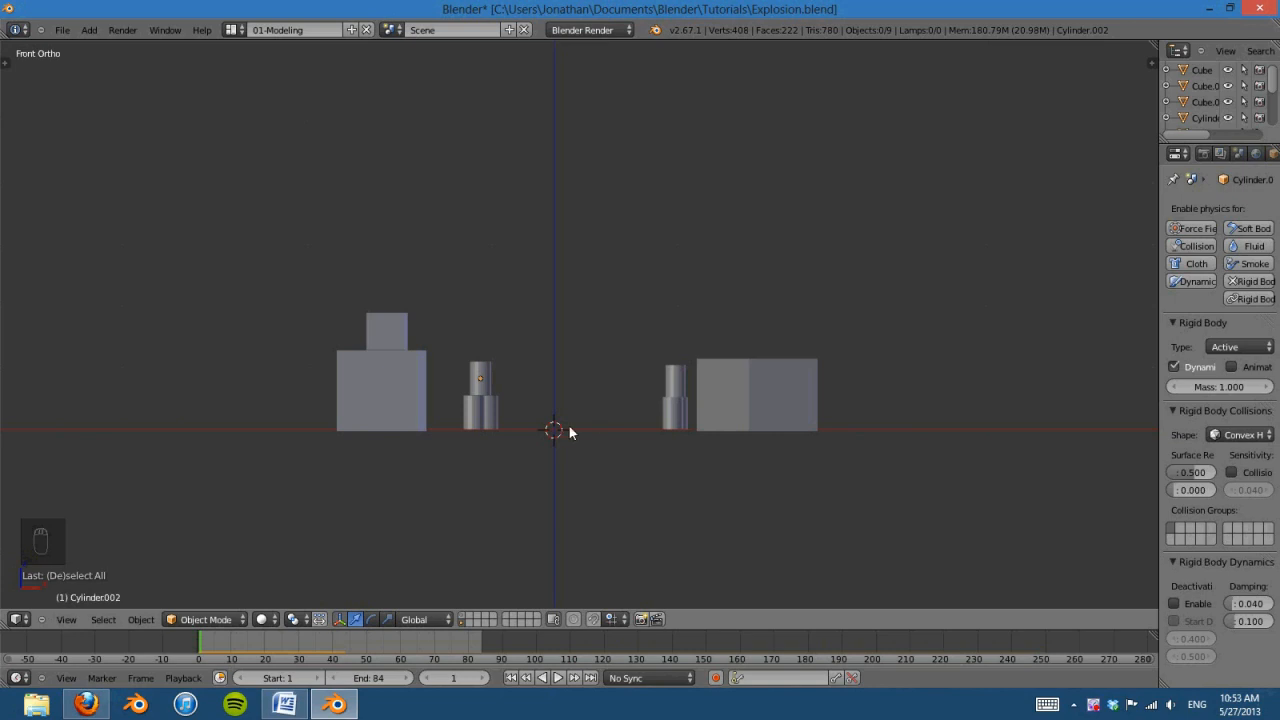
# - Add a UV sphere at the 3D cursor and scale it down to about a third of its size
pyautogui.hotkey('shift', 'a')
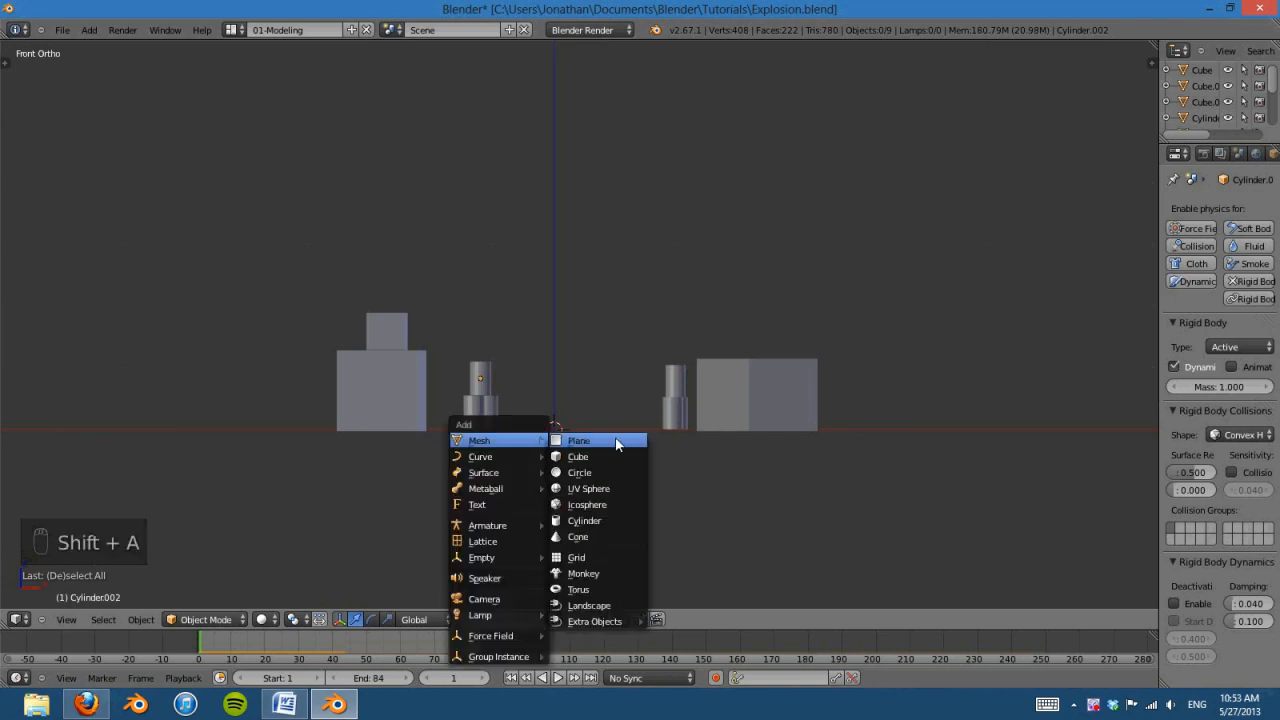
pyautogui.click(609, 488)
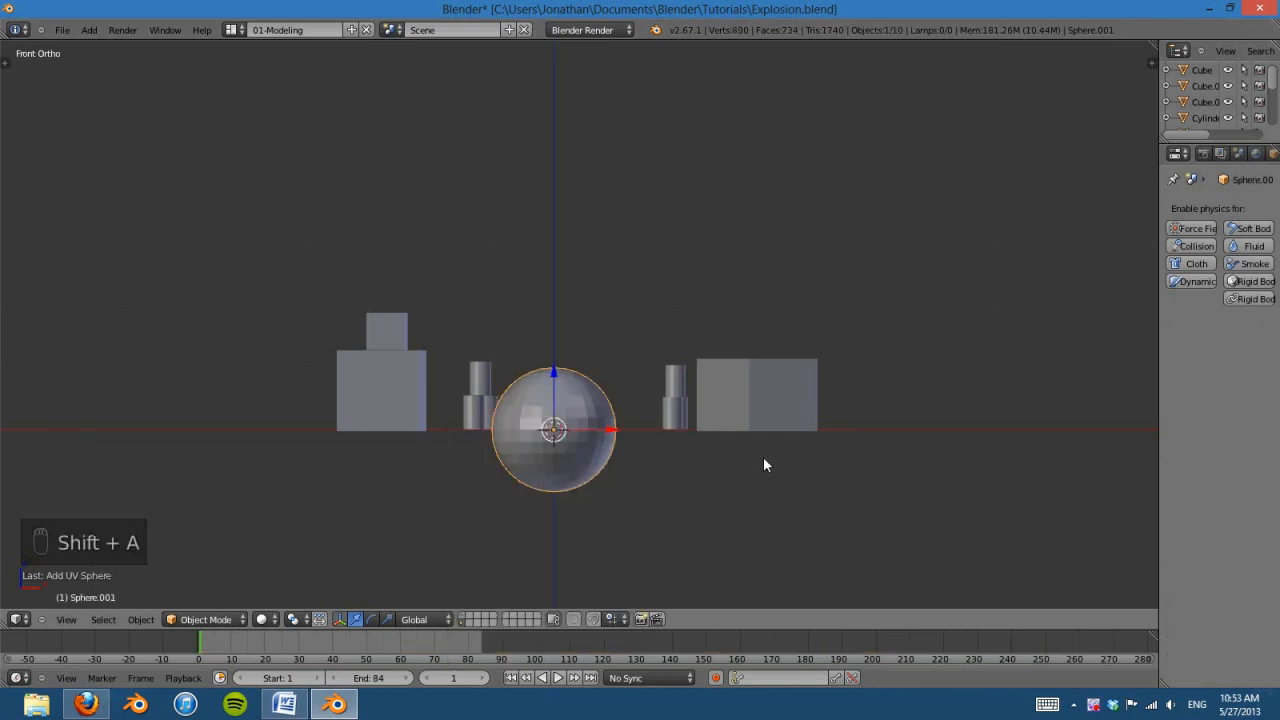
pyautogui.press('s')
pyautogui.click(624, 438)
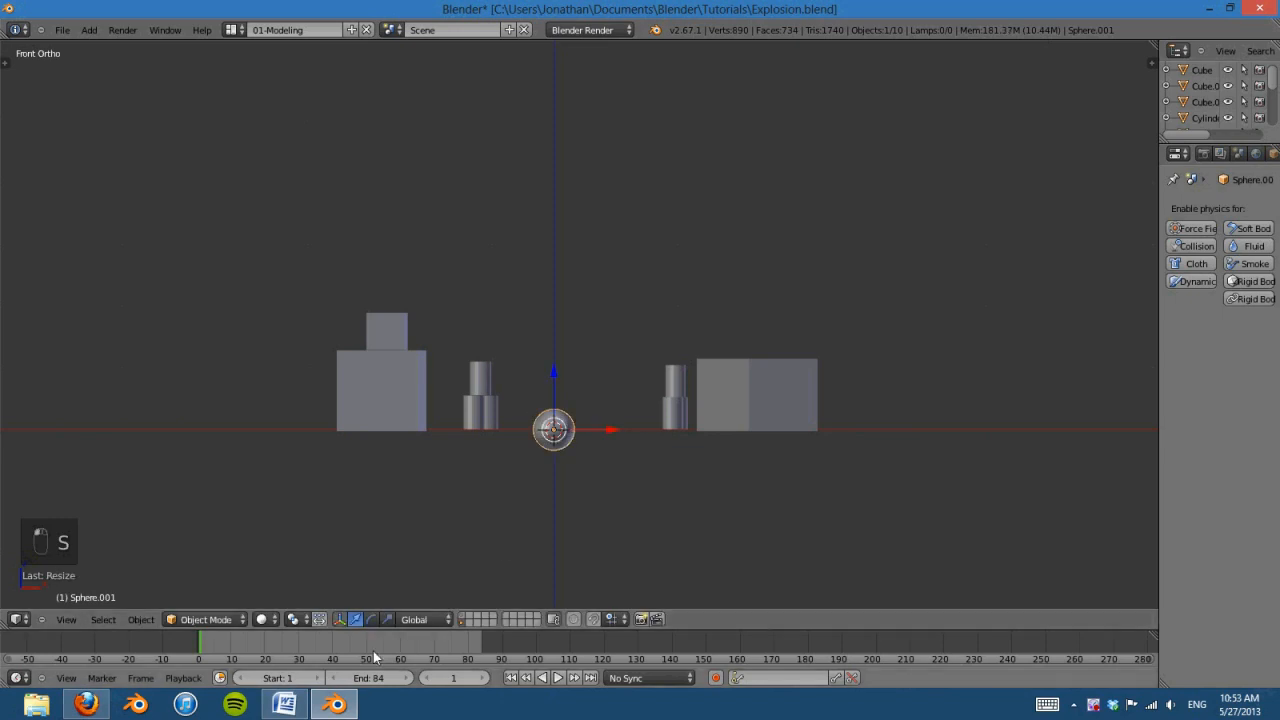
# - Go to frame 10 and insert a scale keyframe for the small sphere at its current size
pyautogui.click(456, 677)
pyautogui.write('0')
pyautogui.press('Return')
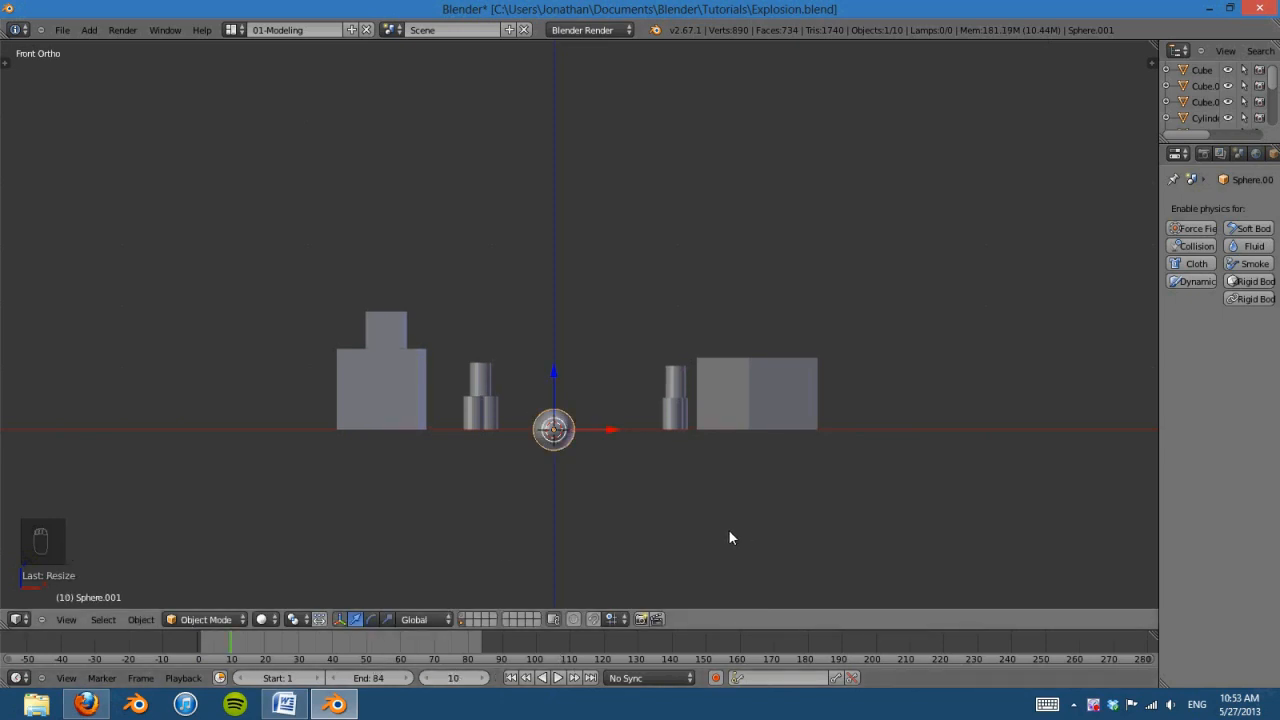
pyautogui.press('i')
pyautogui.click(701, 425)
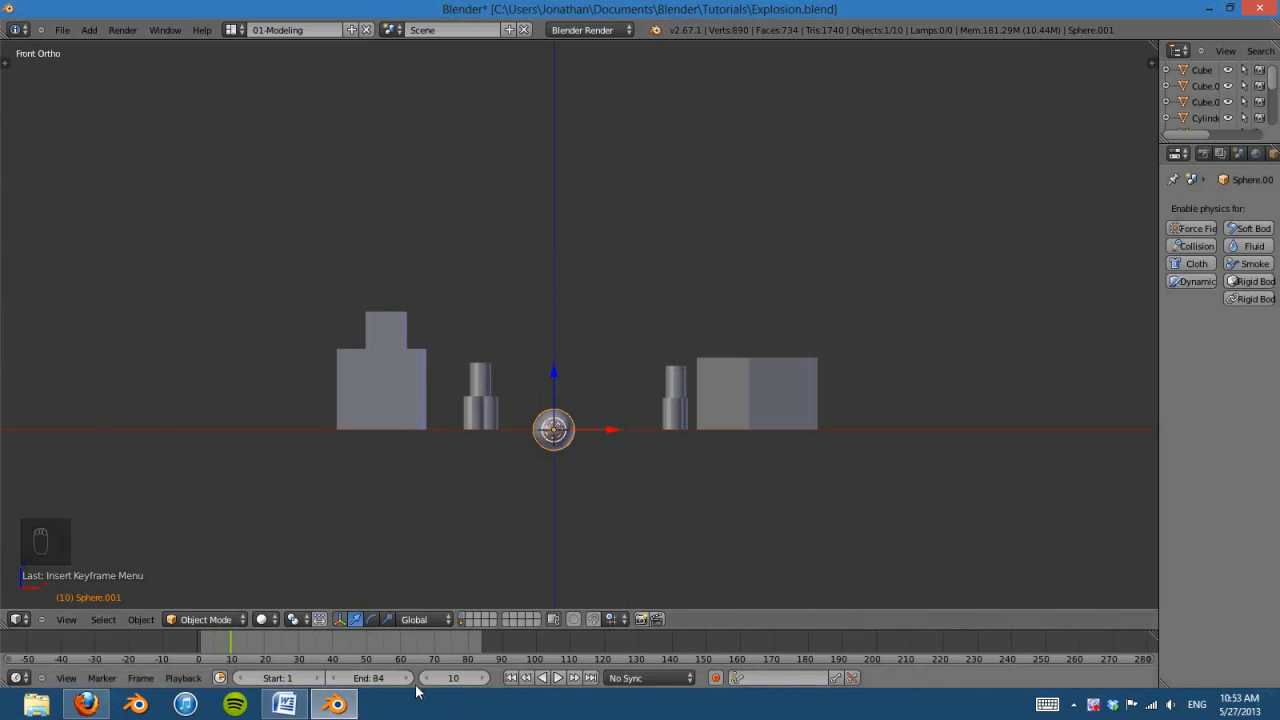
# - At frame 20, scale the sphere up until it covers the stacks and most of the blocks, and insert a scale keyframe
pyautogui.click(455, 677)
pyautogui.write('20')
pyautogui.press('Return')
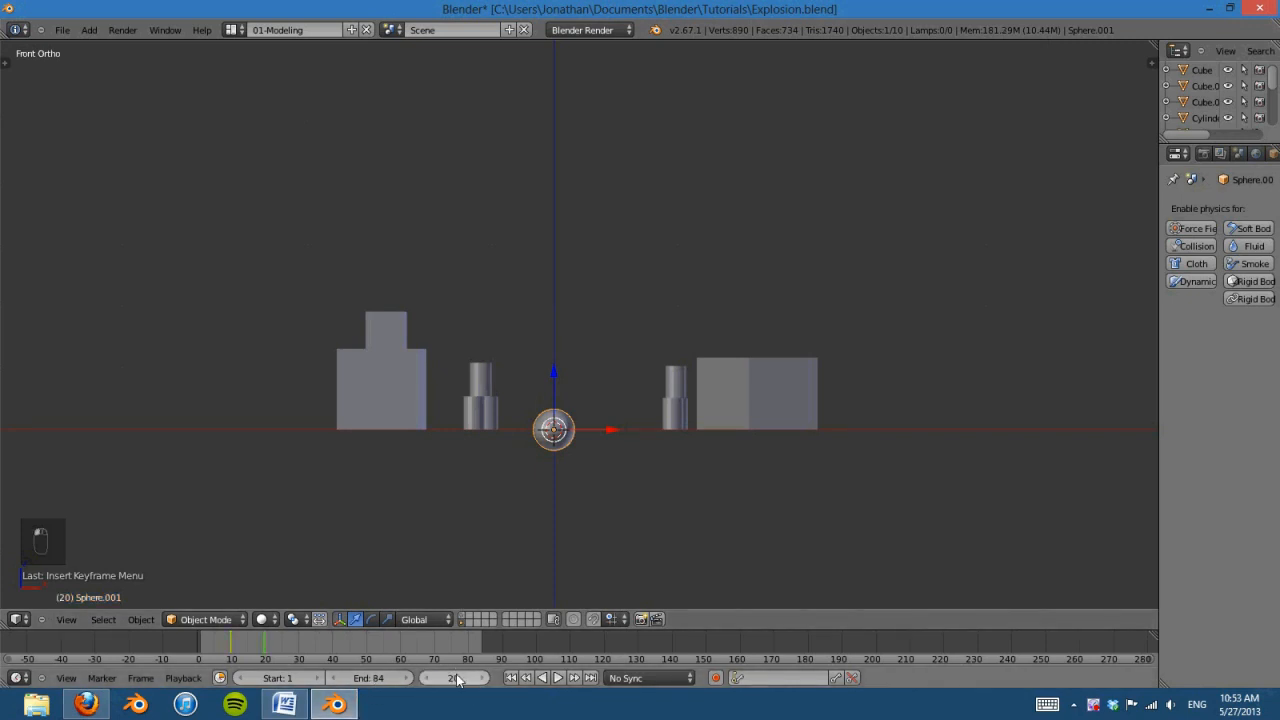
pyautogui.scroll(-3, 746, 534)
pyautogui.press('s')
pyautogui.click(1276, 608)
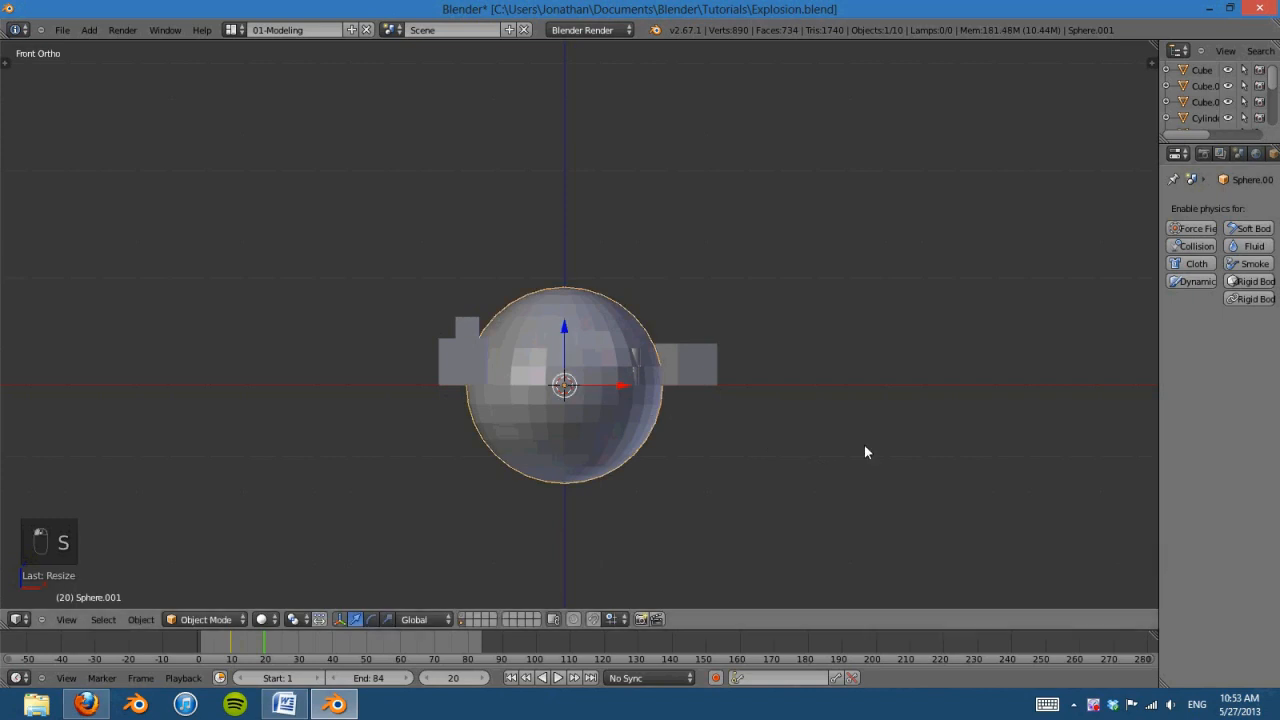
pyautogui.press('s')
pyautogui.click(934, 464)
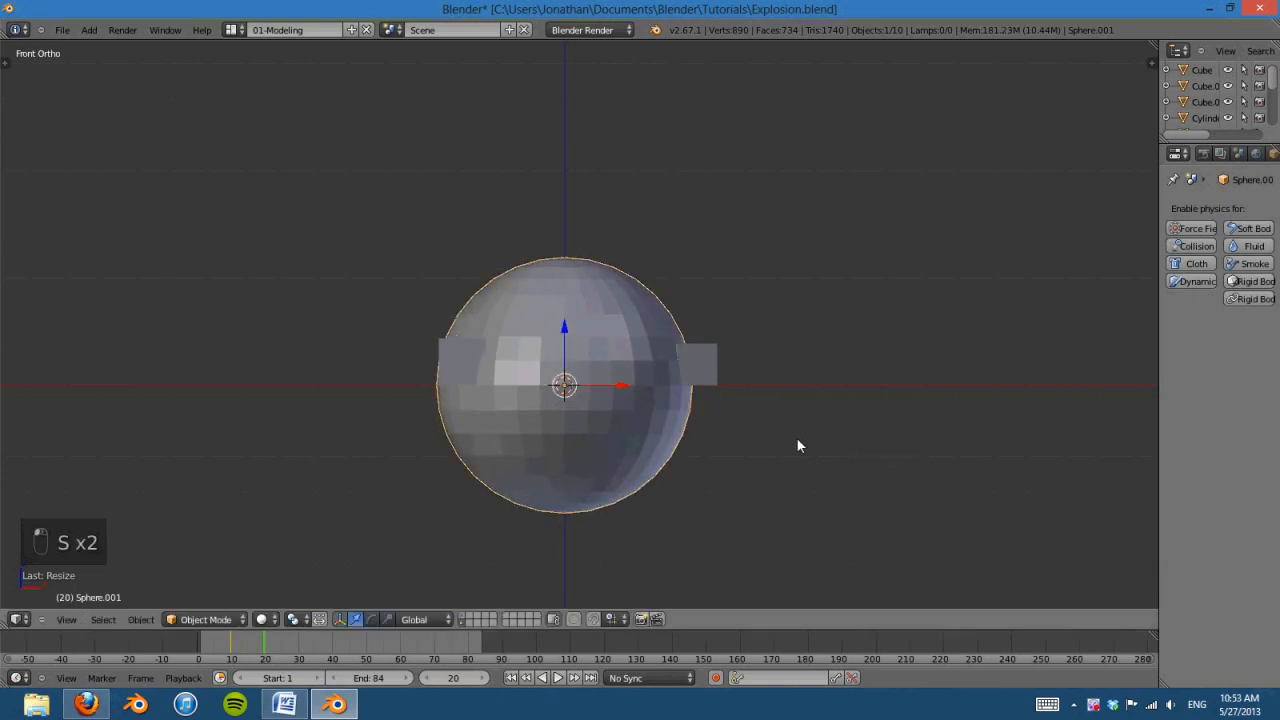
pyautogui.press('i')
pyautogui.click(752, 423)
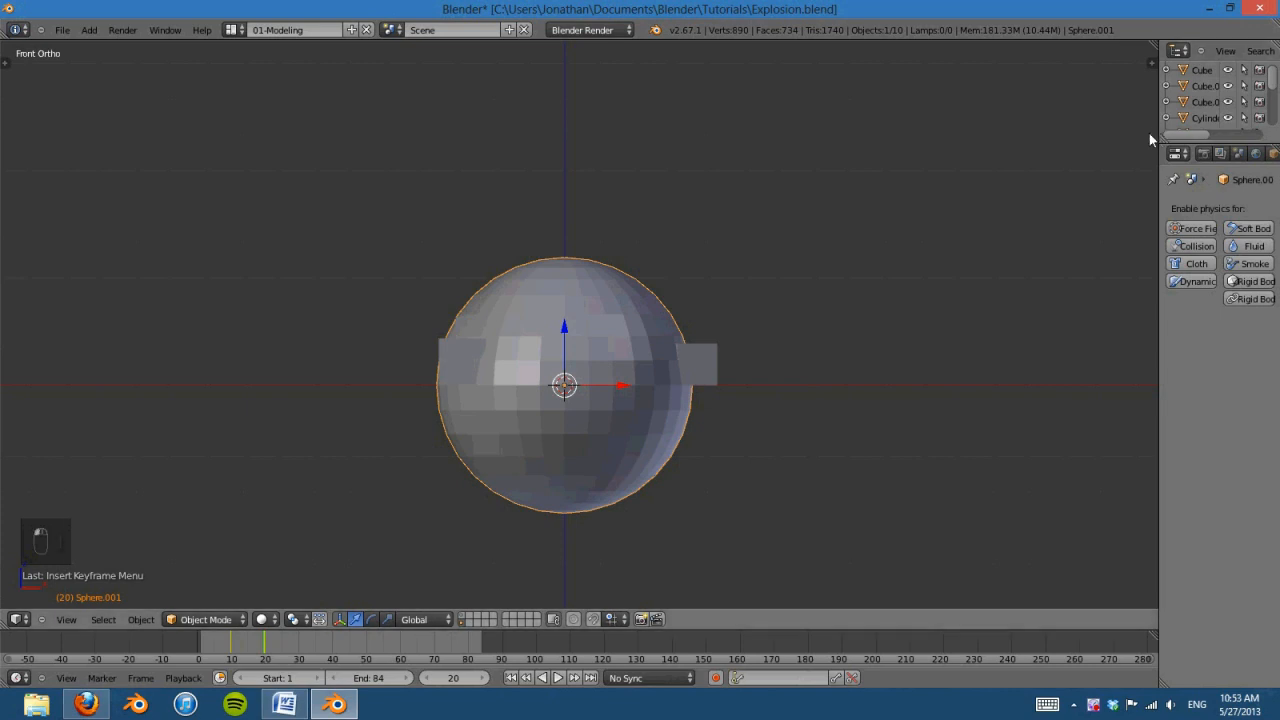
# - Widen the outliner and properties area, and exclude the sphere from rendering
pyautogui.moveTo(1160, 135); pyautogui.dragTo(1060, 135)
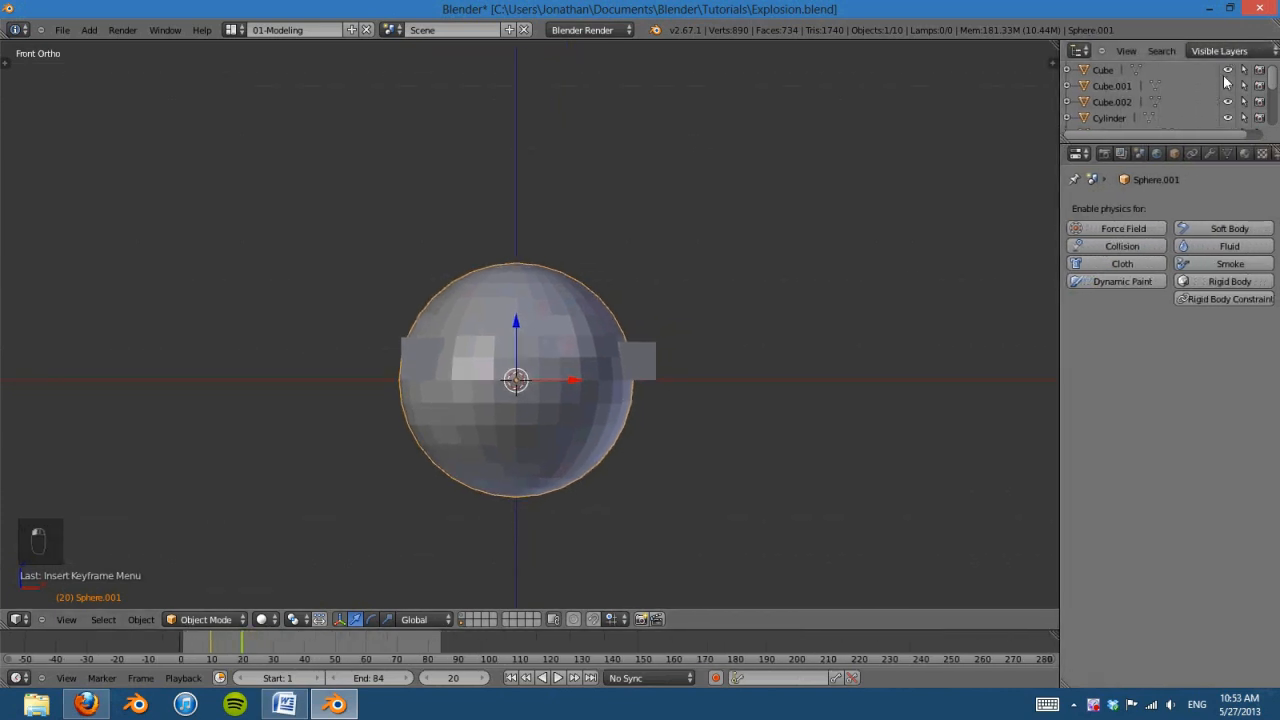
pyautogui.scroll(-4, 1226, 82)
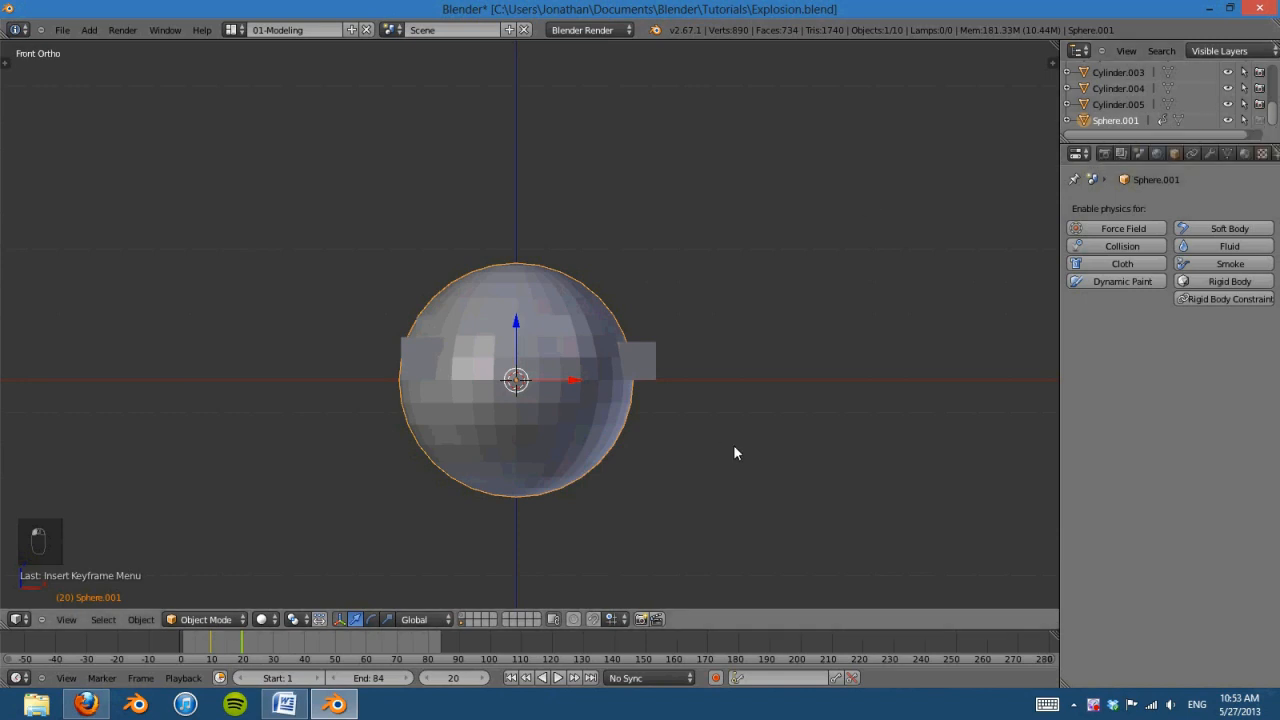
pyautogui.scroll(3, 652, 420)
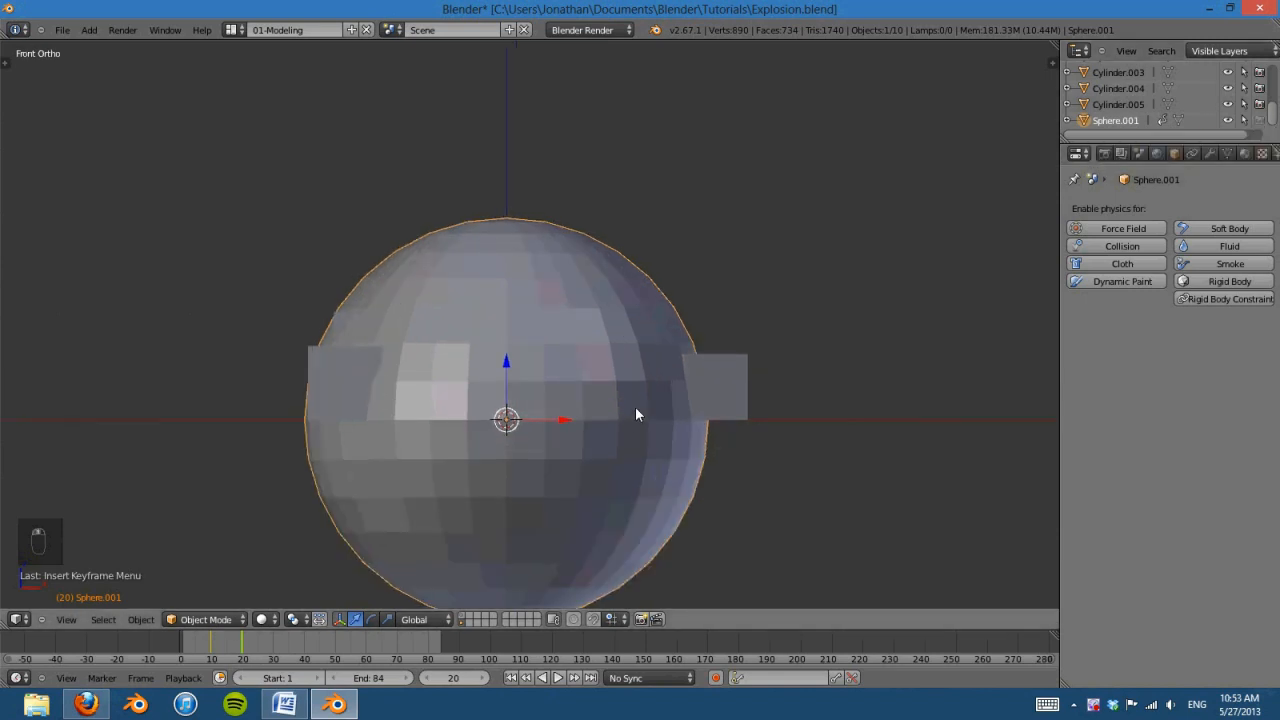
# - Rewind to frame 1, make the sphere an active rigid body, and set it to Animated
pyautogui.click(510, 678)
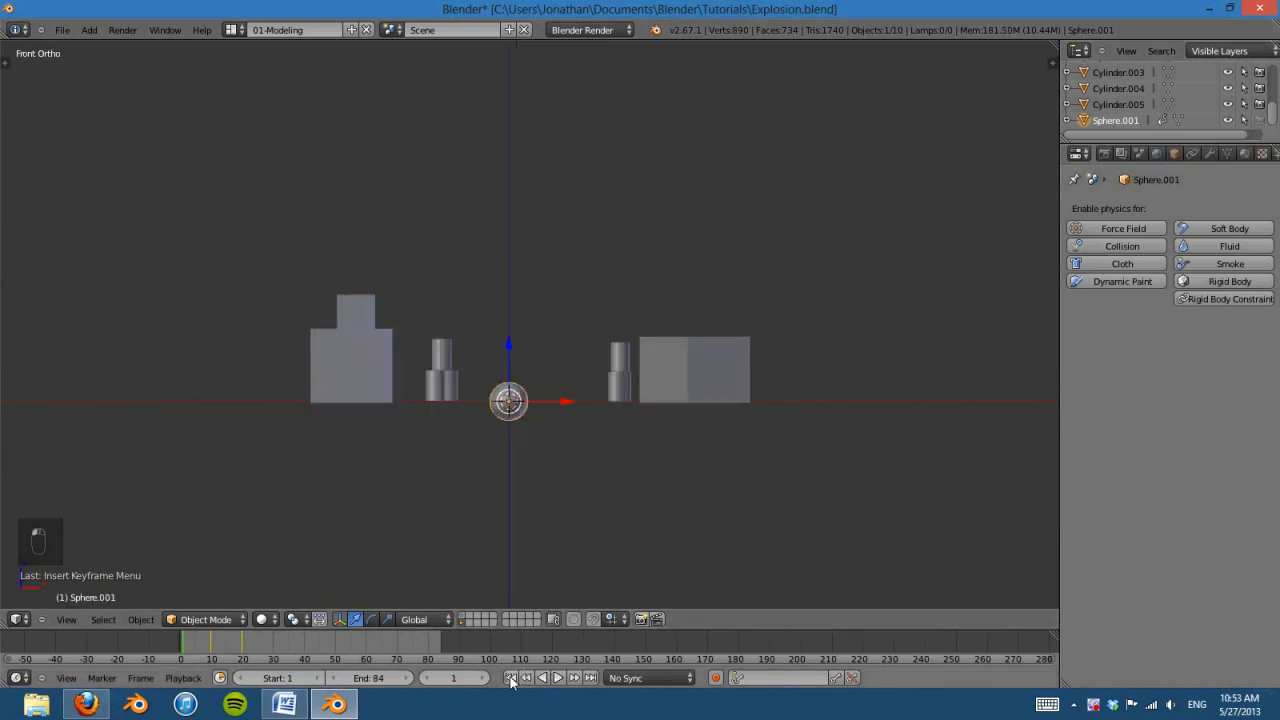
pyautogui.click(1222, 284)
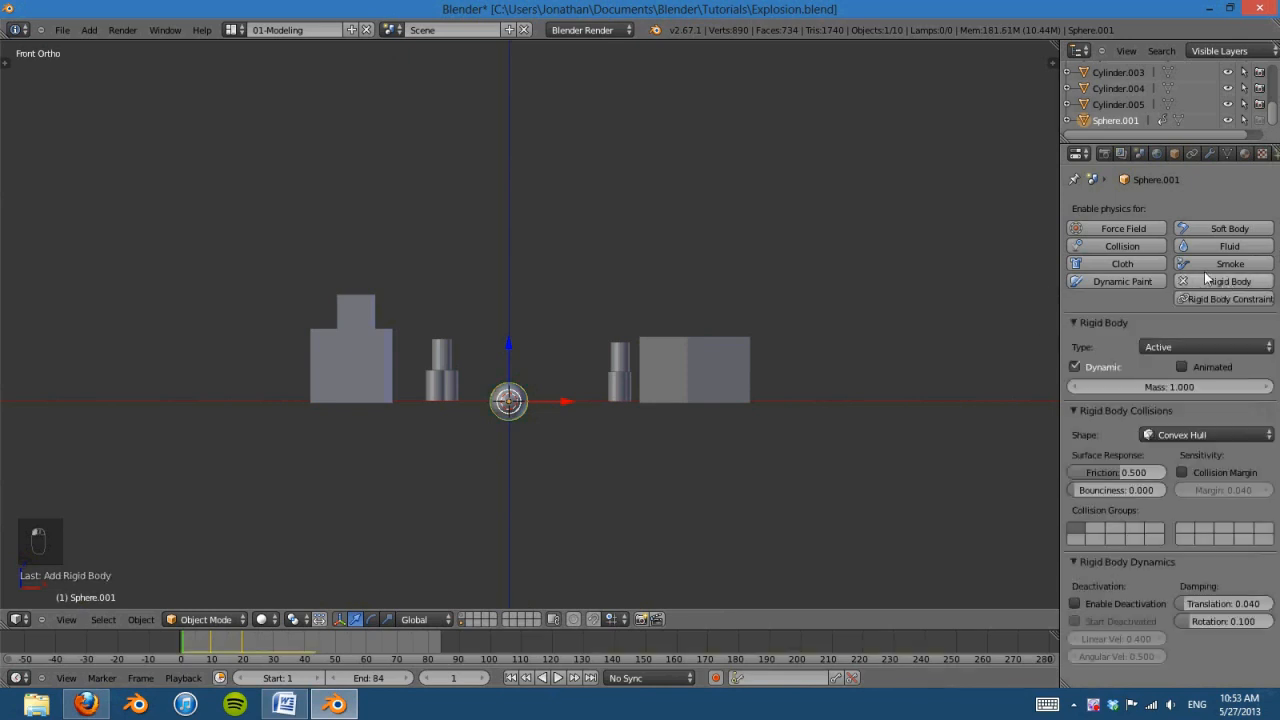
pyautogui.click(1183, 367)
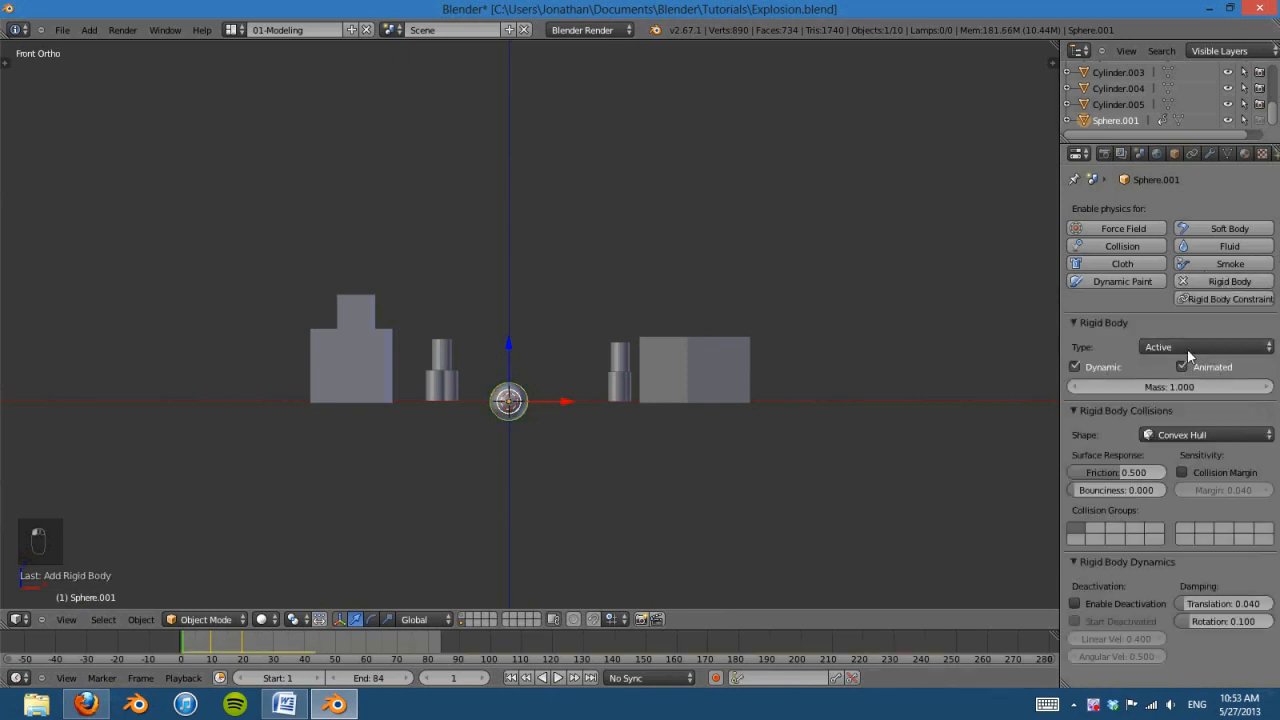
# - Play back the simulation to check how the growing sphere pushes the blocks away, and rewind to frame 1
pyautogui.click(558, 678)
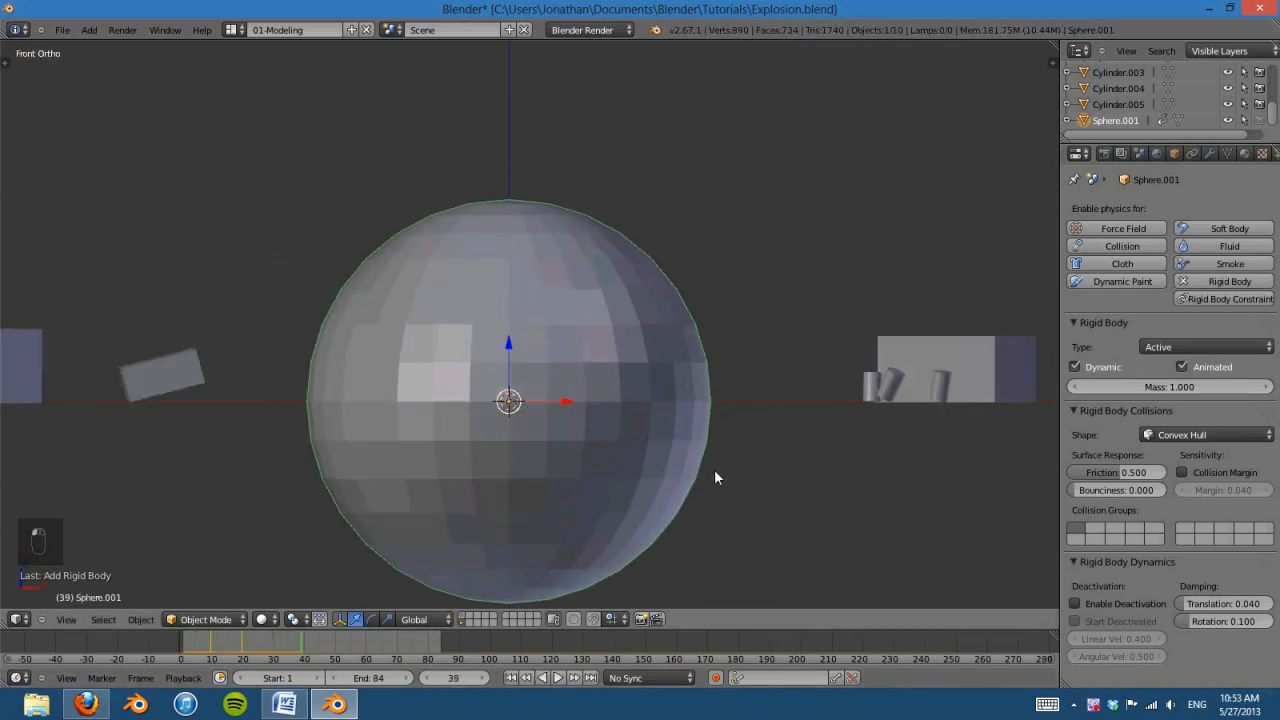
pyautogui.scroll(-4, 715, 472)
pyautogui.click(511, 679)
pyautogui.scroll(1, 584, 508)
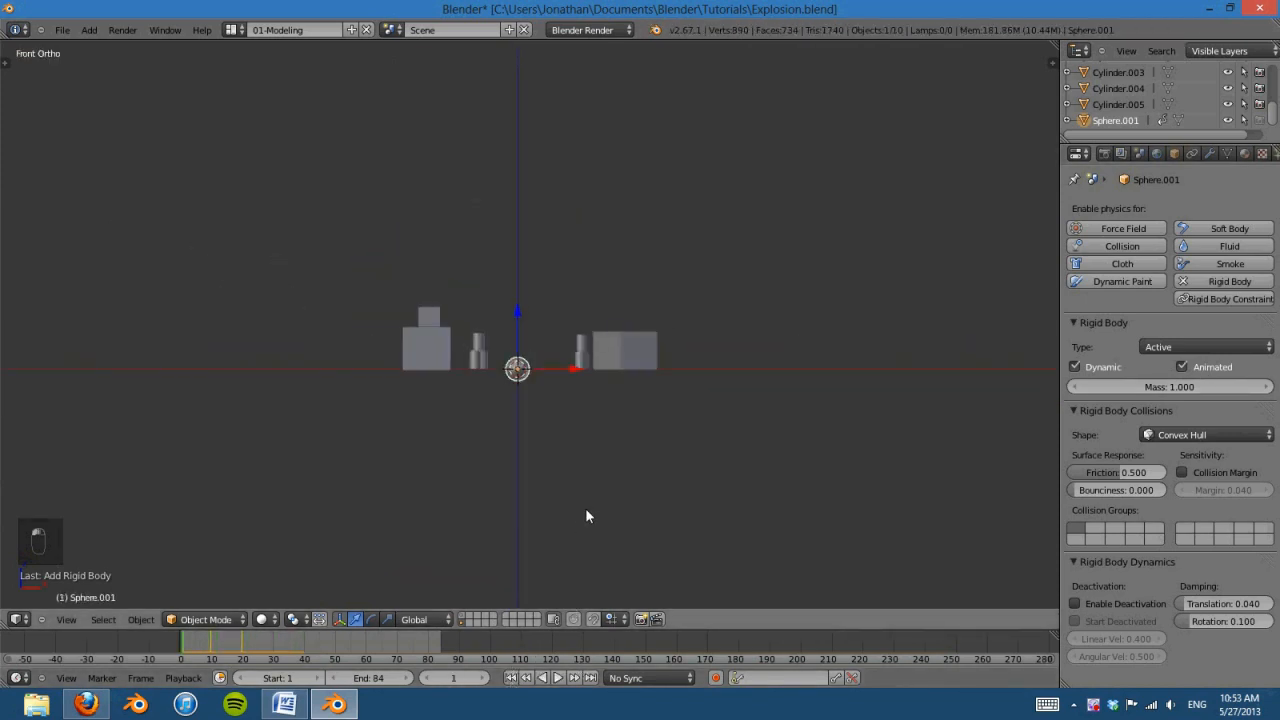
pyautogui.scroll(1, 586, 516)
# - Delete the sphere's scale keyframe at frame 20
pyautogui.click(244, 645)
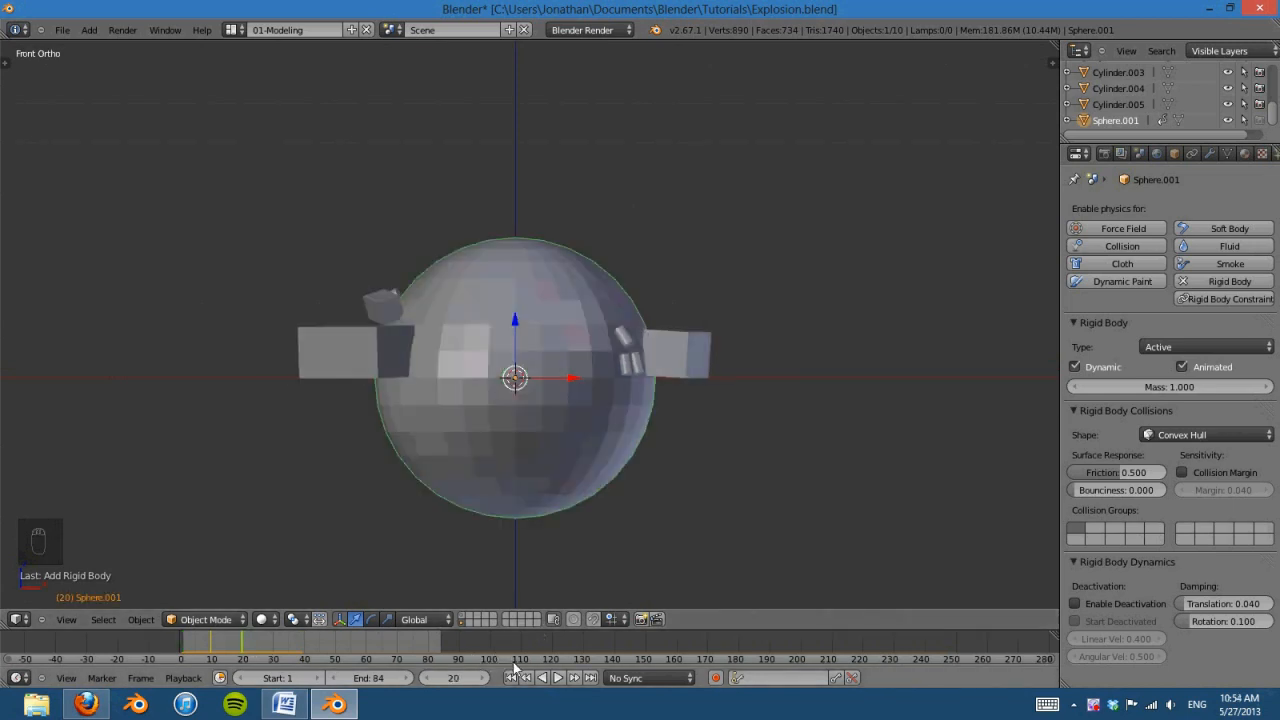
pyautogui.hotkey('alt', 'i')
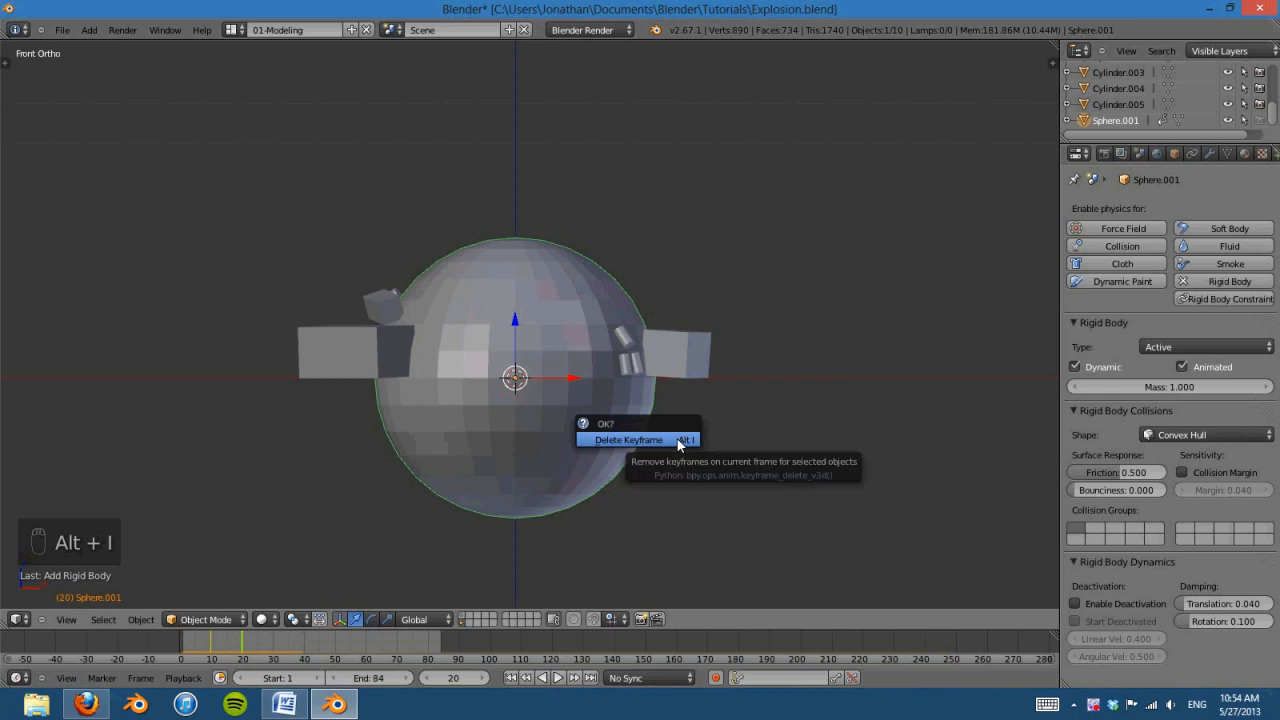
pyautogui.click(678, 441)
# - At frame 15, scale the sphere up until it engulfs all the blocks and stacks, and insert a scale keyframe
pyautogui.click(451, 679)
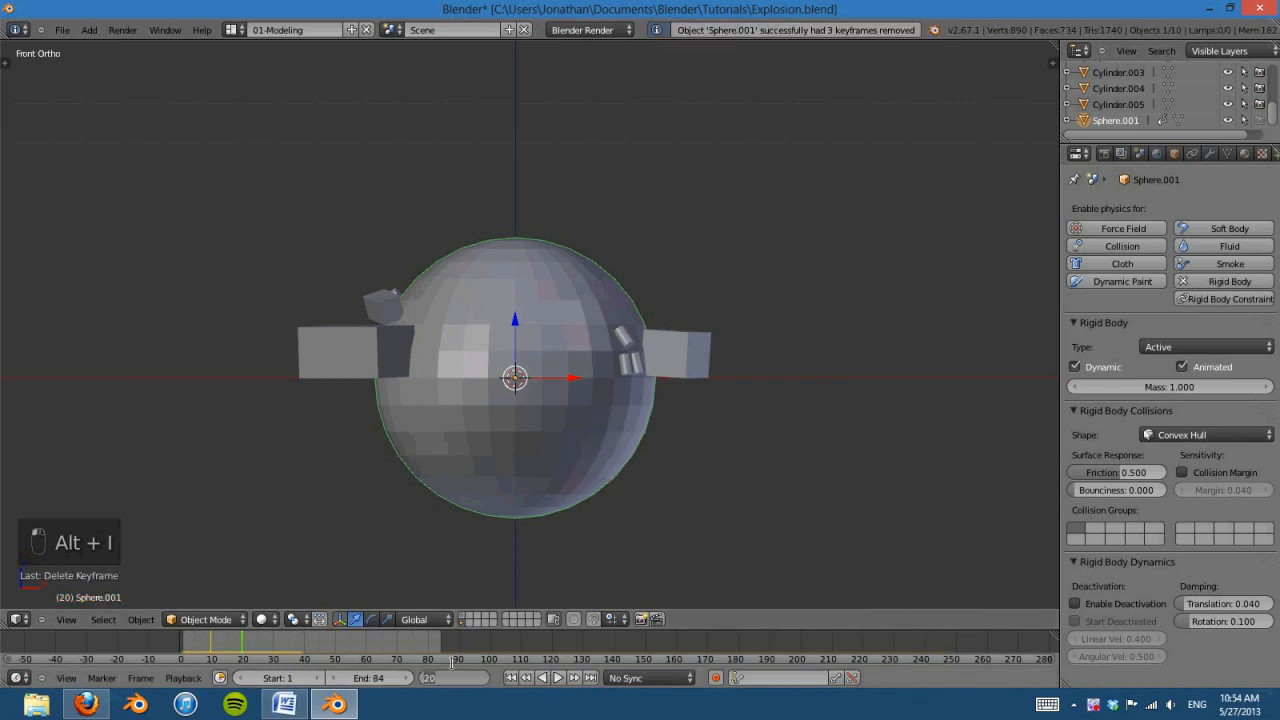
pyautogui.press('Return')
pyautogui.press('s')
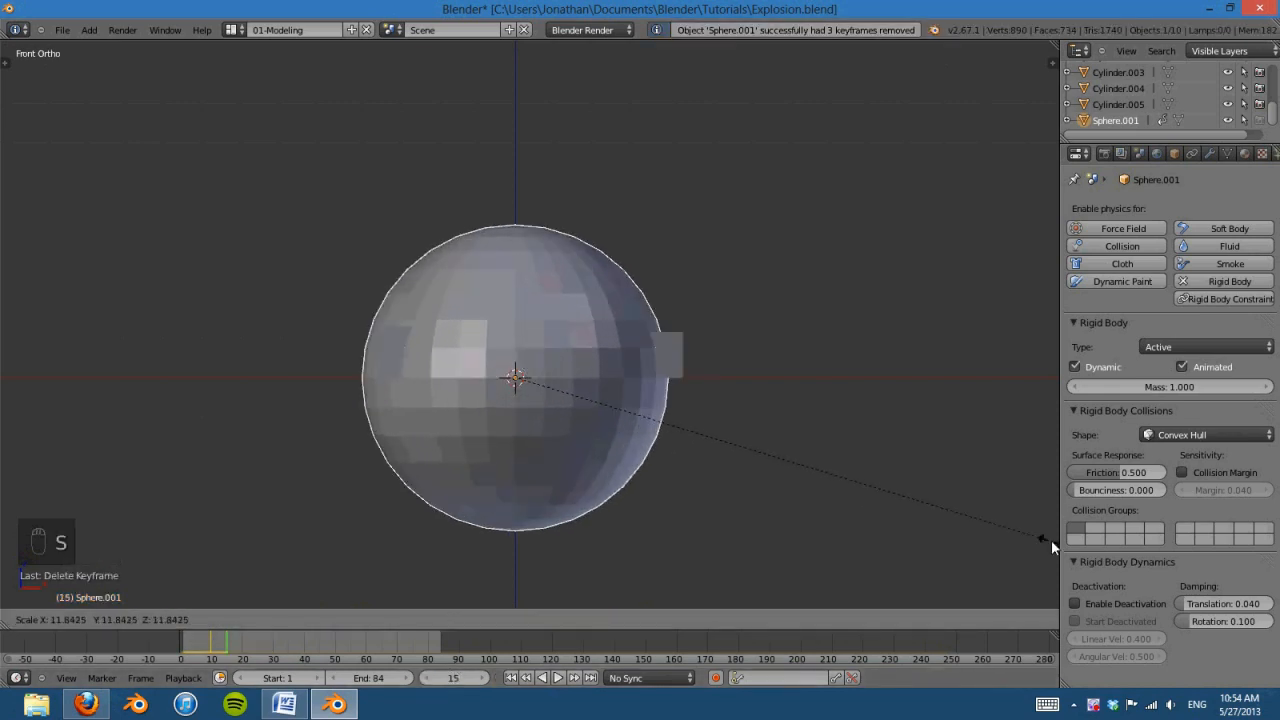
pyautogui.click(1051, 540)
pyautogui.press('s')
pyautogui.click(841, 500)
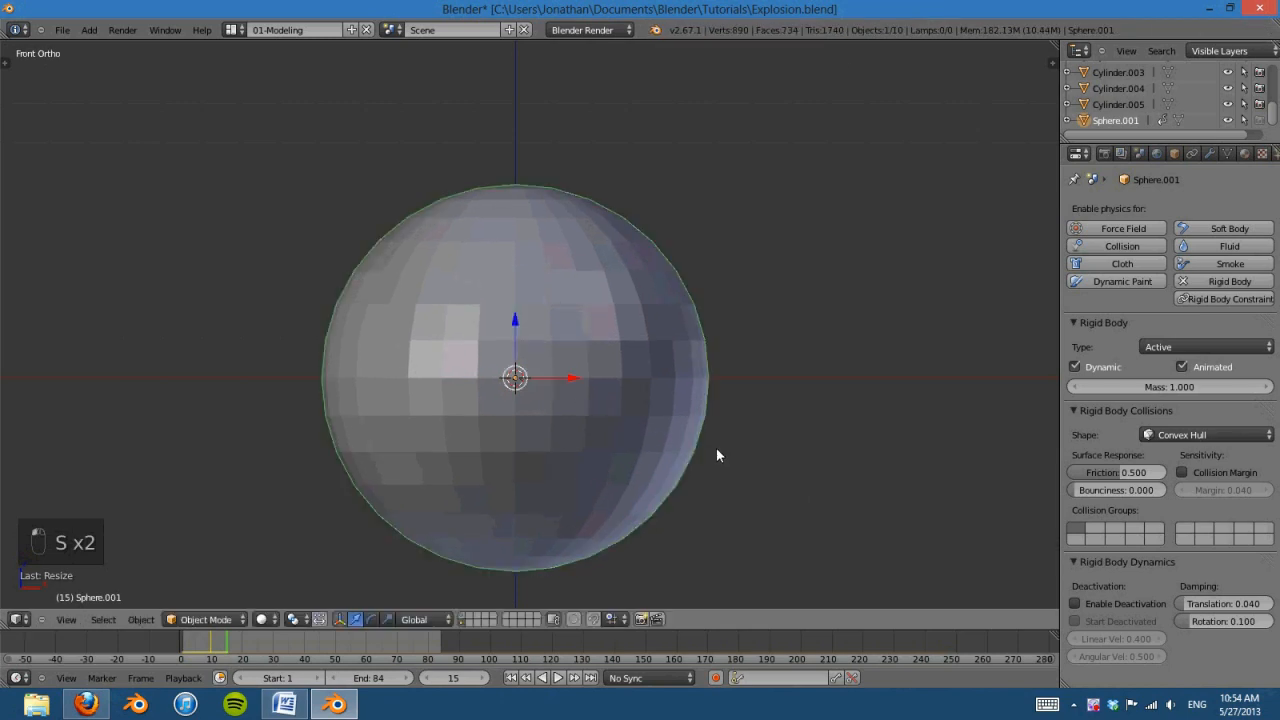
pyautogui.press('i')
pyautogui.click(690, 408)
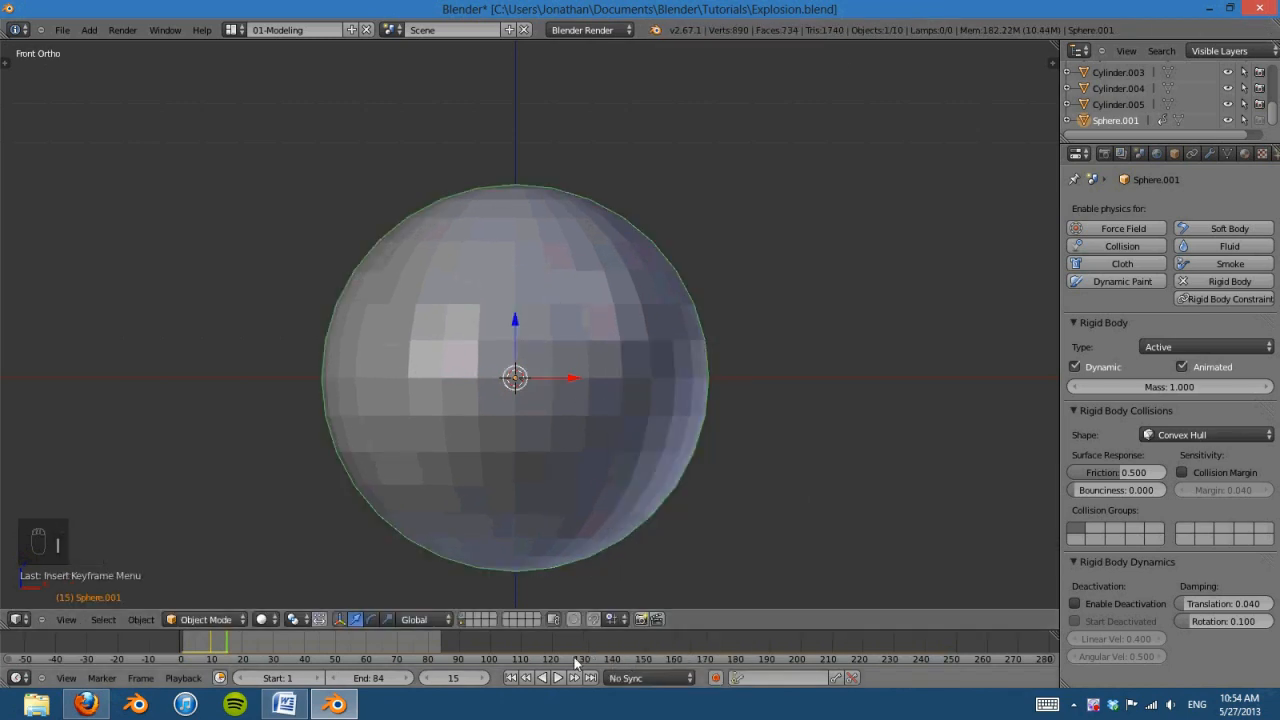
# - Play back the faster blast from frame 1, view it from an angle, and rewind to the start
pyautogui.click(511, 679)
pyautogui.click(558, 678)
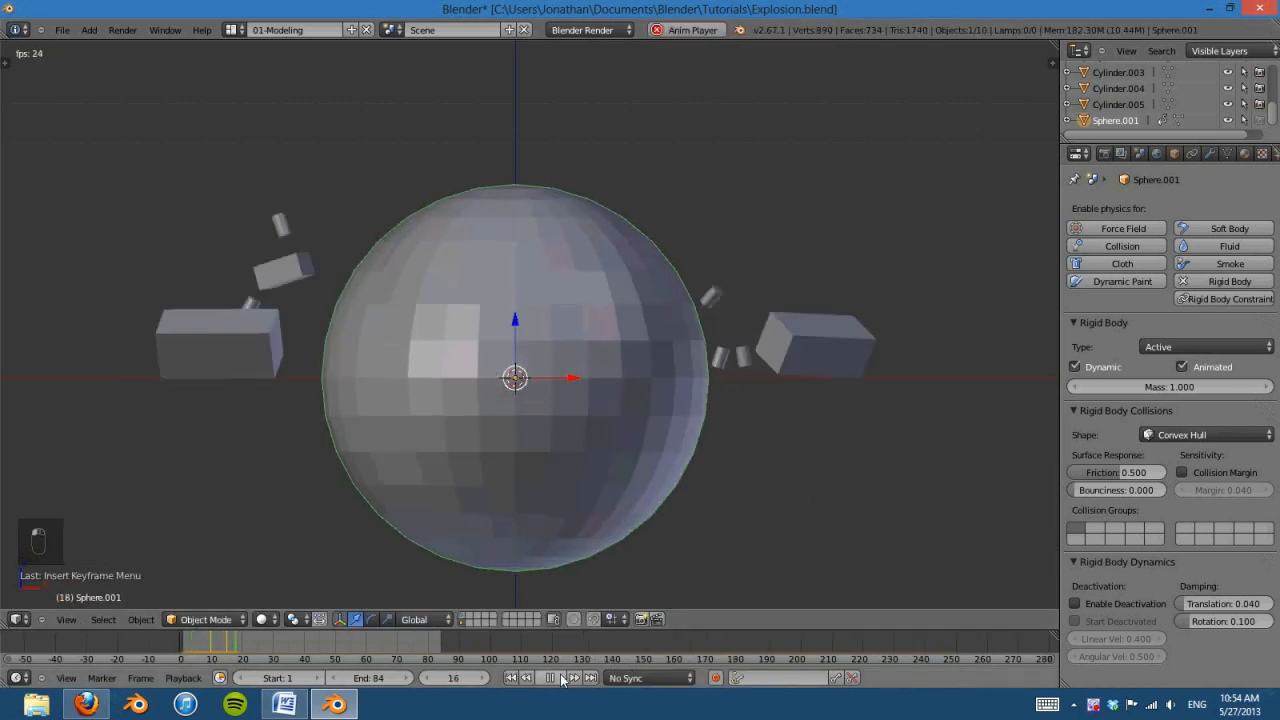
pyautogui.scroll(-5, 595, 409)
pyautogui.moveTo(595, 409); pyautogui.dragTo(673, 436, button='middle')
pyautogui.click(511, 679)
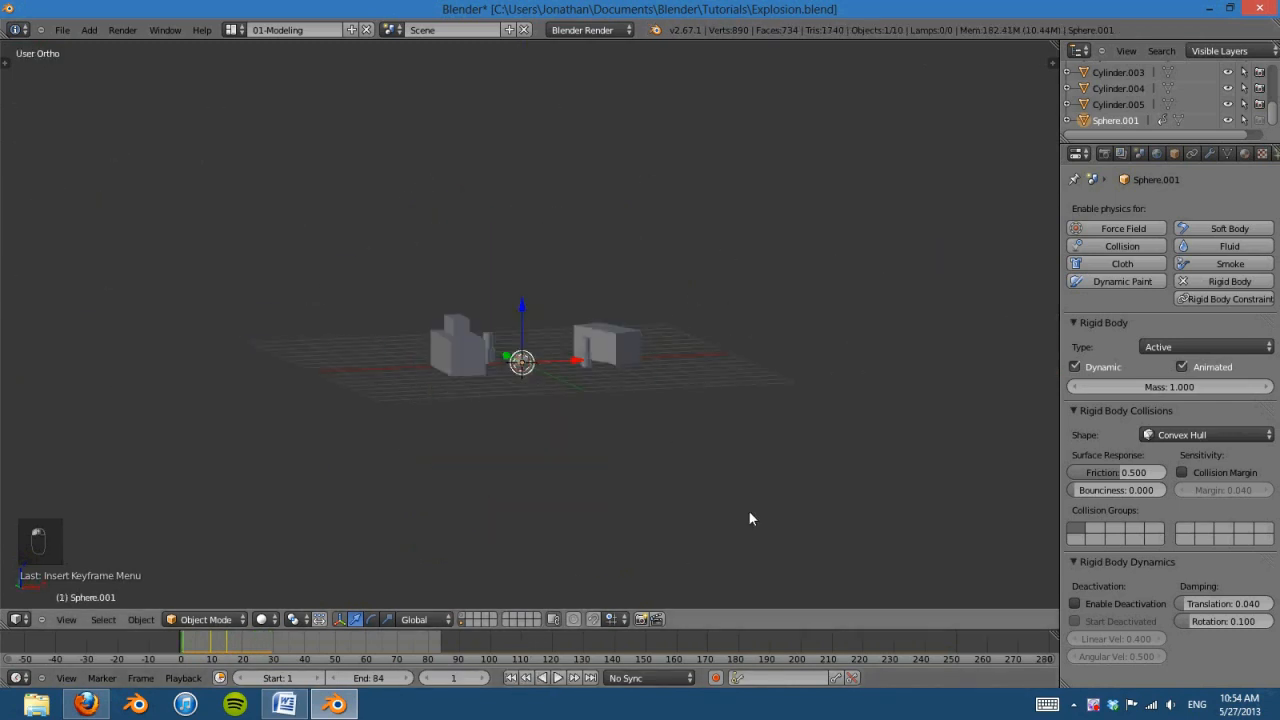
# - Set the rigid body mass of both large blocks to 150
pyautogui.scroll(3, 700, 513)
pyautogui.scroll(2, 684, 513)
pyautogui.moveTo(679, 506); pyautogui.dragTo(731, 354, button='middle')
pyautogui.rightClick(731, 354)
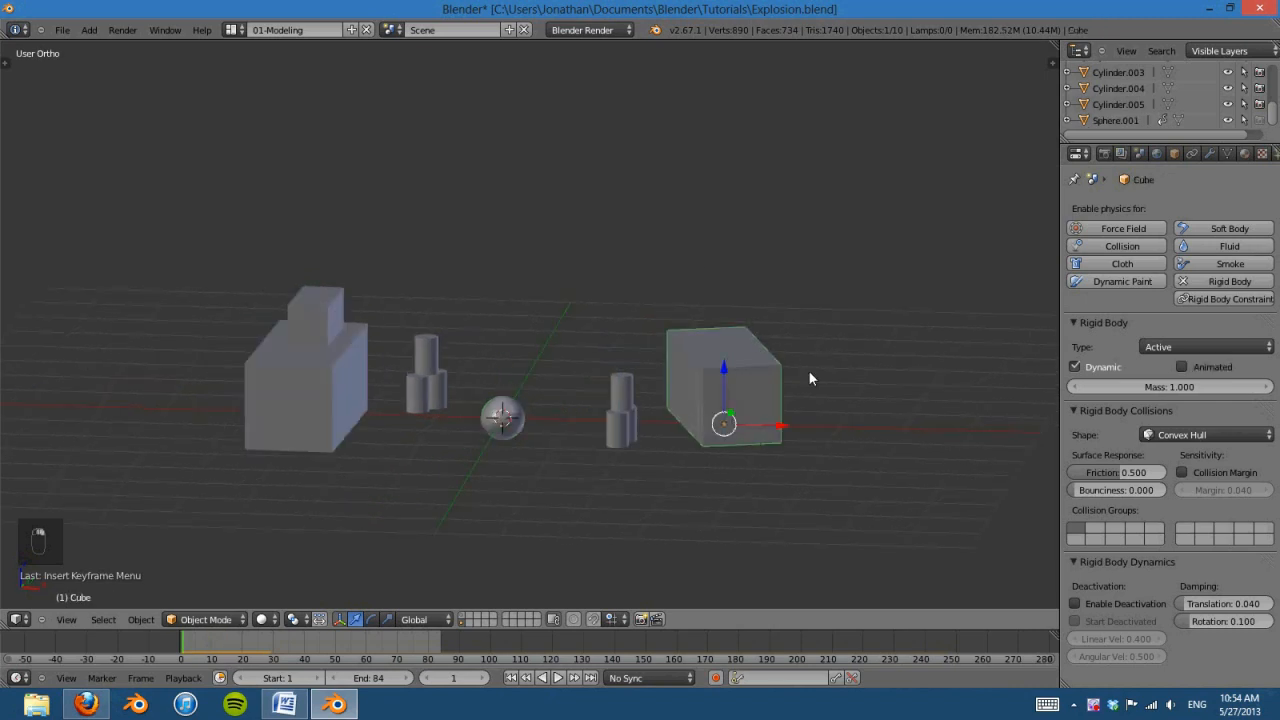
pyautogui.click(1175, 387)
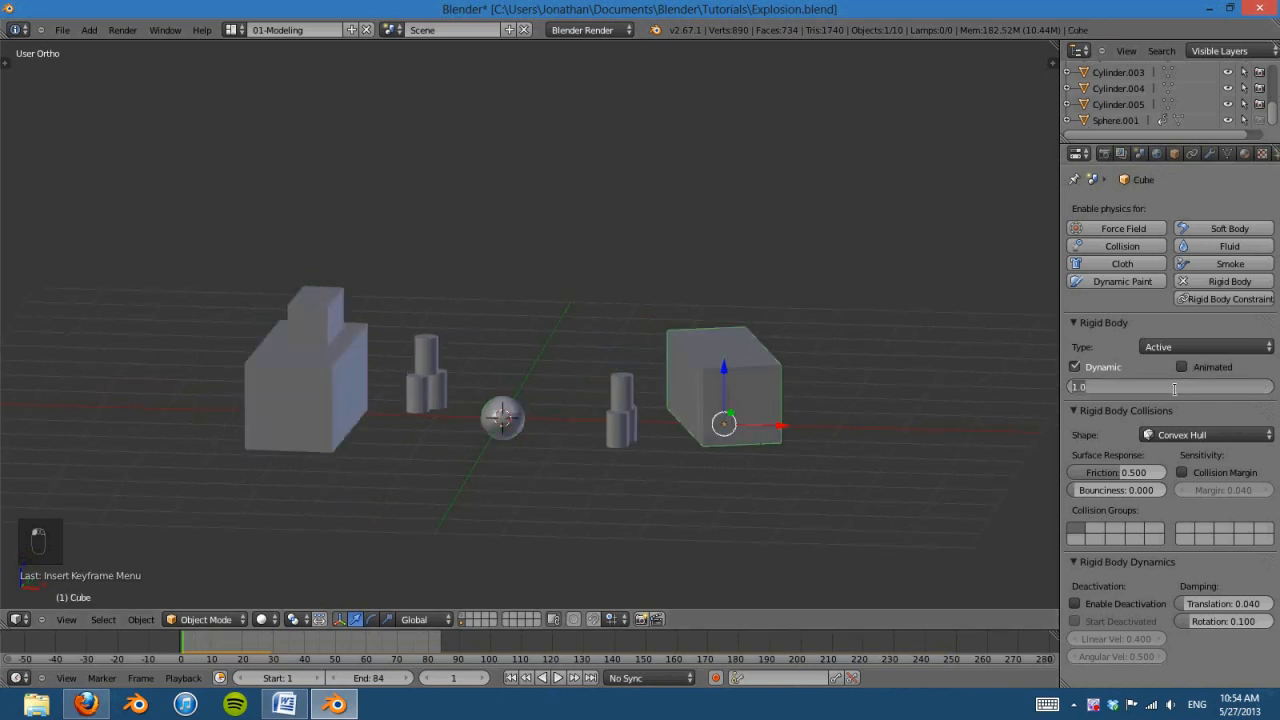
pyautogui.write('150')
pyautogui.press('Return')
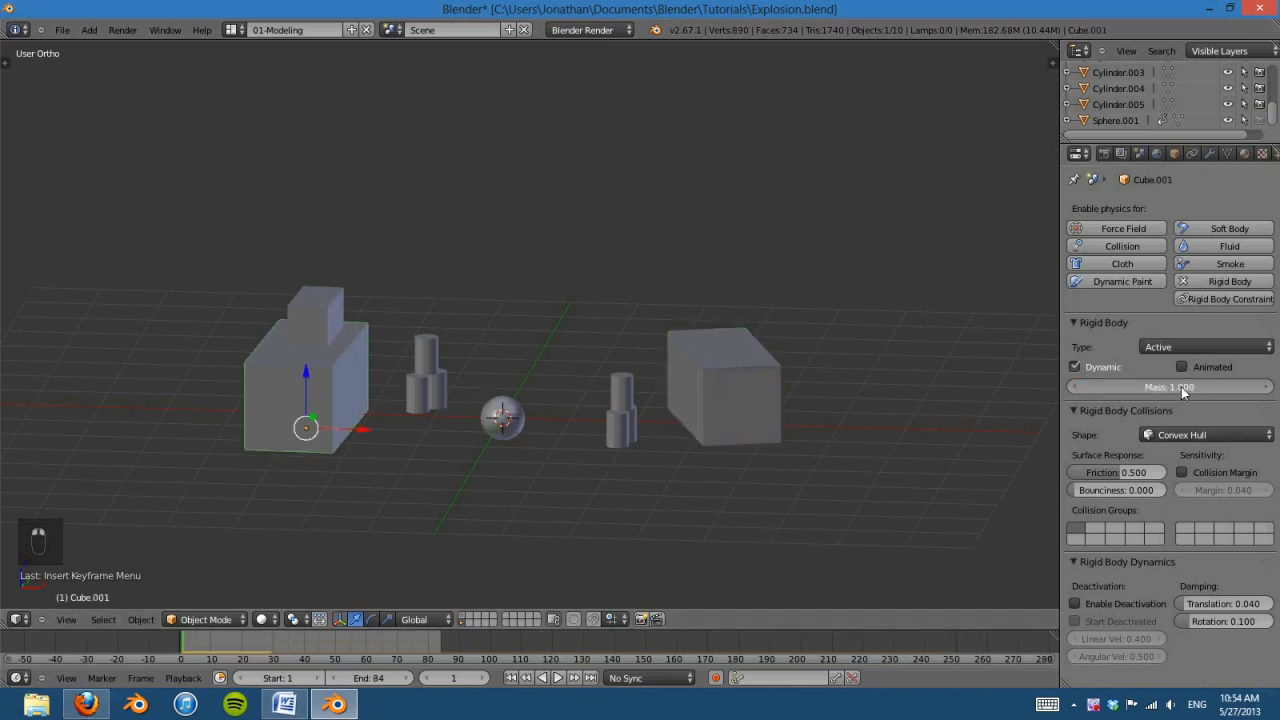
pyautogui.press('Return')
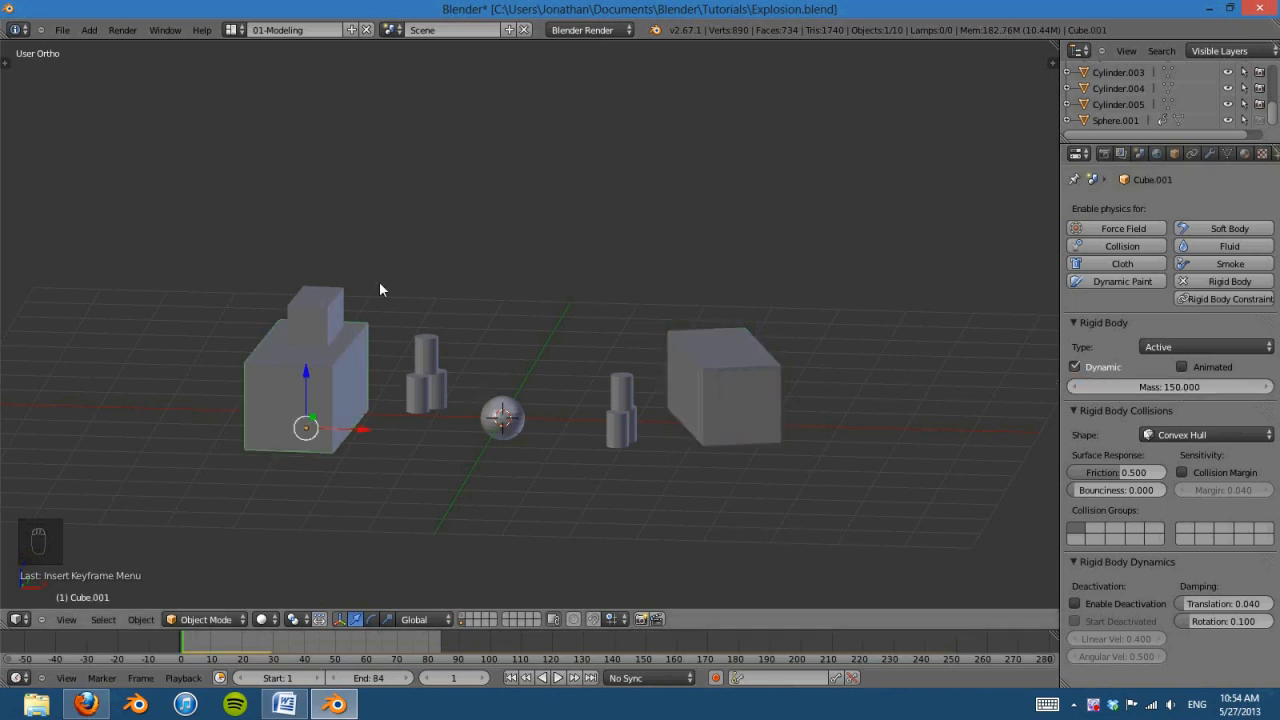
# - Set the rigid body mass of the small cube on top of the large block to 75
pyautogui.rightClick(336, 313)
pyautogui.click(1108, 387)
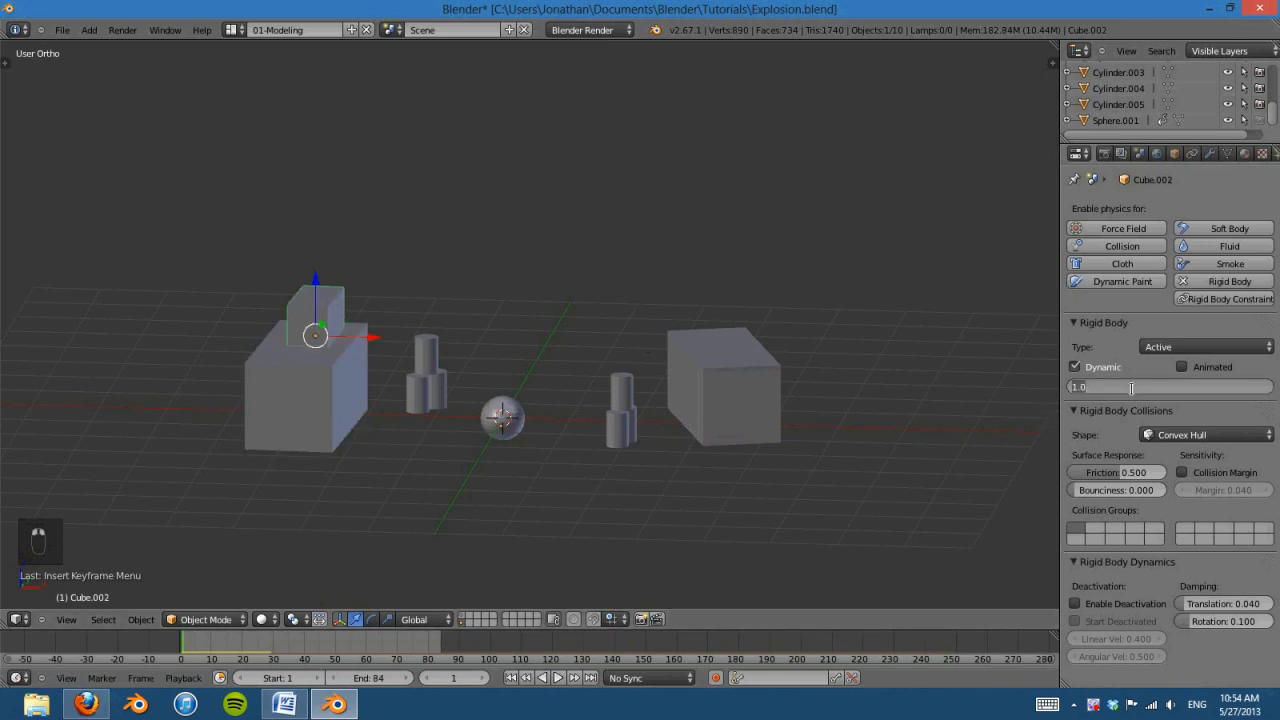
pyautogui.press('Return')
# - Play back the simulation in front view to check the heavier blocks, and rewind to frame 1
pyautogui.press('KP_1')
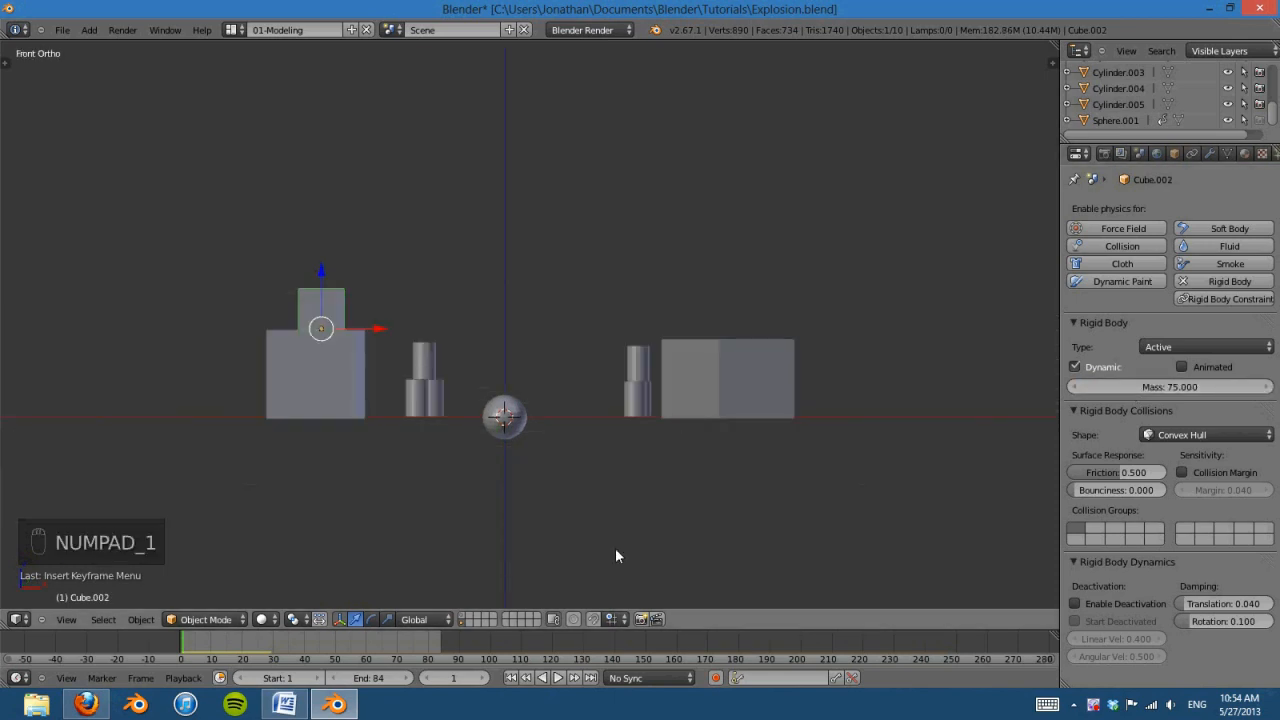
pyautogui.click(559, 678)
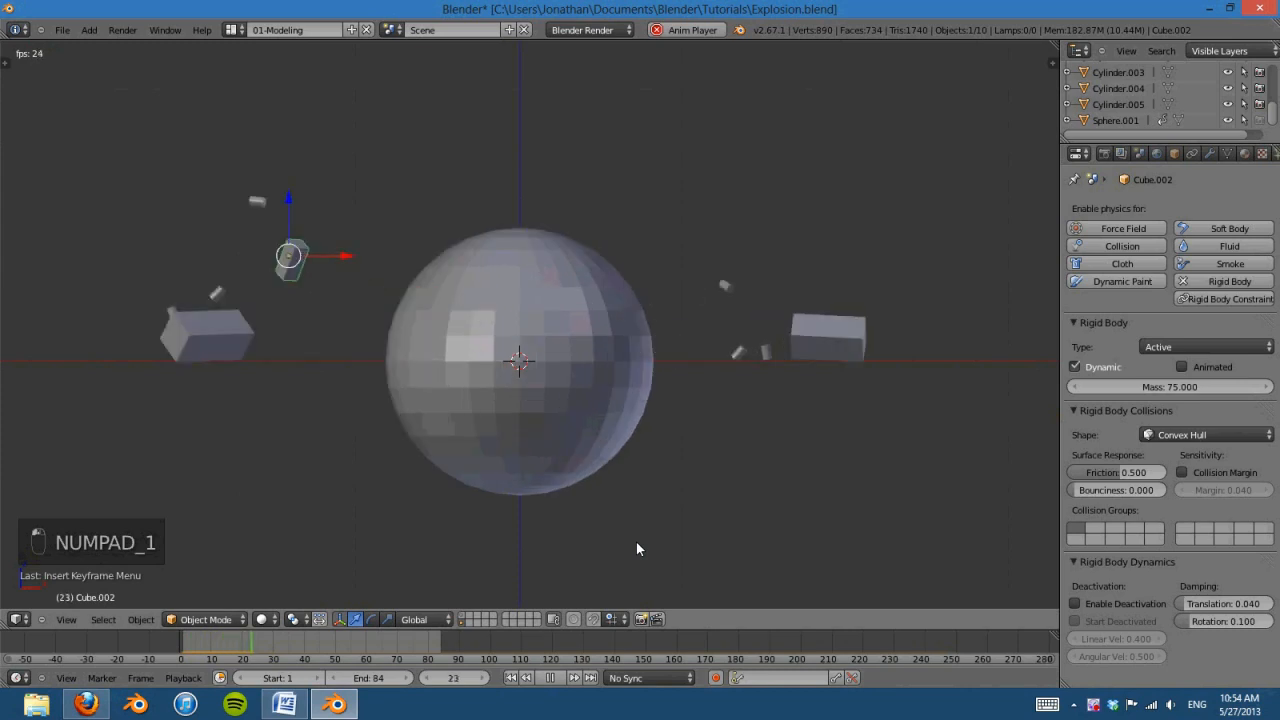
pyautogui.click(549, 681)
pyautogui.click(511, 681)
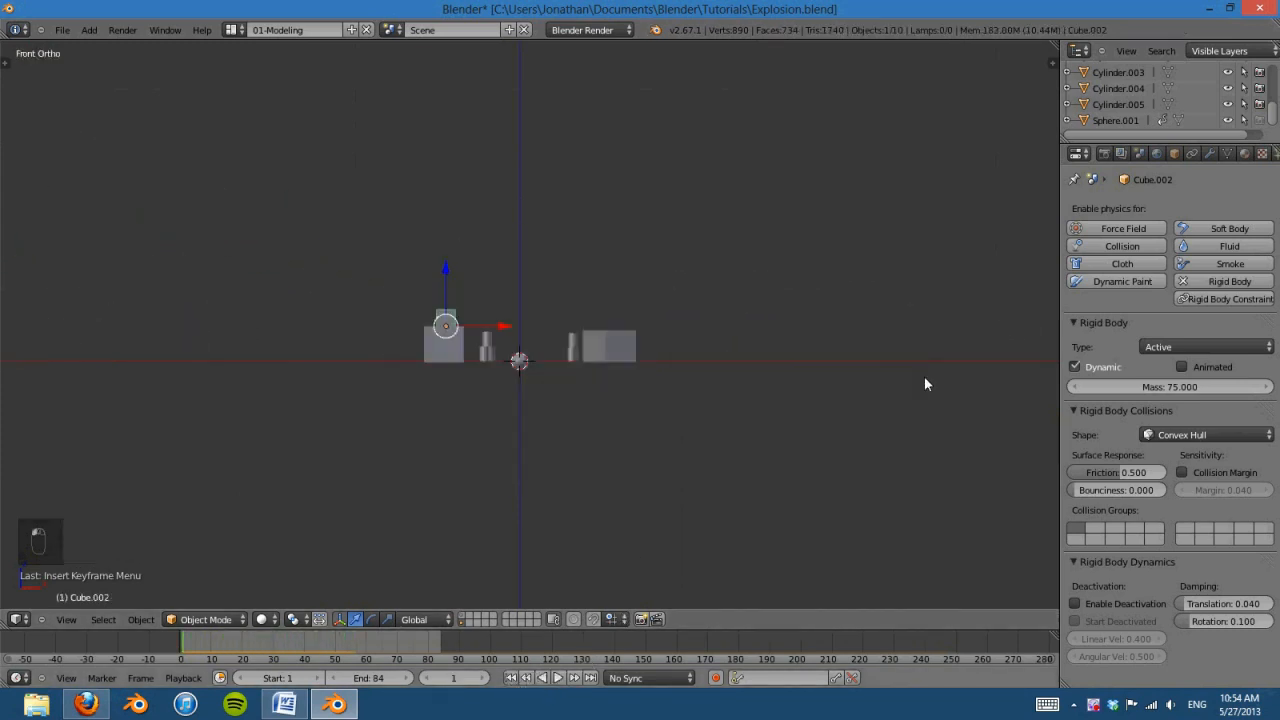
# - Set the rigid body mass of the large block with nothing stacked on it to 500
pyautogui.scroll(4, 730, 326)
pyautogui.keyDown('shift'); pyautogui.moveTo(726, 324); pyautogui.dragTo(716, 364, button='middle'); pyautogui.keyUp('shift')
pyautogui.rightClick(716, 366)
pyautogui.click(1150, 387)
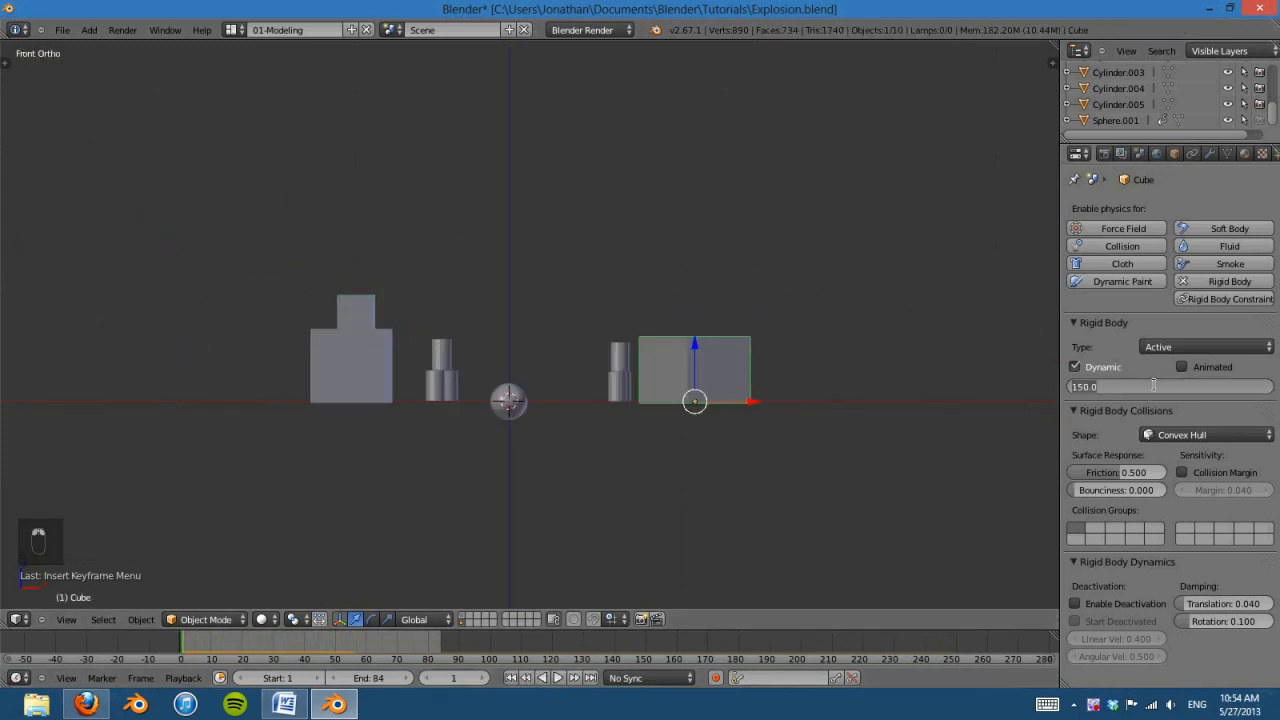
pyautogui.write('500')
pyautogui.press('KP_Enter')
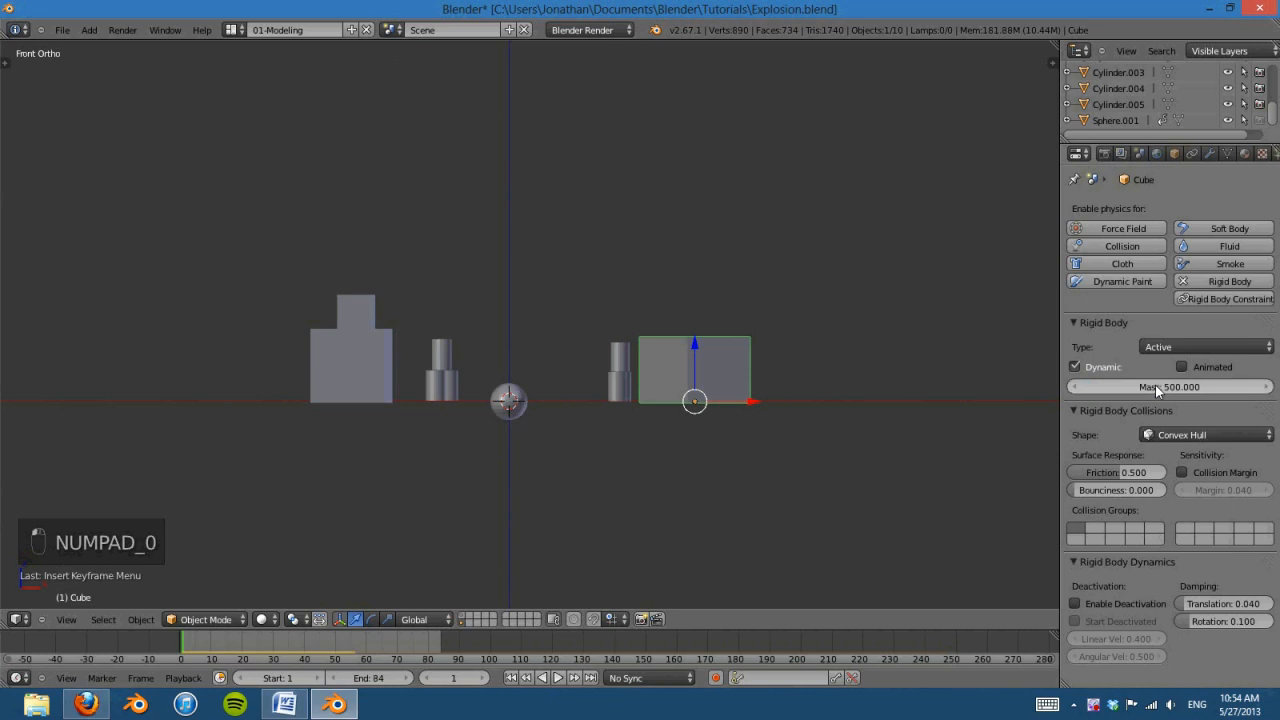
# - Play back the blast with the 500-mass block from a wider view, and return to frame 1
pyautogui.click(559, 679)
pyautogui.scroll(-7, 540, 556)
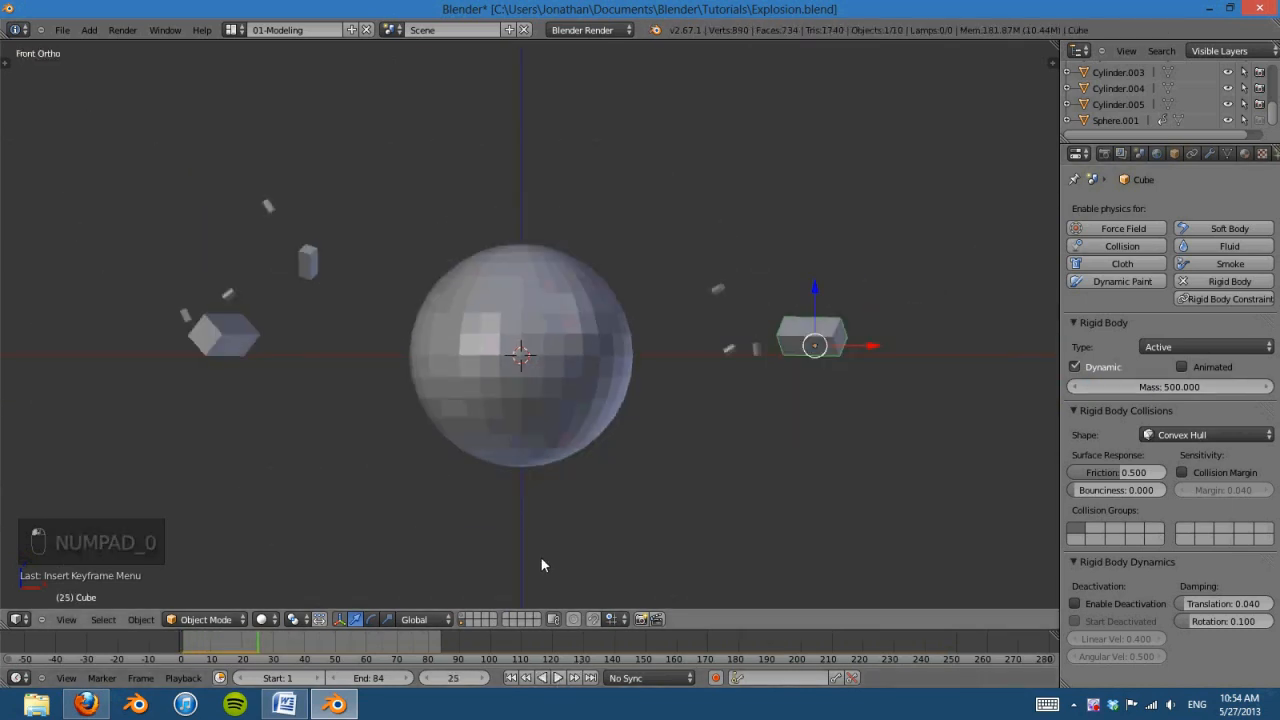
pyautogui.click(557, 678)
pyautogui.click(558, 679)
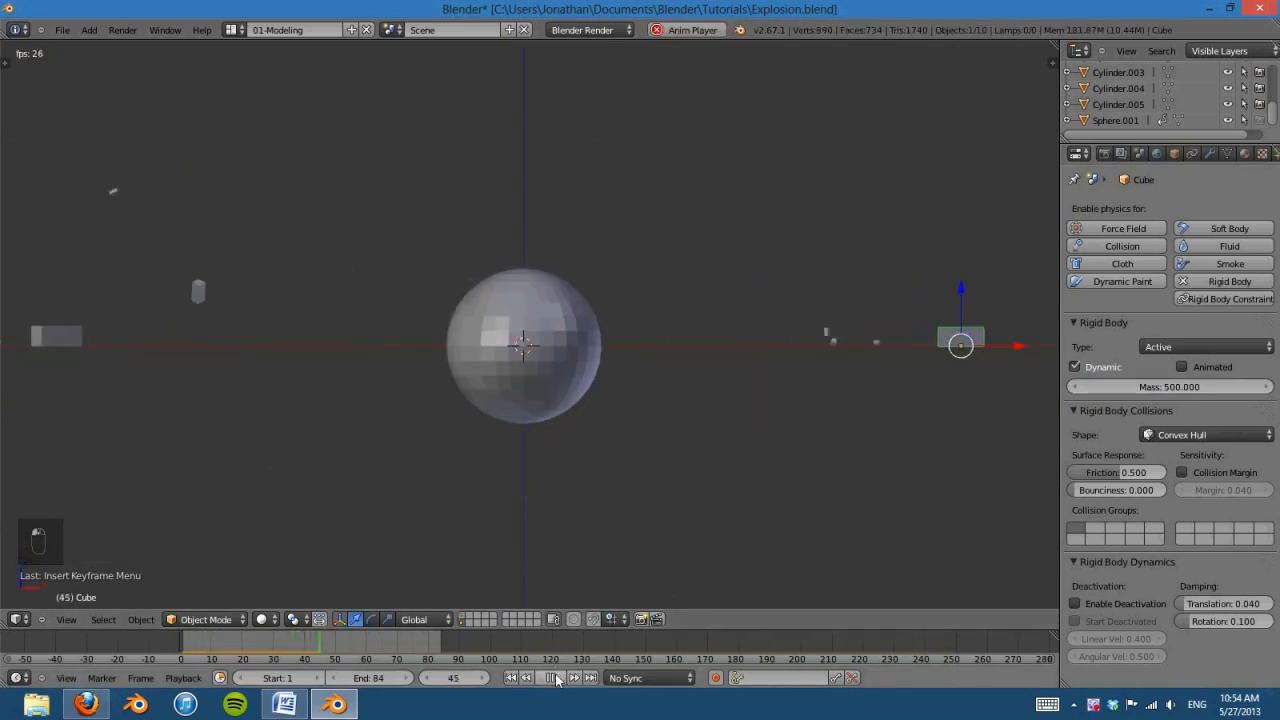
pyautogui.click(558, 679)
pyautogui.click(511, 679)
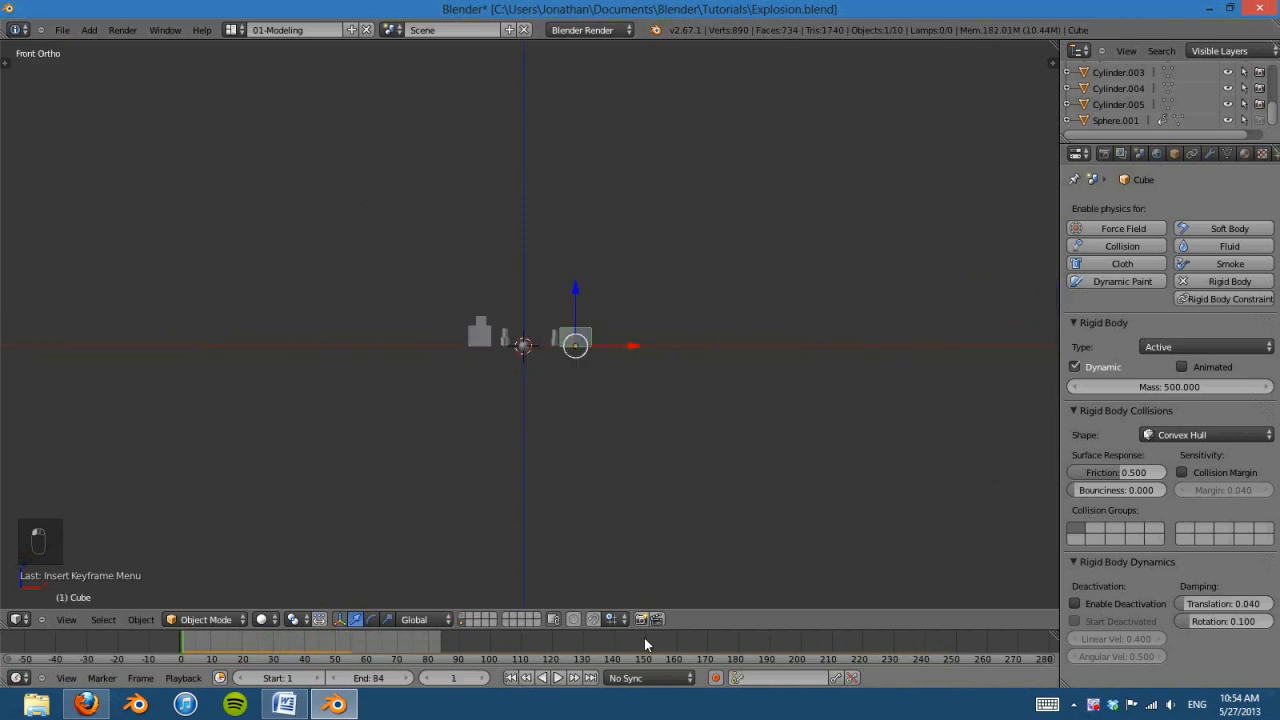
# - Set the rigid body mass of the large block with nothing stacked on it to 1000, play back the blast and rewind
pyautogui.click(1166, 389)
pyautogui.write('1000')
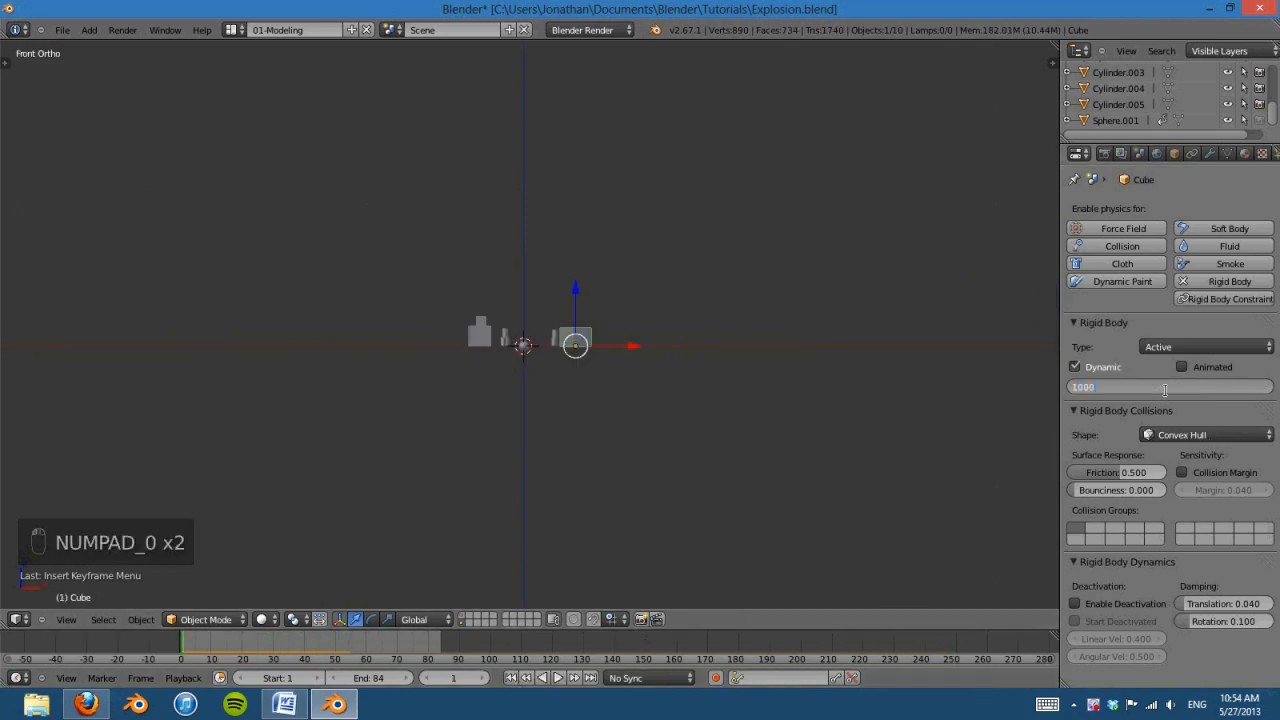
pyautogui.press('Return')
pyautogui.click(558, 679)
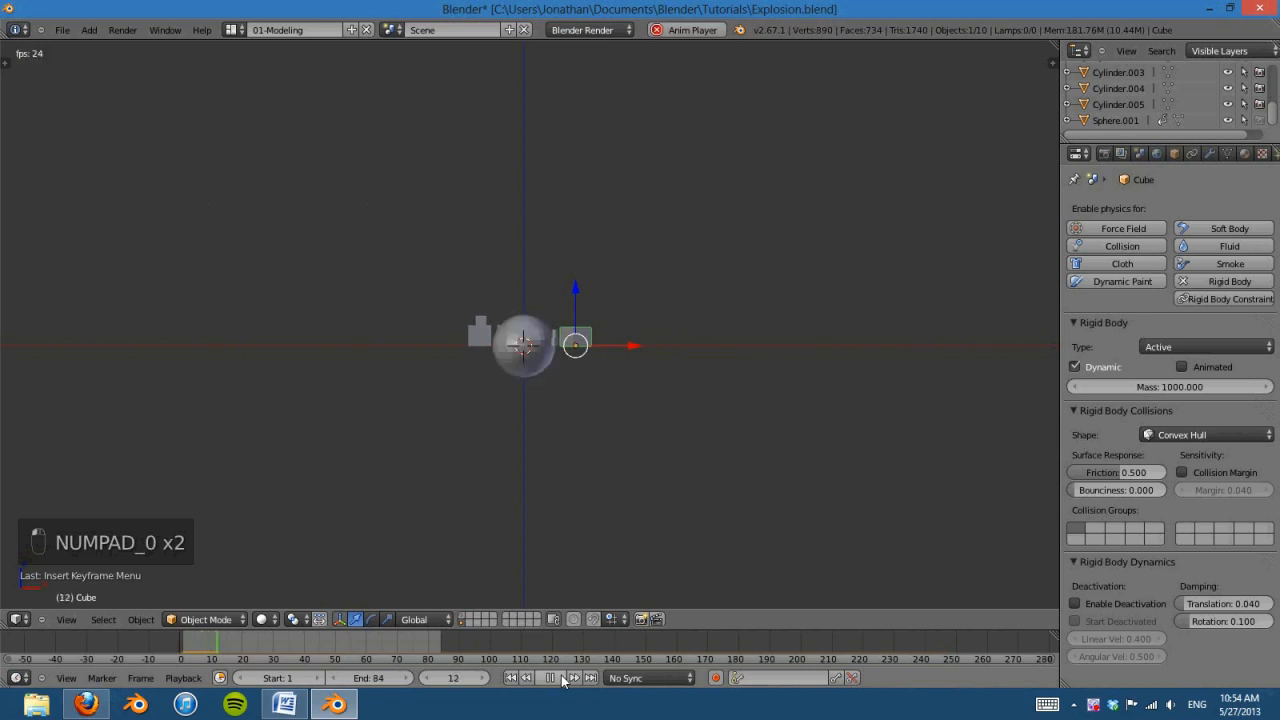
pyautogui.click(558, 678)
pyautogui.click(510, 678)
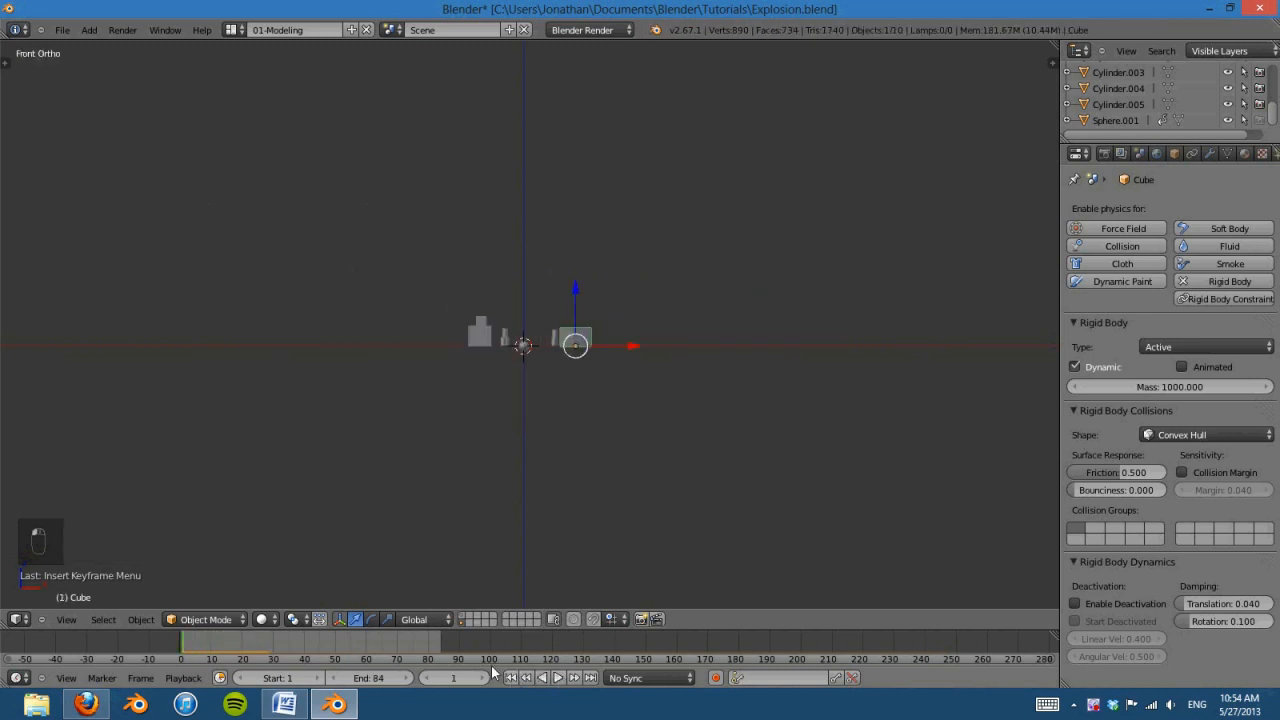
# - Set the rigid body mass of the large block beneath the small cube to 1000
pyautogui.scroll(3, 445, 401)
pyautogui.rightClick(439, 369)
pyautogui.click(1154, 386)
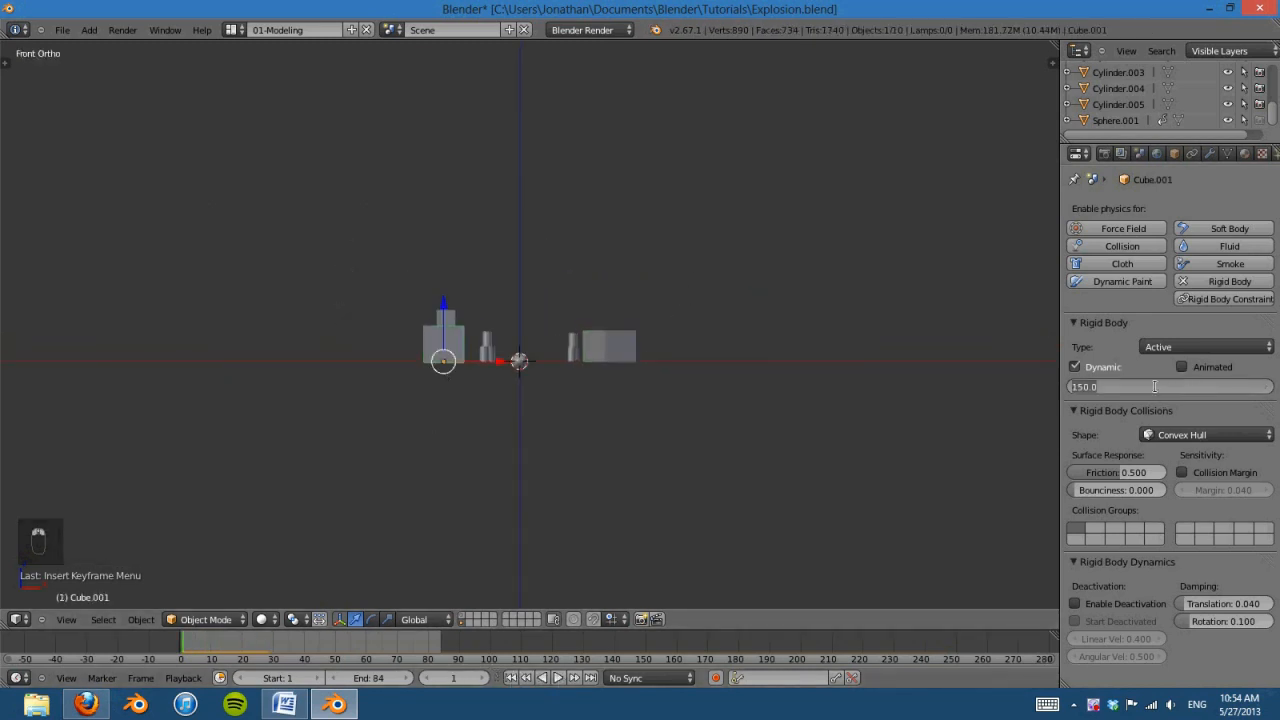
pyautogui.write('1000')
pyautogui.press('Return')
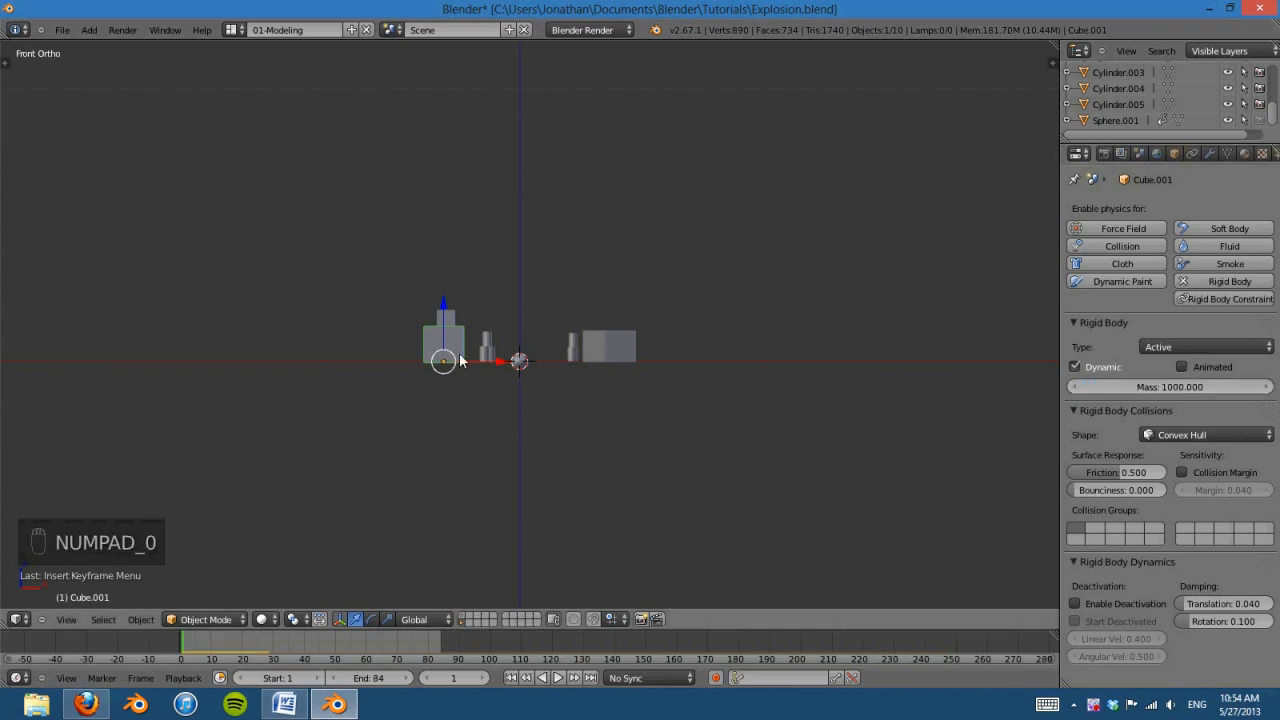
# - Set the rigid body mass of the small cube on top of the large block to 250
pyautogui.rightClick(451, 322)
pyautogui.click(1181, 383)
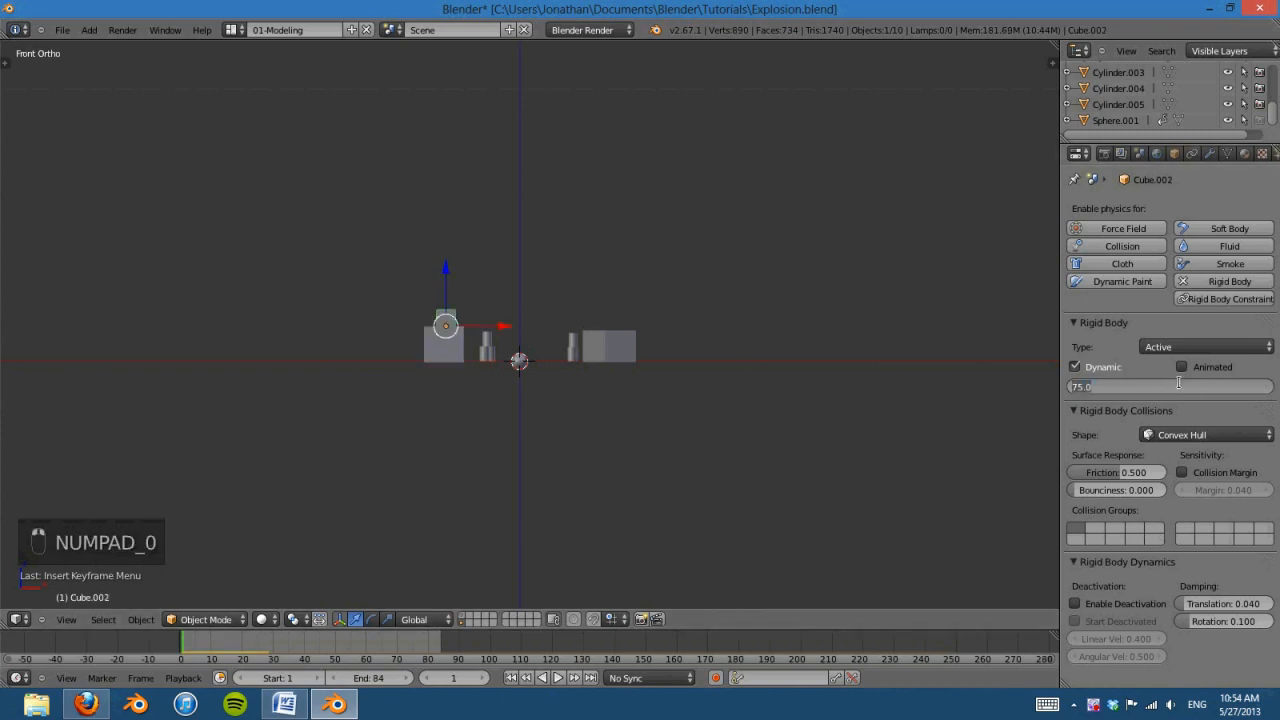
pyautogui.write('250')
pyautogui.press('Return')
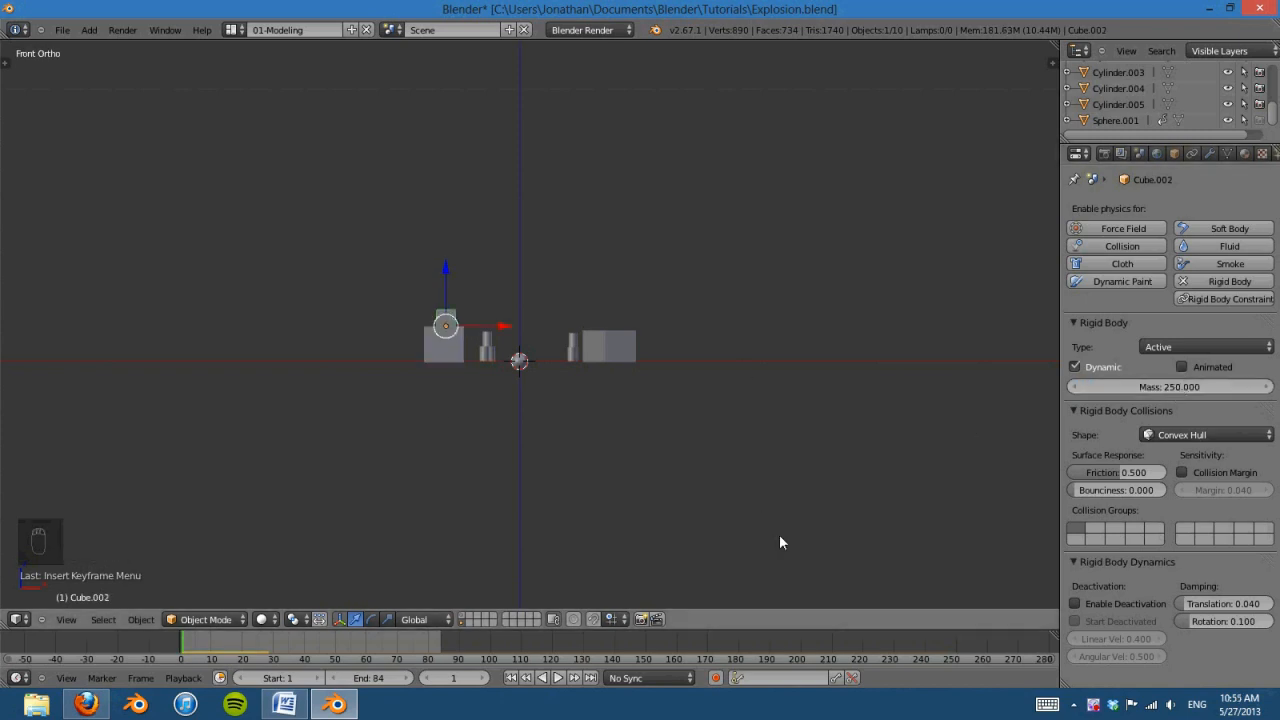
# - Play back the blast with the heavier stacked blocks, and return to frame 1
pyautogui.click(558, 679)
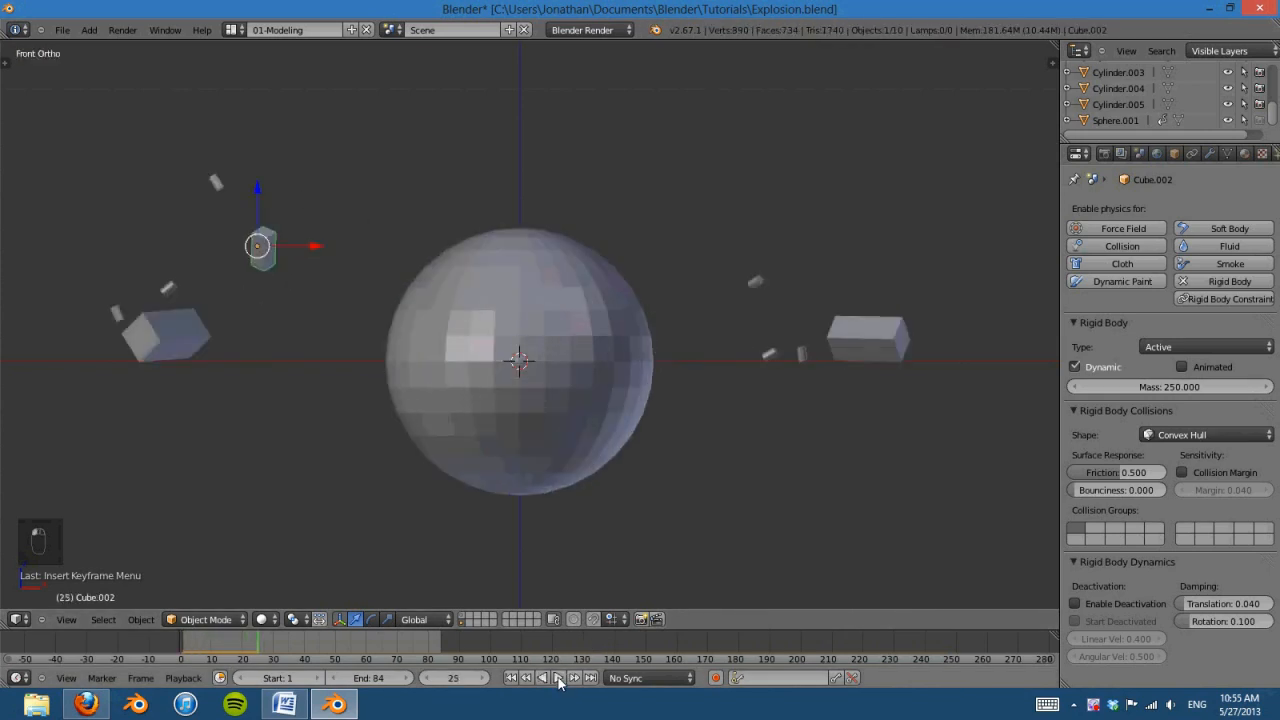
pyautogui.moveTo(731, 410); pyautogui.dragTo(521, 672, button='middle')
pyautogui.click(511, 678)
# - Set the rigid body mass of the large block with nothing stacked on it to 50000
pyautogui.scroll(3, 560, 502)
pyautogui.moveTo(560, 502); pyautogui.dragTo(738, 384, button='middle')
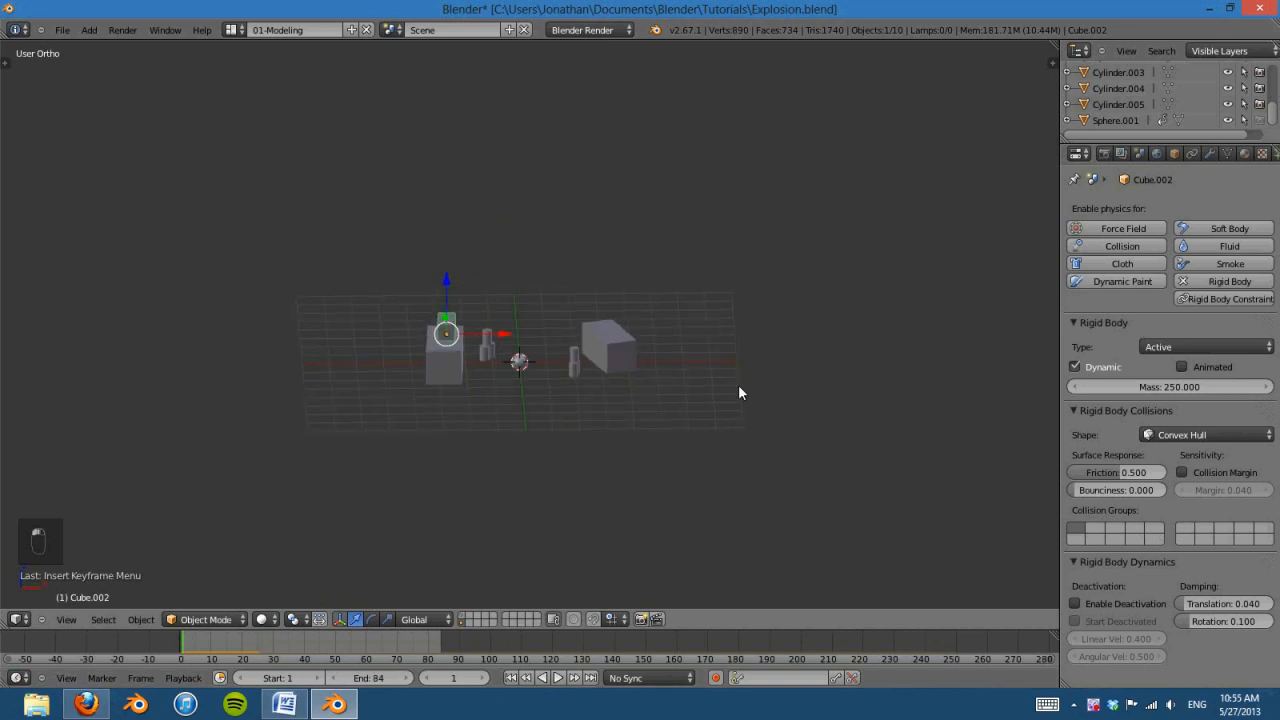
pyautogui.rightClick(602, 337)
pyautogui.click(1183, 388)
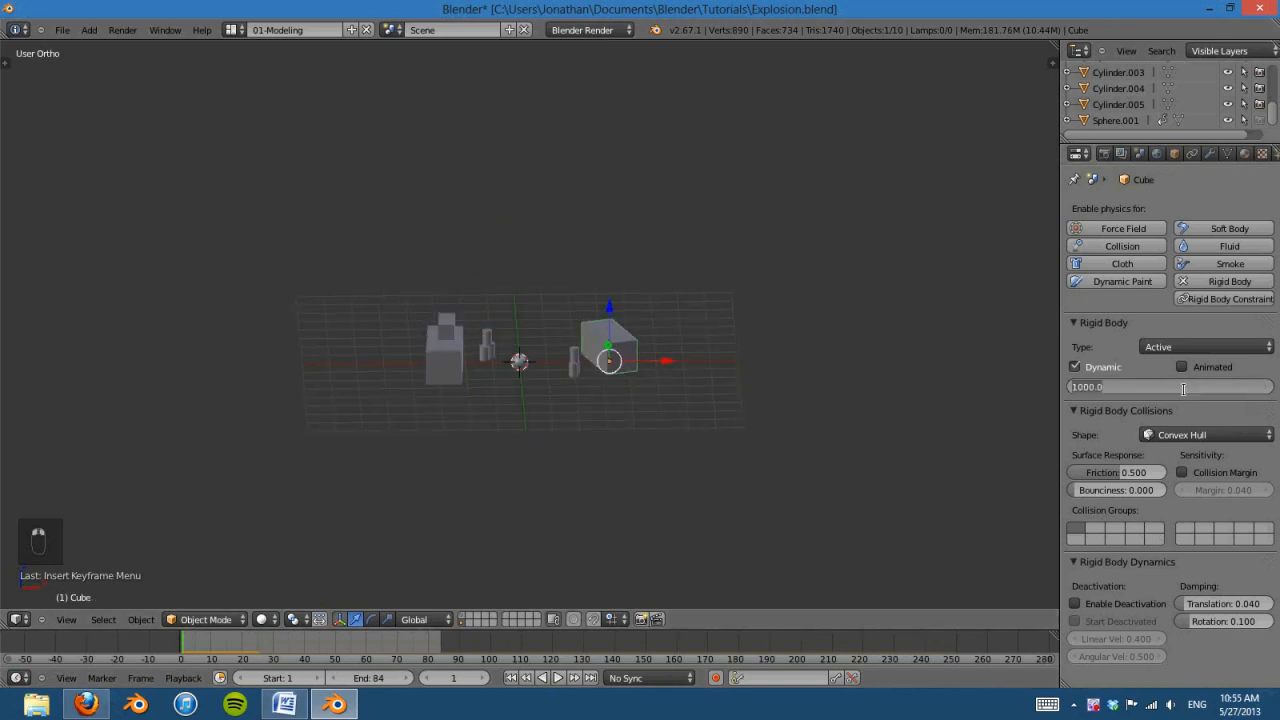
pyautogui.write('50000')
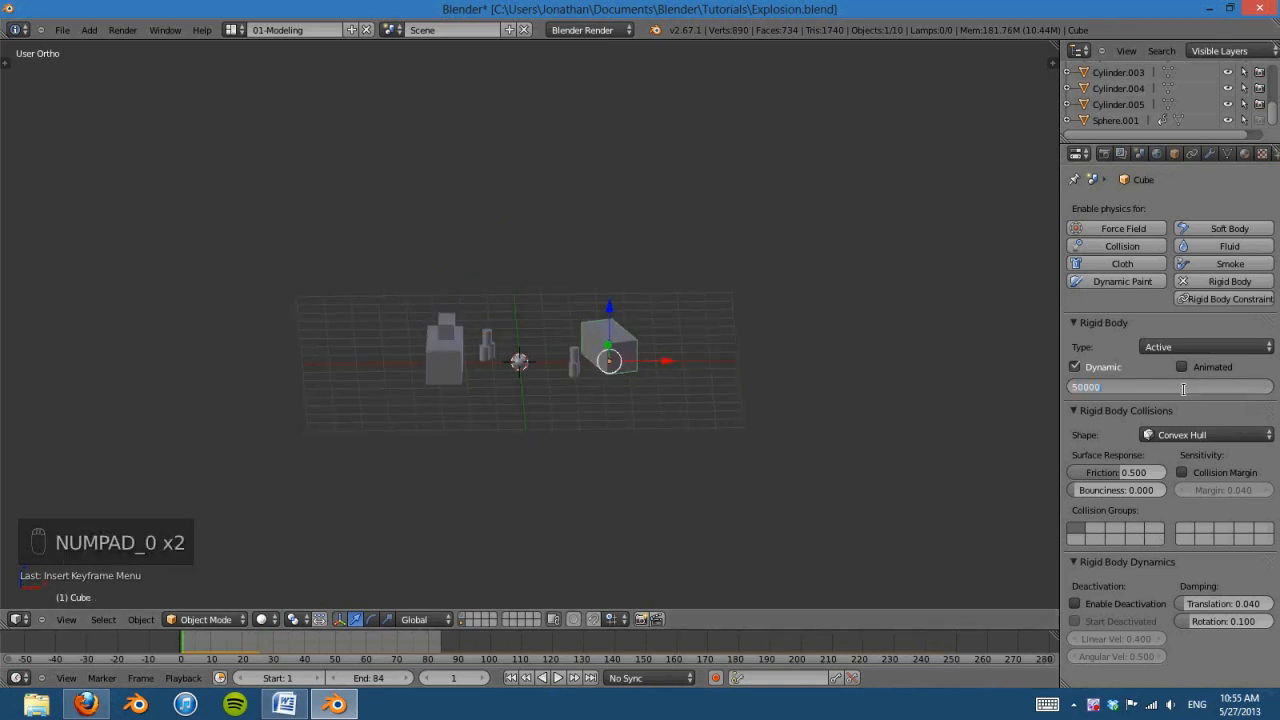
pyautogui.press('Return')
# - Play back the blast in front view with the 50000-mass block and examine how far the pieces travel
pyautogui.press('KP_1')
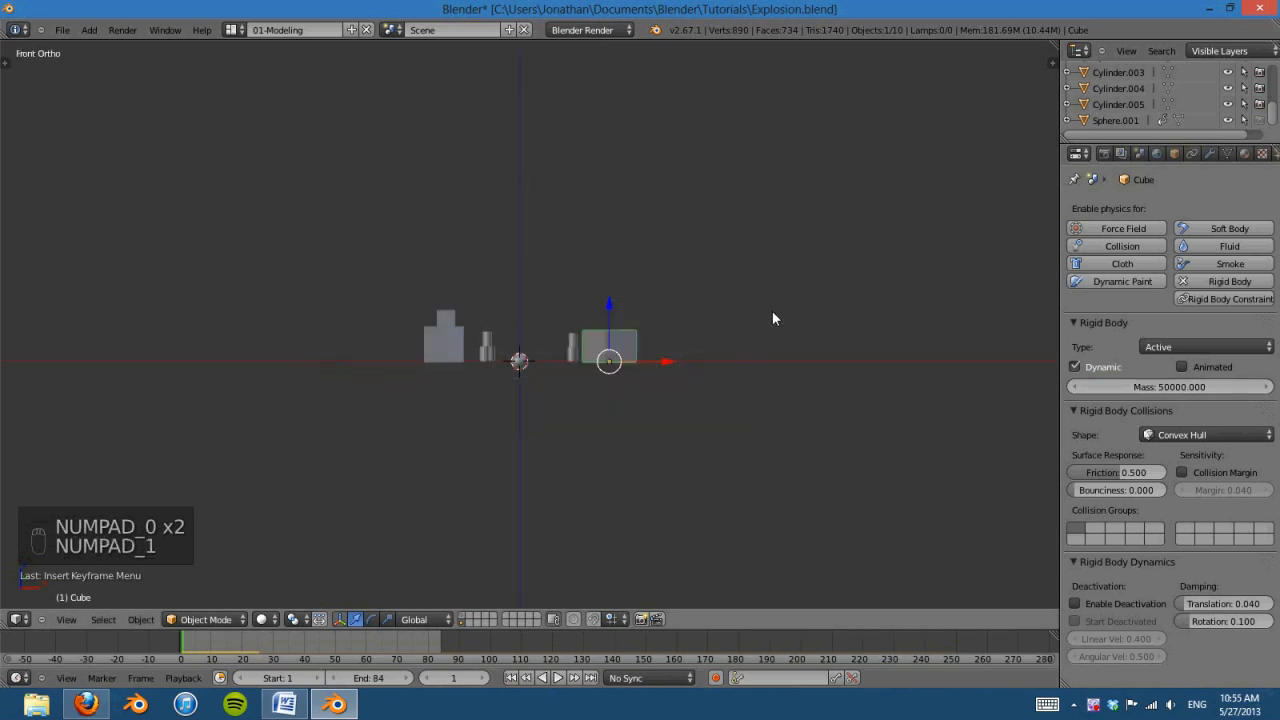
pyautogui.click(558, 678)
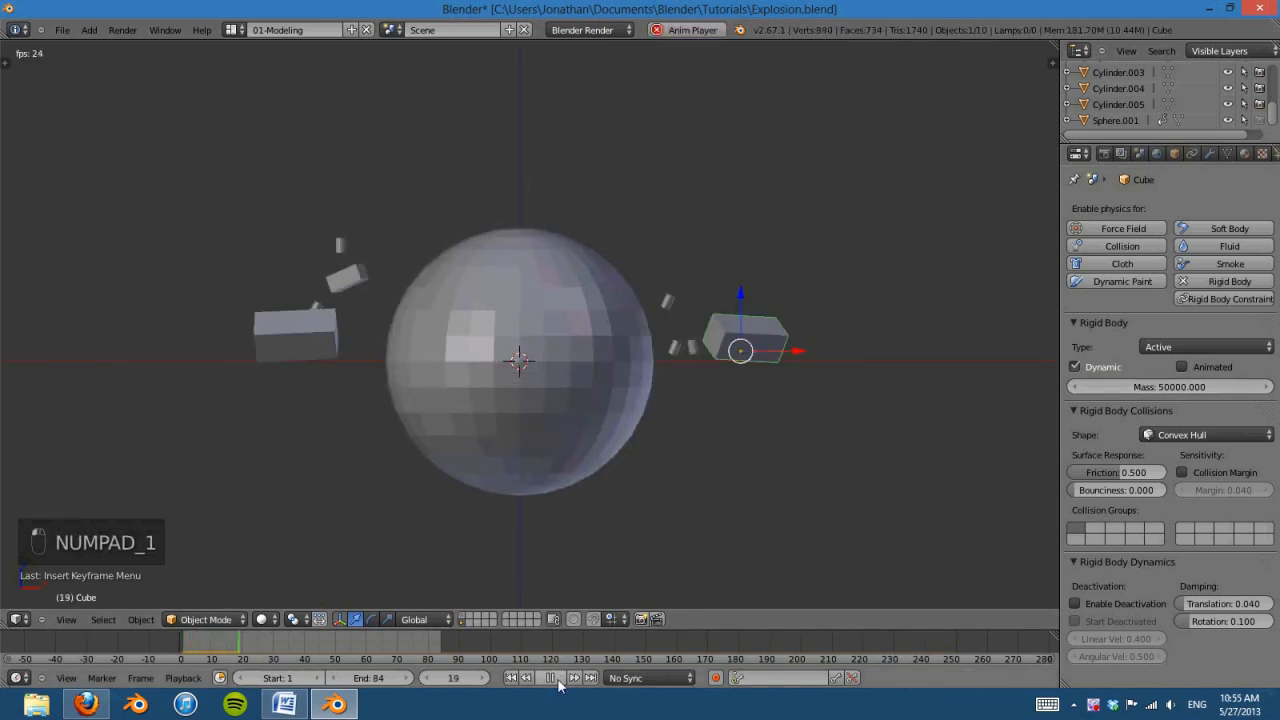
pyautogui.click(550, 678)
pyautogui.scroll(-3, 545, 367)
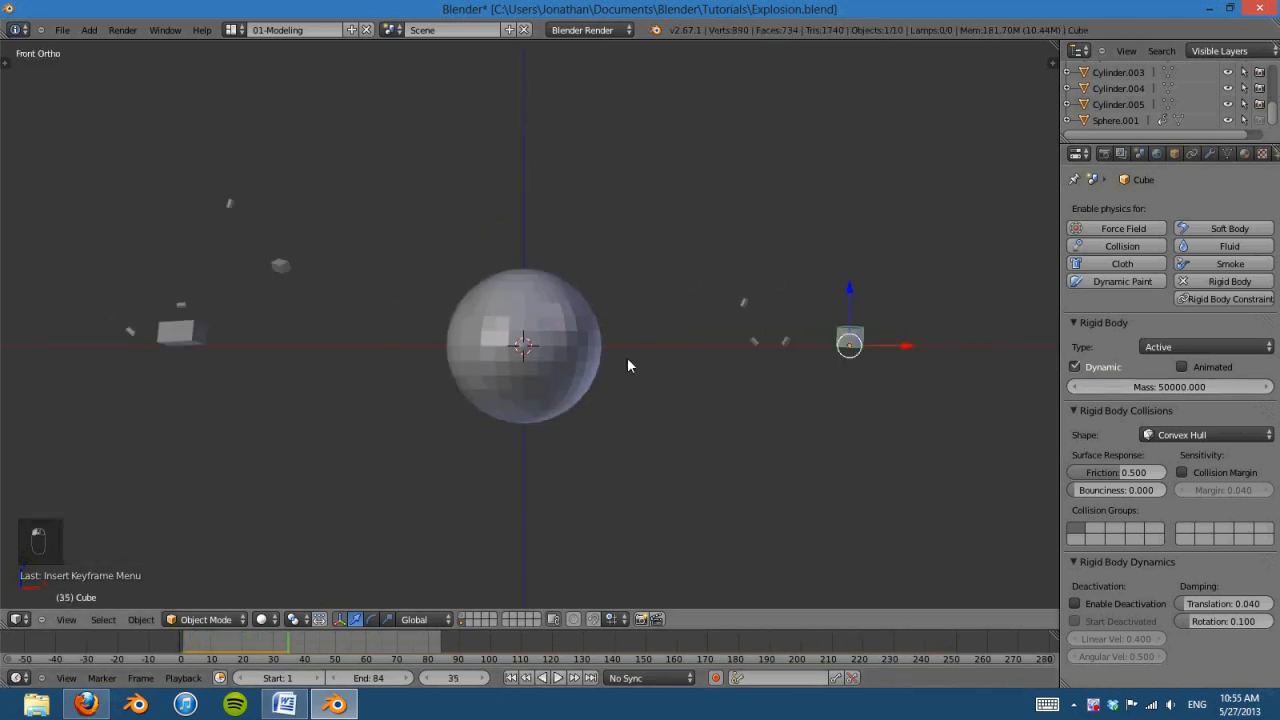
pyautogui.scroll(2, 627, 357)
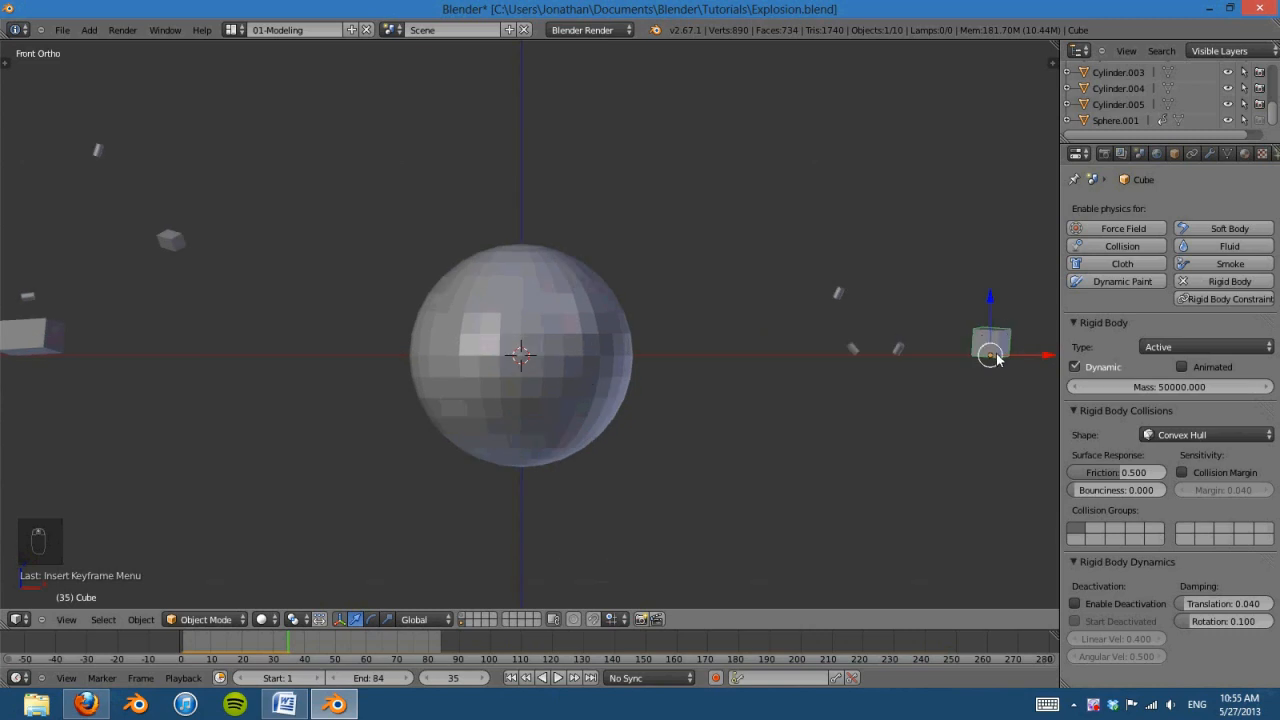
# - Select the blast sphere, replay the simulation up to frame 16 to check its growth from another angle, and return to frame 1
pyautogui.rightClick(562, 352)
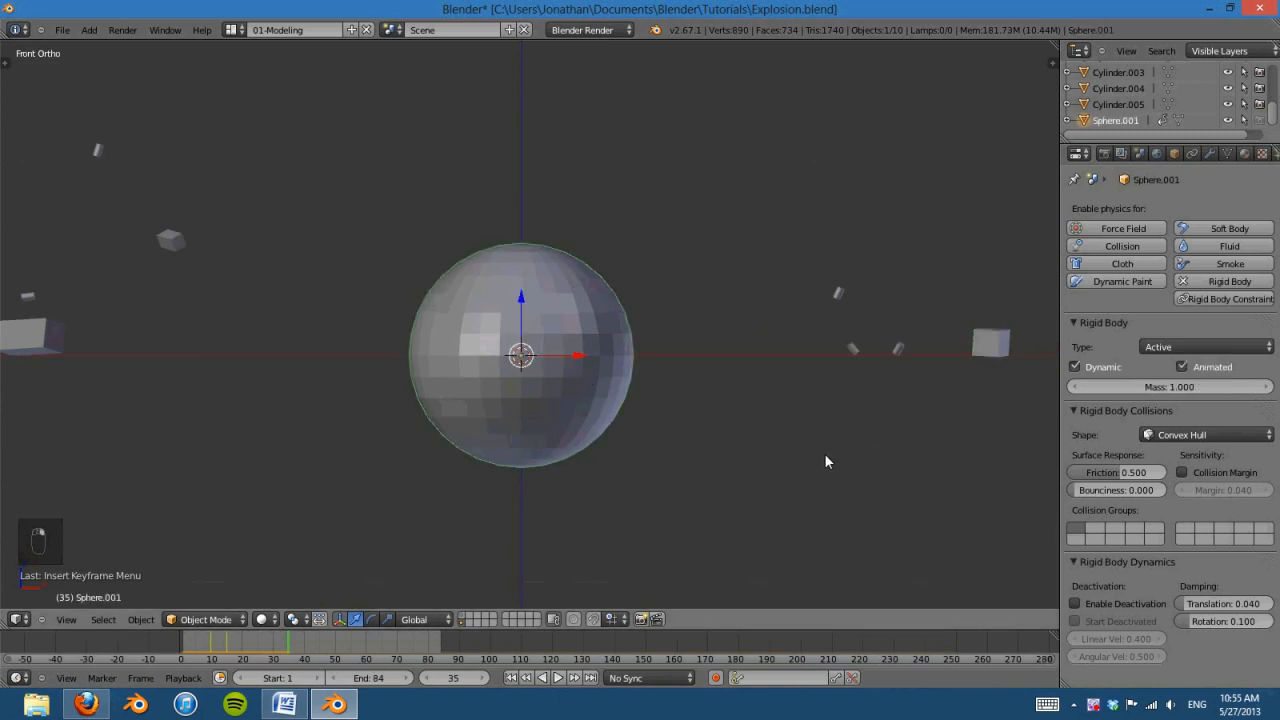
pyautogui.click(510, 678)
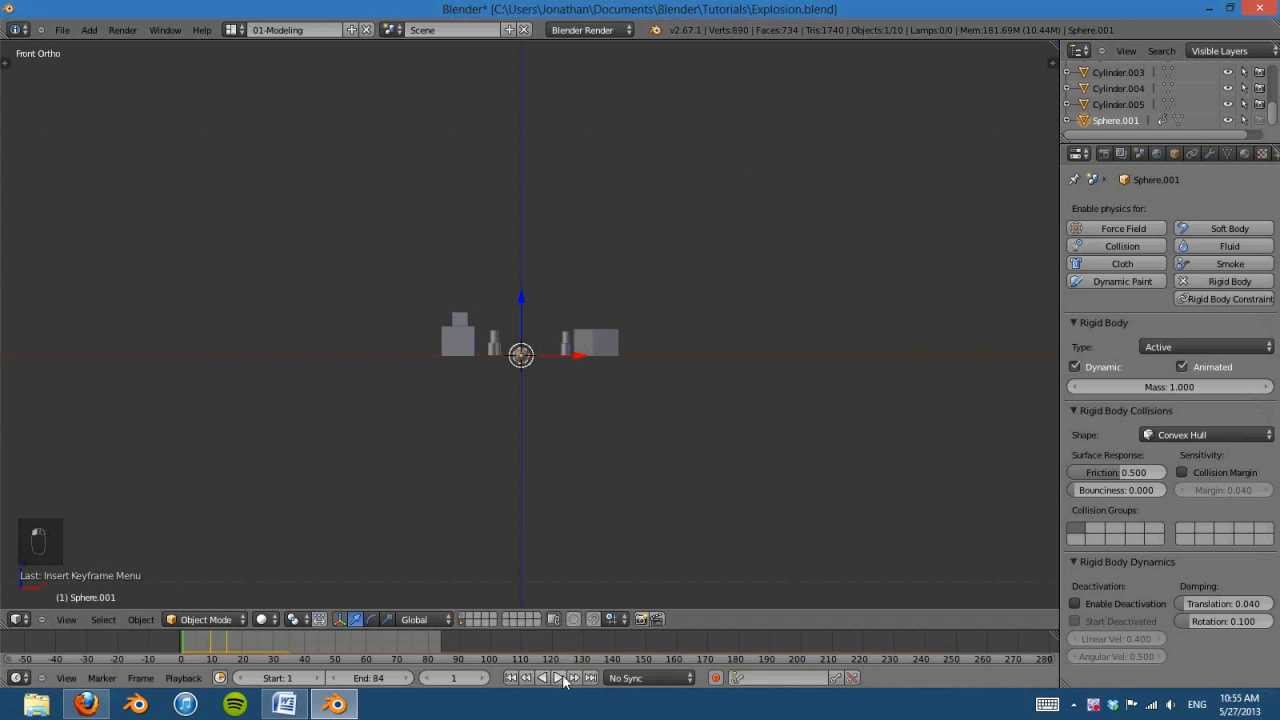
pyautogui.click(562, 678)
pyautogui.click(562, 678)
pyautogui.moveTo(675, 438); pyautogui.dragTo(516, 519, button='middle')
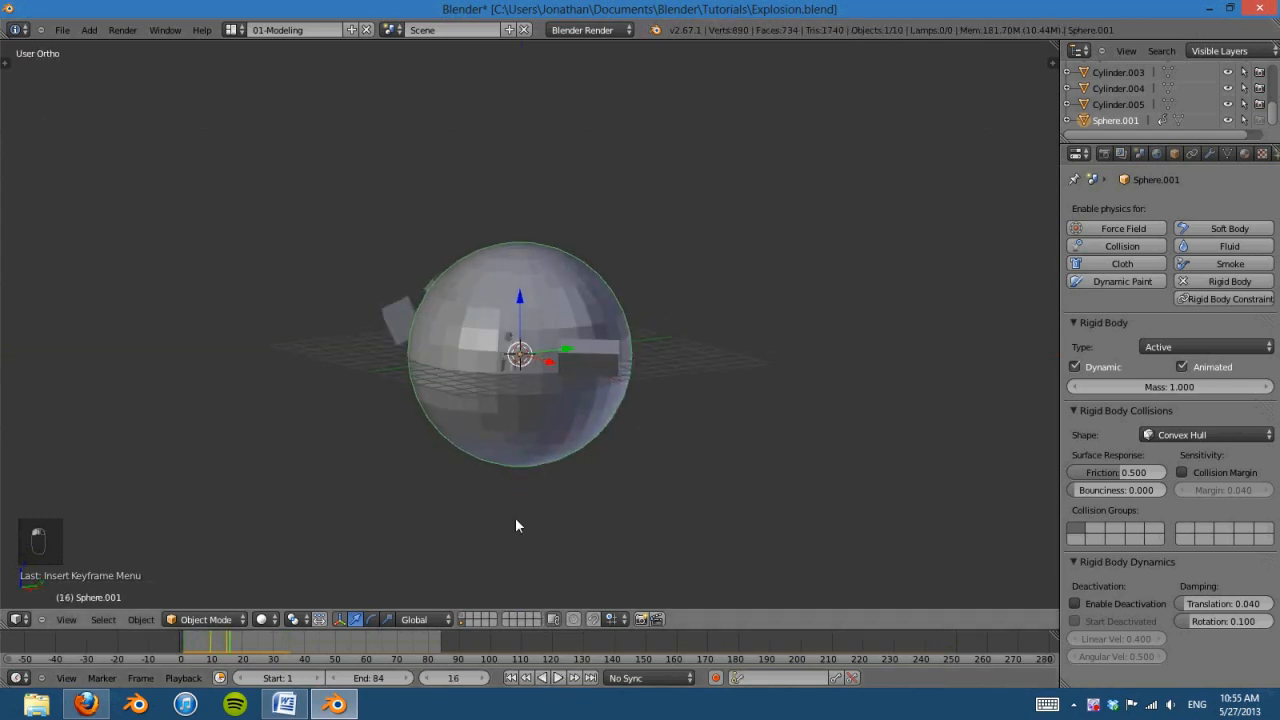
pyautogui.click(510, 678)
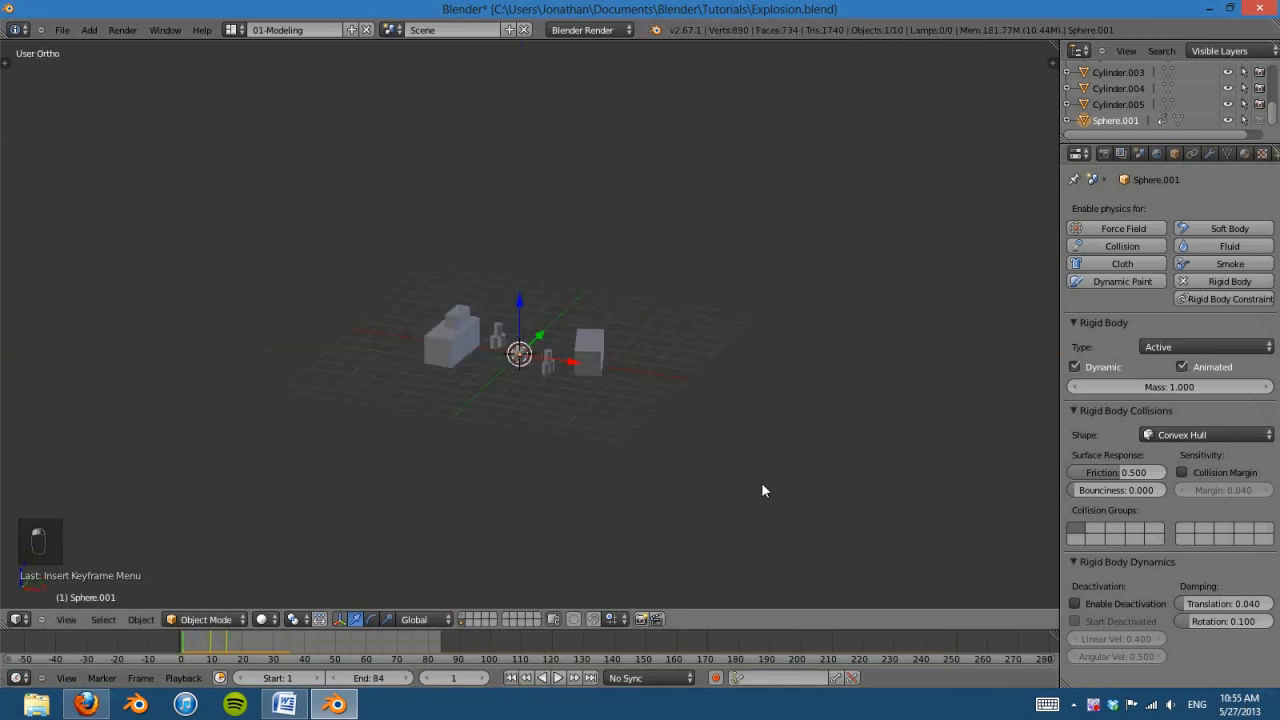
# - Show the rest of the scene in front view and enable viewport display of the domain's Smoke modifier
pyautogui.moveTo(762, 484); pyautogui.dragTo(774, 485, button='middle')
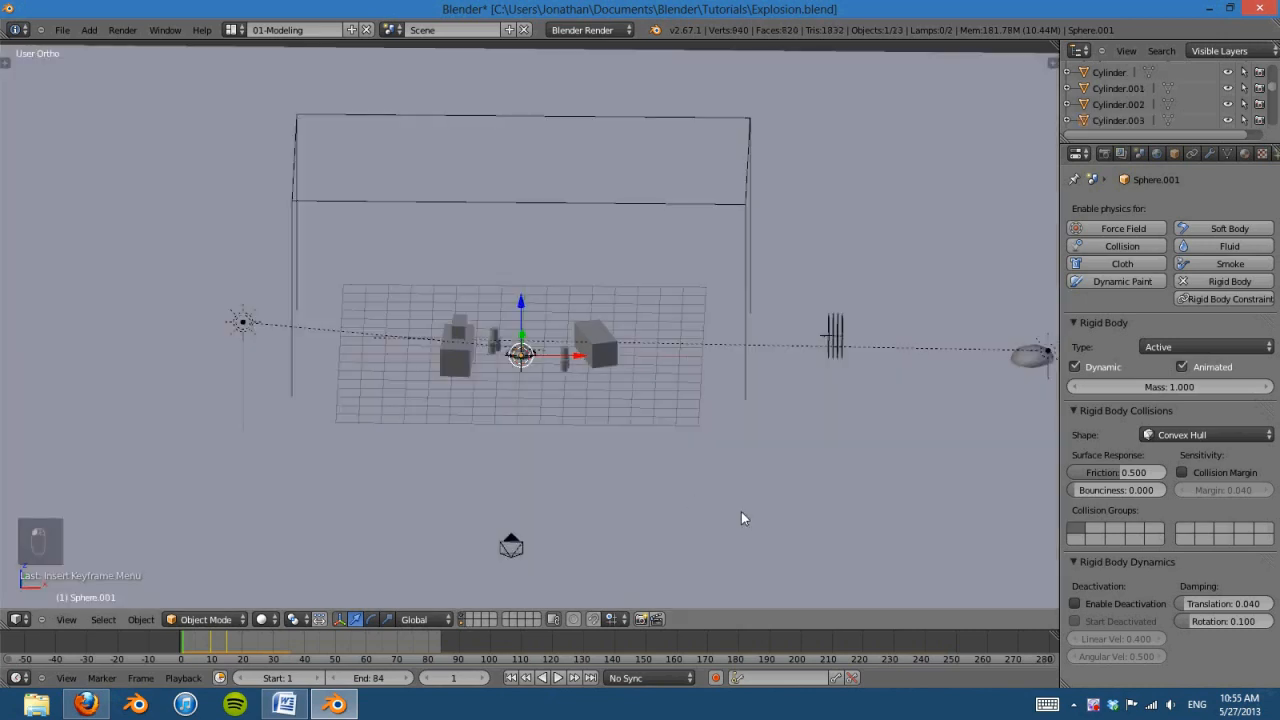
pyautogui.press('KP_1')
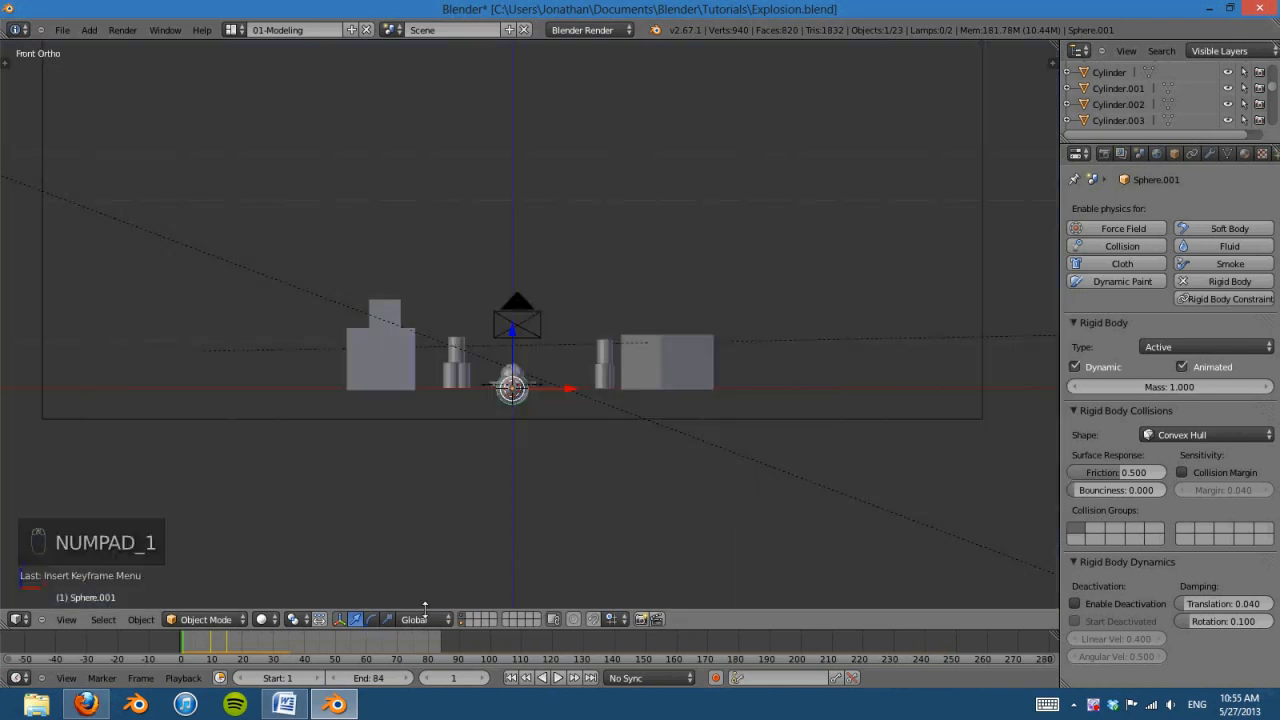
pyautogui.rightClick(960, 418)
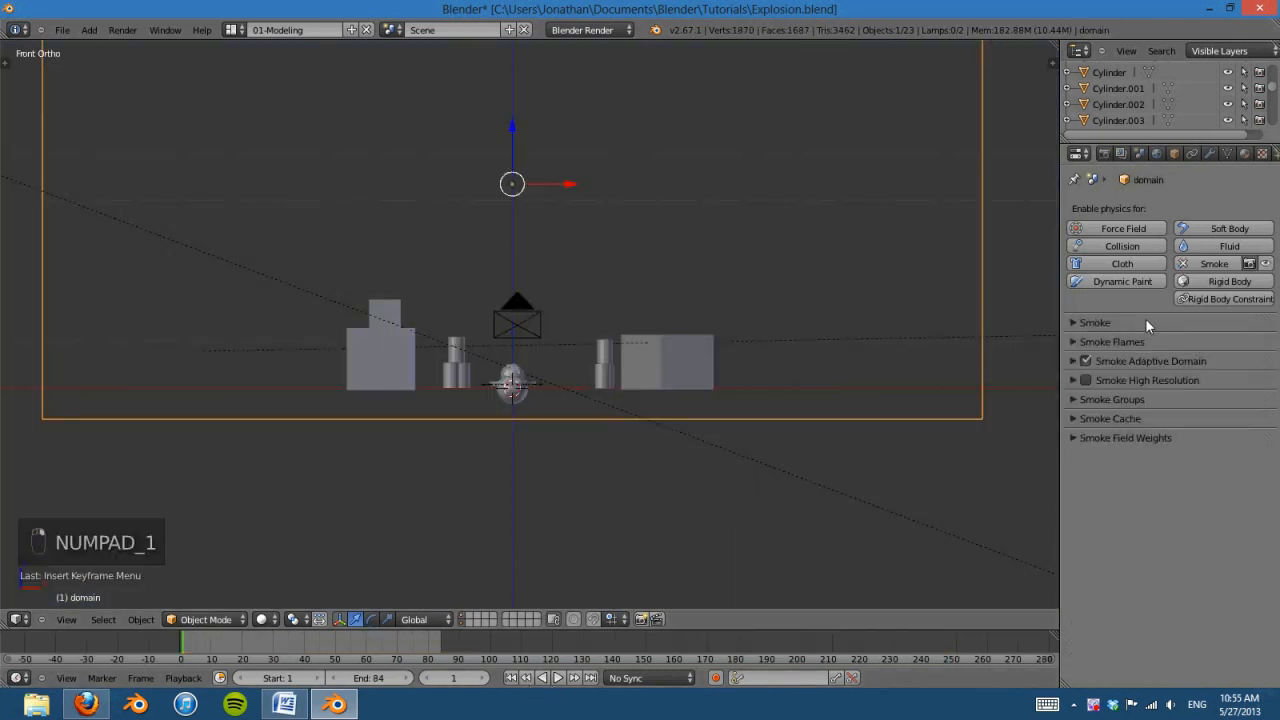
pyautogui.click(1212, 153)
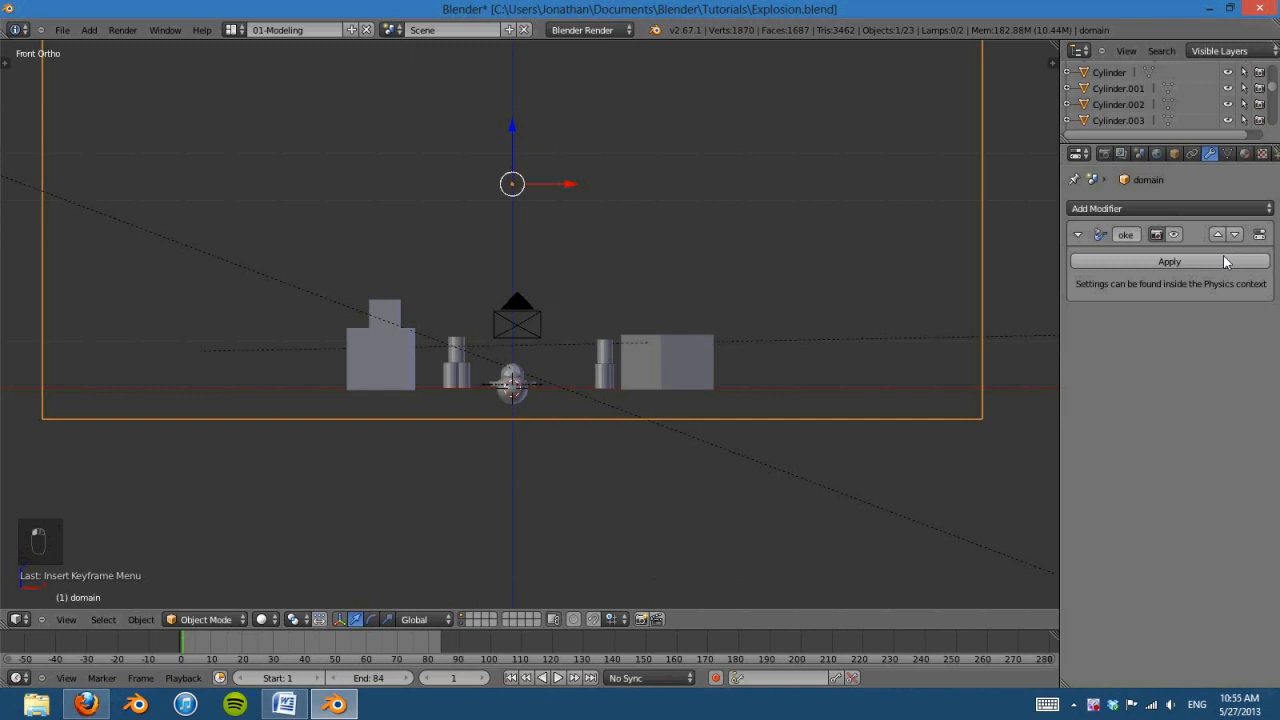
pyautogui.click(1174, 235)
pyautogui.scroll(-1, 1264, 153)
# - Expand the domain's Smoke physics settings and save the scene over Explosion.blend
pyautogui.click(1264, 153)
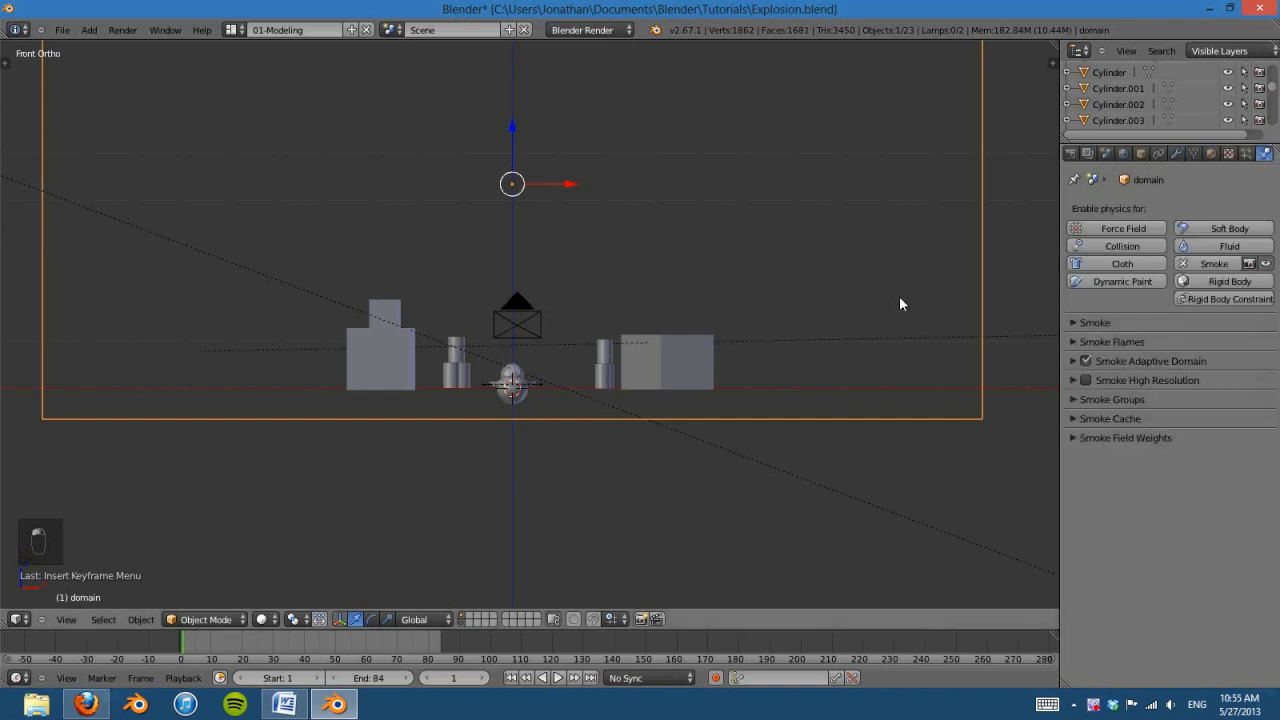
pyautogui.click(1070, 357)
pyautogui.click(1070, 357)
pyautogui.click(1073, 322)
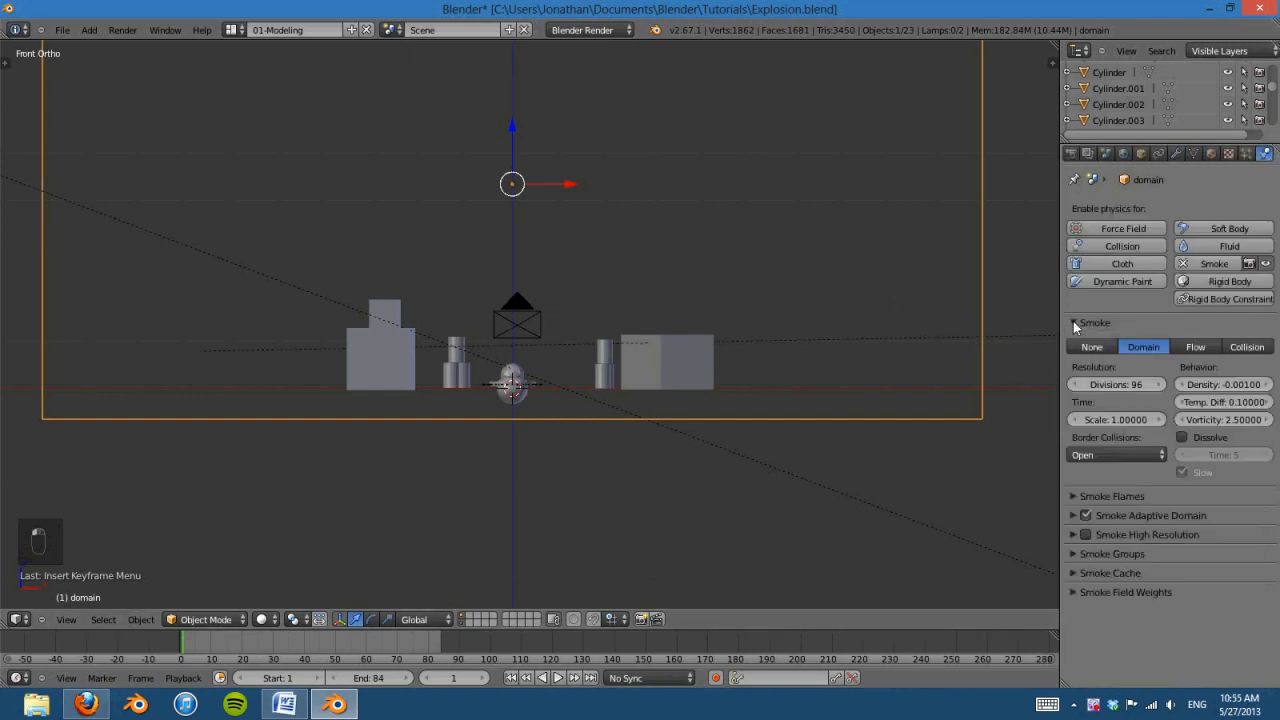
pyautogui.scroll(-2, 591, 448)
pyautogui.scroll(1, 597, 486)
pyautogui.hotkey('ctrl', 's')
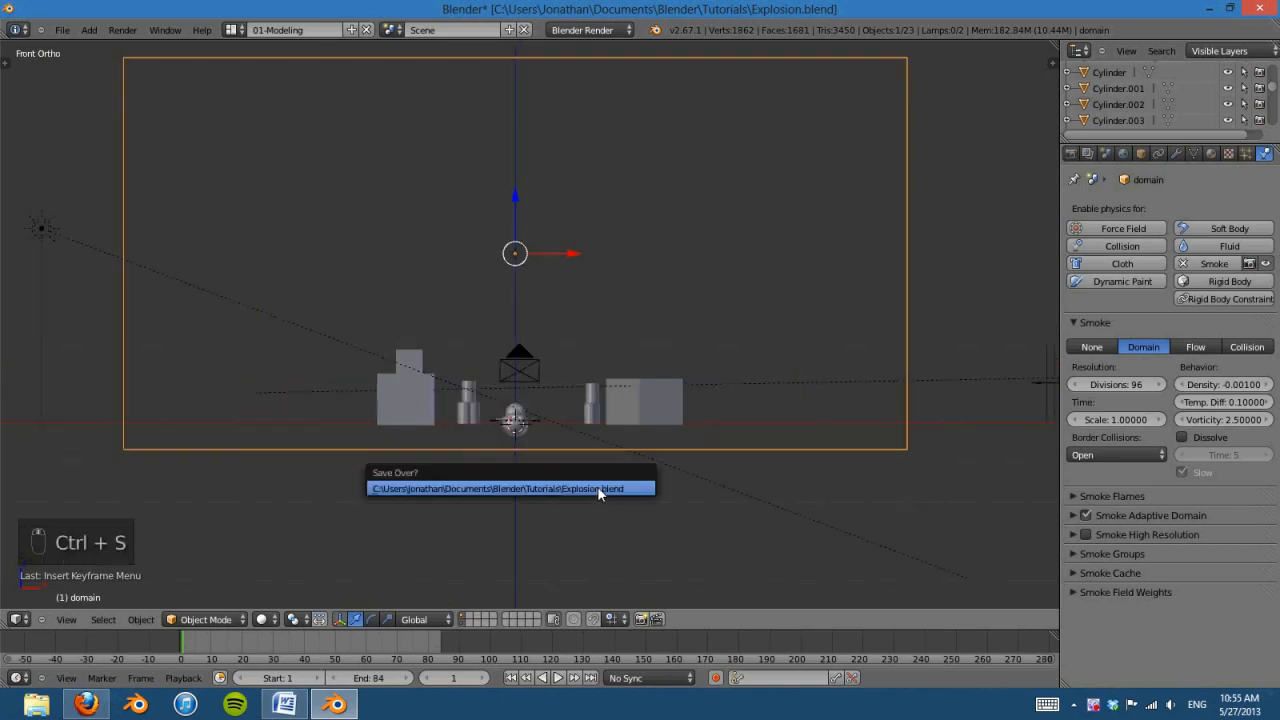
pyautogui.click(597, 488)
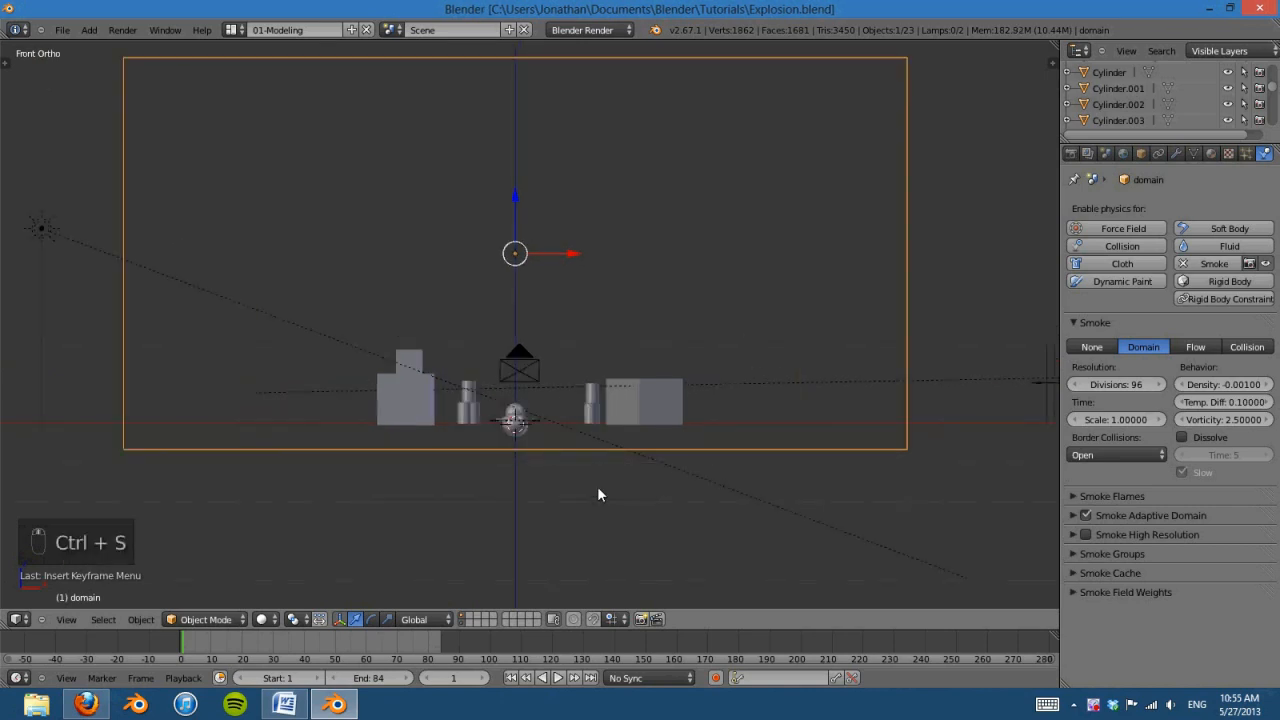
# - Play back the full explosion, set the blast sphere's maximum draw type to Wire, and return to frame 1
pyautogui.click(557, 678)
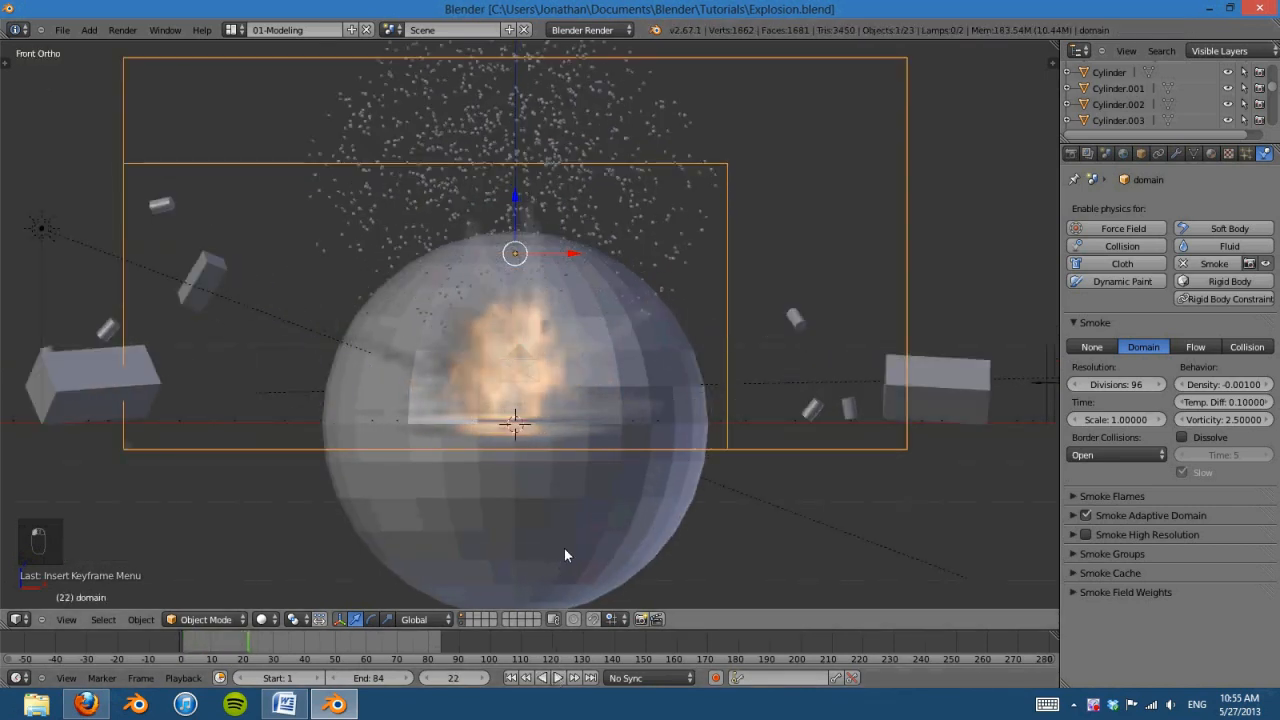
pyautogui.rightClick(565, 555)
pyautogui.click(1141, 153)
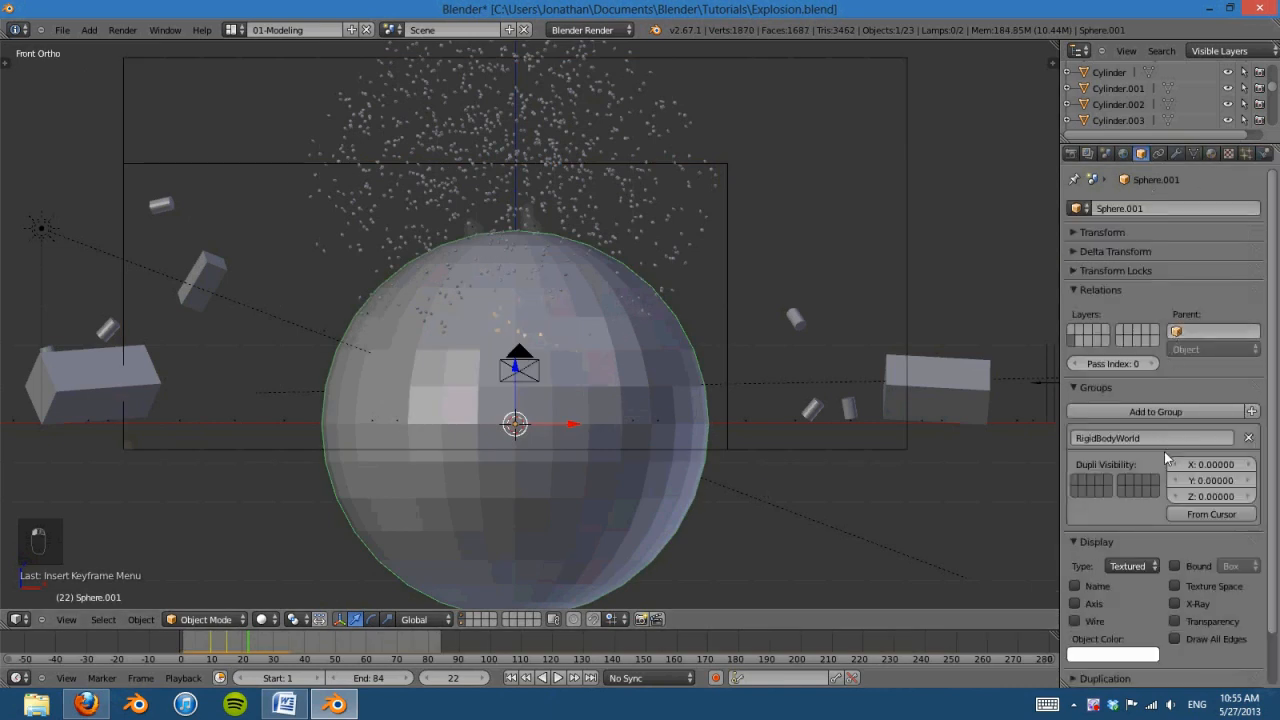
pyautogui.click(1138, 565)
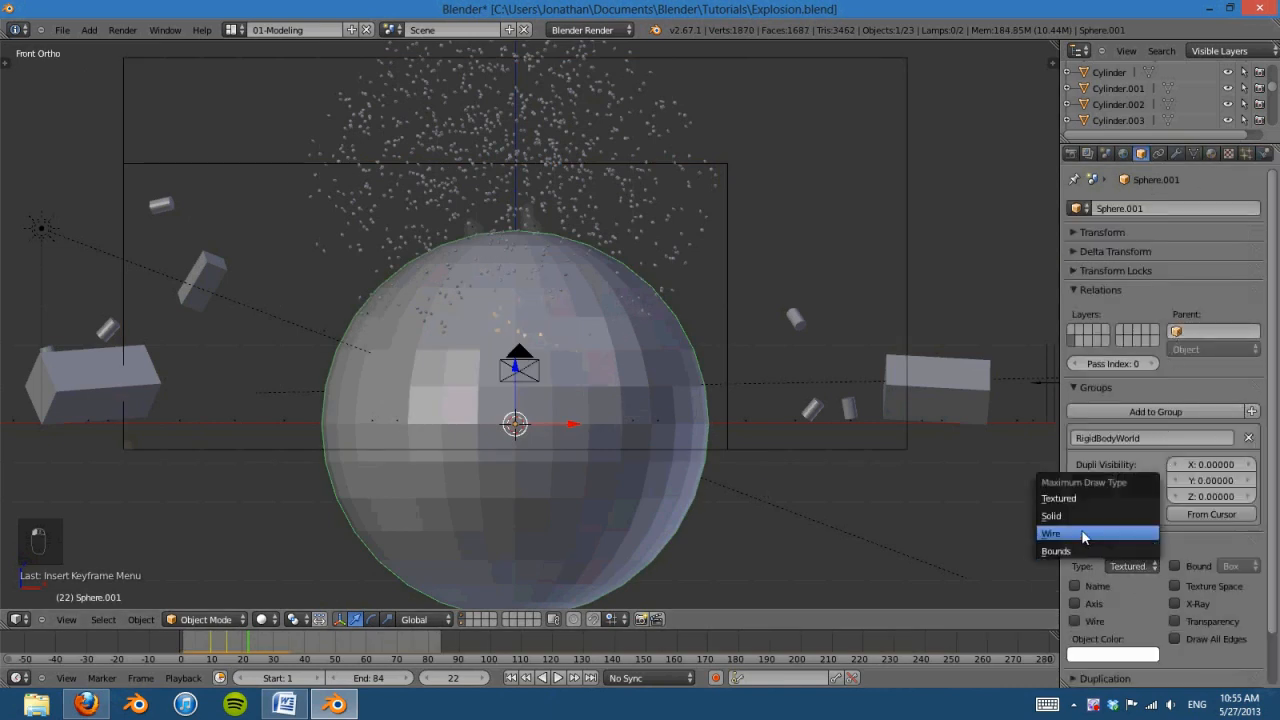
pyautogui.click(1084, 537)
pyautogui.press('Escape')
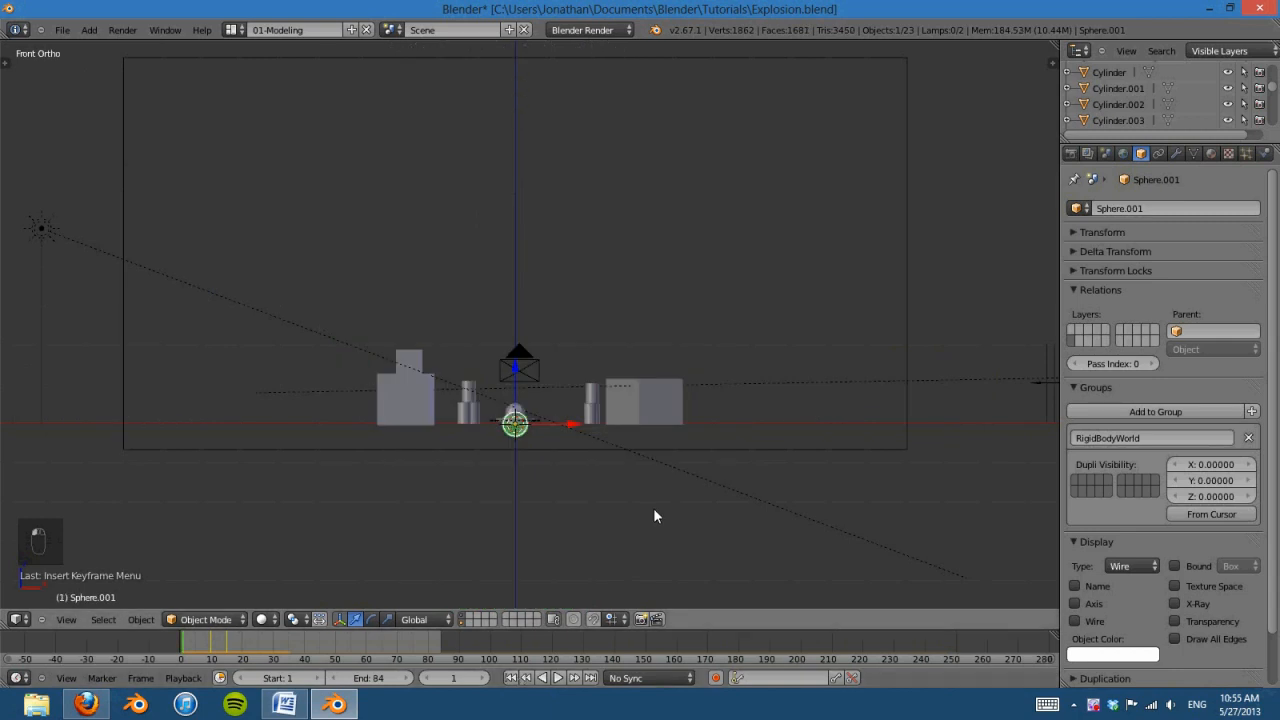
# - Deselect everything, play the explosion to frame 33, and examine the smoke, sphere and flying pieces from several angles
pyautogui.press('a')
pyautogui.click(558, 678)
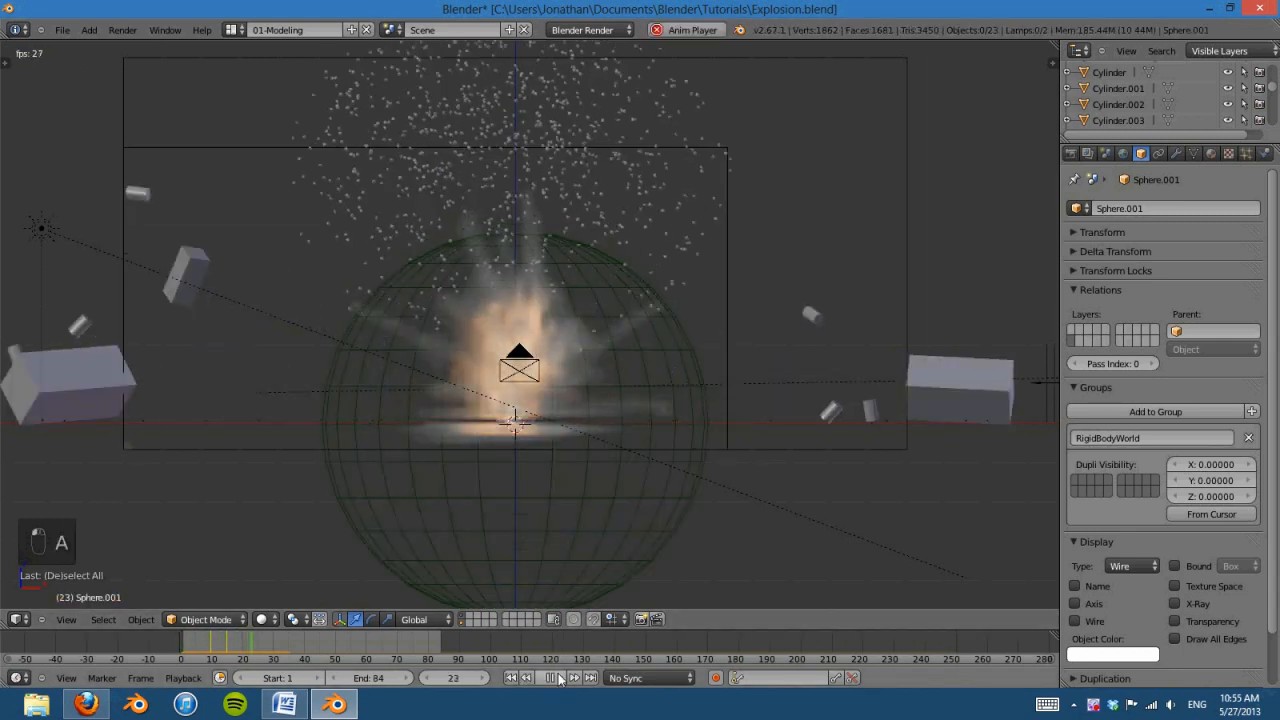
pyautogui.click(558, 678)
pyautogui.scroll(-4, 880, 390)
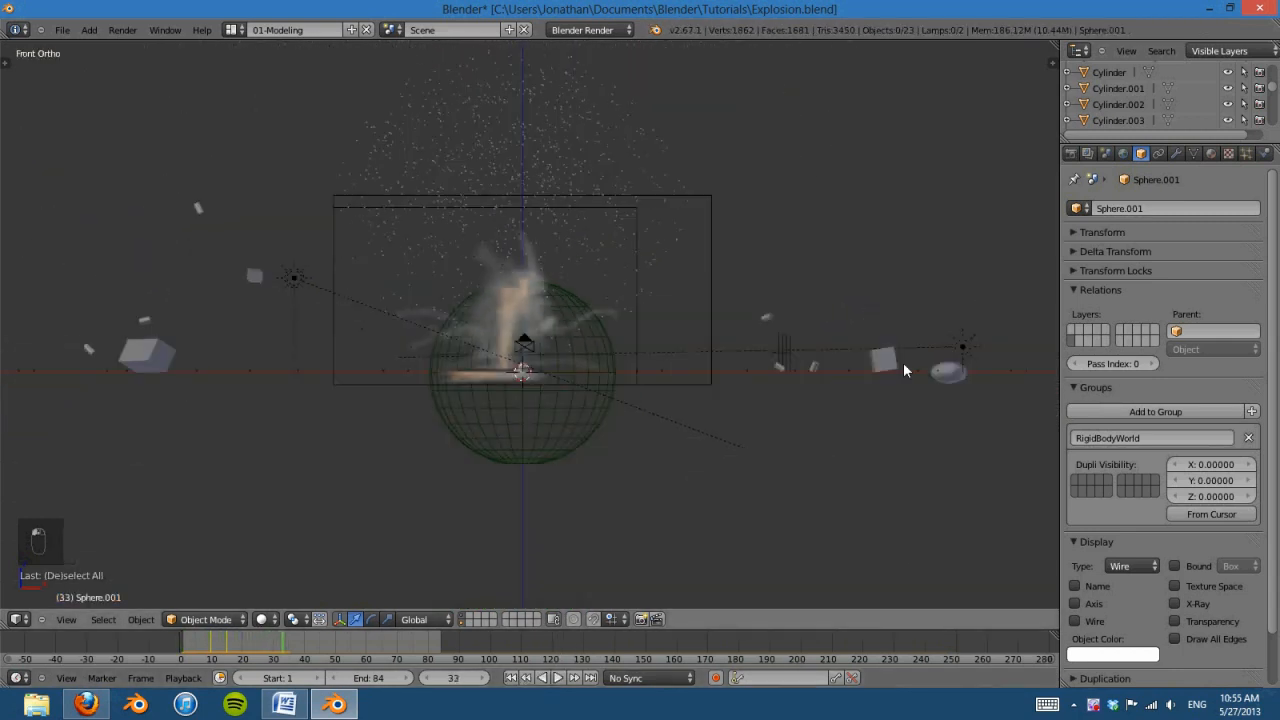
pyautogui.moveTo(903, 370); pyautogui.dragTo(812, 508, button='middle')
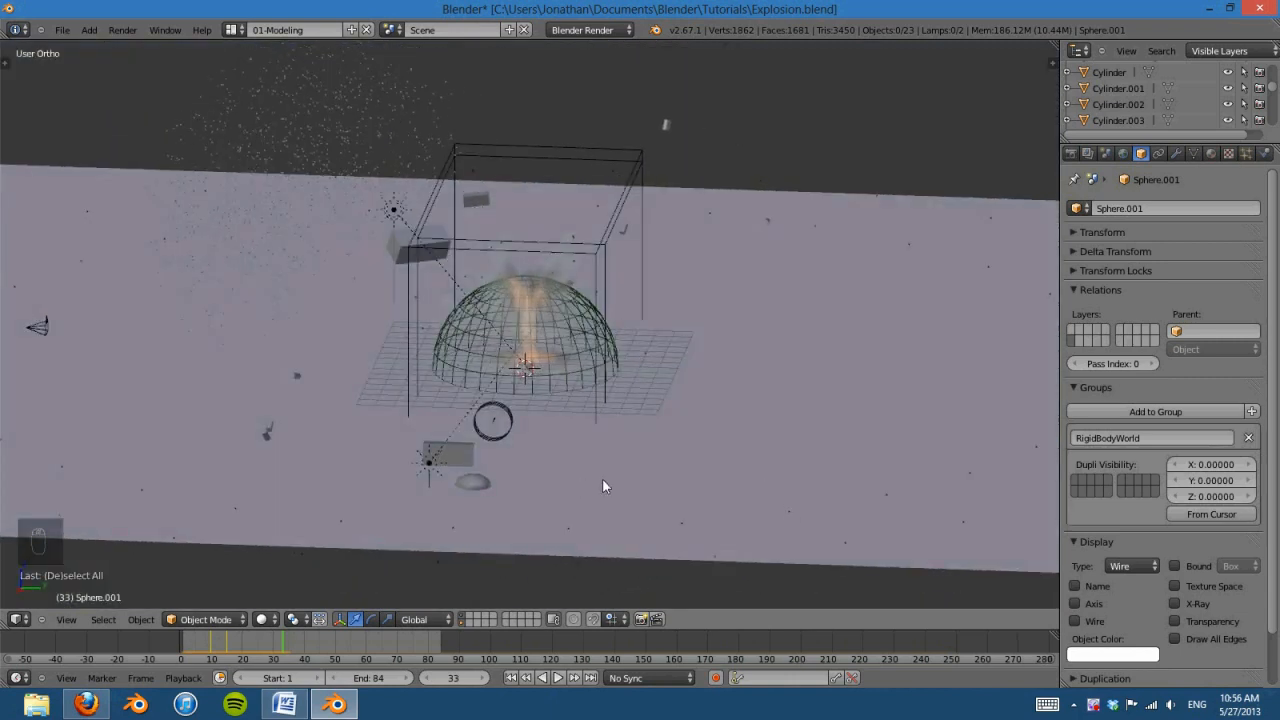
pyautogui.moveTo(602, 486); pyautogui.dragTo(474, 400, button='middle')
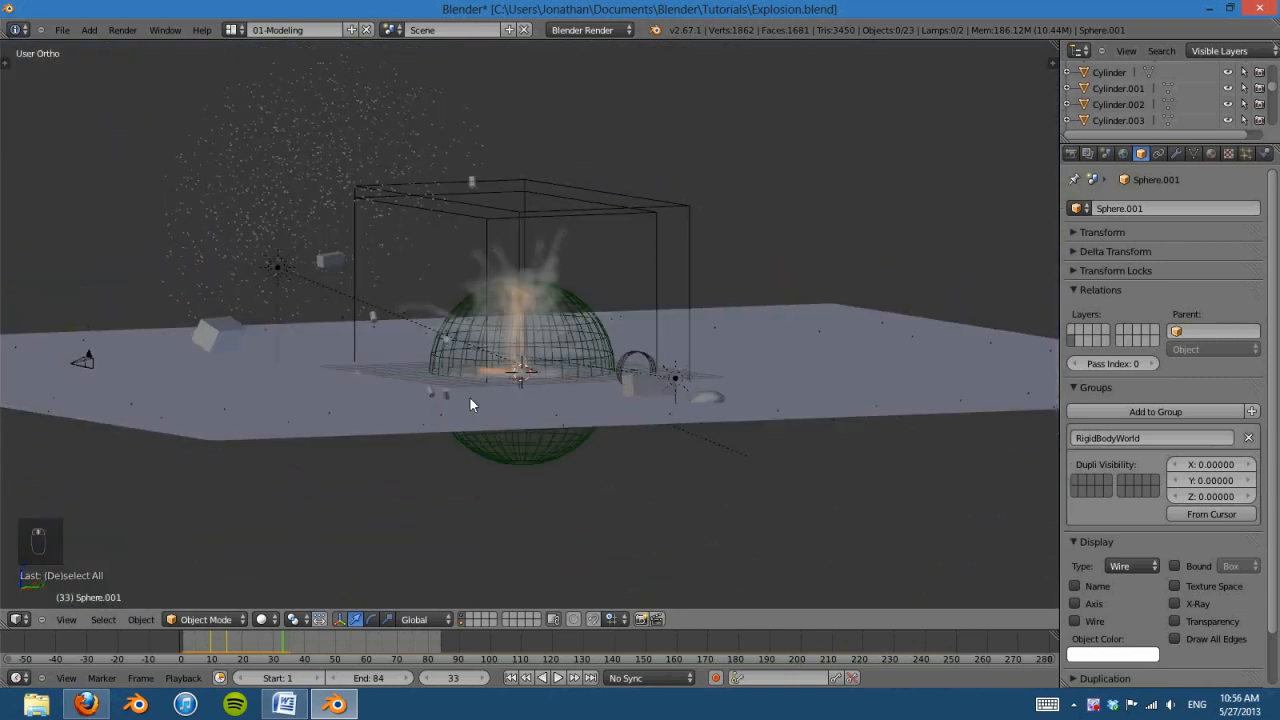
# - Play the explosion on to frame 45, examine the flying pieces from another angle, and return to frame 1
pyautogui.click(559, 680)
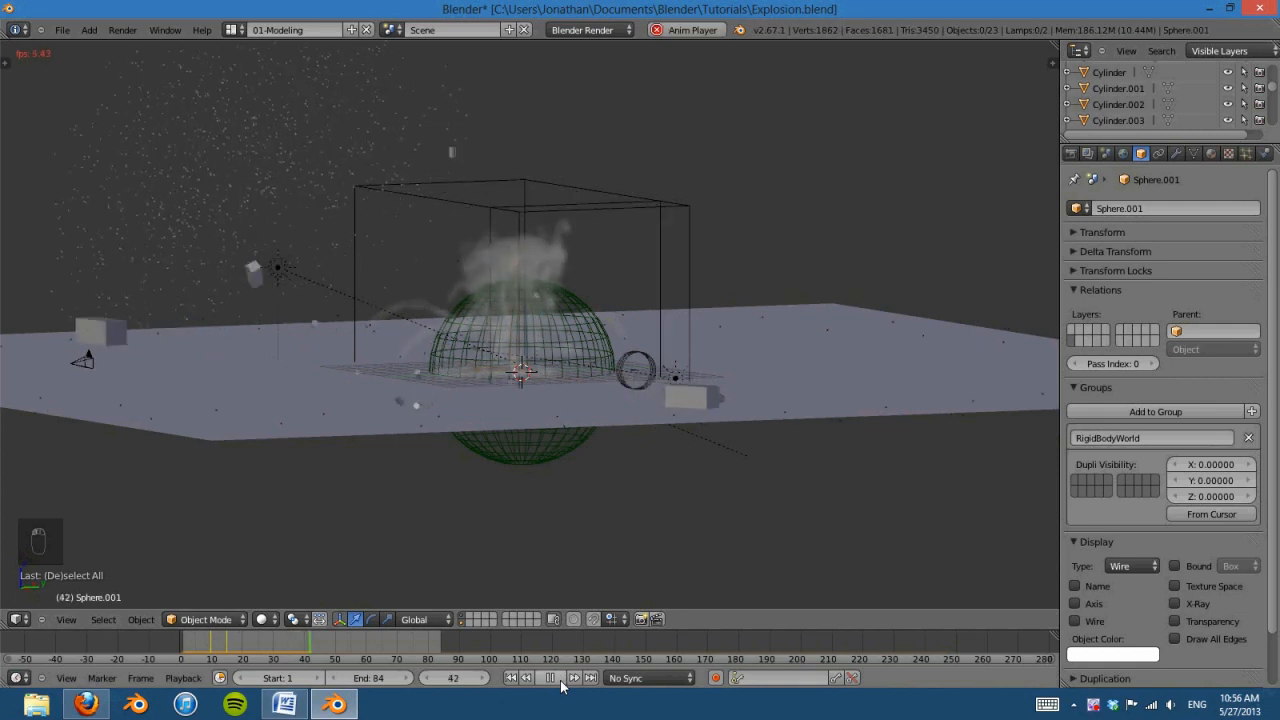
pyautogui.click(562, 685)
pyautogui.moveTo(609, 514); pyautogui.dragTo(350, 538, button='middle')
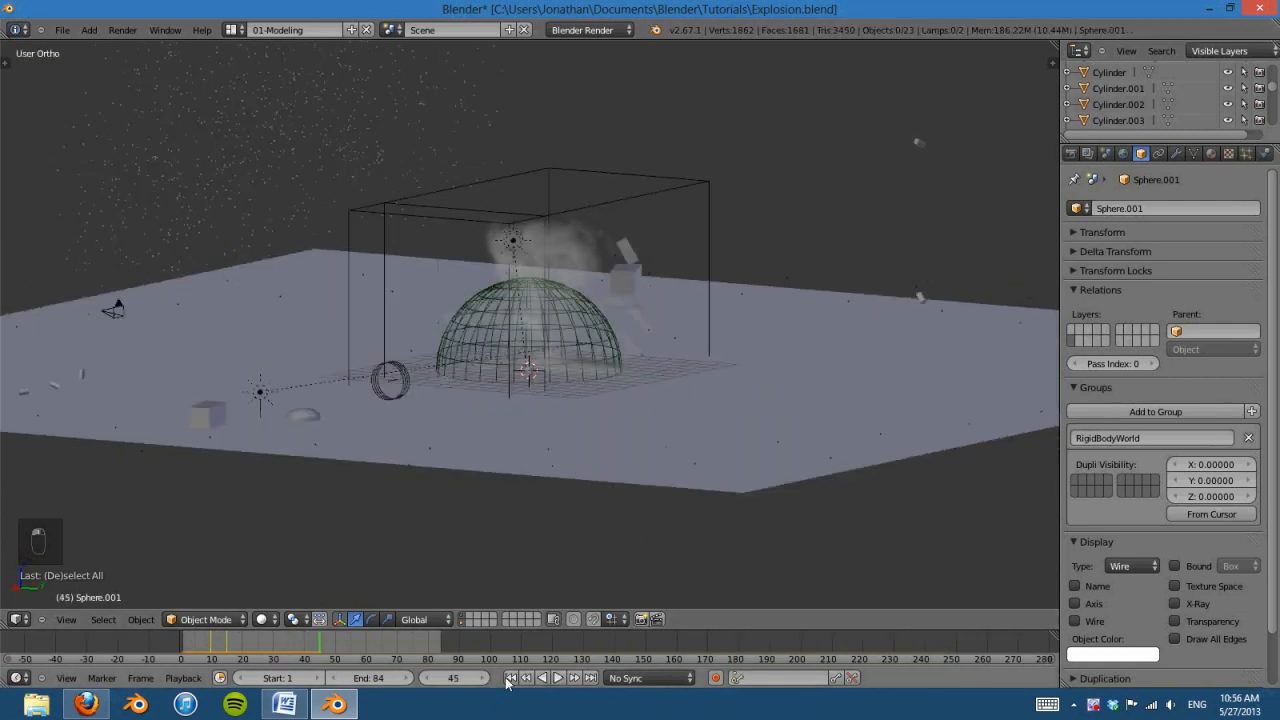
pyautogui.click(510, 678)
pyautogui.moveTo(523, 574); pyautogui.dragTo(701, 477, button='middle')
# - Show the scene in front view and select the smoke domain box around the explosion
pyautogui.press('KP_1')
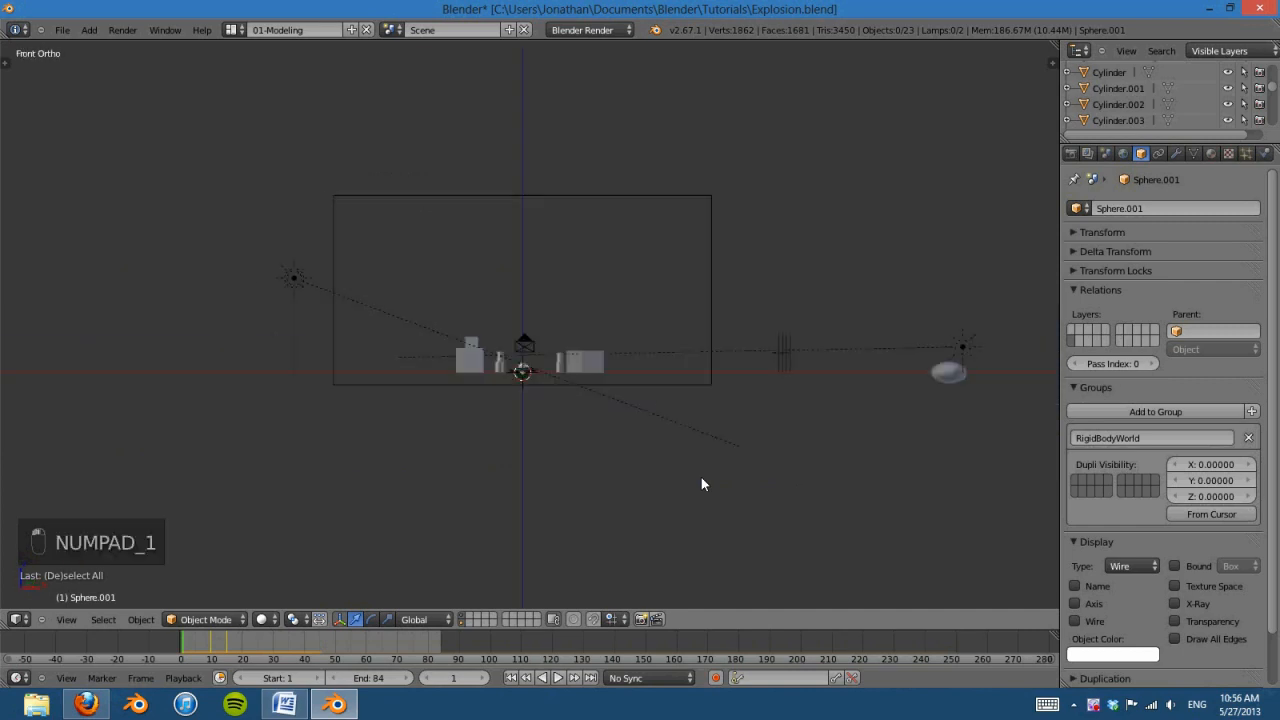
pyautogui.scroll(5, 701, 484)
pyautogui.keyDown('shift'); pyautogui.moveTo(543, 464); pyautogui.dragTo(580, 510, button='middle'); pyautogui.keyUp('shift')
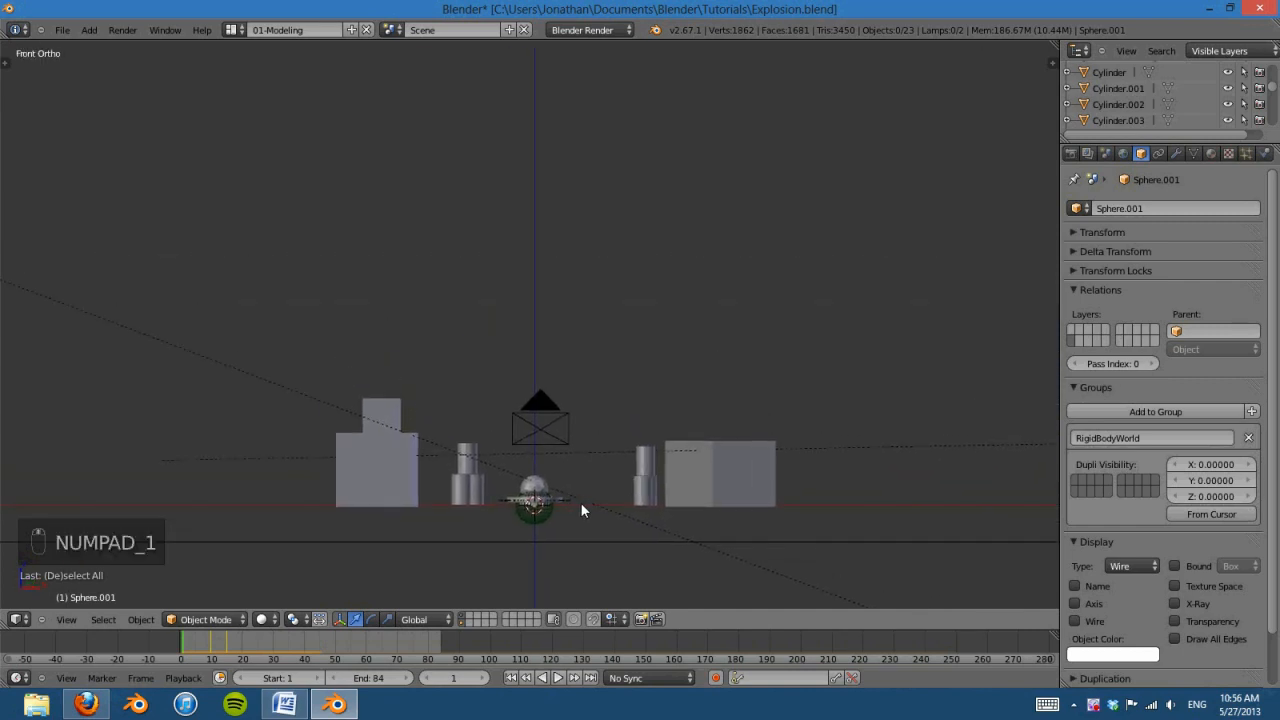
pyautogui.click(1210, 153)
pyautogui.scroll(-3, 721, 392)
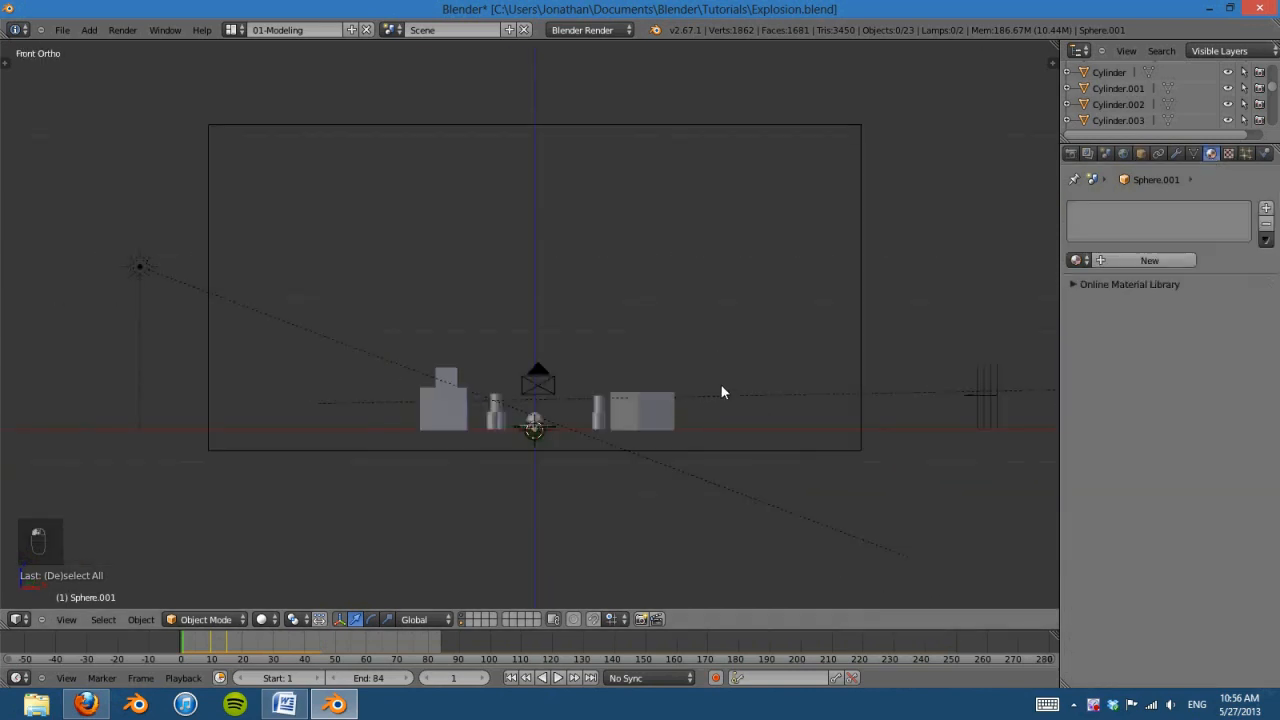
pyautogui.rightClick(857, 310)
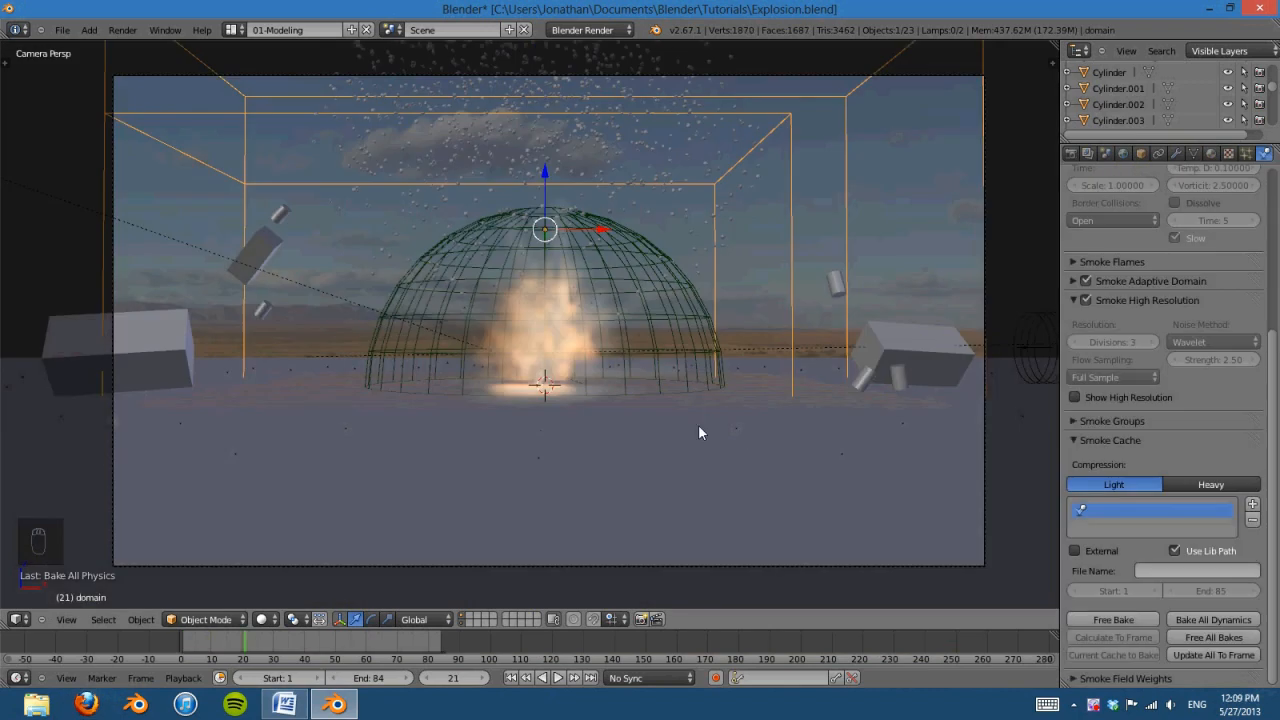
# - Render frame 21 from the camera and switch to the 06-Compositing screen layout
pyautogui.press('F12')
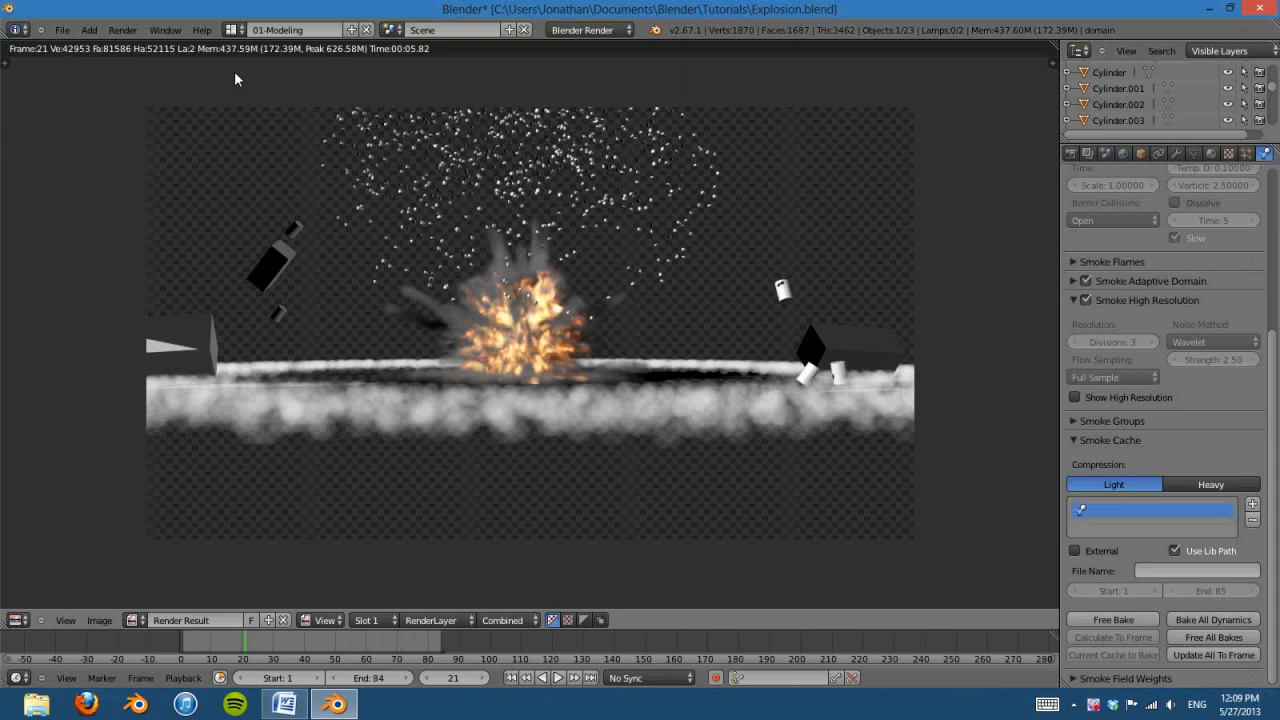
pyautogui.click(235, 32)
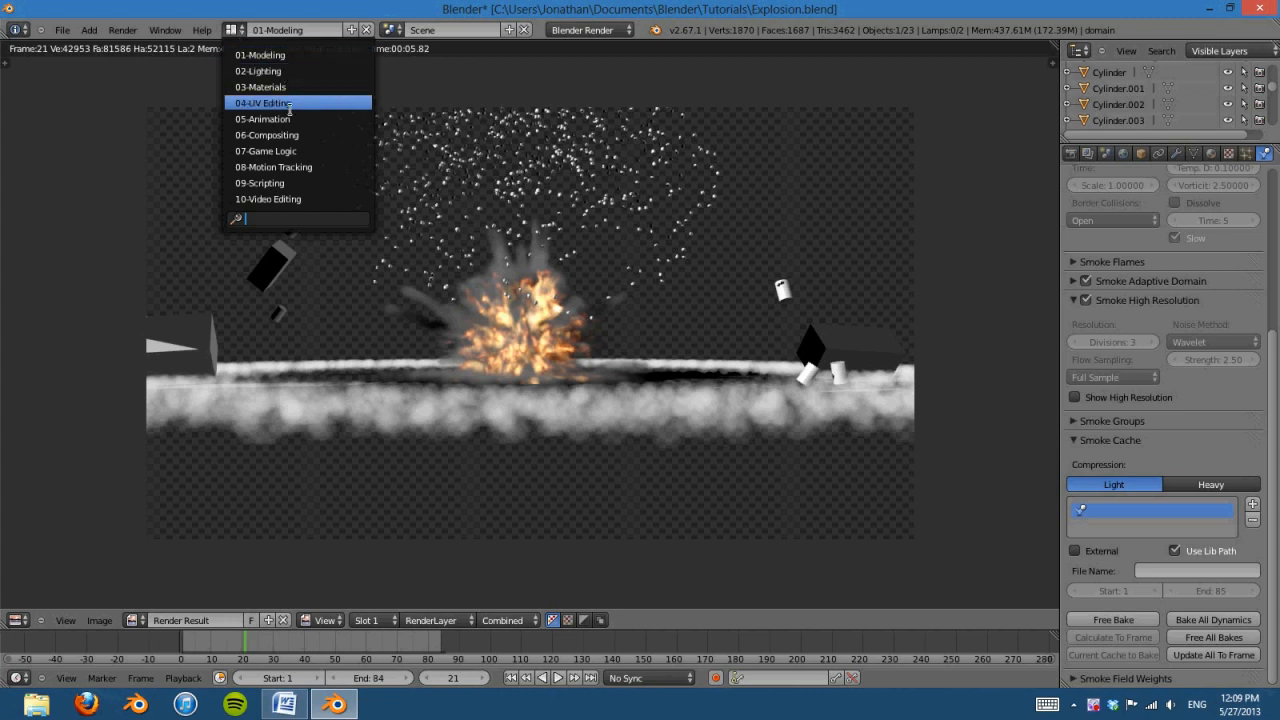
pyautogui.click(266, 135)
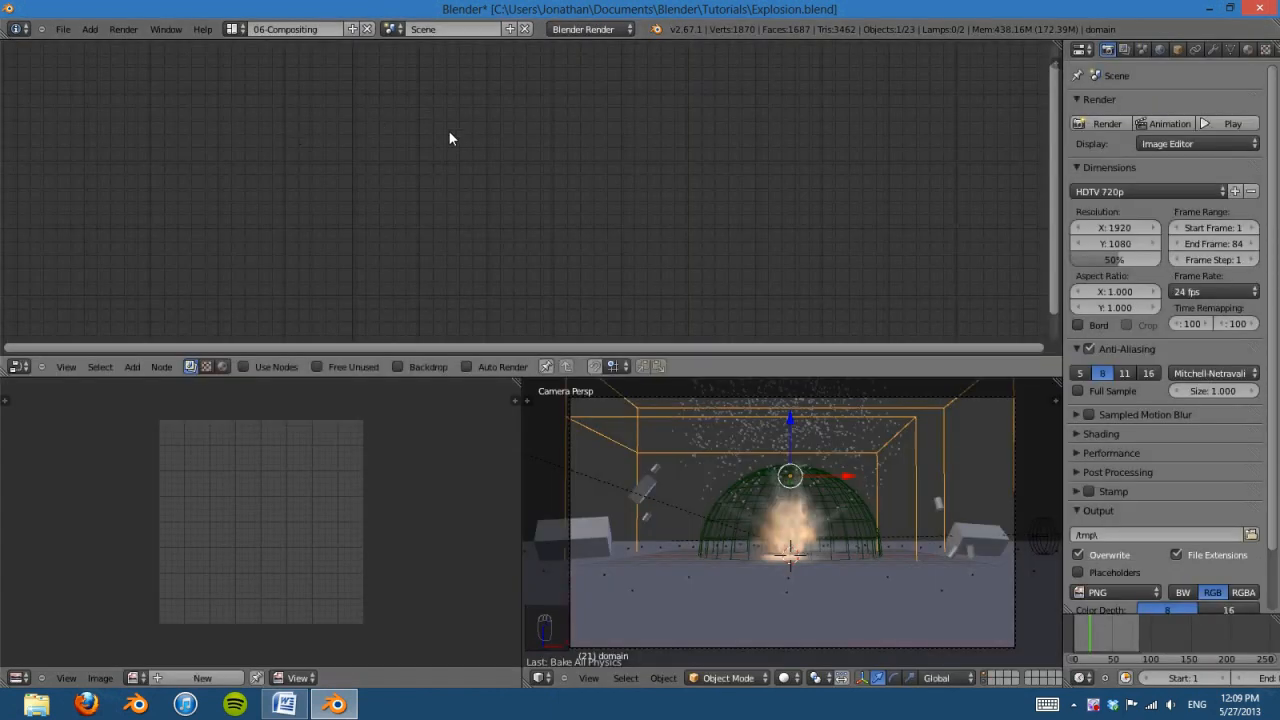
# - Enable compositing nodes with the backdrop shown, and maximize the node editor
pyautogui.click(242, 366)
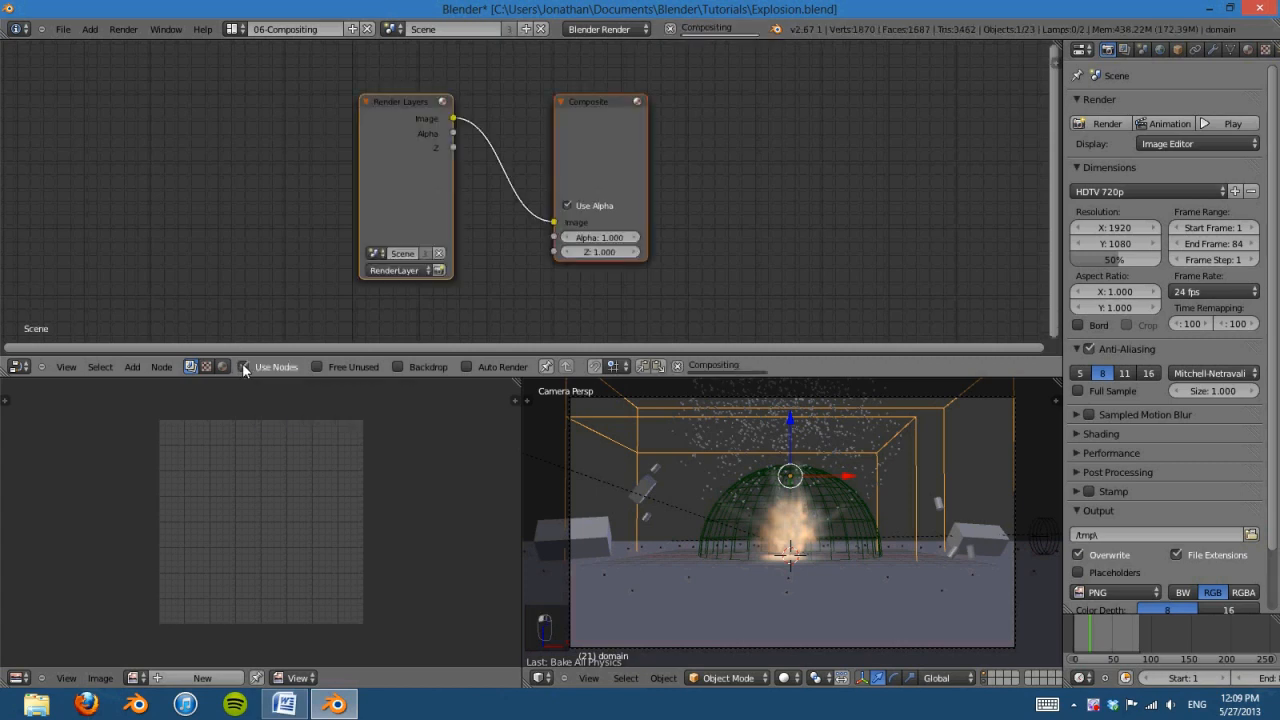
pyautogui.click(393, 368)
pyautogui.hotkey('shift', 'space')
pyautogui.scroll(-5, 648, 401)
pyautogui.moveTo(626, 397); pyautogui.dragTo(660, 387, button='middle')
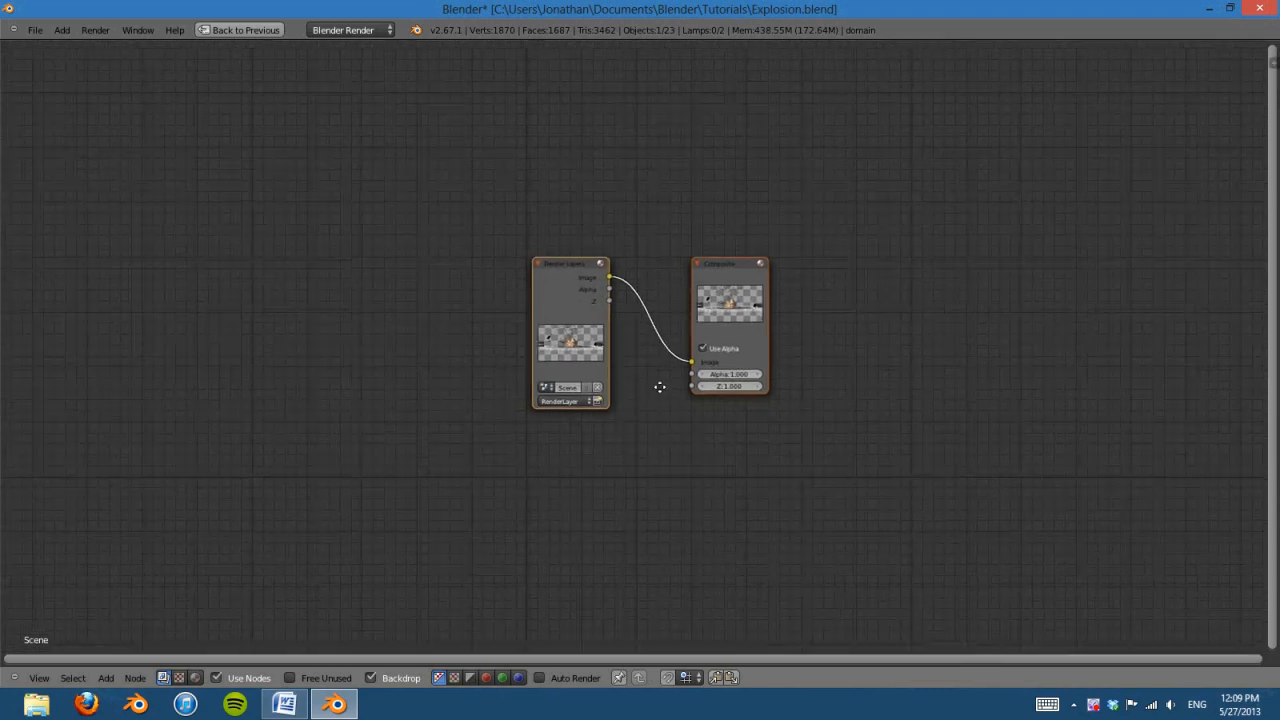
# - Connect the Render Layers image to a new Viewer node and spread the Render Layers, Viewer and Composite nodes apart
pyautogui.moveTo(559, 286); pyautogui.dragTo(152, 253)
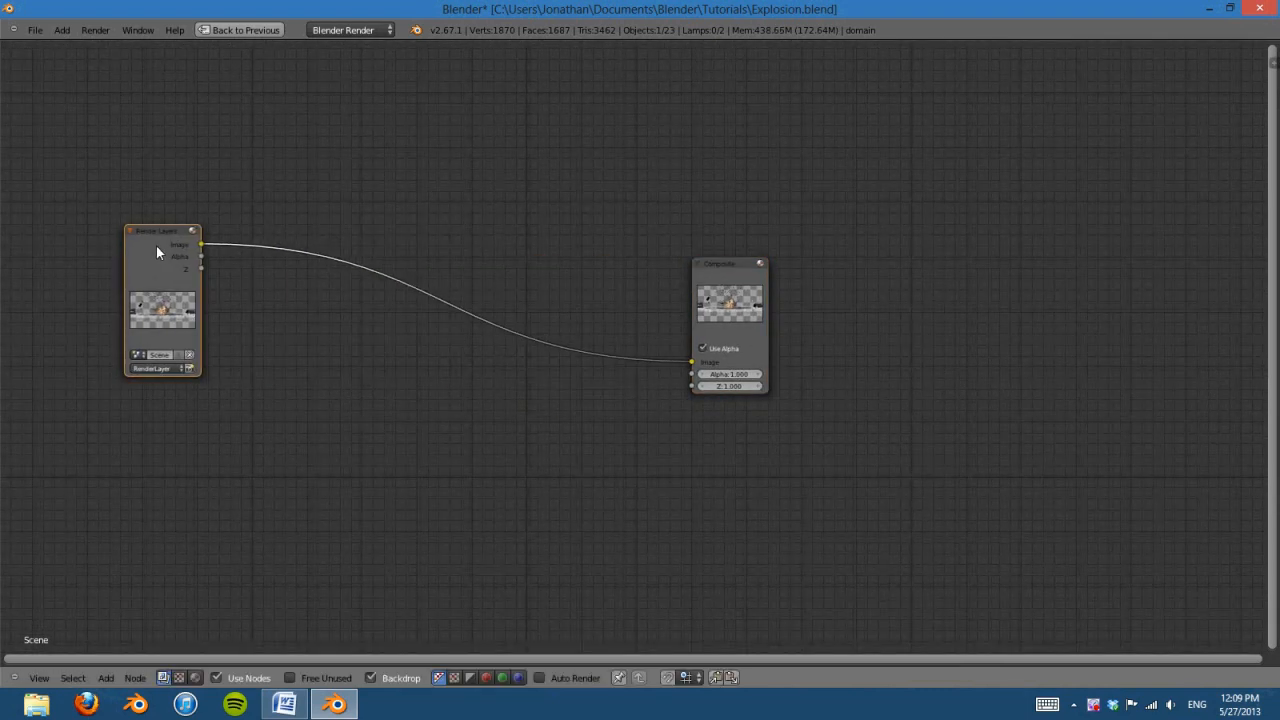
pyautogui.keyDown('ctrl'); pyautogui.keyDown('shift'); pyautogui.click(156, 246); pyautogui.keyUp('shift'); pyautogui.keyUp('ctrl')
pyautogui.moveTo(272, 247); pyautogui.dragTo(736, 468)
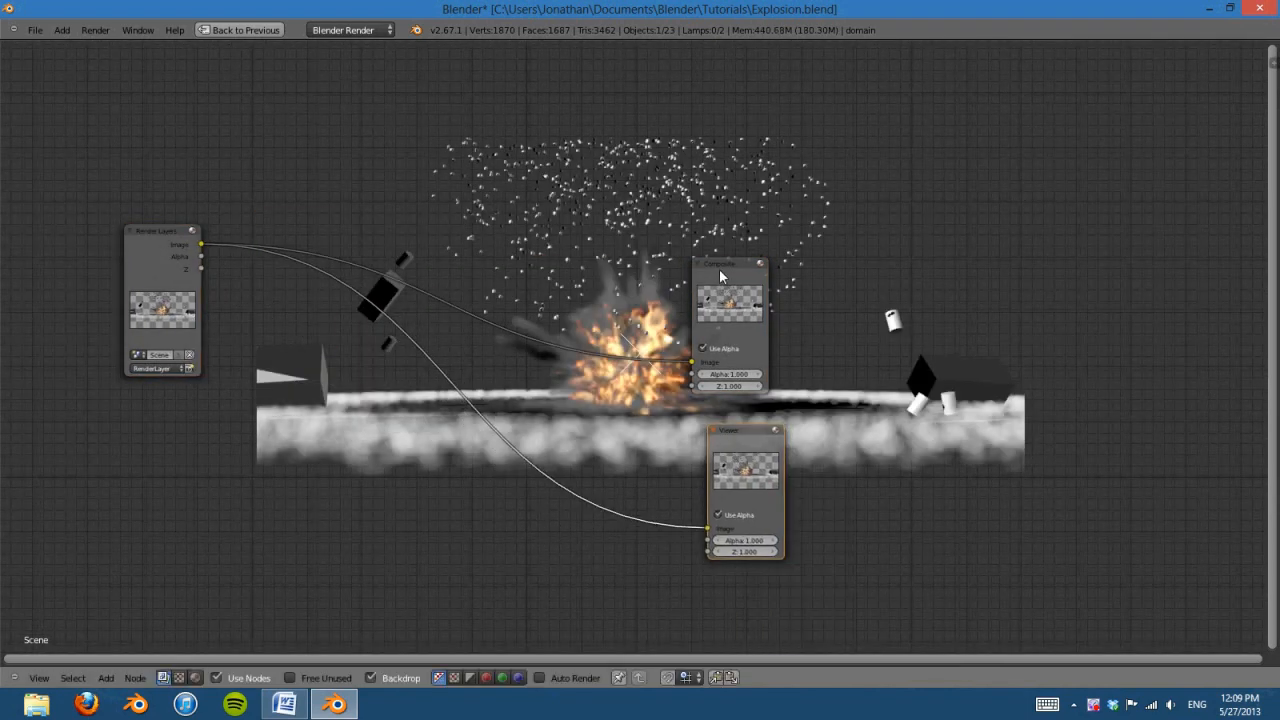
pyautogui.moveTo(726, 272); pyautogui.dragTo(814, 258)
pyautogui.moveTo(484, 527); pyautogui.dragTo(766, 386, button='middle')
# - Add an Image input node beneath Render Layers and load LandscapeArid0197_M.jpg into it
pyautogui.hotkey('shift', 'a')
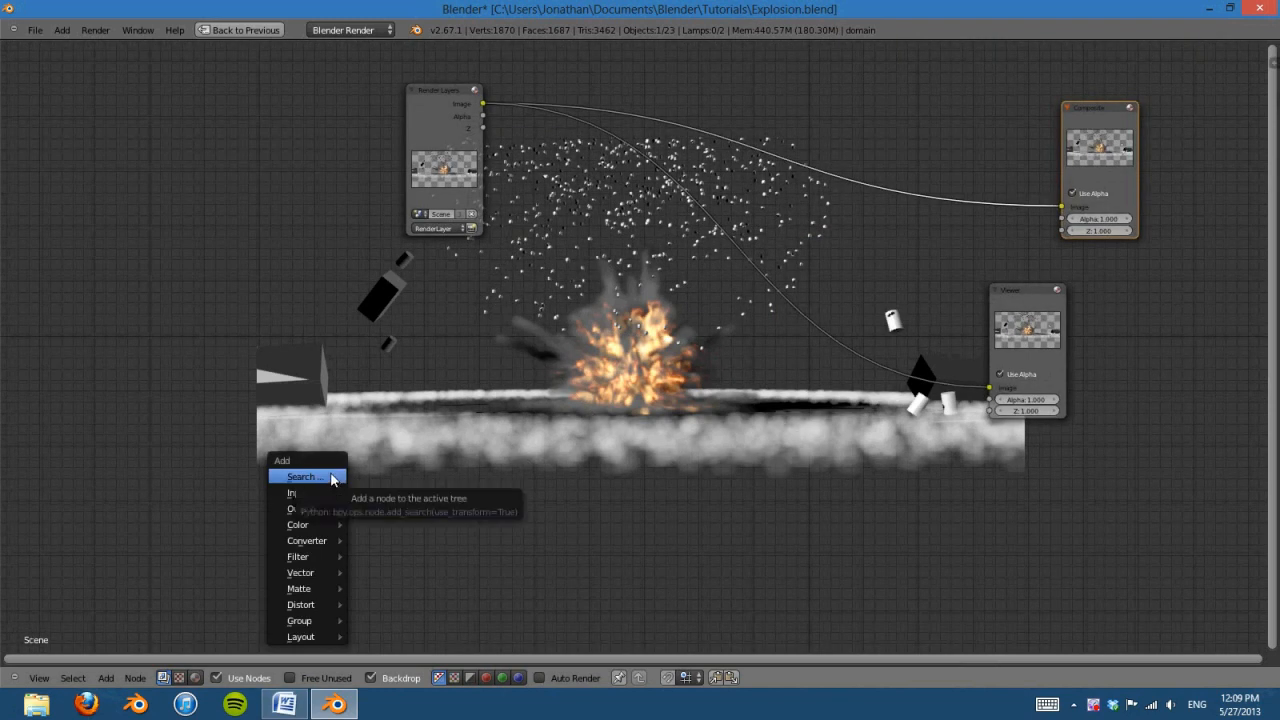
pyautogui.moveTo(310, 492)
pyautogui.click(384, 519)
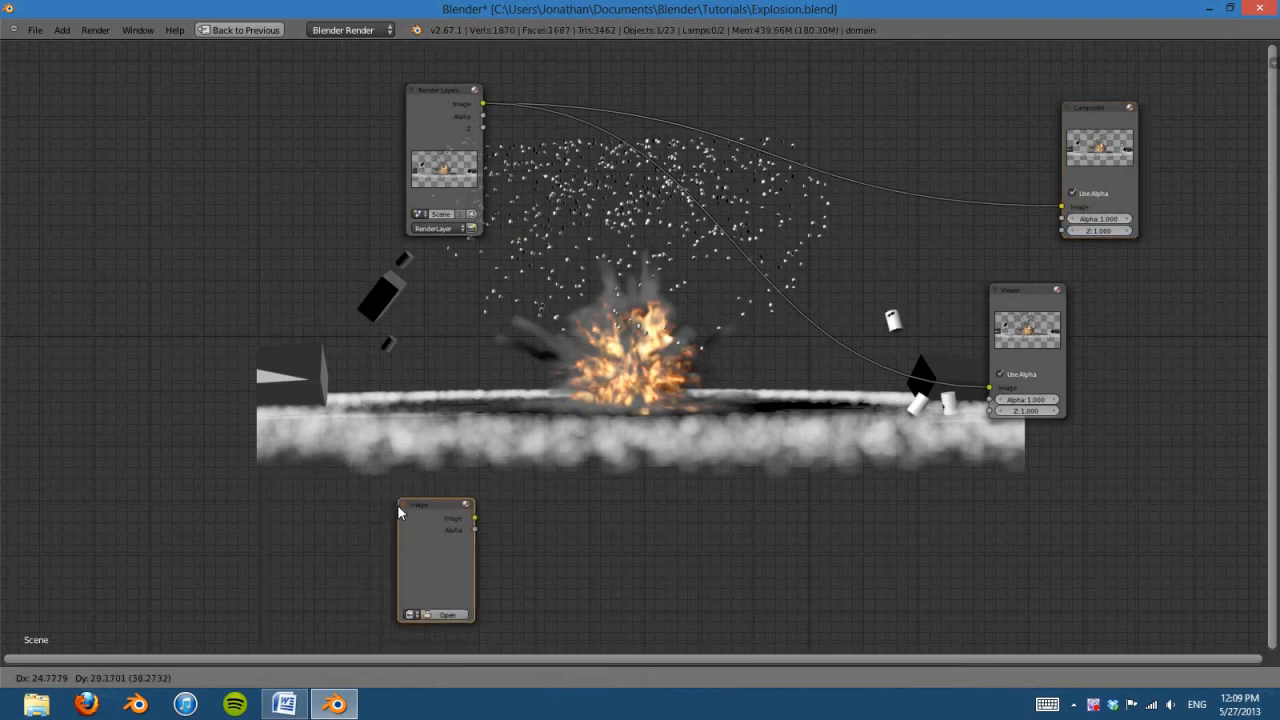
pyautogui.click(375, 318)
pyautogui.click(398, 413)
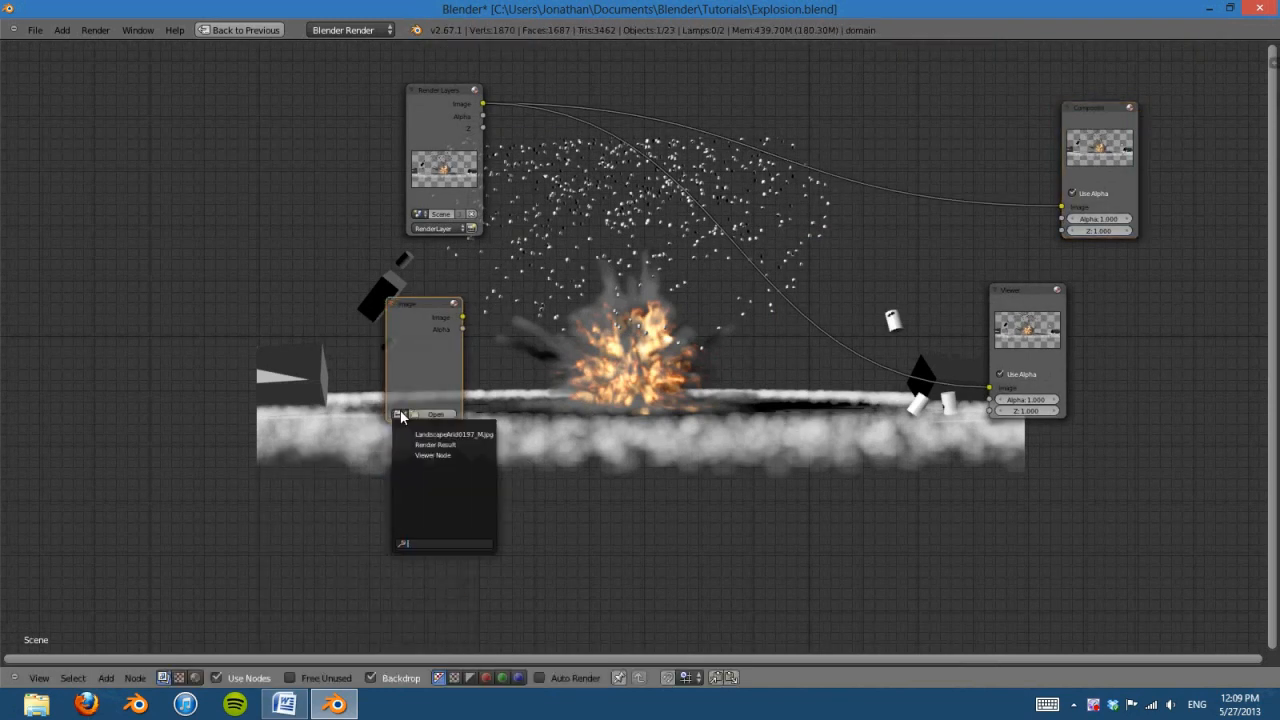
pyautogui.click(445, 434)
# - Insert an Alpha Over node before the Viewer, with the landscape image as background and the render on top
pyautogui.hotkey('shift', 'a')
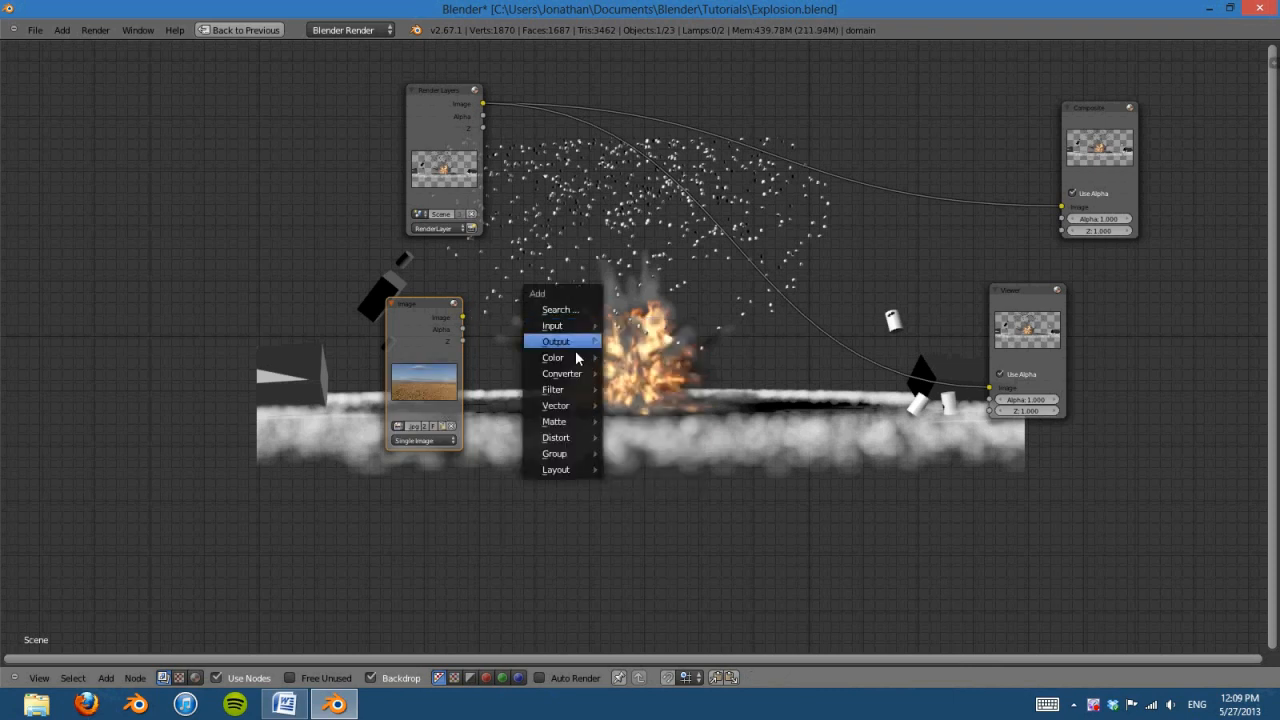
pyautogui.moveTo(578, 357)
pyautogui.click(677, 375)
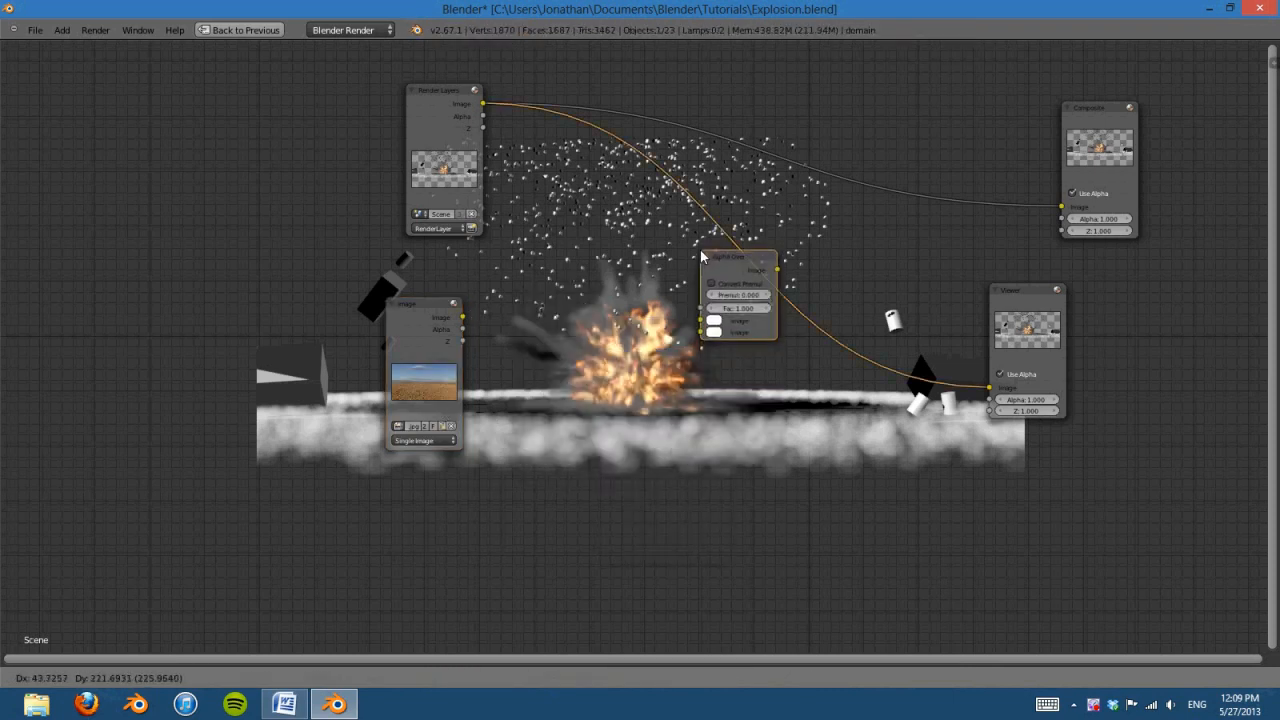
pyautogui.click(730, 275)
pyautogui.moveTo(463, 318); pyautogui.dragTo(700, 331)
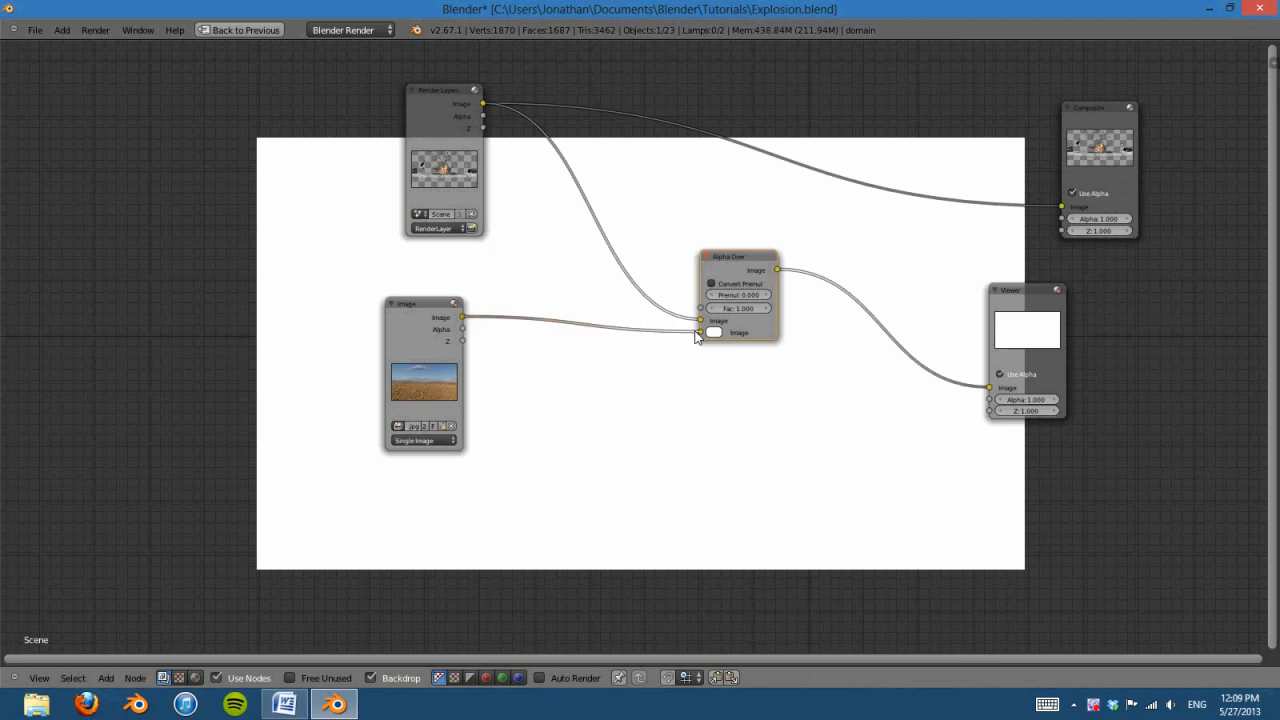
pyautogui.scroll(-4, 853, 510)
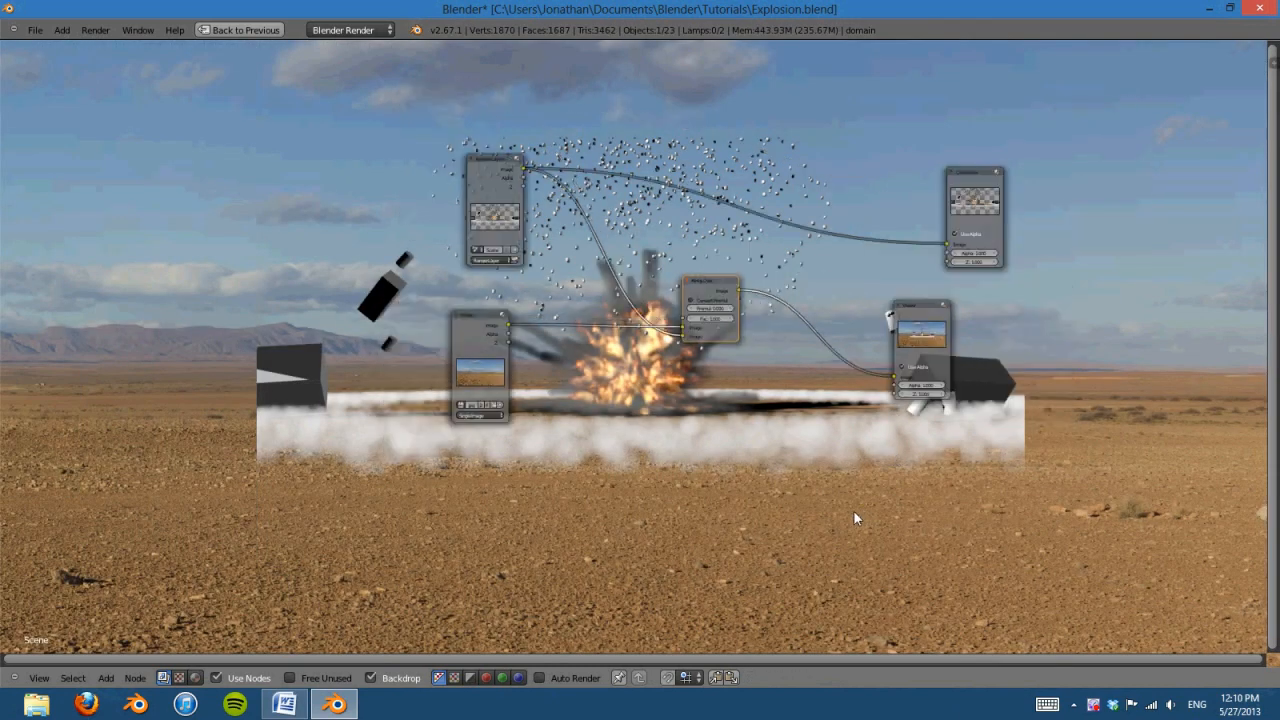
pyautogui.press('Home')
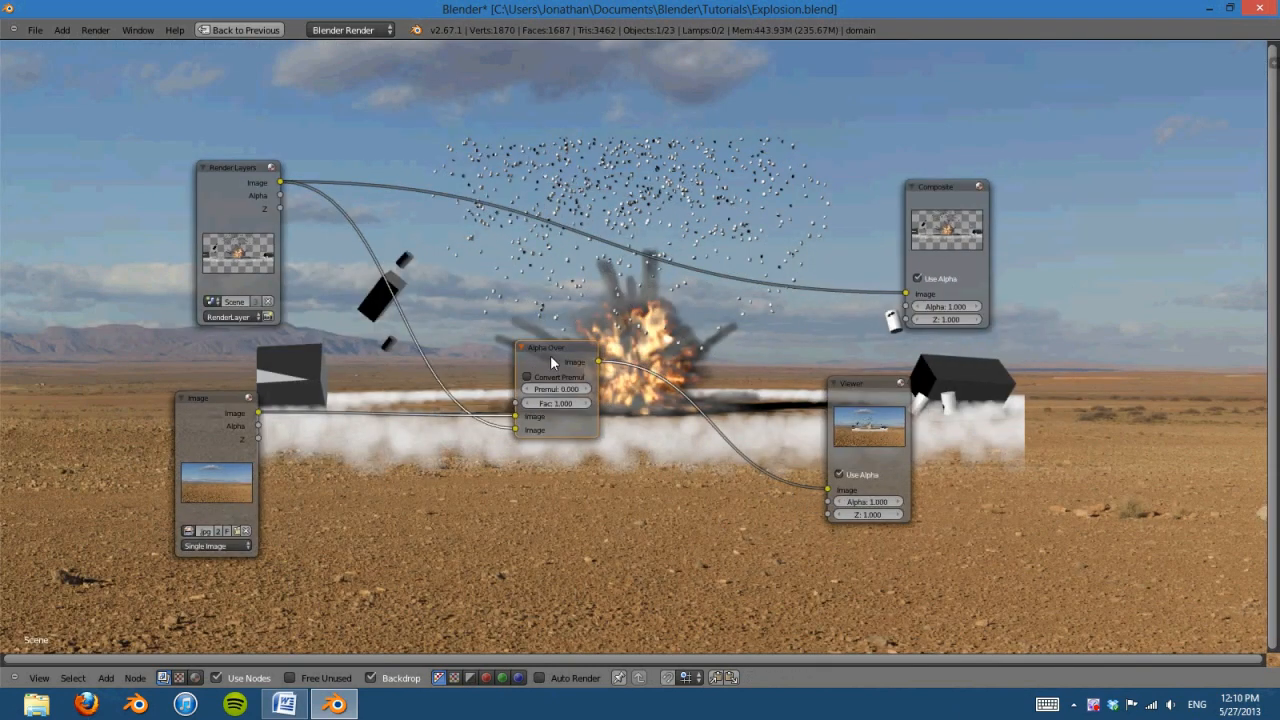
# - Insert a Scale node between the landscape Image and Alpha Over nodes and set its space to Render Size
pyautogui.moveTo(550, 362); pyautogui.dragTo(705, 344)
pyautogui.hotkey('shift', 'a')
pyautogui.moveTo(535, 530)
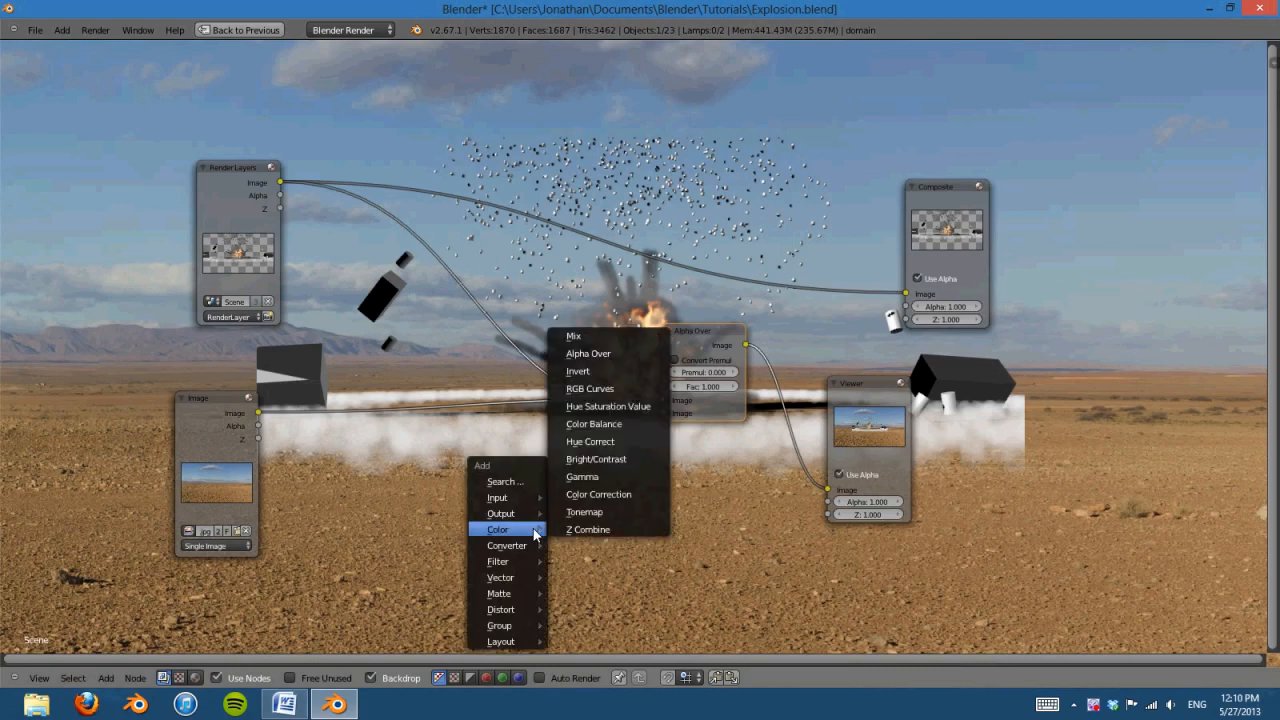
pyautogui.moveTo(523, 610)
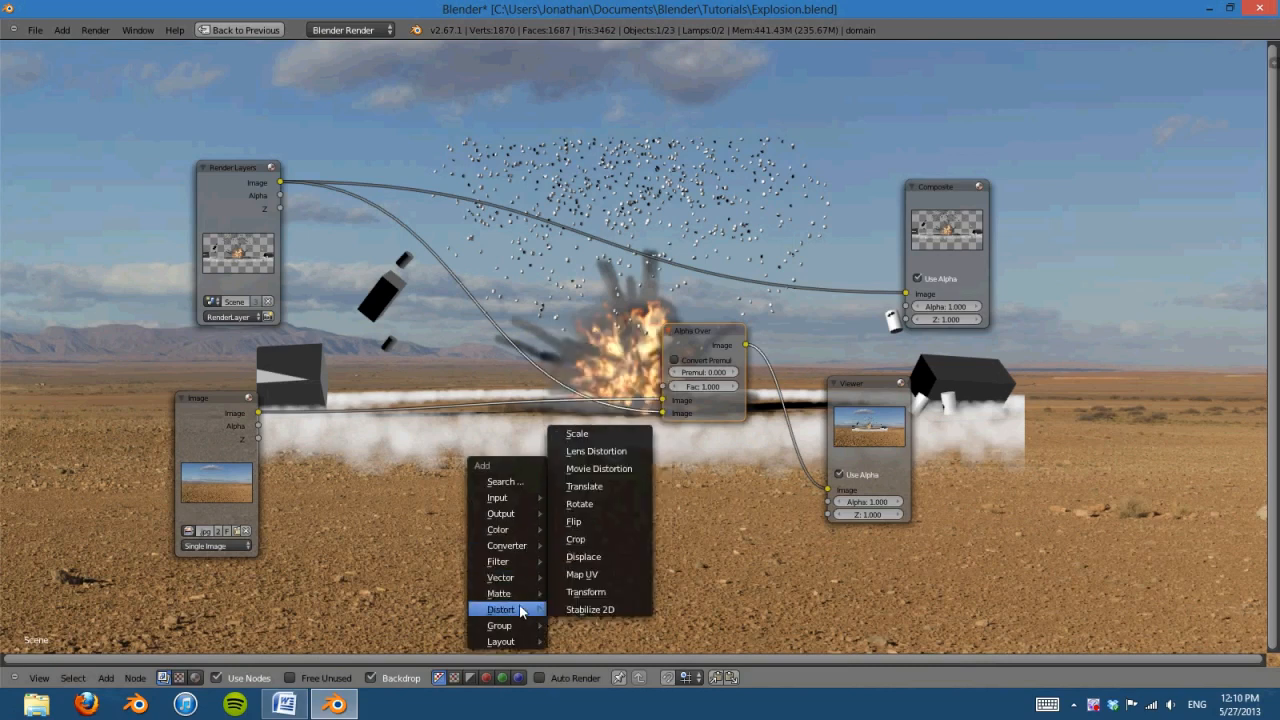
pyautogui.click(615, 440)
pyautogui.click(408, 428)
pyautogui.click(416, 426)
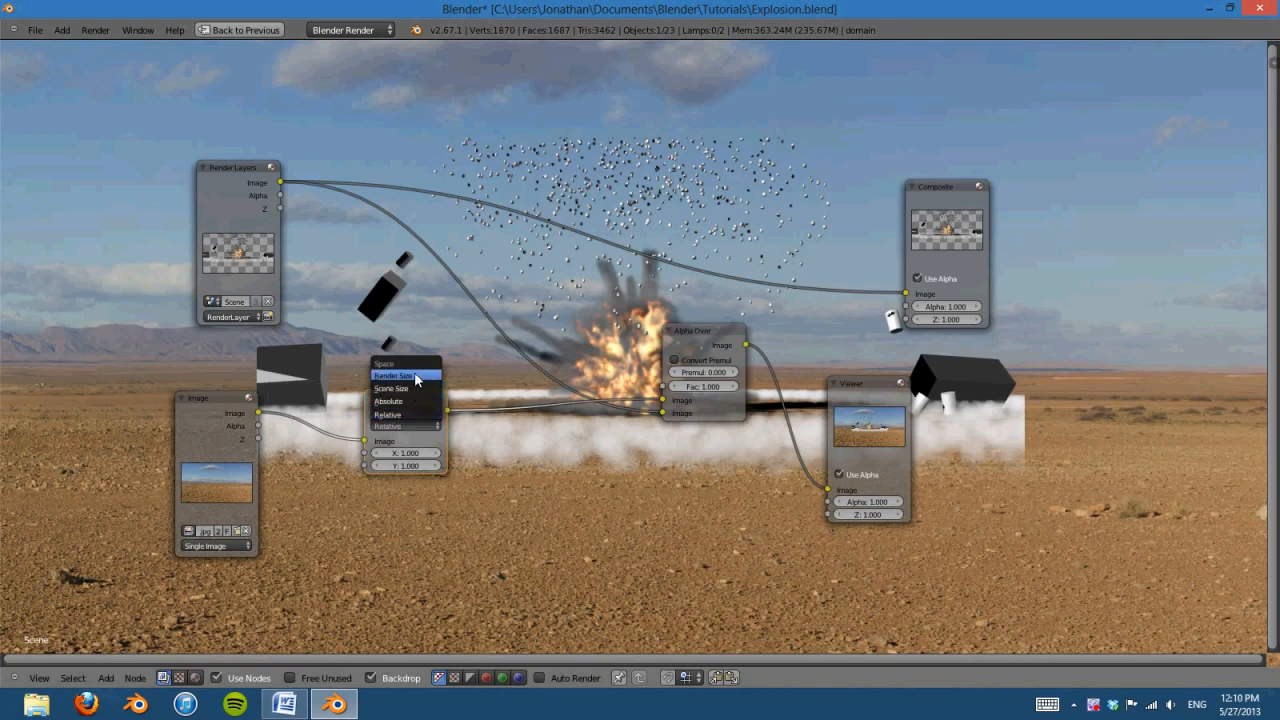
pyautogui.click(415, 379)
pyautogui.scroll(-4, 686, 388)
pyautogui.moveTo(617, 404); pyautogui.dragTo(704, 378, button='middle')
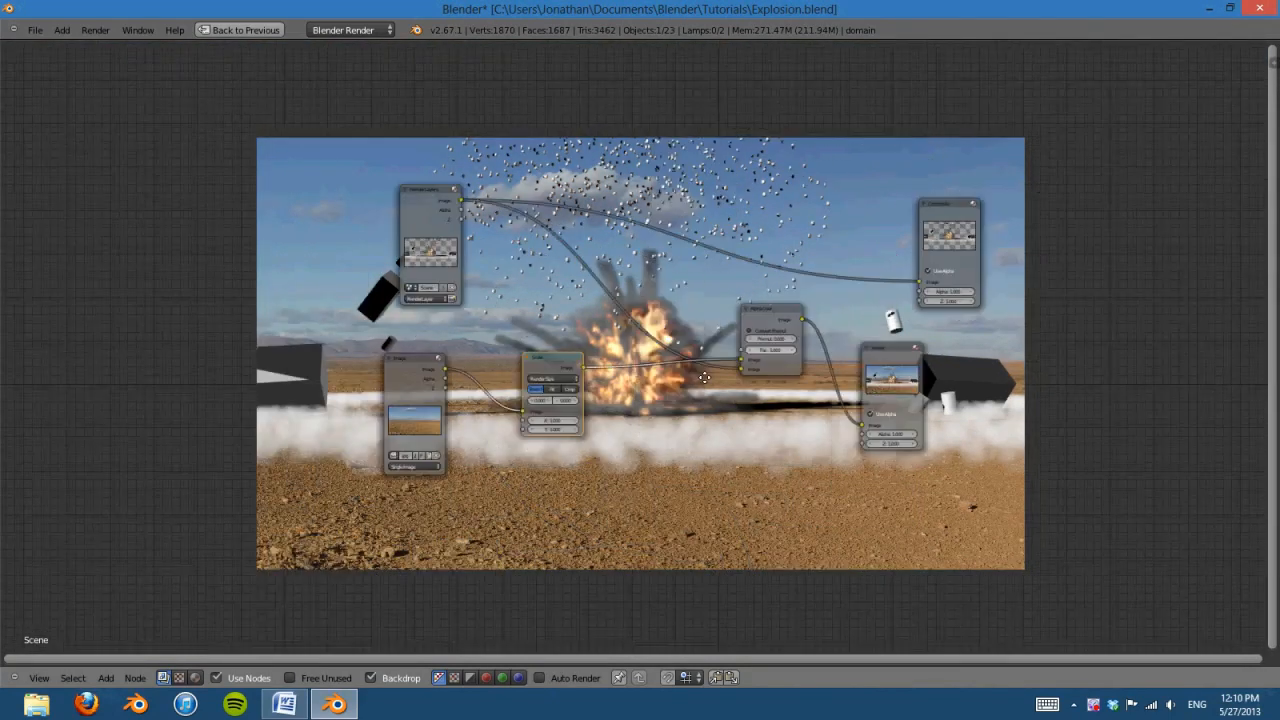
# - Preview the raw Render Layers output in the backdrop, then switch the Viewer back to the Alpha Over result
pyautogui.scroll(3, 704, 377)
pyautogui.keyDown('ctrl'); pyautogui.keyDown('shift'); pyautogui.click(211, 303); pyautogui.keyUp('shift'); pyautogui.keyUp('ctrl')
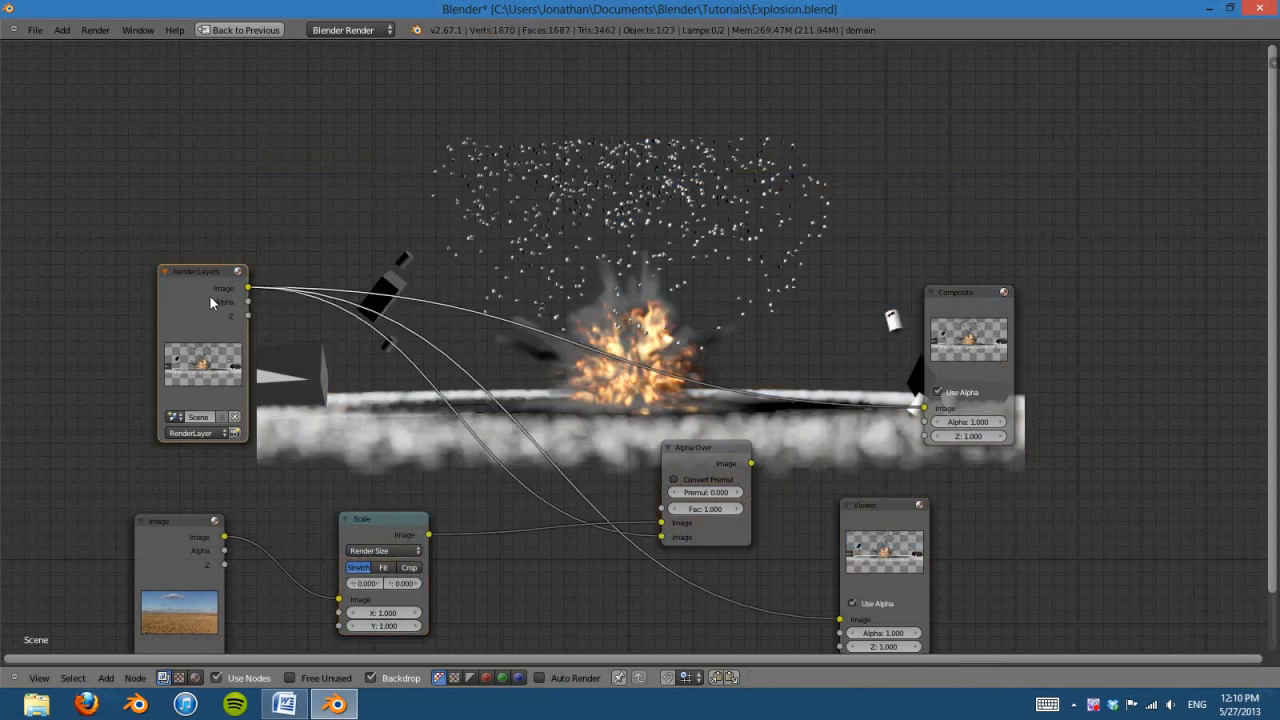
pyautogui.keyDown('ctrl'); pyautogui.keyDown('shift'); pyautogui.click(730, 466); pyautogui.keyUp('shift'); pyautogui.keyUp('ctrl')
pyautogui.scroll(-2, 730, 466)
pyautogui.moveTo(628, 482); pyautogui.dragTo(518, 474, button='middle')
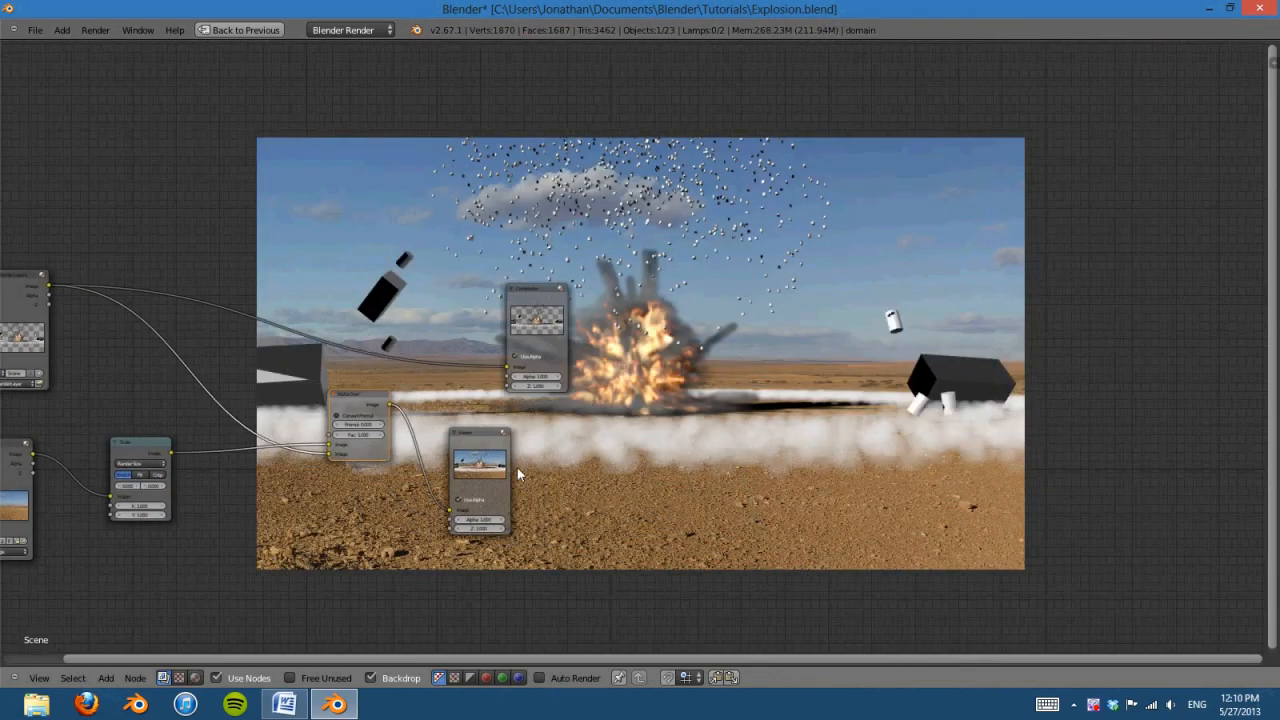
# - Move the Viewer and Composite nodes further from Alpha Over and link the Alpha Over output to Composite
pyautogui.moveTo(479, 454); pyautogui.dragTo(642, 447)
pyautogui.moveTo(527, 293); pyautogui.dragTo(660, 299)
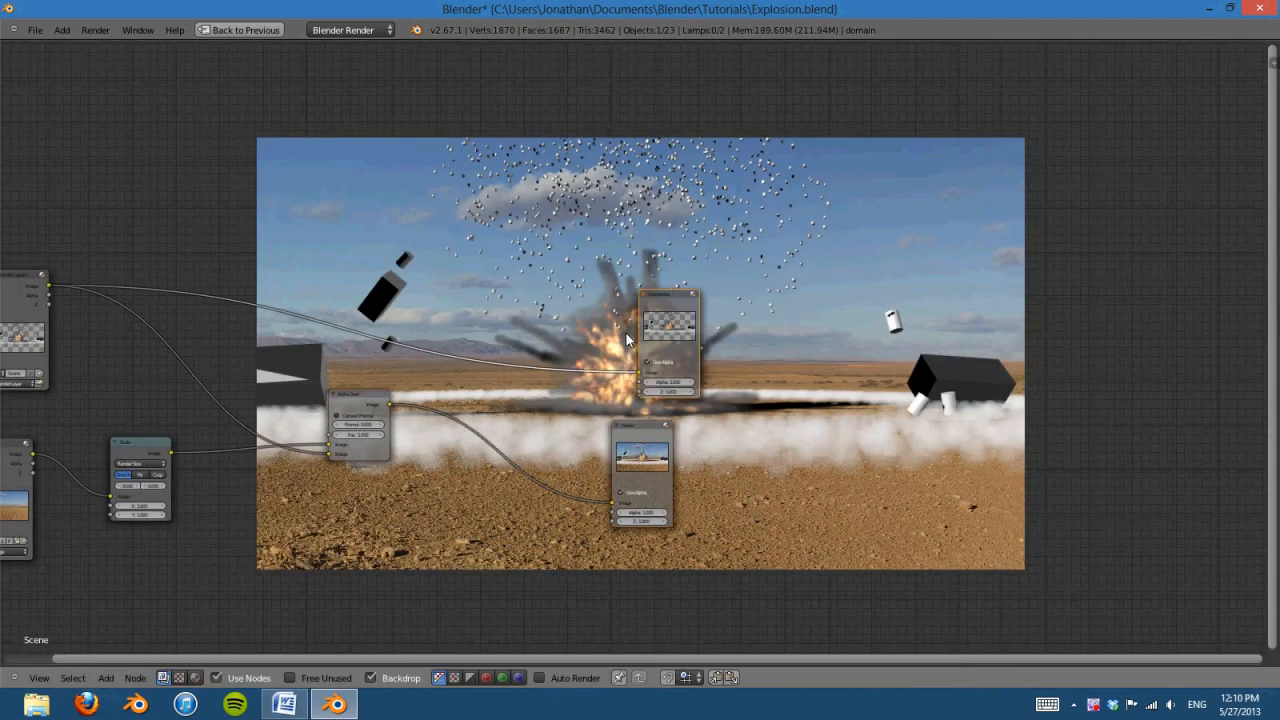
pyautogui.moveTo(530, 403); pyautogui.dragTo(665, 557, button='middle')
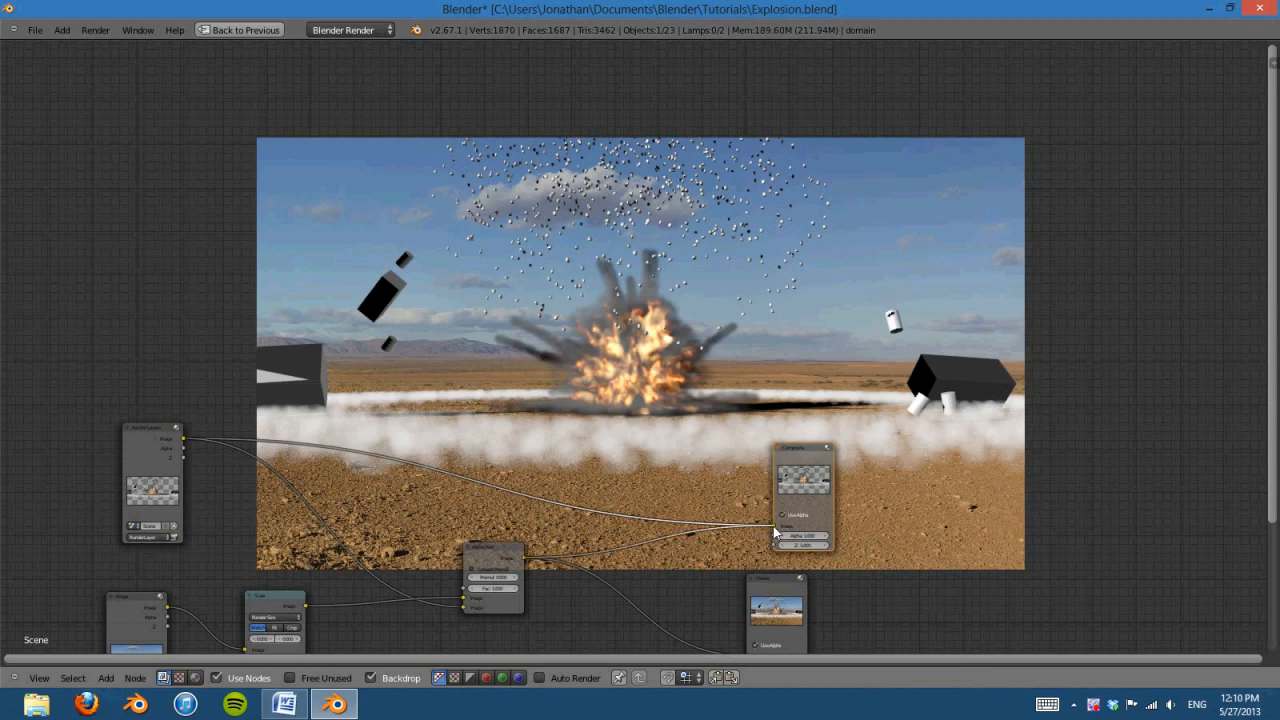
# - Restore the node editor's size, return to the 01-Modeling layout, and close the render result
pyautogui.hotkey('shift', 'space')
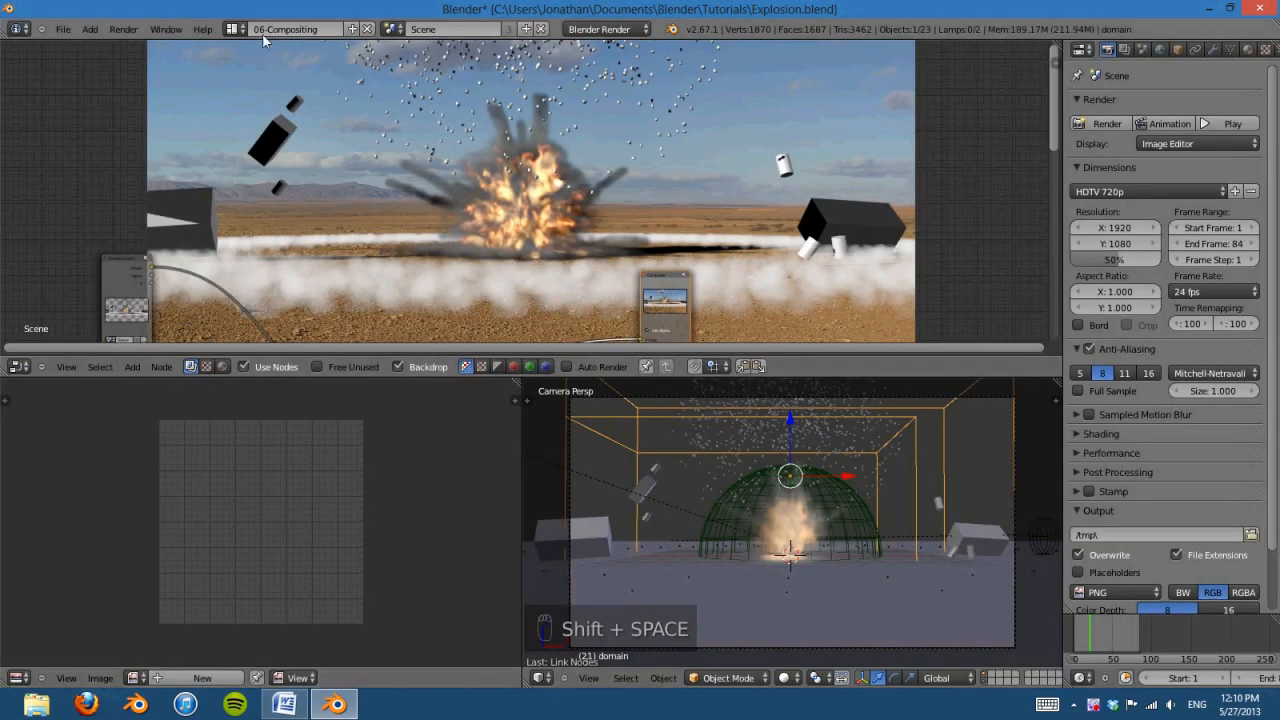
pyautogui.click(232, 29)
pyautogui.click(273, 75)
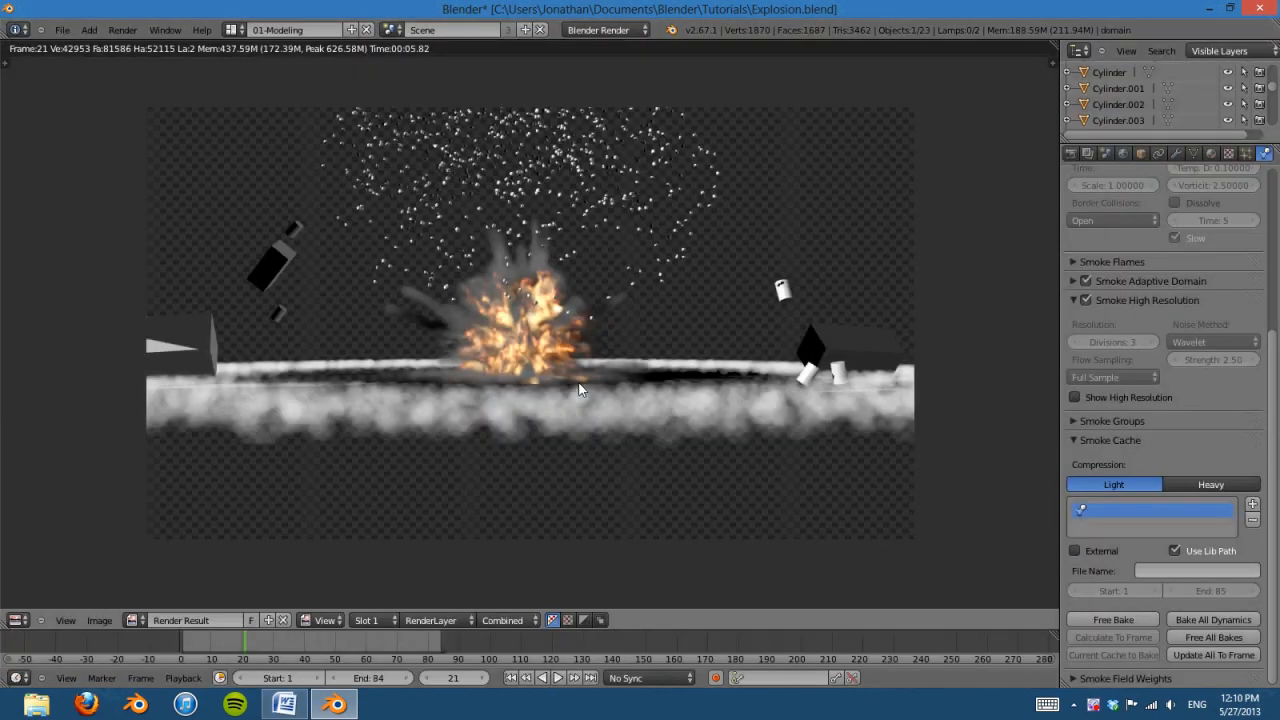
pyautogui.press('Escape')
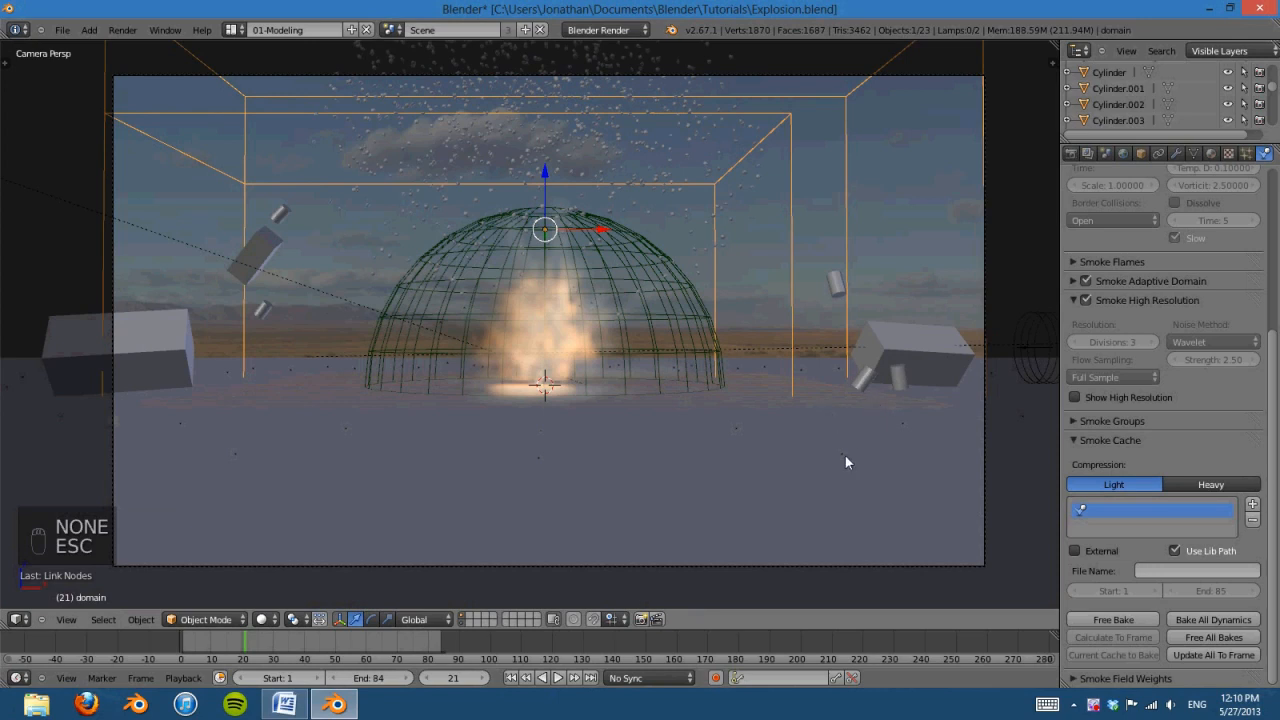
# - Select the dust emitter circle and change its Dust halo material's color to a light sandy tan
pyautogui.rightClick(884, 303)
pyautogui.click(1211, 153)
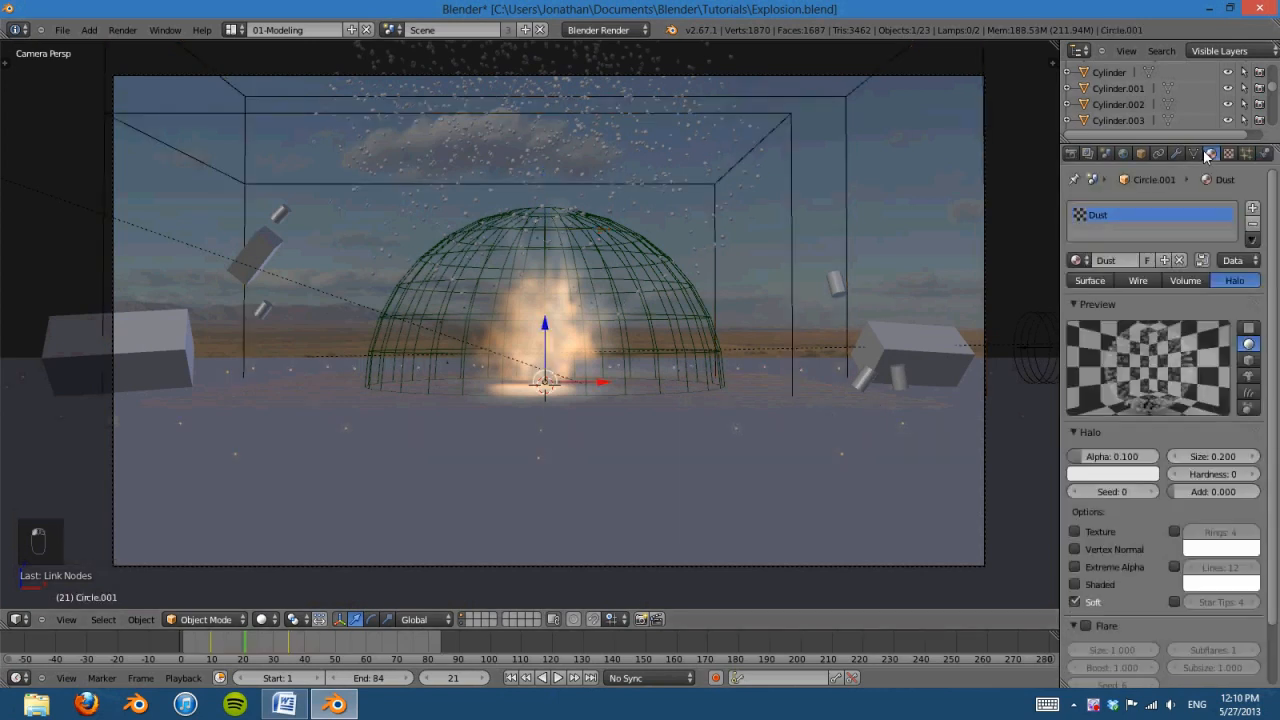
pyautogui.click(1113, 474)
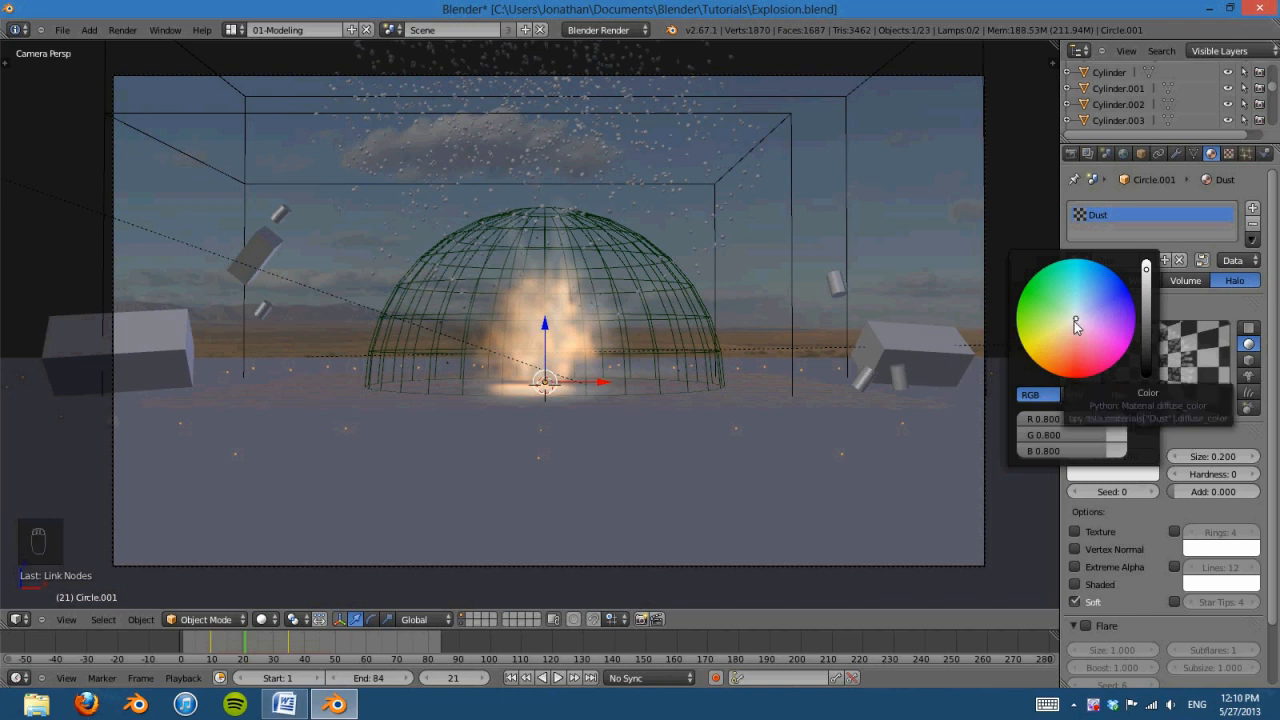
pyautogui.moveTo(1074, 321); pyautogui.dragTo(1061, 341)
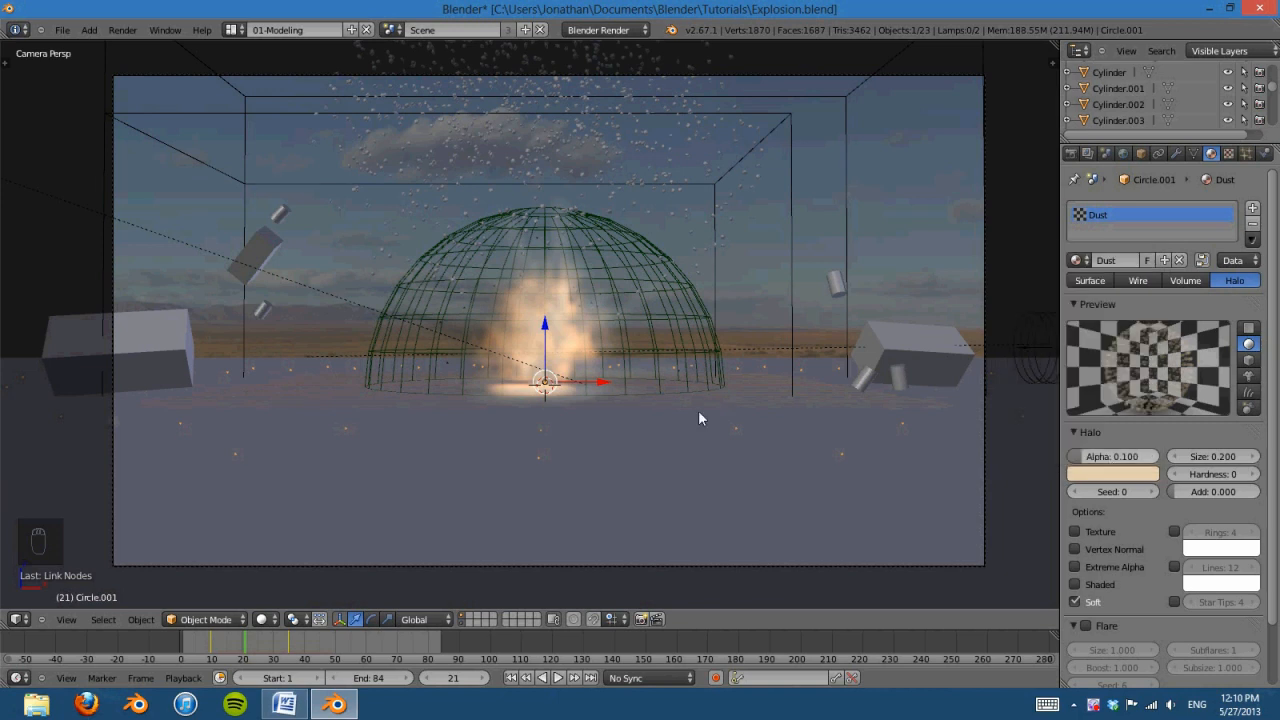
# - Darken the Dust halo color to a golden tan of about R 0.497, G 0.355, B 0.146, with test renders before and after
pyautogui.press('F12')
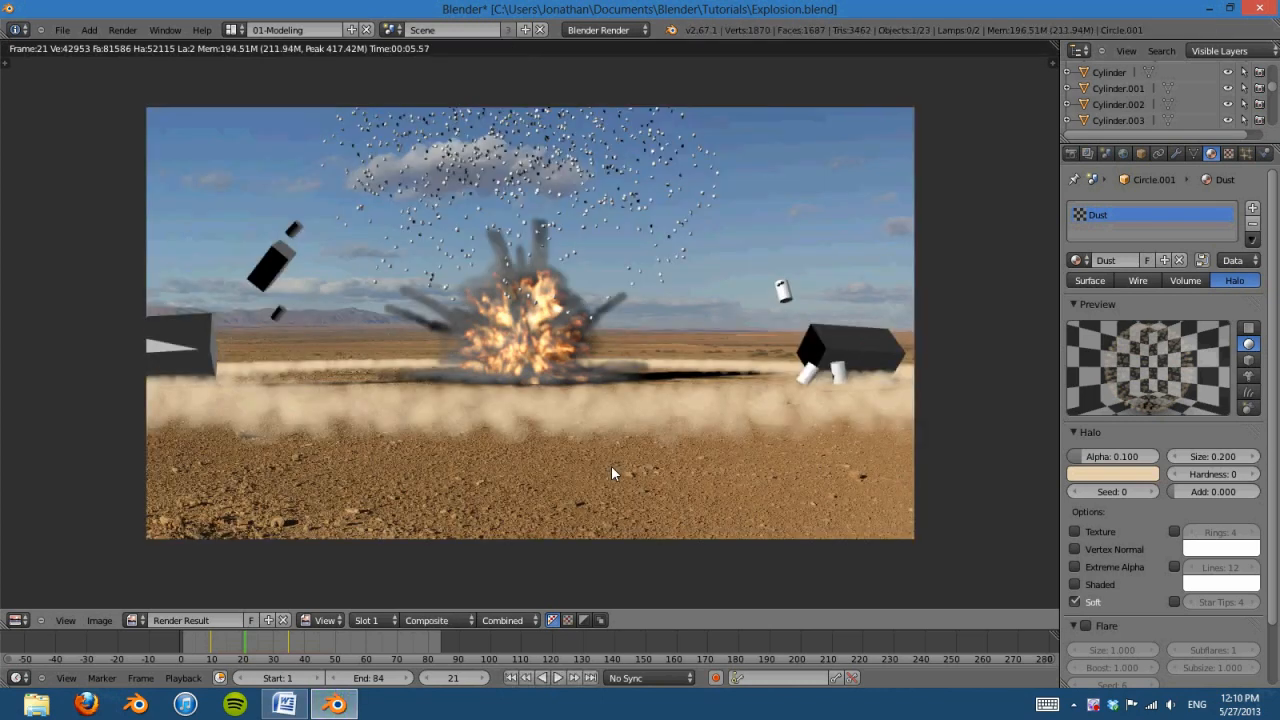
pyautogui.click(1142, 474)
pyautogui.moveTo(1148, 280); pyautogui.dragTo(1147, 291)
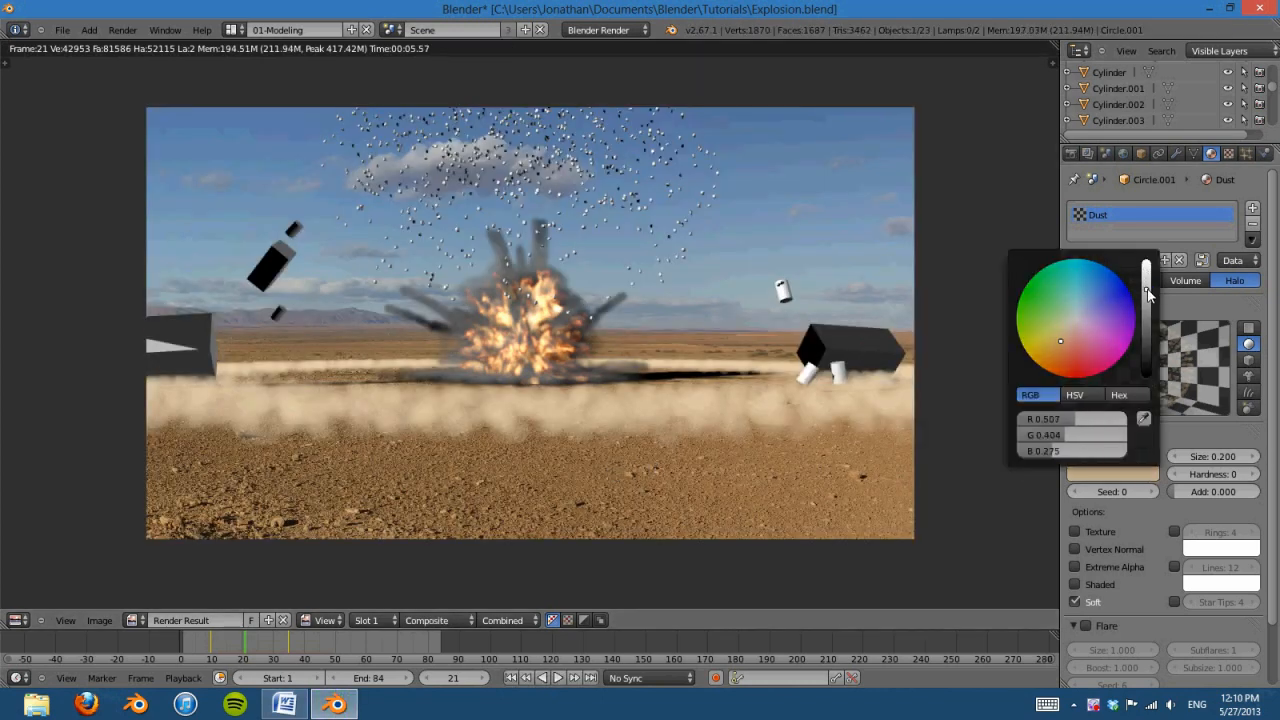
pyautogui.moveTo(1062, 342); pyautogui.dragTo(1051, 351)
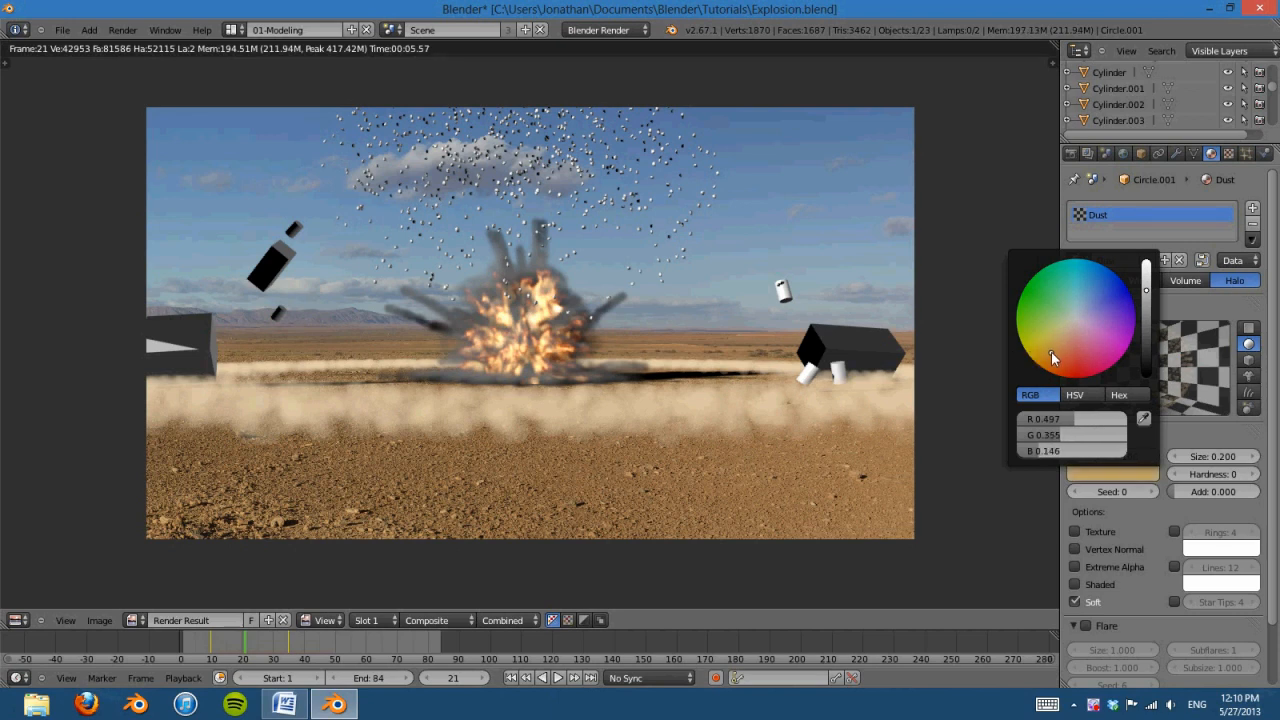
pyautogui.press('F12')
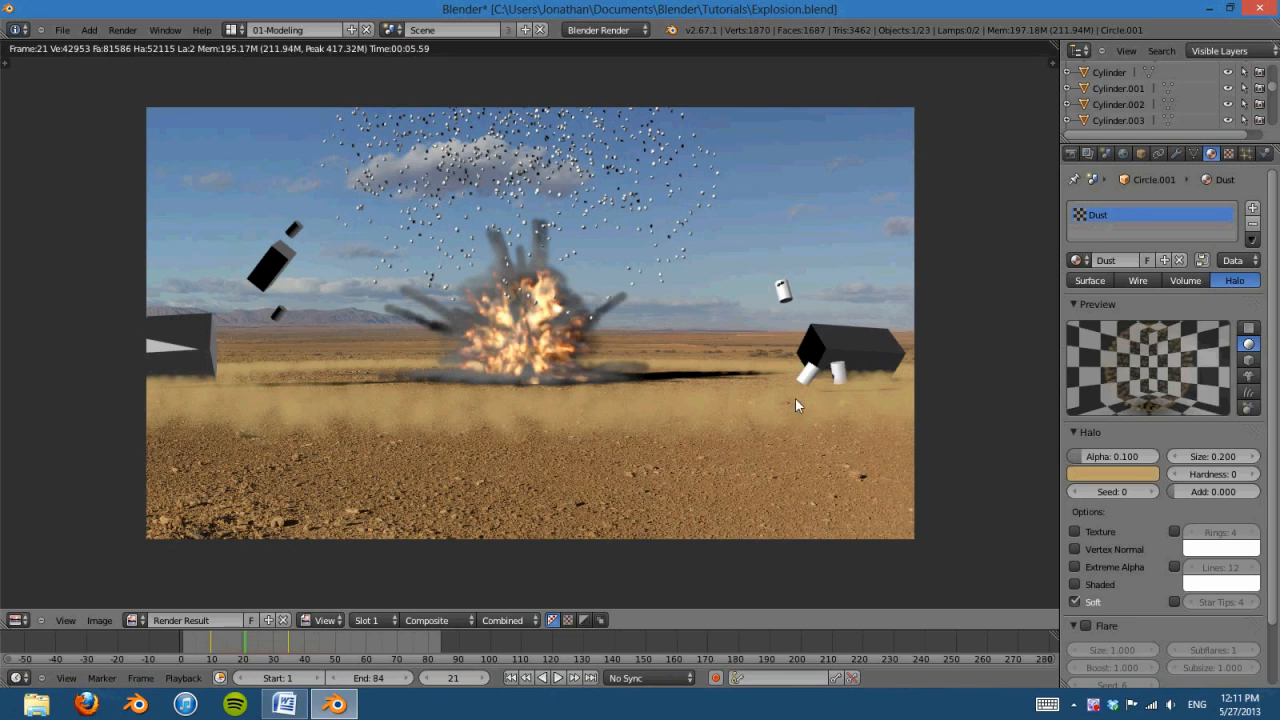
# - Give the large box on the right of the scene a new material named proxy with Receive Transparent shadows enabled
pyautogui.press('Escape')
pyautogui.rightClick(890, 340)
pyautogui.click(1139, 259)
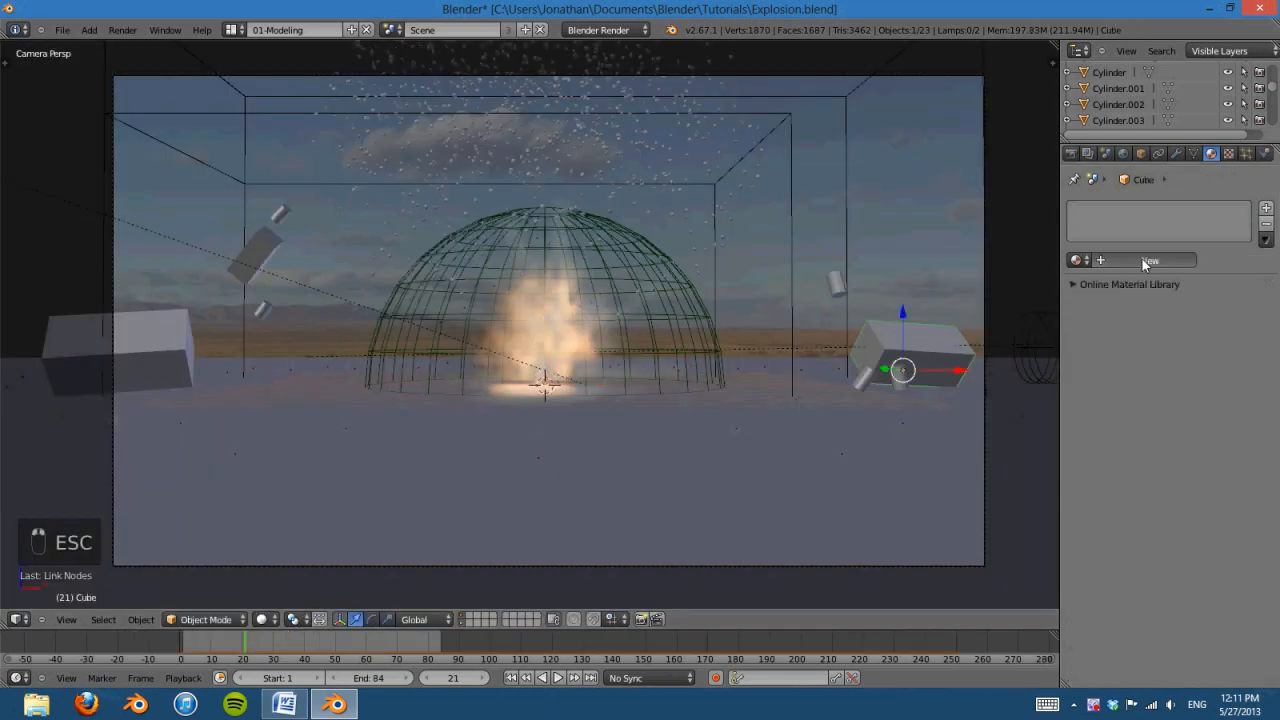
pyautogui.scroll(-3, 1129, 469)
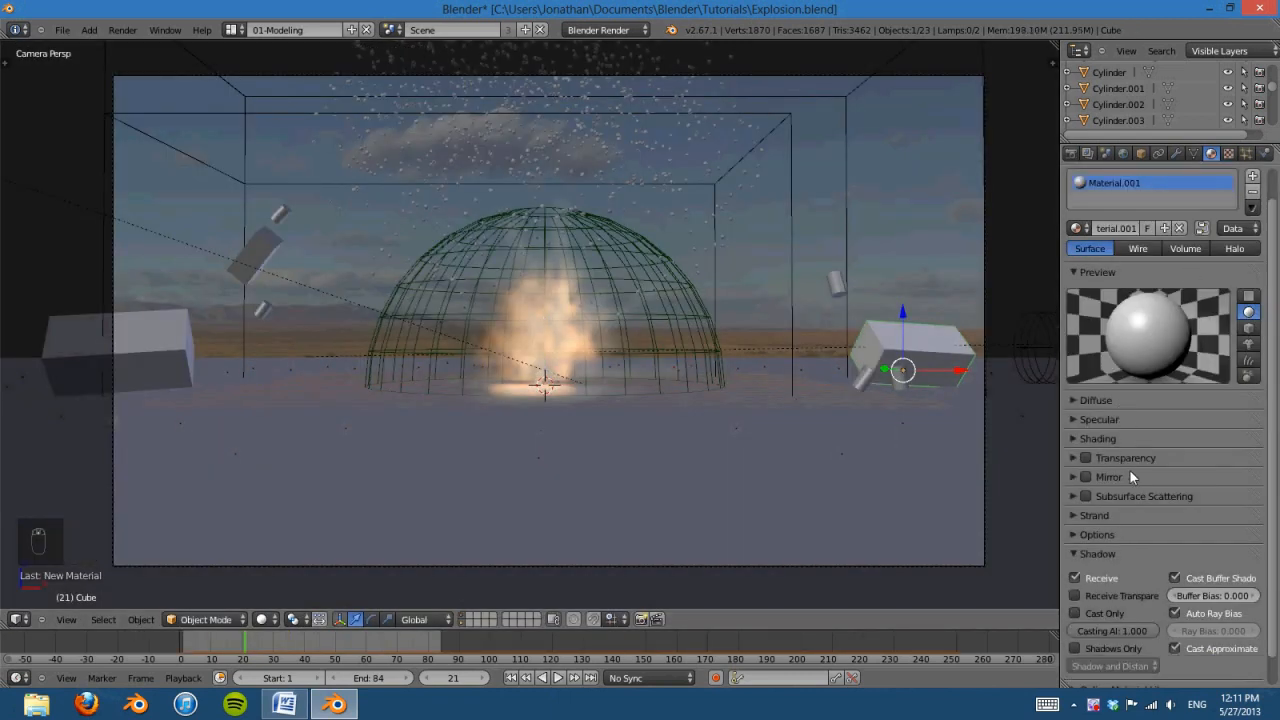
pyautogui.click(1080, 566)
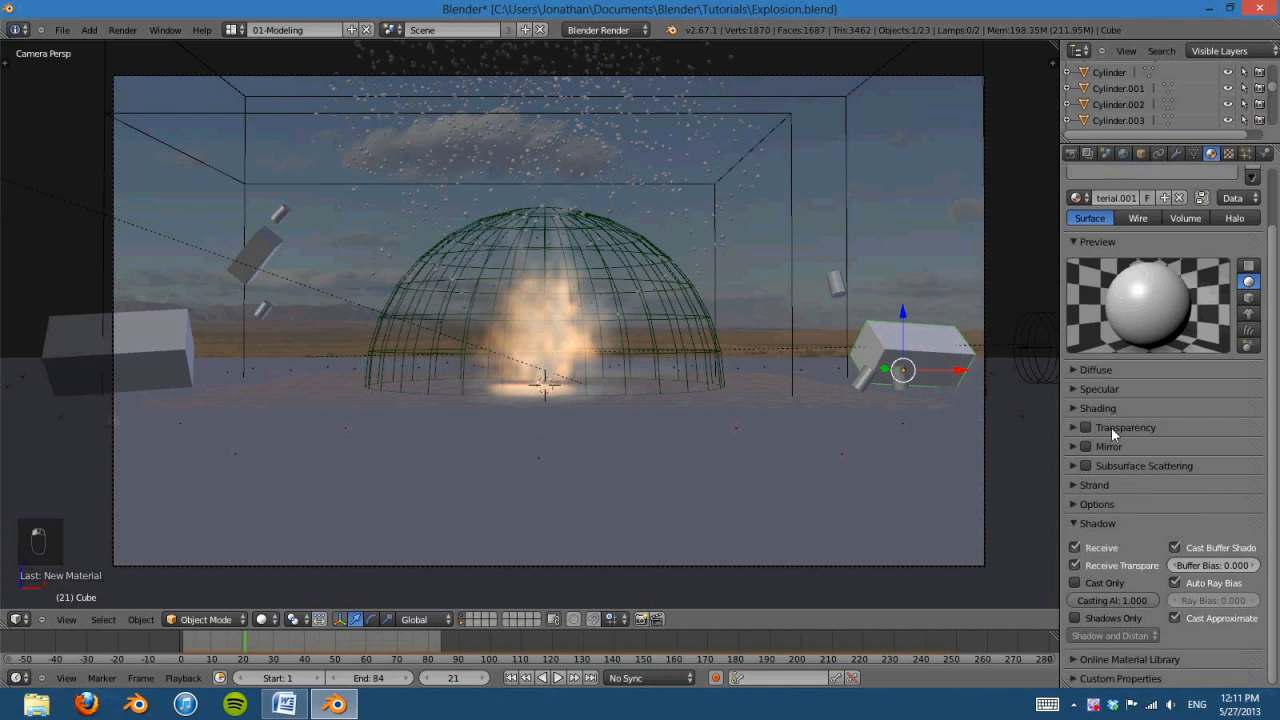
pyautogui.scroll(3, 1135, 410)
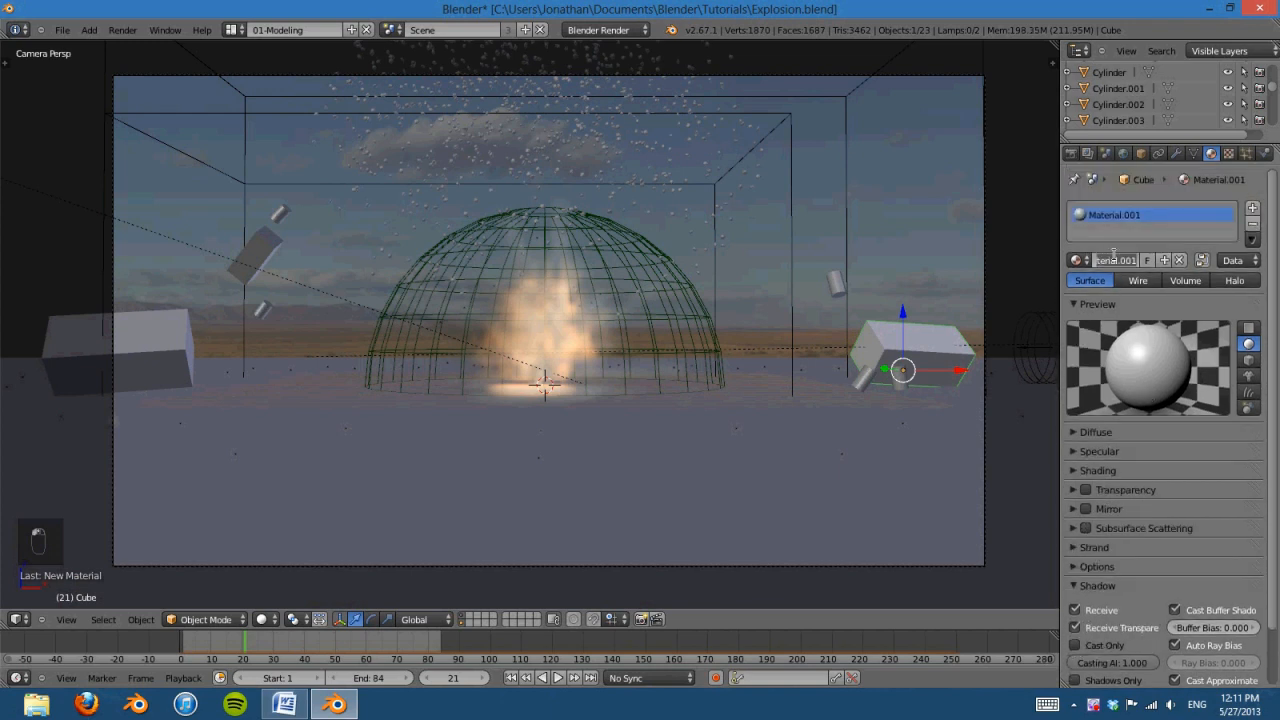
pyautogui.press('BackSpace')
pyautogui.press('Return')
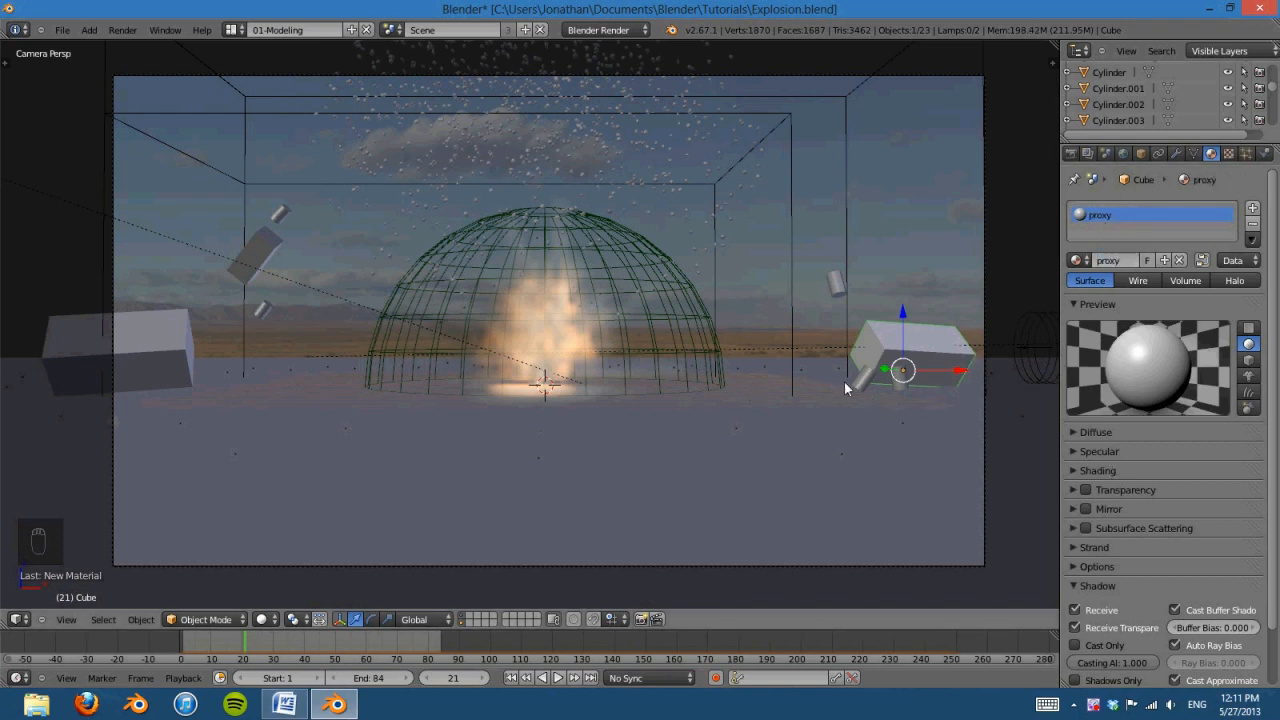
# - Lower the proxy material's specular intensity until its highlight is gone
pyautogui.scroll(2, 844, 382)
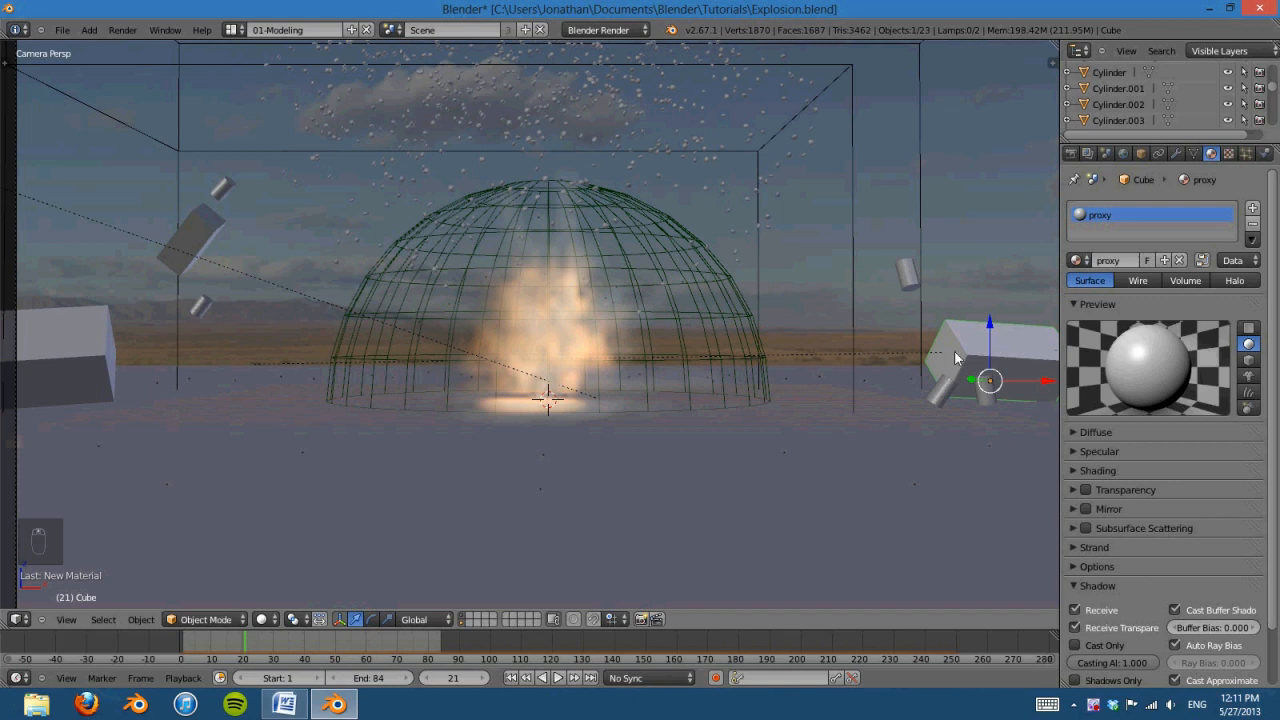
pyautogui.keyDown('shift'); pyautogui.moveTo(954, 350); pyautogui.dragTo(947, 343, button='middle'); pyautogui.keyUp('shift')
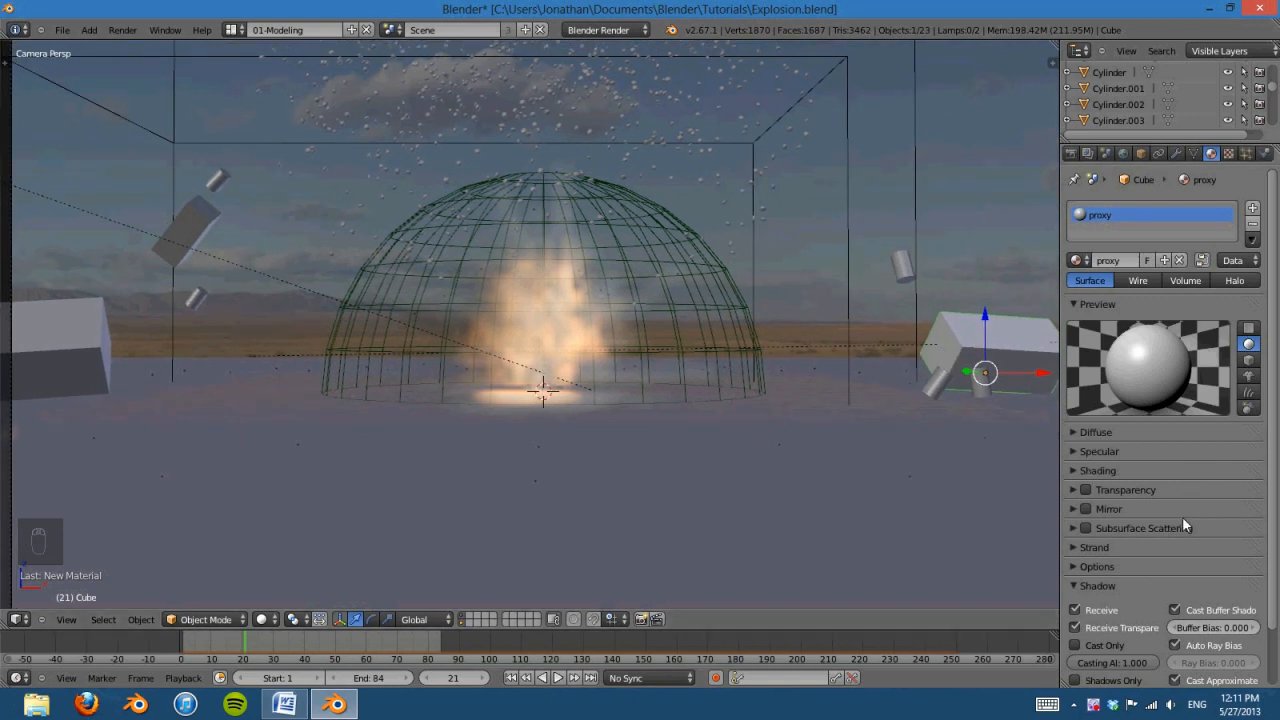
pyautogui.click(1085, 431)
pyautogui.click(1110, 458)
pyautogui.moveTo(1146, 250); pyautogui.dragTo(1148, 275)
pyautogui.click(1090, 502)
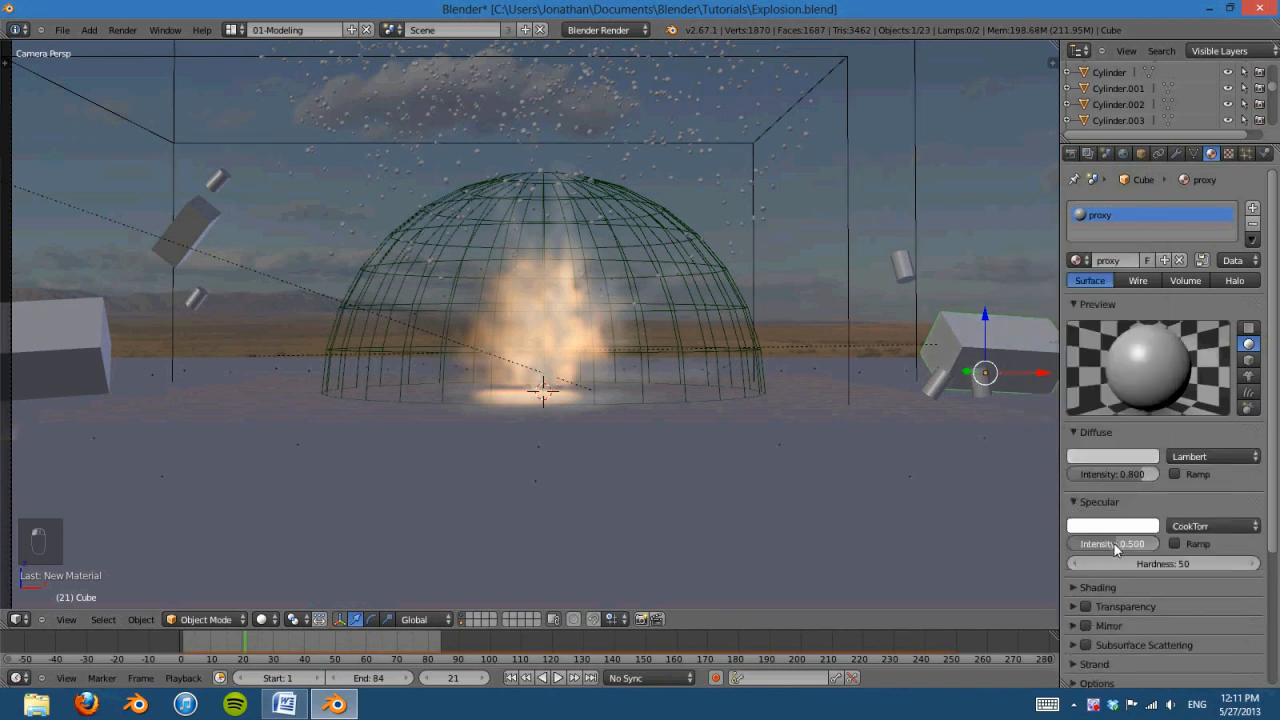
pyautogui.moveTo(1119, 545); pyautogui.dragTo(1088, 545)
pyautogui.click(1110, 502)
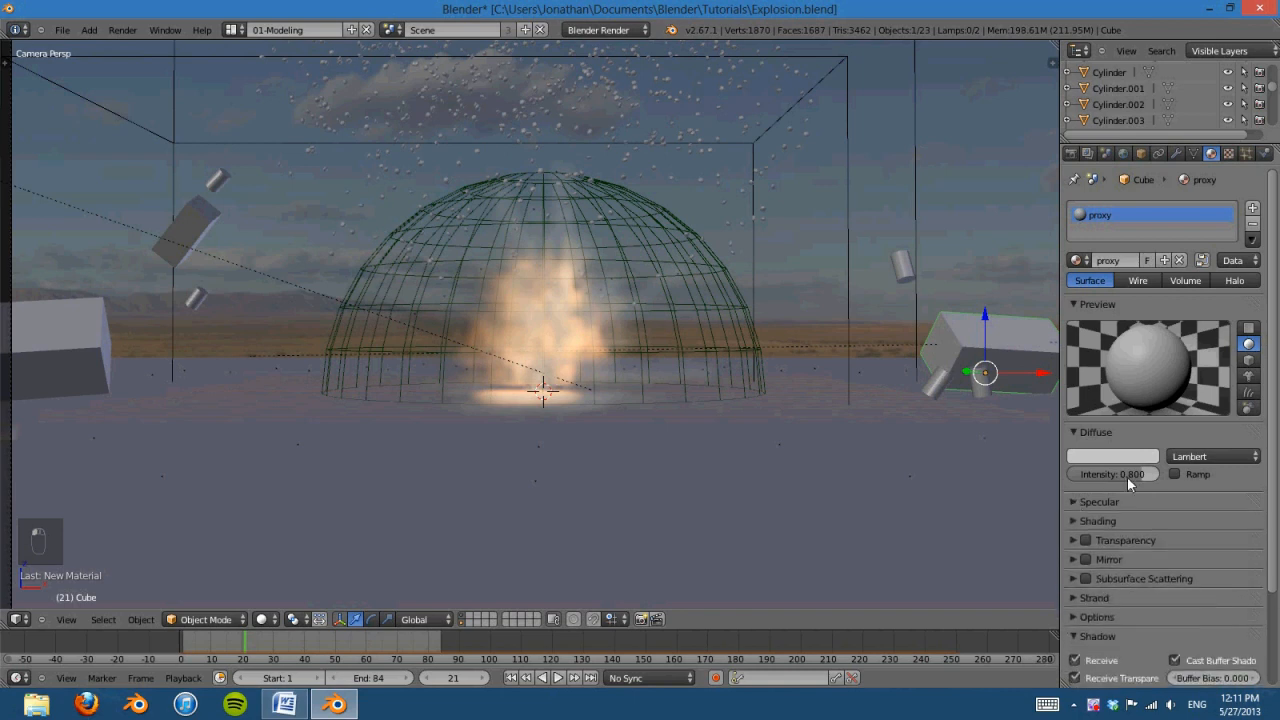
pyautogui.scroll(-1, 1137, 527)
pyautogui.scroll(-2, 1151, 444)
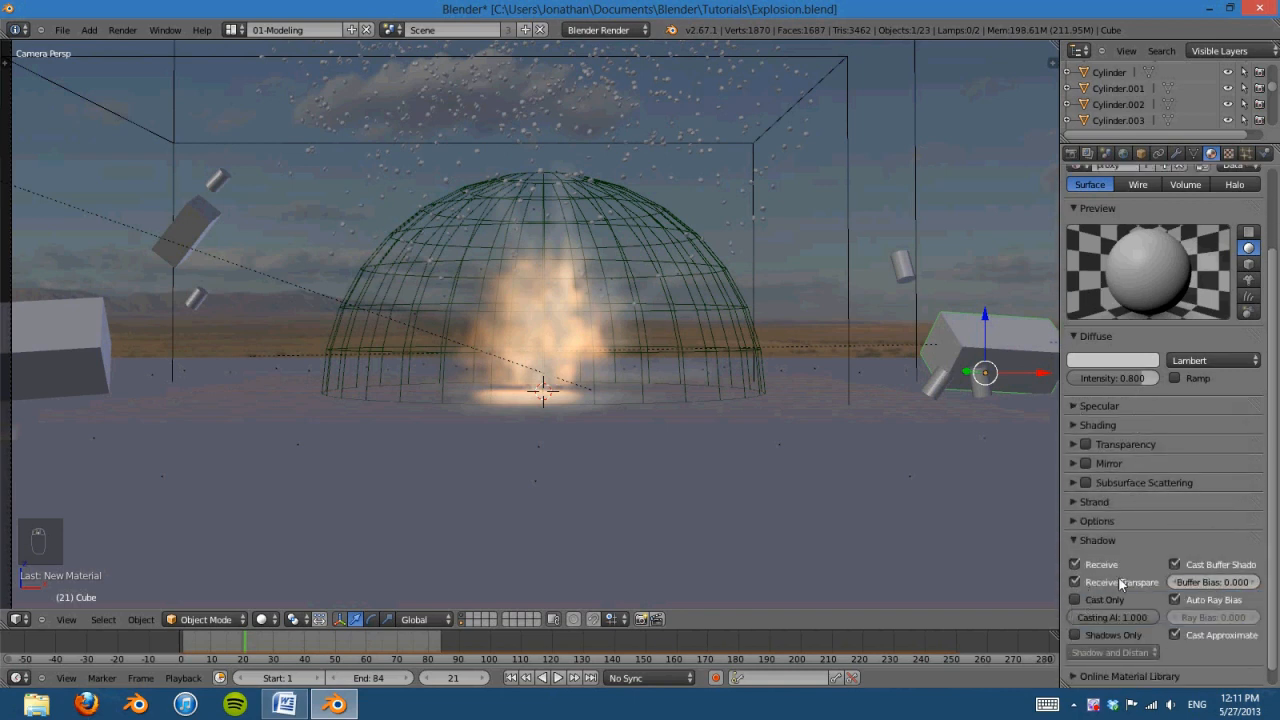
pyautogui.rightClick(905, 268)
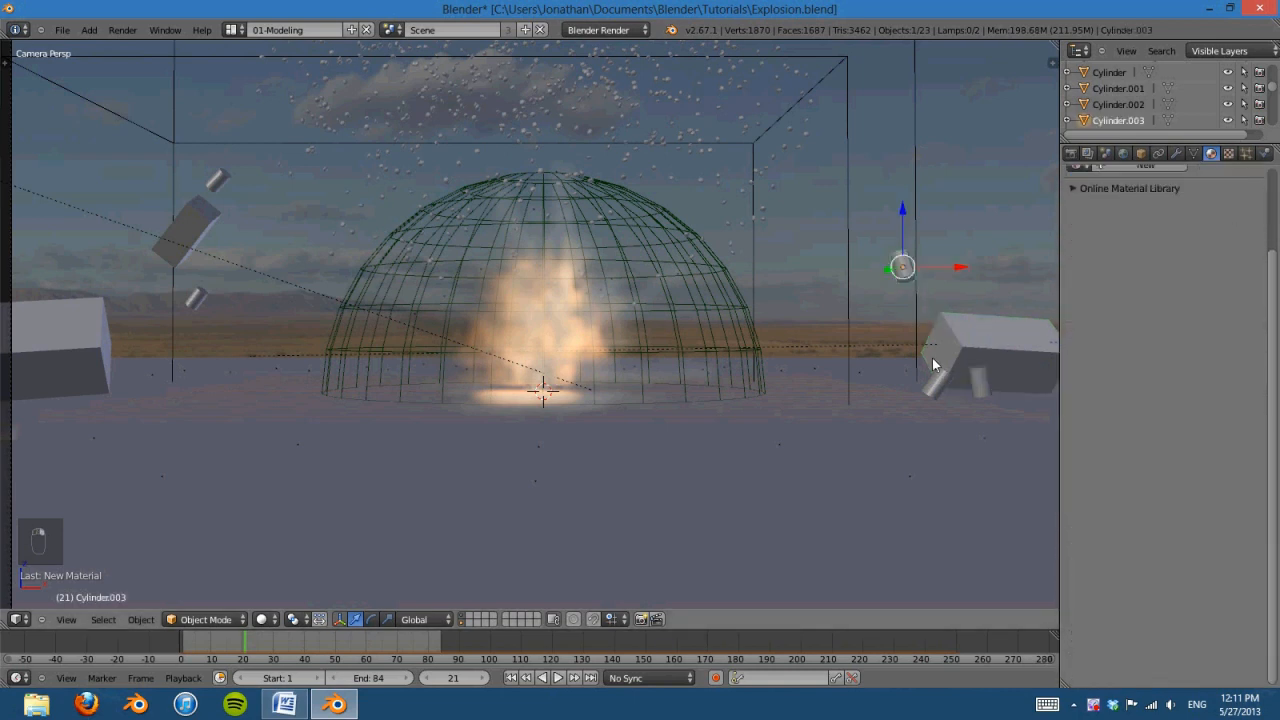
pyautogui.keyDown('shift'); pyautogui.rightClick(935, 378); pyautogui.keyUp('shift')
pyautogui.keyDown('shift'); pyautogui.rightClick(975, 378); pyautogui.keyUp('shift')
pyautogui.keyDown('shift'); pyautogui.rightClick(193, 223); pyautogui.keyUp('shift')
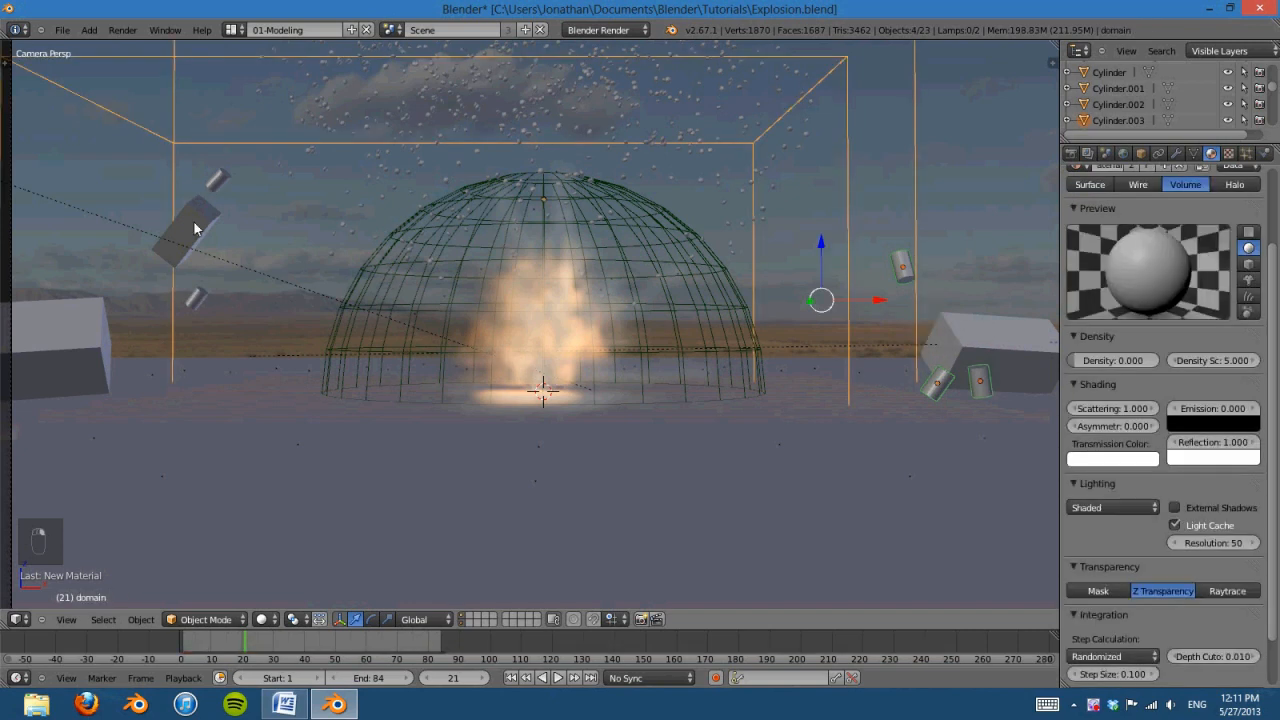
pyautogui.press('a')
# - Select the two cylinders, the small box and the large box on the left of the scene, leaving the smoke domain out of the selection
pyautogui.rightClick(205, 211)
pyautogui.rightClick(218, 182)
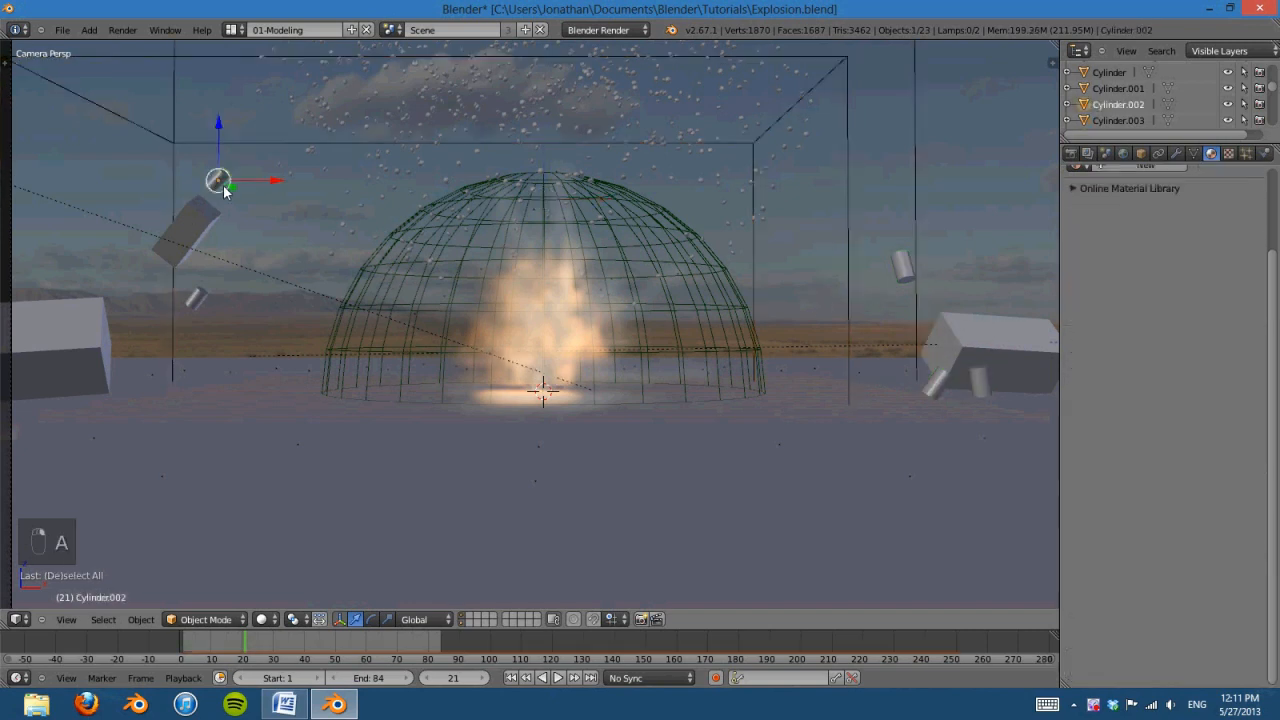
pyautogui.keyDown('shift'); pyautogui.rightClick(199, 232); pyautogui.keyUp('shift')
pyautogui.keyDown('shift'); pyautogui.rightClick(198, 236); pyautogui.keyUp('shift')
pyautogui.keyDown('shift'); pyautogui.rightClick(176, 307); pyautogui.keyUp('shift')
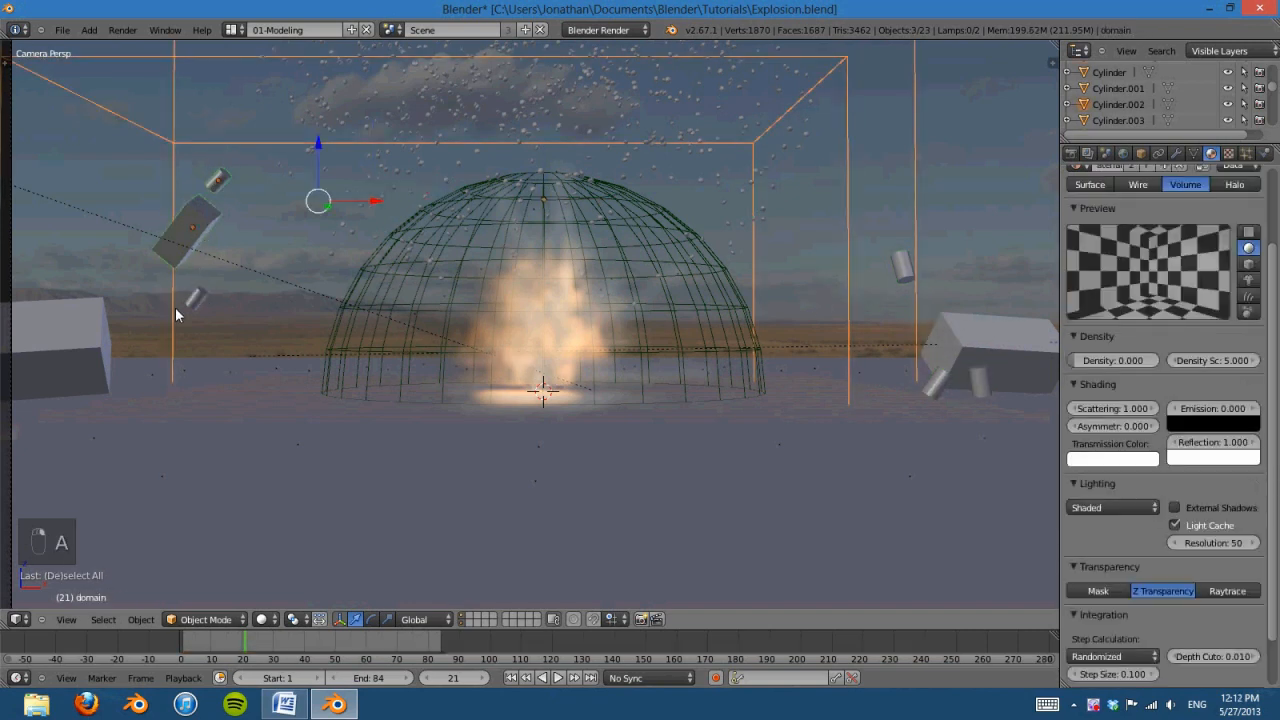
pyautogui.keyDown('shift'); pyautogui.rightClick(195, 301); pyautogui.keyUp('shift')
pyautogui.keyDown('shift'); pyautogui.rightClick(108, 335); pyautogui.keyUp('shift')
pyautogui.keyDown('shift'); pyautogui.rightClick(100, 338); pyautogui.keyUp('shift')
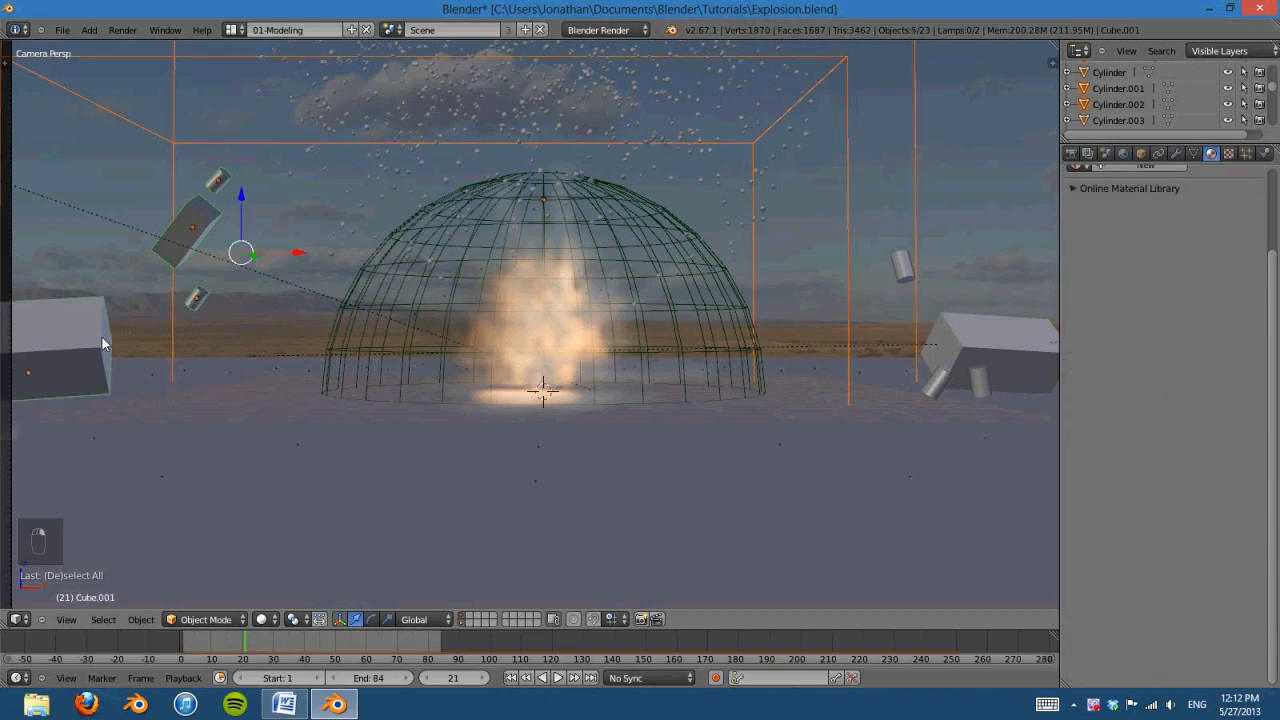
pyautogui.press('b')
pyautogui.moveTo(346, 123); pyautogui.dragTo(366, 176, button='middle')
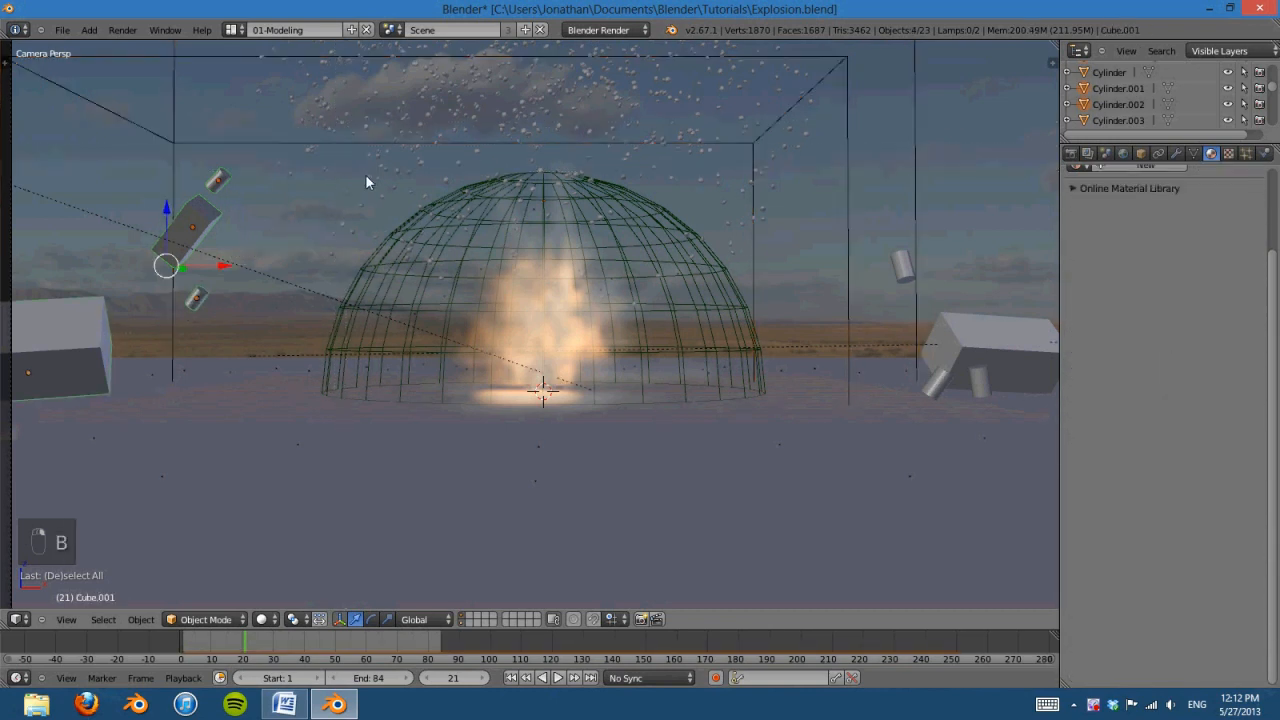
# - Add the three right-hand cylinders and the proxy box as the active object to the selection, and run Copy Material to Others
pyautogui.keyDown('shift'); pyautogui.rightClick(942, 386); pyautogui.keyUp('shift')
pyautogui.keyDown('shift'); pyautogui.rightClick(984, 383); pyautogui.keyUp('shift')
pyautogui.keyDown('shift'); pyautogui.rightClick(906, 268); pyautogui.keyUp('shift')
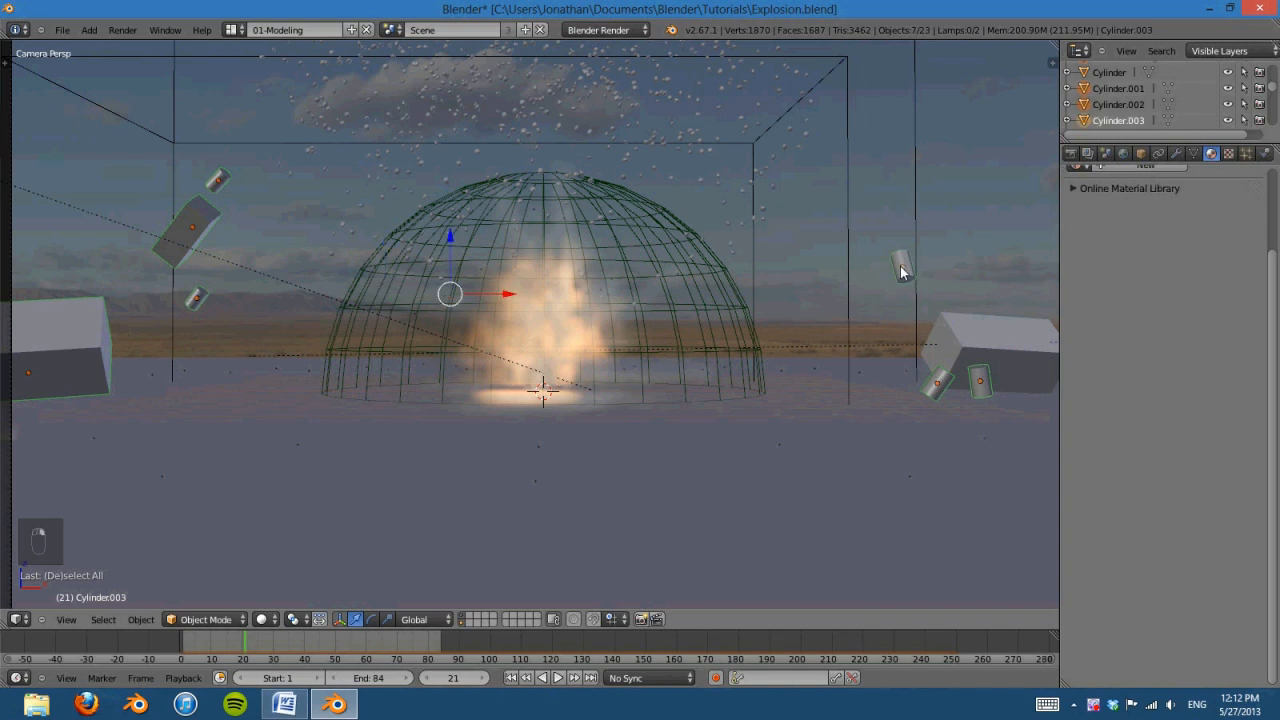
pyautogui.keyDown('shift'); pyautogui.rightClick(989, 327); pyautogui.keyUp('shift')
pyautogui.scroll(-1, 811, 281)
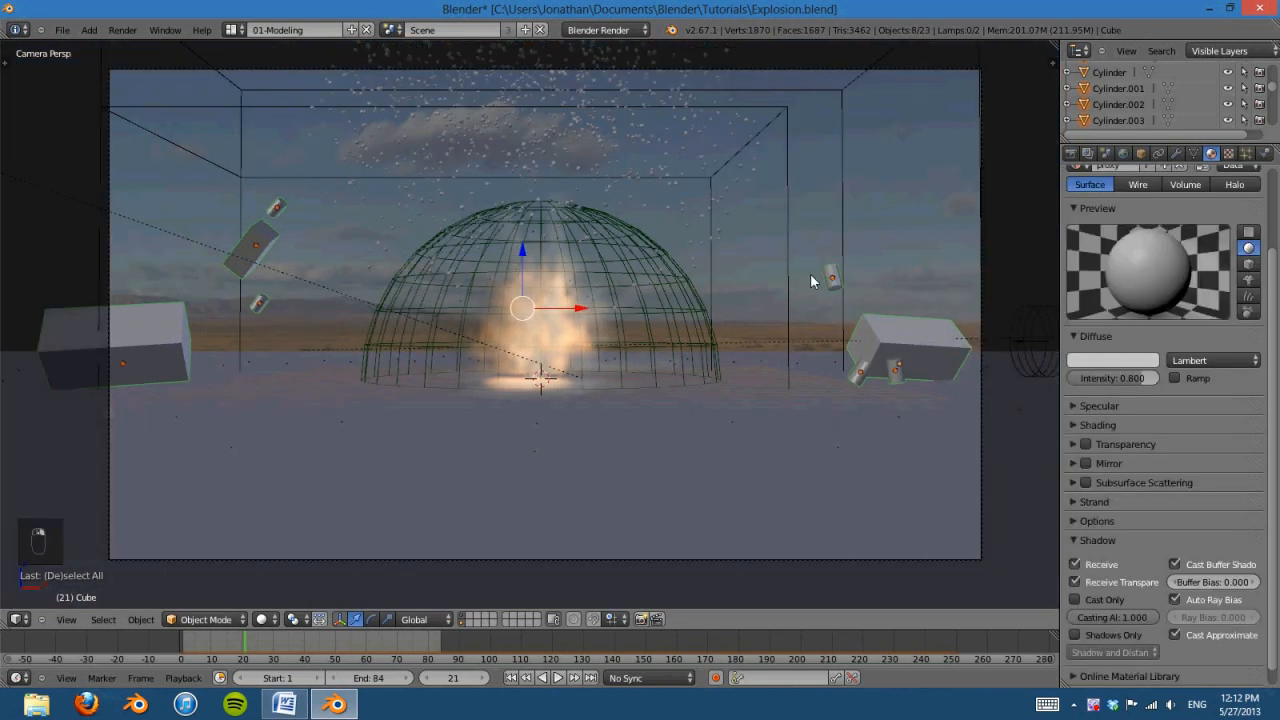
pyautogui.press('space')
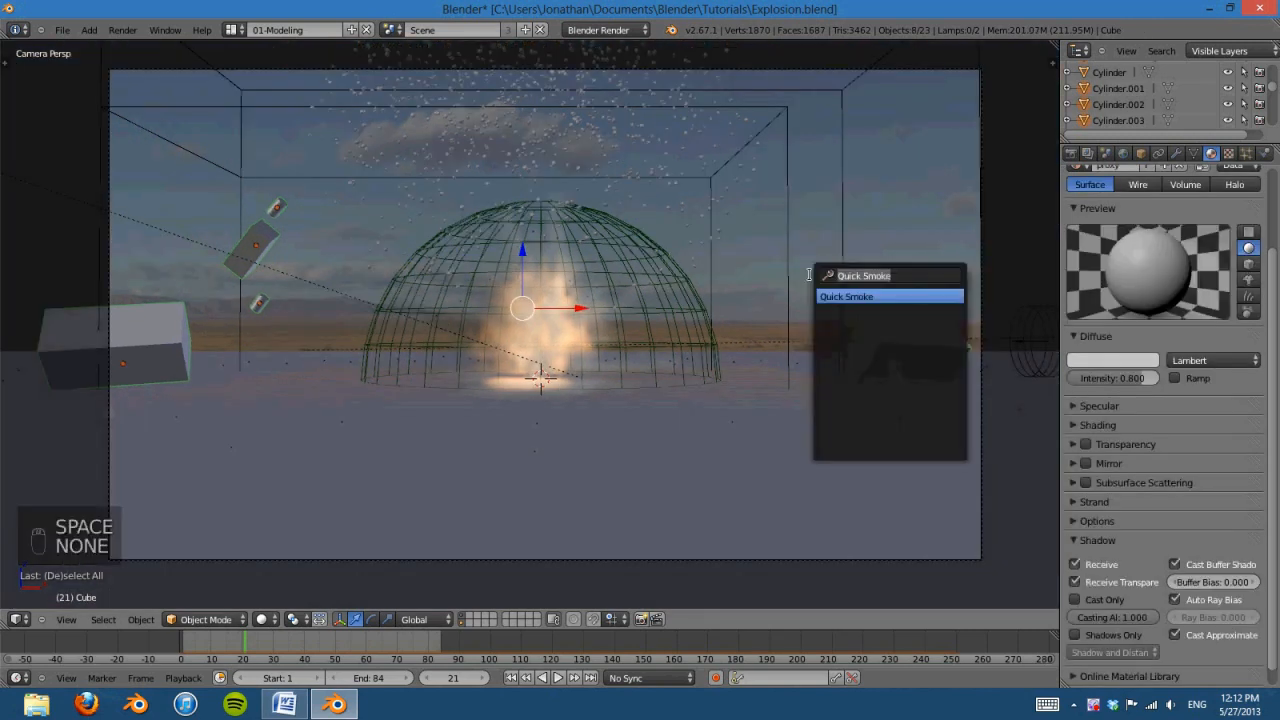
pyautogui.write('copy ma')
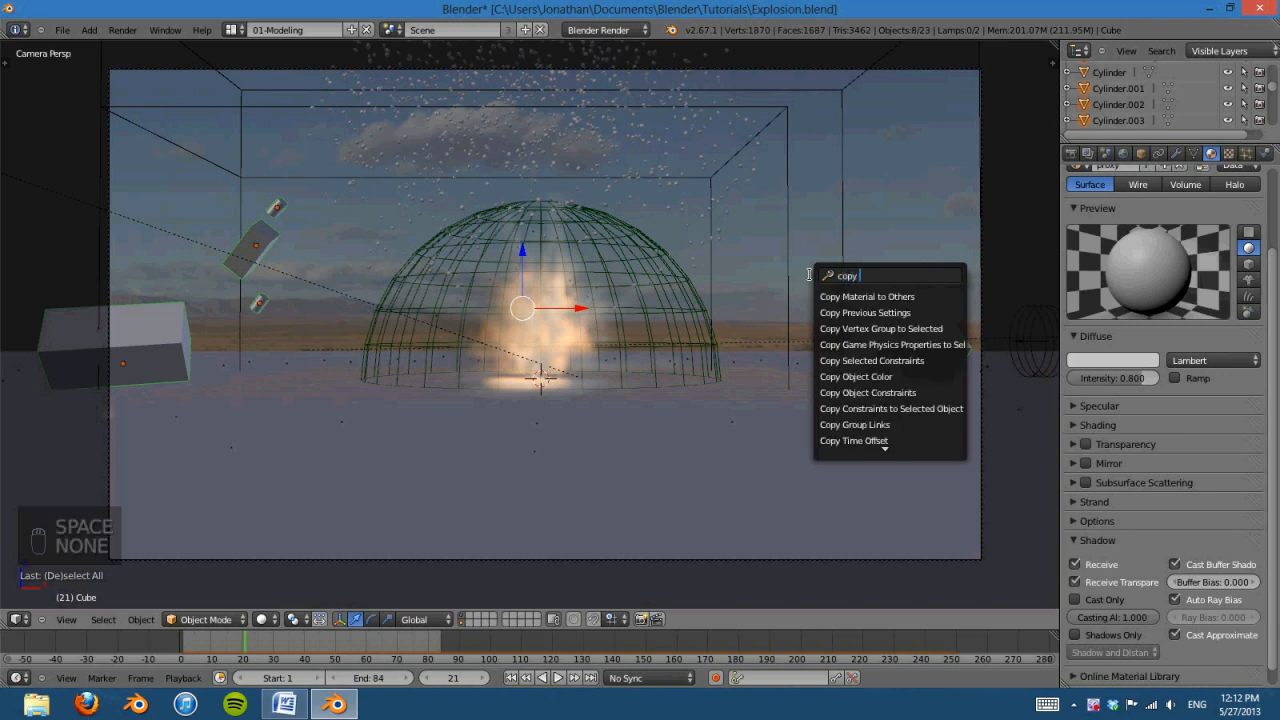
pyautogui.click(901, 296)
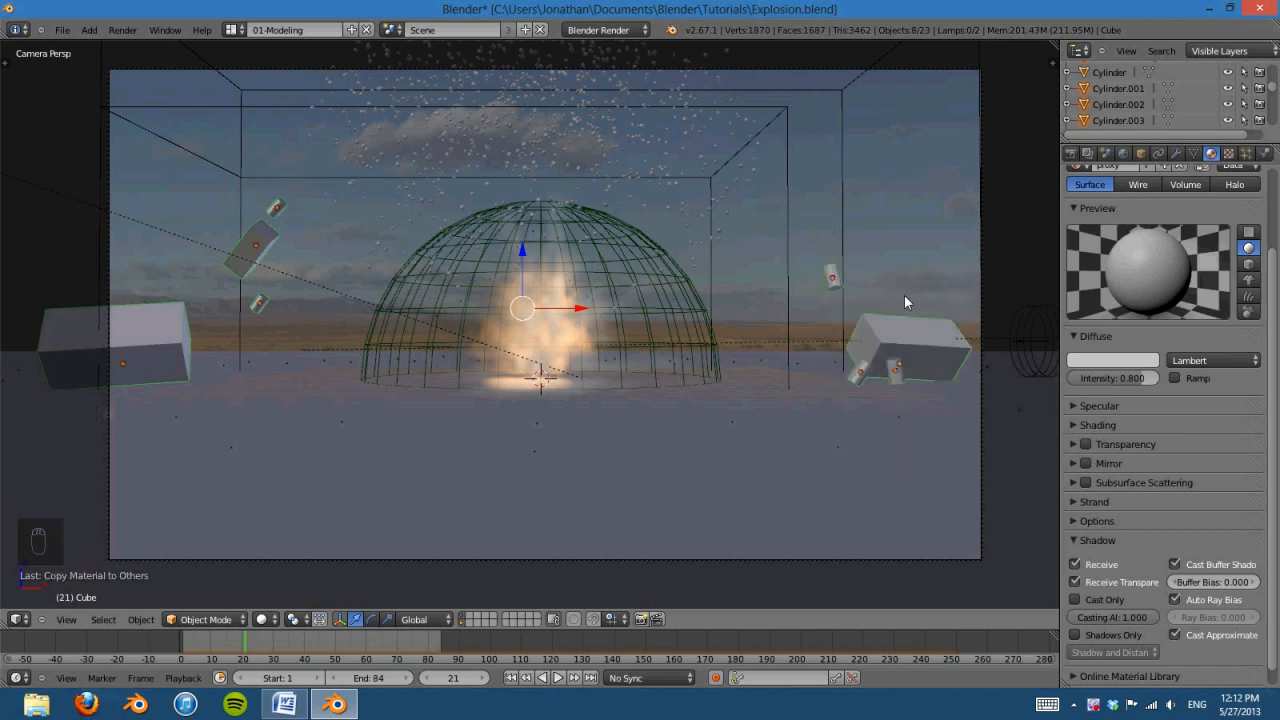
# - Check the material on two of the left-hand boxes, deselect everything, and render the frame to inspect the debris
pyautogui.rightClick(169, 353)
pyautogui.rightClick(255, 247)
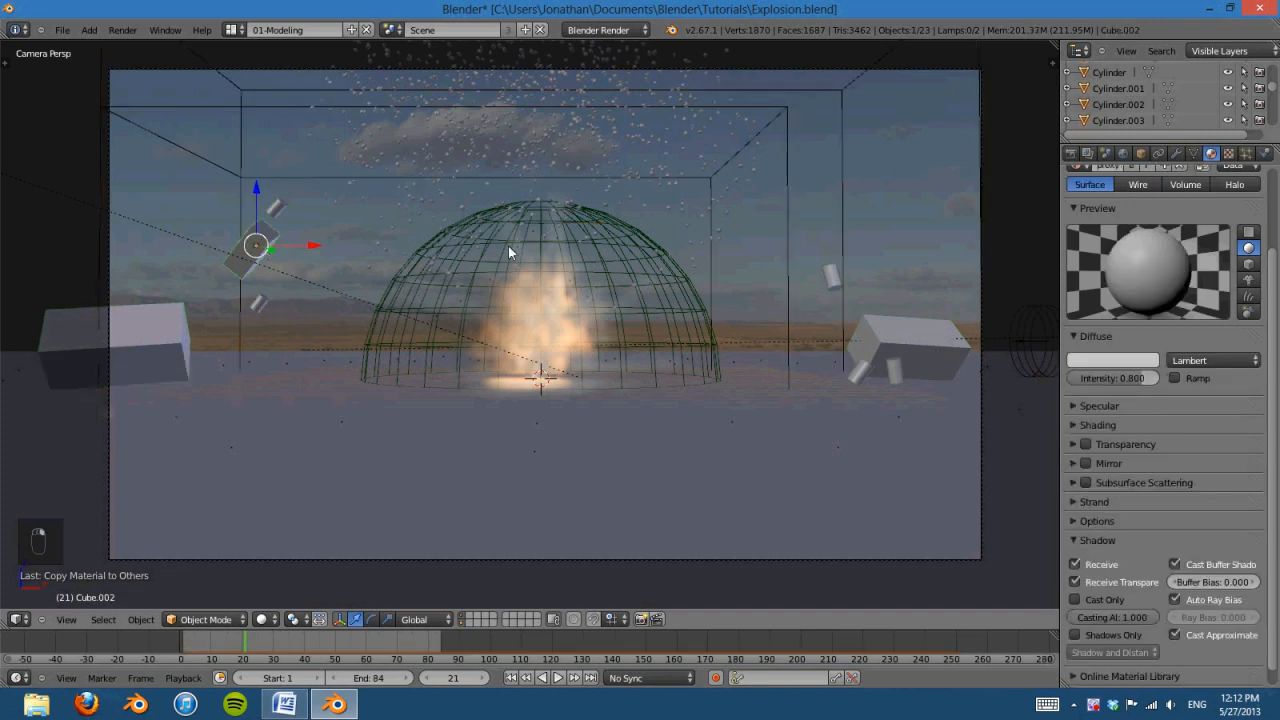
pyautogui.press('a')
pyautogui.scroll(1, 645, 350)
pyautogui.press('F12')
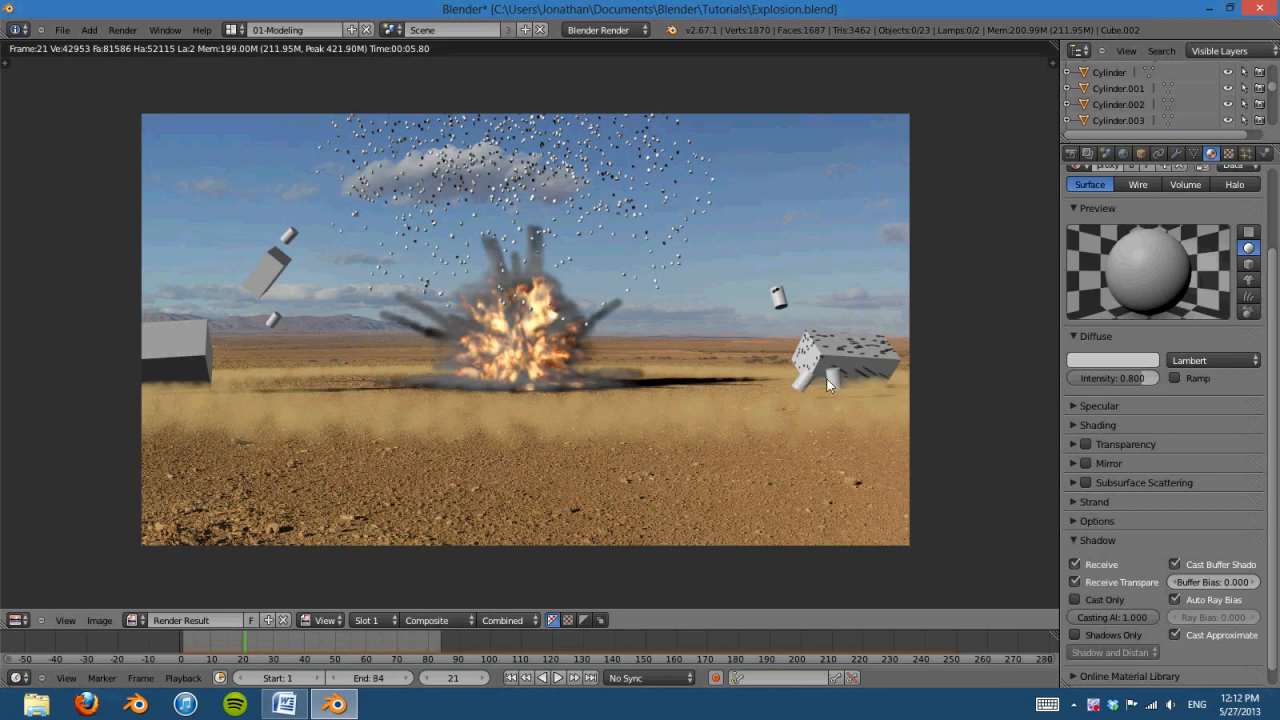
pyautogui.moveTo(634, 473)
pyautogui.mouseDown(button='middle')
pyautogui.moveTo(641, 485)
pyautogui.moveTo(652, 456)
pyautogui.mouseUp(button='middle')
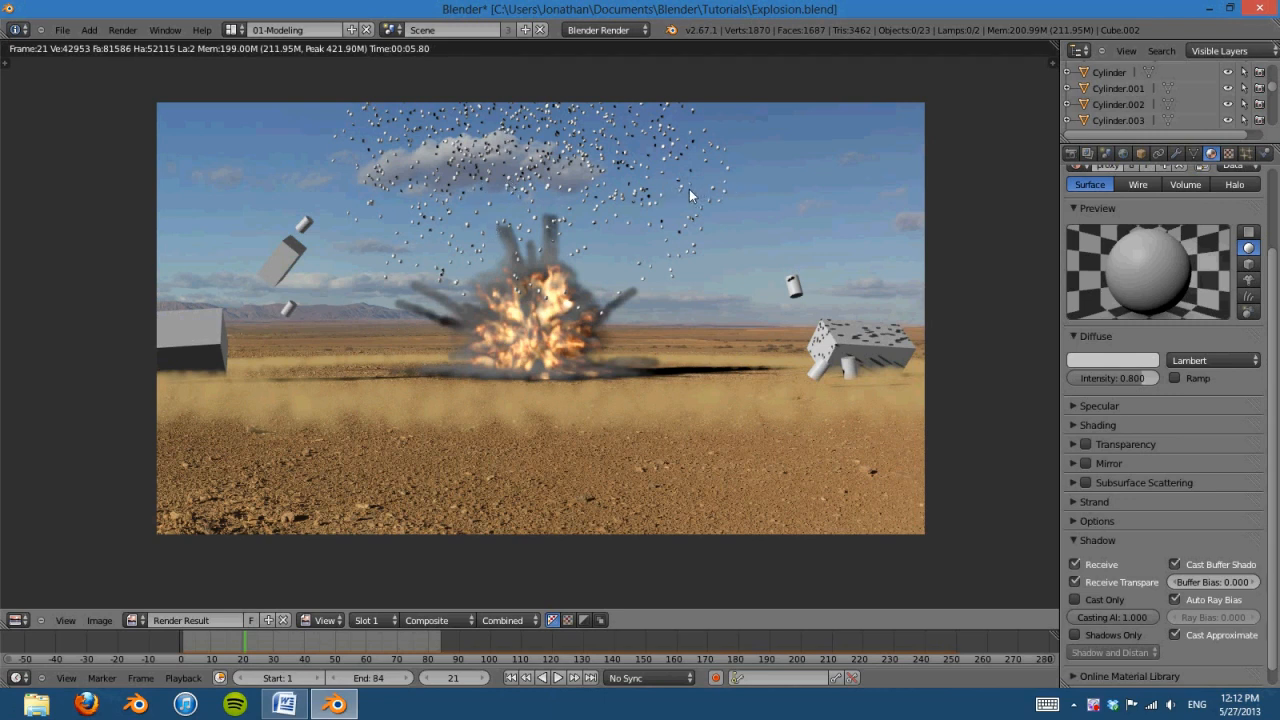
# - Close the render, select the dirt particle emitter from the right side view, and free its particle bake
pyautogui.press('Escape')
pyautogui.press('KP_3')
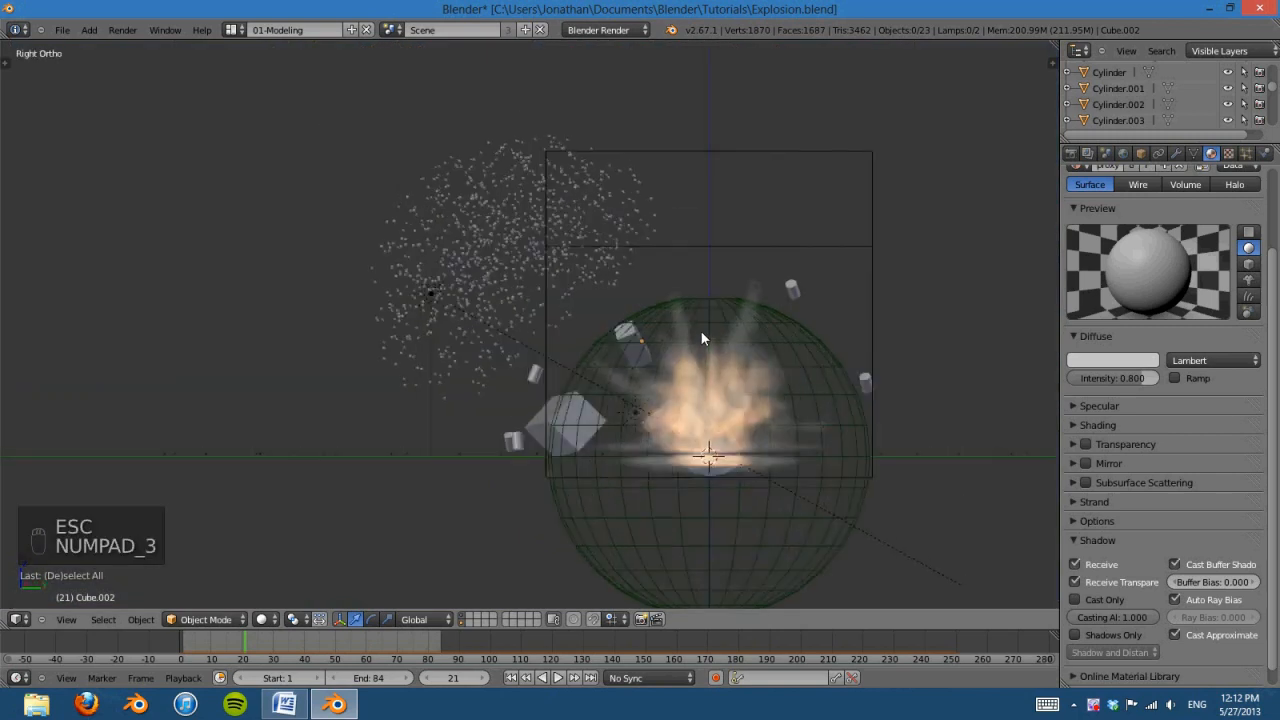
pyautogui.scroll(2, 723, 390)
pyautogui.rightClick(473, 273)
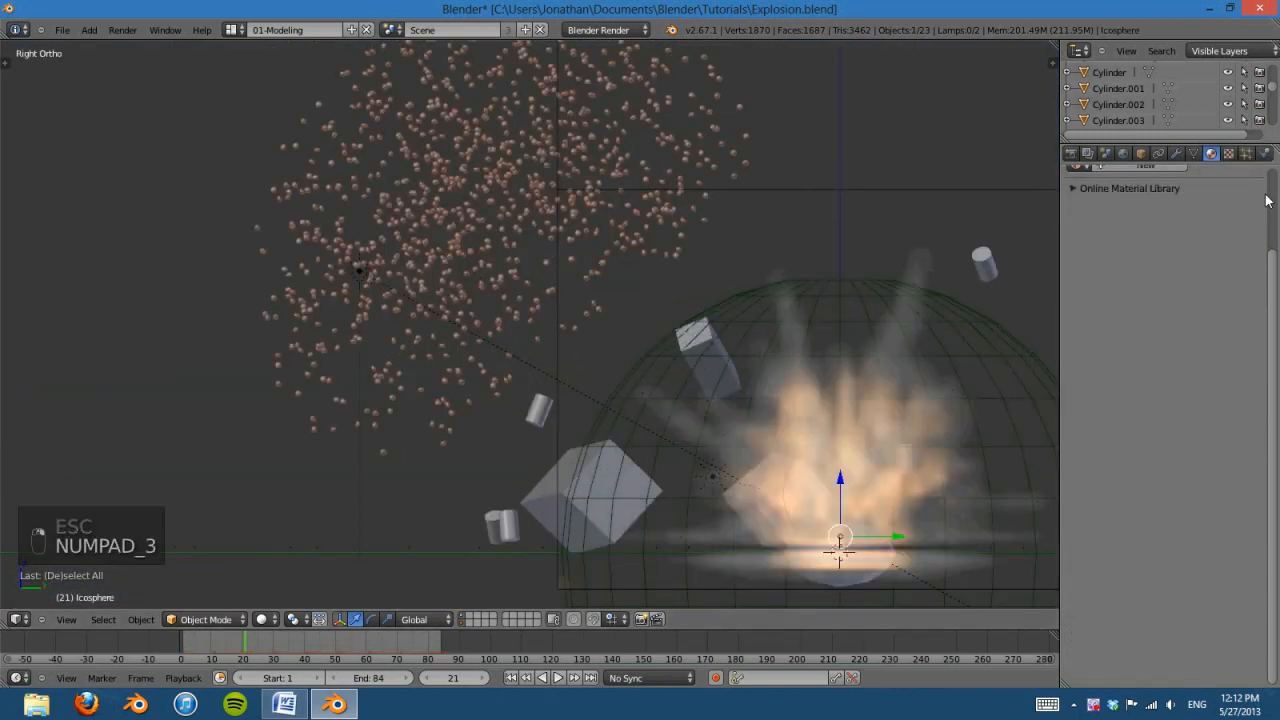
pyautogui.click(1245, 153)
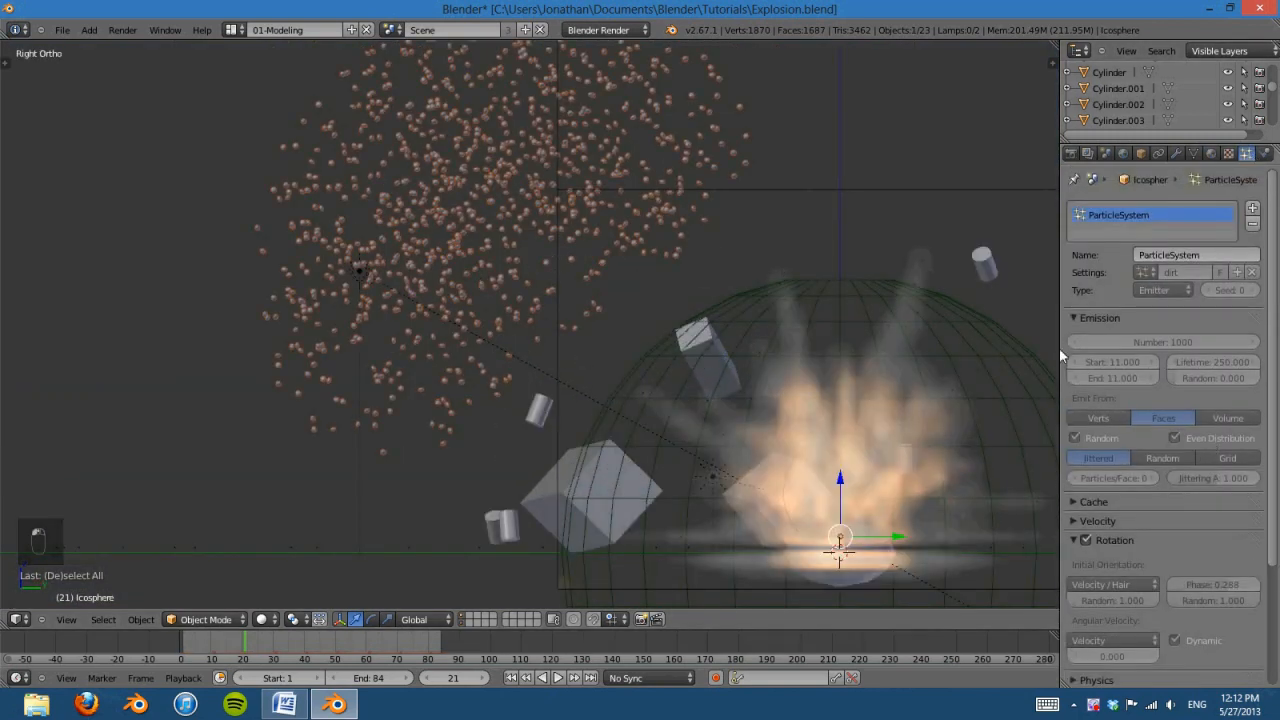
pyautogui.scroll(-5, 1123, 400)
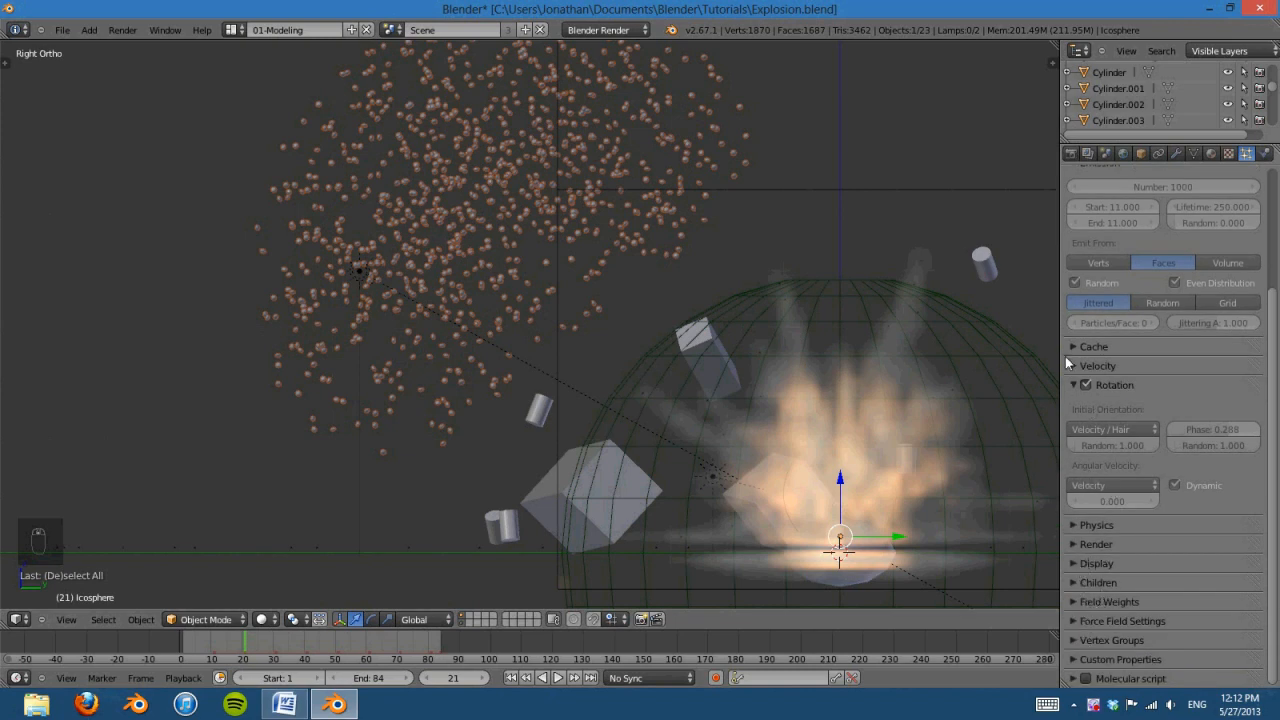
pyautogui.click(1066, 347)
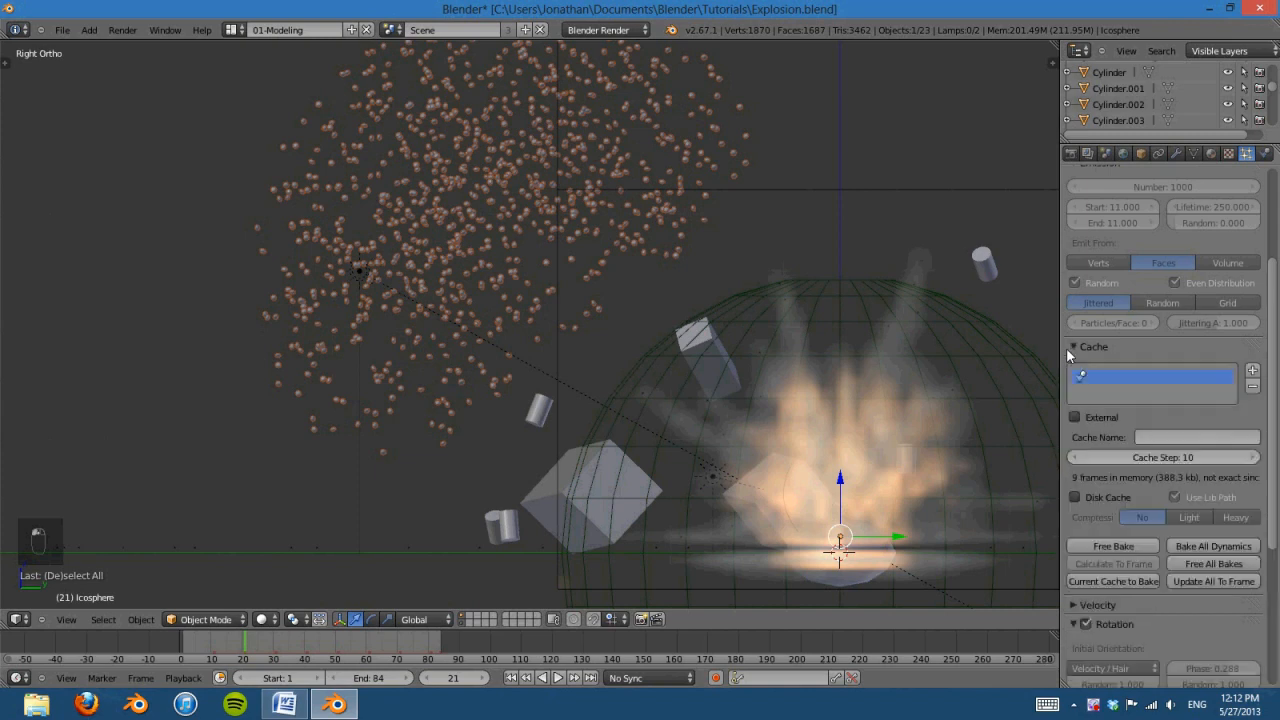
pyautogui.click(1108, 547)
# - Save the scene over the existing Explosion.blend file
pyautogui.scroll(-4, 752, 349)
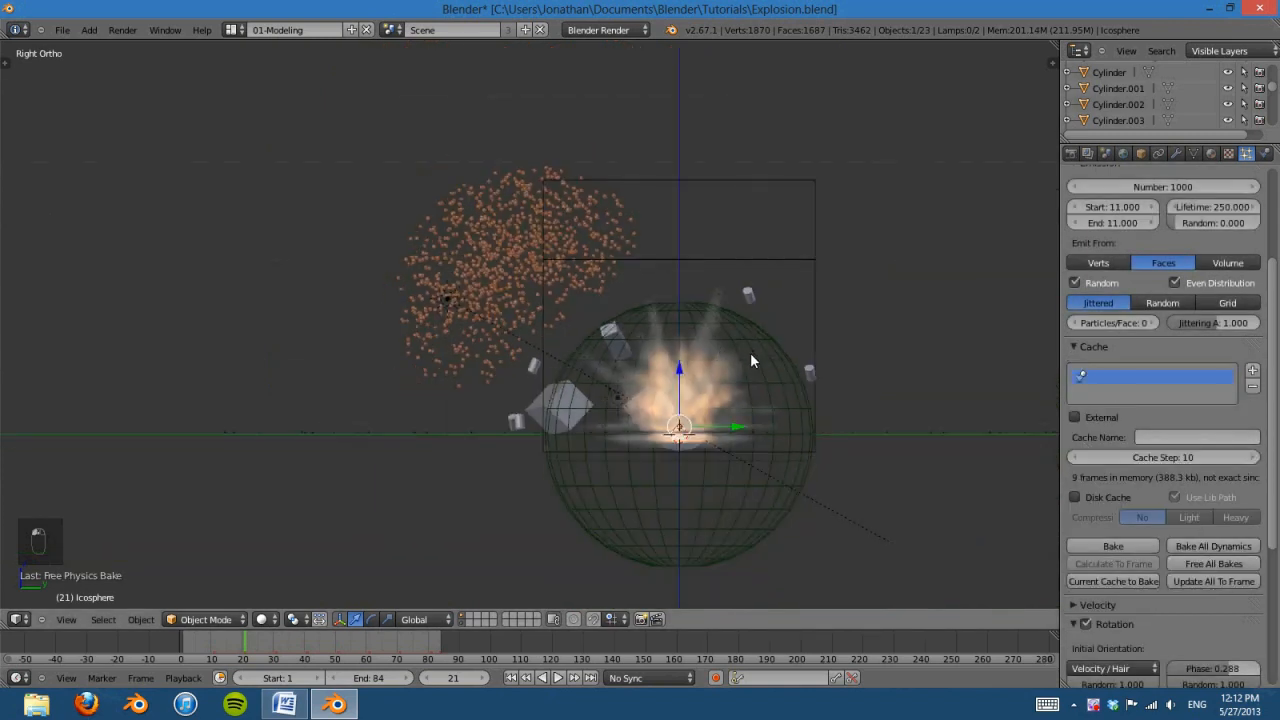
pyautogui.scroll(2, 478, 284)
pyautogui.hotkey('ctrl', 's')
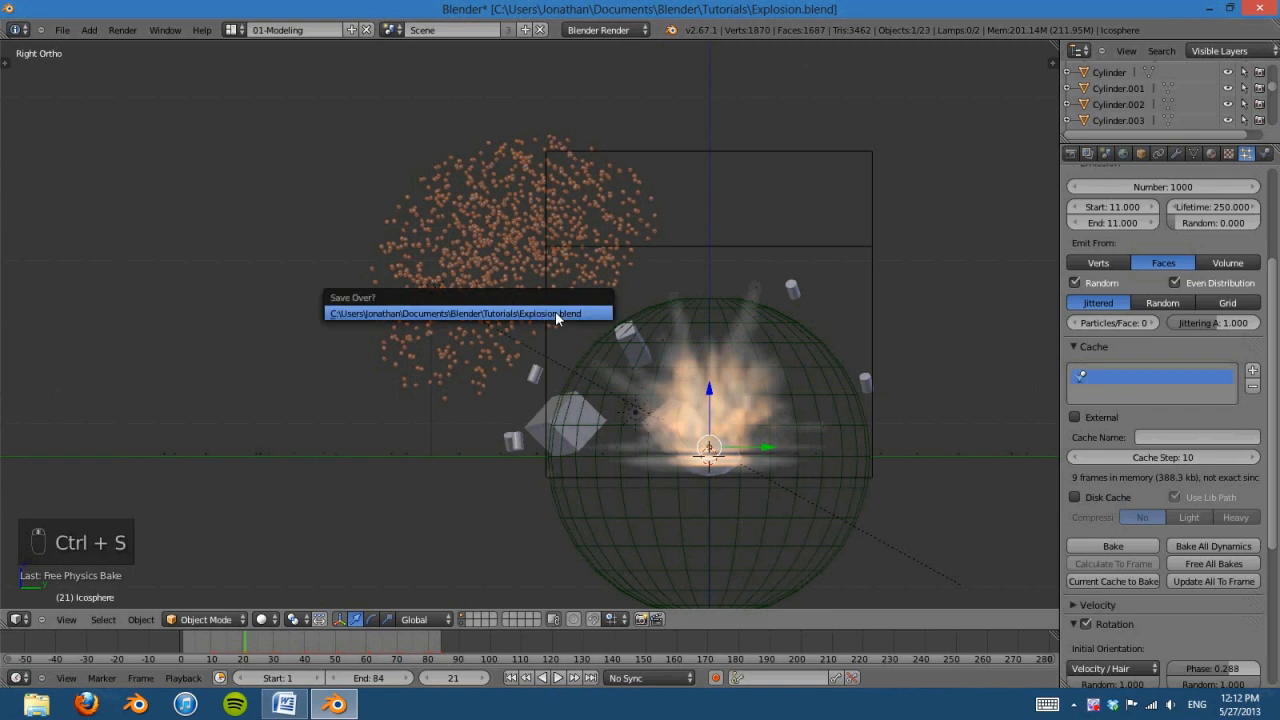
pyautogui.click(555, 318)
# - Set the emission number of the dirt particle system to 250
pyautogui.scroll(5, 1179, 345)
pyautogui.click(1177, 343)
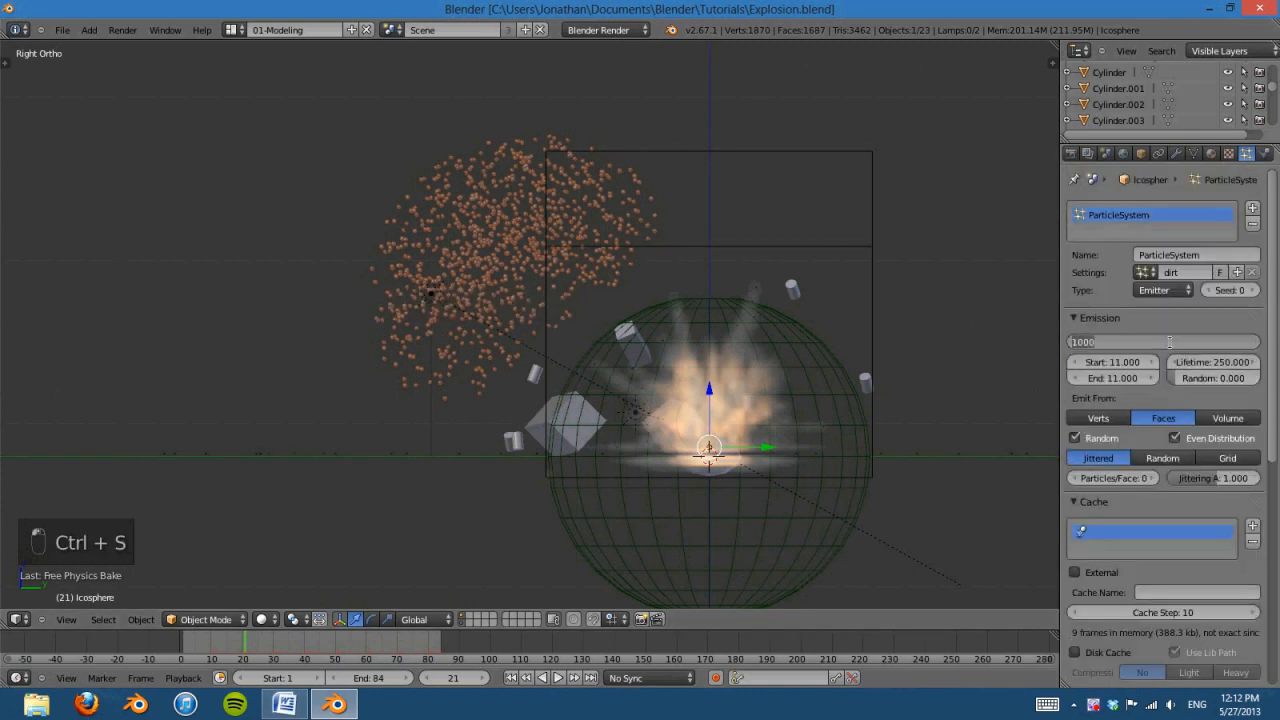
pyautogui.write('250')
pyautogui.press('Return')
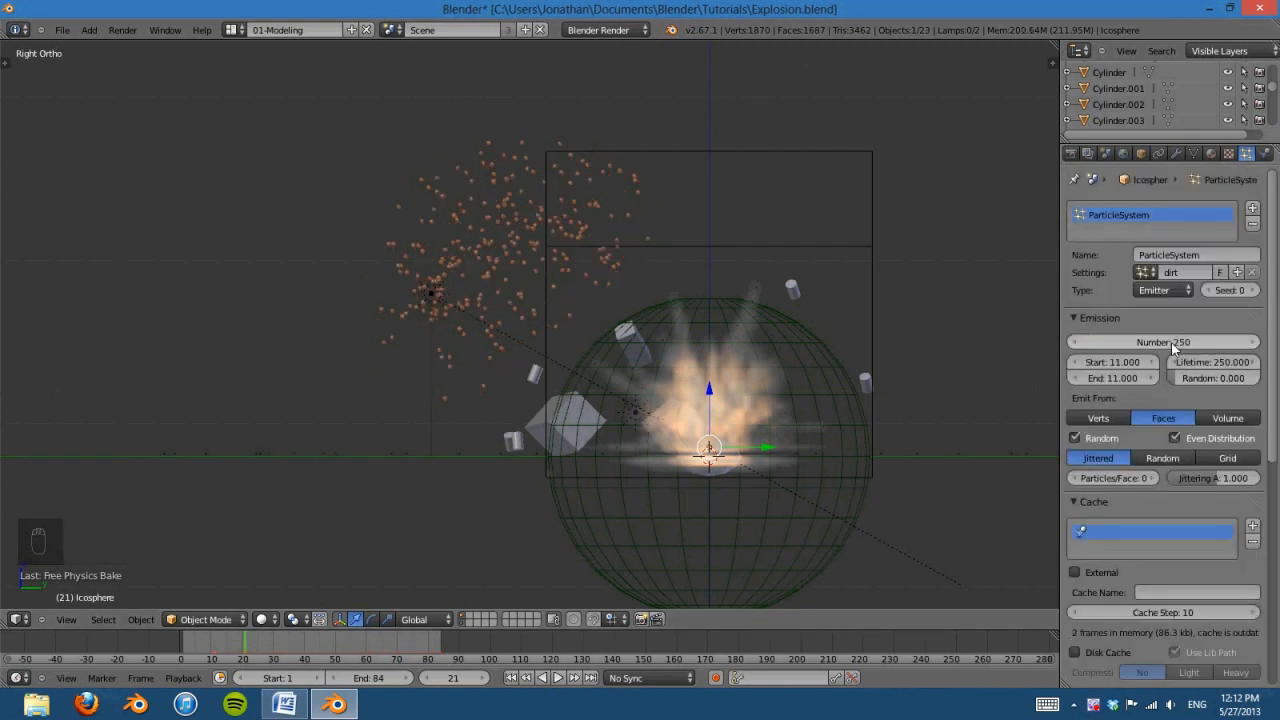
# - Expand the dirt particle system's render settings and try a particle size of 0.025
pyautogui.scroll(-8, 1140, 450)
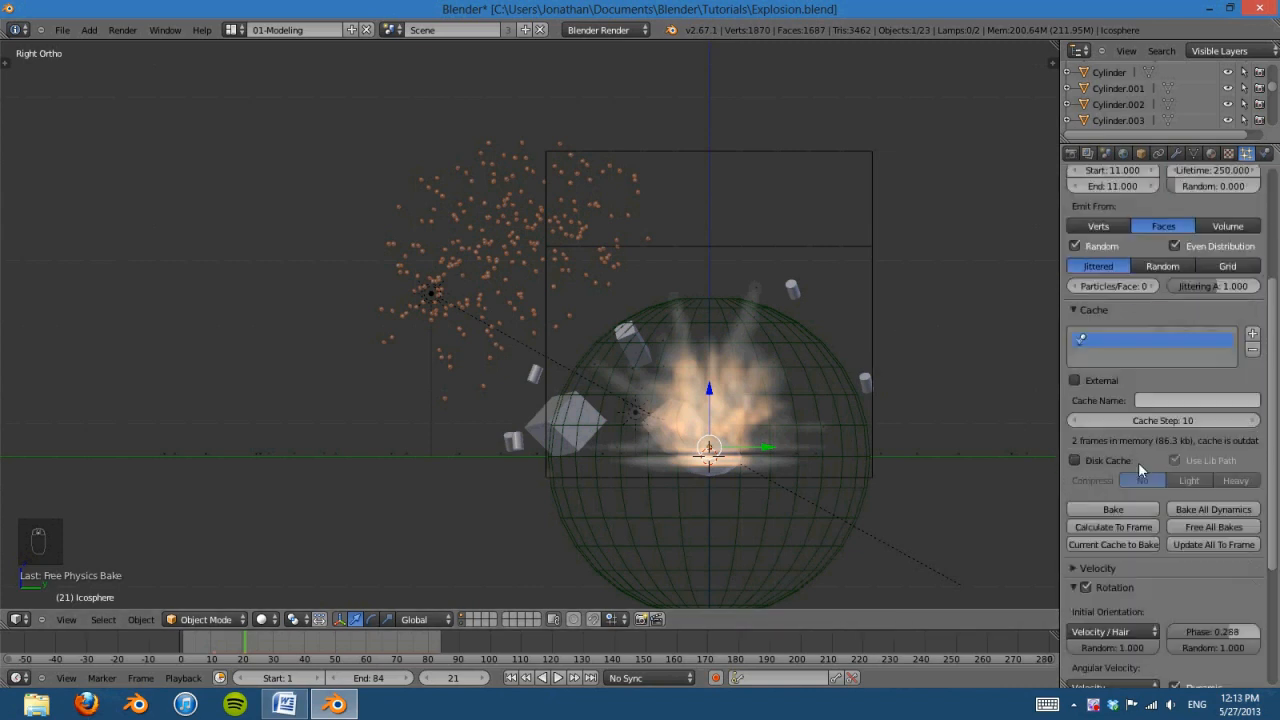
pyautogui.scroll(-2, 1183, 453)
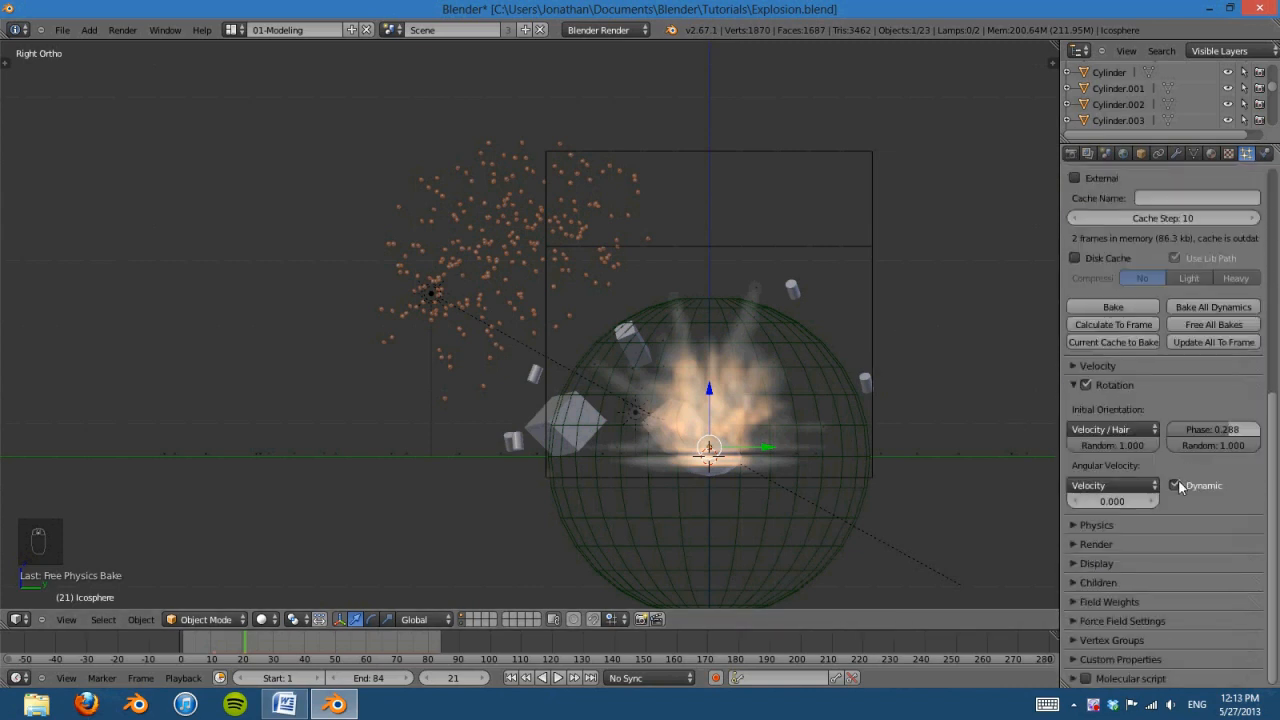
pyautogui.click(1082, 543)
pyautogui.scroll(-2, 1128, 492)
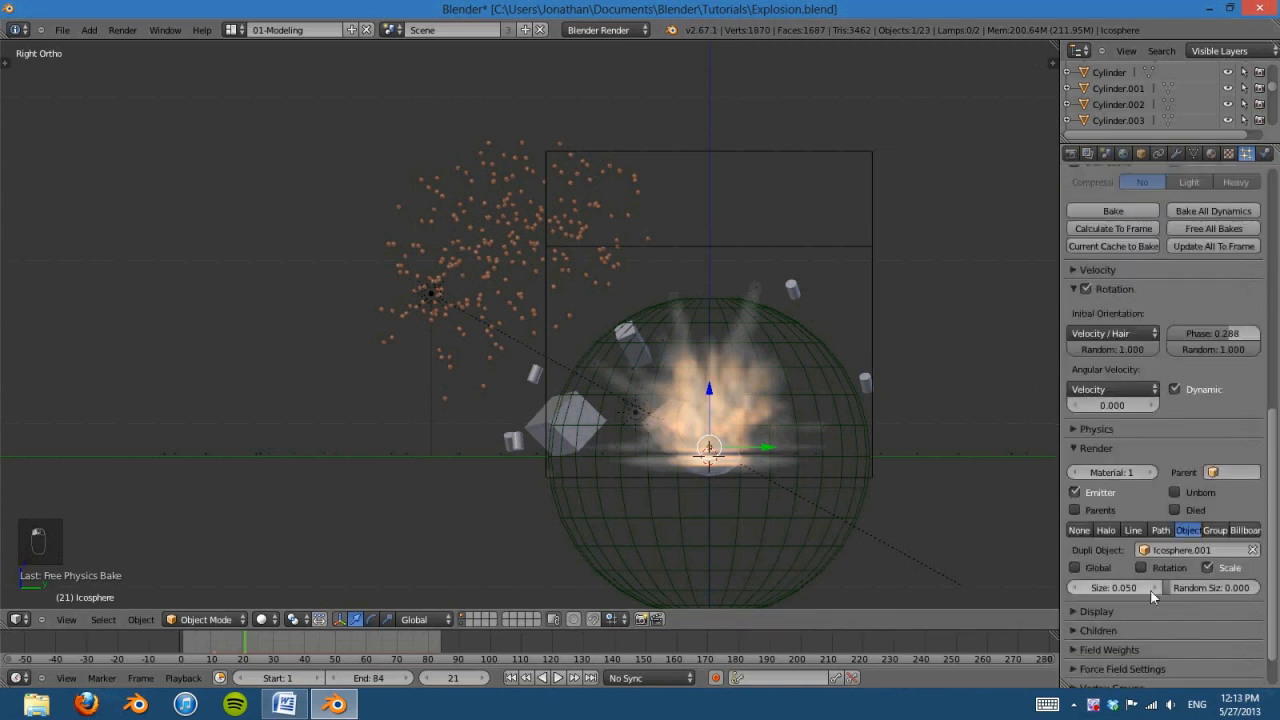
pyautogui.click(1114, 592)
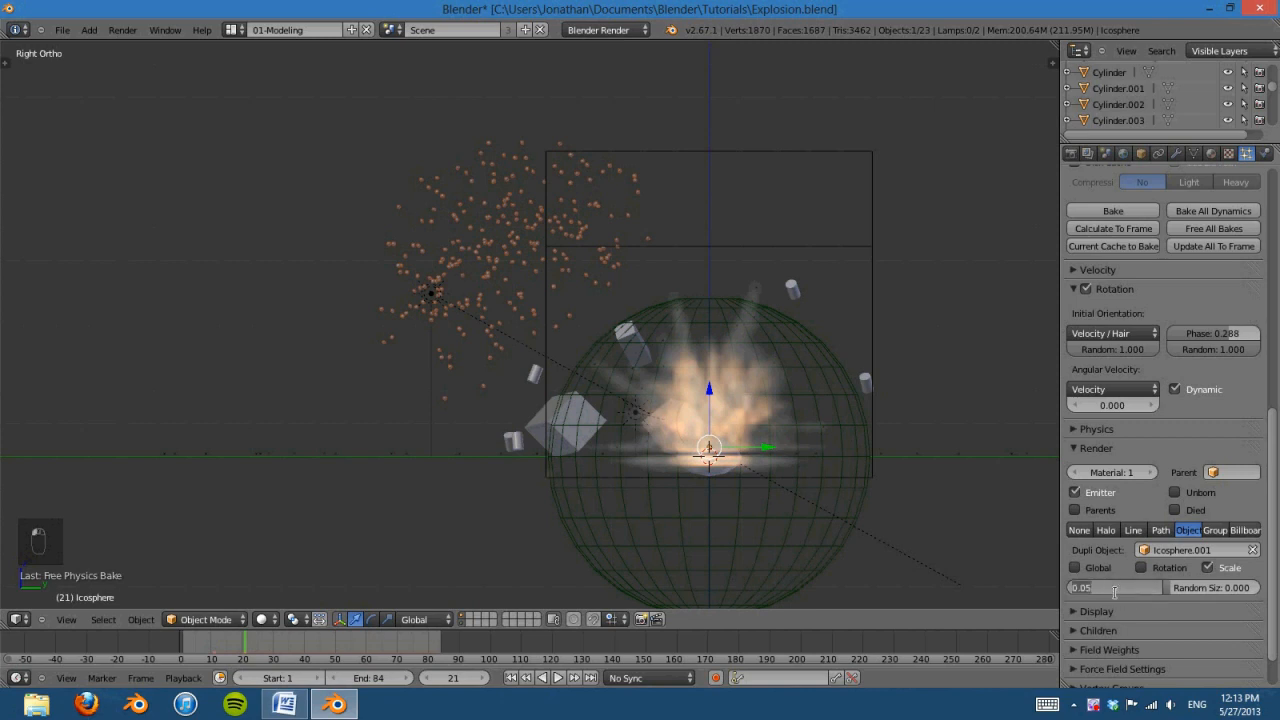
pyautogui.write('0')
pyautogui.press('Return')
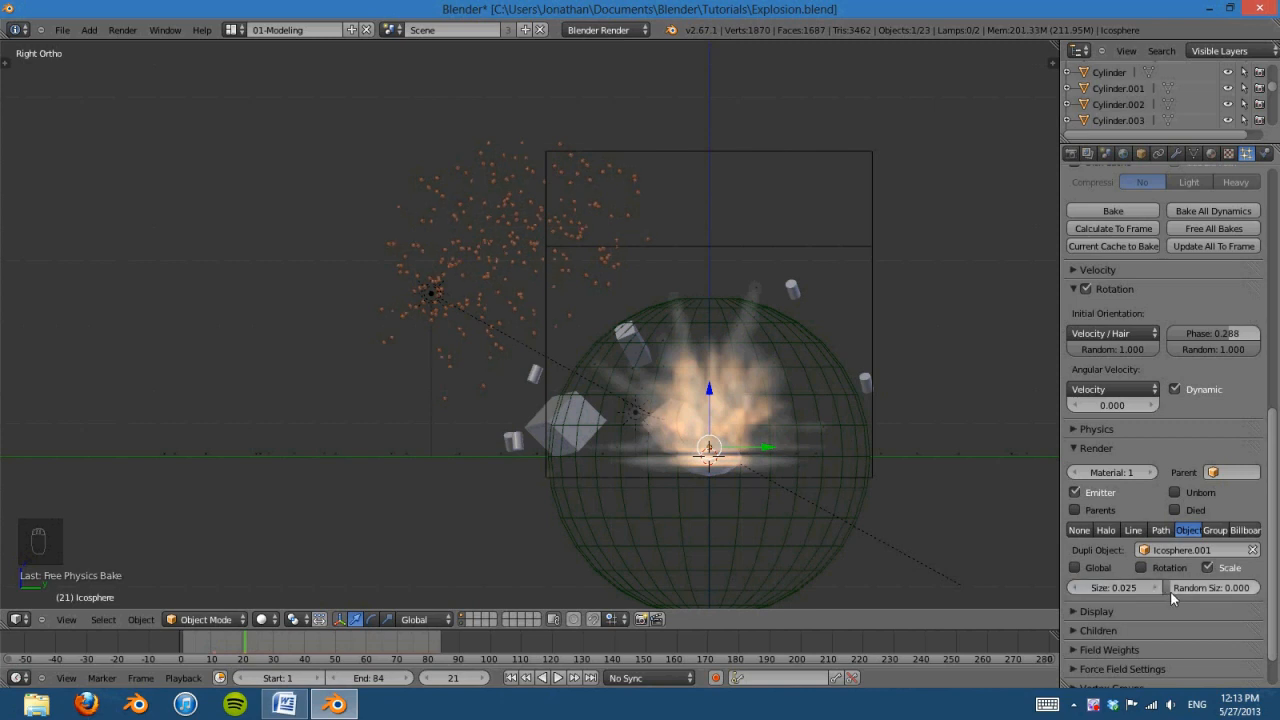
# - Set the dirt particle size to 0.05 and its random size to 1.000
pyautogui.click(1115, 587)
pyautogui.write('.05')
pyautogui.press('Return')
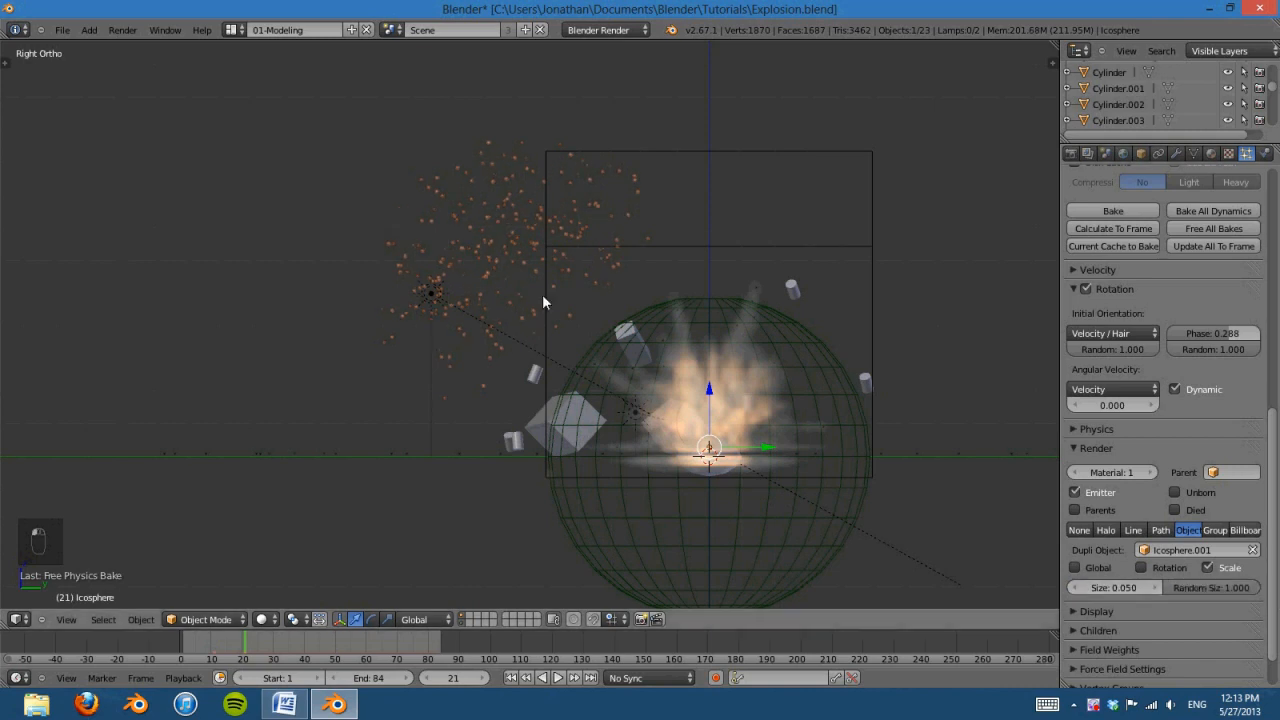
pyautogui.moveTo(1222, 598)
# - Scrub the timeline and examine the spread of the dirt particles from the camera and from the right side view
pyautogui.press('KP_0')
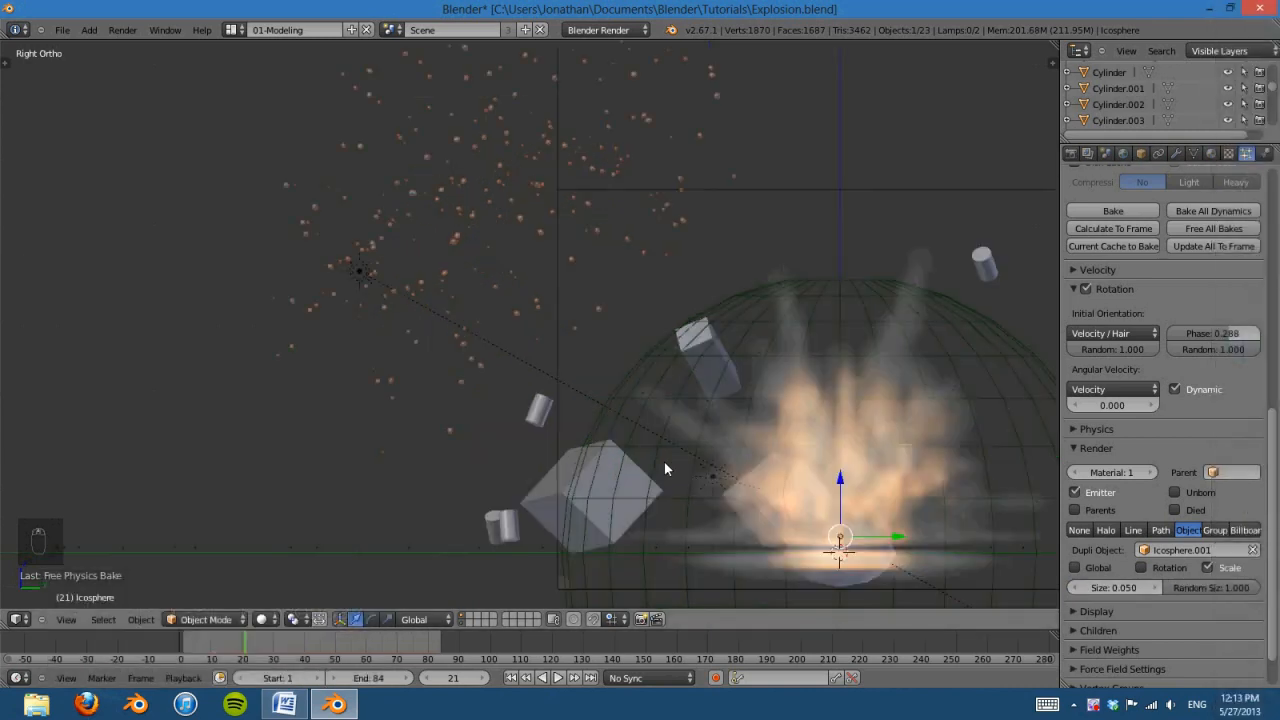
pyautogui.scroll(-1, 730, 441)
pyautogui.scroll(1, 729, 431)
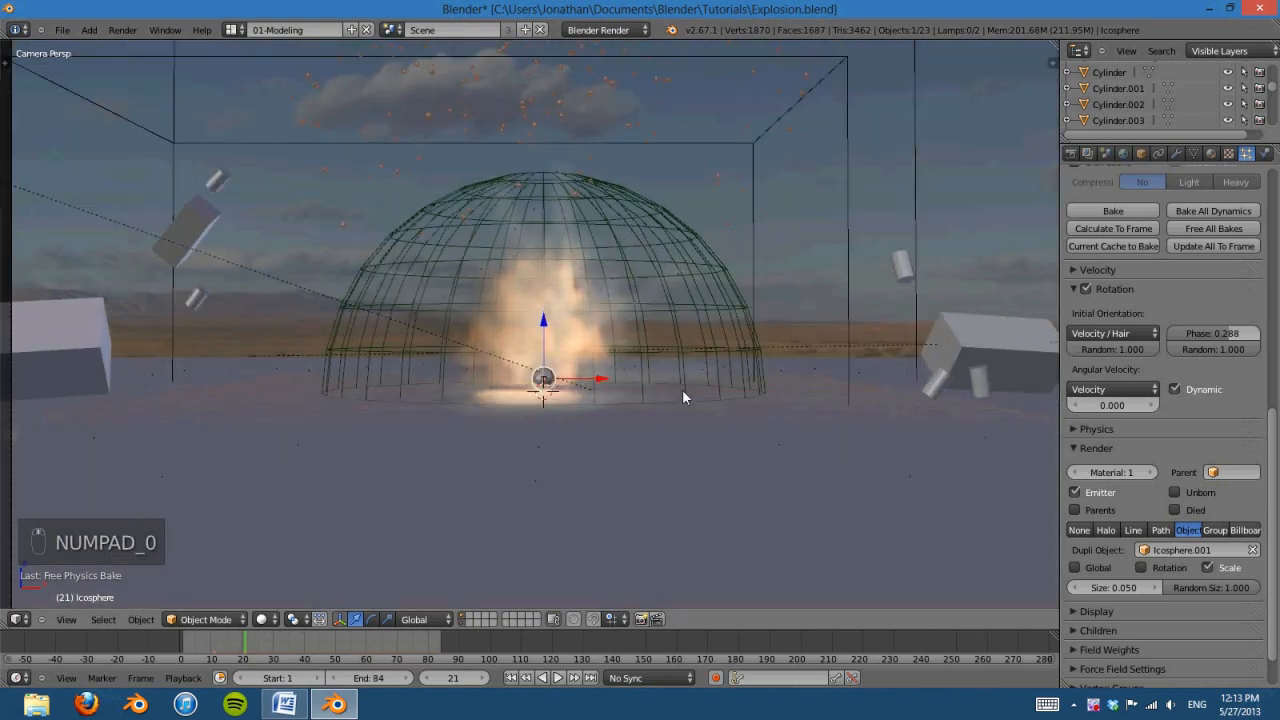
pyautogui.moveTo(671, 383)
pyautogui.keyDown('shift'); pyautogui.mouseDown(button='middle')
pyautogui.moveTo(684, 428)
pyautogui.moveTo(669, 385)
pyautogui.mouseUp(button='middle'); pyautogui.keyUp('shift')
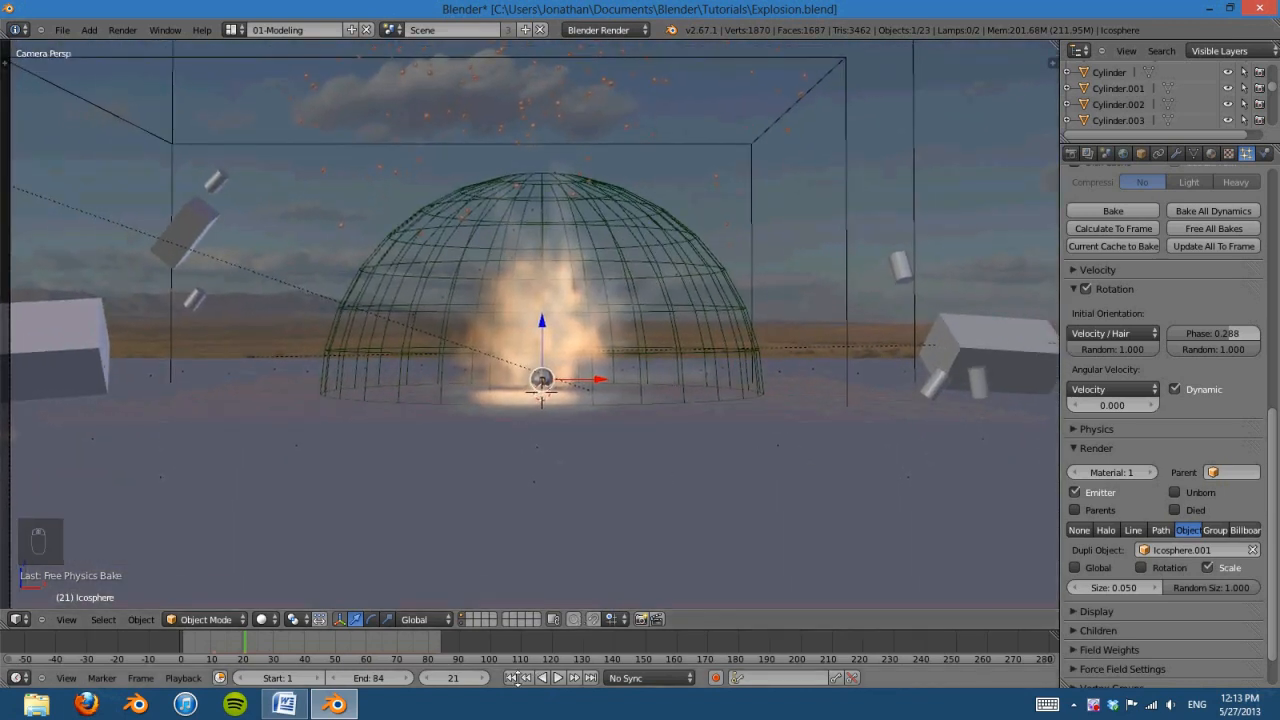
pyautogui.moveTo(223, 647); pyautogui.dragTo(252, 637)
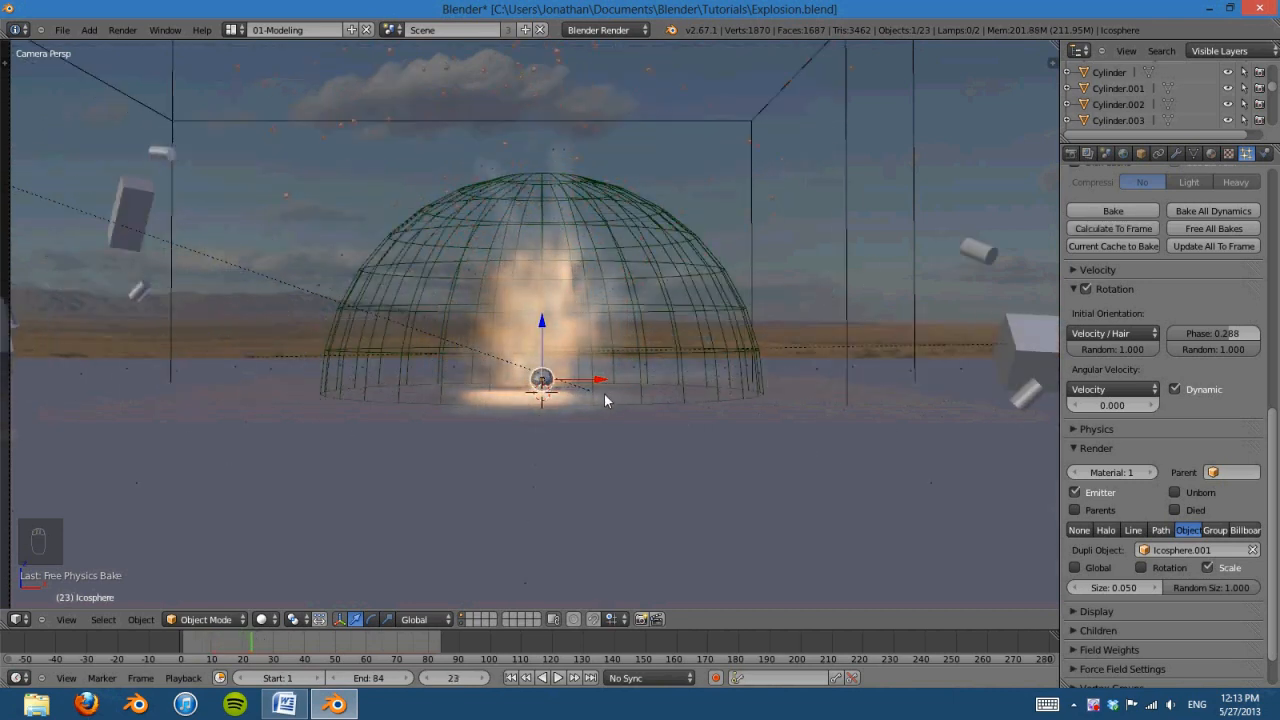
pyautogui.press('KP_3')
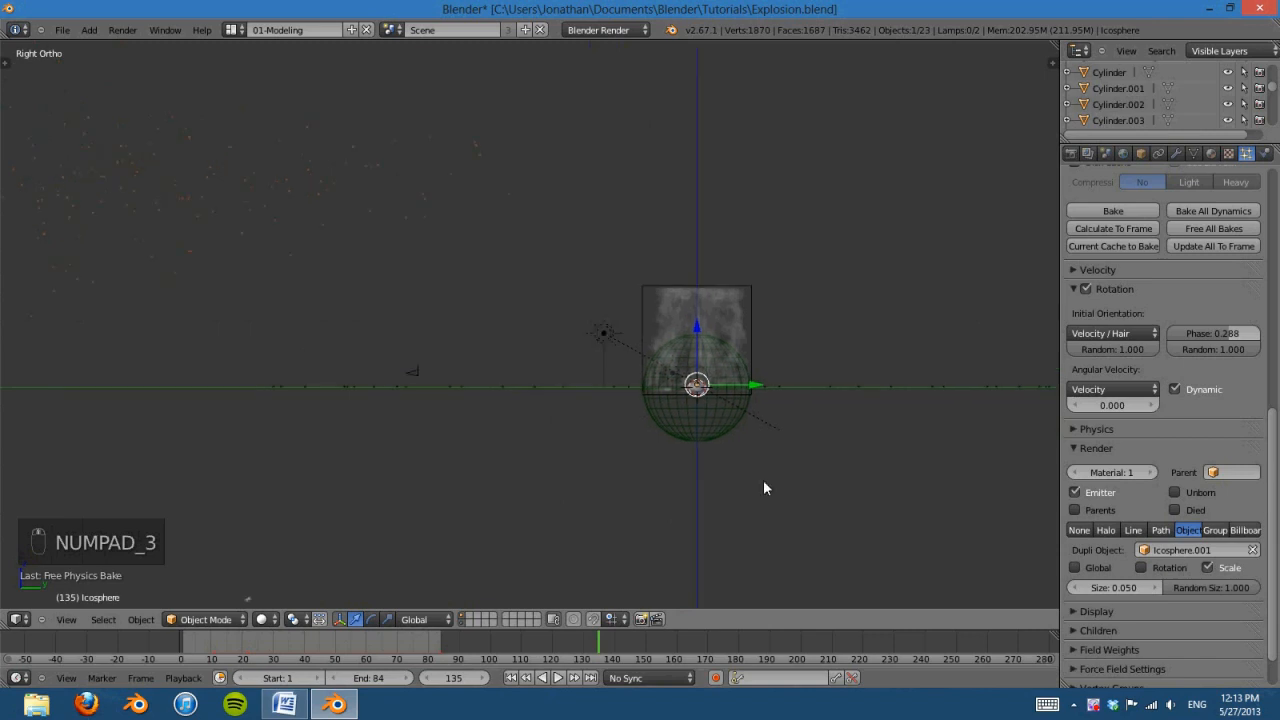
pyautogui.scroll(-5, 551, 466)
pyautogui.scroll(3, 650, 480)
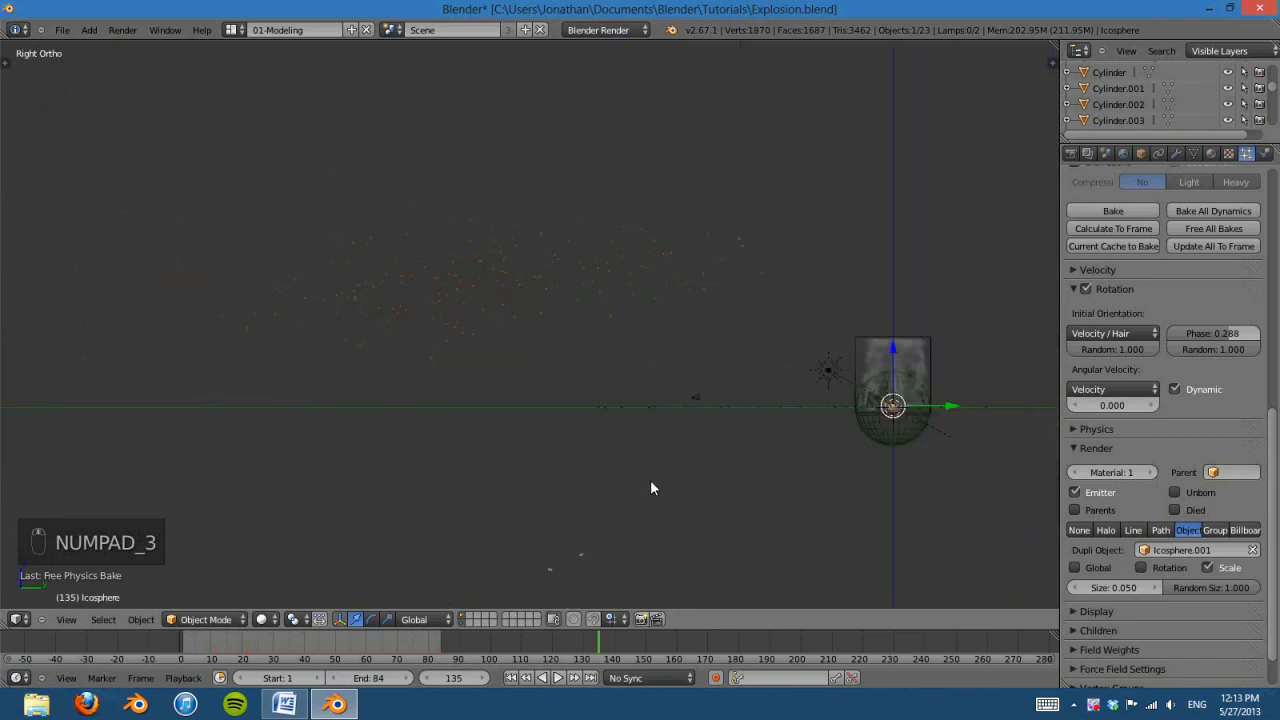
# - Play the animation up to frame 29, render that frame from the camera to inspect the dirt, and close the render
pyautogui.click(560, 679)
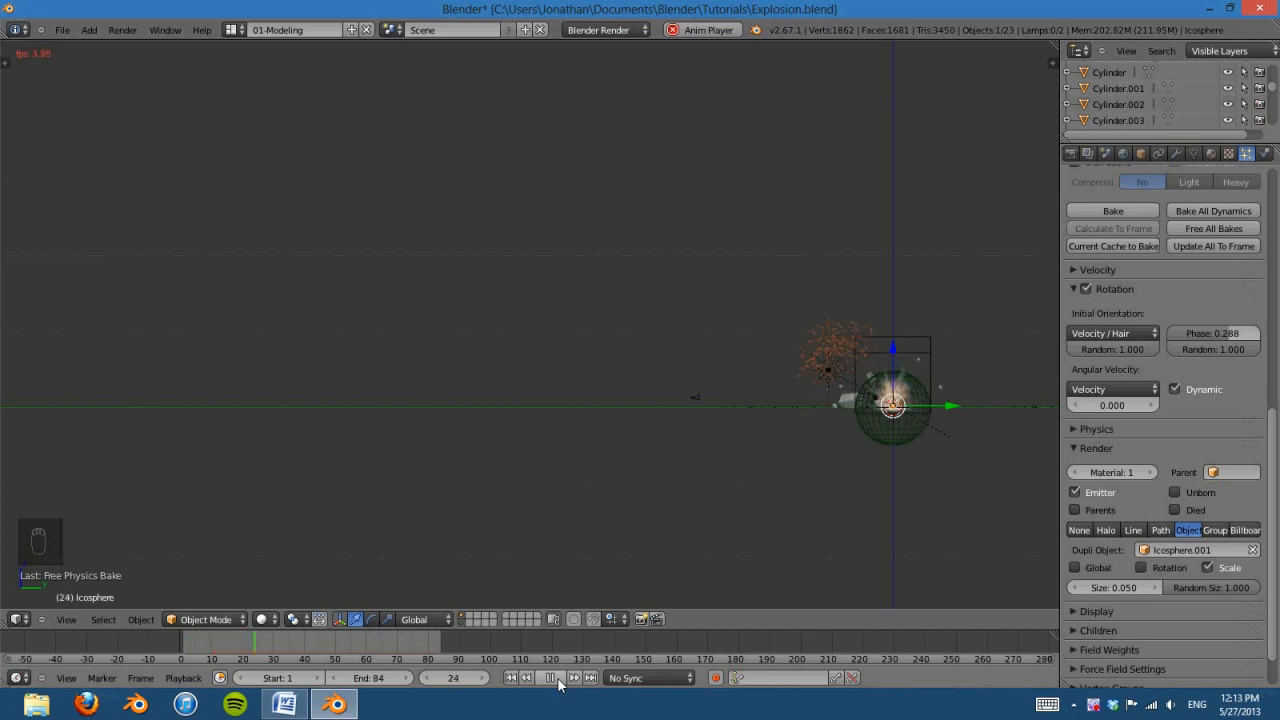
pyautogui.hotkey('alt', 'a')
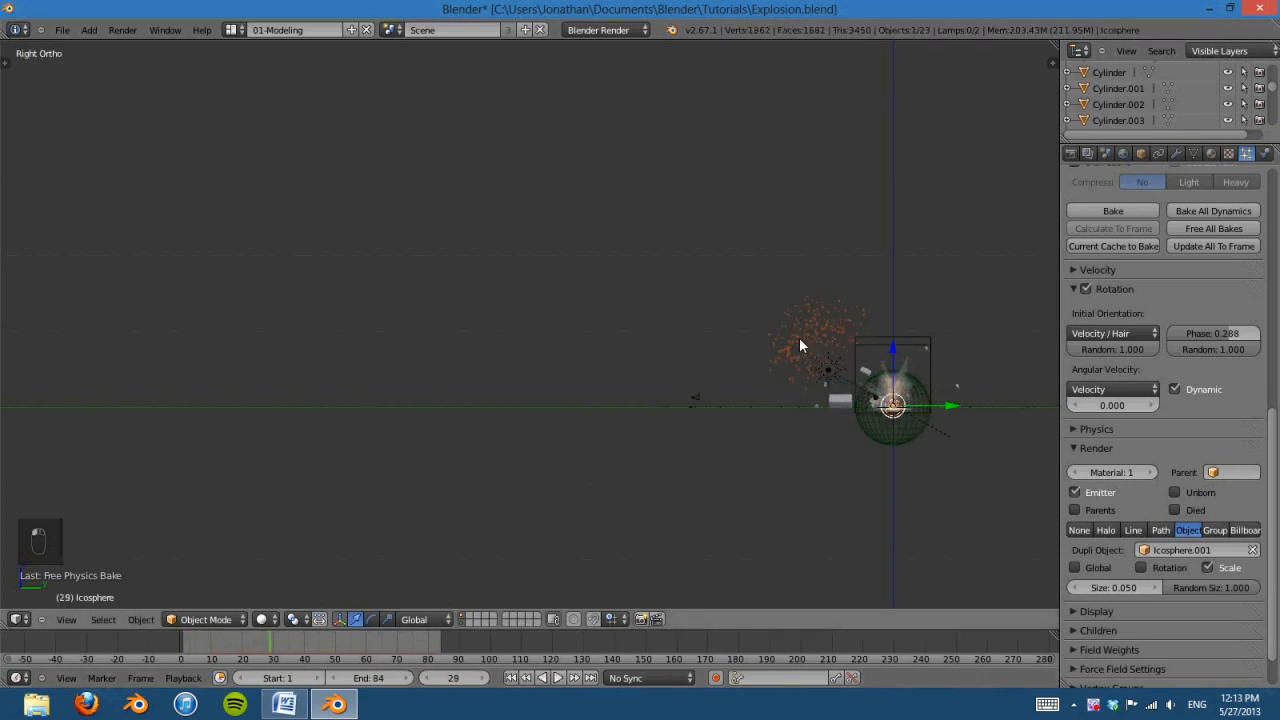
pyautogui.press('KP_Decimal')
pyautogui.press('KP_Decimal')
pyautogui.press('KP_0')
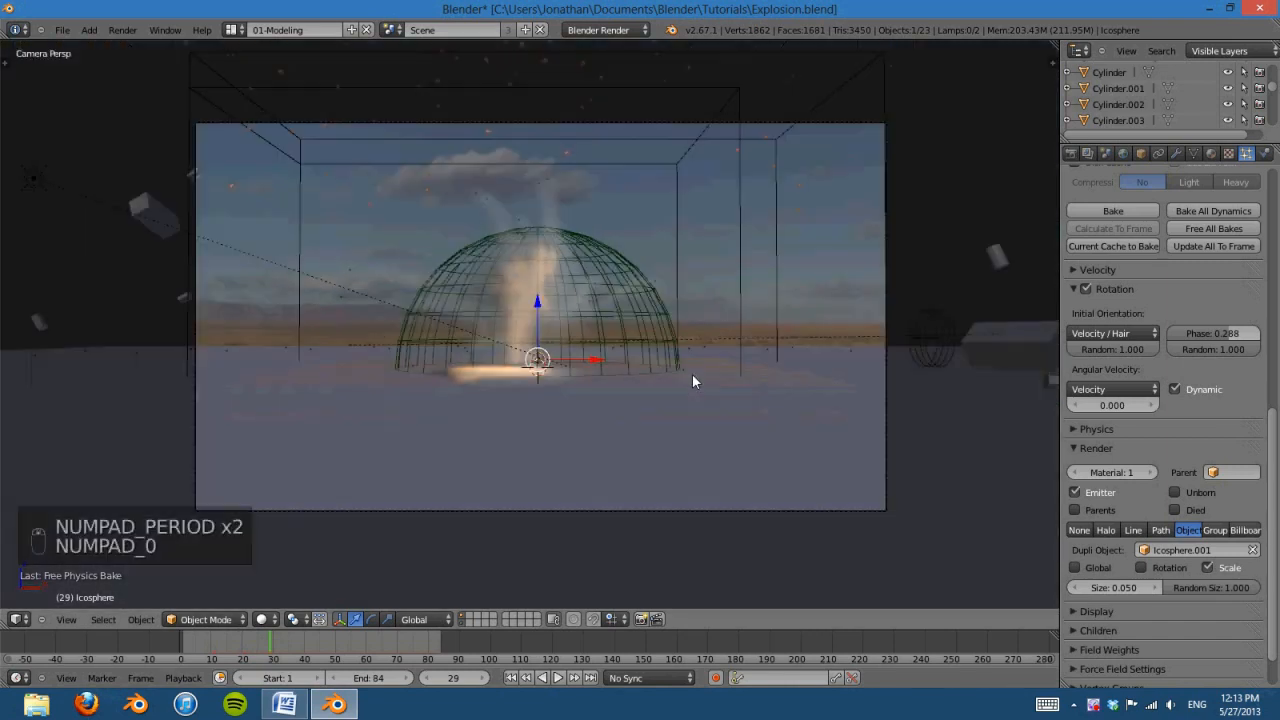
pyautogui.press('F12')
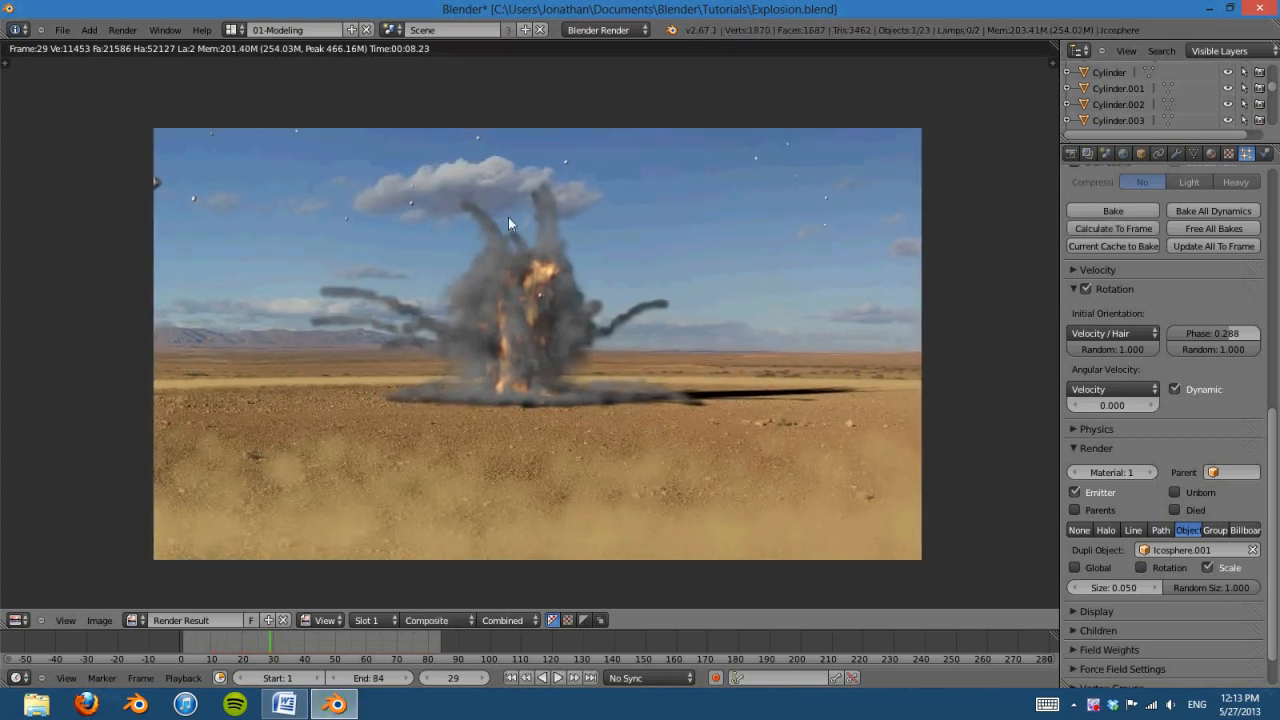
pyautogui.press('Escape')
# - Search the debris layer and its object list for the dirt particles' source object, selecting Sphere.001 to check it
pyautogui.click(461, 622)
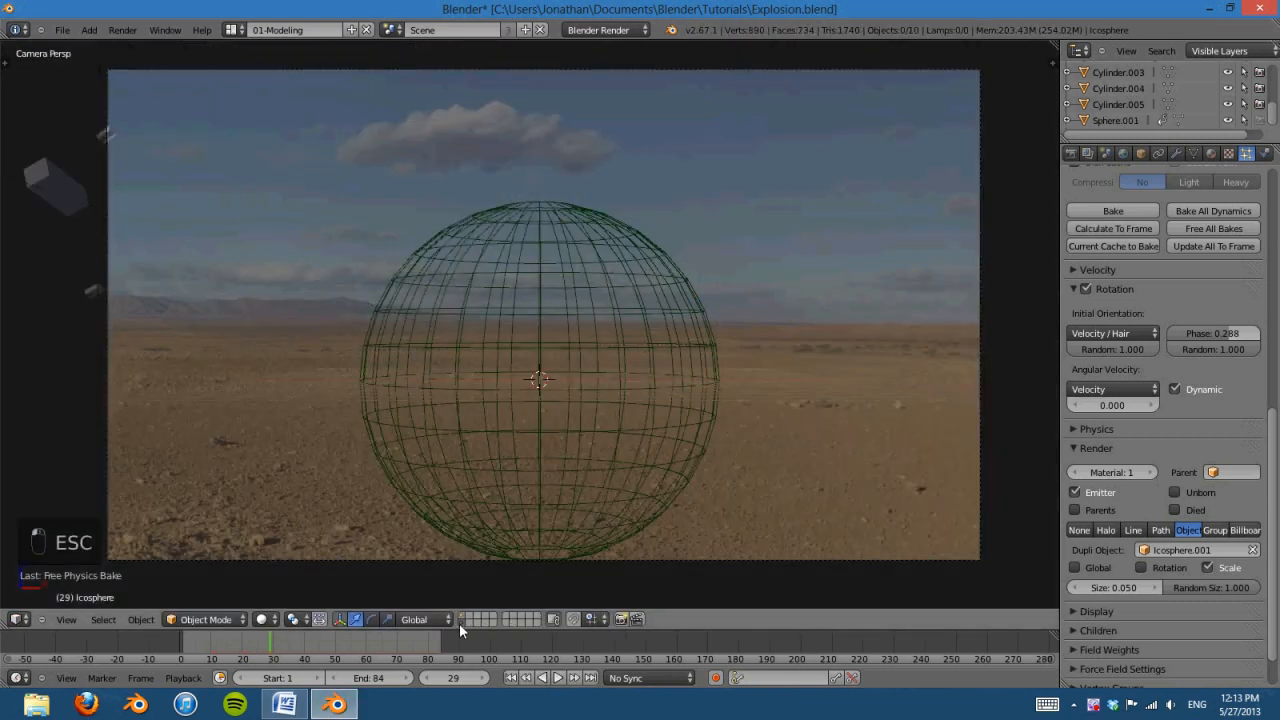
pyautogui.press('KP_0')
pyautogui.scroll(-5, 644, 423)
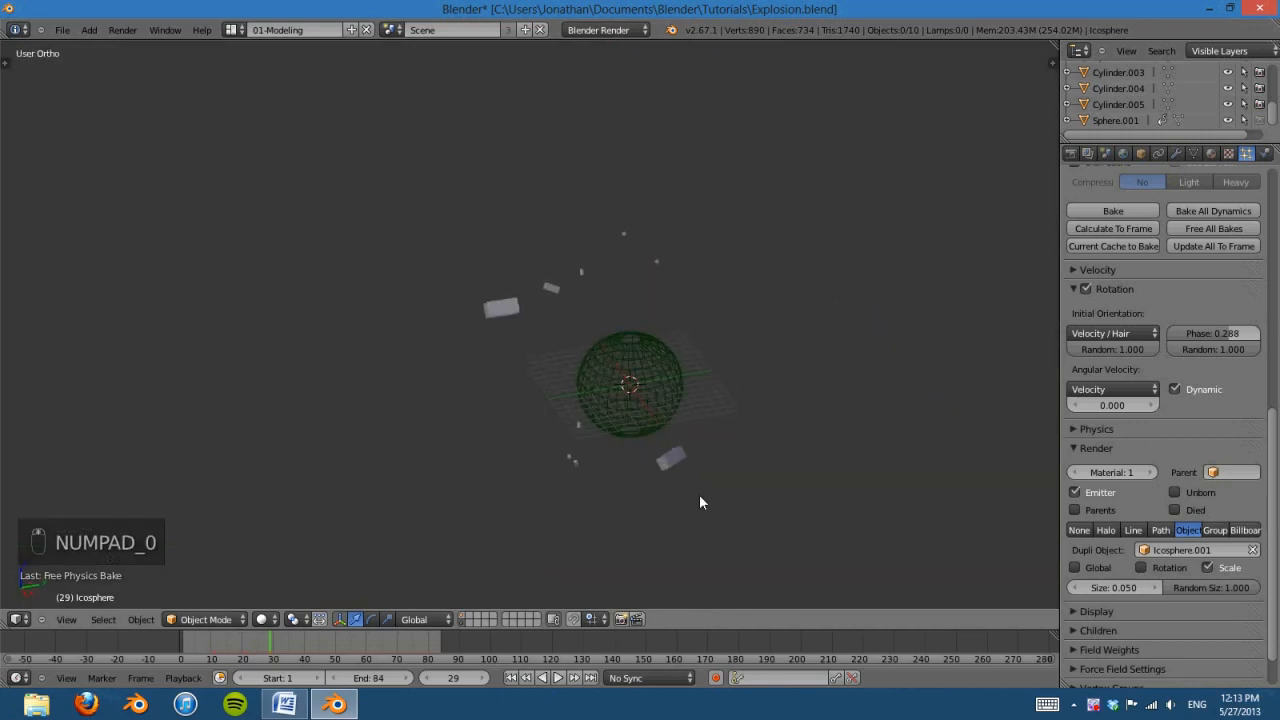
pyautogui.scroll(5, 676, 507)
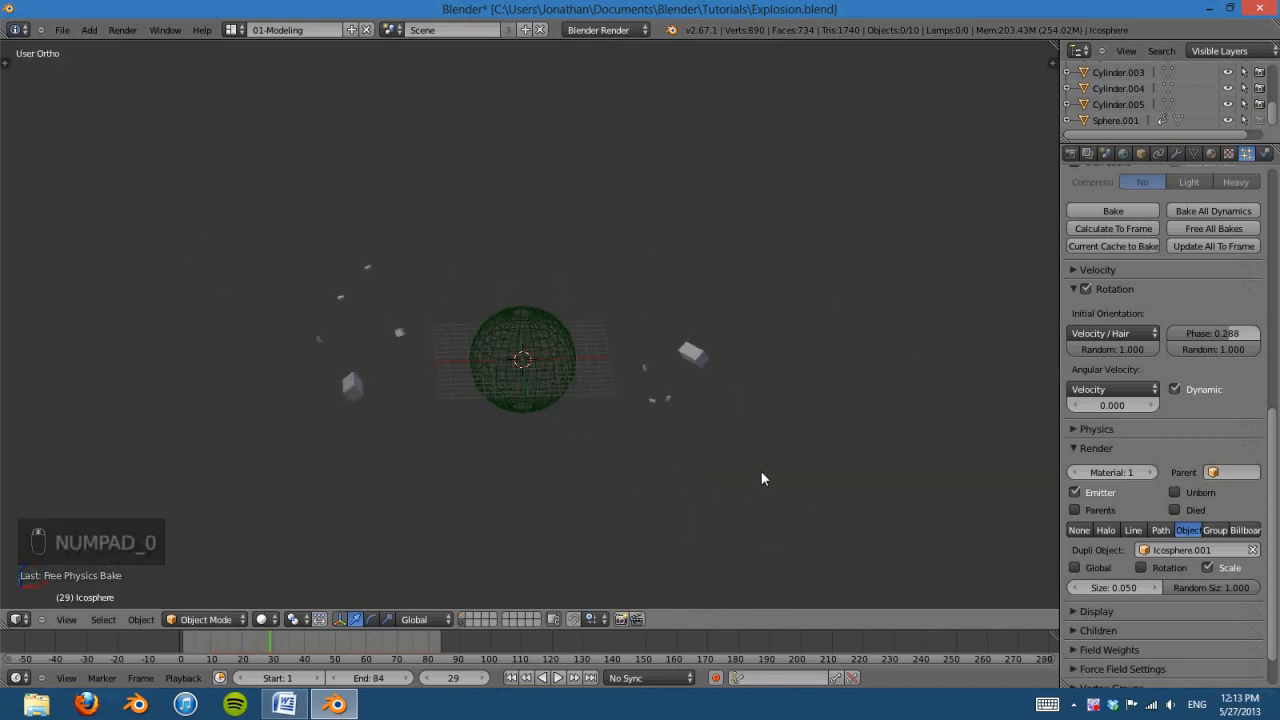
pyautogui.scroll(3, 1158, 100)
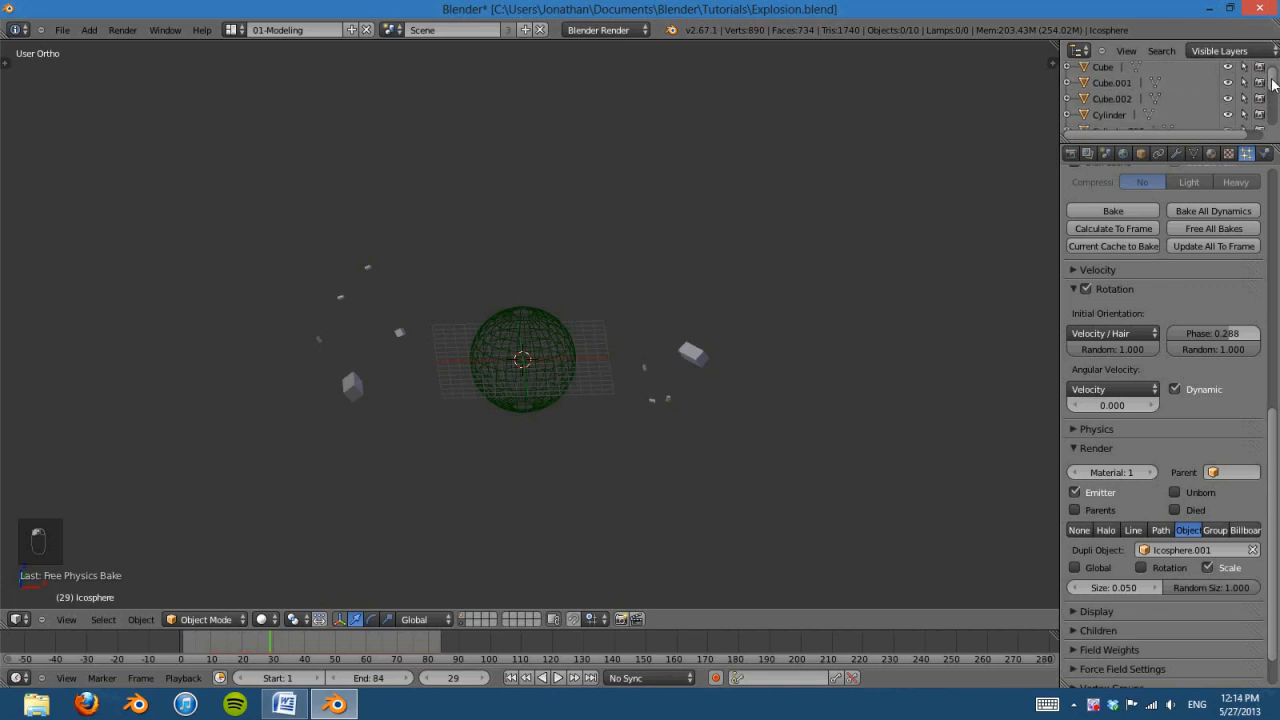
pyautogui.scroll(-4, 1265, 90)
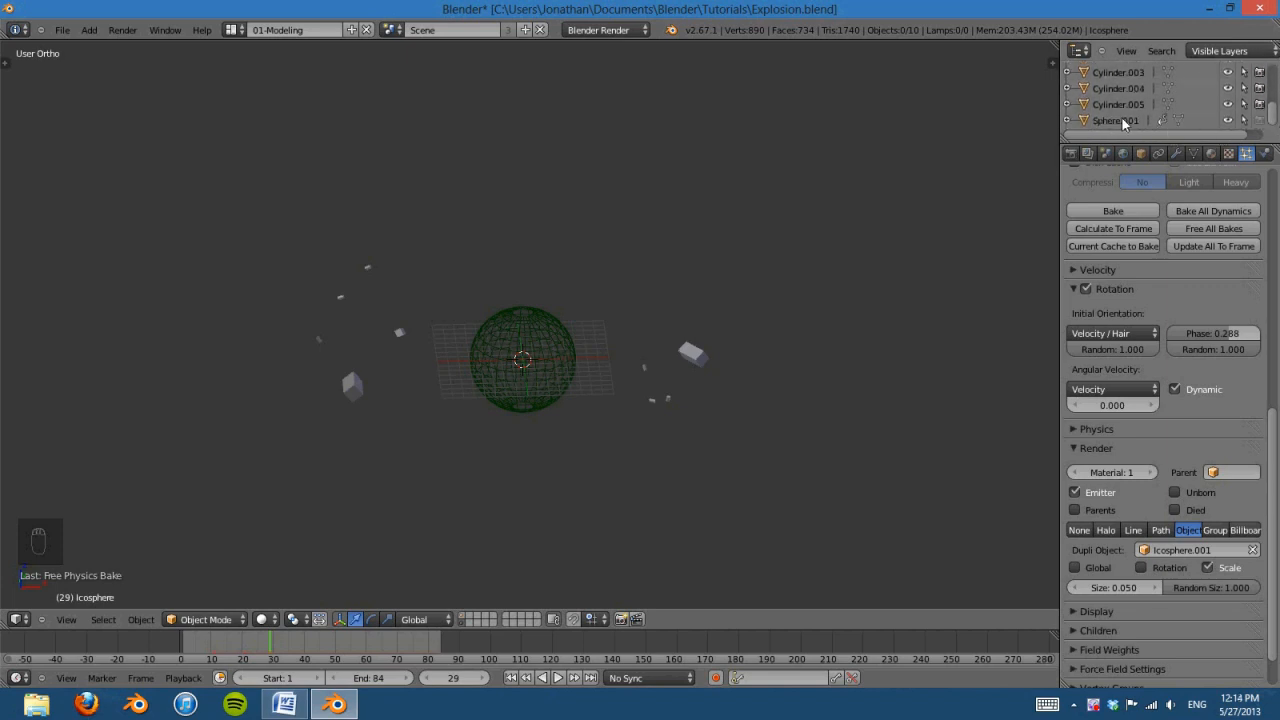
pyautogui.click(1120, 120)
pyautogui.scroll(4, 1153, 118)
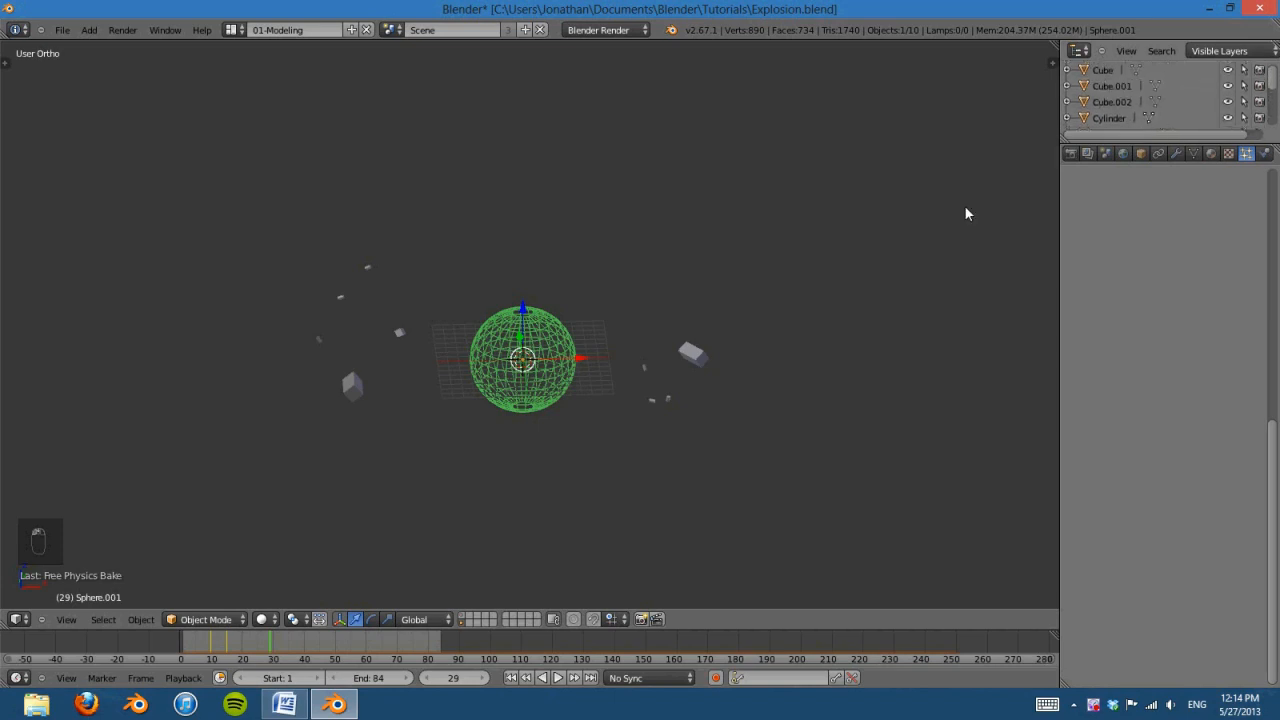
# - Return to the main scene layer and select Icosphere.001, the object instanced as dirt, for a closer view
pyautogui.click(462, 625)
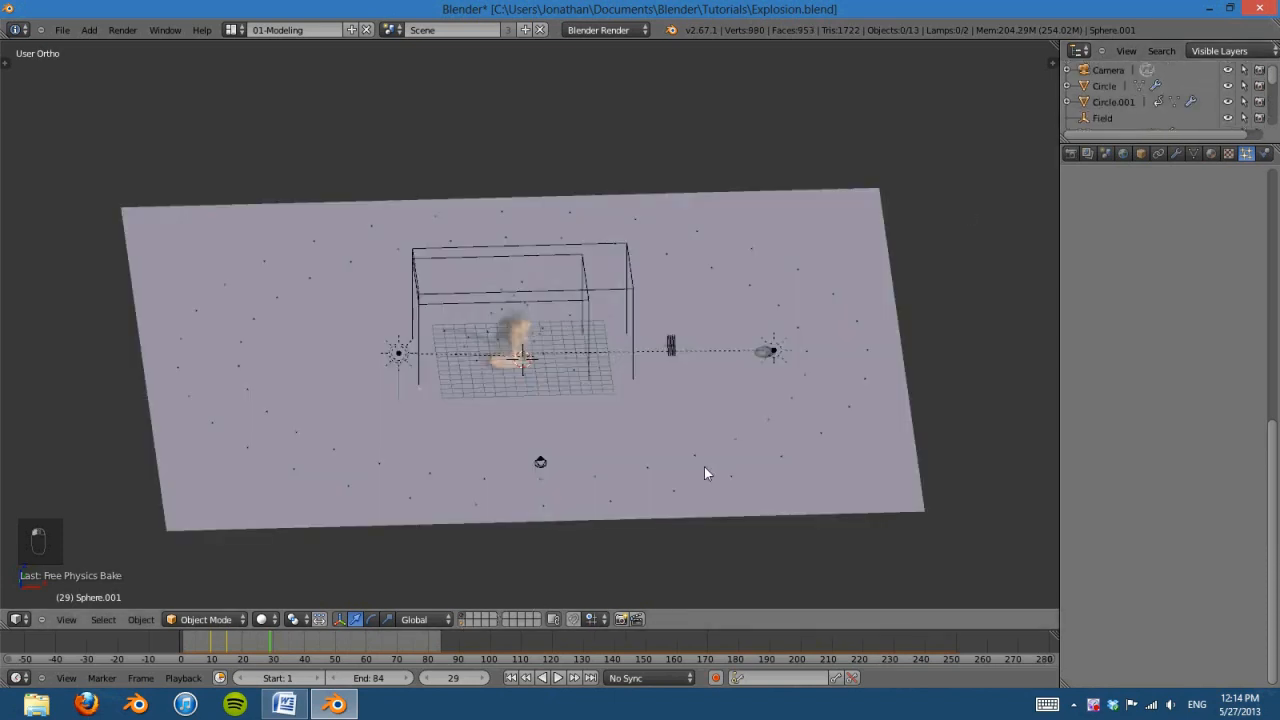
pyautogui.scroll(-3, 1130, 100)
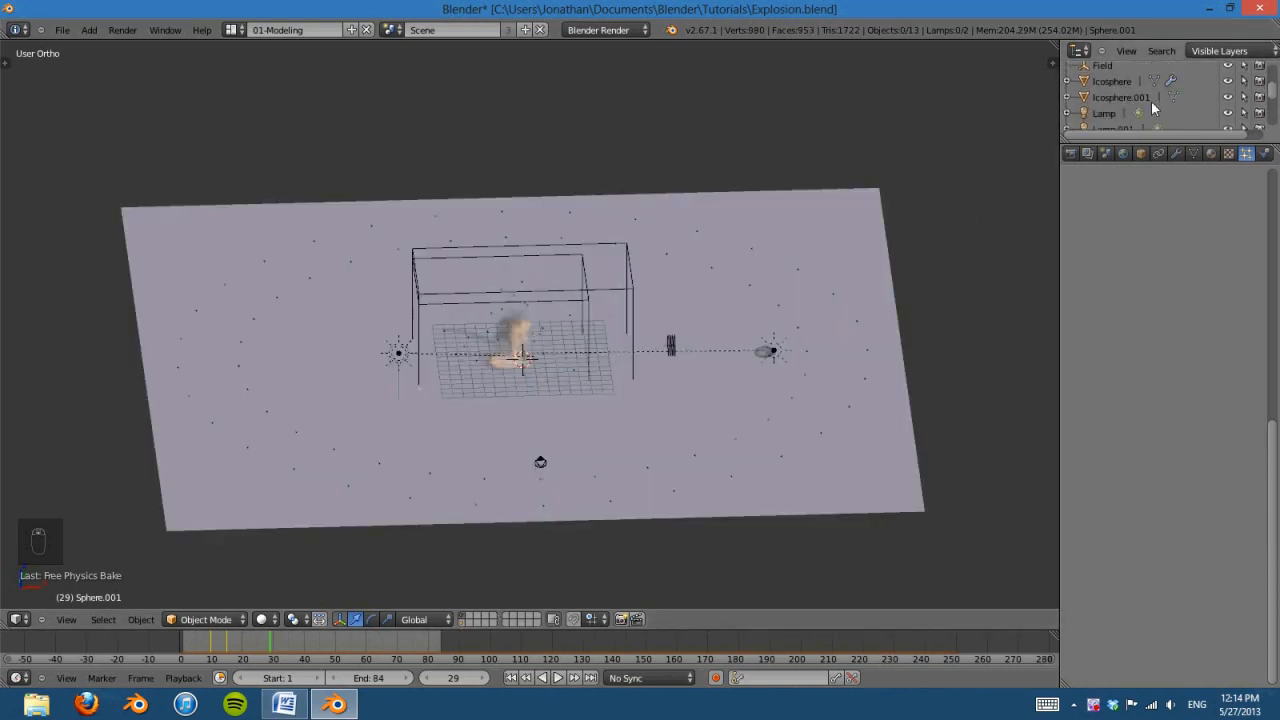
pyautogui.scroll(-2, 1153, 108)
pyautogui.click(1132, 76)
pyautogui.scroll(4, 980, 466)
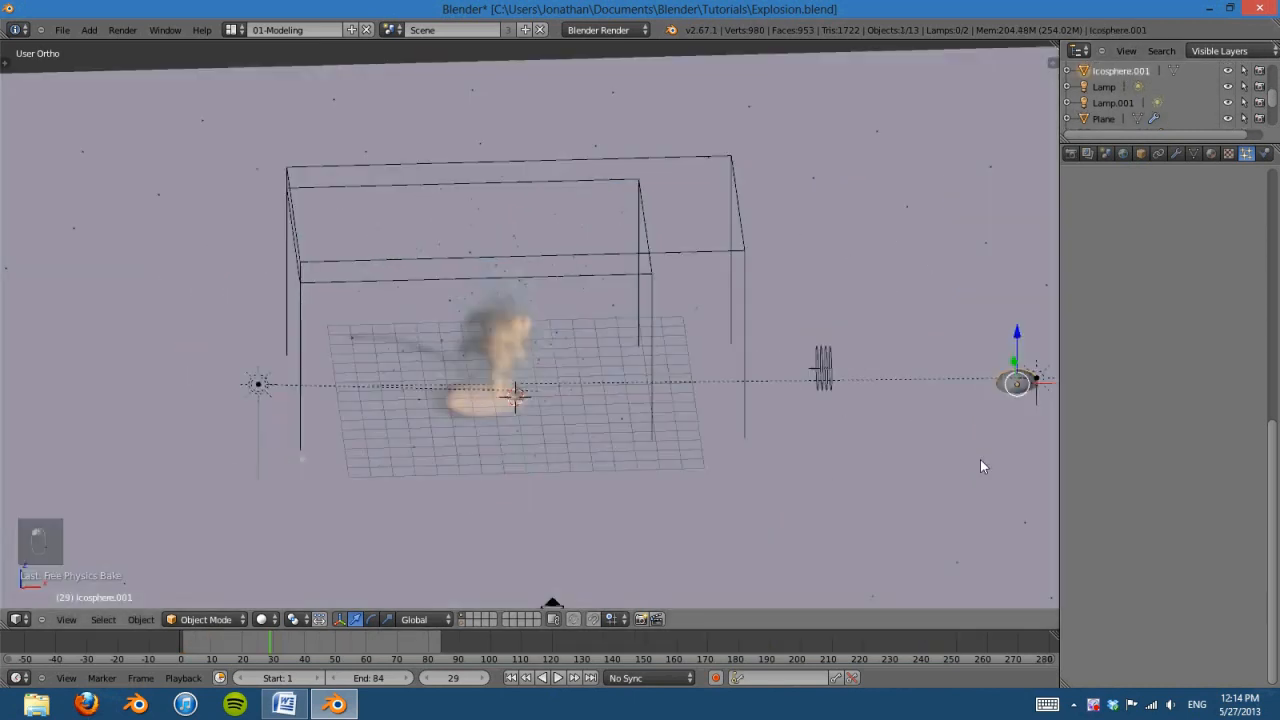
pyautogui.keyDown('shift'); pyautogui.moveTo(981, 466); pyautogui.dragTo(451, 428, button='middle'); pyautogui.keyUp('shift')
pyautogui.scroll(3, 711, 372)
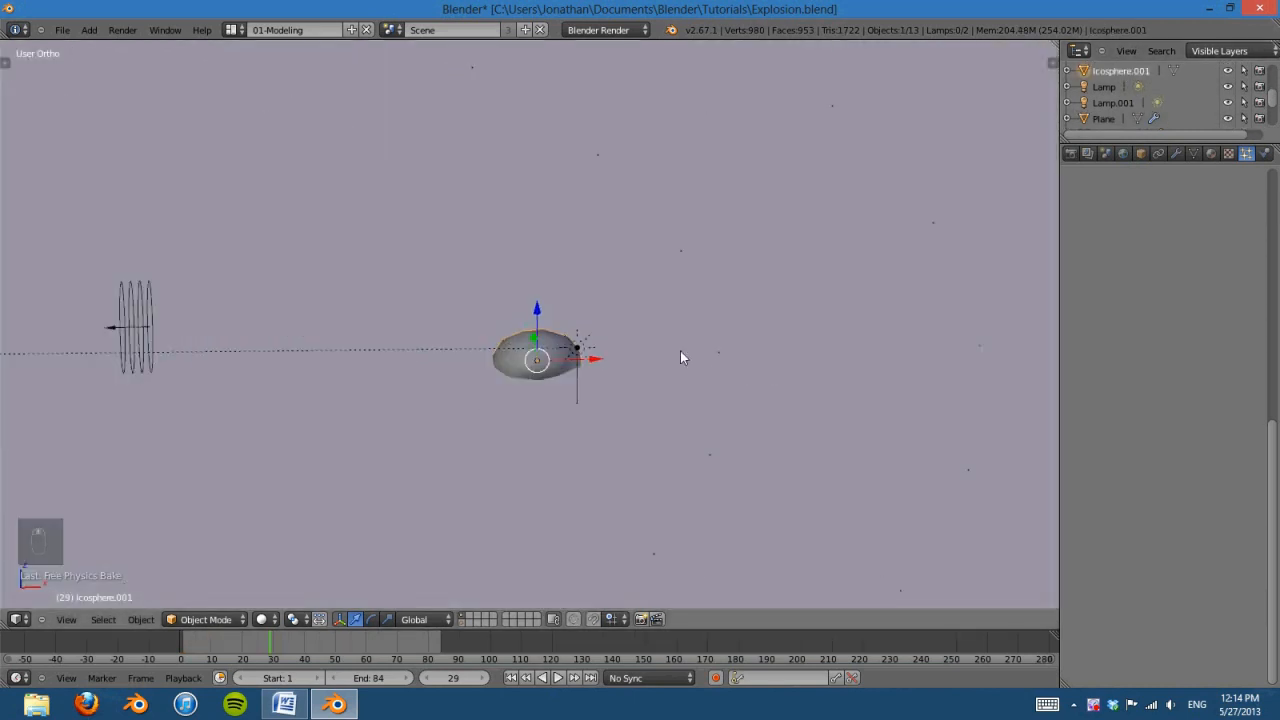
# - Give Icosphere.001 a new material with its specular intensity set to 0
pyautogui.click(1211, 153)
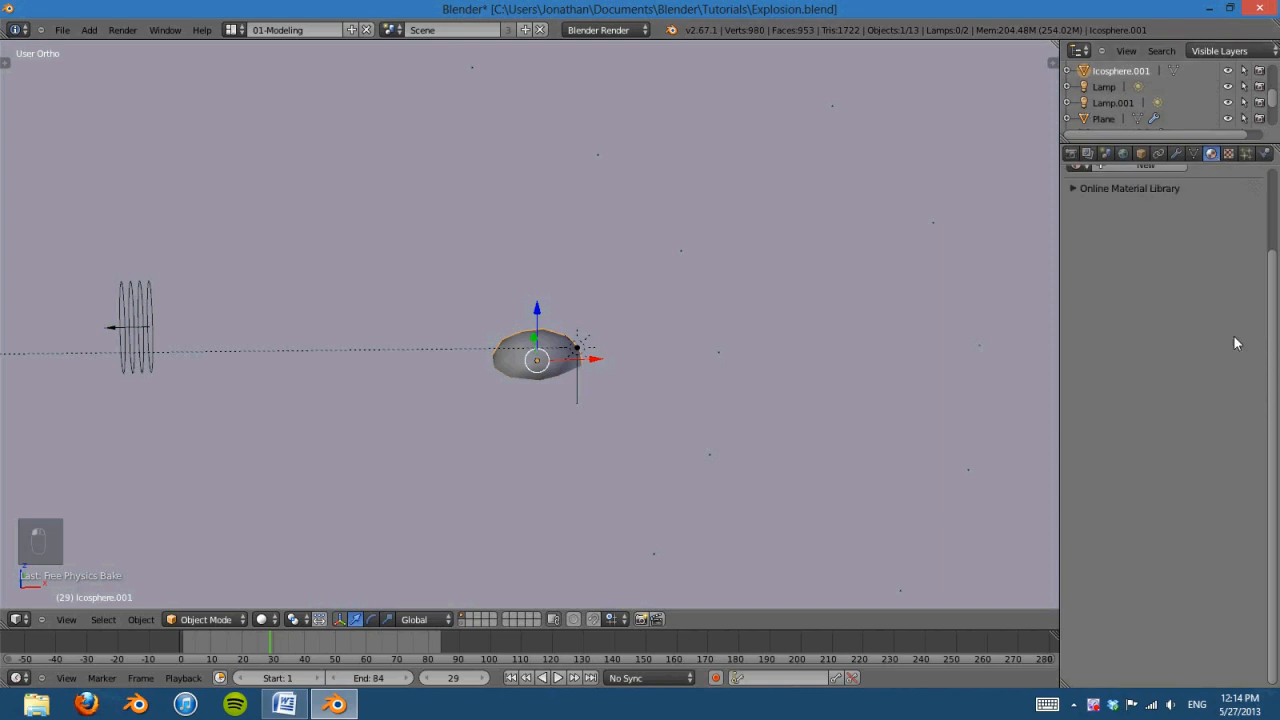
pyautogui.scroll(3, 1234, 342)
pyautogui.click(1163, 257)
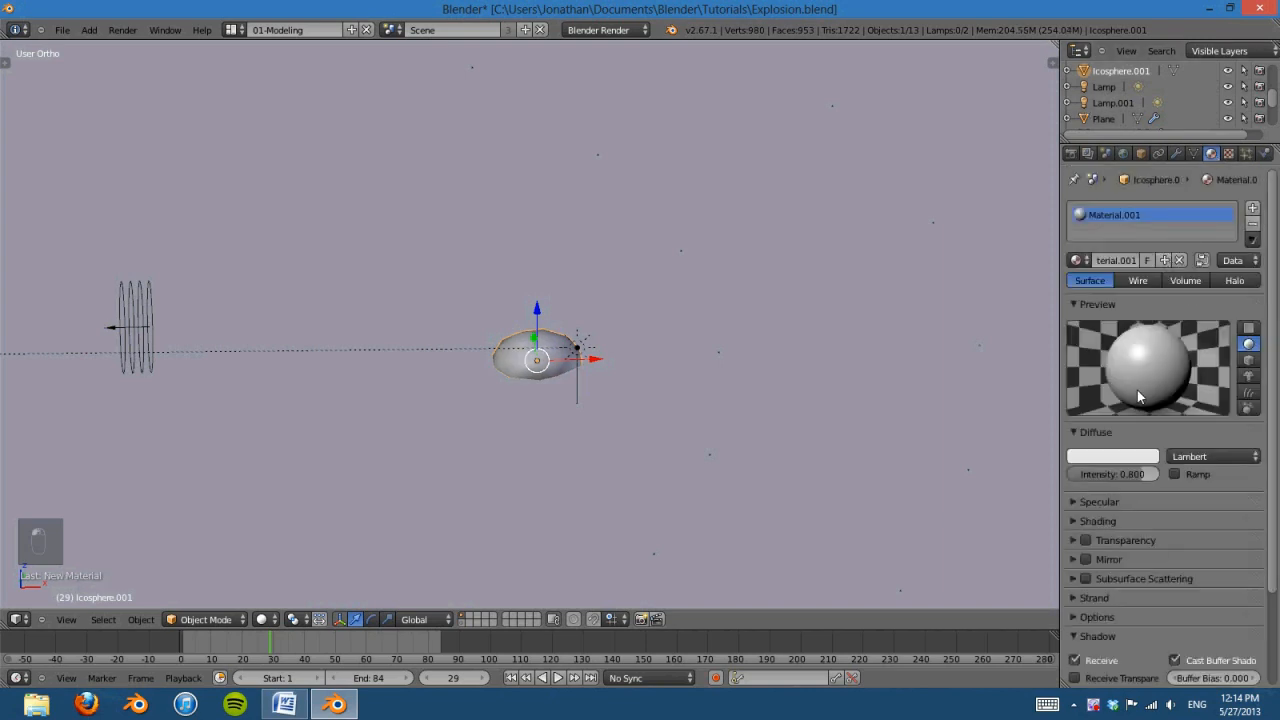
pyautogui.click(1095, 505)
pyautogui.moveTo(1132, 541); pyautogui.dragTo(1077, 545)
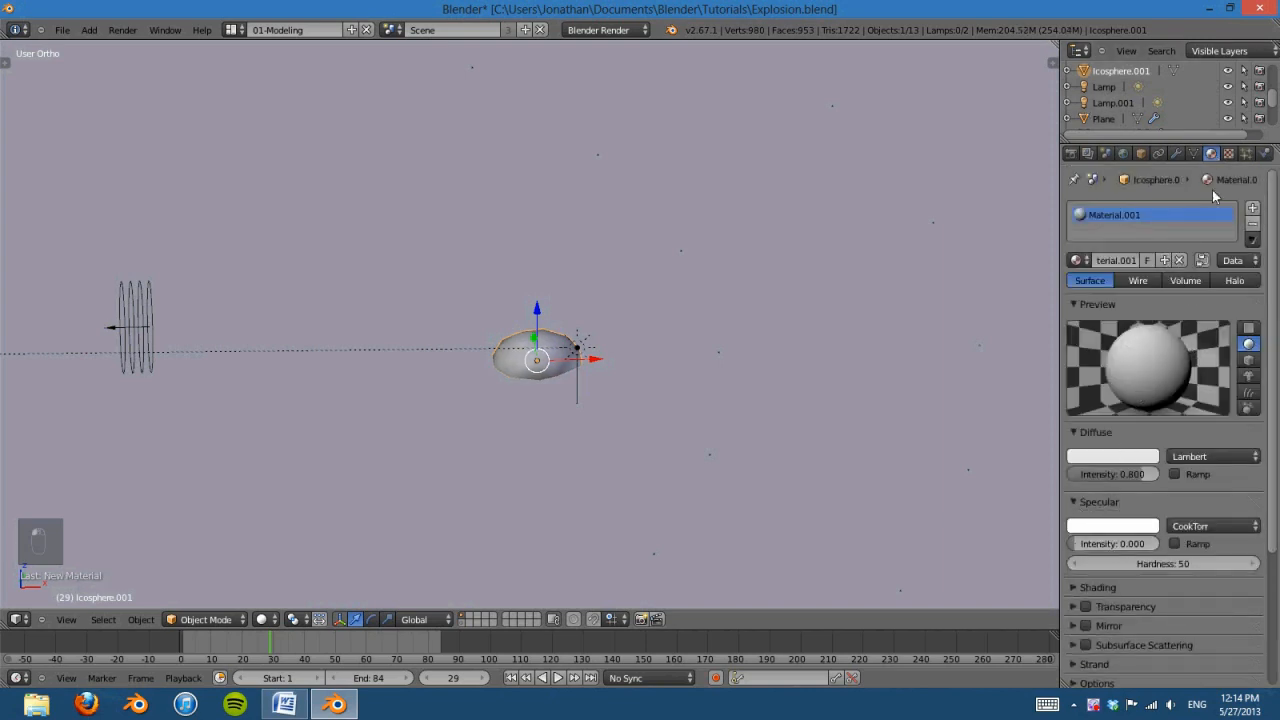
# - Create a new Image or Movie texture using the existing LandscapeArid0197_M.jpg image
pyautogui.click(1229, 153)
pyautogui.click(1150, 316)
pyautogui.click(1195, 339)
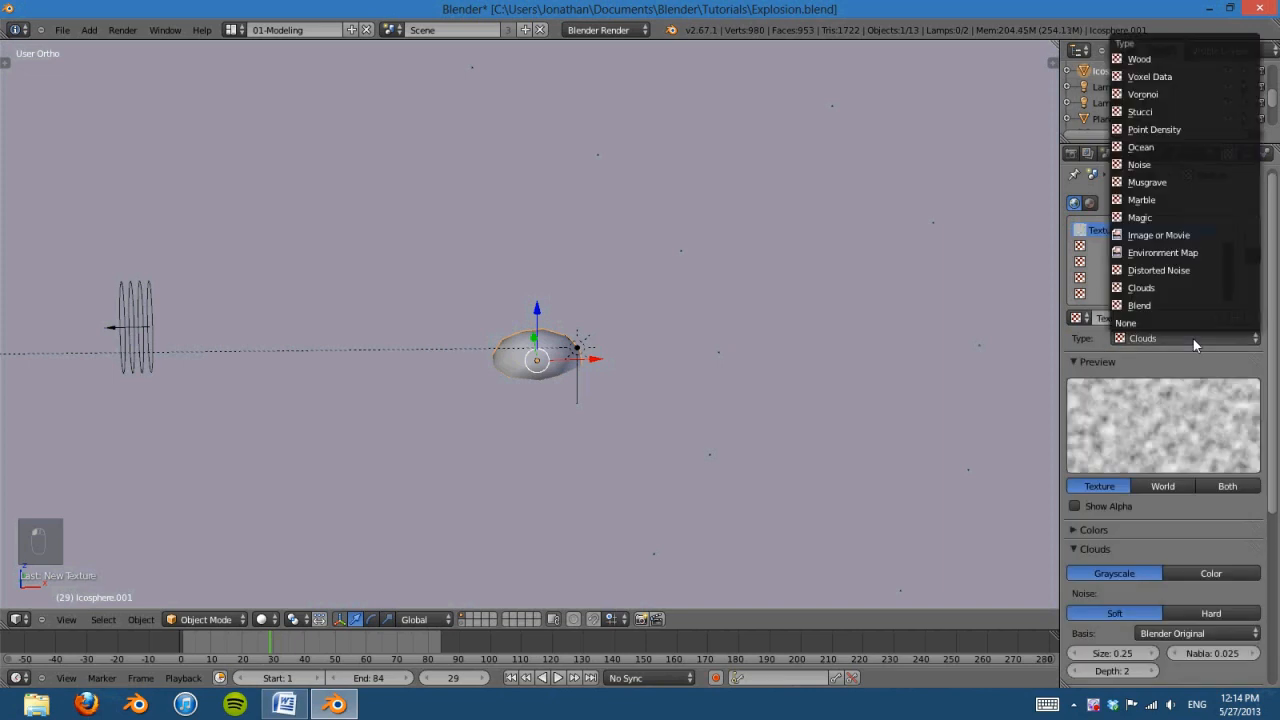
pyautogui.click(1181, 233)
pyautogui.click(1081, 574)
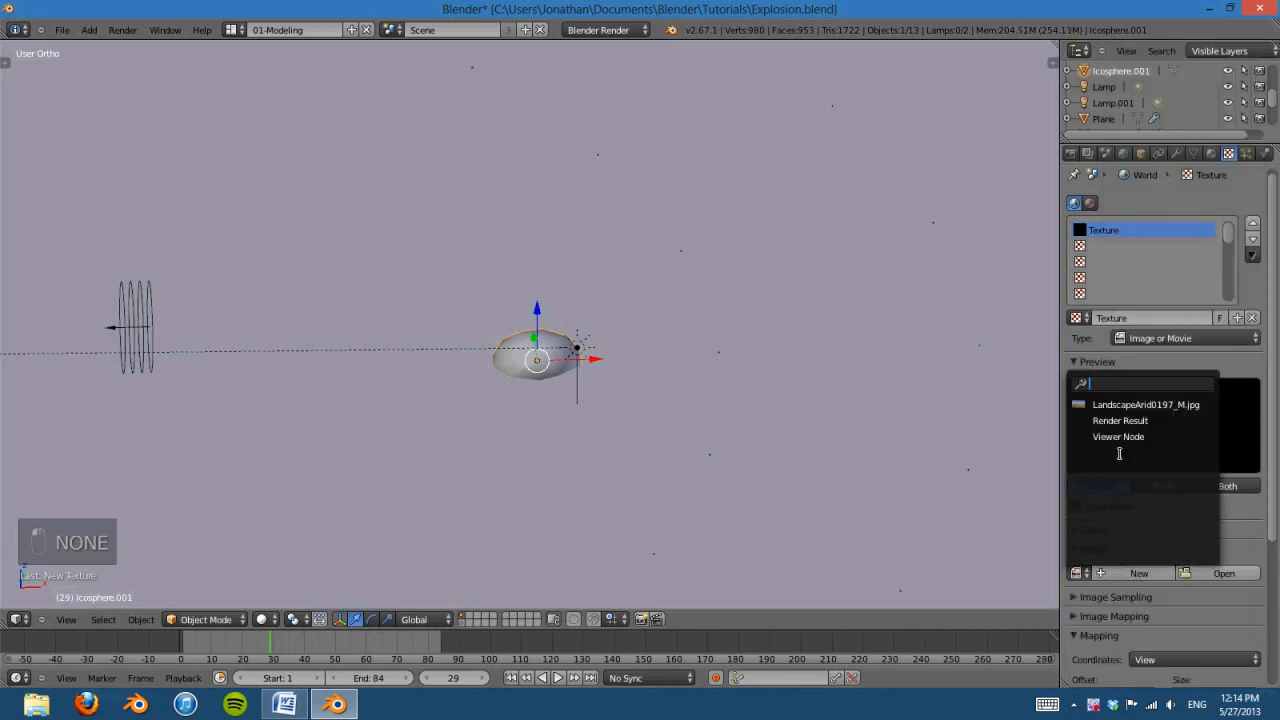
pyautogui.click(1140, 401)
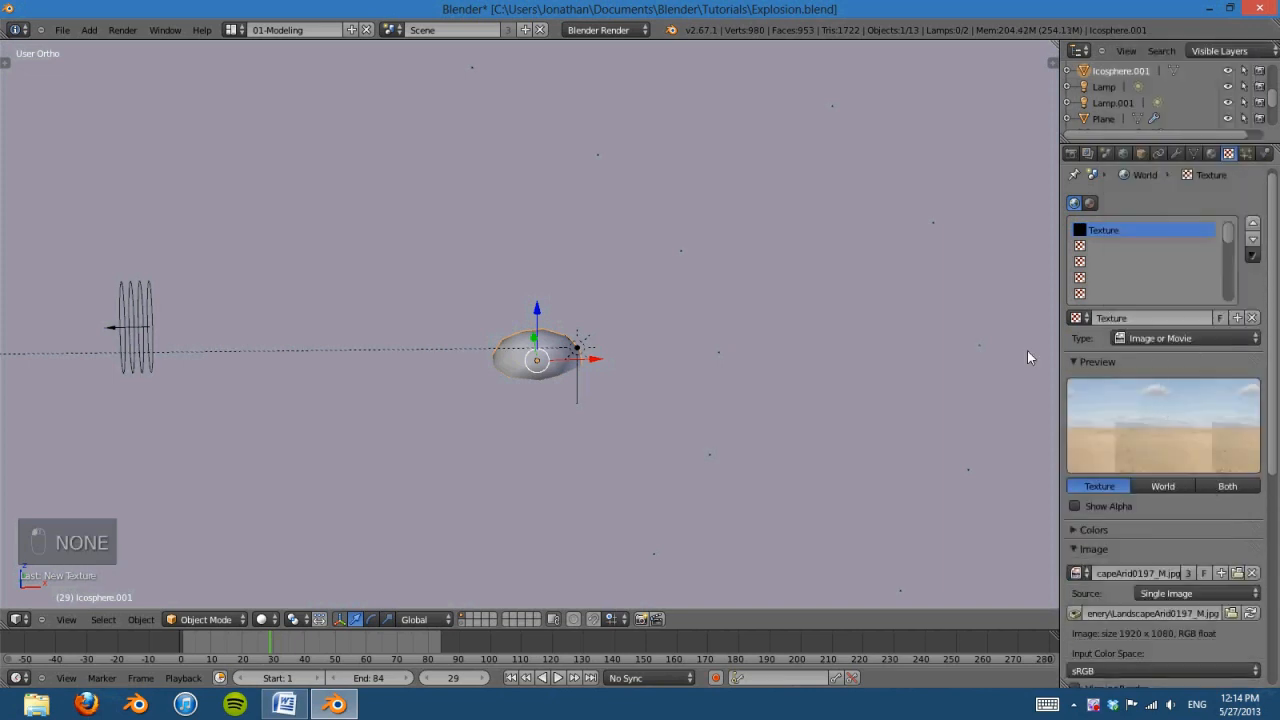
# - Switch to the 04-UV Editing layout, bring the icosphere into view, and show the LandscapeArid0197_M.jpg image in the image editor
pyautogui.click(236, 30)
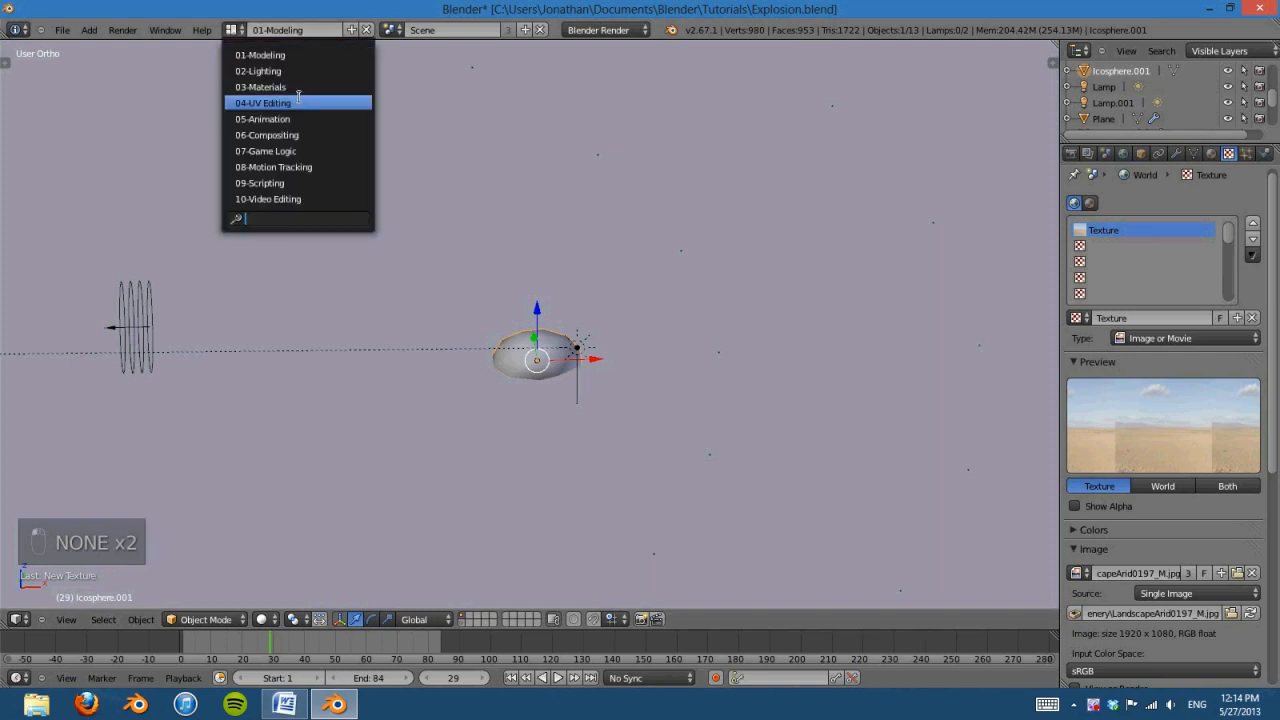
pyautogui.click(280, 103)
pyautogui.scroll(-10, 802, 444)
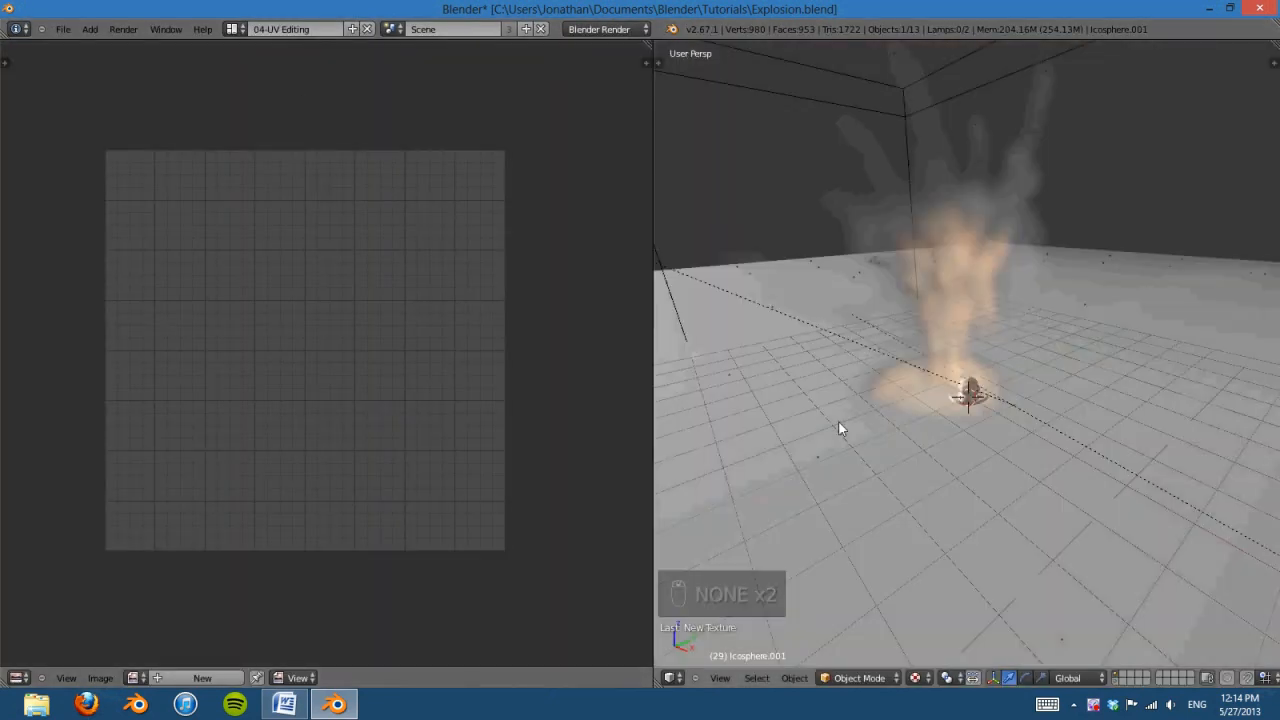
pyautogui.keyDown('shift'); pyautogui.moveTo(990, 571); pyautogui.dragTo(361, 385, button='middle'); pyautogui.keyUp('shift')
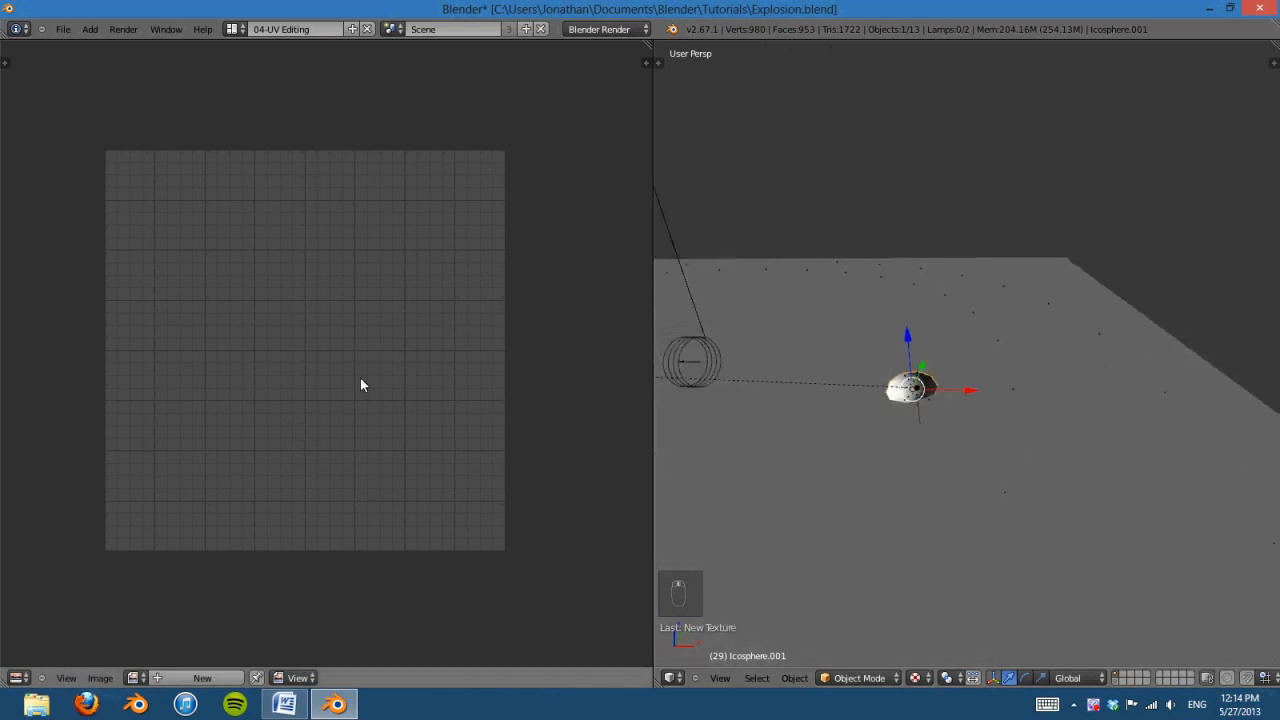
pyautogui.click(134, 677)
pyautogui.click(198, 509)
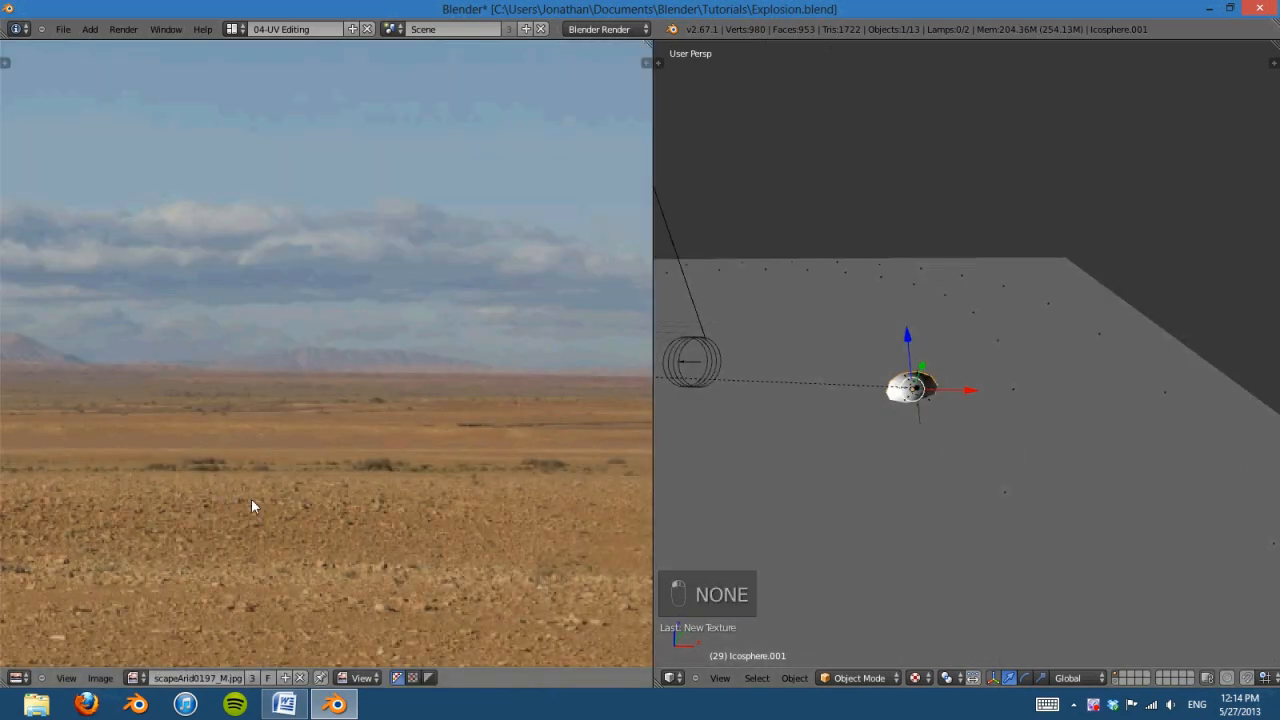
# - Enter edit mode on Icosphere.001, select all its geometry, and apply a standard Unwrap
pyautogui.press('Tab')
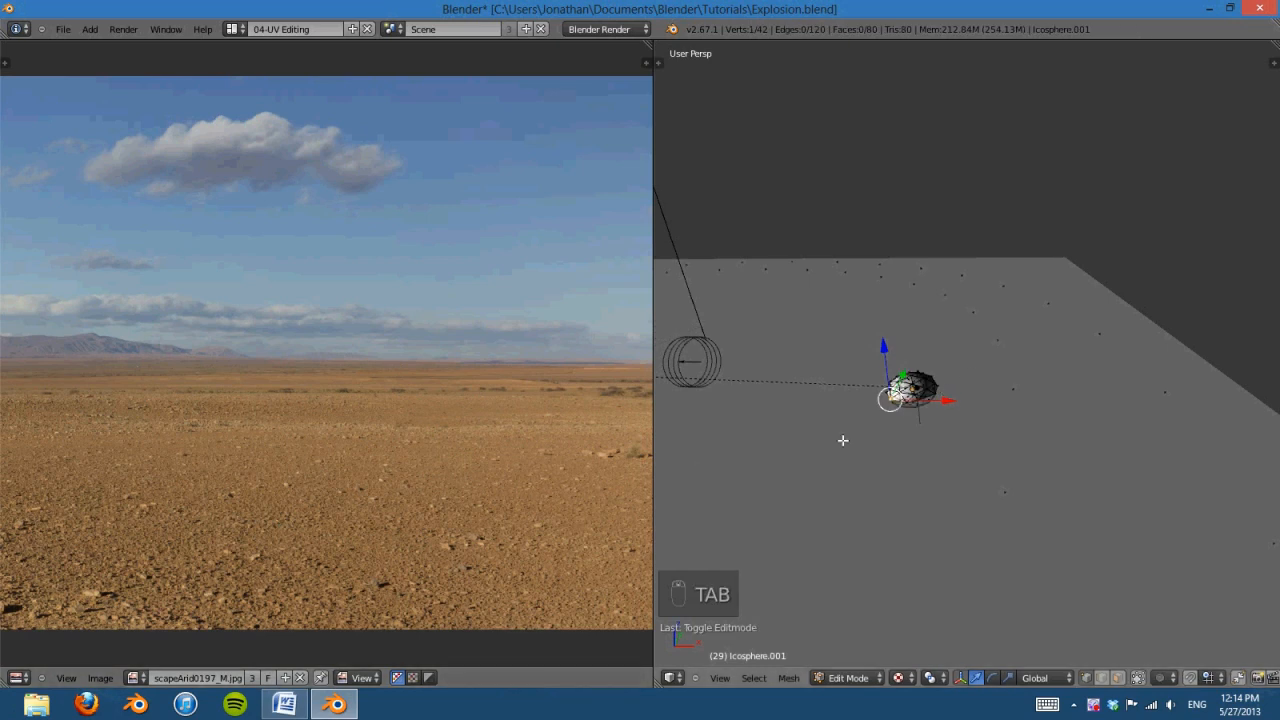
pyautogui.press('a')
pyautogui.press('a')
pyautogui.press('a')
pyautogui.press('a')
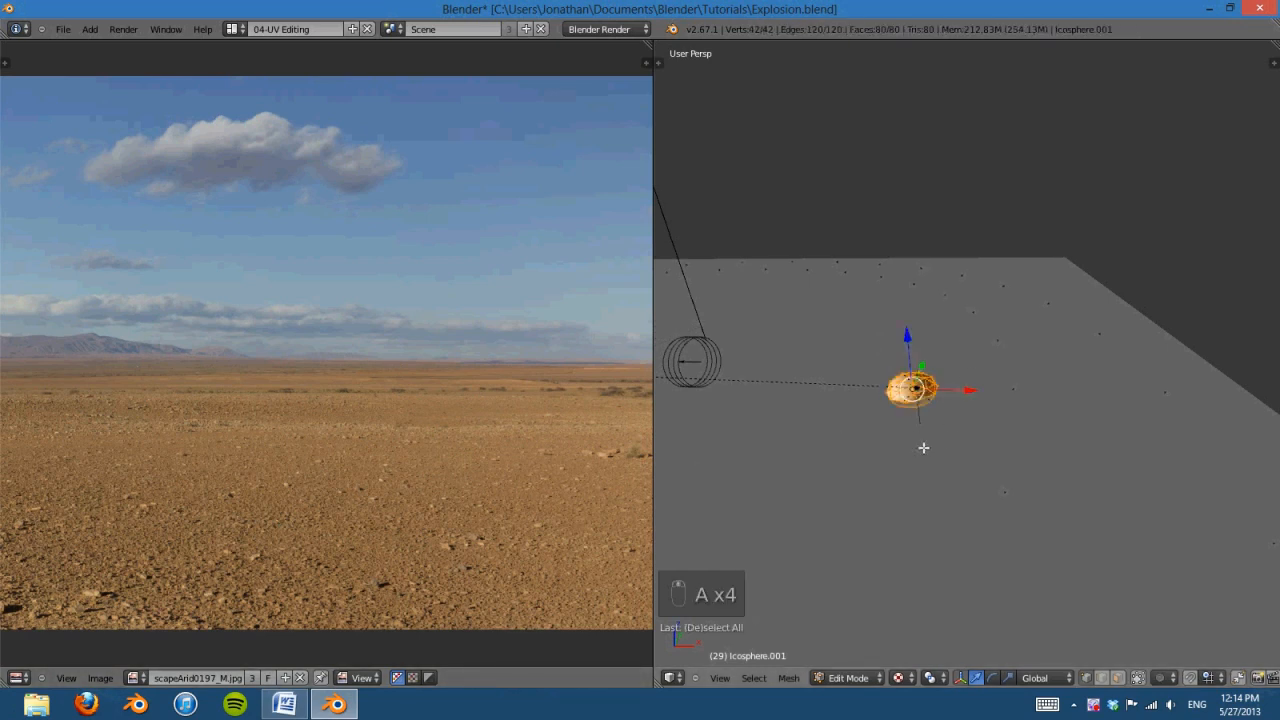
pyautogui.press('u')
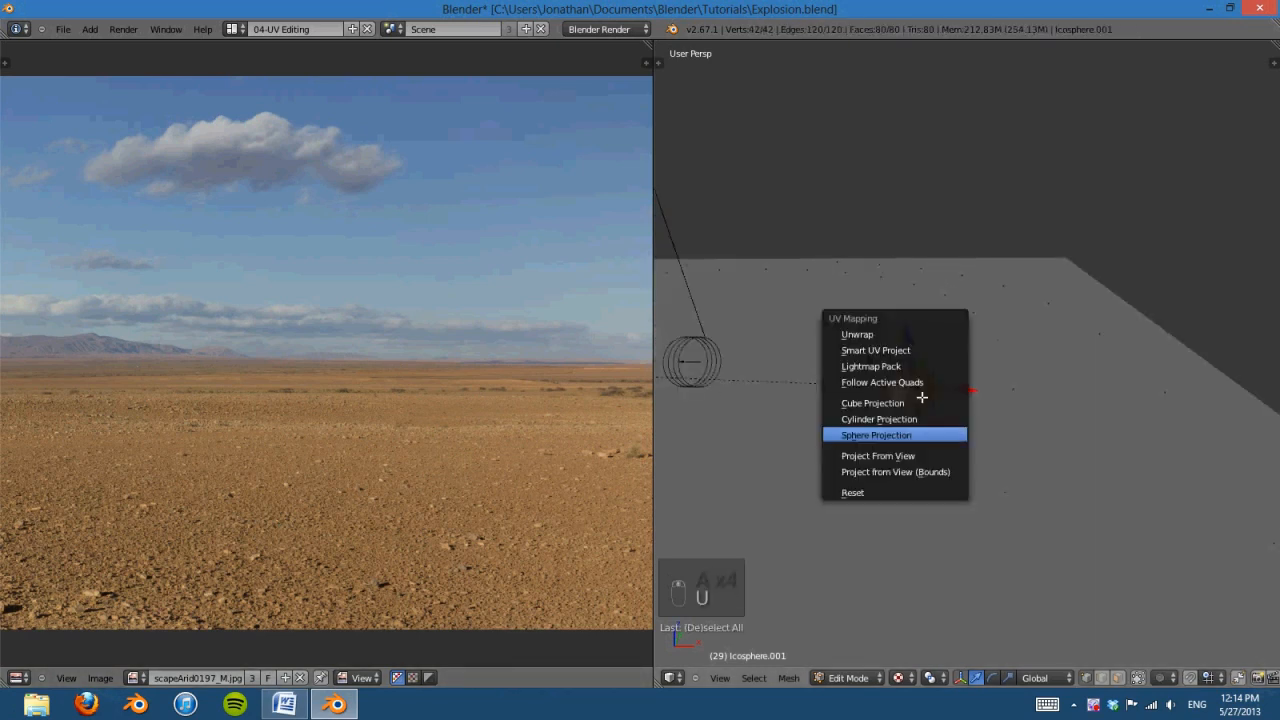
pyautogui.click(892, 335)
pyautogui.scroll(-2, 496, 478)
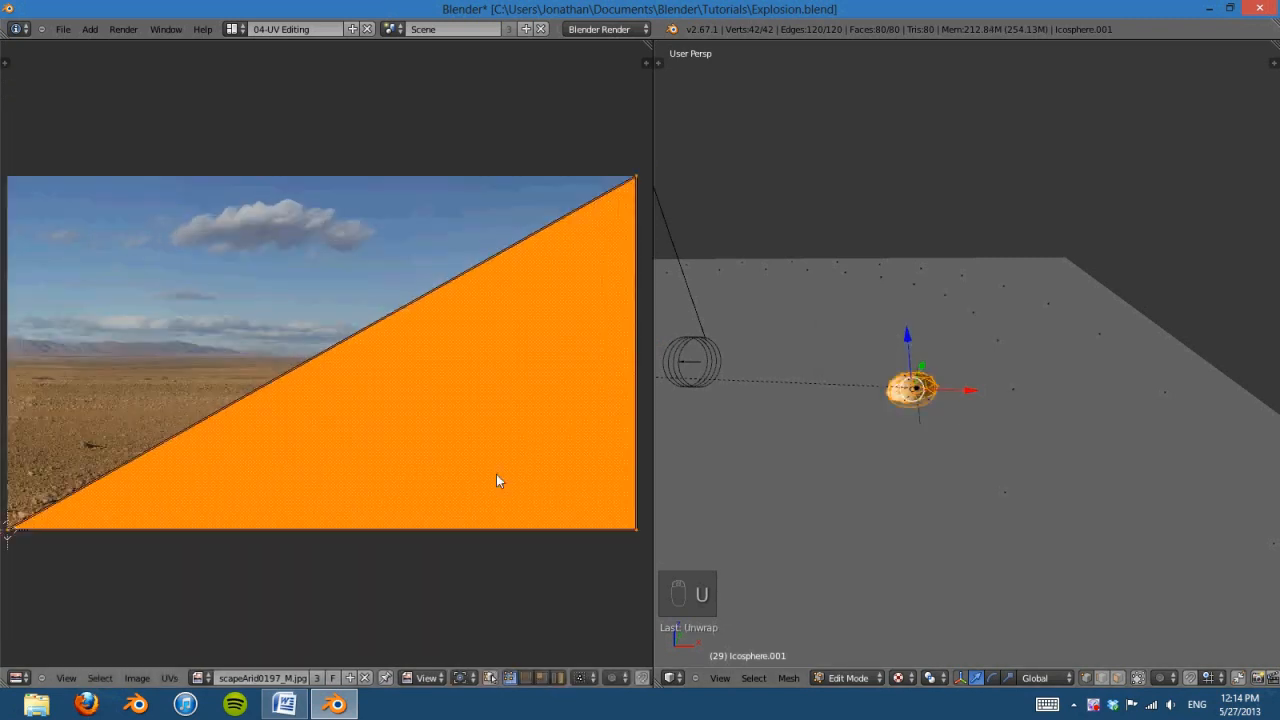
# - Frame the icosphere closely in the 3D view, staying in edit mode, and set the viewport shading to Solid
pyautogui.scroll(3, 496, 478)
pyautogui.moveTo(1046, 466); pyautogui.dragTo(895, 478, button='middle')
pyautogui.moveTo(971, 514); pyautogui.dragTo(1037, 506, button='middle')
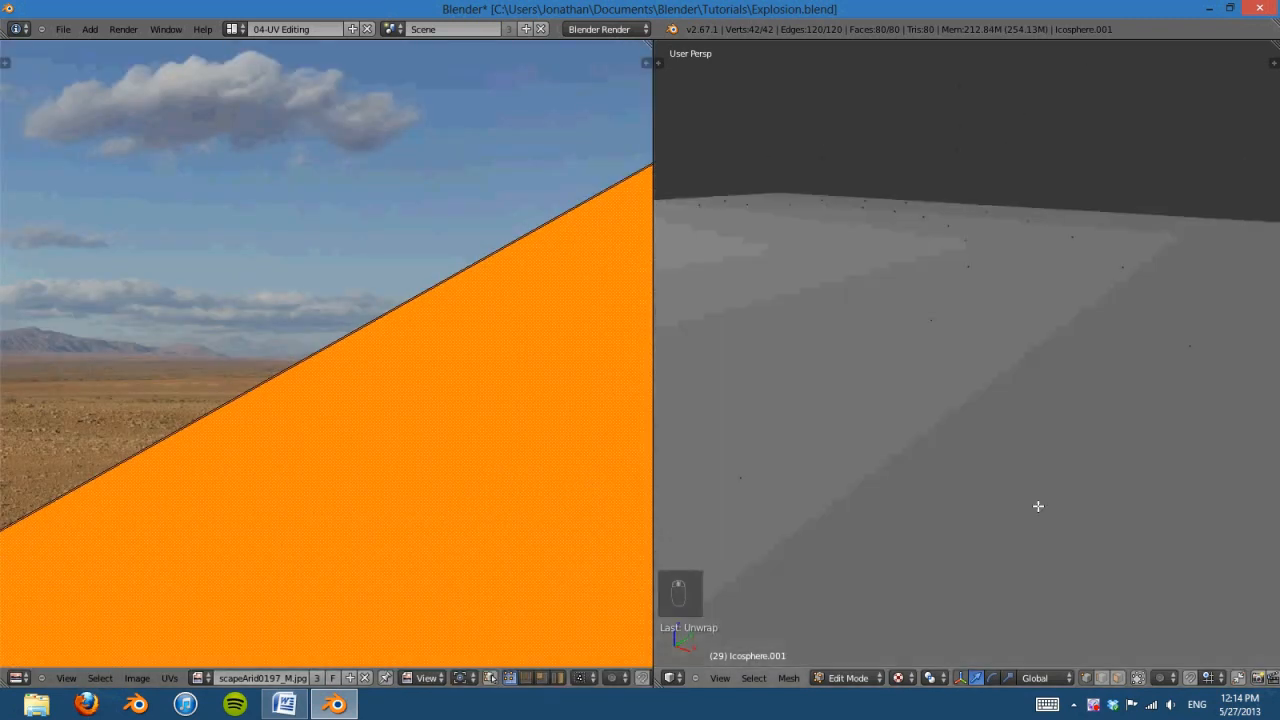
pyautogui.press('KP_Decimal')
pyautogui.press('Tab')
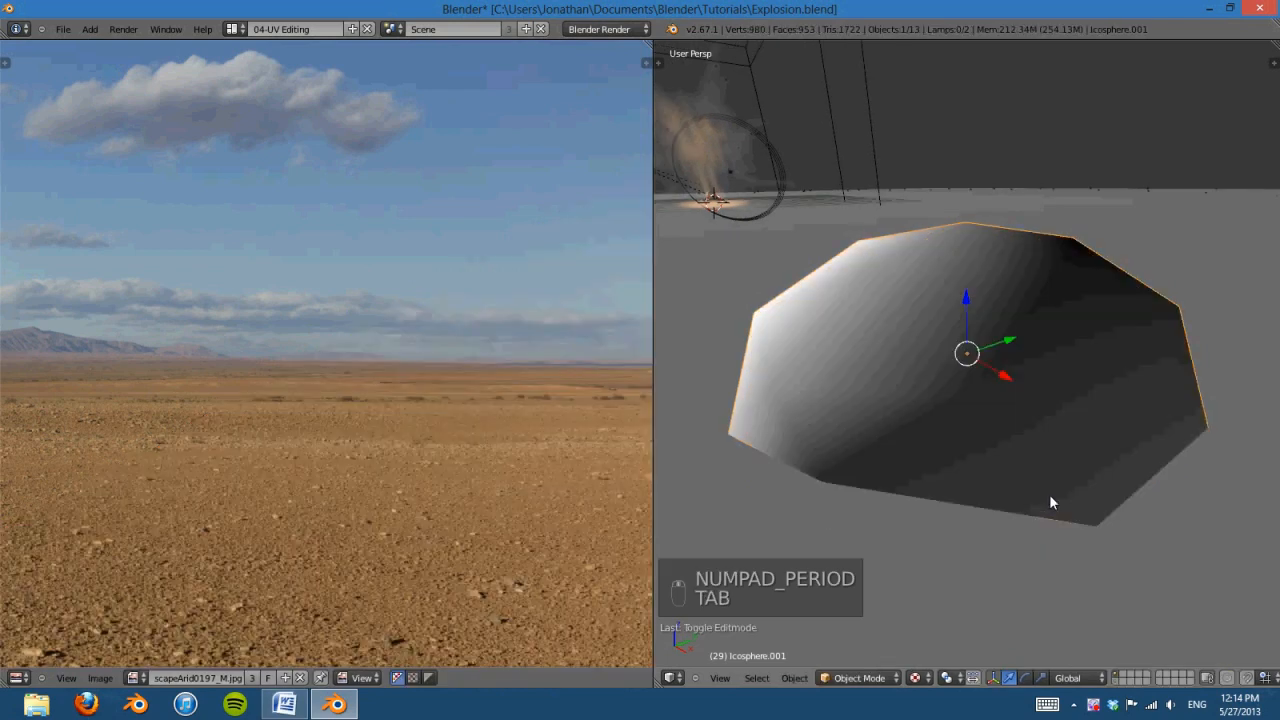
pyautogui.press('Tab')
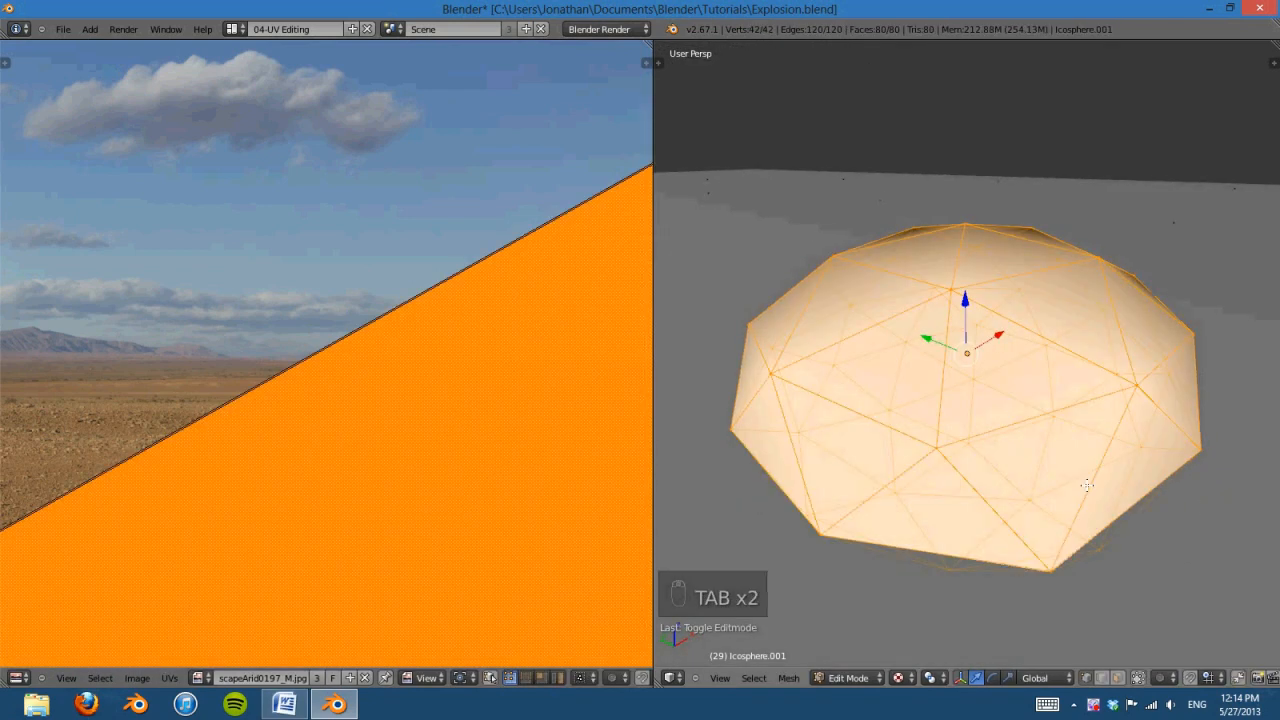
pyautogui.scroll(-4, 1090, 492)
pyautogui.click(906, 678)
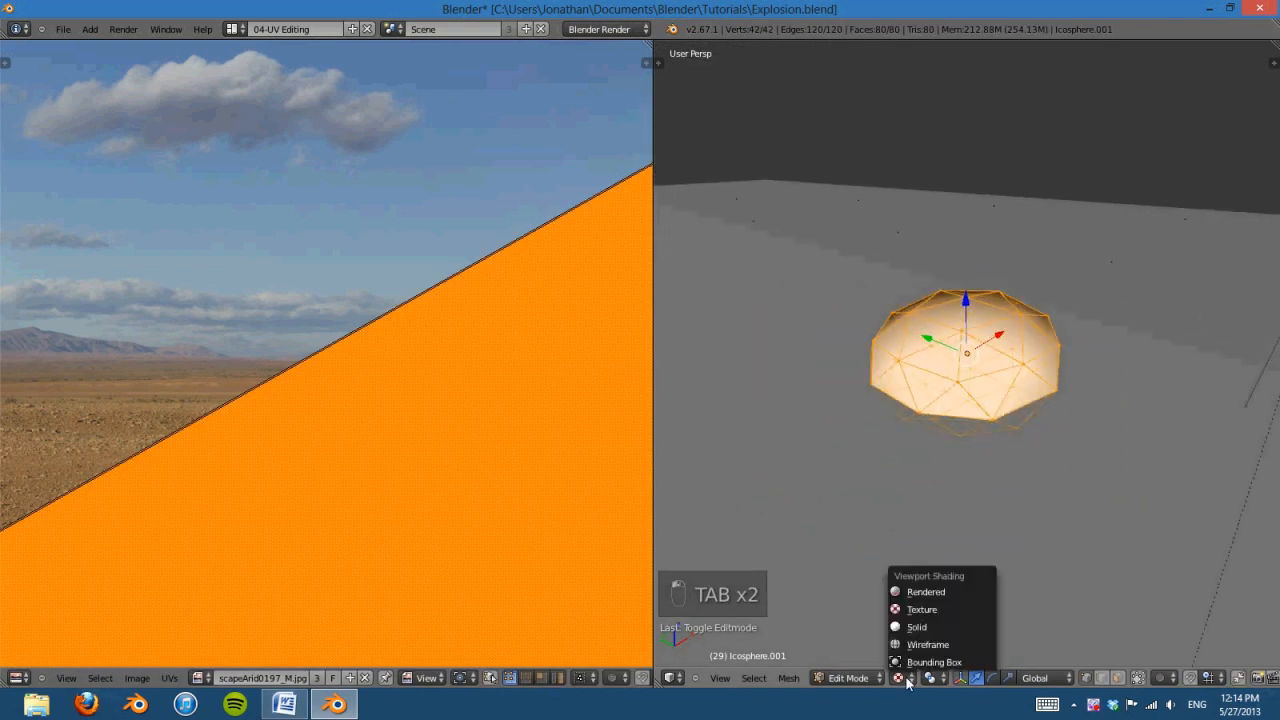
pyautogui.click(918, 626)
# - Enable Textured Solid in the 3D view's display settings and change the shading mode from Multitexture
pyautogui.press('n')
pyautogui.scroll(-2, 1188, 551)
pyautogui.scroll(-4, 1188, 551)
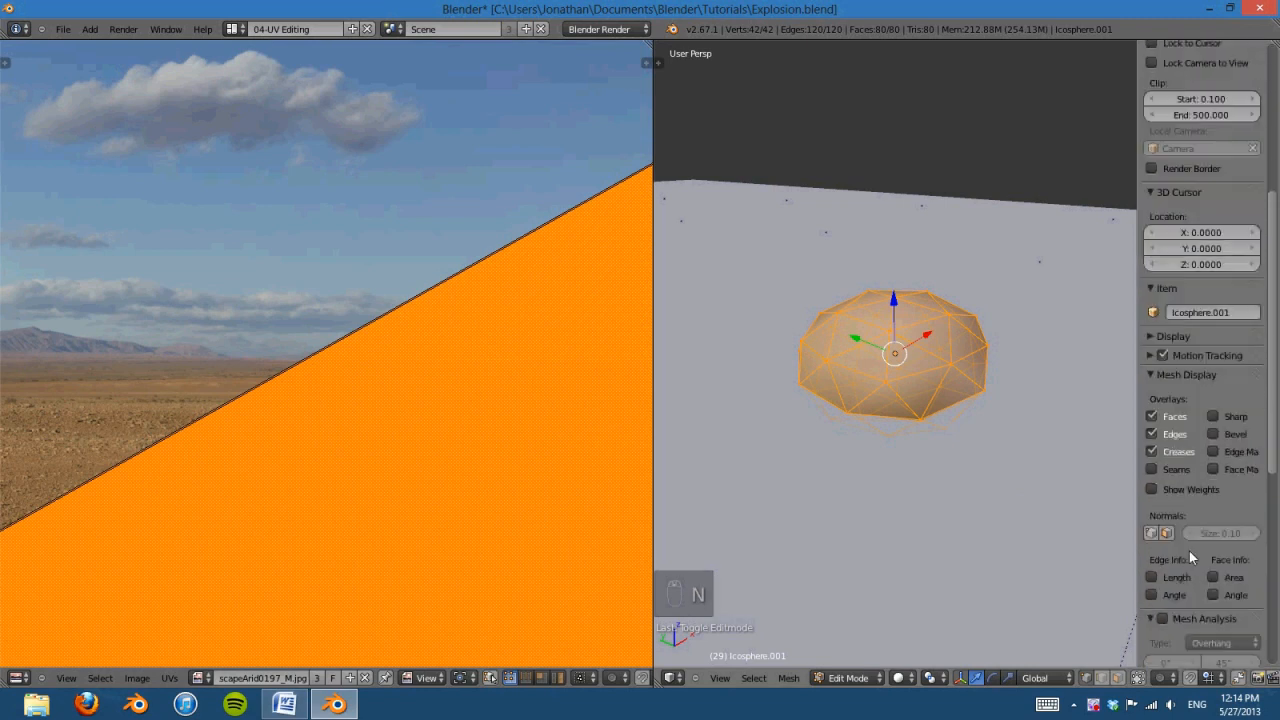
pyautogui.click(1156, 337)
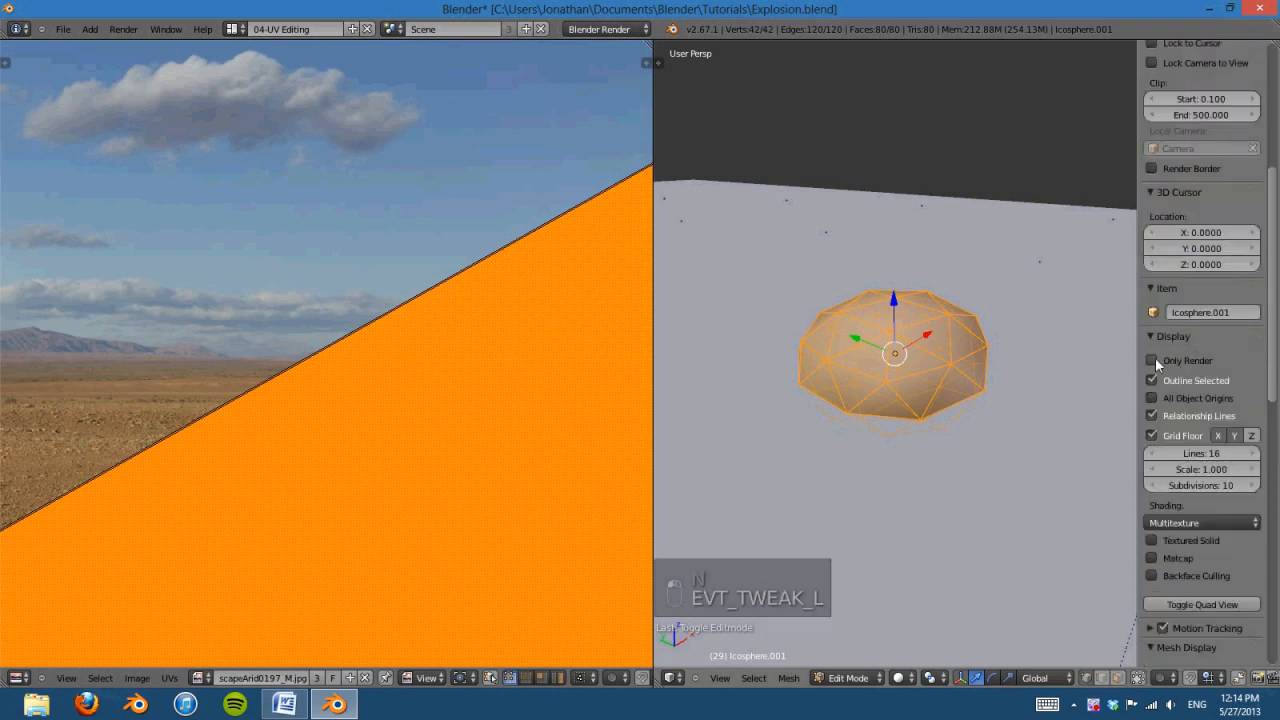
pyautogui.click(1157, 538)
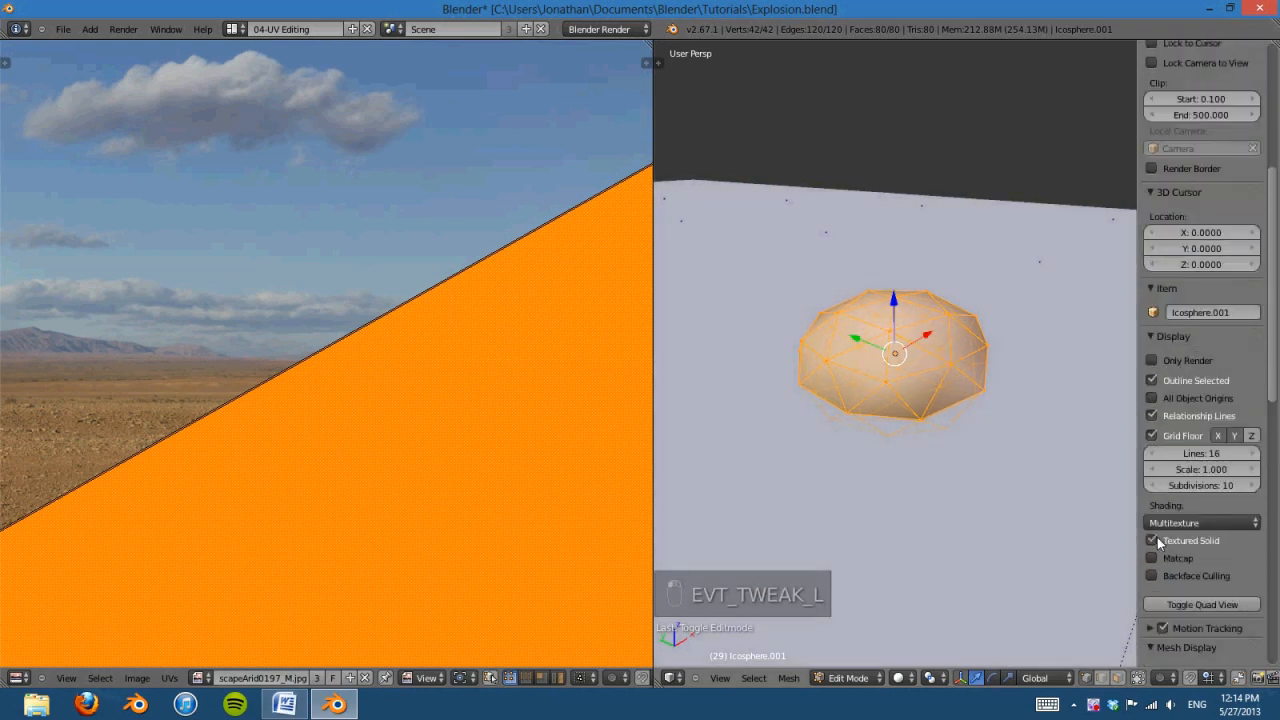
pyautogui.click(1203, 522)
pyautogui.click(1197, 472)
pyautogui.press('n')
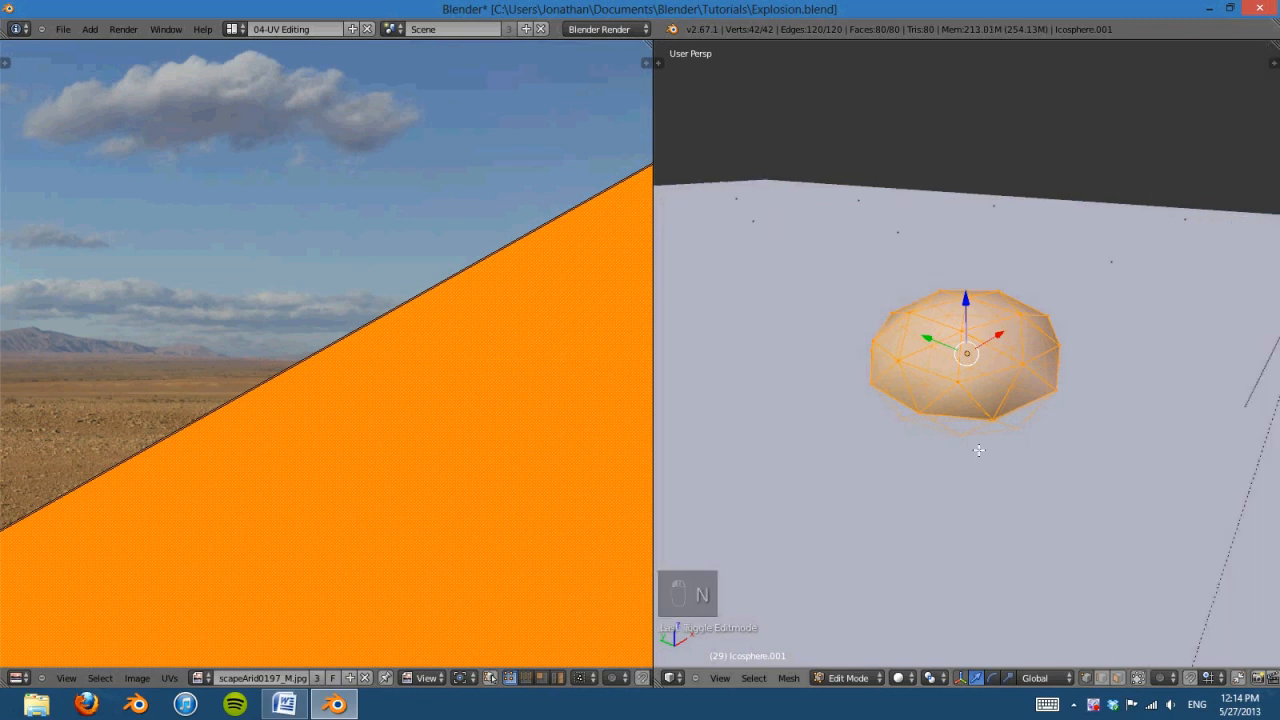
# - Remap the icosphere's UVs over the landscape image with Sphere Projection
pyautogui.scroll(-5, 984, 451)
pyautogui.scroll(3, 990, 450)
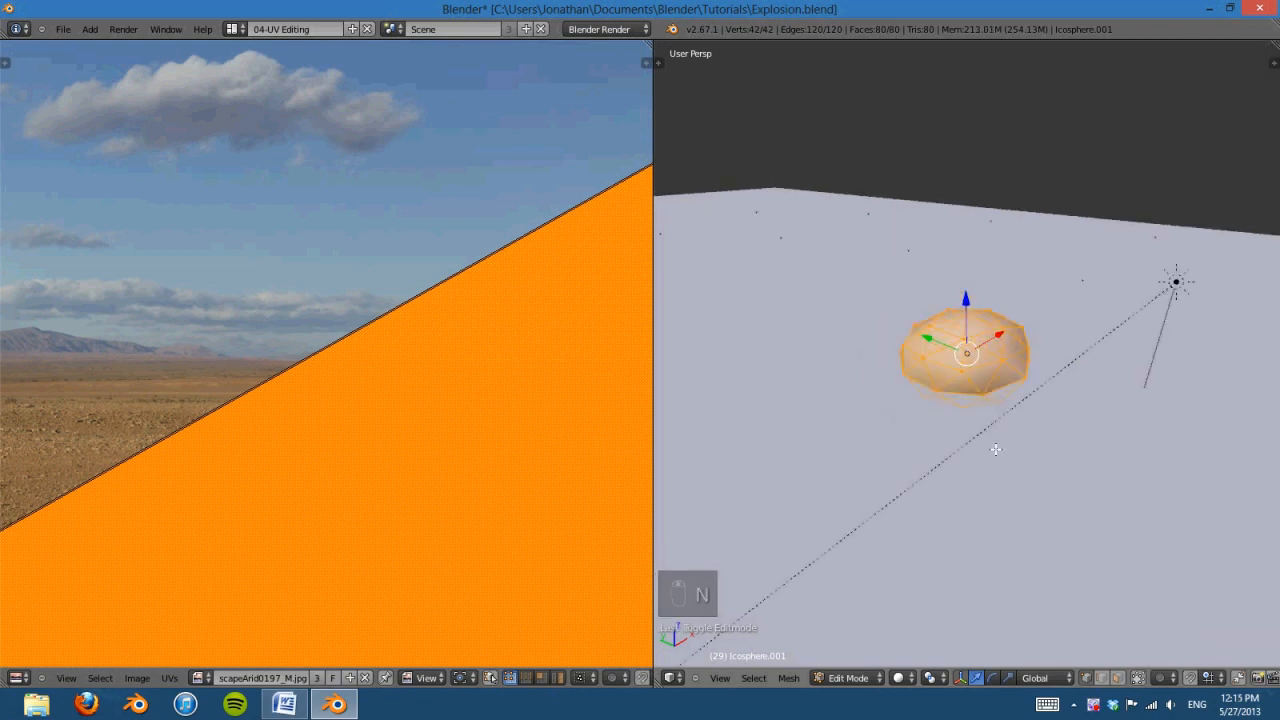
pyautogui.scroll(-3, 574, 446)
pyautogui.scroll(3, 574, 446)
pyautogui.press('u')
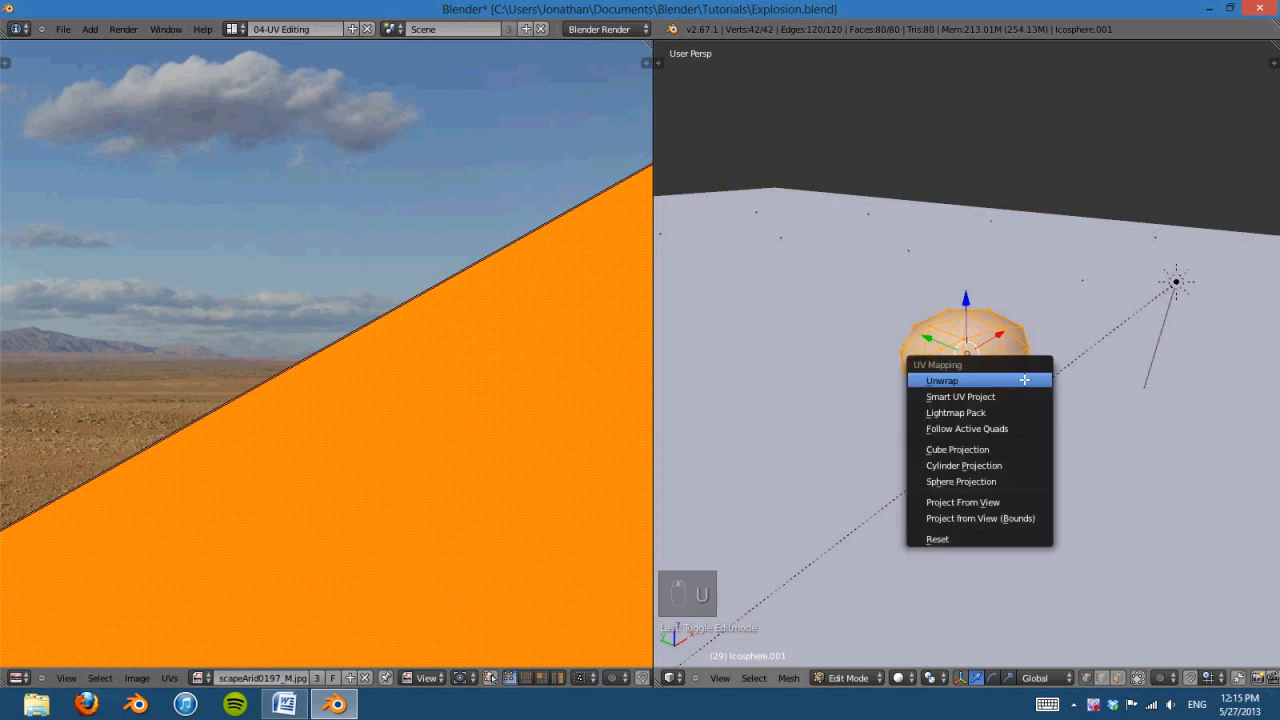
pyautogui.click(986, 482)
pyautogui.scroll(-2, 500, 447)
# - Scale the projected UVs down to a small patch and move them onto the sandy ground of the landscape image
pyautogui.press('s')
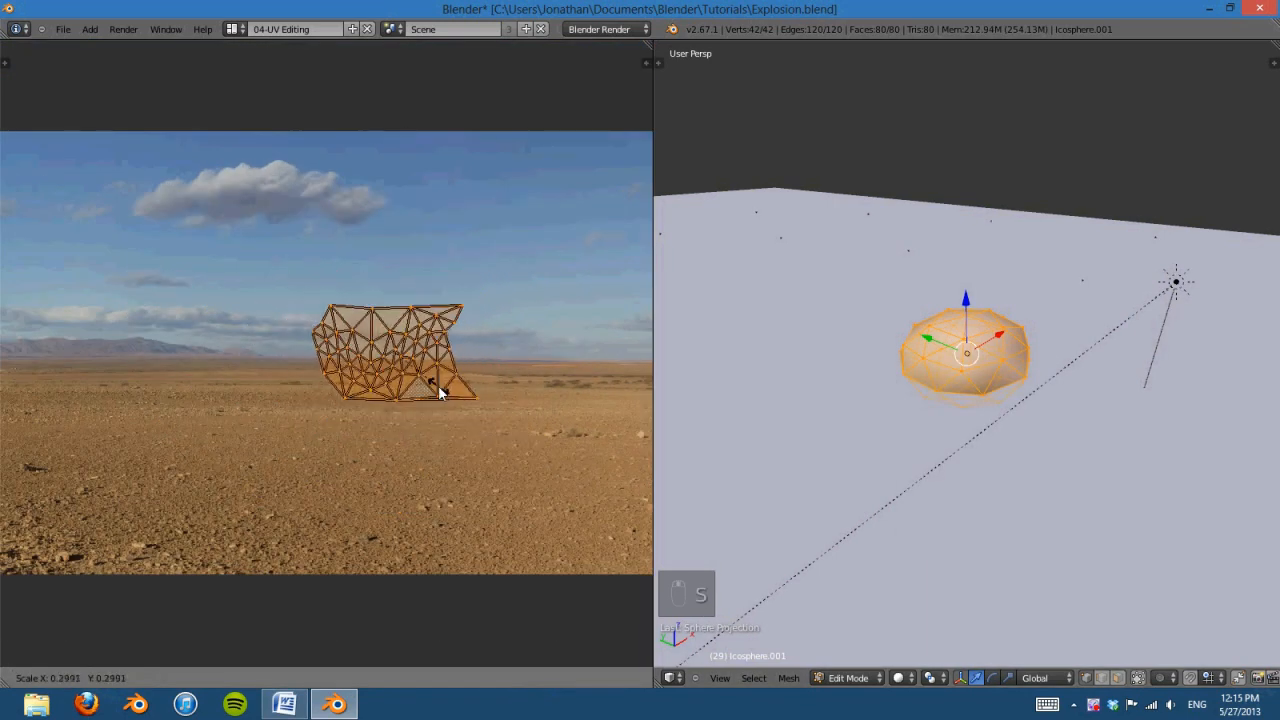
pyautogui.click(454, 365)
pyautogui.press('g')
pyautogui.click(386, 469)
pyautogui.press('s')
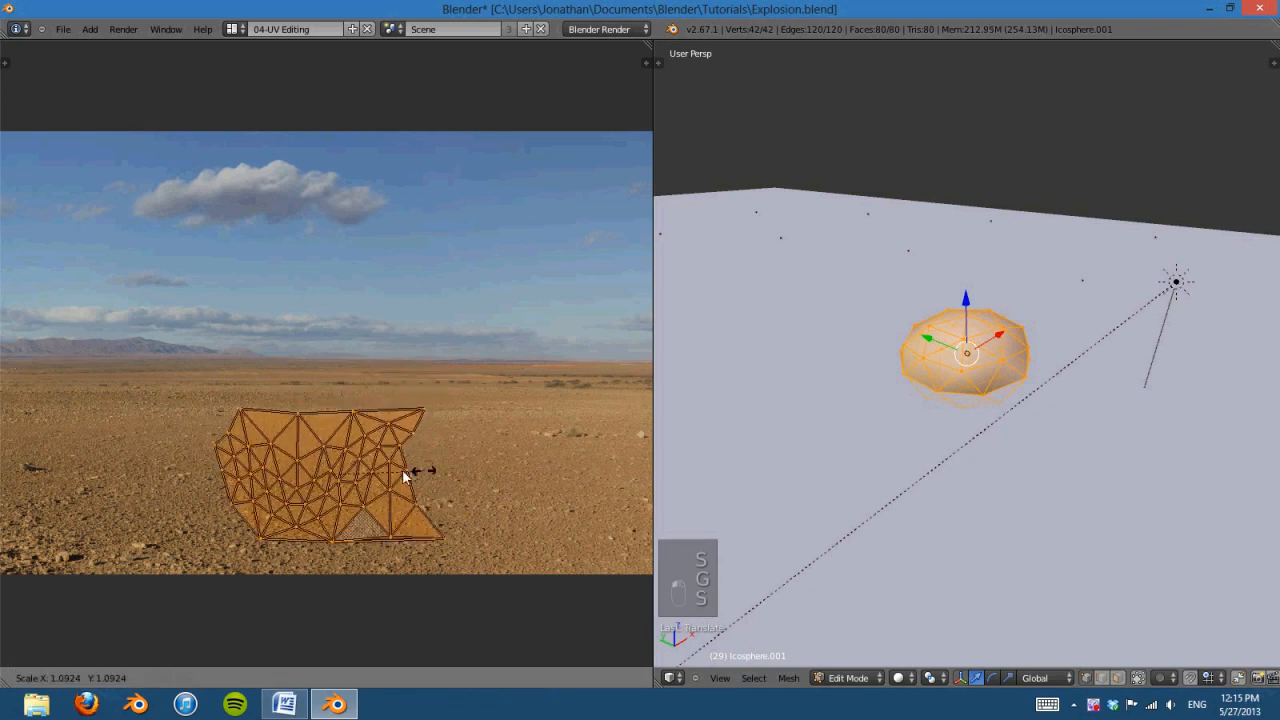
pyautogui.click(380, 470)
pyautogui.press('g')
pyautogui.click(447, 422)
pyautogui.press('s')
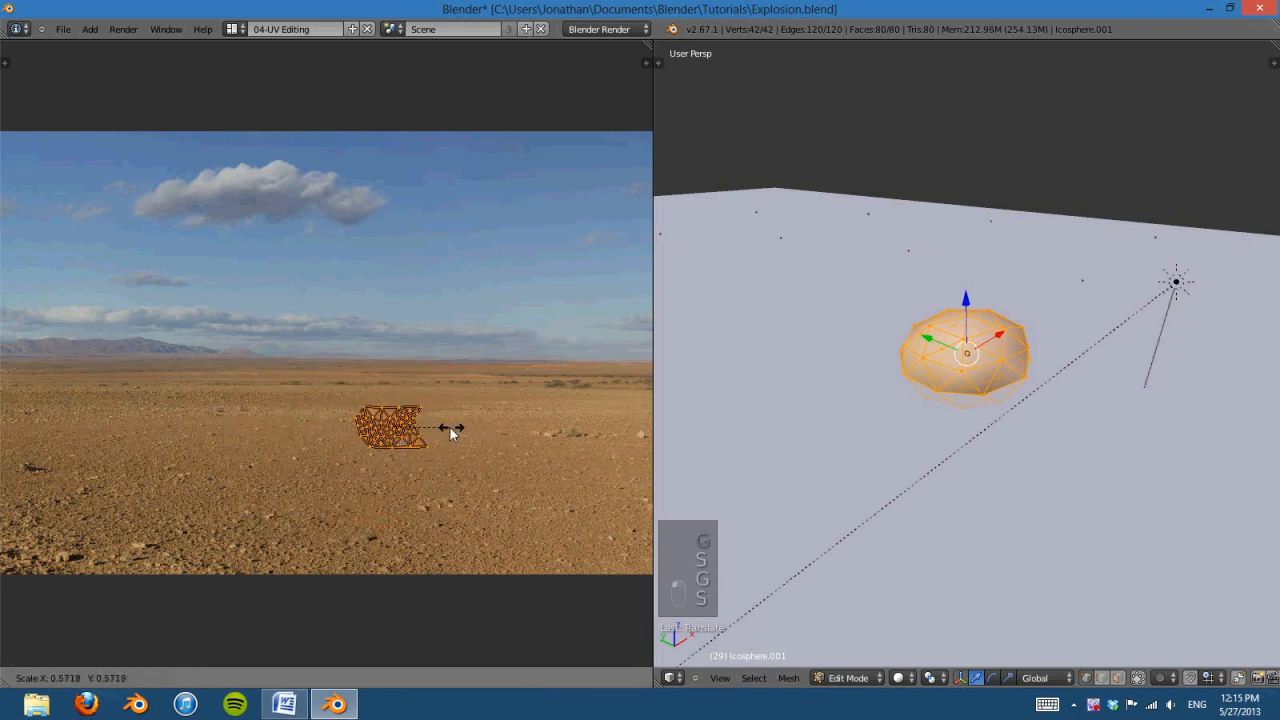
pyautogui.click(449, 430)
pyautogui.press('g')
pyautogui.click(492, 455)
# - Fine-tune the size and position of the UV patch over the stony ground in a closer view
pyautogui.scroll(5, 500, 480)
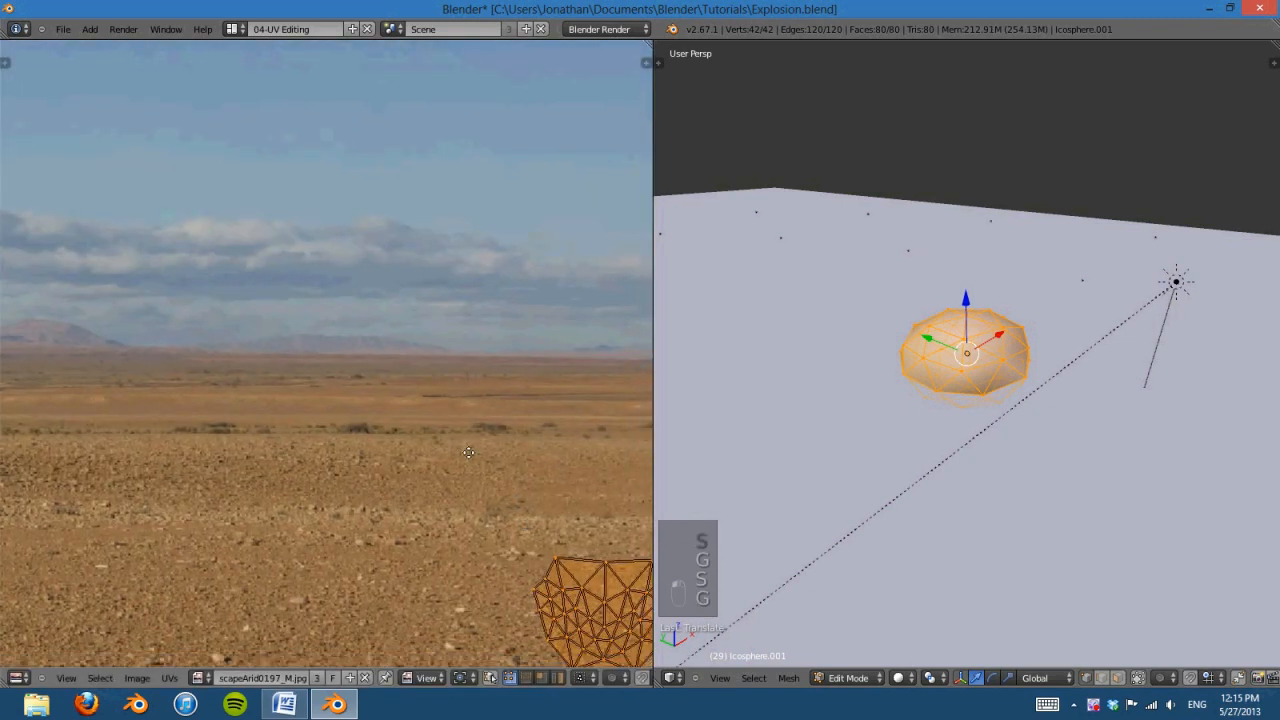
pyautogui.moveTo(468, 453); pyautogui.dragTo(285, 311, button='middle')
pyautogui.press('s')
pyautogui.click(547, 508)
pyautogui.press('g')
pyautogui.click(578, 487)
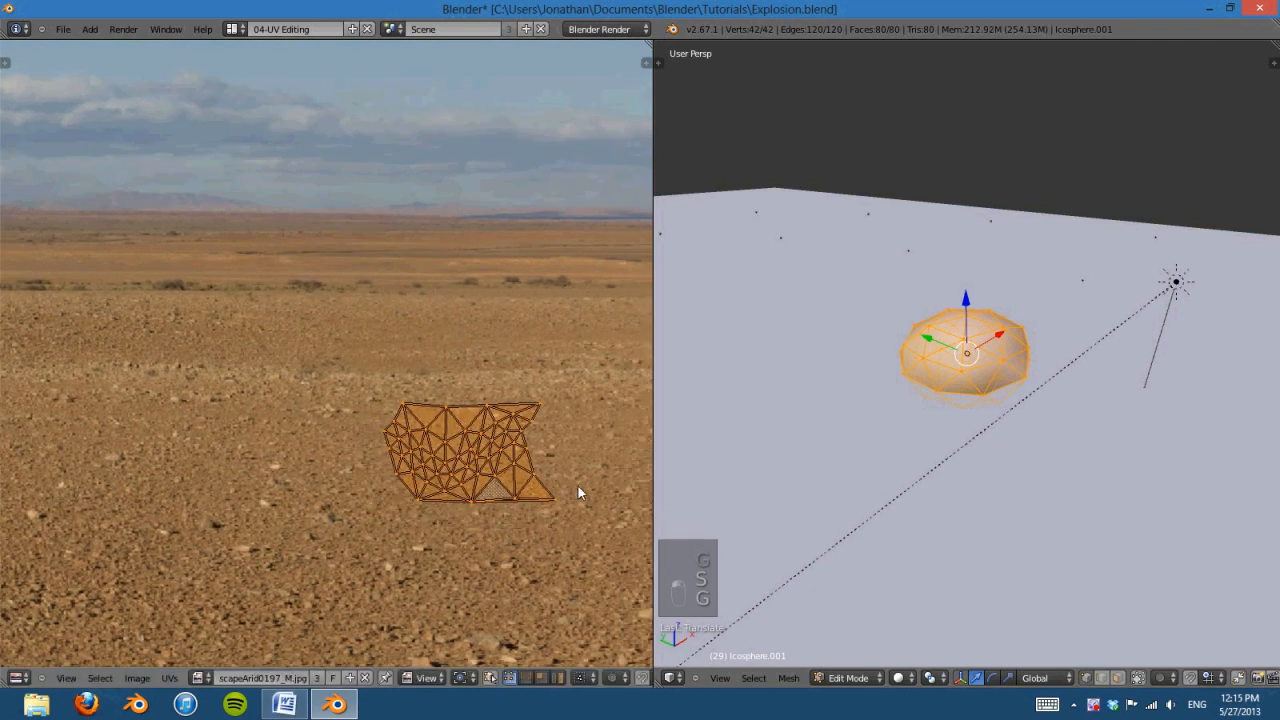
# - Leave edit mode on the icosphere and return to the 01-Modeling layout
pyautogui.press('Tab')
pyautogui.scroll(-5, 940, 367)
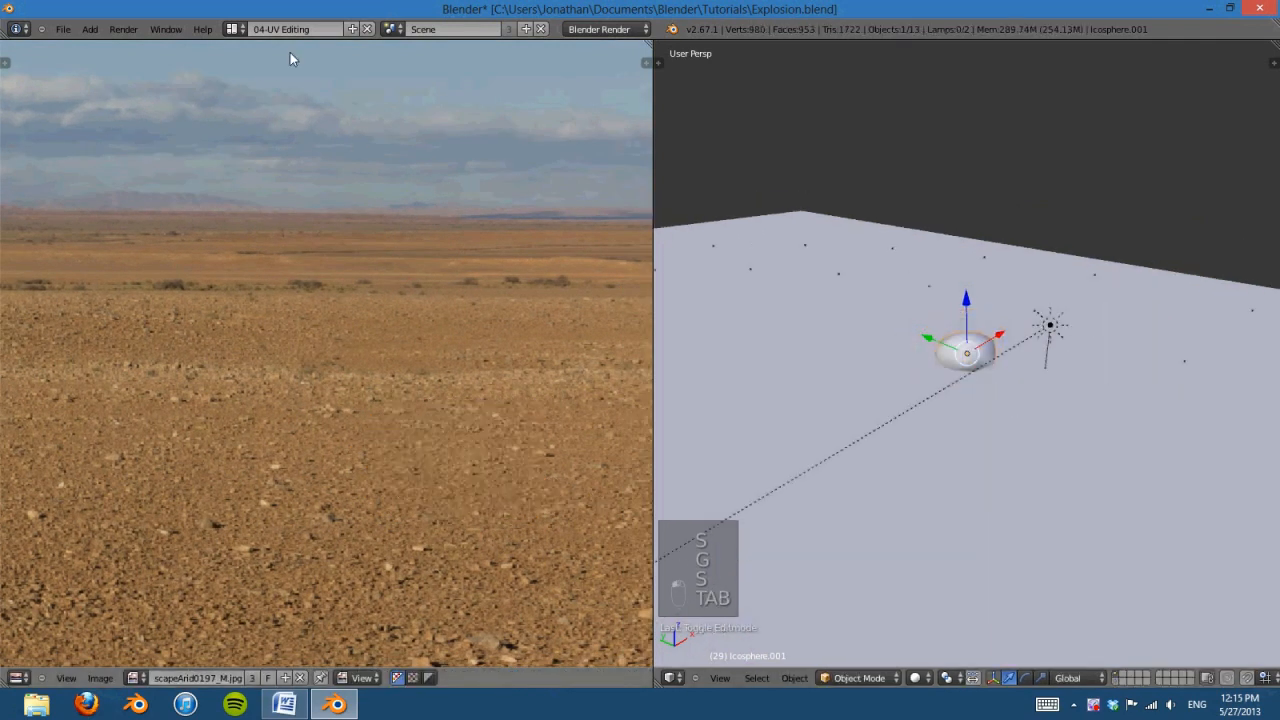
pyautogui.click(233, 29)
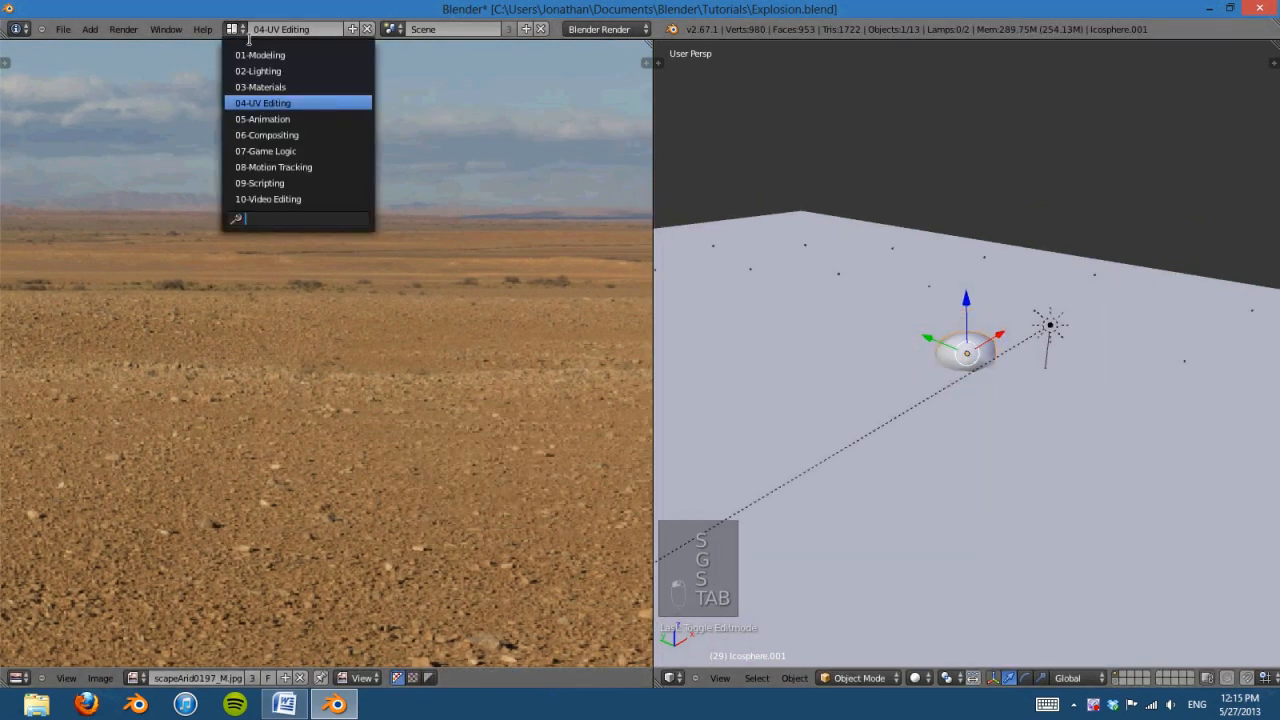
pyautogui.click(322, 63)
# - Unlink the landscape image texture from the World and assign it to the icosphere's material instead
pyautogui.scroll(-9, 1216, 573)
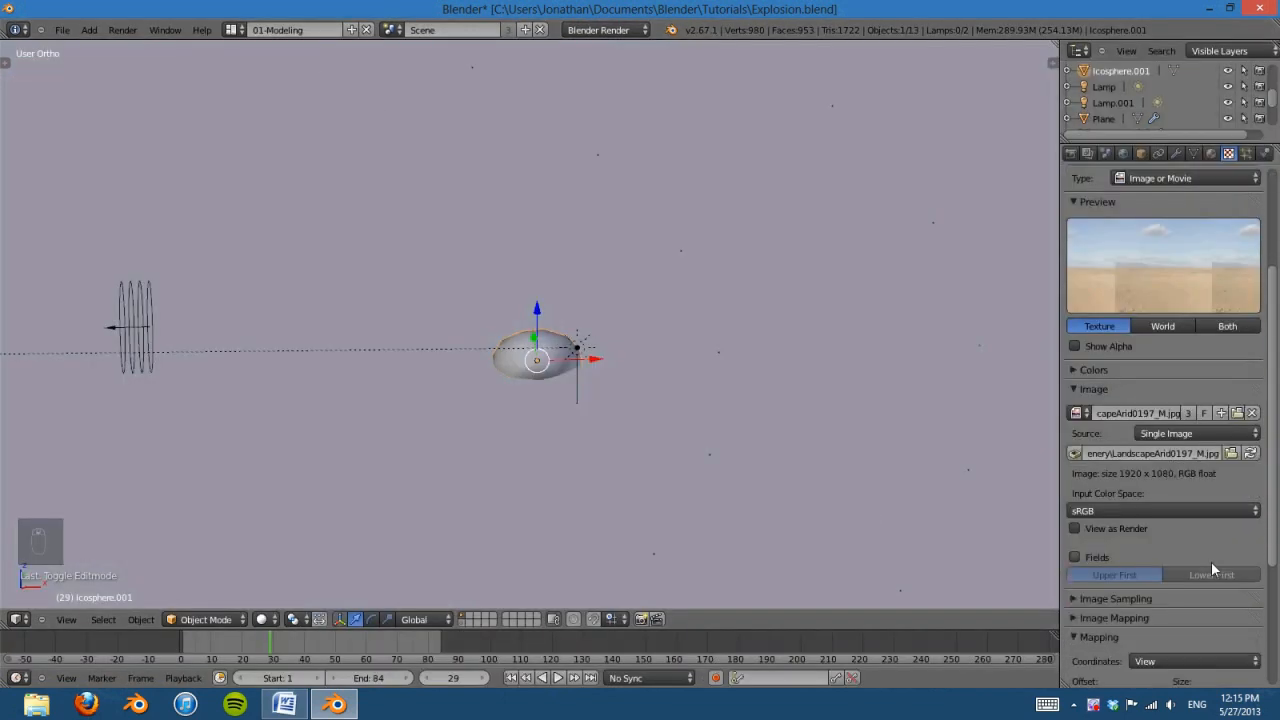
pyautogui.scroll(9, 1126, 546)
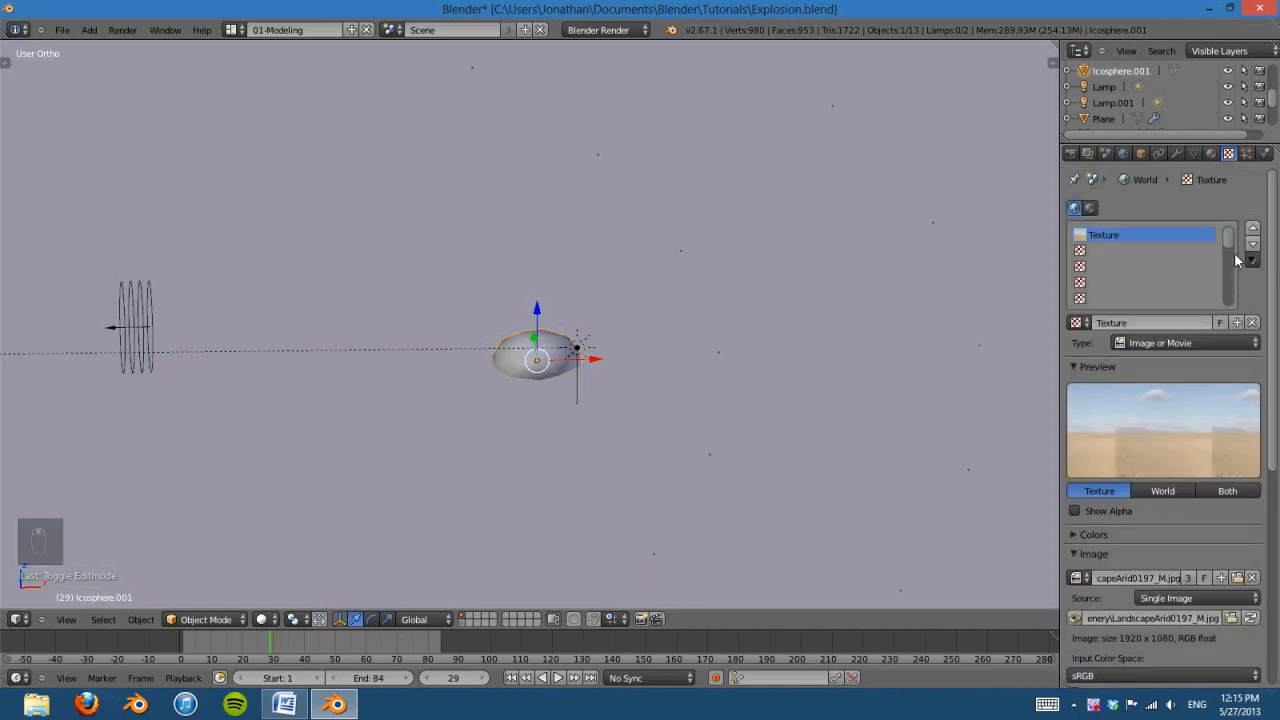
pyautogui.click(1251, 322)
pyautogui.click(1090, 207)
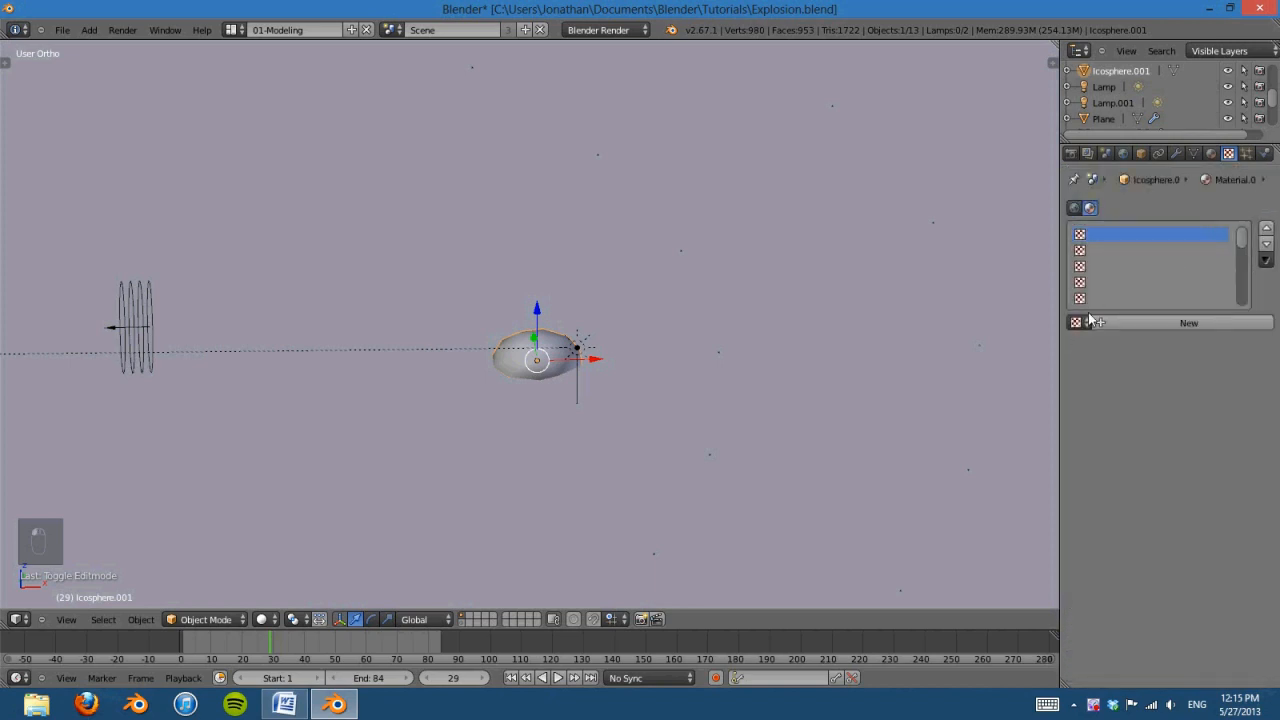
pyautogui.click(1087, 320)
pyautogui.click(1124, 400)
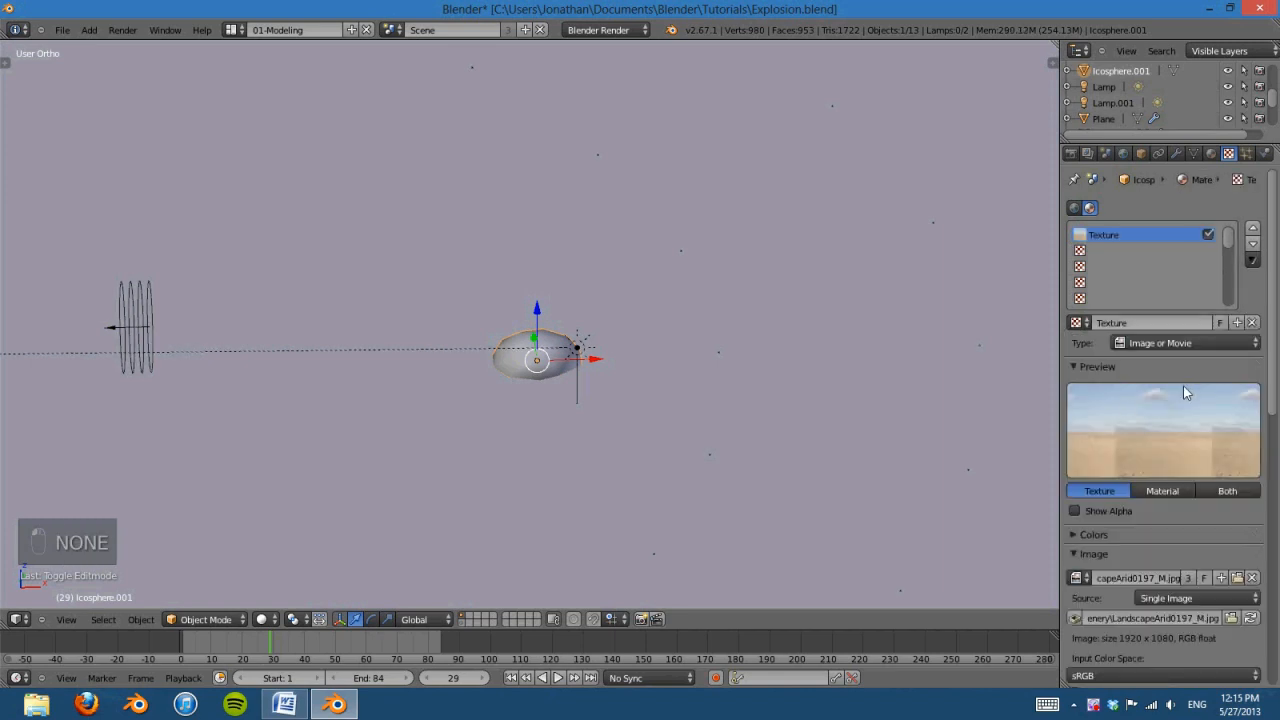
# - Enable the texture's Normal influence on the icosphere's material and set its value to 0
pyautogui.scroll(-10, 1226, 561)
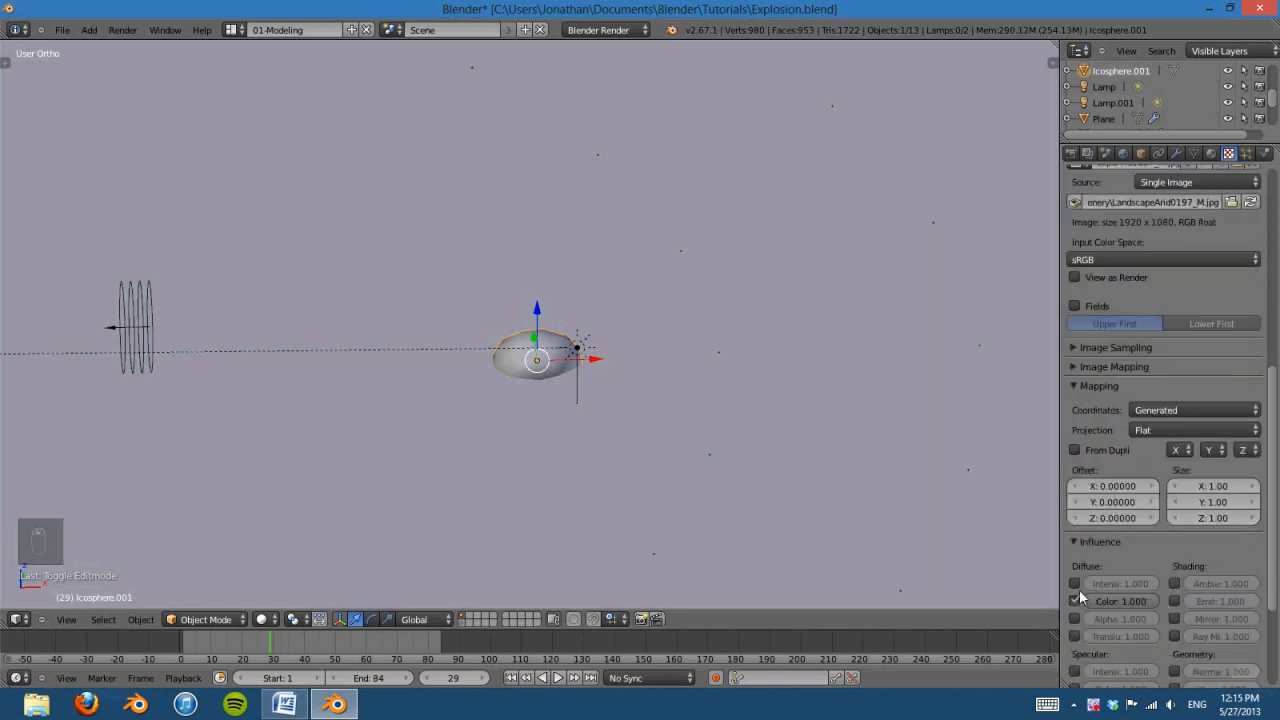
pyautogui.scroll(-2, 1160, 560)
pyautogui.click(1174, 575)
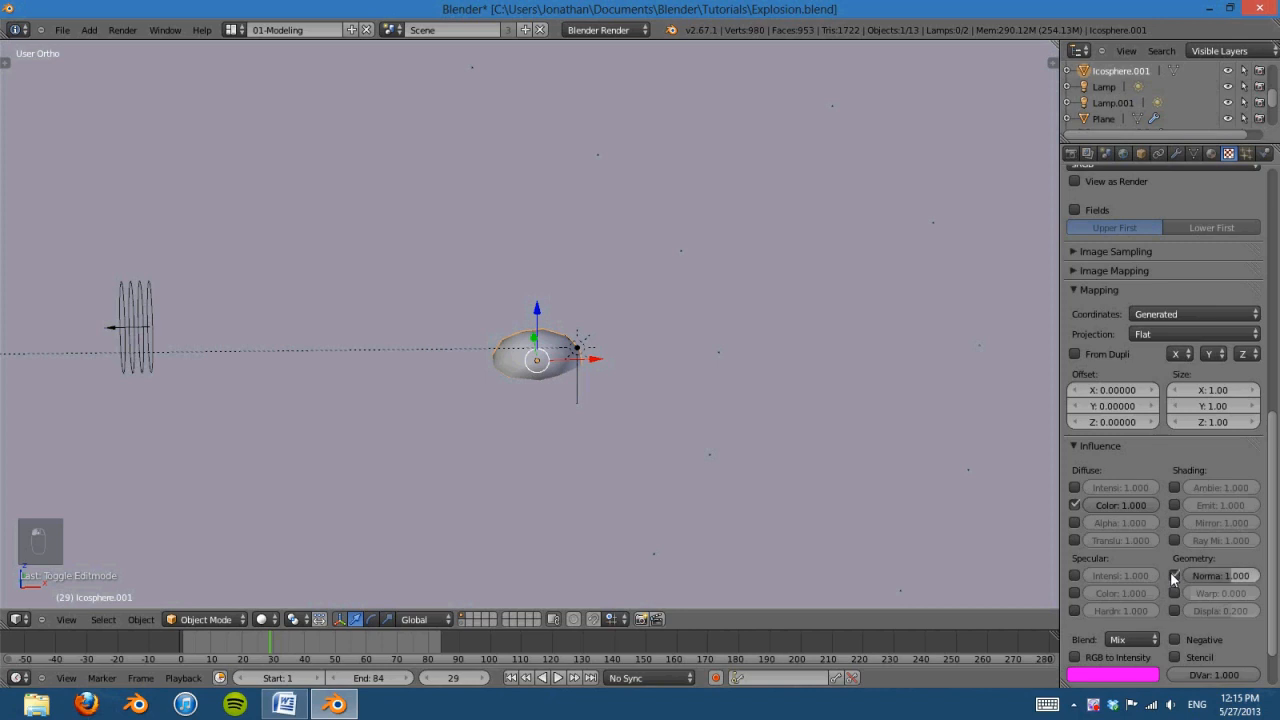
pyautogui.click(1215, 575)
pyautogui.write('0')
pyautogui.press('Return')
# - Map the landscape texture on the icosphere's material with UV coordinates, using the UVMap layer
pyautogui.scroll(3, 1185, 440)
pyautogui.click(1184, 436)
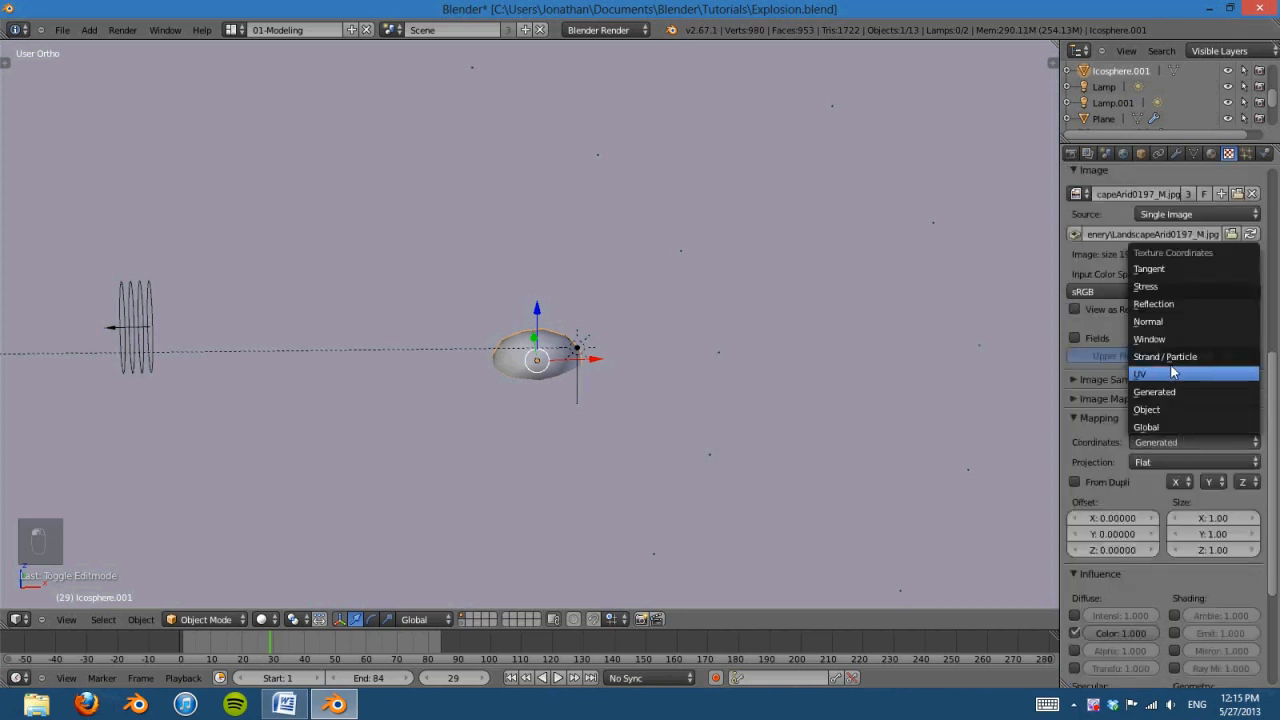
pyautogui.click(1173, 372)
pyautogui.click(1167, 460)
pyautogui.click(1172, 480)
pyautogui.scroll(2, 1236, 421)
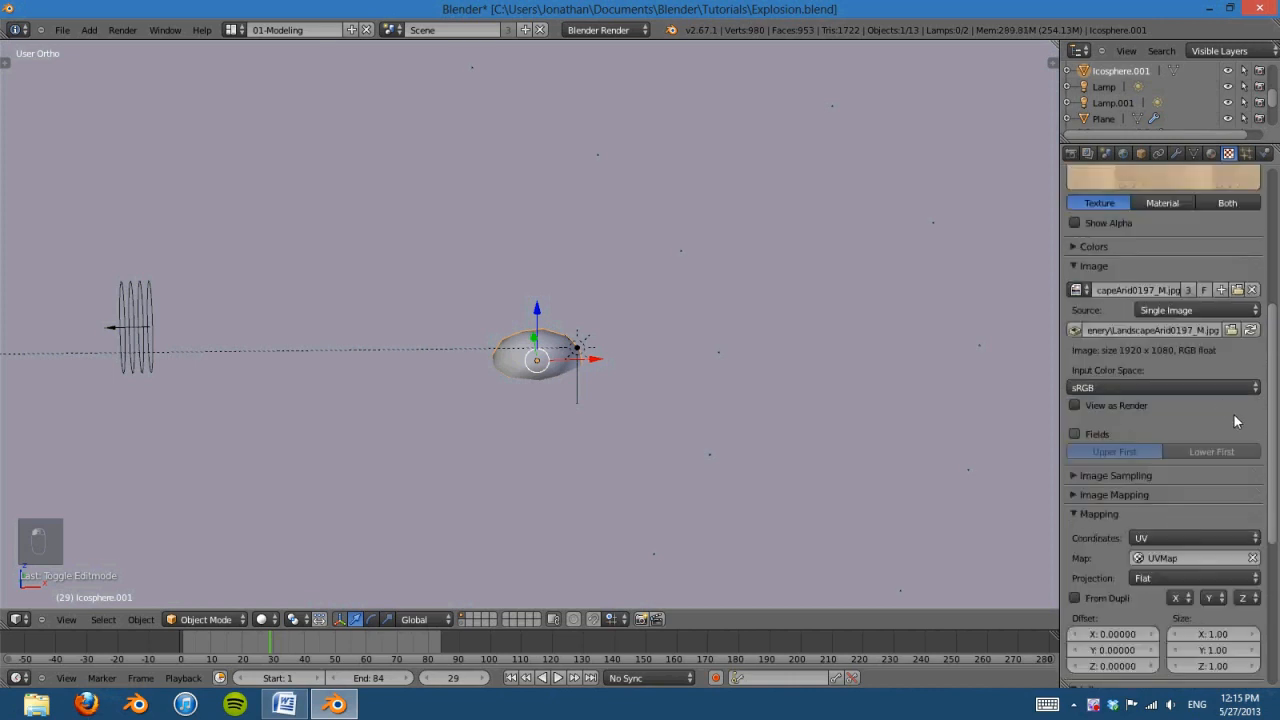
pyautogui.scroll(6, 1236, 421)
# - Render frame 29 from the camera view and examine the dirt particles against the desert background
pyautogui.press('KP_0')
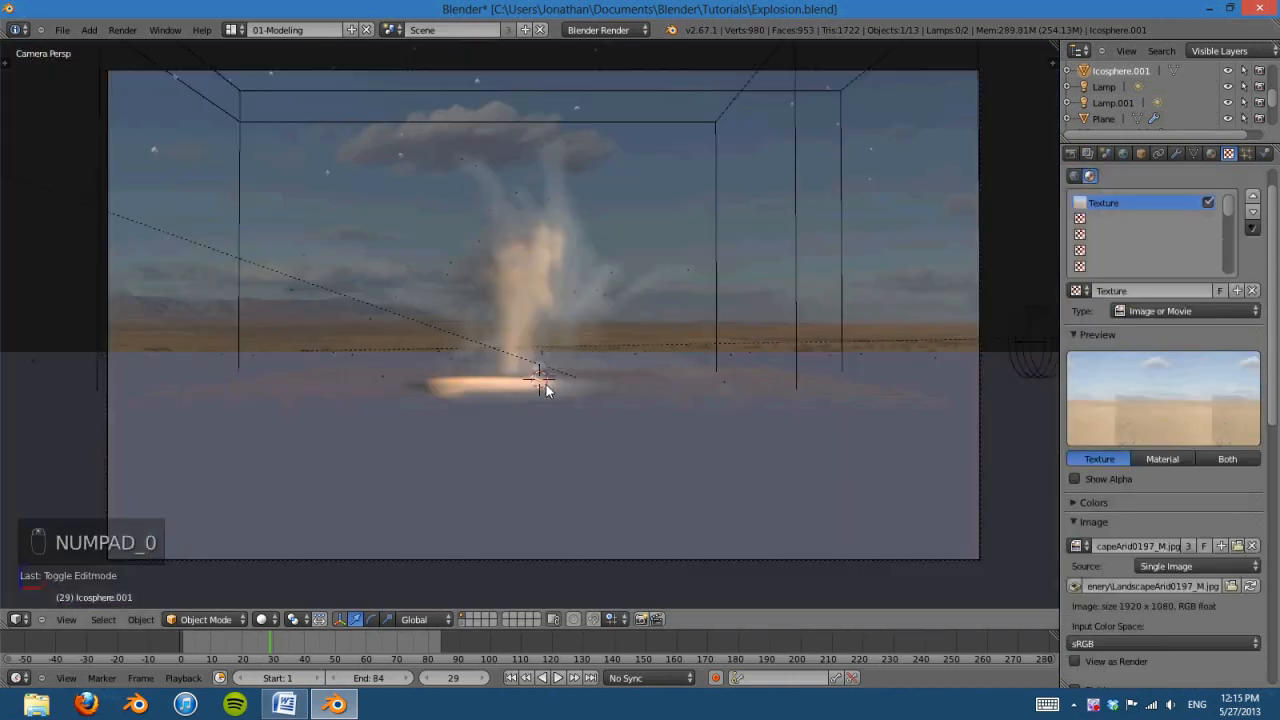
pyautogui.scroll(1, 540, 390)
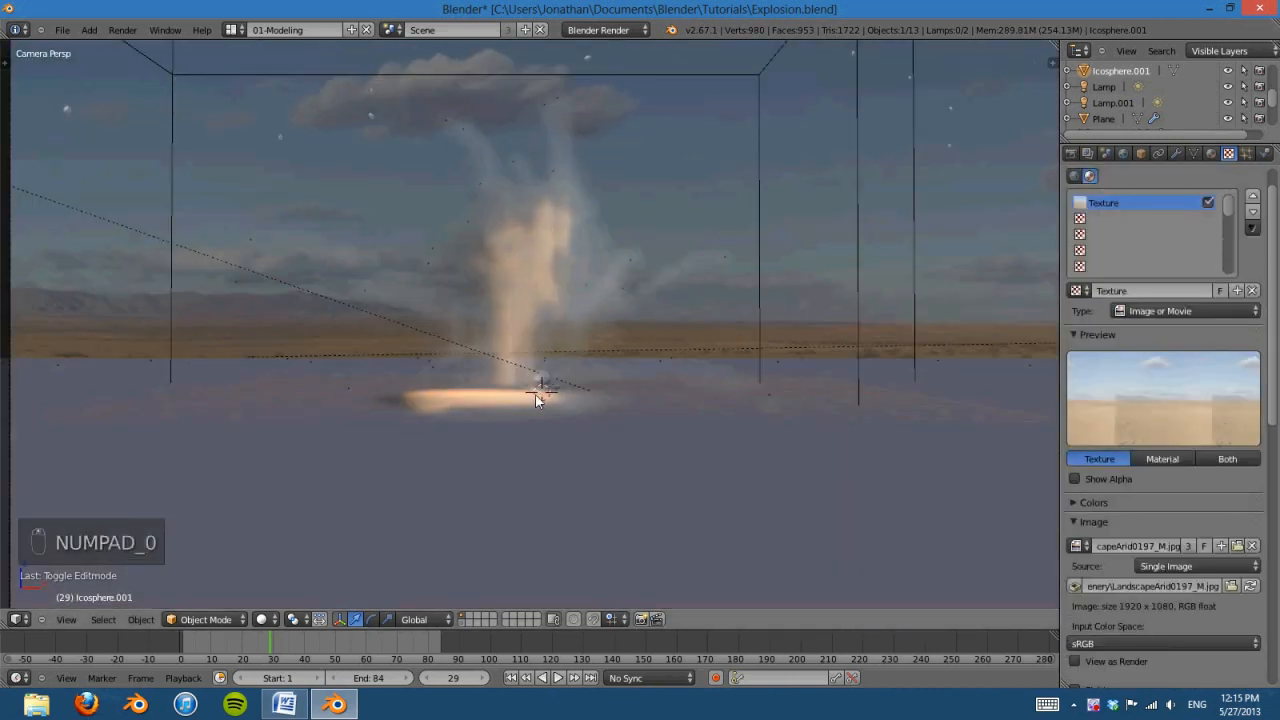
pyautogui.press('F12')
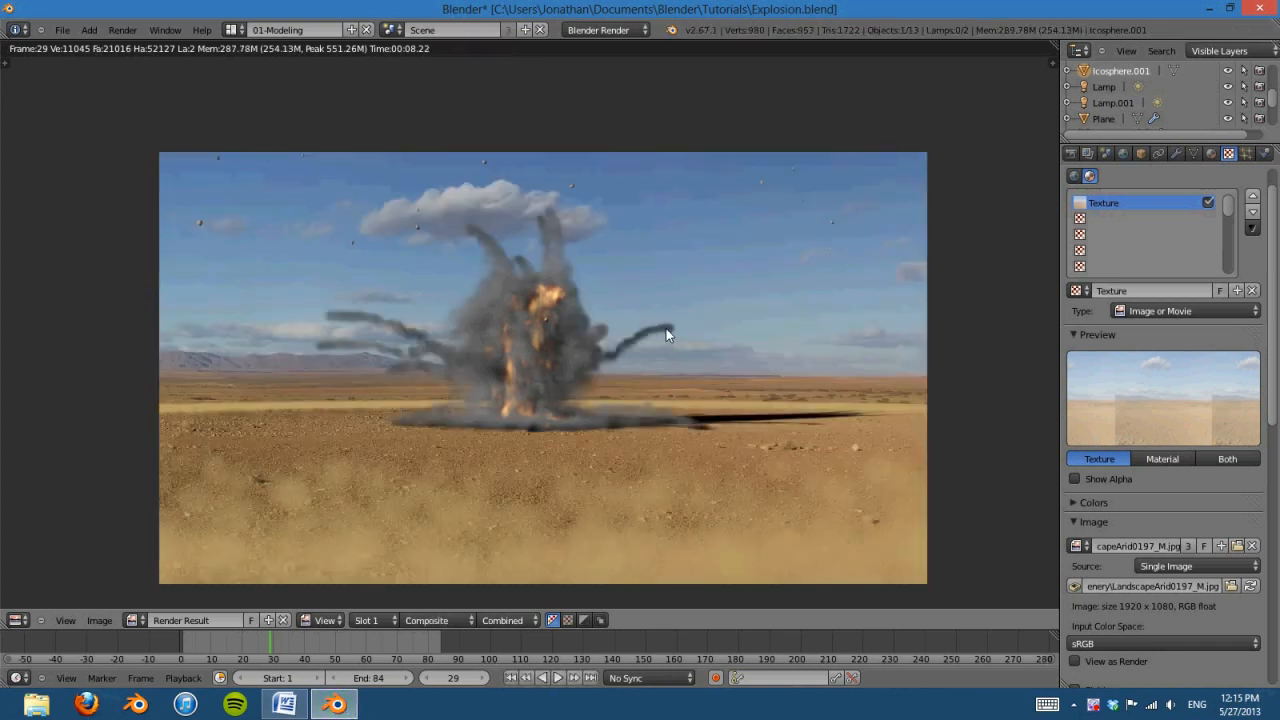
pyautogui.moveTo(648, 455); pyautogui.dragTo(648, 451, button='middle')
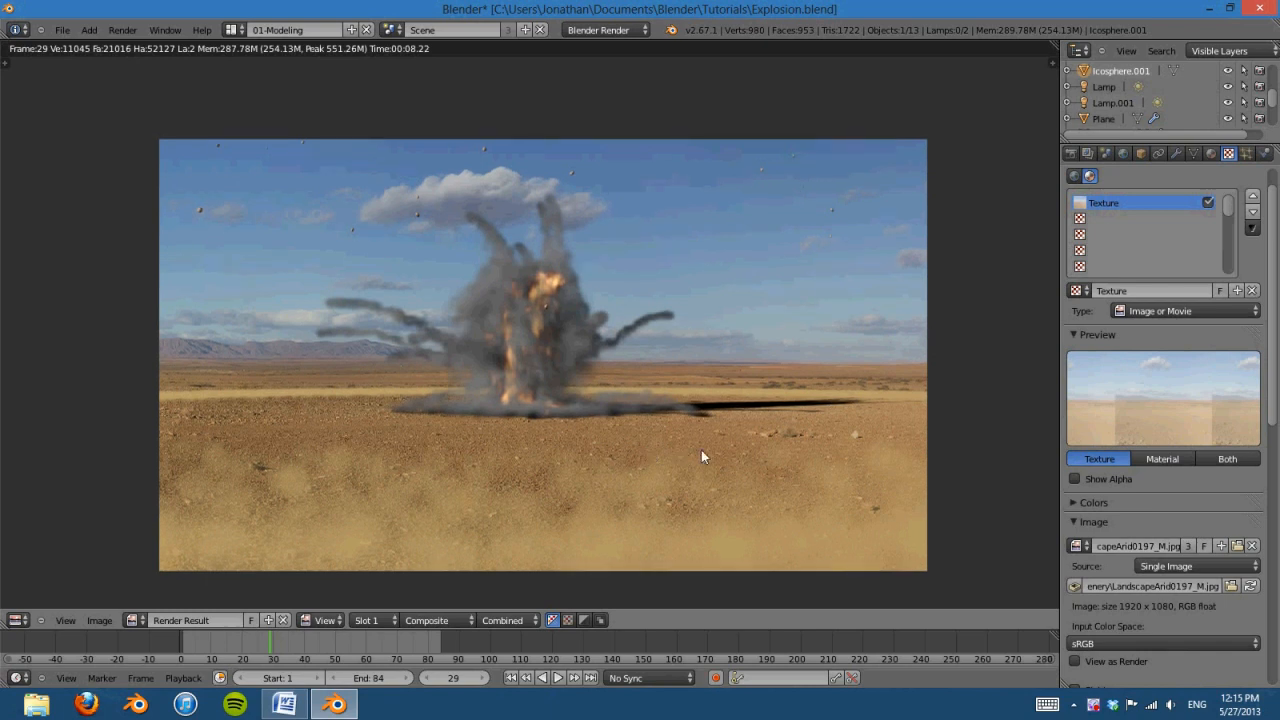
pyautogui.moveTo(797, 443); pyautogui.dragTo(791, 443, button='middle')
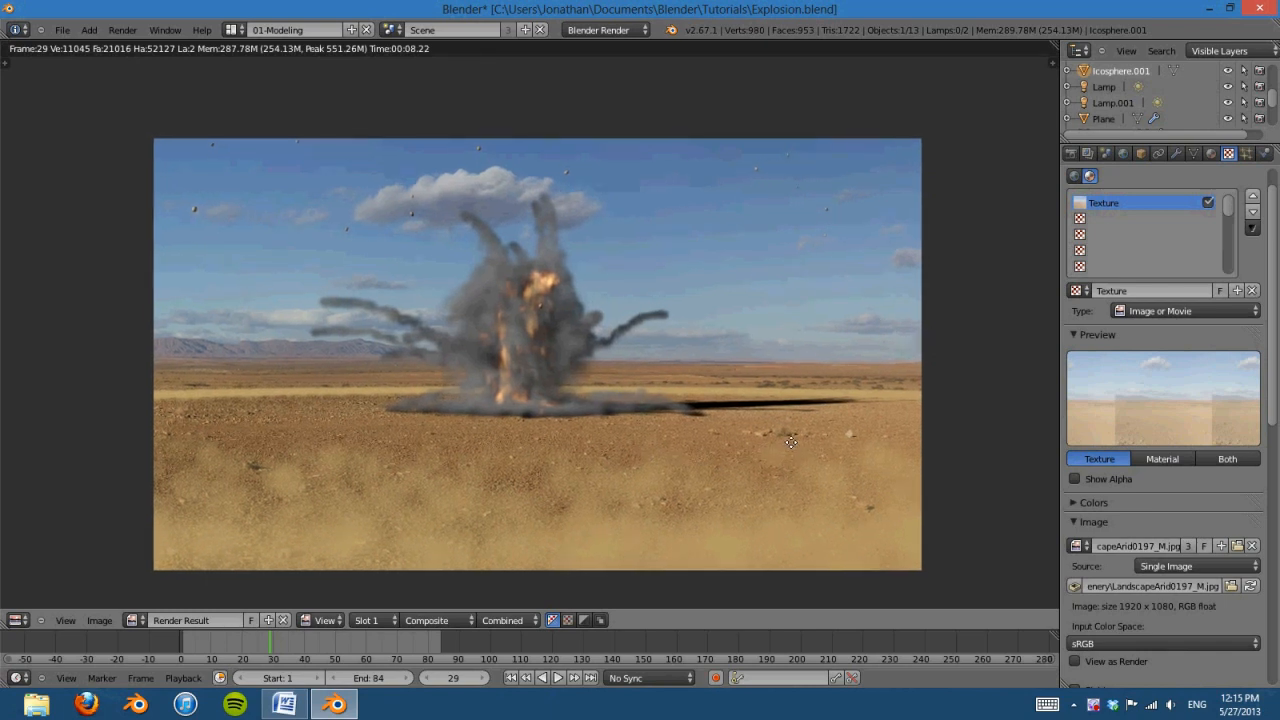
# - Lower the diffuse intensity of the icosphere's material to 0.548
pyautogui.click(1211, 153)
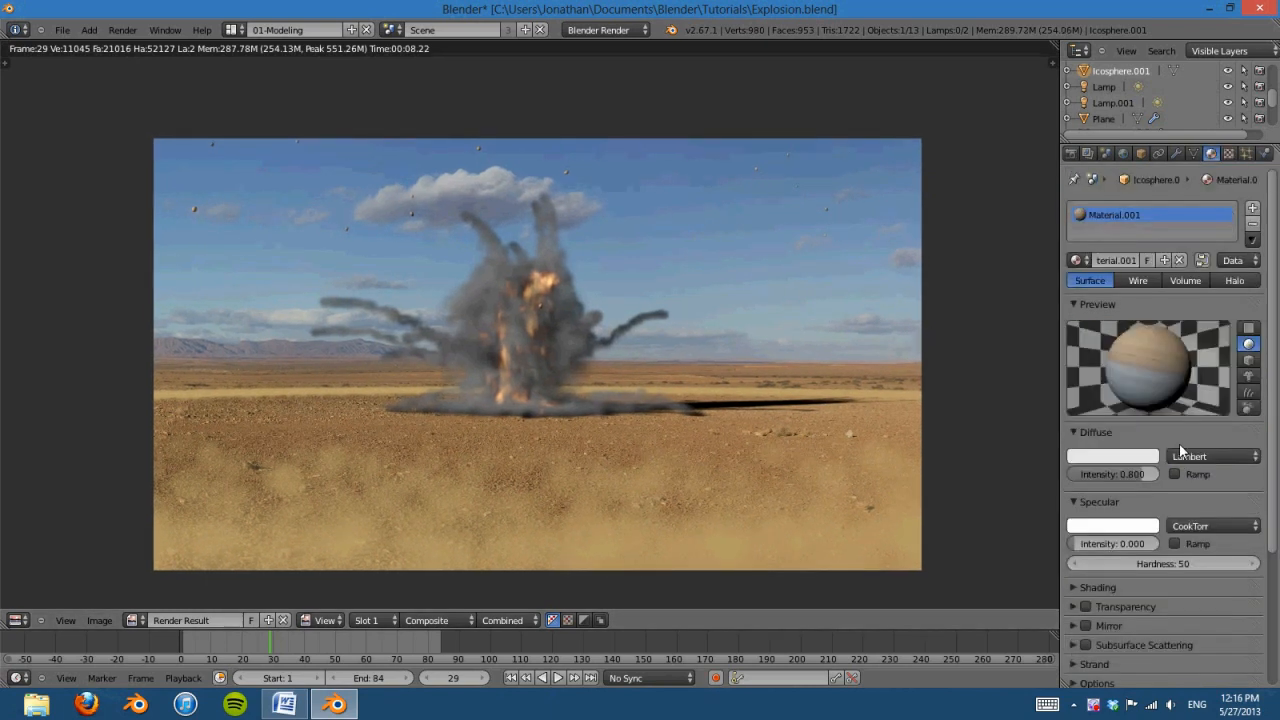
pyautogui.moveTo(1140, 477); pyautogui.dragTo(1128, 476)
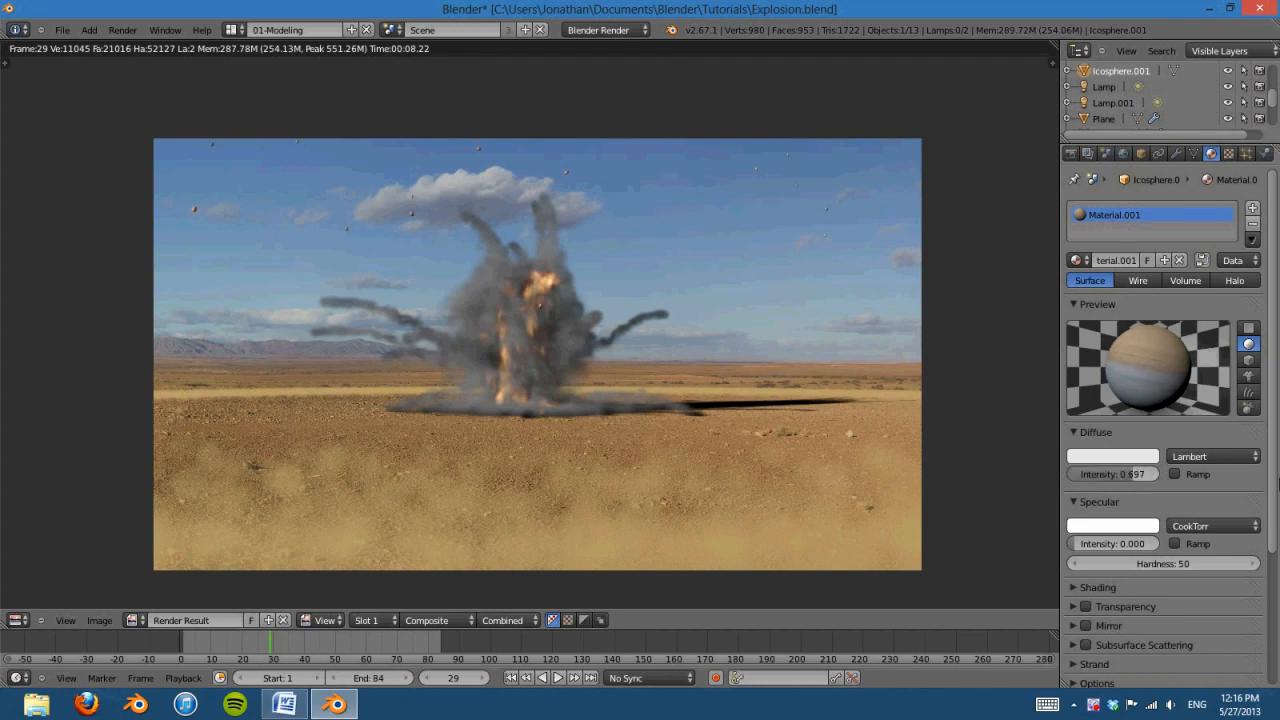
pyautogui.moveTo(1141, 474); pyautogui.dragTo(1126, 476)
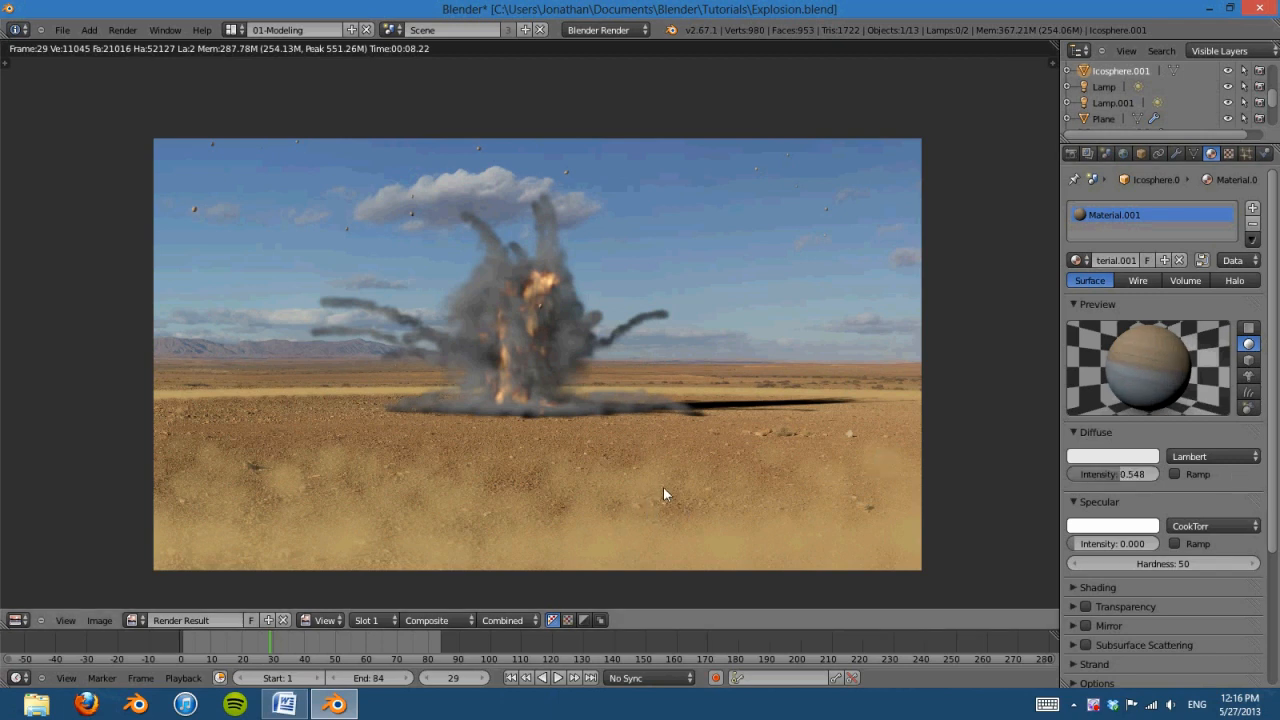
# - Tint the smoke domain material's reflection colour a pale orange and render the frame again
pyautogui.press('Escape')
pyautogui.rightClick(760, 300)
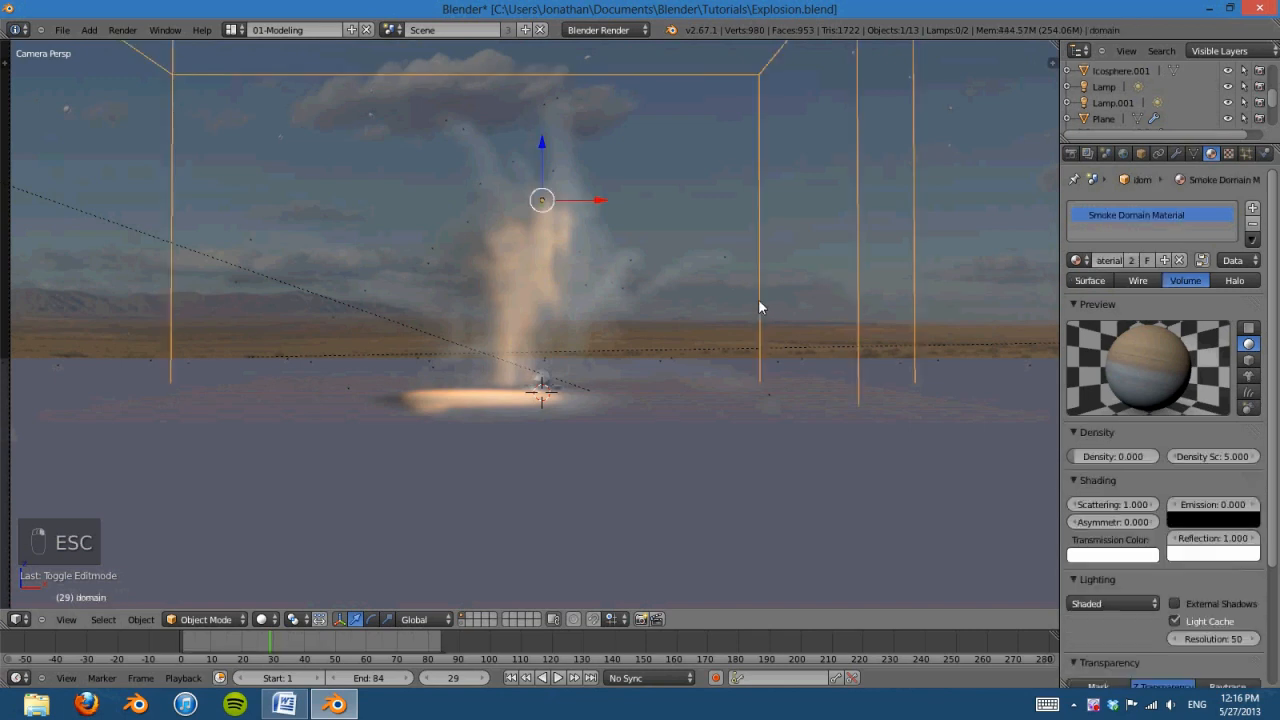
pyautogui.press('F11')
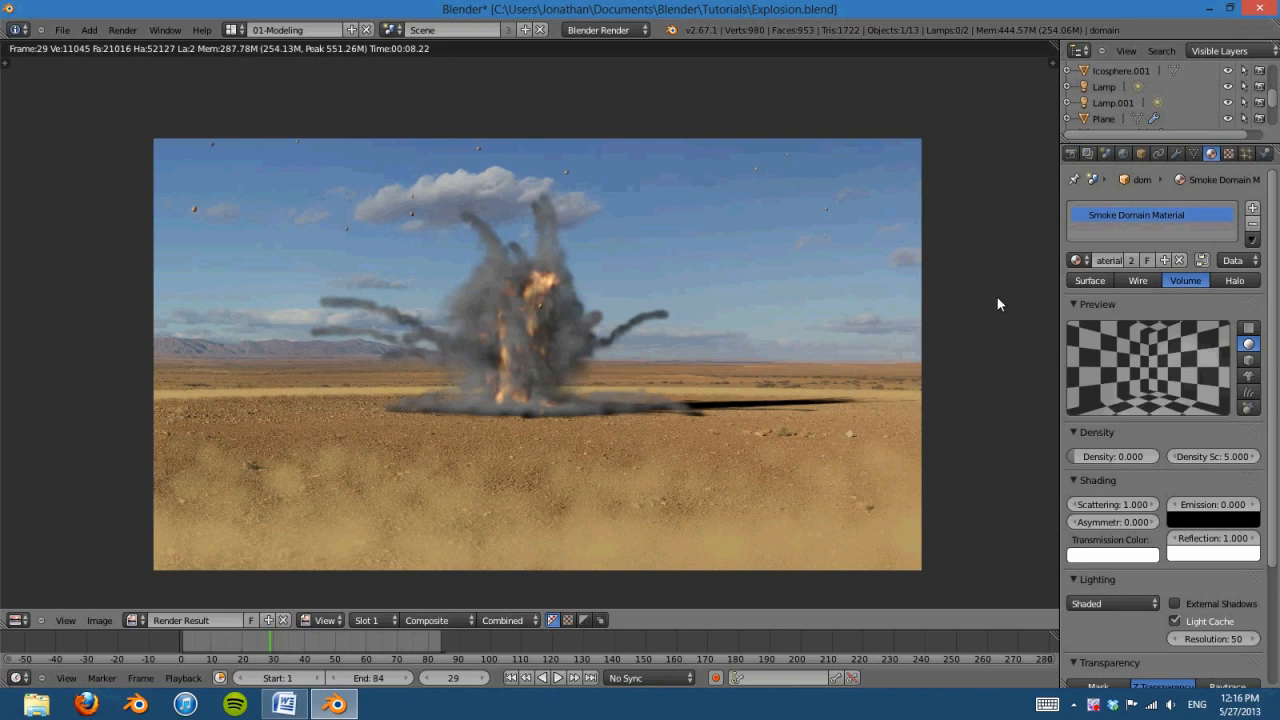
pyautogui.click(1216, 555)
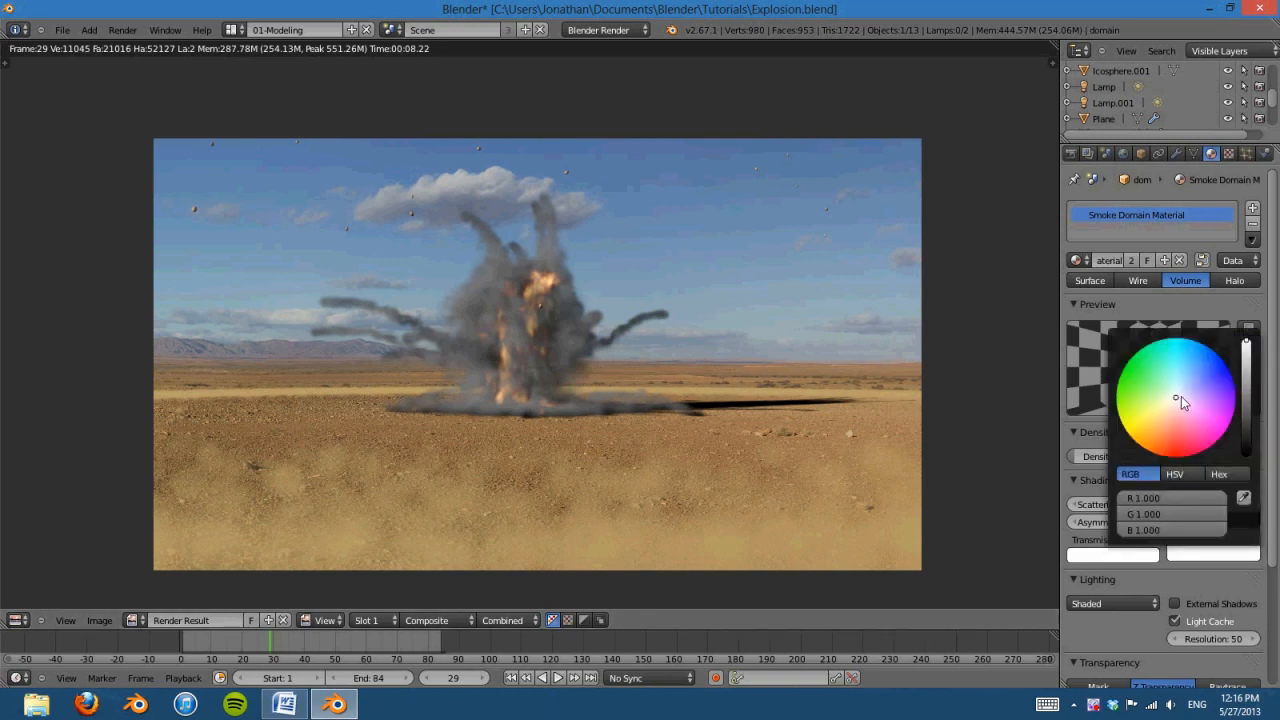
pyautogui.click(1169, 409)
pyautogui.moveTo(1169, 410); pyautogui.dragTo(1160, 423)
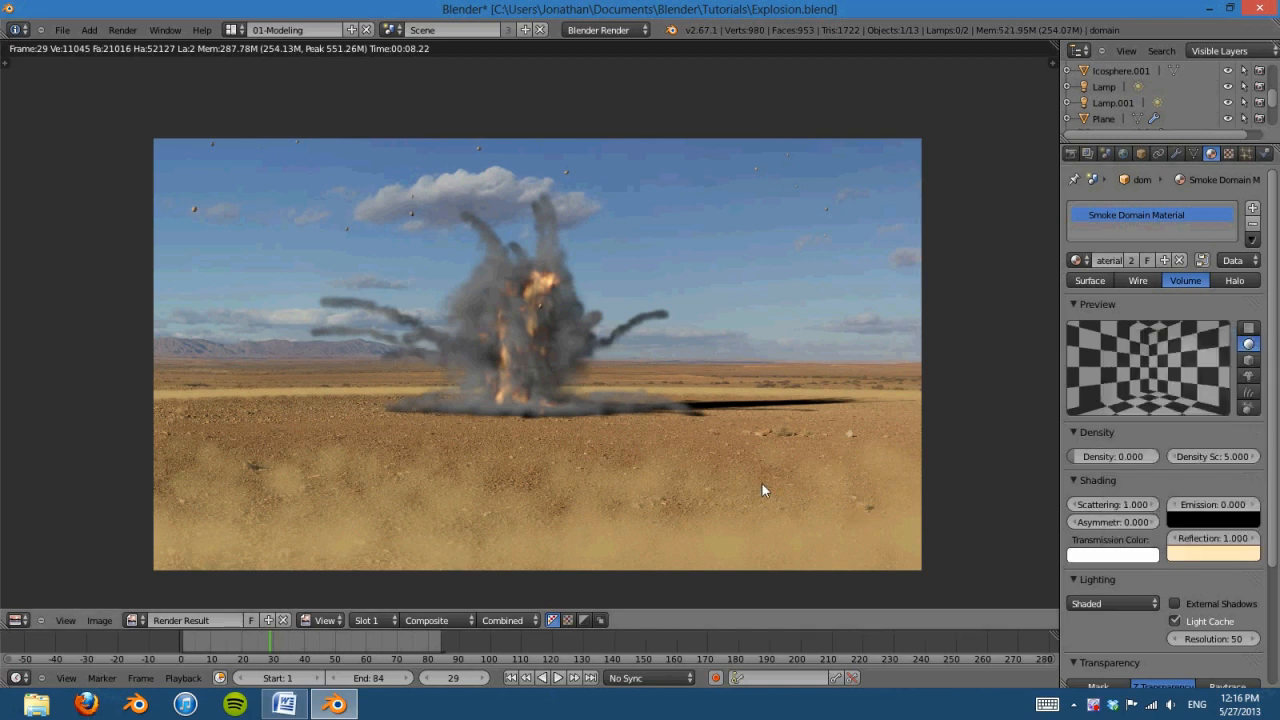
pyautogui.press('F12')
pyautogui.moveTo(661, 368); pyautogui.dragTo(660, 386, button='middle')
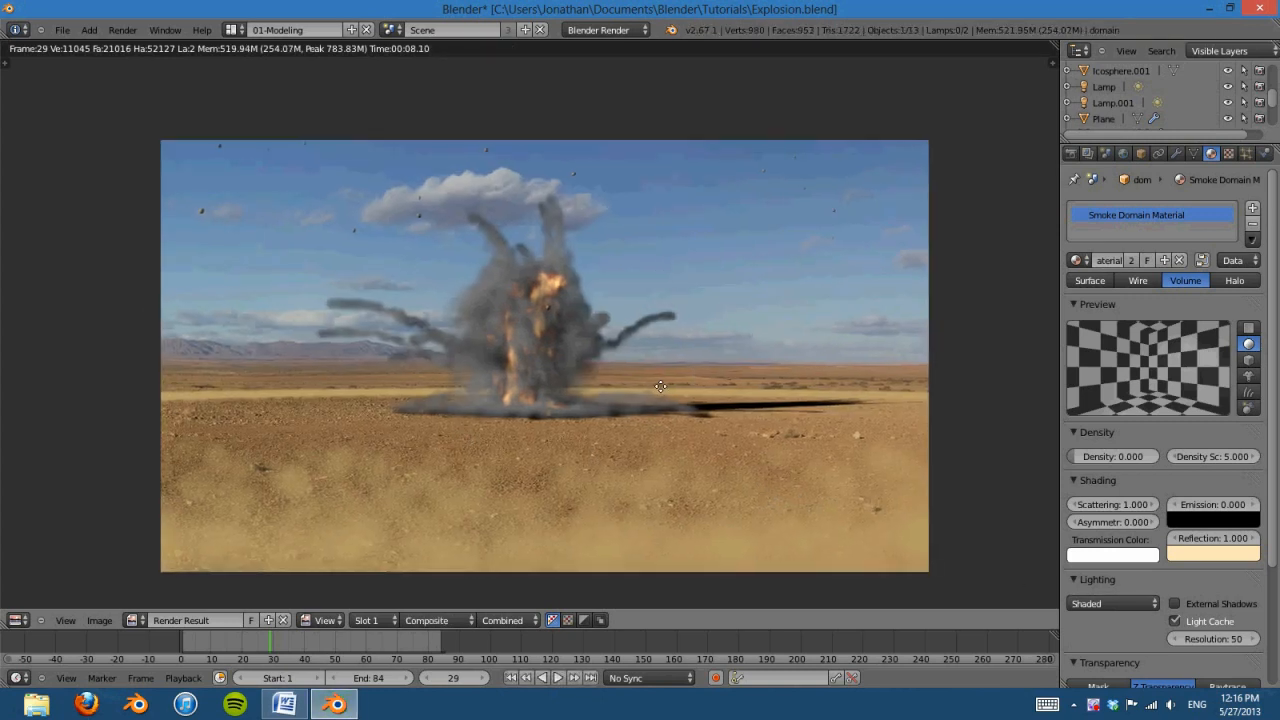
# - Set the smoke material's transmission colour to light orange (R 1.000, G 0.709, B 0.345) and re-render the frame
pyautogui.click(1117, 556)
pyautogui.moveTo(1082, 400); pyautogui.dragTo(1055, 431)
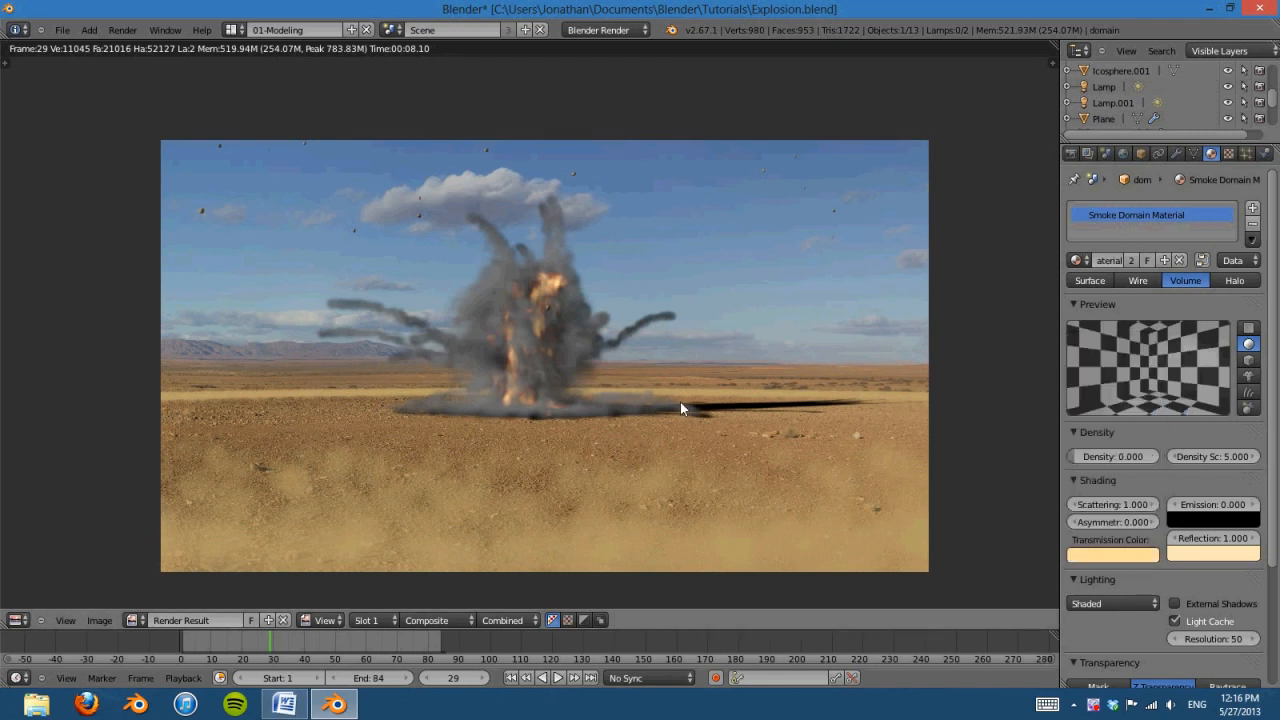
pyautogui.press('F12')
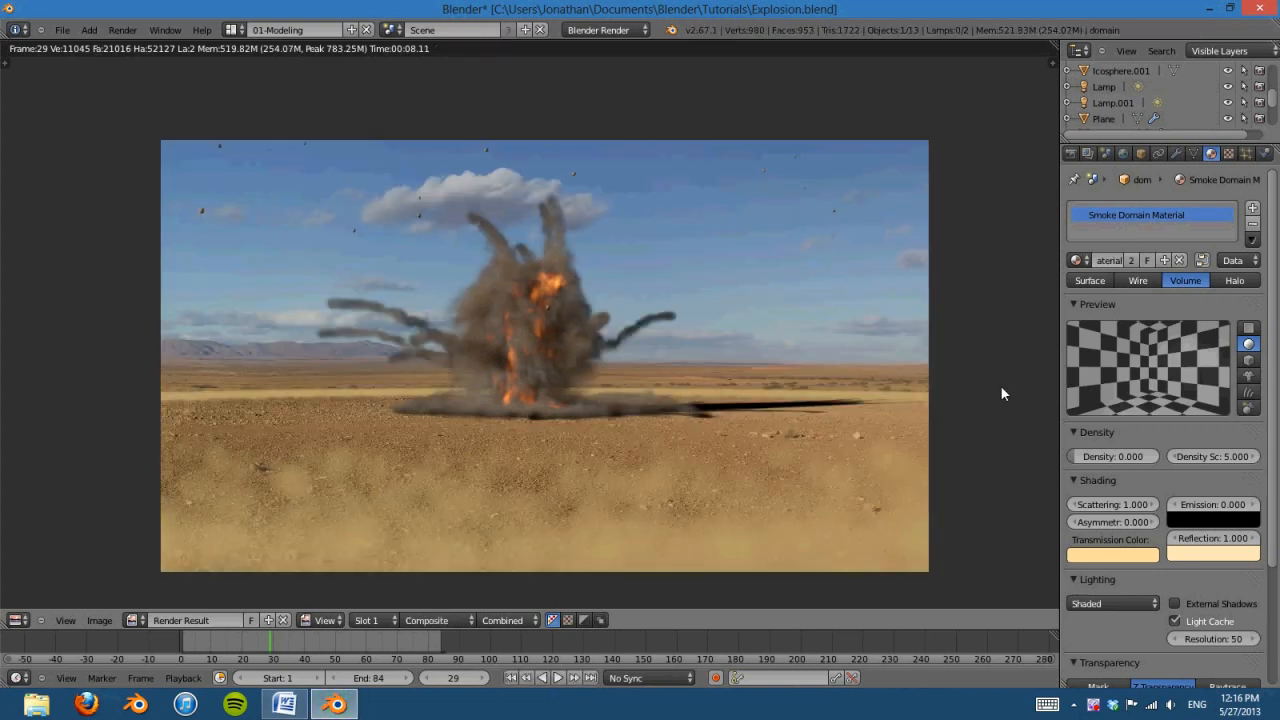
# - Shift the smoke material's transmission colour slightly from orange towards yellow
pyautogui.click(1138, 557)
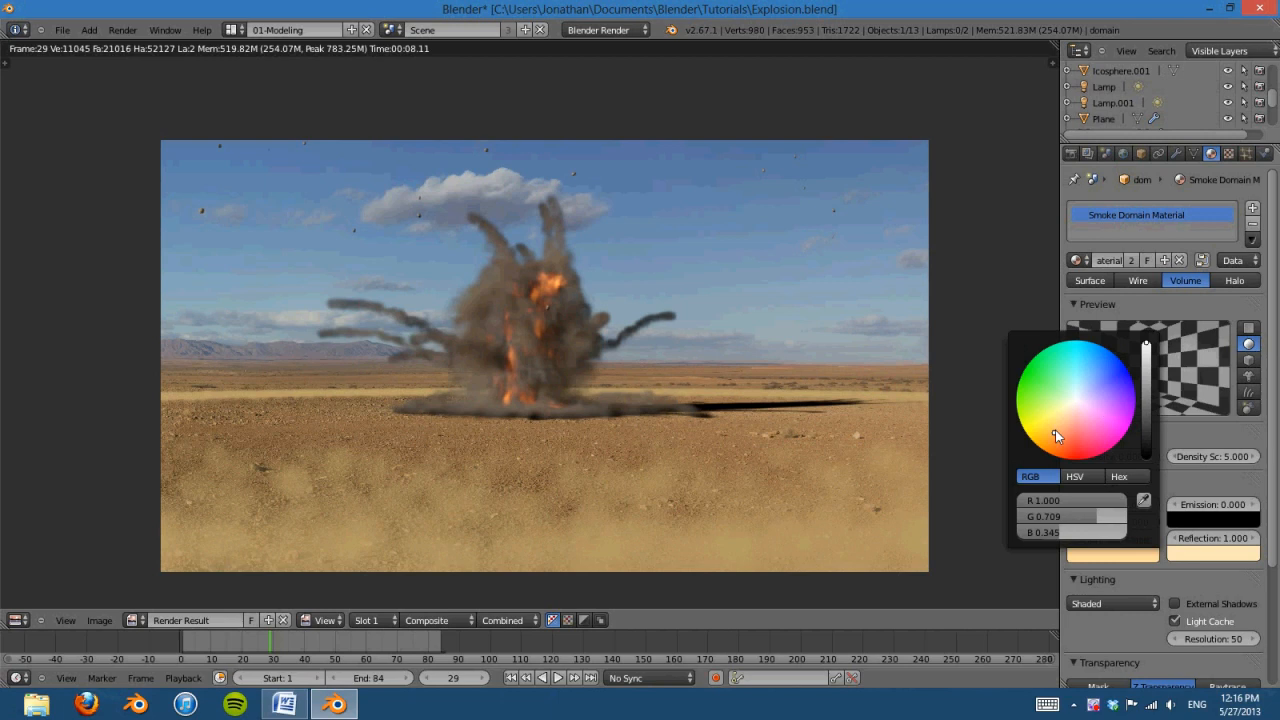
pyautogui.moveTo(1055, 433); pyautogui.dragTo(1048, 434)
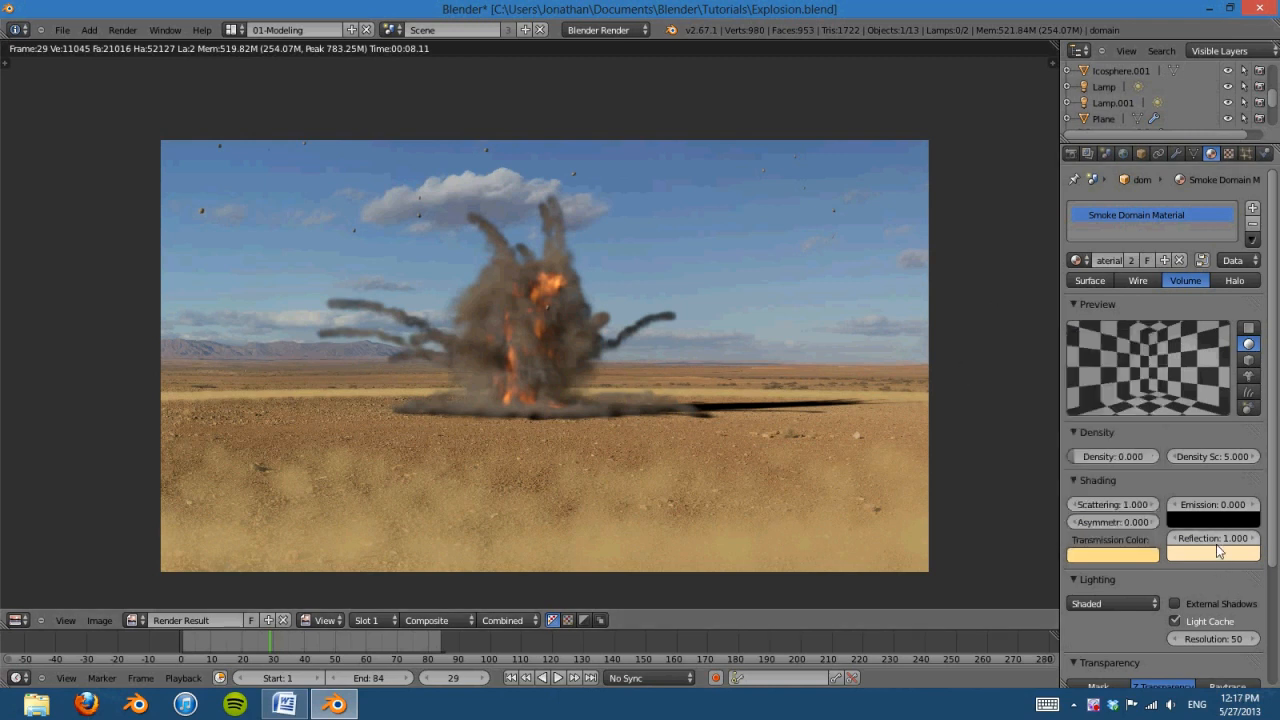
# - Tint the smoke's transmission colour orange (R 1.000, G 0.609, B 0.124), make its reflection colour a deeper pale orange, and re-render frame 29
pyautogui.press('F12')
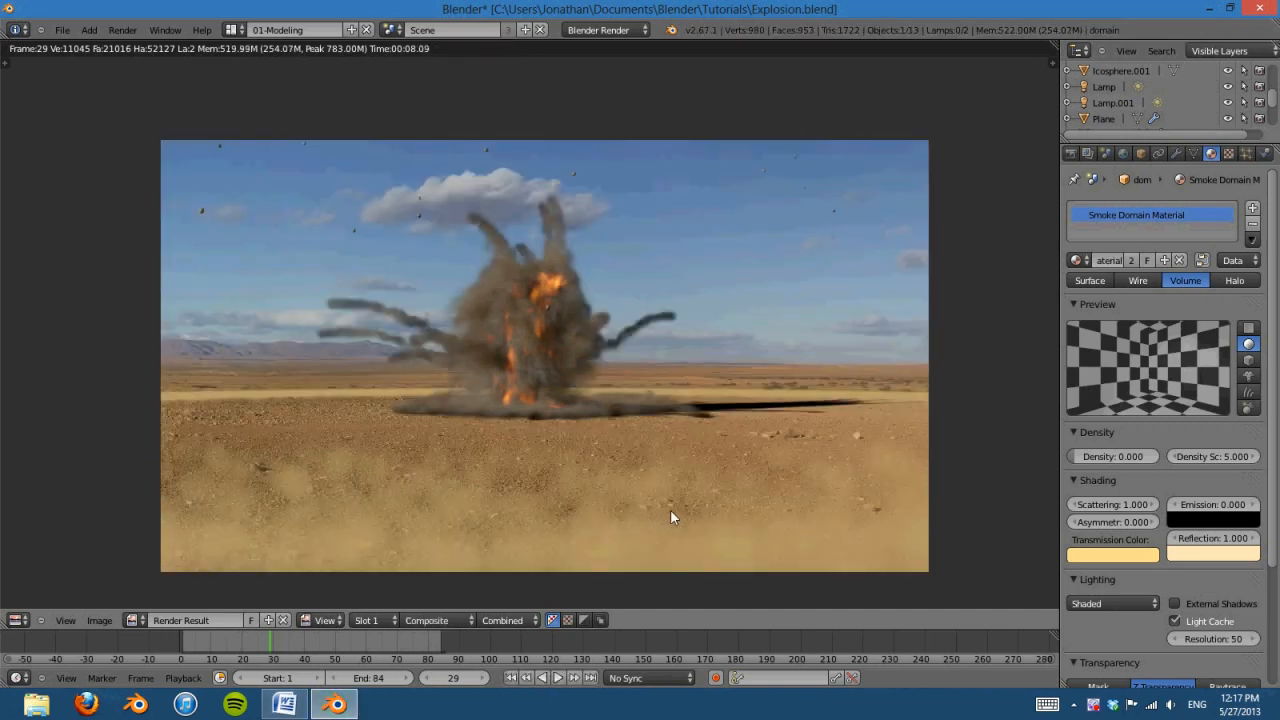
pyautogui.click(1108, 556)
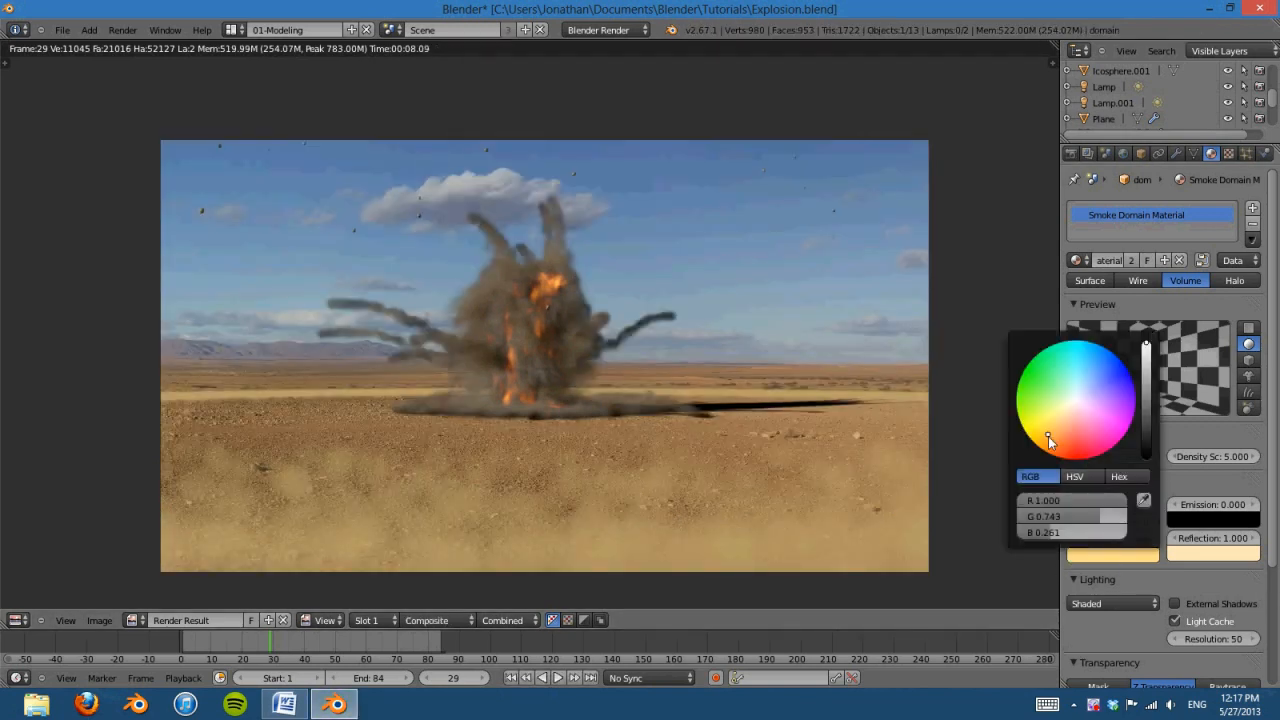
pyautogui.moveTo(1048, 436); pyautogui.dragTo(1042, 452)
pyautogui.click(1201, 557)
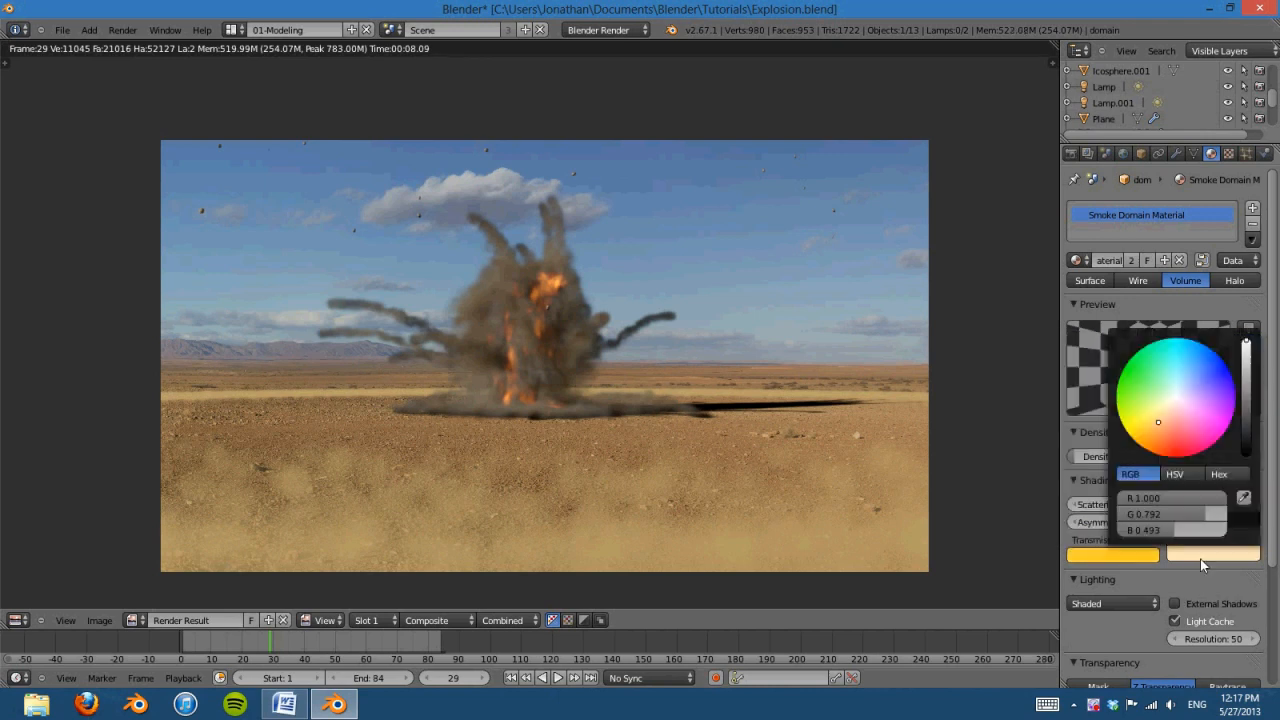
pyautogui.moveTo(1169, 427); pyautogui.dragTo(1152, 433)
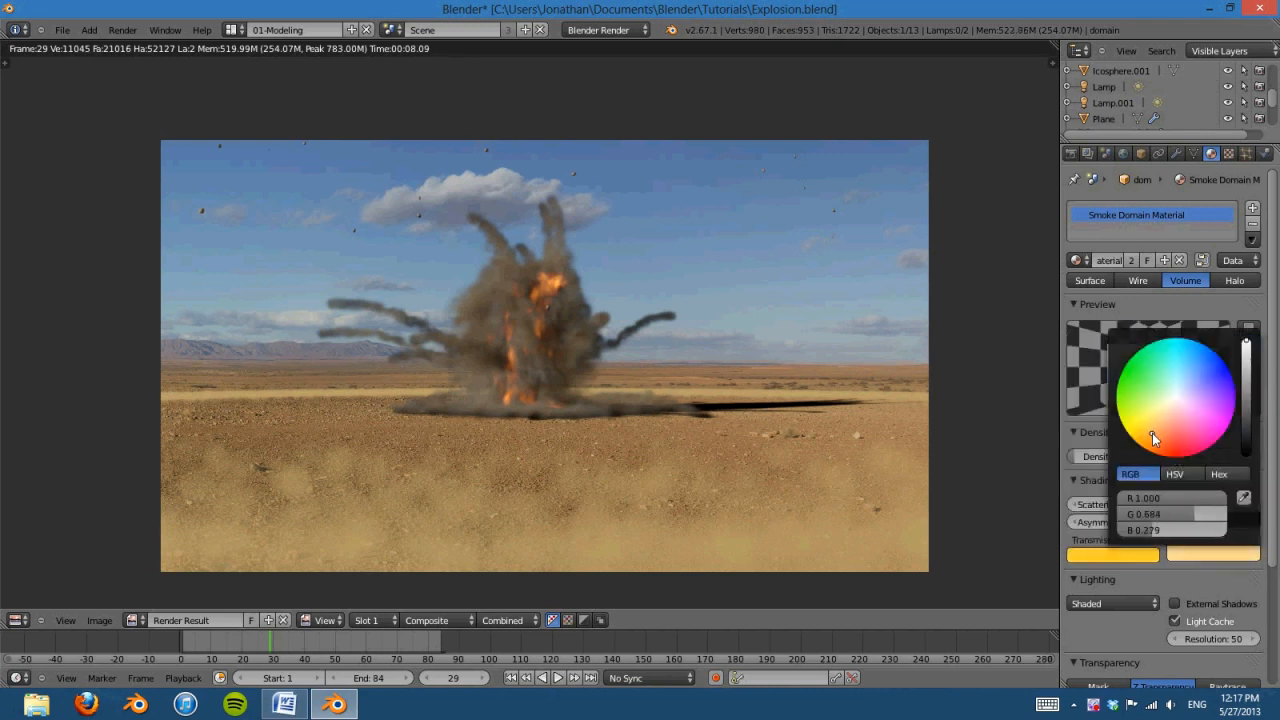
pyautogui.click(1107, 557)
pyautogui.moveTo(1038, 447); pyautogui.dragTo(1046, 452)
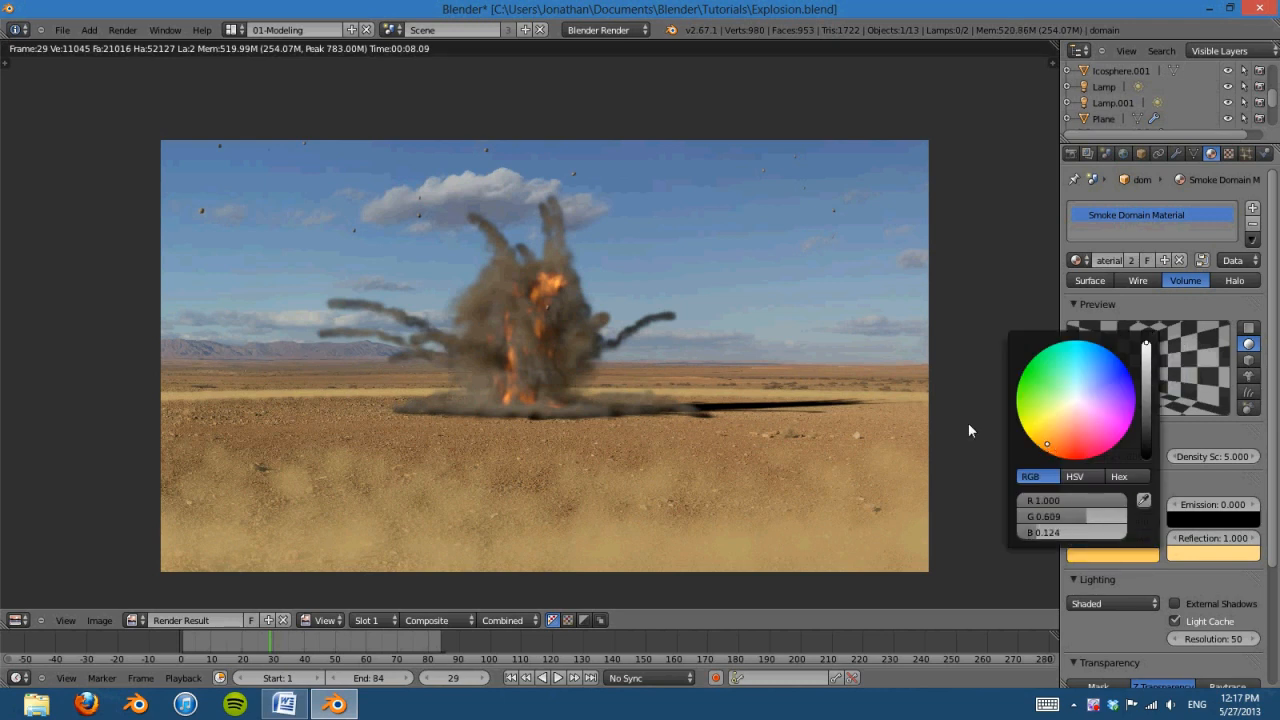
pyautogui.press('F12')
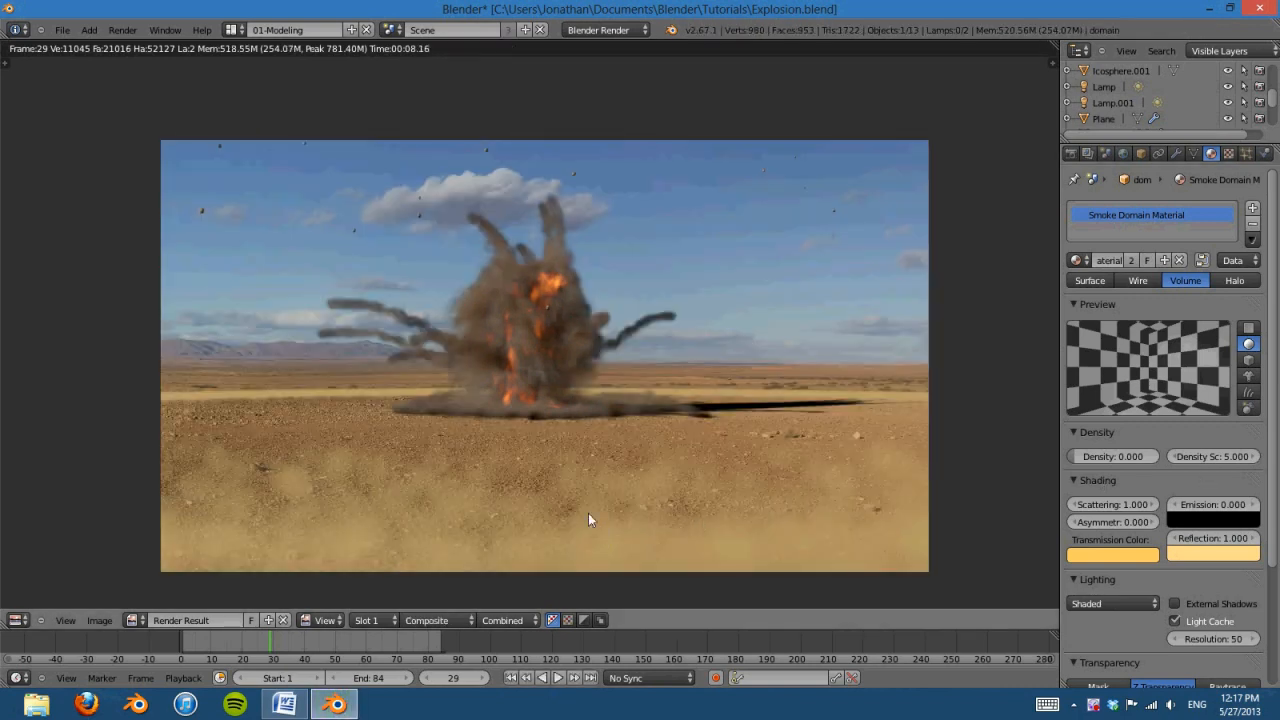
pyautogui.moveTo(575, 528); pyautogui.dragTo(568, 523, button='middle')
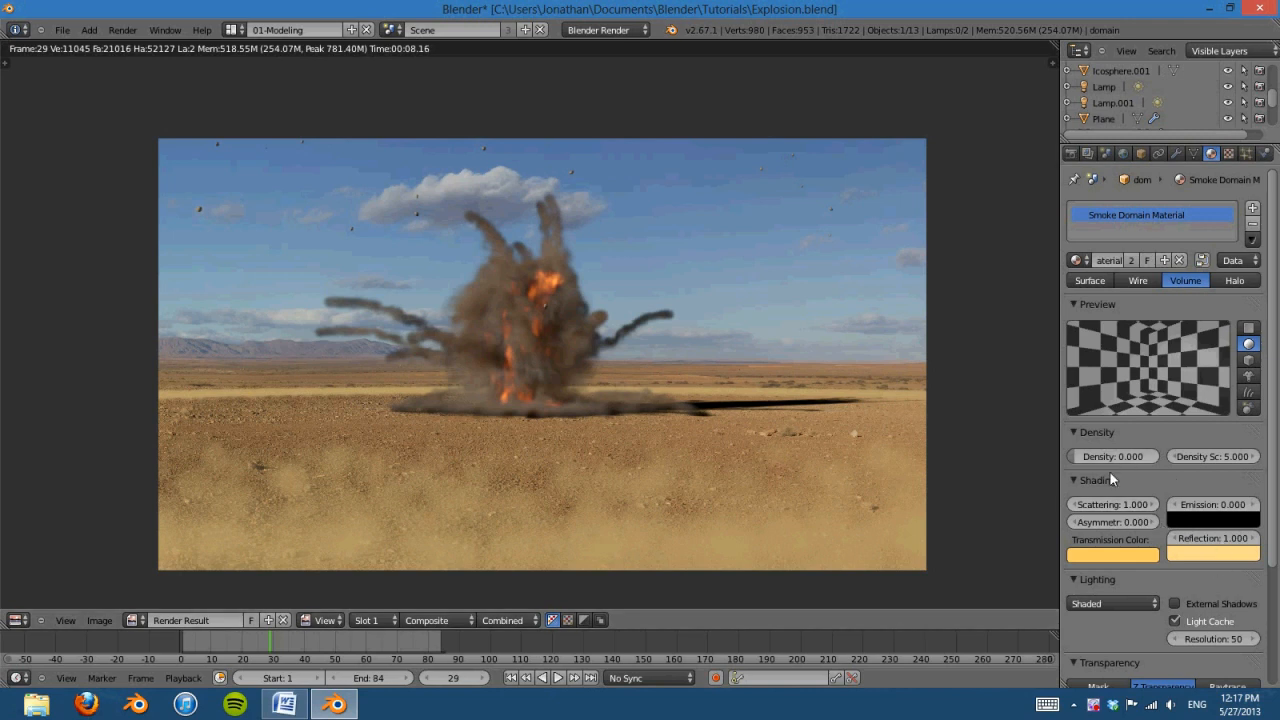
# - Set the light cache resolution of the smoke domain material to 150
pyautogui.scroll(-1, 1215, 570)
pyautogui.scroll(-3, 1217, 578)
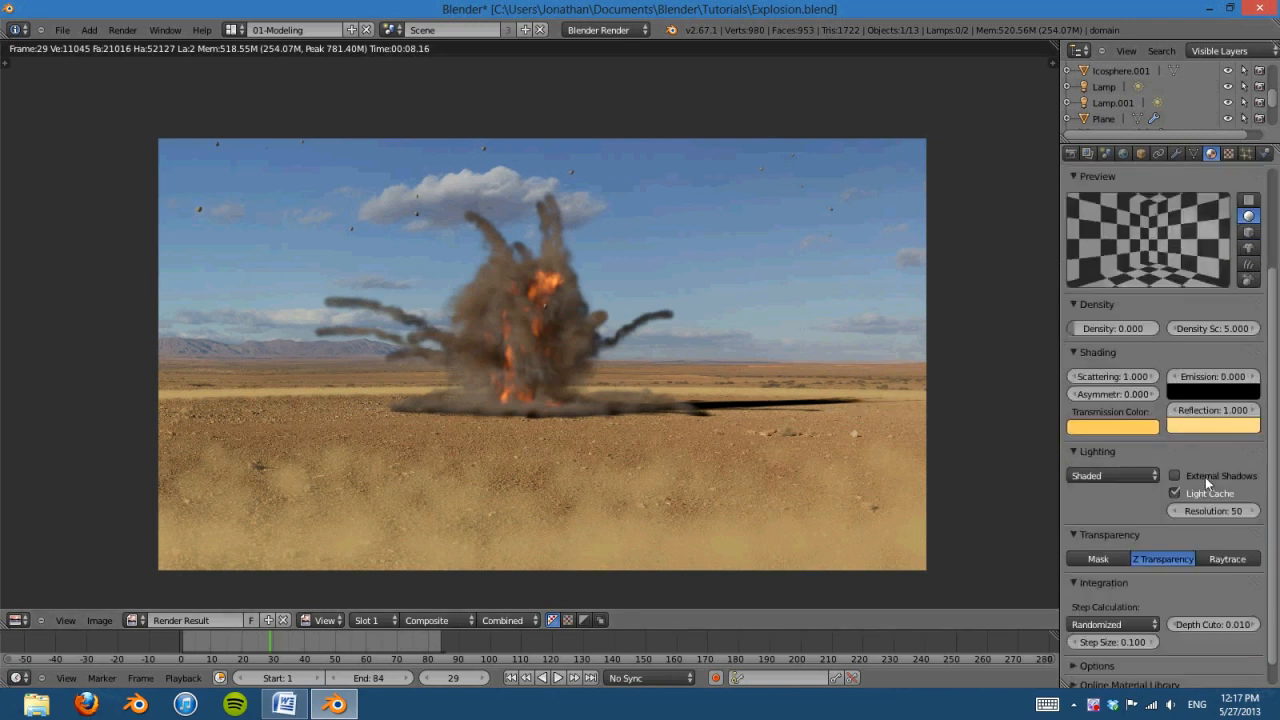
pyautogui.click(1204, 513)
pyautogui.press('Return')
pyautogui.moveTo(661, 359); pyautogui.dragTo(656, 346, button='middle')
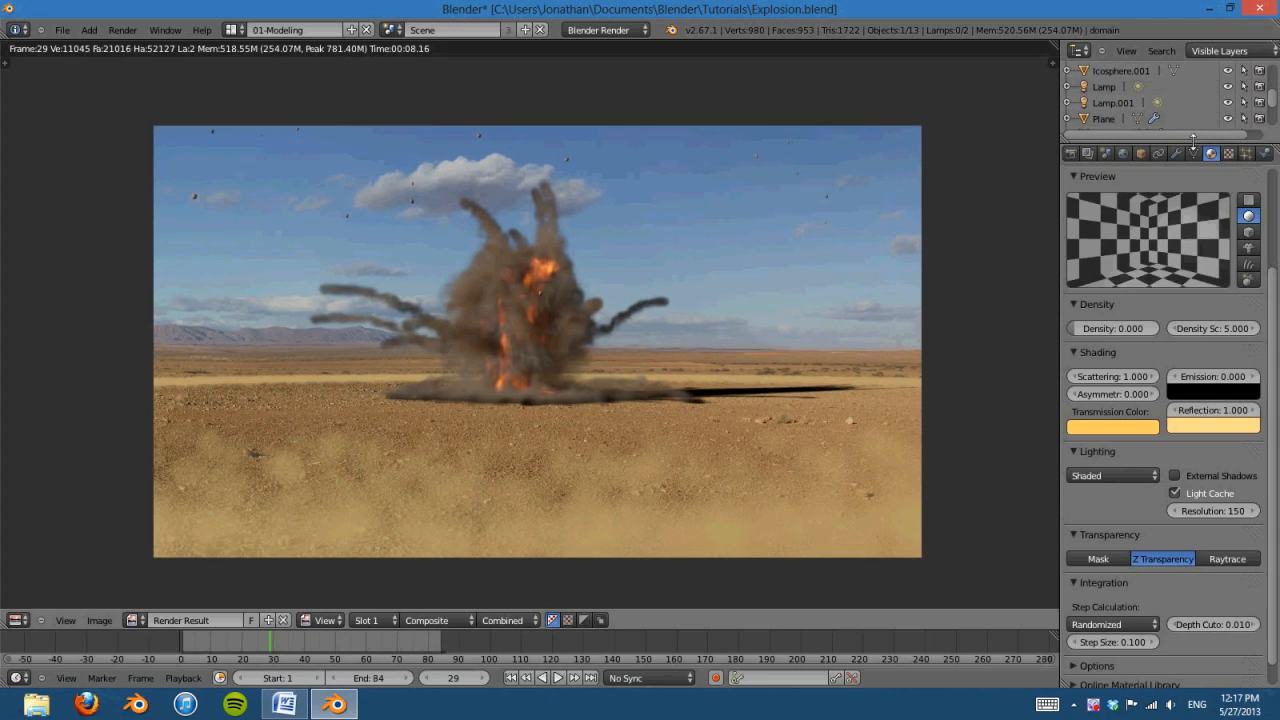
# - Change the first stop of the Flame texture's colour ramp to dark brown, R 0.163, G 0.111, B 0.04329, with alpha 0
pyautogui.click(1229, 153)
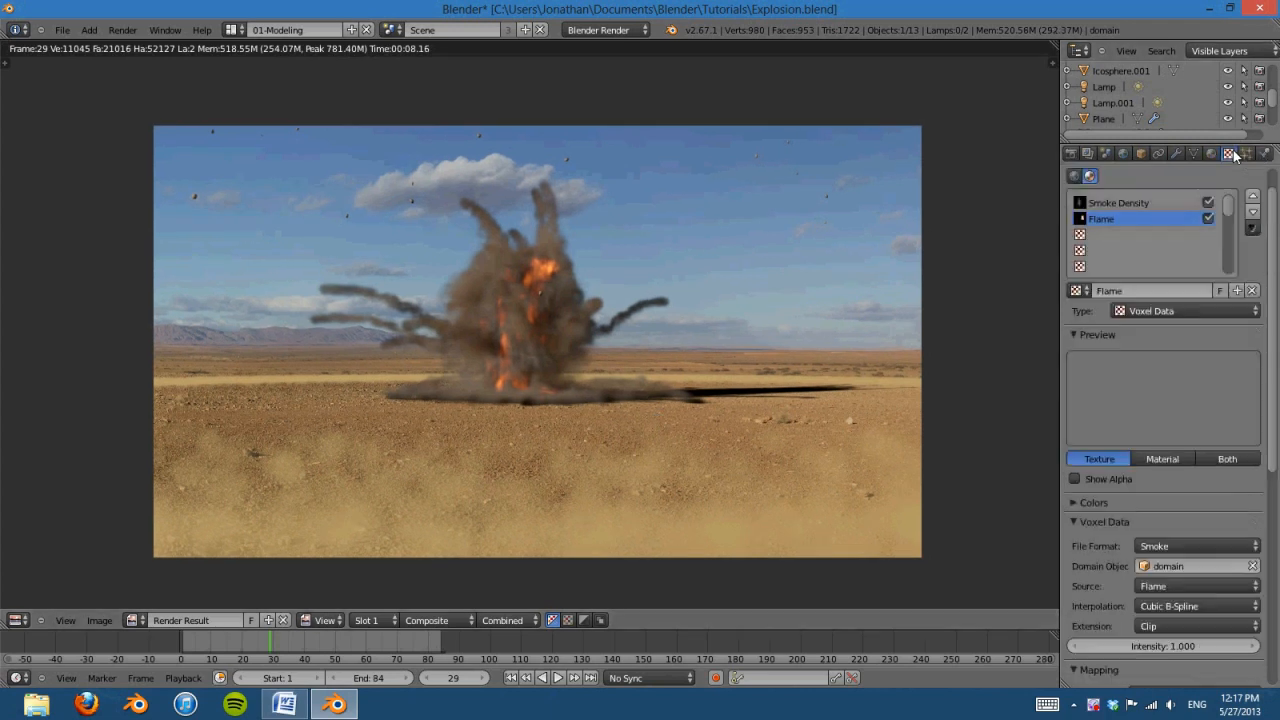
pyautogui.click(1098, 203)
pyautogui.click(1072, 504)
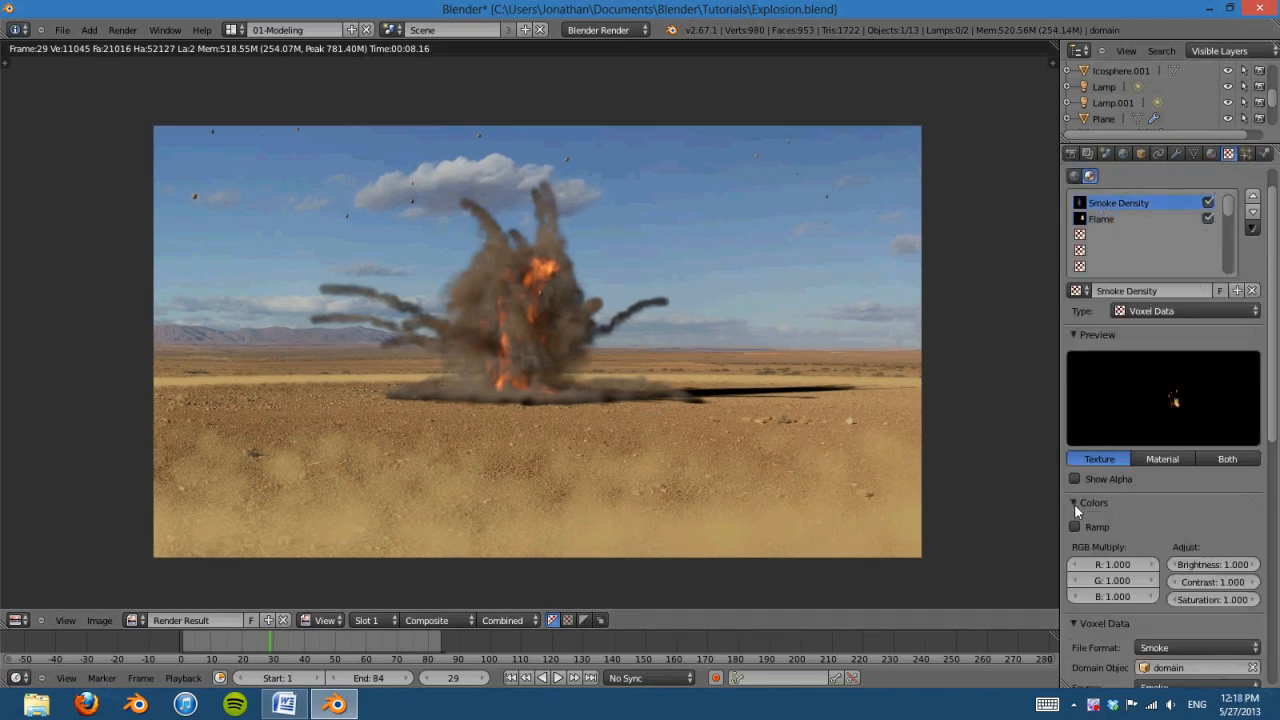
pyautogui.click(1074, 503)
pyautogui.click(1103, 218)
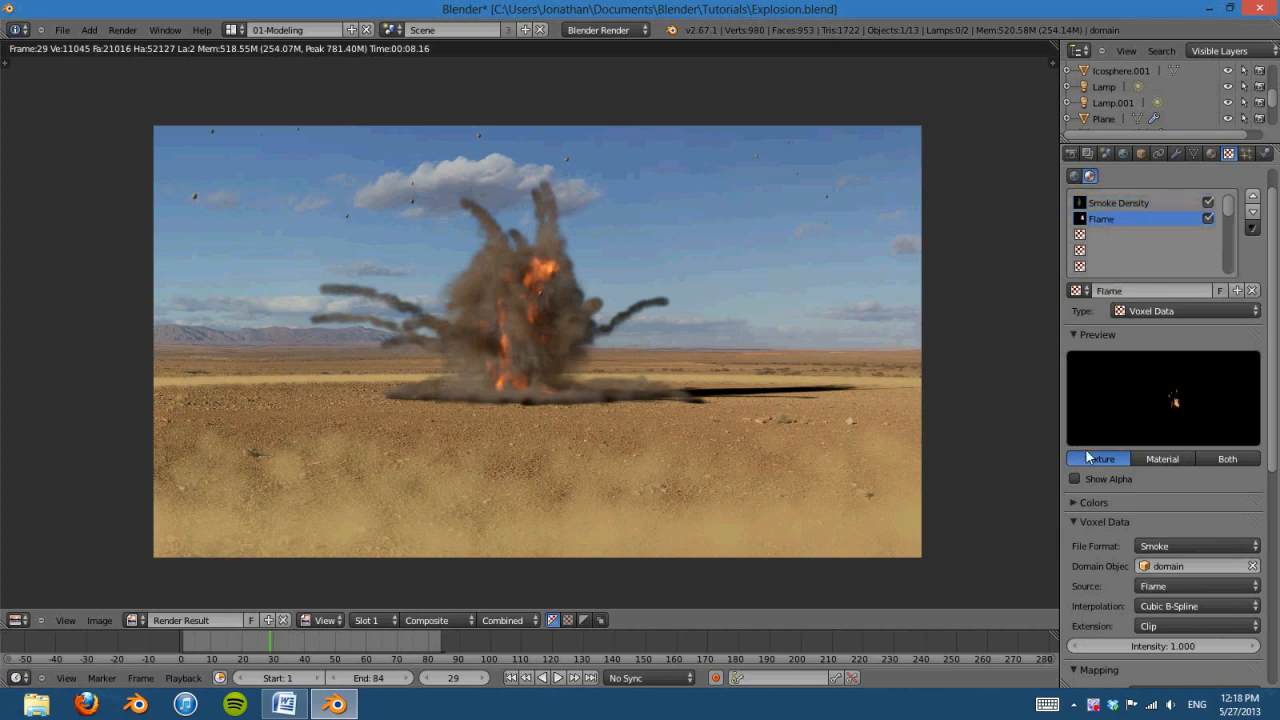
pyautogui.click(1079, 503)
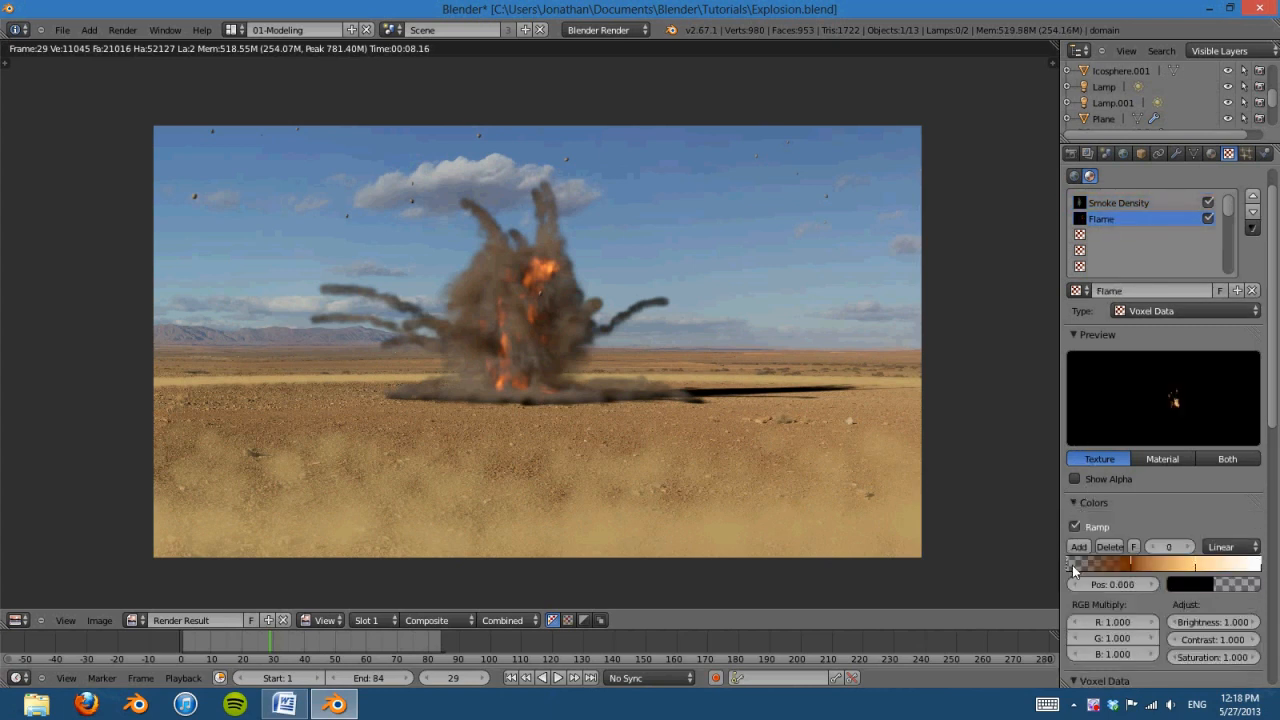
pyautogui.click(1205, 585)
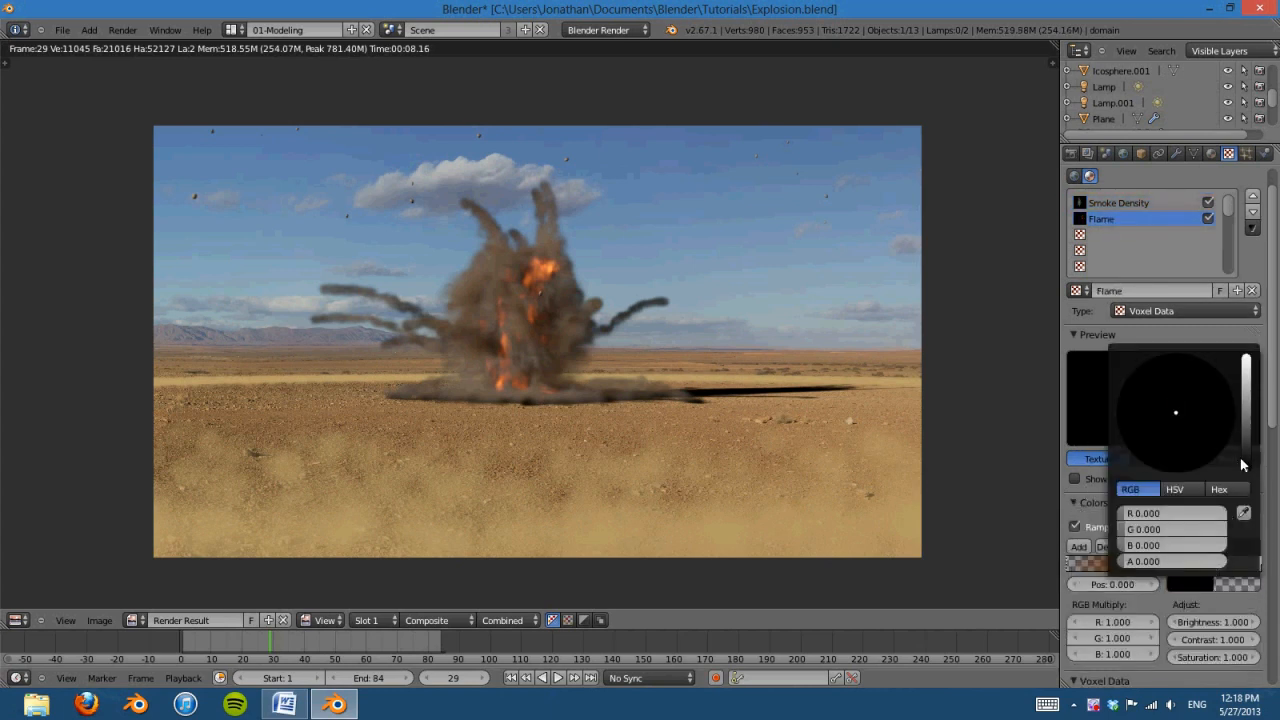
pyautogui.moveTo(1246, 467); pyautogui.dragTo(1248, 455)
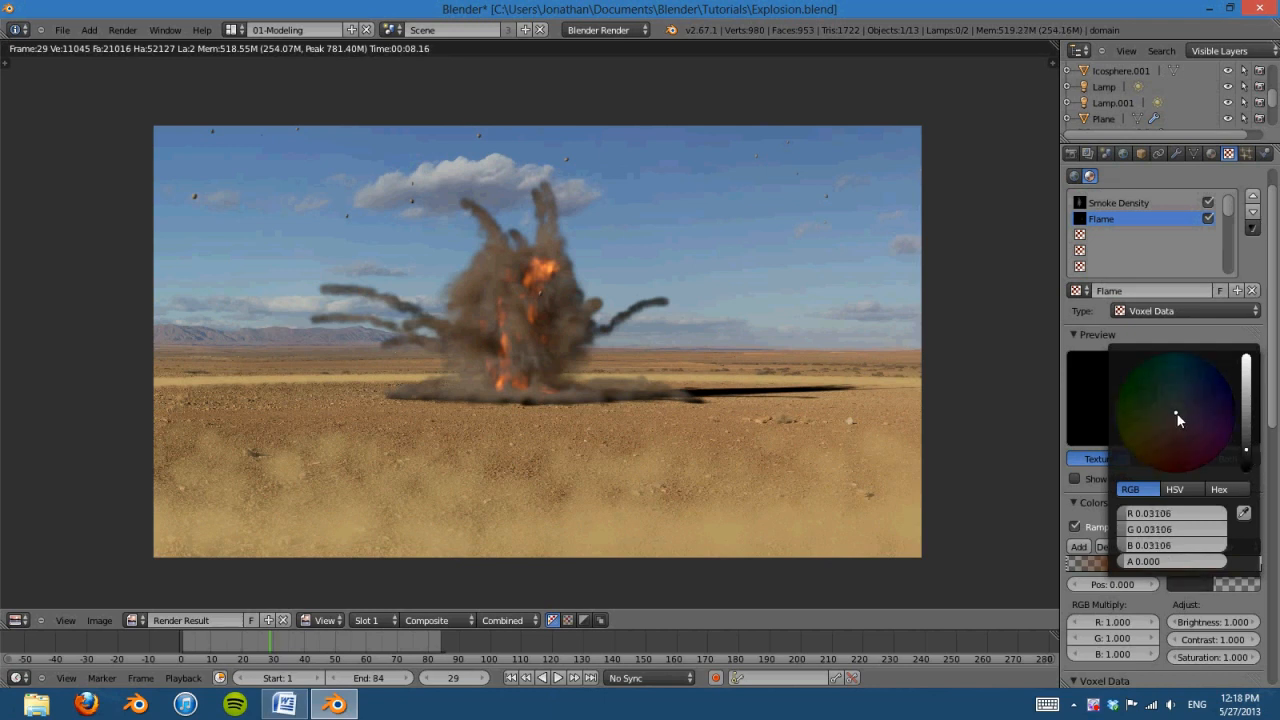
pyautogui.moveTo(1178, 419)
pyautogui.mouseDown()
pyautogui.moveTo(1150, 449)
pyautogui.moveTo(1171, 442)
pyautogui.mouseUp()
pyautogui.moveTo(1248, 455); pyautogui.dragTo(1249, 425)
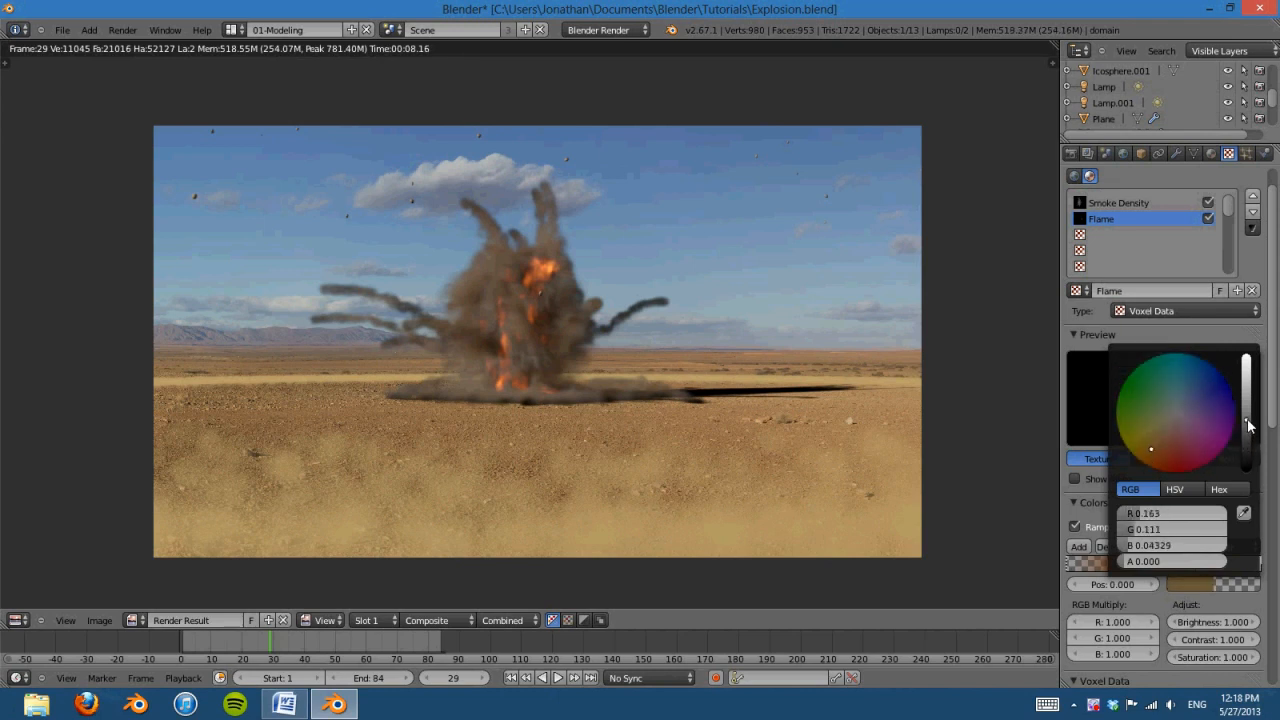
# - Re-render frame 29 and return to the smoke domain's material settings
pyautogui.press('F12')
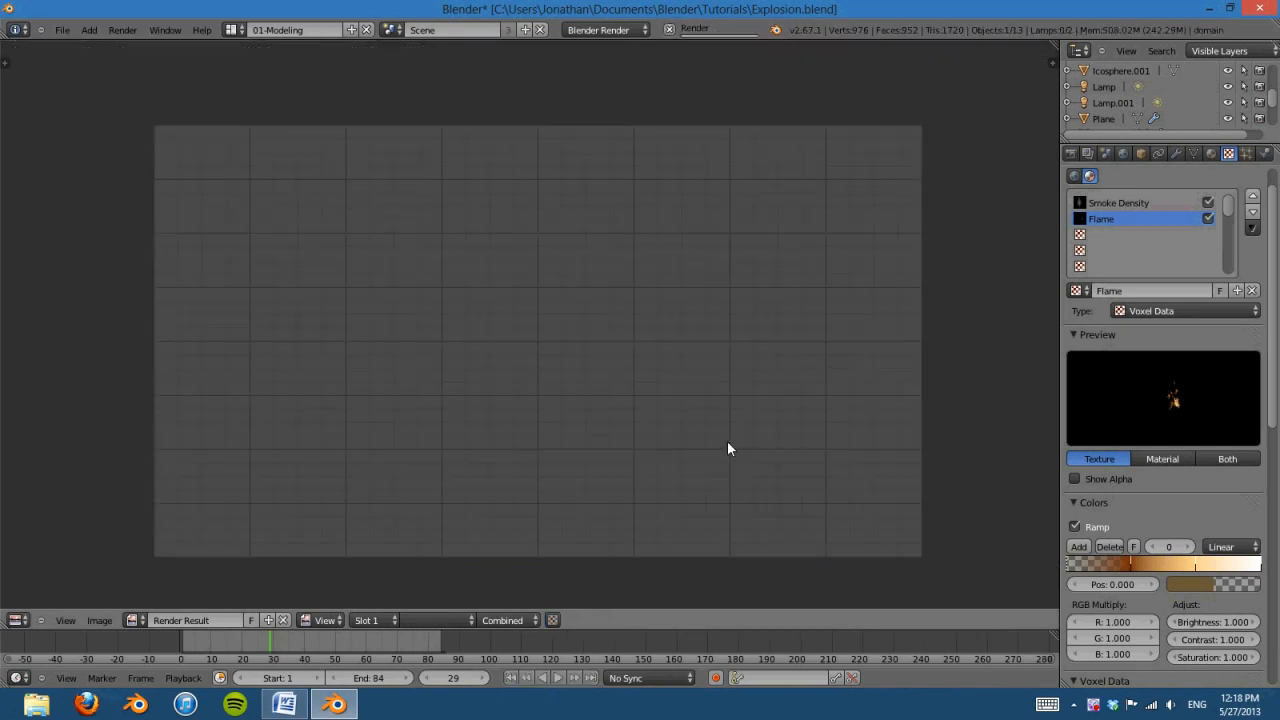
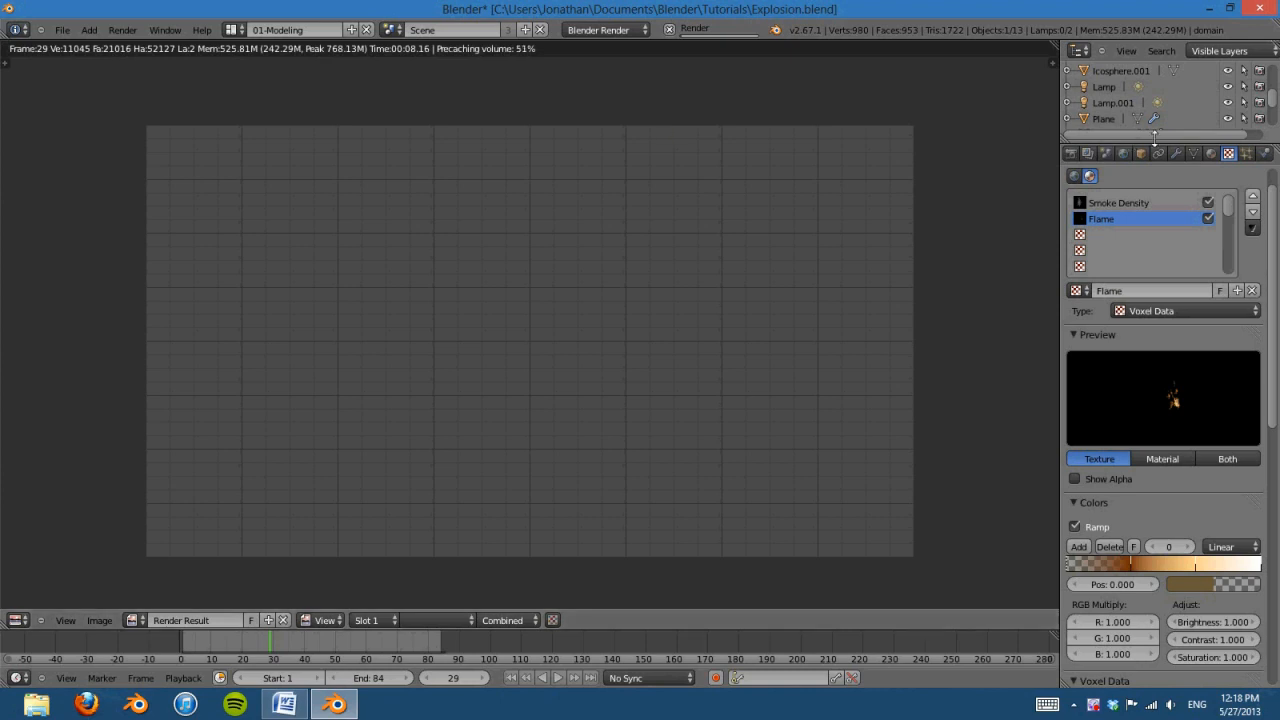
pyautogui.click(1210, 153)
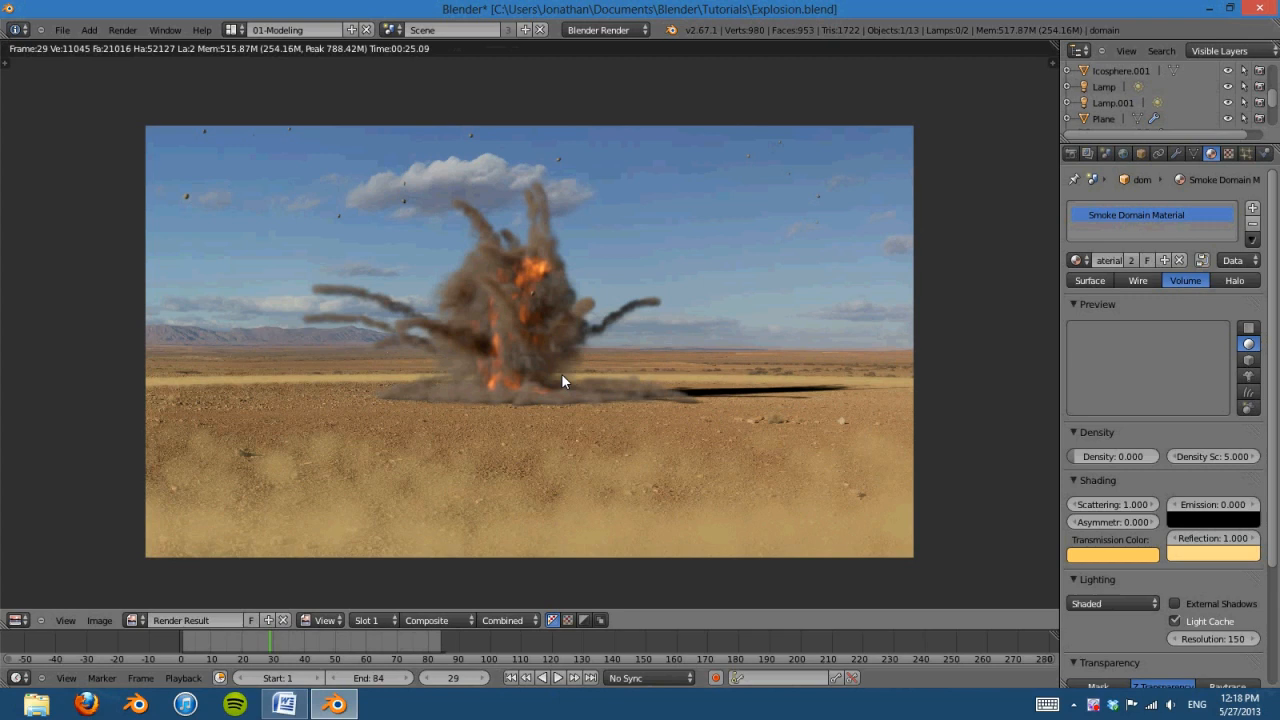
pyautogui.moveTo(561, 373); pyautogui.dragTo(568, 384, button='middle')
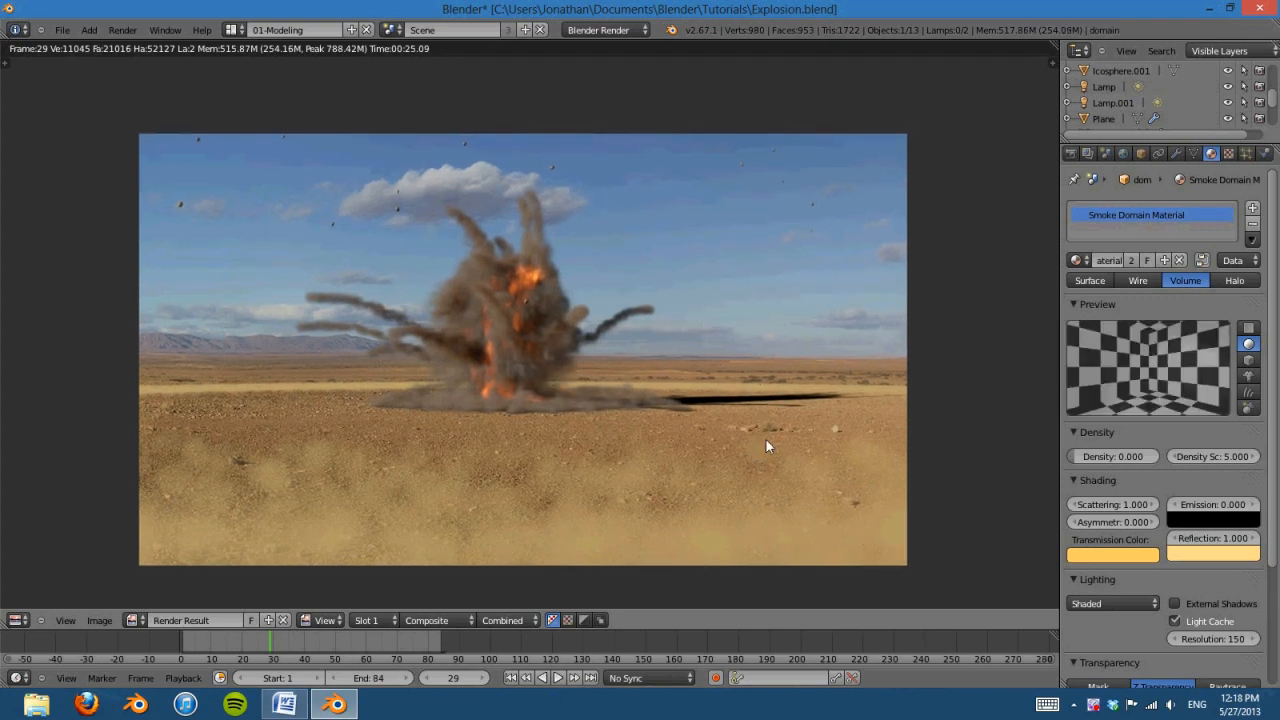
pyautogui.moveTo(528, 422); pyautogui.dragTo(532, 420, button='middle')
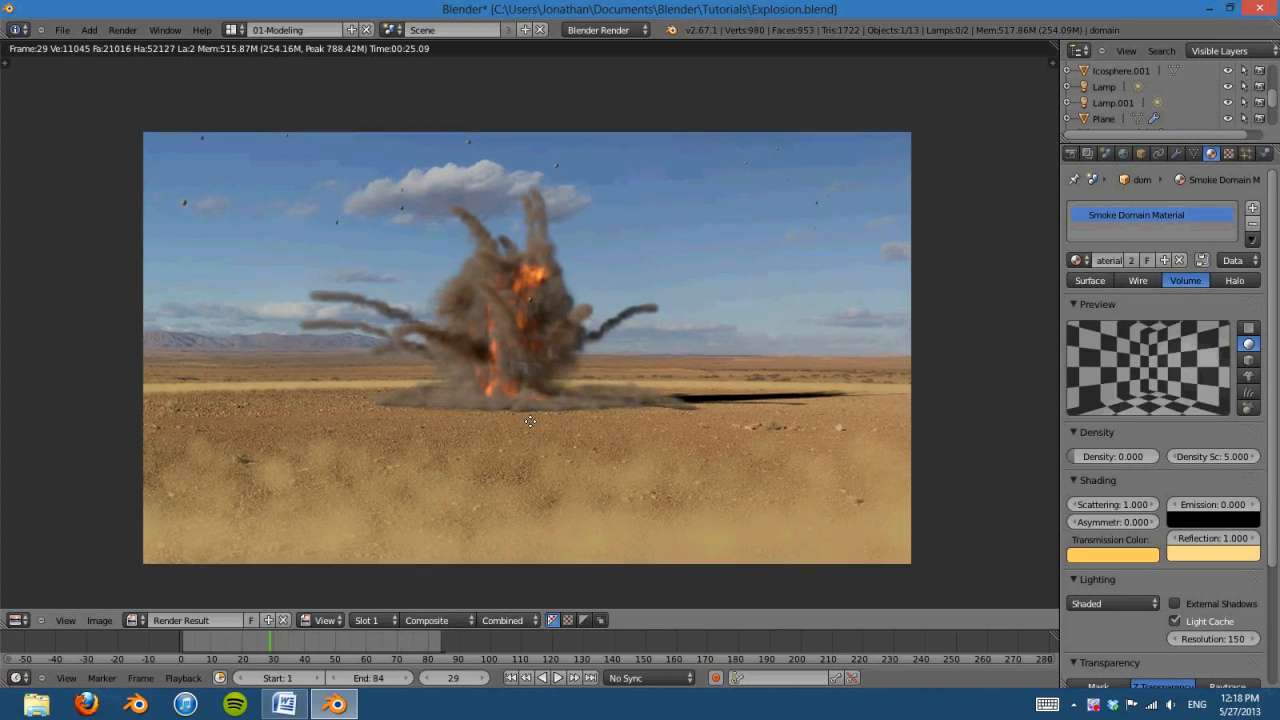
# - Switch to the 06-Compositing screen layout and maximize the node editor
pyautogui.click(232, 30)
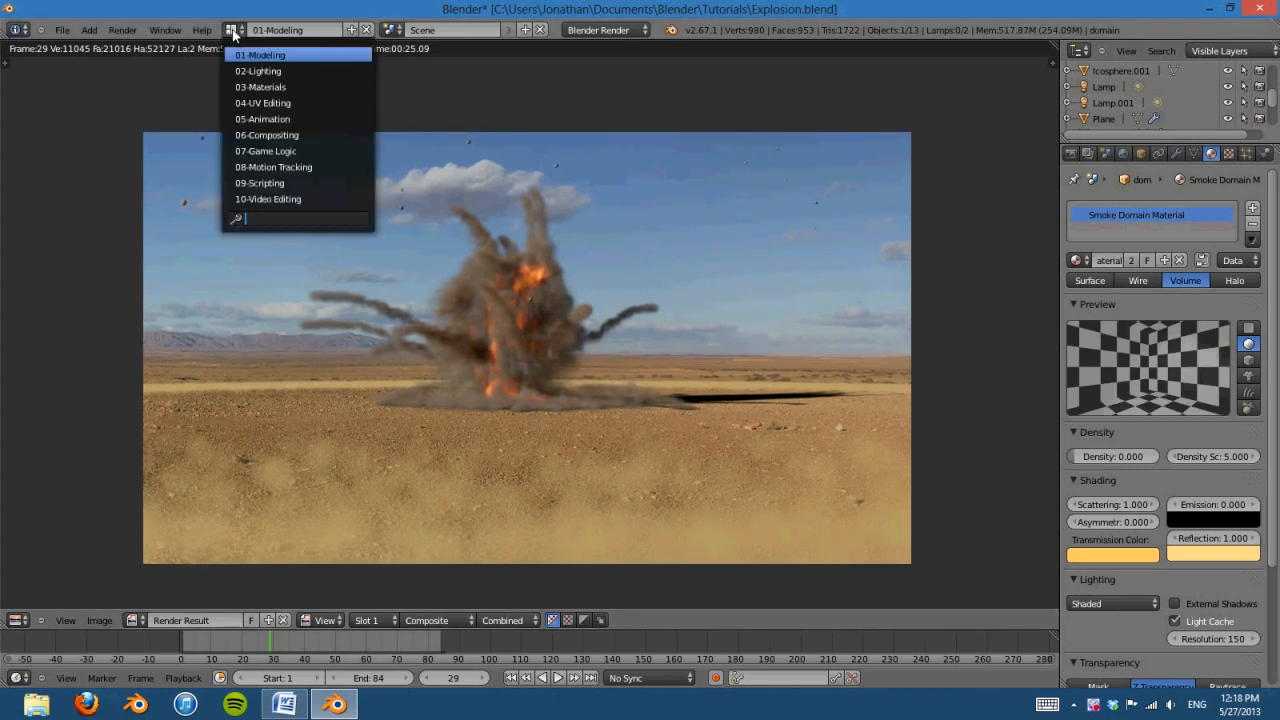
pyautogui.click(338, 134)
pyautogui.scroll(-10, 618, 228)
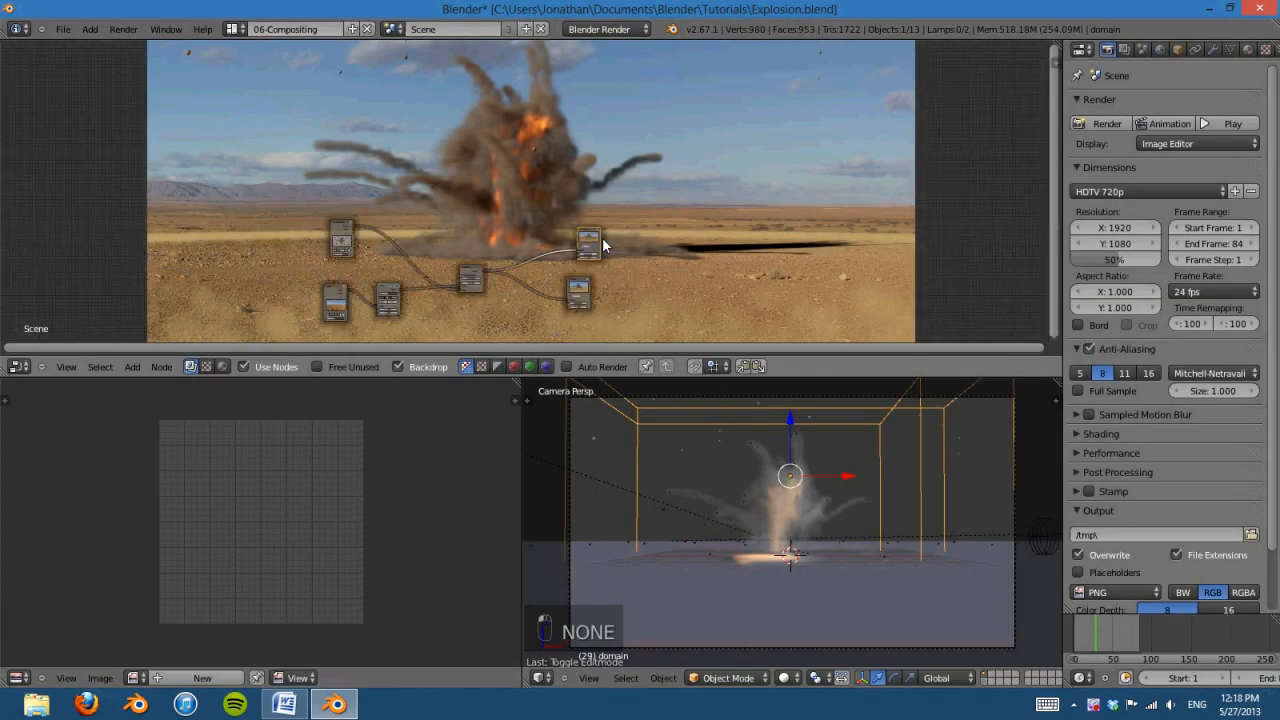
pyautogui.scroll(4, 602, 238)
pyautogui.hotkey('shift', 'space')
pyautogui.moveTo(605, 366); pyautogui.dragTo(670, 206, button='middle')
pyautogui.scroll(2, 674, 230)
pyautogui.scroll(7, 674, 229)
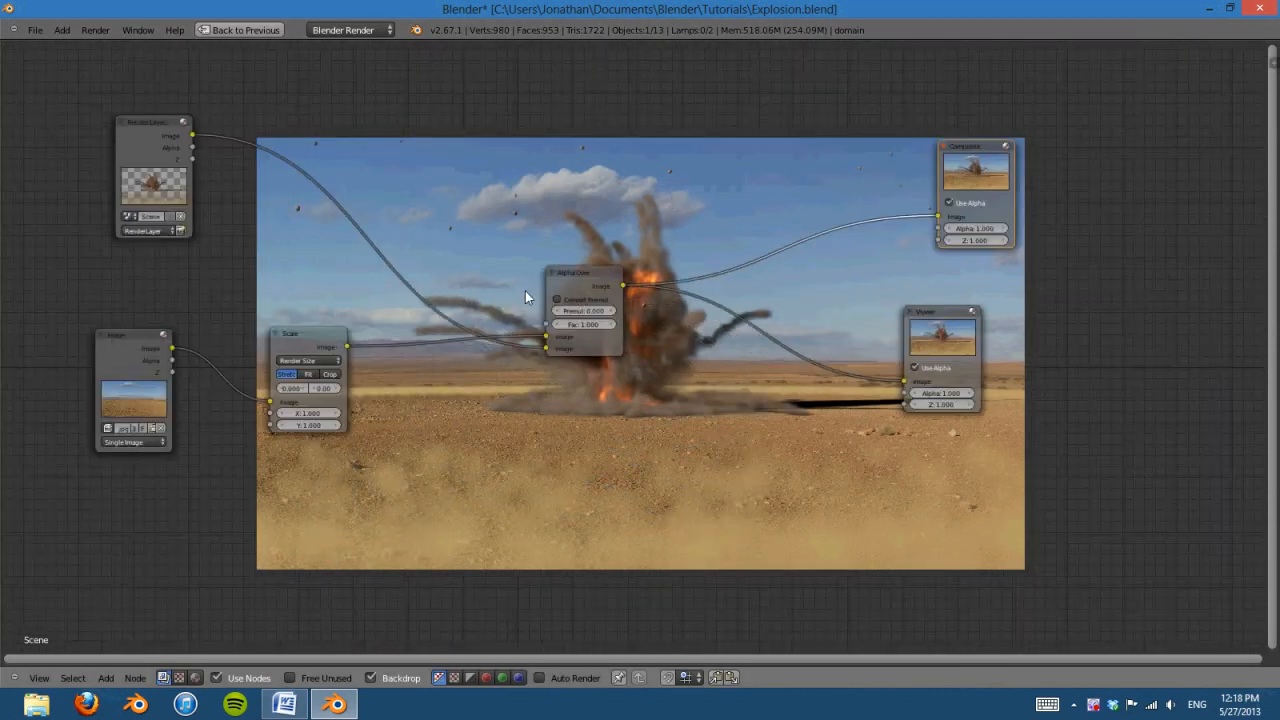
# - Reposition the Render Layers node in open space above the background Image node
pyautogui.moveTo(388, 268); pyautogui.dragTo(750, 388, button='middle')
pyautogui.moveTo(522, 257); pyautogui.dragTo(438, 205)
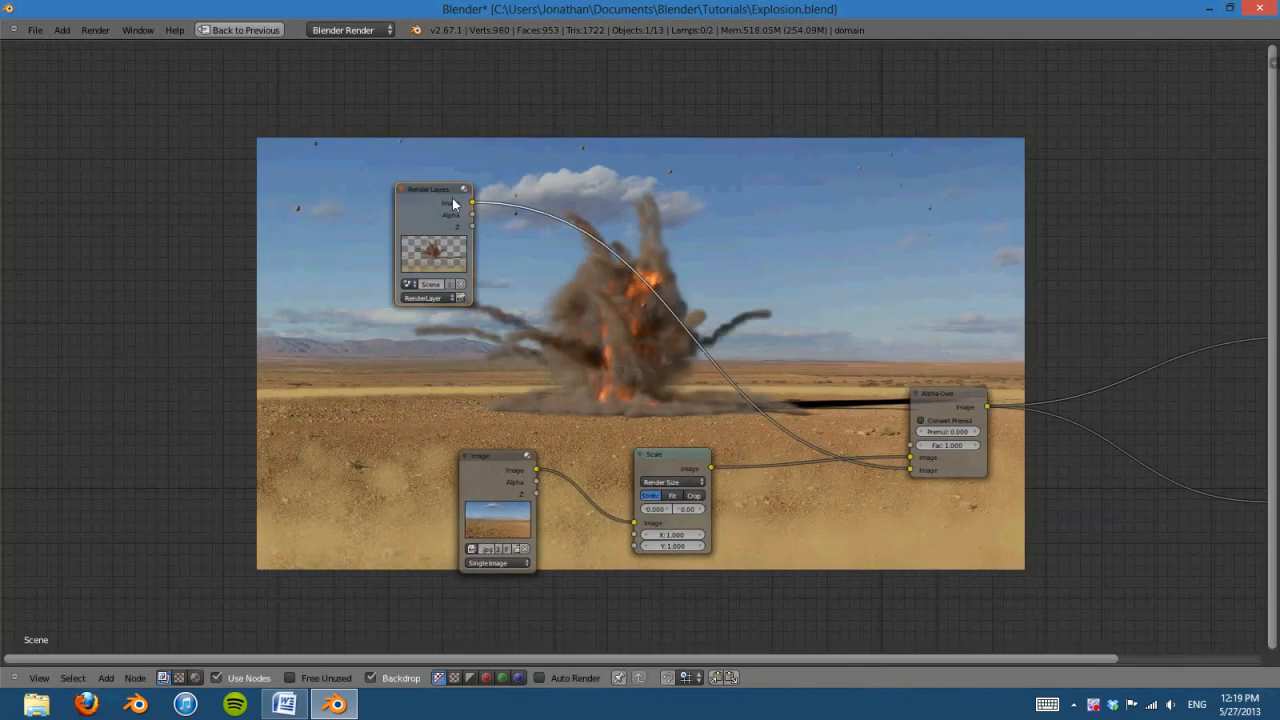
pyautogui.moveTo(620, 274); pyautogui.dragTo(590, 343, button='middle')
pyautogui.scroll(4, 590, 342)
pyautogui.moveTo(321, 231); pyautogui.dragTo(346, 196)
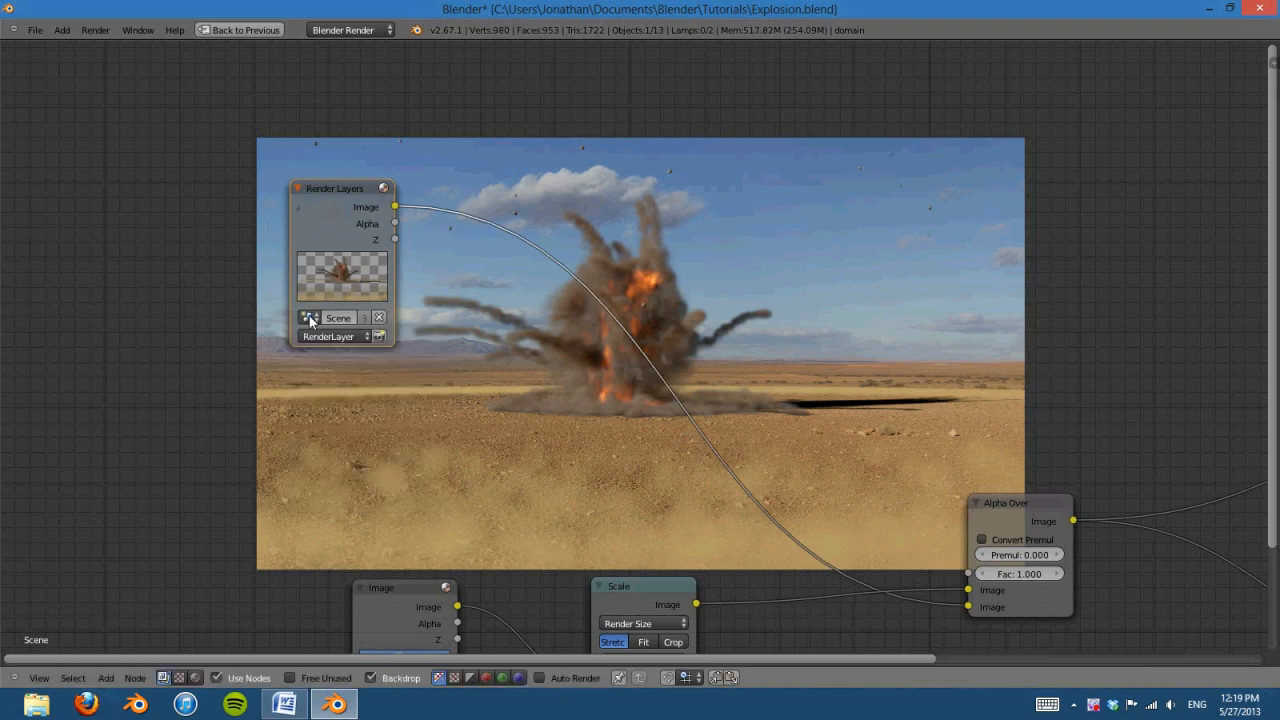
# - Preview the Render Layers output in the backdrop, and switch the viewer back to the Alpha Over result
pyautogui.keyDown('ctrl'); pyautogui.keyDown('shift'); pyautogui.click(353, 208); pyautogui.keyUp('shift'); pyautogui.keyUp('ctrl')
pyautogui.moveTo(560, 291); pyautogui.dragTo(586, 326, button='middle')
pyautogui.keyDown('ctrl'); pyautogui.keyDown('shift'); pyautogui.click(1056, 549); pyautogui.keyUp('shift'); pyautogui.keyUp('ctrl')
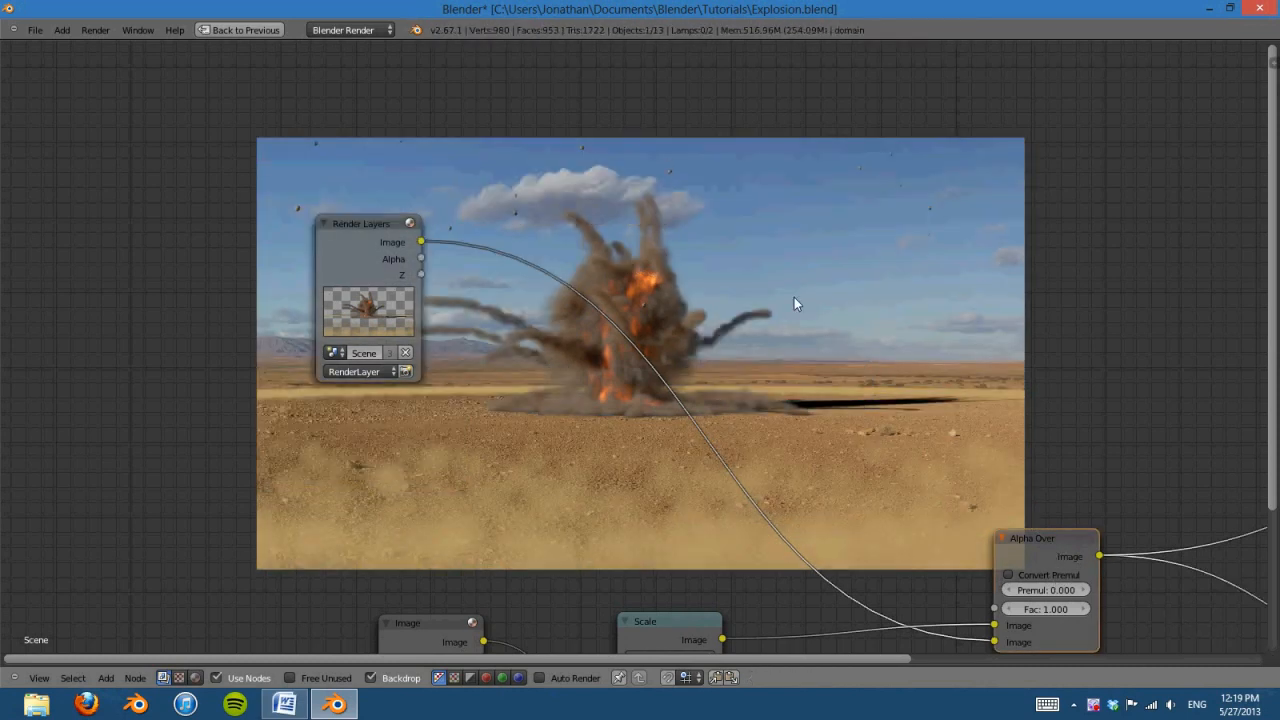
# - Insert an RGB Curves node on the link between the Render Layers and Alpha Over nodes
pyautogui.hotkey('shift', 'a')
pyautogui.moveTo(785, 217)
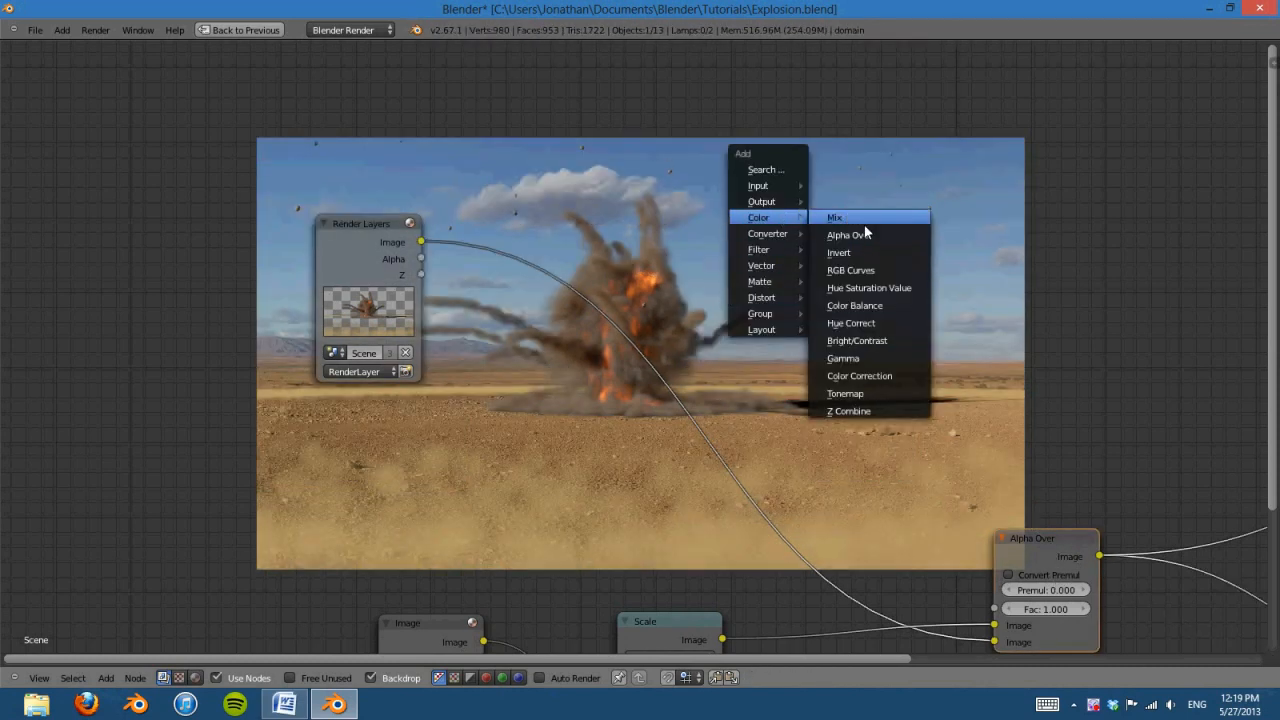
pyautogui.click(875, 270)
pyautogui.click(525, 270)
pyautogui.scroll(2, 730, 428)
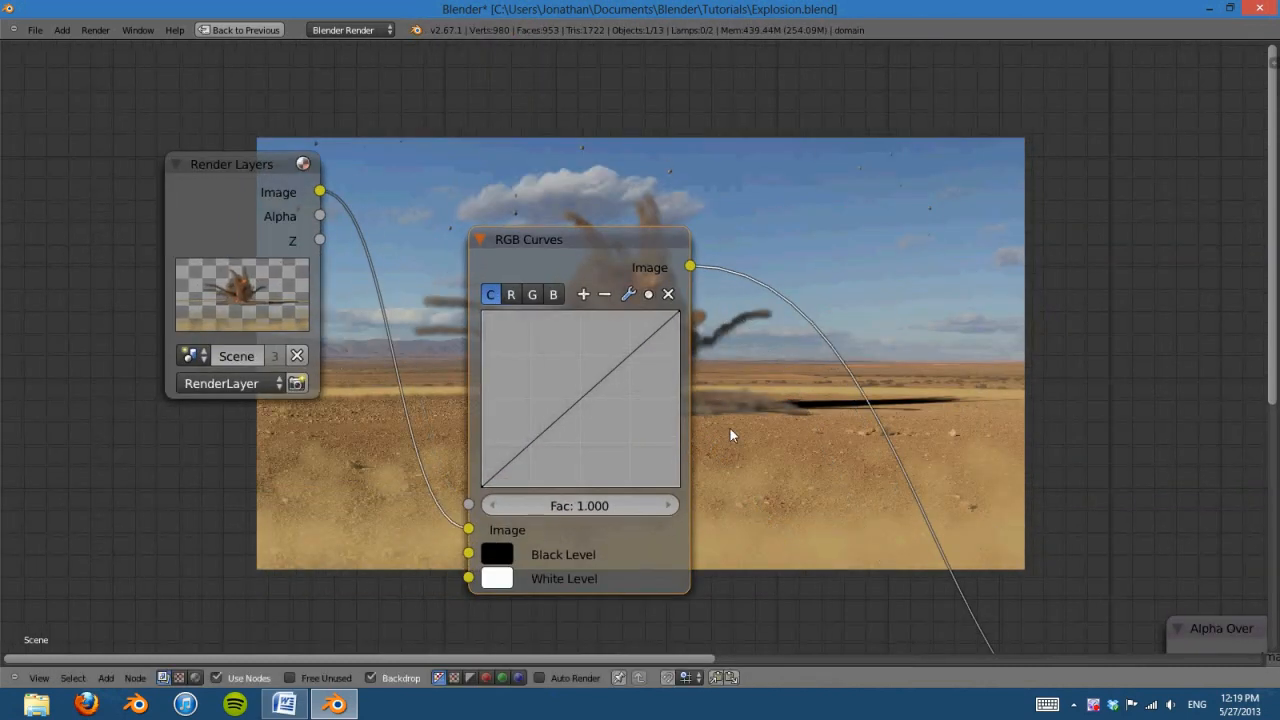
# - Brighten the explosion by raising the combined curve, with a midtone point at X 0.38889, Y 0.52500 and a second point near the highlights
pyautogui.moveTo(730, 428); pyautogui.dragTo(469, 499, button='middle')
pyautogui.moveTo(452, 445); pyautogui.dragTo(451, 433)
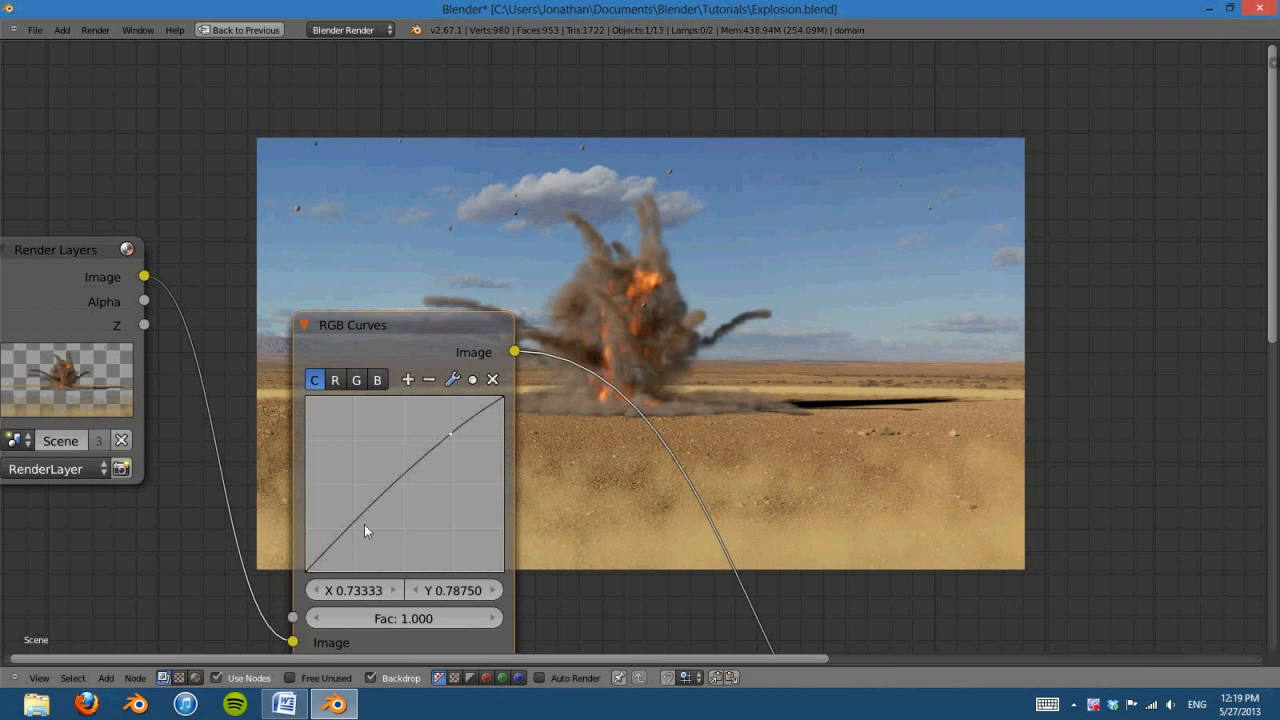
pyautogui.moveTo(452, 434); pyautogui.dragTo(460, 413)
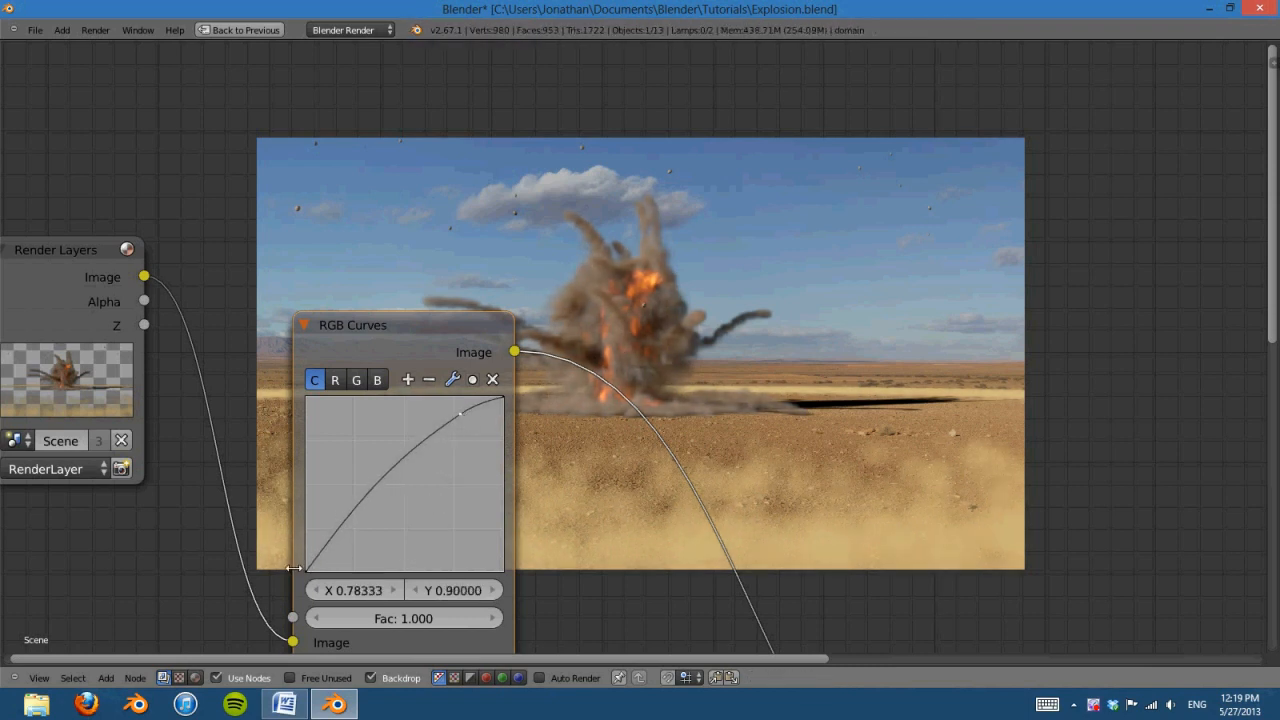
pyautogui.moveTo(337, 540)
pyautogui.mouseDown()
pyautogui.moveTo(342, 562)
pyautogui.moveTo(331, 543)
pyautogui.mouseUp()
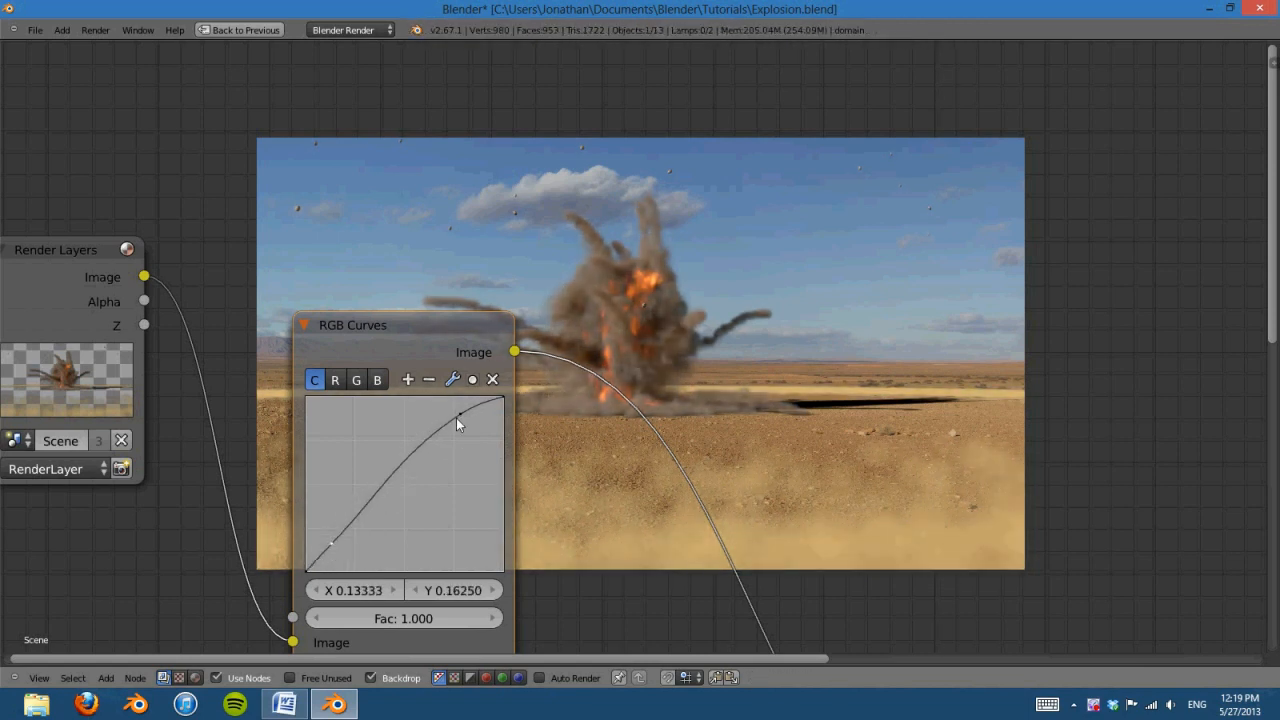
pyautogui.moveTo(456, 418); pyautogui.dragTo(456, 427)
pyautogui.moveTo(333, 544); pyautogui.dragTo(383, 481)
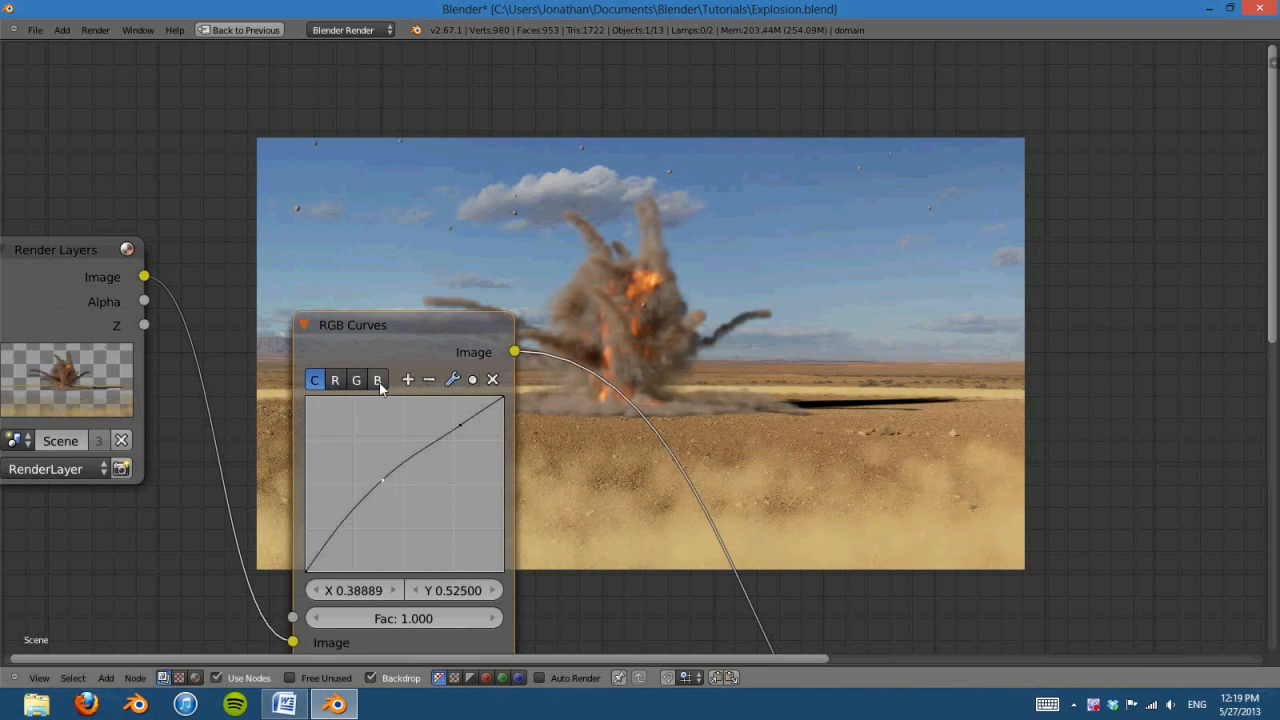
# - Lower the blue channel's curve in the RGB Curves node with a point at X 0.57222, Y 0.41875
pyautogui.click(335, 380)
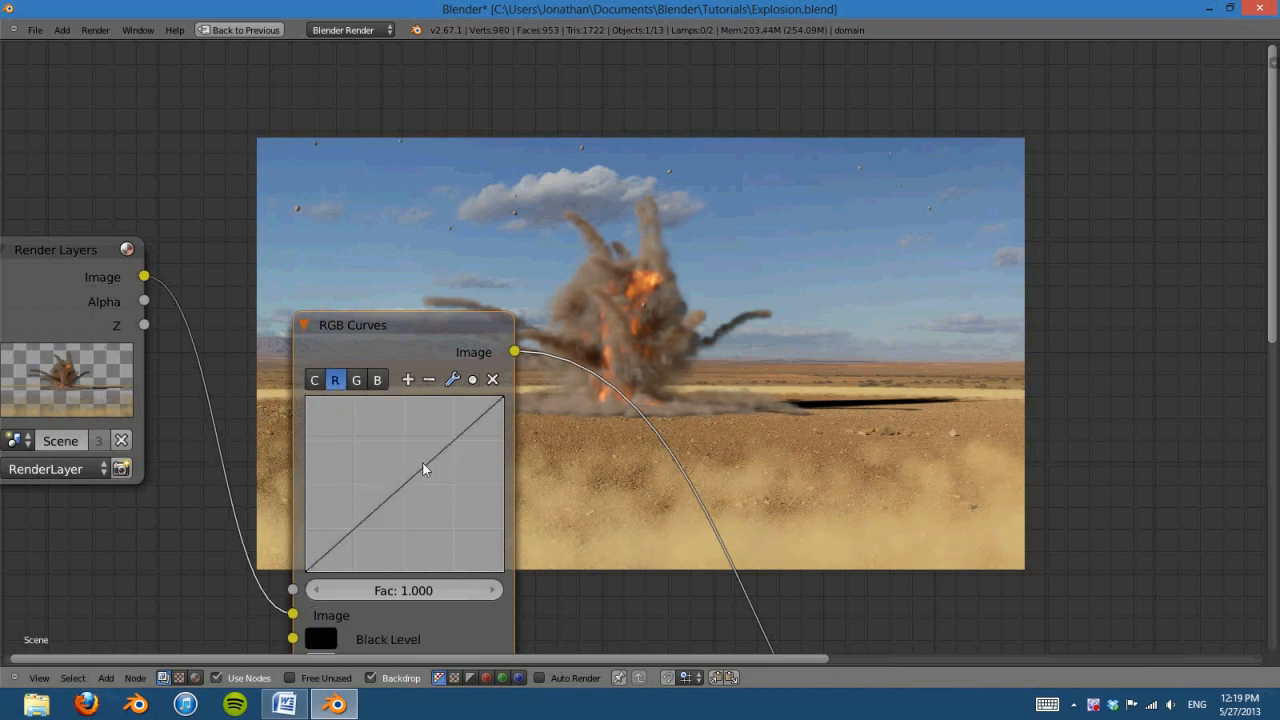
pyautogui.moveTo(426, 467); pyautogui.dragTo(417, 497)
pyautogui.click(377, 379)
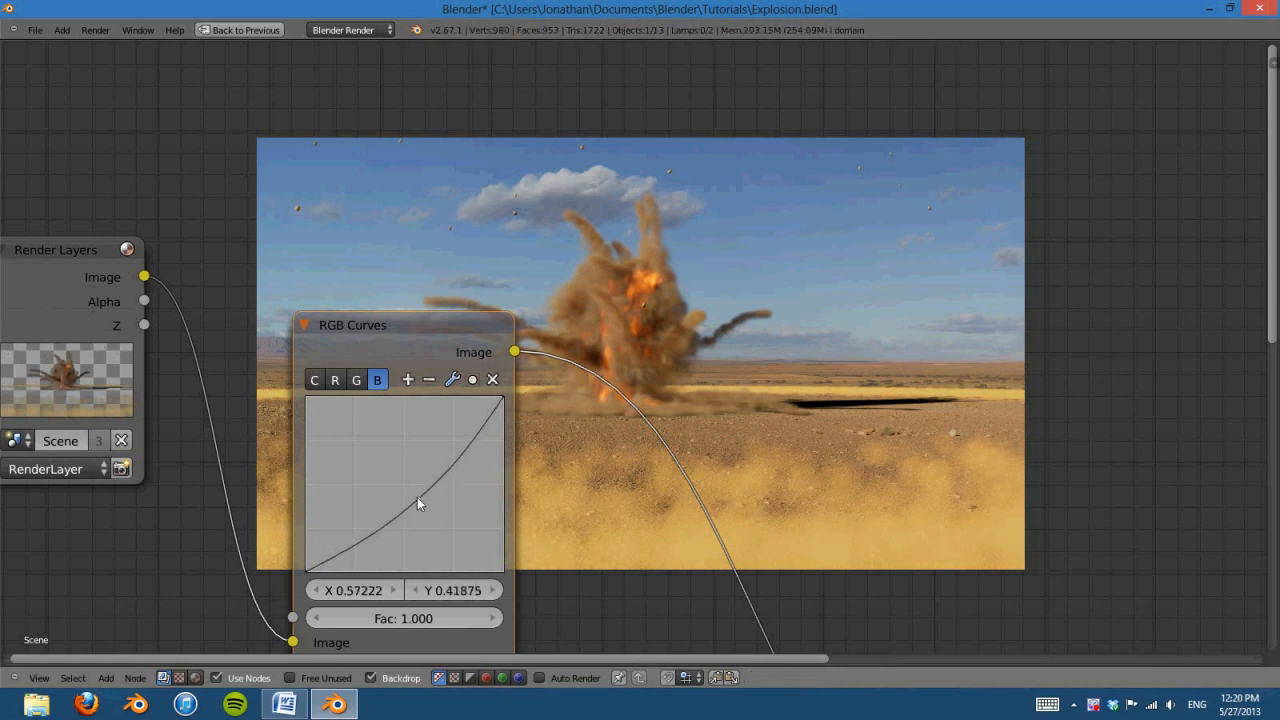
# - Move the explosion's RGB Curves node up and clear of the explosion in the backdrop
pyautogui.scroll(-5, 687, 459)
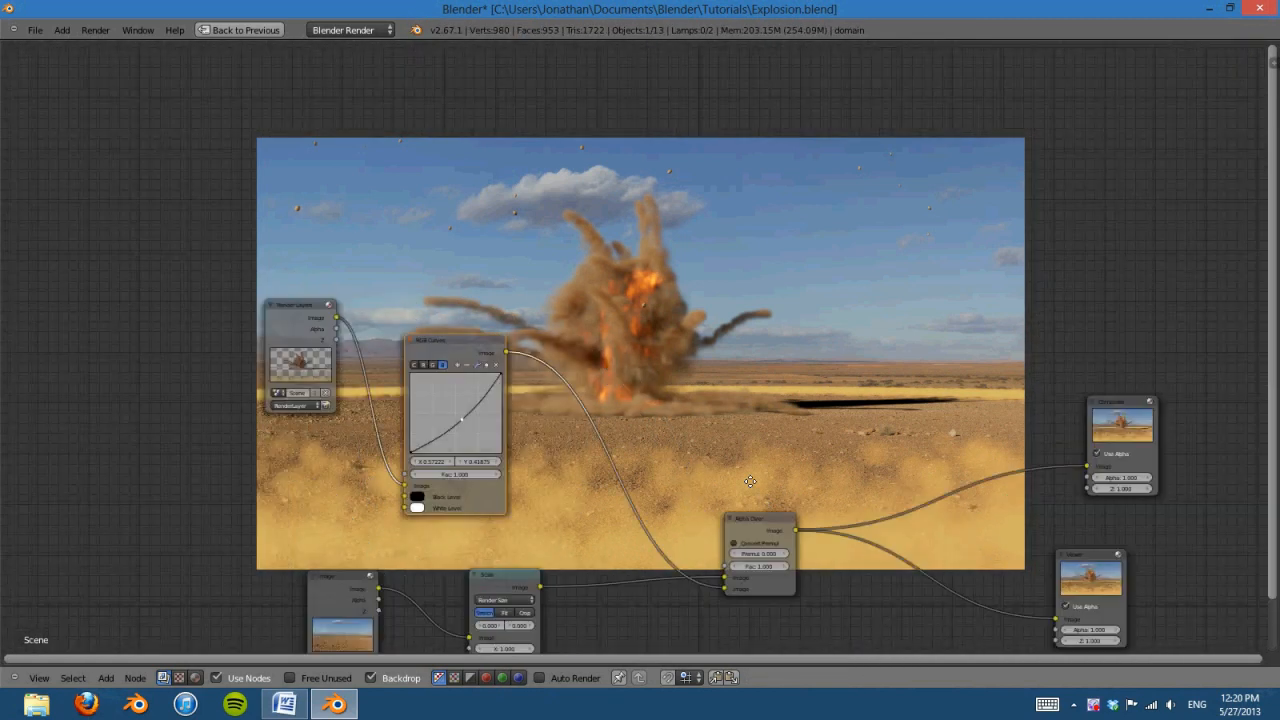
pyautogui.scroll(4, 750, 482)
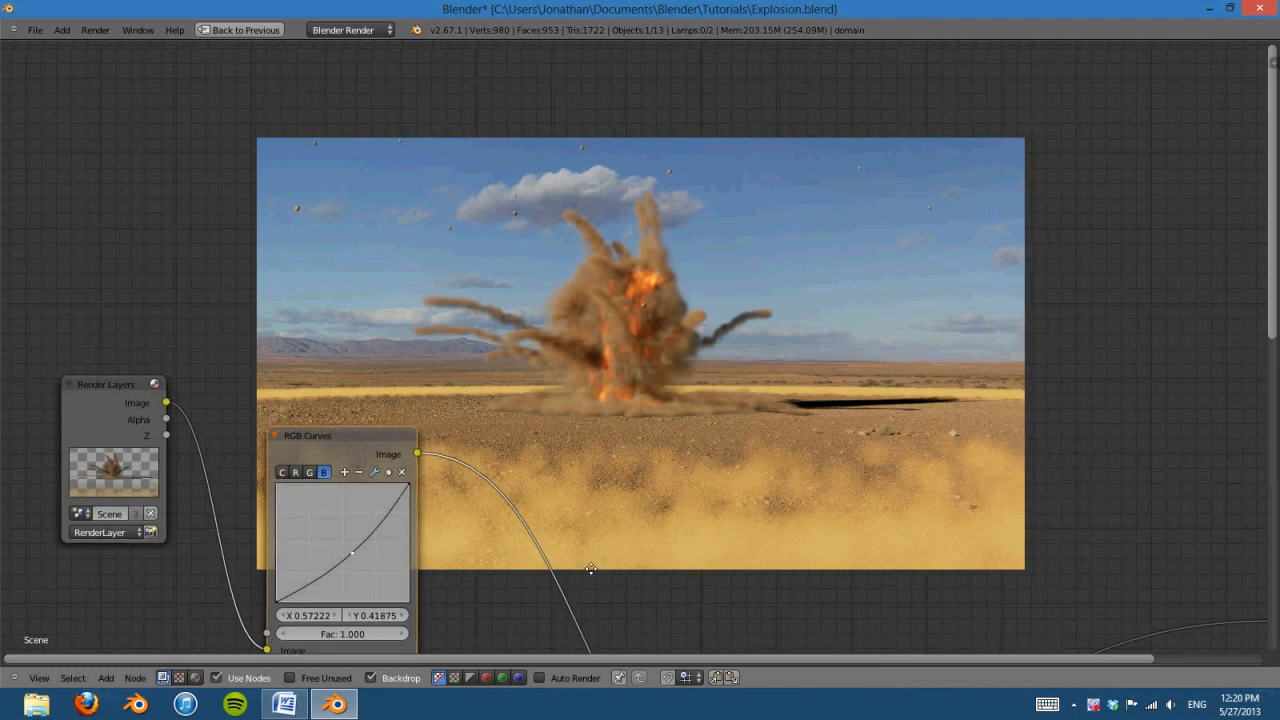
pyautogui.scroll(-3, 591, 569)
pyautogui.scroll(5, 765, 424)
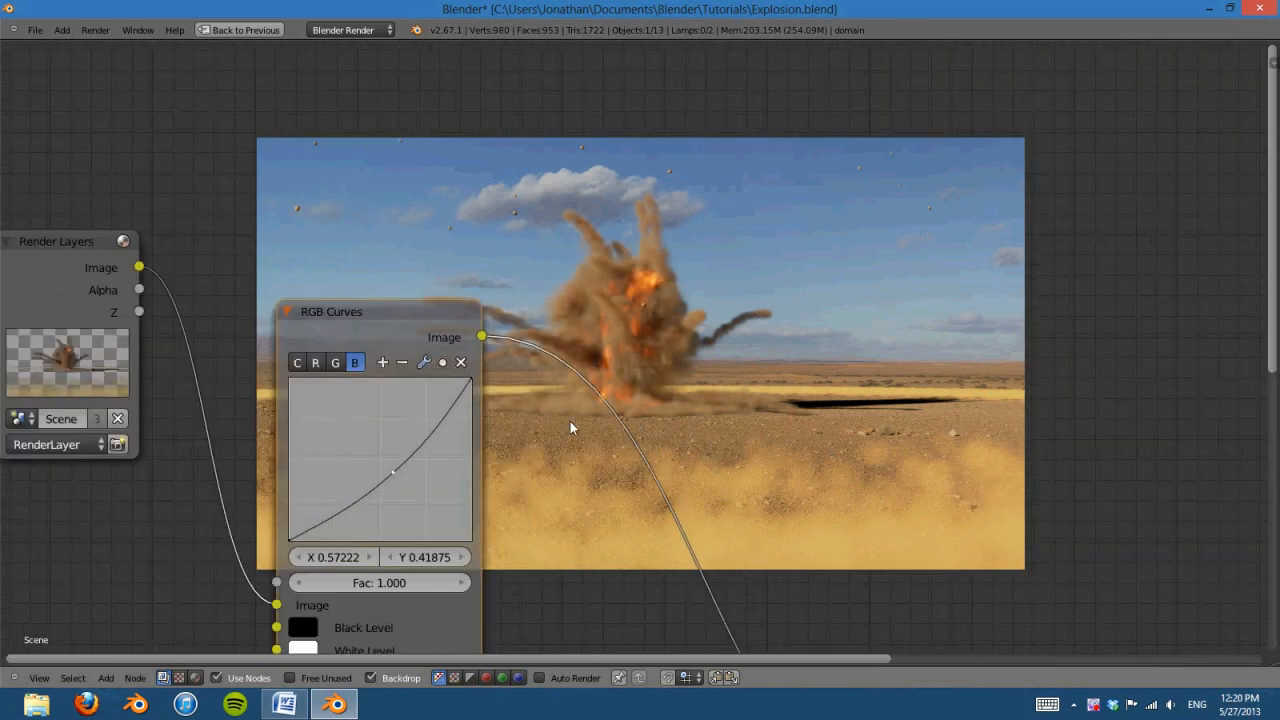
pyautogui.moveTo(570, 422); pyautogui.dragTo(389, 417, button='middle')
pyautogui.moveTo(182, 302); pyautogui.dragTo(131, 210)
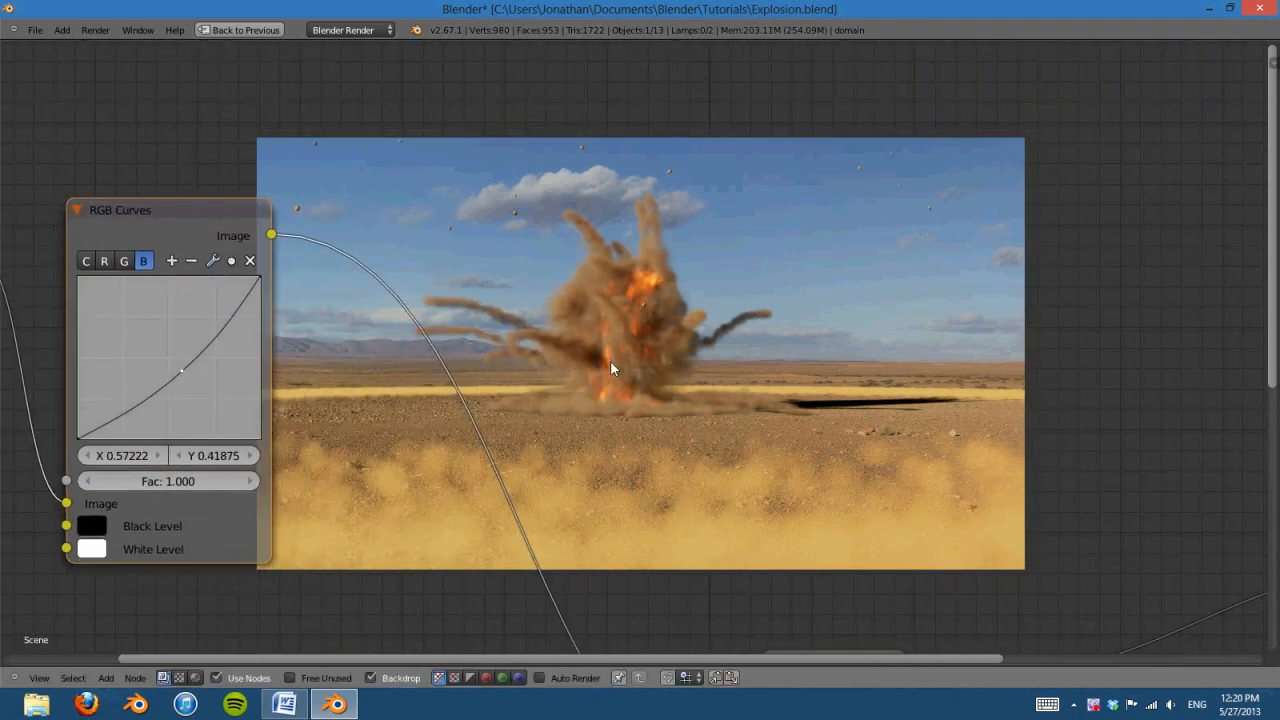
# - Spread the Image and Scale nodes apart and insert an RGB Curves node on the link between them
pyautogui.scroll(-2, 612, 366)
pyautogui.moveTo(560, 650); pyautogui.dragTo(748, 376, button='middle')
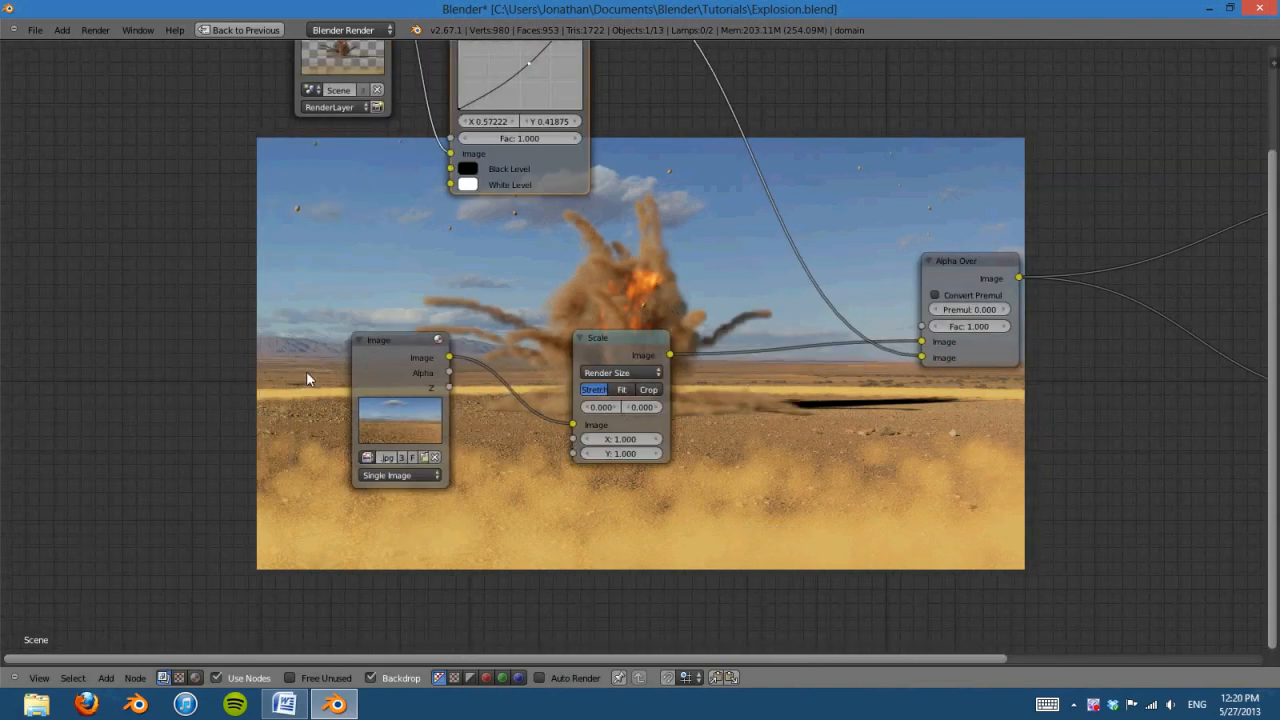
pyautogui.moveTo(368, 350); pyautogui.dragTo(153, 357)
pyautogui.moveTo(607, 348); pyautogui.dragTo(680, 343)
pyautogui.scroll(-1, 565, 355)
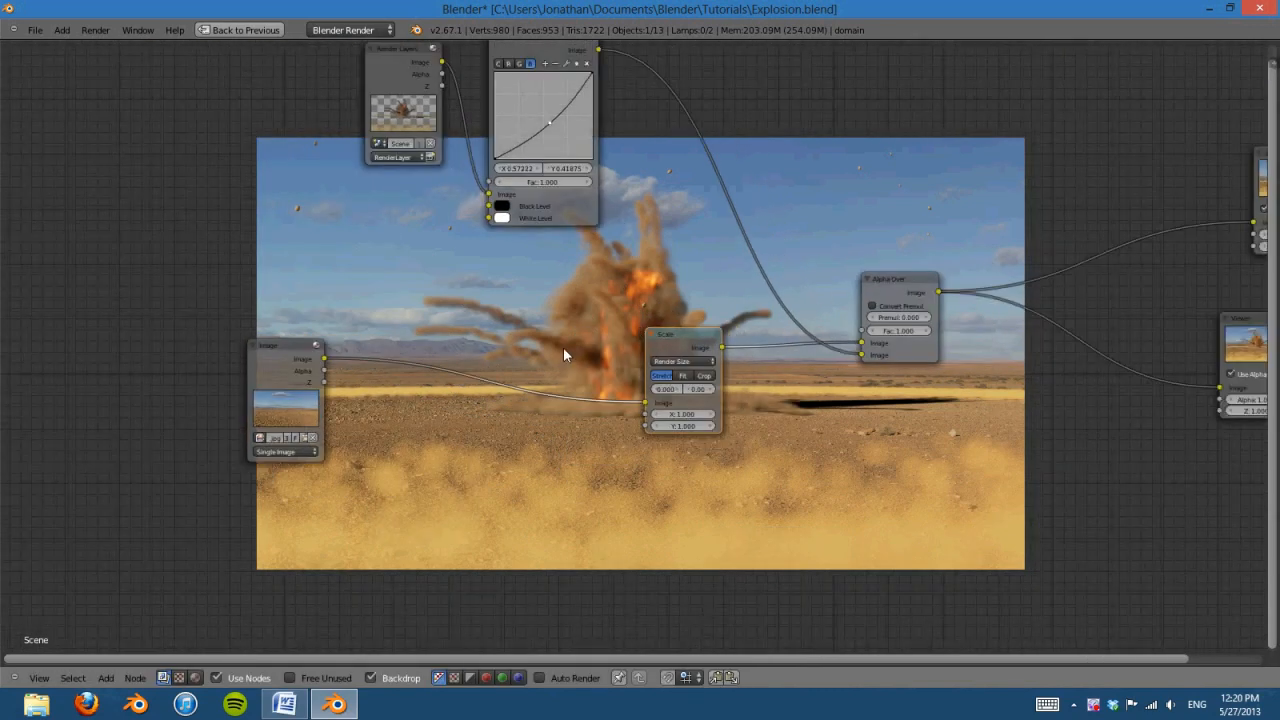
pyautogui.hotkey('shift', 'a')
pyautogui.moveTo(455, 383)
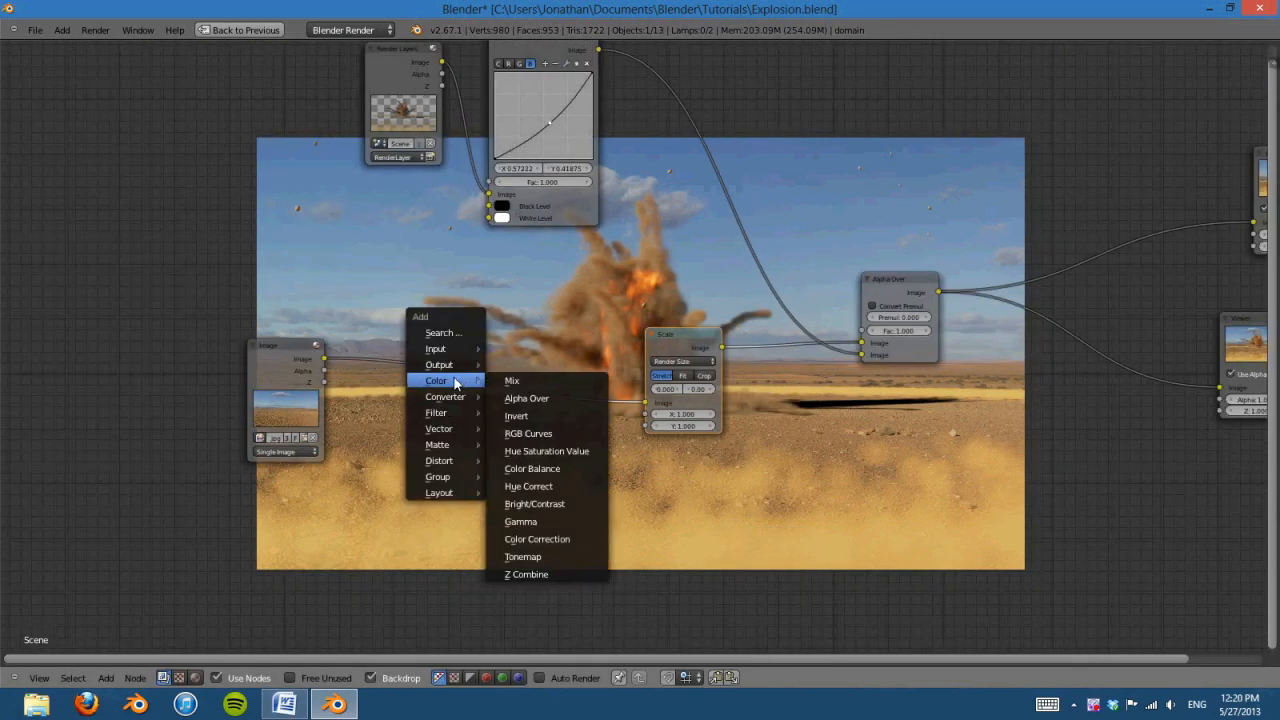
pyautogui.click(543, 432)
pyautogui.click(478, 322)
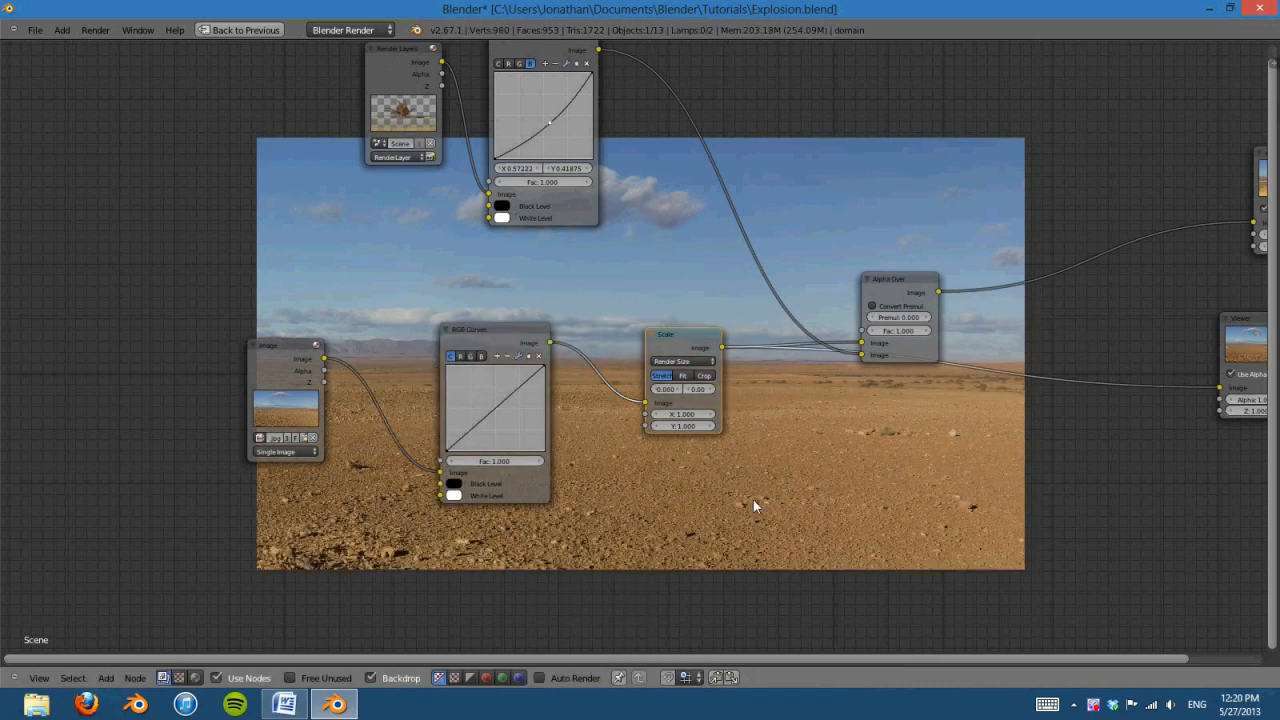
# - Shape the background's combined curve into an S, with a raised highlight point and a shadow point at X 0.20556, Y 0.21875
pyautogui.scroll(2, 609, 340)
pyautogui.moveTo(683, 430); pyautogui.dragTo(970, 320, button='middle')
pyautogui.scroll(4, 806, 437)
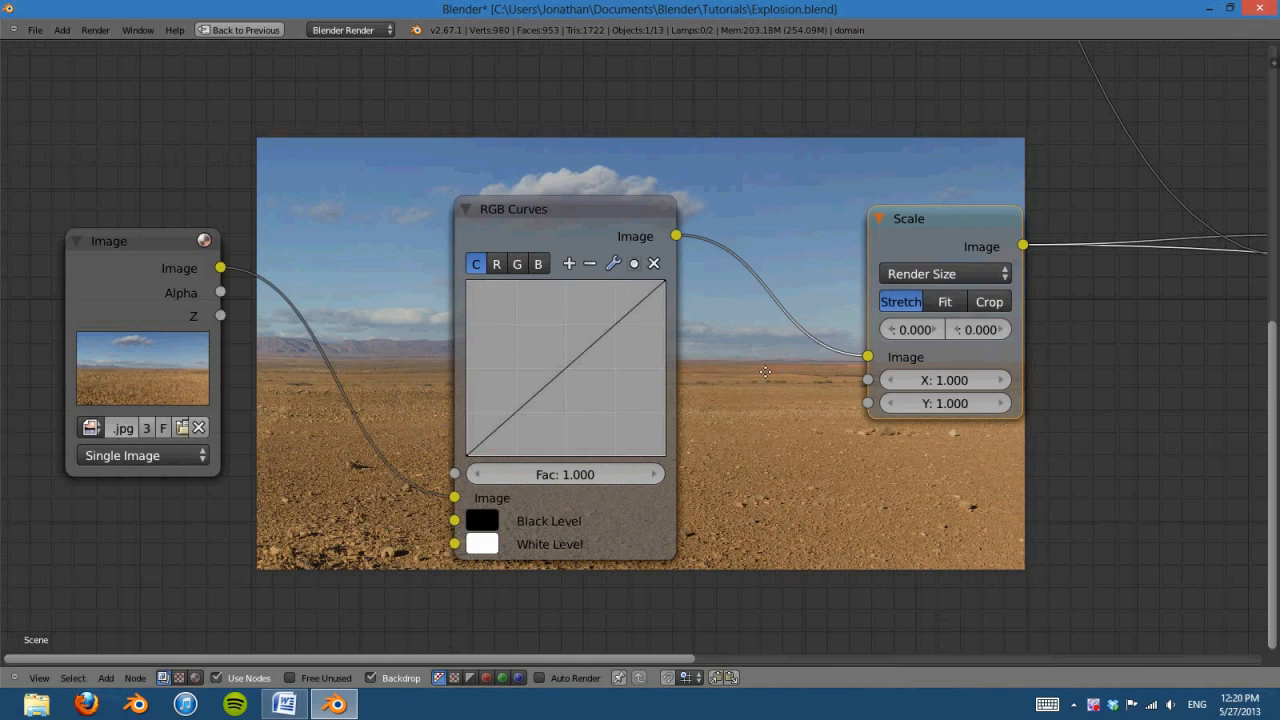
pyautogui.moveTo(628, 299); pyautogui.dragTo(506, 311, button='middle')
pyautogui.moveTo(491, 339); pyautogui.dragTo(476, 337)
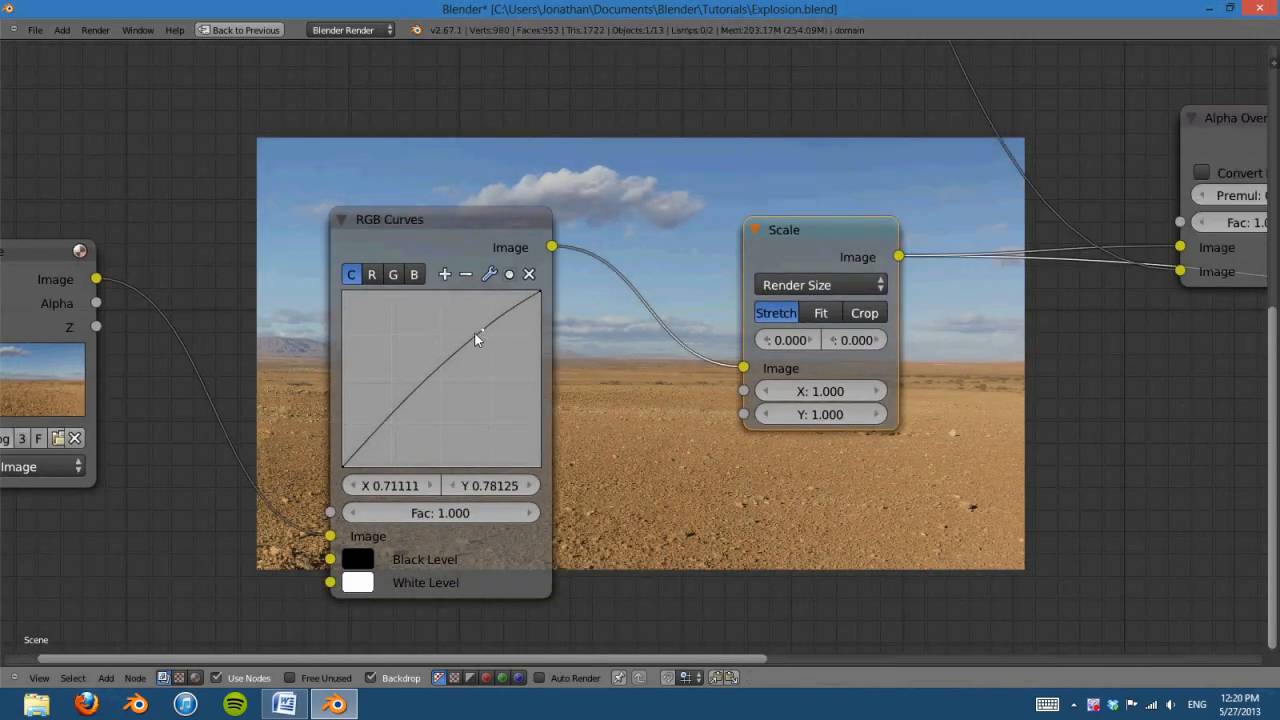
pyautogui.moveTo(382, 426); pyautogui.dragTo(385, 432)
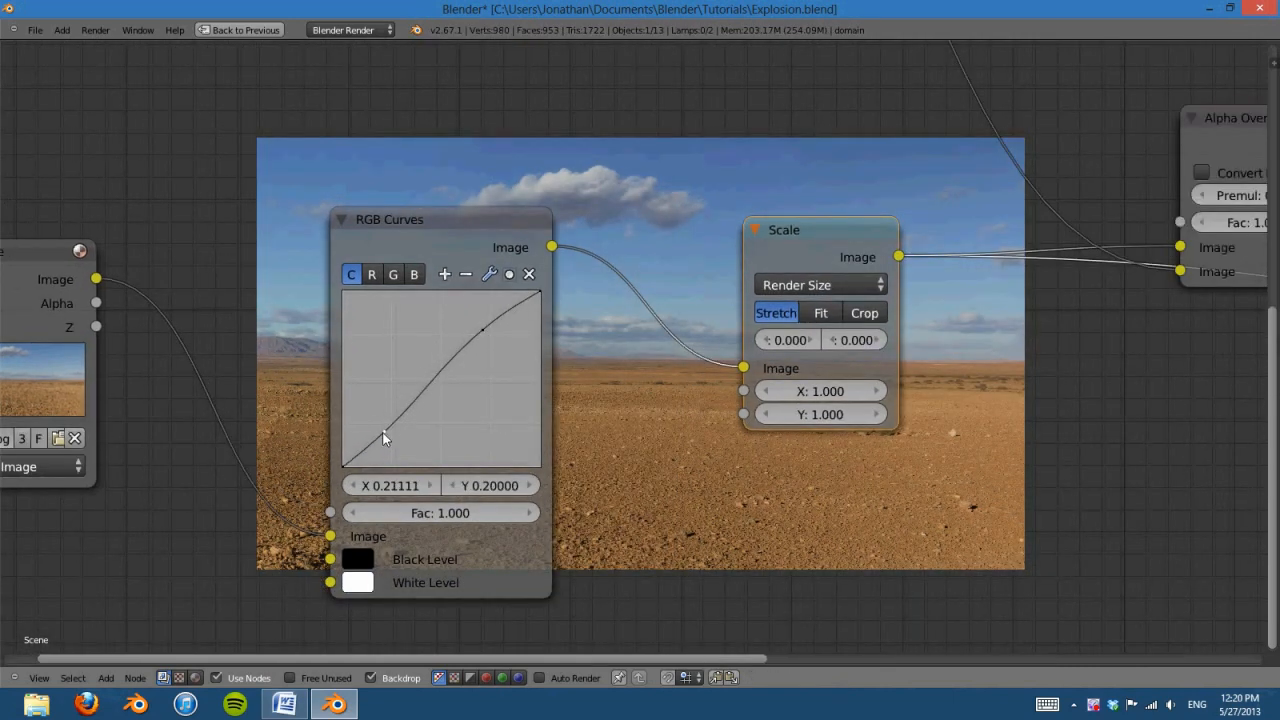
pyautogui.moveTo(493, 318); pyautogui.dragTo(482, 318)
pyautogui.click(386, 440)
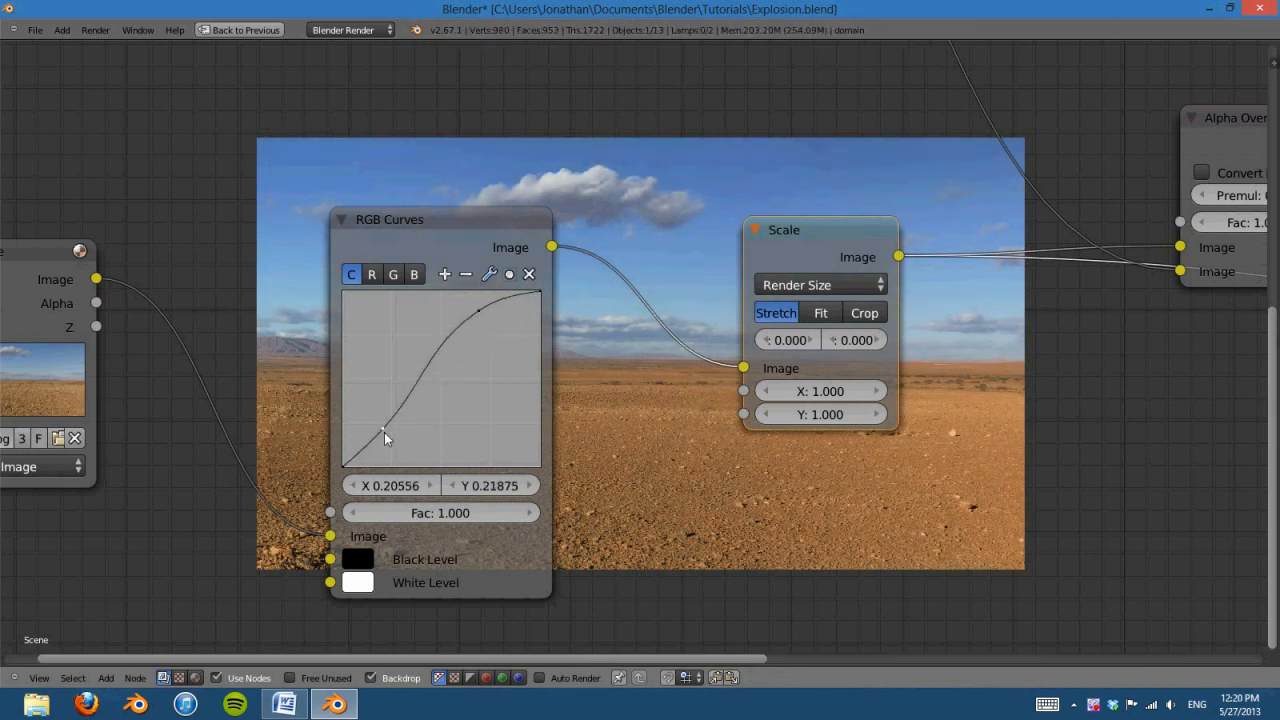
# - Switch the backdrop preview back to the Alpha Over result
pyautogui.scroll(-3, 900, 357)
pyautogui.moveTo(991, 283); pyautogui.dragTo(646, 488, button='middle')
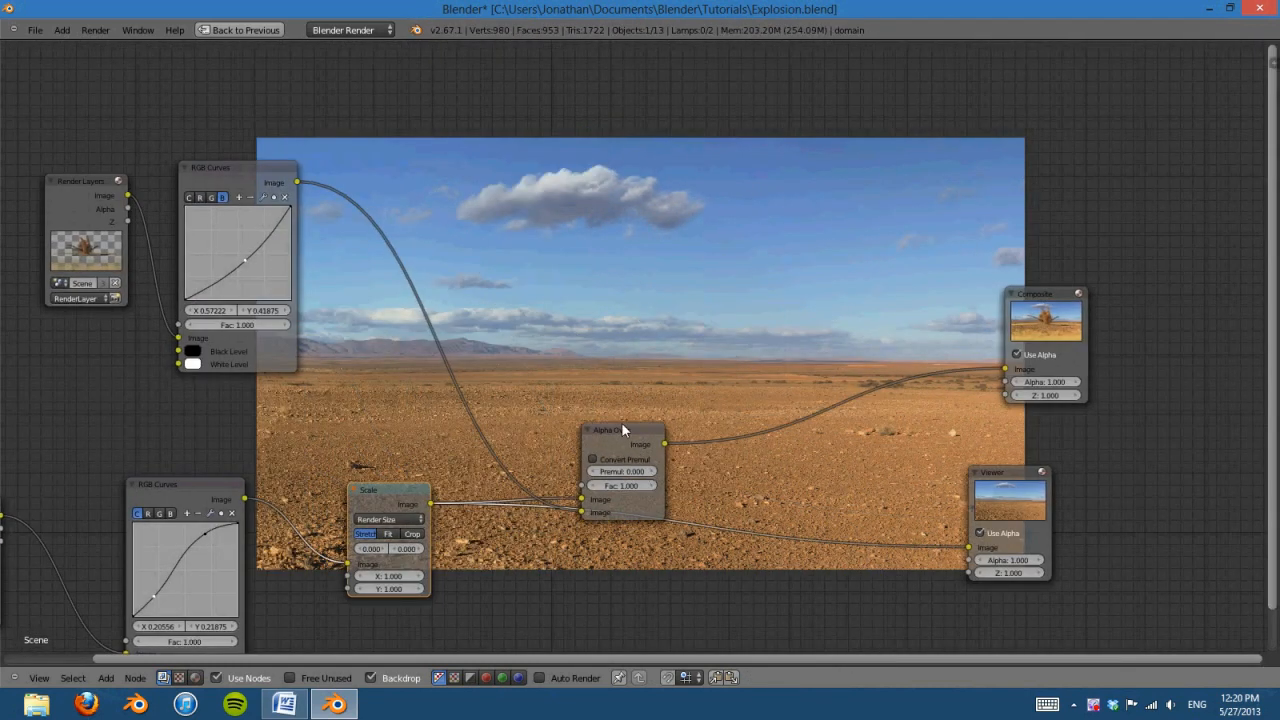
pyautogui.scroll(-2, 610, 387)
pyautogui.moveTo(535, 437); pyautogui.dragTo(419, 402, button='middle')
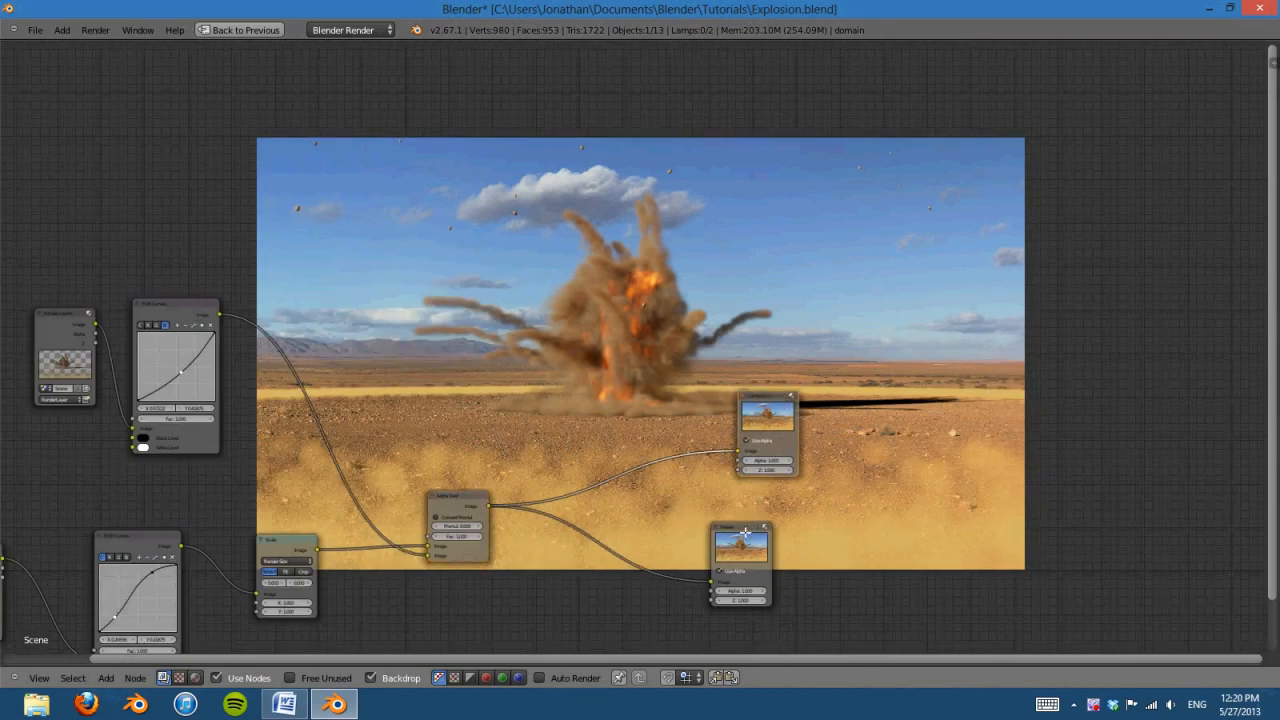
# - Move the output nodes farther away from the Alpha Over node and slightly reposition Alpha Over
pyautogui.moveTo(745, 532); pyautogui.dragTo(1025, 532)
pyautogui.moveTo(585, 488); pyautogui.dragTo(710, 492, button='middle')
pyautogui.scroll(3, 700, 489)
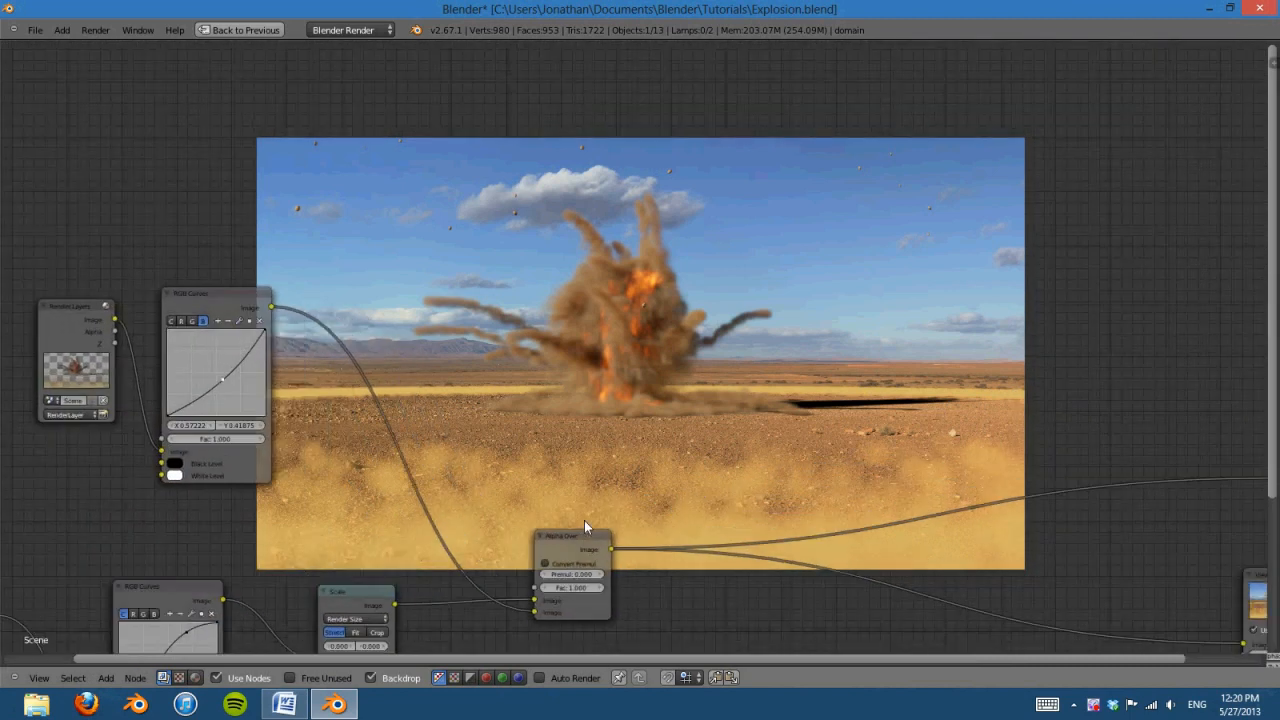
pyautogui.scroll(1, 585, 521)
pyautogui.moveTo(590, 537); pyautogui.dragTo(512, 428, button='middle')
pyautogui.moveTo(484, 454); pyautogui.dragTo(481, 441)
pyautogui.moveTo(464, 330); pyautogui.dragTo(723, 455, button='middle')
pyautogui.scroll(-1, 677, 343)
# - Leave the maximised node editor and switch to the 01-Modeling screen layout
pyautogui.hotkey('shift', 'space')
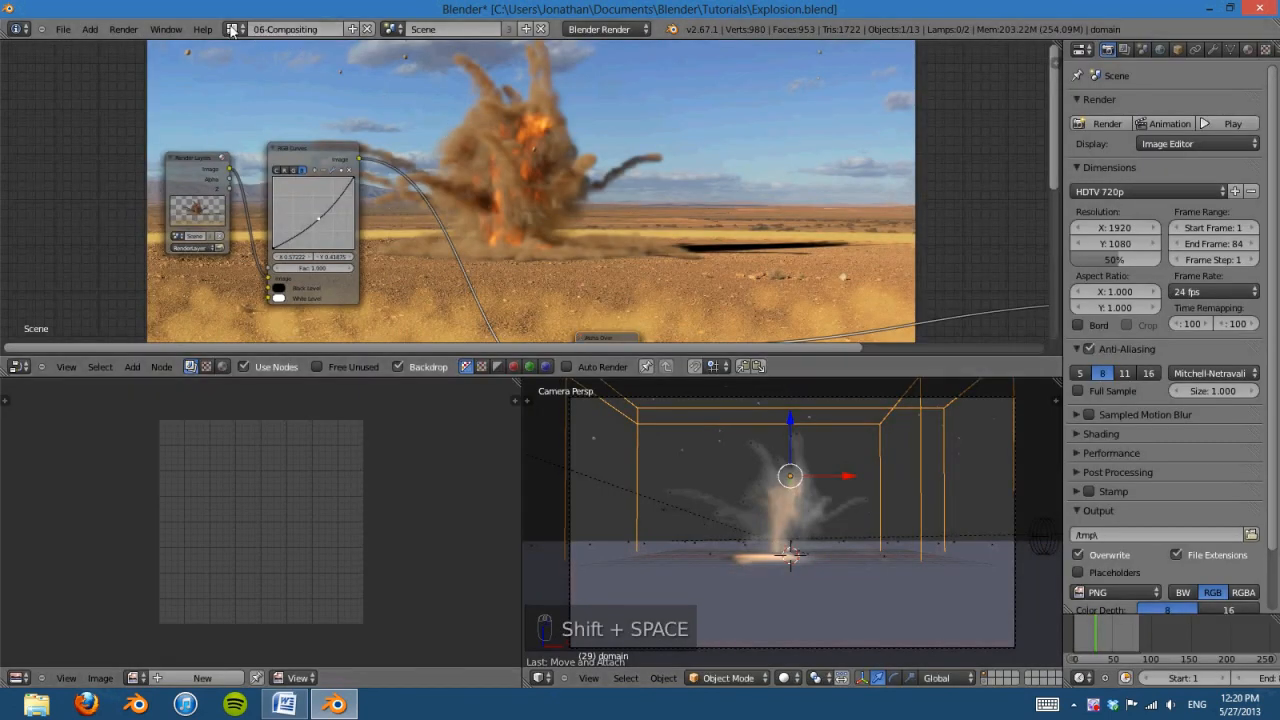
pyautogui.click(285, 29)
pyautogui.click(270, 49)
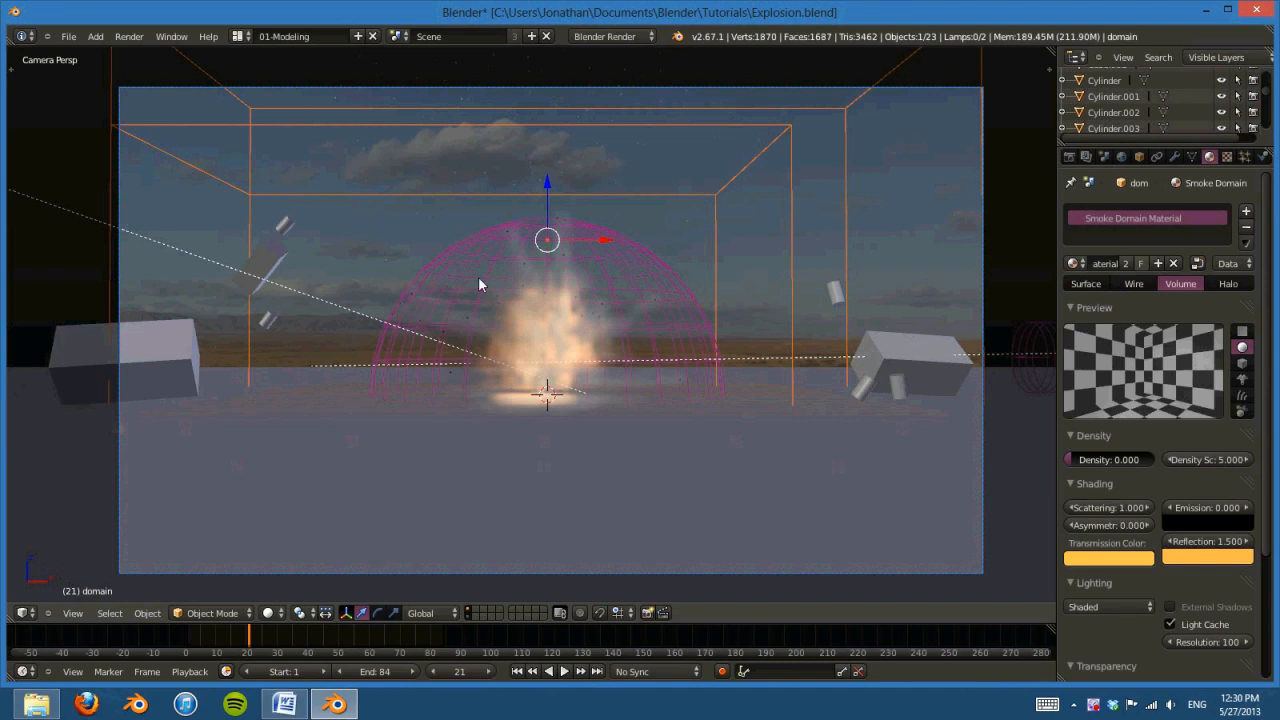
# - Check the scene from the right side, return to the camera view and save over the existing blend file
pyautogui.press('KP_3')
pyautogui.scroll(5, 560, 240)
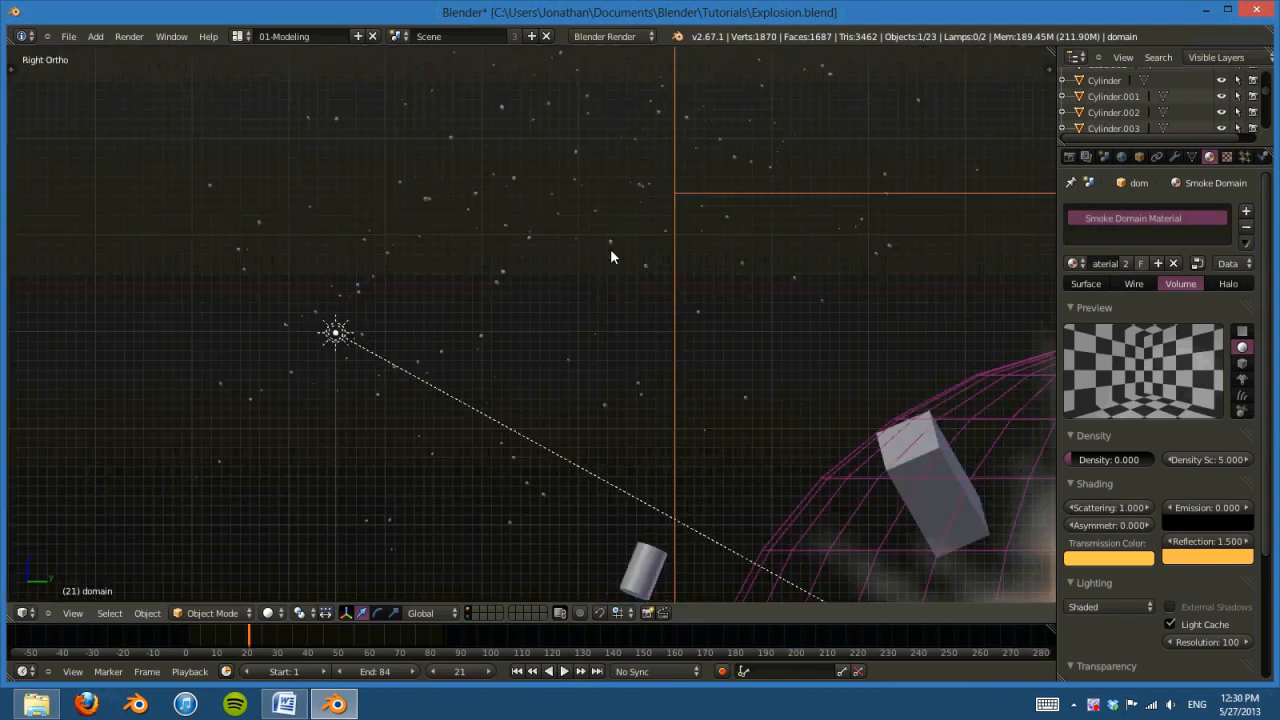
pyautogui.press('KP_0')
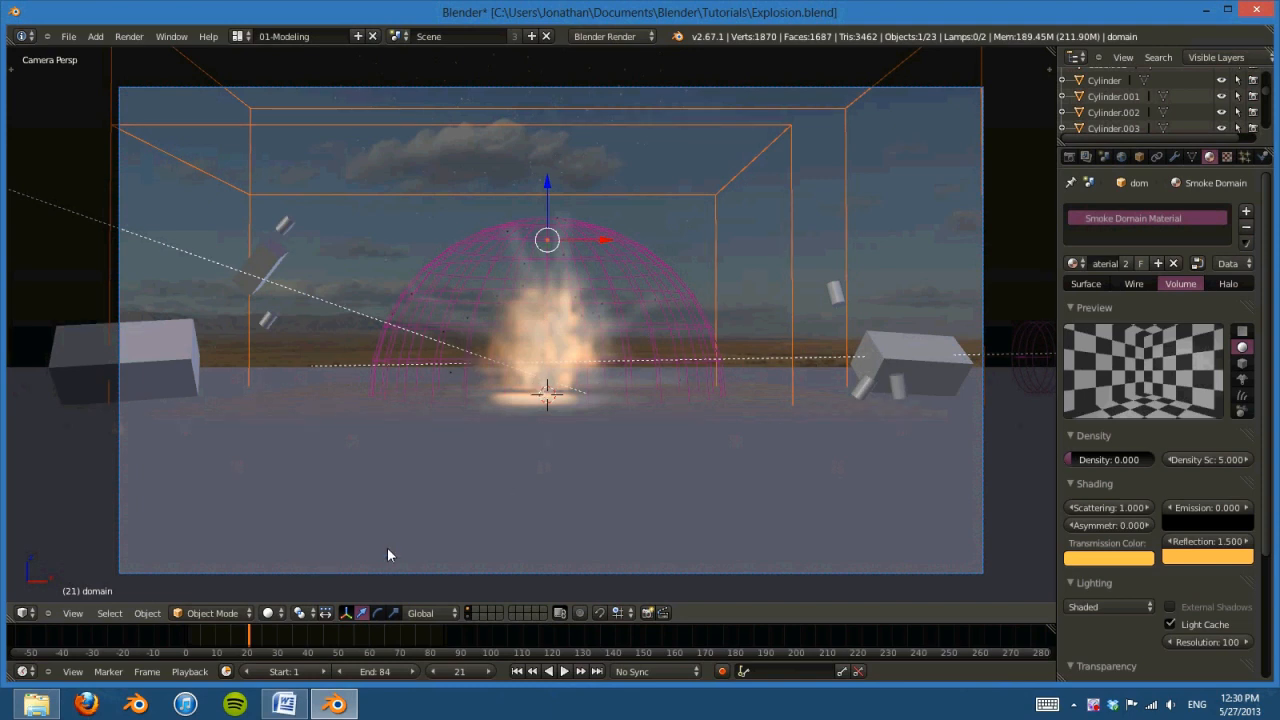
pyautogui.hotkey('ctrl', 's')
pyautogui.click(485, 452)
pyautogui.scroll(2, 502, 463)
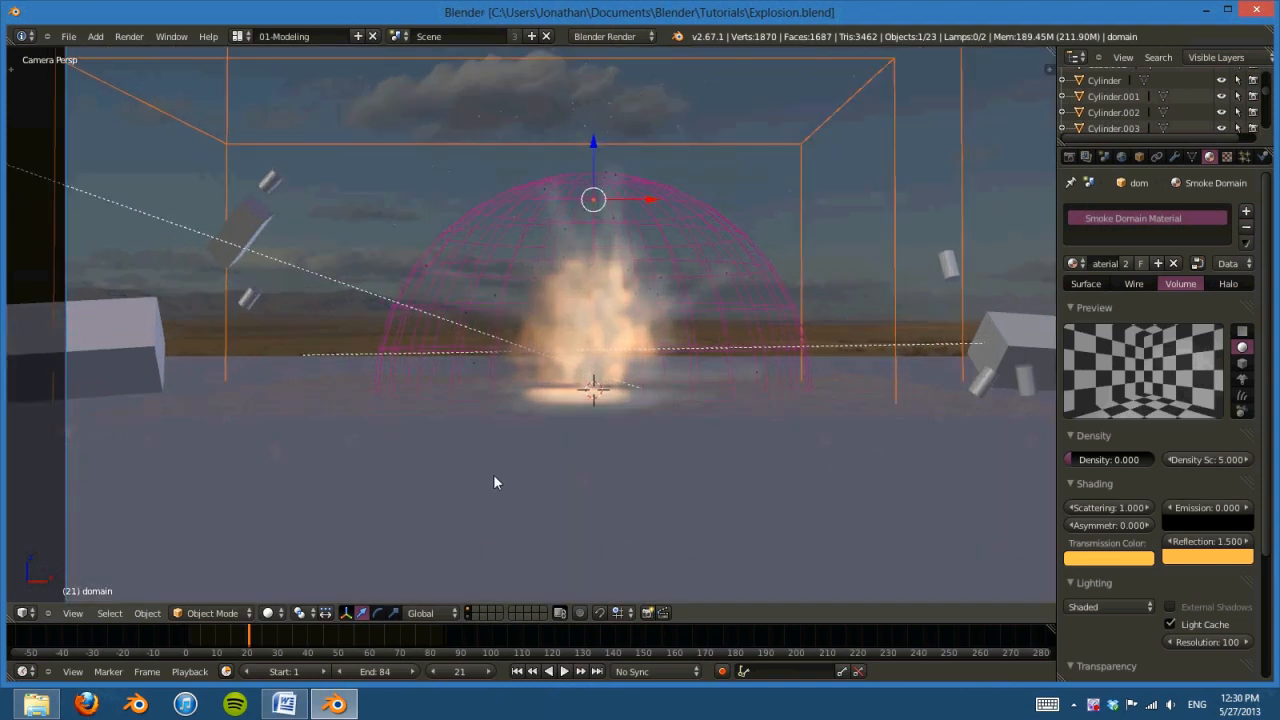
# - Go to frame 15 of the animation and frame the whole camera view
pyautogui.click(231, 639)
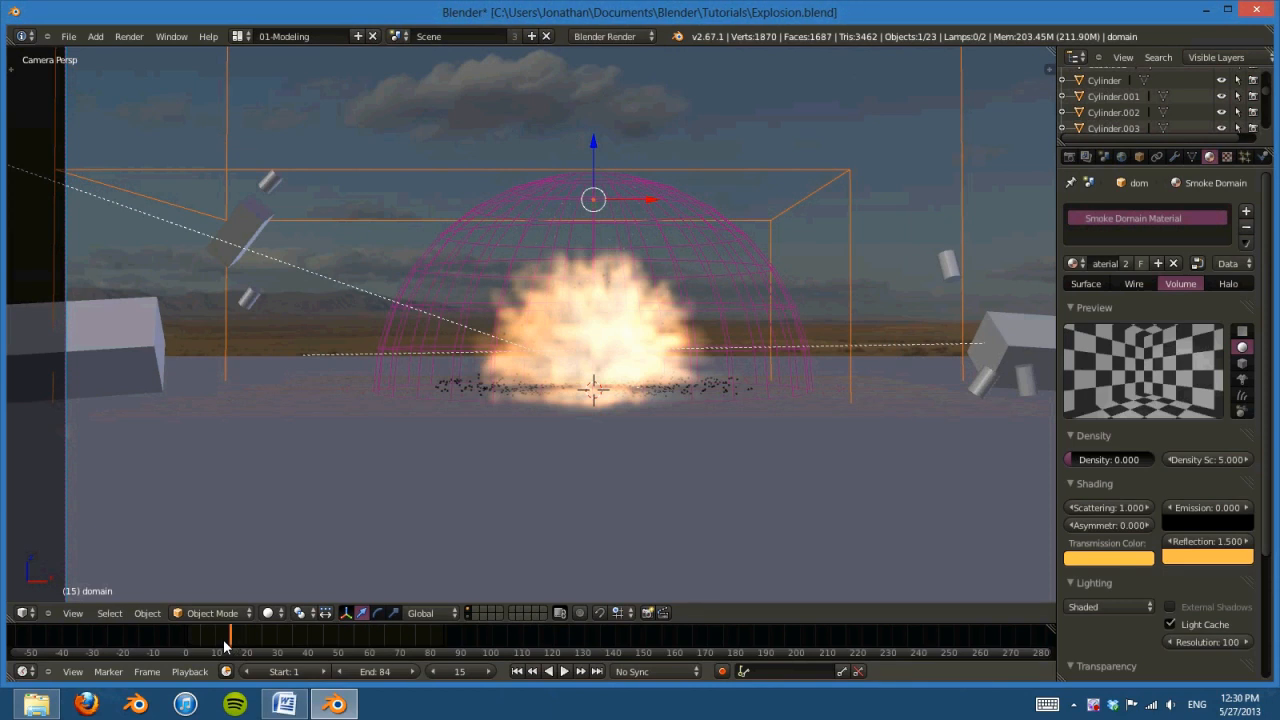
pyautogui.scroll(-2, 735, 420)
pyautogui.keyDown('shift'); pyautogui.moveTo(735, 425); pyautogui.dragTo(680, 438, button='middle'); pyautogui.keyUp('shift')
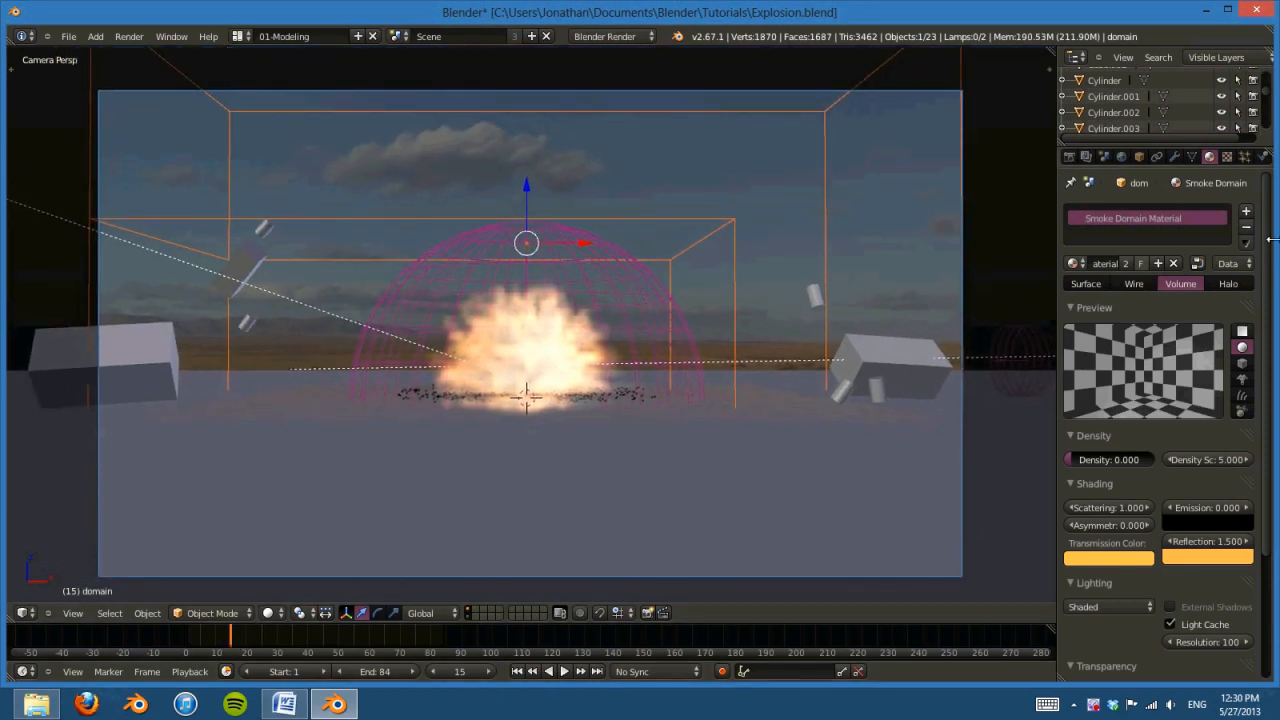
# - Set the smoke domain's flame texture emission influence to 10.000 and save over the existing blend file
pyautogui.click(1228, 156)
pyautogui.scroll(-10, 1144, 449)
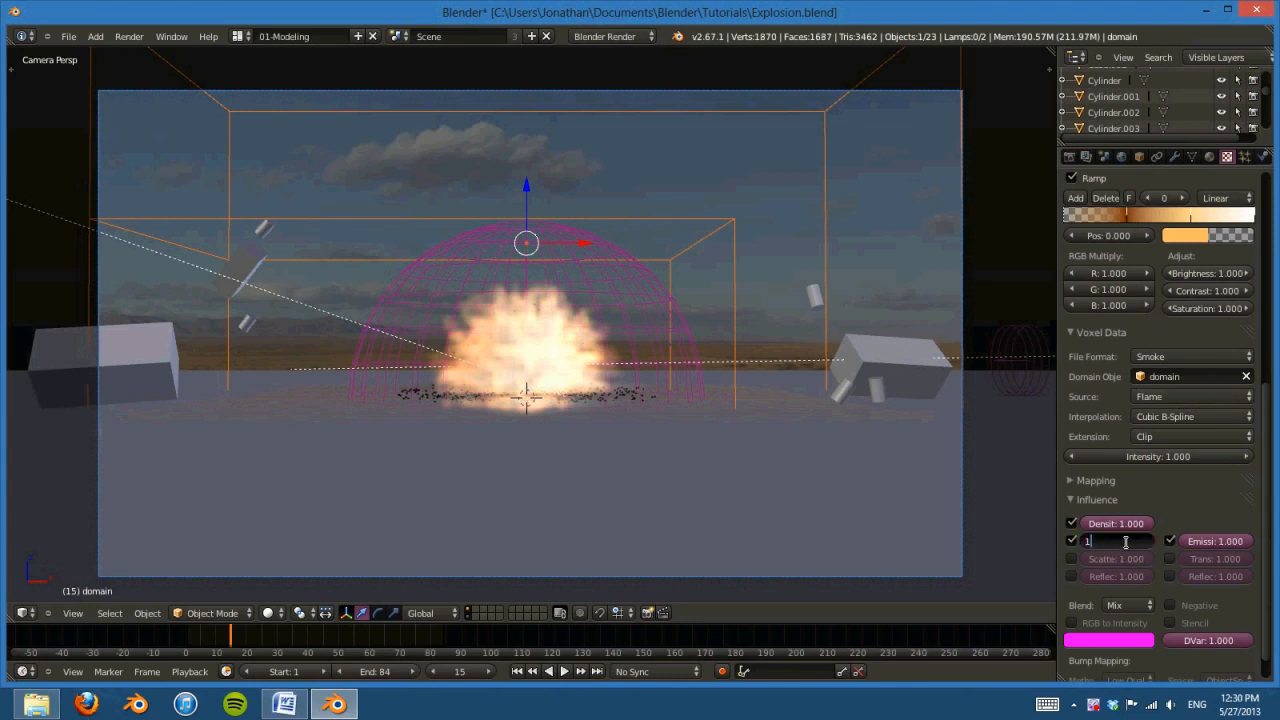
pyautogui.hotkey('ctrl', 's')
pyautogui.click(540, 354)
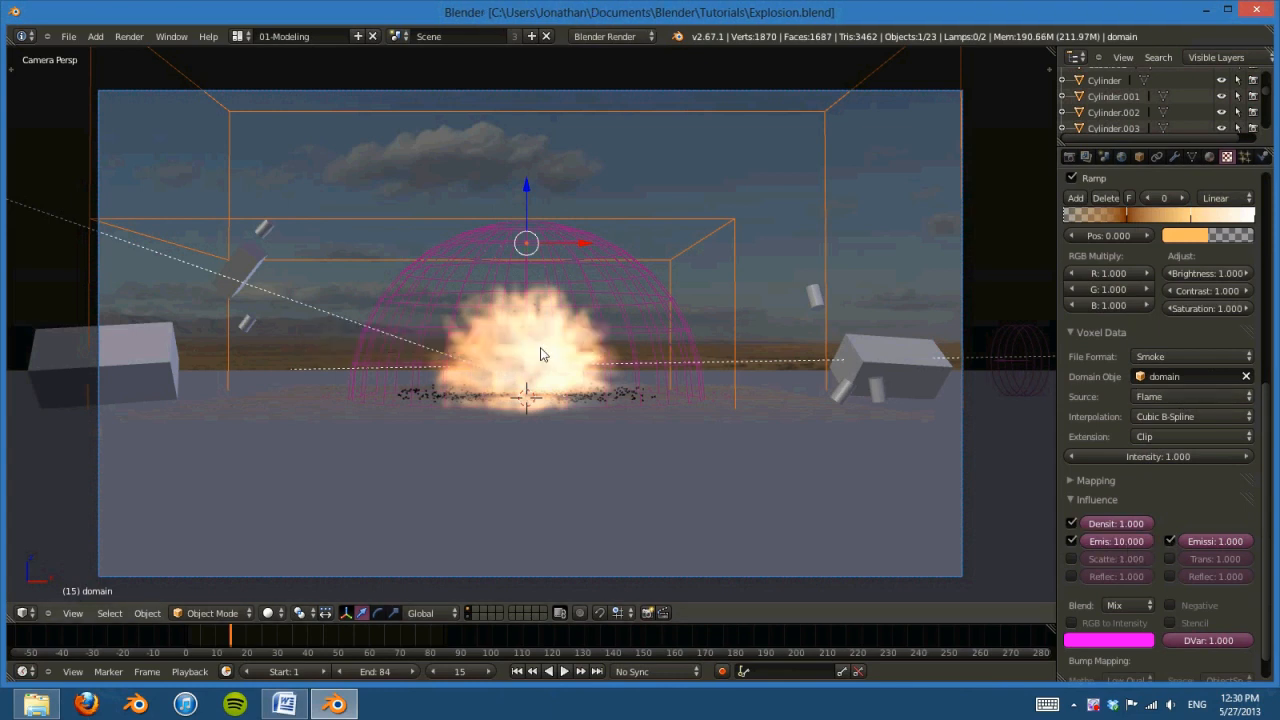
# - Render frame 15 and open the 06-Compositing layout with the node editor maximised
pyautogui.press('F12')
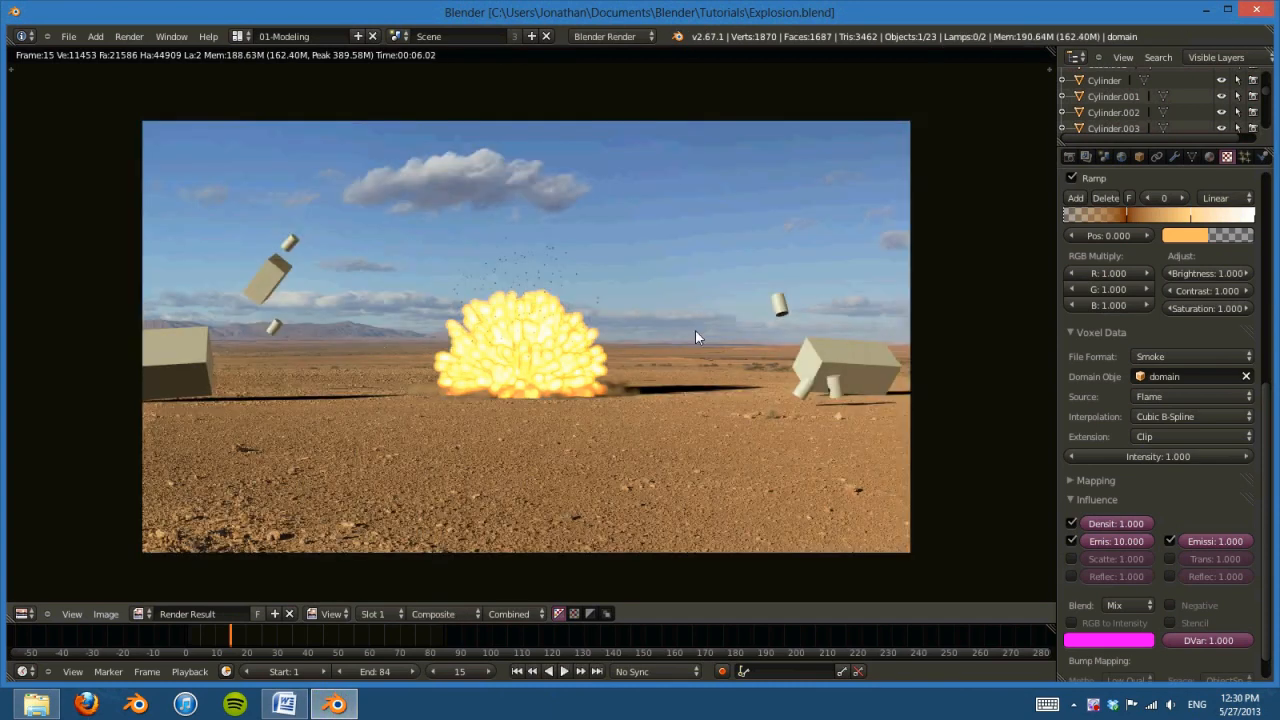
pyautogui.click(242, 36)
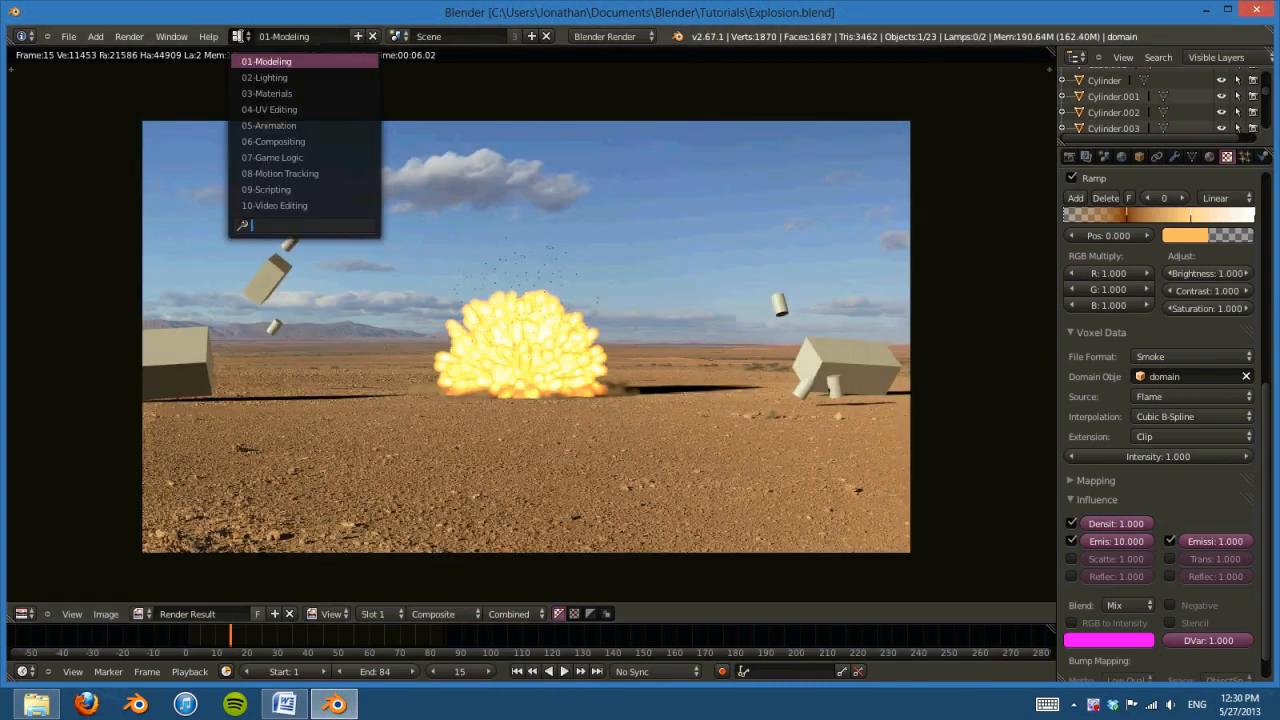
pyautogui.click(290, 140)
pyautogui.hotkey('ctrl', 'Up')
pyautogui.scroll(-4, 465, 217)
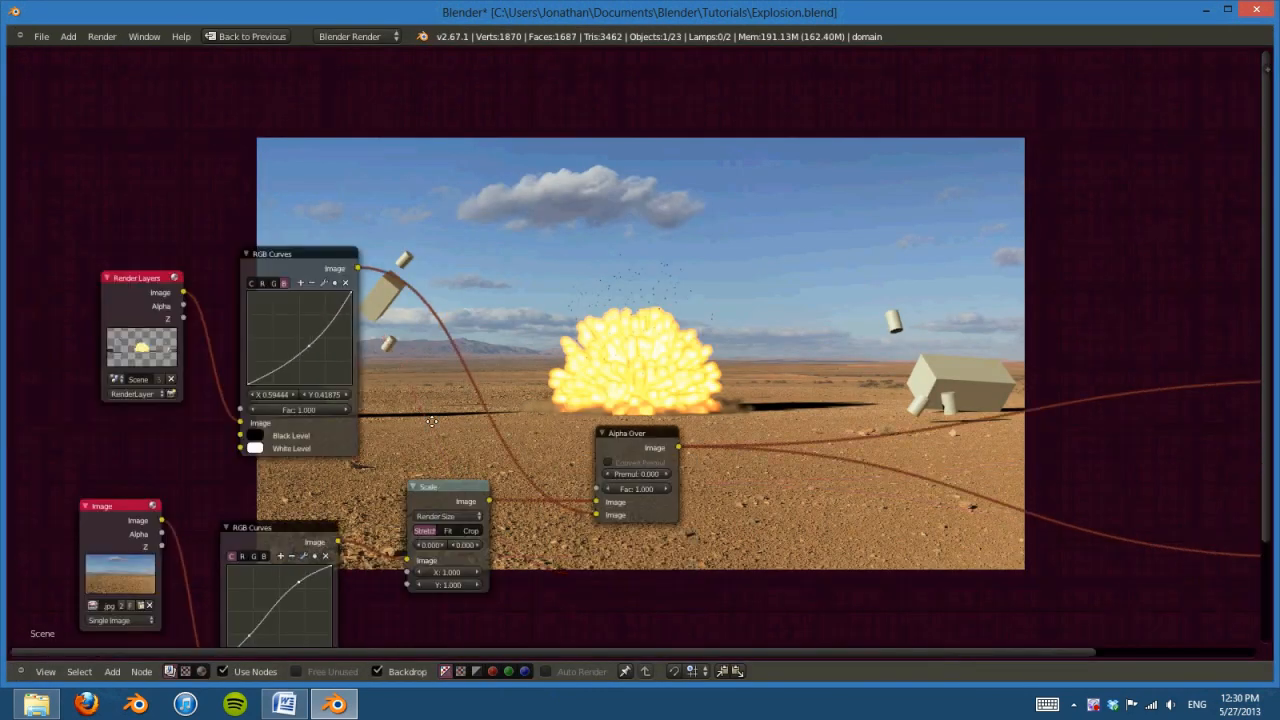
# - Compare the explosion before and after grading by previewing the Render Layers and RGB Curves outputs in the backdrop
pyautogui.moveTo(432, 409); pyautogui.dragTo(606, 349, button='middle')
pyautogui.moveTo(336, 276); pyautogui.dragTo(312, 272)
pyautogui.moveTo(455, 221); pyautogui.dragTo(453, 207)
pyautogui.keyDown('ctrl'); pyautogui.keyDown('shift'); pyautogui.click(458, 207); pyautogui.keyUp('shift'); pyautogui.keyUp('ctrl')
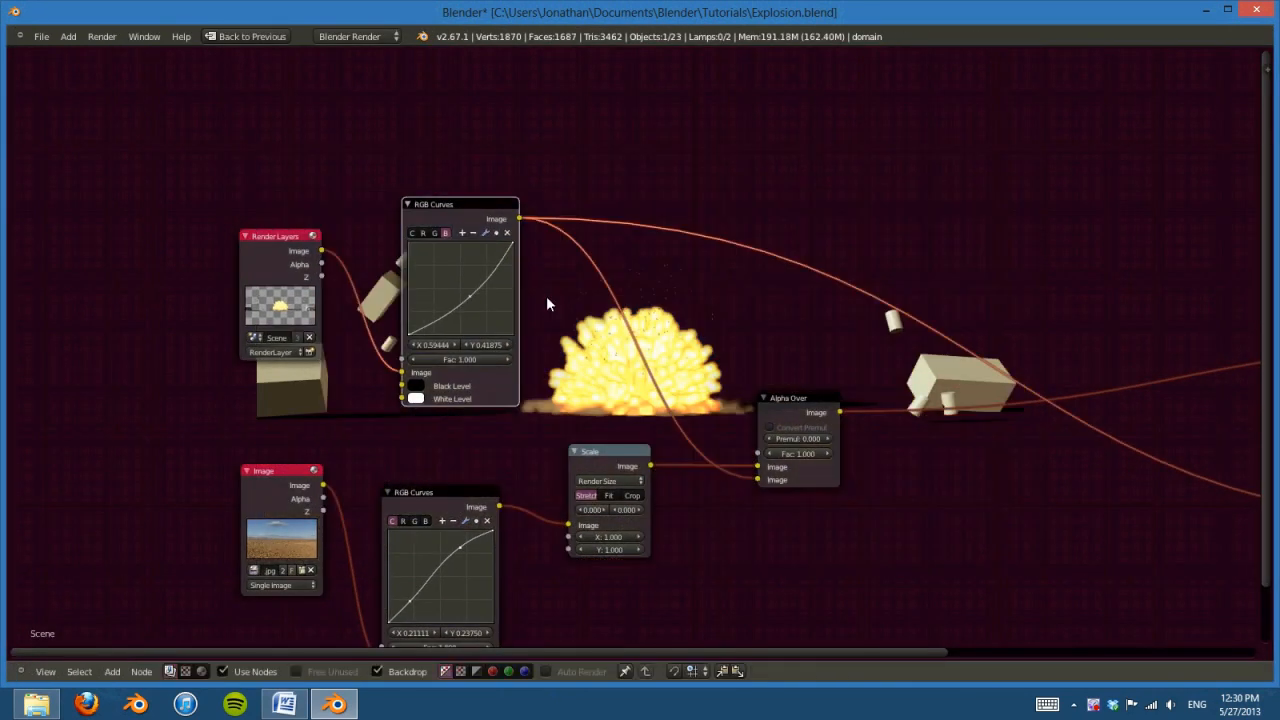
pyautogui.moveTo(567, 329); pyautogui.dragTo(530, 257, button='middle')
pyautogui.keyDown('ctrl'); pyautogui.keyDown('shift'); pyautogui.click(257, 205); pyautogui.keyUp('shift'); pyautogui.keyUp('ctrl')
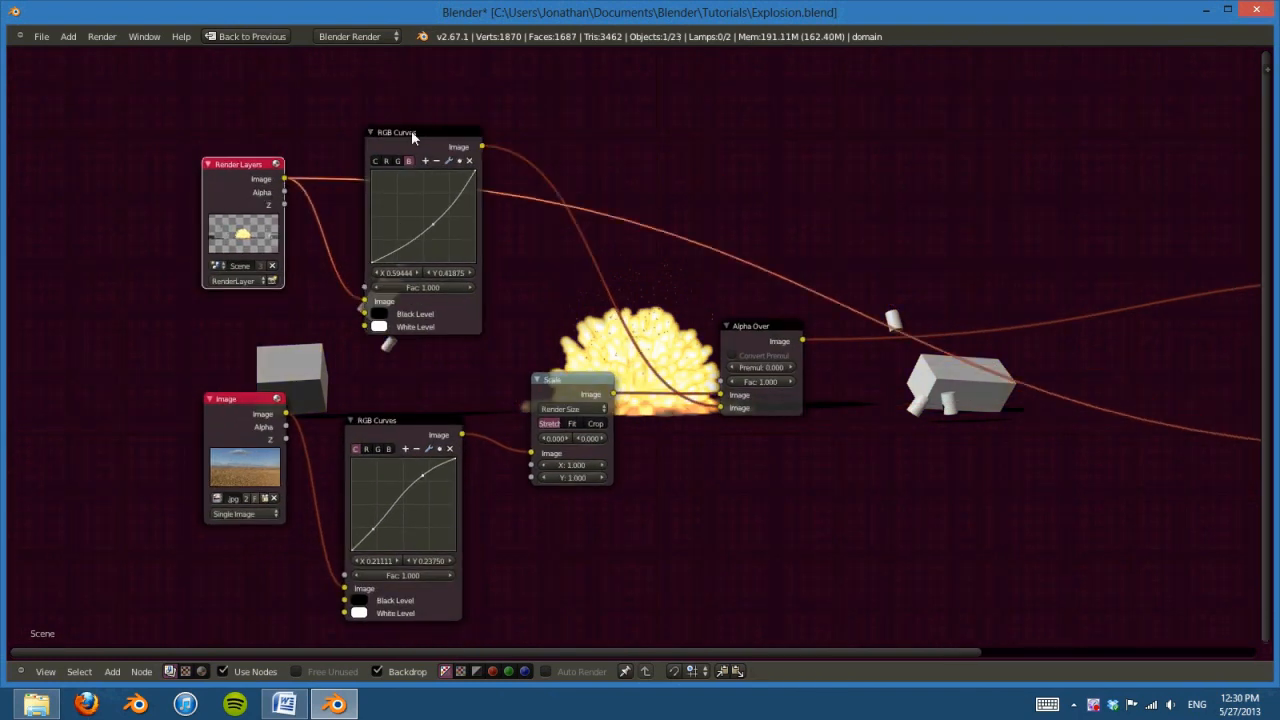
pyautogui.keyDown('ctrl'); pyautogui.keyDown('shift'); pyautogui.click(412, 138); pyautogui.keyUp('shift'); pyautogui.keyUp('ctrl')
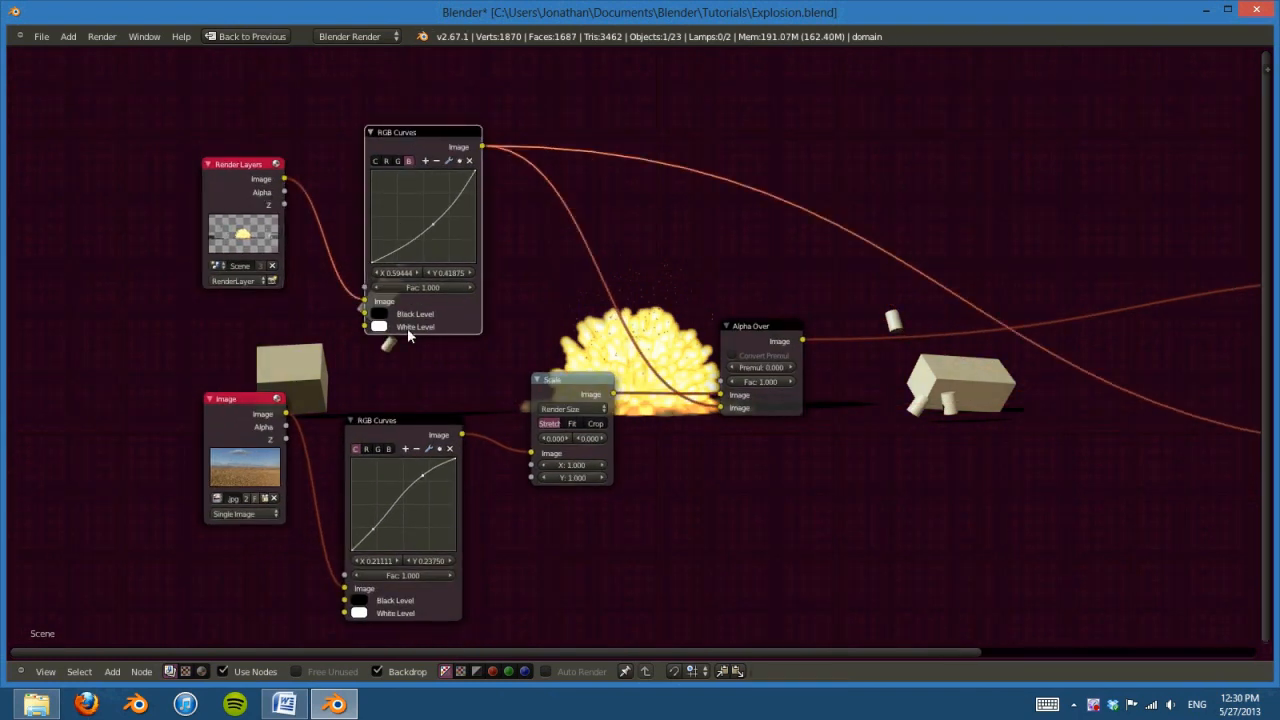
# - Preview the background's Image, RGB Curves and Scale nodes in turn, and return the viewer to the Alpha Over result
pyautogui.keyDown('ctrl'); pyautogui.keyDown('shift'); pyautogui.click(243, 443); pyautogui.keyUp('shift'); pyautogui.keyUp('ctrl')
pyautogui.keyDown('ctrl'); pyautogui.keyDown('shift'); pyautogui.click(383, 435); pyautogui.keyUp('shift'); pyautogui.keyUp('ctrl')
pyautogui.keyDown('ctrl'); pyautogui.keyDown('shift'); pyautogui.click(571, 380); pyautogui.keyUp('shift'); pyautogui.keyUp('ctrl')
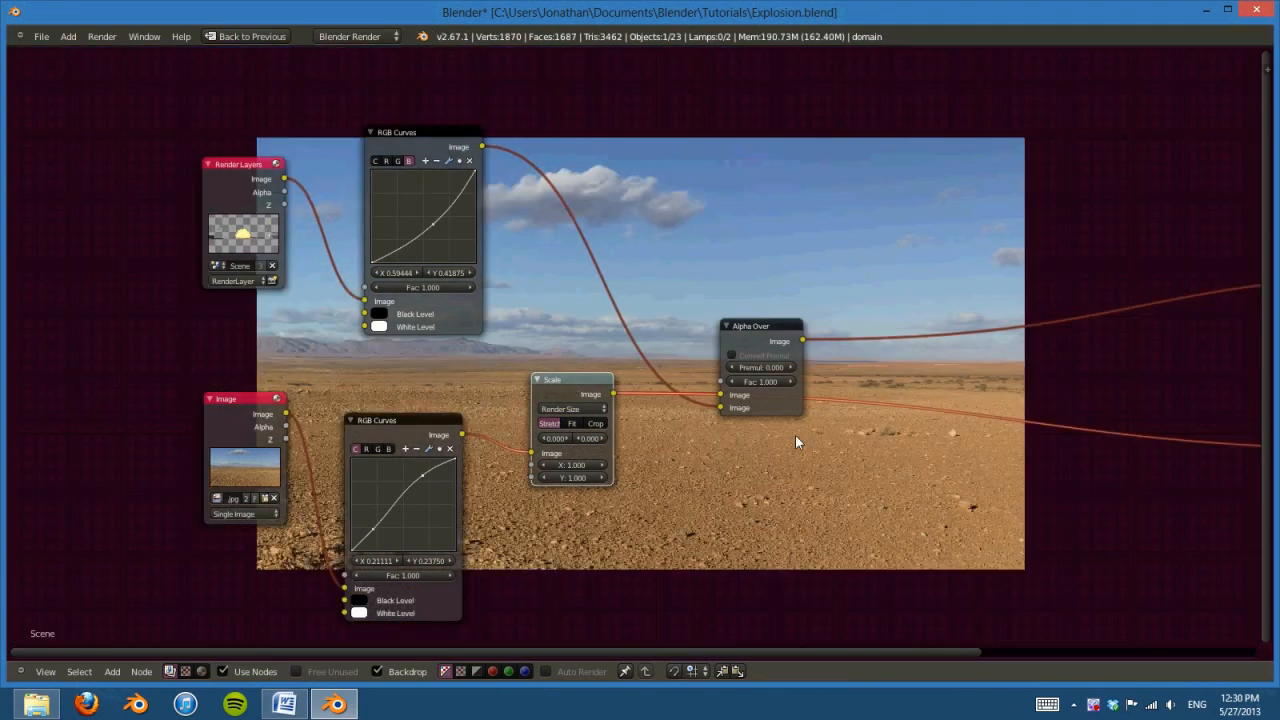
pyautogui.moveTo(797, 441); pyautogui.dragTo(547, 533, button='middle')
pyautogui.keyDown('ctrl'); pyautogui.keyDown('shift'); pyautogui.click(514, 426); pyautogui.keyUp('shift'); pyautogui.keyUp('ctrl')
# - Move Alpha Over farther along, insert a Glare node between the explosion's RGB Curves and Alpha Over, and set it to Fog Glow
pyautogui.moveTo(530, 426); pyautogui.dragTo(596, 444)
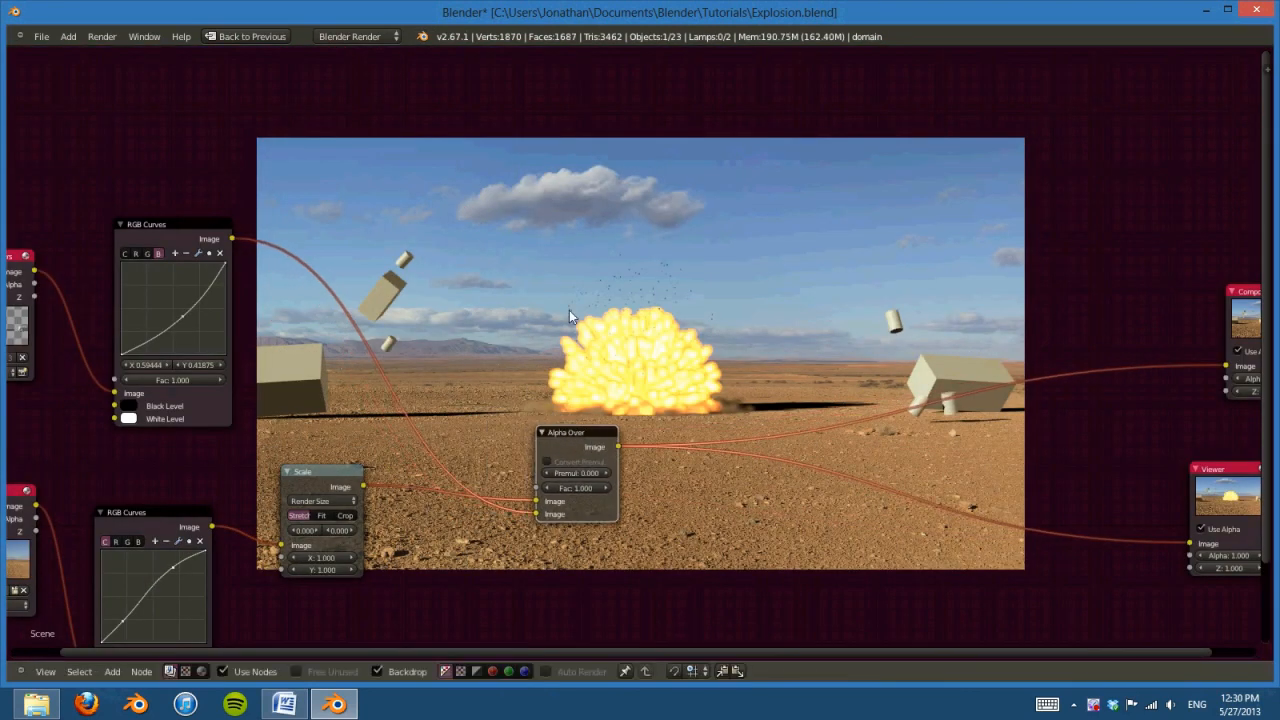
pyautogui.moveTo(569, 310); pyautogui.dragTo(775, 321, button='middle')
pyautogui.scroll(1, 775, 321)
pyautogui.hotkey('shift', 'a')
pyautogui.moveTo(752, 324)
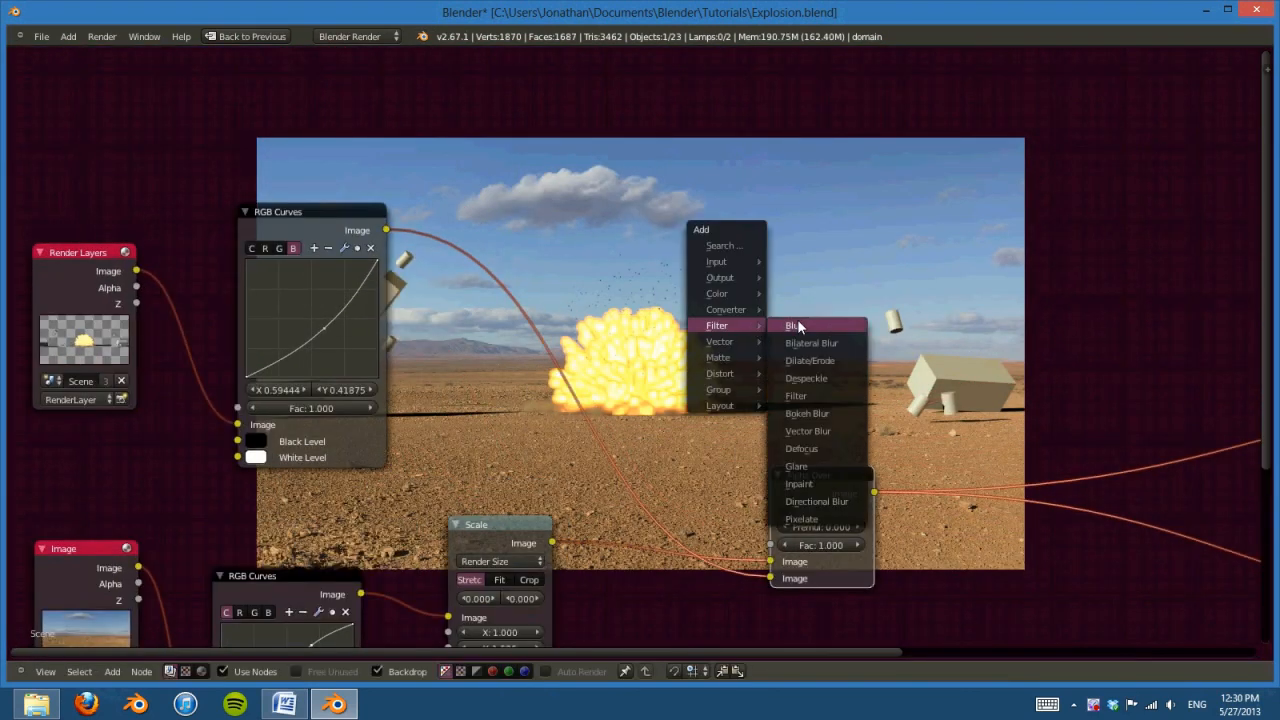
pyautogui.click(798, 466)
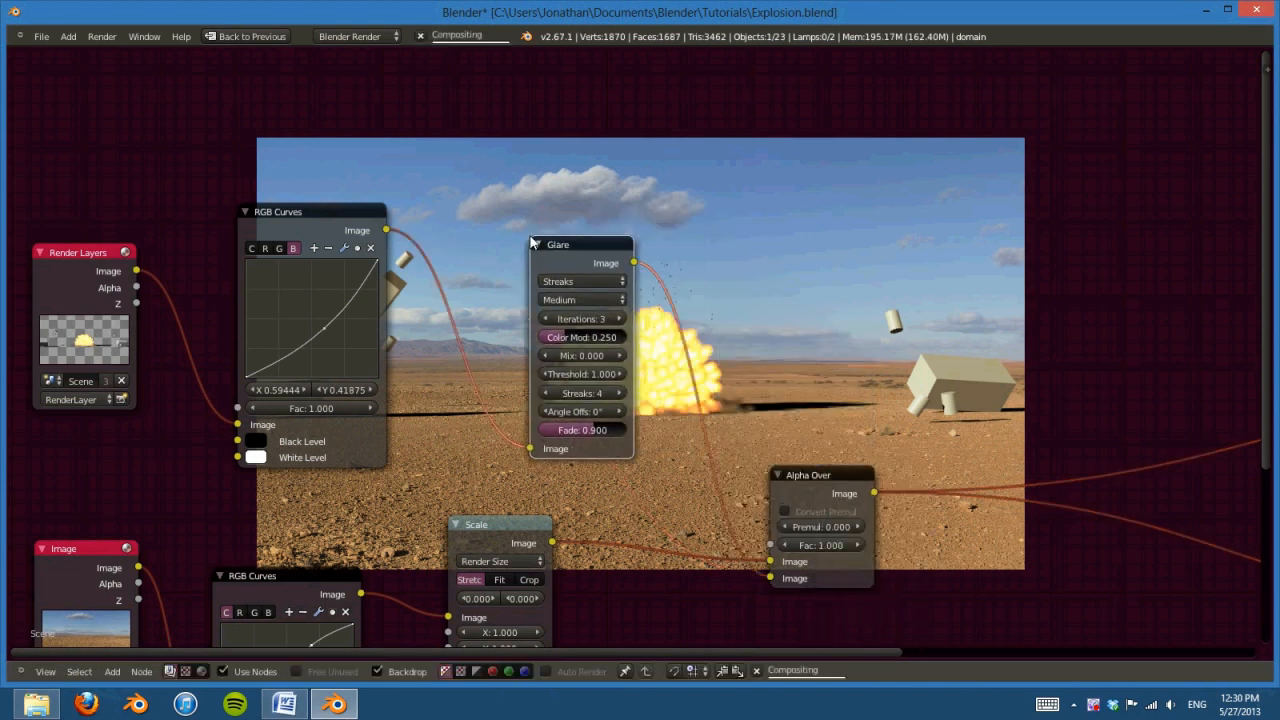
pyautogui.click(531, 242)
pyautogui.click(603, 283)
pyautogui.click(575, 234)
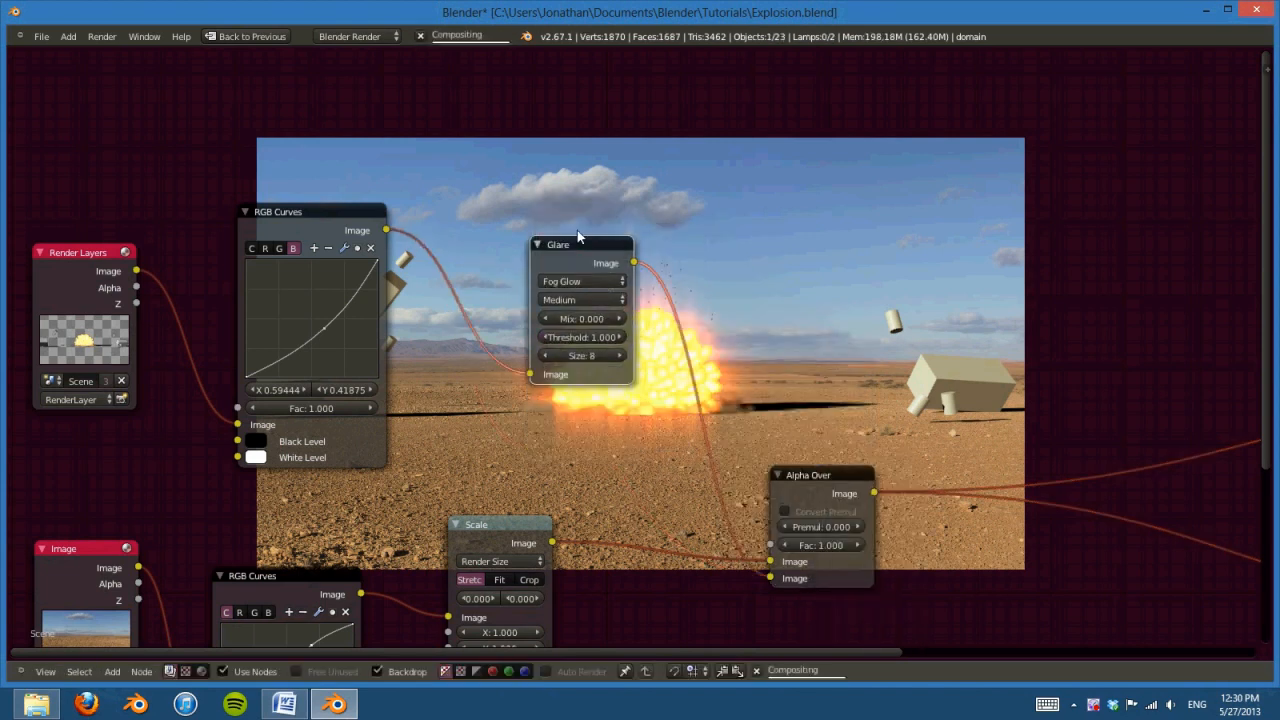
# - Set the Fog Glow Glare node's size to 9 and move the node closer to the explosion's RGB Curves node
pyautogui.scroll(2, 482, 411)
pyautogui.click(480, 410)
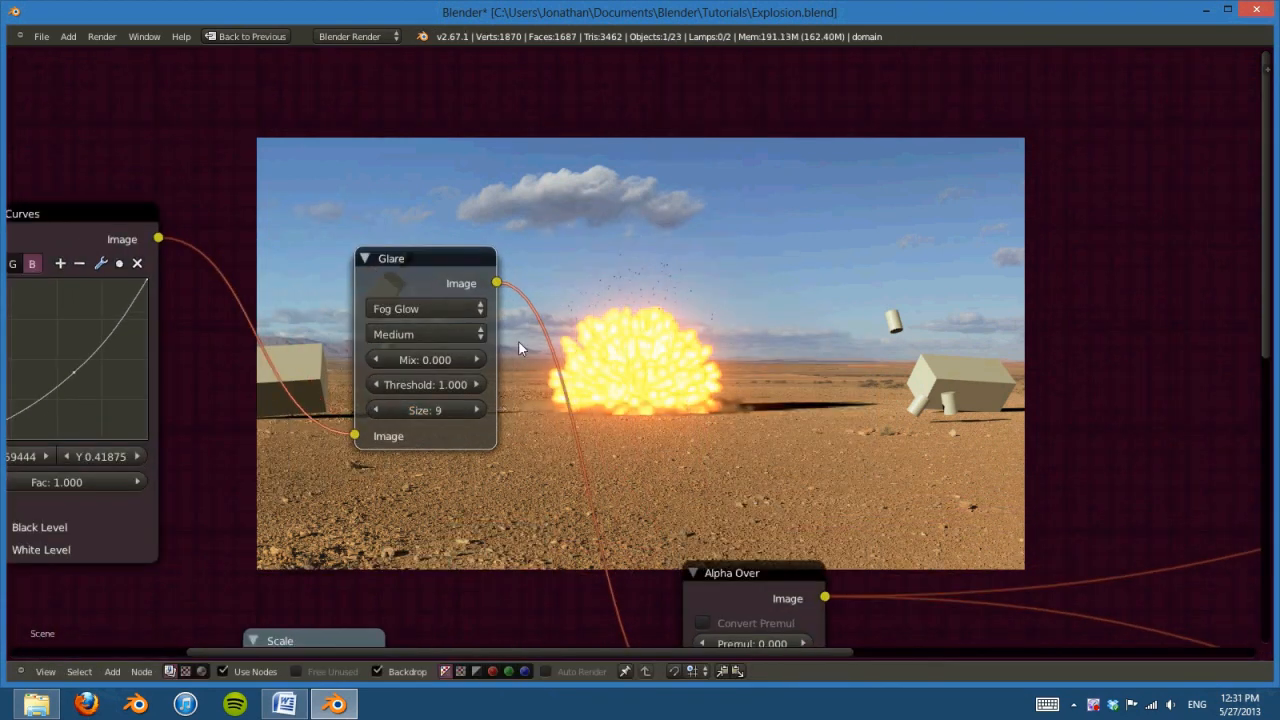
pyautogui.moveTo(442, 260); pyautogui.dragTo(365, 307)
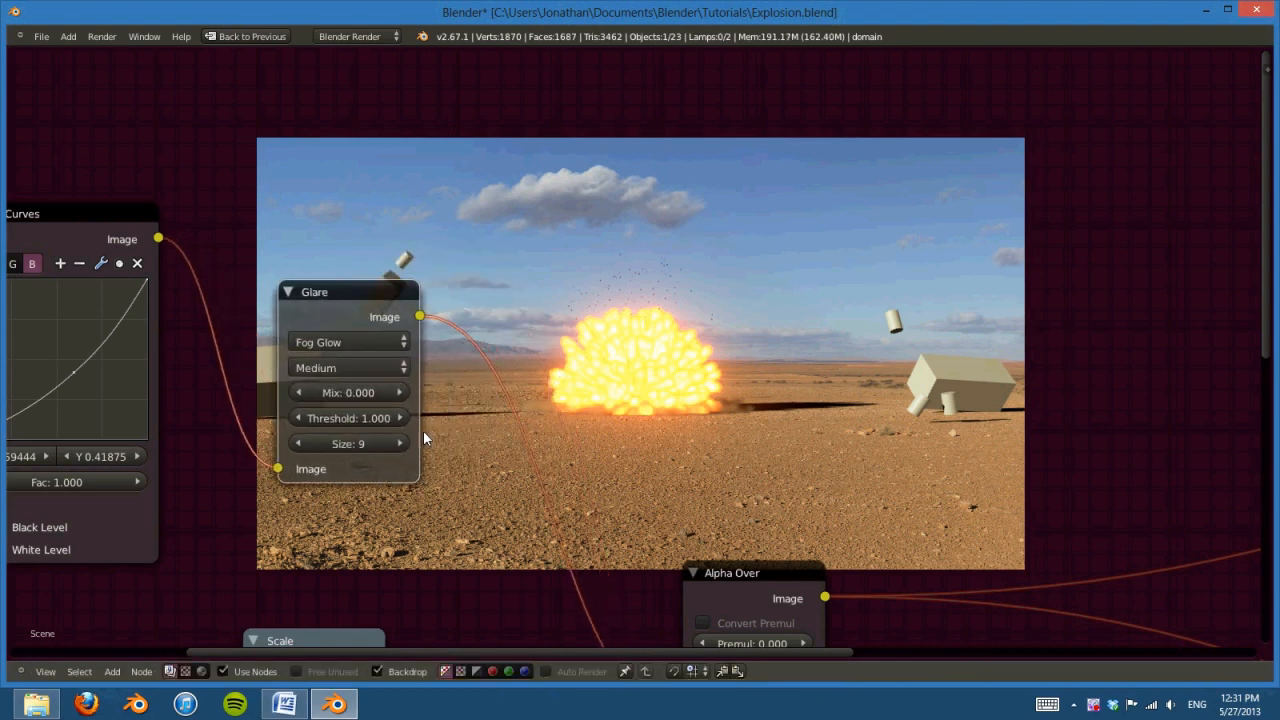
pyautogui.click(356, 421)
pyautogui.click(343, 288)
# - Set the Fog Glow Glare node's threshold to 1.2
pyautogui.scroll(-6, 475, 398)
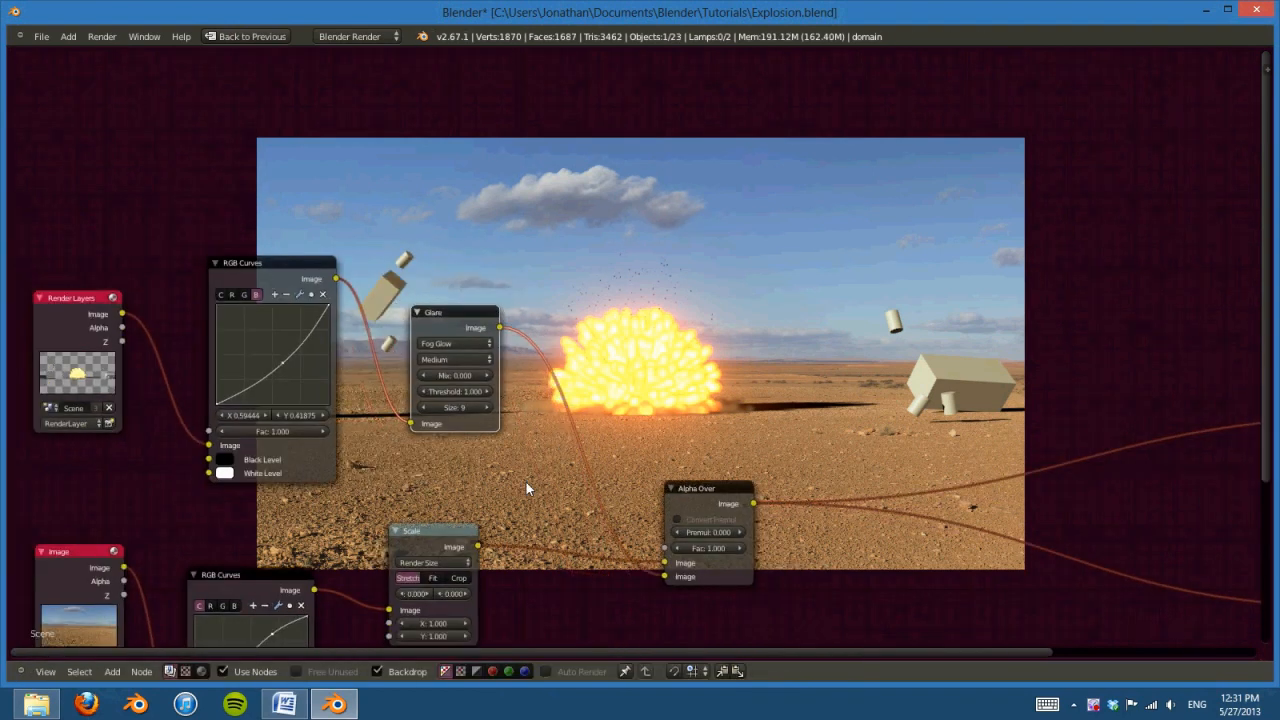
pyautogui.moveTo(526, 485); pyautogui.dragTo(627, 409, button='middle')
pyautogui.scroll(4, 585, 300)
pyautogui.click(581, 304)
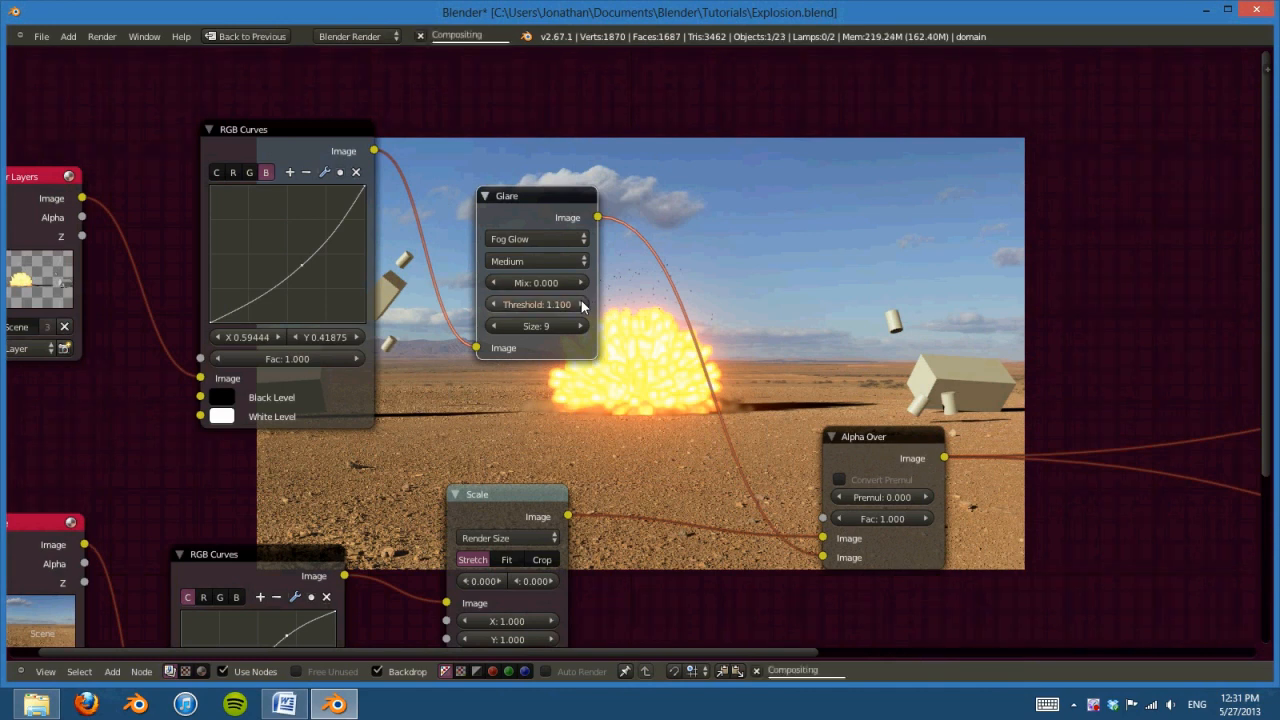
pyautogui.click(580, 306)
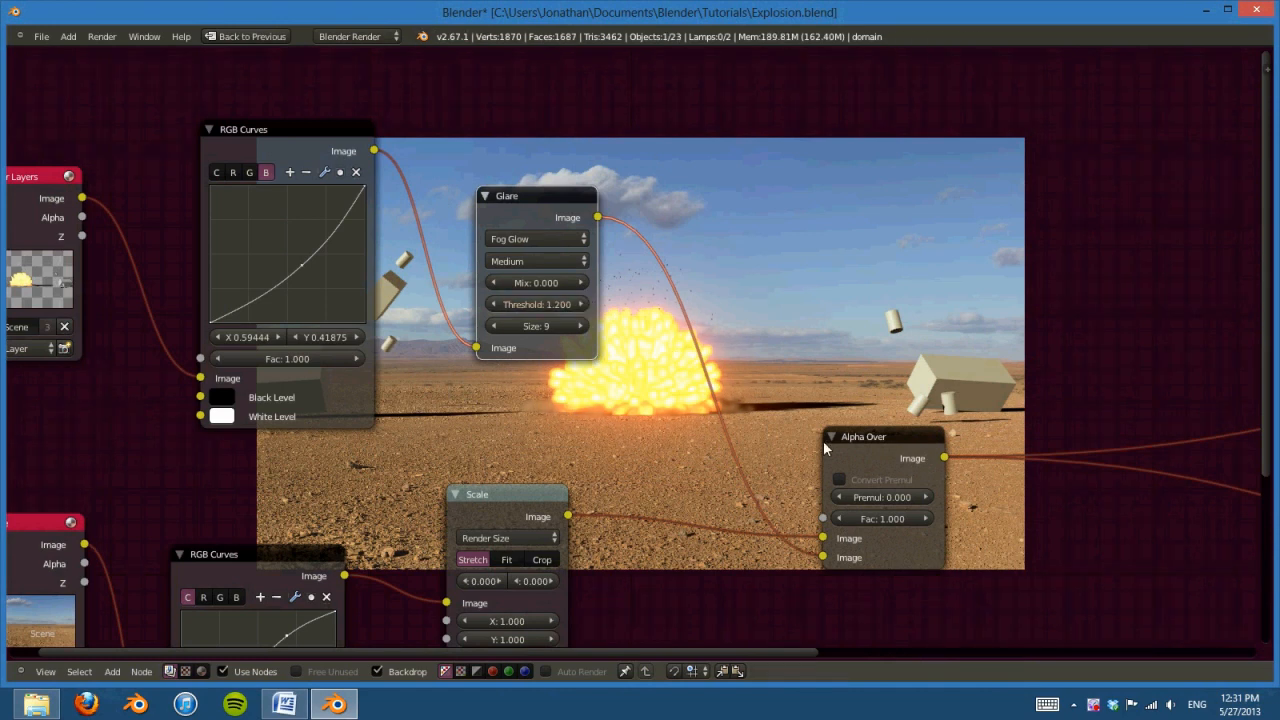
# - Move the Alpha Over node closer to the Fog Glow Glare node to free space before the output nodes
pyautogui.scroll(-4, 830, 440)
pyautogui.moveTo(833, 436); pyautogui.dragTo(624, 418, button='middle')
pyautogui.moveTo(665, 420); pyautogui.dragTo(556, 358)
pyautogui.moveTo(773, 510); pyautogui.dragTo(609, 593, button='middle')
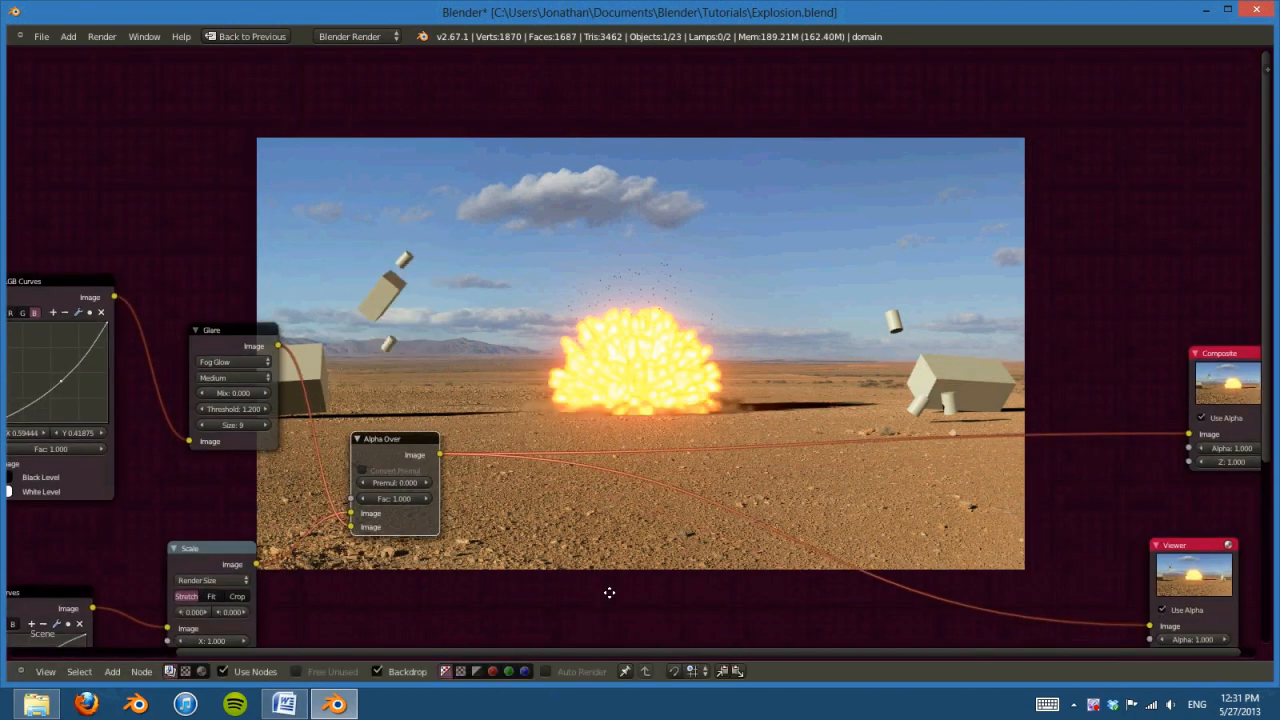
pyautogui.moveTo(568, 551); pyautogui.dragTo(588, 501, button='middle')
pyautogui.moveTo(646, 322); pyautogui.dragTo(632, 413, button='middle')
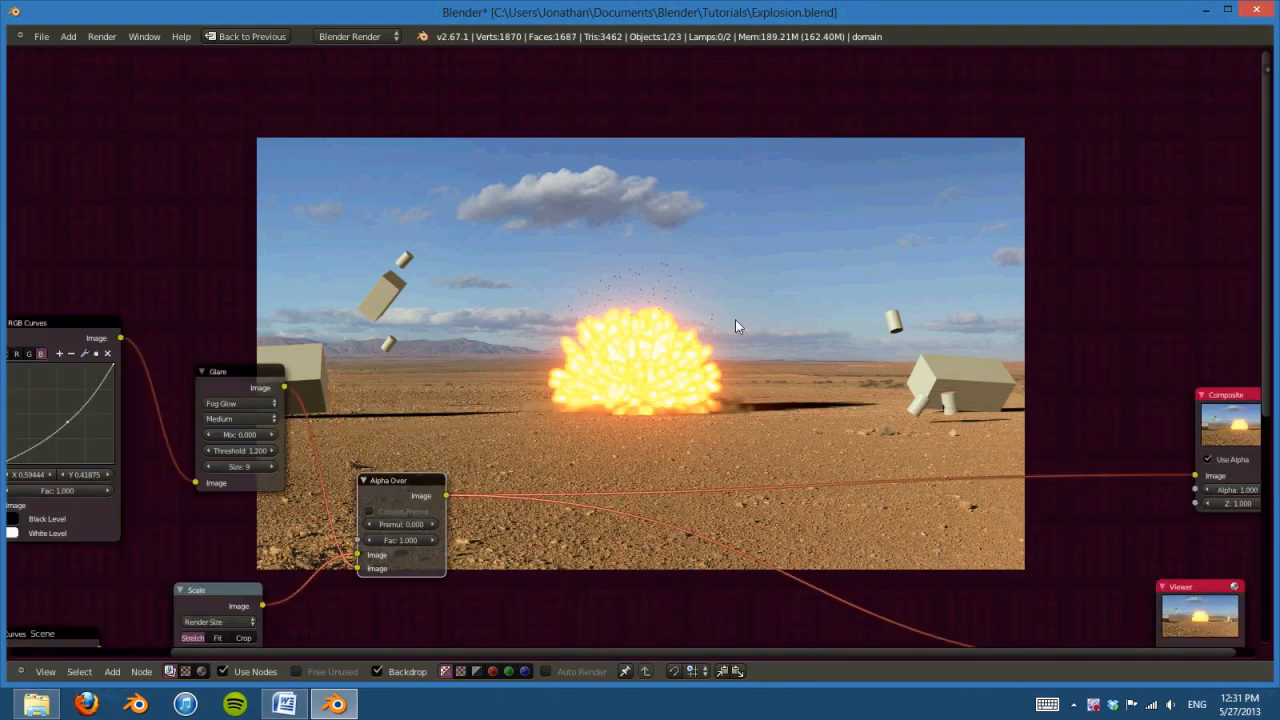
pyautogui.hotkey('shift', 'a')
pyautogui.moveTo(703, 287)
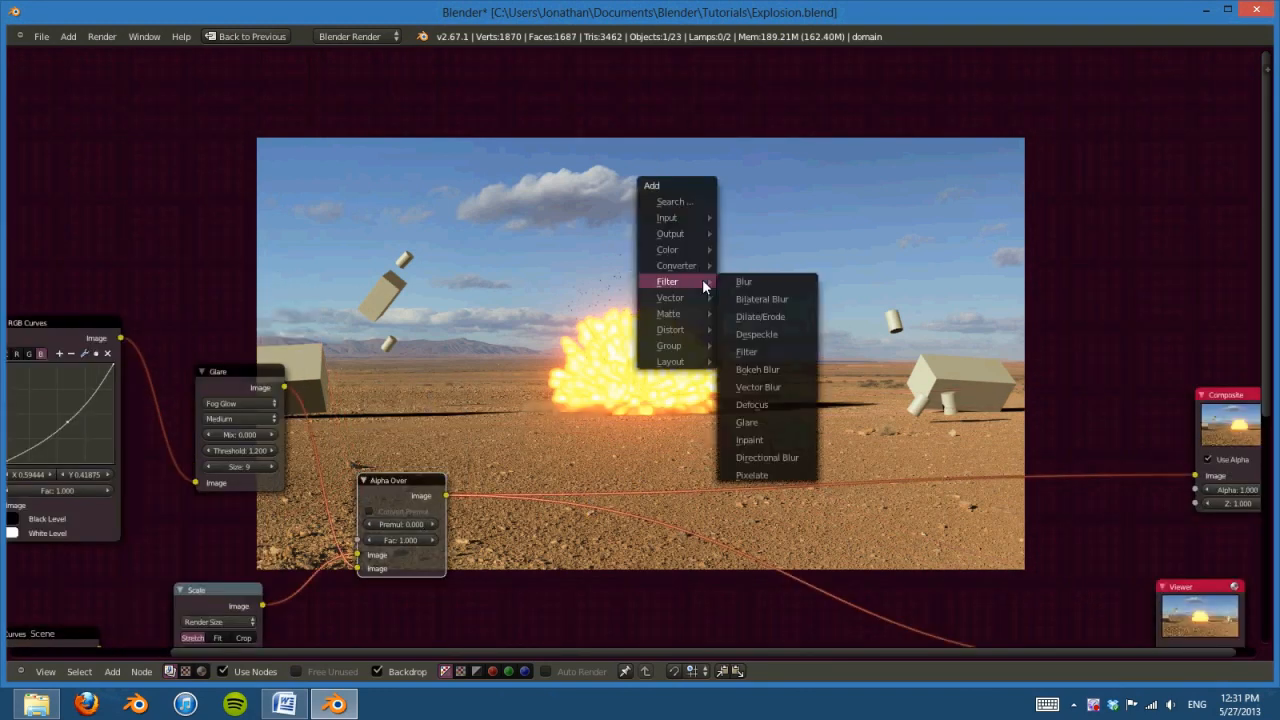
pyautogui.click(781, 277)
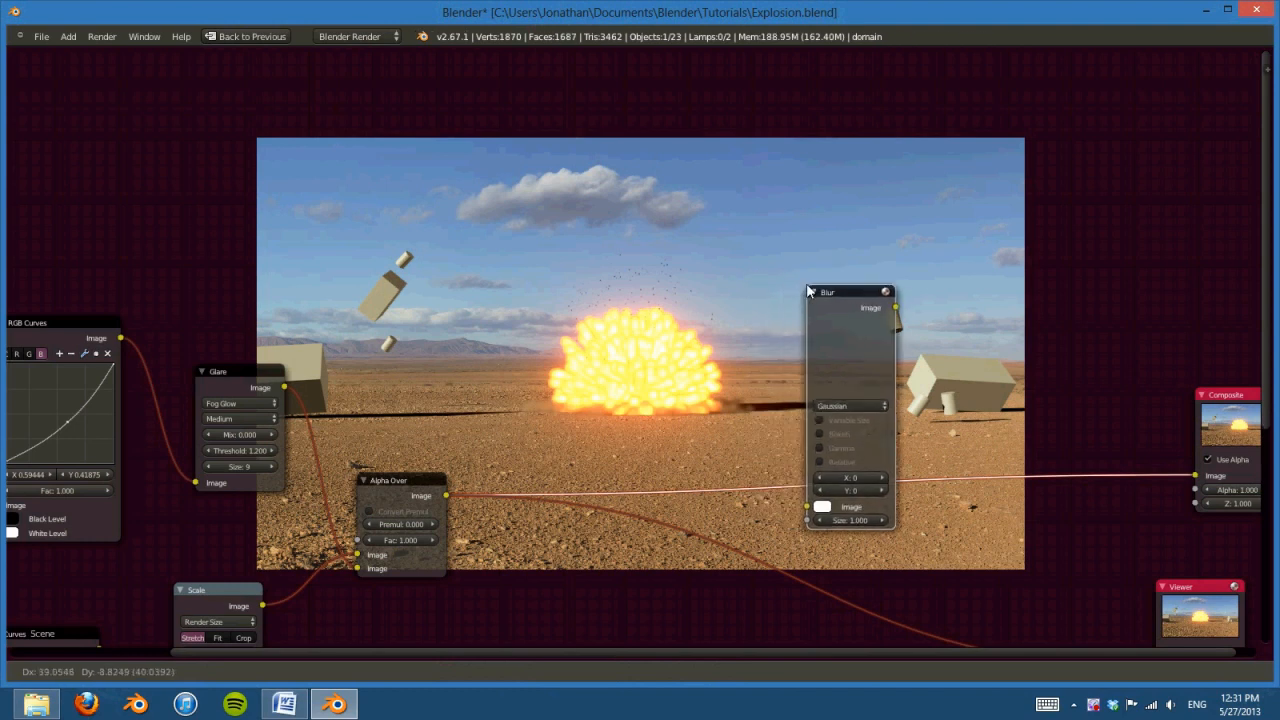
pyautogui.click(818, 291)
pyautogui.hotkey('ctrl', 'z')
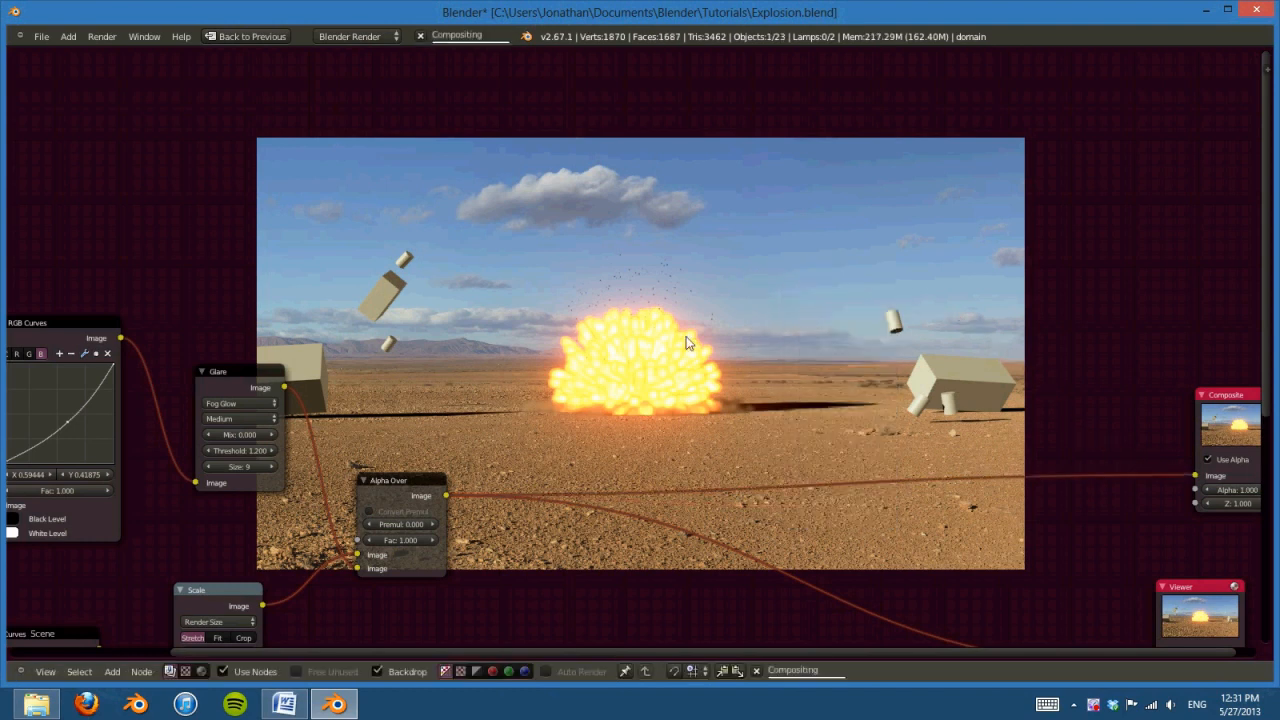
# - Add a second Glare node and insert it on the link between Alpha Over and the Viewer
pyautogui.hotkey('shift', 'a')
pyautogui.moveTo(685, 336)
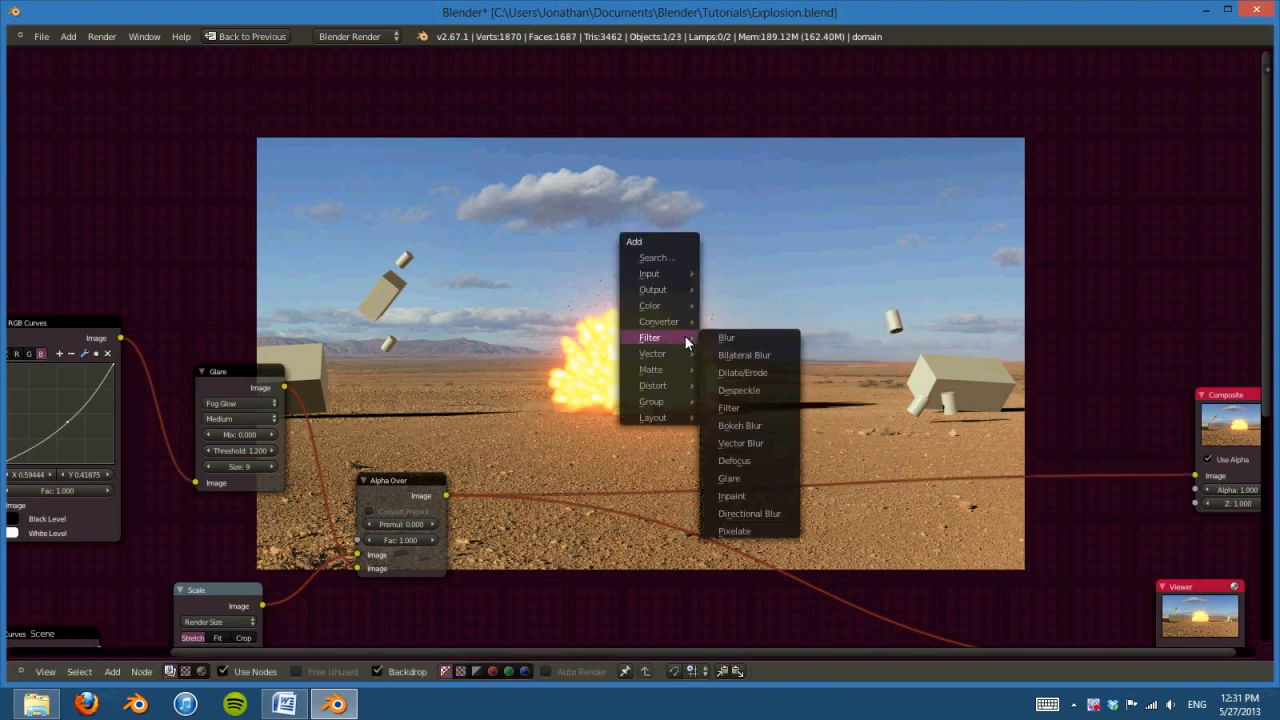
pyautogui.click(744, 478)
pyautogui.click(638, 186)
pyautogui.scroll(-2, 479, 366)
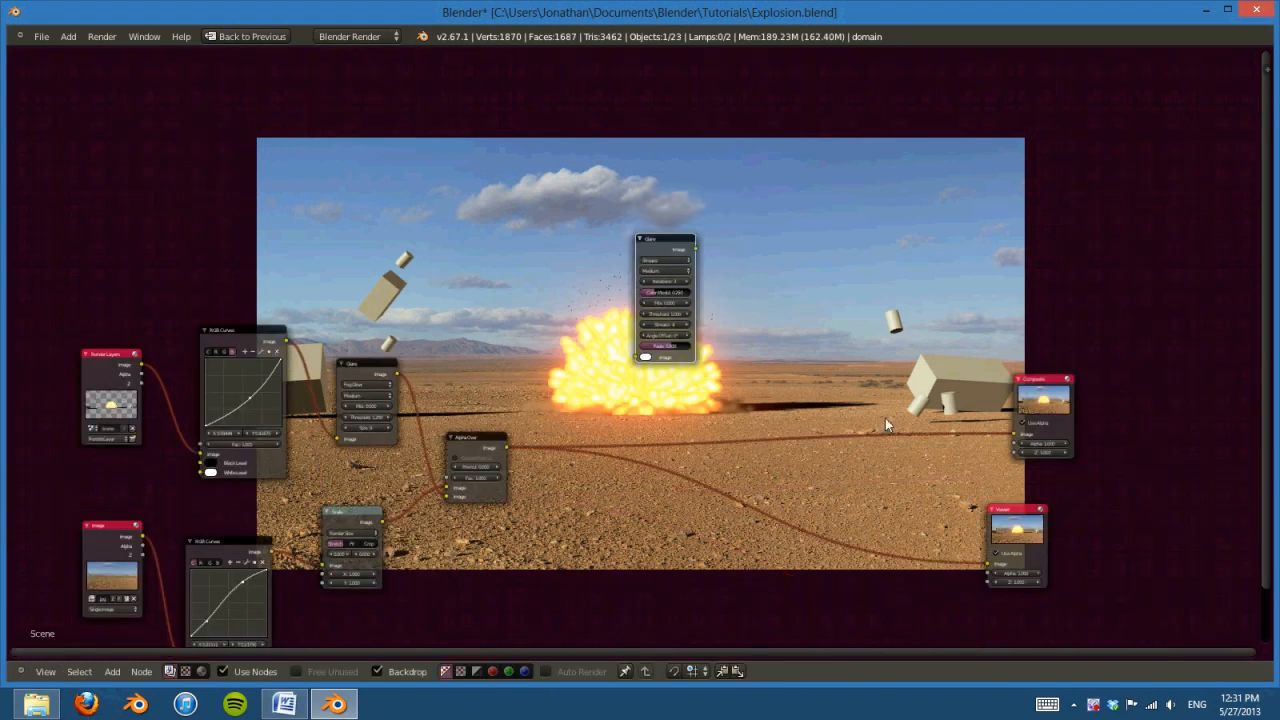
pyautogui.moveTo(642, 253); pyautogui.dragTo(611, 502)
pyautogui.scroll(3, 630, 495)
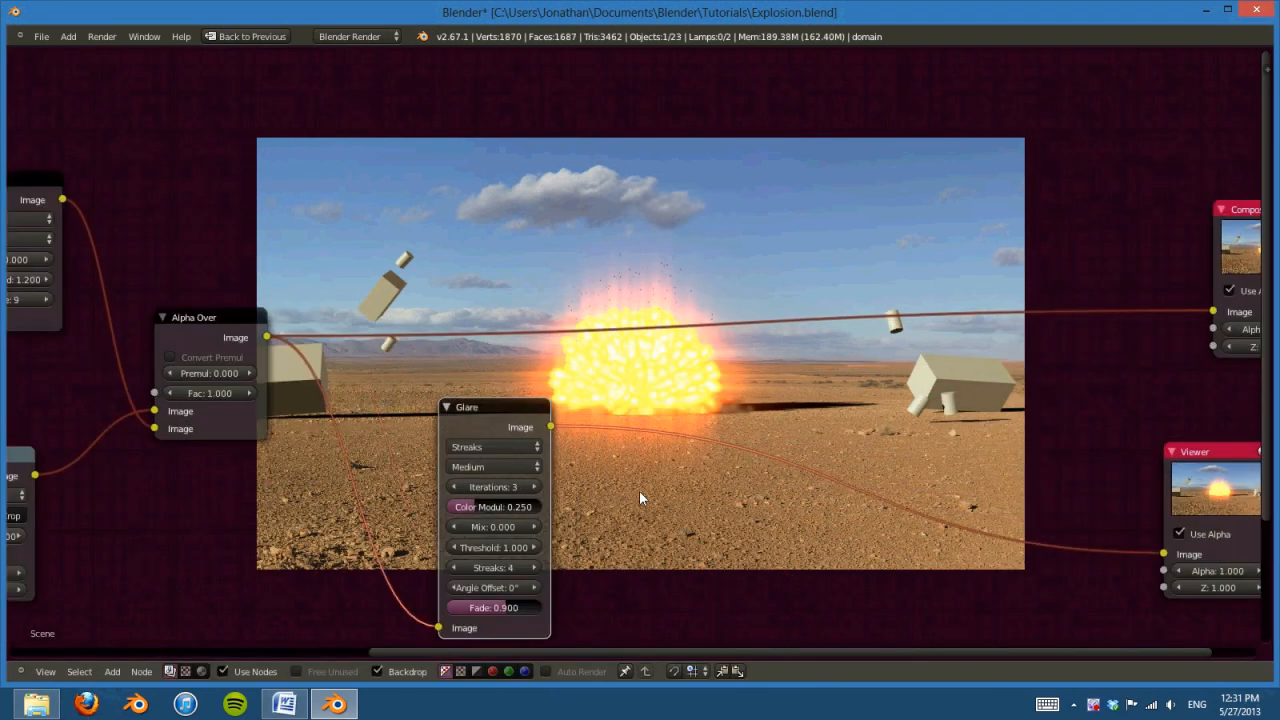
# - Set the new Glare node's type to Ghosts and its Mix to 1 to isolate the glare effect
pyautogui.click(526, 448)
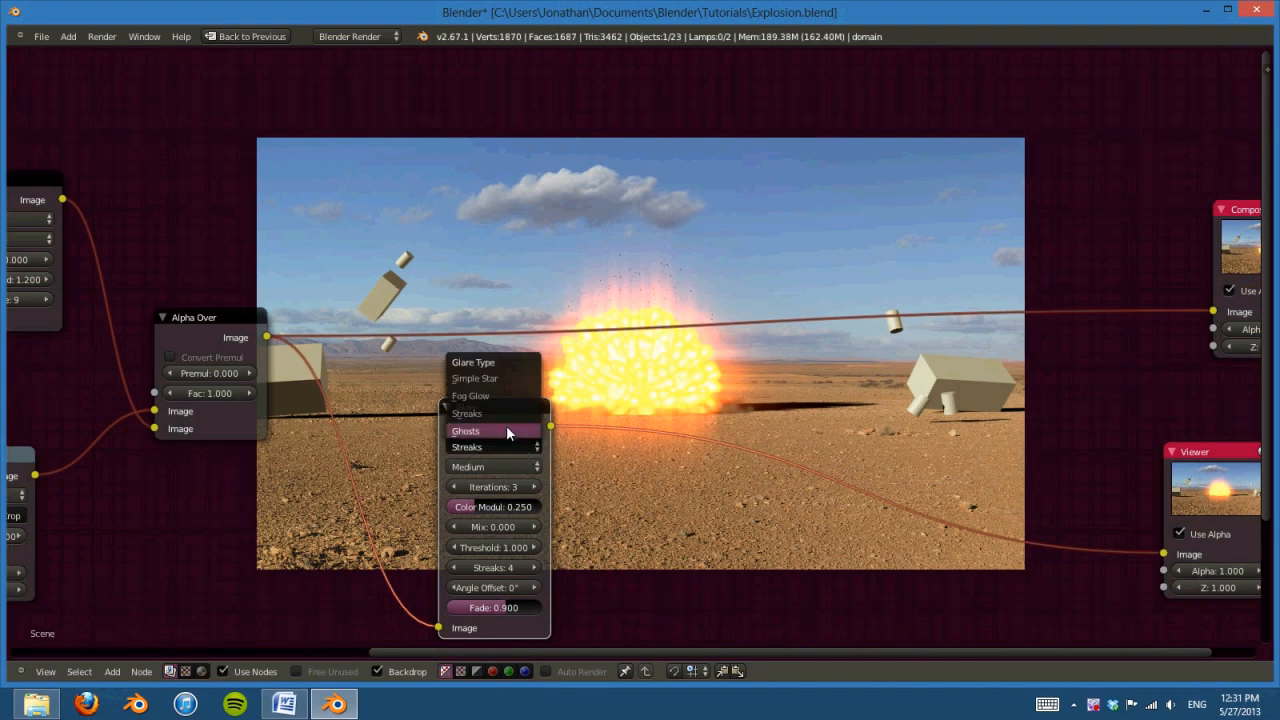
pyautogui.click(506, 431)
pyautogui.moveTo(722, 458); pyautogui.dragTo(676, 442, button='middle')
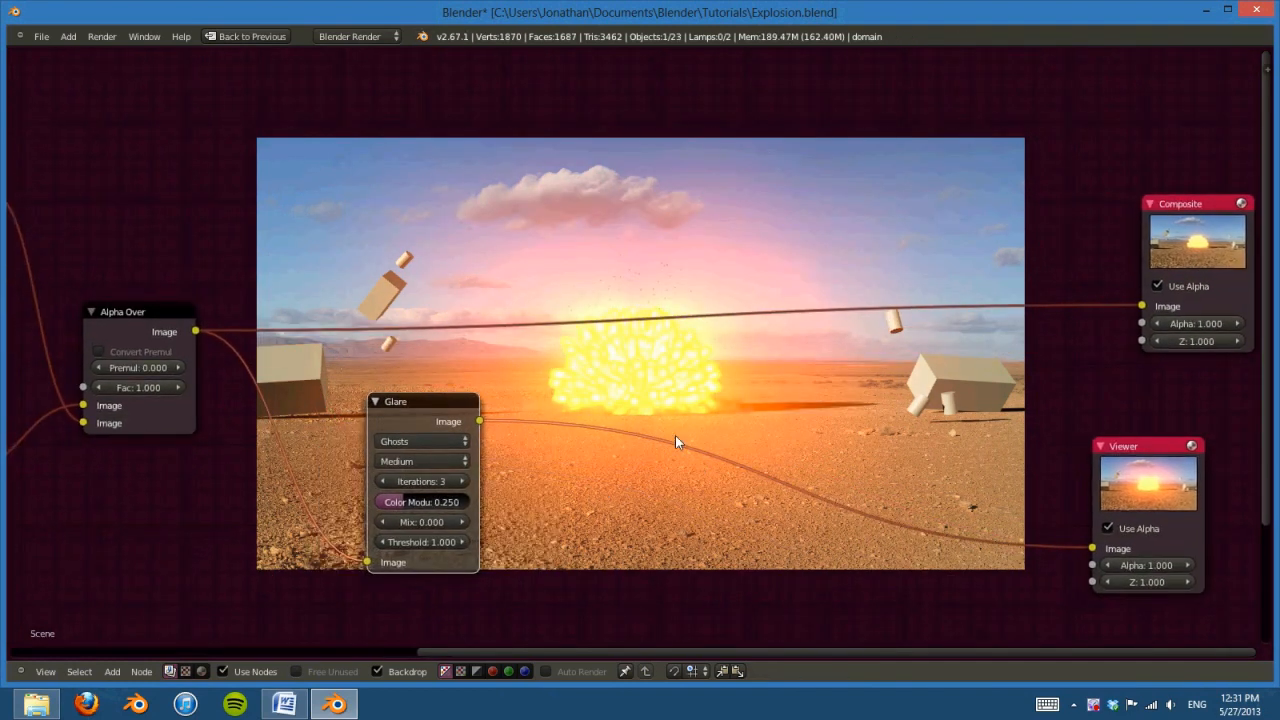
pyautogui.scroll(1, 676, 442)
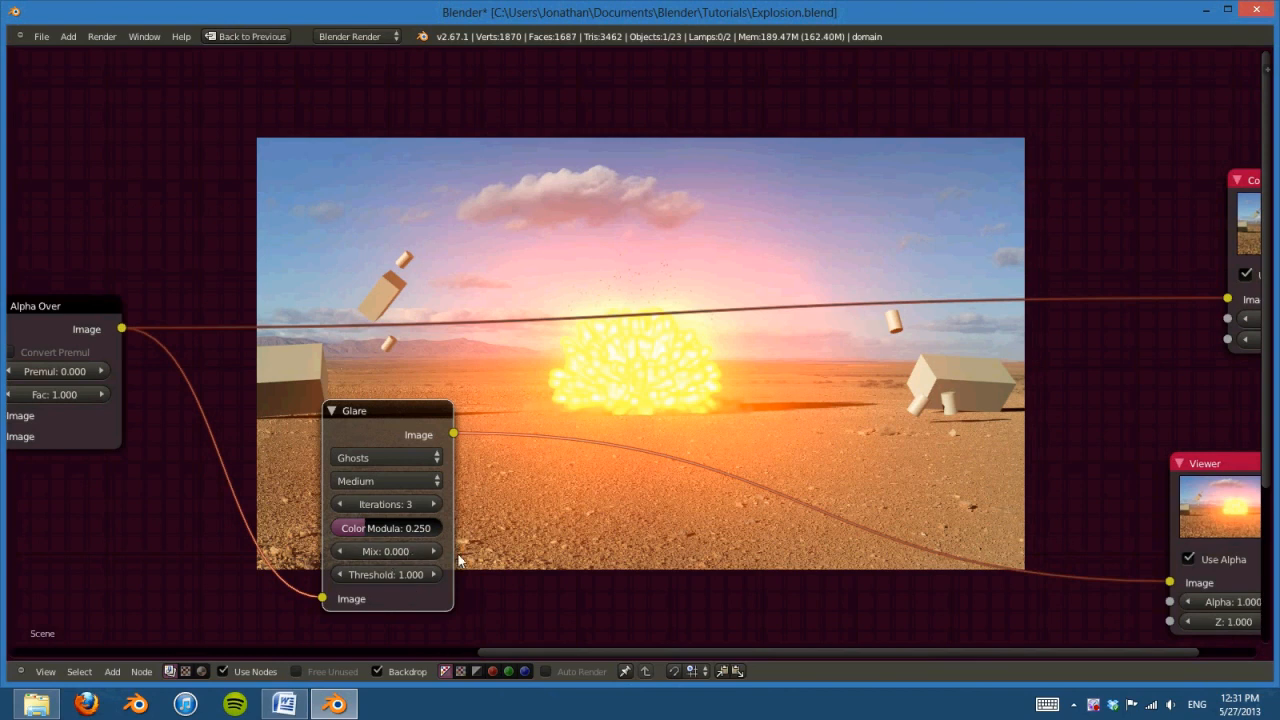
pyautogui.moveTo(374, 553); pyautogui.dragTo(836, 490)
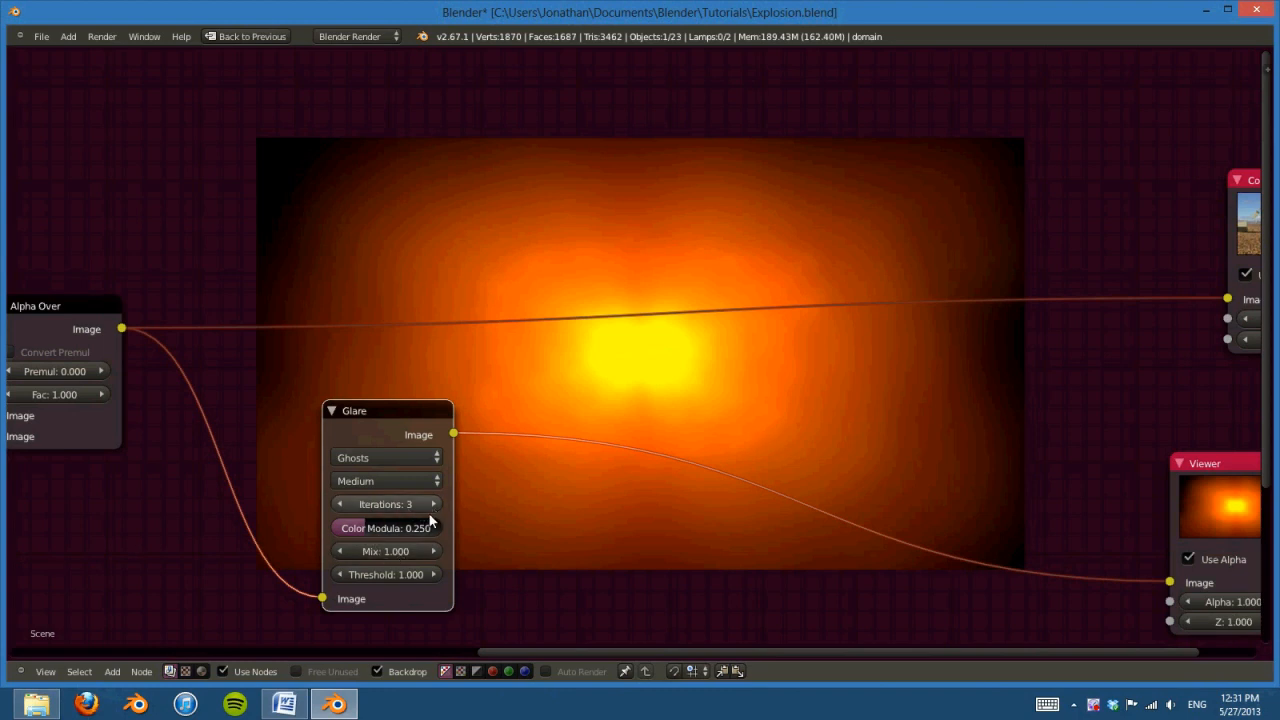
pyautogui.click(418, 553)
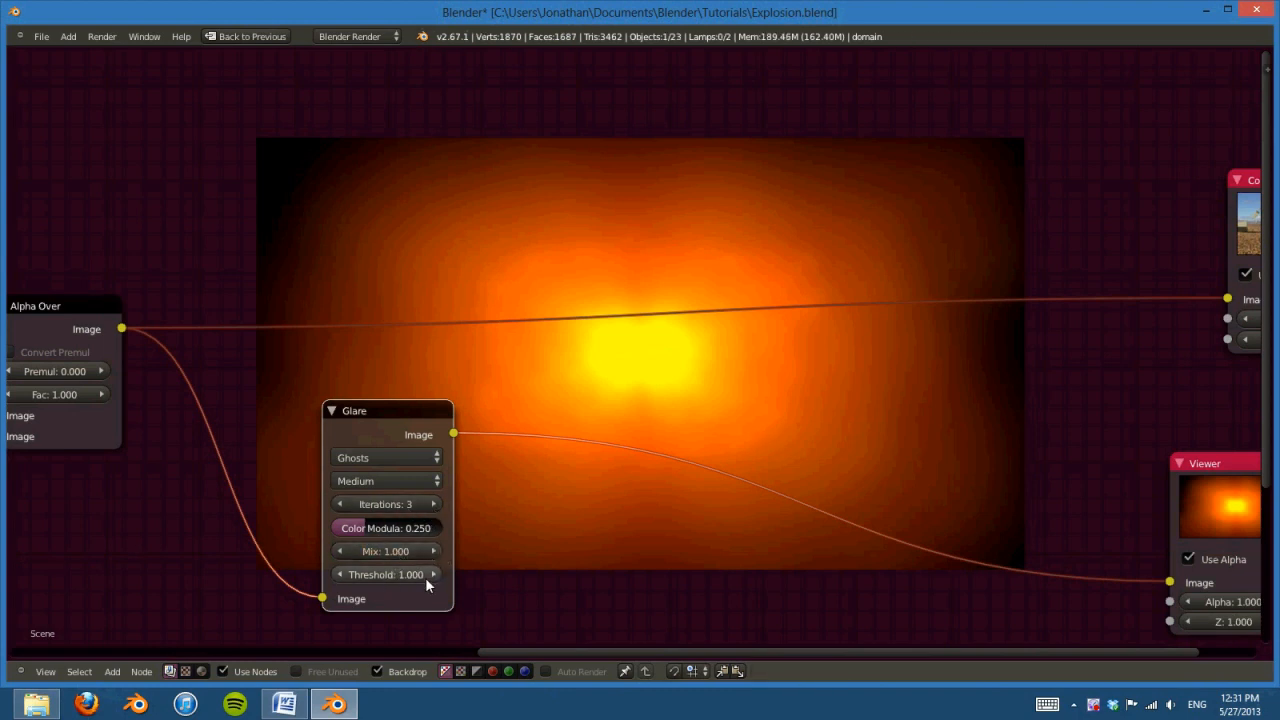
# - Set the Ghosts Glare node's threshold to 1.6 and its iterations to 2, and shift the node slightly
pyautogui.click(426, 579)
pyautogui.click(426, 579)
pyautogui.click(426, 579)
pyautogui.click(426, 579)
pyautogui.click(426, 579)
pyautogui.click(426, 579)
pyautogui.click(426, 579)
pyautogui.click(426, 579)
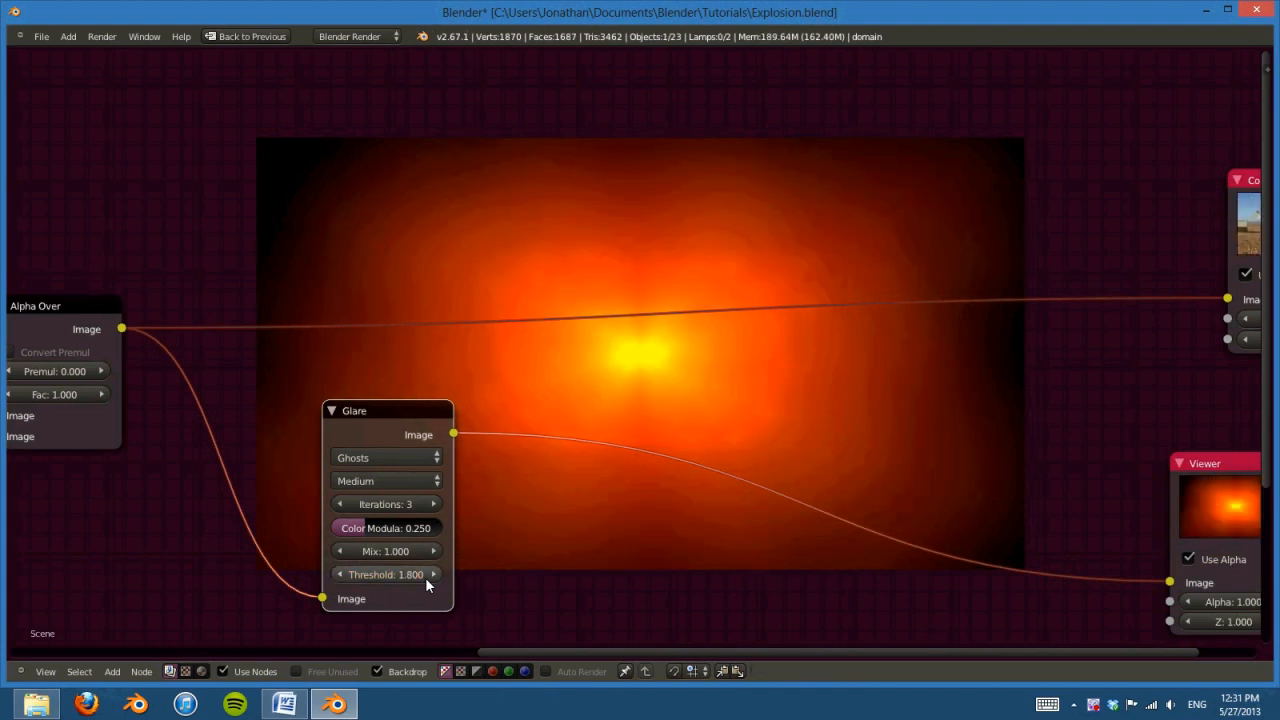
pyautogui.click(339, 575)
pyautogui.click(339, 575)
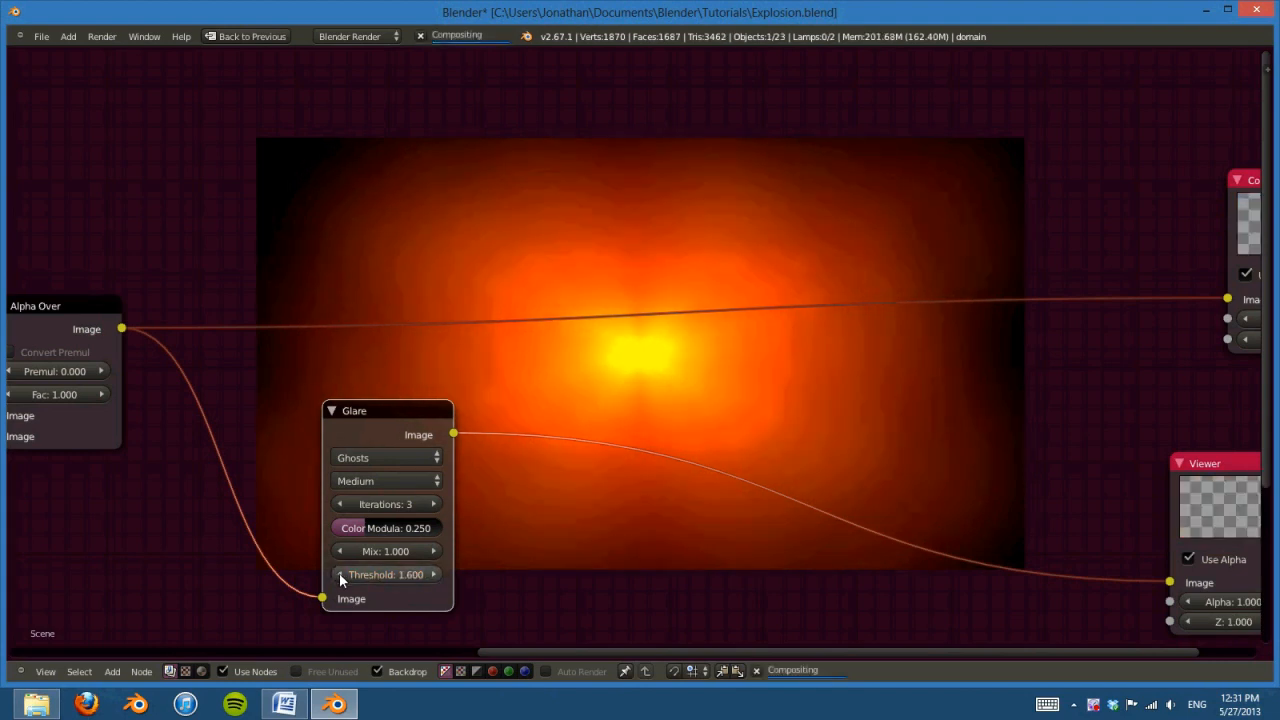
pyautogui.click(341, 505)
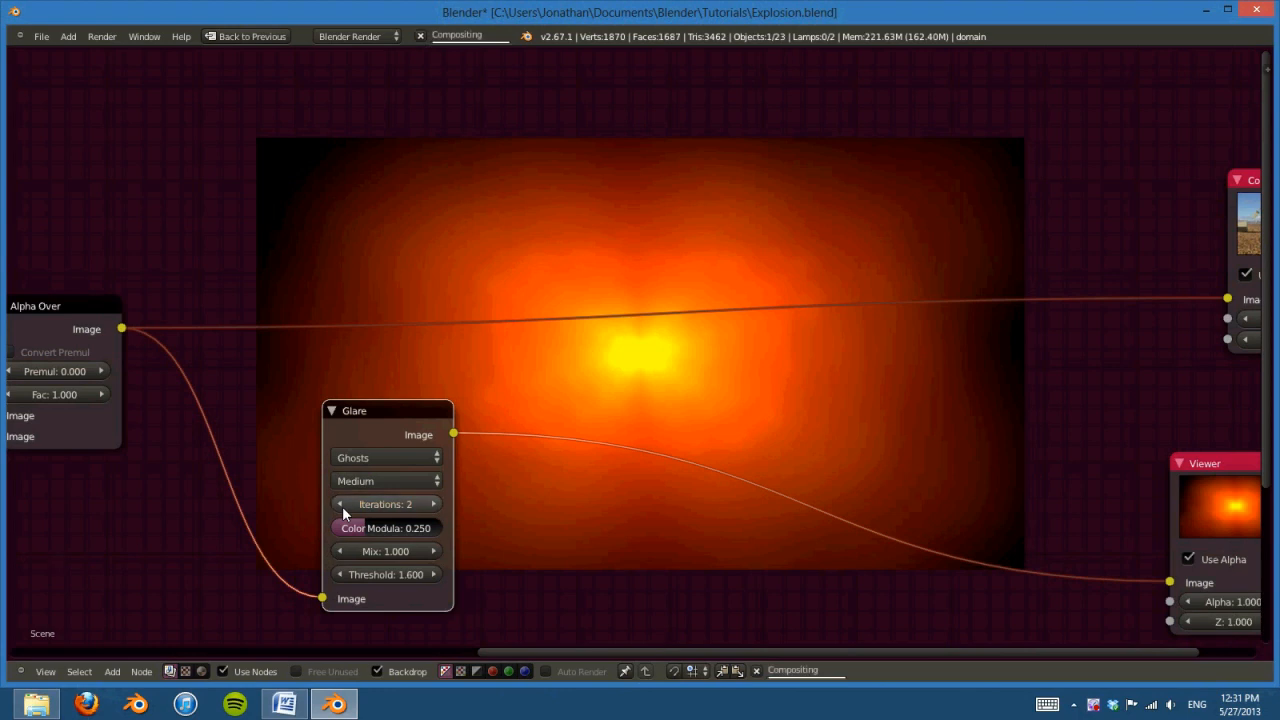
pyautogui.moveTo(345, 407); pyautogui.dragTo(325, 388)
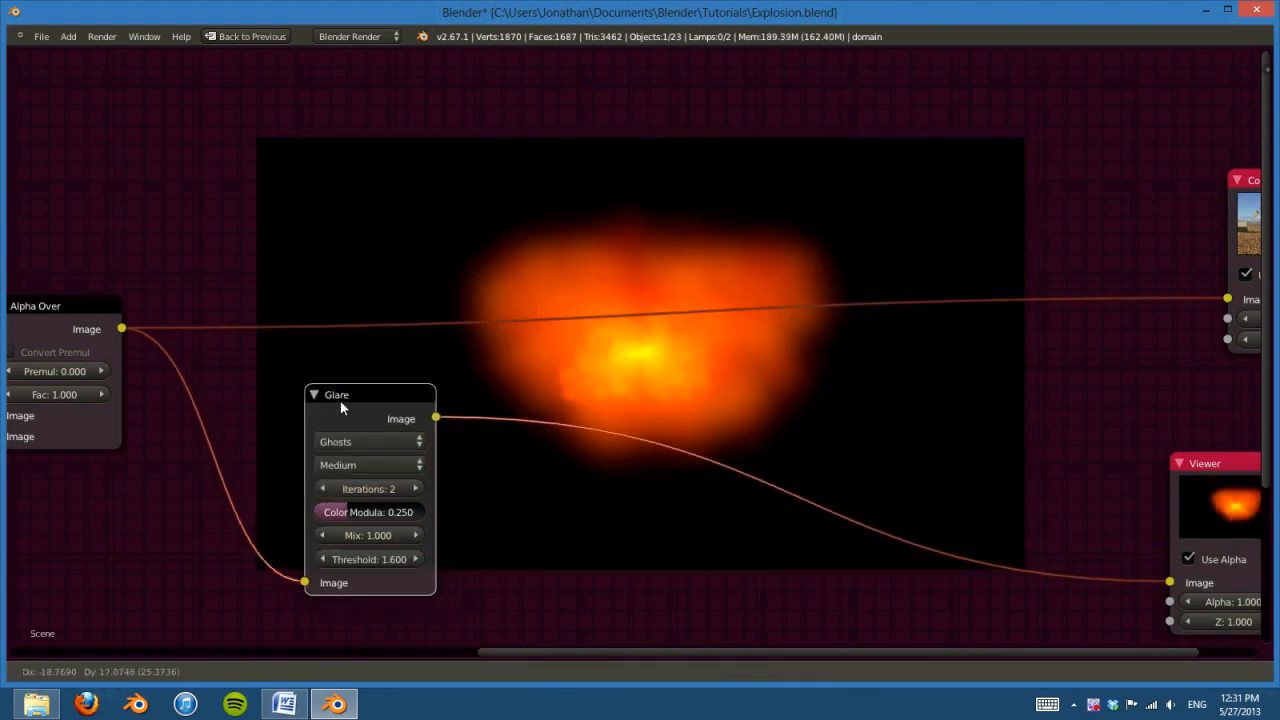
# - Set the Ghosts Glare node's Mix to 0 to blend the glare with the image
pyautogui.click(367, 533)
pyautogui.write('0')
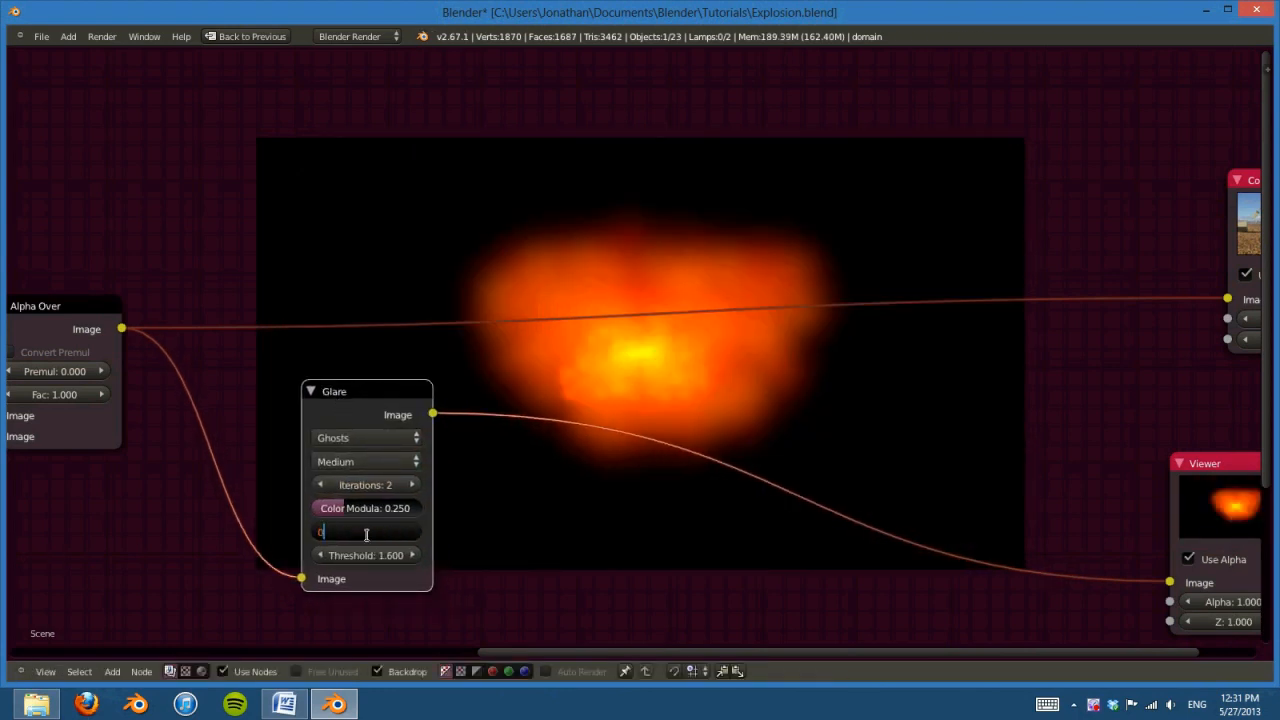
pyautogui.press('Return')
pyautogui.scroll(-4, 660, 512)
pyautogui.moveTo(653, 540); pyautogui.dragTo(643, 581, button='middle')
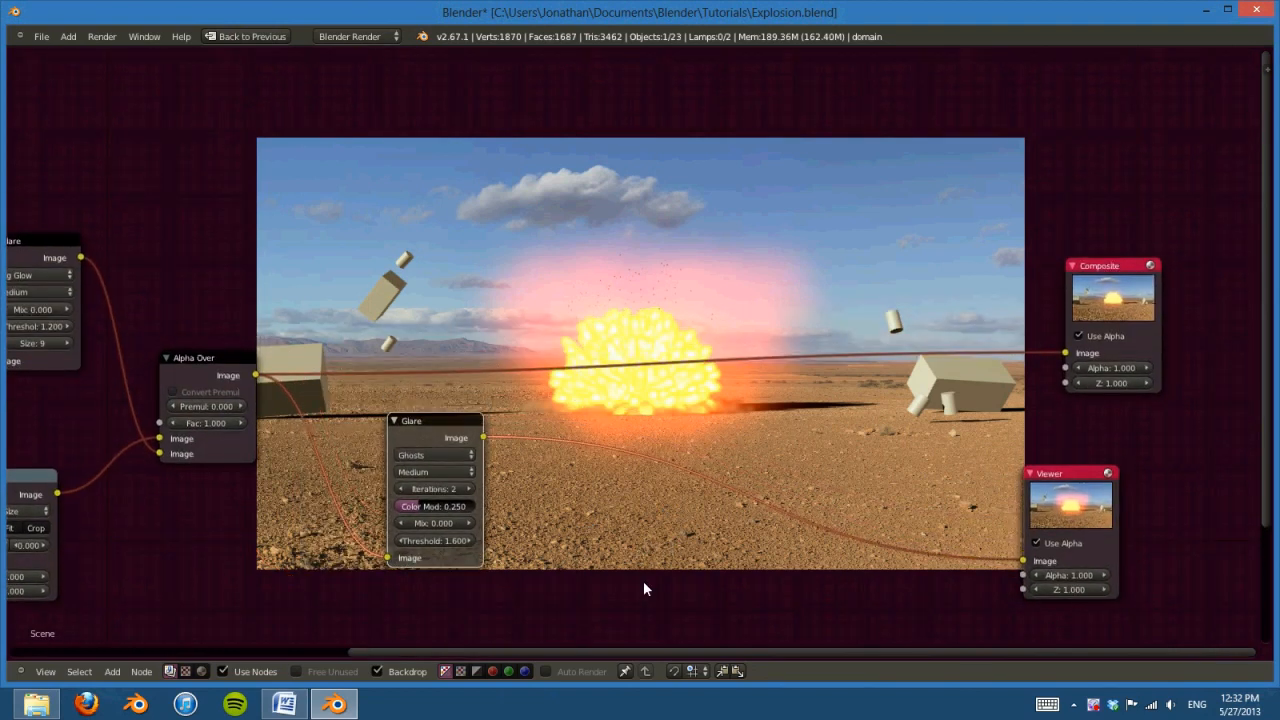
# - Try three iterations on the Ghosts Glare node and return it to two
pyautogui.scroll(3, 620, 579)
pyautogui.moveTo(543, 551); pyautogui.dragTo(609, 502, button='middle')
pyautogui.scroll(1, 613, 505)
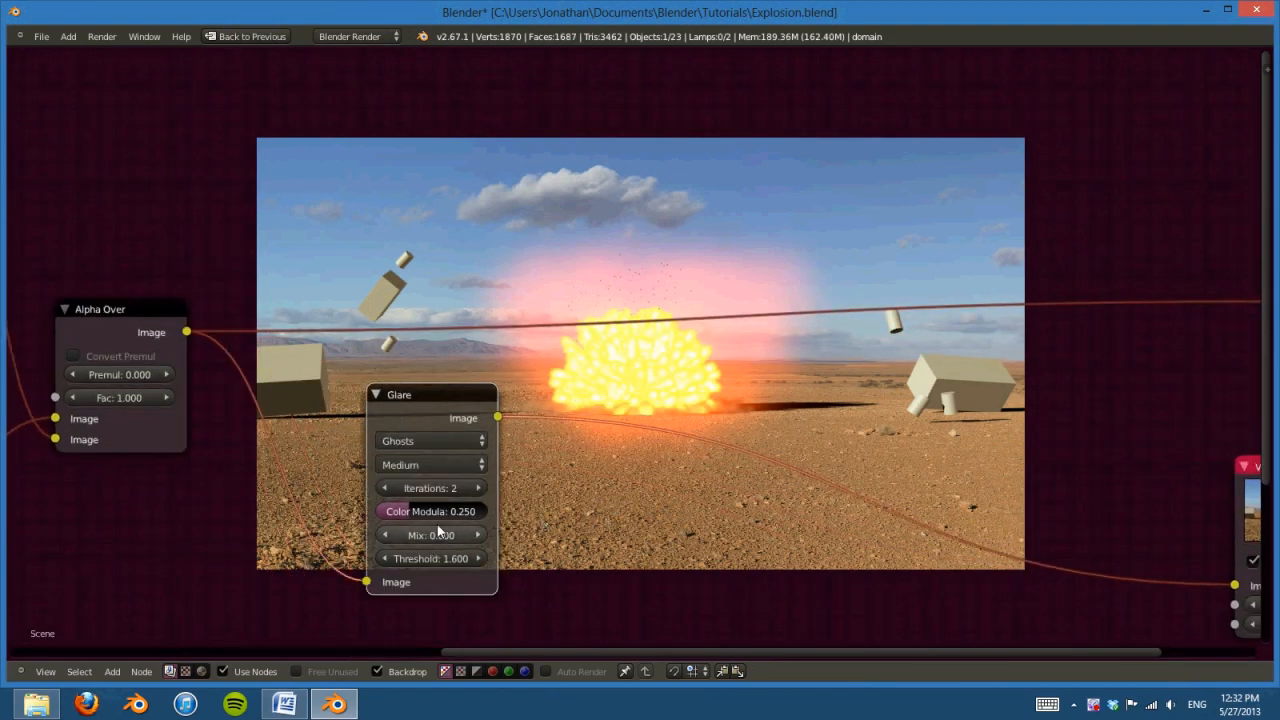
pyautogui.click(478, 488)
pyautogui.click(384, 490)
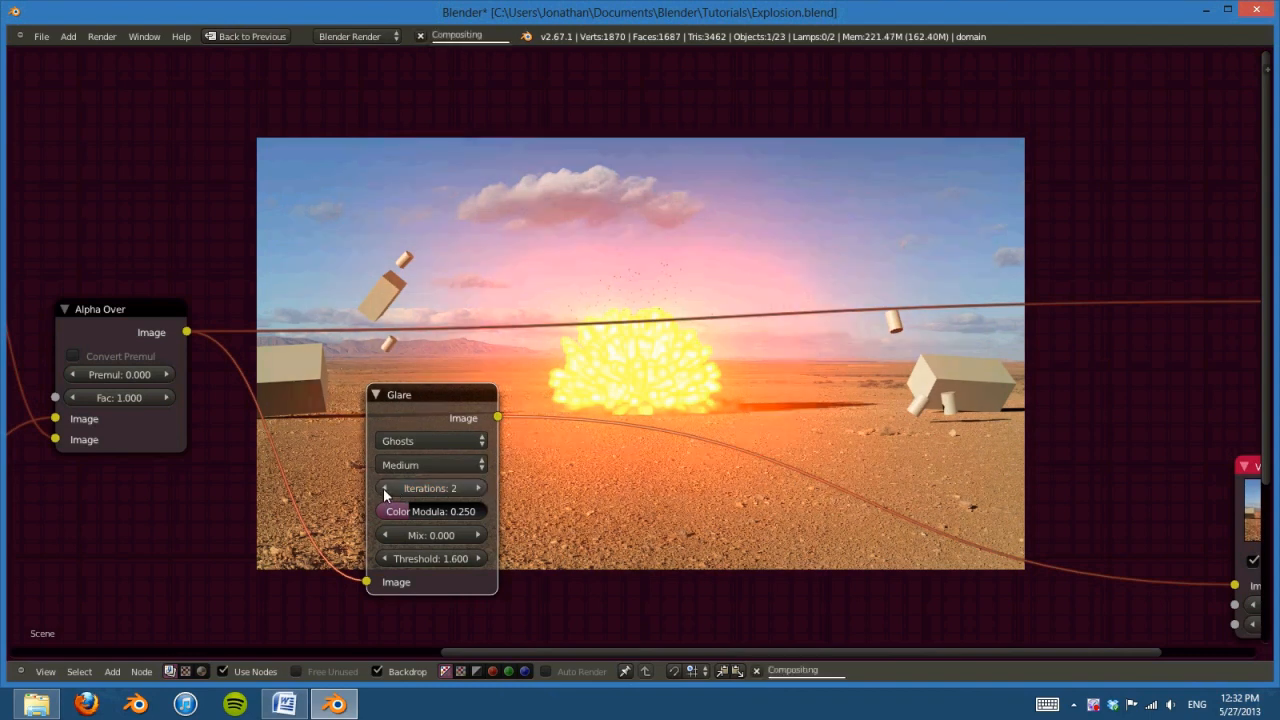
# - Reposition the Ghosts Glare node just beyond Alpha Over, leaving room before the output nodes
pyautogui.scroll(-4, 811, 476)
pyautogui.moveTo(549, 497); pyautogui.dragTo(548, 554, button='middle')
pyautogui.press('g')
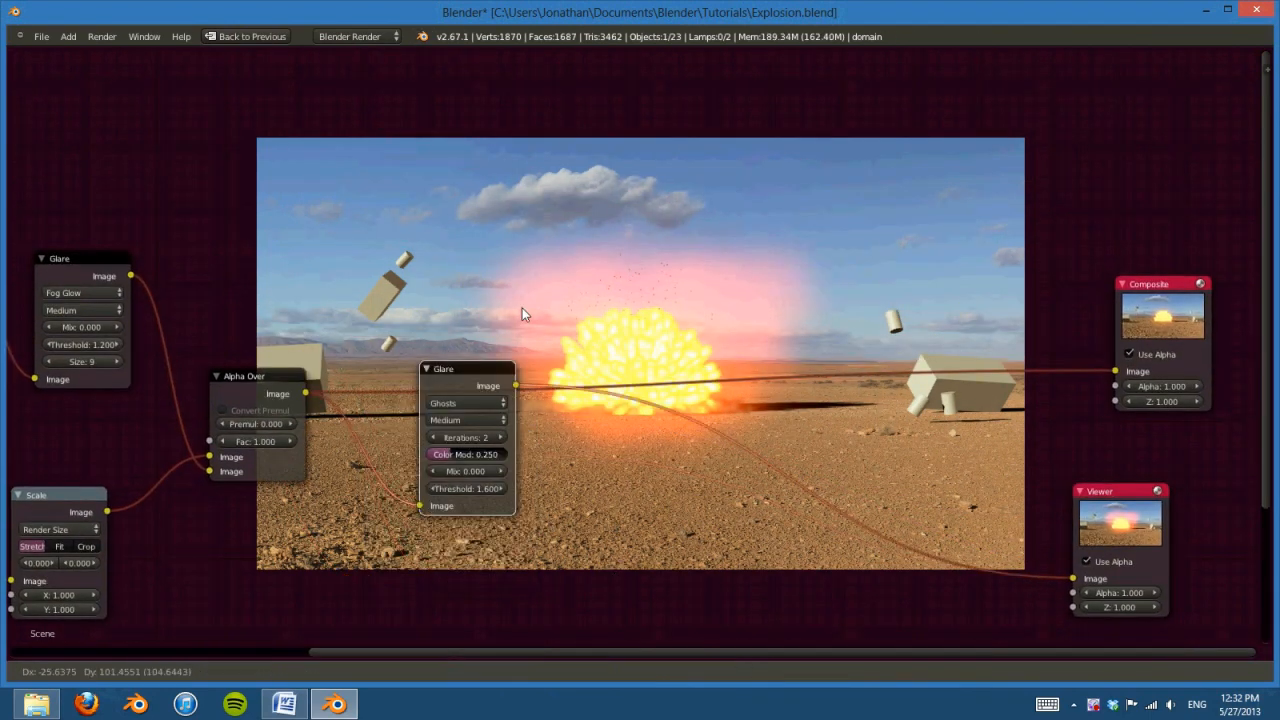
pyautogui.click(485, 490)
pyautogui.moveTo(633, 503); pyautogui.dragTo(680, 425, button='middle')
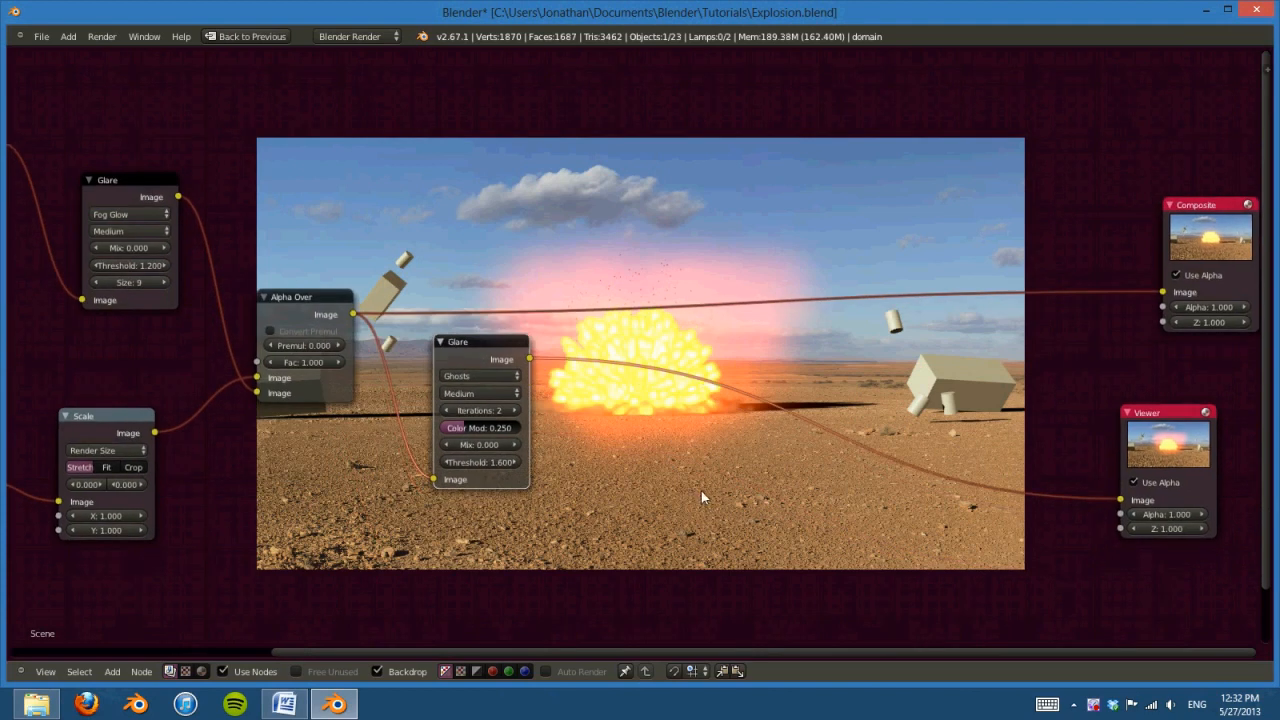
pyautogui.moveTo(697, 490); pyautogui.dragTo(645, 468, button='middle')
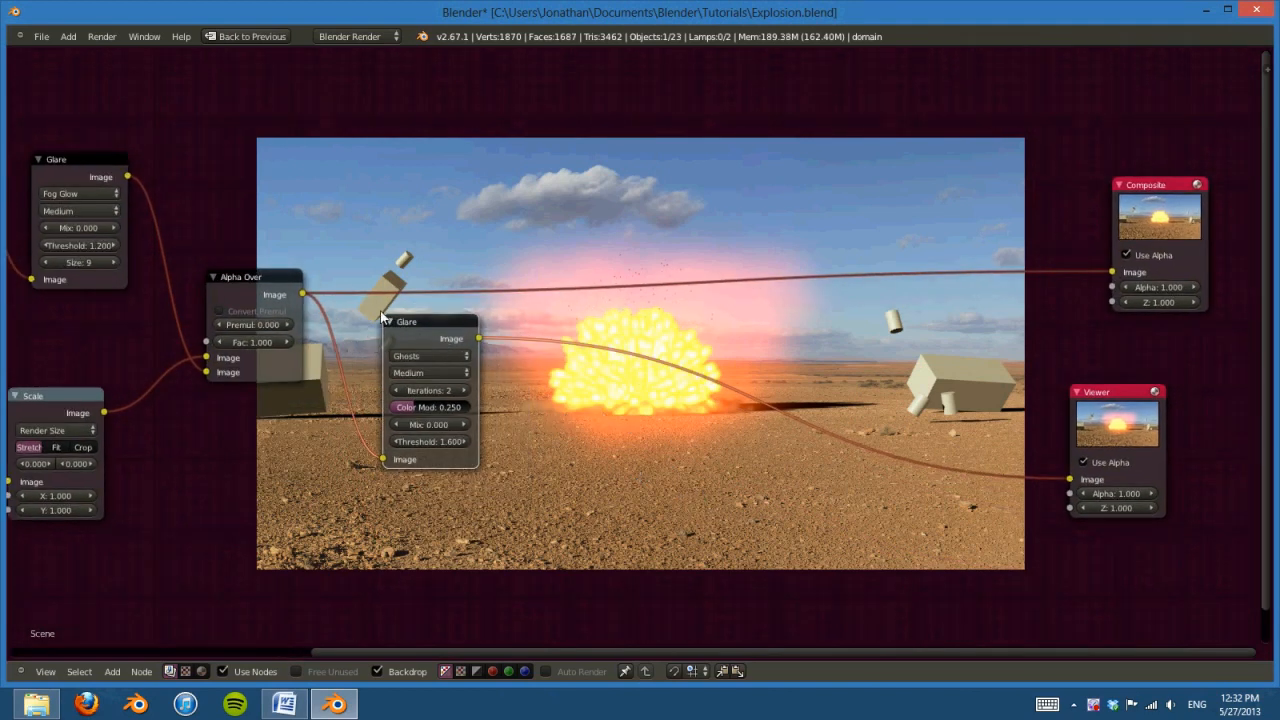
pyautogui.moveTo(411, 331)
pyautogui.mouseDown()
pyautogui.moveTo(354, 334)
pyautogui.moveTo(403, 334)
pyautogui.mouseUp()
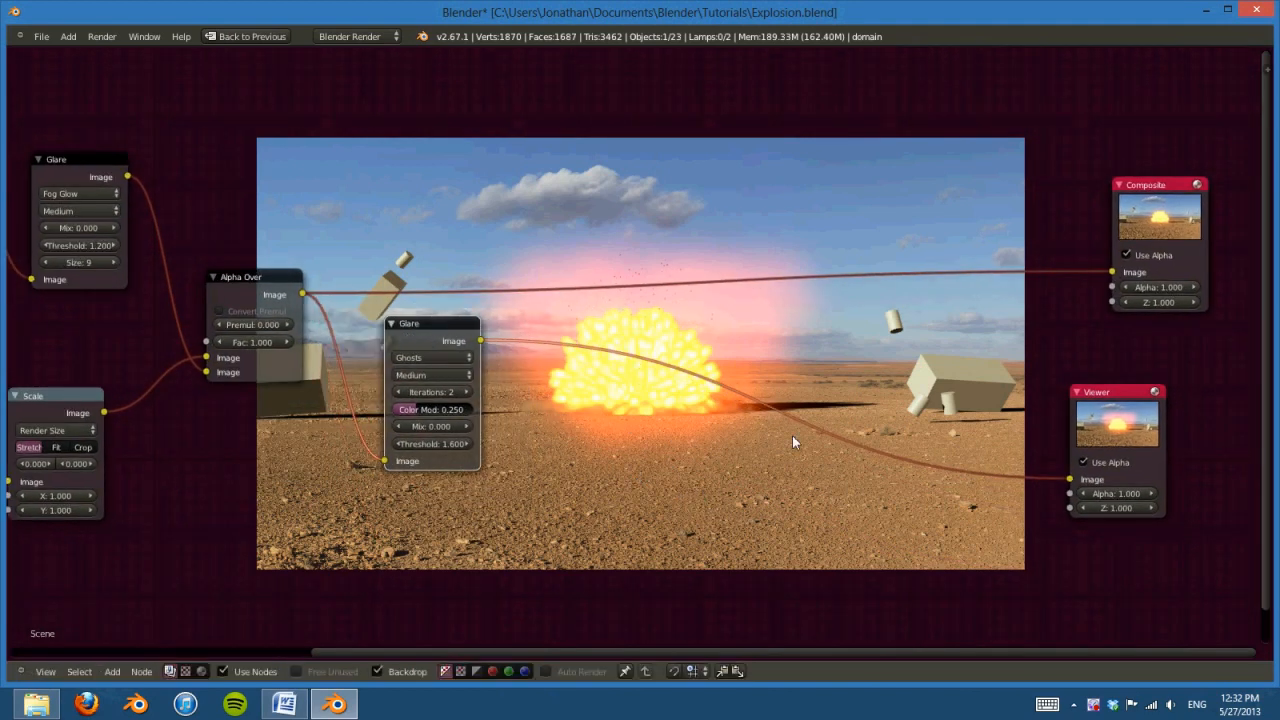
# - Duplicate the Ghosts Glare node and insert the copy on the link between it and the Viewer
pyautogui.moveTo(698, 407); pyautogui.dragTo(617, 375, button='middle')
pyautogui.scroll(1, 692, 420)
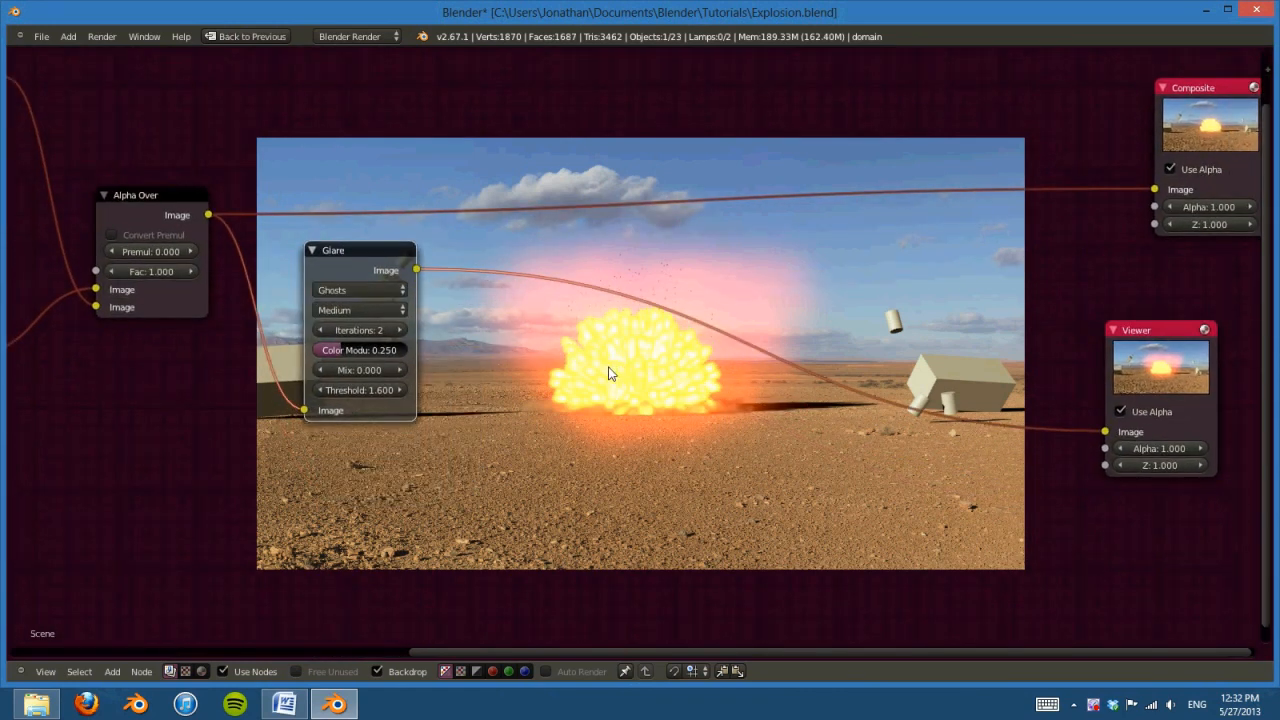
pyautogui.hotkey('shift', 'd')
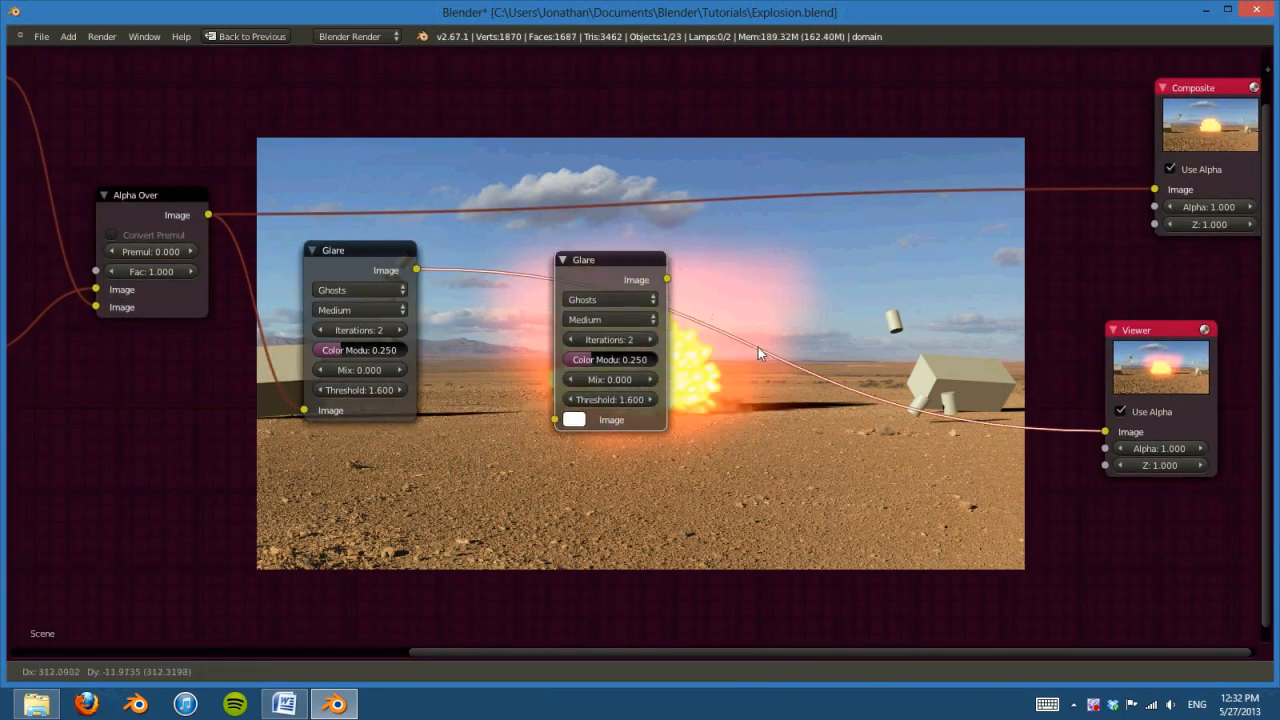
pyautogui.click(766, 357)
# - Set the duplicated Glare node's type to Streaks and its Mix to 1 to isolate the streaks
pyautogui.click(631, 297)
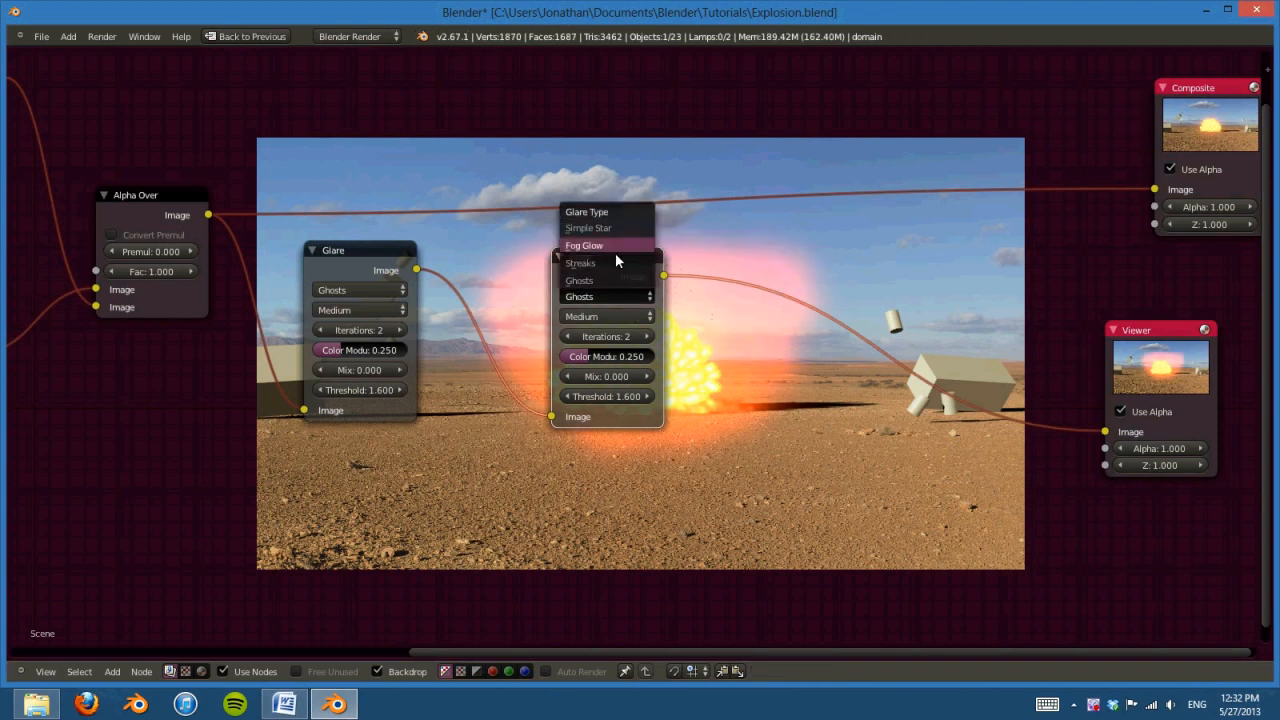
pyautogui.click(602, 263)
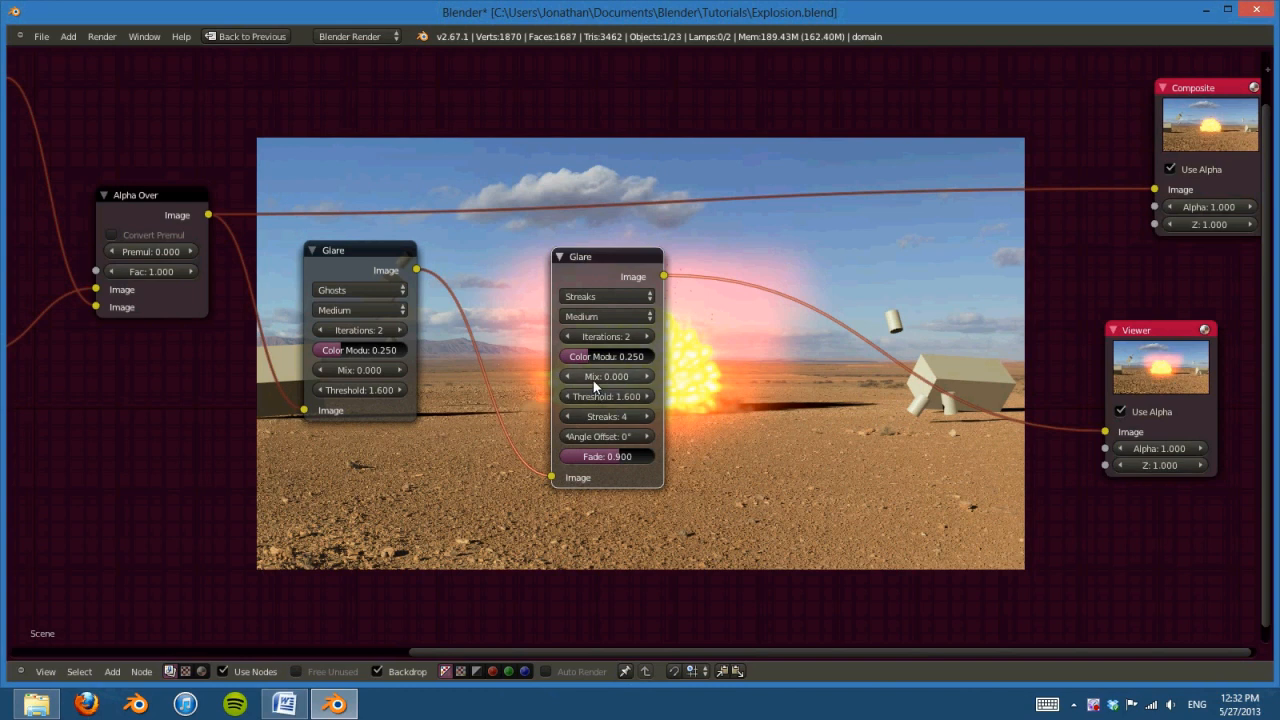
pyautogui.moveTo(593, 379); pyautogui.dragTo(943, 367)
pyautogui.moveTo(769, 486); pyautogui.dragTo(597, 584, button='middle')
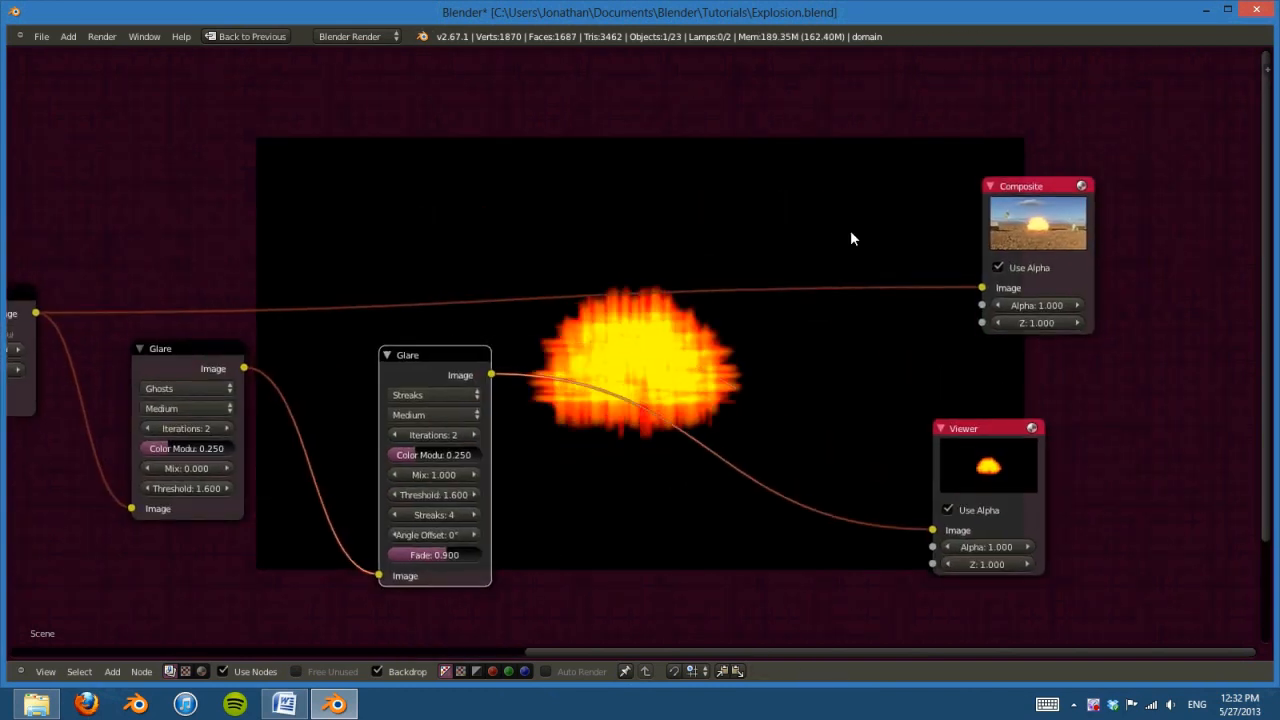
# - Move the Streaks Glare node slightly closer to the Ghosts Glare, then try a threshold of 1.7 and return it to 1.6
pyautogui.moveTo(745, 385); pyautogui.dragTo(829, 342, button='middle')
pyautogui.scroll(3, 772, 404)
pyautogui.moveTo(709, 498); pyautogui.dragTo(720, 487, button='middle')
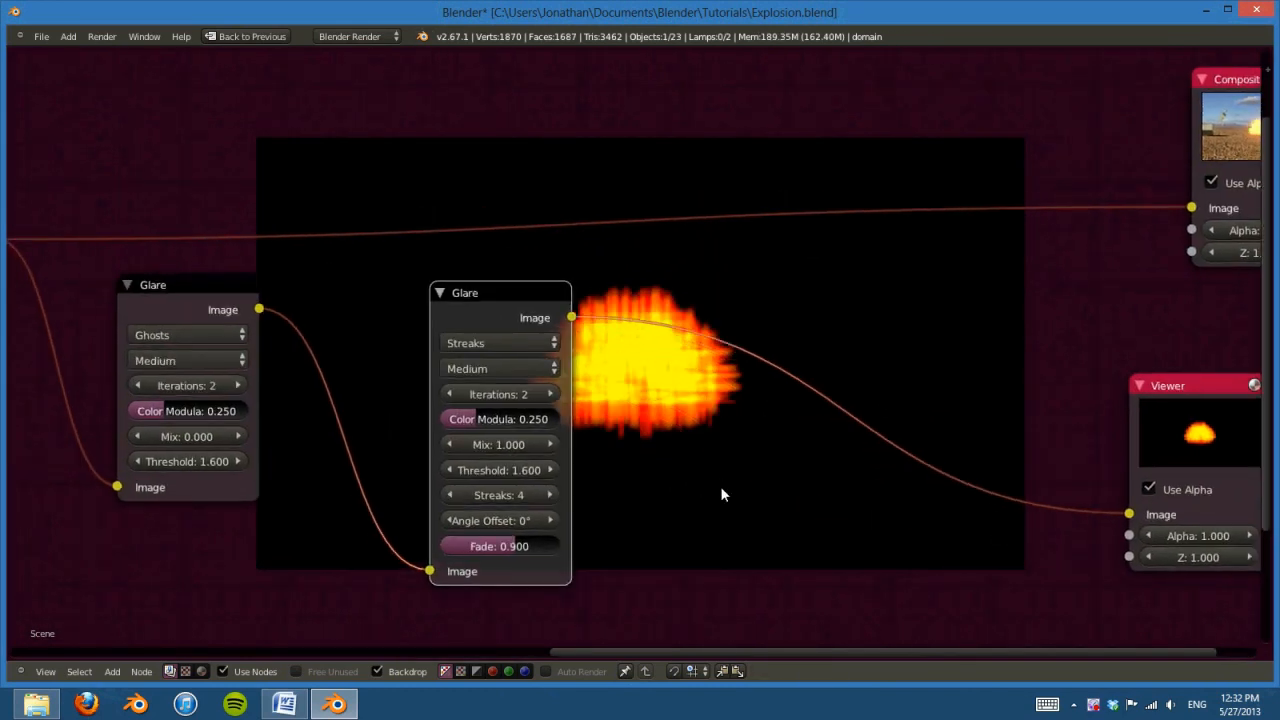
pyautogui.moveTo(503, 293); pyautogui.dragTo(468, 262)
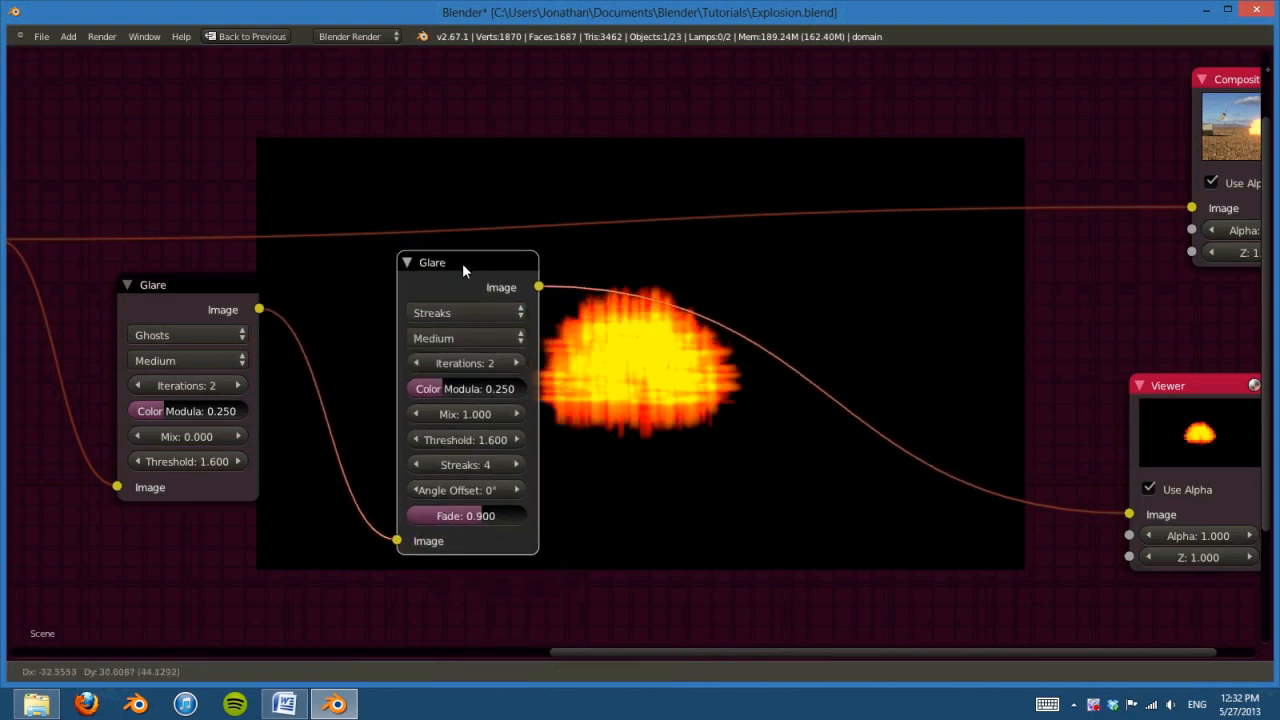
pyautogui.click(517, 440)
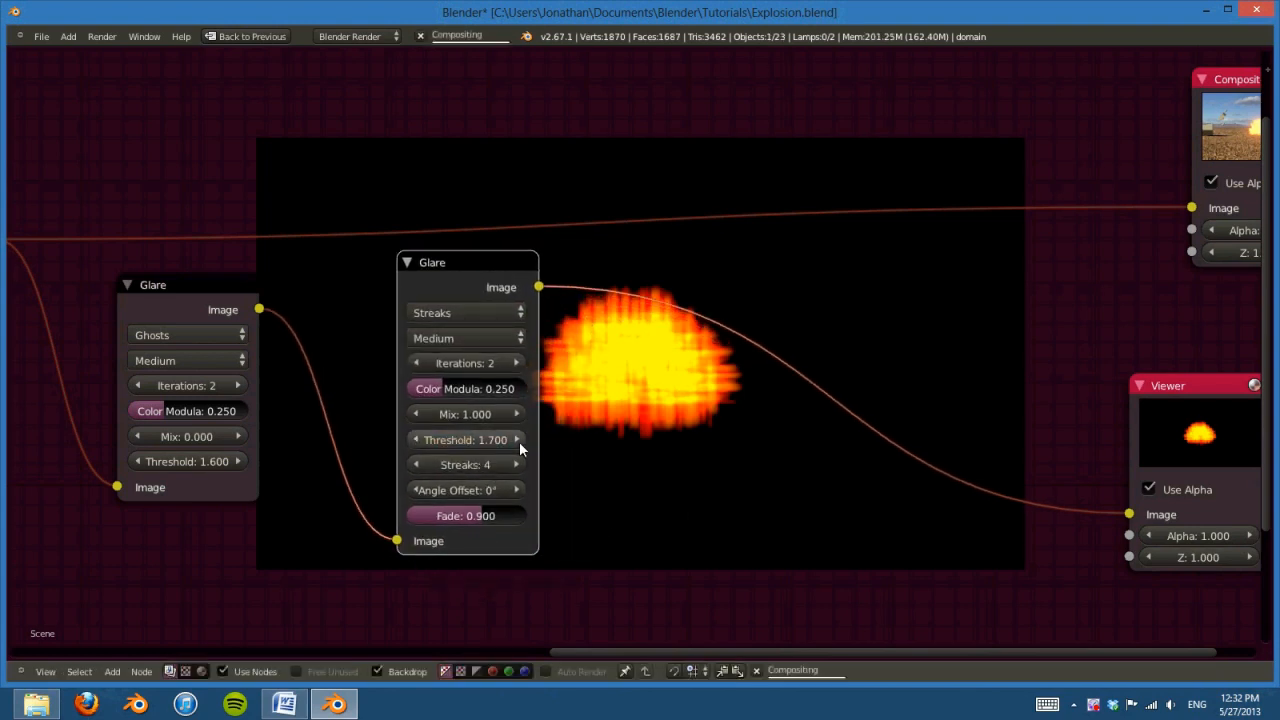
pyautogui.click(414, 440)
# - Add a Blur node on the link between the Streaks Glare and the Viewer
pyautogui.hotkey('shift', 'a')
pyautogui.moveTo(677, 483)
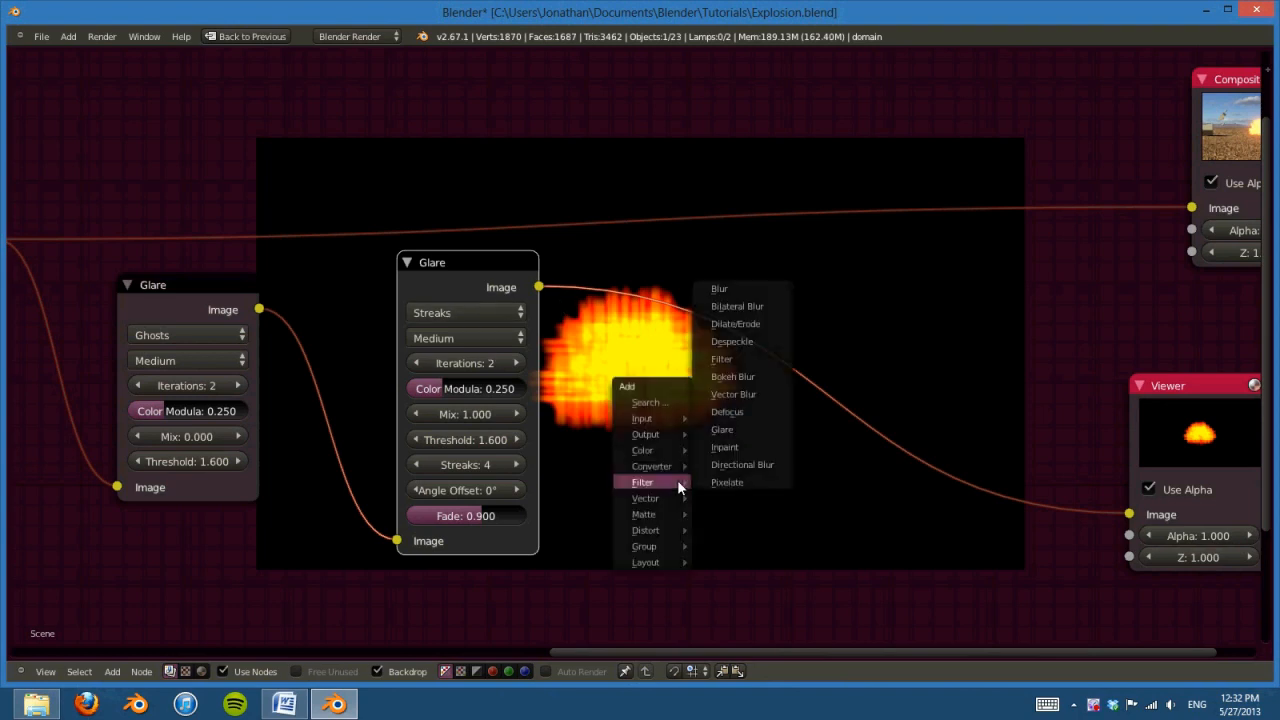
pyautogui.click(720, 289)
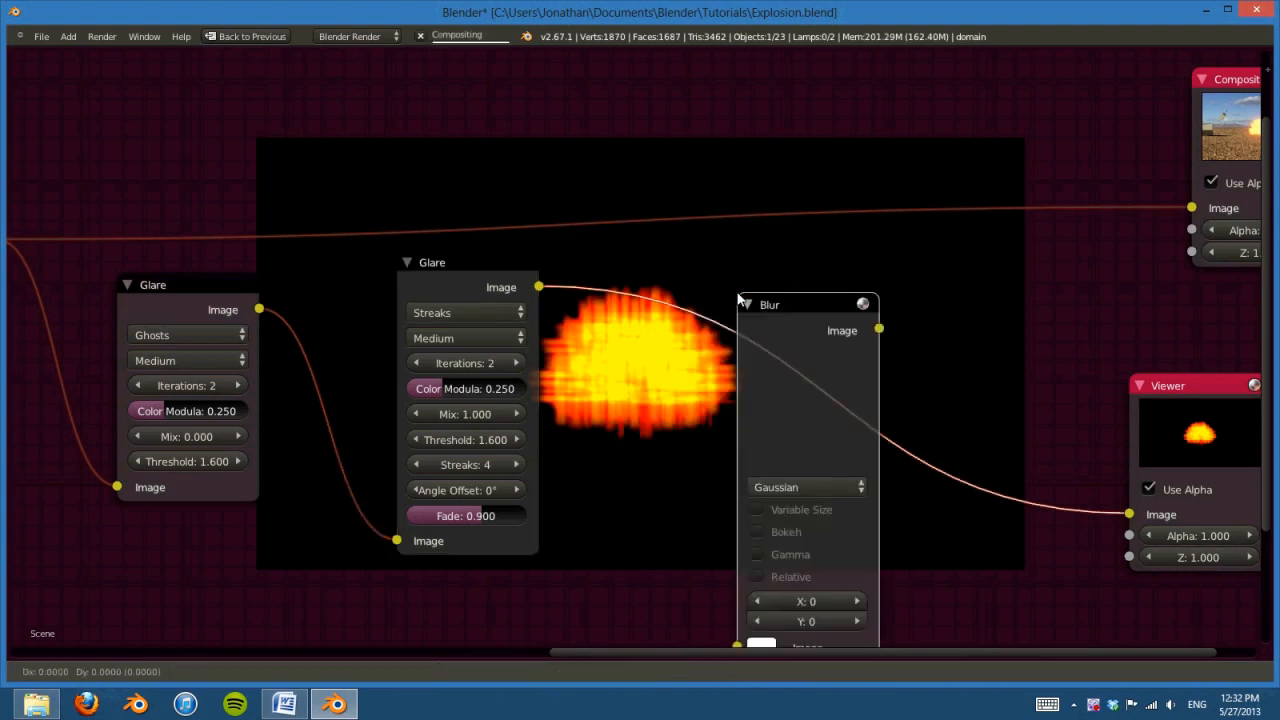
pyautogui.click(660, 281)
# - Make the Blur node's size relative and set its X blur to 32.727% to stretch the streaks horizontally
pyautogui.scroll(-3, 911, 561)
pyautogui.scroll(3, 908, 564)
pyautogui.moveTo(886, 575); pyautogui.dragTo(638, 461, button='middle')
pyautogui.click(455, 418)
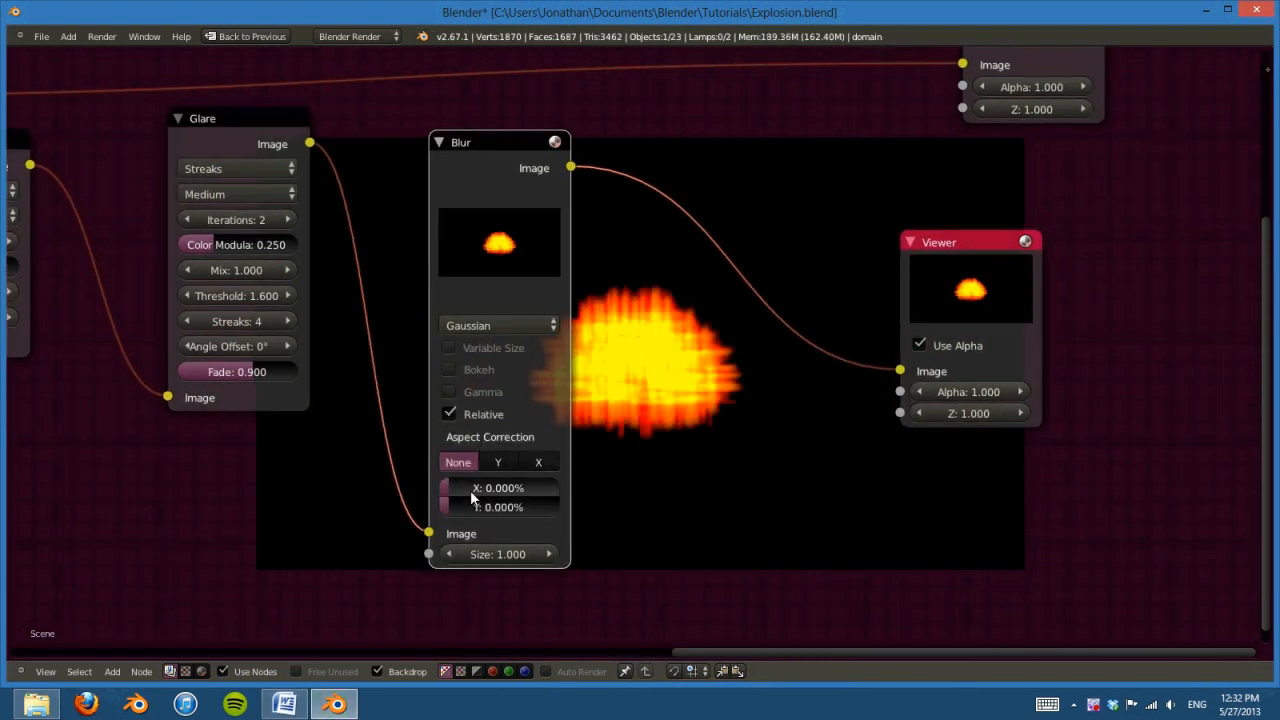
pyautogui.moveTo(470, 489); pyautogui.dragTo(505, 495)
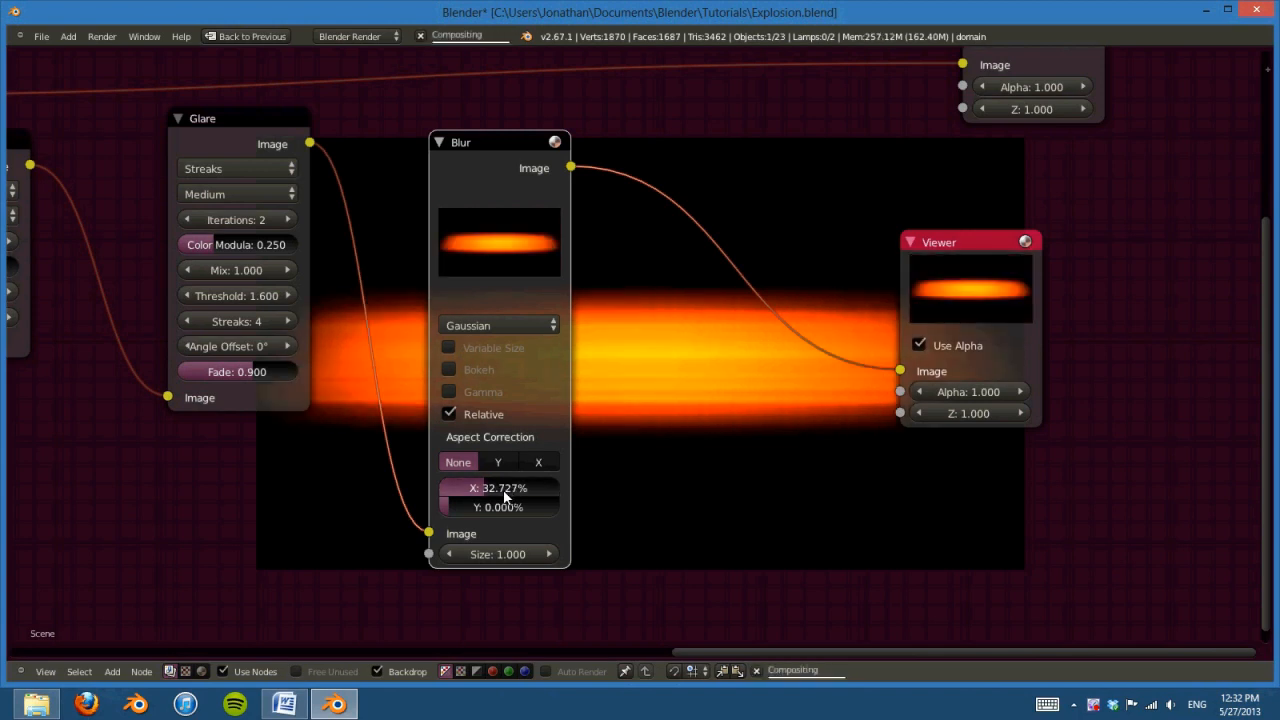
# - Set the Streaks Glare node's threshold to 2
pyautogui.scroll(-2, 734, 583)
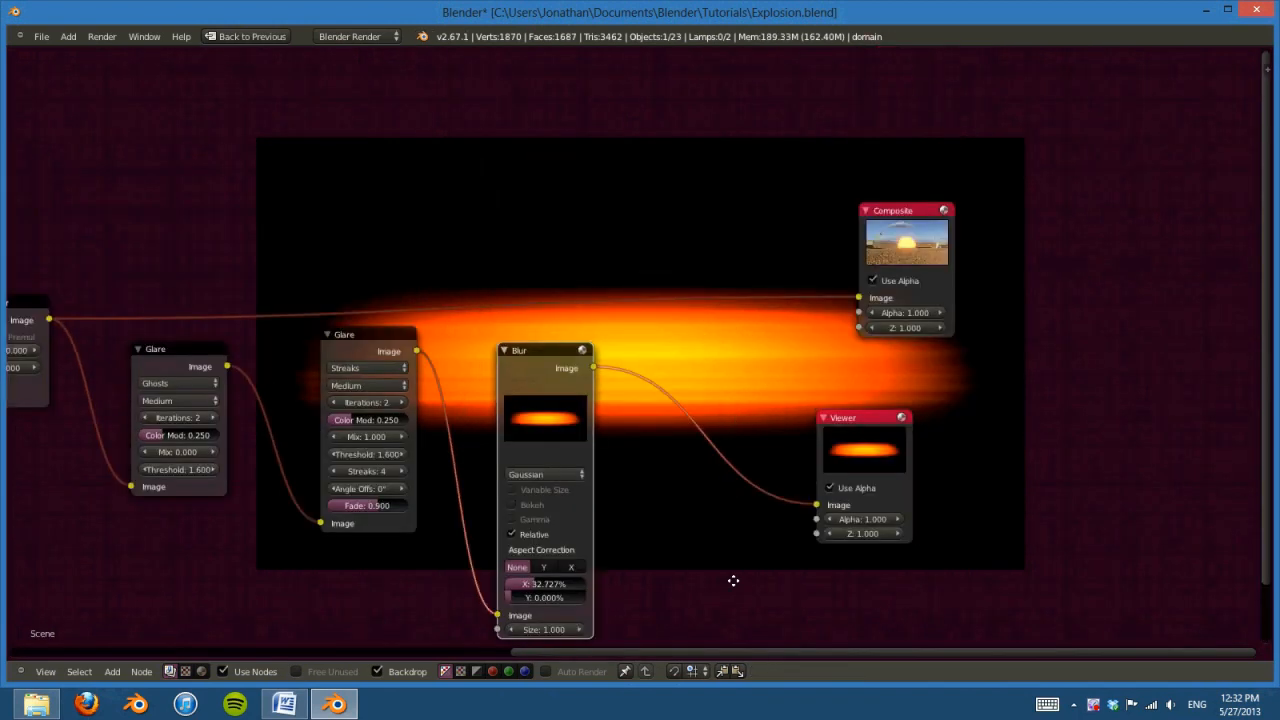
pyautogui.moveTo(734, 583); pyautogui.dragTo(806, 480, button='middle')
pyautogui.scroll(2, 554, 424)
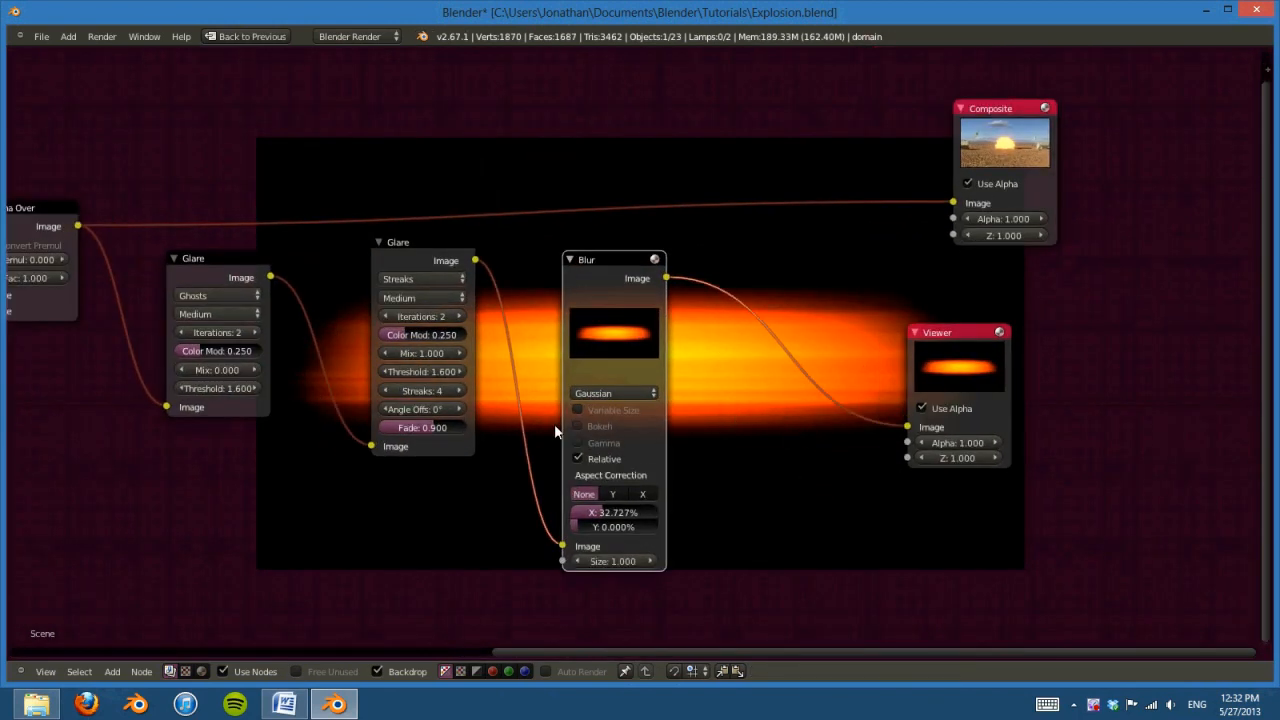
pyautogui.click(386, 376)
pyautogui.write('2')
pyautogui.press('Return')
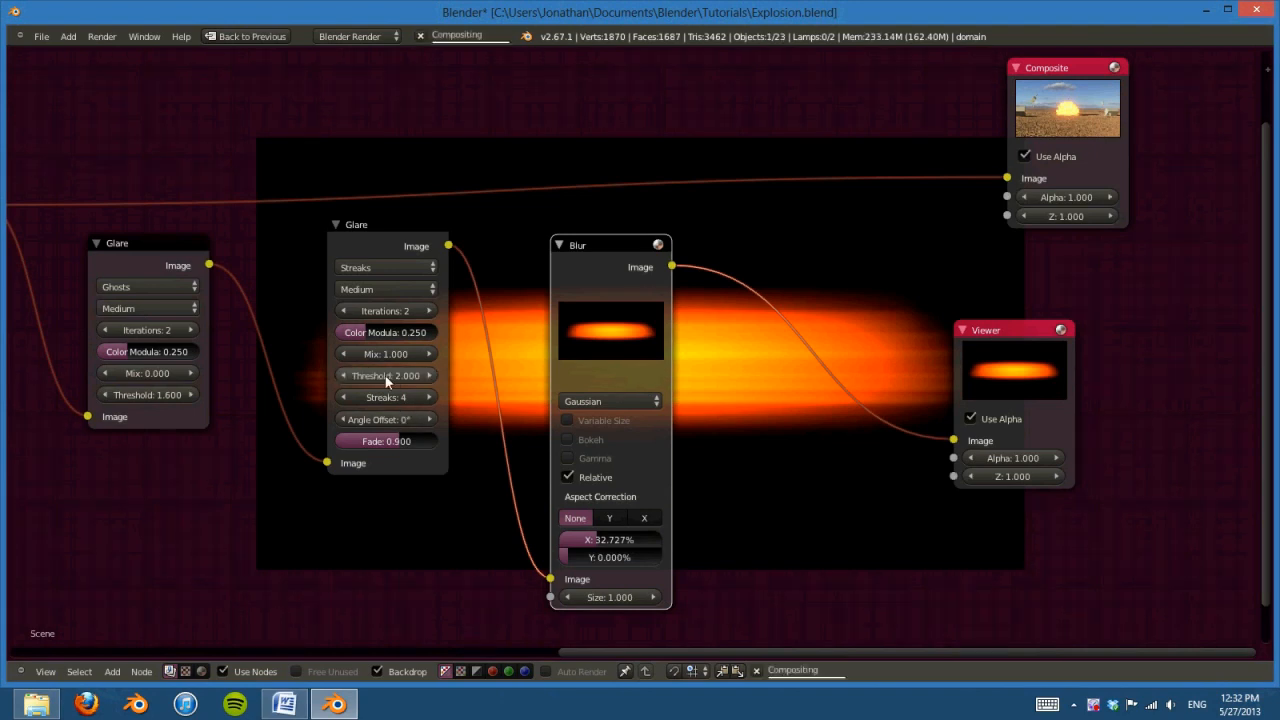
# - Nudge the Blur node up and move the Viewer node further out, leaving space between the two
pyautogui.moveTo(606, 260); pyautogui.dragTo(596, 236)
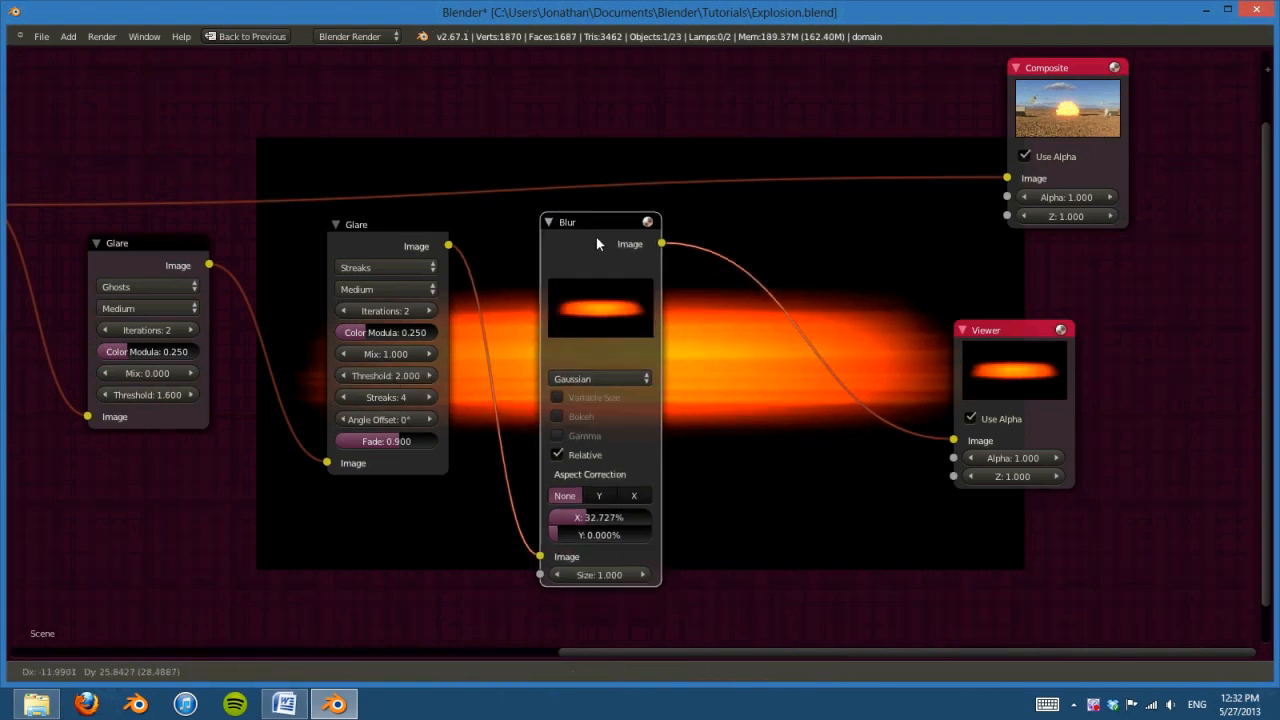
pyautogui.scroll(-2, 538, 414)
pyautogui.moveTo(849, 377); pyautogui.dragTo(1015, 376)
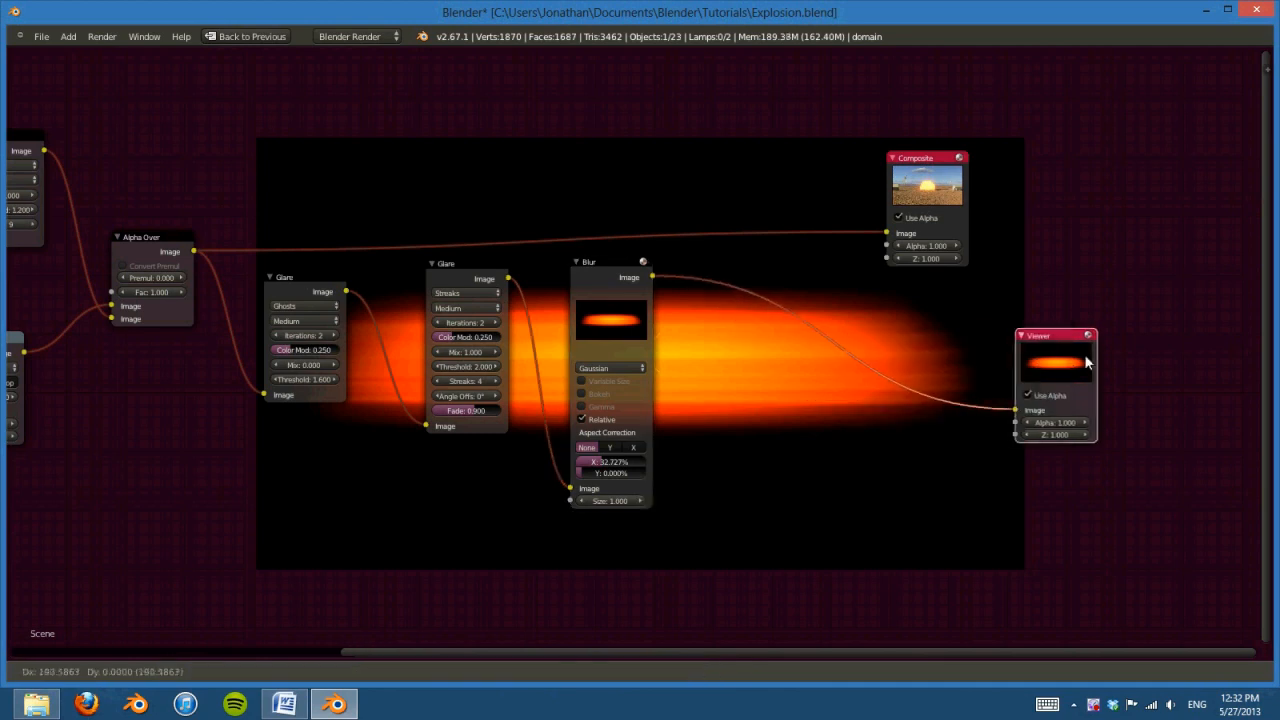
# - Add a Mix node on the link between the Blur and the Viewer
pyautogui.hotkey('shift', 'a')
pyautogui.moveTo(745, 447)
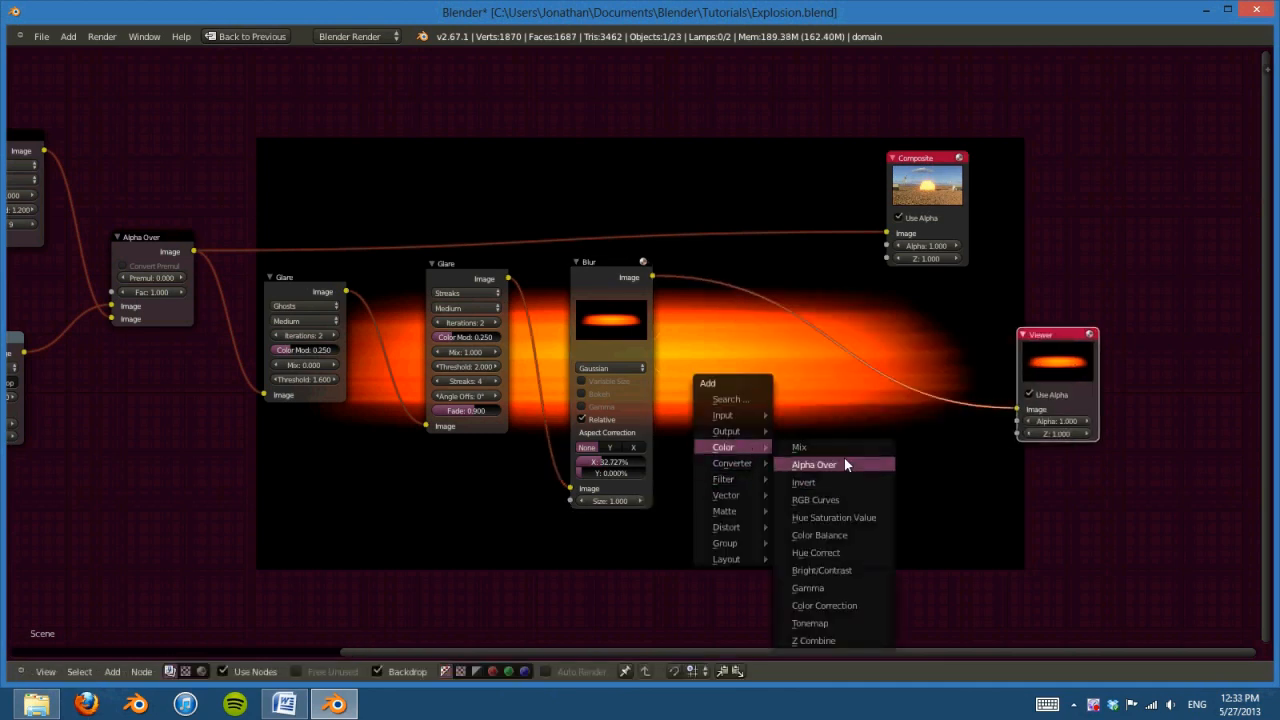
pyautogui.click(836, 443)
pyautogui.click(818, 331)
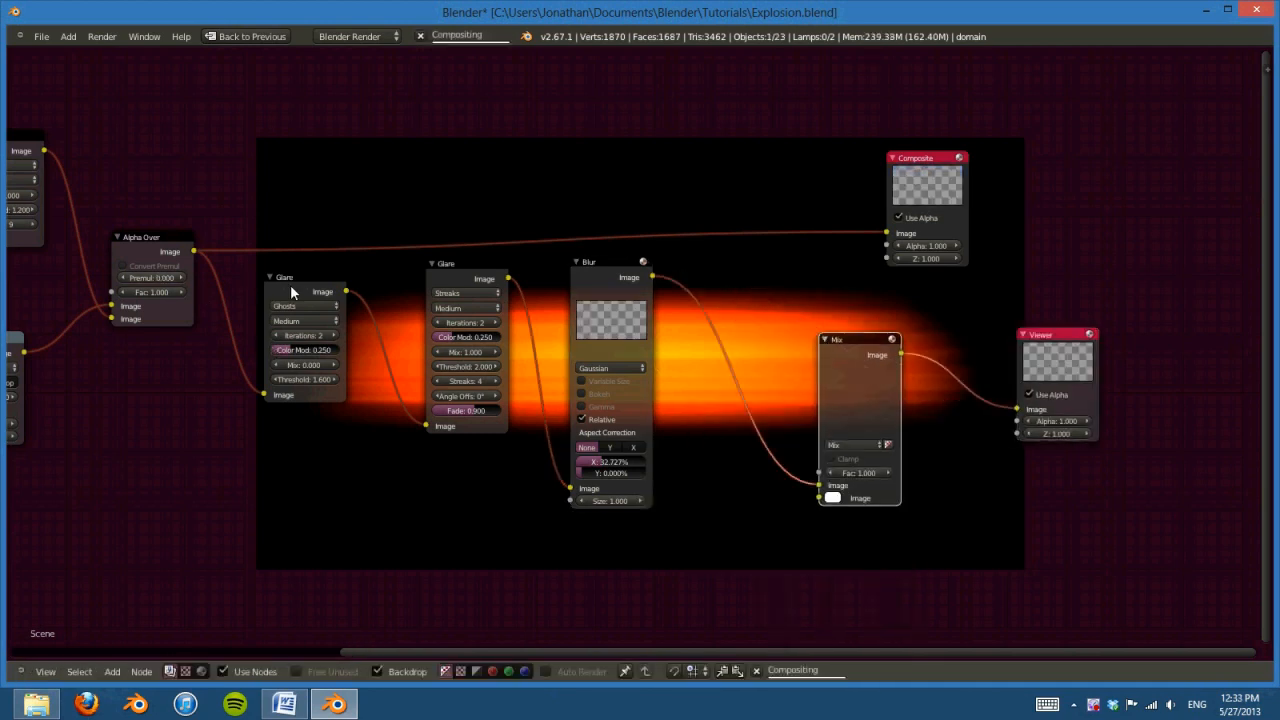
# - Connect the Ghosts Glare output to the Mix node's second image input and set the blend type to Add
pyautogui.moveTo(290, 284); pyautogui.dragTo(820, 498)
pyautogui.click(871, 445)
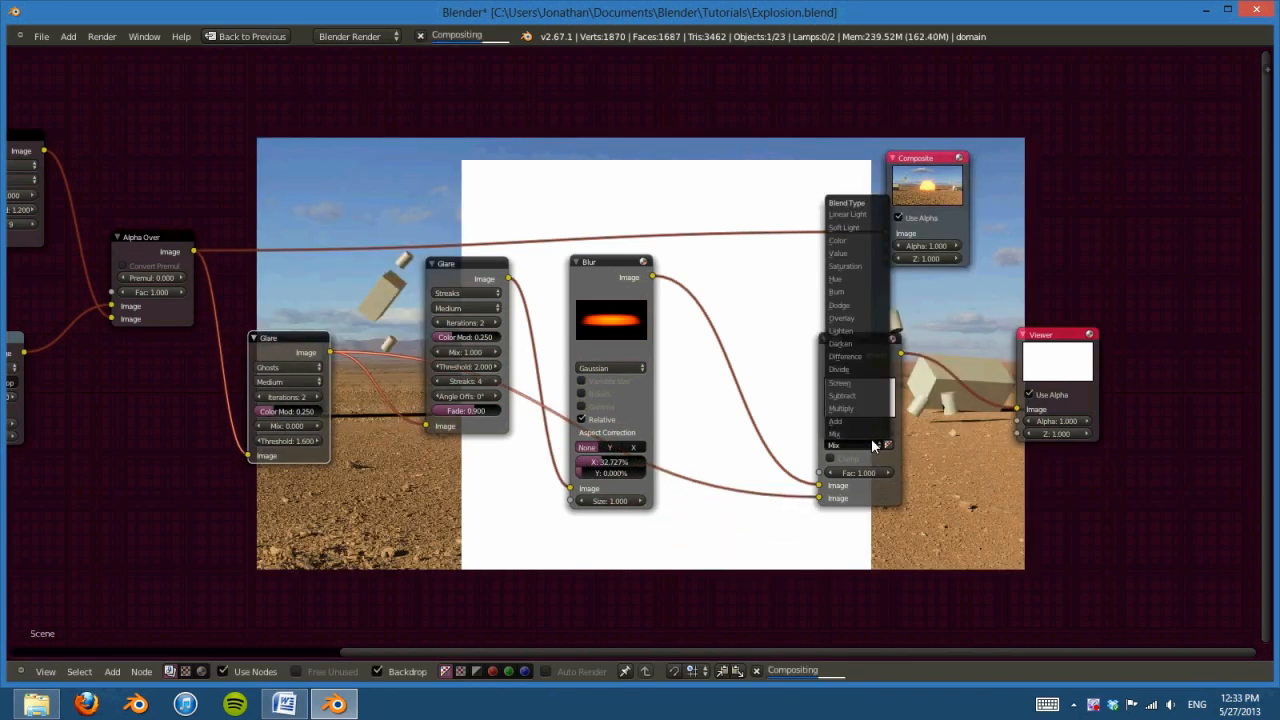
pyautogui.click(865, 421)
# - Inspect the combined glow in the backdrop, then preview the Fog Glow Glare and the raw Render Layers output for comparison
pyautogui.moveTo(914, 523); pyautogui.dragTo(756, 671, button='middle')
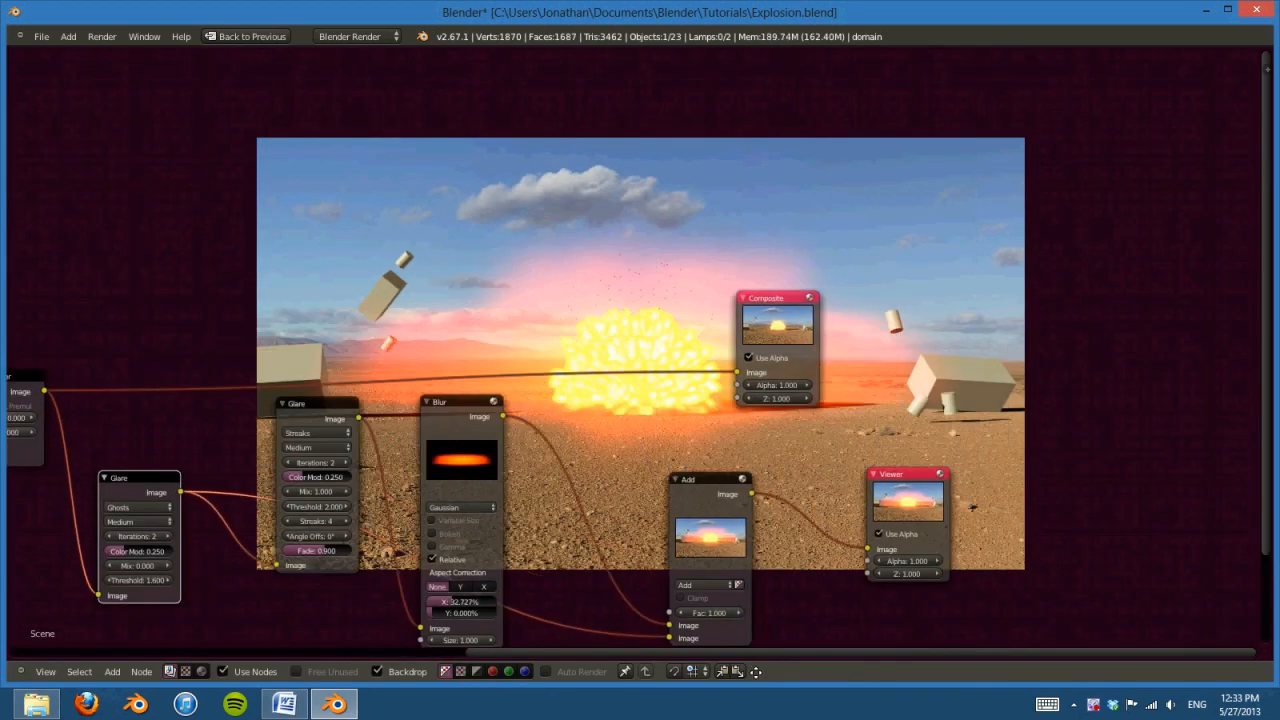
pyautogui.moveTo(590, 433); pyautogui.dragTo(600, 606, button='middle')
pyautogui.moveTo(711, 492); pyautogui.dragTo(847, 221, button='middle')
pyautogui.scroll(5, 834, 254)
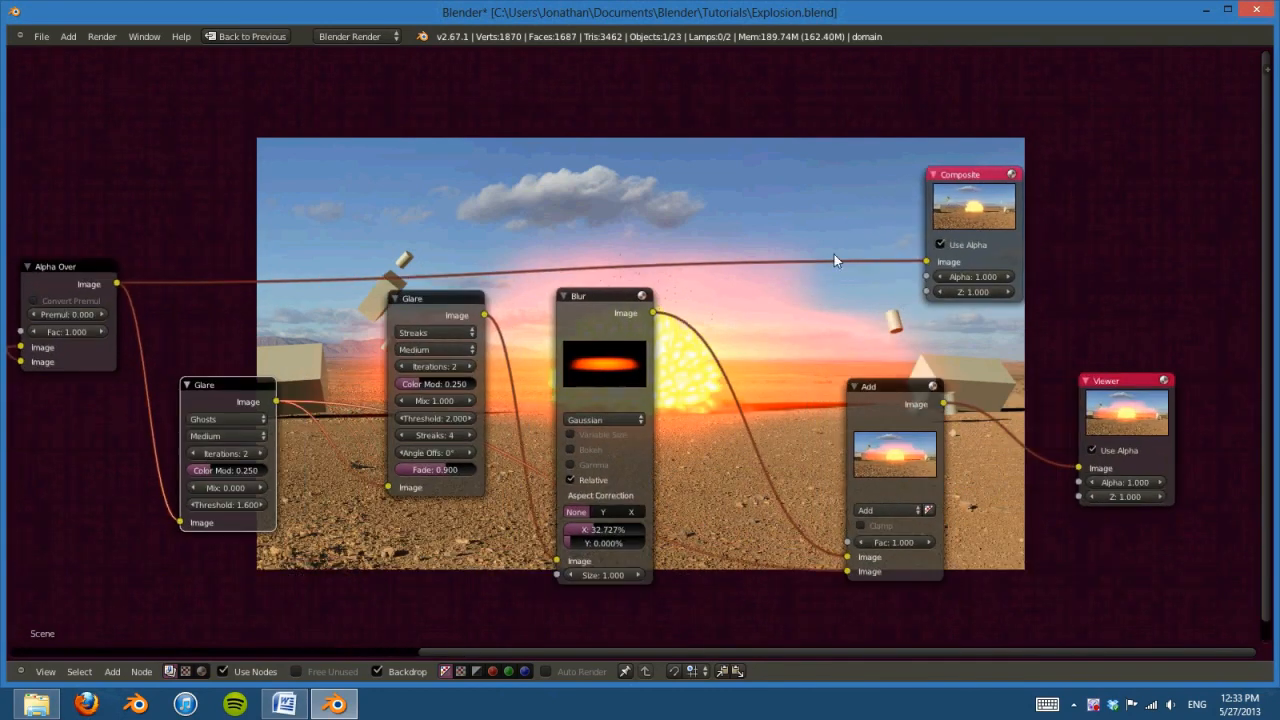
pyautogui.moveTo(772, 460); pyautogui.dragTo(1263, 489, button='middle')
pyautogui.scroll(-4, 491, 482)
pyautogui.moveTo(525, 502); pyautogui.dragTo(1240, 683, button='middle')
pyautogui.moveTo(1060, 498); pyautogui.dragTo(634, 549, button='middle')
pyautogui.scroll(2, 600, 541)
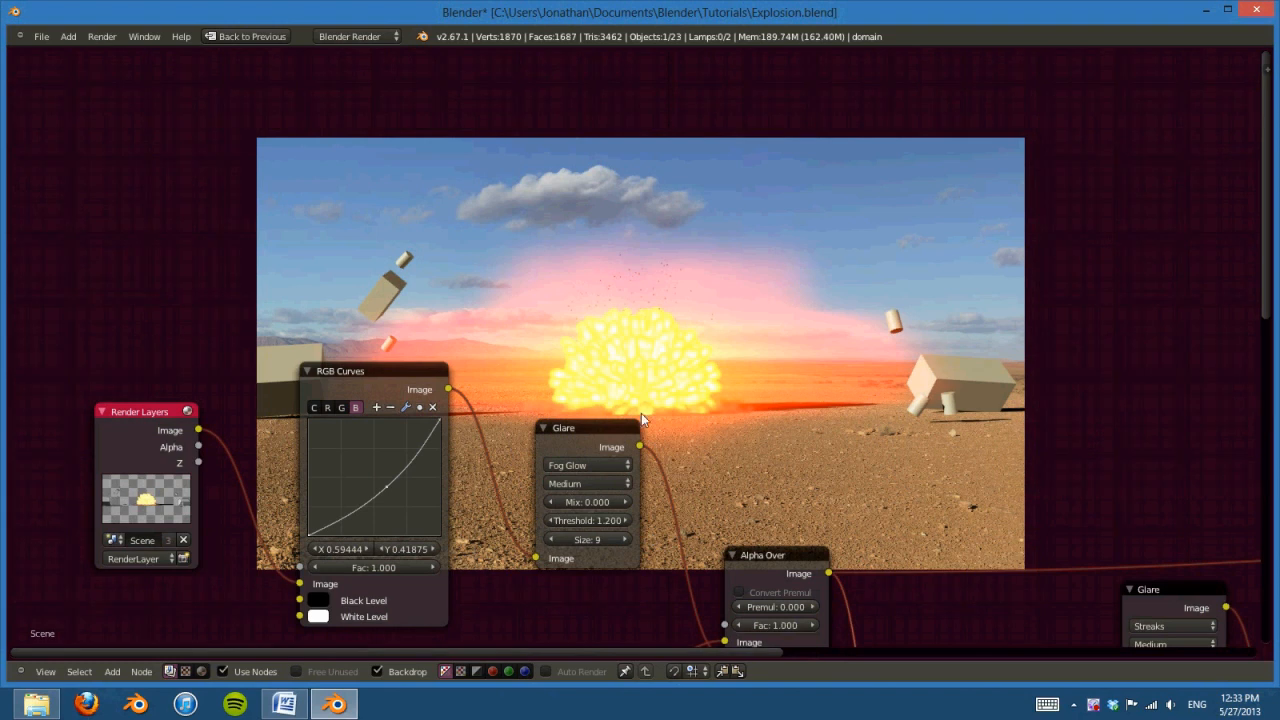
pyautogui.keyDown('ctrl'); pyautogui.keyDown('shift'); pyautogui.click(606, 443); pyautogui.keyUp('shift'); pyautogui.keyUp('ctrl')
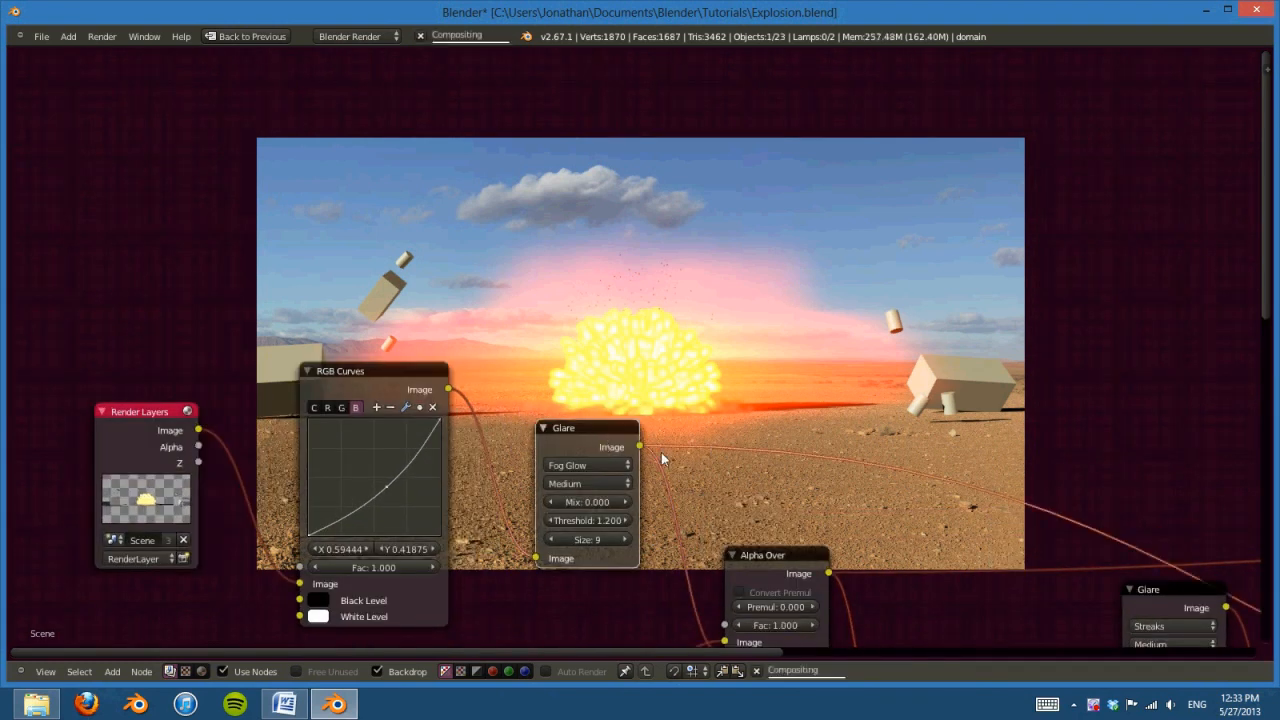
pyautogui.keyDown('ctrl'); pyautogui.keyDown('shift'); pyautogui.click(150, 412); pyautogui.keyUp('shift'); pyautogui.keyUp('ctrl')
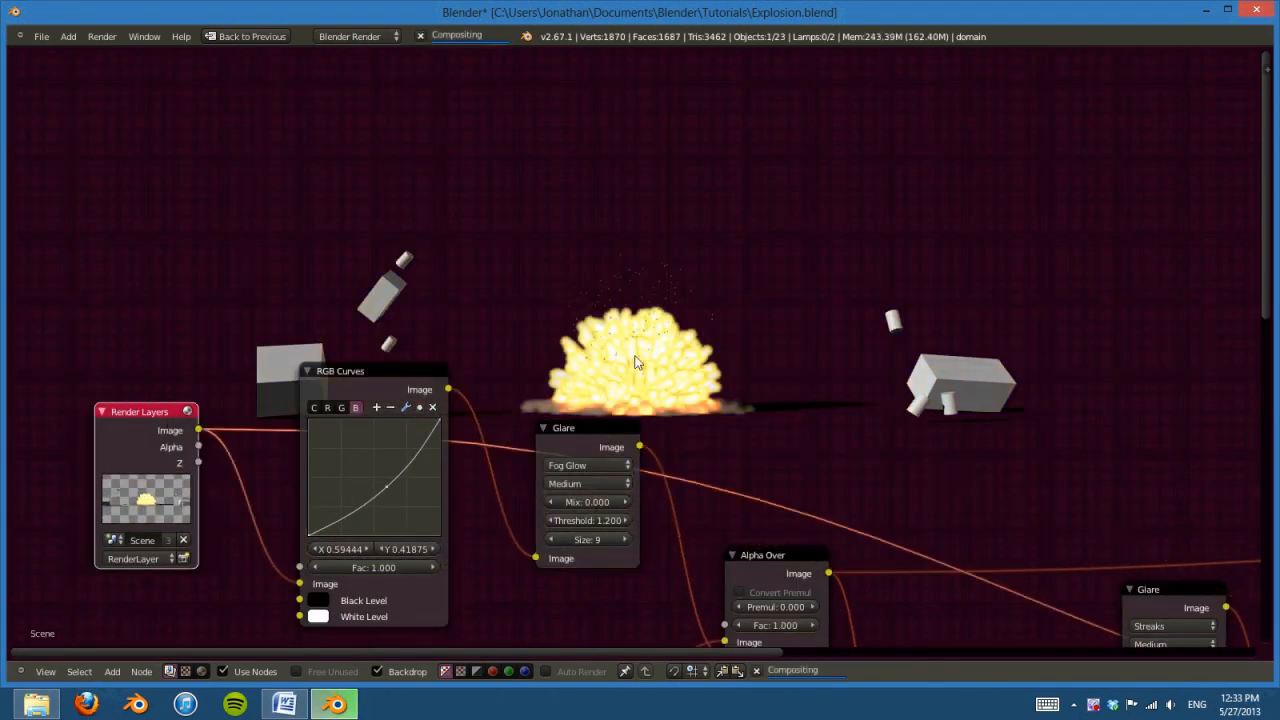
# - Preview the Blur node's output in the backdrop and return the Viewer to the Add node's result
pyautogui.scroll(-2, 864, 530)
pyautogui.moveTo(865, 530); pyautogui.dragTo(501, 322, button='middle')
pyautogui.keyDown('ctrl'); pyautogui.keyDown('shift'); pyautogui.click(600, 292); pyautogui.keyUp('shift'); pyautogui.keyUp('ctrl')
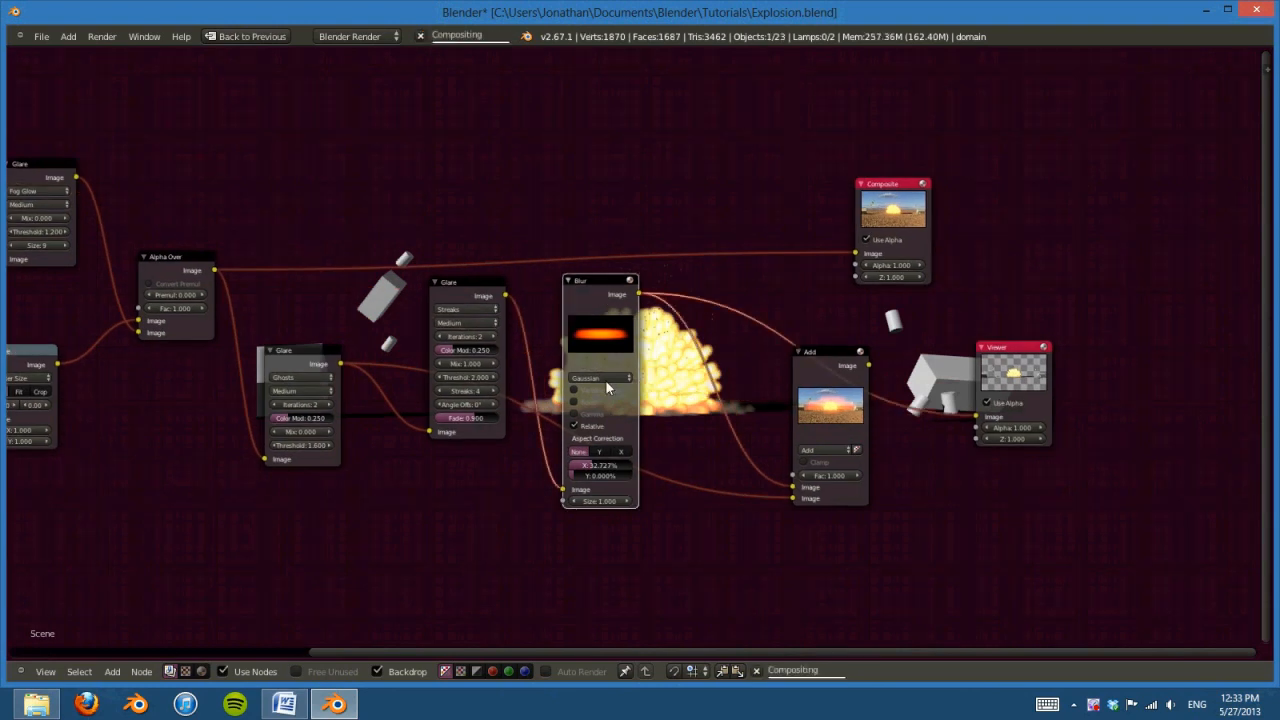
pyautogui.moveTo(626, 362); pyautogui.dragTo(701, 457, button='middle')
pyautogui.keyDown('ctrl'); pyautogui.keyDown('shift'); pyautogui.click(927, 460); pyautogui.keyUp('shift'); pyautogui.keyUp('ctrl')
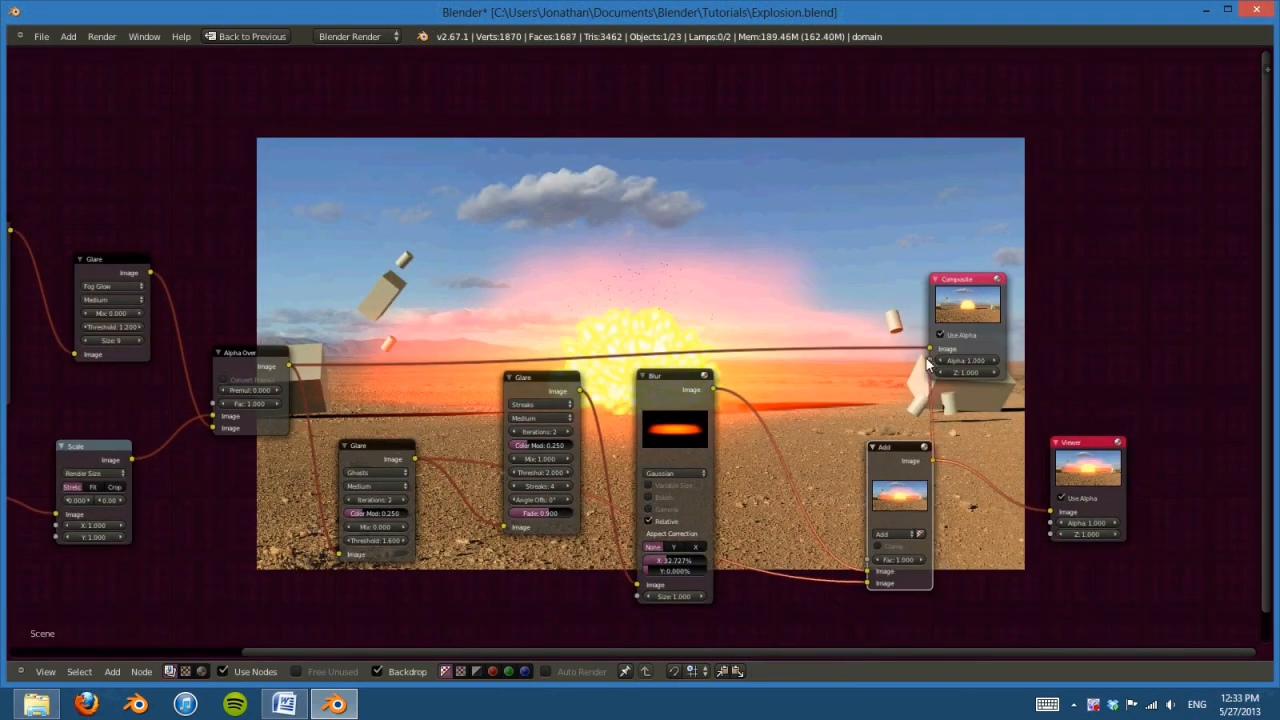
# - Connect the Add node's output to the Composite node and move the Composite node out beyond the Viewer
pyautogui.moveTo(940, 345); pyautogui.dragTo(941, 344)
pyautogui.moveTo(981, 288); pyautogui.dragTo(1207, 297)
# - Leave the maximized node editor, save over Explosion.blend, and switch to the 3D view in the 01-Modeling layout
pyautogui.hotkey('shift', 'space')
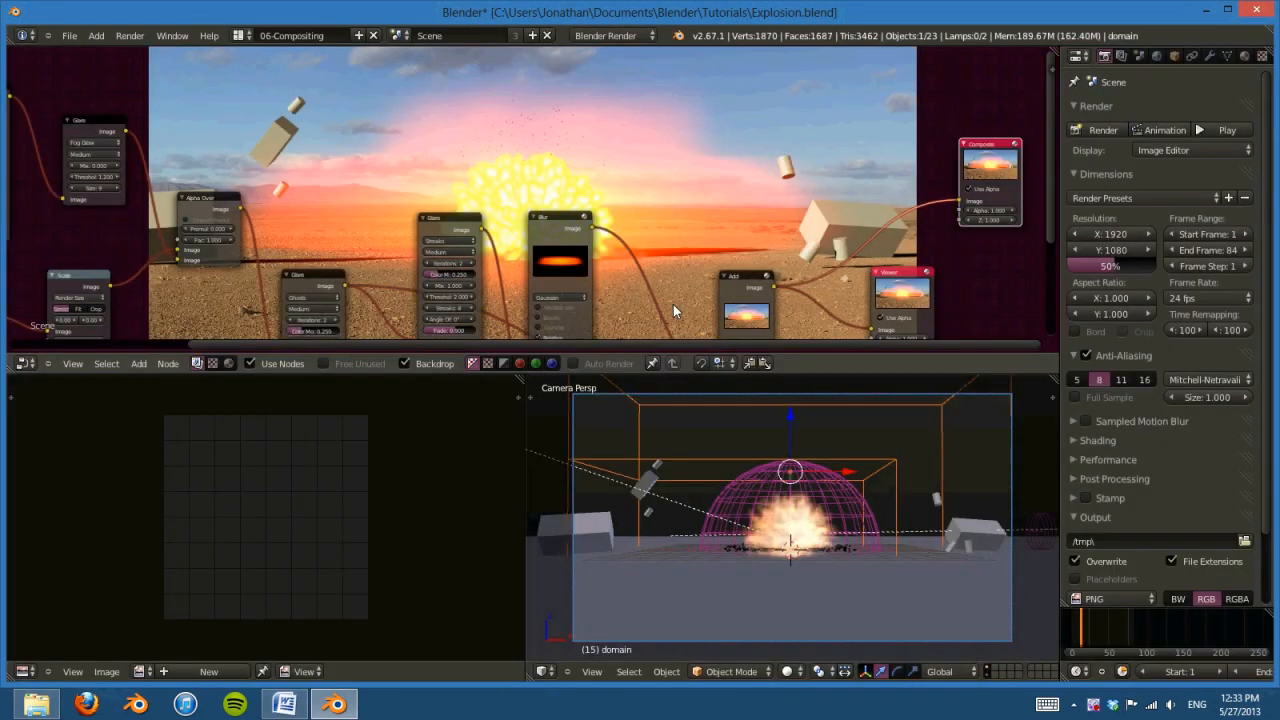
pyautogui.hotkey('ctrl', 's')
pyautogui.click(686, 250)
pyautogui.click(252, 37)
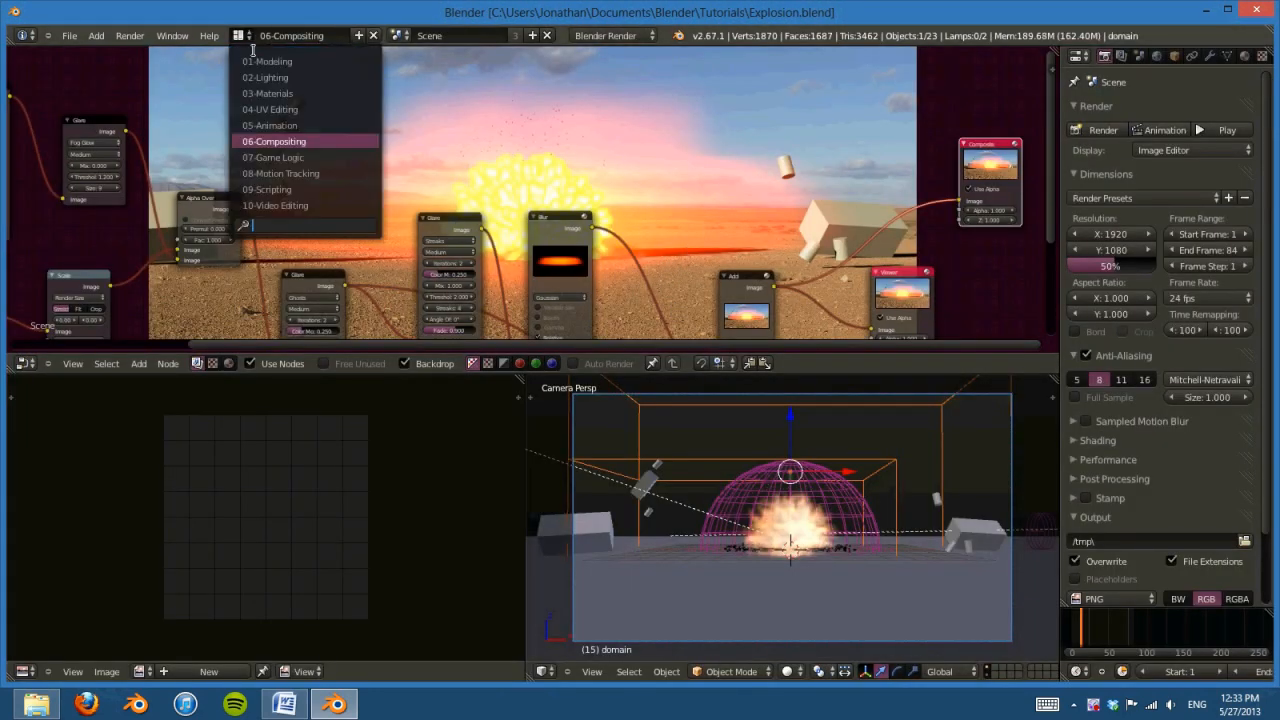
pyautogui.click(267, 61)
pyautogui.press('Escape')
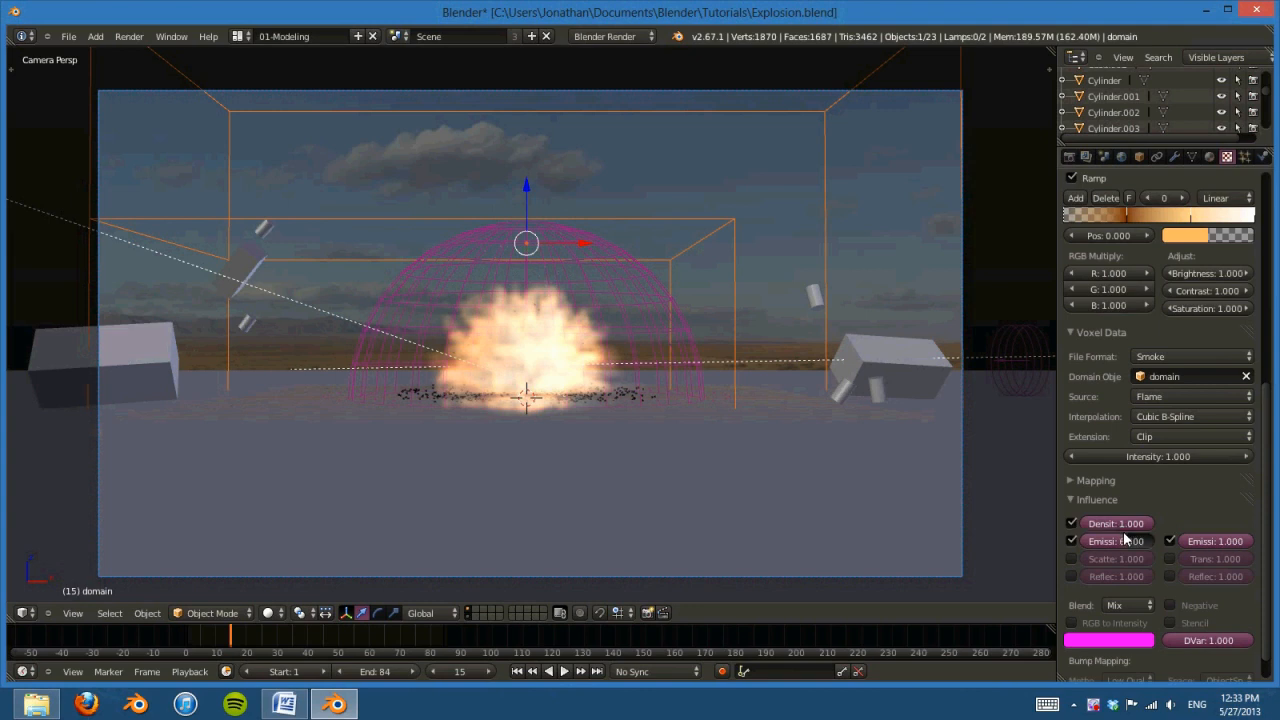
# - Render frame 15 to check the composited glow, then return to the 3D view
pyautogui.press('F12')
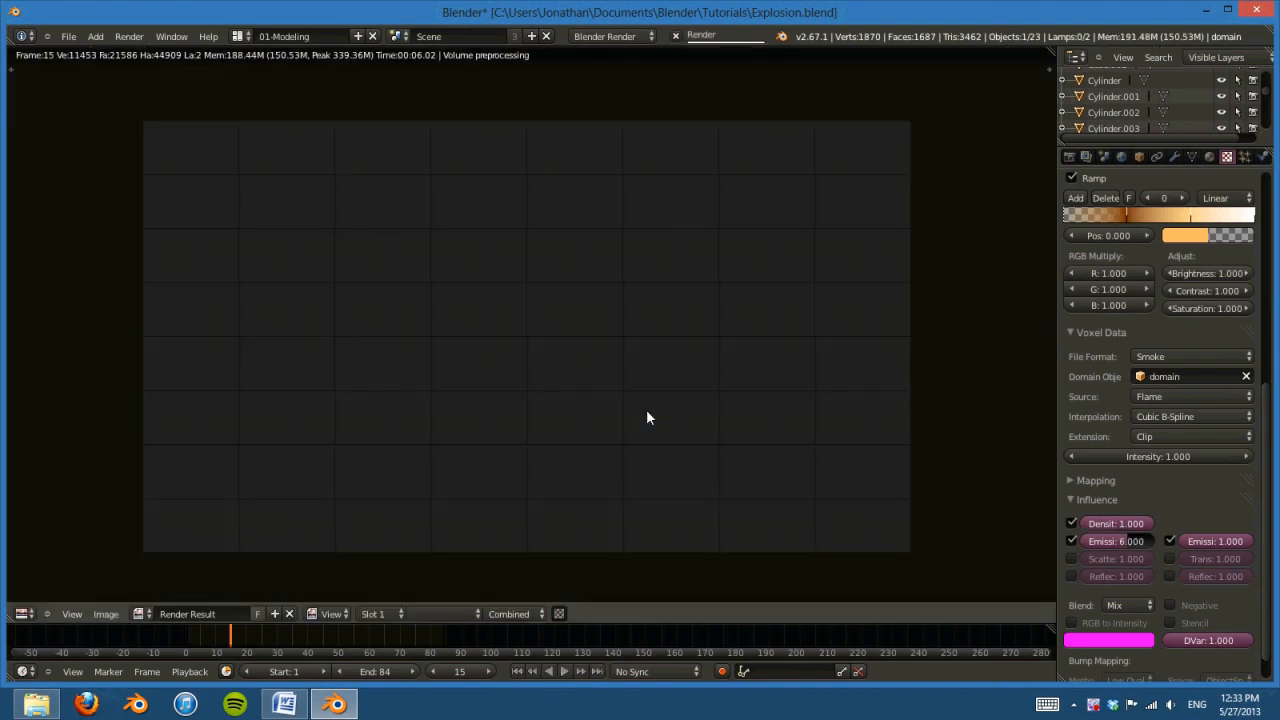
pyautogui.moveTo(606, 436); pyautogui.dragTo(613, 426, button='middle')
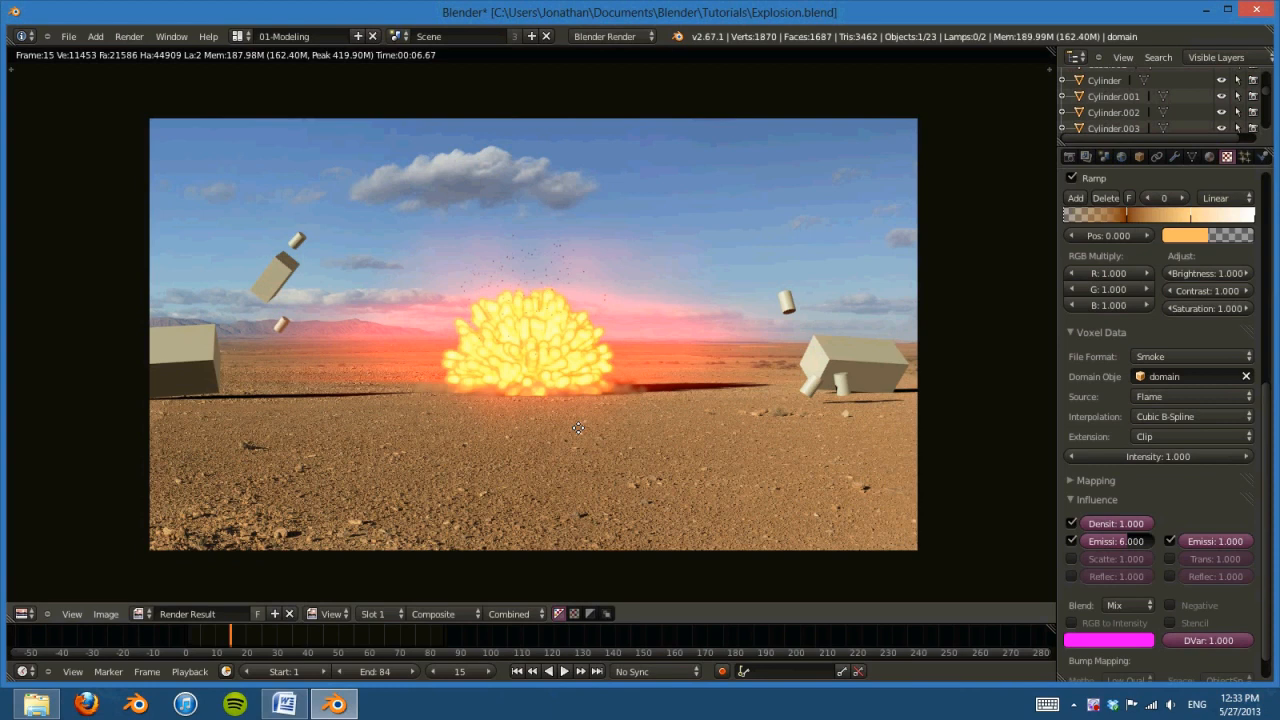
pyautogui.moveTo(578, 428); pyautogui.dragTo(578, 432, button='middle')
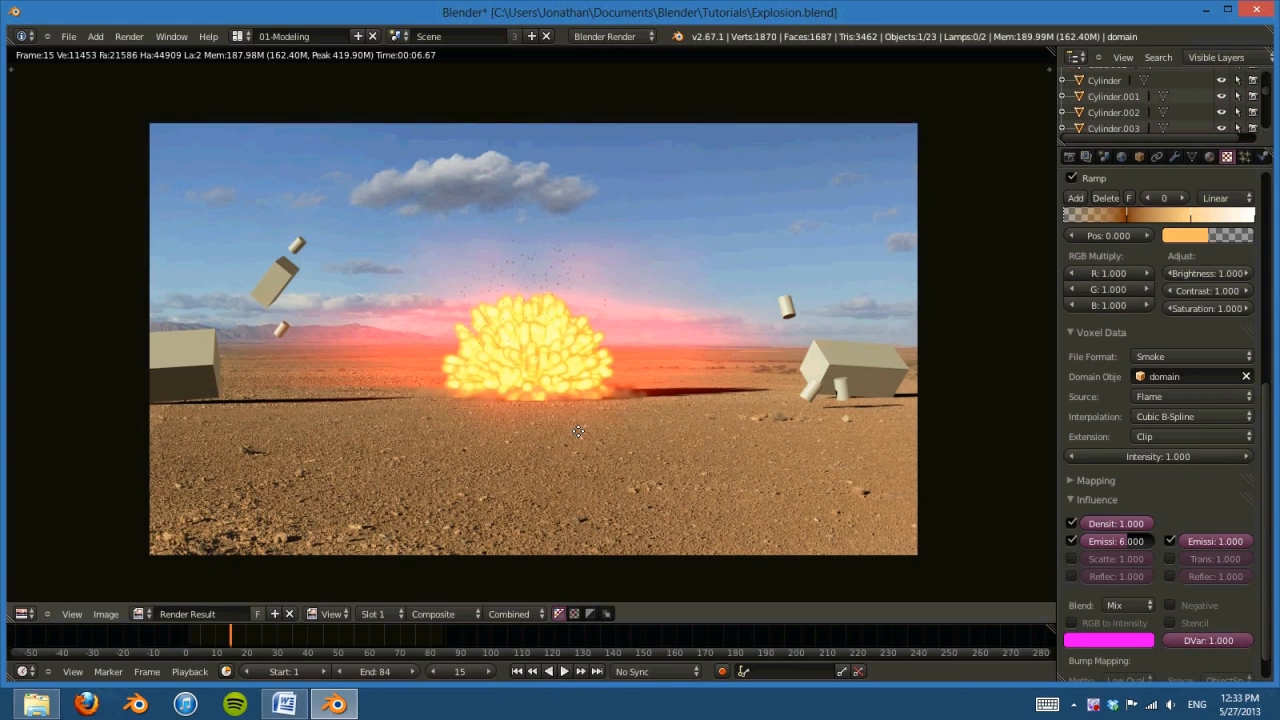
pyautogui.press('Escape')
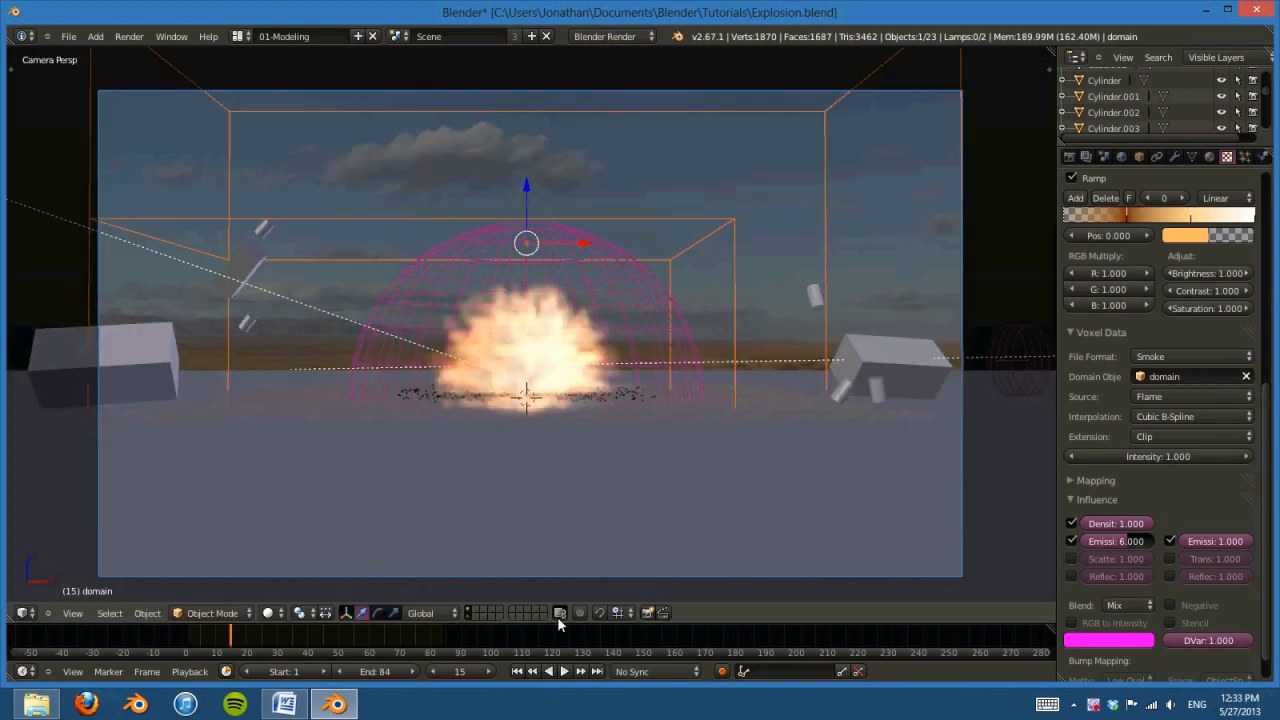
# - Play the animation from the first frame, stop at frame 21 and render that frame to examine the explosion
pyautogui.click(518, 671)
pyautogui.click(565, 673)
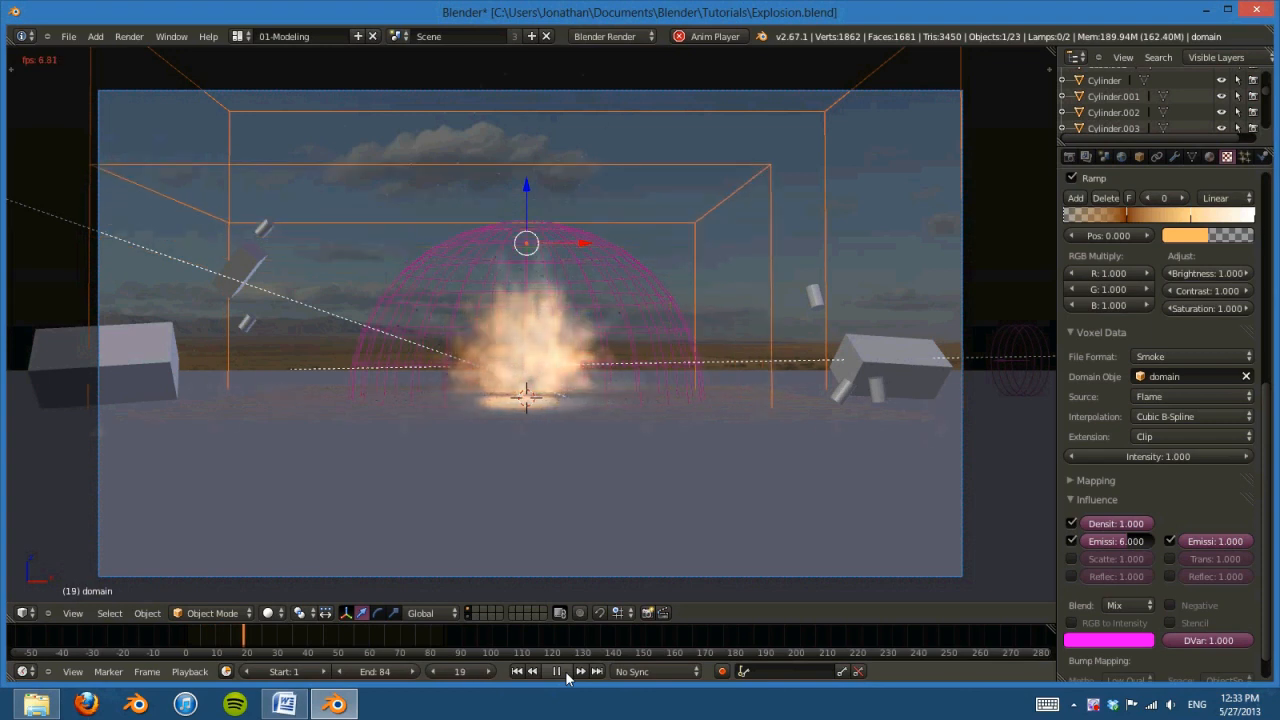
pyautogui.click(563, 673)
pyautogui.press('F12')
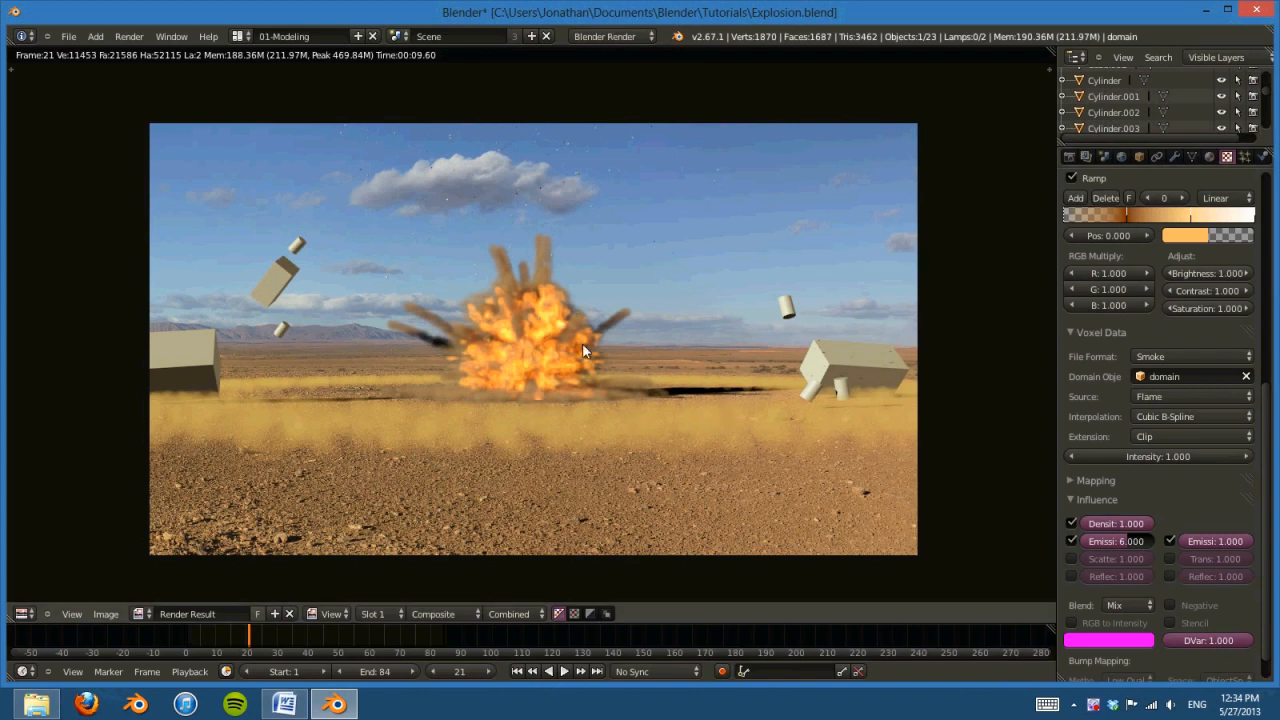
pyautogui.moveTo(696, 425); pyautogui.dragTo(698, 428, button='middle')
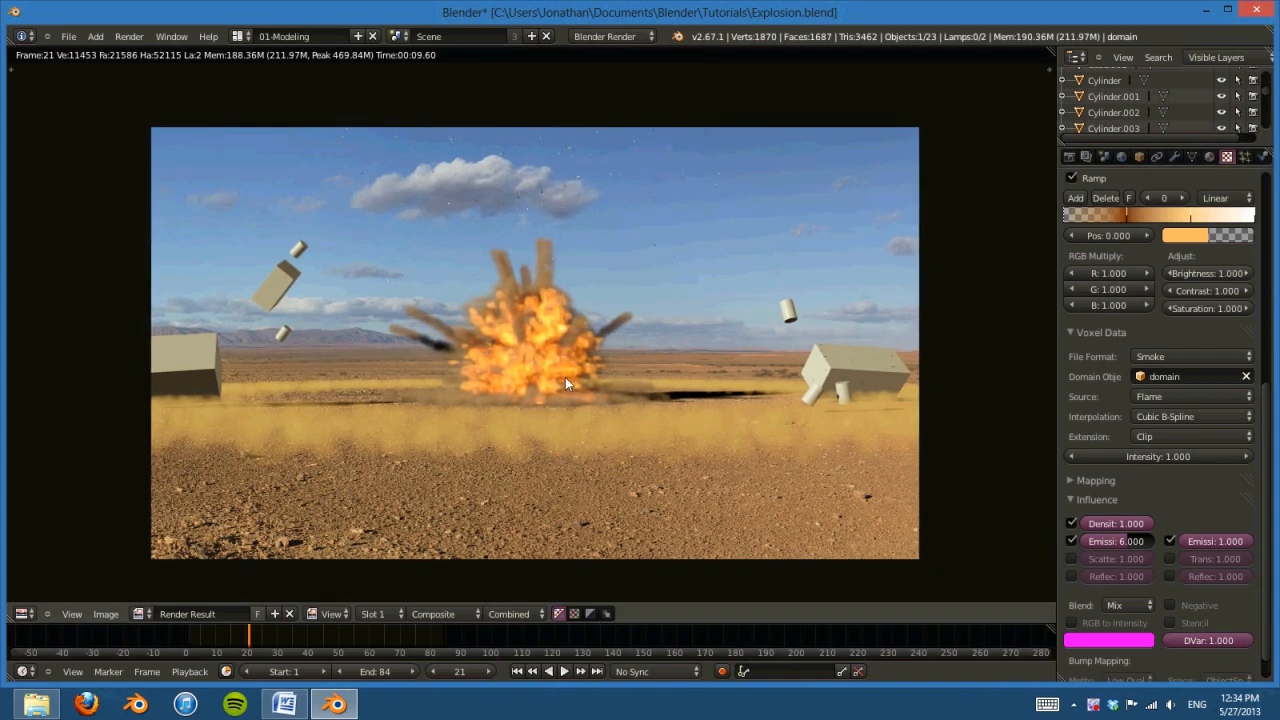
# - Set the flame texture's voxel data intensity to 1.5 and re-render frame 21
pyautogui.scroll(5, 1214, 497)
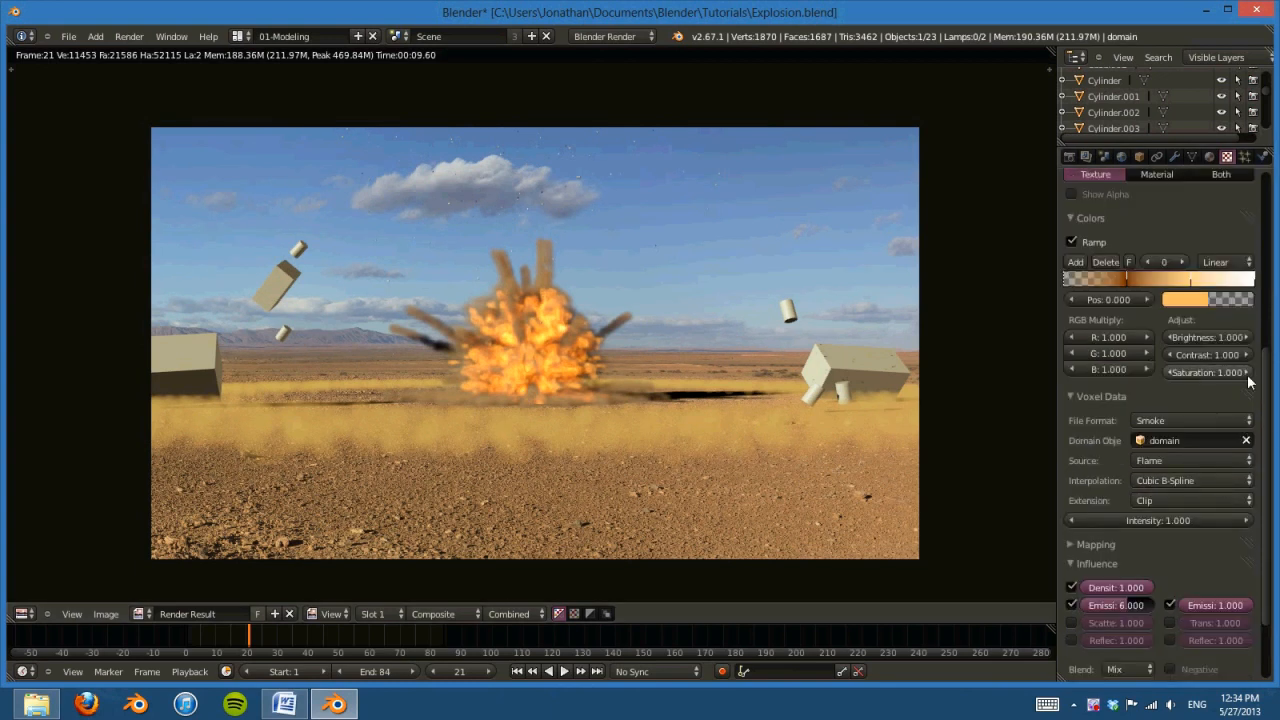
pyautogui.scroll(1, 1183, 559)
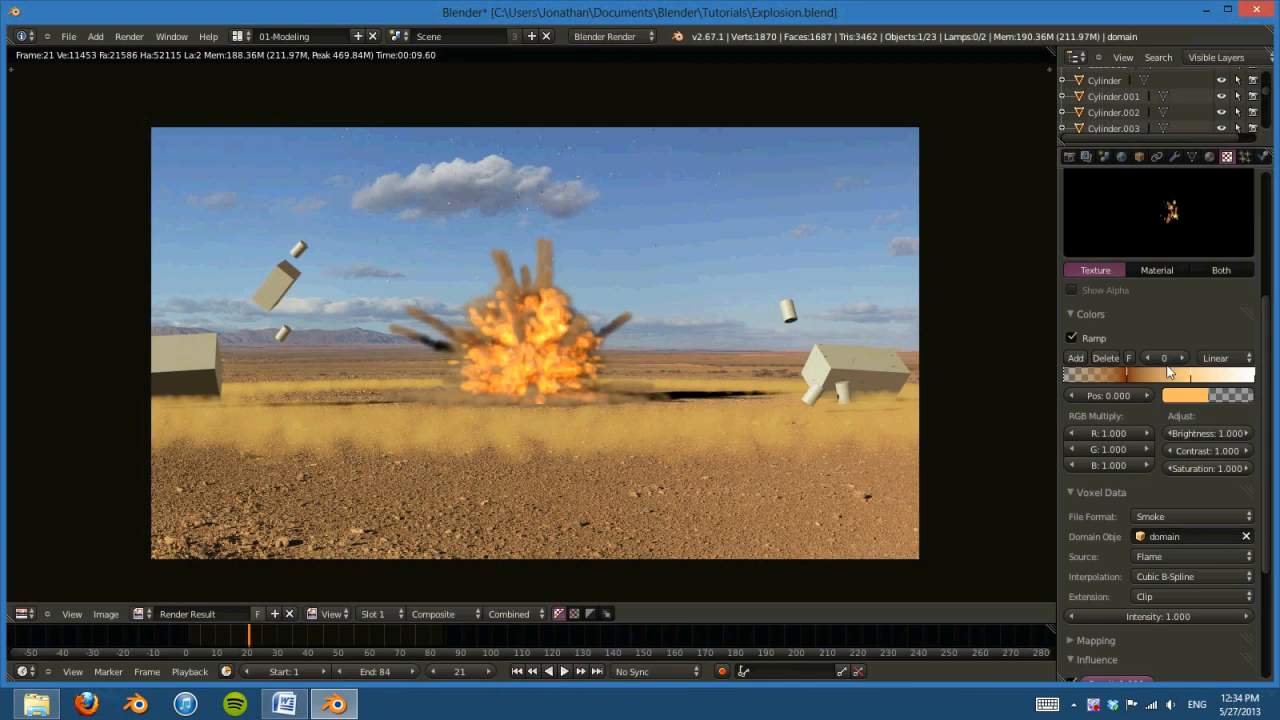
pyautogui.click(1163, 616)
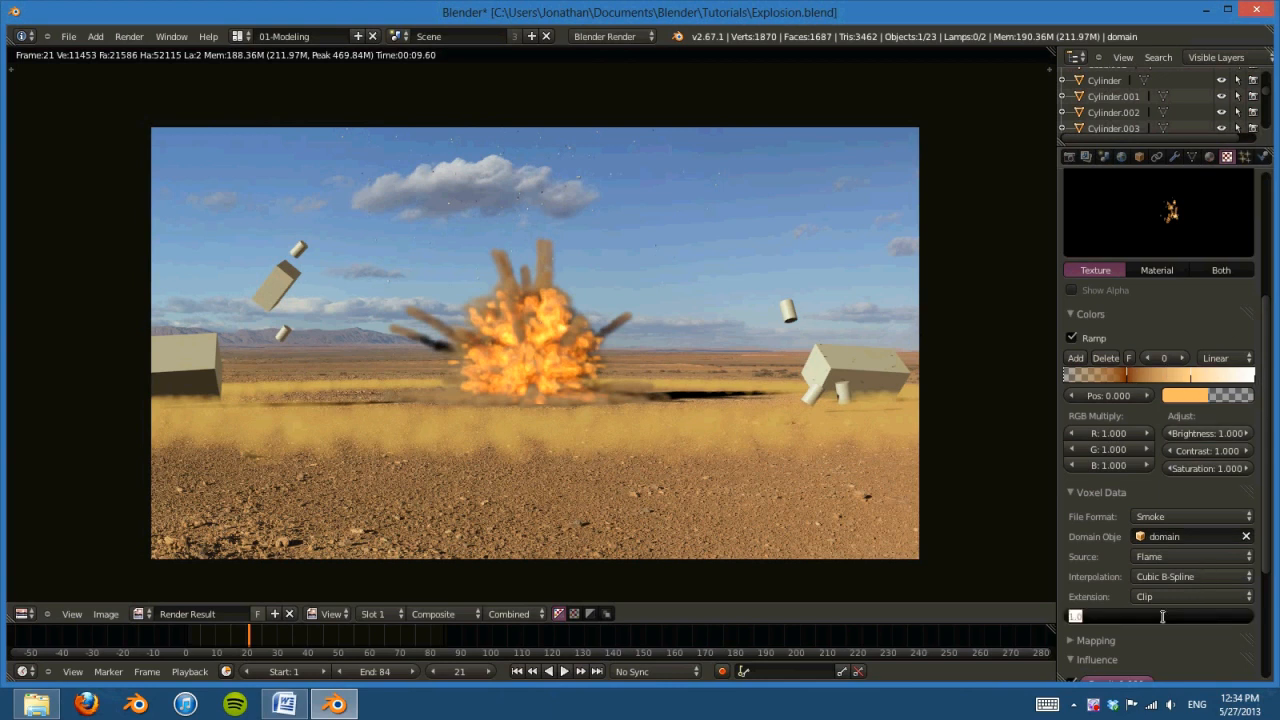
pyautogui.write('1.5')
pyautogui.press('Return')
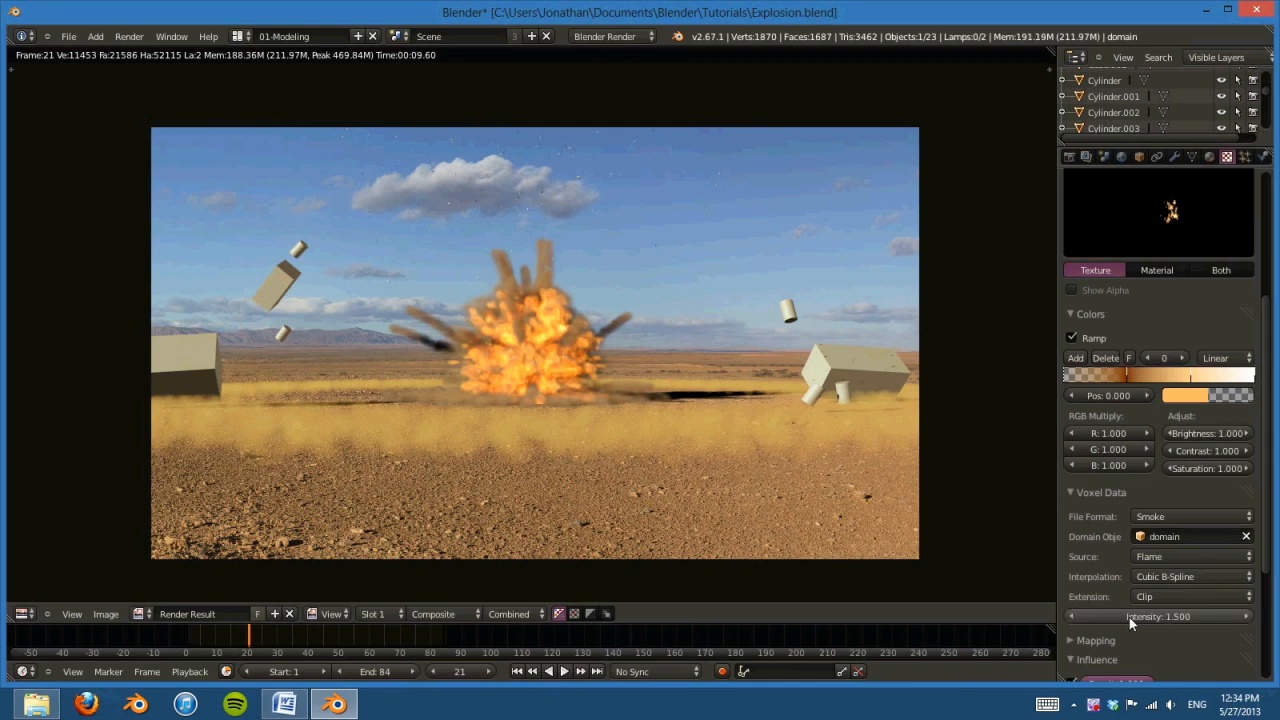
pyautogui.press('F12')
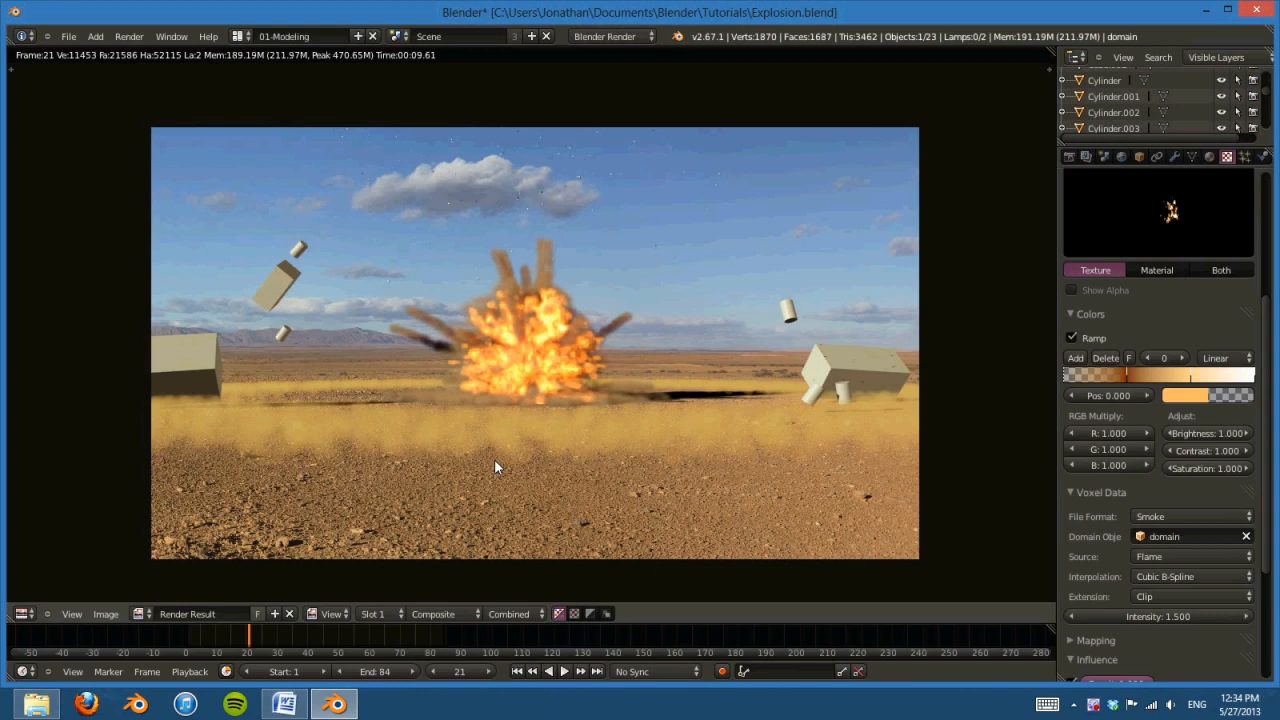
# - Switch to the 06-Compositing layout, maximize the node editor and preview the Fog Glow Glare node's output
pyautogui.click(241, 36)
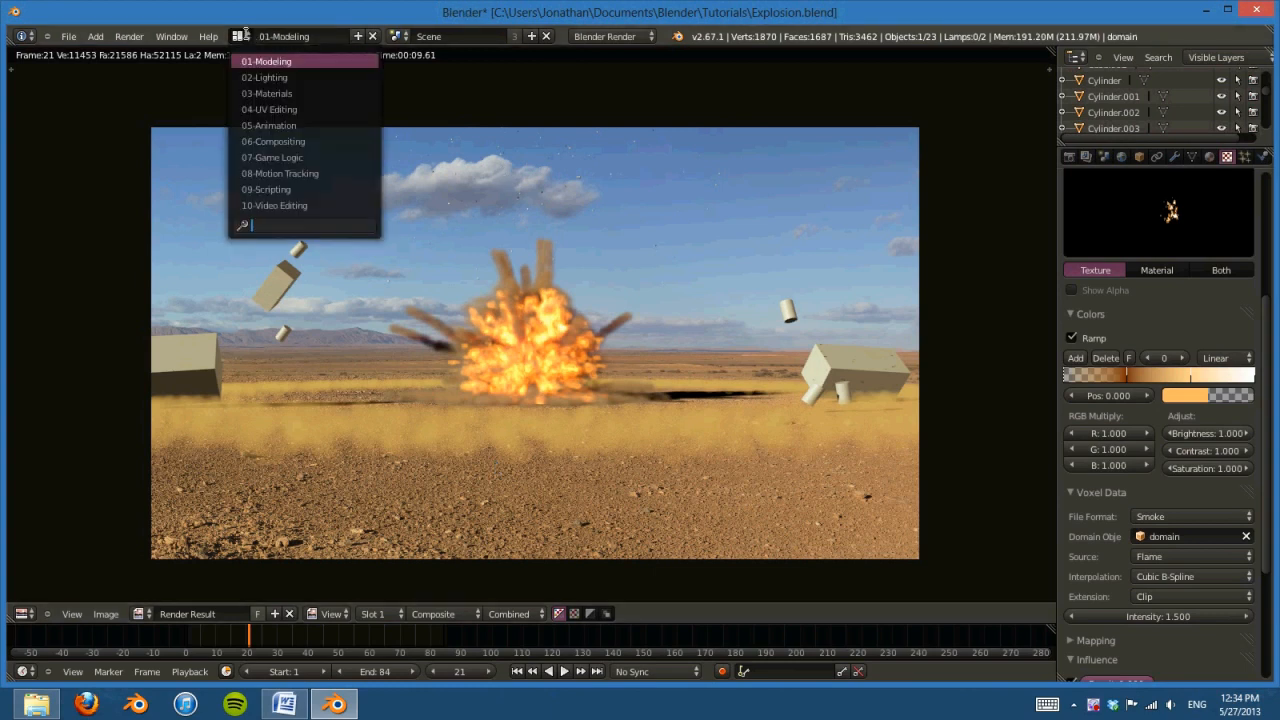
pyautogui.click(272, 134)
pyautogui.hotkey('ctrl', 'Up')
pyautogui.scroll(2, 684, 245)
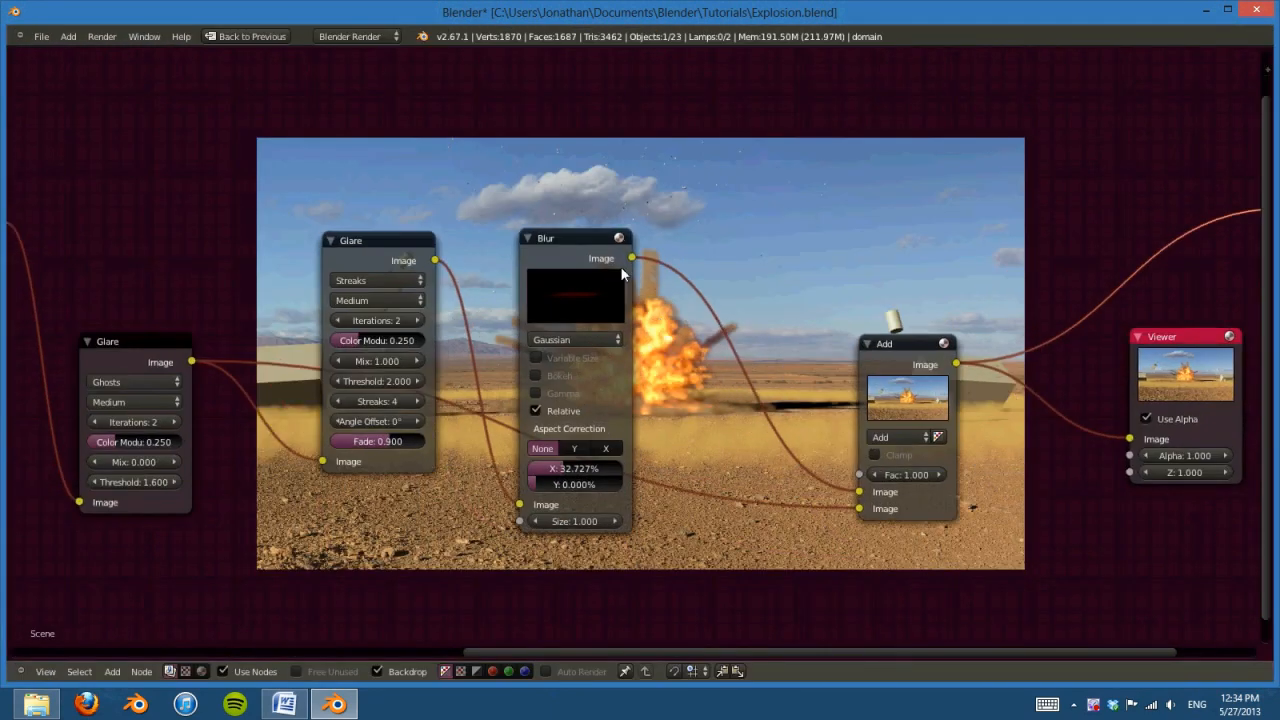
pyautogui.keyDown('ctrl'); pyautogui.keyDown('shift'); pyautogui.click(385, 251); pyautogui.keyUp('shift'); pyautogui.keyUp('ctrl')
pyautogui.moveTo(419, 545)
pyautogui.mouseDown(button='middle')
pyautogui.moveTo(429, 534)
pyautogui.moveTo(951, 523)
pyautogui.moveTo(1000, 575)
pyautogui.mouseUp(button='middle')
pyautogui.scroll(1, 427, 317)
pyautogui.moveTo(427, 317); pyautogui.dragTo(533, 458, button='middle')
pyautogui.keyDown('ctrl'); pyautogui.keyDown('shift'); pyautogui.click(419, 221); pyautogui.keyUp('shift'); pyautogui.keyUp('ctrl')
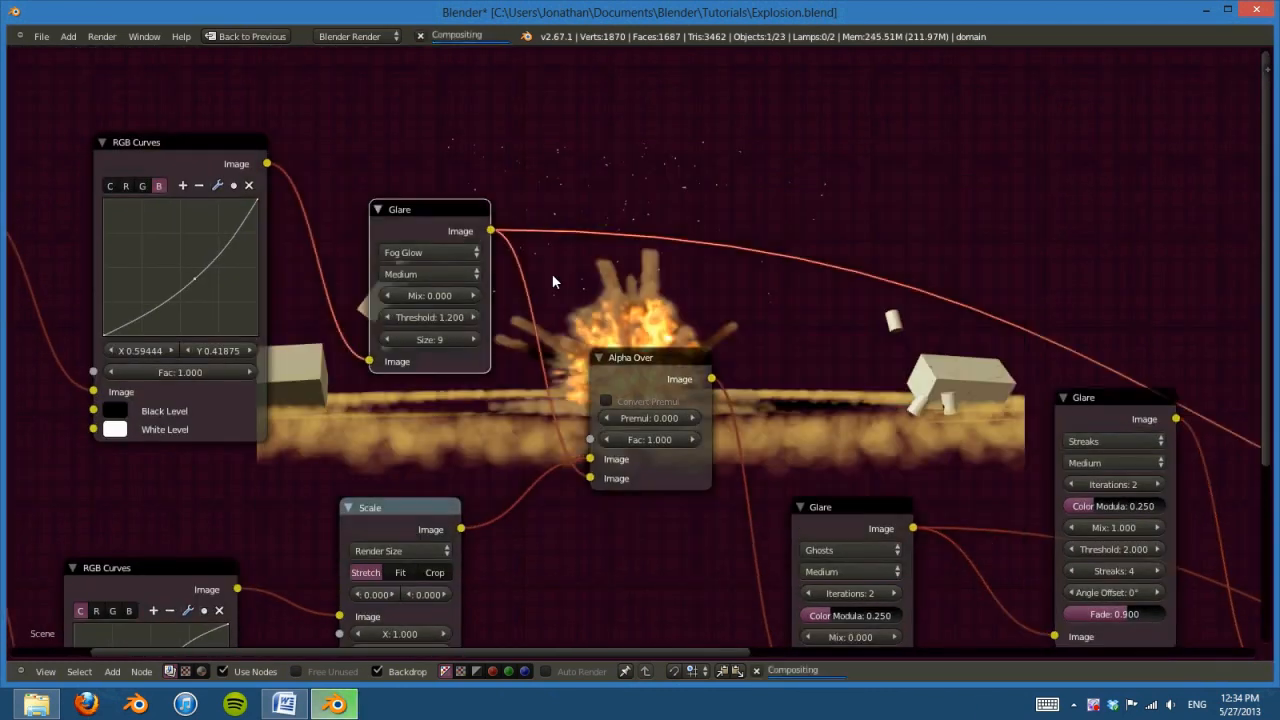
pyautogui.moveTo(558, 277); pyautogui.dragTo(607, 456, button='middle')
pyautogui.scroll(1, 607, 456)
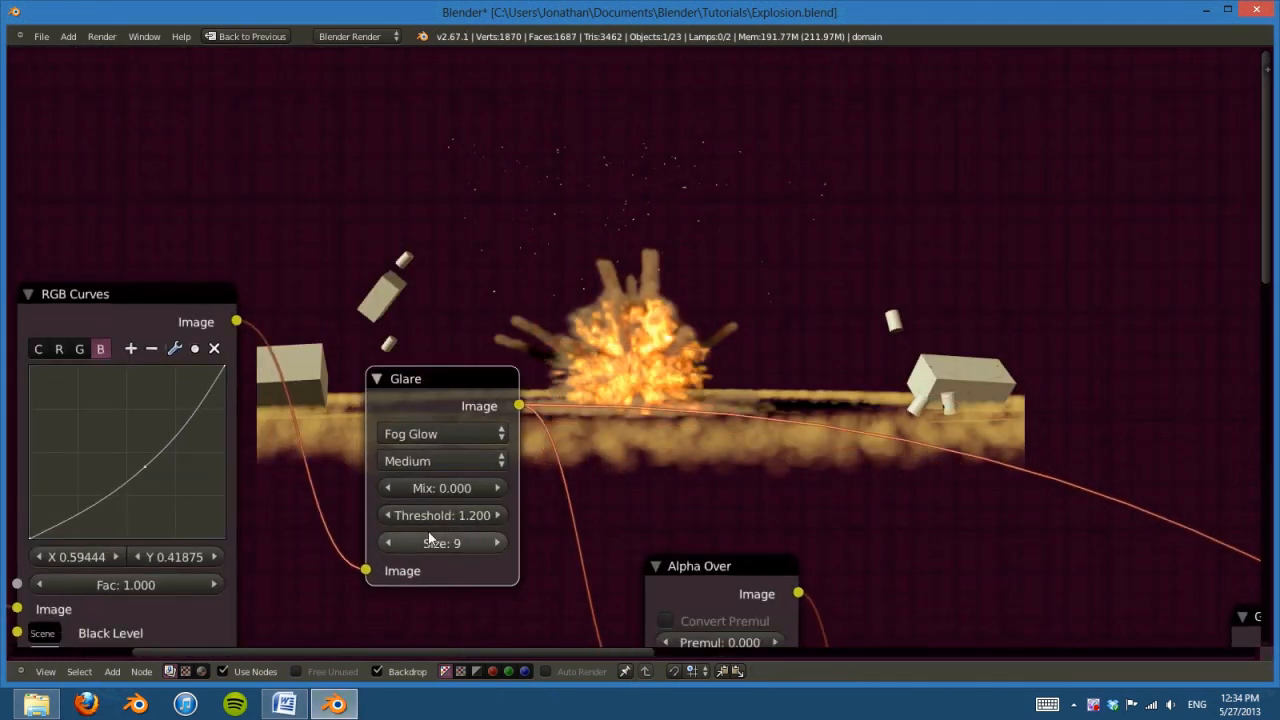
# - Set the Fog Glow Glare node's mix to 1 to isolate the glow and lower its threshold to 0.7
pyautogui.moveTo(440, 488); pyautogui.dragTo(944, 499)
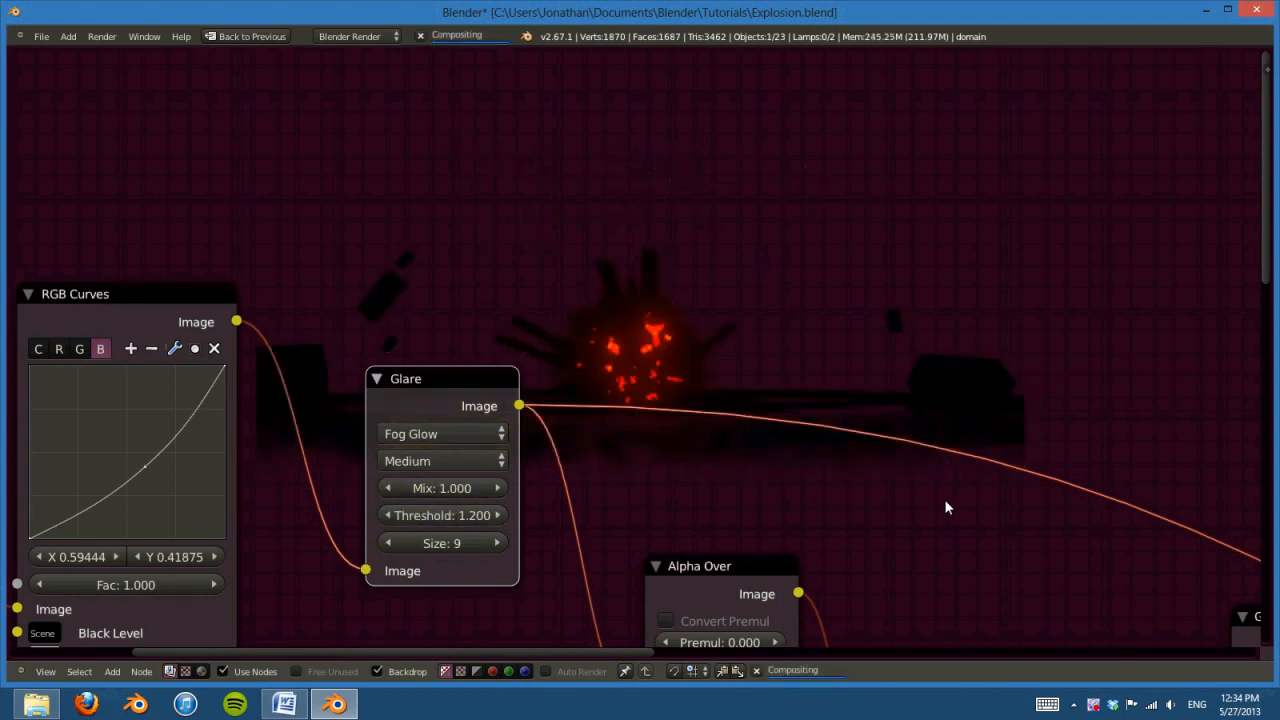
pyautogui.moveTo(722, 261); pyautogui.dragTo(684, 160, button='middle')
pyautogui.scroll(1, 684, 169)
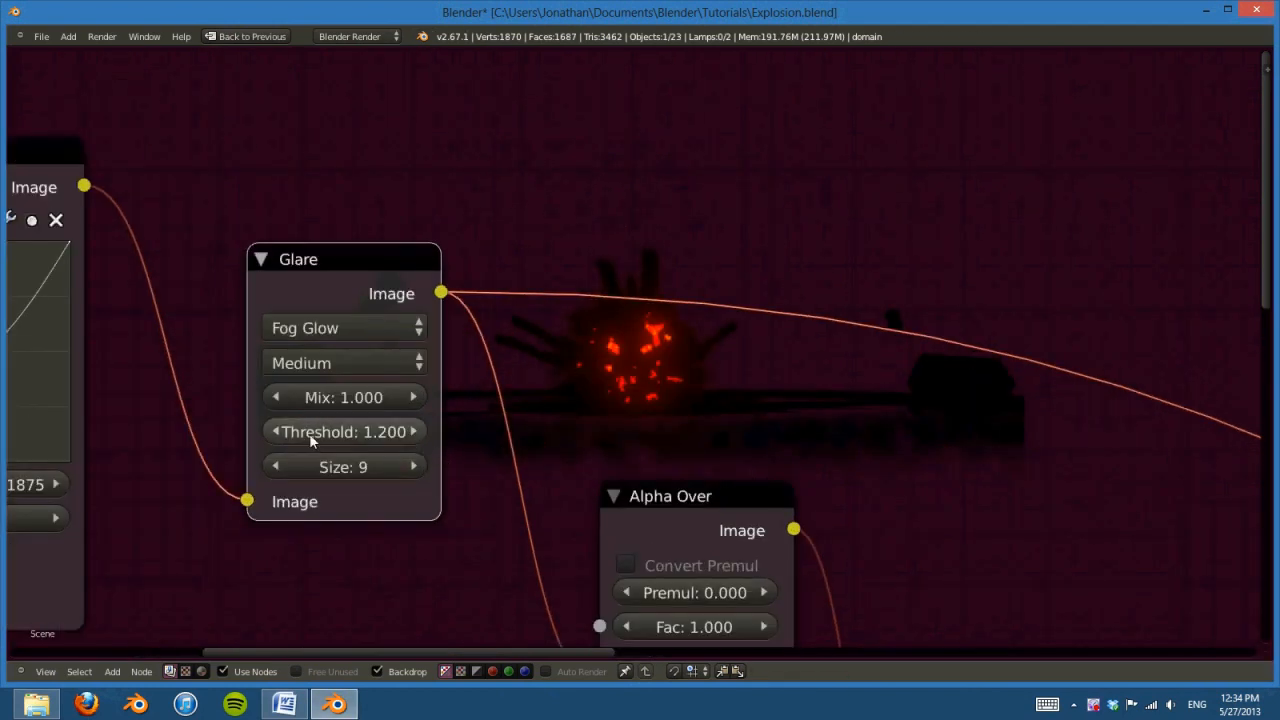
pyautogui.click(279, 431)
pyautogui.click(279, 431)
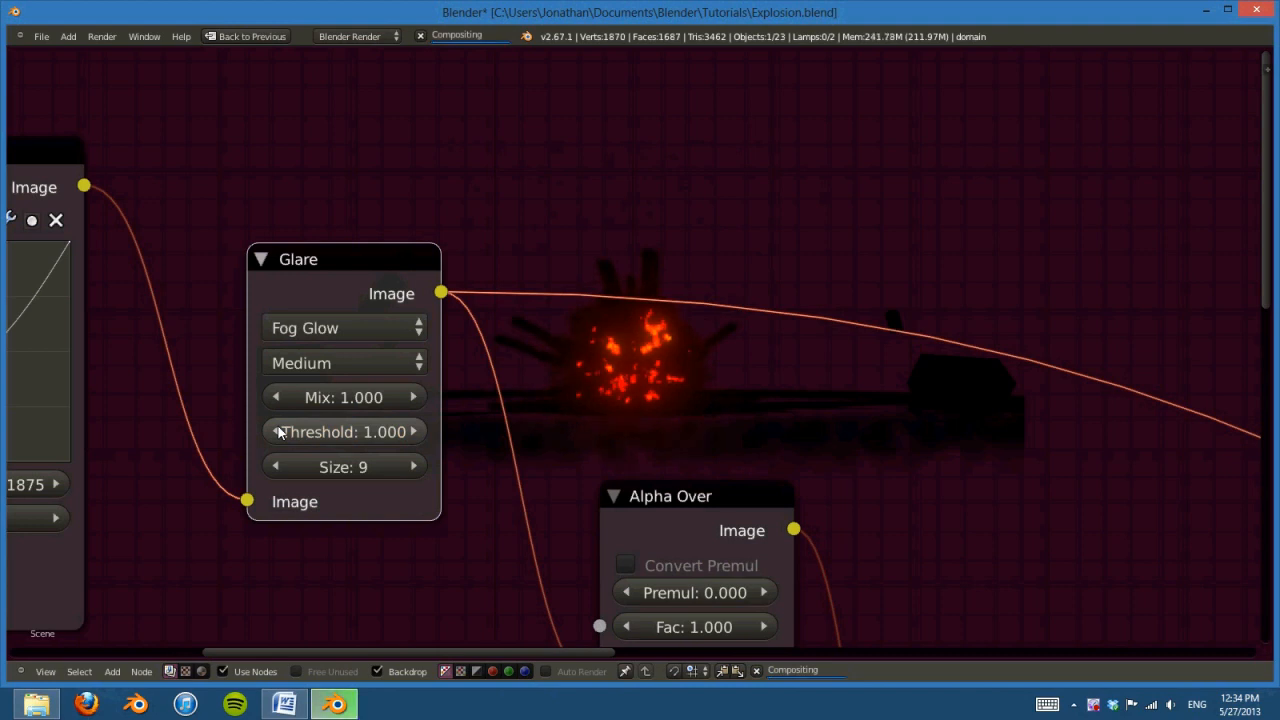
pyautogui.click(279, 431)
pyautogui.click(279, 431)
pyautogui.click(279, 431)
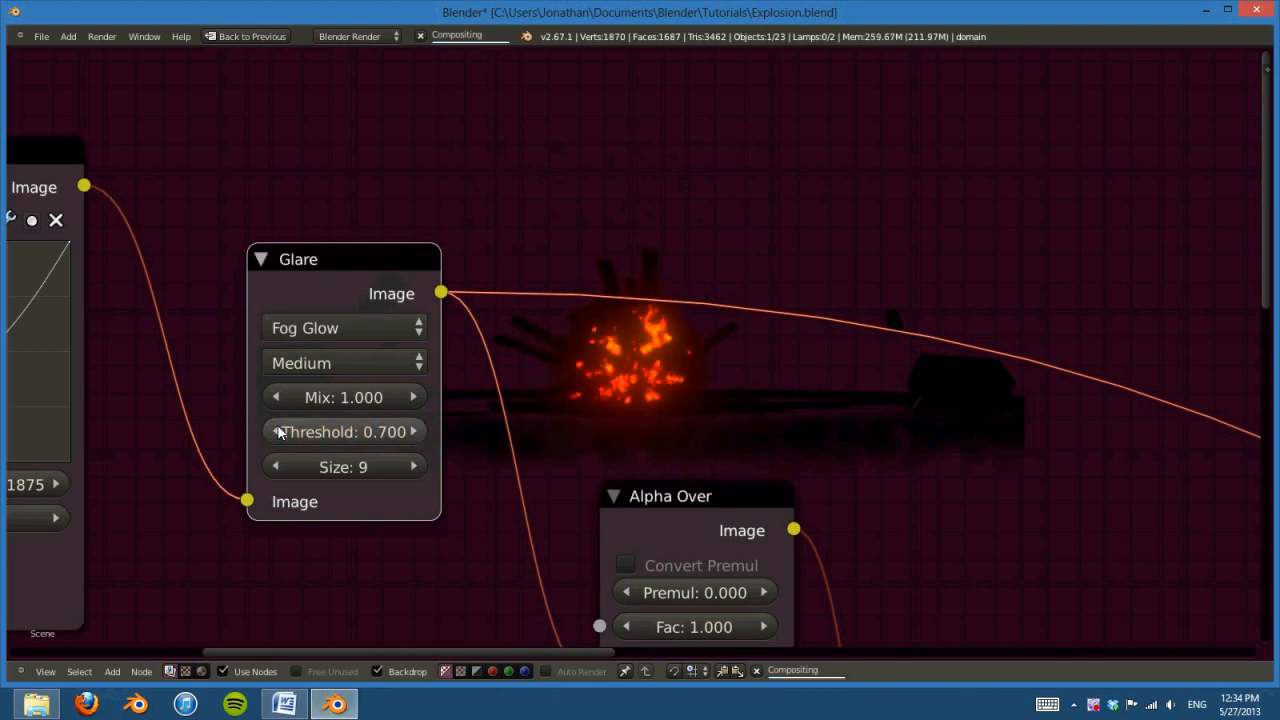
pyautogui.click(279, 431)
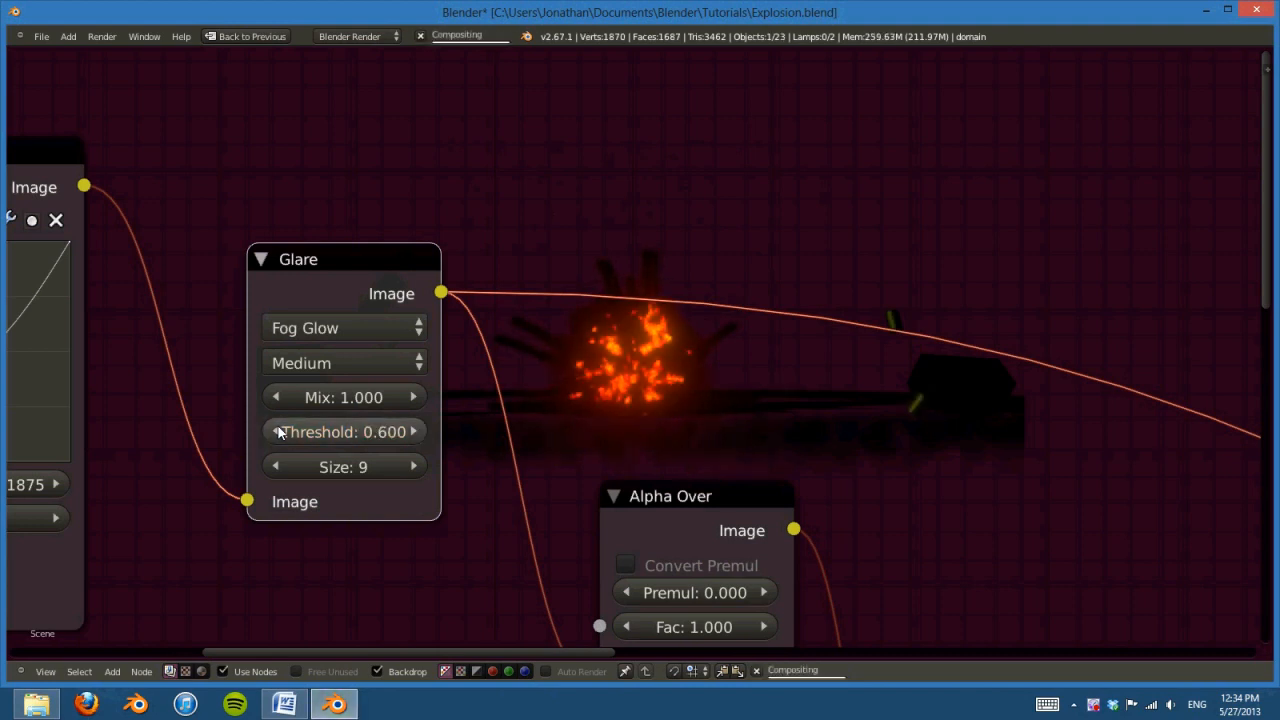
pyautogui.click(413, 431)
pyautogui.scroll(-6, 669, 392)
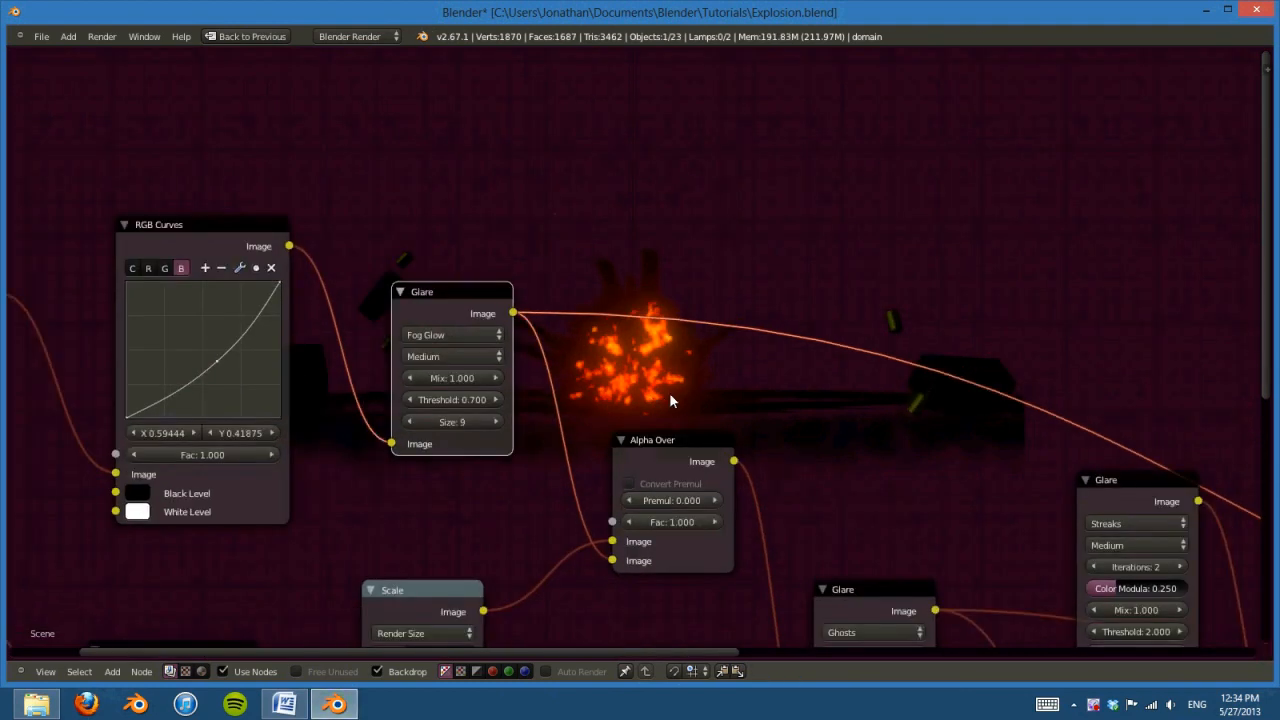
# - Preview the Streaks Glare node's output and reset the Fog Glow Glare node's mix to 0
pyautogui.moveTo(881, 417); pyautogui.dragTo(694, 376, button='middle')
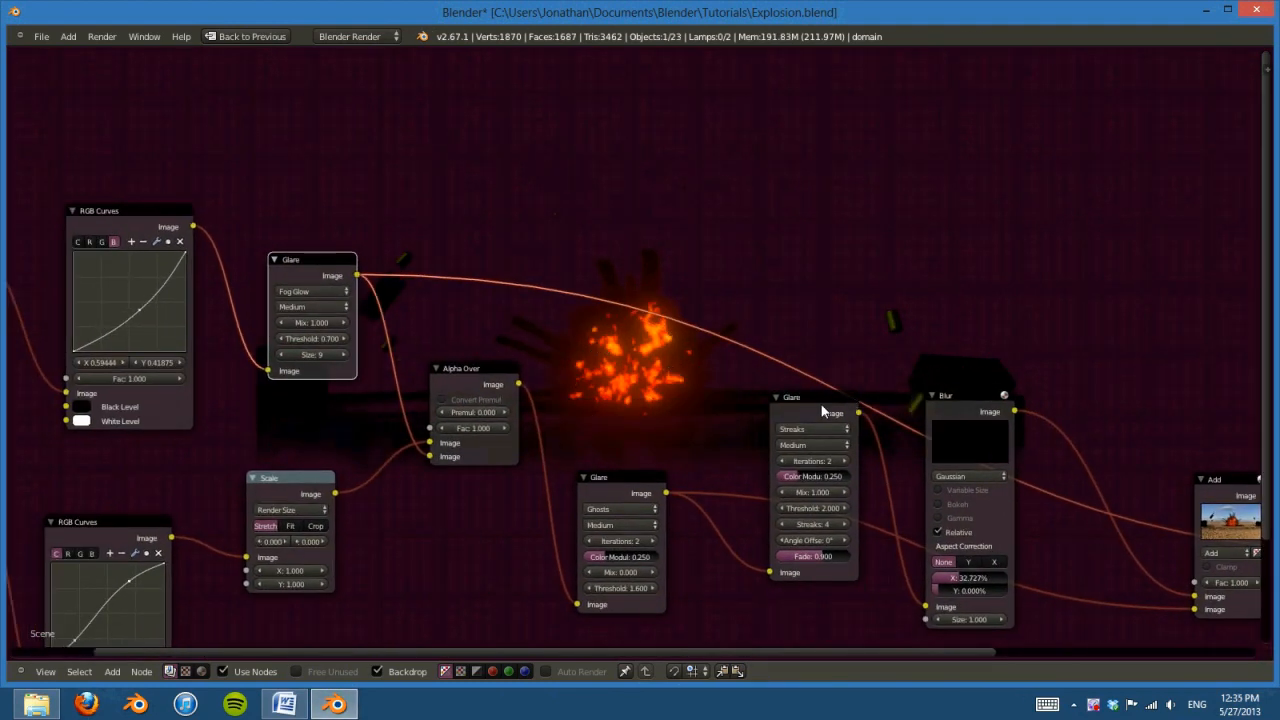
pyautogui.keyDown('ctrl'); pyautogui.keyDown('shift'); pyautogui.click(821, 405); pyautogui.keyUp('shift'); pyautogui.keyUp('ctrl')
pyautogui.moveTo(827, 363); pyautogui.dragTo(680, 302, button='middle')
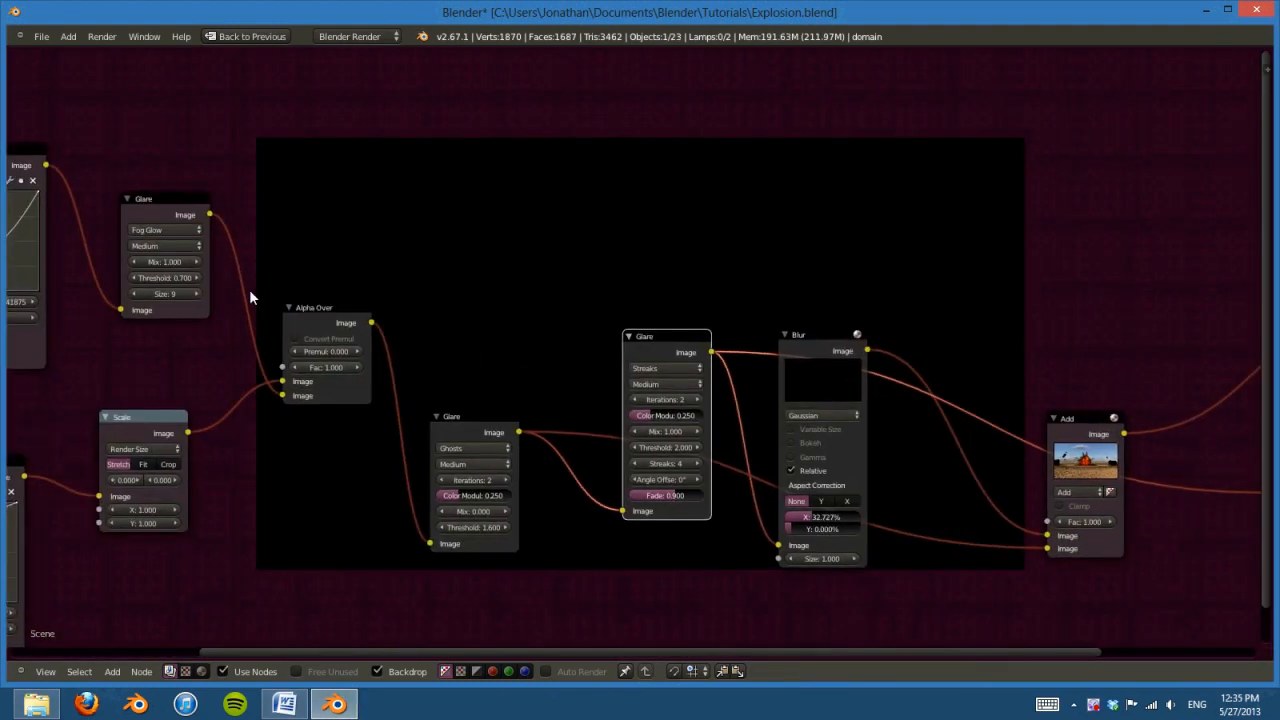
pyautogui.click(170, 263)
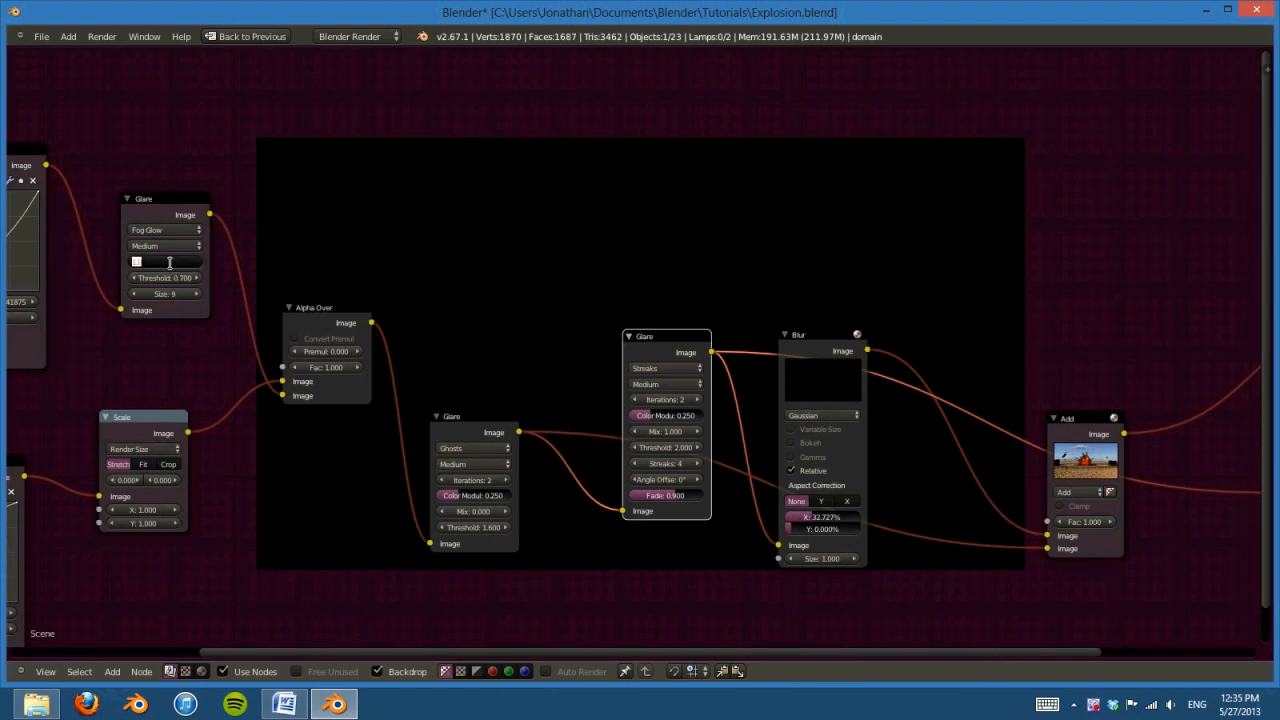
pyautogui.write('0')
pyautogui.press('Return')
pyautogui.moveTo(584, 276); pyautogui.dragTo(520, 261, button='middle')
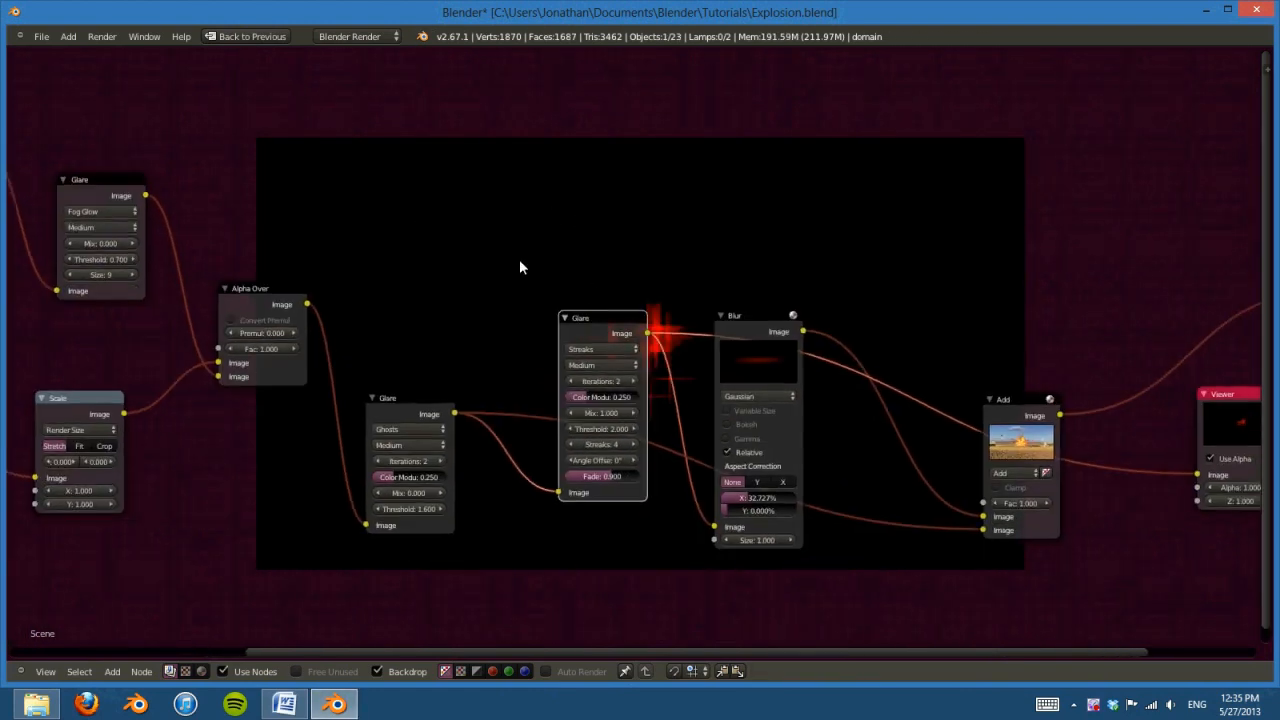
pyautogui.scroll(2, 460, 317)
pyautogui.moveTo(460, 317); pyautogui.dragTo(634, 334, button='middle')
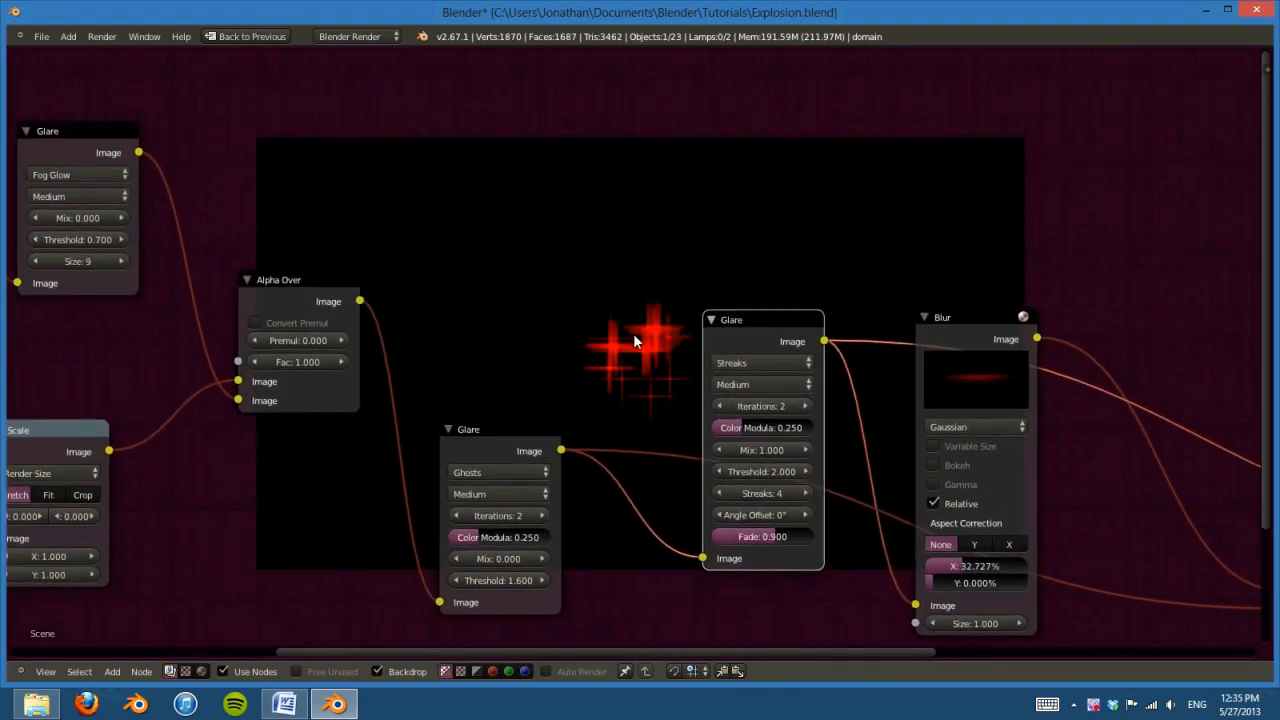
# - Preview the Ghosts Glare node's output and set its mix to 1 to isolate the glare
pyautogui.keyDown('ctrl'); pyautogui.keyDown('shift'); pyautogui.click(518, 435); pyautogui.keyUp('shift'); pyautogui.keyUp('ctrl')
pyautogui.moveTo(563, 365); pyautogui.dragTo(610, 302, button='middle')
pyautogui.scroll(2, 637, 500)
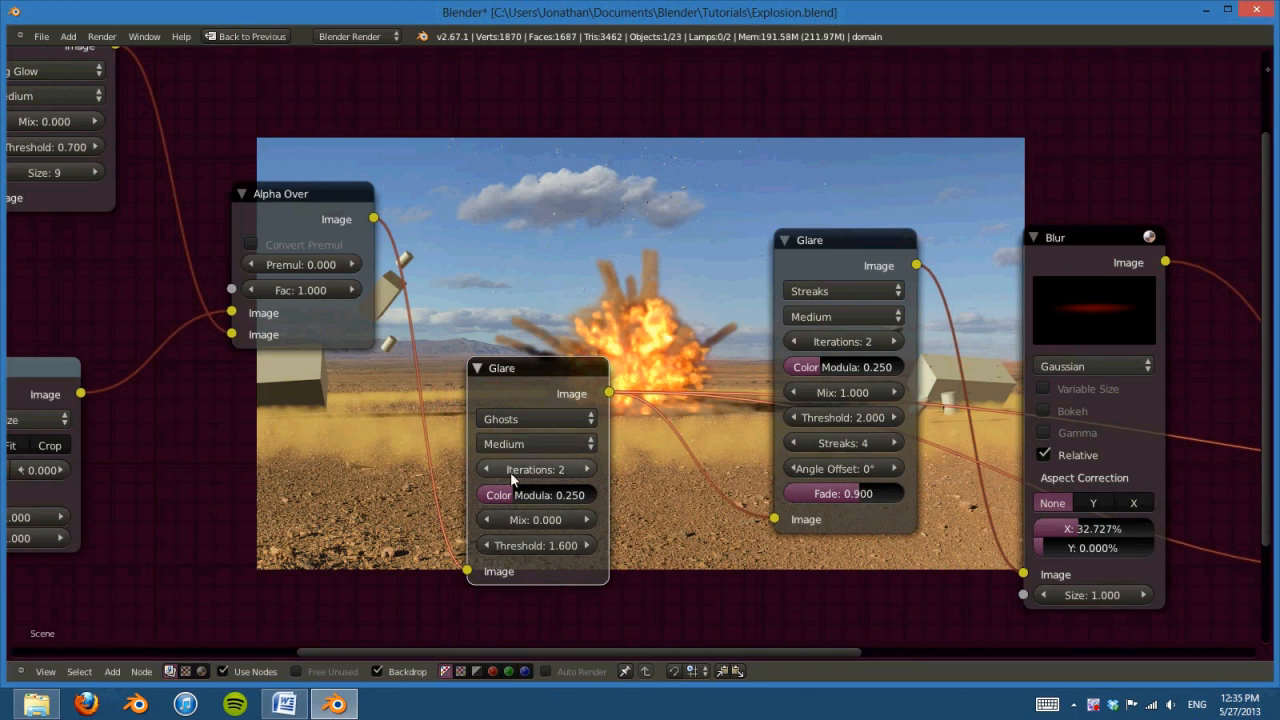
pyautogui.moveTo(513, 525); pyautogui.dragTo(977, 544)
pyautogui.moveTo(589, 567); pyautogui.dragTo(905, 427, button='middle')
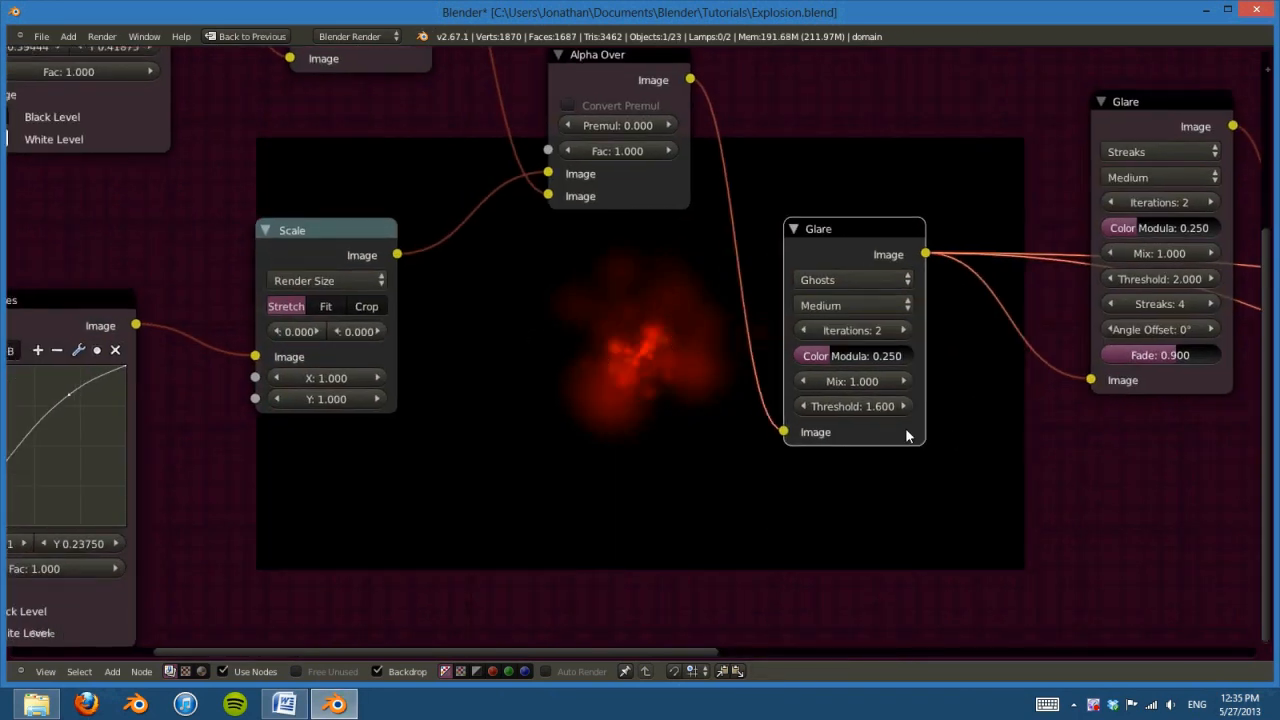
pyautogui.scroll(1, 905, 435)
# - Lower the Ghosts Glare threshold to 1.0 and try 3 iterations before returning to 2
pyautogui.click(821, 411)
pyautogui.click(821, 411)
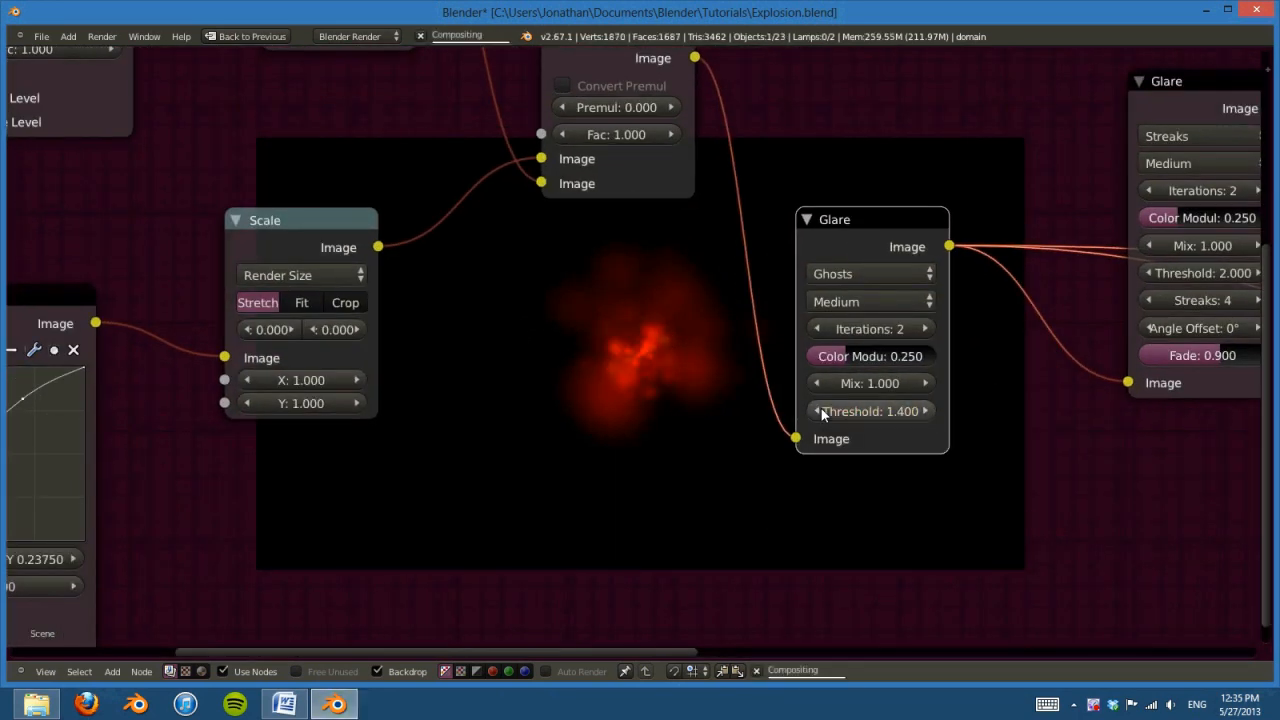
pyautogui.click(818, 411)
pyautogui.click(818, 411)
pyautogui.click(818, 411)
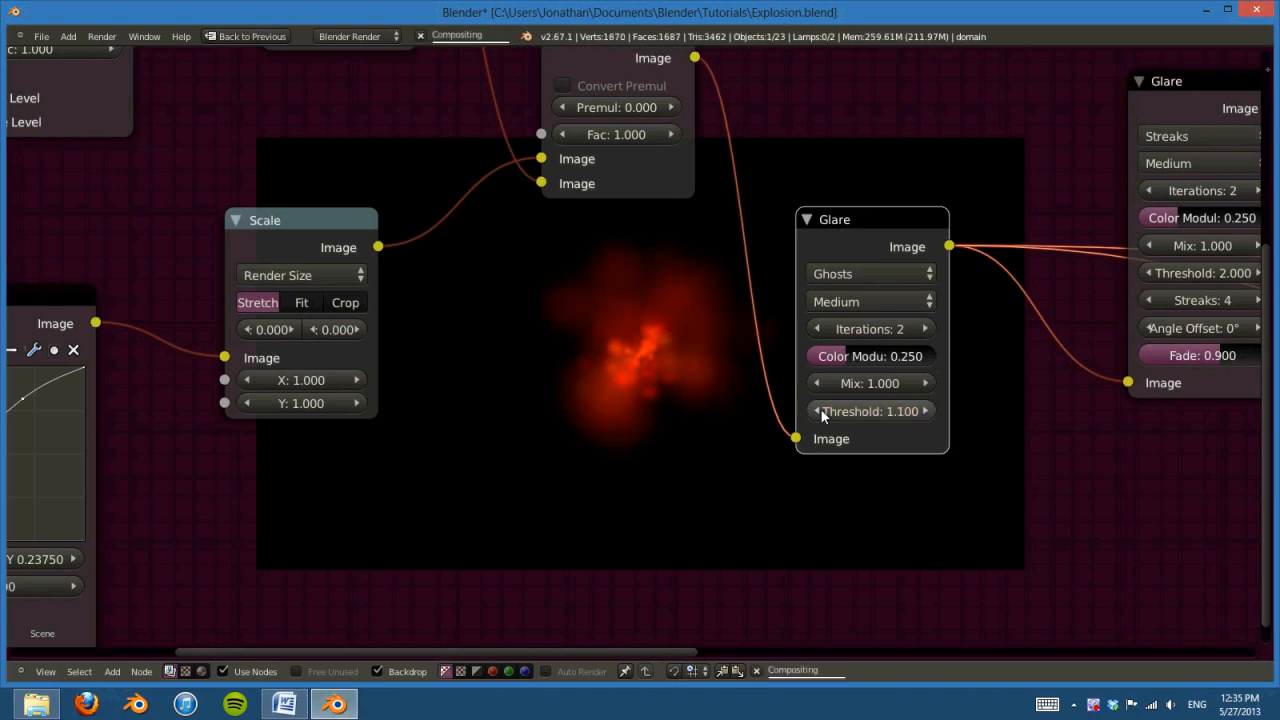
pyautogui.click(929, 328)
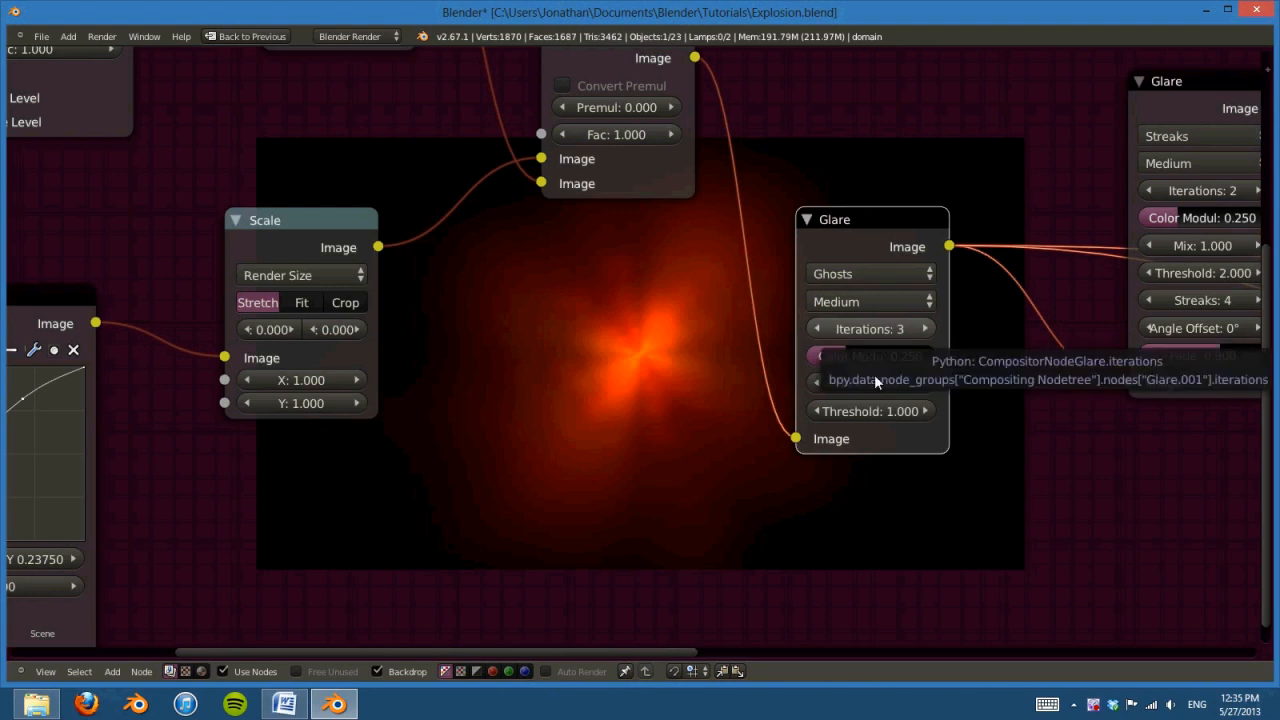
pyautogui.click(818, 329)
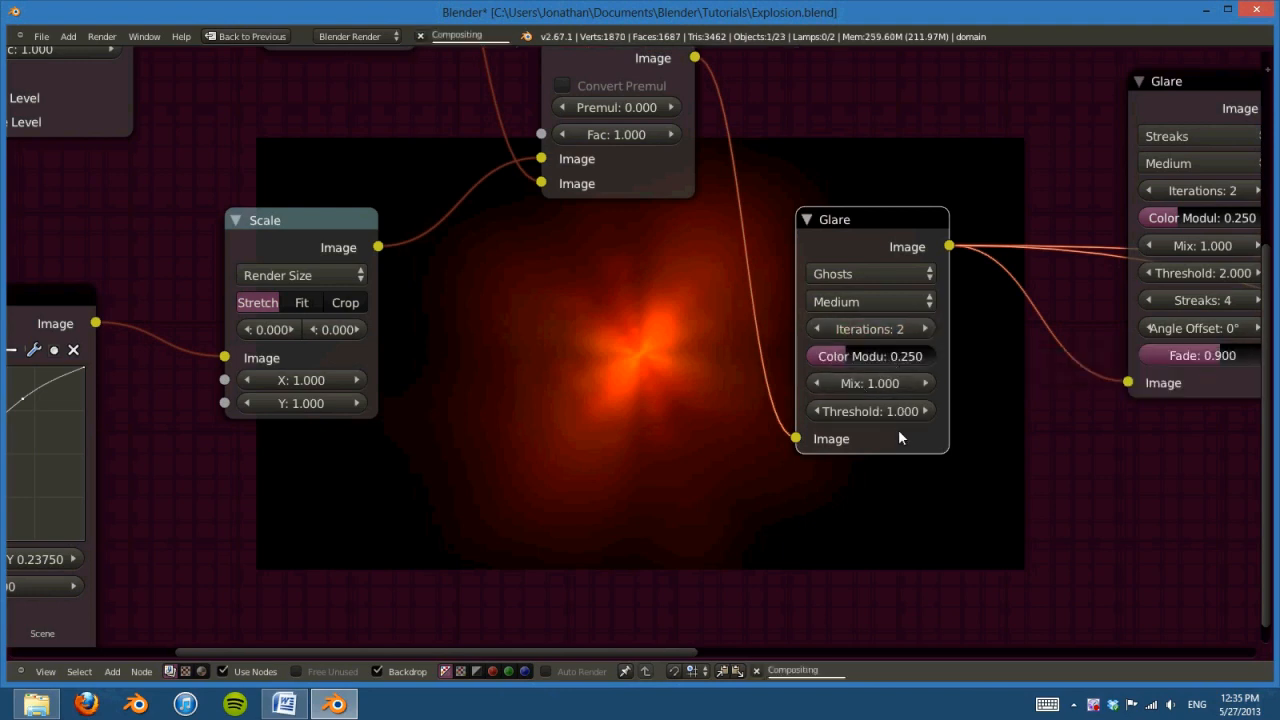
# - Try a threshold of 0.75 on the Ghosts Glare node and settle on 0.5
pyautogui.click(870, 404)
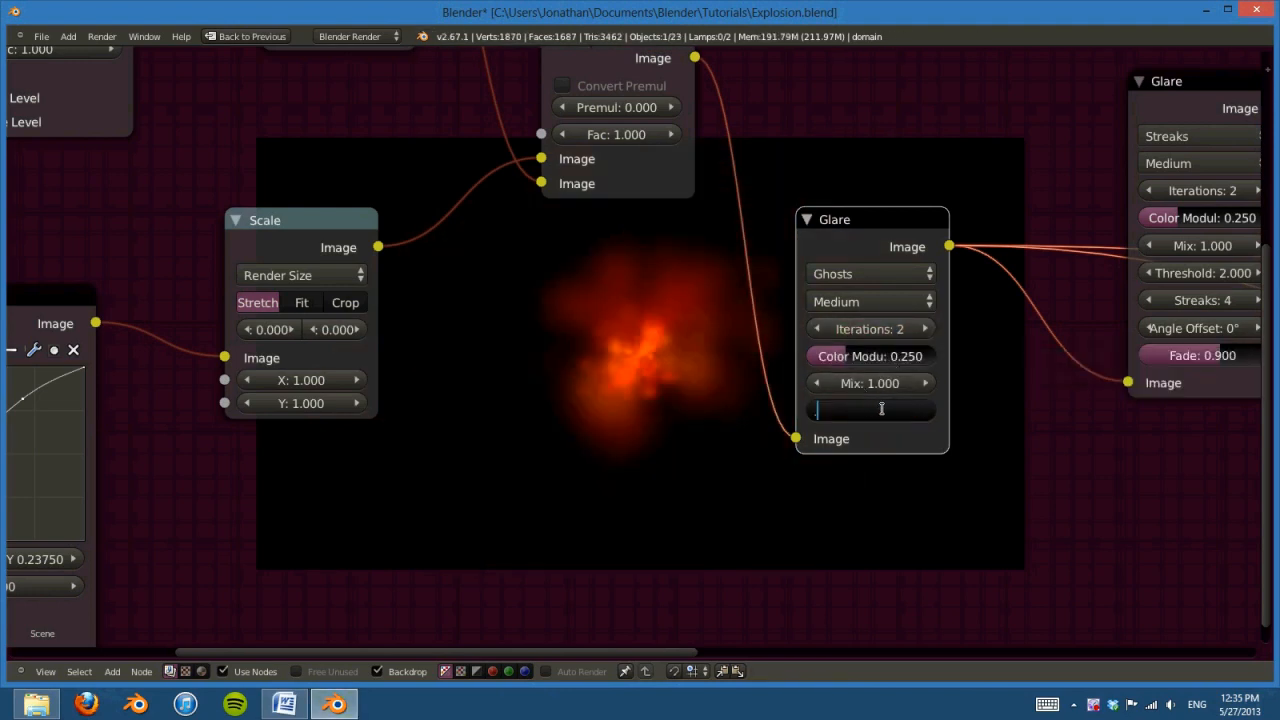
pyautogui.write('.75')
pyautogui.press('Return')
pyautogui.click(885, 405)
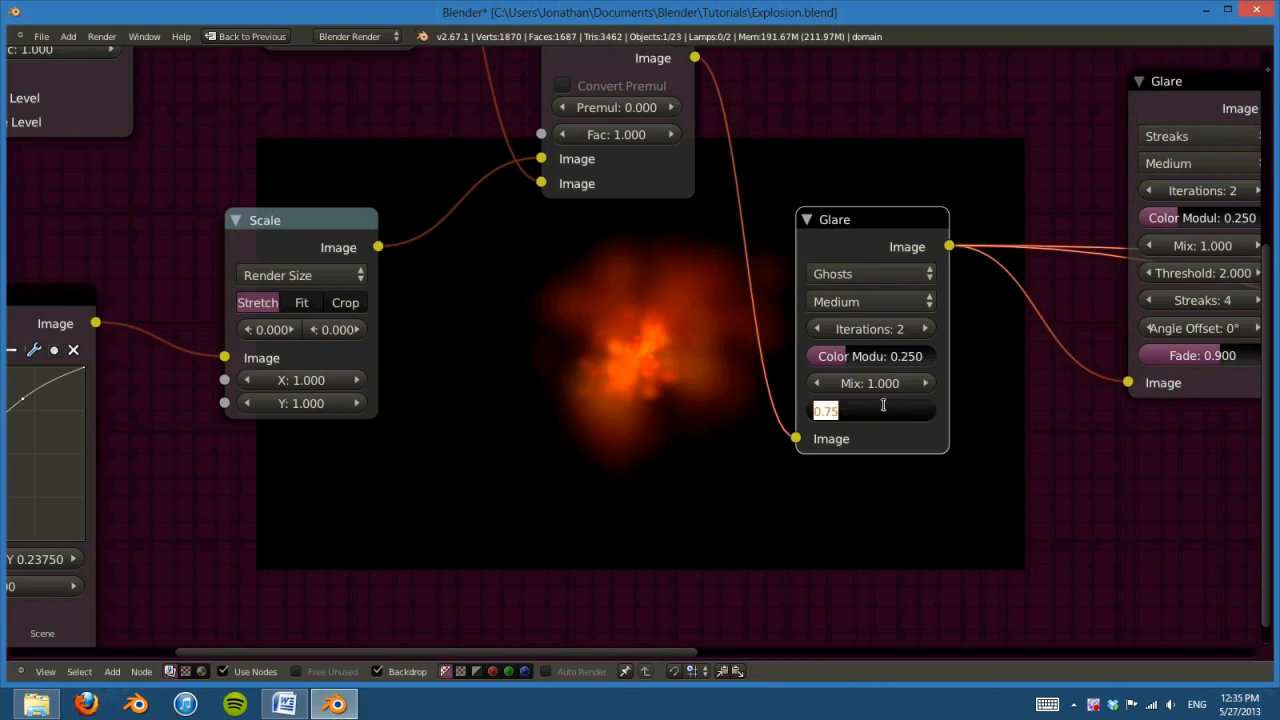
pyautogui.press('BackSpace')
pyautogui.write('.5')
pyautogui.press('Return')
pyautogui.scroll(-3, 1003, 438)
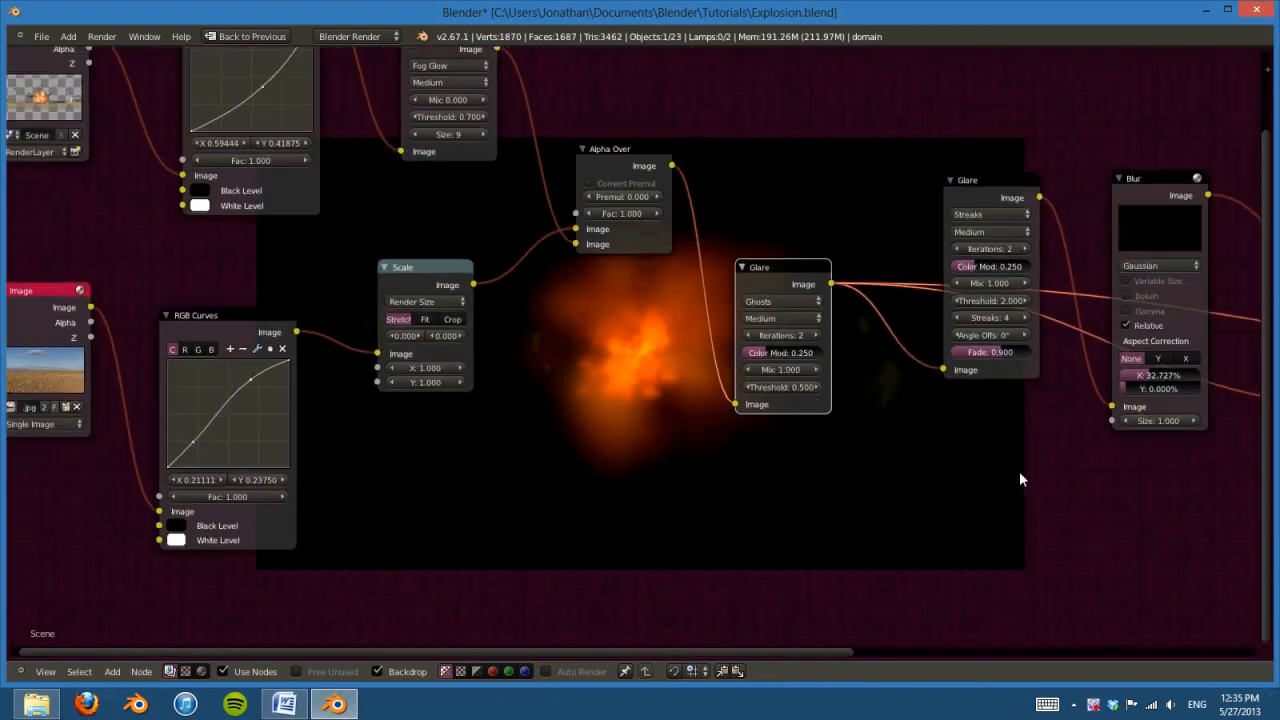
# - Preview the Streaks Glare node's output over the backdrop
pyautogui.moveTo(1019, 471); pyautogui.dragTo(507, 514, button='middle')
pyautogui.click(489, 262)
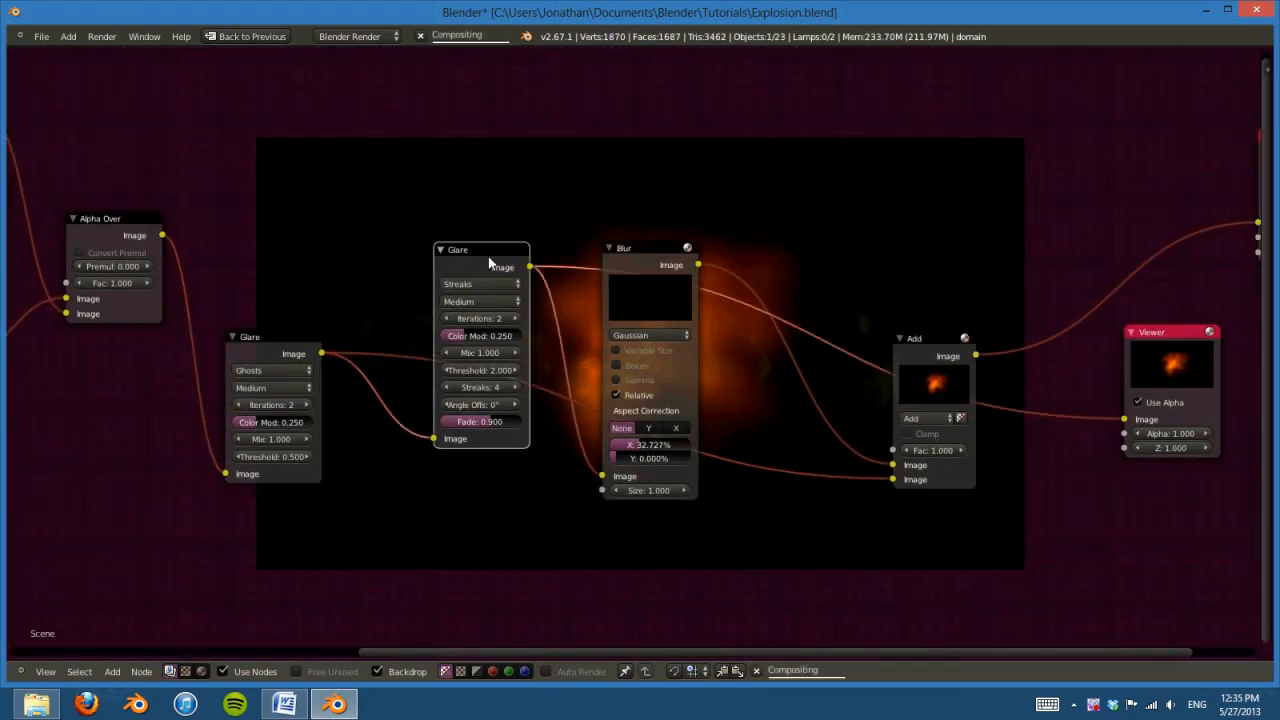
pyautogui.moveTo(577, 325); pyautogui.dragTo(651, 315, button='middle')
pyautogui.moveTo(586, 447); pyautogui.dragTo(724, 563, button='middle')
pyautogui.scroll(4, 737, 532)
# - Lower the Streaks Glare node's threshold, trying 1 and 0.5 before settling on 0.25
pyautogui.click(710, 524)
pyautogui.write('1')
pyautogui.press('Return')
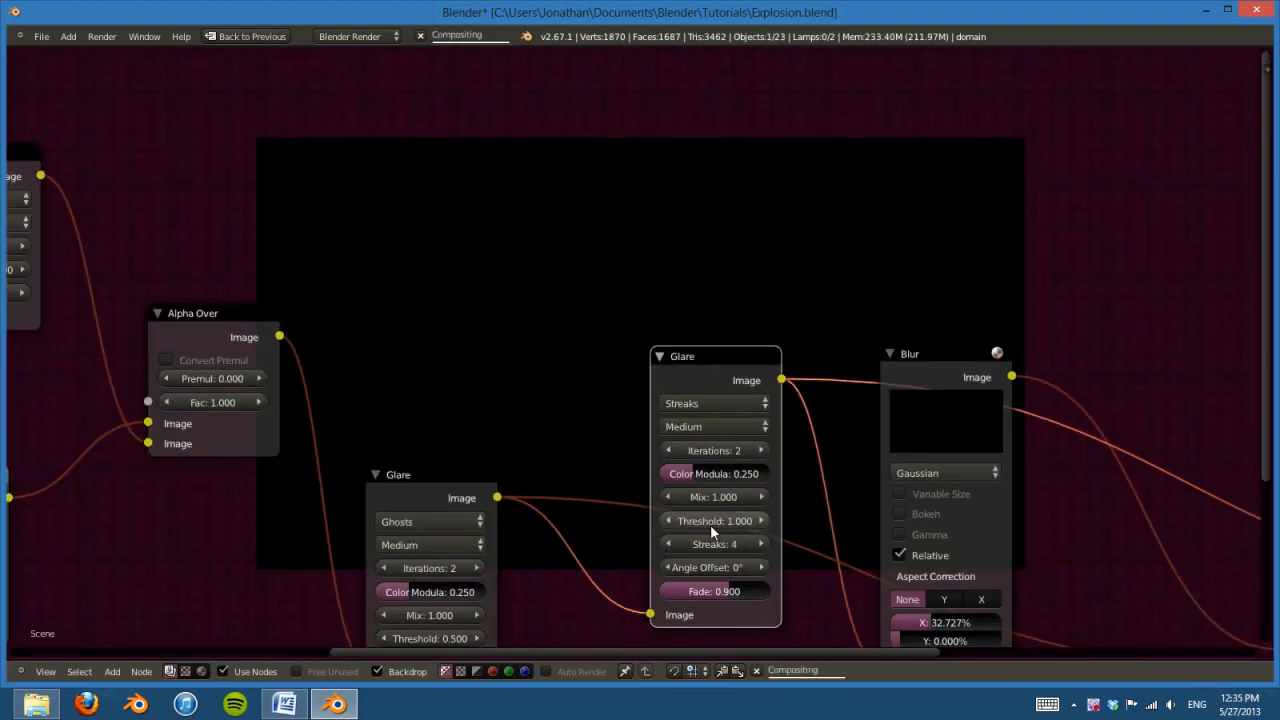
pyautogui.moveTo(766, 508); pyautogui.dragTo(947, 482, button='middle')
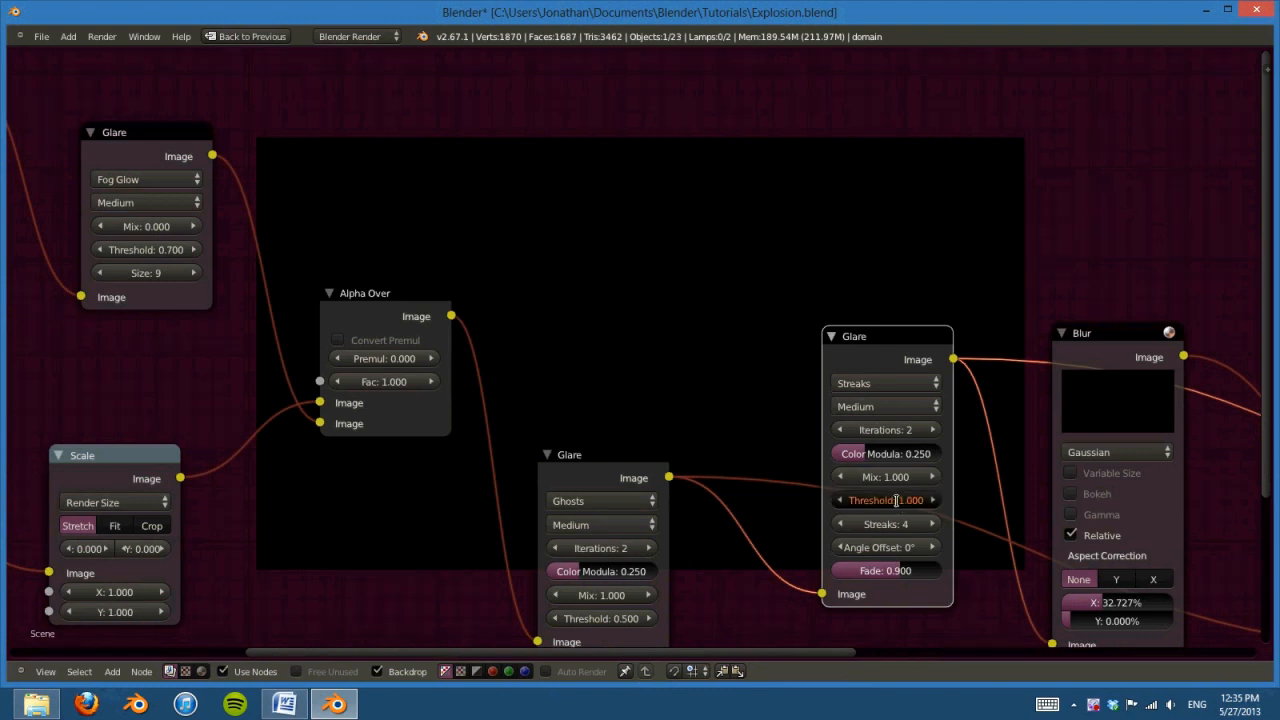
pyautogui.press('Return')
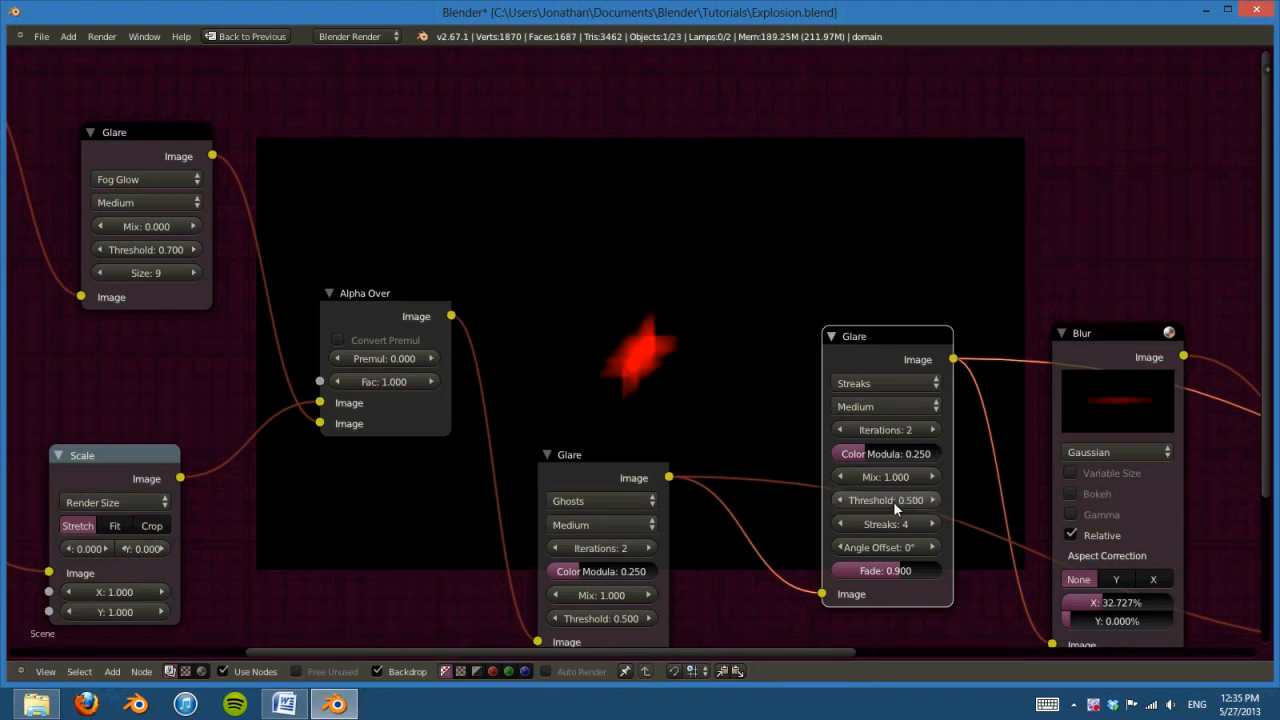
pyautogui.click(892, 502)
pyautogui.press('BackSpace')
pyautogui.write('.25')
pyautogui.press('Return')
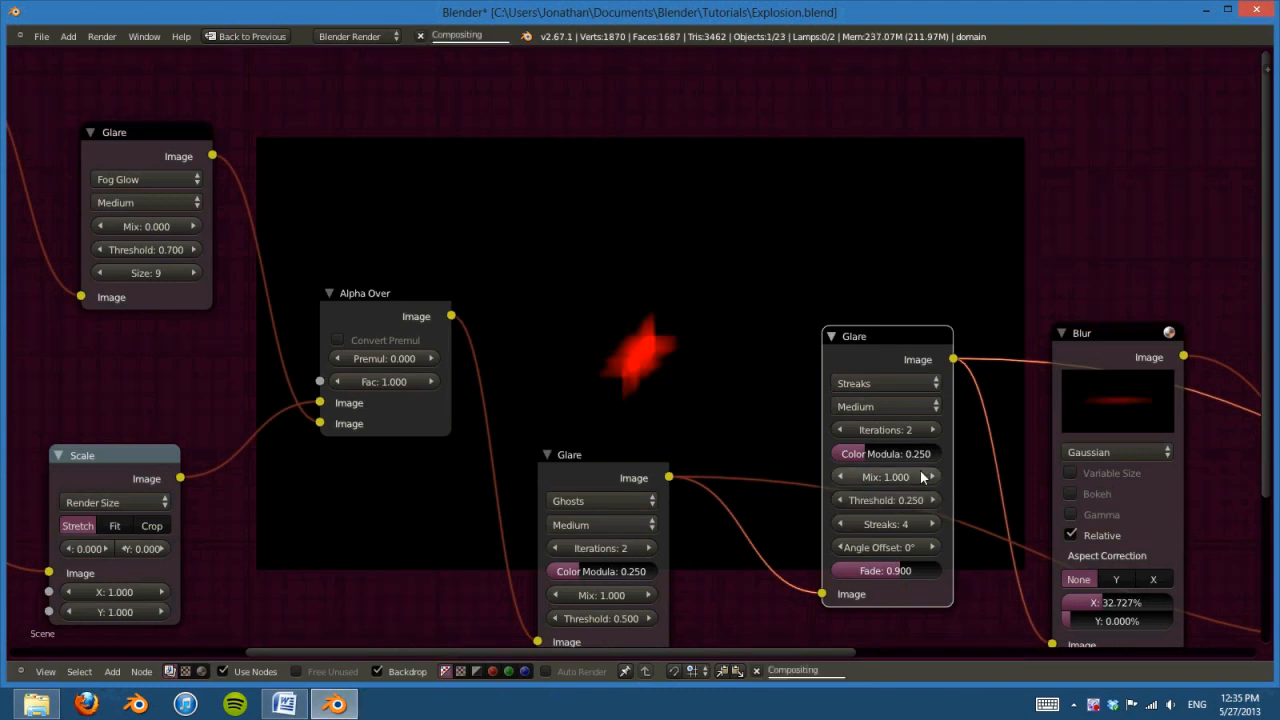
pyautogui.scroll(-4, 964, 453)
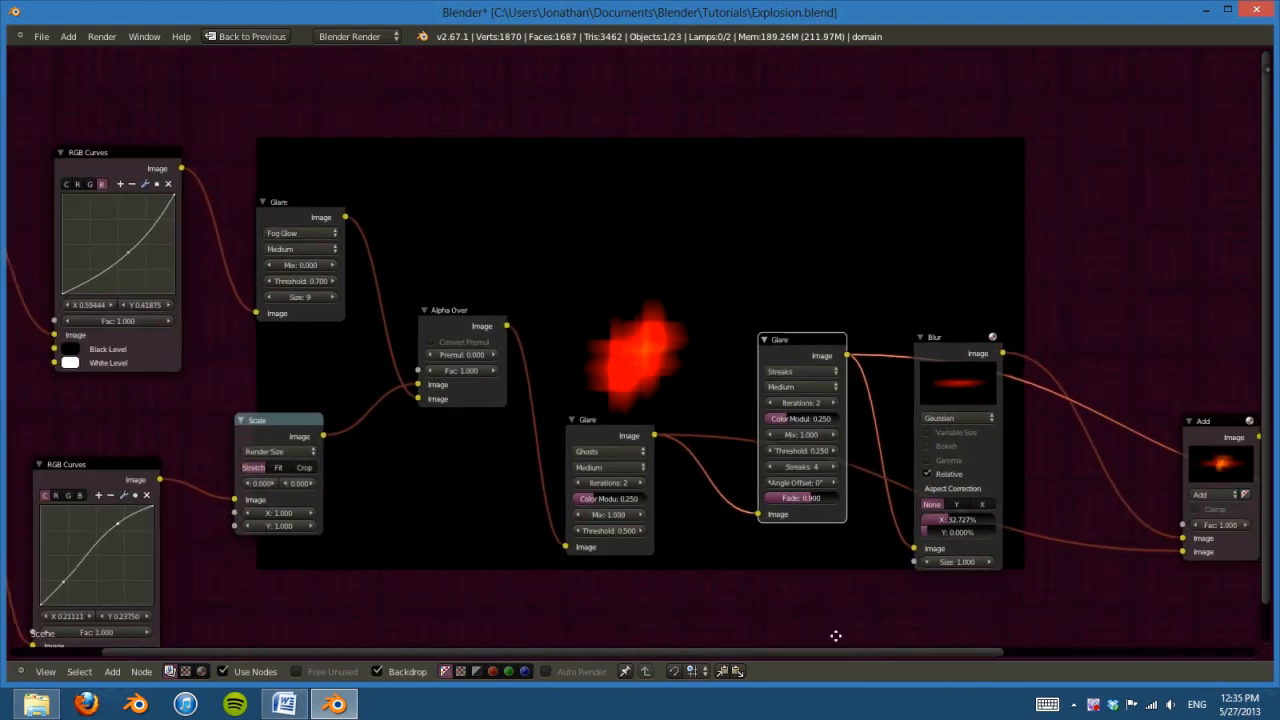
# - Set the Ghosts Glare node's mix to 0 and the Streaks Glare node's threshold to 1
pyautogui.scroll(3, 720, 595)
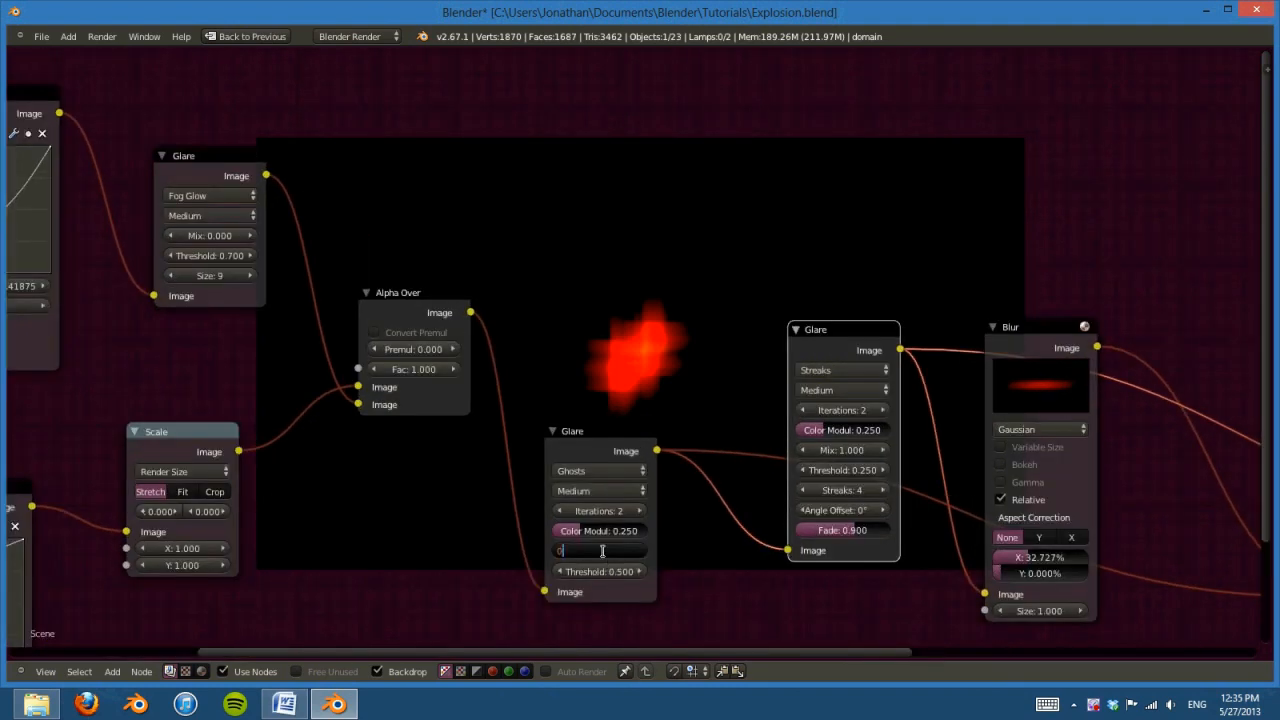
pyautogui.press('Return')
pyautogui.scroll(2, 826, 532)
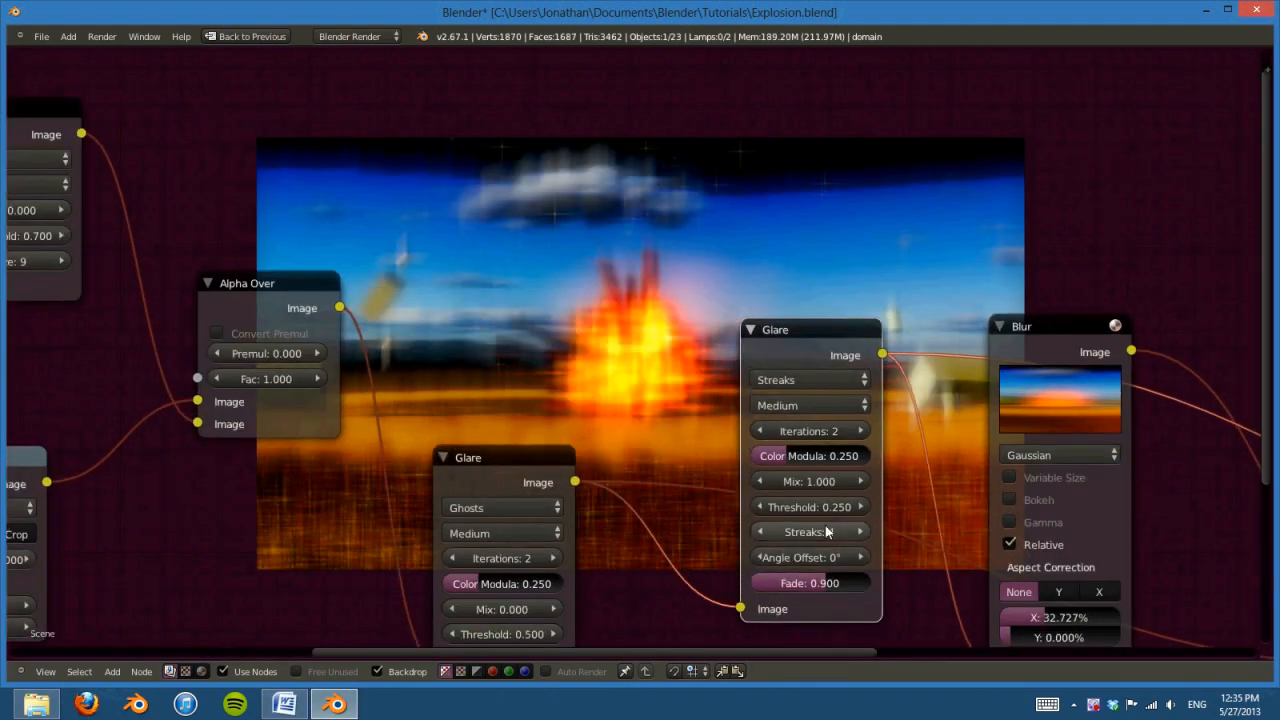
pyautogui.click(823, 508)
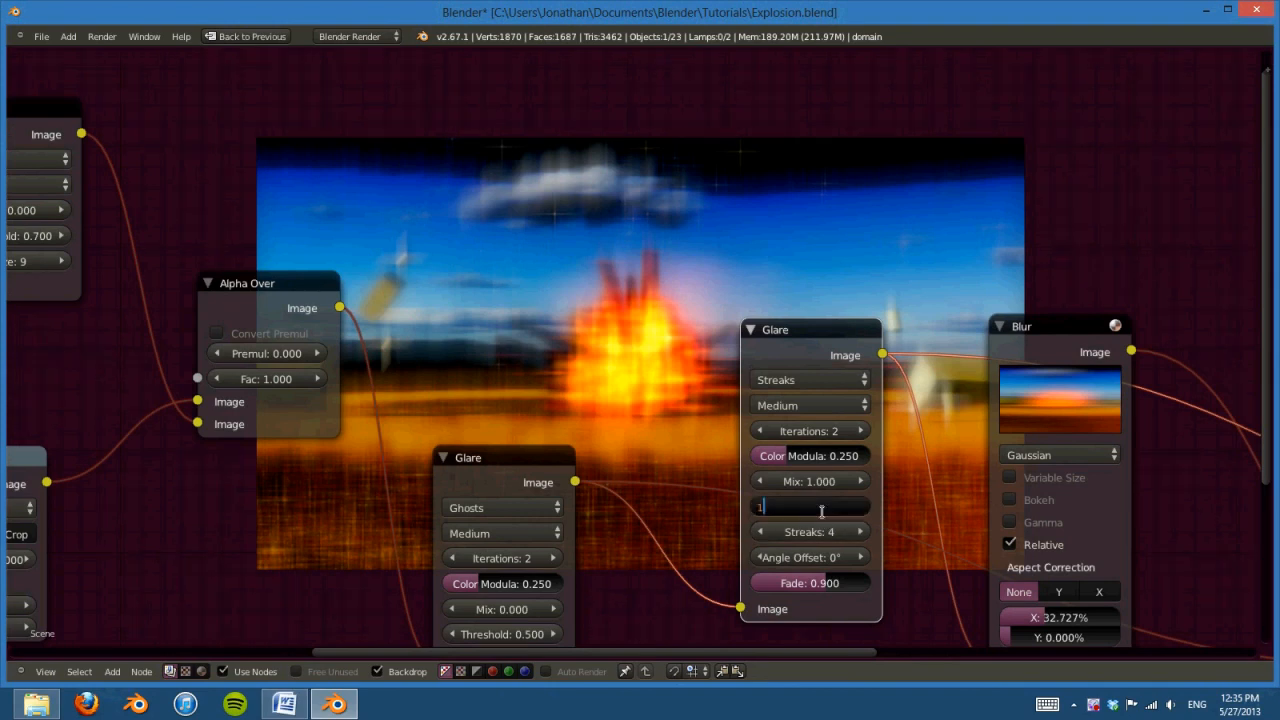
pyautogui.write('1')
pyautogui.press('Return')
pyautogui.scroll(-3, 823, 511)
pyautogui.scroll(2, 746, 500)
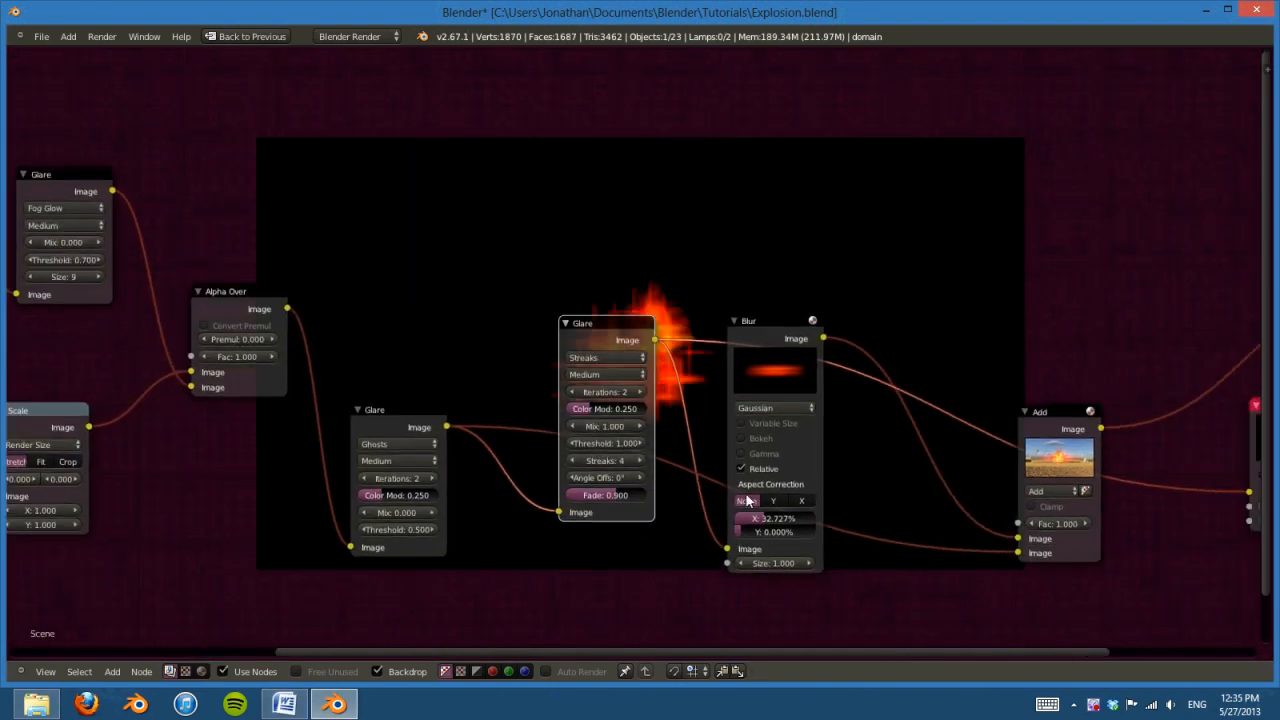
# - Preview the Add node's combined output over the backdrop
pyautogui.moveTo(883, 420); pyautogui.dragTo(581, 475, button='middle')
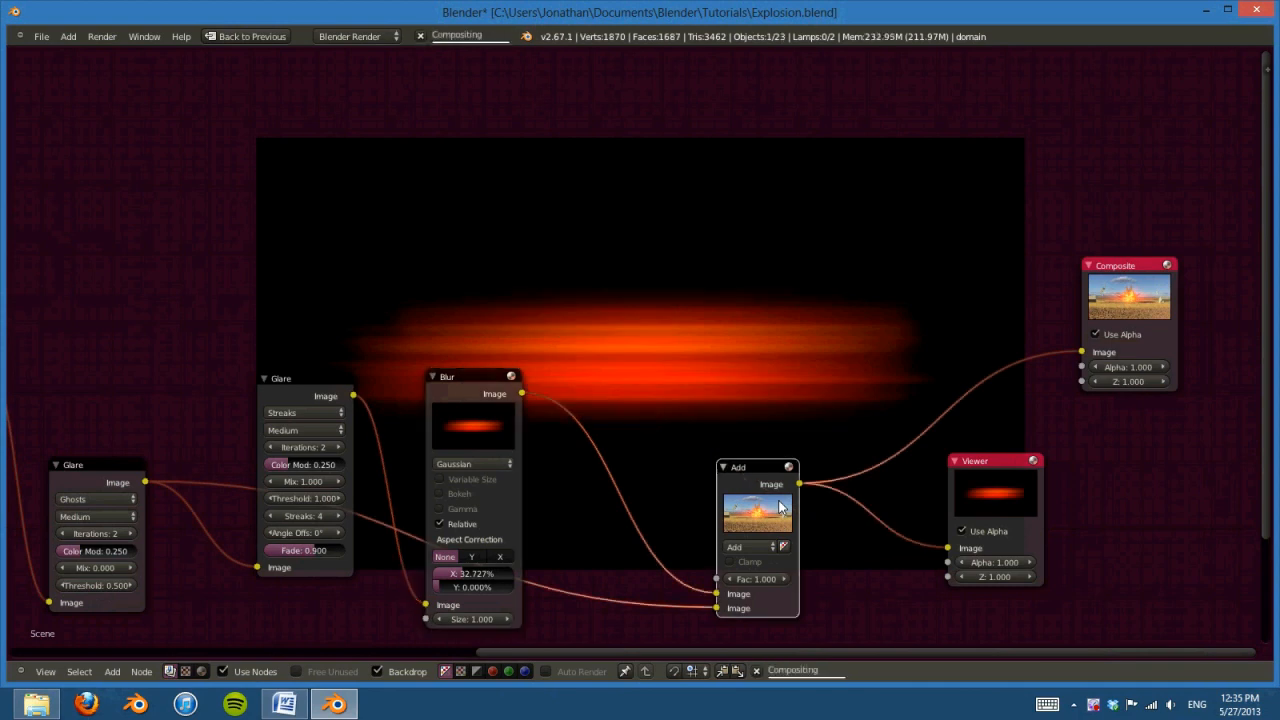
pyautogui.scroll(-3, 641, 354)
pyautogui.moveTo(641, 354); pyautogui.dragTo(1131, 376, button='middle')
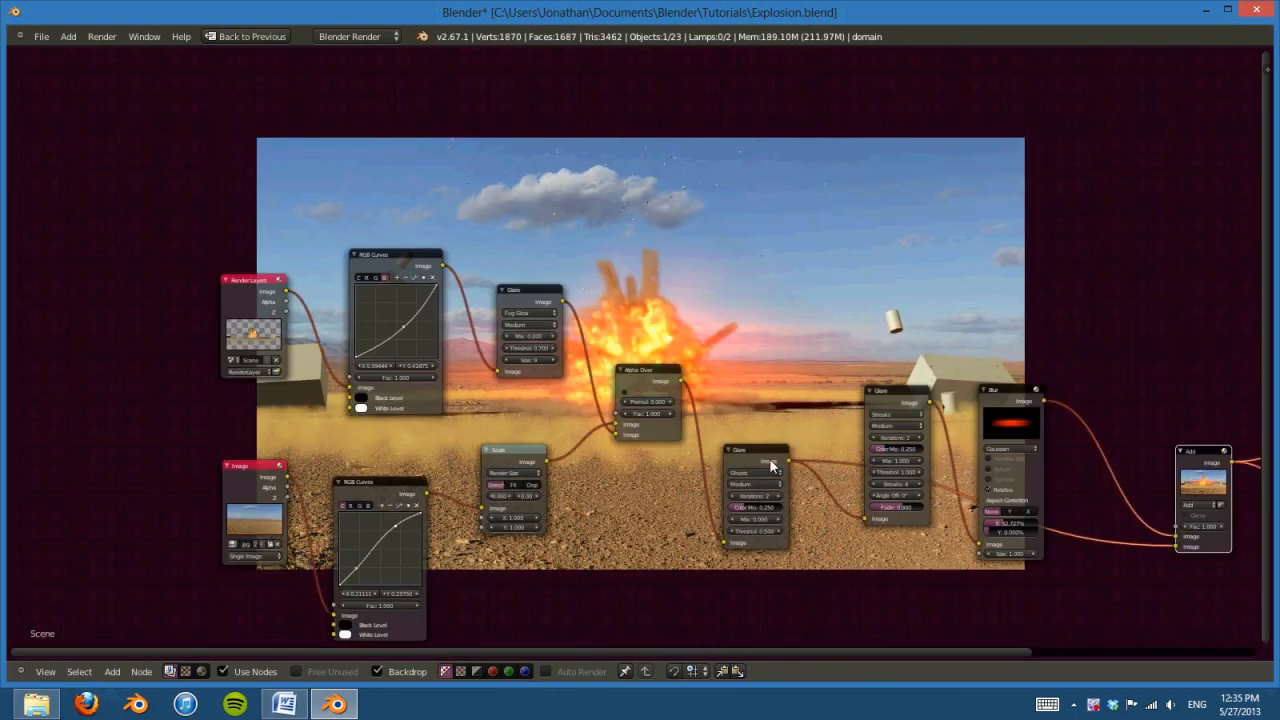
pyautogui.moveTo(770, 460); pyautogui.dragTo(647, 473, button='middle')
# - Shift the Alpha Over node and all nodes downstream of it away from the Fog Glow Glare node to make room
pyautogui.press('a')
pyautogui.scroll(-3, 713, 439)
pyautogui.press('b')
pyautogui.moveTo(555, 273); pyautogui.dragTo(1072, 550)
pyautogui.press('g')
pyautogui.click(1063, 486)
pyautogui.scroll(5, 640, 436)
pyautogui.moveTo(623, 435); pyautogui.dragTo(820, 428, button='middle')
pyautogui.scroll(2, 816, 428)
pyautogui.moveTo(599, 431); pyautogui.dragTo(688, 432)
# - Insert a Hue Saturation Value node between the Fog Glow Glare and Alpha Over nodes, with its saturation set to 0.9
pyautogui.hotkey('shift', 'a')
pyautogui.moveTo(693, 290)
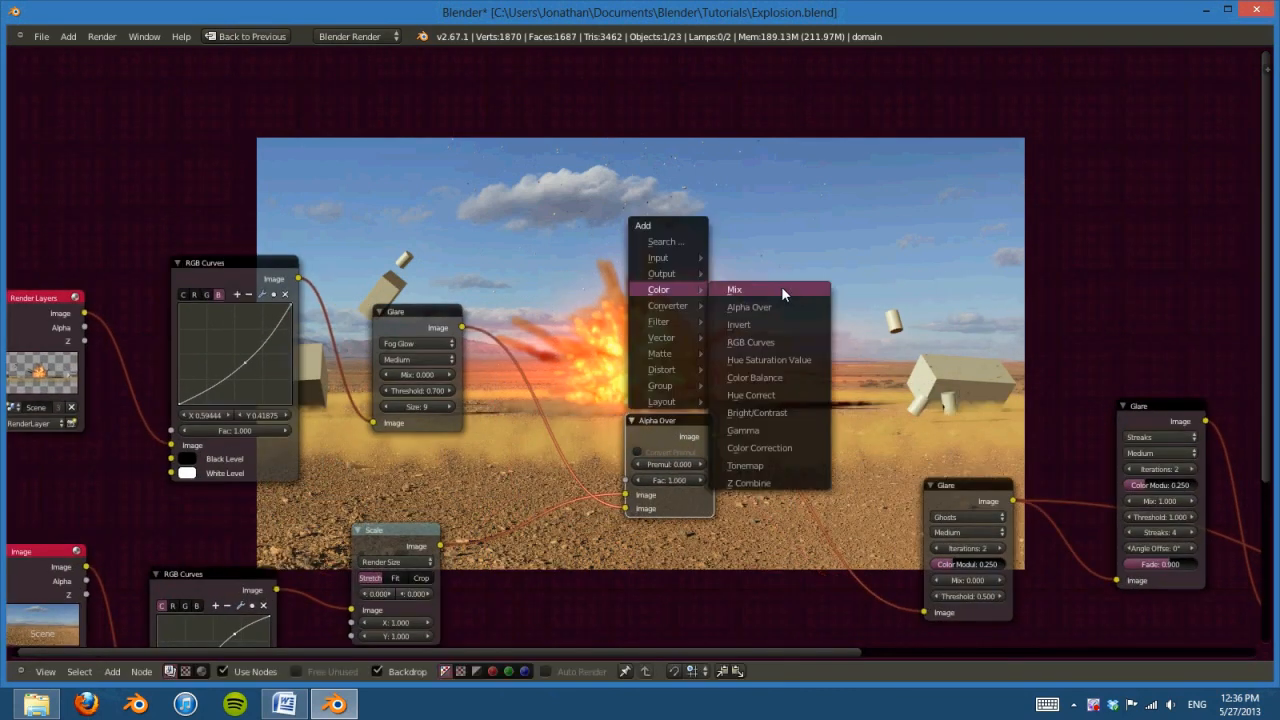
pyautogui.click(797, 349)
pyautogui.click(512, 321)
pyautogui.scroll(2, 610, 399)
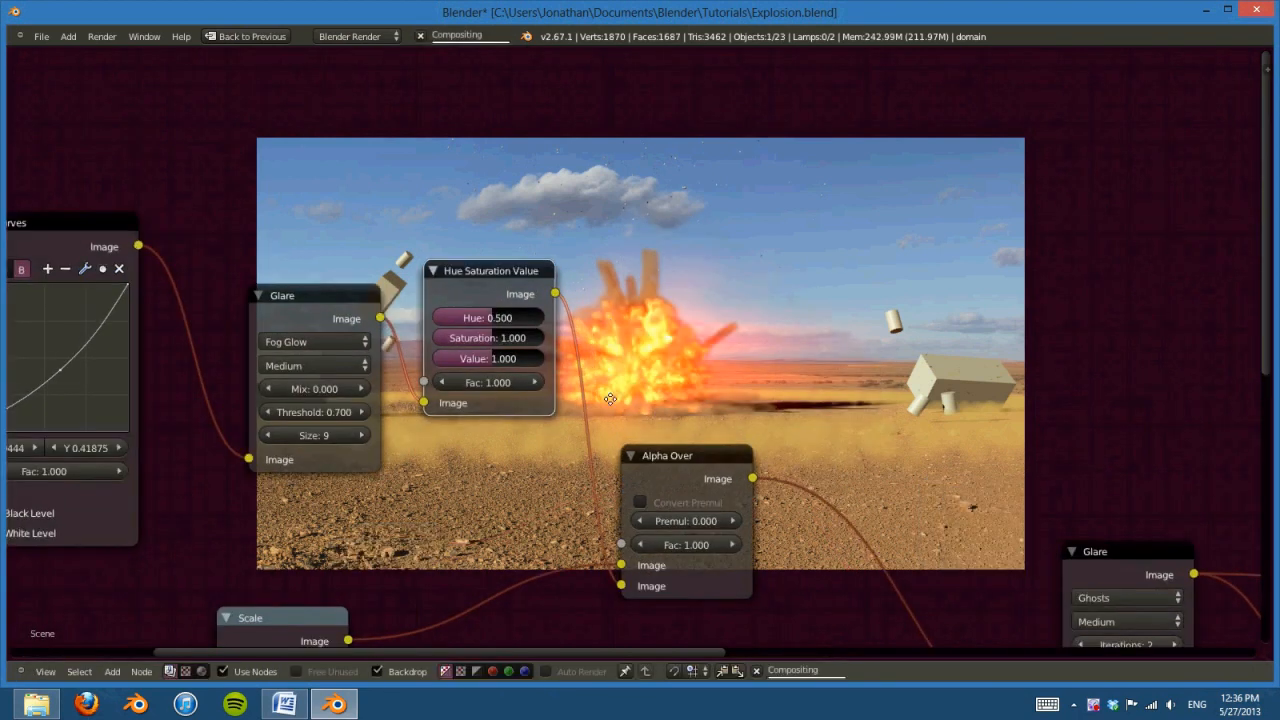
pyautogui.moveTo(610, 399); pyautogui.dragTo(616, 472, button='middle')
pyautogui.doubleClick(502, 408)
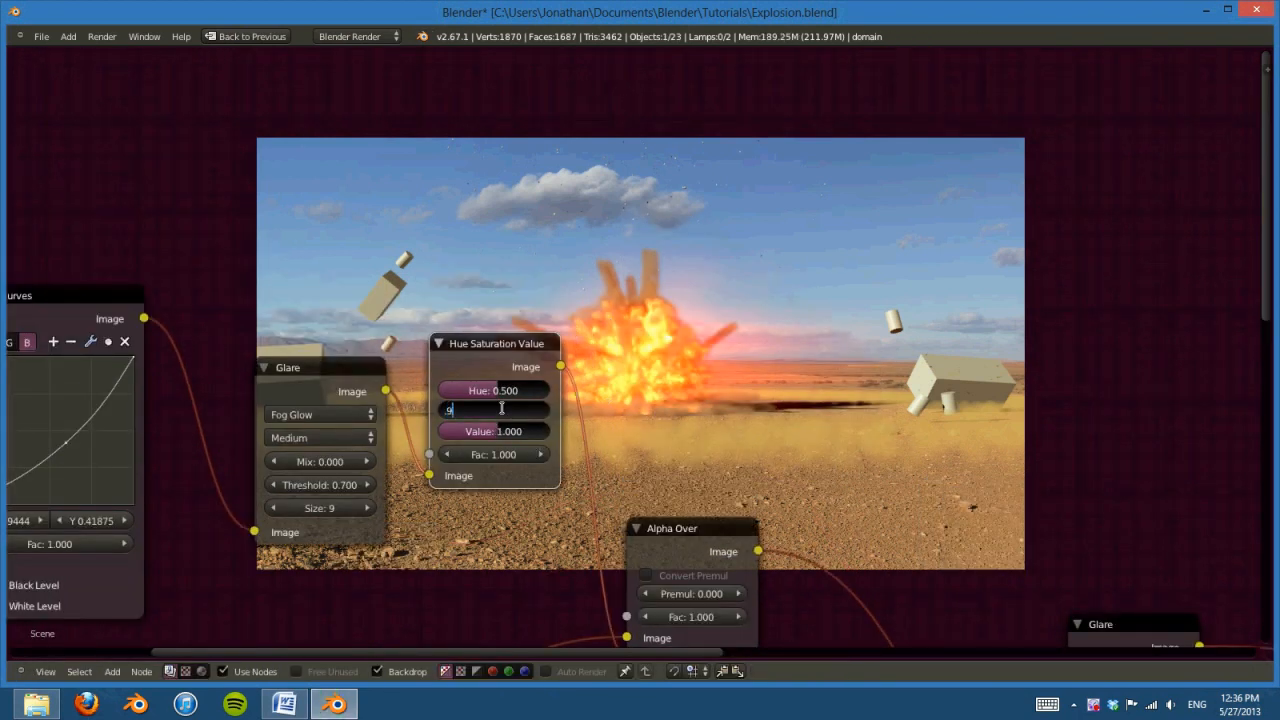
pyautogui.write('.9')
pyautogui.press('Return')
pyautogui.moveTo(617, 405); pyautogui.dragTo(311, 175, button='middle')
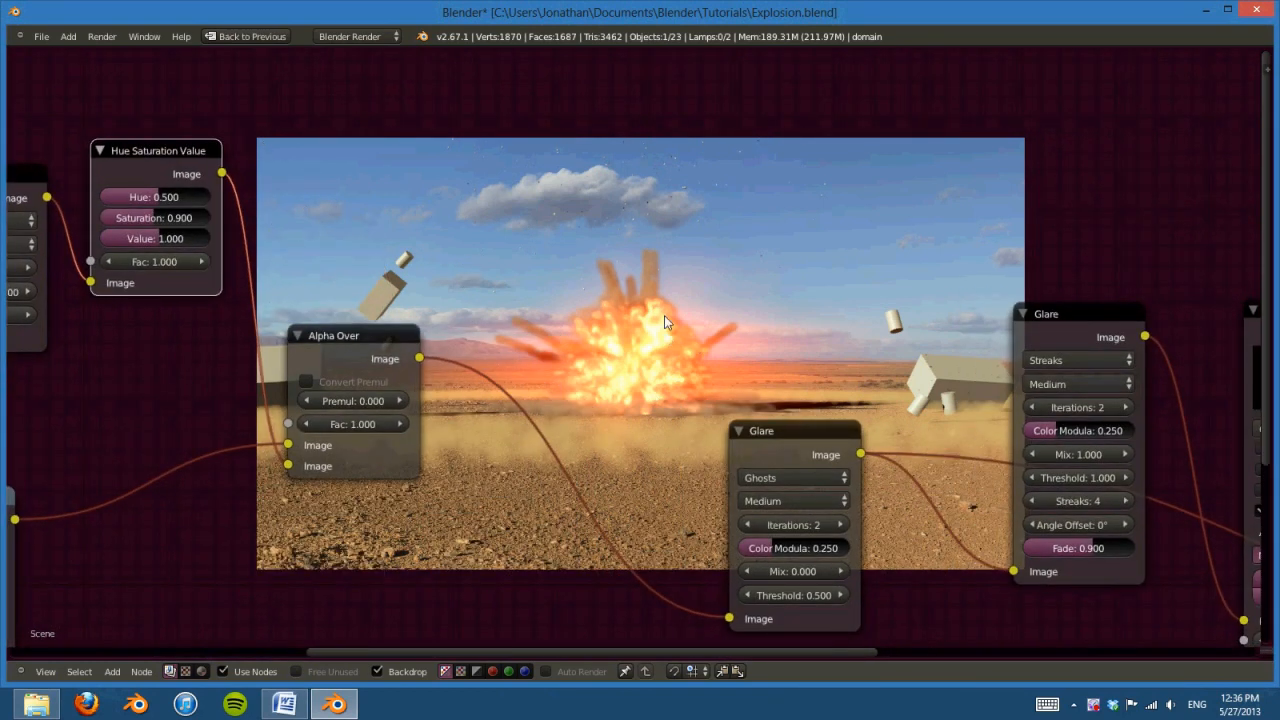
# - Move the Ghosts Glare, Streaks Glare, Blur and Add nodes together closer to the Alpha Over node
pyautogui.scroll(-2, 664, 315)
pyautogui.moveTo(664, 315); pyautogui.dragTo(751, 424, button='middle')
pyautogui.moveTo(506, 389); pyautogui.dragTo(504, 384)
pyautogui.moveTo(718, 361); pyautogui.dragTo(429, 495, button='middle')
pyautogui.moveTo(588, 329); pyautogui.dragTo(526, 442, button='middle')
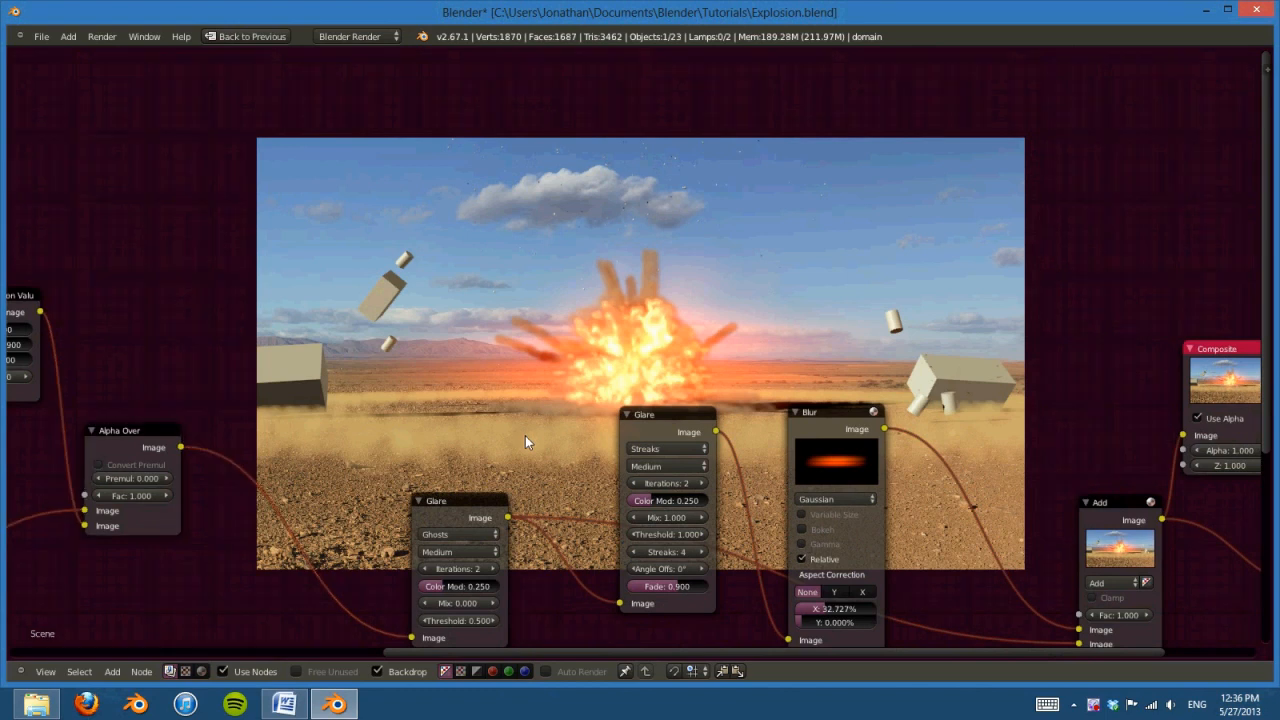
pyautogui.scroll(-1, 525, 435)
pyautogui.press('b')
pyautogui.moveTo(427, 281); pyautogui.dragTo(995, 584)
pyautogui.press('g')
pyautogui.click(907, 521)
pyautogui.scroll(-4, 860, 538)
# - Move the Composite and Viewer nodes together farther away from the Add node
pyautogui.moveTo(892, 580); pyautogui.dragTo(453, 575, button='middle')
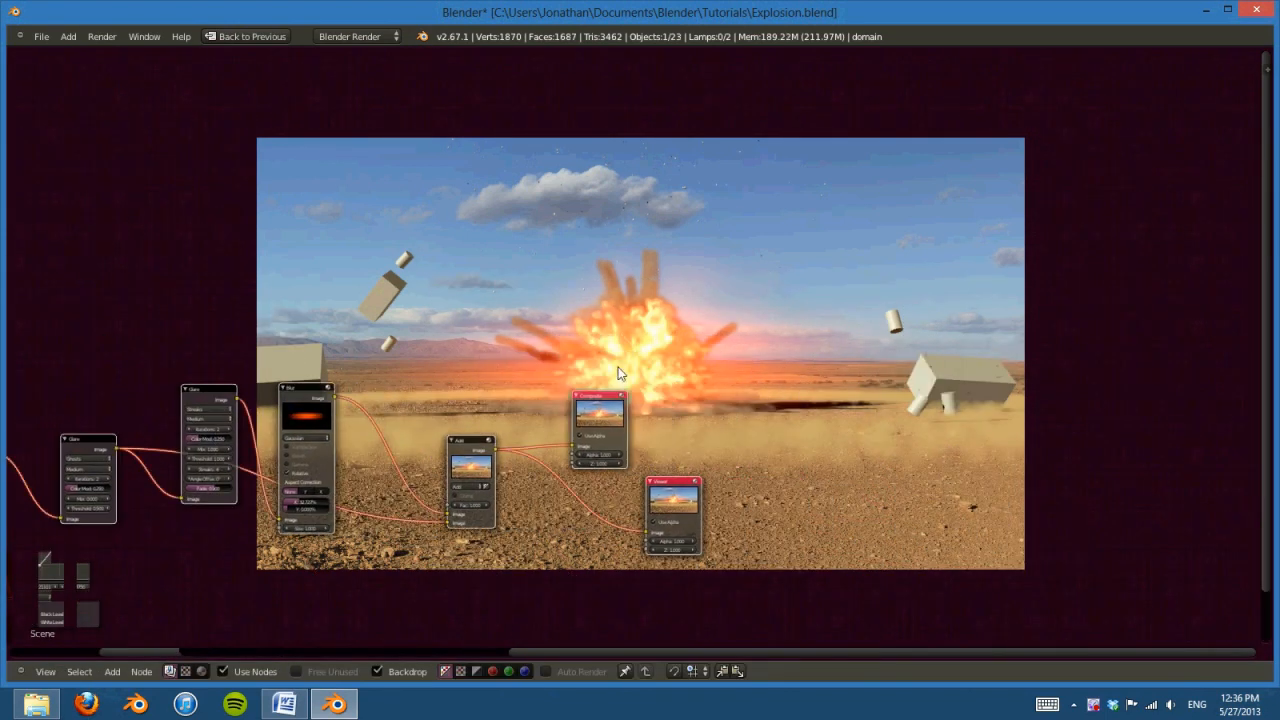
pyautogui.press('a')
pyautogui.press('b')
pyautogui.moveTo(601, 354); pyautogui.dragTo(741, 509)
pyautogui.press('g')
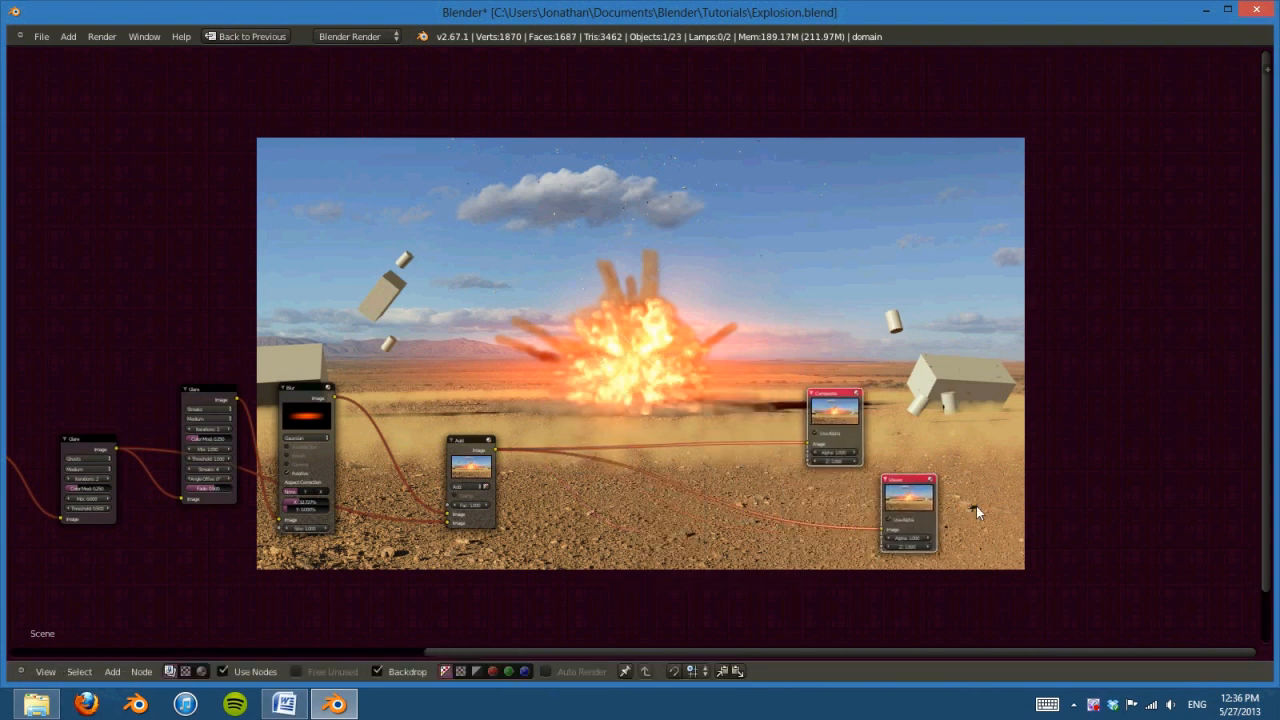
pyautogui.click(976, 512)
pyautogui.moveTo(680, 591); pyautogui.dragTo(748, 600, button='middle')
pyautogui.scroll(1, 741, 403)
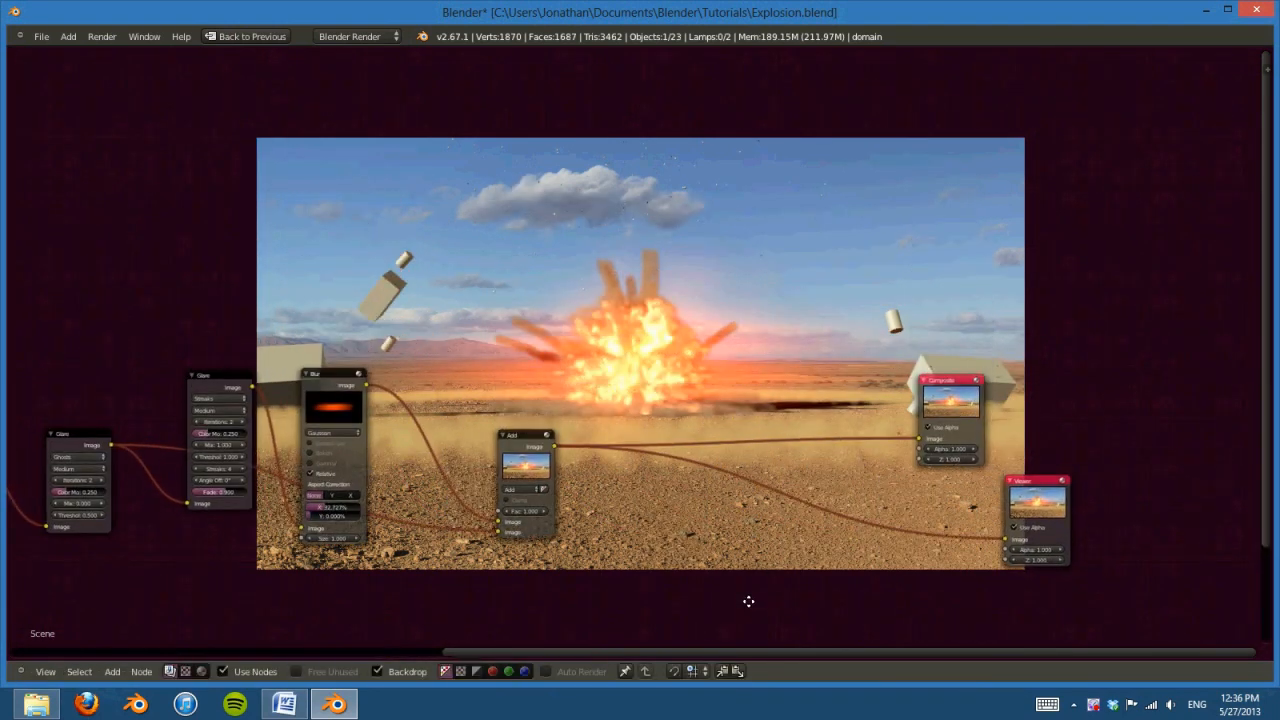
# - Return to the full Compositing layout and save over the existing Explosion.blend file
pyautogui.hotkey('ctrl', 'Up')
pyautogui.hotkey('ctrl', 's')
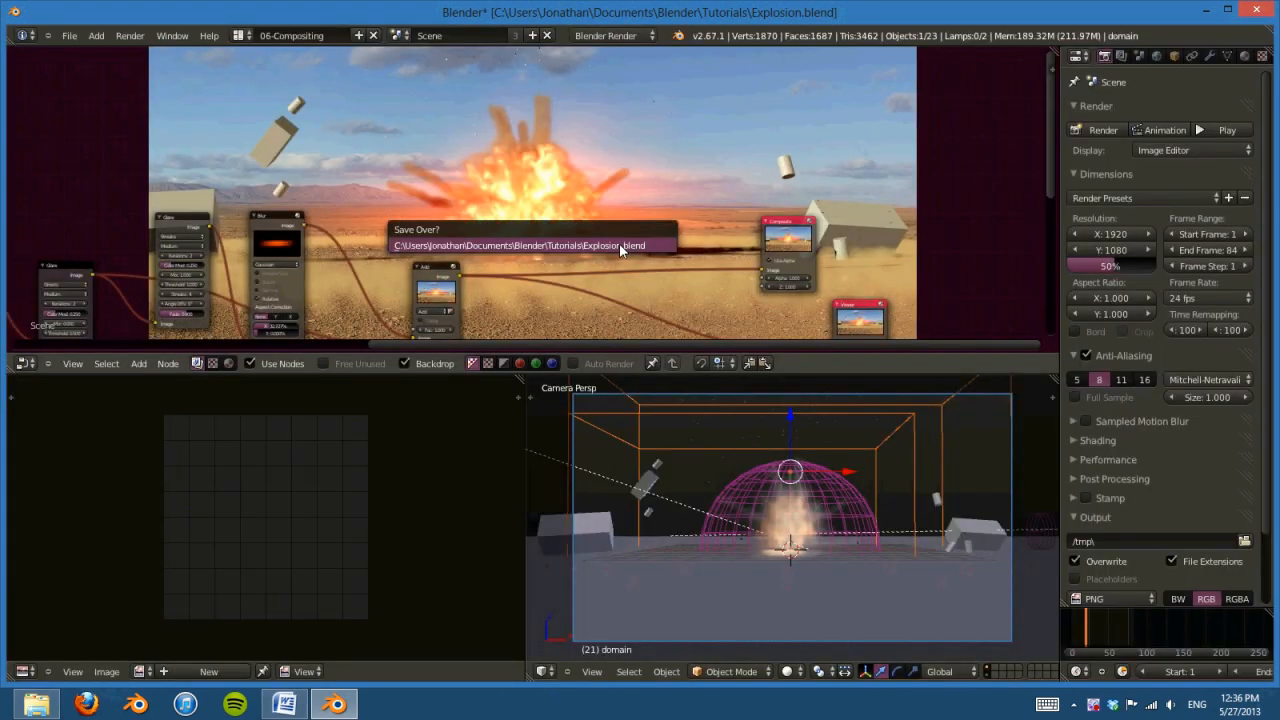
pyautogui.click(619, 248)
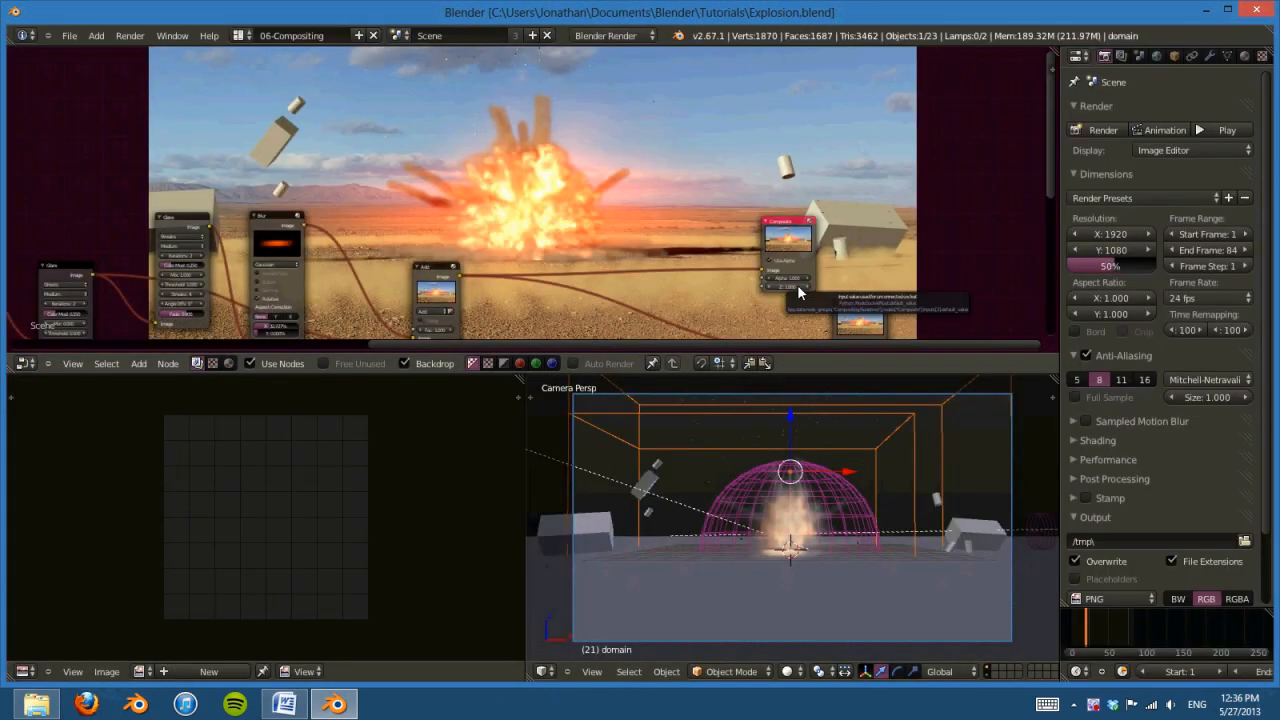
pyautogui.moveTo(797, 290); pyautogui.dragTo(931, 240, button='middle')
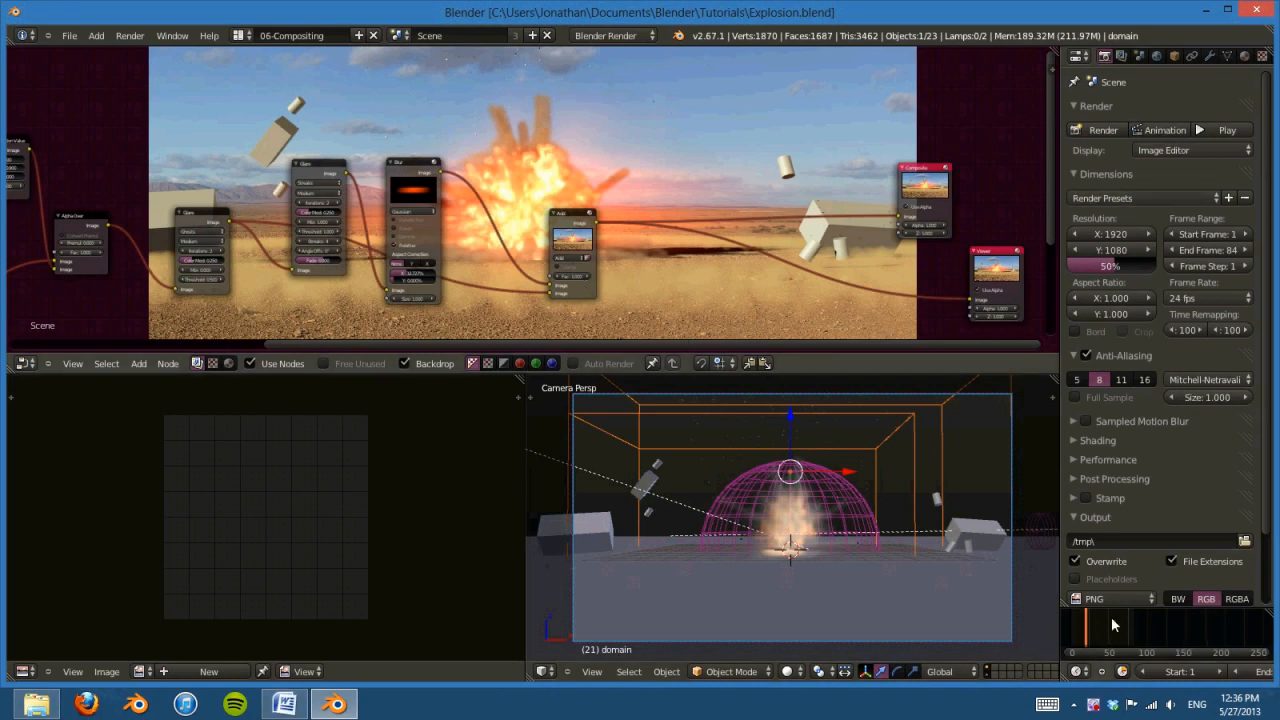
pyautogui.moveTo(1116, 621); pyautogui.dragTo(1205, 626, button='middle')
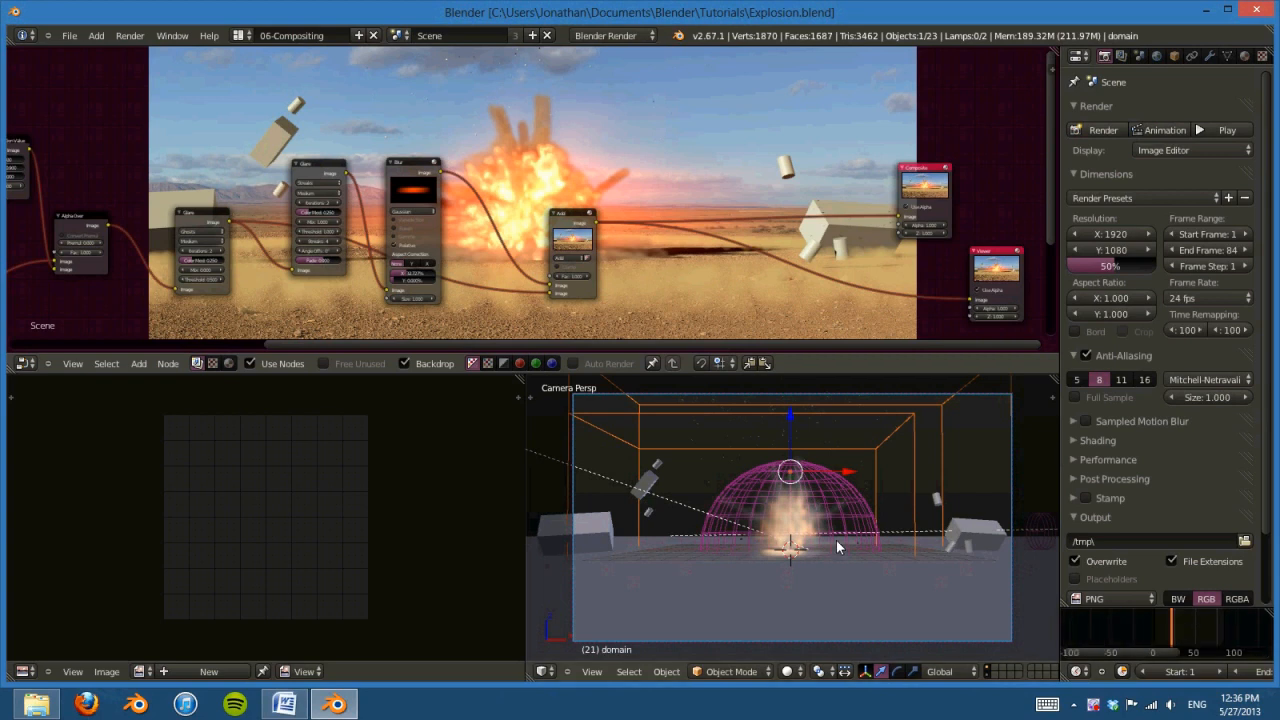
pyautogui.hotkey('ctrl', 's')
pyautogui.click(836, 540)
# - Set the current frame to 10 and advance to frame 11, where the explosion begins
pyautogui.hscroll(4, 1250, 668)
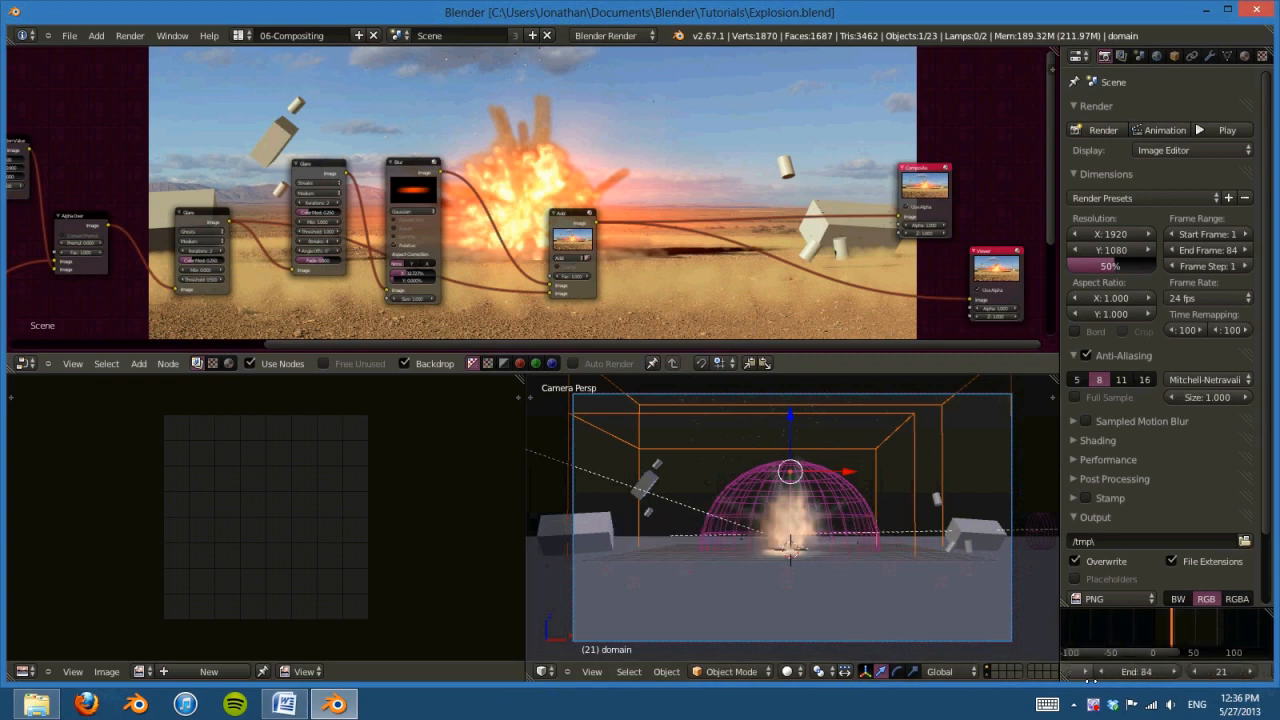
pyautogui.hscroll(4, 1235, 676)
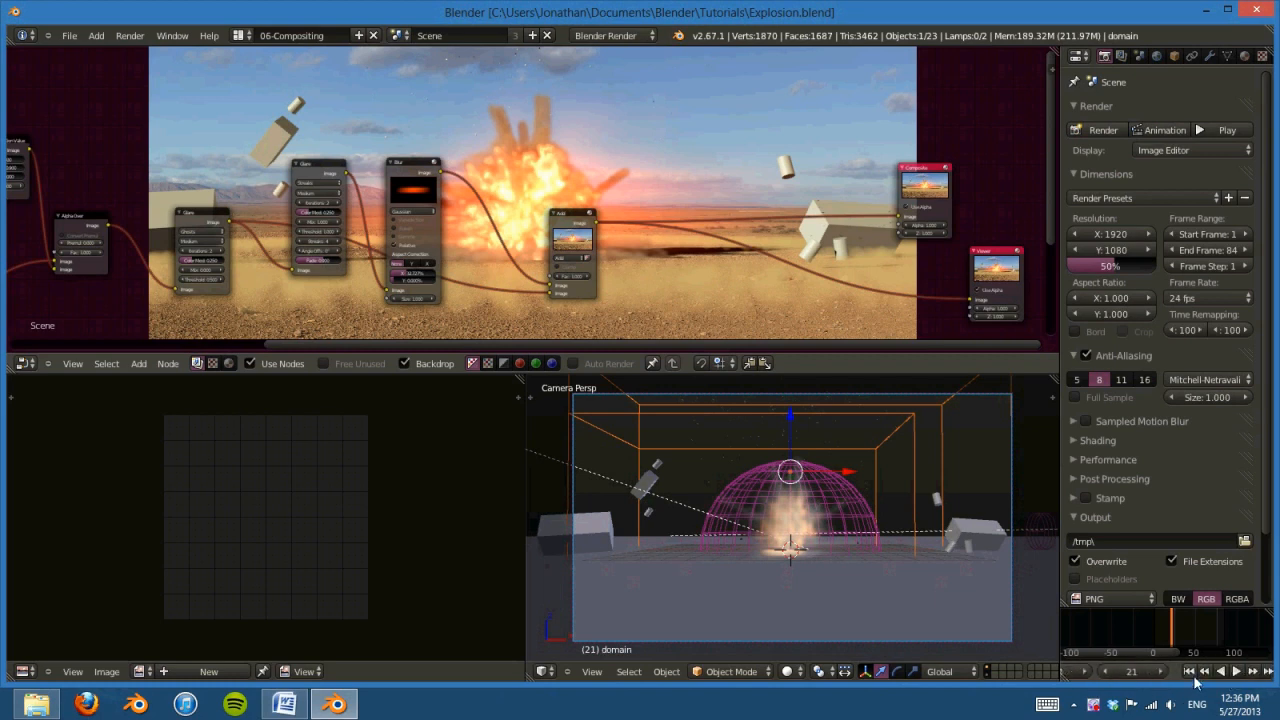
pyautogui.click(1129, 671)
pyautogui.write('10')
pyautogui.press('Return')
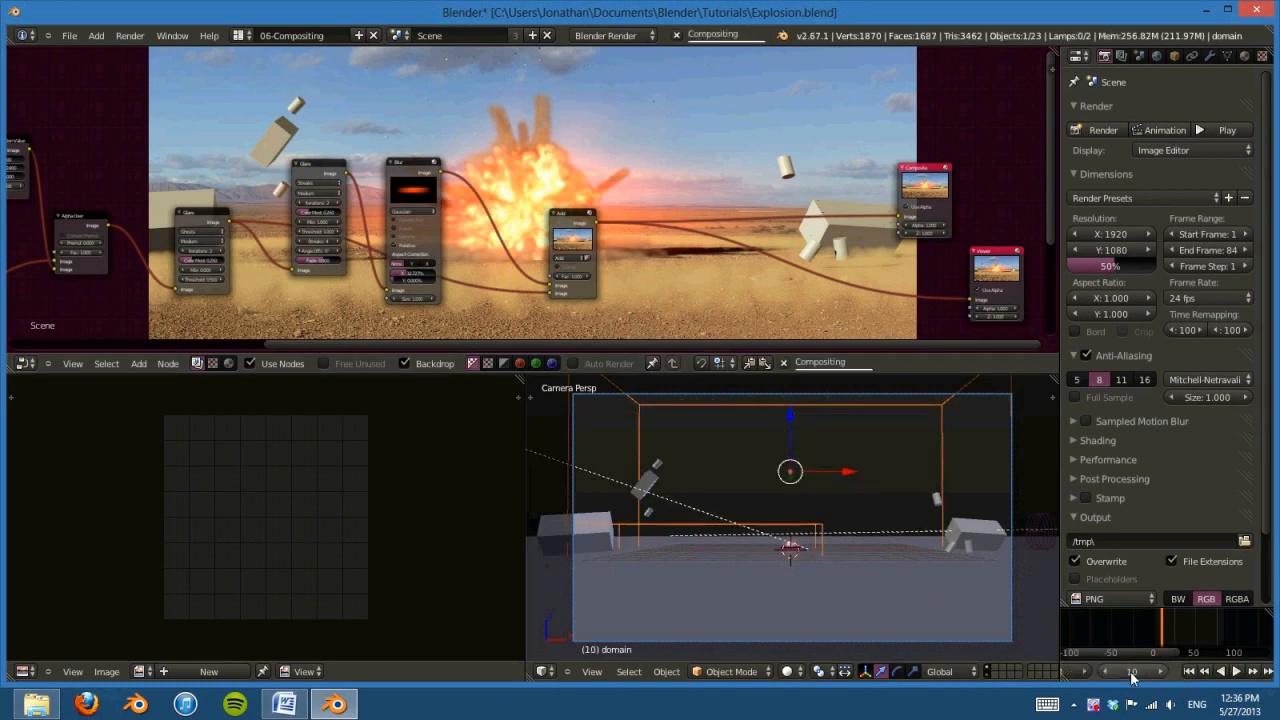
pyautogui.click(1160, 672)
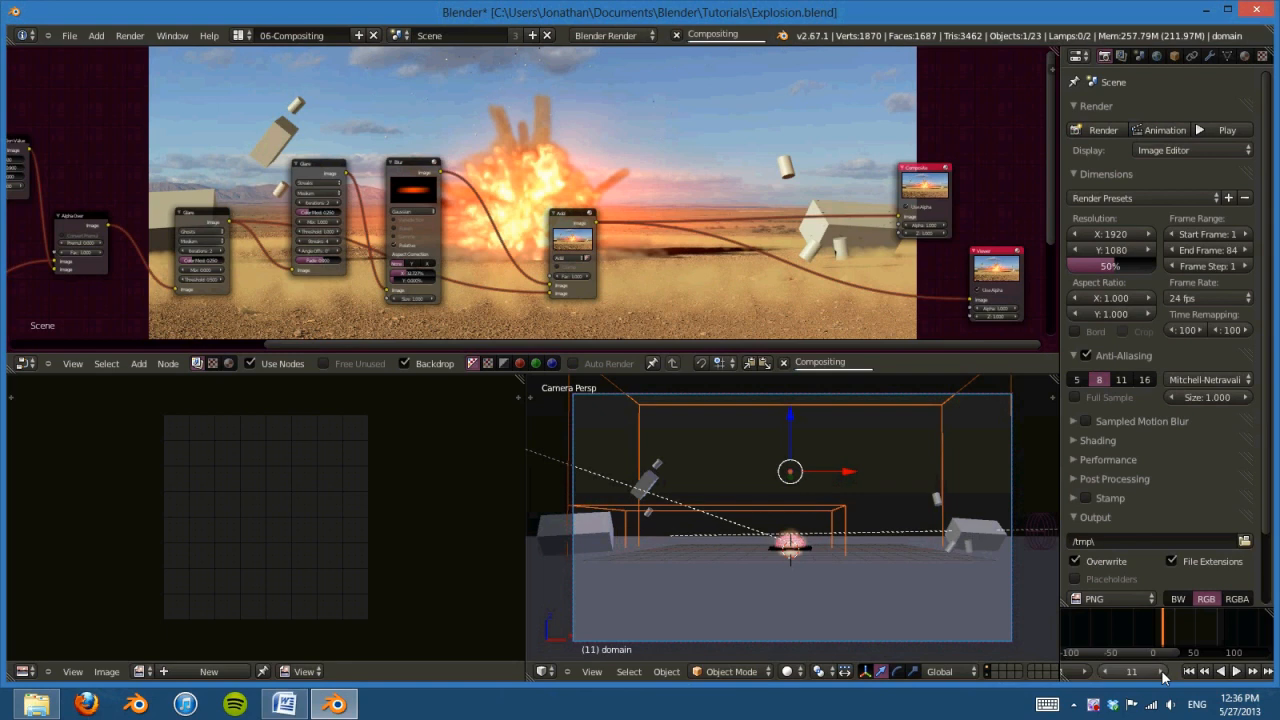
pyautogui.click(1160, 672)
# - Enlarge the node editor and move the Ghosts Glare node and everything downstream away from Alpha Over to open a gap
pyautogui.hotkey('ctrl', 'Up')
pyautogui.moveTo(524, 420); pyautogui.dragTo(934, 350, button='middle')
pyautogui.scroll(-3, 844, 354)
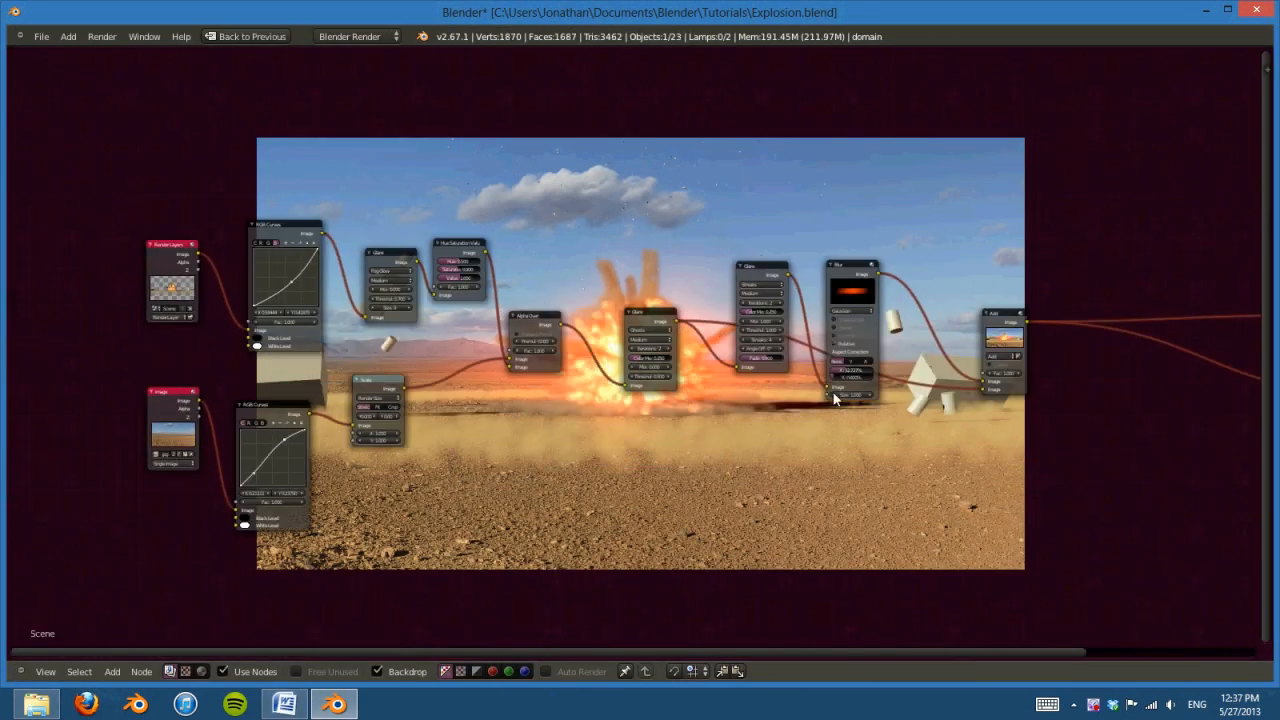
pyautogui.moveTo(834, 396); pyautogui.dragTo(802, 500, button='middle')
pyautogui.scroll(4, 500, 562)
pyautogui.moveTo(478, 564); pyautogui.dragTo(494, 516, button='middle')
pyautogui.moveTo(644, 452); pyautogui.dragTo(518, 430, button='middle')
pyautogui.moveTo(778, 452); pyautogui.dragTo(753, 447, button='middle')
pyautogui.scroll(-4, 554, 390)
pyautogui.press('b')
pyautogui.moveTo(478, 227); pyautogui.dragTo(1260, 534)
pyautogui.press('g')
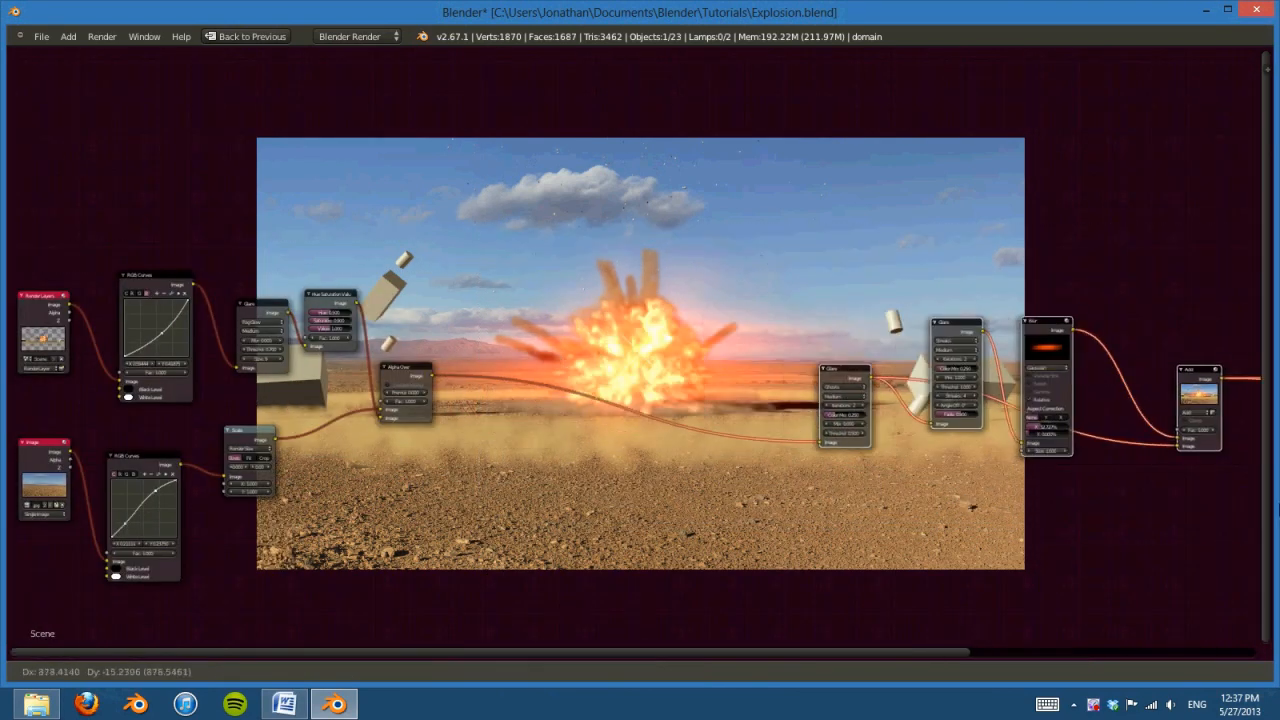
pyautogui.click(900, 480)
# - Insert a Hue Saturation Value node between the Alpha Over and Ghosts Glare nodes
pyautogui.press('a')
pyautogui.scroll(5, 625, 473)
pyautogui.hotkey('shift', 'a')
pyautogui.moveTo(519, 490)
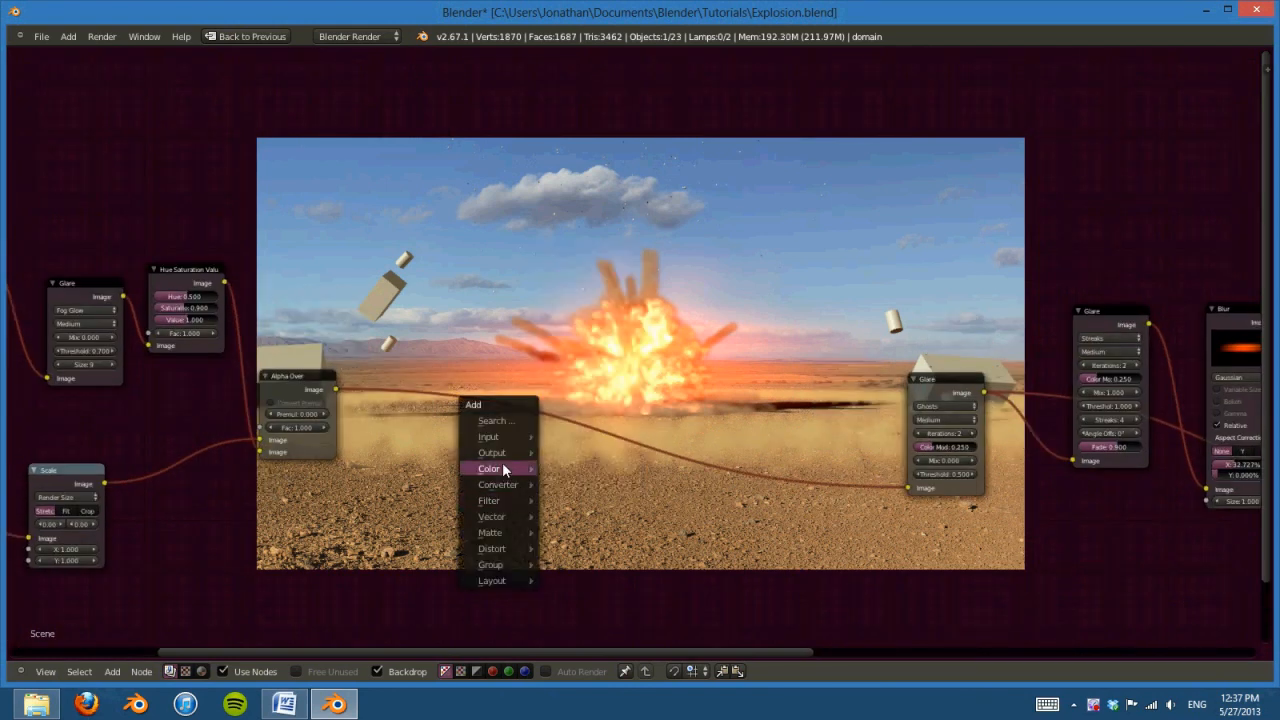
pyautogui.moveTo(502, 464)
pyautogui.click(637, 346)
pyautogui.click(409, 372)
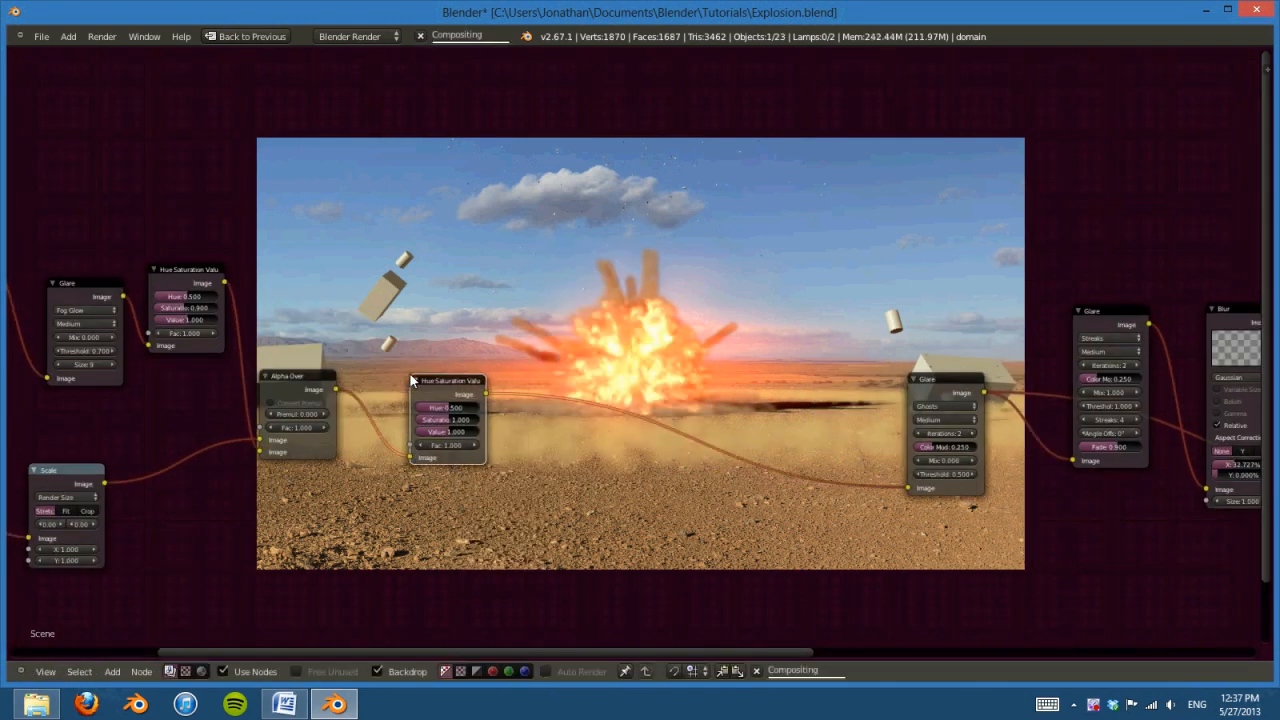
pyautogui.scroll(2, 467, 538)
pyautogui.moveTo(467, 538); pyautogui.dragTo(727, 516, button='middle')
pyautogui.scroll(1, 723, 518)
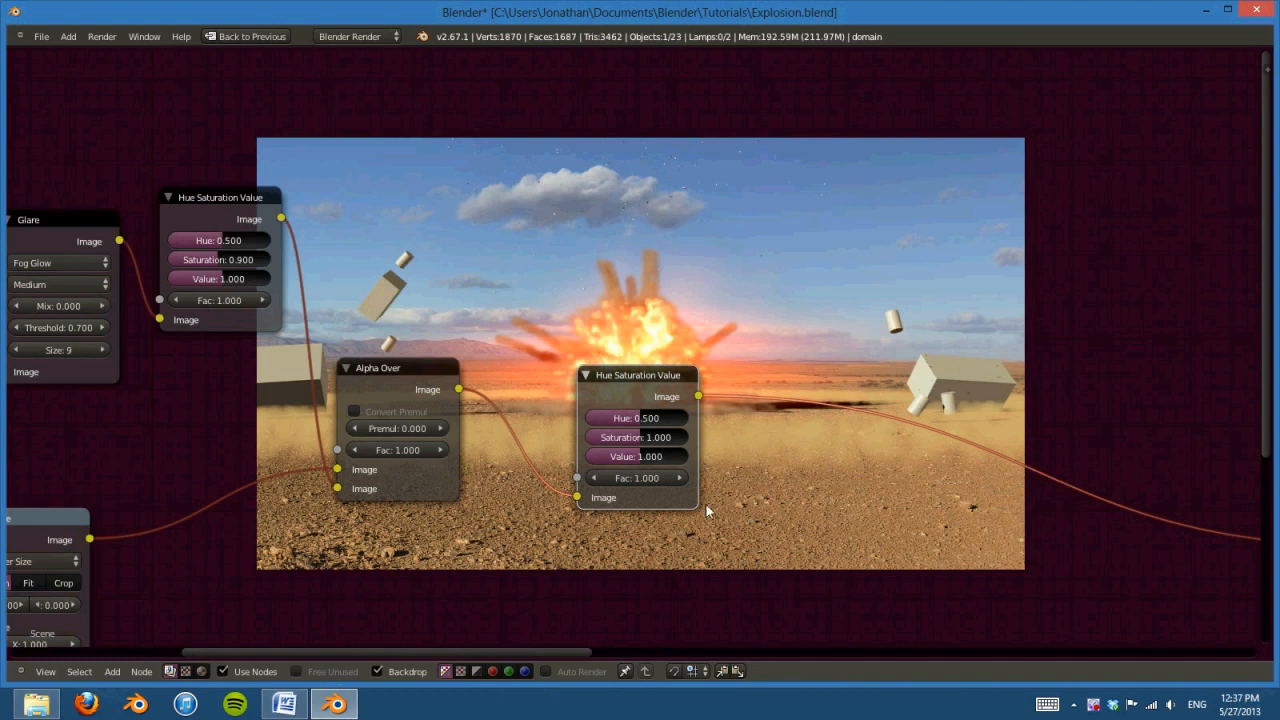
# - Set both the value and the factor of the new Hue Saturation Value node to 2
pyautogui.click(626, 462)
pyautogui.write('2')
pyautogui.press('Return')
pyautogui.moveTo(758, 462); pyautogui.dragTo(681, 527, button='middle')
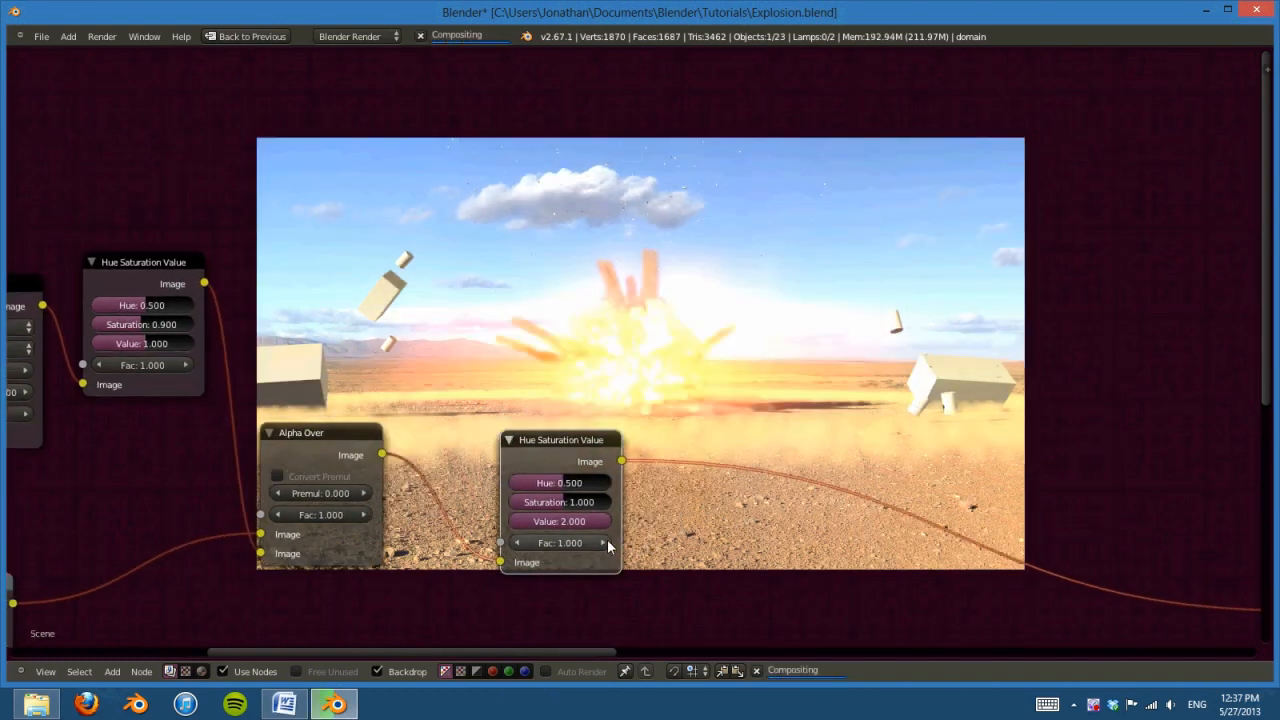
pyautogui.click(565, 542)
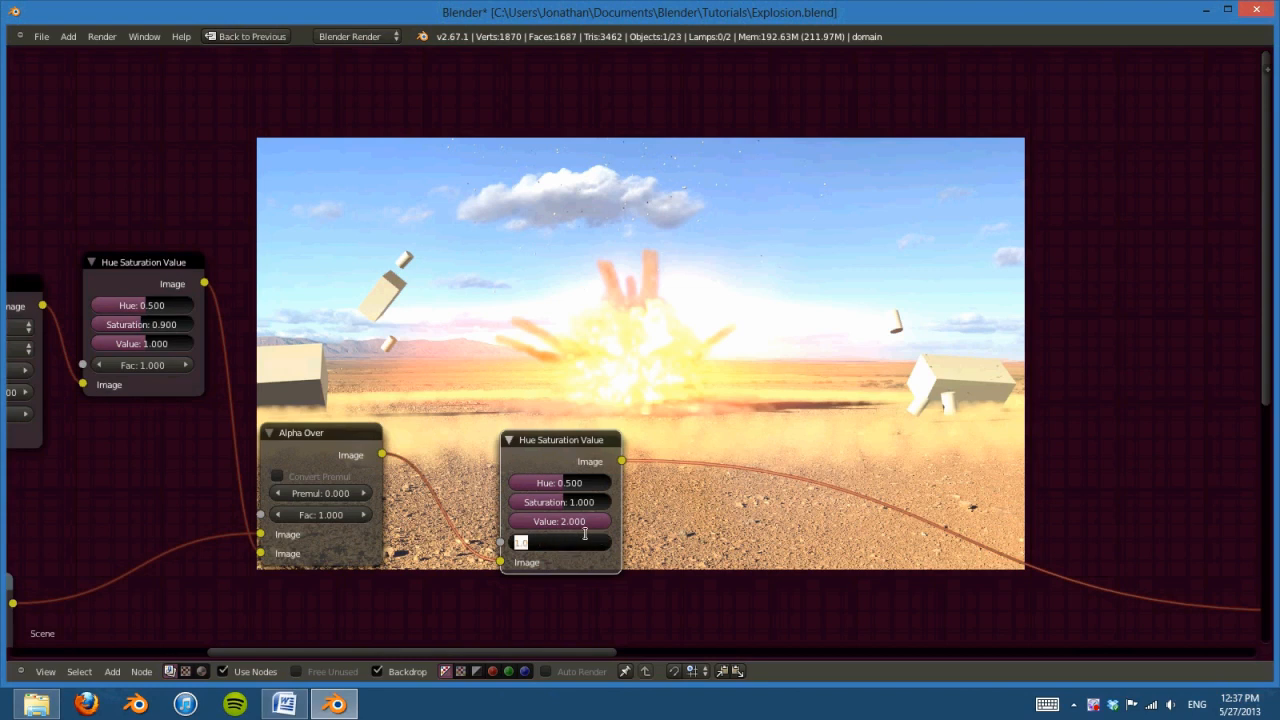
pyautogui.press('Return')
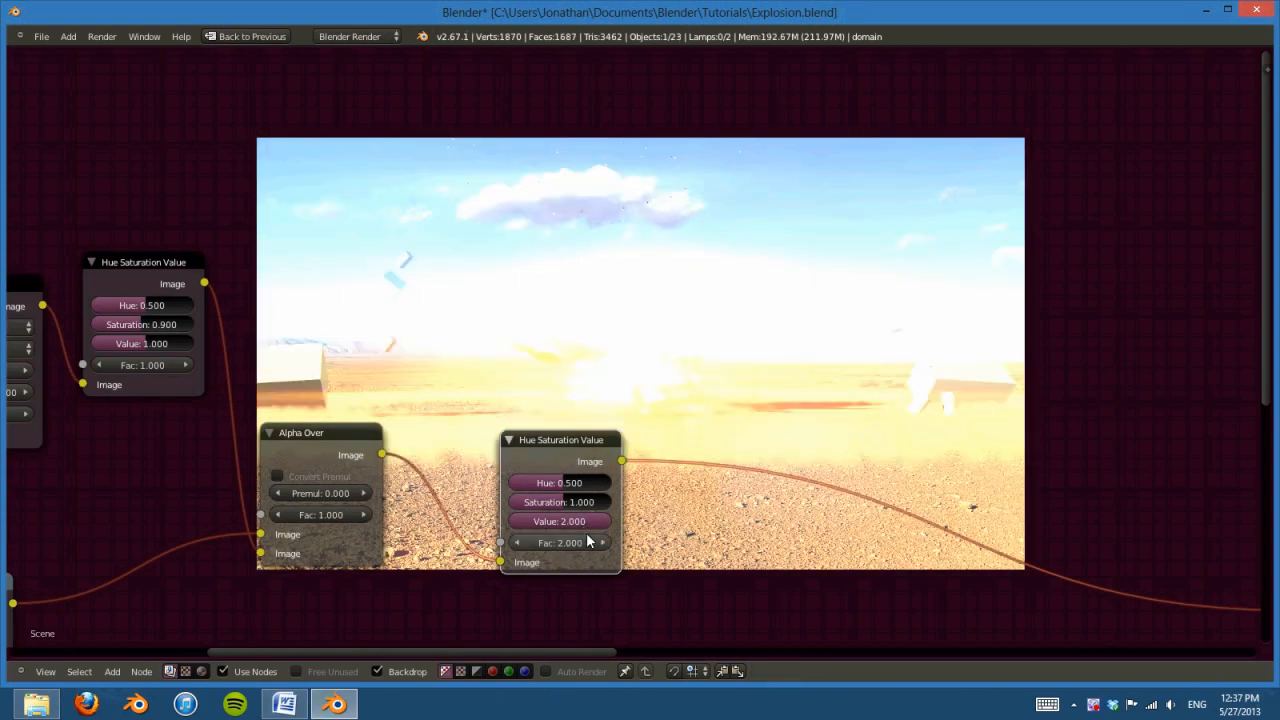
# - Save over the file, render frame 11 and inspect the composited flash in the enlarged node editor
pyautogui.hotkey('ctrl', 'Up')
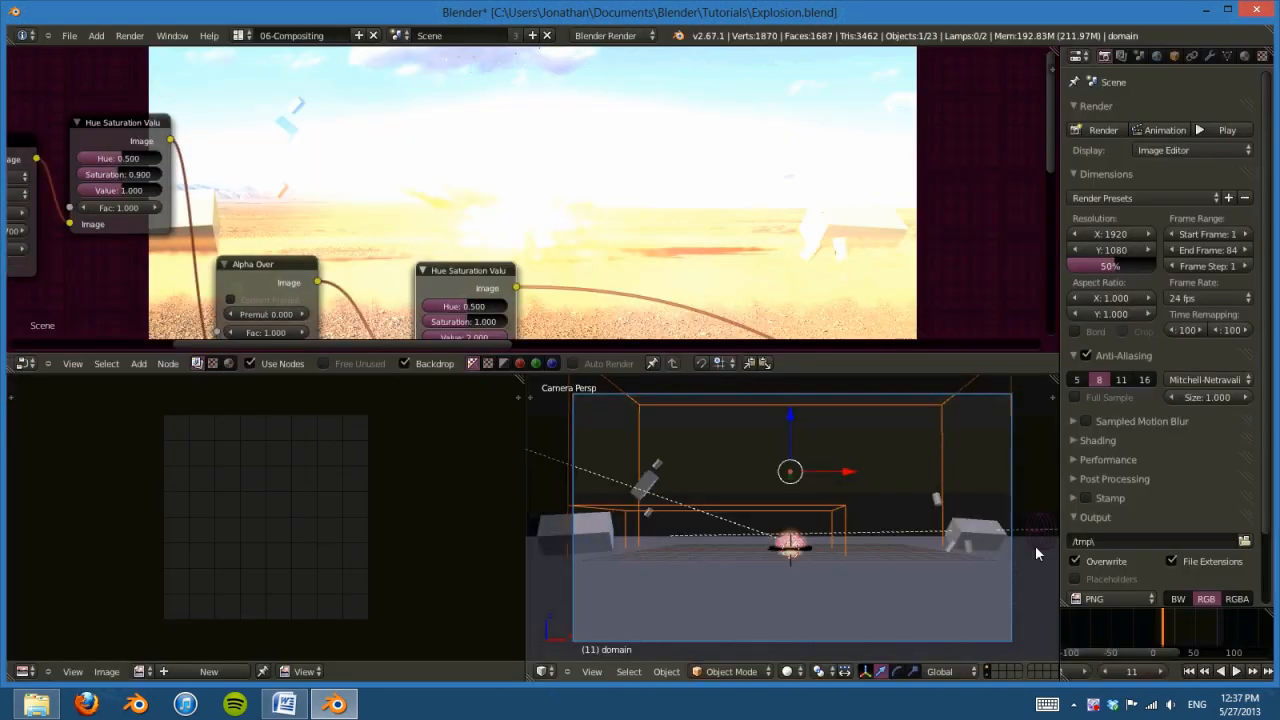
pyautogui.hotkey('ctrl', 's')
pyautogui.click(815, 501)
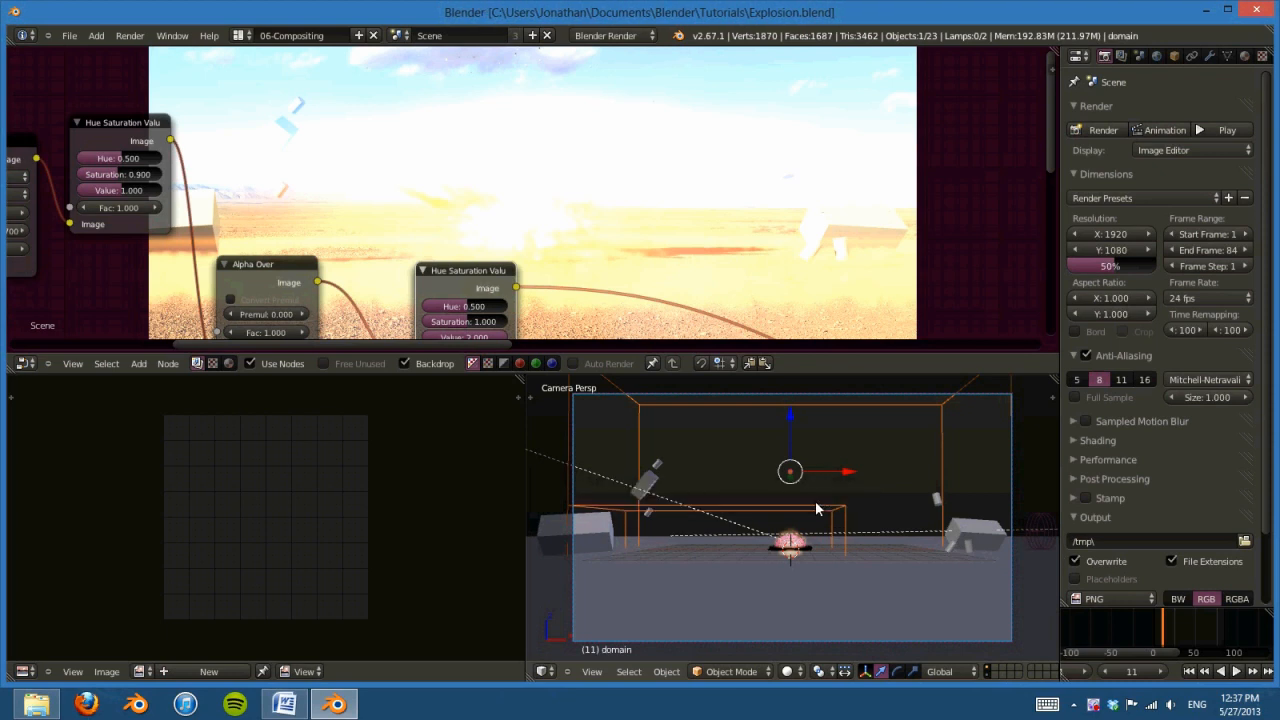
pyautogui.press('F12')
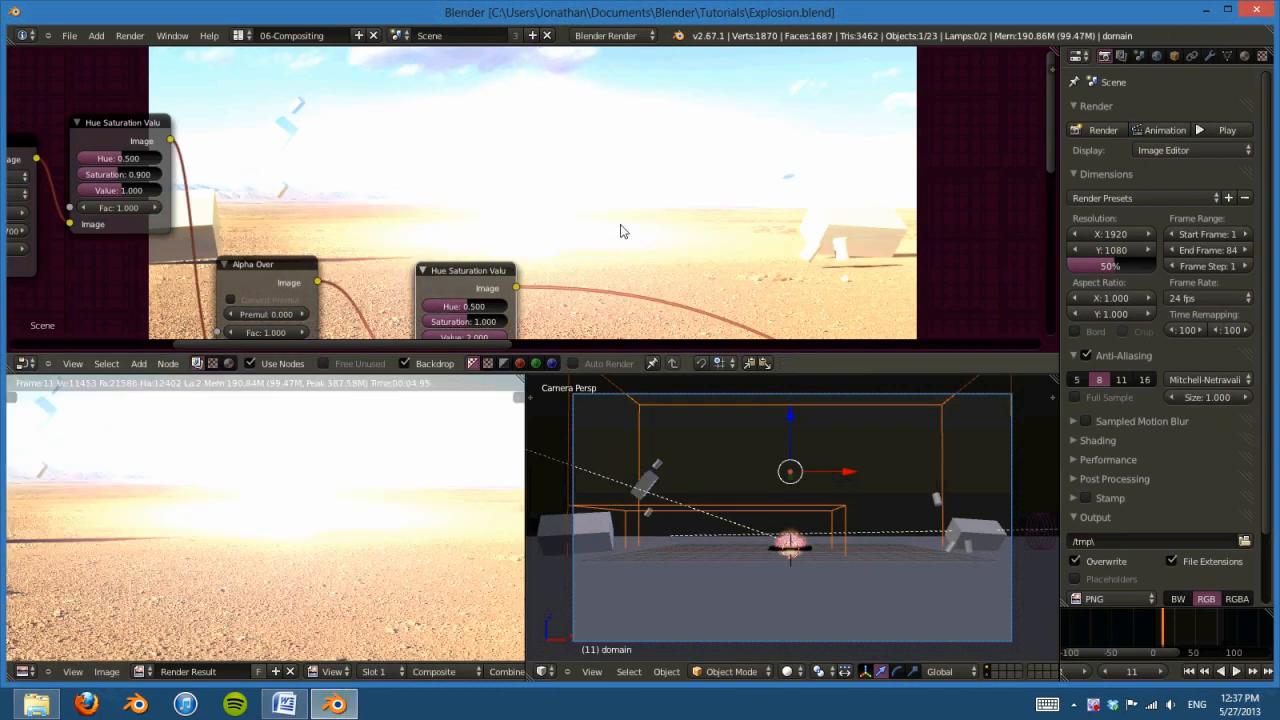
pyautogui.hotkey('shift', 'space')
pyautogui.moveTo(748, 510); pyautogui.dragTo(729, 469, button='middle')
pyautogui.moveTo(665, 497); pyautogui.dragTo(621, 539, button='middle')
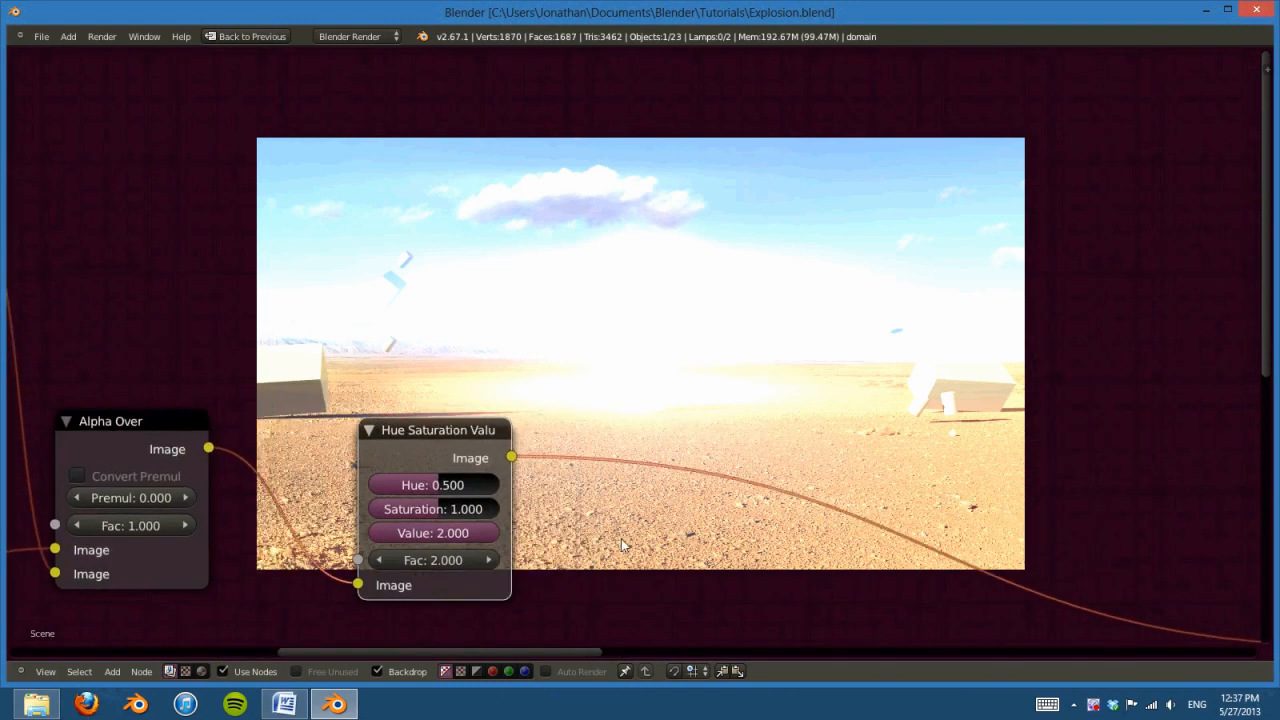
# - Restore the full screen layout, go to frame 10 and set the factor of the new Hue Saturation Value node to 0
pyautogui.hotkey('shift', 'space')
pyautogui.click(1107, 673)
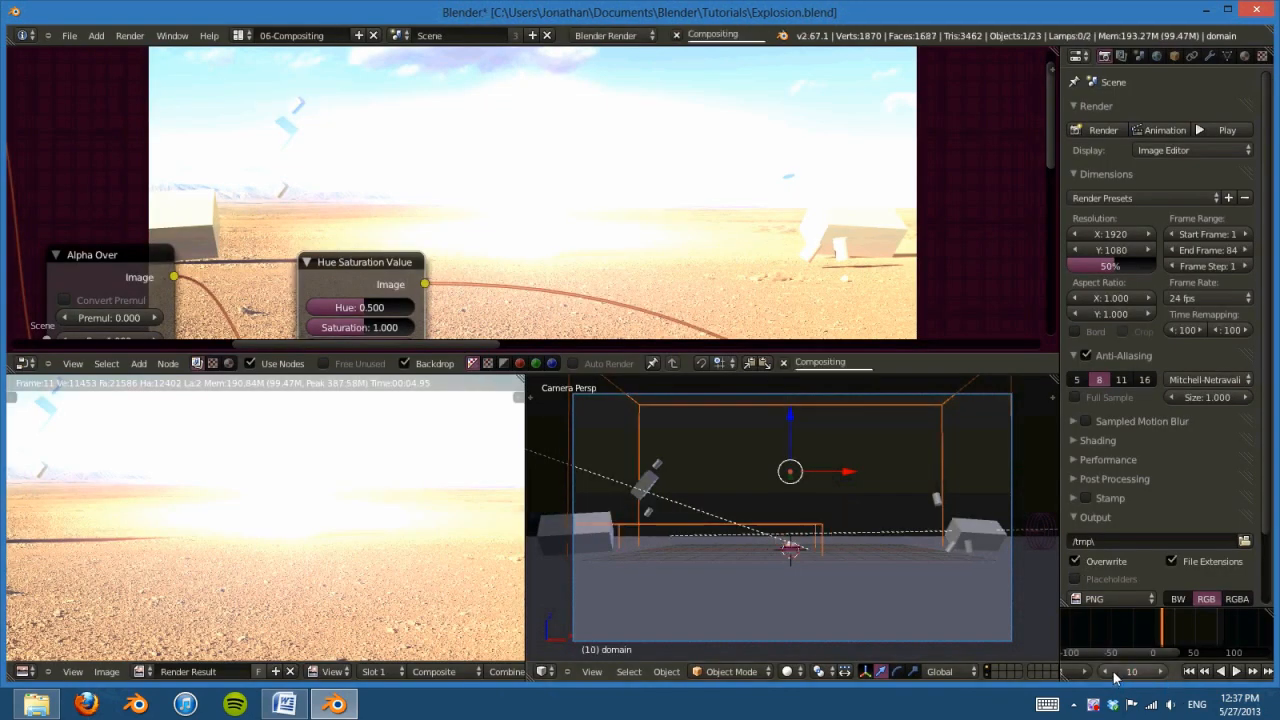
pyautogui.moveTo(577, 300); pyautogui.dragTo(748, 170, button='middle')
pyautogui.scroll(1, 748, 169)
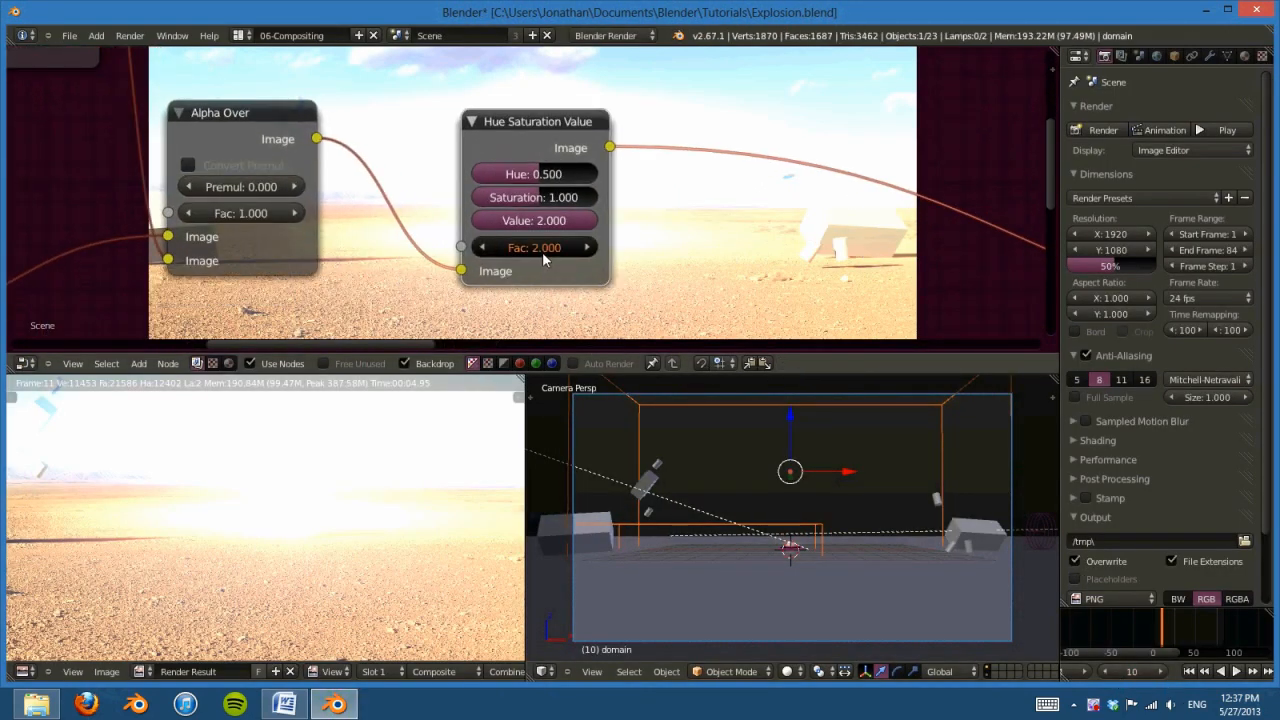
pyautogui.press('Return')
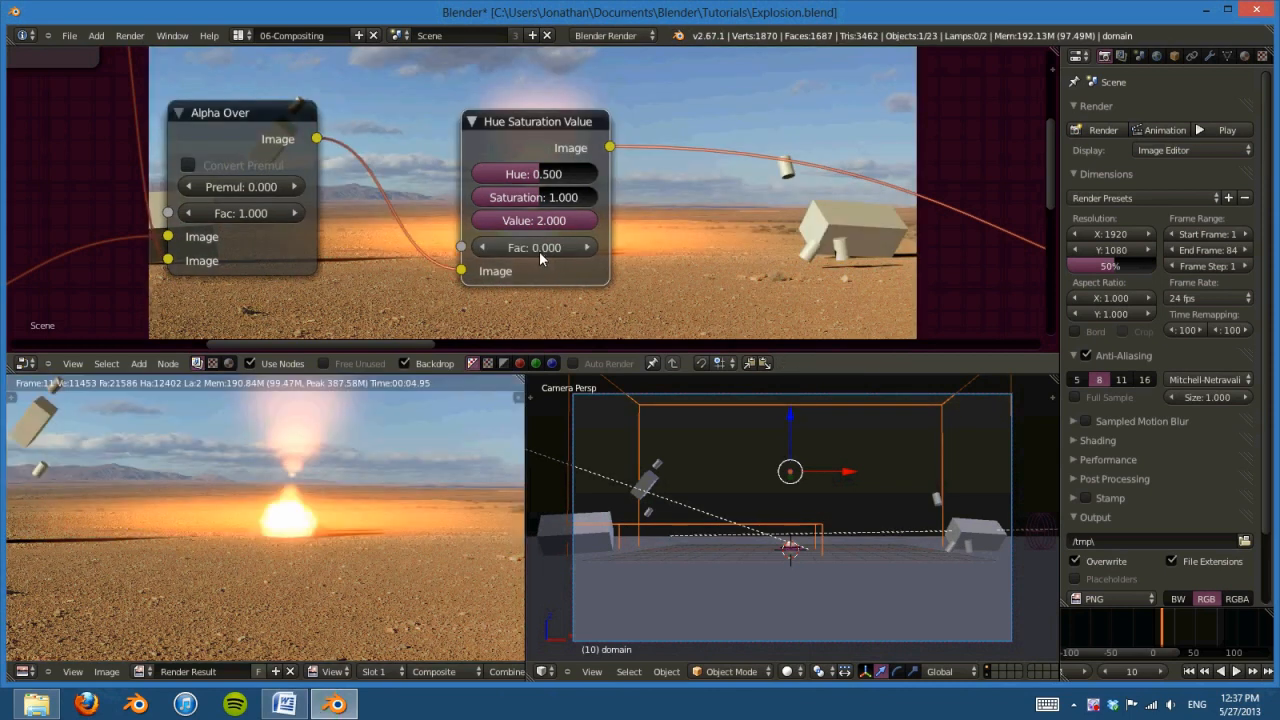
pyautogui.press('i')
pyautogui.moveTo(722, 265); pyautogui.dragTo(689, 266, button='middle')
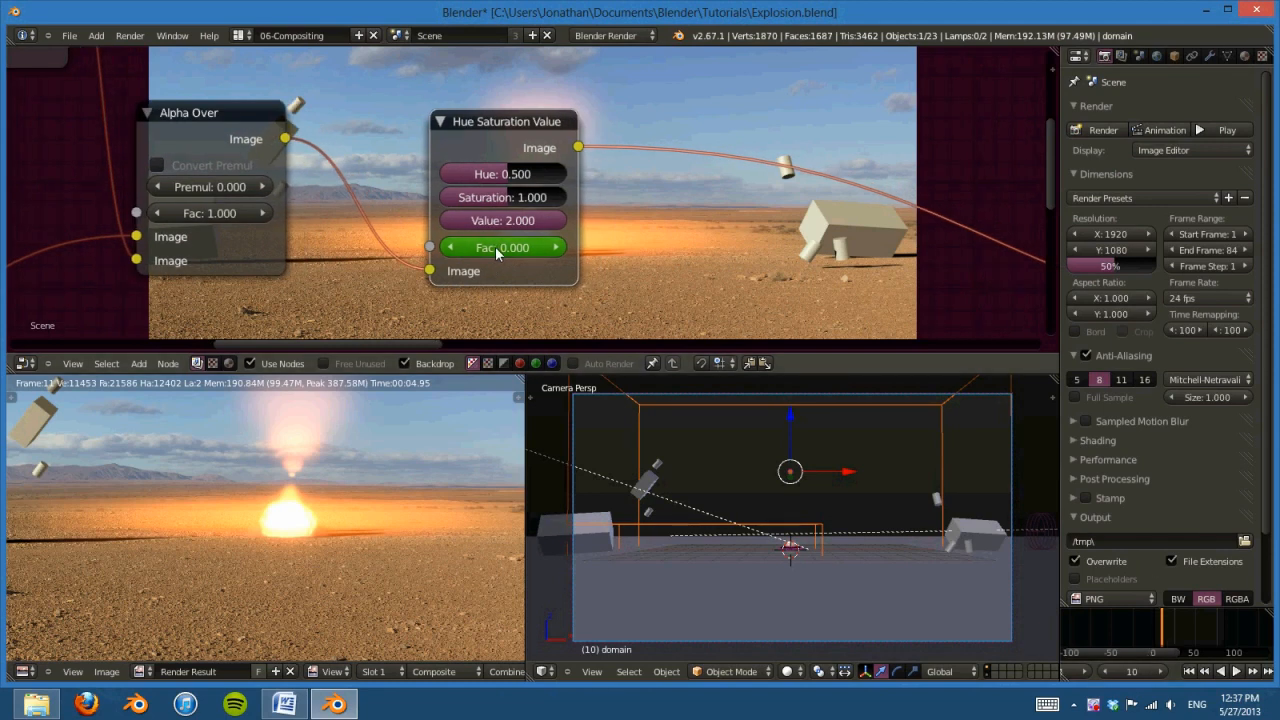
pyautogui.hotkey('alt', 'i')
# - On frame 9, keyframe the Hue Saturation Value node's factor at 0
pyautogui.click(1114, 672)
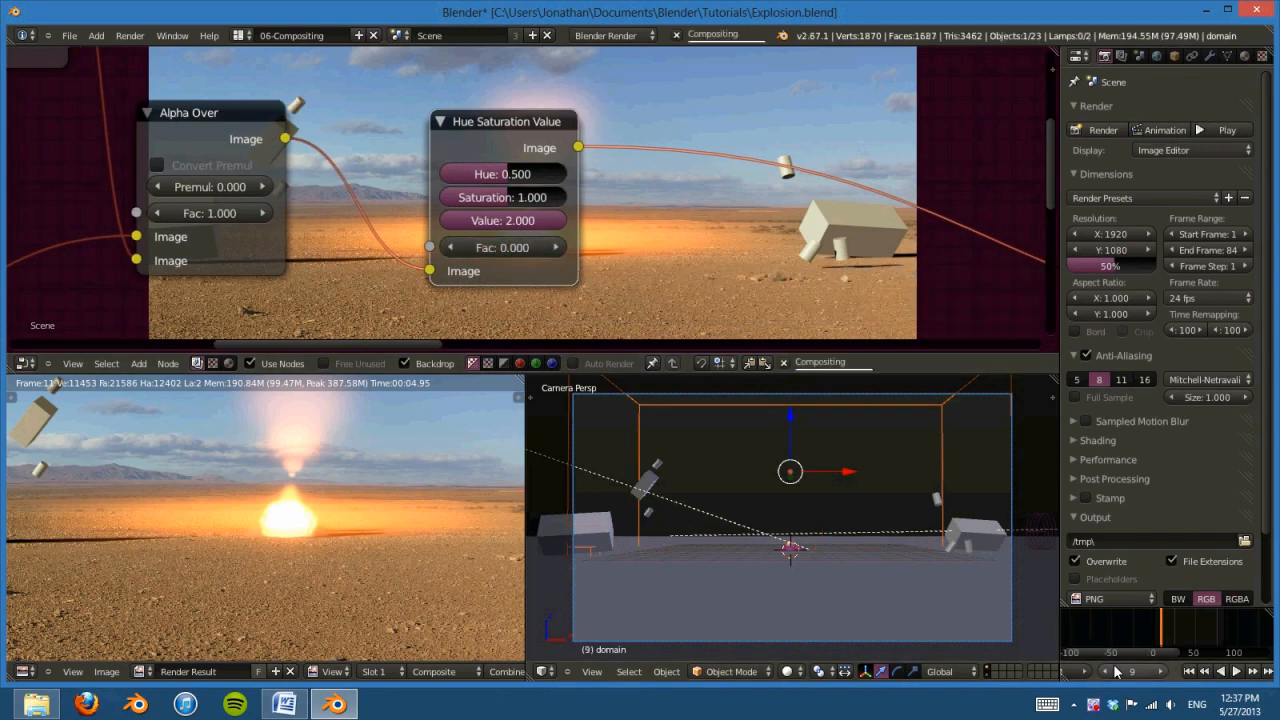
pyautogui.click(505, 250)
pyautogui.write('0')
pyautogui.press('Return')
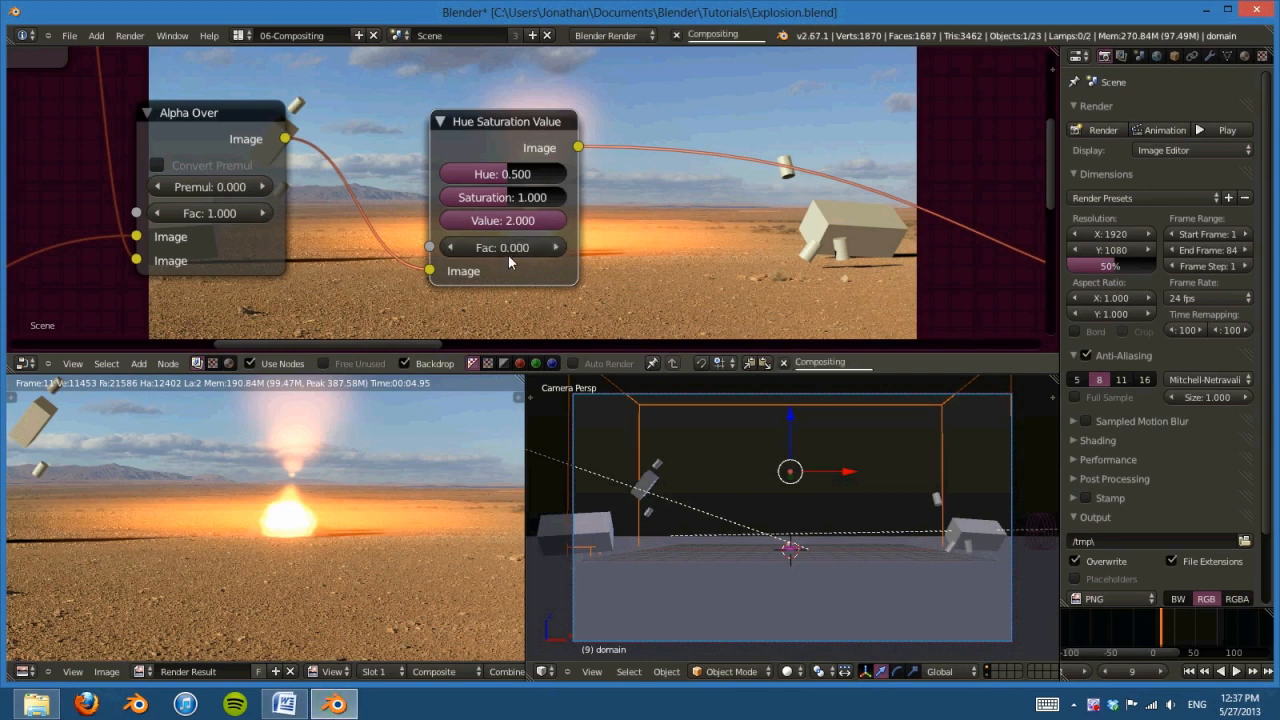
pyautogui.press('i')
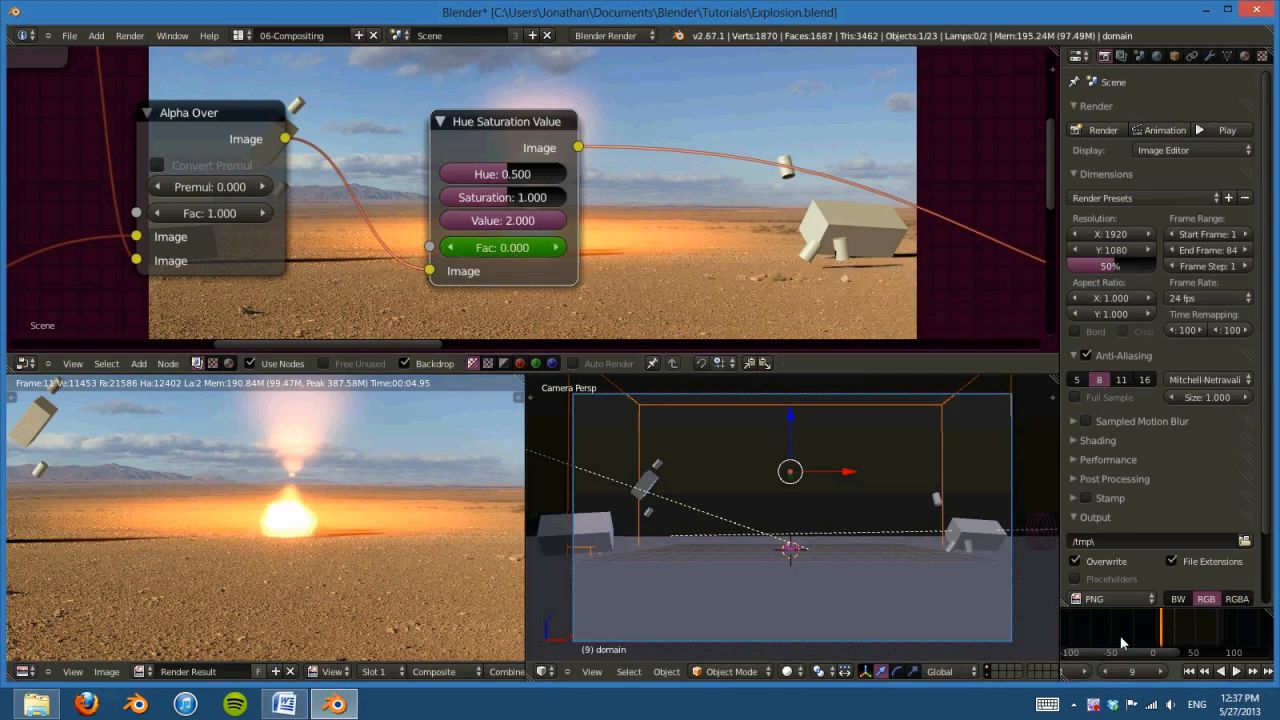
# - On frame 11, keyframe the Hue Saturation Value node's factor at 1 for the peak of the flash
pyautogui.click(1160, 672)
pyautogui.click(1160, 672)
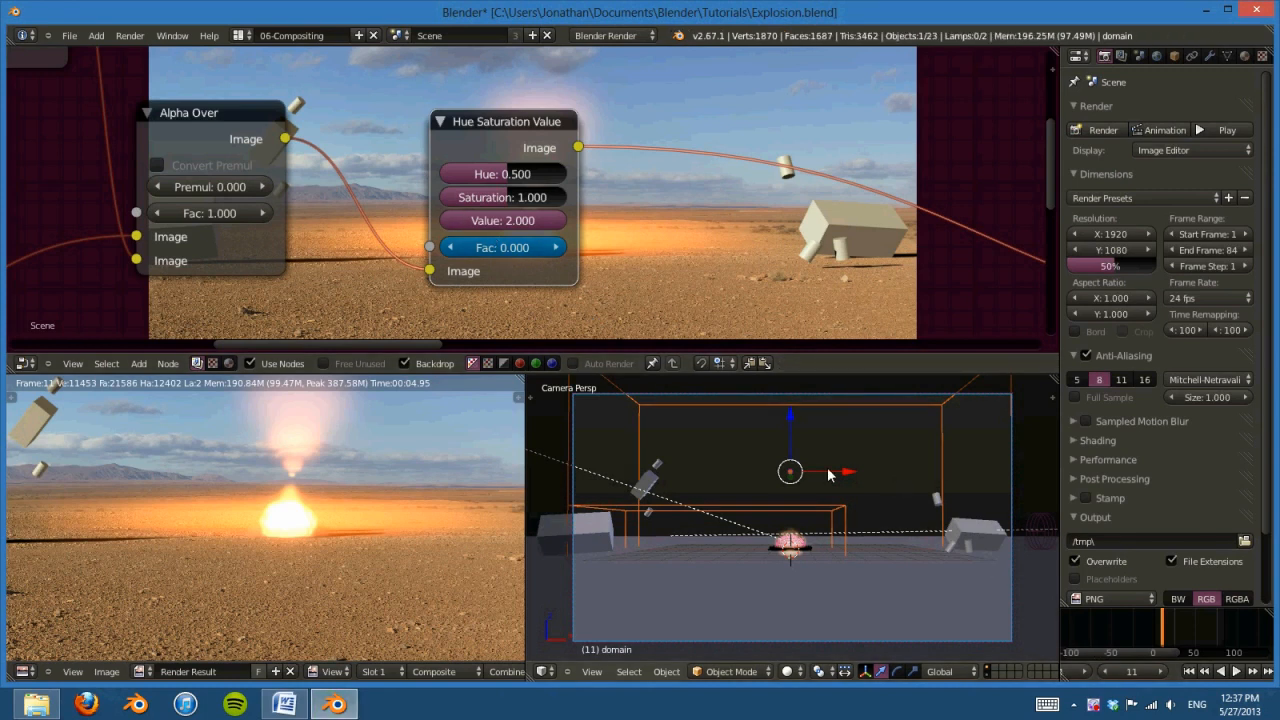
pyautogui.click(498, 255)
pyautogui.write('1')
pyautogui.press('Return')
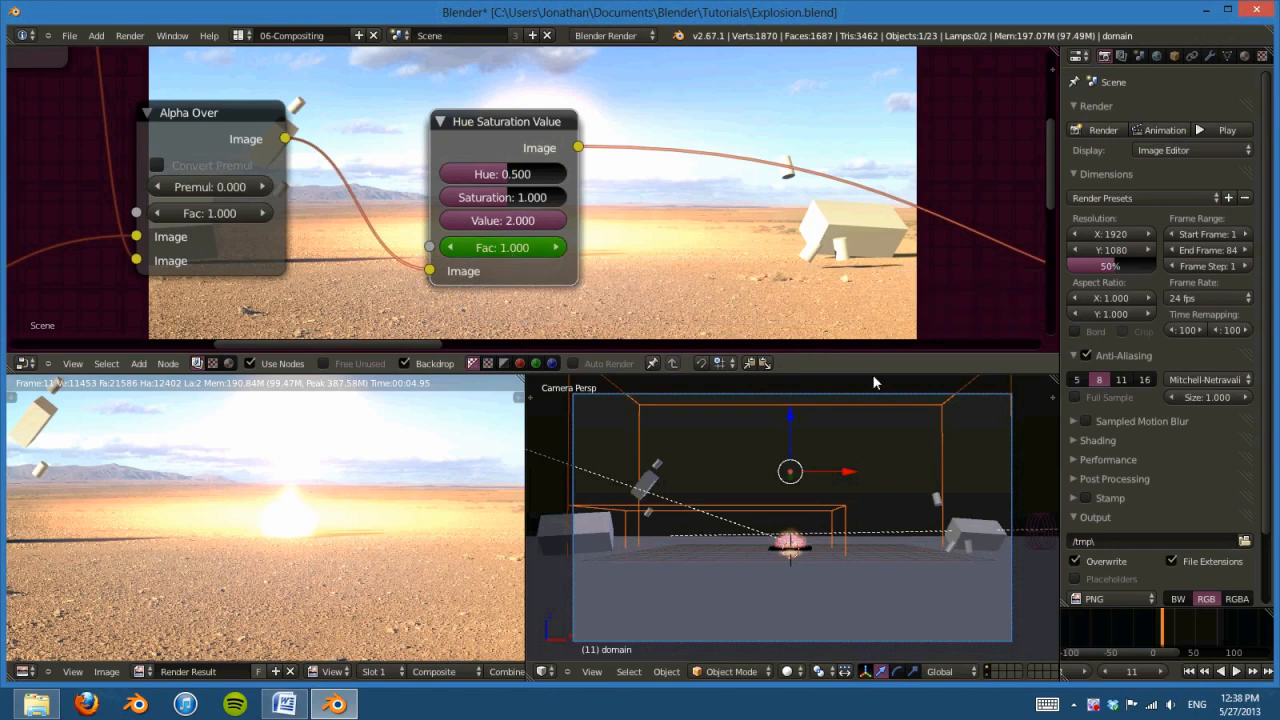
# - On frame 13, keyframe the Hue Saturation Value node's factor back at 0 to end the flash
pyautogui.click(1158, 673)
pyautogui.click(1158, 673)
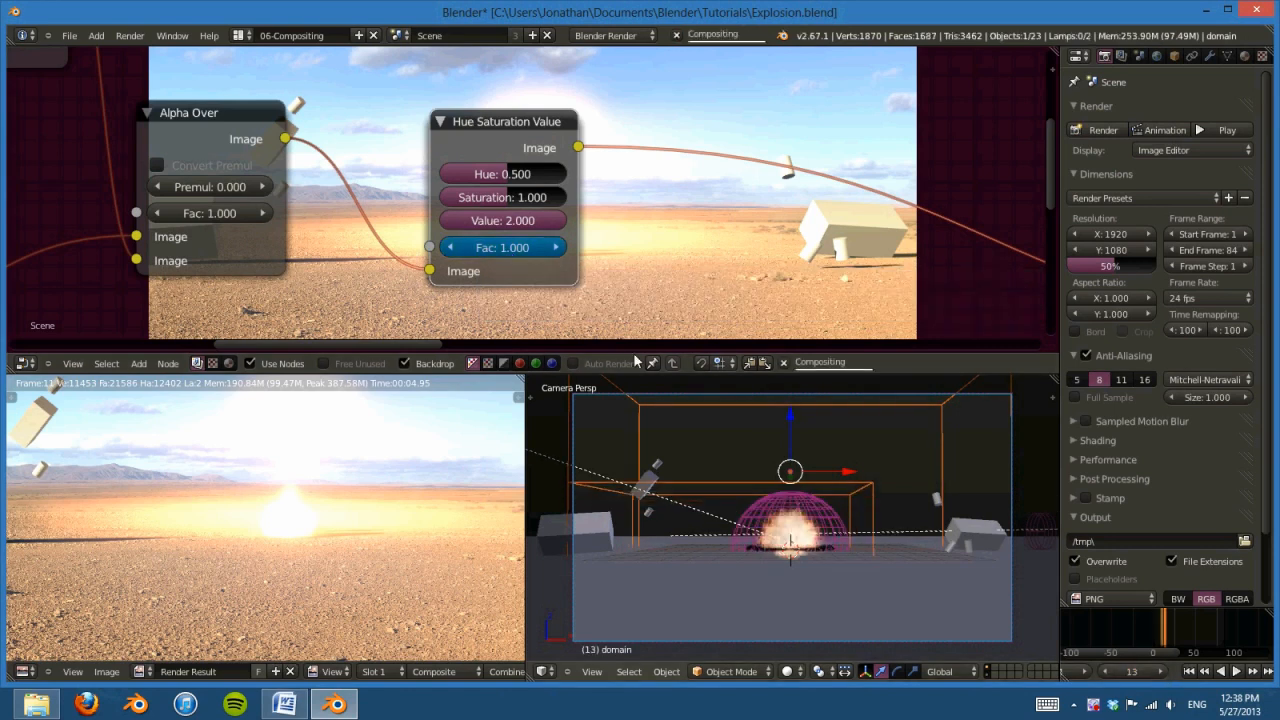
pyautogui.click(506, 244)
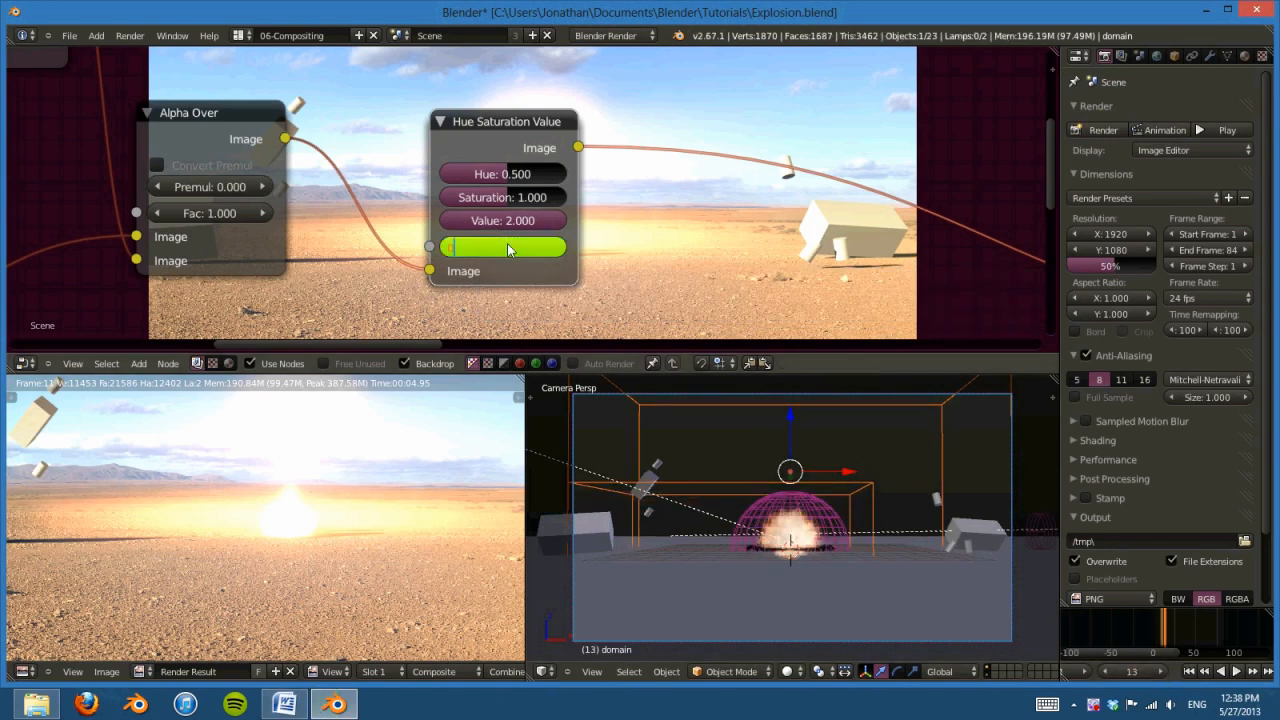
pyautogui.write('0')
pyautogui.press('Return')
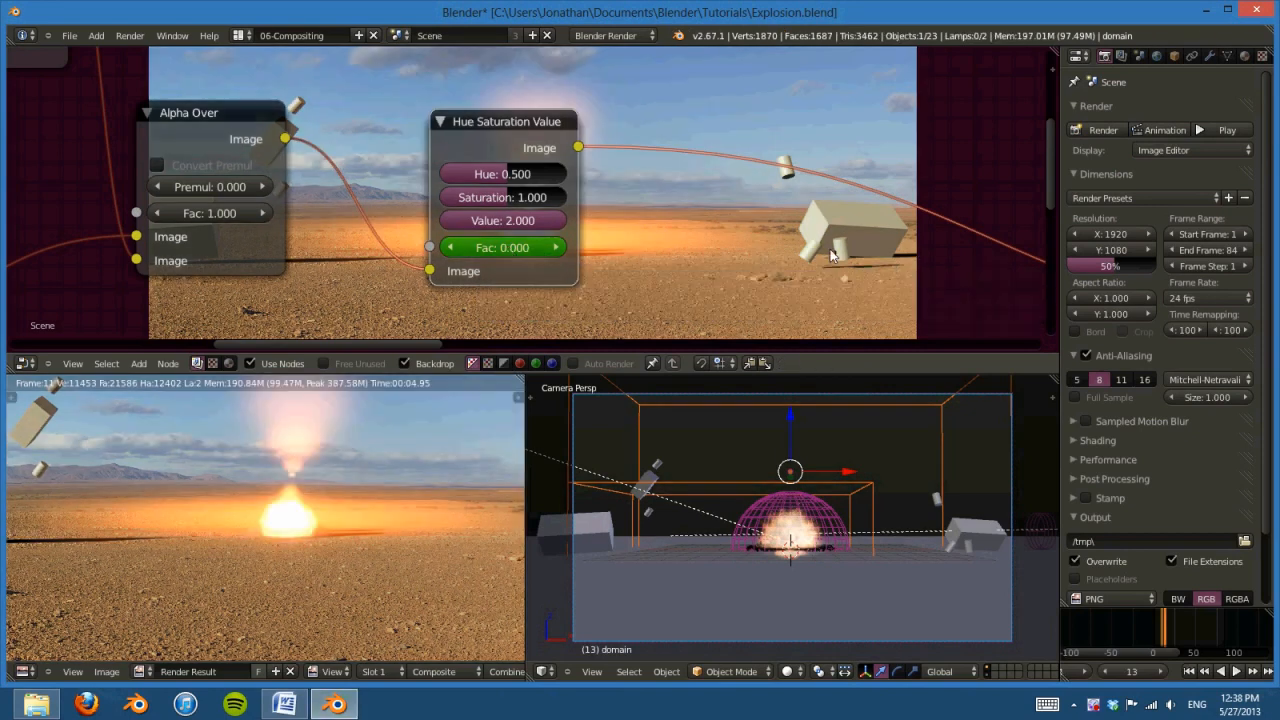
# - Enlarge the node editor and insert a Directional Blur node between the Hue Saturation Value and Ghosts Glare nodes
pyautogui.scroll(-1, 663, 236)
pyautogui.moveTo(663, 236); pyautogui.dragTo(443, 130, button='middle')
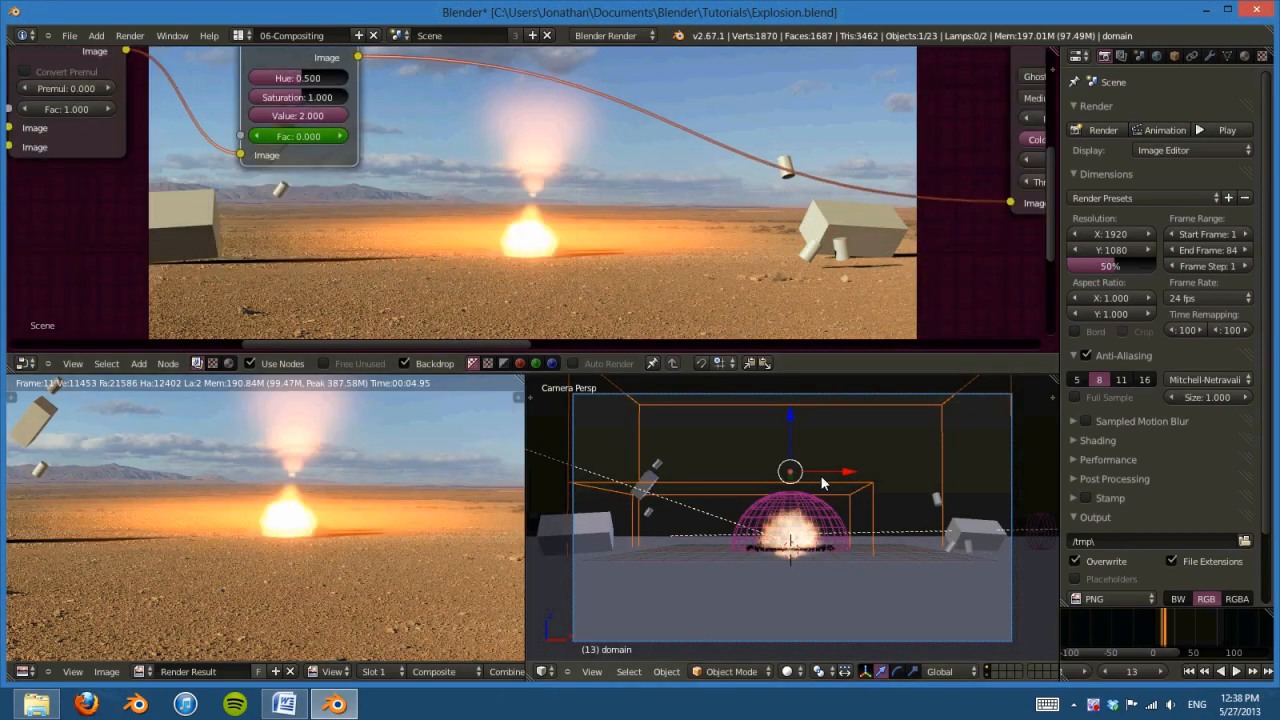
pyautogui.scroll(-2, 421, 187)
pyautogui.scroll(1, 400, 195)
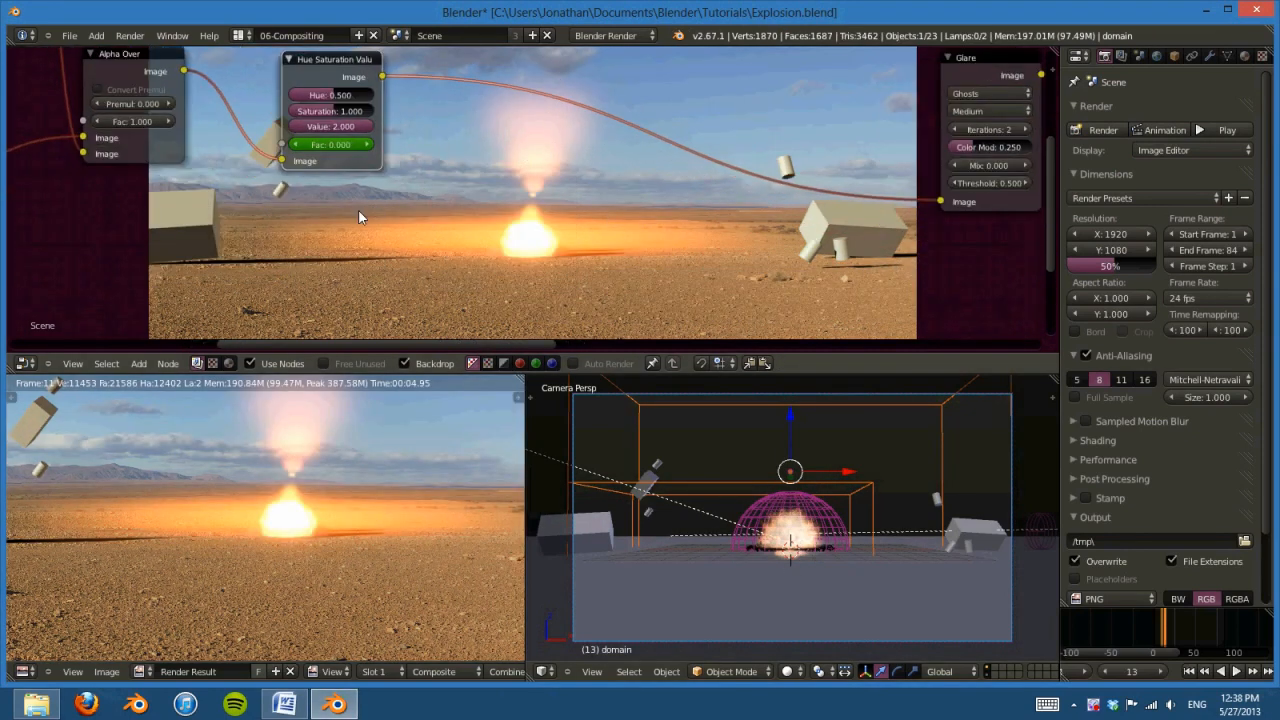
pyautogui.moveTo(455, 203); pyautogui.dragTo(432, 218, button='middle')
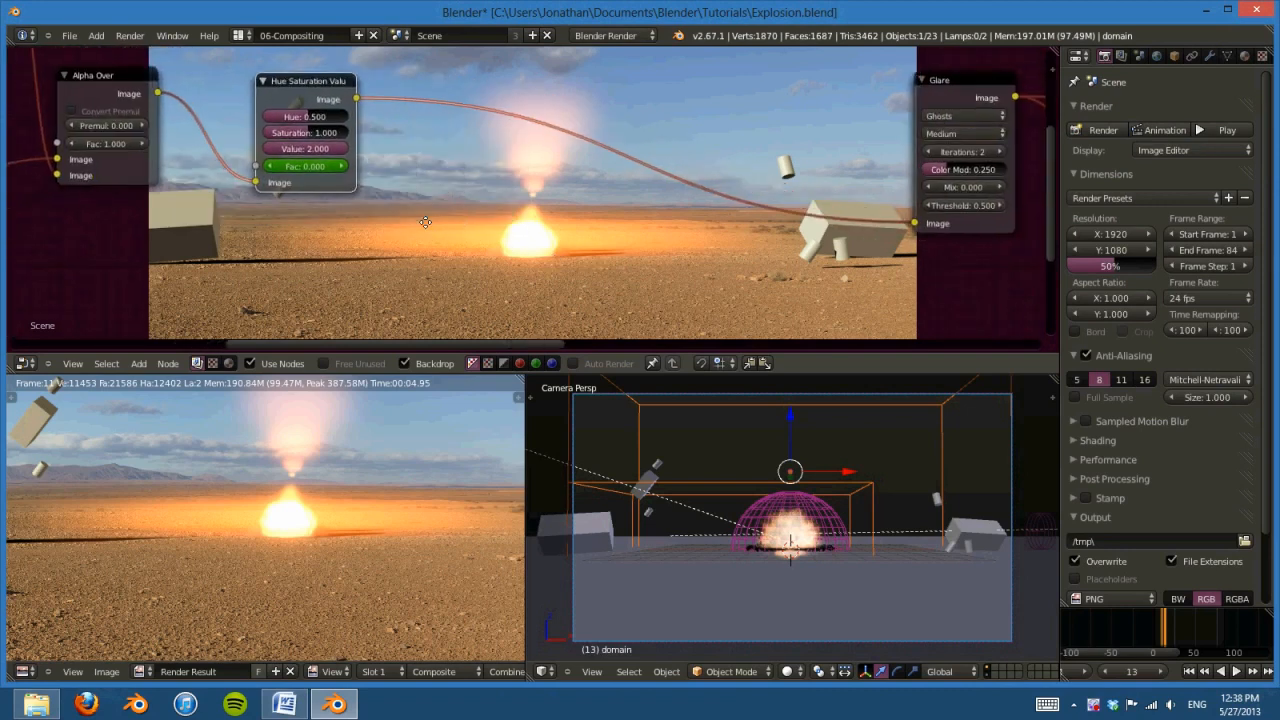
pyautogui.scroll(-1, 595, 221)
pyautogui.hotkey('ctrl', 'Up')
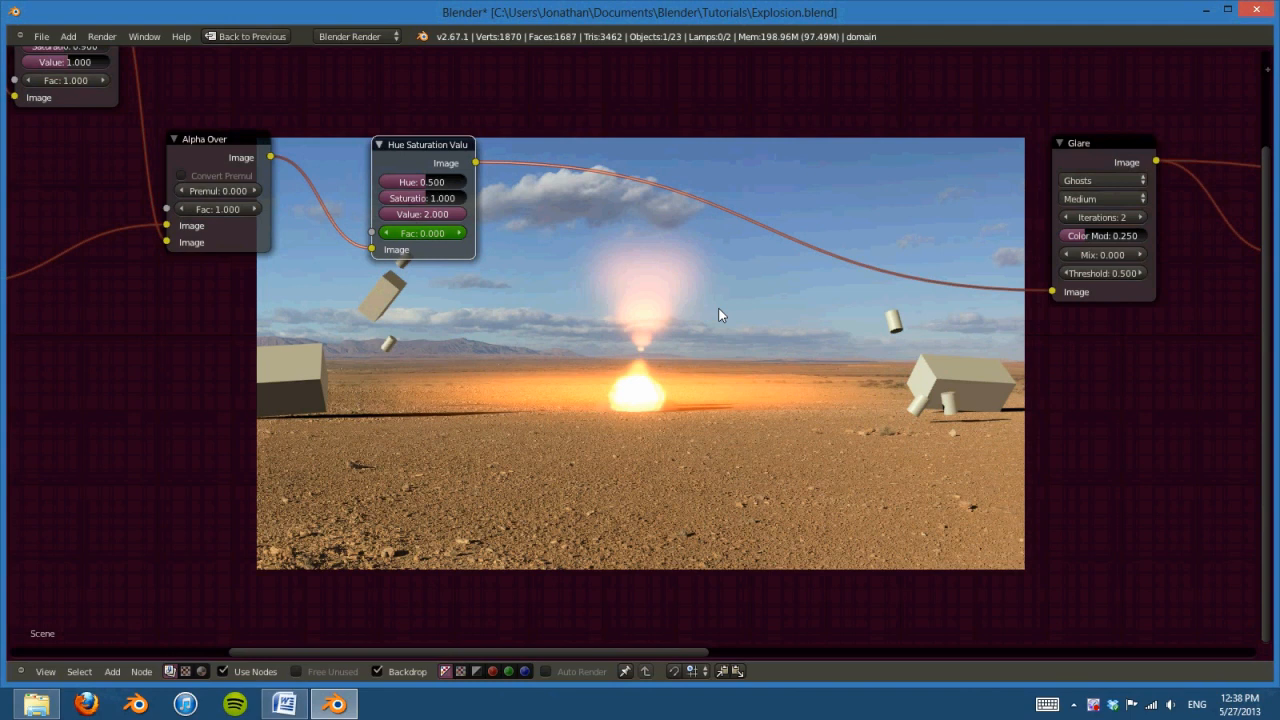
pyautogui.moveTo(537, 327); pyautogui.dragTo(648, 426, button='middle')
pyautogui.hotkey('shift', 'a')
pyautogui.moveTo(640, 425)
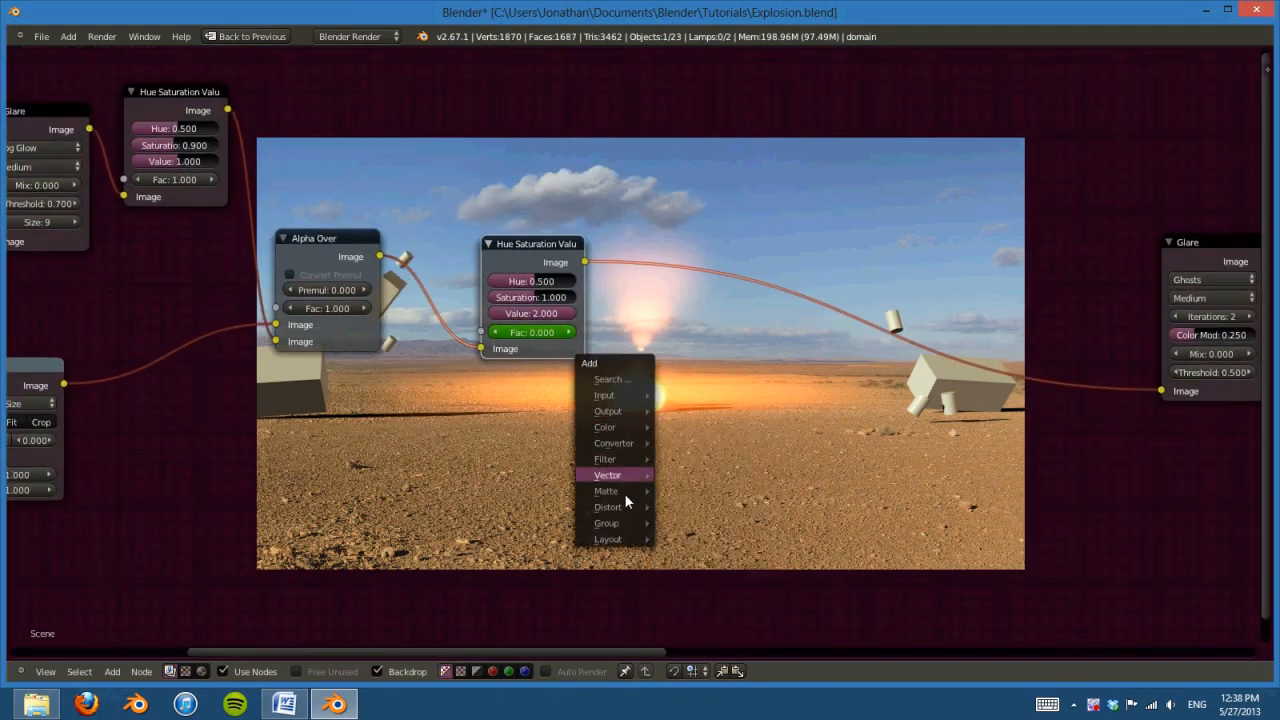
pyautogui.moveTo(628, 458)
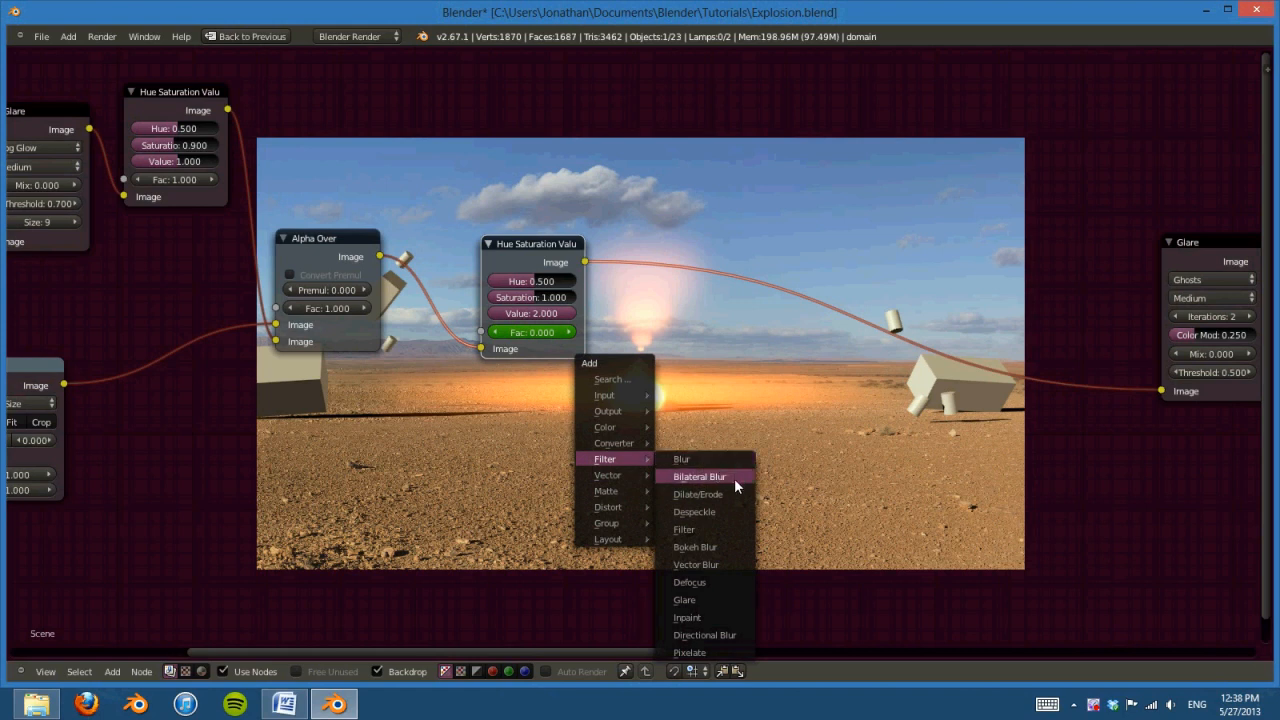
pyautogui.click(726, 634)
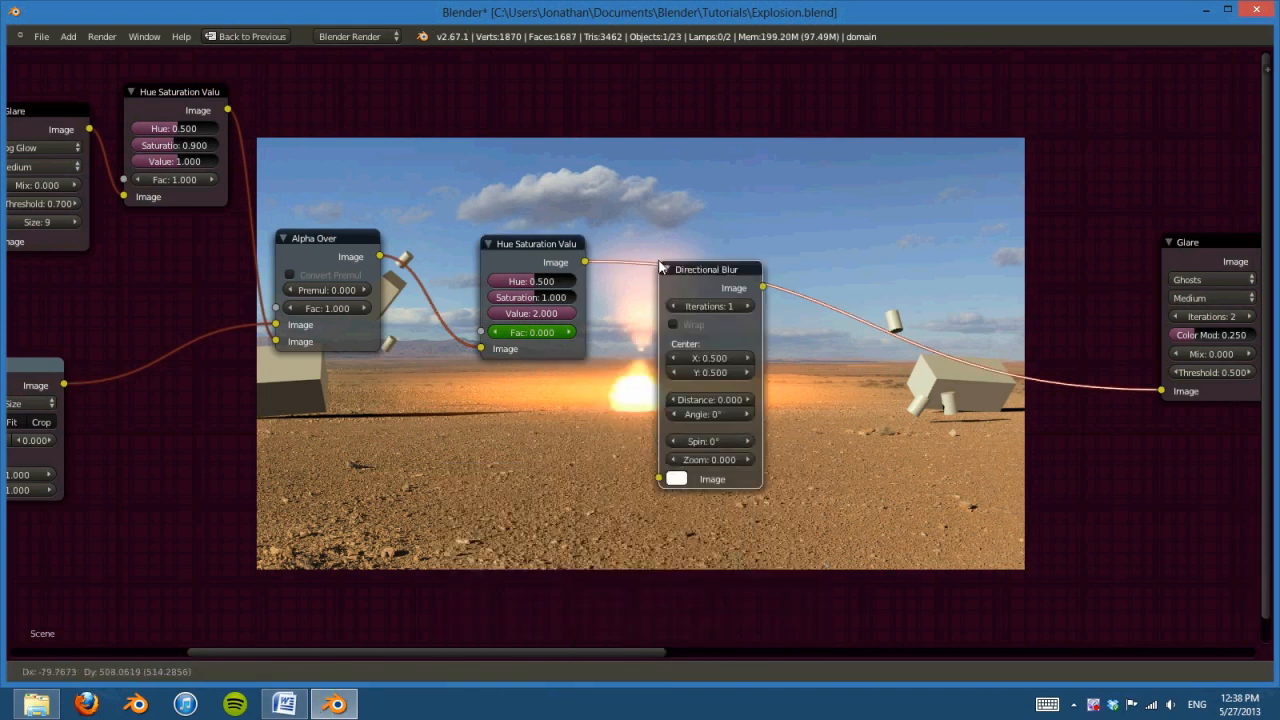
pyautogui.click(654, 264)
# - Set the zoom of the Directional Blur node to 0.25
pyautogui.moveTo(891, 424); pyautogui.dragTo(651, 394, button='middle')
pyautogui.scroll(3, 781, 367)
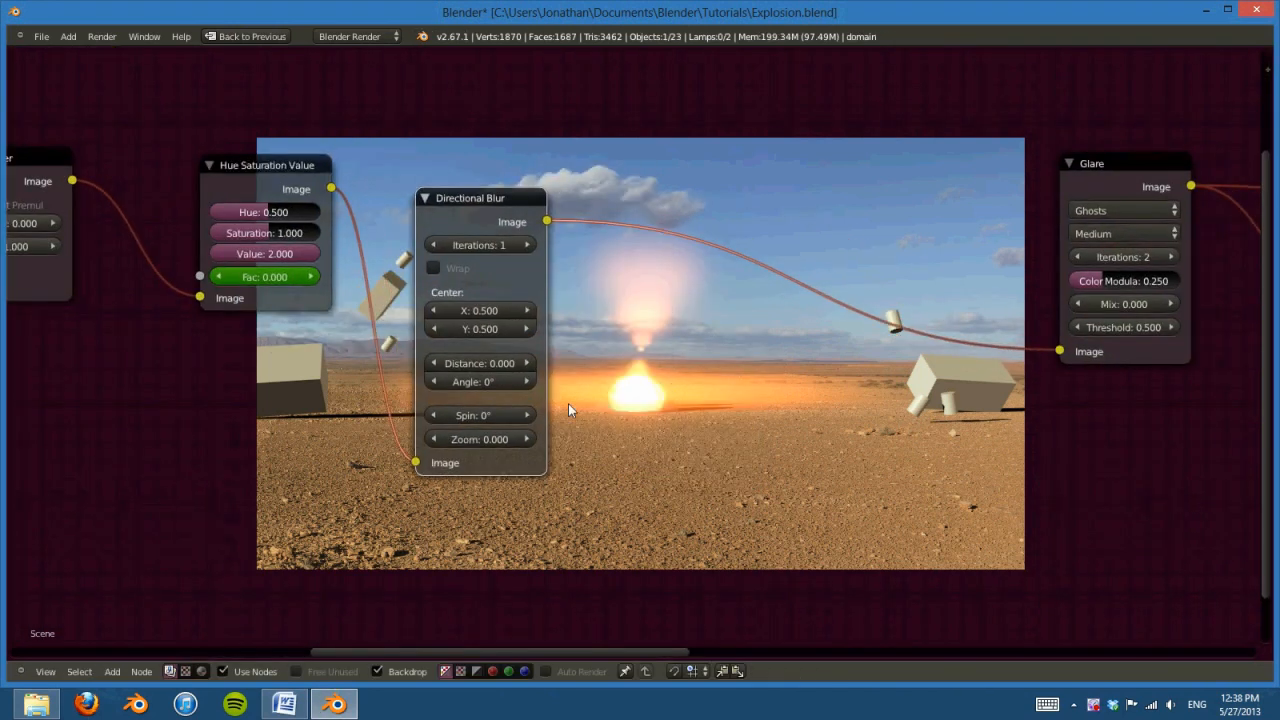
pyautogui.scroll(1, 568, 410)
pyautogui.click(442, 455)
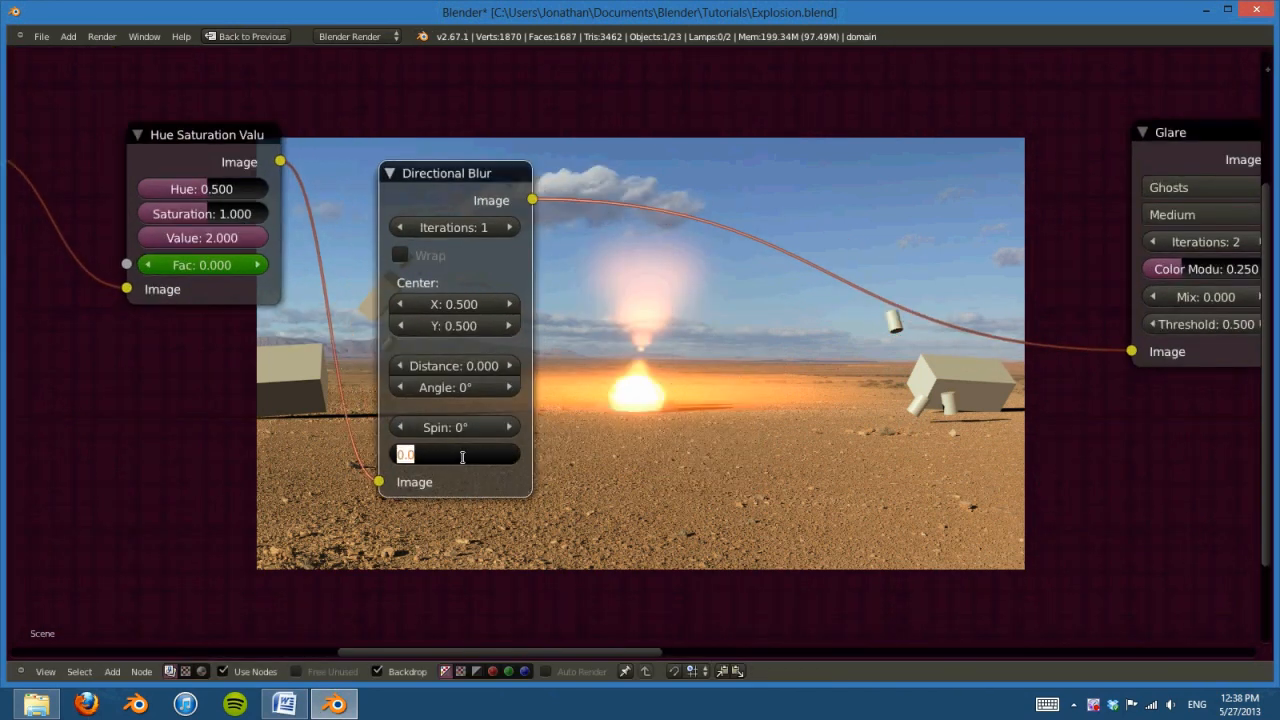
pyautogui.write('0.25')
pyautogui.press('Return')
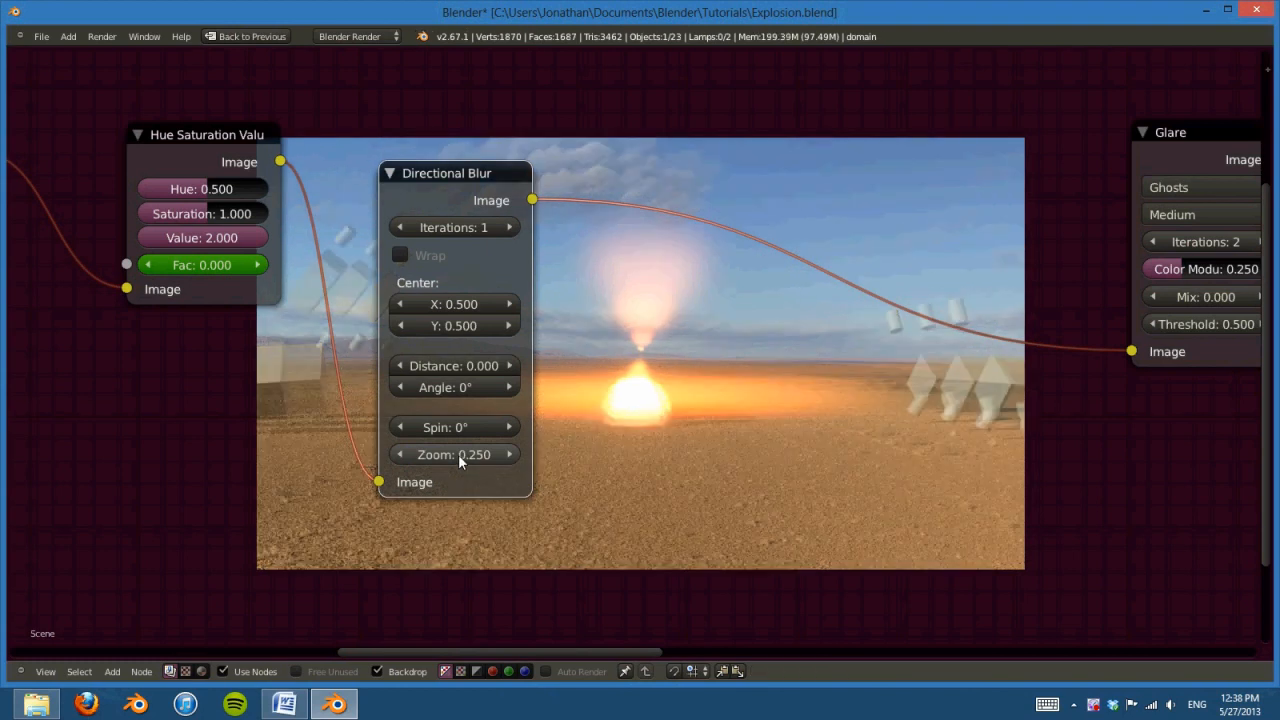
# - Set the Directional Blur node to 3 iterations and its centre Y to 0.4
pyautogui.moveTo(712, 418); pyautogui.dragTo(665, 296, button='middle')
pyautogui.moveTo(515, 150); pyautogui.dragTo(512, 222, button='middle')
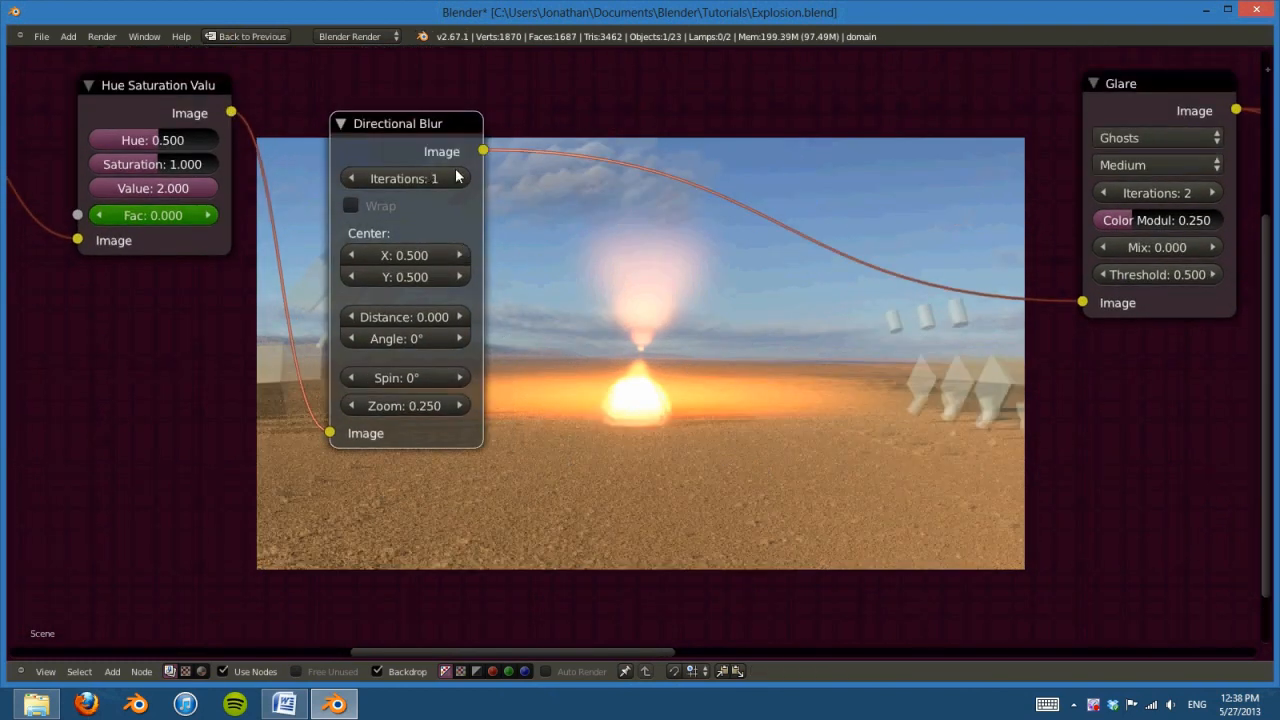
pyautogui.click(459, 178)
pyautogui.click(459, 178)
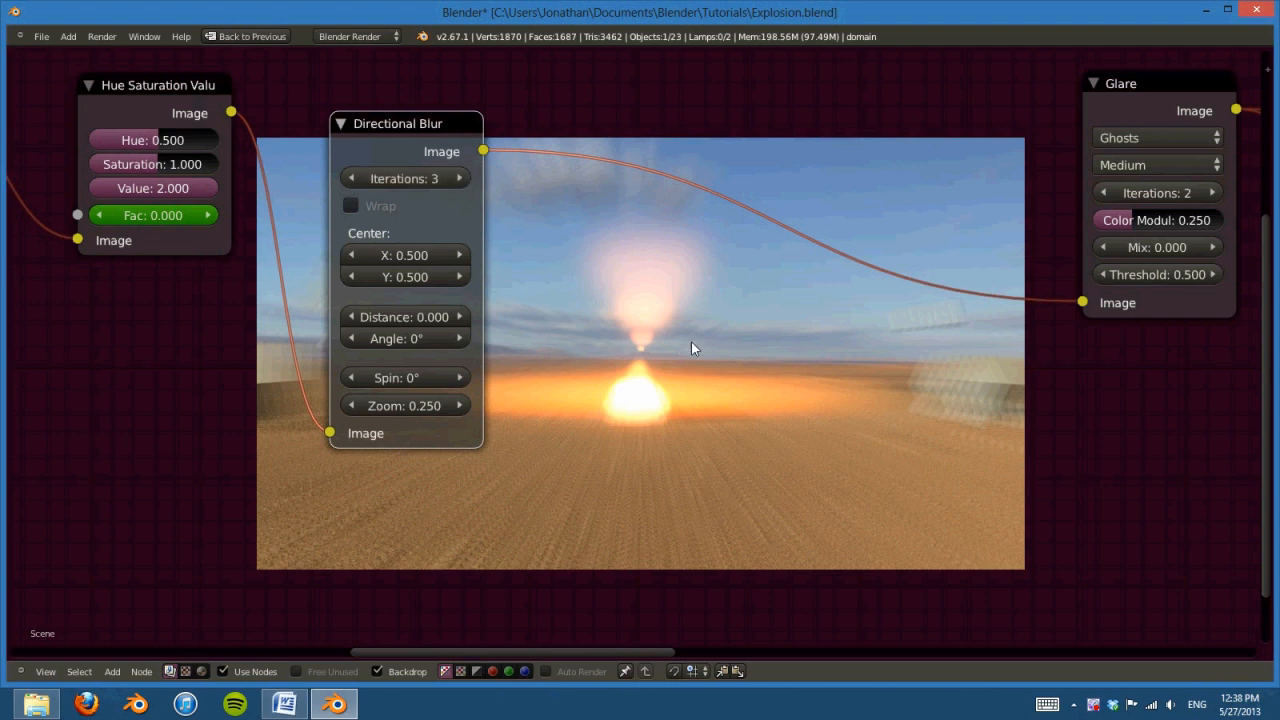
pyautogui.moveTo(691, 343); pyautogui.dragTo(689, 376, button='middle')
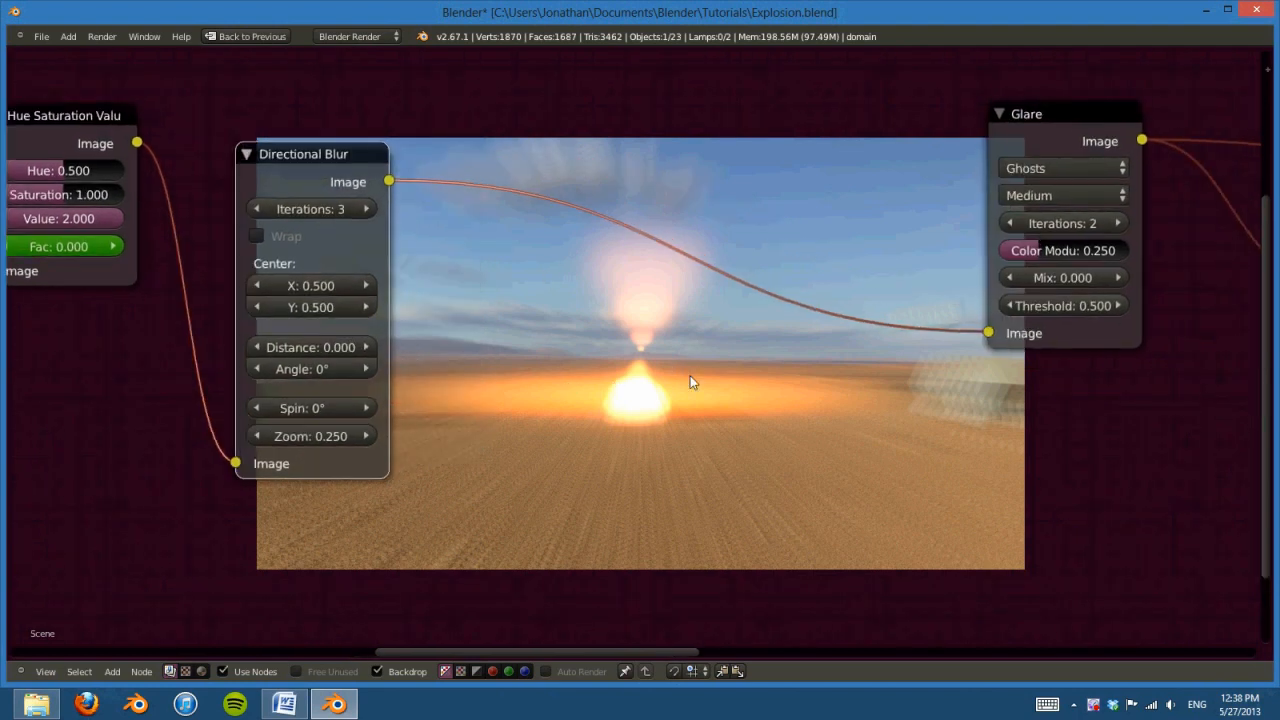
pyautogui.click(258, 307)
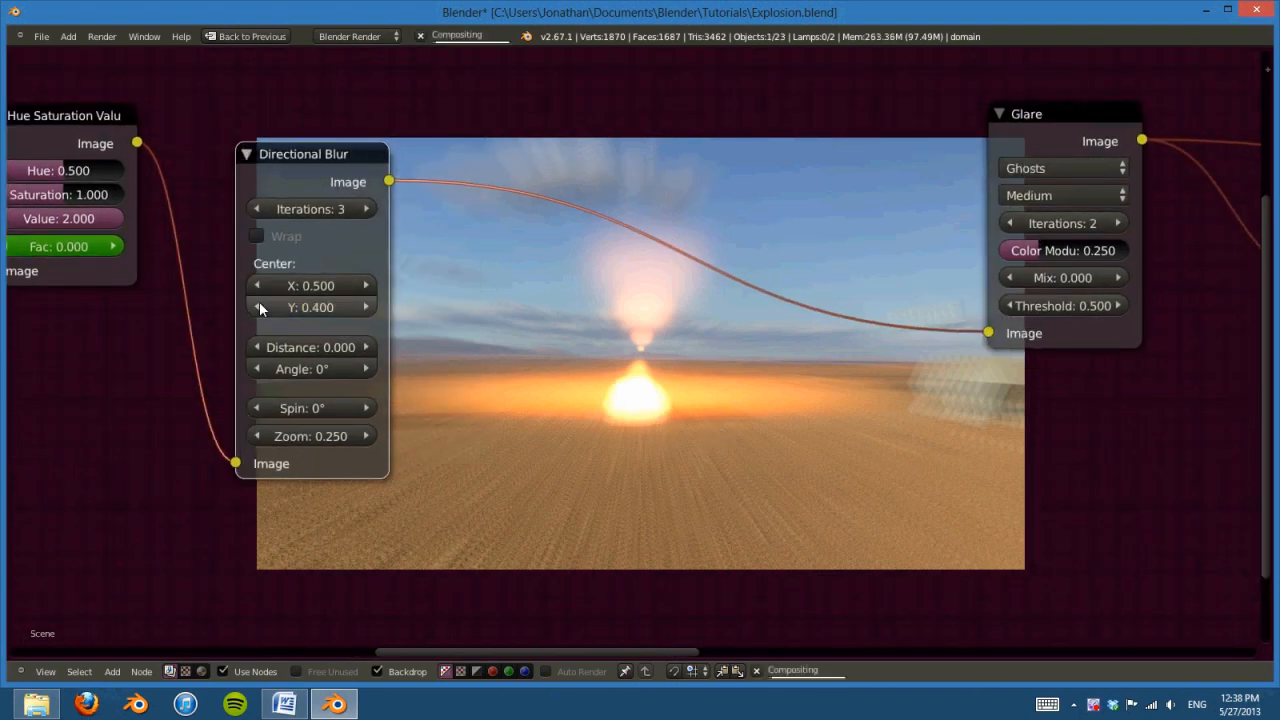
# - Restore the full layout, step back to frame 9 and keyframe the Directional Blur node's zoom at 0
pyautogui.moveTo(563, 343); pyautogui.dragTo(651, 391, button='middle')
pyautogui.hotkey('ctrl', 'Up')
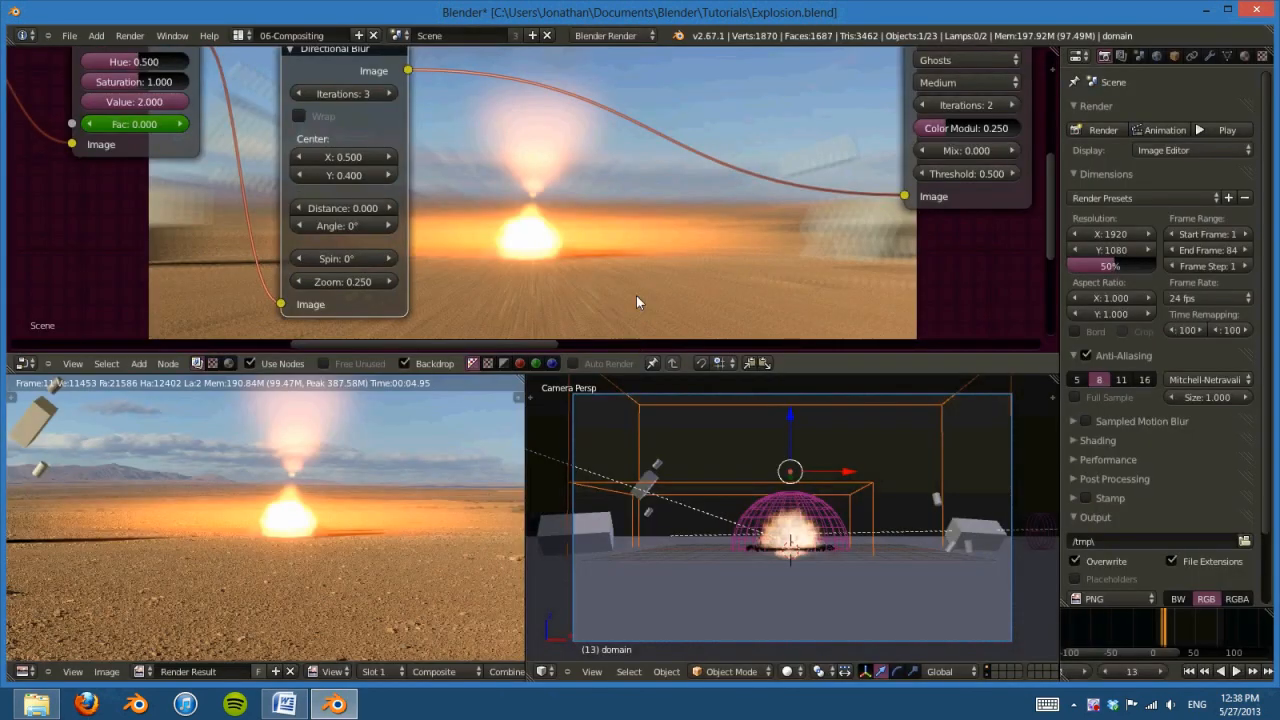
pyautogui.click(1107, 676)
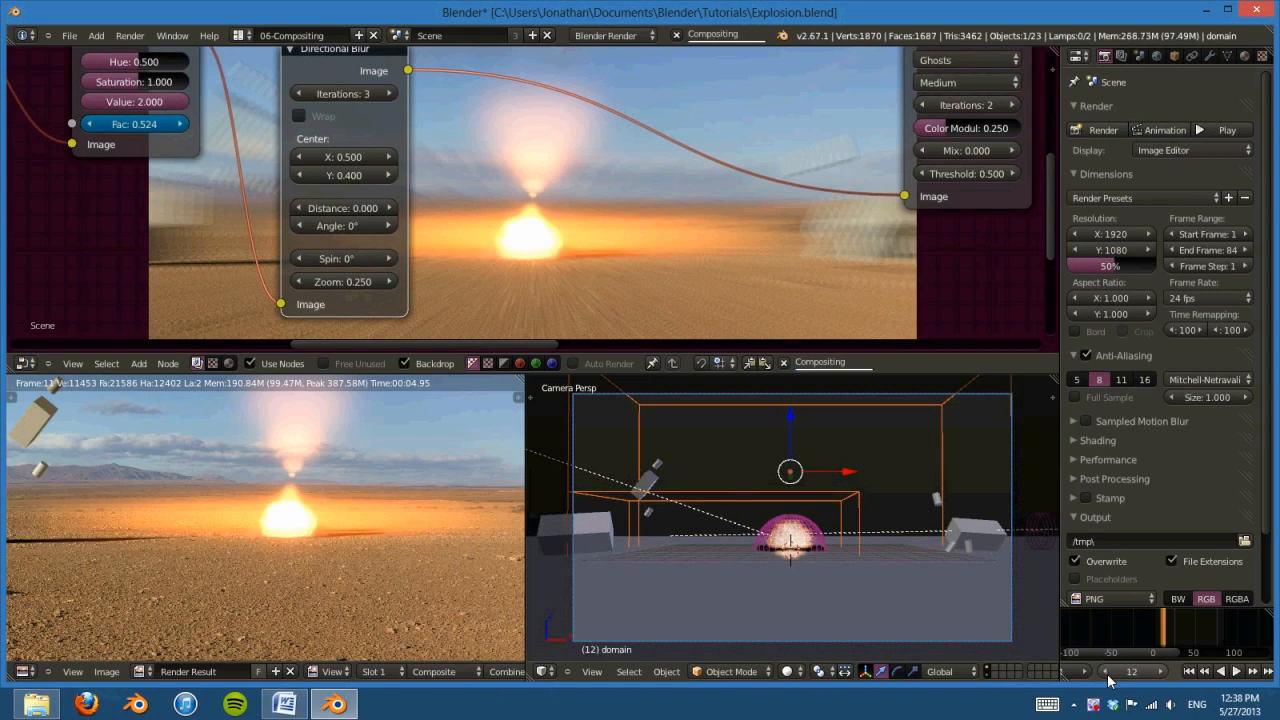
pyautogui.click(1107, 677)
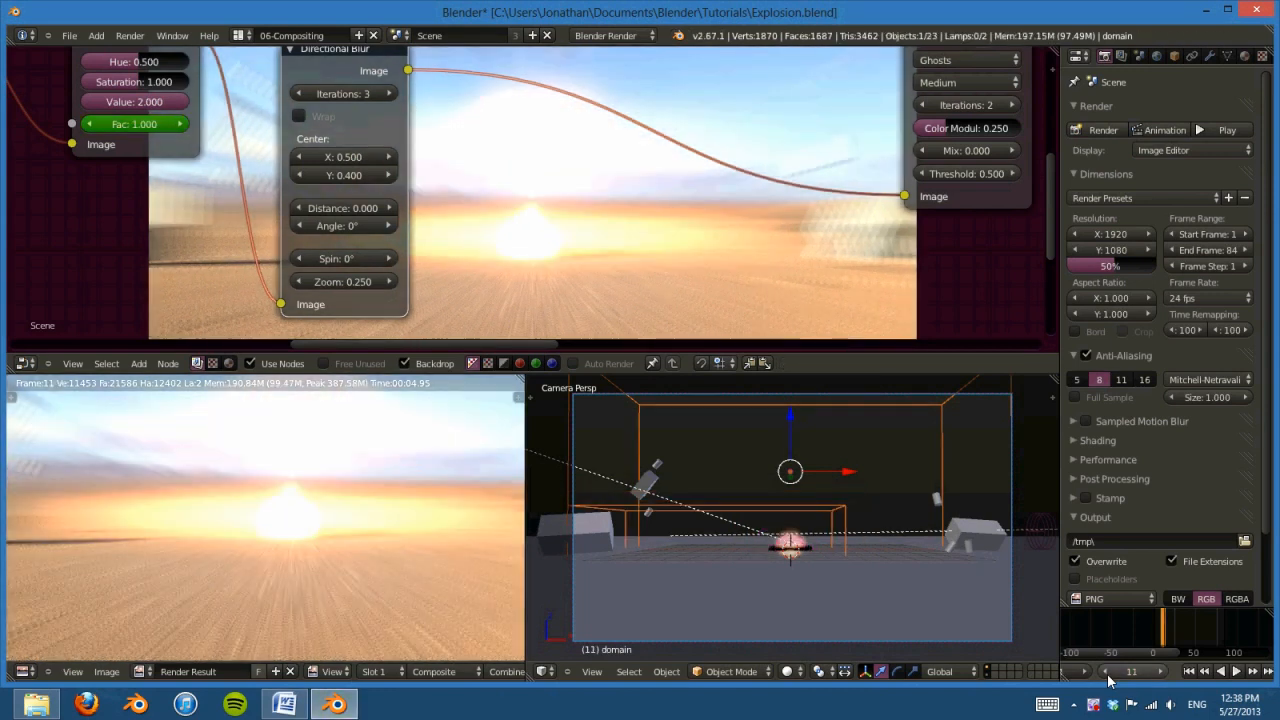
pyautogui.click(1107, 677)
pyautogui.moveTo(601, 303); pyautogui.dragTo(821, 306, button='middle')
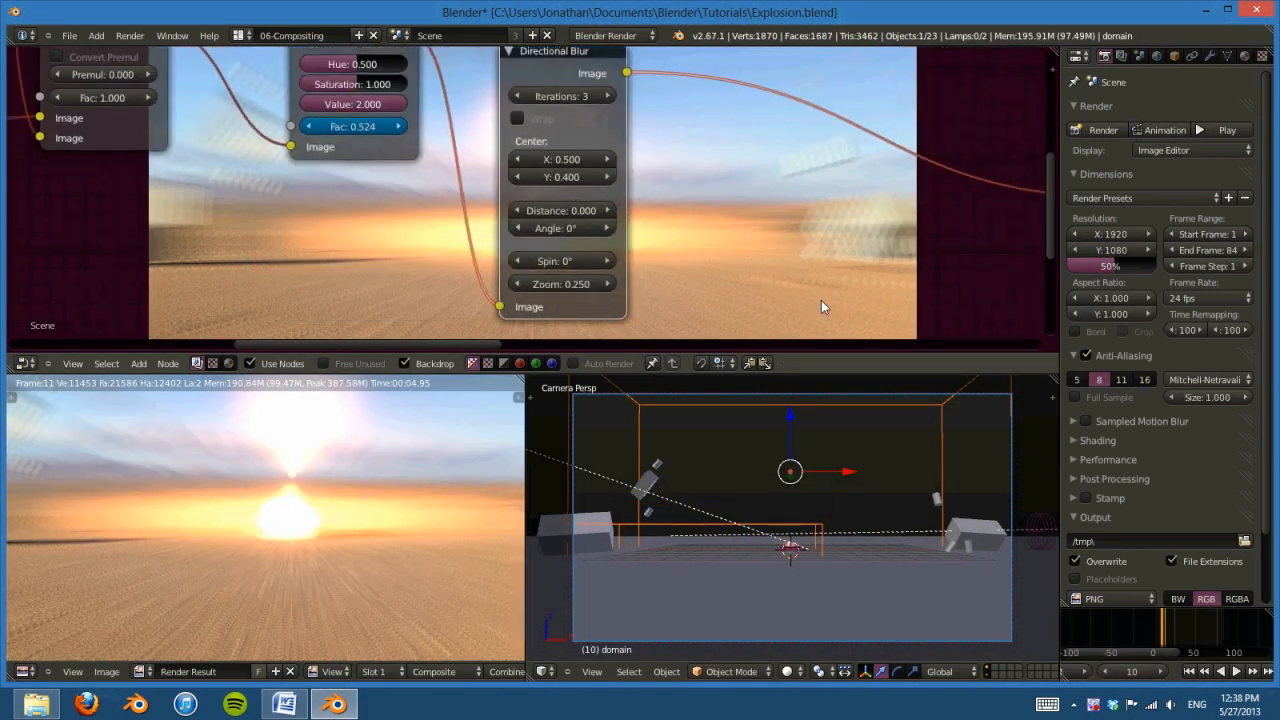
pyautogui.scroll(1, 821, 301)
pyautogui.moveTo(674, 300); pyautogui.dragTo(539, 285, button='middle')
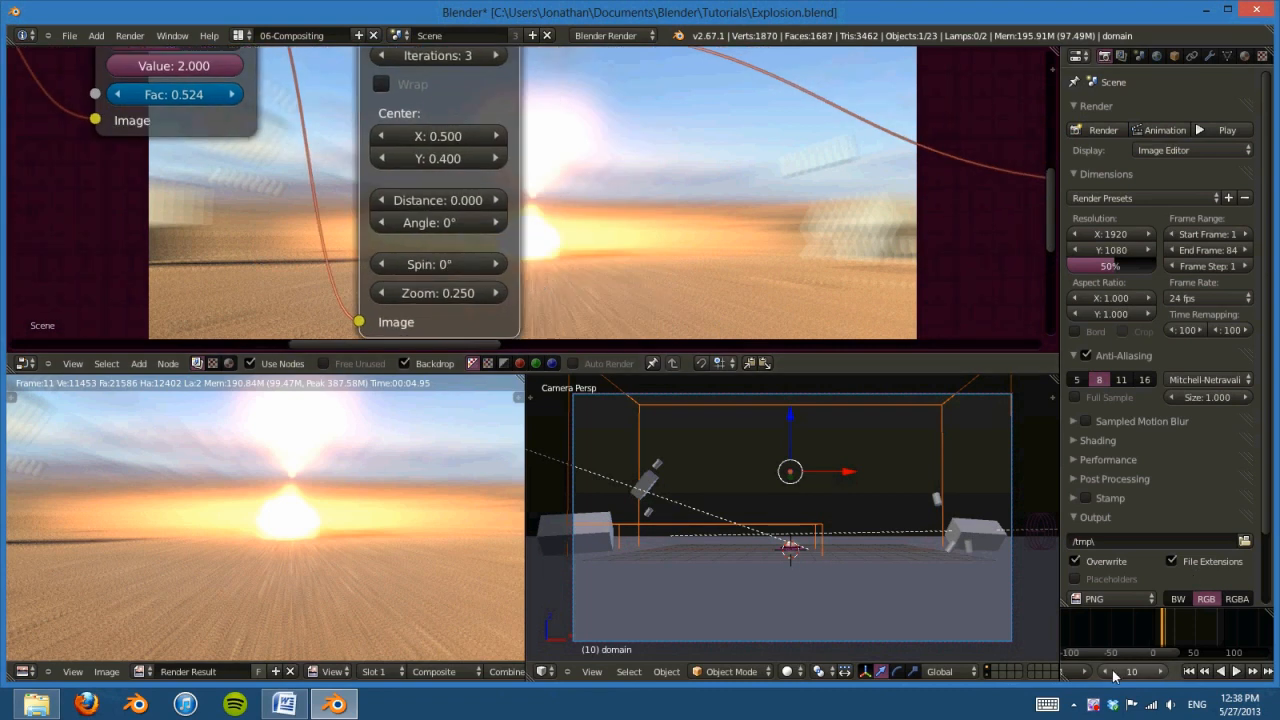
pyautogui.click(1107, 677)
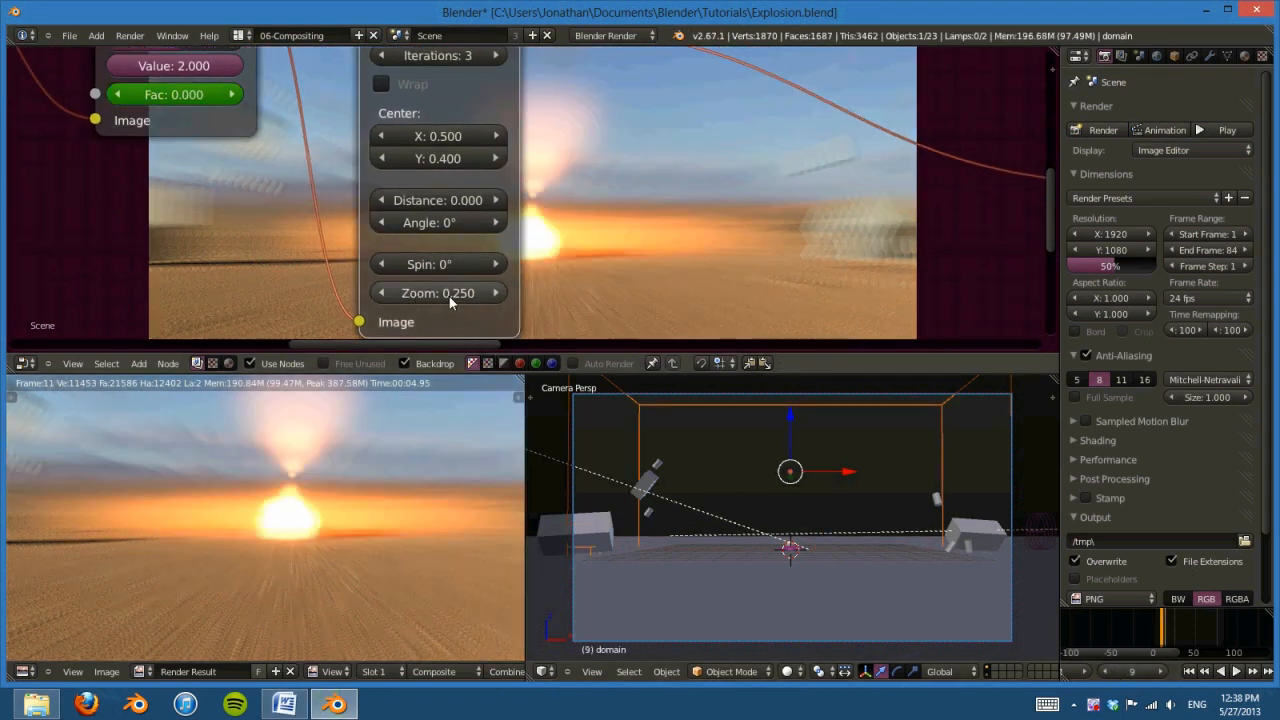
pyautogui.click(449, 293)
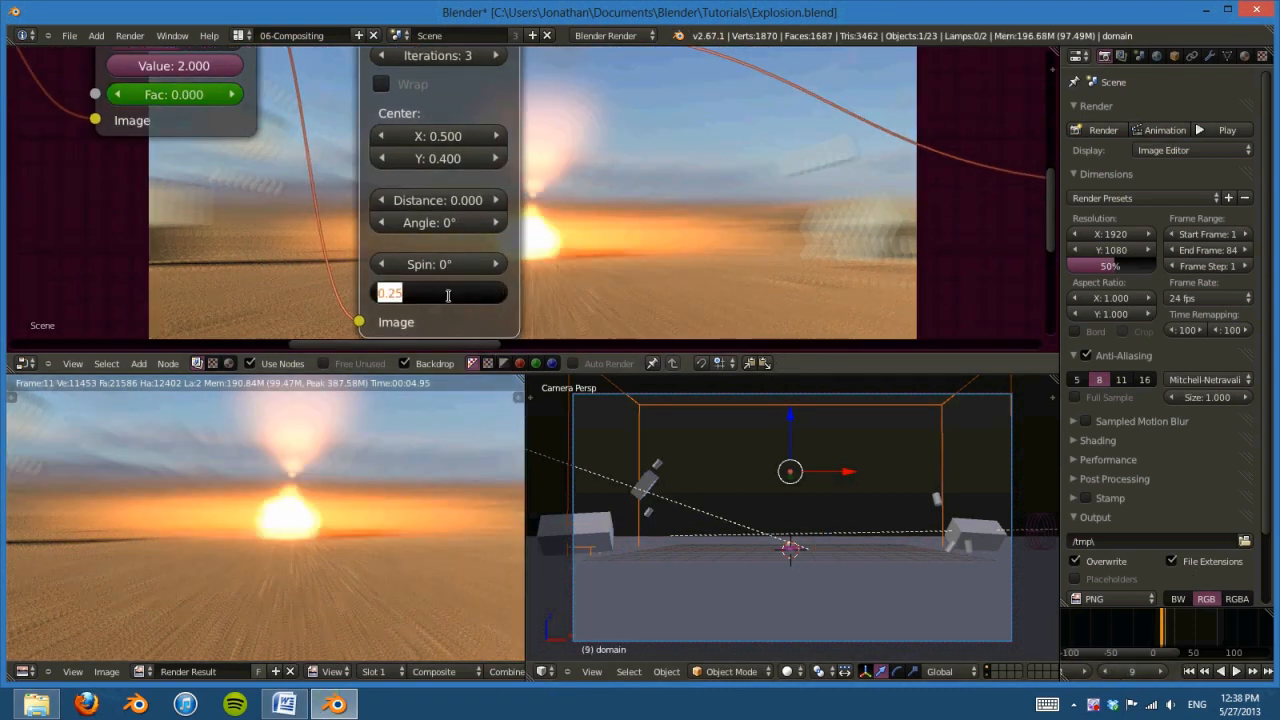
pyautogui.write('0')
pyautogui.press('Return')
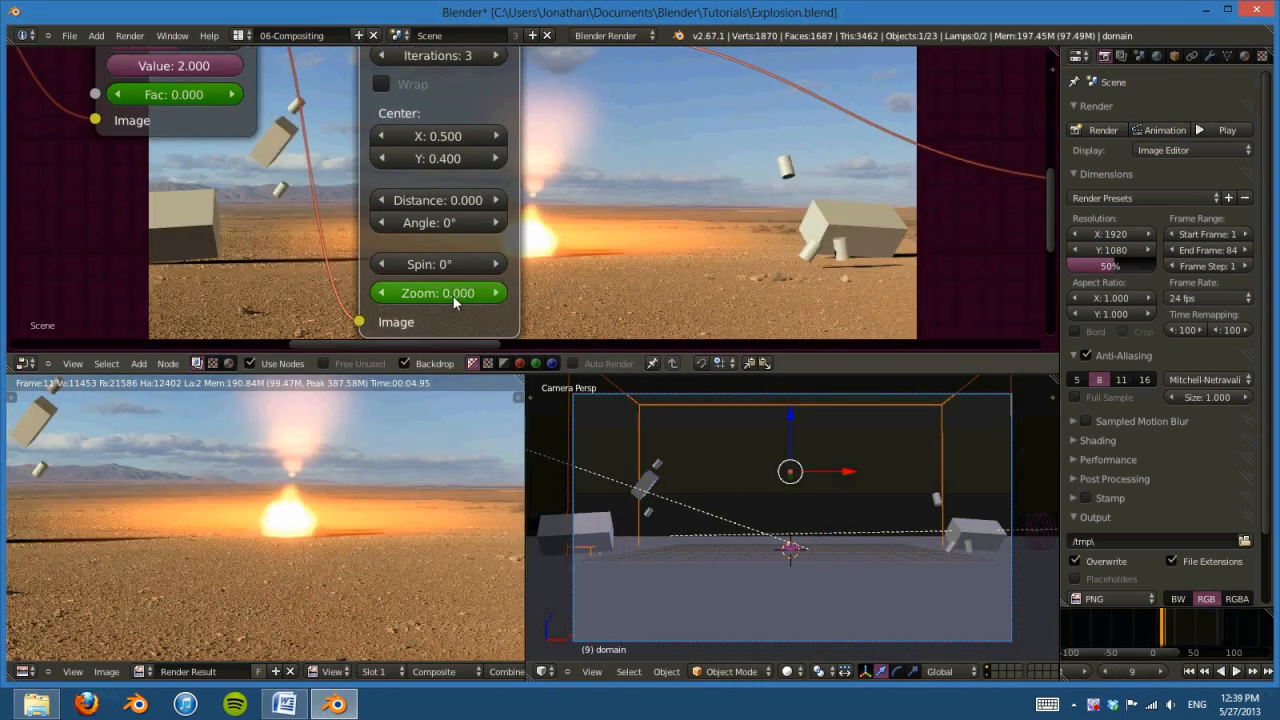
# - Advance to frame 12 and set the Directional Blur node's zoom to 0.2
pyautogui.click(1163, 672)
pyautogui.click(1163, 672)
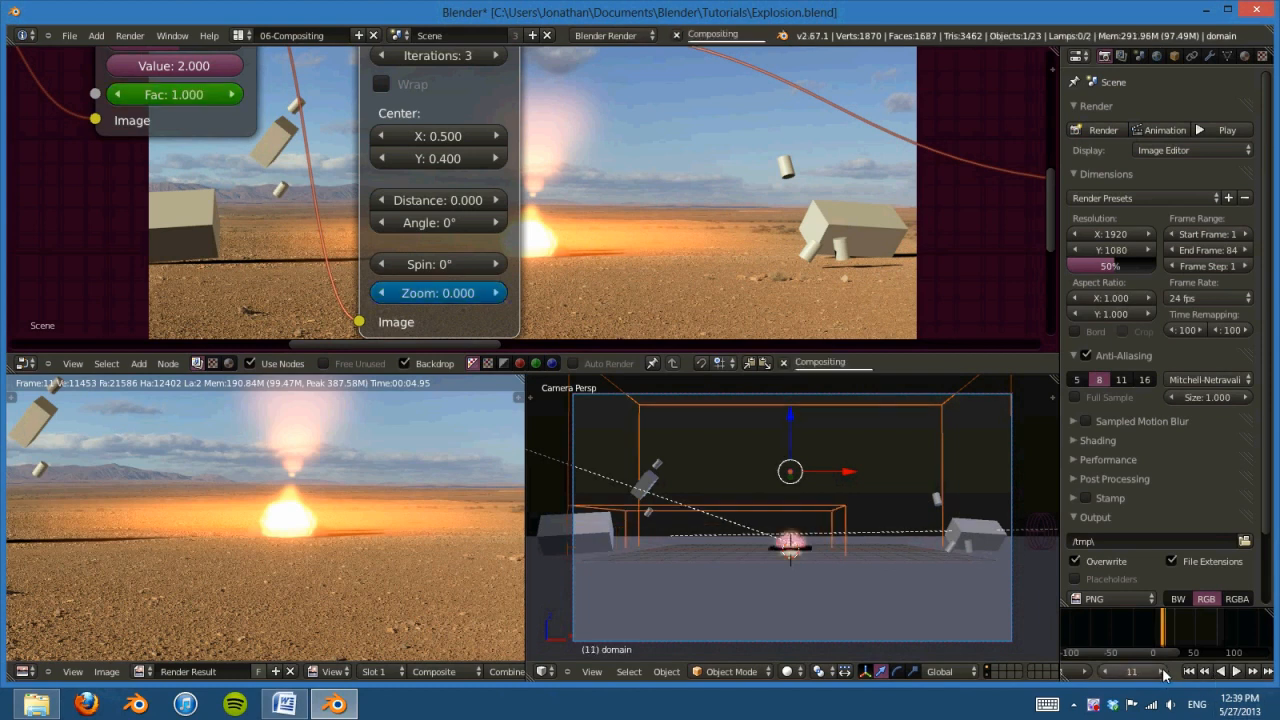
pyautogui.click(1163, 672)
pyautogui.click(442, 296)
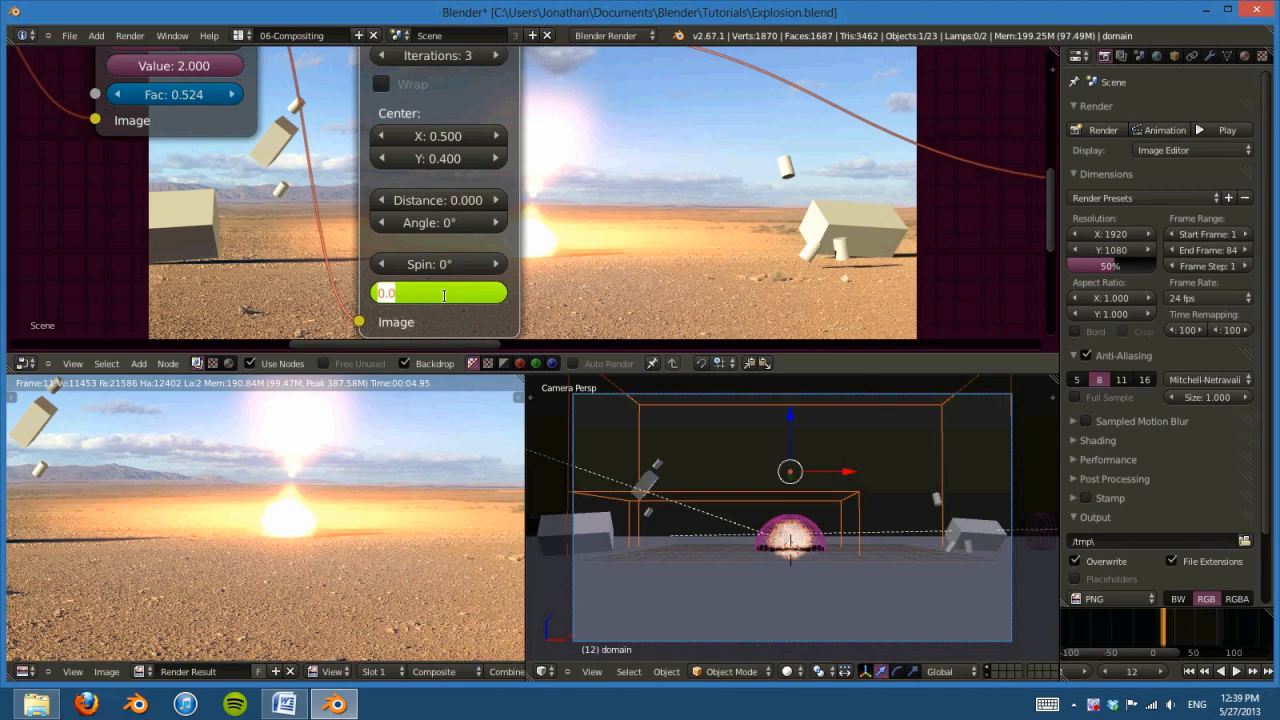
pyautogui.write('.2')
pyautogui.press('Return')
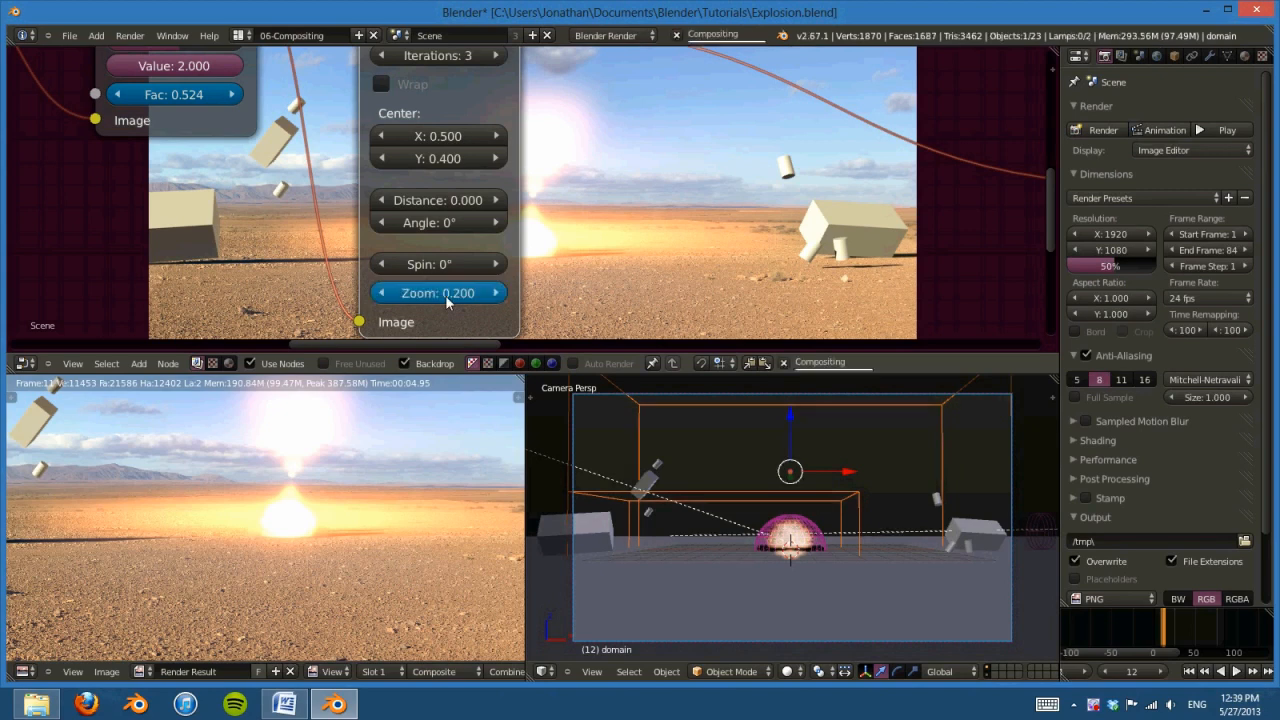
# - Try a zoom of 0.1 on the Directional Blur node
pyautogui.moveTo(708, 224); pyautogui.dragTo(515, 167, button='middle')
pyautogui.moveTo(528, 230); pyautogui.dragTo(613, 189, button='middle')
pyautogui.click(363, 197)
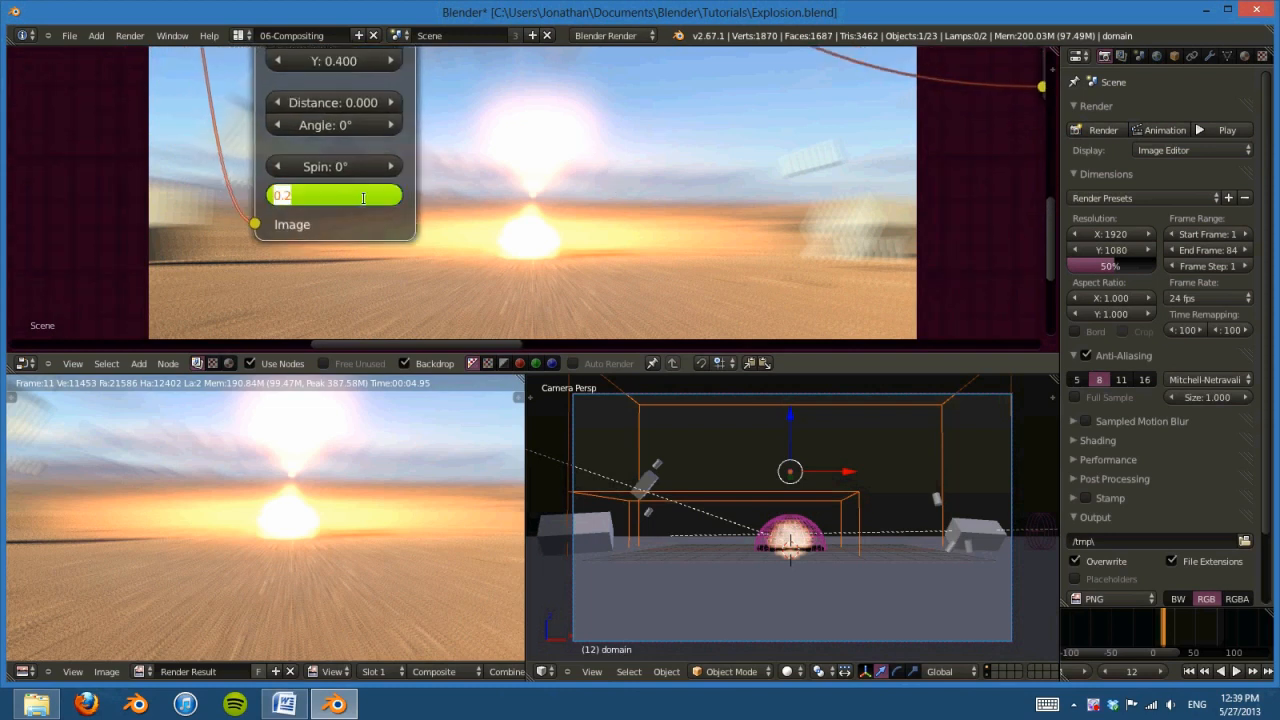
pyautogui.write('.1')
pyautogui.press('Return')
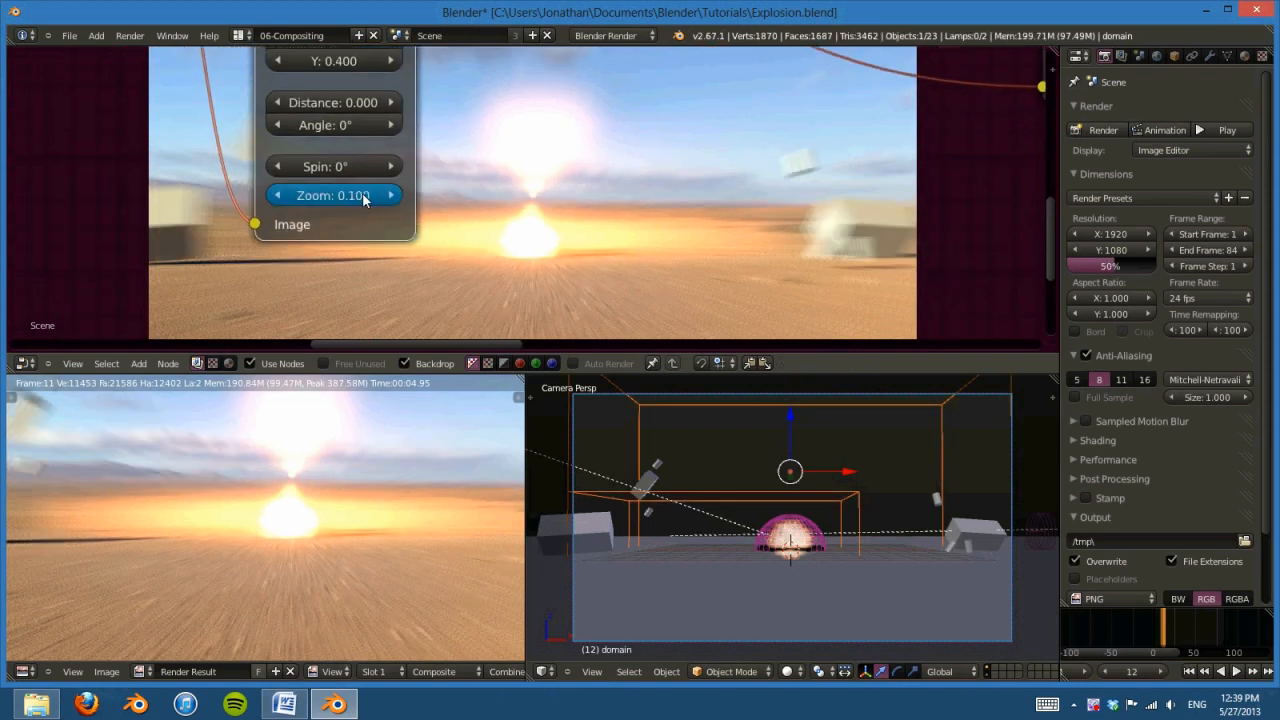
# - Set the Directional Blur node's zoom to 0.05 and keyframe it at frame 12
pyautogui.moveTo(646, 261); pyautogui.dragTo(670, 246, button='middle')
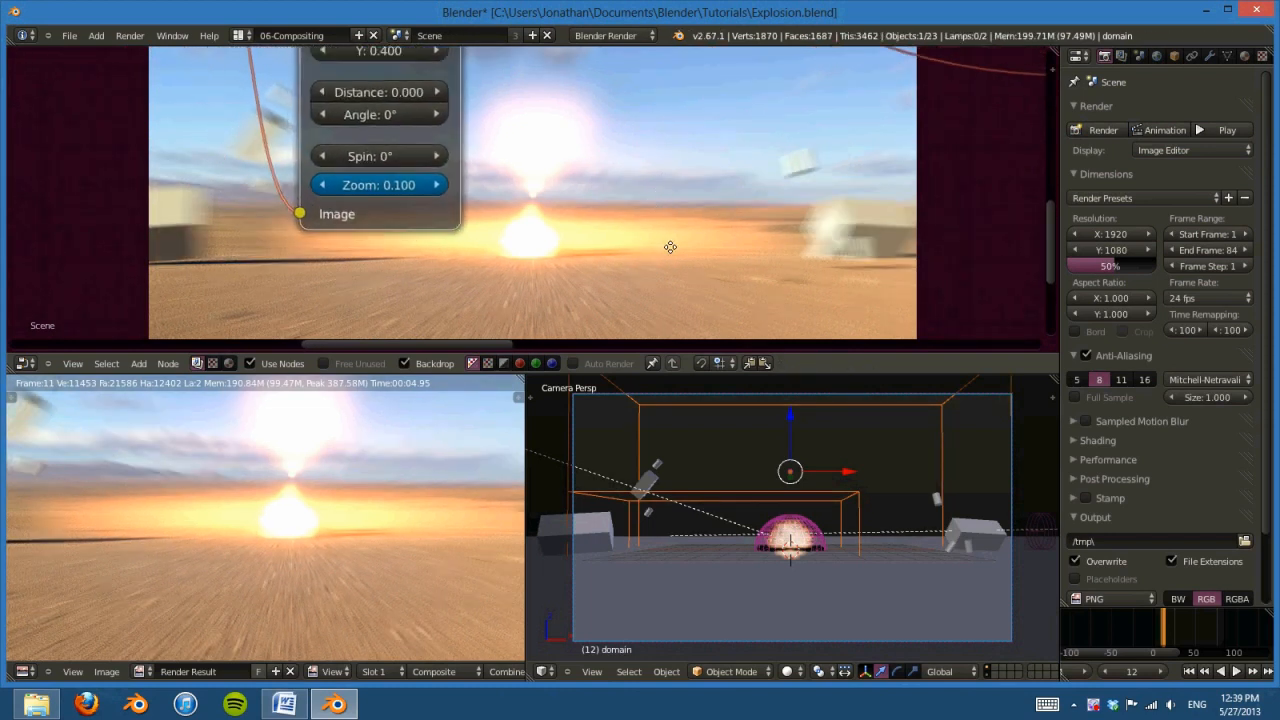
pyautogui.click(386, 186)
pyautogui.write('.05')
pyautogui.press('Return')
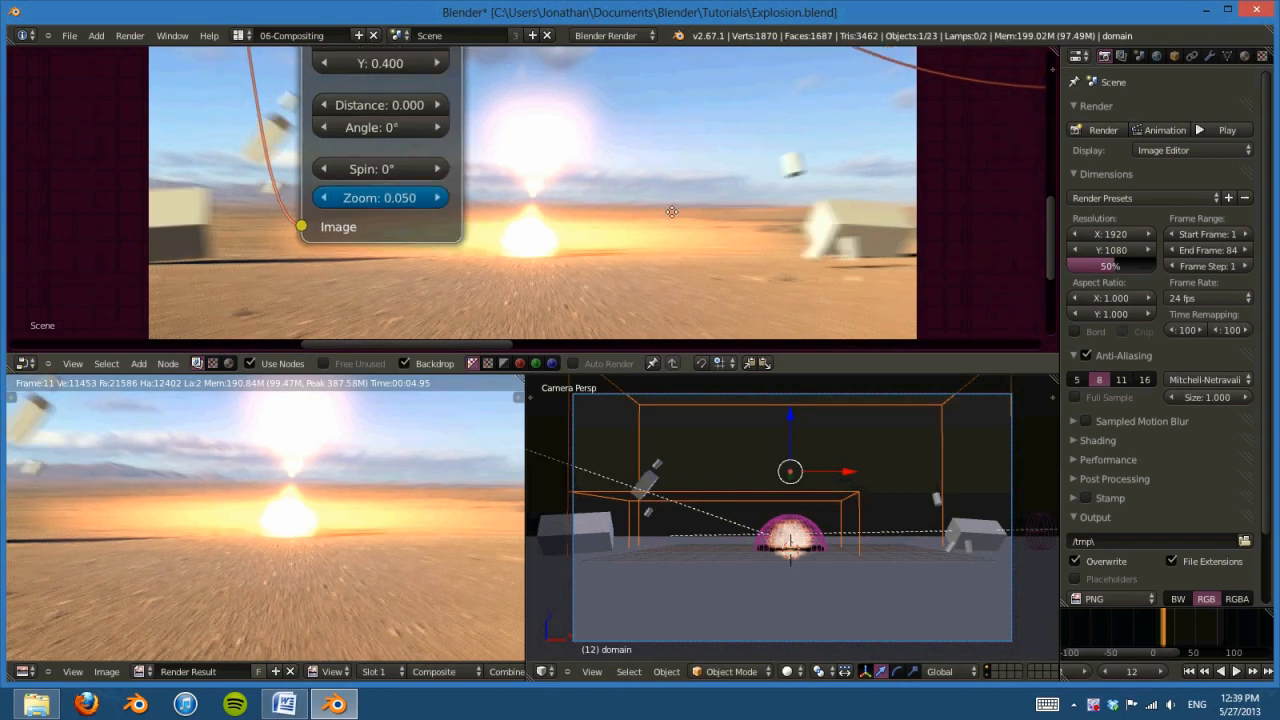
pyautogui.moveTo(388, 186); pyautogui.dragTo(401, 251, button='middle')
pyautogui.press('i')
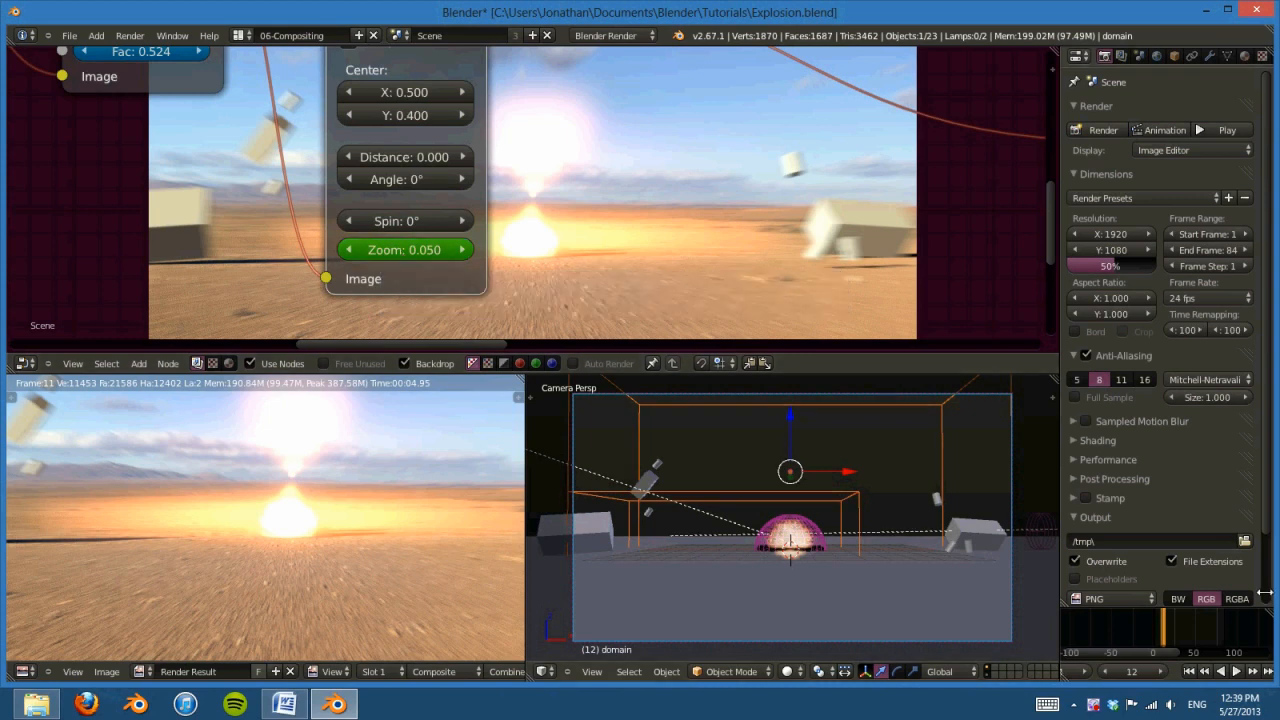
# - Advance to frame 15 and keyframe the Directional Blur node's zoom at 0
pyautogui.click(1160, 671)
pyautogui.click(1159, 671)
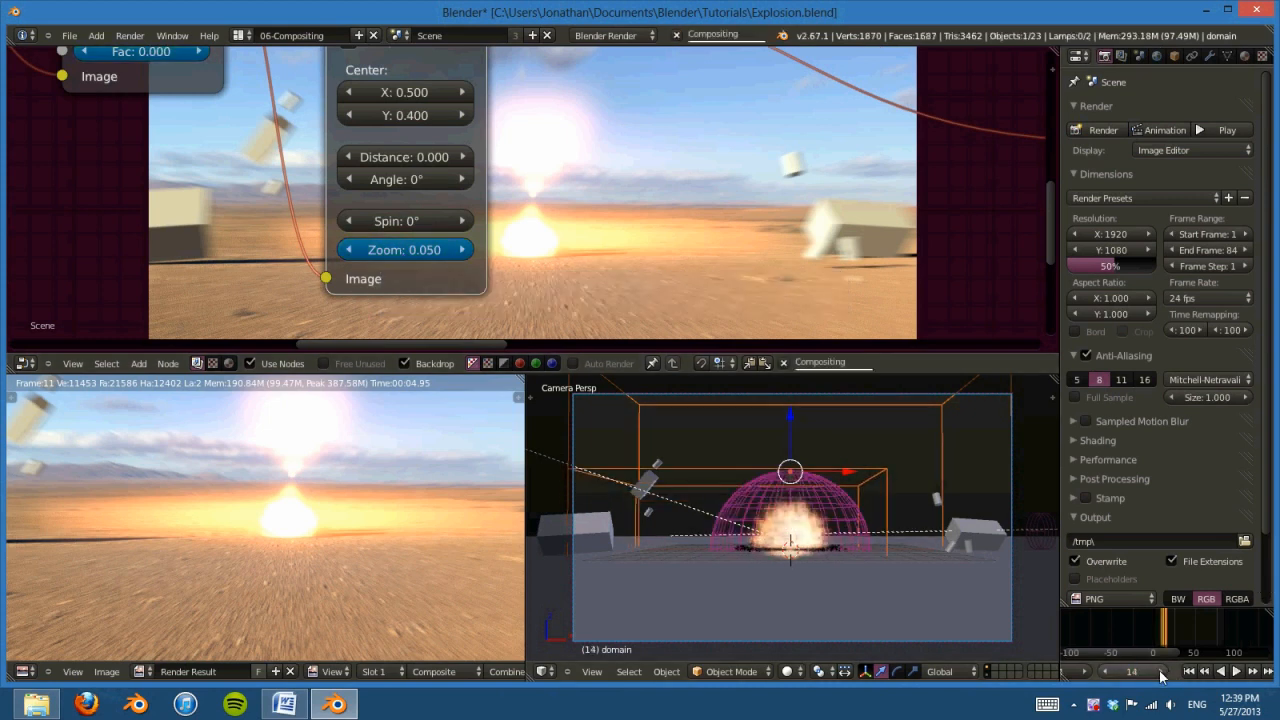
pyautogui.click(1160, 672)
pyautogui.click(1160, 672)
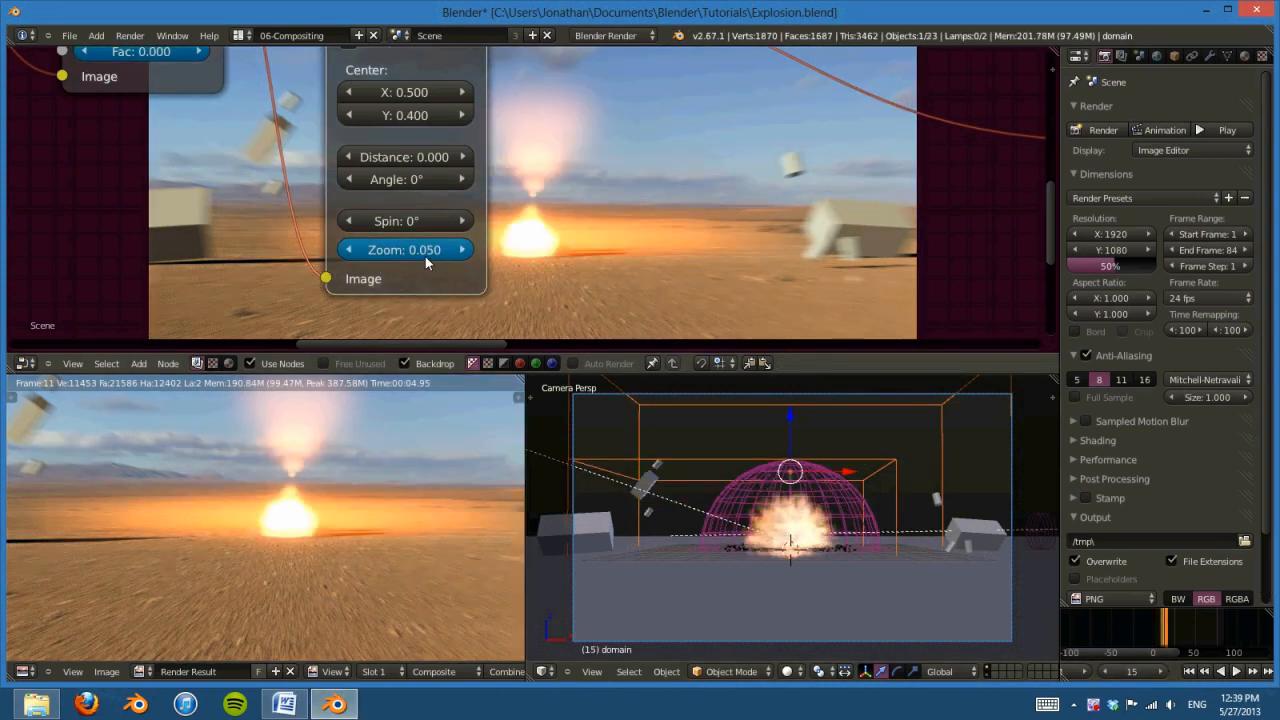
pyautogui.click(425, 256)
pyautogui.write('0')
pyautogui.press('Return')
pyautogui.press('i')
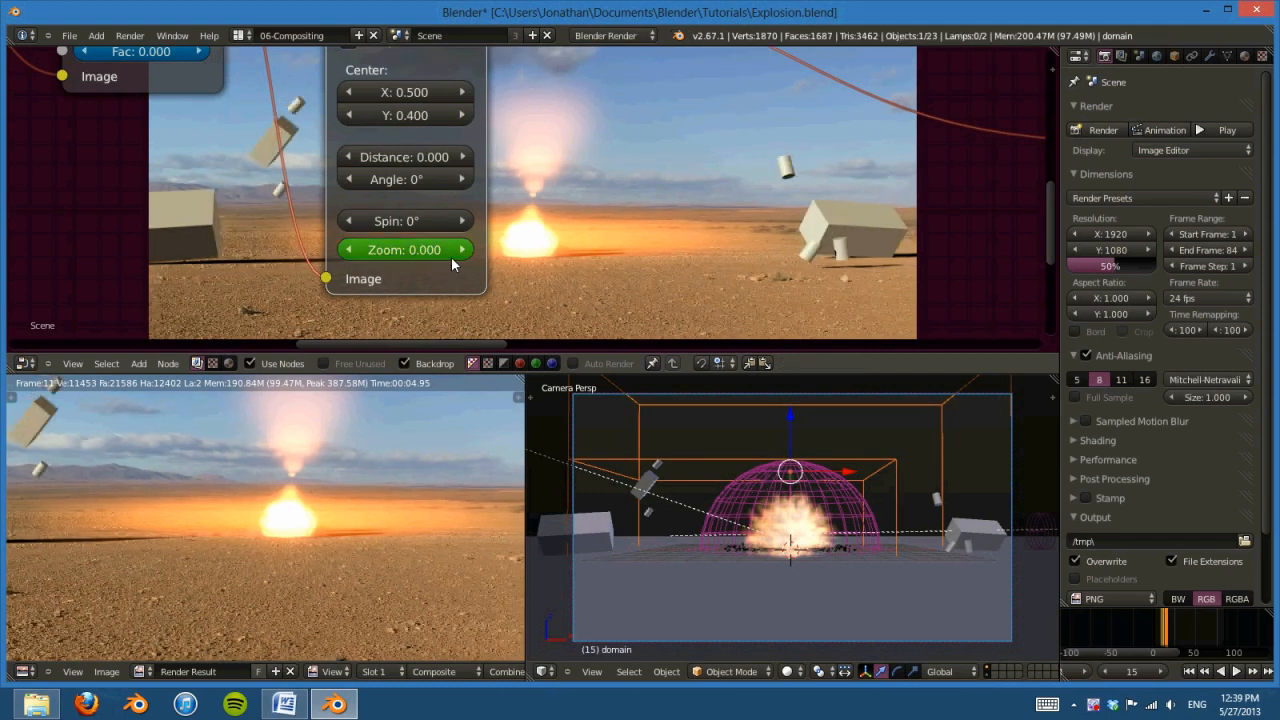
# - Try a Directional Blur zoom of 0.2 at frame 15 in the enlarged node editor, and restore the full layout
pyautogui.scroll(-1, 680, 237)
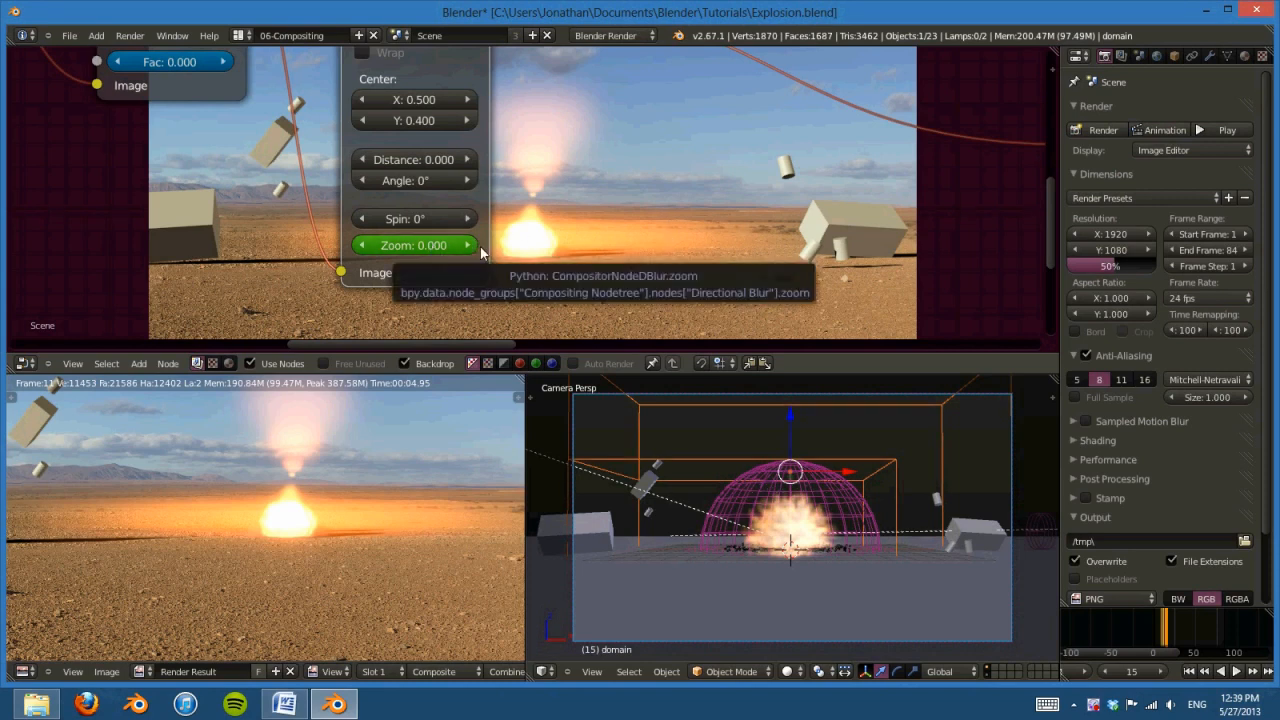
pyautogui.hotkey('ctrl', 'Up')
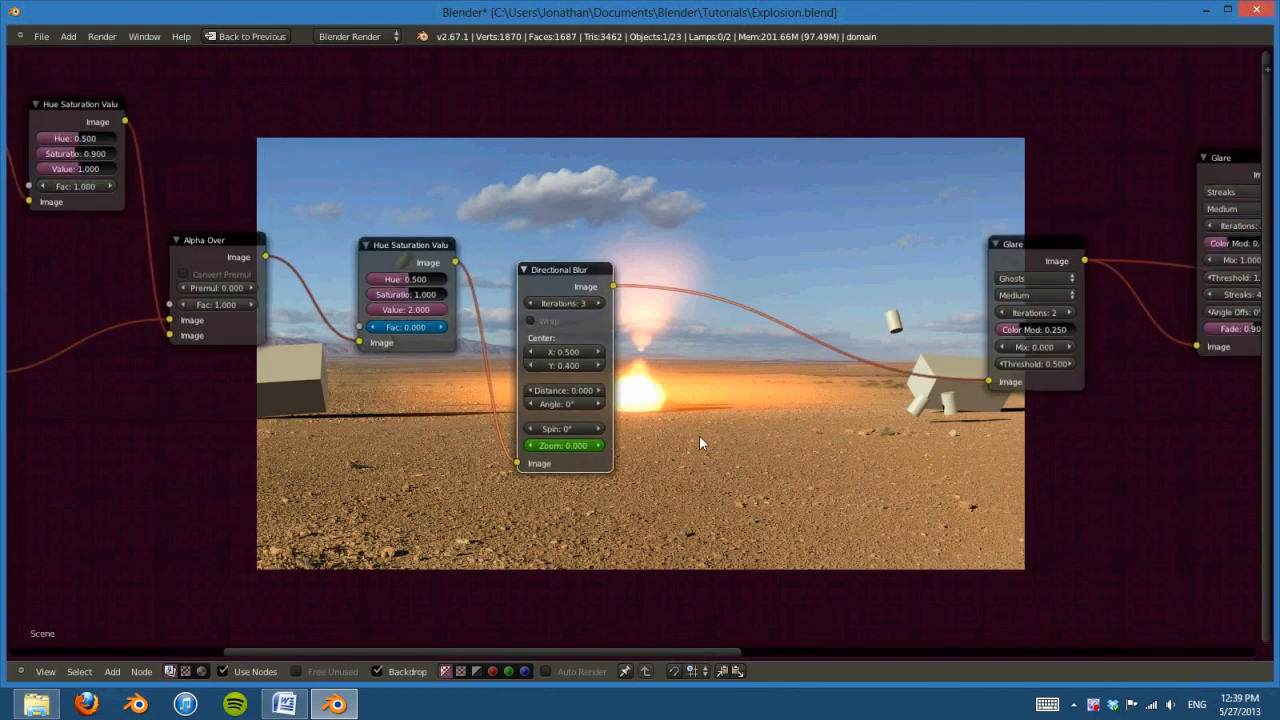
pyautogui.scroll(2, 699, 435)
pyautogui.click(550, 481)
pyautogui.press('BackSpace')
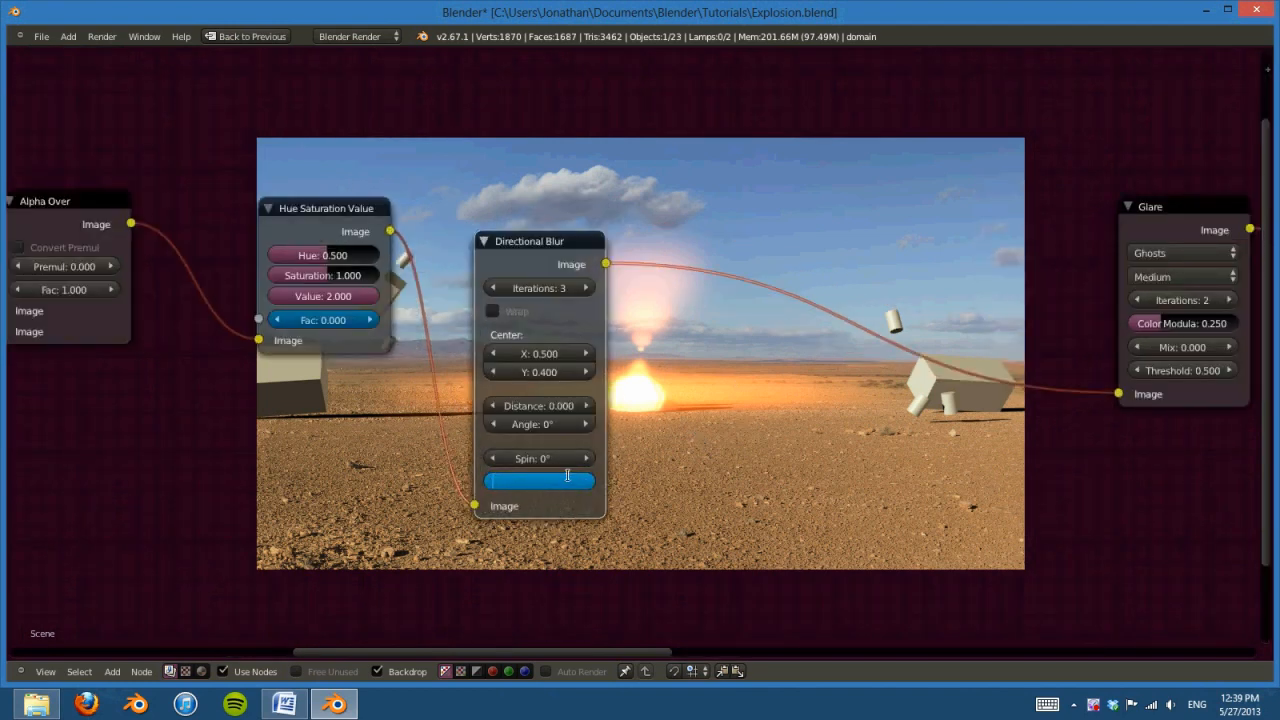
pyautogui.write('0.2')
pyautogui.press('Return')
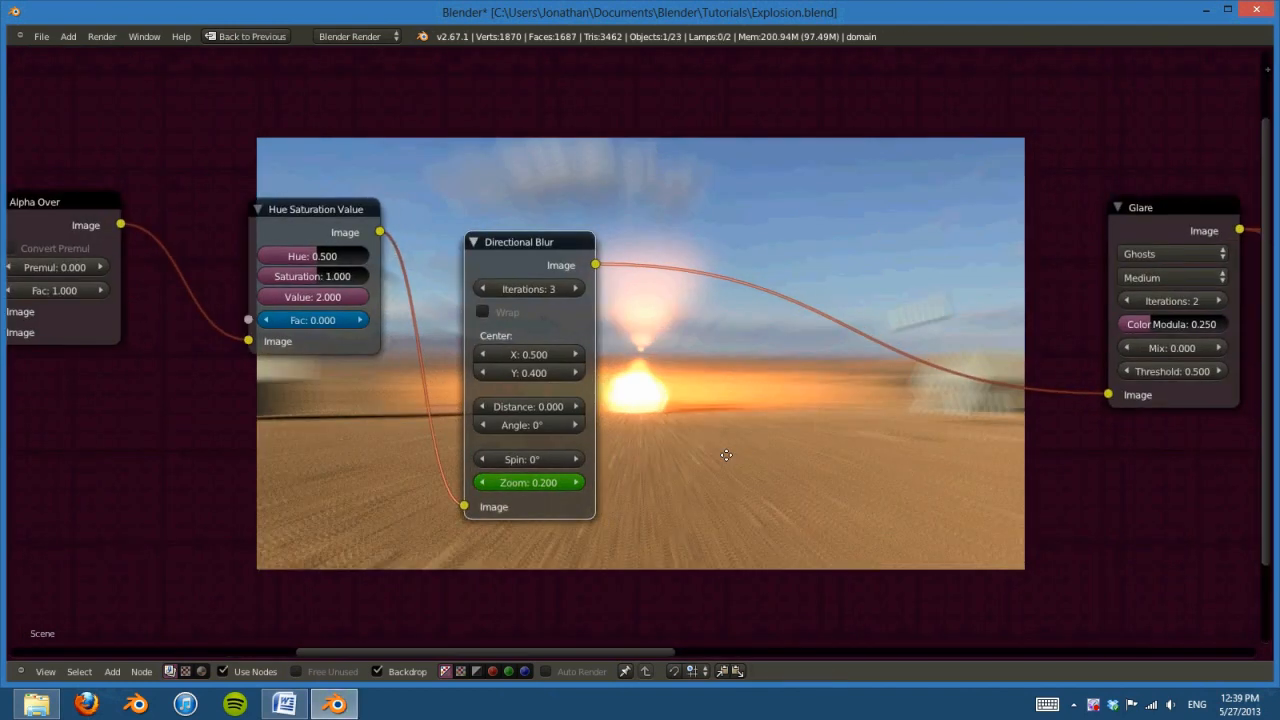
pyautogui.moveTo(757, 458); pyautogui.dragTo(577, 438, button='middle')
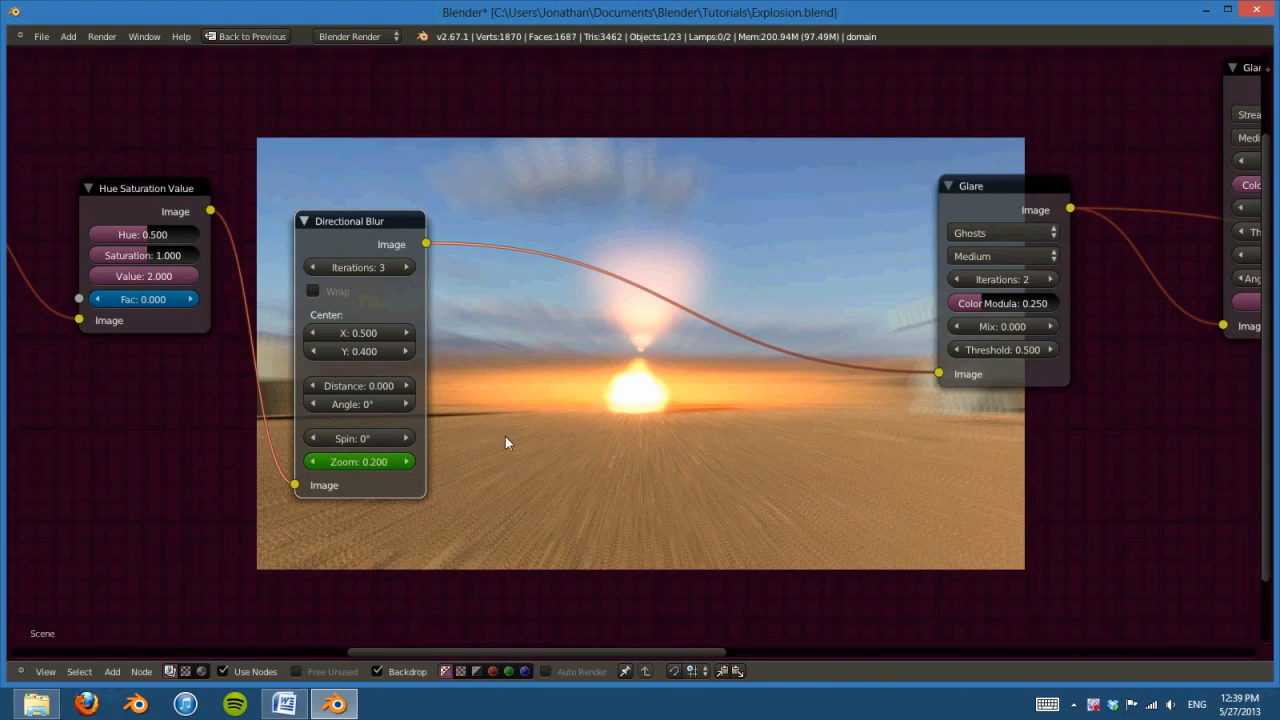
pyautogui.hotkey('ctrl', 'Up')
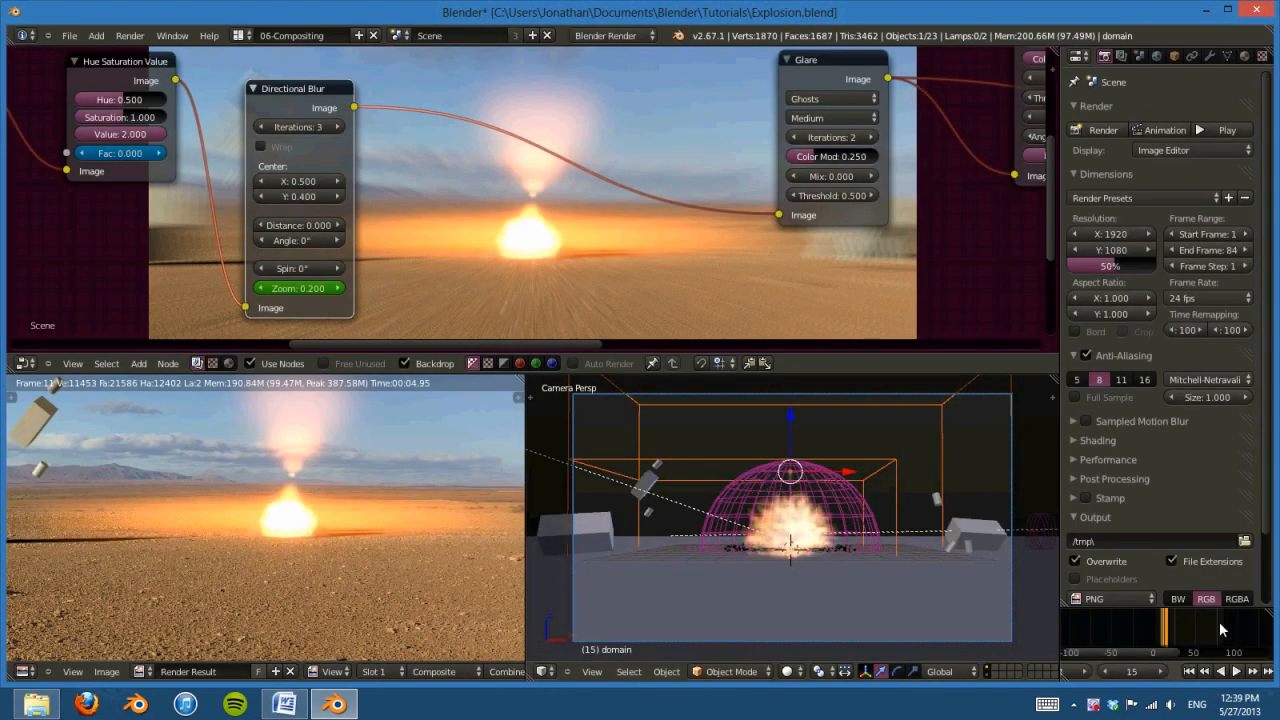
# - Switch to the 01-Modeling screen layout, save the file and close the render result to return to the camera view
pyautogui.scroll(3, 1203, 637)
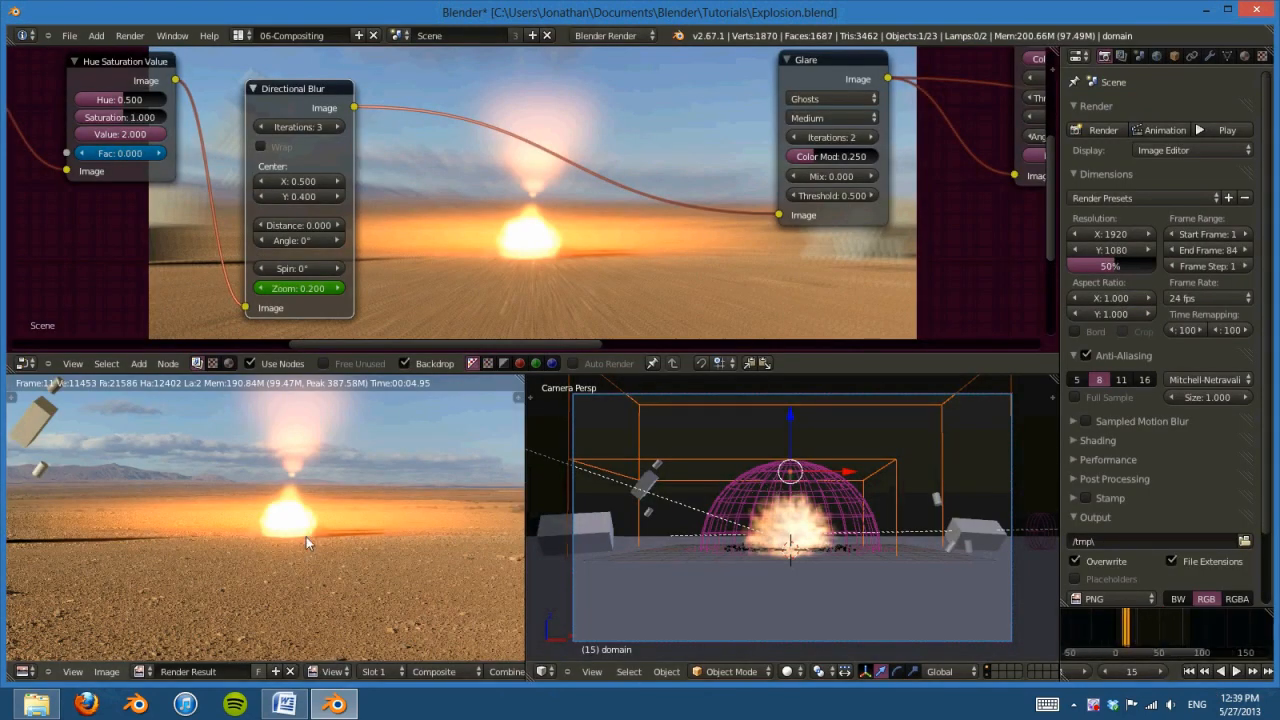
pyautogui.click(242, 36)
pyautogui.click(285, 64)
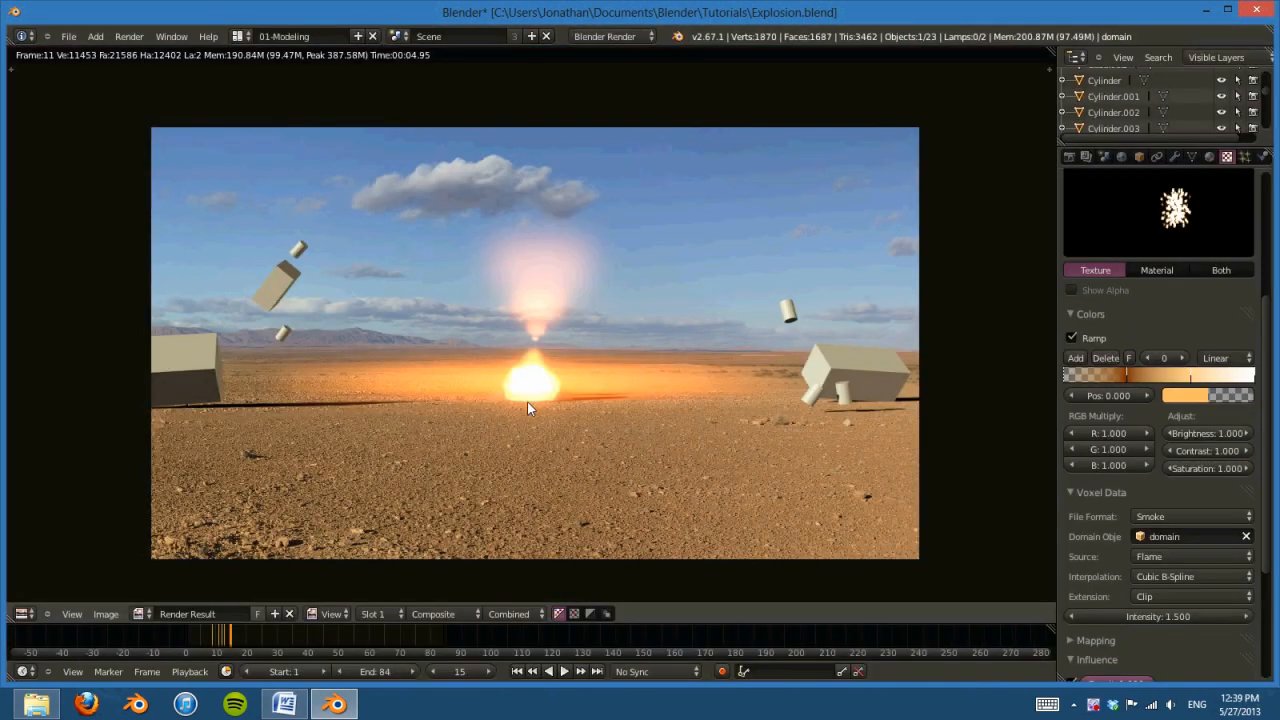
pyautogui.hotkey('ctrl', 's')
pyautogui.press('Escape')
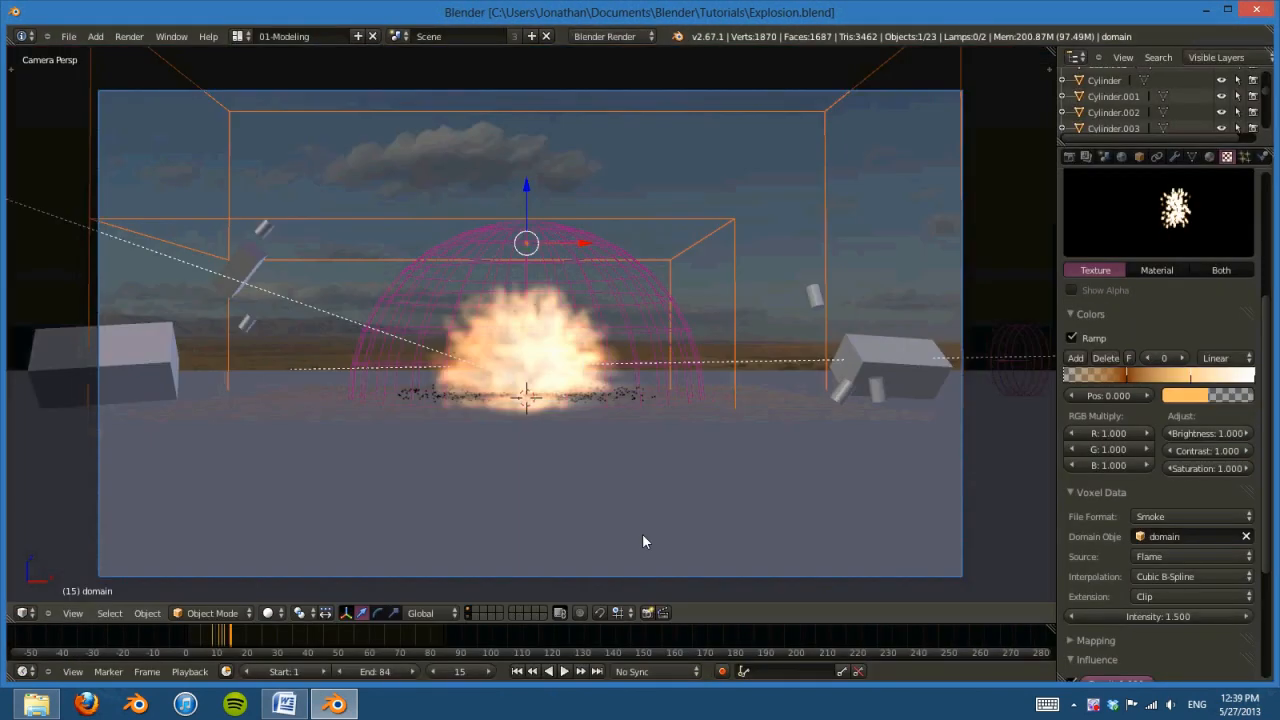
# - Move to frame 27 and render it
pyautogui.click(324, 638)
pyautogui.click(267, 638)
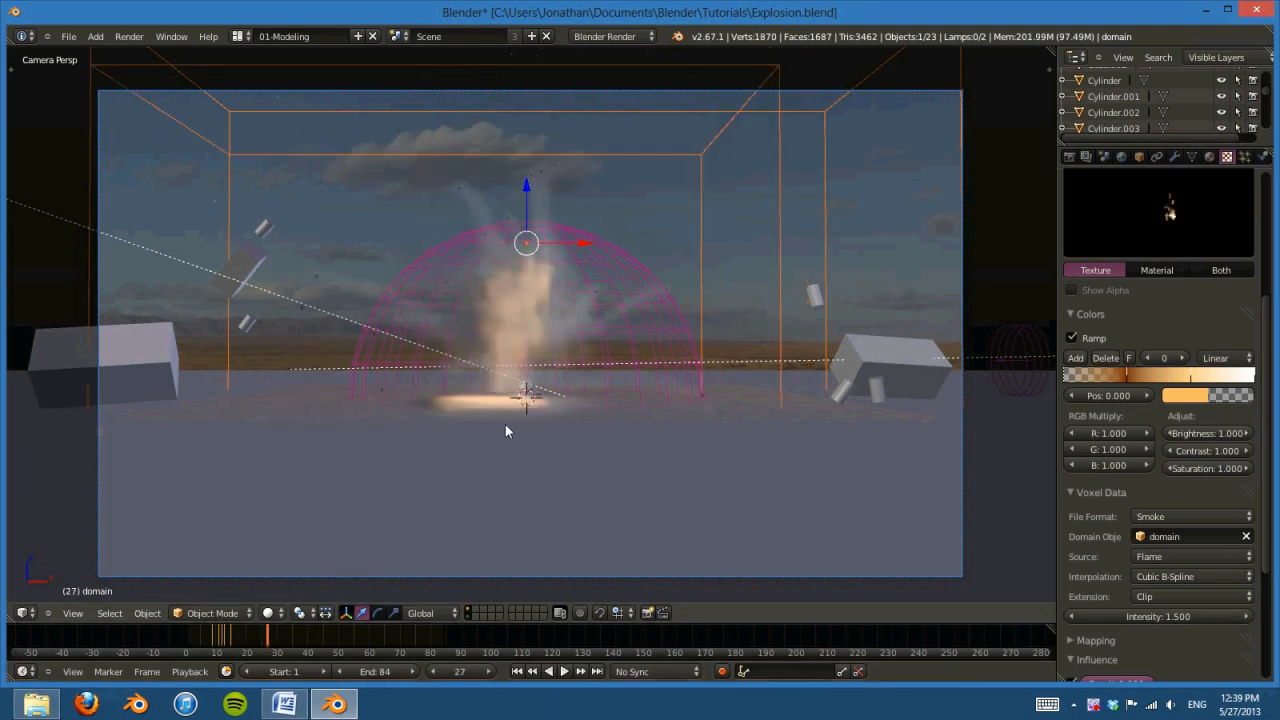
pyautogui.press('F12')
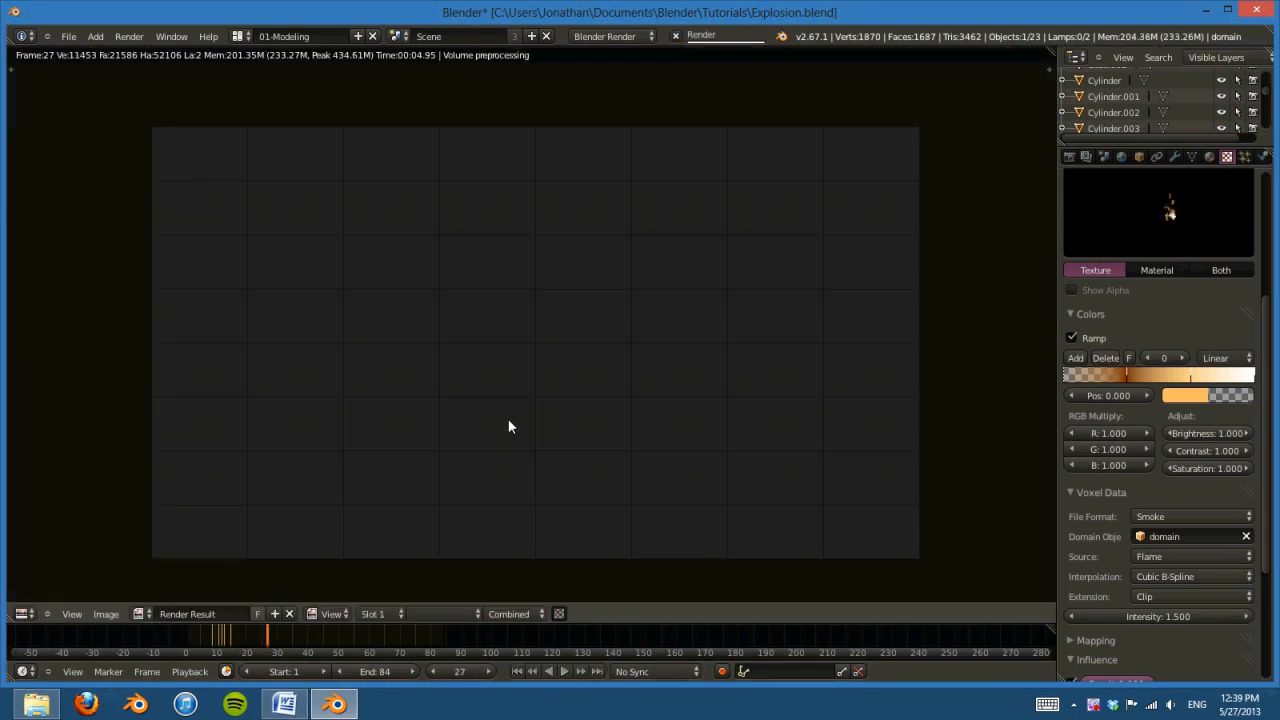
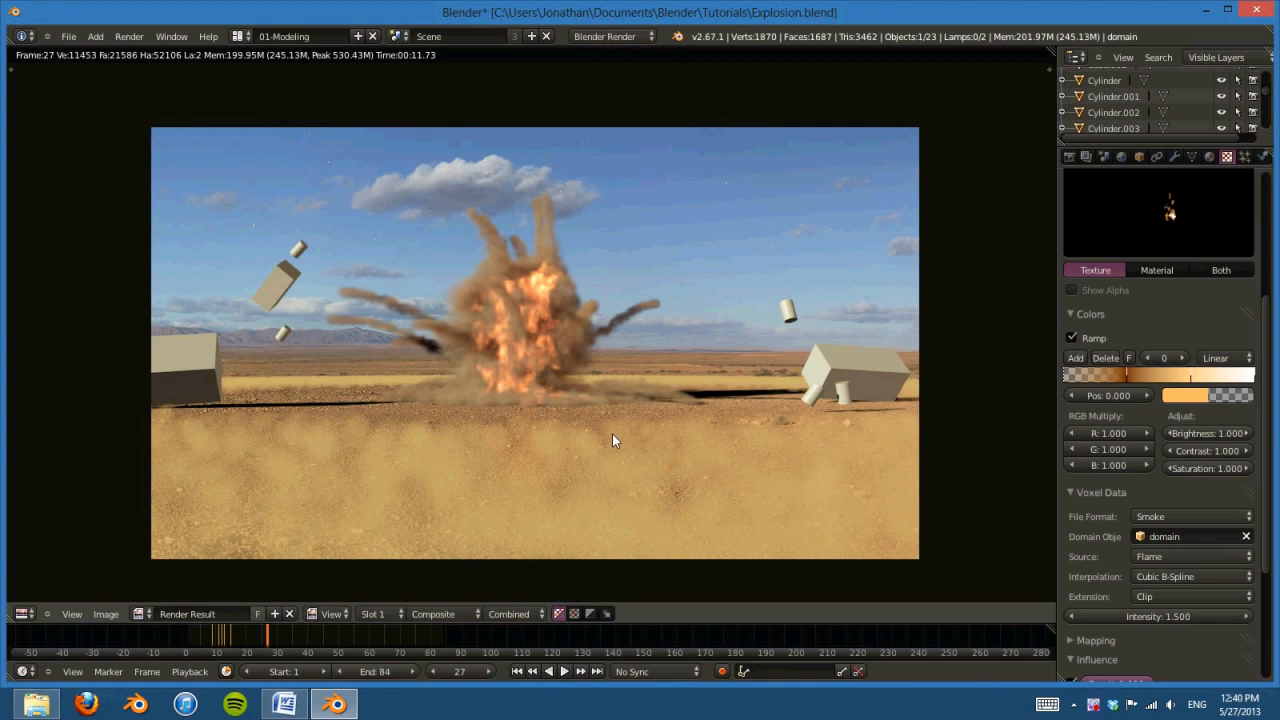
# - Switch to the 06-Compositing screen layout and enlarge the node editor around the beginning of the node tree
pyautogui.click(240, 36)
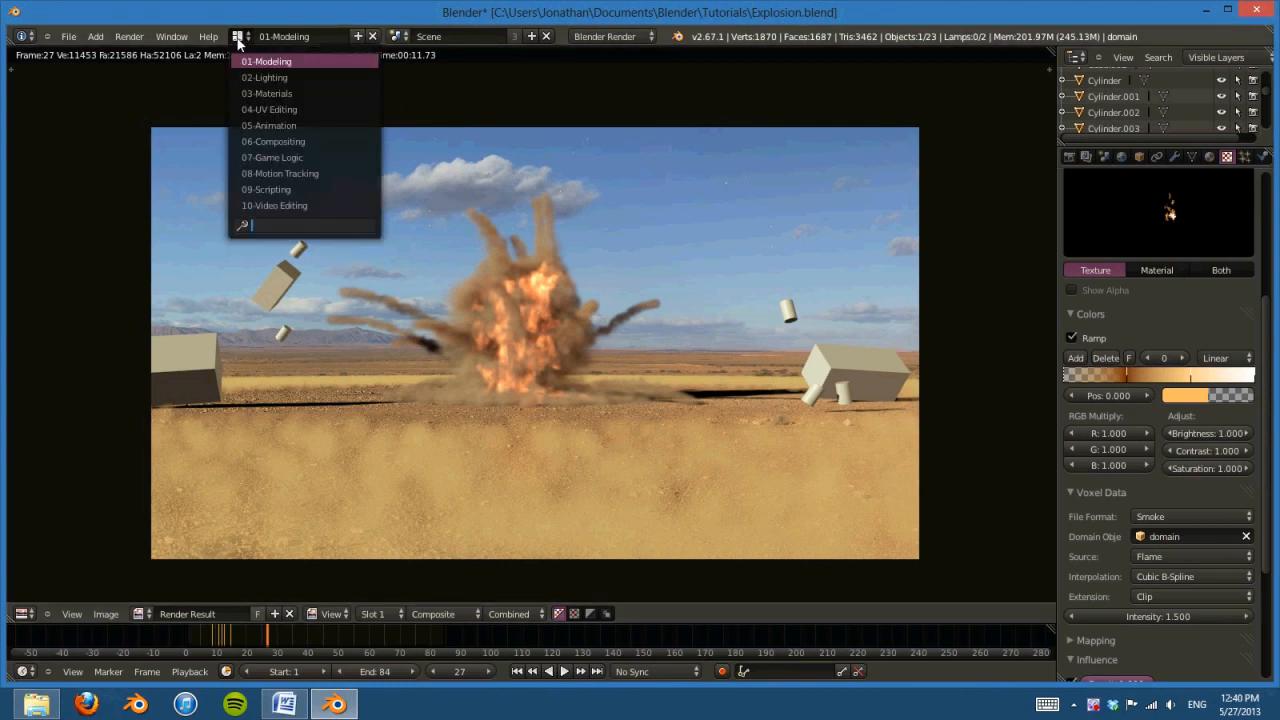
pyautogui.click(300, 141)
pyautogui.press('space')
pyautogui.click(489, 215)
pyautogui.scroll(-4, 494, 218)
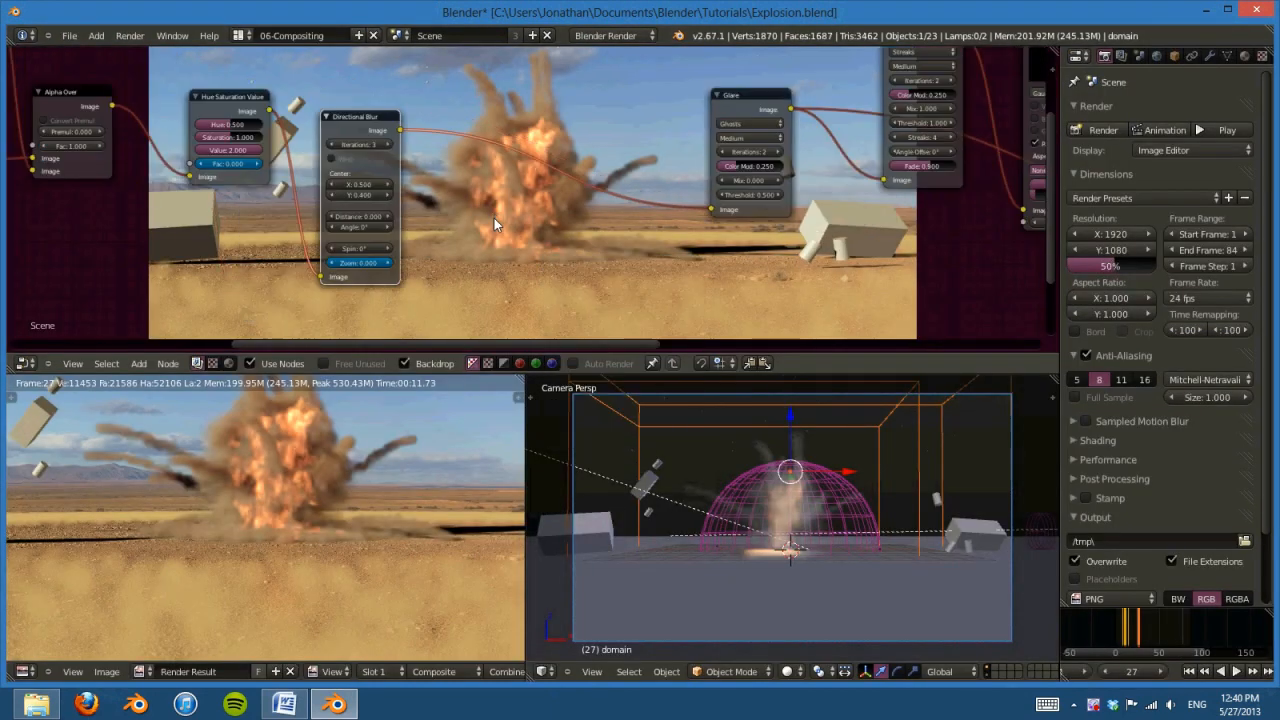
pyautogui.hotkey('shift', 'space')
pyautogui.moveTo(548, 446); pyautogui.dragTo(1051, 666, button='middle')
pyautogui.scroll(-5, 600, 565)
pyautogui.moveTo(452, 525); pyautogui.dragTo(744, 520, button='middle')
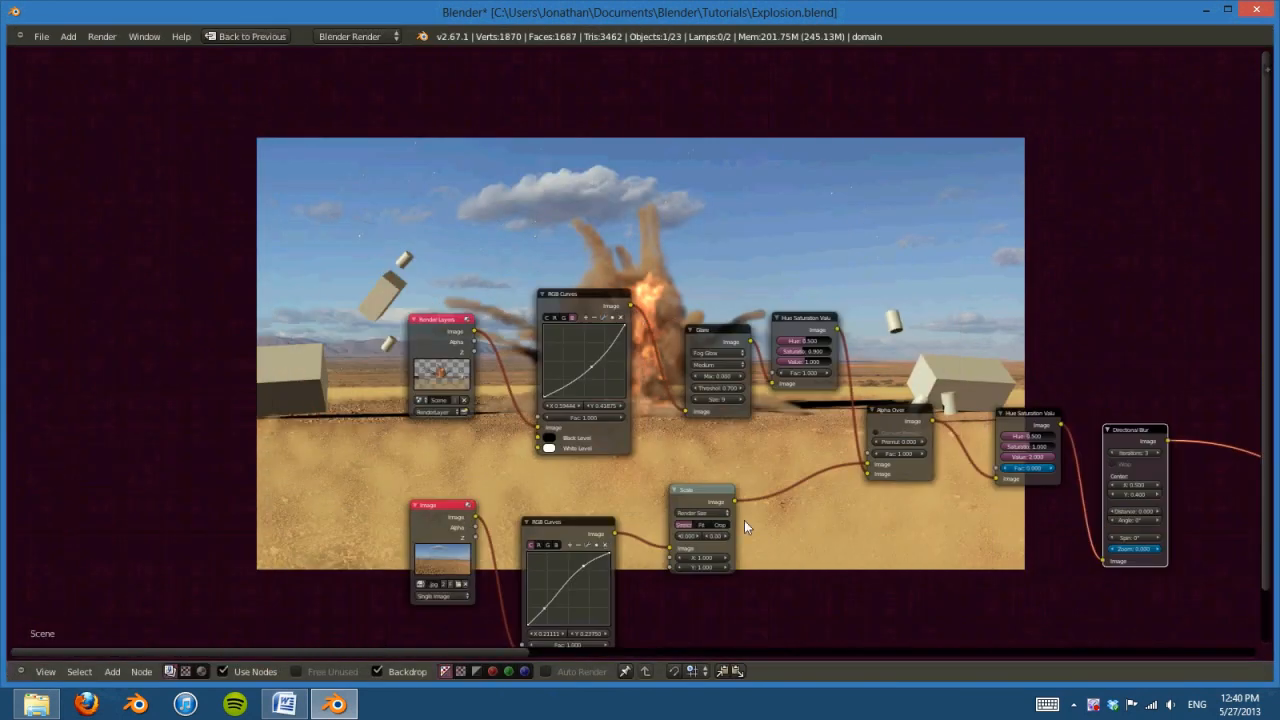
# - Preview the output of the Fog Glow Glare node in the backdrop
pyautogui.scroll(5, 744, 520)
pyautogui.keyDown('ctrl'); pyautogui.keyDown('shift'); pyautogui.click(773, 311); pyautogui.keyUp('shift'); pyautogui.keyUp('ctrl')
pyautogui.moveTo(818, 495); pyautogui.dragTo(622, 577, button='middle')
pyautogui.scroll(3, 622, 576)
pyautogui.moveTo(699, 582); pyautogui.dragTo(746, 543, button='middle')
pyautogui.scroll(2, 746, 542)
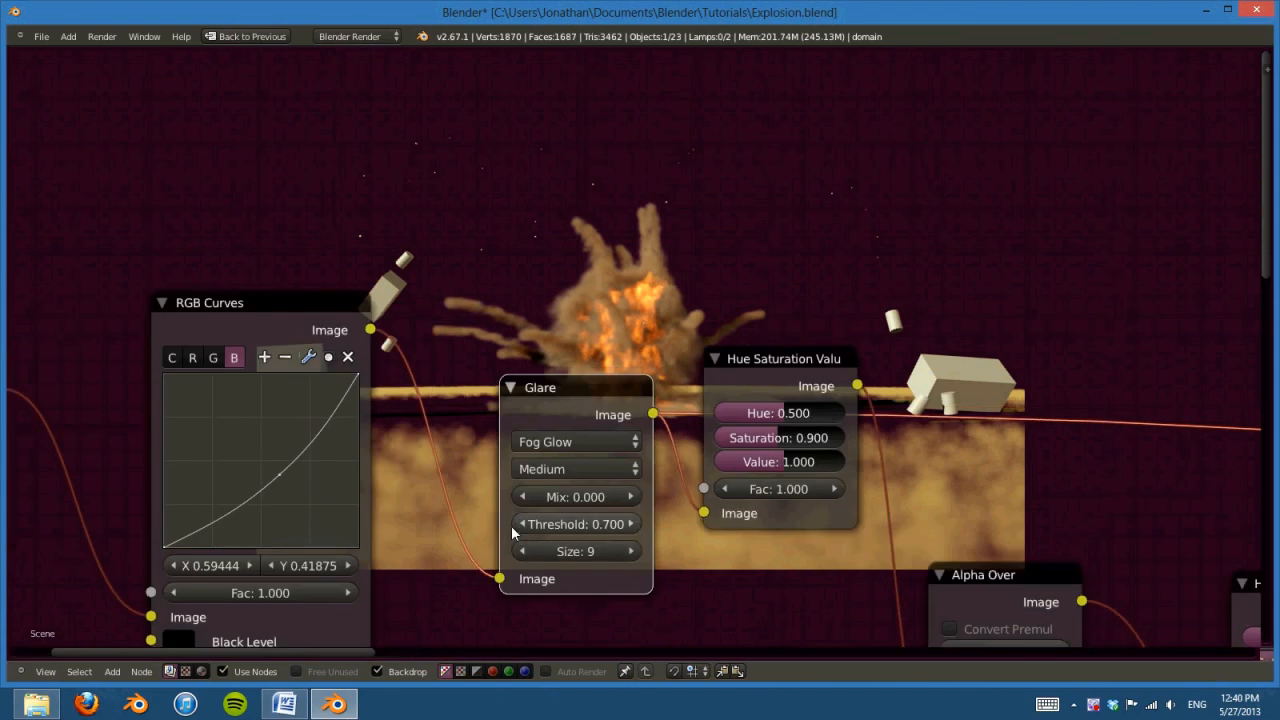
# - Try a threshold of 0.3 on the Fog Glow Glare node and settle on 0.5
pyautogui.click(517, 527)
pyautogui.click(517, 527)
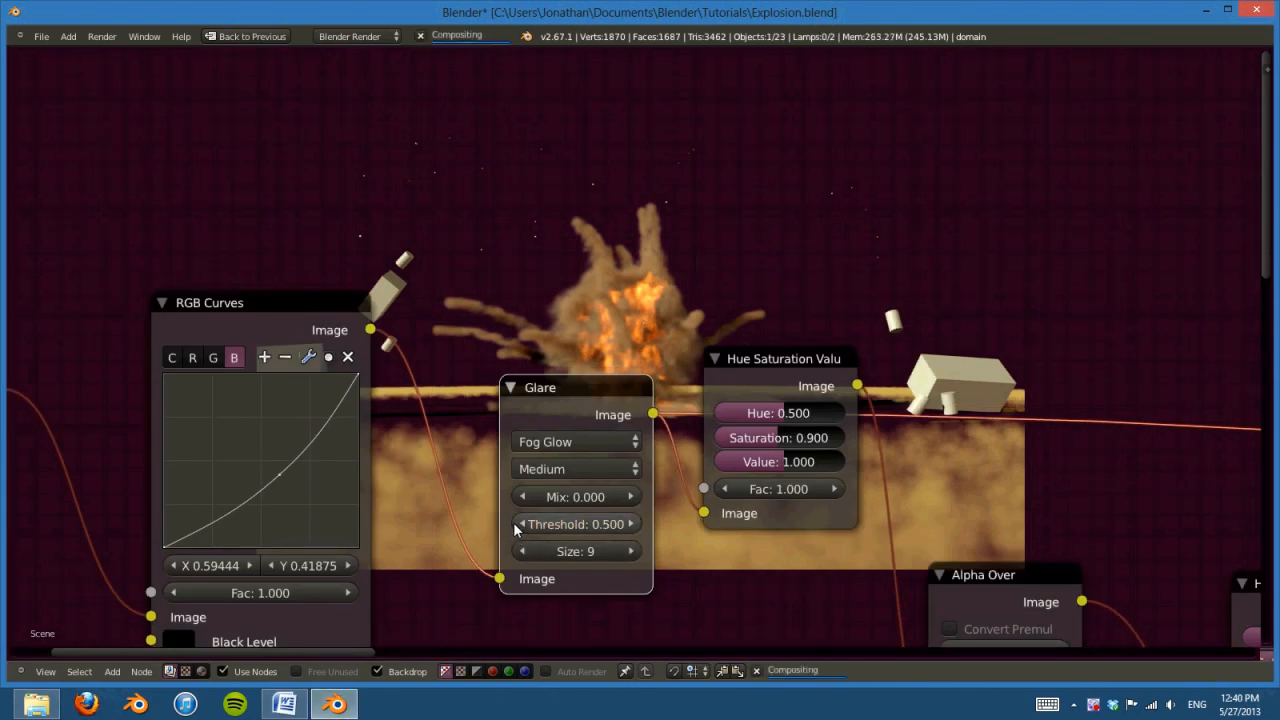
pyautogui.click(517, 527)
pyautogui.click(518, 528)
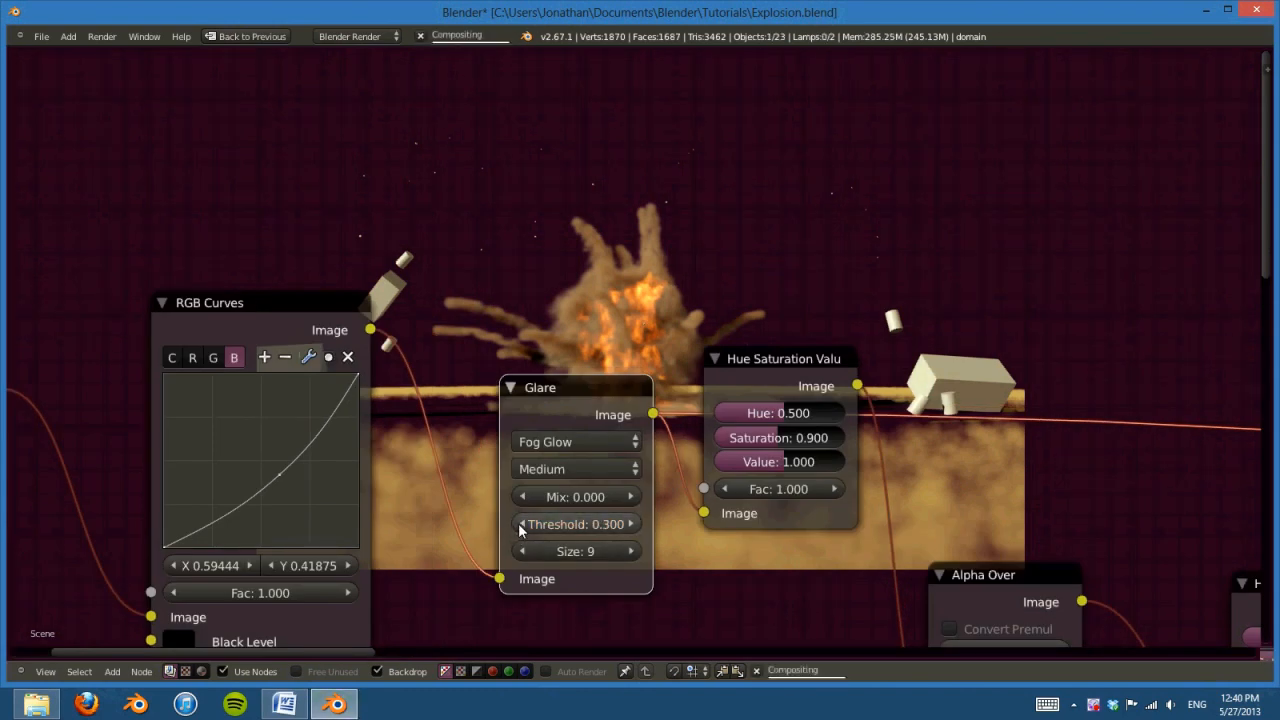
pyautogui.click(633, 528)
pyautogui.click(633, 528)
pyautogui.click(633, 528)
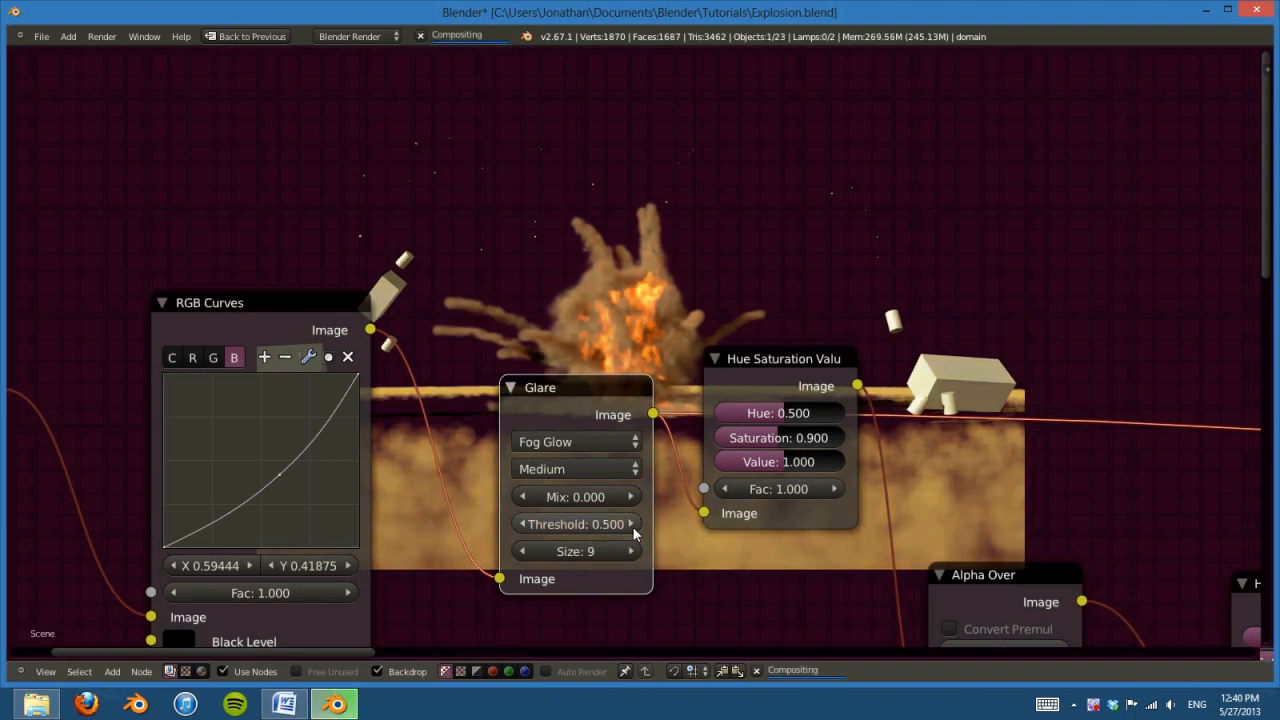
# - Preview the output of the final Add node in the backdrop and restore the full layout
pyautogui.scroll(-8, 780, 542)
pyautogui.moveTo(1240, 525); pyautogui.dragTo(606, 335, button='middle')
pyautogui.keyDown('ctrl'); pyautogui.keyDown('shift'); pyautogui.click(535, 337); pyautogui.keyUp('shift'); pyautogui.keyUp('ctrl')
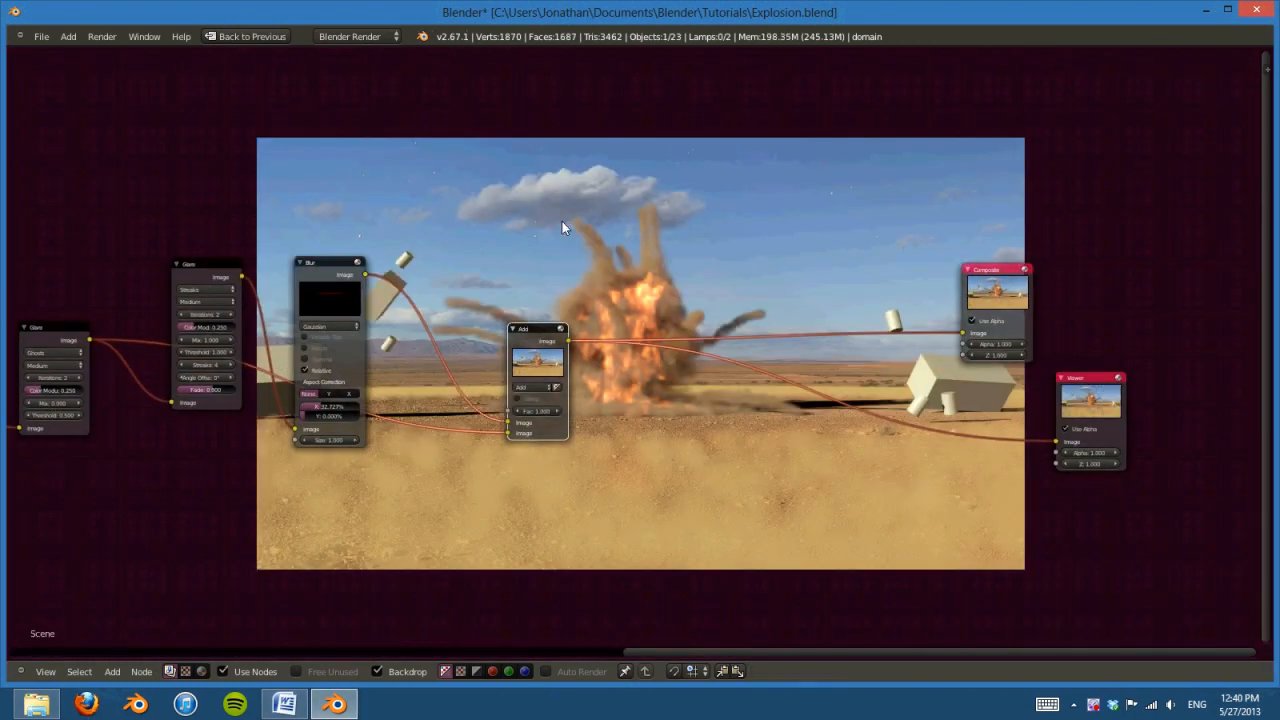
pyautogui.scroll(-2, 541, 249)
pyautogui.moveTo(539, 302); pyautogui.dragTo(717, 398, button='middle')
pyautogui.hotkey('ctrl', 'Up')
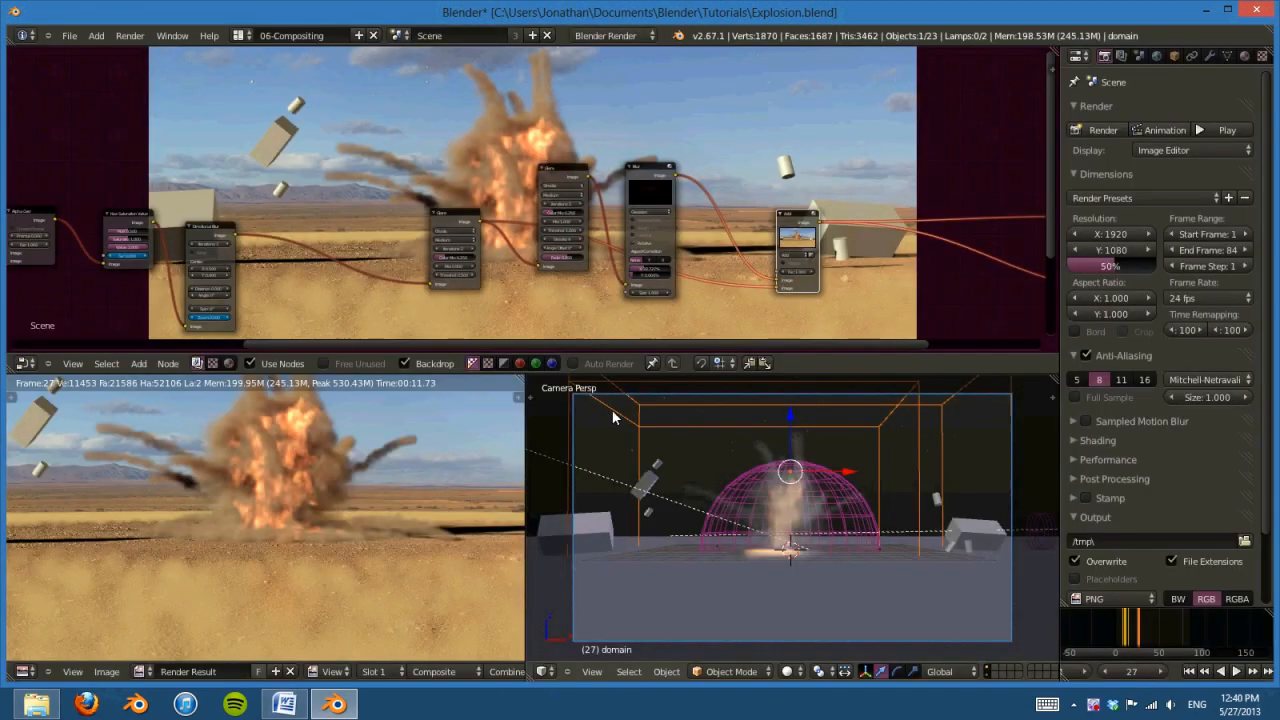
# - Open the domain material's Flame texture and set its emission influence to 10
pyautogui.click(1244, 57)
pyautogui.click(1262, 56)
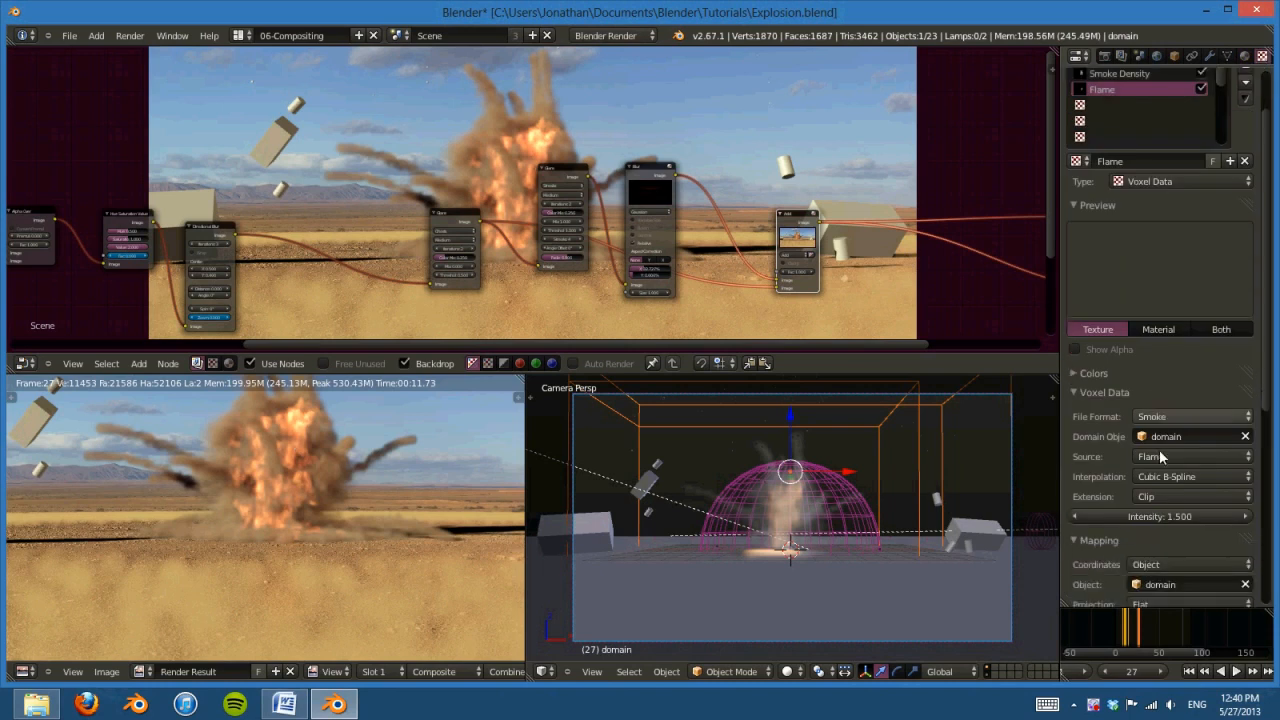
pyautogui.scroll(-5, 1159, 449)
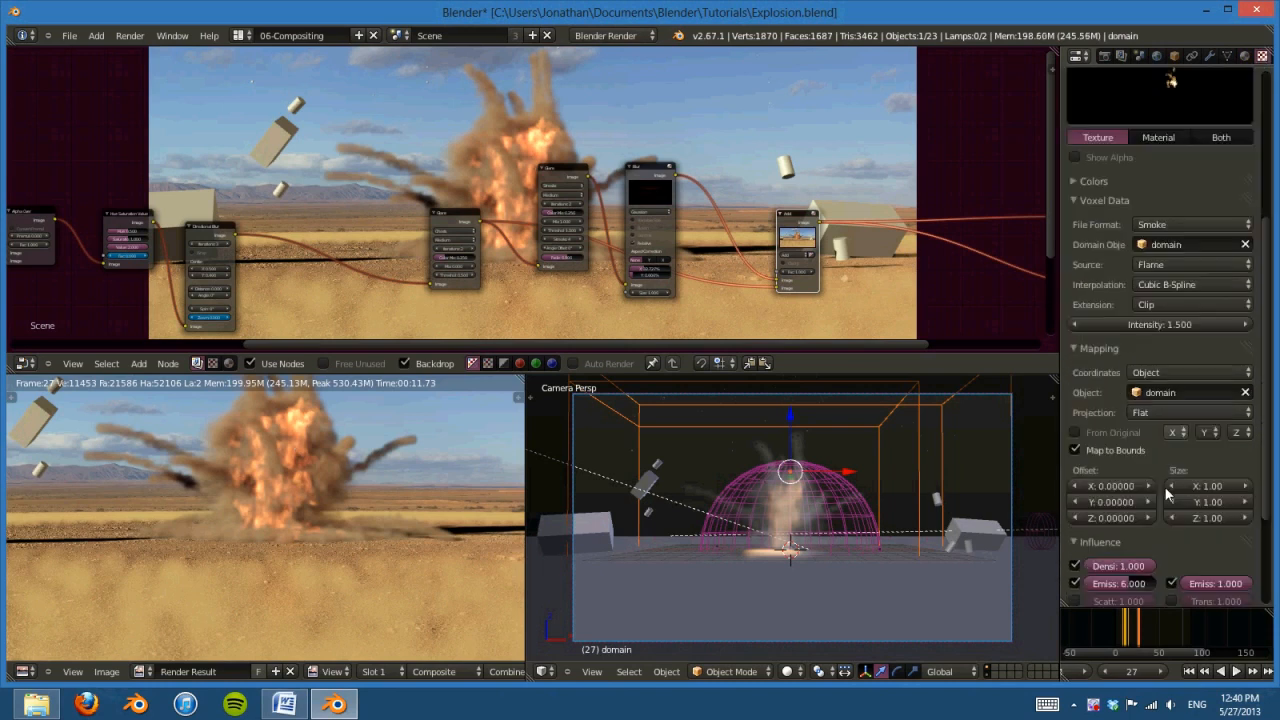
pyautogui.click(1113, 583)
pyautogui.write('10')
pyautogui.press('Return')
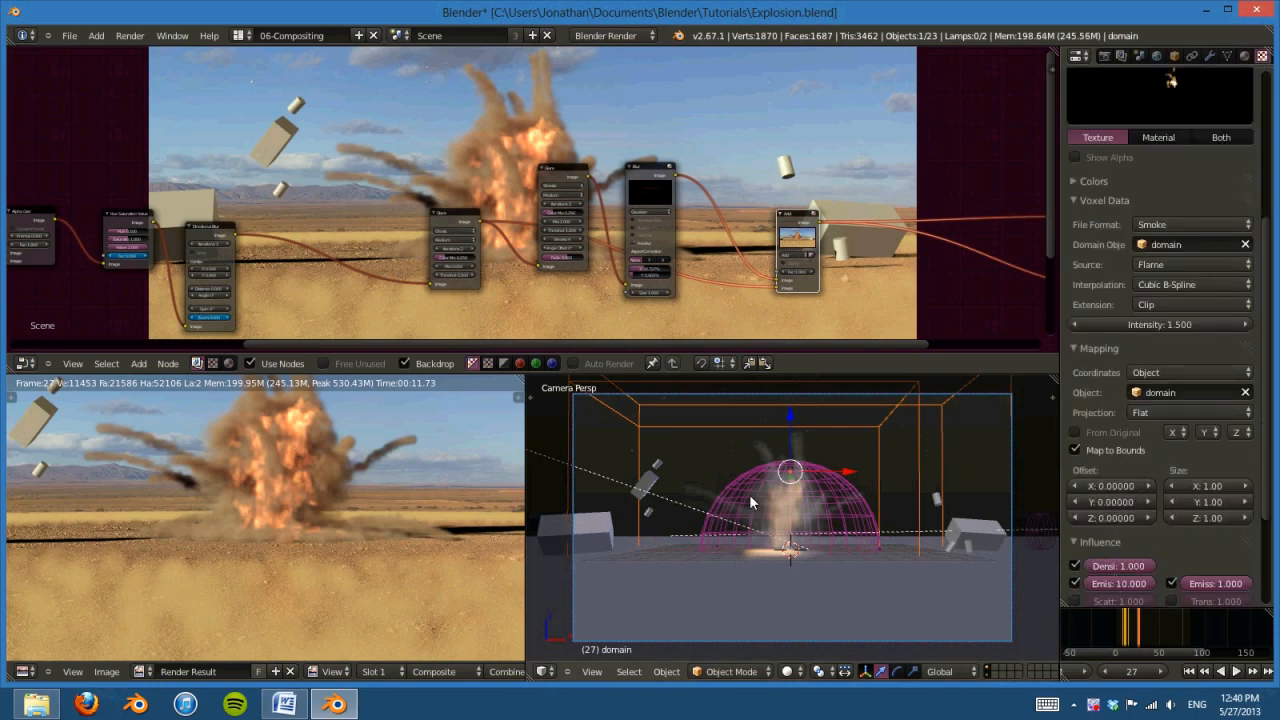
# - Render frame 27 and inspect the composited explosion in the enlarged render view, restoring the full layout after
pyautogui.press('F12')
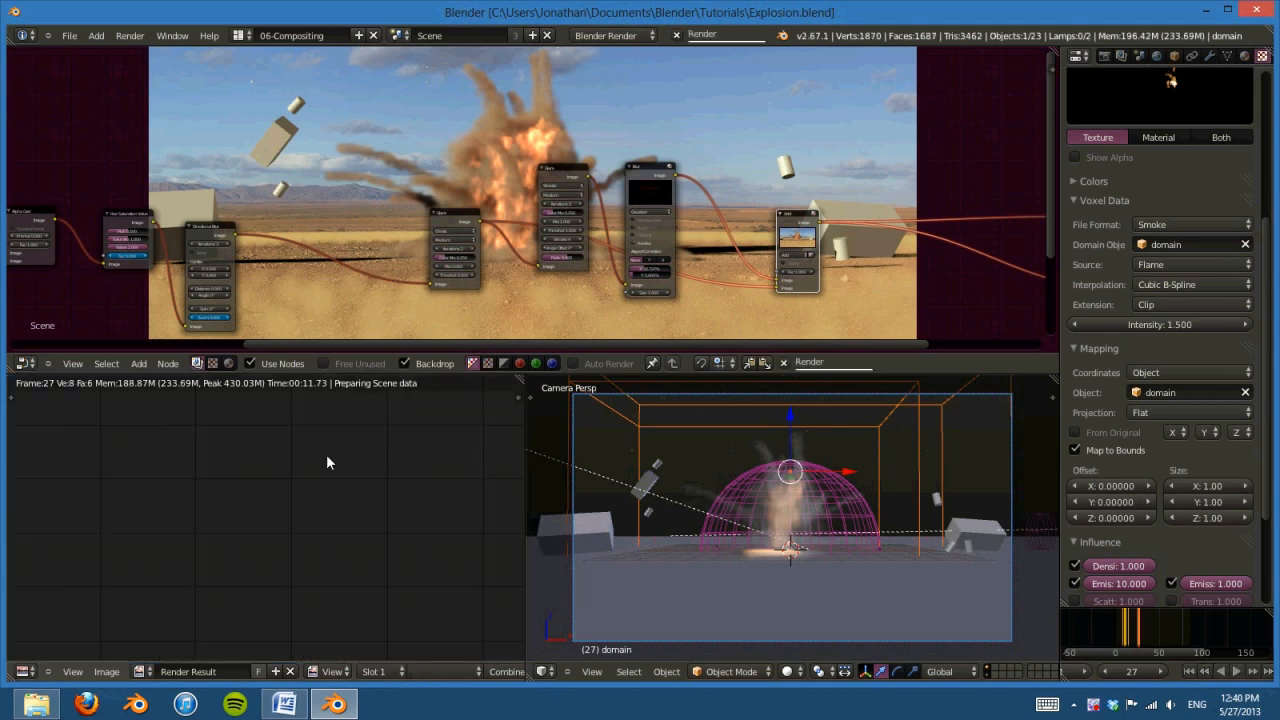
pyautogui.scroll(-5, 643, 158)
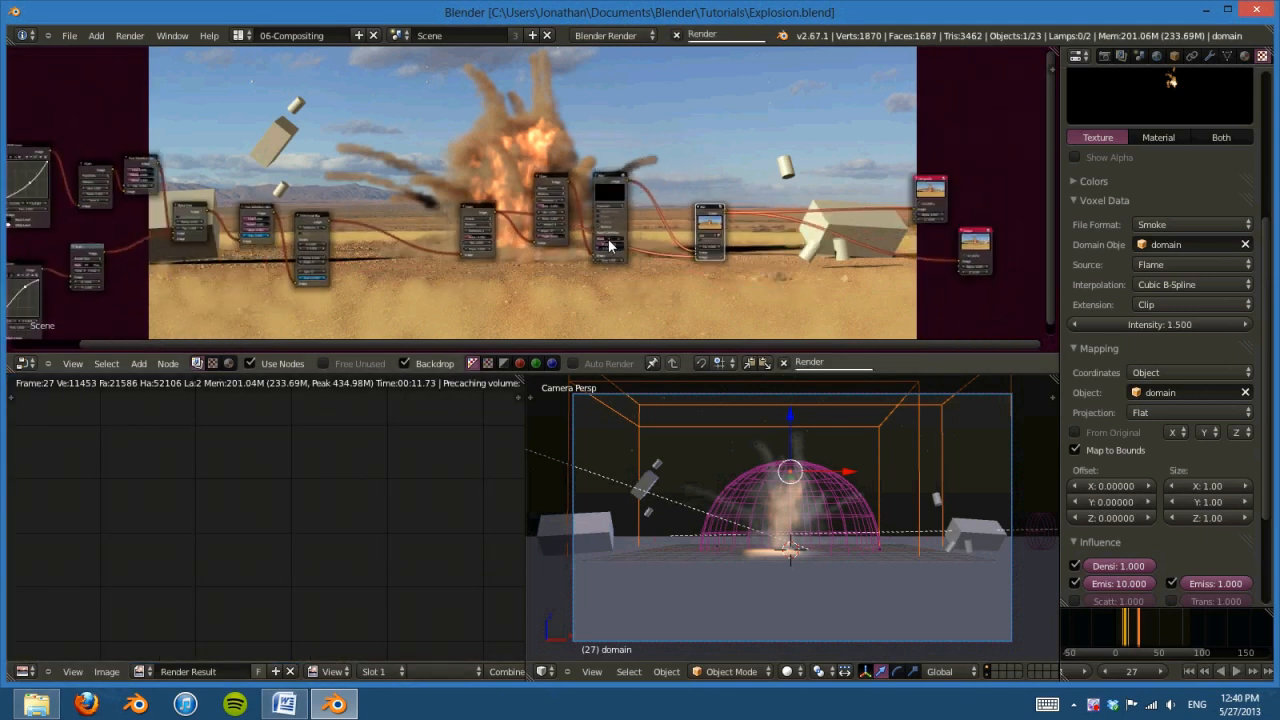
pyautogui.moveTo(655, 187); pyautogui.dragTo(844, 112, button='middle')
pyautogui.moveTo(690, 204); pyautogui.dragTo(537, 174, button='middle')
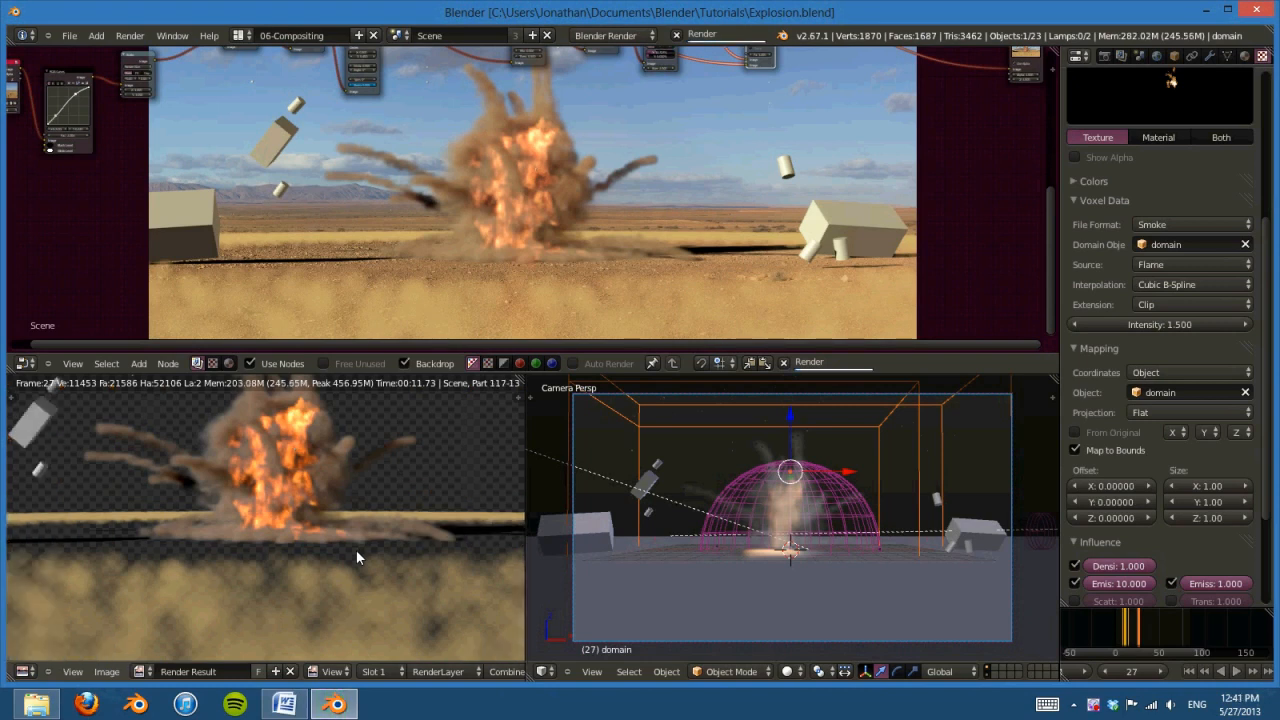
pyautogui.hotkey('ctrl', 'Up')
pyautogui.moveTo(742, 419); pyautogui.dragTo(655, 523, button='middle')
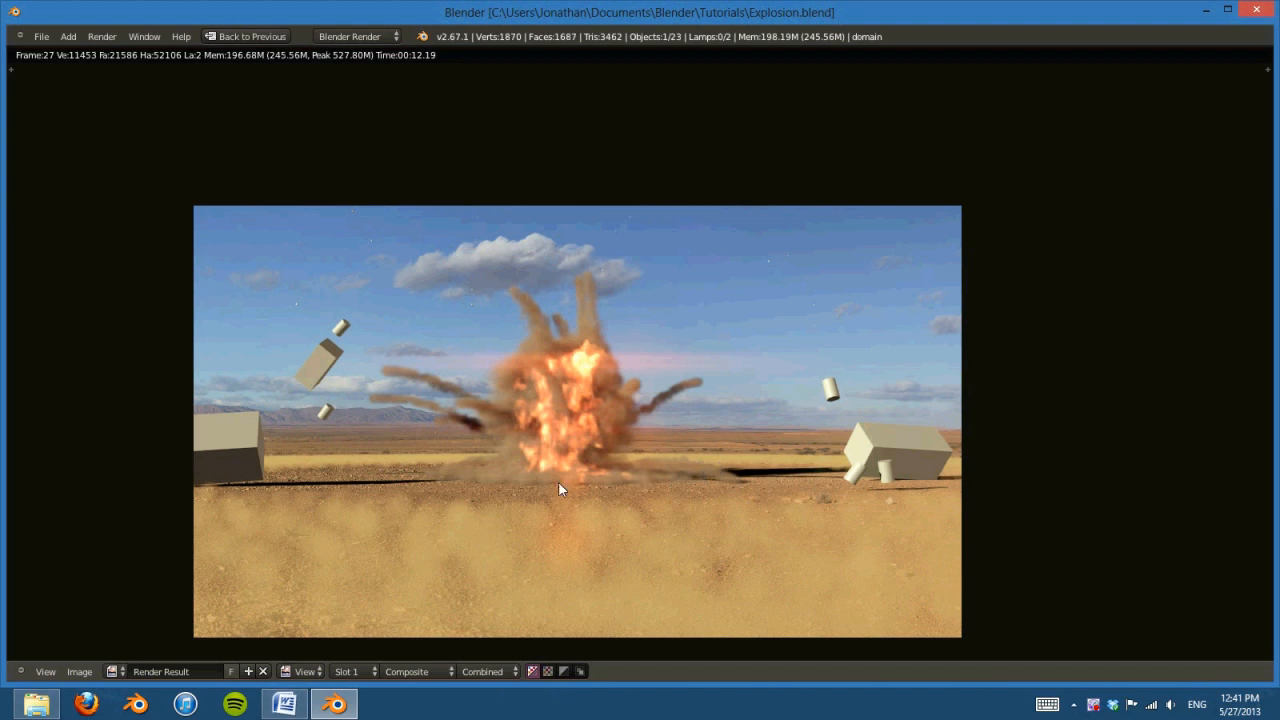
pyautogui.moveTo(537, 520); pyautogui.dragTo(476, 512, button='middle')
pyautogui.hotkey('ctrl', 'Up')
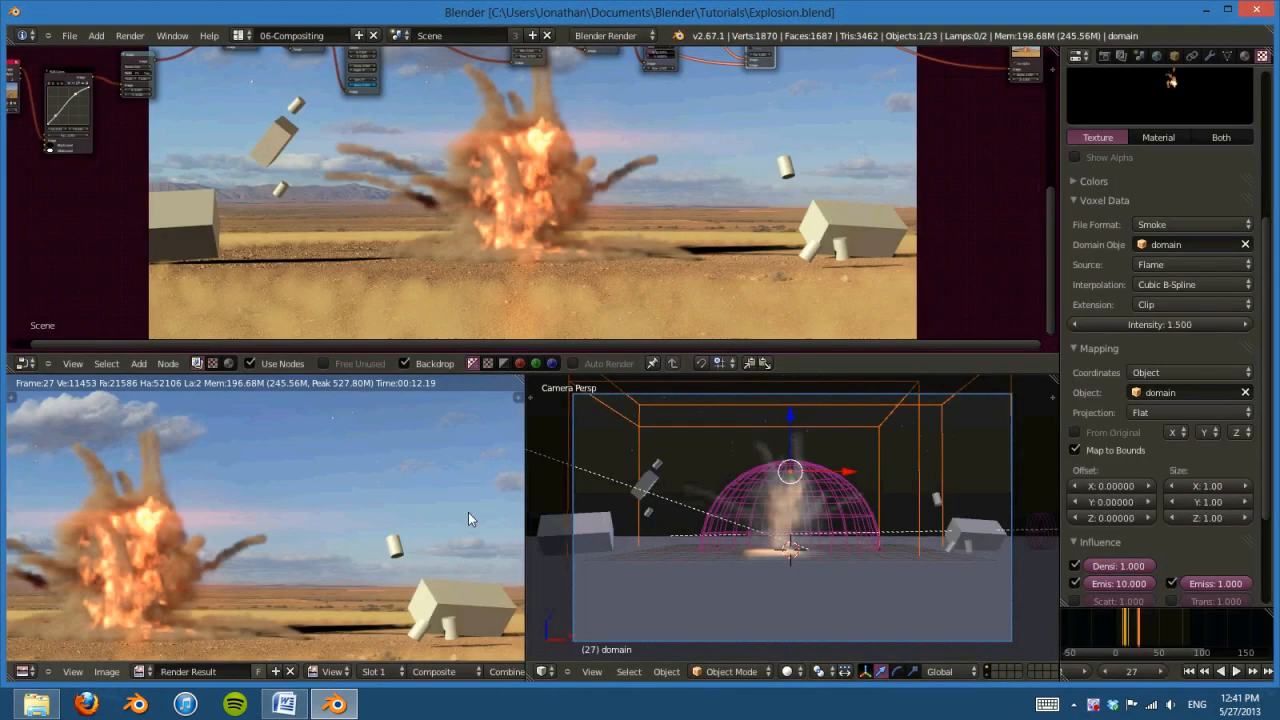
# - Go to frame 64, render it and inspect the composited smoke in the enlarged render view
pyautogui.click(1162, 634)
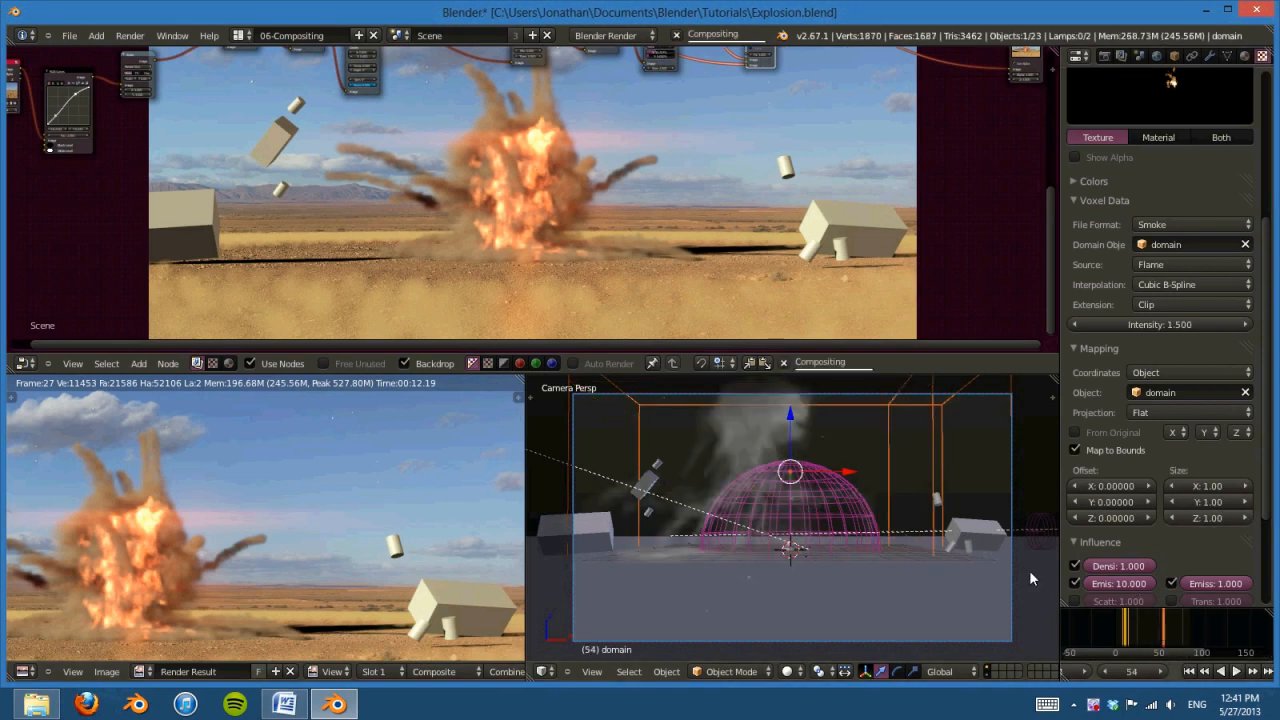
pyautogui.click(1171, 634)
pyautogui.press('F12')
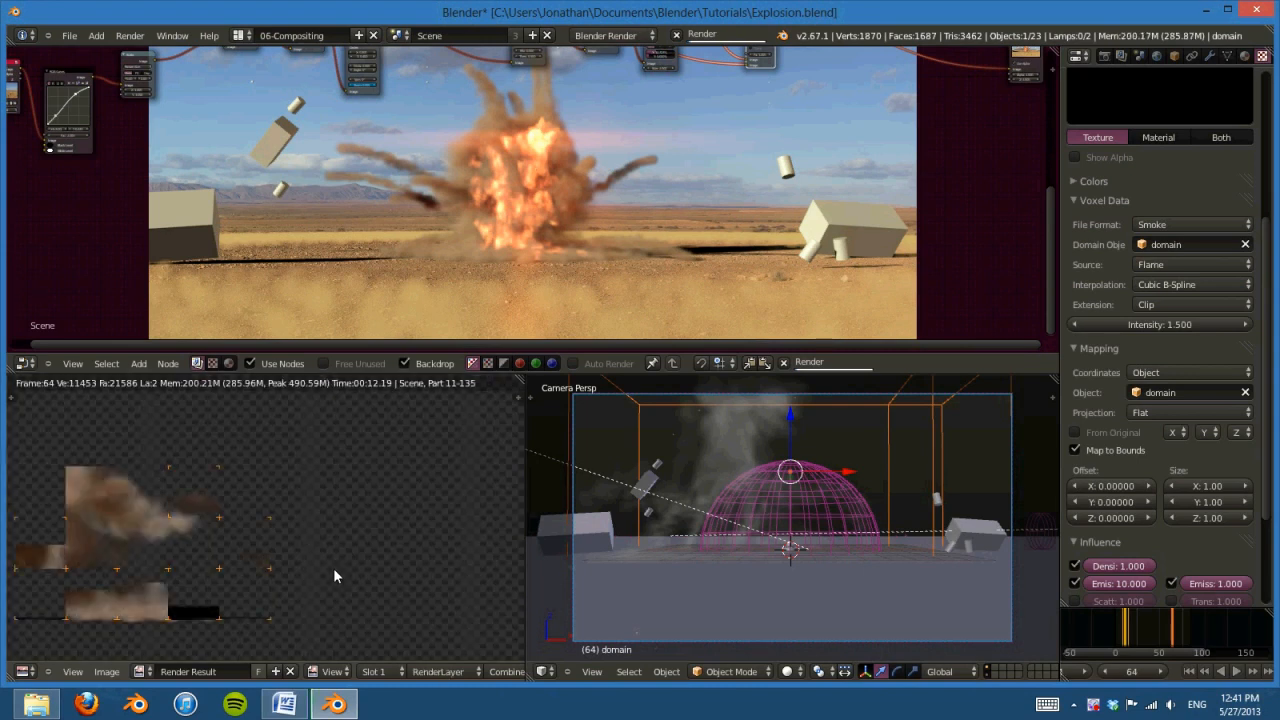
pyautogui.hotkey('ctrl', 'Up')
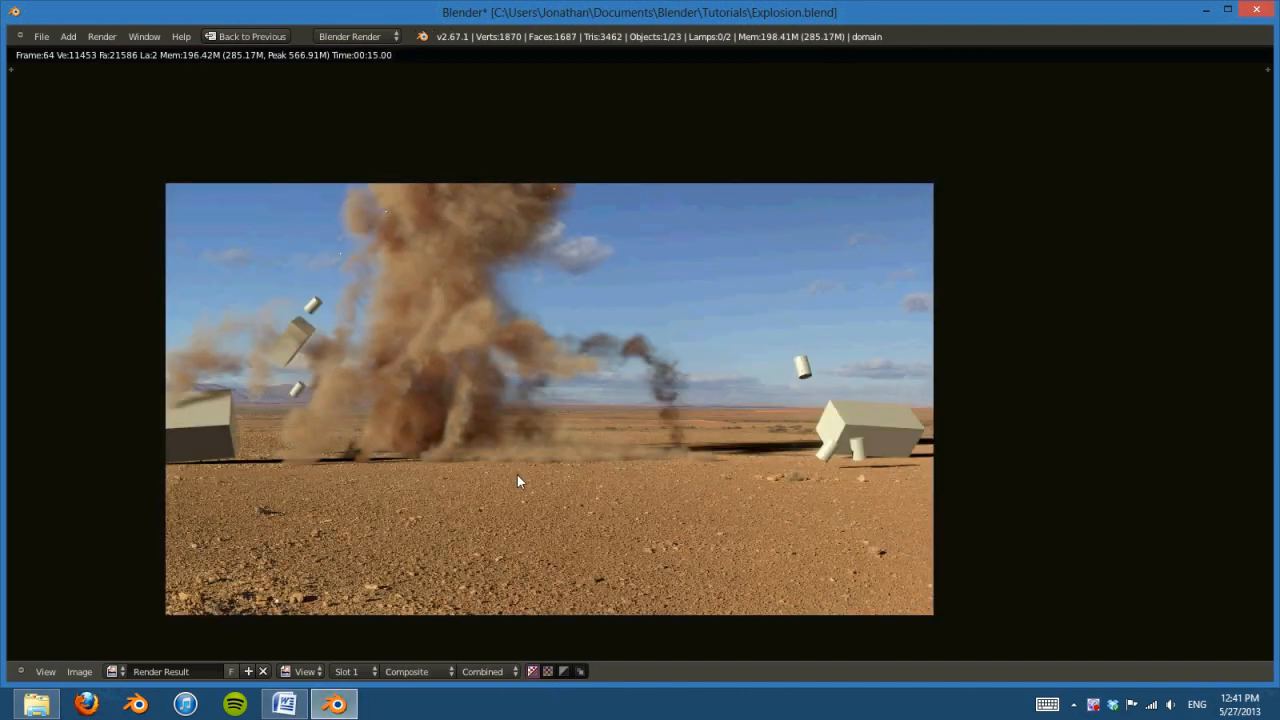
pyautogui.moveTo(517, 477); pyautogui.dragTo(514, 487, button='middle')
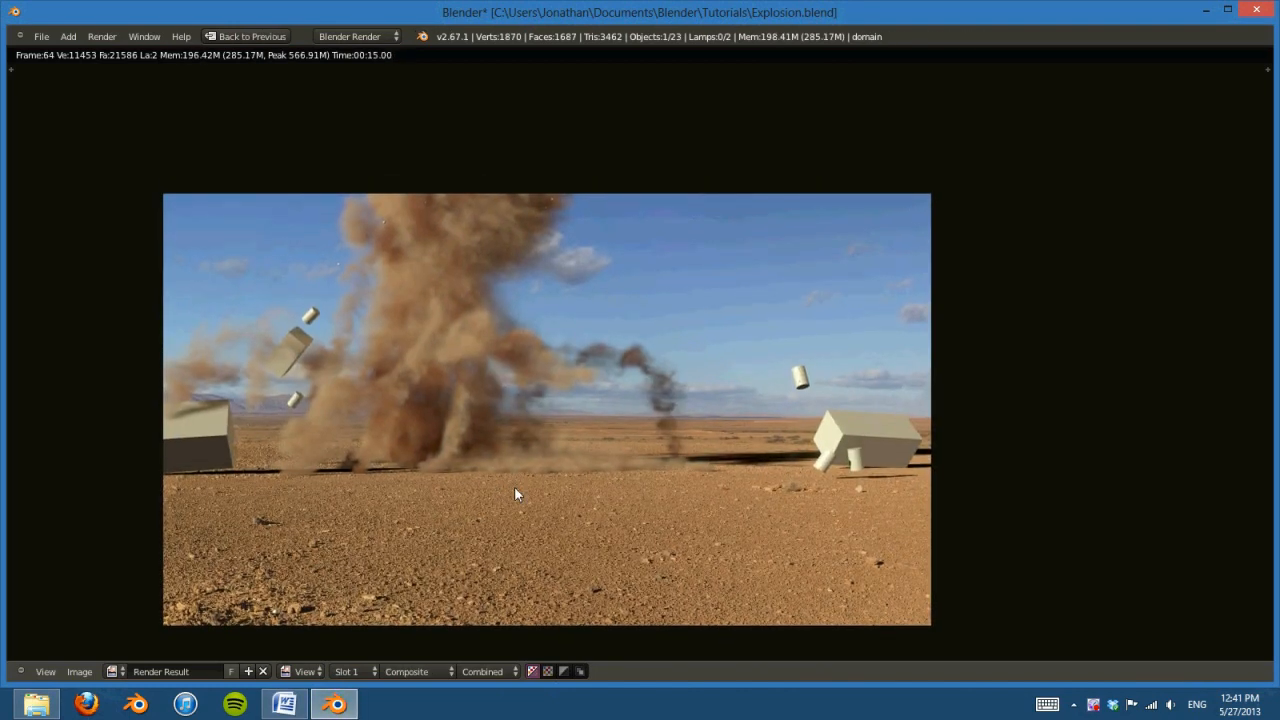
pyautogui.press('Escape')
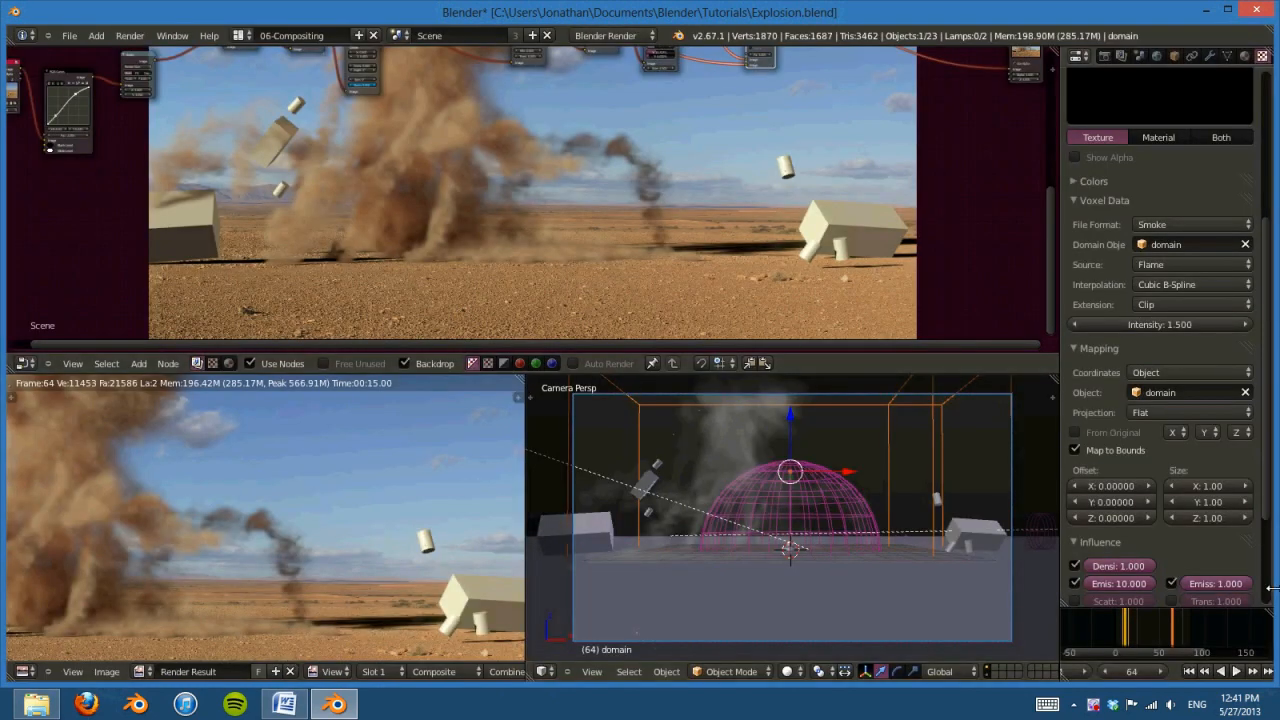
# - Go to frame 25 and render it
pyautogui.click(1132, 642)
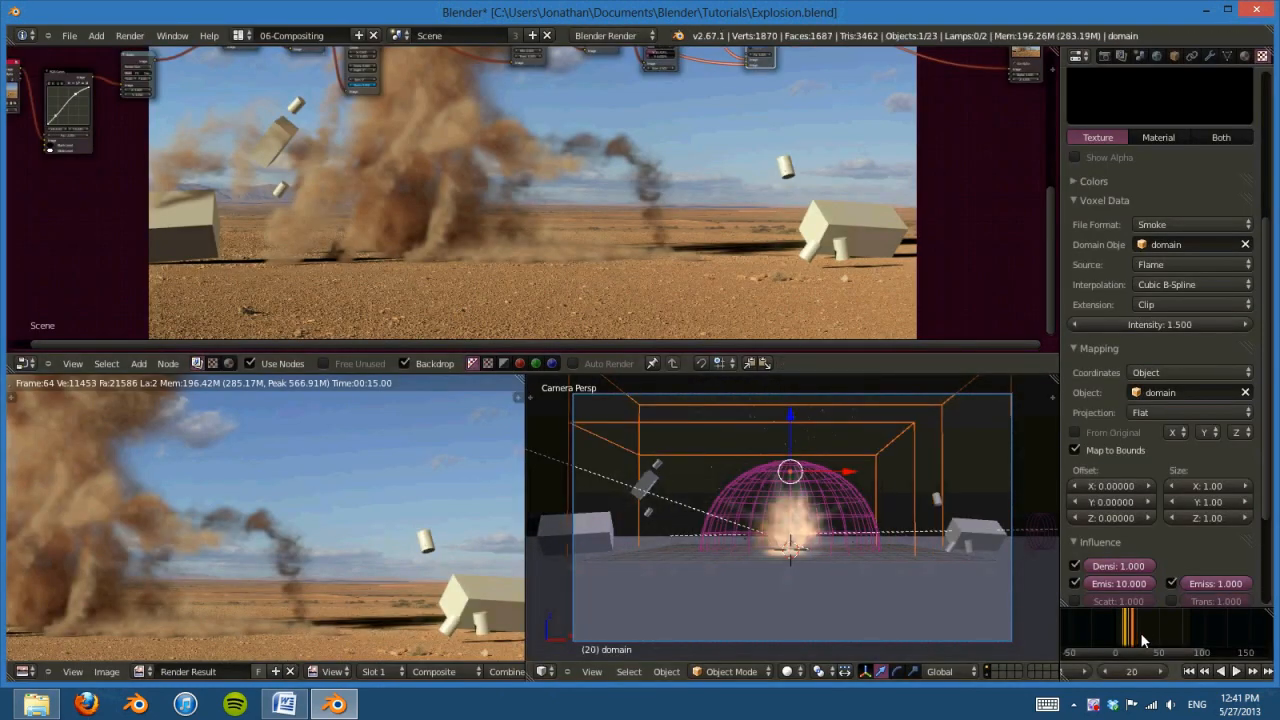
pyautogui.click(1140, 642)
pyautogui.moveTo(1140, 640); pyautogui.dragTo(1136, 640)
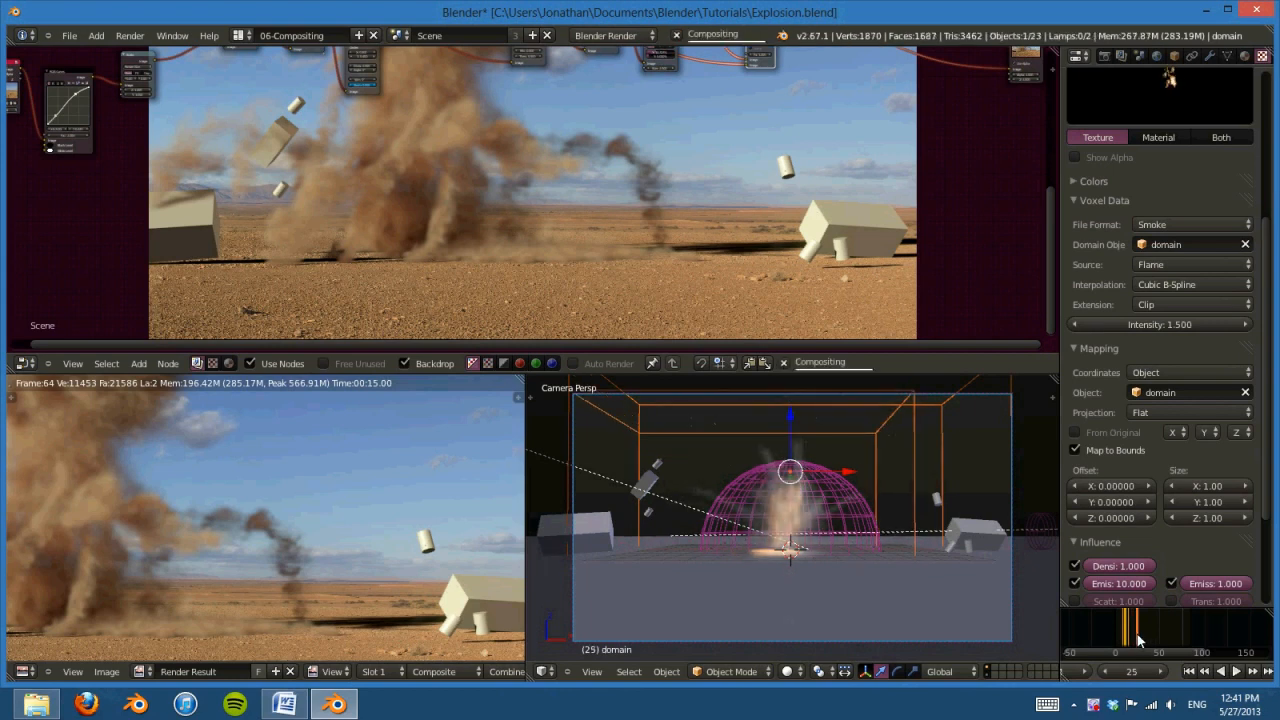
pyautogui.press('F12')
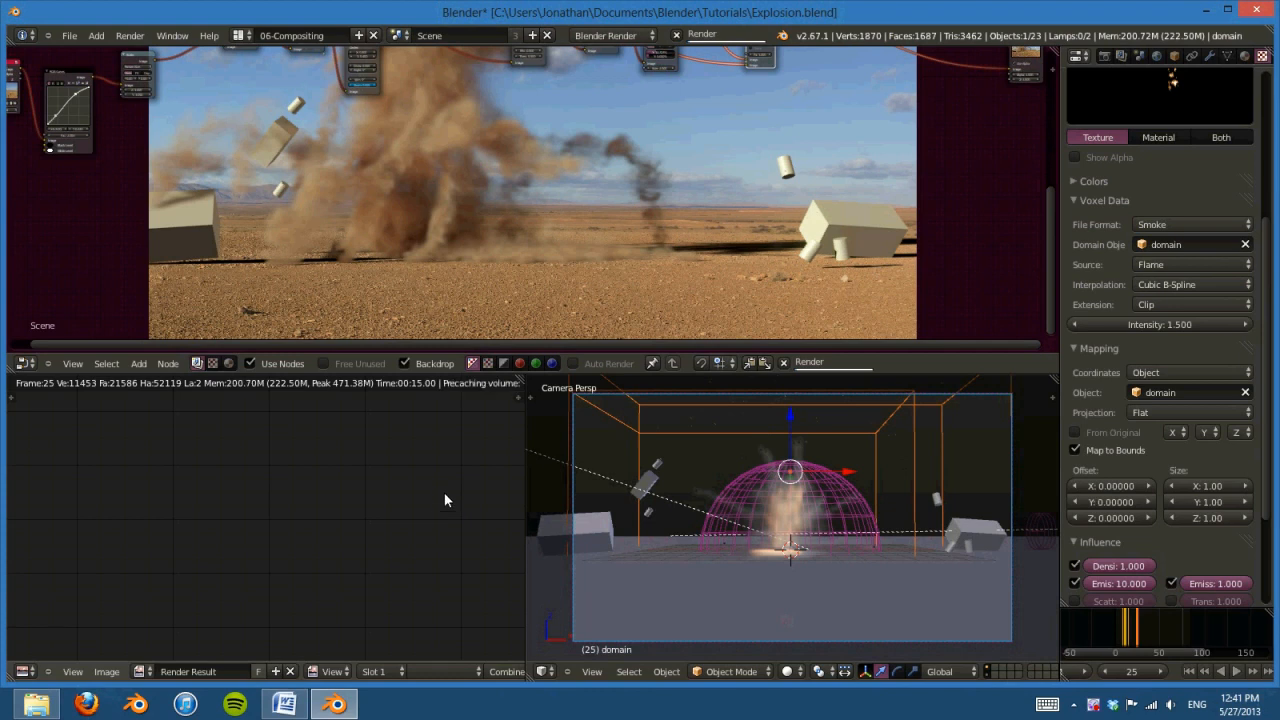
pyautogui.scroll(6, 1250, 120)
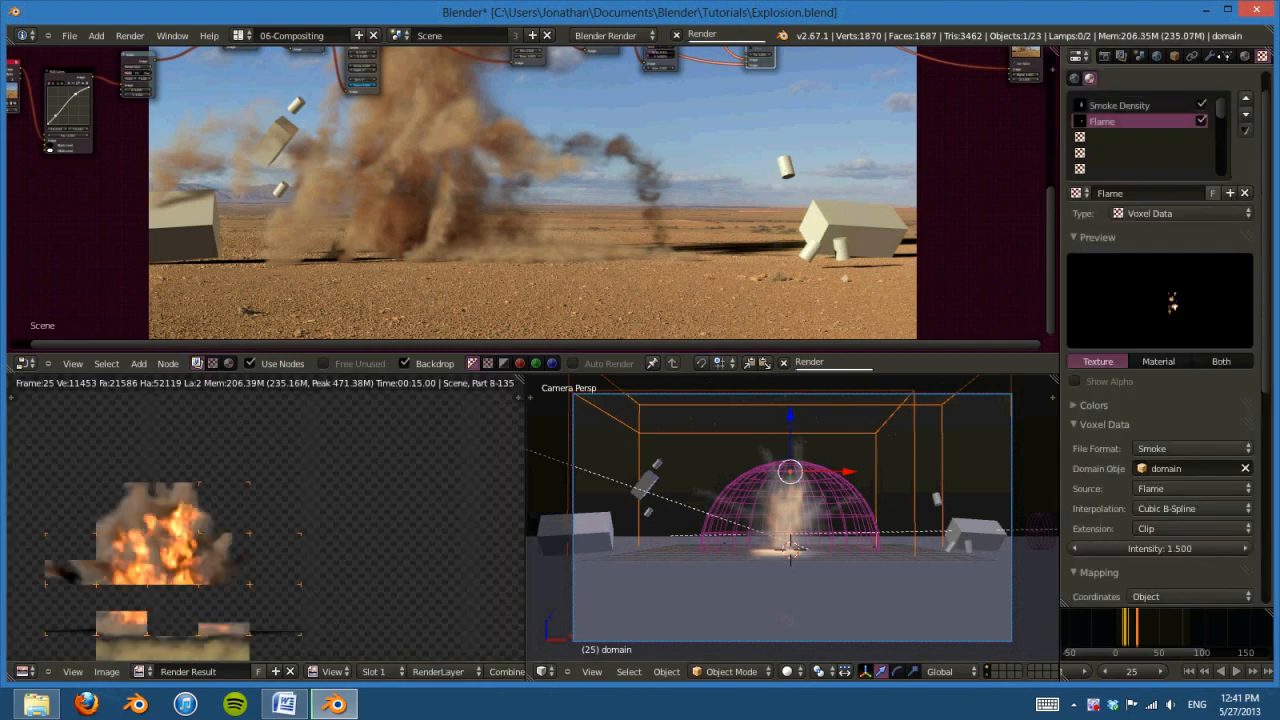
pyautogui.scroll(-1, 1248, 60)
pyautogui.click(1258, 55)
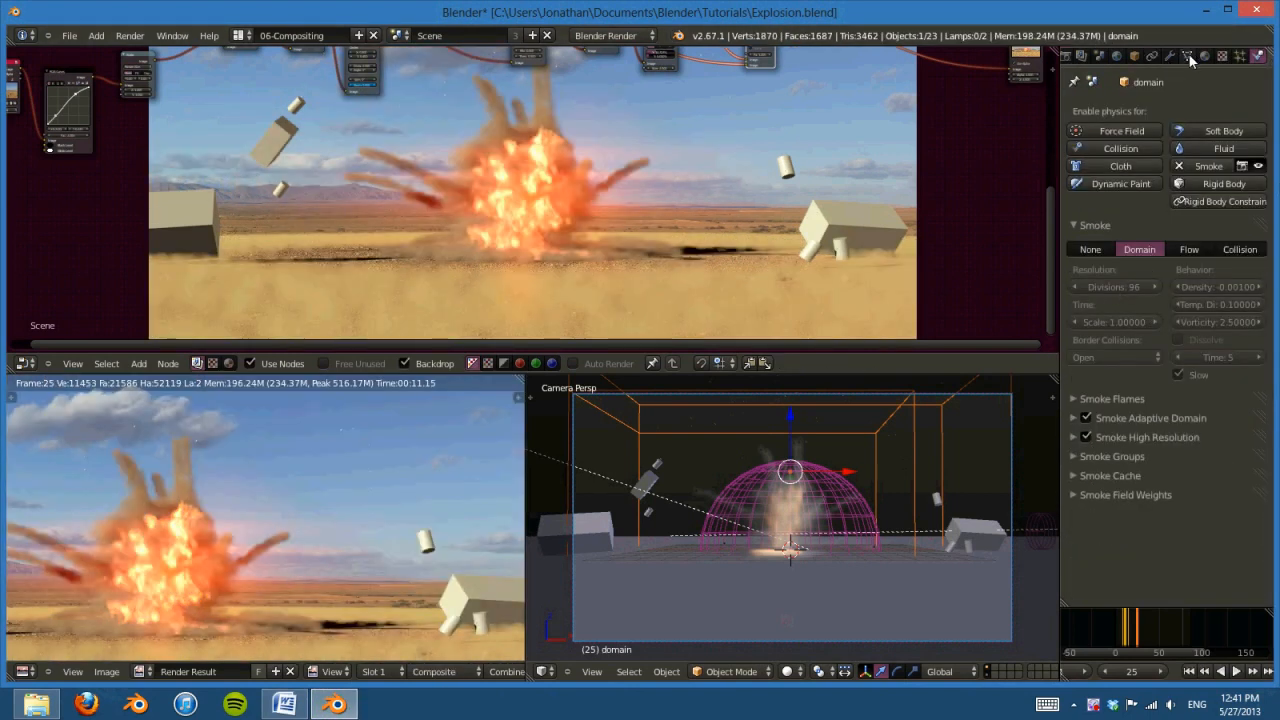
pyautogui.click(1118, 56)
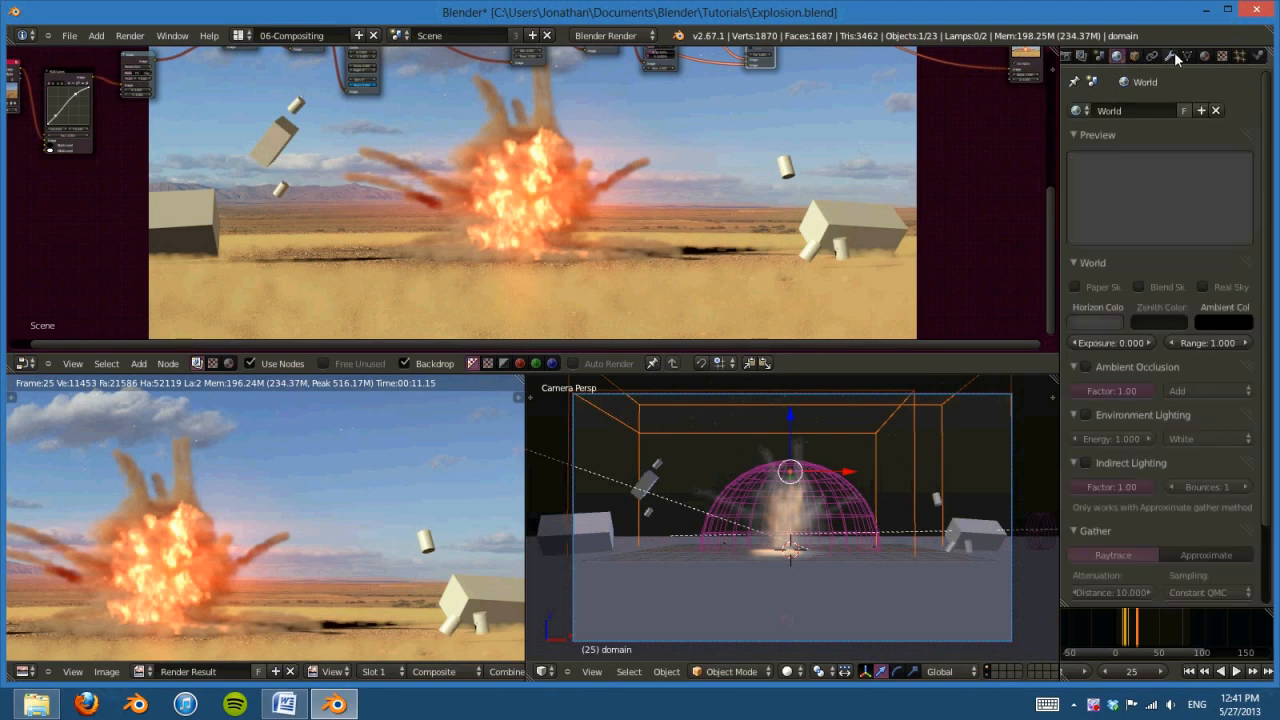
pyautogui.click(1204, 55)
pyautogui.scroll(-3, 1215, 460)
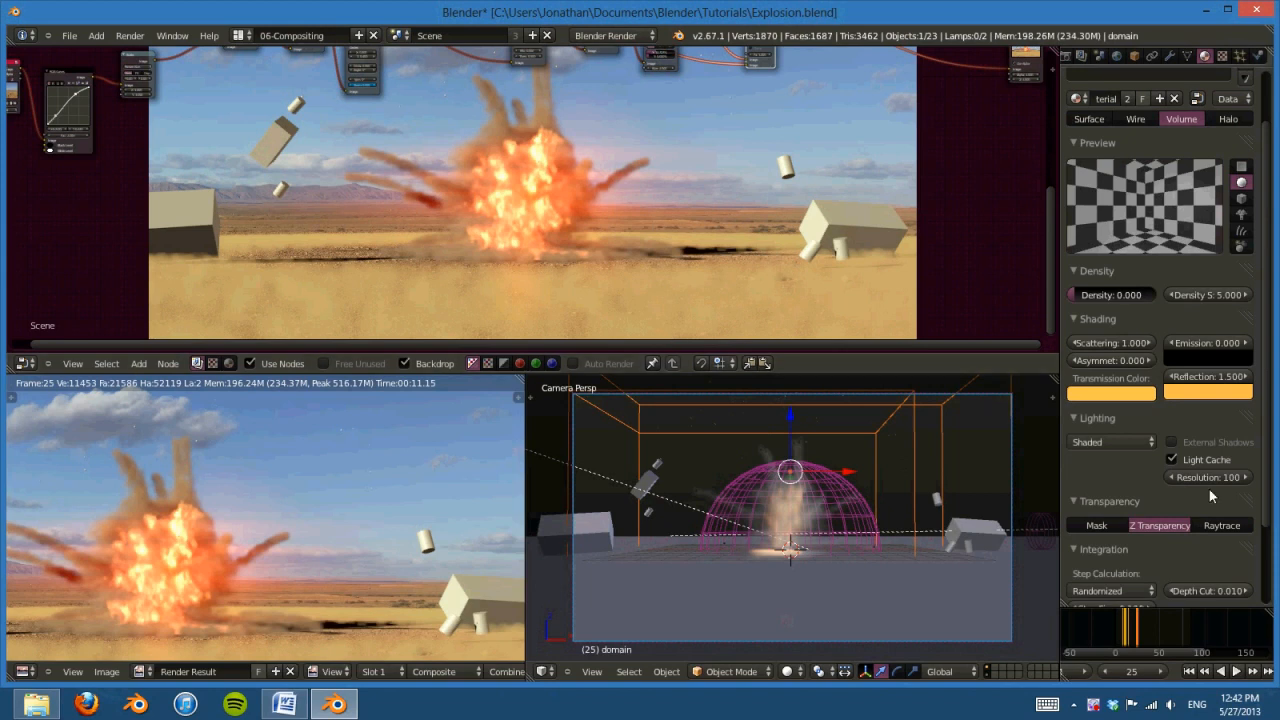
# - Maximize the node editor and spread the Composite and final Add nodes apart to make room between them
pyautogui.hotkey('ctrl', 'Up')
pyautogui.scroll(2, 768, 587)
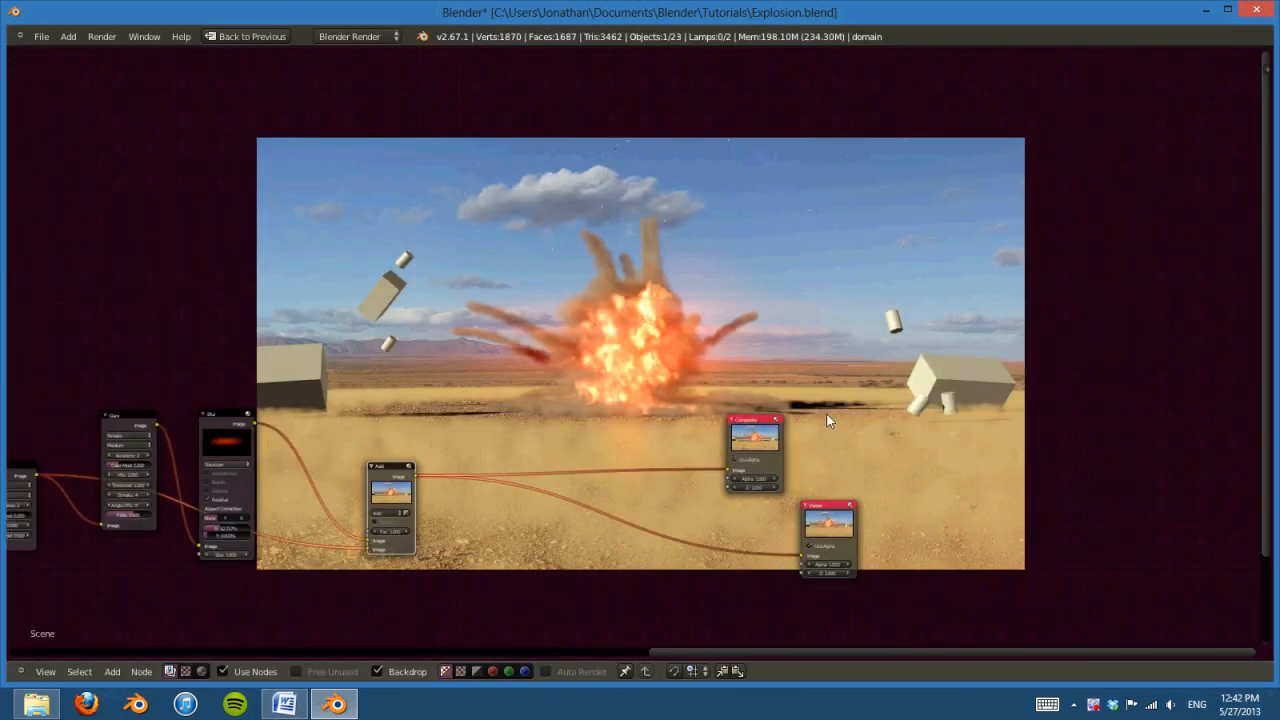
pyautogui.moveTo(740, 440); pyautogui.dragTo(810, 436)
pyautogui.moveTo(583, 546); pyautogui.dragTo(745, 468, button='middle')
pyautogui.scroll(2, 745, 468)
pyautogui.moveTo(516, 474); pyautogui.dragTo(484, 469)
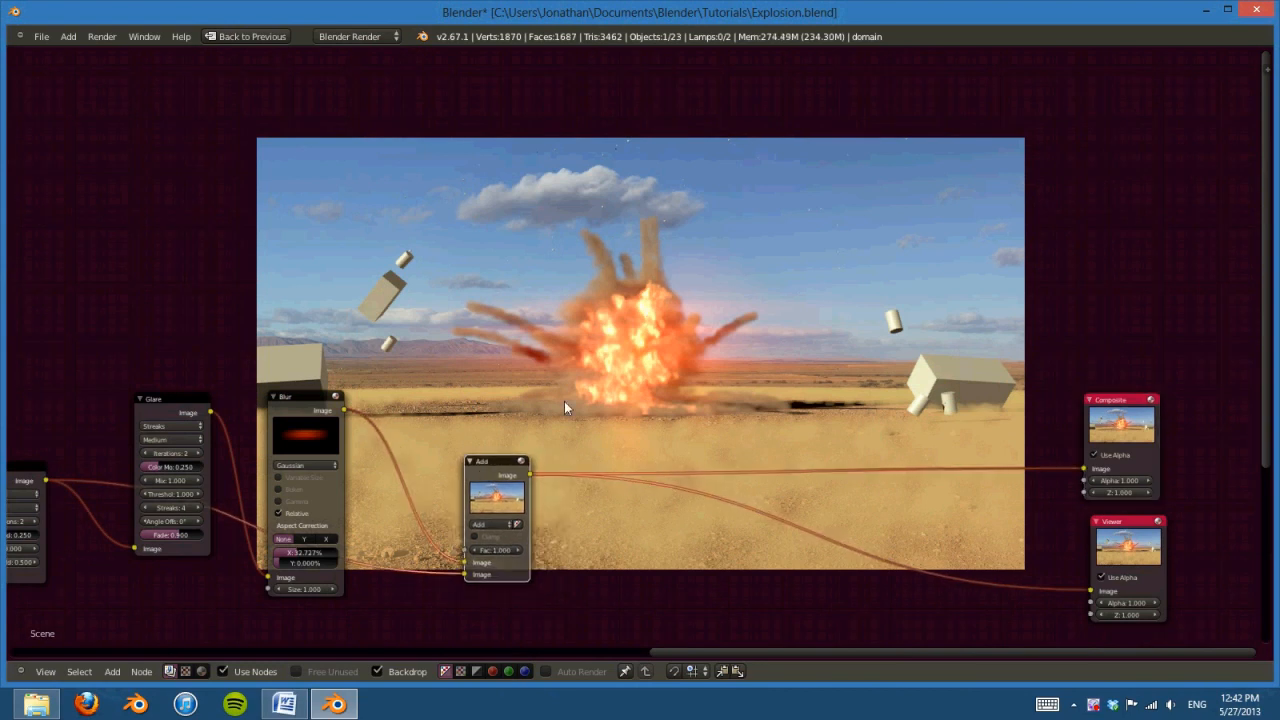
# - Insert an RGB Curves node into the link between the final Add node and the Viewer node
pyautogui.scroll(-7, 564, 402)
pyautogui.moveTo(359, 397)
pyautogui.mouseDown(button='middle')
pyautogui.moveTo(826, 350)
pyautogui.moveTo(348, 378)
pyautogui.mouseUp(button='middle')
pyautogui.moveTo(600, 411); pyautogui.dragTo(669, 381, button='middle')
pyautogui.scroll(4, 826, 430)
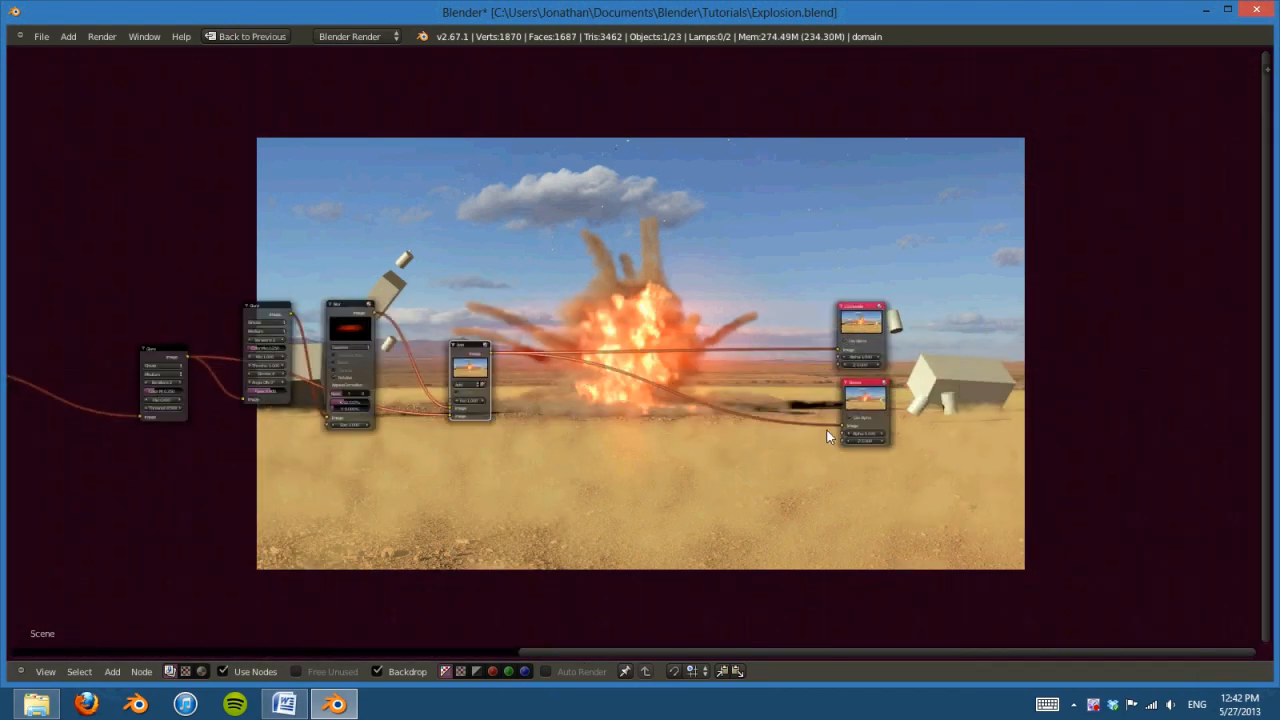
pyautogui.moveTo(654, 441); pyautogui.dragTo(652, 489, button='middle')
pyautogui.scroll(3, 708, 531)
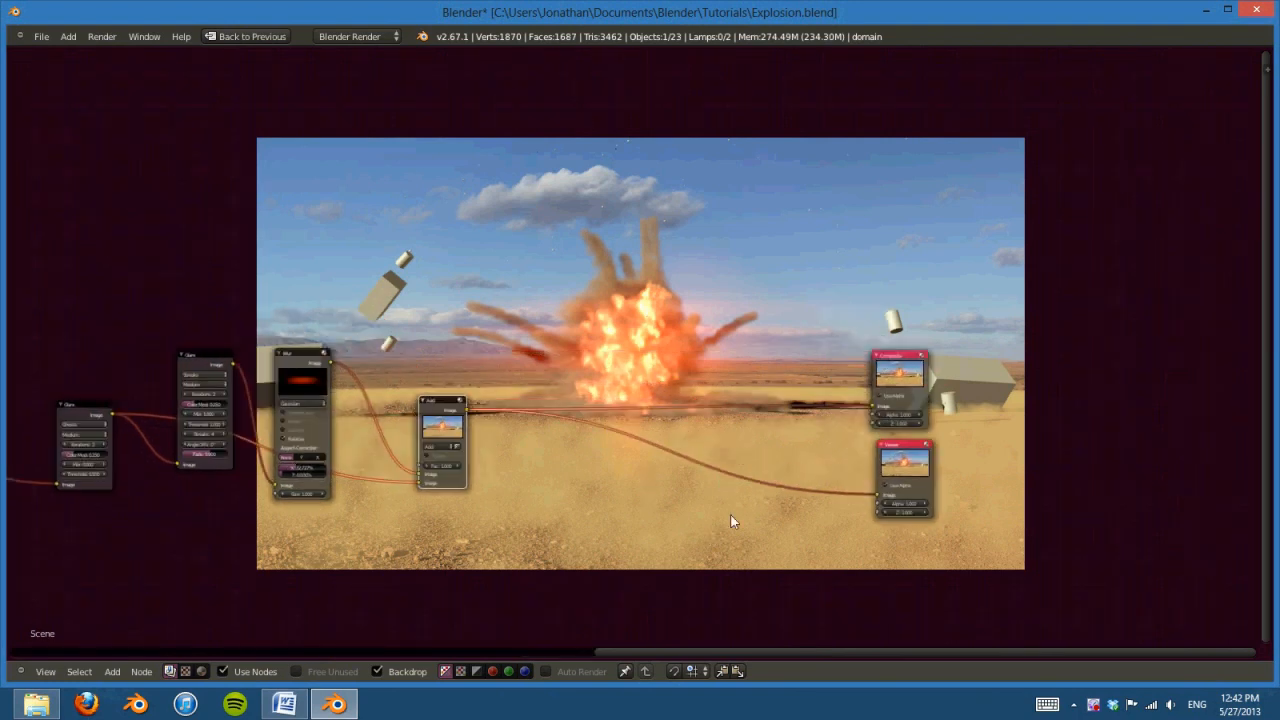
pyautogui.hotkey('shift', 'a')
pyautogui.moveTo(587, 441)
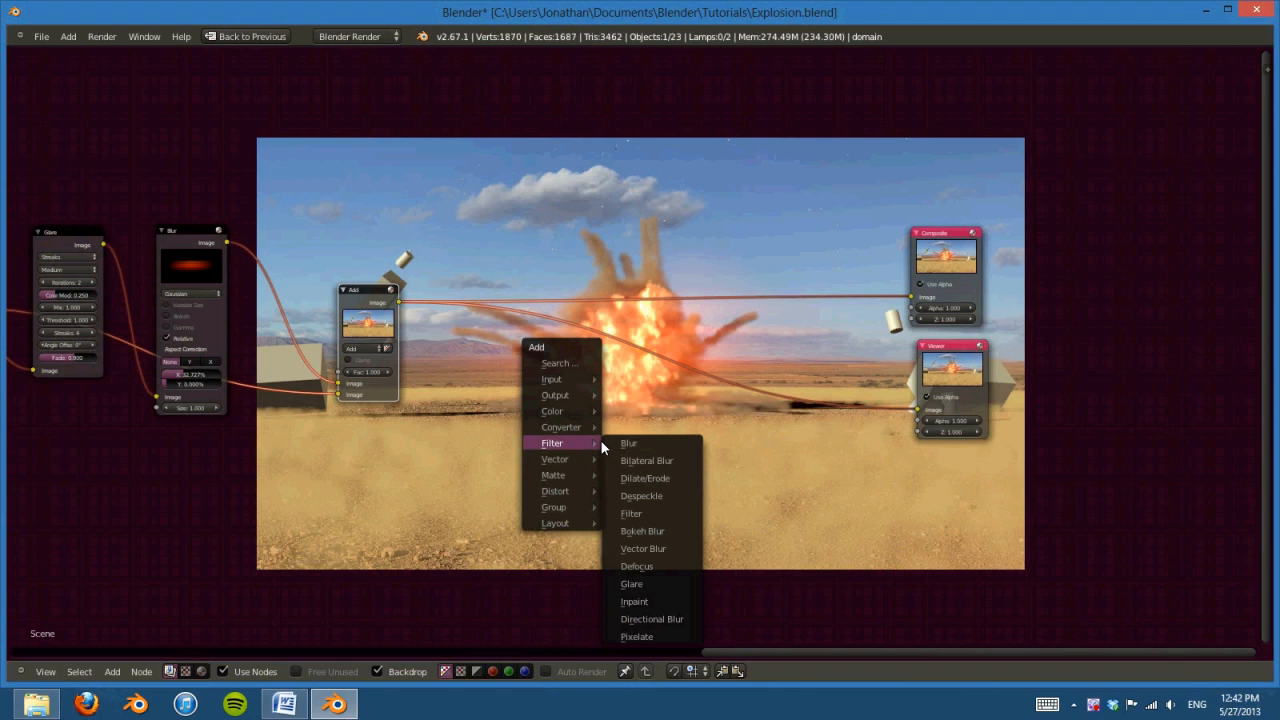
pyautogui.moveTo(572, 410)
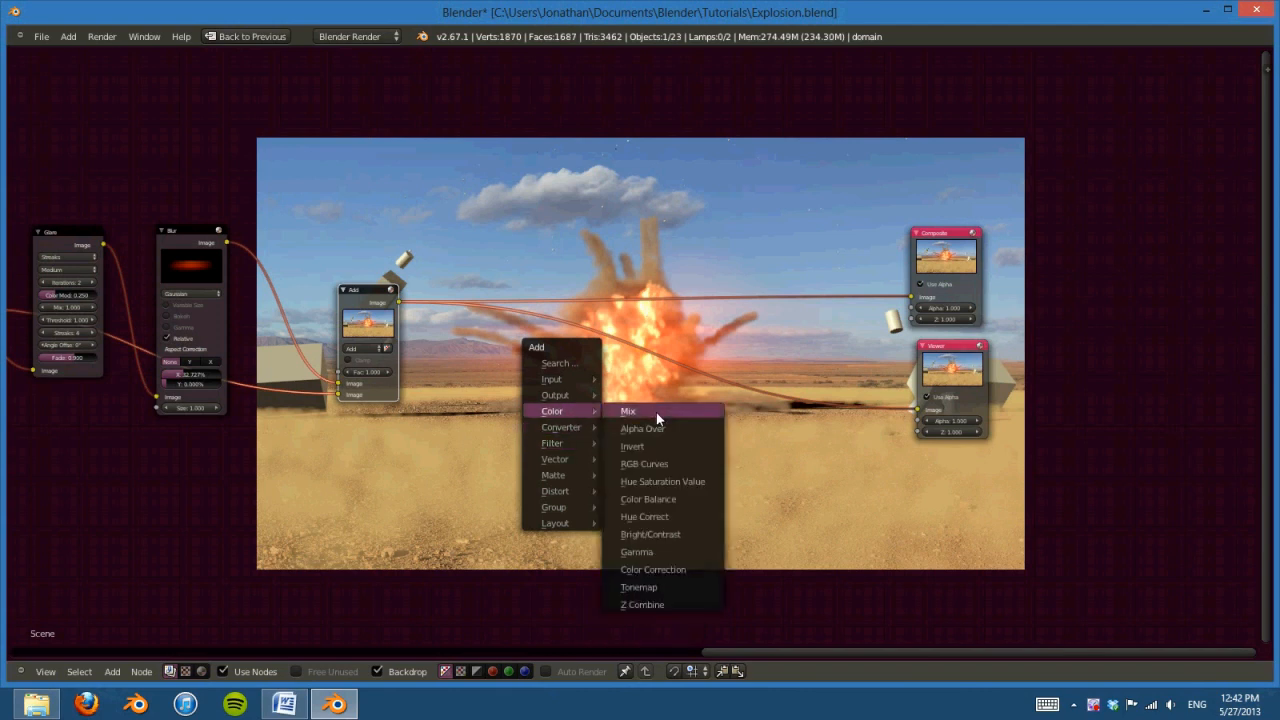
pyautogui.click(688, 461)
pyautogui.click(556, 332)
pyautogui.scroll(4, 743, 483)
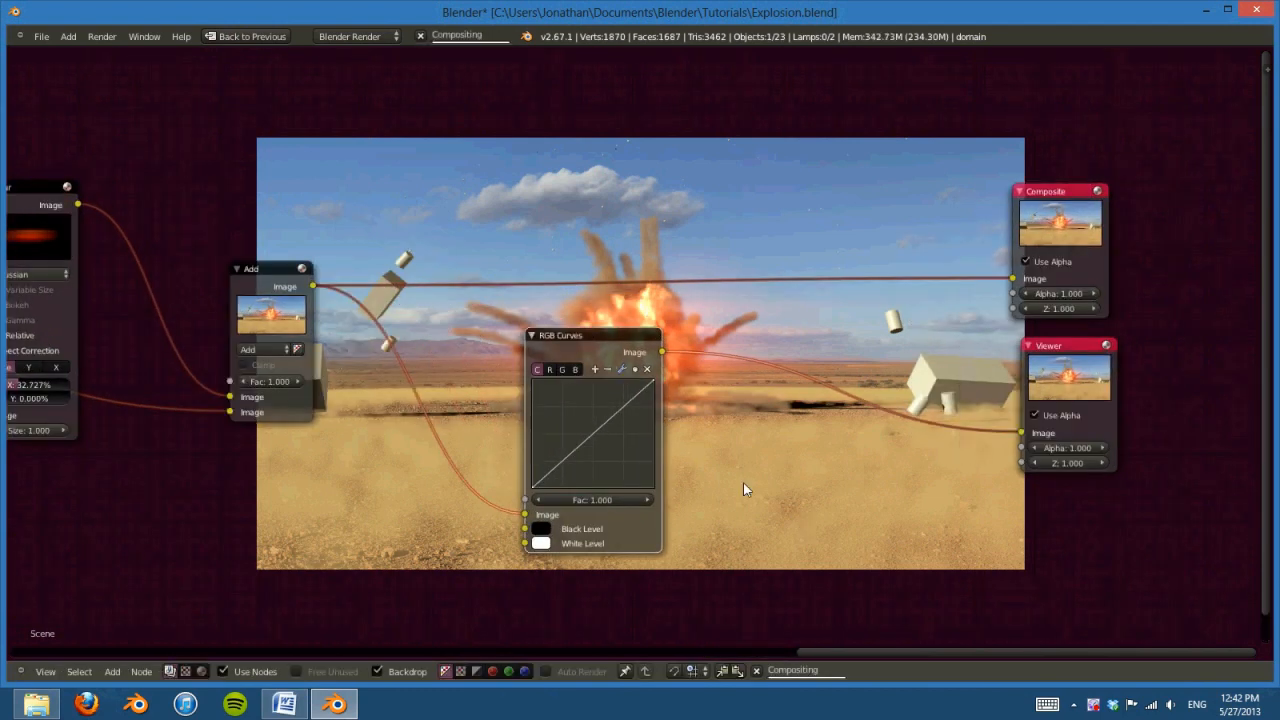
# - Brighten the image with a raised upper point at about X 0.7 on the new RGB Curves node's combined curve
pyautogui.scroll(1, 650, 515)
pyautogui.moveTo(511, 505); pyautogui.dragTo(503, 501)
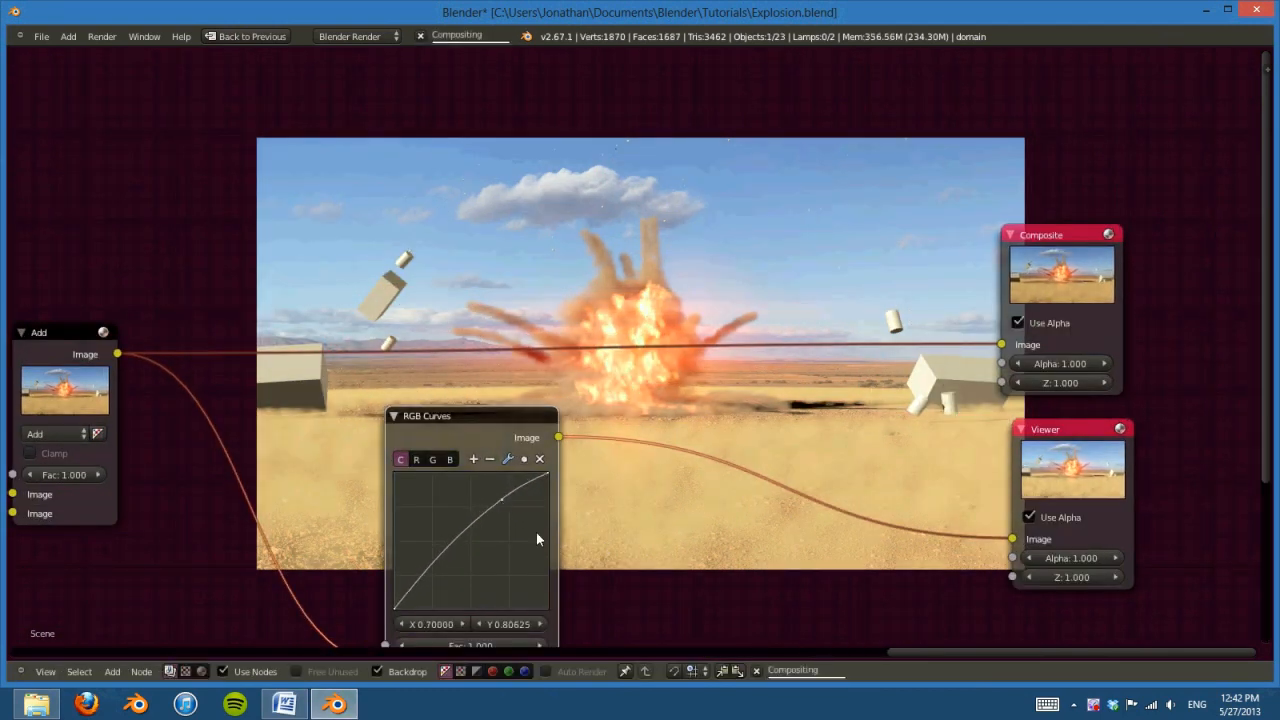
pyautogui.moveTo(635, 567); pyautogui.dragTo(708, 441, button='middle')
pyautogui.scroll(3, 708, 441)
pyautogui.moveTo(456, 482)
pyautogui.mouseDown()
pyautogui.moveTo(464, 490)
pyautogui.moveTo(447, 492)
pyautogui.mouseUp()
# - Shape the node's blue curve with an upper point at about X 0.83, Y 0.74 and a lower point at about X 0.21, Y 0.23
pyautogui.scroll(-4, 737, 429)
pyautogui.moveTo(731, 450); pyautogui.dragTo(708, 495, button='middle')
pyautogui.scroll(4, 708, 495)
pyautogui.click(421, 397)
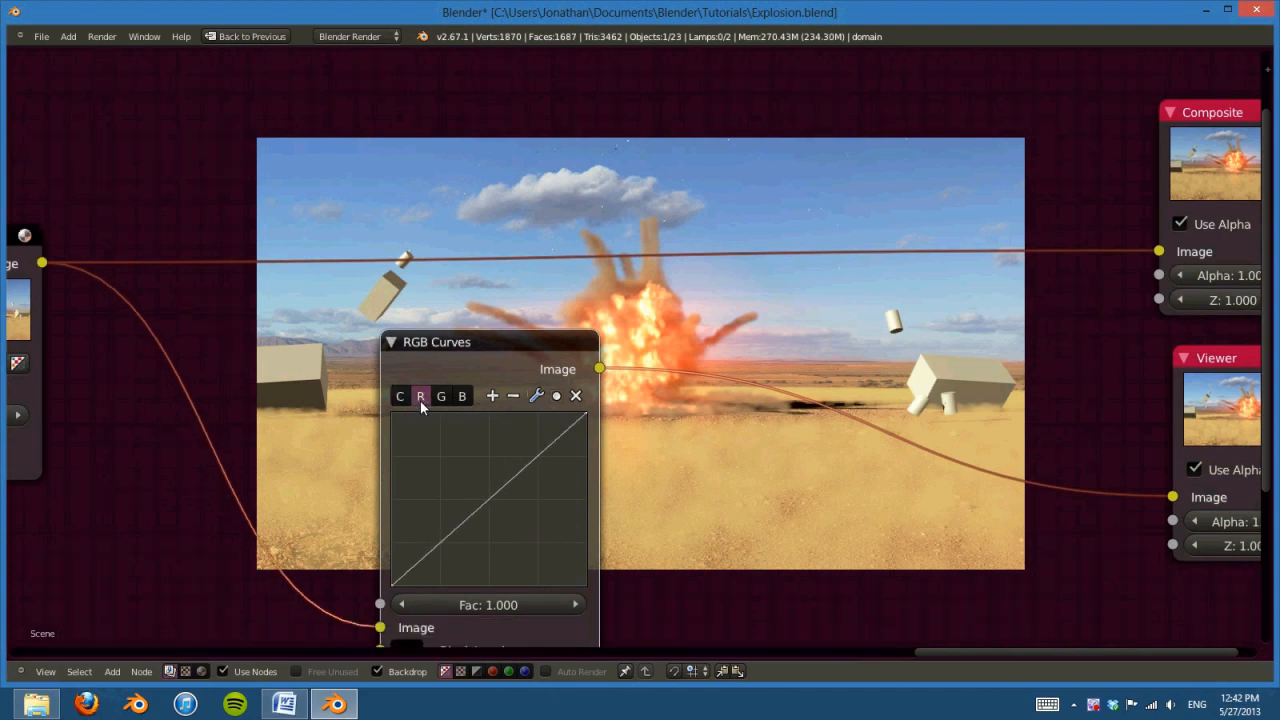
pyautogui.click(463, 396)
pyautogui.moveTo(744, 492); pyautogui.dragTo(567, 463, button='middle')
pyautogui.moveTo(426, 424); pyautogui.dragTo(433, 429)
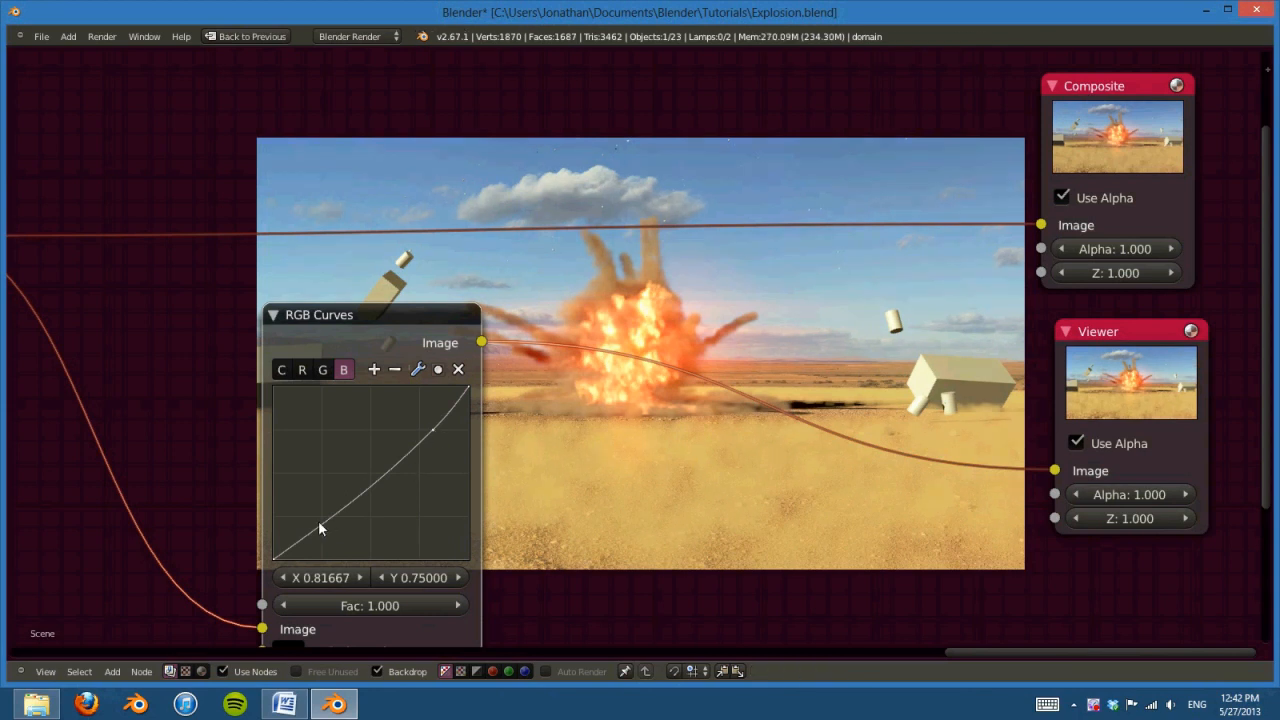
pyautogui.moveTo(318, 520); pyautogui.dragTo(311, 516)
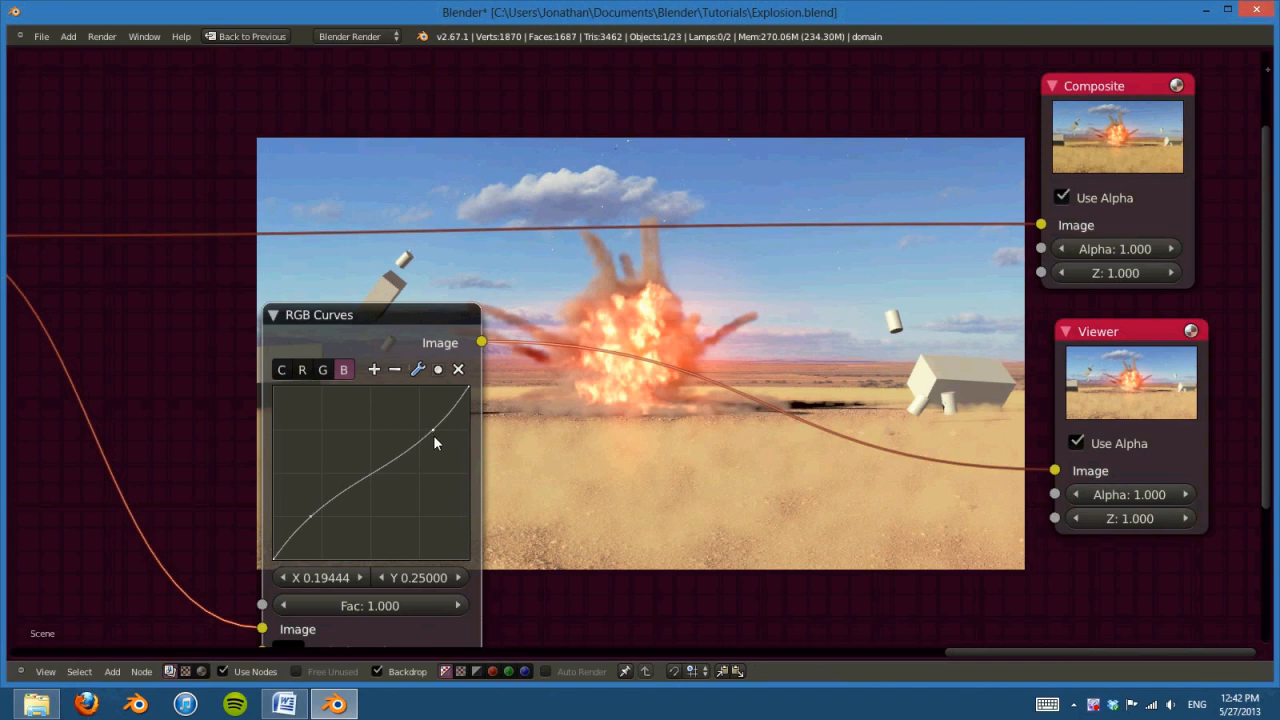
pyautogui.moveTo(433, 435); pyautogui.dragTo(436, 433)
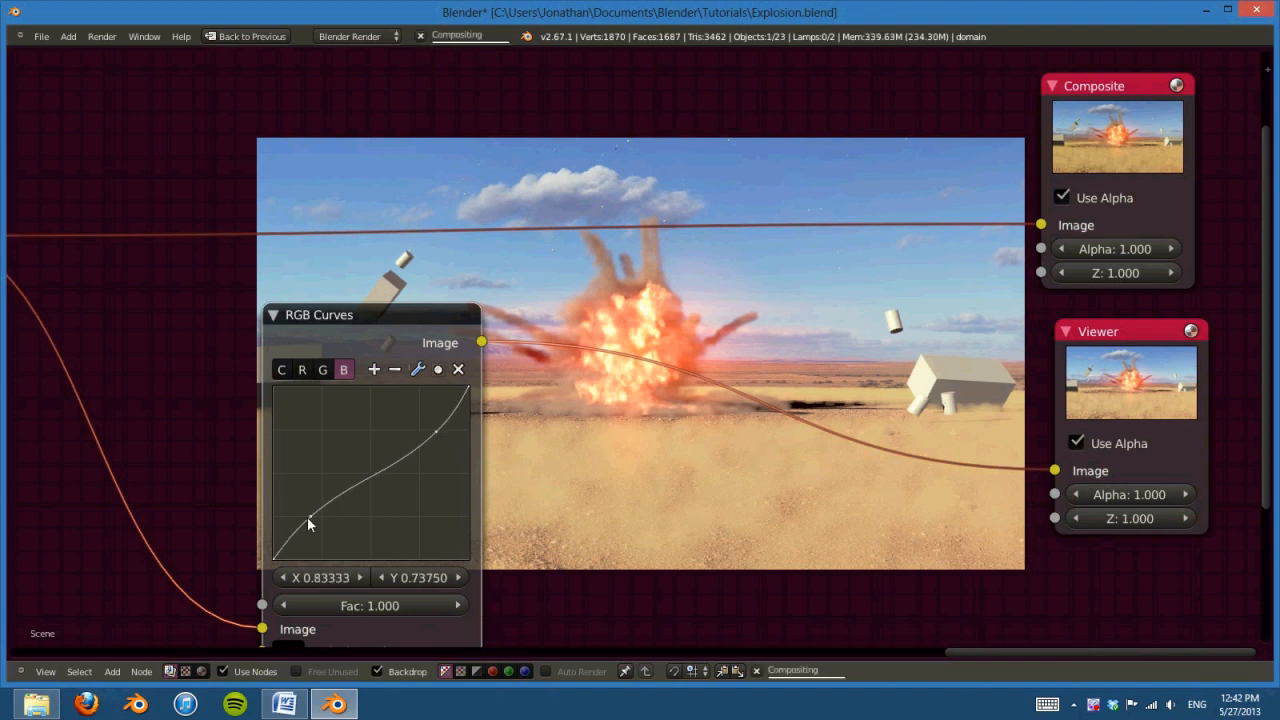
pyautogui.moveTo(307, 517); pyautogui.dragTo(310, 516)
# - Compare the final Add and RGB Curves outputs in the backdrop and move the RGB Curves node closer to the Add node
pyautogui.scroll(-2, 687, 525)
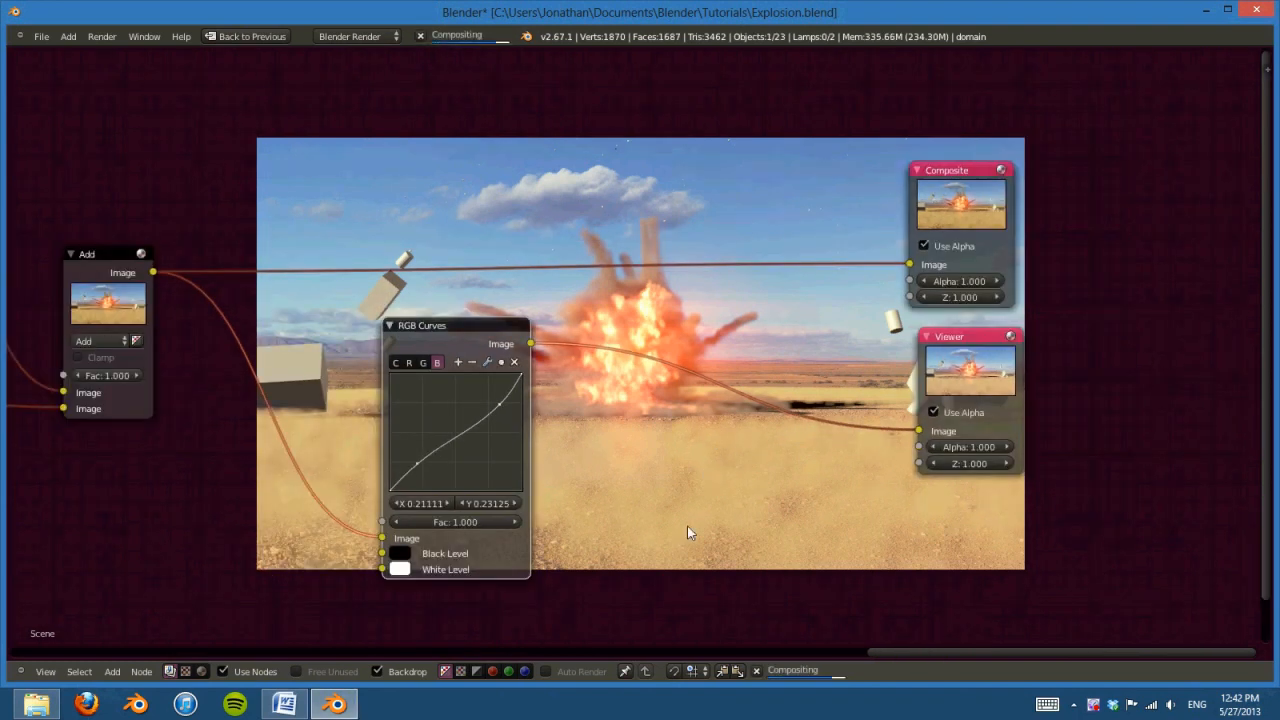
pyautogui.moveTo(687, 525); pyautogui.dragTo(989, 574, button='middle')
pyautogui.scroll(-2, 570, 401)
pyautogui.keyDown('ctrl'); pyautogui.keyDown('shift'); pyautogui.click(476, 318); pyautogui.keyUp('shift'); pyautogui.keyUp('ctrl')
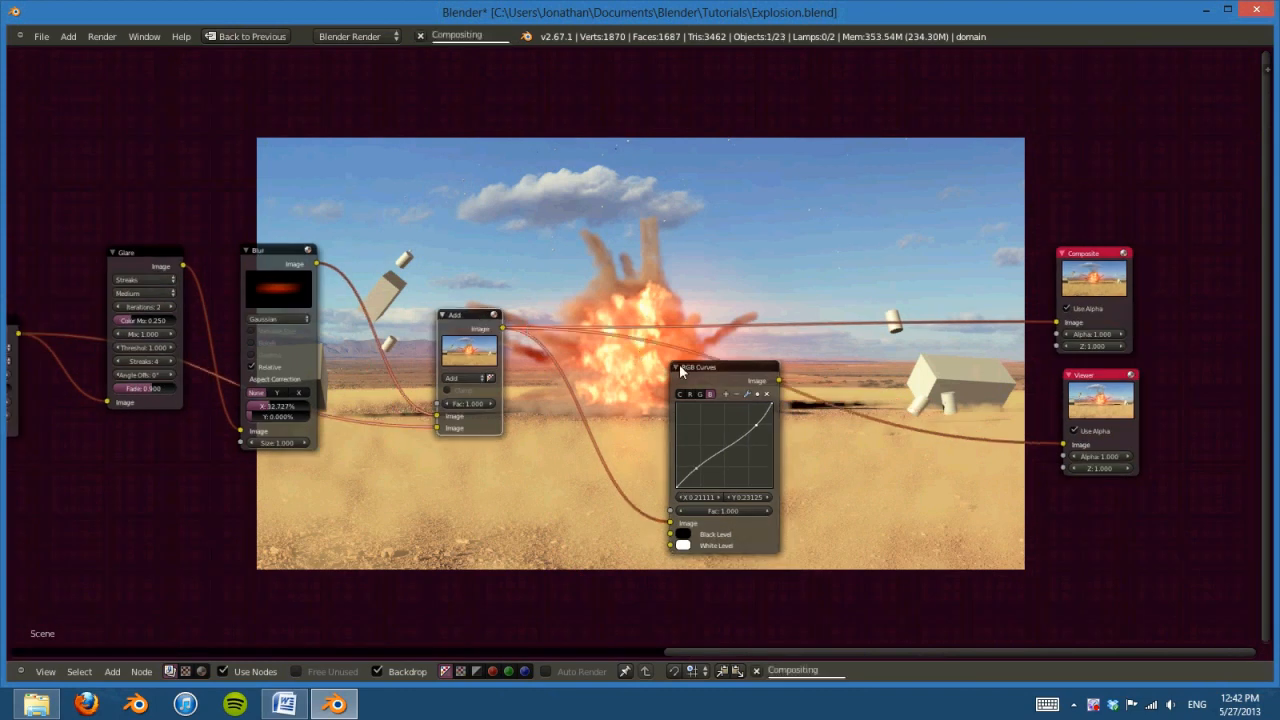
pyautogui.keyDown('ctrl'); pyautogui.keyDown('shift'); pyautogui.click(740, 375); pyautogui.keyUp('shift'); pyautogui.keyUp('ctrl')
pyautogui.moveTo(746, 376); pyautogui.dragTo(667, 357)
pyautogui.moveTo(866, 472); pyautogui.dragTo(612, 337, button='middle')
pyautogui.scroll(4, 729, 400)
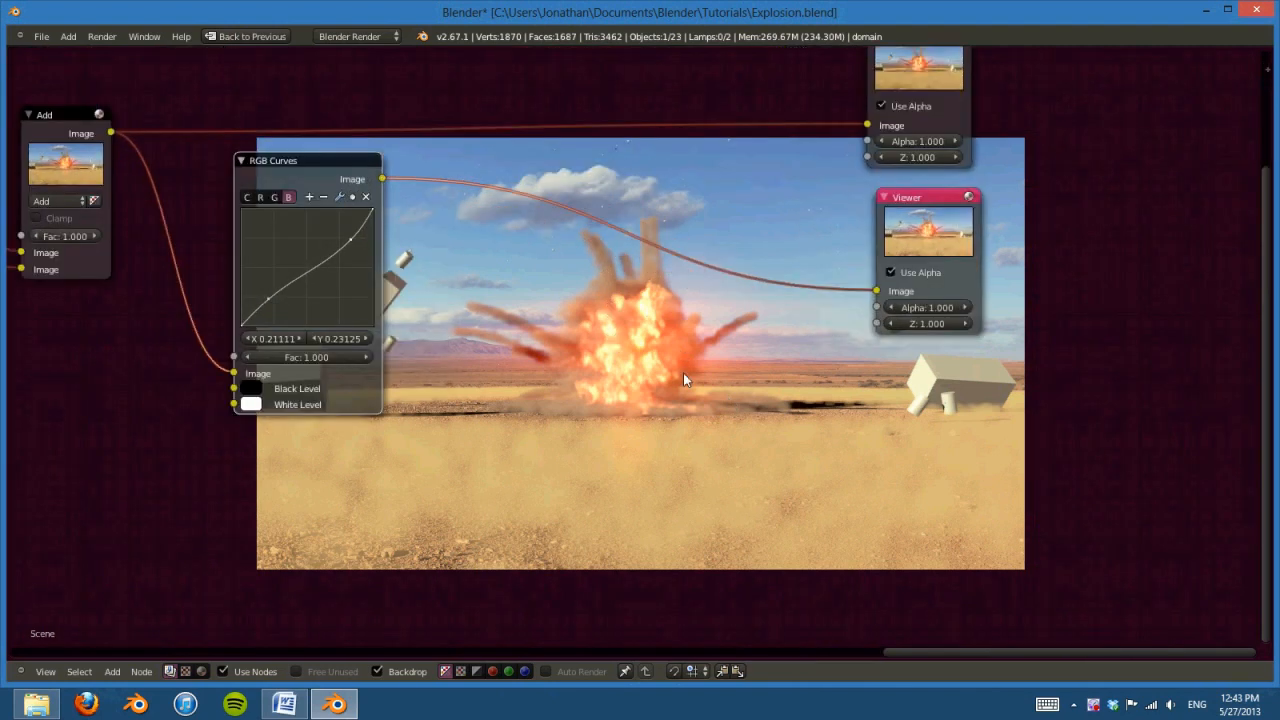
# - Set a lower point at about X 0.24, Y 0.21 on the combined curve of the RGB Curves node after Render Layers
pyautogui.moveTo(683, 375); pyautogui.dragTo(906, 487, button='middle')
pyautogui.moveTo(134, 374)
pyautogui.mouseDown(button='middle')
pyautogui.moveTo(392, 495)
pyautogui.moveTo(445, 492)
pyautogui.moveTo(1039, 602)
pyautogui.mouseUp(button='middle')
pyautogui.scroll(-4, 392, 492)
pyautogui.moveTo(345, 458); pyautogui.dragTo(1044, 526, button='middle')
pyautogui.scroll(4, 881, 503)
pyautogui.moveTo(562, 548)
pyautogui.mouseDown(button='middle')
pyautogui.moveTo(881, 503)
pyautogui.moveTo(753, 472)
pyautogui.mouseUp(button='middle')
pyautogui.scroll(3, 881, 503)
pyautogui.click(663, 369)
pyautogui.scroll(1, 593, 525)
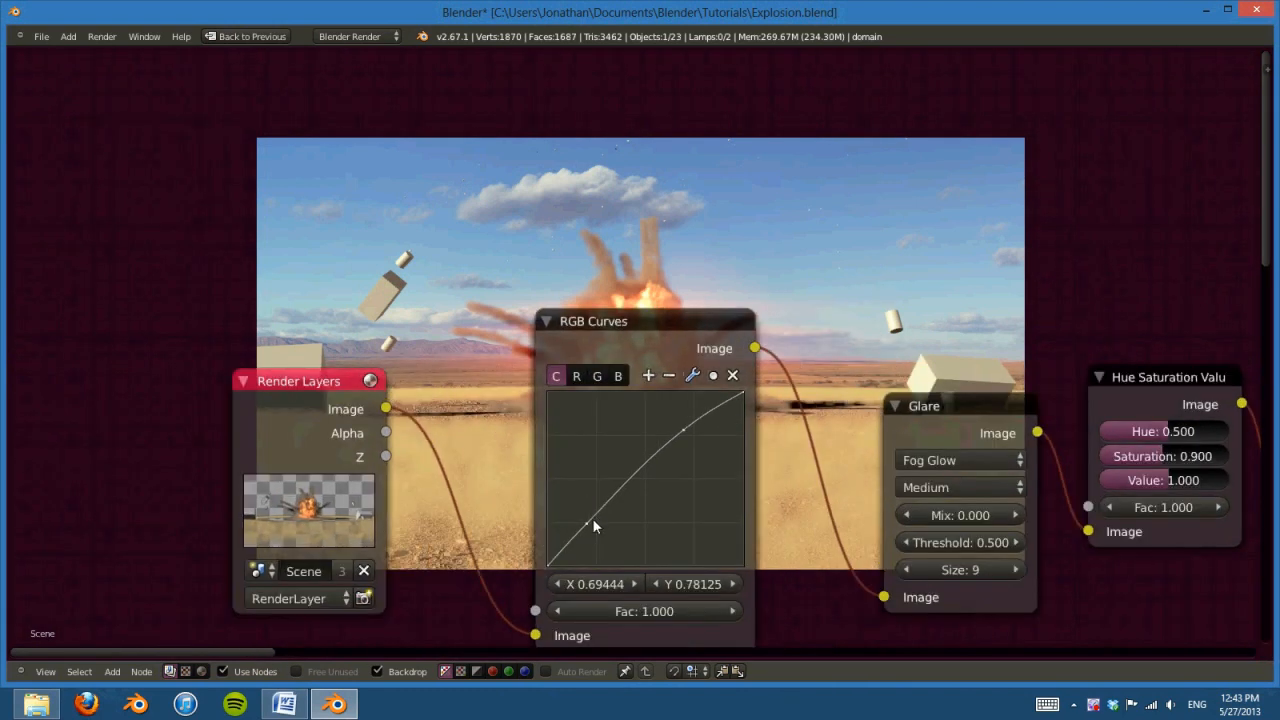
pyautogui.click(587, 523)
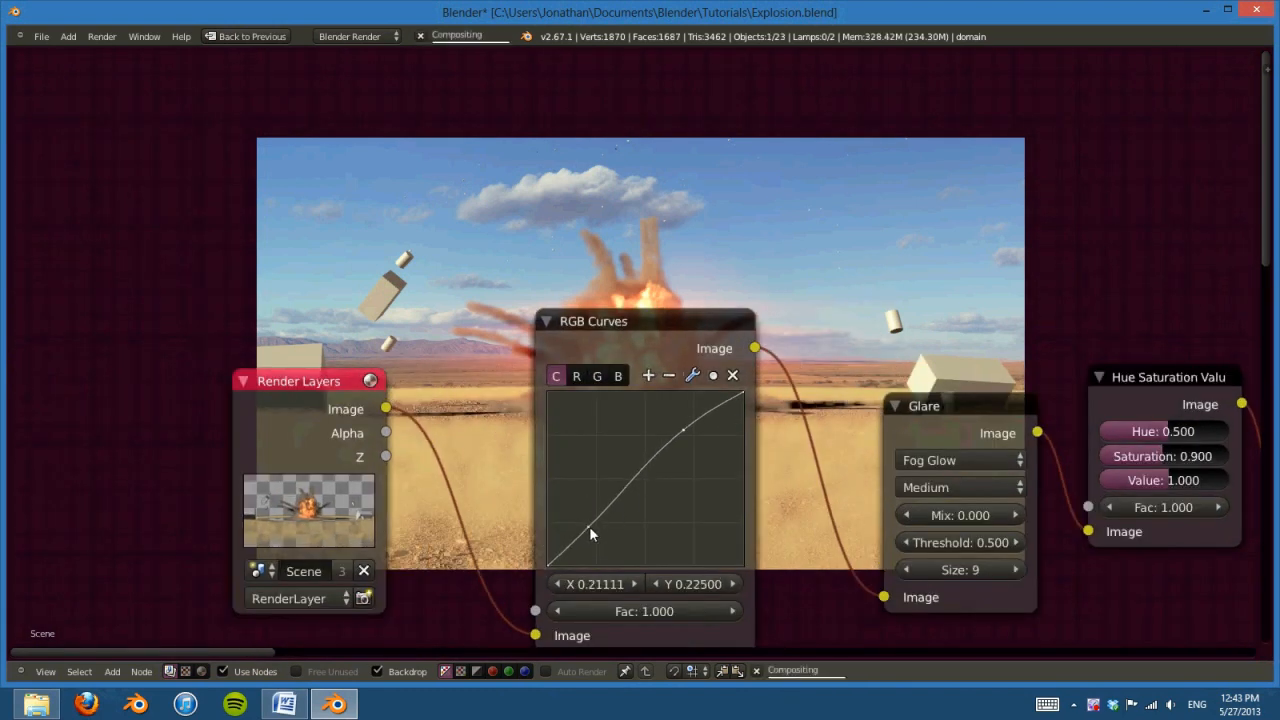
pyautogui.moveTo(589, 526); pyautogui.dragTo(595, 529)
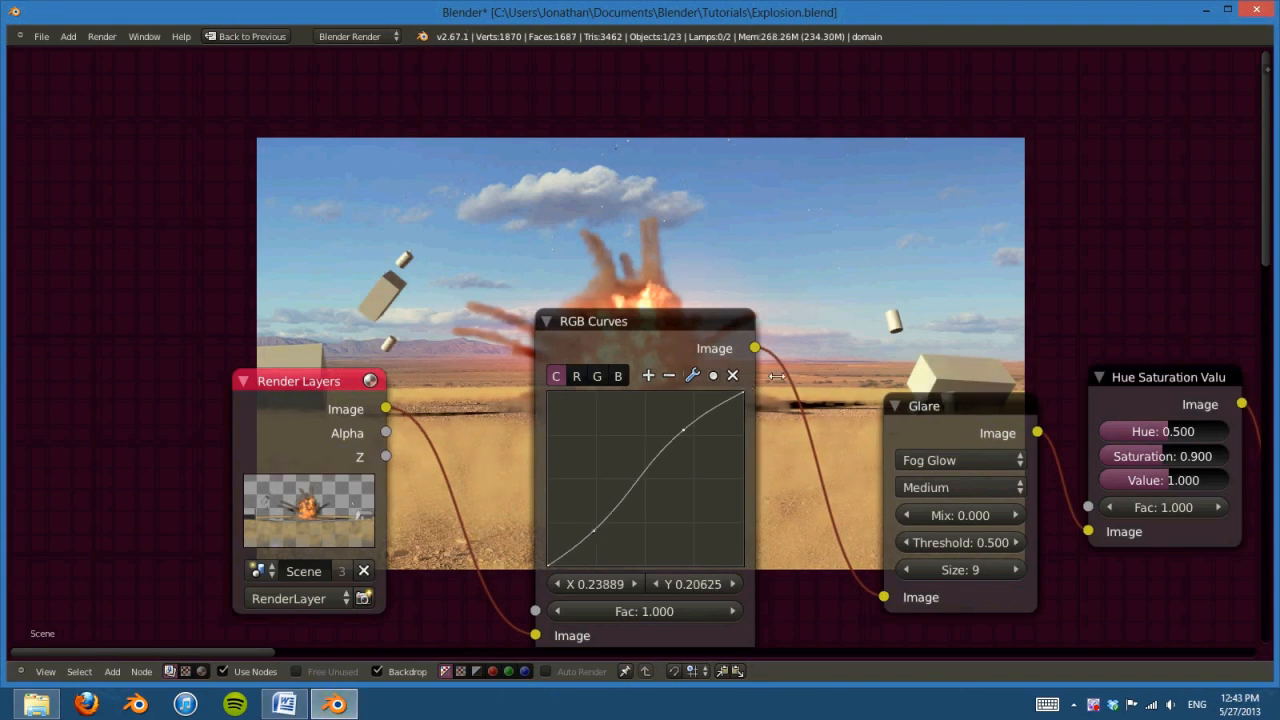
# - Shift the lower point of the combined curve on the RGB Curves node after Render Layers to about X 0.22, Y 0.21
pyautogui.moveTo(595, 529); pyautogui.dragTo(936, 419, button='middle')
pyautogui.moveTo(469, 357); pyautogui.dragTo(617, 512, button='middle')
pyautogui.click(615, 531)
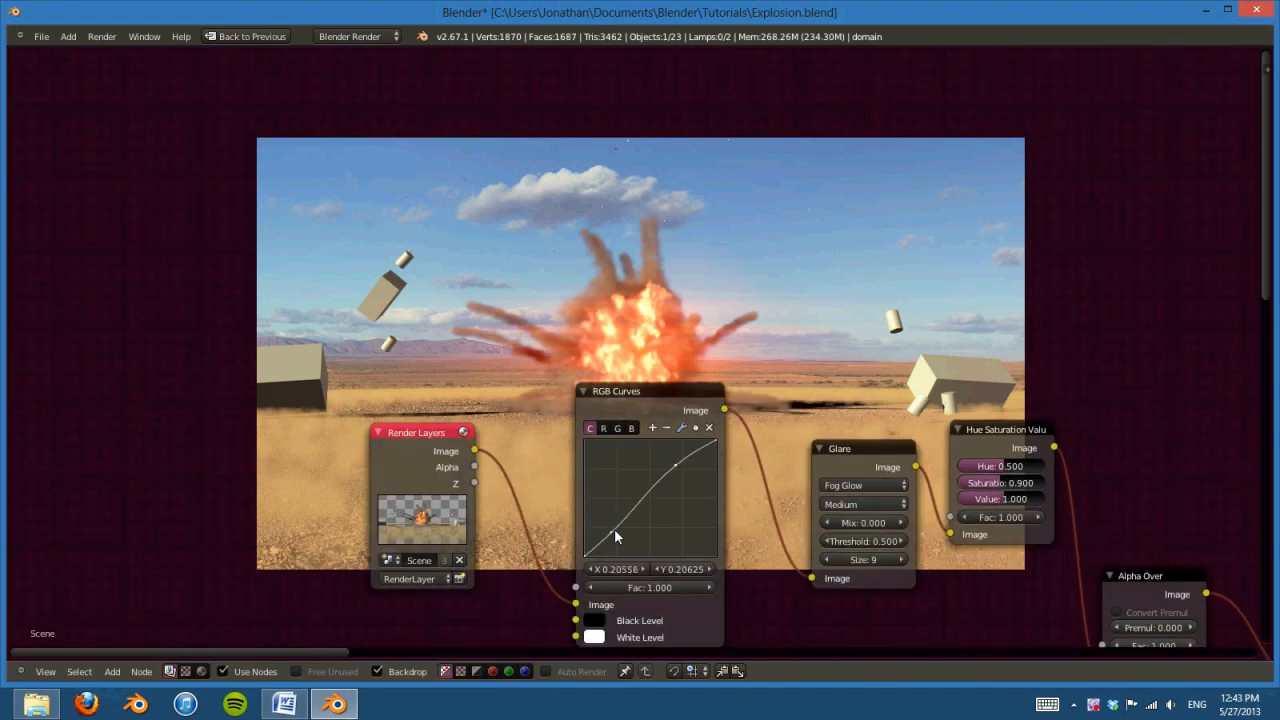
pyautogui.moveTo(614, 528); pyautogui.dragTo(619, 529)
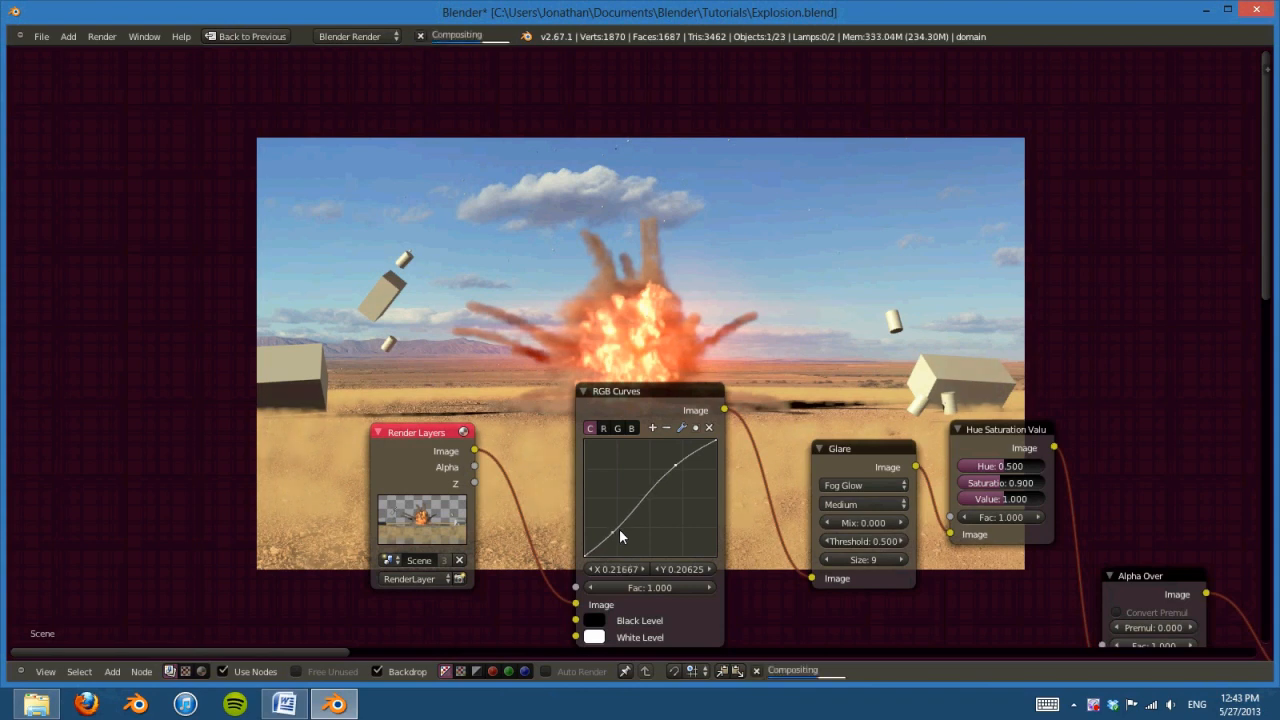
# - Add an Ellipse Mask node below the final RGB Curves node and set its width to 1.000 and height to 0.573
pyautogui.scroll(-1, 843, 492)
pyautogui.moveTo(843, 492); pyautogui.dragTo(98, 518, button='middle')
pyautogui.scroll(-2, 958, 520)
pyautogui.moveTo(958, 520); pyautogui.dragTo(454, 384, button='middle')
pyautogui.moveTo(537, 467); pyautogui.dragTo(758, 460, button='middle')
pyautogui.hotkey('shift', 'a')
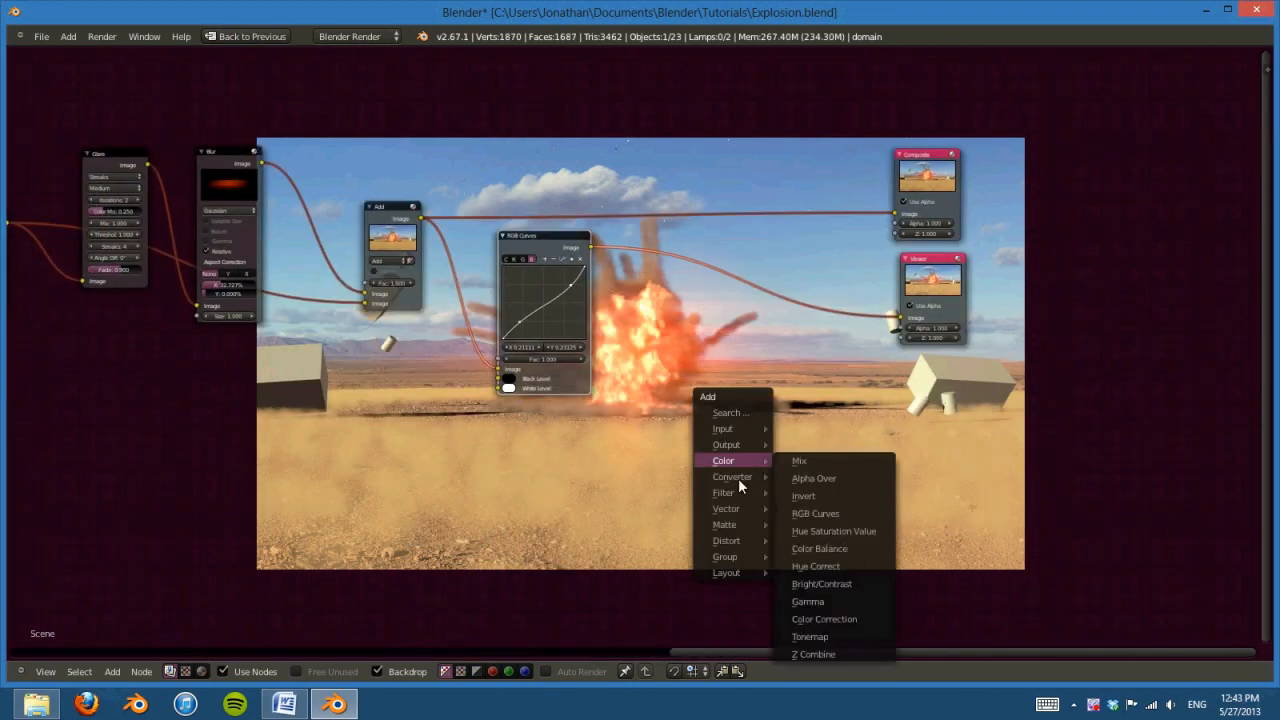
pyautogui.moveTo(736, 526)
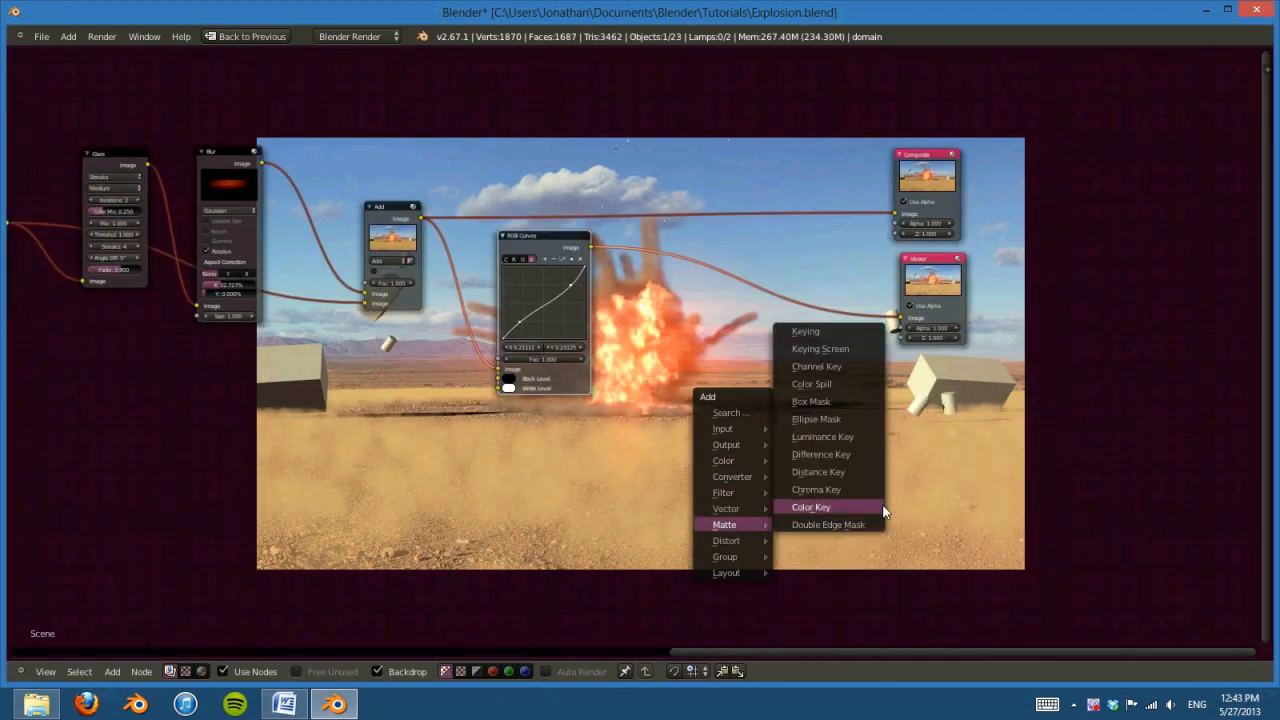
pyautogui.click(858, 420)
pyautogui.click(368, 552)
pyautogui.scroll(2, 368, 552)
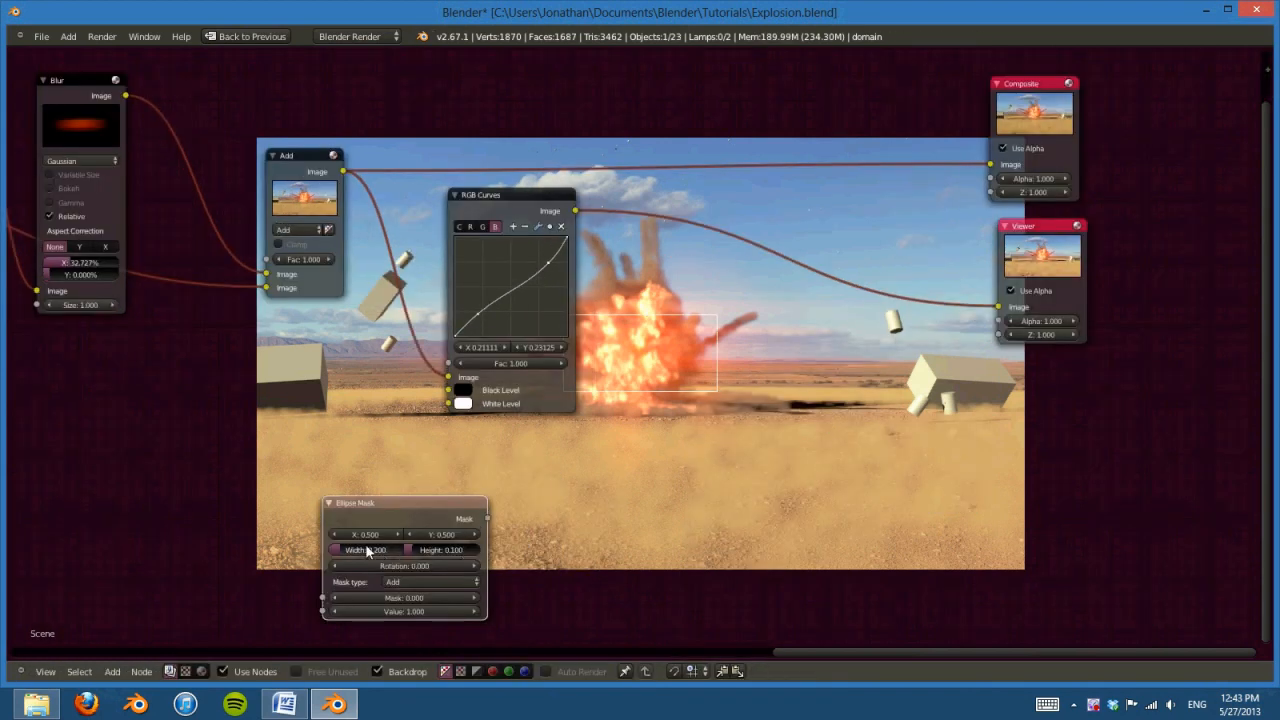
pyautogui.moveTo(362, 550); pyautogui.dragTo(433, 550)
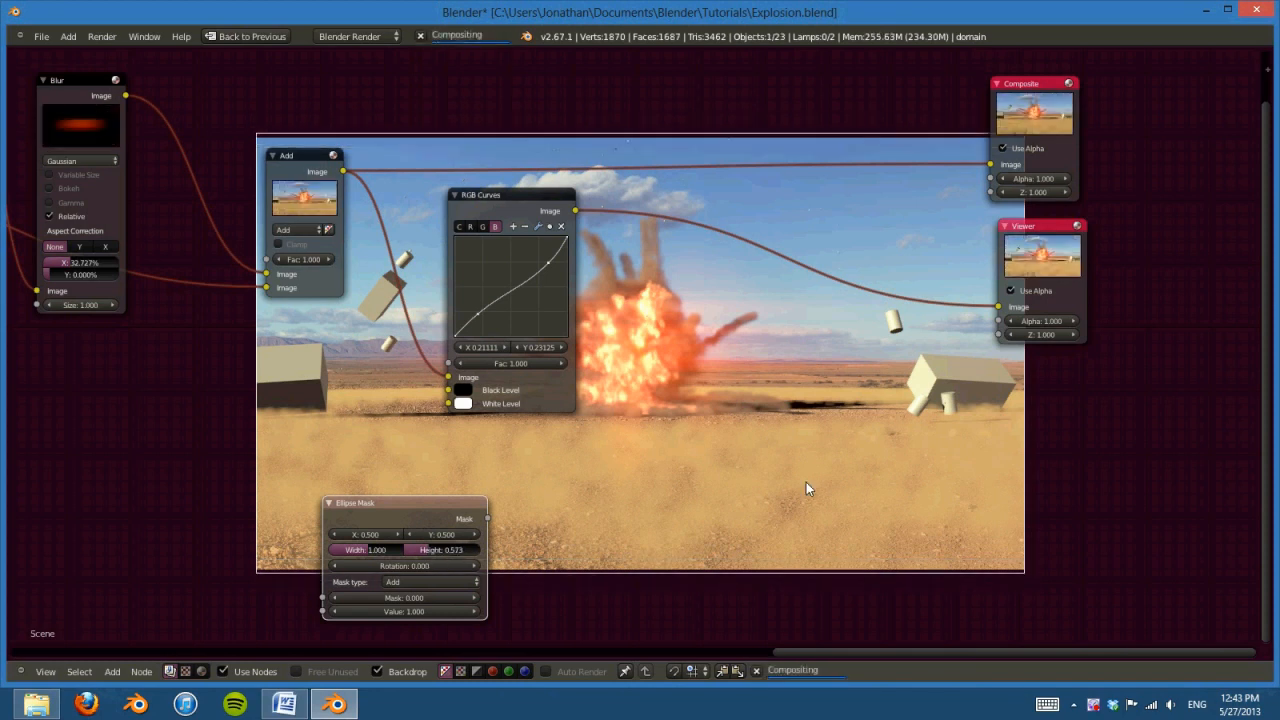
# - Add a Mix node and connect the final RGB Curves image to its first image input and the Ellipse Mask to its second
pyautogui.hotkey('shift', 'a')
pyautogui.moveTo(806, 483)
pyautogui.moveTo(783, 419)
pyautogui.click(863, 417)
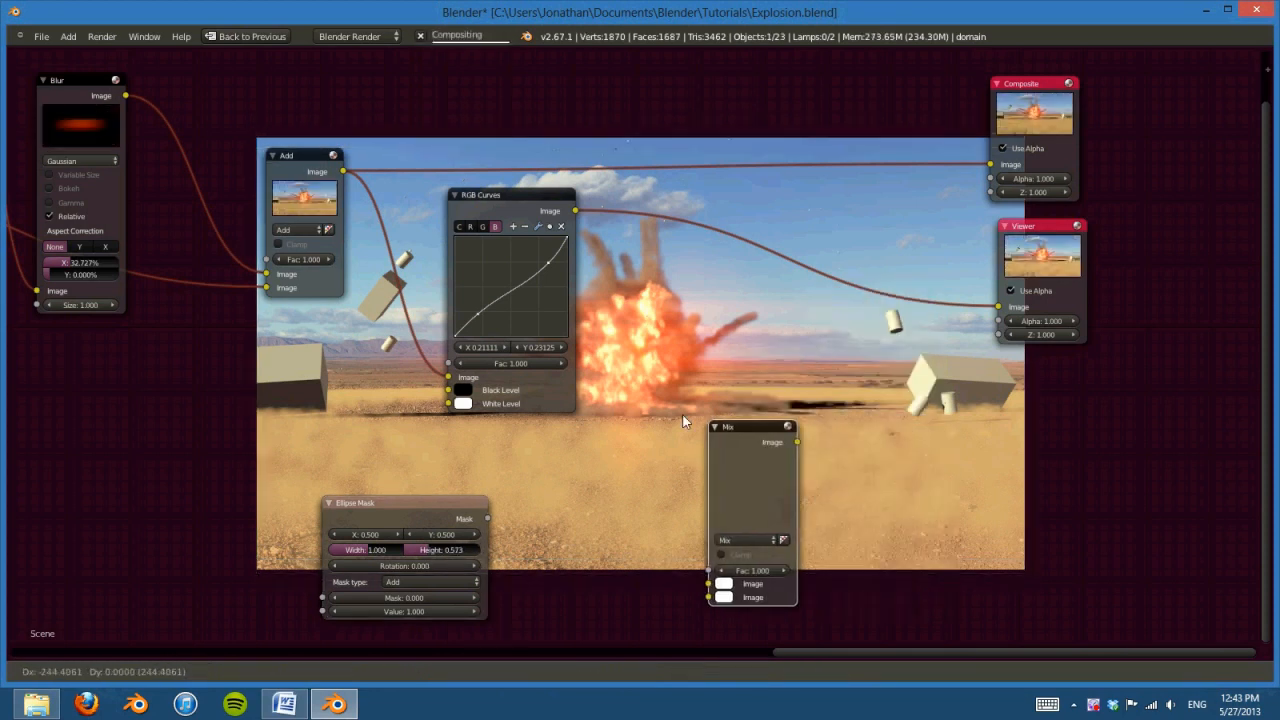
pyautogui.click(720, 420)
pyautogui.moveTo(487, 518); pyautogui.dragTo(681, 510)
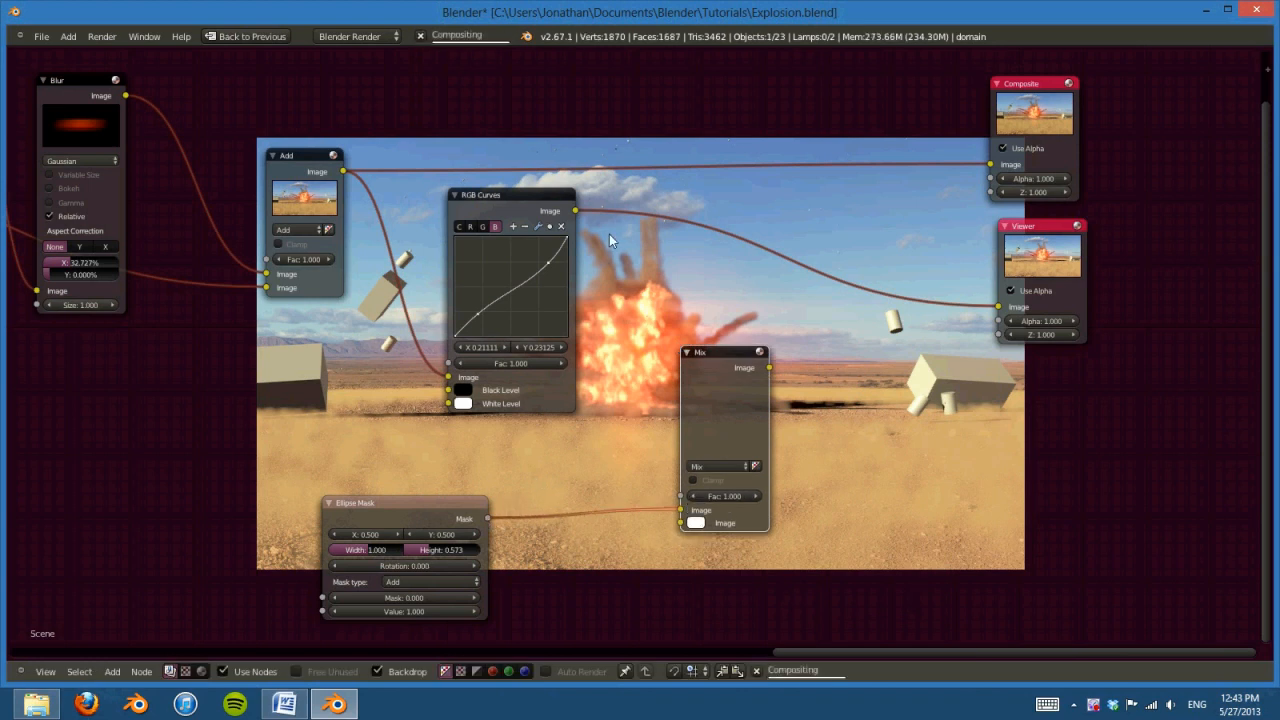
pyautogui.moveTo(576, 212); pyautogui.dragTo(681, 523)
# - Set the Mix node's blend type to Multiply and send its output to the Viewer
pyautogui.click(730, 467)
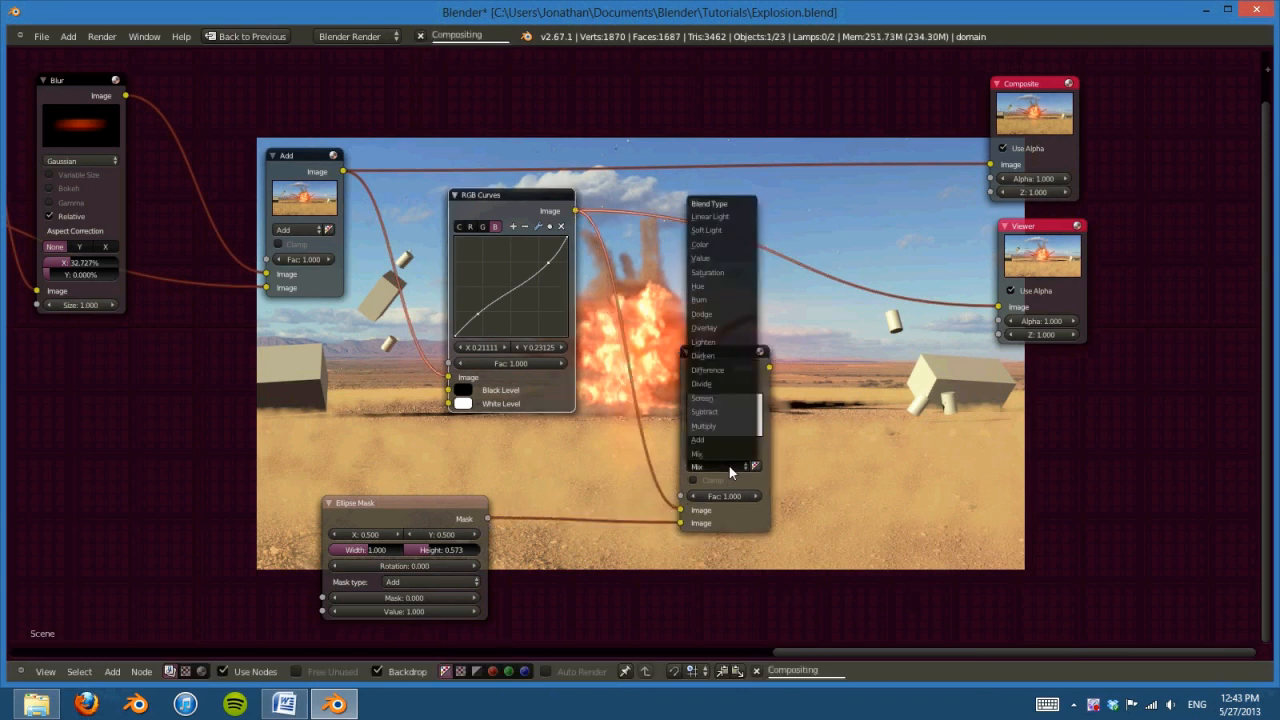
pyautogui.click(724, 424)
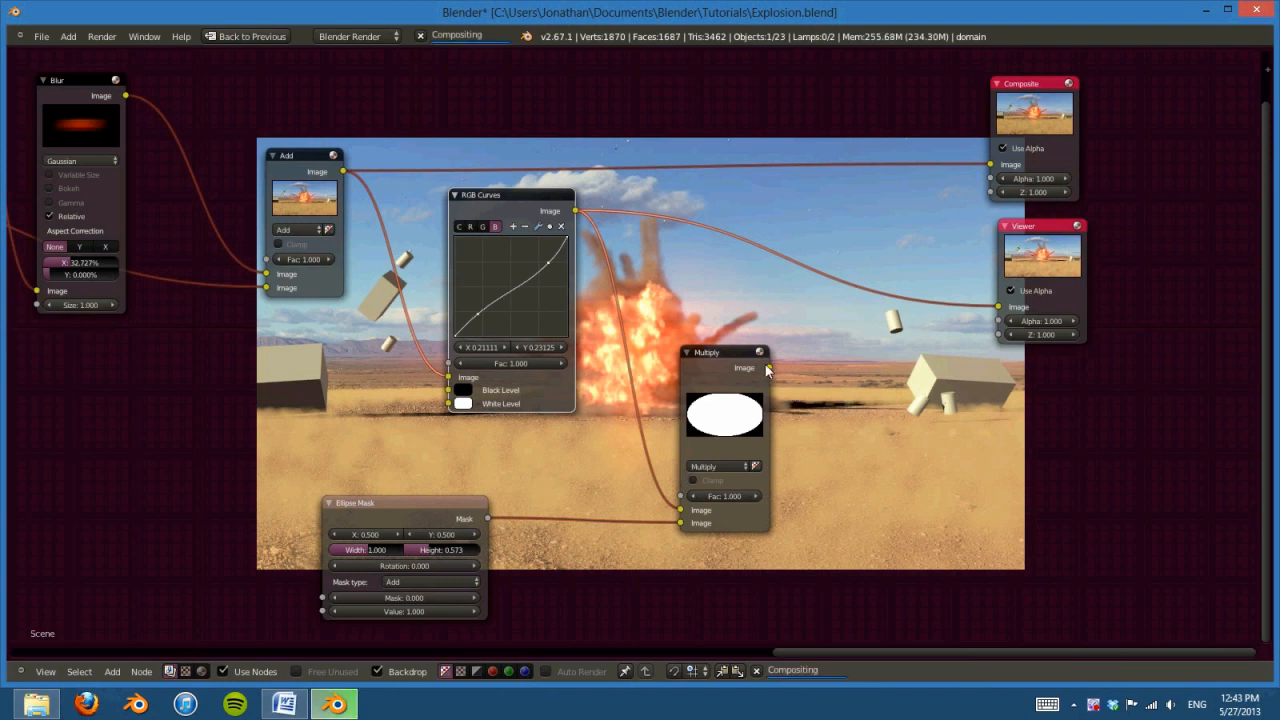
pyautogui.keyDown('ctrl'); pyautogui.keyDown('shift'); pyautogui.click(725, 354); pyautogui.keyUp('shift'); pyautogui.keyUp('ctrl')
# - Move the Ellipse Mask node away to make room and insert a Blur node with Relative enabled between it and the Multiply node
pyautogui.moveTo(379, 499); pyautogui.dragTo(180, 520)
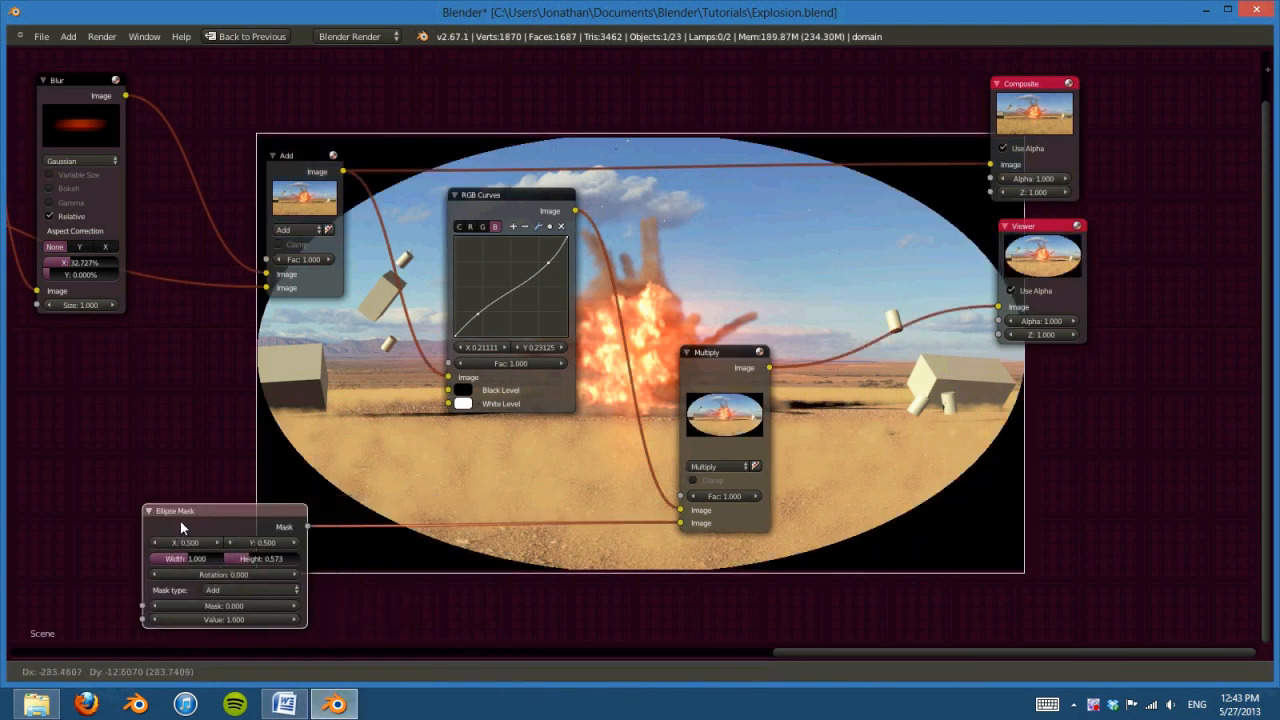
pyautogui.moveTo(571, 489); pyautogui.dragTo(739, 312, button='middle')
pyautogui.hotkey('shift', 'a')
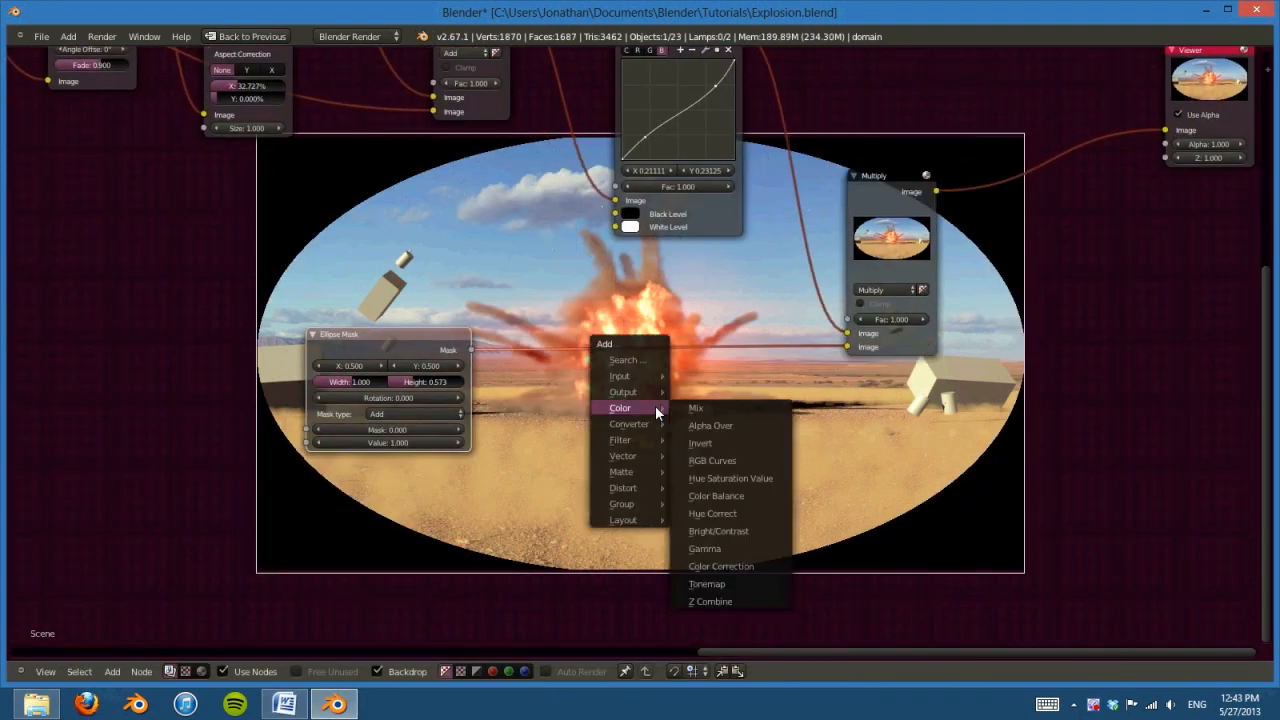
pyautogui.moveTo(640, 440)
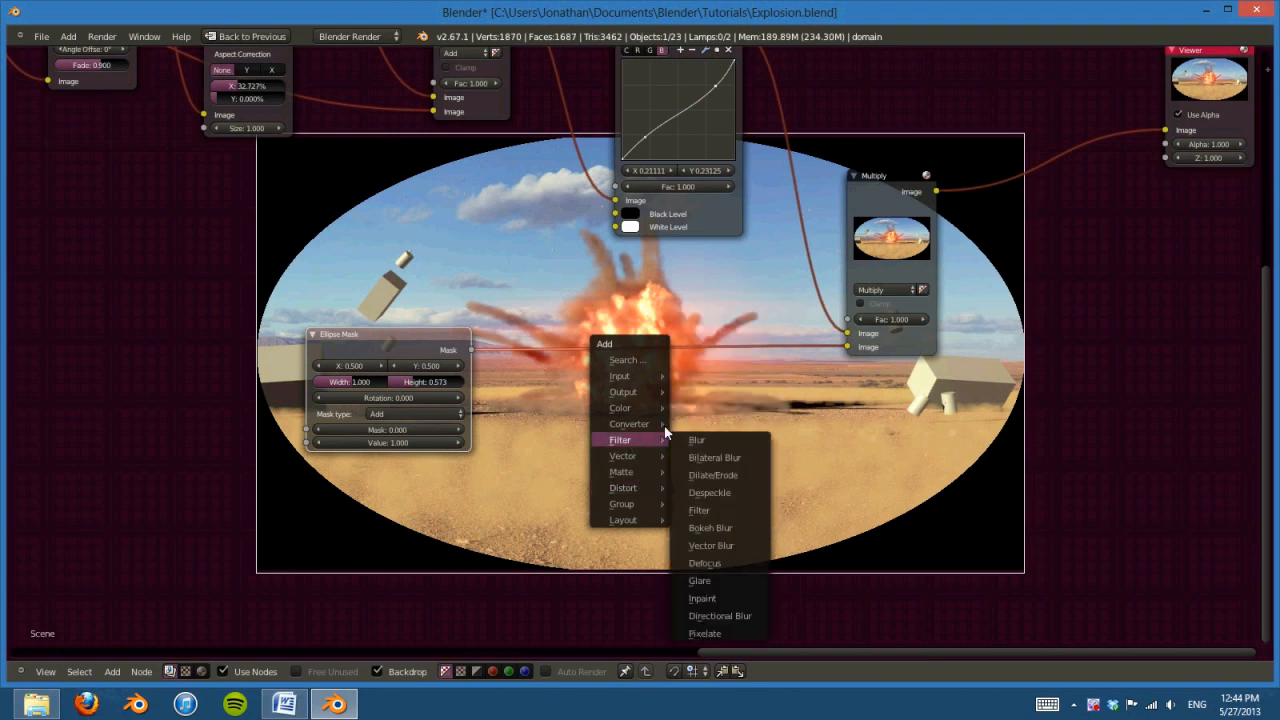
pyautogui.click(705, 436)
pyautogui.click(650, 336)
pyautogui.click(661, 505)
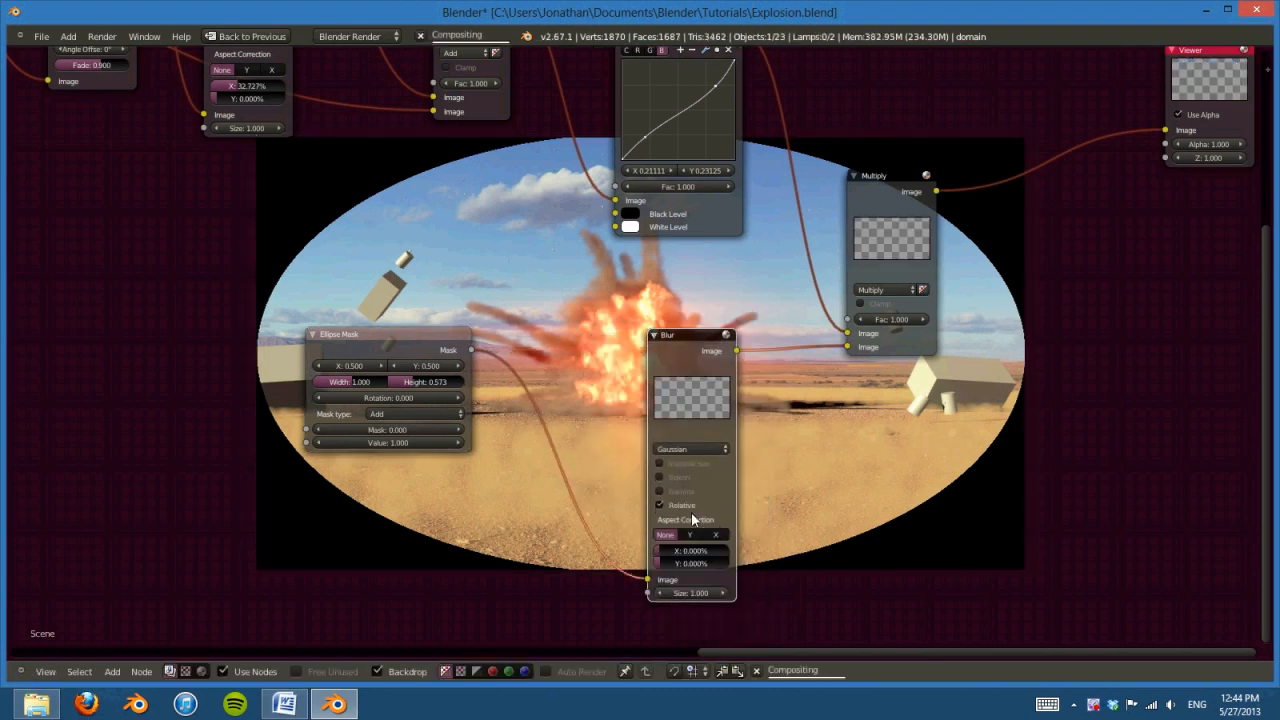
# - Set the mask Blur's aspect correction to X and its relative blur to about 33.6% in X and 33.2% in Y
pyautogui.click(716, 534)
pyautogui.moveTo(808, 495); pyautogui.dragTo(538, 352, button='middle')
pyautogui.scroll(7, 538, 354)
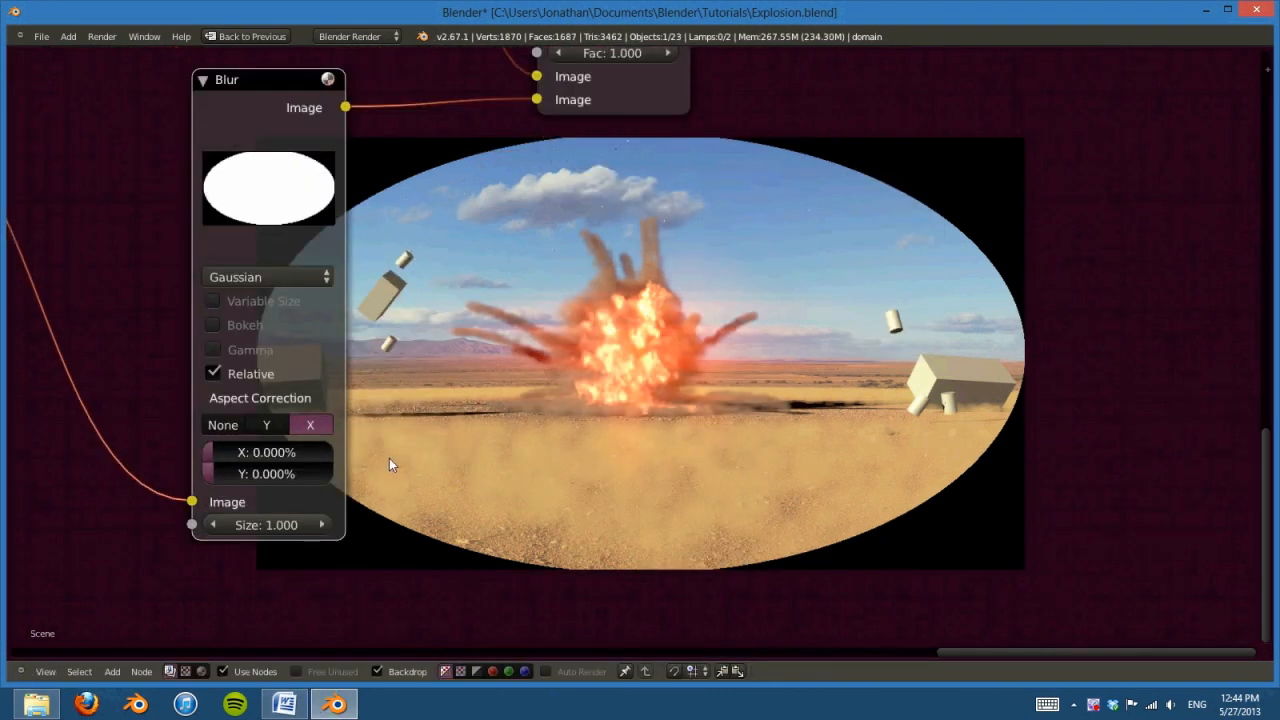
pyautogui.moveTo(389, 458); pyautogui.dragTo(500, 437, button='middle')
pyautogui.moveTo(366, 441); pyautogui.dragTo(572, 455)
pyautogui.scroll(-10, 610, 420)
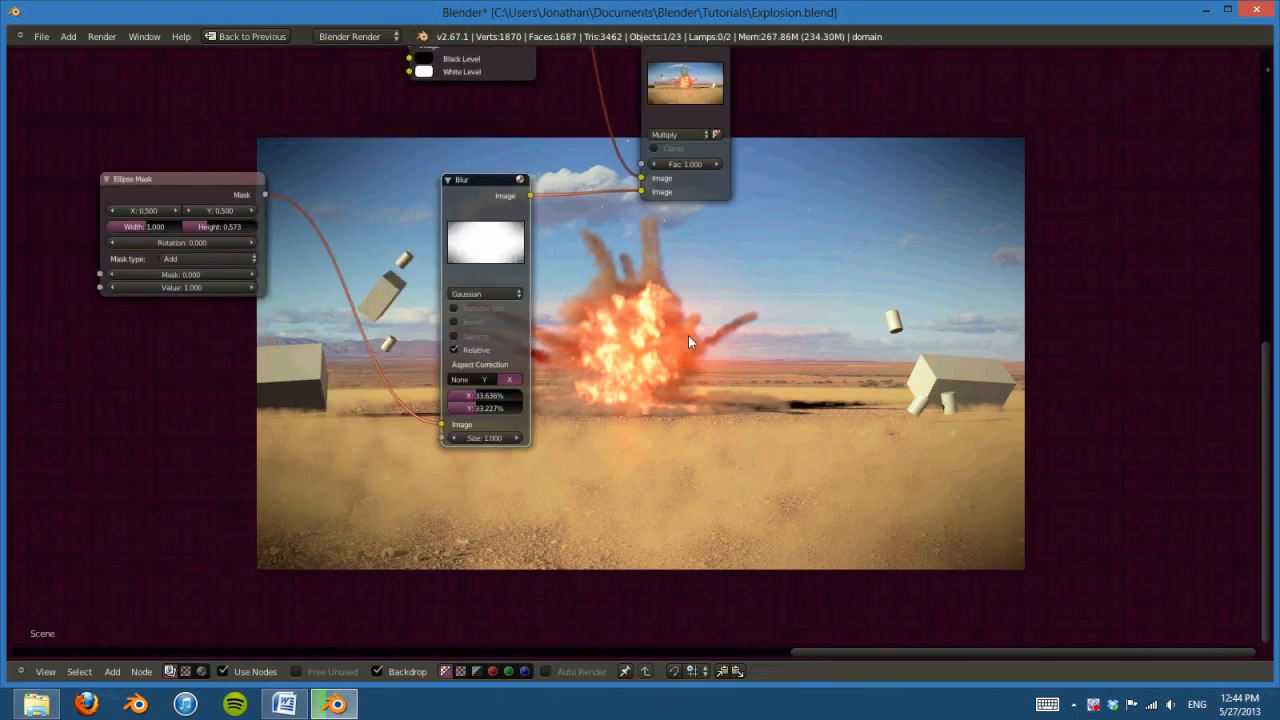
# - Connect the final RGB Curves node's output to the Composite node and review the vignetted image in the backdrop
pyautogui.moveTo(757, 270); pyautogui.dragTo(708, 712, button='middle')
pyautogui.scroll(-8, 690, 530)
pyautogui.moveTo(664, 446); pyautogui.dragTo(790, 484, button='middle')
pyautogui.scroll(2, 786, 484)
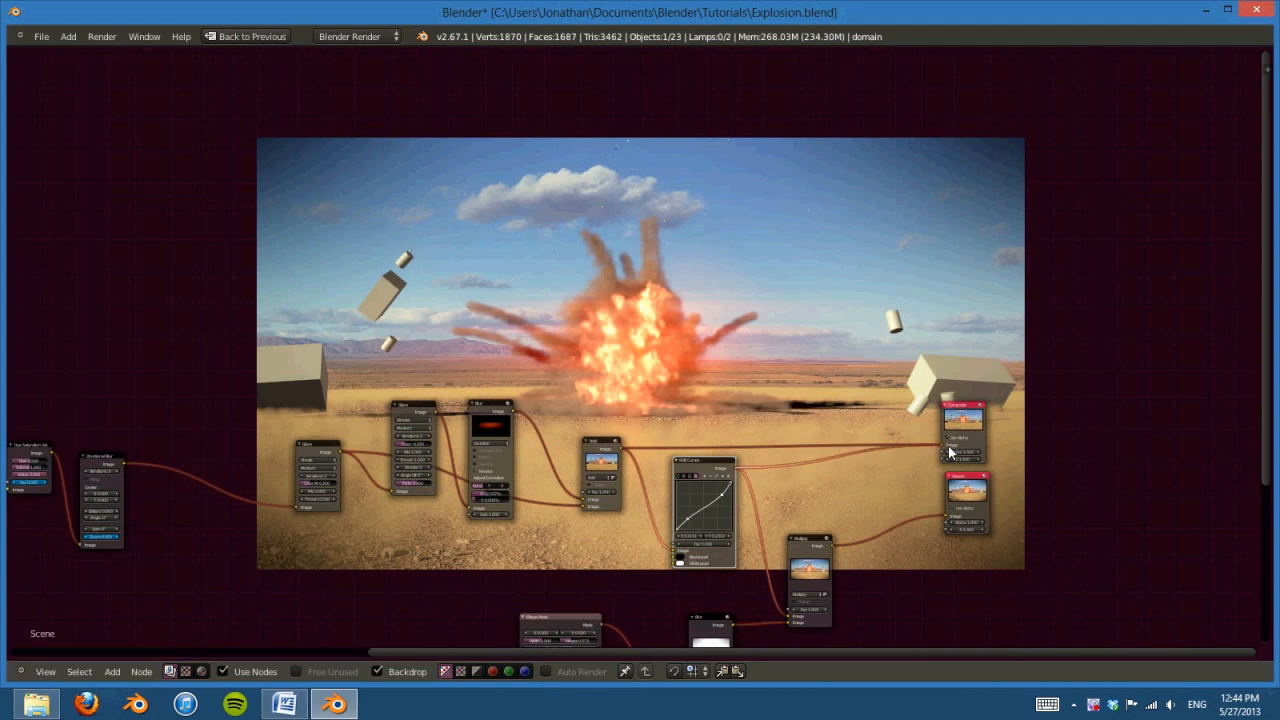
pyautogui.scroll(-2, 591, 367)
pyautogui.moveTo(591, 367); pyautogui.dragTo(426, 101, button='middle')
pyautogui.scroll(-4, 880, 490)
pyautogui.moveTo(448, 312); pyautogui.dragTo(781, 316, button='middle')
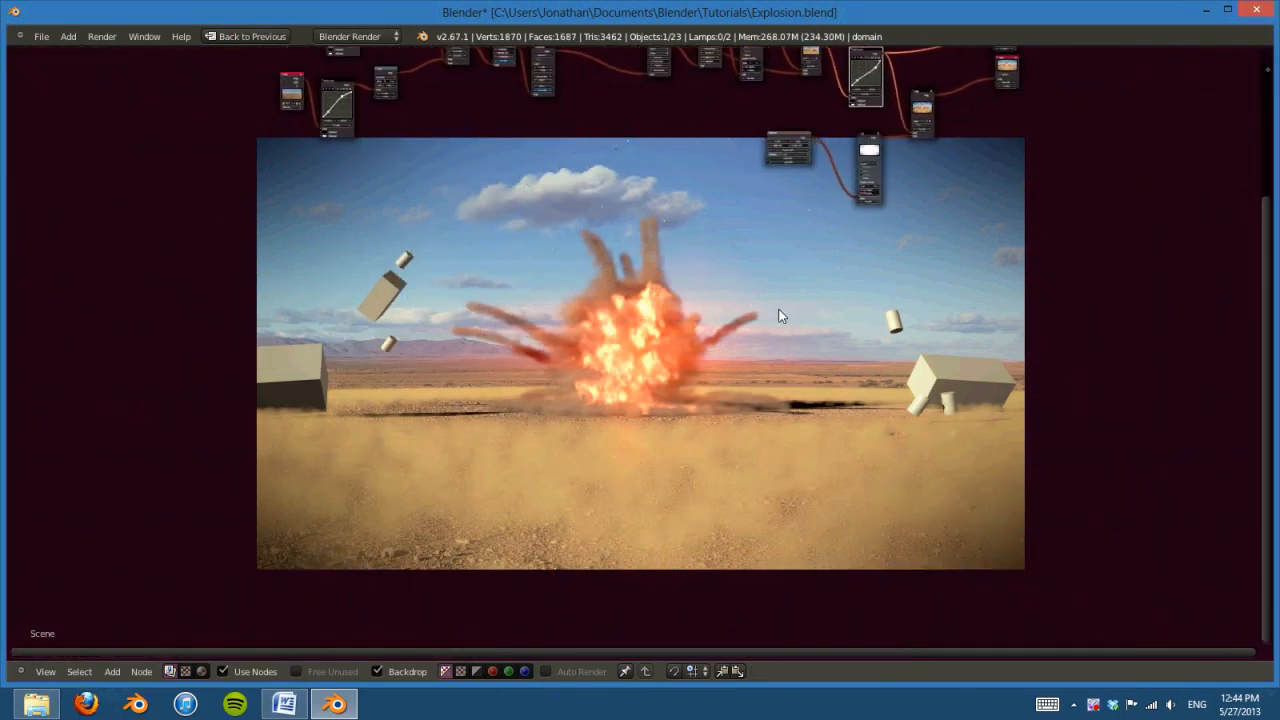